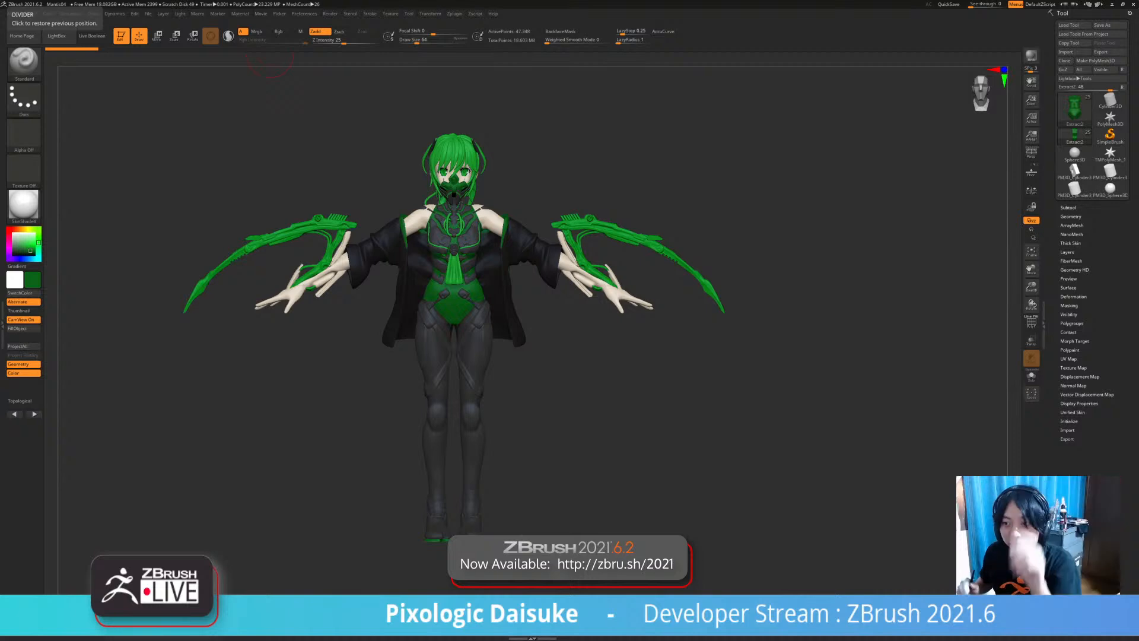
mouse_move(271, 178)
mouse_down()
mouse_move(523, 190)
mouse_move(308, 187)
mouse_up()
mouse_move(616, 337)
alt+mouse_down()
mouse_move(523, 303)
mouse_move(448, 300)
mouse_move(519, 303)
mouse_move(456, 296)
alt+mouse_up()
mouse_move(457, 297)
right_down()
mouse_move(377, 297)
mouse_move(377, 415)
right_up()
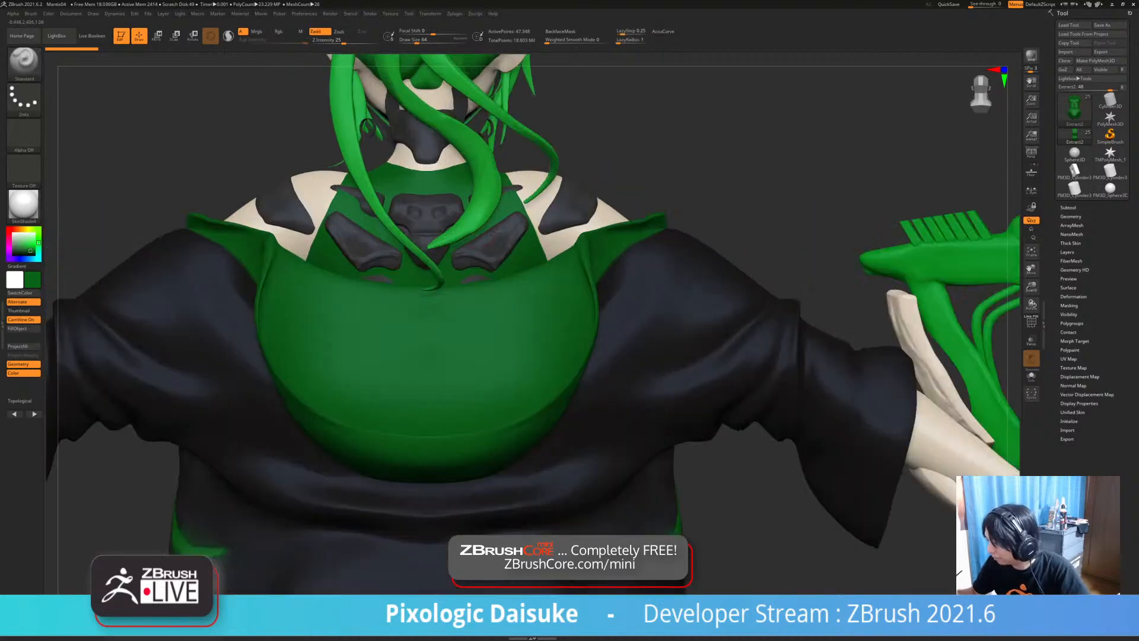
alt+right_drag(385, 308, 386, 385)
right_drag(386, 308, 483, 341)
alt+right_drag(469, 237, 498, 501)
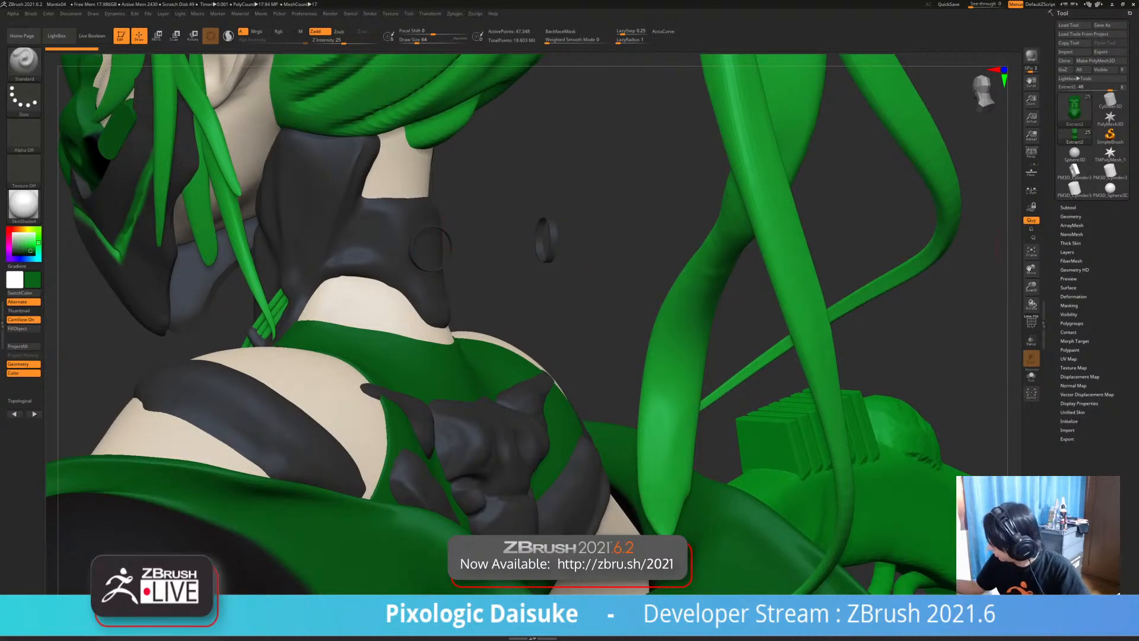
click(1068, 208)
click(1110, 464)
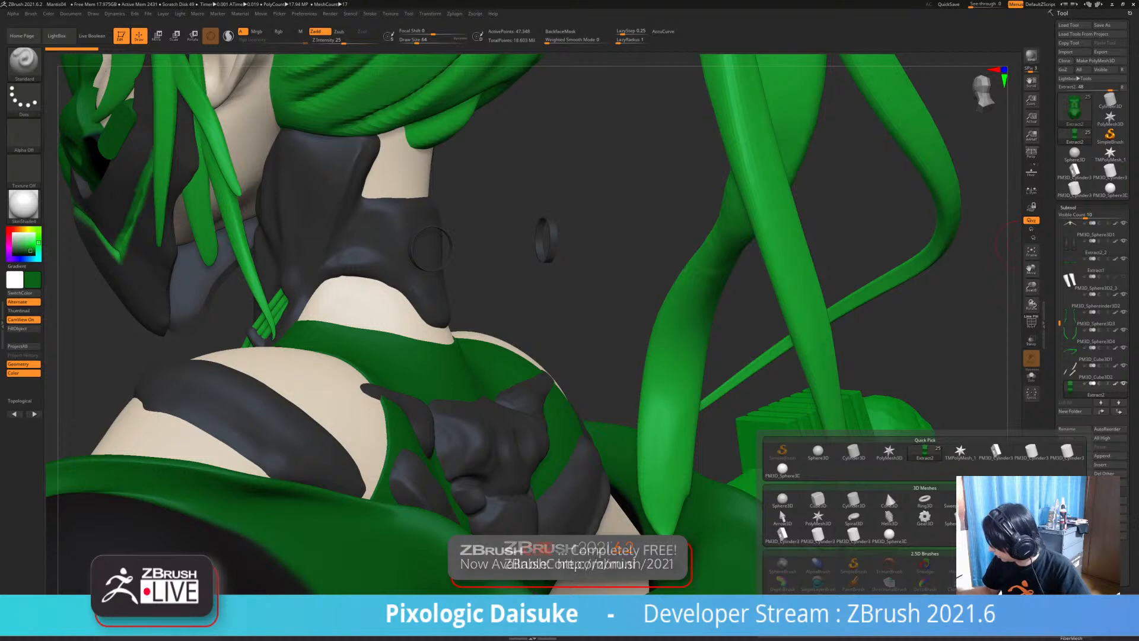
click(889, 534)
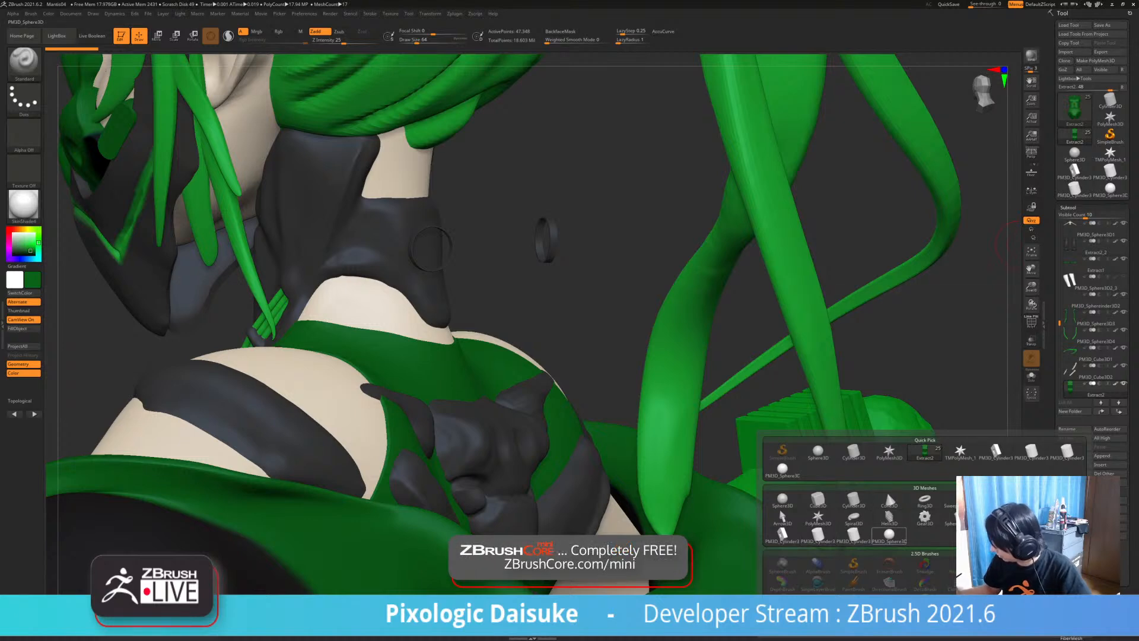
key(f)
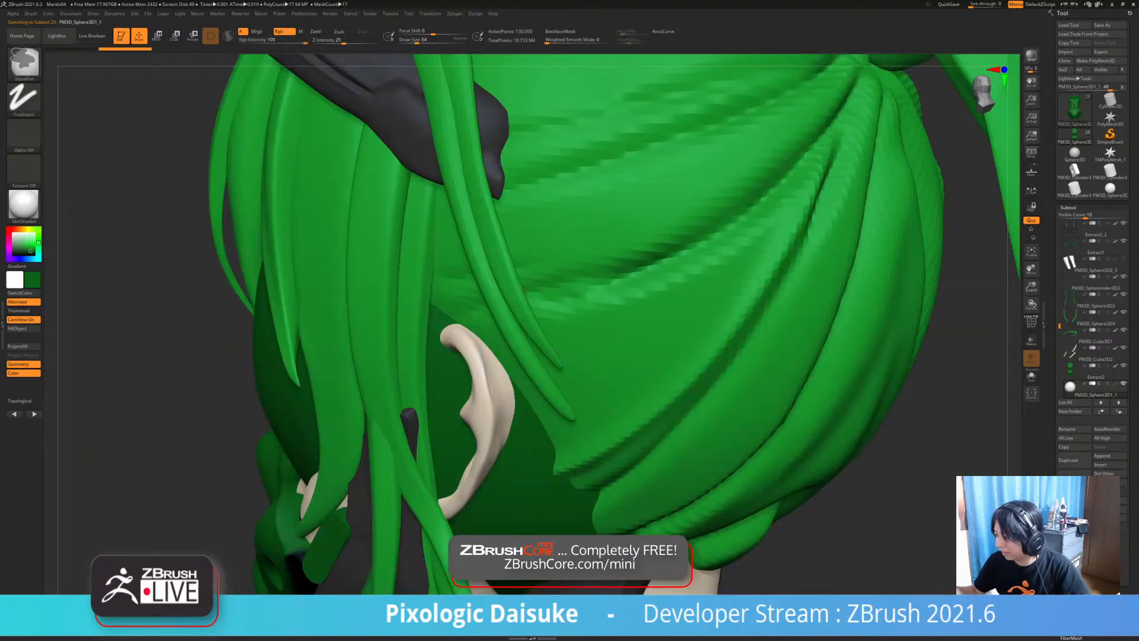
mouse_move(530, 299)
ctrl+right_down()
mouse_move(627, 337)
mouse_move(436, 299)
ctrl+right_up()
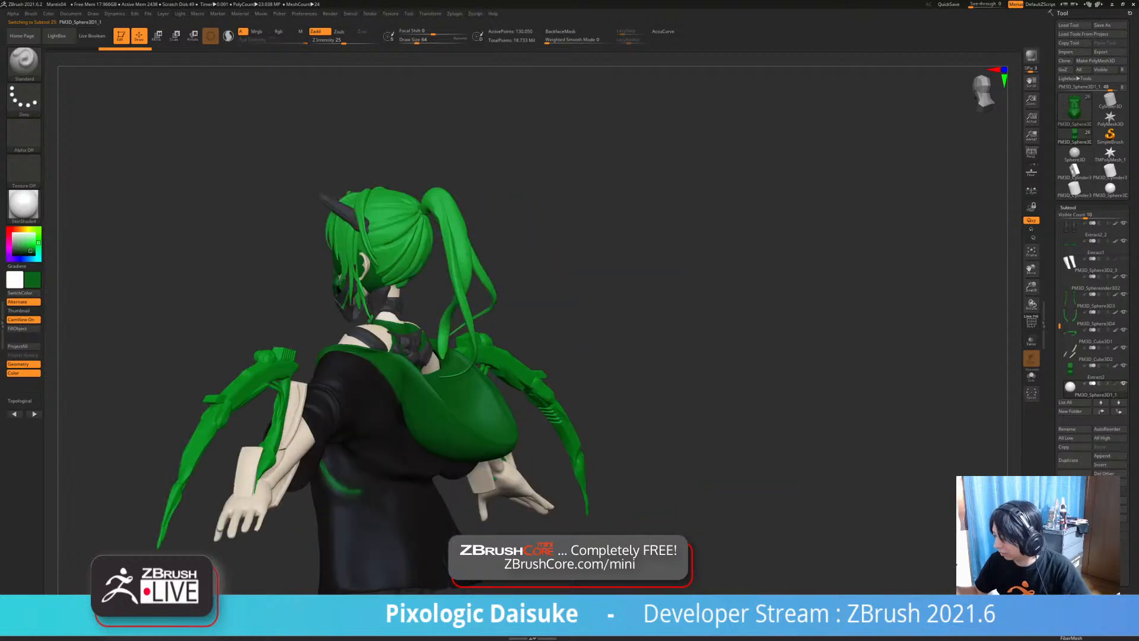
click(1031, 376)
shift+right_drag(225, 117, 365, 127)
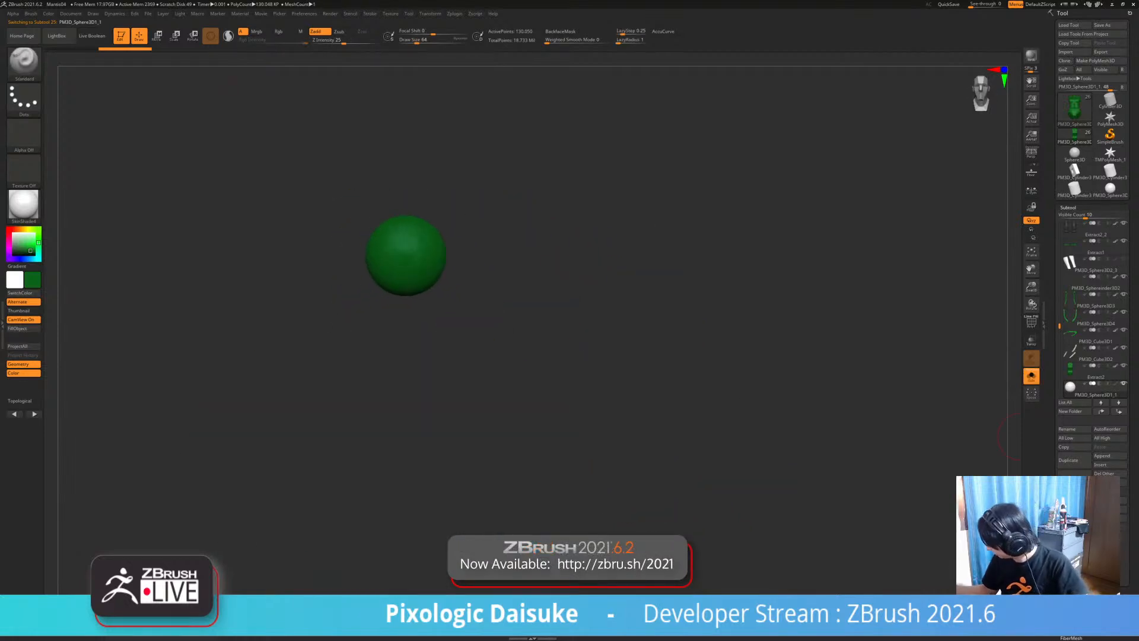
click(1100, 402)
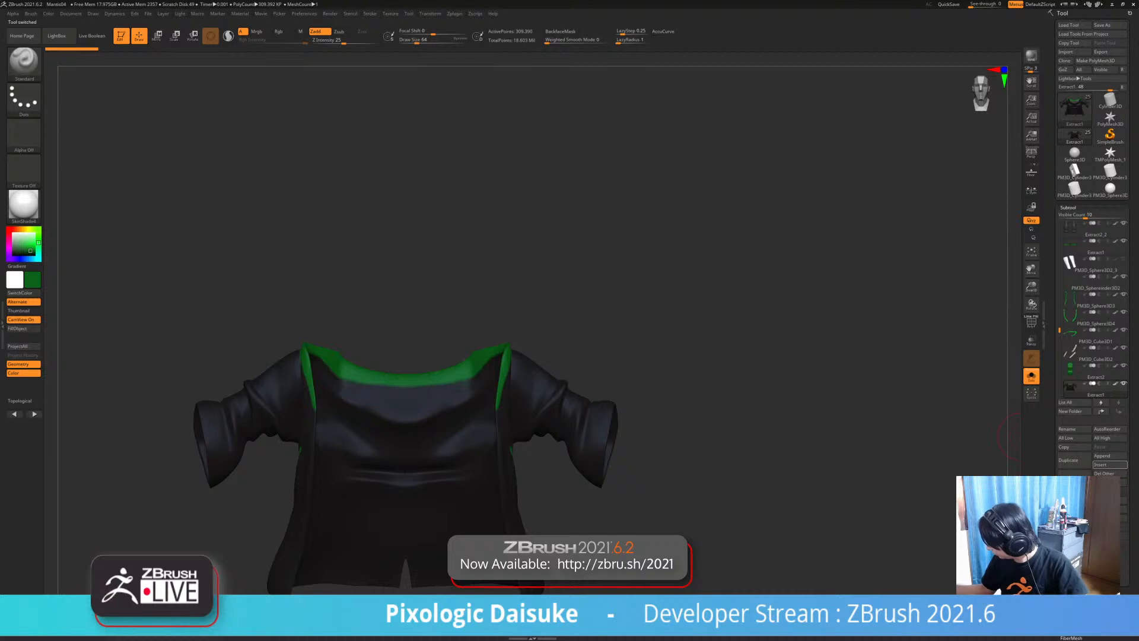
- Insert a sphere subtool below Extract1 and isolate it after checking where it sits on the figure
click(1102, 464)
click(808, 446)
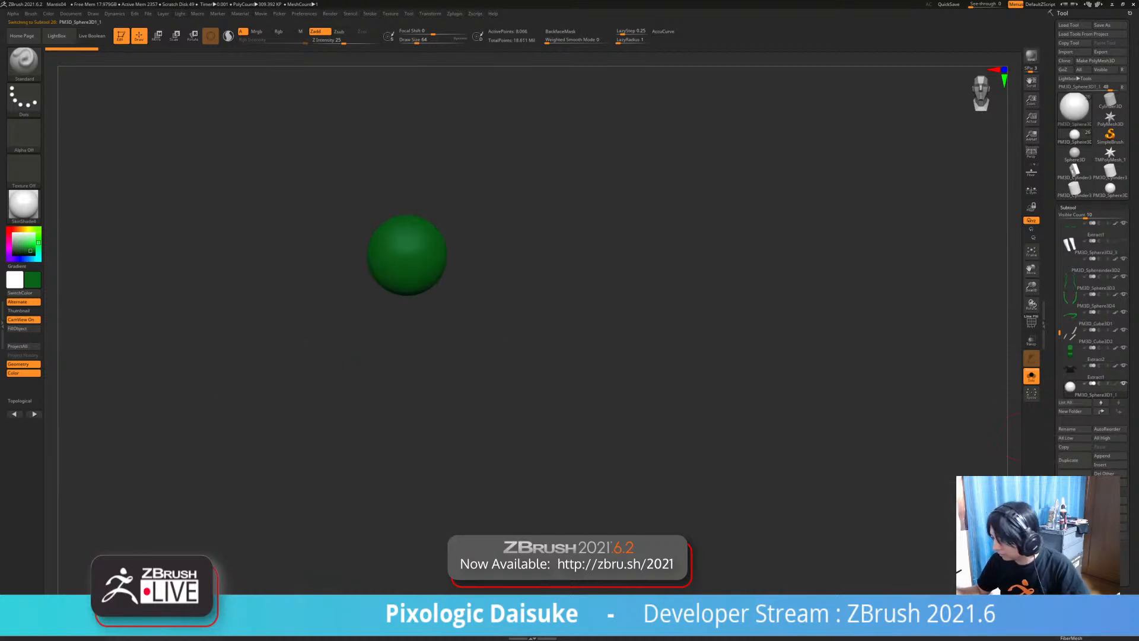
click(1031, 376)
right_drag(712, 249, 854, 253)
right_drag(629, 208, 465, 154)
click(1031, 376)
- Mask the sphere's lower half, move the upper half upward to stretch it into a capsule, clear the mask and recenter the gizmo
key(w)
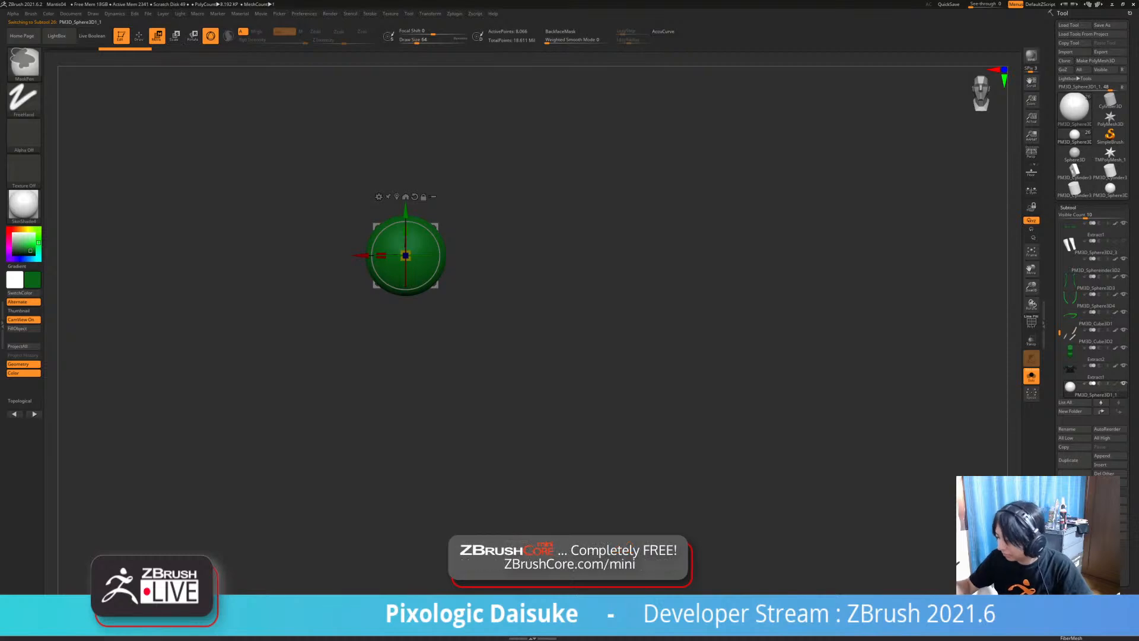
ctrl+drag(305, 149, 512, 256)
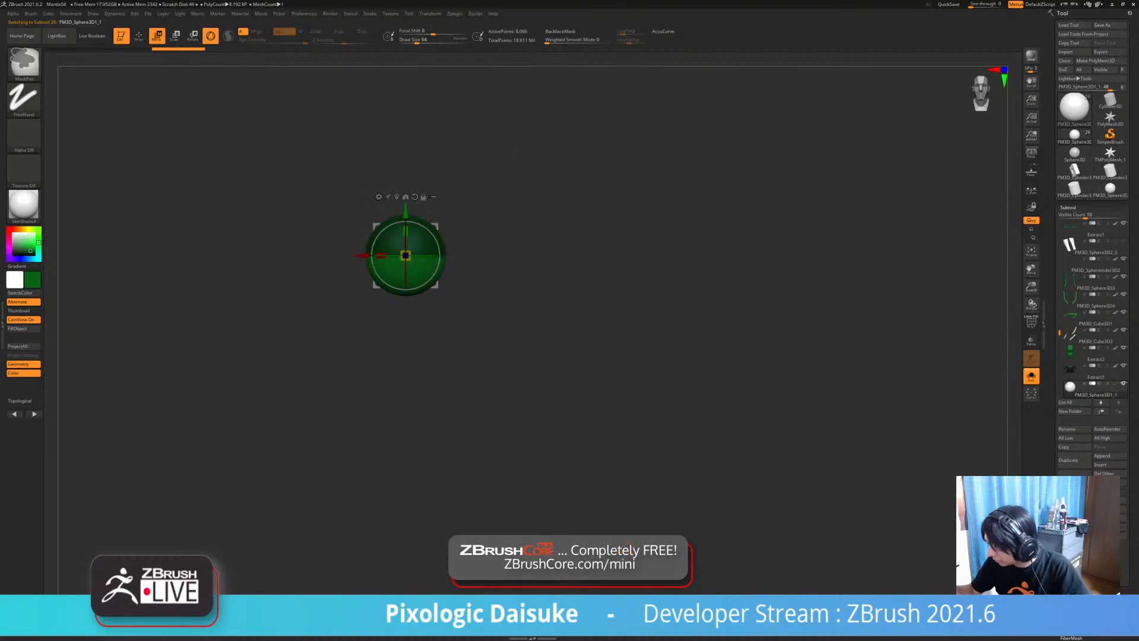
ctrl+click(512, 257)
drag(406, 210, 406, 95)
ctrl+drag(498, 155, 516, 172)
alt+right_drag(499, 173, 483, 228)
click(381, 137)
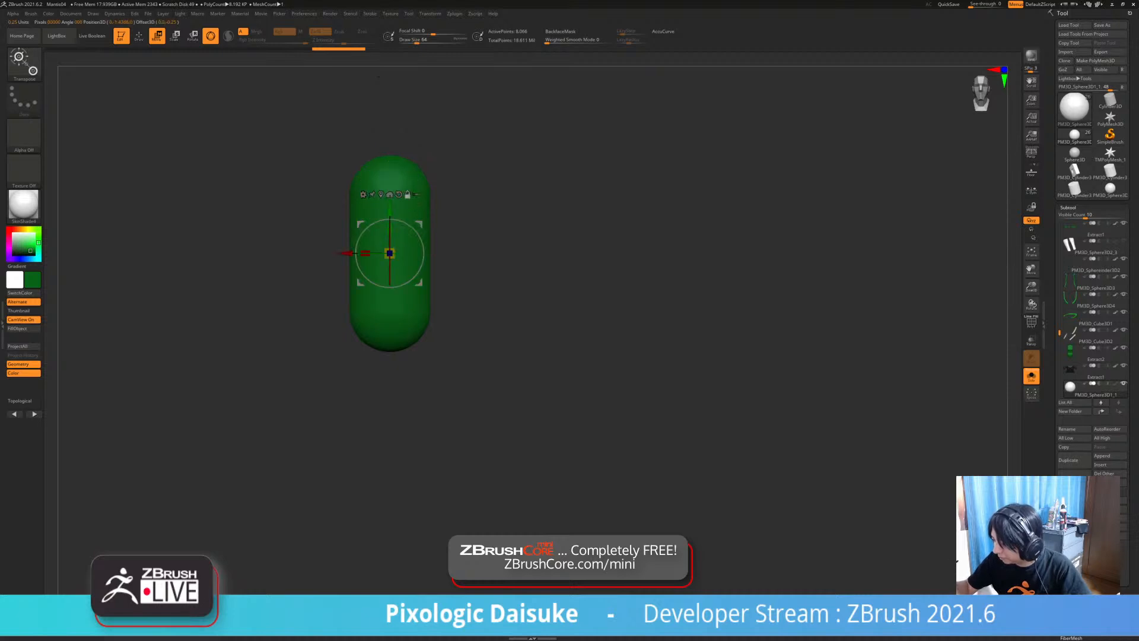
shift+right_drag(415, 154, 475, 155)
drag(384, 253, 351, 254)
mouse_move(350, 254)
shift+right_down()
mouse_move(427, 255)
mouse_move(384, 285)
shift+right_up()
key(ctrl+z)
- Show the whole character again and scale the capsule on top of the head thinner and shorter
click(1031, 376)
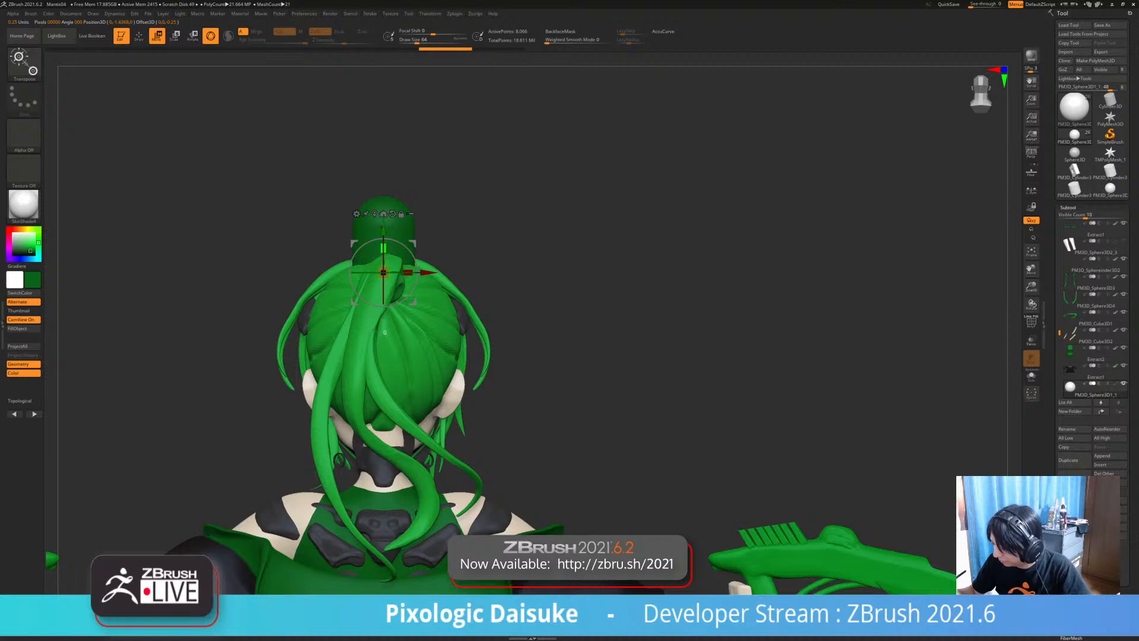
alt+drag(383, 248, 380, 228)
right_drag(380, 228, 426, 229)
drag(370, 247, 371, 257)
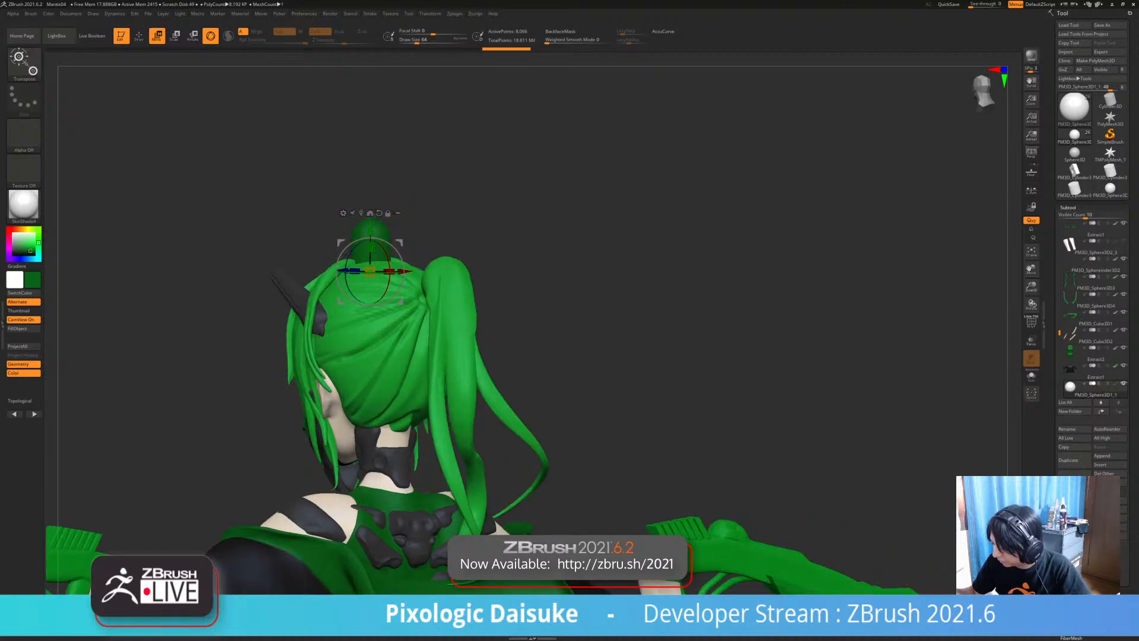
click(1031, 375)
shift+right_drag(379, 255, 415, 255)
click(1031, 376)
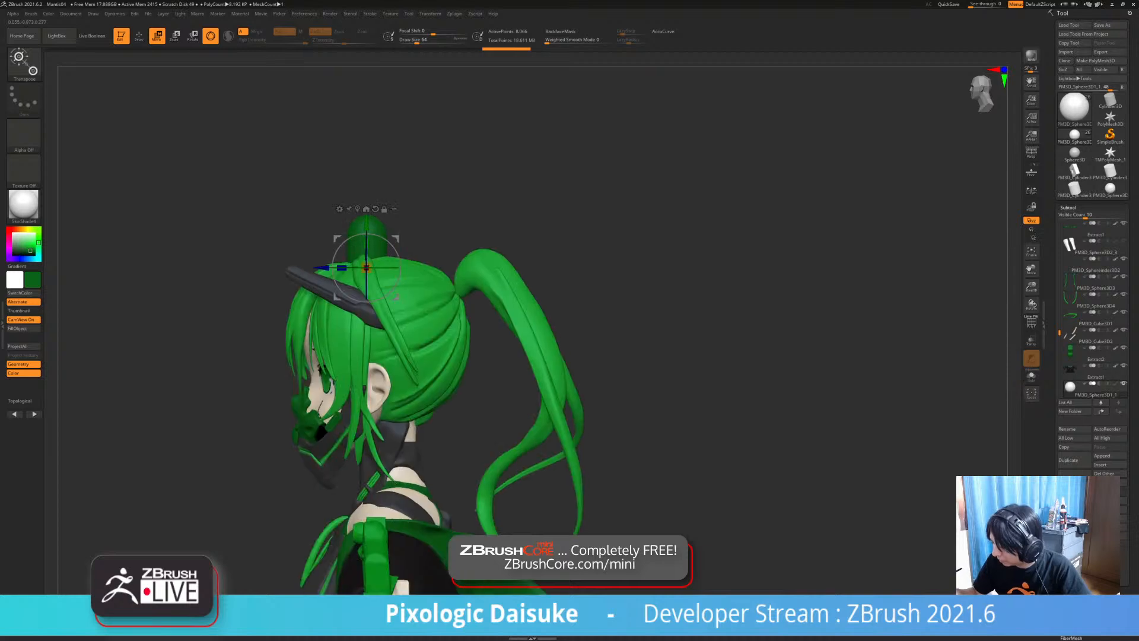
- Move the capsule from the top of the head to behind the neck and tilt it diagonally
ctrl+right_drag(362, 368, 362, 287)
drag(339, 172, 357, 193)
key(ctrl+z)
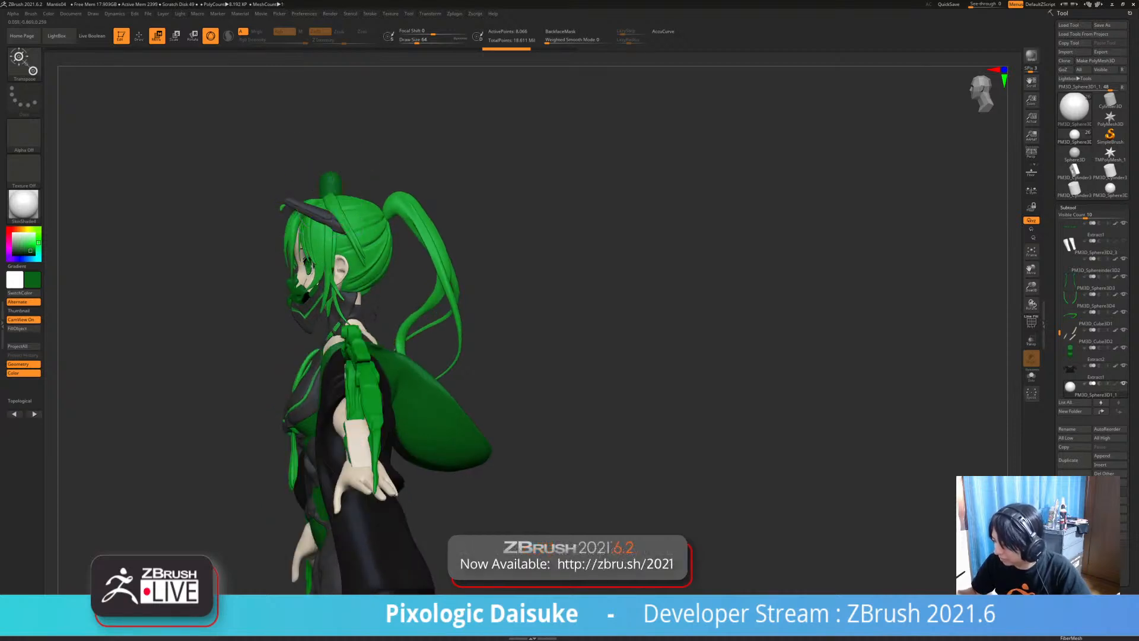
mouse_move(358, 192)
right_down()
mouse_move(336, 197)
mouse_move(347, 189)
right_up()
drag(342, 170, 399, 285)
ctrl+right_drag(398, 287, 390, 317)
mouse_move(390, 299)
alt+mouse_down()
mouse_move(368, 317)
mouse_move(376, 299)
alt+mouse_up()
key(ctrl+z)
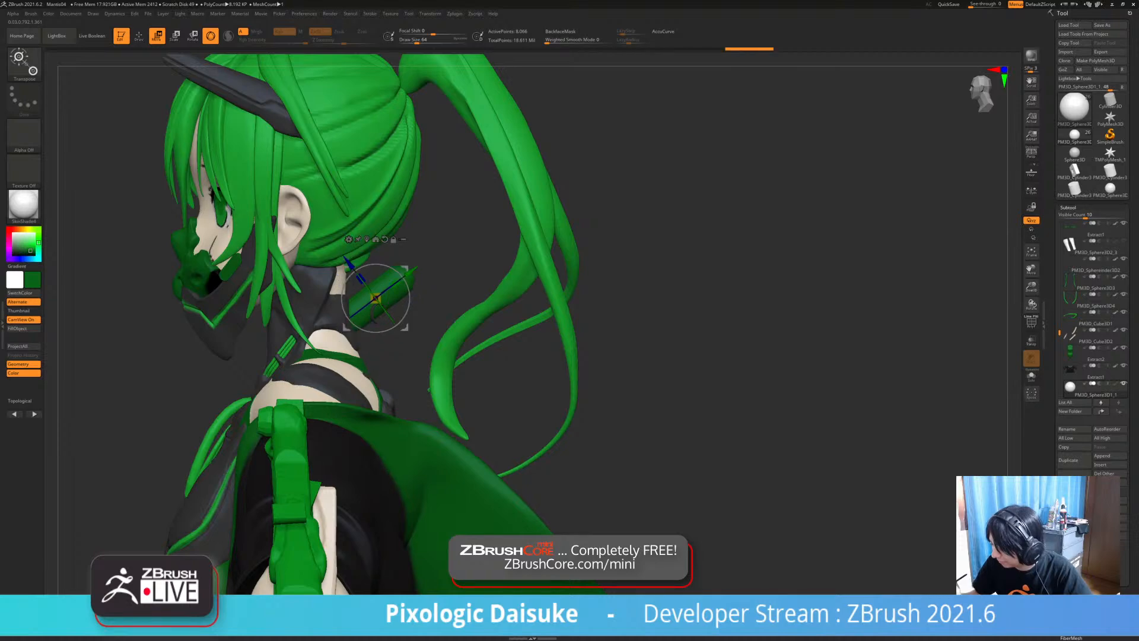
- Shift the capsule sideways from the centre of the neck and rotate it to angle outward
shift+drag(712, 309, 581, 308)
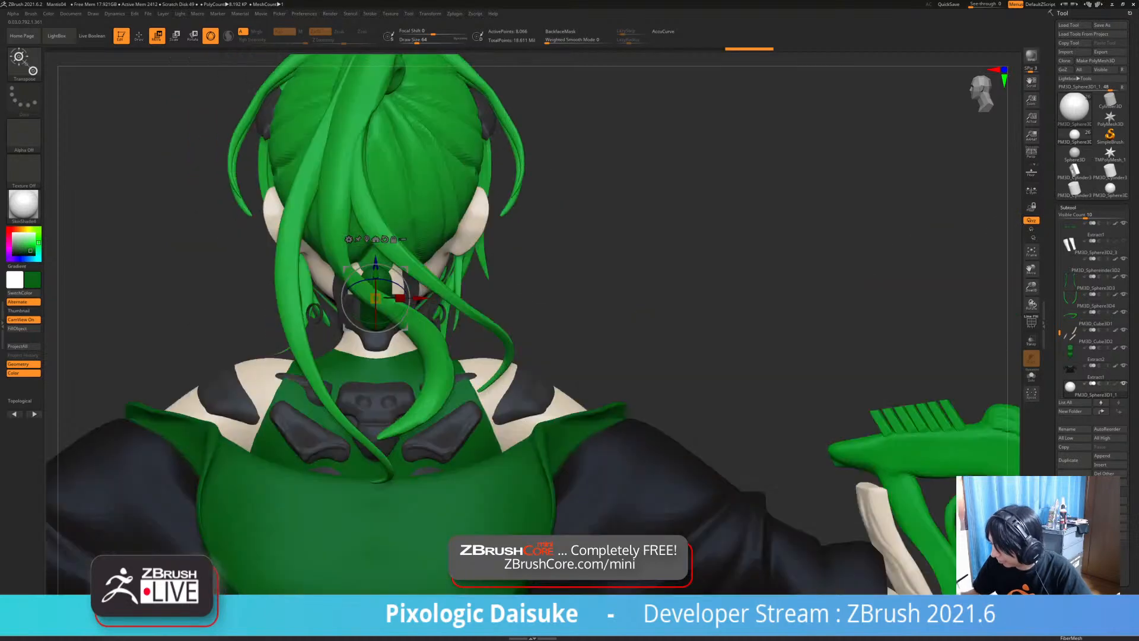
drag(385, 280, 334, 278)
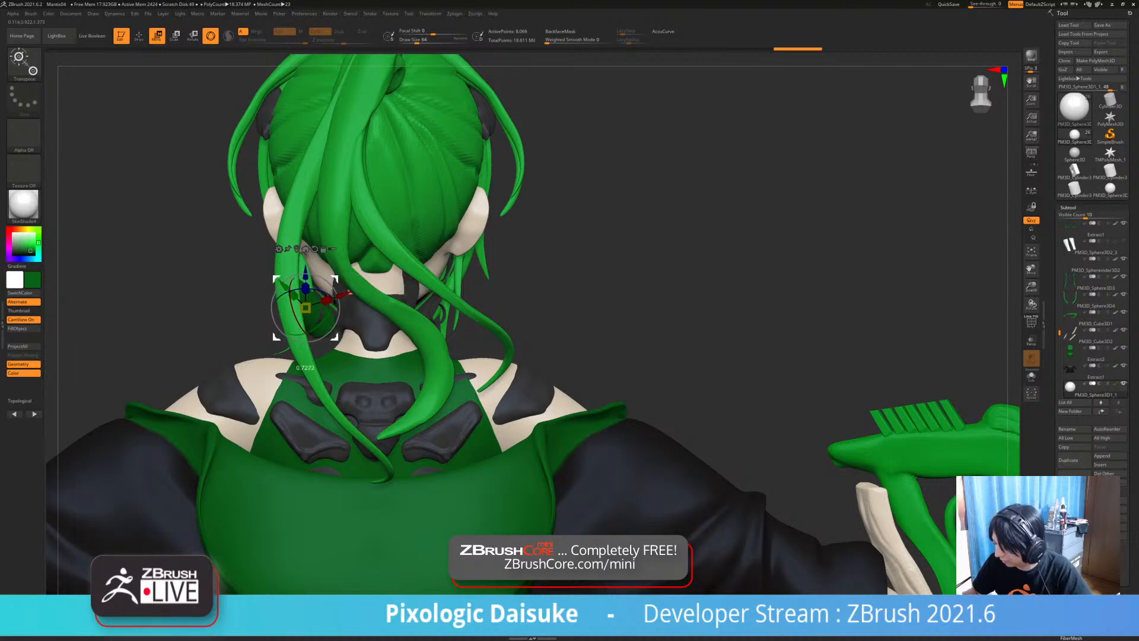
drag(653, 285, 890, 325)
drag(336, 333, 338, 323)
key(ctrl+z)
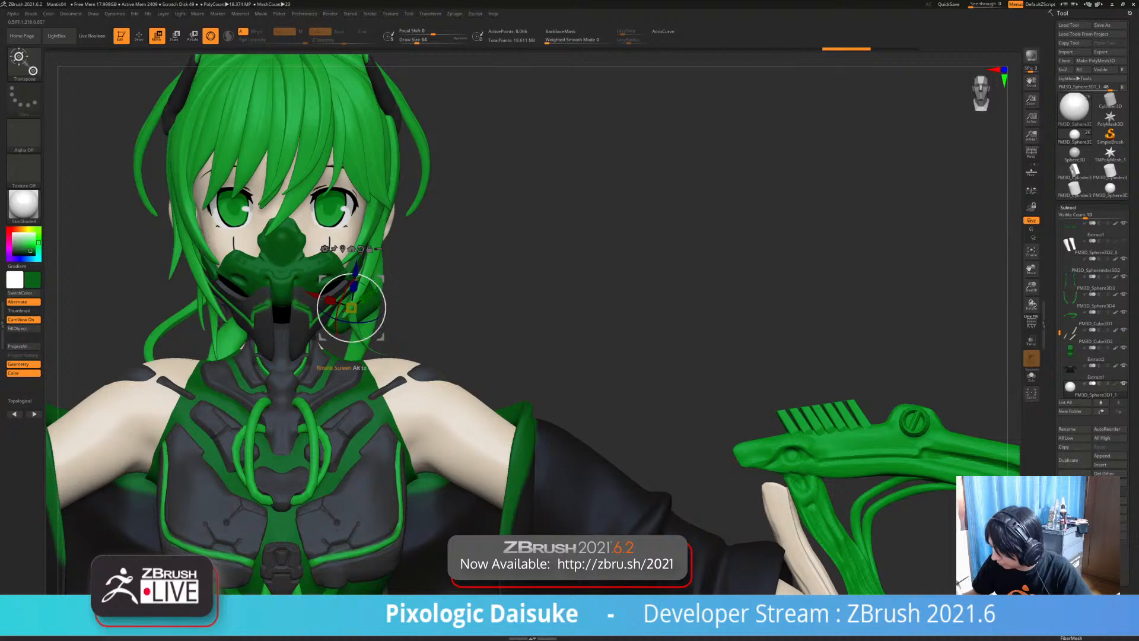
- Refine the capsule's position and rotation beside the neck, below the character's ear
drag(552, 308, 439, 326)
drag(390, 291, 354, 276)
drag(475, 296, 468, 303)
drag(327, 363, 225, 400)
drag(389, 291, 402, 288)
drag(546, 303, 629, 285)
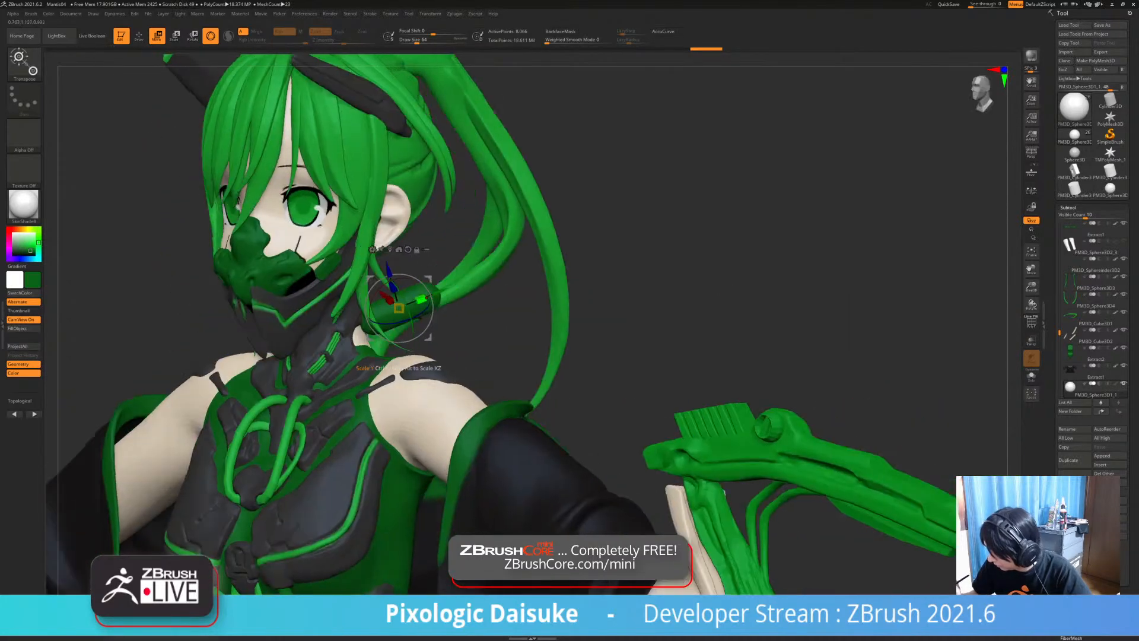
- Scale the capsule beside the neck to a thinner, more slender form
drag(416, 302, 421, 299)
ctrl+drag(483, 333, 424, 272)
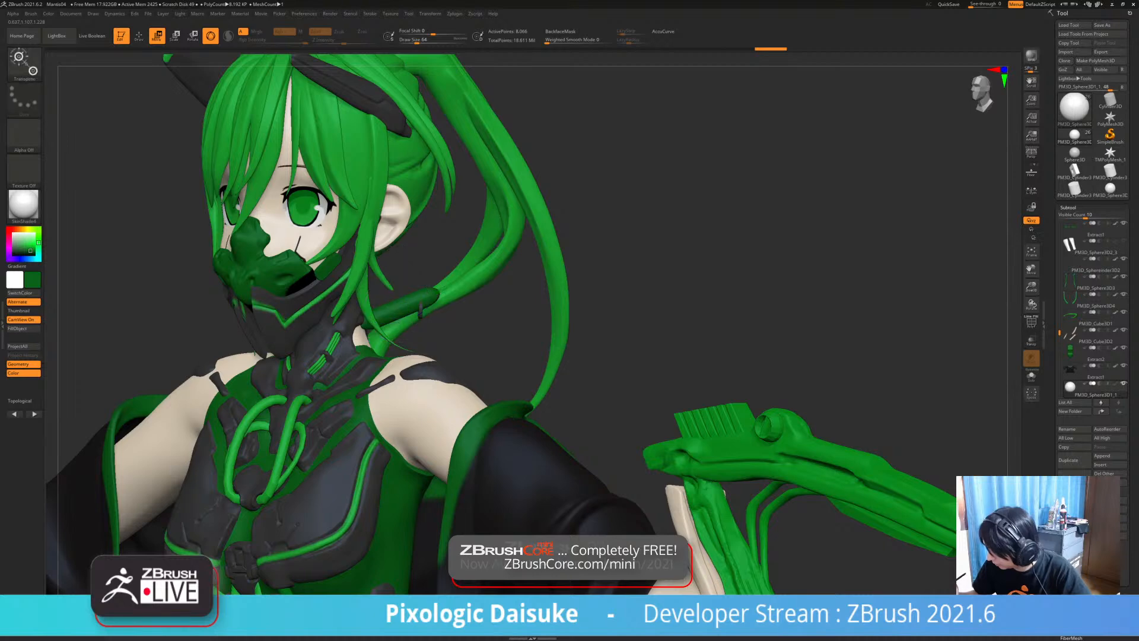
mouse_move(629, 285)
mouse_down()
mouse_move(721, 279)
mouse_move(575, 297)
mouse_move(493, 286)
mouse_move(576, 291)
mouse_up()
key(ctrl+z)
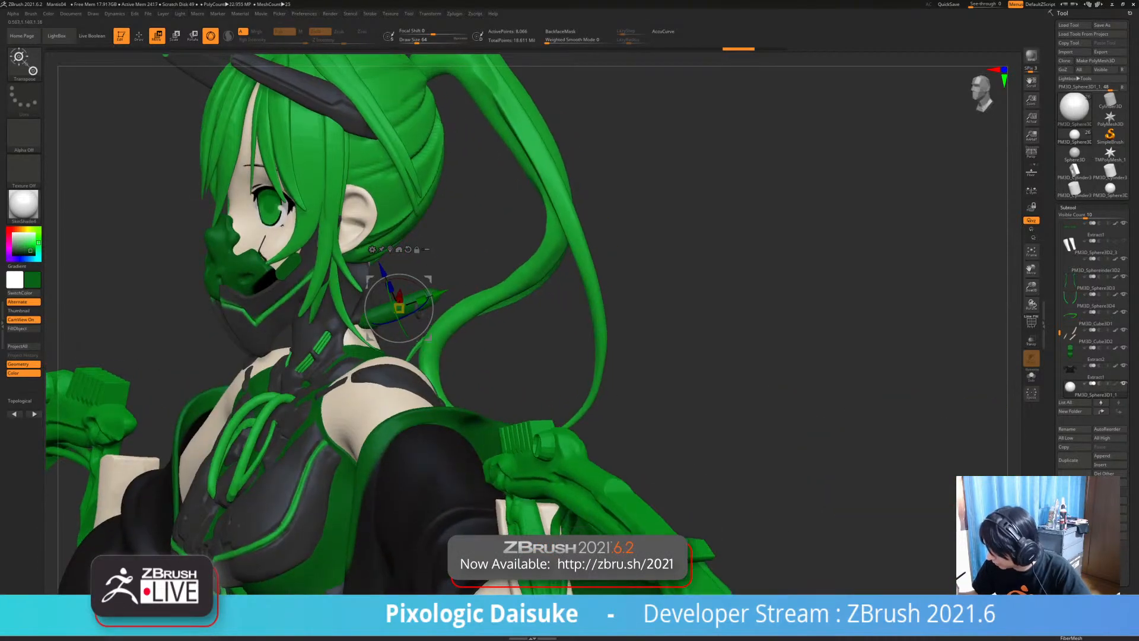
- Mask the capsule's rear end with the MaskLasso brush and invert the mask so only that end is editable
ctrl+right_drag(575, 291, 585, 353)
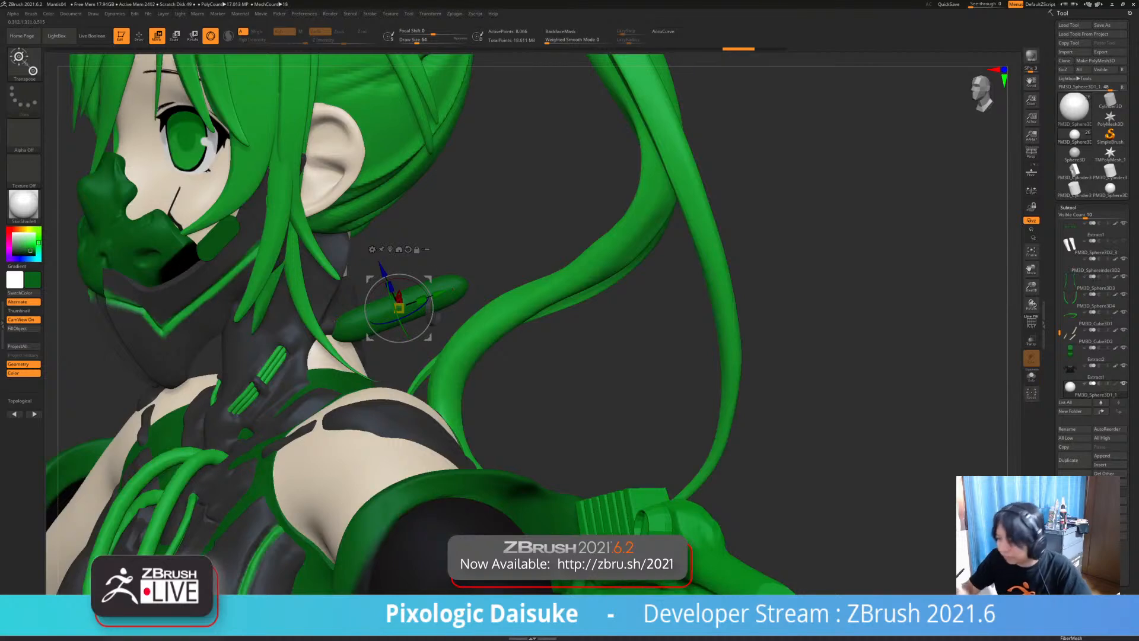
ctrl+click(24, 64)
ctrl+click(24, 99)
ctrl+click(25, 63)
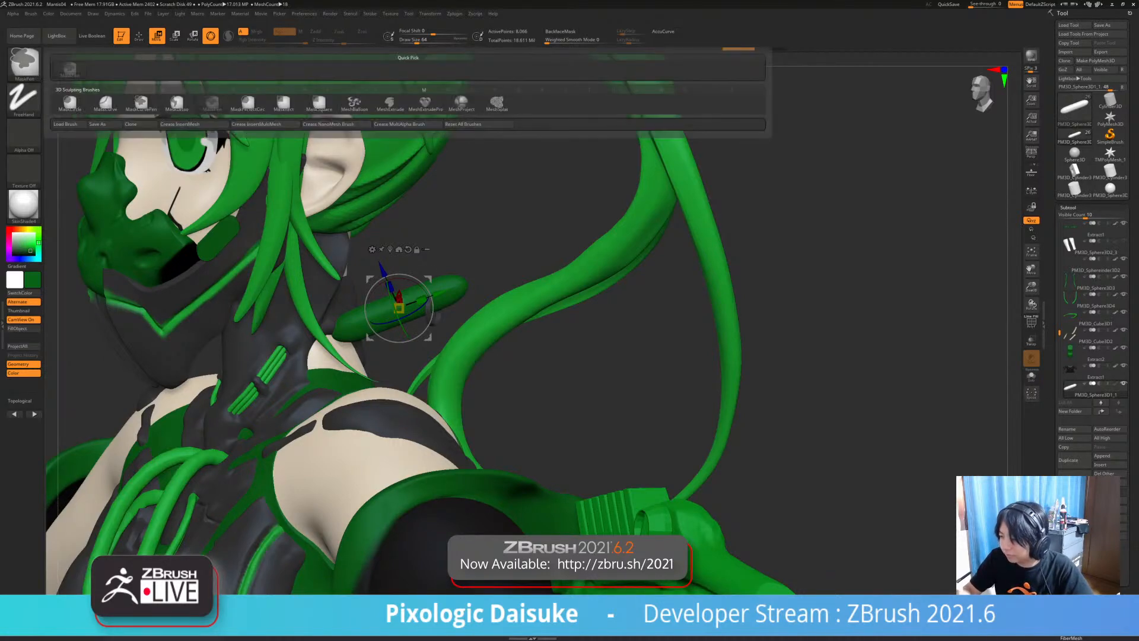
click(176, 102)
mouse_move(443, 230)
ctrl+mouse_down()
mouse_move(491, 230)
mouse_move(418, 355)
ctrl+mouse_up()
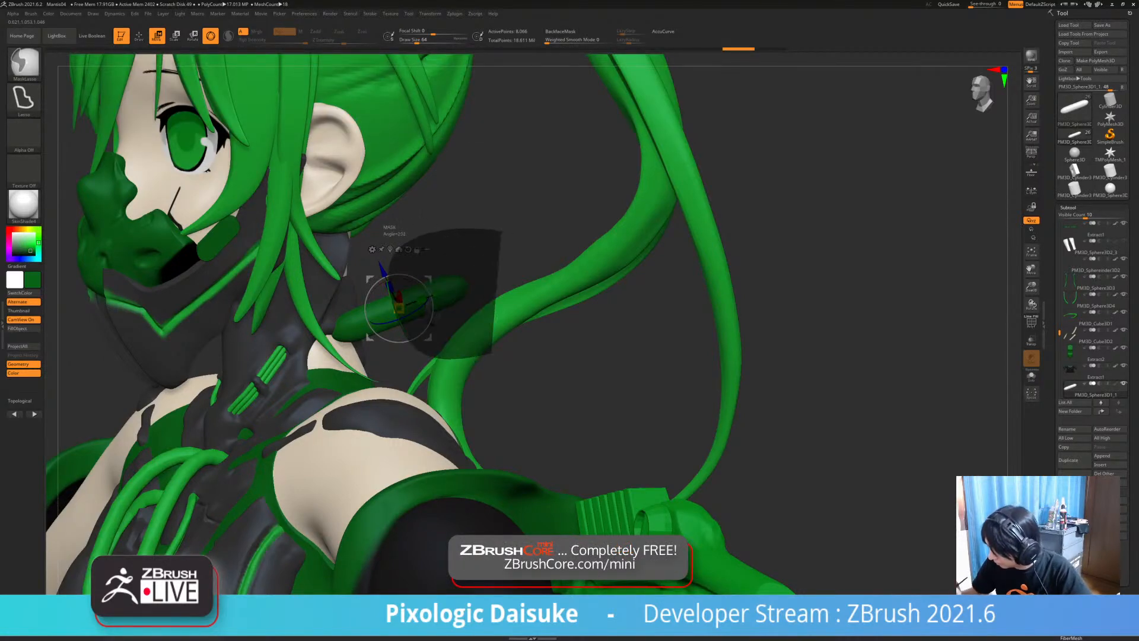
ctrl+drag(492, 354, 493, 355)
ctrl+click(498, 367)
- Recenter the gizmo on the capsule's unmasked rear end, adjust that end along the capsule's axis and clear the mask
drag(441, 294, 465, 283)
key(ctrl+z)
alt+click(390, 249)
drag(496, 272, 495, 273)
ctrl+drag(552, 374, 593, 410)
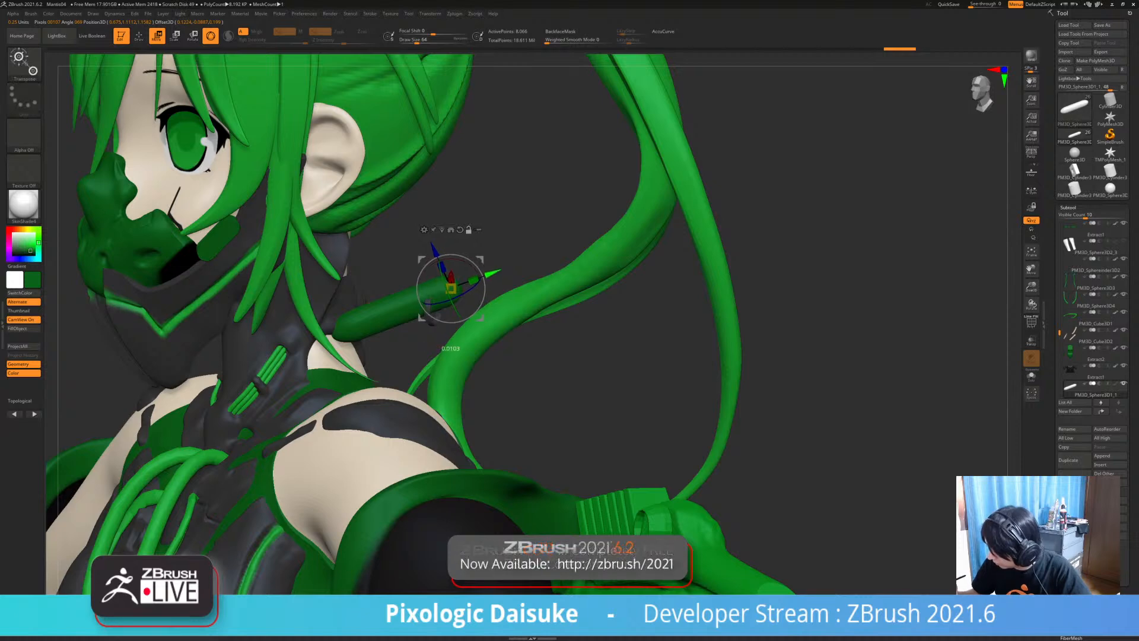
- Place the gizmo at the capsule's front end, rotate the capsule about 13° around it and nudge it closer against the neck
alt+click(344, 329)
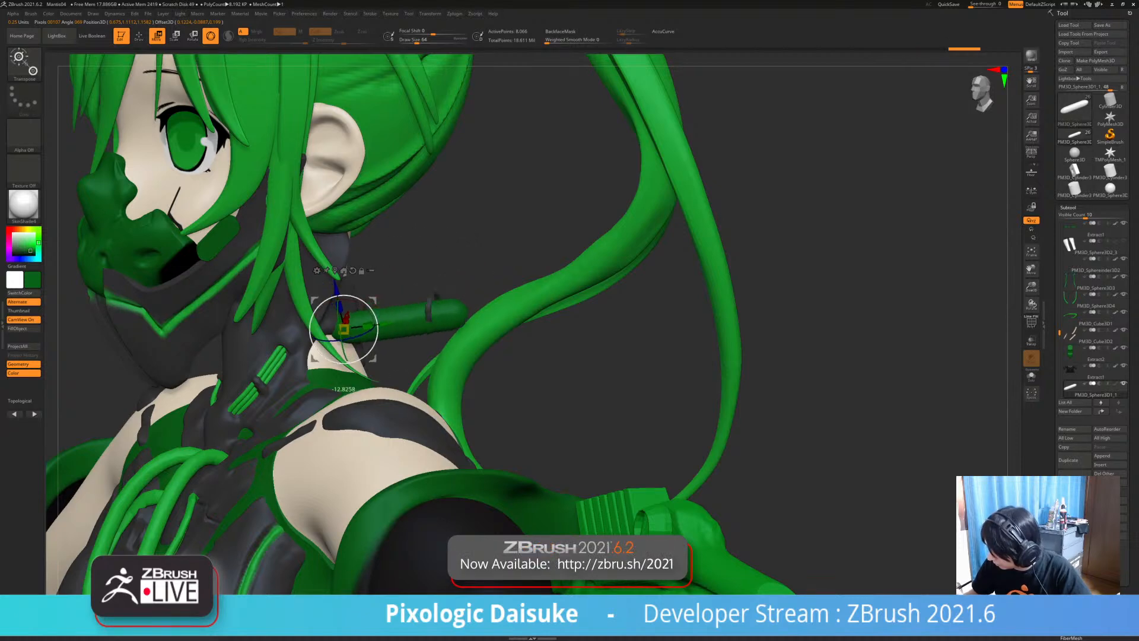
drag(375, 318, 376, 321)
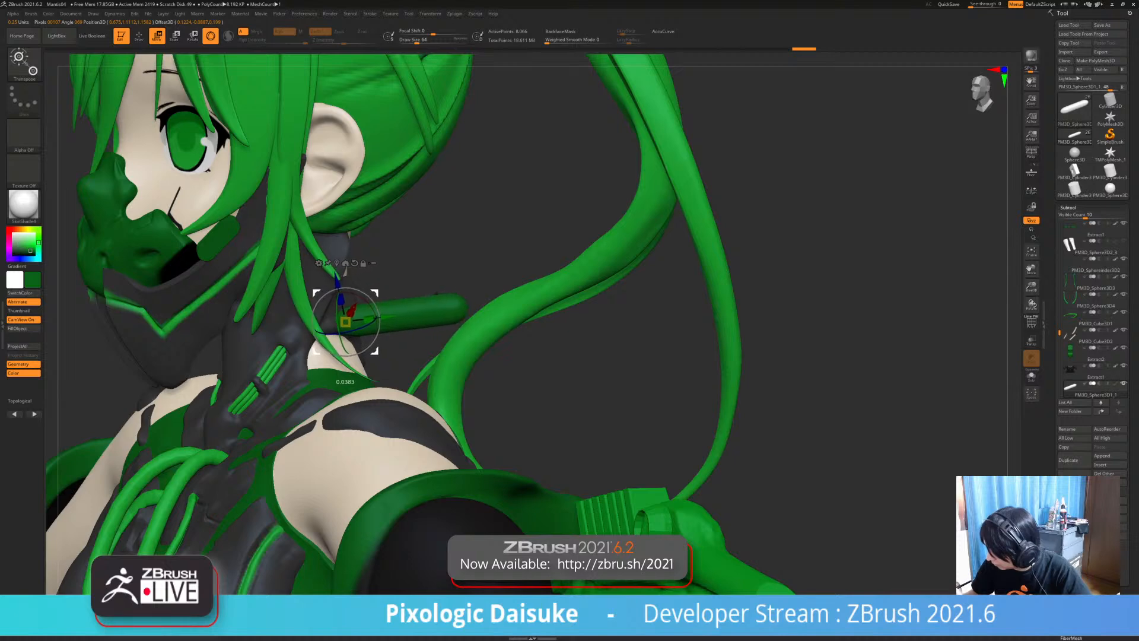
right_drag(388, 314, 255, 315)
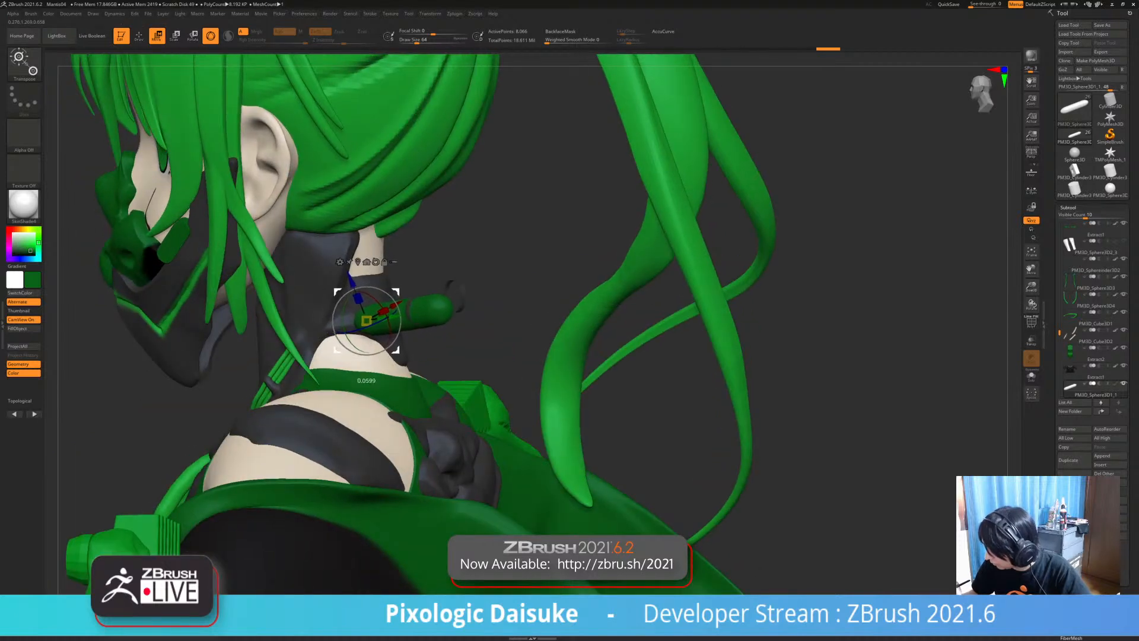
drag(396, 306, 400, 302)
right_drag(400, 308, 354, 254)
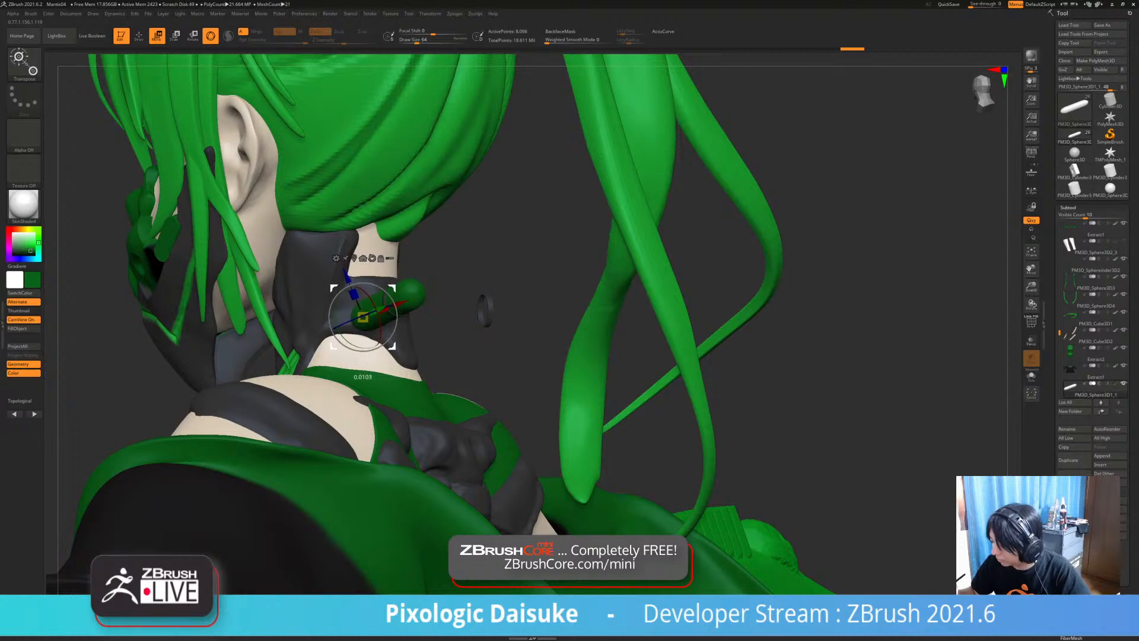
drag(395, 289, 395, 289)
- Rotate the capsule to point back and slightly down from the neck, and shift it a little rearward
right_drag(396, 297, 582, 329)
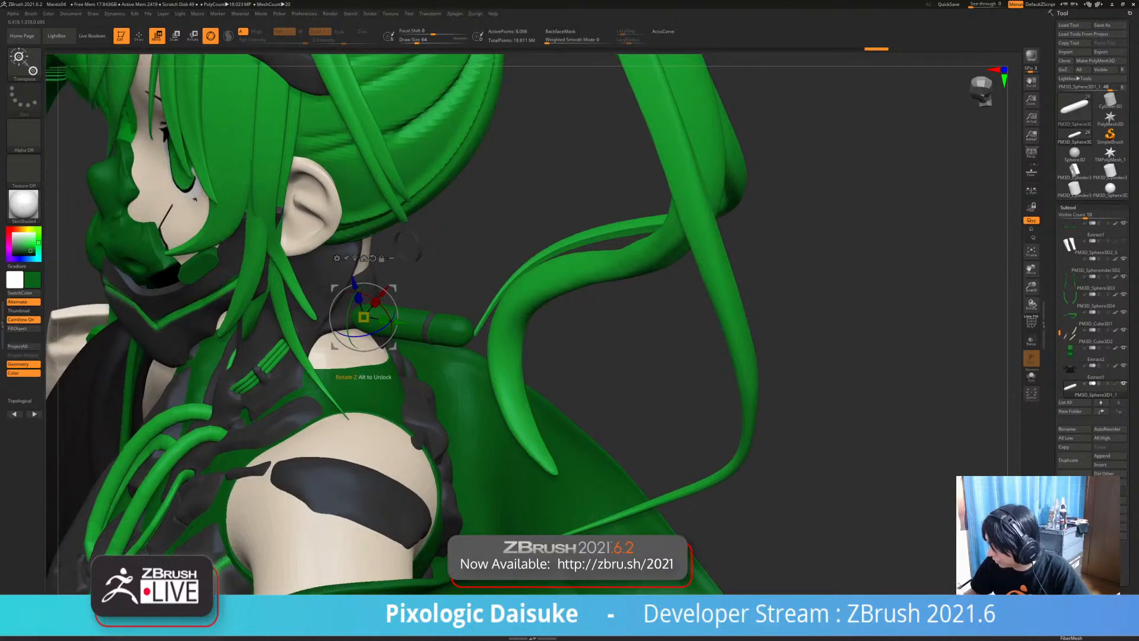
drag(390, 324, 400, 285)
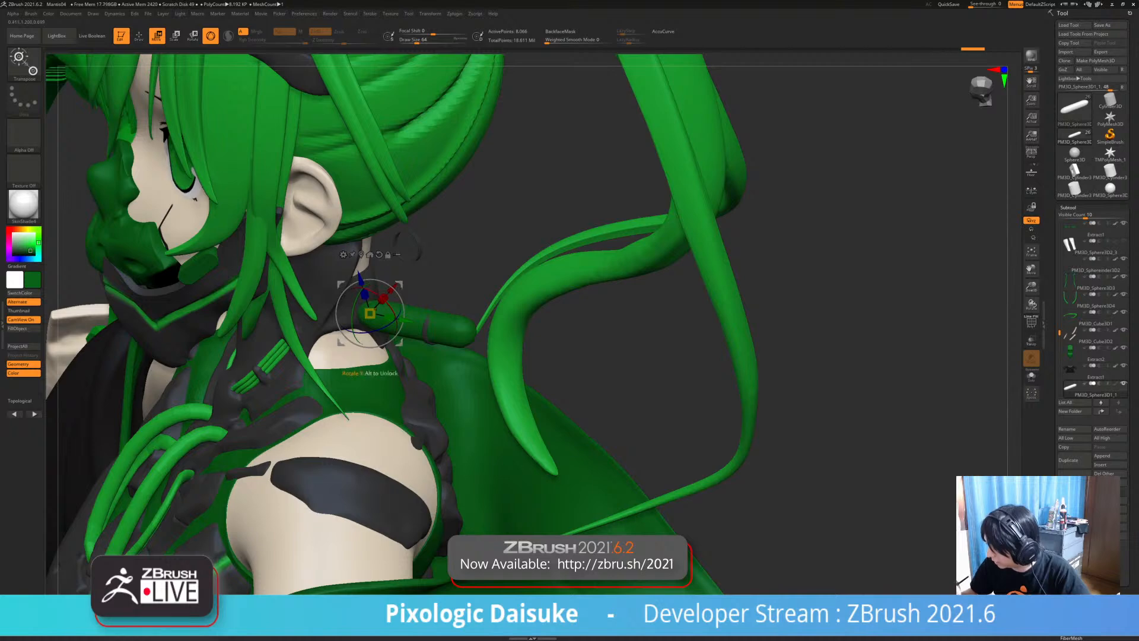
drag(390, 324, 408, 285)
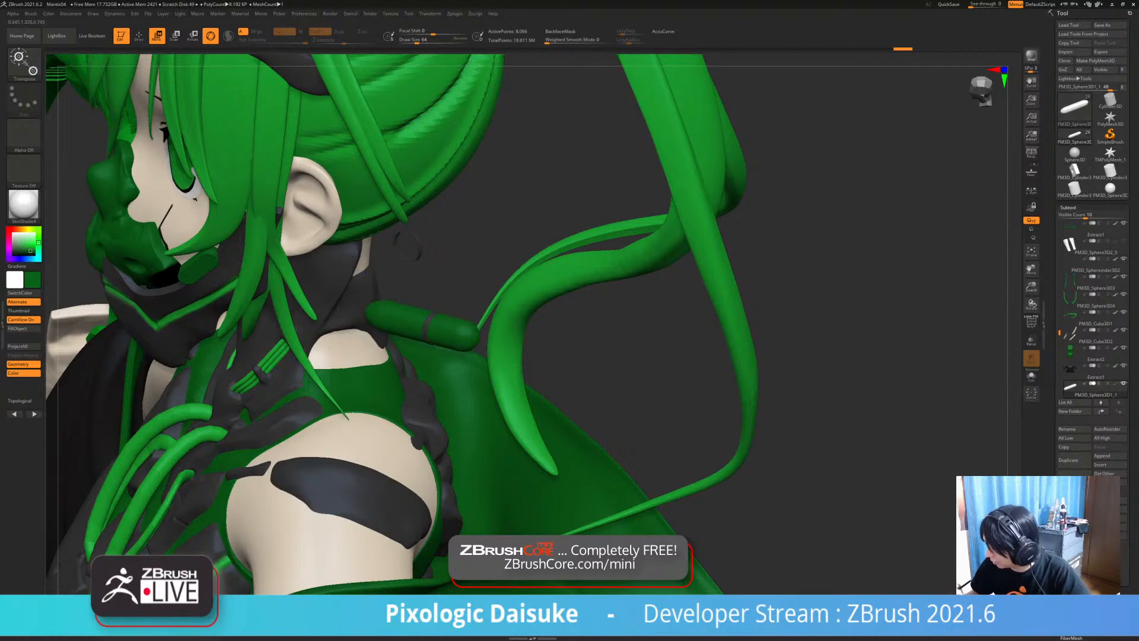
drag(582, 297, 493, 285)
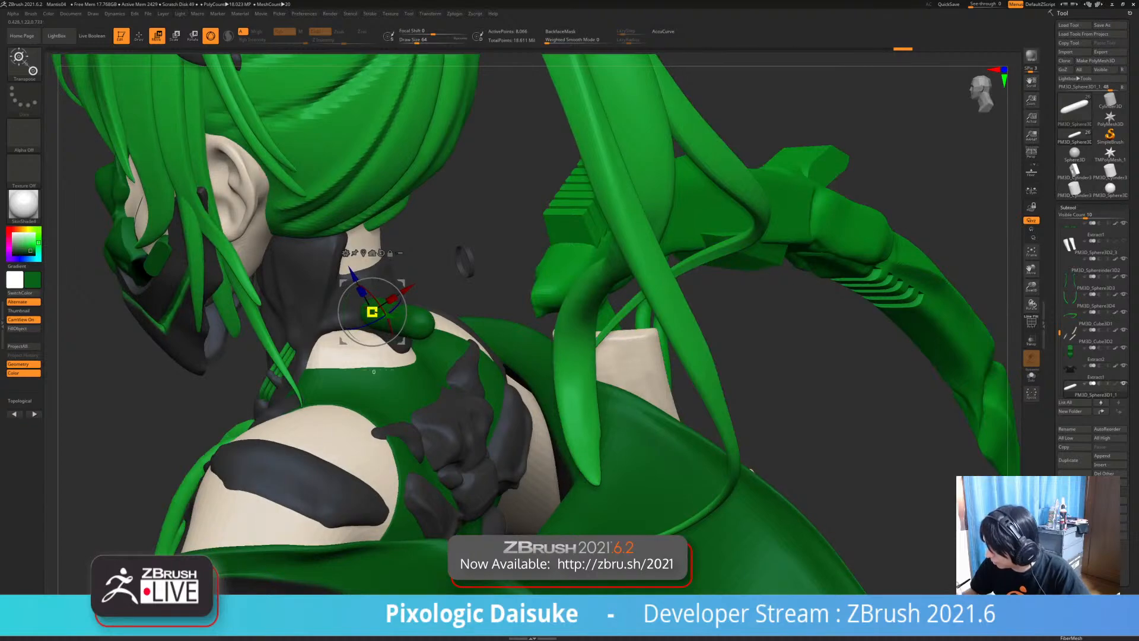
- Shift the capsule sideways from the centre of the neck so it sits on one side behind it
drag(372, 311, 407, 285)
alt+drag(492, 285, 629, 207)
mouse_move(411, 288)
mouse_down()
mouse_move(416, 266)
mouse_move(395, 293)
mouse_up()
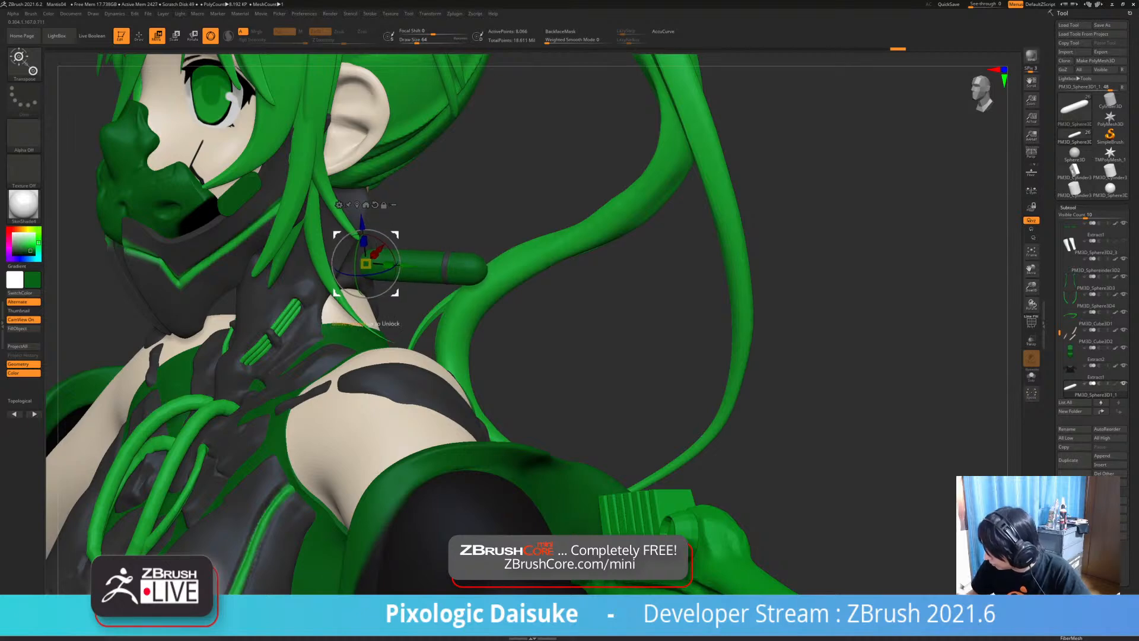
- Leave transform mode and mirror and weld the capsule to create its twin on the other side of the neck
mouse_move(582, 350)
mouse_down()
mouse_move(451, 374)
mouse_move(498, 267)
mouse_move(632, 240)
mouse_up()
click(139, 36)
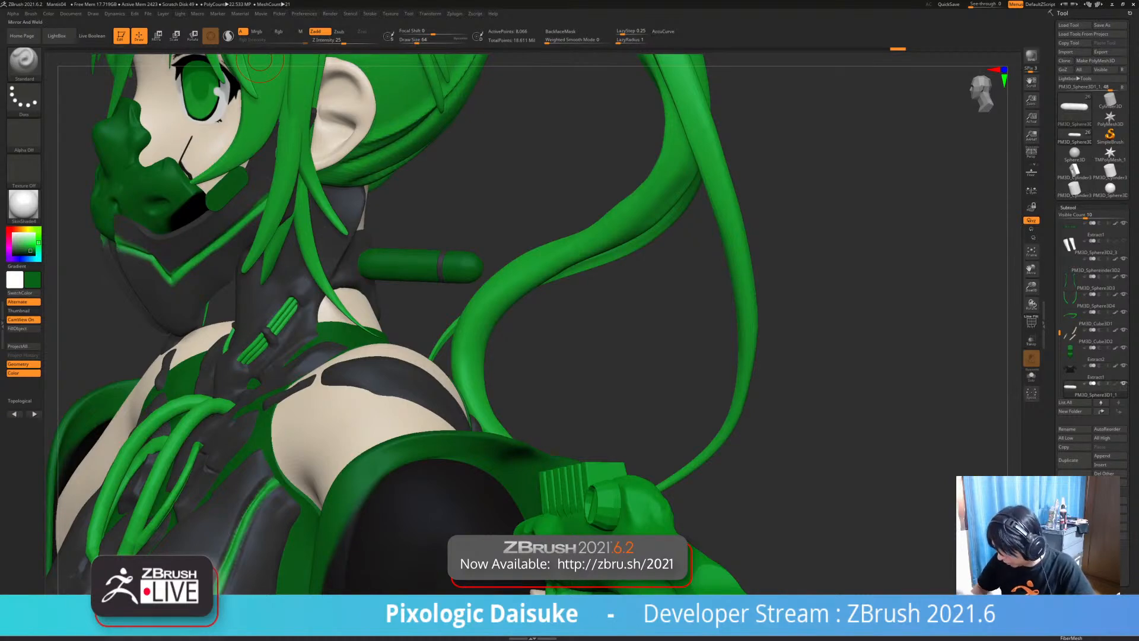
drag(511, 261, 433, 267)
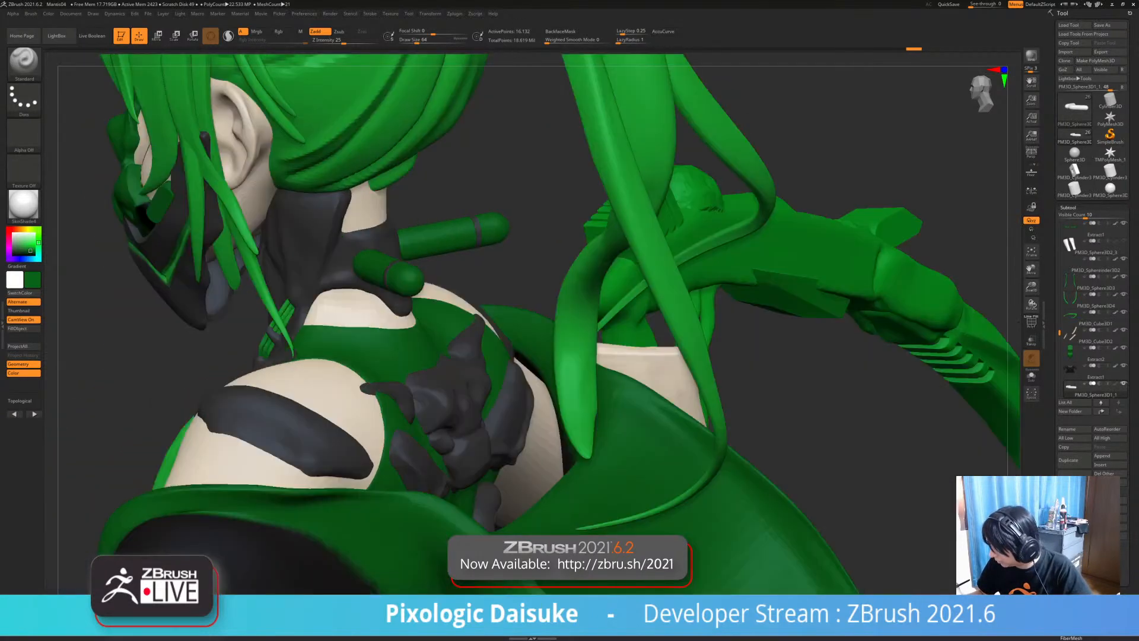
drag(309, 270, 346, 267)
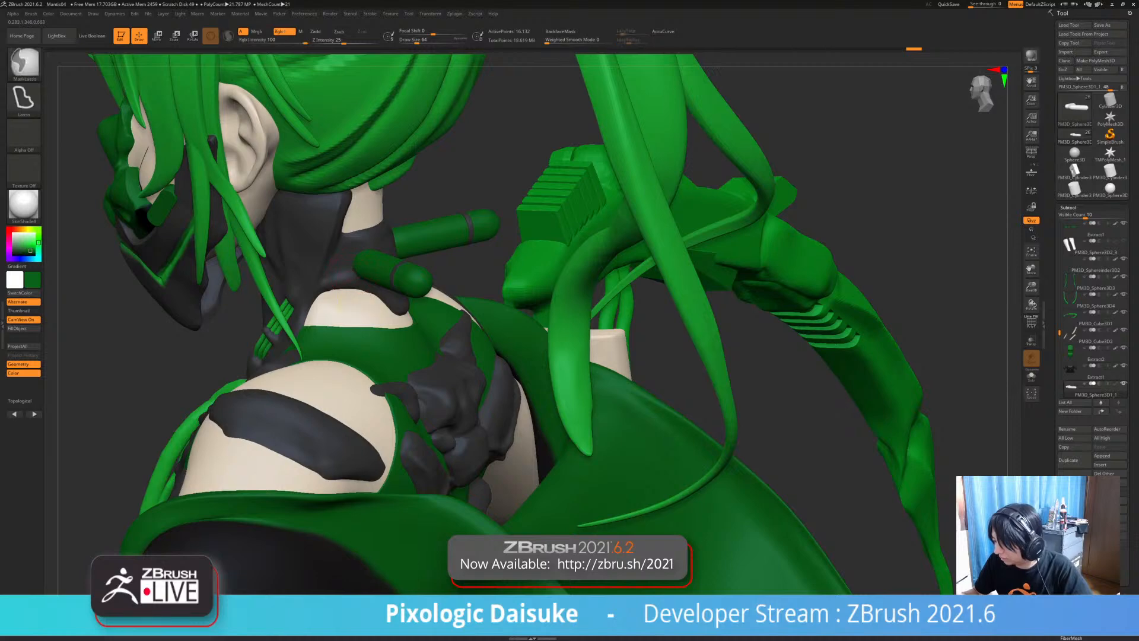
- Examine the capsule pair, the armored body and the bare base body, each isolated from the full character
mouse_move(354, 270)
ctrl+right_down()
mouse_move(350, 256)
mouse_move(415, 238)
mouse_move(510, 255)
mouse_move(552, 249)
ctrl+right_up()
key(ctrl+shift+s)
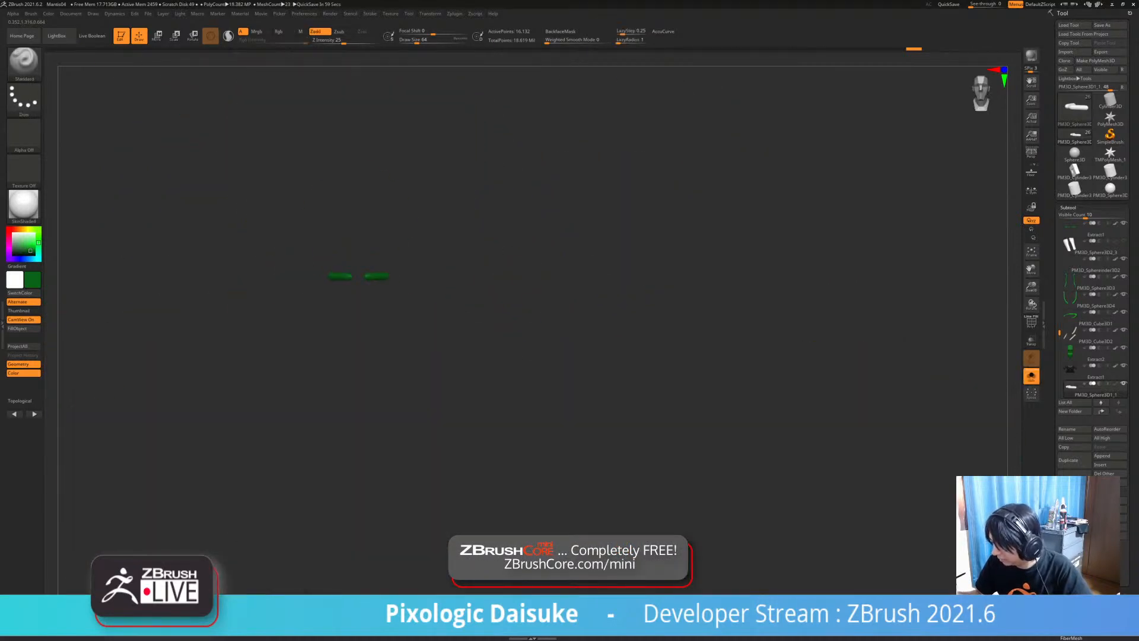
key(ctrl+shift+s)
alt+click(406, 252)
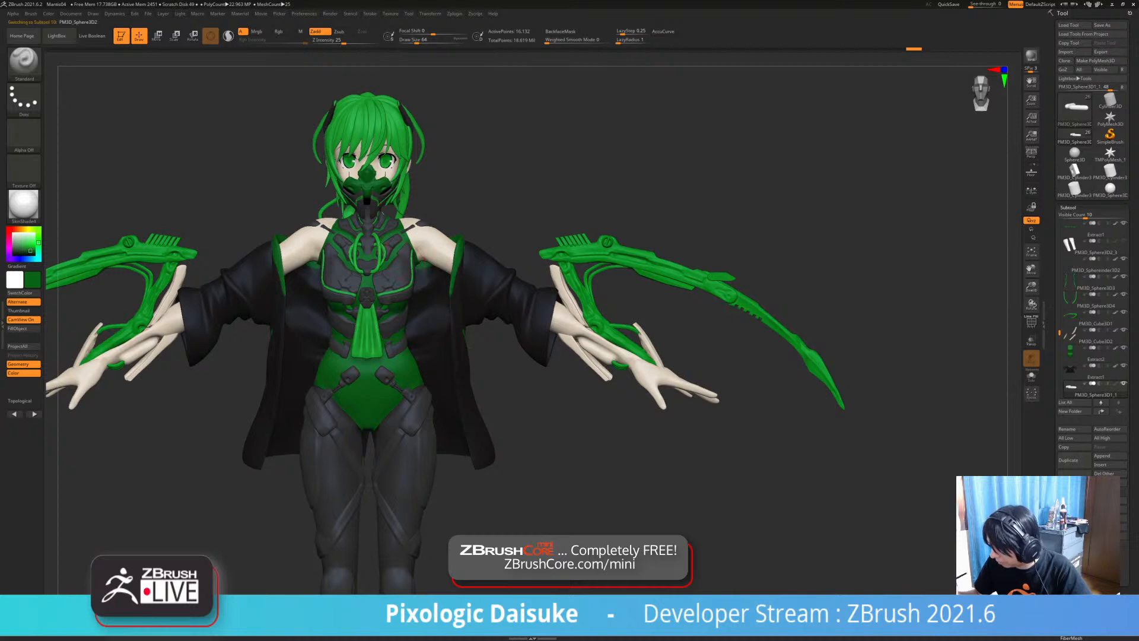
key(ctrl+shift+s)
mouse_move(453, 332)
right_down()
mouse_move(510, 344)
mouse_move(473, 334)
right_up()
key(ctrl+shift+s)
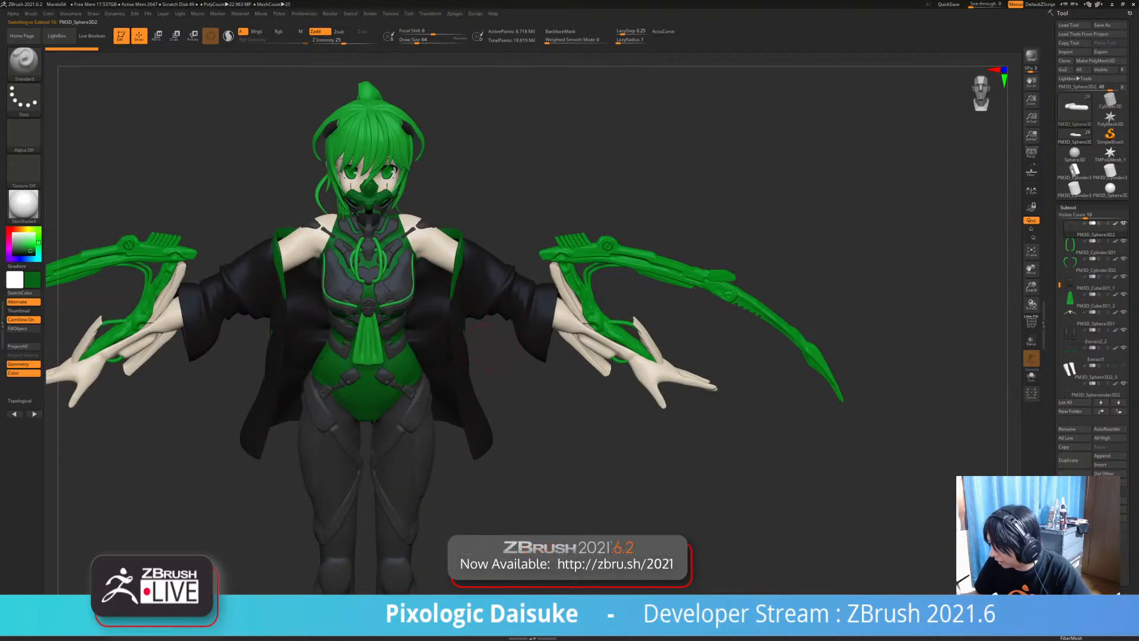
key(ctrl+shift+s)
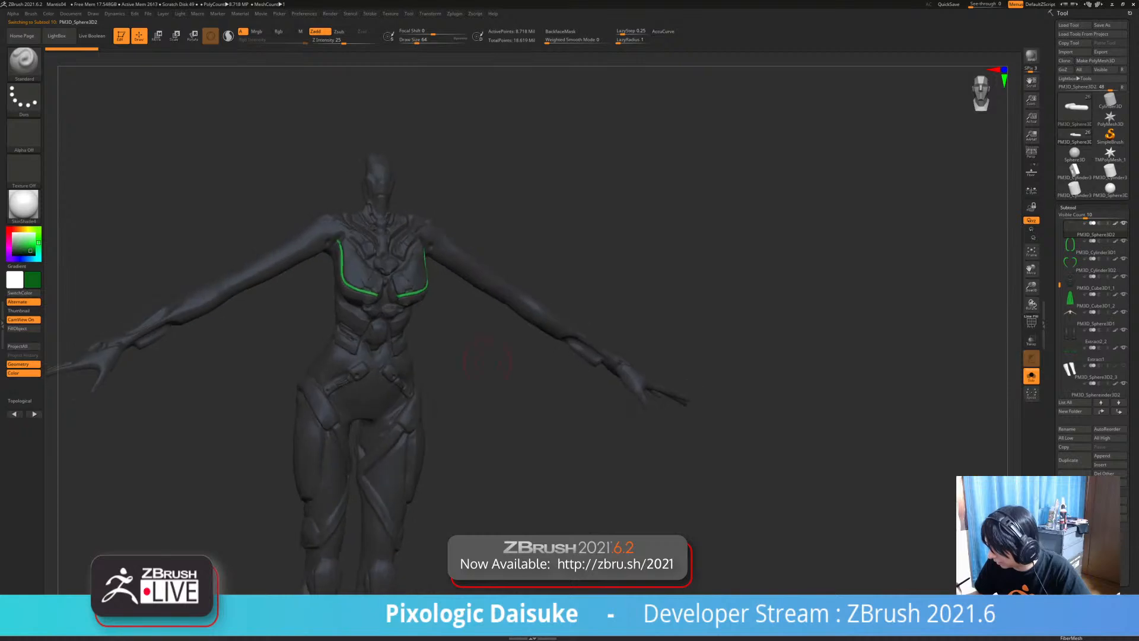
key(ctrl+shift+s)
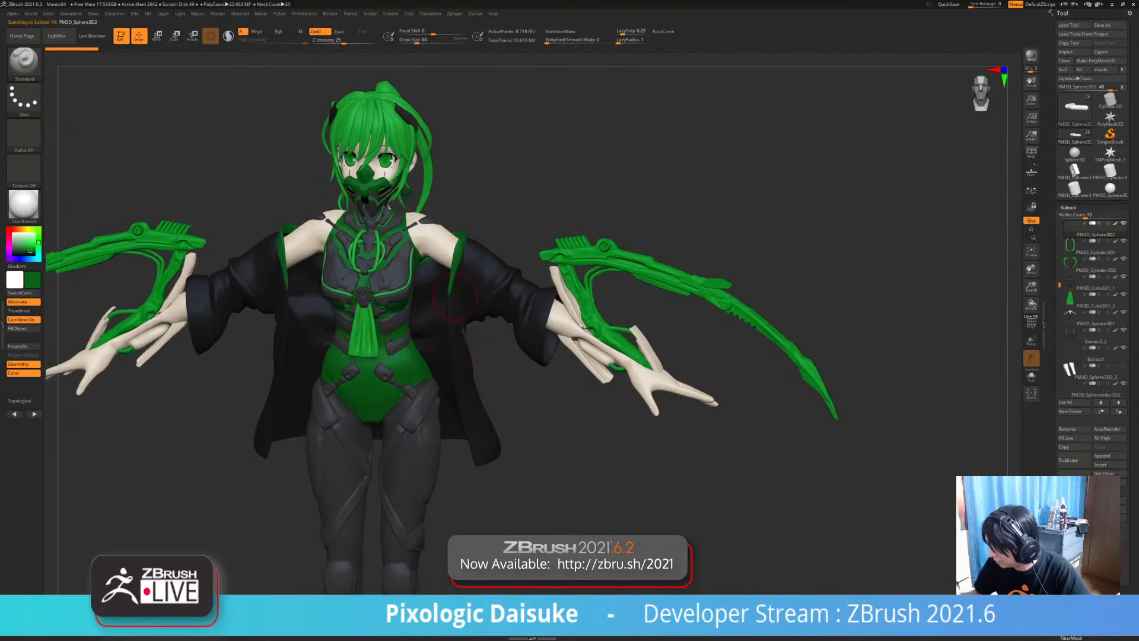
key(ctrl+shift+s)
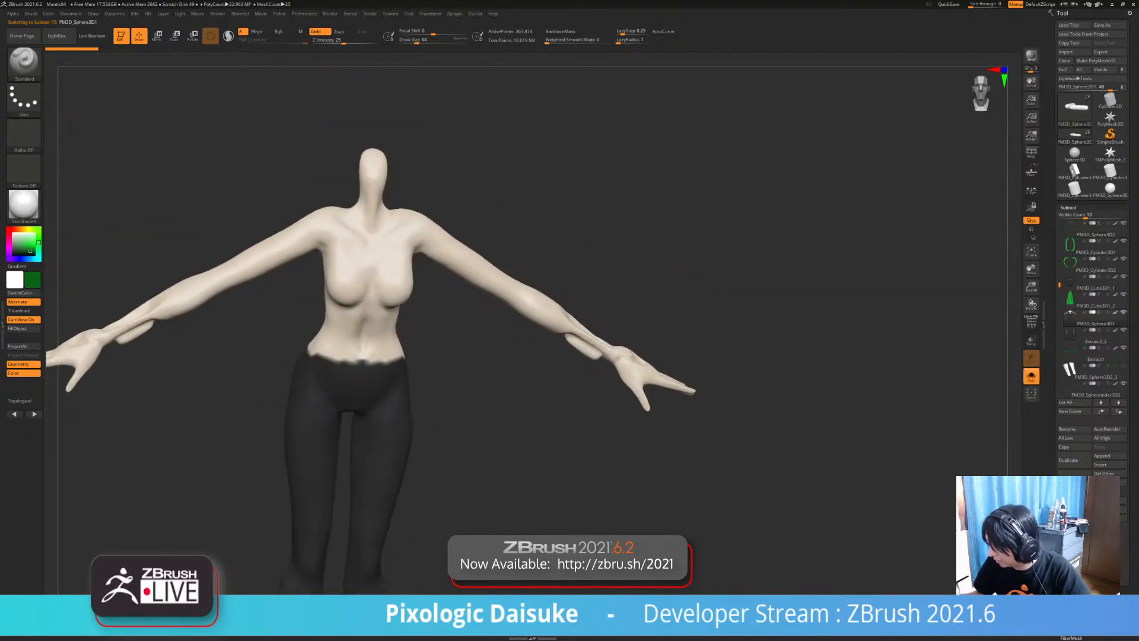
key(ctrl+shift+s)
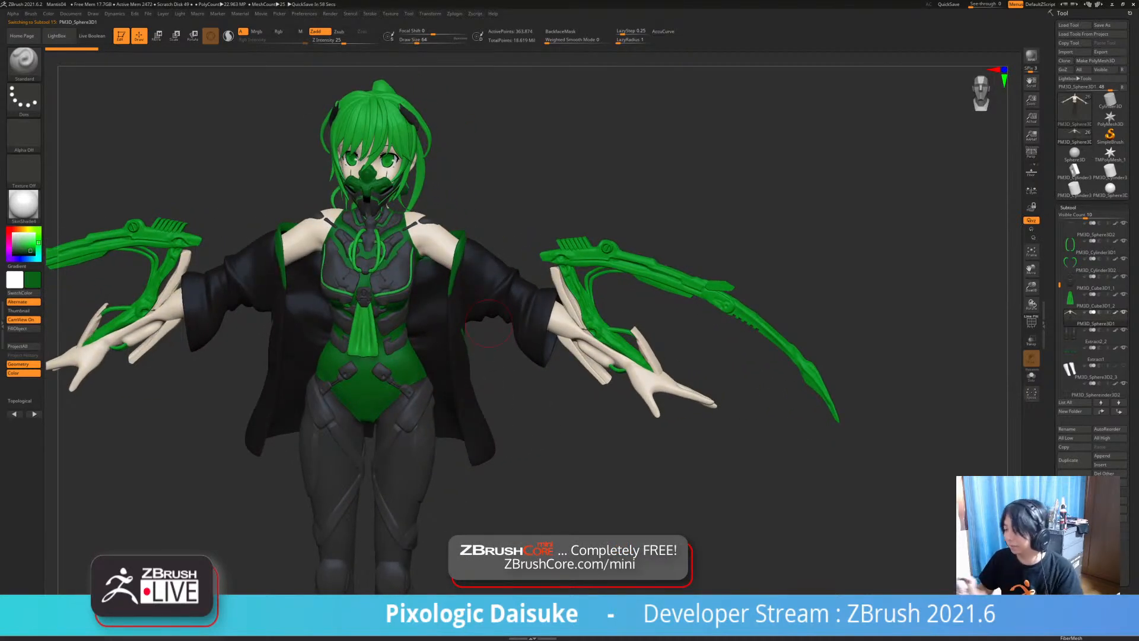
- Move the base body and the armored body subtools to the end of the subtool order
alt+click(403, 273)
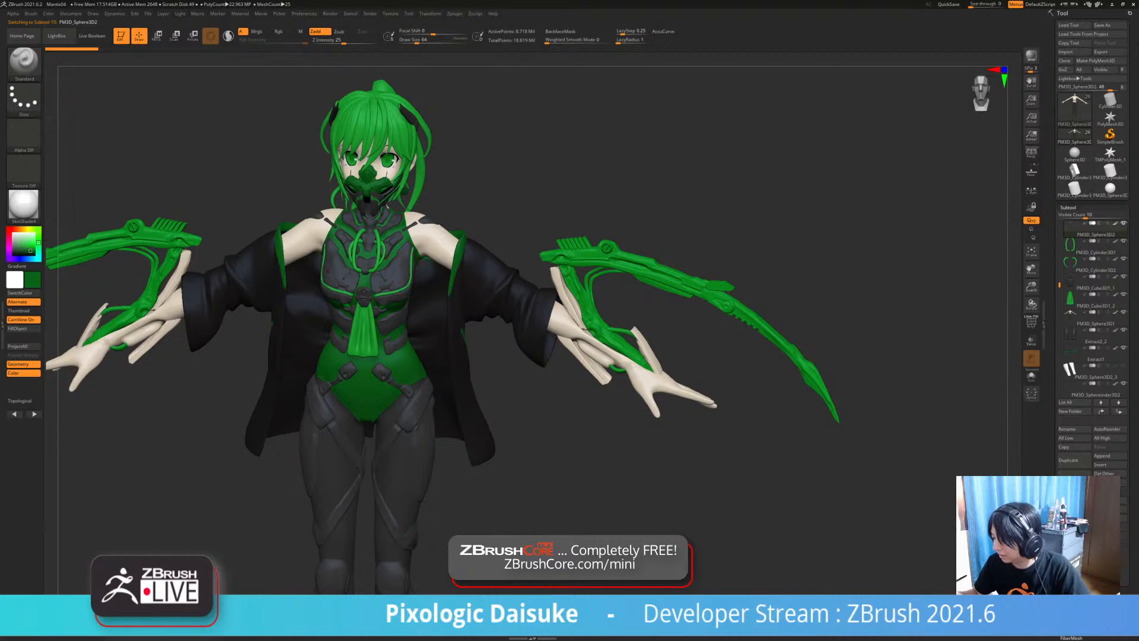
right_drag(405, 271, 365, 277)
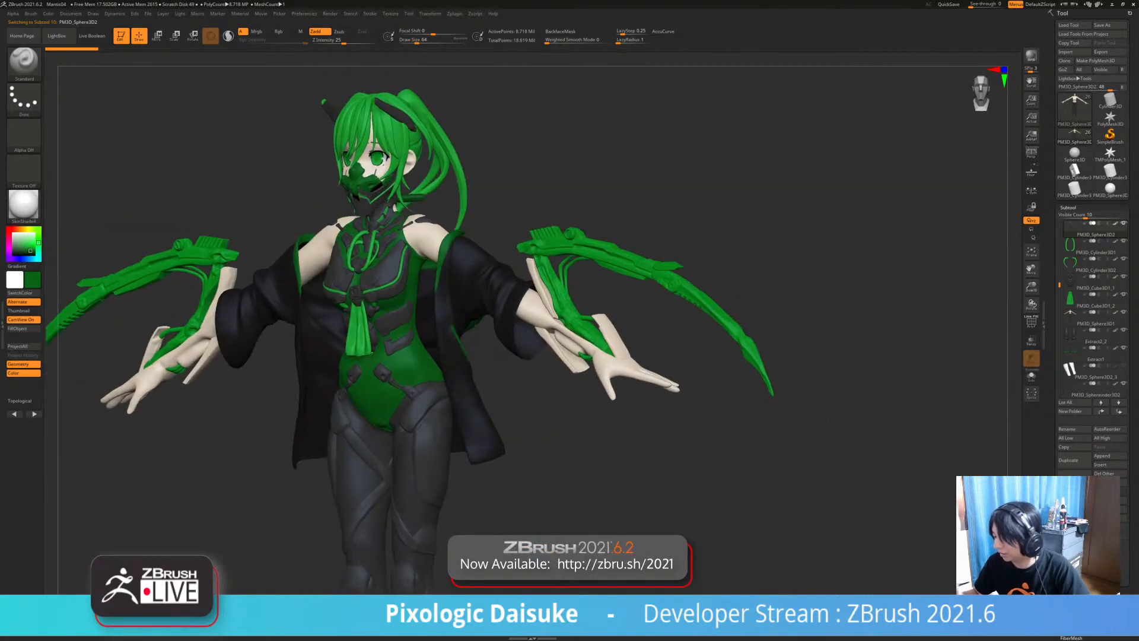
mouse_move(438, 302)
right_down()
mouse_move(451, 304)
mouse_move(446, 325)
right_up()
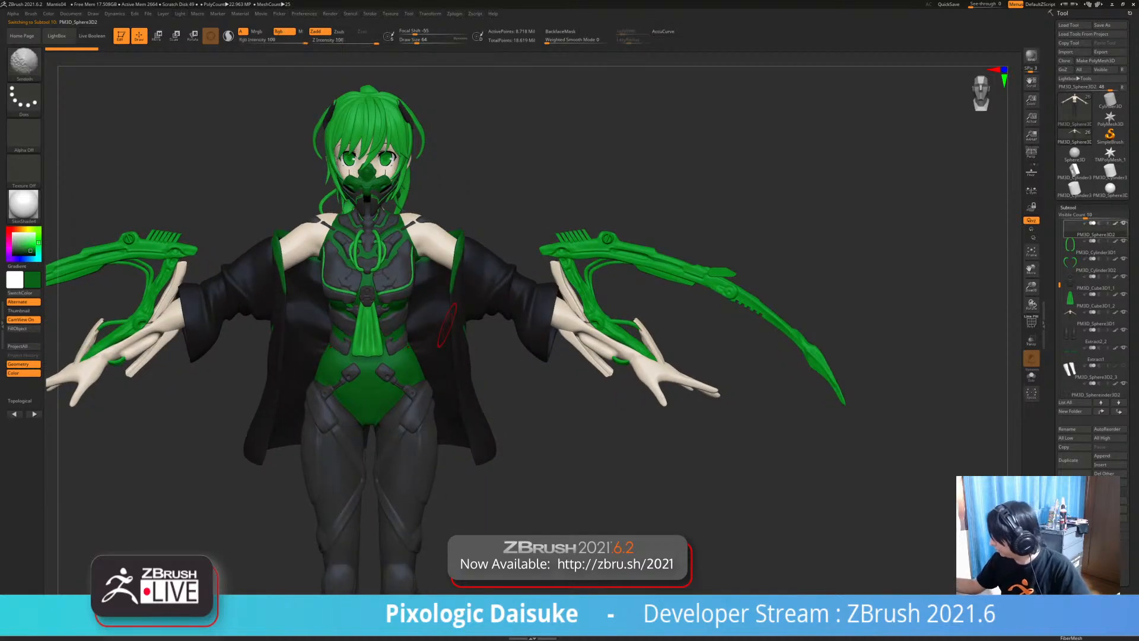
key(shift+s)
key(shift+s)
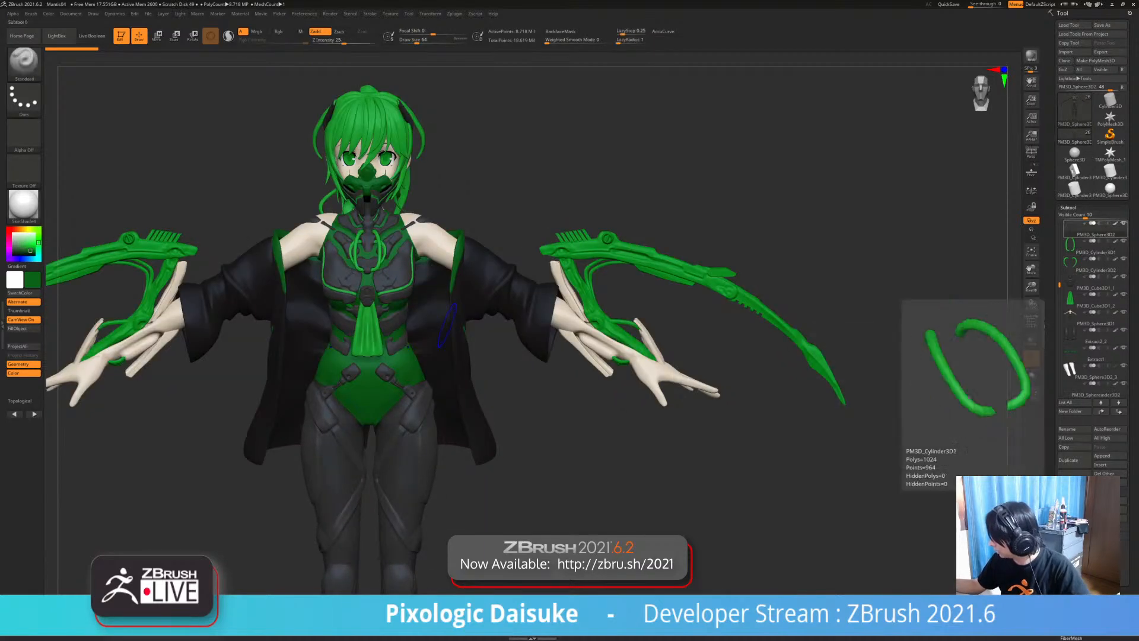
shift+click(1119, 402)
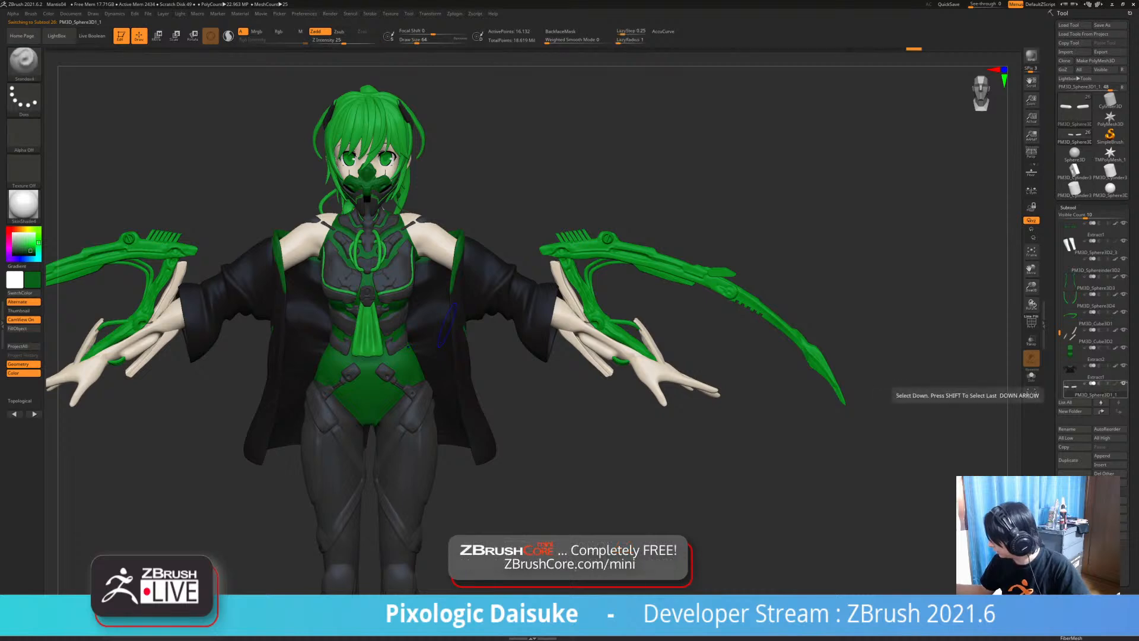
mouse_move(1060, 332)
mouse_down()
mouse_move(1060, 363)
mouse_move(1059, 318)
mouse_up()
shift+click(1119, 412)
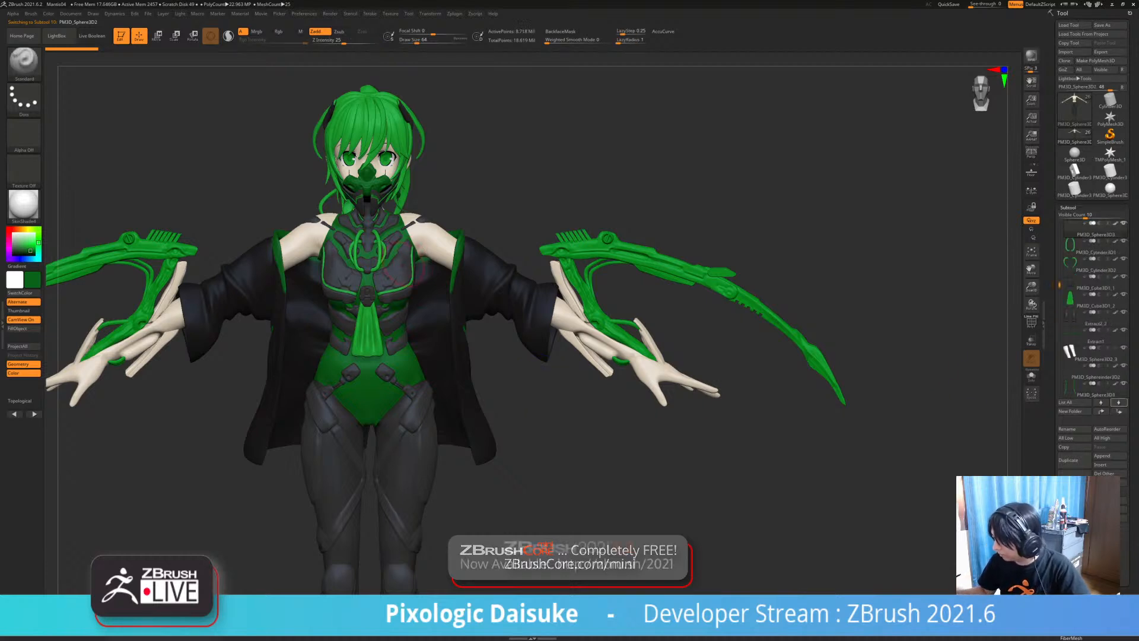
shift+click(1119, 411)
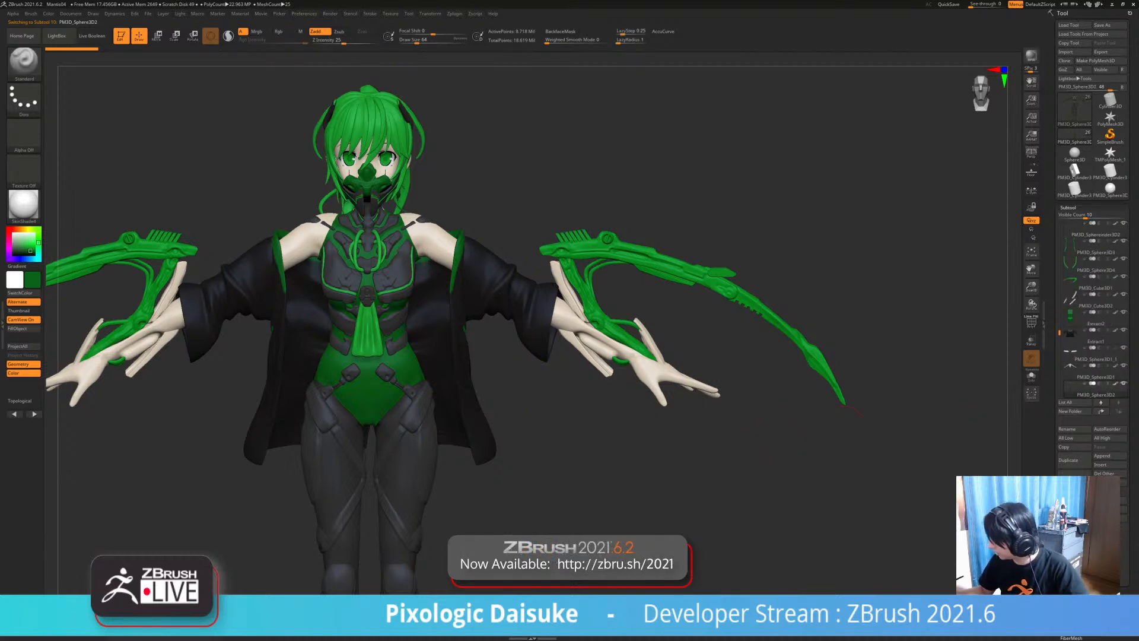
- Place the base body directly below the armored body in the subtool order and set it to subtract
key(alt+s)
key(alt+s)
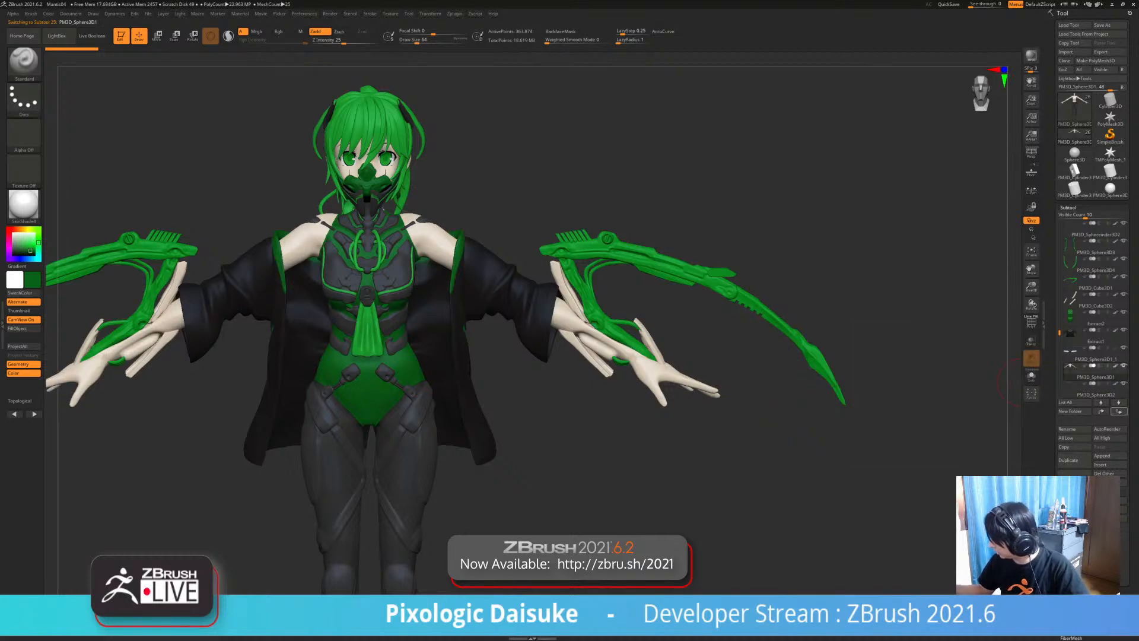
click(1119, 412)
click(1095, 372)
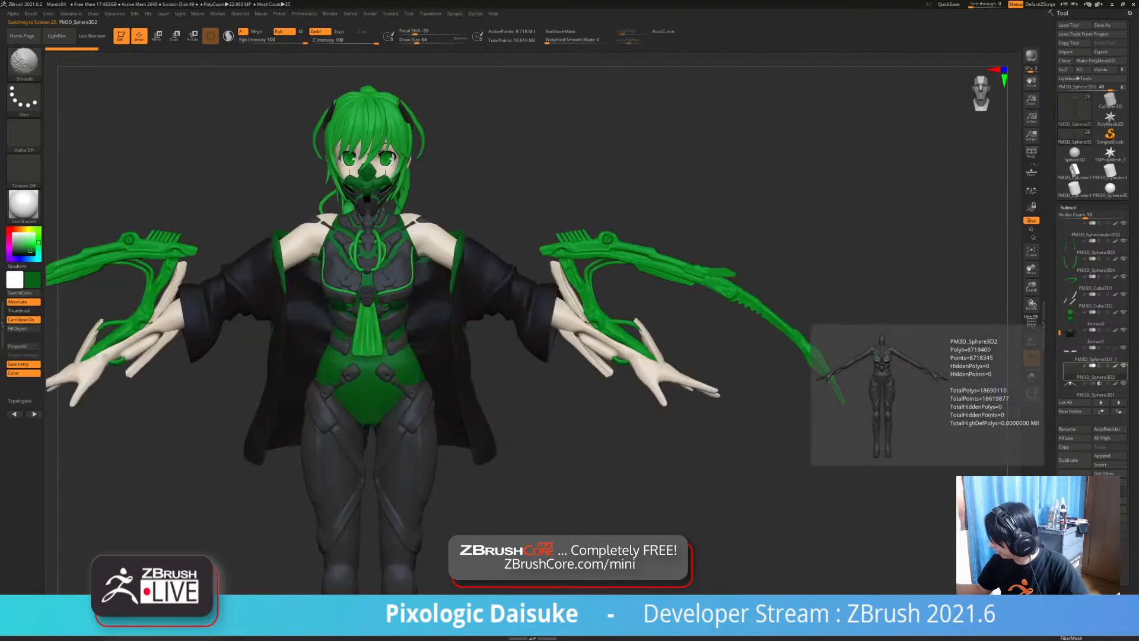
- Show only the armored body and base body subtools and group them in a new folder named body
click(1031, 358)
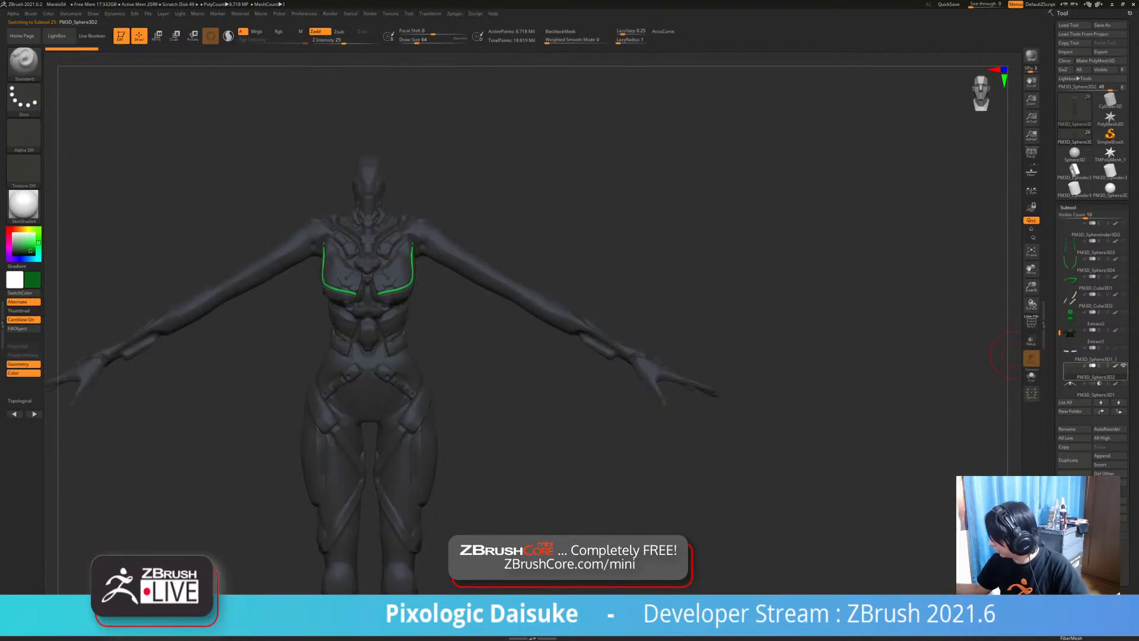
click(1074, 411)
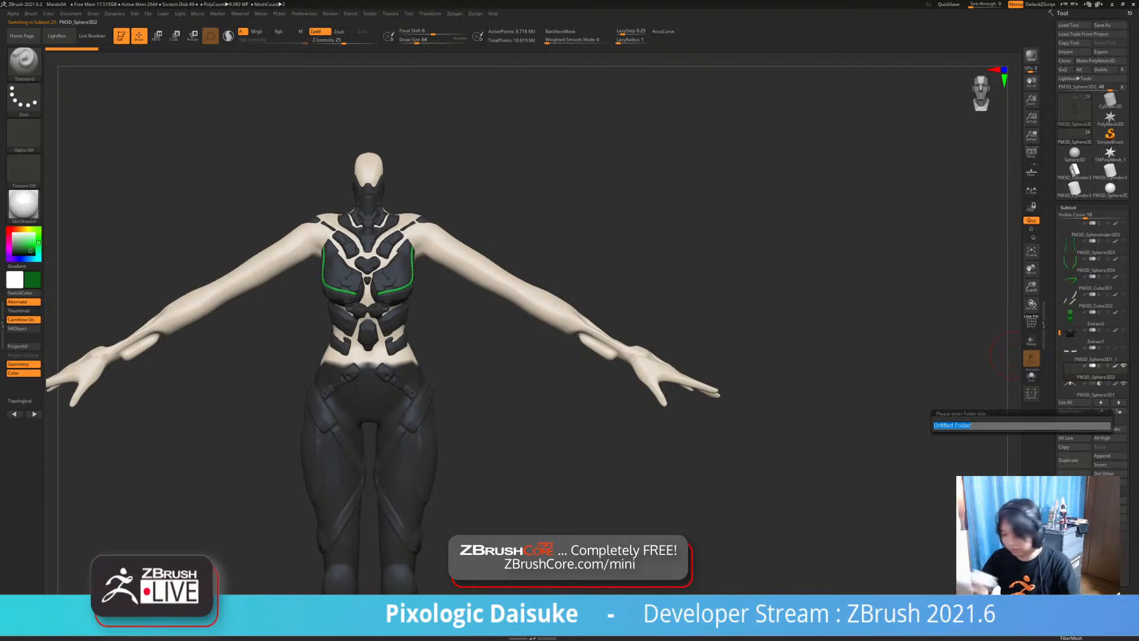
text(bodfy)
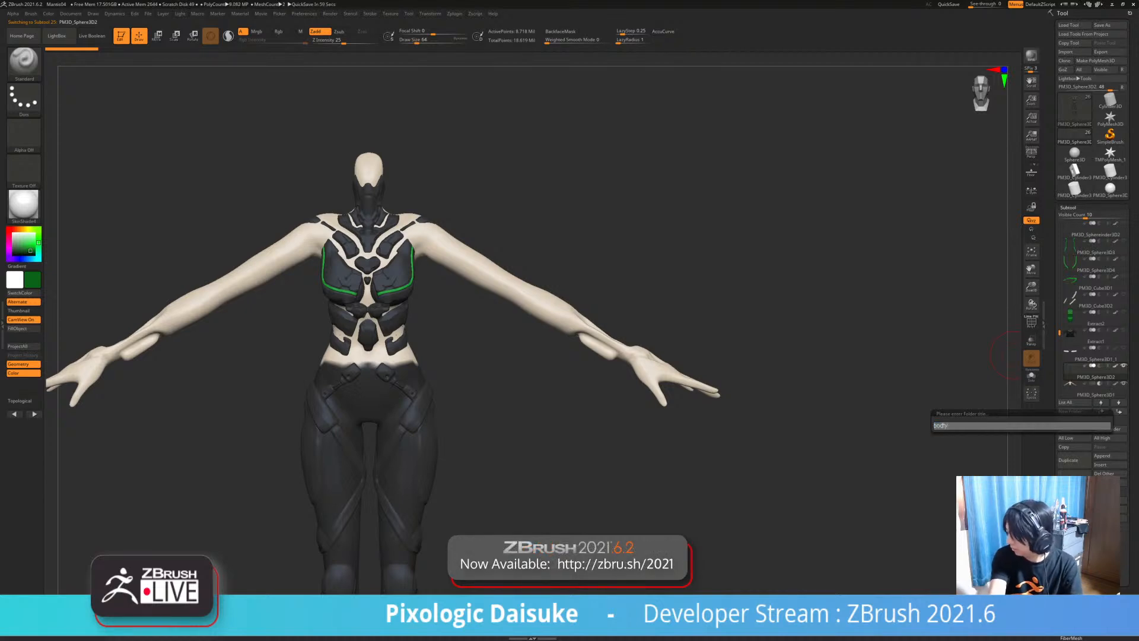
key(Return)
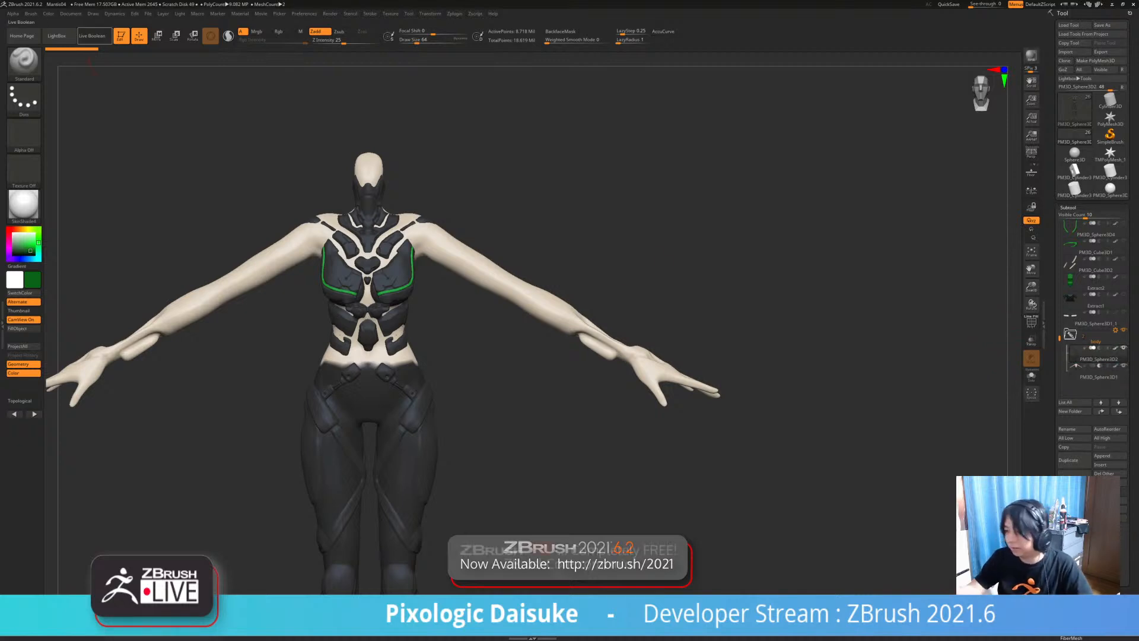
- Turn on Live Boolean and run Boolean Folder on the body folder to generate the separated armor mesh
click(94, 36)
mouse_move(515, 372)
ctrl+right_down()
mouse_move(510, 350)
mouse_move(515, 361)
mouse_move(572, 270)
mouse_move(612, 260)
mouse_move(484, 252)
mouse_move(642, 275)
mouse_move(584, 272)
ctrl+right_up()
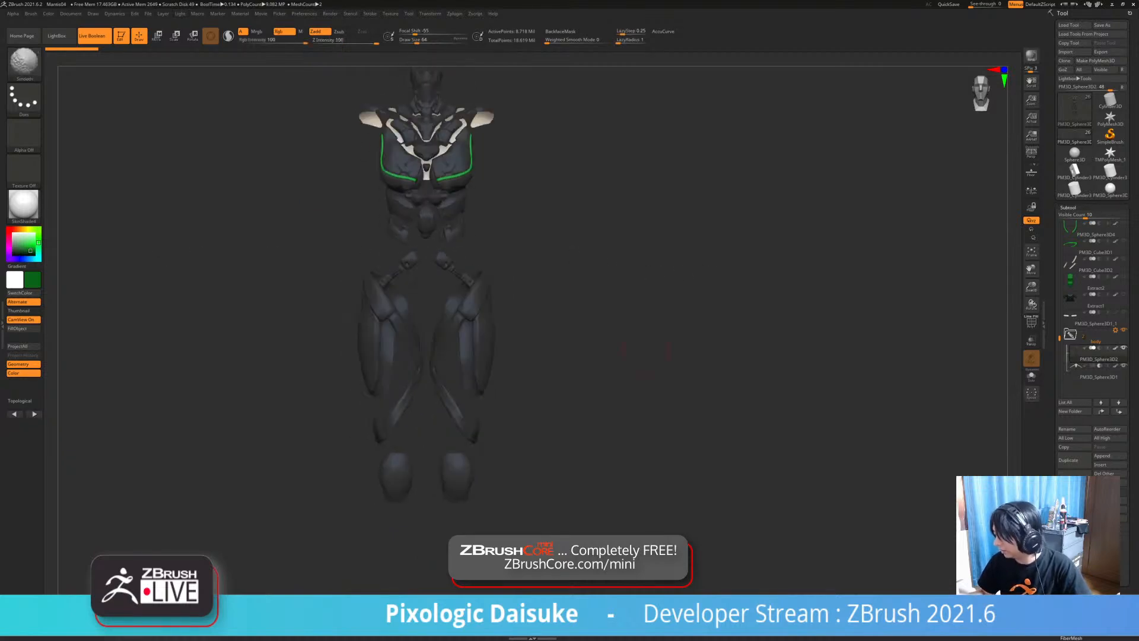
click(1116, 330)
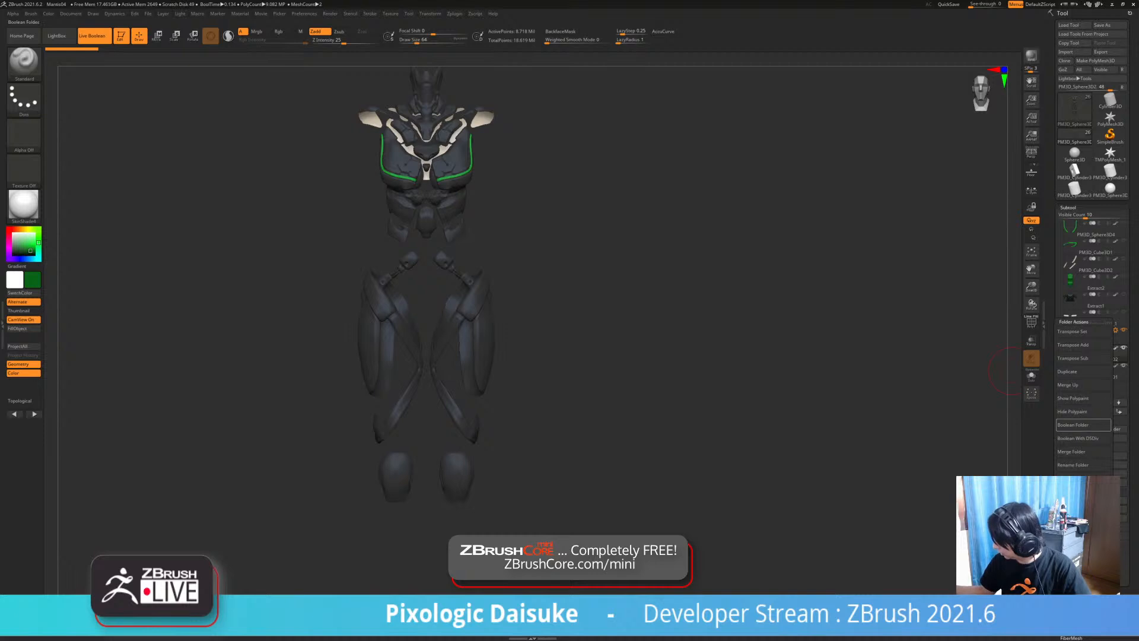
click(1073, 425)
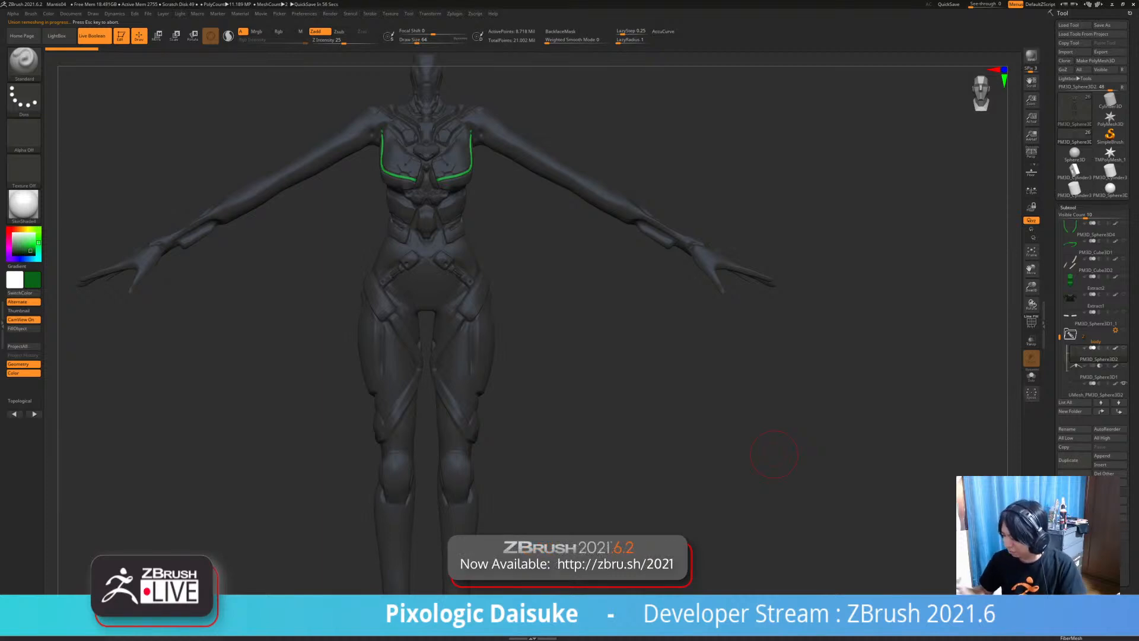
- Select the Boolean result mesh and display its polyframe to check the wireframe and polygroups of the armor pieces
drag(593, 343, 680, 341)
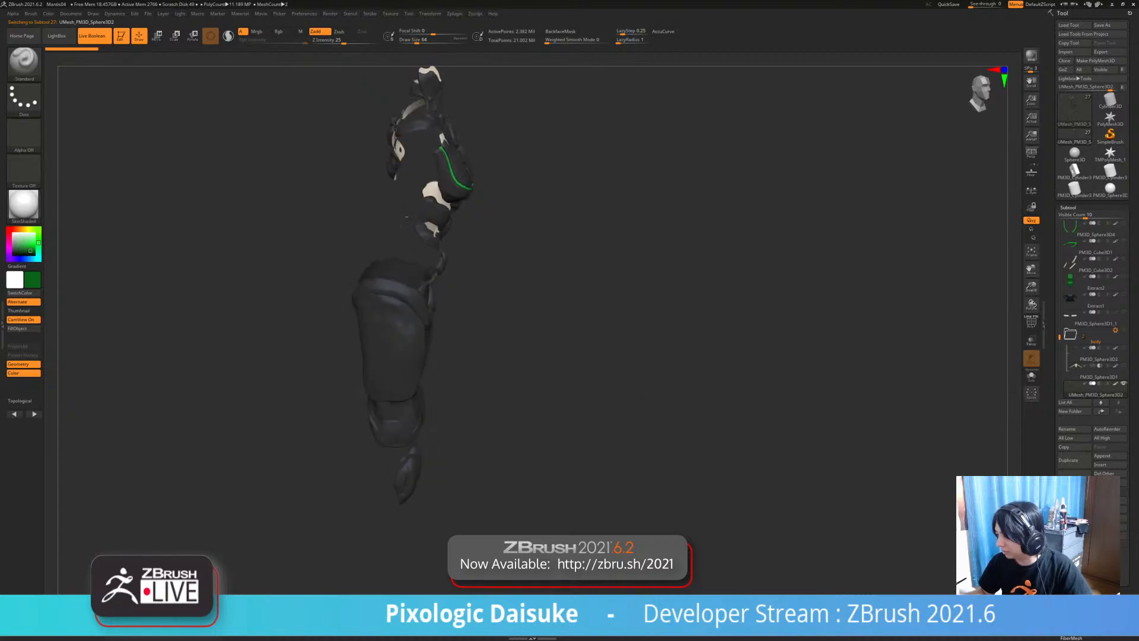
right_drag(656, 338, 581, 339)
ctrl+right_drag(563, 178, 570, 285)
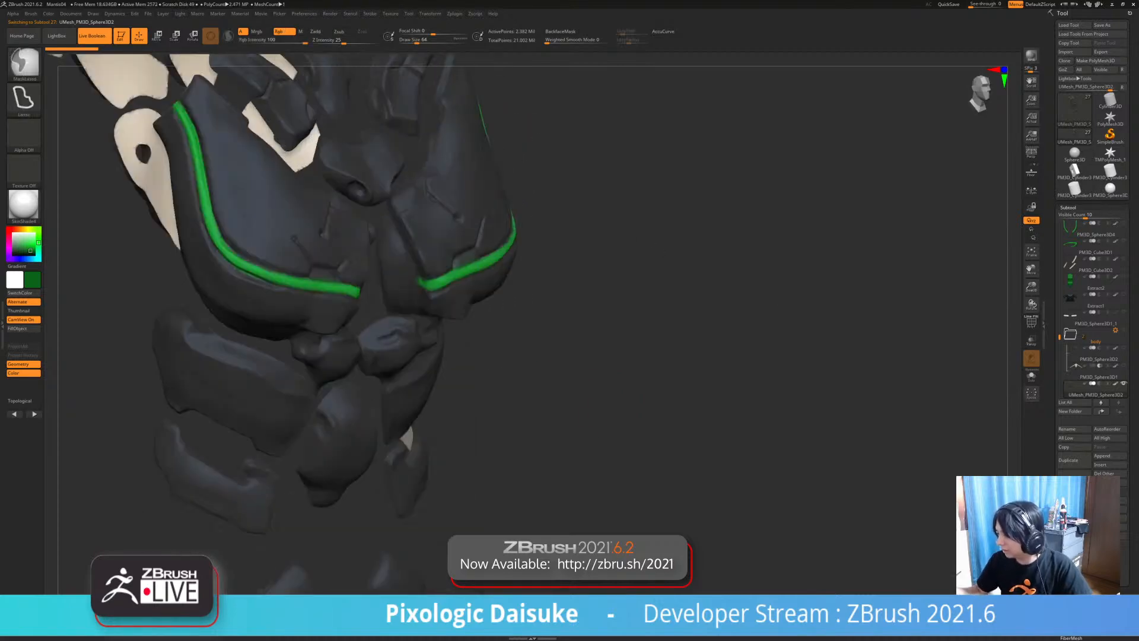
mouse_move(533, 78)
alt+right_down()
mouse_move(558, 184)
mouse_move(599, 284)
alt+right_up()
click(1032, 325)
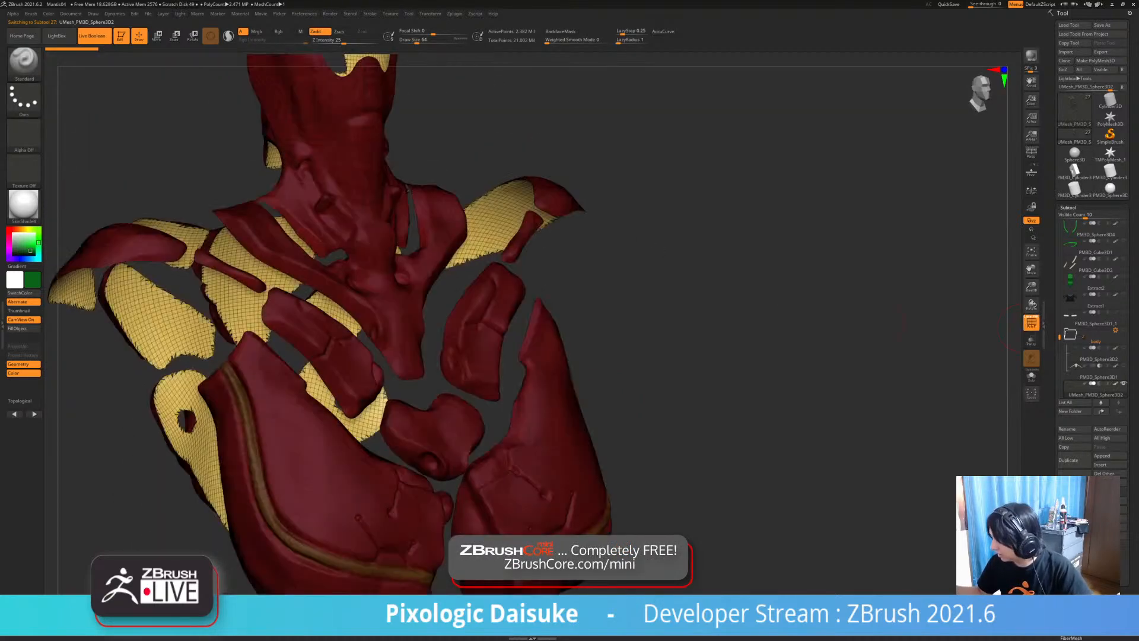
right_drag(730, 321, 706, 327)
mouse_move(765, 534)
right_down()
mouse_move(839, 552)
mouse_move(700, 522)
mouse_move(695, 451)
mouse_move(670, 504)
mouse_move(672, 458)
mouse_move(620, 344)
mouse_move(617, 279)
right_up()
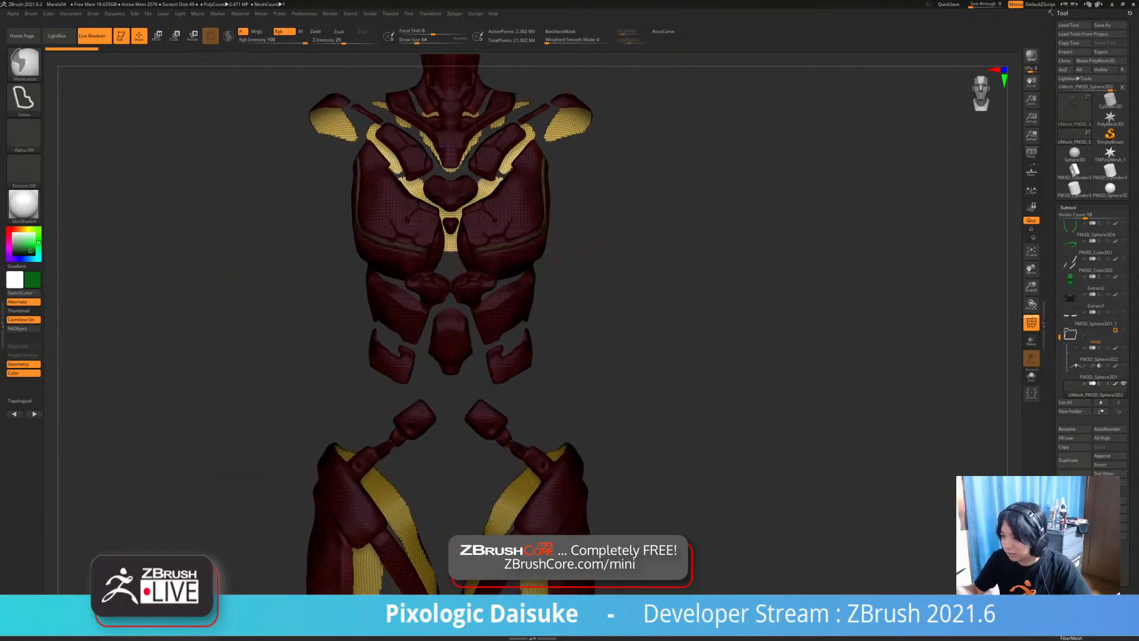
- Mark the Boolean result's current history state as the projection source and remesh the armor pieces
ctrl+click(89, 49)
mouse_move(653, 380)
ctrl+right_down()
mouse_move(653, 338)
mouse_move(624, 292)
mouse_move(622, 243)
mouse_move(552, 231)
mouse_move(608, 240)
ctrl+right_up()
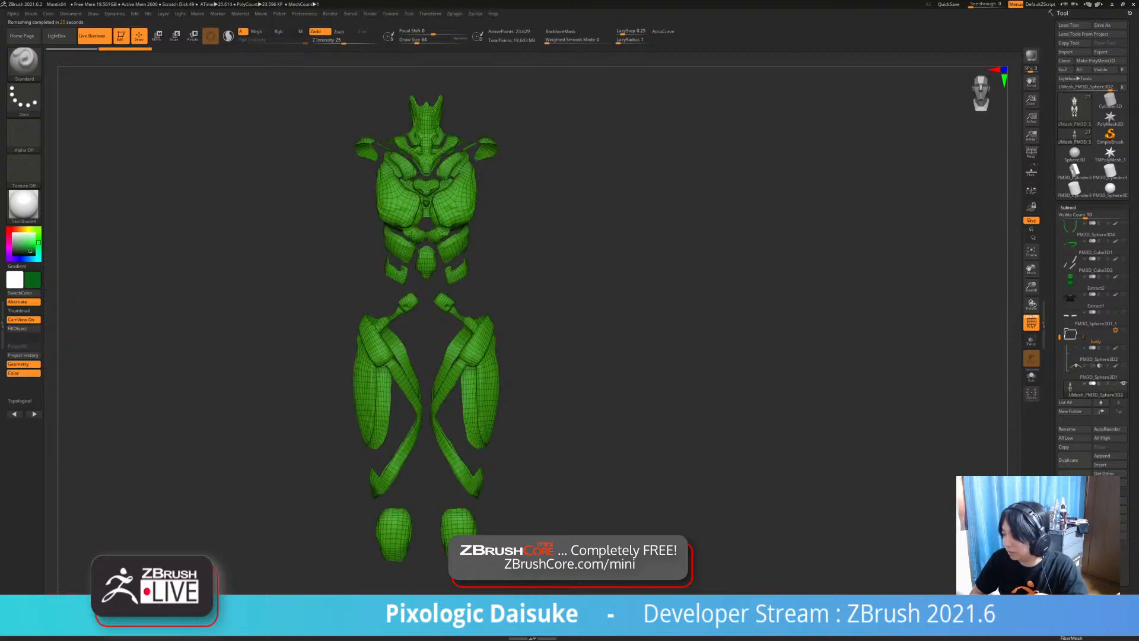
- Subdivide the remeshed armor pieces twice
right_drag(537, 346, 557, 368)
mouse_move(529, 309)
right_down()
mouse_move(530, 351)
mouse_move(534, 324)
mouse_move(585, 327)
mouse_move(531, 360)
mouse_move(498, 360)
mouse_move(516, 355)
right_up()
key(ctrl+d)
key(ctrl+d)
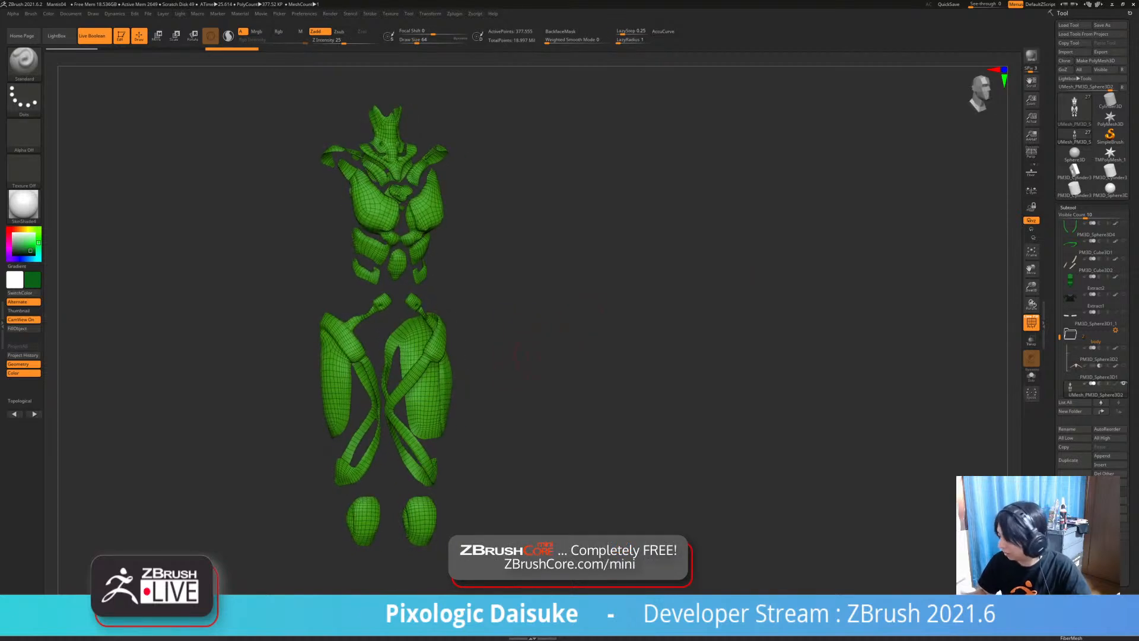
click(1068, 208)
click(1068, 208)
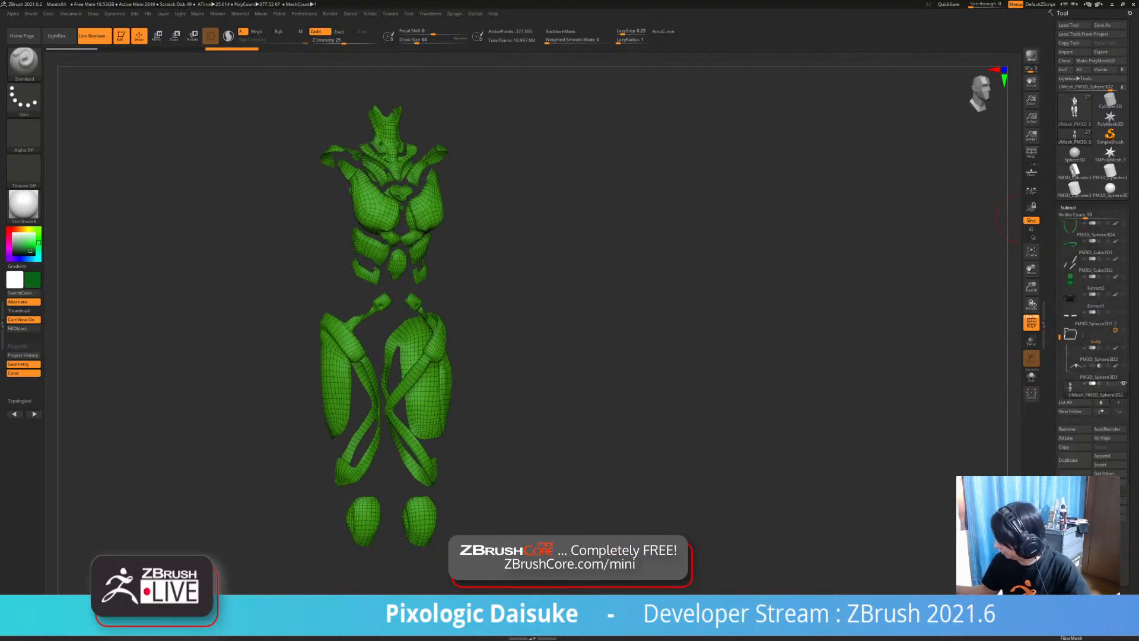
mouse_move(1075, 372)
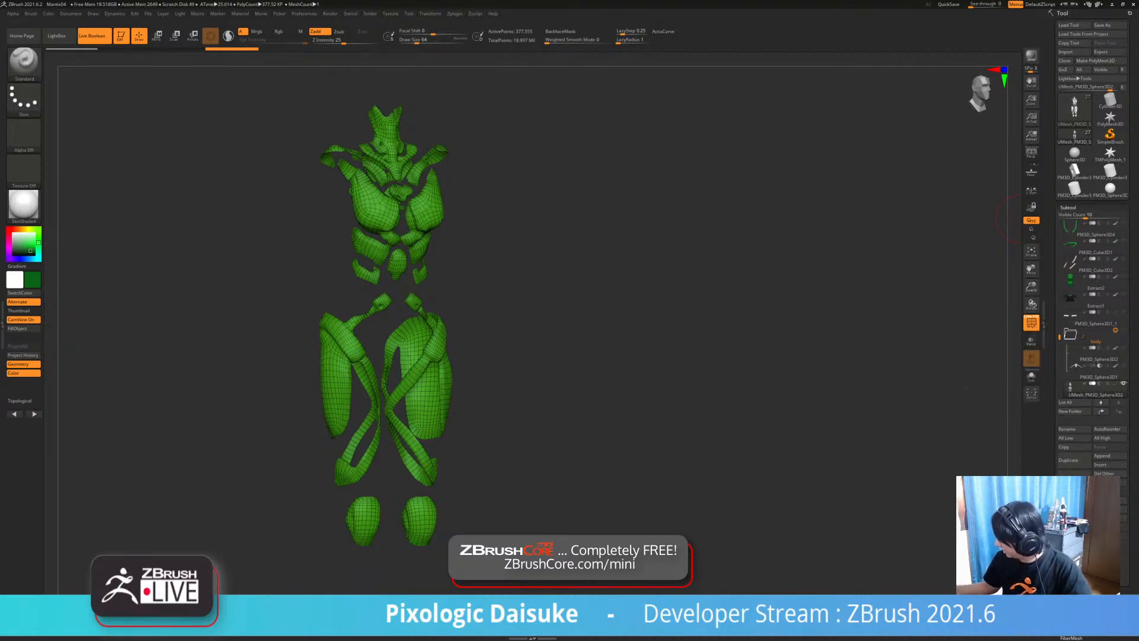
- Project the detail from the stored history state onto the subdivided armor pieces and hide their polyframe
click(1068, 561)
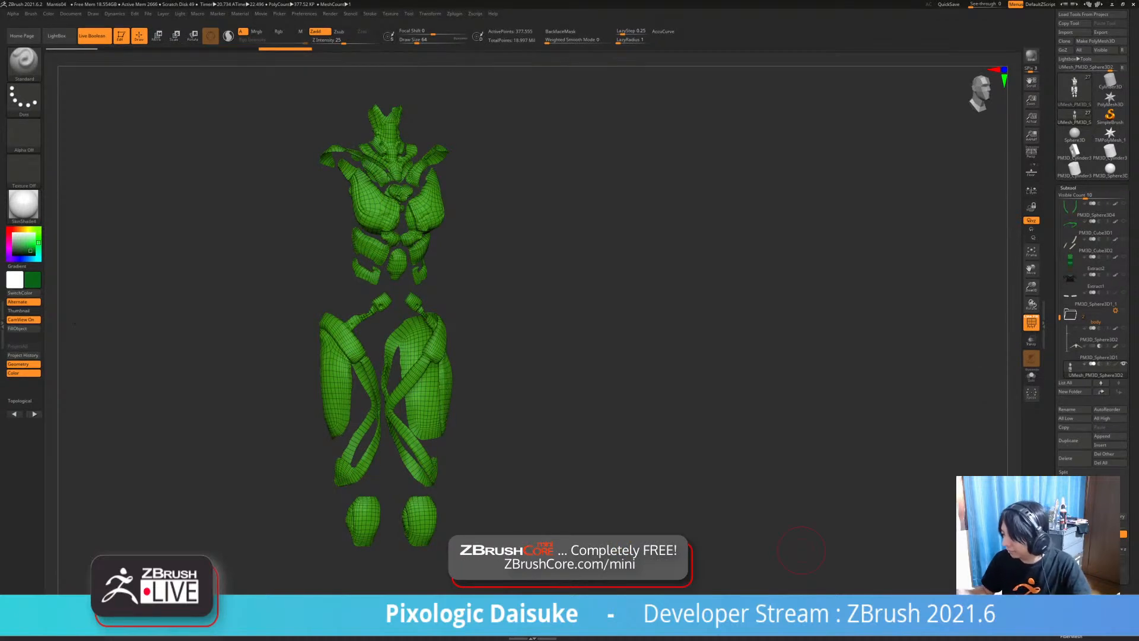
right_drag(551, 376, 736, 372)
click(1031, 323)
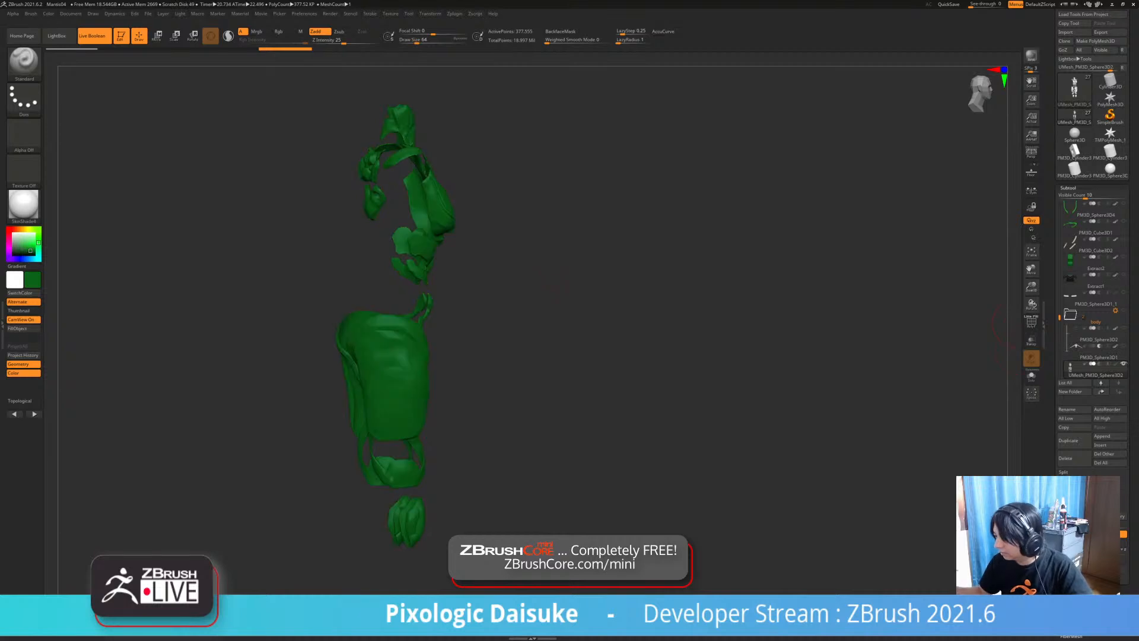
- Subdivide the armor pieces once more and project the detail from the stored history state again
mouse_move(508, 255)
ctrl+right_down()
mouse_move(504, 305)
mouse_move(323, 297)
mouse_move(469, 282)
mouse_move(436, 264)
mouse_move(457, 262)
ctrl+right_up()
key(ctrl+d)
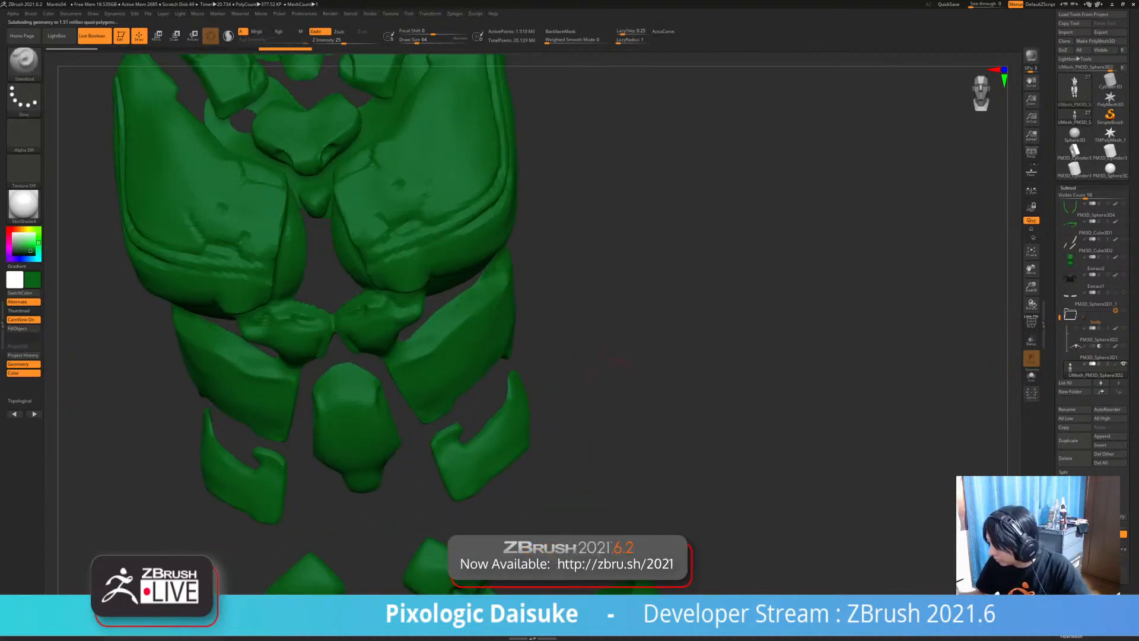
ctrl+right_drag(595, 389, 593, 349)
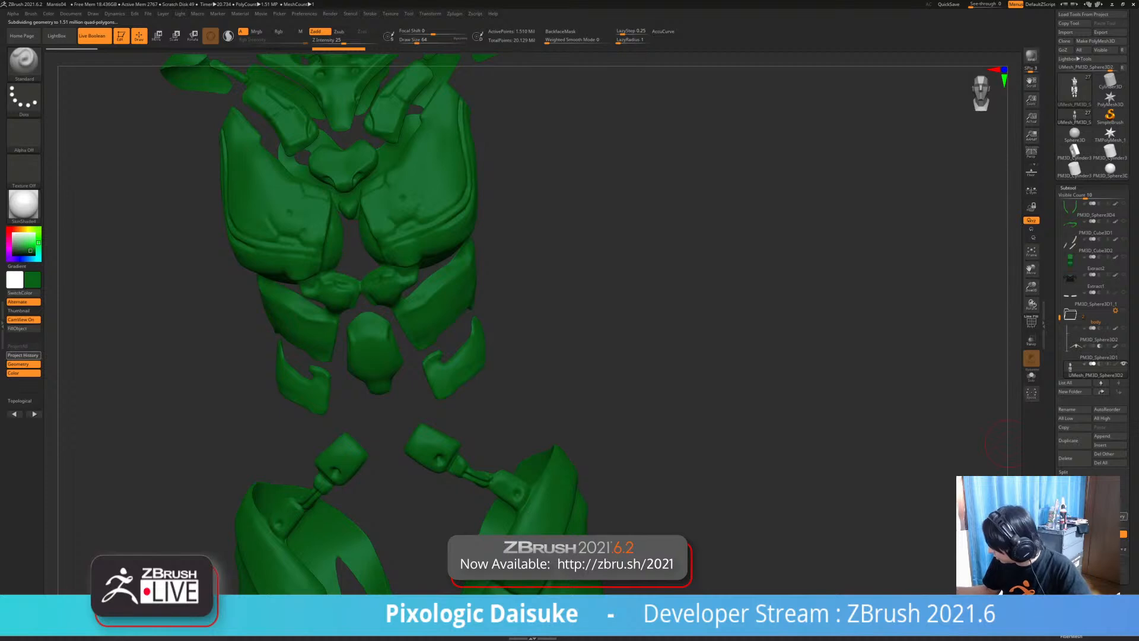
click(1110, 516)
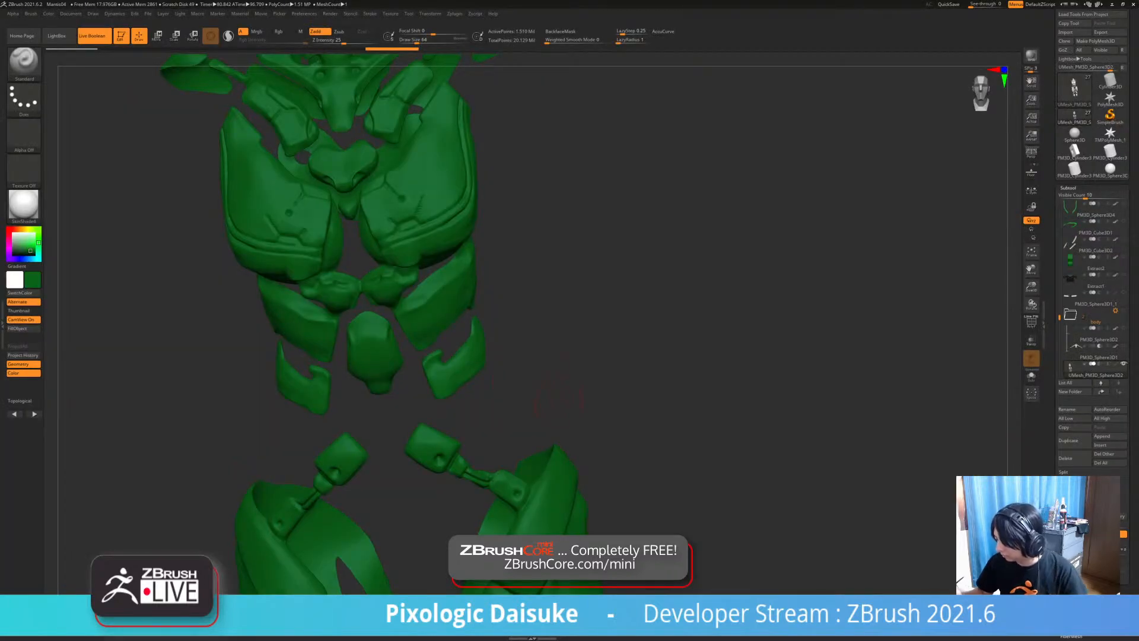
- Lasso-mask one hip connector and examine the projected detail on the armor pieces from several angles
mouse_move(559, 401)
mouse_down()
mouse_move(540, 218)
mouse_move(534, 231)
mouse_up()
mouse_move(333, 329)
ctrl+mouse_down()
mouse_move(424, 305)
mouse_move(469, 385)
mouse_move(426, 425)
ctrl+mouse_up()
drag(653, 350, 563, 344)
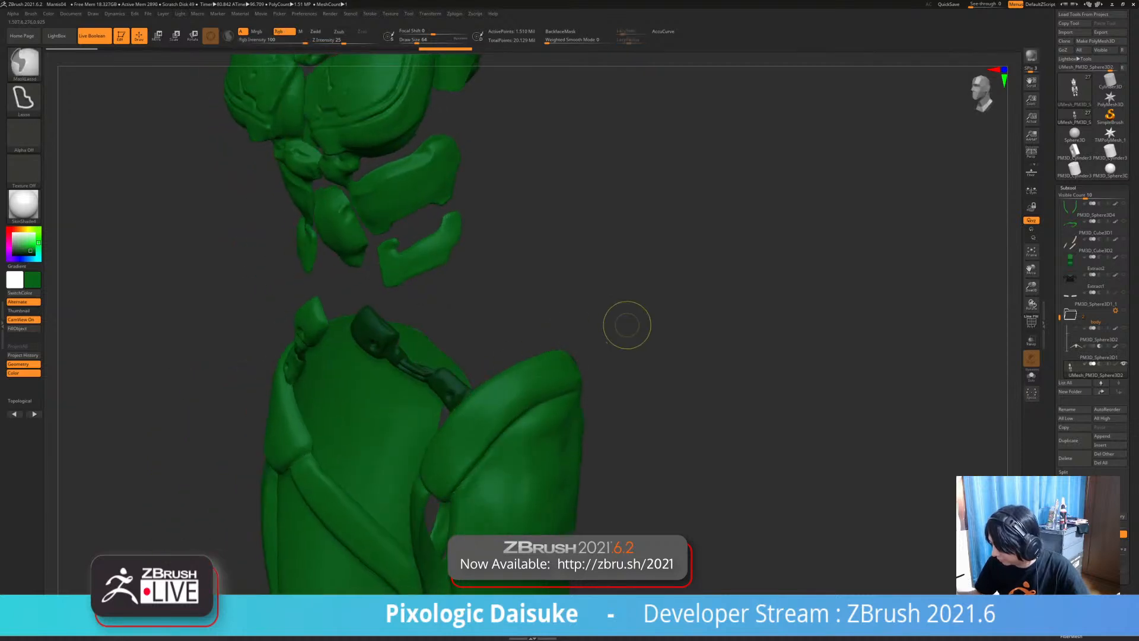
mouse_move(626, 320)
ctrl+alt+mouse_down()
mouse_move(520, 437)
mouse_move(620, 404)
ctrl+alt+mouse_up()
mouse_move(632, 362)
mouse_down()
mouse_move(718, 365)
mouse_move(671, 370)
mouse_up()
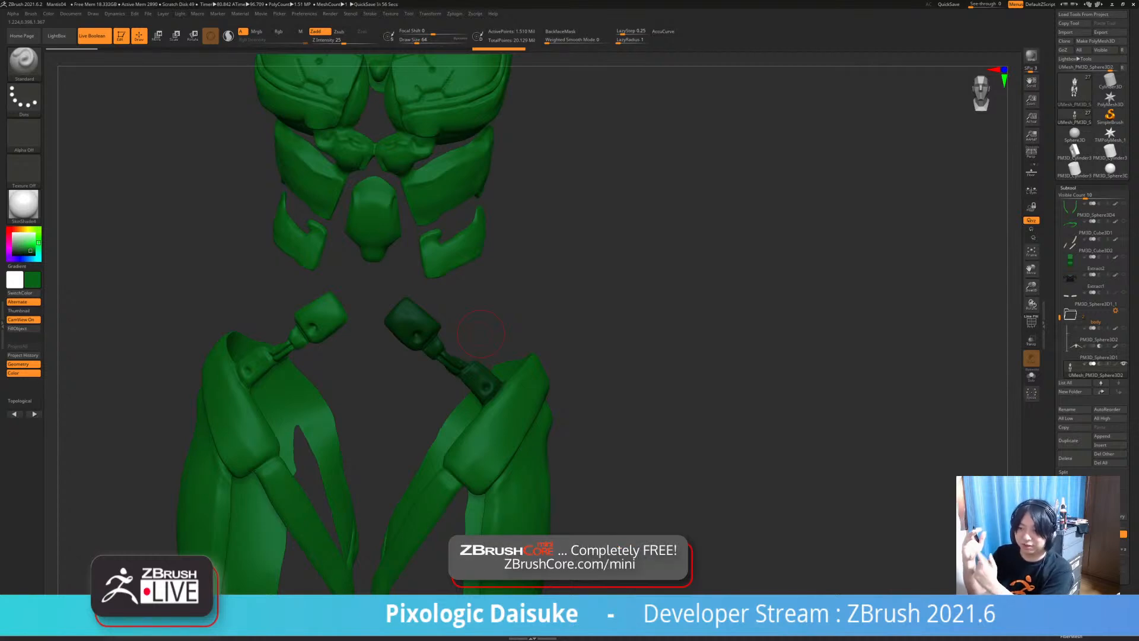
alt+drag(481, 335, 612, 368)
drag(612, 368, 557, 365)
alt+drag(558, 365, 522, 323)
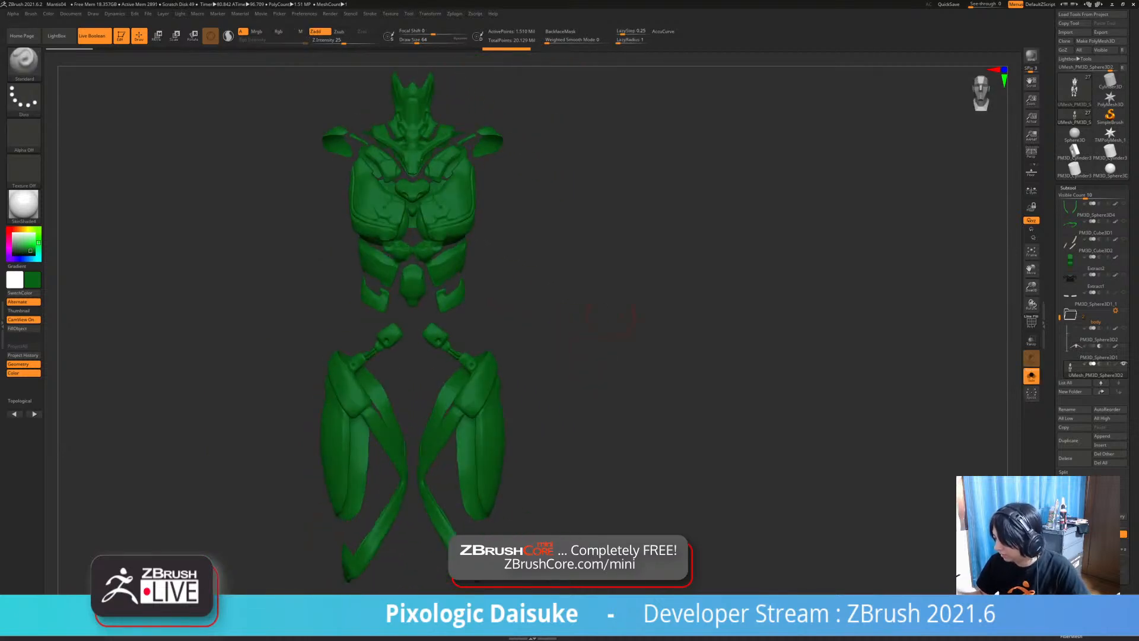
- Fill the armor mesh with black and set the main color back to white
ctrl+right_drag(614, 318, 634, 269)
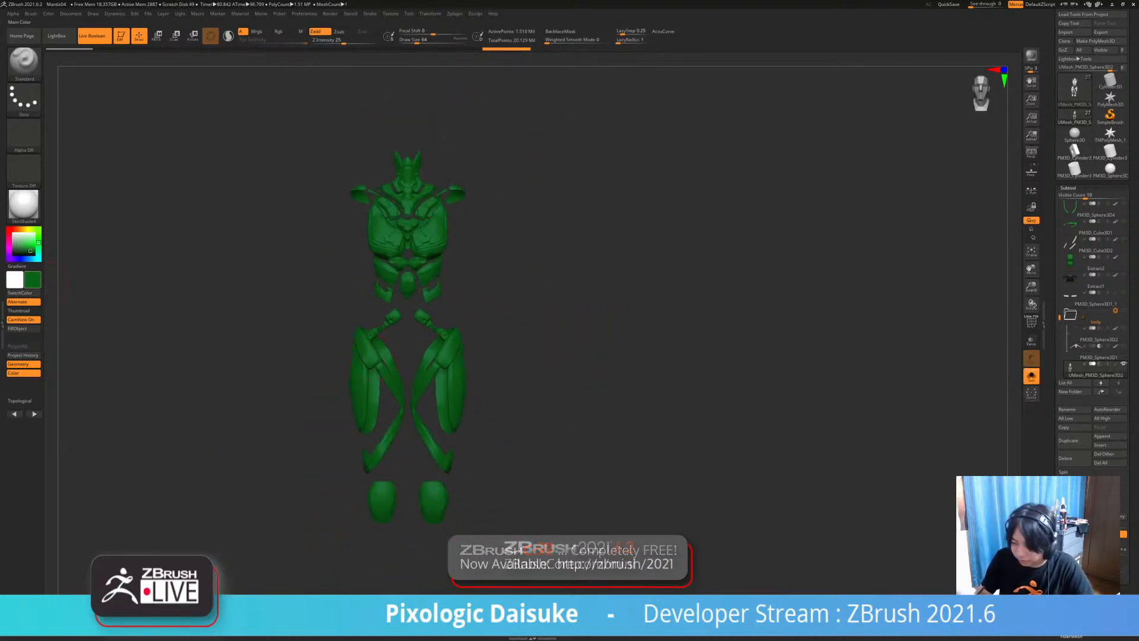
drag(24, 251, 12, 255)
click(23, 328)
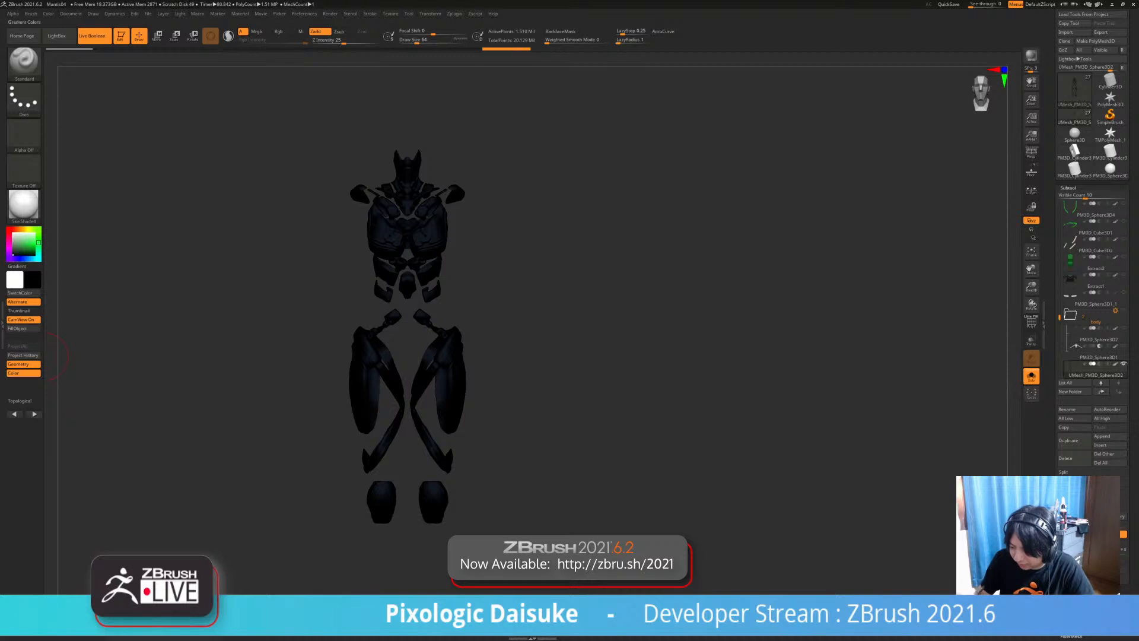
click(13, 232)
right_drag(534, 338, 617, 335)
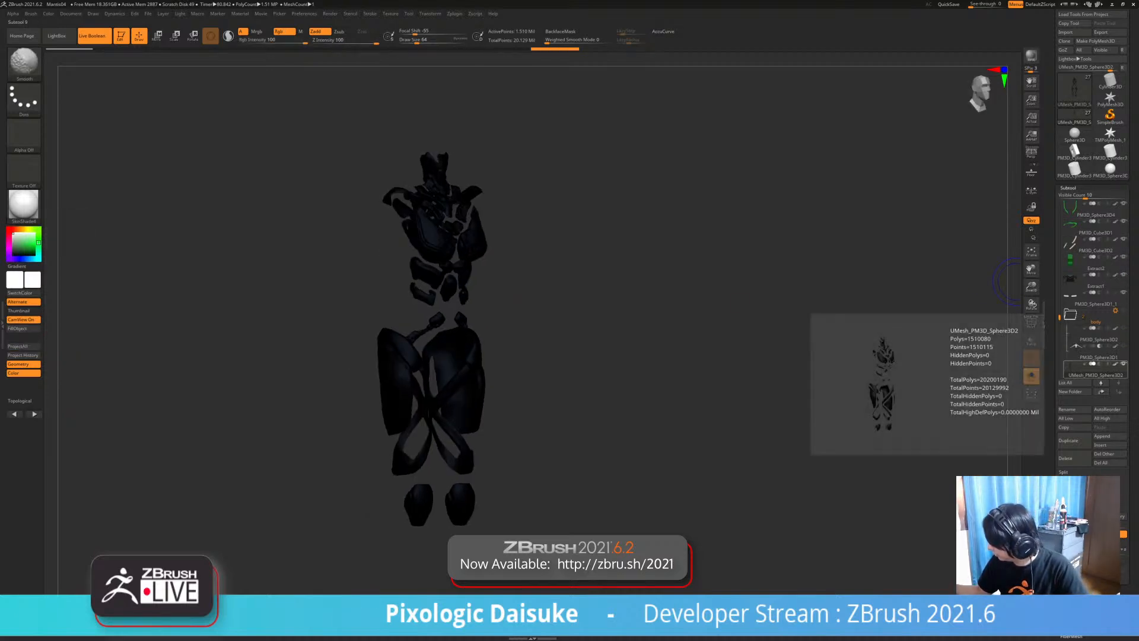
- Remove the body folder with Delete Folder and delete the original PM3D_Sphere3D2 subtool
mouse_move(1095, 371)
mouse_move(1086, 316)
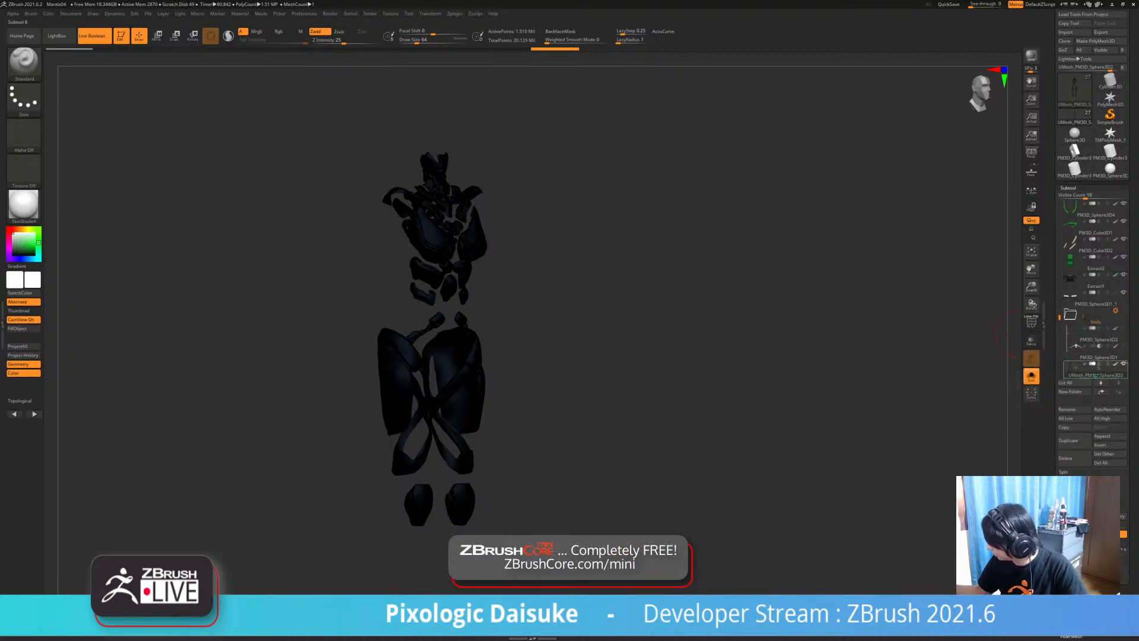
click(1115, 311)
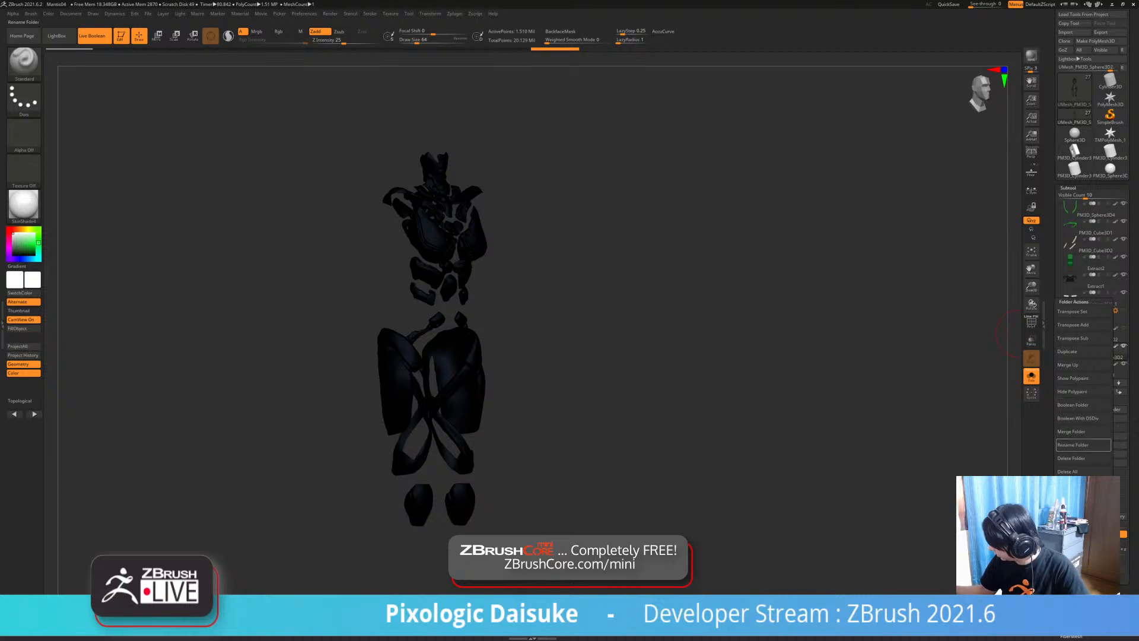
click(1083, 458)
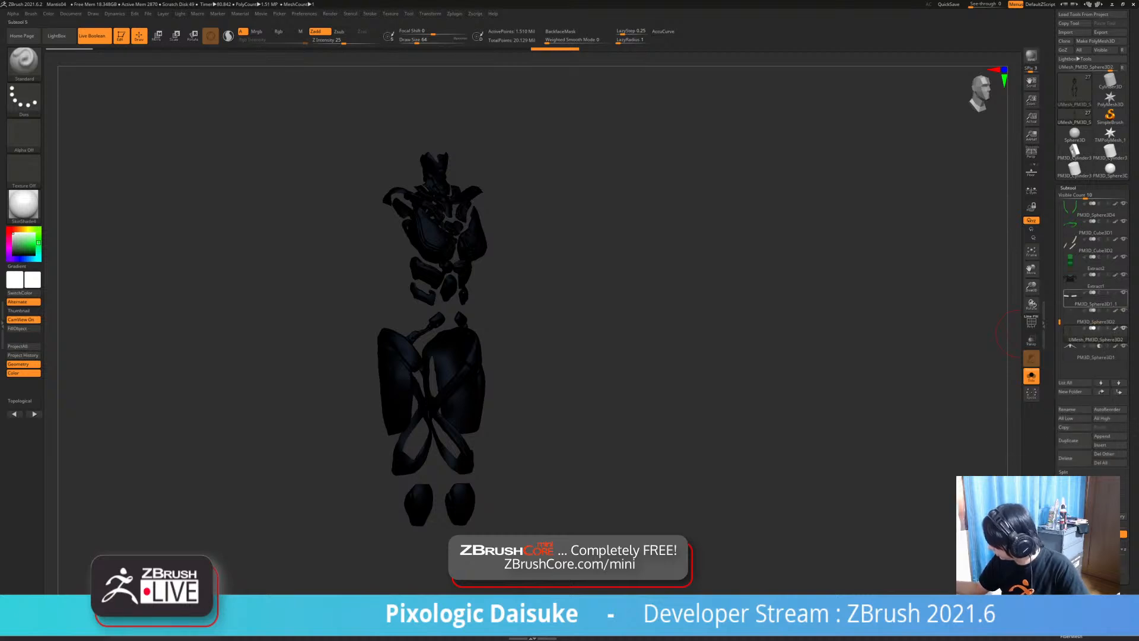
click(1095, 320)
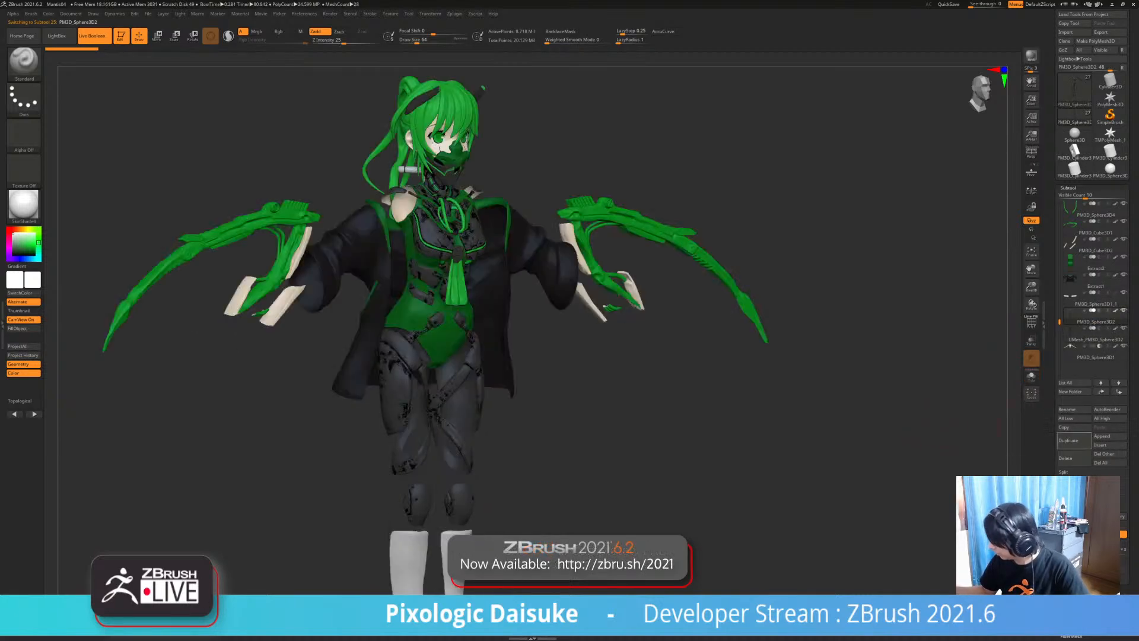
click(1066, 458)
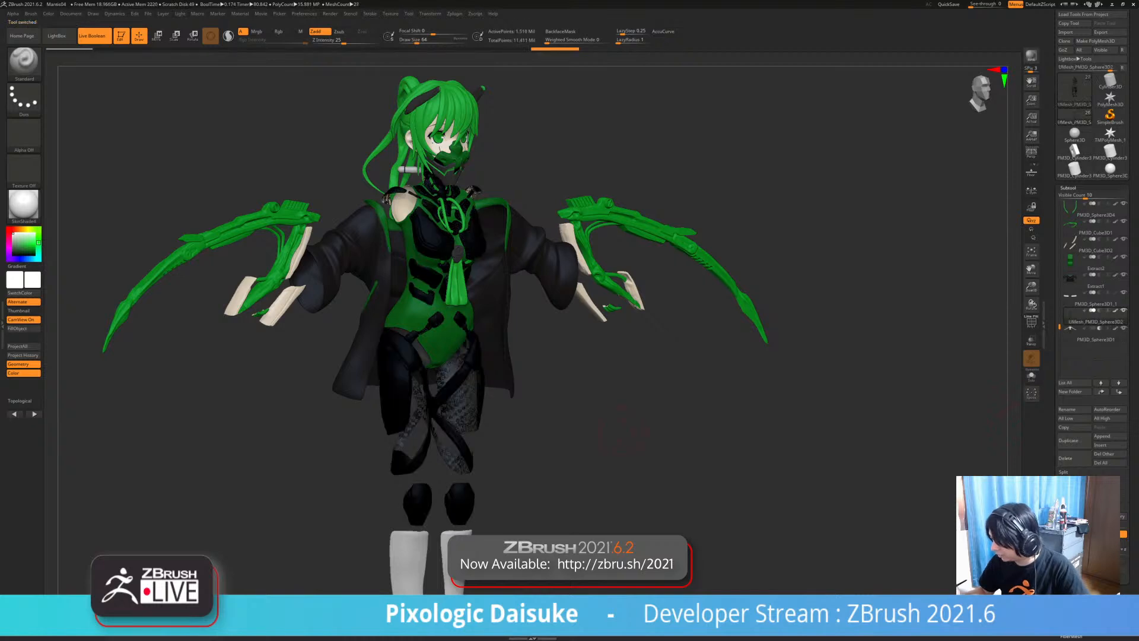
- Select the base body subtool PM3D_Sphere3D1, isolate it for a check, and show the whole character again
drag(620, 424, 787, 382)
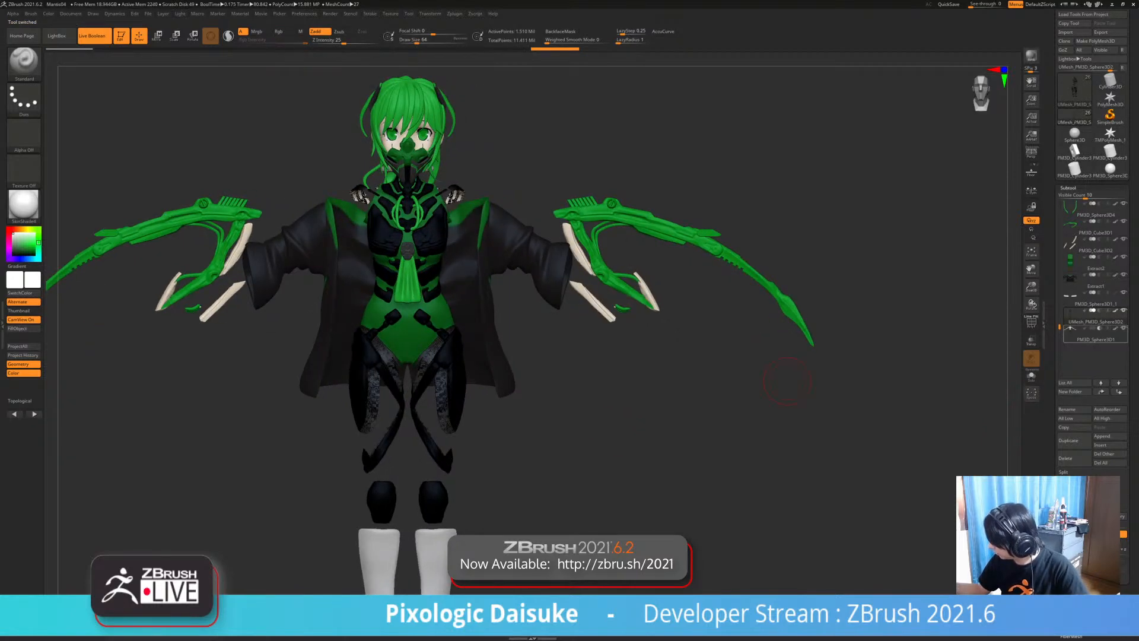
click(1096, 336)
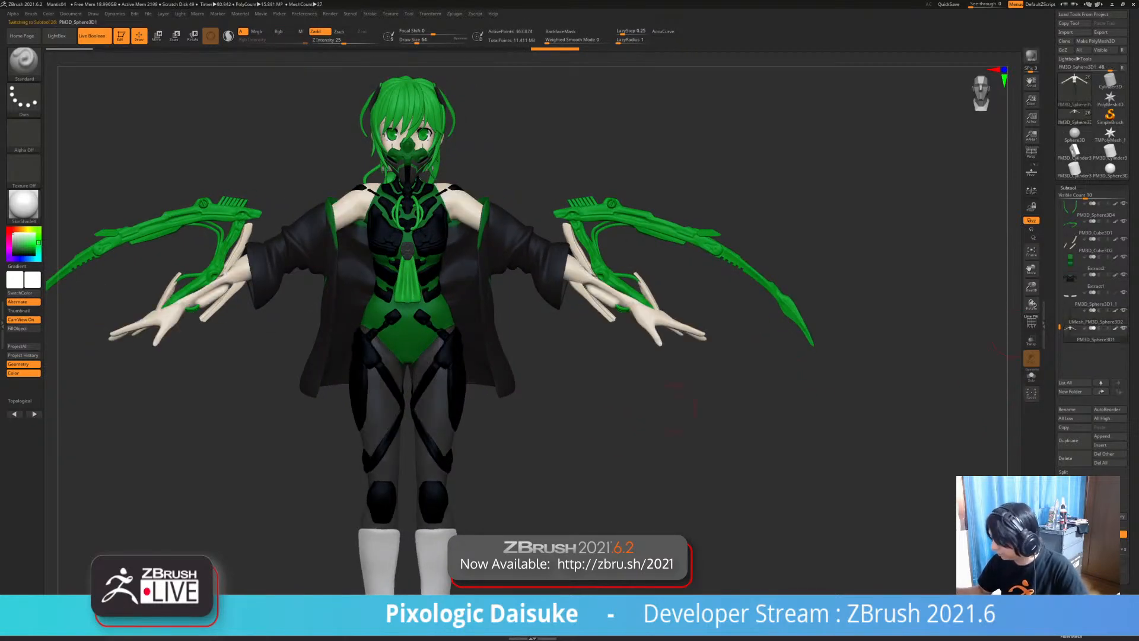
ctrl+right_drag(641, 391, 650, 362)
right_drag(564, 311, 601, 306)
key(alt+s)
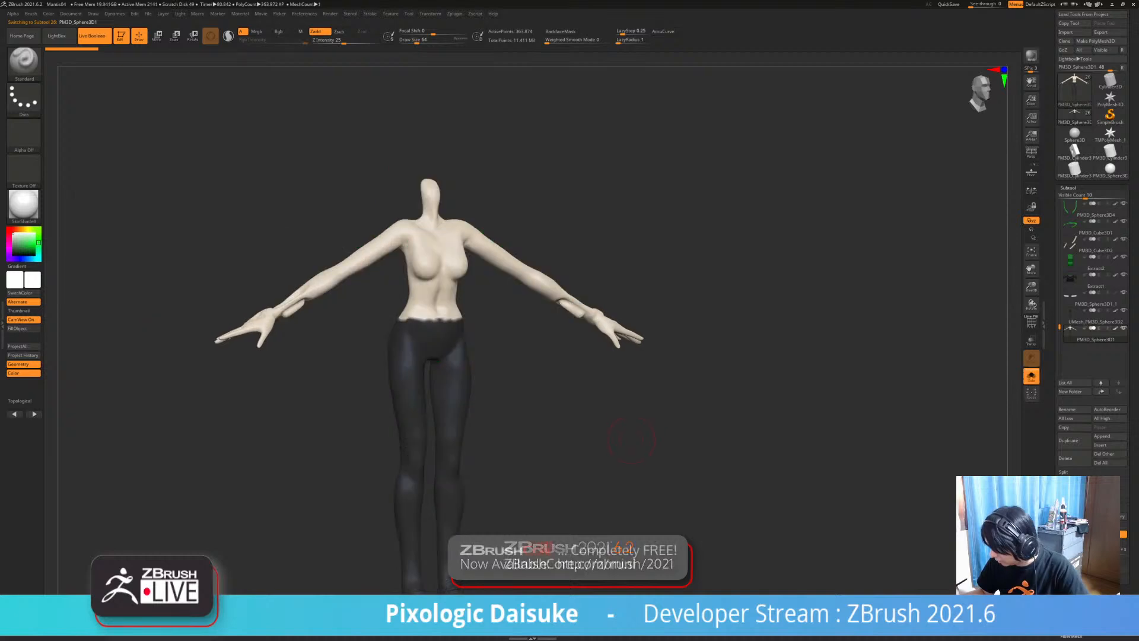
key(alt+s)
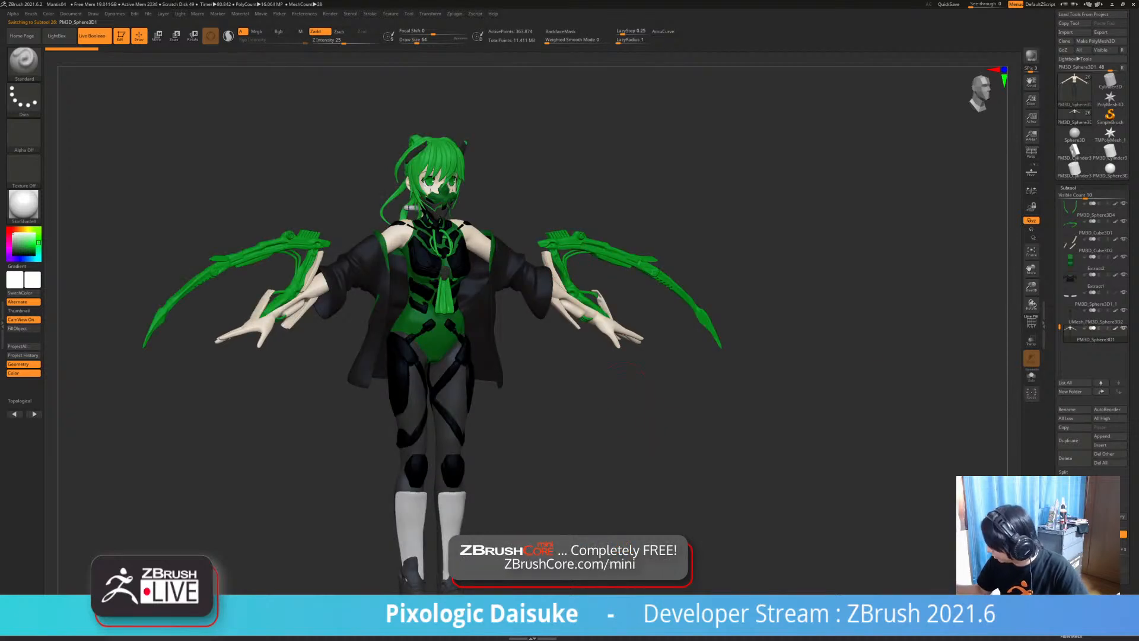
right_drag(627, 389, 602, 381)
alt+right_drag(664, 487, 668, 393)
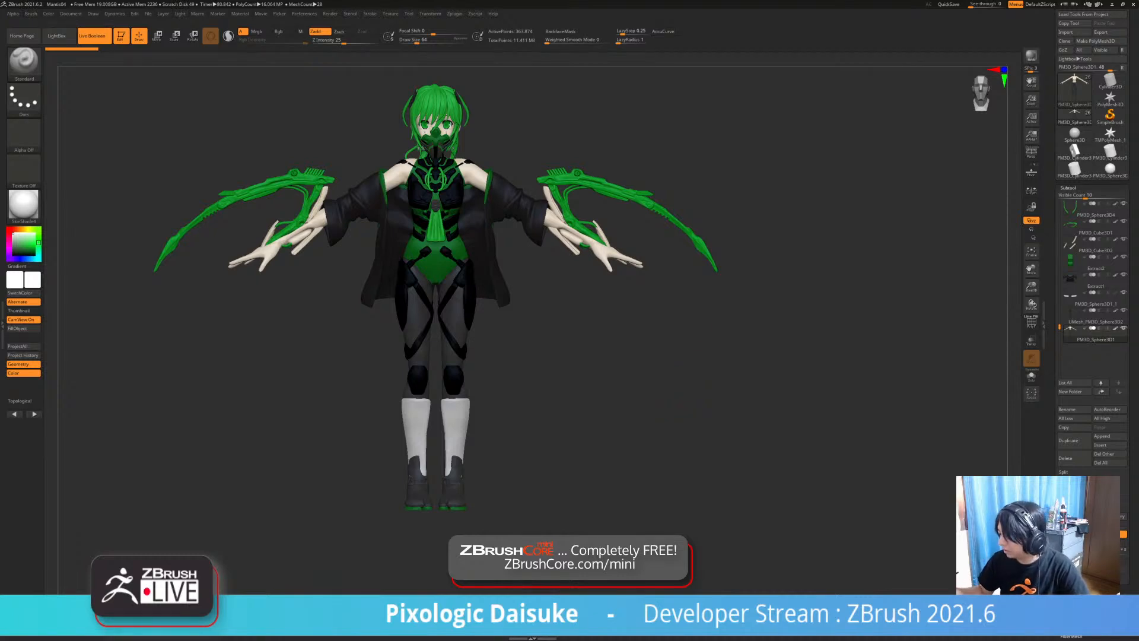
alt+right_drag(668, 393, 667, 422)
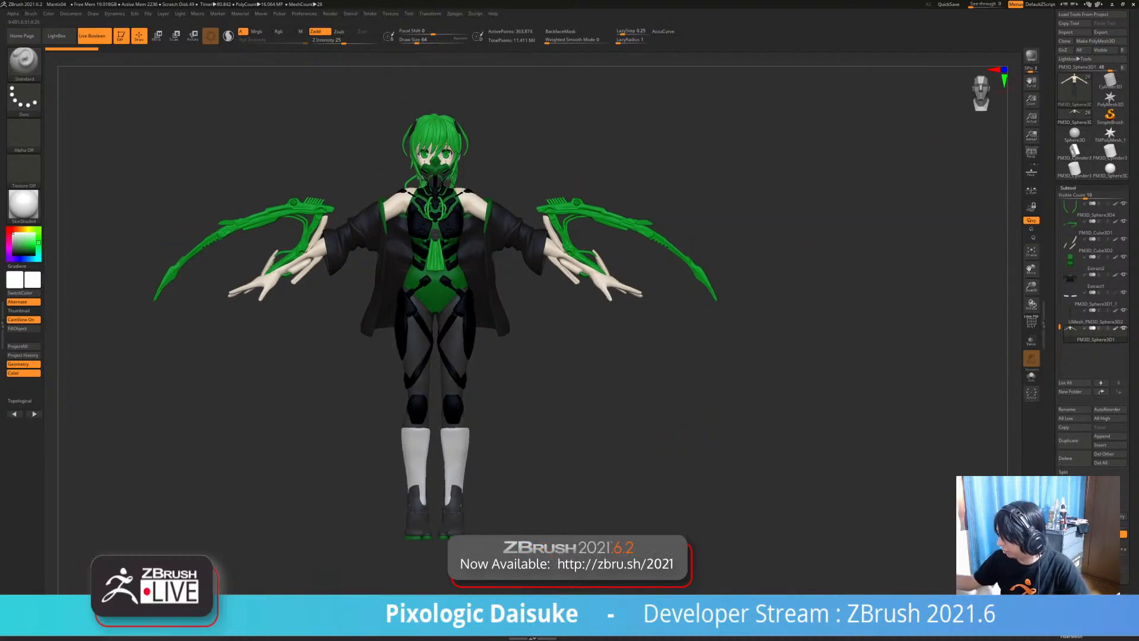
- Render best-quality previews of the whole character, first plain and again with the polyframe shown
key(shift+r)
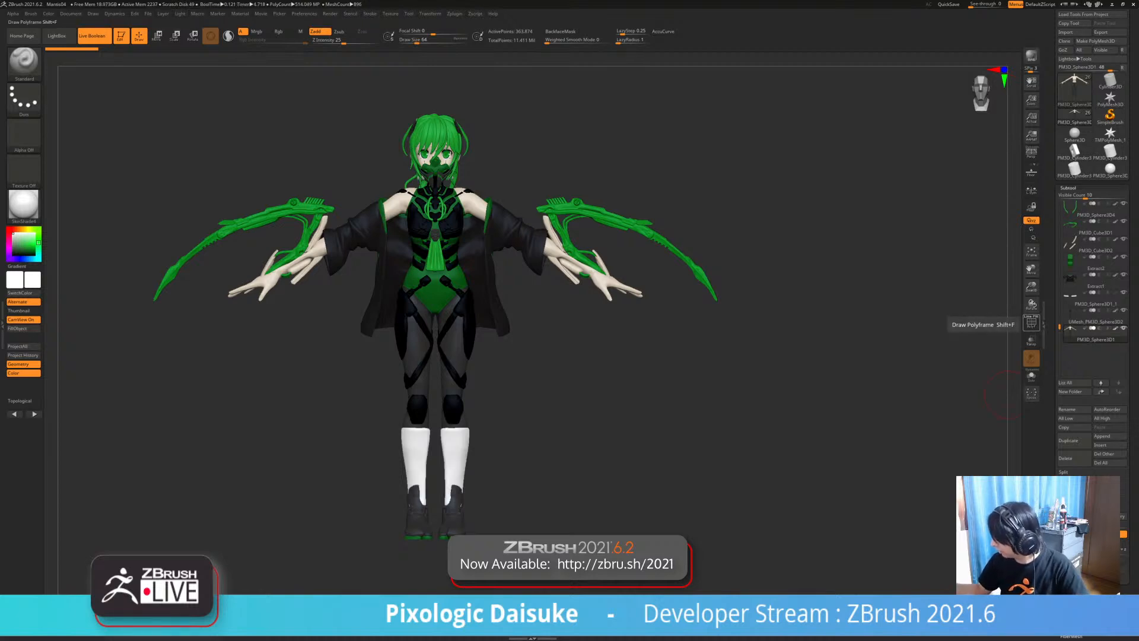
click(1031, 321)
key(shift+r)
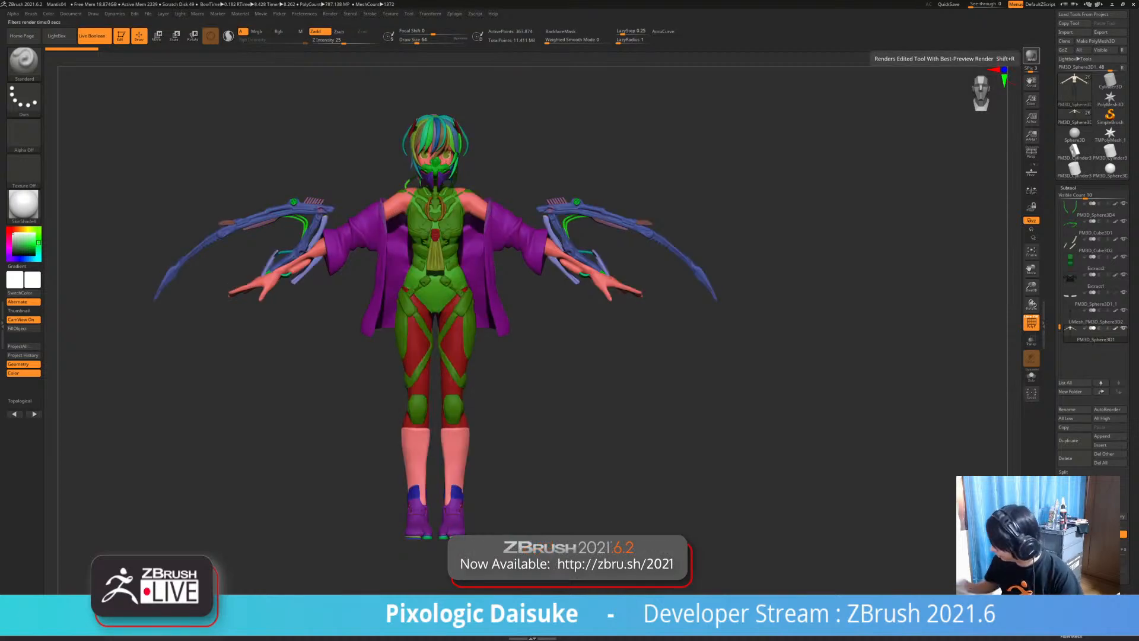
- Compare the character with Transparency and Ghost display over the polyframe, and hide the polyframe
click(1031, 340)
click(1031, 340)
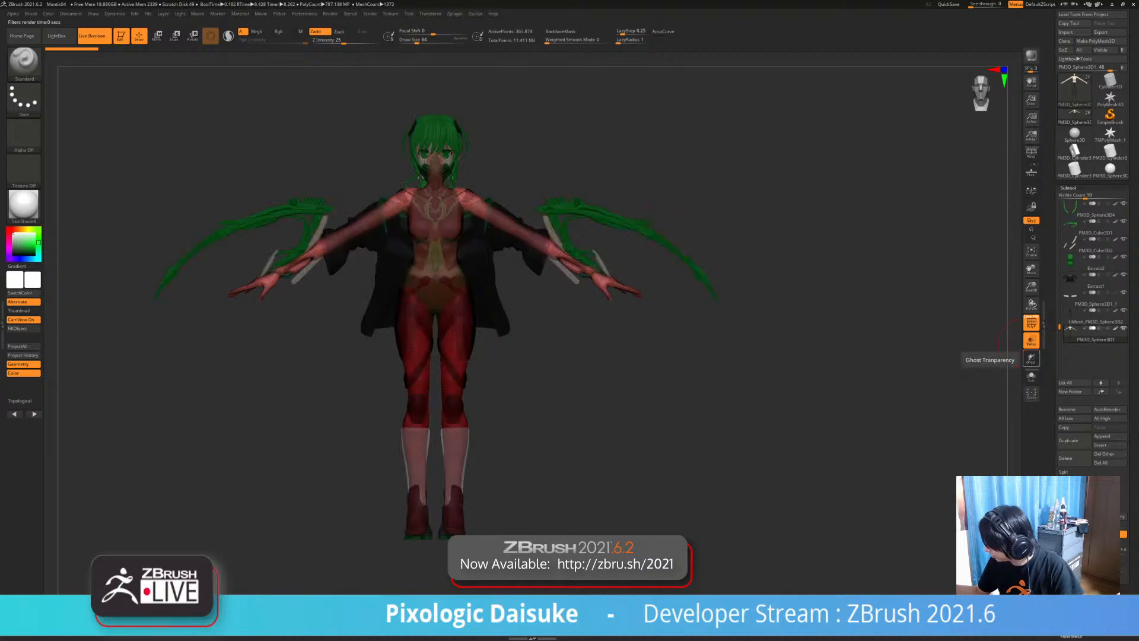
click(1031, 340)
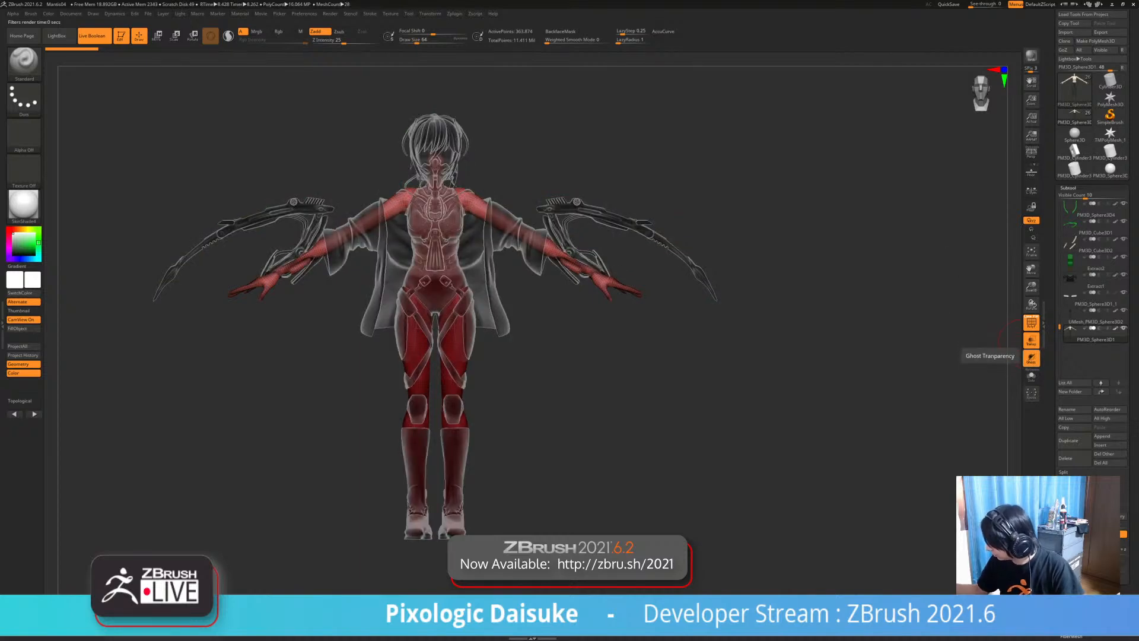
click(1031, 340)
click(1031, 340)
click(1031, 340)
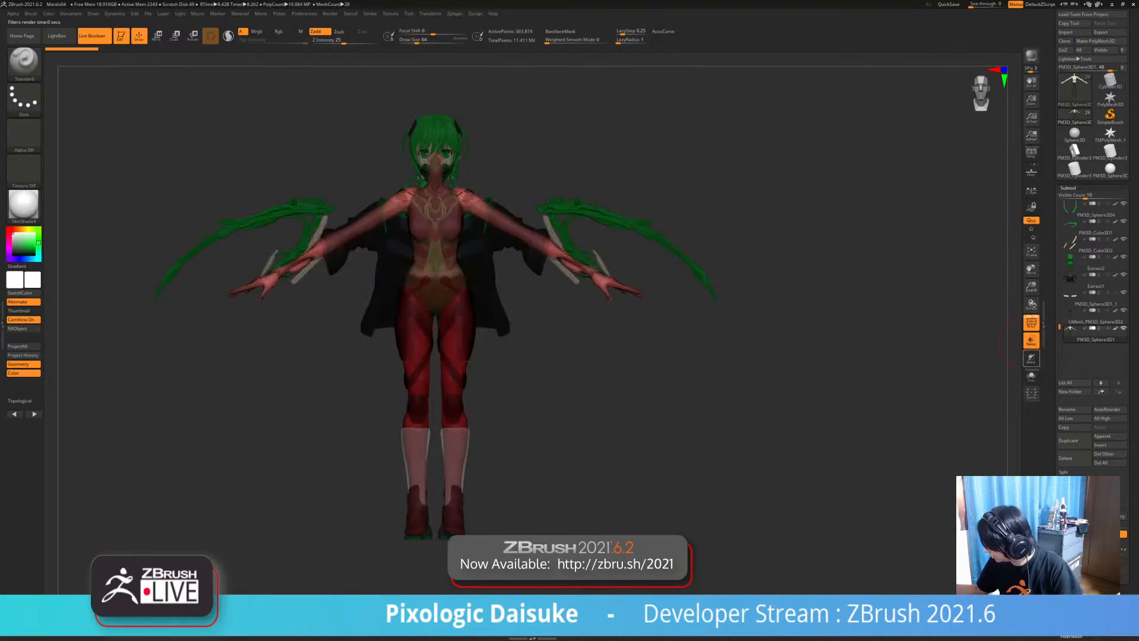
click(1031, 340)
click(1031, 323)
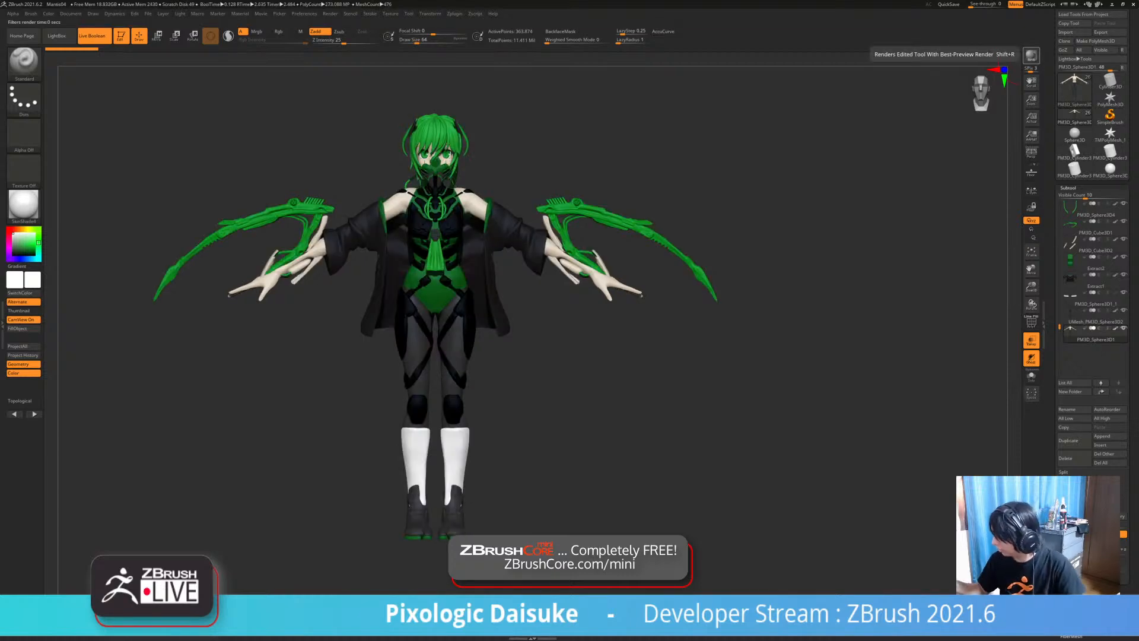
- Turn off the transparent display and briefly show the body's polyframe to check its polygroups
click(1010, 122)
click(1068, 188)
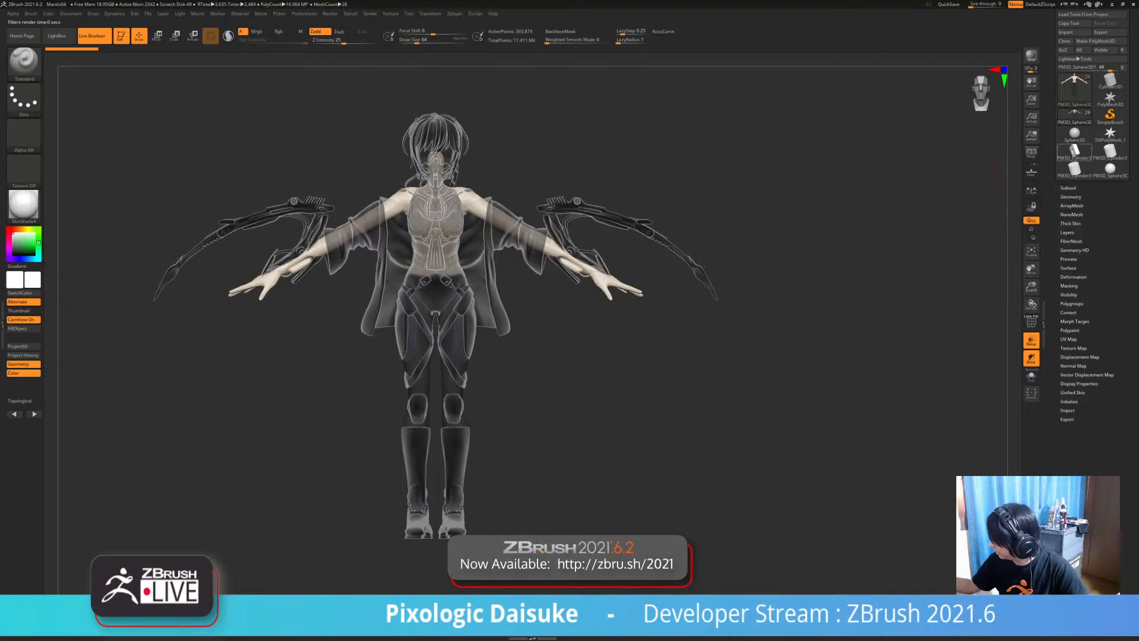
click(1068, 188)
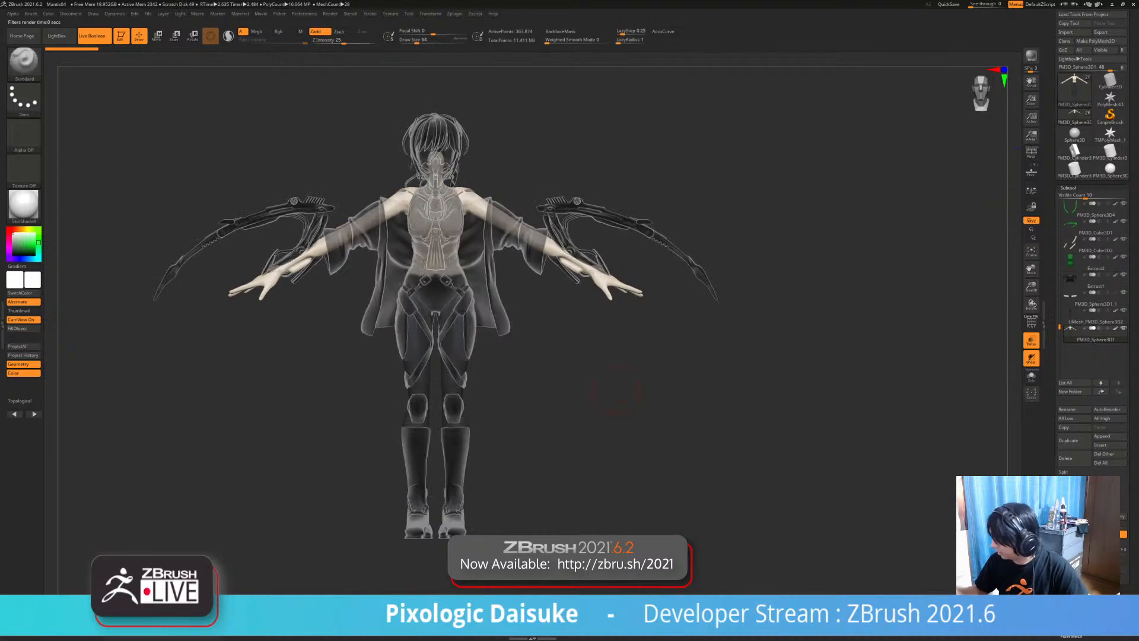
click(1032, 341)
click(1031, 322)
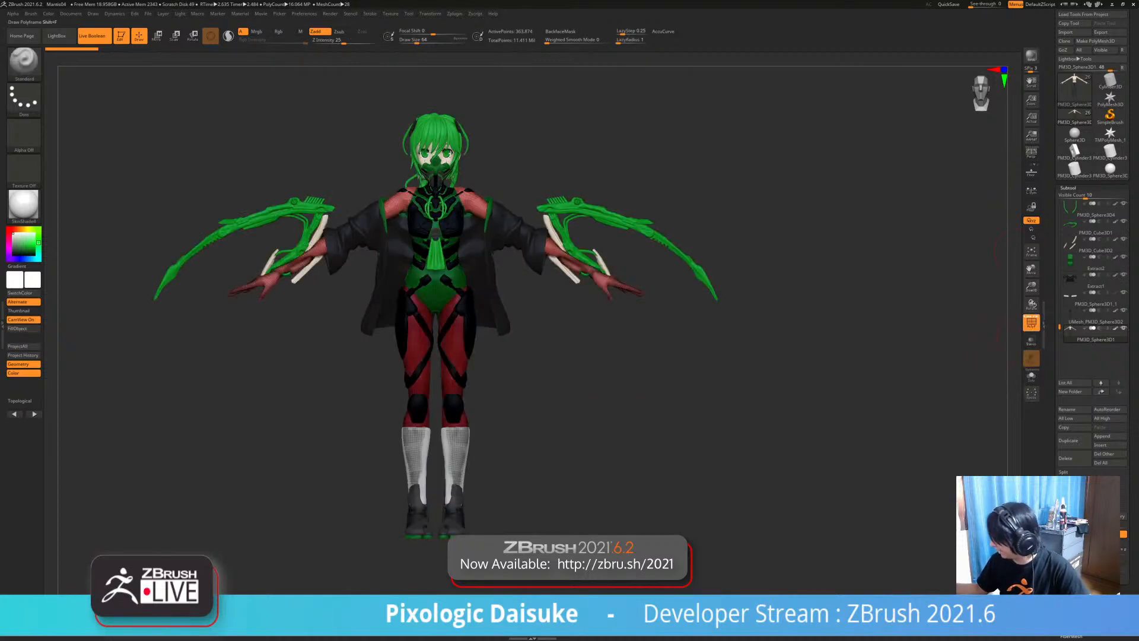
click(1031, 322)
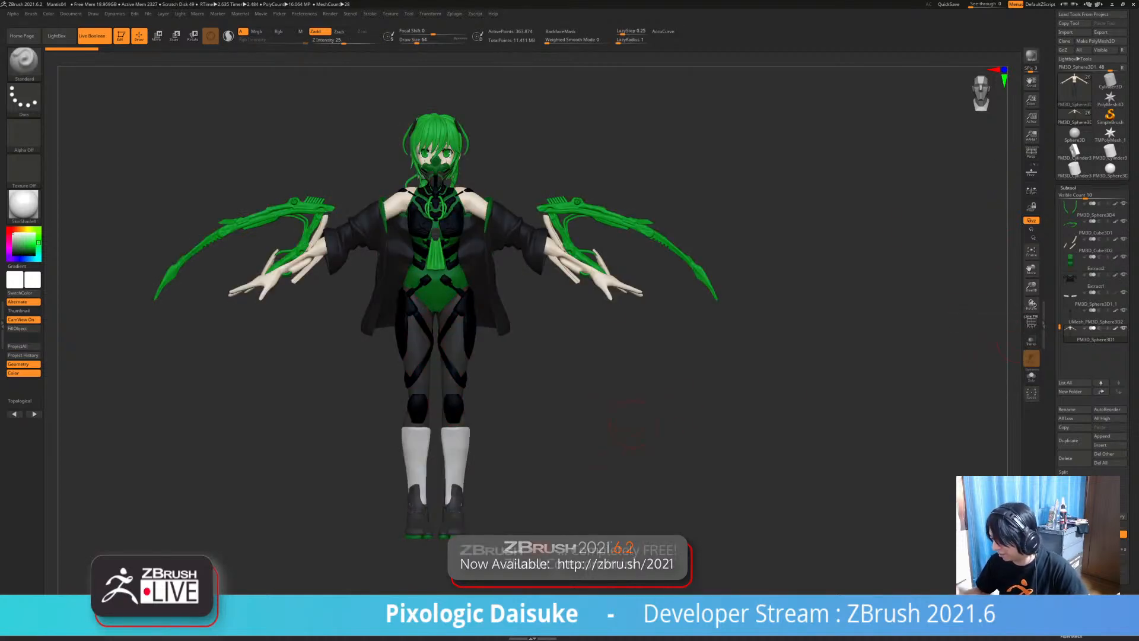
- Select the white sock subtool PM3D_Sphere3D2_3 on the lower legs and fill it with black
mouse_move(634, 425)
mouse_down()
mouse_move(600, 426)
mouse_move(665, 428)
mouse_move(633, 426)
mouse_up()
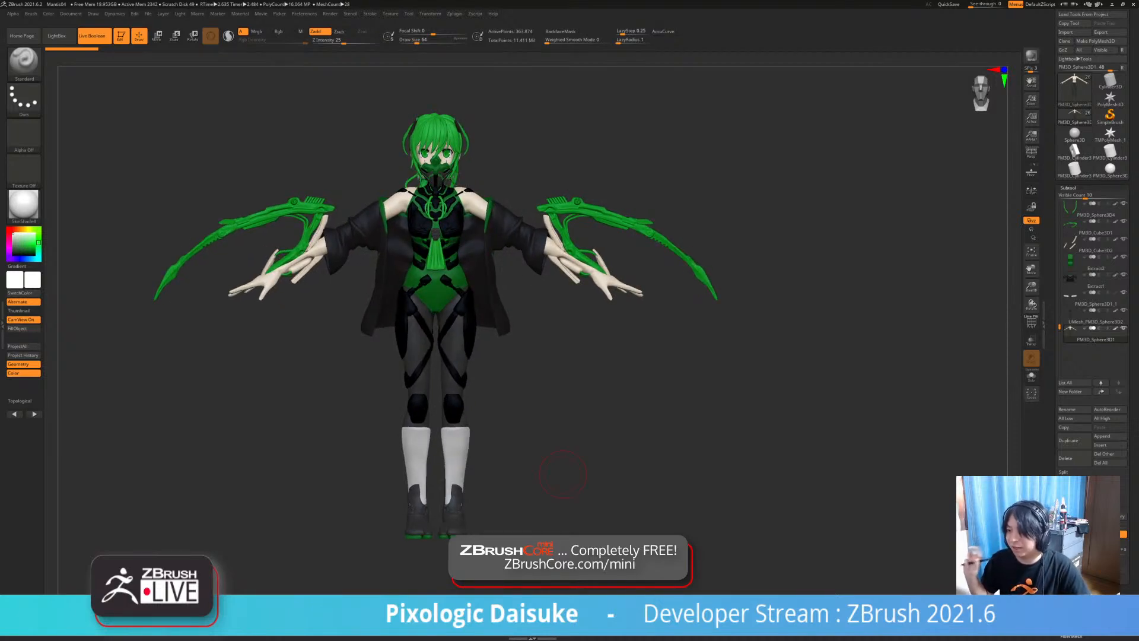
alt+click(460, 435)
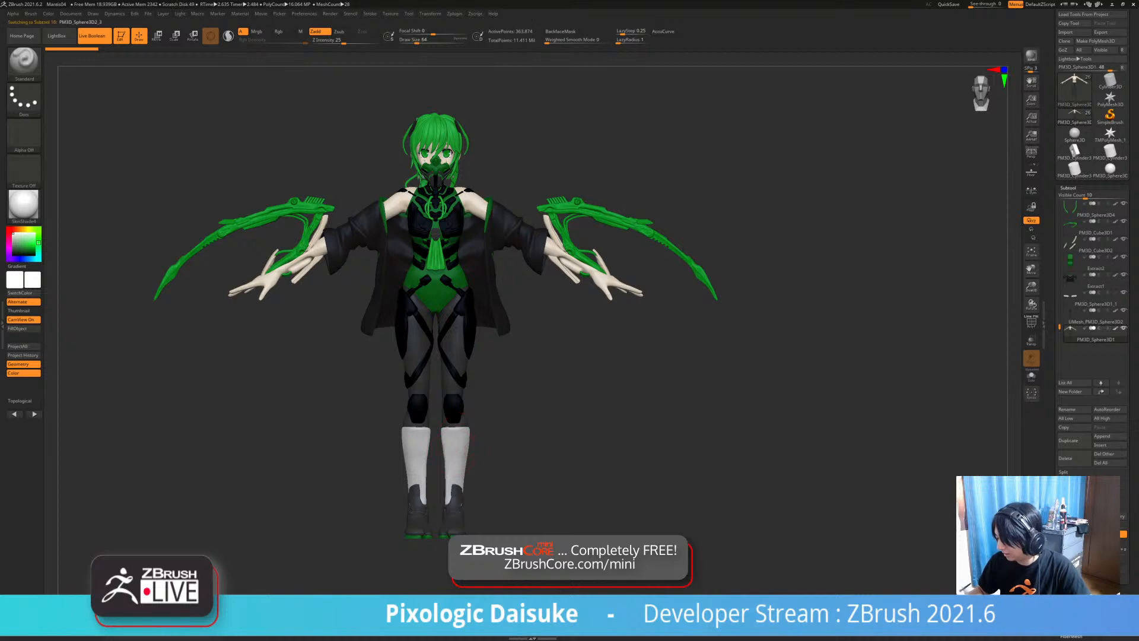
drag(564, 428, 427, 404)
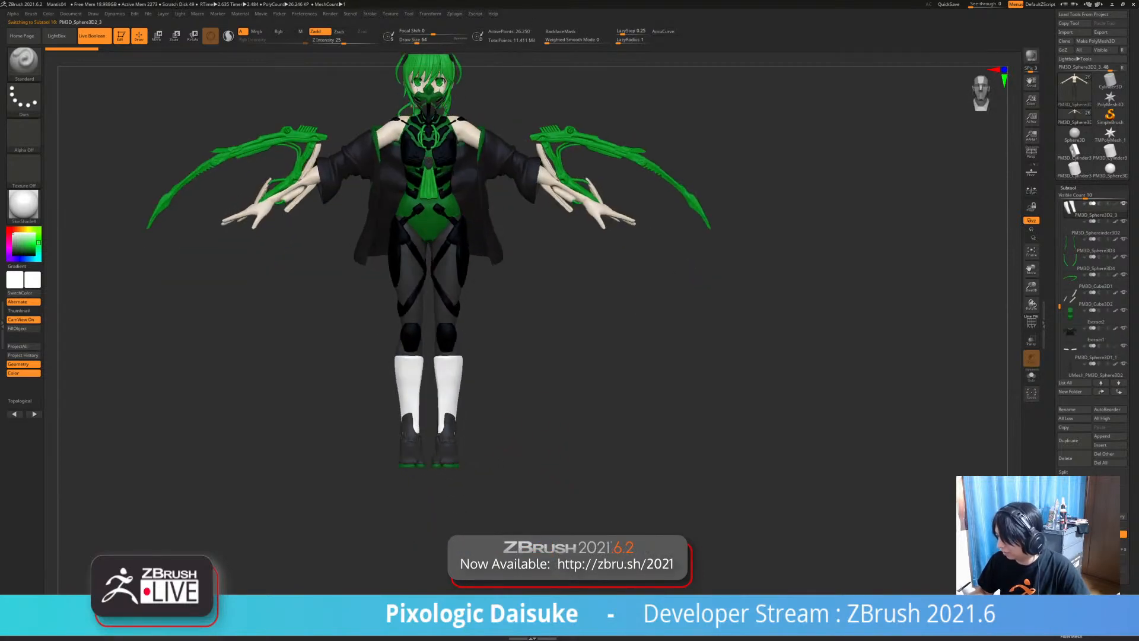
alt+drag(301, 430, 304, 464)
click(24, 254)
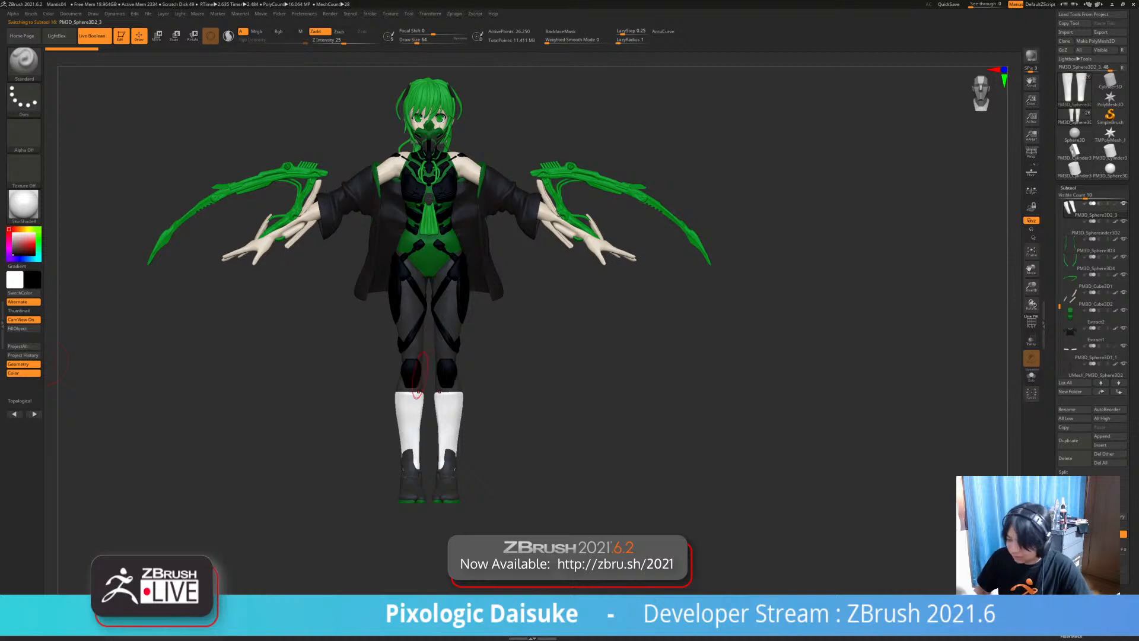
click(23, 328)
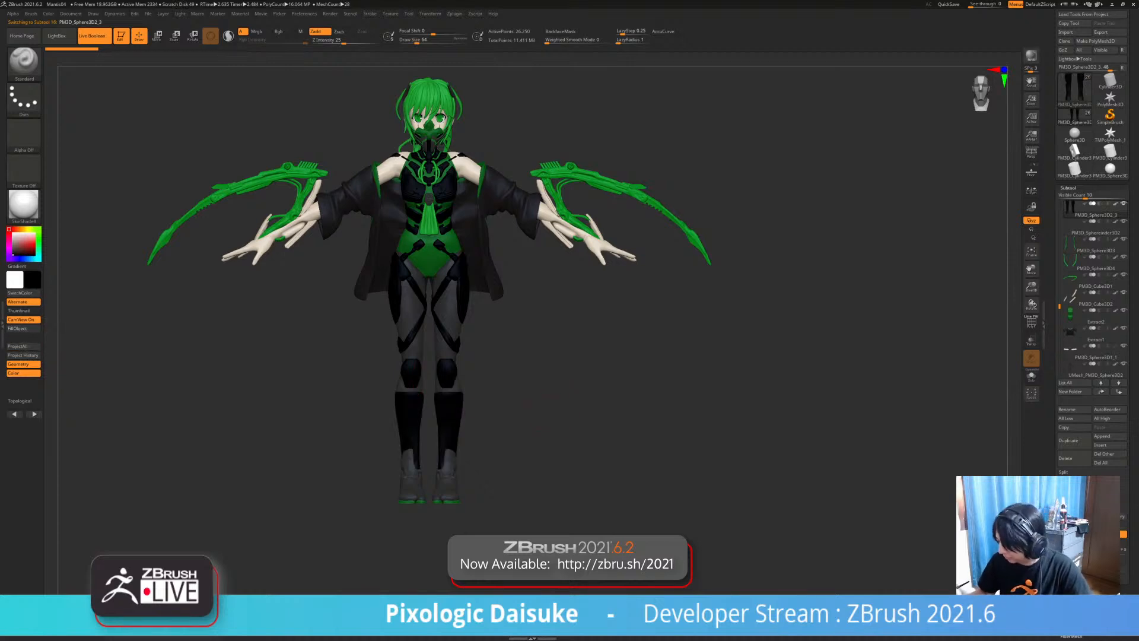
- Delete the lower-leg sock subtool PM3D_Sphere3D2_3
drag(537, 379, 599, 399)
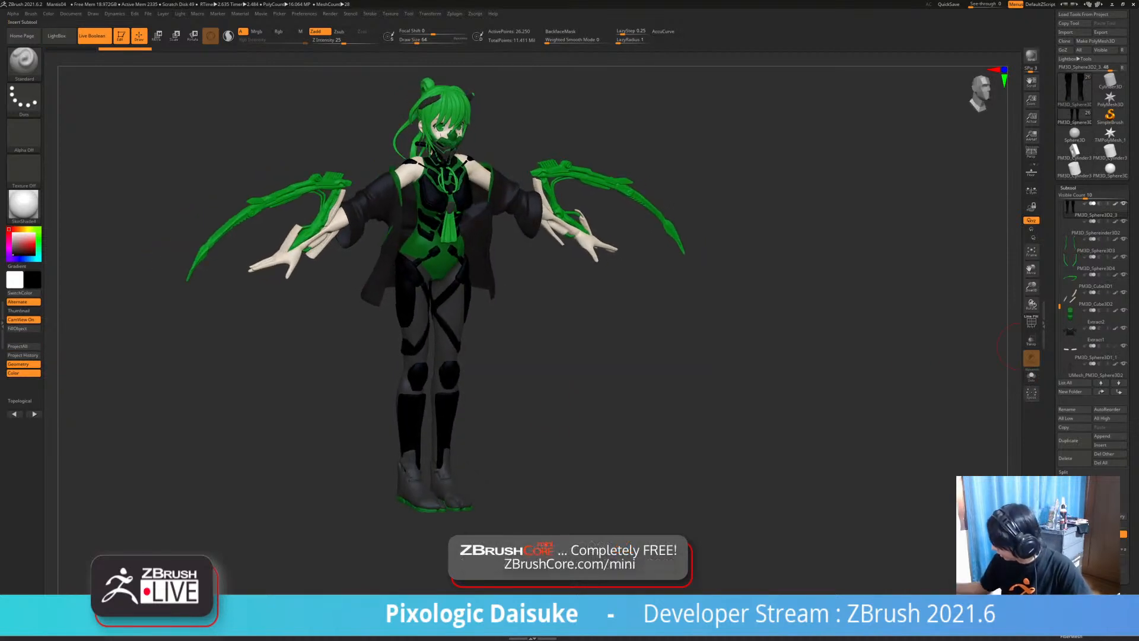
click(1073, 458)
click(974, 466)
drag(504, 430, 412, 475)
- Select the Extract2_2 subtool at the boots and check it by toggling its isolated display
alt+click(446, 456)
key(shift+alt+s)
key(shift+alt+s)
key(shift+alt+s)
key(shift+alt+s)
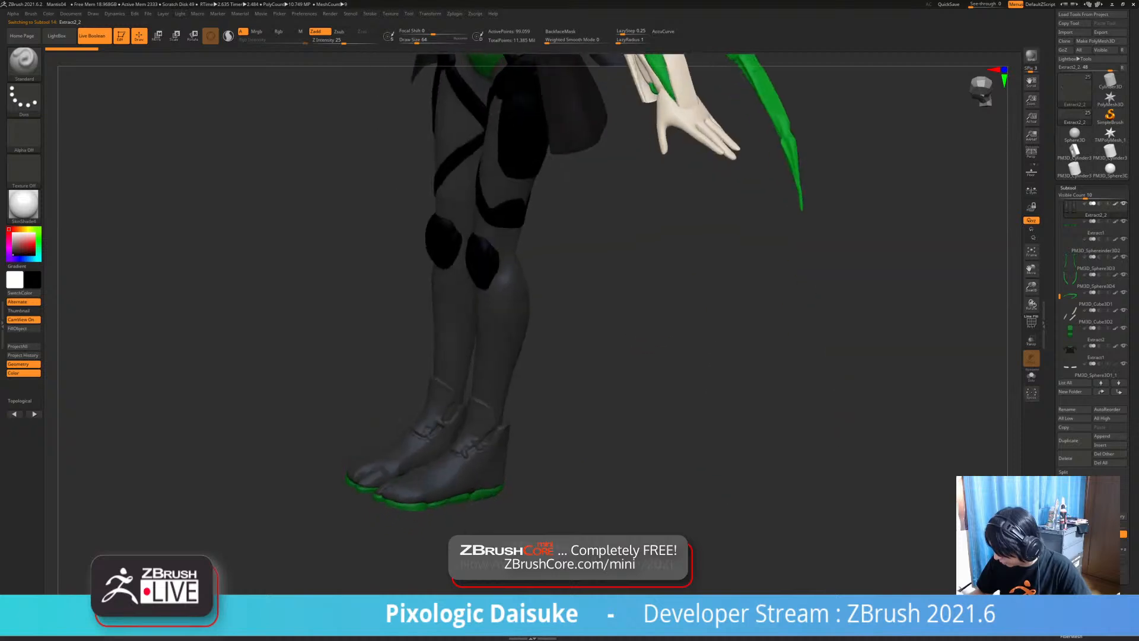
right_drag(411, 474, 375, 472)
mouse_move(375, 472)
ctrl+right_down()
mouse_move(377, 409)
mouse_move(474, 412)
ctrl+right_up()
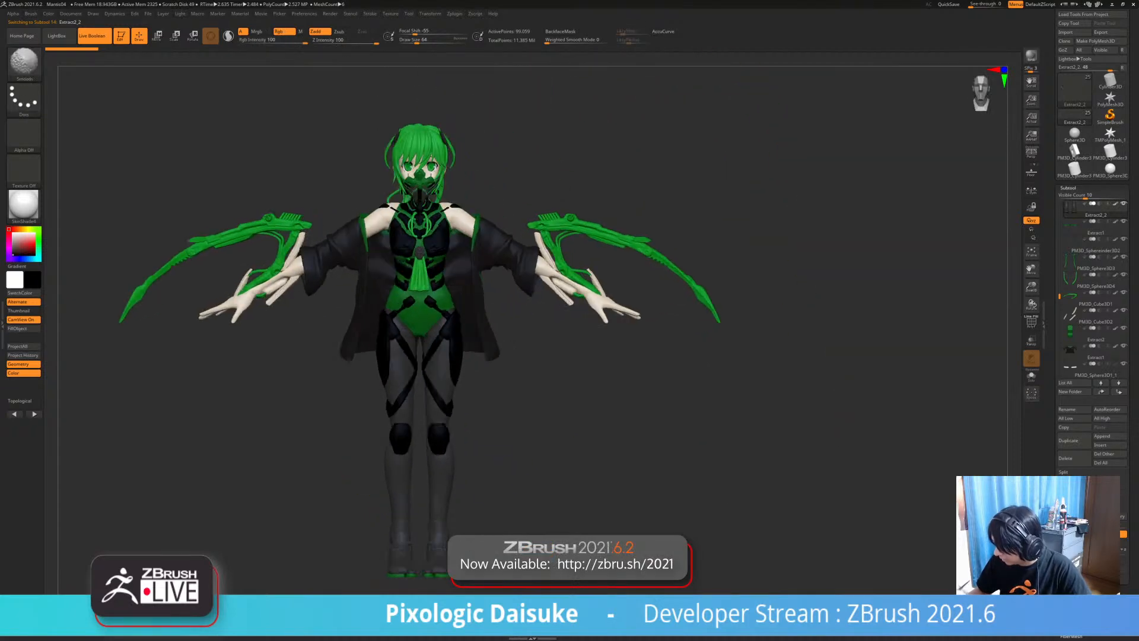
- Check the coat subtool Extract1 and the base body PM3D_Sphere3D1 in isolation, and show the whole character again
key(shift+alt+s)
key(shift+alt+s)
key(shift+alt+s)
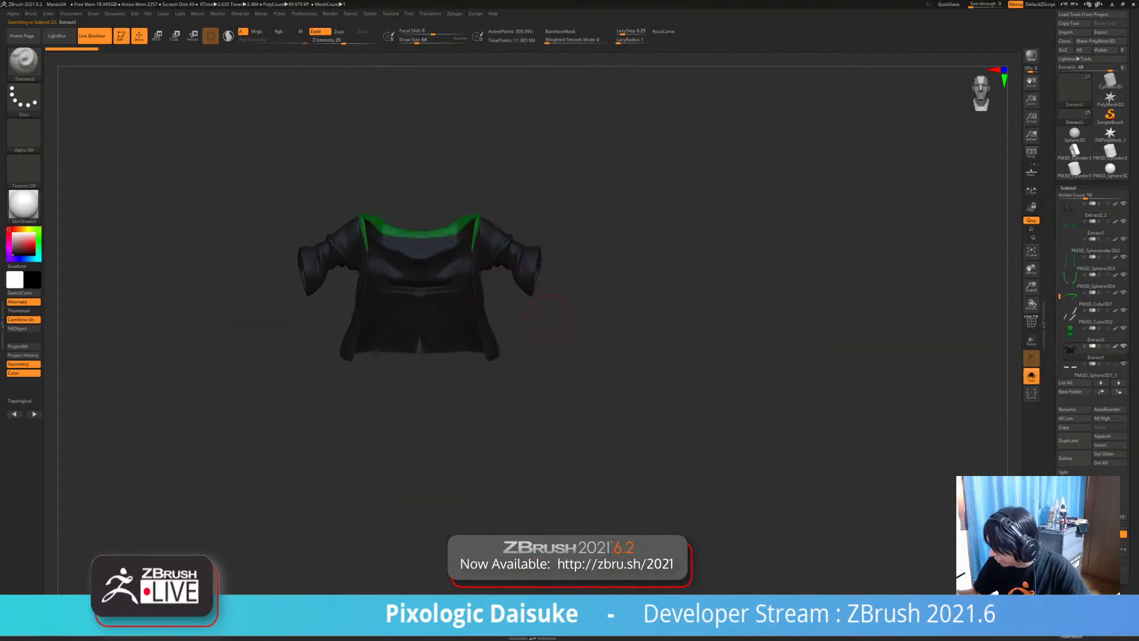
key(shift+alt+s)
alt+click(576, 292)
key(shift+alt+s)
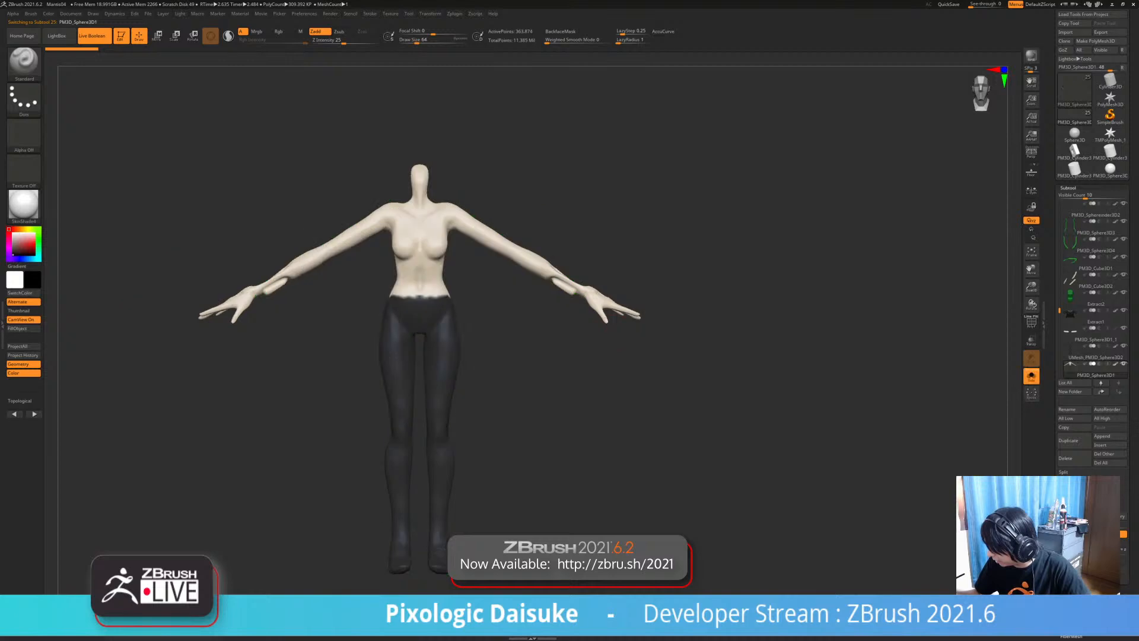
key(shift+alt+s)
key(shift+alt+s)
key(shift+alt+s)
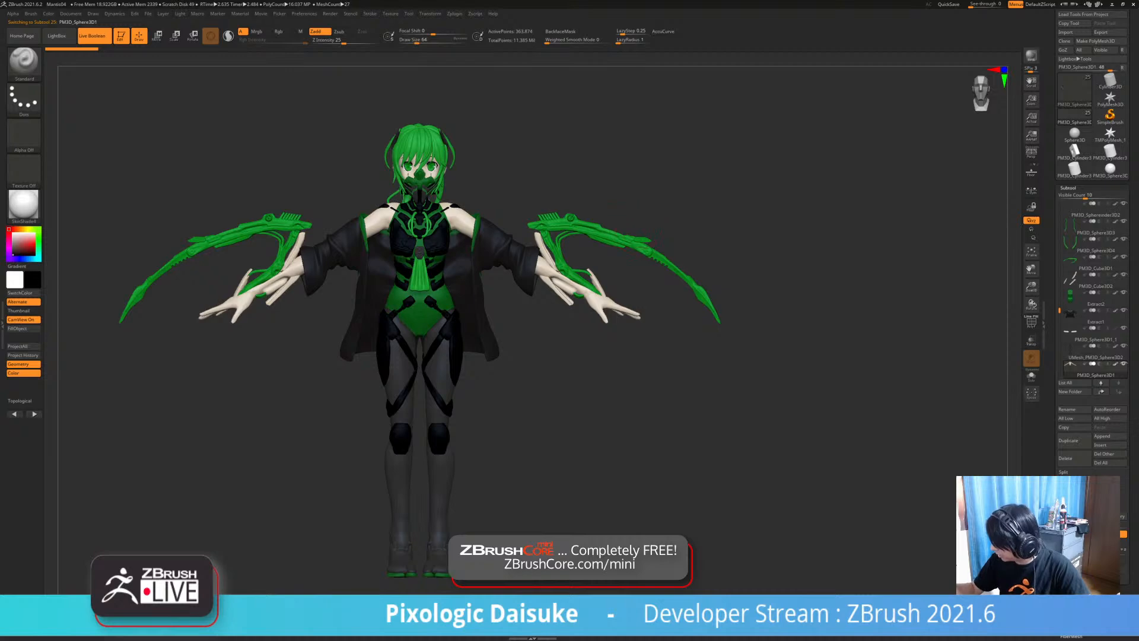
- Select the body armor subtool Extract2_1 and check its geometry subdivision levels
alt+click(423, 187)
ctrl+right_drag(423, 187, 428, 321)
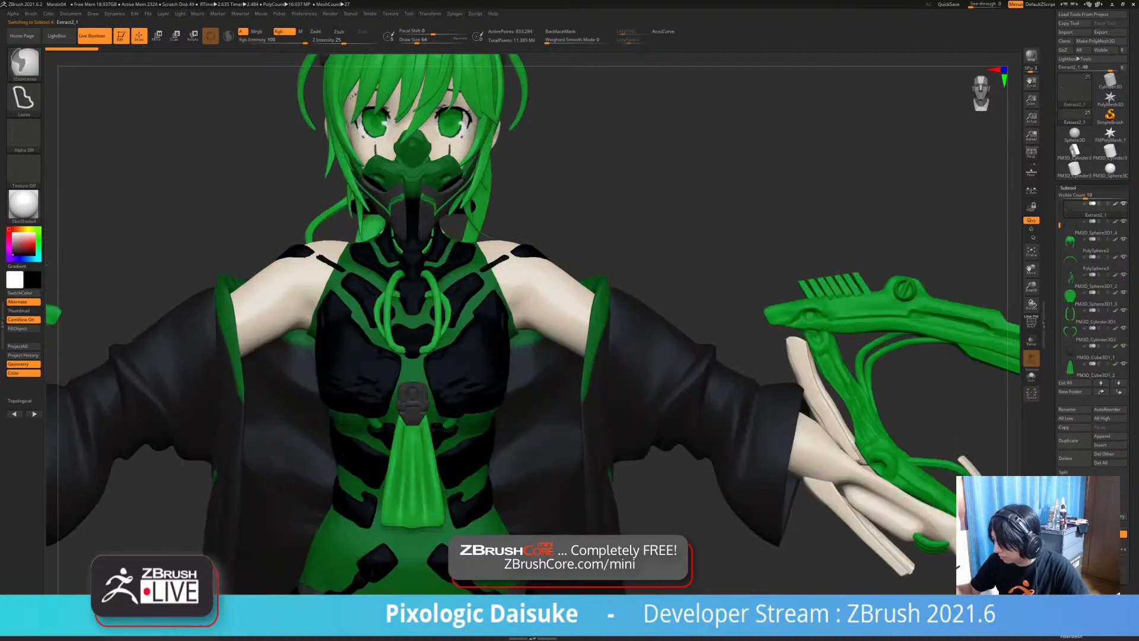
click(1068, 189)
click(1070, 197)
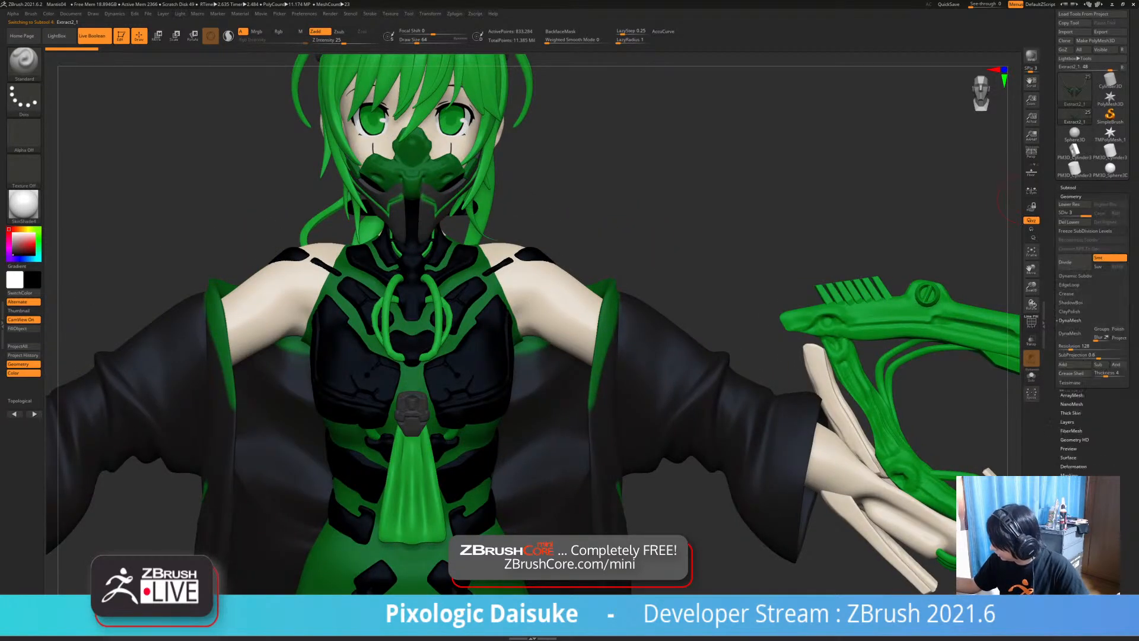
click(1072, 206)
click(1068, 188)
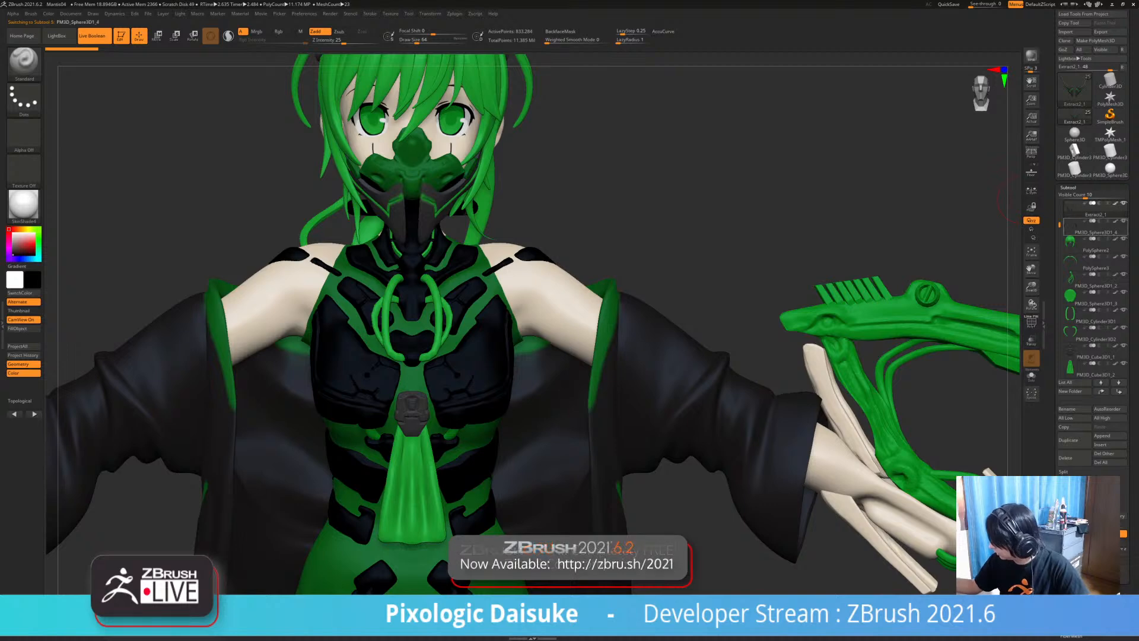
- Check the subdivision levels of PM3D_Sphere3D1_4, look at Extract2, and reselect the base body PM3D_Sphere3D1
click(1089, 226)
drag(1060, 224, 1059, 203)
click(1068, 188)
click(1070, 197)
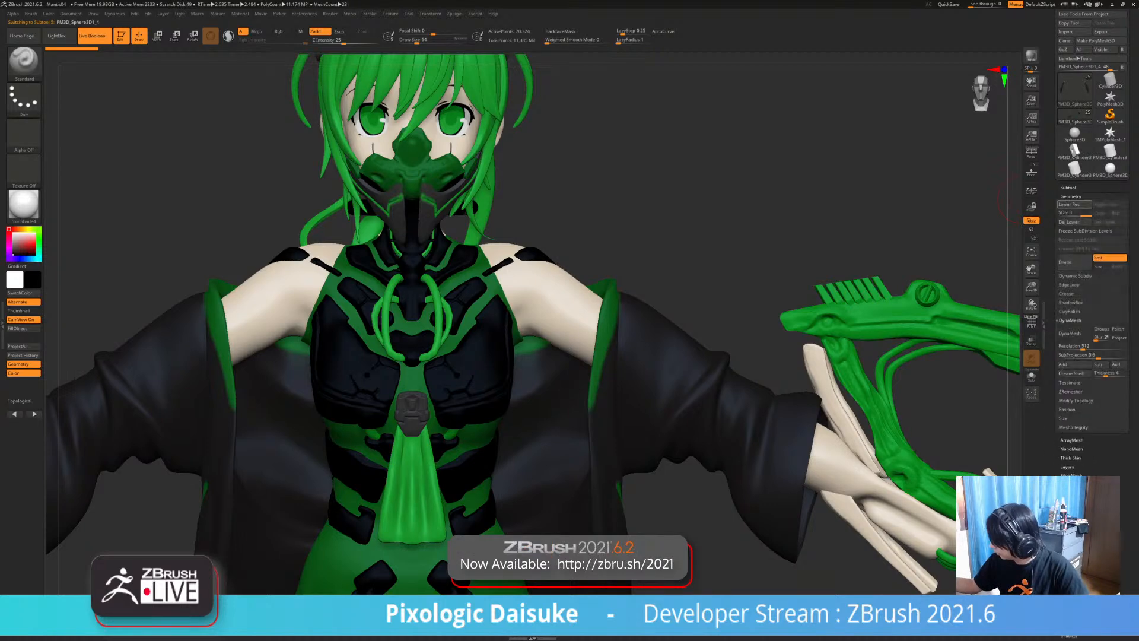
click(1068, 188)
click(1092, 226)
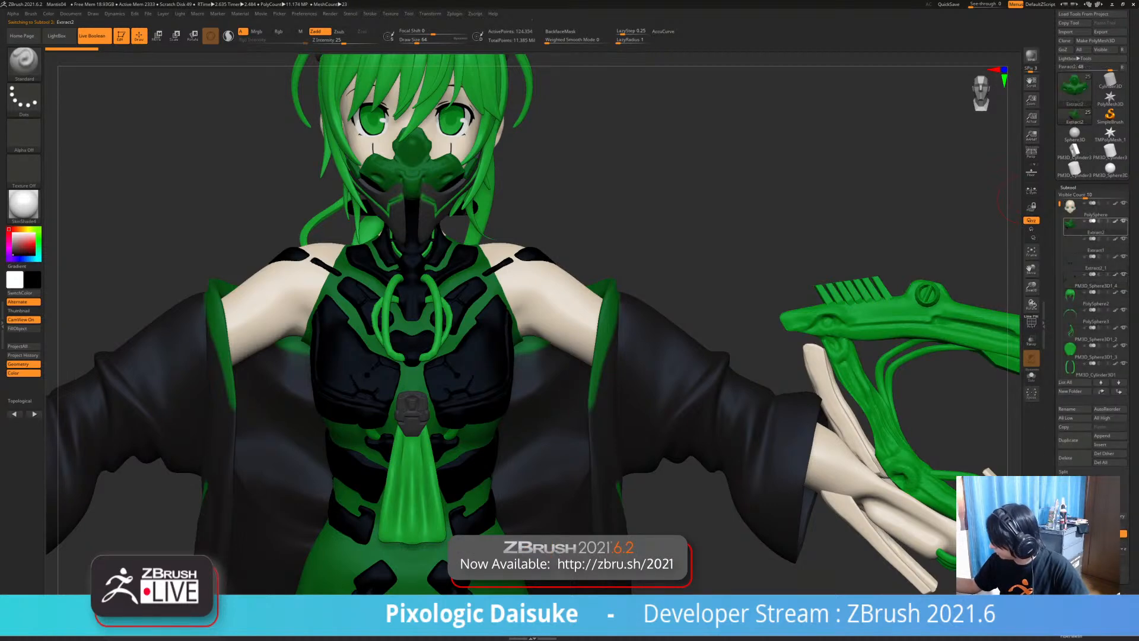
mouse_move(789, 249)
ctrl+right_down()
mouse_move(765, 178)
mouse_move(878, 192)
mouse_move(748, 198)
mouse_move(783, 199)
ctrl+right_up()
alt+click(677, 347)
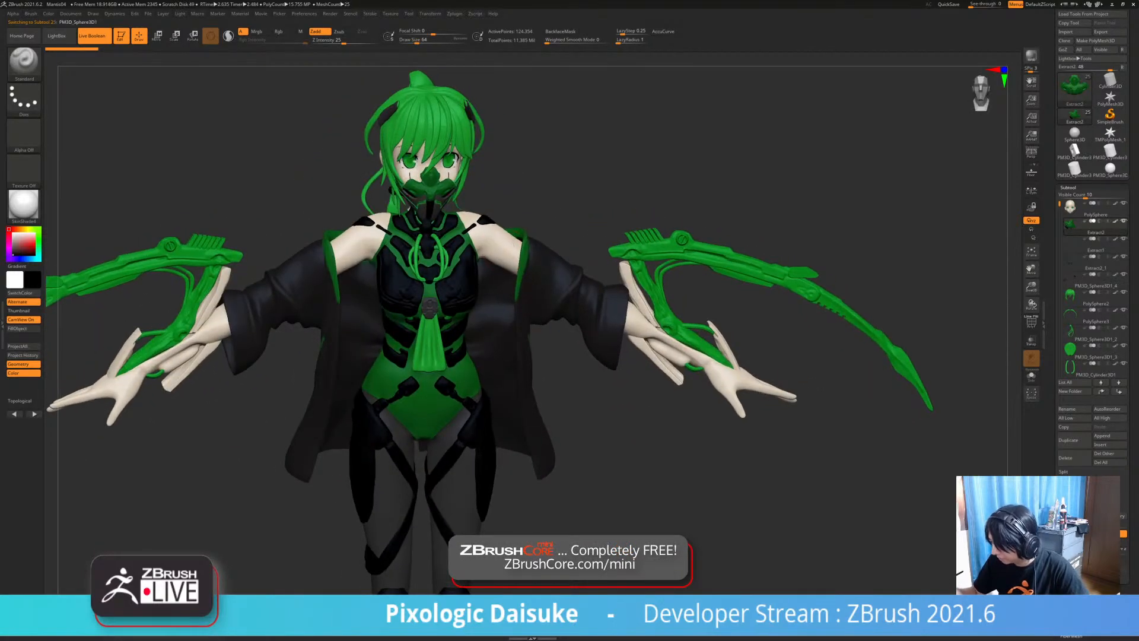
mouse_move(584, 439)
ctrl+right_down()
mouse_move(553, 360)
mouse_move(492, 380)
mouse_move(588, 384)
mouse_move(553, 397)
mouse_move(525, 337)
mouse_move(531, 385)
mouse_move(478, 389)
mouse_move(496, 389)
ctrl+right_up()
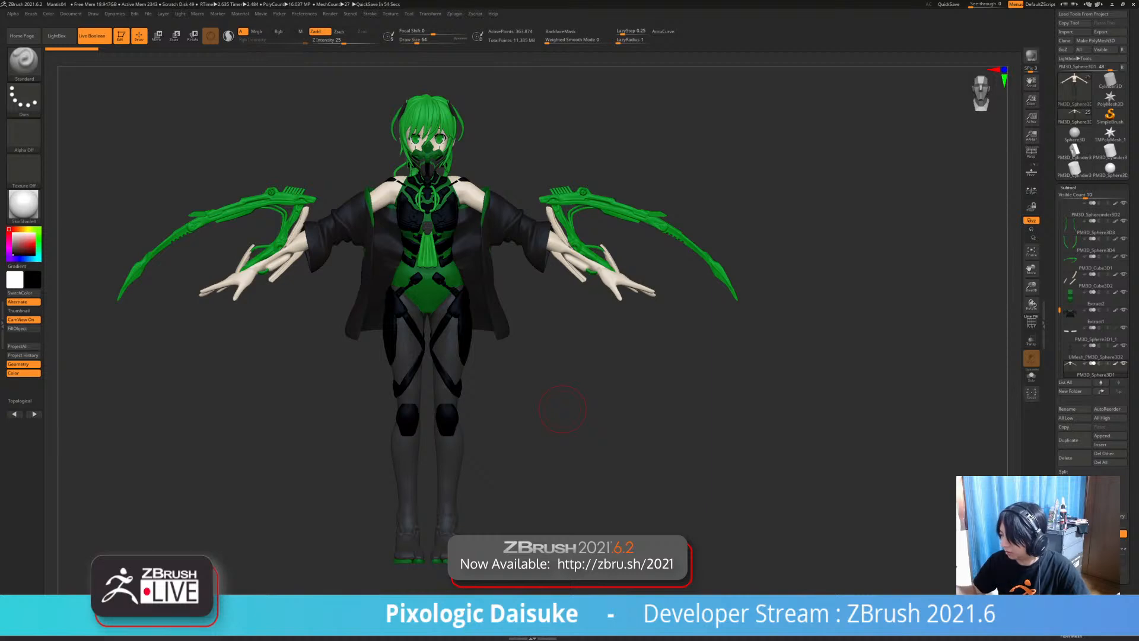
mouse_move(641, 346)
mouse_down()
mouse_move(637, 361)
mouse_move(607, 329)
mouse_up()
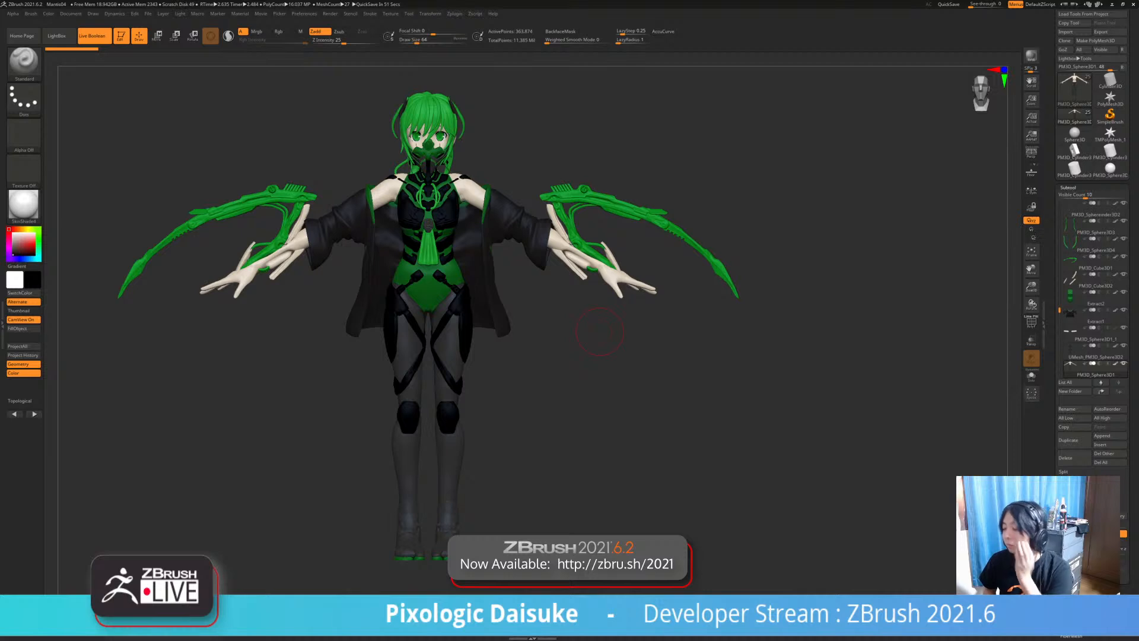
drag(600, 332, 608, 333)
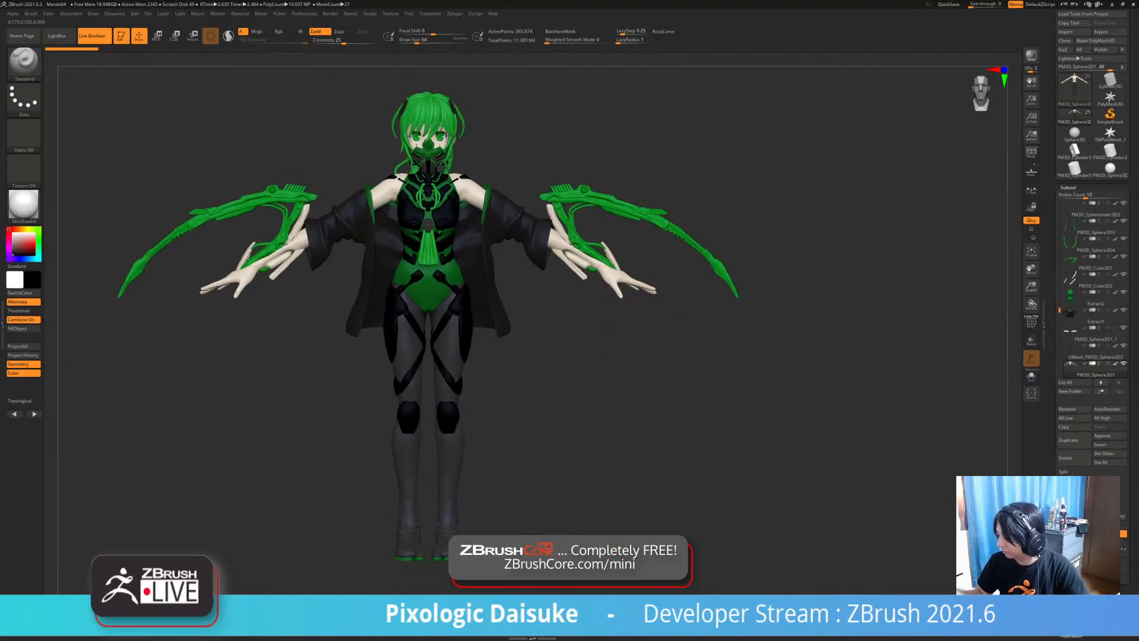
click(670, 334)
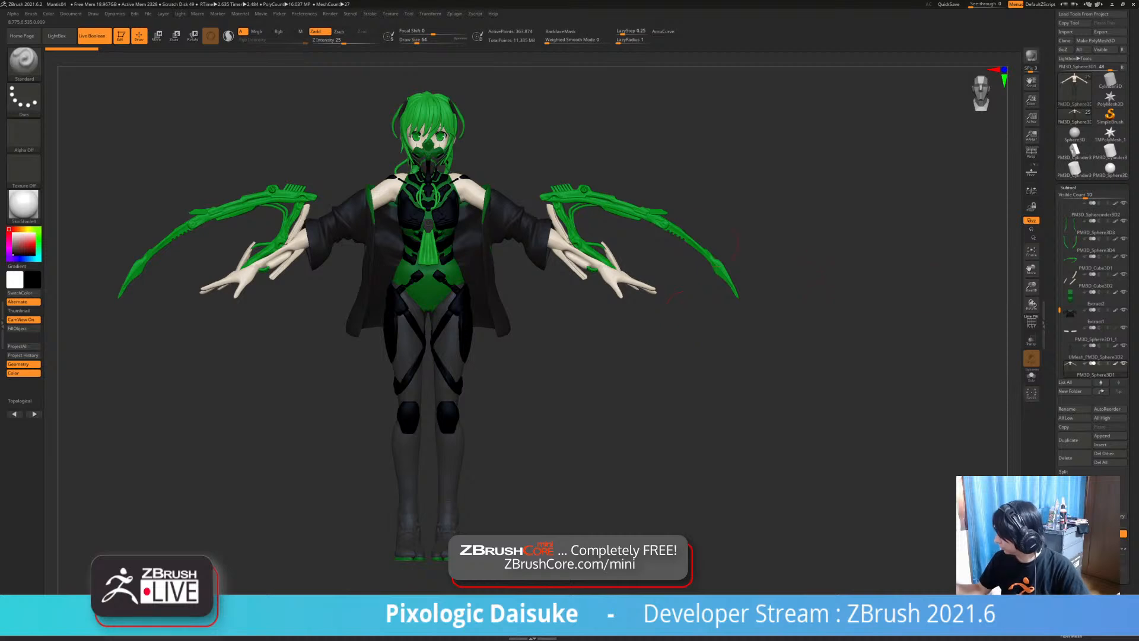
- Select the green arm blade PM3D_Cube3D1, check it in isolation, and turn off its ArrayMesh
alt+click(295, 196)
click(1031, 377)
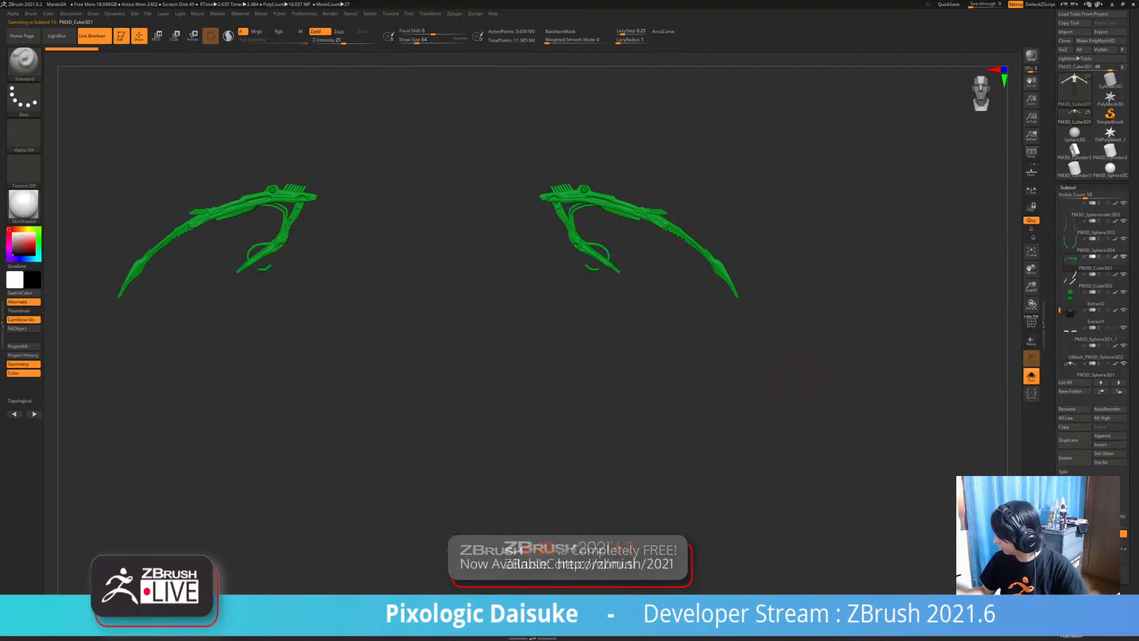
click(1031, 376)
click(1068, 188)
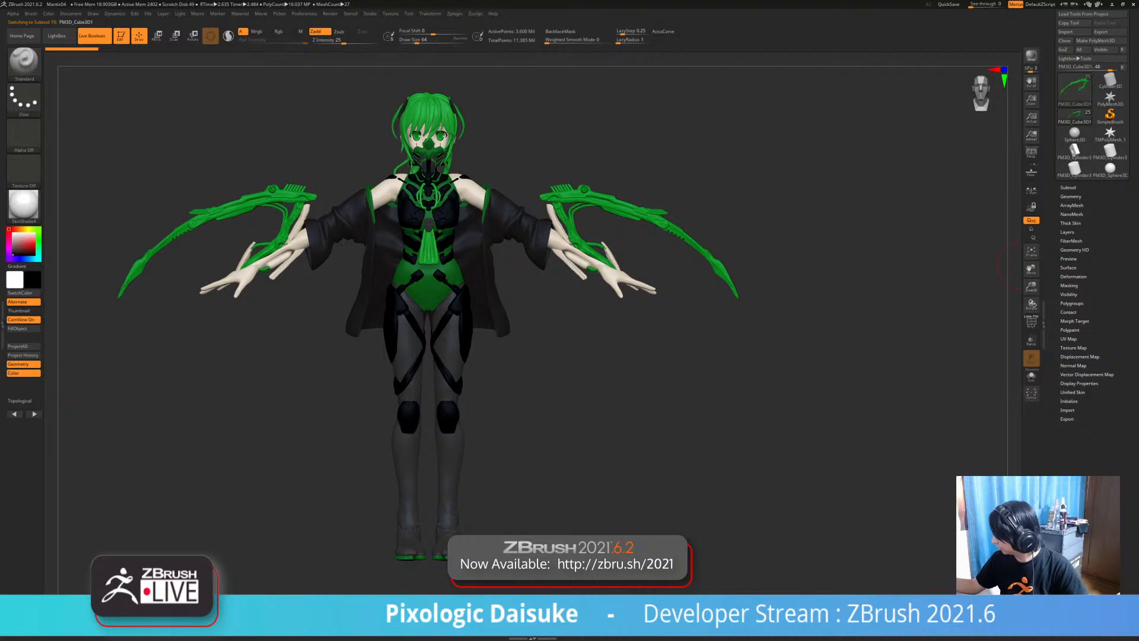
click(1072, 205)
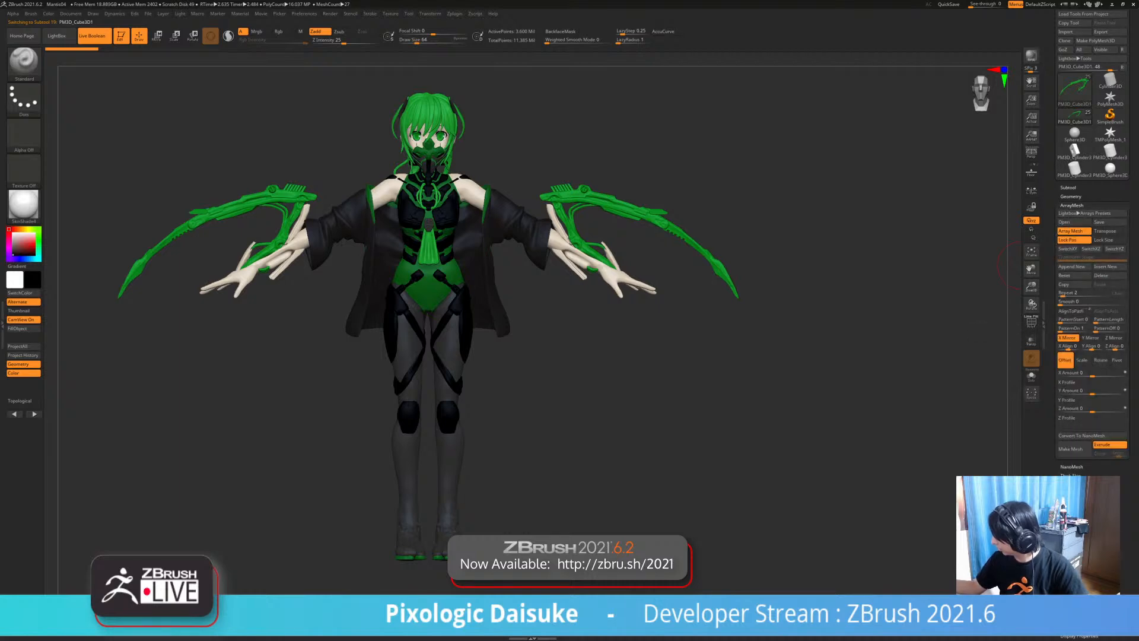
click(1073, 230)
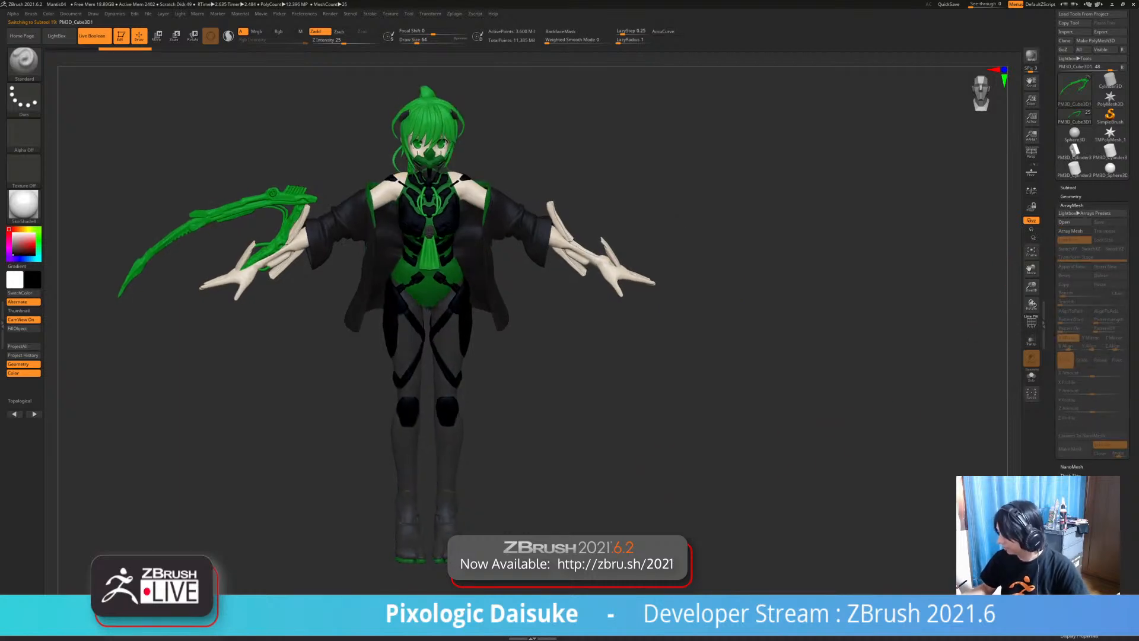
- Select the forearm spike subtool PM3D_Cube3D2 and turn off its ArrayMesh
alt+click(565, 230)
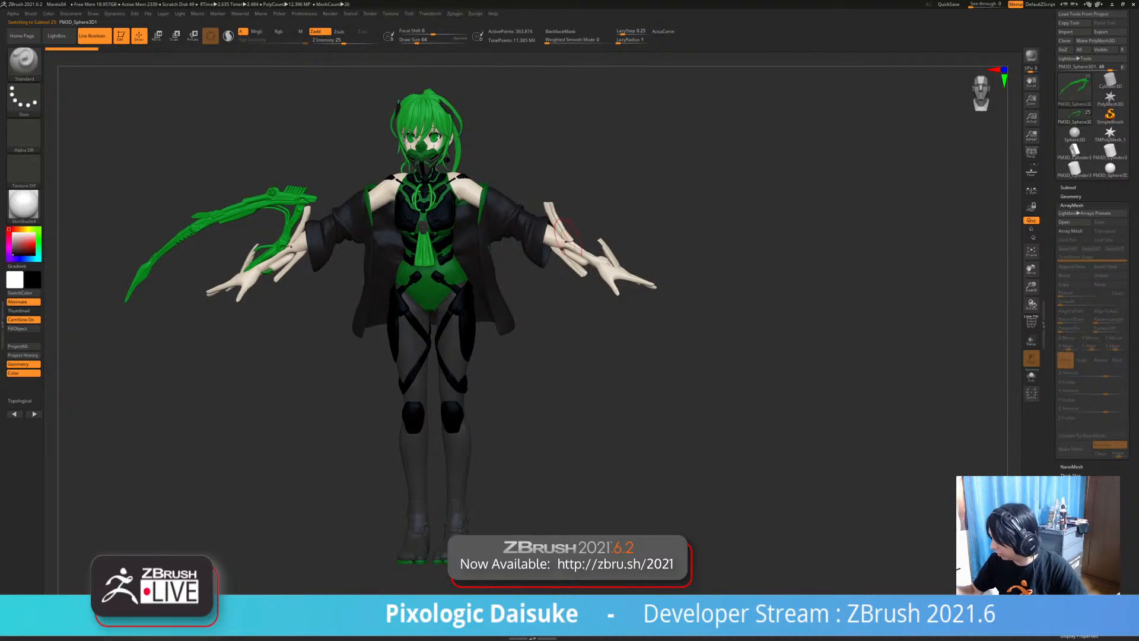
shift+right_drag(567, 239, 561, 216)
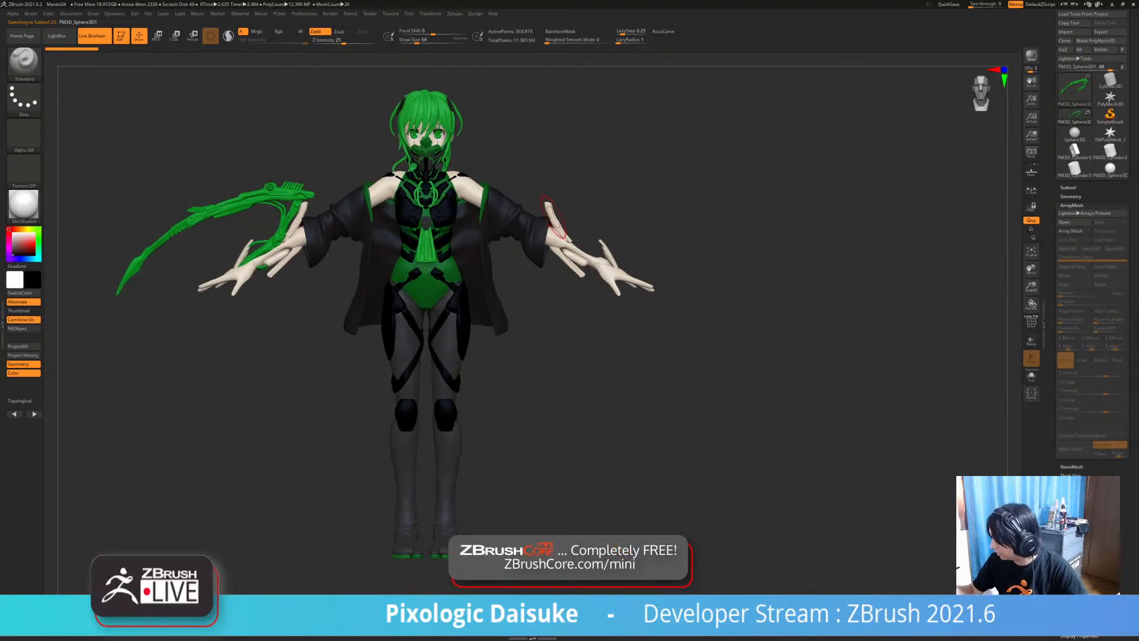
alt+click(299, 218)
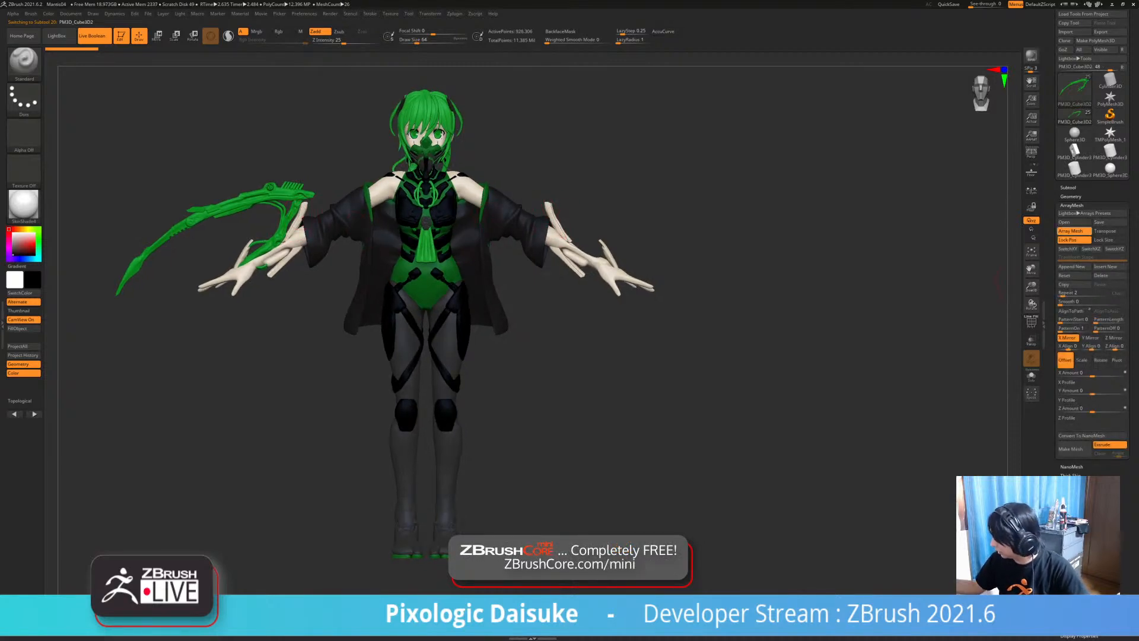
alt+click(605, 280)
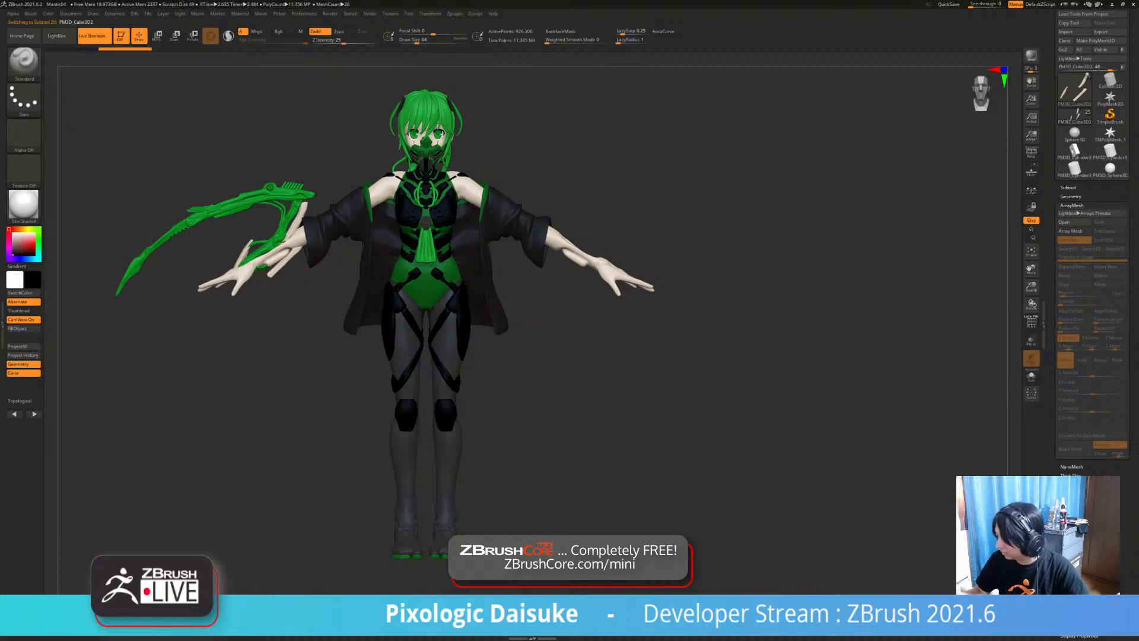
- Select the base body, the coat Extract1 and the armor Extract2_1 in turn to check whether they use ArrayMesh
alt+click(575, 255)
mouse_move(576, 257)
right_down()
mouse_move(558, 286)
mouse_move(578, 268)
mouse_move(574, 255)
right_up()
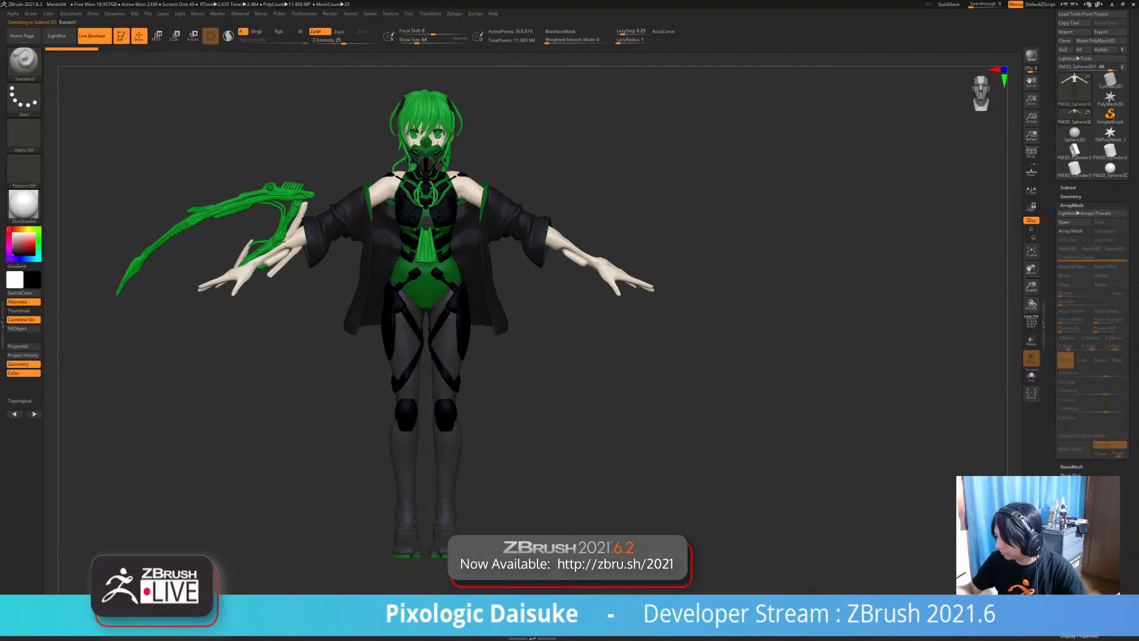
key(alt+s)
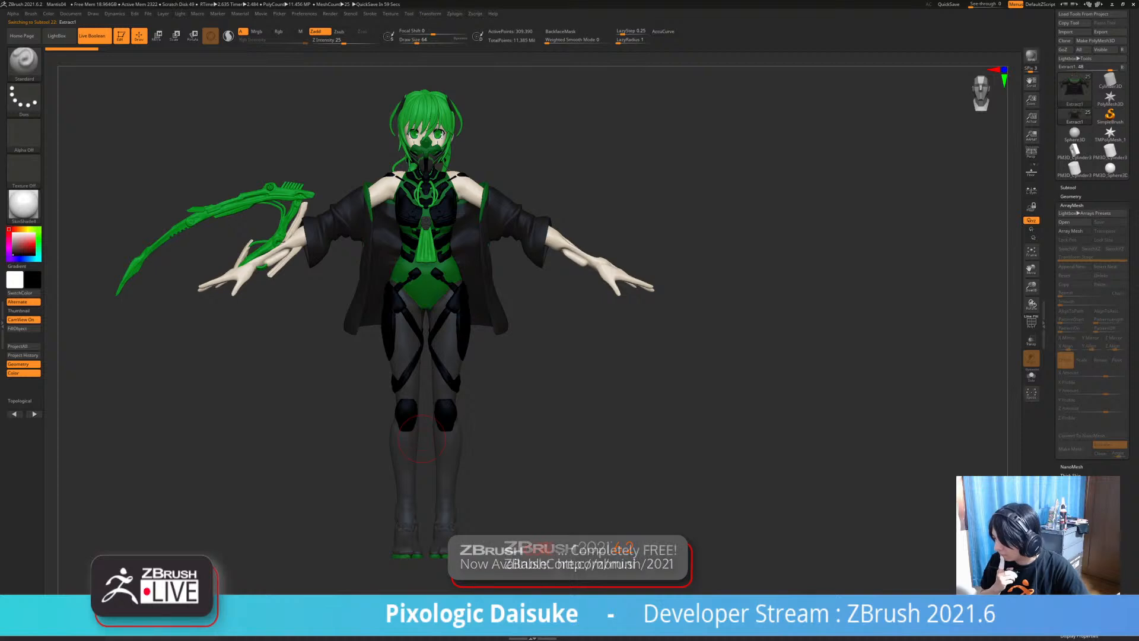
alt+click(430, 416)
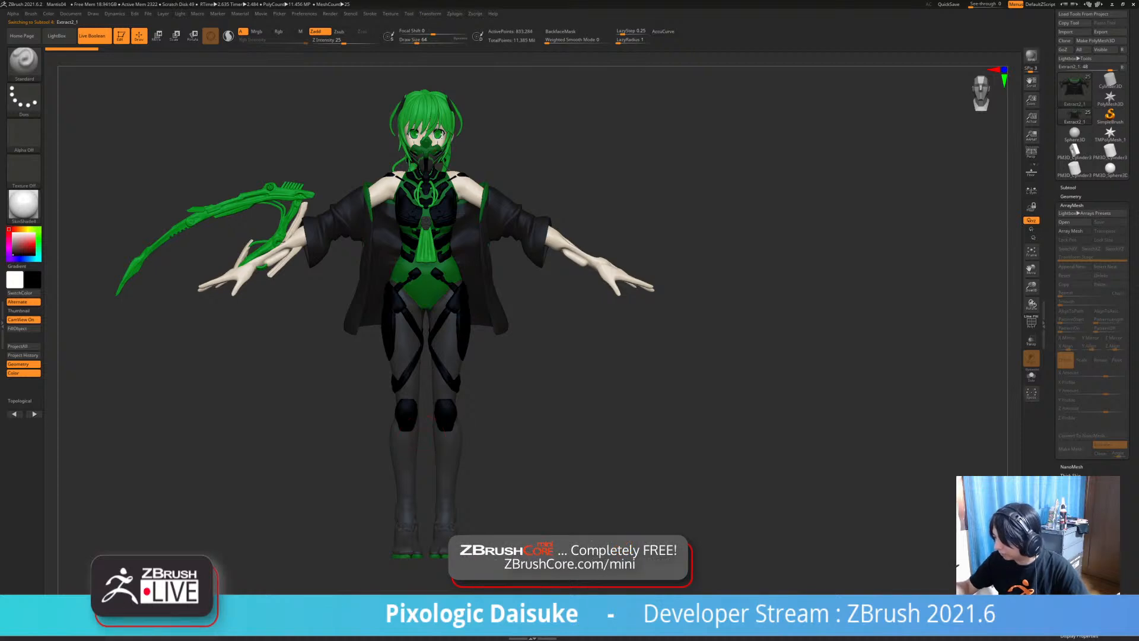
click(521, 285)
click(515, 282)
mouse_move(504, 275)
mouse_down()
mouse_move(587, 282)
mouse_move(505, 297)
mouse_move(489, 284)
mouse_up()
click(506, 285)
click(506, 284)
- Select the PM3D_Sphere3D1_4 subtool, check it in isolation, and turn on ArrayMesh for it
alt+click(389, 177)
alt+click(442, 210)
click(559, 347)
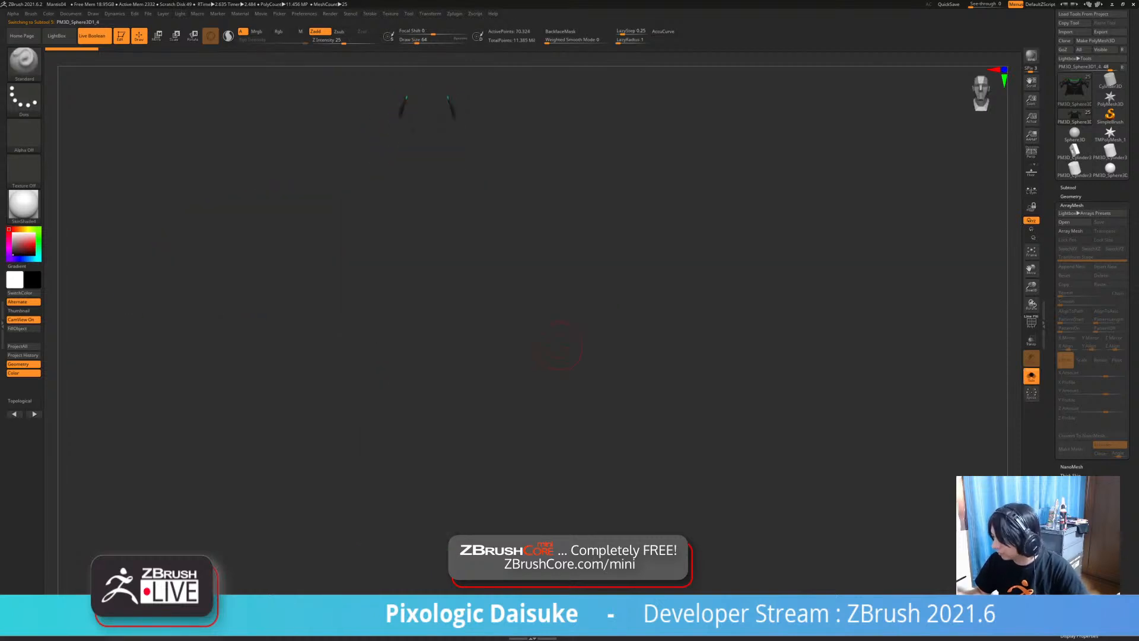
click(560, 348)
mouse_move(560, 347)
mouse_down()
mouse_move(611, 351)
mouse_move(537, 352)
mouse_up()
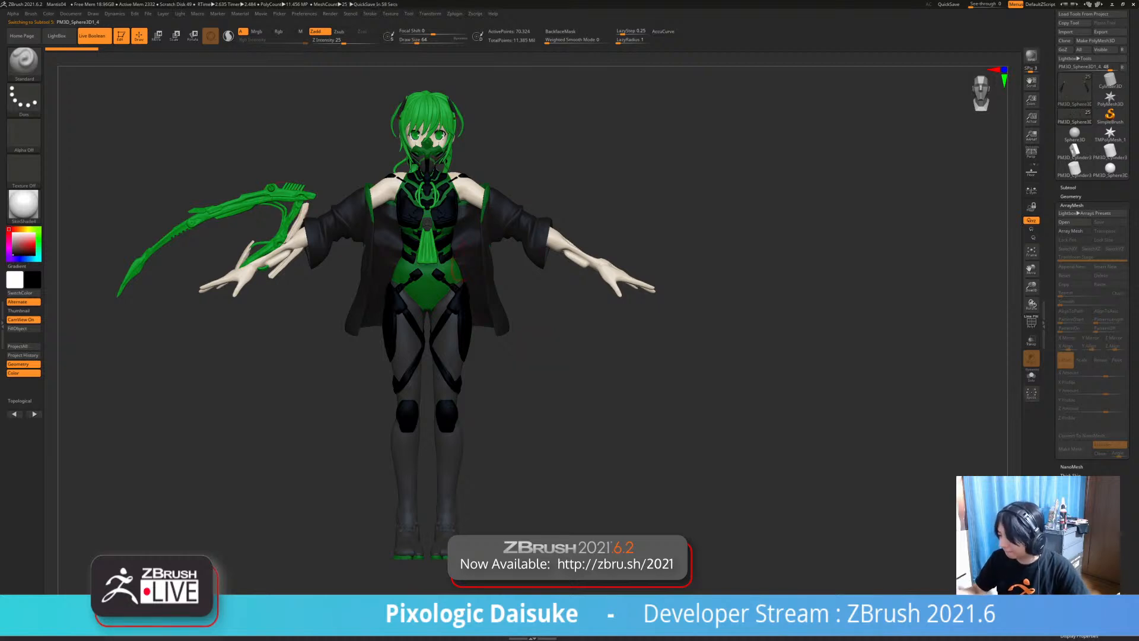
click(1071, 231)
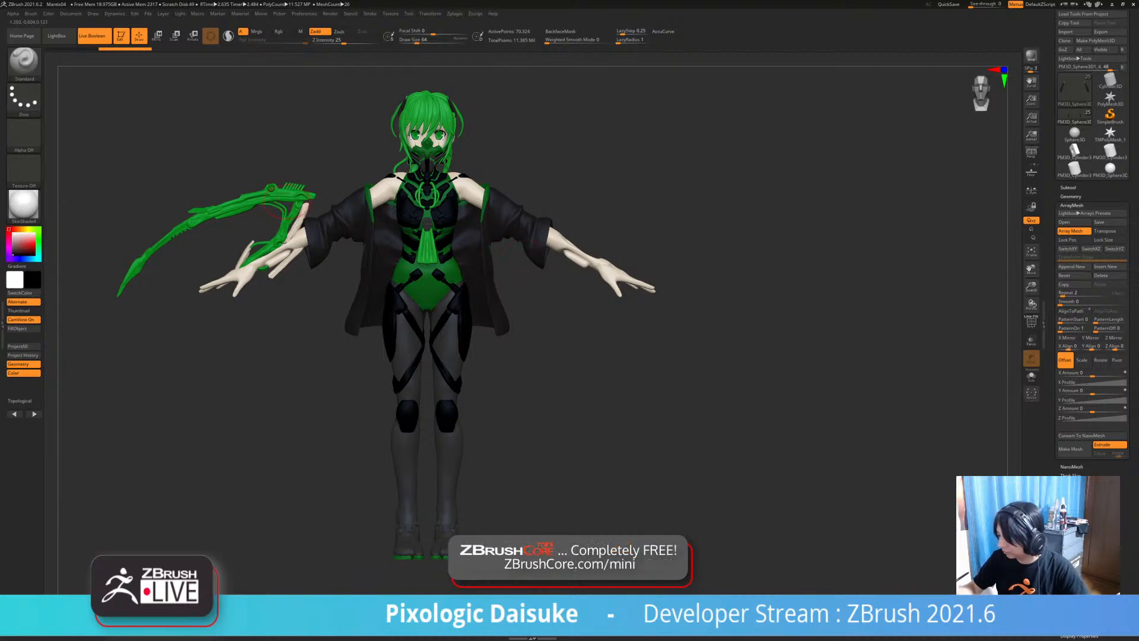
- Select the arm blade, base body, armor Extract2_1 and PolySphere2 in turn to check whether they use ArrayMesh
alt+click(291, 189)
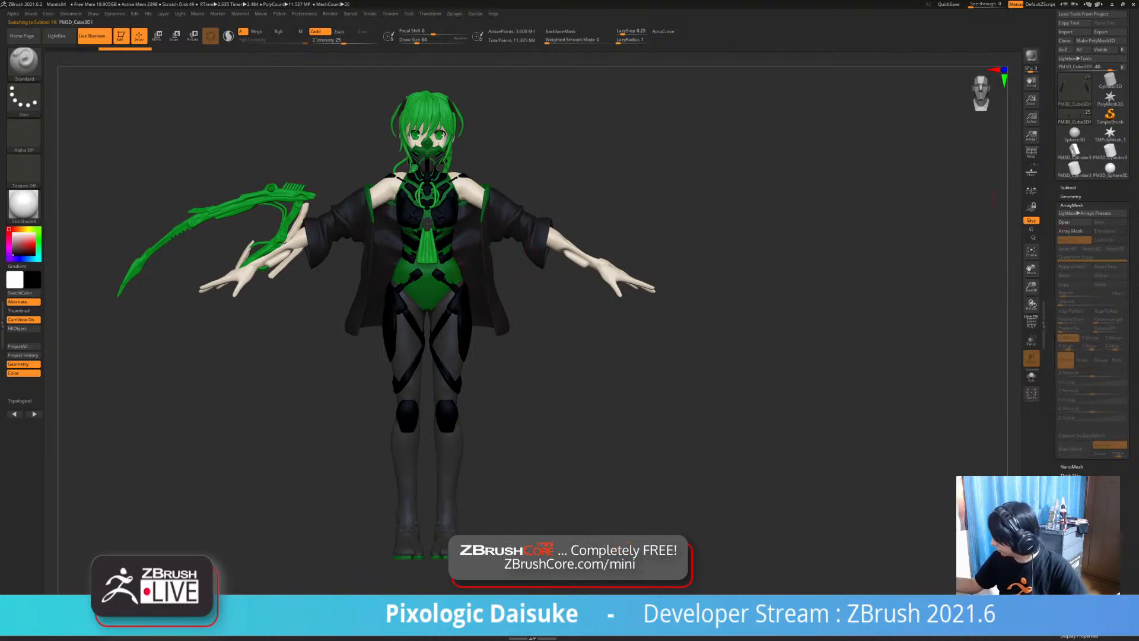
click(1068, 188)
alt+click(466, 184)
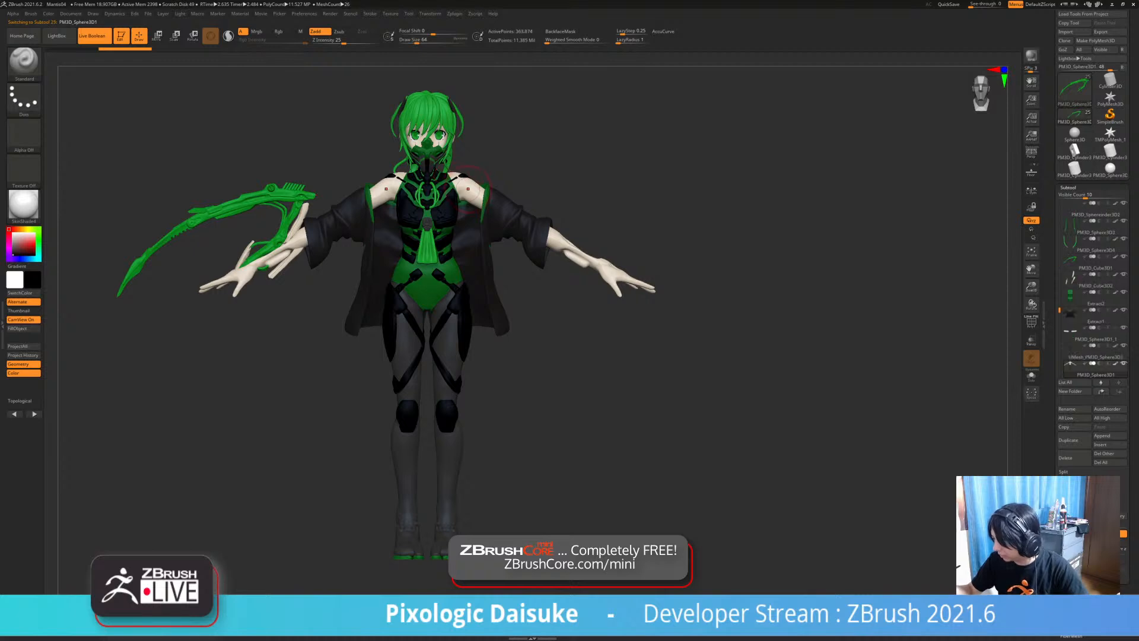
click(1068, 187)
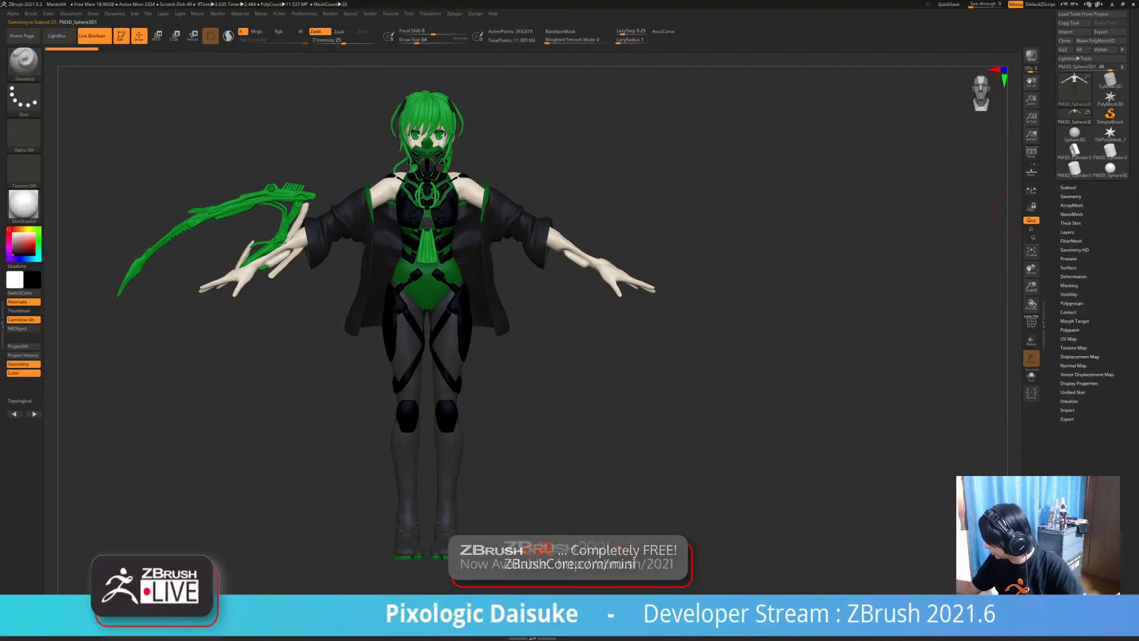
click(1071, 197)
click(1070, 197)
click(1072, 205)
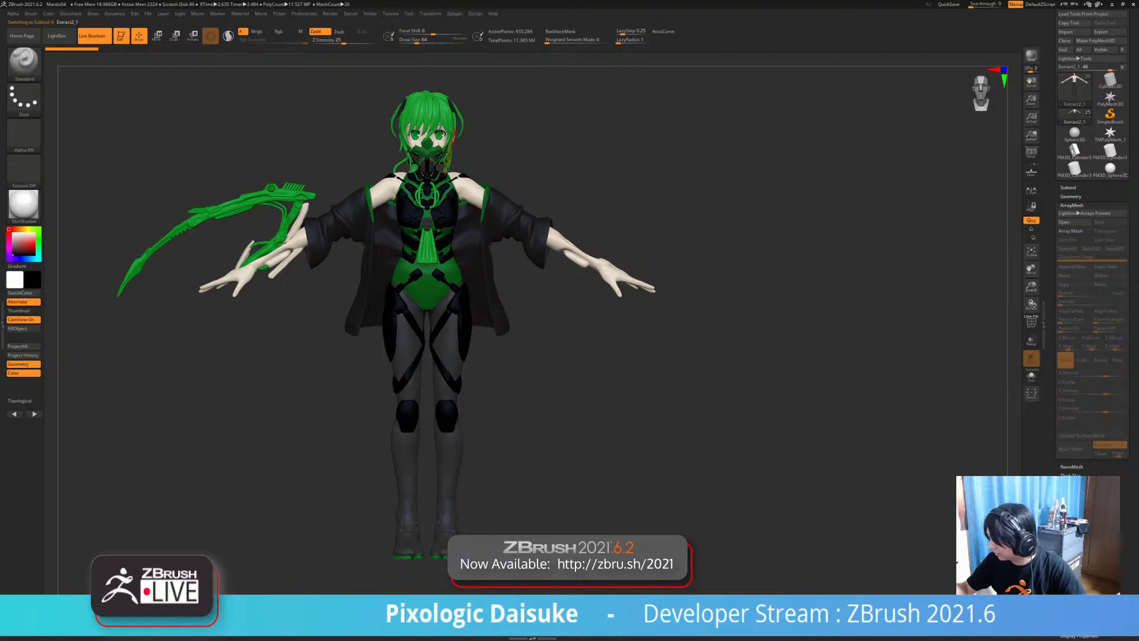
key(Down)
key(Up)
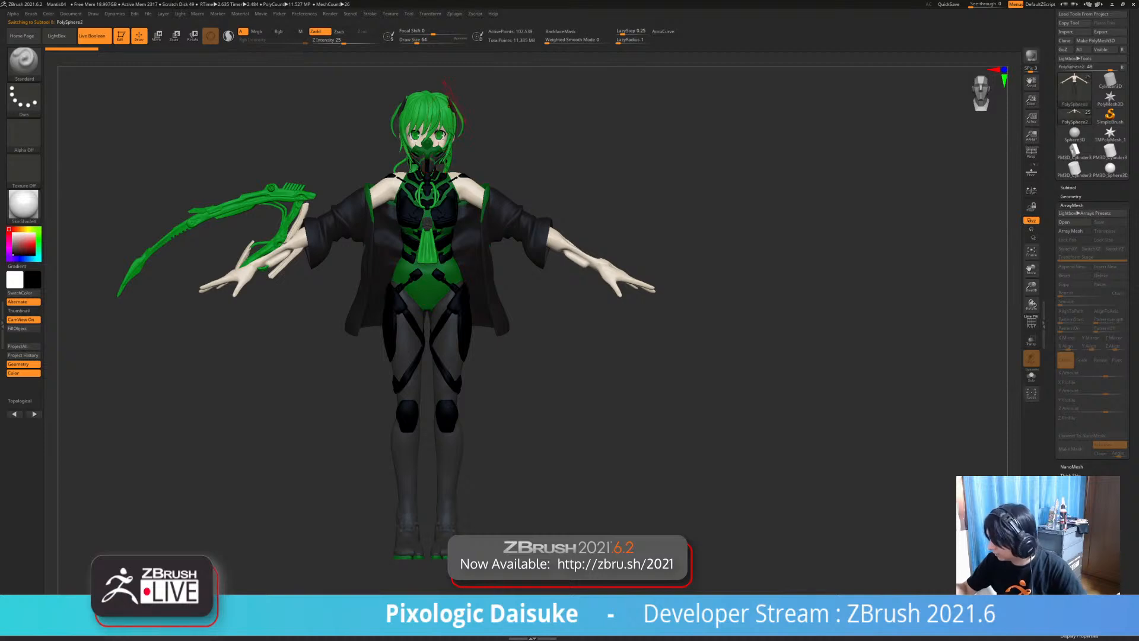
- Turn off ArrayMesh on the head ornament PM3D_Sphere3D1_4 and turn it on for the arm blade PM3D_Cube3D1
alt+click(453, 107)
click(1071, 230)
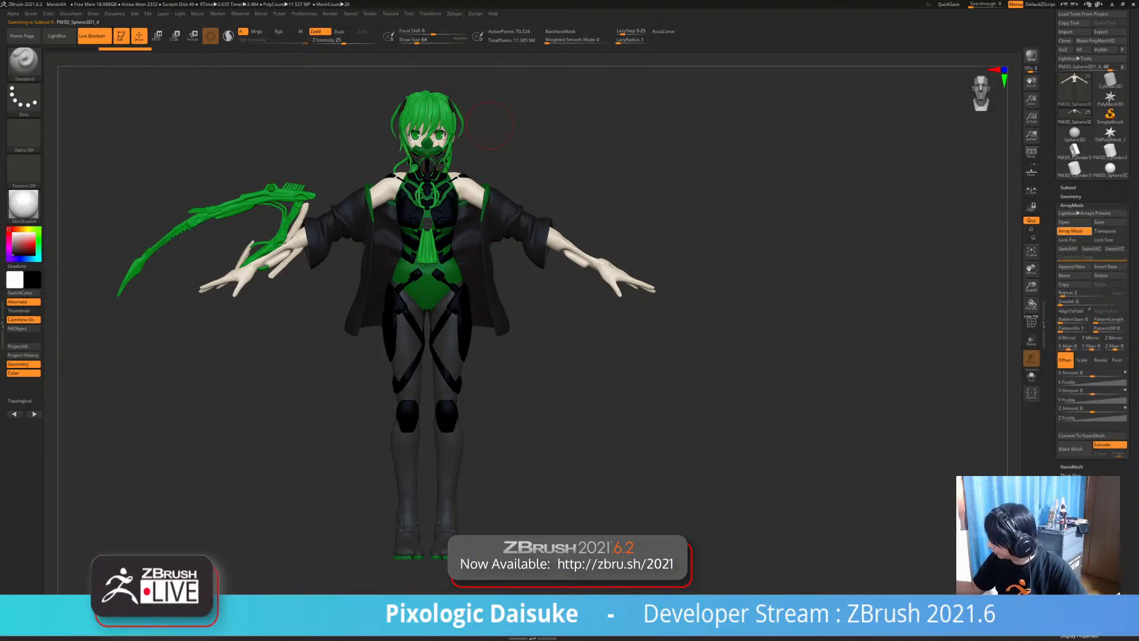
alt+click(255, 200)
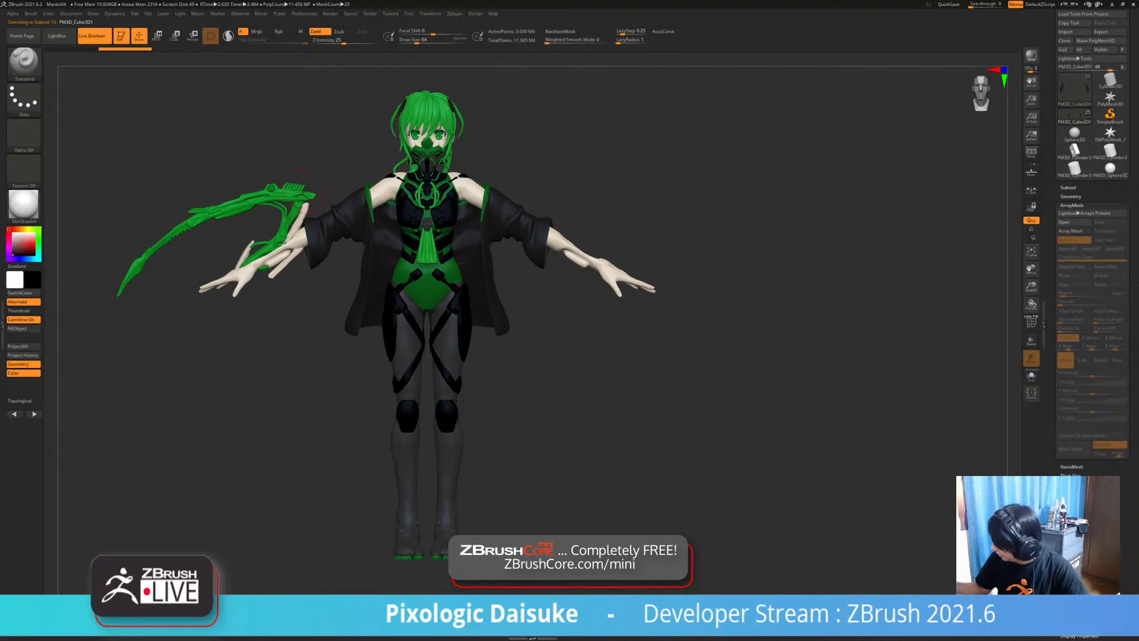
click(1071, 230)
- Turn on the PolyFrame display with polygroup fill colours and render the whole character with BPR to examine its polygroups
key(shift+r)
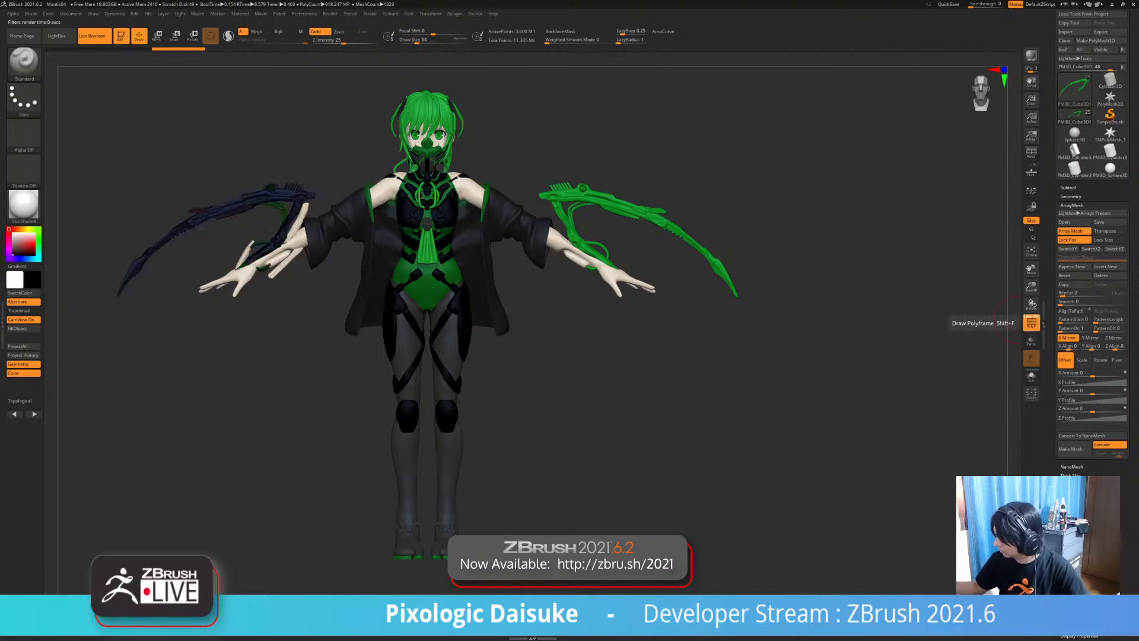
mouse_move(843, 333)
mouse_down()
mouse_move(884, 362)
mouse_move(860, 356)
mouse_up()
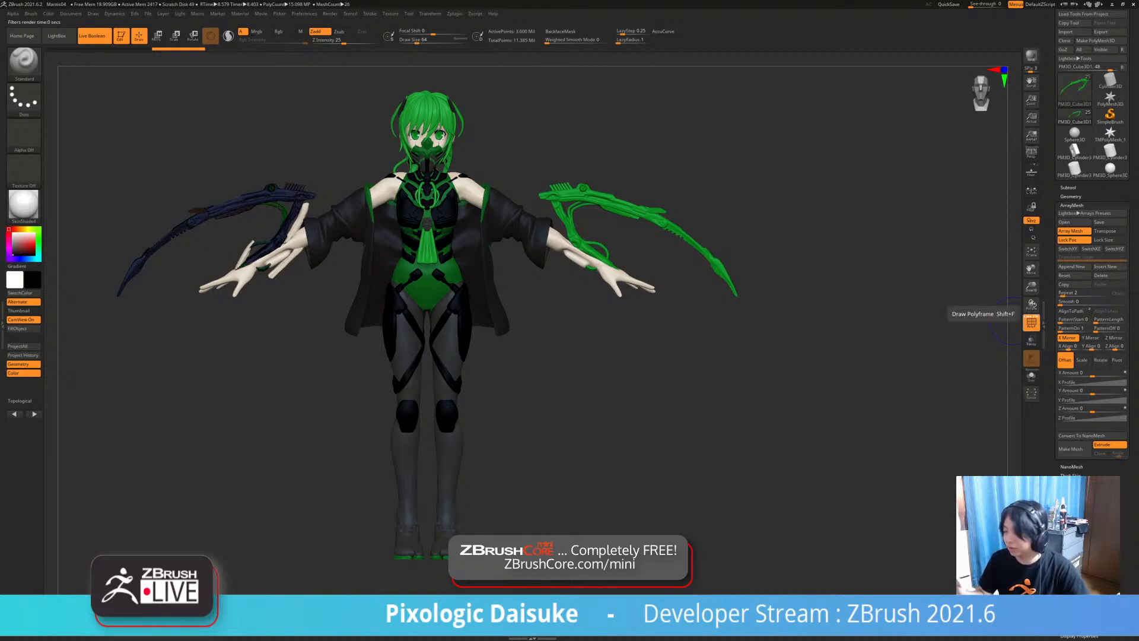
click(1032, 320)
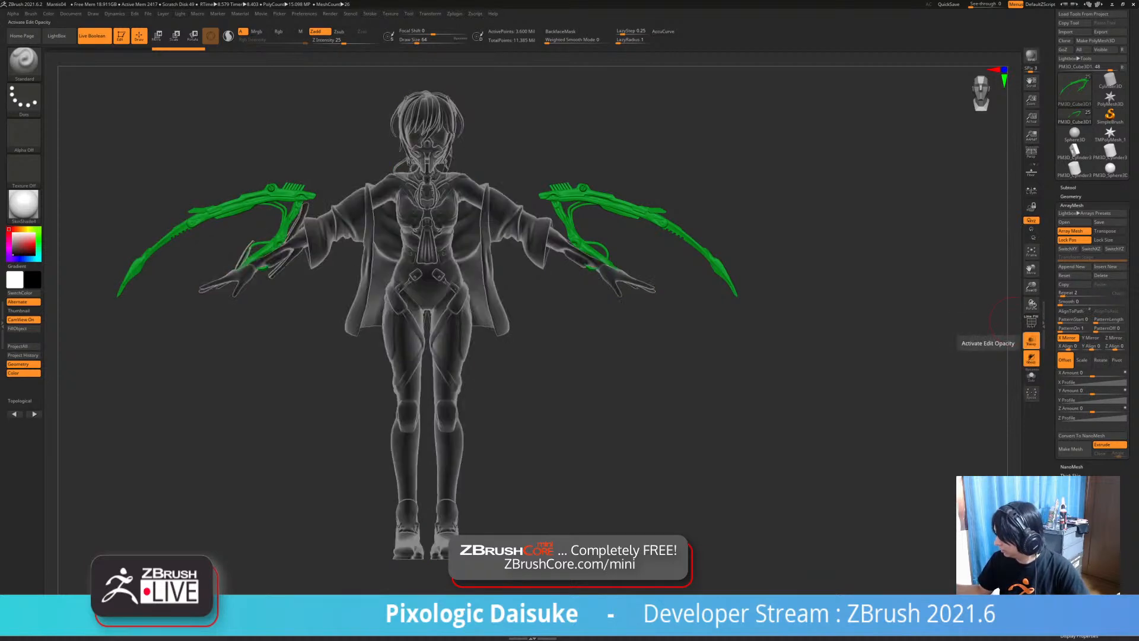
click(1032, 321)
click(1033, 321)
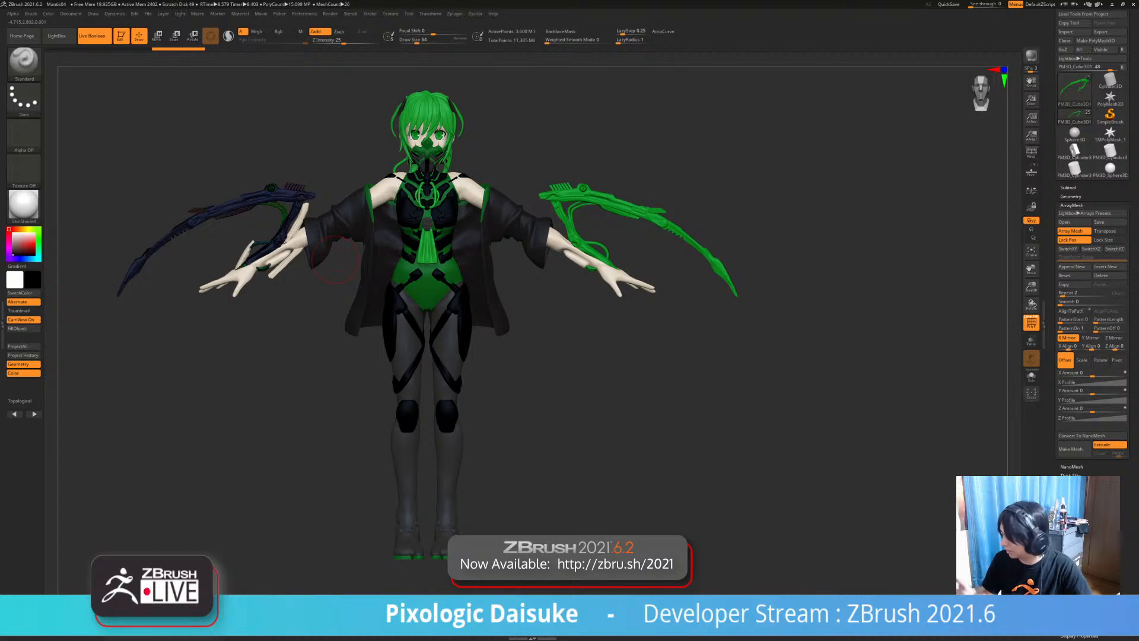
click(1028, 317)
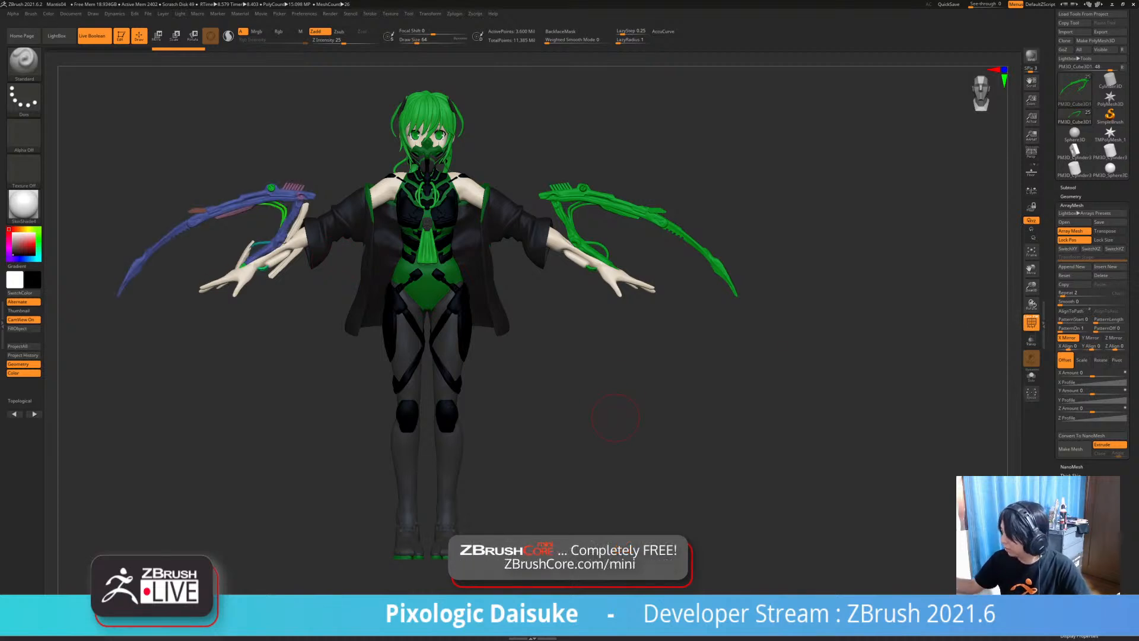
click(1032, 56)
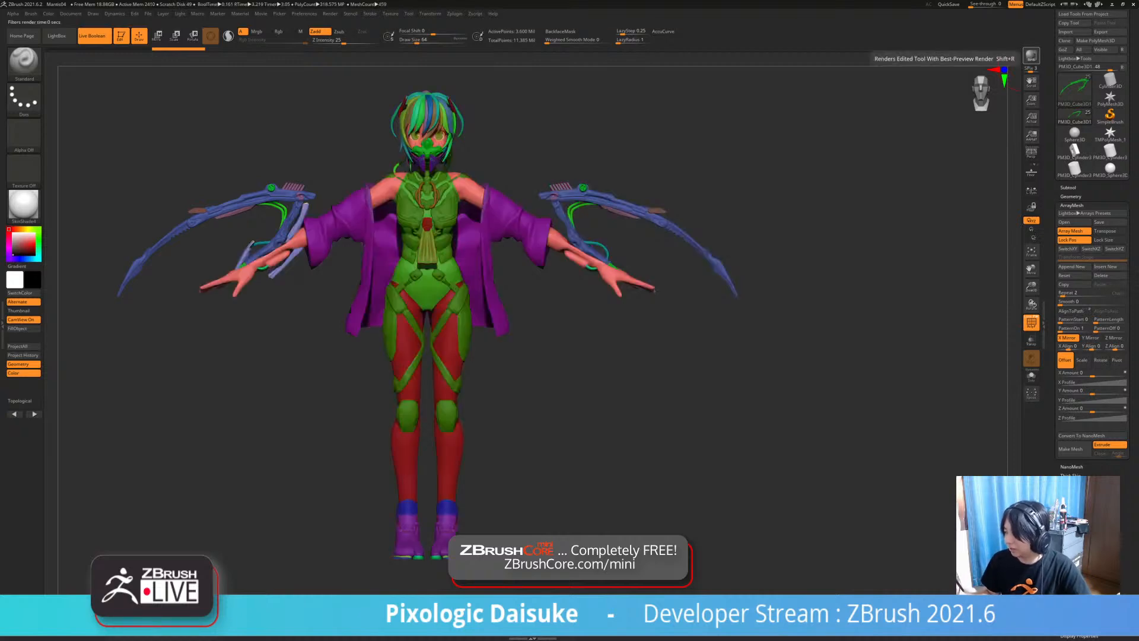
mouse_move(795, 283)
mouse_down()
mouse_move(860, 289)
mouse_move(814, 292)
mouse_up()
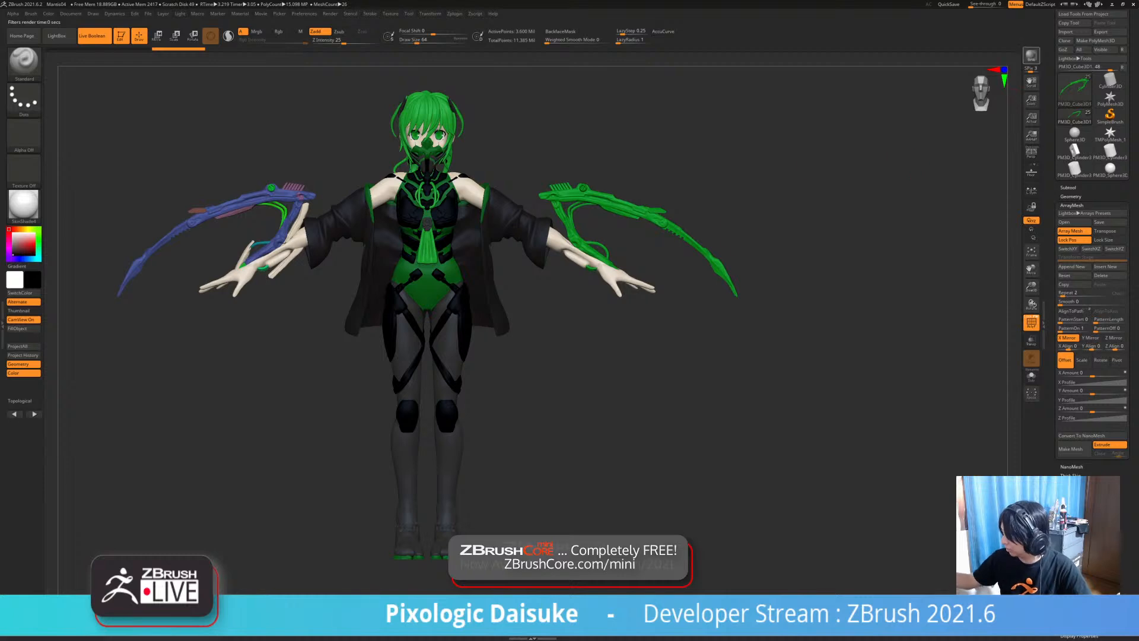
click(1031, 322)
click(1032, 322)
click(1031, 323)
click(1031, 322)
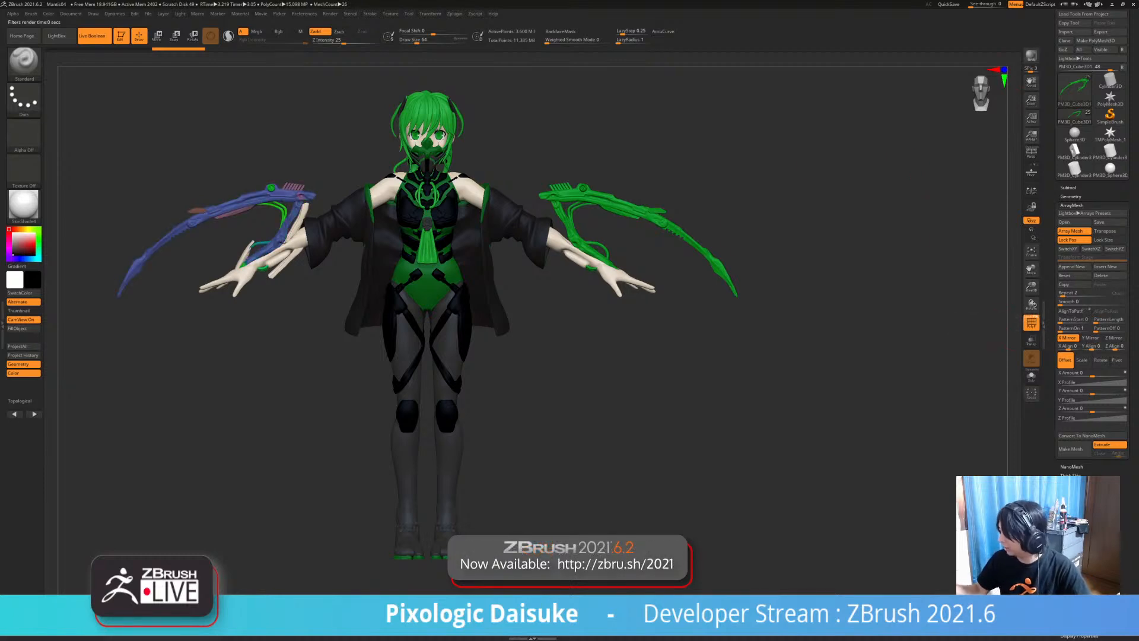
- Select the body, chest parts, mask, hair, head ornament and forearm spikes in turn to examine their polygroups
alt+click(473, 193)
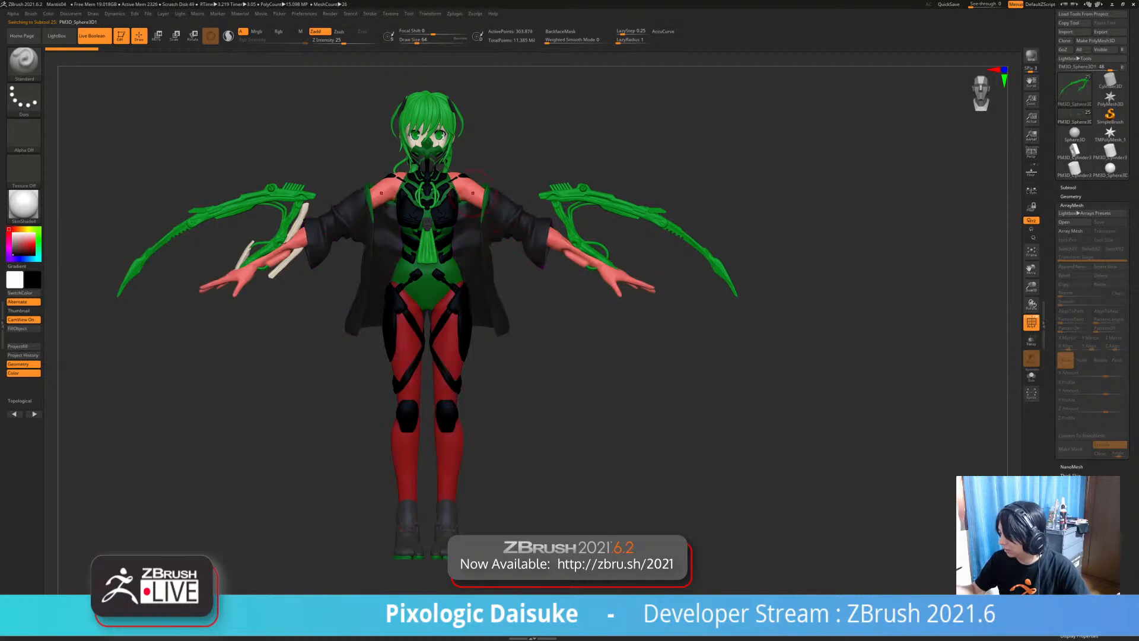
alt+click(448, 207)
alt+click(434, 192)
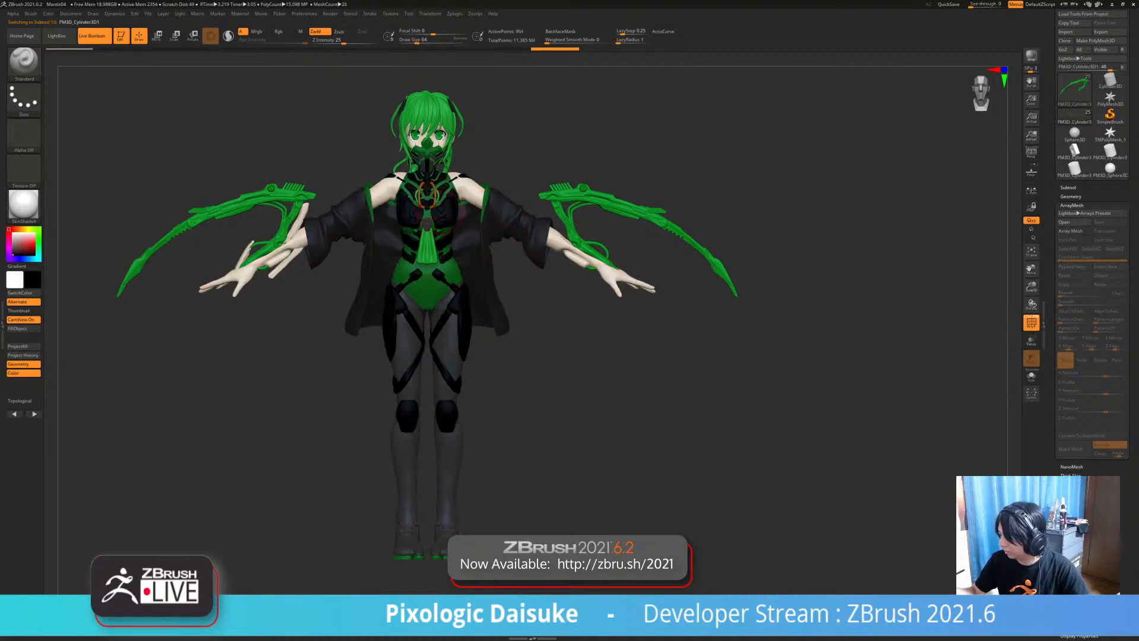
alt+click(439, 157)
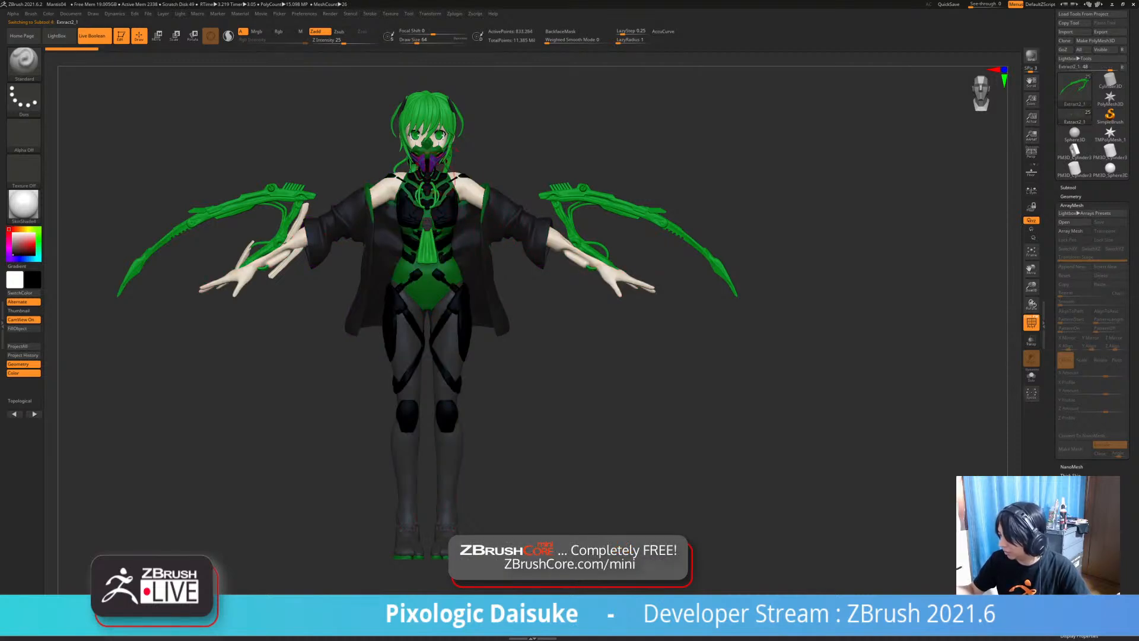
alt+click(445, 174)
alt+click(449, 157)
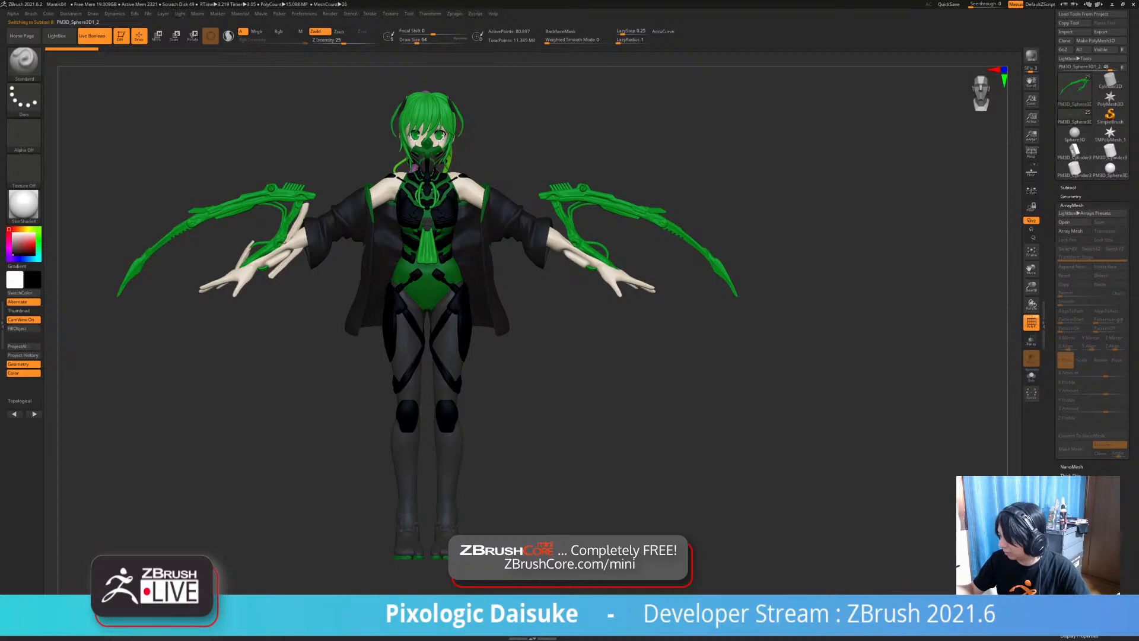
alt+click(439, 135)
alt+click(431, 113)
alt+click(403, 109)
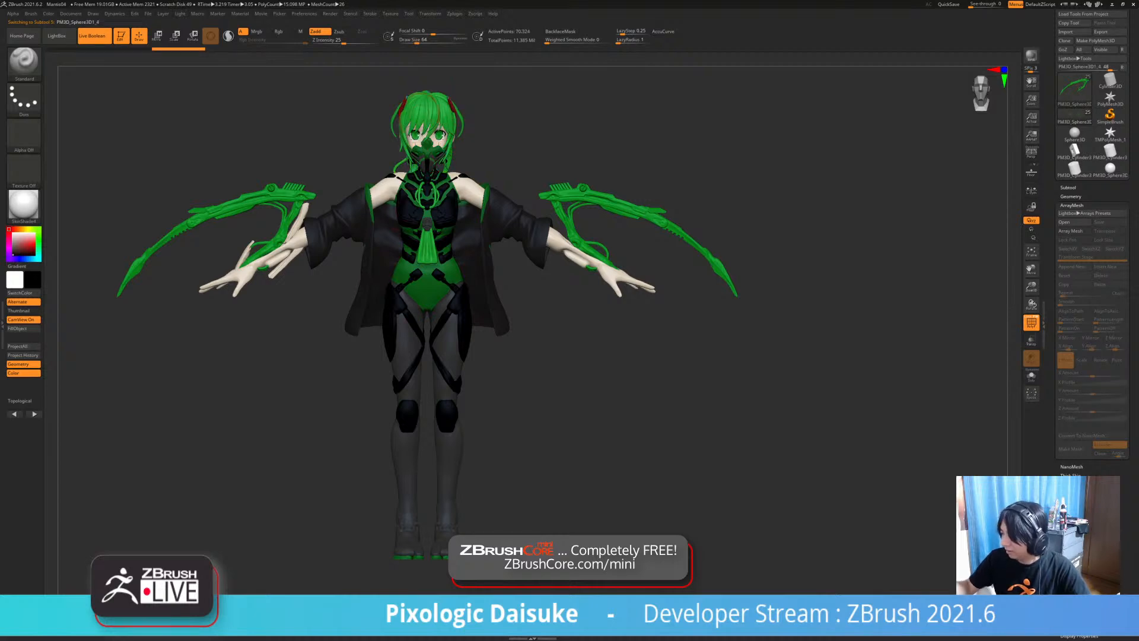
alt+click(287, 244)
alt+click(291, 240)
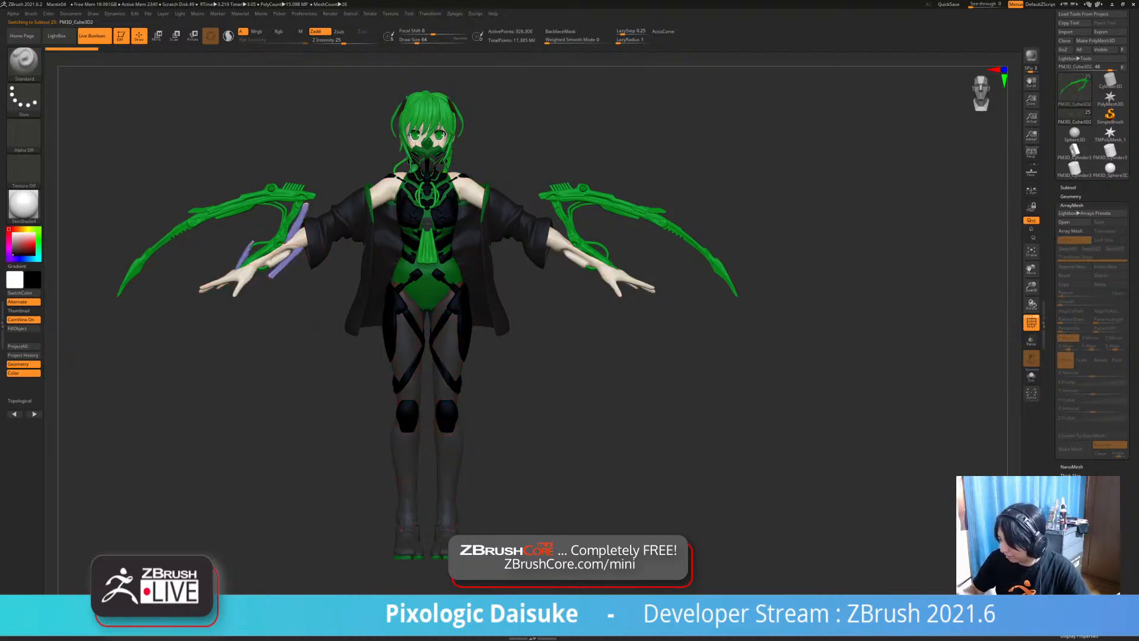
- Select the arm blade PM3D_Cube3D1 and turn off its ArrayMesh
mouse_move(329, 362)
mouse_down()
mouse_move(404, 368)
mouse_move(332, 356)
mouse_up()
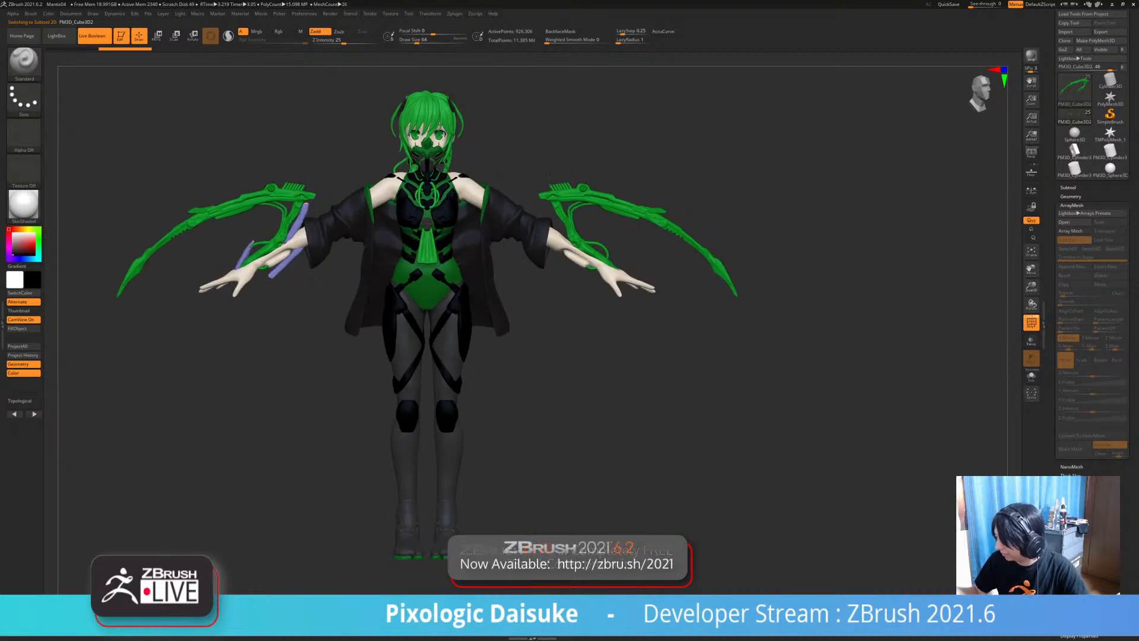
alt+click(531, 225)
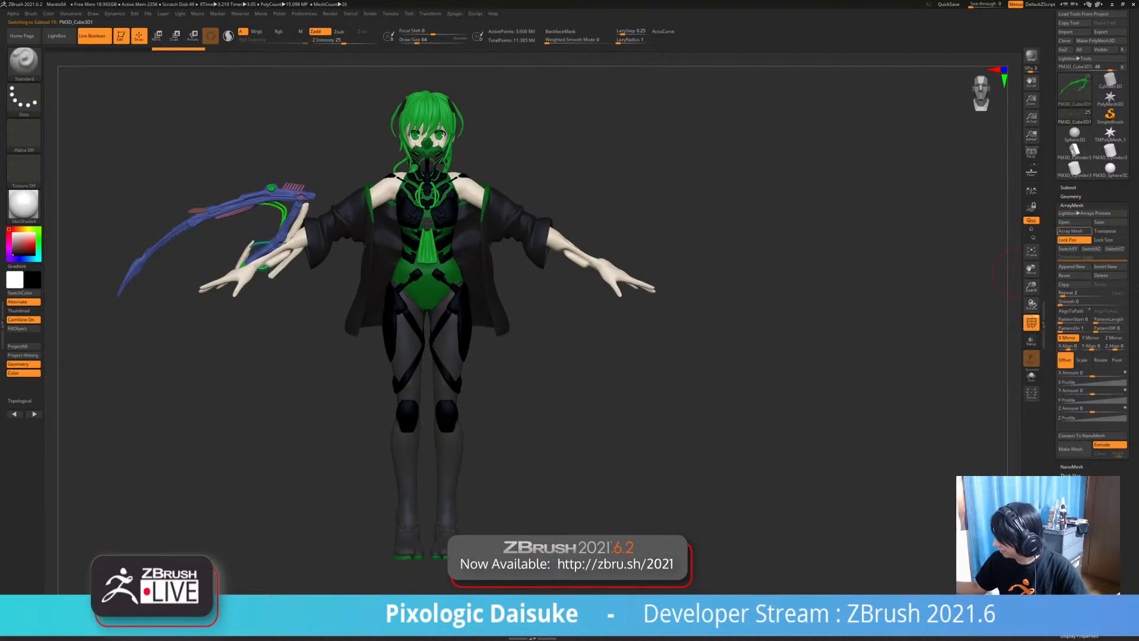
mouse_move(517, 409)
mouse_down()
mouse_move(474, 421)
mouse_move(514, 412)
mouse_up()
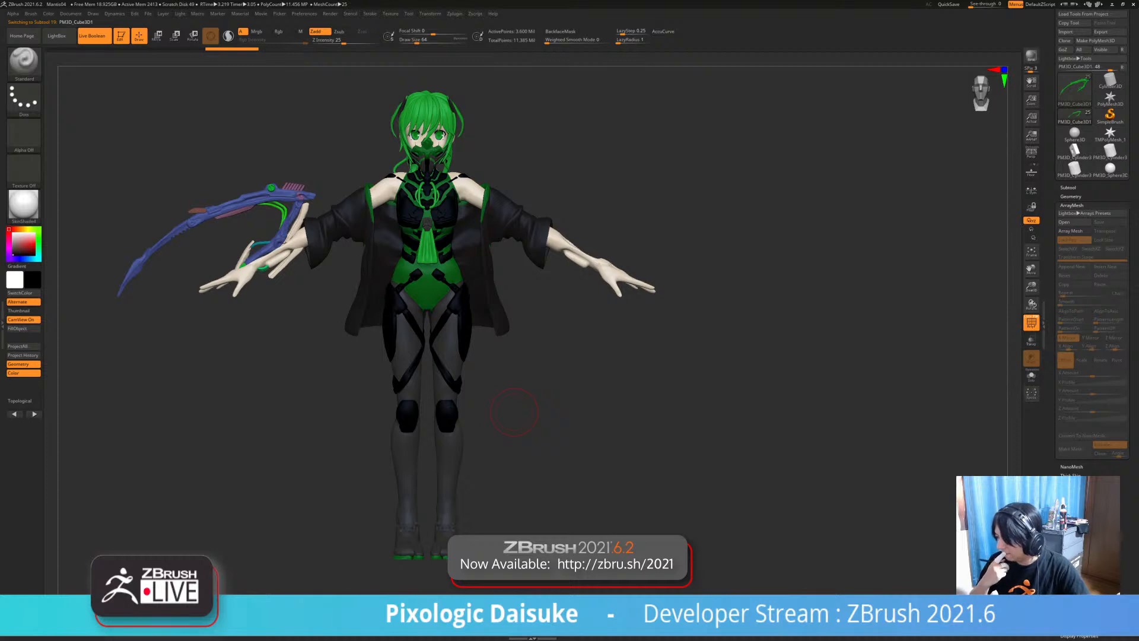
mouse_move(545, 356)
mouse_down()
mouse_move(468, 332)
mouse_move(541, 304)
mouse_move(629, 302)
mouse_move(543, 300)
mouse_up()
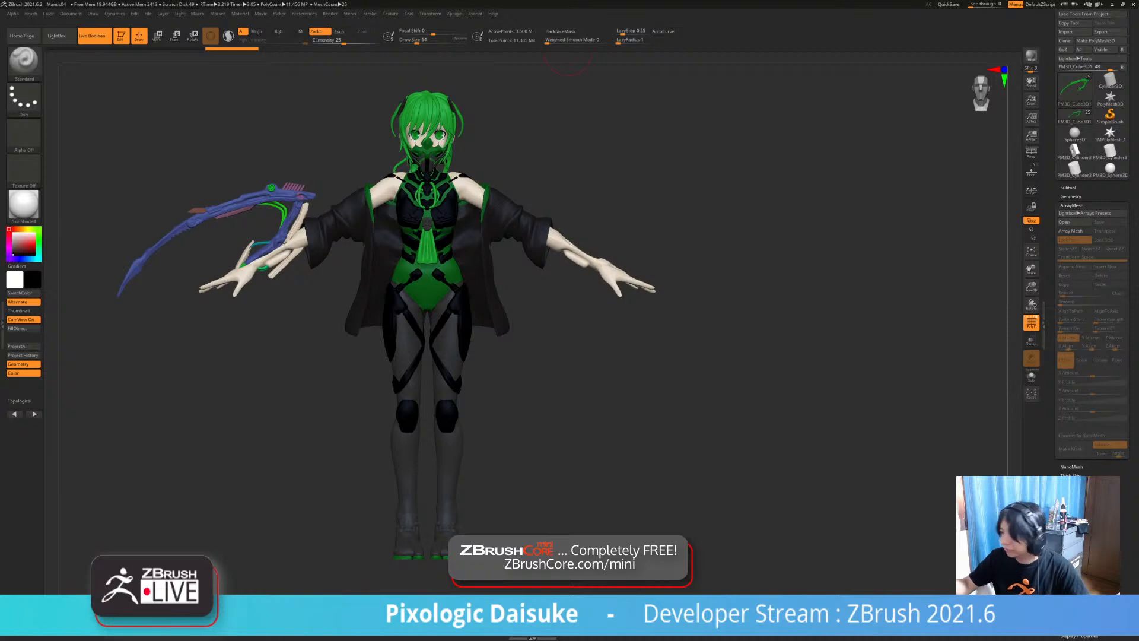
- Save the project under the new name Mantis04_bp
click(148, 13)
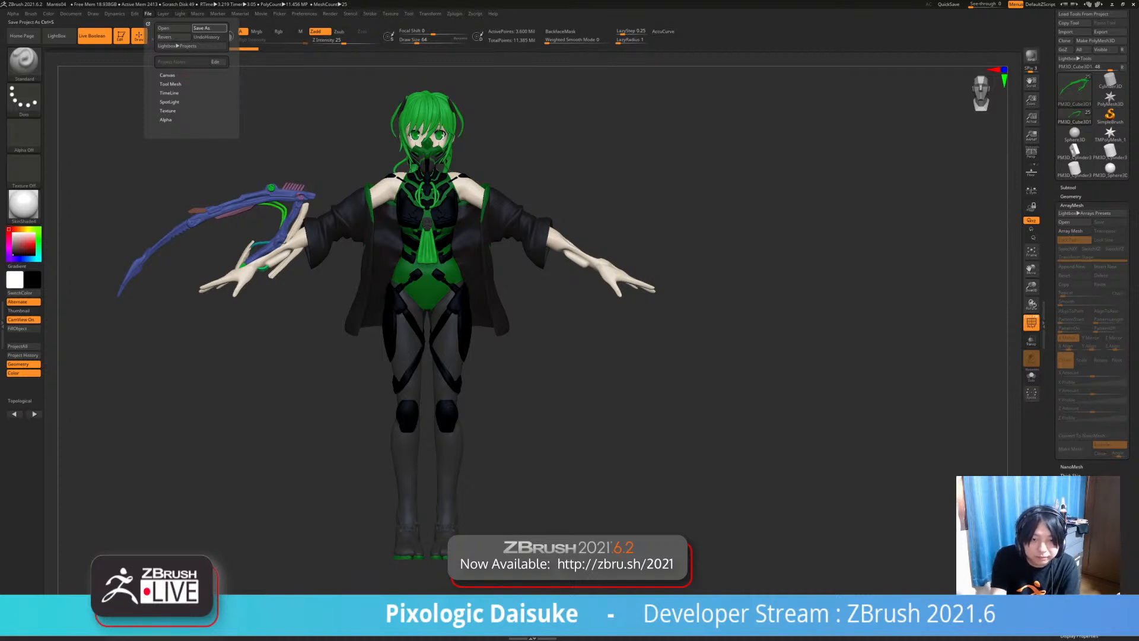
click(202, 28)
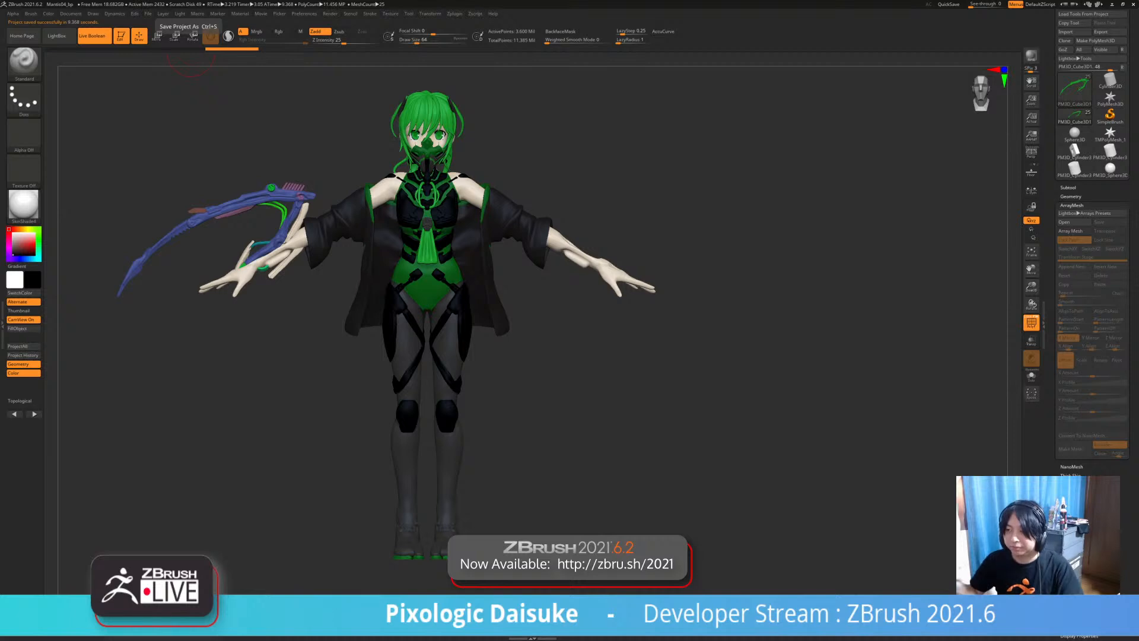
mouse_move(196, 101)
mouse_down()
mouse_move(333, 107)
mouse_move(192, 106)
mouse_move(296, 108)
mouse_move(235, 109)
mouse_up()
drag(564, 316, 528, 312)
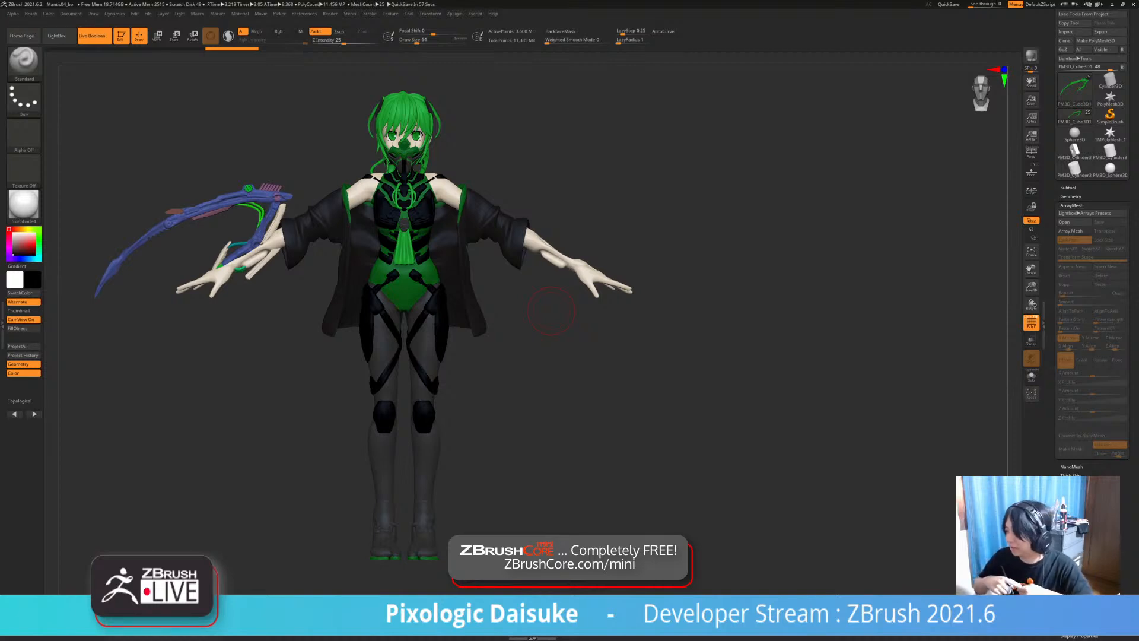
- Select the head subtool PolySphere, check it in isolation, and bring back the whole character with PolyFrame turned off
drag(552, 311, 587, 327)
alt+click(397, 145)
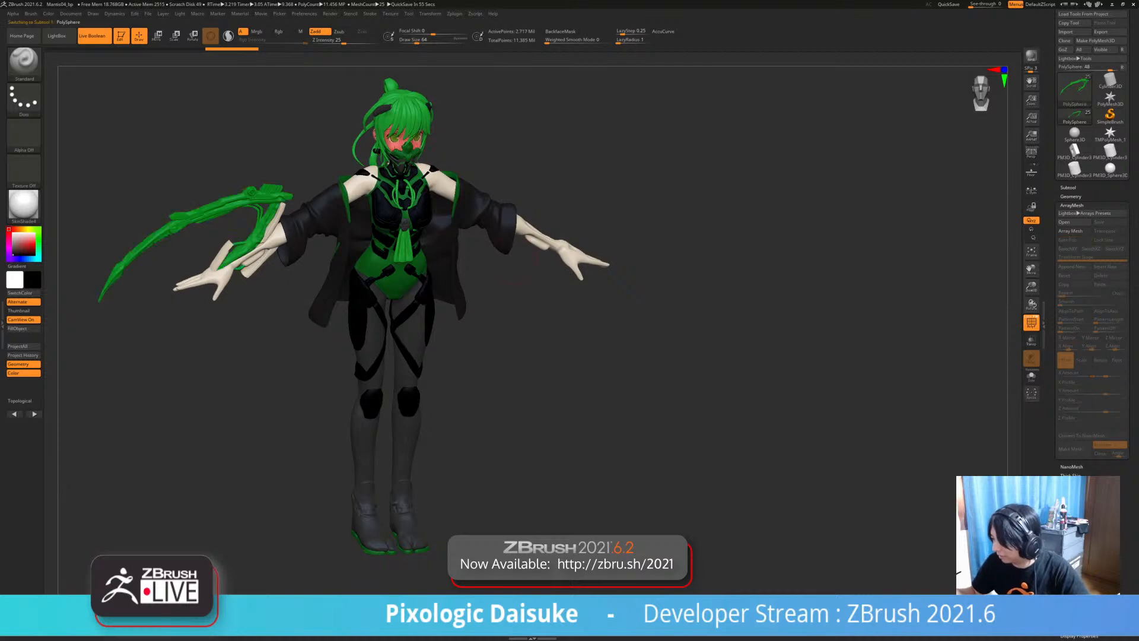
key(alt+shift+s)
ctrl+right_drag(742, 196, 627, 334)
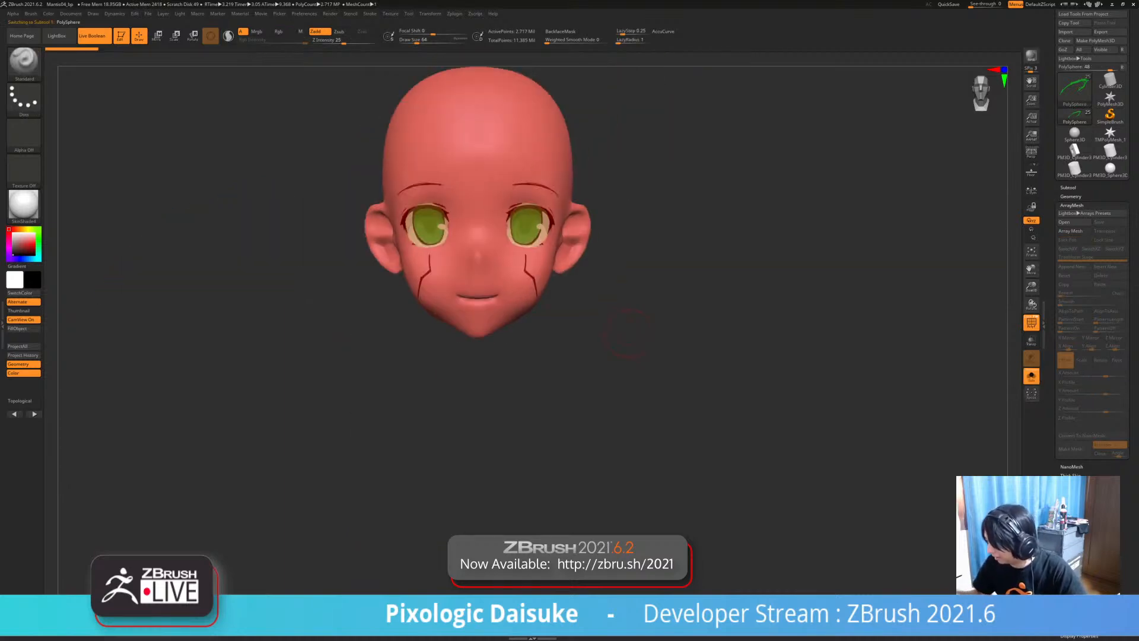
key(alt+shift+s)
drag(627, 333, 427, 255)
key(f)
drag(245, 279, 569, 296)
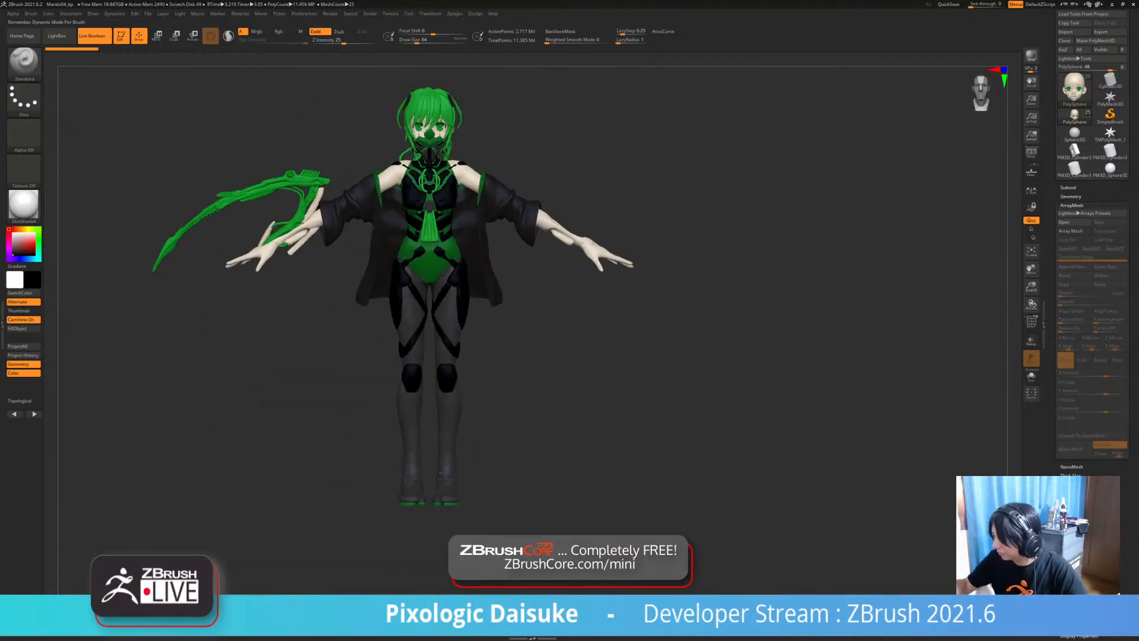
- Create a combined low-resolution TPose mesh of all subtools with Transpose Master
click(455, 13)
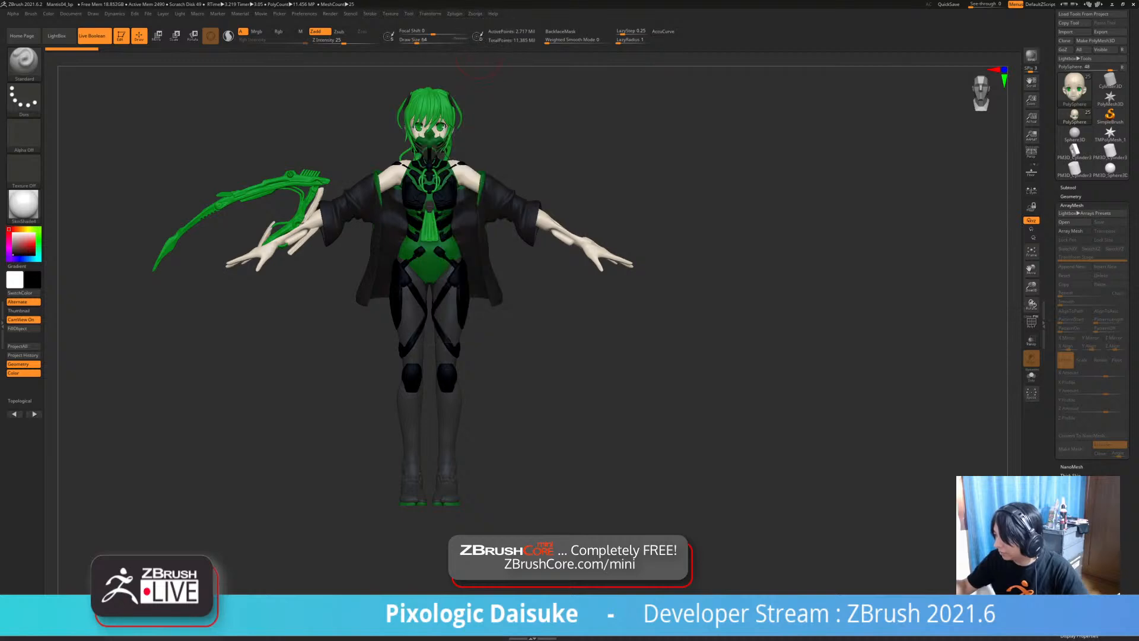
mouse_move(454, 14)
click(481, 179)
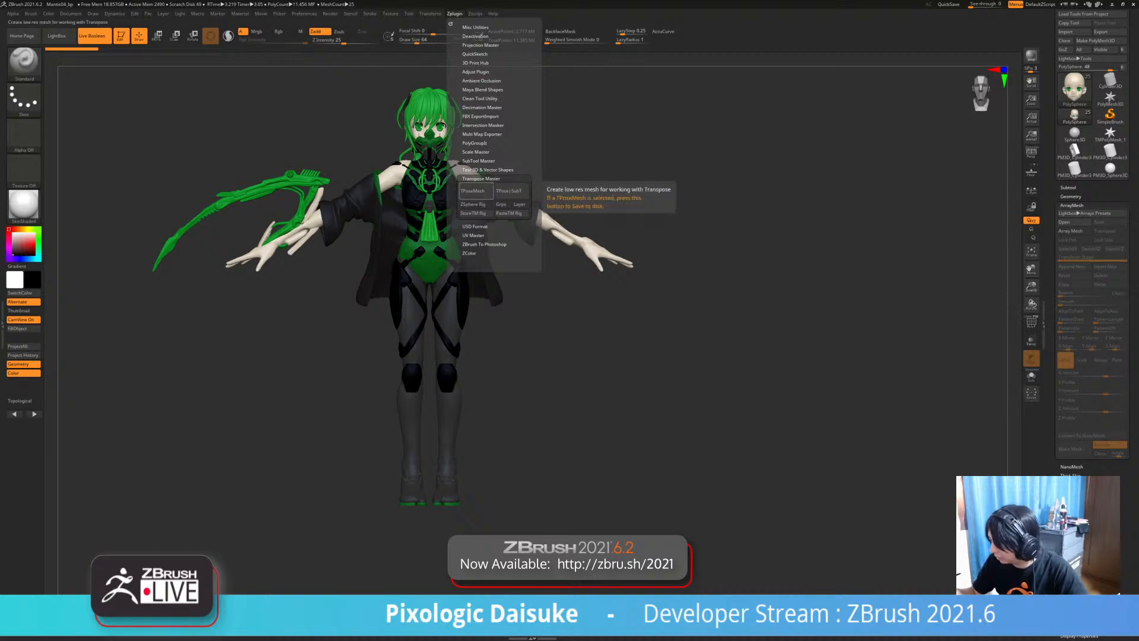
click(473, 191)
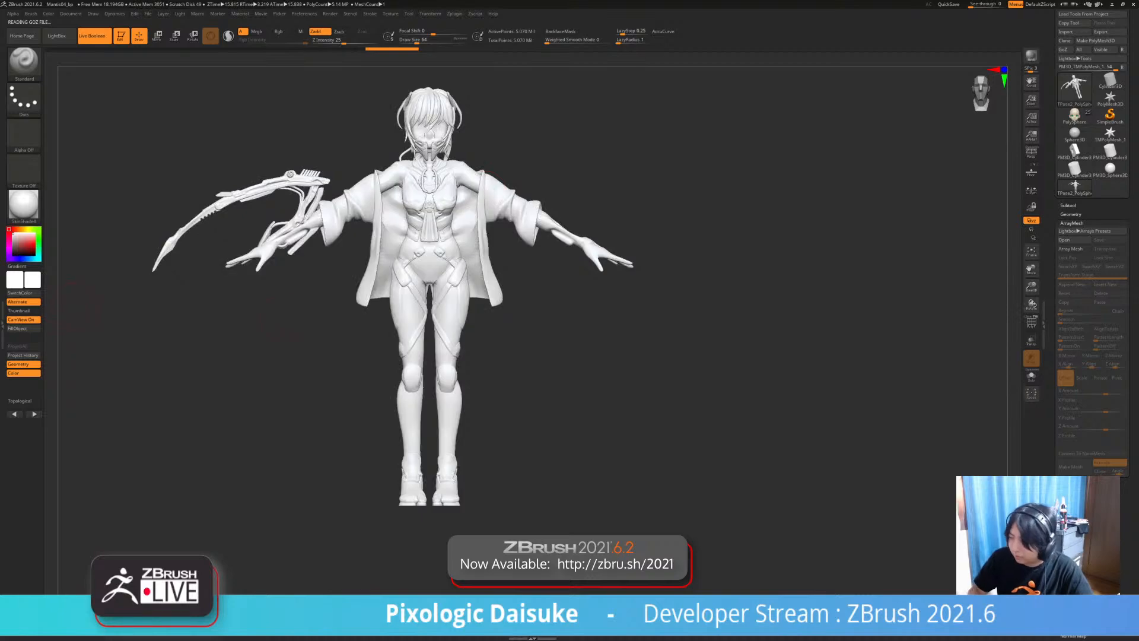
- Turn on PolyFrame for the TPose mesh and isolate one of its polygroups
click(1031, 322)
ctrl+right_drag(474, 279, 451, 339)
right_drag(438, 383, 439, 410)
mouse_move(439, 267)
right_down()
mouse_move(511, 255)
mouse_move(502, 247)
mouse_move(439, 227)
mouse_move(440, 342)
mouse_move(511, 333)
right_up()
ctrl+shift+click(428, 286)
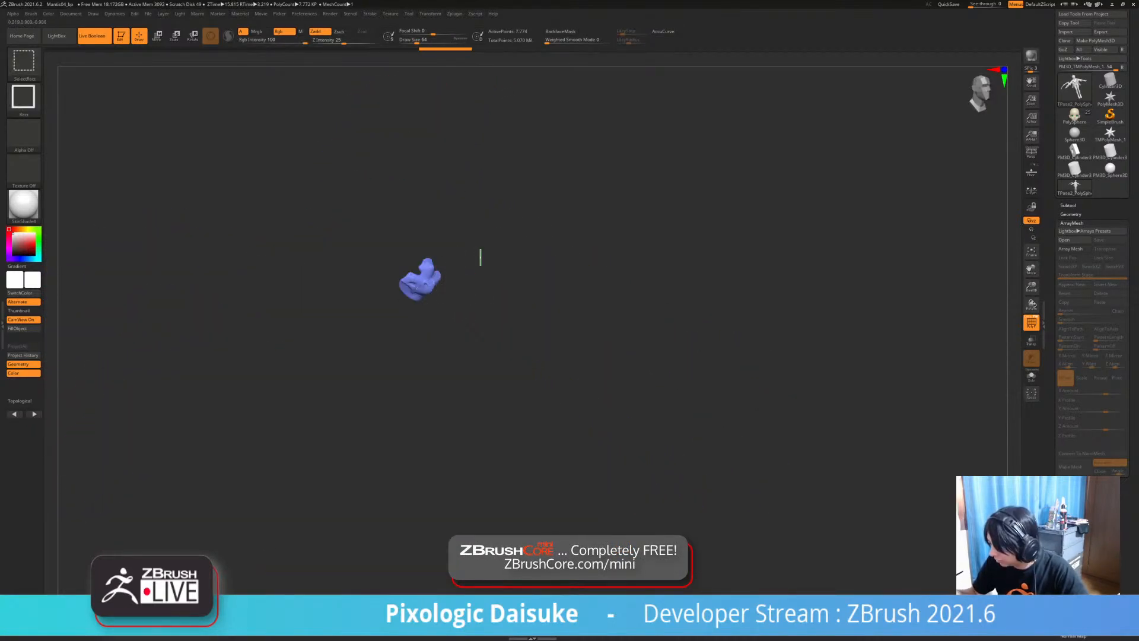
- Isolate the face, hair, horns, headband, ponytail and mask parts and merge them into one head polygroup, with the whole character shown again
ctrl+shift+click(481, 257)
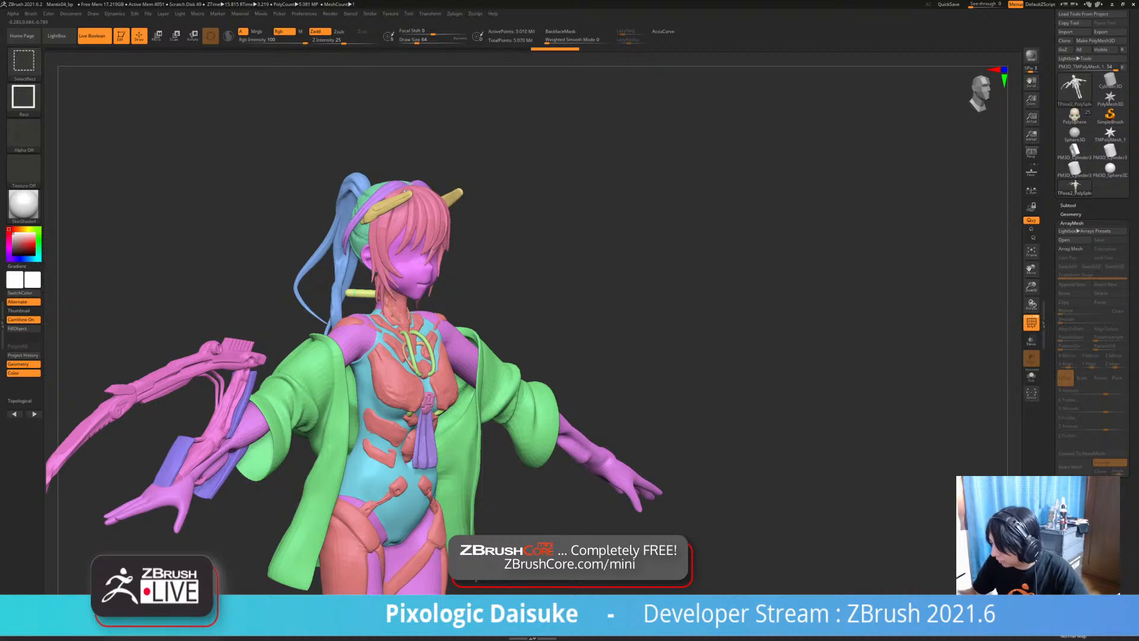
ctrl+shift+click(414, 271)
ctrl+shift+click(423, 286)
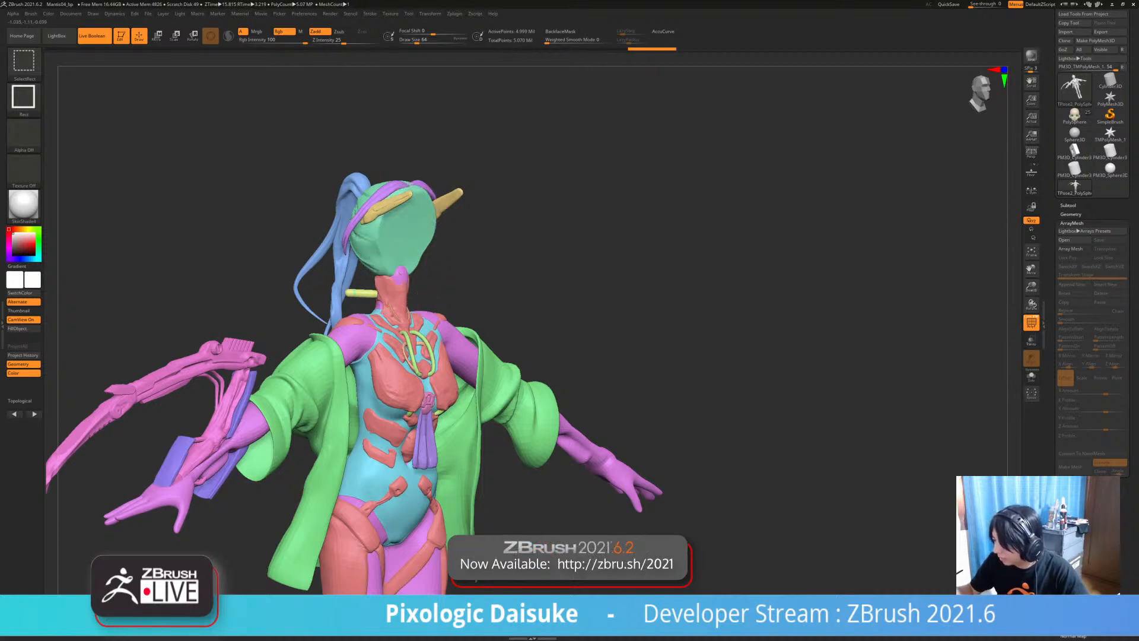
ctrl+shift+click(389, 207)
ctrl+shift+click(363, 191)
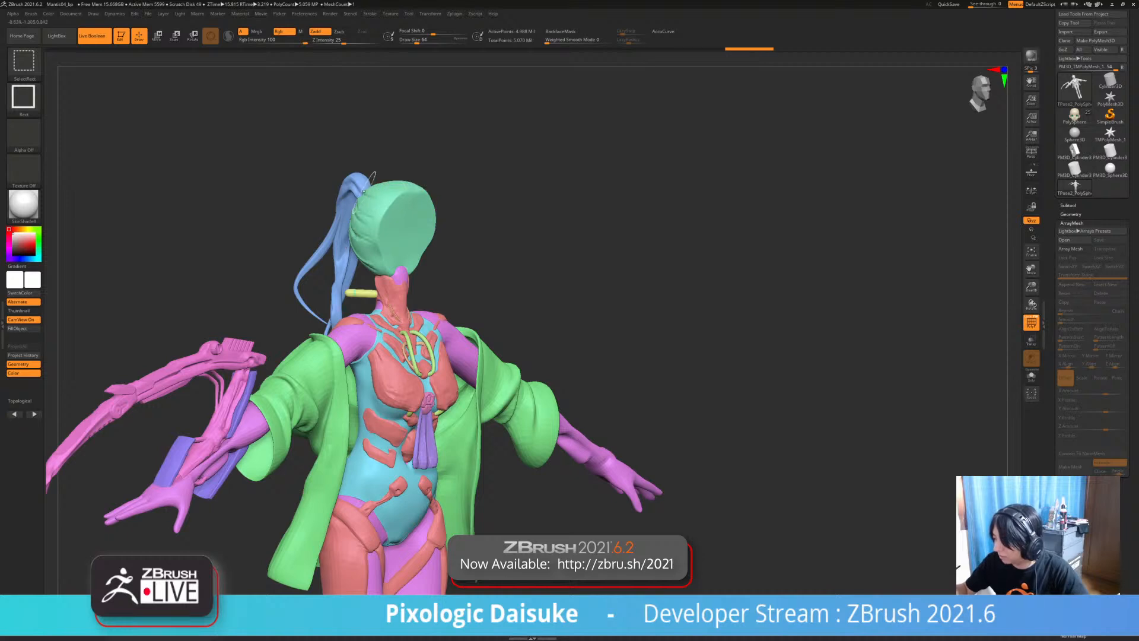
ctrl+shift+click(381, 207)
ctrl+shift+click(363, 195)
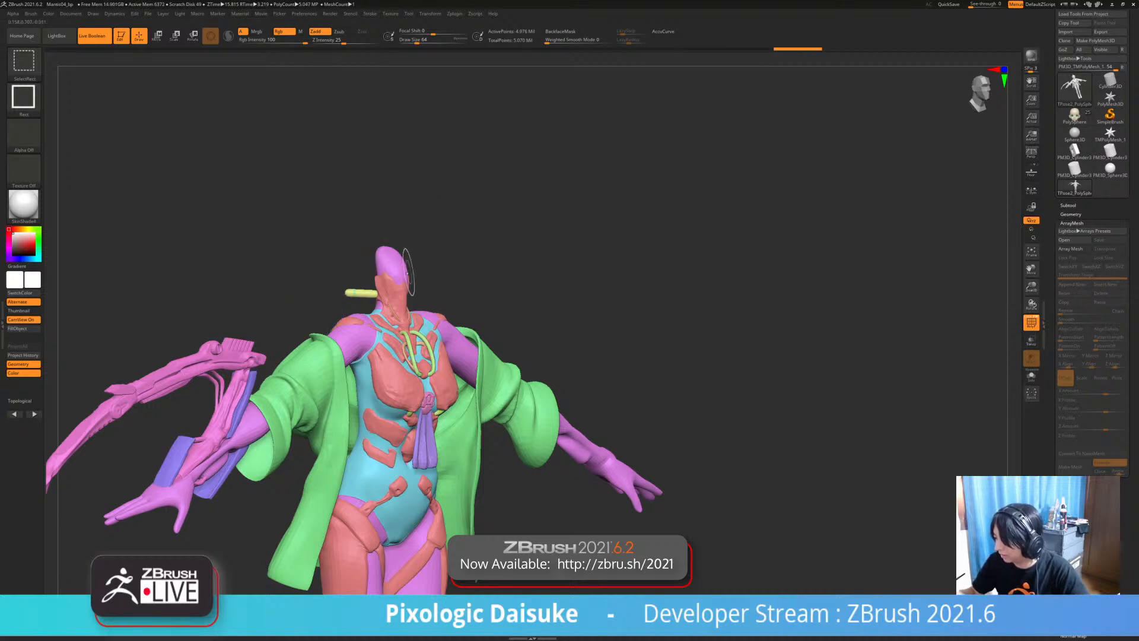
mouse_move(443, 287)
mouse_down()
mouse_move(520, 278)
mouse_move(445, 277)
mouse_move(507, 212)
mouse_move(515, 159)
mouse_up()
ctrl+shift+click(526, 267)
key(shift+f)
ctrl+shift+click(530, 279)
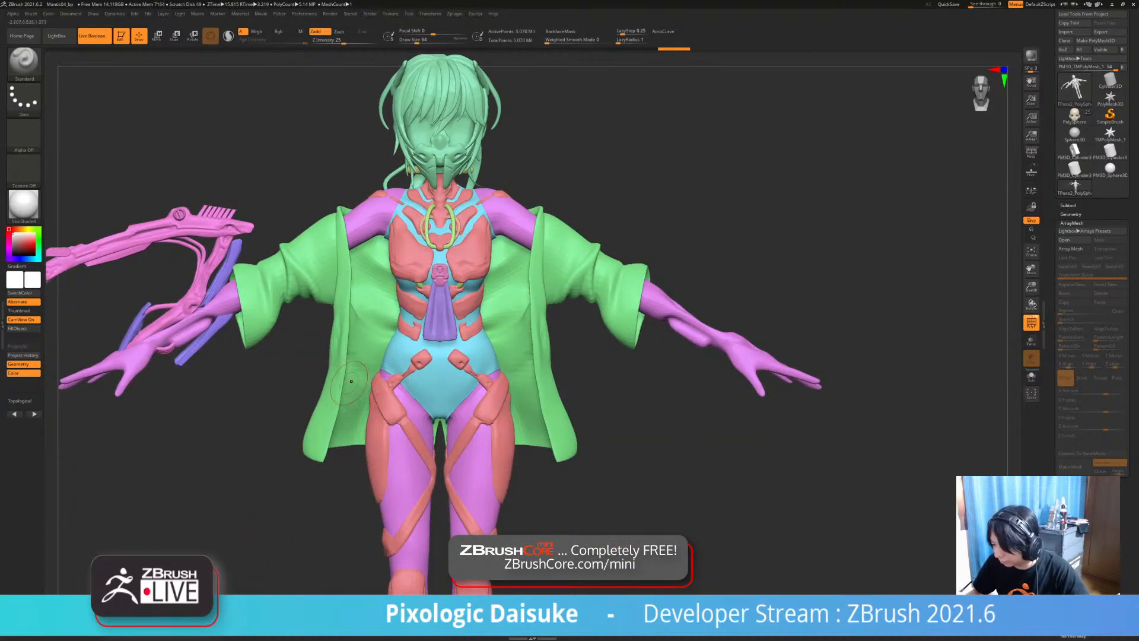
- Isolate the arm blade with its side plates and merge them into one polygroup, with the whole character shown again
alt+drag(255, 380, 338, 350)
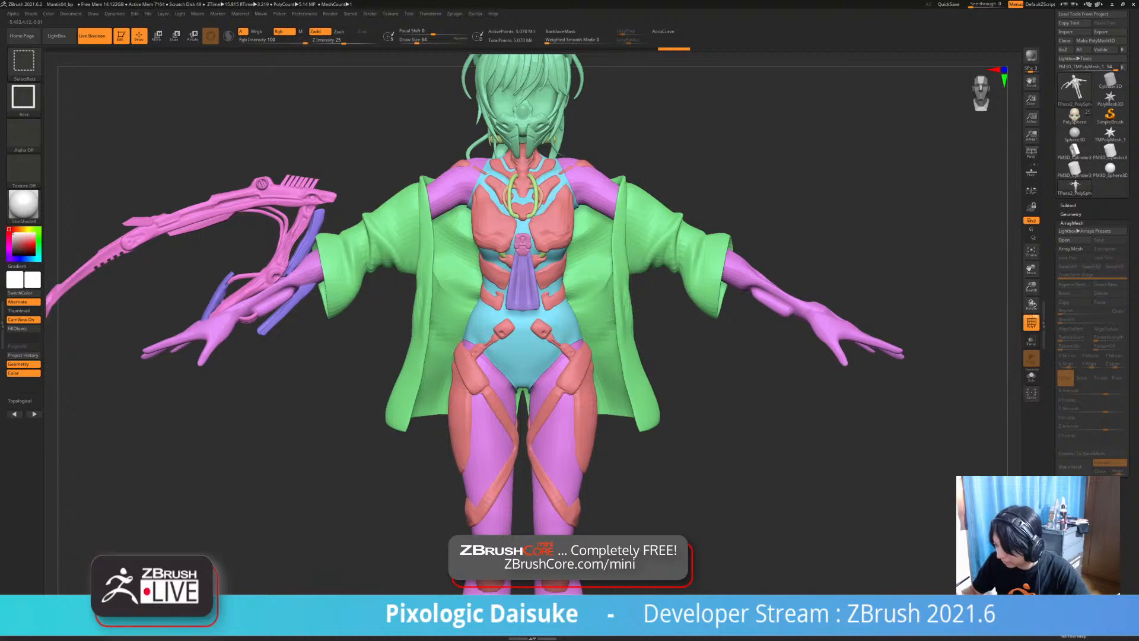
ctrl+shift+click(304, 293)
ctrl+shift+drag(309, 324, 316, 355)
ctrl+shift+click(307, 246)
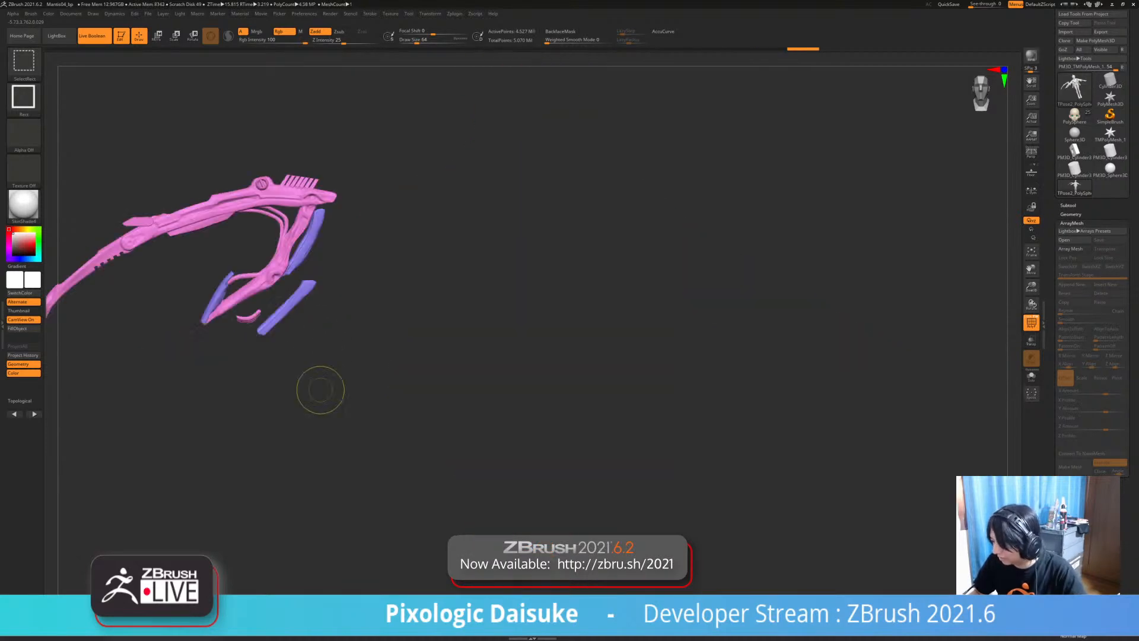
key(ctrl+w)
ctrl+shift+click(317, 354)
mouse_move(317, 354)
ctrl+right_down()
mouse_move(318, 309)
mouse_move(415, 297)
mouse_move(418, 361)
ctrl+right_up()
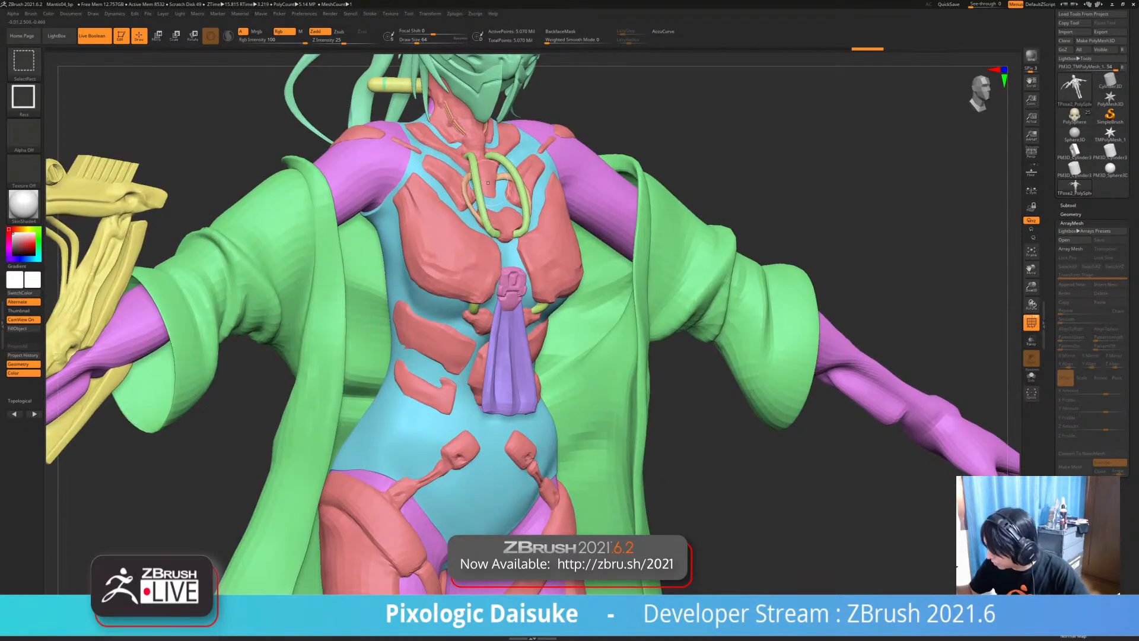
- Isolate the body armor plates with the chest tubes and merge them into one polygroup, with everything shown again
ctrl+shift+click(487, 183)
ctrl+shift+click(518, 180)
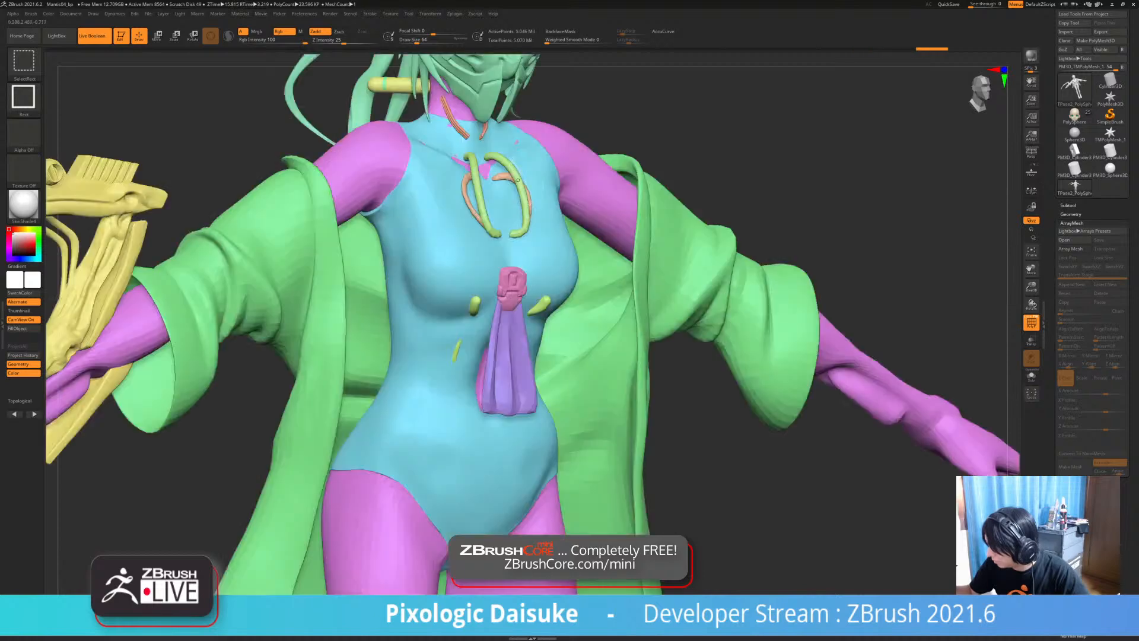
ctrl+shift+click(527, 191)
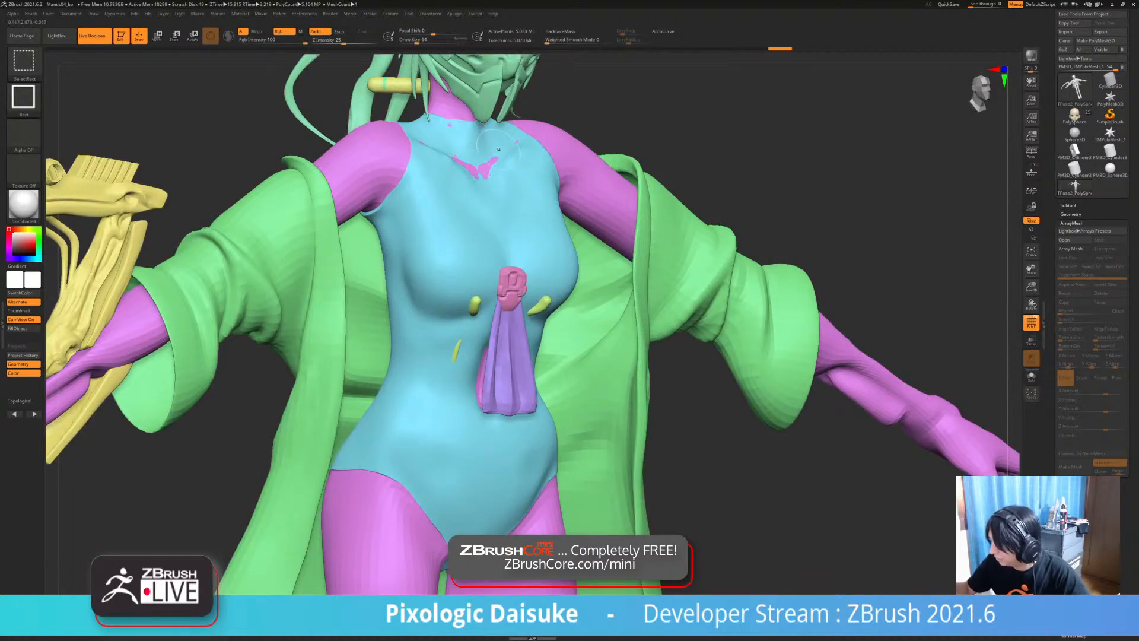
ctrl+shift+click(647, 229)
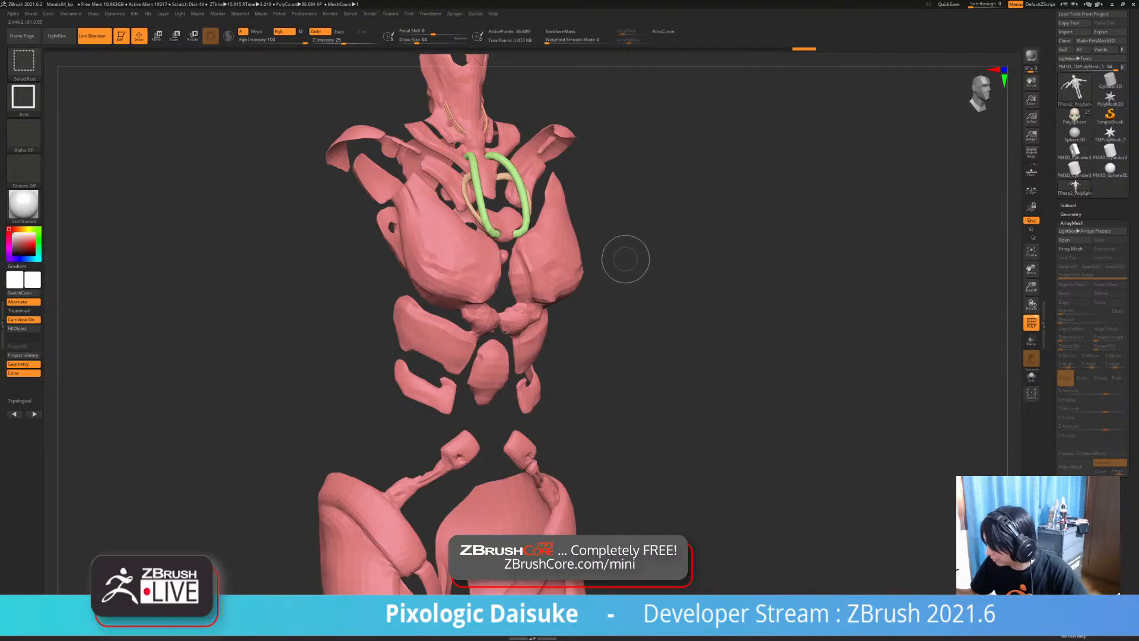
ctrl+shift+click(625, 259)
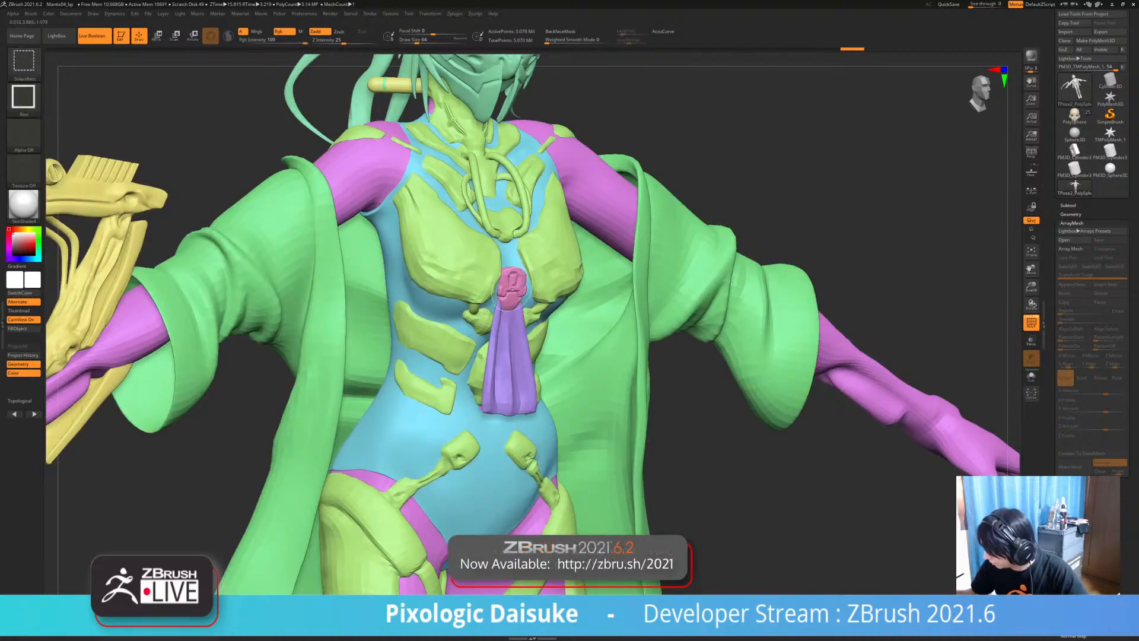
- Check the polygroups of the chest emblem, the hanging cloth and the bodysuit by isolating and hiding them
ctrl+shift+click(513, 295)
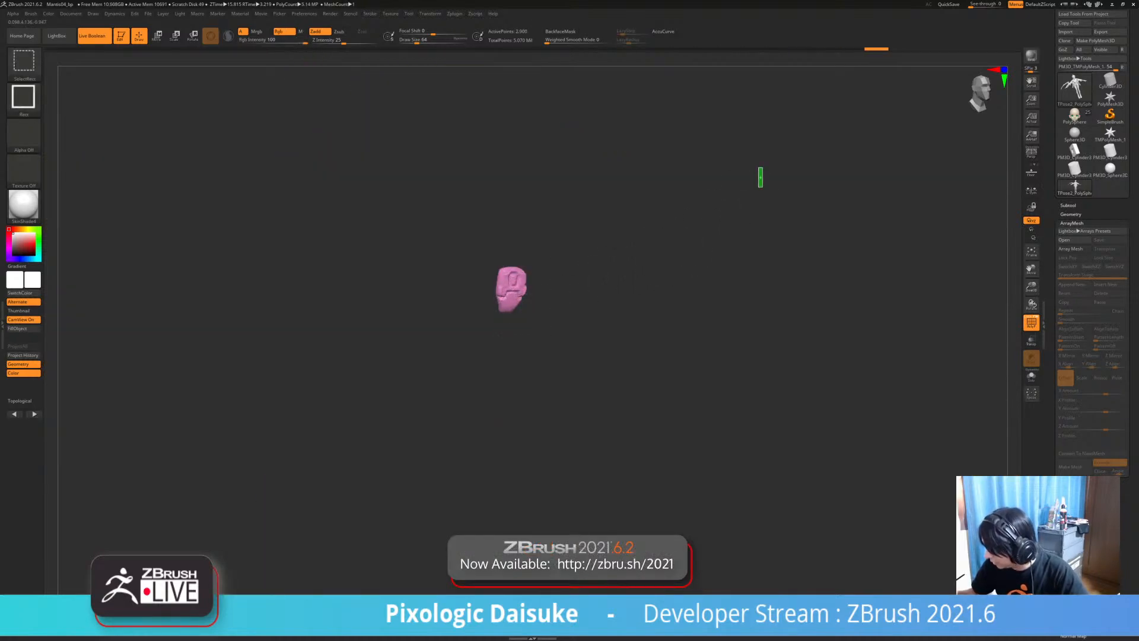
ctrl+shift+click(761, 177)
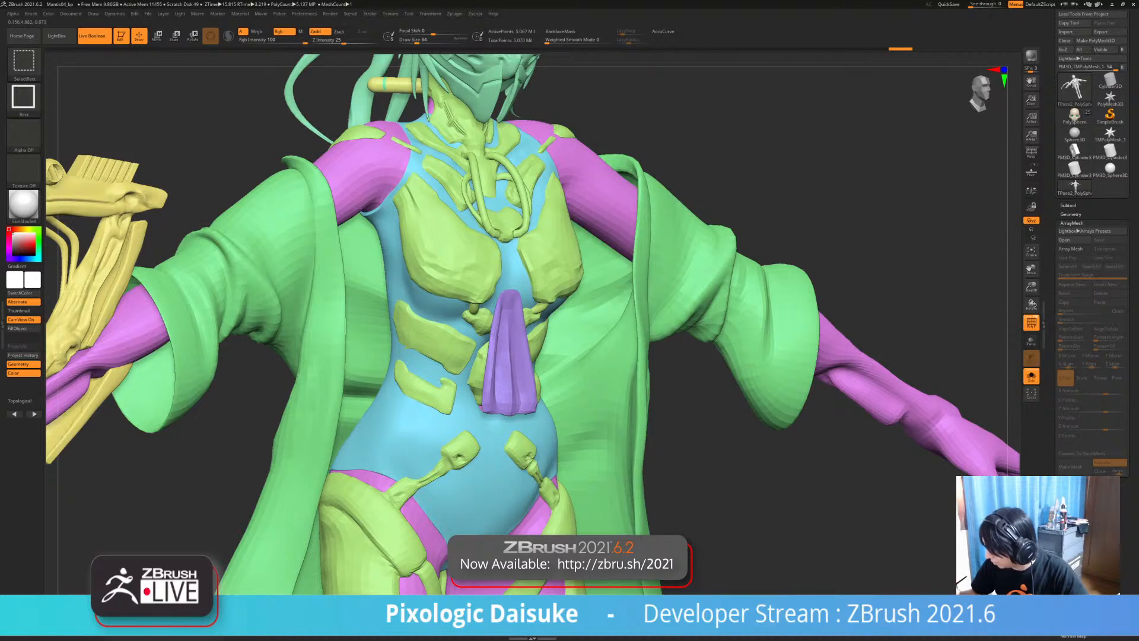
ctrl+shift+click(515, 372)
right_drag(514, 372, 466, 371)
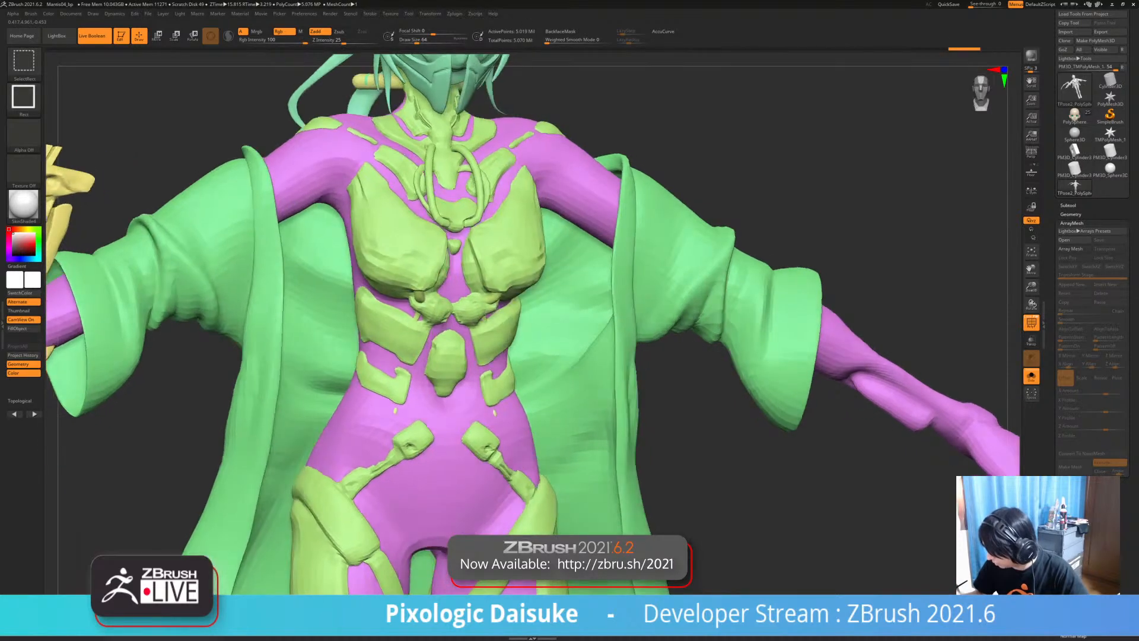
ctrl+shift+click(659, 389)
- Isolate the chest emblem together with the bodysuit and merge them into one polygroup, with the whole character shown again
ctrl+right_drag(581, 401, 452, 233)
ctrl+shift+click(451, 227)
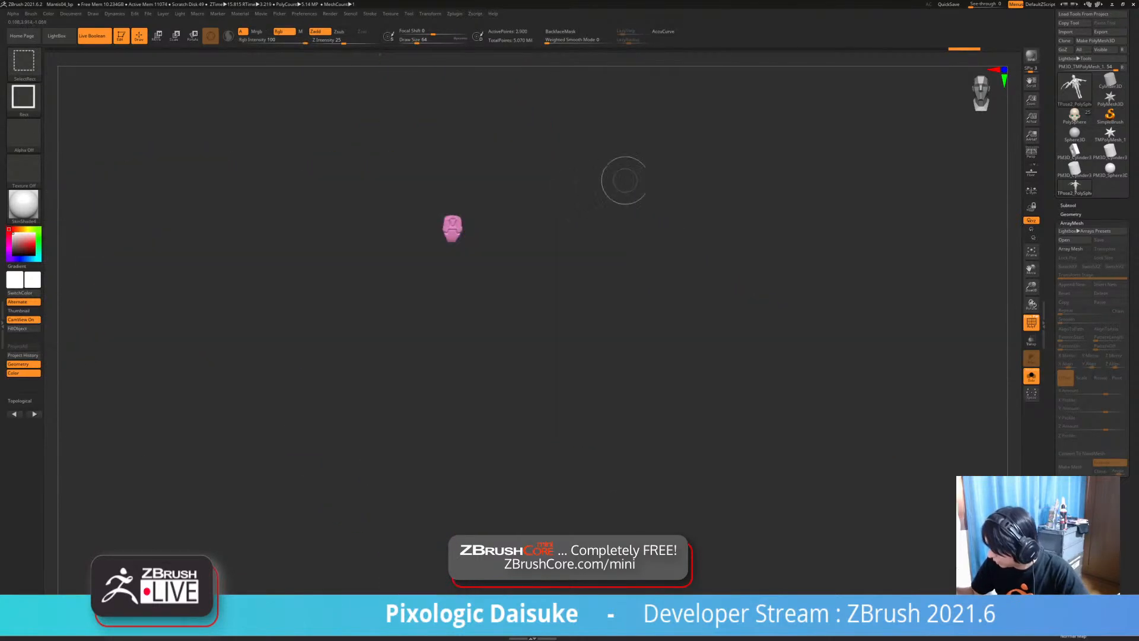
ctrl+shift+click(482, 291)
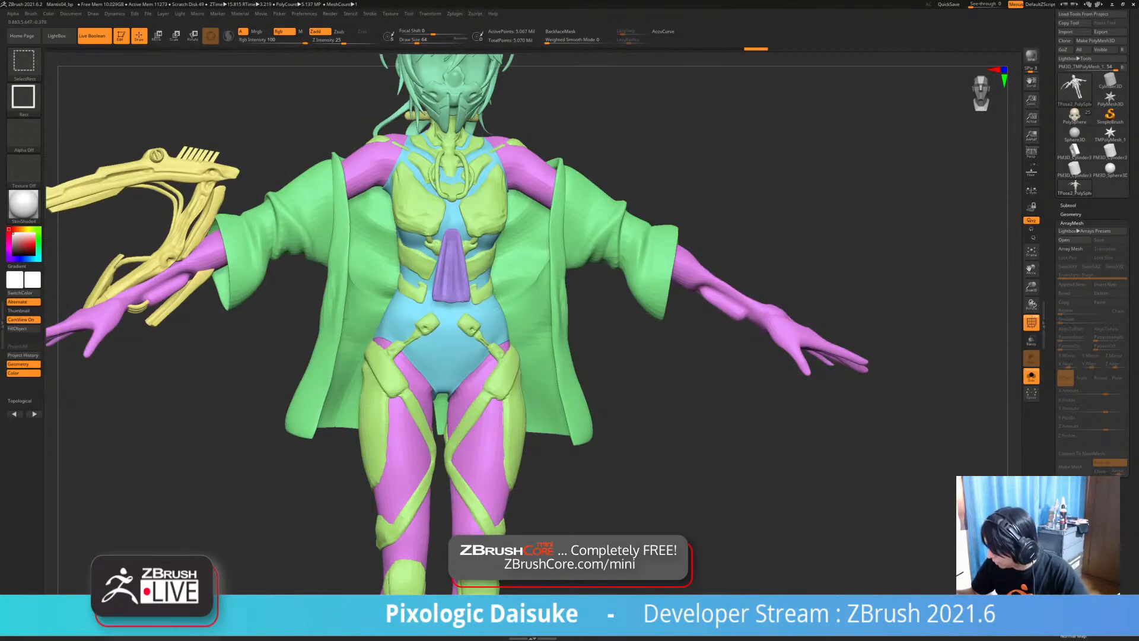
ctrl+shift+click(485, 322)
ctrl+shift+drag(604, 306, 600, 297)
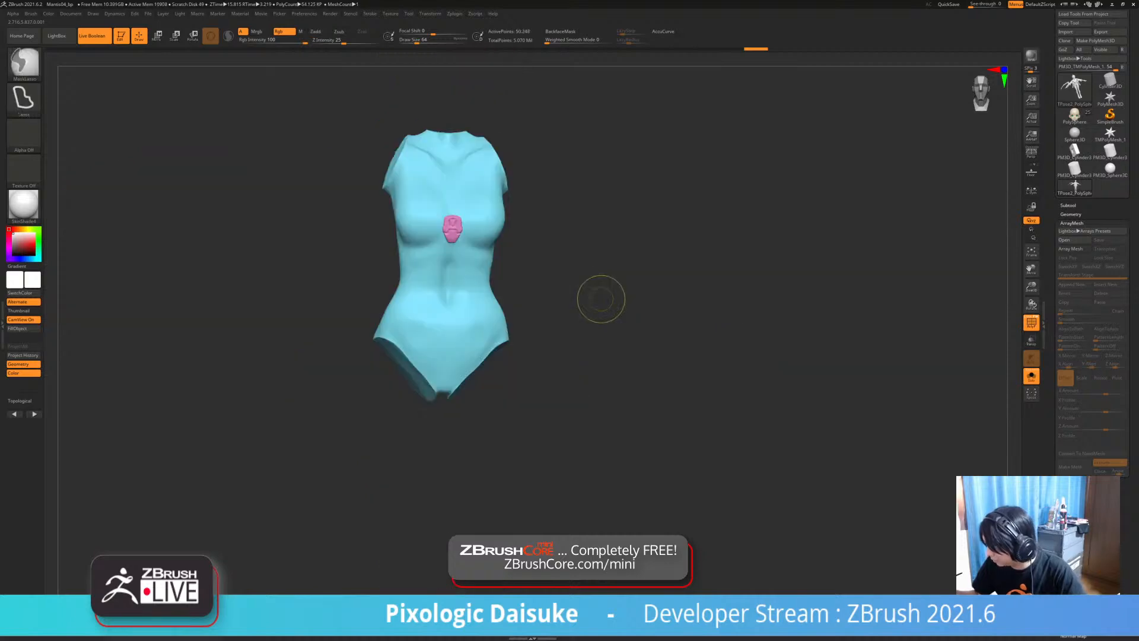
key(ctrl+w)
ctrl+shift+click(605, 313)
- Isolate the armor polygroup that covers the torso and legs
alt+drag(659, 427, 656, 338)
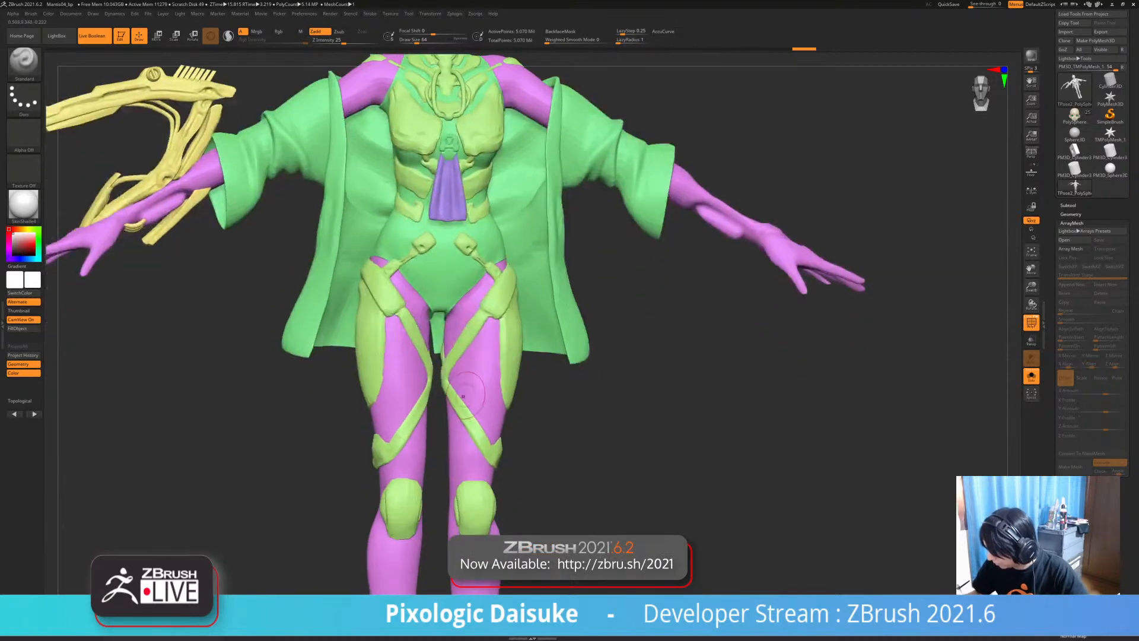
drag(656, 380, 688, 374)
alt+drag(688, 415, 682, 344)
alt+right_drag(492, 386, 487, 363)
right_drag(487, 363, 456, 360)
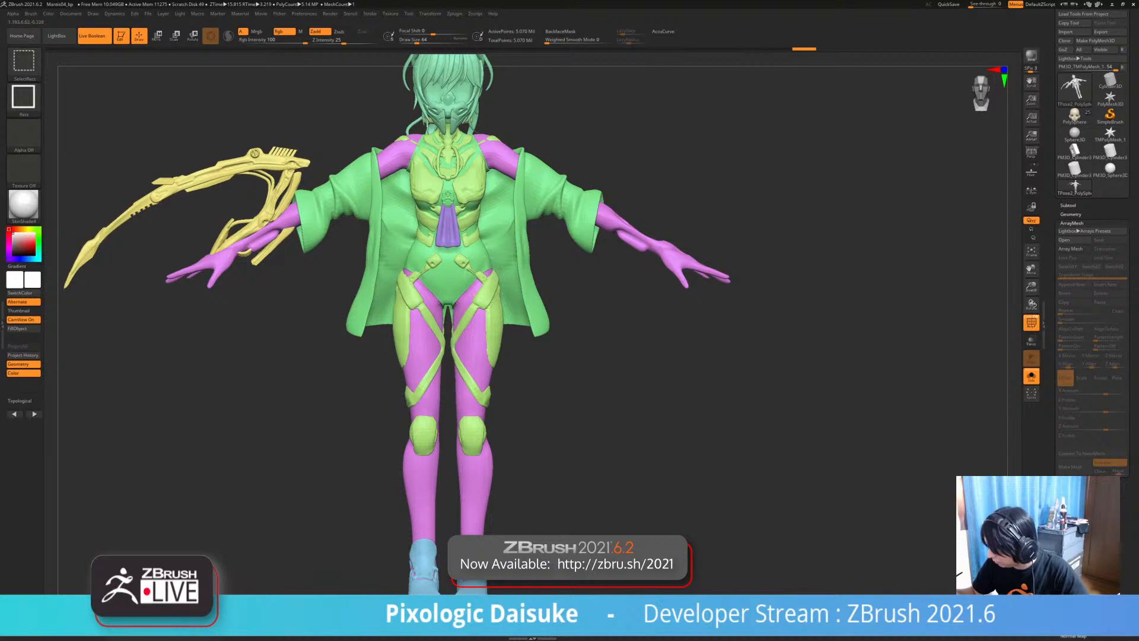
ctrl+shift+click(499, 290)
ctrl+right_drag(501, 289, 439, 244)
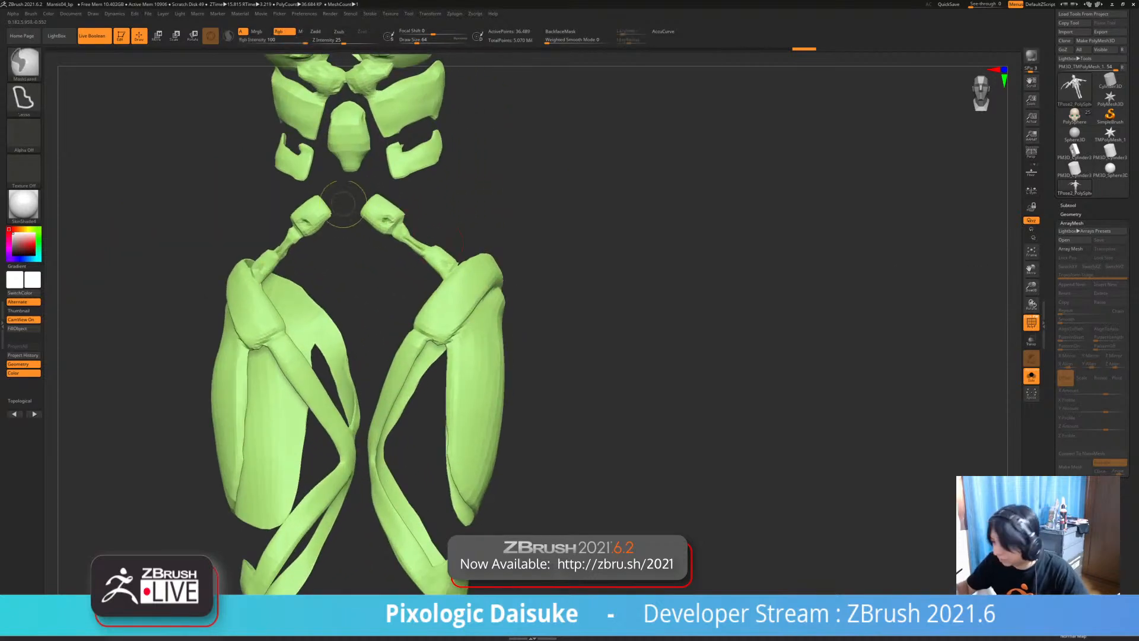
- Mask the two hip connector pieces of the armor with the lasso and give them their own polygroup
mouse_move(415, 202)
ctrl+mouse_down()
mouse_move(458, 264)
mouse_move(435, 289)
ctrl+mouse_up()
alt+right_drag(442, 291, 447, 304)
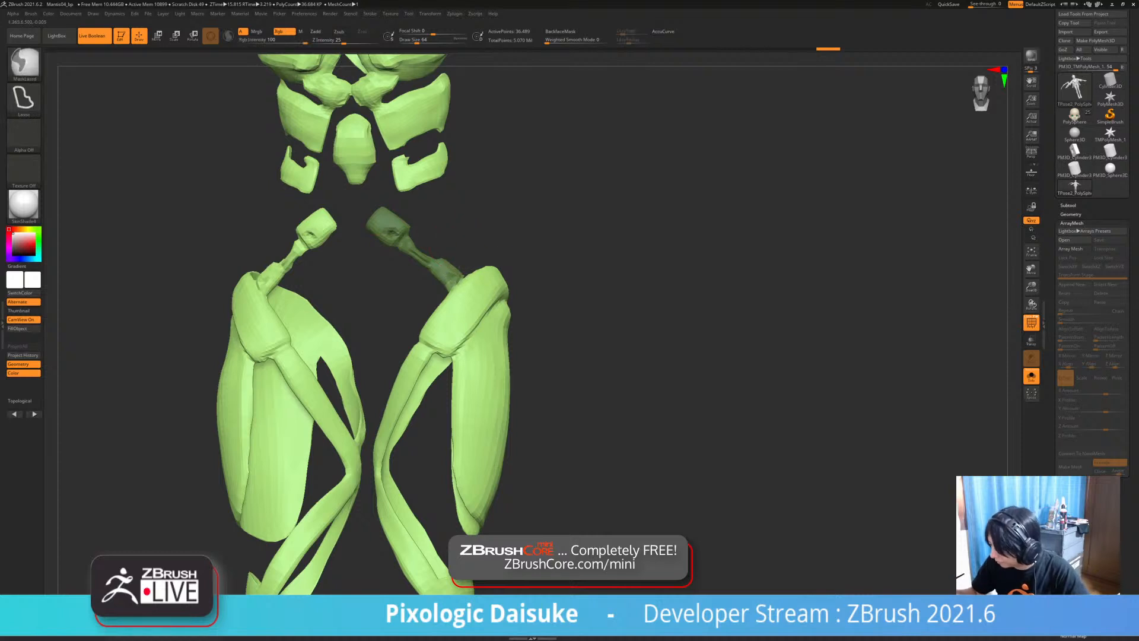
ctrl+drag(420, 263, 468, 264)
right_drag(324, 211, 389, 193)
ctrl+drag(387, 191, 286, 252)
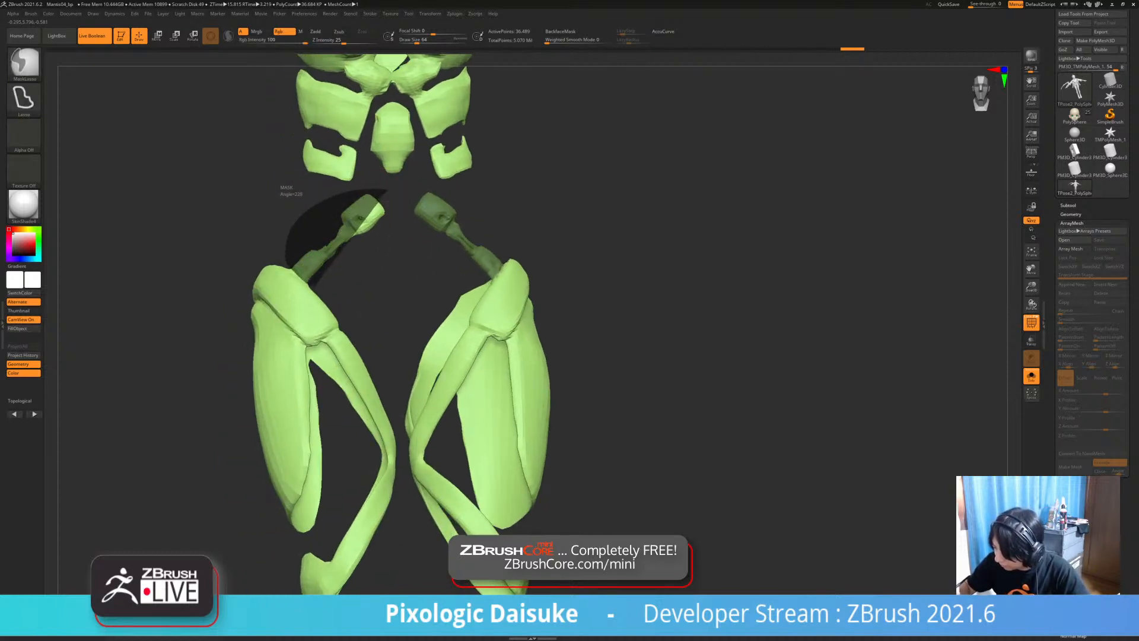
ctrl+drag(314, 288, 399, 233)
key(ctrl+w)
- Hide the remaining armor to check the separated hip connectors, and bring back the whole character
mouse_move(456, 286)
ctrl+right_down()
mouse_move(460, 252)
mouse_move(481, 256)
ctrl+right_up()
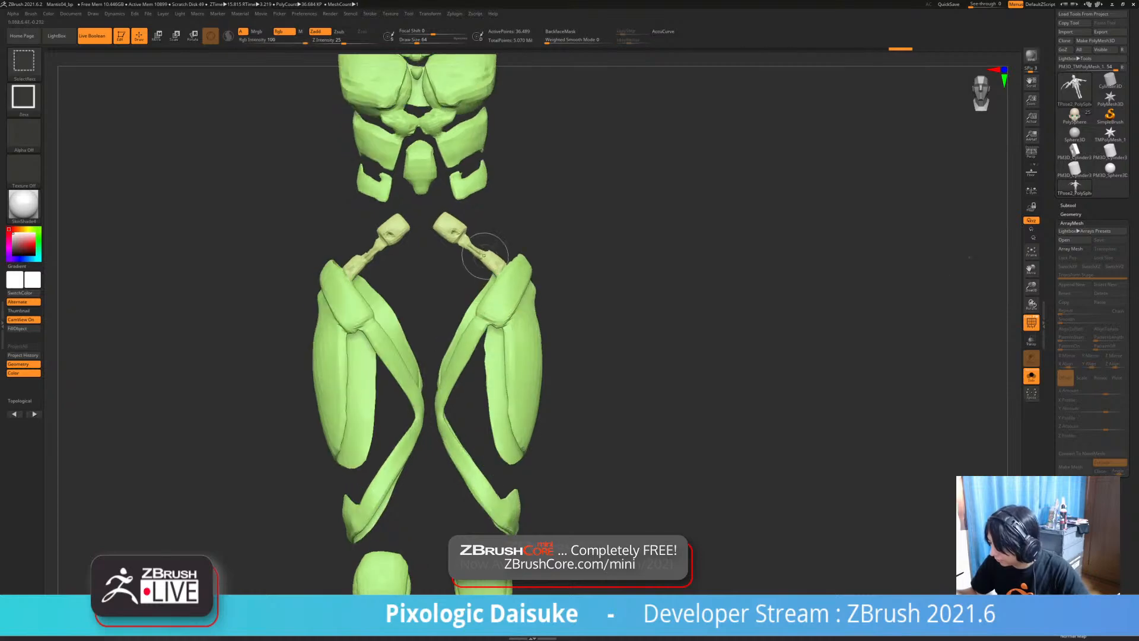
ctrl+alt+shift+click(484, 255)
ctrl+shift+click(588, 283)
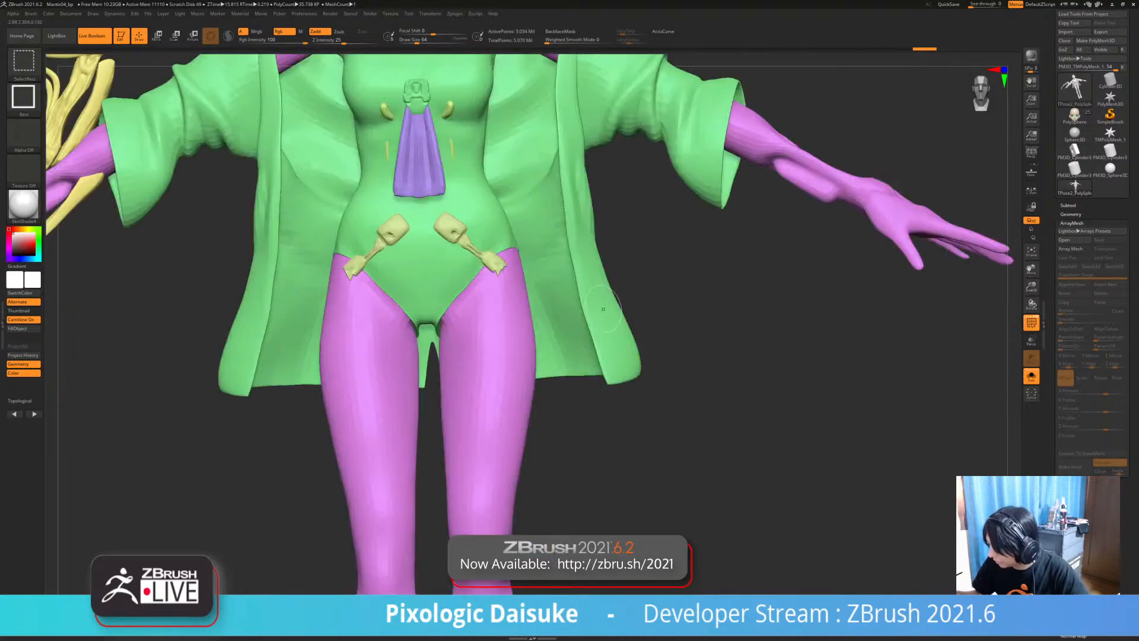
ctrl+shift+click(658, 306)
ctrl+right_drag(653, 311, 574, 317)
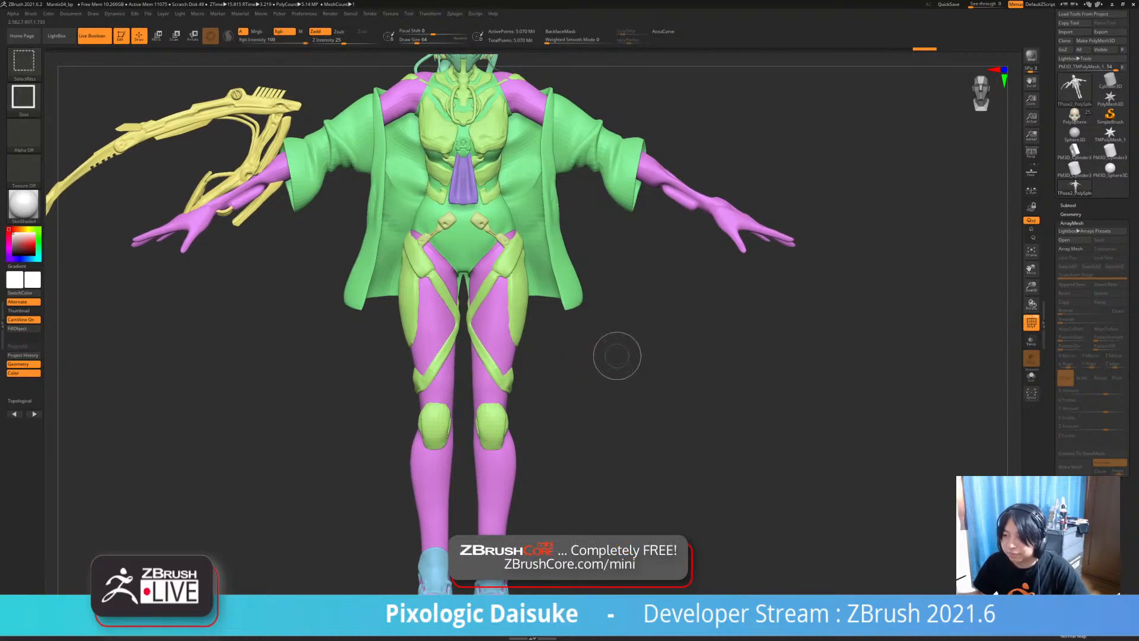
- Check the polygroups of the shoes and soles by isolating and hiding them
ctrl+shift+click(617, 356)
ctrl+right_drag(611, 351, 596, 308)
alt+right_drag(597, 309, 543, 282)
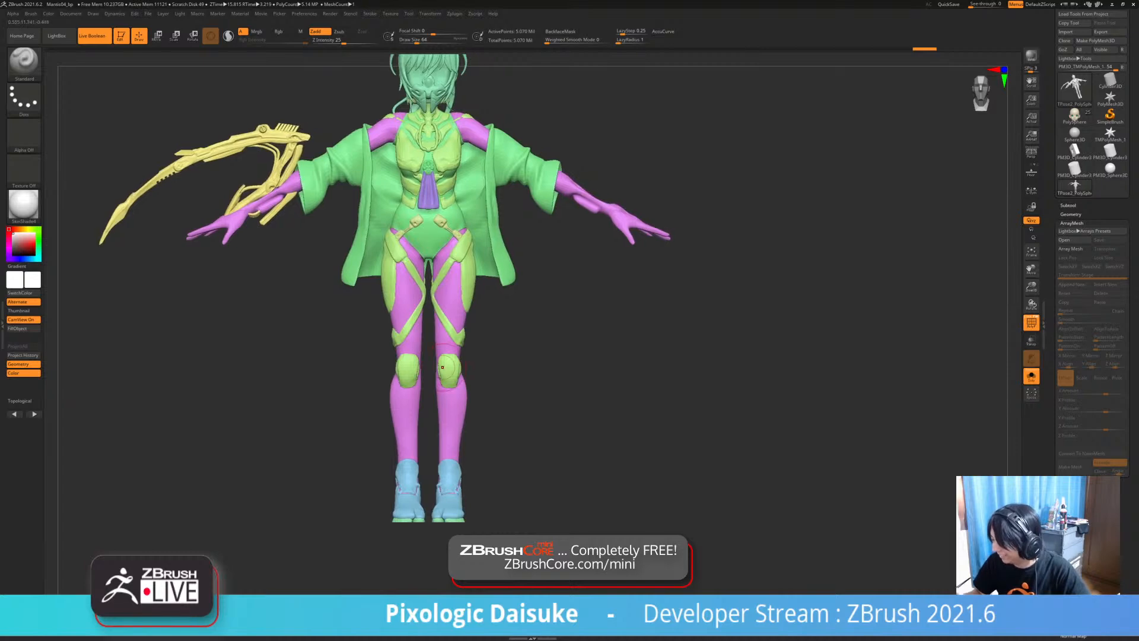
mouse_move(459, 391)
ctrl+right_down()
mouse_move(462, 430)
mouse_move(462, 406)
mouse_move(494, 400)
mouse_move(430, 414)
mouse_move(438, 385)
mouse_move(424, 352)
mouse_move(443, 364)
ctrl+right_up()
alt+right_drag(442, 363, 446, 304)
ctrl+shift+click(478, 458)
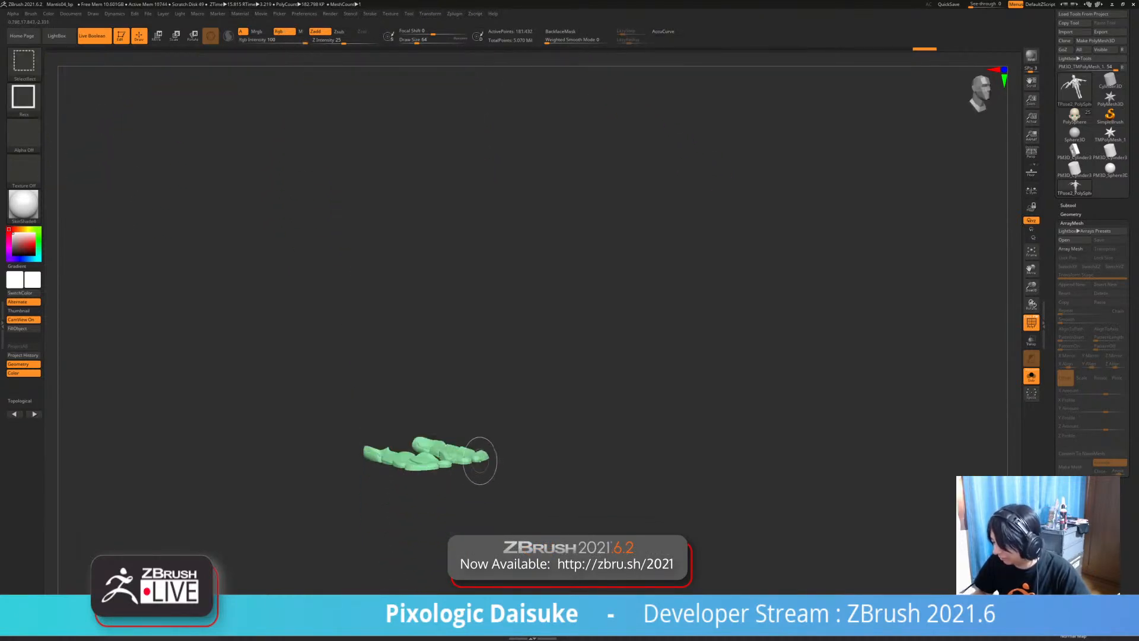
ctrl+shift+click(495, 454)
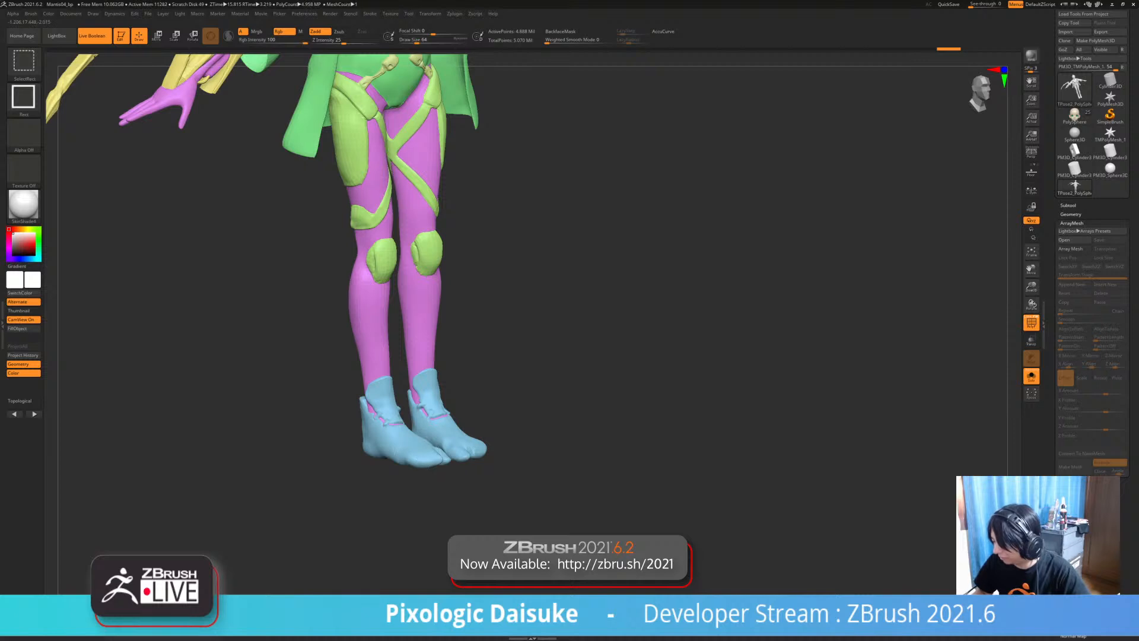
ctrl+shift+click(433, 450)
- Isolate the shoes together with their soles and merge them into one polygroup, with the whole character shown again
right_drag(415, 454, 460, 460)
ctrl+shift+click(456, 467)
ctrl+right_drag(460, 460, 388, 465)
right_drag(365, 513, 411, 527)
ctrl+shift+click(421, 517)
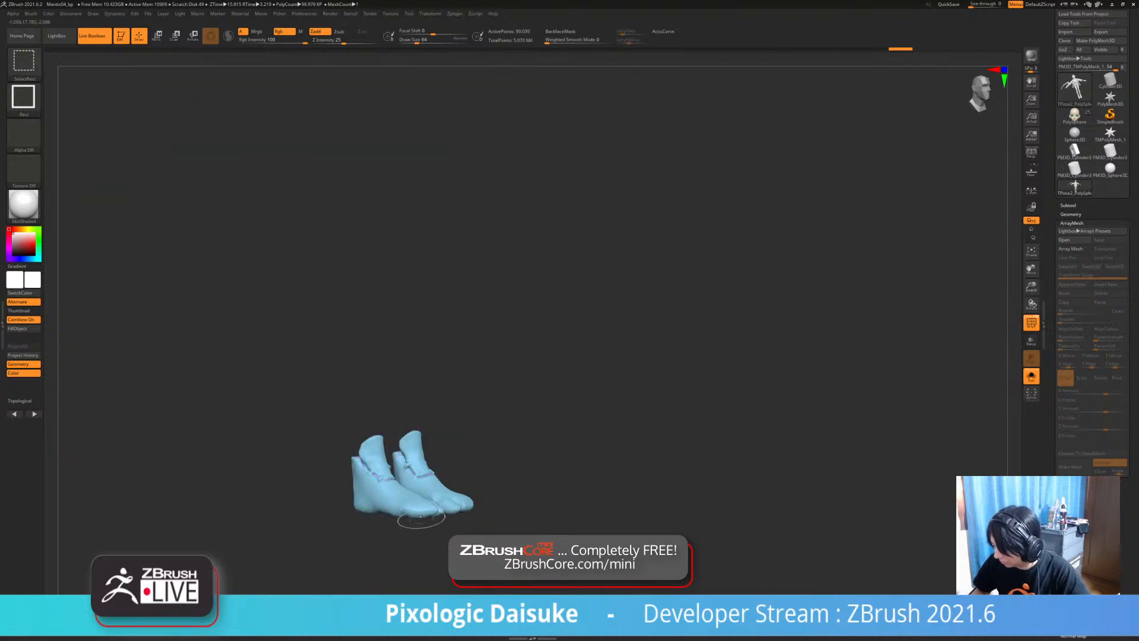
ctrl+shift+click(419, 516)
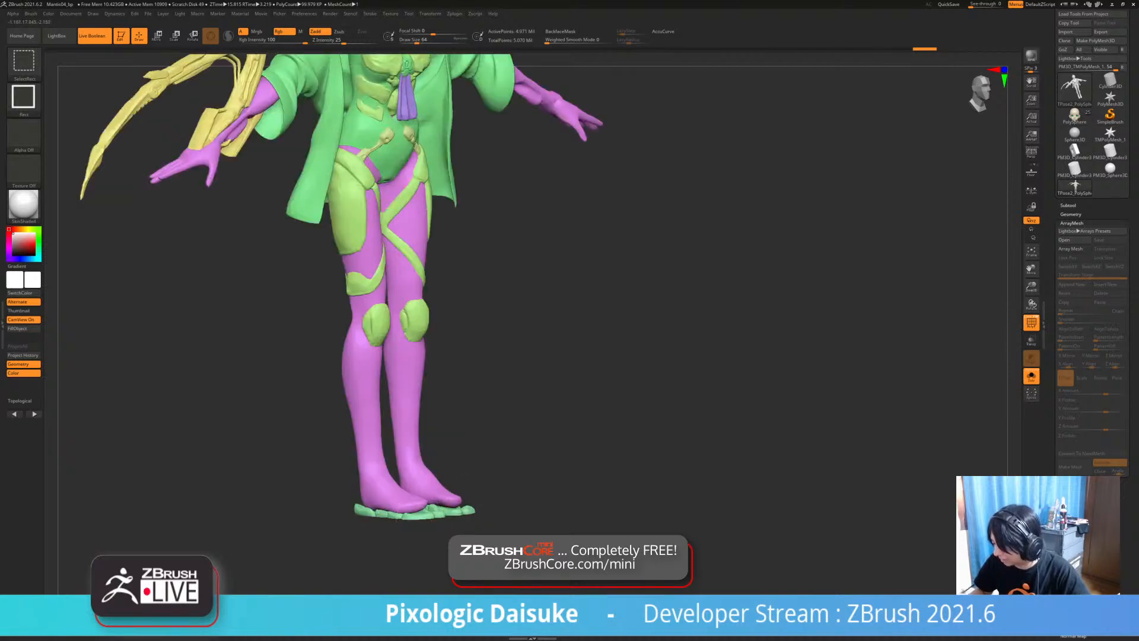
ctrl+shift+click(525, 454)
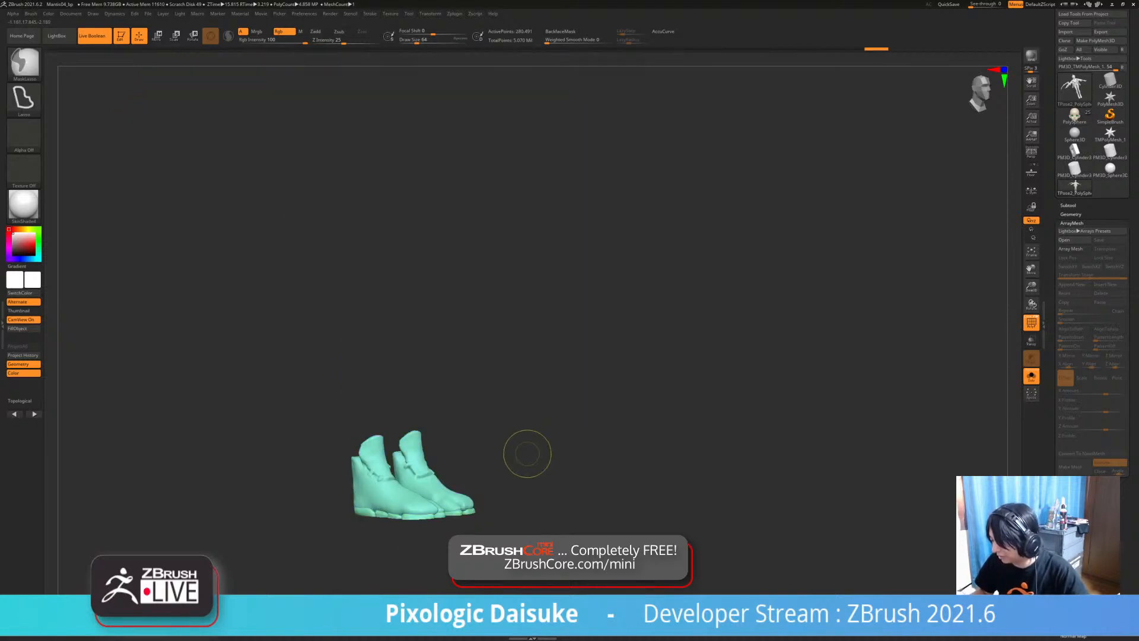
ctrl+shift+click(528, 454)
right_drag(528, 454, 436, 504)
mouse_move(436, 504)
ctrl+right_down()
mouse_move(460, 475)
mouse_move(442, 455)
mouse_move(501, 455)
mouse_move(451, 479)
ctrl+right_up()
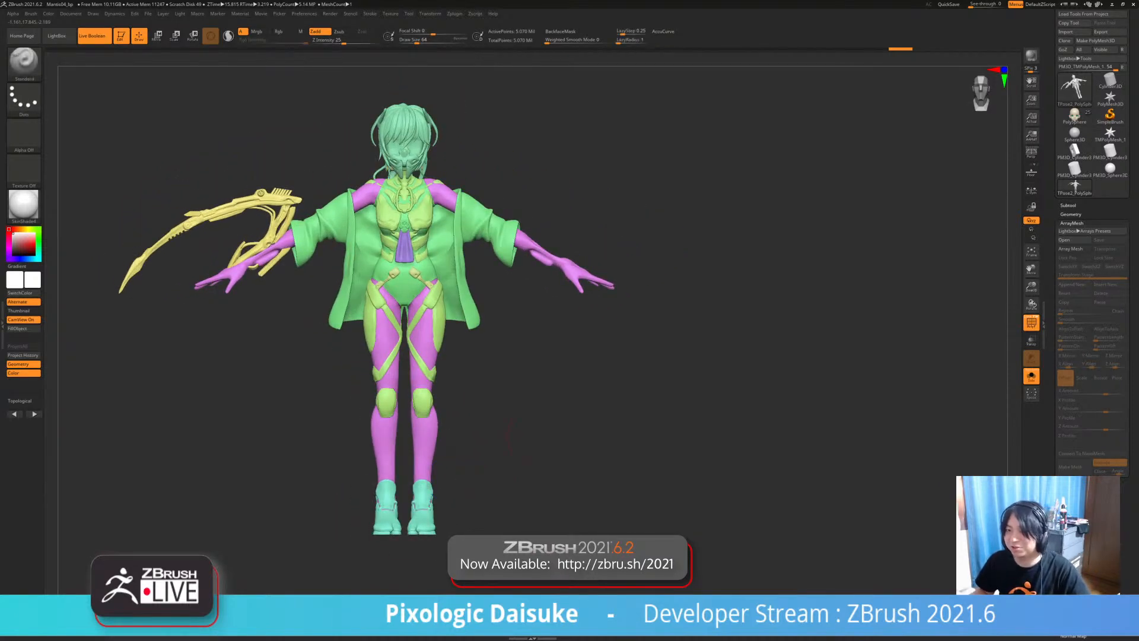
right_drag(508, 438, 531, 422)
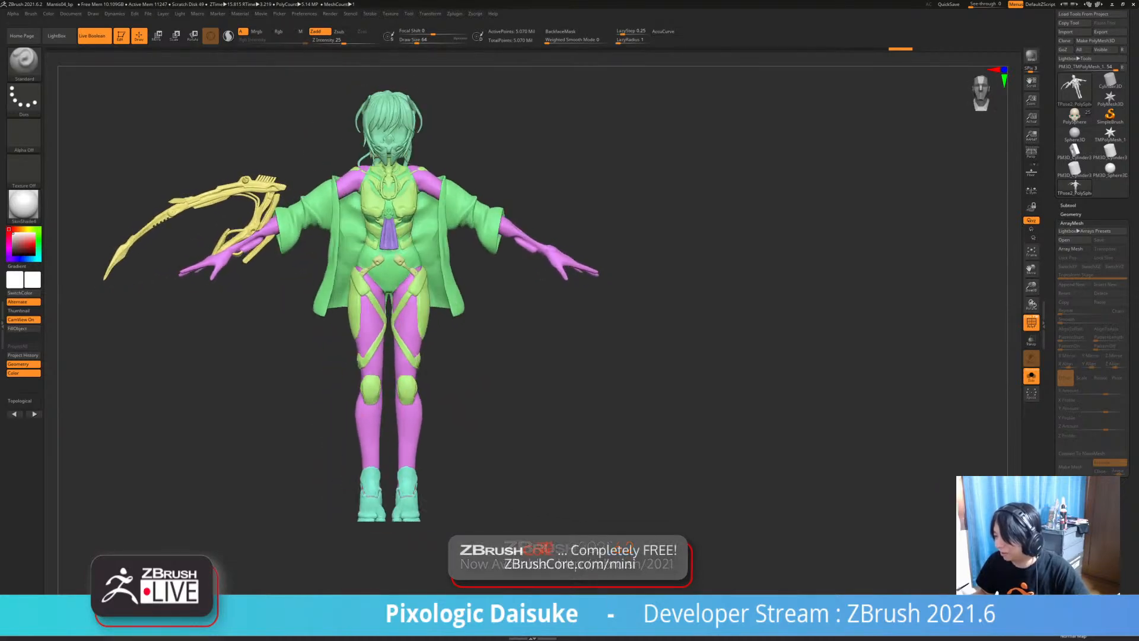
ctrl+right_drag(408, 168, 446, 166)
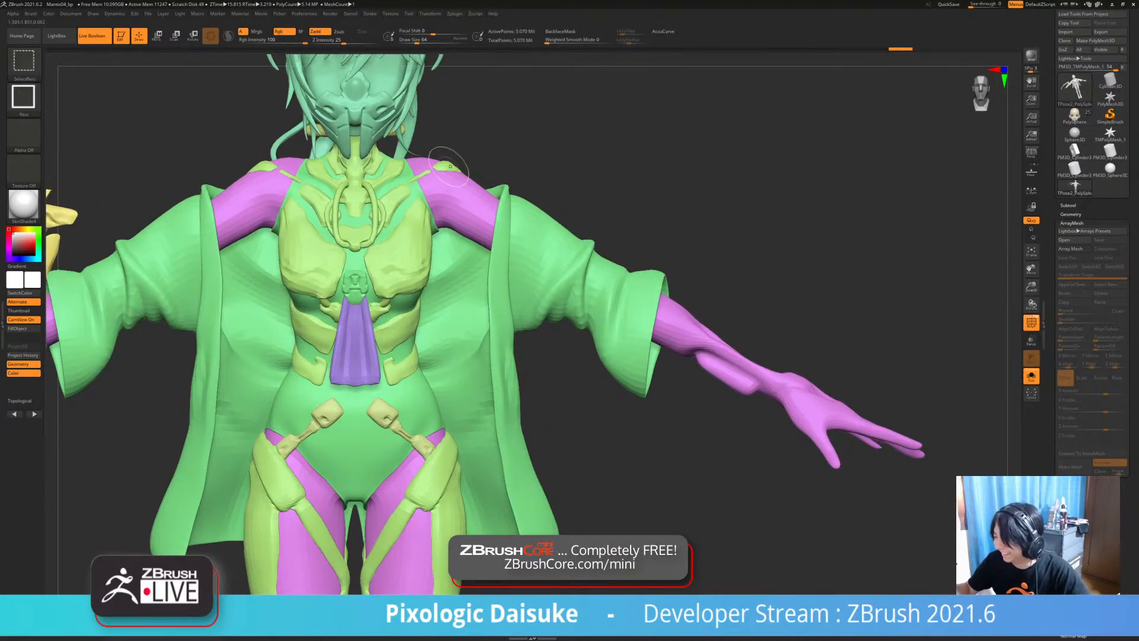
- Check the polygroup of the small armor pieces on the shoulders by isolating them, and bring back the whole character
ctrl+shift+click(450, 166)
ctrl+shift+click(881, 447)
mouse_move(881, 447)
ctrl+right_down()
mouse_move(857, 446)
mouse_move(895, 440)
ctrl+right_up()
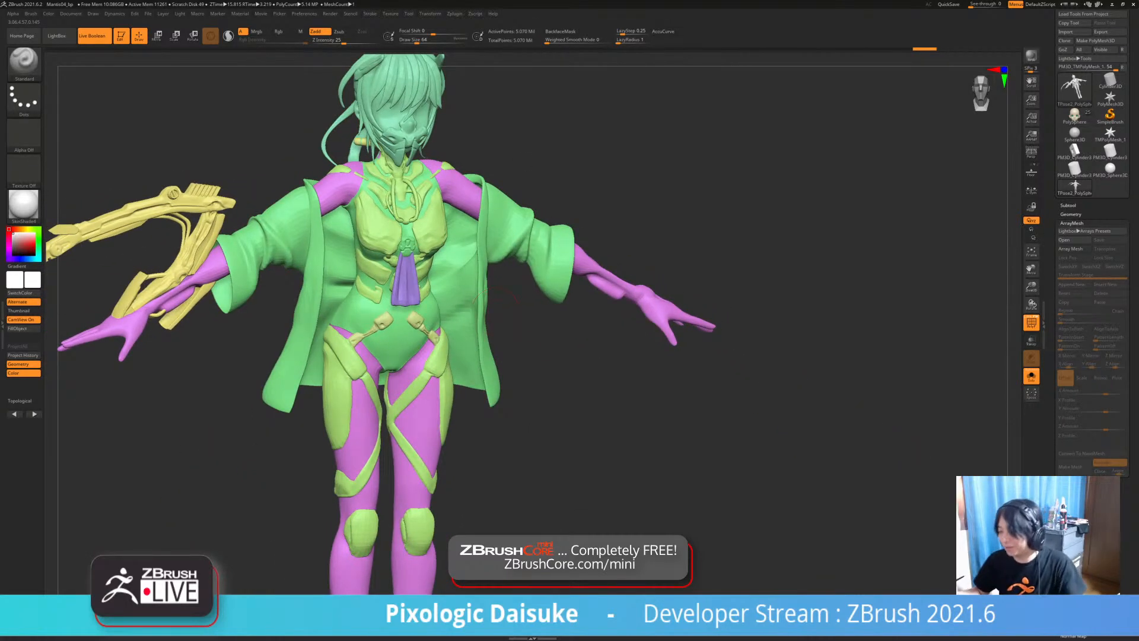
- Isolate the small cylindrical pieces behind the neck, give them one new polygroup, and show the whole character again
mouse_move(497, 311)
right_down()
mouse_move(560, 318)
mouse_move(548, 288)
mouse_move(471, 284)
mouse_move(475, 347)
mouse_move(416, 338)
right_up()
ctrl+shift+click(470, 137)
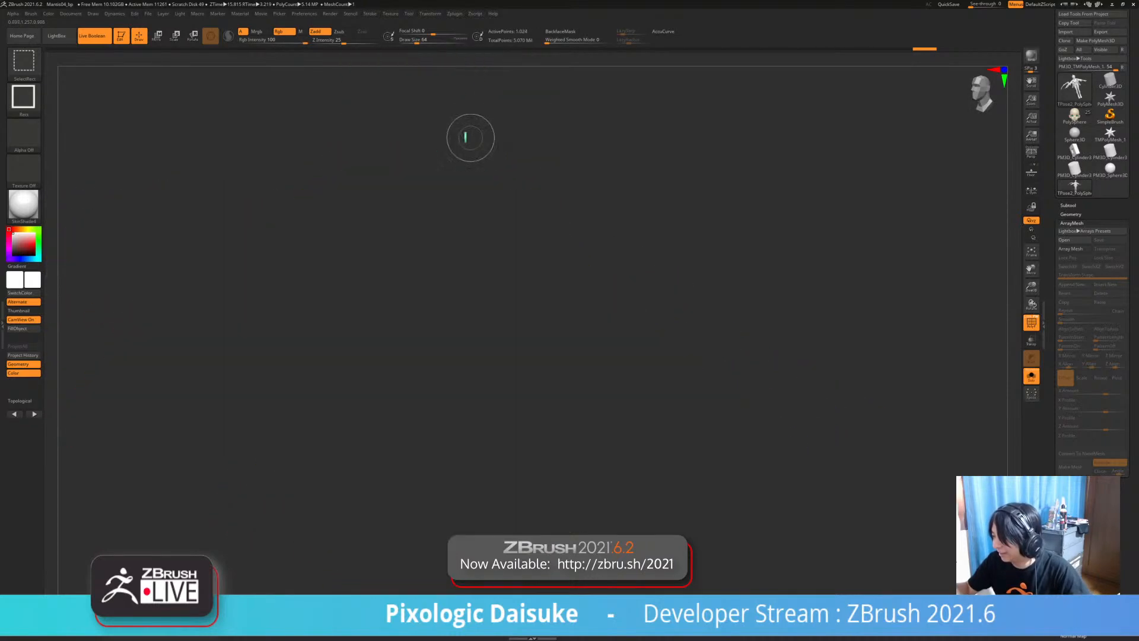
ctrl+shift+click(478, 142)
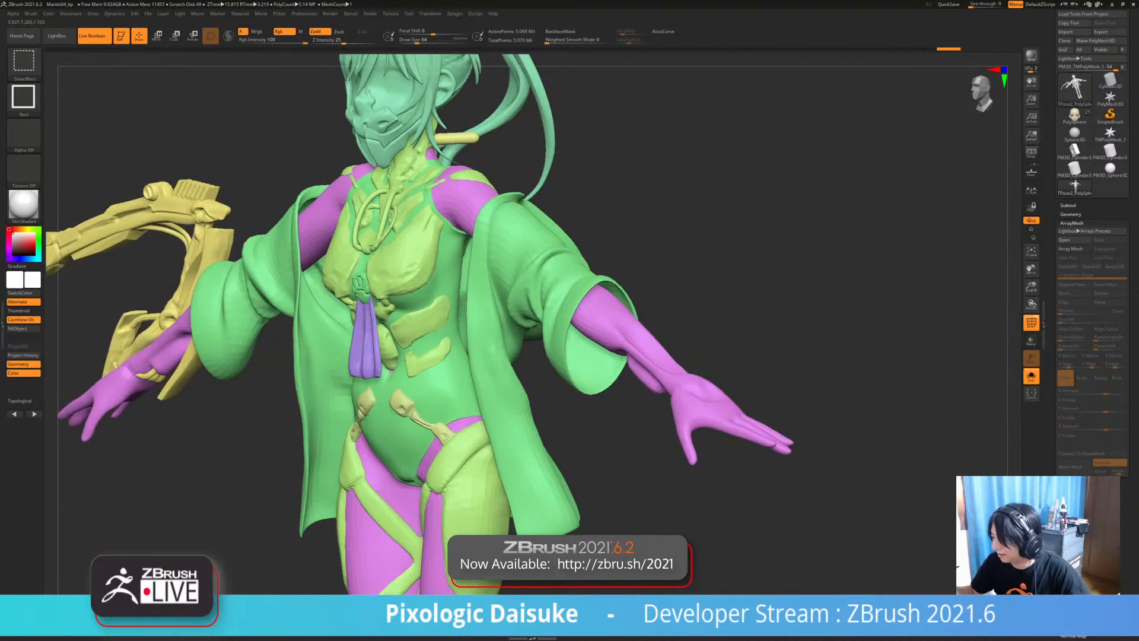
ctrl+shift+click(613, 197)
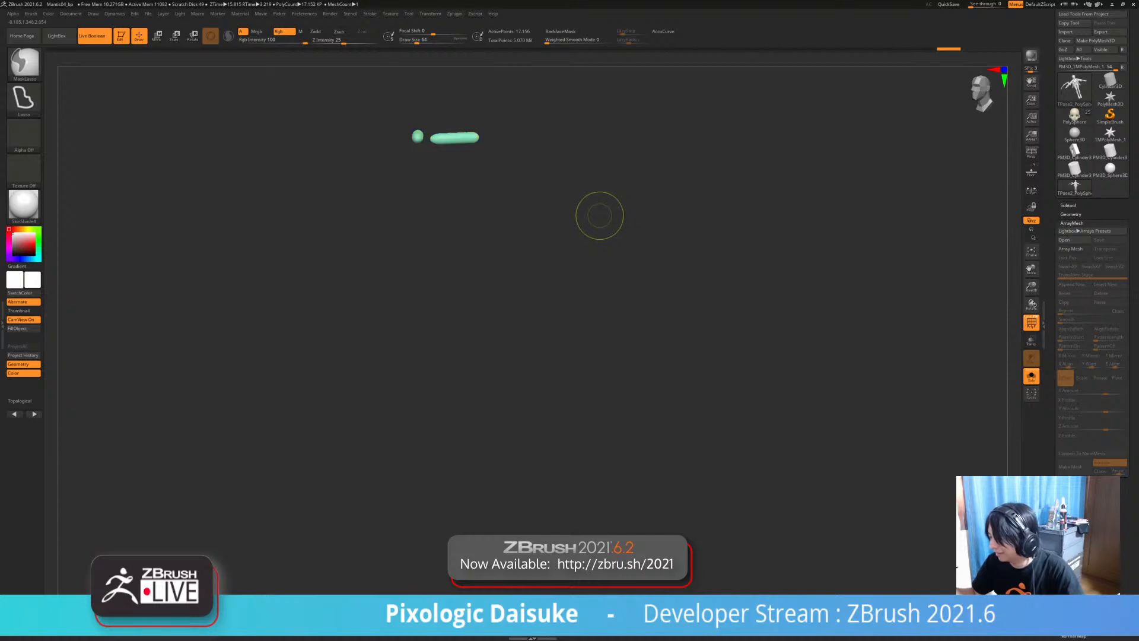
ctrl+shift+click(599, 216)
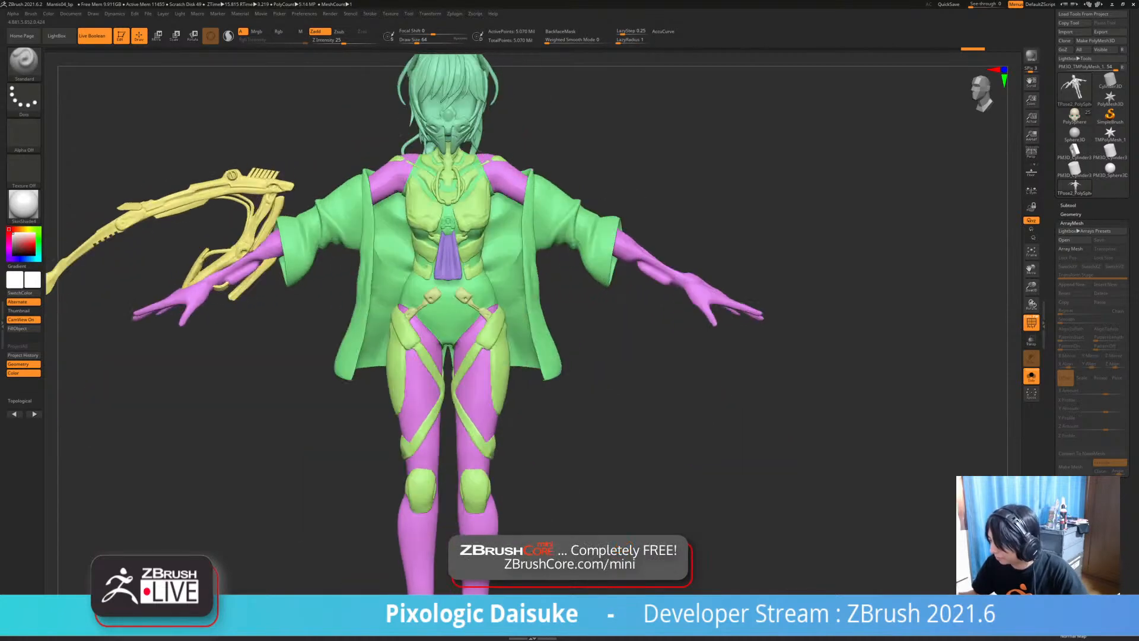
- Isolate the armor, lasso-mask each leg's thigh and knee pieces into separate polygroups per leg, and show the whole character
mouse_move(515, 318)
alt+right_down()
mouse_move(435, 364)
mouse_move(458, 314)
mouse_move(537, 314)
mouse_move(484, 315)
mouse_move(501, 316)
mouse_move(426, 270)
alt+right_up()
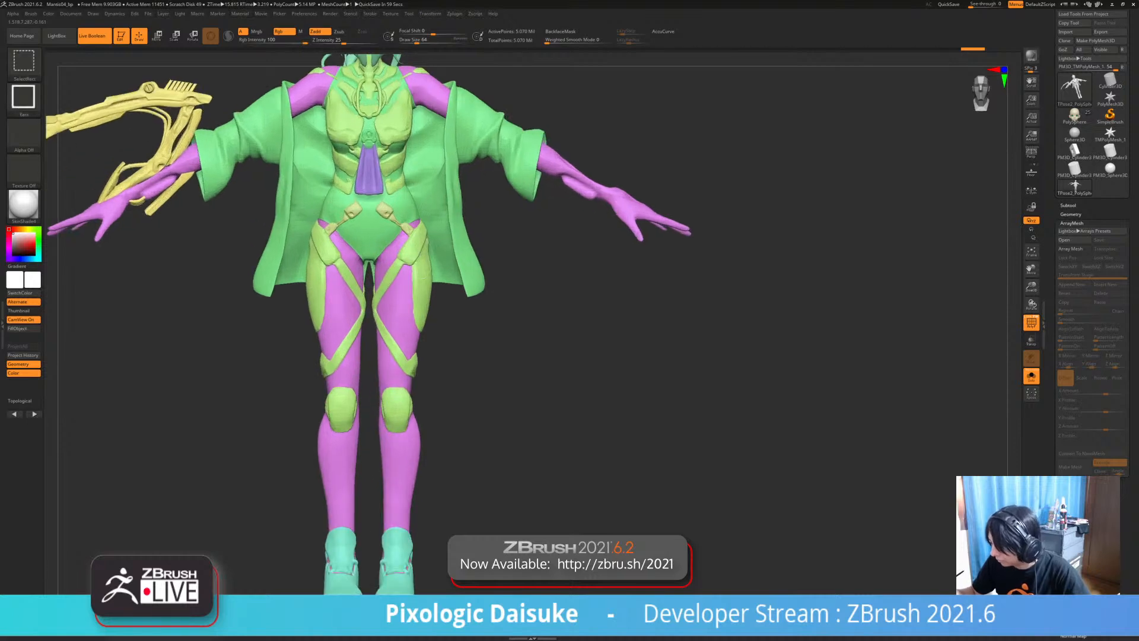
ctrl+shift+click(418, 265)
mouse_move(489, 223)
ctrl+mouse_down()
mouse_move(430, 194)
mouse_move(323, 442)
mouse_move(537, 371)
ctrl+mouse_up()
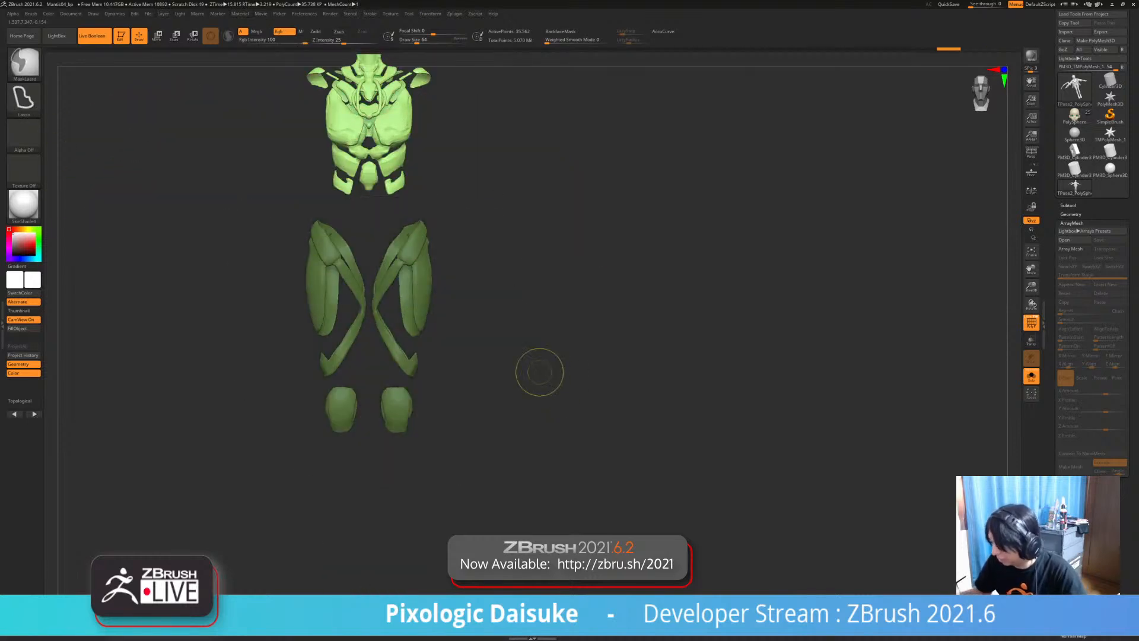
ctrl+drag(442, 207, 392, 221)
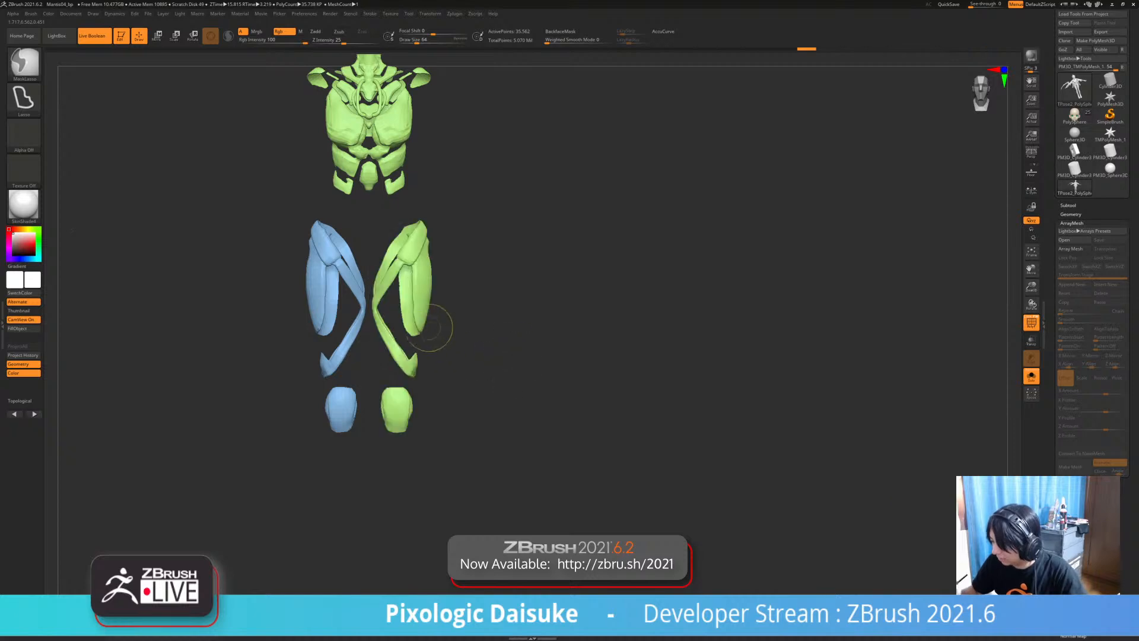
alt+right_drag(439, 251, 447, 289)
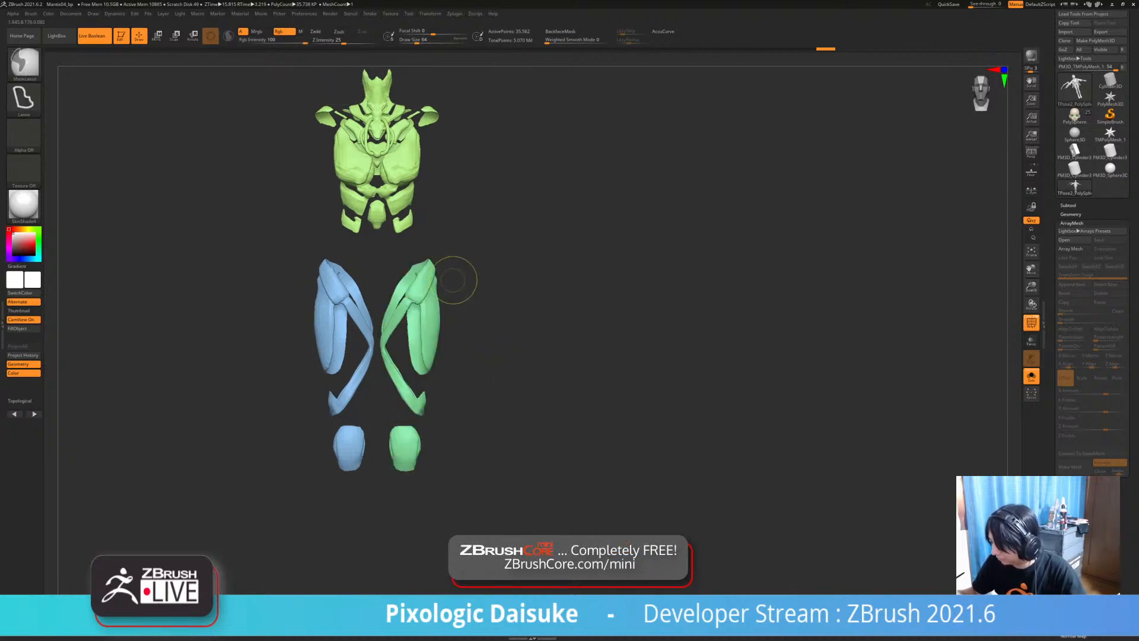
ctrl+shift+click(453, 279)
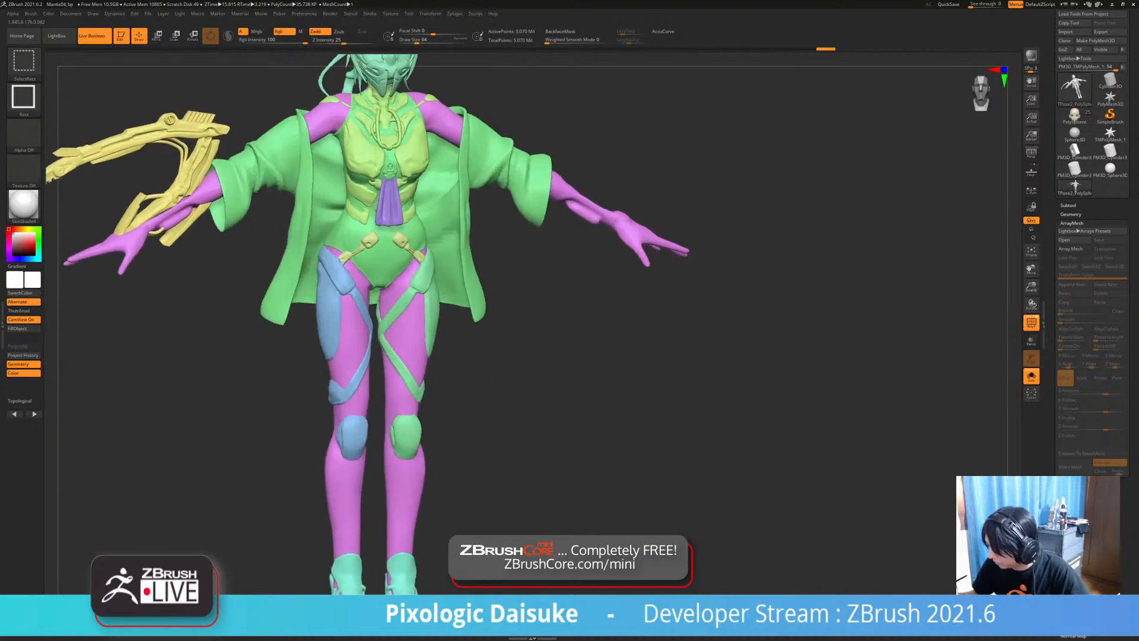
mouse_move(475, 297)
right_down()
mouse_move(428, 296)
mouse_move(453, 293)
mouse_move(454, 244)
mouse_move(428, 248)
mouse_move(439, 246)
right_up()
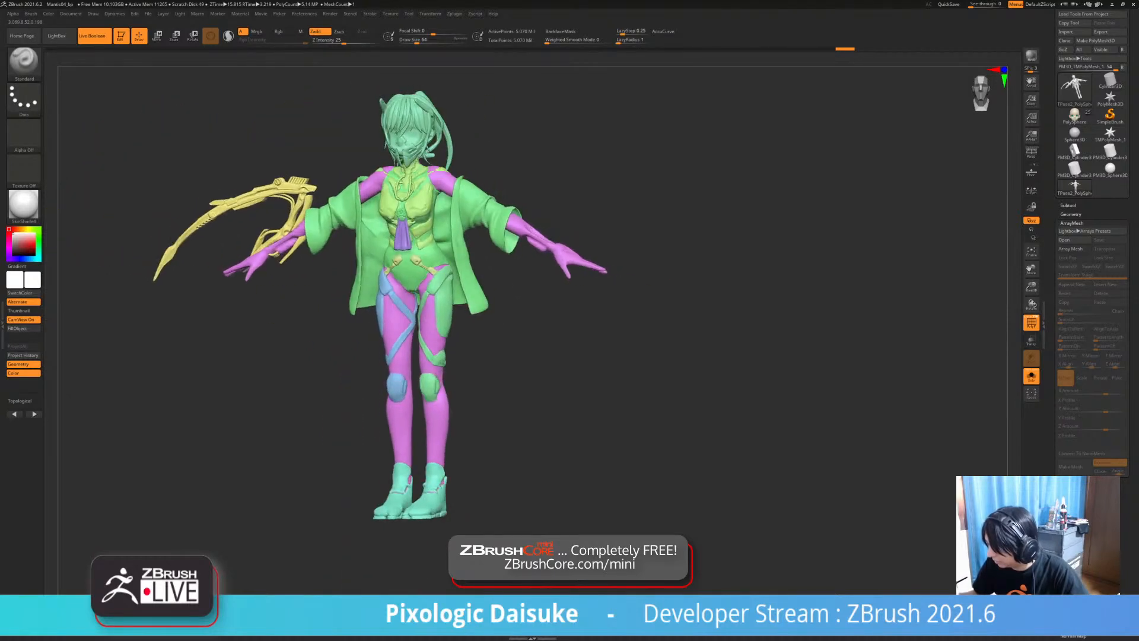
right_drag(457, 321, 488, 325)
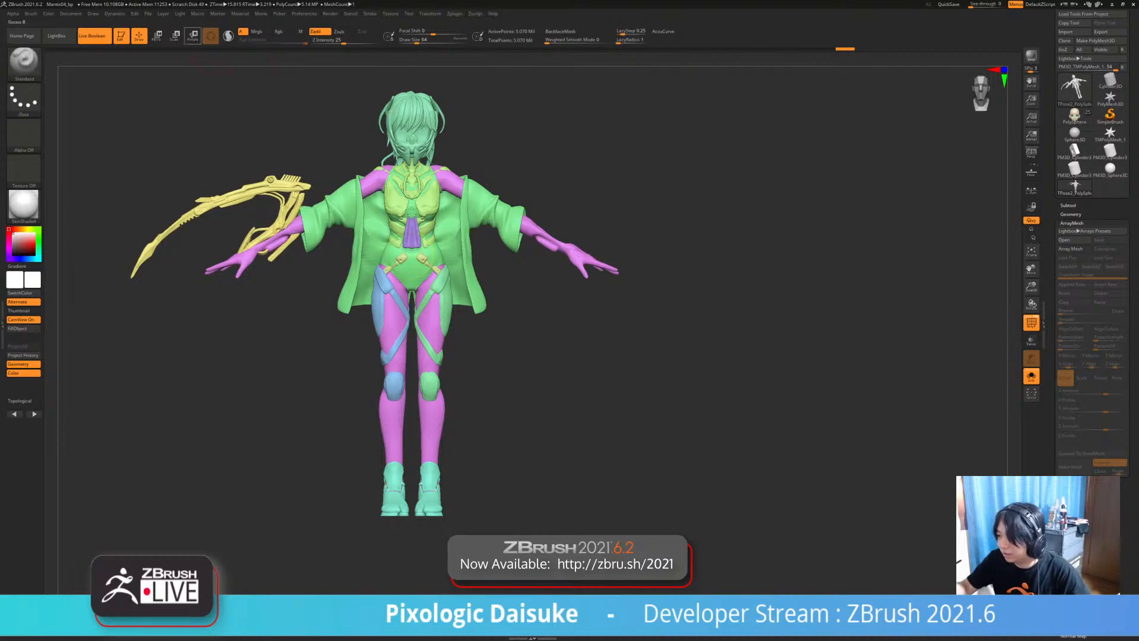
click(193, 36)
alt+right_drag(417, 239, 400, 261)
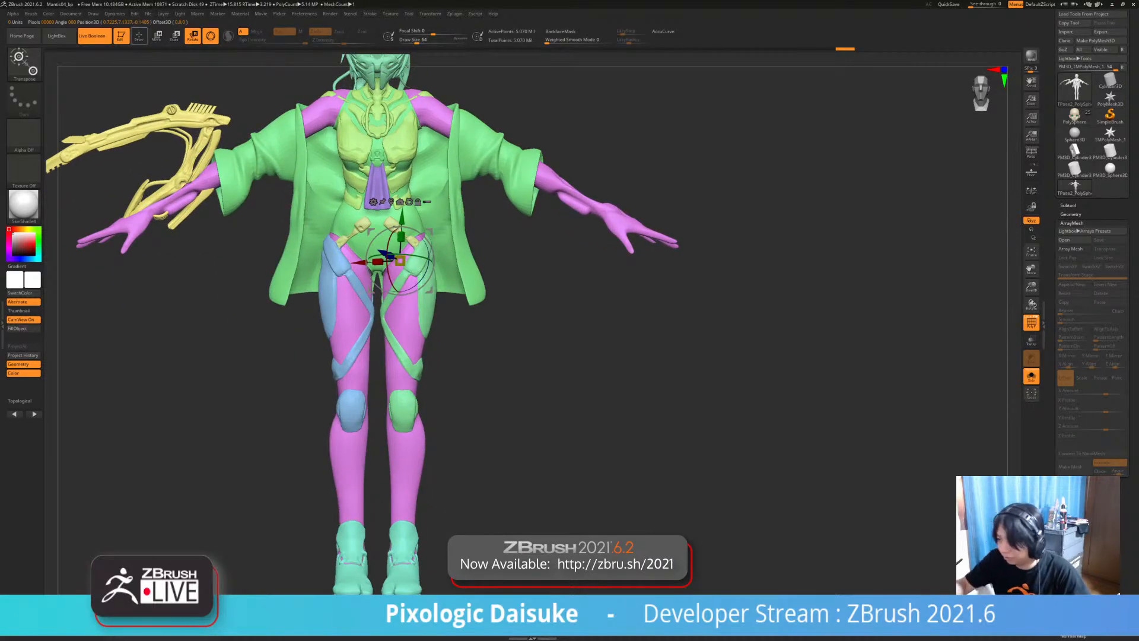
click(139, 36)
- Isolate the body mesh, lasso-mask each leg from the hip down, and give each leg its own polygroup
mouse_move(408, 261)
alt+right_down()
mouse_move(397, 194)
mouse_move(376, 184)
alt+right_up()
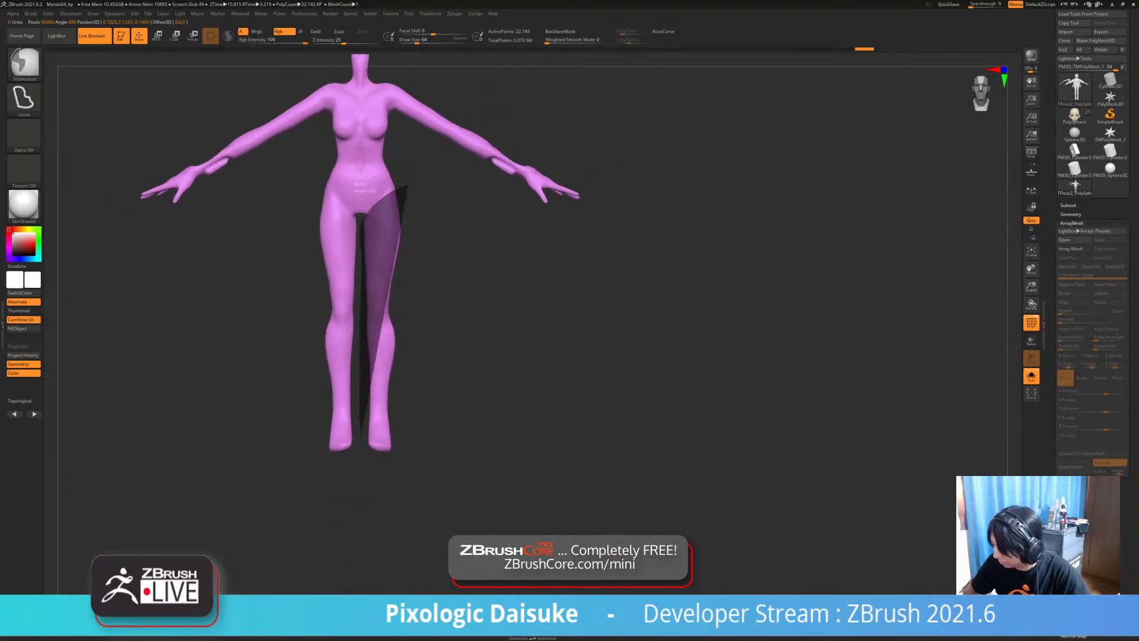
ctrl+drag(361, 436, 422, 368)
key(ctrl+w)
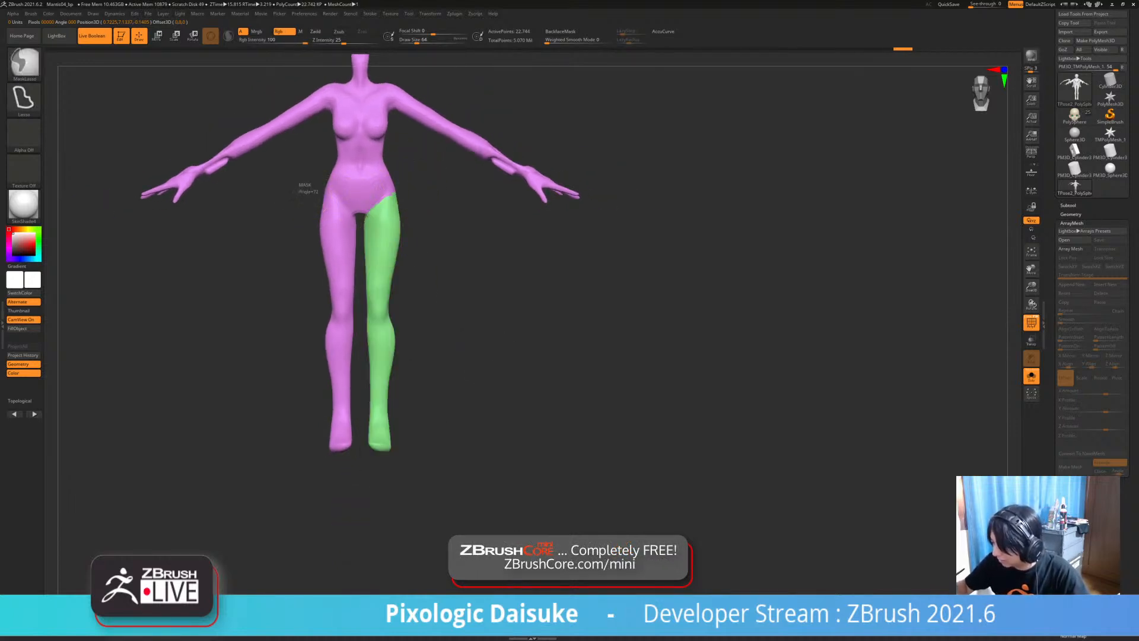
mouse_move(359, 273)
ctrl+mouse_down()
mouse_move(356, 433)
mouse_move(303, 196)
ctrl+mouse_up()
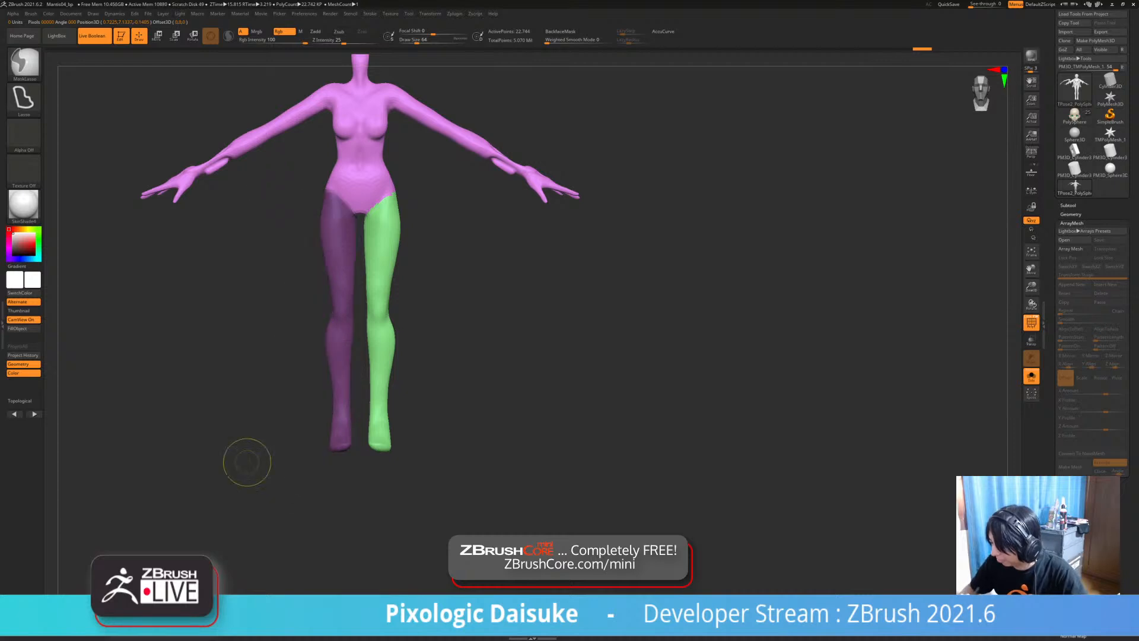
key(ctrl+w)
- Lasso-mask each arm of the body from the shoulder out and give each its own polygroup, refining the second arm's mask
alt+right_drag(247, 460, 247, 522)
mouse_move(423, 252)
ctrl+mouse_down()
mouse_move(611, 255)
mouse_move(593, 273)
ctrl+mouse_up()
key(ctrl+w)
mouse_move(323, 149)
ctrl+mouse_down()
mouse_move(300, 228)
mouse_move(134, 347)
mouse_move(296, 102)
ctrl+mouse_up()
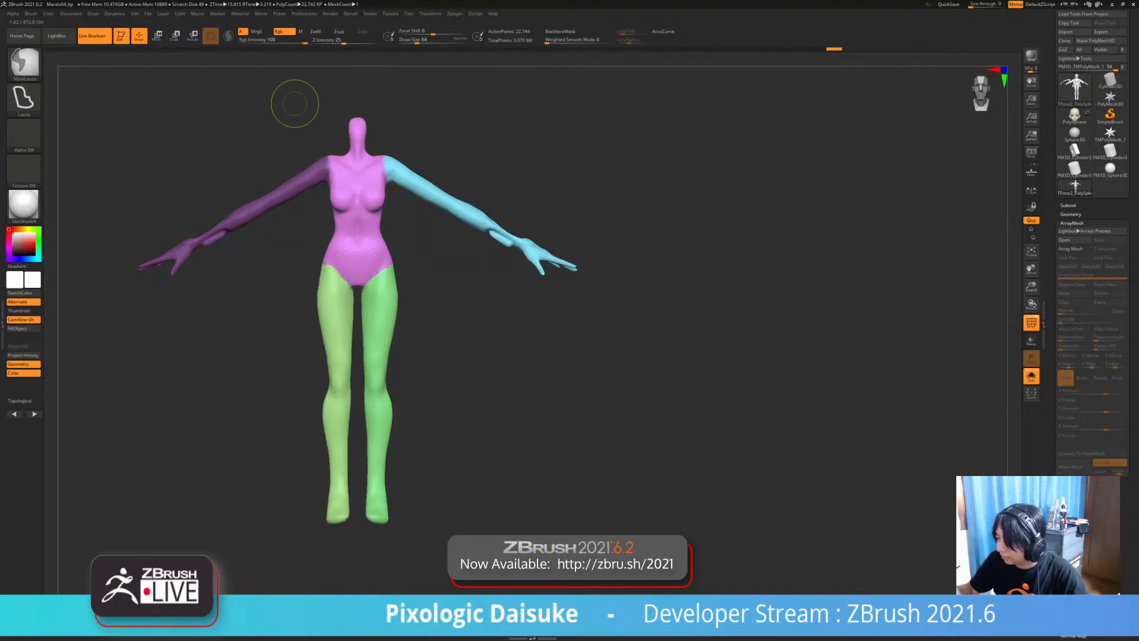
key(ctrl+w)
alt+right_drag(296, 102, 288, 134)
ctrl+right_drag(289, 134, 330, 168)
key(ctrl+z)
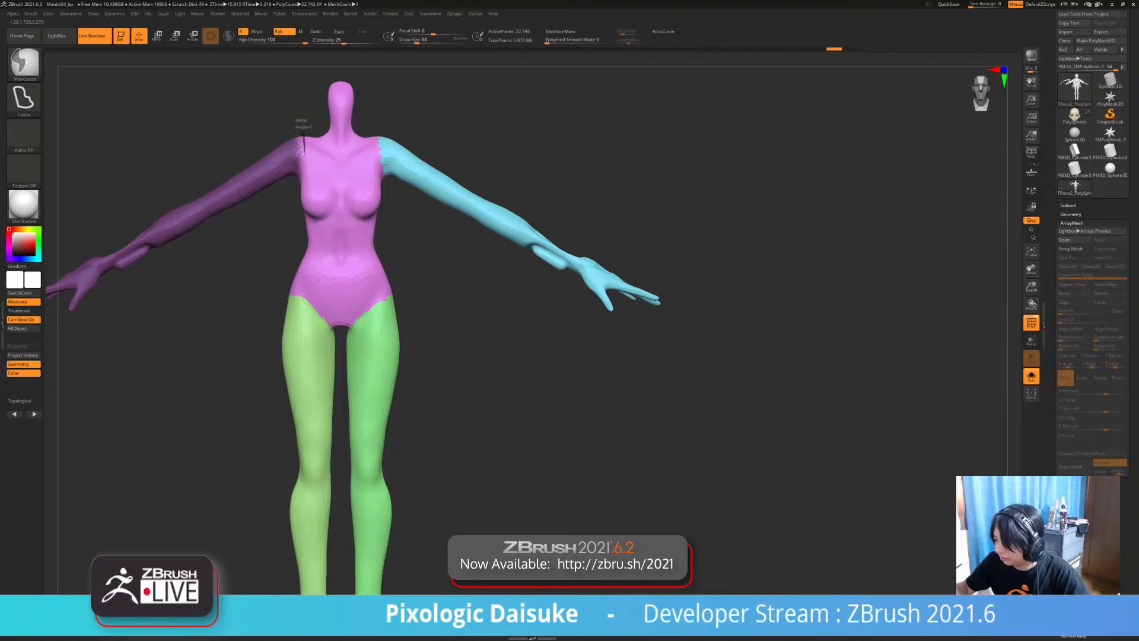
ctrl+right_drag(295, 104, 286, 87)
key(ctrl+w)
- Bring back the whole character in front view with the body's new arm and leg polygroups
mouse_move(405, 263)
ctrl+right_down()
mouse_move(389, 223)
mouse_move(439, 285)
mouse_move(451, 262)
mouse_move(434, 310)
ctrl+right_up()
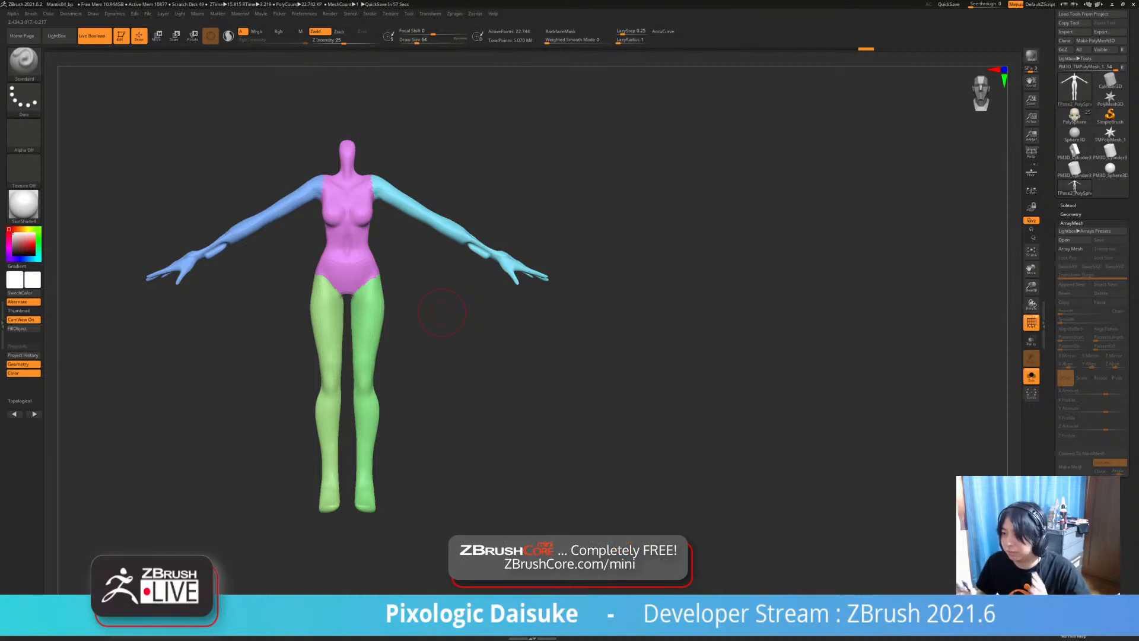
mouse_move(448, 319)
right_down()
mouse_move(497, 325)
mouse_move(461, 332)
mouse_move(481, 344)
right_up()
ctrl+shift+click(454, 310)
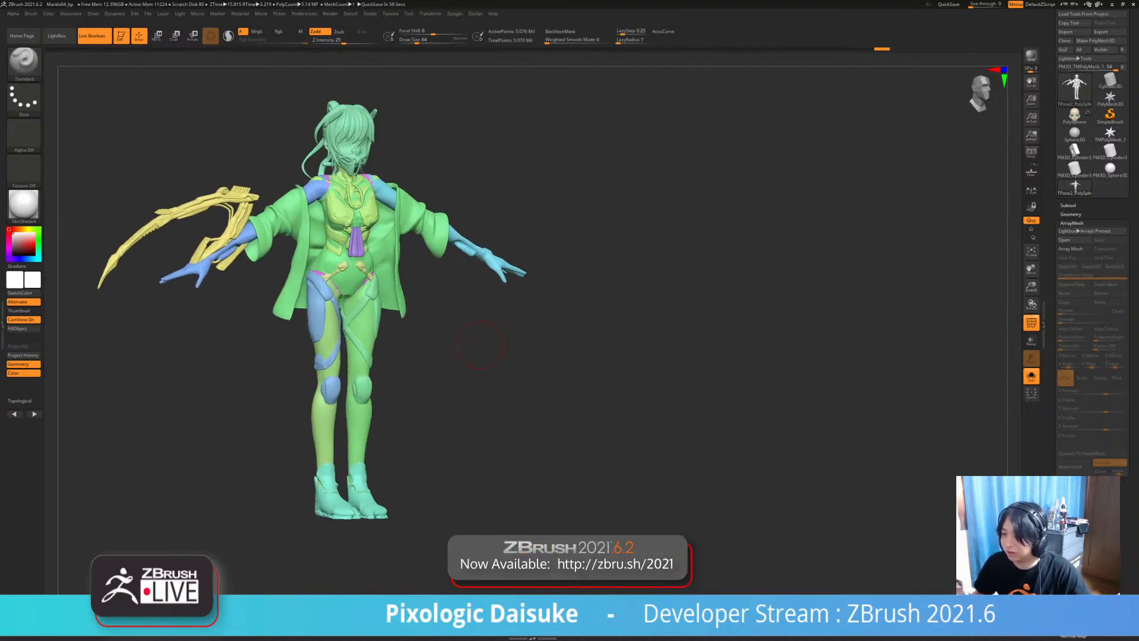
shift+right_drag(473, 342, 460, 339)
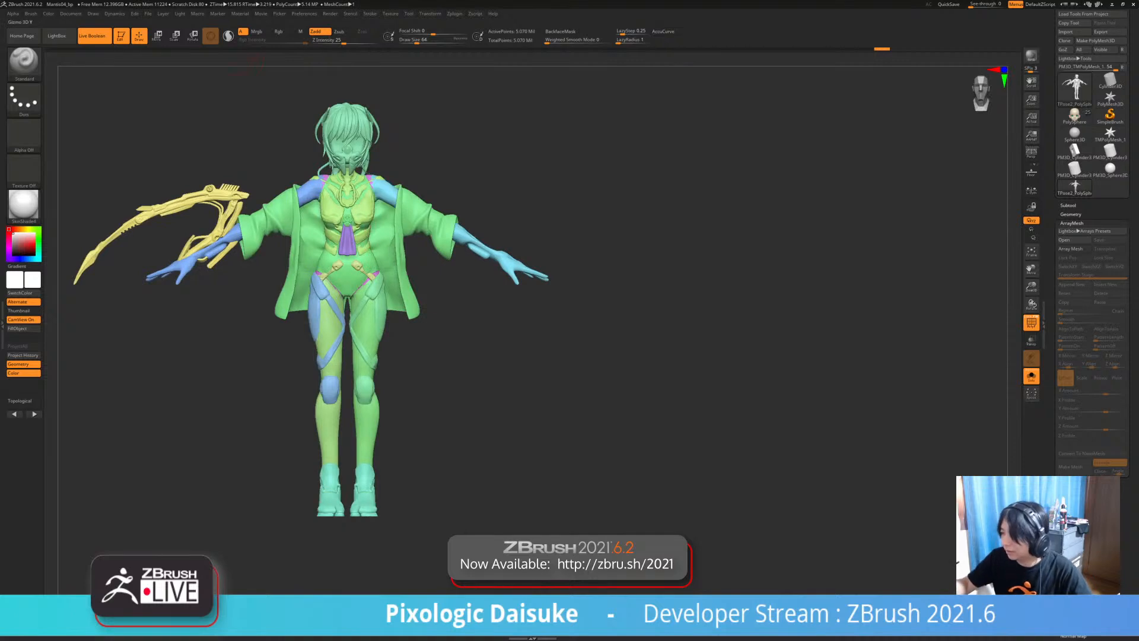
- Mask everything except the character's left arm, try rotating the arm down from the shoulder, and undo the rotation
click(193, 36)
ctrl+right_drag(384, 190, 412, 195)
click(376, 182)
drag(414, 188, 410, 222)
key(ctrl)
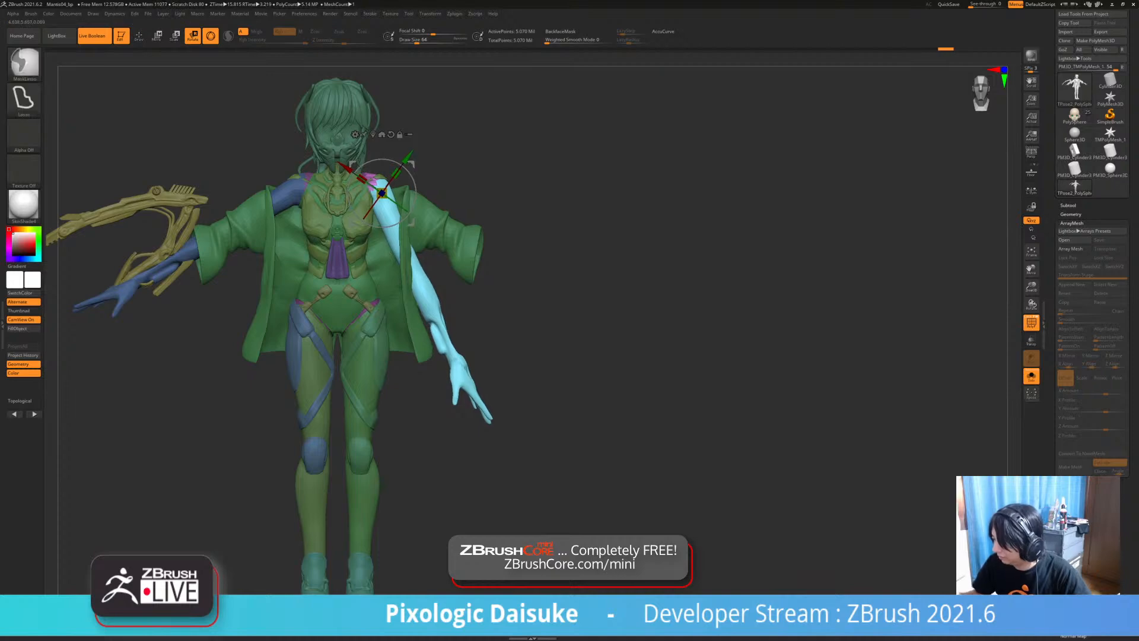
key(ctrl+z)
key(ctrl+z)
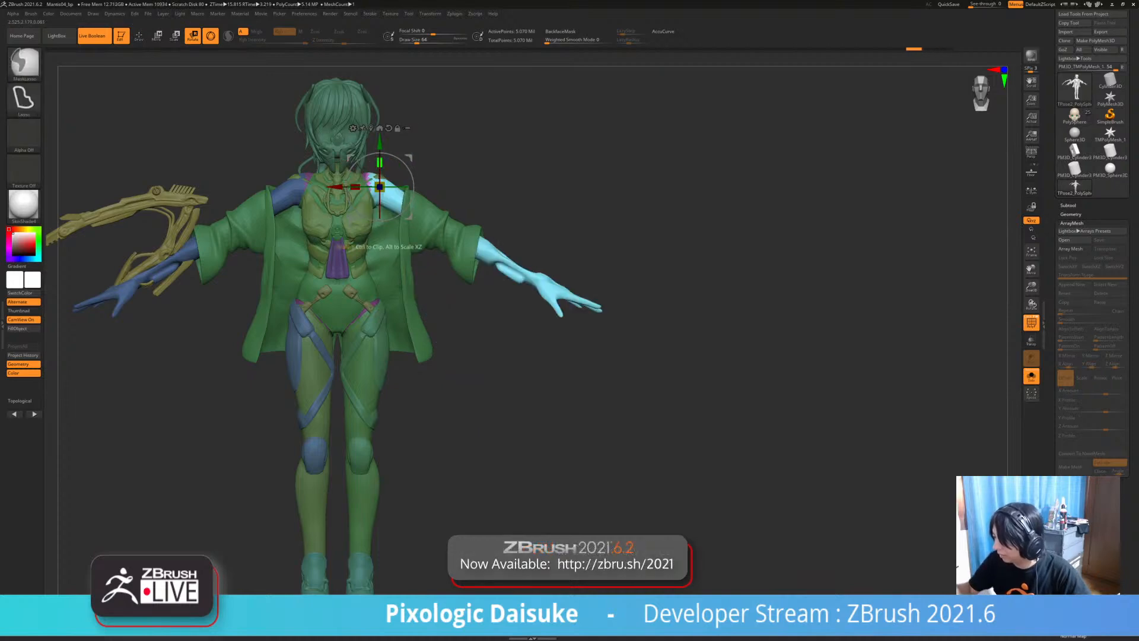
- Unmask the armor piece on the left shoulder with the lasso, try rotating it together with the arm, and undo the rotation
ctrl+right_drag(403, 186, 404, 223)
mouse_move(380, 157)
right_down()
mouse_move(399, 167)
mouse_move(382, 163)
right_up()
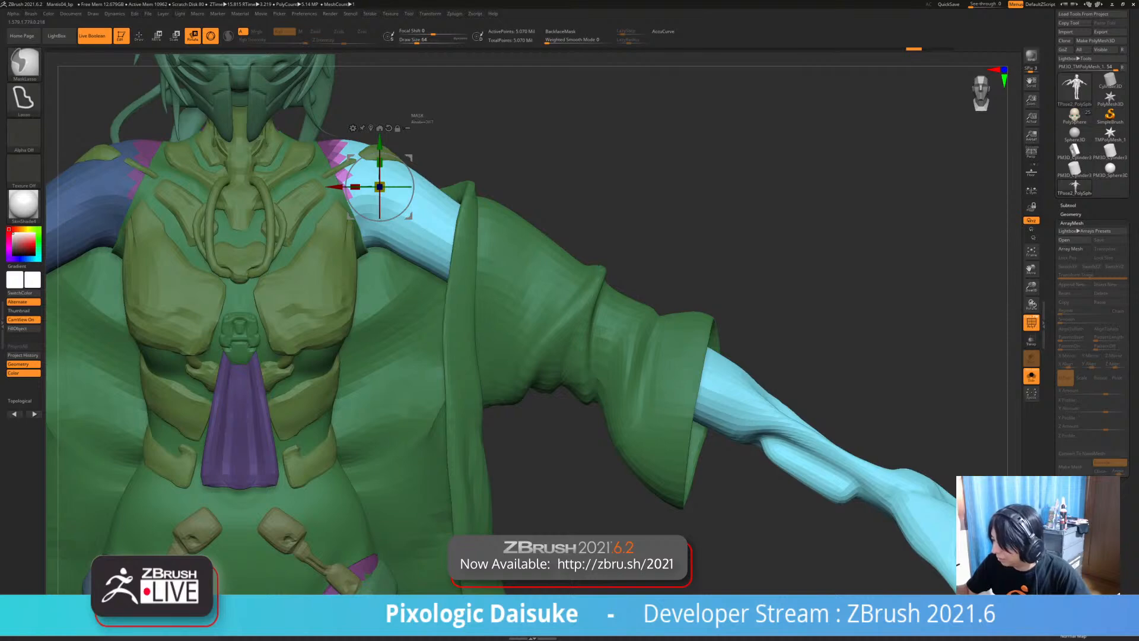
ctrl+drag(431, 118, 440, 136)
ctrl+right_drag(440, 135, 436, 98)
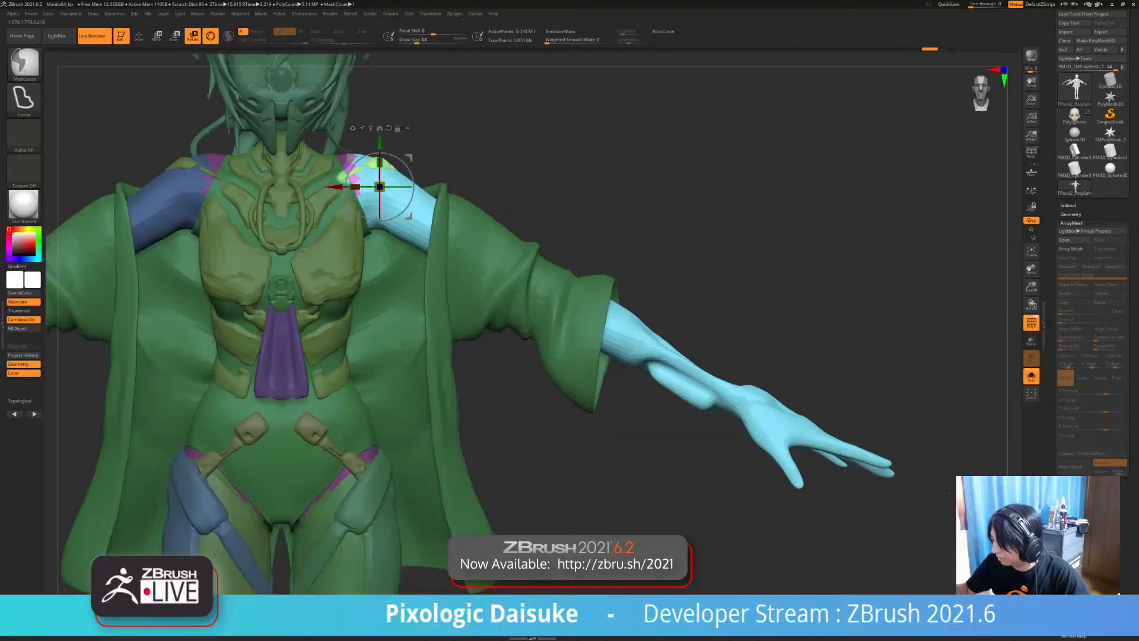
drag(413, 181, 413, 190)
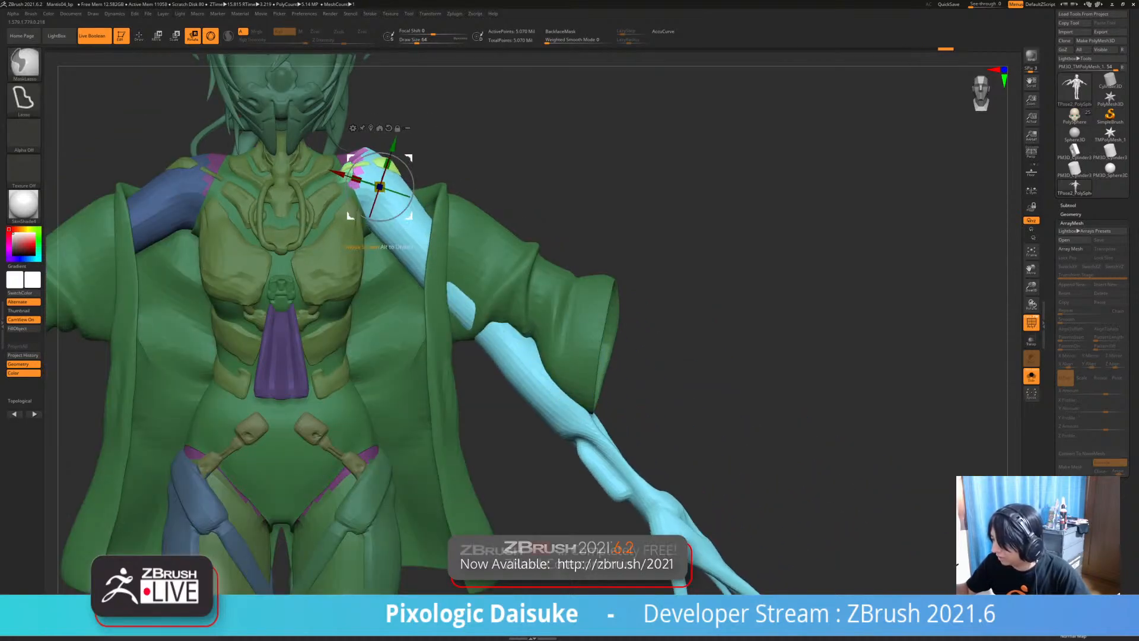
key(ctrl+z)
- Try lowering the left arm once more from the shoulder, undo the rotation, and clear the mask
ctrl+right_drag(441, 135, 437, 100)
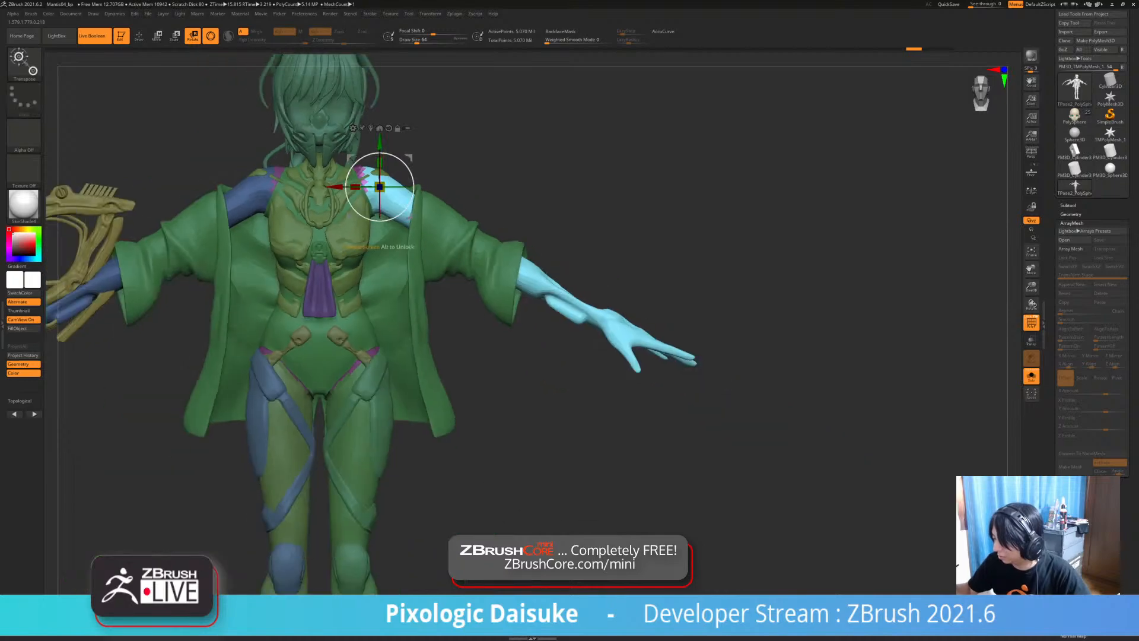
drag(413, 181, 413, 195)
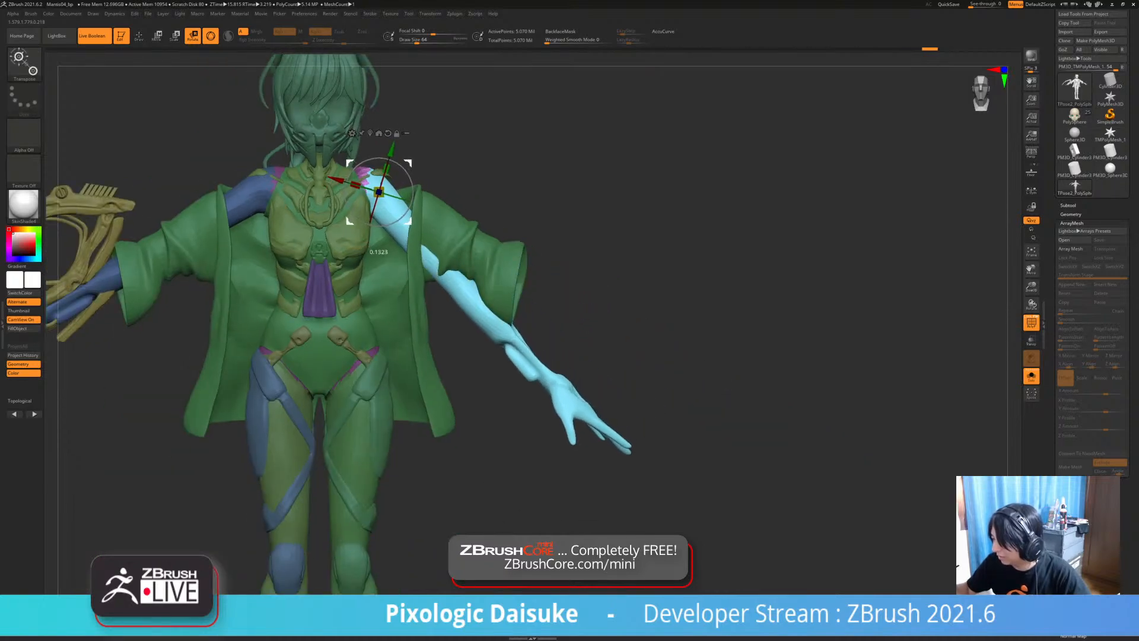
key(ctrl+z)
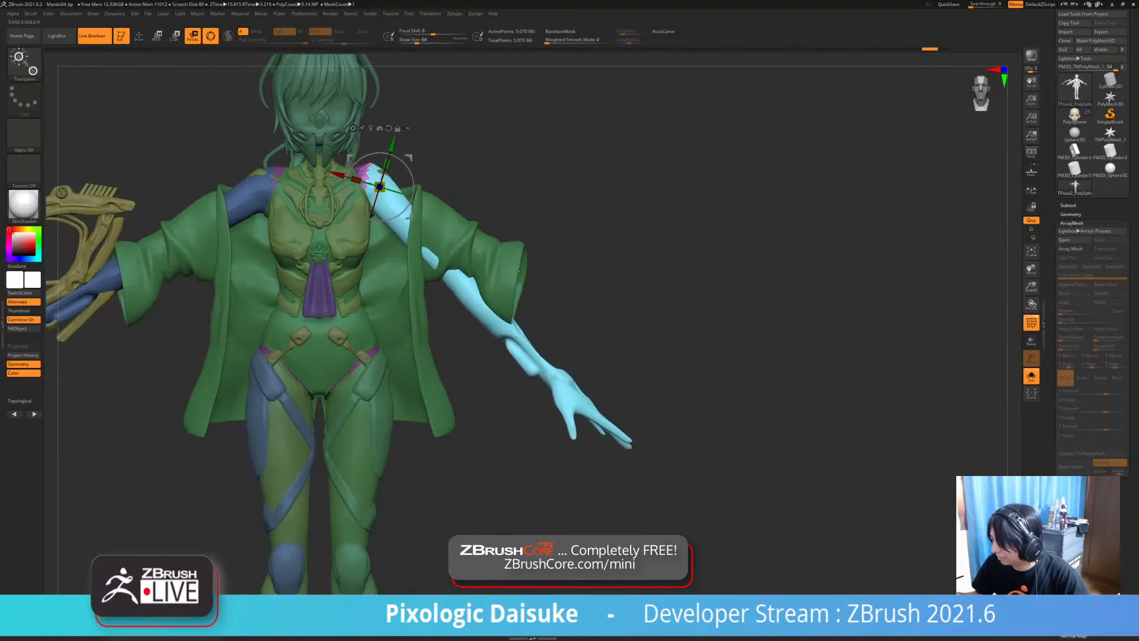
ctrl+right_drag(519, 271, 522, 237)
key(ctrl+z)
key(ctrl+shift+z)
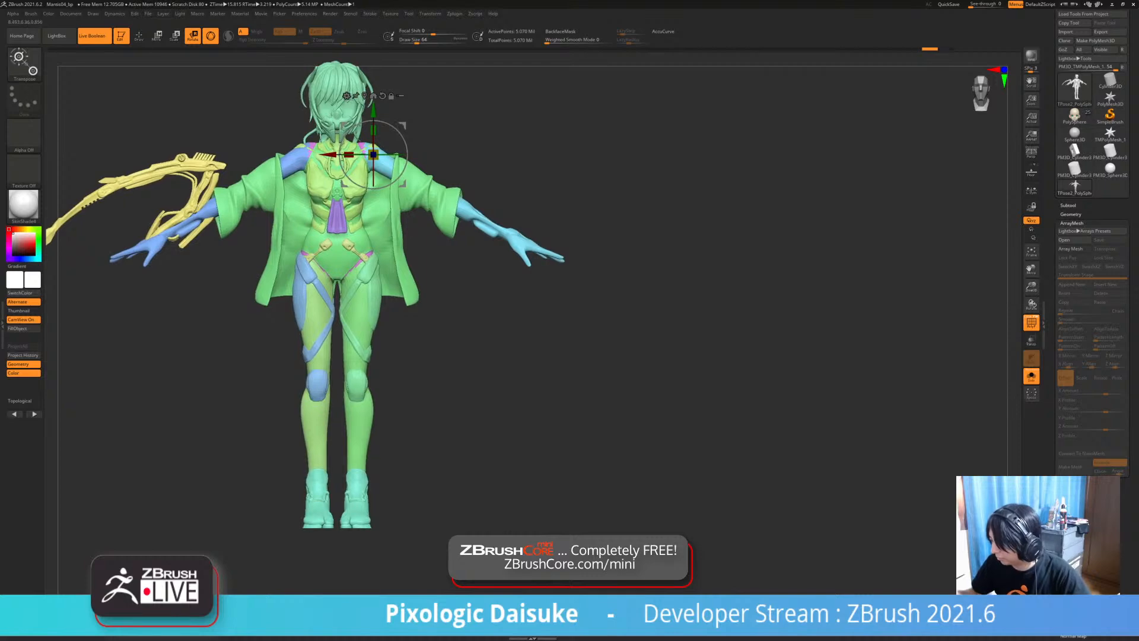
- Lasso-mask the left arm together with its jacket sleeve, invert the mask, and check the selection from the back
alt+click(431, 205)
ctrl+right_drag(434, 209, 438, 245)
mouse_move(421, 125)
ctrl+mouse_down()
mouse_move(343, 173)
mouse_move(497, 398)
mouse_move(626, 197)
ctrl+mouse_up()
mouse_move(492, 229)
ctrl+mouse_down()
mouse_move(386, 216)
mouse_move(353, 165)
mouse_move(383, 181)
ctrl+mouse_up()
key(ctrl+i)
key(ctrl+z)
right_drag(323, 194, 83, 194)
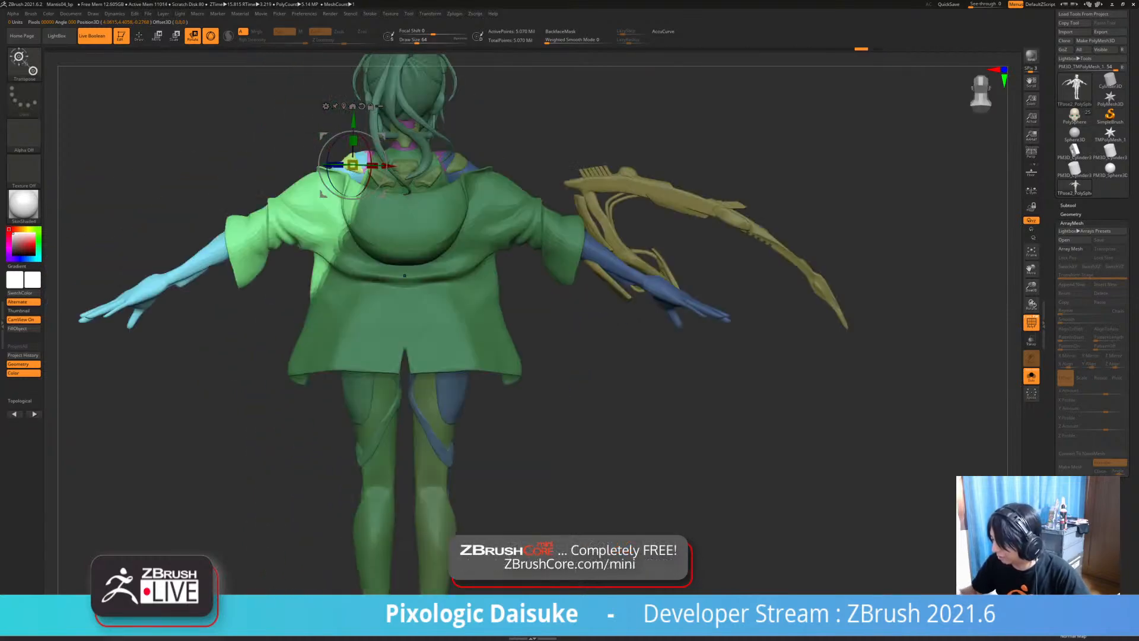
- Try rotating the left arm and sleeve about the shoulder, and undo both the rotation and the masking
drag(320, 173, 322, 181)
key(ctrl+z)
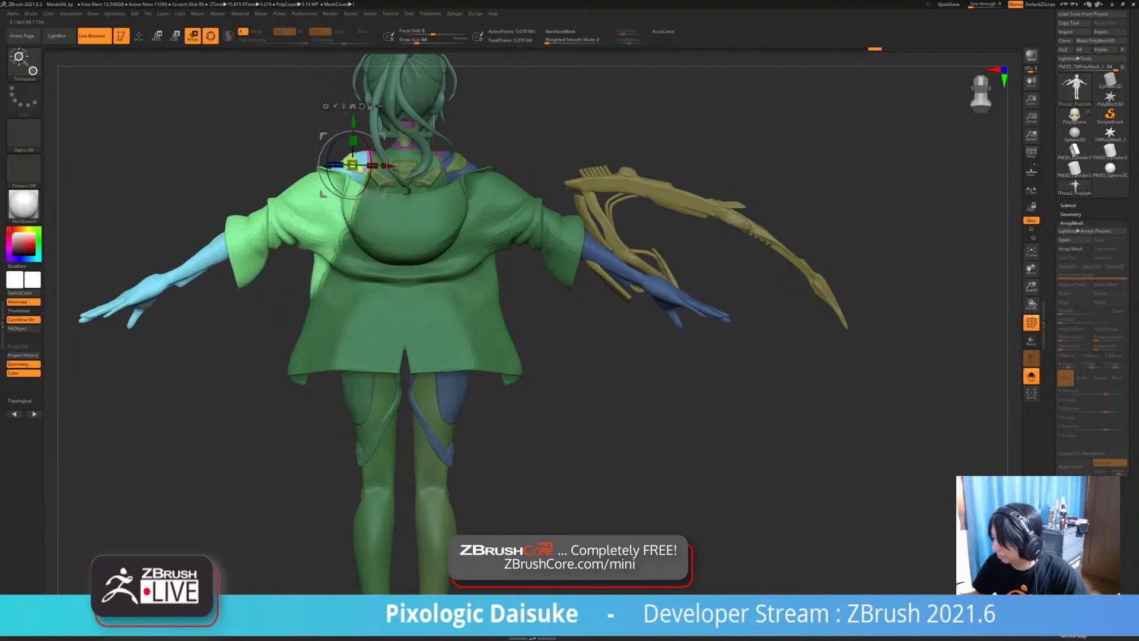
key(ctrl+z)
key(ctrl+z)
key(ctrl+z)
right_drag(464, 339, 703, 338)
key(ctrl+z)
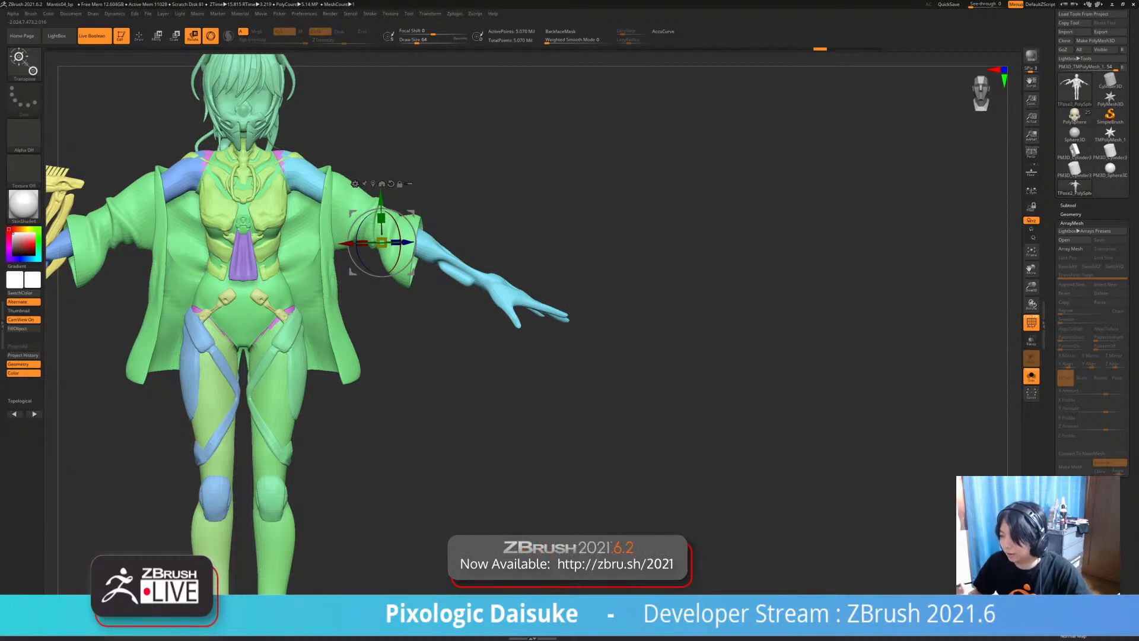
- Mask everything except the body's left leg polygroup, with the gizmo placed at the hip, and return to Draw mode
ctrl+right_drag(682, 338, 717, 302)
right_drag(716, 303, 739, 251)
ctrl+click(330, 244)
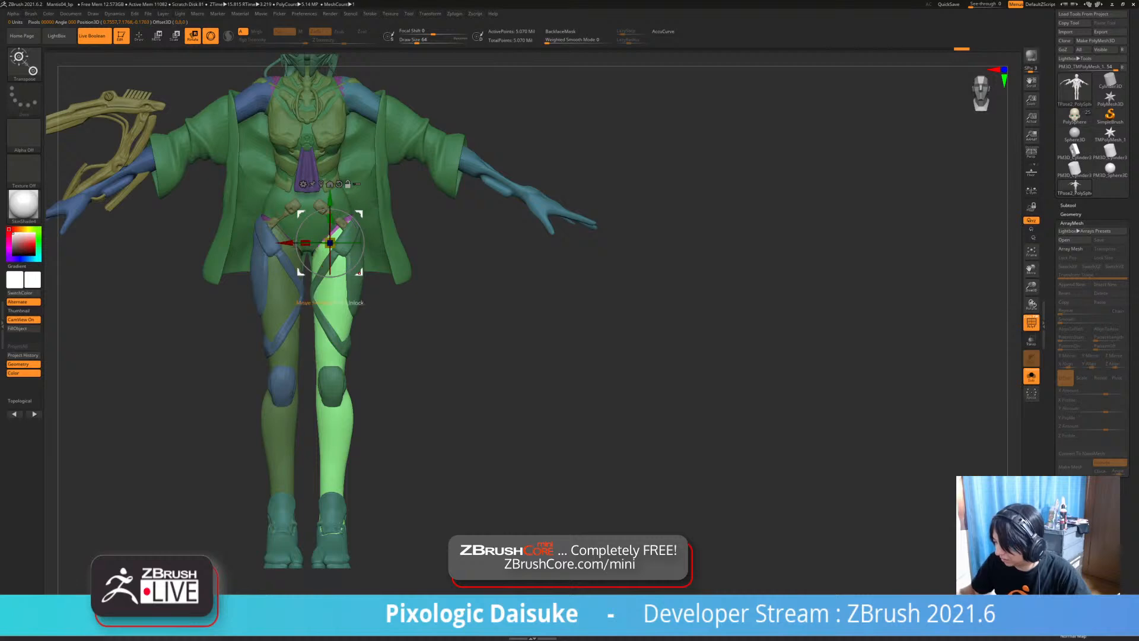
mouse_move(712, 297)
right_down()
mouse_move(813, 297)
mouse_move(712, 297)
mouse_move(724, 255)
mouse_move(665, 255)
mouse_move(771, 256)
mouse_move(724, 255)
right_up()
key(q)
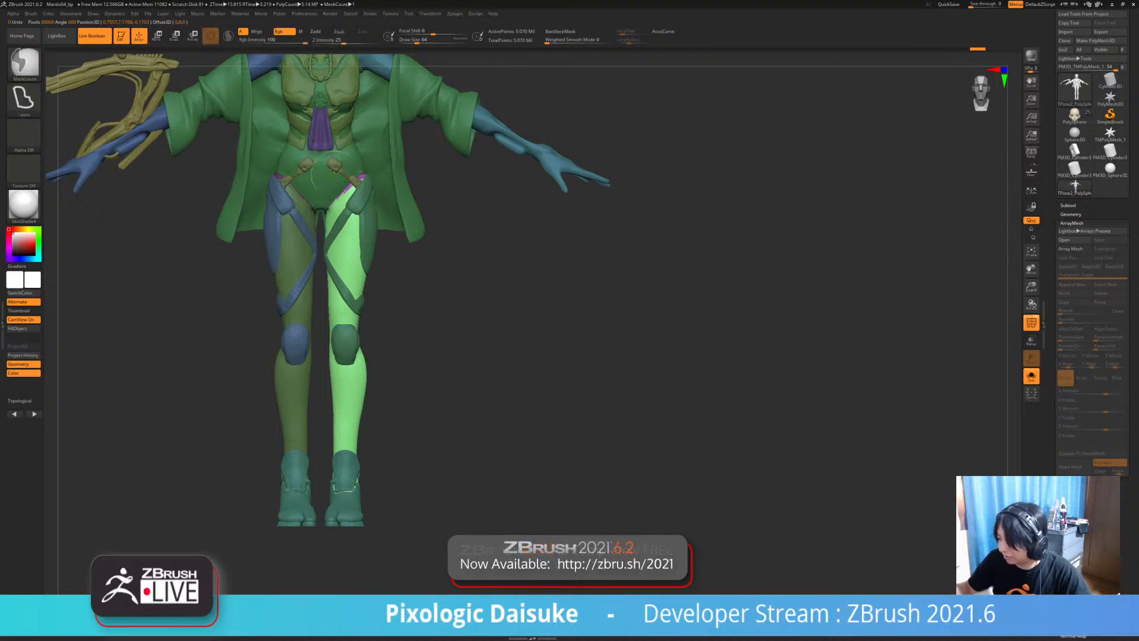
- Isolate and hide the left leg's armour polygroup to check which parts it contains, and restore the visibility
ctrl+right_drag(335, 172, 371, 247)
ctrl+shift+click(373, 250)
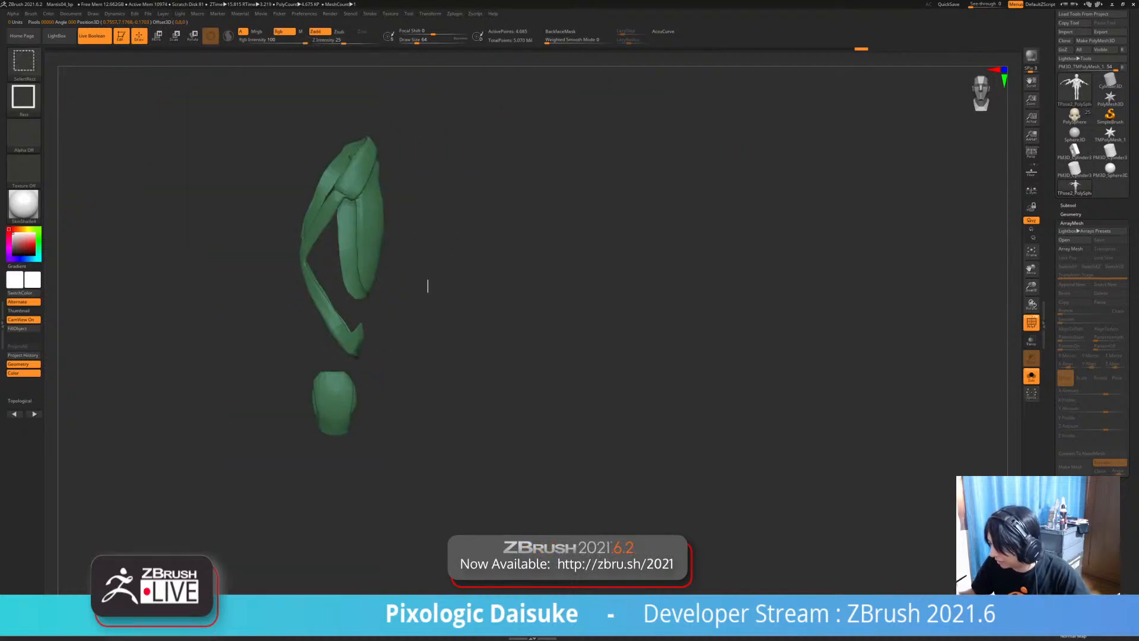
ctrl+shift+click(427, 286)
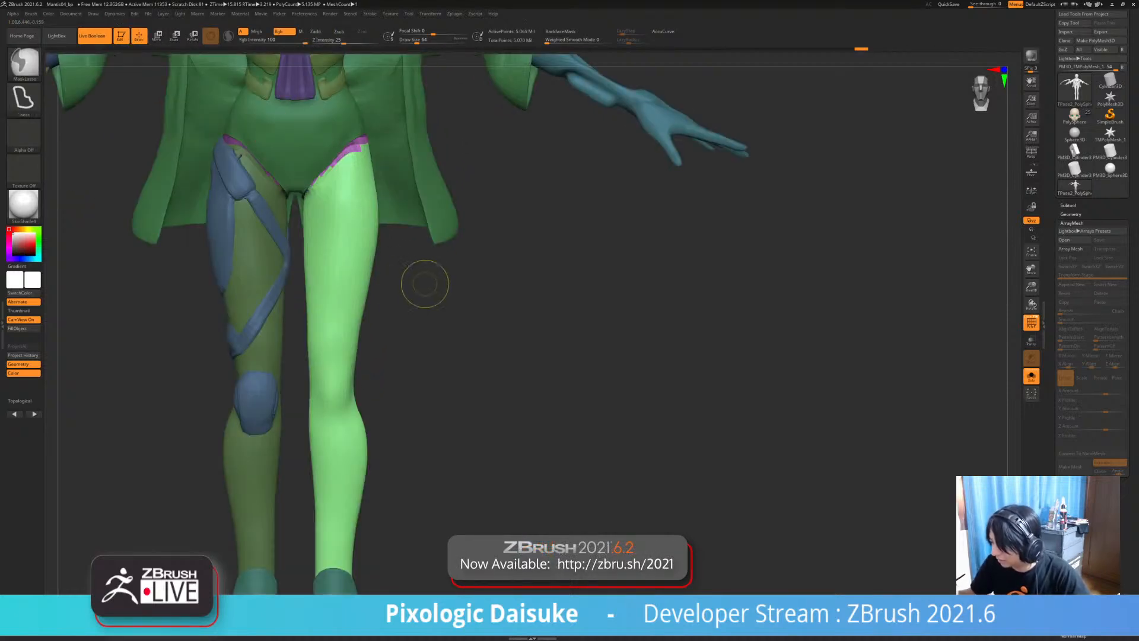
key(ctrl)
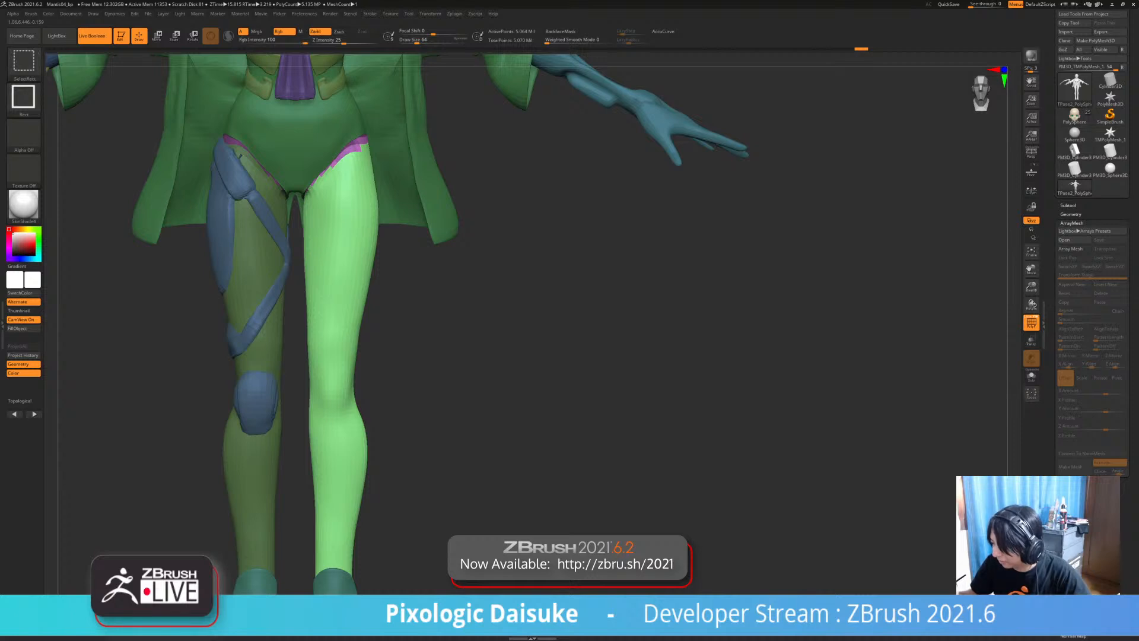
key(ctrl+shift+z)
alt+drag(467, 248, 504, 338)
- Isolate the two hip buckles, split them into separate left and right polygroups, and show the whole character
ctrl+shift+click(335, 193)
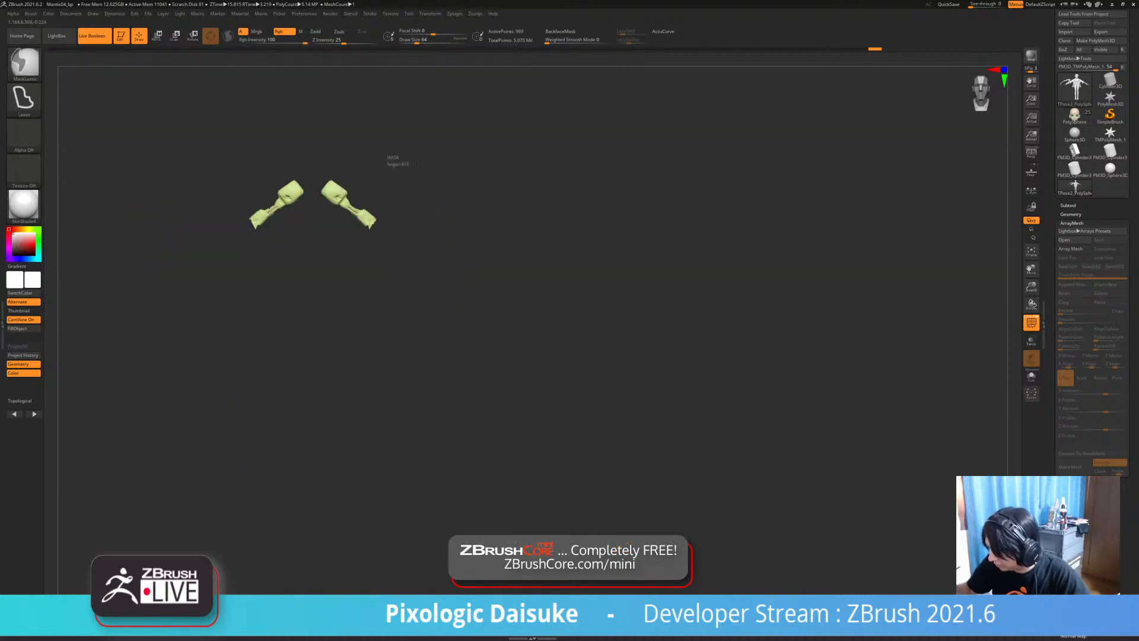
mouse_move(392, 161)
ctrl+mouse_down()
mouse_move(310, 152)
mouse_move(365, 207)
ctrl+mouse_up()
mouse_move(291, 166)
ctrl+mouse_down()
mouse_move(325, 183)
mouse_move(310, 178)
mouse_move(325, 140)
ctrl+mouse_up()
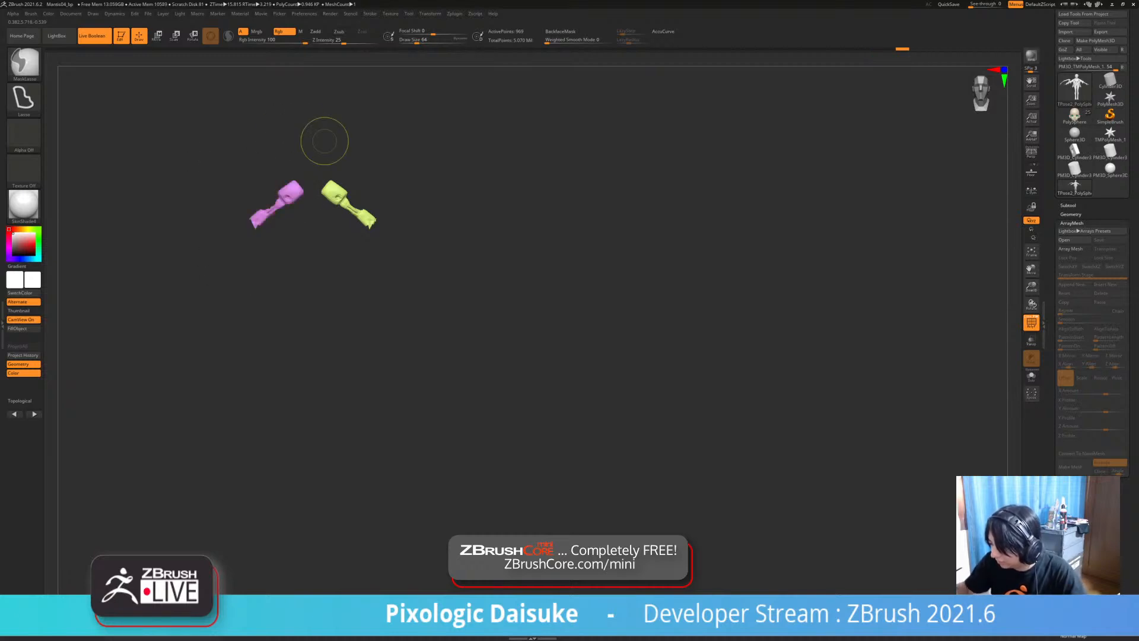
ctrl+shift+click(423, 262)
- Try masking everything except the left leg's body polygroup, and switch the unmasked part to the leg's armour polygroup
key(r)
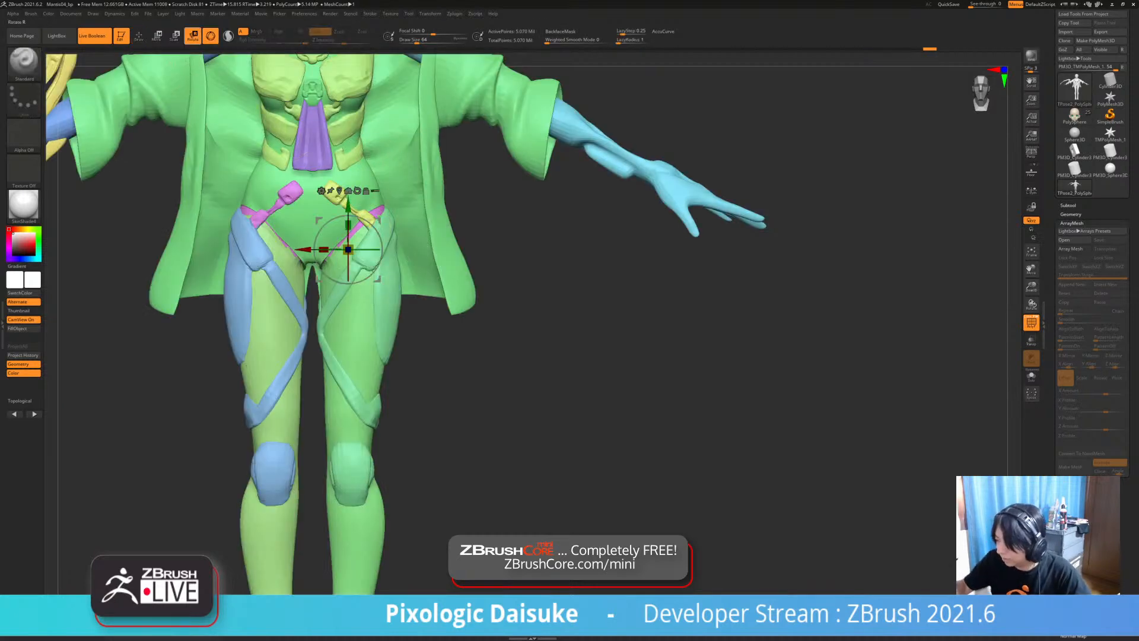
ctrl+click(358, 322)
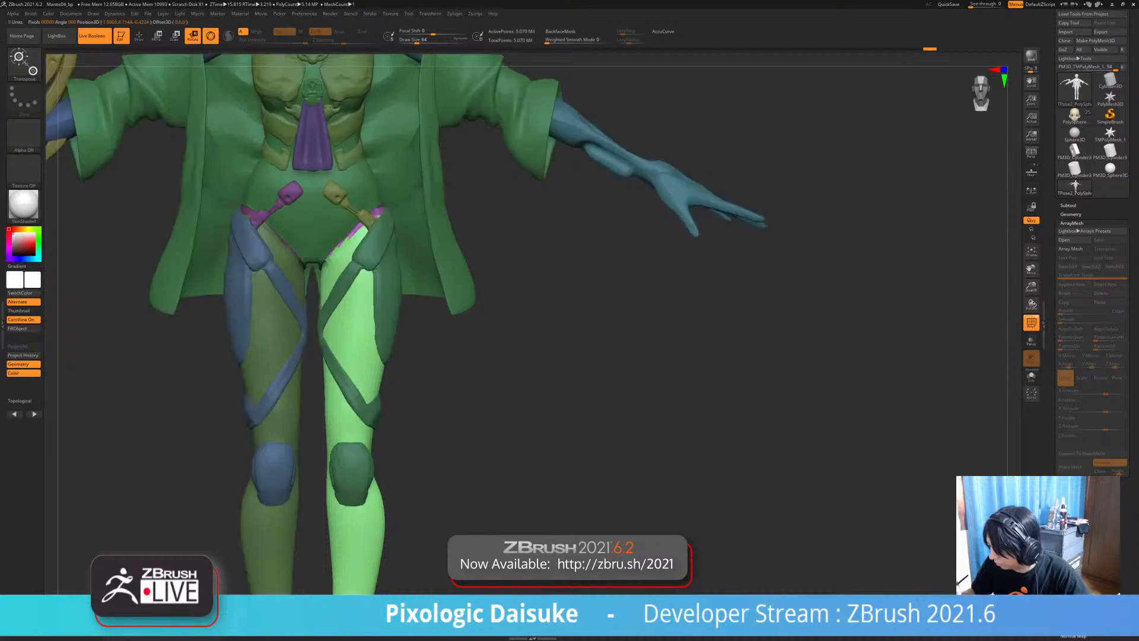
ctrl+click(384, 255)
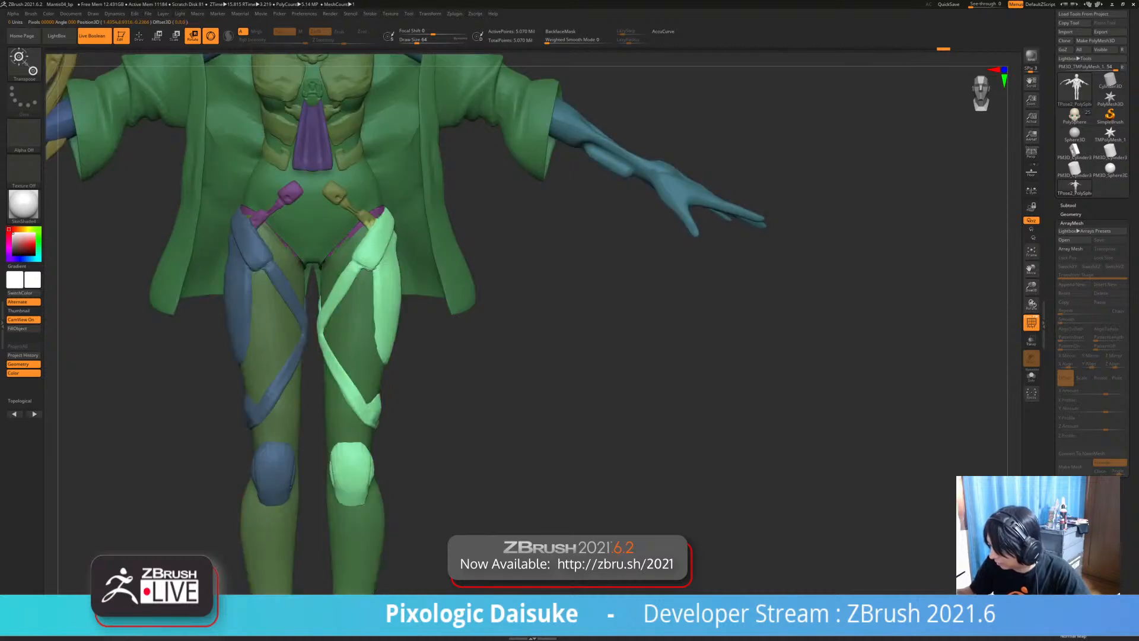
alt+right_drag(401, 297, 370, 228)
ctrl+click(328, 268)
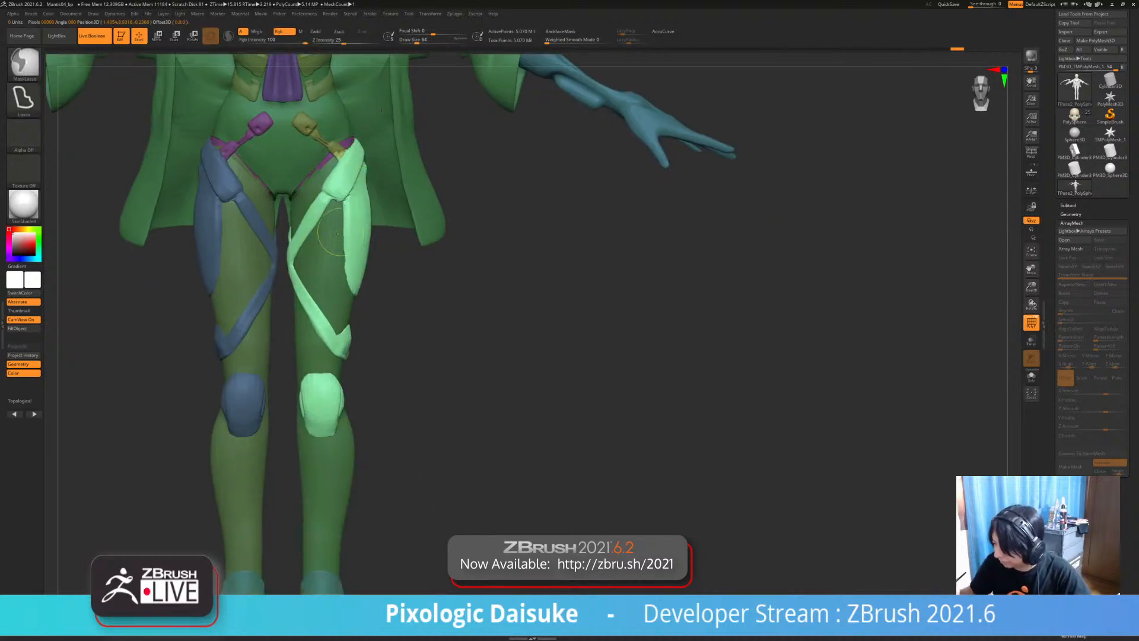
- Hide the left leg's body polygroup, its armour and straps, and the left hip buckle
ctrl+shift+click(342, 277)
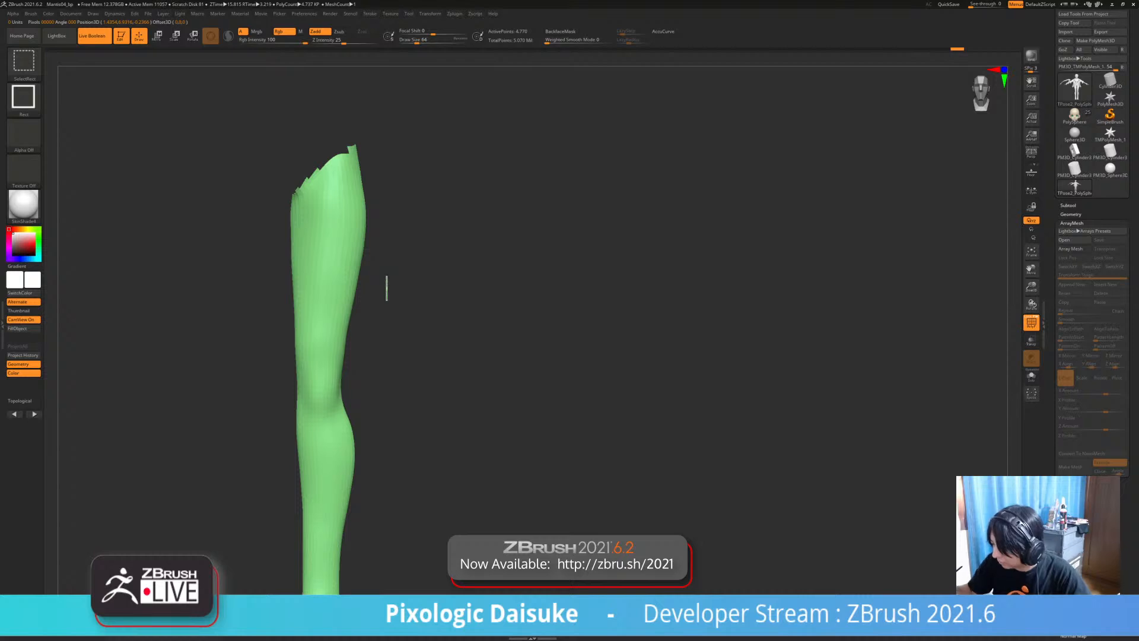
ctrl+shift+click(386, 288)
ctrl+shift+click(343, 177)
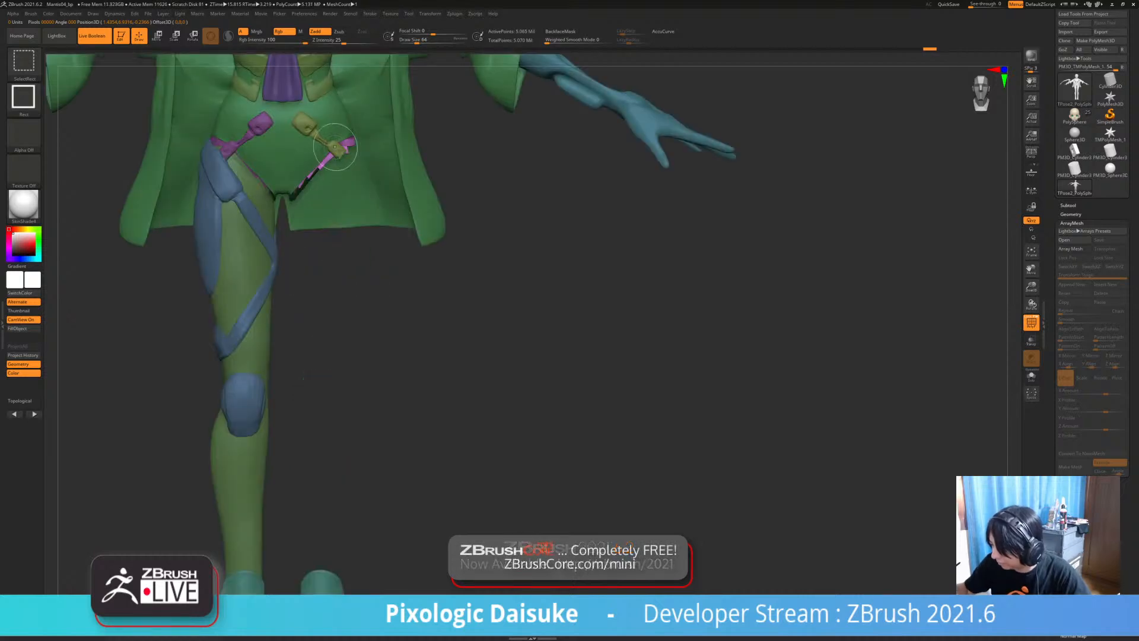
ctrl+shift+click(336, 149)
ctrl+right_drag(336, 149, 366, 394)
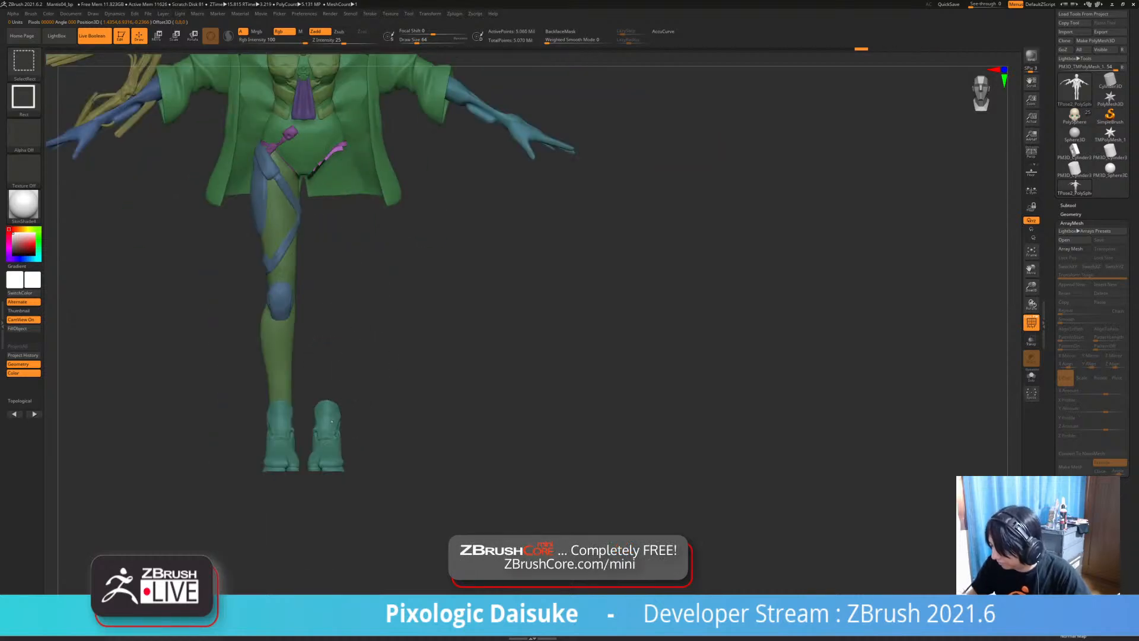
- Lasso-mask the left boot and give it a polygroup separate from the right boot
ctrl+shift+click(332, 422)
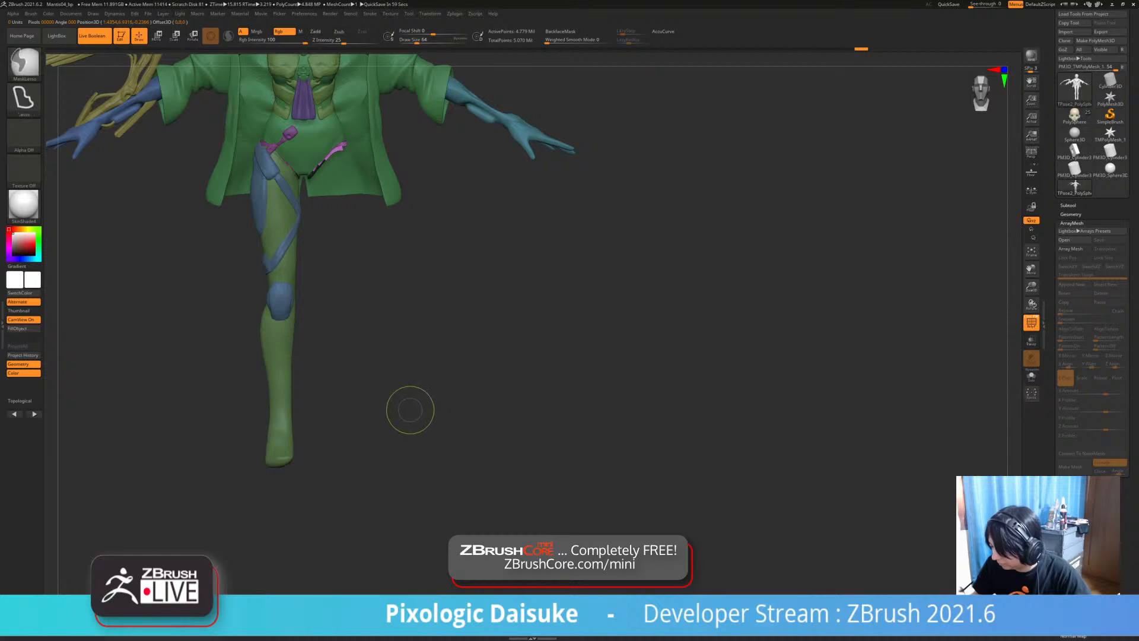
key(ctrl+z)
mouse_move(304, 459)
ctrl+mouse_down()
mouse_move(380, 489)
mouse_move(387, 415)
mouse_move(333, 378)
mouse_move(301, 466)
mouse_move(309, 494)
ctrl+mouse_up()
key(ctrl+w)
key(ctrl+z)
key(ctrl+w)
- Hide the left boot and invert the visibility to isolate the complete left leg with its armour, buckle and boot
ctrl+shift+click(328, 435)
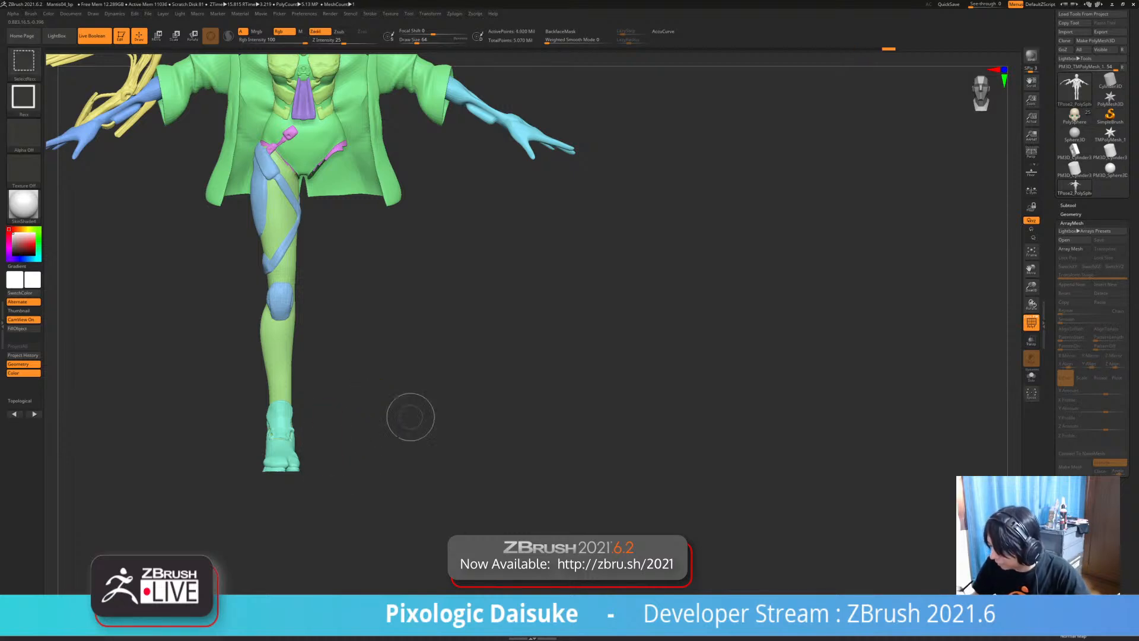
ctrl+shift+drag(411, 406, 418, 419)
alt+drag(441, 195, 466, 234)
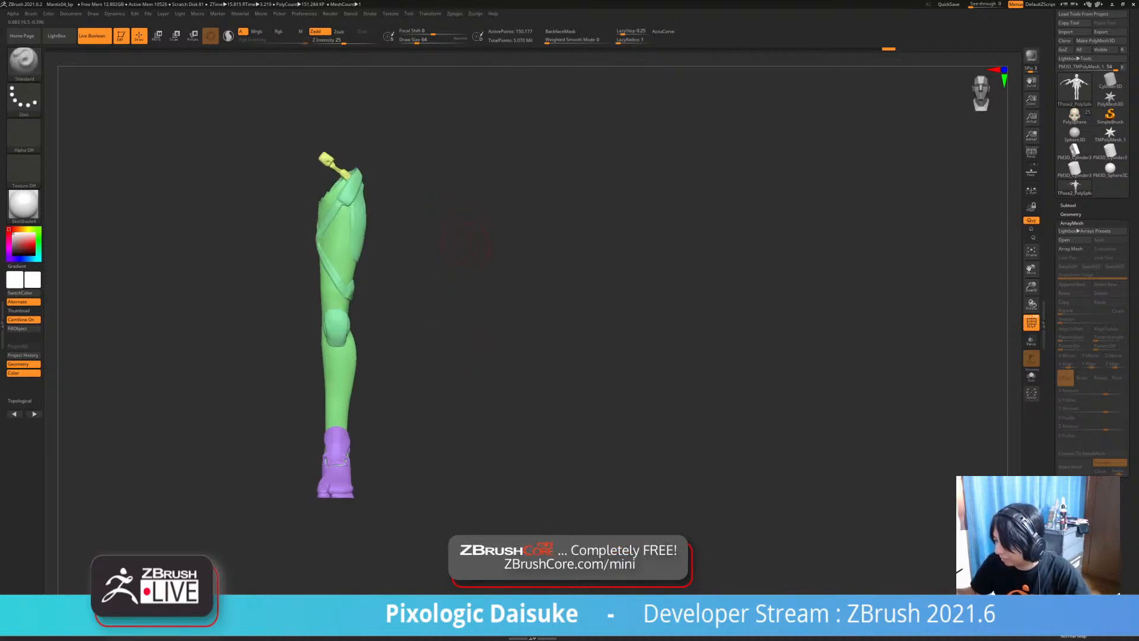
ctrl+right_drag(466, 245, 461, 265)
- Mask the isolated left leg assembly, show the whole character, and invert the mask so only that leg is free
ctrl+shift+click(478, 305)
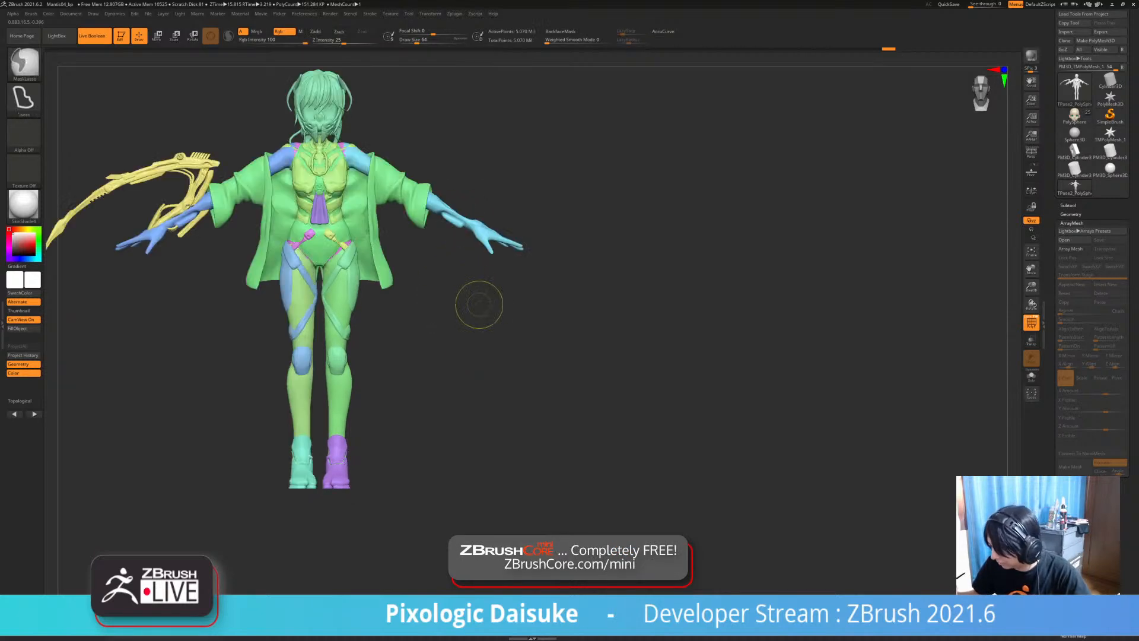
key(ctrl+z)
mouse_move(457, 254)
ctrl+mouse_down()
mouse_move(304, 546)
mouse_move(456, 409)
ctrl+mouse_up()
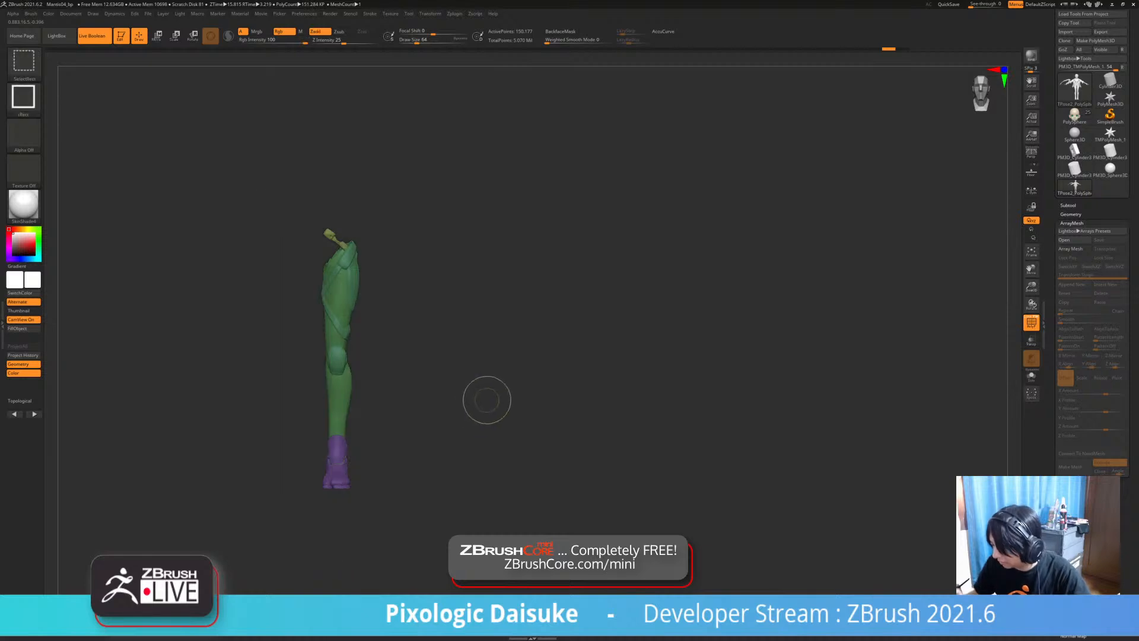
ctrl+shift+click(459, 323)
ctrl+click(459, 320)
right_drag(459, 319, 333, 315)
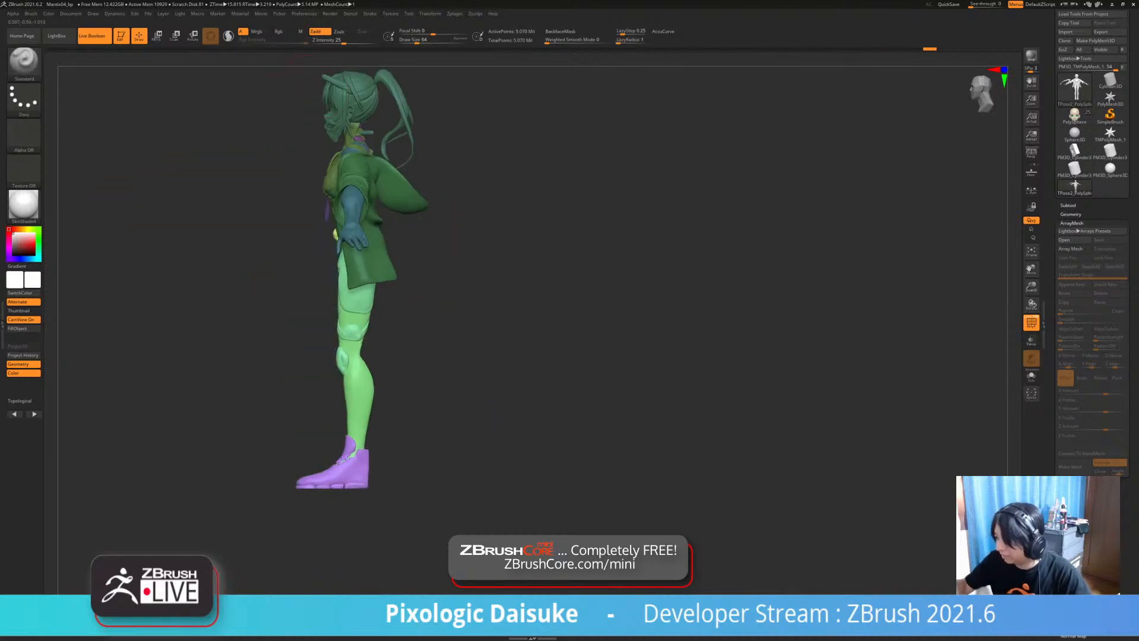
- Try rotating the unmasked left leg with the gizmo placed at the hip, and undo the rotation
click(193, 36)
alt+drag(366, 263, 388, 212)
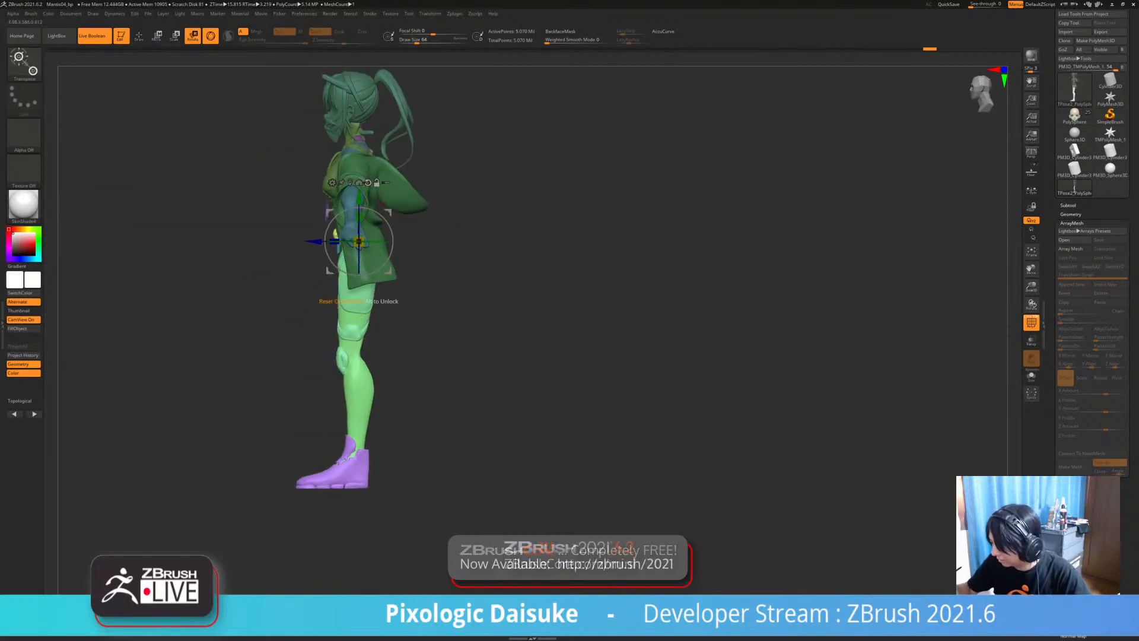
drag(356, 276, 318, 289)
mouse_move(318, 290)
right_down()
mouse_move(402, 283)
mouse_move(380, 281)
mouse_move(383, 320)
right_up()
key(ctrl+z)
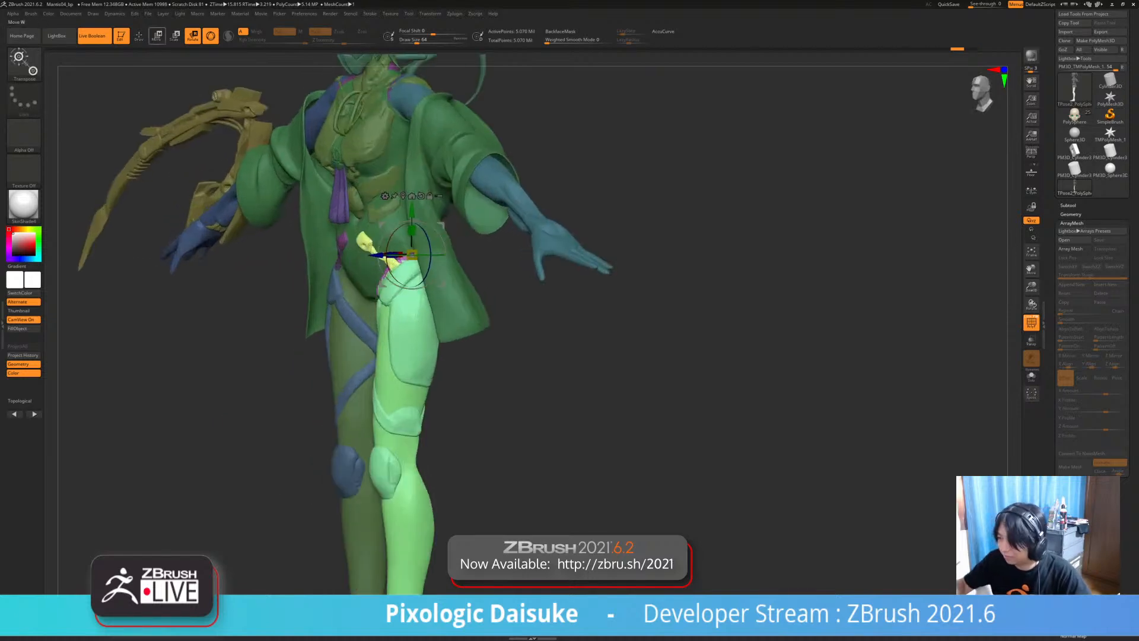
- Place the gizmo at the left hip joint in side view and rotate the whole left leg forward and up
key(q)
mouse_move(400, 263)
alt+right_down()
mouse_move(370, 201)
mouse_move(339, 200)
alt+right_up()
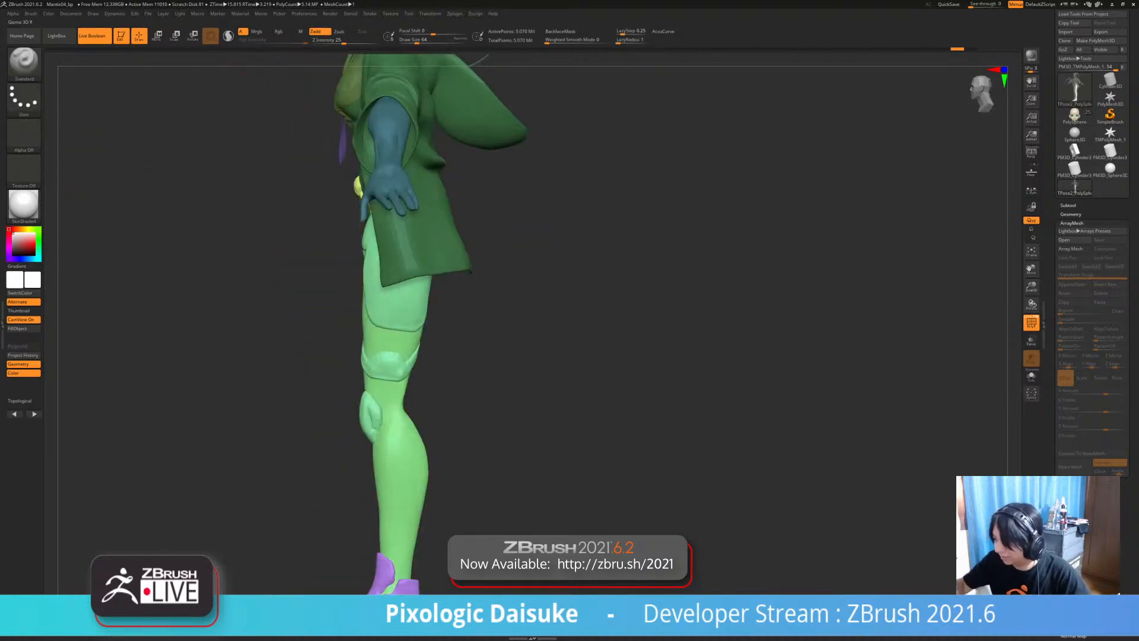
key(r)
alt+drag(372, 229, 363, 197)
mouse_move(362, 197)
ctrl+right_down()
mouse_move(354, 172)
mouse_move(425, 178)
mouse_move(359, 176)
ctrl+right_up()
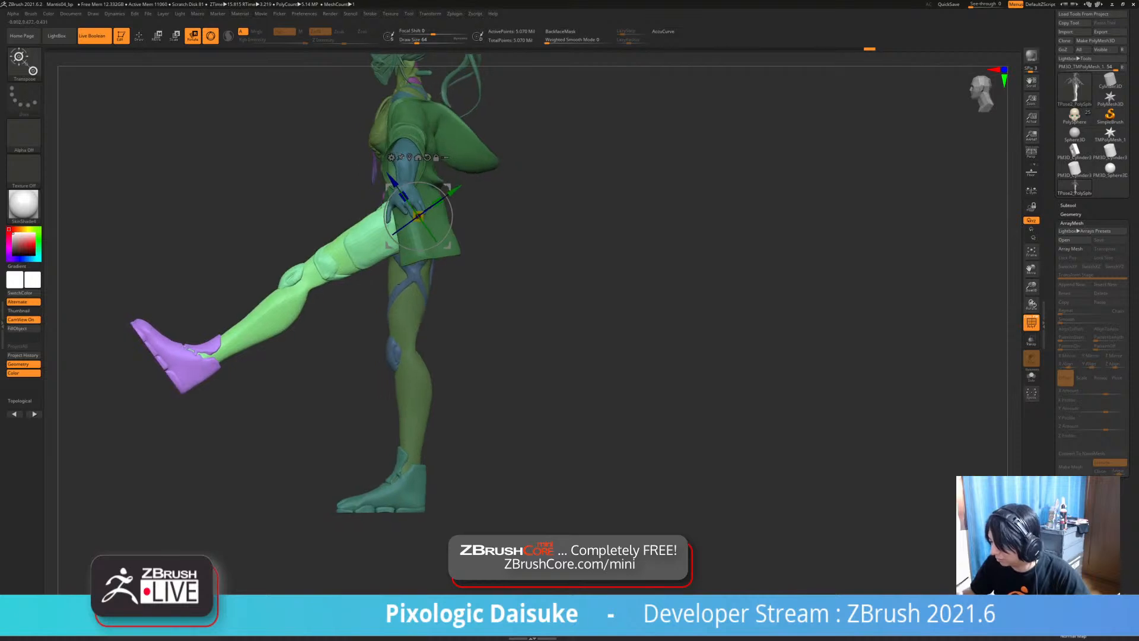
- Mask everything except the left lower leg and boot, set the gizmo at the knee, and bend the lower leg backward
ctrl+drag(318, 305, 327, 315)
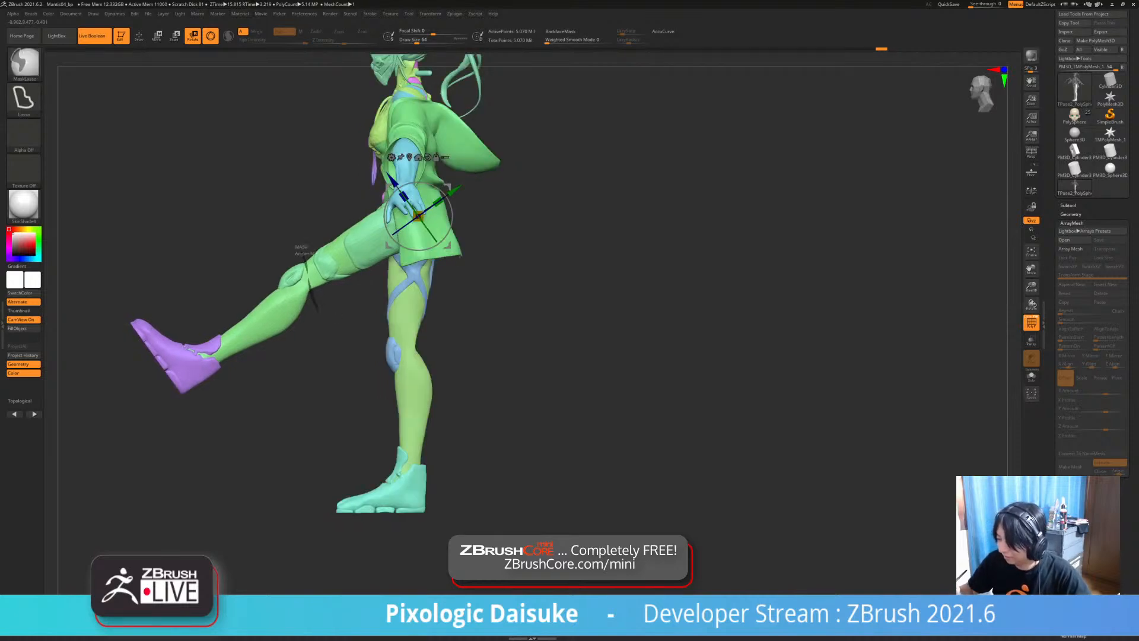
mouse_move(318, 253)
ctrl+mouse_down()
mouse_move(173, 297)
mouse_move(190, 416)
mouse_move(290, 312)
ctrl+mouse_up()
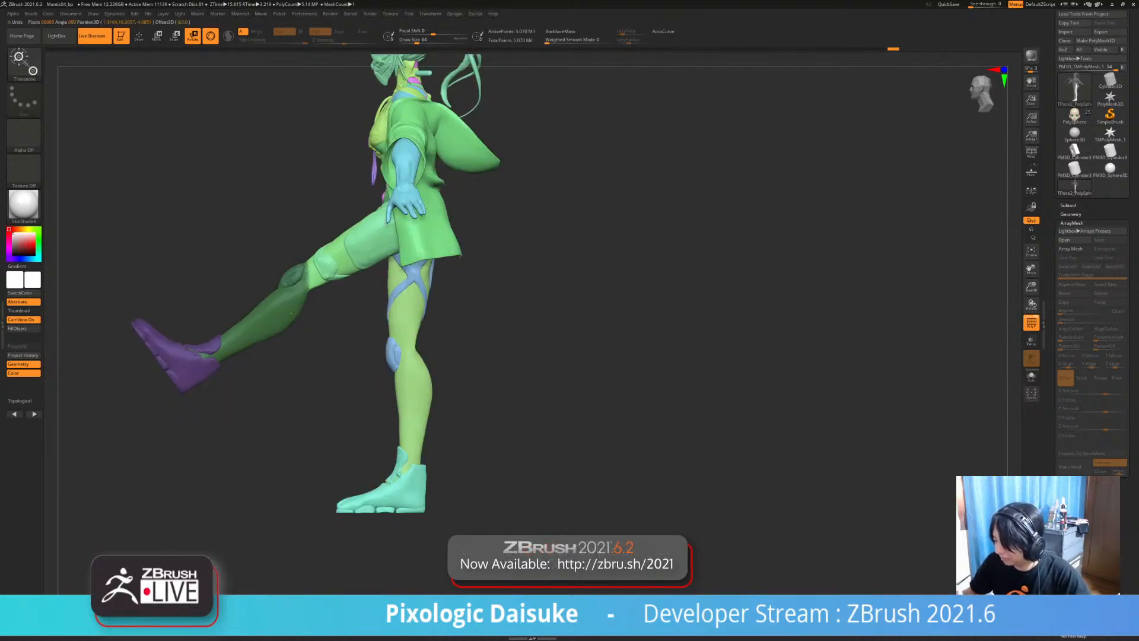
alt+drag(447, 187, 351, 237)
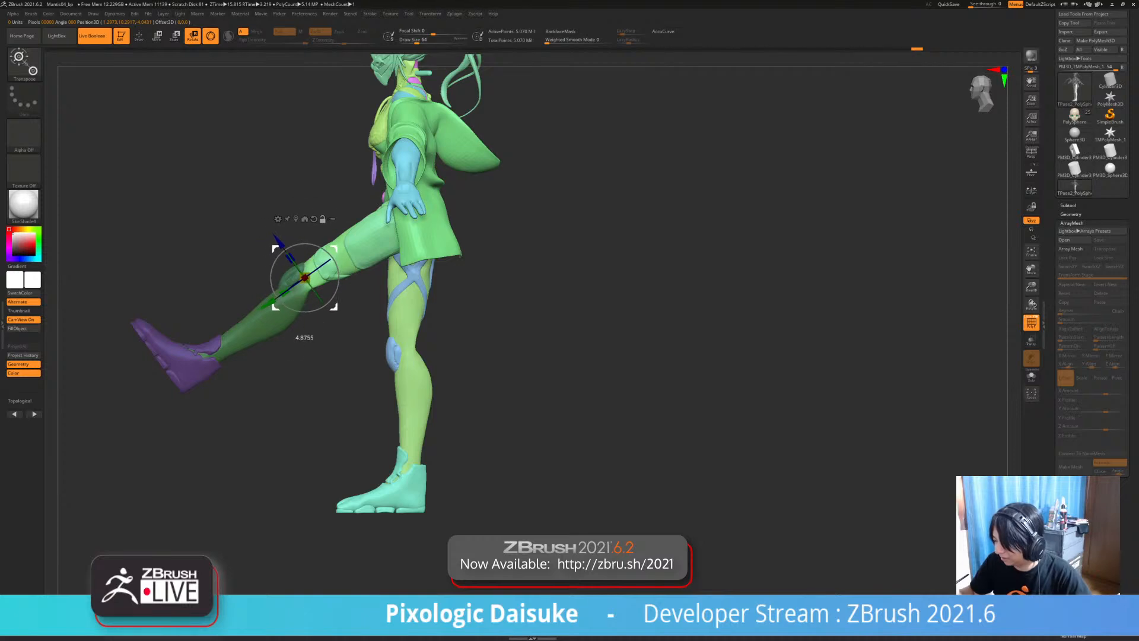
ctrl+click(285, 362)
drag(280, 301, 330, 301)
mouse_move(214, 368)
mouse_down()
mouse_move(350, 368)
mouse_move(320, 364)
mouse_move(344, 324)
mouse_move(330, 300)
mouse_up()
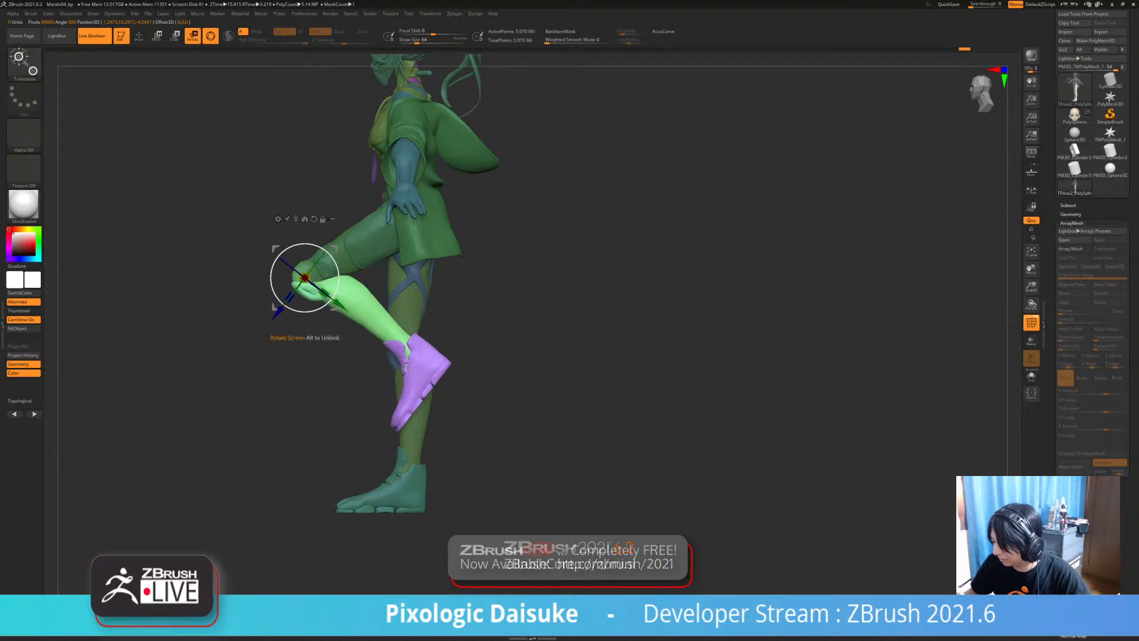
- Choose the SnakeHook brush with a draw size of about 124 for the bent knee, and clear the mask
ctrl+right_drag(255, 356, 255, 377)
ctrl+right_drag(258, 235, 281, 259)
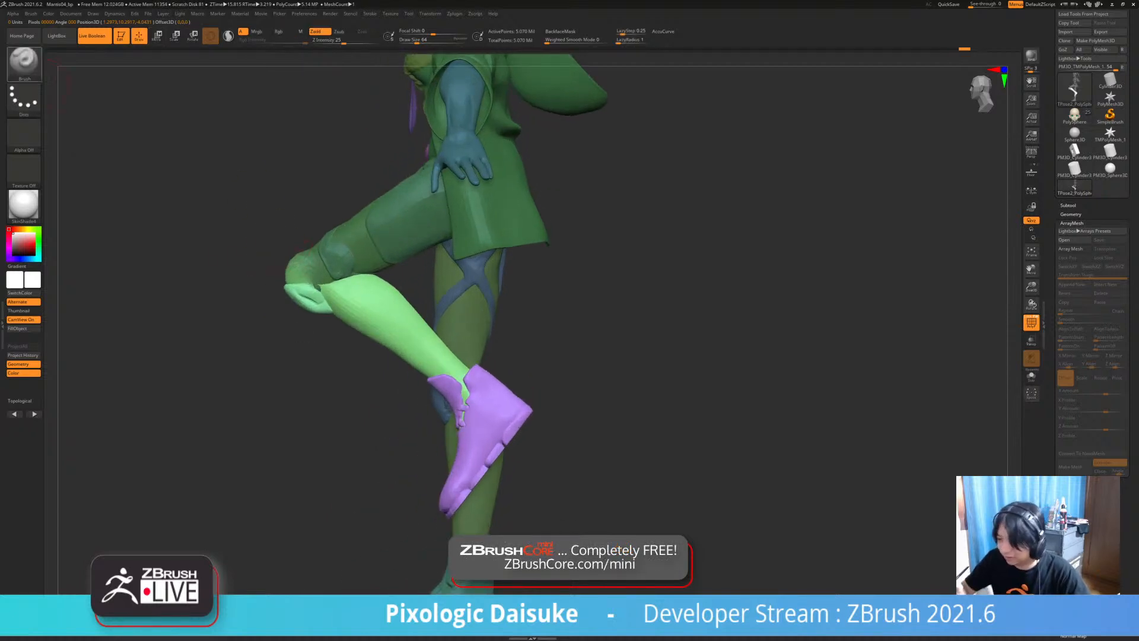
key(b)
key(s)
key(h)
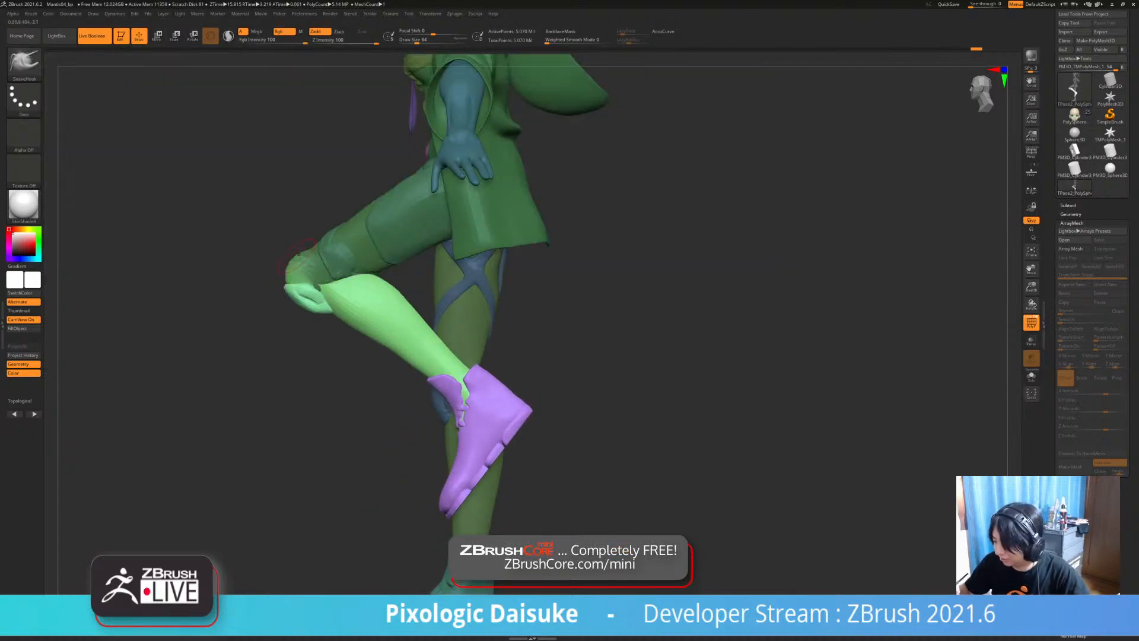
key(ctrl+z)
ctrl+right_drag(298, 253, 288, 264)
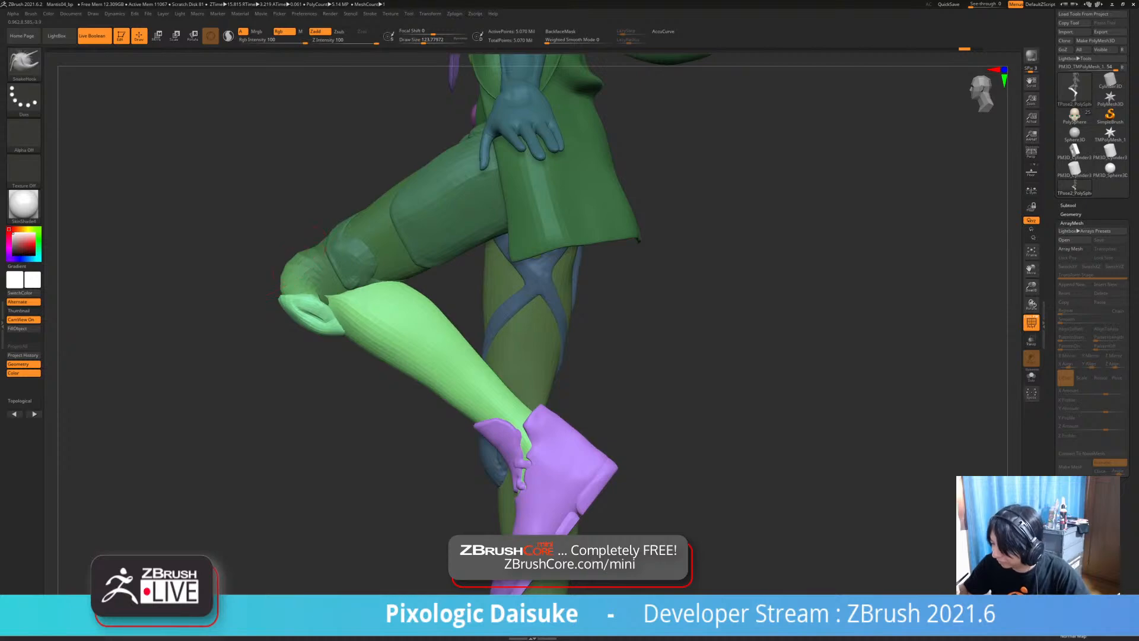
ctrl+drag(275, 263, 296, 254)
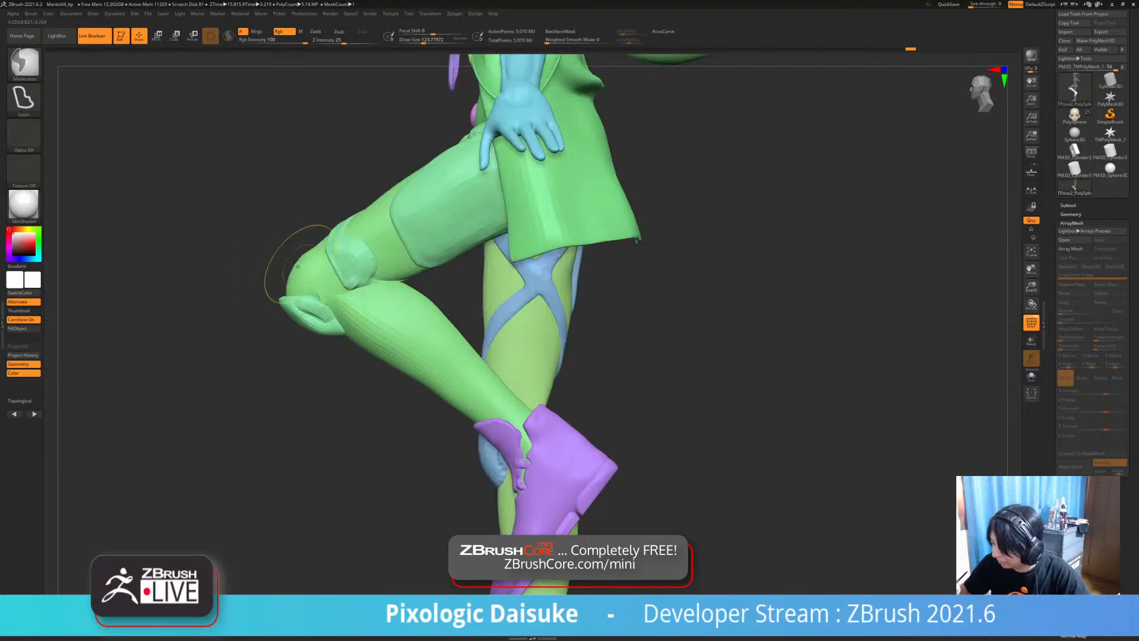
- Inspect the raised, bent left leg from the front and an angled view, and restore the mask leaving its lower leg and boot free
mouse_move(291, 270)
ctrl+right_down()
mouse_move(282, 205)
mouse_move(436, 208)
ctrl+right_up()
ctrl+right_drag(436, 207, 190, 246)
mouse_move(362, 329)
right_down()
mouse_move(350, 330)
mouse_move(457, 333)
mouse_move(466, 371)
right_up()
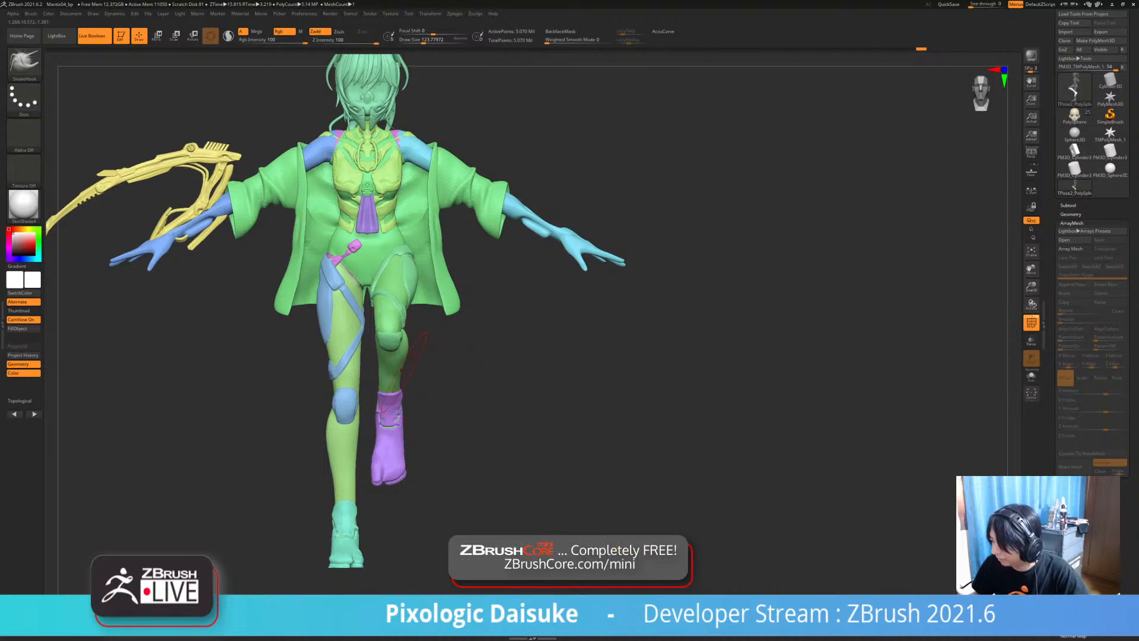
mouse_move(402, 370)
right_down()
mouse_move(484, 371)
mouse_move(418, 371)
mouse_move(432, 363)
right_up()
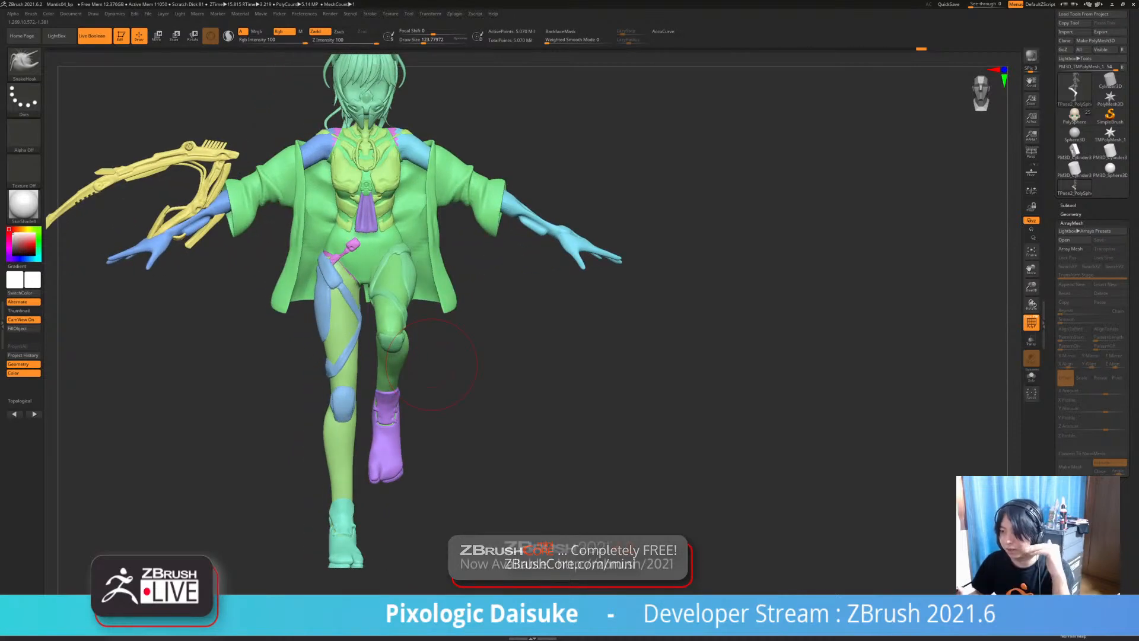
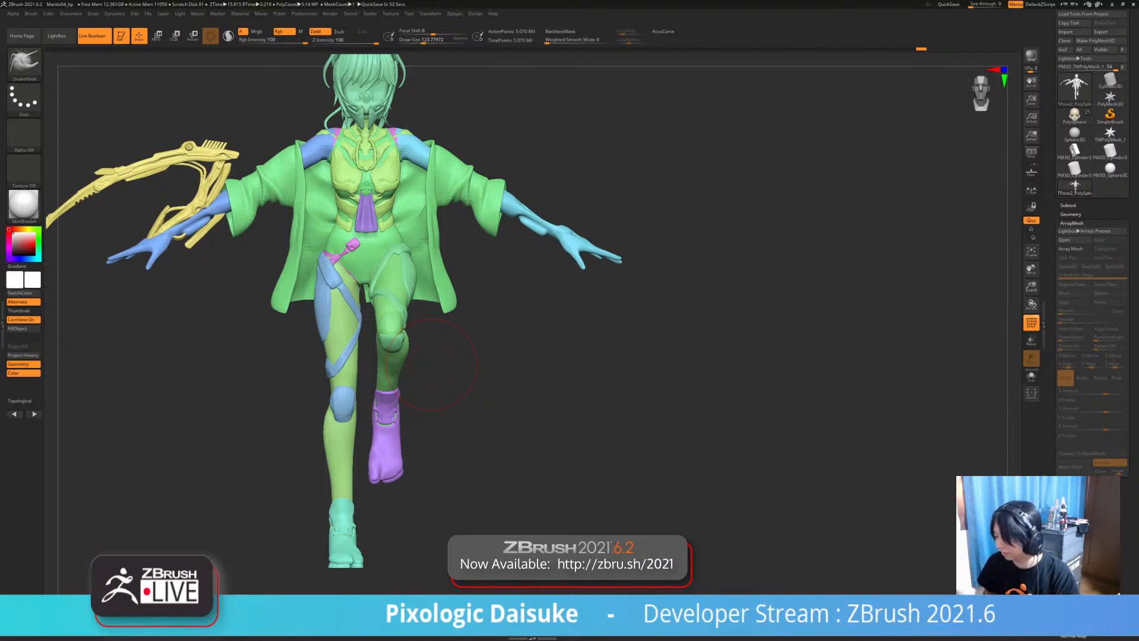
mouse_move(432, 365)
mouse_down()
mouse_move(599, 365)
mouse_move(434, 364)
mouse_move(440, 332)
mouse_move(561, 347)
mouse_move(454, 347)
mouse_up()
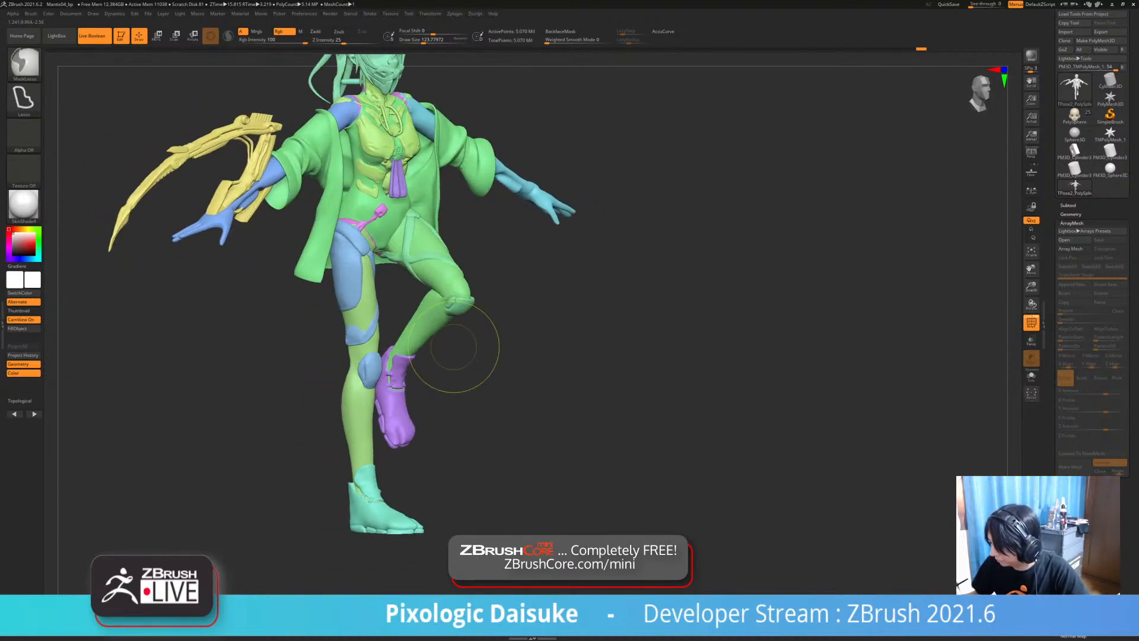
ctrl+click(484, 342)
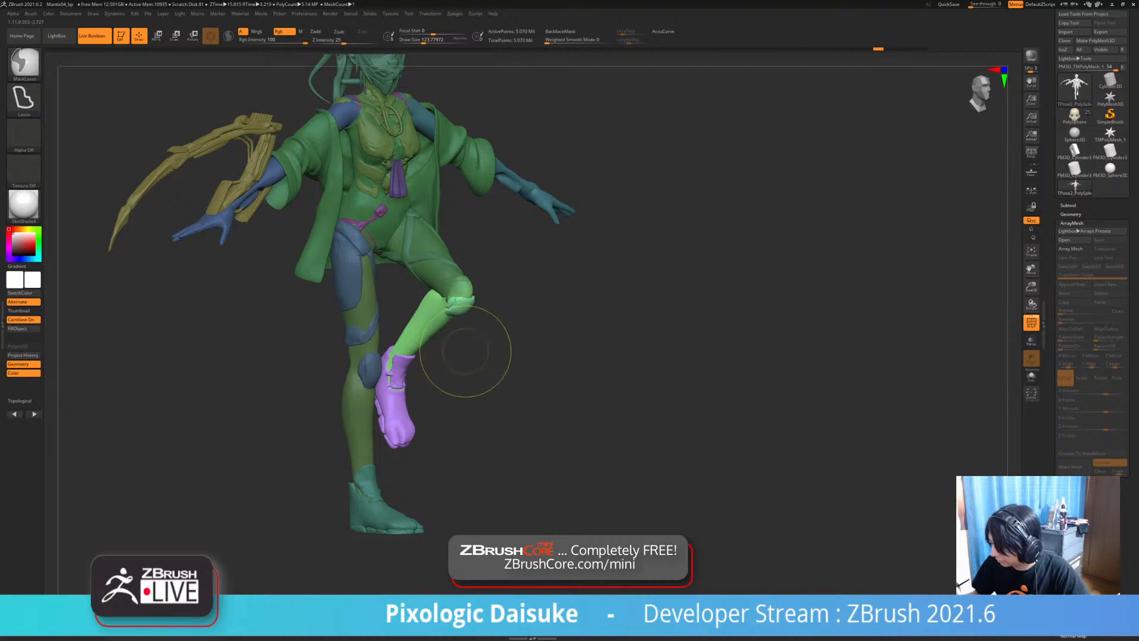
- Undo the backward bend of the left lower leg and boot
key(ctrl+z)
key(ctrl+z)
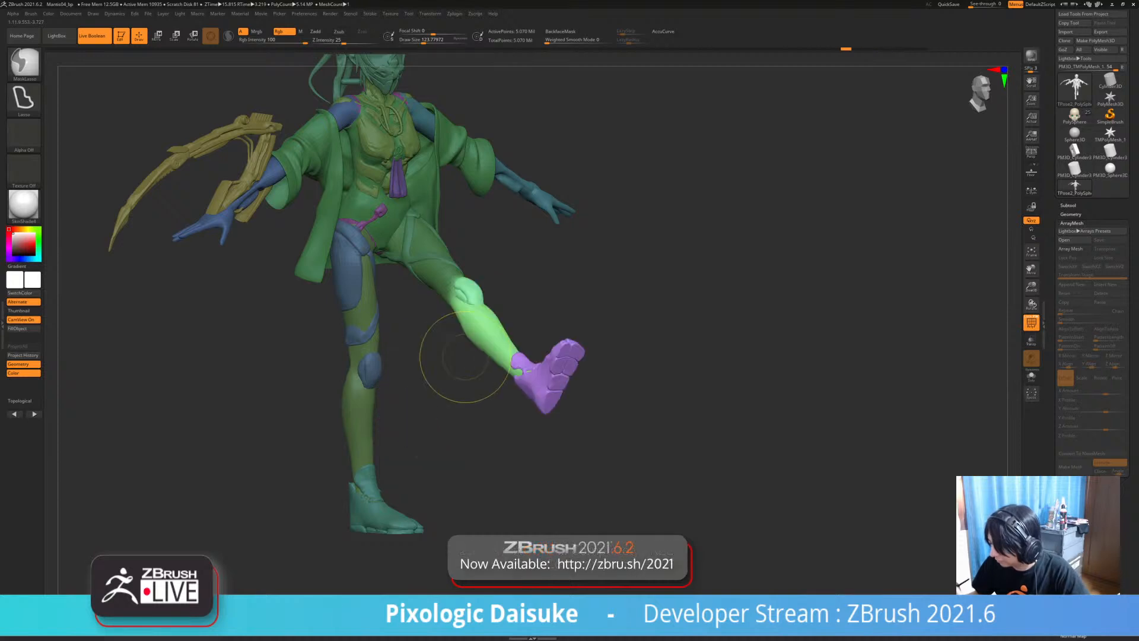
ctrl+right_drag(475, 357, 460, 267)
shift+drag(570, 314, 541, 319)
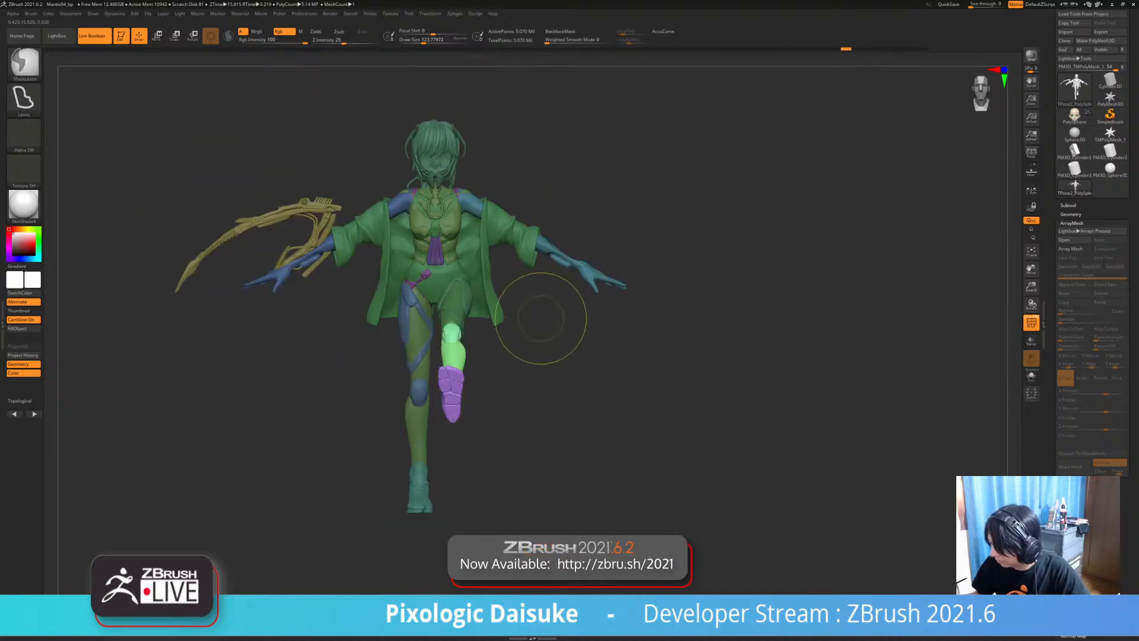
key(ctrl+z)
- Hide the left leg's armor polygroup, keeping the rest of the character visible
right_drag(523, 354, 460, 357)
ctrl+click(605, 363)
mouse_move(605, 362)
alt+right_down()
mouse_move(534, 327)
mouse_move(535, 407)
alt+right_up()
ctrl+shift+click(353, 290)
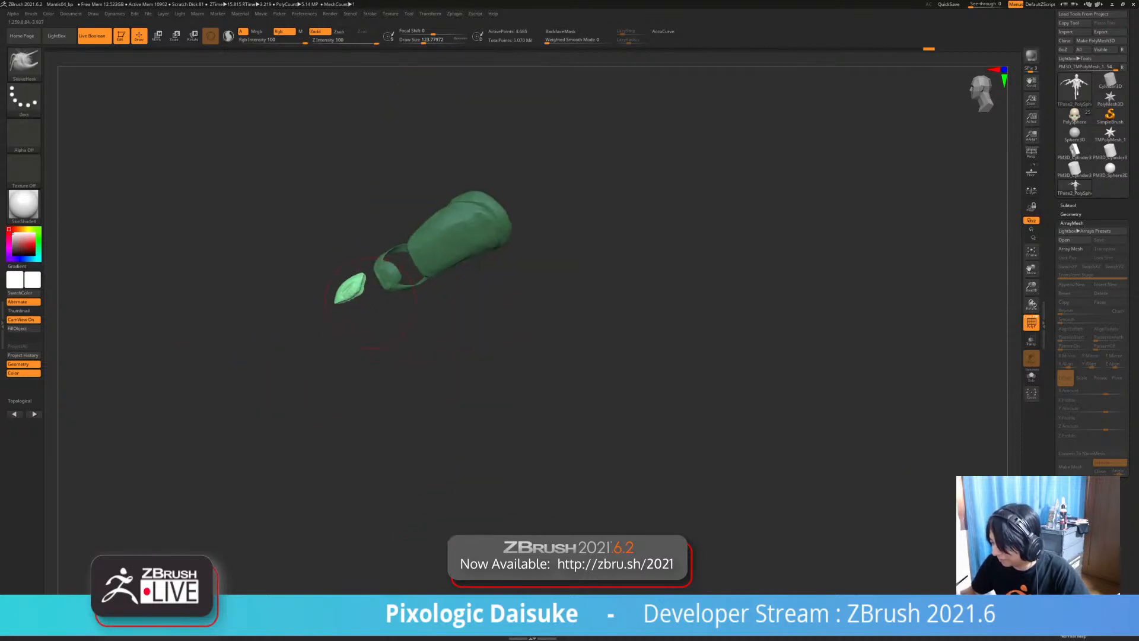
ctrl+shift+click(353, 291)
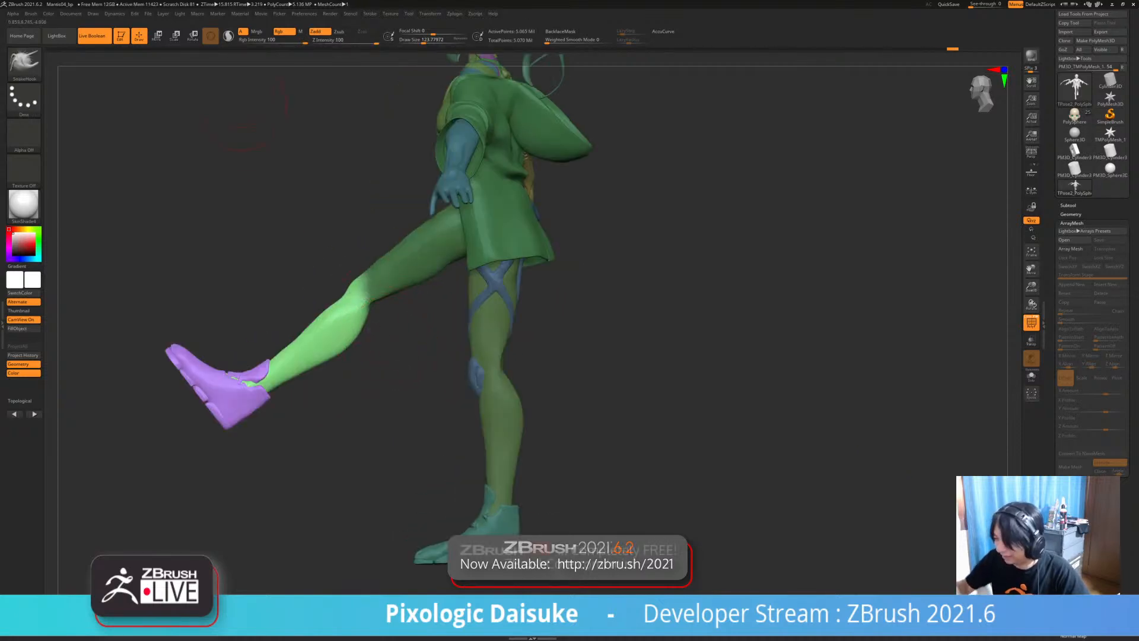
- Rotate the unmasked left lower leg and boot backward around the knee in side view
key(r)
shift+right_drag(537, 356, 644, 356)
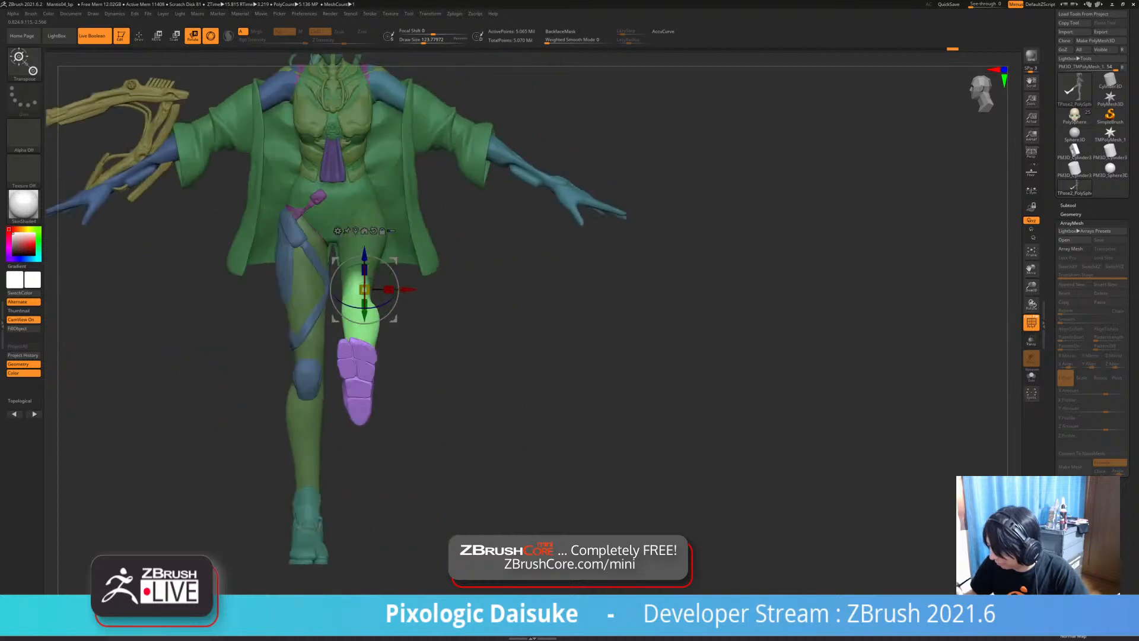
drag(356, 273, 356, 331)
right_drag(534, 356, 409, 356)
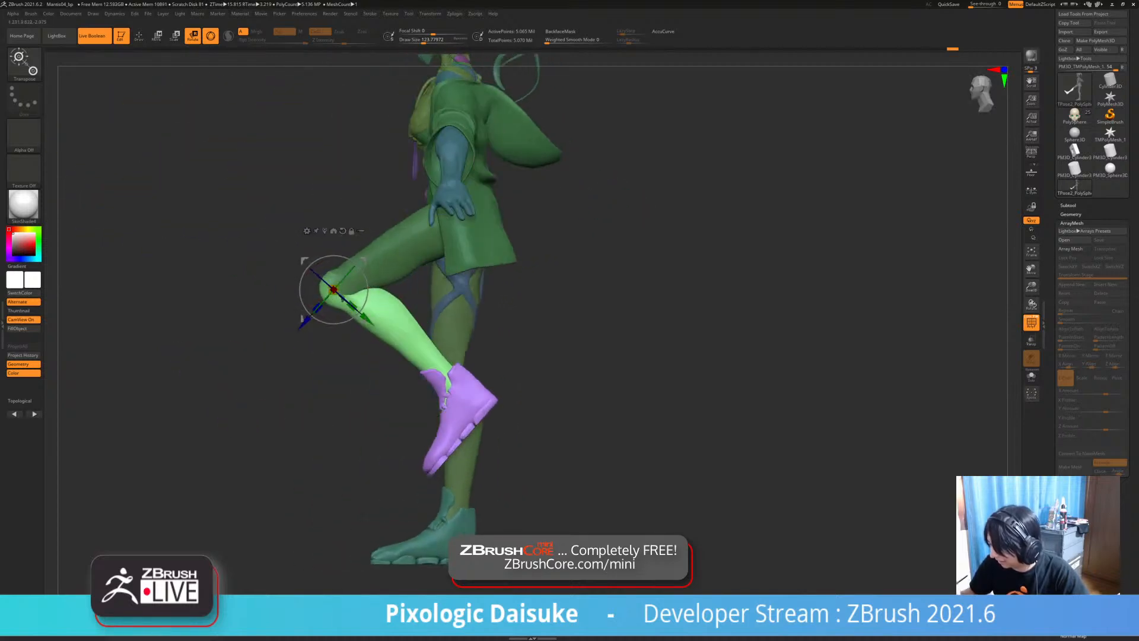
drag(361, 260, 359, 267)
key(ctrl+z)
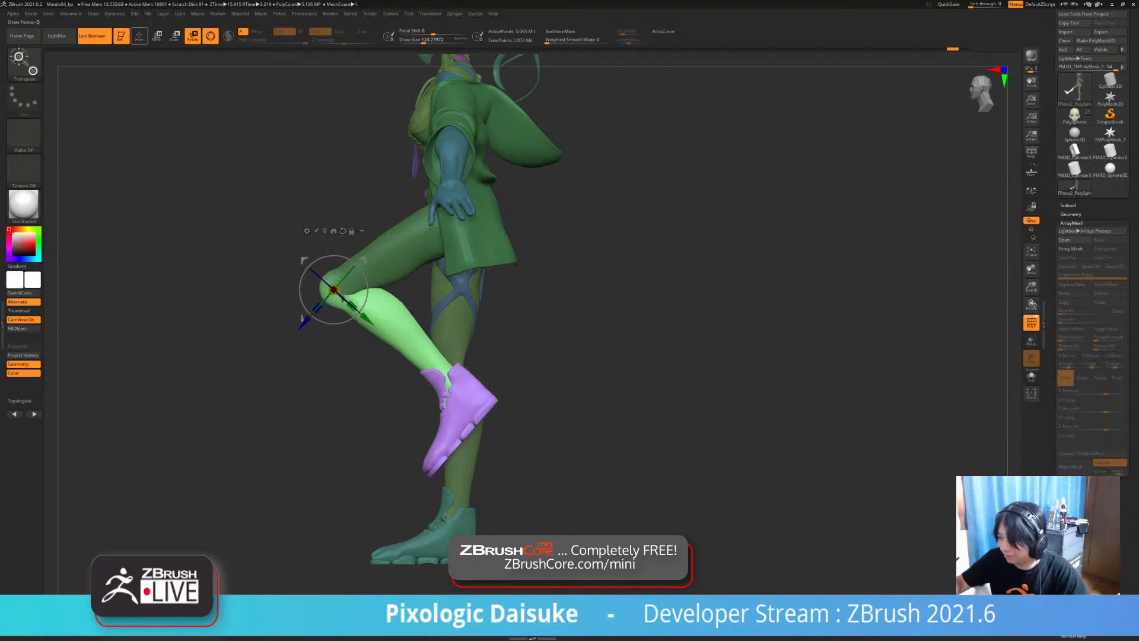
- Clear the mask, restore the hidden armor, and isolate the left leg's armor polygroup
key(q)
ctrl+drag(269, 275, 290, 291)
ctrl+right_drag(318, 279, 318, 335)
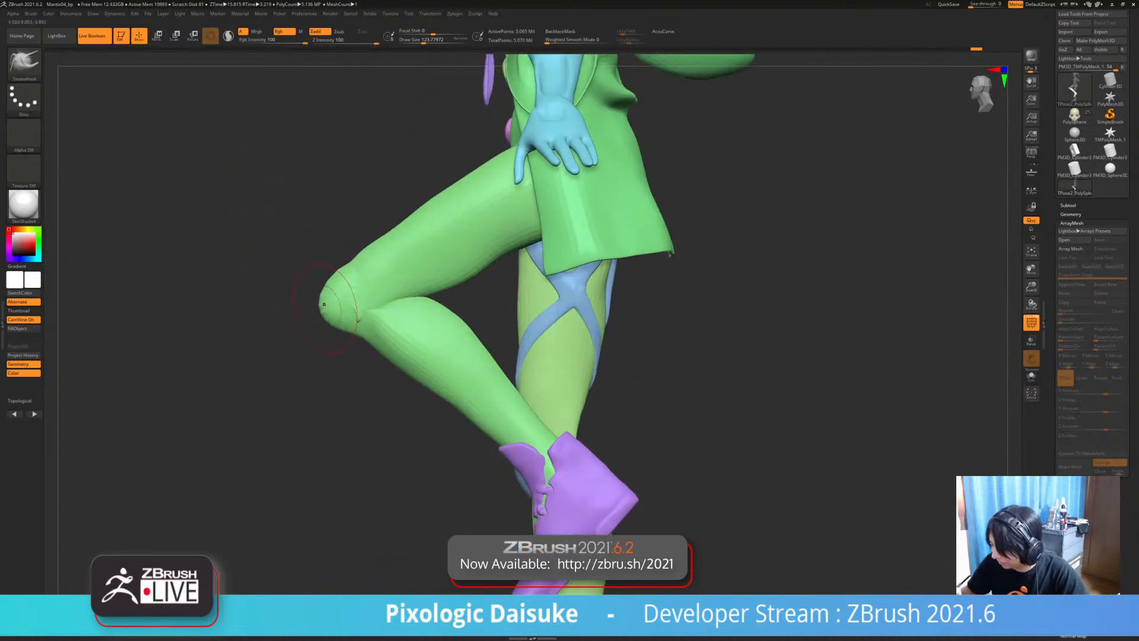
ctrl+right_drag(332, 322, 457, 220)
ctrl+shift+click(285, 255)
ctrl+right_drag(457, 220, 450, 272)
right_drag(451, 273, 309, 255)
ctrl+shift+click(255, 278)
mouse_move(214, 297)
ctrl+mouse_down()
mouse_move(261, 241)
mouse_move(281, 331)
mouse_move(225, 341)
ctrl+mouse_up()
ctrl+click(276, 366)
key(ctrl+w)
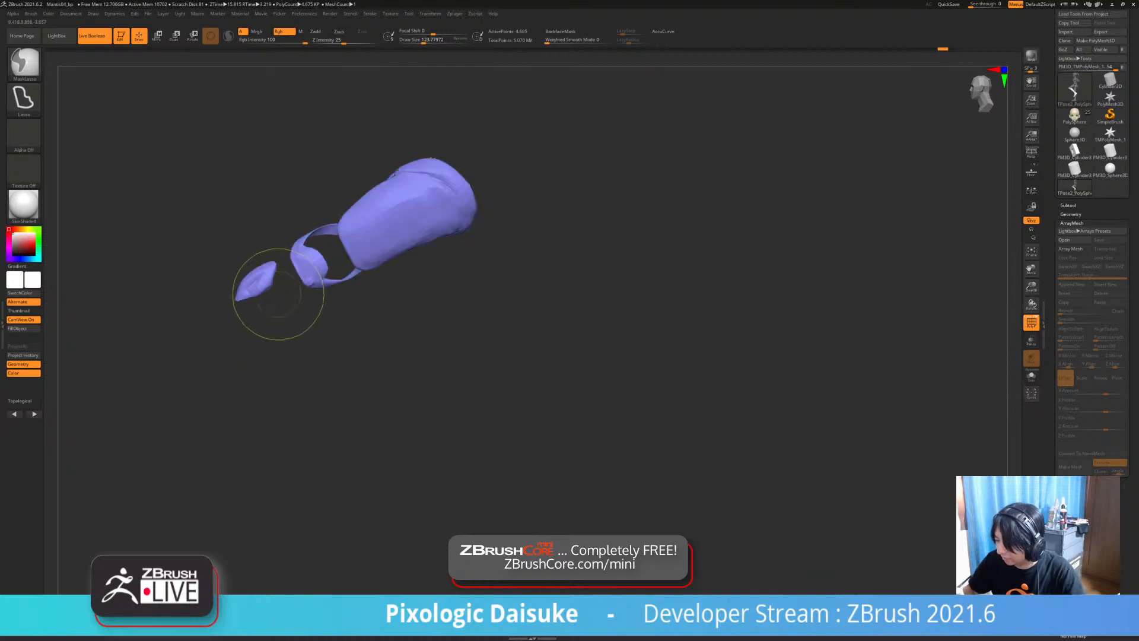
key(ctrl+z)
- Mask the left kneepad to give it its own polygroup, and show the whole character again
ctrl+click(203, 308)
mouse_move(200, 292)
ctrl+mouse_down()
mouse_move(281, 288)
mouse_move(220, 320)
ctrl+mouse_up()
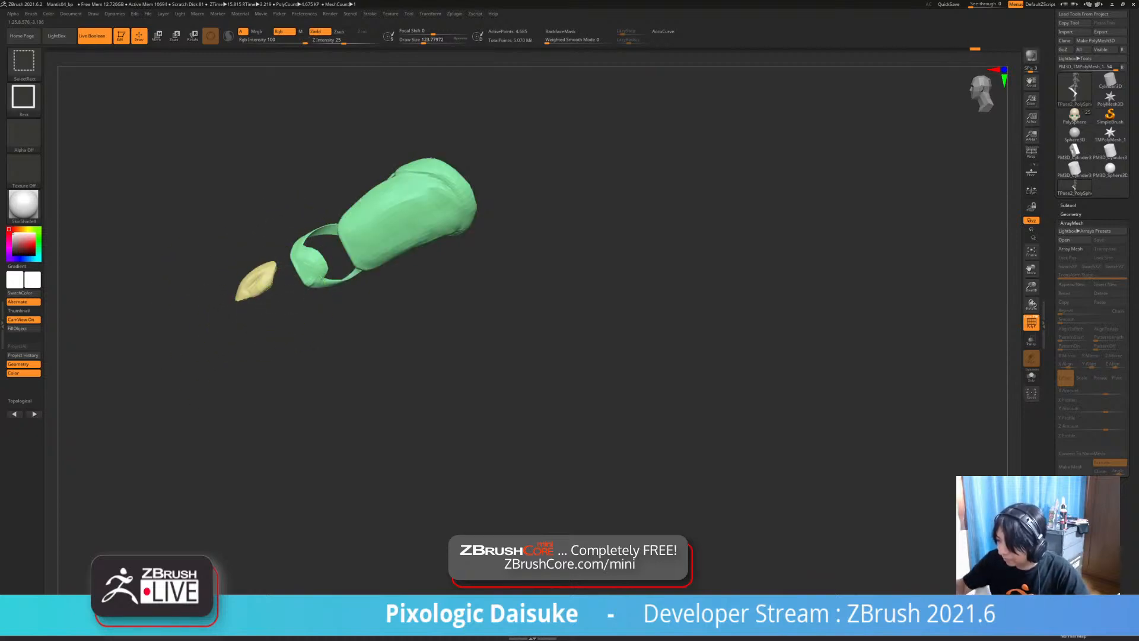
ctrl+shift+click(283, 314)
- Mask everything except the left kneepad, rotate and move it onto the bent knee, and clear the mask
key(r)
ctrl+click(257, 279)
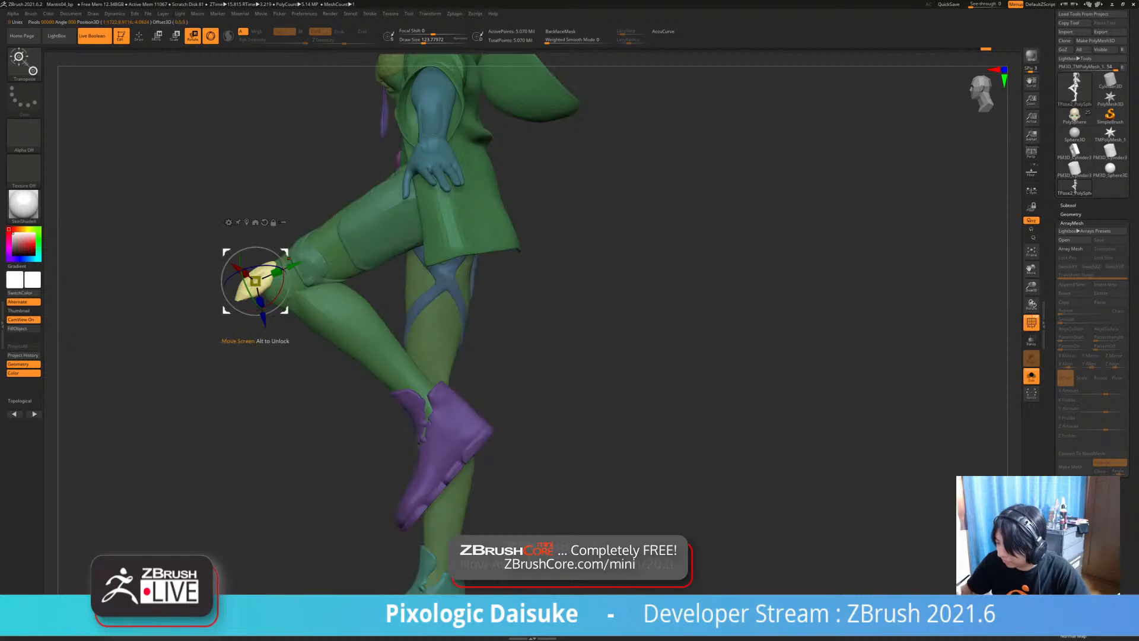
drag(219, 341, 297, 341)
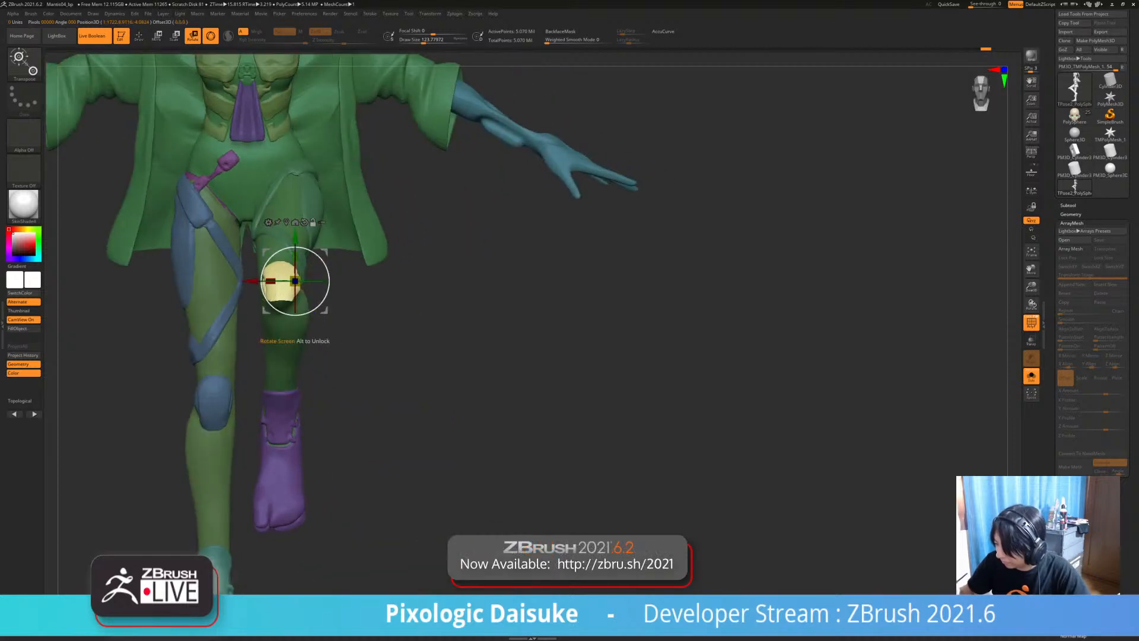
drag(379, 273, 321, 262)
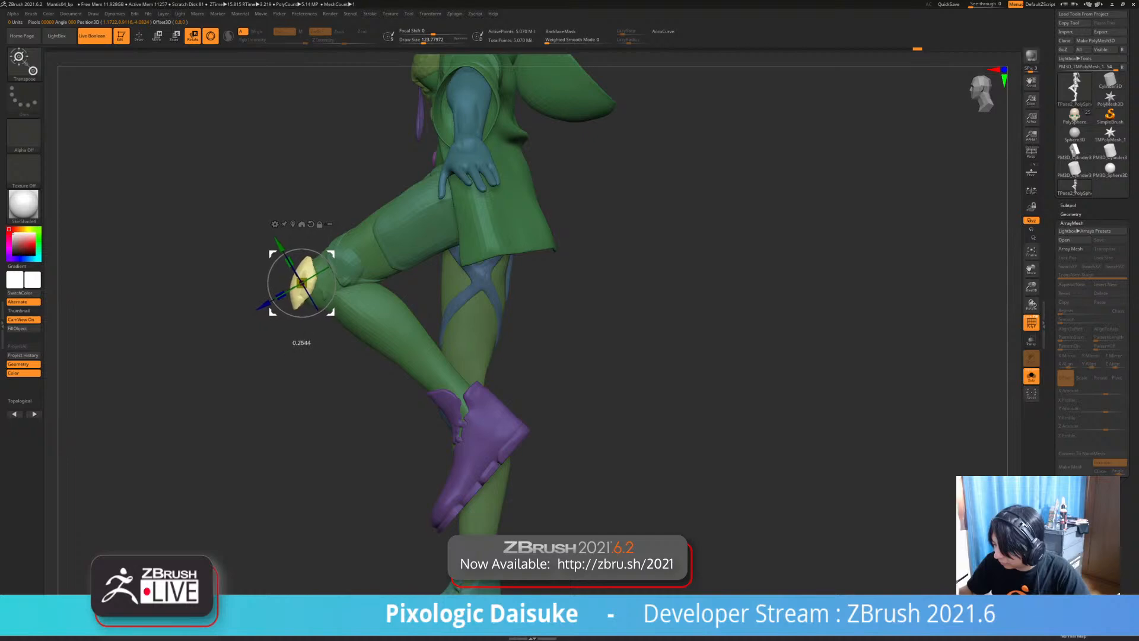
key(q)
ctrl+right_drag(427, 356, 427, 315)
mouse_move(427, 315)
mouse_down()
mouse_move(521, 315)
mouse_move(534, 332)
mouse_up()
mouse_move(534, 332)
alt+mouse_down()
mouse_move(476, 360)
mouse_move(569, 360)
mouse_move(480, 362)
mouse_move(524, 362)
mouse_move(481, 362)
mouse_move(484, 322)
alt+mouse_up()
click(194, 36)
drag(286, 230, 335, 226)
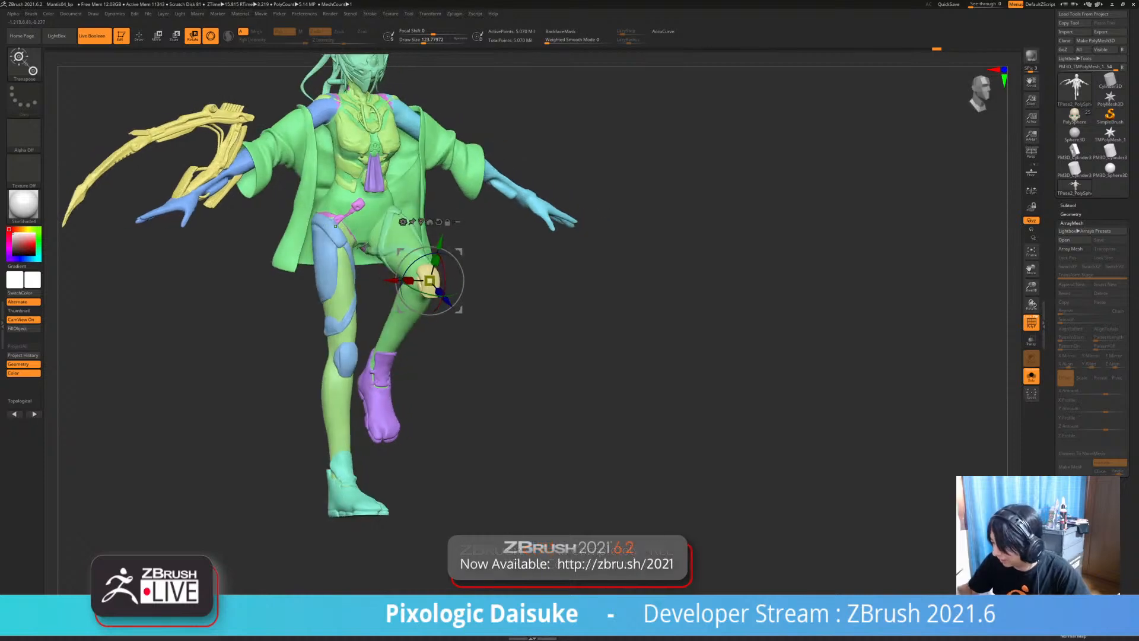
ctrl+click(331, 217)
ctrl+right_drag(331, 218, 354, 168)
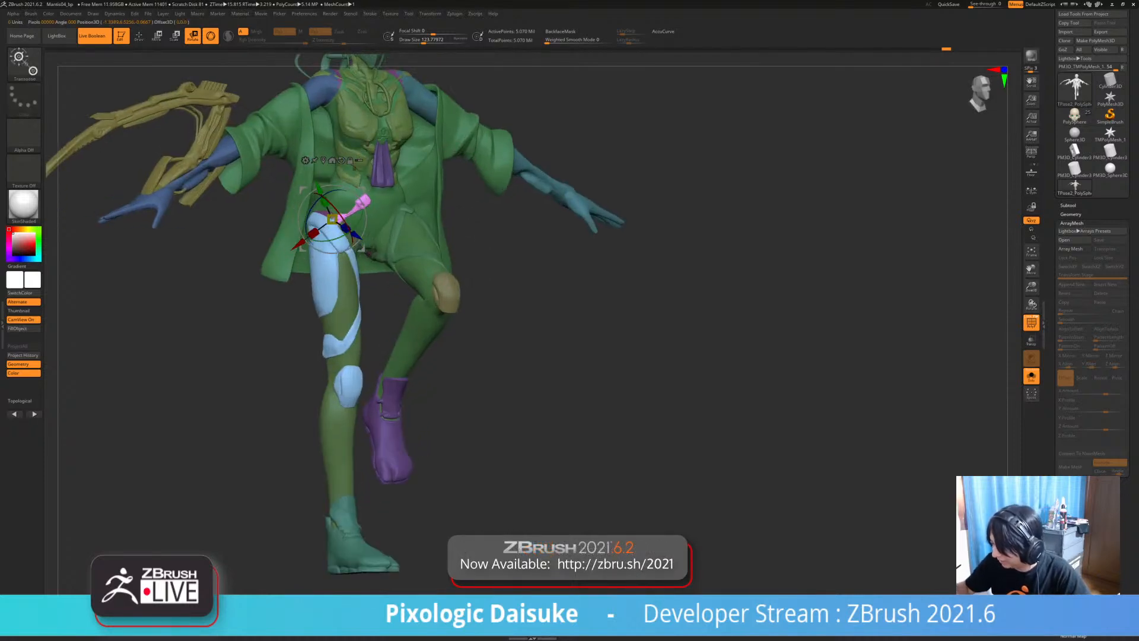
drag(522, 332, 474, 332)
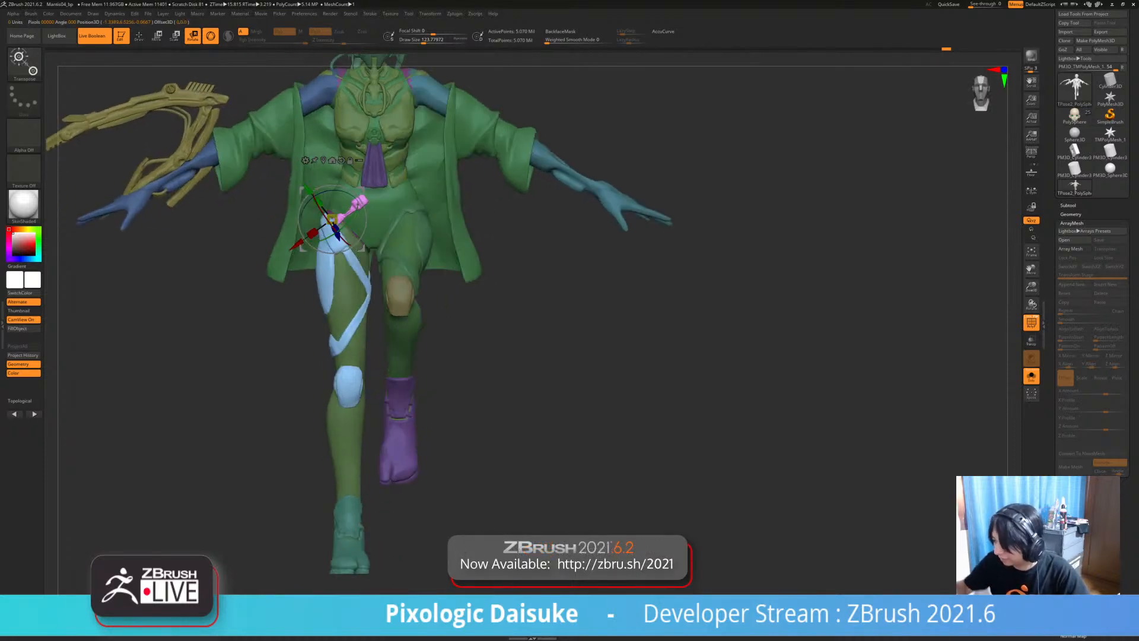
ctrl+click(285, 337)
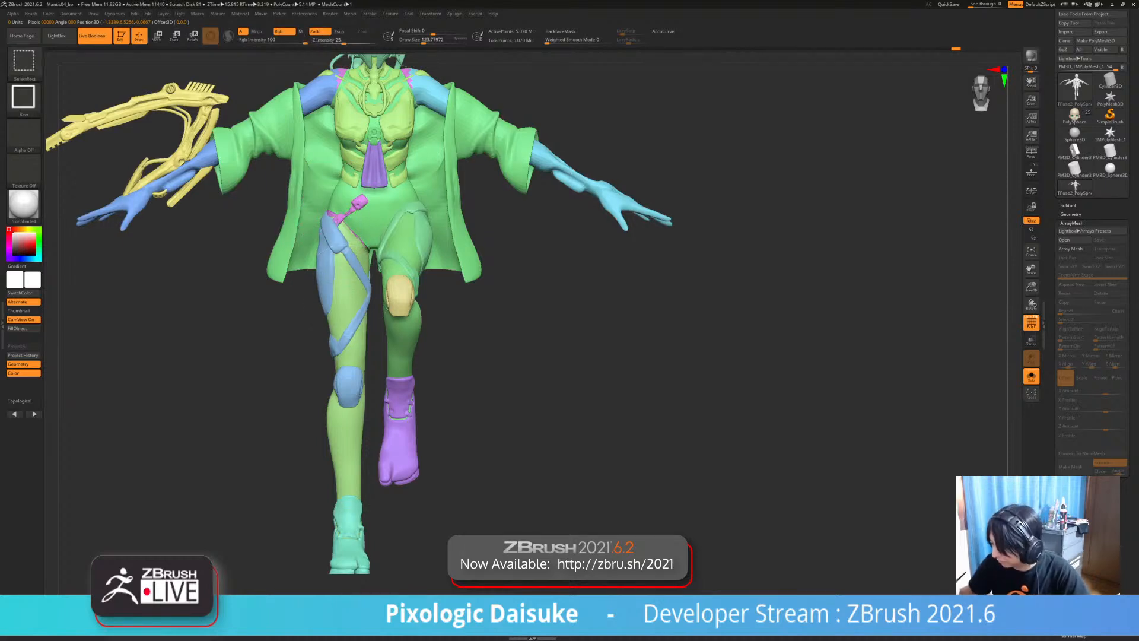
- Hide the right leg together with its armor, boot and the belt accessory
ctrl+shift+click(330, 335)
ctrl+shift+click(309, 358)
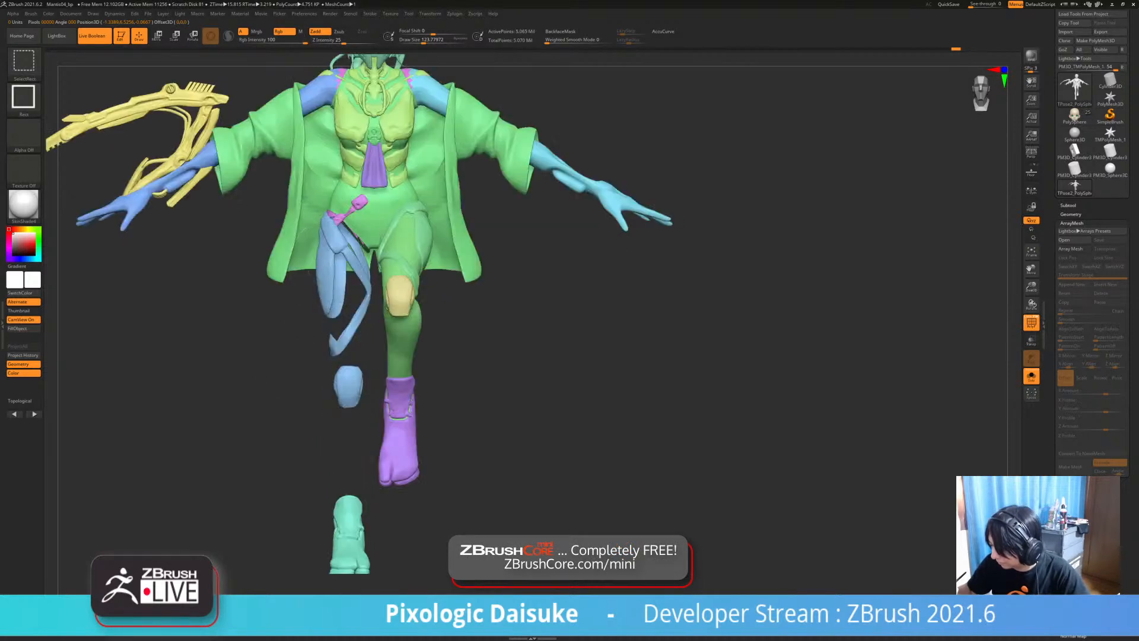
ctrl+shift+click(340, 245)
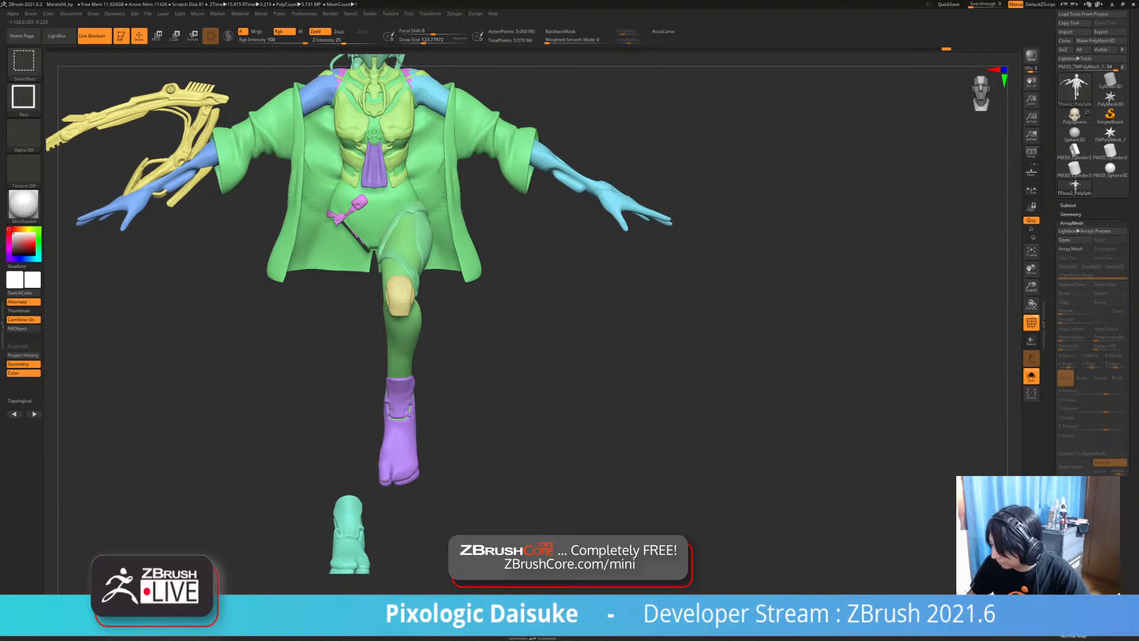
ctrl+shift+click(352, 534)
alt+drag(362, 510, 385, 446)
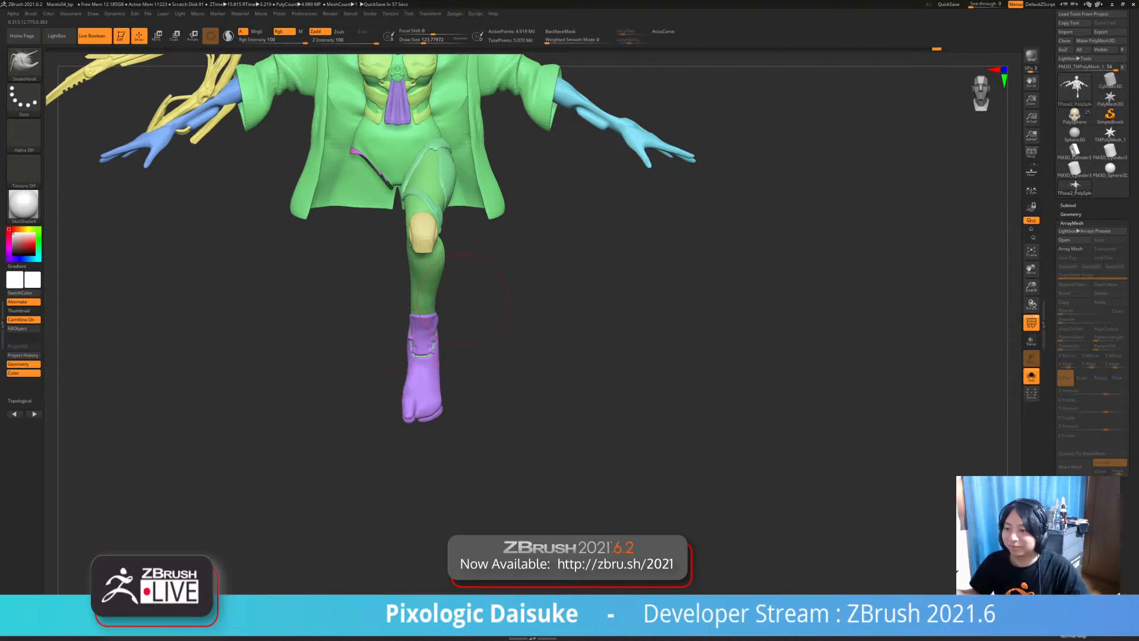
alt+drag(486, 270, 522, 326)
- Invert the visibility to mask the right leg pieces, show the full model, and invert the mask so only that leg is free
key(ctrl)
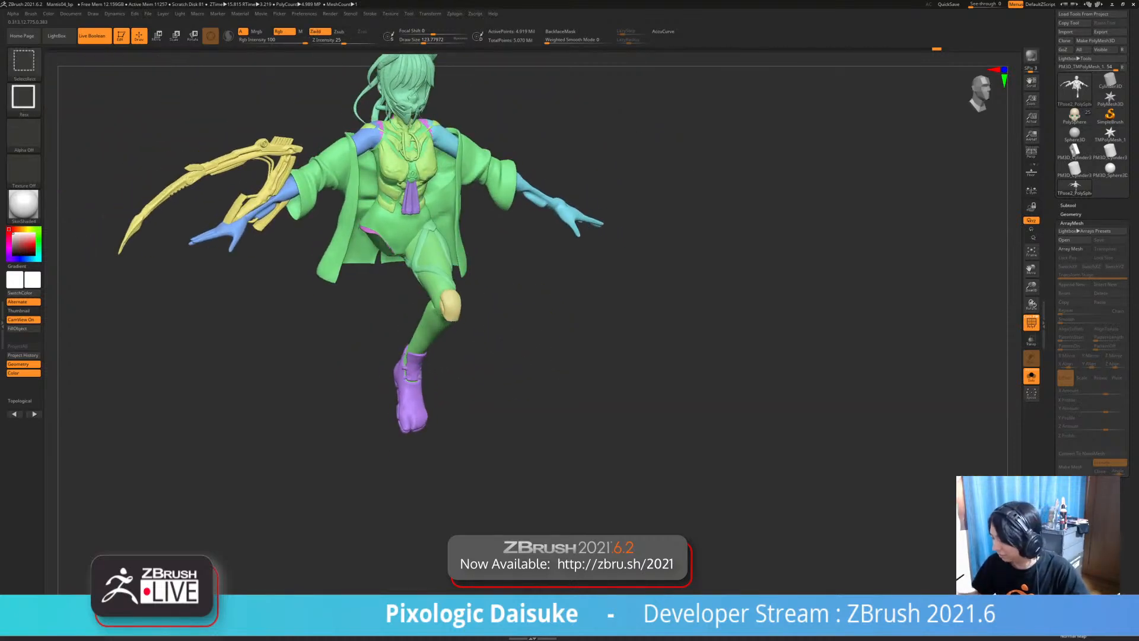
key(ctrl+shift+z)
key(ctrl+z)
key(ctrl+shift)
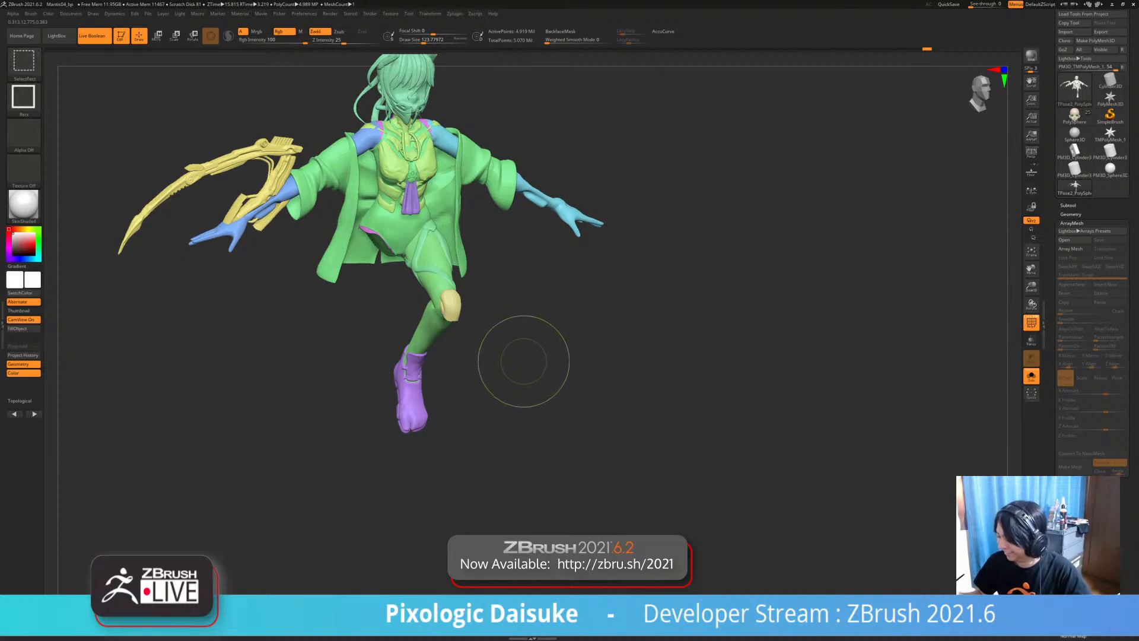
ctrl+shift+drag(527, 359, 527, 362)
mouse_move(457, 175)
ctrl+mouse_down()
mouse_move(333, 562)
mouse_move(505, 250)
ctrl+mouse_up()
ctrl+shift+click(527, 332)
drag(533, 350, 623, 356)
ctrl+click(504, 356)
- Place the rotation gizmo at the right hip in side view, swing the right leg slightly forward, and clear the mask
key(r)
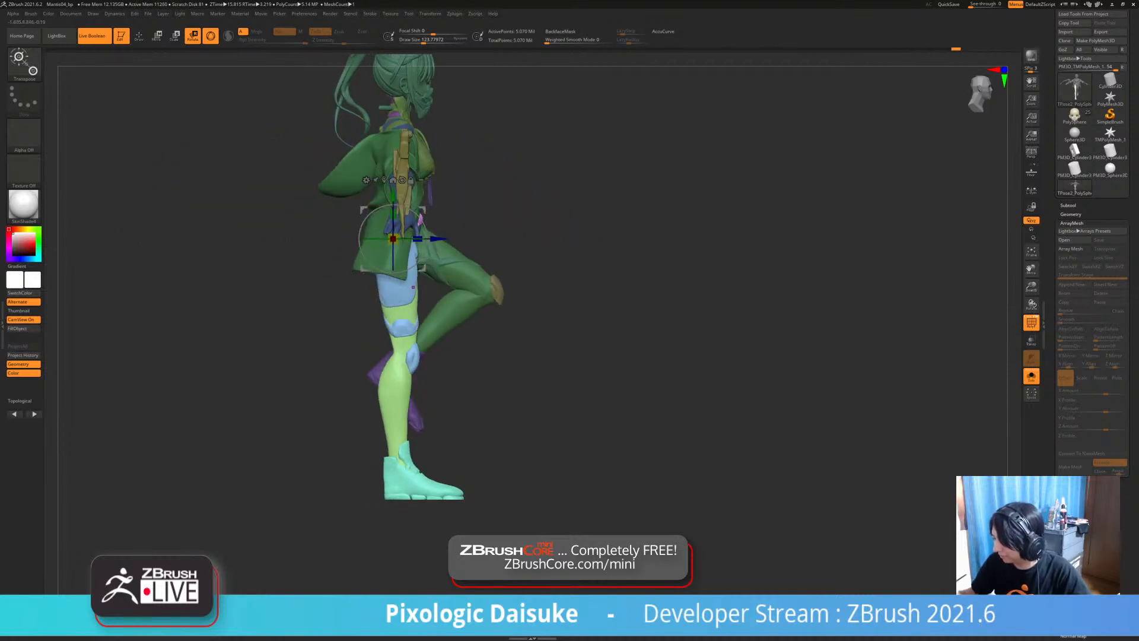
drag(422, 222, 417, 212)
mouse_move(611, 356)
mouse_down()
mouse_move(548, 356)
mouse_move(617, 356)
mouse_move(572, 337)
mouse_move(495, 337)
mouse_up()
ctrl+right_drag(309, 332, 307, 389)
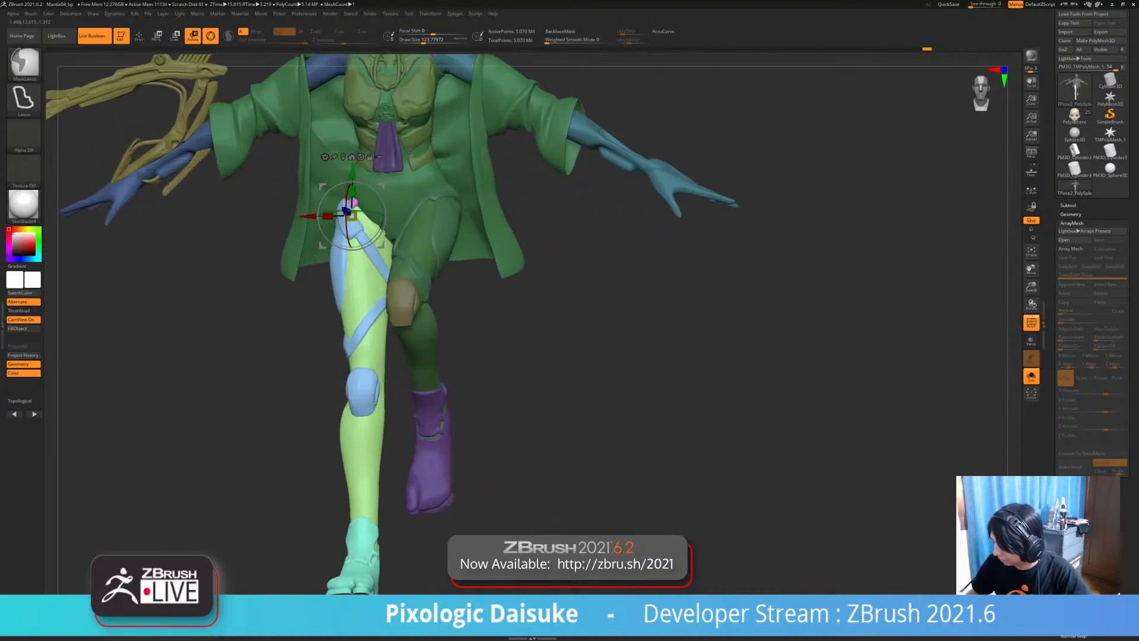
ctrl+drag(306, 392, 316, 401)
alt+right_drag(315, 397, 317, 340)
- Isolate the right leg's armor, mask its kneepad, show the full model, and invert the mask to leave only the kneepad free
key(q)
ctrl+shift+click(362, 325)
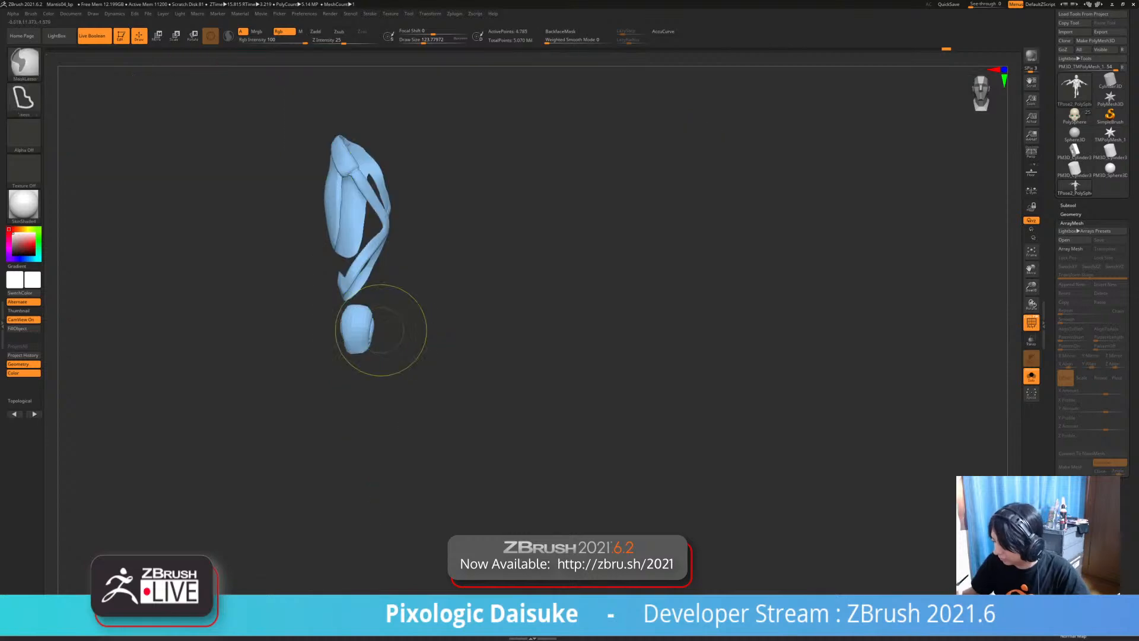
mouse_move(361, 301)
ctrl+mouse_down()
mouse_move(389, 374)
mouse_move(346, 361)
mouse_move(371, 336)
ctrl+mouse_up()
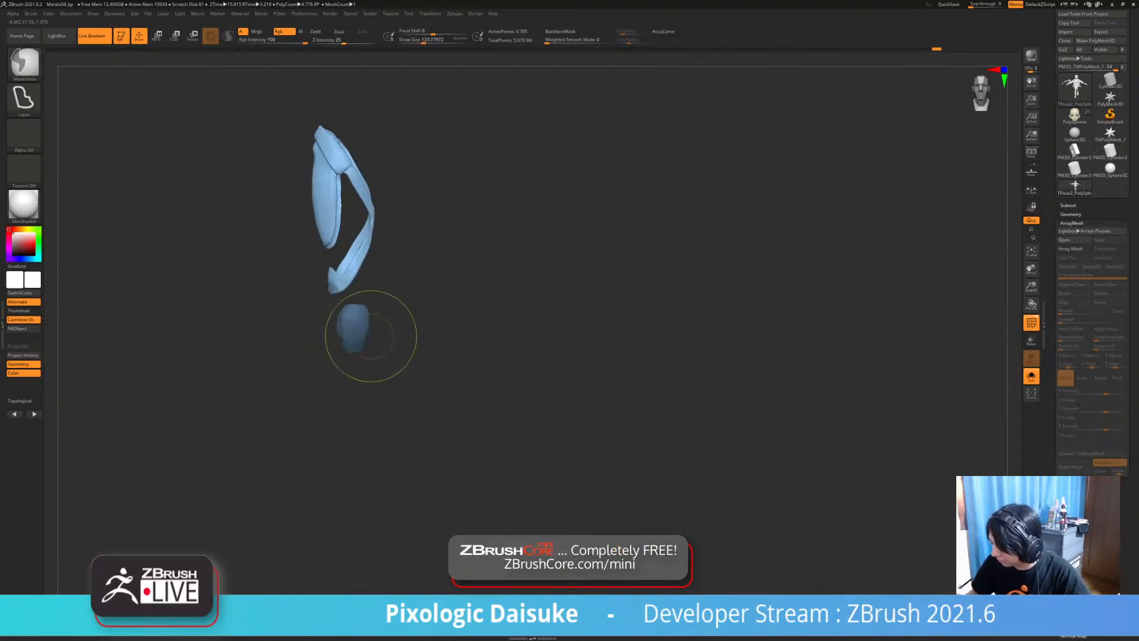
key(ctrl+shift)
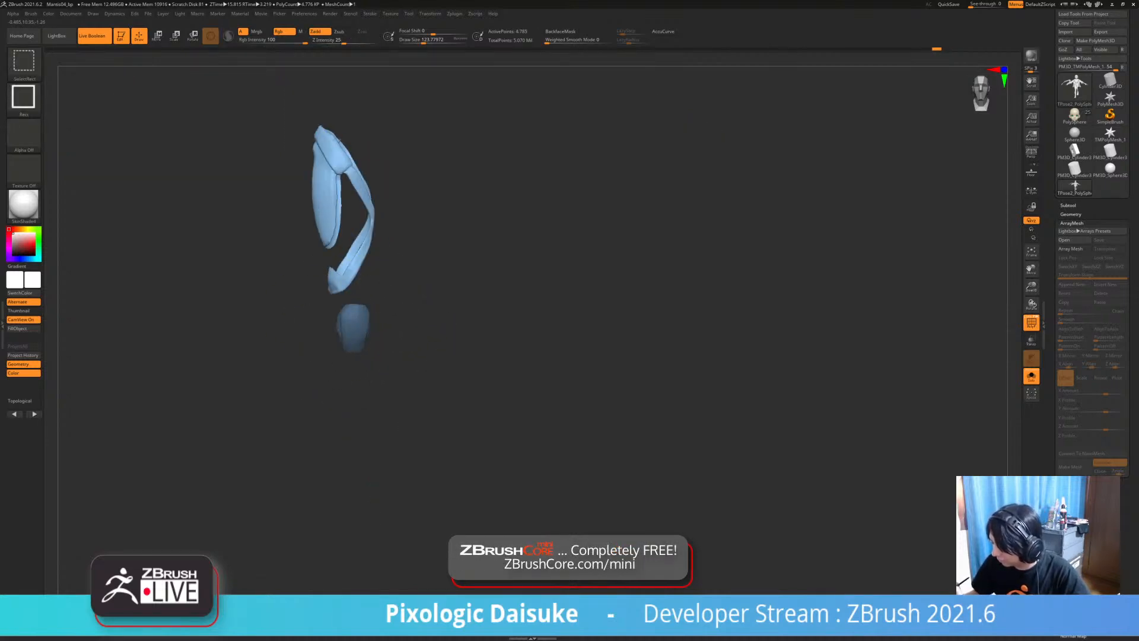
ctrl+shift+click(433, 311)
drag(436, 313, 573, 326)
ctrl+click(492, 318)
- Place the gizmo on the right kneepad, adjust the piece against the knee, and clear the mask
key(r)
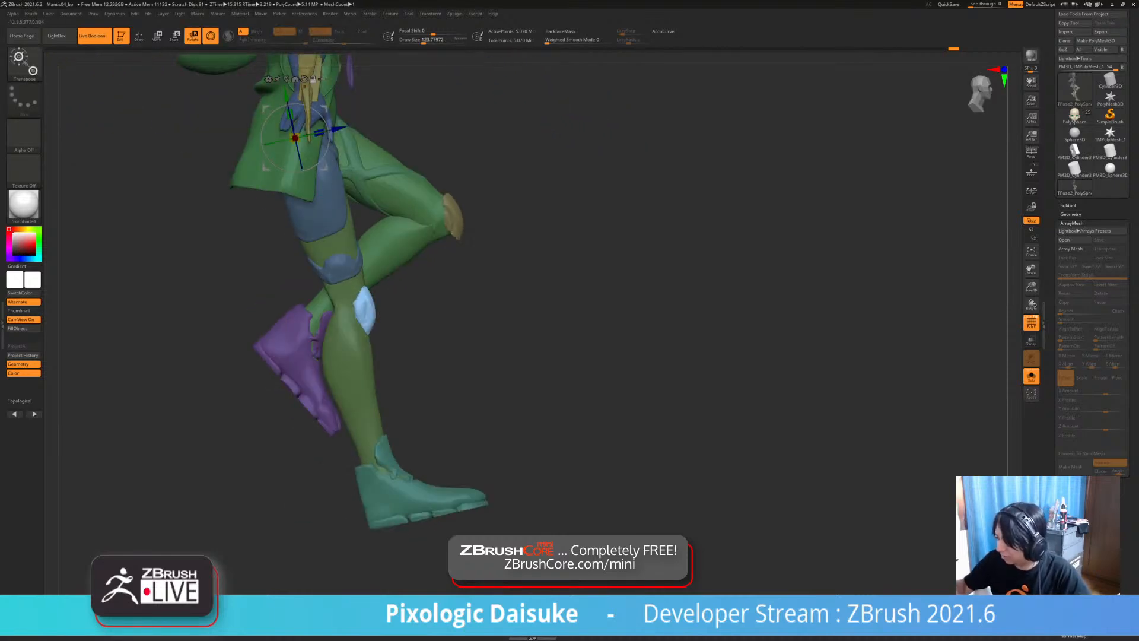
alt+drag(325, 108, 335, 127)
alt+drag(396, 341, 392, 332)
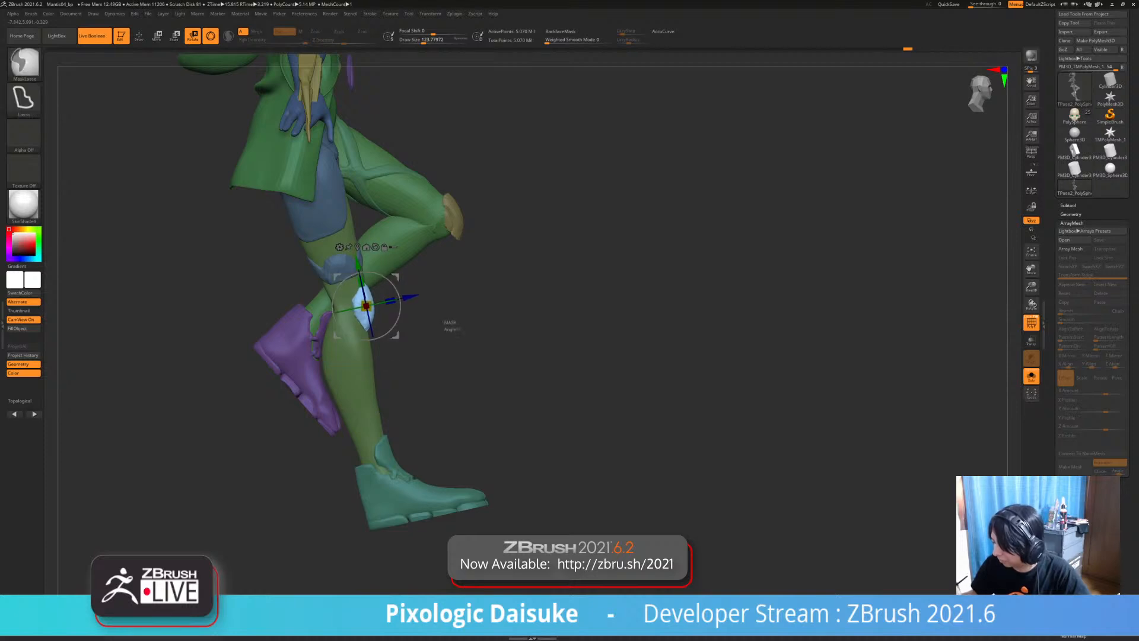
ctrl+drag(449, 322, 466, 339)
- Mask everything except the right lower leg and boot, with the gizmo at the right knee
ctrl+right_drag(449, 332, 449, 380)
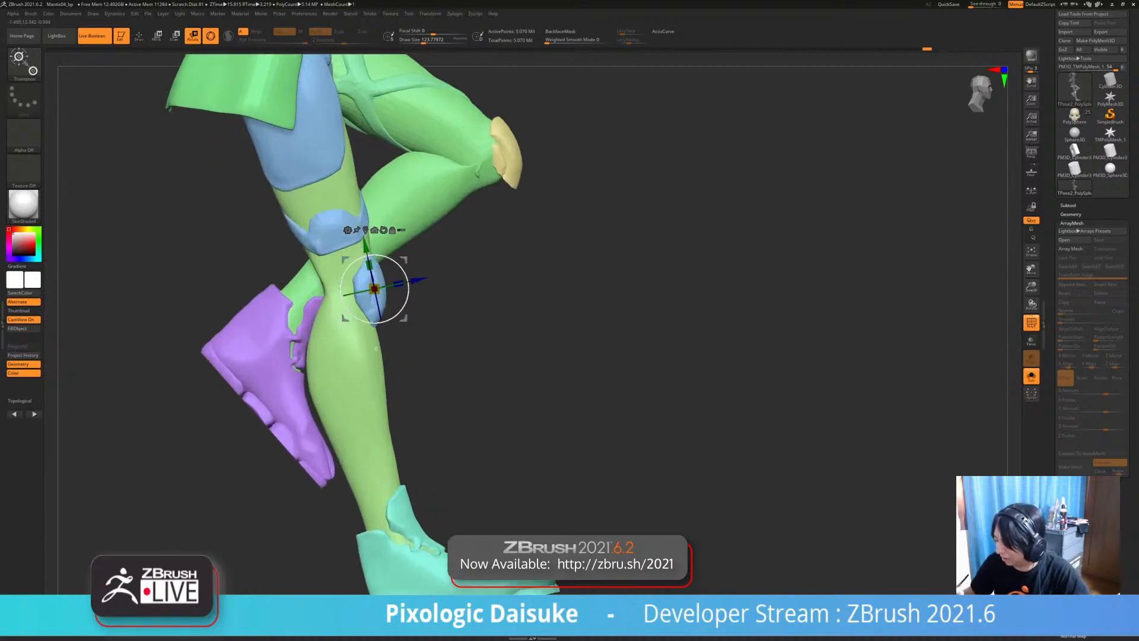
ctrl+drag(332, 299, 333, 313)
alt+right_drag(333, 313, 319, 172)
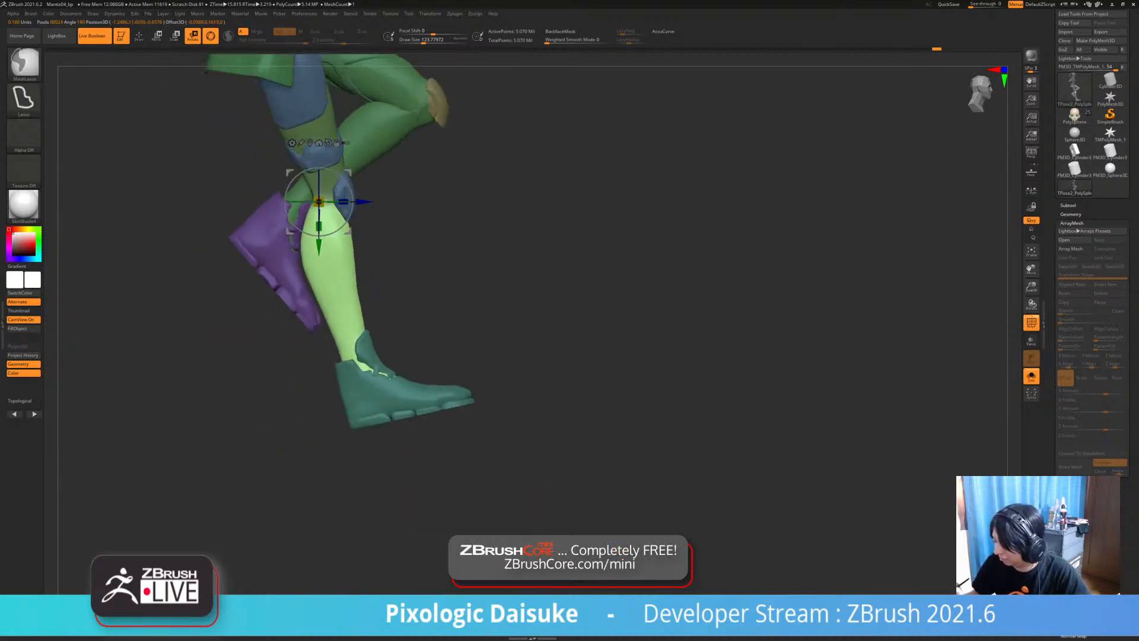
mouse_move(361, 323)
ctrl+alt+mouse_down()
mouse_move(440, 477)
mouse_move(454, 323)
ctrl+alt+mouse_up()
ctrl+right_drag(453, 324, 454, 288)
right_drag(454, 288, 489, 288)
mouse_move(490, 288)
alt+right_down()
mouse_move(504, 330)
mouse_move(466, 330)
alt+right_up()
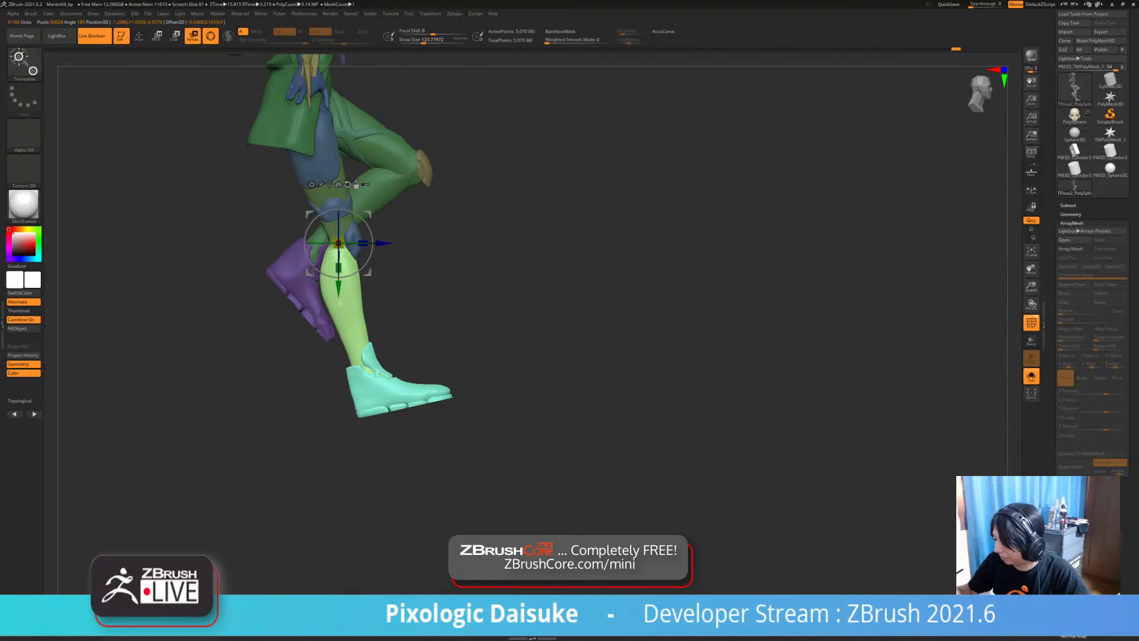
- Rotate the right lower leg and boot backward around the knee in side view
right_drag(465, 237, 364, 214)
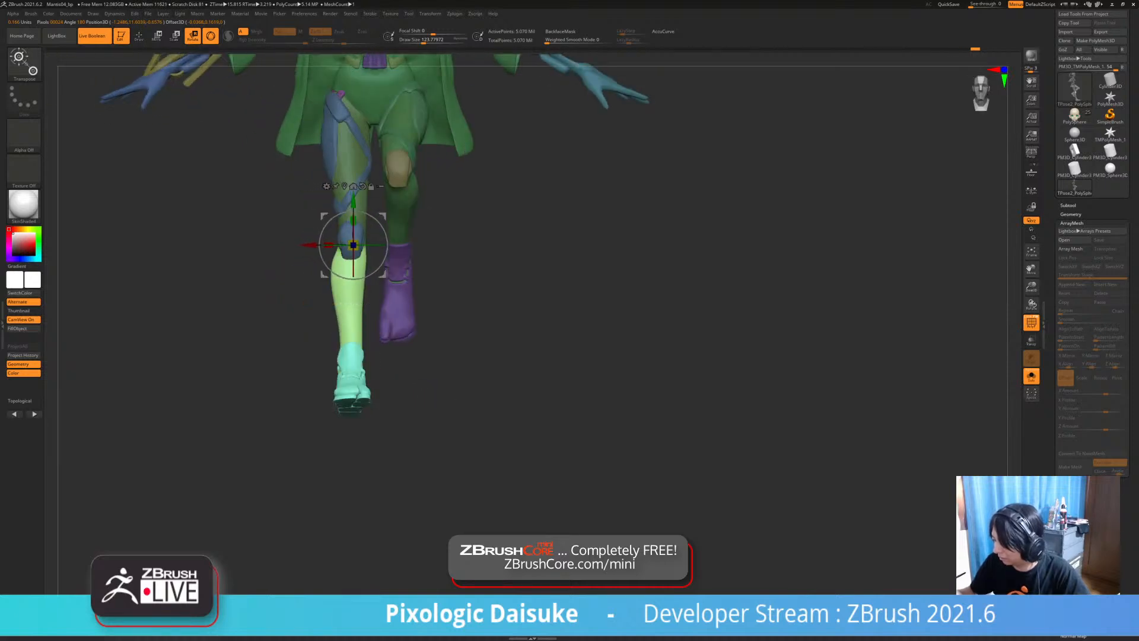
right_drag(380, 285, 454, 285)
drag(386, 258, 379, 271)
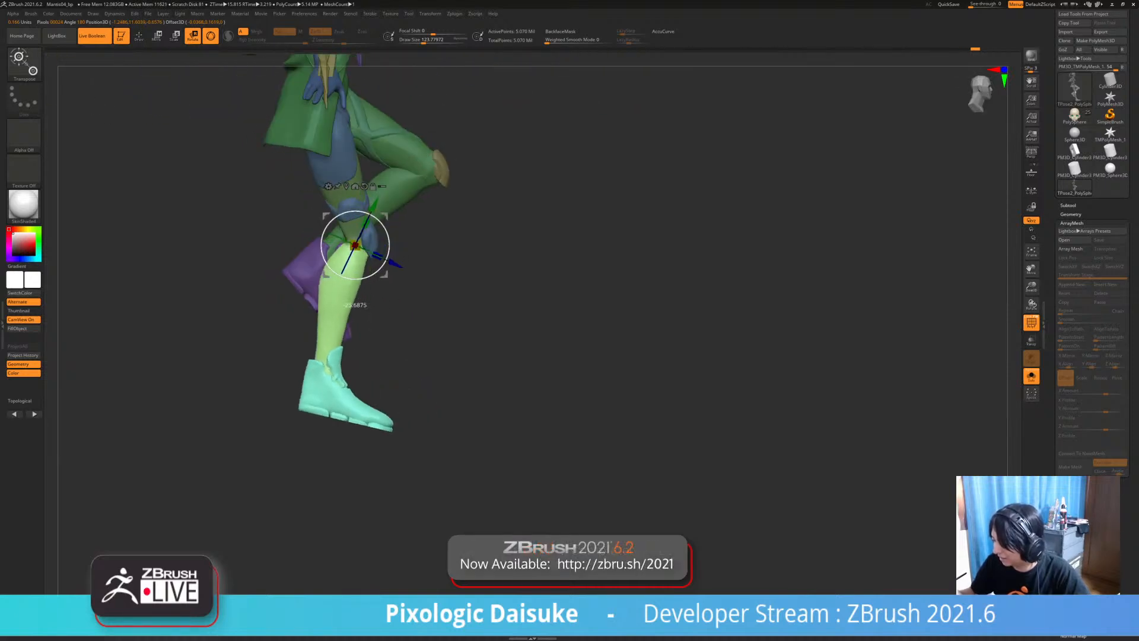
ctrl+right_drag(392, 332, 381, 357)
mouse_move(381, 357)
right_down()
mouse_move(306, 357)
mouse_move(386, 358)
right_up()
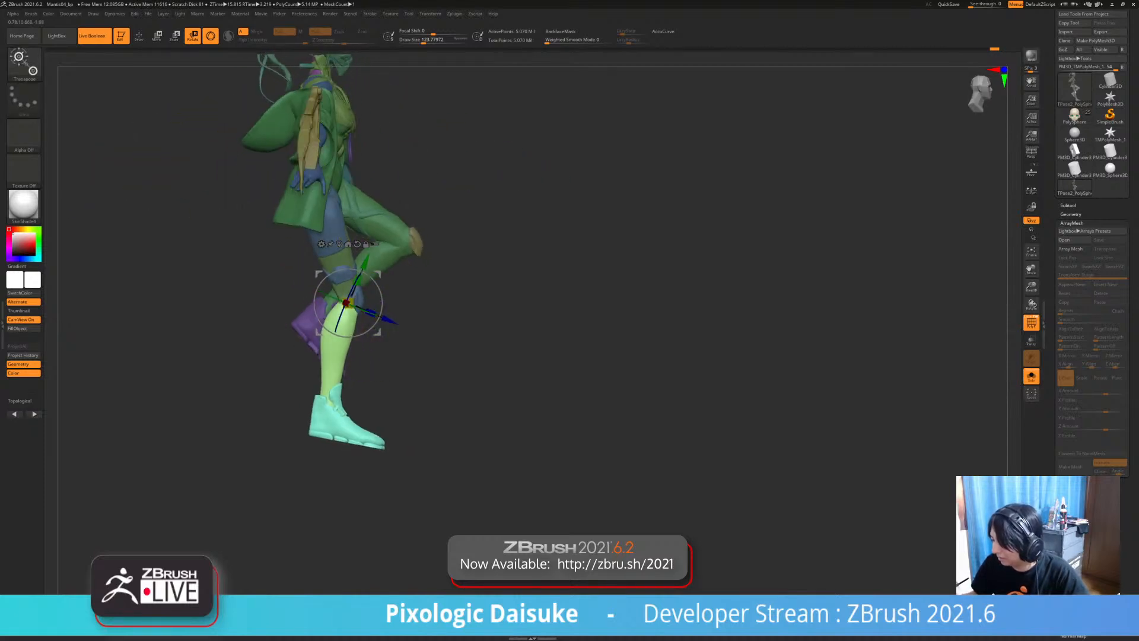
- Clear the mask on the posed right leg and hide the green coat to expose both arms
ctrl+drag(427, 355, 442, 374)
right_drag(427, 356, 380, 388)
alt+right_drag(380, 389, 477, 444)
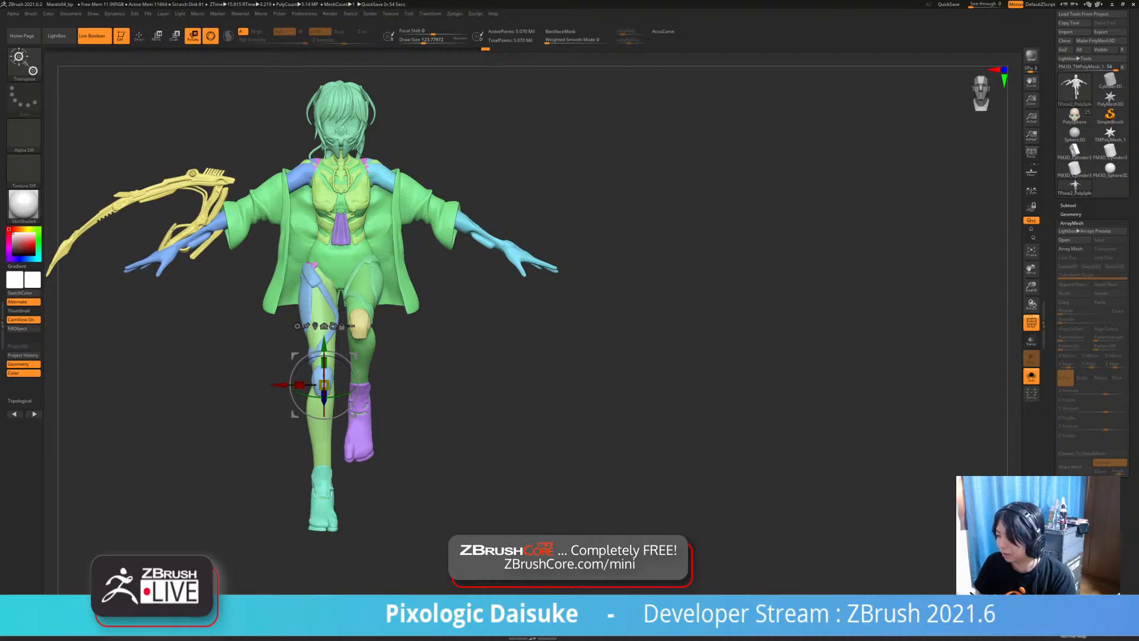
right_drag(361, 331, 415, 330)
mouse_move(291, 261)
right_down()
mouse_move(242, 256)
mouse_move(292, 278)
mouse_move(332, 277)
mouse_move(270, 274)
mouse_move(333, 269)
mouse_move(298, 269)
right_up()
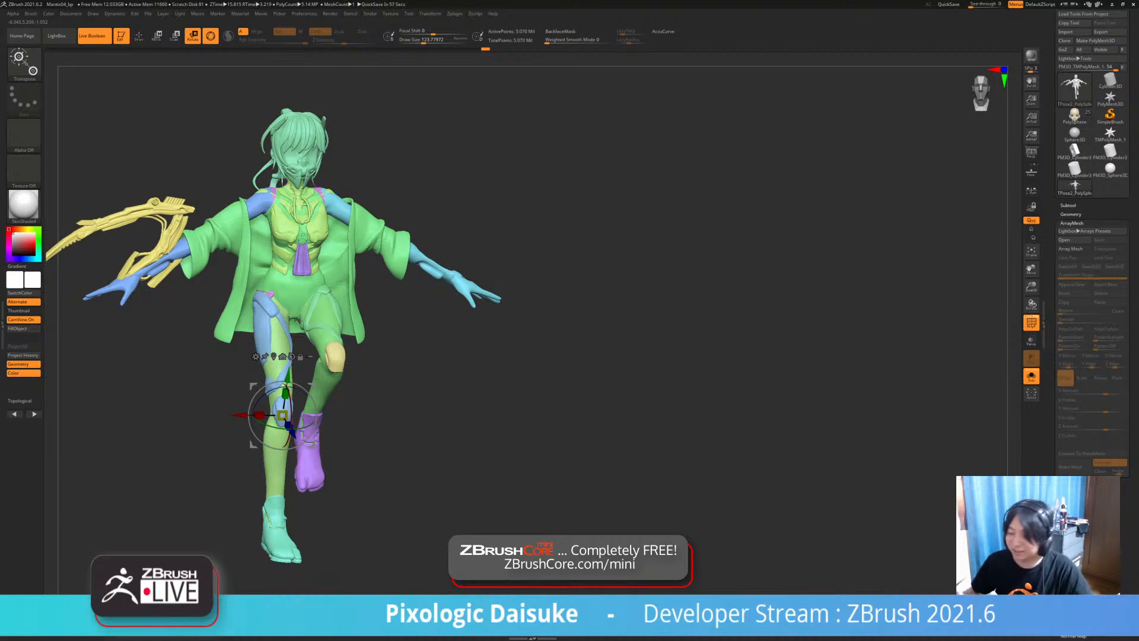
right_drag(298, 268, 330, 288)
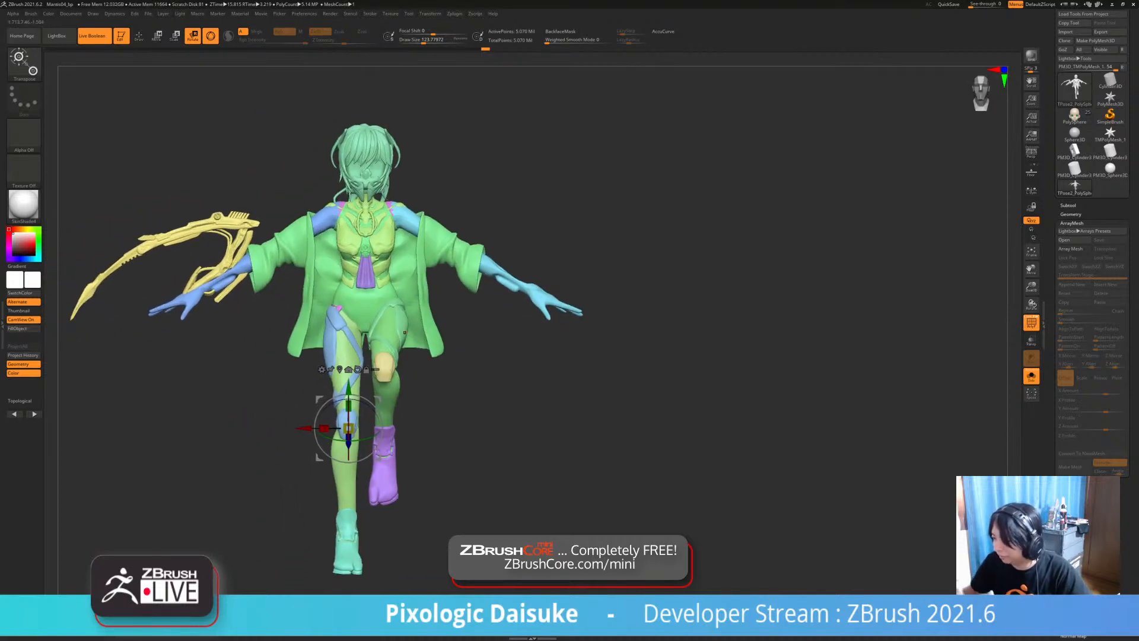
key(q)
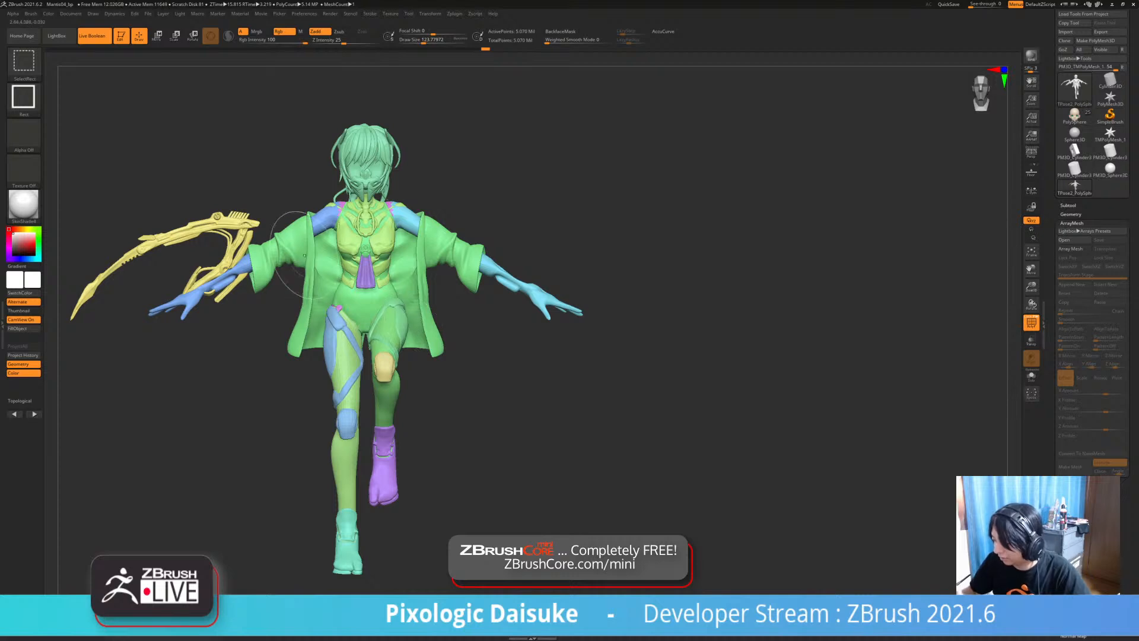
ctrl+shift+click(305, 256)
ctrl+shift+drag(496, 351, 496, 351)
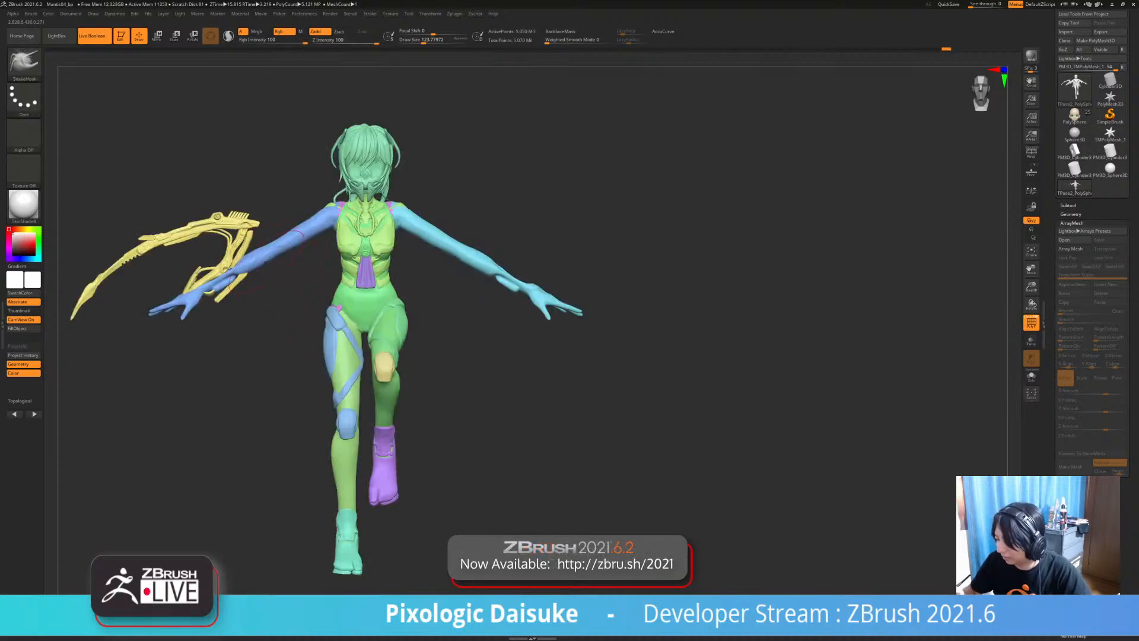
- Mask everything except the right forearm, hand and yellow blade, and place the gizmo at the right elbow
mouse_move(63, 293)
ctrl+mouse_down()
mouse_move(207, 168)
mouse_move(278, 245)
mouse_move(296, 312)
mouse_move(270, 333)
mouse_move(266, 186)
mouse_move(285, 359)
mouse_move(54, 267)
mouse_move(273, 256)
ctrl+mouse_up()
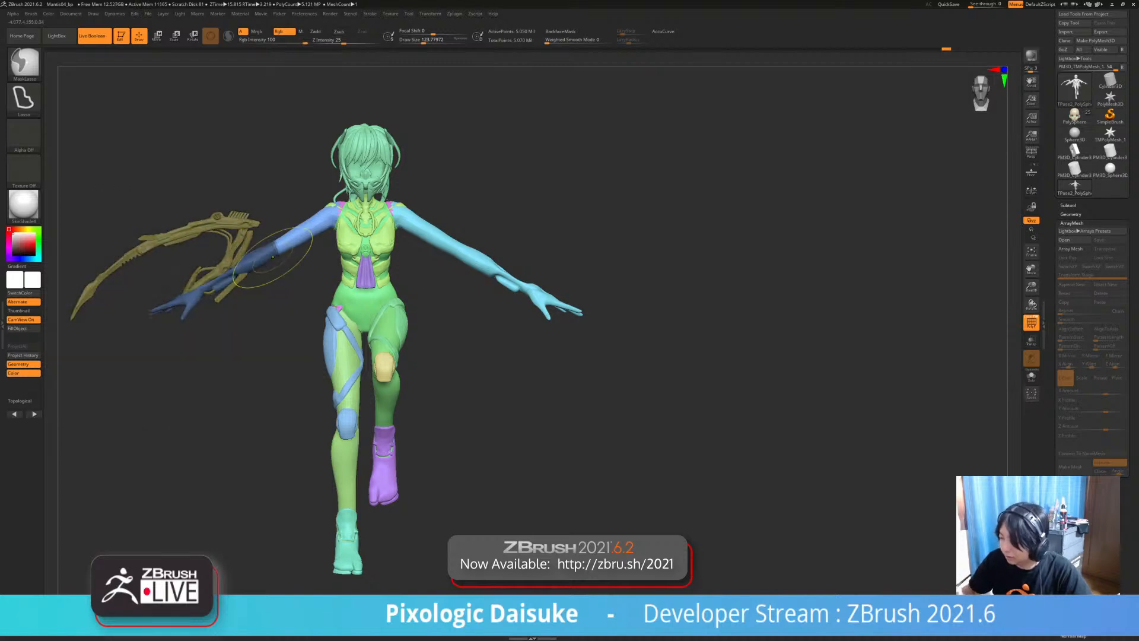
ctrl+click(300, 309)
key(r)
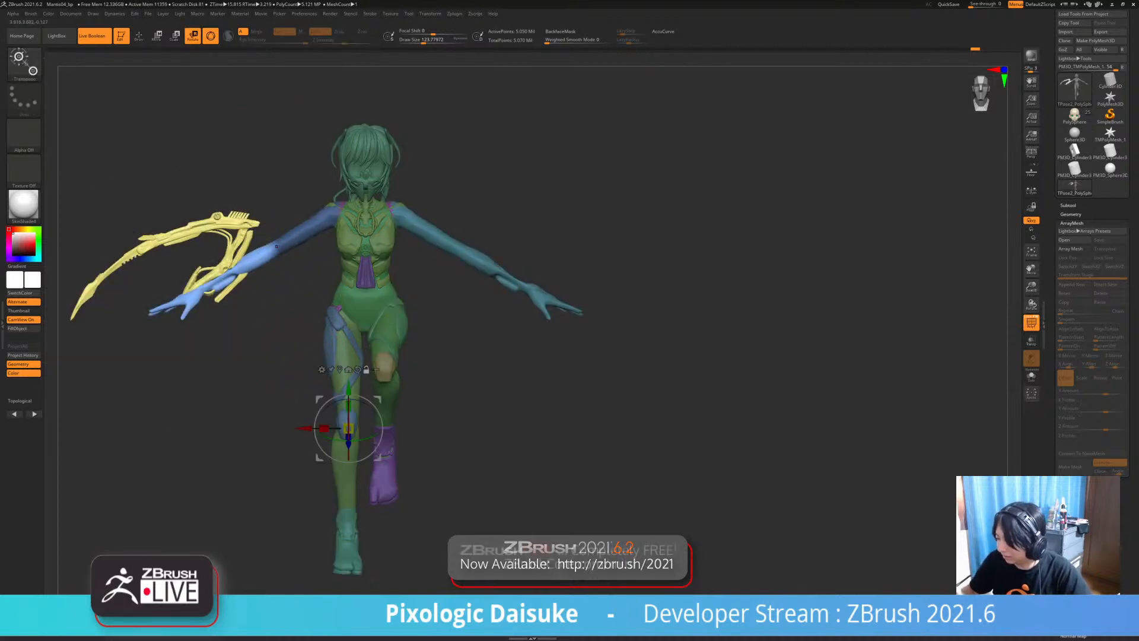
alt+click(275, 246)
- Rotate the right forearm and blade around the elbow so the hand crosses in front of the upper chest
mouse_move(296, 332)
shift+mouse_down()
mouse_move(403, 332)
mouse_move(299, 350)
shift+mouse_up()
drag(261, 250, 322, 225)
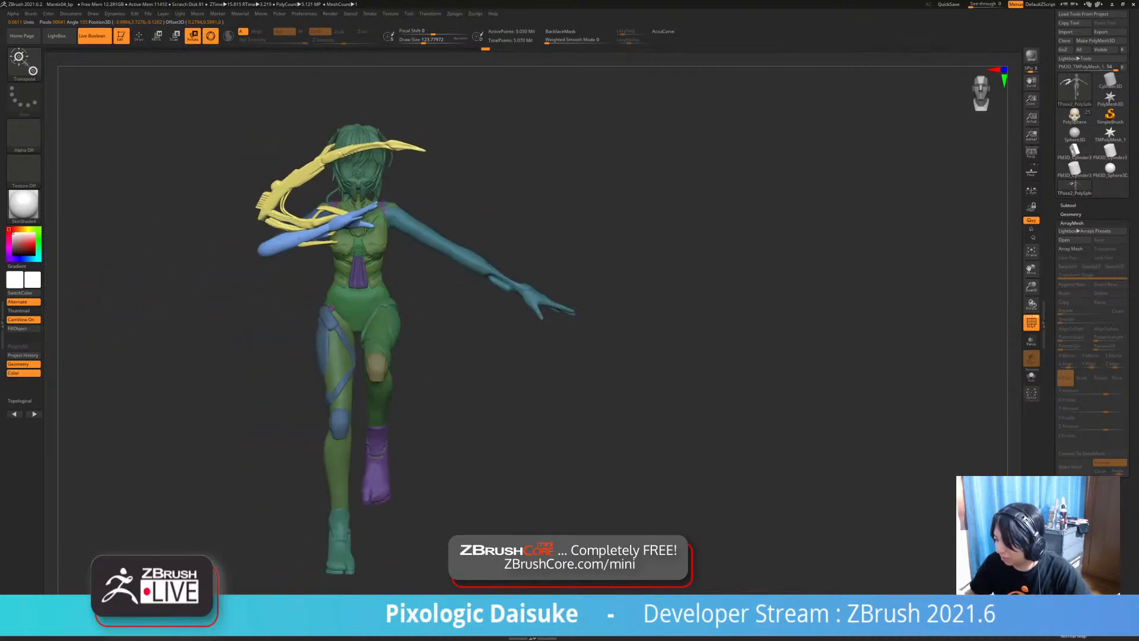
mouse_move(285, 350)
mouse_down()
mouse_move(415, 350)
mouse_move(285, 350)
mouse_up()
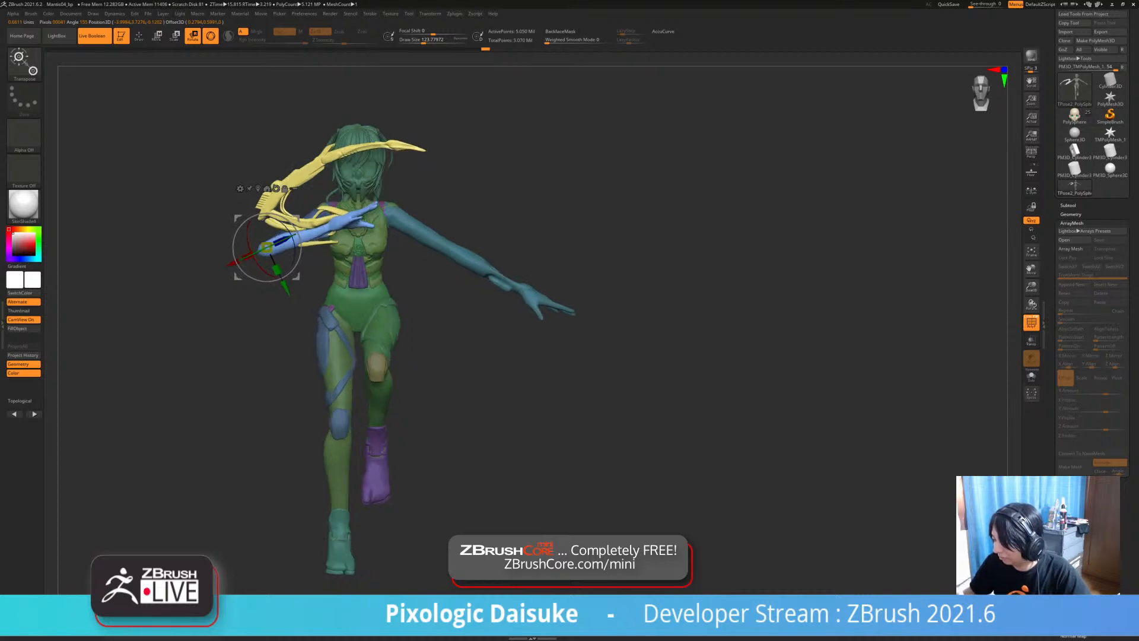
drag(289, 238, 283, 241)
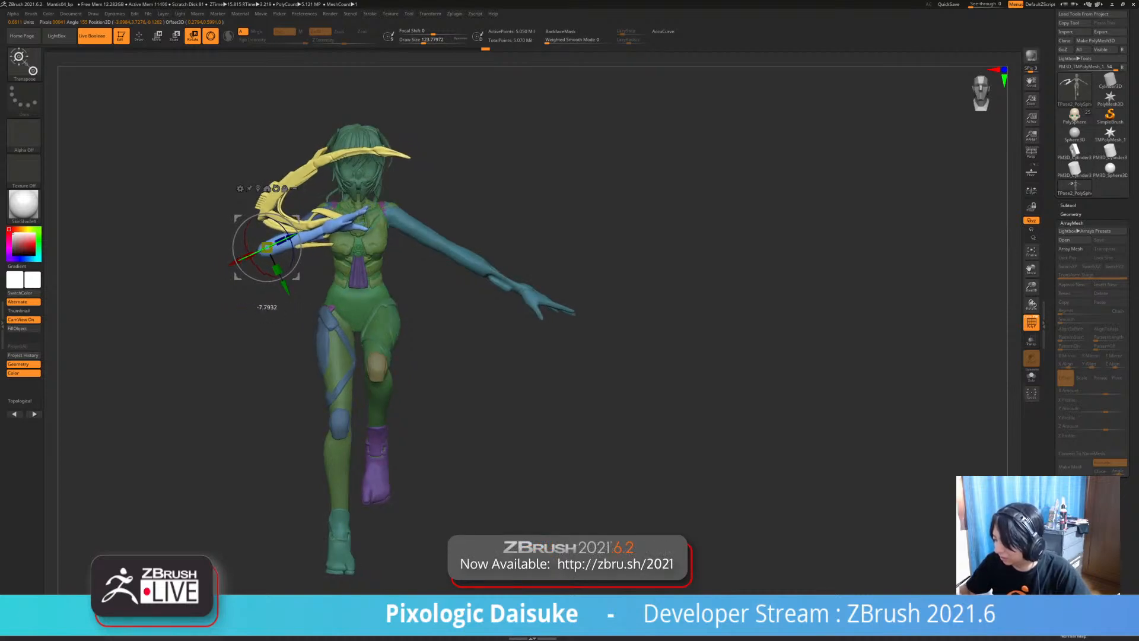
mouse_move(273, 356)
mouse_down()
mouse_move(397, 356)
mouse_move(267, 356)
mouse_up()
mouse_move(254, 239)
mouse_down()
mouse_move(260, 262)
mouse_move(256, 252)
mouse_up()
alt+drag(256, 356, 238, 394)
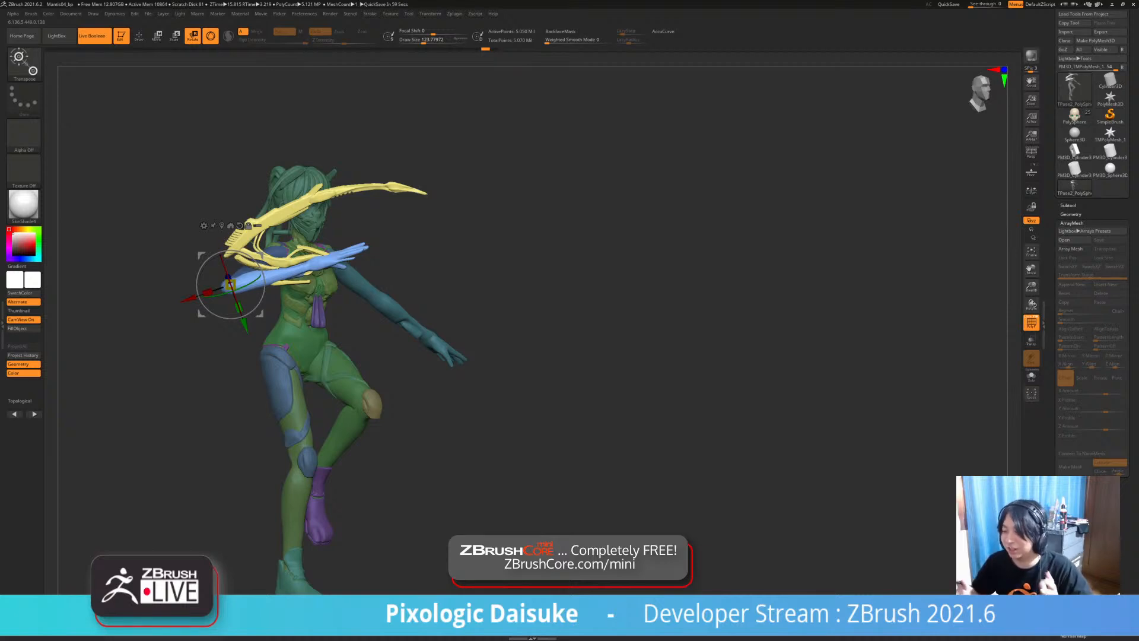
drag(238, 394, 205, 394)
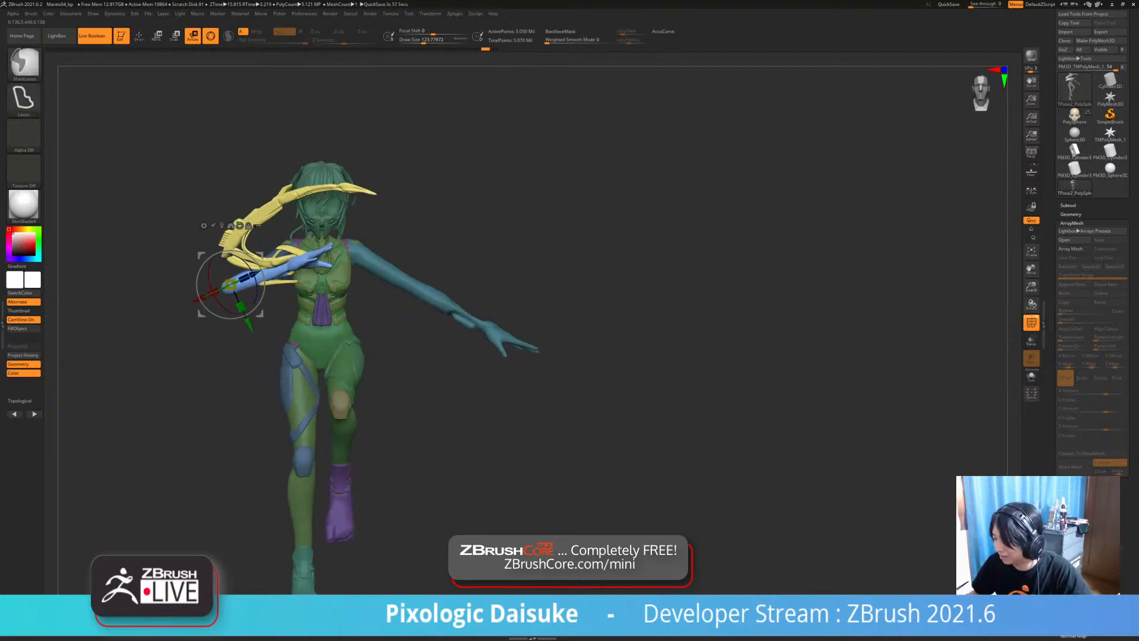
ctrl+right_drag(329, 279, 329, 330)
drag(256, 295, 258, 289)
ctrl+right_drag(285, 367, 110, 349)
ctrl+click(148, 344)
alt+right_drag(109, 349, 62, 386)
ctrl+click(356, 334)
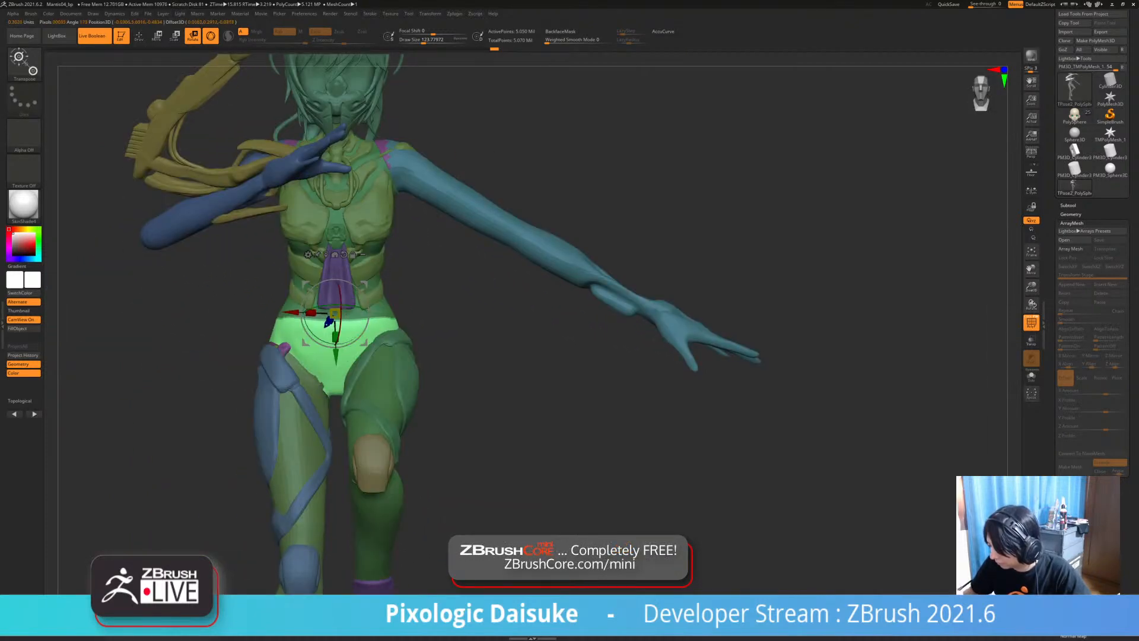
ctrl+drag(338, 346, 335, 178)
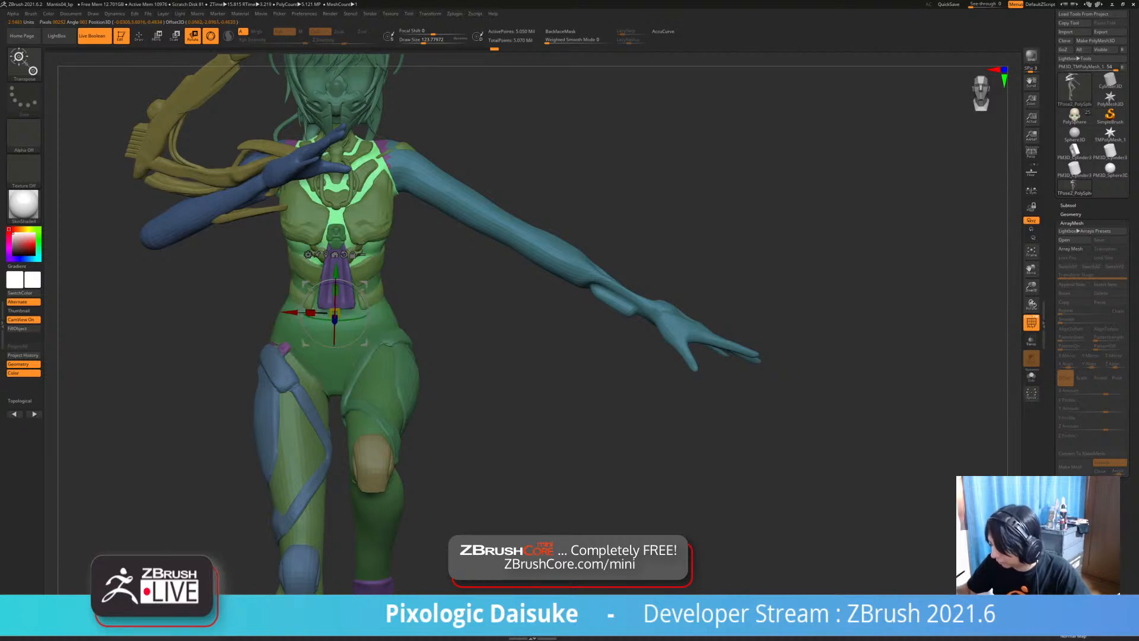
ctrl+drag(336, 178, 335, 181)
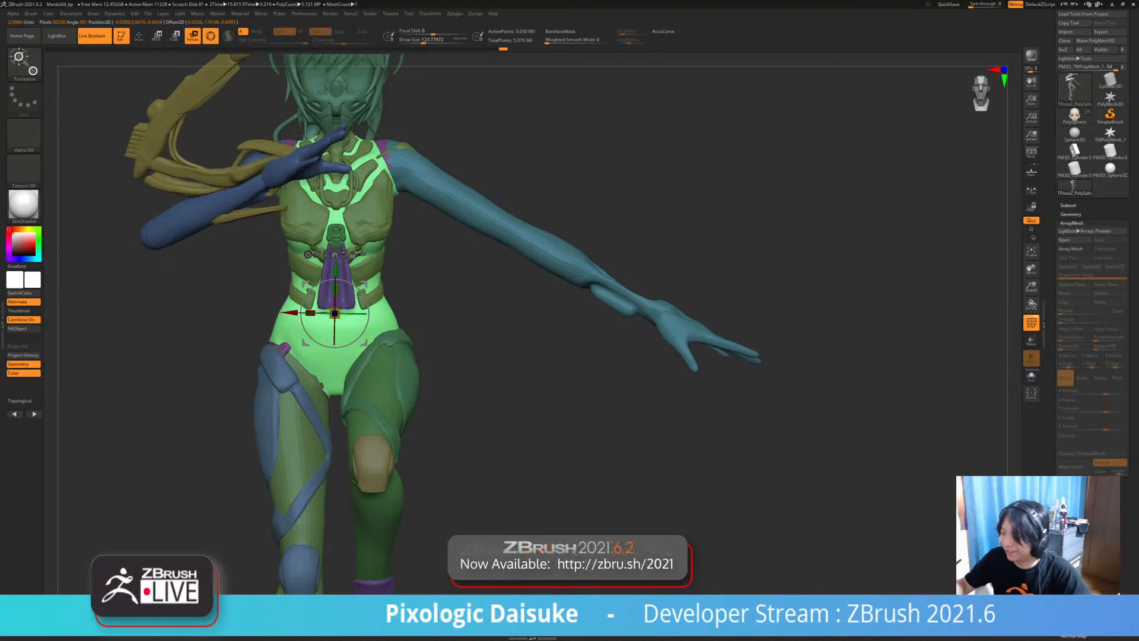
ctrl+drag(433, 338, 453, 362)
- Mask the hips, legs and boots below the waist, leaving the upper body free
key(q)
ctrl+right_drag(410, 356, 396, 303)
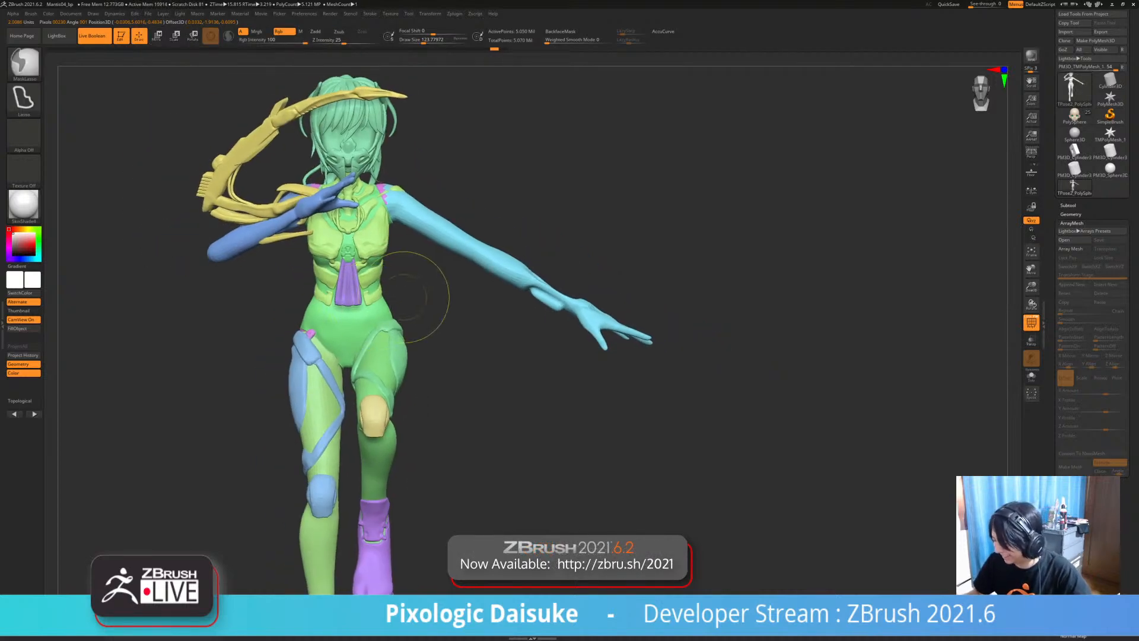
mouse_move(305, 307)
ctrl+mouse_down()
mouse_move(332, 503)
mouse_move(456, 347)
ctrl+mouse_up()
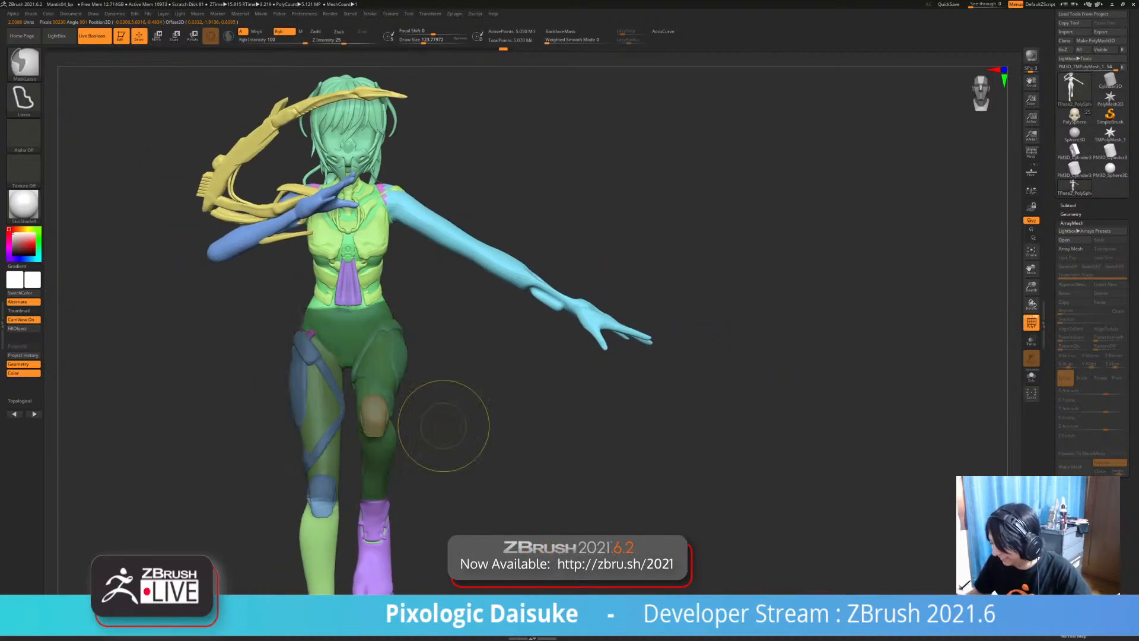
alt+right_drag(443, 426, 430, 325)
ctrl+drag(442, 301, 285, 526)
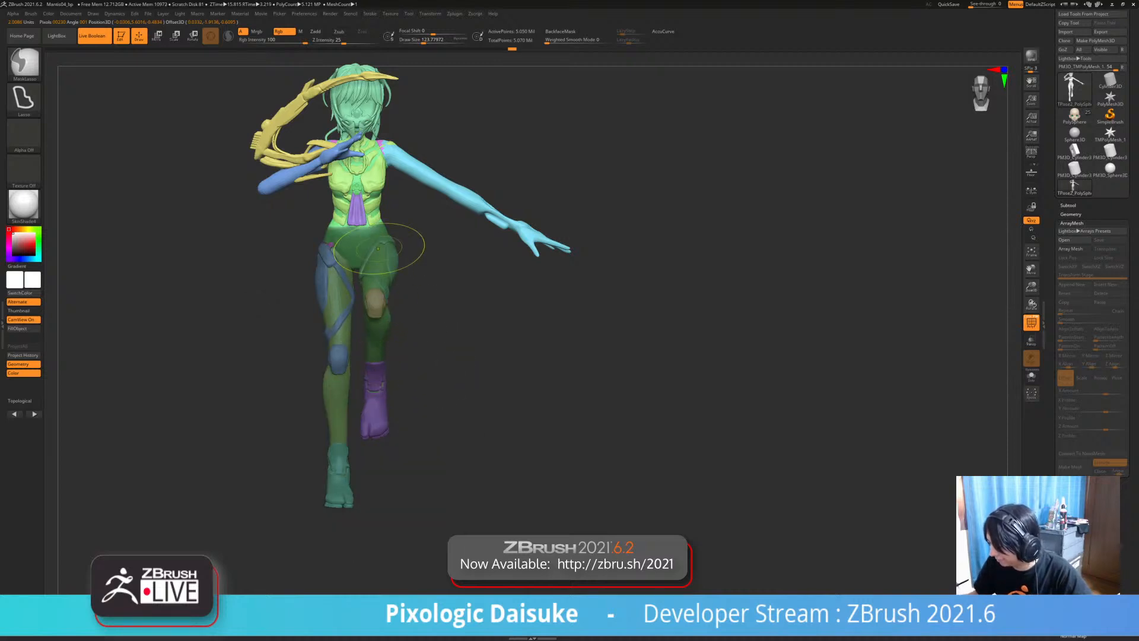
ctrl+right_drag(407, 247, 474, 255)
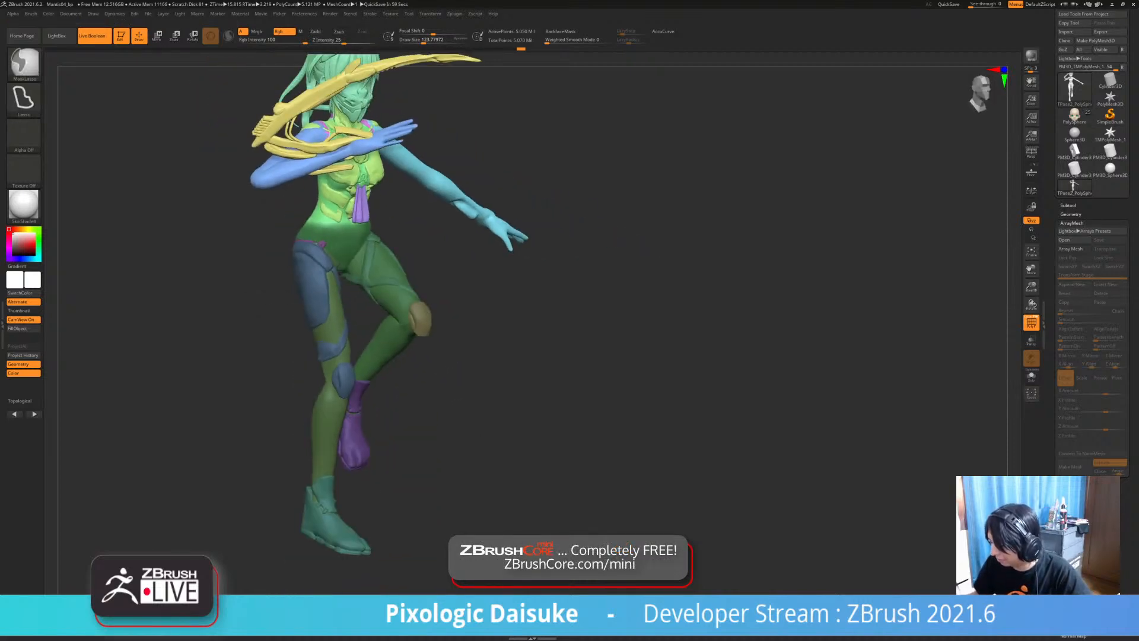
right_drag(442, 308, 484, 314)
alt+right_drag(486, 267, 465, 319)
ctrl+click(460, 317)
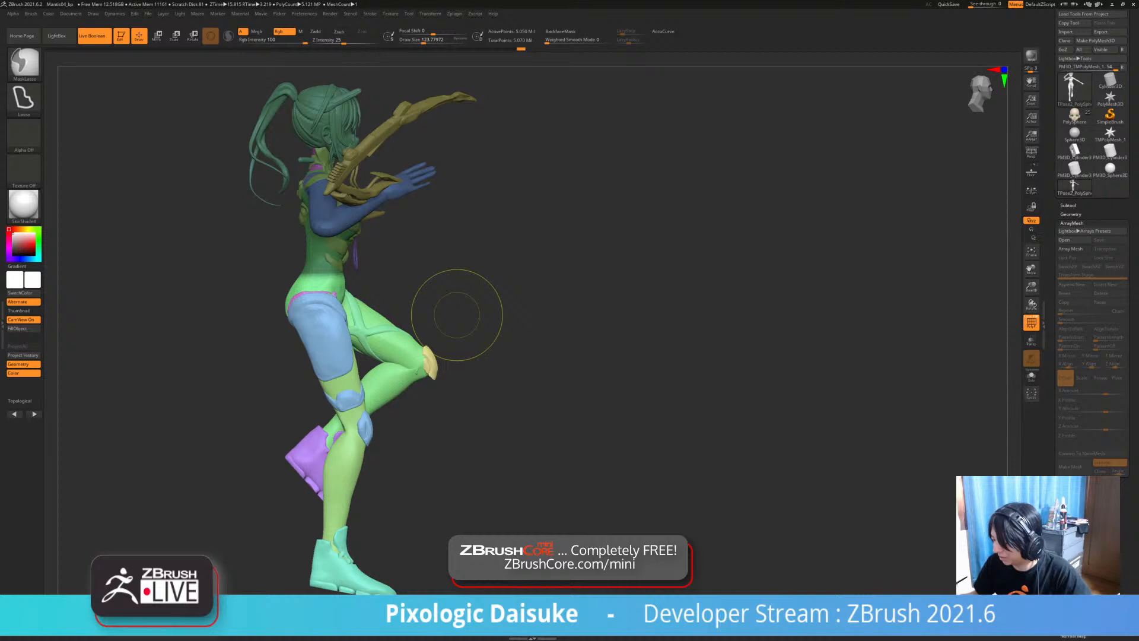
ctrl+click(433, 290)
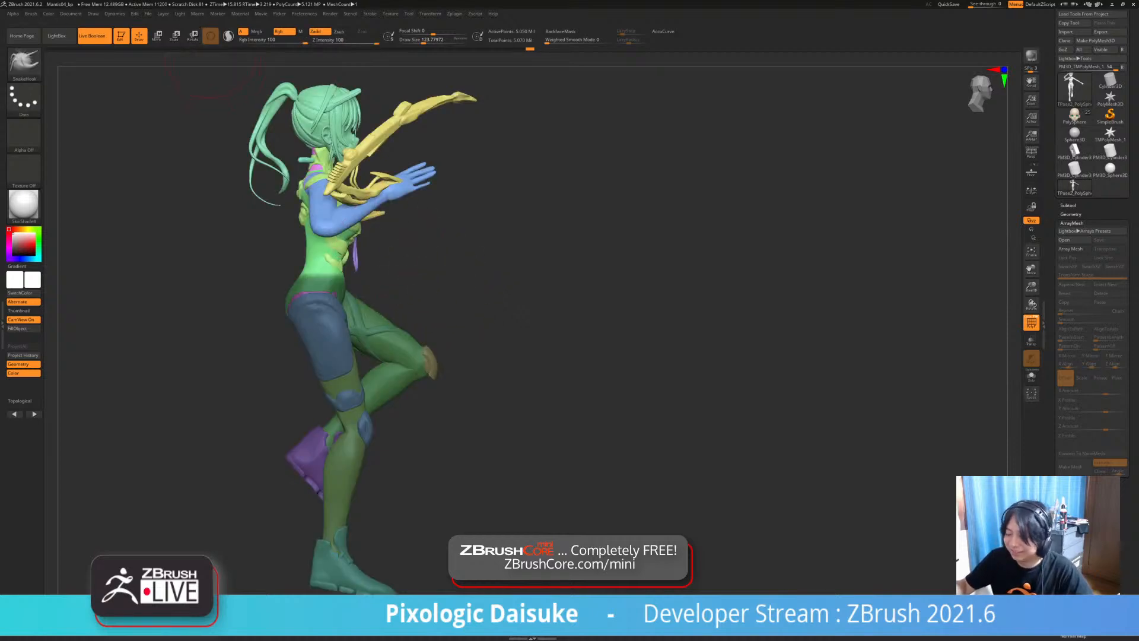
- Try to rotate the upper body with the gizmo placed at the waist, and clear the mask
click(193, 35)
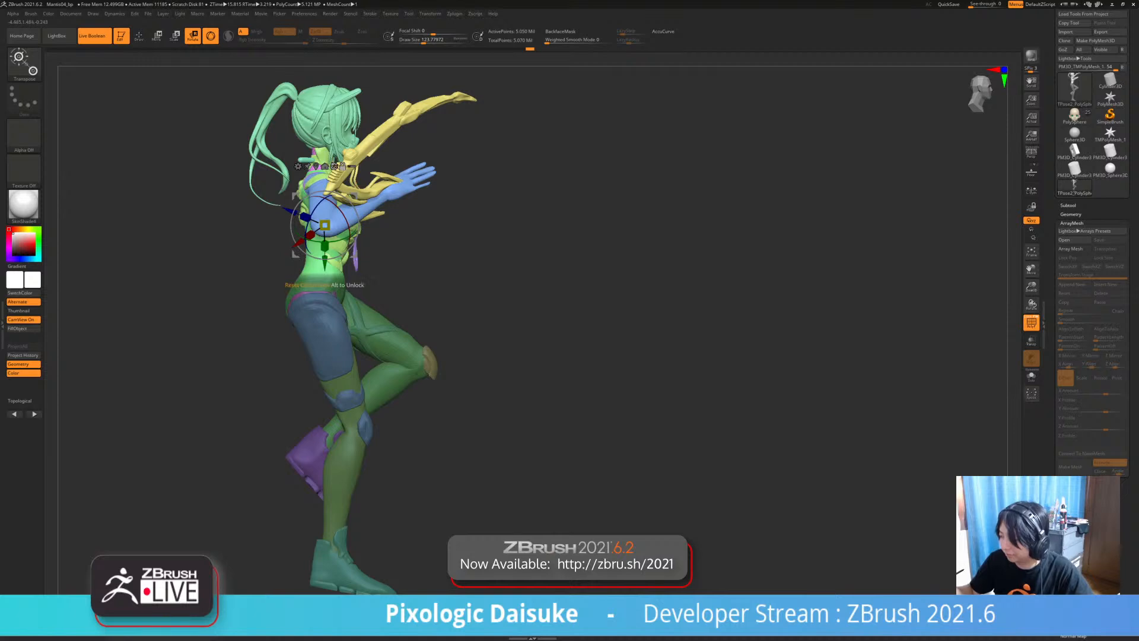
shift+drag(593, 308, 463, 312)
alt+drag(534, 356, 476, 375)
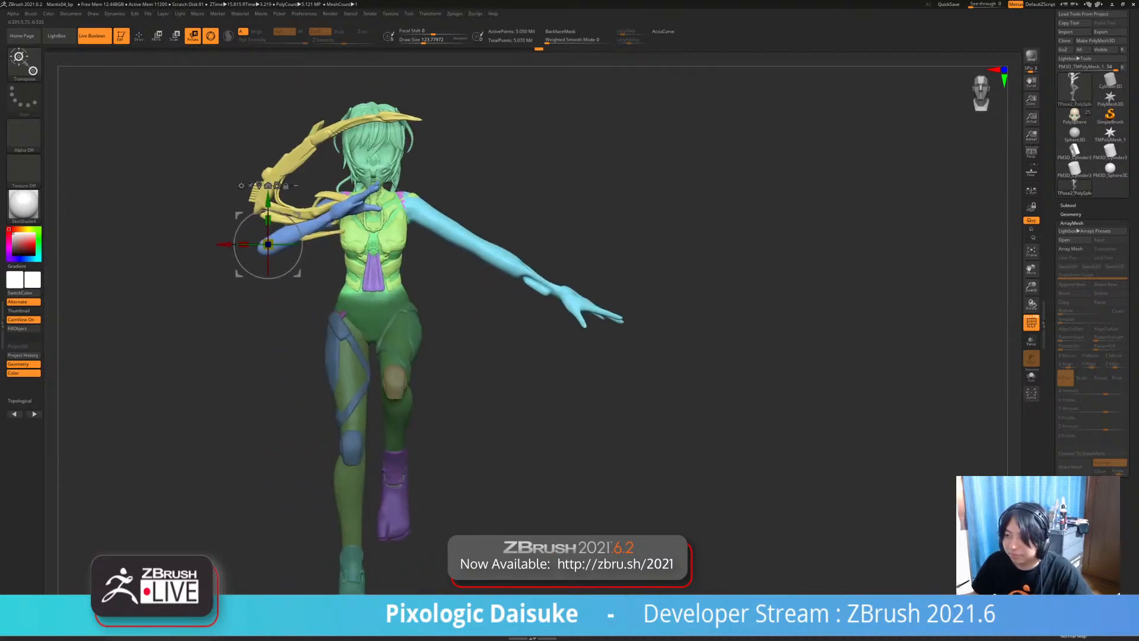
alt+drag(385, 209, 350, 192)
click(223, 170)
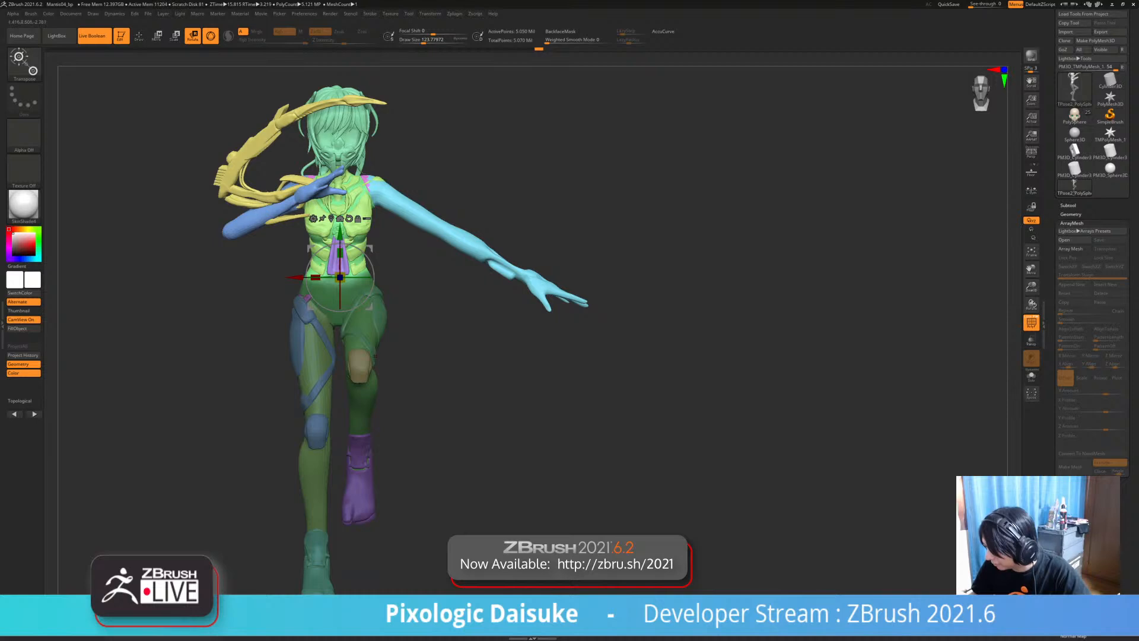
shift+drag(375, 356, 493, 344)
drag(356, 277, 301, 280)
drag(406, 280, 323, 279)
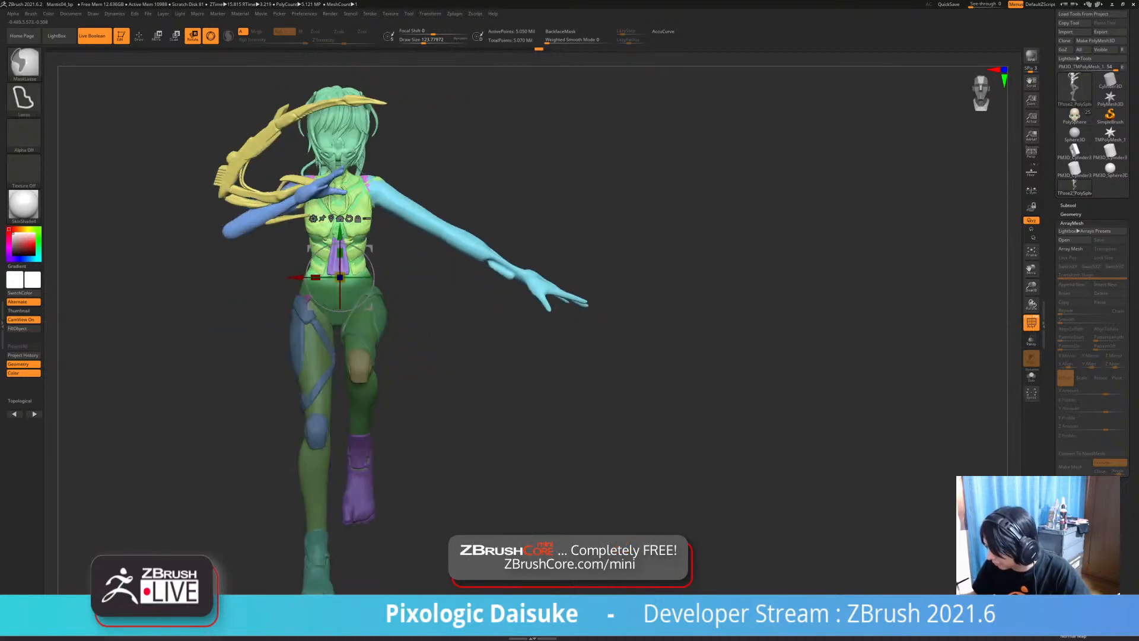
ctrl+drag(452, 300, 463, 309)
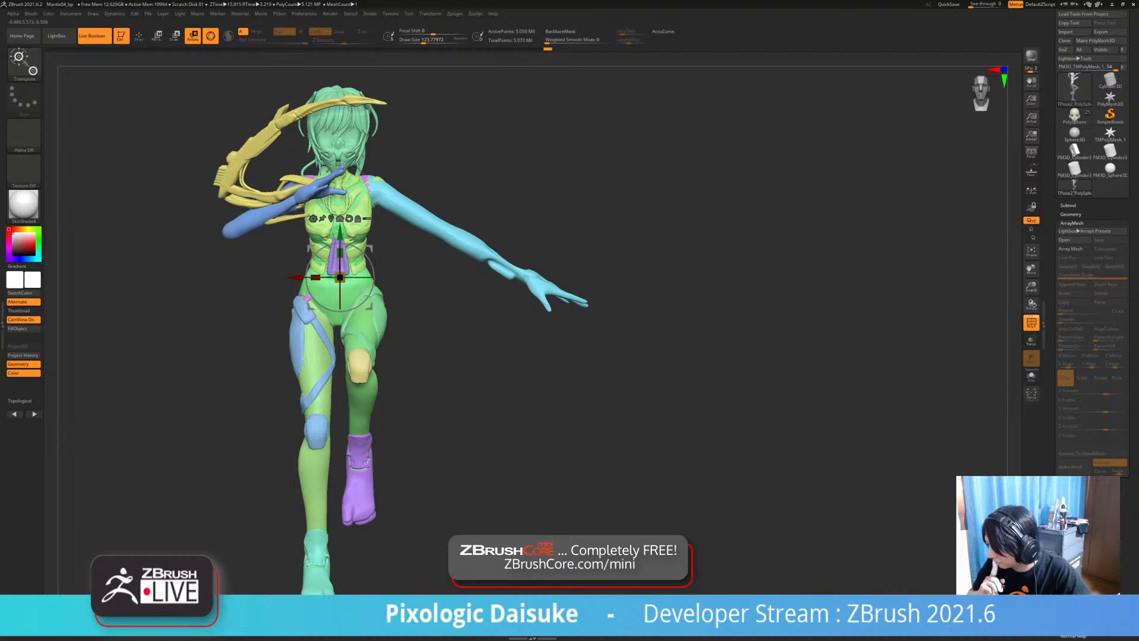
ctrl+click(377, 191)
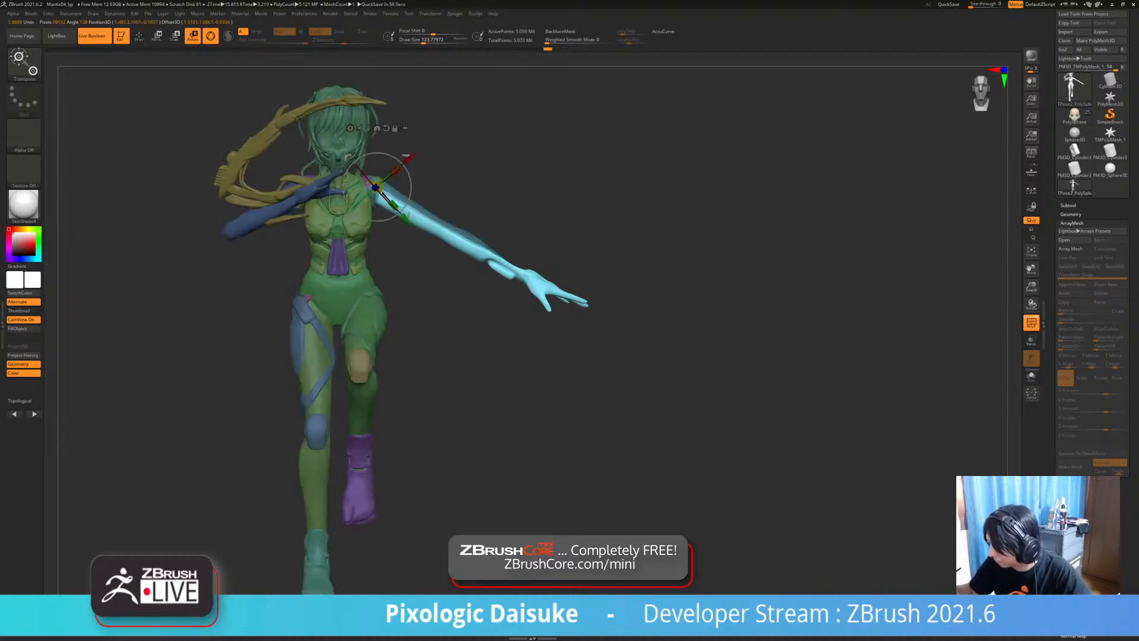
ctrl+drag(390, 212, 383, 206)
key(q)
ctrl+drag(467, 167, 477, 176)
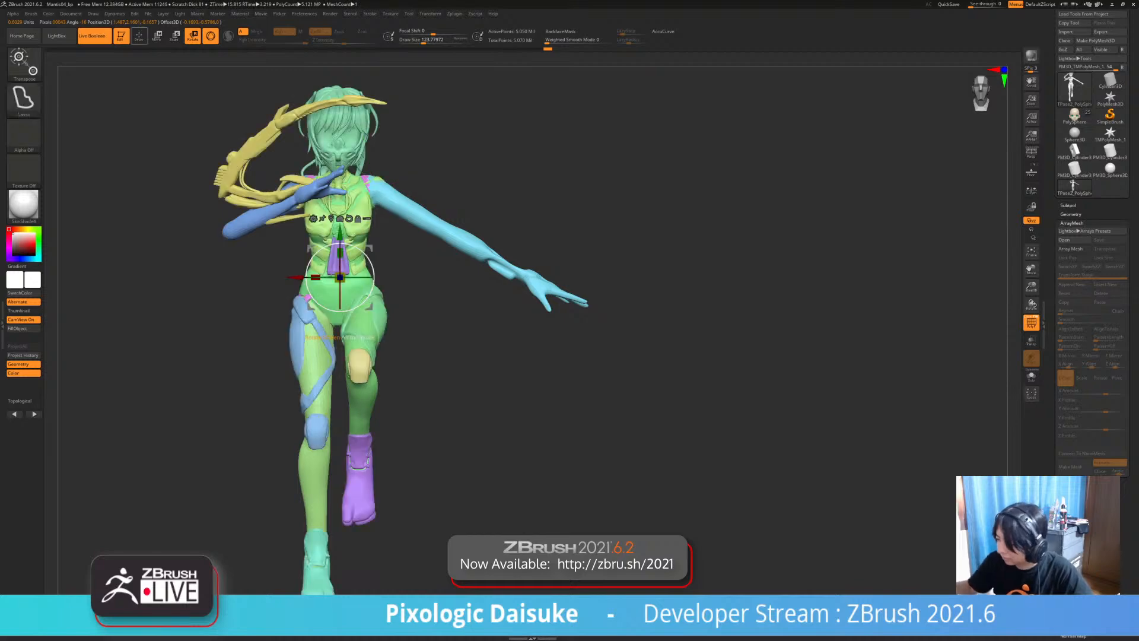
- Isolate and mask the left arm, show the full model, and invert the mask to leave only that arm free
ctrl+alt+shift+click(425, 211)
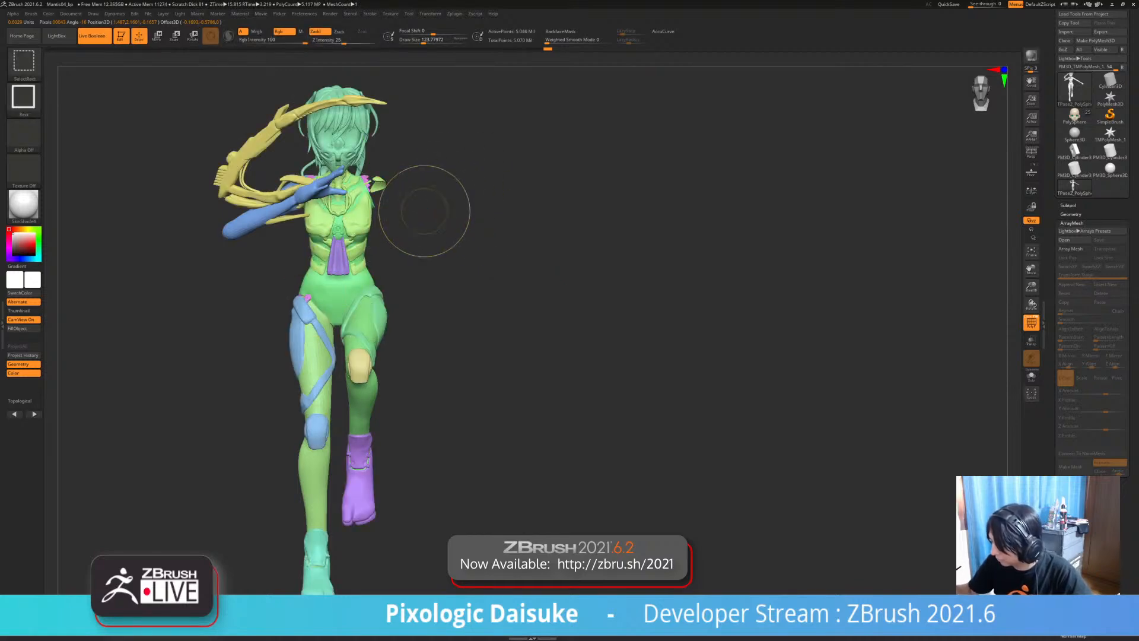
mouse_move(382, 181)
ctrl+right_down()
mouse_move(387, 255)
mouse_move(320, 246)
mouse_move(344, 261)
mouse_move(350, 196)
mouse_move(499, 261)
ctrl+right_up()
ctrl+shift+click(503, 257)
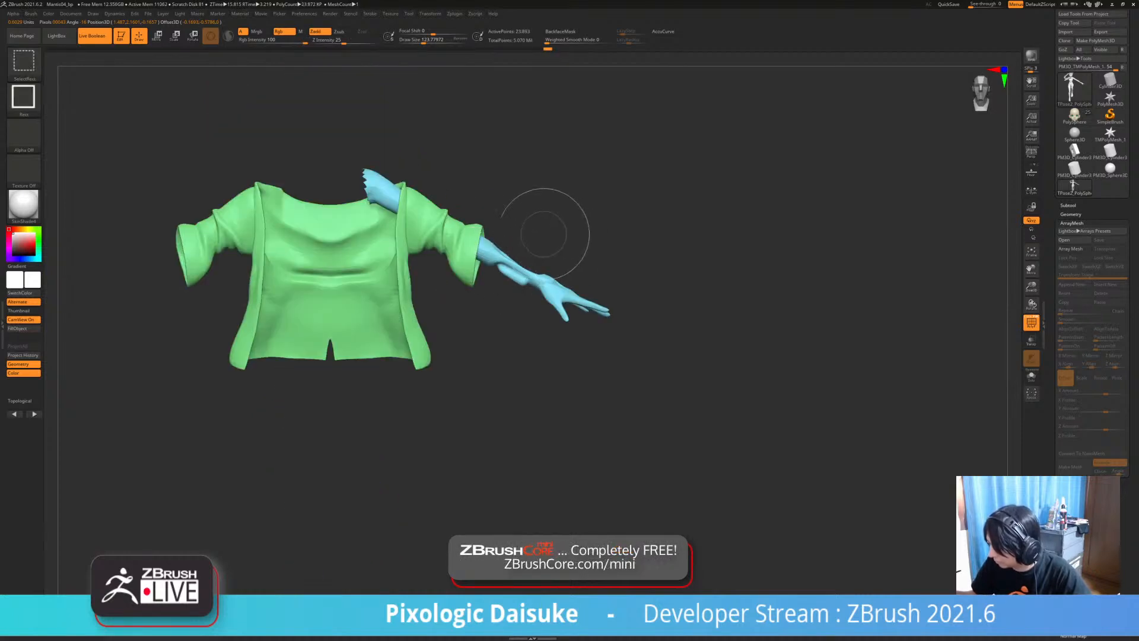
ctrl+shift+click(464, 249)
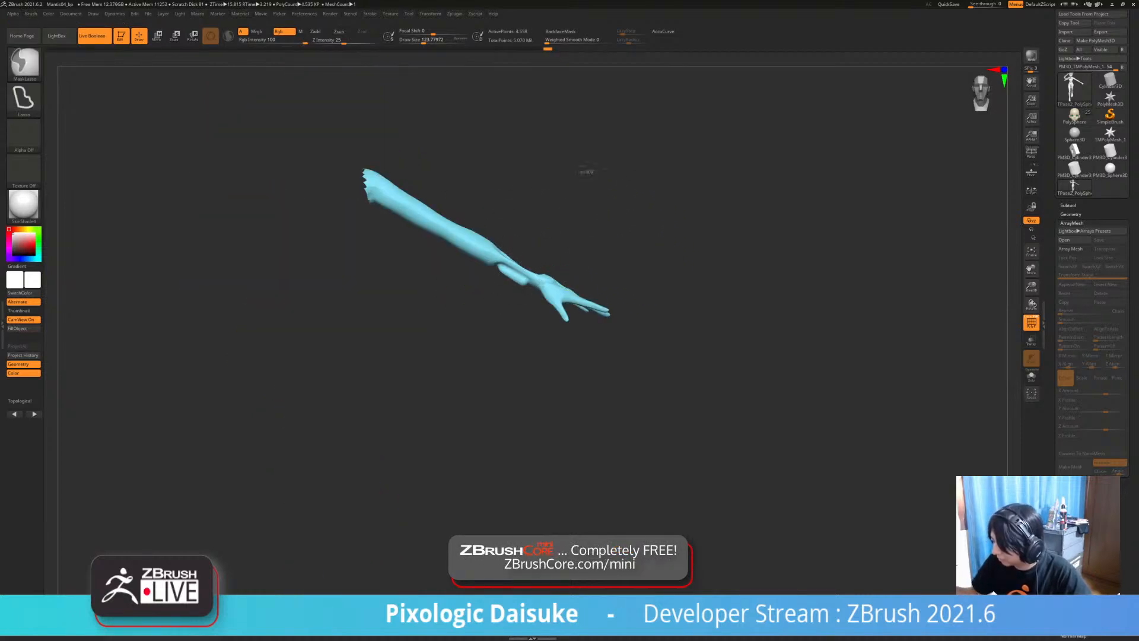
mouse_move(580, 167)
ctrl+mouse_down()
mouse_move(509, 402)
mouse_move(714, 332)
ctrl+mouse_up()
ctrl+shift+click(618, 233)
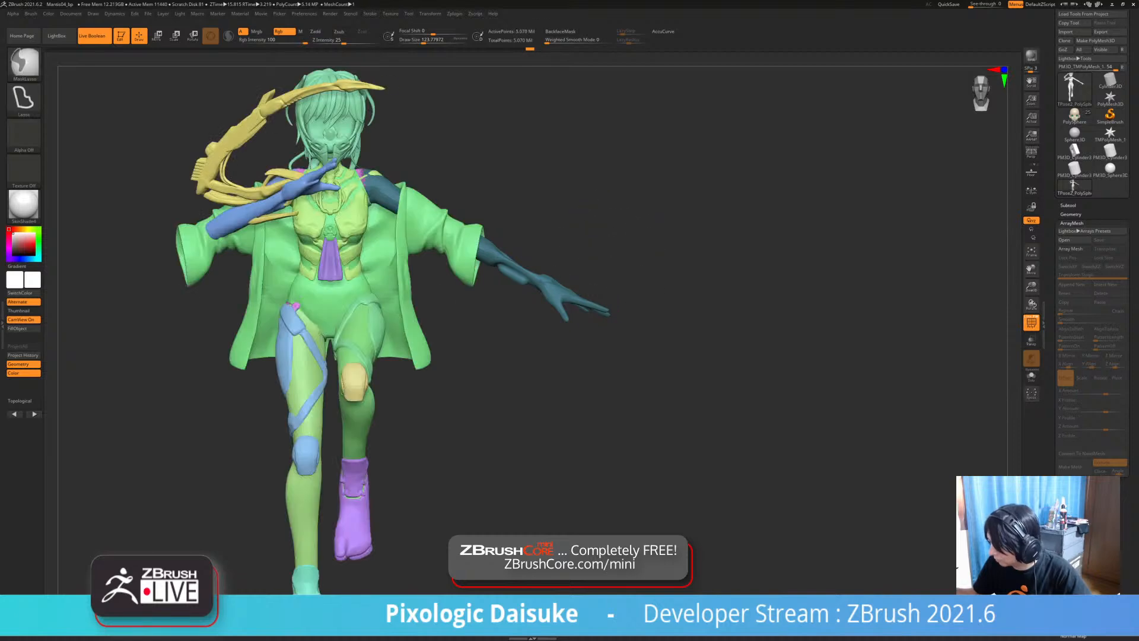
ctrl+click(614, 230)
key(r)
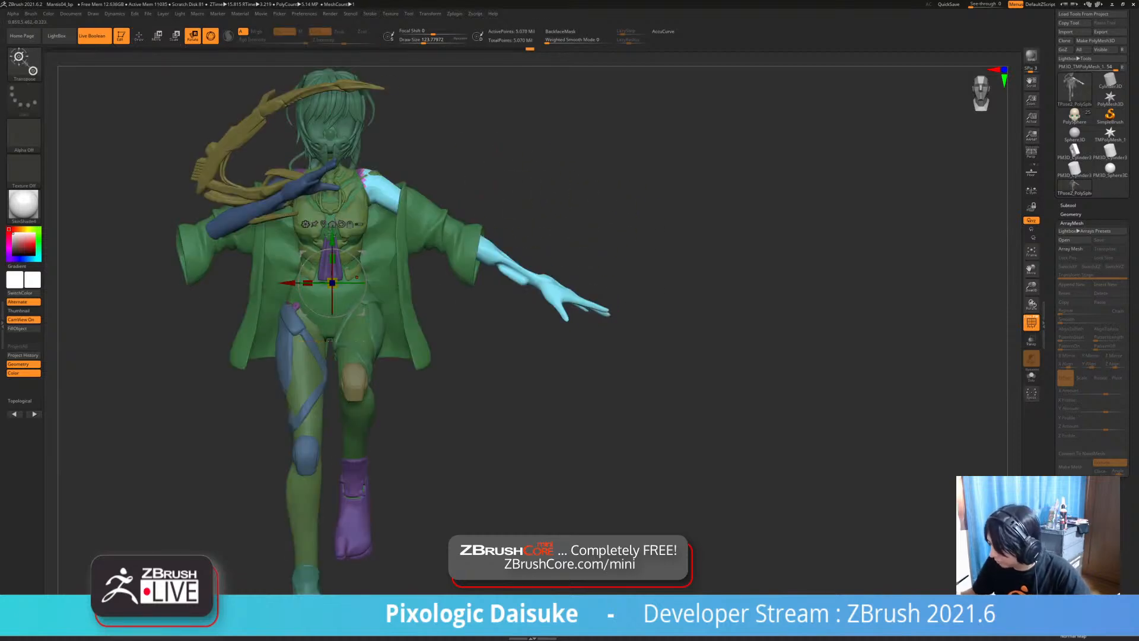
- Place the gizmo at the left shoulder and rotate the whole left arm down beside the torso
drag(365, 278, 402, 206)
key(ctrl+z)
drag(402, 159, 394, 160)
drag(564, 237, 538, 239)
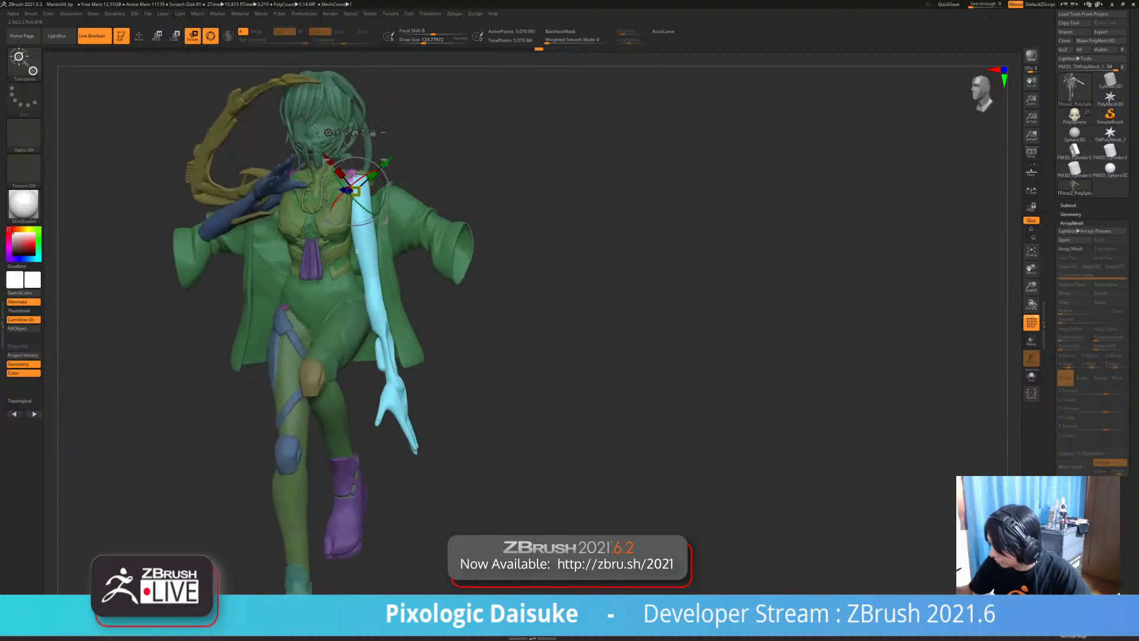
drag(379, 209, 383, 204)
drag(563, 238, 454, 238)
drag(432, 189, 431, 199)
drag(493, 237, 456, 240)
- Extend the mask over the left upper arm, leaving the forearm and hand free with the gizmo at the elbow
drag(517, 292, 607, 305)
alt+drag(607, 304, 530, 299)
ctrl+drag(393, 286, 395, 309)
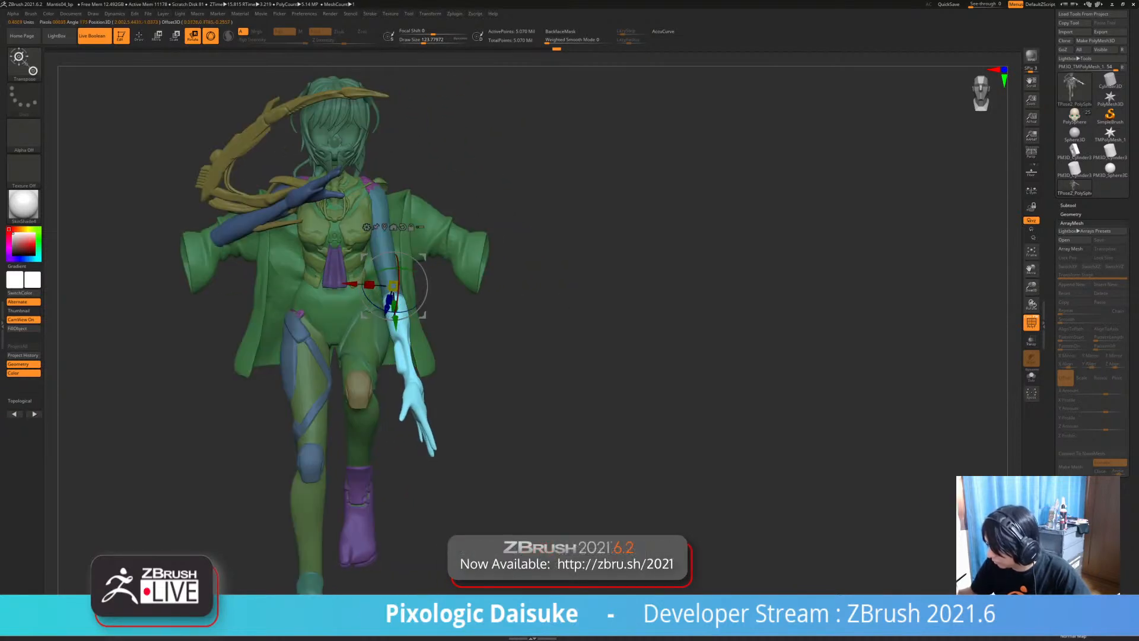
- Align the gizmo at the left elbow and rotate the forearm inward in front of the body
drag(529, 300, 513, 335)
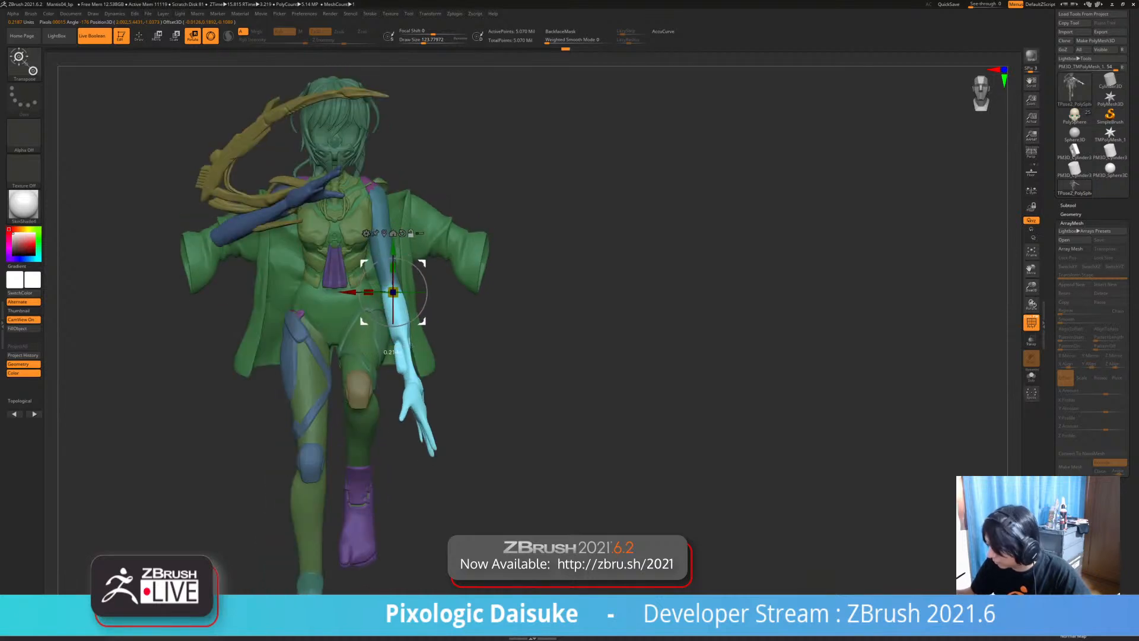
drag(515, 297, 435, 267)
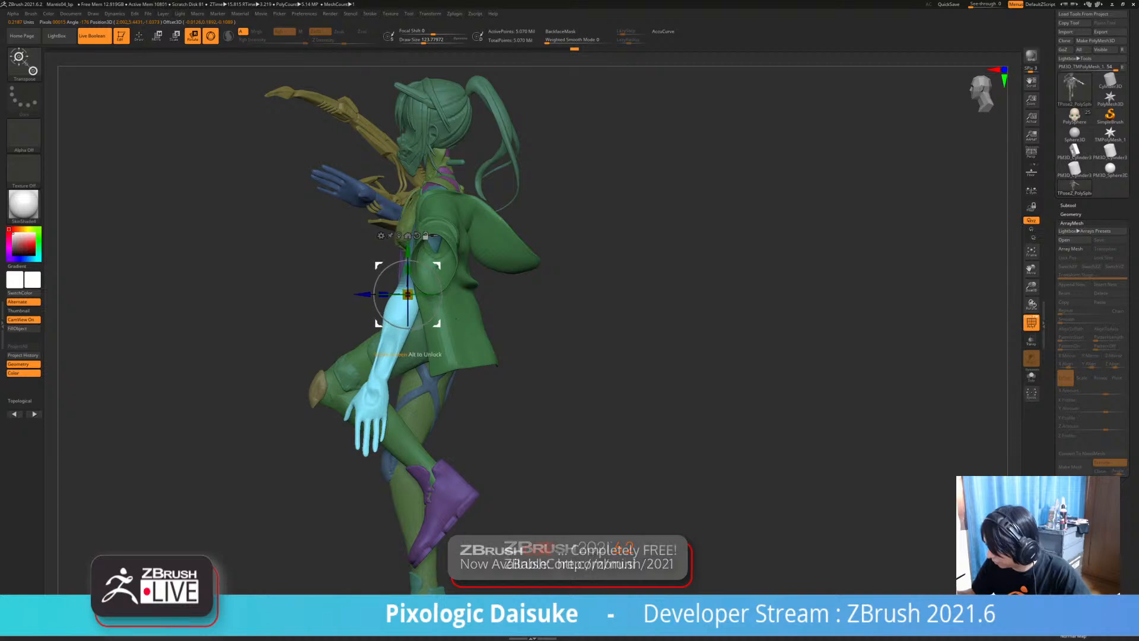
drag(320, 285, 393, 310)
drag(474, 292, 387, 319)
drag(475, 314, 585, 325)
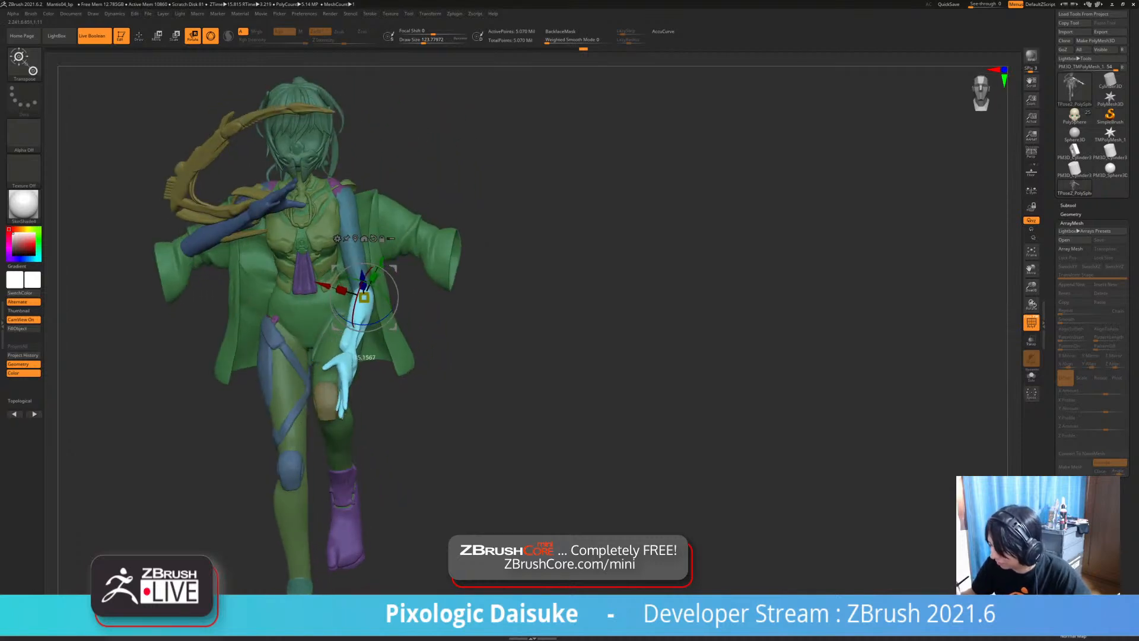
drag(369, 324, 383, 291)
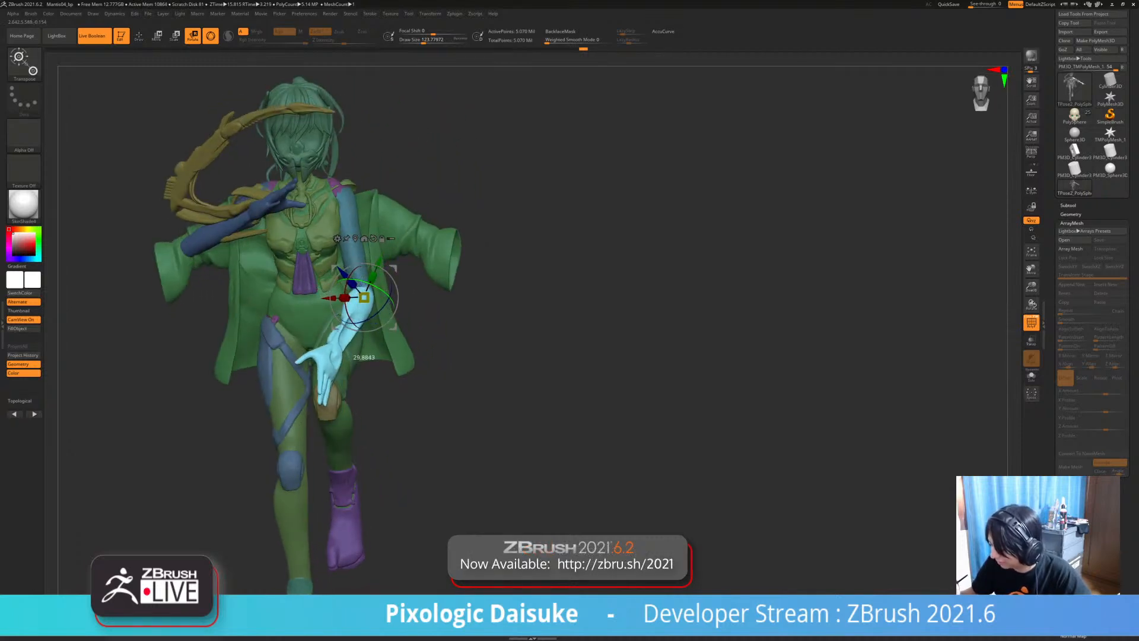
- Bend the left forearm upward at the elbow so the open hand is raised in front of the chest
drag(481, 296, 394, 279)
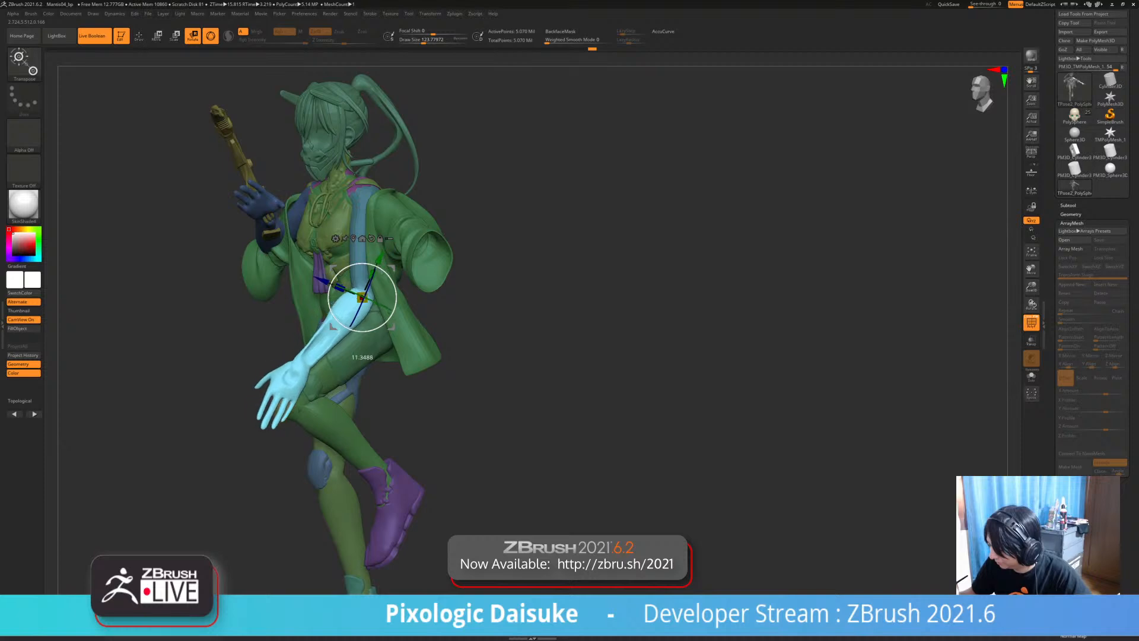
mouse_move(475, 297)
mouse_down()
mouse_move(635, 300)
mouse_move(475, 296)
mouse_up()
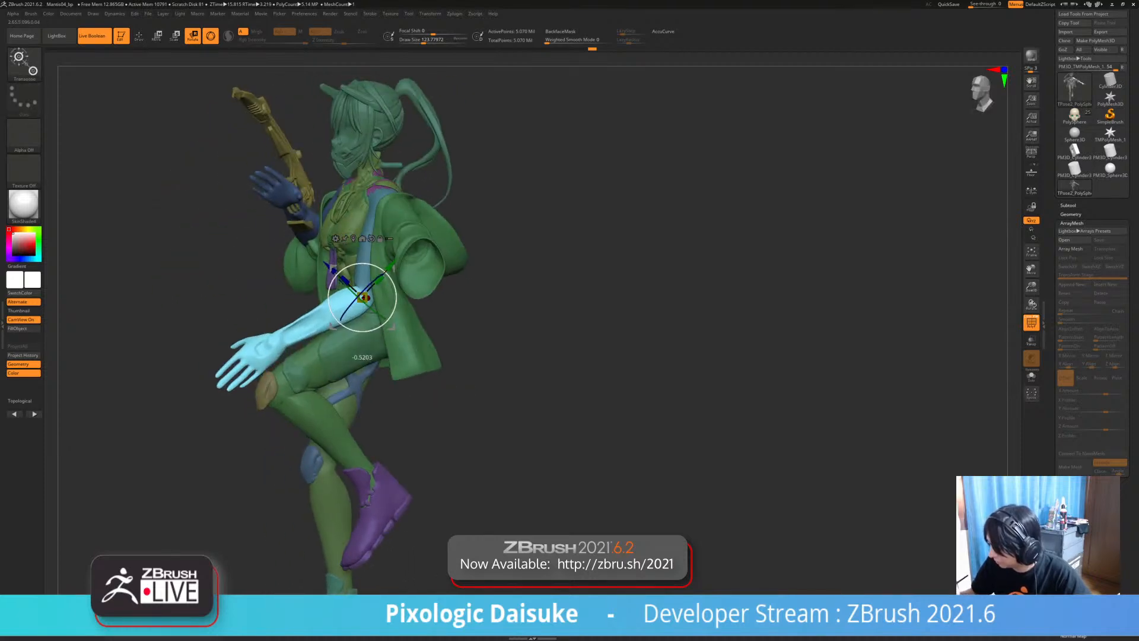
drag(395, 292, 392, 325)
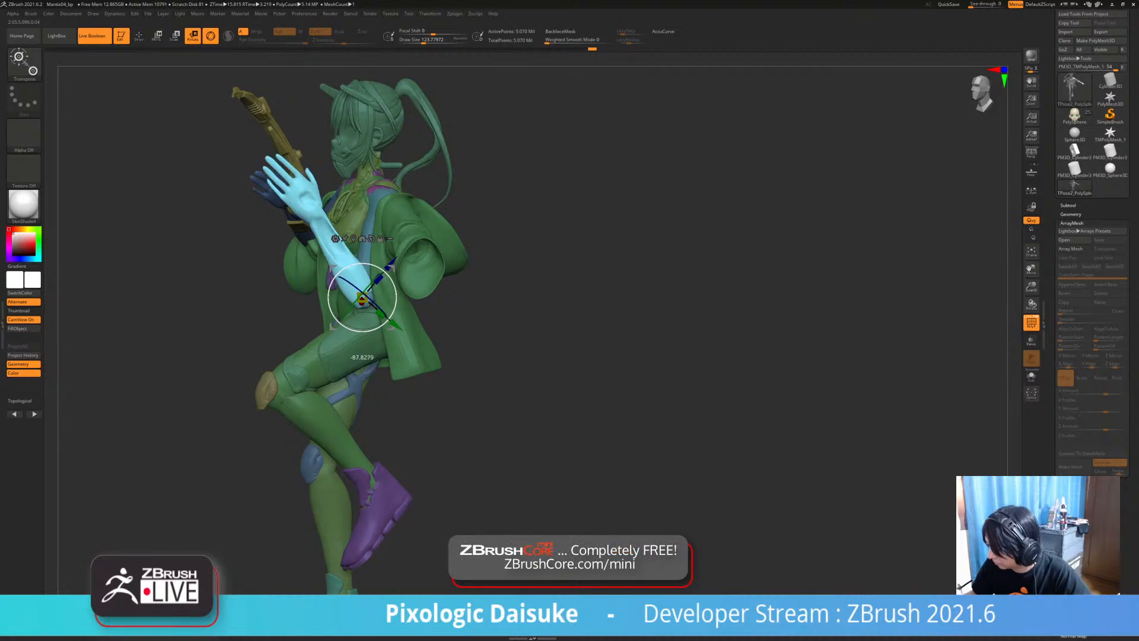
drag(504, 308, 422, 328)
drag(493, 323, 466, 323)
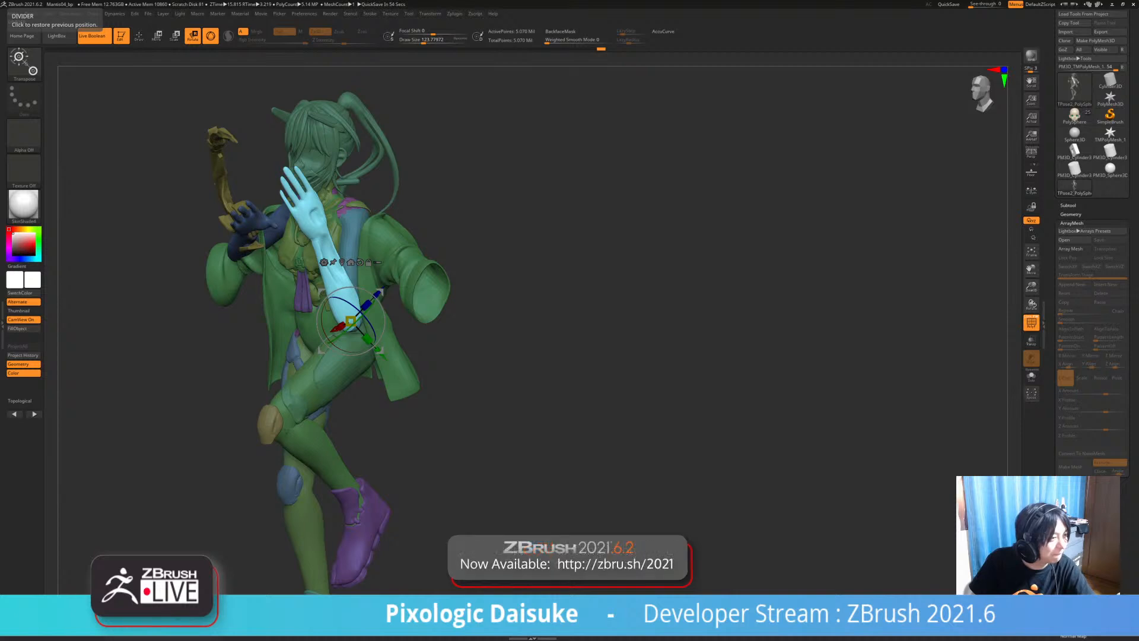
- Try masking the left forearm up to the wrist, leaving only the hand free
drag(682, 332, 834, 332)
alt+drag(534, 267, 534, 345)
ctrl+drag(329, 207, 335, 245)
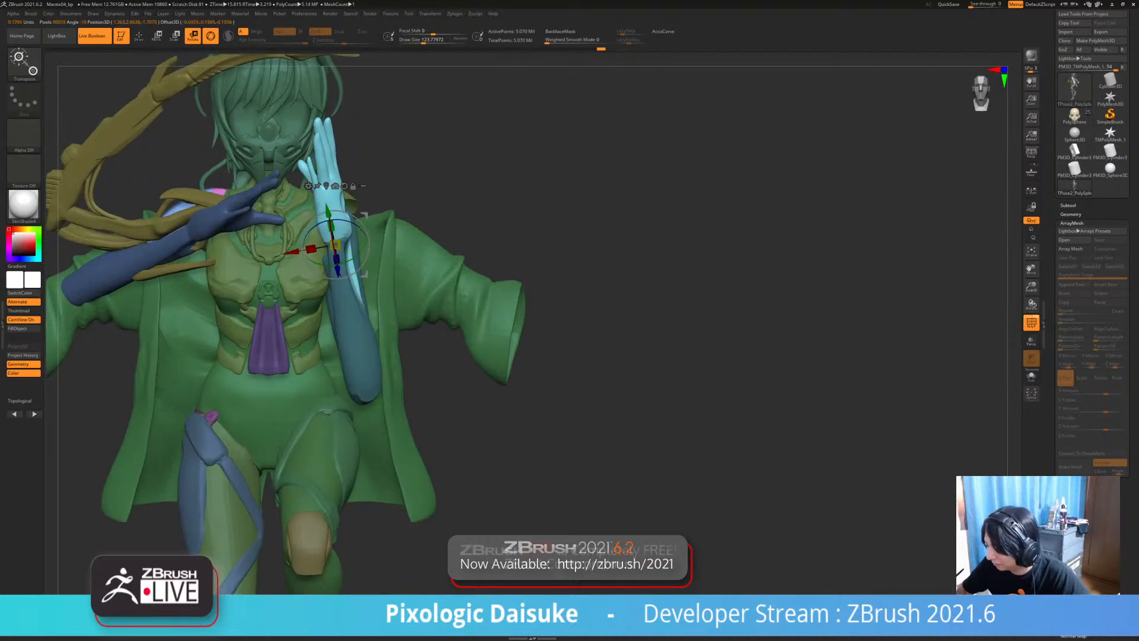
ctrl+drag(336, 236, 337, 242)
right_drag(534, 321, 531, 277)
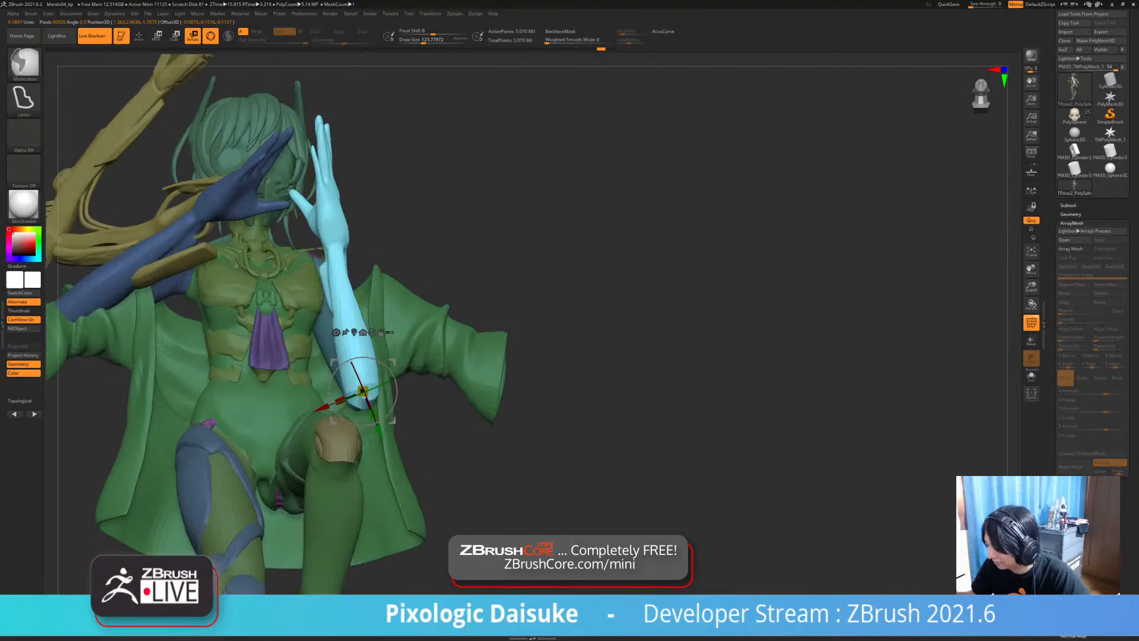
- Replace the arm mask with a topological mask that leaves the pelvis free, with the gizmo at the waist
ctrl+drag(526, 273, 539, 284)
ctrl+right_drag(537, 282, 427, 281)
ctrl+right_drag(651, 281, 763, 366)
ctrl+click(417, 329)
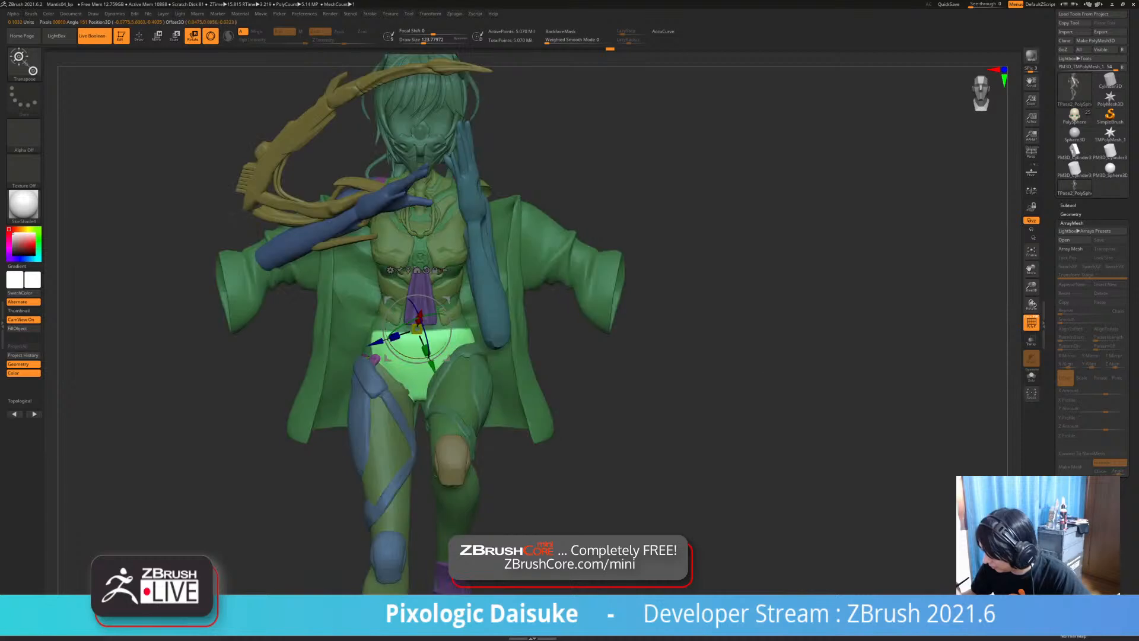
ctrl+drag(420, 338, 415, 337)
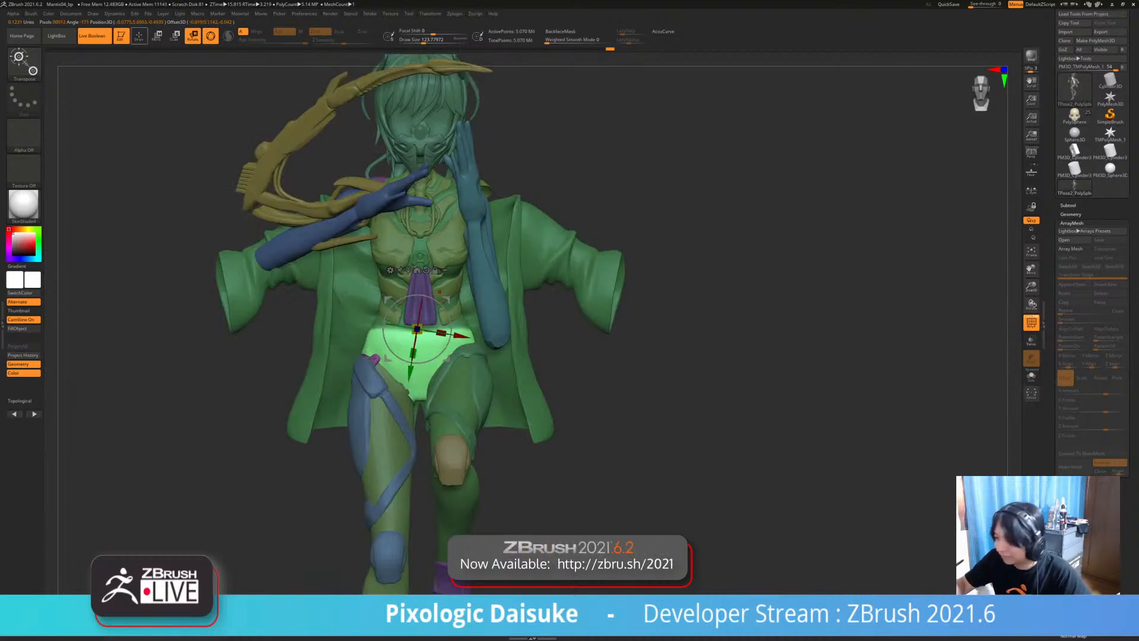
- Hide the coat and unmask both legs and feet so the whole lower body is free
key(q)
ctrl+shift+click(527, 274)
alt+right_drag(551, 334, 514, 249)
ctrl+shift+drag(551, 273, 553, 302)
alt+right_drag(517, 362, 474, 266)
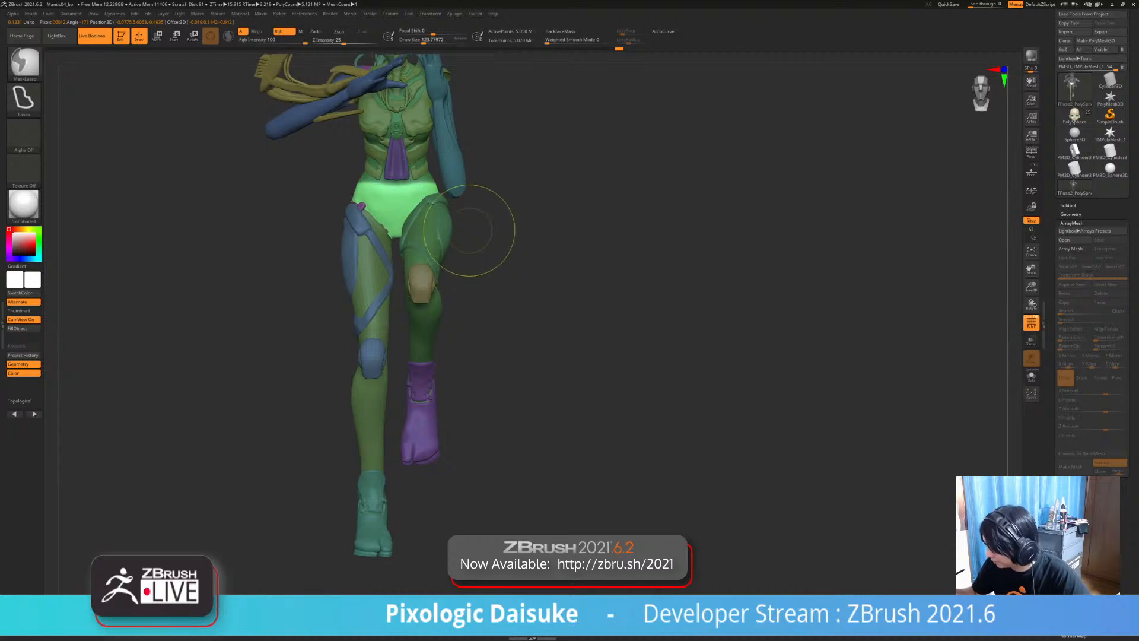
mouse_move(454, 204)
ctrl+alt+mouse_down()
mouse_move(380, 195)
mouse_move(280, 470)
mouse_move(537, 415)
mouse_move(484, 348)
ctrl+alt+mouse_up()
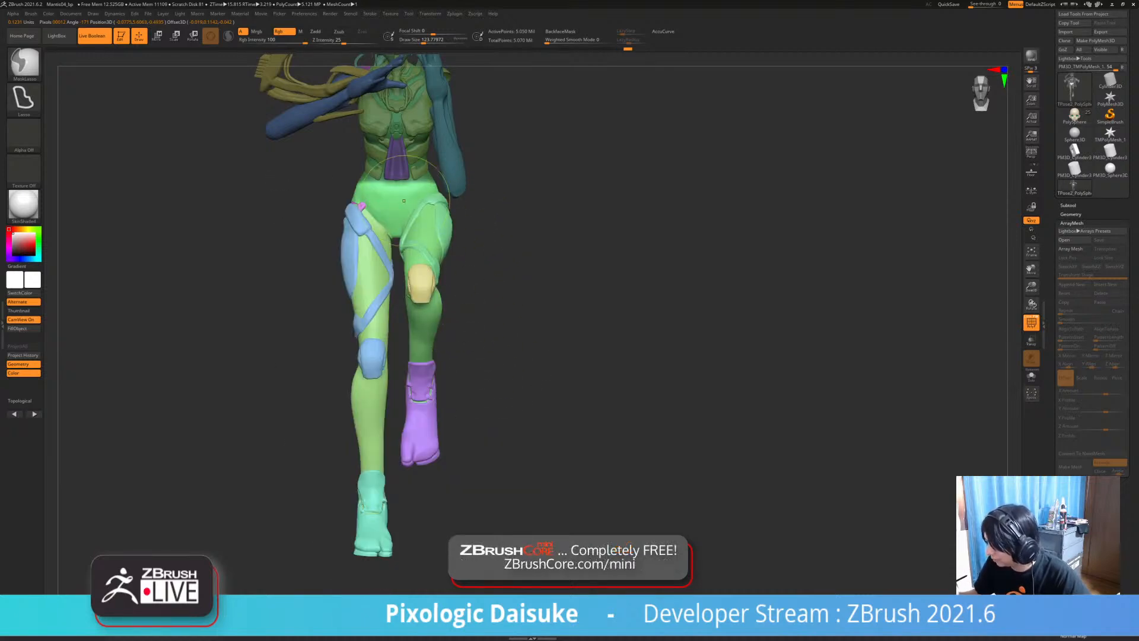
- Rotate the pelvis and legs forward around the waist in side view
mouse_move(404, 200)
ctrl+right_down()
mouse_move(431, 312)
mouse_move(528, 306)
ctrl+right_up()
mouse_move(528, 305)
ctrl+right_down()
mouse_move(517, 237)
mouse_move(484, 289)
mouse_move(372, 286)
ctrl+right_up()
key(r)
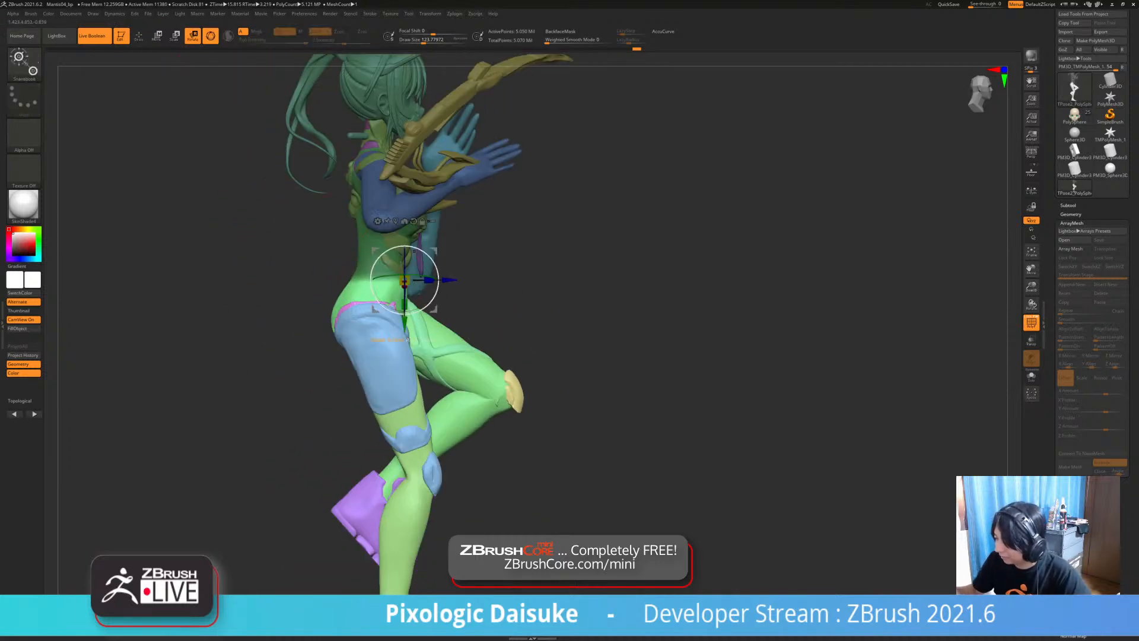
drag(415, 273, 409, 263)
right_drag(409, 262, 387, 231)
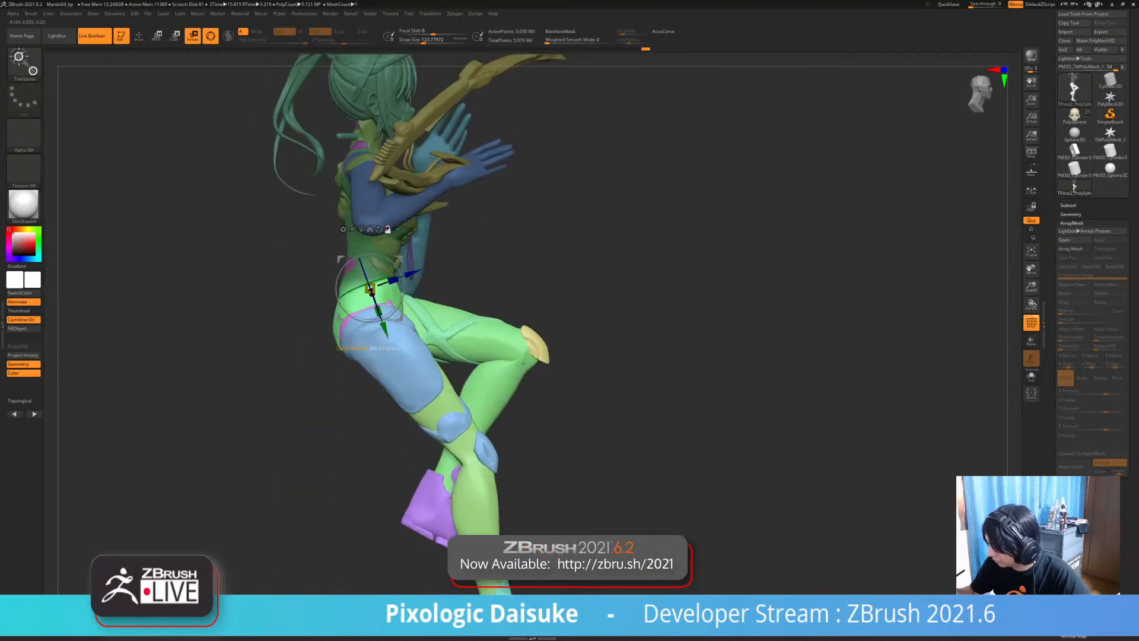
- Invert the mask, rotate the upper body slightly backward around the waist, and clear the mask
key(ctrl+i)
drag(402, 279, 403, 279)
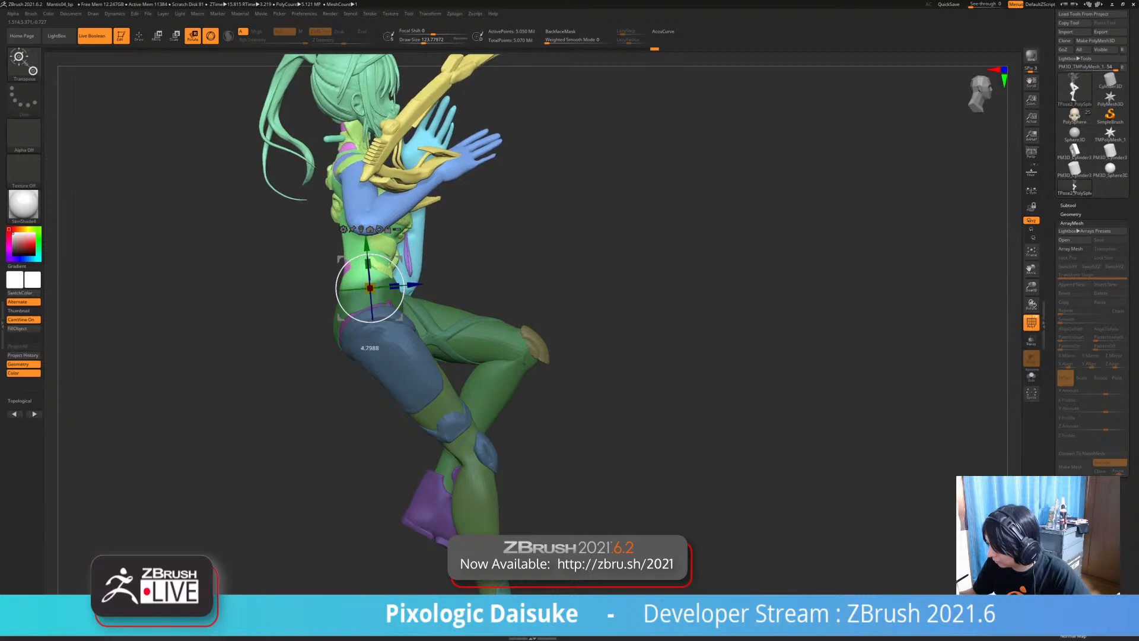
mouse_move(403, 280)
alt+right_down()
mouse_move(364, 323)
mouse_move(313, 321)
alt+right_up()
ctrl+drag(457, 350, 475, 371)
right_drag(472, 368, 291, 362)
key(q)
right_drag(374, 325, 281, 323)
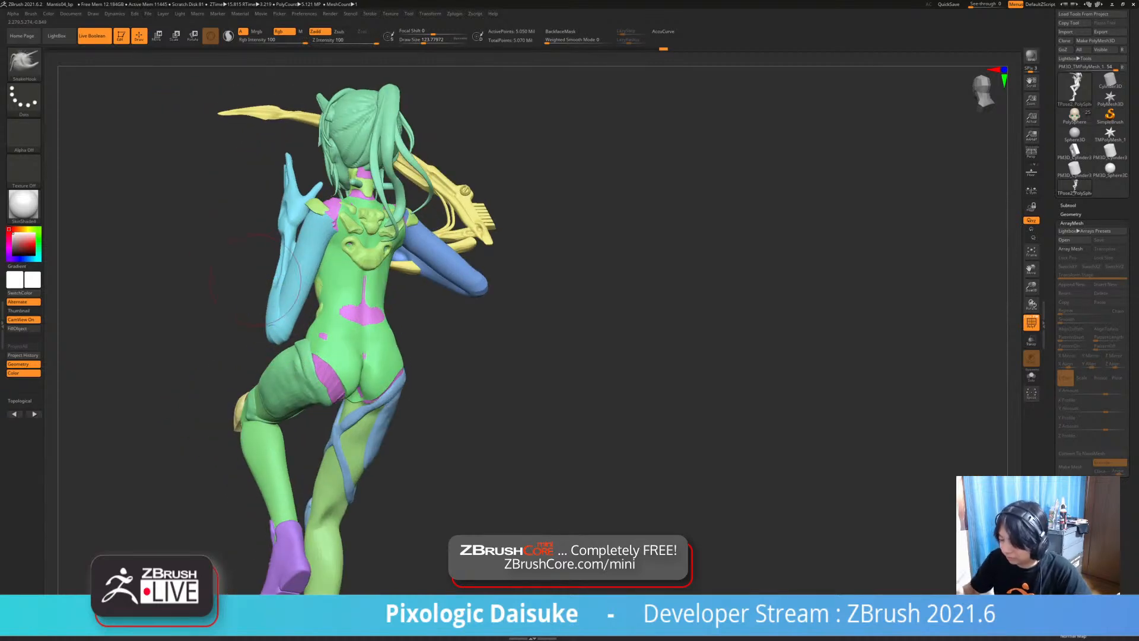
- Isolate the left arm from the body and coat, and restore the full model's visibility
ctrl+alt+shift+click(300, 314)
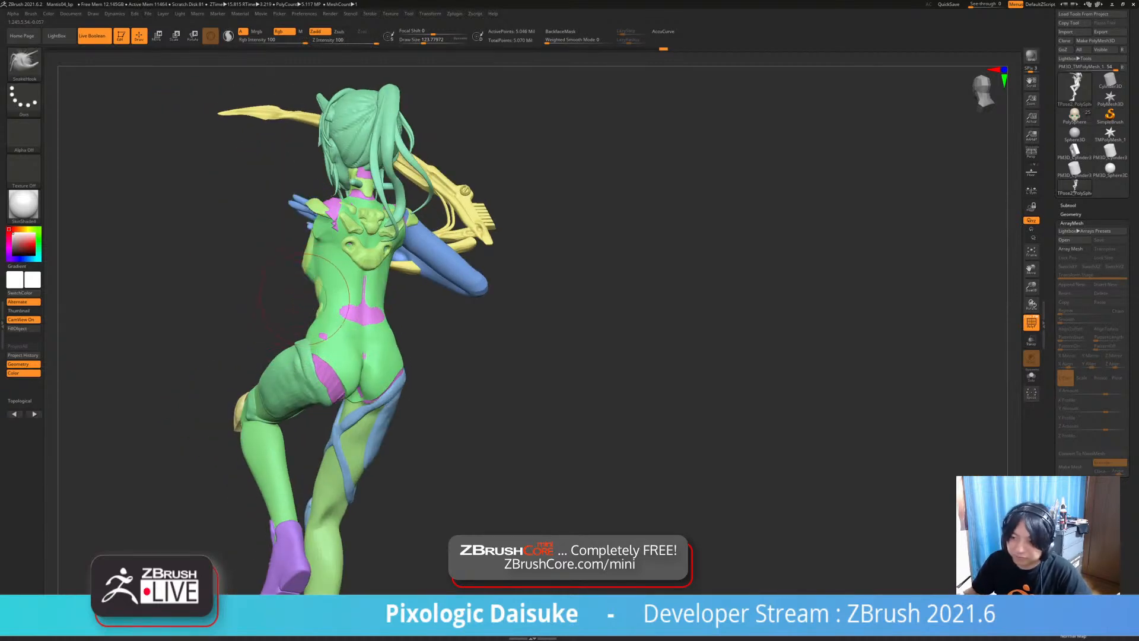
right_drag(304, 299, 318, 300)
ctrl+shift+drag(464, 313, 470, 323)
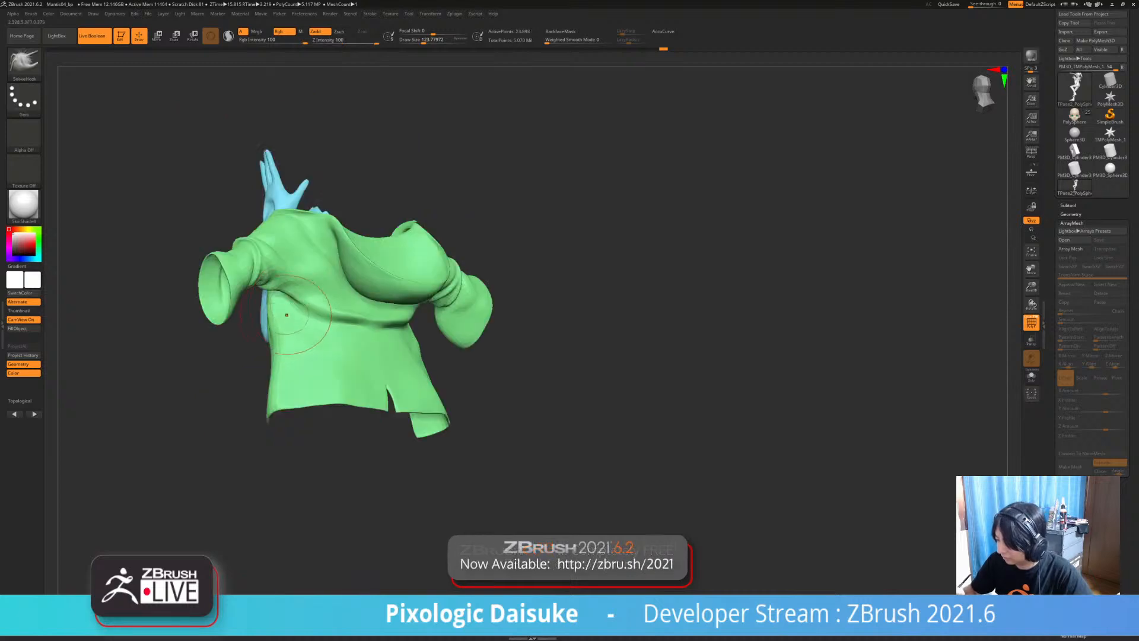
ctrl+alt+shift+click(278, 324)
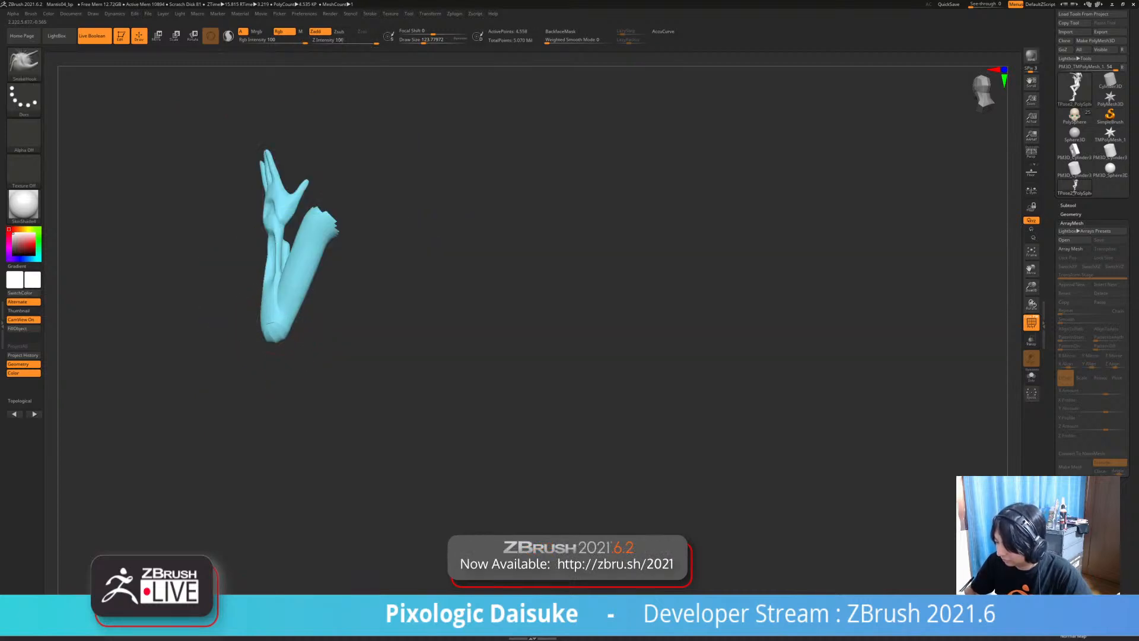
right_drag(276, 327, 424, 333)
ctrl+shift+click(356, 310)
alt+right_drag(474, 289, 420, 224)
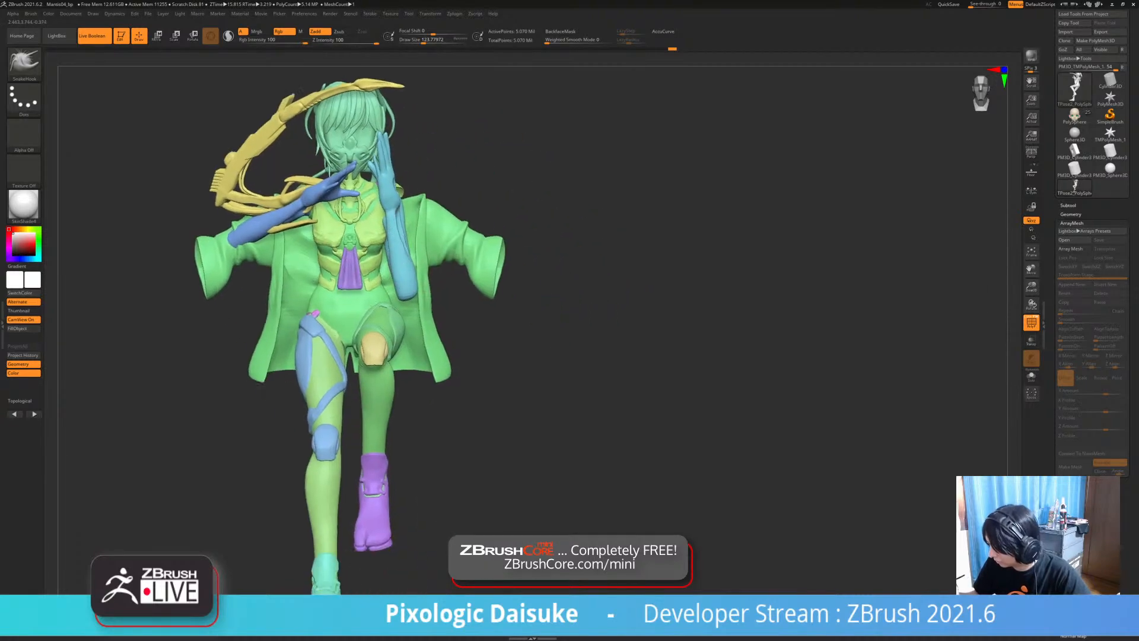
mouse_move(396, 338)
right_down()
mouse_move(352, 338)
mouse_move(396, 349)
right_up()
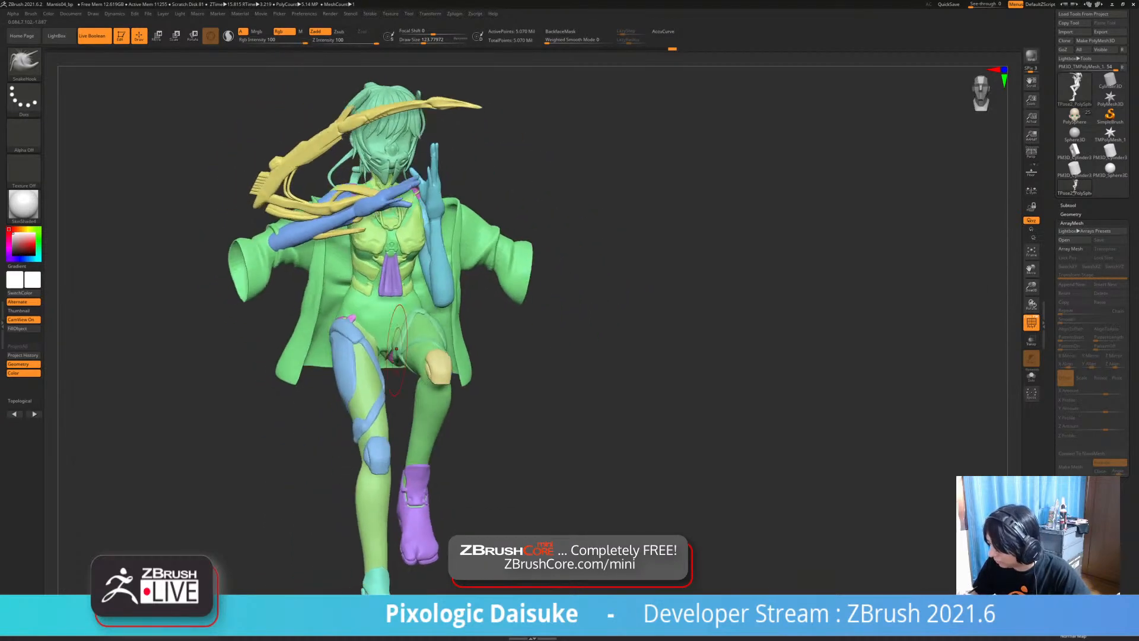
- Isolate the right arm together with its blade by hiding the rest of the model
ctrl+shift+click(306, 228)
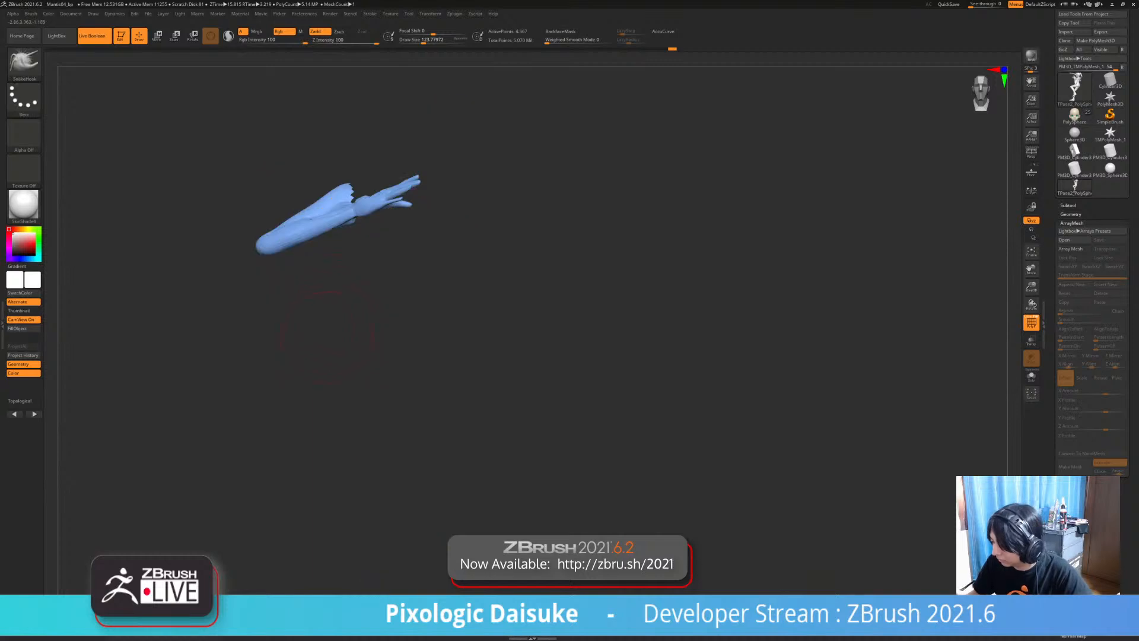
right_drag(342, 291, 350, 409)
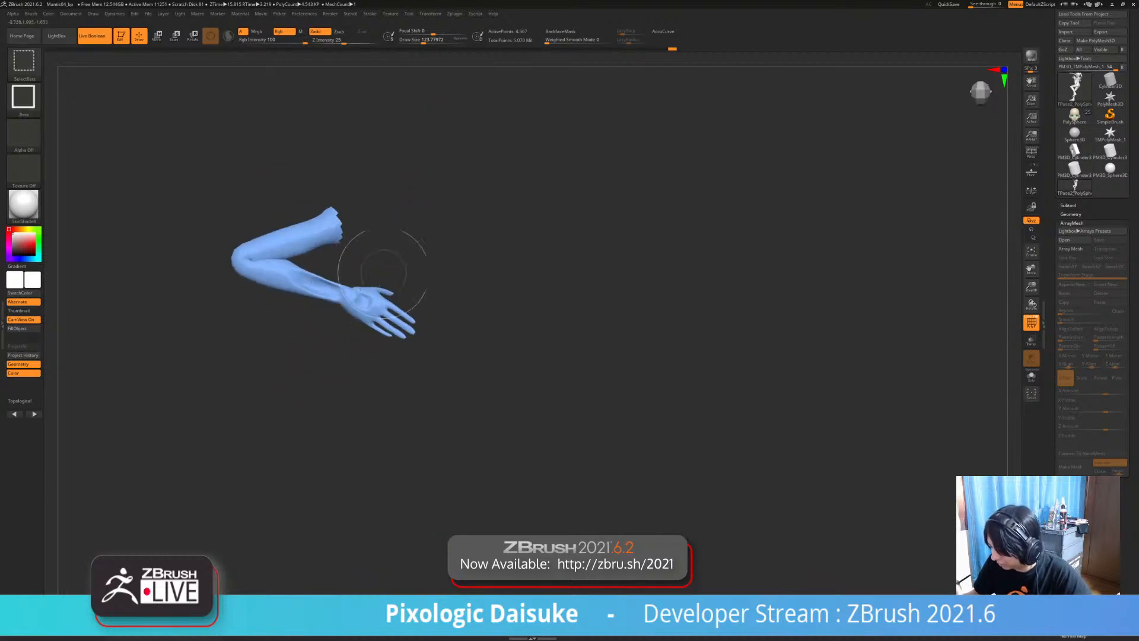
ctrl+shift+click(403, 261)
ctrl+shift+click(376, 318)
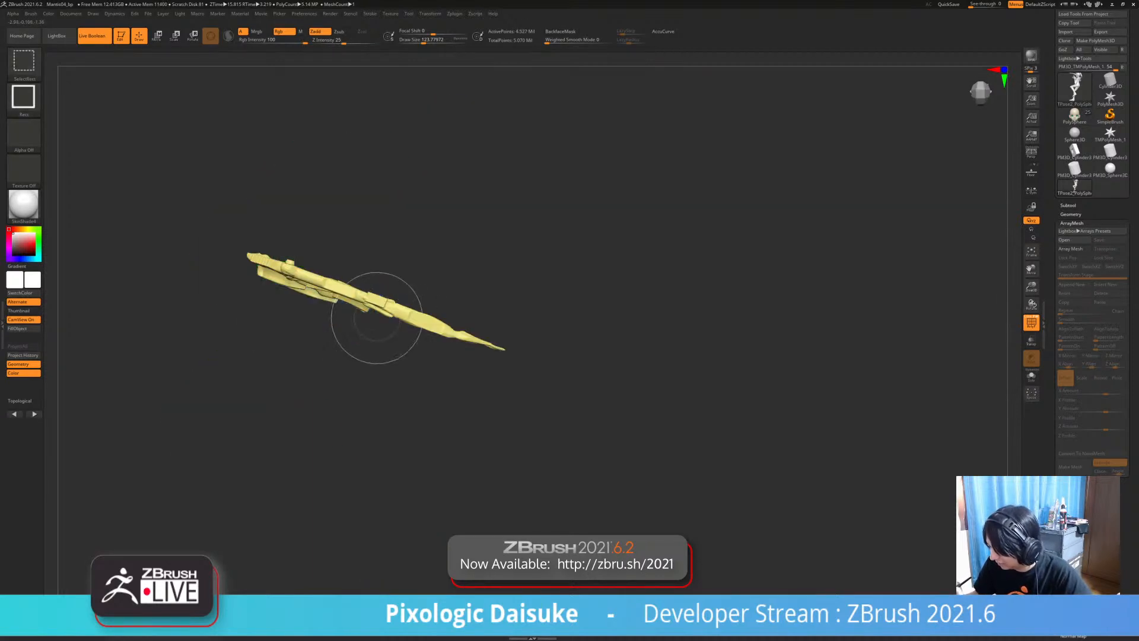
ctrl+shift+click(388, 332)
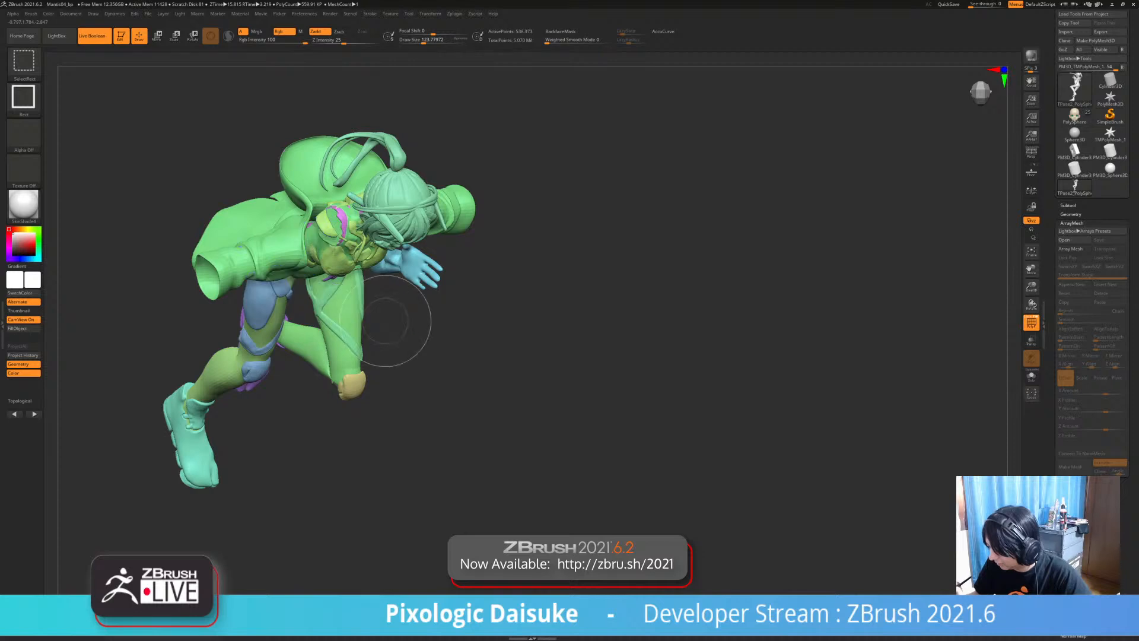
ctrl+shift+drag(422, 330, 412, 386)
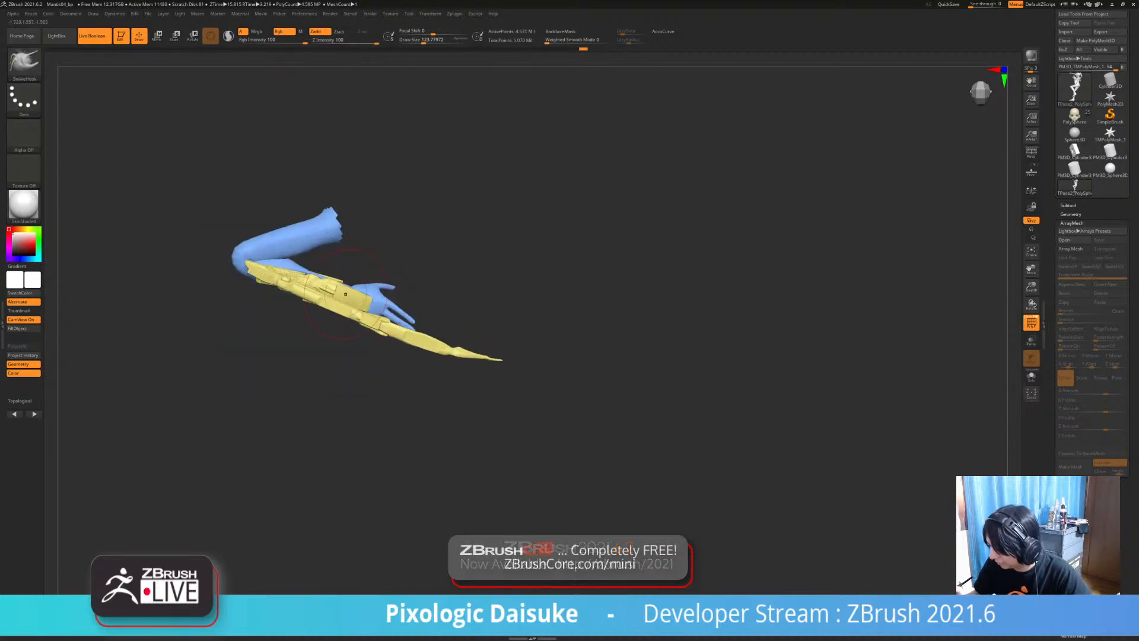
- Mask the right forearm, hand and blade, and invert the mask so only the upper arm is protected
mouse_move(275, 254)
ctrl+mouse_down()
mouse_move(210, 294)
mouse_move(487, 386)
mouse_move(463, 264)
mouse_move(272, 257)
ctrl+mouse_up()
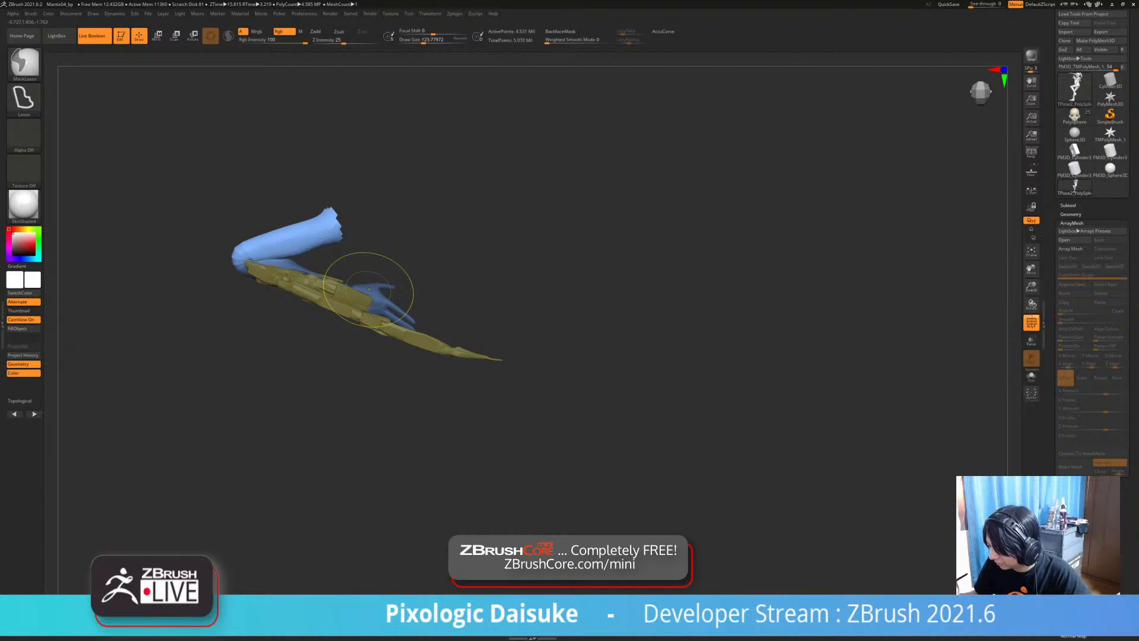
ctrl+click(429, 273)
key(r)
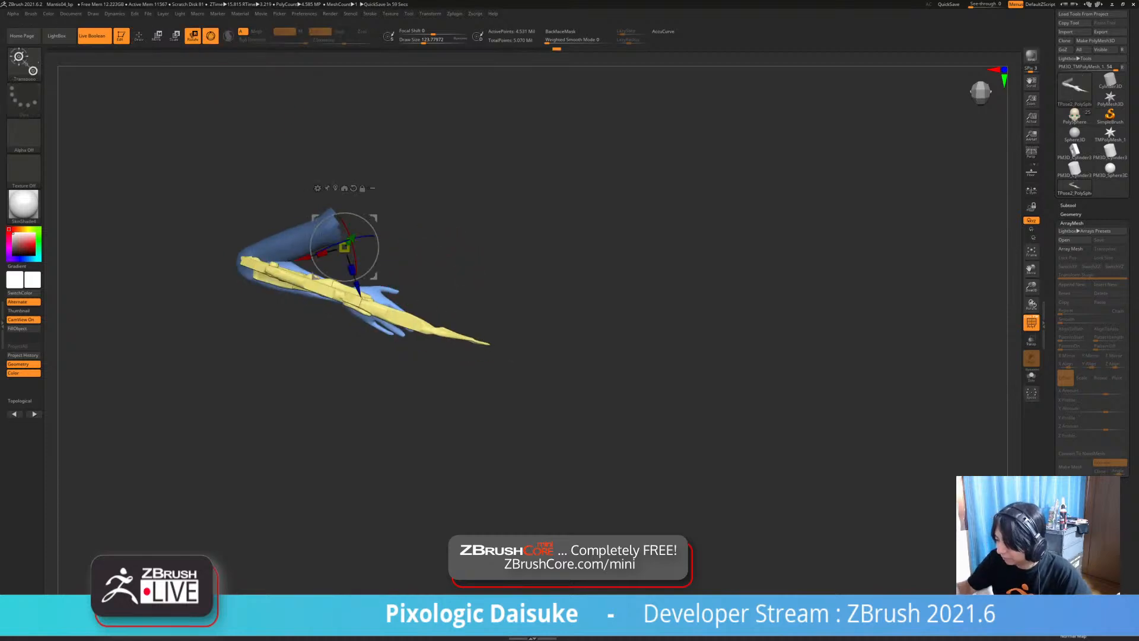
- Try rotating the right forearm and blade from a gizmo placed at the elbow, and undo the rotation
alt+click(242, 267)
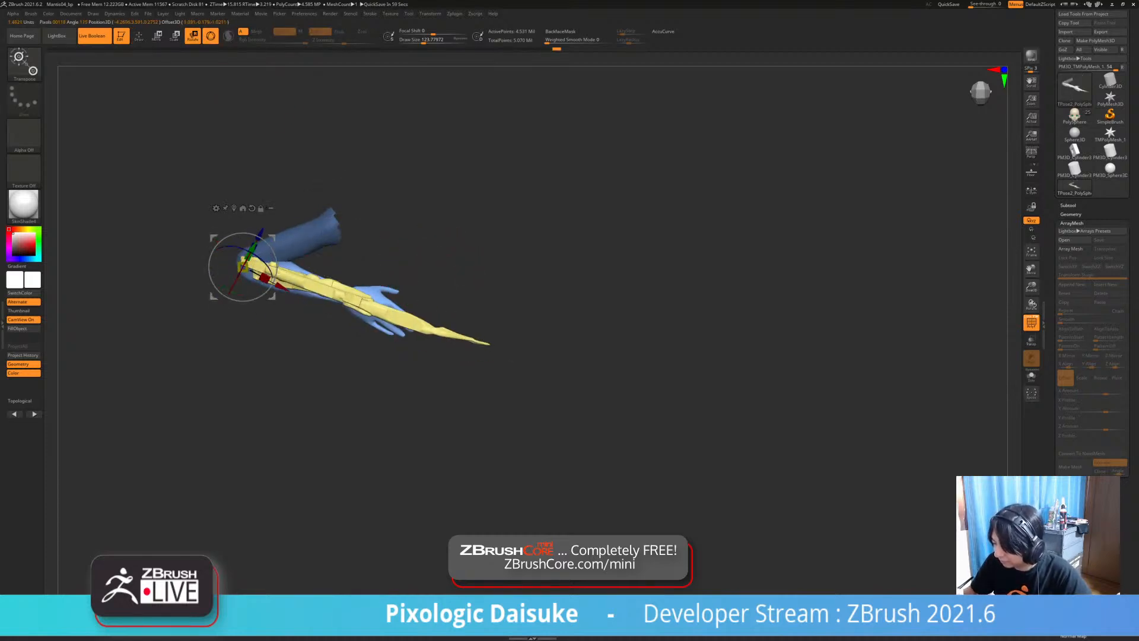
drag(277, 269, 224, 295)
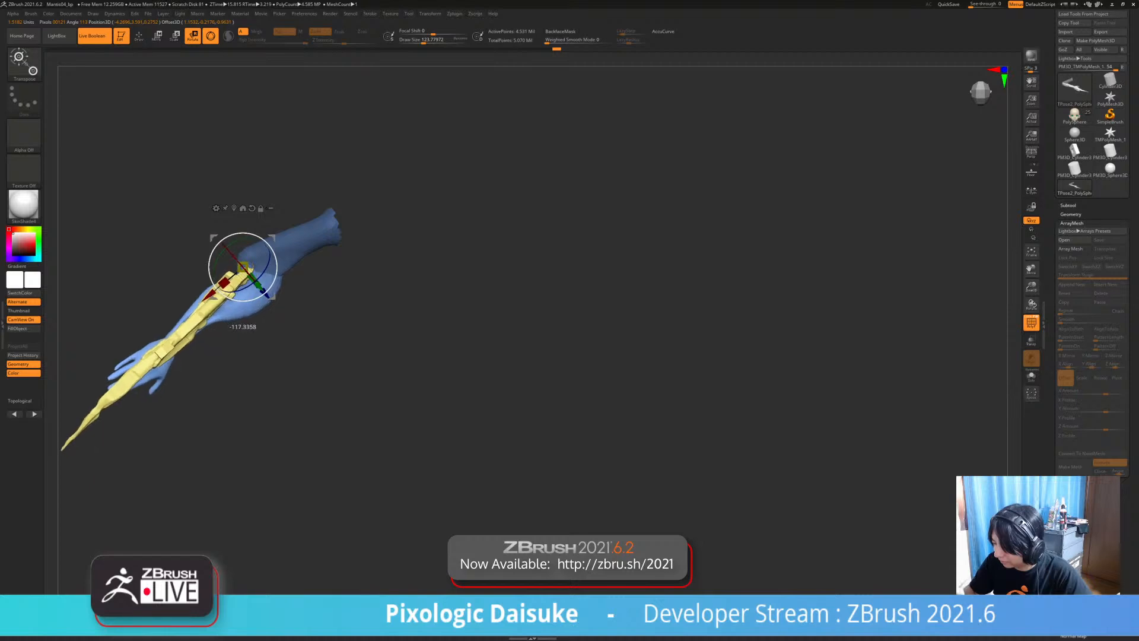
key(ctrl+z)
key(q)
- Rework the right upper arm's mask from the elbow and unmask the blade so it moves with the forearm
ctrl+right_drag(277, 244, 301, 255)
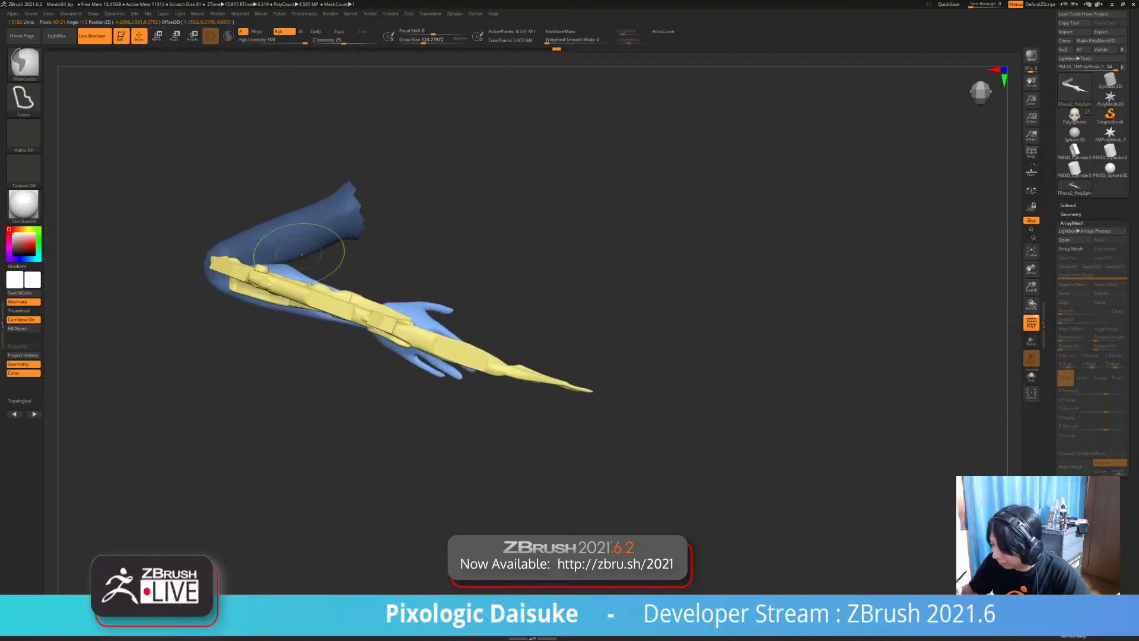
mouse_move(302, 341)
mouse_down()
mouse_move(463, 262)
mouse_move(496, 277)
mouse_up()
mouse_move(351, 293)
right_down()
mouse_move(384, 342)
mouse_move(383, 386)
right_up()
click(193, 35)
ctrl+drag(316, 337, 338, 345)
key(q)
right_drag(380, 362, 392, 285)
mouse_move(391, 285)
alt+right_down()
mouse_move(349, 320)
mouse_move(350, 279)
alt+right_up()
mouse_move(341, 237)
ctrl+right_down()
mouse_move(350, 208)
mouse_move(386, 196)
ctrl+right_up()
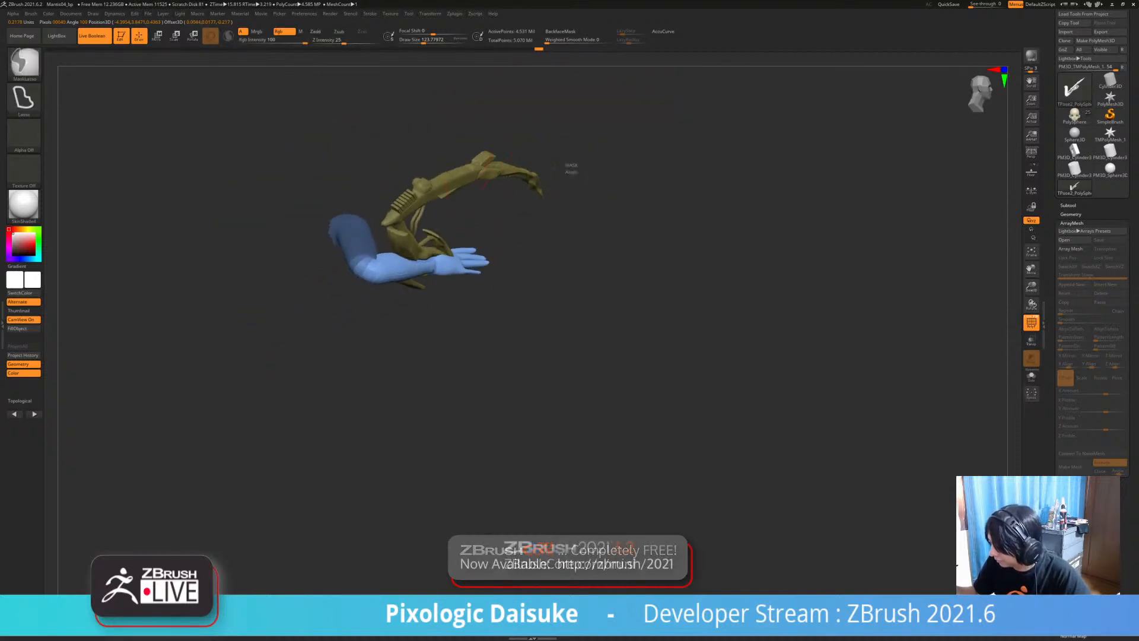
mouse_move(571, 169)
ctrl+mouse_down()
mouse_move(377, 195)
mouse_move(381, 255)
mouse_move(473, 351)
mouse_move(529, 306)
ctrl+mouse_up()
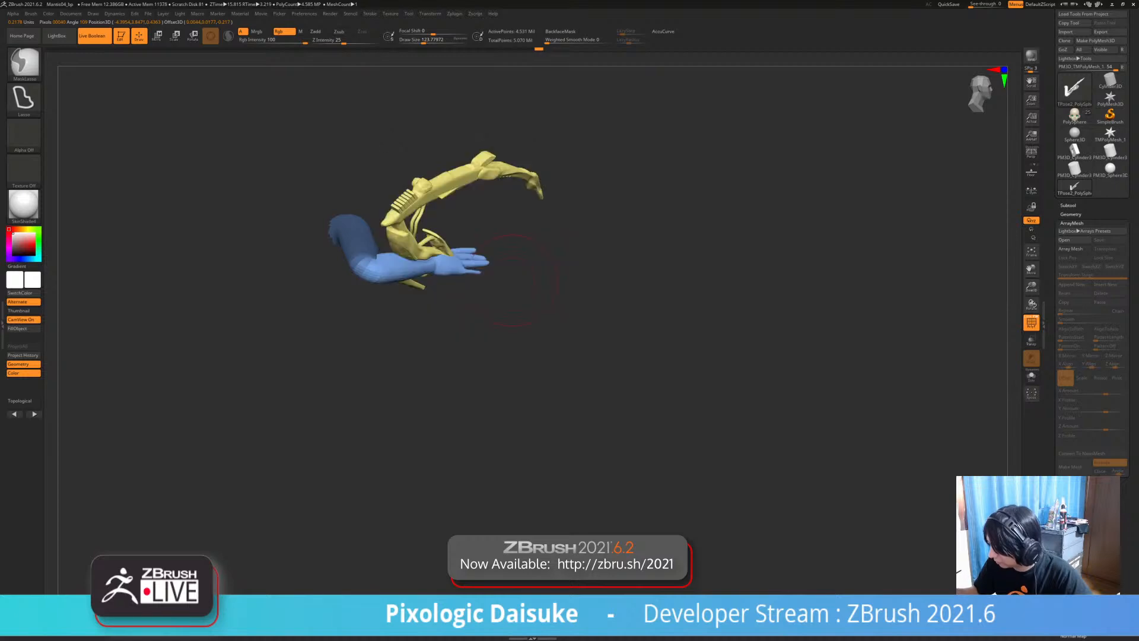
- Rotate the right forearm and blade together around the elbow
mouse_move(516, 285)
right_down()
mouse_move(457, 225)
mouse_move(503, 277)
right_up()
click(192, 35)
right_drag(249, 178, 273, 255)
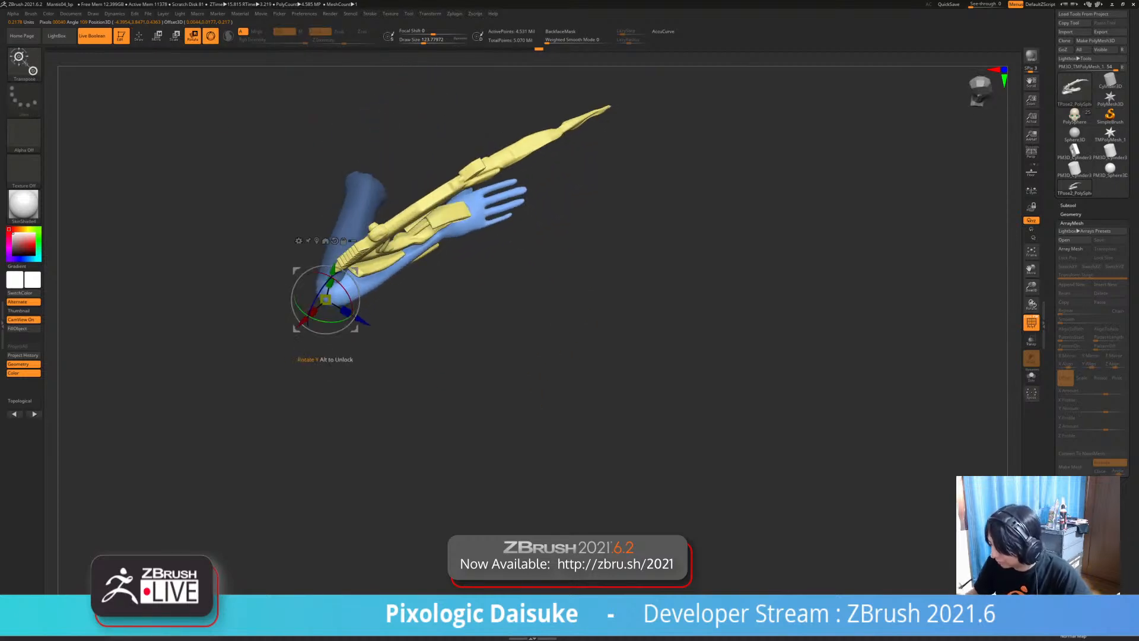
drag(355, 276, 357, 319)
right_drag(273, 196, 276, 267)
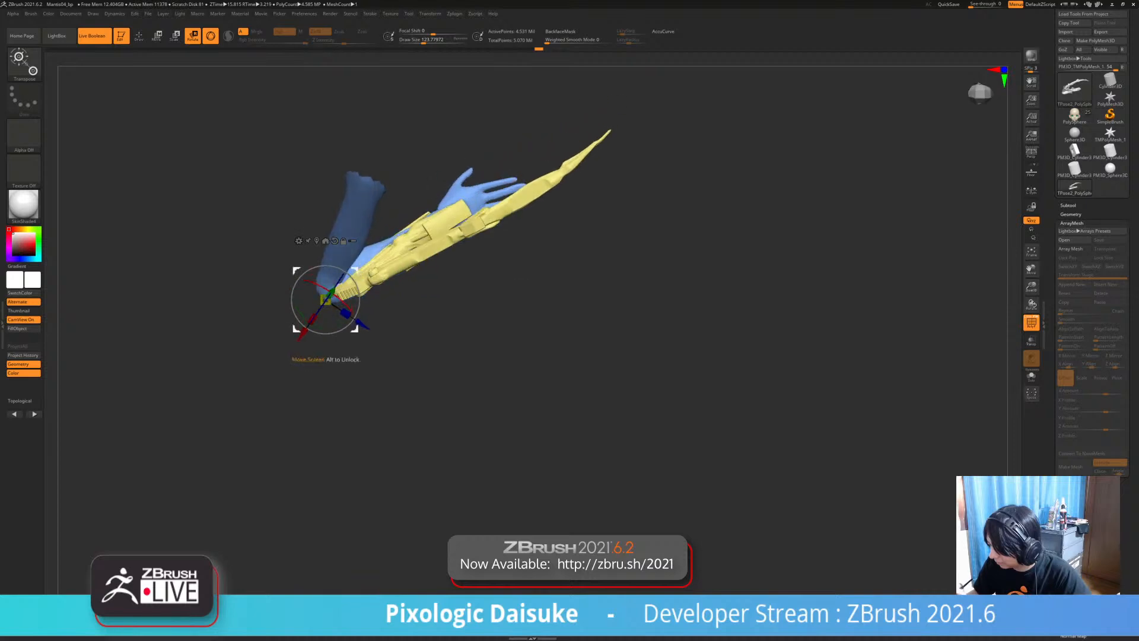
- Rotate the unmasked forearm and its blade assembly at the elbow so the arm hangs straight down
alt+drag(354, 274, 362, 279)
drag(350, 306, 334, 337)
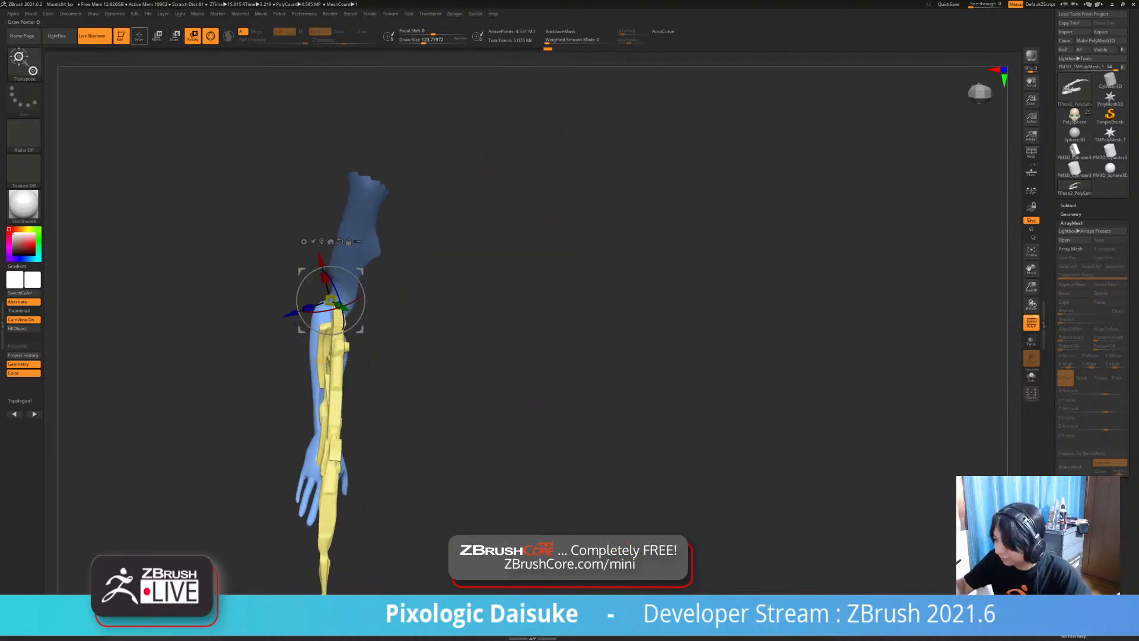
click(139, 36)
- Clear the mask from the upper arm and reshape the elbow bend on the isolated arm
ctrl+right_drag(381, 255, 381, 296)
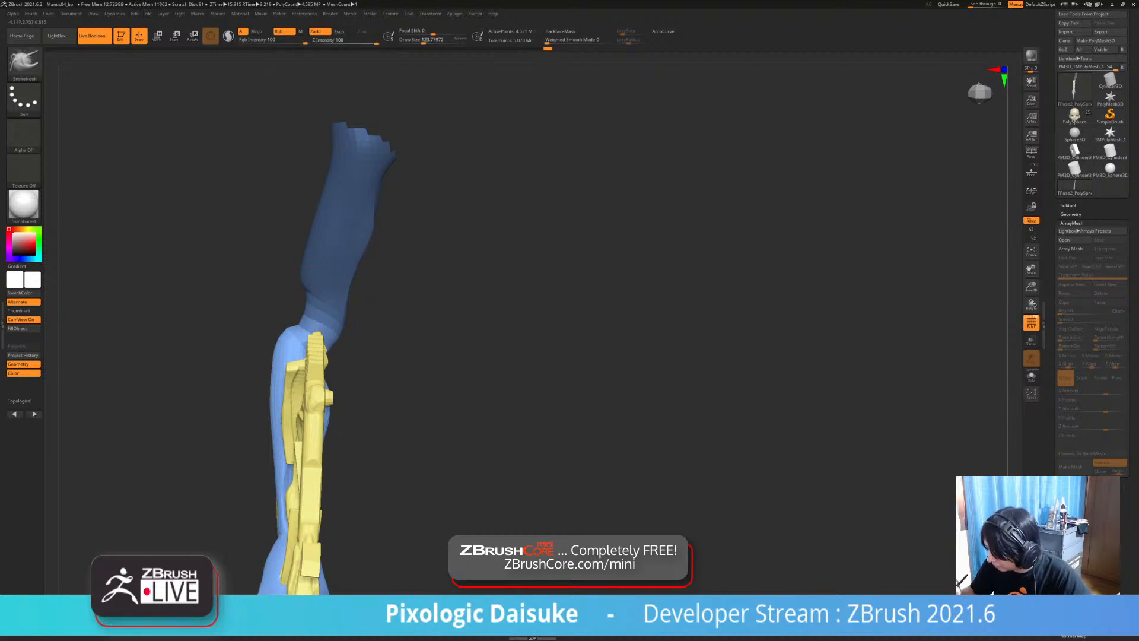
right_drag(238, 344, 314, 321)
ctrl+drag(387, 263, 397, 272)
right_drag(391, 279, 408, 324)
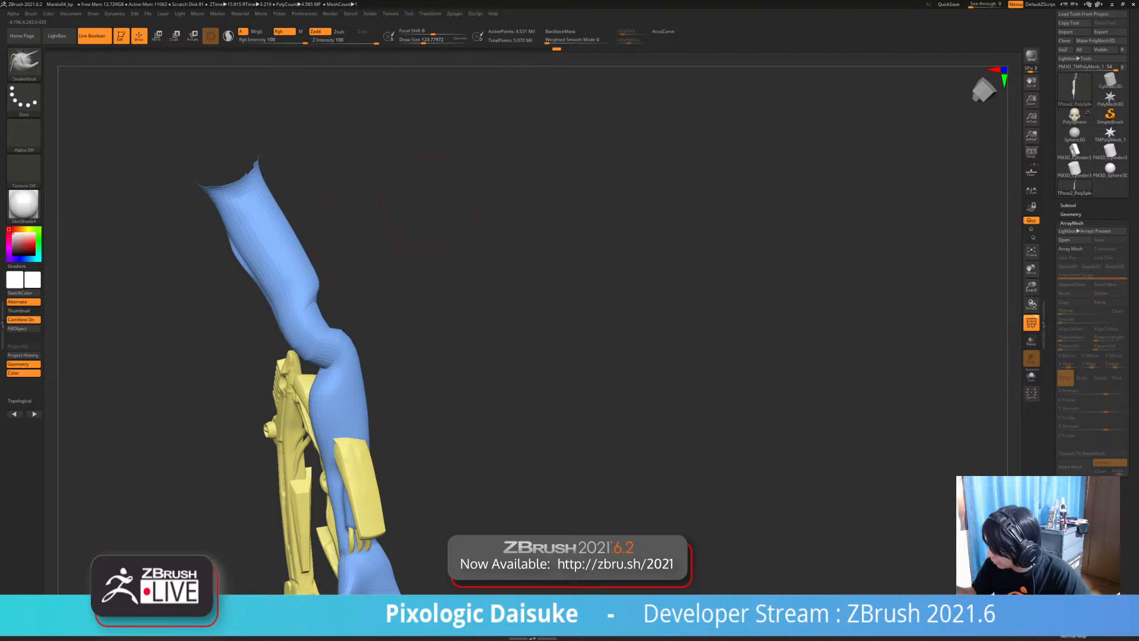
right_drag(431, 205, 368, 212)
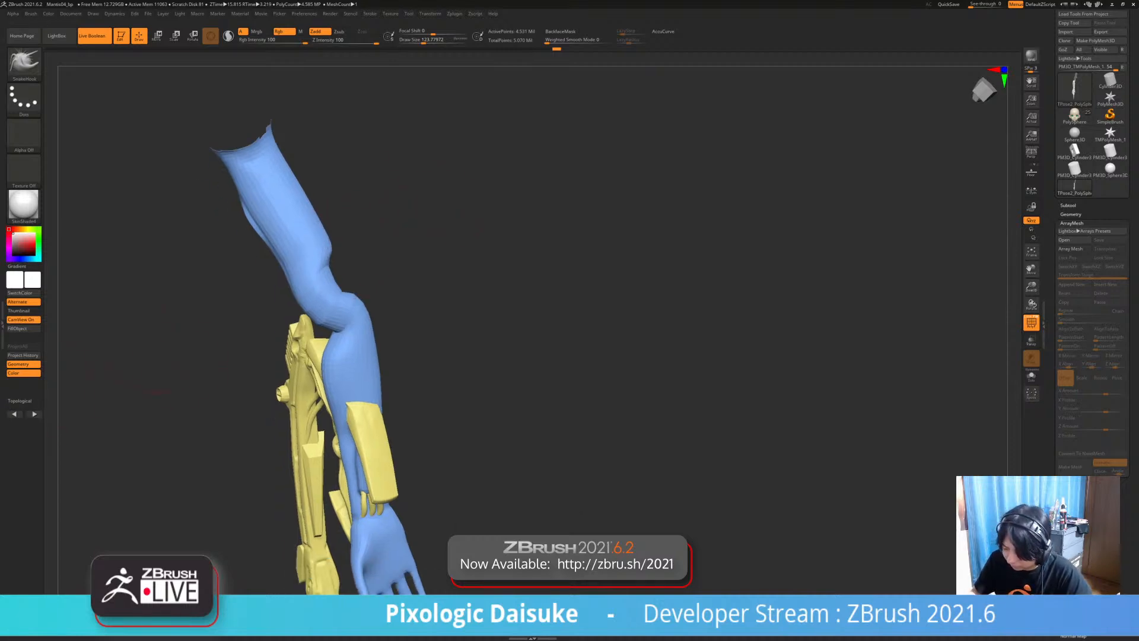
right_drag(354, 338, 317, 335)
right_drag(370, 250, 388, 235)
- Compare the reshaped arm with the full figure, and return to the isolated arm and blade assembly
ctrl+shift+click(342, 263)
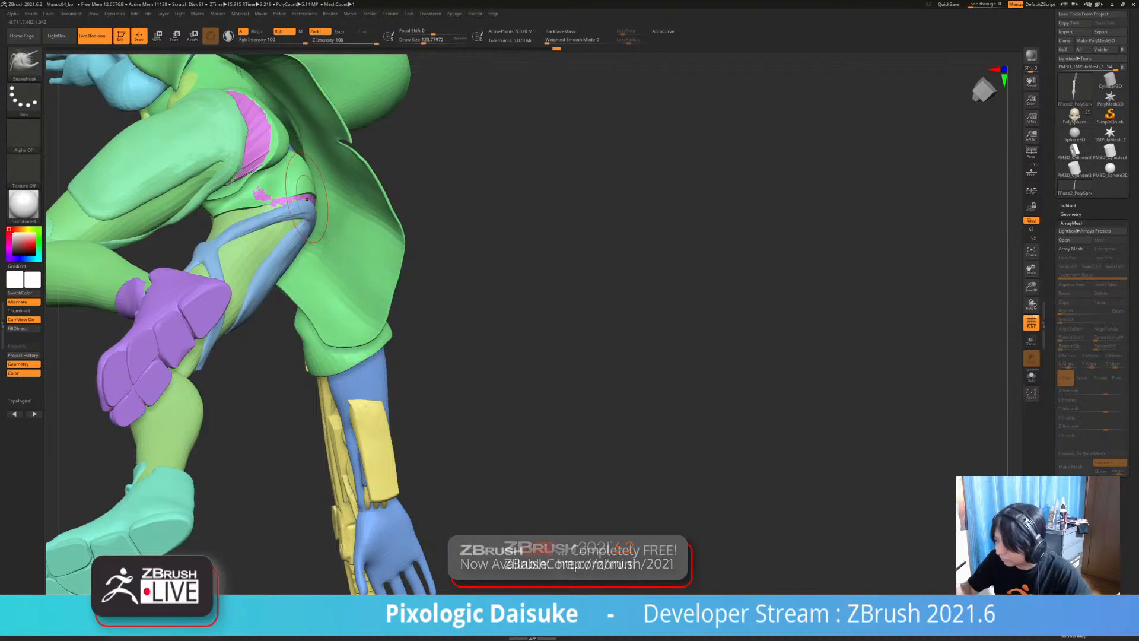
ctrl+click(556, 52)
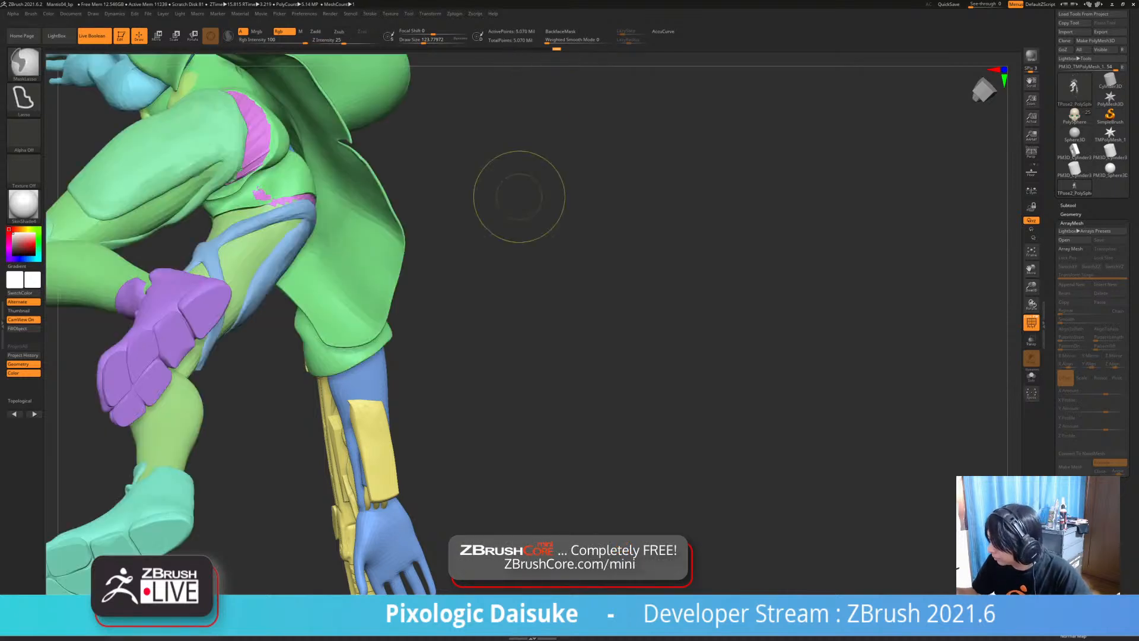
key(ctrl+z)
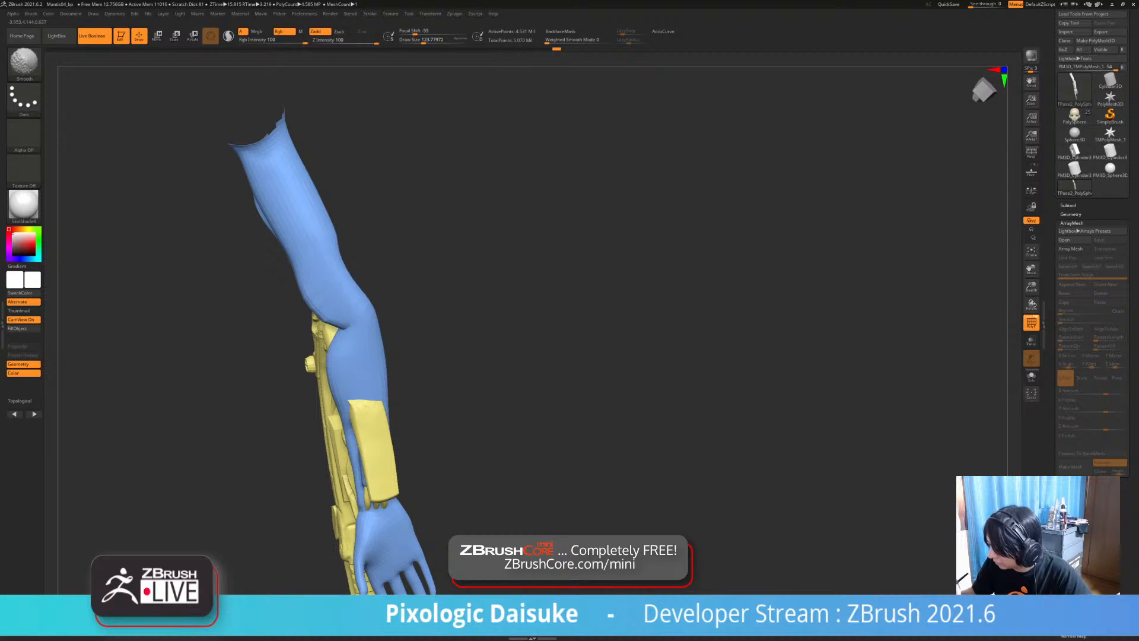
- Smooth and push the upper arm and elbow contours into a natural shape from several sides
shift+drag(475, 309, 475, 279)
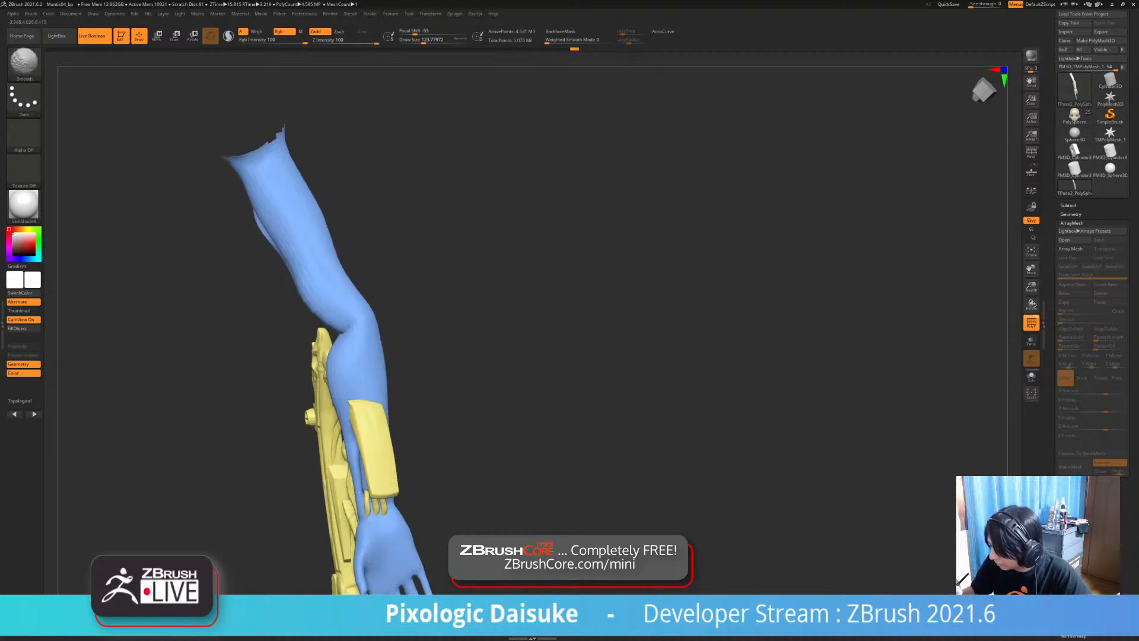
right_drag(307, 285, 436, 286)
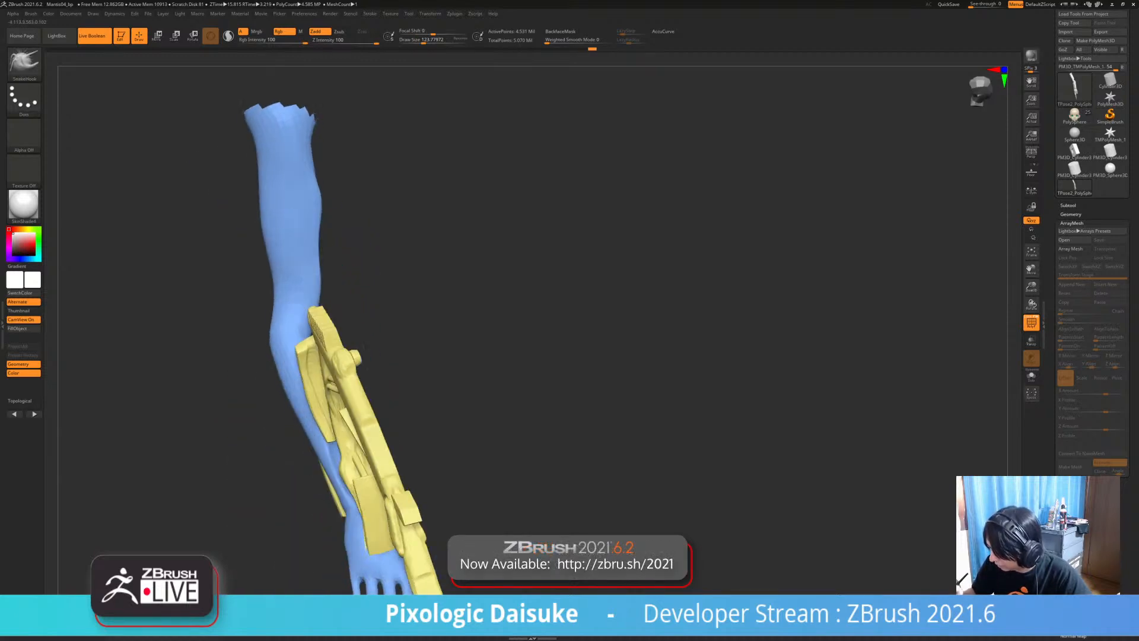
mouse_move(312, 255)
ctrl+right_down()
mouse_move(313, 290)
mouse_move(313, 264)
ctrl+right_up()
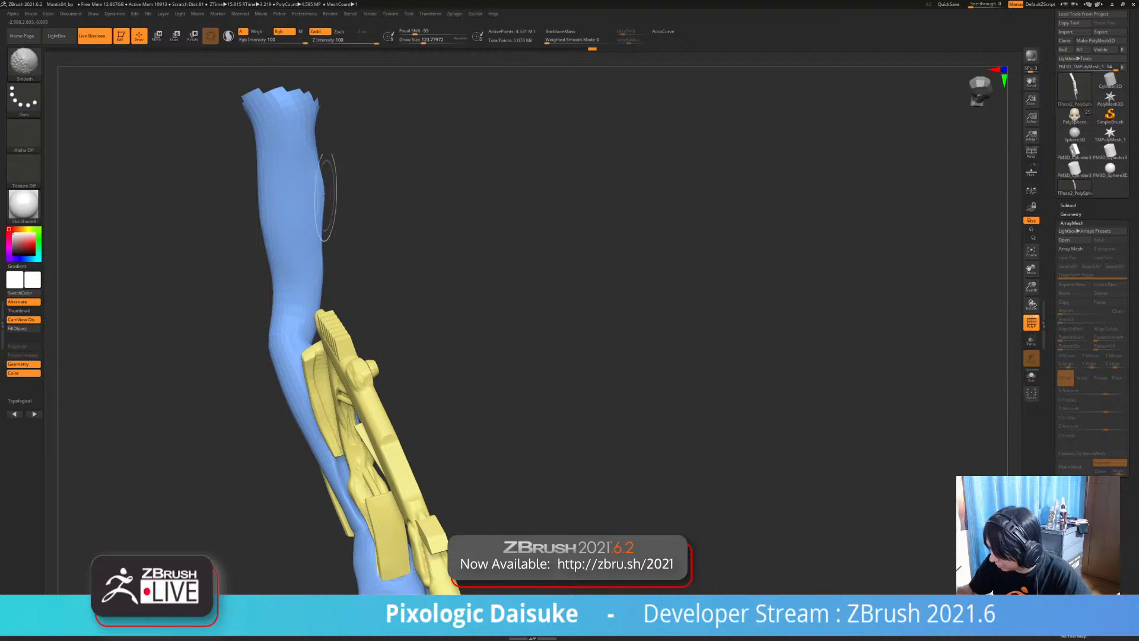
ctrl+right_drag(323, 194, 323, 172)
drag(325, 192, 320, 198)
right_drag(324, 199, 377, 200)
drag(327, 217, 323, 219)
right_drag(332, 219, 282, 220)
ctrl+right_drag(306, 235, 305, 261)
drag(306, 265, 300, 262)
ctrl+right_drag(306, 265, 308, 232)
mouse_move(382, 252)
ctrl+right_down()
mouse_move(385, 227)
mouse_move(368, 261)
mouse_move(341, 264)
mouse_move(312, 348)
mouse_move(312, 318)
mouse_move(341, 321)
mouse_move(341, 350)
mouse_move(285, 341)
mouse_move(327, 350)
mouse_move(351, 329)
ctrl+right_up()
- Isolate the other, bent arm and mask its hand down to the wrist
ctrl+shift+click(409, 261)
mouse_move(375, 192)
ctrl+right_down()
mouse_move(379, 237)
mouse_move(448, 238)
ctrl+right_up()
alt+right_drag(413, 156, 394, 232)
ctrl+shift+click(375, 238)
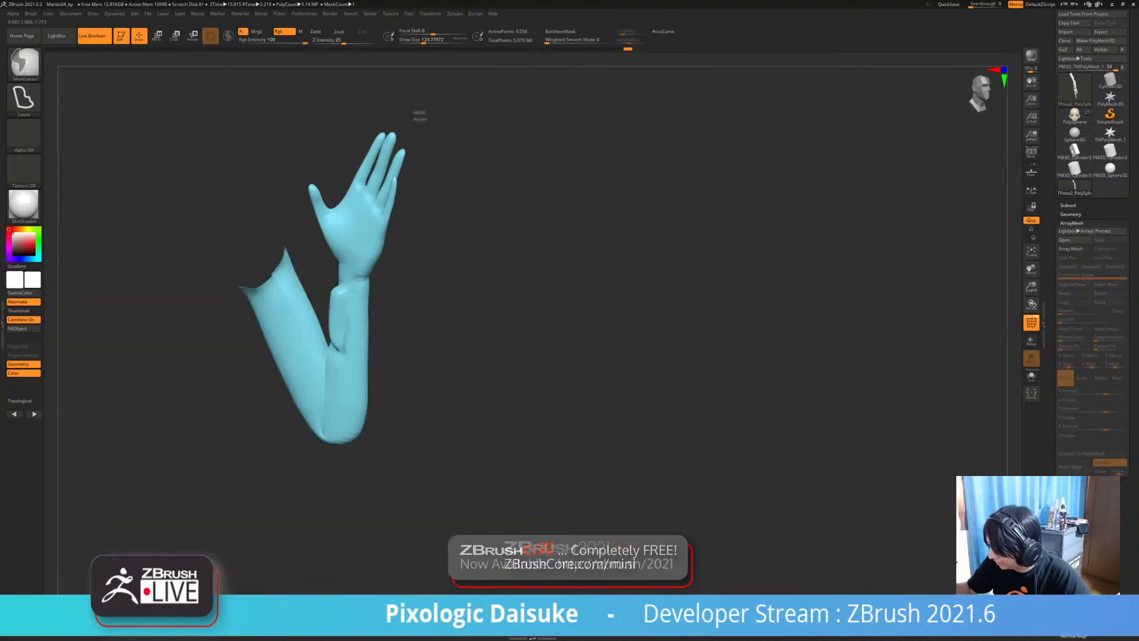
mouse_move(419, 117)
ctrl+mouse_down()
mouse_move(338, 239)
mouse_move(413, 278)
mouse_move(438, 262)
ctrl+mouse_up()
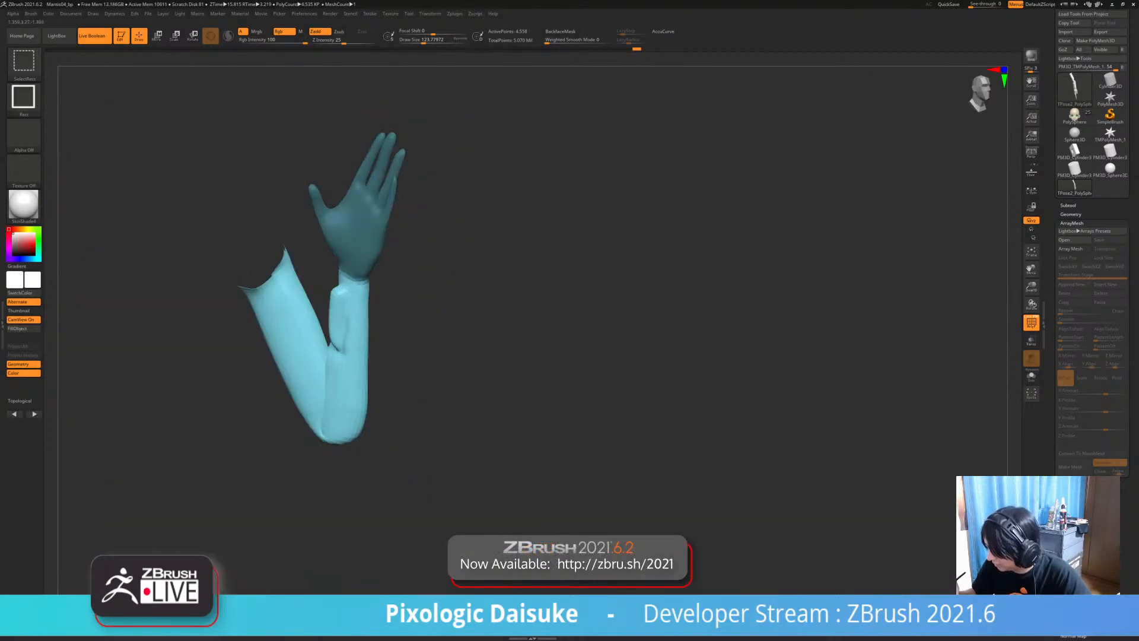
- Show the whole figure with everything masked except the raised hand
ctrl+shift+click(456, 289)
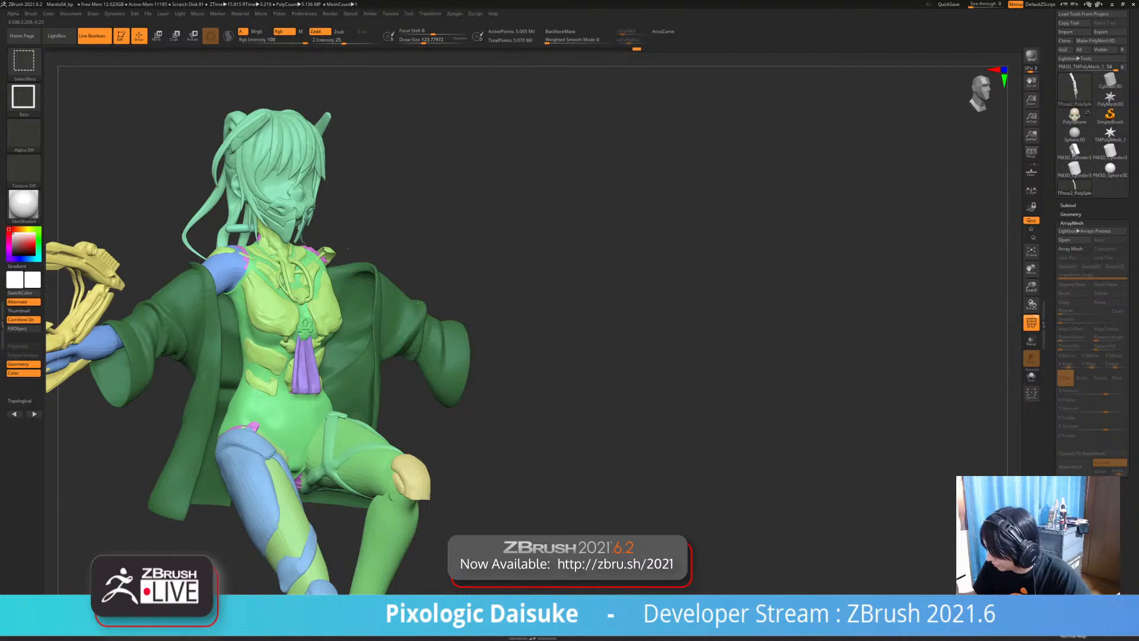
mouse_move(430, 276)
right_down()
mouse_move(430, 311)
mouse_move(445, 267)
right_up()
ctrl+shift+click(436, 308)
mouse_move(530, 254)
ctrl+alt+mouse_down()
mouse_move(346, 216)
mouse_move(501, 478)
mouse_move(517, 466)
ctrl+alt+mouse_up()
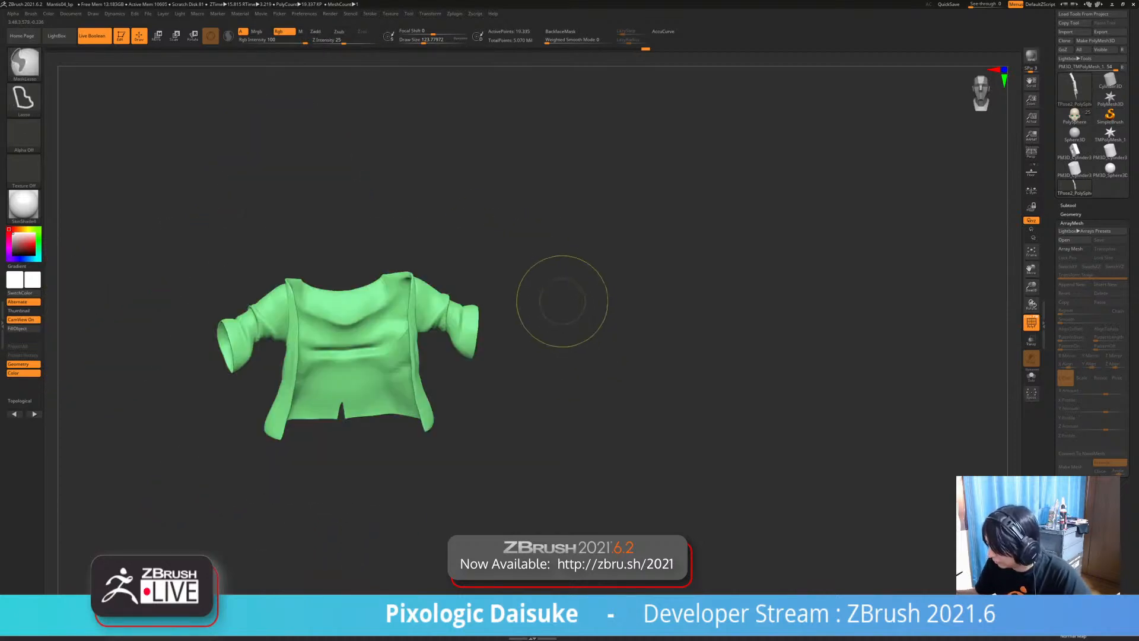
ctrl+shift+click(522, 463)
ctrl+click(522, 463)
- Place the gizmo at the raised hand's wrist and rotate the hand inward toward the face
key(r)
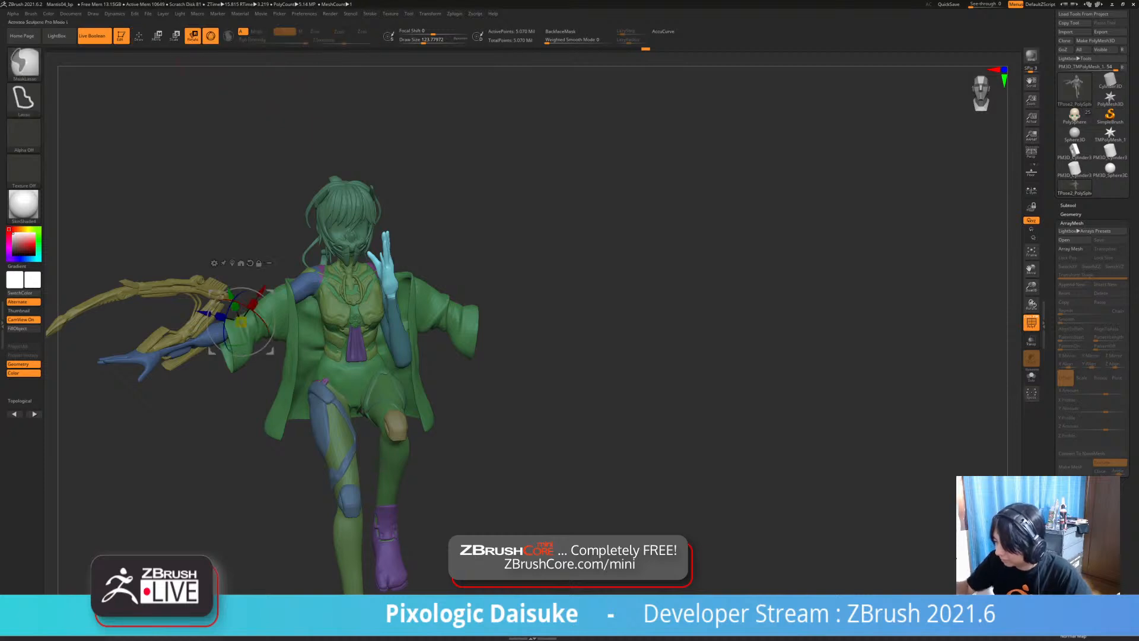
ctrl+right_drag(516, 380, 522, 435)
drag(566, 255, 571, 300)
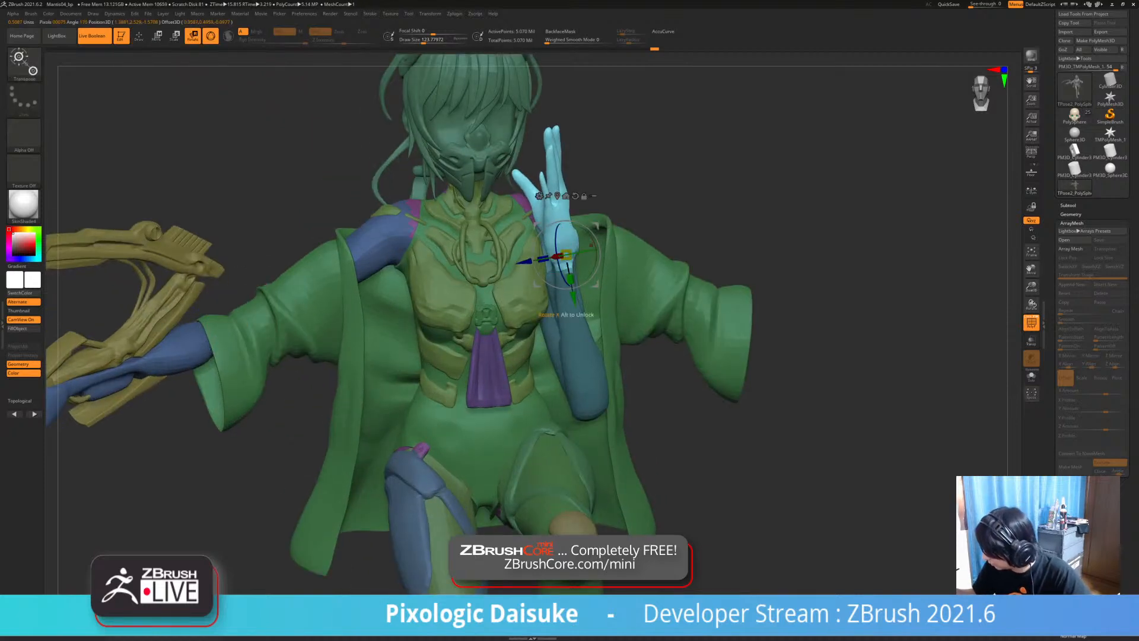
drag(569, 257, 559, 266)
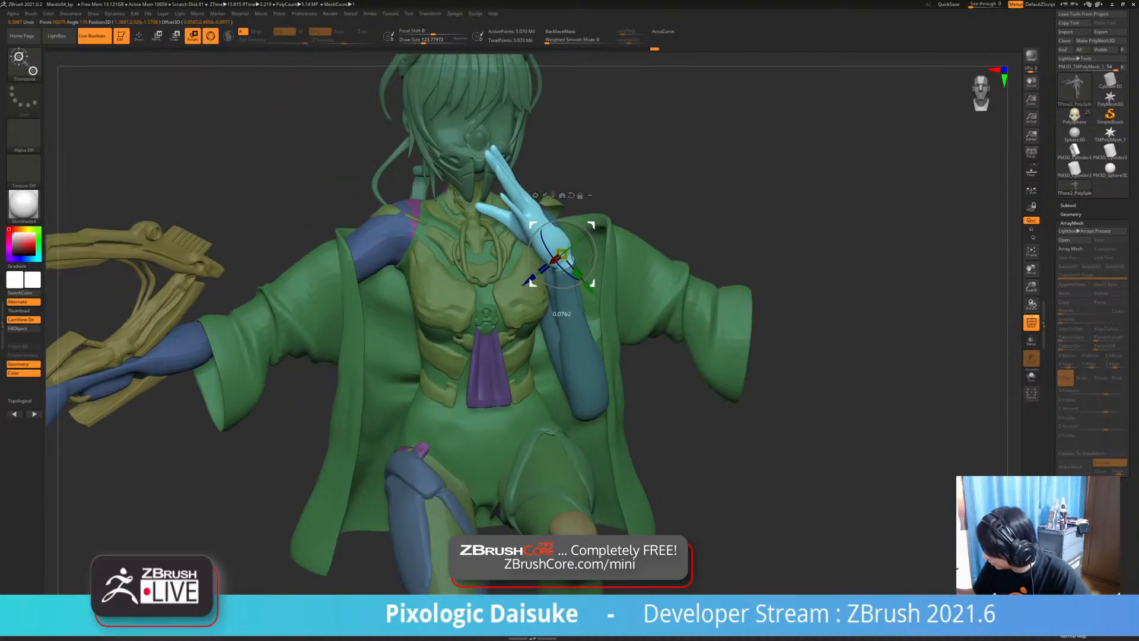
alt+right_drag(559, 266, 297, 303)
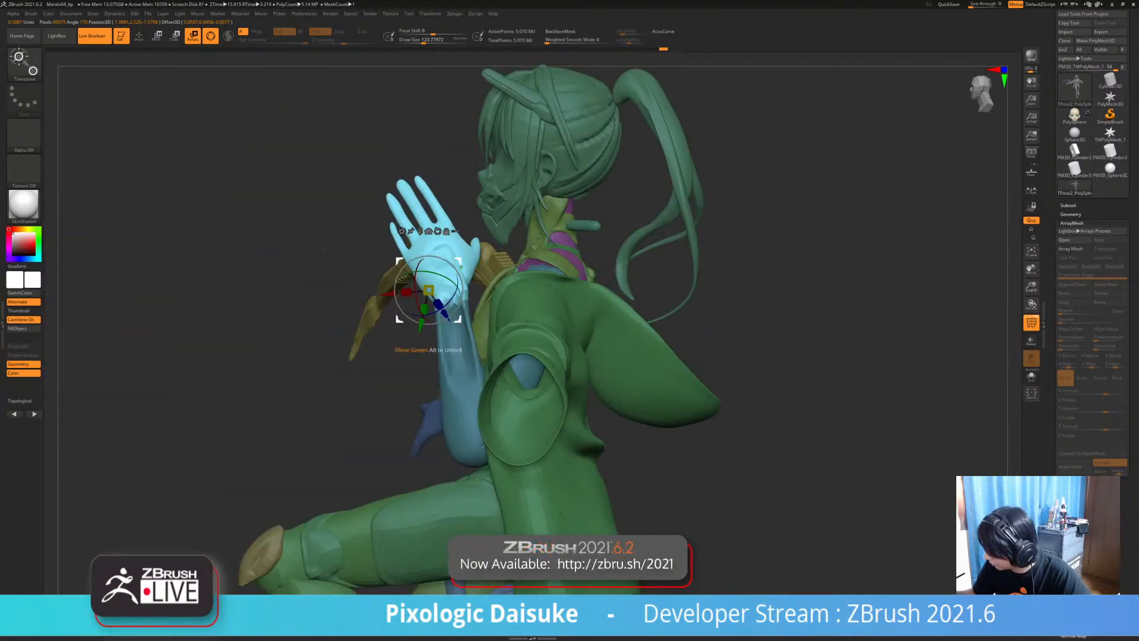
drag(457, 259, 460, 292)
drag(324, 249, 748, 279)
- Mask everything except the head and hair, and tilt the head slightly at the neck
ctrl+click(334, 185)
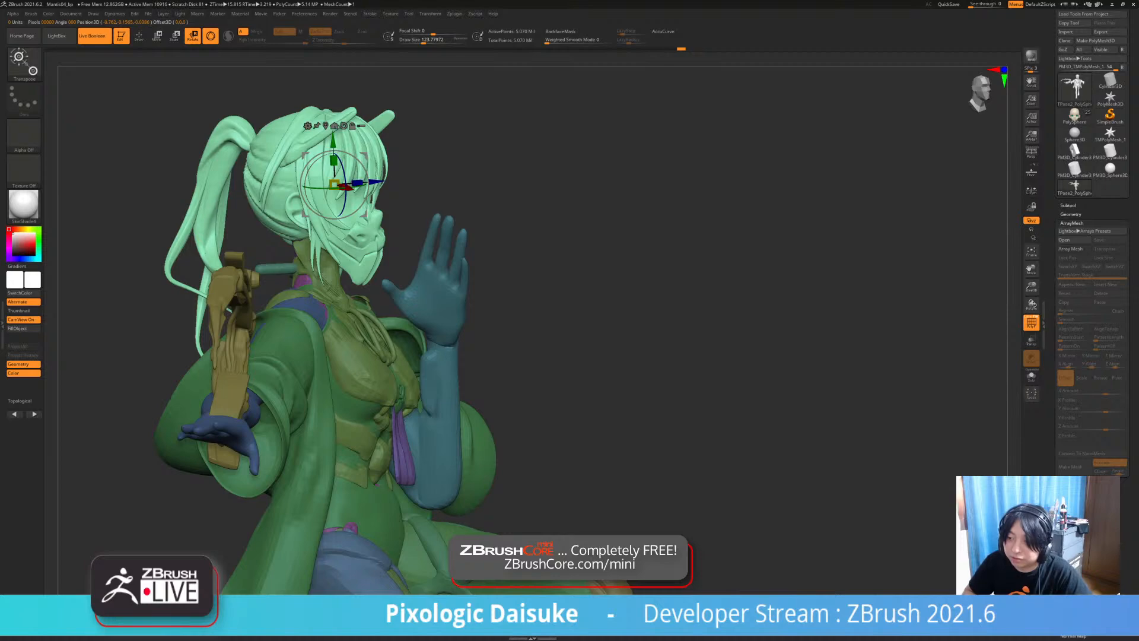
drag(552, 196, 368, 208)
drag(570, 226, 741, 225)
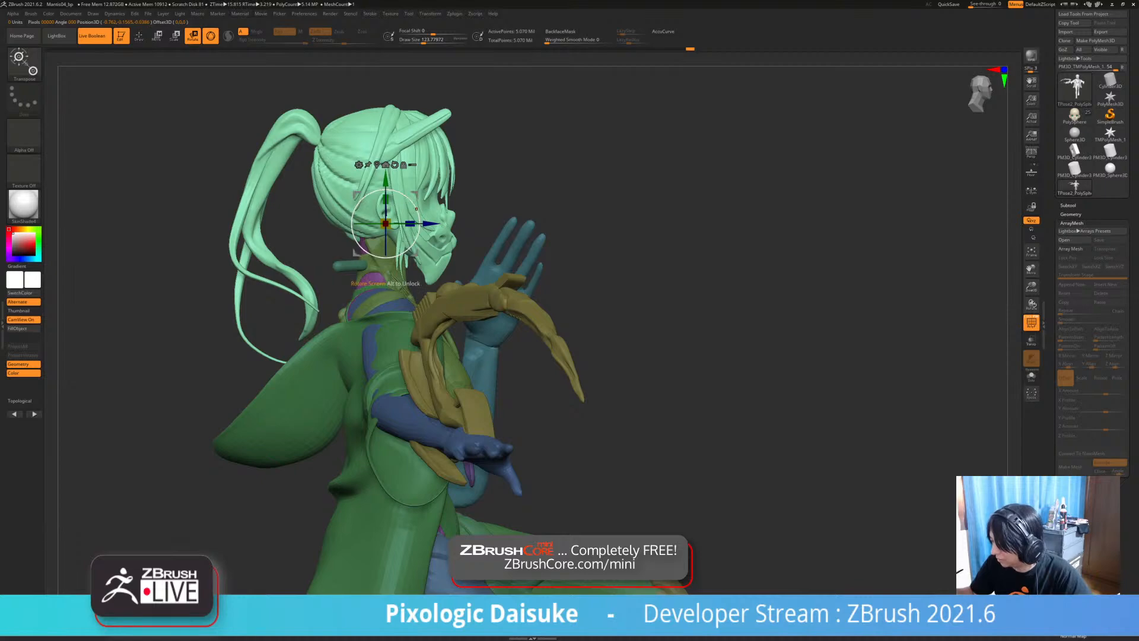
drag(417, 209, 418, 213)
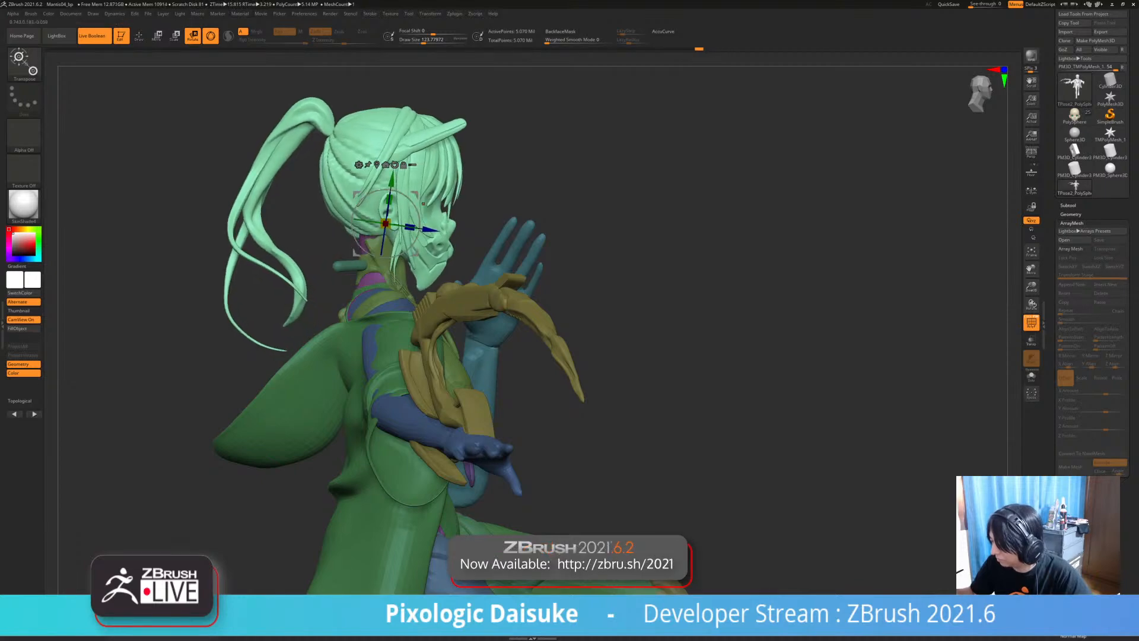
drag(557, 204, 410, 208)
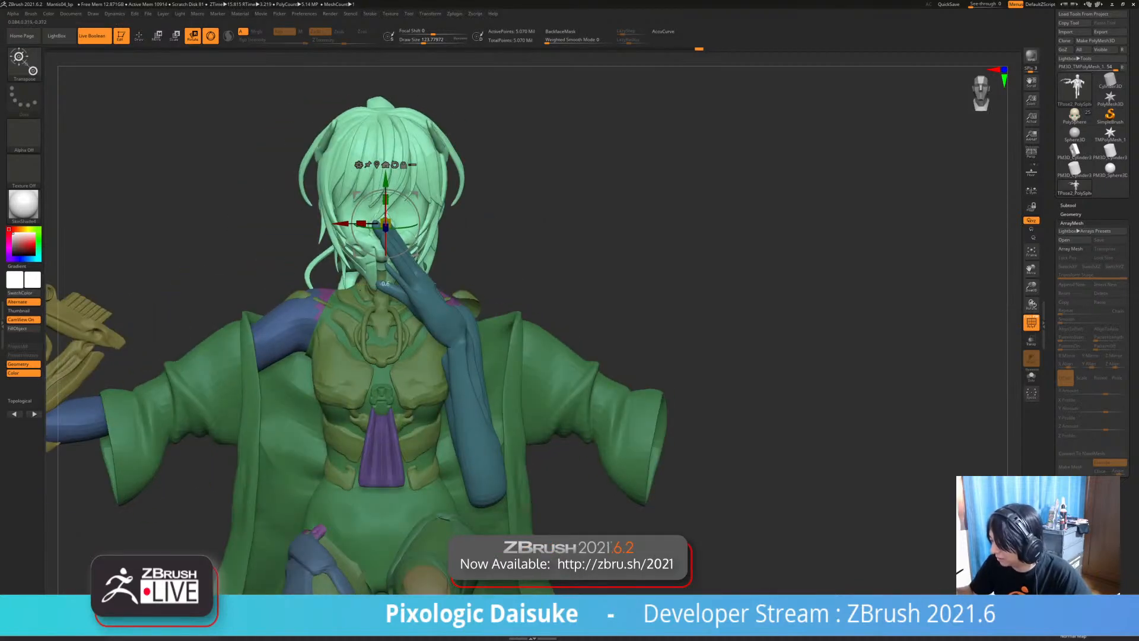
mouse_move(552, 226)
mouse_down()
mouse_move(703, 228)
mouse_move(551, 226)
mouse_up()
- Nudge the head slightly with the gizmo so it sits properly on the neck
key(q)
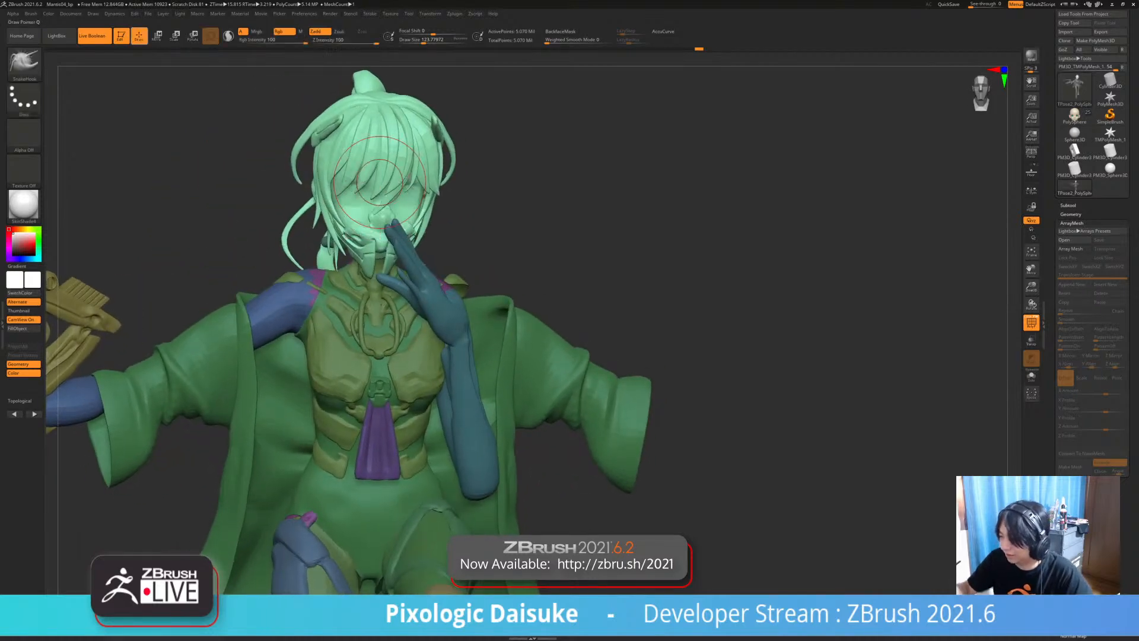
ctrl+right_drag(380, 182, 522, 131)
click(193, 36)
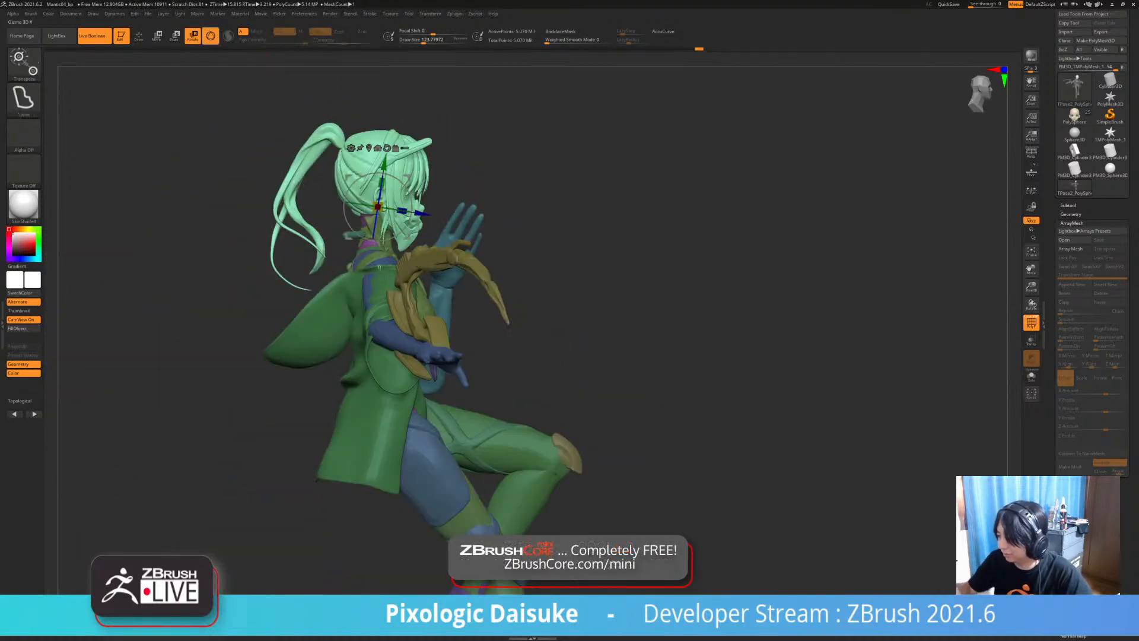
ctrl+right_drag(415, 134, 416, 190)
drag(411, 215, 410, 217)
drag(408, 236, 408, 235)
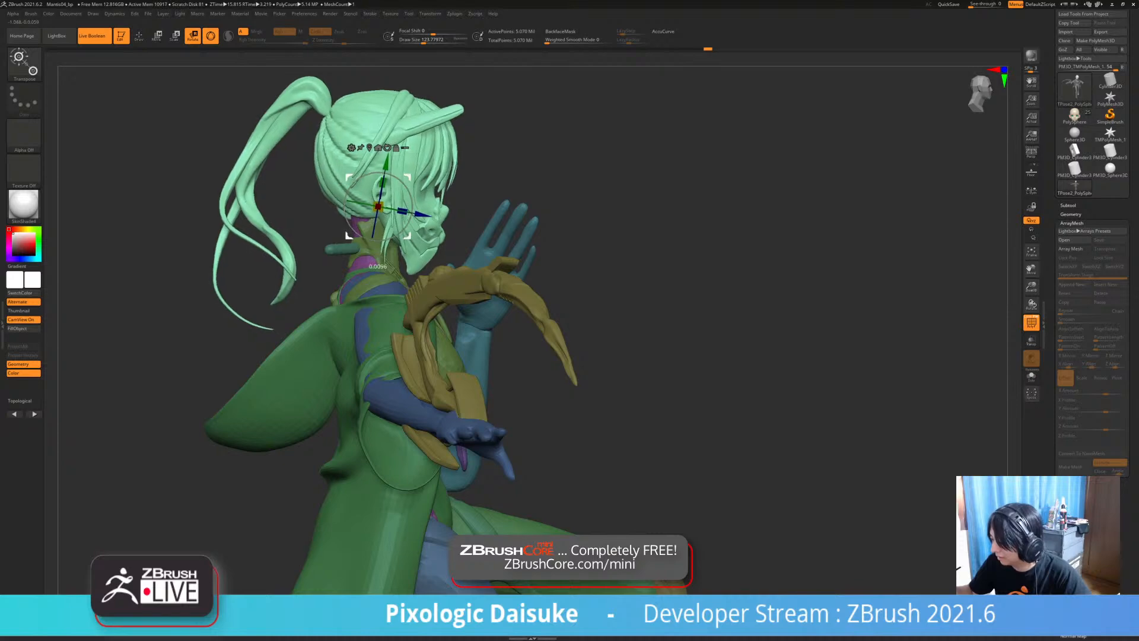
right_drag(408, 235, 158, 235)
right_drag(158, 236, 89, 235)
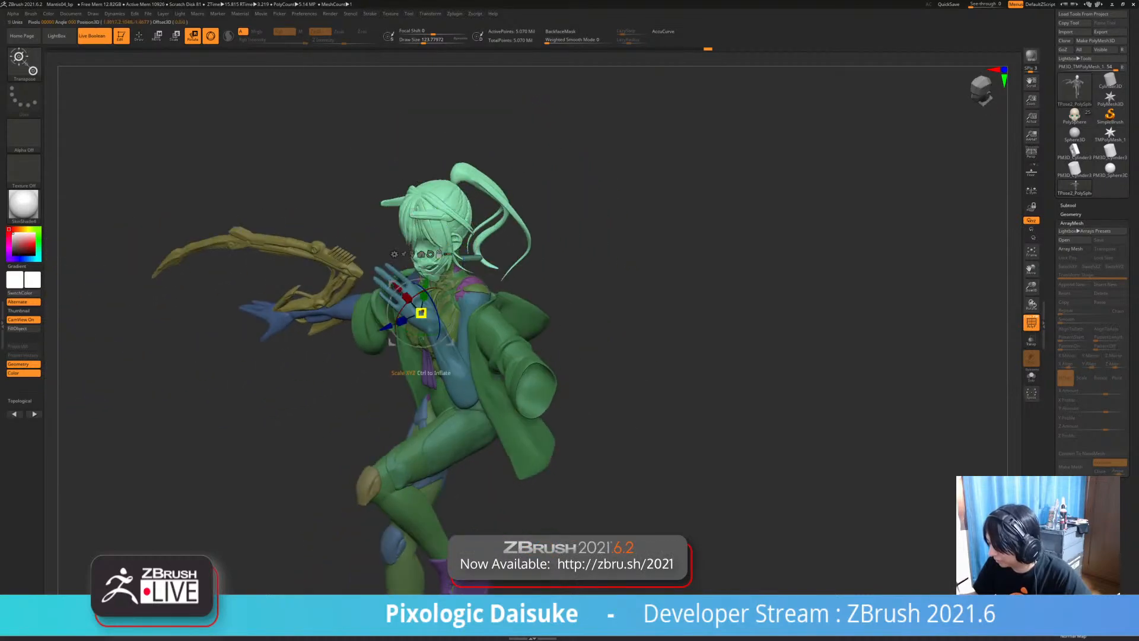
- Clear the mask and refine the shape of the raised arm and hand with the Move brush
ctrl+click(573, 235)
ctrl+right_drag(573, 235, 789, 576)
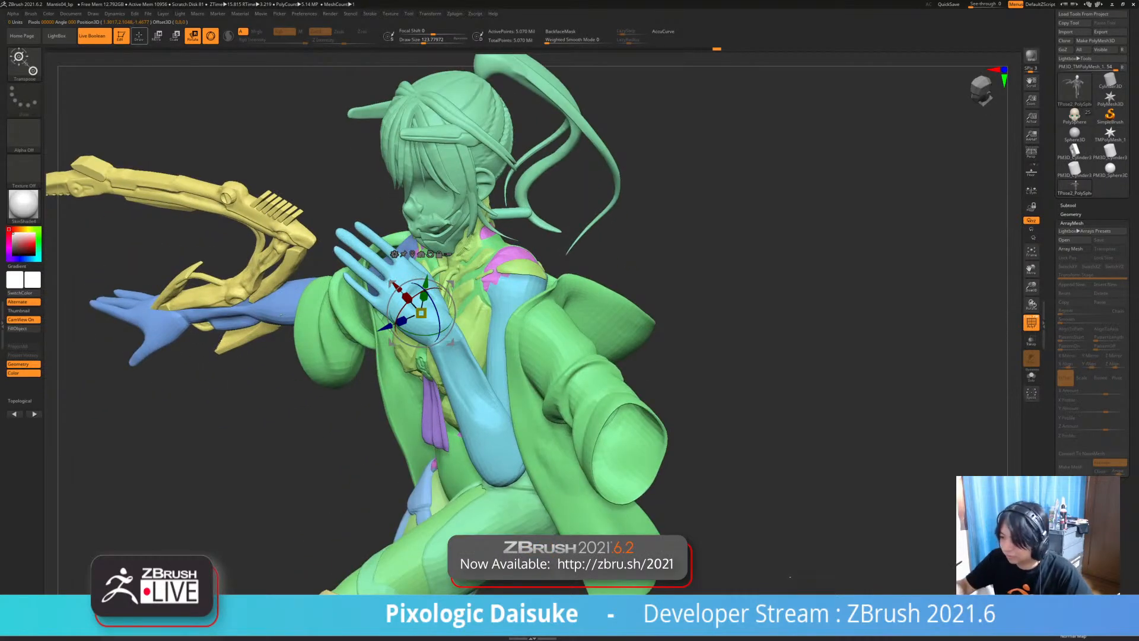
key(q)
key(b)
key(m)
key(v)
ctrl+right_drag(742, 368, 789, 451)
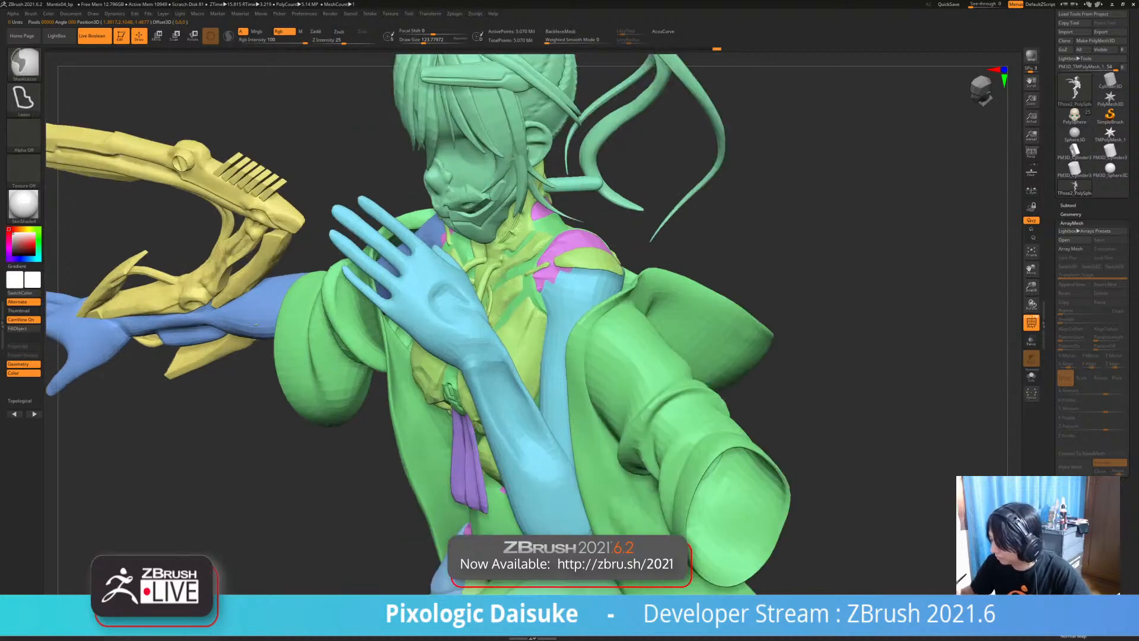
ctrl+right_drag(341, 259, 354, 275)
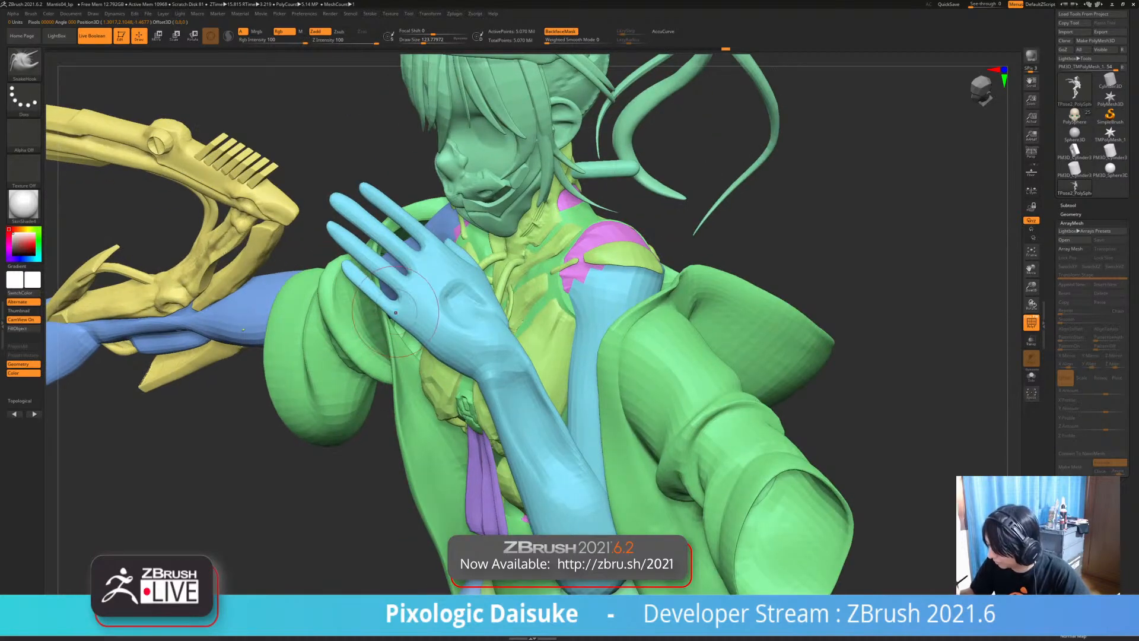
mouse_move(243, 329)
ctrl+right_down()
mouse_move(237, 261)
mouse_move(439, 279)
mouse_move(310, 312)
mouse_move(168, 323)
mouse_move(152, 311)
mouse_move(315, 313)
mouse_move(415, 333)
mouse_move(431, 428)
mouse_move(504, 409)
mouse_move(486, 356)
mouse_move(404, 350)
mouse_move(398, 394)
mouse_move(393, 377)
mouse_move(465, 370)
mouse_move(409, 370)
mouse_move(448, 330)
mouse_move(488, 311)
mouse_move(483, 267)
ctrl+right_up()
mouse_move(475, 373)
right_down()
mouse_move(408, 388)
mouse_move(469, 332)
mouse_move(415, 238)
right_up()
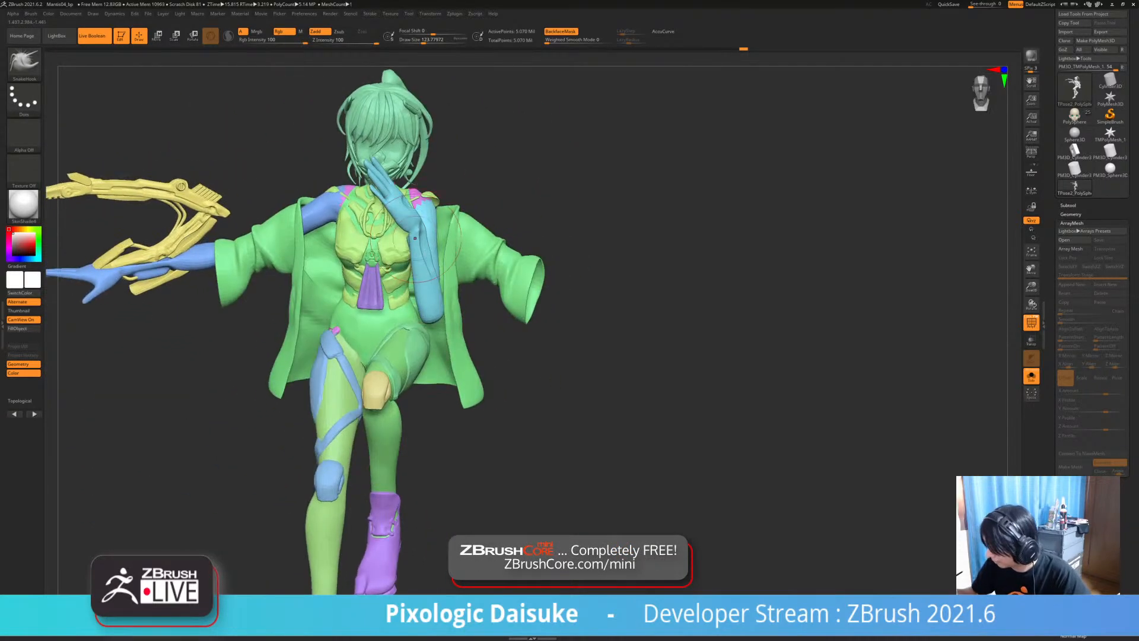
ctrl+right_drag(422, 297, 422, 252)
right_drag(414, 350, 445, 347)
ctrl+right_drag(444, 347, 436, 374)
right_drag(368, 262, 323, 259)
- Mask everything except the outstretched arm and align the gizmo at its shoulder
key(r)
ctrl+click(353, 196)
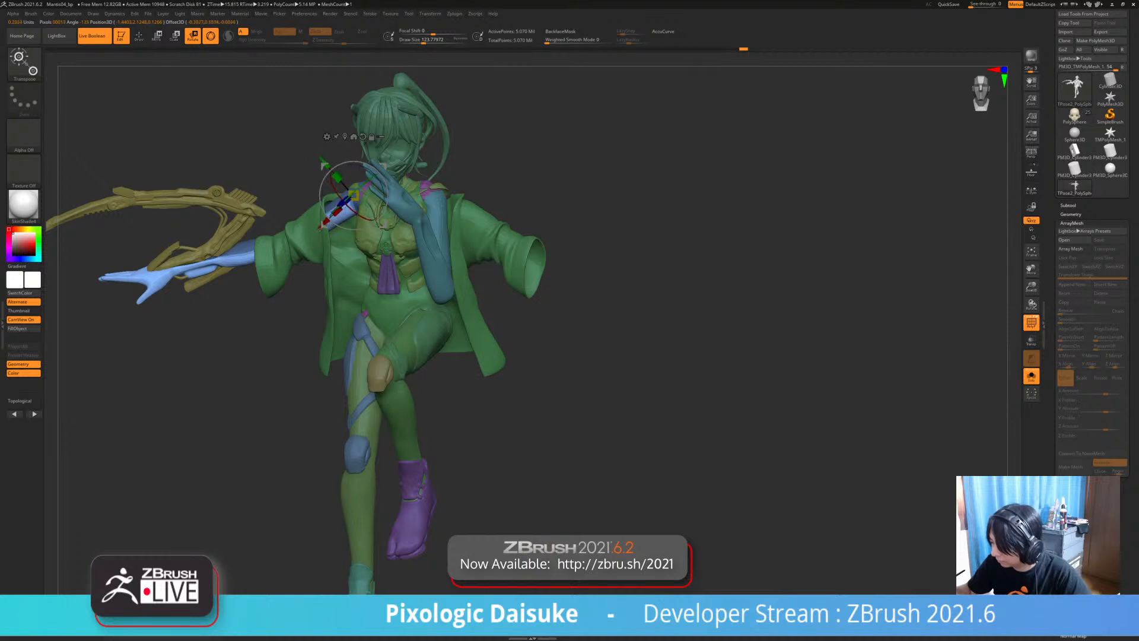
ctrl+drag(348, 201, 345, 200)
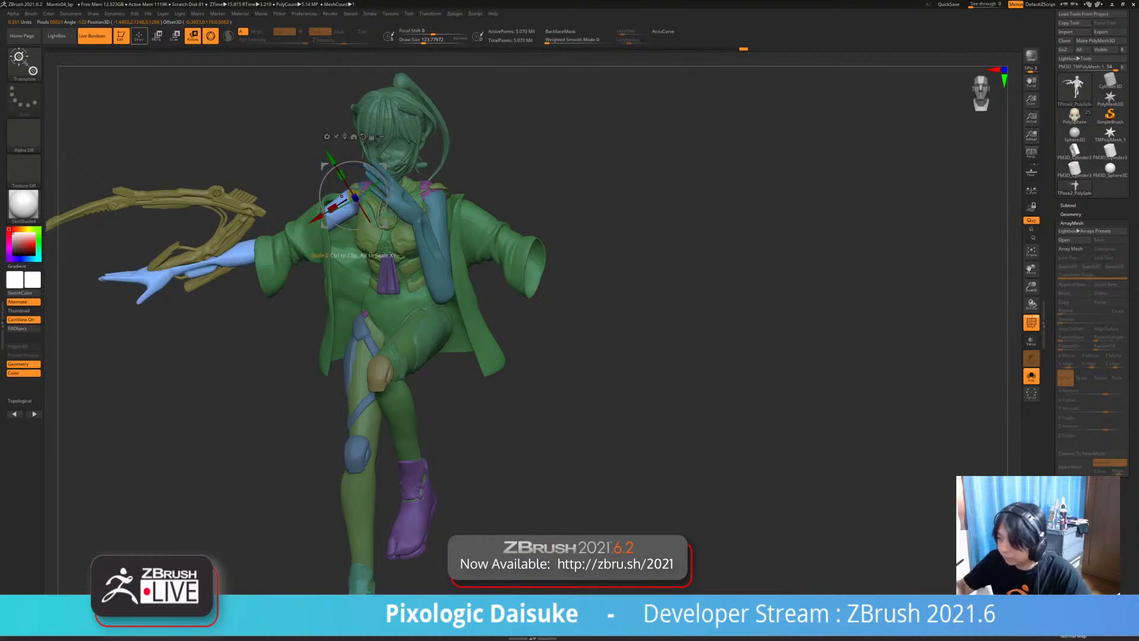
- Isolate the blade assembly, clear its mask, and show the whole figure again
key(q)
ctrl+shift+click(244, 212)
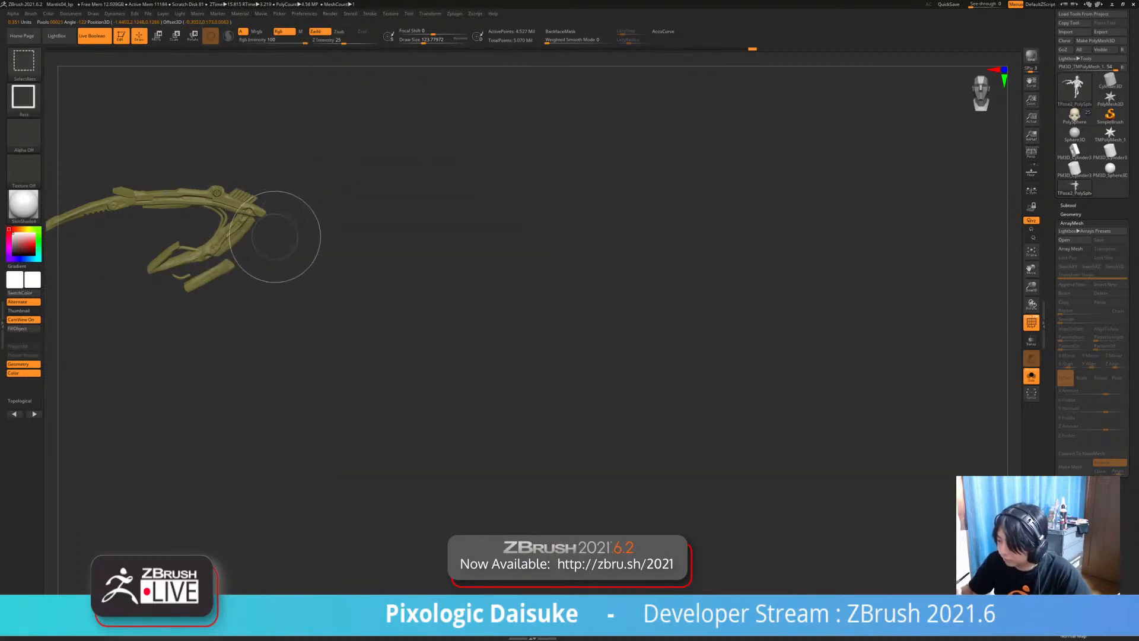
alt+drag(172, 326, 246, 363)
mouse_move(132, 399)
ctrl+mouse_down()
mouse_move(56, 247)
mouse_move(325, 372)
mouse_move(304, 393)
ctrl+mouse_up()
ctrl+shift+click(359, 59)
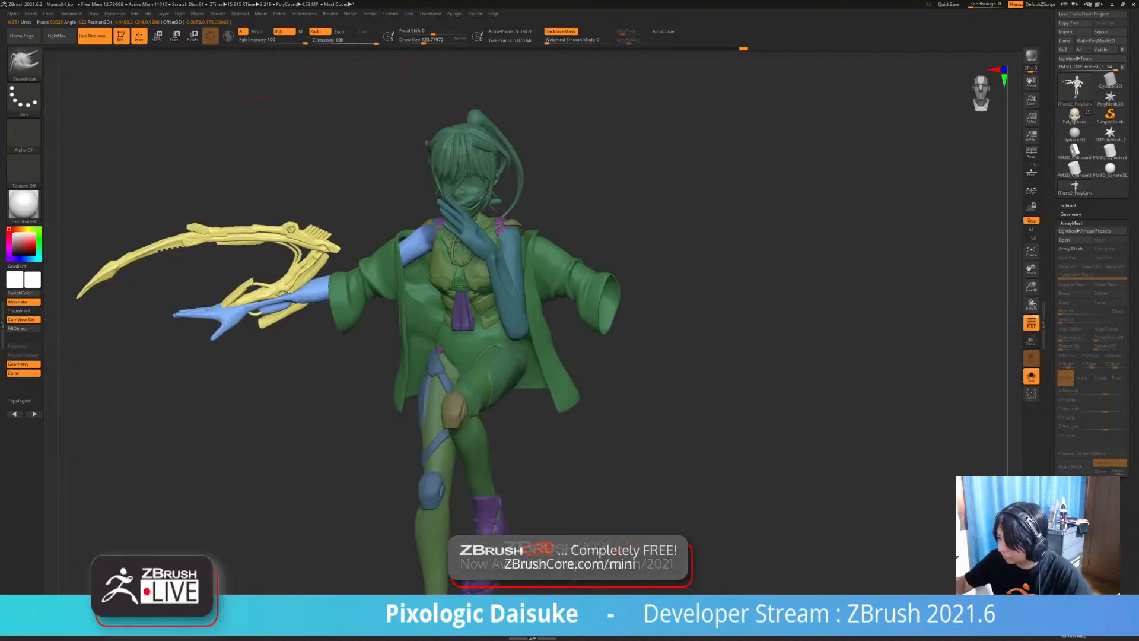
- Rotate the outstretched arm together with its blade assembly downward at the shoulder
click(193, 35)
drag(279, 137, 315, 139)
drag(391, 232, 401, 255)
drag(332, 196, 552, 208)
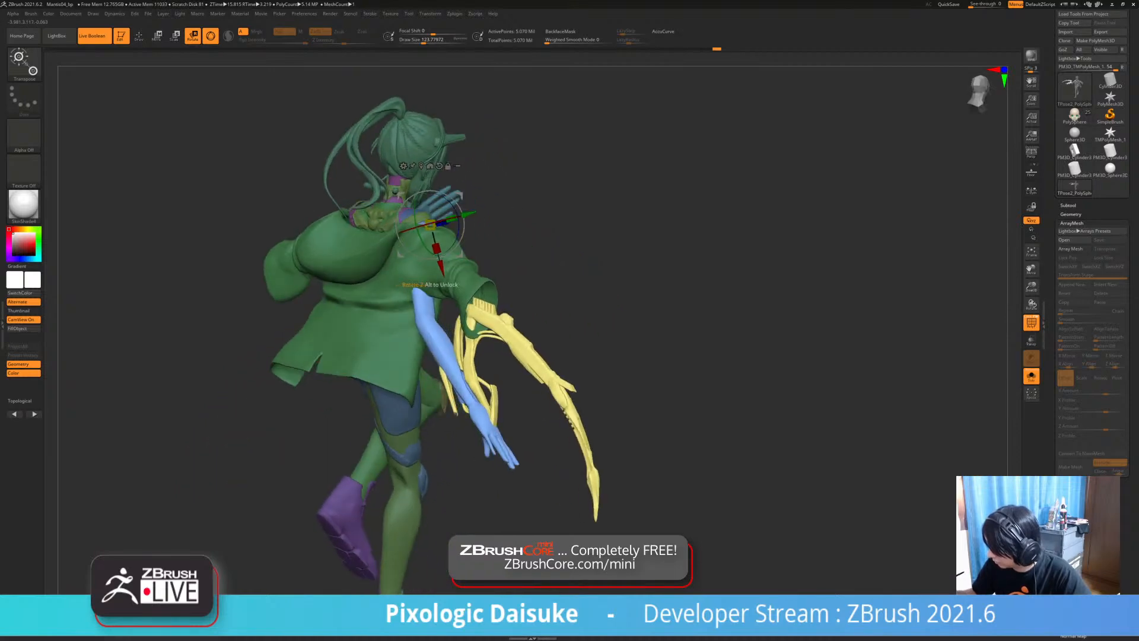
- Fine-tune the rotation of the lowered arm and blade assembly at the shoulder, and clear the mask
drag(459, 228, 456, 238)
drag(570, 237, 380, 232)
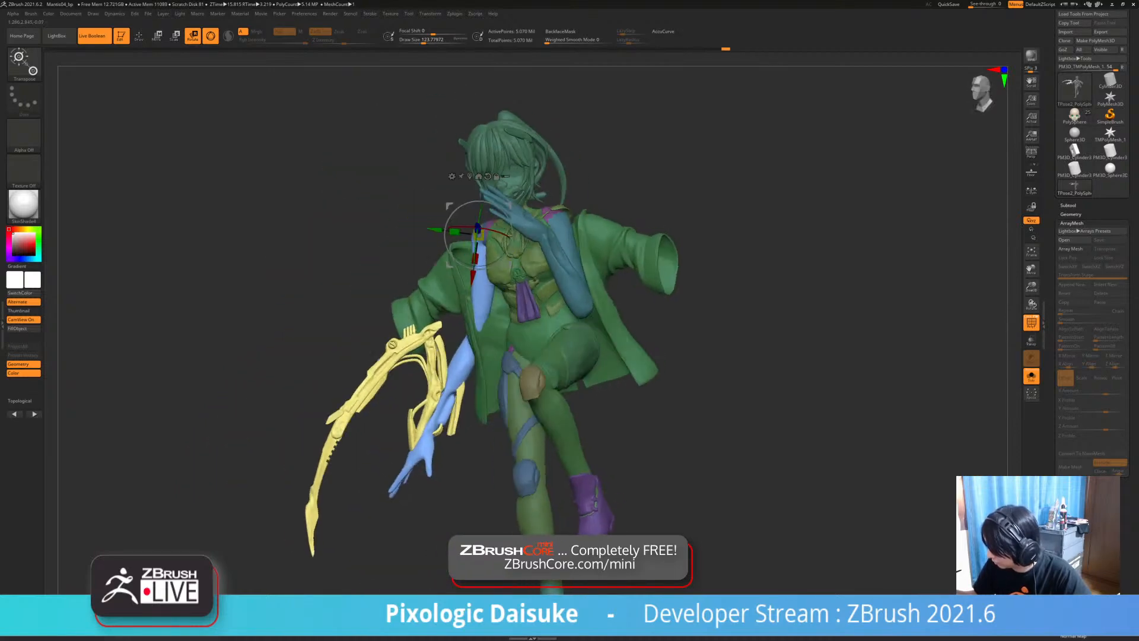
mouse_move(644, 178)
mouse_down()
mouse_move(704, 177)
mouse_move(596, 181)
mouse_move(617, 201)
mouse_move(576, 229)
mouse_move(570, 195)
mouse_up()
click(139, 35)
drag(570, 237, 558, 207)
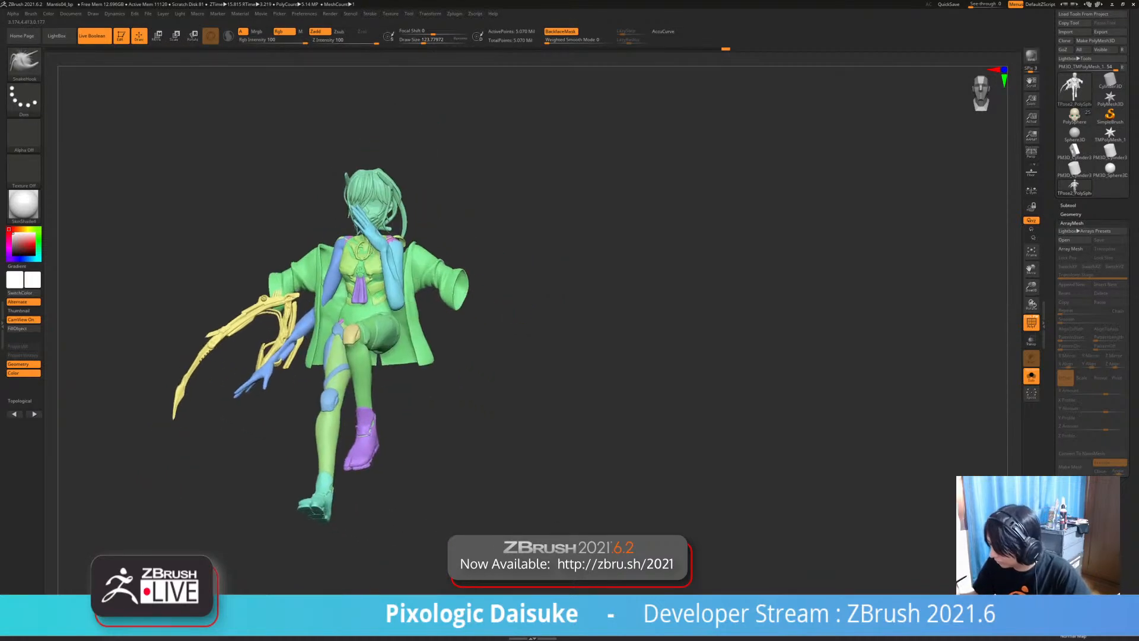
- Isolate the lowered arm, smooth its shoulder end, and show the whole figure again
mouse_move(297, 202)
right_down()
mouse_move(306, 237)
mouse_move(338, 223)
mouse_move(356, 267)
mouse_move(373, 235)
right_up()
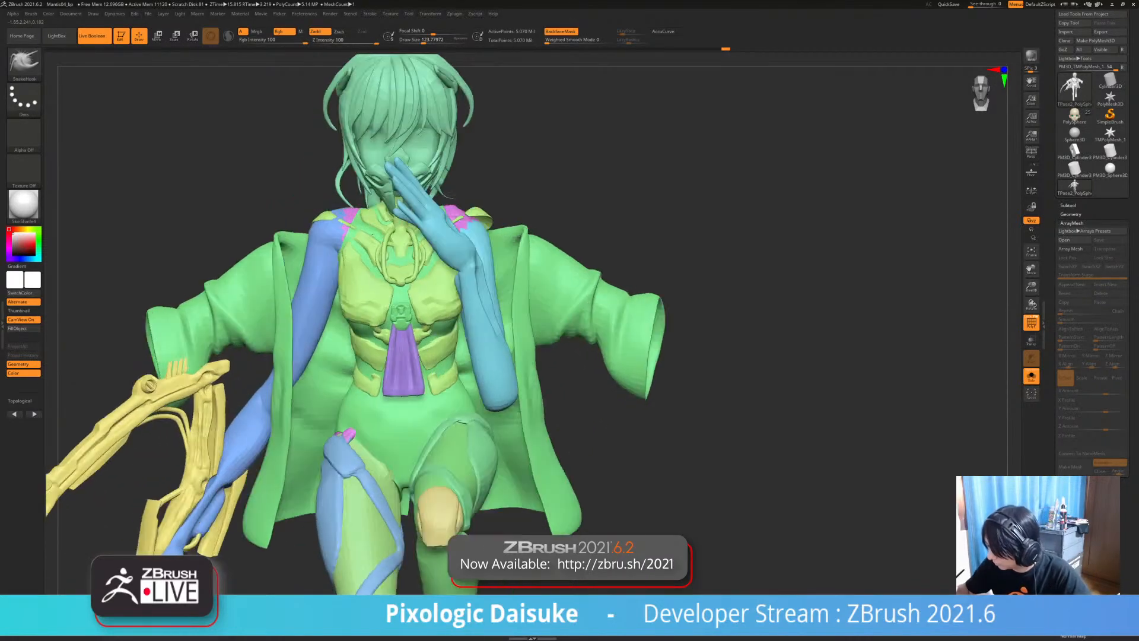
ctrl+shift+click(315, 235)
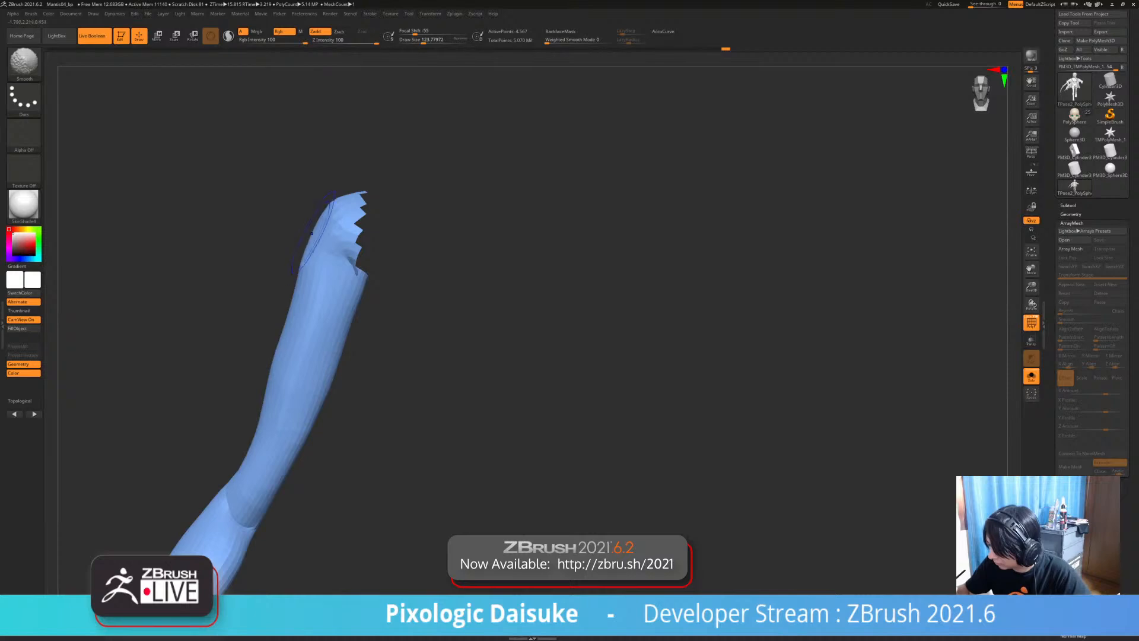
ctrl+shift+click(392, 277)
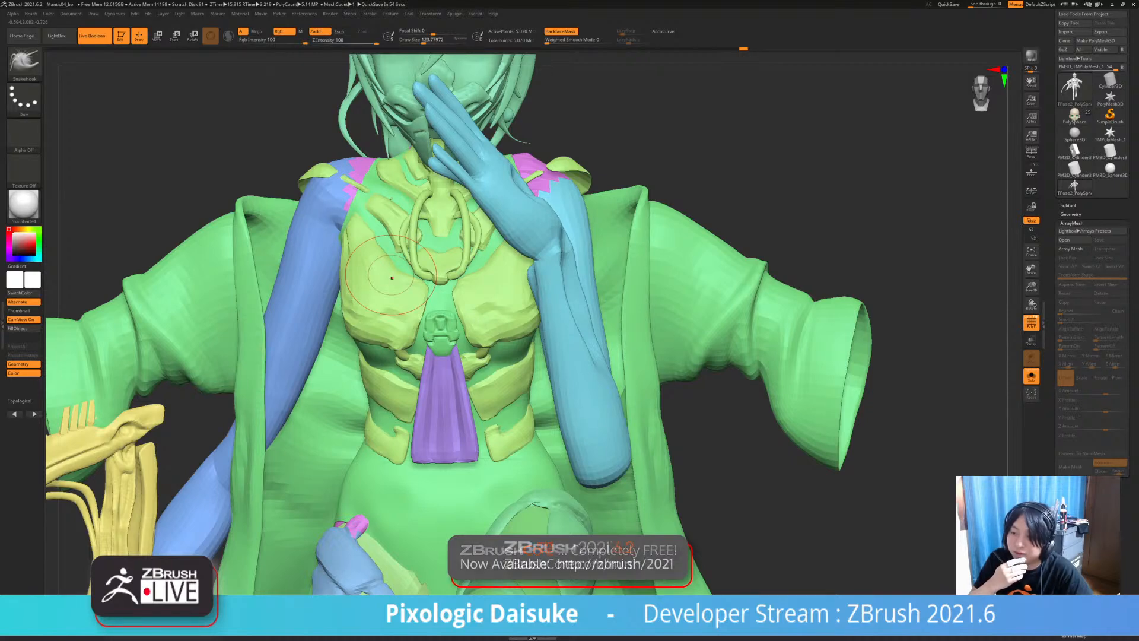
- Examine the full pose from the side and front, checking the lowered arm, blade and raised hand
mouse_move(391, 198)
ctrl+right_down()
mouse_move(380, 160)
mouse_move(457, 234)
mouse_move(495, 245)
ctrl+right_up()
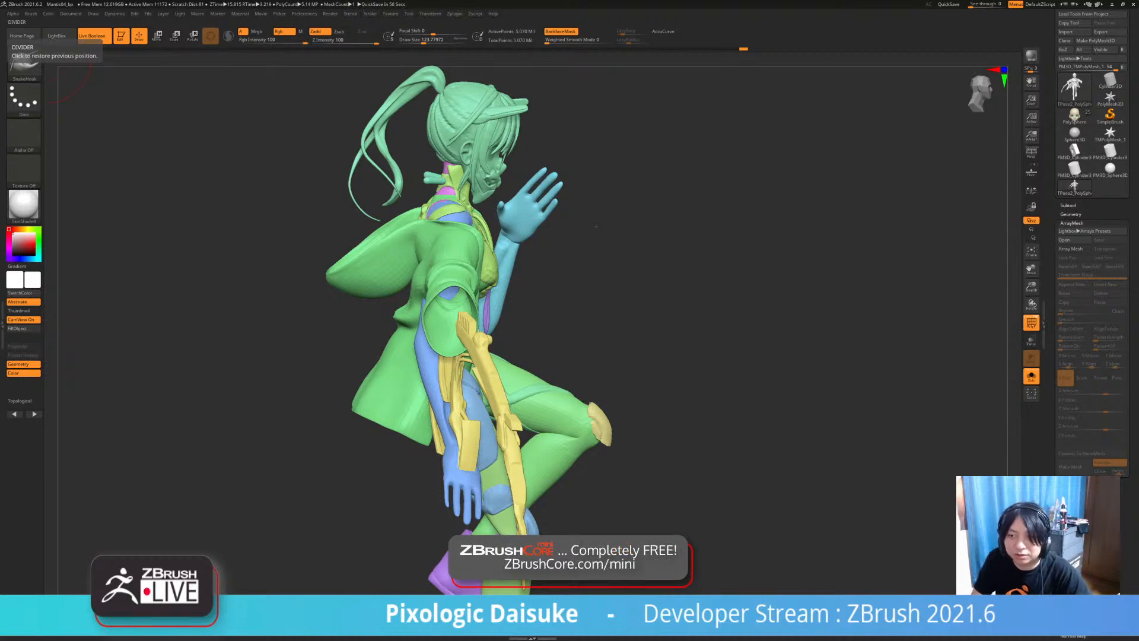
right_drag(0, 237, 392, 277)
middle_drag(356, 244, 352, 282)
right_drag(352, 282, 0, 255)
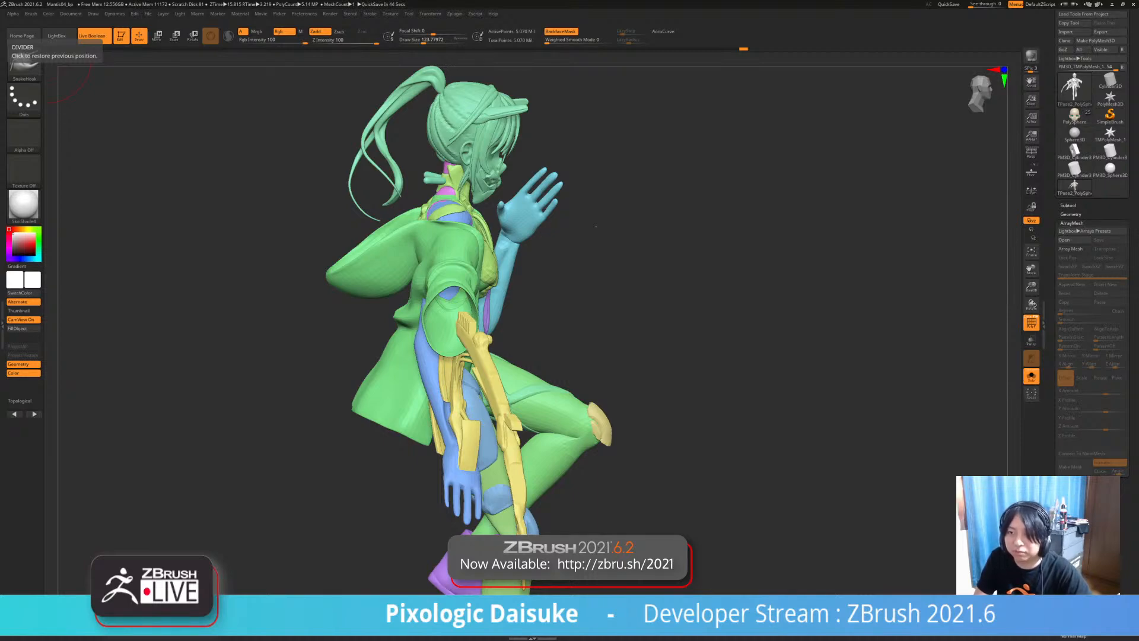
mouse_move(596, 226)
mouse_down()
mouse_move(499, 228)
mouse_move(410, 211)
mouse_move(422, 206)
mouse_move(465, 215)
mouse_move(419, 233)
mouse_move(394, 202)
mouse_move(351, 181)
mouse_move(417, 189)
mouse_move(526, 165)
mouse_move(389, 196)
mouse_move(472, 192)
mouse_up()
drag(517, 344, 415, 350)
mouse_move(370, 428)
alt+mouse_down()
mouse_move(396, 373)
mouse_move(413, 379)
mouse_move(398, 252)
alt+mouse_up()
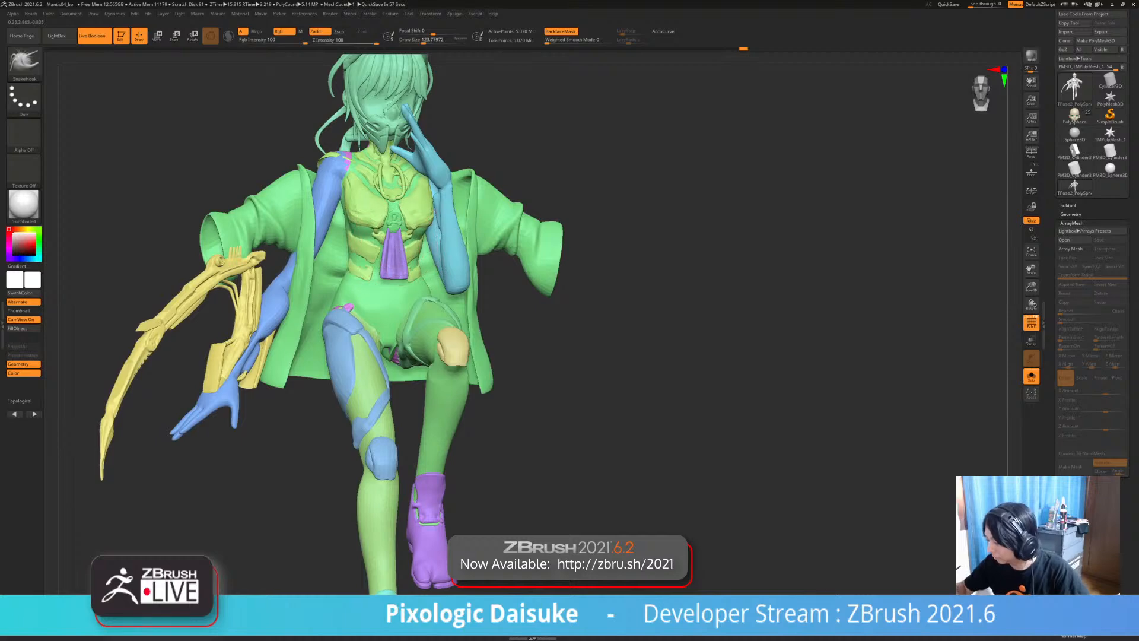
drag(399, 178, 410, 220)
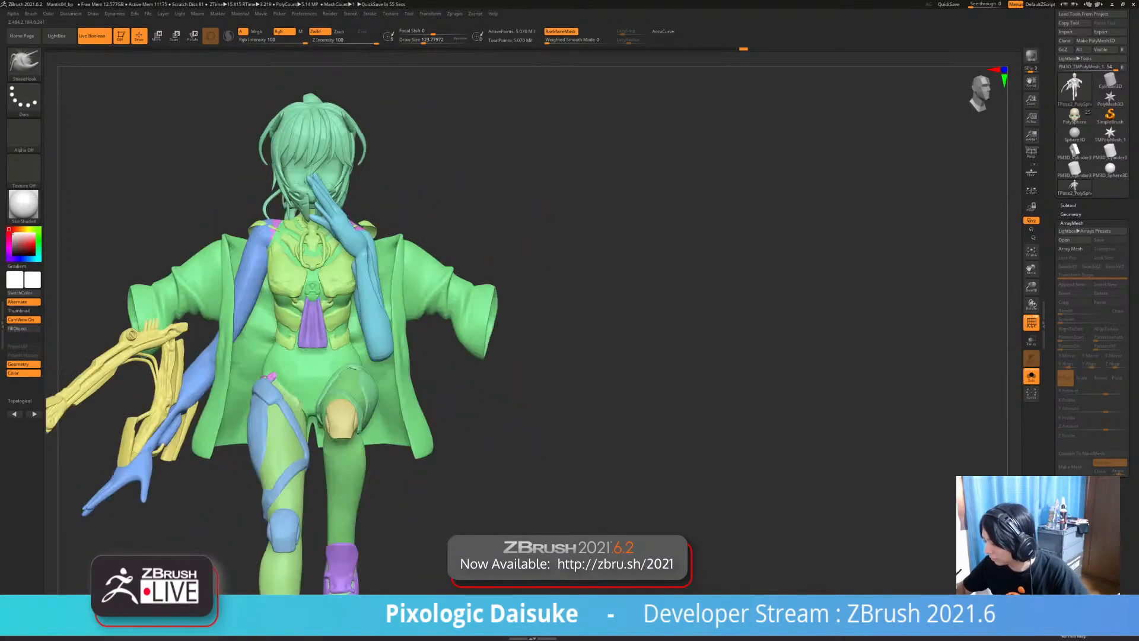
alt+right_drag(331, 322, 395, 244)
alt+right_drag(432, 196, 458, 171)
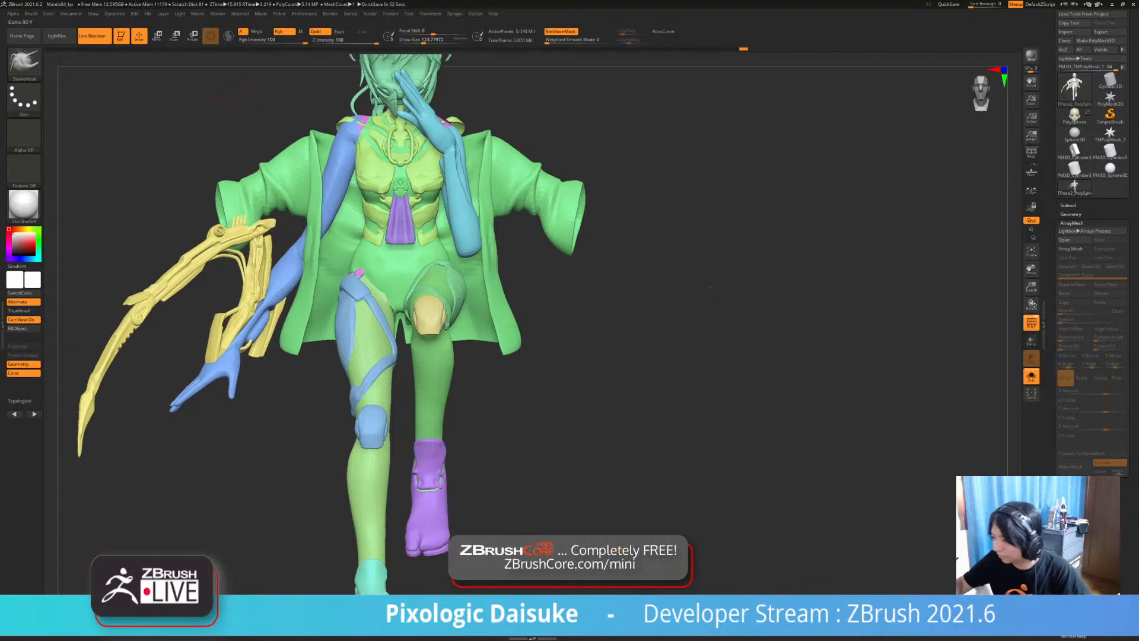
key(r)
click(298, 254)
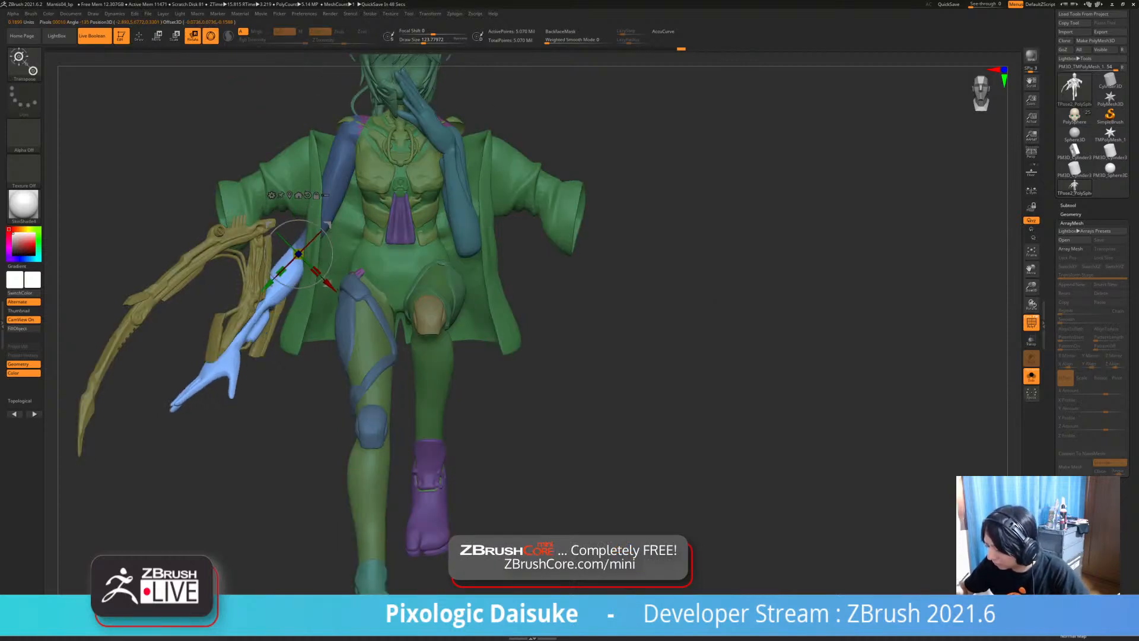
click(242, 305)
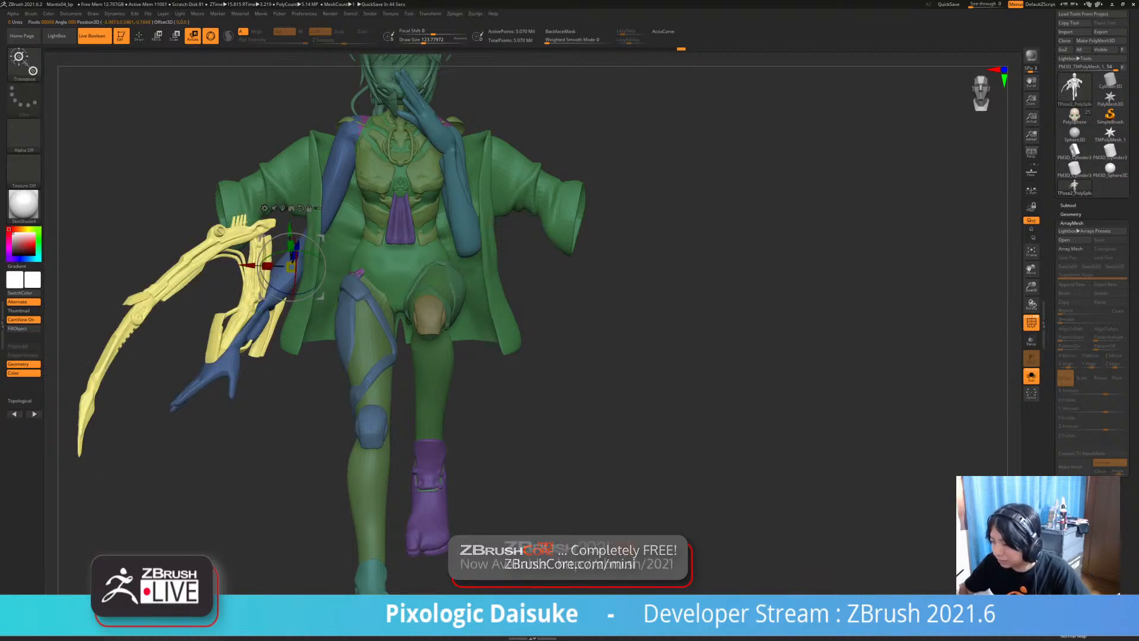
key(q)
ctrl+drag(541, 311, 552, 321)
- Place the transform gizmo on the kneecap guard of the raised leg
ctrl+right_drag(552, 321, 545, 237)
right_drag(545, 237, 688, 241)
alt+right_drag(476, 310, 426, 305)
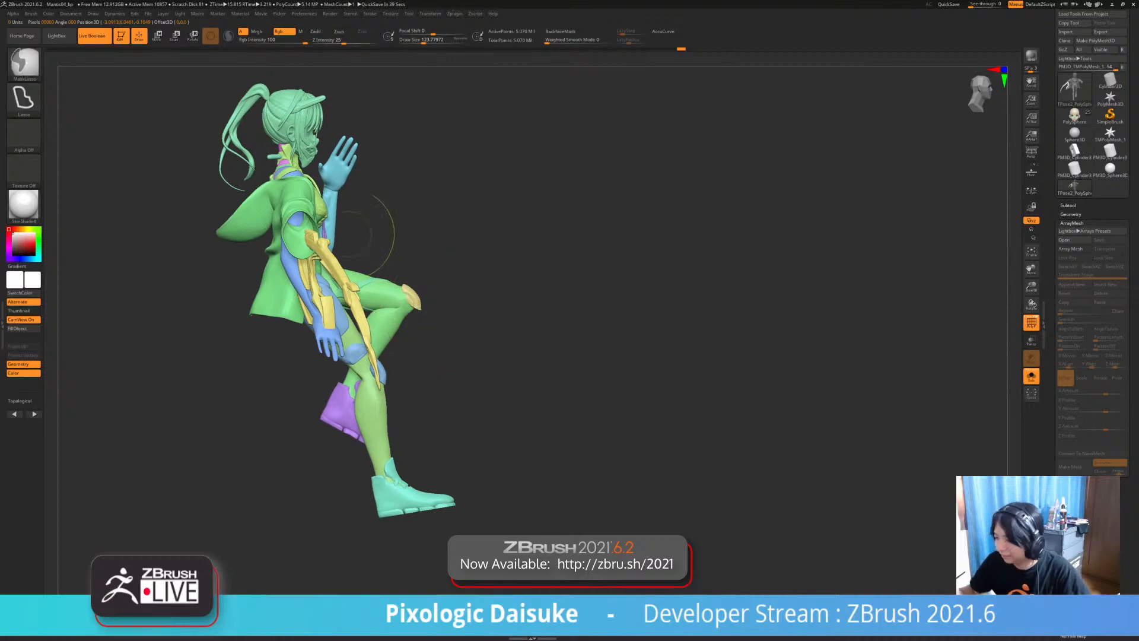
key(r)
ctrl+right_drag(338, 196, 338, 250)
alt+click(563, 331)
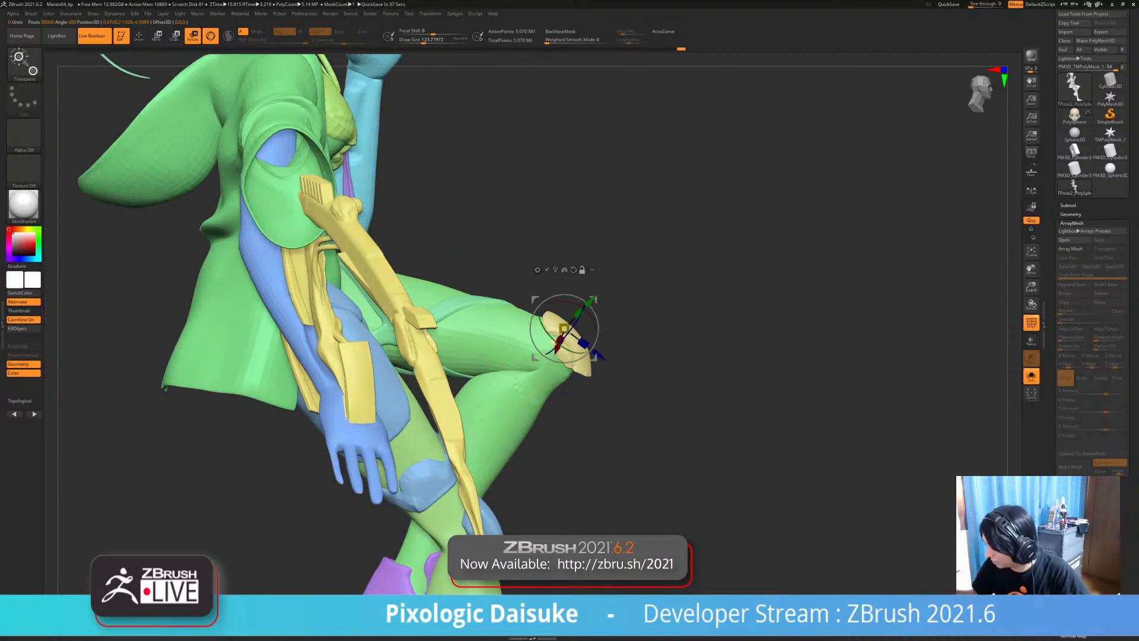
mouse_move(497, 356)
ctrl+right_down()
mouse_move(494, 293)
mouse_move(334, 264)
ctrl+right_up()
key(q)
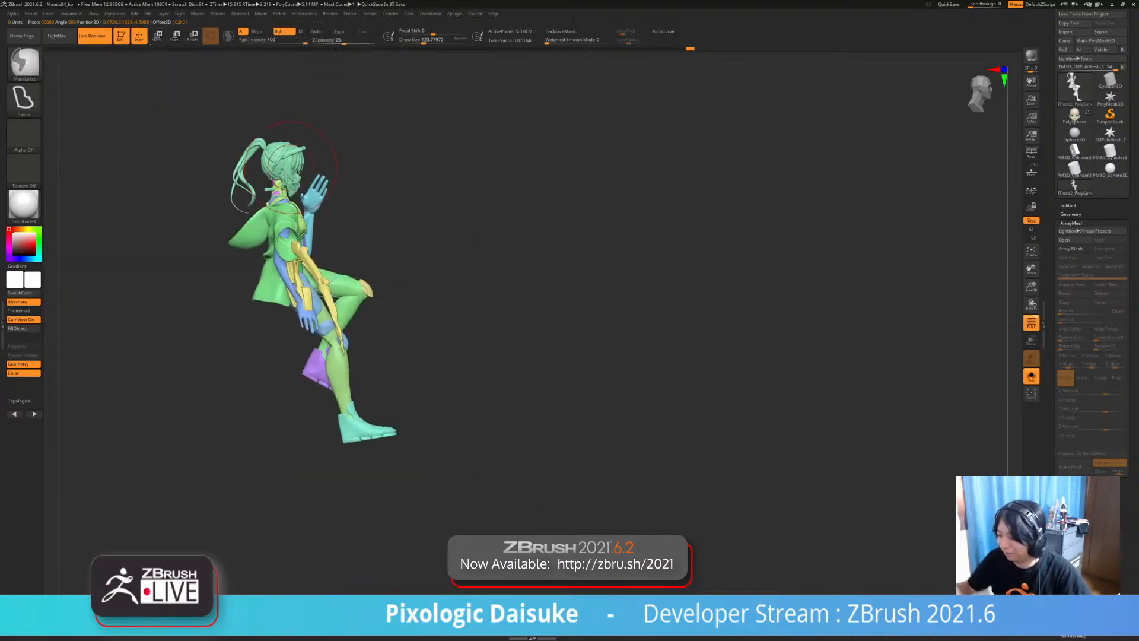
- Isolate the raised leg's kneecap guard, check it from the side and front, and show the whole figure again
ctrl+right_drag(409, 267, 409, 328)
ctrl+shift+click(365, 291)
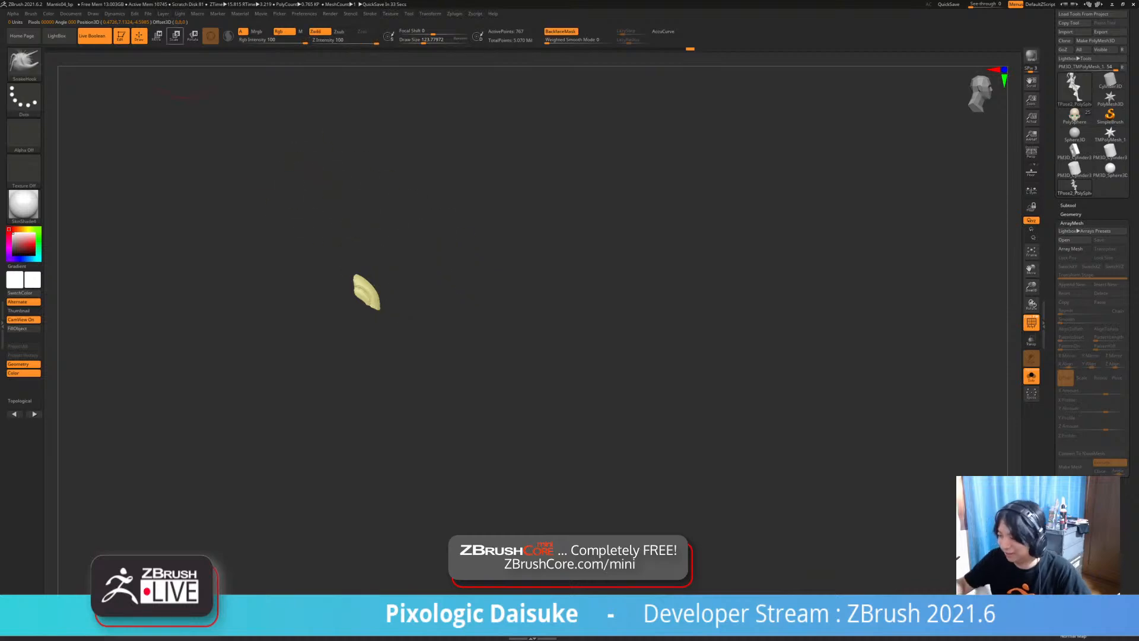
key(r)
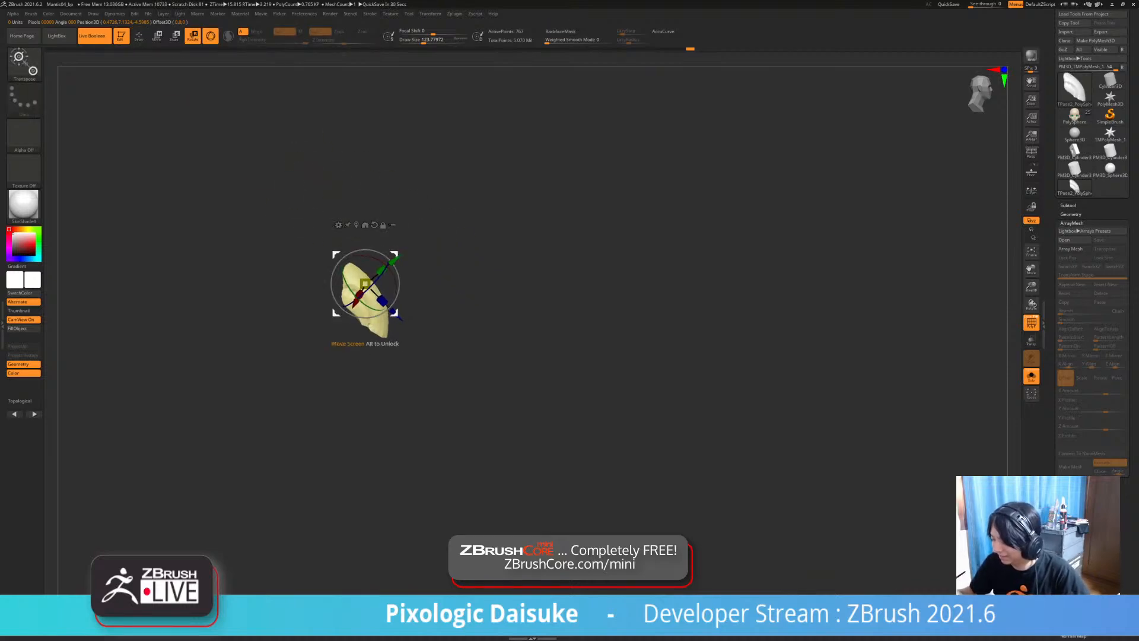
ctrl+shift+click(552, 285)
right_drag(552, 284, 411, 278)
ctrl+shift+click(411, 277)
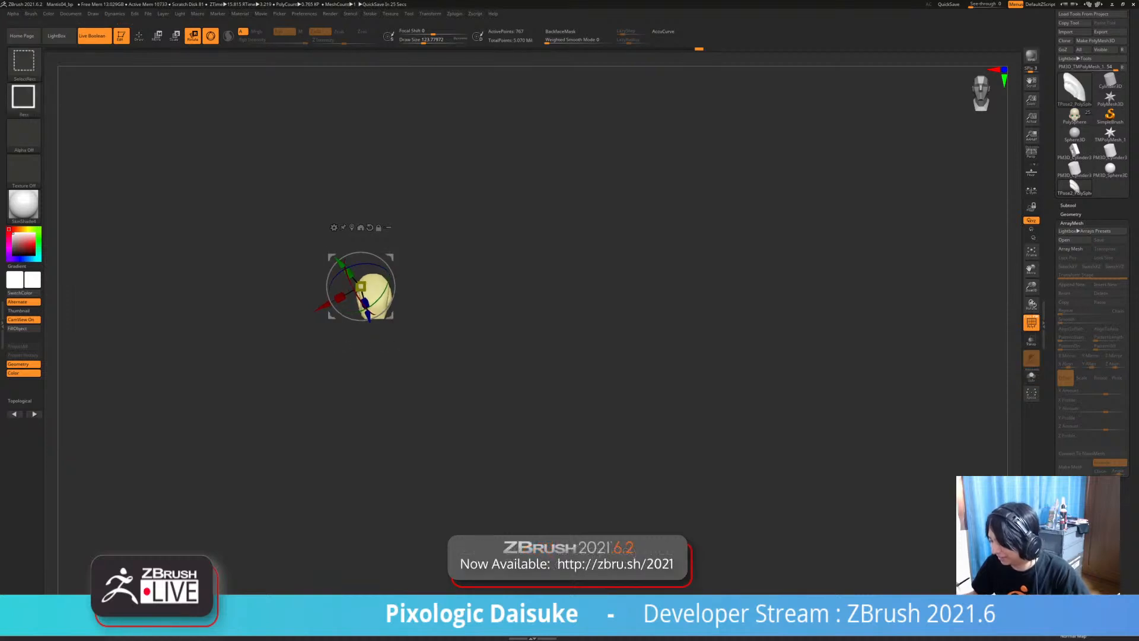
ctrl+shift+click(496, 293)
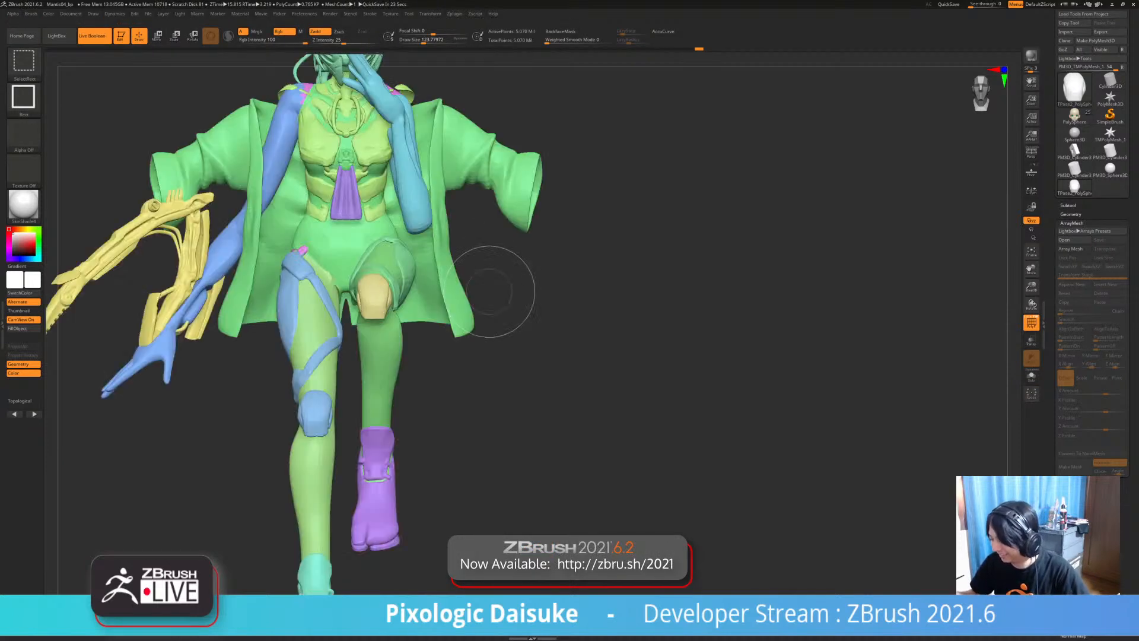
- Isolate and mask the head and hair, restore the full figure, and invert the mask so only the head stays editable
right_drag(496, 292, 415, 451)
ctrl+shift+click(328, 71)
click(193, 36)
ctrl+right_drag(285, 202, 281, 137)
alt+right_drag(282, 136, 280, 207)
mouse_move(442, 230)
ctrl+mouse_down()
mouse_move(211, 343)
mouse_move(486, 439)
ctrl+mouse_up()
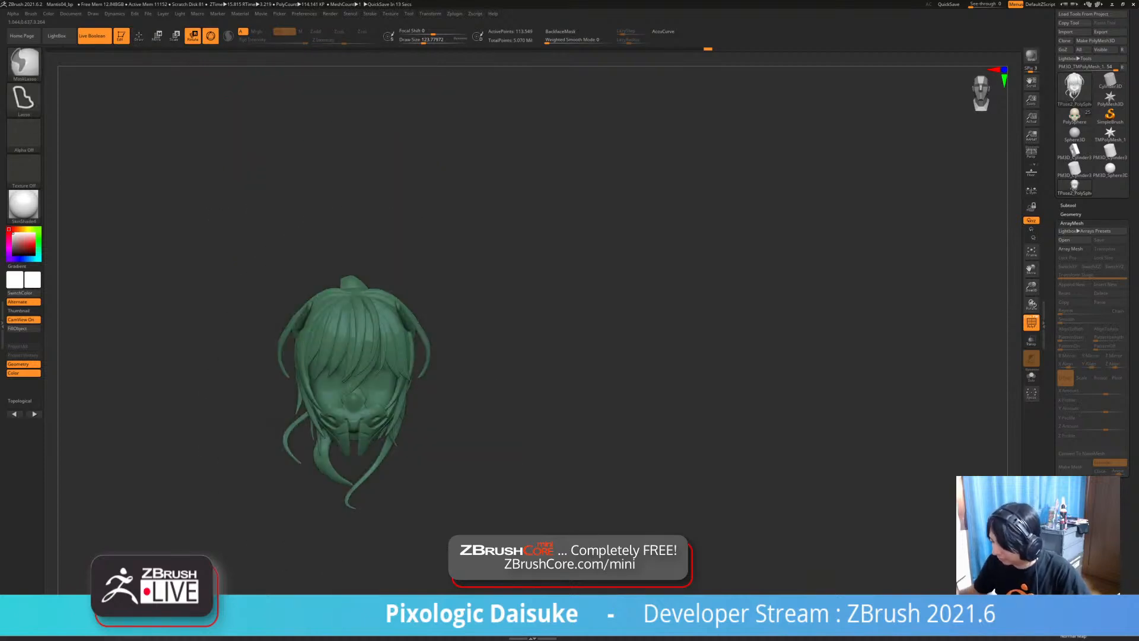
ctrl+shift+click(486, 442)
alt+right_drag(487, 442, 495, 366)
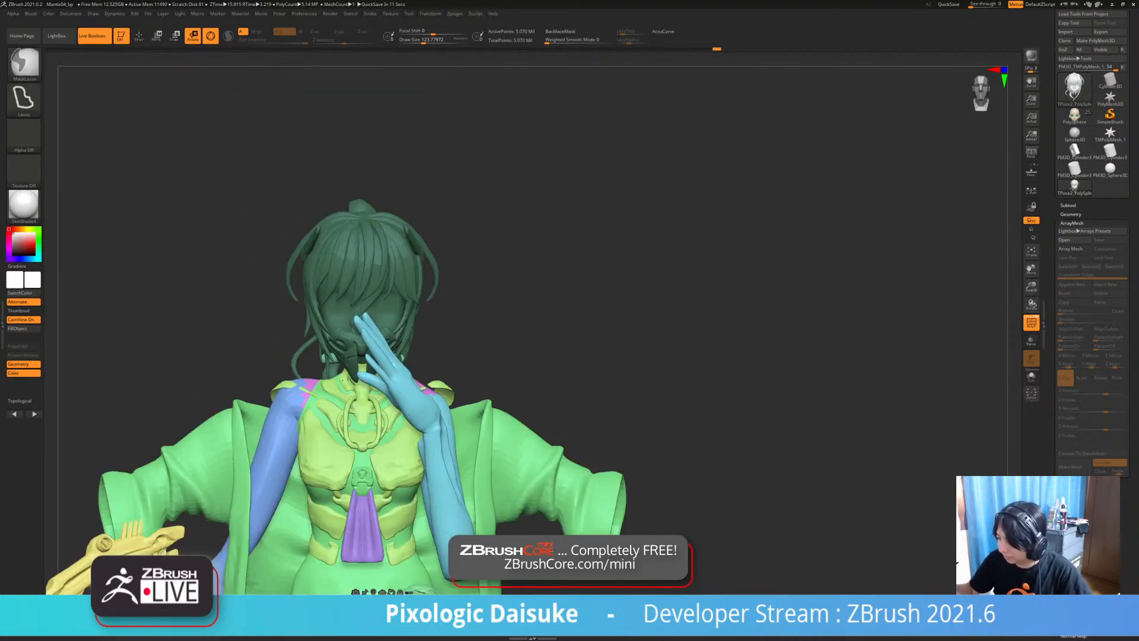
ctrl+click(415, 373)
- Rotate the unmasked head and hair slightly at the neck, checking the angle from the back, front and side
right_drag(202, 332, 371, 336)
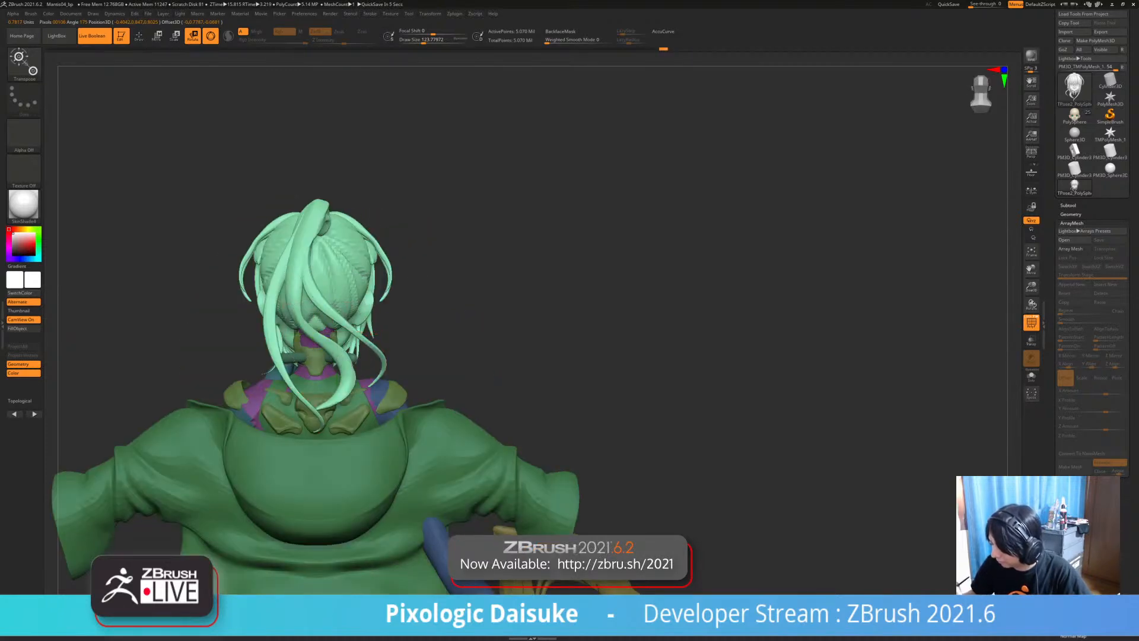
right_drag(372, 334, 323, 319)
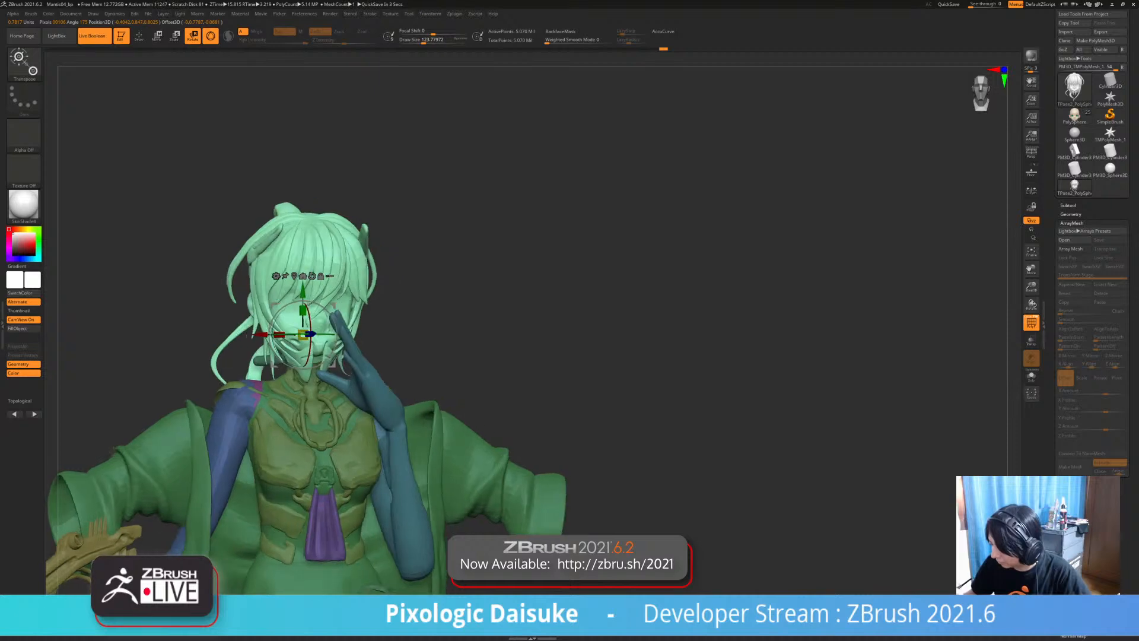
right_drag(303, 393, 320, 401)
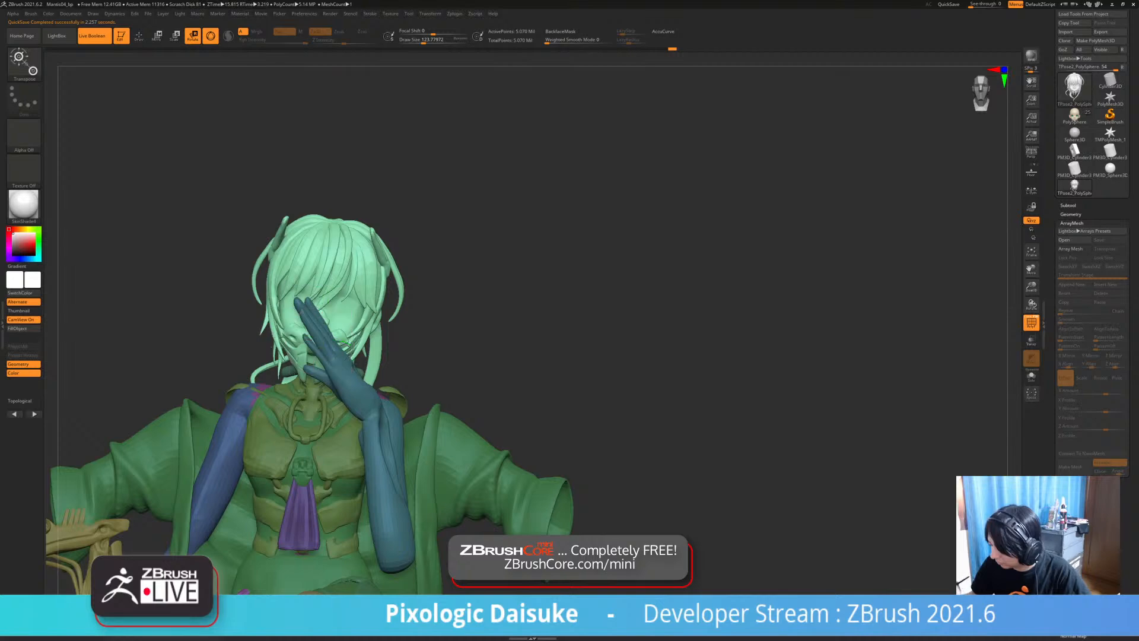
right_drag(322, 368, 451, 327)
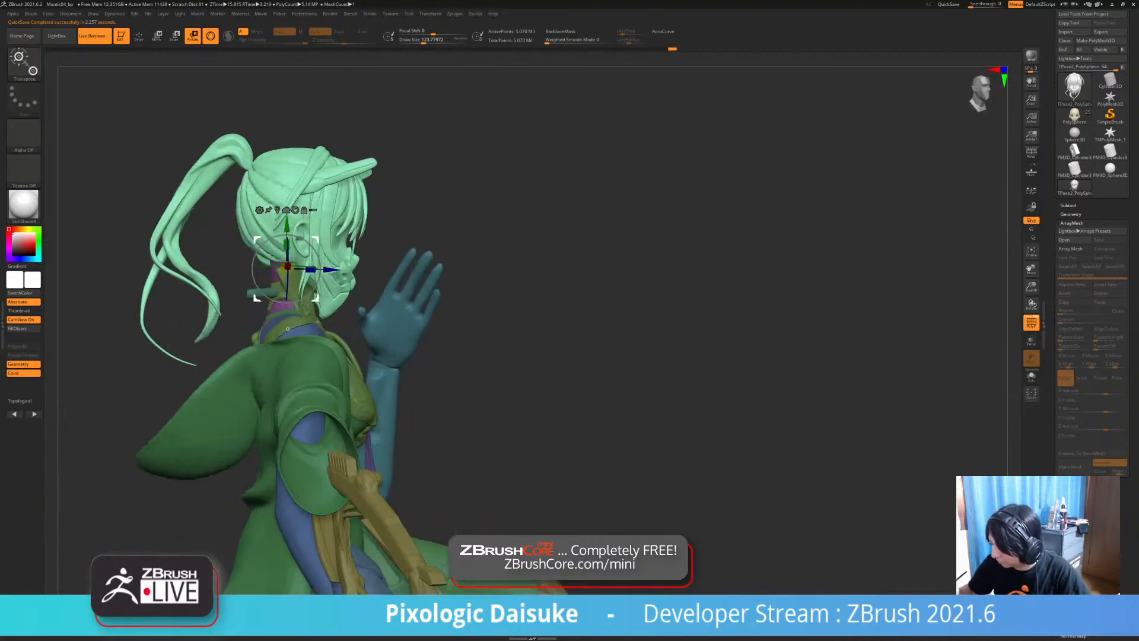
- Shift the head slightly forward on the neck and clear the mask
drag(287, 267, 323, 244)
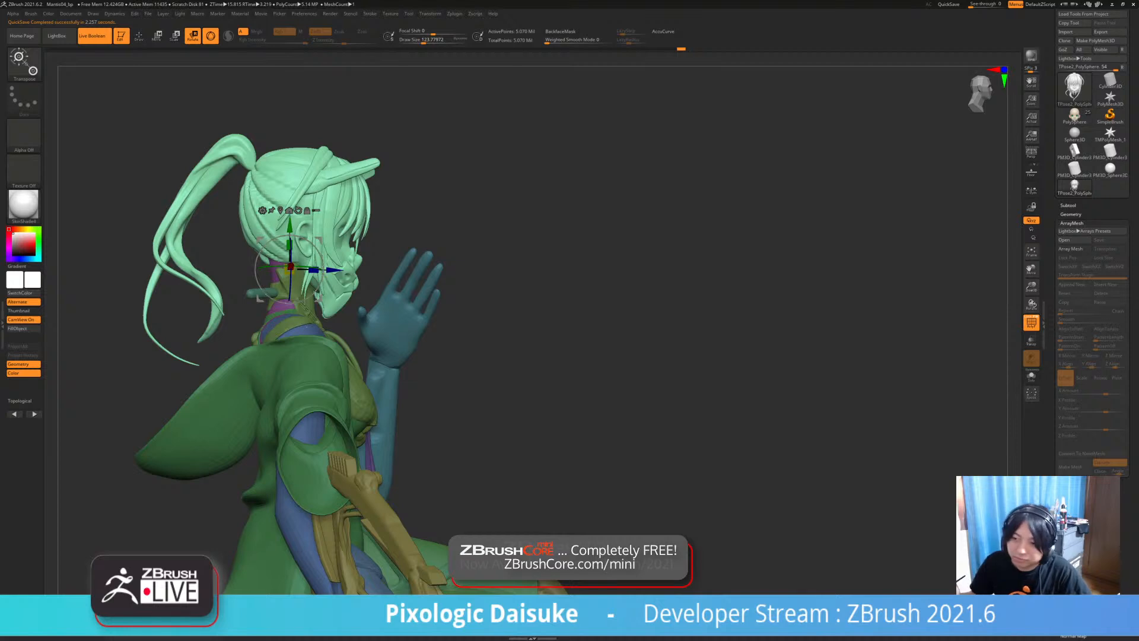
mouse_move(324, 253)
right_down()
mouse_move(355, 247)
mouse_move(392, 264)
mouse_move(382, 242)
mouse_move(344, 243)
mouse_move(477, 238)
mouse_move(520, 295)
right_up()
key(q)
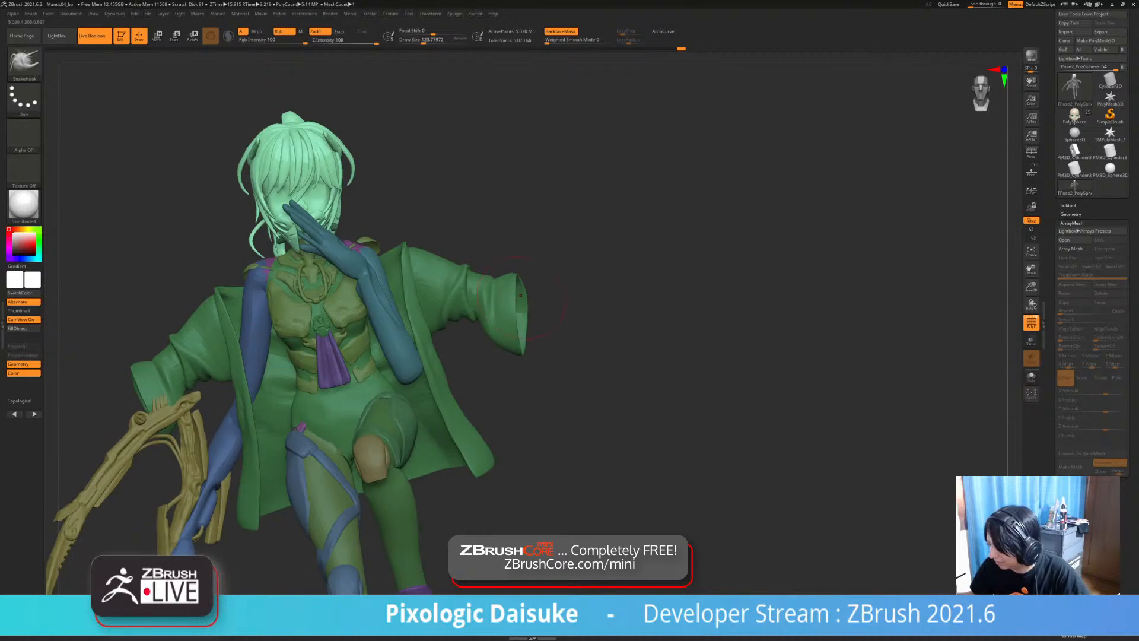
ctrl+drag(568, 262, 576, 270)
shift+right_drag(468, 270, 430, 267)
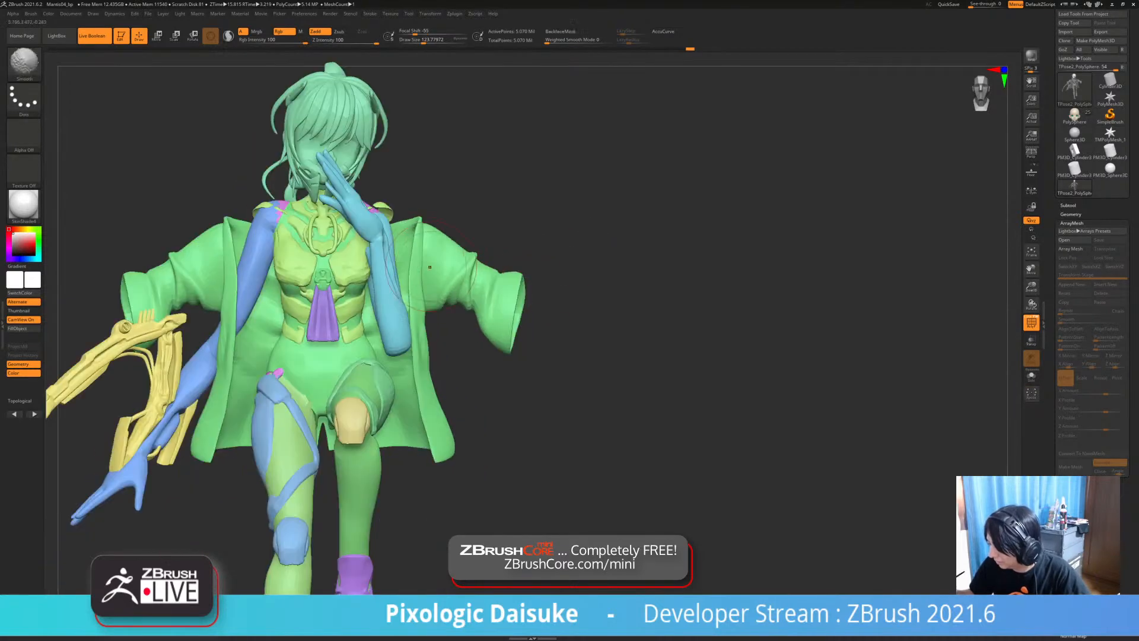
- Isolate the torso armor plates to check them, and show the whole figure again
mouse_move(415, 201)
right_down()
mouse_move(373, 209)
mouse_move(439, 208)
right_up()
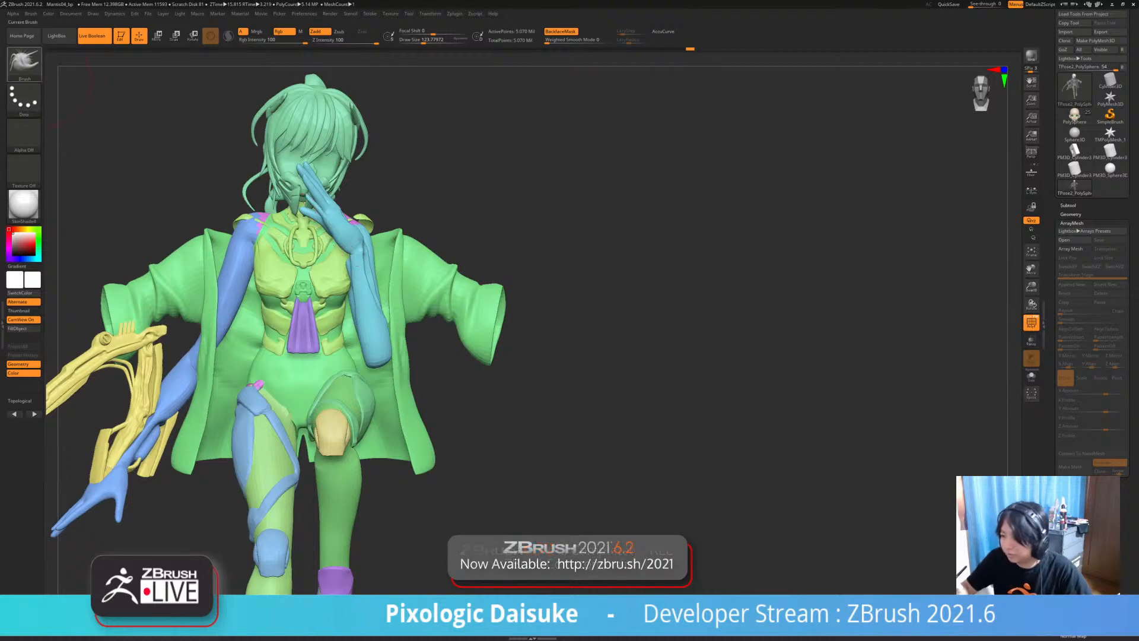
click(24, 63)
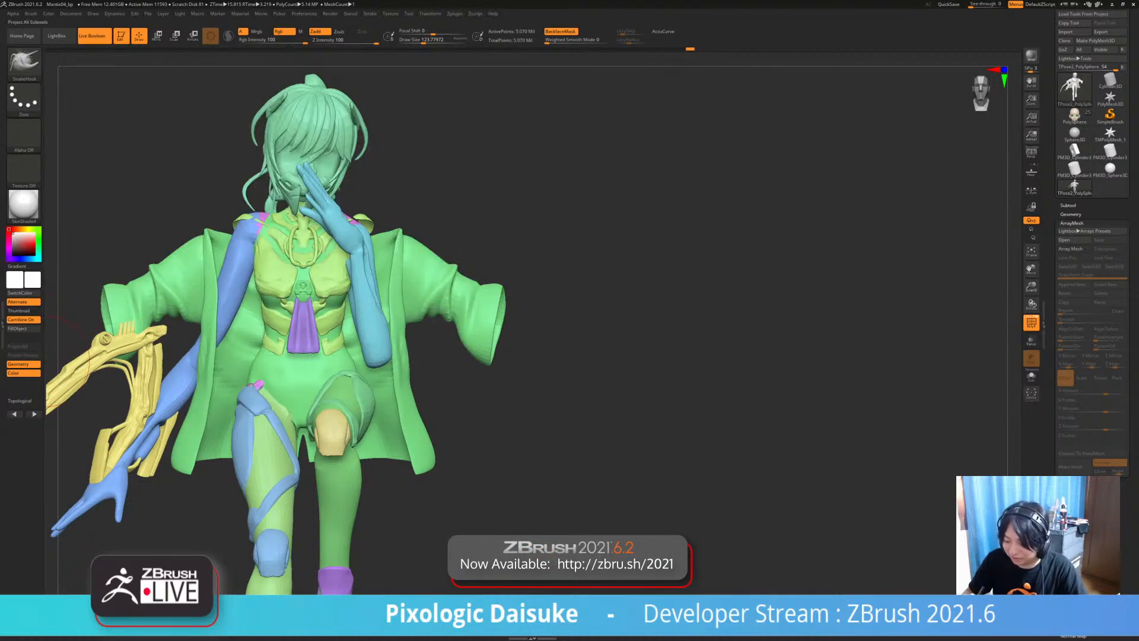
right_drag(332, 215, 256, 219)
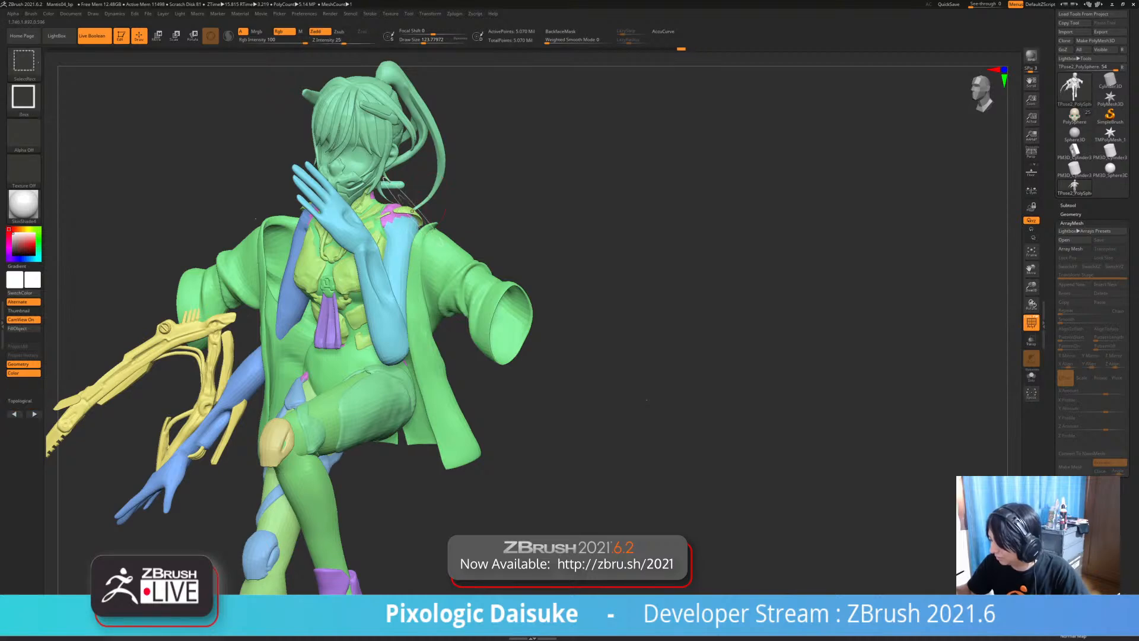
ctrl+shift+click(413, 211)
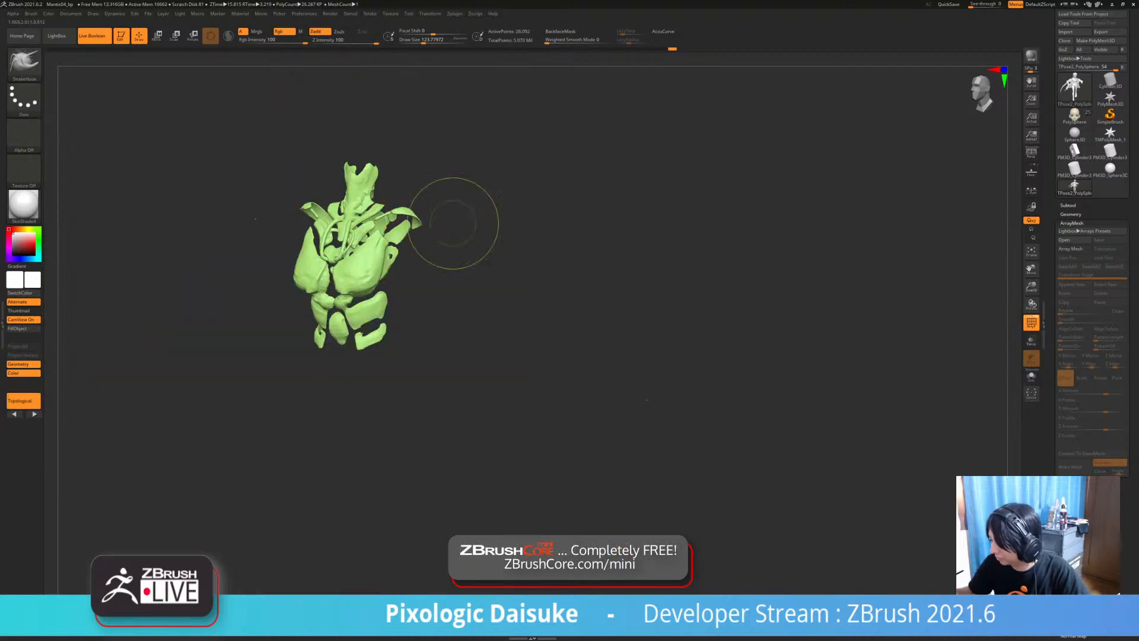
ctrl+shift+click(647, 400)
- Tilt the whole figure slightly in side view to level the standing foot's sole, and set the gizmo's pivot at that foot
mouse_move(647, 400)
right_down()
mouse_move(420, 394)
mouse_move(534, 398)
mouse_move(537, 362)
right_up()
mouse_move(359, 297)
right_down()
mouse_move(464, 294)
mouse_move(468, 344)
mouse_move(468, 308)
mouse_move(422, 276)
right_up()
mouse_move(422, 277)
right_down()
mouse_move(504, 285)
mouse_move(442, 332)
mouse_move(441, 283)
mouse_move(430, 332)
mouse_move(504, 323)
right_up()
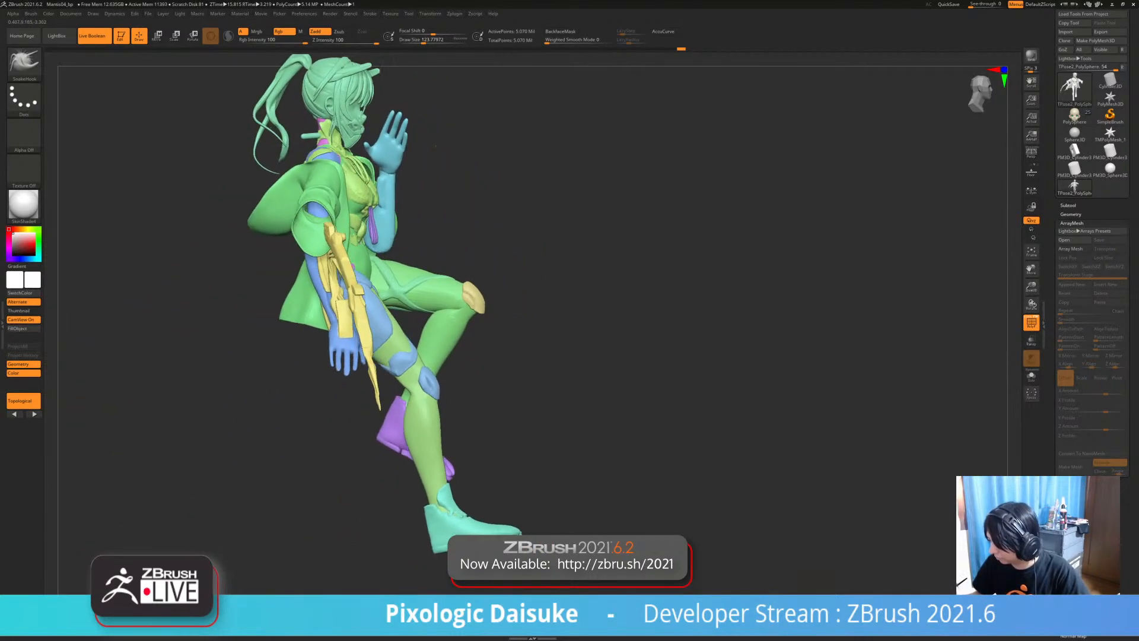
right_drag(436, 145, 448, 196)
key(r)
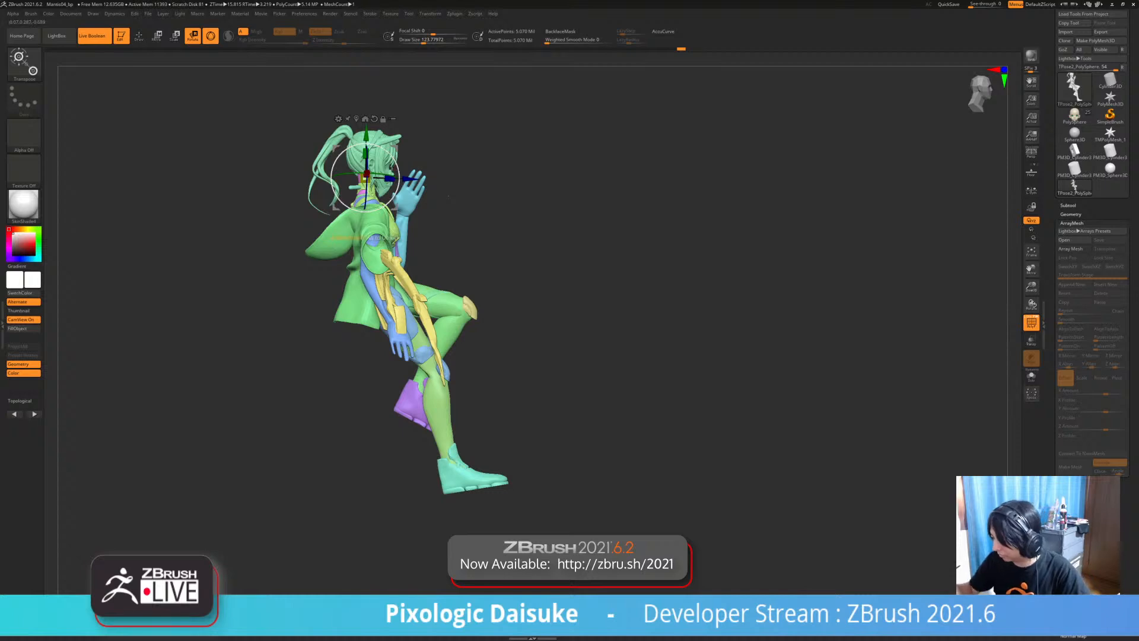
drag(382, 207, 381, 208)
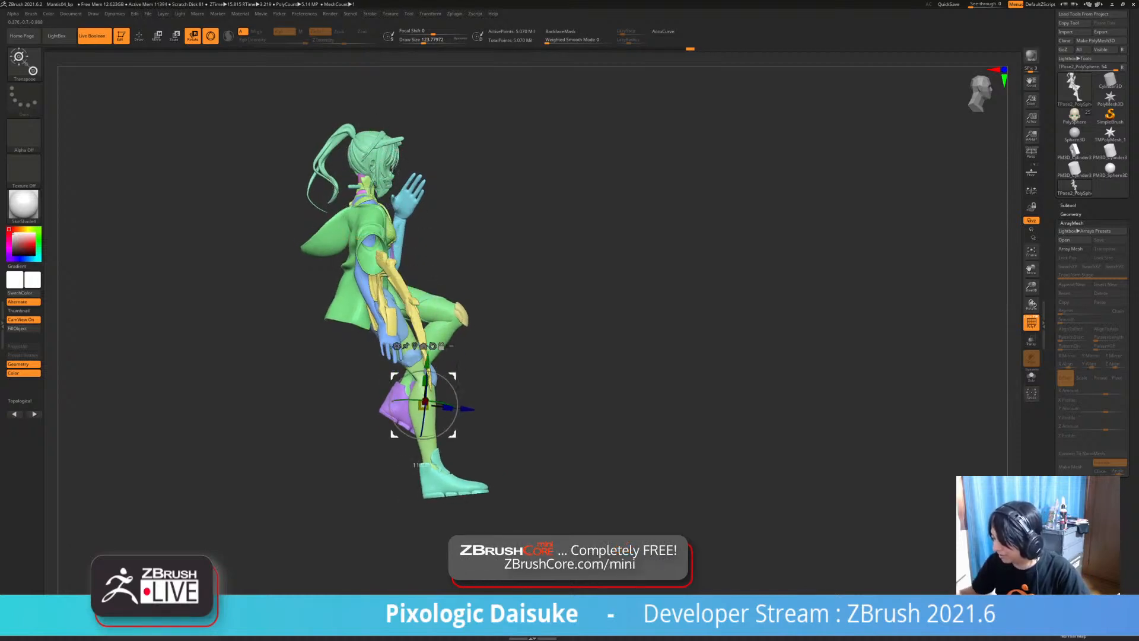
alt+drag(453, 376, 467, 455)
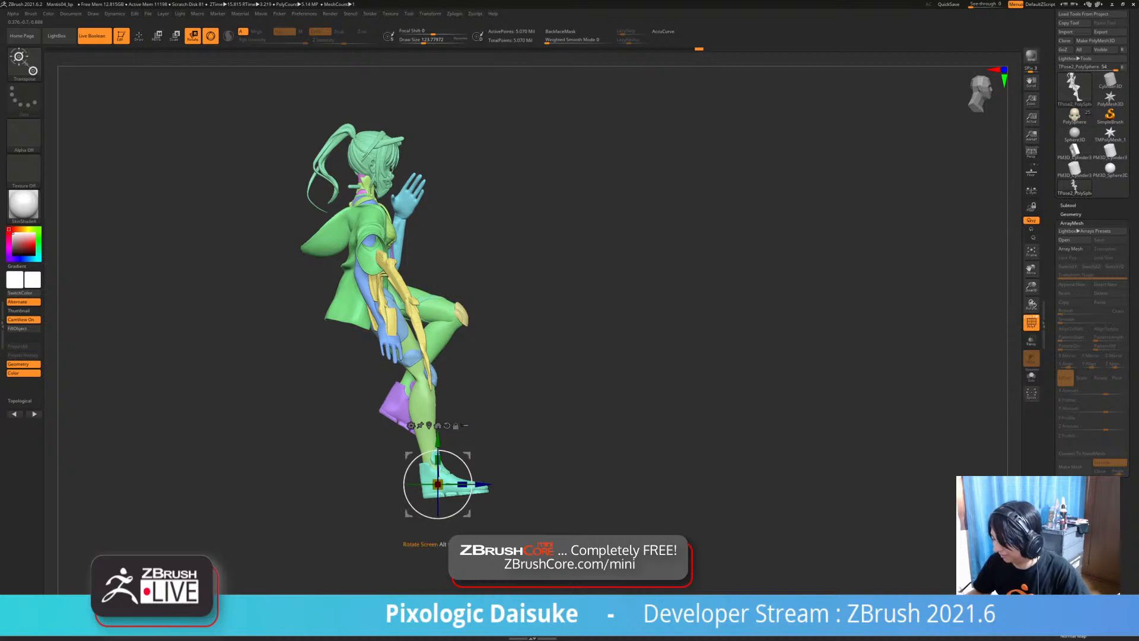
shift+drag(677, 379, 646, 356)
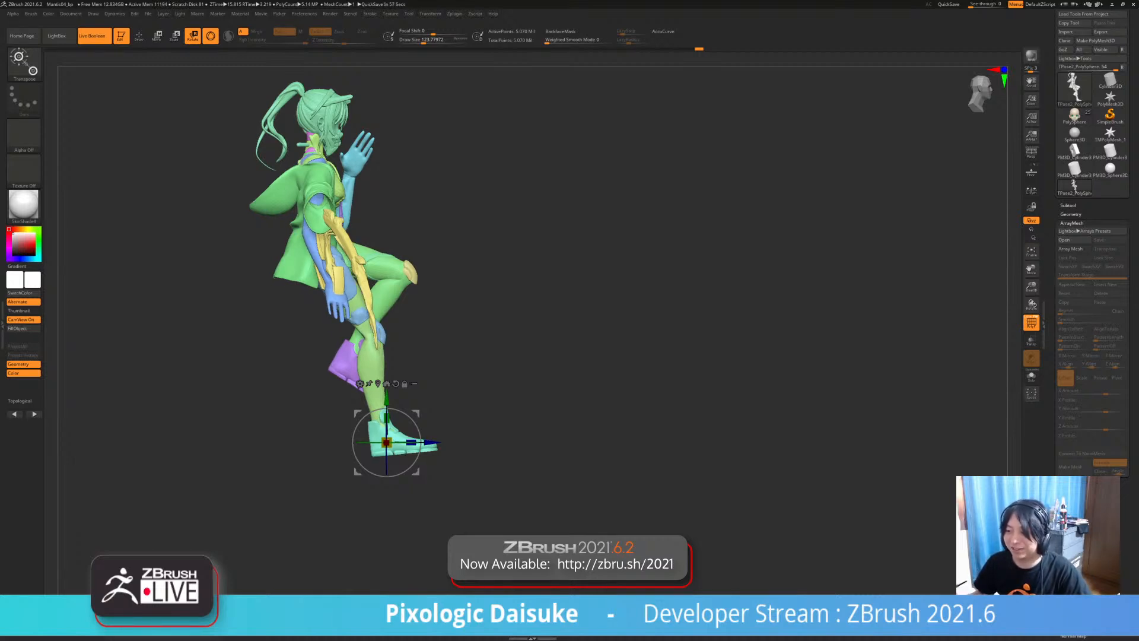
drag(646, 356, 563, 356)
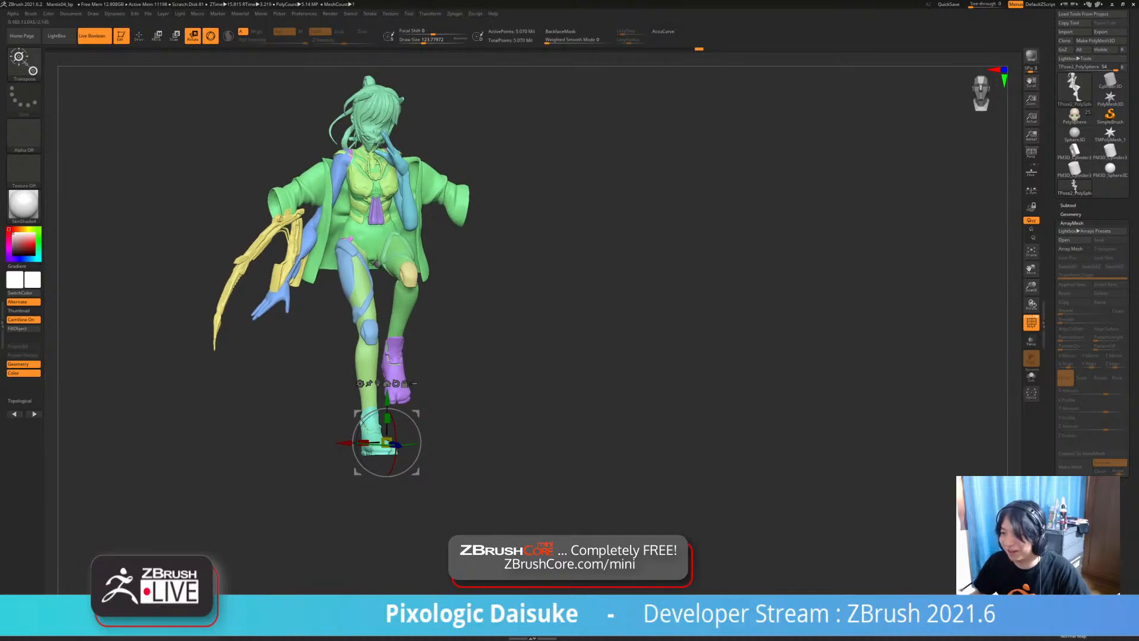
- Isolate the coat briefly, restore the full figure, and examine the coat and shoulders from the front
click(138, 36)
mouse_move(401, 220)
ctrl+right_down()
mouse_move(395, 272)
mouse_move(365, 274)
ctrl+right_up()
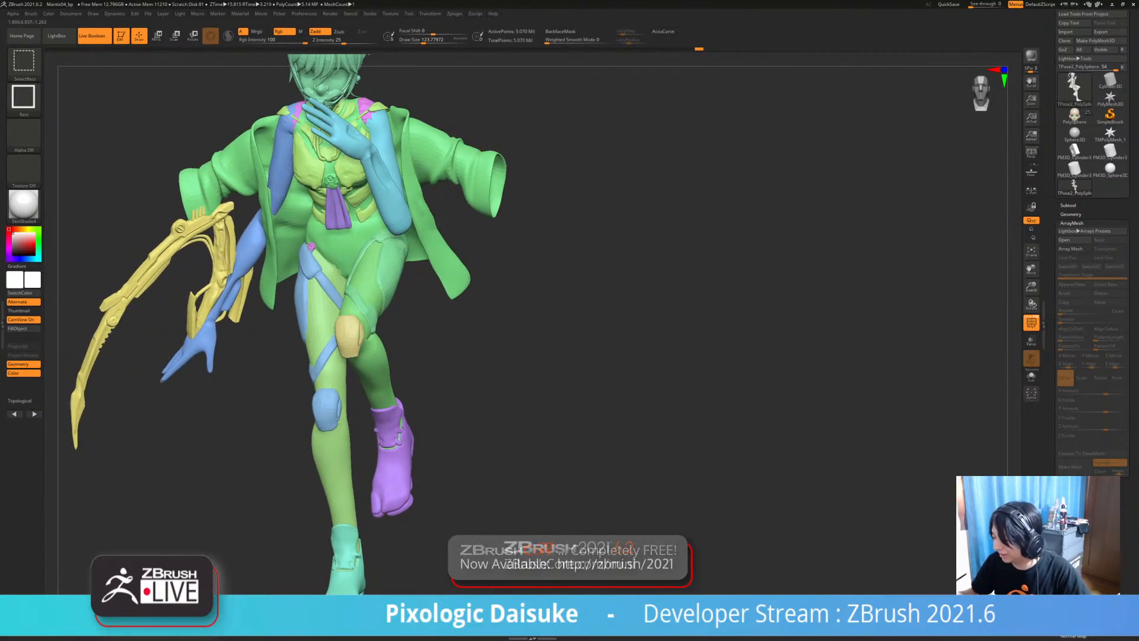
ctrl+shift+click(407, 283)
ctrl+shift+click(410, 308)
mouse_move(409, 309)
right_down()
mouse_move(441, 306)
mouse_move(426, 293)
mouse_move(454, 290)
mouse_move(437, 297)
mouse_move(437, 261)
mouse_move(500, 265)
mouse_move(454, 285)
mouse_move(350, 291)
right_up()
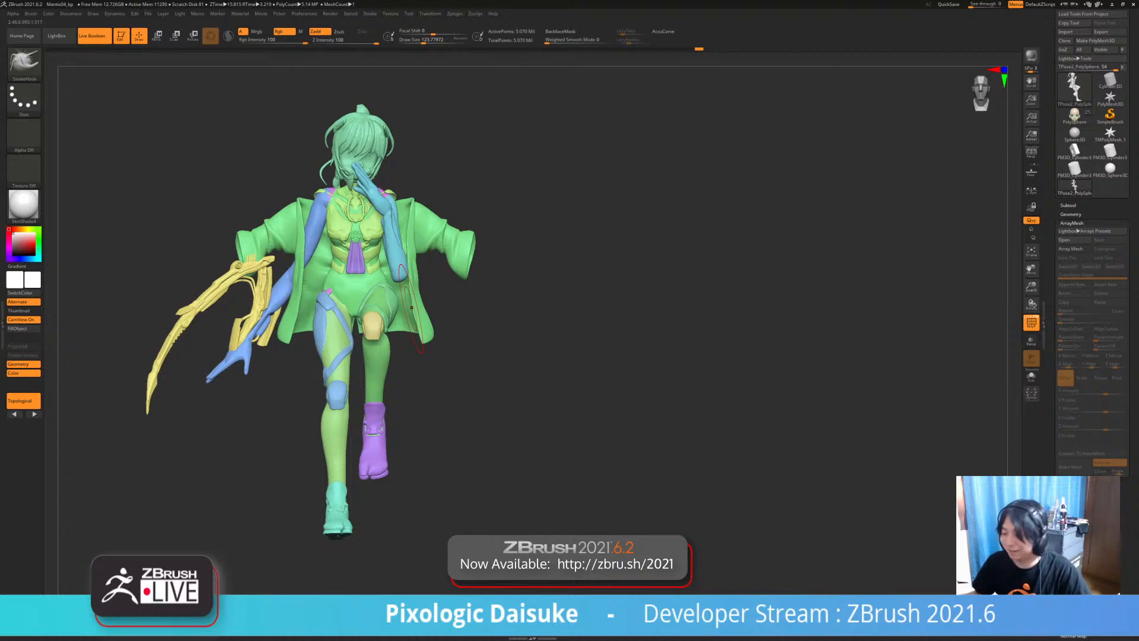
mouse_move(412, 308)
right_down()
mouse_move(463, 303)
mouse_move(394, 301)
mouse_move(417, 299)
mouse_move(422, 344)
mouse_move(401, 347)
mouse_move(374, 306)
mouse_move(343, 306)
mouse_move(286, 244)
mouse_move(344, 248)
mouse_move(292, 254)
mouse_move(293, 304)
right_up()
ctrl+right_drag(243, 131, 279, 224)
key(alt+s)
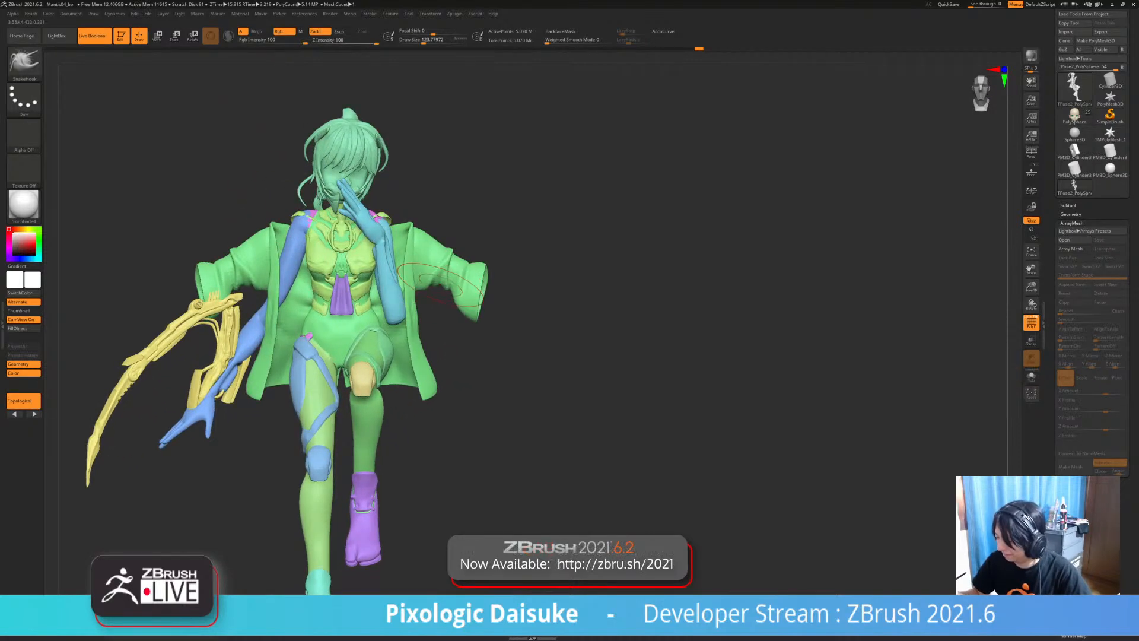
mouse_move(460, 329)
right_down()
mouse_move(504, 340)
mouse_move(415, 343)
mouse_move(469, 339)
right_up()
mouse_move(394, 195)
ctrl+right_down()
mouse_move(804, 425)
mouse_move(857, 514)
mouse_move(872, 573)
ctrl+right_up()
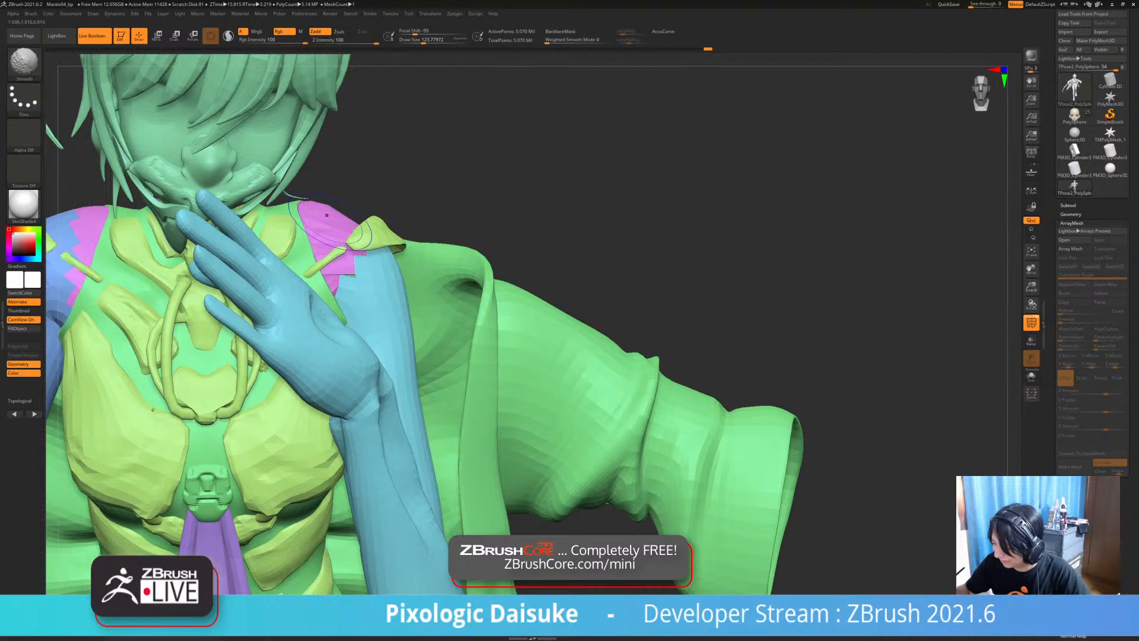
- Isolate the underlying torso body to check it around the shoulder, and show the whole figure again
ctrl+right_drag(326, 215, 337, 216)
ctrl+shift+click(339, 215)
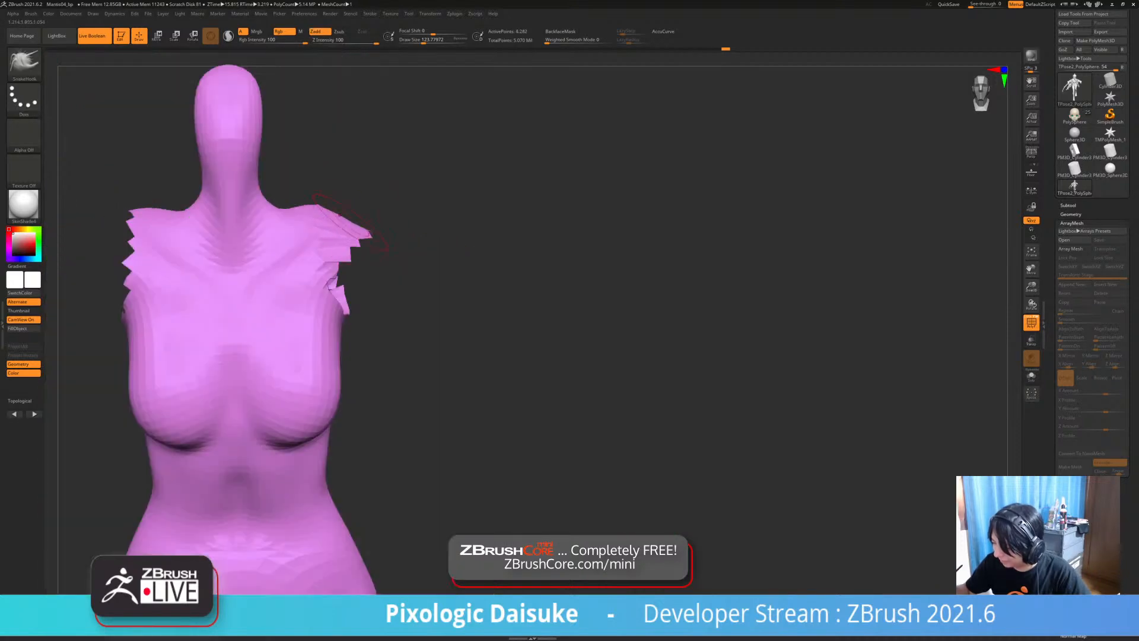
ctrl+shift+click(382, 264)
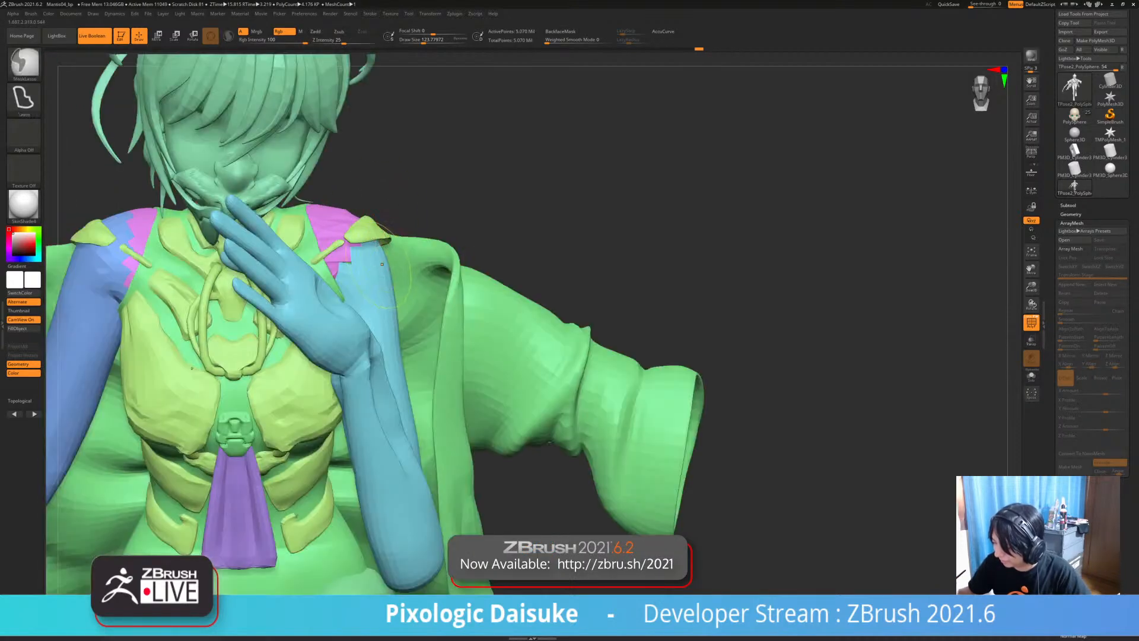
mouse_move(383, 264)
ctrl+right_down()
mouse_move(368, 267)
mouse_move(378, 246)
mouse_move(368, 274)
mouse_move(293, 275)
mouse_move(368, 273)
mouse_move(366, 248)
mouse_move(412, 249)
mouse_move(359, 249)
mouse_move(422, 240)
ctrl+right_up()
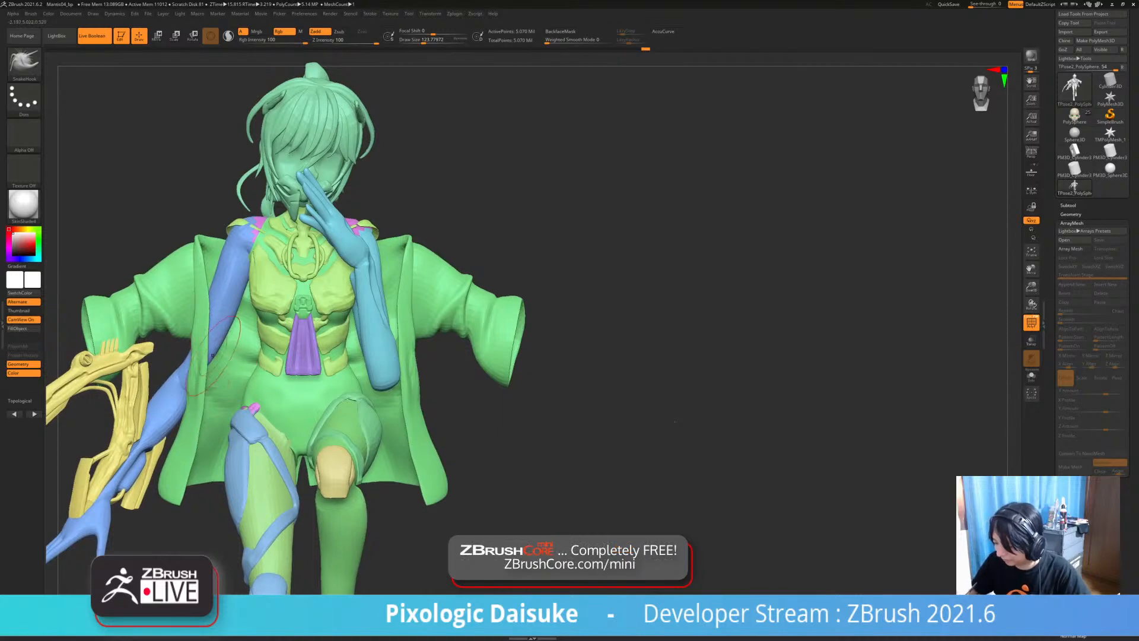
mouse_move(213, 353)
right_down()
mouse_move(221, 385)
mouse_move(247, 263)
mouse_move(227, 263)
mouse_move(270, 250)
mouse_move(257, 257)
mouse_move(285, 229)
mouse_move(284, 274)
mouse_move(320, 291)
right_up()
- Try to adjust the pelvis from the waist with the rest of the figure masked
key(r)
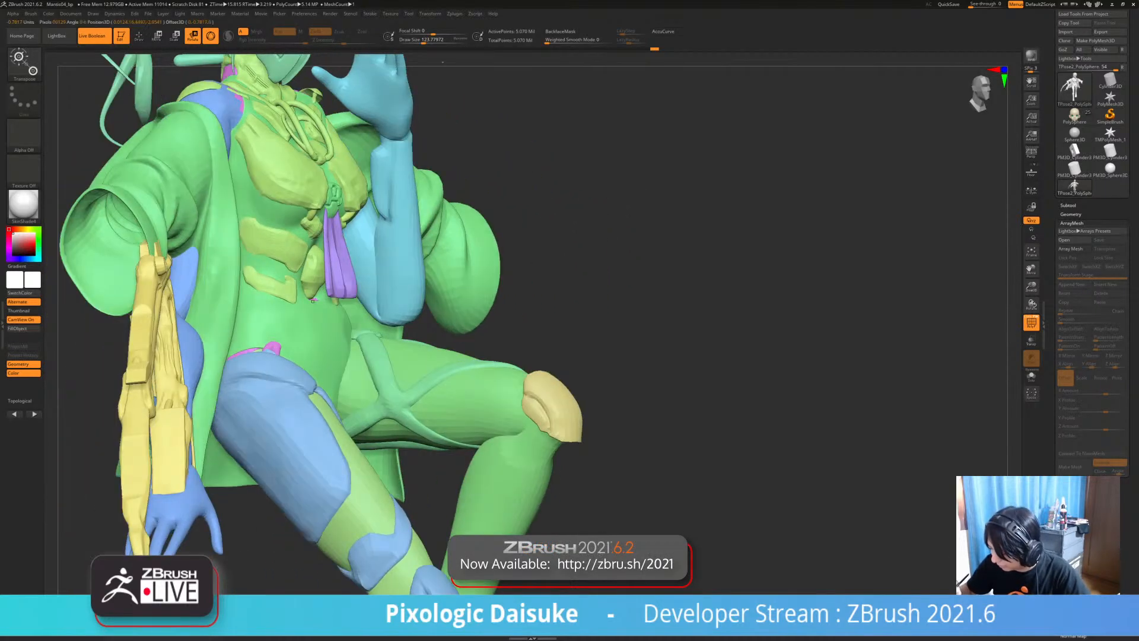
ctrl+click(312, 301)
ctrl+drag(314, 320, 313, 317)
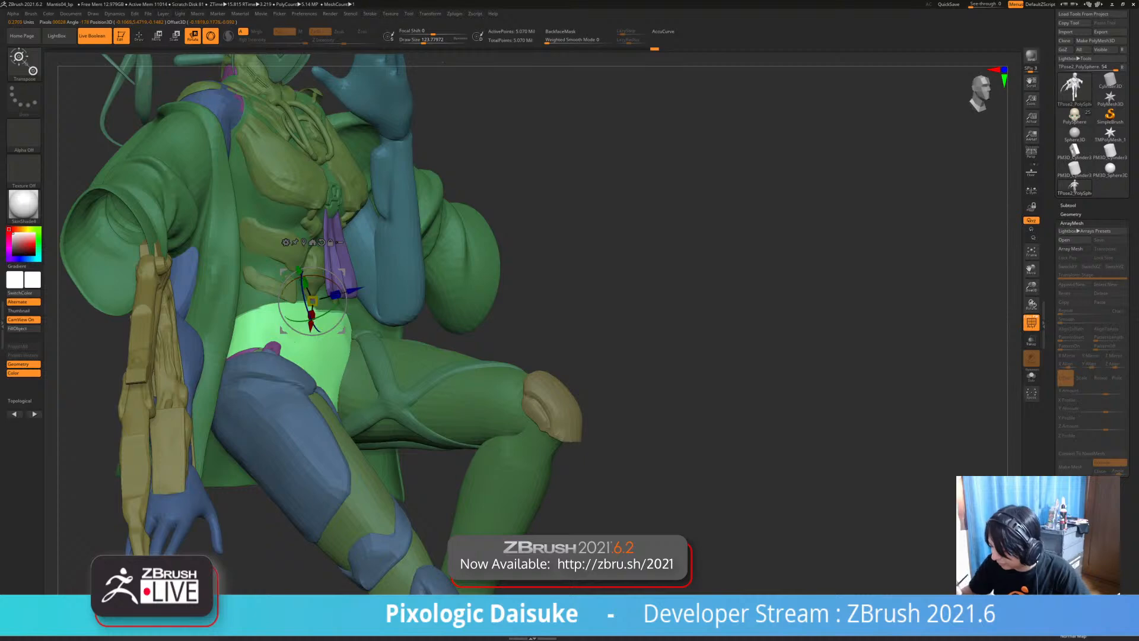
right_drag(295, 341, 300, 357)
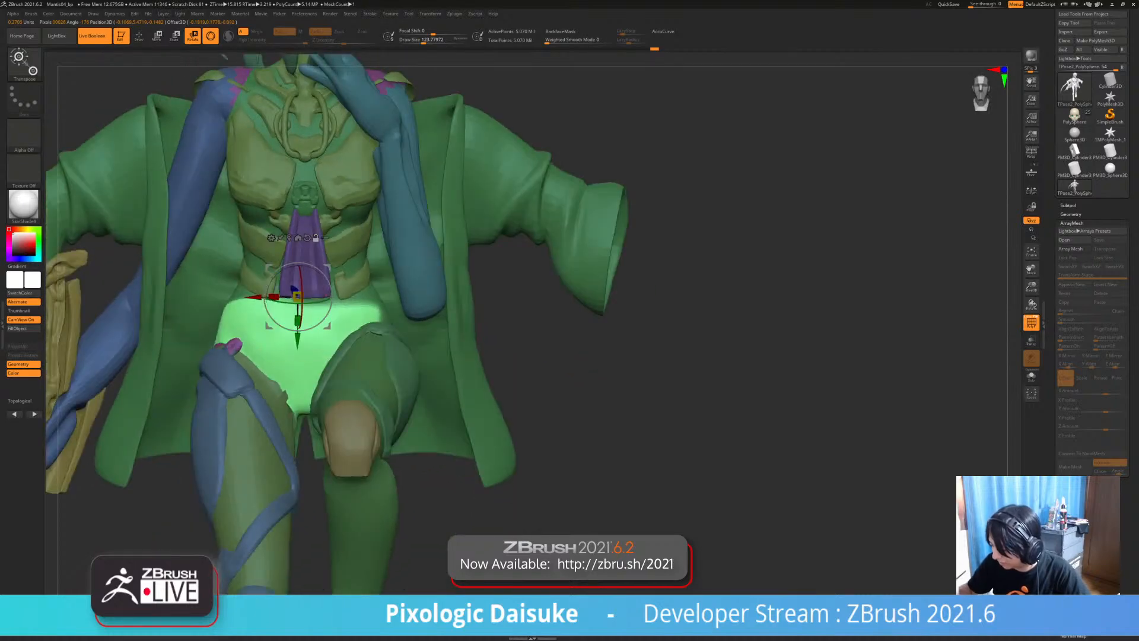
drag(298, 297, 327, 298)
ctrl+right_drag(372, 352, 418, 297)
key(ctrl+z)
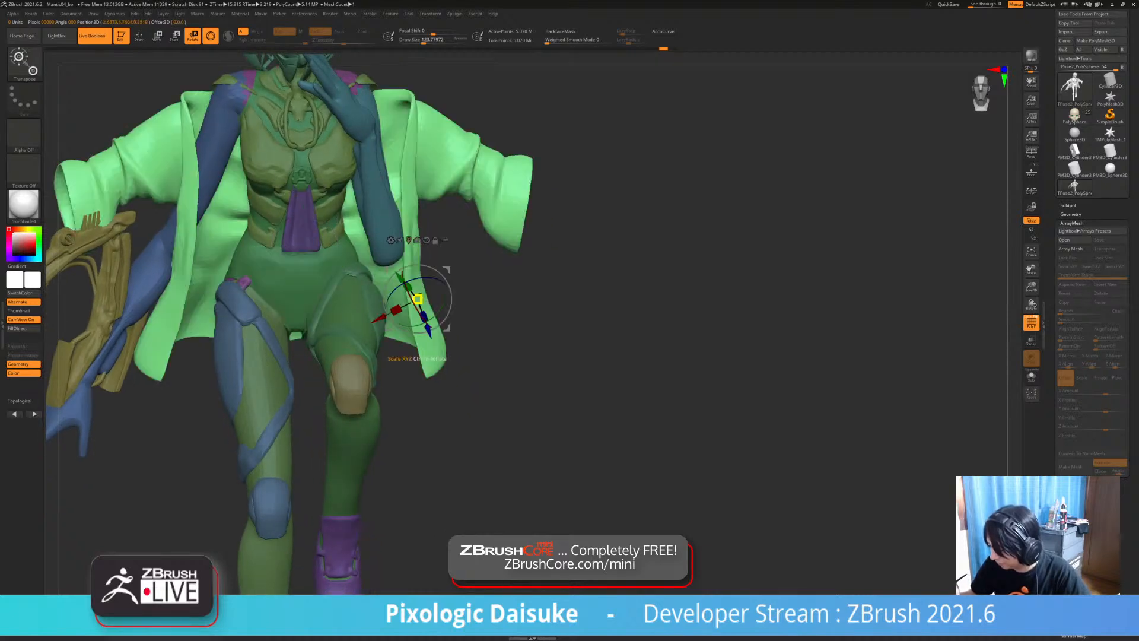
- Hide the coat and set the mask so only the pelvis and both legs with their boots stay editable
ctrl+shift+click(442, 326)
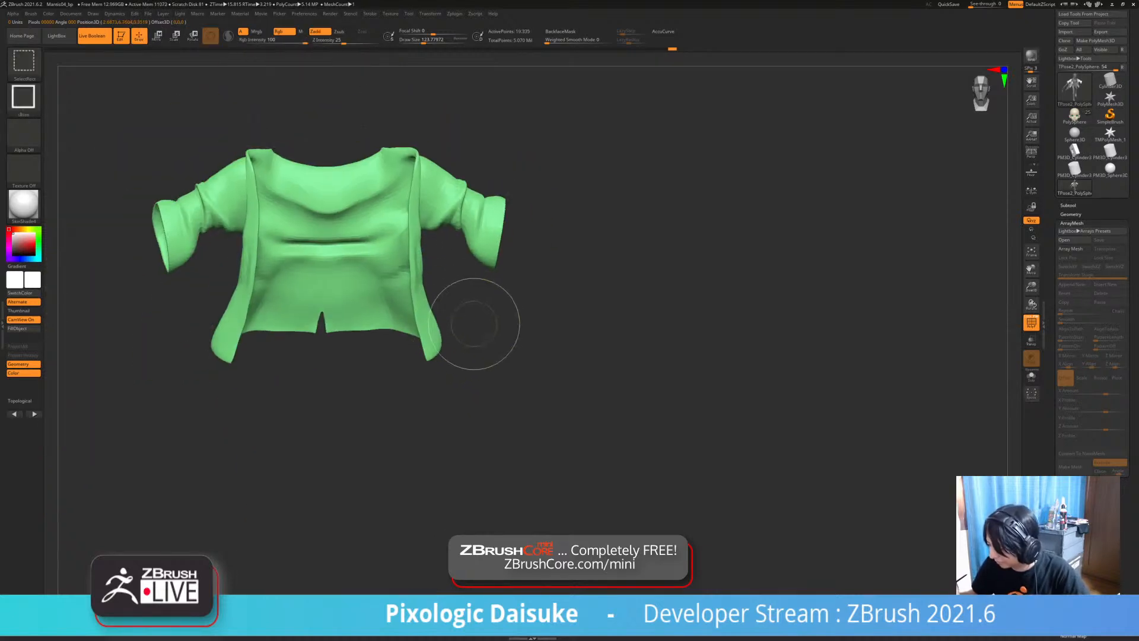
ctrl+shift+click(473, 305)
right_drag(433, 305, 416, 271)
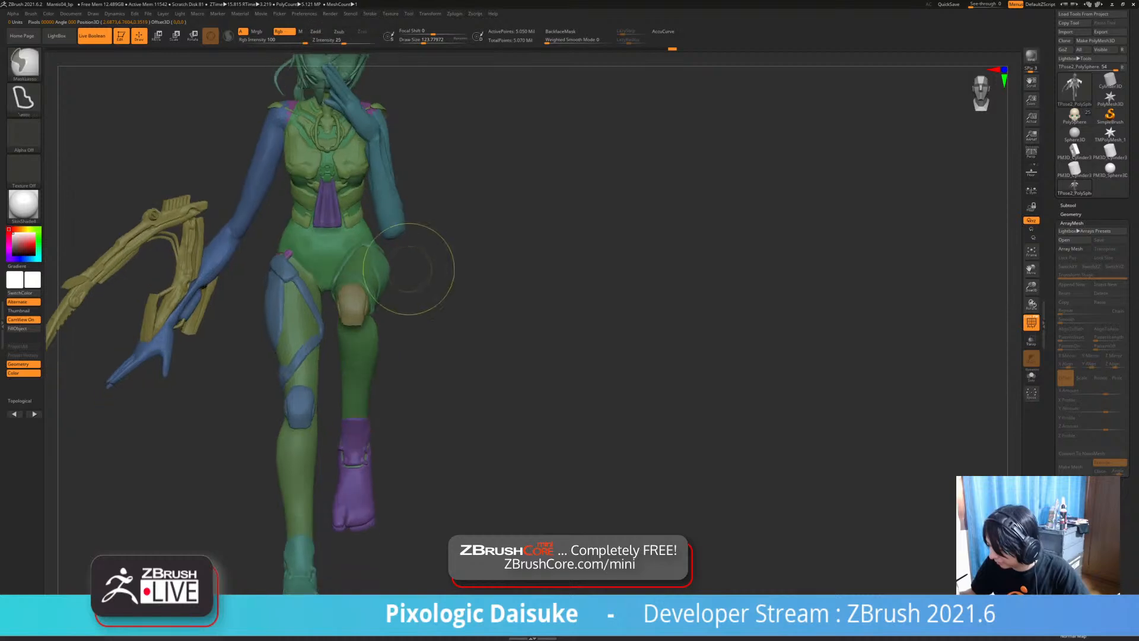
mouse_move(406, 264)
ctrl+mouse_down()
mouse_move(372, 233)
mouse_move(285, 230)
mouse_move(249, 439)
mouse_move(436, 412)
mouse_move(421, 302)
ctrl+mouse_up()
ctrl+right_drag(421, 302, 426, 267)
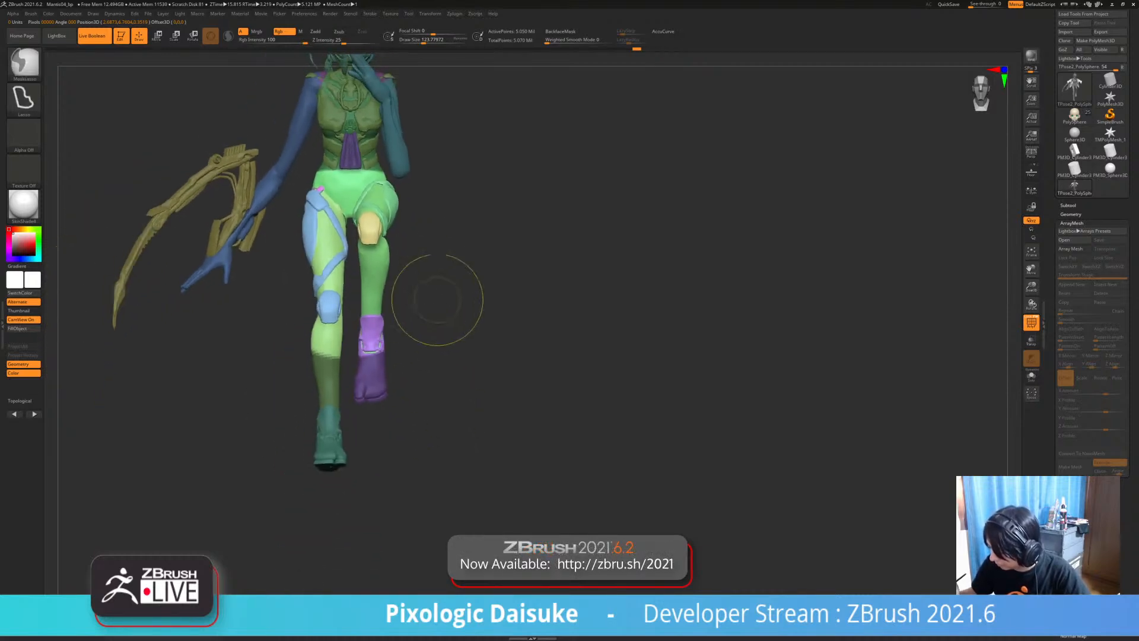
mouse_move(436, 291)
ctrl+alt+mouse_down()
mouse_move(336, 539)
mouse_move(475, 392)
ctrl+alt+mouse_up()
alt+right_drag(454, 279, 453, 348)
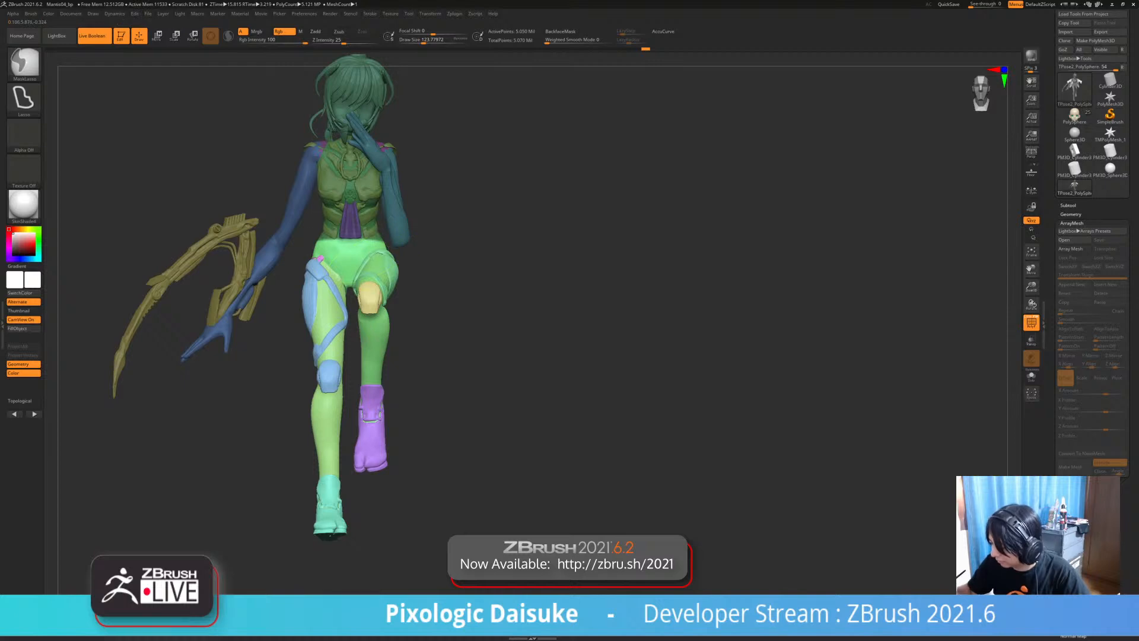
- Center the gizmo at the waist and rotate the unmasked pelvis and legs slightly so the raised knee turns outward
key(r)
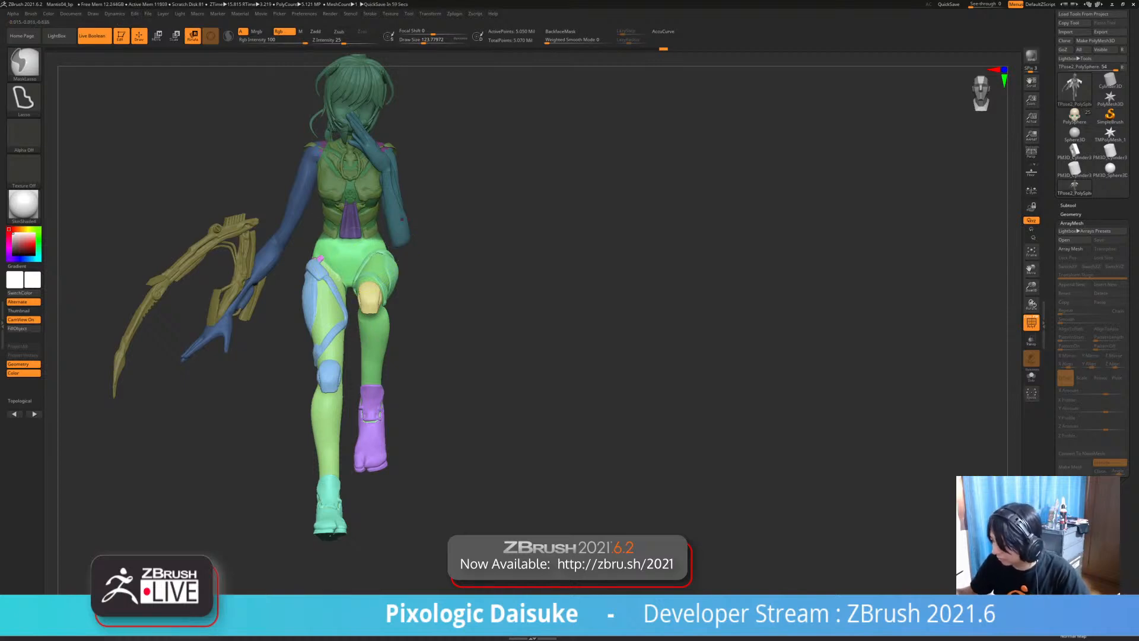
click(419, 213)
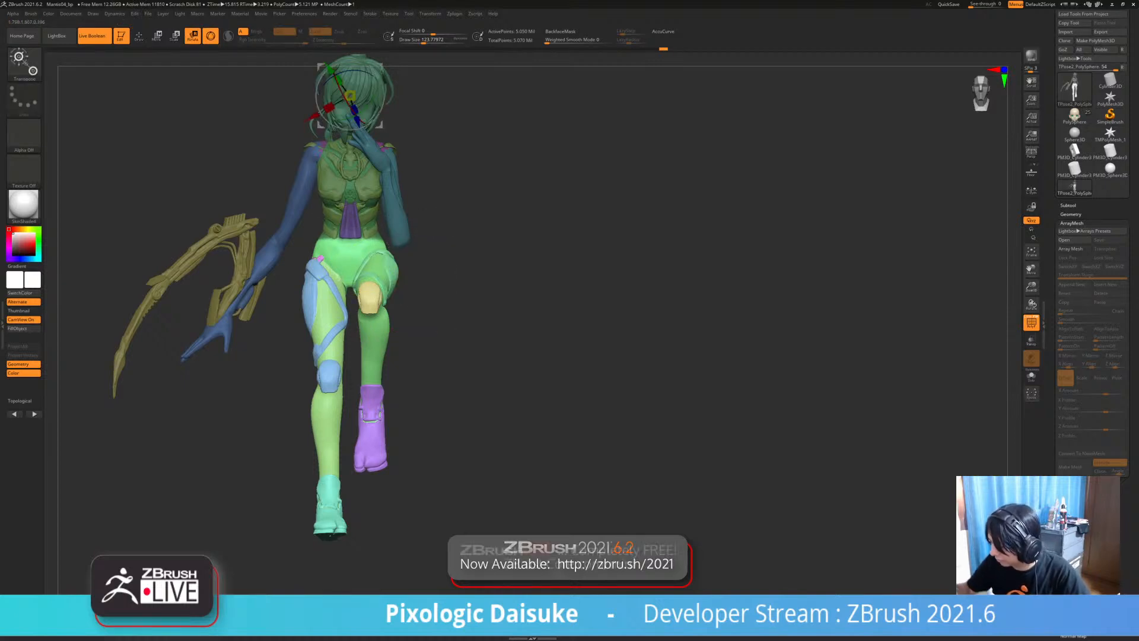
alt+right_drag(383, 81, 379, 137)
click(356, 92)
alt+drag(377, 122, 381, 233)
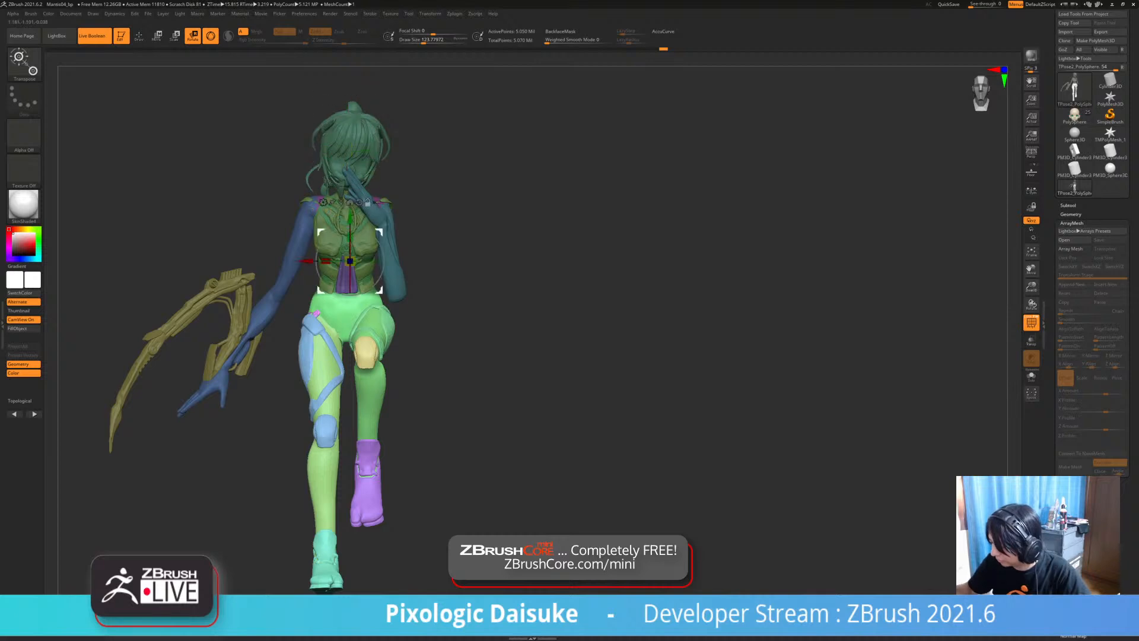
shift+right_drag(372, 327, 321, 311)
alt+right_drag(516, 314, 421, 298)
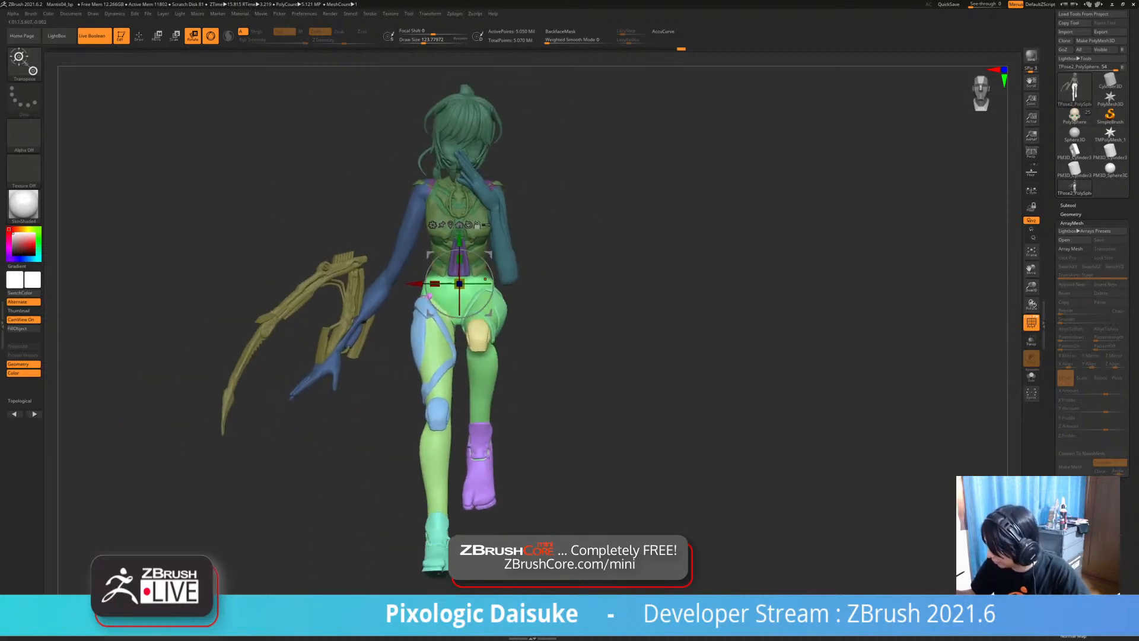
drag(460, 316, 468, 315)
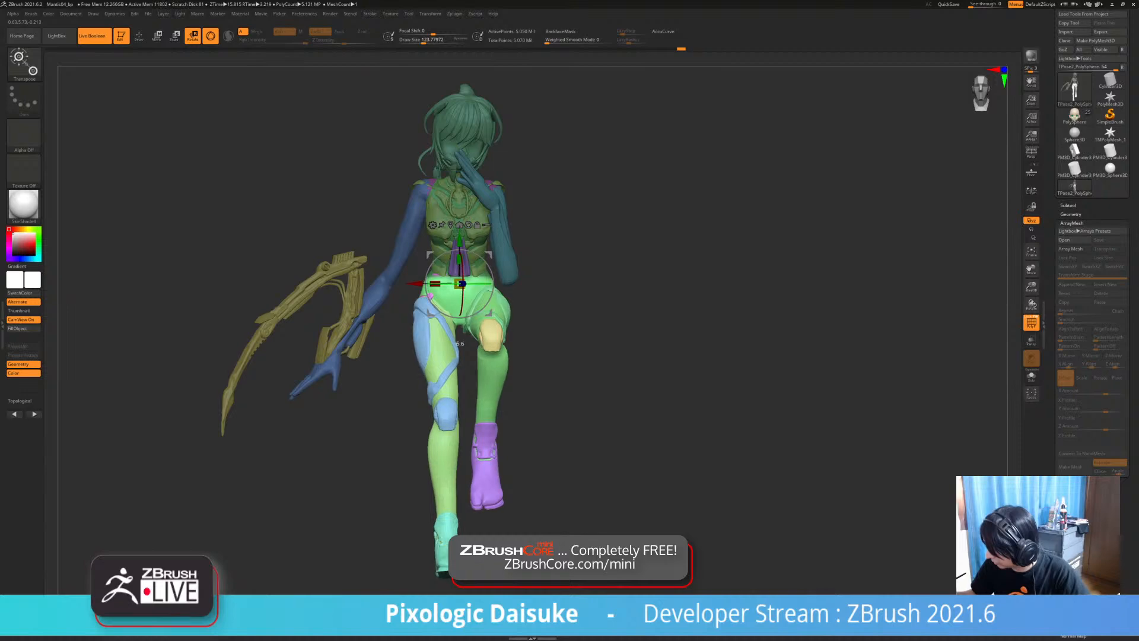
- Try a further small rotation of the pelvis and legs about the waist from an angled view
right_drag(368, 332, 411, 356)
drag(403, 299, 409, 299)
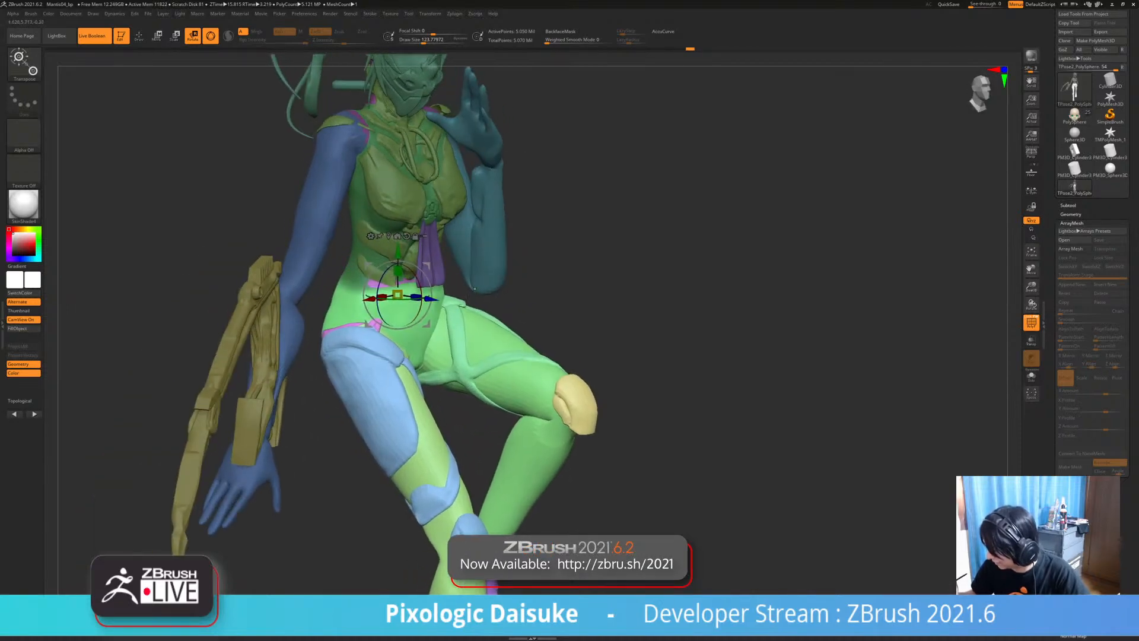
key(ctrl+z)
- Clear the mask from the figure and show the coat again
mouse_move(410, 332)
right_down()
mouse_move(741, 333)
mouse_move(703, 327)
mouse_move(694, 312)
right_up()
mouse_move(333, 311)
right_down()
mouse_move(356, 312)
mouse_move(305, 308)
mouse_move(302, 350)
mouse_move(304, 291)
right_up()
ctrl+drag(255, 225, 267, 238)
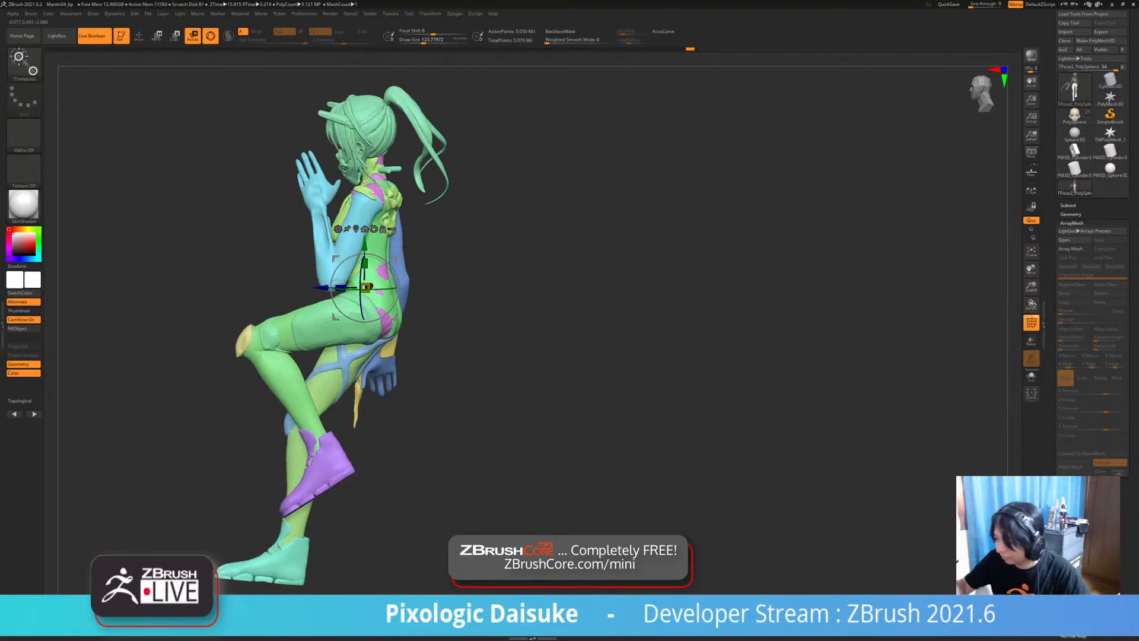
key(q)
ctrl+shift+click(267, 178)
- Examine the full figure's pose and balance from the front and both three-quarter sides
right_drag(267, 178, 359, 180)
mouse_move(494, 299)
right_down()
mouse_move(492, 312)
mouse_move(454, 329)
mouse_move(377, 332)
mouse_move(482, 309)
mouse_move(454, 338)
right_up()
mouse_move(453, 338)
right_down()
mouse_move(561, 341)
mouse_move(440, 335)
right_up()
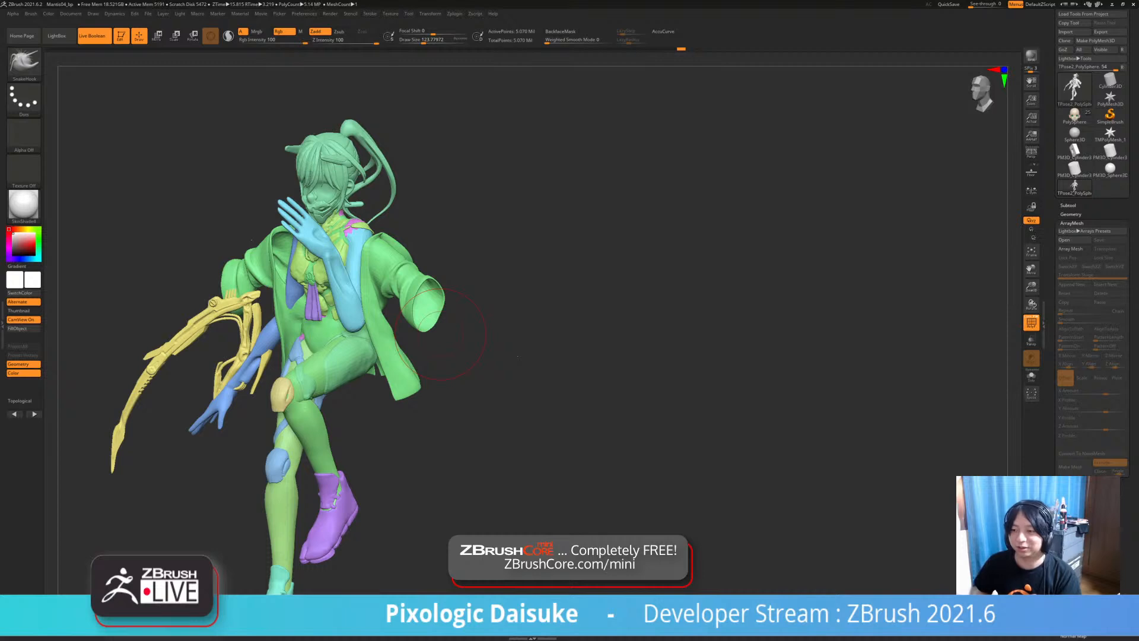
drag(442, 335, 478, 314)
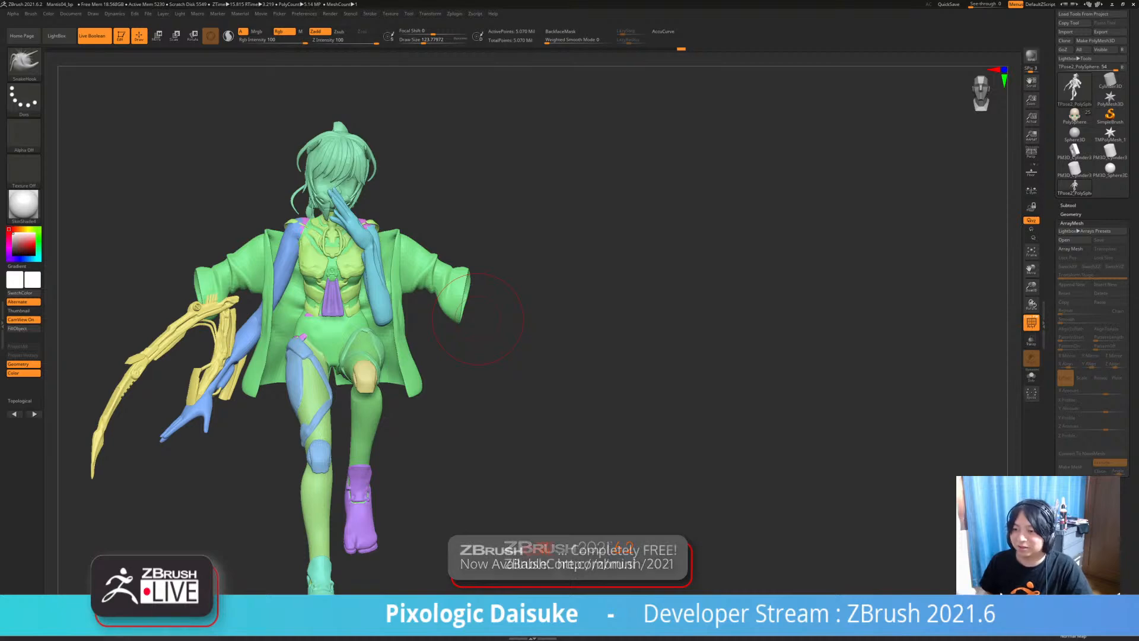
mouse_move(477, 319)
mouse_down()
mouse_move(469, 370)
mouse_move(552, 376)
mouse_up()
drag(356, 216, 490, 175)
mouse_move(415, 335)
mouse_down()
mouse_move(420, 347)
mouse_move(474, 353)
mouse_up()
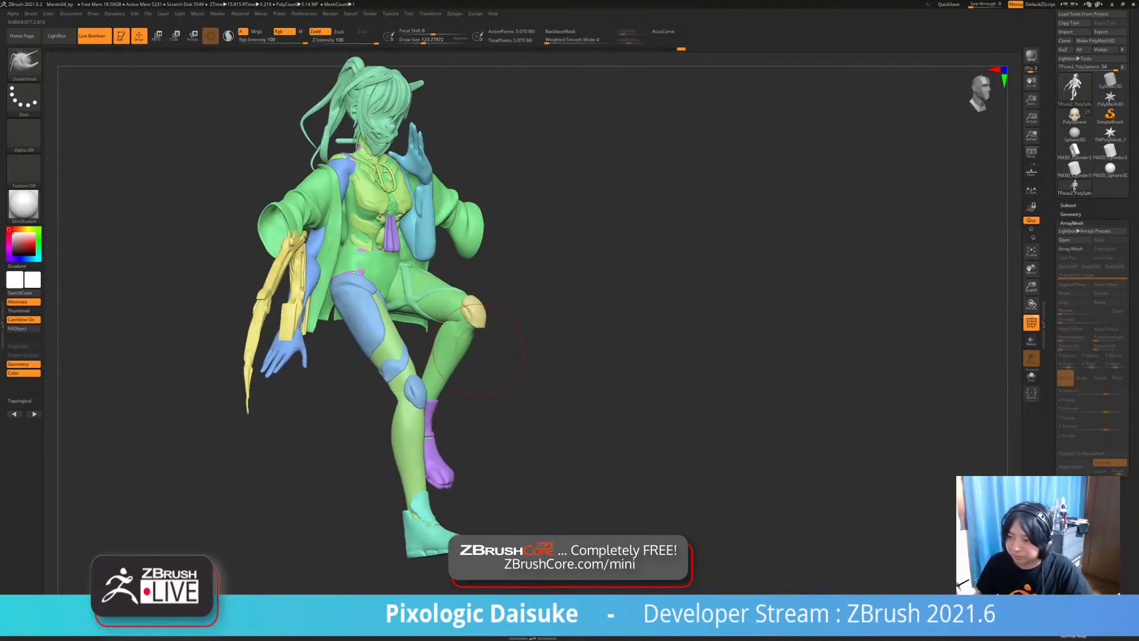
drag(474, 350, 464, 353)
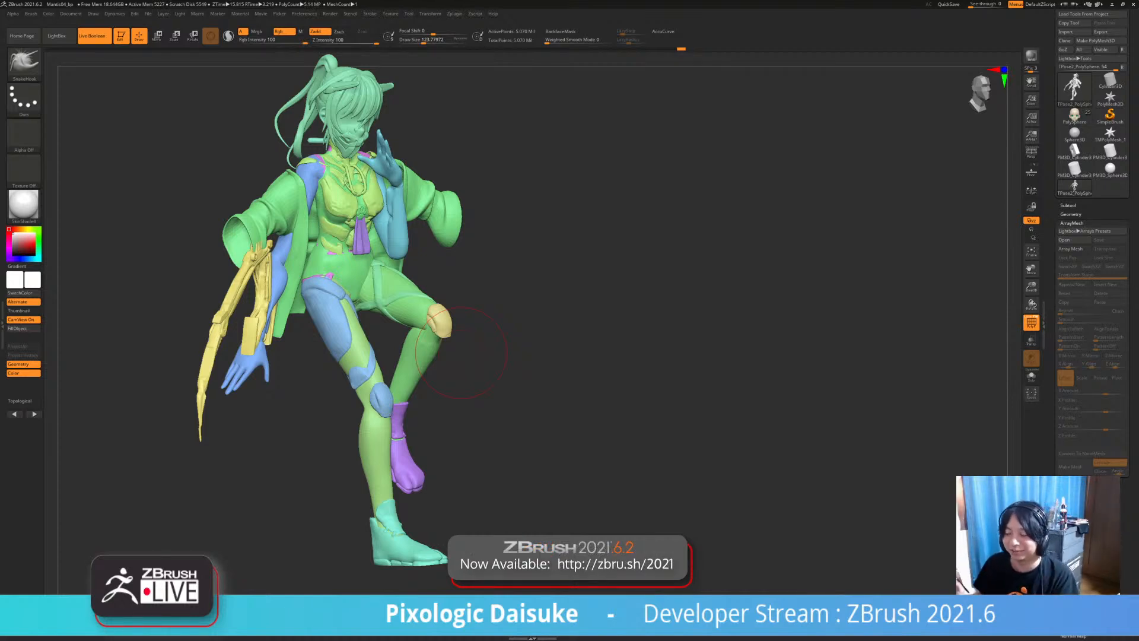
drag(461, 352, 488, 314)
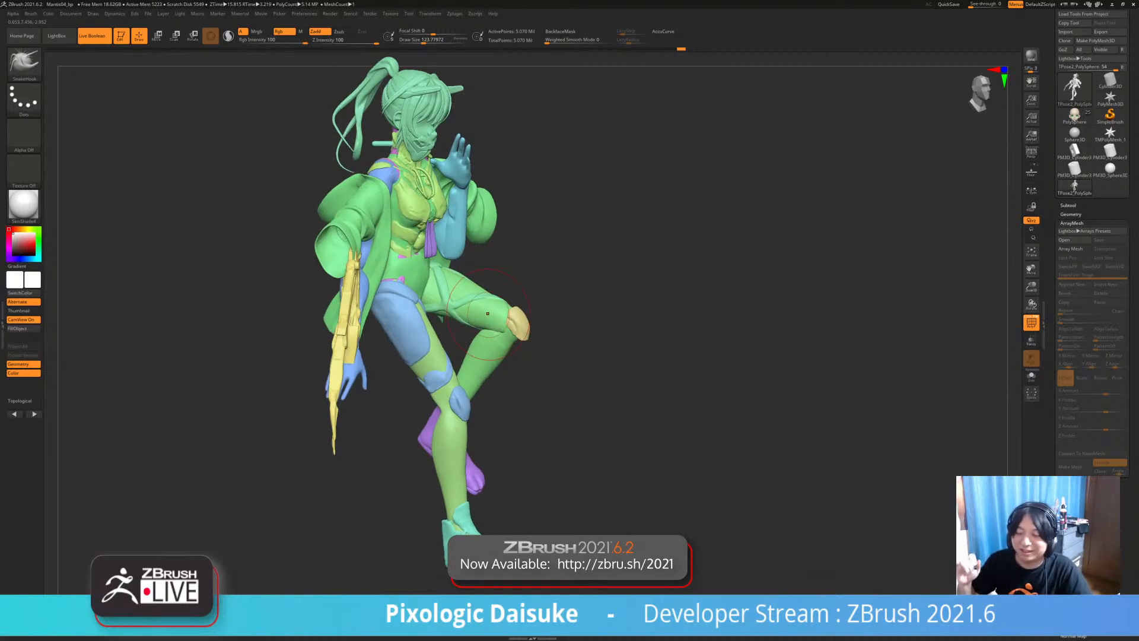
- Mask the boot on the raised leg and check its ankle from the side
alt+right_drag(488, 313, 436, 265)
mouse_move(436, 265)
right_down()
mouse_move(326, 267)
mouse_move(409, 285)
mouse_move(351, 279)
mouse_move(349, 260)
mouse_move(386, 391)
right_up()
click(193, 36)
alt+right_drag(386, 391, 355, 159)
mouse_move(329, 302)
ctrl+mouse_down()
mouse_move(386, 233)
mouse_move(442, 474)
mouse_move(330, 304)
ctrl+mouse_up()
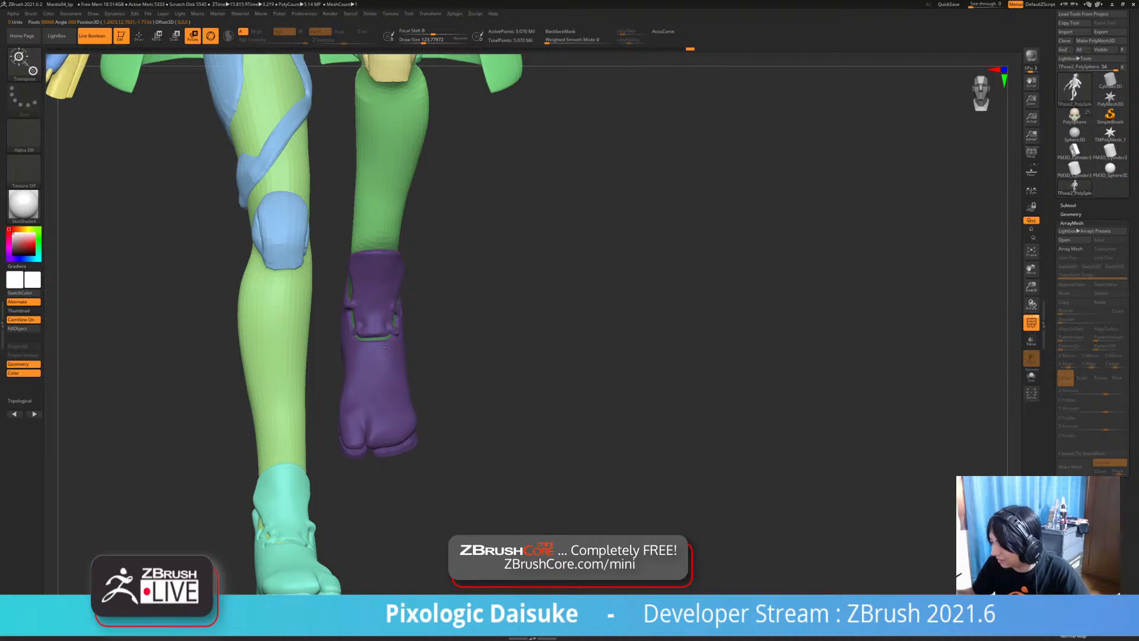
ctrl+click(384, 348)
right_drag(384, 348, 543, 406)
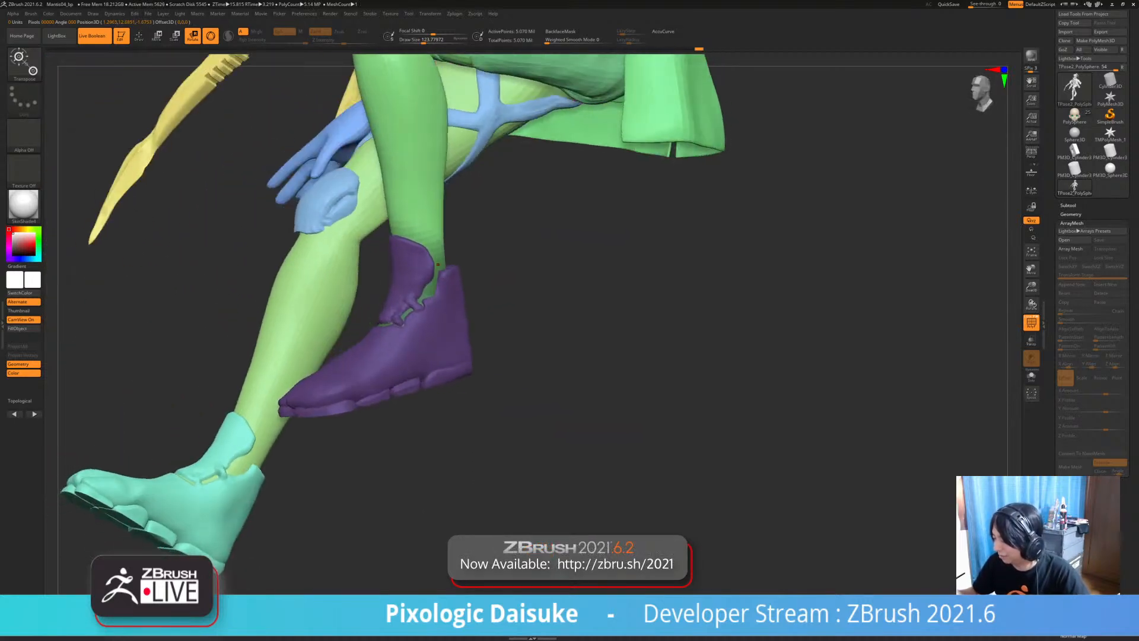
- Mask the raised leg's foot inside its boot and invert the mask so only the foot and boot can move
key(q)
ctrl+shift+click(428, 193)
ctrl+right_drag(450, 246, 458, 271)
ctrl+drag(469, 259, 472, 259)
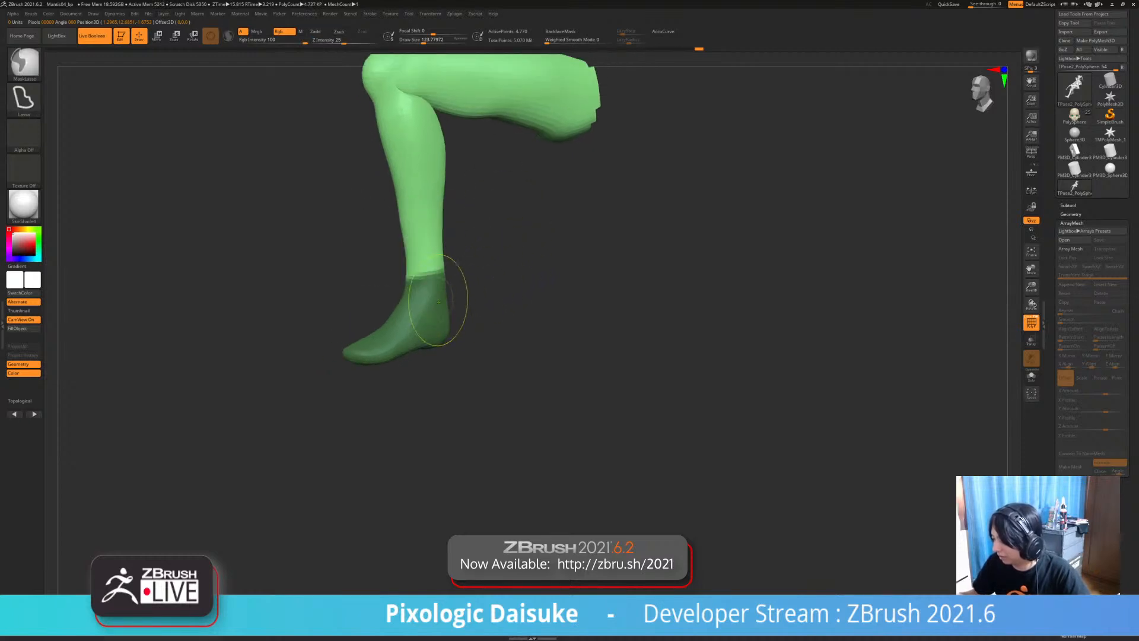
ctrl+shift+click(503, 308)
mouse_move(503, 307)
ctrl+right_down()
mouse_move(504, 288)
mouse_move(558, 276)
mouse_move(501, 273)
mouse_move(504, 301)
ctrl+right_up()
ctrl+click(558, 276)
- Rotate the raised foot and boot about the ankle from the front and three-quarter views
key(r)
right_drag(450, 346, 490, 347)
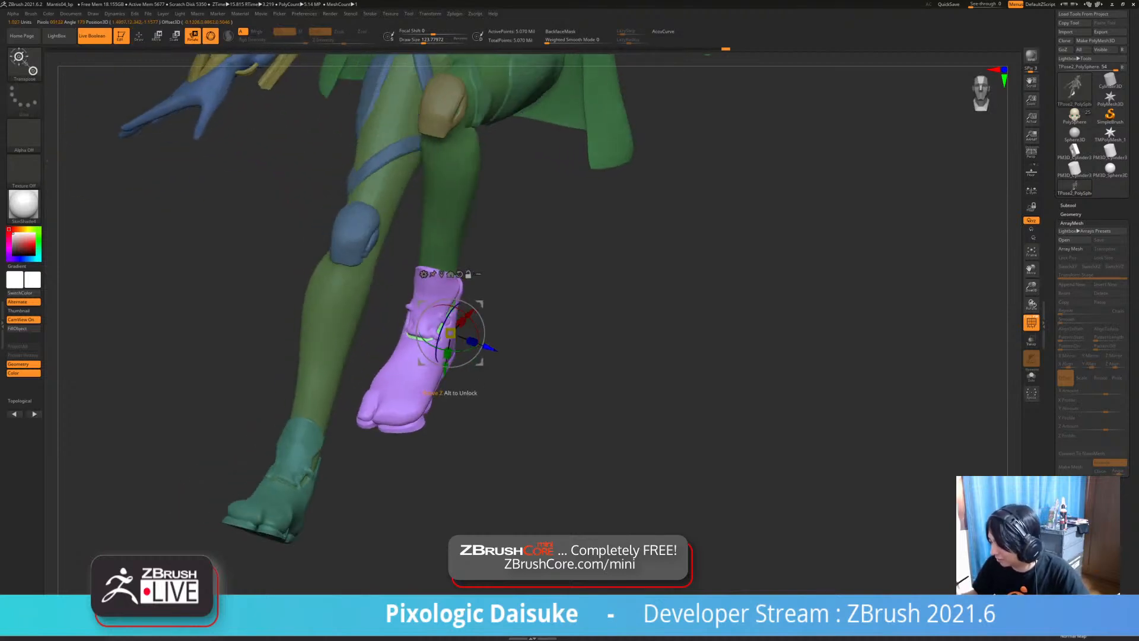
drag(428, 342, 462, 341)
right_drag(514, 342, 466, 339)
drag(459, 337, 457, 340)
right_drag(467, 341, 426, 341)
drag(434, 333, 437, 332)
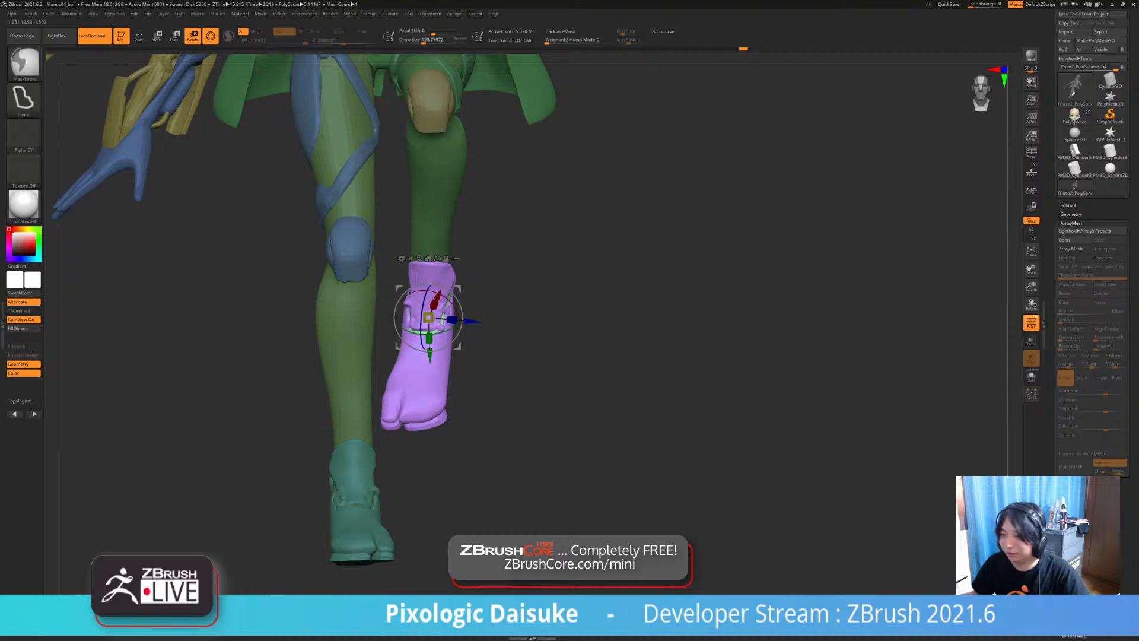
- Isolate the standing leg, mask its foot below the ankle, restore the full figure, and invert the mask
mouse_move(504, 323)
right_down()
mouse_move(514, 315)
mouse_move(506, 278)
right_up()
alt+right_drag(506, 278, 434, 317)
alt+right_drag(435, 316, 393, 270)
key(q)
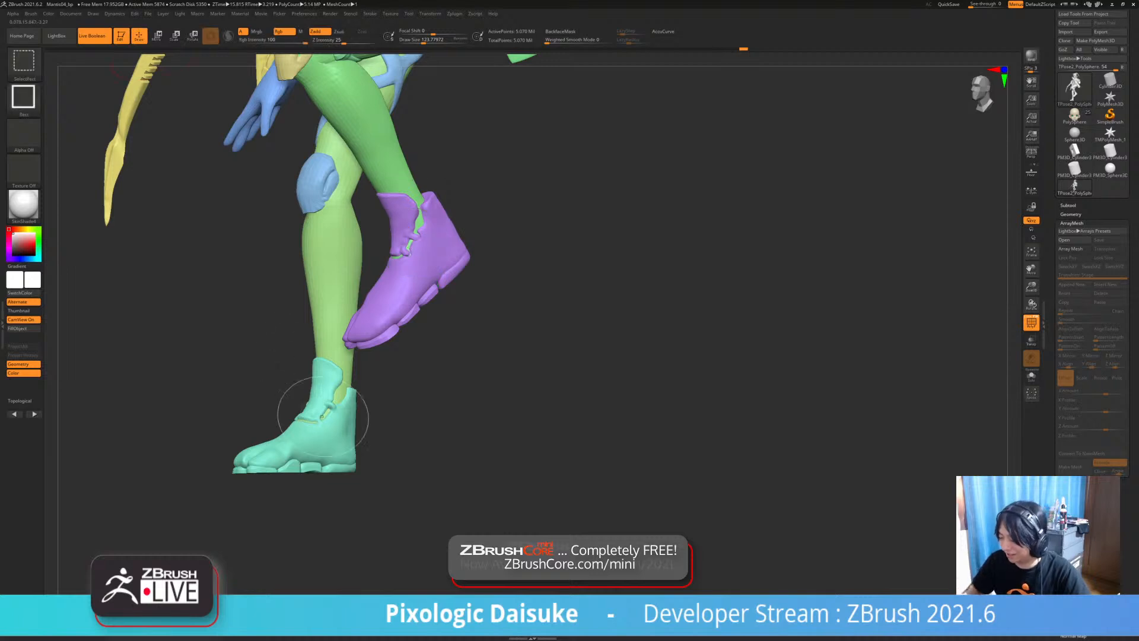
ctrl+shift+click(321, 415)
mouse_move(332, 414)
alt+right_down()
mouse_move(333, 361)
mouse_move(347, 367)
alt+right_up()
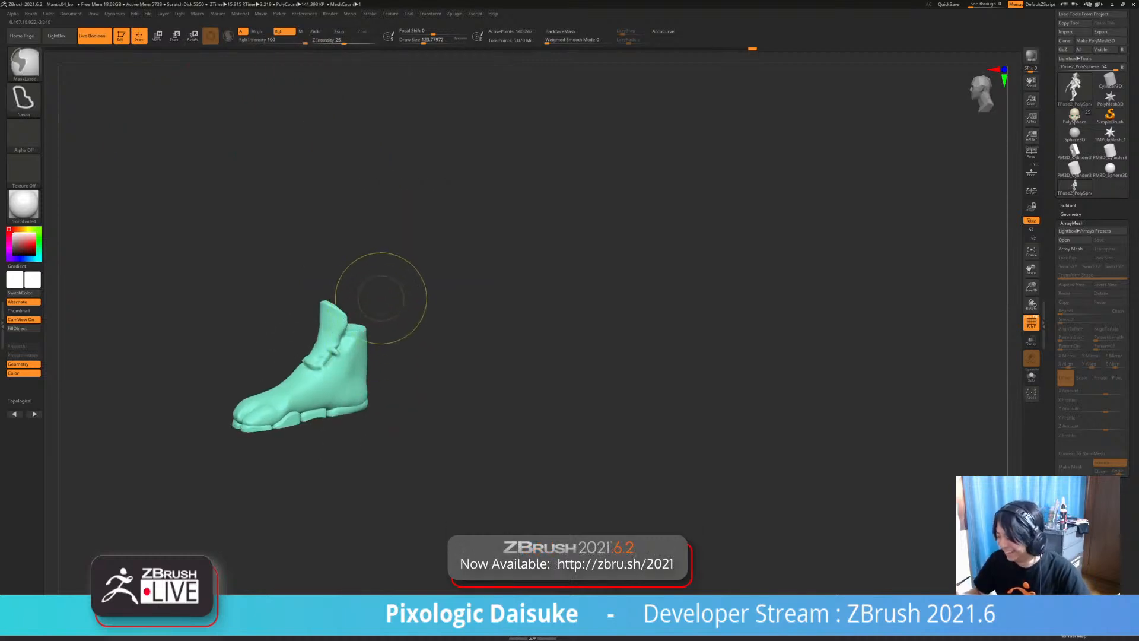
ctrl+shift+click(359, 309)
ctrl+shift+click(358, 320)
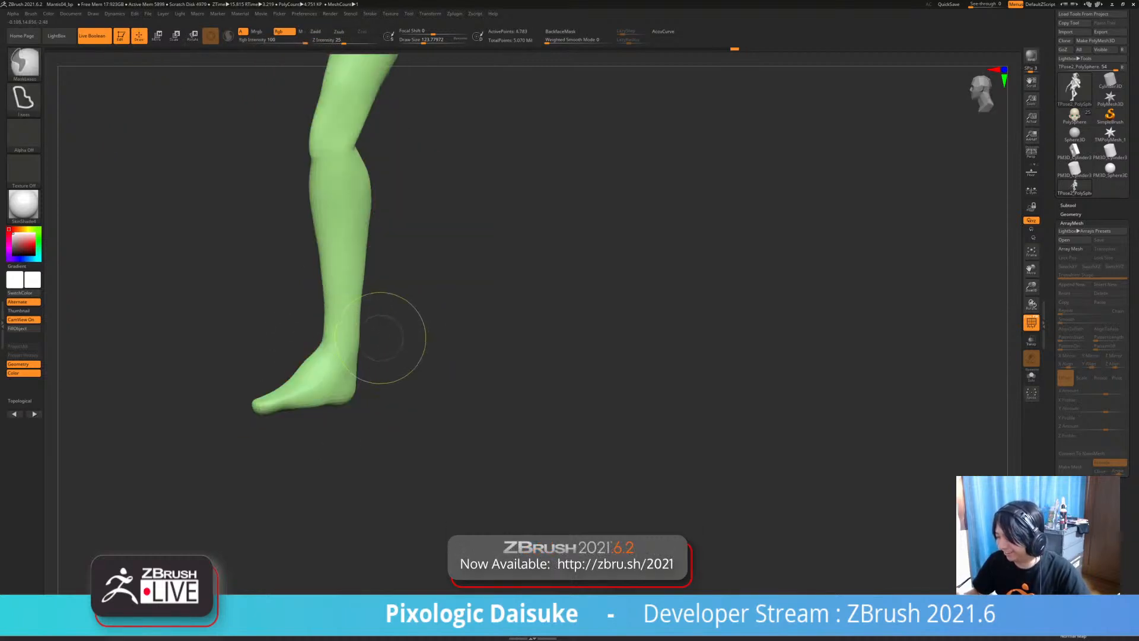
mouse_move(346, 337)
ctrl+mouse_down()
mouse_move(255, 415)
mouse_move(419, 369)
ctrl+mouse_up()
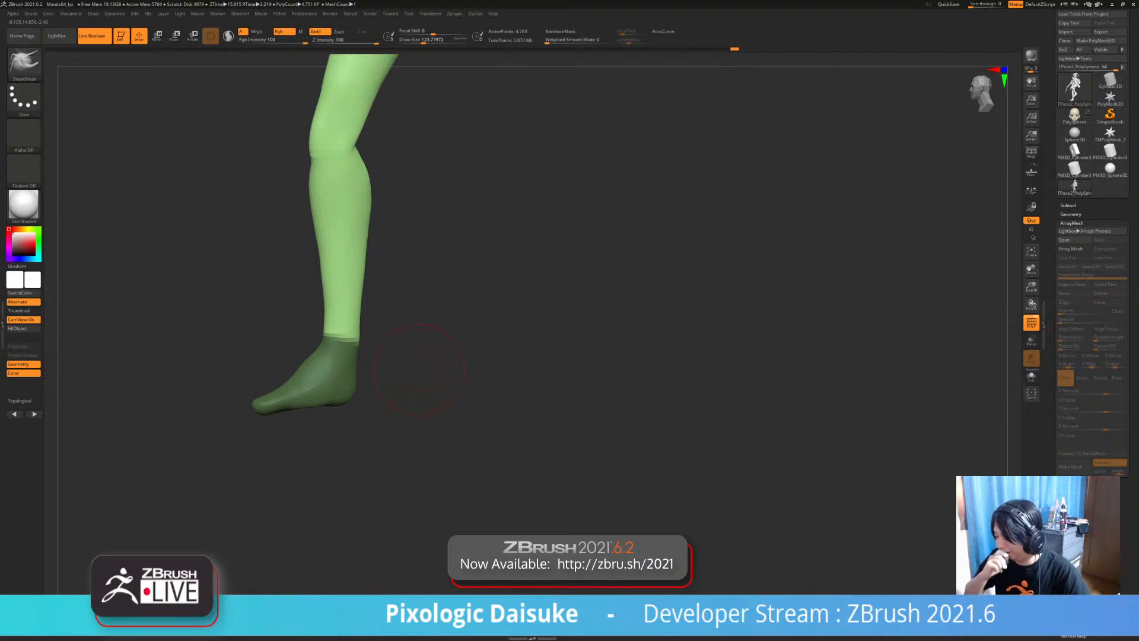
ctrl+shift+click(380, 324)
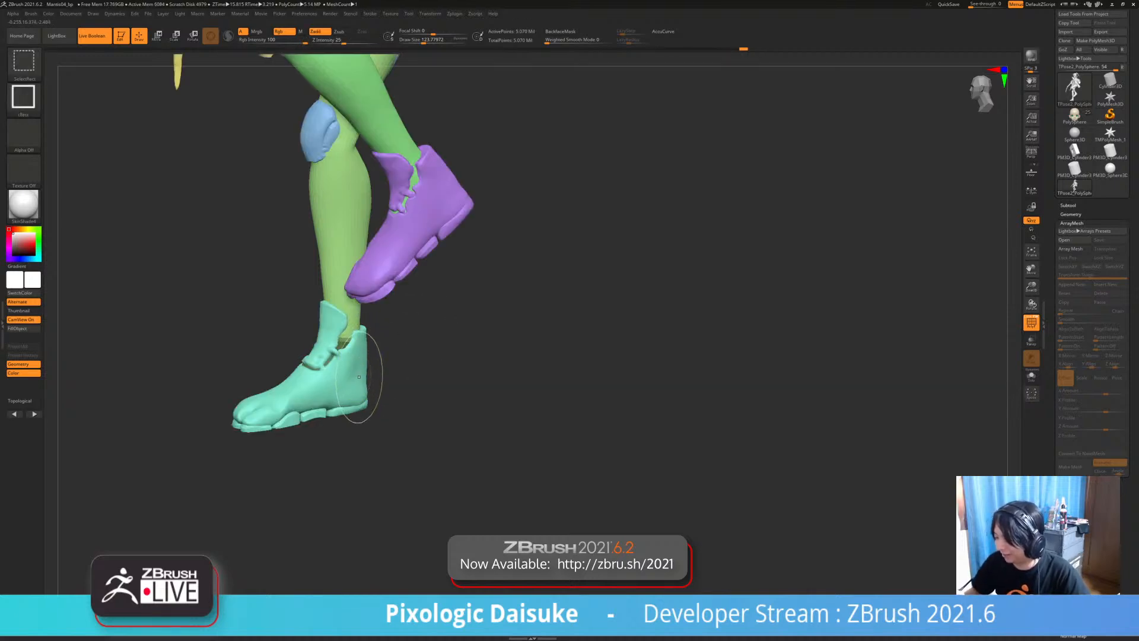
ctrl+click(429, 359)
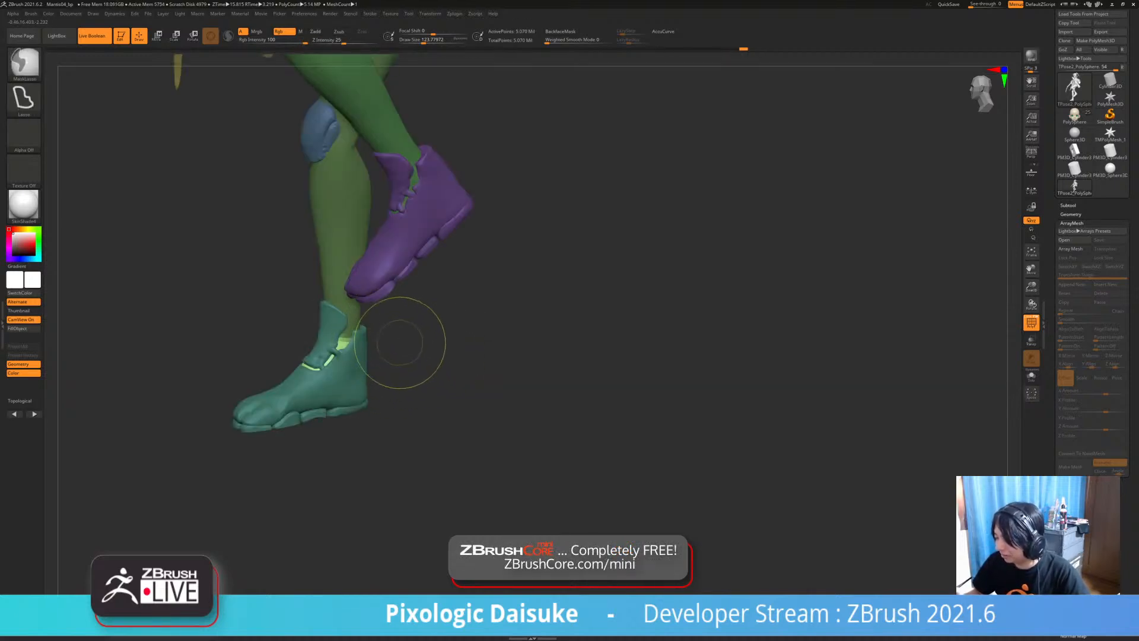
- Unmask the standing leg's boot so that it can move together with the foot
ctrl+shift+click(351, 370)
mouse_move(341, 286)
ctrl+alt+mouse_down()
mouse_move(265, 491)
mouse_move(444, 385)
ctrl+alt+mouse_up()
ctrl+shift+click(429, 375)
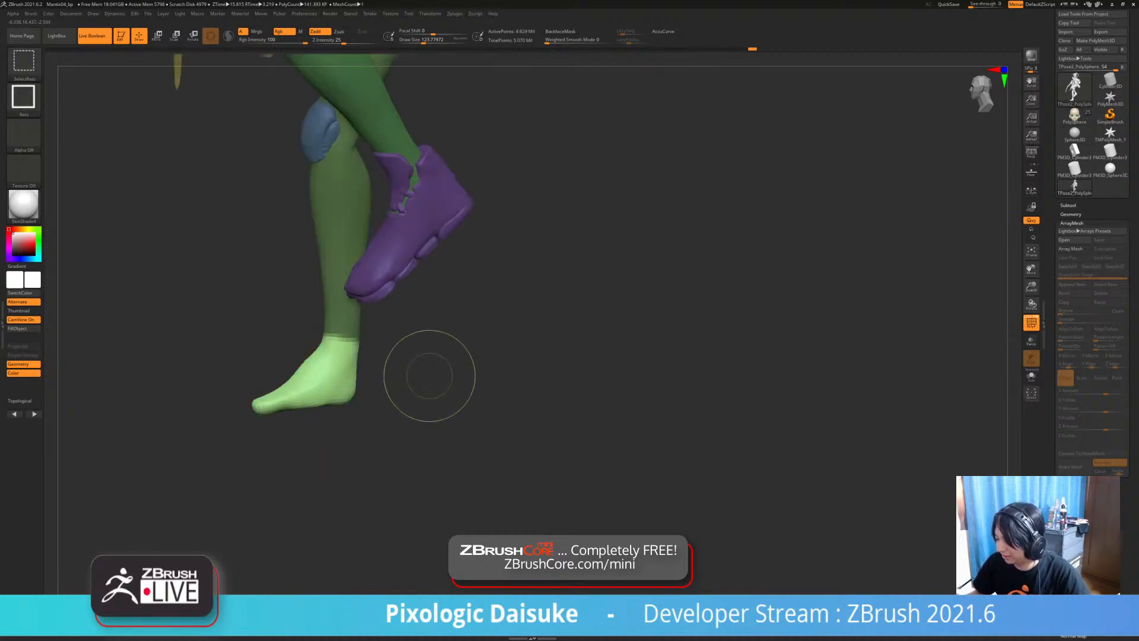
ctrl+shift+click(429, 375)
- Place the rotation pivot at the standing leg's ankle and rotate the foot and boot from the front
alt+drag(261, 308, 342, 232)
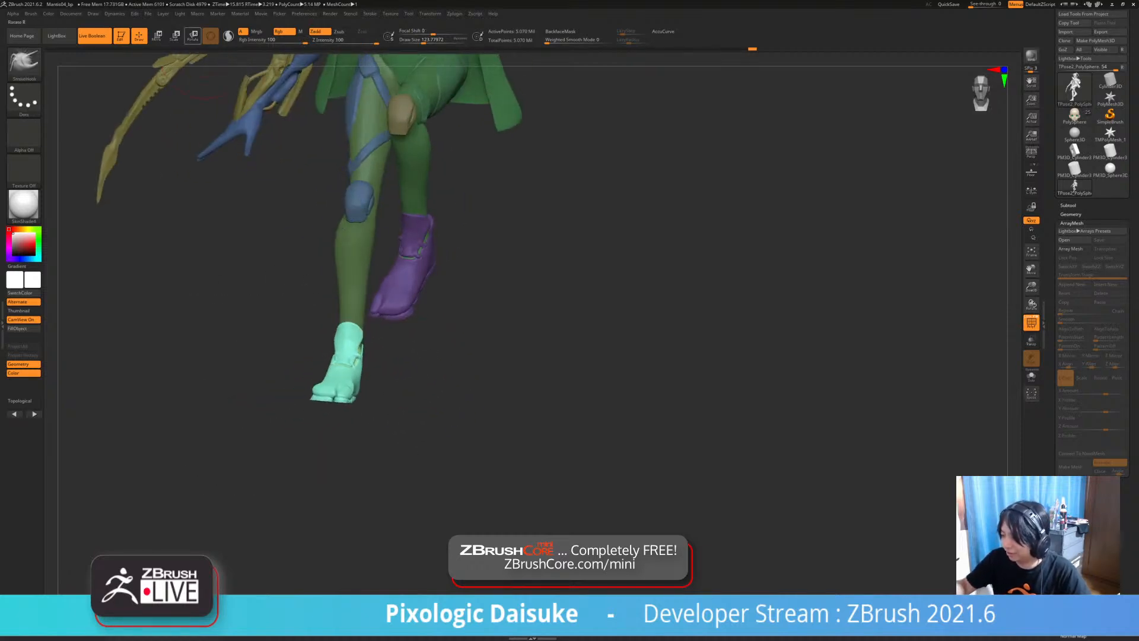
click(193, 37)
alt+drag(255, 196, 257, 267)
alt+click(339, 363)
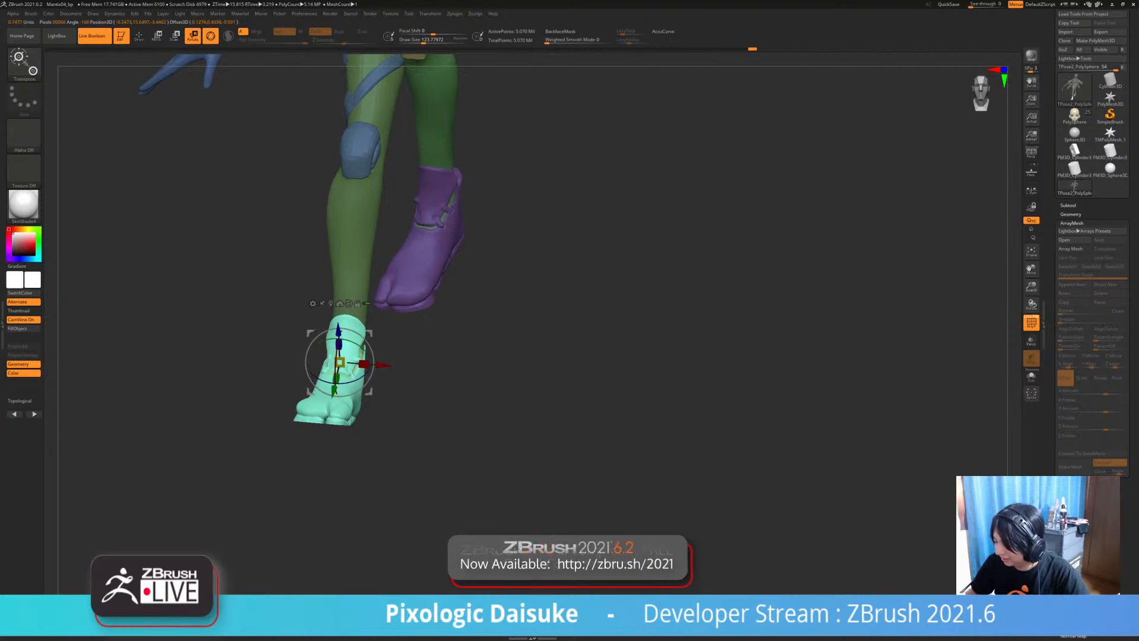
drag(454, 335, 379, 371)
alt+click(382, 310)
drag(327, 368, 297, 367)
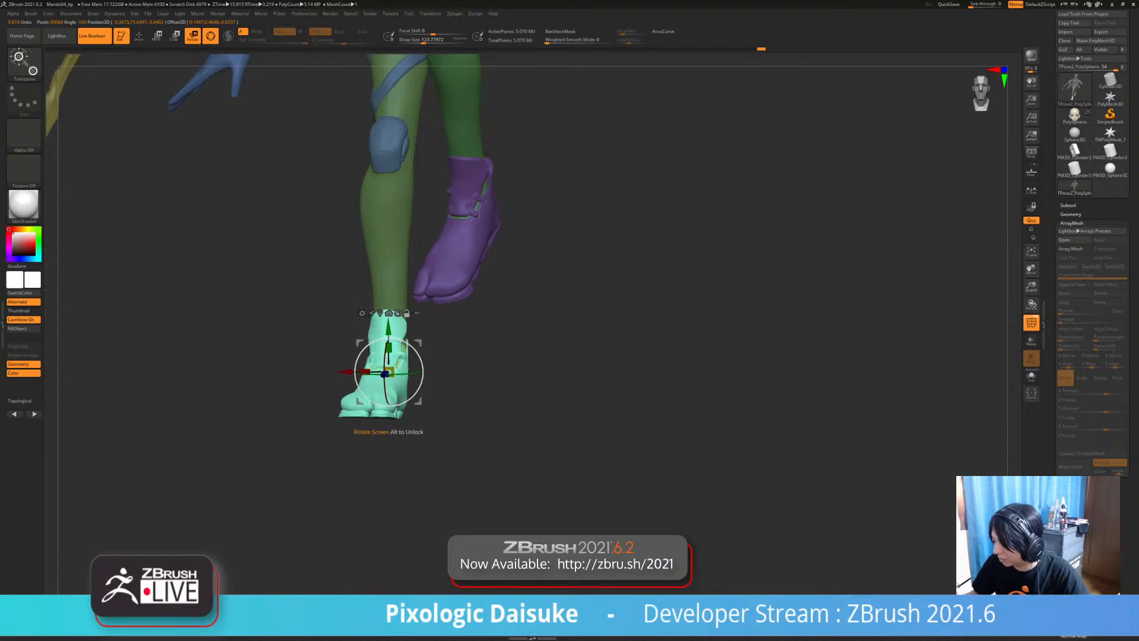
drag(437, 342, 388, 356)
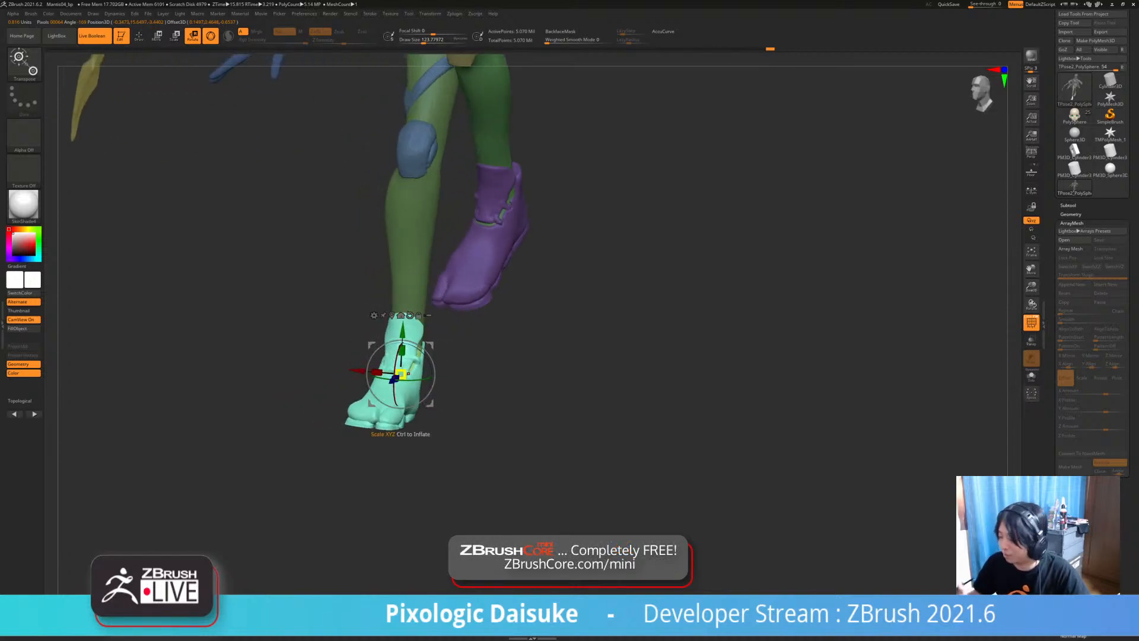
drag(332, 386, 367, 385)
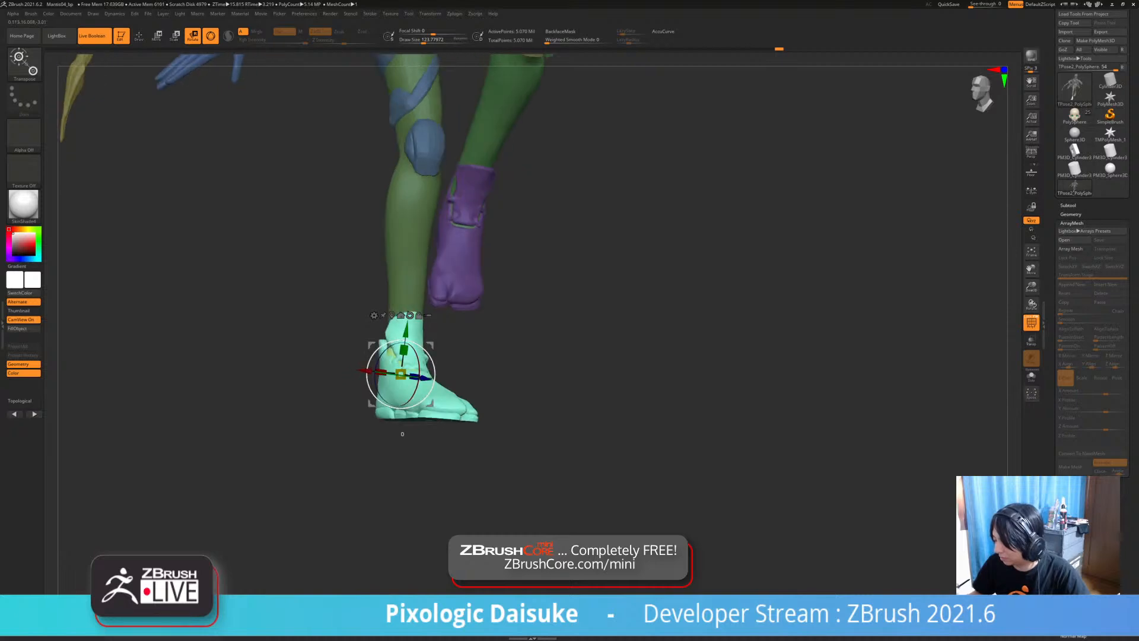
drag(415, 451, 388, 419)
drag(380, 380, 380, 394)
key(ctrl+z)
- Rotate the standing foot and boot slightly about the ankle from another side, and clear the mask
mouse_move(439, 451)
mouse_down()
mouse_move(534, 460)
mouse_move(420, 454)
mouse_up()
drag(403, 381, 414, 381)
drag(457, 454, 525, 456)
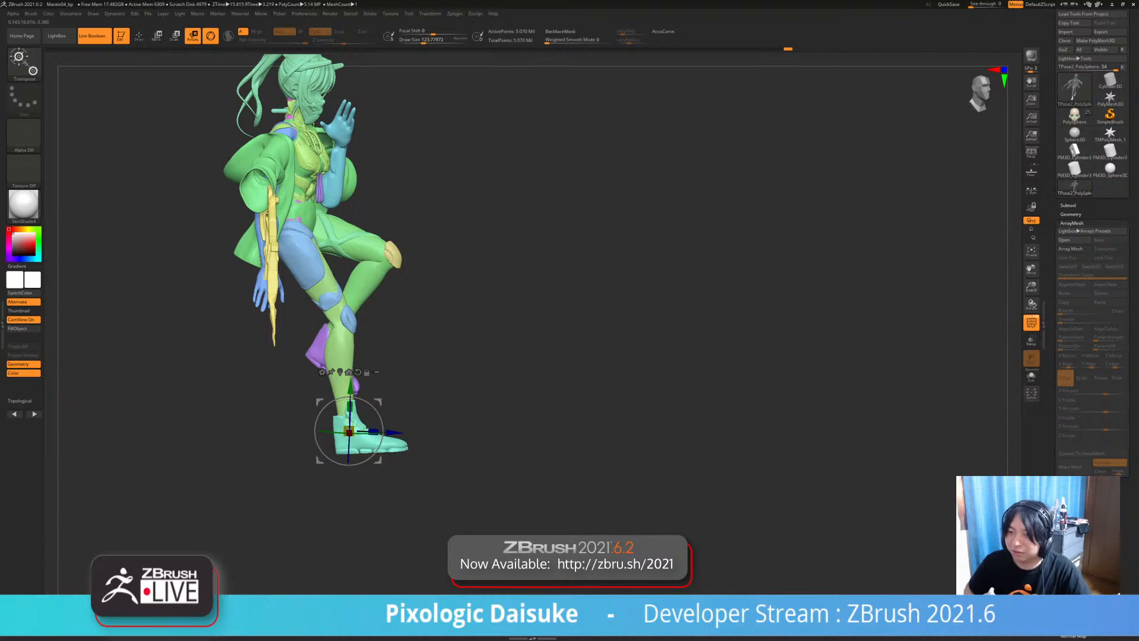
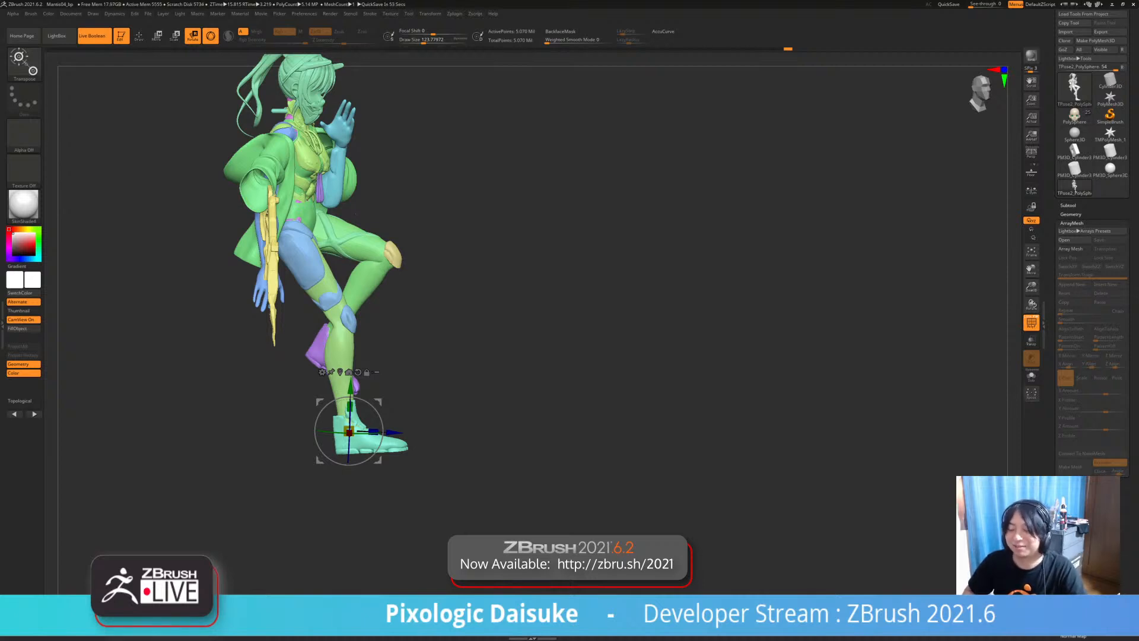
right_drag(356, 215, 291, 289)
right_drag(291, 289, 315, 379)
mouse_move(315, 378)
alt+right_down()
mouse_move(318, 336)
mouse_move(298, 337)
mouse_move(290, 374)
alt+right_up()
key(q)
ctrl+shift+click(222, 238)
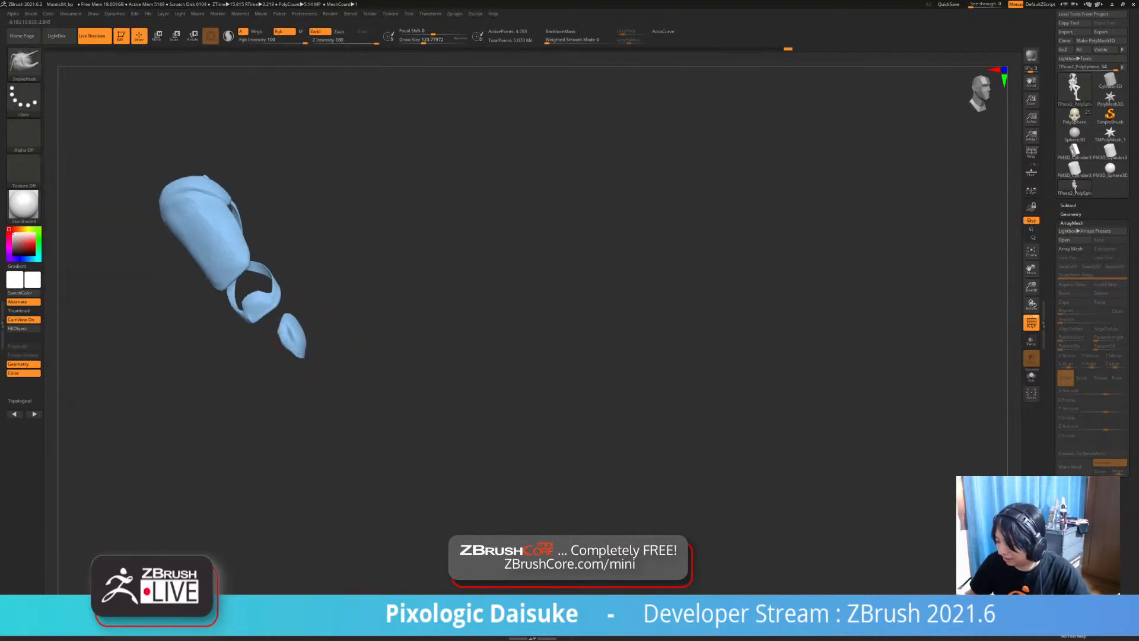
right_drag(317, 315, 326, 313)
mouse_move(323, 293)
ctrl+mouse_down()
mouse_move(291, 296)
mouse_move(314, 383)
ctrl+mouse_up()
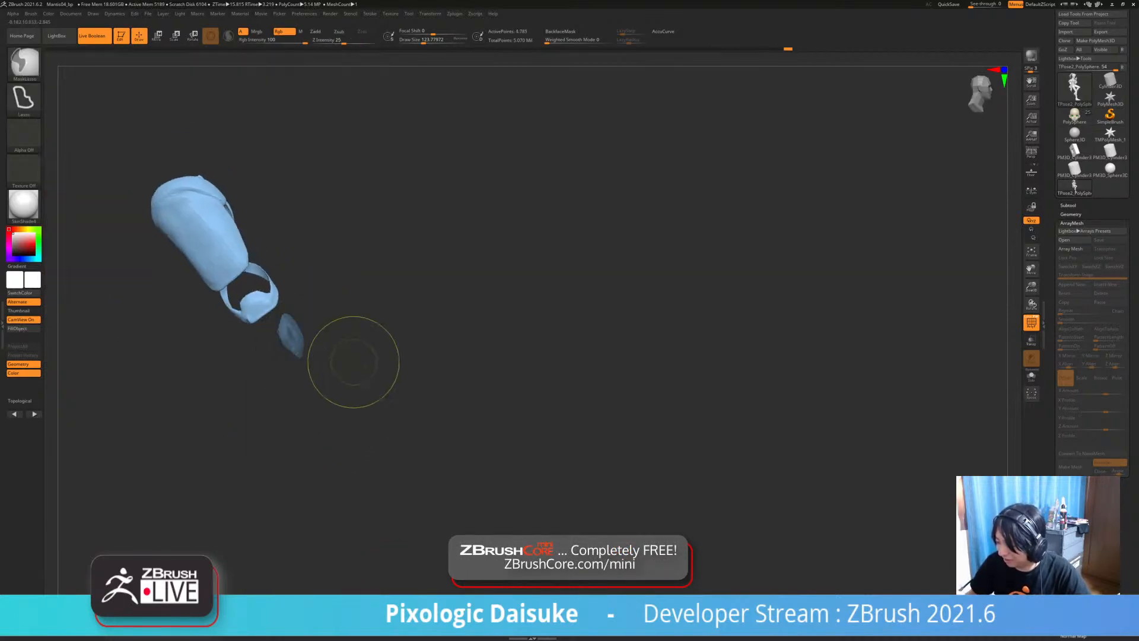
ctrl+click(379, 334)
ctrl+shift+click(397, 330)
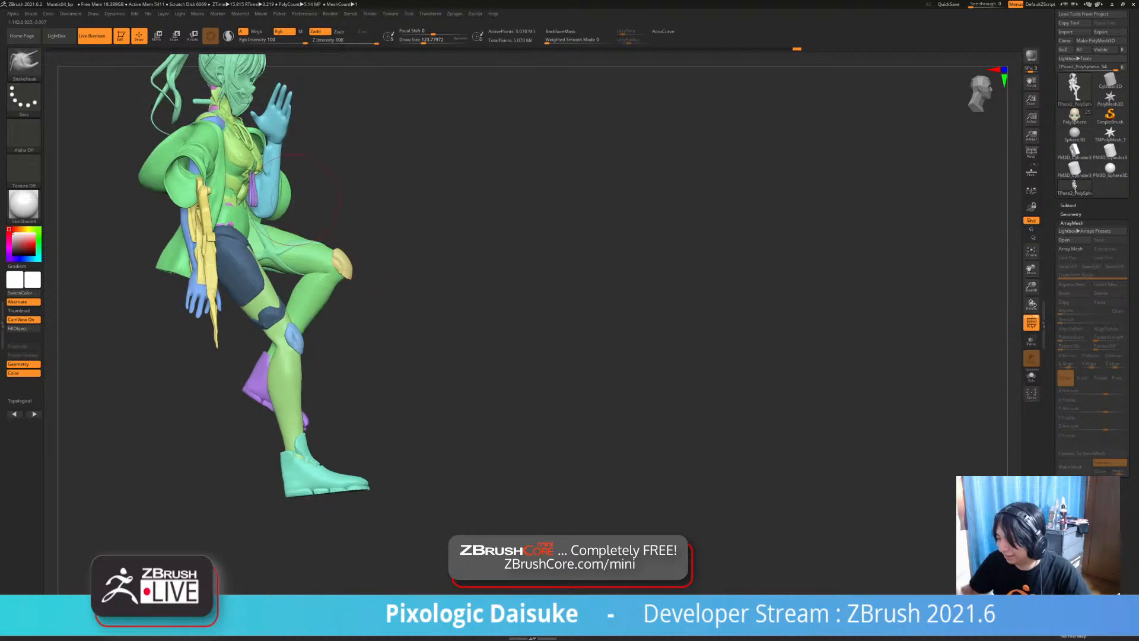
ctrl+right_drag(302, 343, 295, 389)
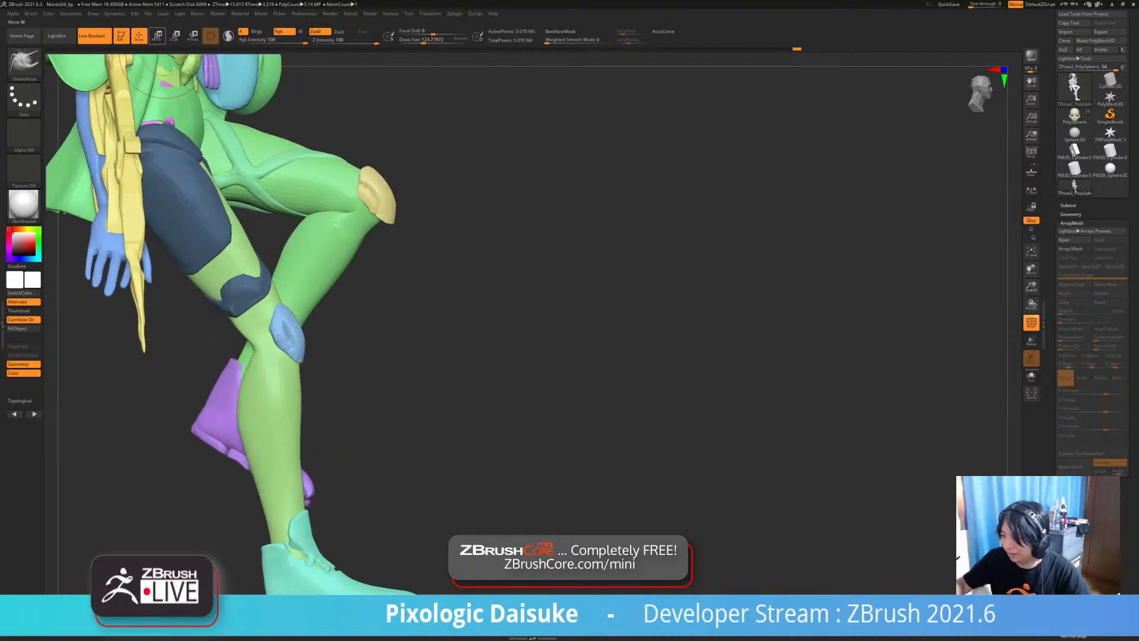
click(157, 37)
ctrl+click(374, 320)
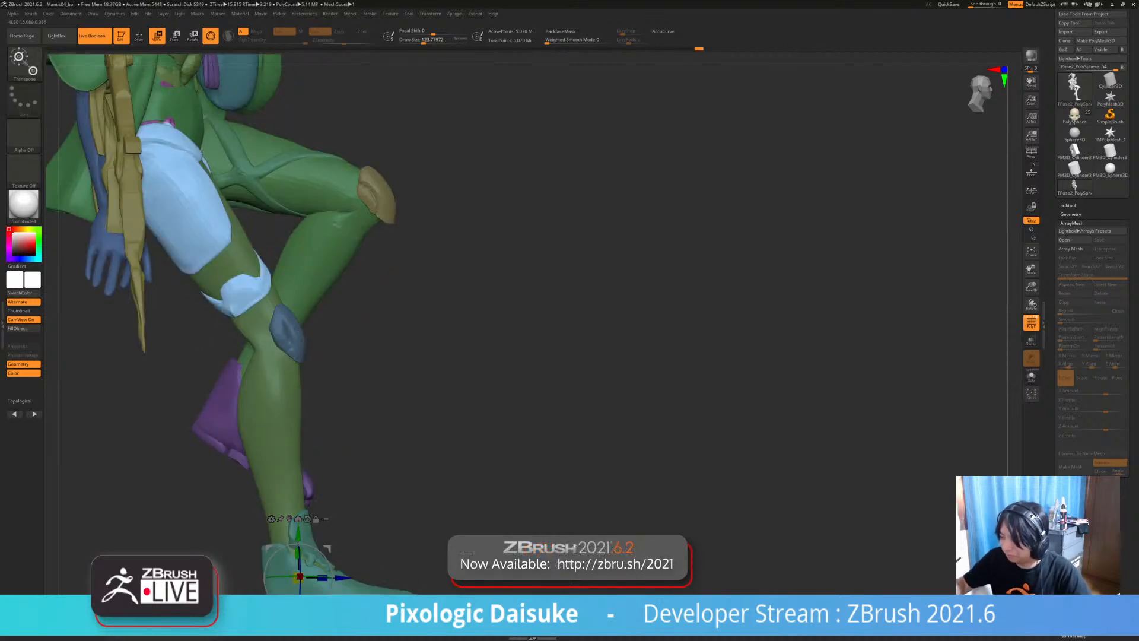
click(139, 36)
ctrl+shift+click(325, 334)
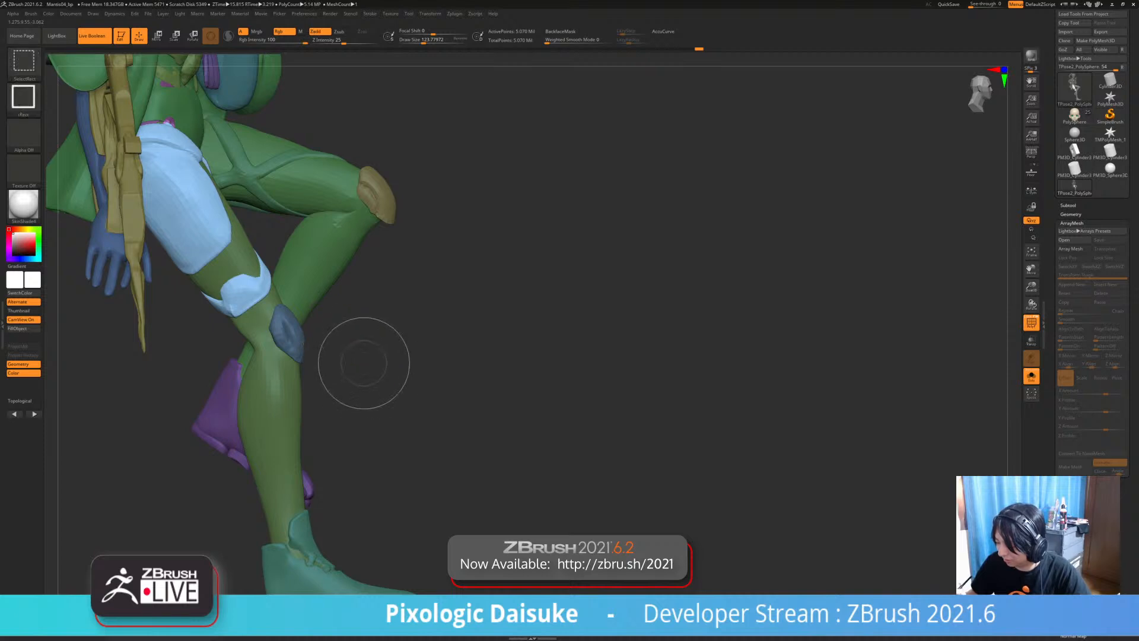
ctrl+click(356, 354)
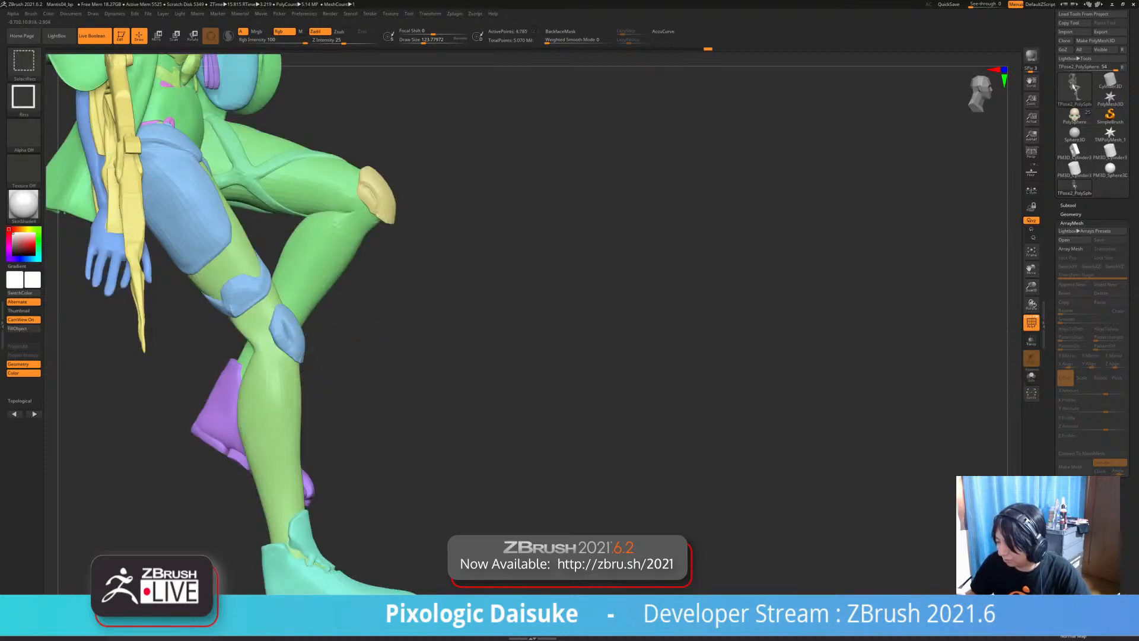
- Isolate the standing leg's armour, mask only the knee pad, restore the full figure, and invert the mask
ctrl+shift+click(290, 339)
mouse_move(320, 322)
ctrl+mouse_down()
mouse_move(302, 374)
mouse_move(317, 368)
ctrl+mouse_up()
ctrl+shift+click(368, 346)
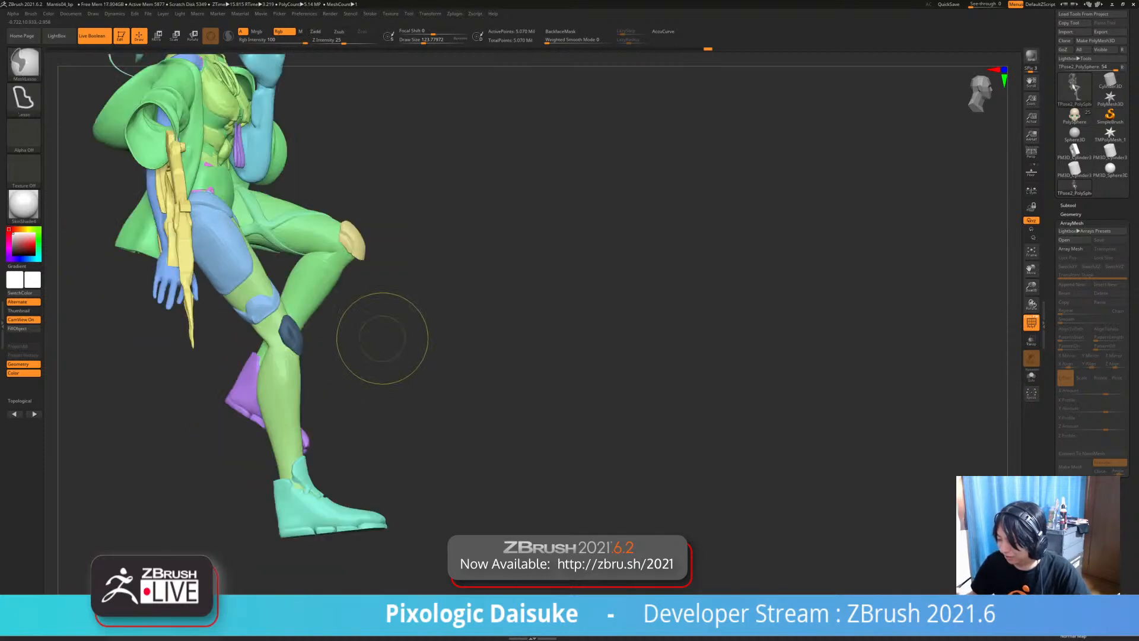
key(w)
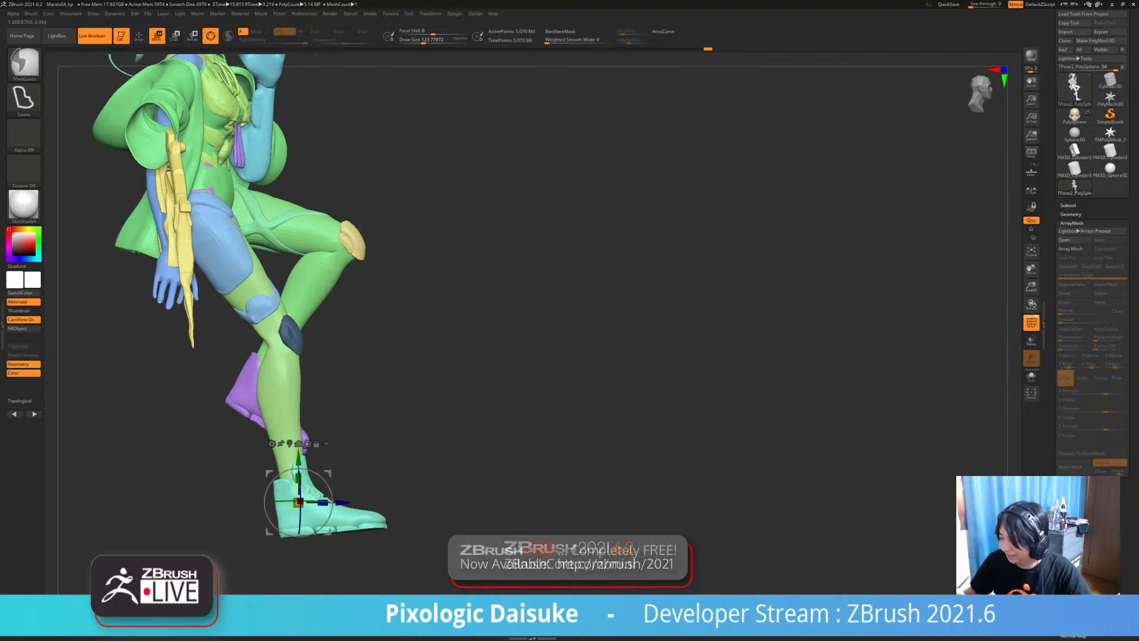
ctrl+right_drag(380, 284, 380, 333)
ctrl+click(379, 332)
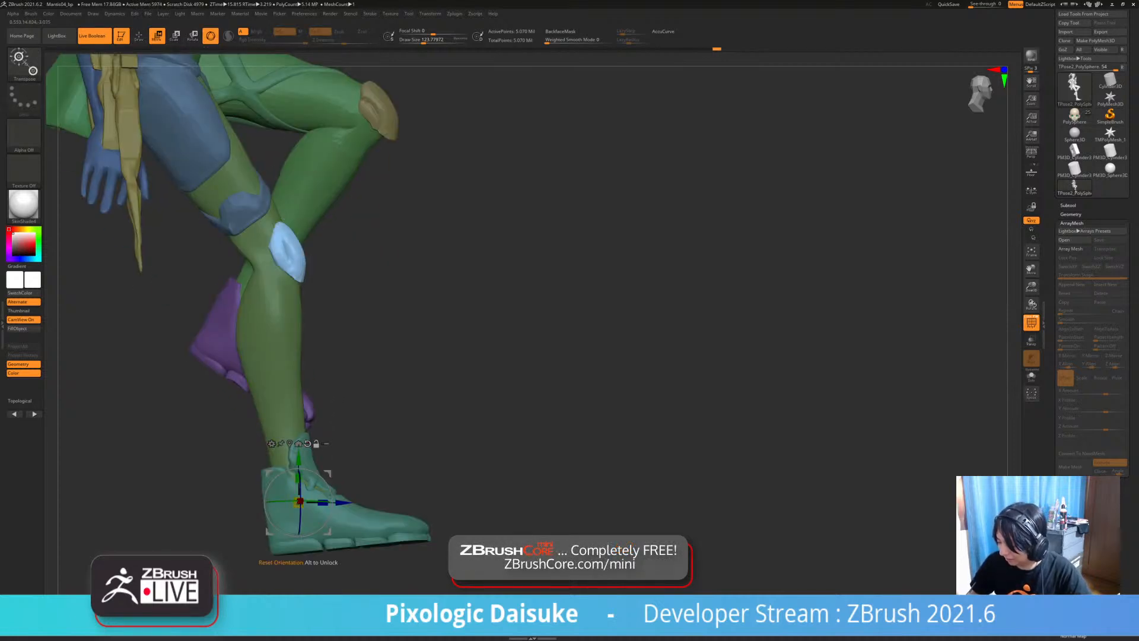
- Center the move gizmo on the standing leg's knee pad, shift the pad against the knee, and clear the mask
alt+drag(329, 473, 318, 232)
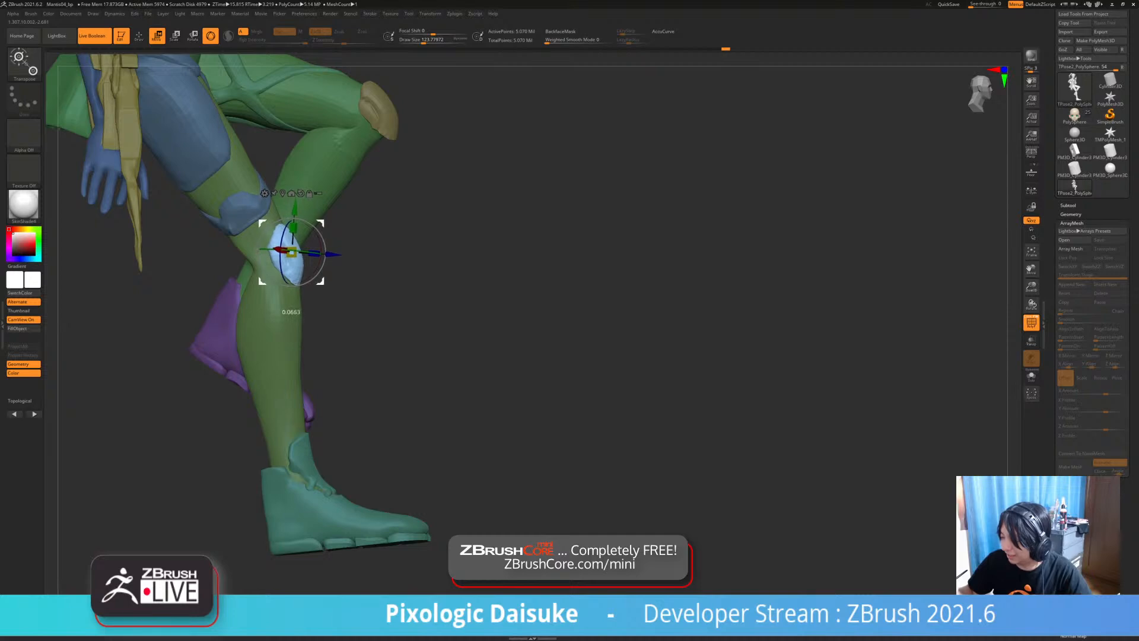
click(139, 37)
ctrl+right_drag(427, 297, 424, 255)
right_drag(424, 255, 350, 258)
ctrl+drag(415, 285, 439, 315)
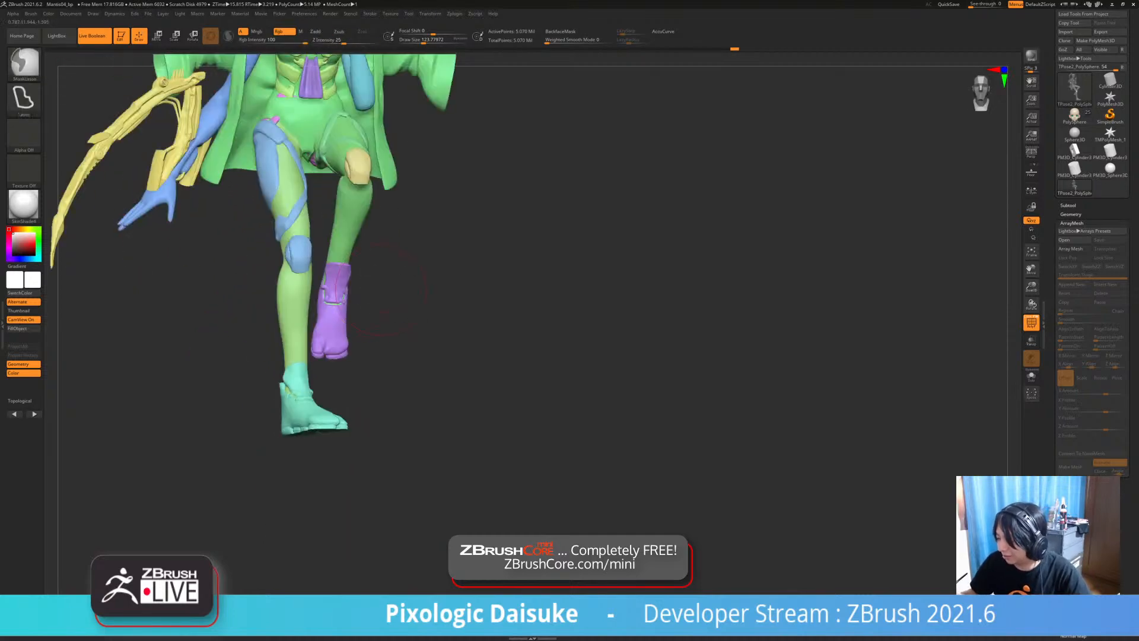
- Examine the whole figure's pose from several angles, isolating the coat temporarily to check its shape
mouse_move(427, 273)
alt+right_down()
mouse_move(411, 350)
mouse_move(377, 407)
mouse_move(381, 370)
mouse_move(377, 415)
mouse_move(389, 407)
mouse_move(365, 391)
mouse_move(428, 387)
mouse_move(391, 390)
mouse_move(402, 389)
mouse_move(352, 374)
mouse_move(337, 351)
alt+right_up()
mouse_move(337, 352)
right_down()
mouse_move(384, 349)
mouse_move(336, 351)
mouse_move(340, 384)
mouse_move(367, 380)
mouse_move(386, 349)
mouse_move(440, 328)
mouse_move(392, 311)
right_up()
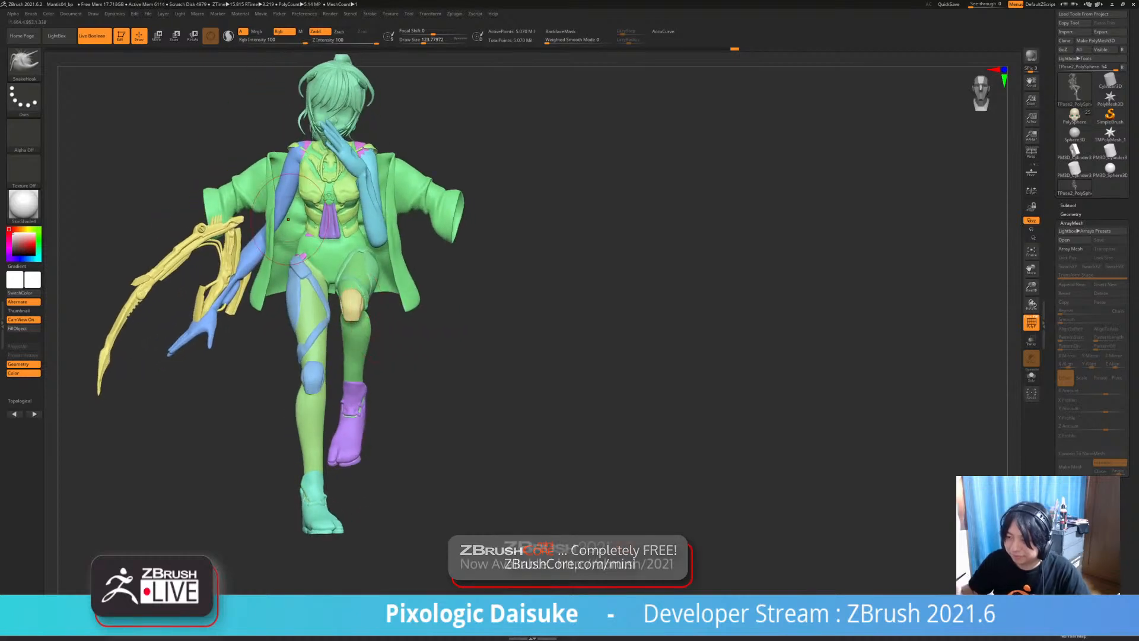
alt+right_drag(287, 220, 304, 248)
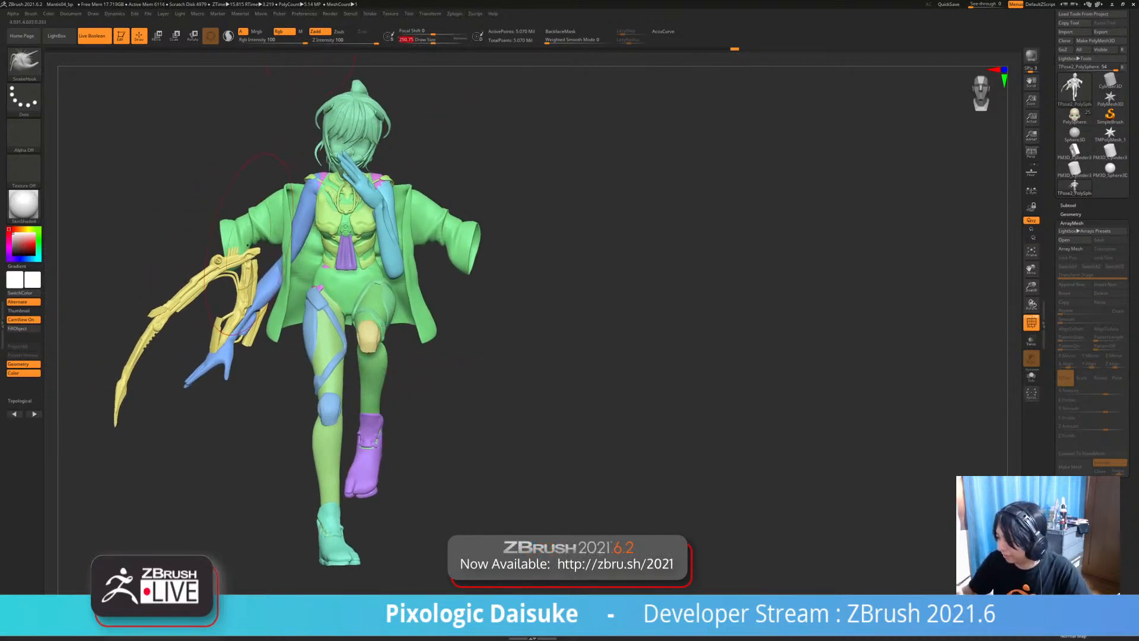
right_drag(261, 208, 280, 219)
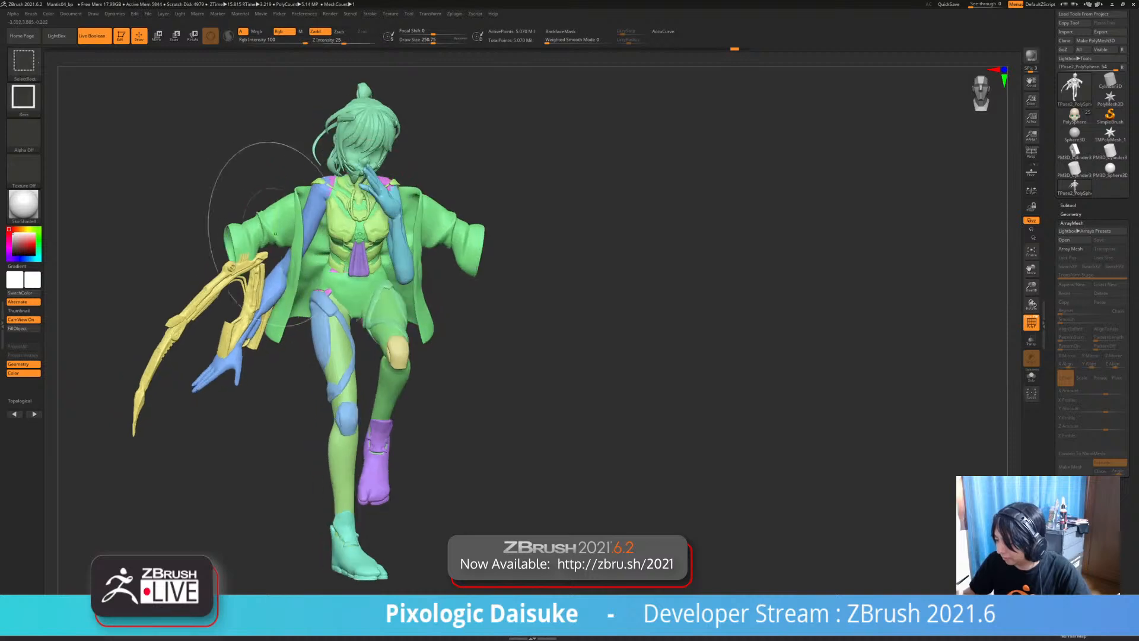
ctrl+shift+click(284, 237)
right_drag(296, 261, 254, 250)
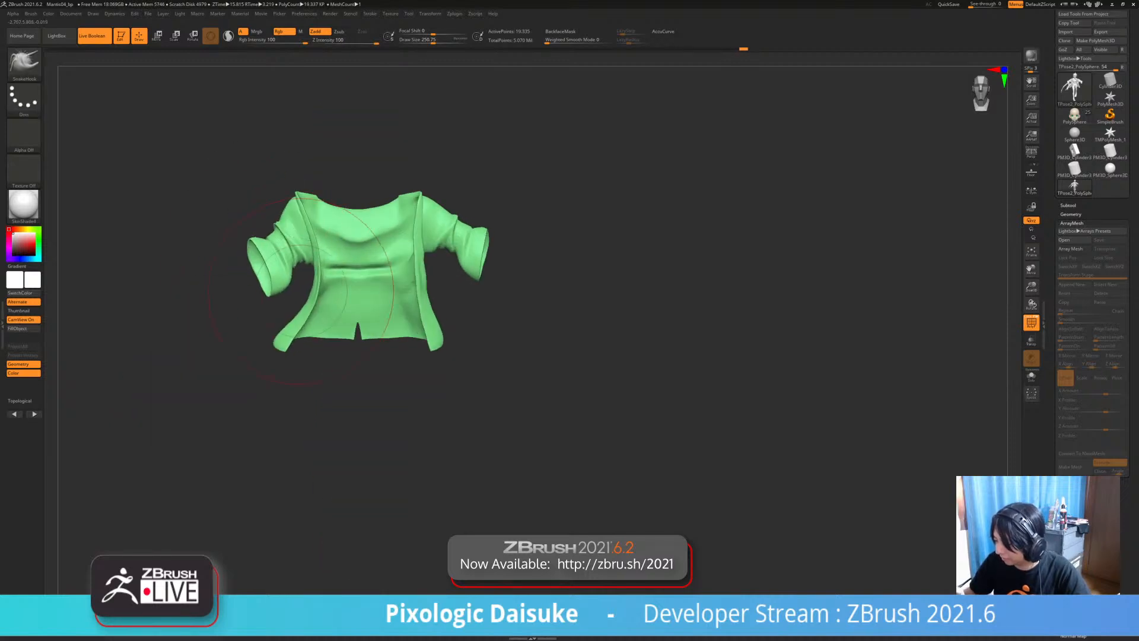
mouse_move(300, 291)
right_down()
mouse_move(284, 279)
mouse_move(275, 305)
mouse_move(249, 285)
right_up()
ctrl+shift+click(276, 306)
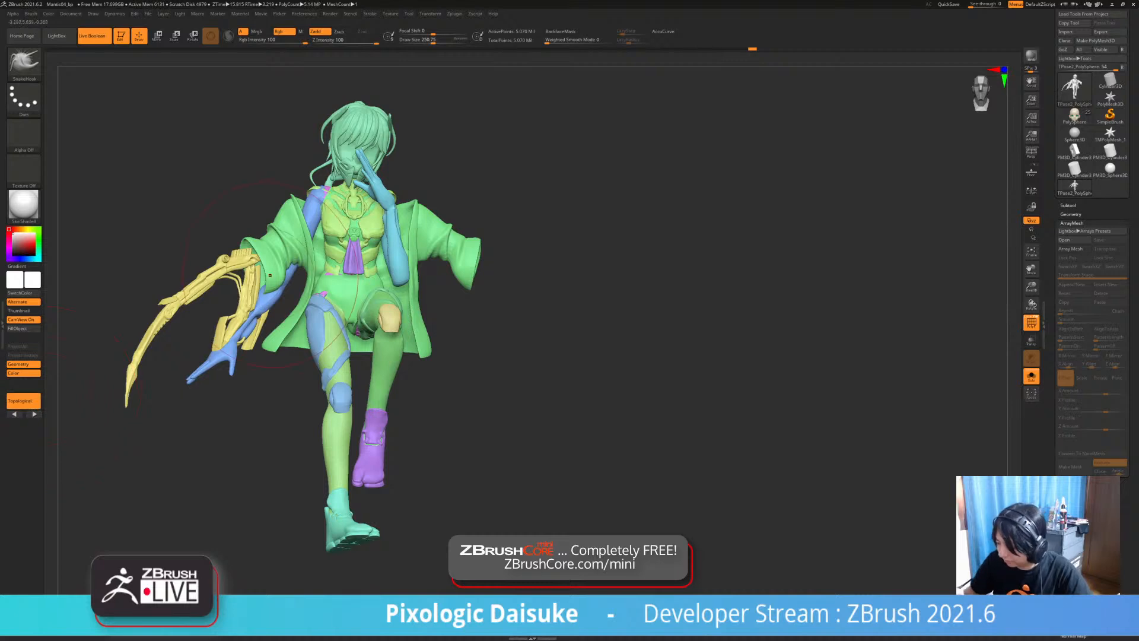
right_drag(281, 283, 385, 196)
mouse_move(300, 238)
right_down()
mouse_move(343, 323)
mouse_move(395, 181)
mouse_move(395, 272)
mouse_move(415, 294)
right_up()
right_drag(415, 236, 488, 290)
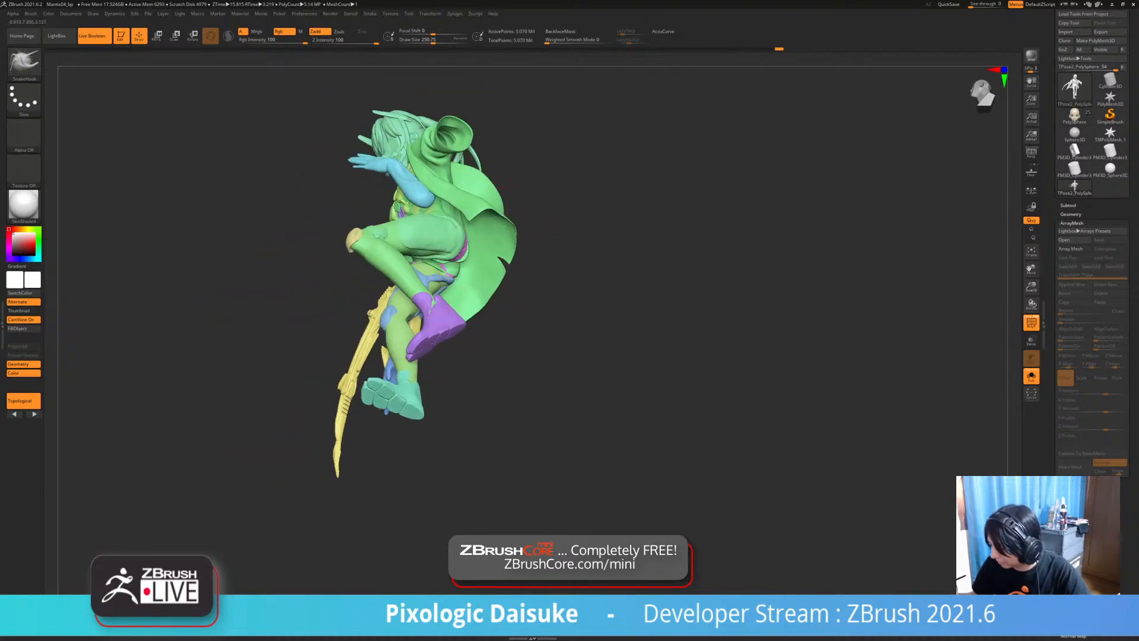
- Set the draw size to about 149 and mask the whole figure except the coat's empty sleeve beside the raised arm
mouse_move(593, 285)
right_down()
mouse_move(487, 261)
mouse_move(487, 332)
mouse_move(392, 326)
mouse_move(422, 315)
right_up()
click(426, 40)
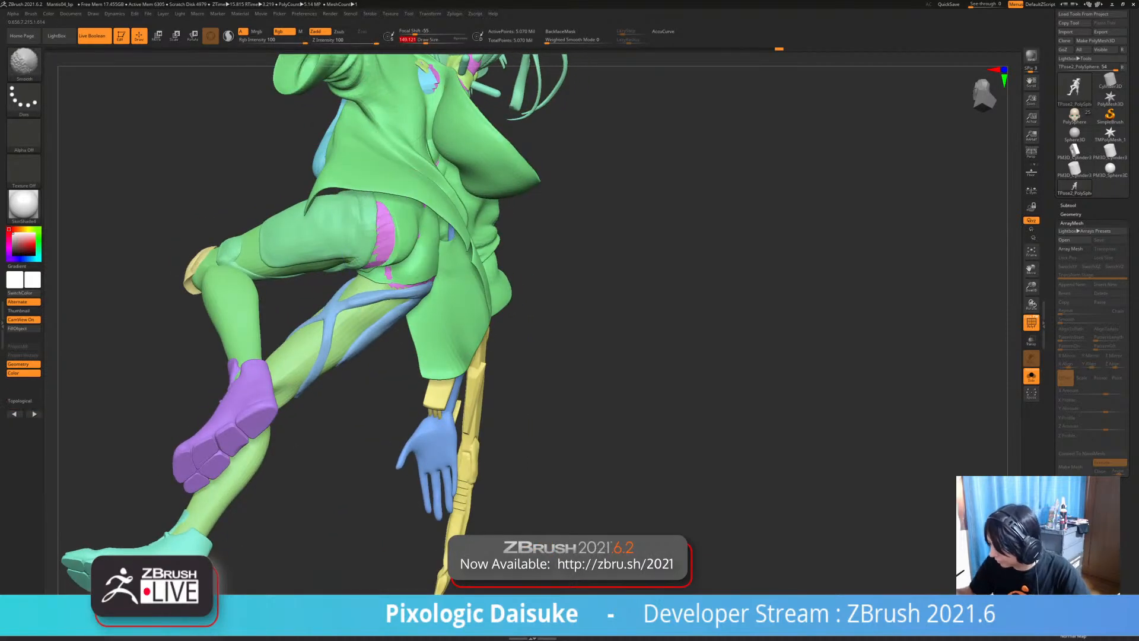
ctrl+right_drag(397, 242, 396, 199)
mouse_move(396, 199)
right_down()
mouse_move(424, 201)
mouse_move(424, 237)
mouse_move(439, 240)
mouse_move(442, 184)
right_up()
mouse_move(442, 184)
right_down()
mouse_move(525, 189)
mouse_move(531, 222)
mouse_move(418, 223)
mouse_move(470, 211)
mouse_move(419, 208)
mouse_move(380, 242)
mouse_move(396, 223)
mouse_move(375, 206)
mouse_move(392, 261)
mouse_move(379, 270)
mouse_move(410, 284)
mouse_move(346, 333)
mouse_move(367, 358)
mouse_move(353, 336)
mouse_move(320, 335)
mouse_move(355, 337)
mouse_move(370, 359)
mouse_move(353, 345)
right_up()
key(w)
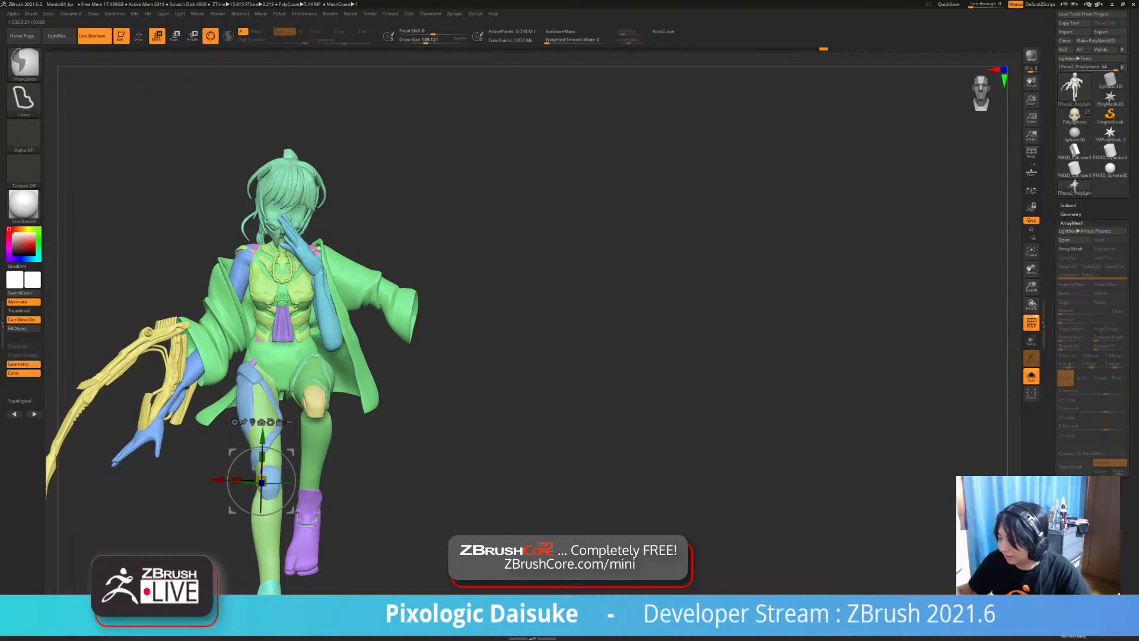
ctrl+click(379, 292)
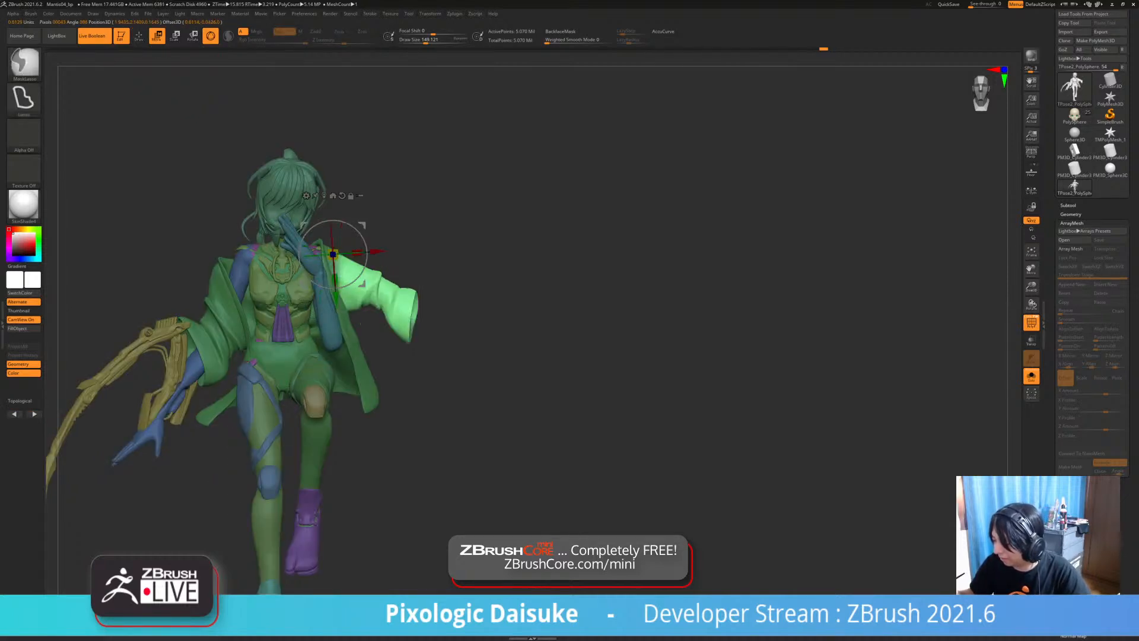
mouse_move(360, 323)
right_down()
mouse_move(332, 325)
mouse_move(359, 324)
right_up()
key(q)
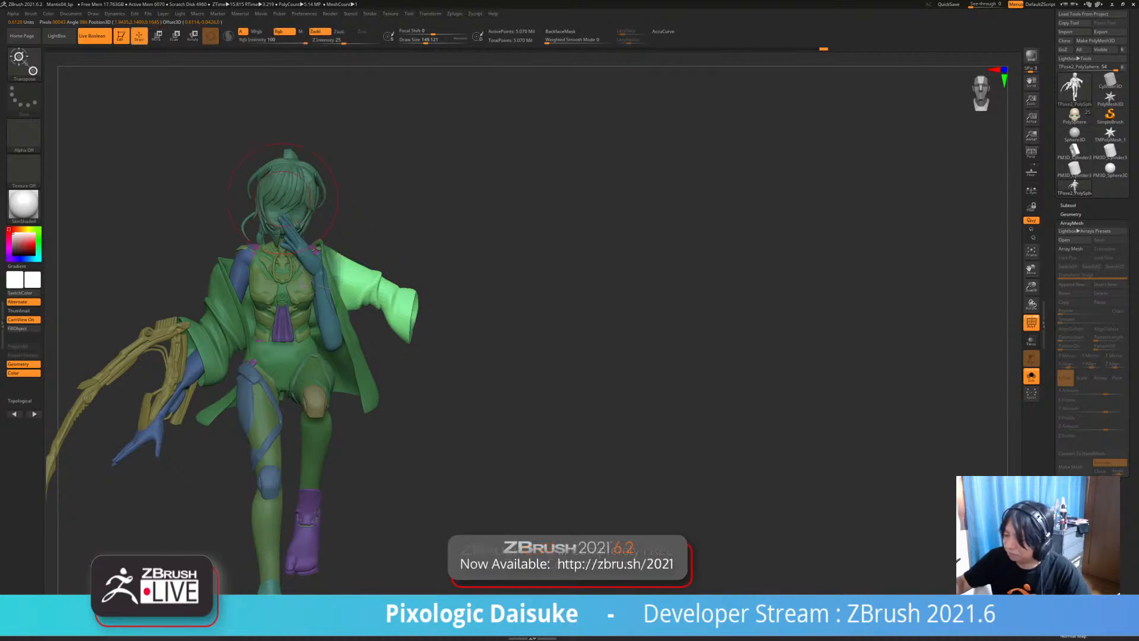
ctrl+alt+drag(392, 357, 471, 291)
- Try to rotate the coat's empty sleeve downward about the shoulder, and undo the rotation
key(r)
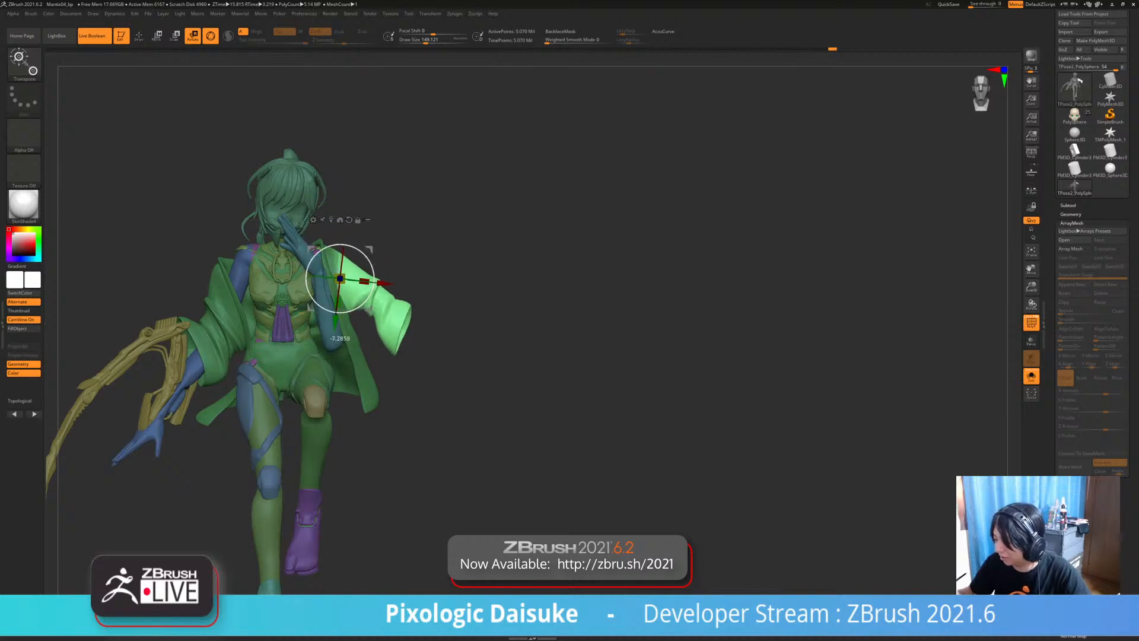
drag(369, 250, 363, 253)
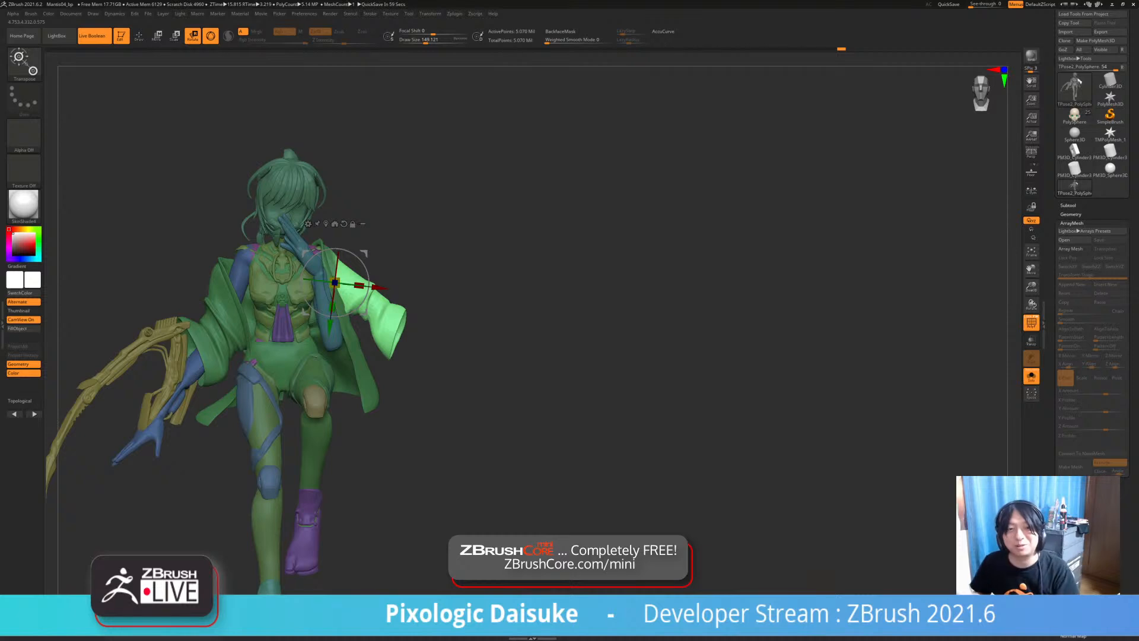
drag(564, 309, 380, 311)
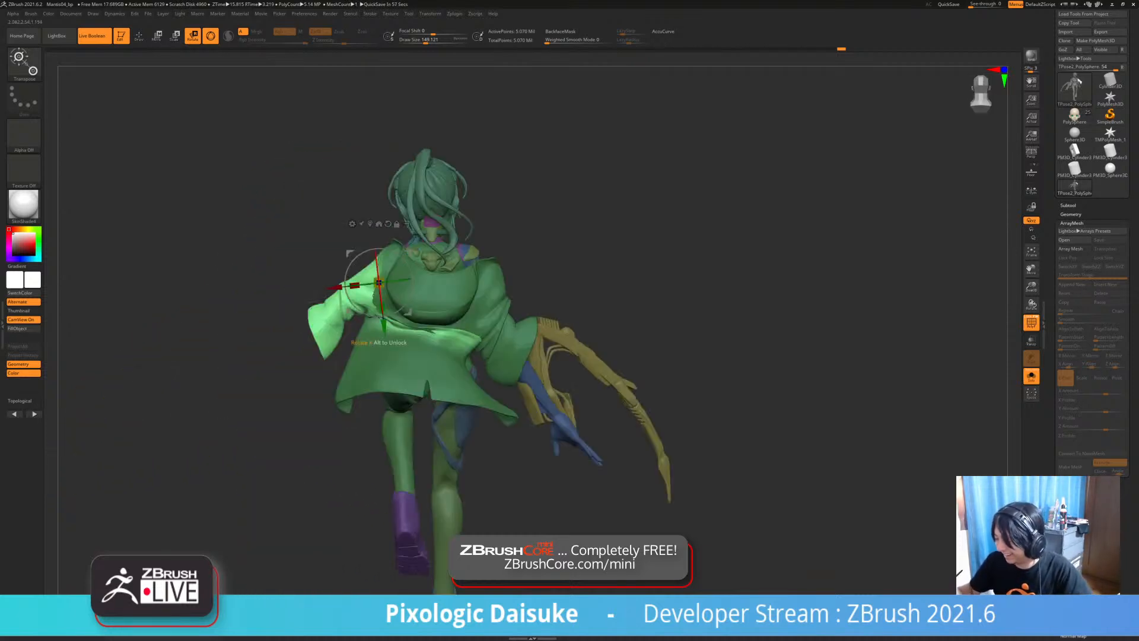
mouse_move(380, 312)
ctrl+right_down()
mouse_move(381, 397)
mouse_move(432, 361)
ctrl+right_up()
click(140, 36)
key(ctrl+z)
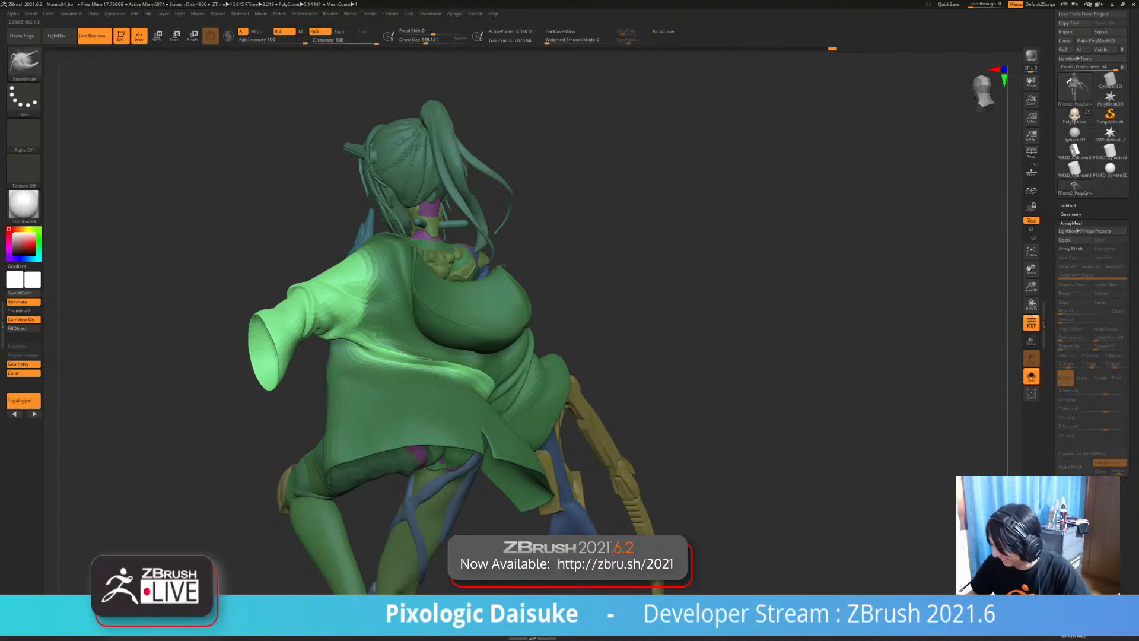
key(ctrl+z)
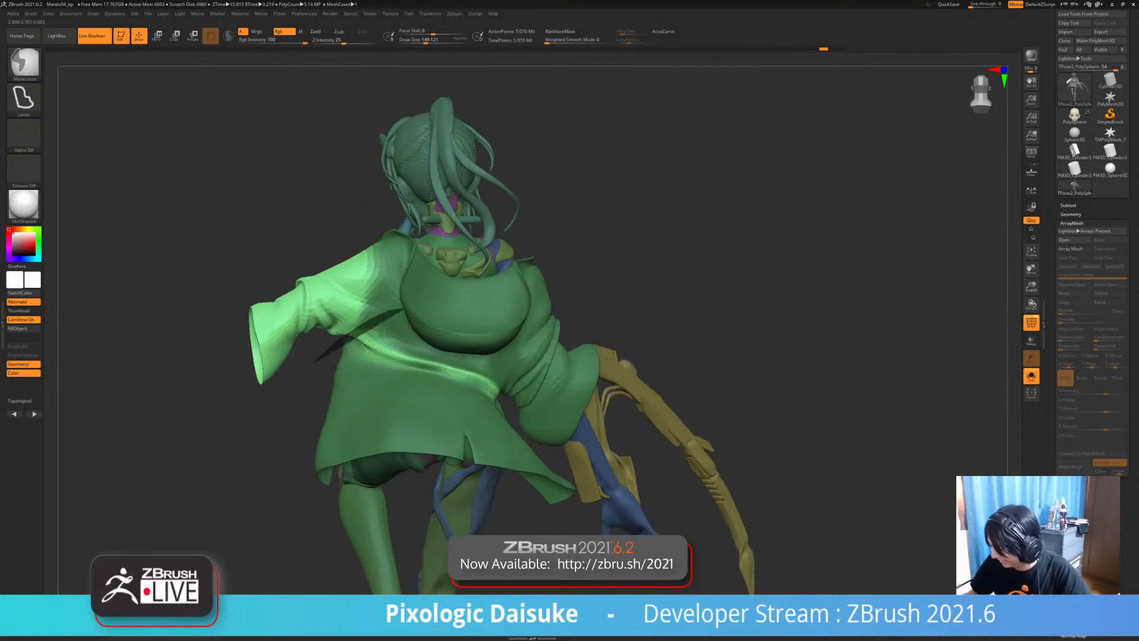
- Mask the coat's back beneath the shoulder and try out a downward rotation of the empty sleeve
mouse_move(404, 309)
ctrl+mouse_down()
mouse_move(543, 403)
mouse_move(332, 424)
mouse_move(325, 404)
ctrl+mouse_up()
mouse_move(368, 362)
right_down()
mouse_move(584, 356)
mouse_move(505, 365)
mouse_move(508, 323)
mouse_move(509, 356)
right_up()
key(r)
mouse_move(593, 356)
right_down()
mouse_move(469, 356)
mouse_move(469, 403)
right_up()
alt+drag(389, 247, 386, 281)
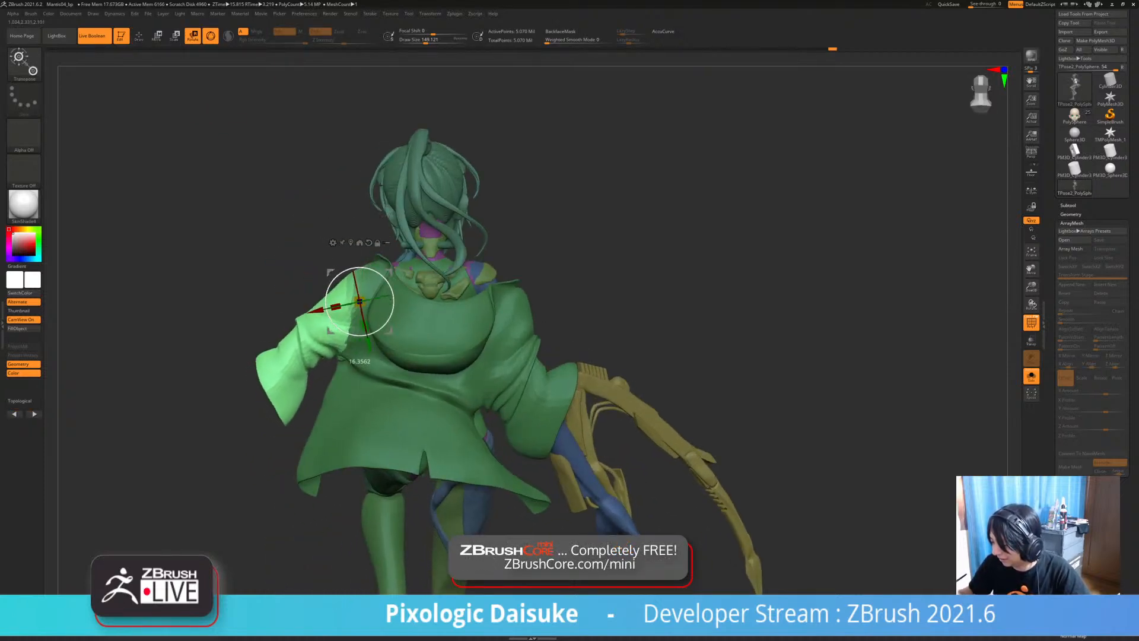
key(q)
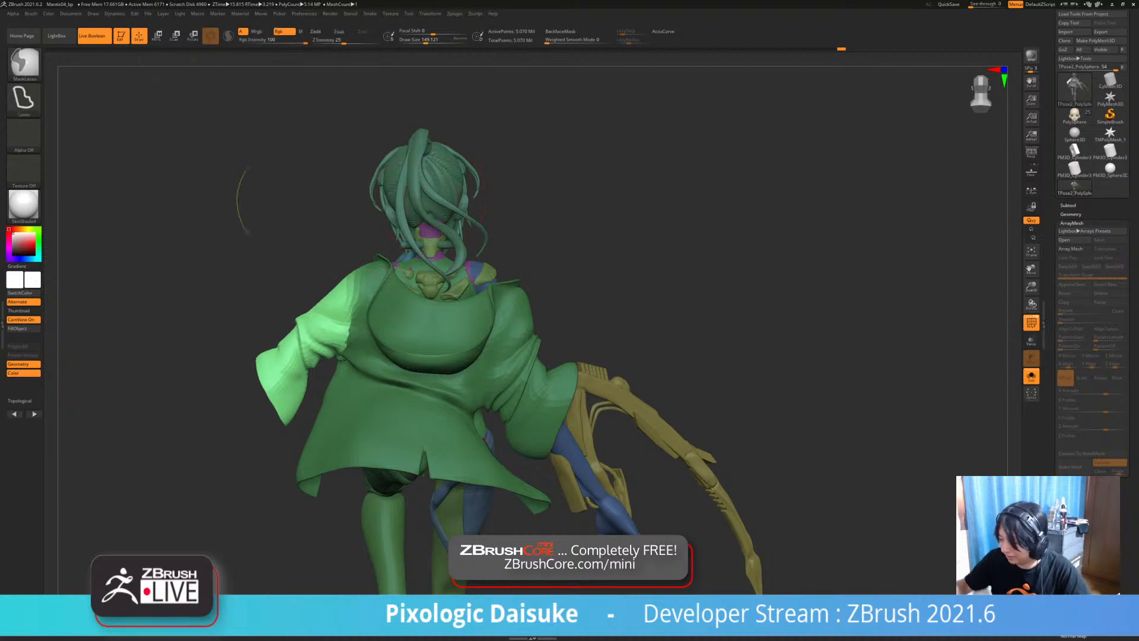
drag(367, 326, 355, 321)
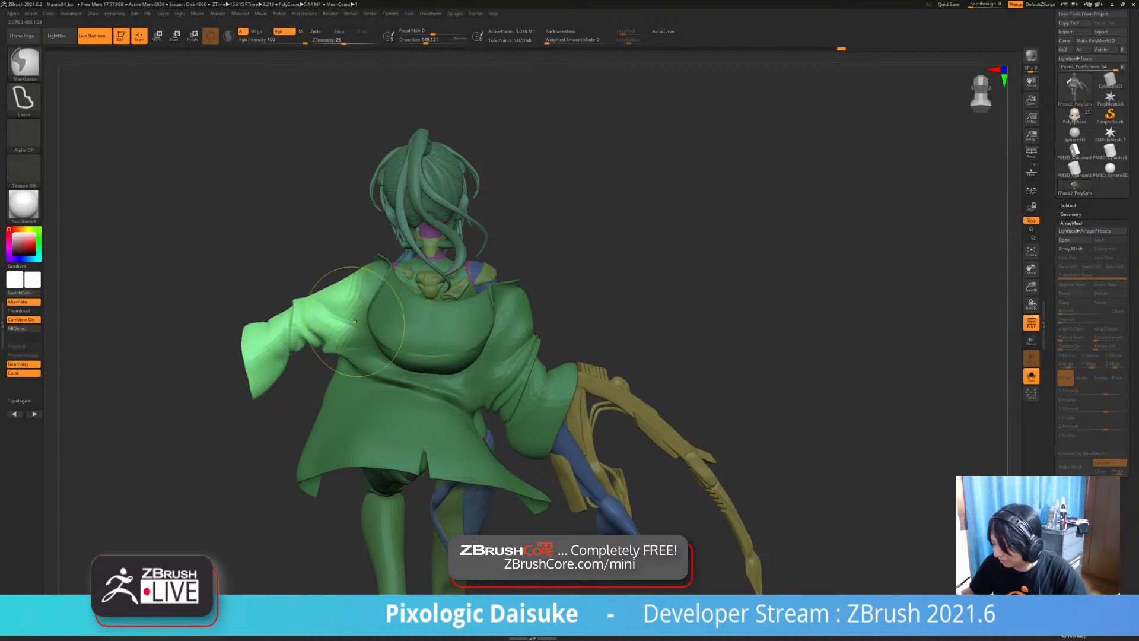
- Rotate the empty sleeve downward about the shoulder in the back view, and clear the mask
key(r)
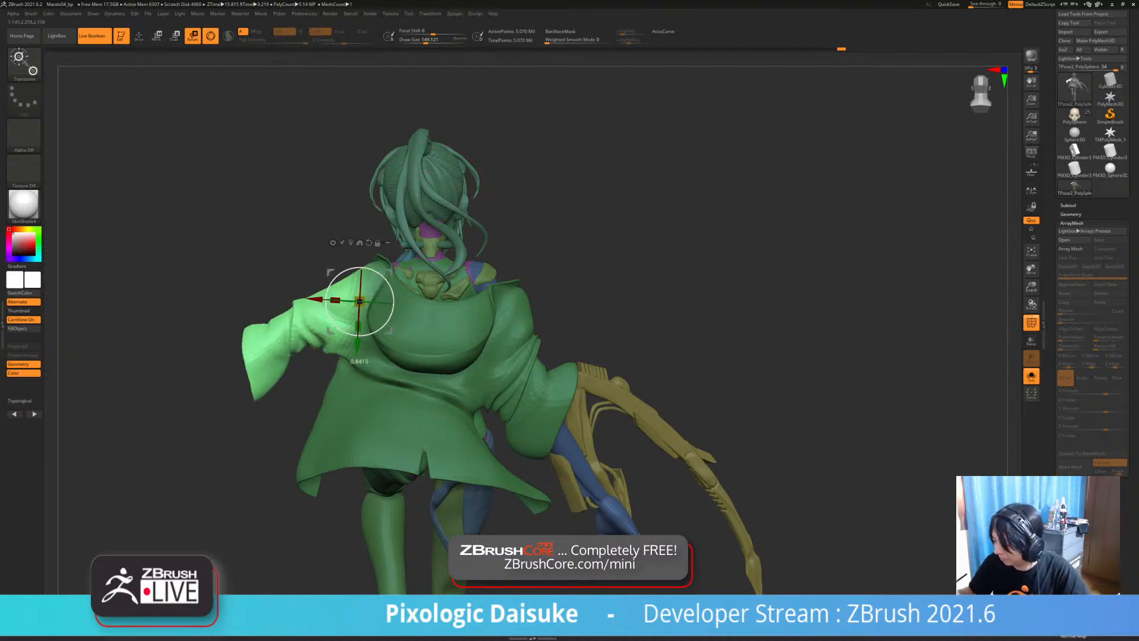
drag(335, 325, 341, 331)
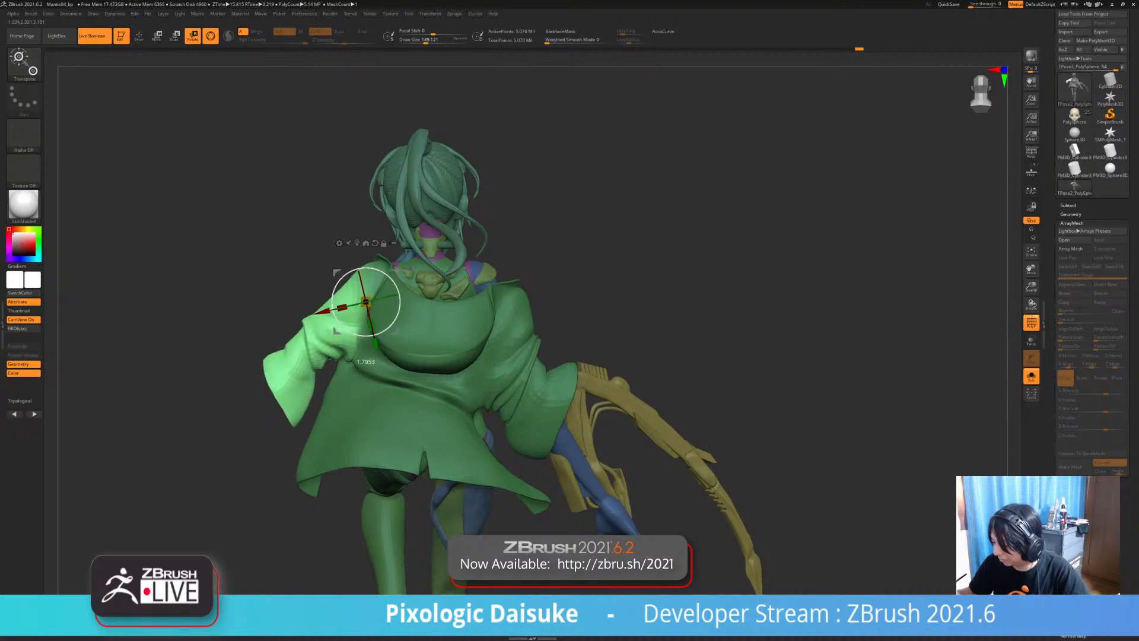
alt+drag(682, 308, 795, 291)
alt+drag(795, 291, 753, 267)
ctrl+drag(490, 260, 506, 270)
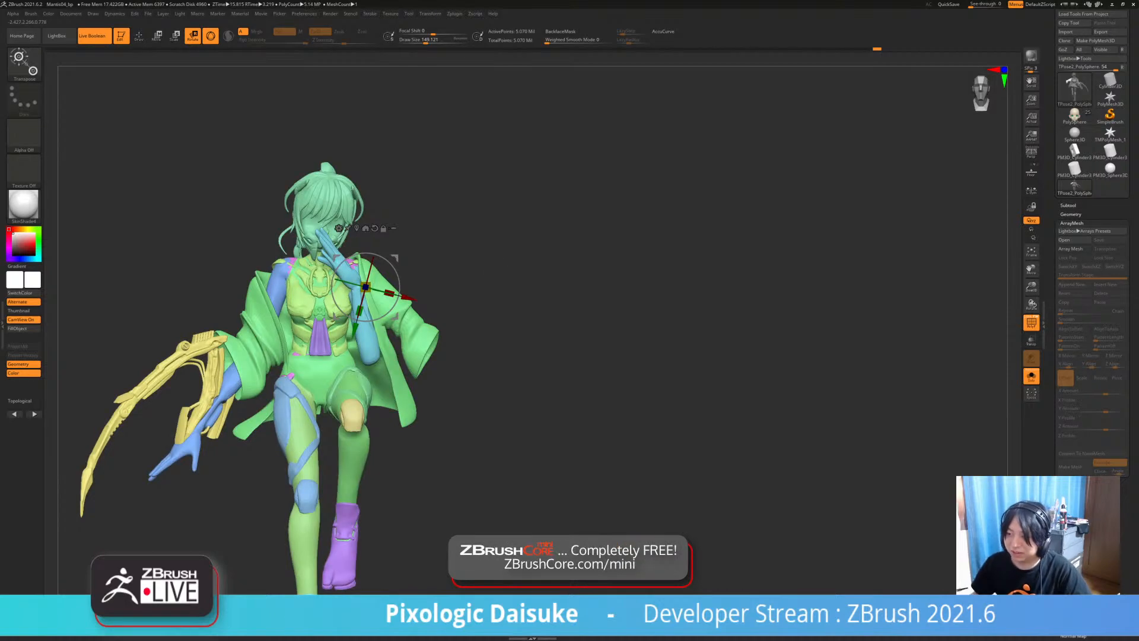
- Check the lowered sleeve on the full figure and isolate the raised bare arm
drag(593, 296, 638, 298)
click(139, 35)
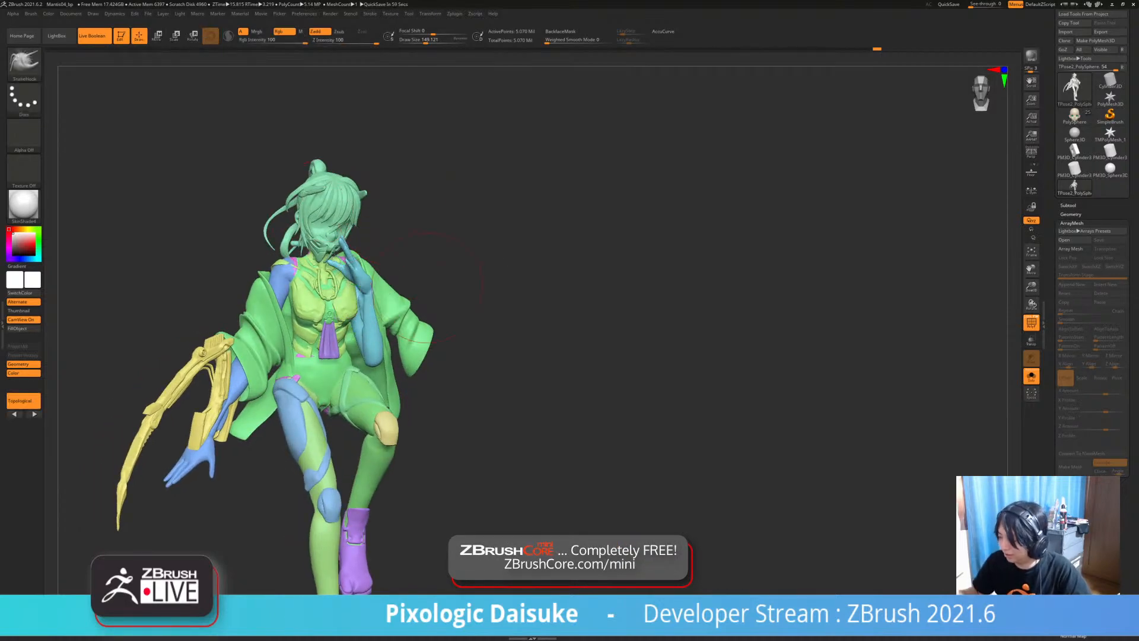
mouse_move(772, 385)
right_down()
mouse_move(741, 389)
mouse_move(741, 465)
mouse_move(711, 470)
mouse_move(732, 463)
mouse_move(742, 483)
mouse_move(741, 445)
mouse_move(715, 423)
right_up()
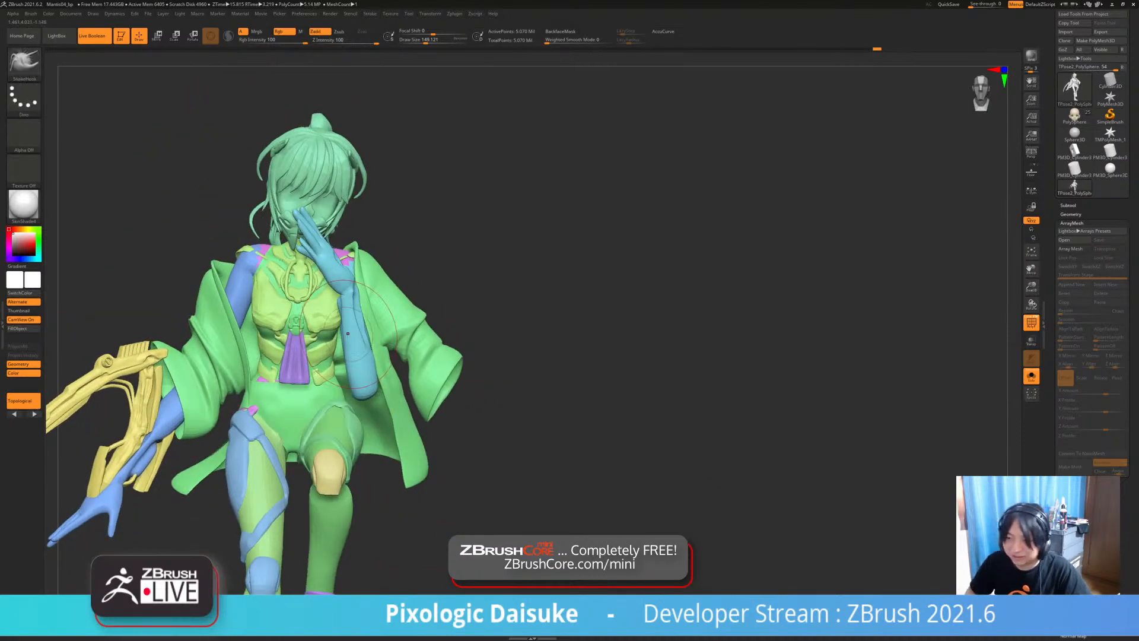
alt+right_drag(348, 334, 372, 295)
mouse_move(466, 292)
right_down()
mouse_move(368, 279)
mouse_move(370, 326)
mouse_move(430, 324)
right_up()
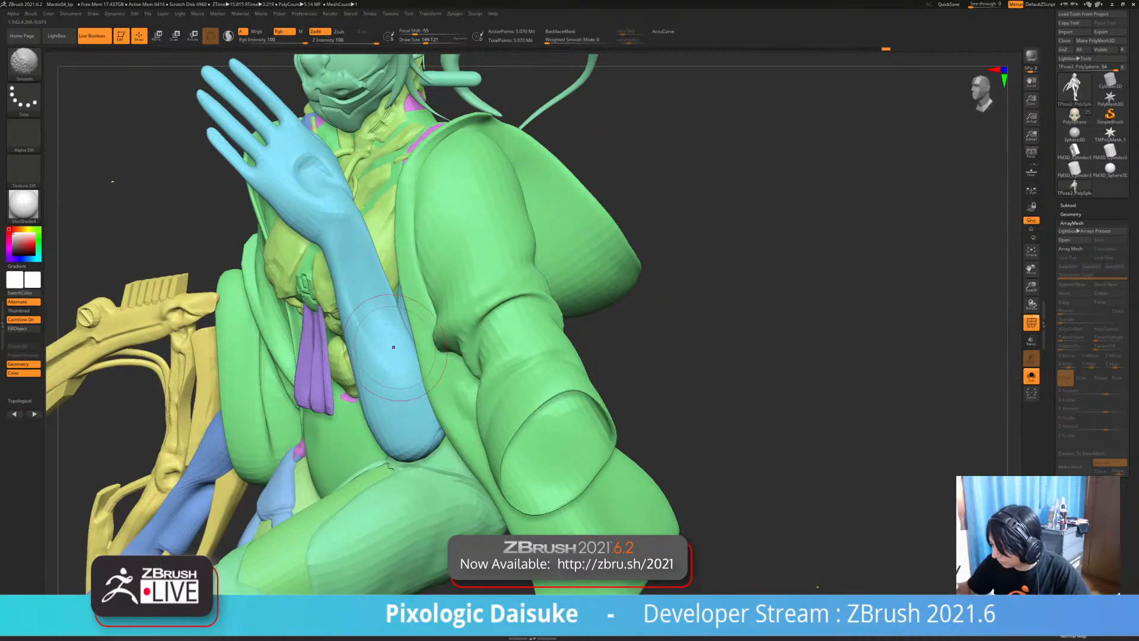
ctrl+shift+click(400, 303)
right_drag(364, 248, 391, 248)
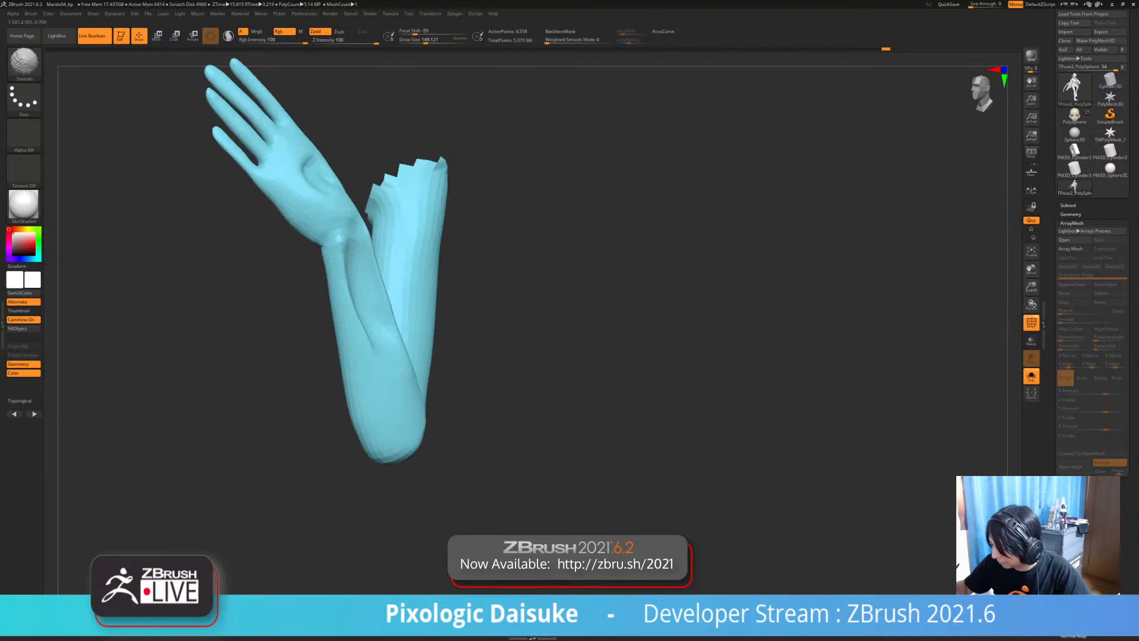
- Smooth the distorted wrist and forearm of the raised arm from several sides, and restore the full figure
right_drag(367, 307, 408, 311)
mouse_move(408, 311)
ctrl+right_down()
mouse_move(406, 296)
mouse_move(361, 306)
mouse_move(379, 309)
mouse_move(353, 214)
mouse_move(356, 173)
ctrl+right_up()
shift+drag(356, 172, 366, 159)
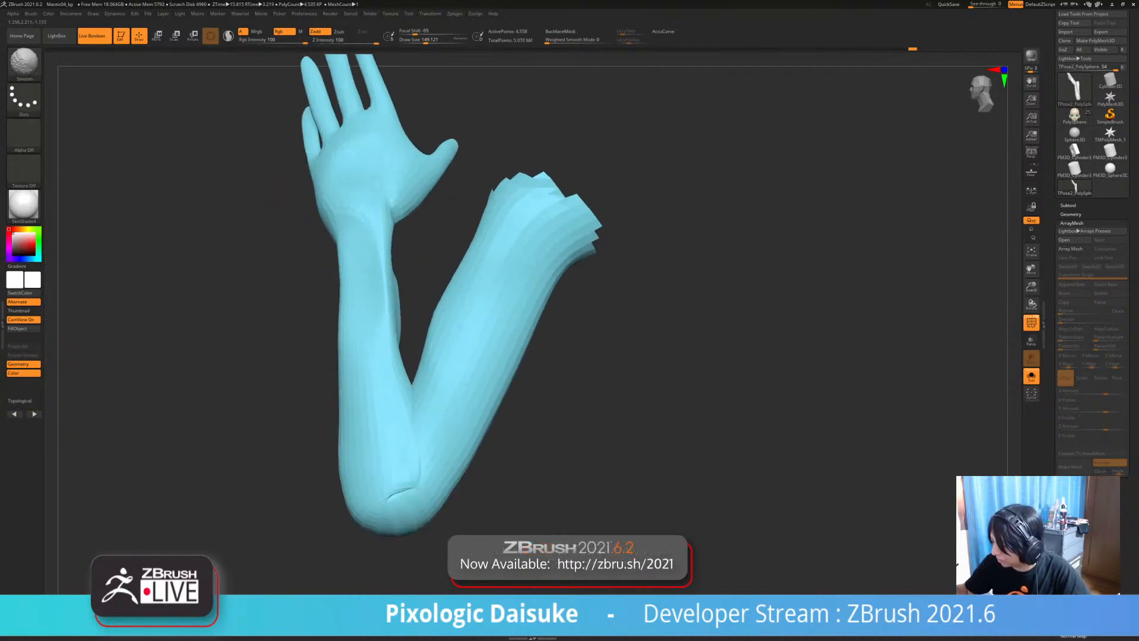
mouse_move(378, 163)
right_down()
mouse_move(356, 166)
mouse_move(370, 199)
right_up()
mouse_move(370, 199)
shift+mouse_down()
mouse_move(368, 213)
mouse_move(366, 199)
shift+mouse_up()
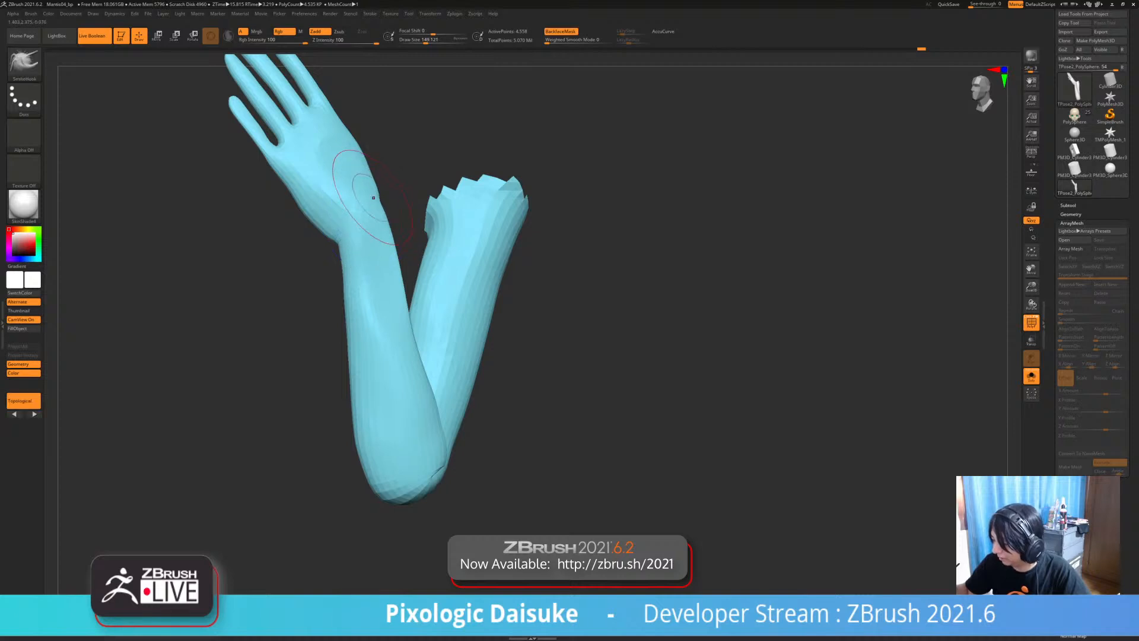
mouse_move(366, 193)
right_down()
mouse_move(353, 188)
mouse_move(442, 195)
right_up()
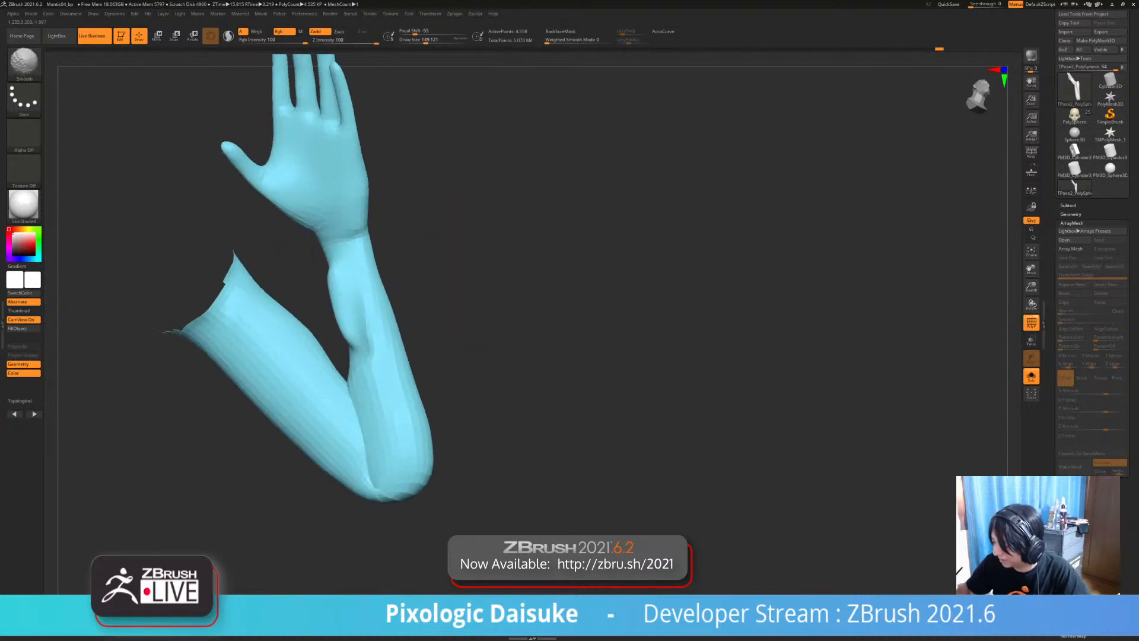
right_drag(353, 321, 362, 380)
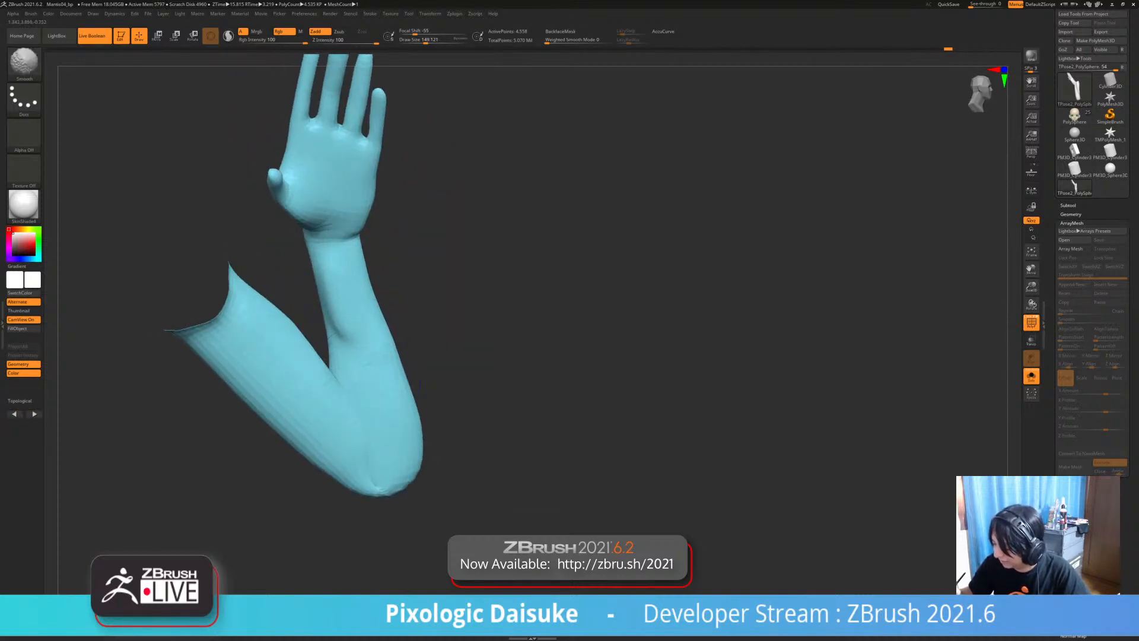
shift+drag(345, 342, 349, 297)
mouse_move(373, 332)
right_down()
mouse_move(340, 349)
mouse_move(359, 350)
mouse_move(359, 334)
mouse_move(363, 353)
mouse_move(351, 246)
mouse_move(365, 261)
mouse_move(382, 246)
mouse_move(394, 308)
mouse_move(344, 301)
mouse_move(382, 317)
right_up()
right_drag(364, 365, 366, 320)
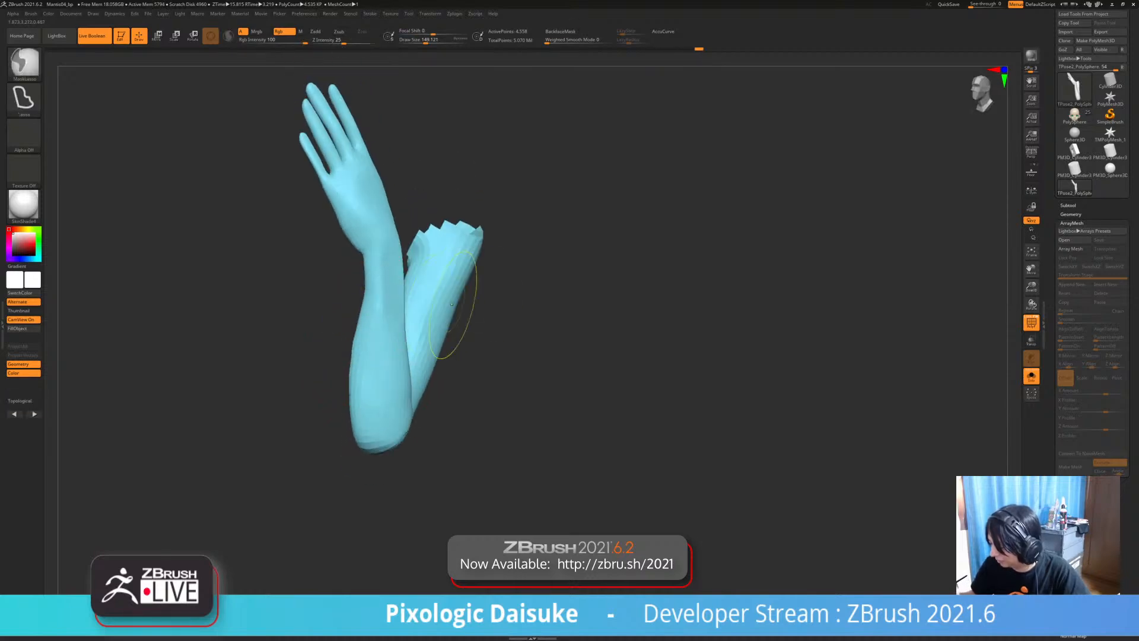
ctrl+shift+click(554, 285)
mouse_move(554, 285)
right_down()
mouse_move(504, 286)
mouse_move(504, 237)
mouse_move(567, 238)
mouse_move(497, 297)
mouse_move(450, 317)
right_up()
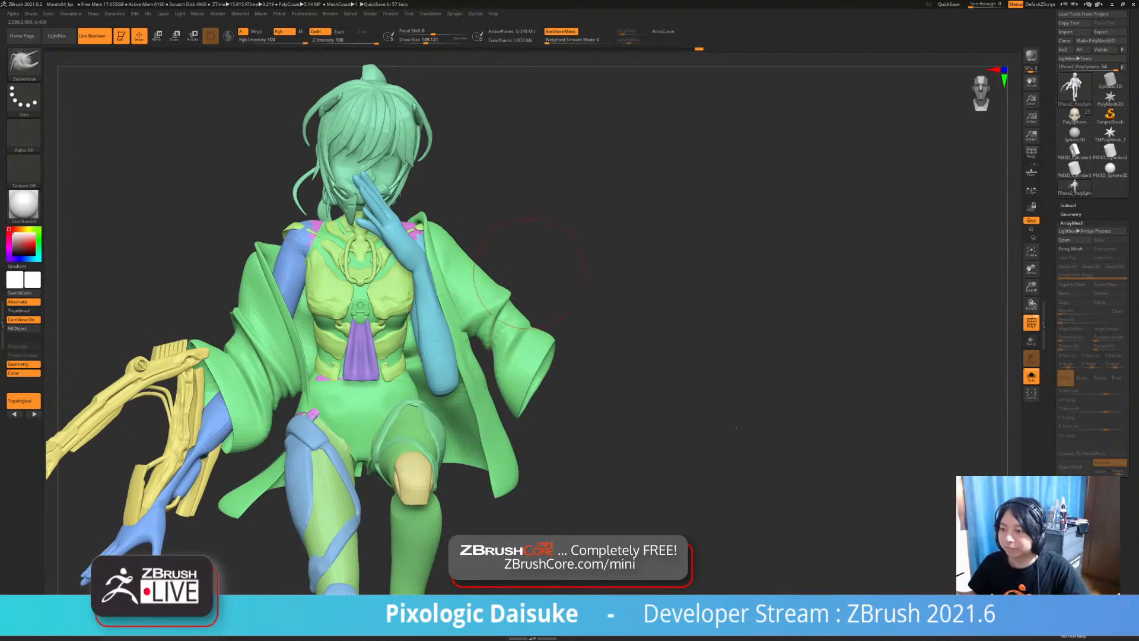
- Mask everything except the raised hand and place the rotation gizmo at its wrist
mouse_move(755, 427)
mouse_down()
mouse_move(721, 426)
mouse_move(746, 425)
mouse_up()
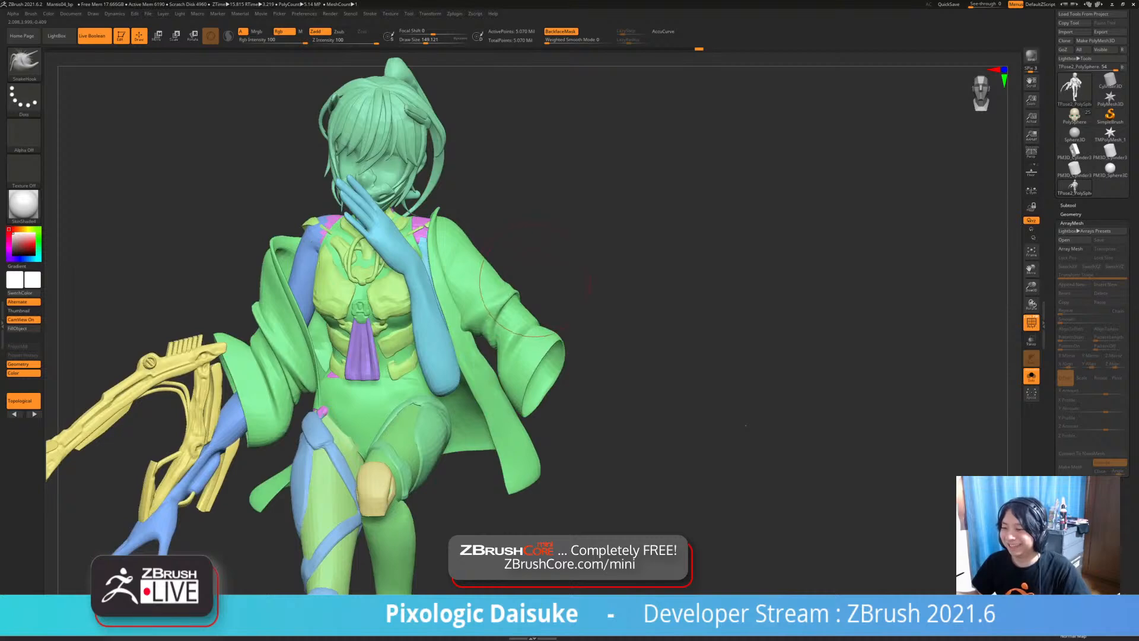
right_drag(534, 282, 537, 243)
mouse_move(537, 244)
right_down()
mouse_move(504, 246)
mouse_move(534, 255)
mouse_move(537, 309)
mouse_move(360, 294)
right_up()
click(194, 36)
ctrl+drag(403, 252, 429, 281)
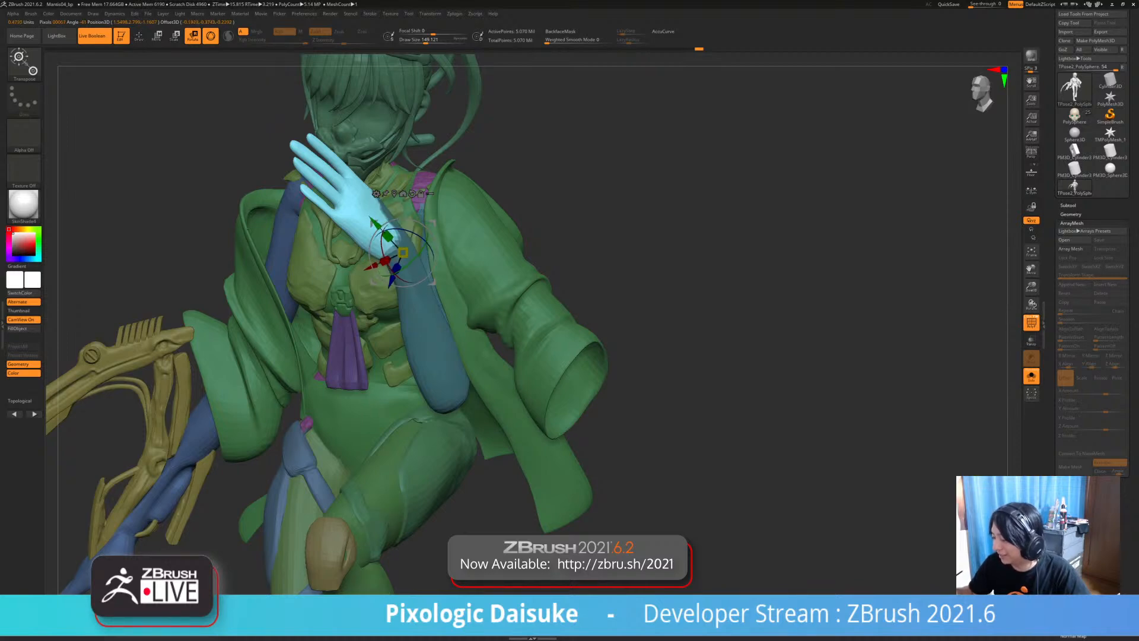
- Clear the leftover mask from the thumb side of the raised hand and soften the mask edge at the wrist
drag(694, 228, 556, 222)
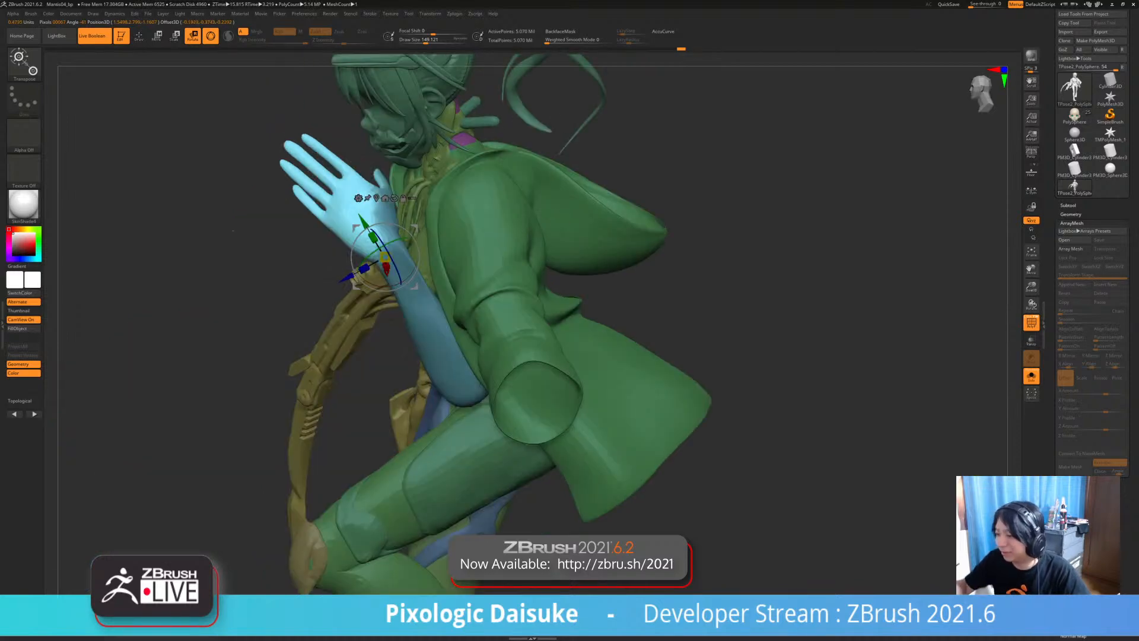
key(q)
drag(742, 237, 686, 235)
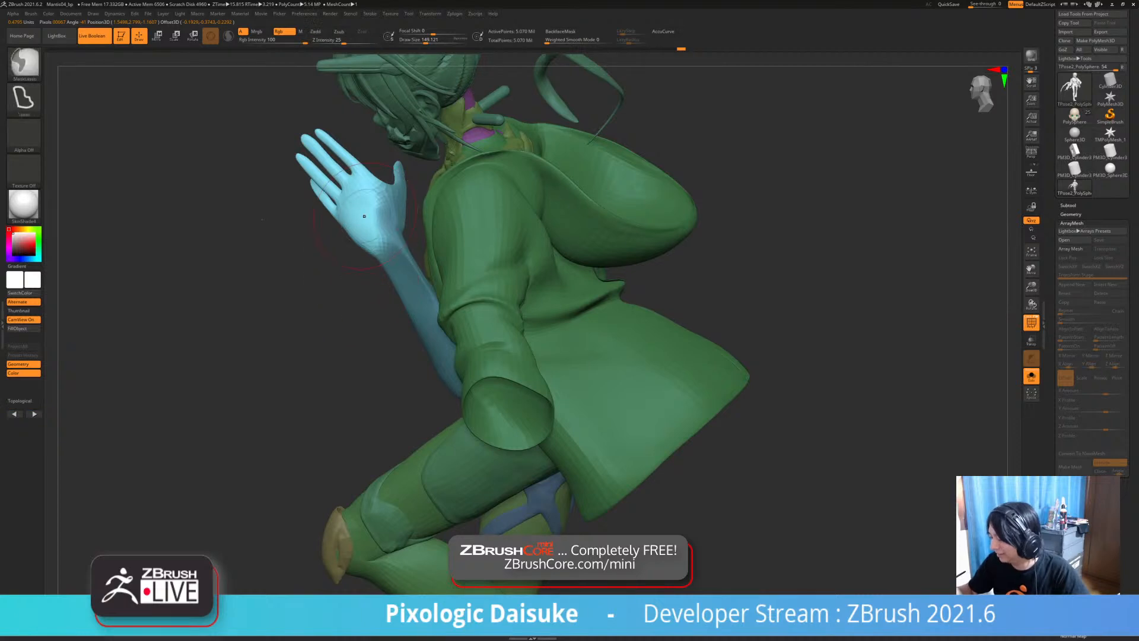
alt+right_drag(364, 216, 336, 249)
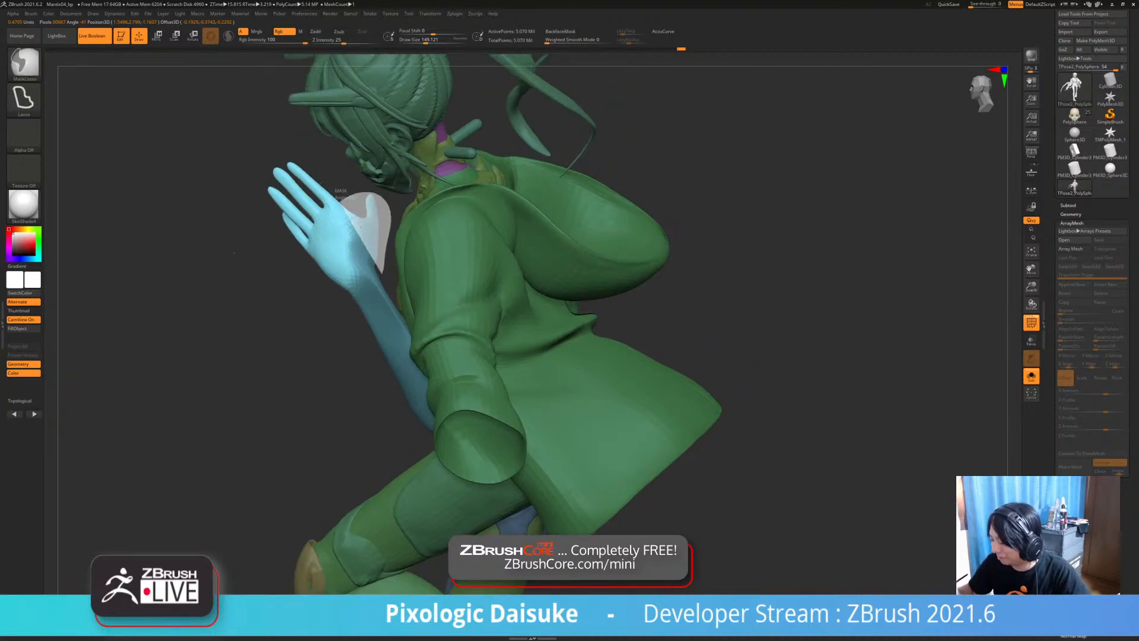
ctrl+alt+drag(299, 312, 263, 276)
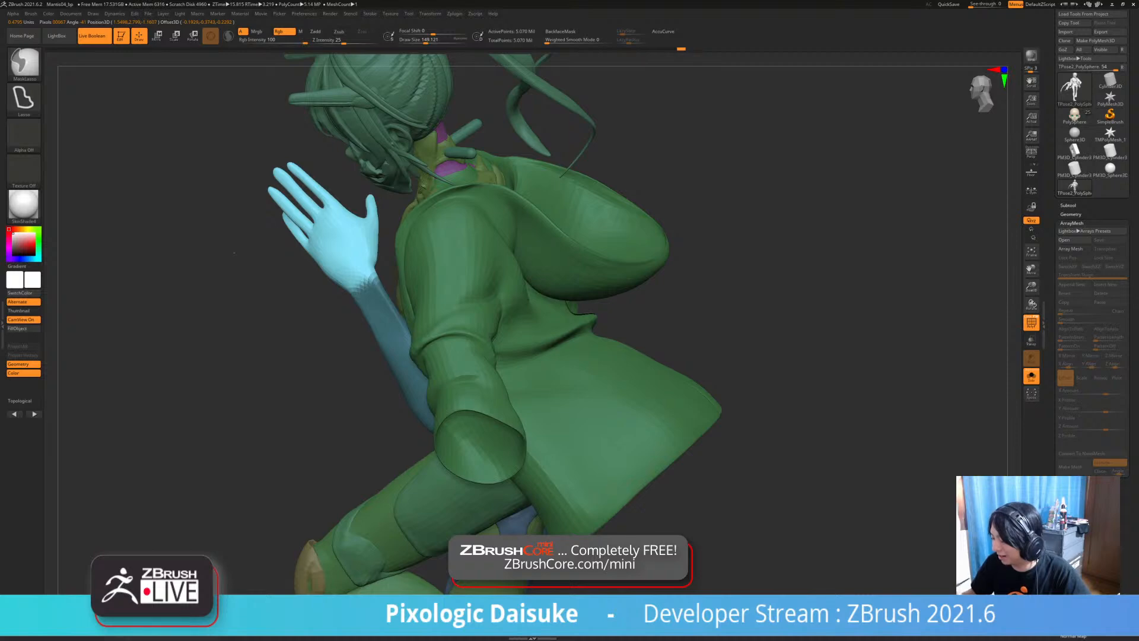
ctrl+click(360, 266)
- Rotate the raised hand slightly about the wrist toward the face in a side view
right_drag(362, 264, 618, 254)
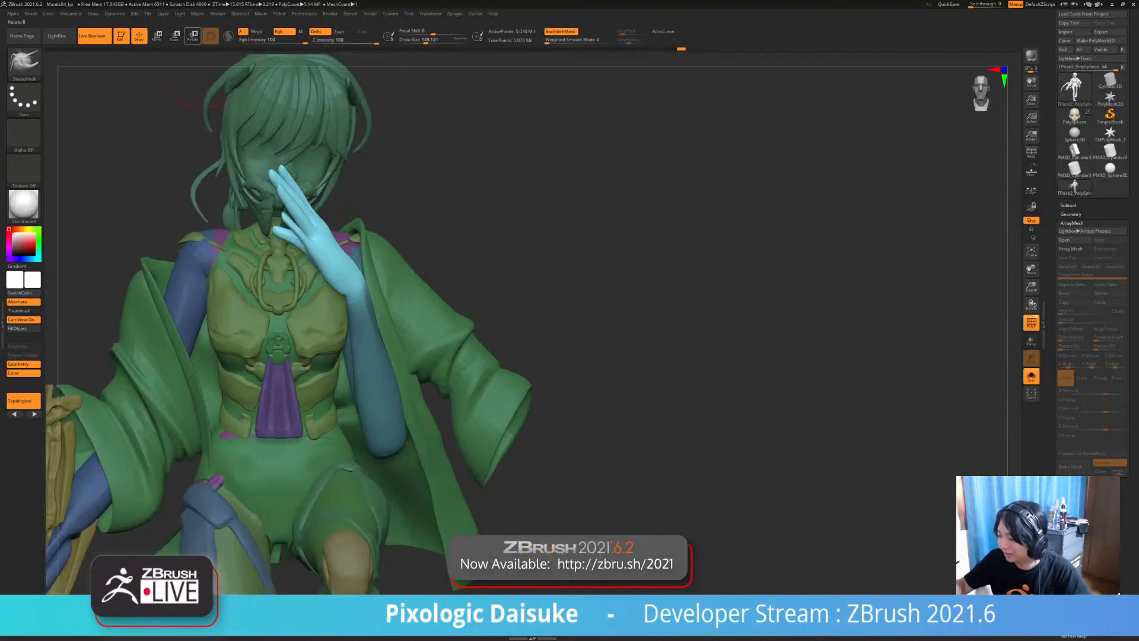
click(193, 34)
right_drag(364, 275, 307, 305)
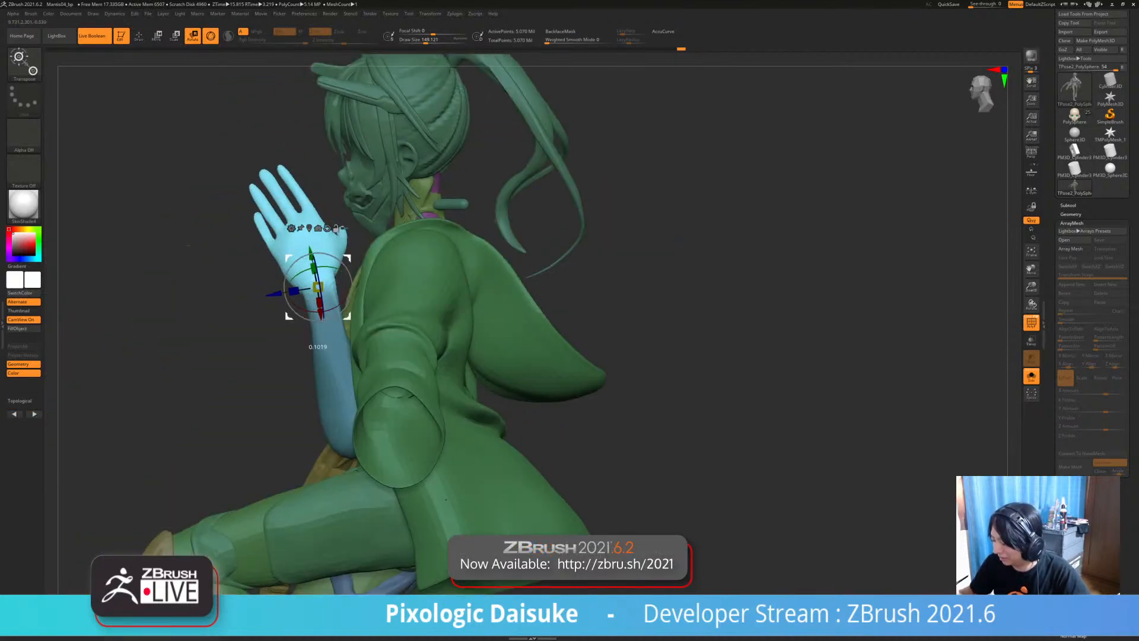
alt+drag(348, 259, 353, 279)
key(ctrl+z)
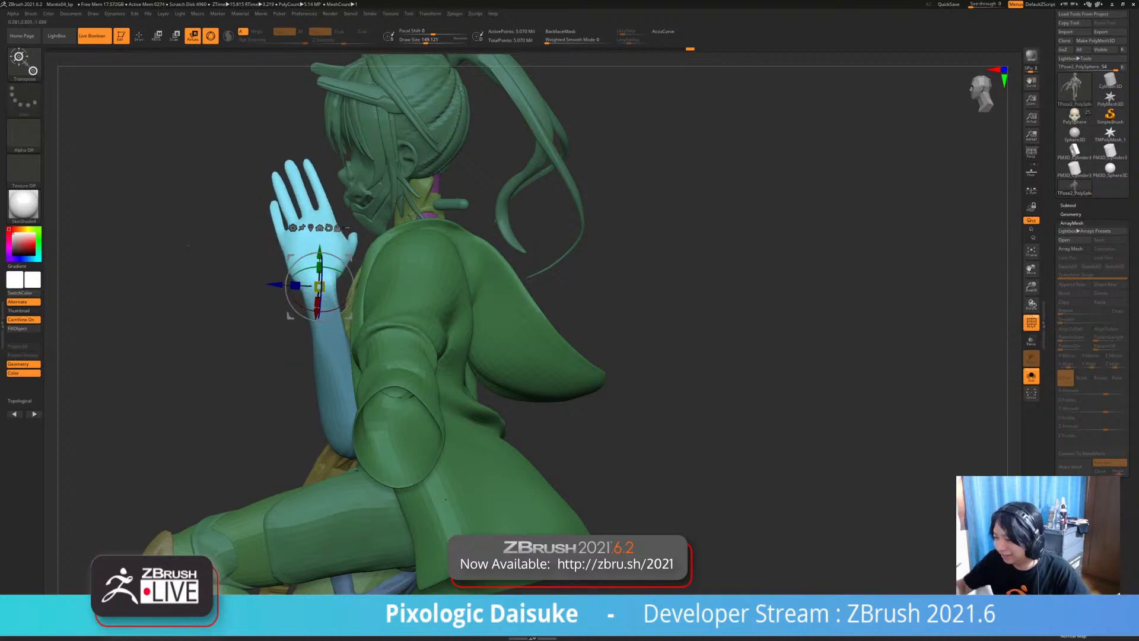
- Refine the raised hand's angle with small rotations about the wrist, working from both front and side views
click(140, 36)
mouse_move(409, 234)
right_down()
mouse_move(487, 219)
mouse_move(409, 240)
right_up()
click(193, 35)
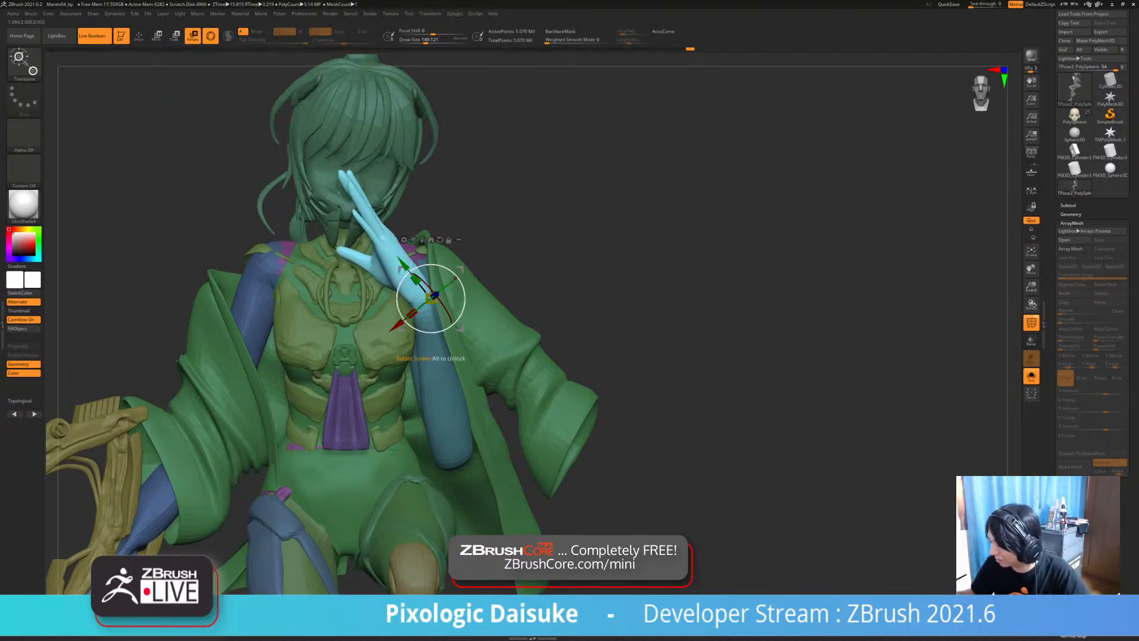
drag(461, 270, 460, 280)
right_drag(460, 280, 303, 282)
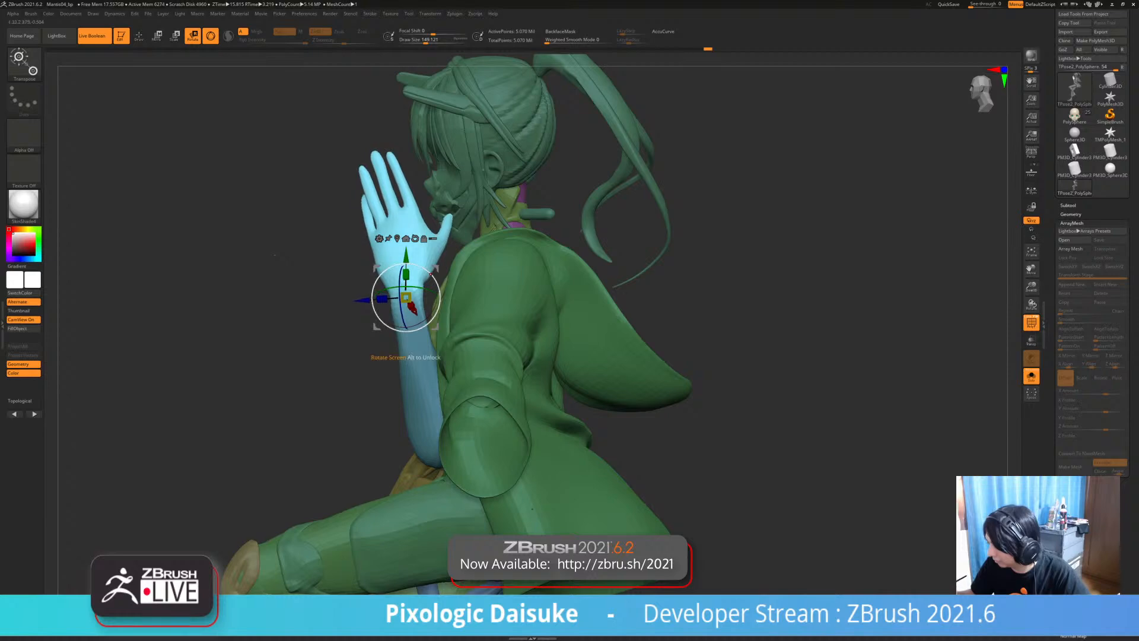
drag(431, 274, 436, 280)
right_drag(437, 280, 350, 285)
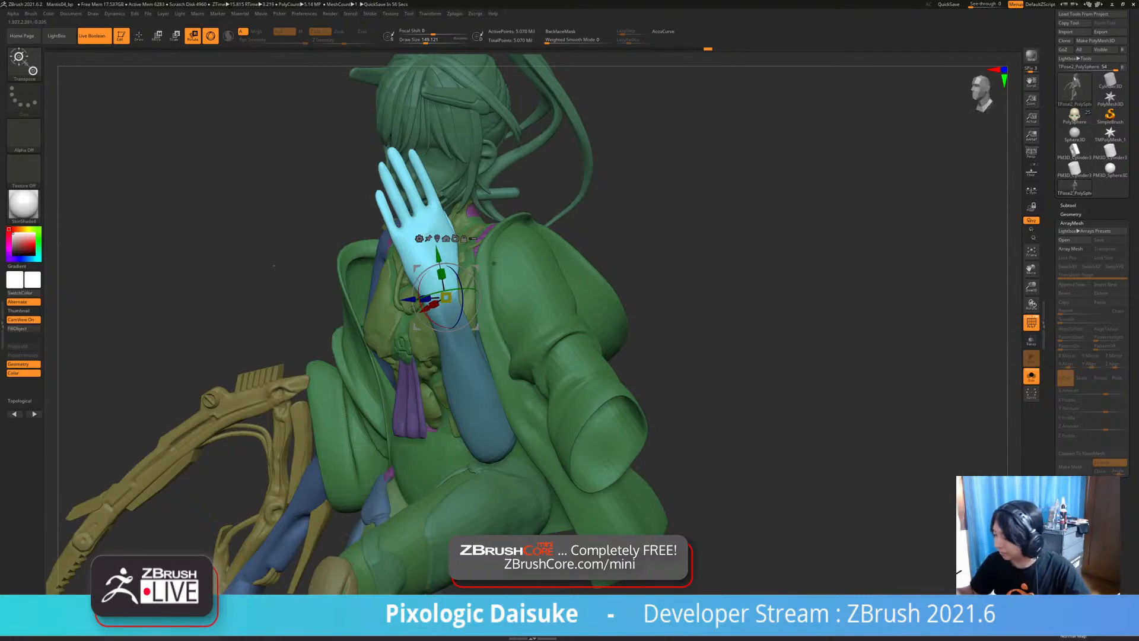
right_drag(448, 357, 439, 345)
drag(463, 268, 468, 275)
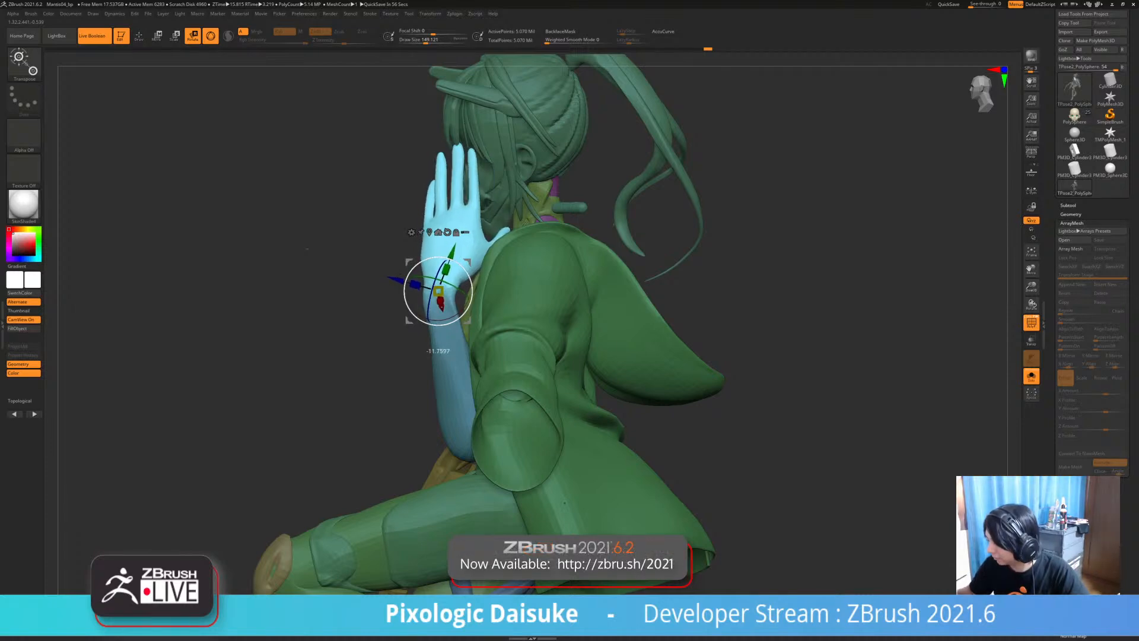
- Rotate the raised hand upright beside the face in a front view, and clear the mask from the figure
right_drag(307, 249, 451, 255)
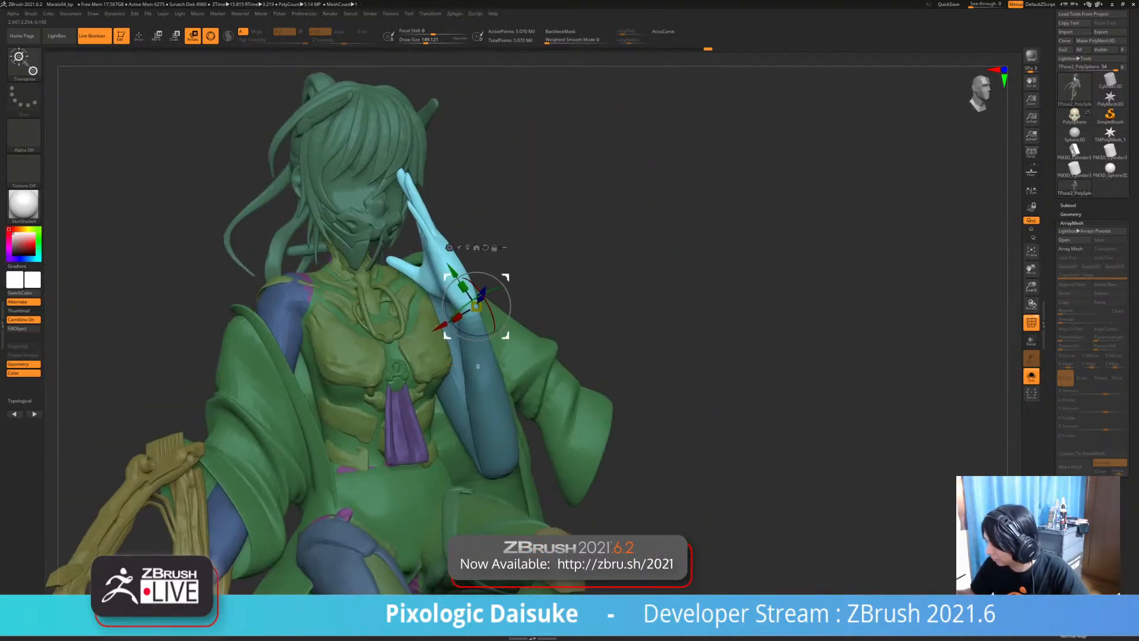
right_drag(507, 277, 485, 284)
drag(490, 305, 475, 298)
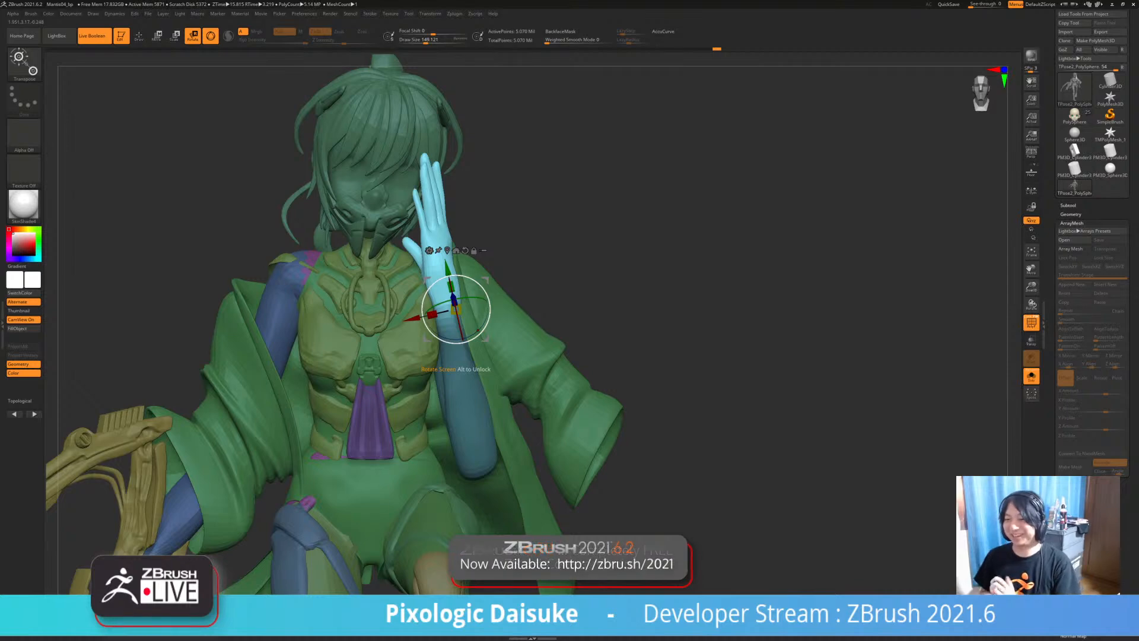
mouse_move(652, 308)
mouse_down()
mouse_move(729, 311)
mouse_move(712, 238)
mouse_move(647, 241)
mouse_move(641, 273)
mouse_up()
click(139, 36)
mouse_move(641, 297)
alt+mouse_down()
mouse_move(643, 229)
mouse_move(709, 234)
mouse_move(641, 229)
alt+mouse_up()
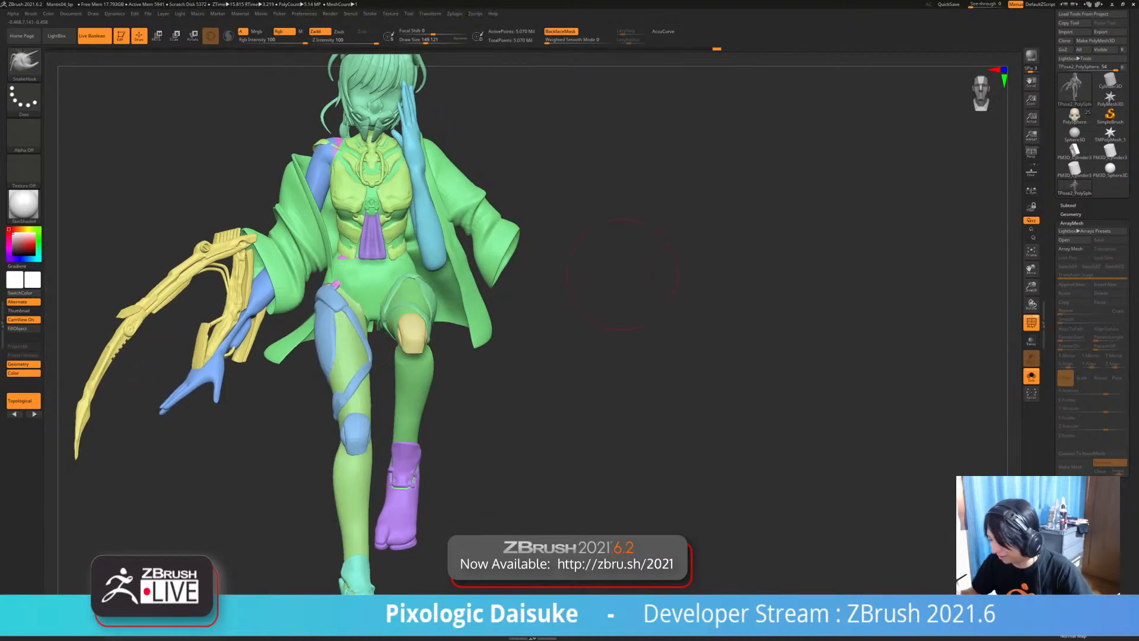
- Examine the full figure's pose and balance from the front, side and back
drag(621, 274, 275, 272)
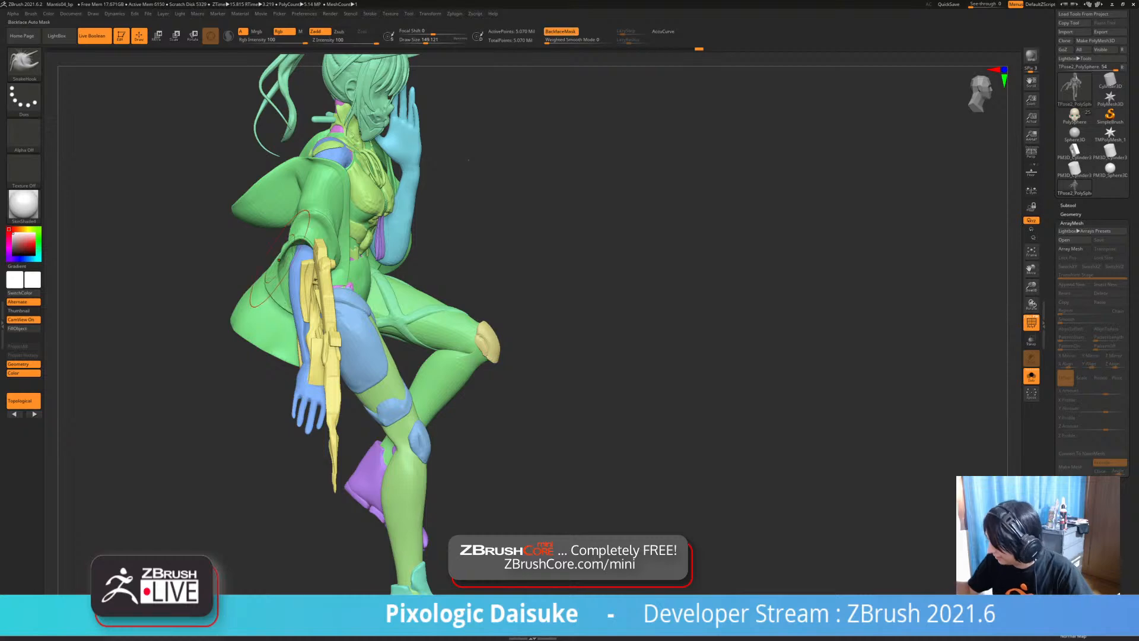
drag(468, 160, 341, 224)
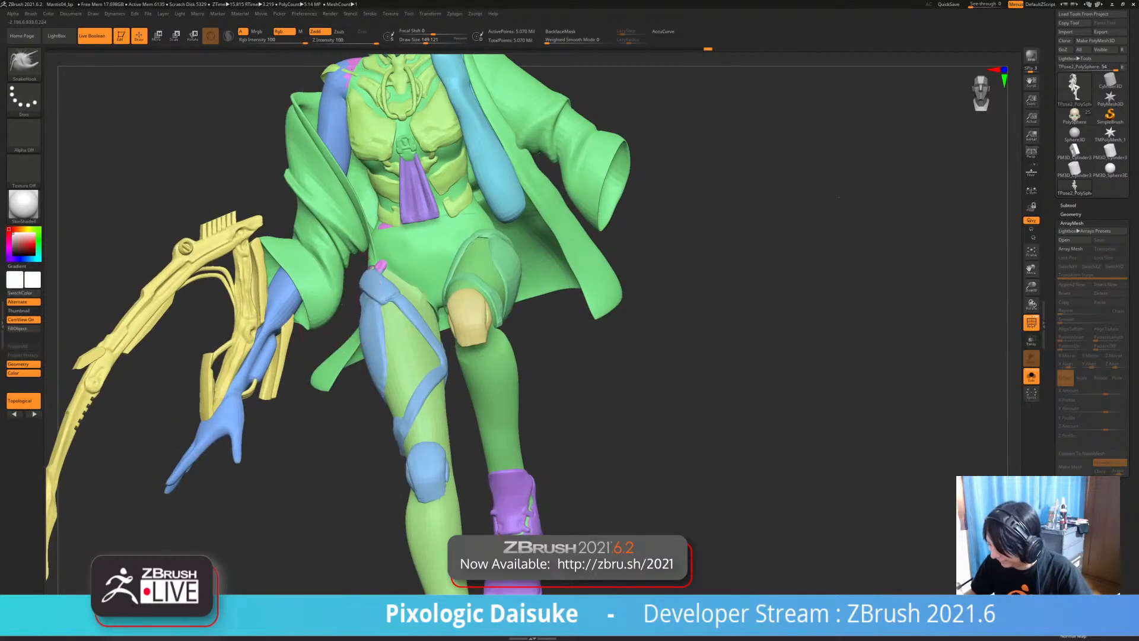
mouse_move(341, 292)
alt+mouse_down()
mouse_move(385, 261)
mouse_move(423, 289)
alt+mouse_up()
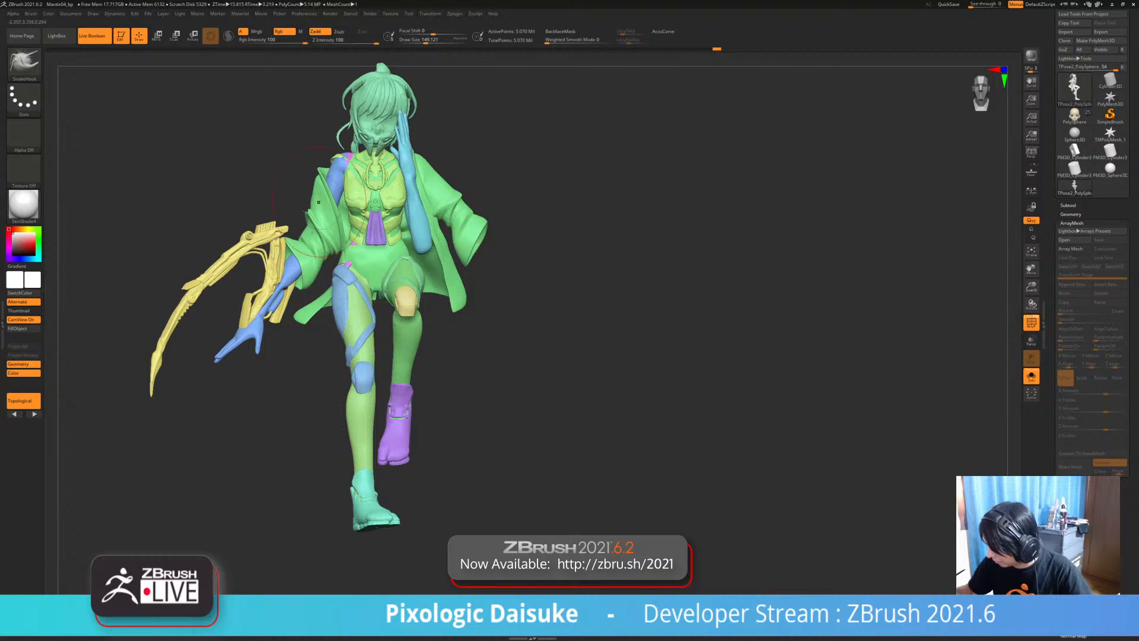
alt+drag(318, 203, 406, 294)
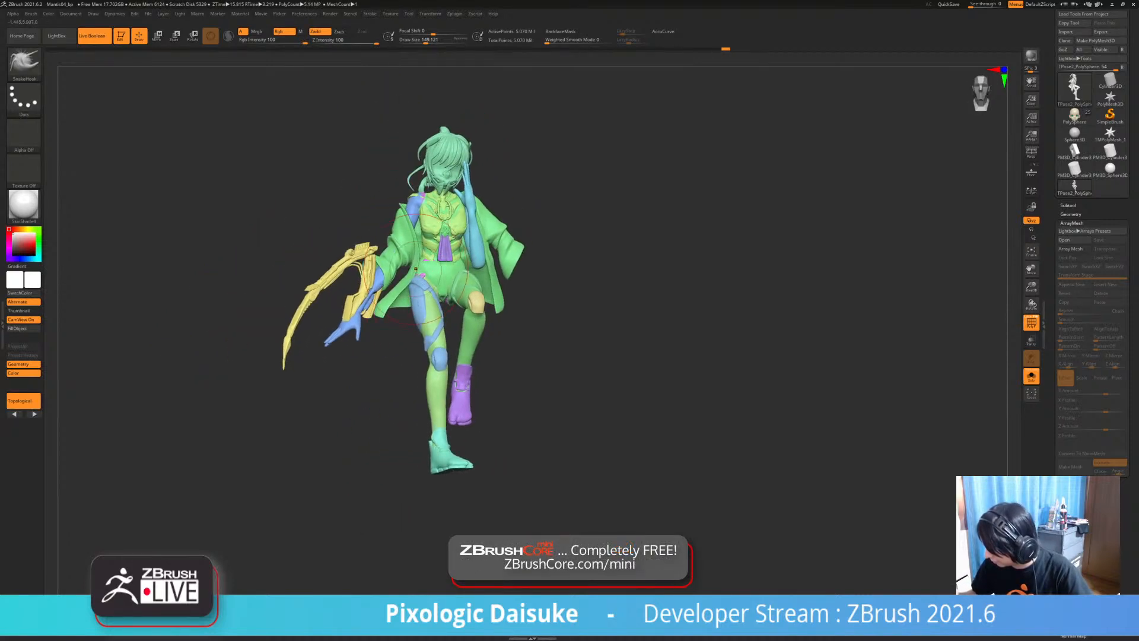
alt+drag(478, 212, 392, 225)
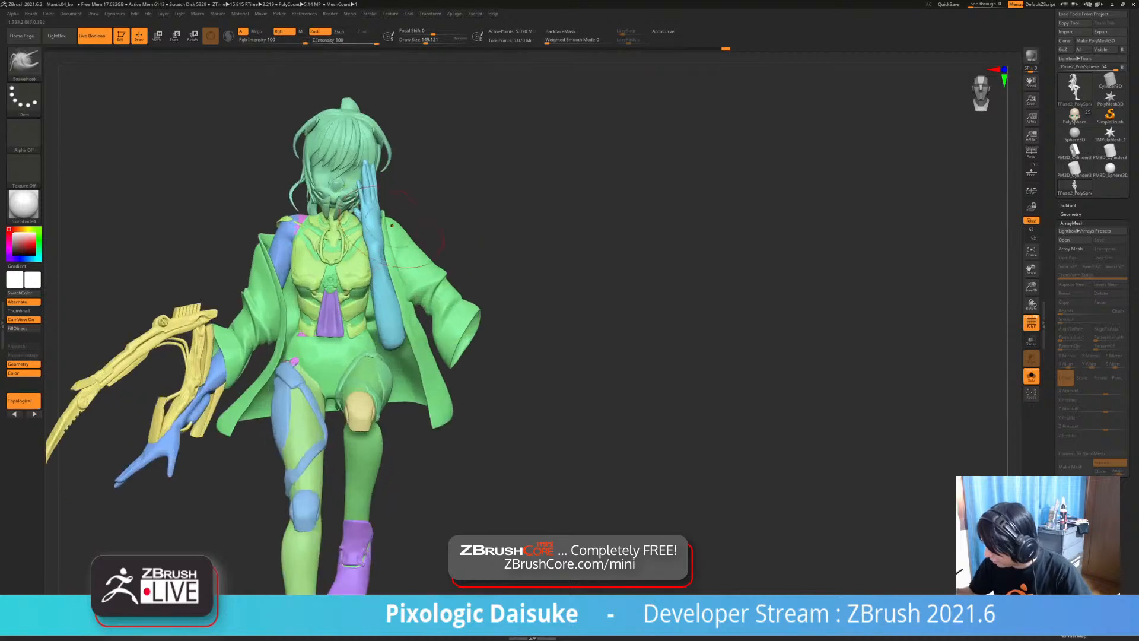
mouse_move(510, 255)
mouse_down()
mouse_move(285, 255)
mouse_move(323, 333)
mouse_up()
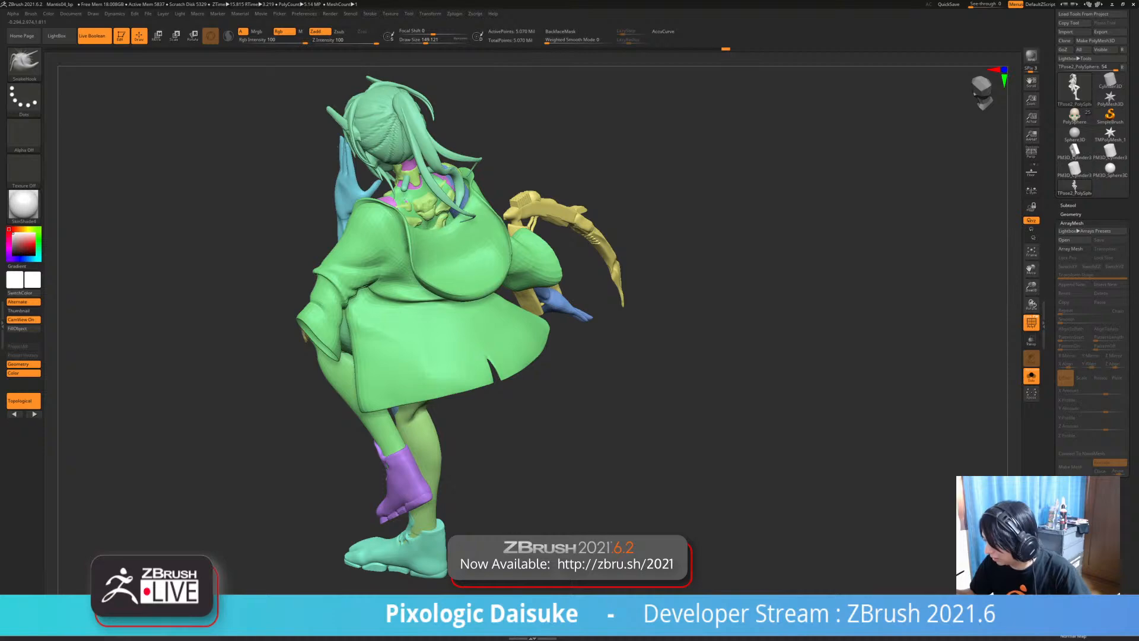
drag(487, 264, 438, 240)
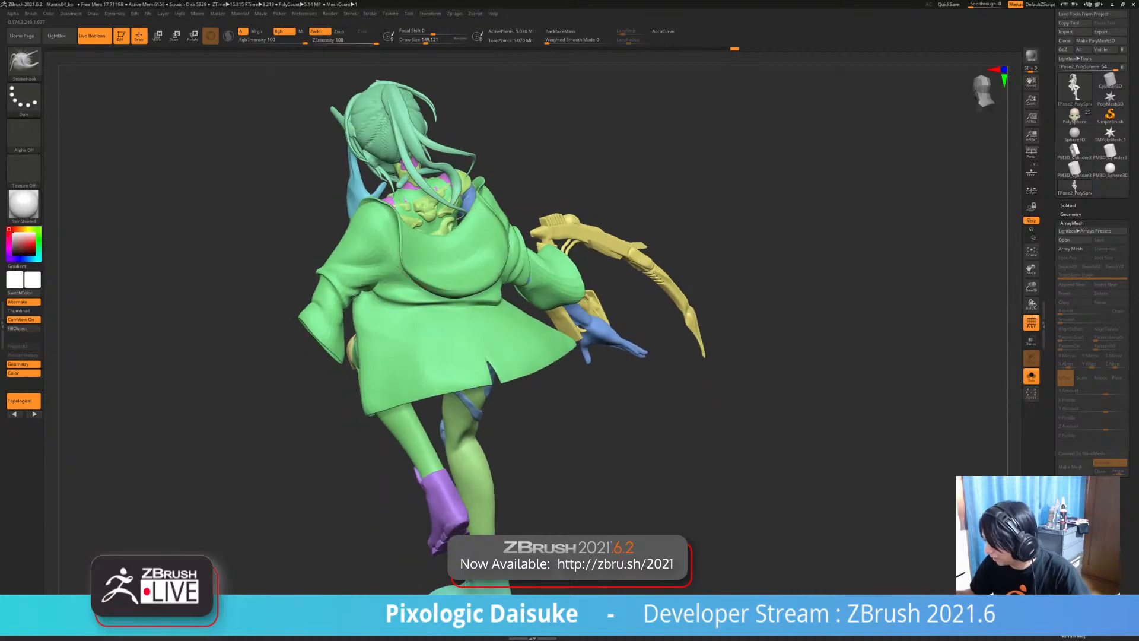
right_drag(467, 248, 468, 205)
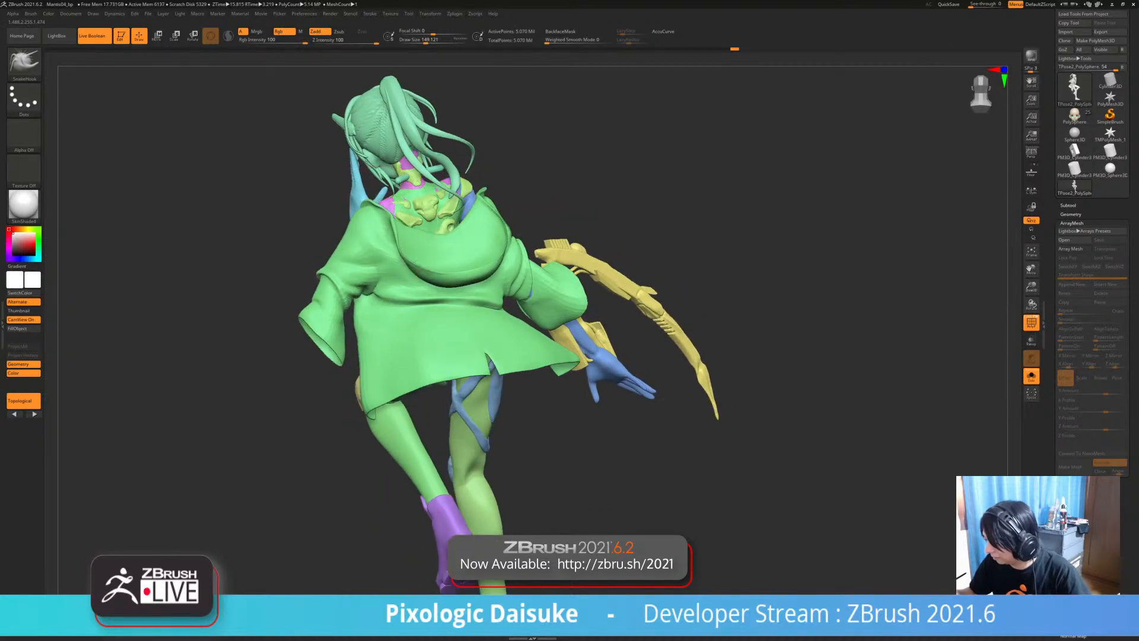
mouse_move(415, 261)
right_down()
mouse_move(543, 250)
mouse_move(620, 299)
mouse_move(689, 231)
mouse_move(664, 195)
mouse_move(623, 229)
mouse_move(659, 204)
right_up()
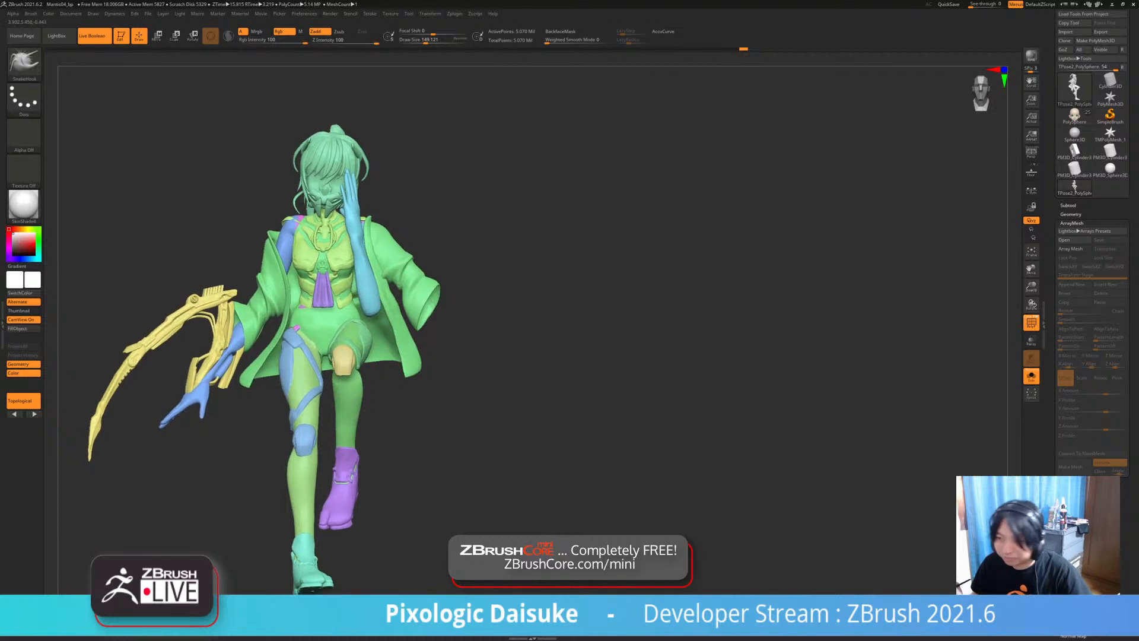
alt+right_drag(404, 326, 391, 315)
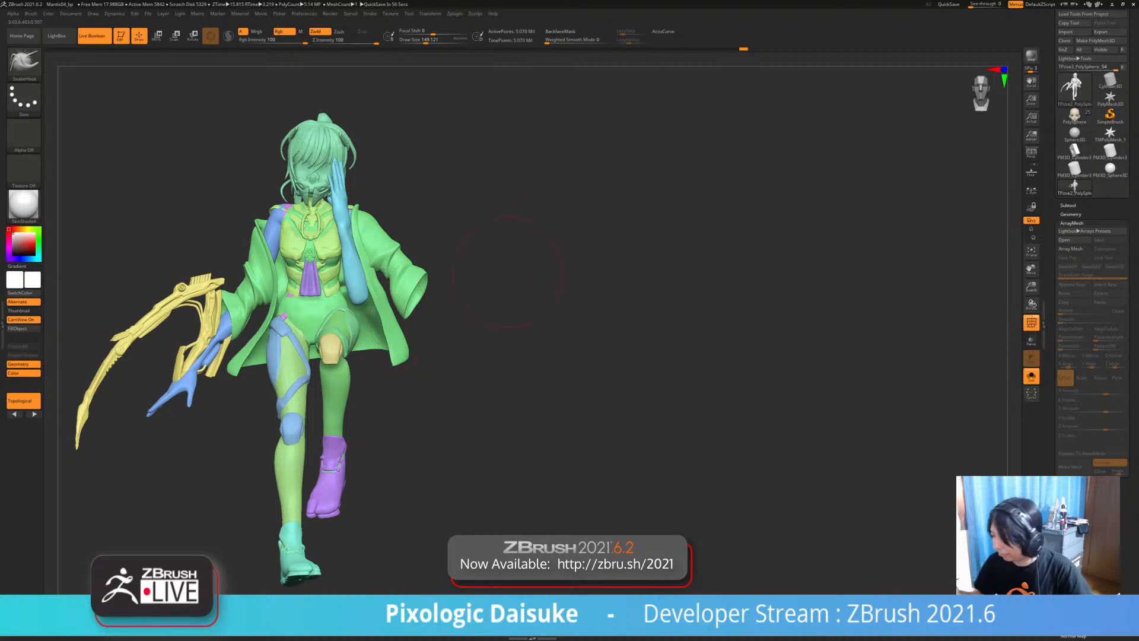
mouse_move(508, 271)
alt+right_down()
mouse_move(512, 246)
mouse_move(570, 243)
mouse_move(549, 253)
mouse_move(497, 251)
mouse_move(560, 244)
mouse_move(446, 244)
mouse_move(522, 246)
mouse_move(463, 314)
alt+right_up()
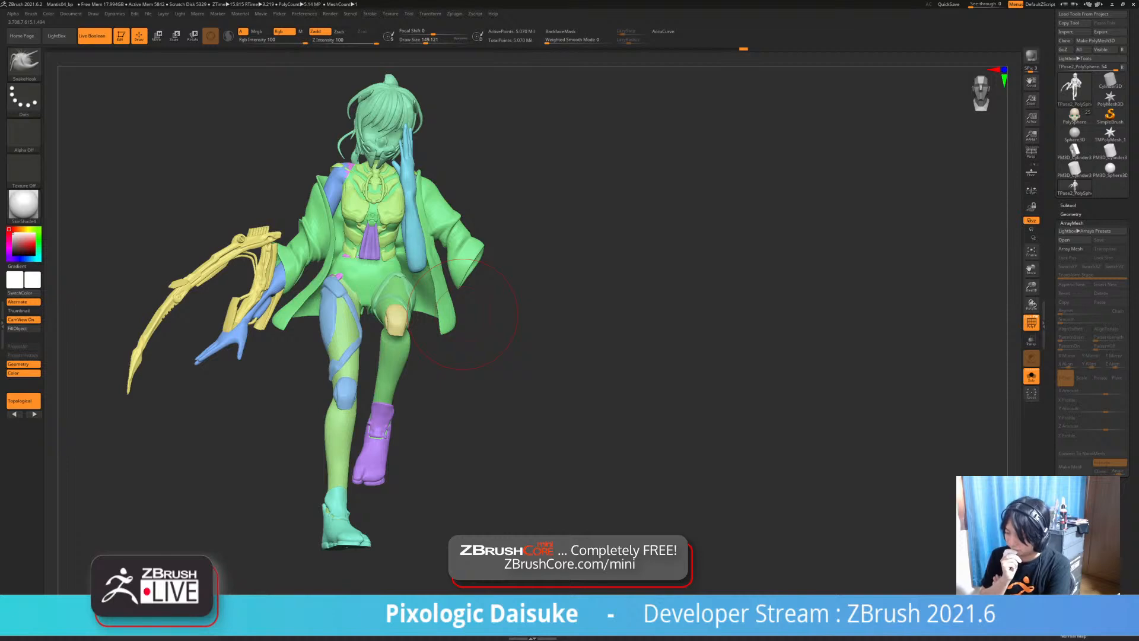
right_drag(551, 302, 553, 285)
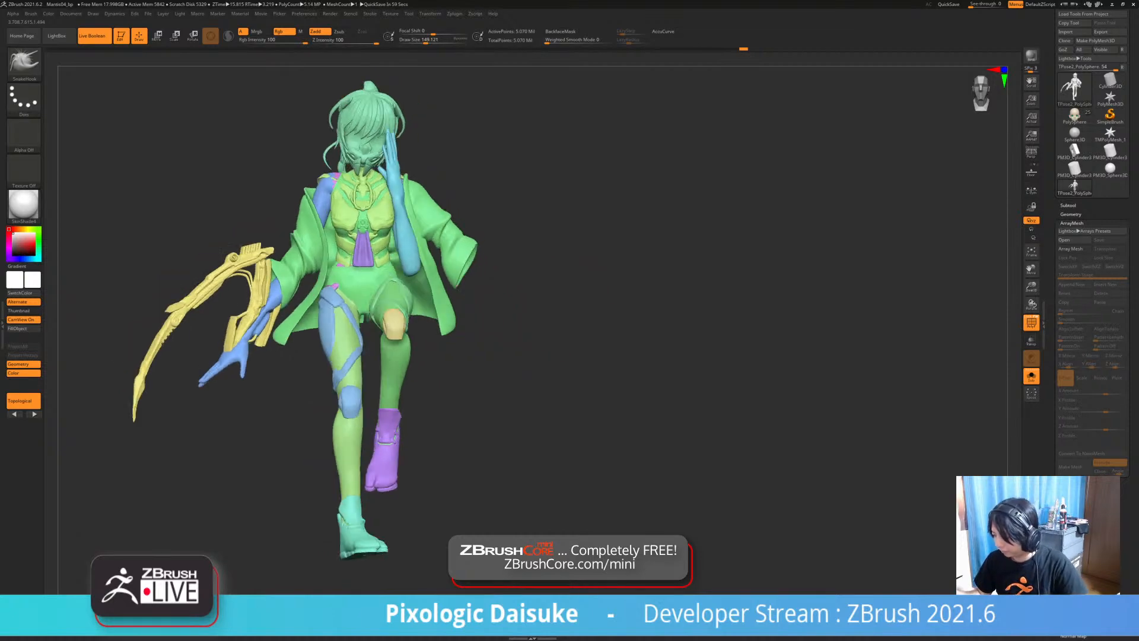
alt+right_drag(527, 331, 539, 303)
- Isolate the standing leg with its straps, knee pad and boot, combine them into one polygroup, and restore the full figure
key(r)
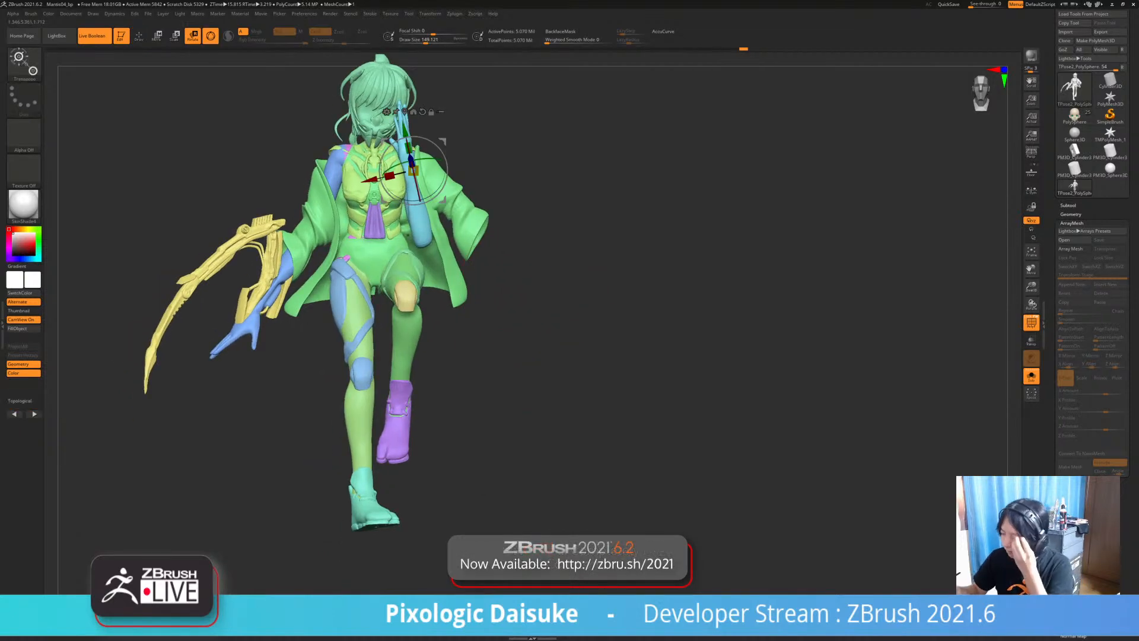
mouse_move(412, 277)
right_down()
mouse_move(495, 281)
mouse_move(418, 285)
mouse_move(454, 290)
mouse_move(413, 297)
right_up()
key(q)
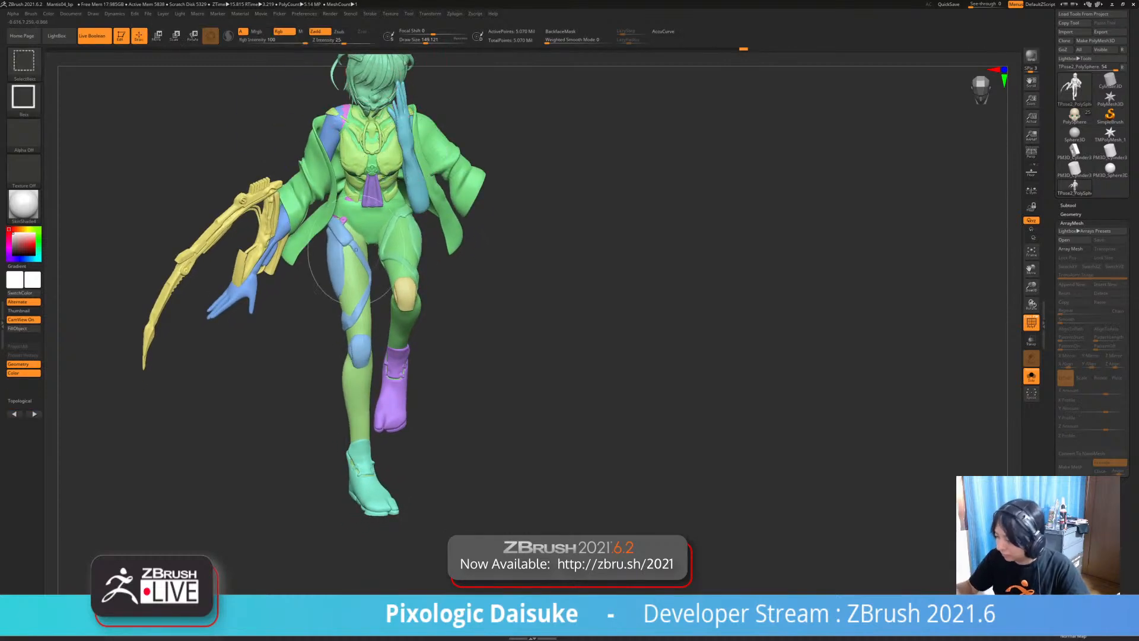
ctrl+shift+click(363, 258)
ctrl+shift+click(385, 281)
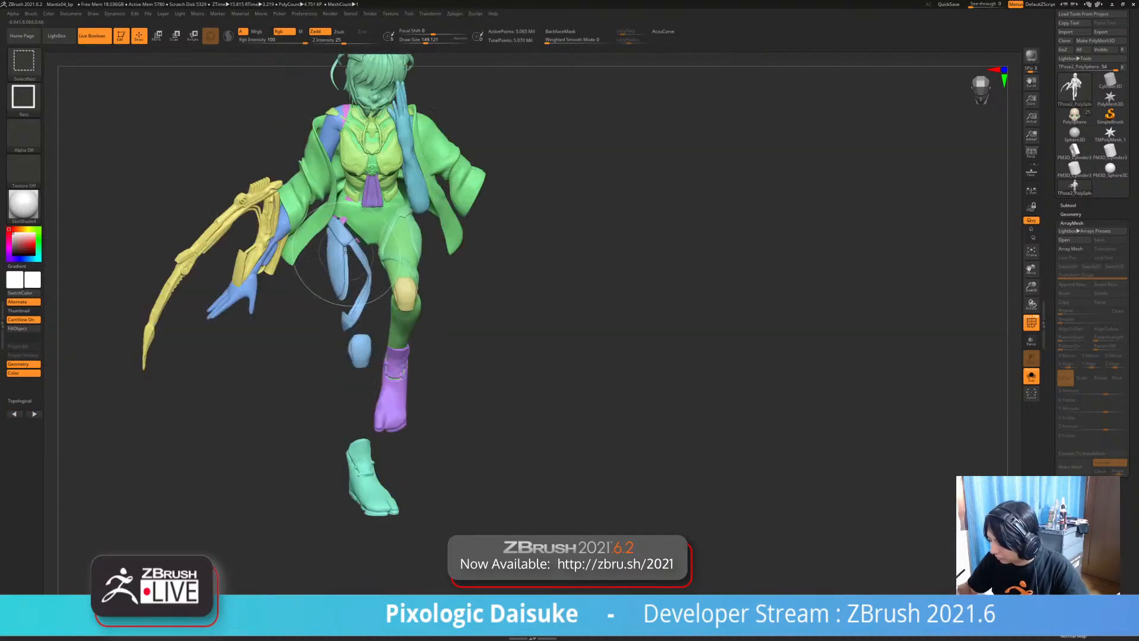
ctrl+shift+click(377, 479)
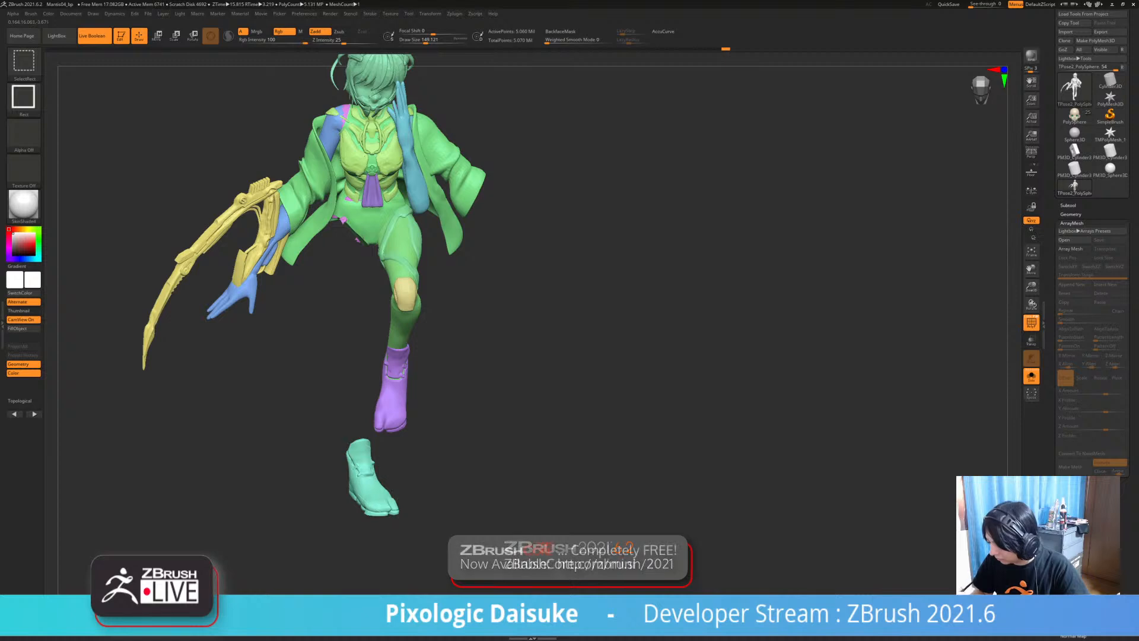
ctrl+shift+click(506, 420)
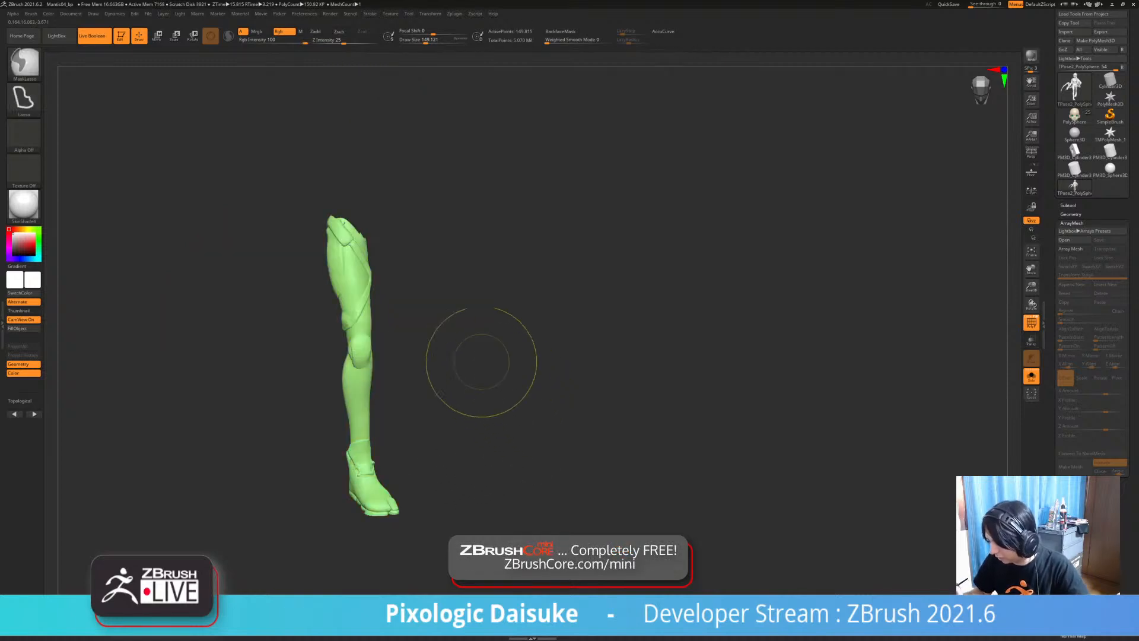
ctrl+shift+click(382, 272)
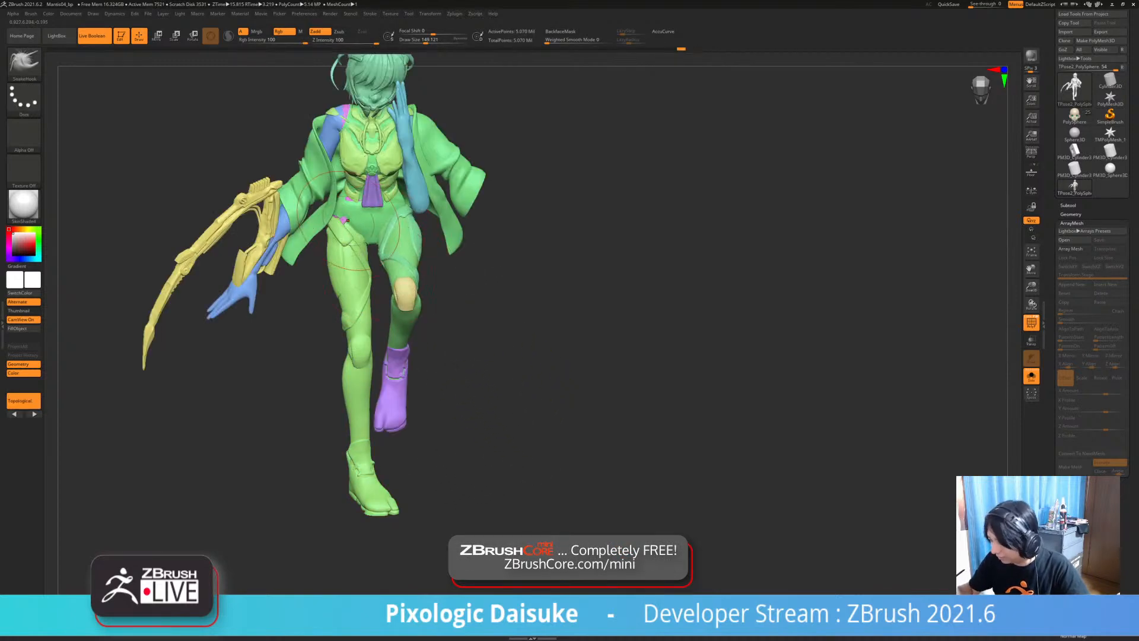
- Mask everything except the standing leg, place the rotation gizmo at its hip, and swing the leg forward
click(193, 36)
ctrl+click(353, 269)
drag(392, 278, 504, 240)
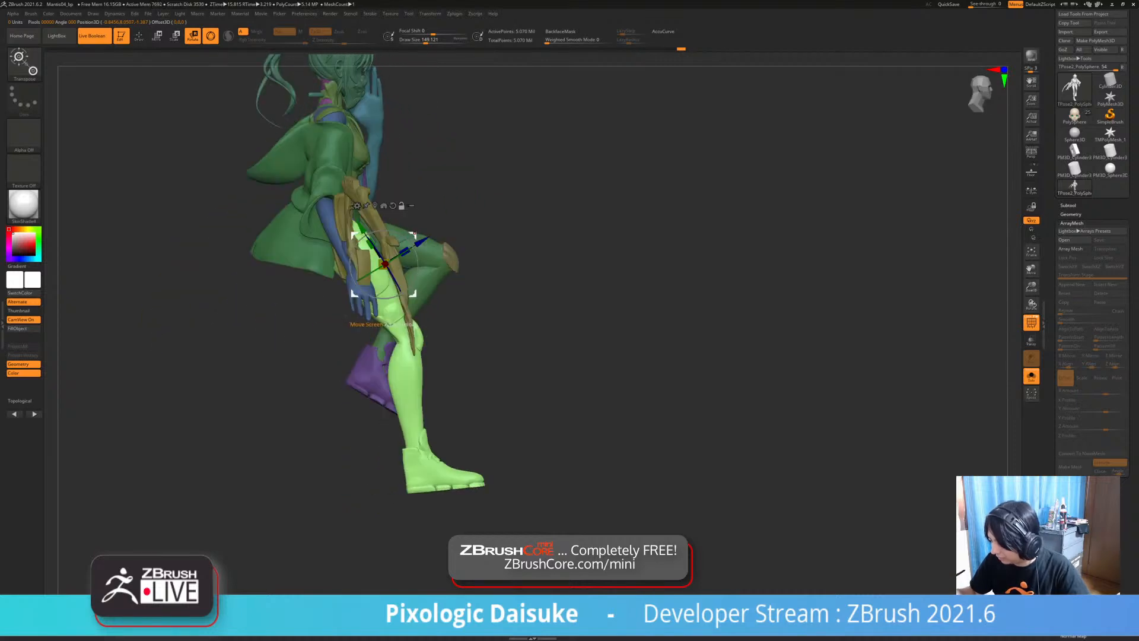
alt+drag(415, 232, 363, 192)
drag(522, 238, 347, 217)
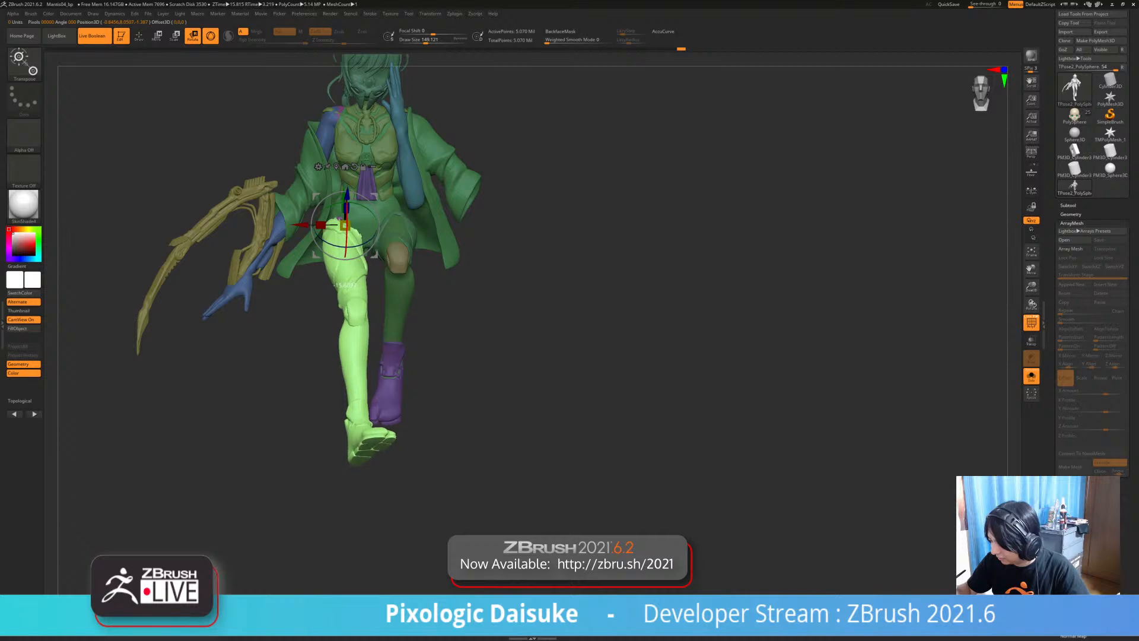
- Invert the mask and rotate the rest of the body about the hip joint to balance it against the forward leg
drag(451, 255, 523, 288)
ctrl+click(523, 287)
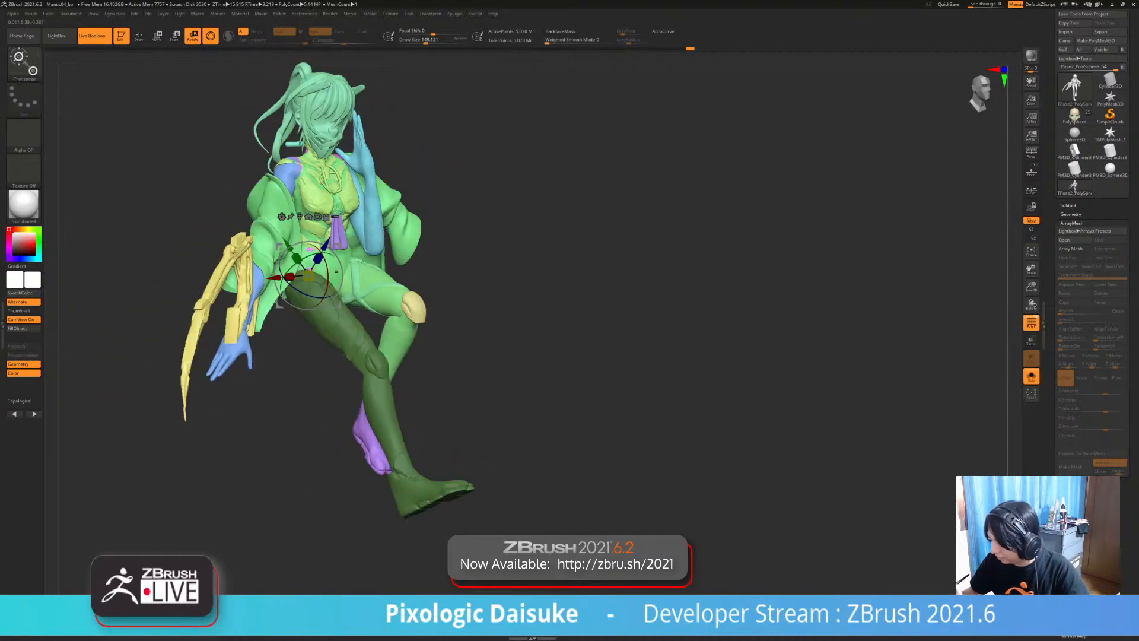
drag(451, 267, 505, 270)
drag(343, 264, 345, 274)
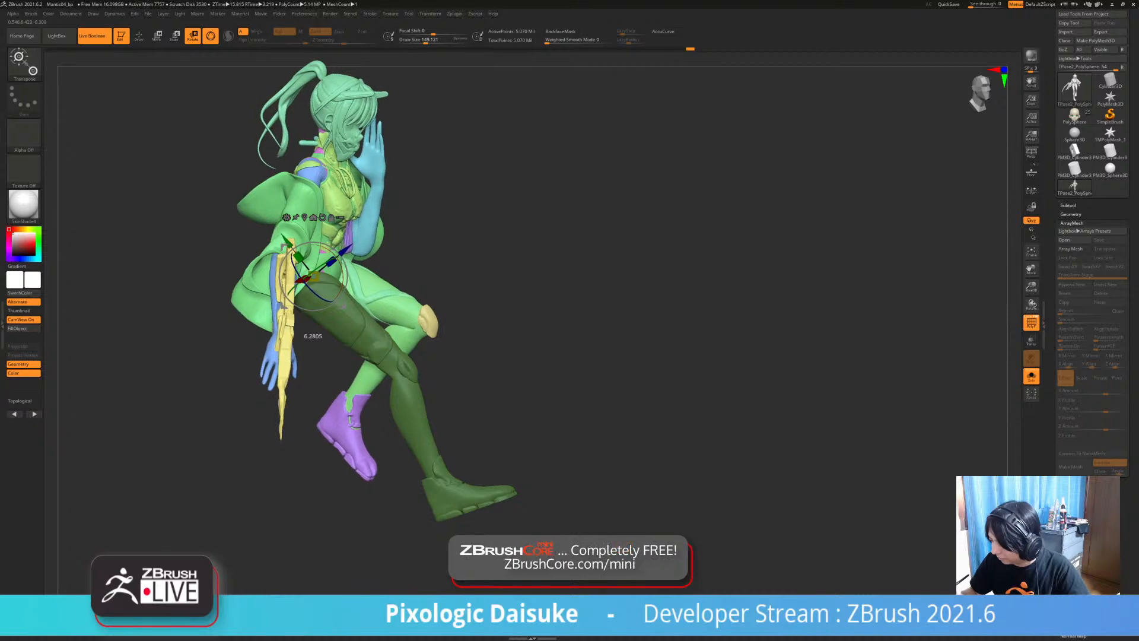
drag(505, 279, 388, 276)
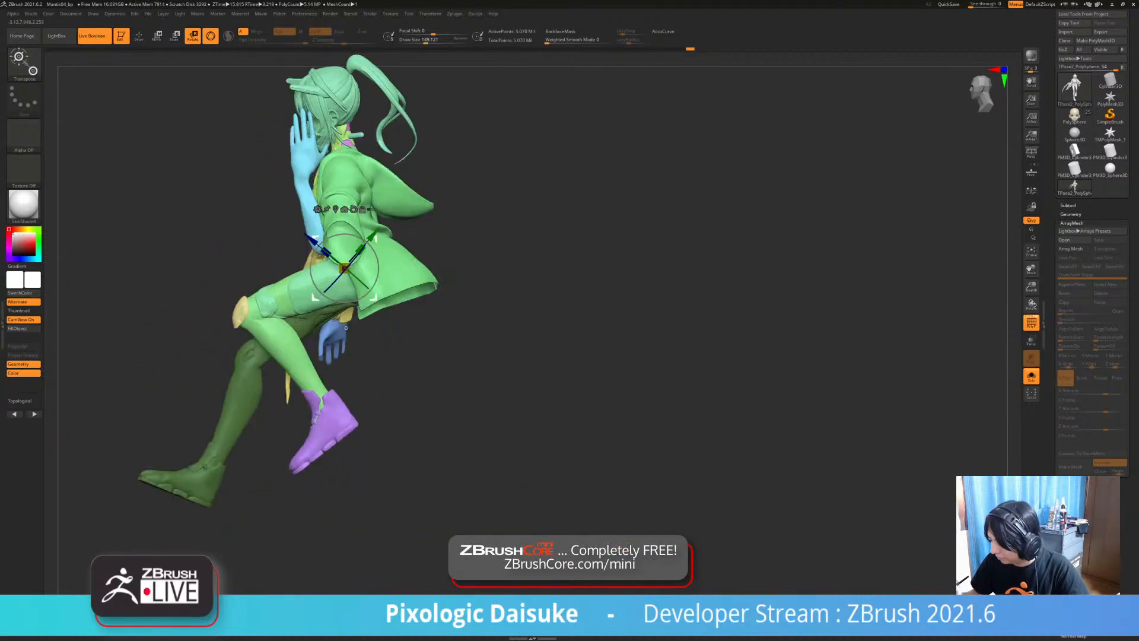
drag(463, 279, 492, 278)
drag(304, 279, 330, 281)
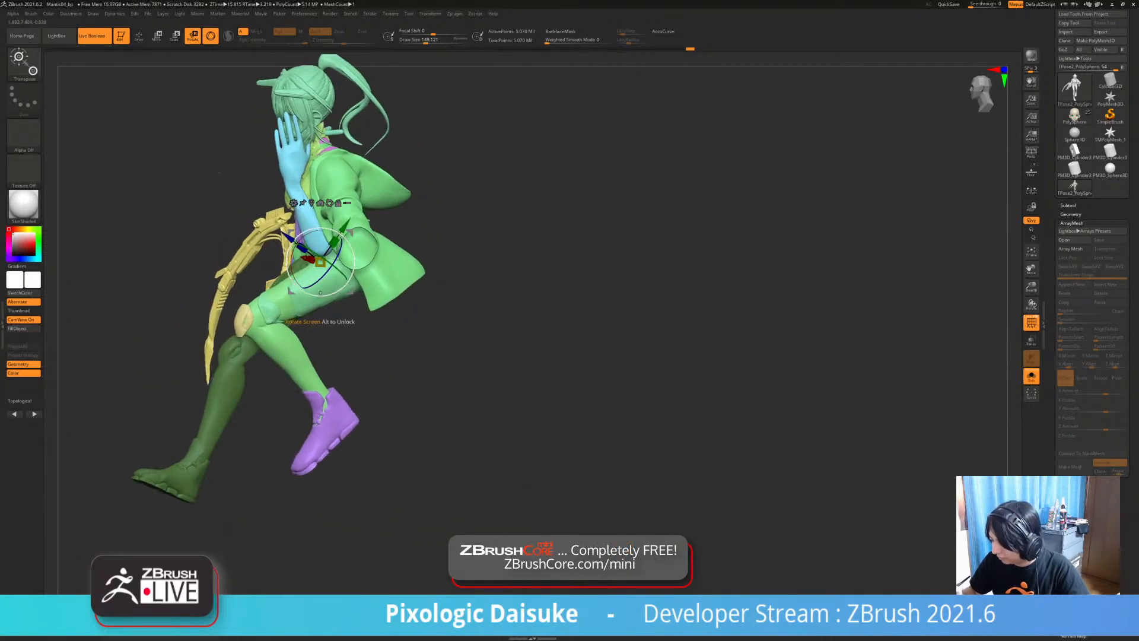
drag(463, 282, 525, 278)
drag(321, 279, 321, 290)
- Mask everything except the forward leg's shin and boot, and place the rotation gizmo just below its knee
mouse_move(428, 326)
alt+mouse_down()
mouse_move(442, 369)
mouse_move(393, 358)
mouse_move(423, 326)
alt+mouse_up()
ctrl+click(262, 362)
ctrl+drag(269, 348, 265, 355)
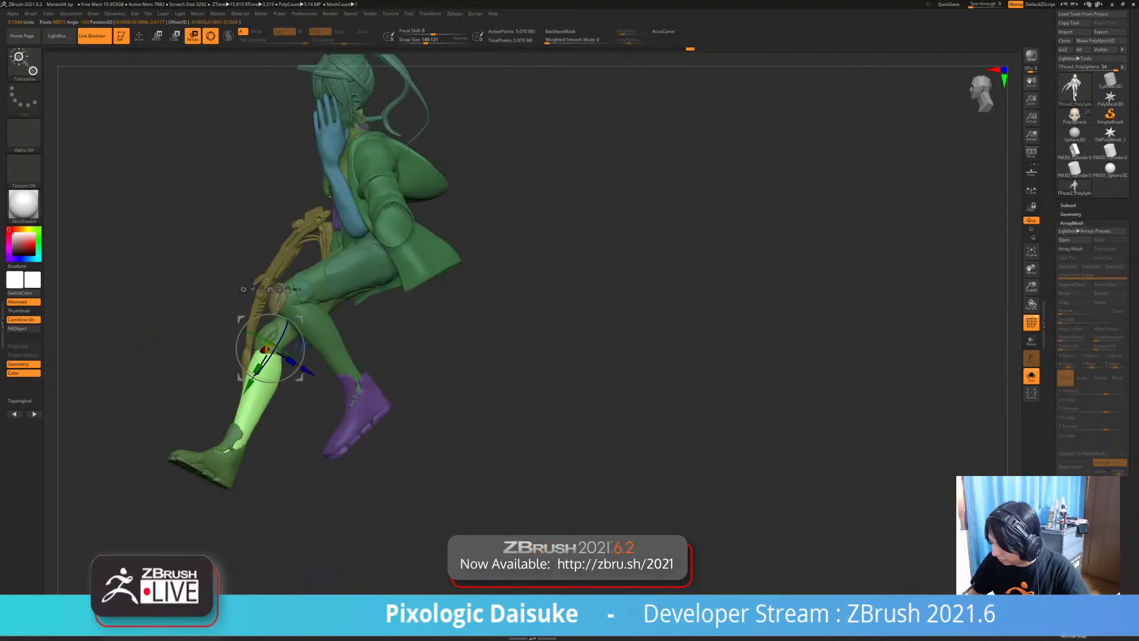
alt+drag(427, 356, 456, 307)
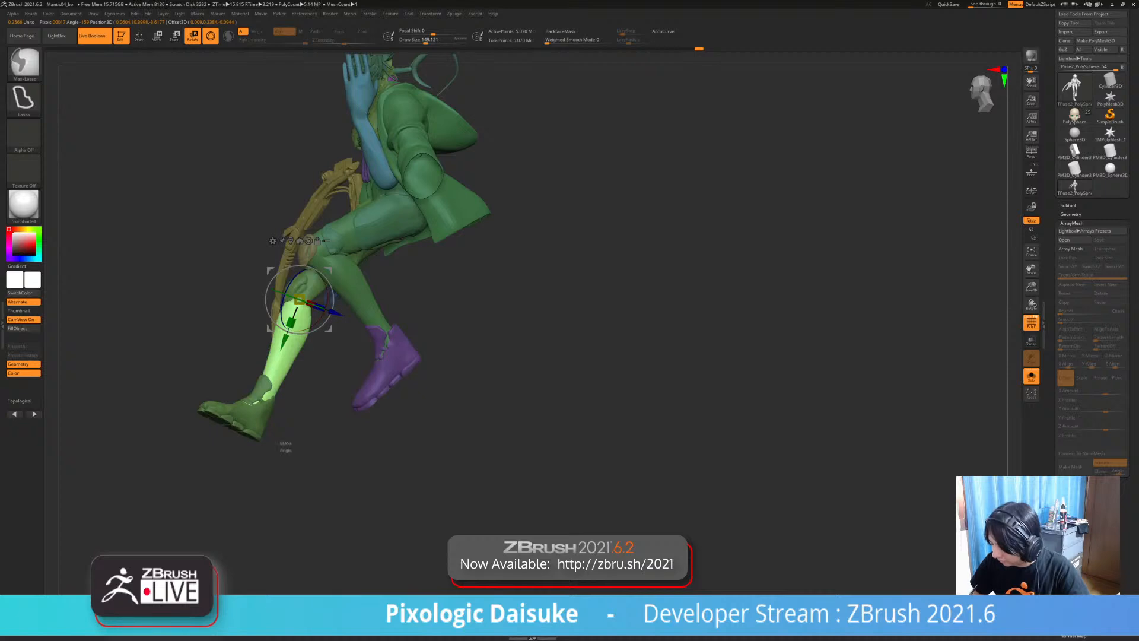
mouse_move(282, 442)
ctrl+alt+mouse_down()
mouse_move(177, 388)
mouse_move(284, 457)
ctrl+alt+mouse_up()
drag(403, 356, 484, 354)
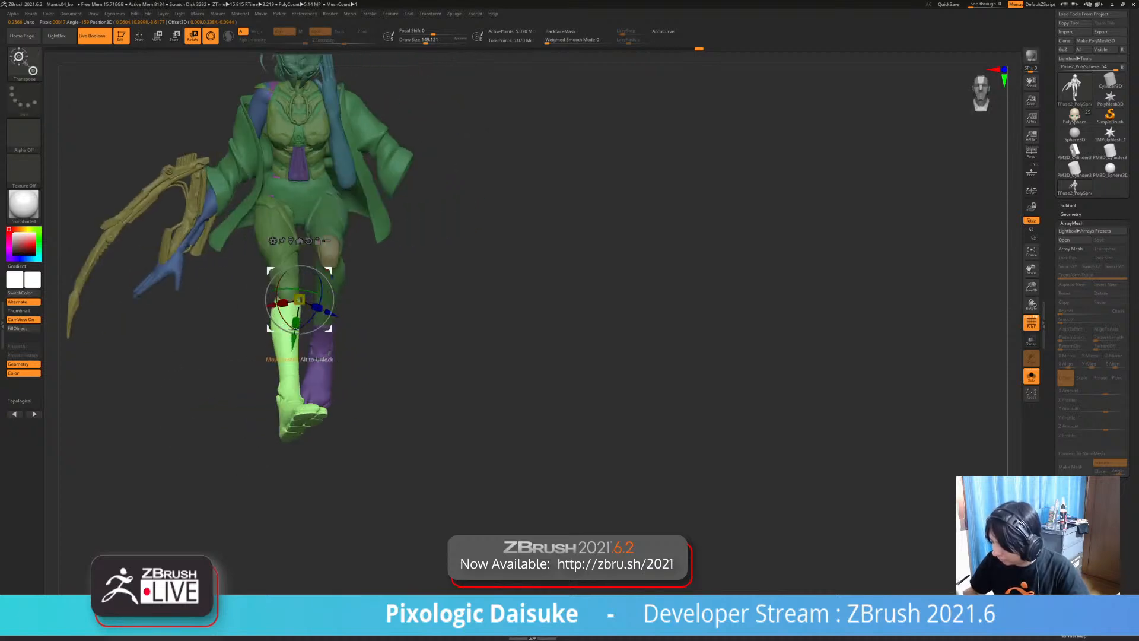
alt+right_drag(330, 246, 348, 260)
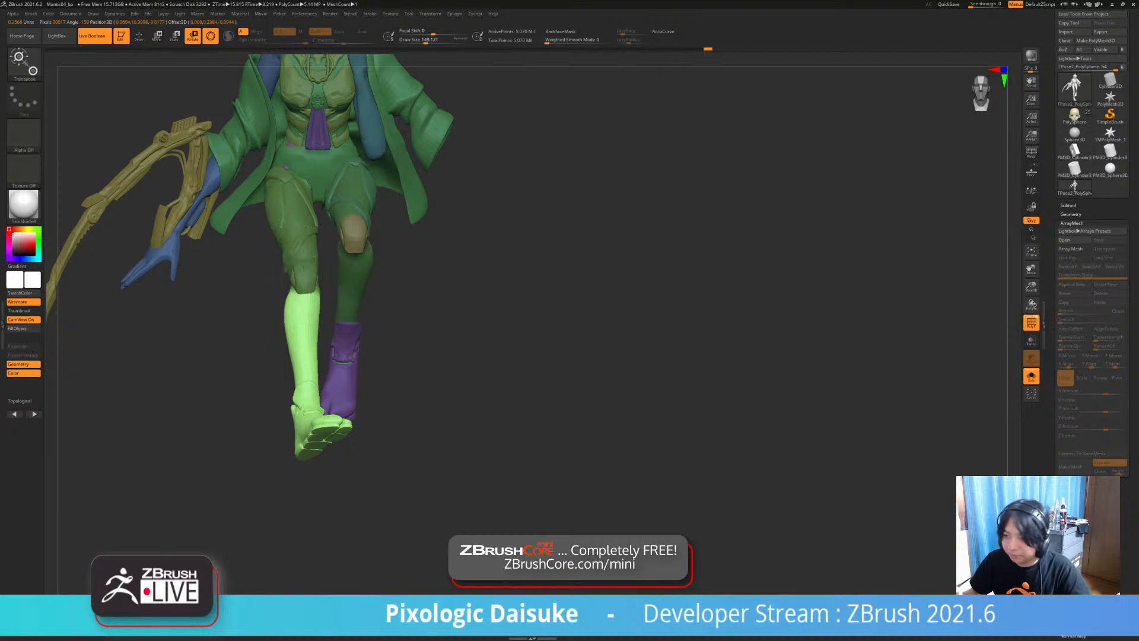
- Rotate the forward leg's shin and boot about the knee until the boot sits level beneath the body, and clear the mask
shift+right_drag(237, 349, 308, 349)
drag(306, 324, 299, 322)
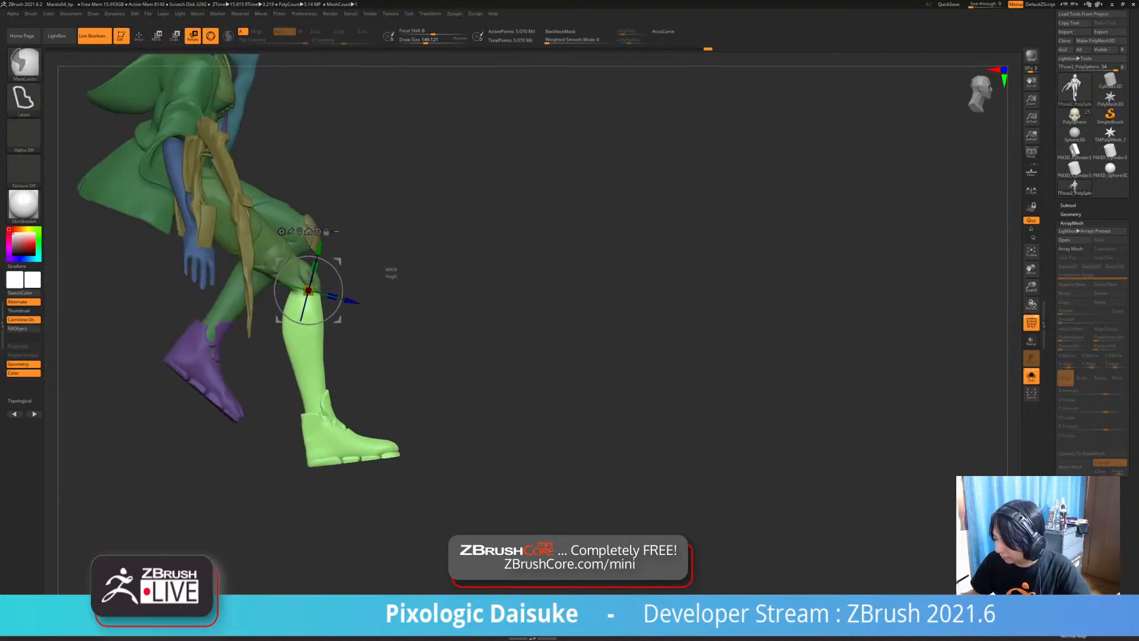
ctrl+drag(381, 262, 393, 277)
mouse_move(391, 279)
ctrl+right_down()
mouse_move(392, 245)
mouse_move(394, 287)
ctrl+right_up()
right_drag(394, 287, 353, 350)
mouse_move(308, 347)
ctrl+mouse_down()
mouse_move(308, 374)
mouse_move(311, 341)
ctrl+mouse_up()
right_drag(356, 341, 252, 339)
right_drag(323, 307, 468, 333)
drag(306, 307, 305, 313)
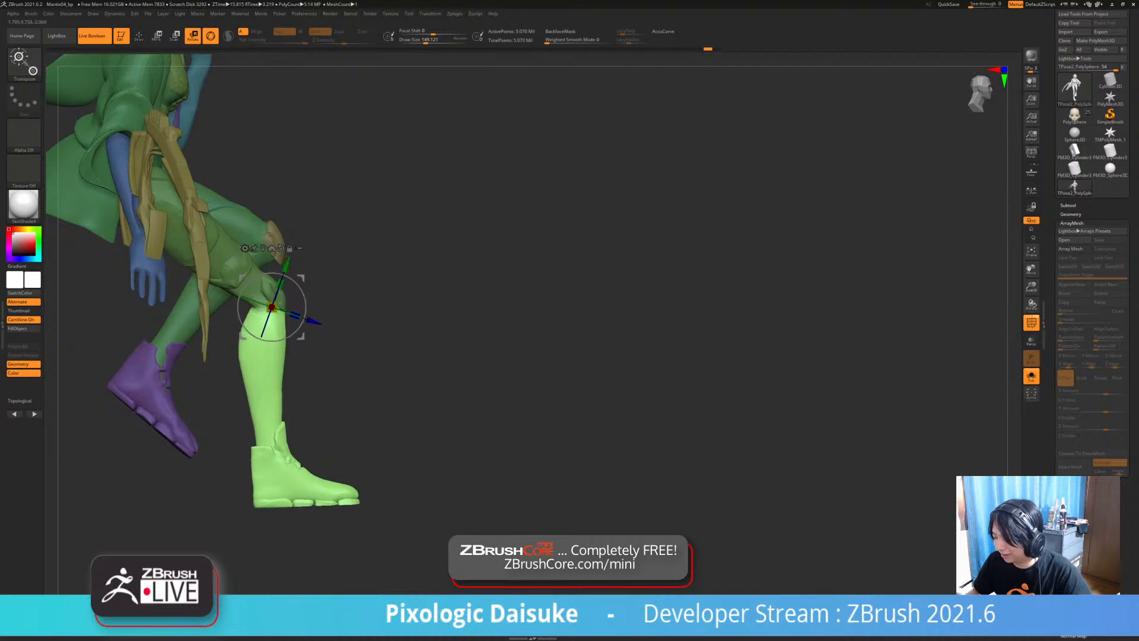
key(q)
mouse_move(348, 241)
ctrl+right_down()
mouse_move(350, 205)
mouse_move(255, 207)
ctrl+right_up()
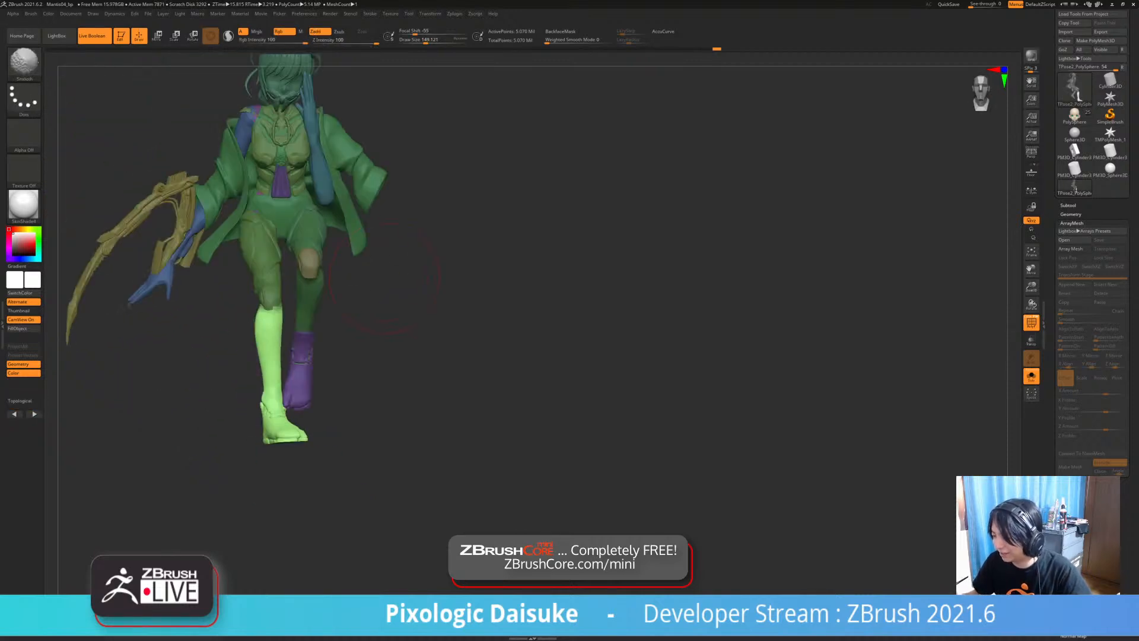
ctrl+drag(392, 284, 403, 296)
- Isolate the bent leg with its thigh straps, knee pad, shin and boot by hiding its polygroups and inverting the visibility
alt+right_drag(403, 297, 454, 318)
mouse_move(419, 356)
right_down()
mouse_move(365, 359)
mouse_move(395, 367)
mouse_move(301, 287)
right_up()
ctrl+shift+click(301, 292)
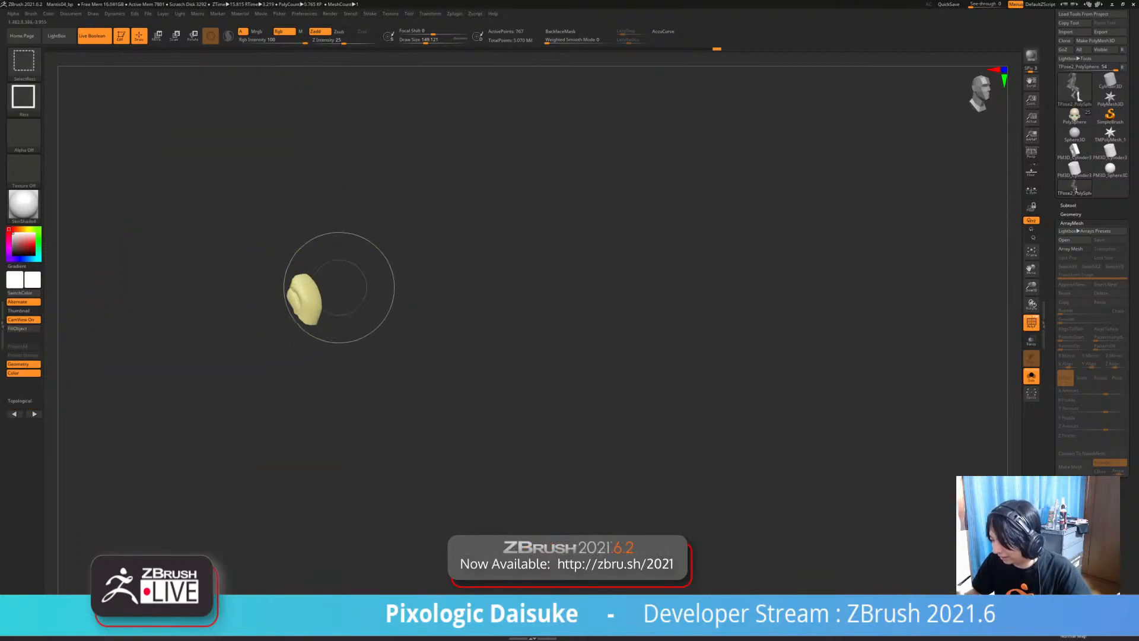
ctrl+shift+click(355, 279)
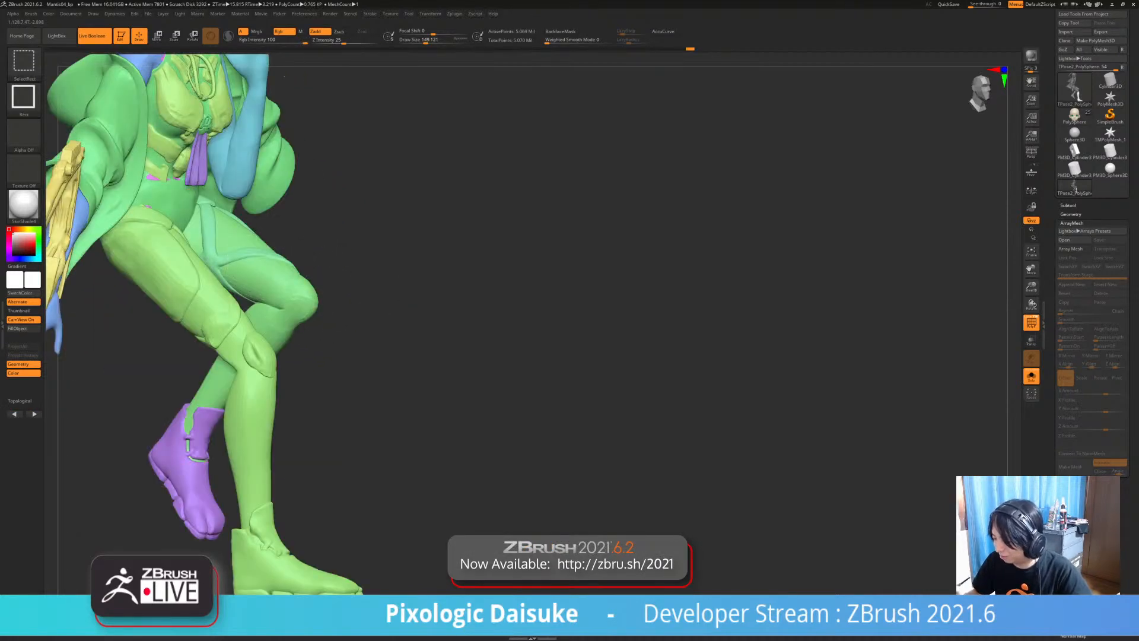
ctrl+right_drag(307, 344, 301, 292)
ctrl+shift+click(292, 287)
right_drag(389, 308, 303, 300)
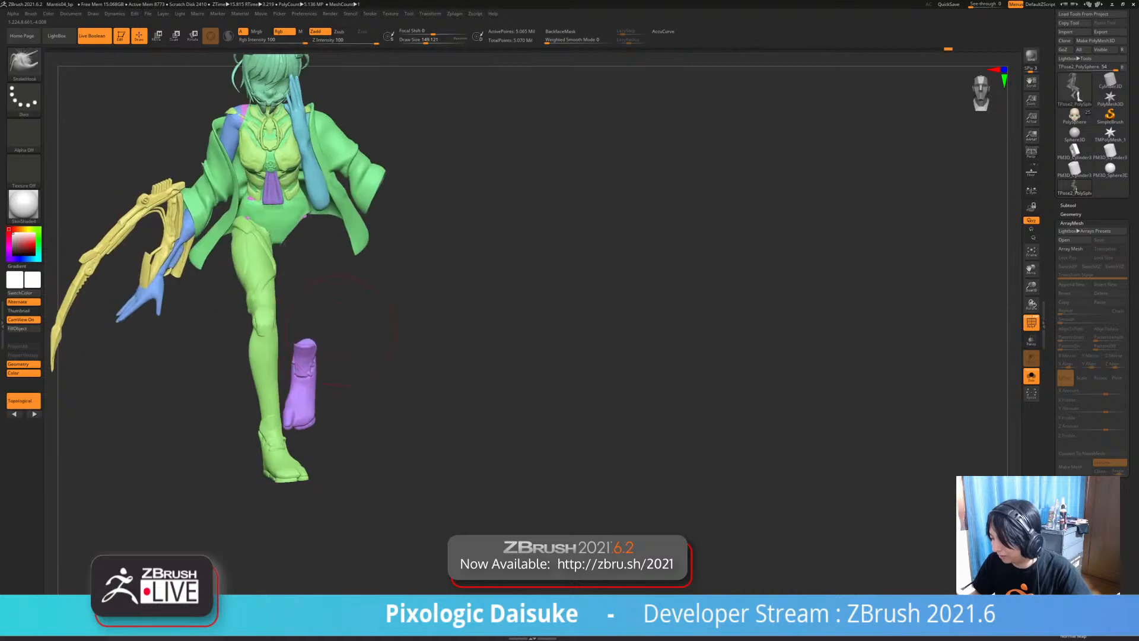
right_drag(409, 270, 375, 270)
ctrl+right_drag(375, 270, 375, 316)
mouse_move(377, 318)
ctrl+mouse_down()
mouse_move(324, 365)
mouse_move(352, 519)
mouse_move(423, 403)
ctrl+mouse_up()
key(ctrl+w)
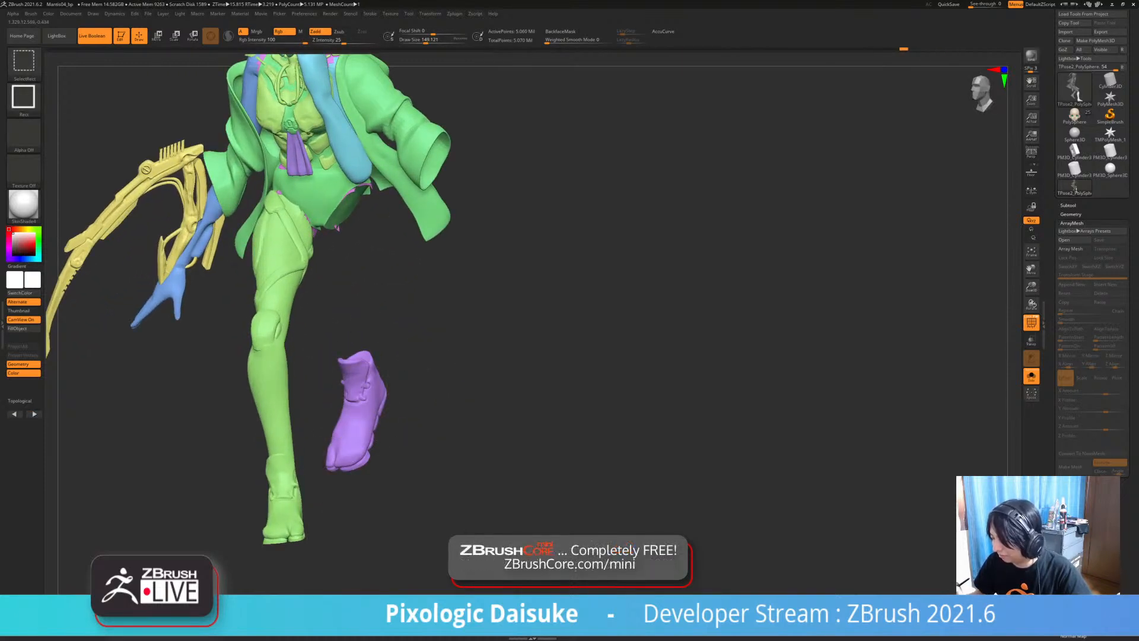
ctrl+shift+click(360, 407)
ctrl+shift+click(466, 319)
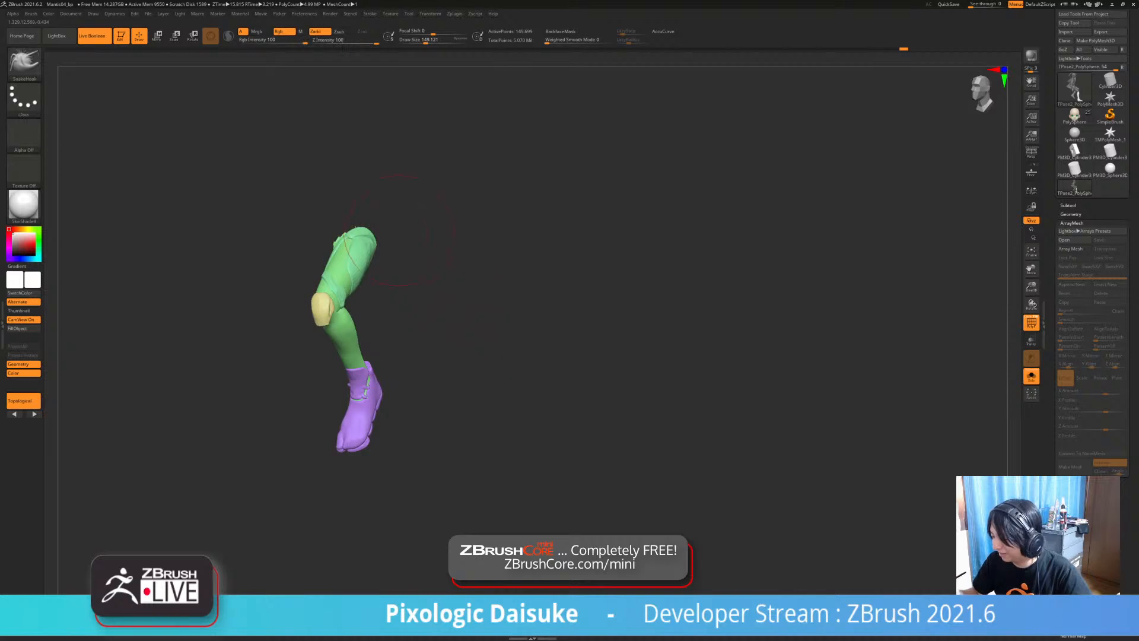
- Combine the isolated bent leg into a single polygroup with its own distinct colour, and restore the full figure
mouse_move(399, 230)
ctrl+mouse_down()
mouse_move(249, 318)
mouse_move(478, 394)
mouse_move(423, 343)
ctrl+mouse_up()
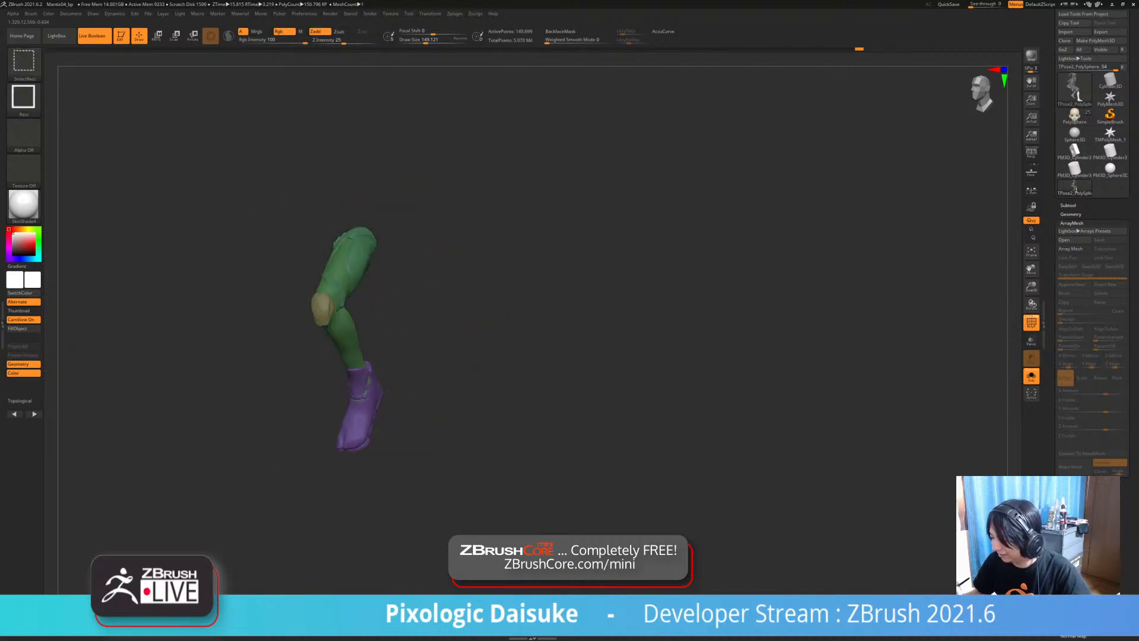
ctrl+click(449, 346)
ctrl+shift+click(410, 323)
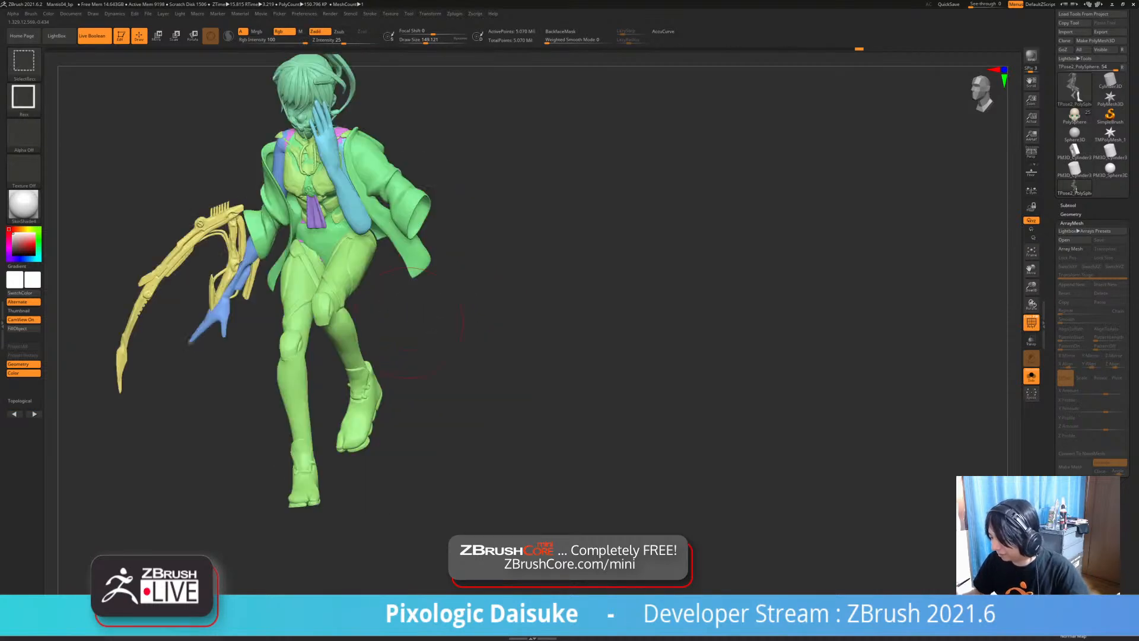
ctrl+shift+click(338, 292)
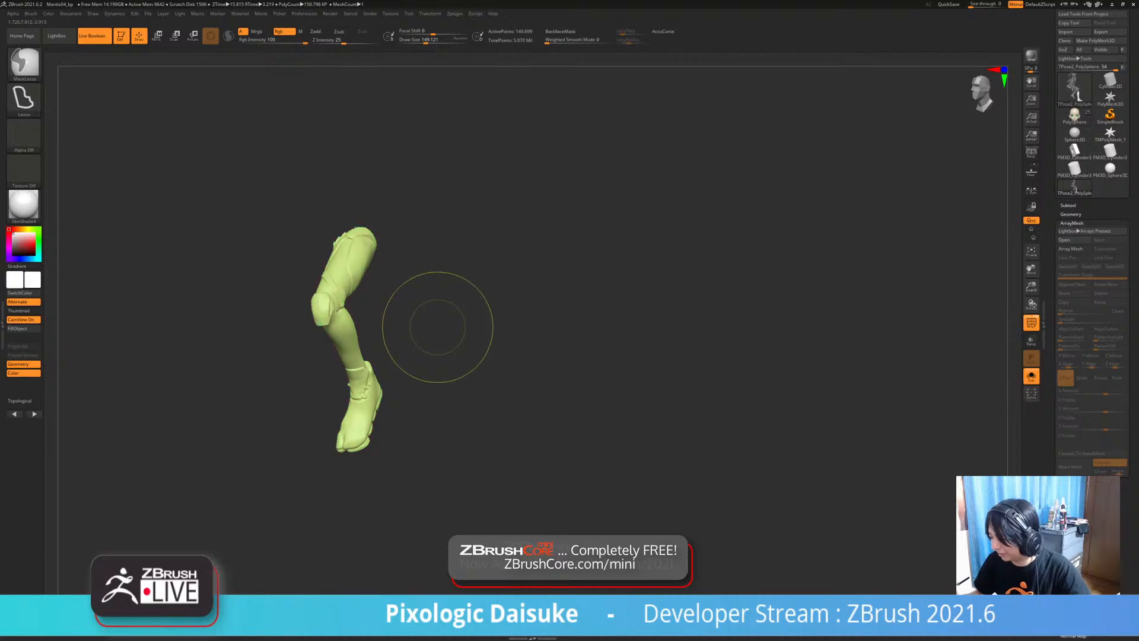
key(shift+f)
ctrl+shift+click(438, 328)
- Mask everything except the bent leg and place the rotation gizmo at its hip joint
mouse_move(436, 332)
mouse_down()
mouse_move(312, 329)
mouse_move(396, 302)
mouse_move(421, 321)
mouse_move(321, 324)
mouse_up()
click(193, 35)
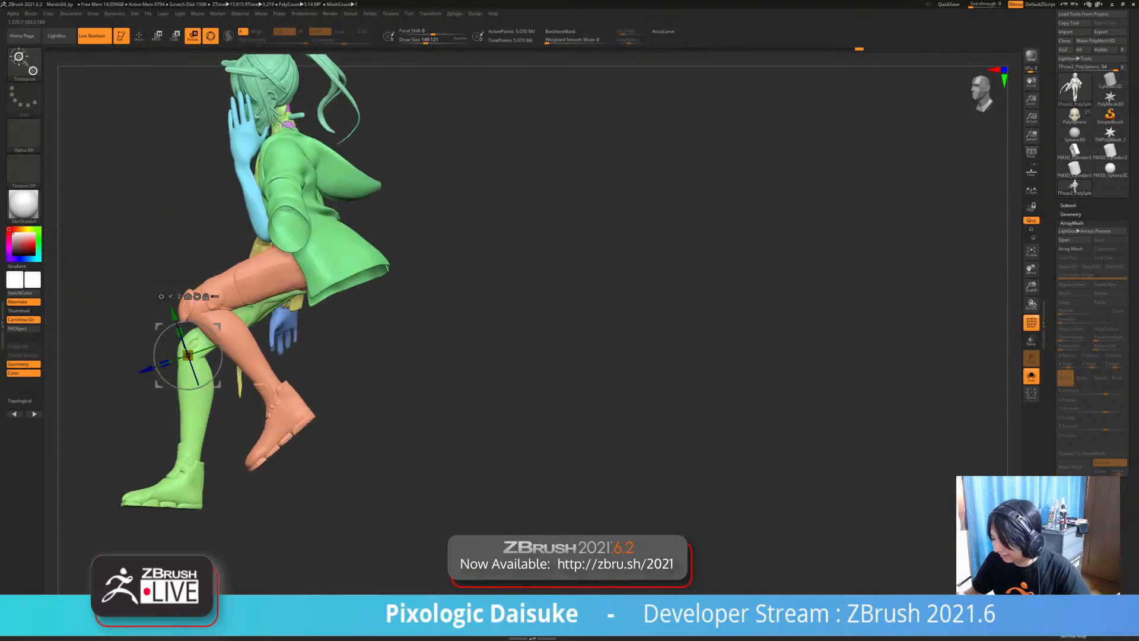
ctrl+drag(292, 267, 289, 281)
drag(368, 320, 463, 319)
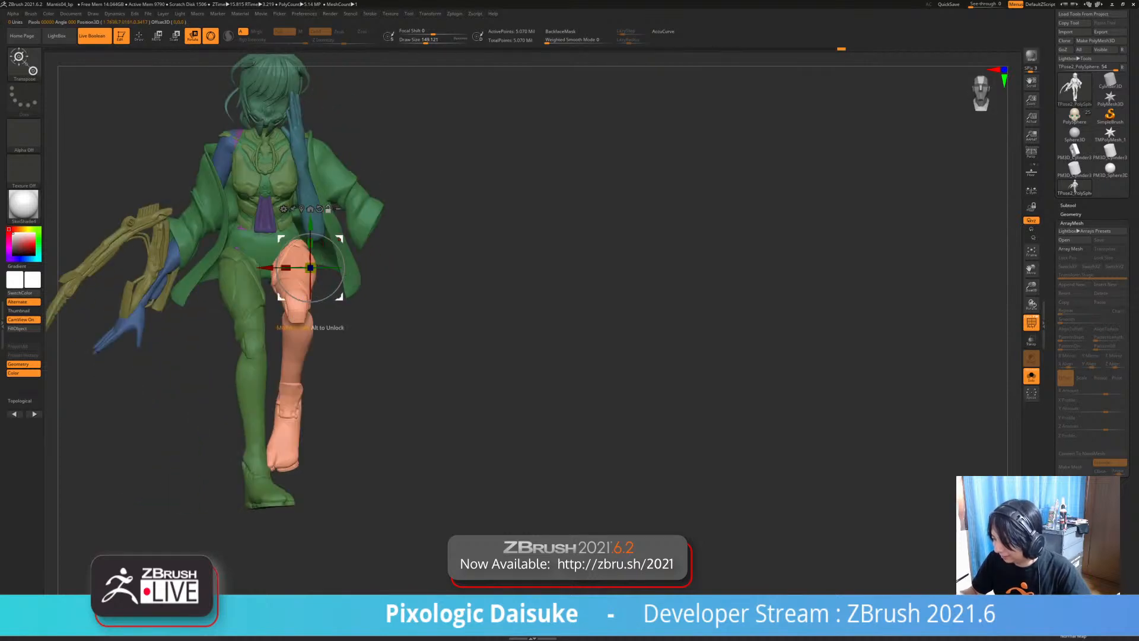
- Rotate the bent leg about its hip to adjust its angle beside the forward leg, from both front and side
drag(326, 233, 308, 260)
drag(379, 324, 350, 320)
drag(320, 275, 318, 281)
drag(368, 323, 410, 324)
drag(312, 258, 309, 259)
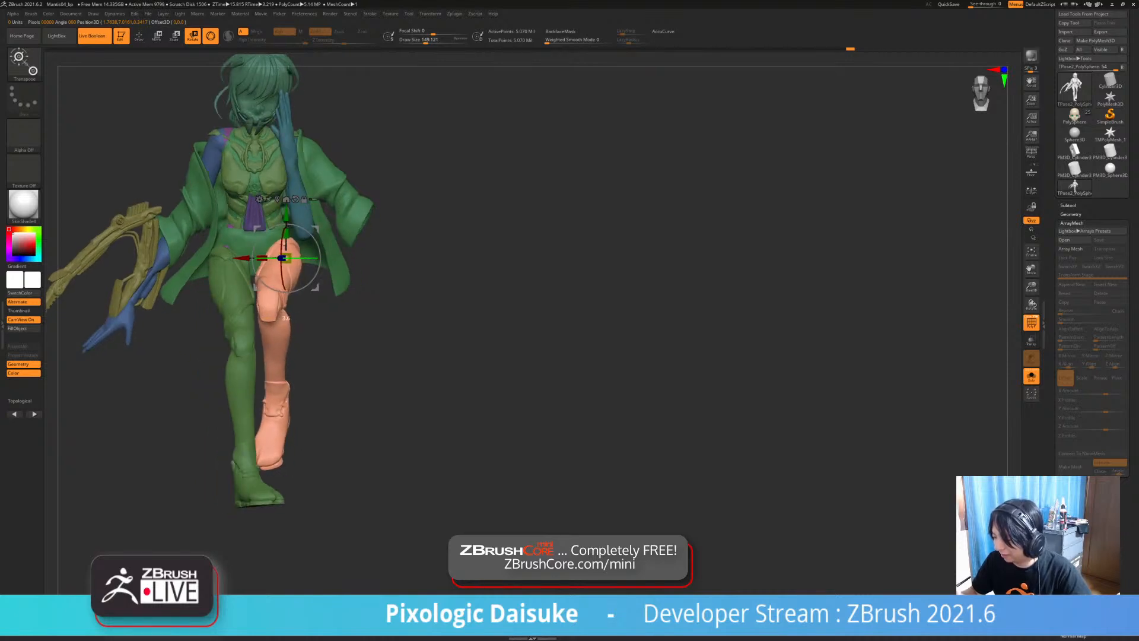
drag(277, 316, 283, 316)
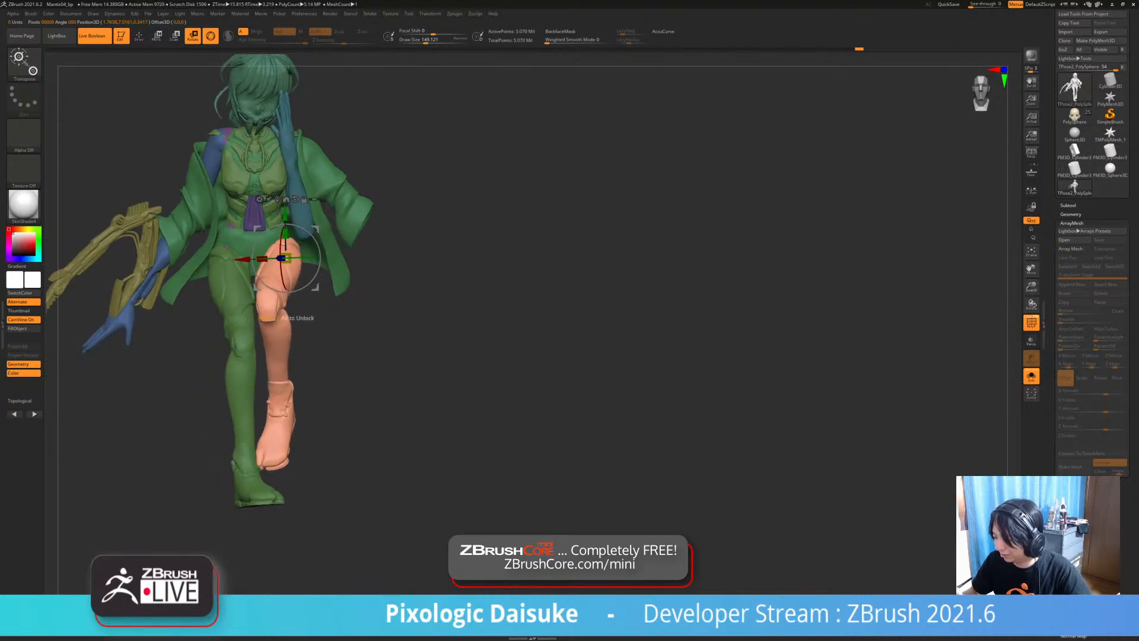
- Mask the bent leg's thigh and knee pad so only its shin and boot are free, and place the gizmo at the knee
mouse_move(409, 329)
mouse_down()
mouse_move(324, 326)
mouse_move(368, 302)
mouse_move(409, 304)
mouse_move(415, 333)
mouse_up()
drag(337, 332, 354, 333)
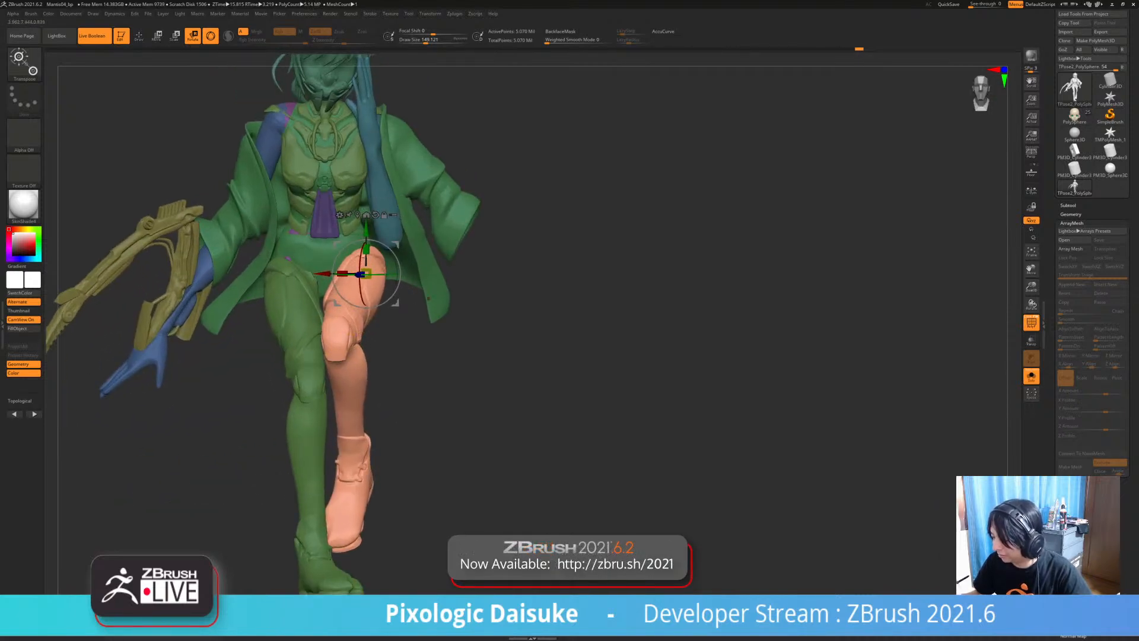
alt+drag(428, 299, 405, 286)
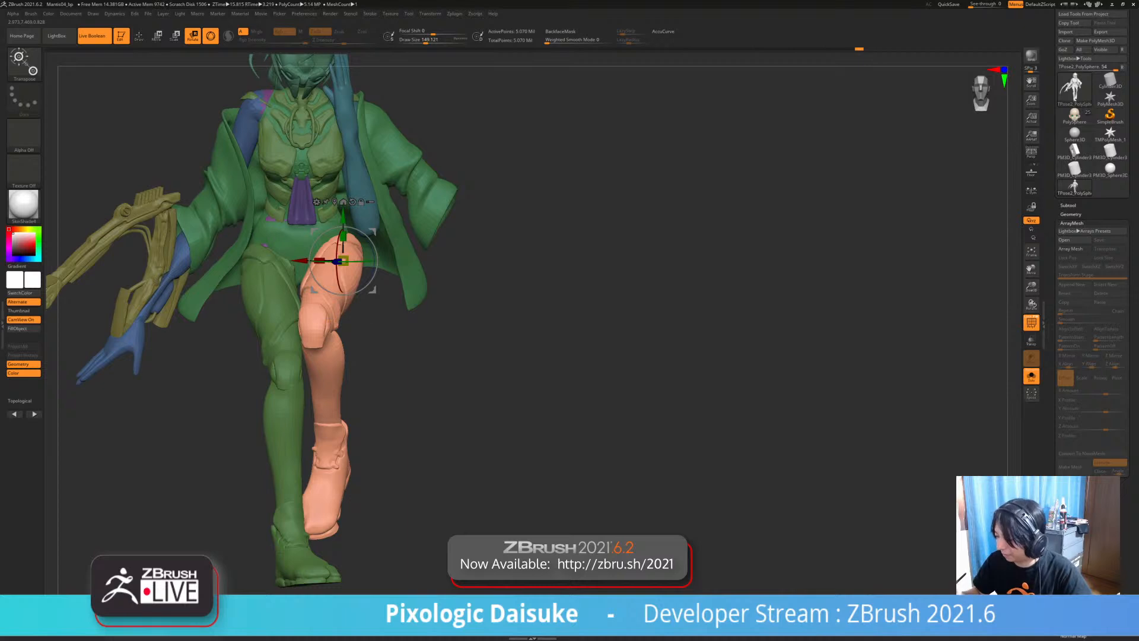
alt+drag(387, 358, 384, 310)
drag(383, 310, 323, 309)
ctrl+click(304, 232)
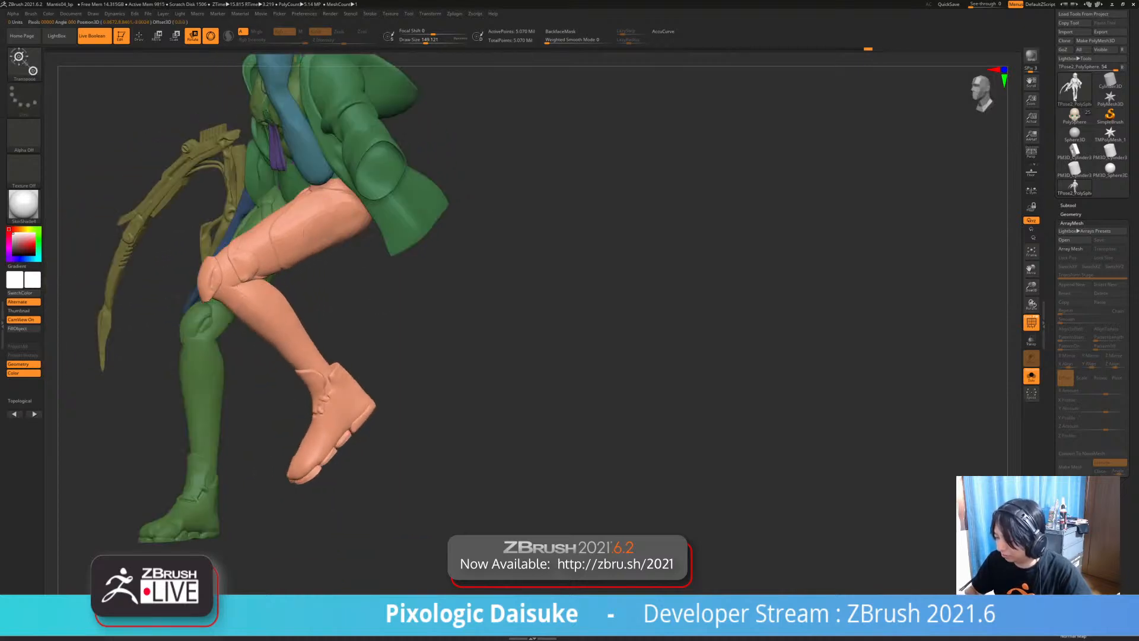
ctrl+drag(240, 290, 248, 300)
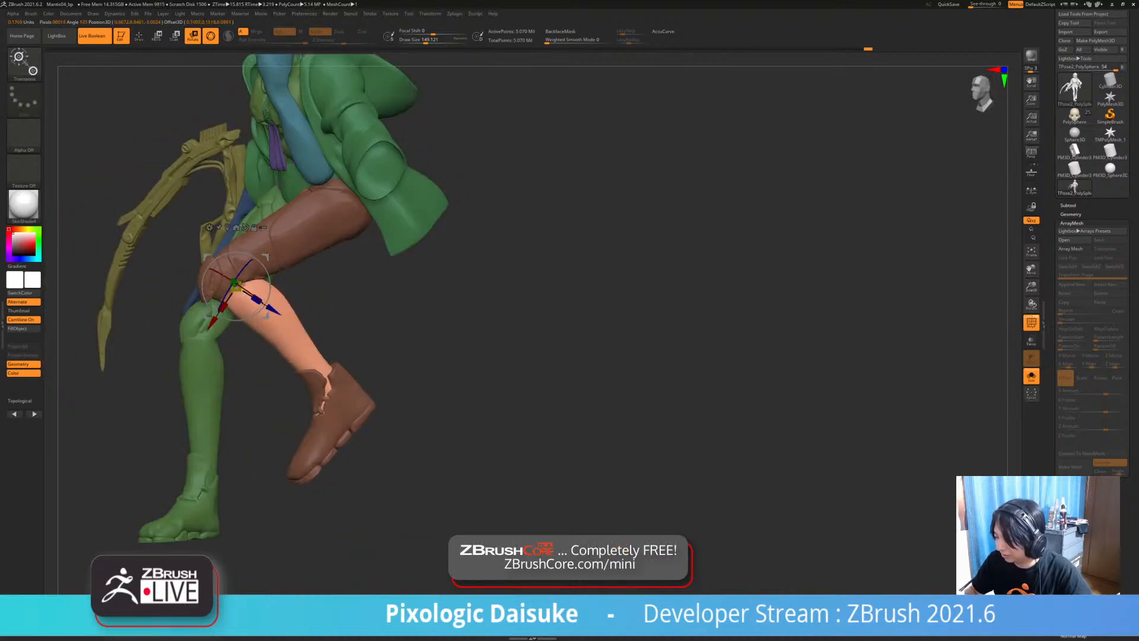
mouse_move(256, 302)
right_down()
mouse_move(332, 332)
mouse_move(329, 258)
right_up()
mouse_move(386, 298)
alt+mouse_down()
mouse_move(389, 276)
mouse_move(301, 411)
mouse_move(427, 380)
alt+mouse_up()
mouse_move(442, 367)
mouse_down()
mouse_move(428, 368)
mouse_move(486, 368)
mouse_up()
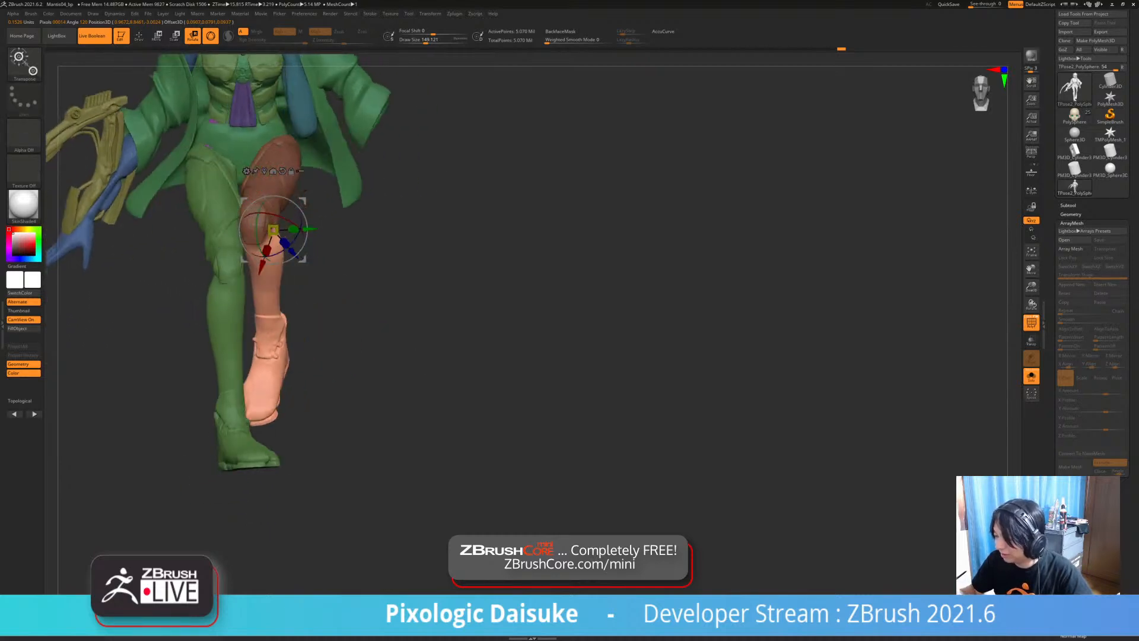
- Reset the gizmo's orientation, swing the bent leg's shin and boot outward about the knee, and clear the mask
alt+click(270, 170)
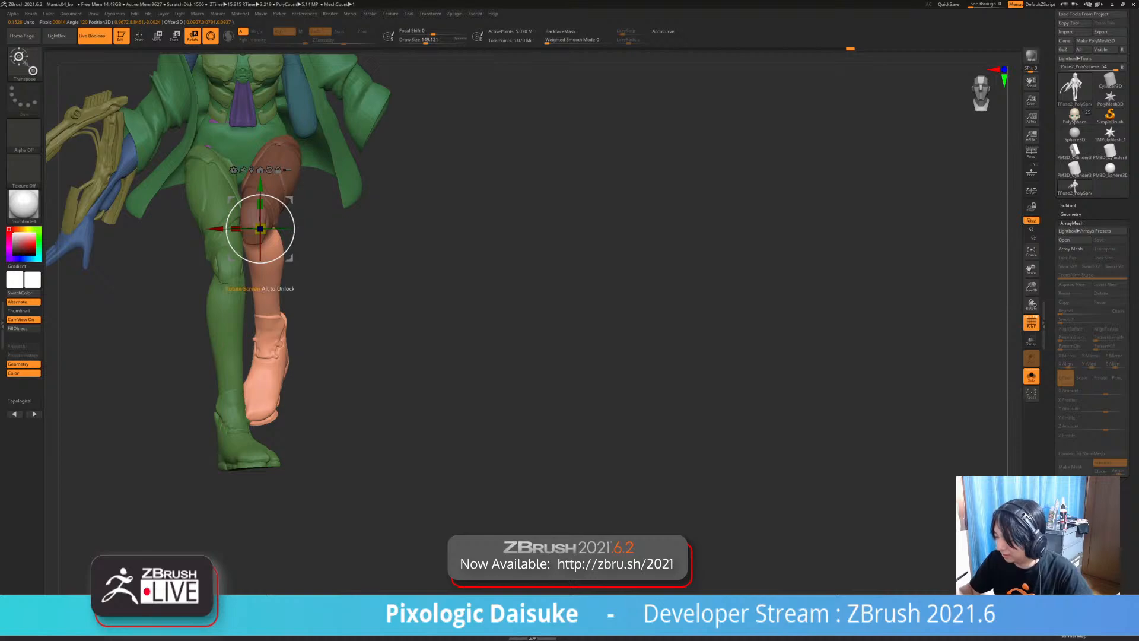
drag(284, 204, 280, 201)
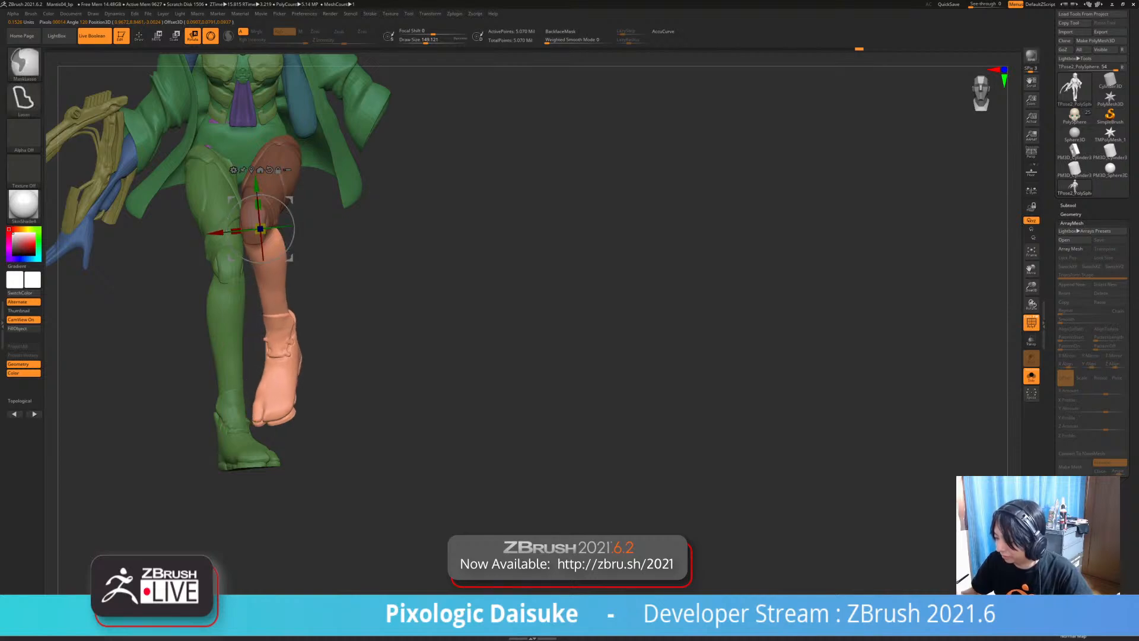
ctrl+drag(380, 279, 399, 300)
- Isolate the bent leg and try to mask everything on it except the knee pad
alt+drag(391, 285, 486, 334)
mouse_move(487, 333)
right_down()
mouse_move(409, 333)
mouse_move(430, 334)
mouse_move(432, 380)
right_up()
key(q)
ctrl+right_drag(283, 211, 283, 198)
right_drag(282, 198, 323, 332)
ctrl+shift+click(291, 297)
key(w)
ctrl+click(290, 267)
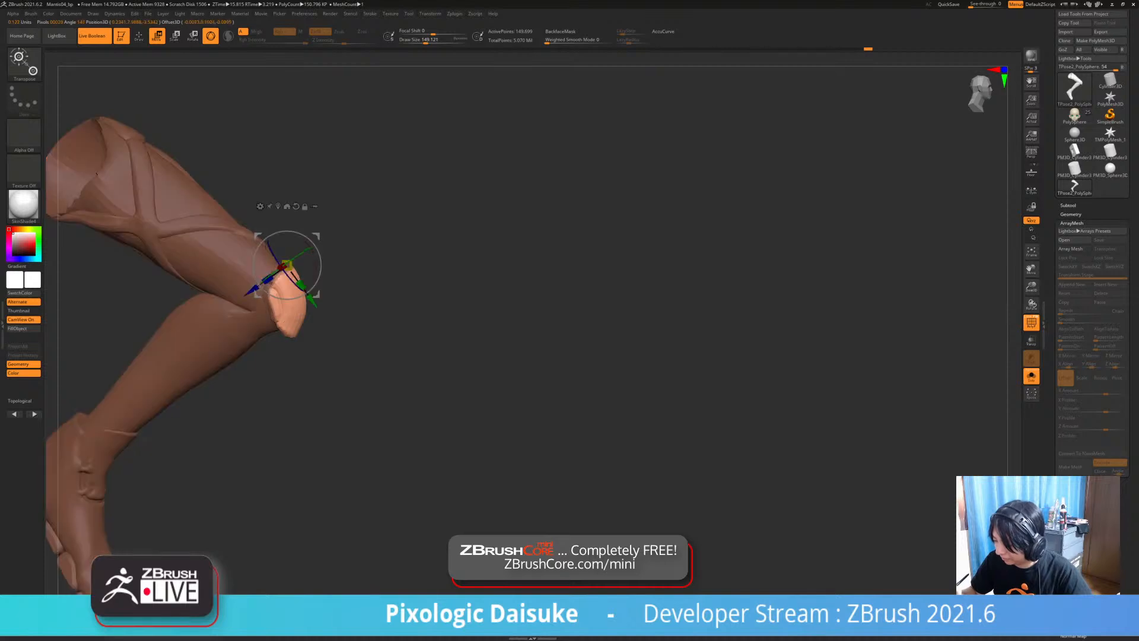
mouse_move(288, 266)
ctrl+mouse_down()
mouse_move(278, 273)
mouse_move(288, 270)
ctrl+mouse_up()
key(ctrl+z)
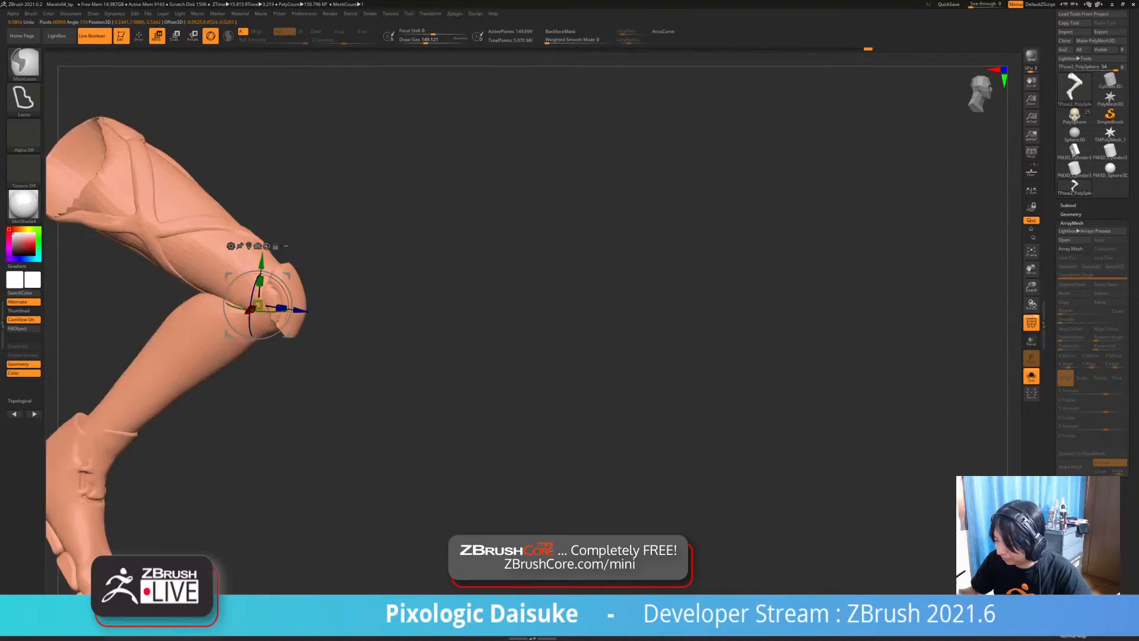
- Hide both legs so that only the upper body, pelvis and blade arm remain visible
key(q)
ctrl+right_drag(332, 326, 296, 291)
ctrl+shift+click(368, 297)
mouse_move(297, 291)
ctrl+right_down()
mouse_move(297, 274)
mouse_move(309, 272)
ctrl+right_up()
mouse_move(309, 273)
ctrl+right_down()
mouse_move(310, 249)
mouse_move(299, 252)
mouse_move(302, 291)
ctrl+right_up()
mouse_move(368, 356)
right_down()
mouse_move(285, 363)
mouse_move(280, 386)
right_up()
ctrl+shift+click(280, 386)
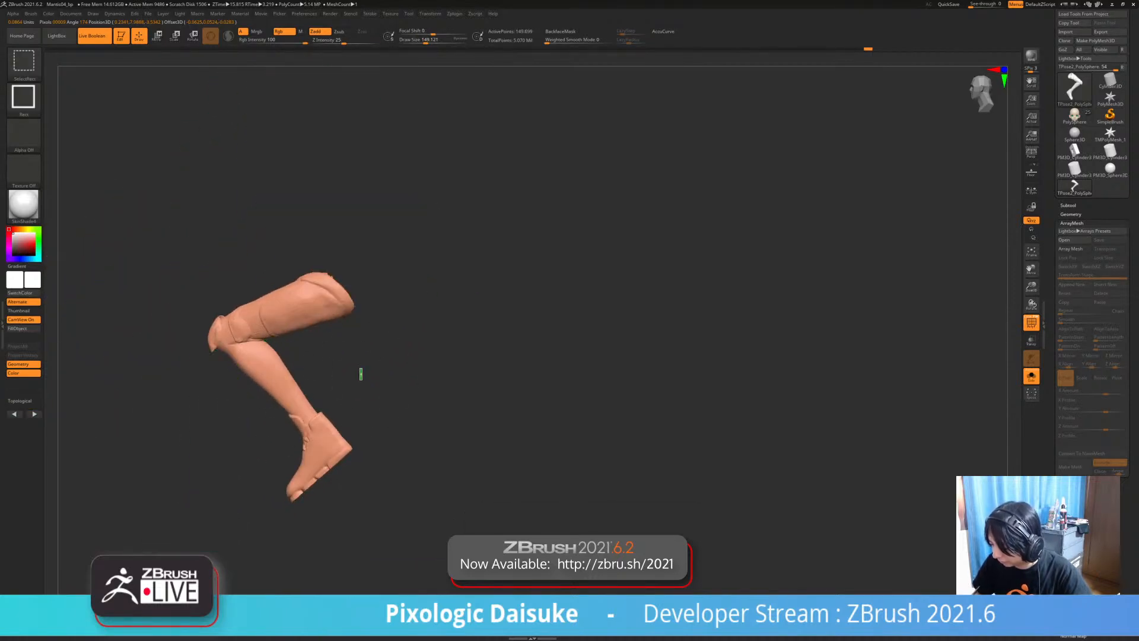
ctrl+shift+drag(359, 369, 362, 379)
ctrl+shift+click(290, 341)
mouse_move(354, 387)
right_down()
mouse_move(439, 383)
mouse_move(314, 250)
mouse_move(341, 205)
mouse_move(382, 226)
right_up()
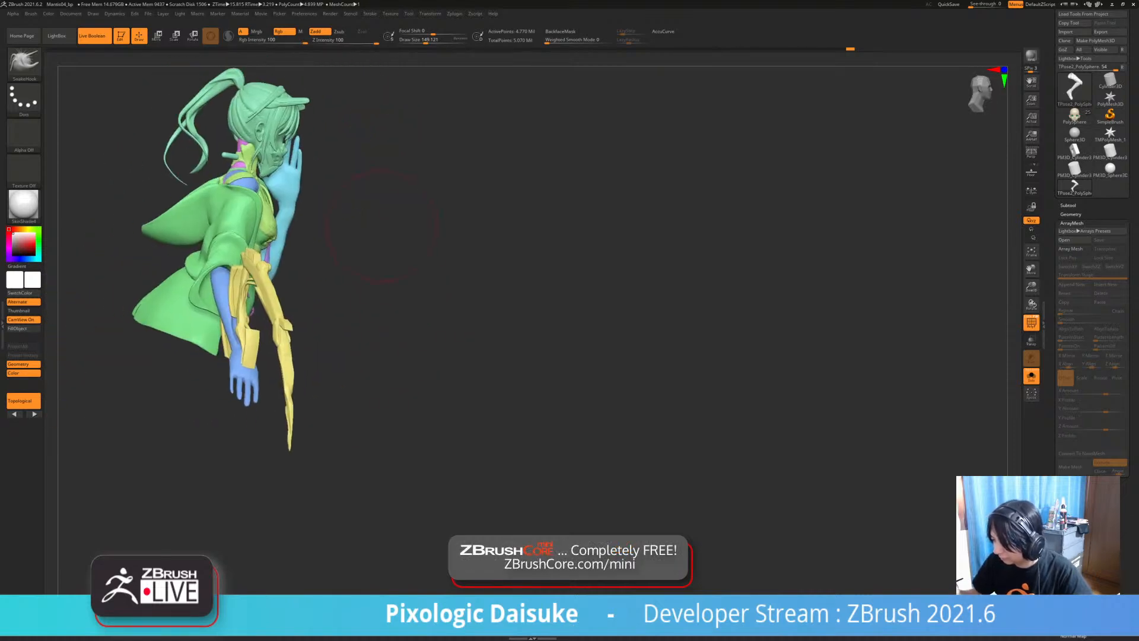
- Try tilting the visible upper body forward around the pelvis with both legs hidden, and undo the rotation
key(r)
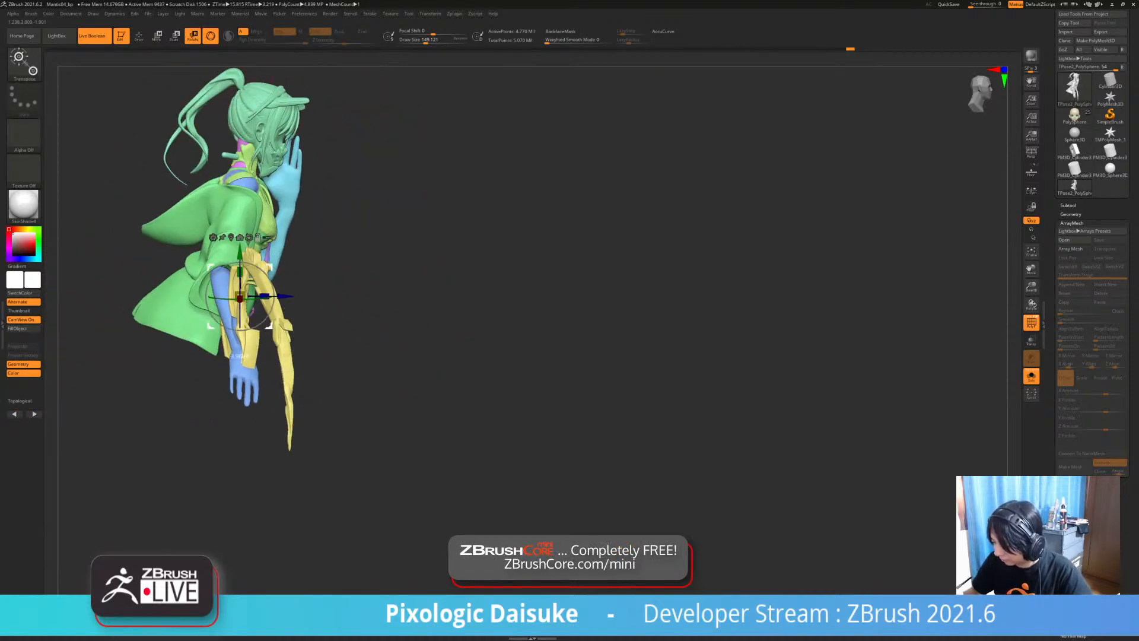
drag(257, 272, 259, 275)
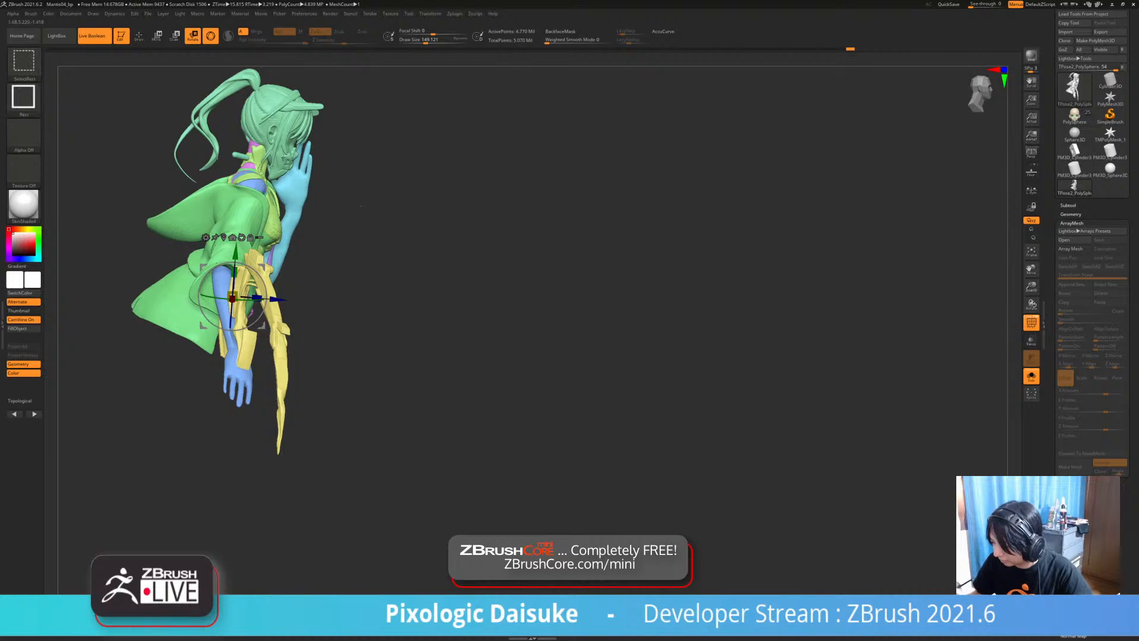
ctrl+shift+click(356, 333)
mouse_move(356, 332)
right_down()
mouse_move(207, 333)
mouse_move(265, 334)
right_up()
key(ctrl+z)
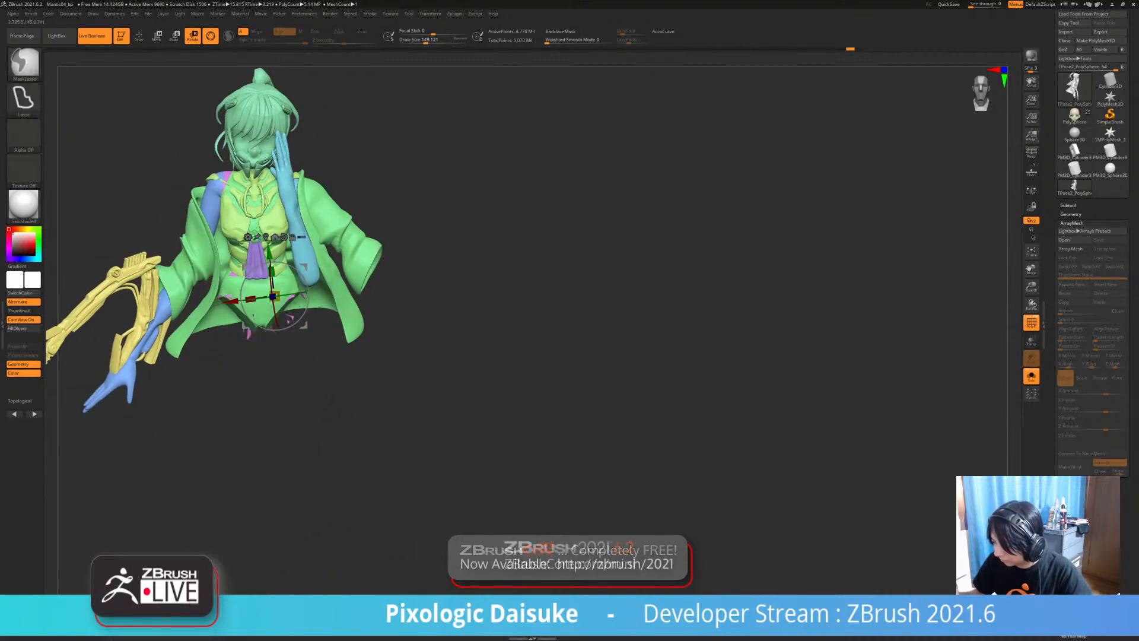
- Mask the whole upper body including the blade tip, restore both legs, and invert the mask so only the legs are protected
mouse_move(459, 214)
ctrl+mouse_down()
mouse_move(35, 232)
mouse_move(345, 429)
ctrl+mouse_up()
mouse_move(345, 429)
alt+right_down()
mouse_move(426, 427)
mouse_move(391, 368)
alt+right_up()
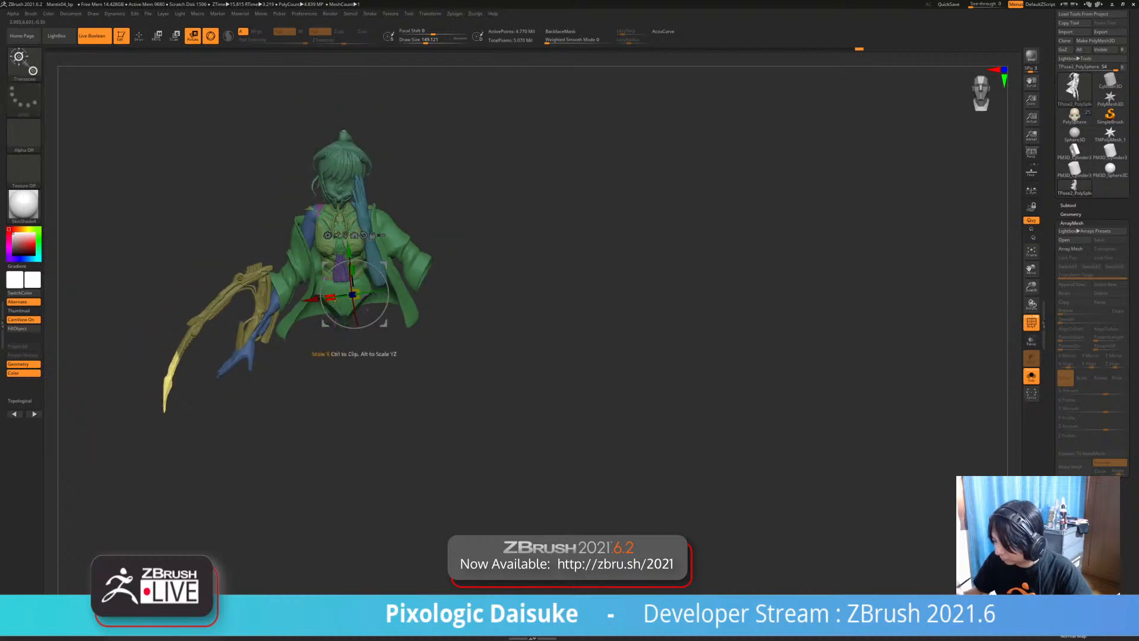
mouse_move(218, 211)
ctrl+mouse_down()
mouse_move(164, 509)
mouse_move(292, 403)
ctrl+mouse_up()
ctrl+shift+click(292, 403)
ctrl+right_drag(292, 403, 285, 451)
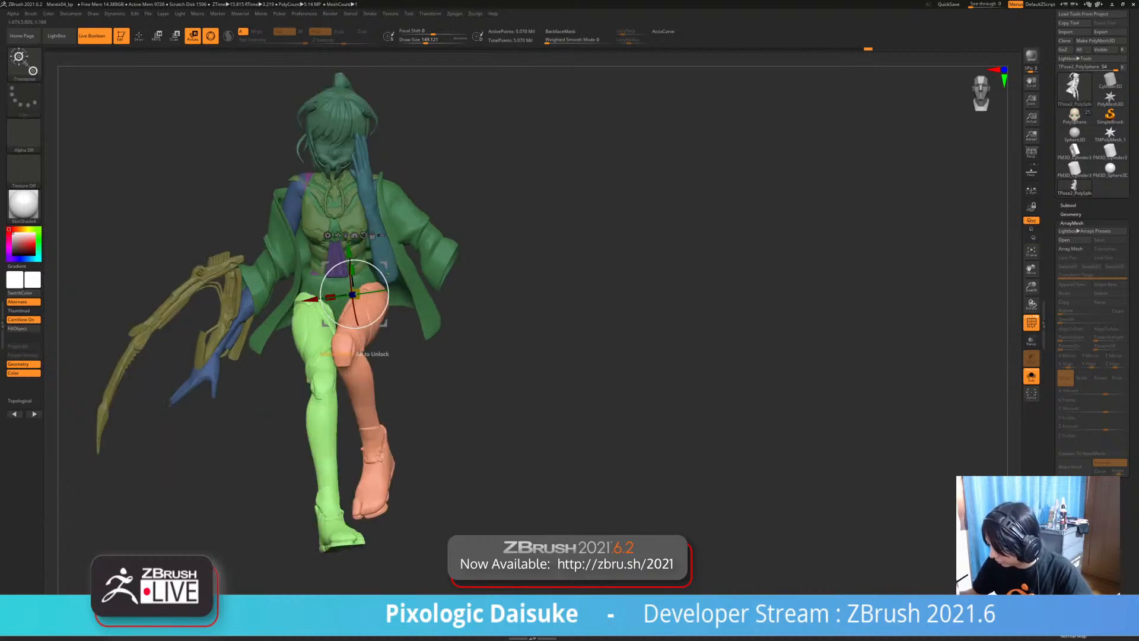
ctrl+click(285, 439)
- Place the rotation gizmo at the centre of the pelvis and rotate the upper body by about 1.84 degrees above the masked legs
alt+drag(377, 272, 370, 274)
ctrl+right_drag(380, 290, 379, 332)
mouse_move(357, 293)
mouse_down()
mouse_move(355, 267)
mouse_move(354, 290)
mouse_up()
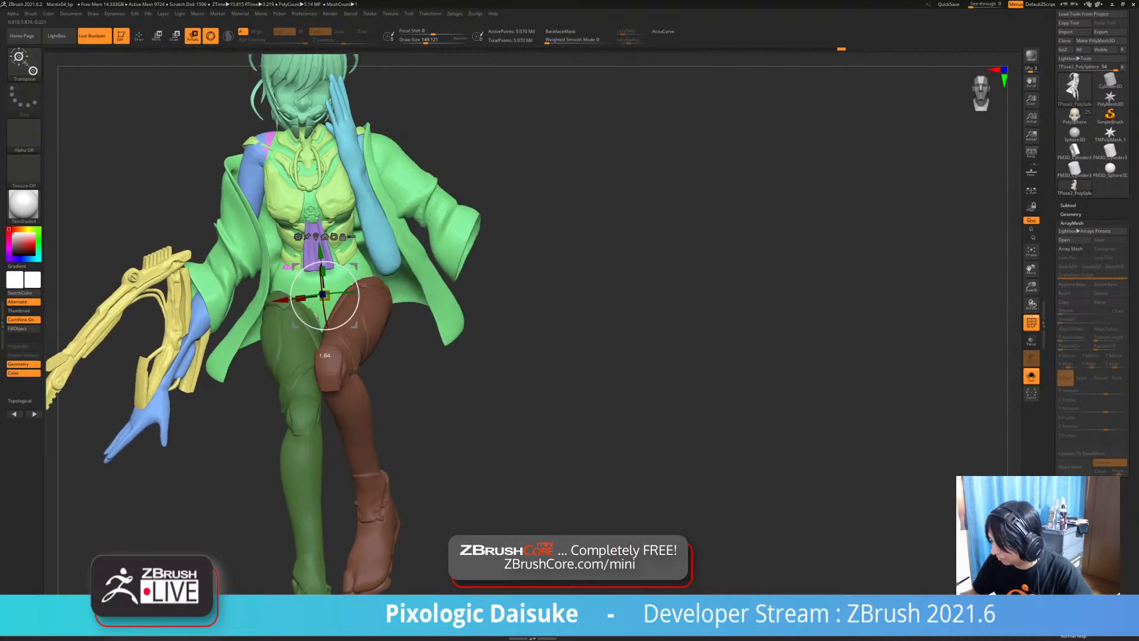
mouse_move(380, 332)
ctrl+right_down()
mouse_move(380, 302)
mouse_move(427, 309)
mouse_move(418, 314)
ctrl+right_up()
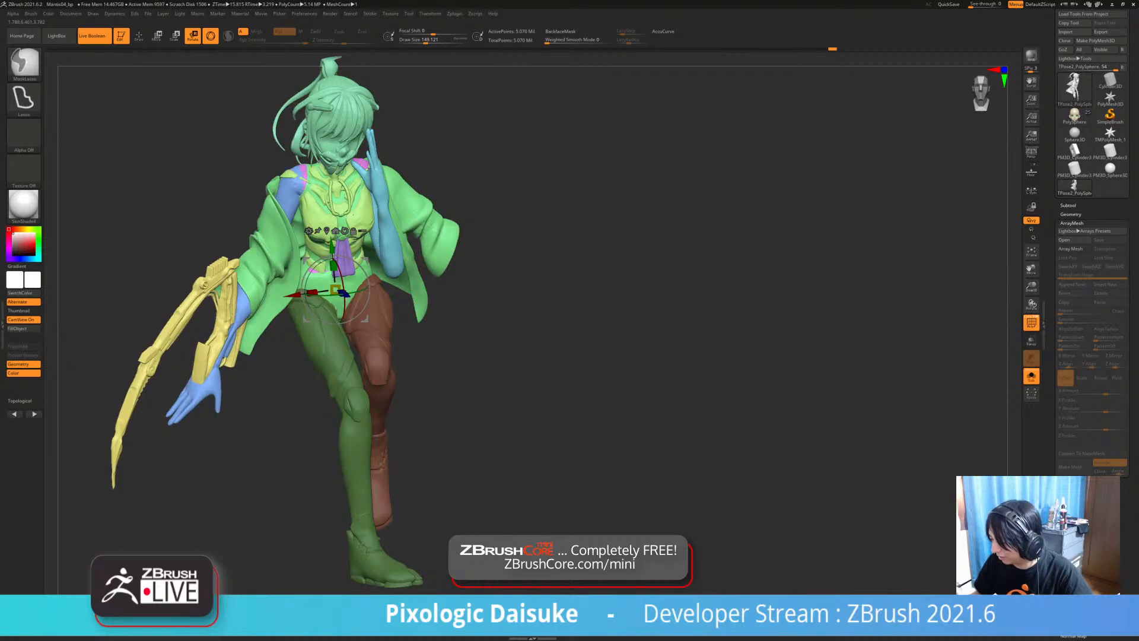
- Fine-tune the upper body's lean about the pelvis, redoing the rotation once, and clear the mask from the legs
right_drag(354, 214, 331, 212)
drag(336, 324, 341, 327)
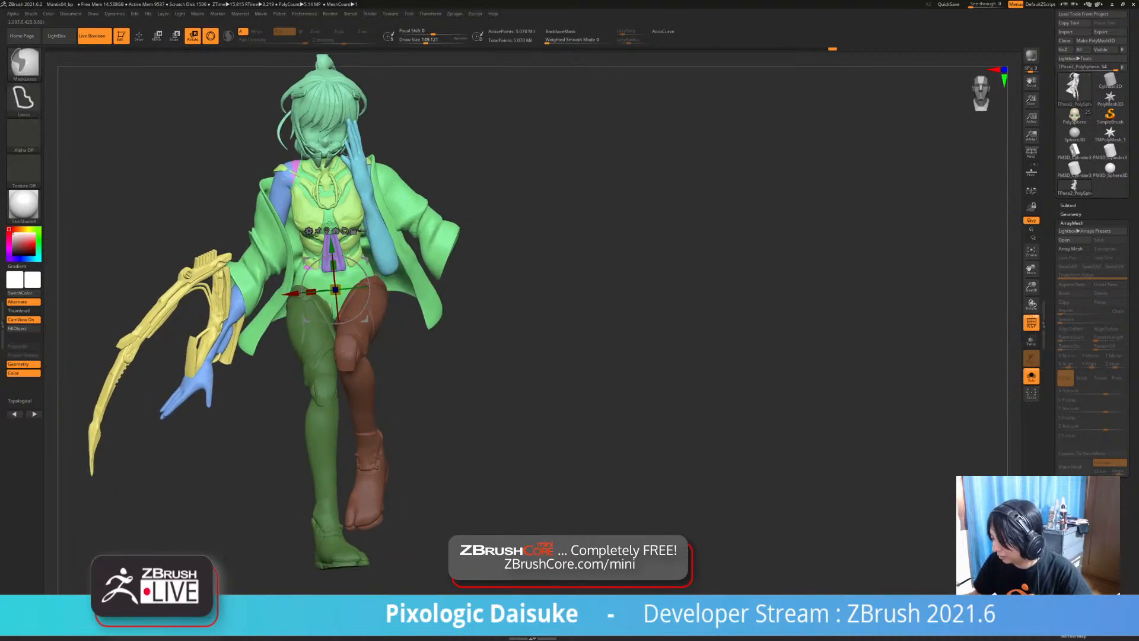
key(ctrl+z)
mouse_move(343, 326)
right_down()
mouse_move(323, 333)
mouse_move(341, 327)
right_up()
drag(337, 324, 341, 325)
ctrl+right_drag(360, 330, 366, 313)
ctrl+drag(440, 340, 449, 349)
mouse_move(449, 349)
right_down()
mouse_move(492, 344)
mouse_move(444, 346)
right_up()
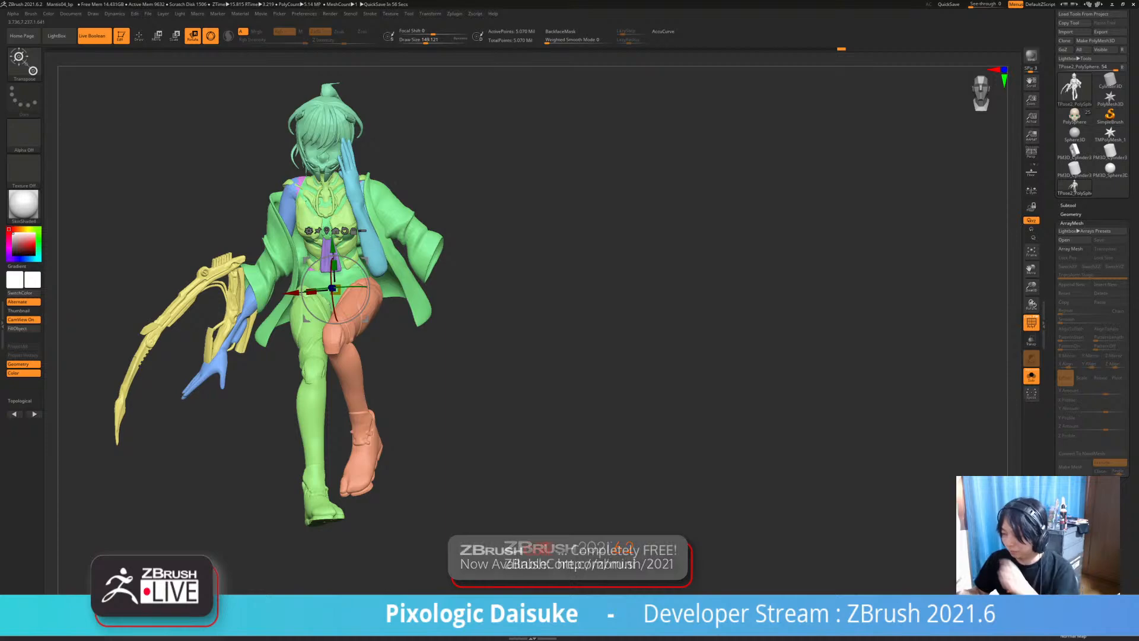
- Mask the whole figure except the head, leaving only the head and hair free to move
mouse_move(445, 348)
right_down()
mouse_move(584, 350)
mouse_move(433, 350)
right_up()
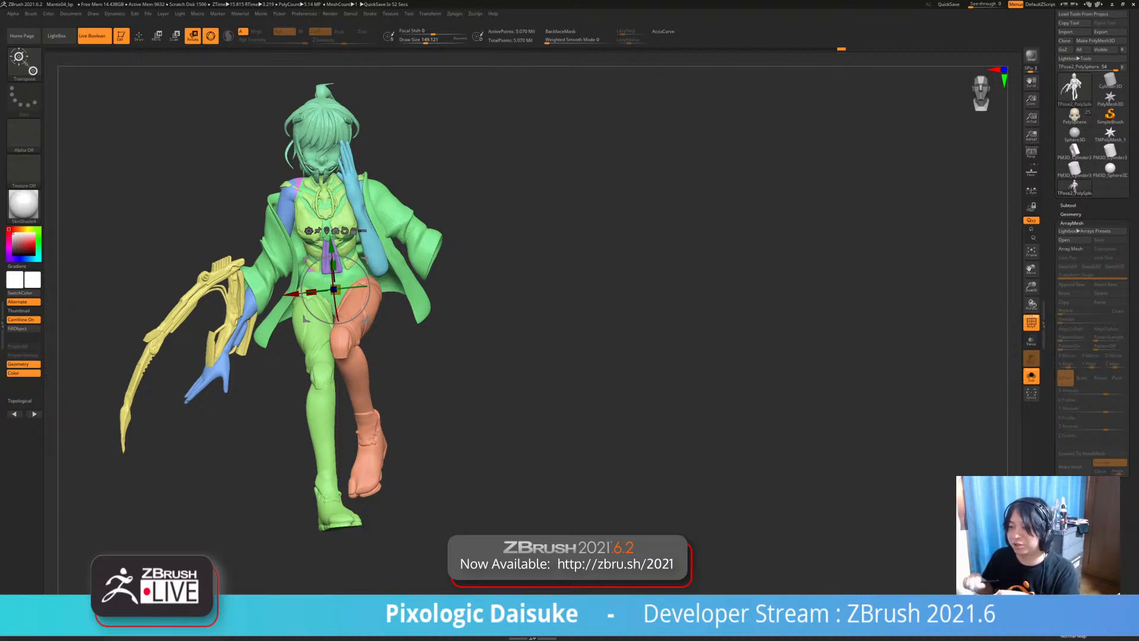
drag(534, 379, 440, 379)
alt+drag(149, 356, 332, 416)
drag(409, 335, 385, 338)
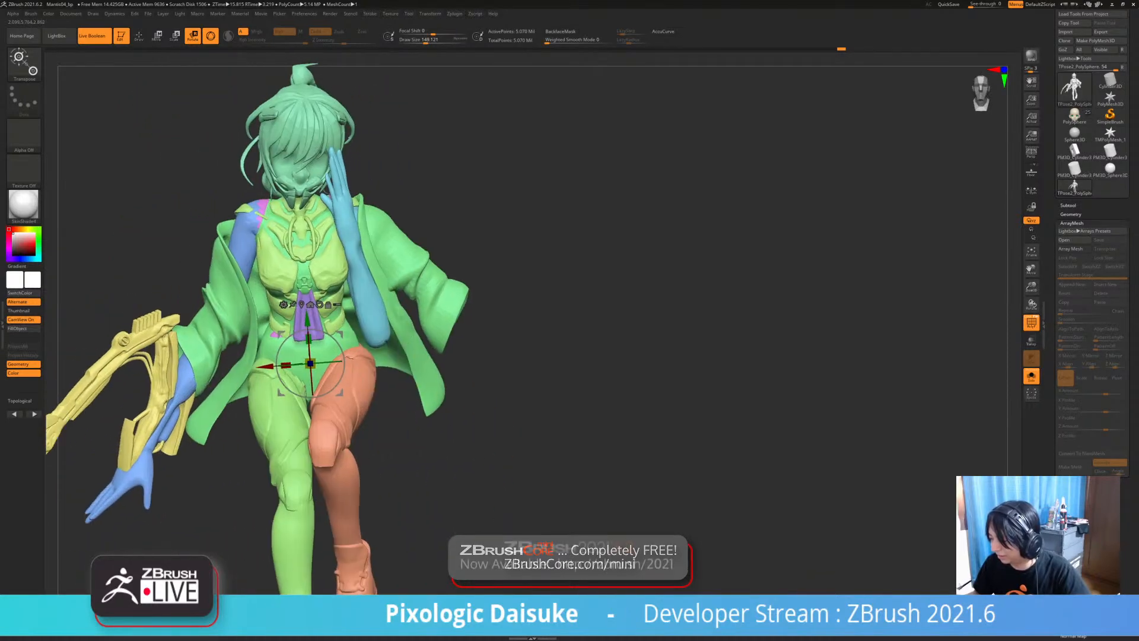
right_drag(359, 258, 411, 257)
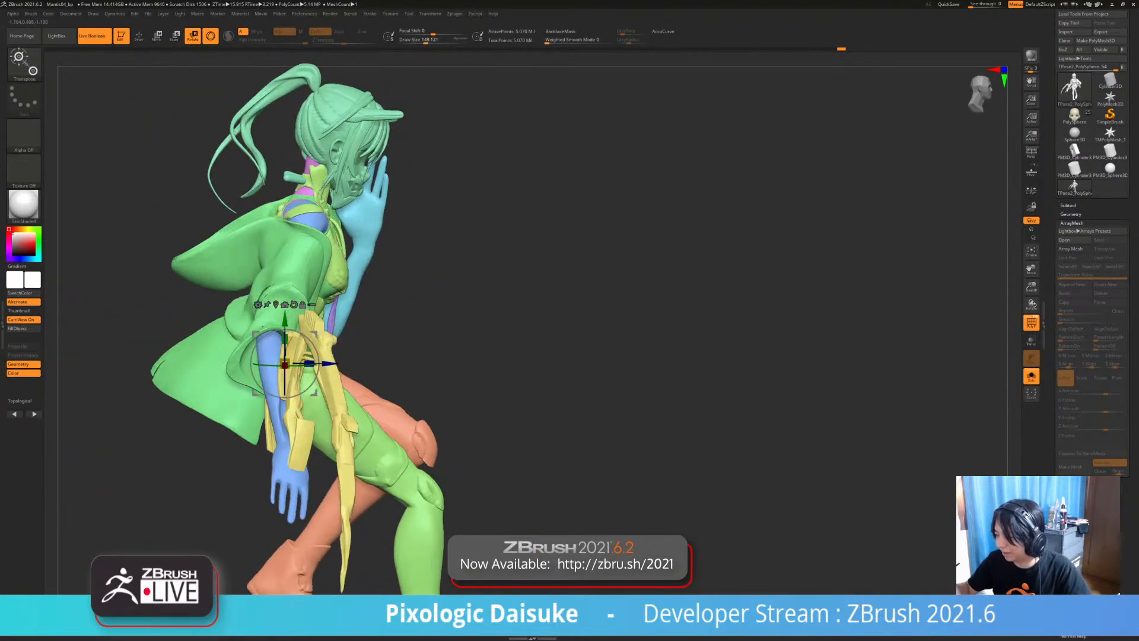
ctrl+click(359, 119)
alt+right_drag(365, 114, 352, 133)
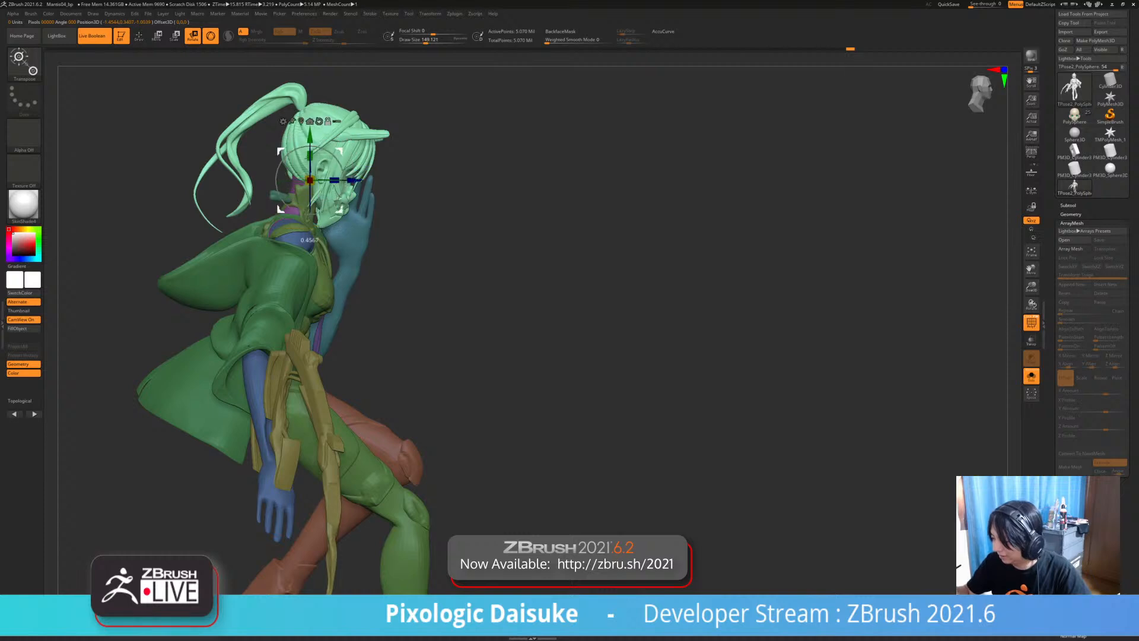
- Try tilting the head around the neck from the side and front, and undo the last two adjustments
drag(334, 169, 331, 166)
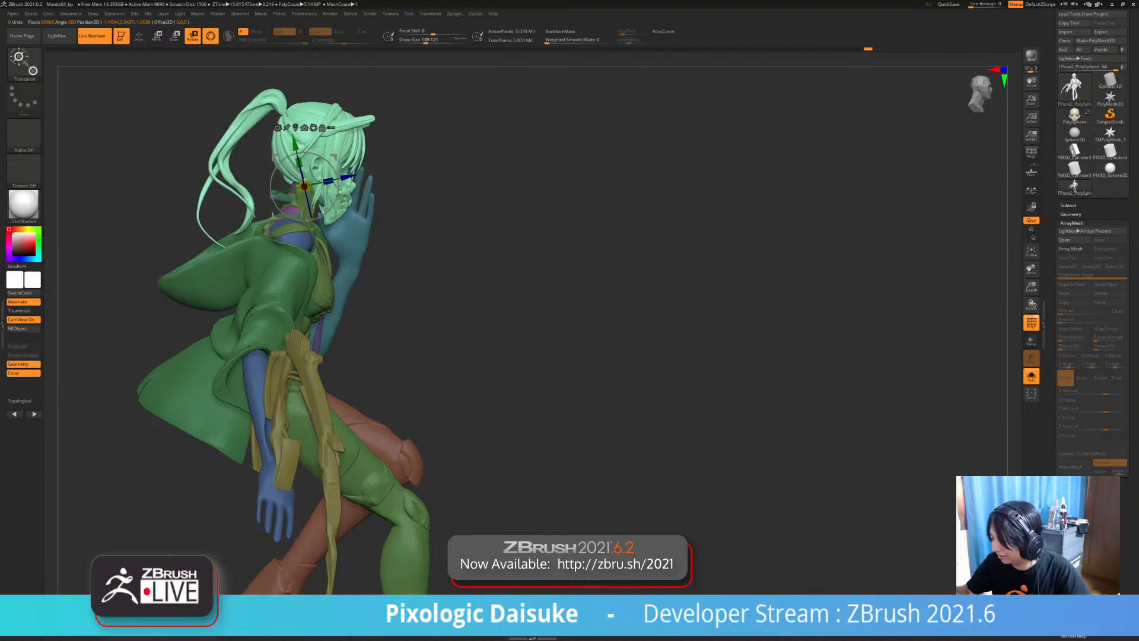
right_drag(380, 196, 287, 191)
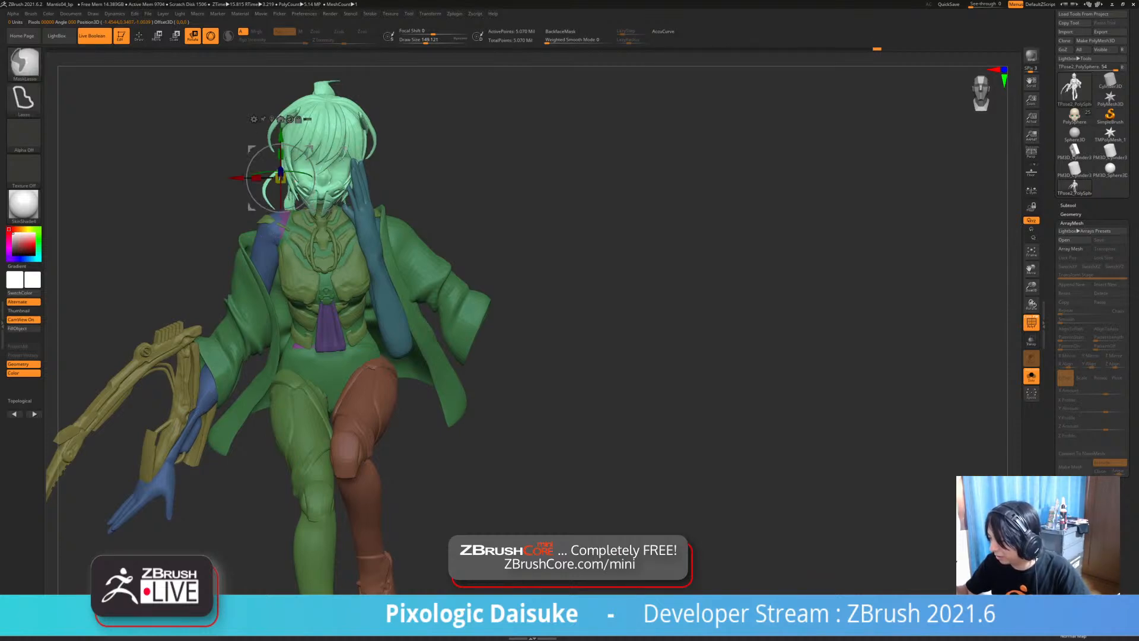
key(ctrl+z)
mouse_move(370, 121)
right_down()
mouse_move(361, 148)
mouse_move(318, 149)
mouse_move(385, 77)
mouse_move(384, 122)
right_up()
key(ctrl+z)
- Set the draw size to about 62 and touch up the ponytail strands with the SnakeHook and Smooth brushes
click(139, 36)
key(shift)
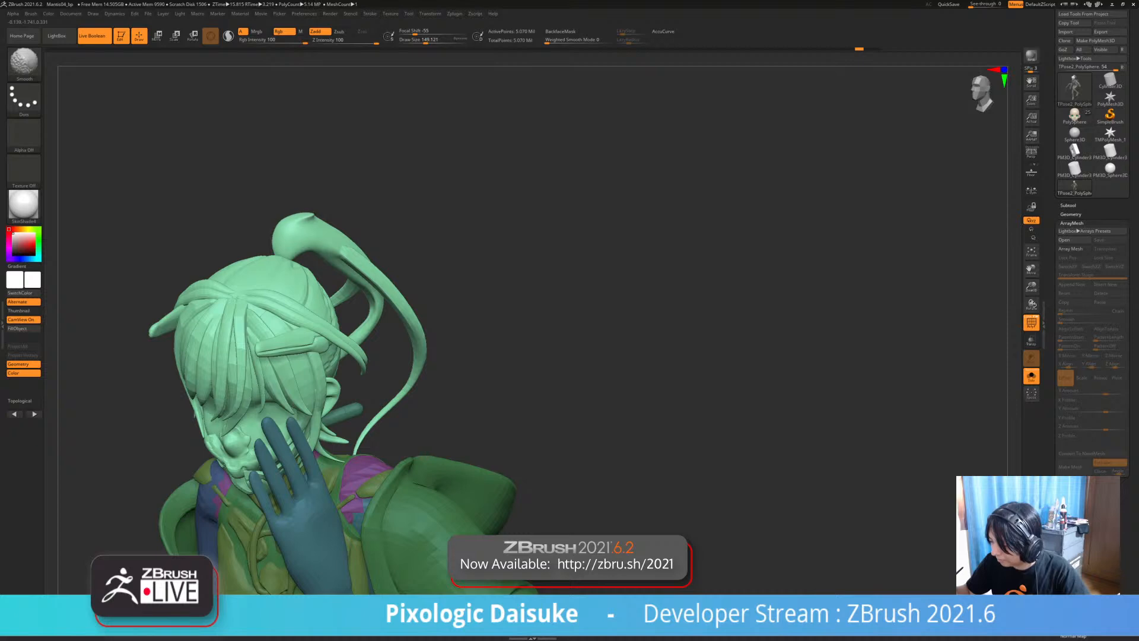
mouse_move(380, 130)
right_down()
mouse_move(359, 133)
mouse_move(415, 112)
right_up()
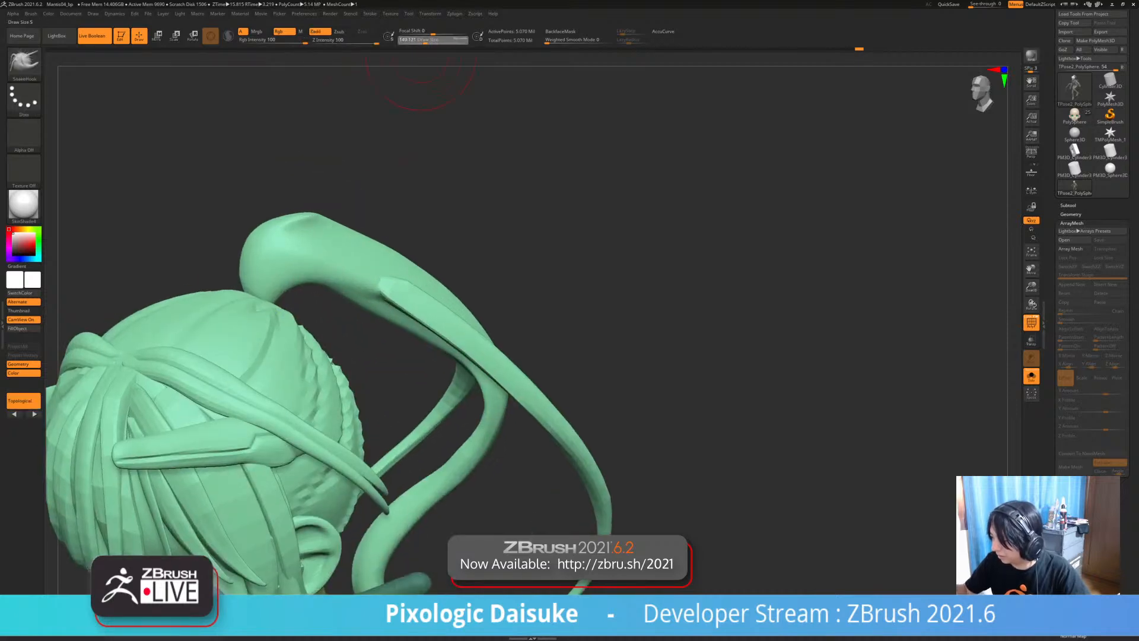
click(417, 41)
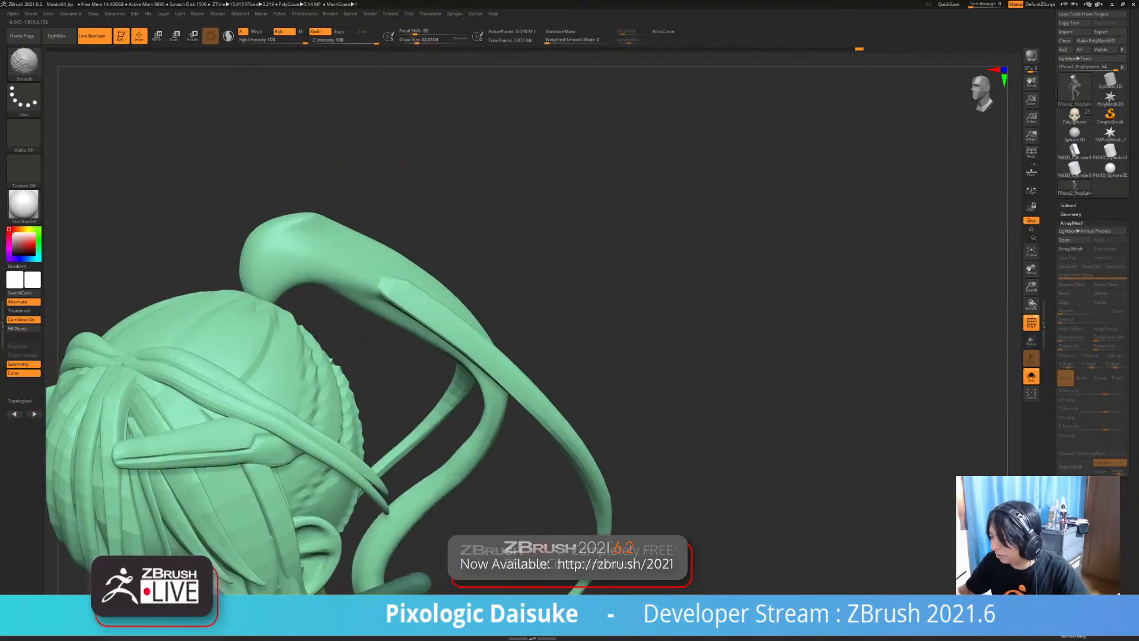
mouse_move(356, 172)
ctrl+right_down()
mouse_move(350, 142)
mouse_move(368, 184)
mouse_move(336, 204)
ctrl+right_up()
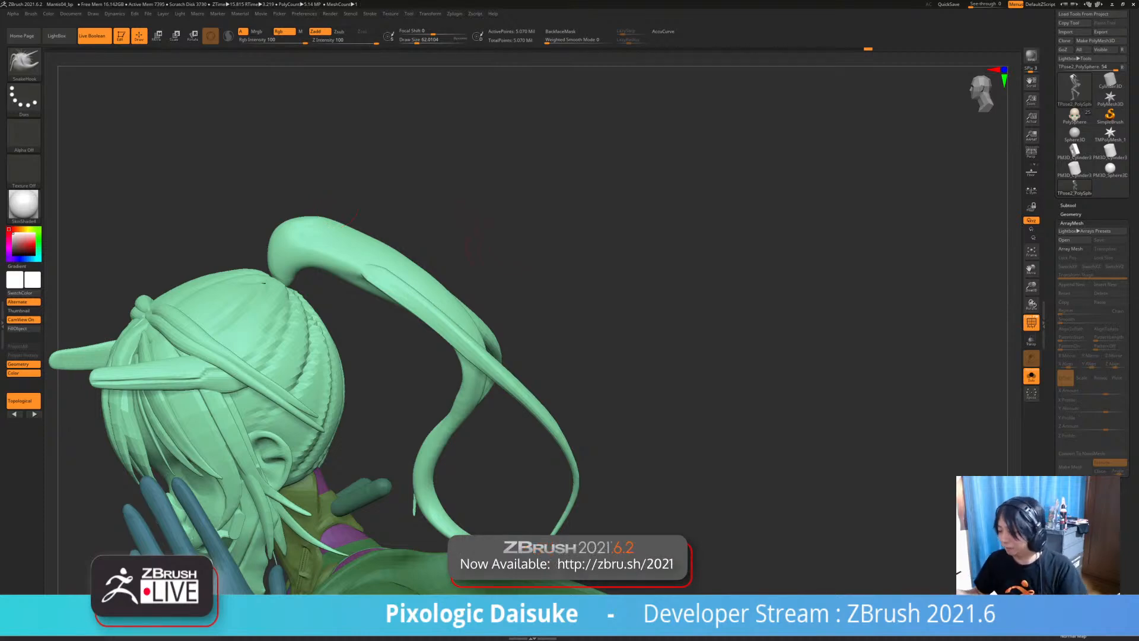
- Rotate the unmasked head around the neck, adjusting its tilt from the side and front of the figure
right_drag(540, 241, 638, 160)
right_drag(460, 314, 454, 306)
ctrl+right_drag(454, 306, 449, 210)
right_drag(449, 210, 418, 209)
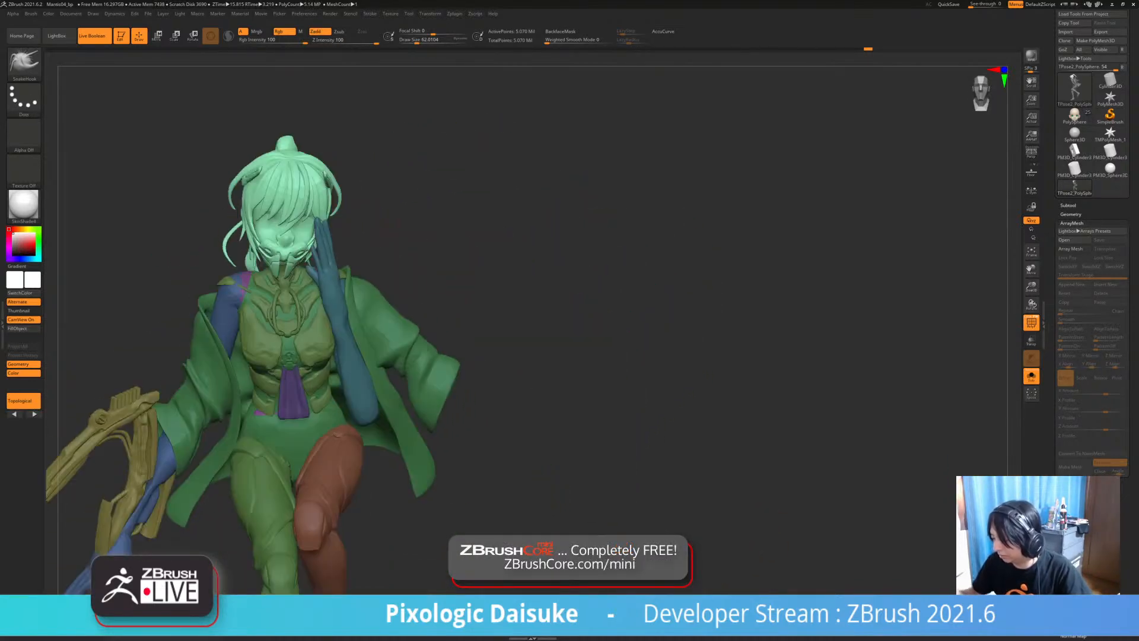
click(193, 37)
right_drag(259, 226, 351, 226)
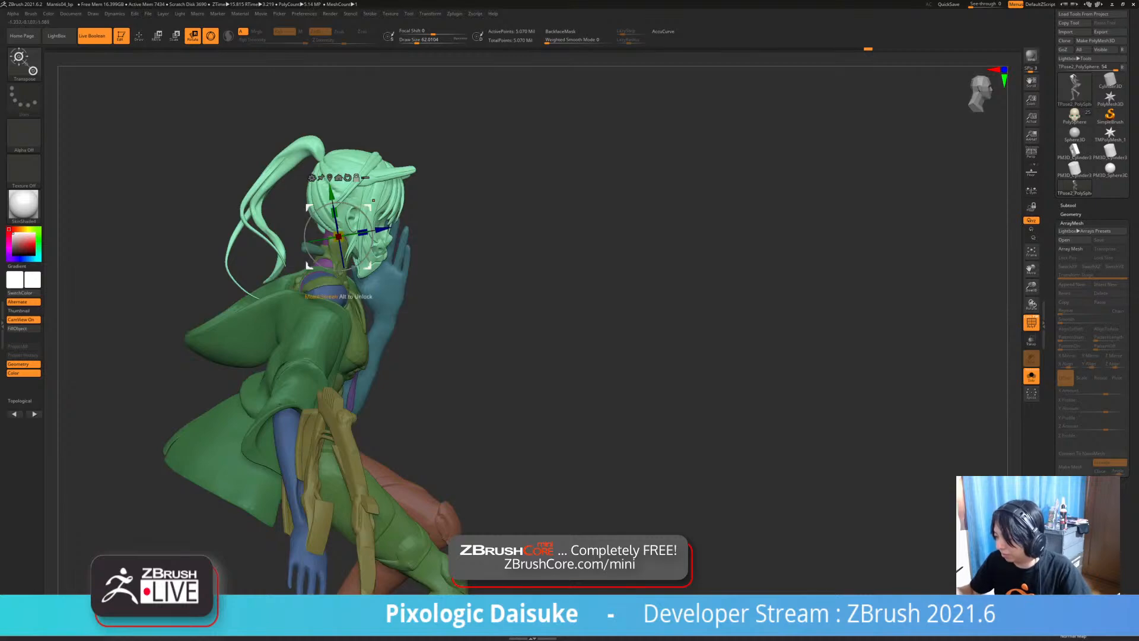
right_drag(340, 296, 252, 291)
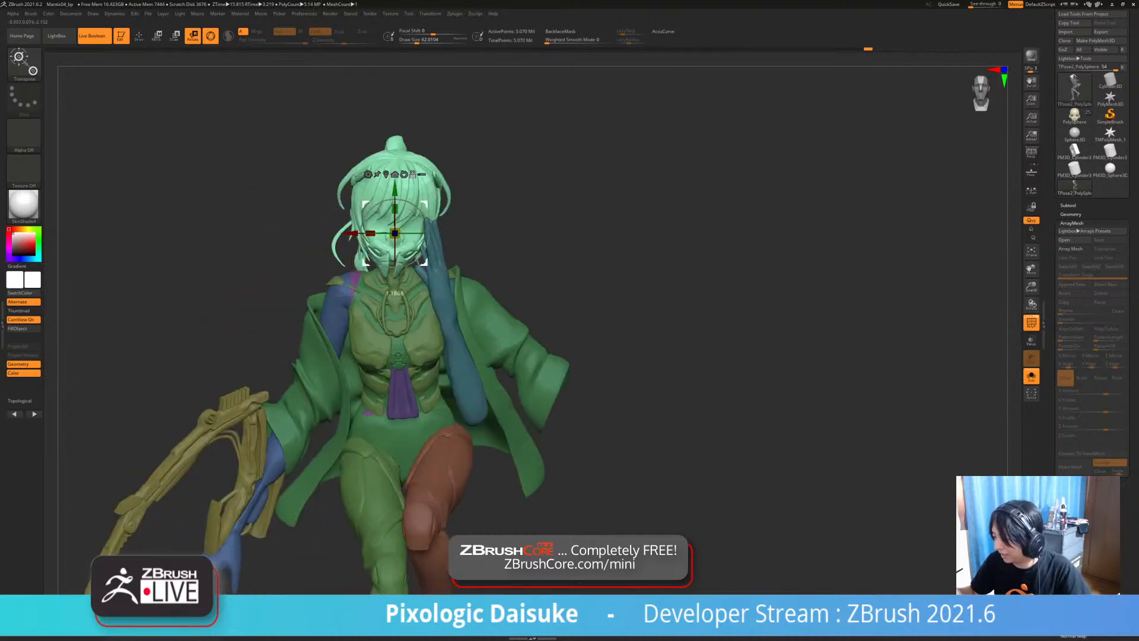
right_drag(322, 235, 407, 242)
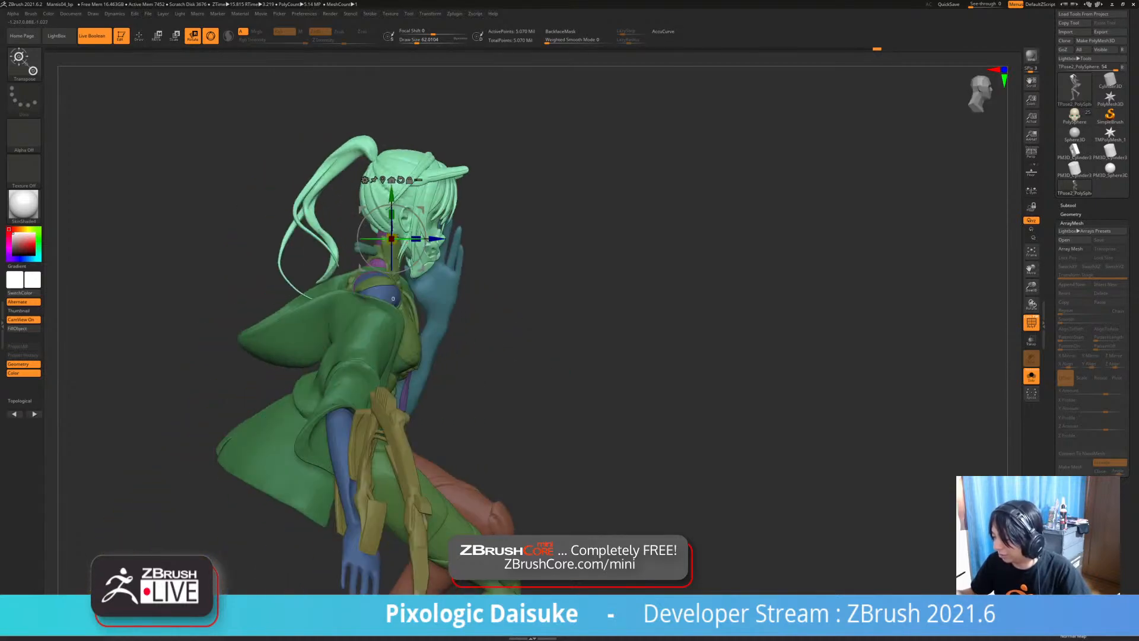
drag(423, 224, 425, 235)
right_drag(415, 243, 340, 267)
drag(360, 242, 348, 243)
right_drag(348, 243, 340, 223)
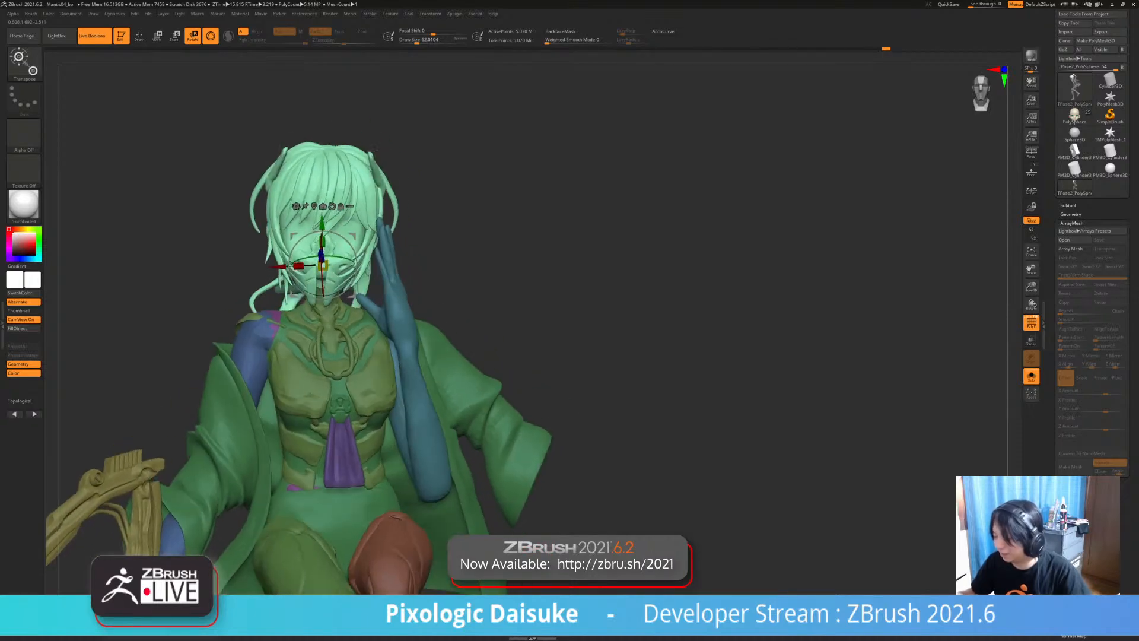
- Fine-tune the head's turn and tilt above the masked body, and undo the last small rotation
right_drag(376, 149, 374, 149)
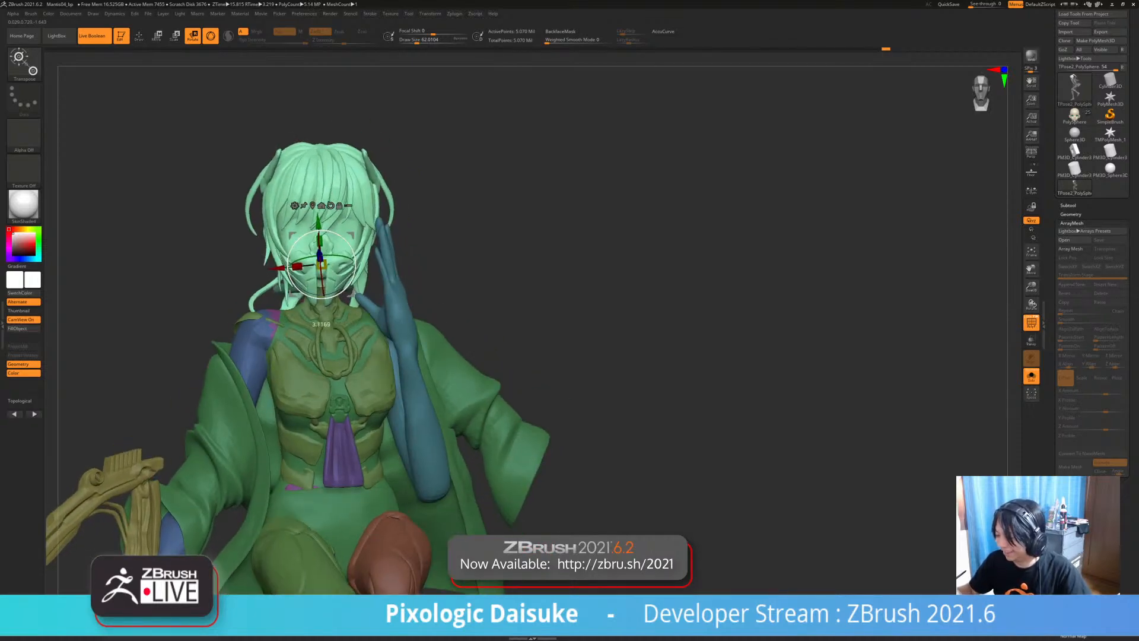
right_drag(356, 261, 326, 275)
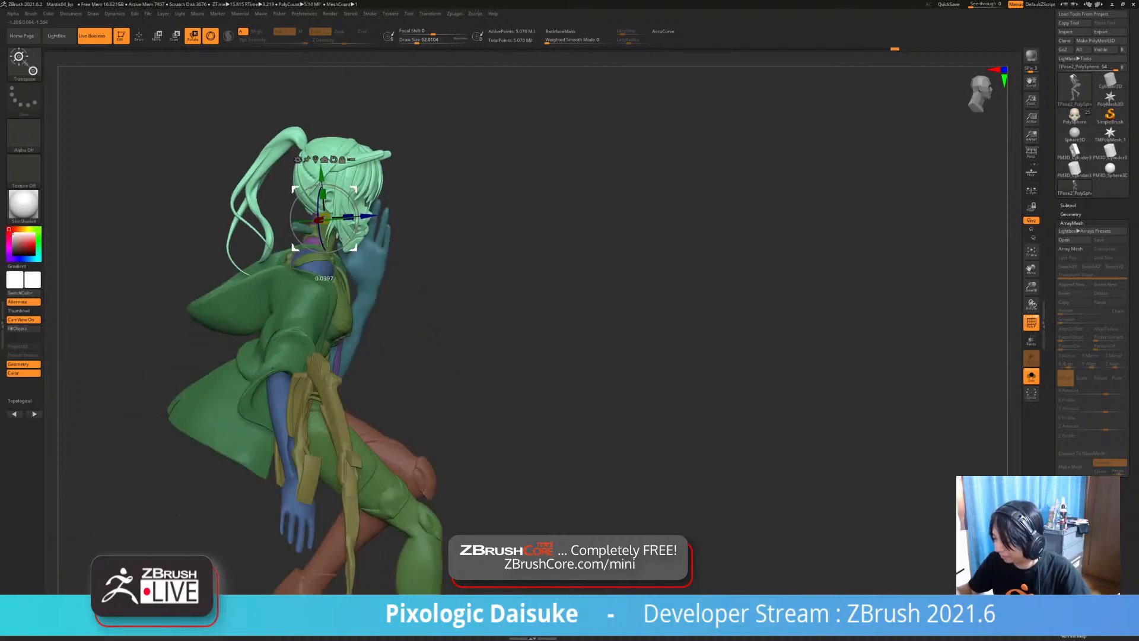
right_drag(356, 274, 297, 311)
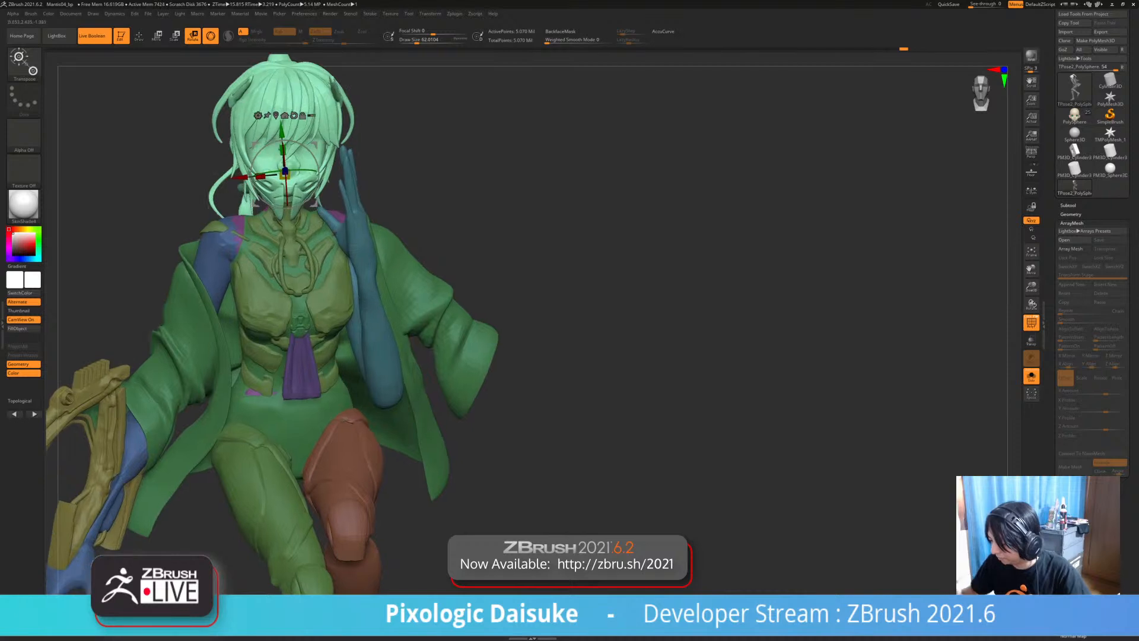
drag(305, 171, 308, 171)
key(ctrl+z)
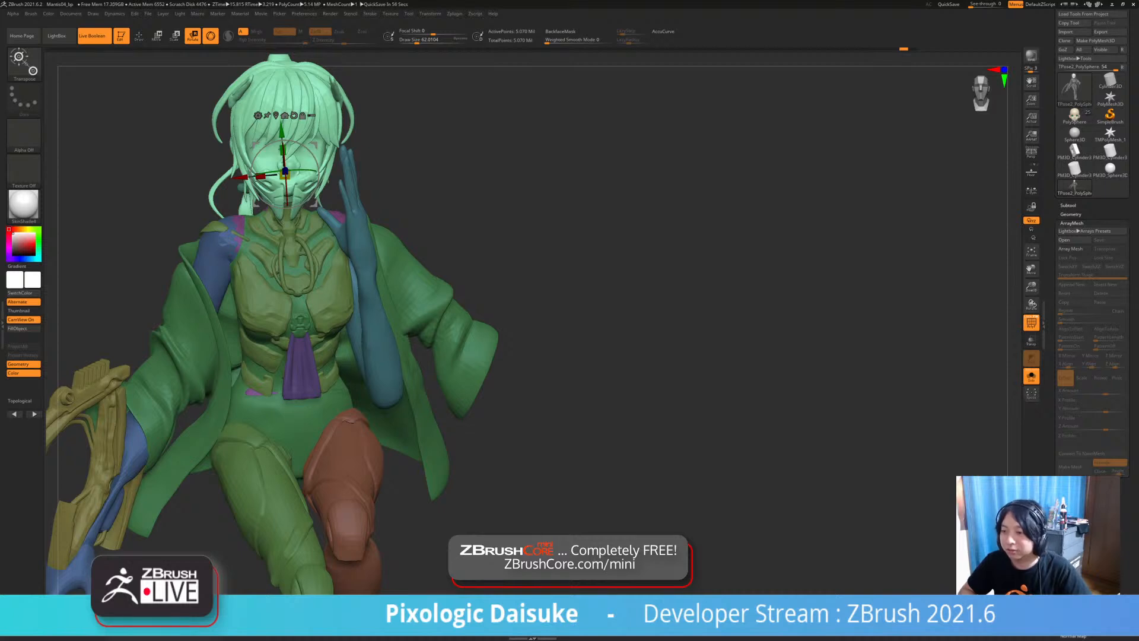
- Clear the mask from the body and bring up the Transpose Master commands, including TPoseMesh
key(q)
ctrl+right_drag(534, 332, 534, 261)
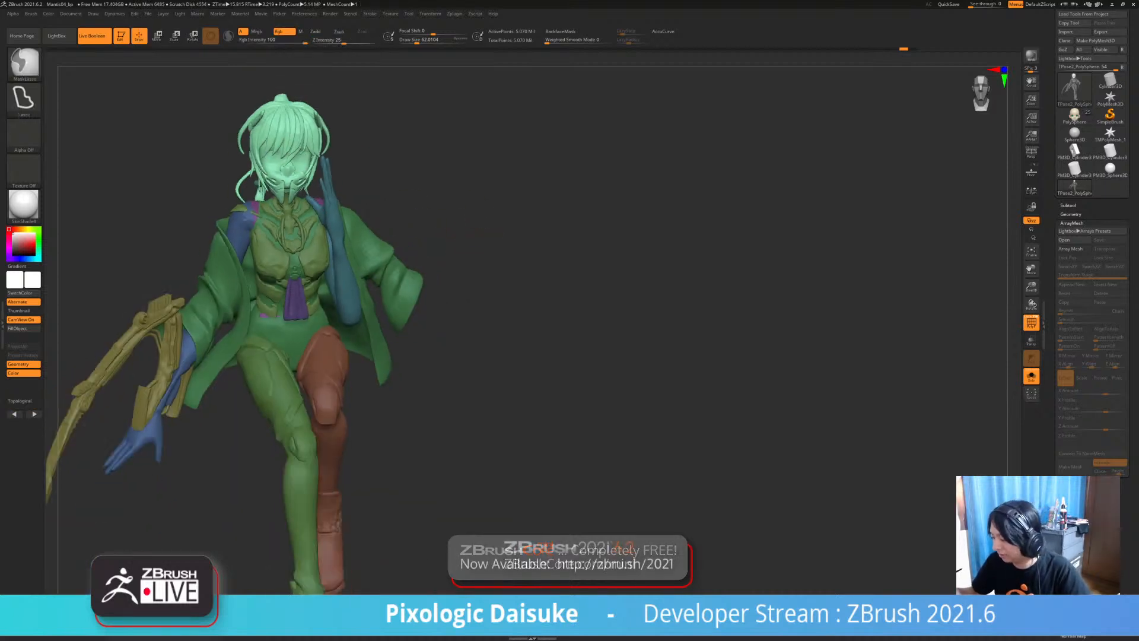
ctrl+click(534, 261)
alt+right_drag(322, 202, 331, 162)
mouse_move(504, 71)
right_down()
mouse_move(629, 72)
mouse_move(521, 55)
right_up()
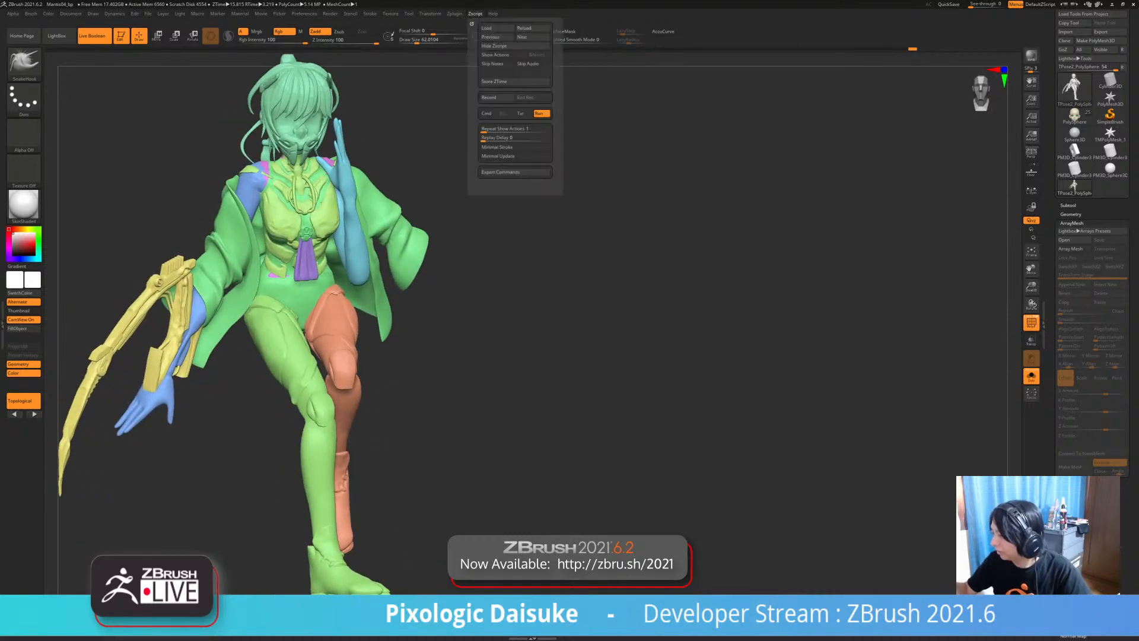
mouse_move(455, 14)
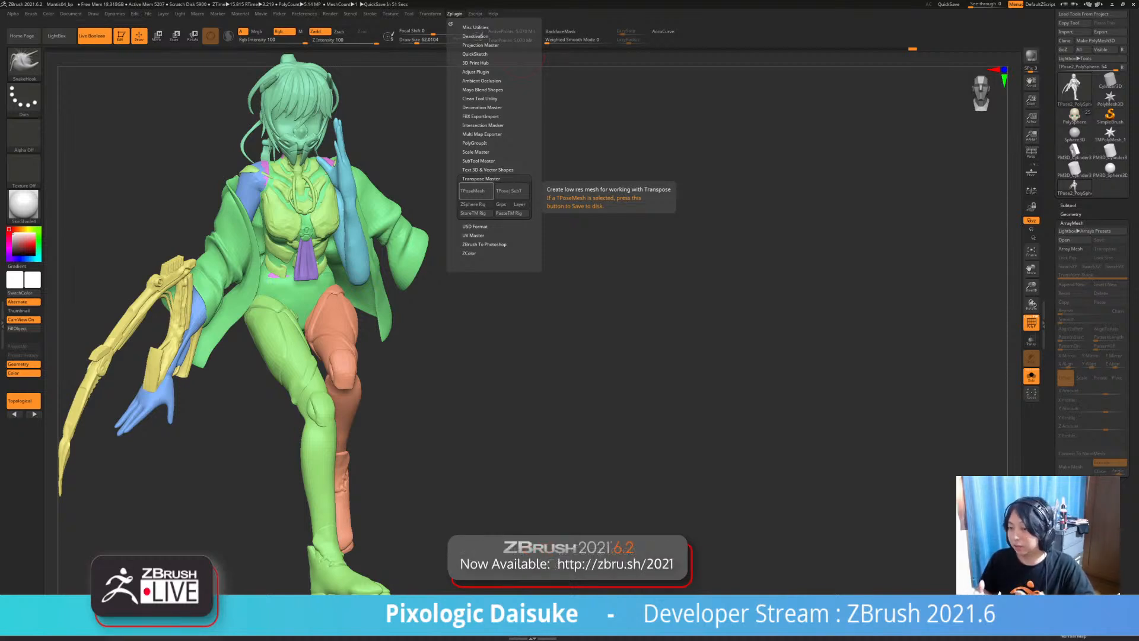
click(157, 36)
ctrl+right_drag(427, 333, 435, 215)
key(q)
- Isolate both legs, try merging them into one polygroup, undo the grouping, and restore the full figure without a mask
right_drag(474, 284, 386, 288)
ctrl+shift+click(337, 317)
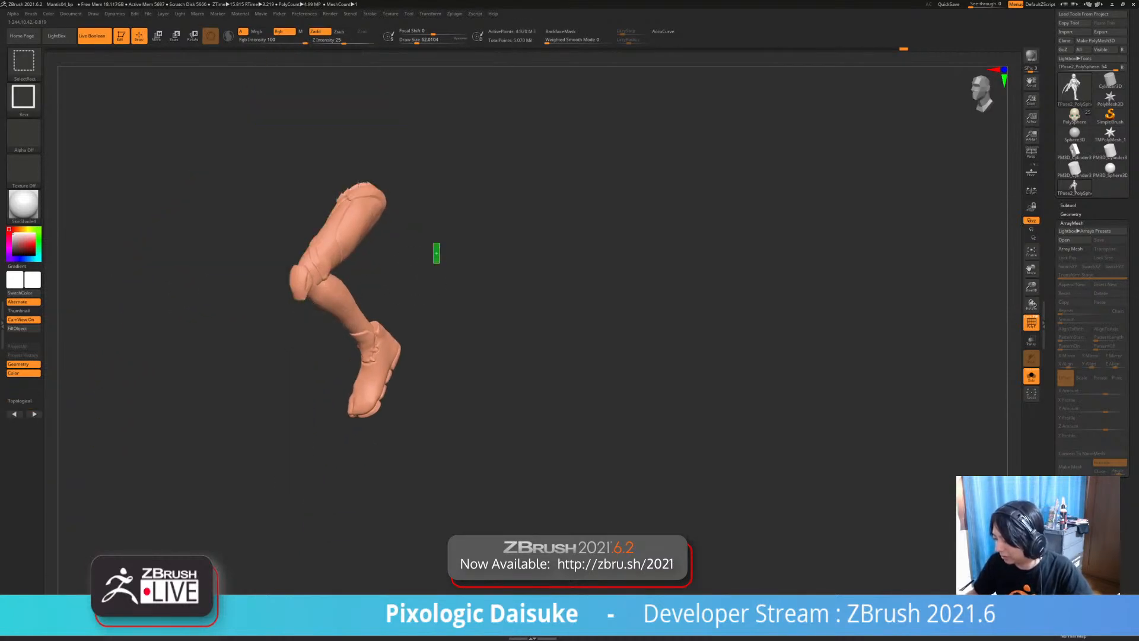
ctrl+shift+click(436, 254)
ctrl+shift+click(300, 350)
ctrl+shift+drag(412, 355, 421, 329)
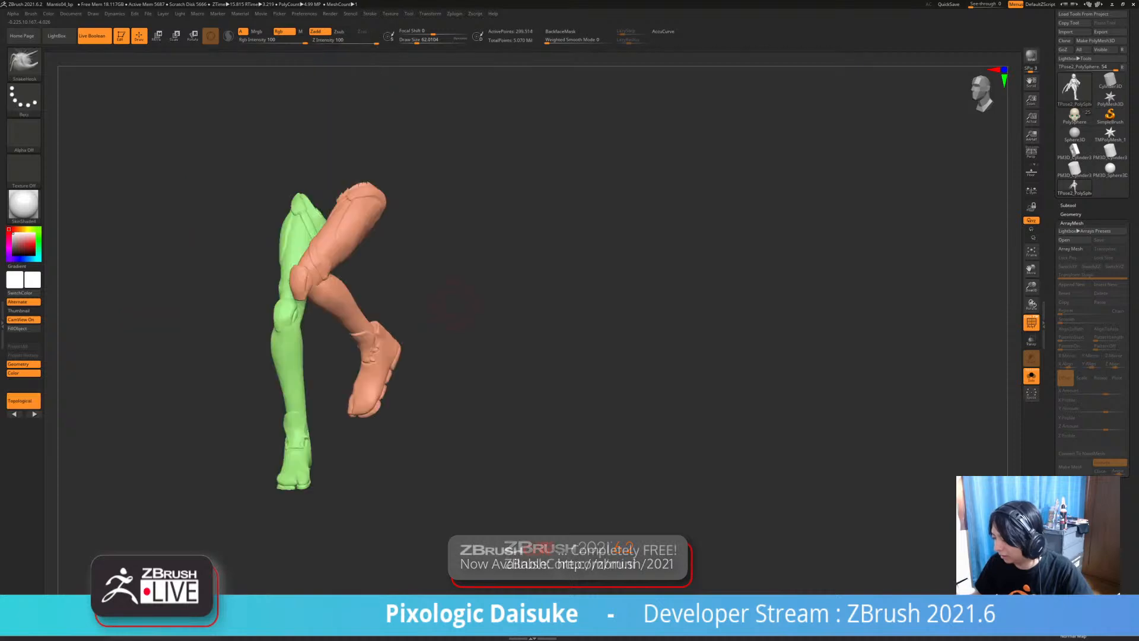
mouse_move(464, 213)
ctrl+mouse_down()
mouse_move(445, 181)
mouse_move(361, 560)
mouse_move(536, 380)
ctrl+mouse_up()
key(ctrl+w)
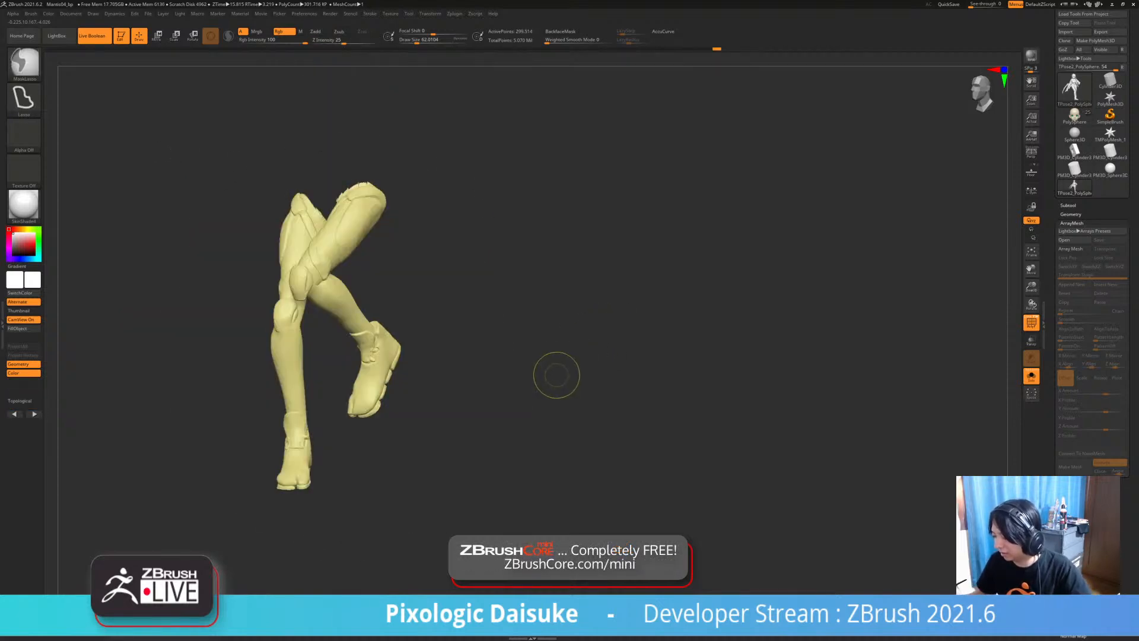
key(ctrl+z)
ctrl+shift+click(488, 332)
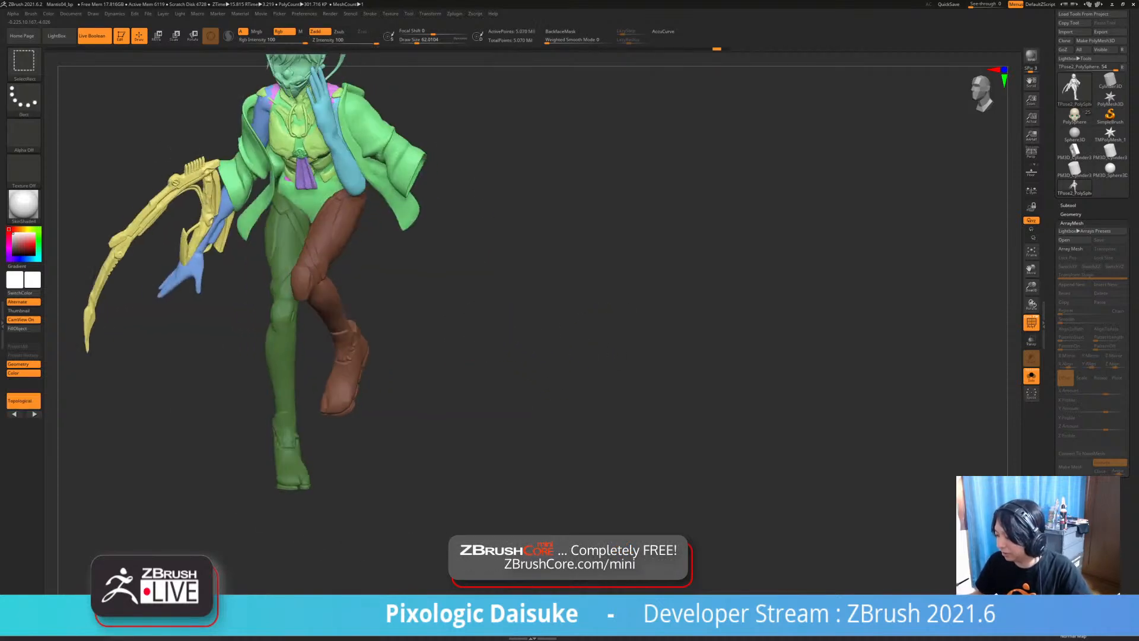
ctrl+drag(487, 342, 496, 352)
mouse_move(474, 350)
mouse_down()
mouse_move(516, 353)
mouse_move(460, 363)
mouse_move(522, 383)
mouse_move(533, 412)
mouse_up()
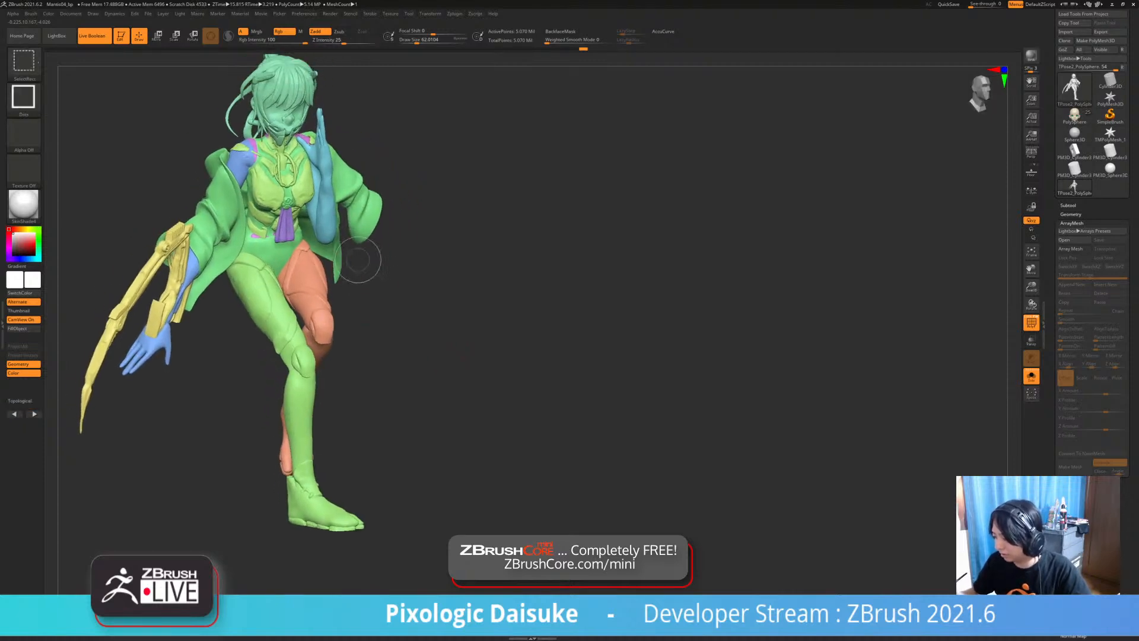
- Hide the jacket, mask both lower legs, try giving them their own polygroup, and undo the grouping
ctrl+shift+click(339, 284)
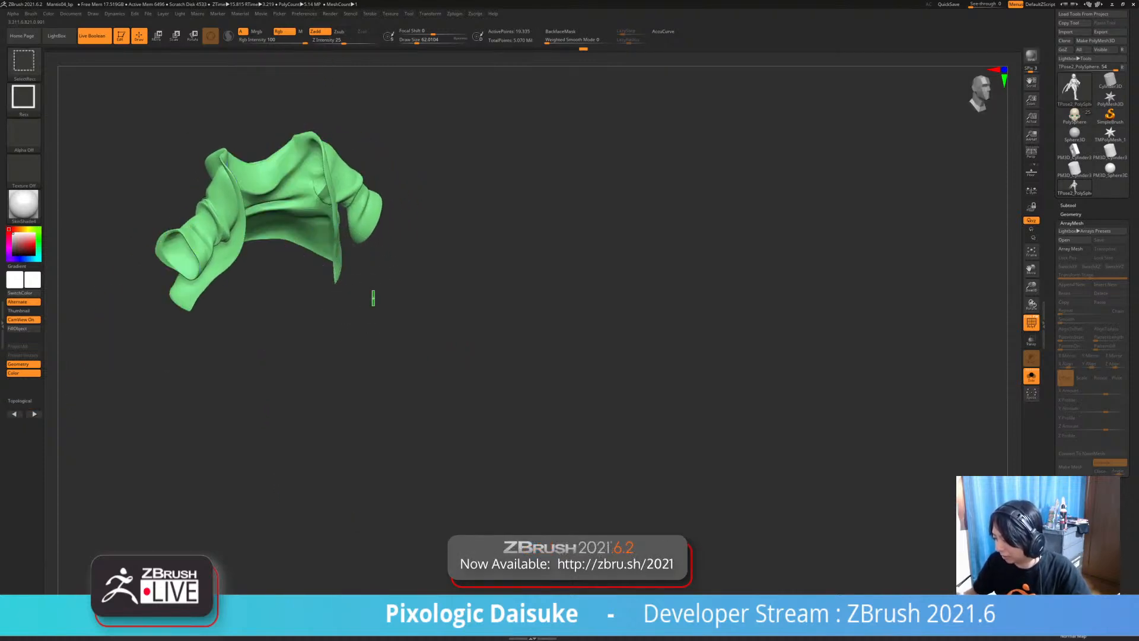
ctrl+shift+click(373, 298)
mouse_move(344, 275)
mouse_down()
mouse_move(367, 297)
mouse_move(433, 249)
mouse_move(263, 281)
mouse_move(409, 533)
mouse_move(463, 356)
mouse_up()
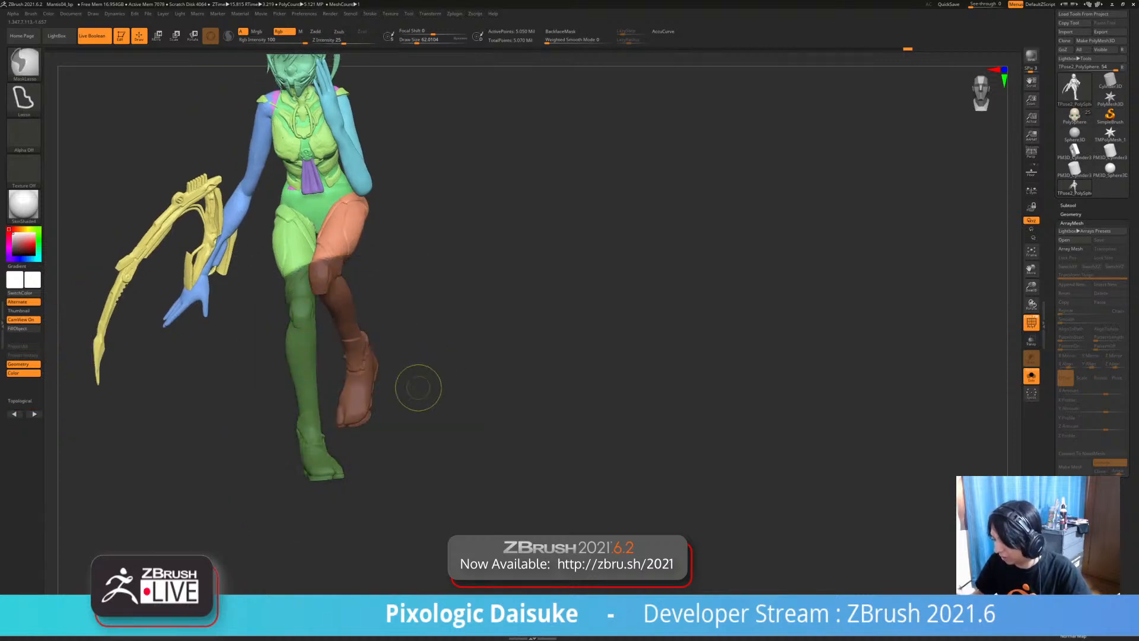
key(ctrl+w)
key(ctrl+z)
mouse_move(381, 321)
mouse_down()
mouse_move(428, 302)
mouse_move(430, 271)
mouse_up()
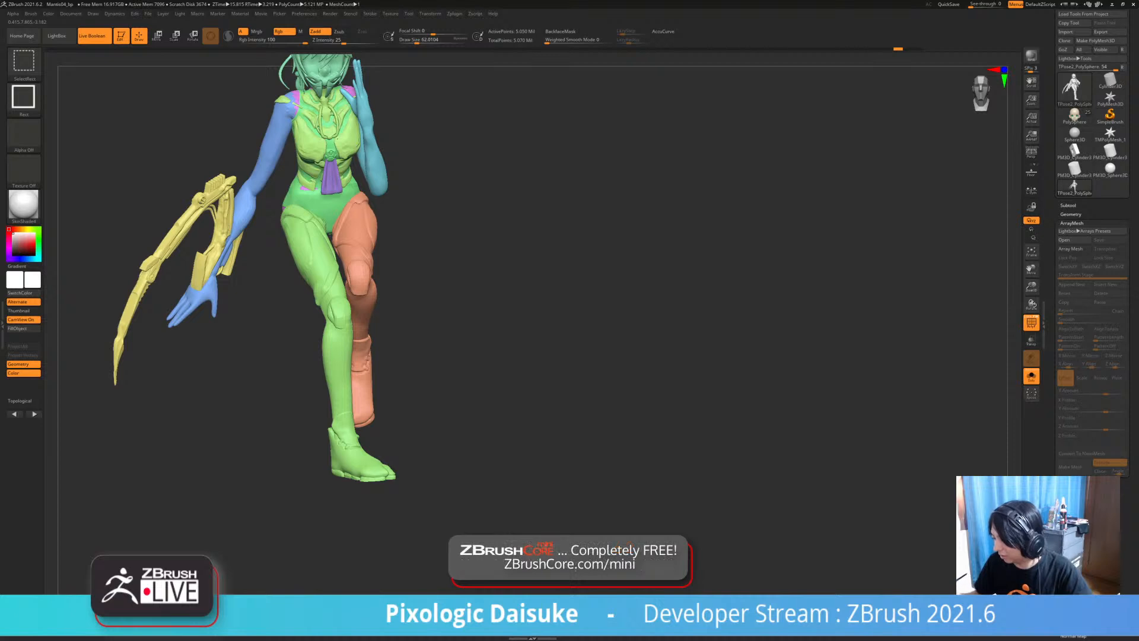
- Isolate the jacket and both legs, try assigning them a shared polygroup, undo it, and show the full figure again
ctrl+shift+click(363, 258)
ctrl+shift+click(334, 287)
ctrl+shift+drag(435, 288, 453, 270)
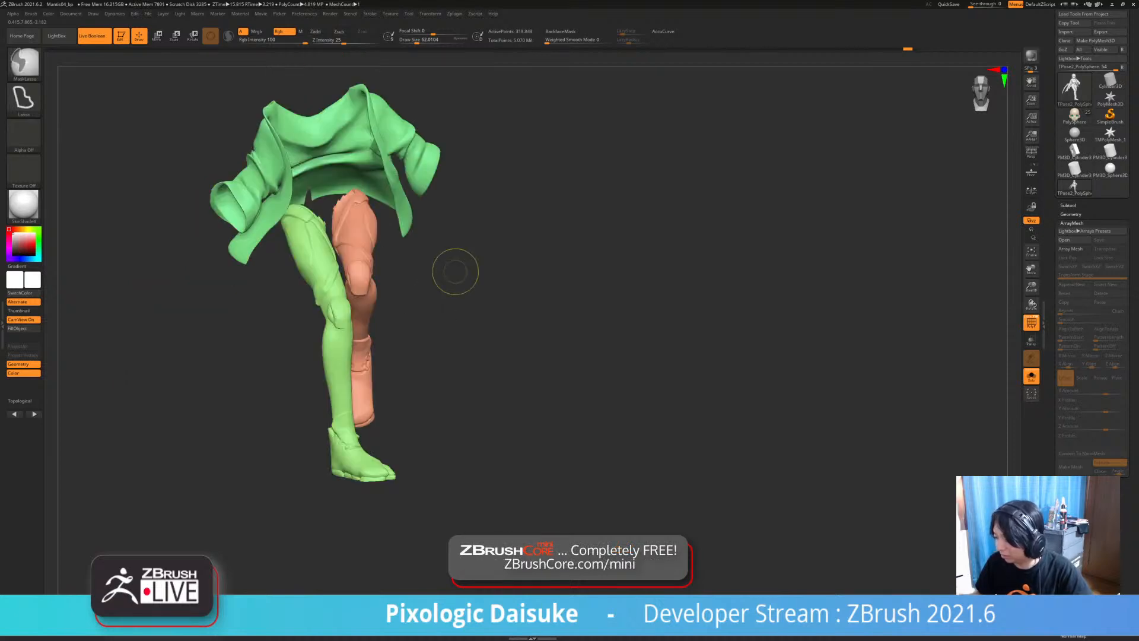
key(ctrl+w)
key(ctrl+z)
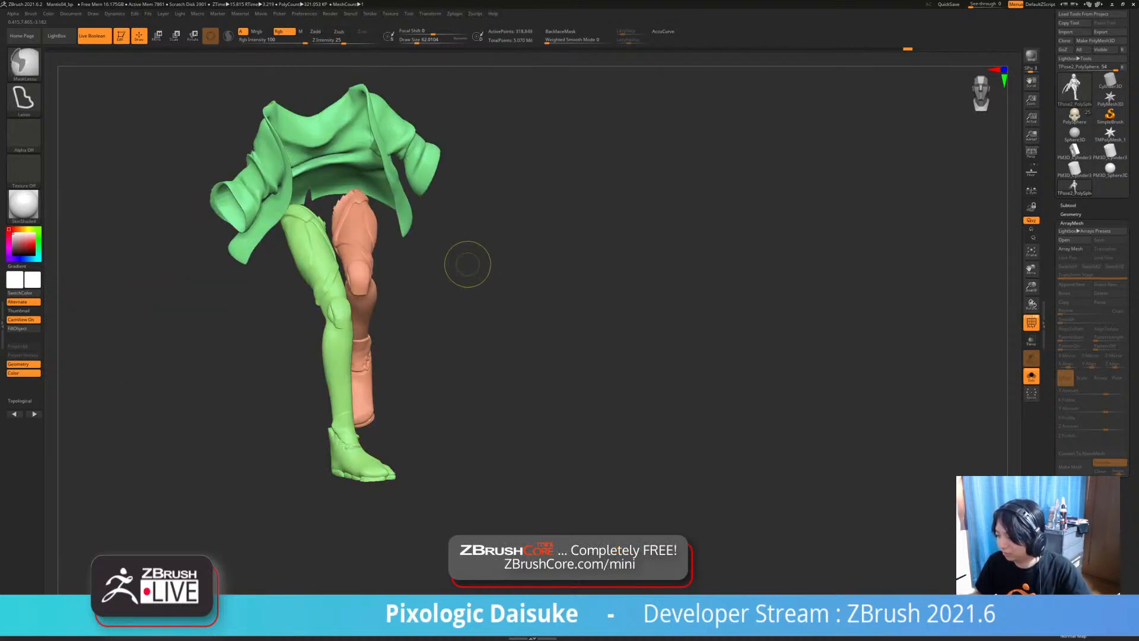
ctrl+shift+click(468, 264)
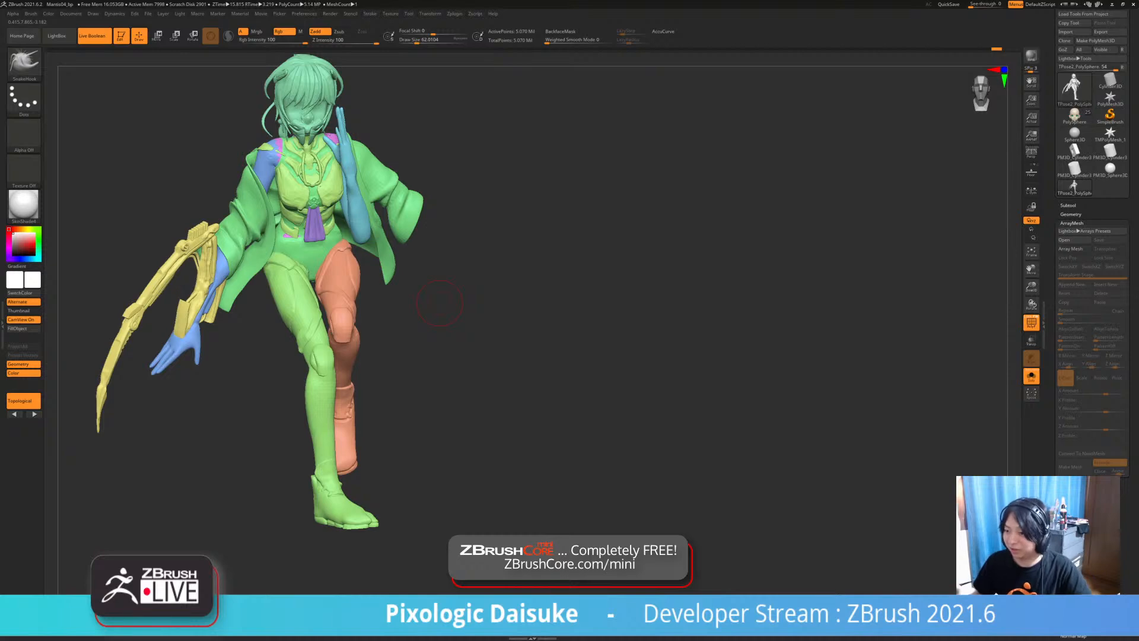
drag(440, 303, 474, 303)
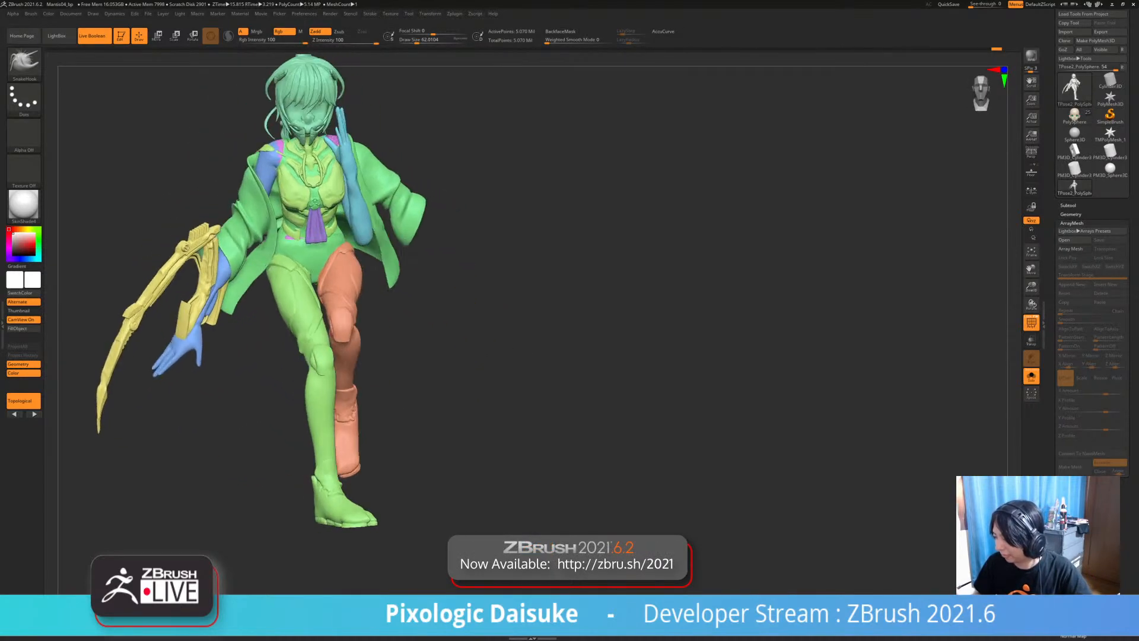
right_drag(475, 303, 415, 356)
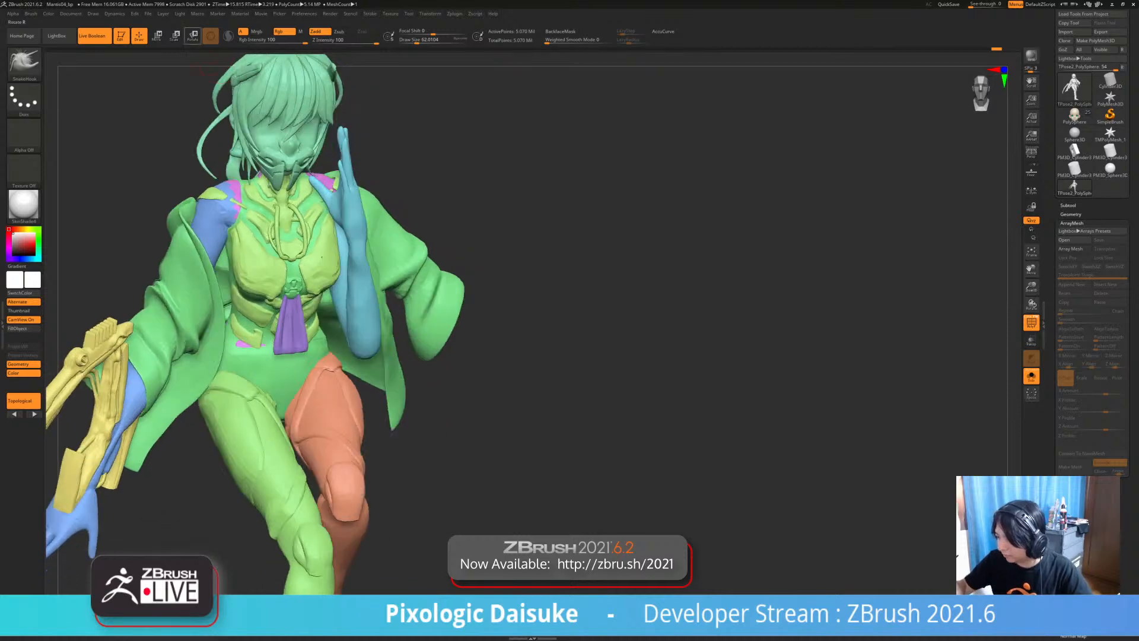
- Mask everything except the head and hair, rotate the head slightly at the neck, and clear the mask
click(194, 37)
ctrl+click(300, 98)
right_drag(306, 119, 303, 189)
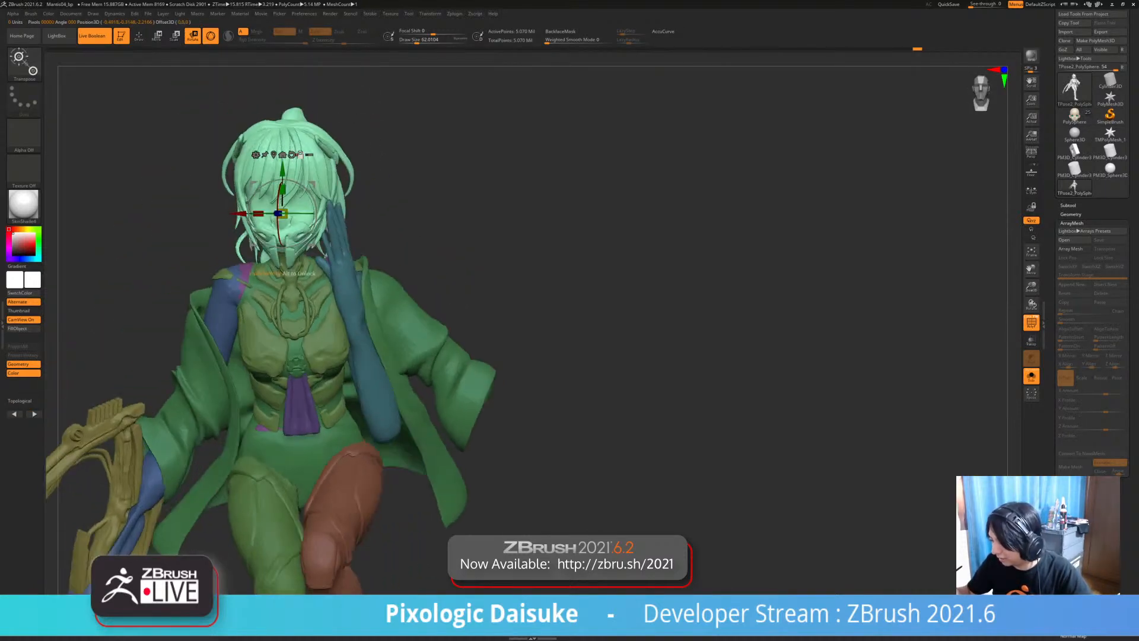
right_drag(219, 196, 286, 207)
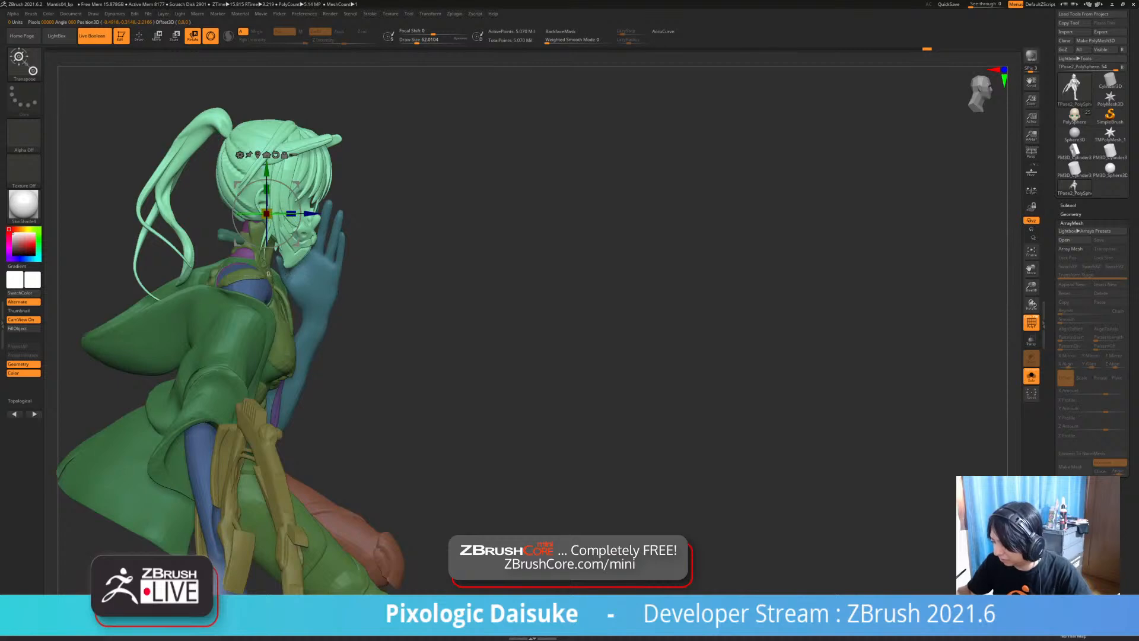
drag(256, 214, 279, 245)
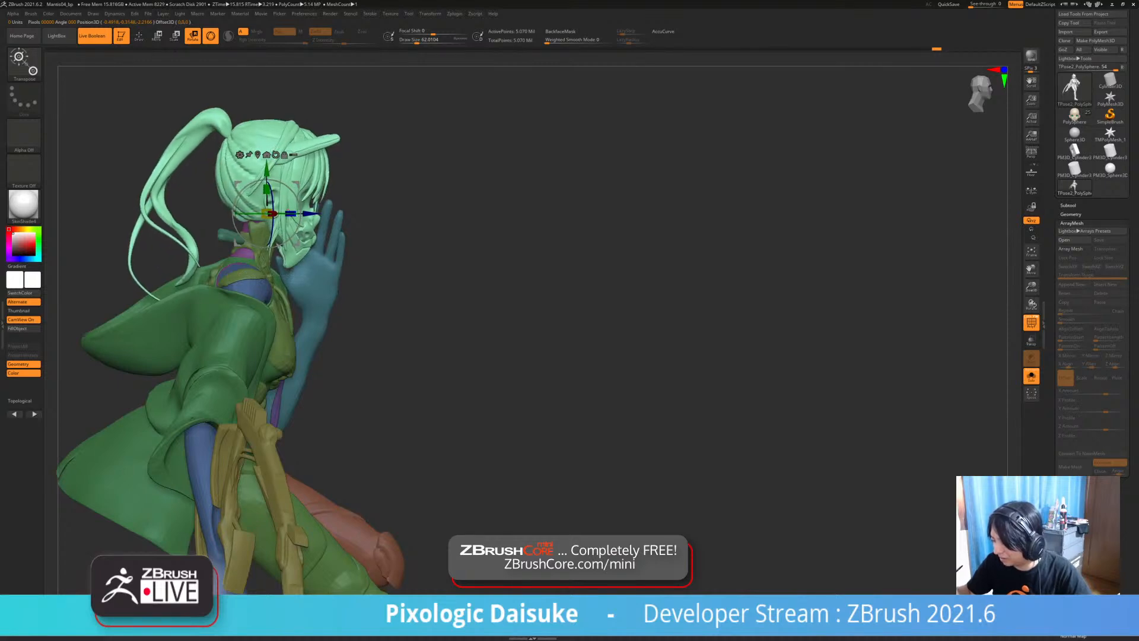
right_drag(363, 262, 324, 260)
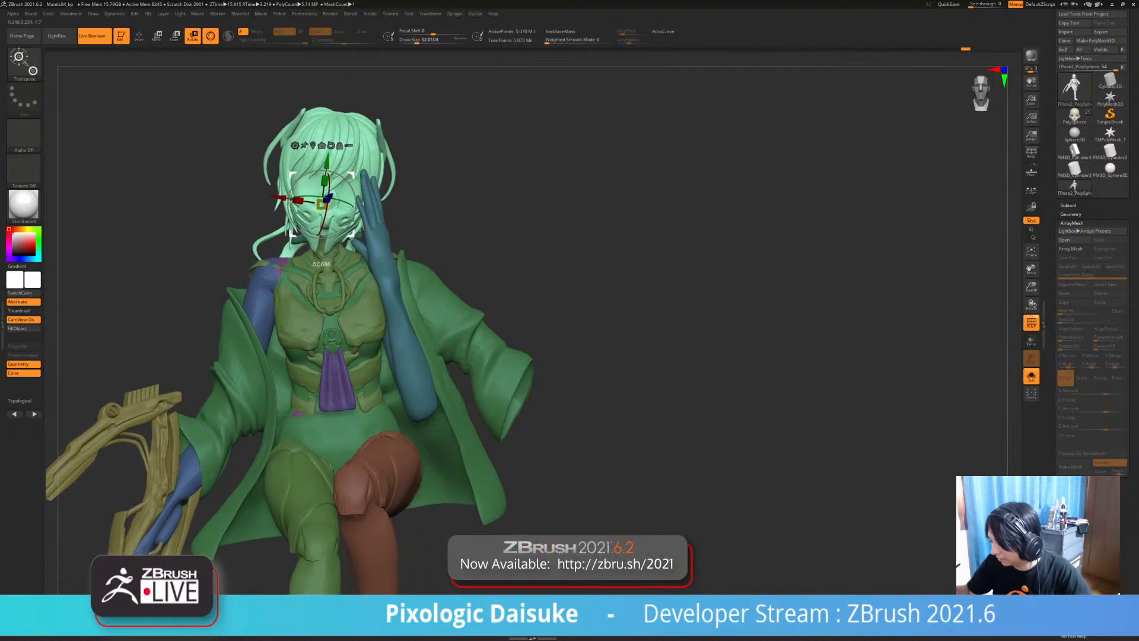
key(q)
mouse_move(470, 291)
ctrl+right_down()
mouse_move(472, 259)
mouse_move(539, 294)
mouse_move(533, 257)
ctrl+right_up()
ctrl+click(494, 260)
- Rotate the whole unmasked figure around the hips so it leans slightly backward, checking the tilt from the side and front
key(r)
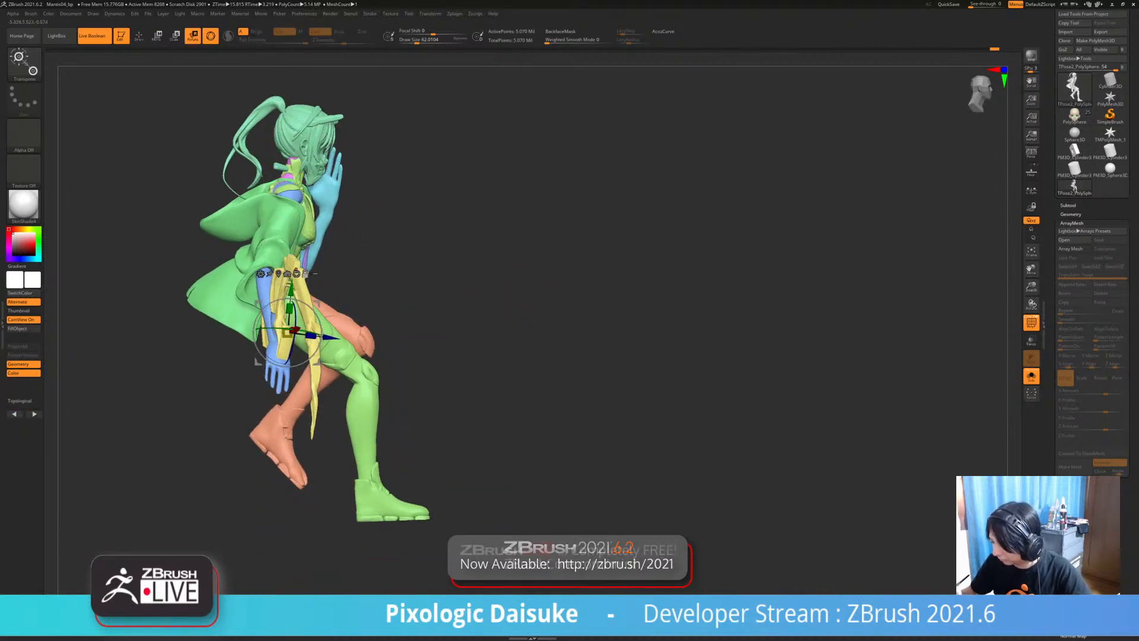
alt+click(296, 273)
drag(308, 327, 314, 317)
right_drag(332, 321, 243, 325)
shift+right_drag(416, 301, 370, 298)
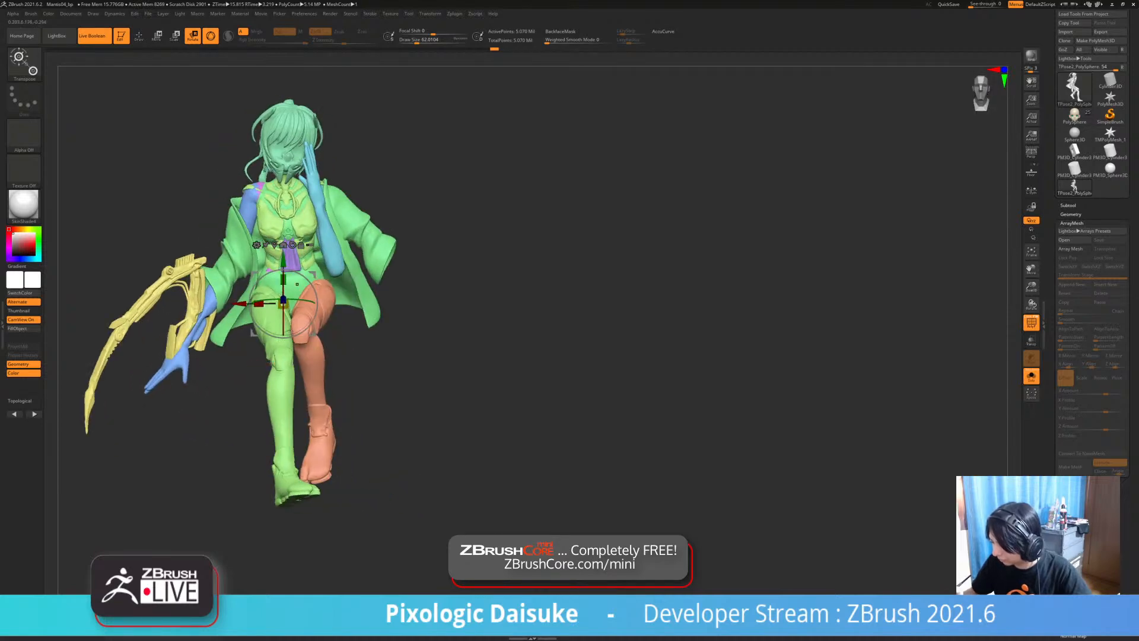
drag(283, 331, 284, 321)
right_drag(333, 324, 469, 323)
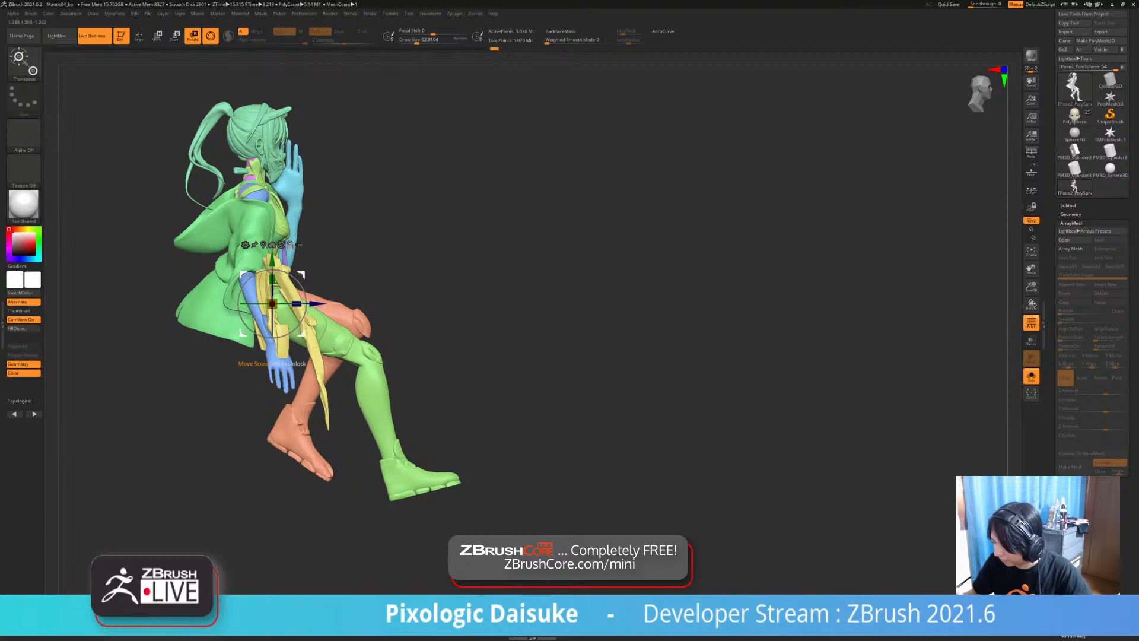
drag(292, 327, 296, 323)
right_drag(332, 323, 240, 327)
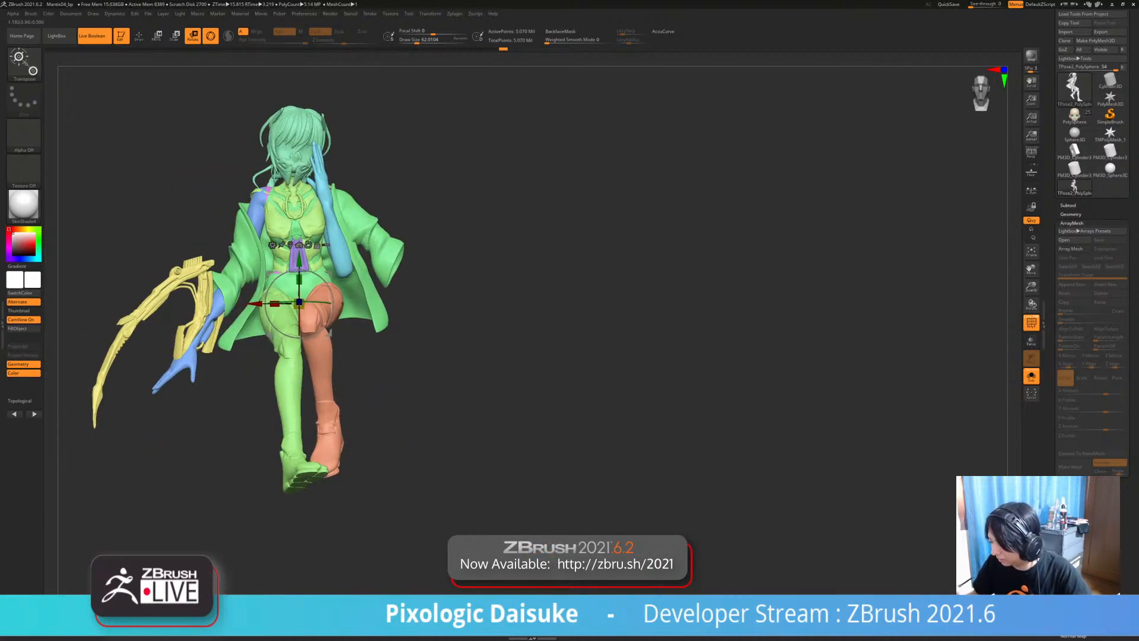
- Fine-tune the whole figure's lean around the hips with another small rotation
mouse_move(330, 330)
right_down()
mouse_move(460, 329)
mouse_move(332, 327)
right_up()
ctrl+right_drag(333, 328, 379, 350)
alt+right_drag(439, 279, 375, 291)
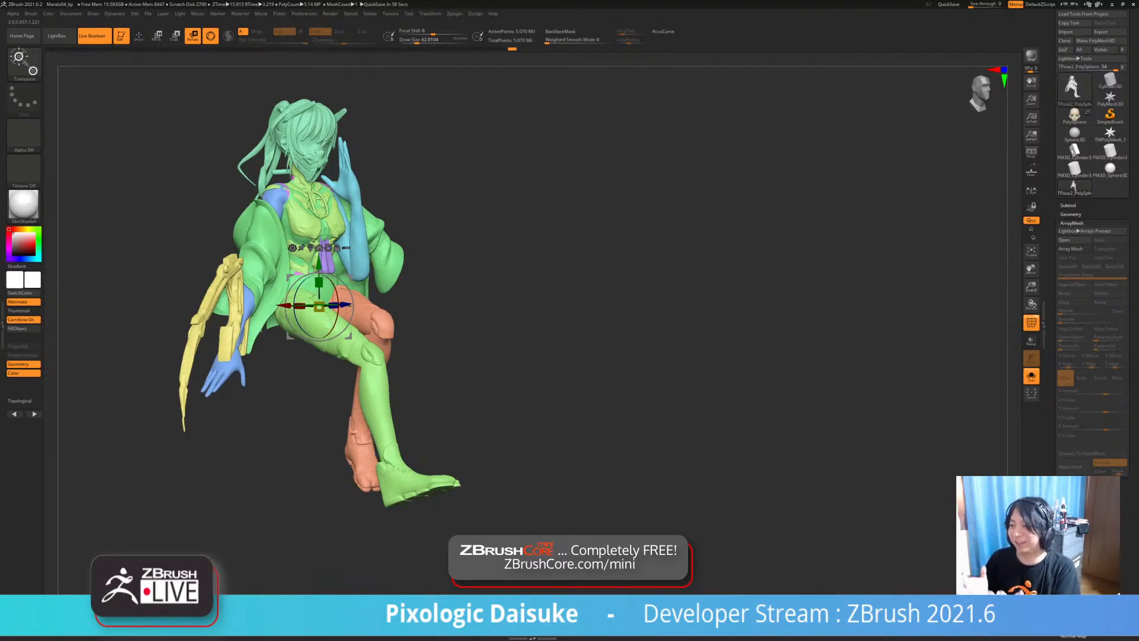
right_drag(375, 291, 343, 283)
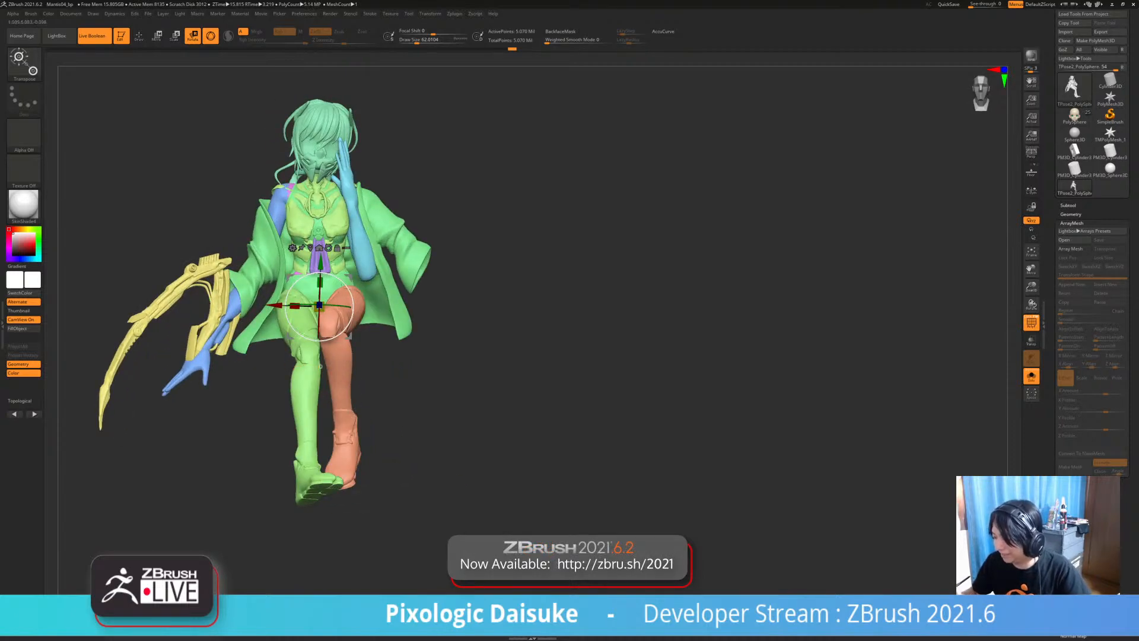
drag(342, 283, 344, 283)
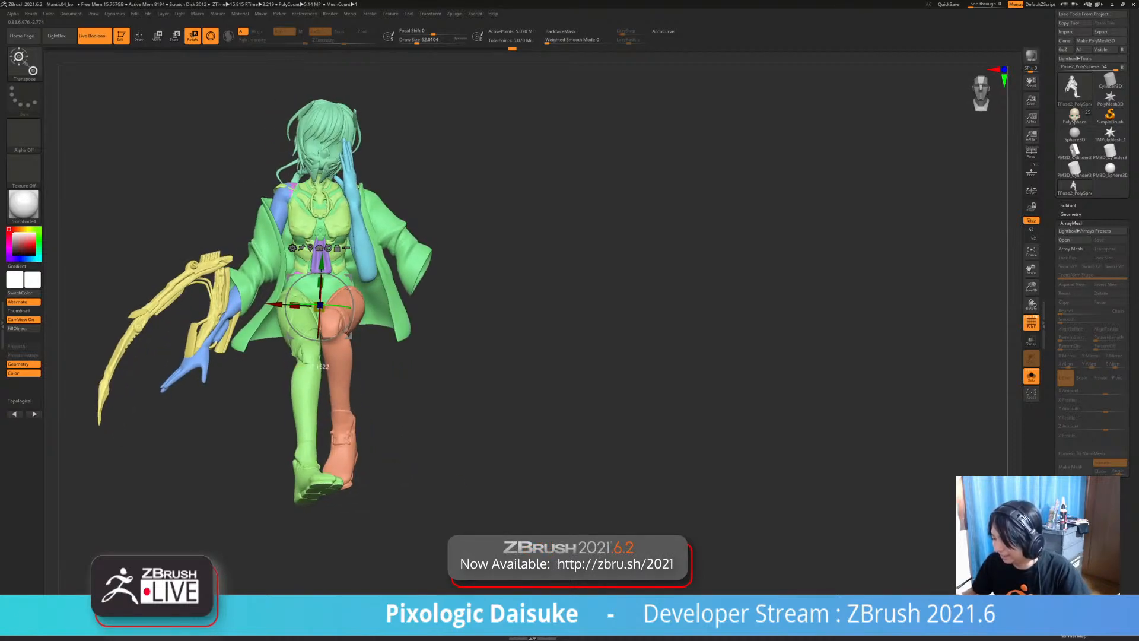
- Isolate the jacket to examine its shape, restore the full figure, and review the overall pose
mouse_move(343, 284)
right_down()
mouse_move(442, 285)
mouse_move(345, 281)
mouse_move(346, 321)
right_up()
right_drag(415, 315, 330, 309)
alt+right_drag(387, 345, 388, 313)
right_drag(388, 312, 433, 285)
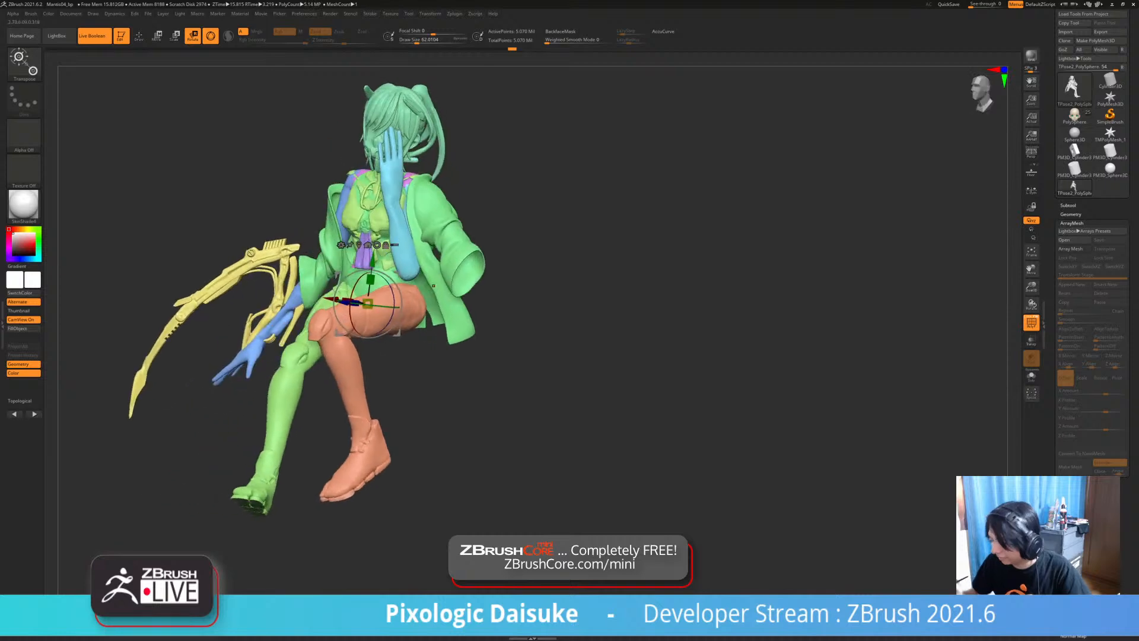
key(q)
ctrl+shift+click(446, 222)
right_drag(534, 261, 490, 264)
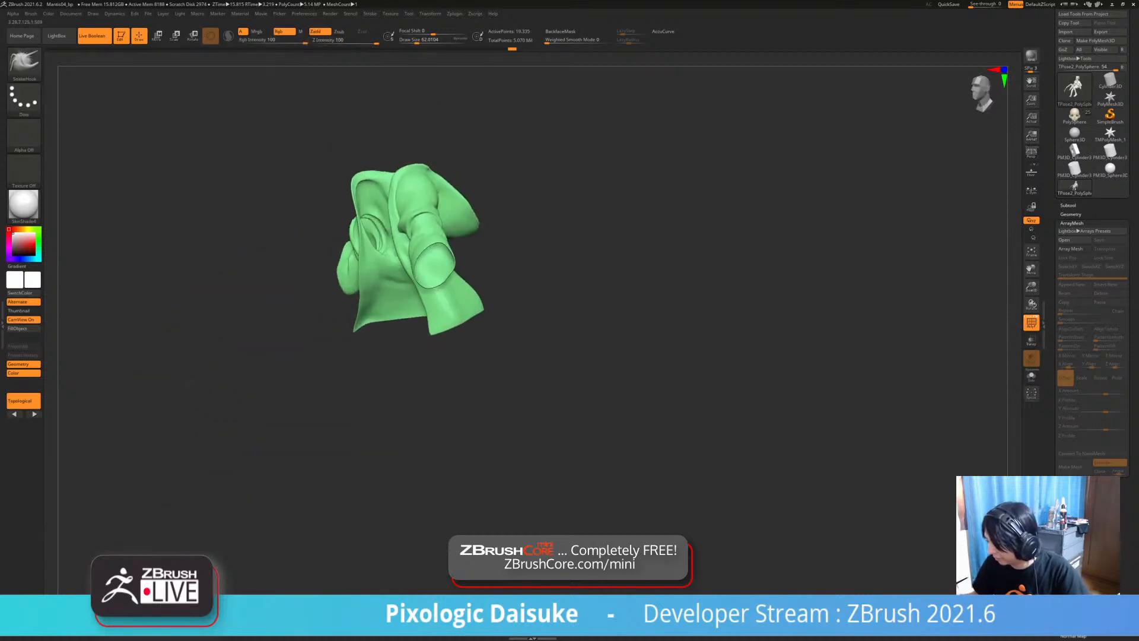
ctrl+shift+drag(540, 262, 546, 280)
mouse_move(311, 261)
right_down()
mouse_move(350, 252)
mouse_move(365, 274)
mouse_move(415, 270)
mouse_move(410, 297)
mouse_move(409, 265)
mouse_move(359, 235)
mouse_move(424, 288)
mouse_move(421, 278)
mouse_move(460, 289)
mouse_move(465, 268)
right_up()
ctrl+shift+click(467, 307)
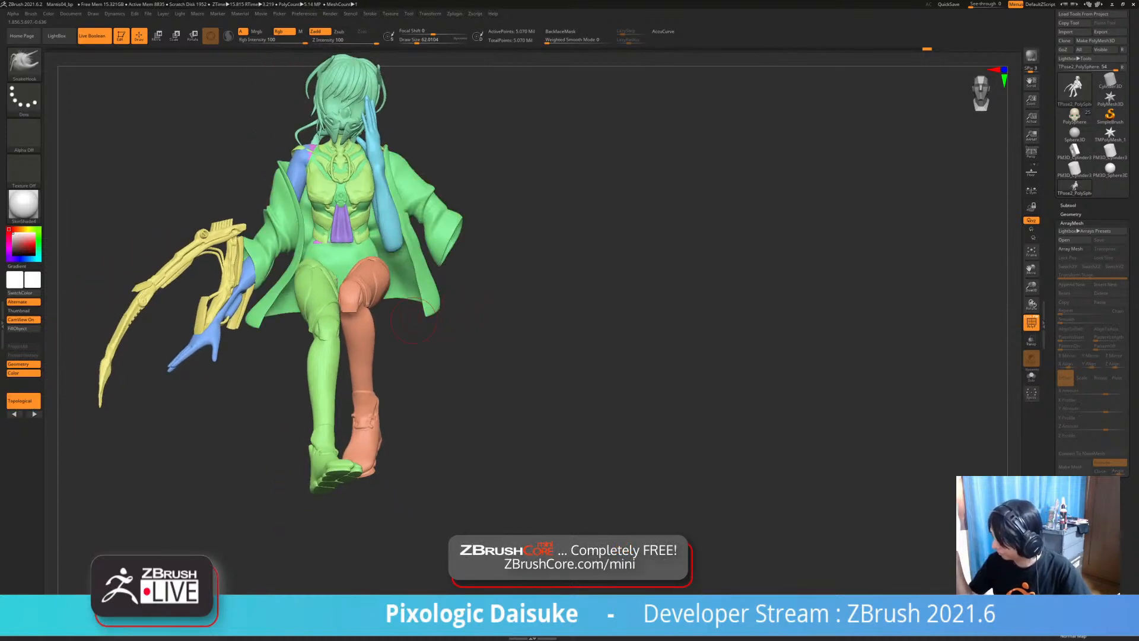
right_drag(478, 310, 468, 315)
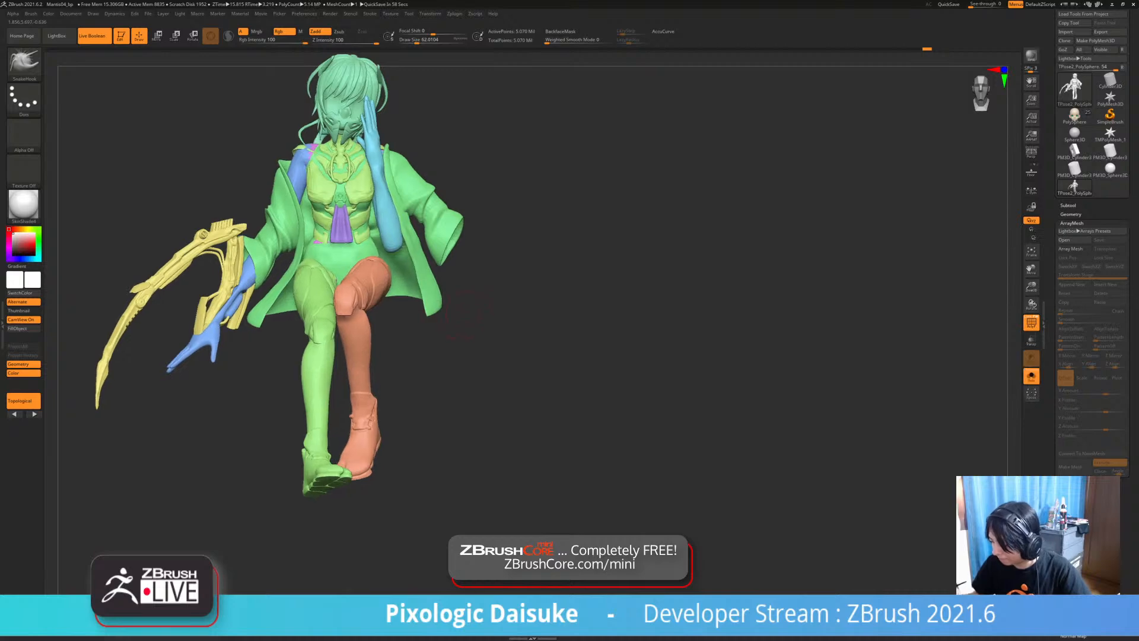
mouse_move(271, 244)
right_down()
mouse_move(272, 261)
mouse_move(478, 317)
mouse_move(238, 309)
mouse_move(445, 306)
mouse_move(445, 321)
mouse_move(362, 333)
mouse_move(436, 356)
right_up()
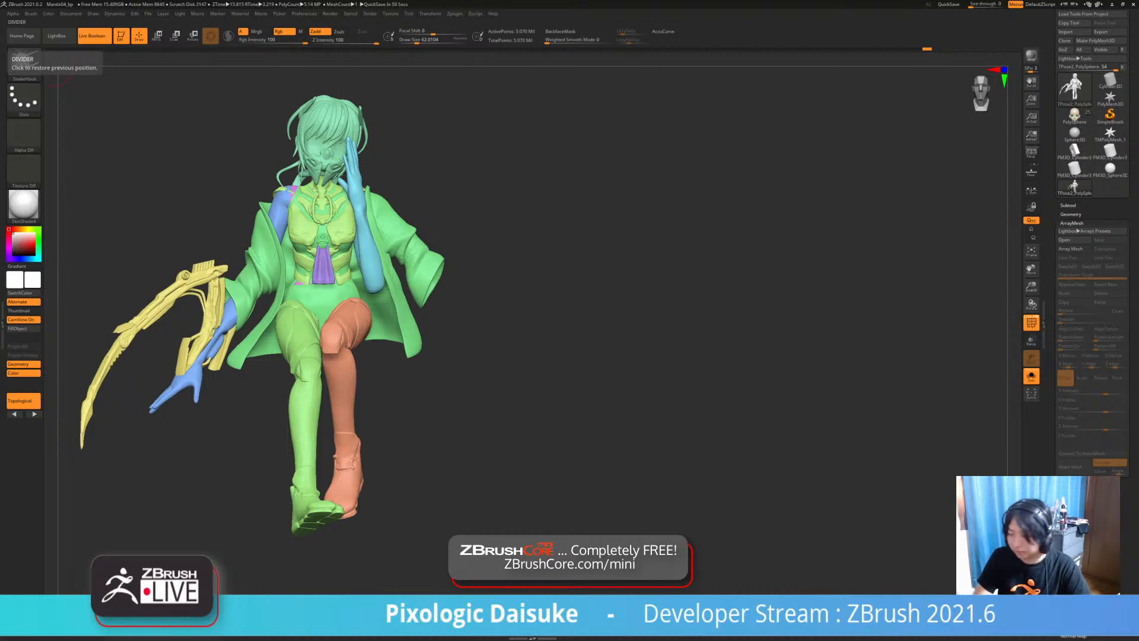
- Mask everything except the orange leg's shin and place the rotation pivot at its knee
key(r)
drag(570, 368, 388, 363)
ctrl+drag(376, 323, 463, 318)
alt+click(438, 267)
mouse_move(249, 237)
mouse_down()
mouse_move(362, 240)
mouse_move(255, 243)
mouse_up()
ctrl+click(334, 279)
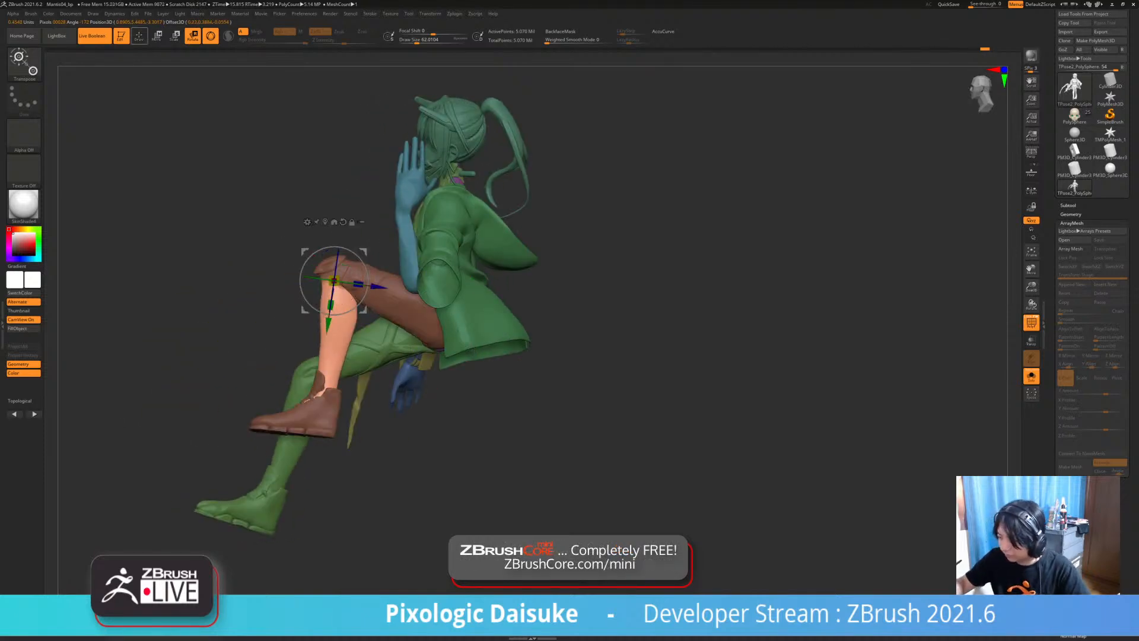
- Isolate the orange leg and unmask its boot with a lasso so the whole lower leg is free
key(q)
drag(256, 309, 296, 313)
ctrl+shift+click(331, 412)
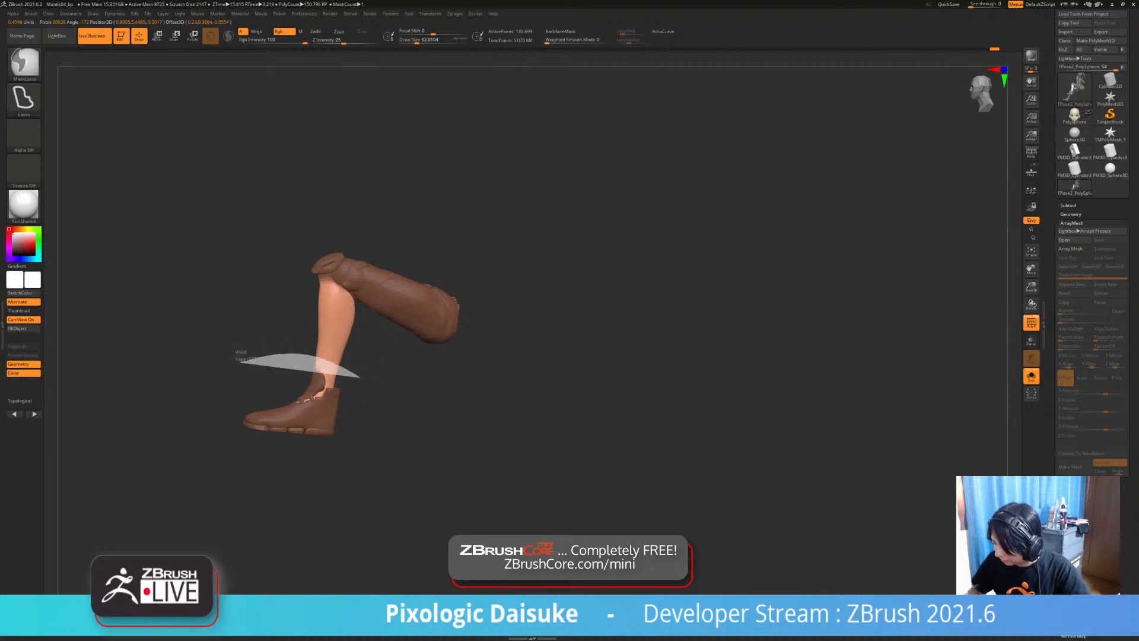
mouse_move(359, 375)
ctrl+alt+mouse_down()
mouse_move(308, 480)
mouse_move(382, 374)
ctrl+alt+mouse_up()
- Bend the orange lower leg backward at the knee, clear the mask, and show the full figure
key(r)
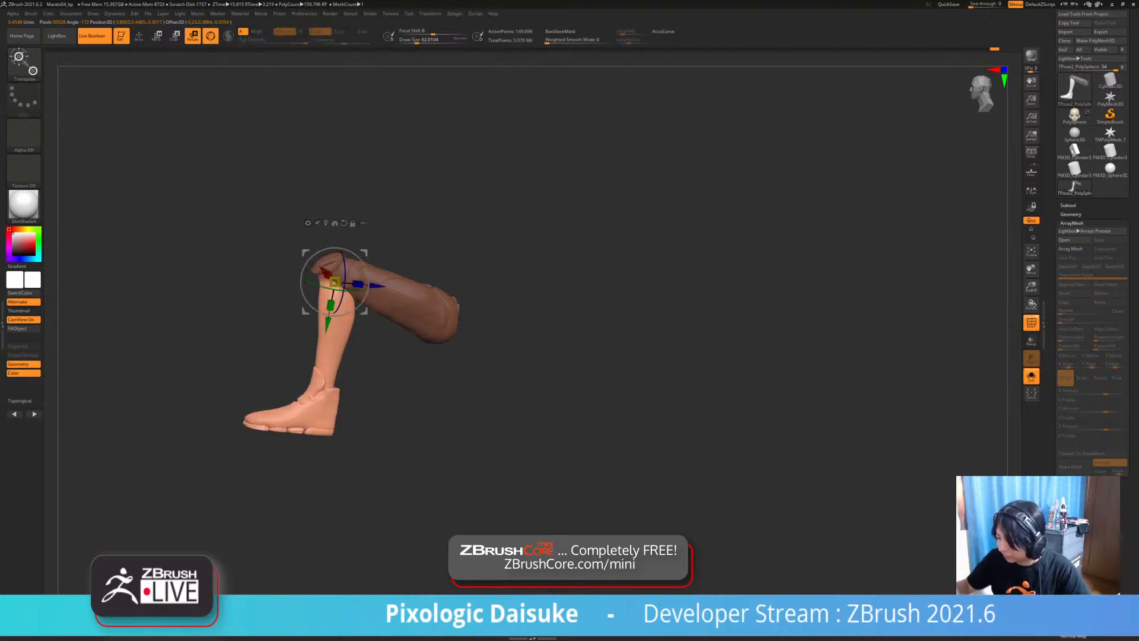
drag(364, 262, 347, 250)
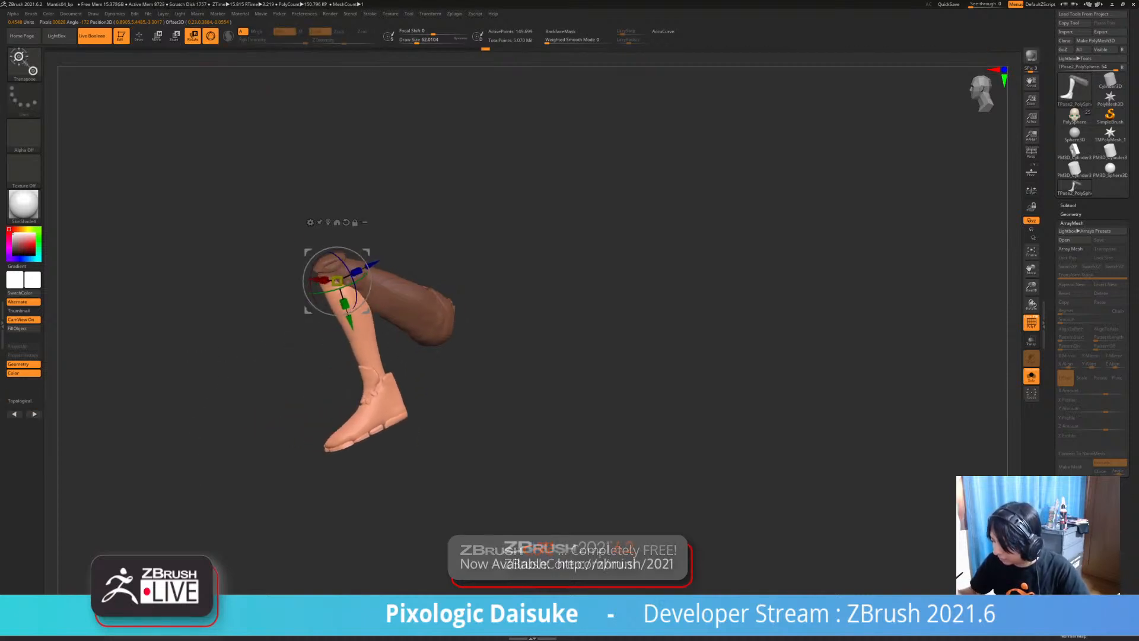
drag(510, 356, 309, 353)
ctrl+drag(475, 356, 504, 379)
drag(505, 368, 409, 365)
ctrl+shift+click(505, 367)
- Mask everything except the orange leg, rotate it at the hip to adjust its height and sideways angle, and clear the mask
drag(534, 368, 381, 282)
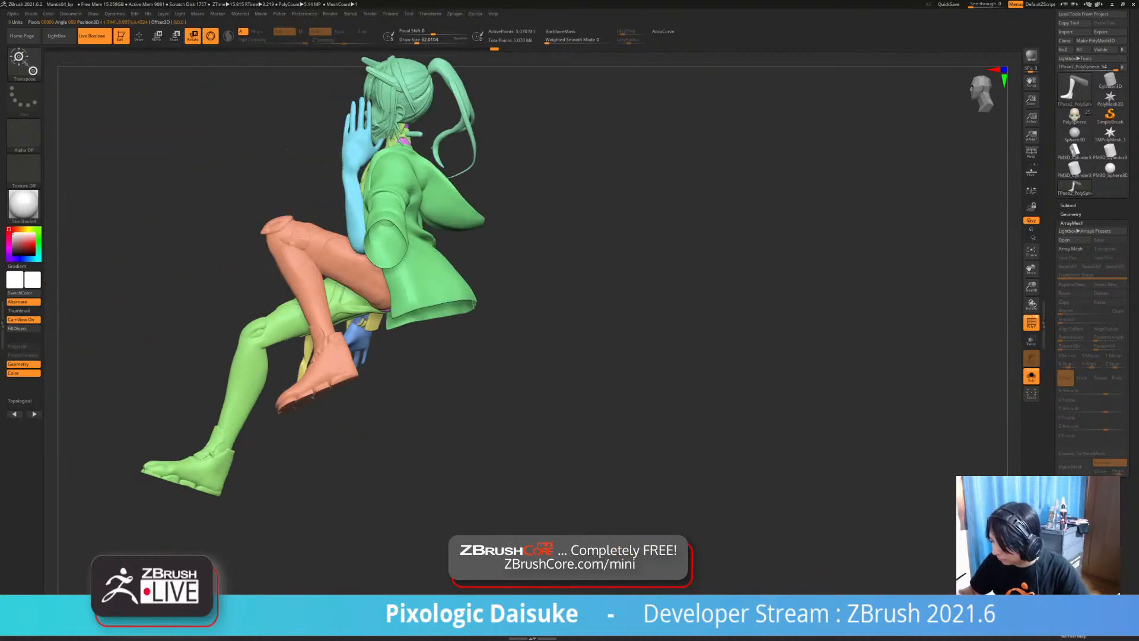
click(382, 280)
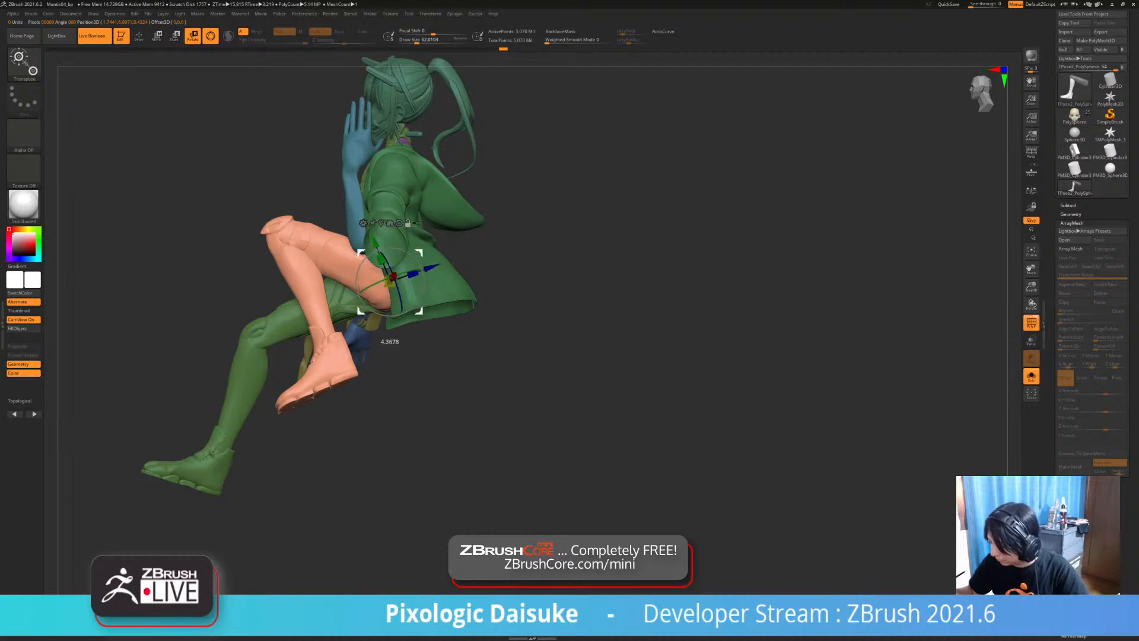
drag(419, 253, 423, 270)
drag(546, 333, 754, 334)
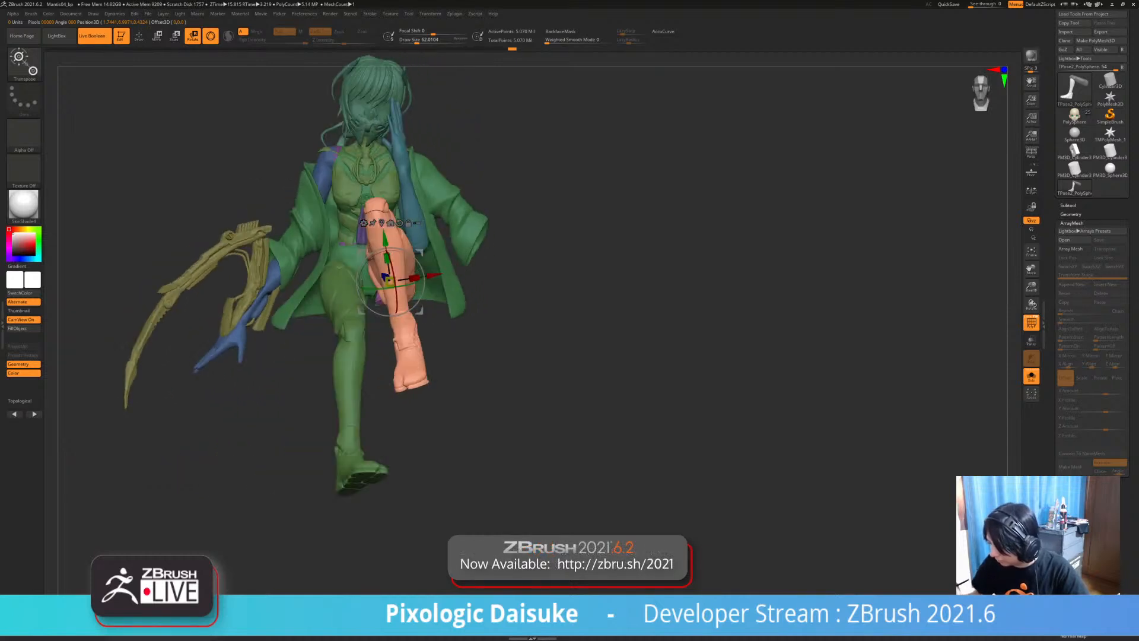
drag(410, 284, 405, 286)
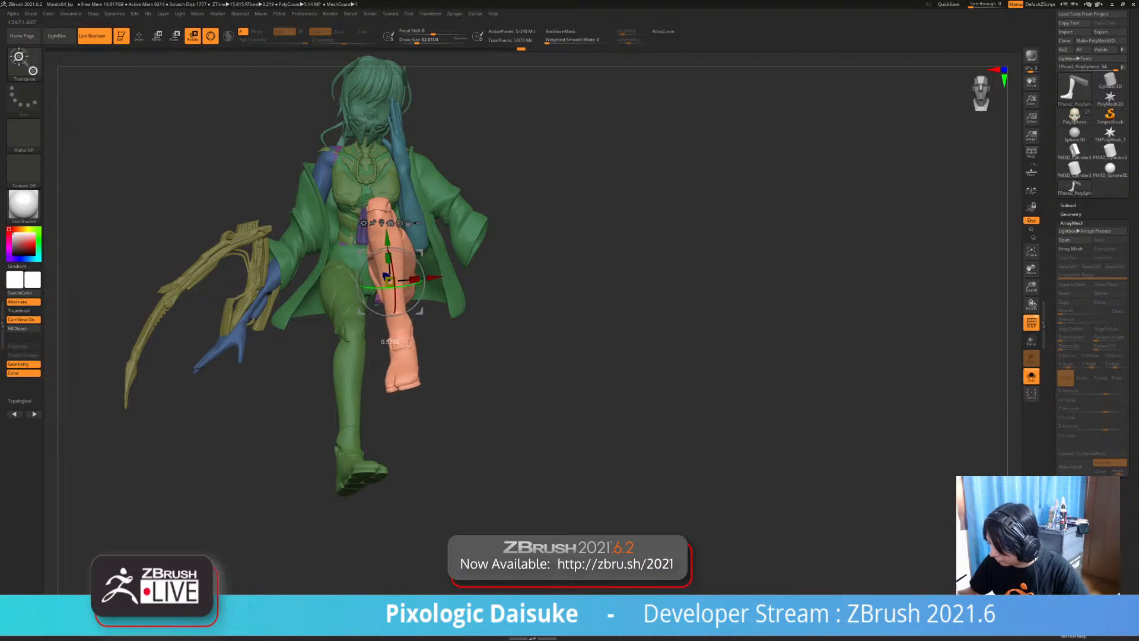
mouse_move(712, 333)
mouse_down()
mouse_move(531, 333)
mouse_move(763, 333)
mouse_move(711, 333)
mouse_up()
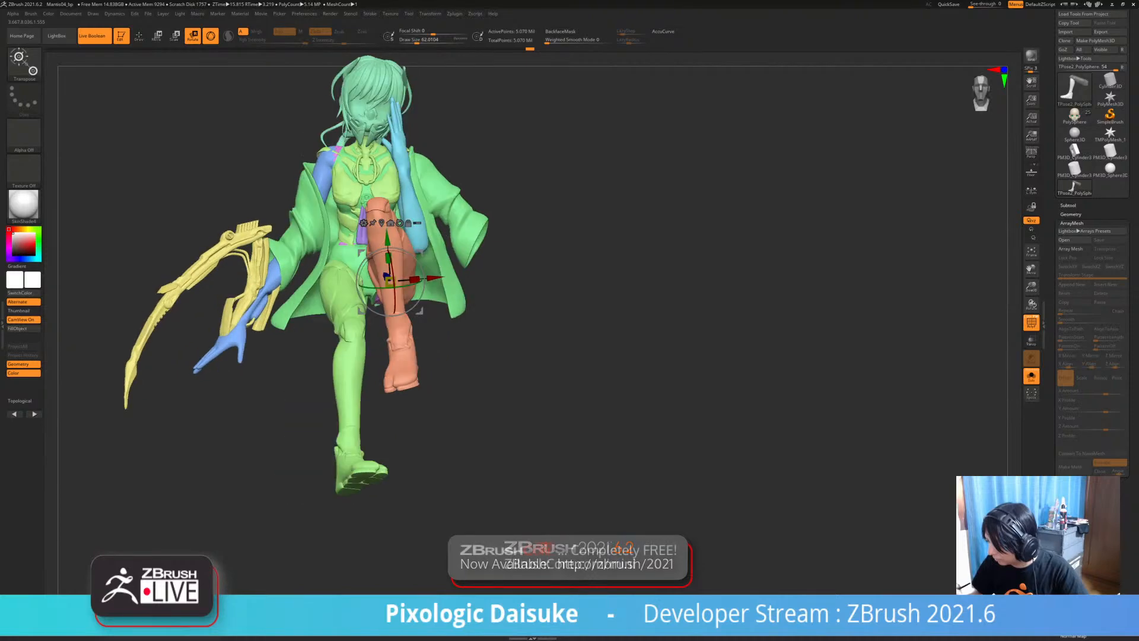
- Mask everything except the hand raised beside the face, with a topological mask fading across the wrist
ctrl+right_drag(783, 219, 806, 565)
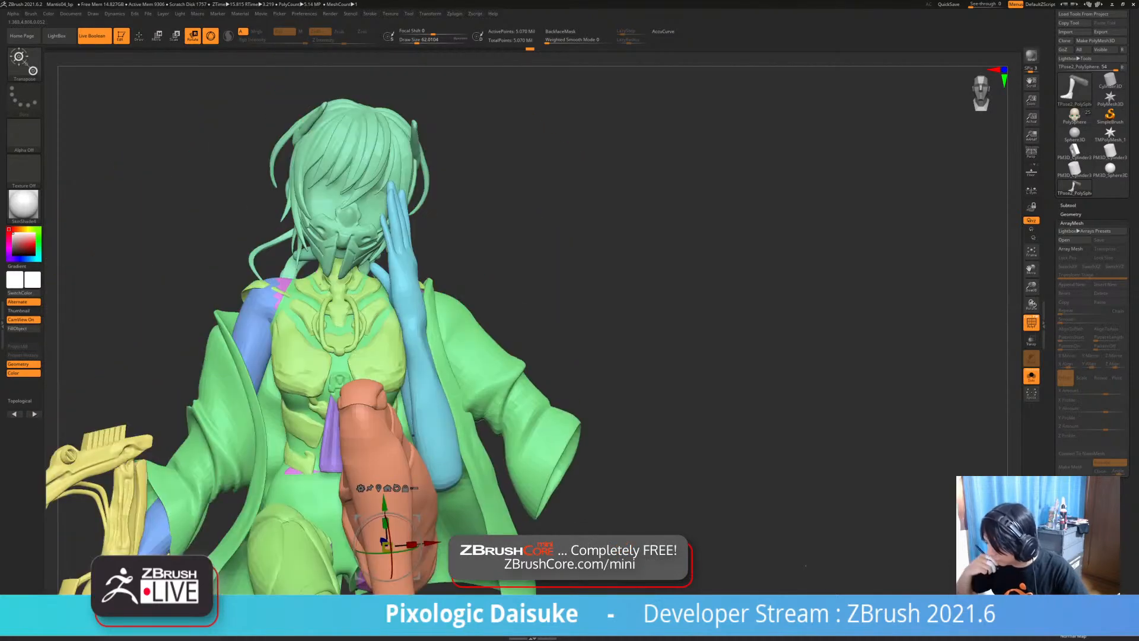
drag(805, 565, 322, 274)
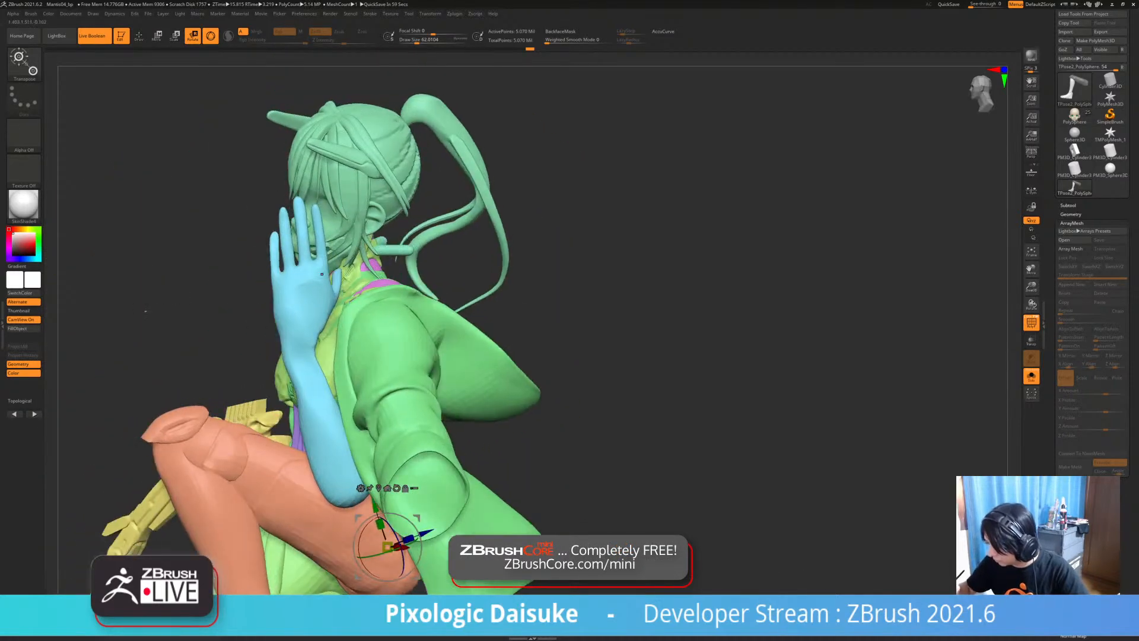
alt+click(309, 316)
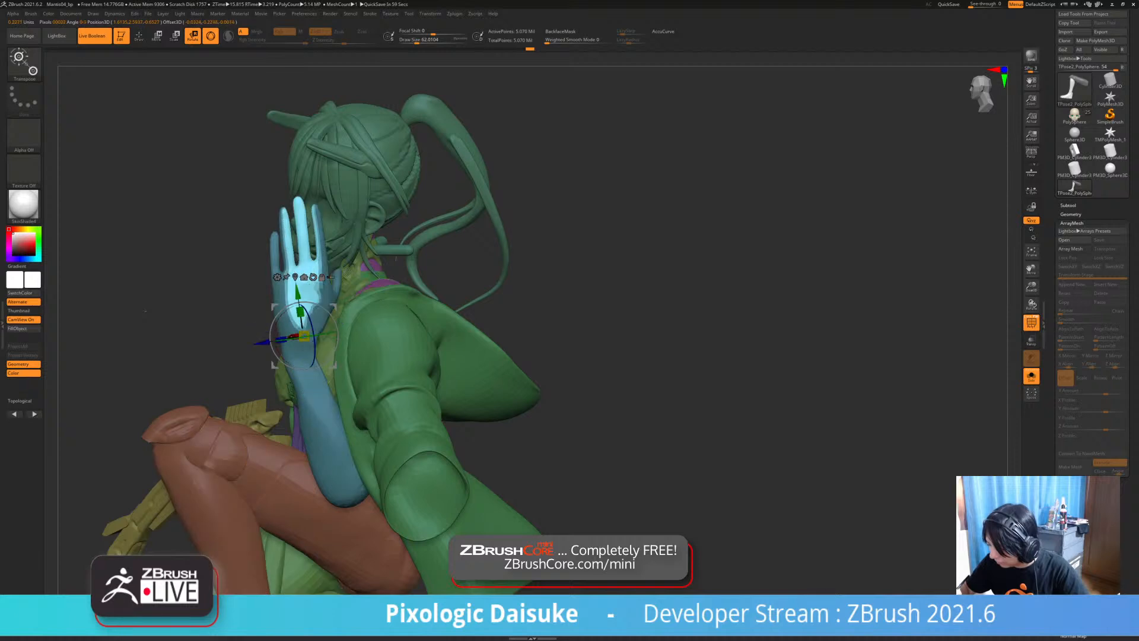
ctrl+drag(293, 319, 304, 292)
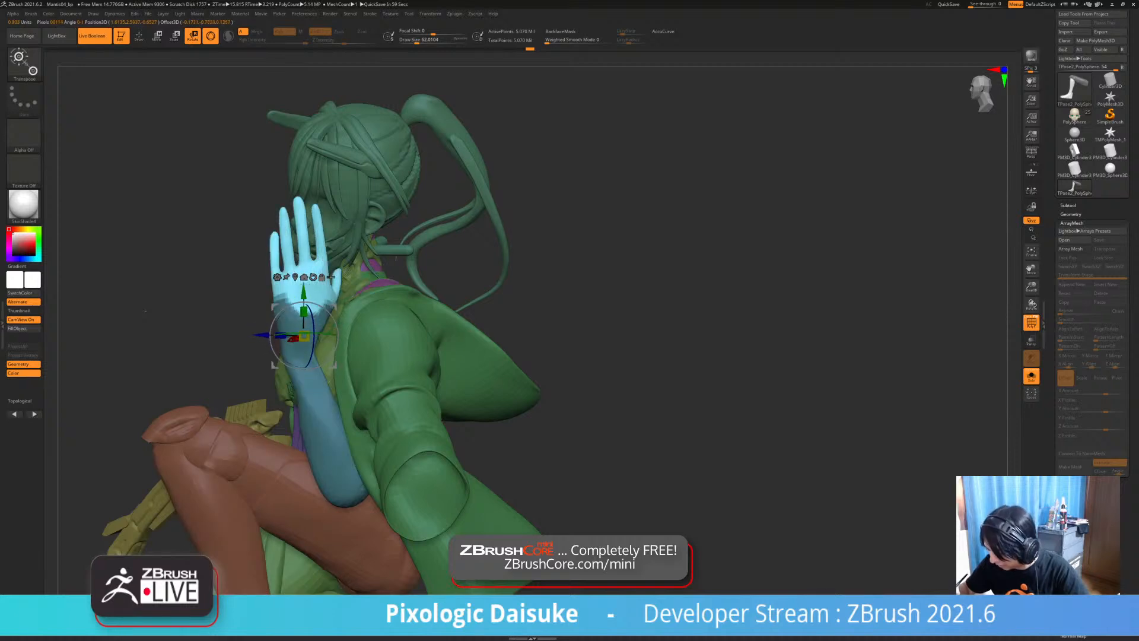
key(ctrl+z)
ctrl+drag(299, 353, 301, 333)
- Rotate the raised hand at the wrist so it tilts toward the face, and clear the mask
drag(237, 317, 196, 314)
key(ctrl+z)
drag(353, 347, 353, 358)
drag(160, 309, 291, 317)
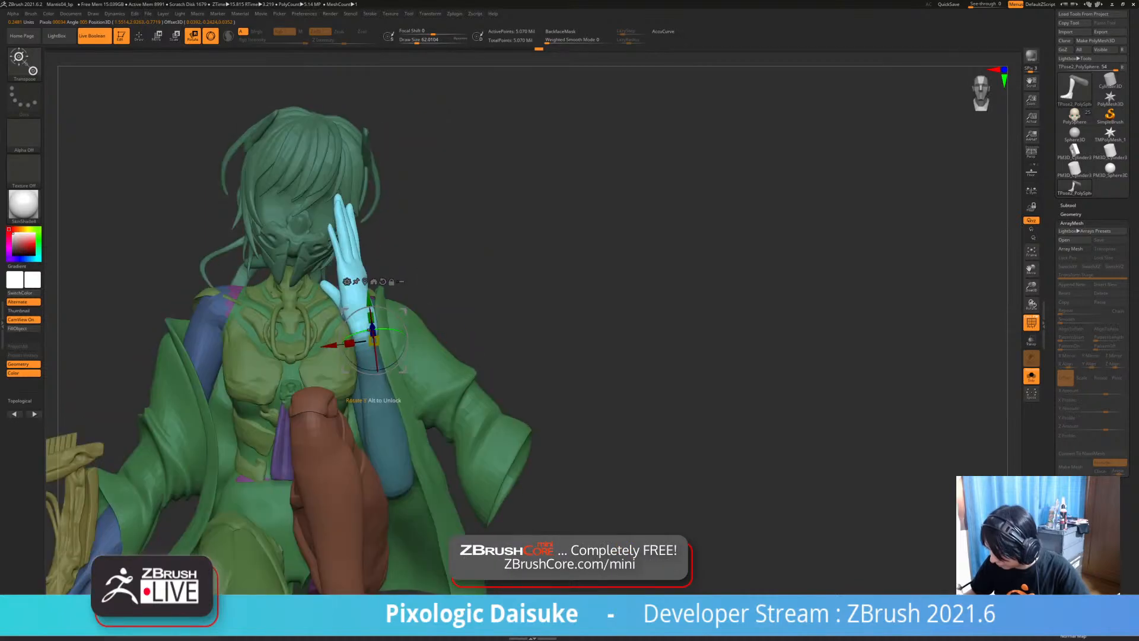
ctrl+right_drag(398, 416, 406, 331)
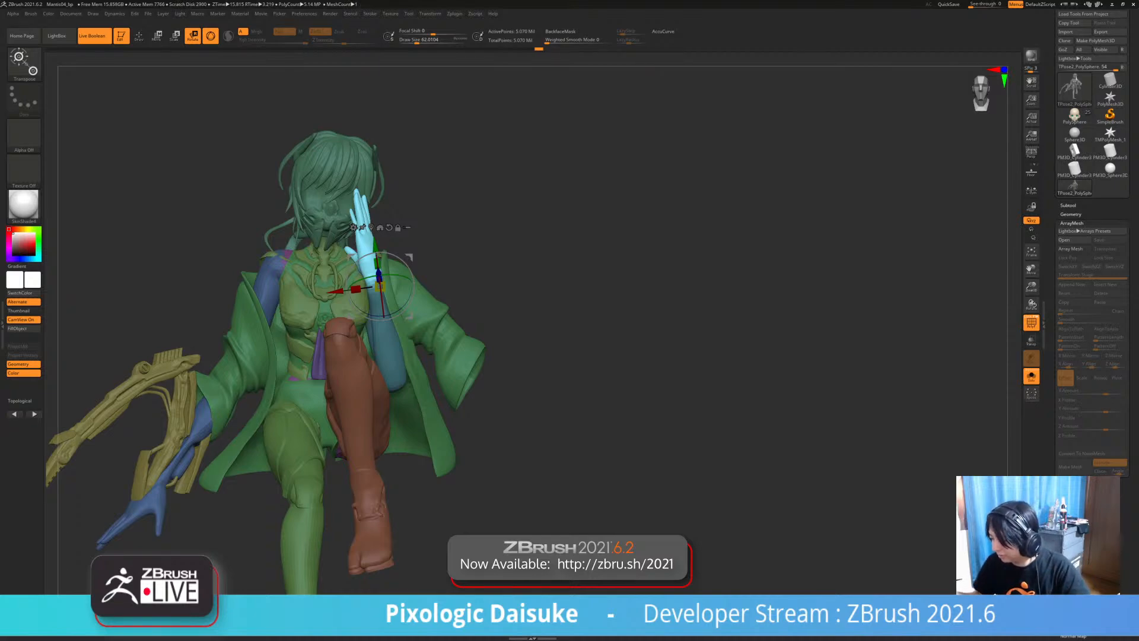
right_drag(504, 285, 564, 285)
ctrl+drag(564, 285, 593, 311)
right_drag(593, 311, 590, 264)
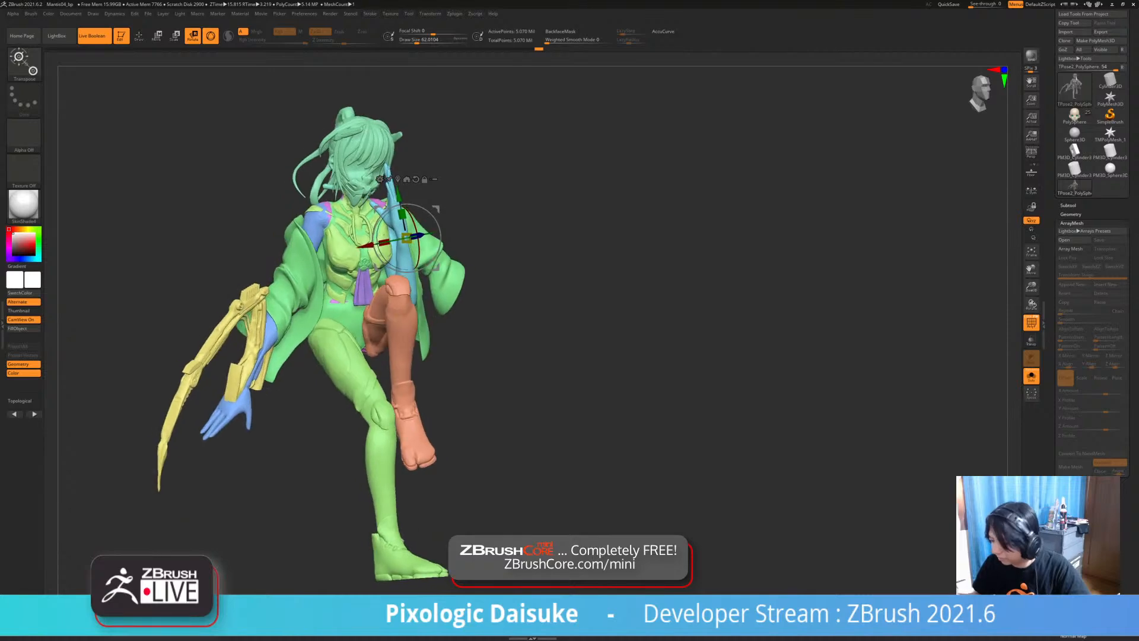
- Compare MatCap Gray with a lighter material on the figure and keep MatCap Gray applied
click(23, 205)
click(176, 212)
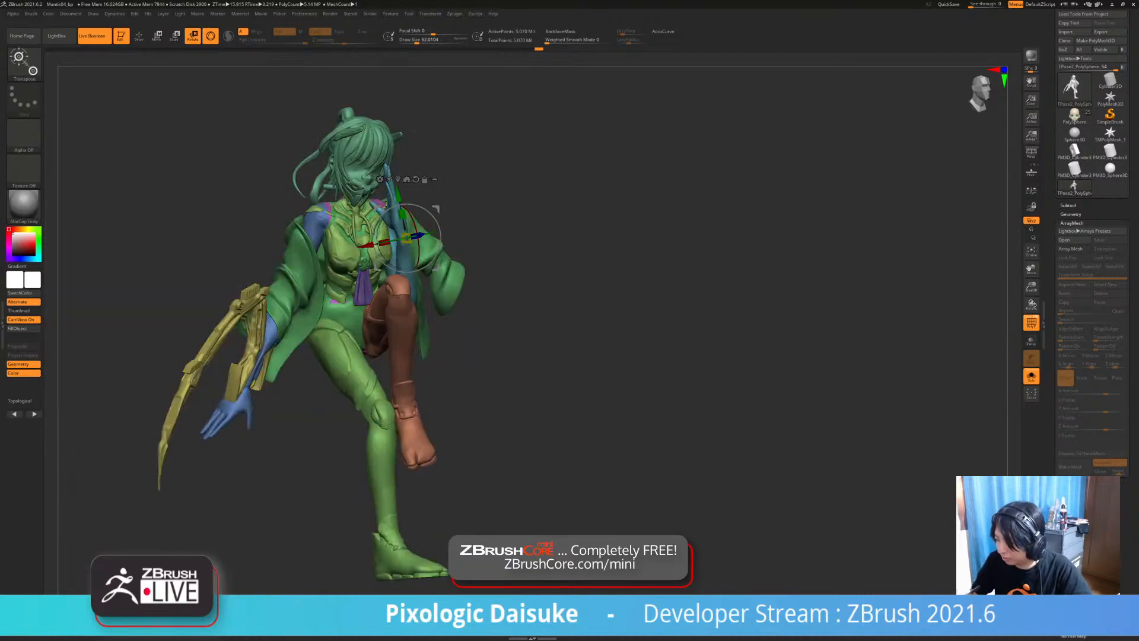
click(24, 205)
click(211, 211)
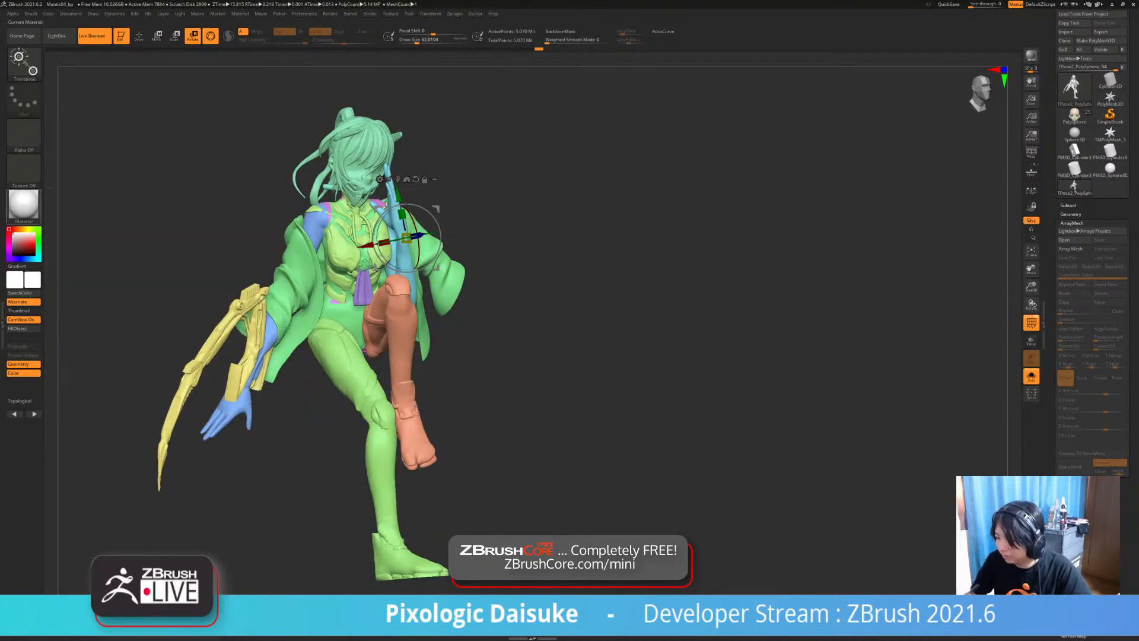
click(24, 206)
click(211, 211)
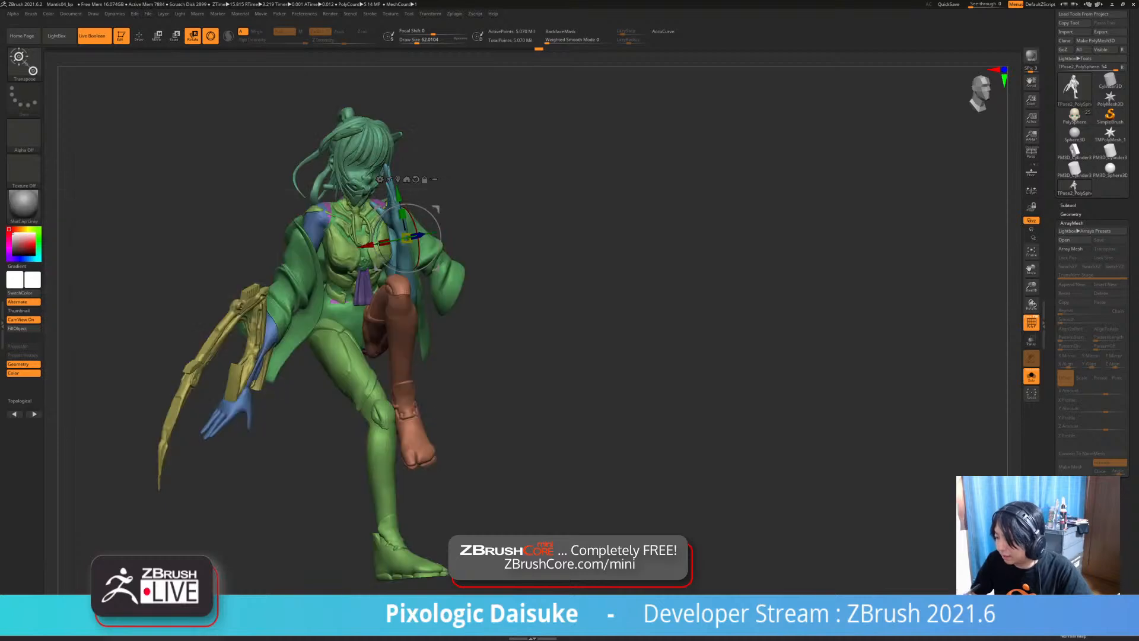
- Preview the SkinShade4 material on the figure and switch back to MatCap Gray
click(24, 206)
click(211, 211)
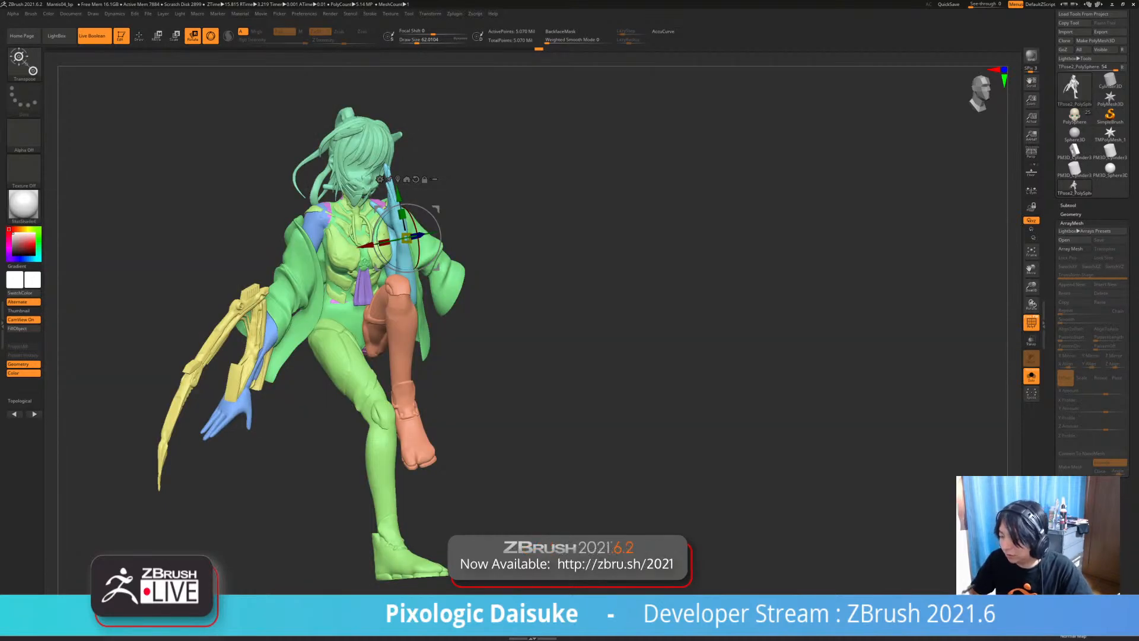
click(24, 205)
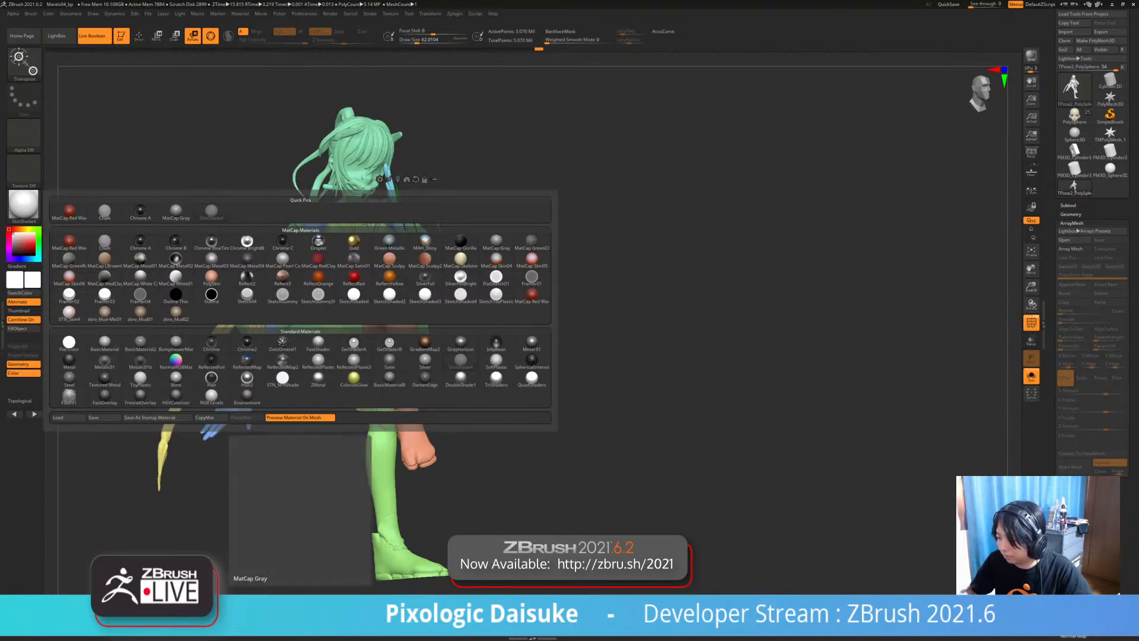
click(176, 210)
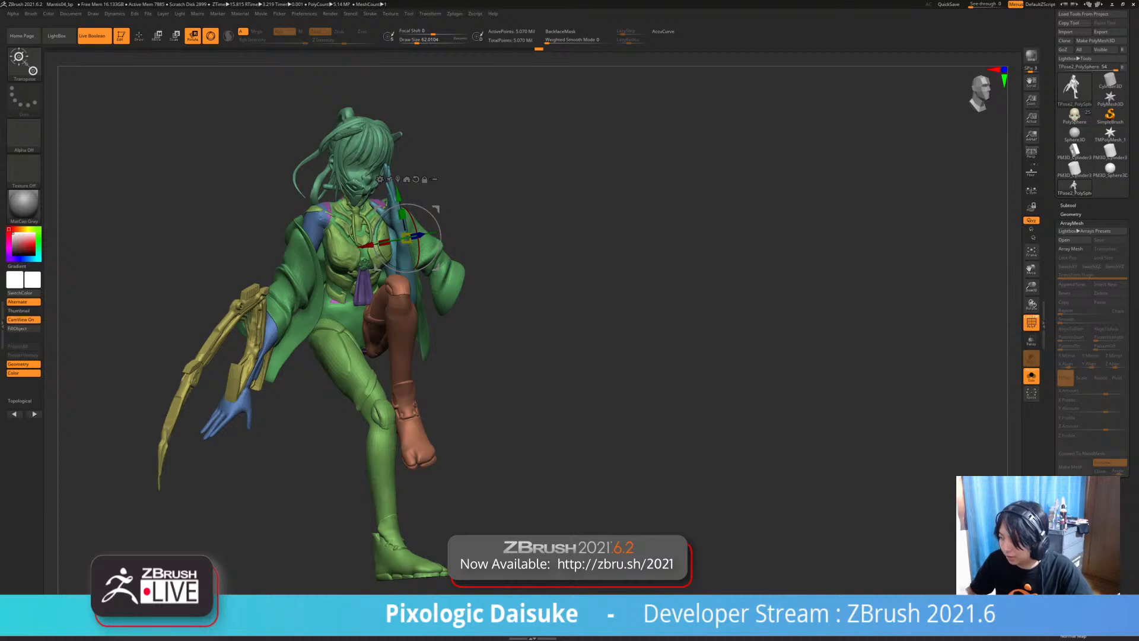
- Return to Draw mode, set painting to the material channel only, and fill the figure with MatCap Gray
click(49, 13)
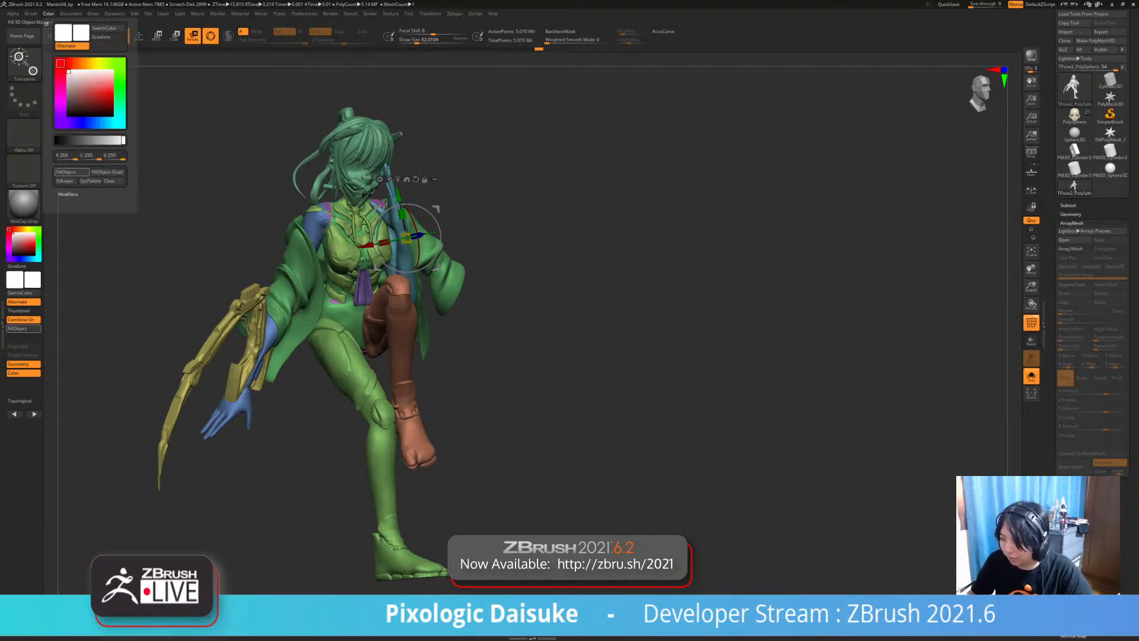
key(q)
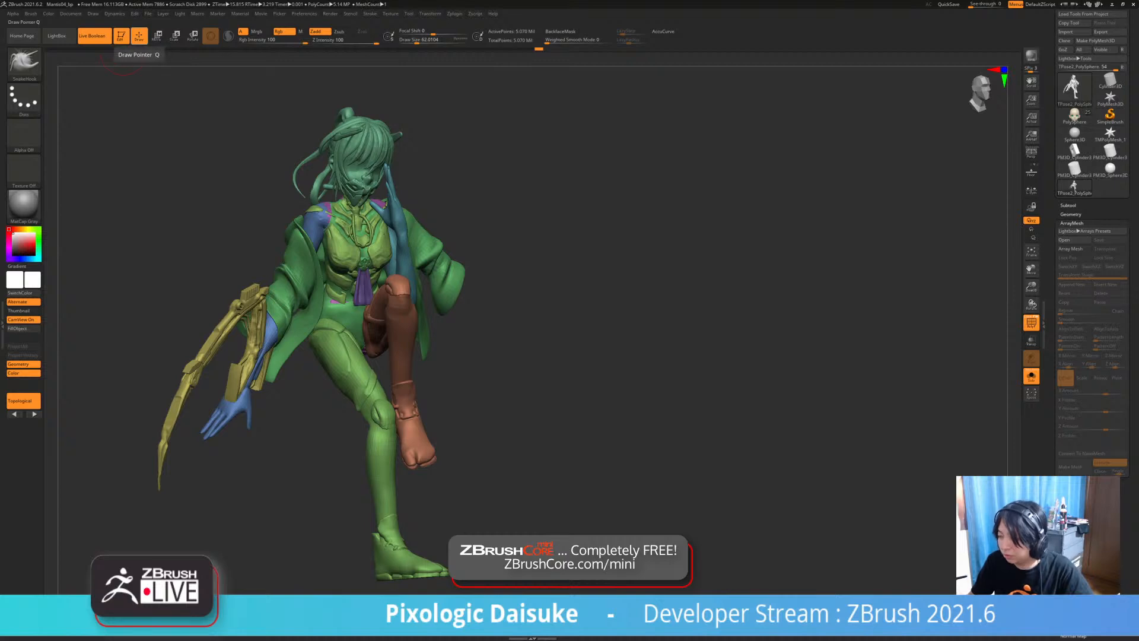
click(279, 31)
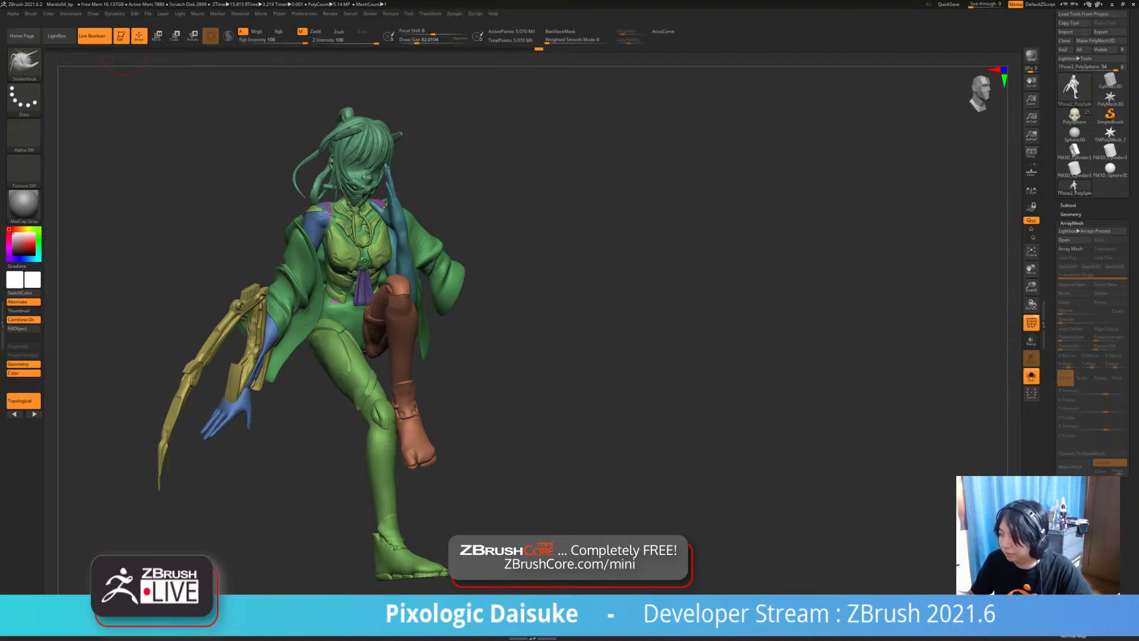
click(49, 14)
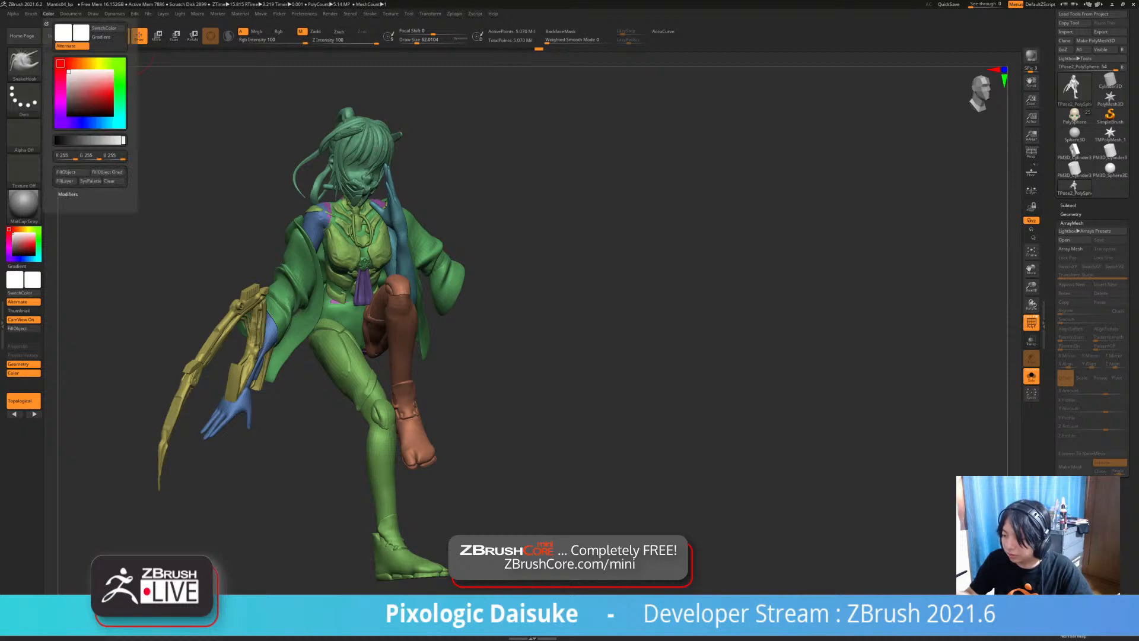
click(67, 172)
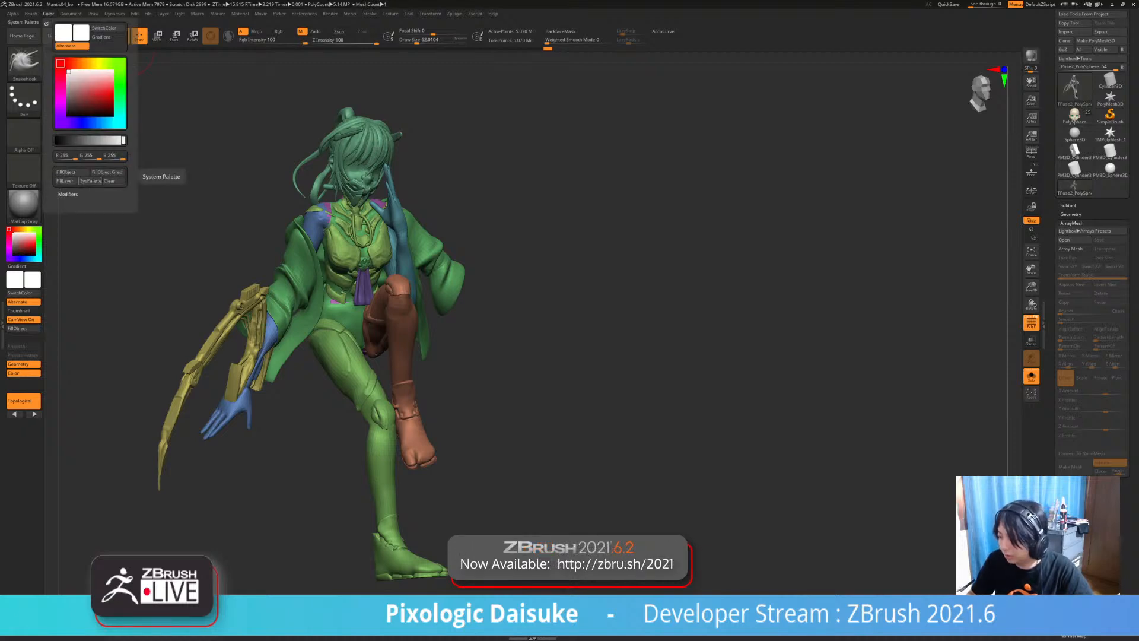
- Choose the SkinShade4 material and fill the whole figure with it
click(23, 205)
click(211, 211)
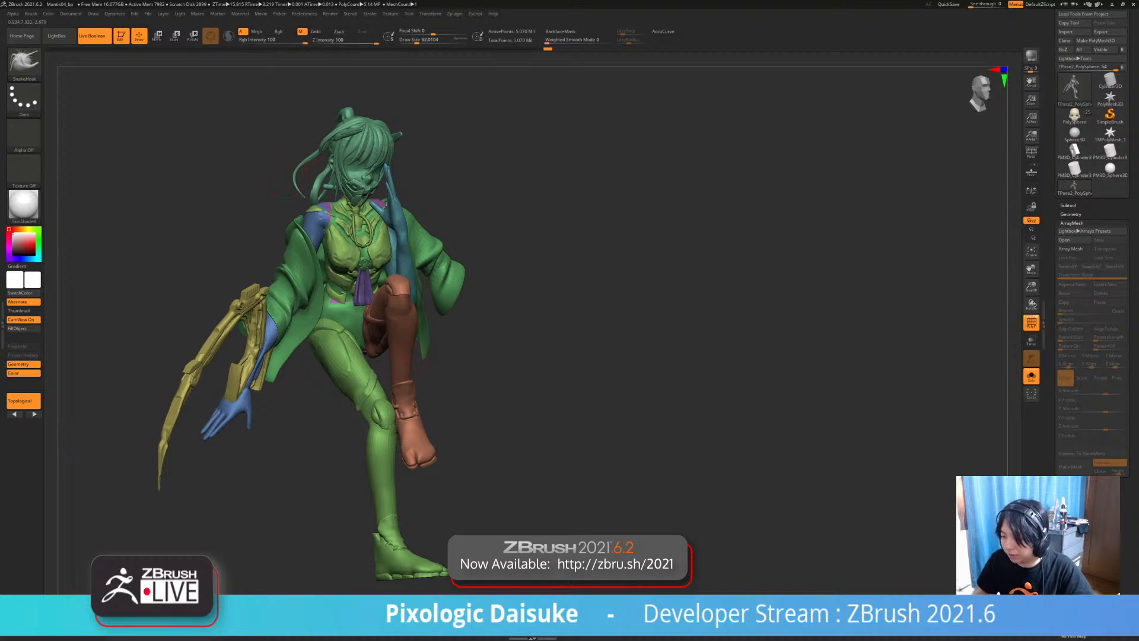
click(23, 205)
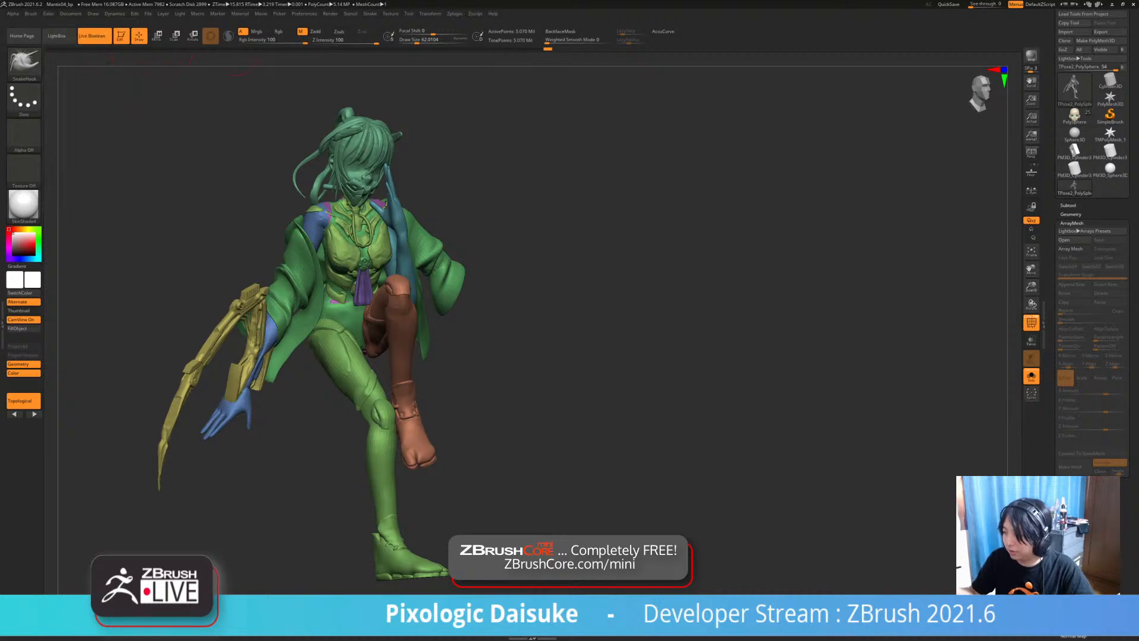
mouse_move(49, 14)
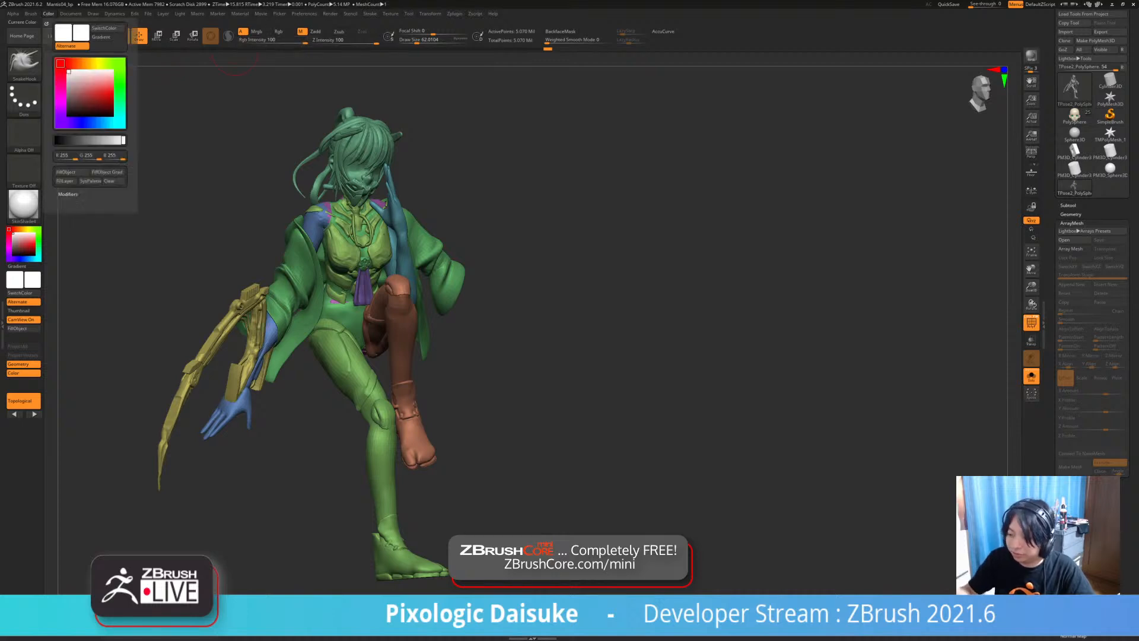
click(71, 172)
drag(593, 297, 552, 277)
- Switch the active material to MatCap Gray and back to SkinShade4 to check the filled figure
click(24, 206)
click(175, 212)
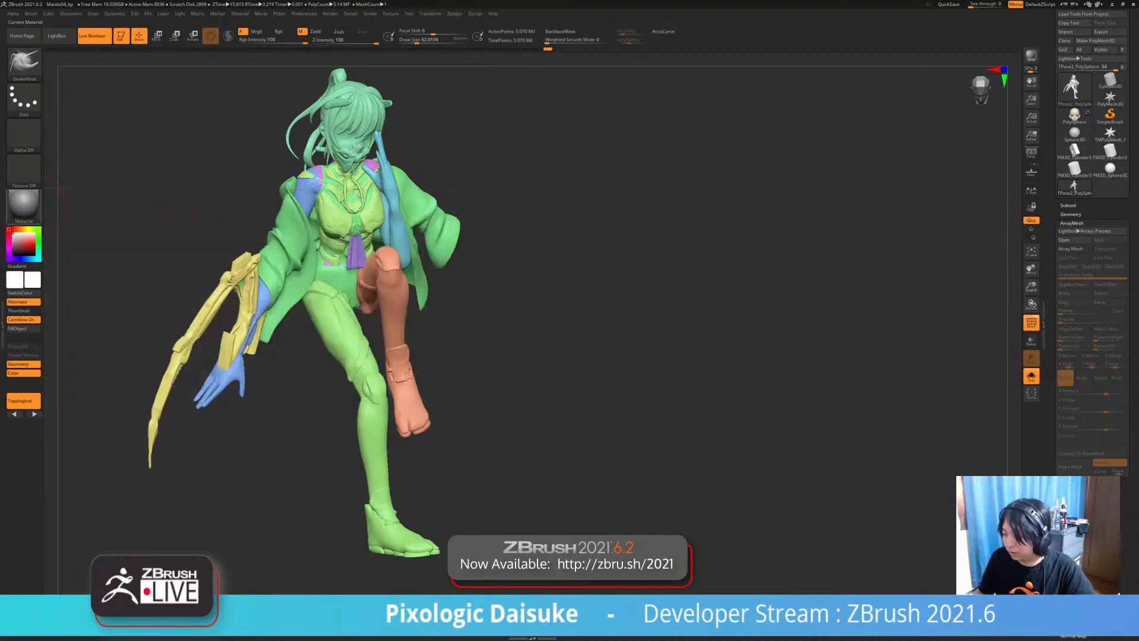
click(23, 206)
click(211, 212)
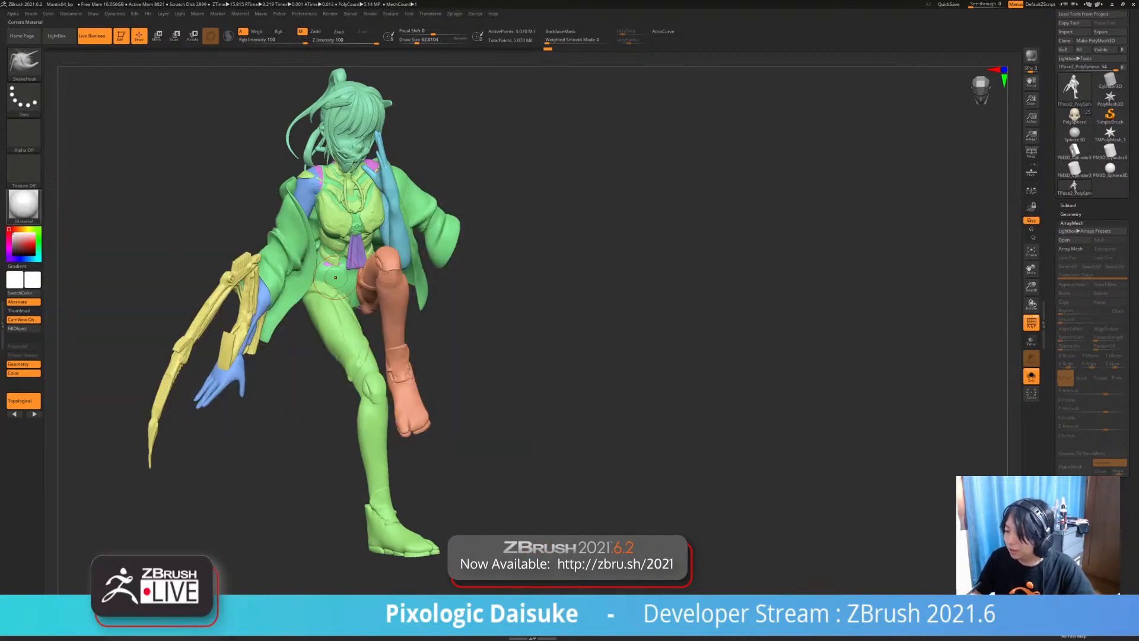
- Choose the Flat Color material and fill the whole figure with it
click(24, 206)
click(69, 343)
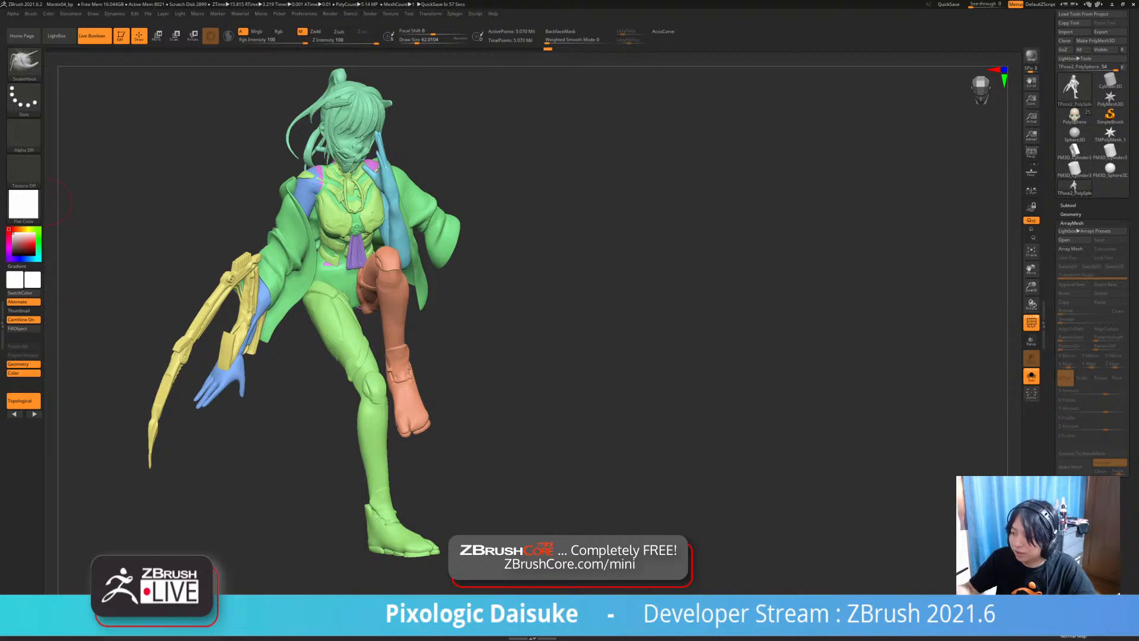
click(49, 13)
click(71, 171)
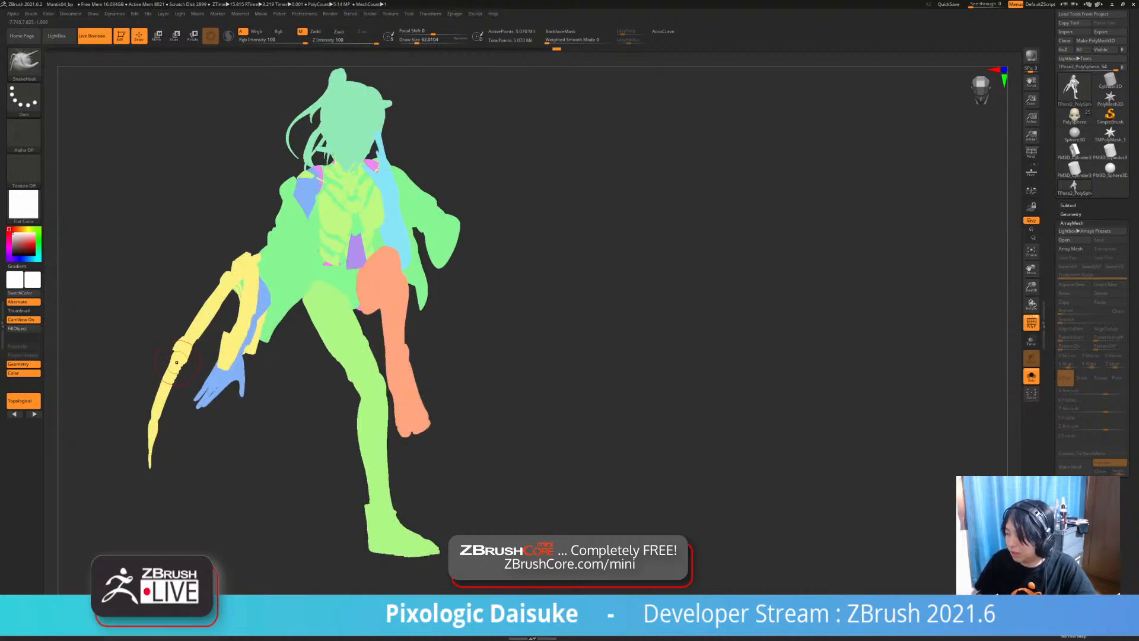
- Preview MatCap Gray and Chalk on the figure and apply SkinShade4 as the active material
click(23, 204)
click(211, 210)
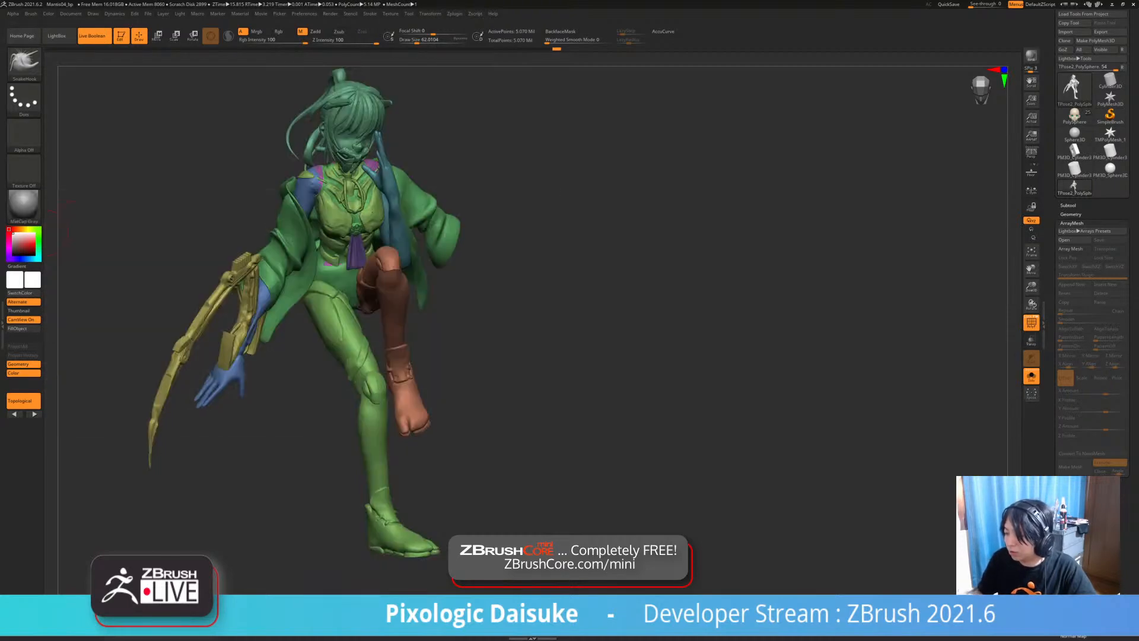
click(23, 204)
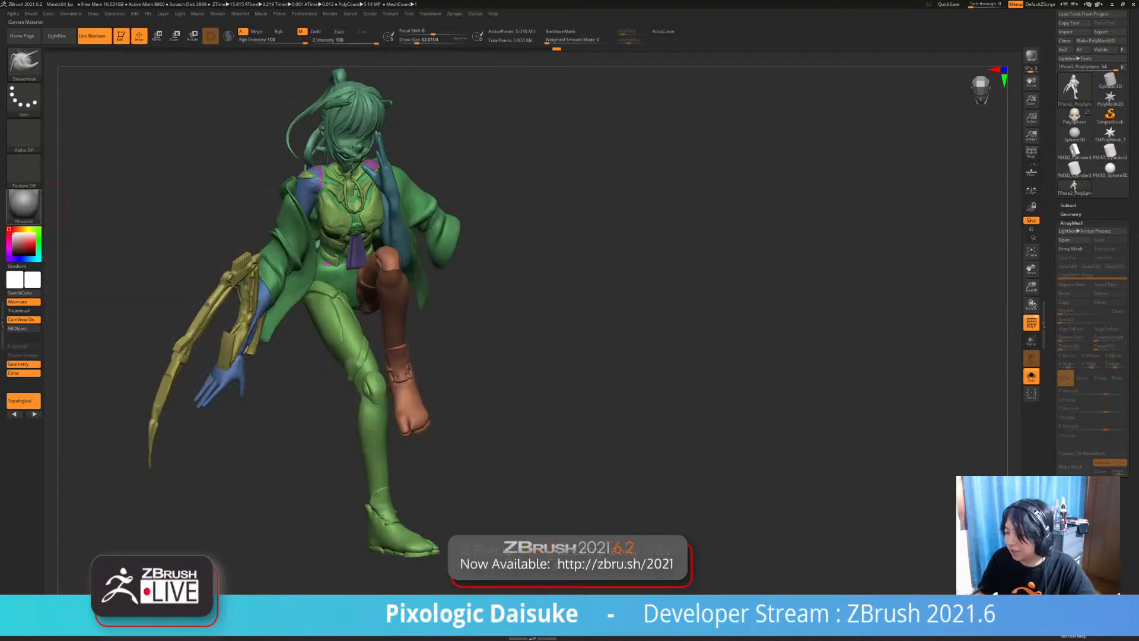
click(247, 210)
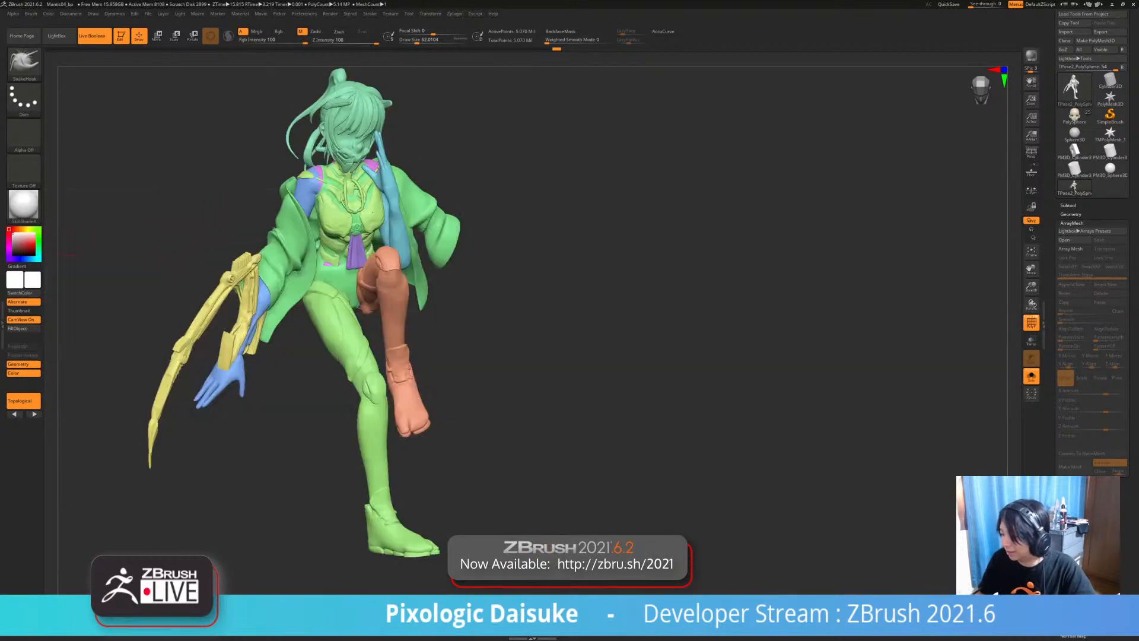
click(24, 204)
click(140, 211)
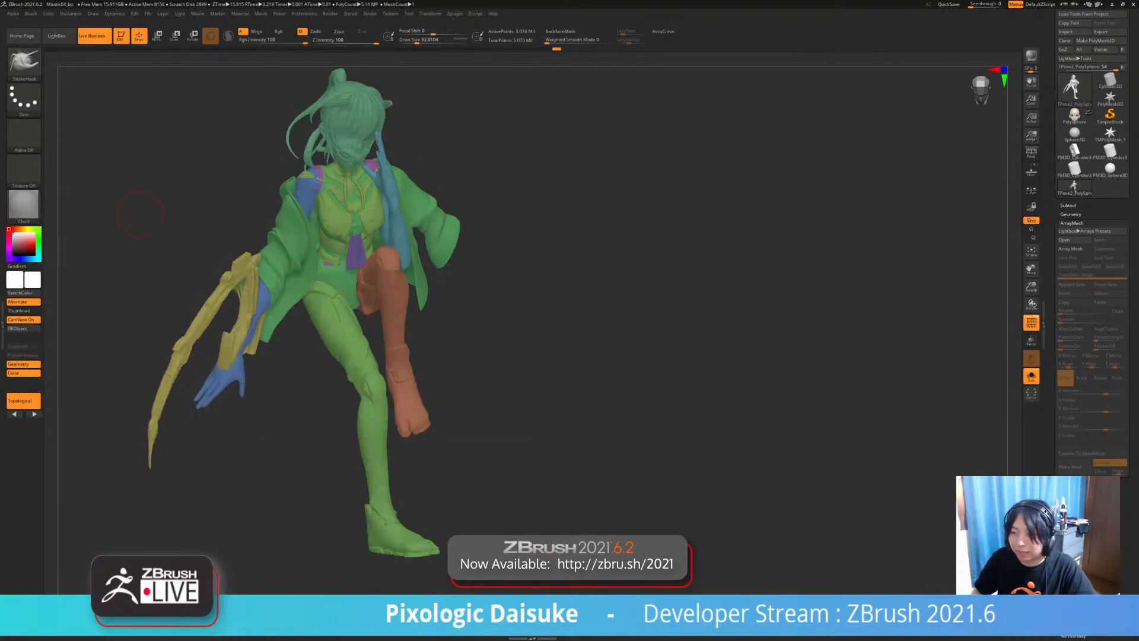
click(23, 204)
click(247, 211)
- Compare MatCap Gray, Chalk and SkinShade4 on the figure from the side and front, keeping SkinShade4 active
drag(240, 228, 276, 228)
click(23, 205)
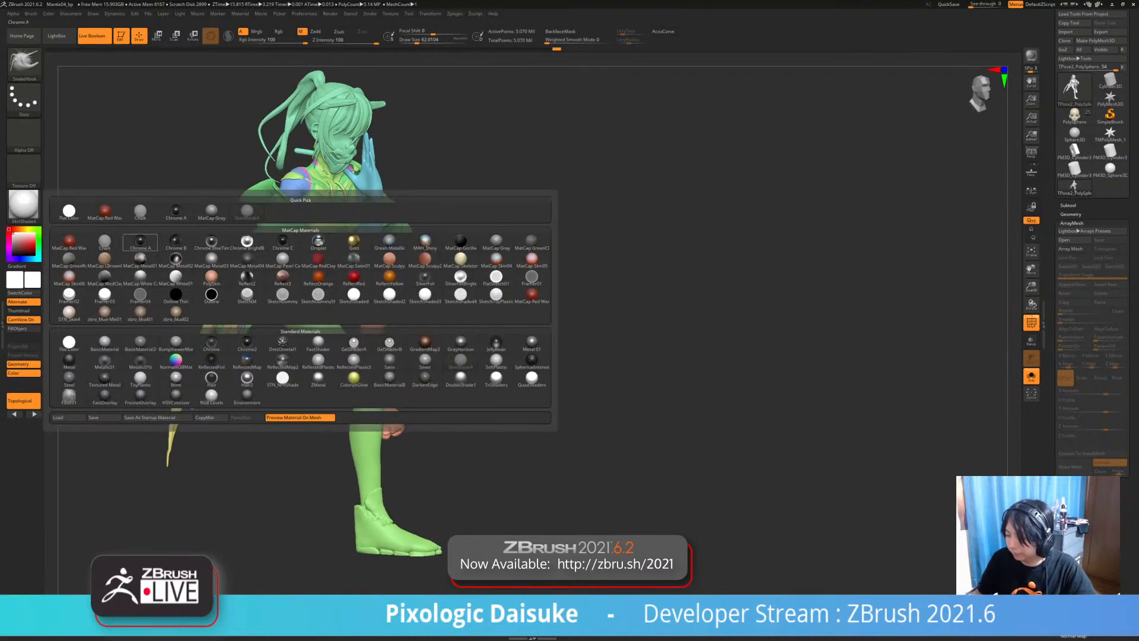
click(68, 240)
click(23, 205)
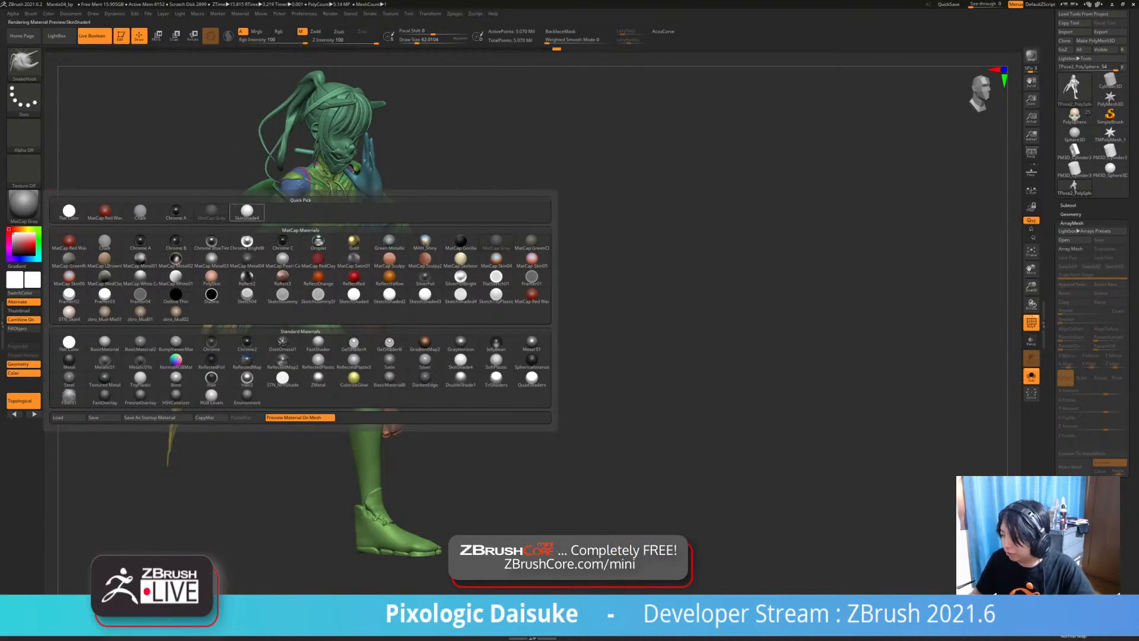
click(247, 210)
drag(241, 229, 268, 229)
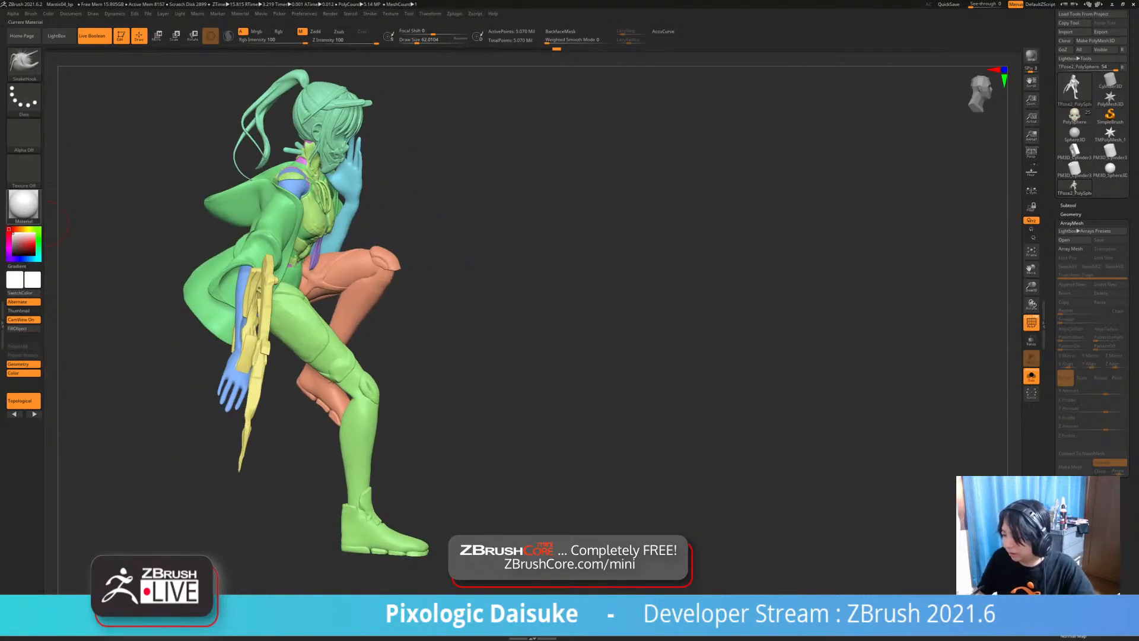
click(25, 208)
click(141, 240)
click(25, 207)
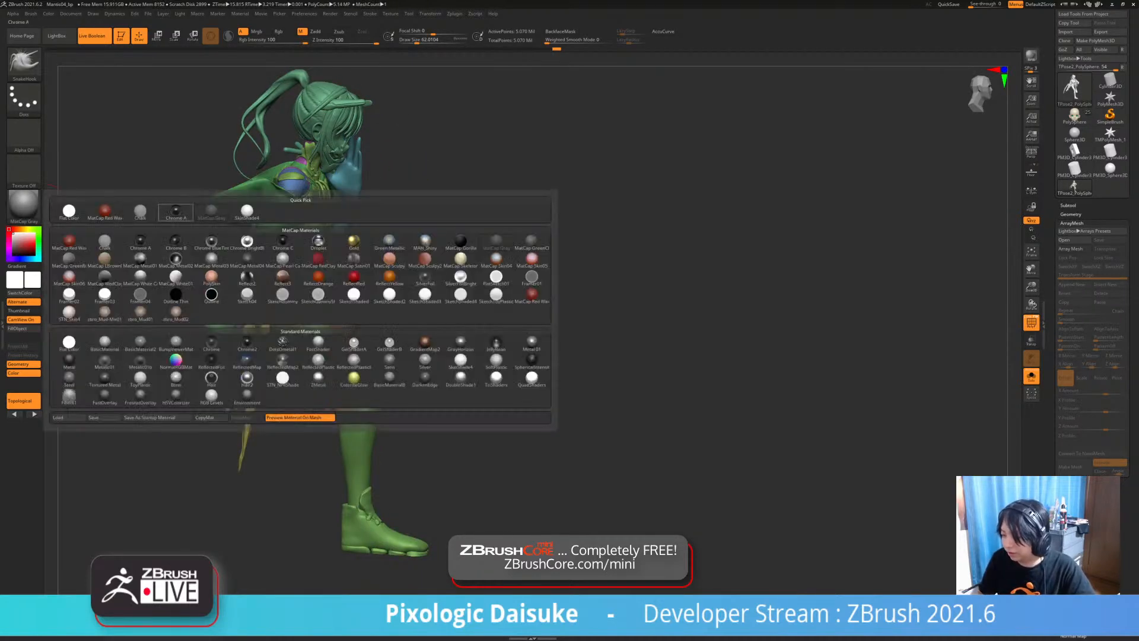
click(176, 212)
click(25, 206)
click(175, 212)
click(25, 206)
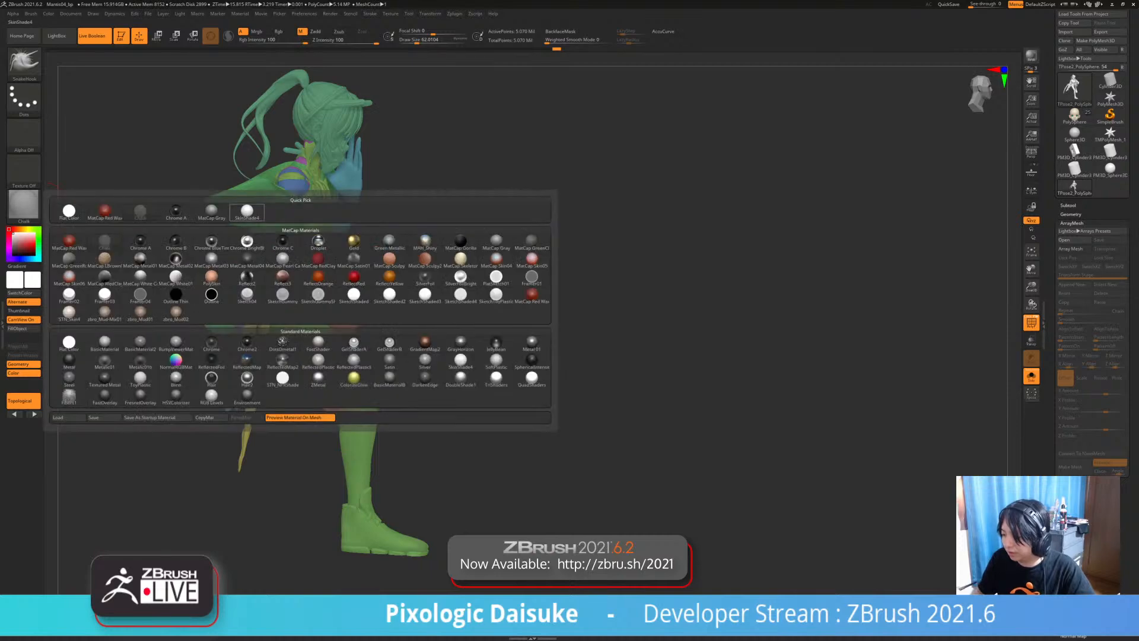
click(69, 212)
mouse_move(172, 232)
mouse_down()
mouse_move(97, 232)
mouse_move(126, 231)
mouse_up()
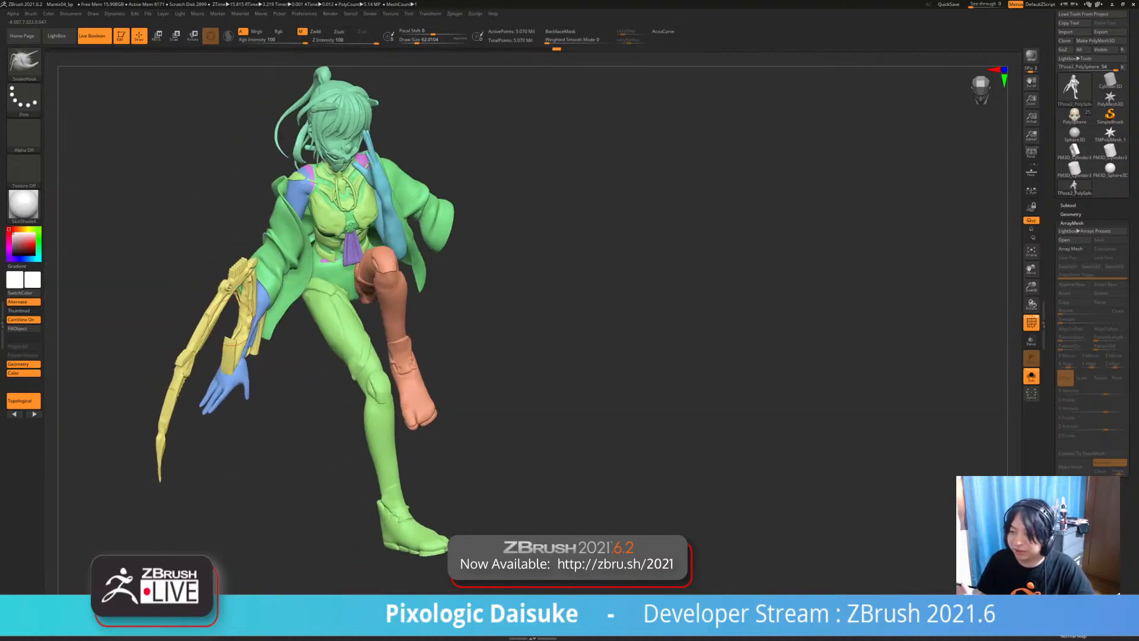
- In Rotate mode, mask everything except the standing leg's lower part with a topological mask starting at the knee
mouse_move(475, 368)
mouse_down()
mouse_move(495, 373)
mouse_move(407, 306)
mouse_move(351, 346)
mouse_up()
drag(377, 387, 472, 384)
key(r)
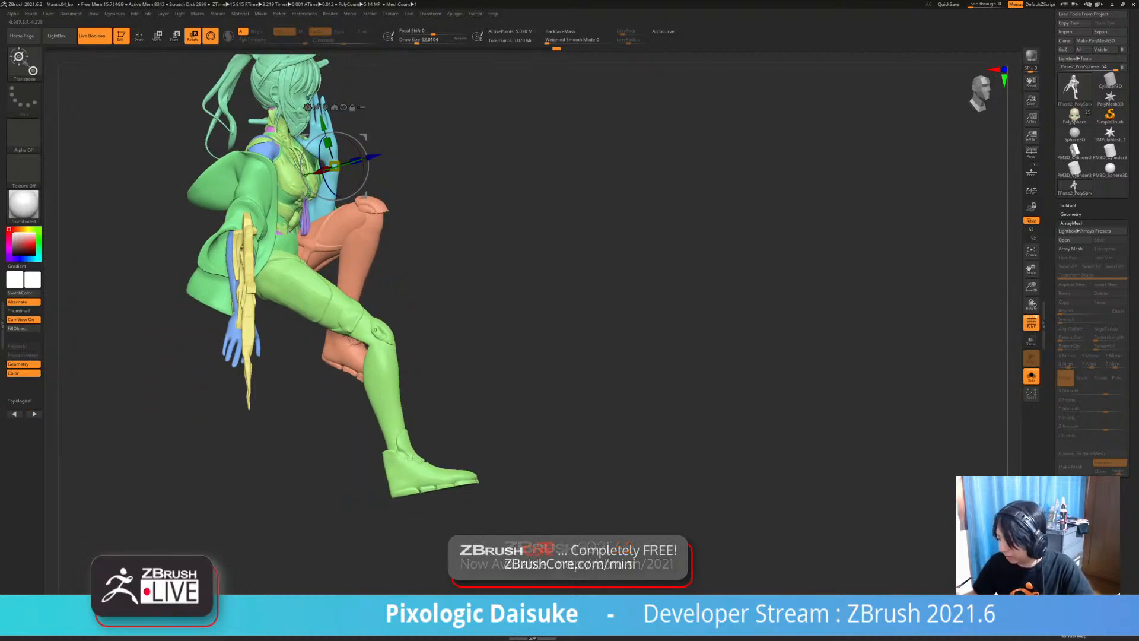
ctrl+click(379, 328)
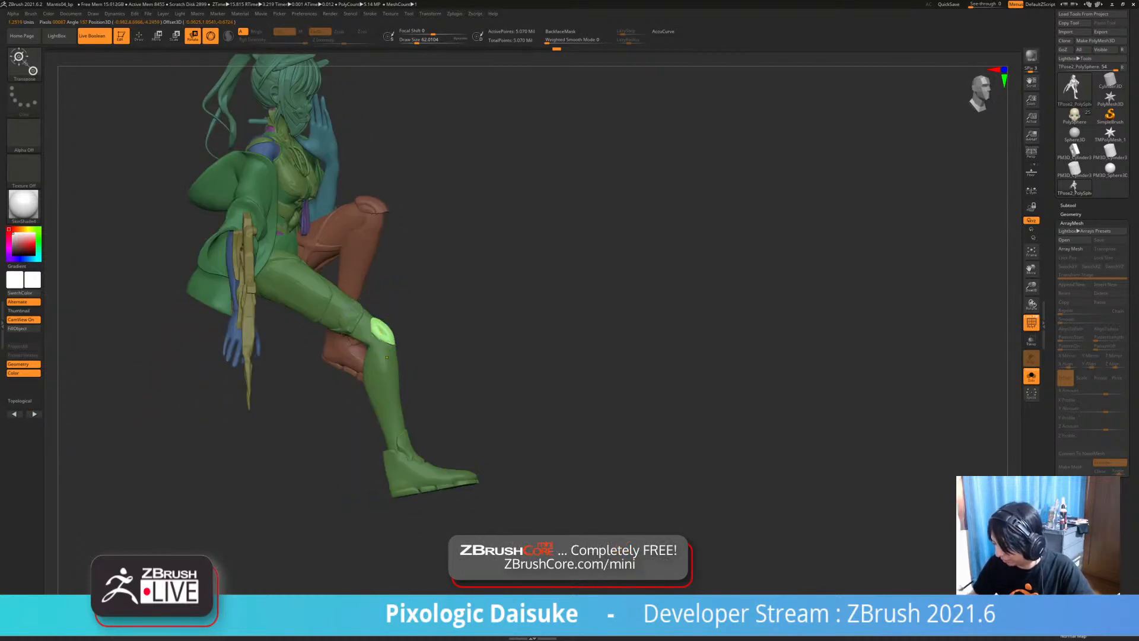
alt+drag(474, 380, 481, 439)
ctrl+drag(377, 327, 383, 336)
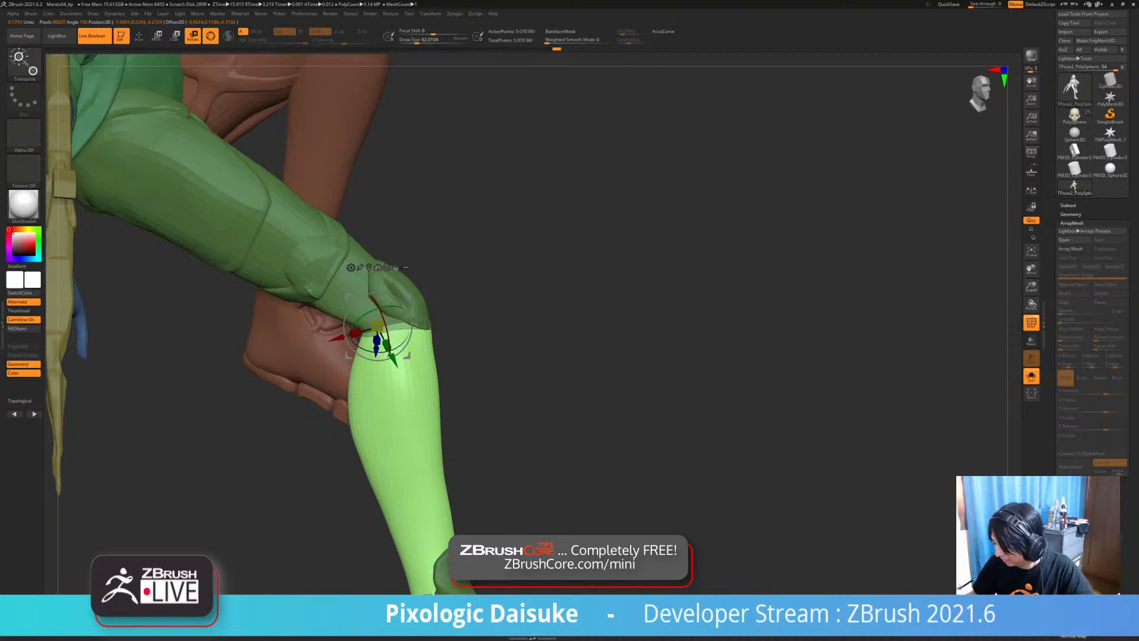
- Reposition the gizmo at the knee joint and rotate the standing leg's lower part to adjust the knee bend
alt+drag(534, 462, 528, 350)
mouse_move(564, 398)
ctrl+mouse_down()
mouse_move(482, 364)
mouse_move(580, 528)
mouse_move(599, 427)
ctrl+mouse_up()
drag(405, 276, 376, 296)
drag(403, 290, 401, 292)
drag(552, 368, 528, 365)
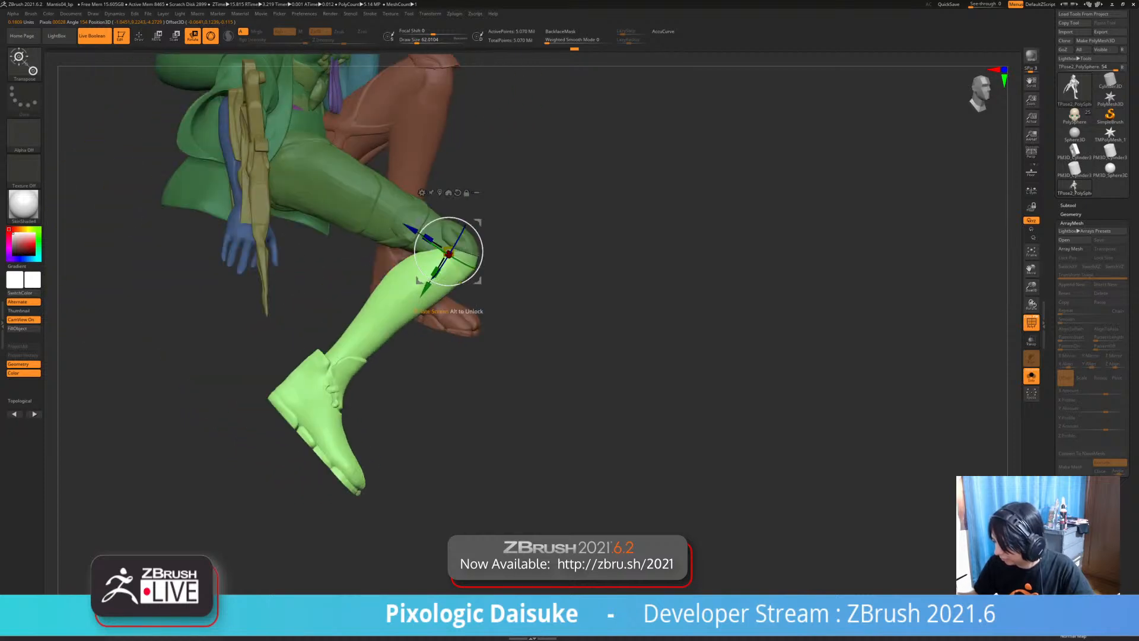
drag(469, 276, 463, 308)
- Rotate the standing leg's lower part sideways at the knee so the foot swings slightly toward the raised leg
drag(593, 368, 475, 365)
mouse_move(552, 368)
alt+mouse_down()
mouse_move(497, 361)
mouse_move(537, 363)
alt+mouse_up()
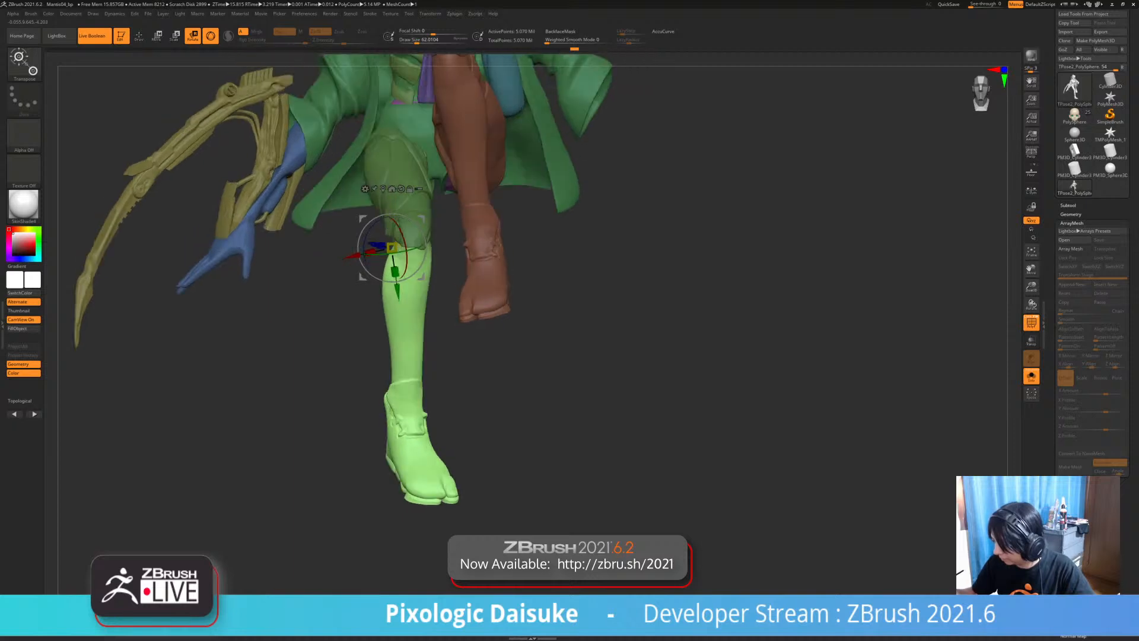
alt+drag(422, 218, 445, 244)
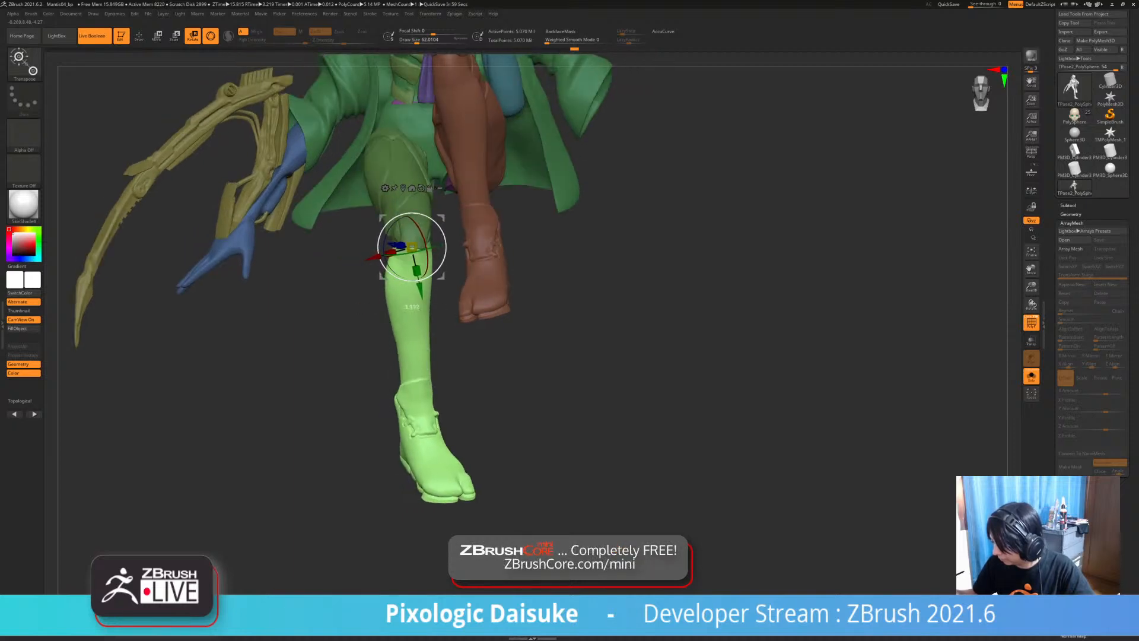
alt+drag(552, 368, 528, 401)
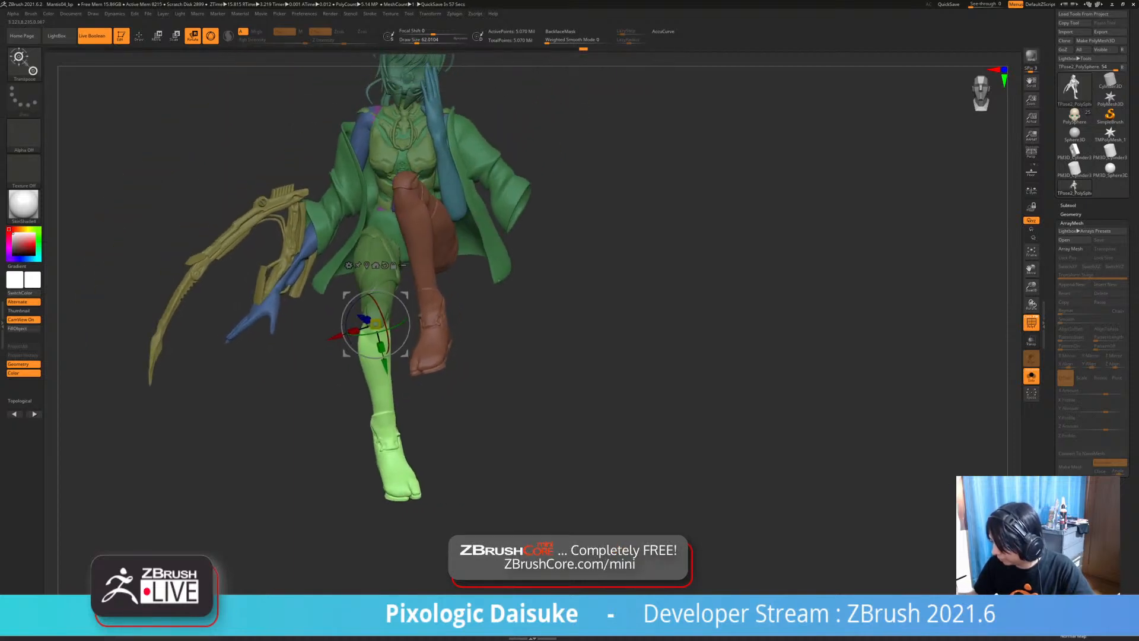
- Mask everything except the standing leg, place the gizmo at the hip joint and rotate the leg slightly so its foot swings toward the raised leg
ctrl+drag(552, 332, 555, 410)
ctrl+drag(370, 228, 364, 231)
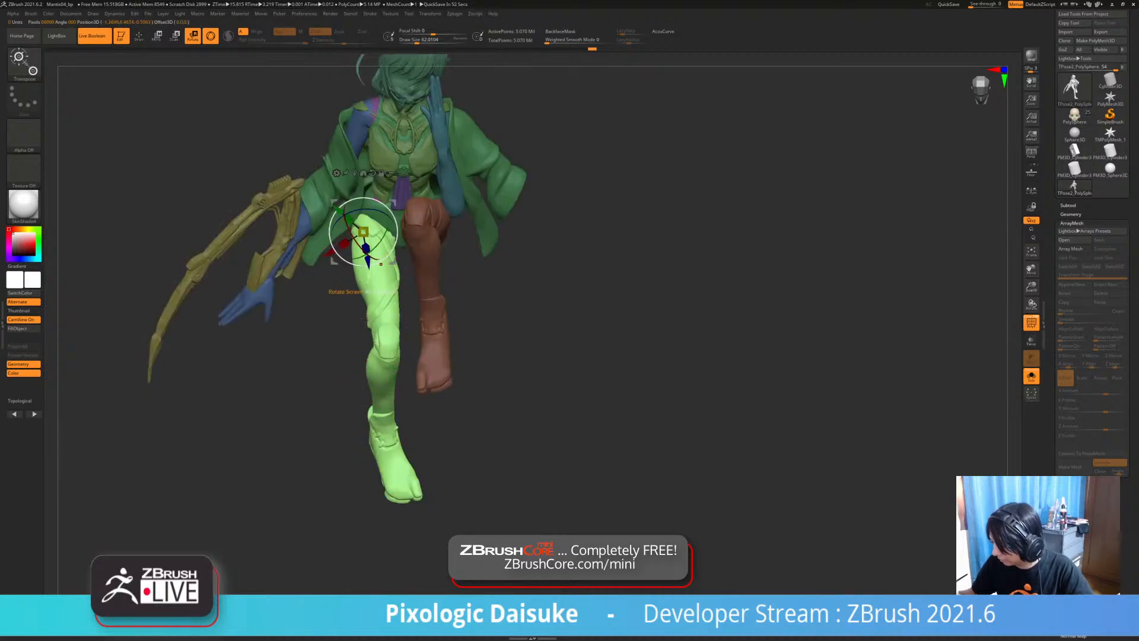
right_drag(381, 264, 381, 176)
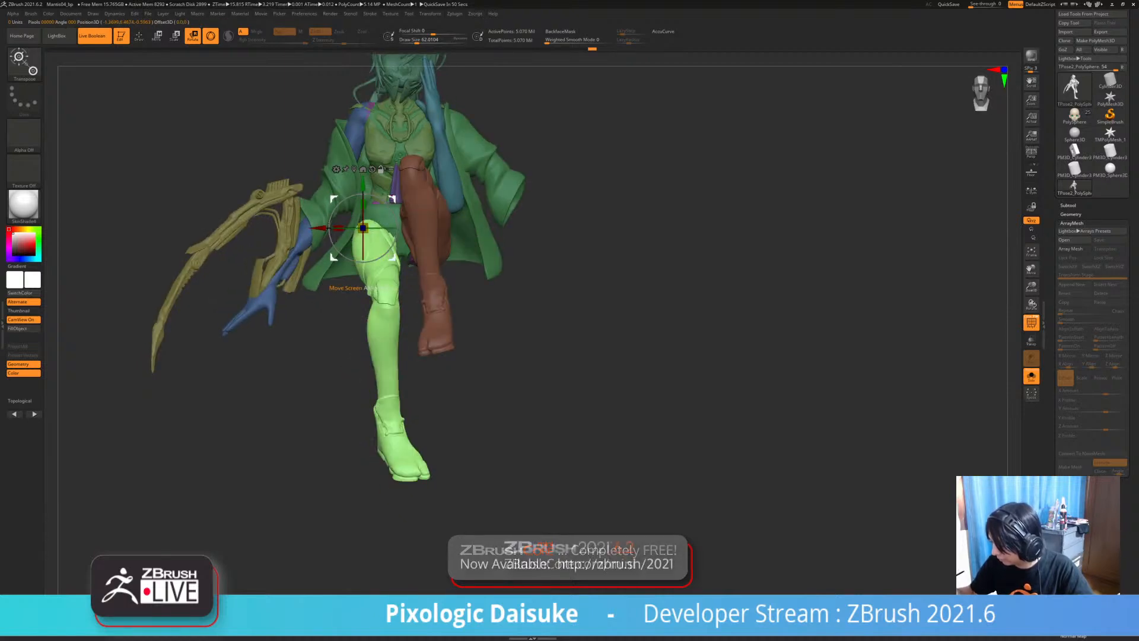
alt+drag(393, 197, 396, 202)
drag(367, 292, 369, 295)
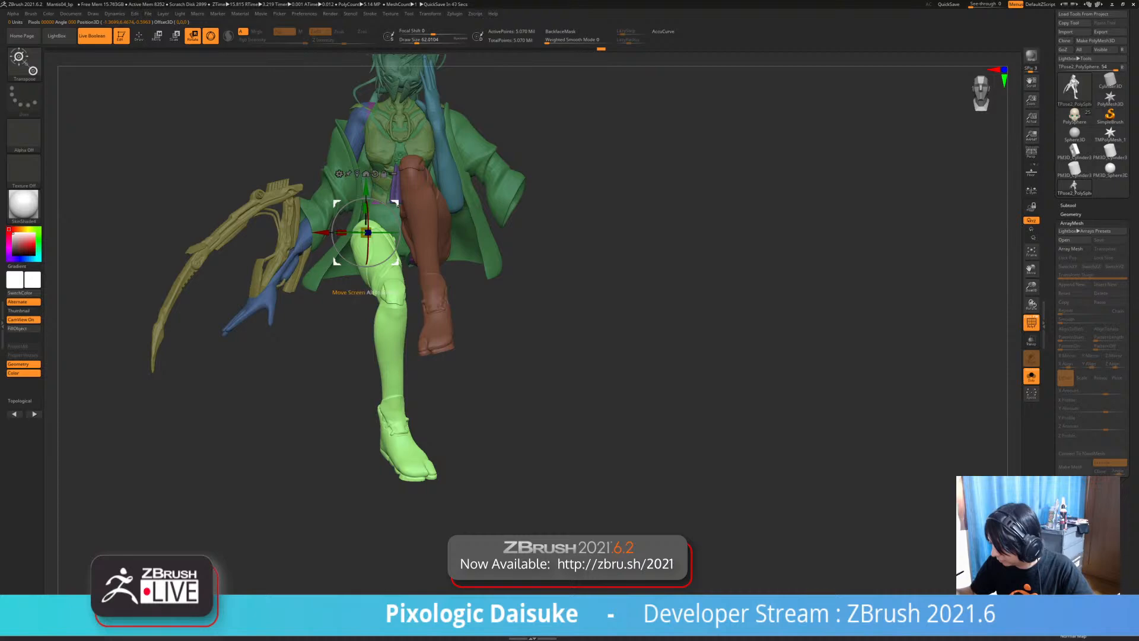
drag(397, 205, 398, 205)
alt+drag(534, 356, 512, 405)
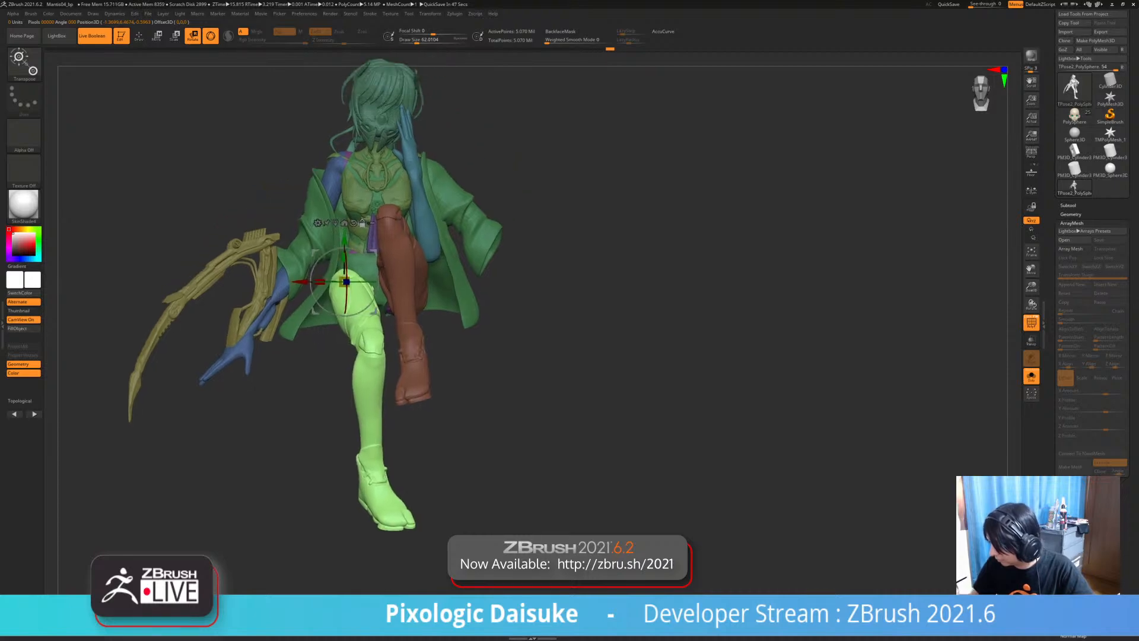
- Isolate the raised leg's foot by masking the rest of the figure, then clear the mask
key(ctrl+i)
ctrl+right_drag(534, 332, 332, 364)
right_drag(258, 142, 457, 148)
right_drag(534, 332, 539, 379)
key(ctrl+i)
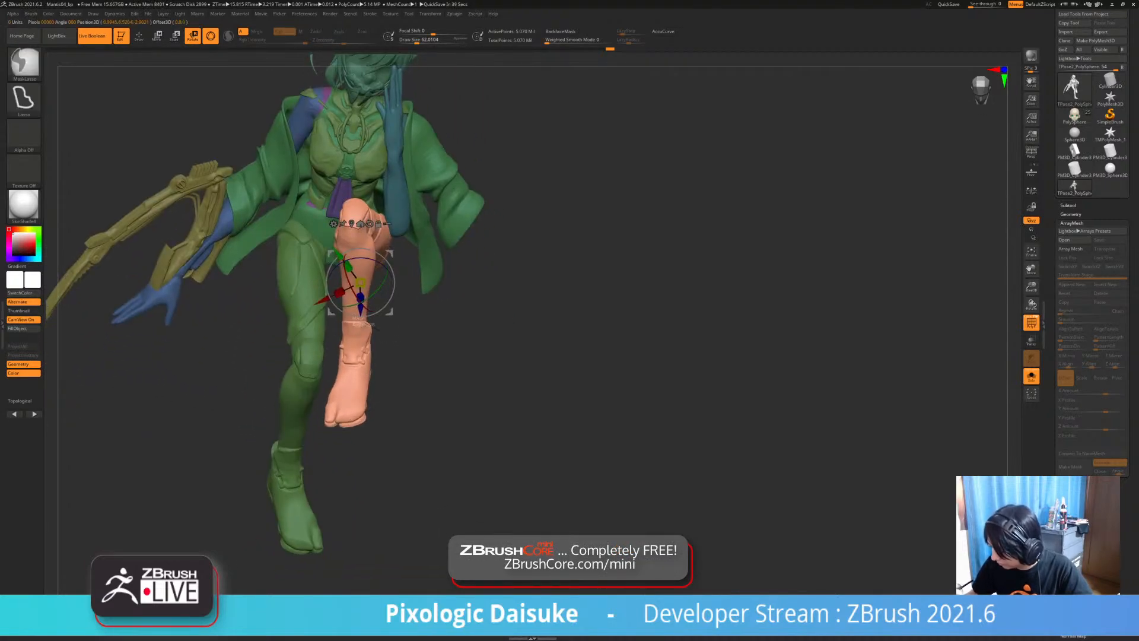
ctrl+drag(397, 339, 337, 333)
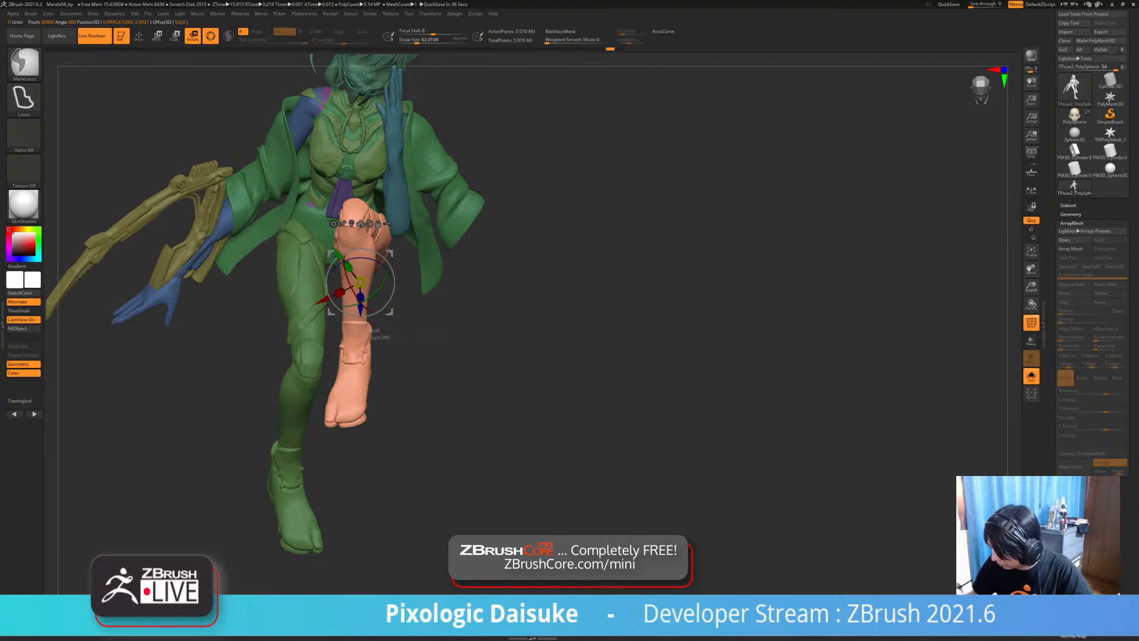
mouse_move(321, 192)
ctrl+mouse_down()
mouse_move(440, 340)
mouse_move(469, 179)
ctrl+mouse_up()
right_drag(475, 190, 279, 193)
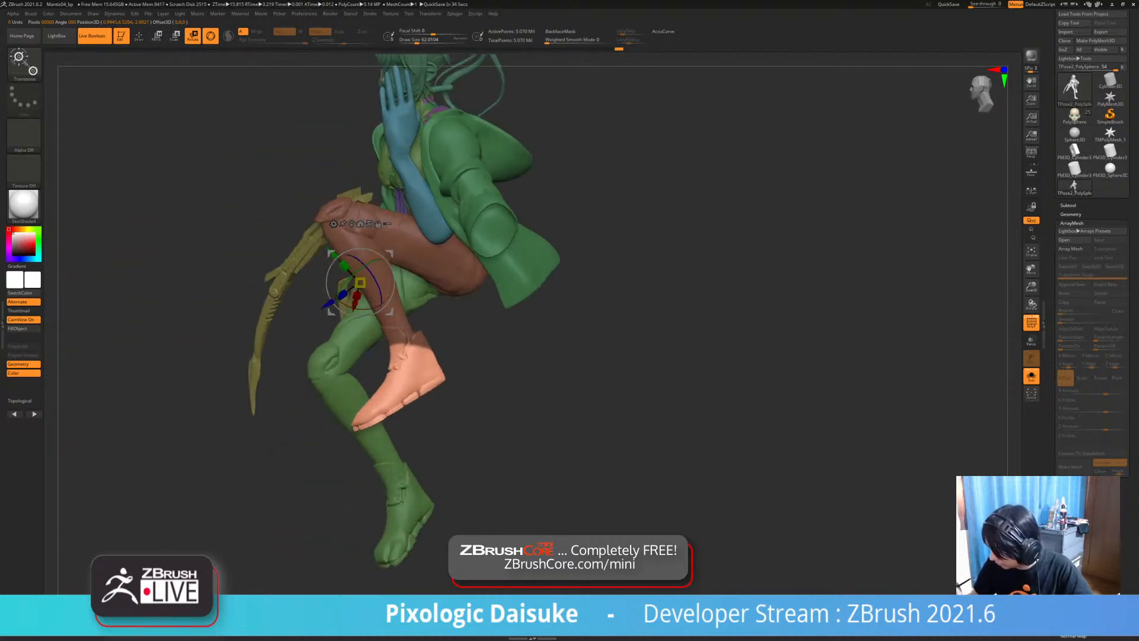
right_drag(419, 358, 429, 358)
key(q)
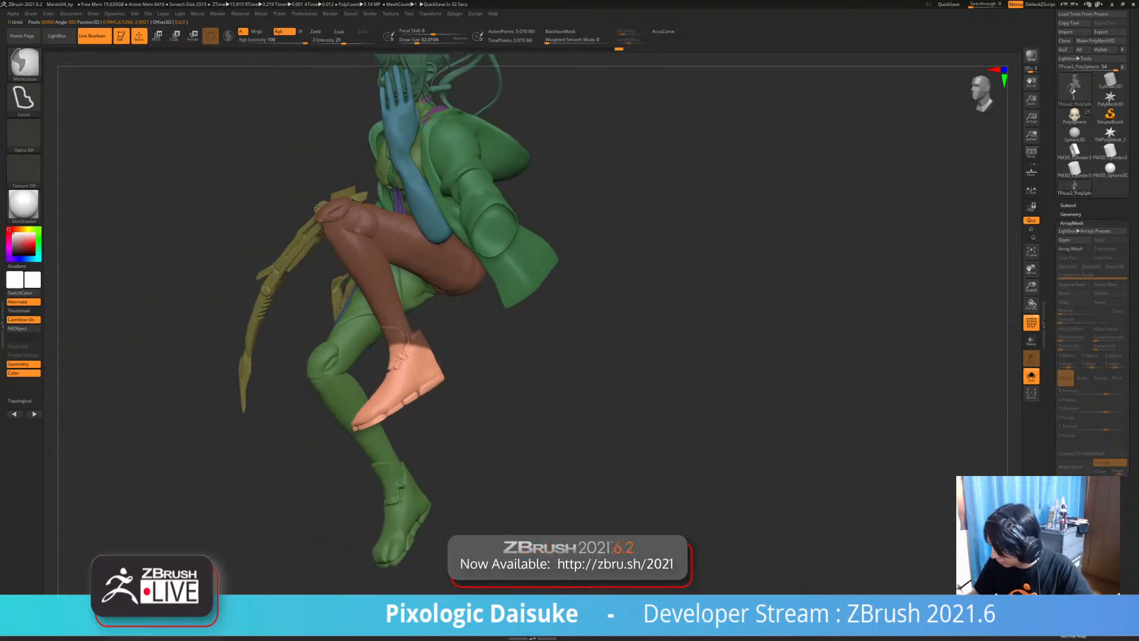
right_drag(442, 369, 499, 369)
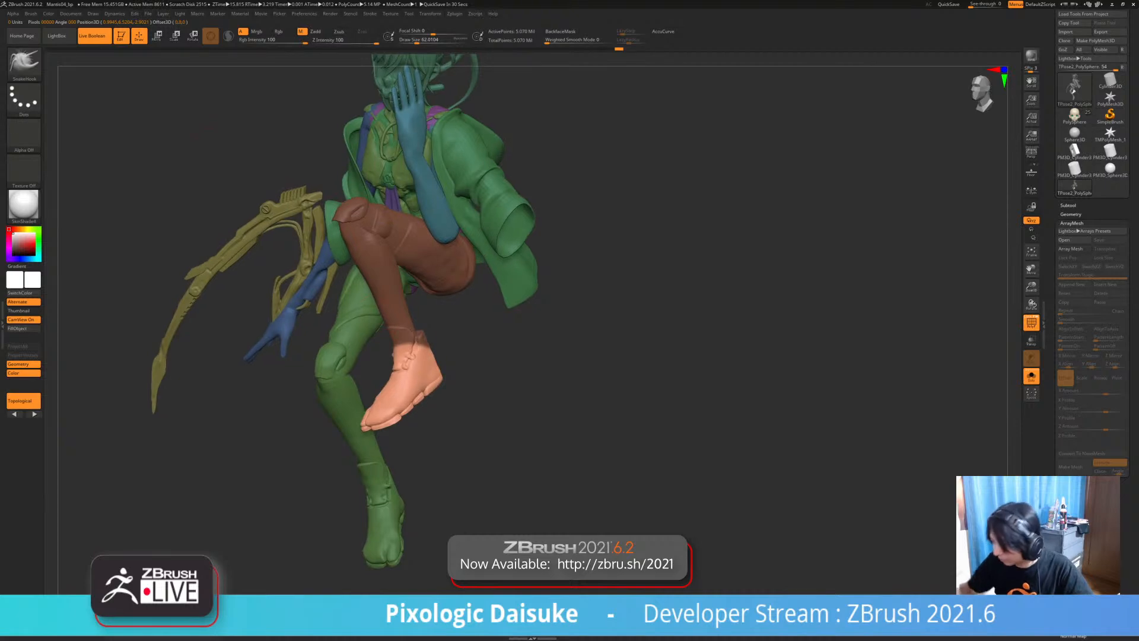
key(w)
ctrl+drag(496, 361, 508, 373)
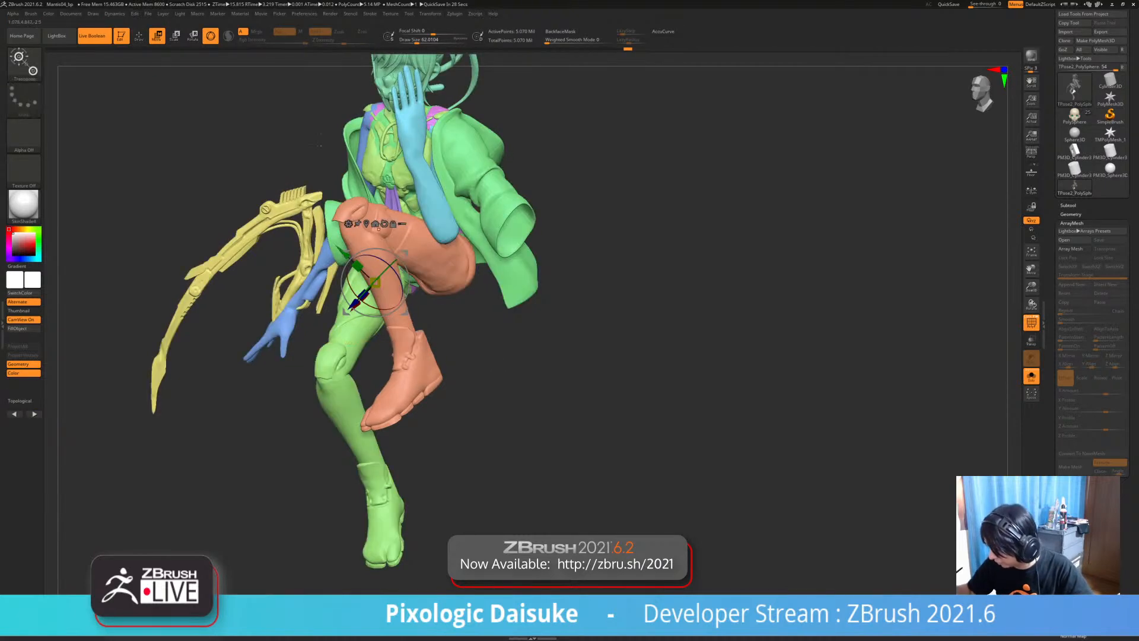
- Try masking around the raised leg with the gizmo set at its ankle, then clear the masks and return to Draw mode
ctrl+click(394, 309)
ctrl+drag(361, 235, 487, 475)
ctrl+click(425, 368)
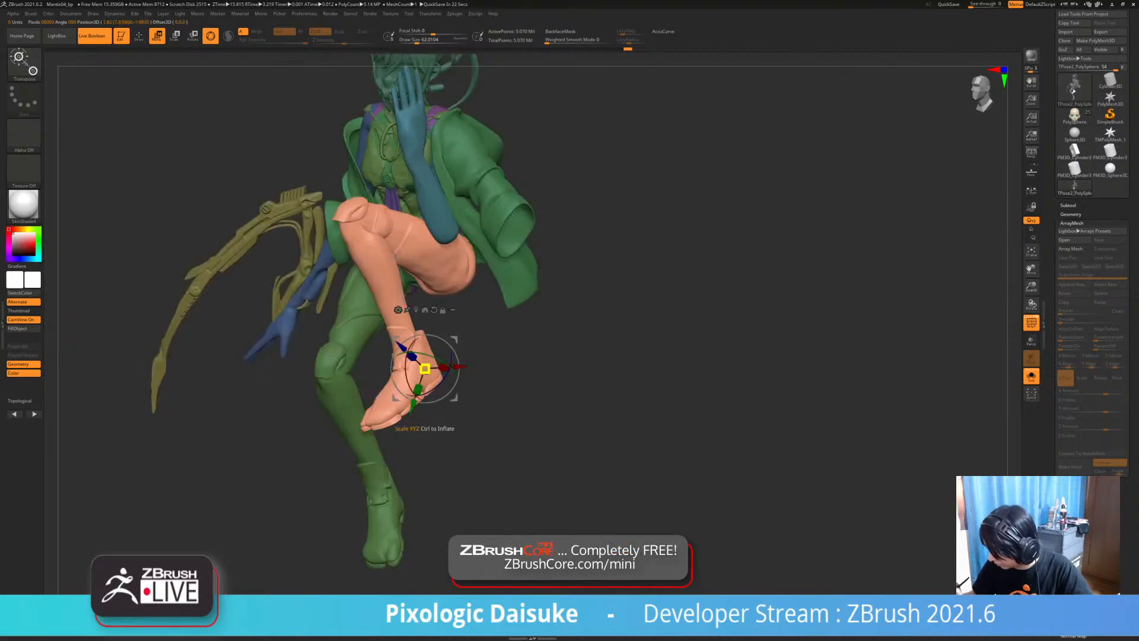
ctrl+right_drag(425, 368, 429, 410)
ctrl+drag(486, 415, 511, 445)
ctrl+drag(423, 341, 428, 367)
ctrl+drag(499, 386, 522, 415)
ctrl+right_drag(510, 404, 504, 368)
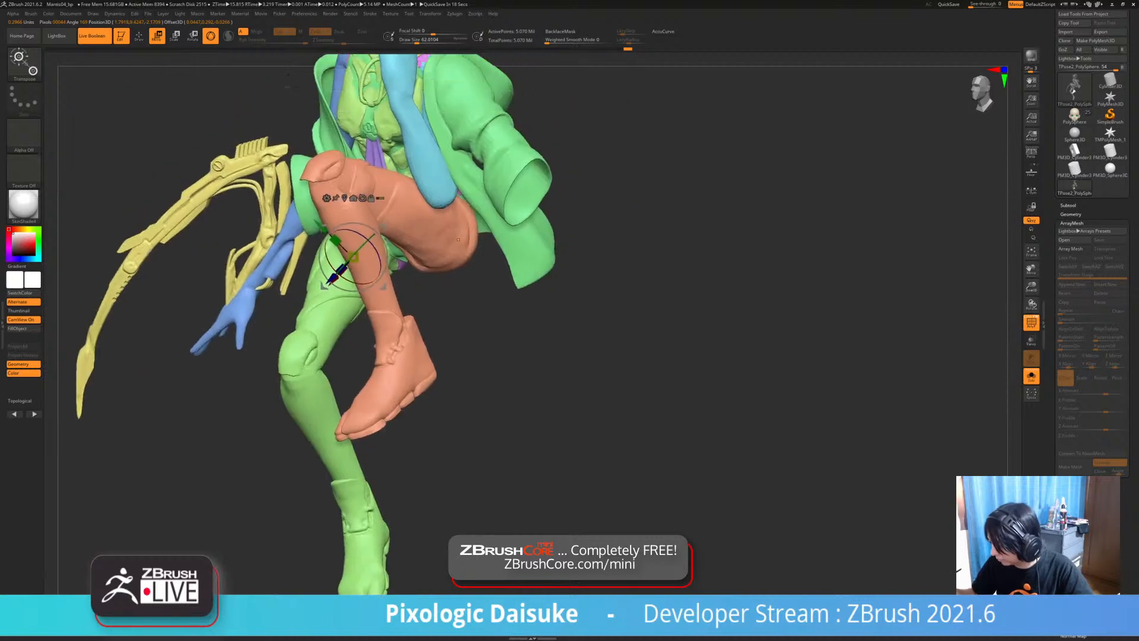
mouse_move(457, 244)
ctrl+mouse_down()
mouse_move(469, 215)
mouse_move(455, 246)
ctrl+mouse_up()
ctrl+drag(504, 356, 528, 386)
ctrl+right_drag(516, 385, 567, 324)
key(q)
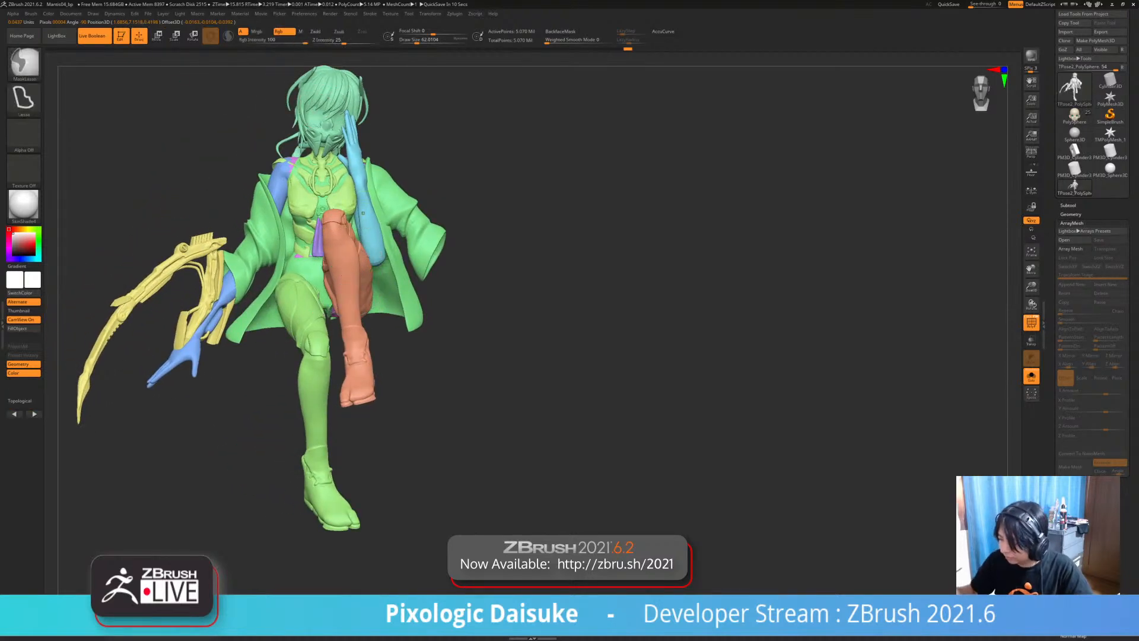
- Show only the coat and both legs, mask them, bring the whole figure back into view and enter Rotate mode
mouse_move(356, 285)
ctrl+right_down()
mouse_move(356, 344)
mouse_move(356, 303)
mouse_move(371, 286)
ctrl+right_up()
ctrl+shift+click(358, 310)
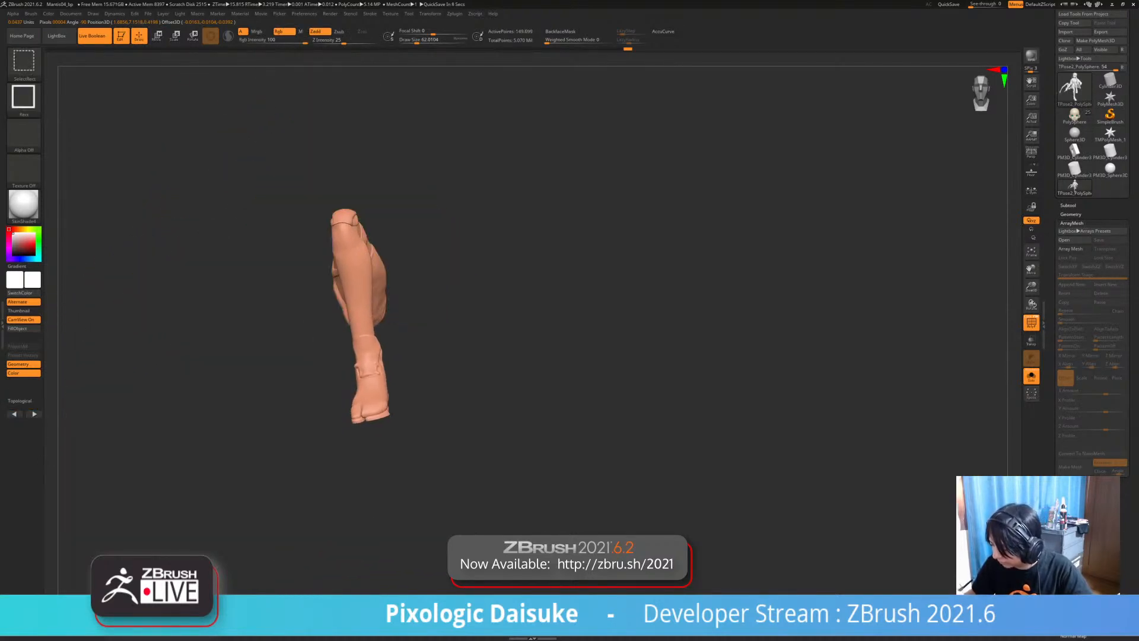
ctrl+shift+click(405, 309)
ctrl+shift+click(410, 324)
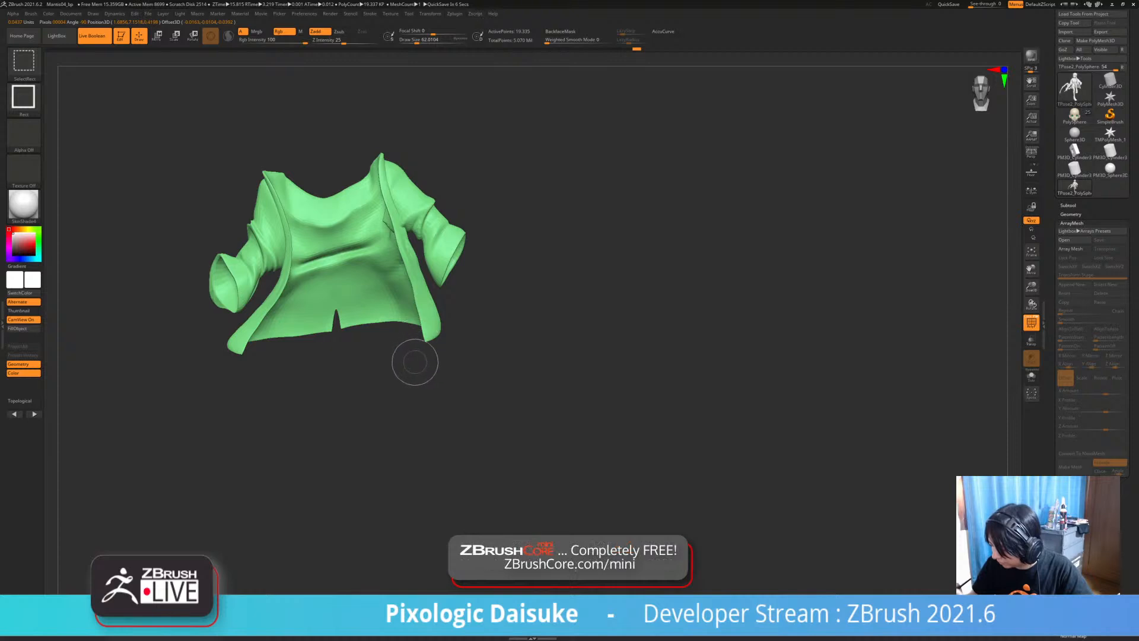
ctrl+shift+click(448, 339)
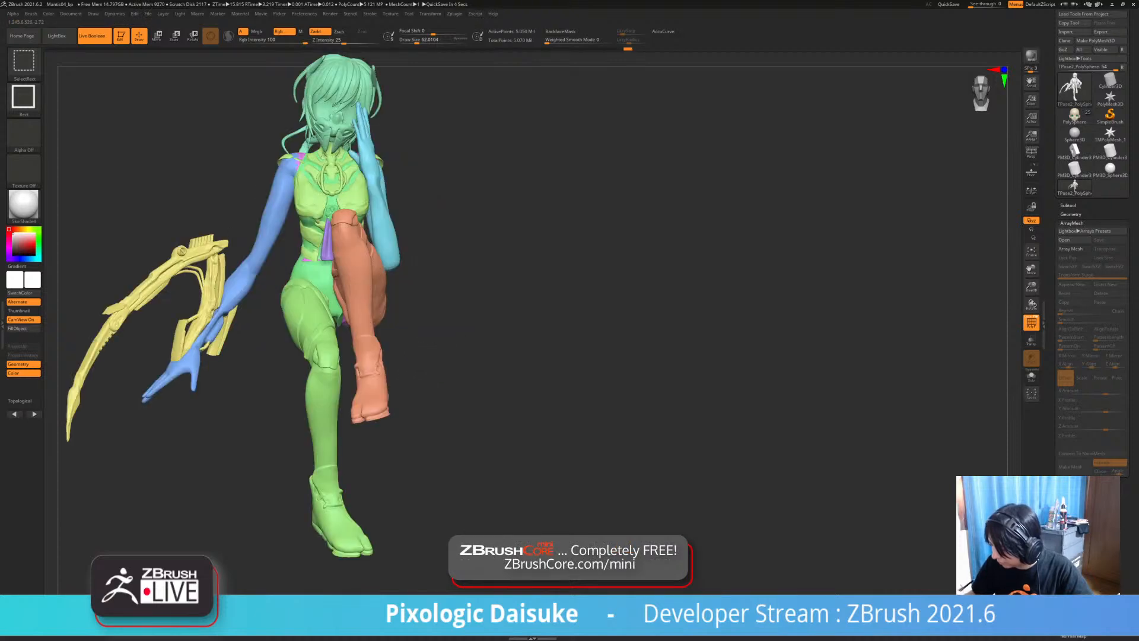
ctrl+alt+shift+click(370, 288)
ctrl+alt+shift+click(370, 289)
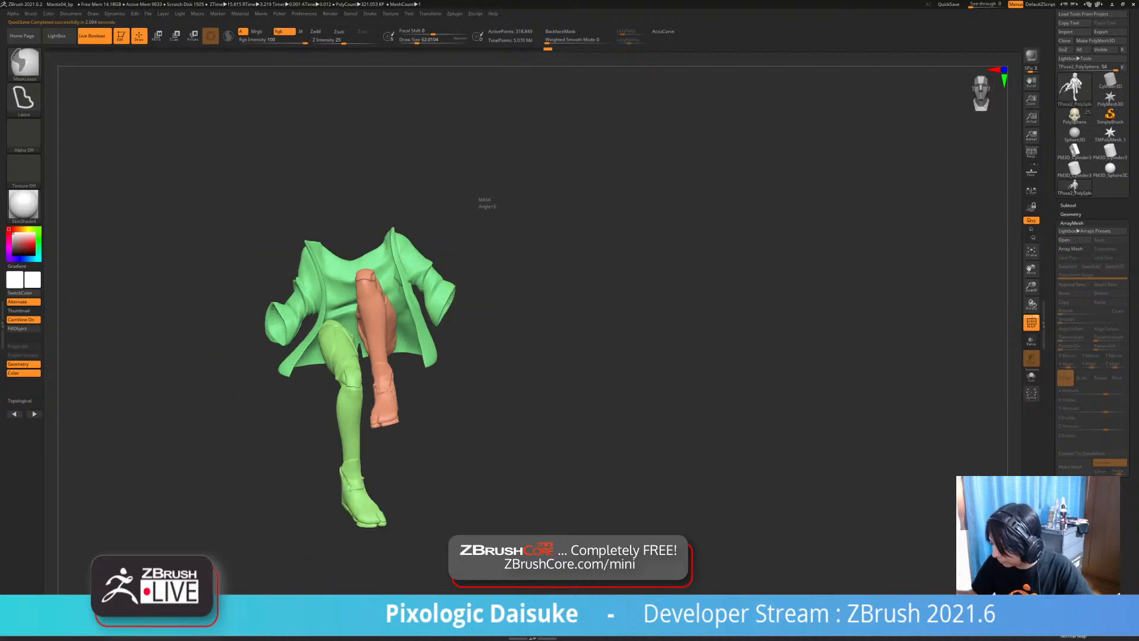
mouse_move(487, 206)
ctrl+mouse_down()
mouse_move(411, 584)
mouse_move(553, 336)
mouse_move(569, 350)
mouse_move(559, 349)
ctrl+mouse_up()
ctrl+shift+click(553, 336)
key(r)
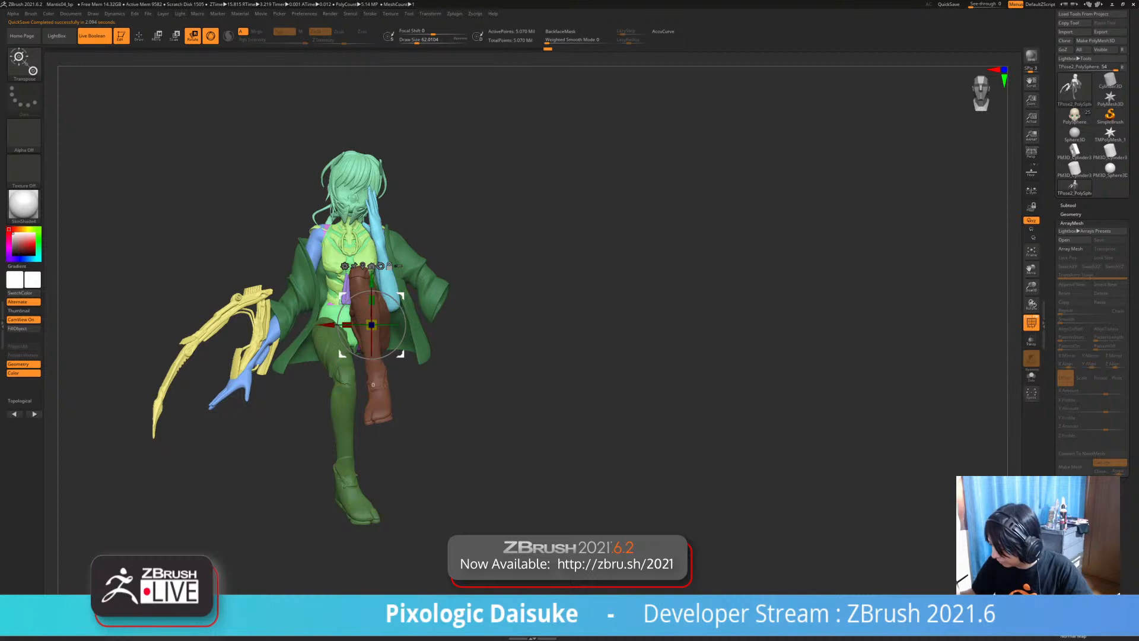
- Place the gizmo at the pelvis and isolate the coat to clear its mask, leaving only the two legs masked
alt+drag(401, 295, 376, 300)
drag(474, 356, 593, 356)
alt+drag(407, 330, 301, 300)
key(ctrl+z)
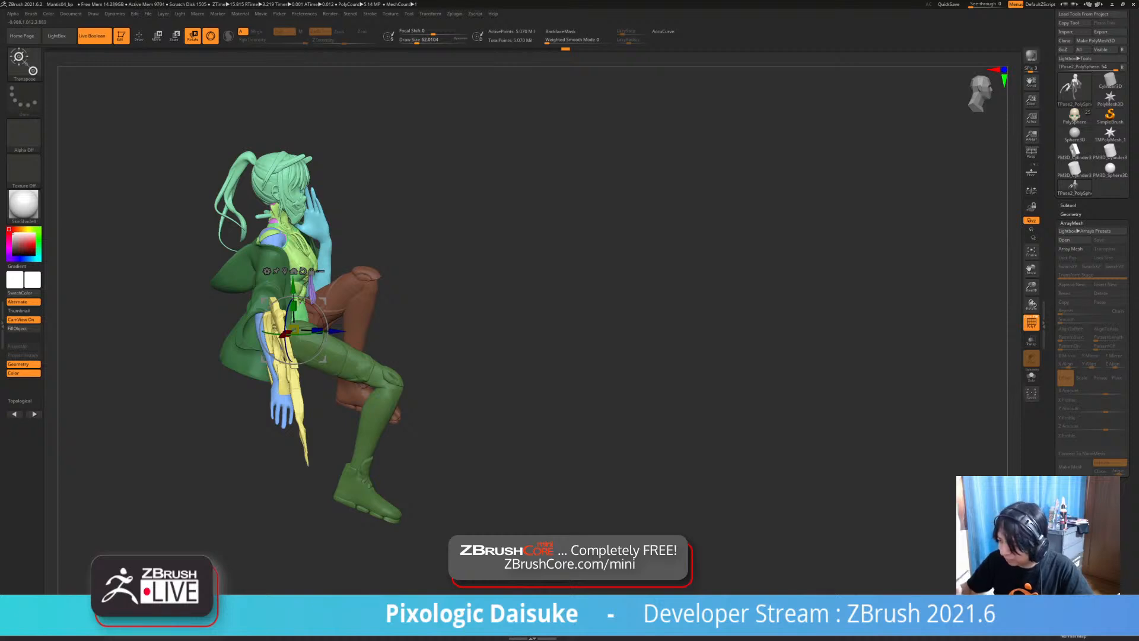
key(q)
ctrl+shift+click(244, 272)
ctrl+drag(437, 183, 236, 455)
ctrl+shift+click(380, 333)
key(r)
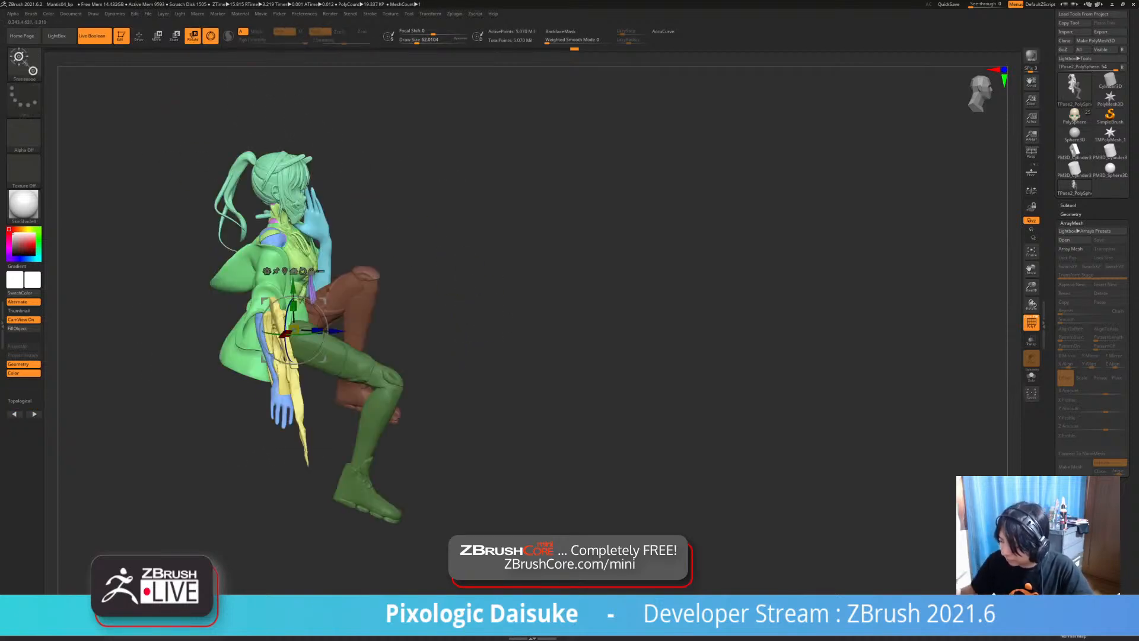
- Rotate the unmasked upper body and coat slightly about the pelvis, judging the pose from the front and side
right_drag(510, 356, 386, 415)
ctrl+right_drag(388, 319, 389, 328)
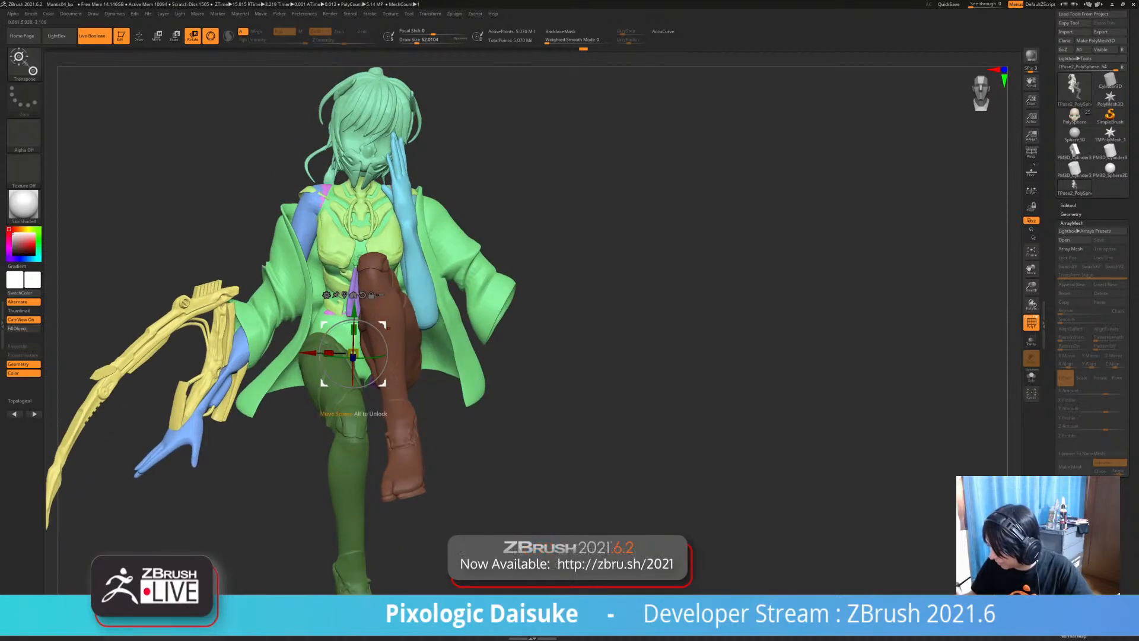
drag(388, 339, 377, 340)
right_drag(377, 340, 509, 343)
right_drag(375, 325, 261, 327)
alt+right_drag(439, 327, 379, 350)
alt+right_drag(379, 350, 340, 352)
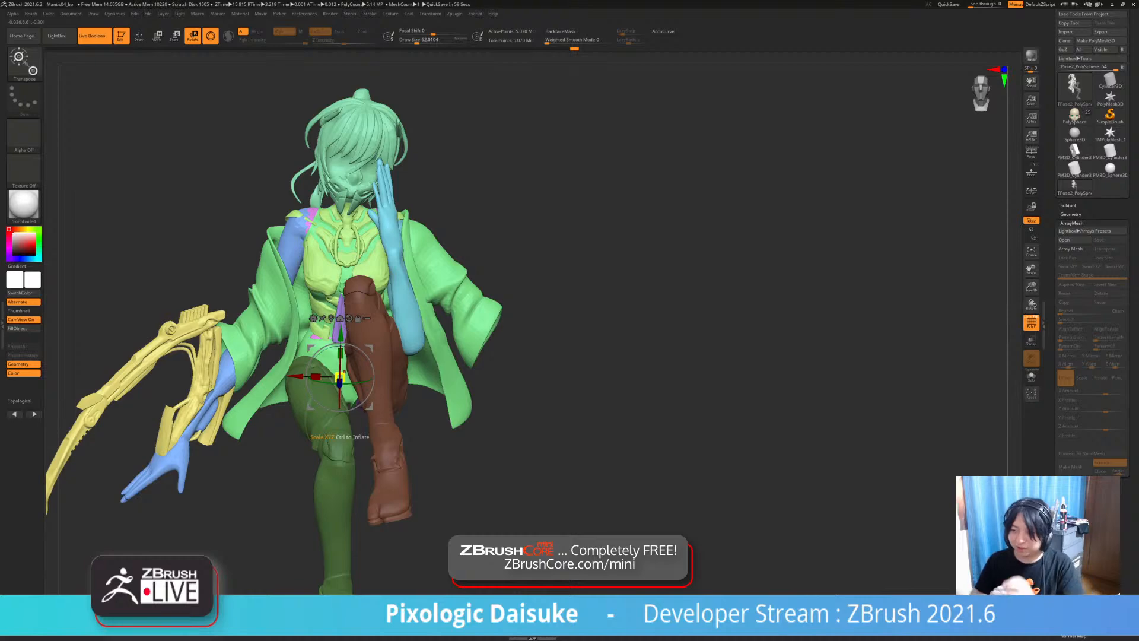
mouse_move(356, 369)
right_down()
mouse_move(433, 365)
mouse_move(350, 363)
mouse_move(369, 362)
right_up()
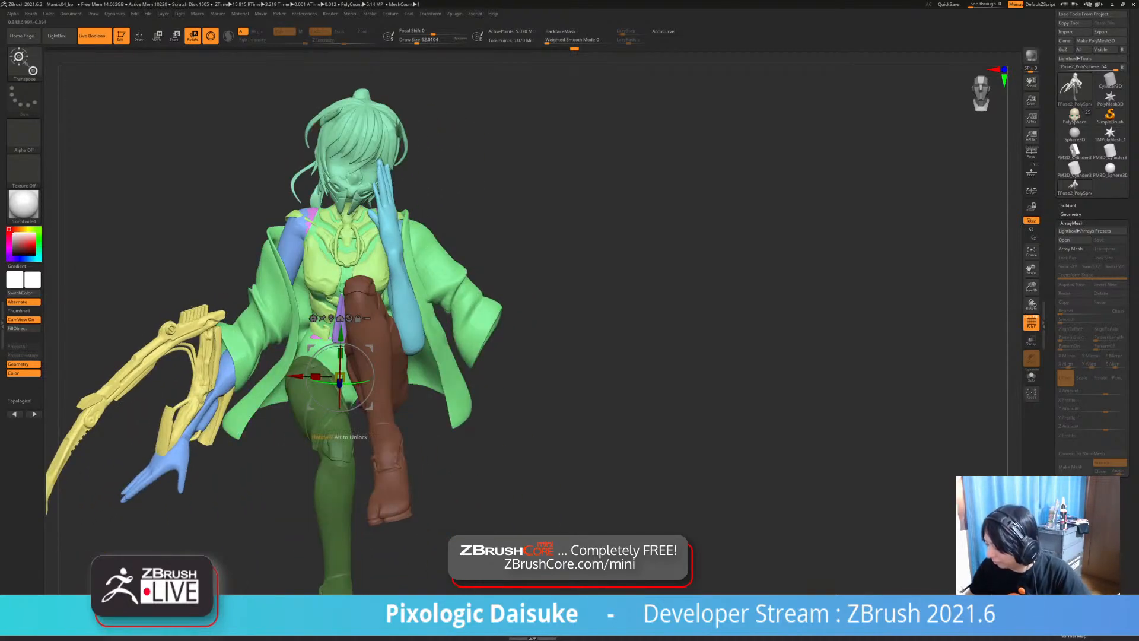
drag(347, 409, 340, 410)
mouse_move(411, 374)
right_down()
mouse_move(377, 401)
mouse_move(341, 400)
mouse_move(505, 381)
mouse_move(456, 380)
mouse_move(499, 350)
right_up()
- Clear the leg mask, mask everything except the purple cloth strip at the waist and rotate the strip at its upper end
click(139, 36)
mouse_move(469, 256)
right_down()
mouse_move(519, 263)
mouse_move(472, 267)
mouse_move(500, 251)
mouse_move(483, 250)
mouse_move(510, 256)
right_up()
click(193, 35)
ctrl+drag(529, 140, 546, 157)
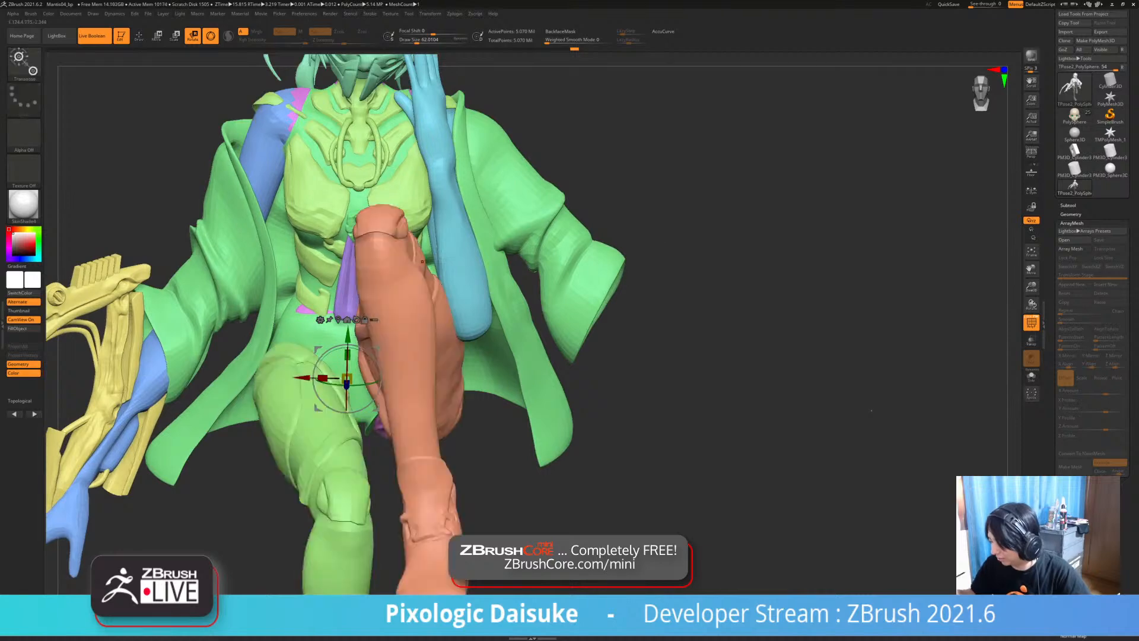
right_drag(534, 156, 595, 158)
ctrl+click(481, 256)
alt+right_drag(481, 256, 423, 266)
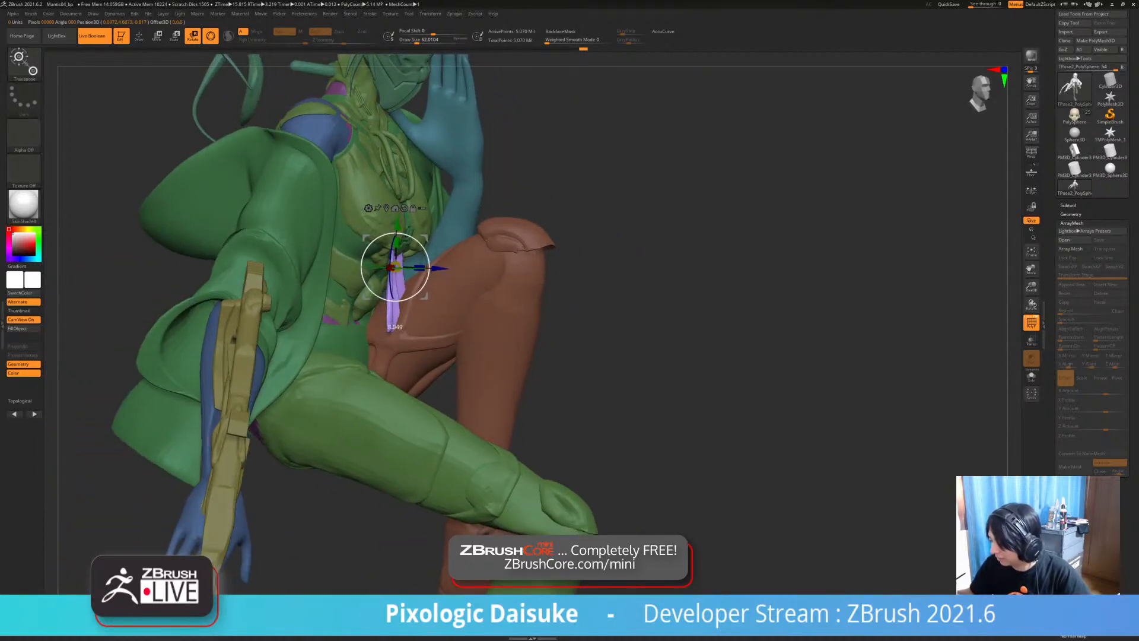
mouse_move(393, 269)
mouse_down()
mouse_move(396, 254)
mouse_move(432, 252)
mouse_up()
right_drag(432, 251, 334, 252)
- Set the SnakeHook brush's draw size to about 268 and adjust the unmasked waist cloth strip beside the raised leg
key(q)
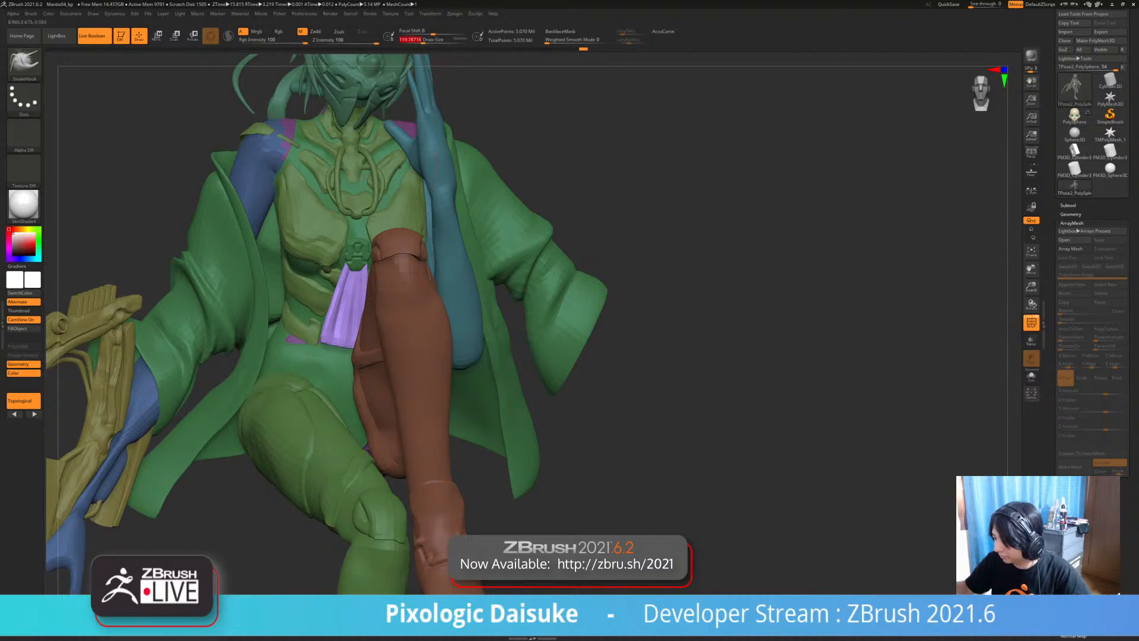
right_drag(399, 167, 414, 77)
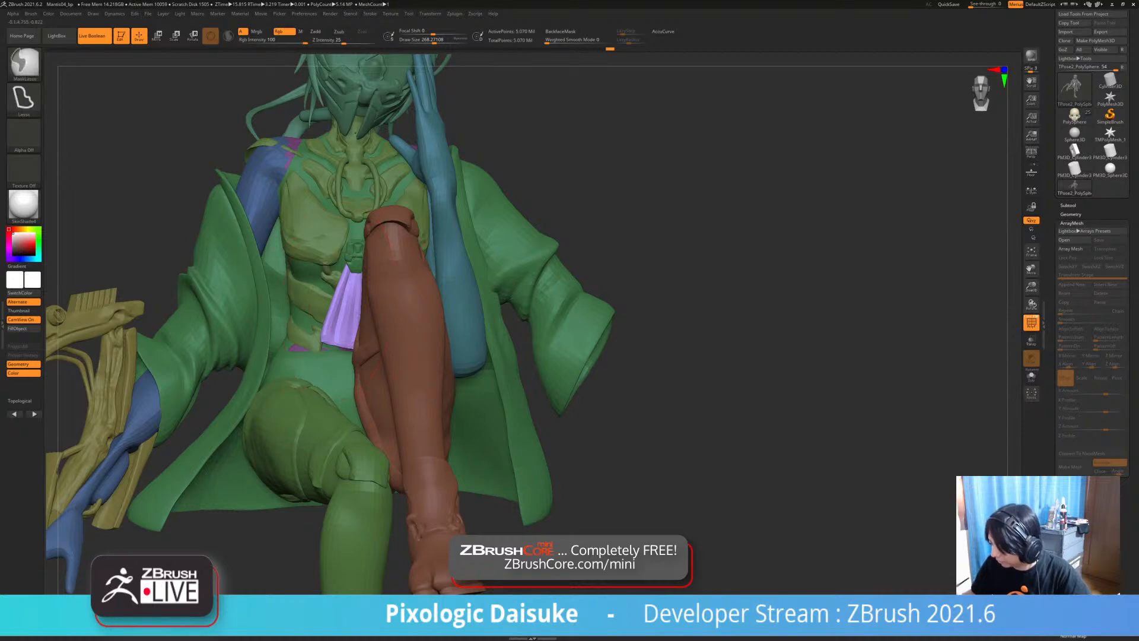
ctrl+right_drag(306, 302, 320, 178)
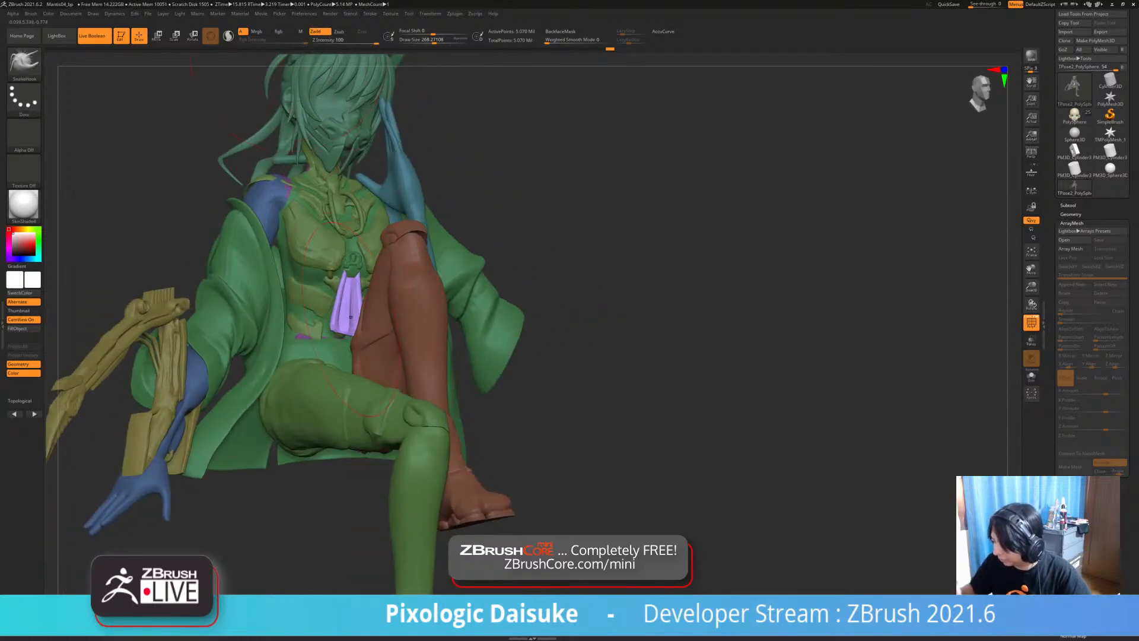
right_drag(350, 317, 288, 282)
right_drag(268, 66, 320, 261)
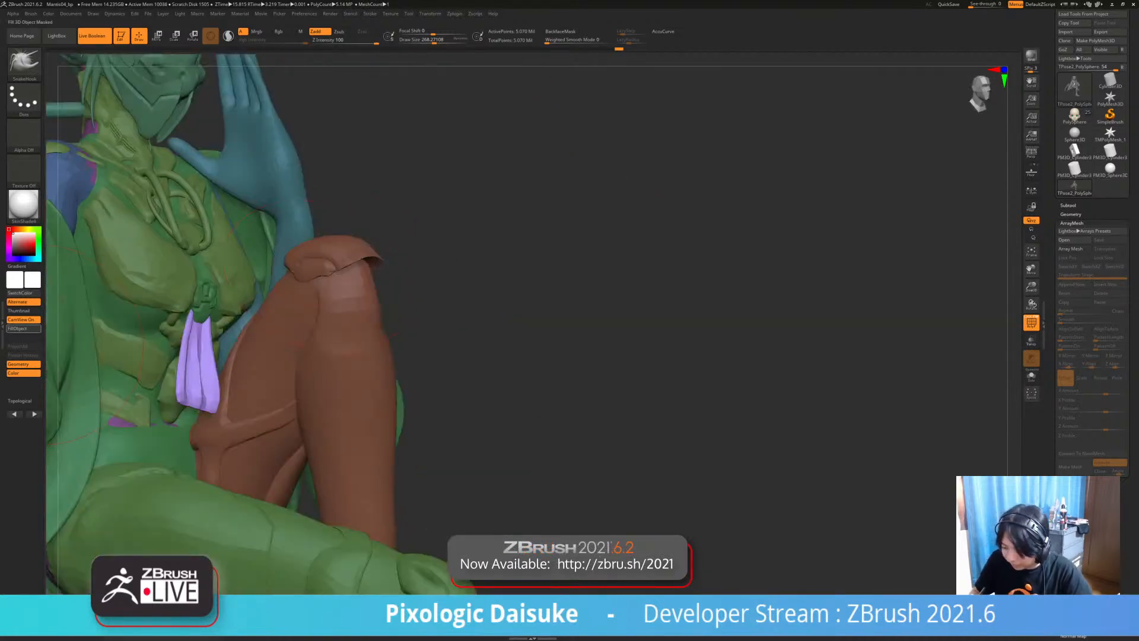
- Switch the material to Flat Color to check whether the cloth strip follows it, then return to SkinShade4
click(24, 205)
click(93, 347)
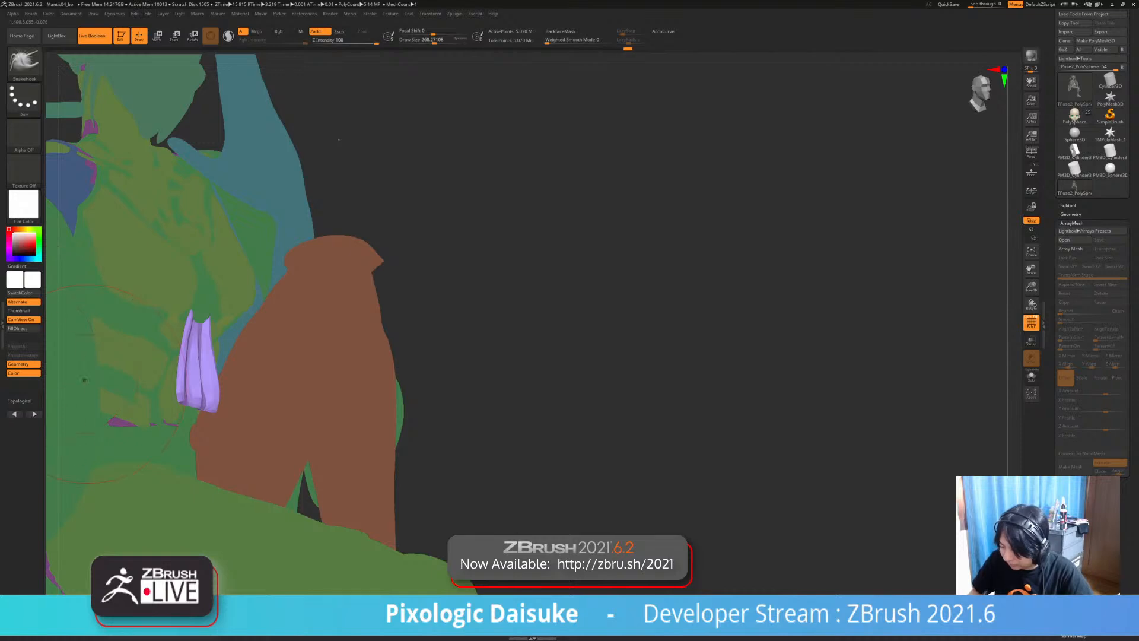
click(24, 206)
click(248, 213)
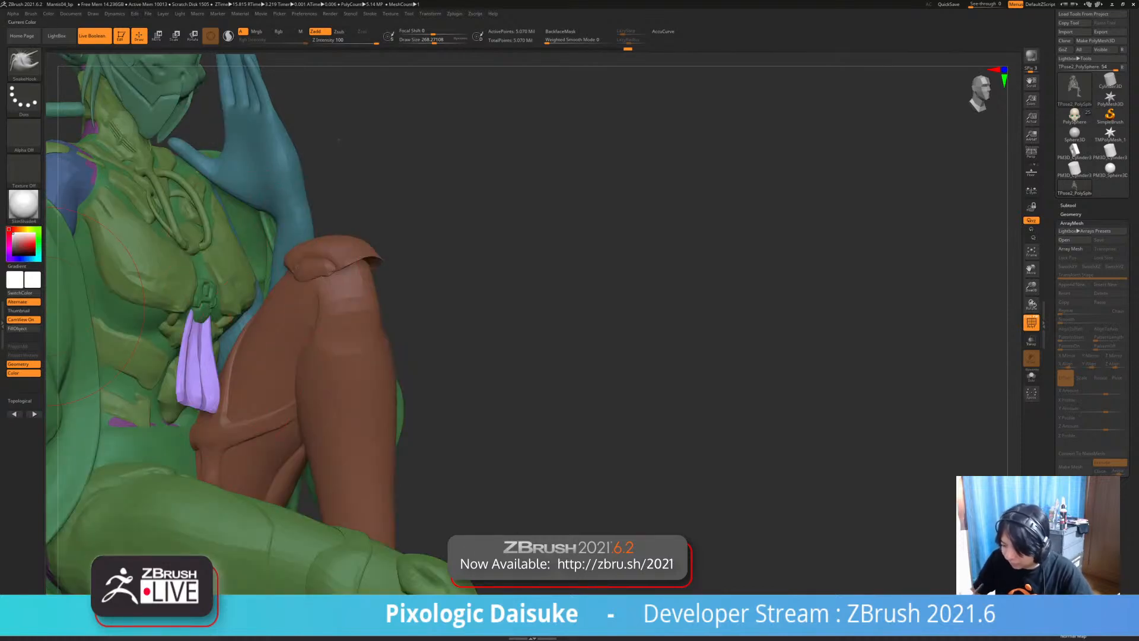
- Fill the unmasked cloth strip with the Flat Color material, then make SkinShade4 the active material again
click(24, 205)
click(70, 344)
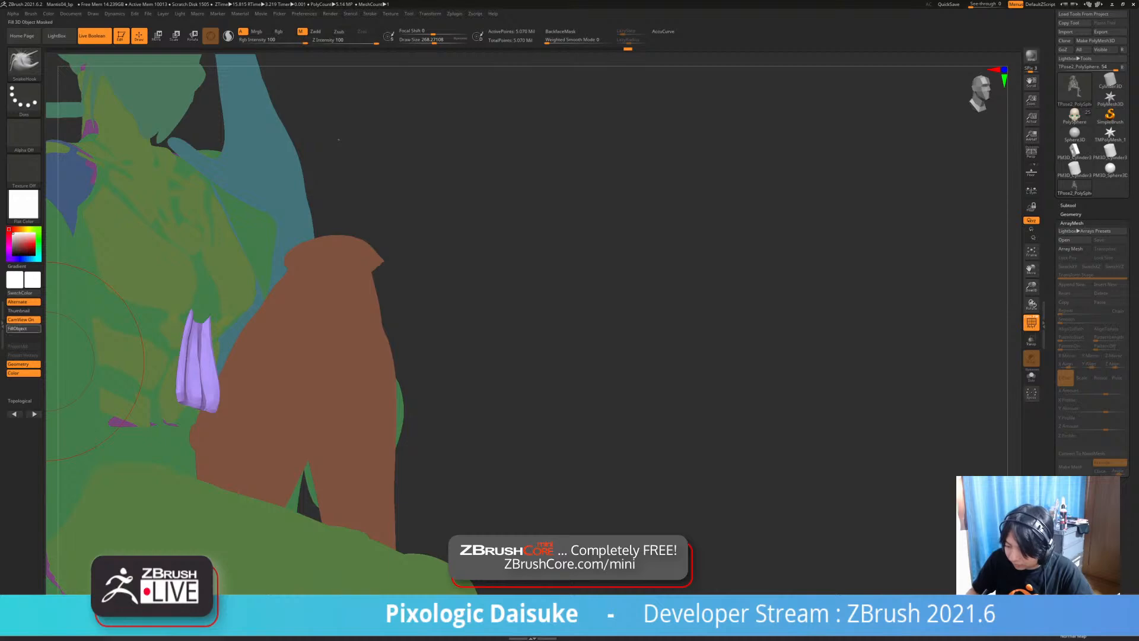
click(17, 328)
right_drag(250, 311, 93, 296)
click(24, 208)
click(246, 212)
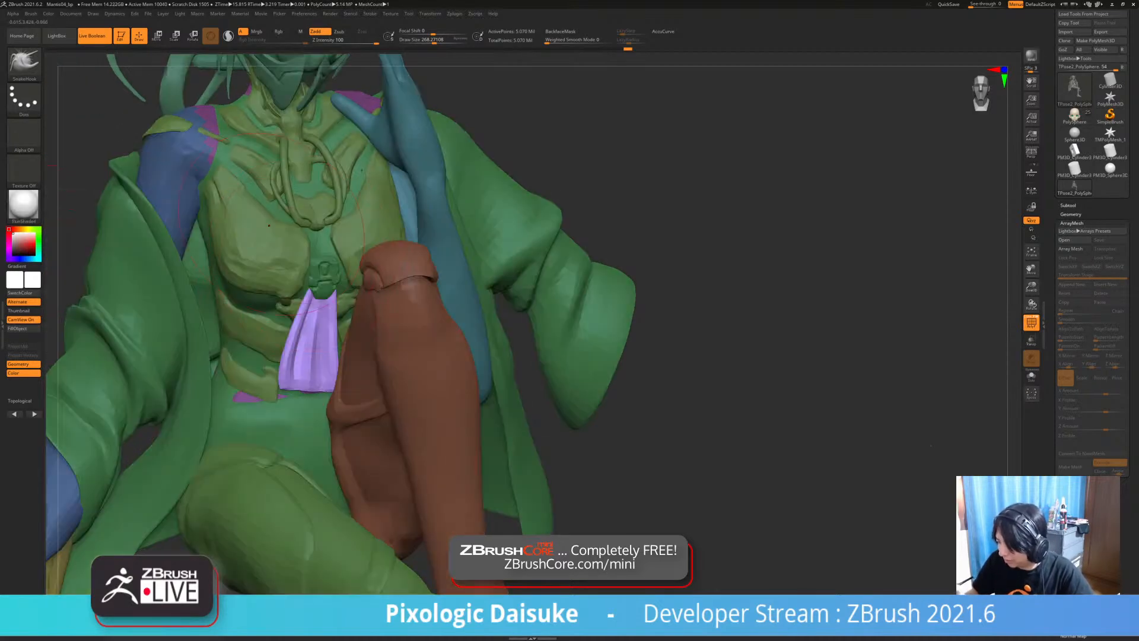
- Pull the waist cloth strip away from the raised thigh with the SnakeHook brush at a draw size of about 149, and clear the mask
mouse_move(255, 308)
ctrl+right_down()
mouse_move(252, 249)
mouse_move(320, 252)
ctrl+right_up()
mouse_move(442, 59)
right_down()
mouse_move(381, 54)
mouse_move(338, 72)
right_up()
mouse_move(342, 316)
ctrl+right_down()
mouse_move(346, 350)
mouse_move(371, 347)
mouse_move(321, 314)
mouse_move(342, 378)
mouse_move(317, 357)
mouse_move(379, 371)
mouse_move(463, 356)
mouse_move(498, 273)
mouse_move(445, 306)
mouse_move(418, 297)
ctrl+right_up()
ctrl+right_drag(418, 297, 368, 380)
right_drag(304, 349, 332, 347)
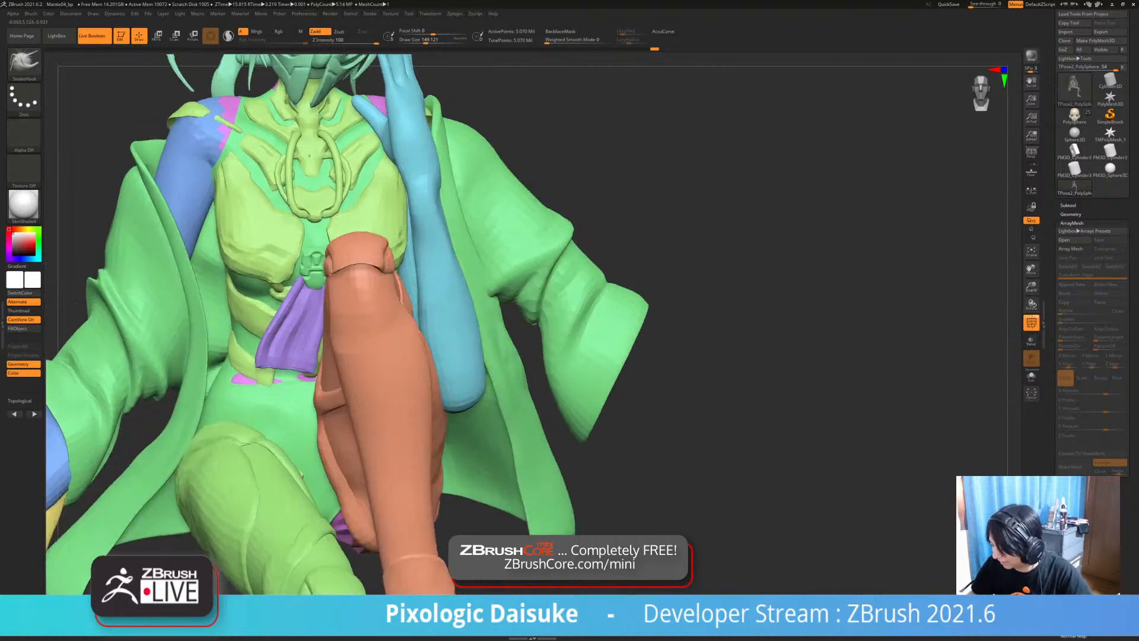
mouse_move(332, 409)
ctrl+right_down()
mouse_move(356, 353)
mouse_move(416, 370)
mouse_move(398, 376)
mouse_move(403, 328)
mouse_move(398, 350)
mouse_move(379, 356)
mouse_move(423, 363)
mouse_move(362, 395)
ctrl+right_up()
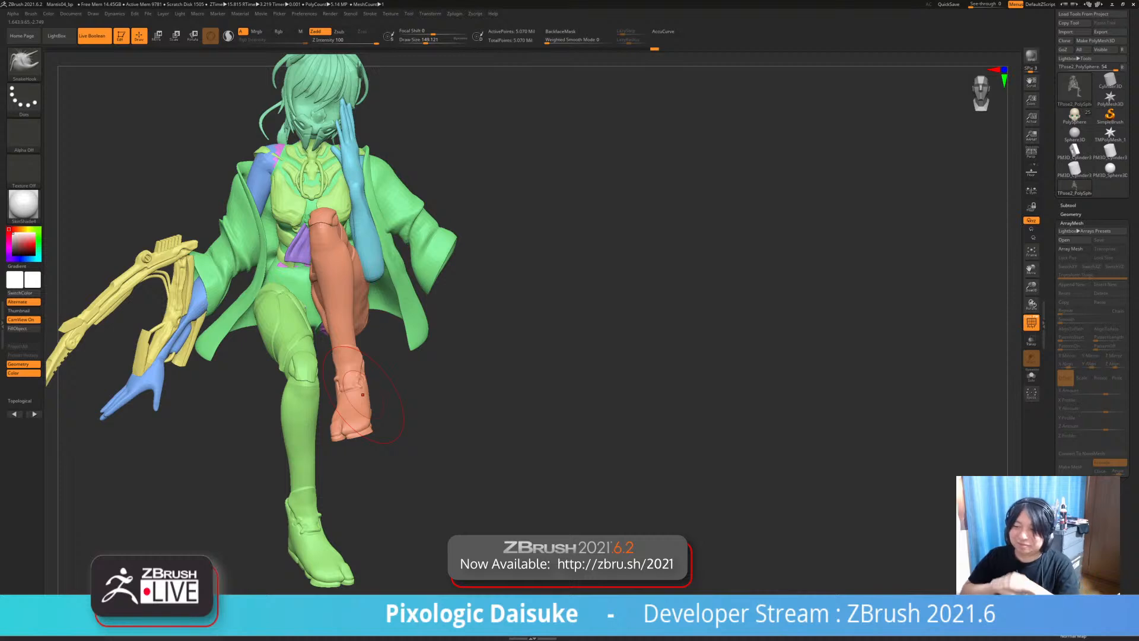
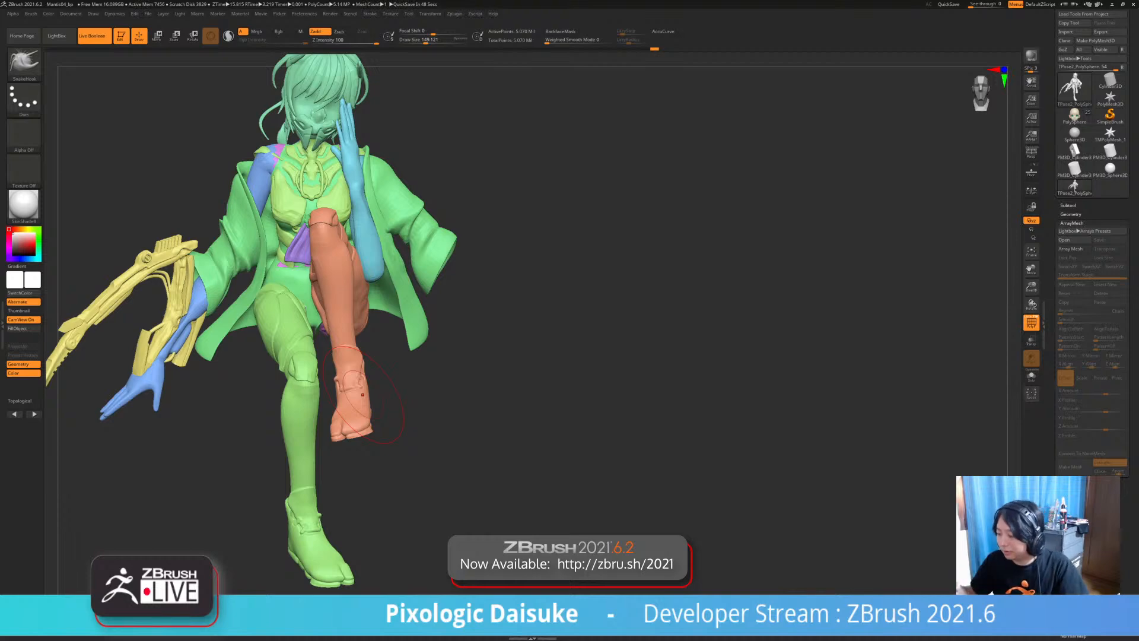
- Reshape and smooth the green coat's sleeve and back folds on the blade-arm side with the SnakeHook and Smooth brushes
mouse_move(362, 394)
right_down()
mouse_move(469, 362)
mouse_move(457, 328)
mouse_move(332, 334)
mouse_move(451, 330)
mouse_move(454, 371)
mouse_move(434, 356)
mouse_move(483, 352)
mouse_move(488, 386)
right_up()
click(556, 32)
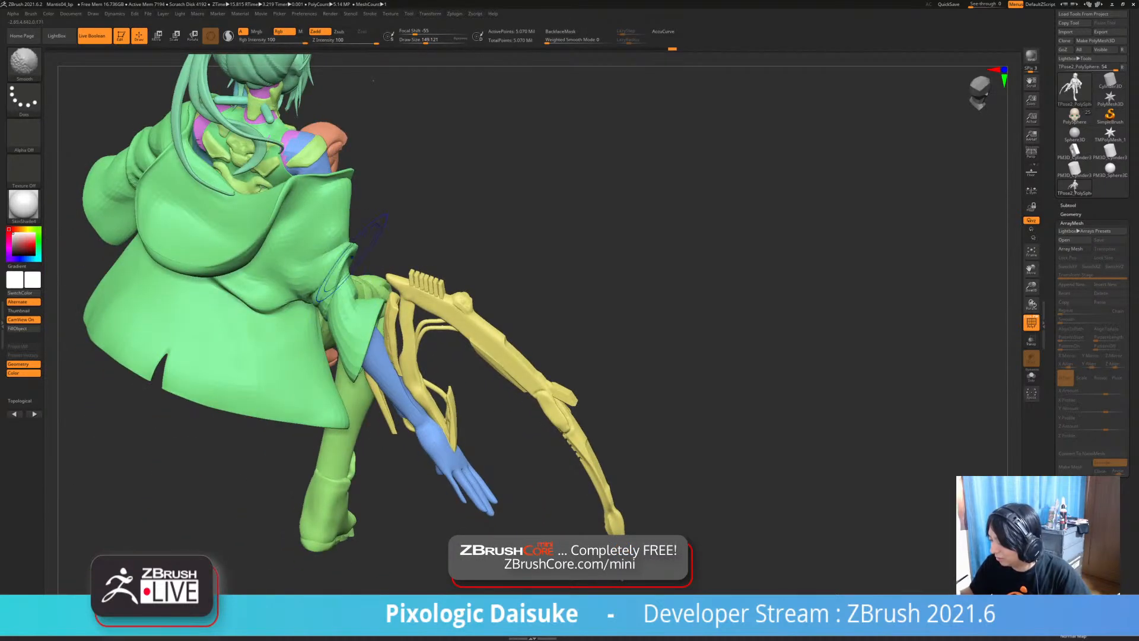
mouse_move(353, 258)
right_down()
mouse_move(330, 259)
mouse_move(360, 277)
mouse_move(334, 284)
mouse_move(349, 294)
mouse_move(332, 288)
mouse_move(333, 309)
mouse_move(332, 288)
right_up()
mouse_move(332, 287)
right_down()
mouse_move(369, 284)
mouse_move(354, 293)
mouse_move(369, 306)
mouse_move(379, 276)
mouse_move(359, 281)
mouse_move(380, 281)
mouse_move(375, 268)
mouse_move(367, 274)
mouse_move(394, 274)
mouse_move(390, 261)
right_up()
ctrl+right_drag(640, 279, 640, 255)
mouse_move(640, 256)
right_down()
mouse_move(549, 259)
mouse_move(439, 232)
right_up()
ctrl+right_drag(569, 178, 576, 56)
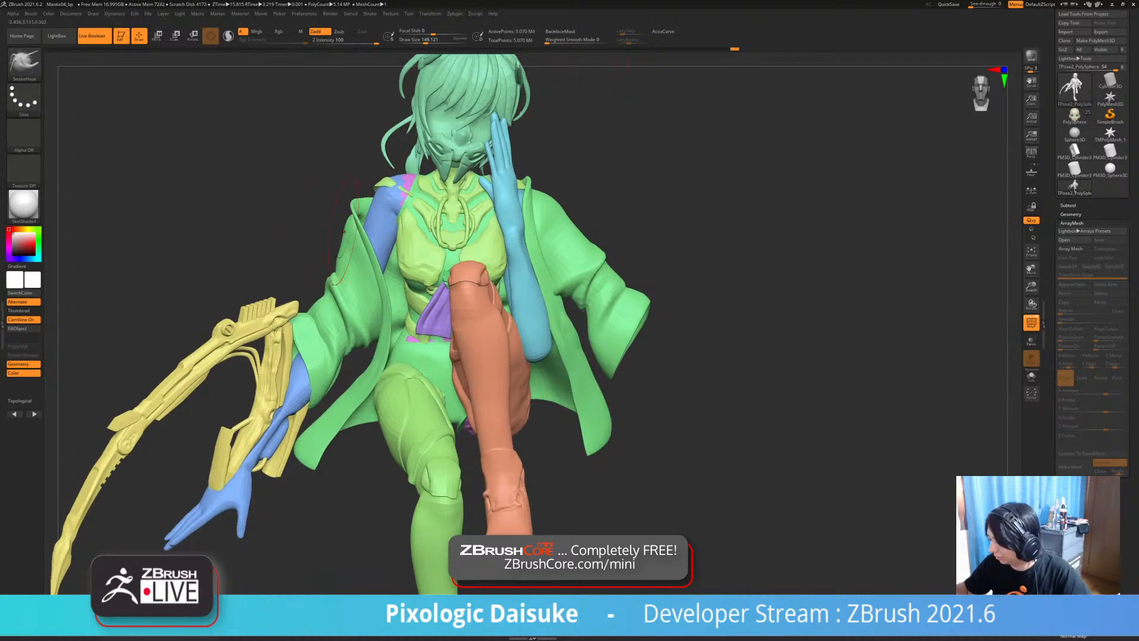
- Enable topological masking and adjust the coat around the blade-arm shoulder with the SnakeHook brush, checking the full pose
ctrl+right_drag(349, 240, 353, 266)
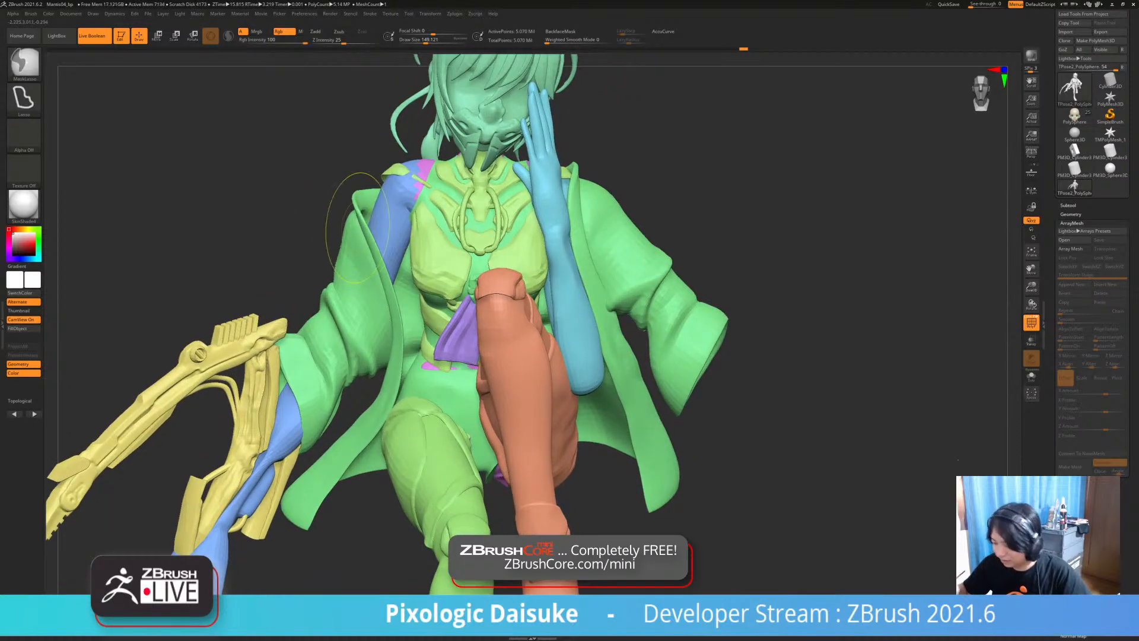
ctrl+right_drag(358, 227, 277, 265)
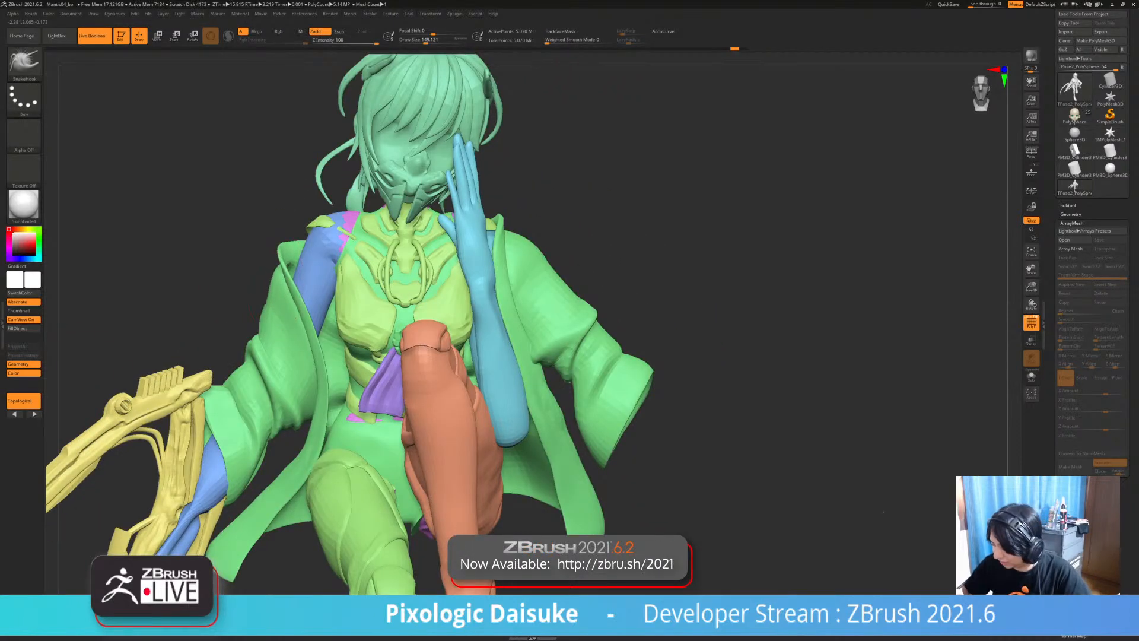
ctrl+right_drag(883, 511, 880, 537)
click(561, 32)
right_drag(286, 362, 291, 311)
ctrl+right_drag(291, 362, 301, 269)
click(561, 32)
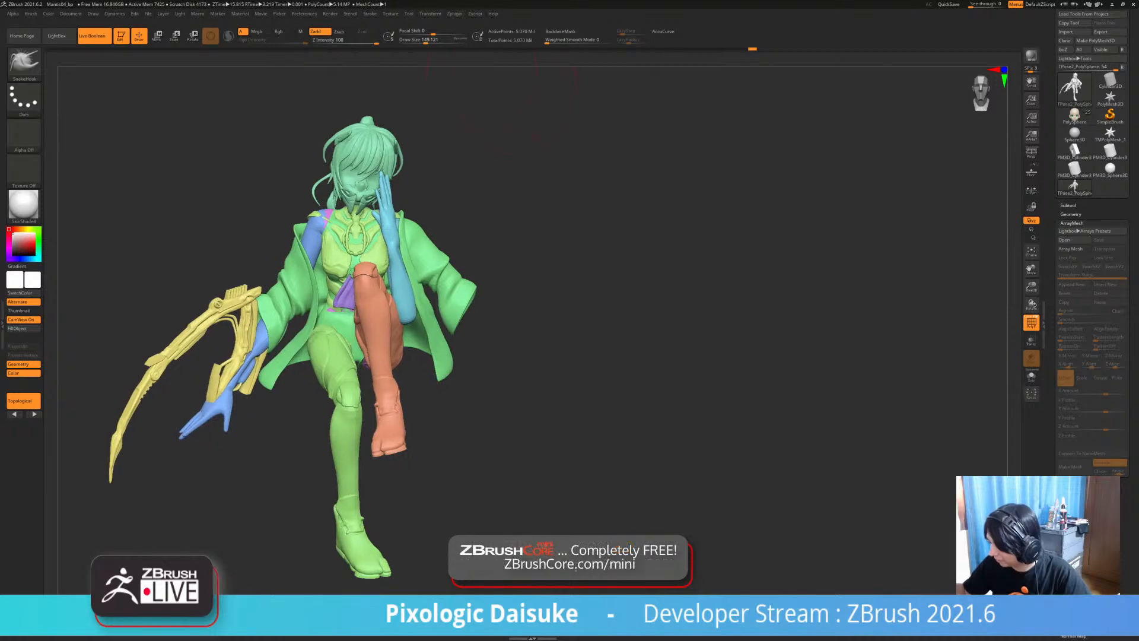
mouse_move(501, 120)
ctrl+right_down()
mouse_move(498, 86)
mouse_move(504, 112)
ctrl+right_up()
mouse_move(505, 113)
right_down()
mouse_move(647, 131)
mouse_move(549, 118)
mouse_move(508, 288)
right_up()
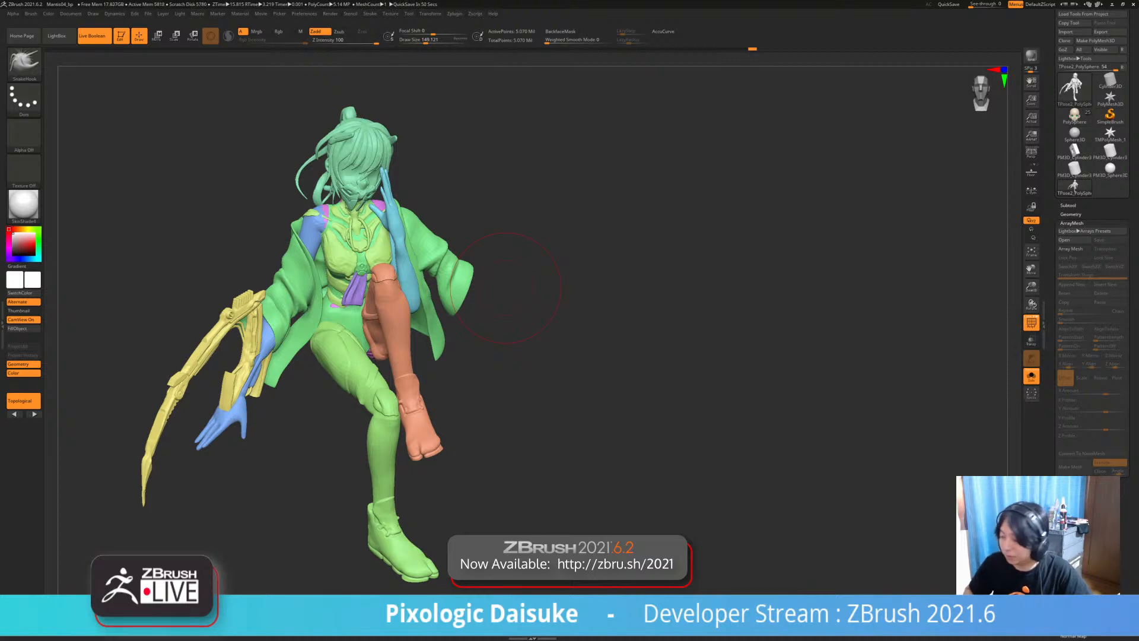
- Examine the seated figure's pose from the front and side, including a closer view of the upper body
mouse_move(505, 288)
mouse_down()
mouse_move(522, 288)
mouse_move(436, 289)
mouse_move(483, 289)
mouse_up()
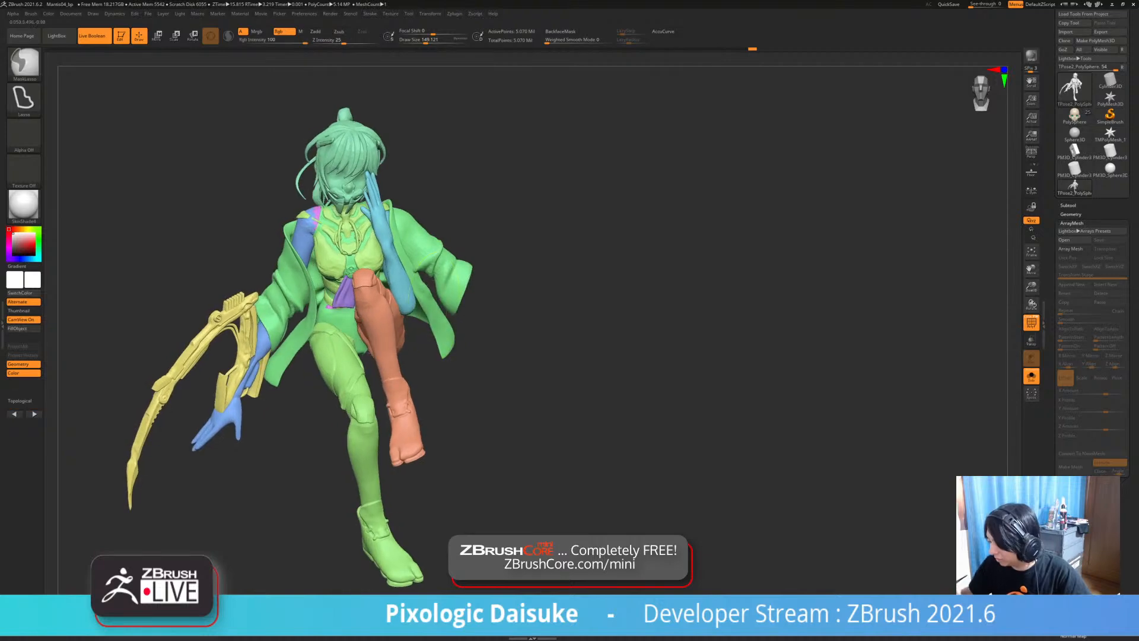
ctrl+right_drag(349, 251, 389, 257)
right_drag(534, 255, 560, 277)
ctrl+right_drag(848, 327, 825, 261)
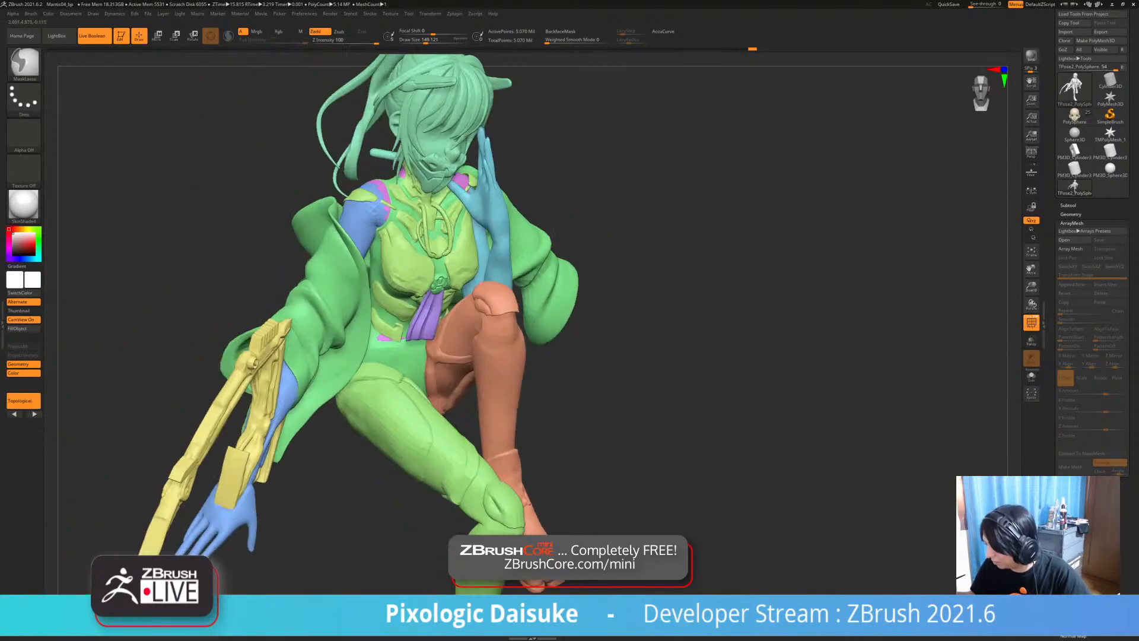
ctrl+shift+click(414, 258)
right_drag(475, 208, 530, 197)
ctrl+shift+click(544, 198)
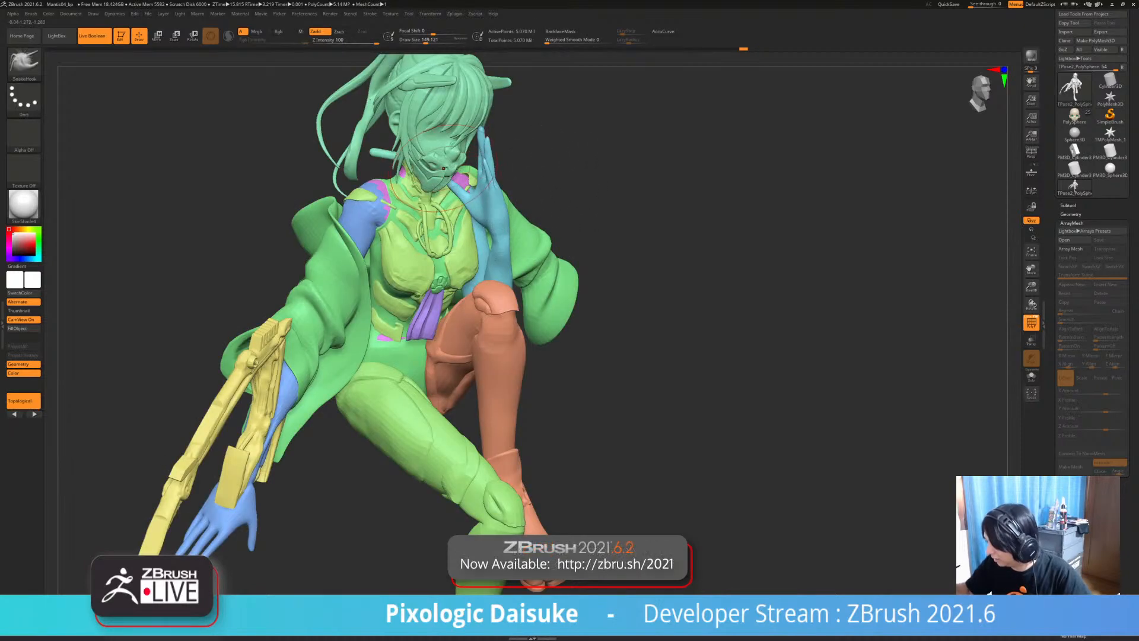
mouse_move(563, 223)
right_down()
mouse_move(526, 269)
mouse_move(463, 229)
mouse_move(485, 259)
right_up()
mouse_move(759, 431)
mouse_down()
mouse_move(830, 409)
mouse_move(754, 392)
mouse_move(691, 397)
mouse_move(769, 416)
mouse_up()
mouse_move(769, 416)
ctrl+right_down()
mouse_move(741, 350)
mouse_move(682, 380)
mouse_move(679, 344)
ctrl+right_up()
mouse_move(380, 373)
right_down()
mouse_move(476, 332)
mouse_move(451, 338)
mouse_move(449, 318)
right_up()
mouse_move(449, 317)
right_down()
mouse_move(424, 320)
mouse_move(427, 347)
right_up()
mouse_move(427, 347)
alt+right_down()
mouse_move(411, 290)
mouse_move(482, 320)
mouse_move(475, 307)
mouse_move(492, 303)
alt+right_up()
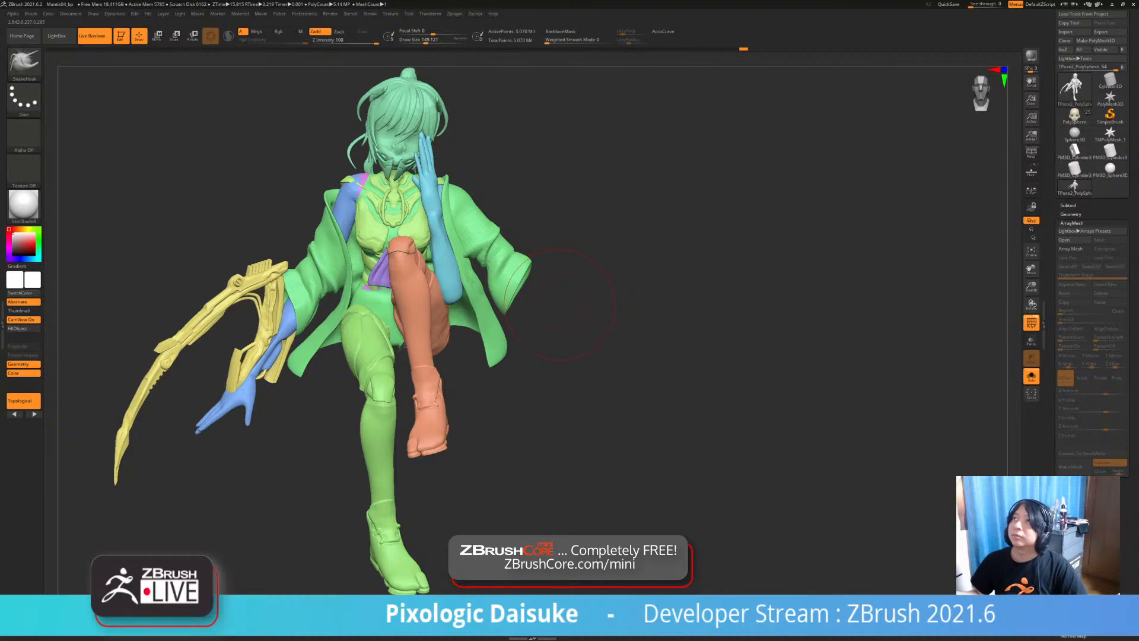
right_drag(559, 305, 727, 302)
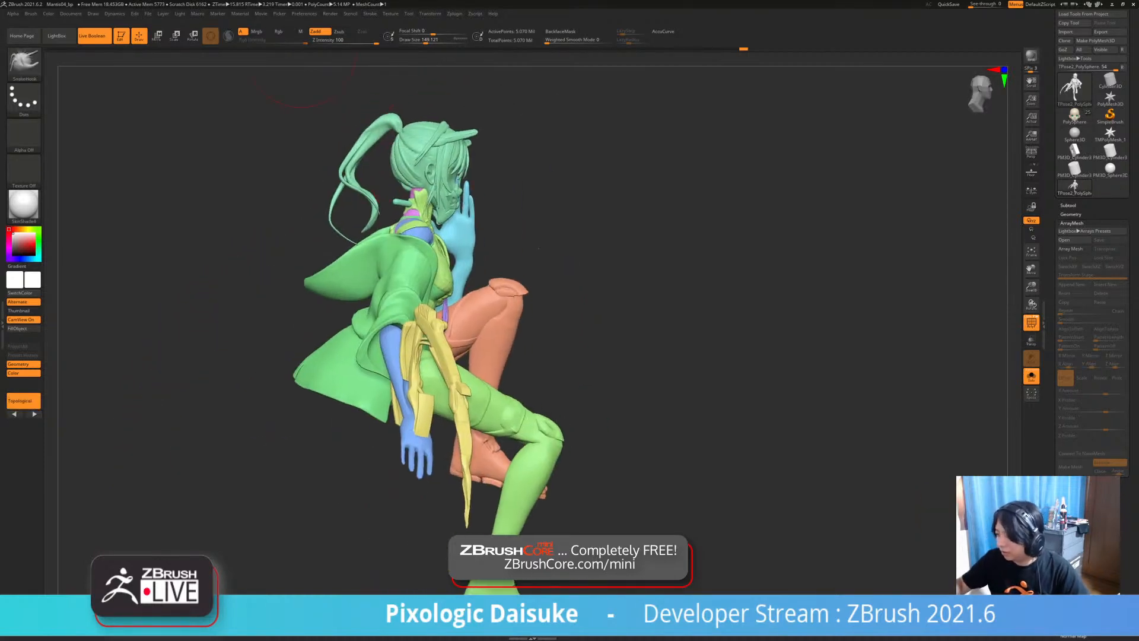
- Mask everything except the head and hair, rotate the head slightly, and clear the mask
key(r)
ctrl+right_drag(427, 142, 461, 160)
ctrl+click(442, 161)
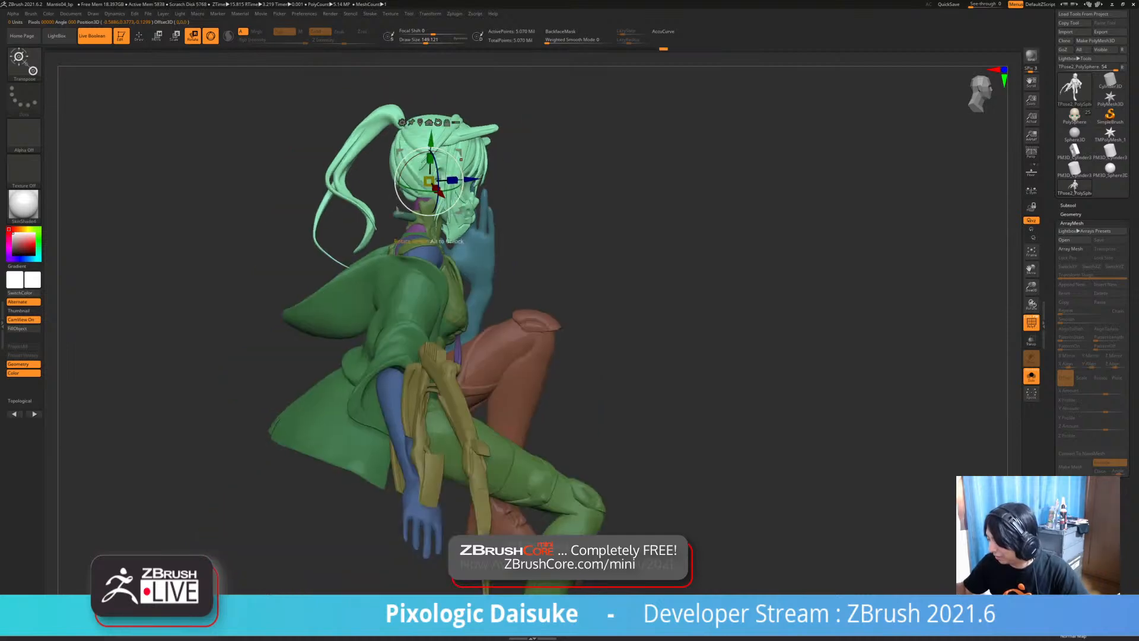
right_drag(646, 155, 617, 150)
drag(474, 168, 473, 164)
right_drag(635, 157, 515, 141)
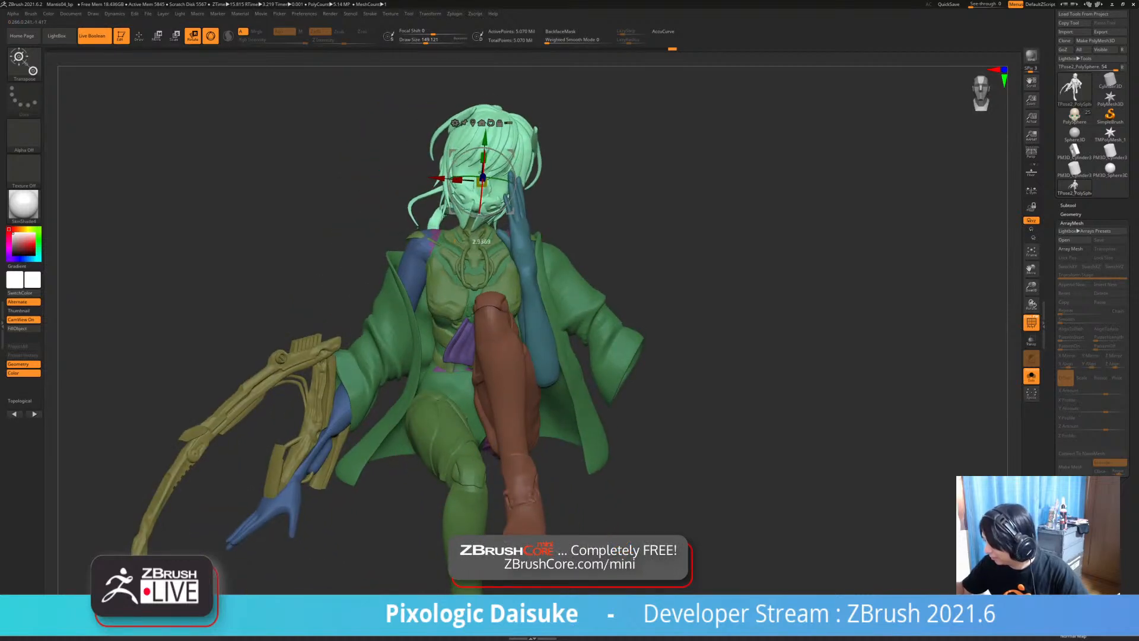
mouse_move(516, 152)
right_down()
mouse_move(585, 152)
mouse_move(515, 150)
mouse_move(617, 131)
mouse_move(557, 137)
mouse_move(555, 102)
right_up()
key(ctrl+z)
ctrl+click(567, 130)
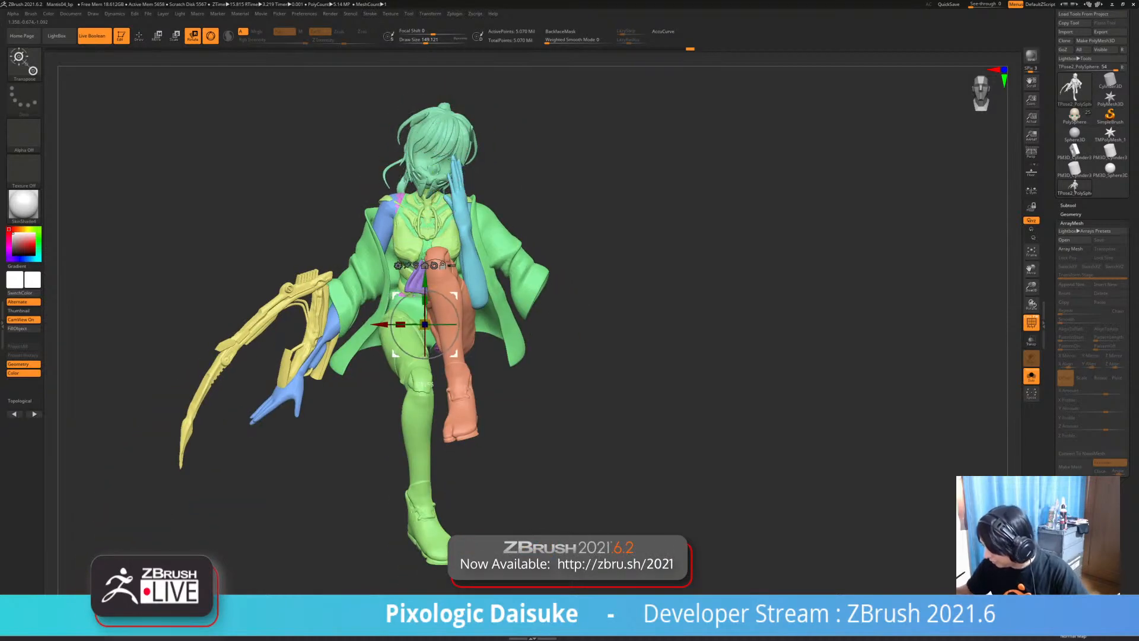
- Rotate the whole unmasked figure slightly around its hips, adjusting it from both the front and the side
drag(456, 337, 461, 325)
alt+right_drag(465, 358, 558, 342)
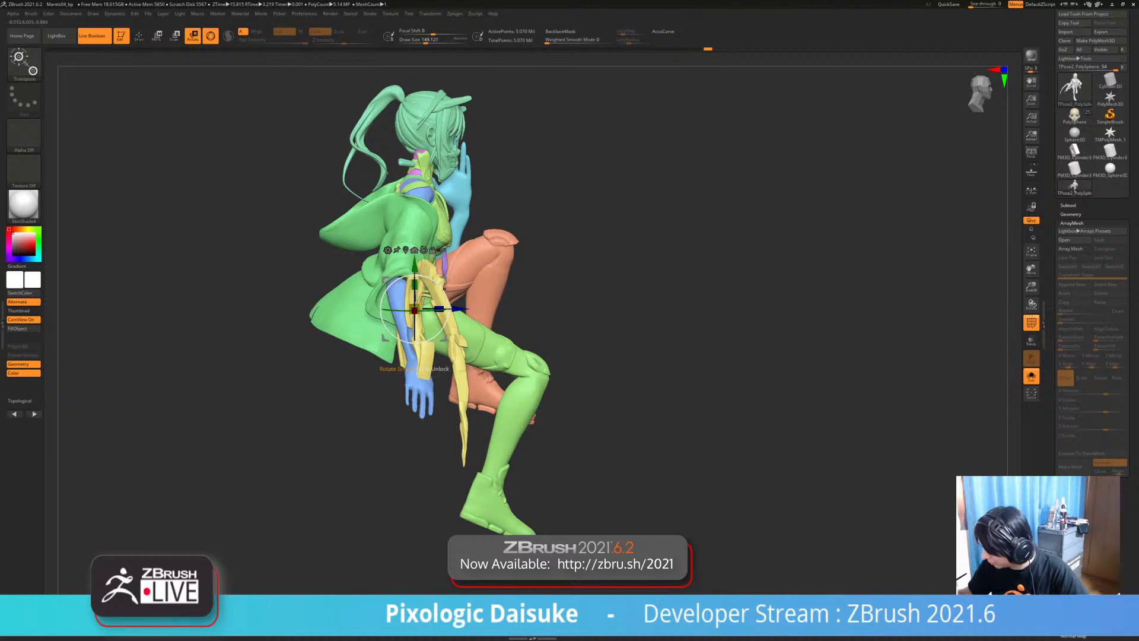
drag(443, 289, 446, 292)
right_drag(446, 293, 344, 303)
alt+right_drag(344, 304, 301, 319)
drag(391, 316, 392, 313)
- Mask the model so that only the dark blue arm and its yellow blade remain unmasked
ctrl+click(380, 213)
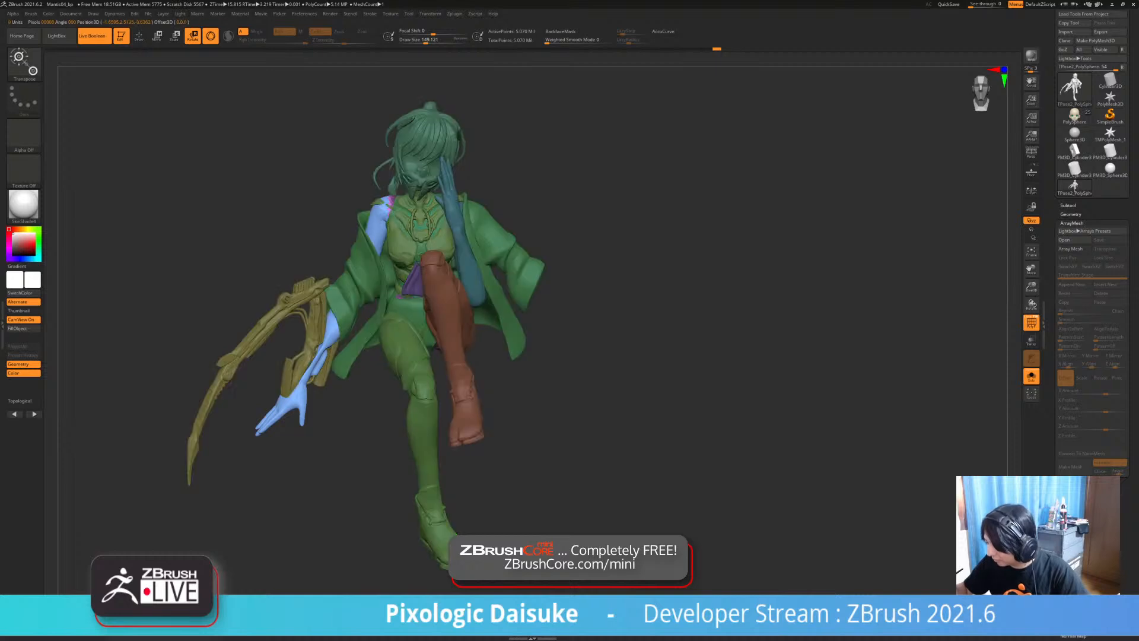
right_drag(381, 238, 452, 199)
key(q)
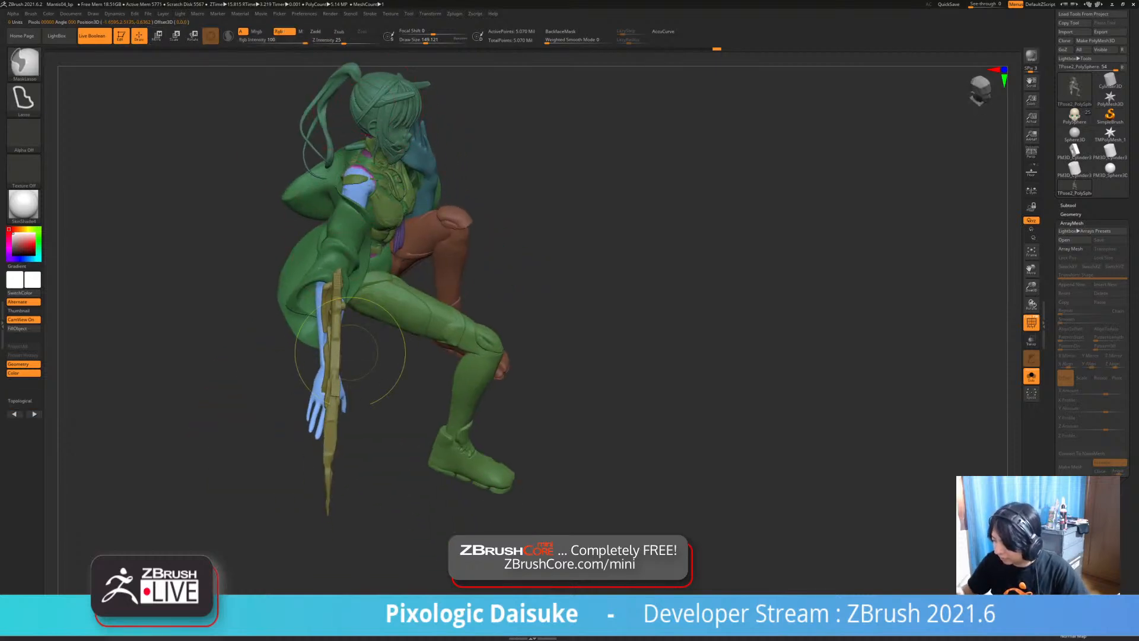
ctrl+click(397, 386)
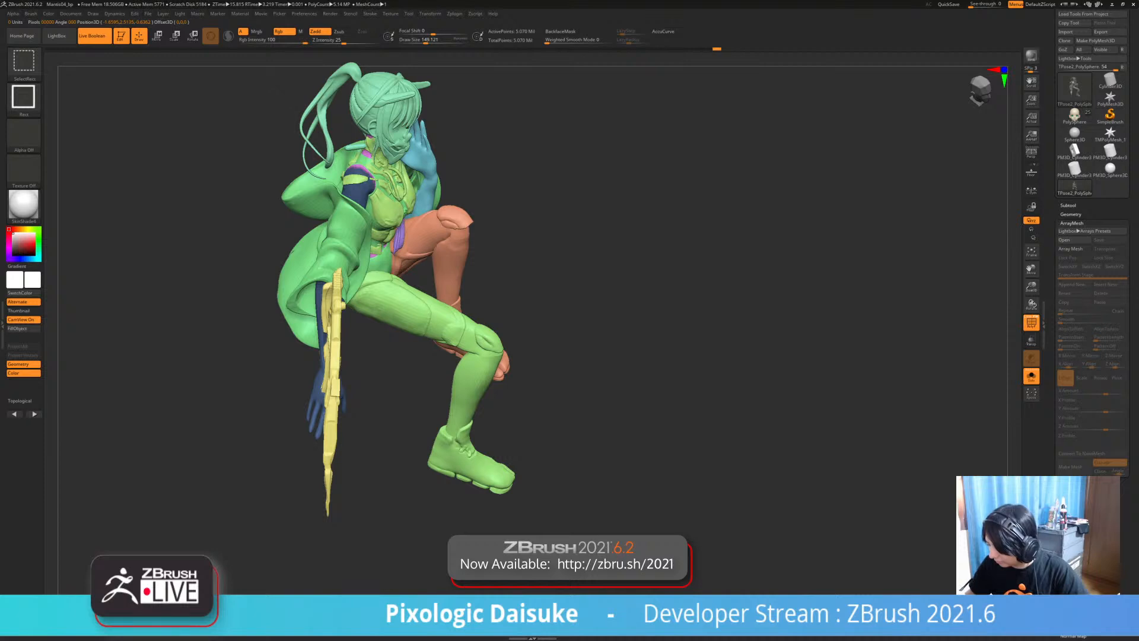
ctrl+shift+click(333, 407)
mouse_move(397, 281)
ctrl+mouse_down()
mouse_move(235, 504)
mouse_move(443, 423)
ctrl+mouse_up()
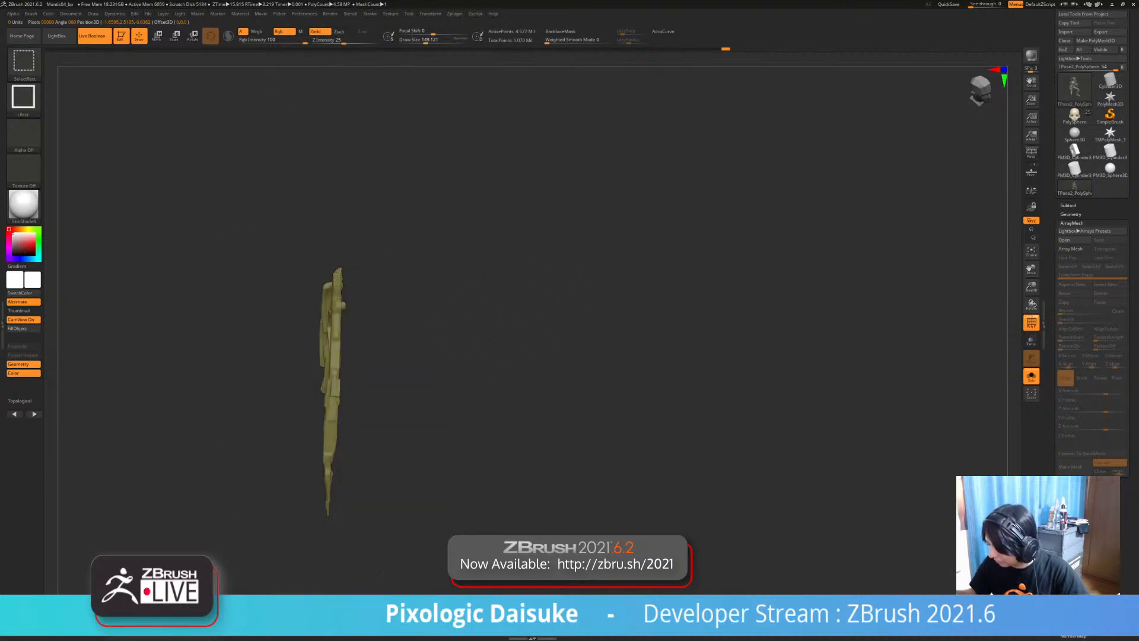
ctrl+shift+click(504, 356)
ctrl+click(504, 356)
- Rotate the unmasked arm and blade around the shoulder so they swing backwards alongside the coat
key(r)
drag(534, 356, 593, 356)
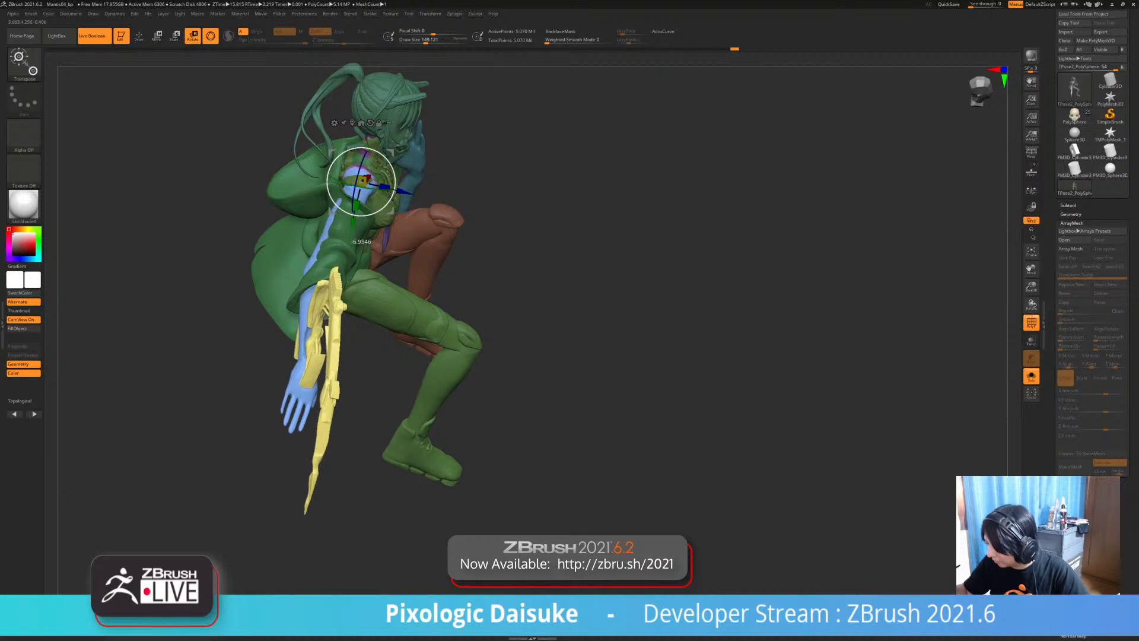
drag(362, 241, 355, 241)
drag(534, 285, 668, 286)
drag(391, 204, 384, 204)
drag(354, 164, 349, 163)
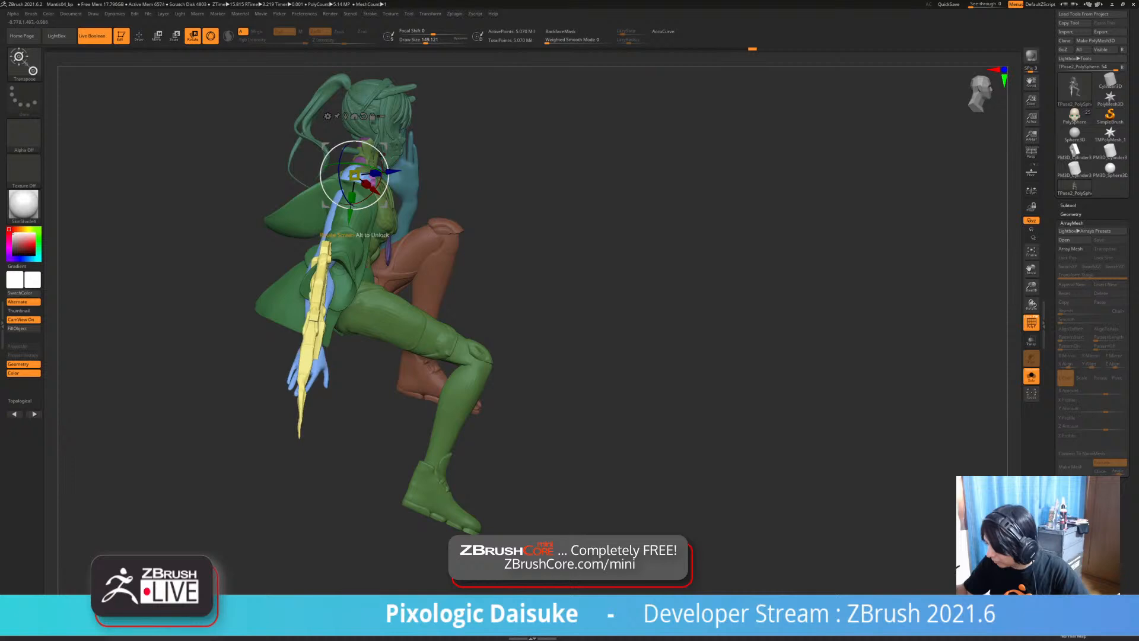
drag(380, 198, 378, 200)
drag(534, 285, 404, 285)
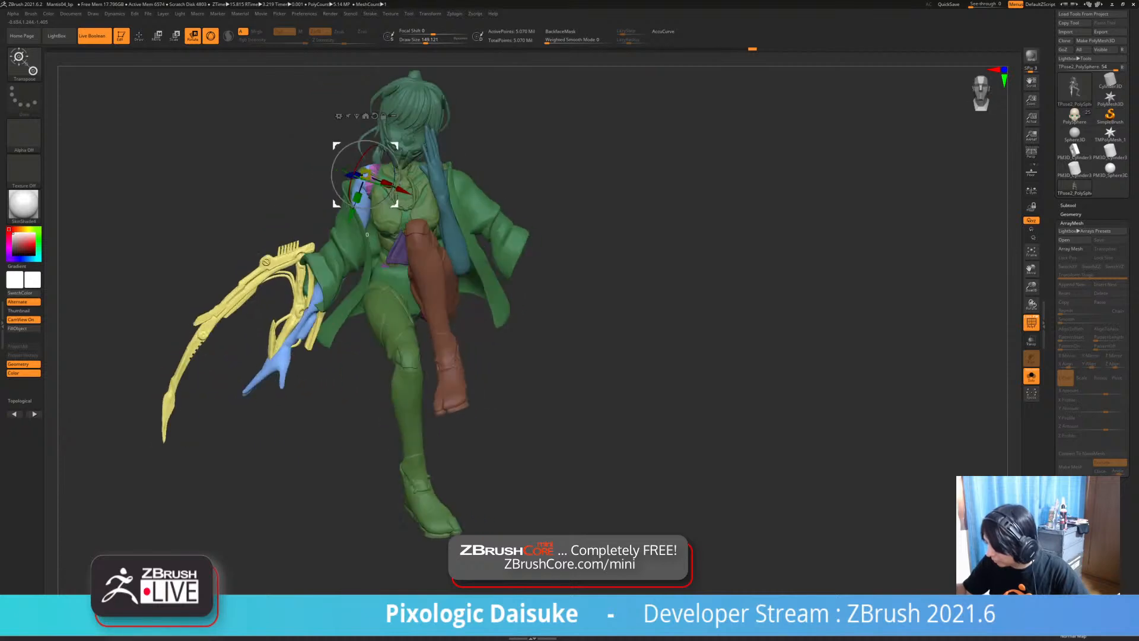
- Rotate the arm and blade about 10 degrees downward towards the body at the shoulder, and clear the mask
ctrl+drag(522, 112, 534, 125)
key(ctrl+z)
mouse_move(309, 190)
mouse_down()
mouse_move(297, 178)
mouse_move(344, 203)
mouse_up()
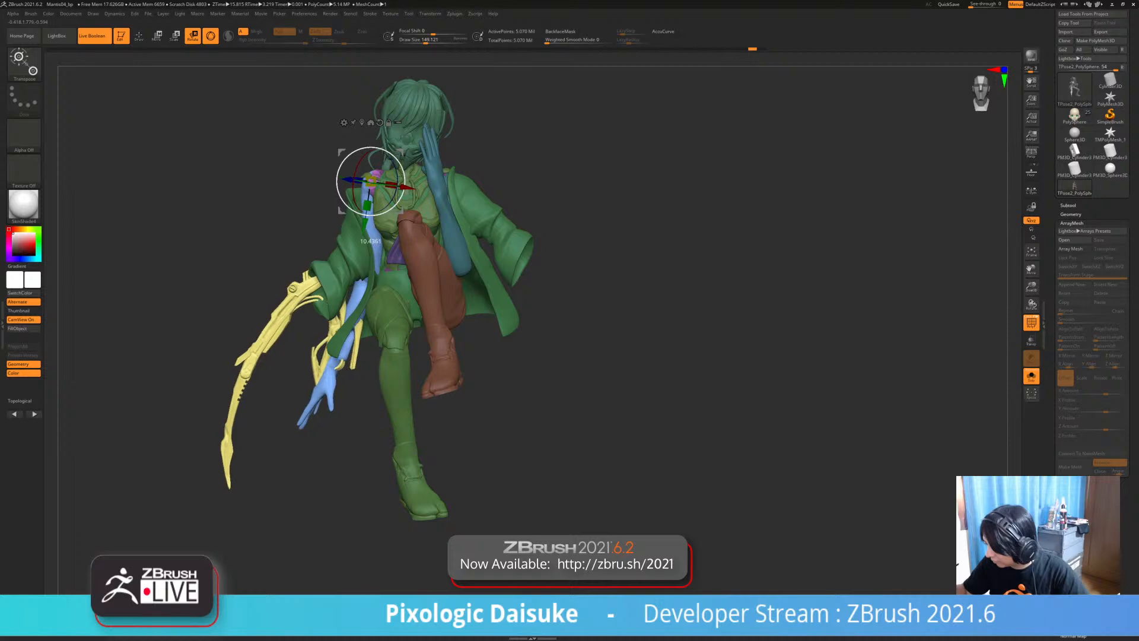
drag(558, 261, 581, 277)
mouse_move(581, 278)
alt+mouse_down()
mouse_move(594, 261)
mouse_move(606, 276)
alt+mouse_up()
key(q)
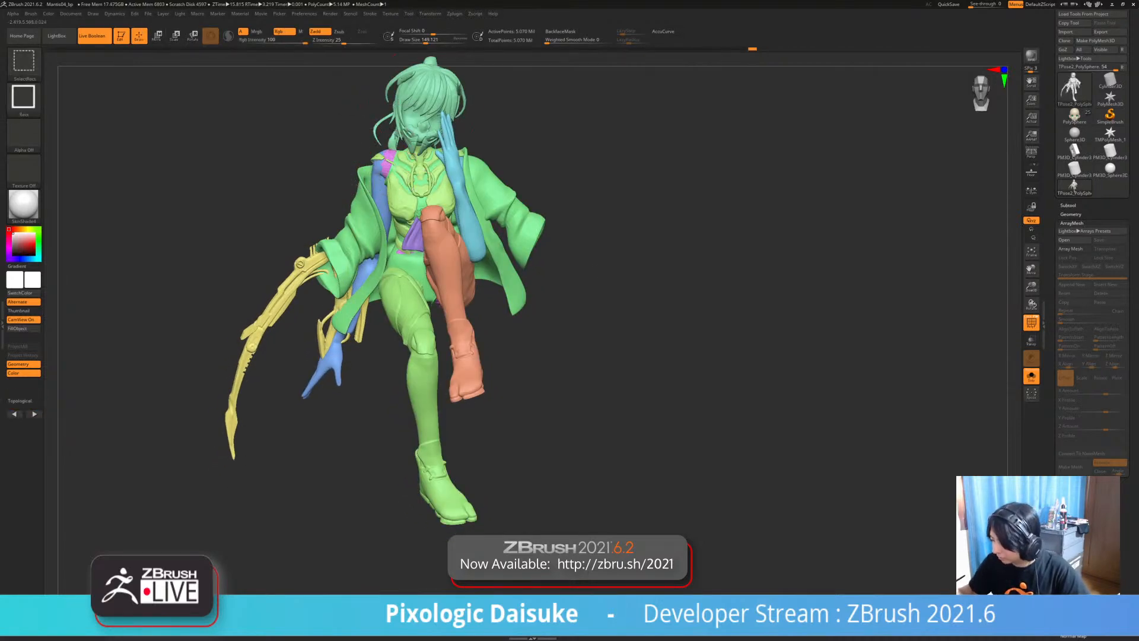
- Mask everything except the dark blue forearm and hand together with the yellow blade
ctrl+shift+click(386, 255)
ctrl+shift+click(558, 223)
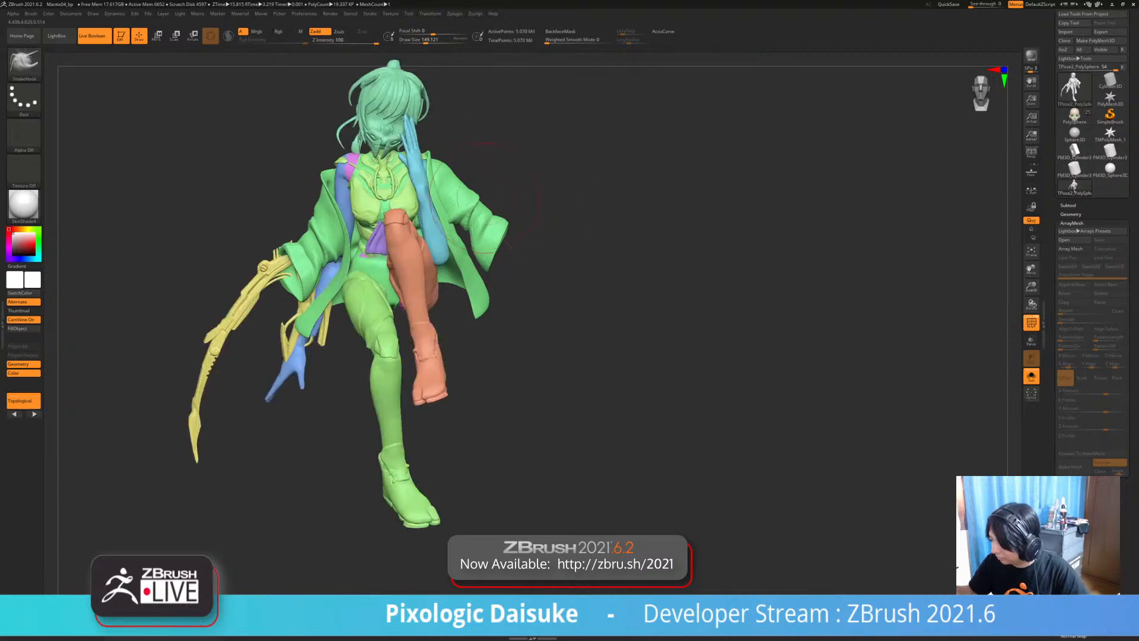
key(r)
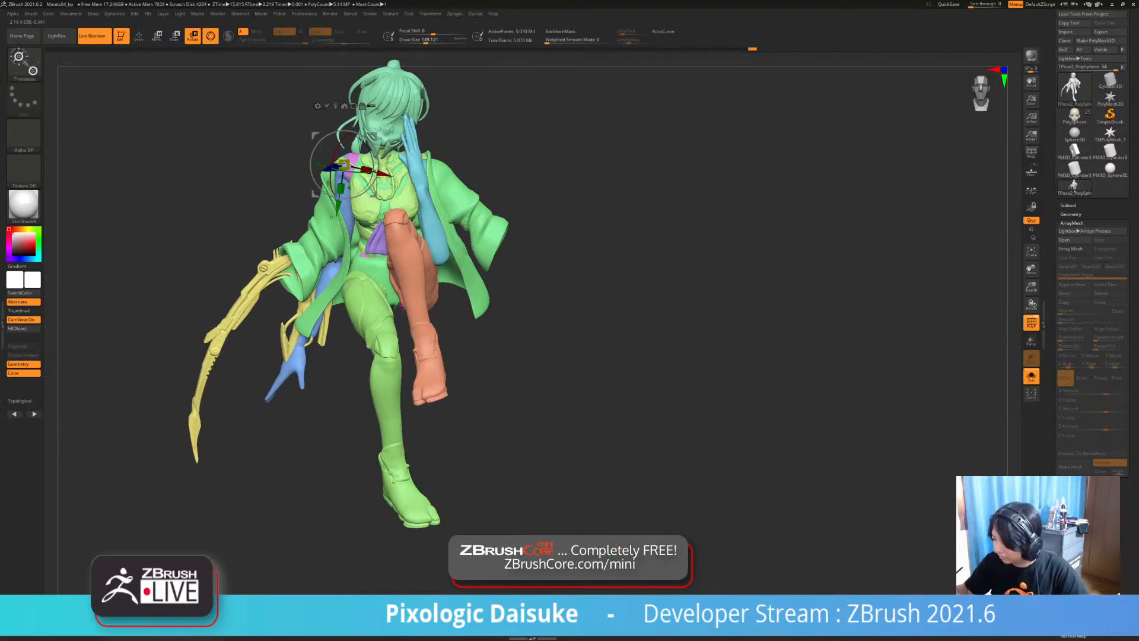
drag(557, 261, 579, 246)
alt+drag(579, 246, 578, 274)
alt+drag(498, 273, 498, 278)
drag(498, 278, 503, 252)
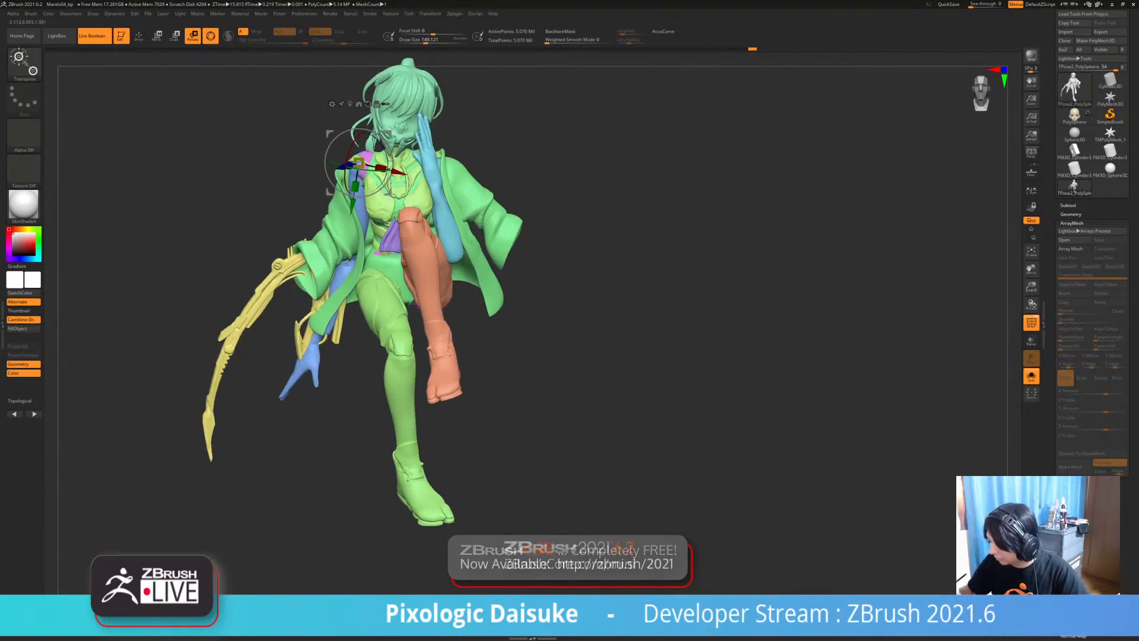
ctrl+click(347, 266)
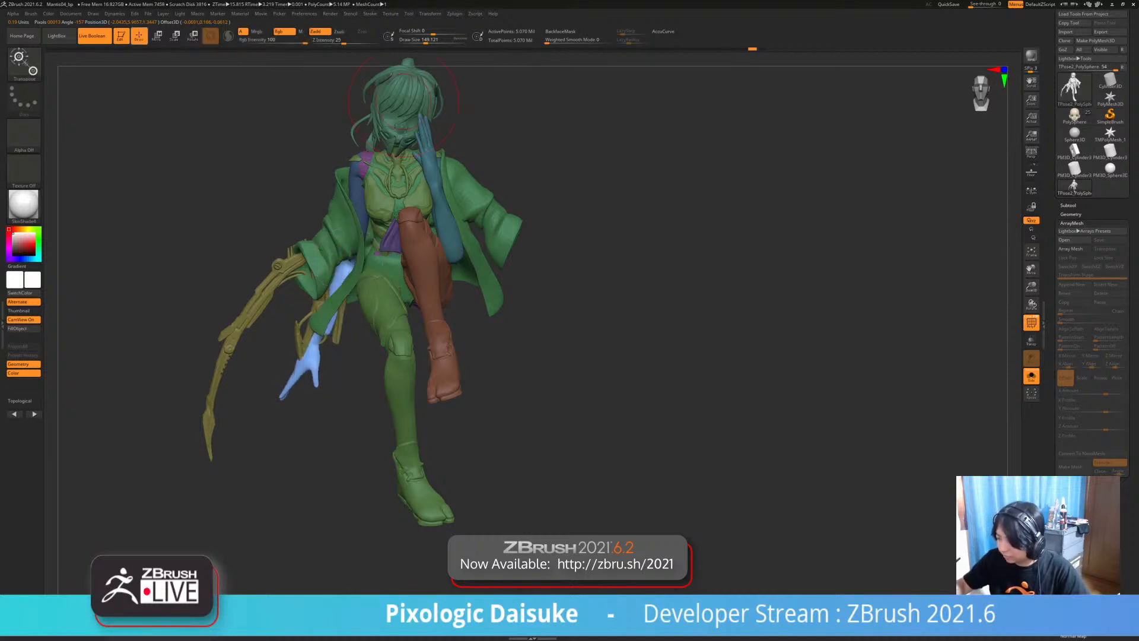
ctrl+shift+click(337, 329)
mouse_move(364, 240)
ctrl+mouse_down()
mouse_move(136, 412)
mouse_move(388, 347)
ctrl+mouse_up()
ctrl+shift+click(412, 318)
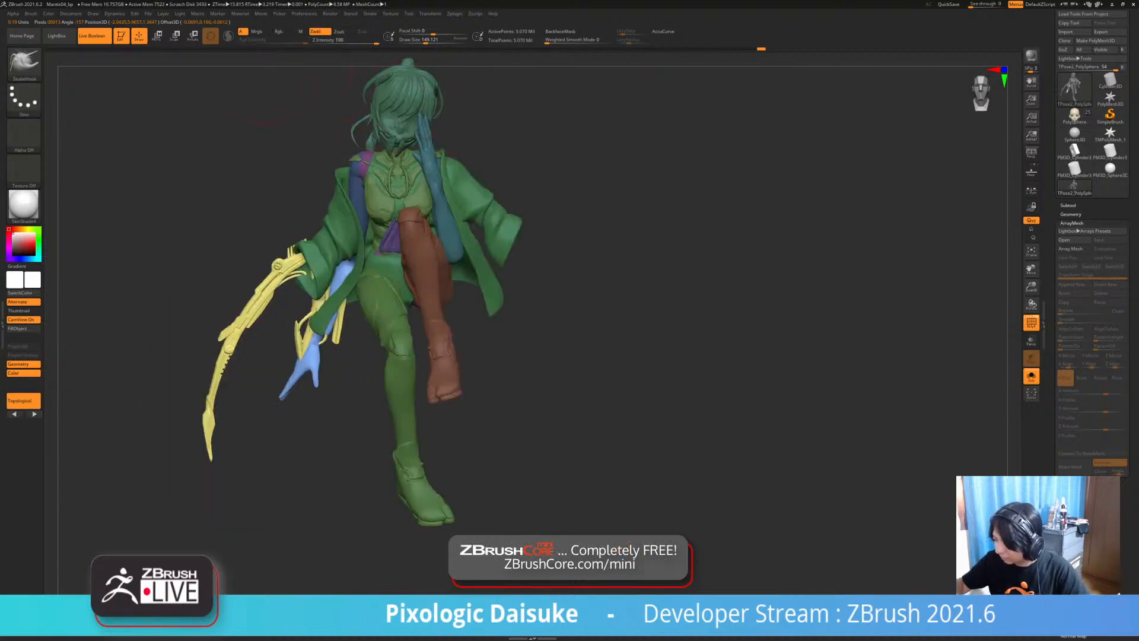
- Rotate the forearm and blade inward around the elbow in the front view, undoing the extra second rotation
key(r)
drag(380, 249, 380, 246)
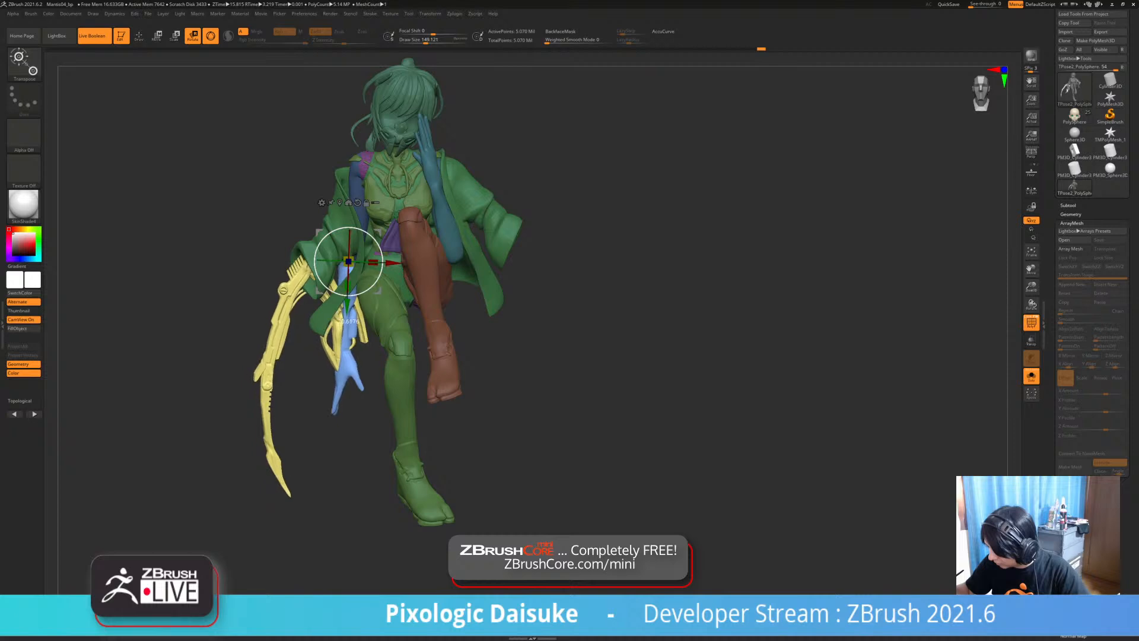
mouse_move(570, 332)
mouse_down()
mouse_move(510, 332)
mouse_move(617, 332)
mouse_move(570, 332)
mouse_up()
drag(383, 257, 382, 254)
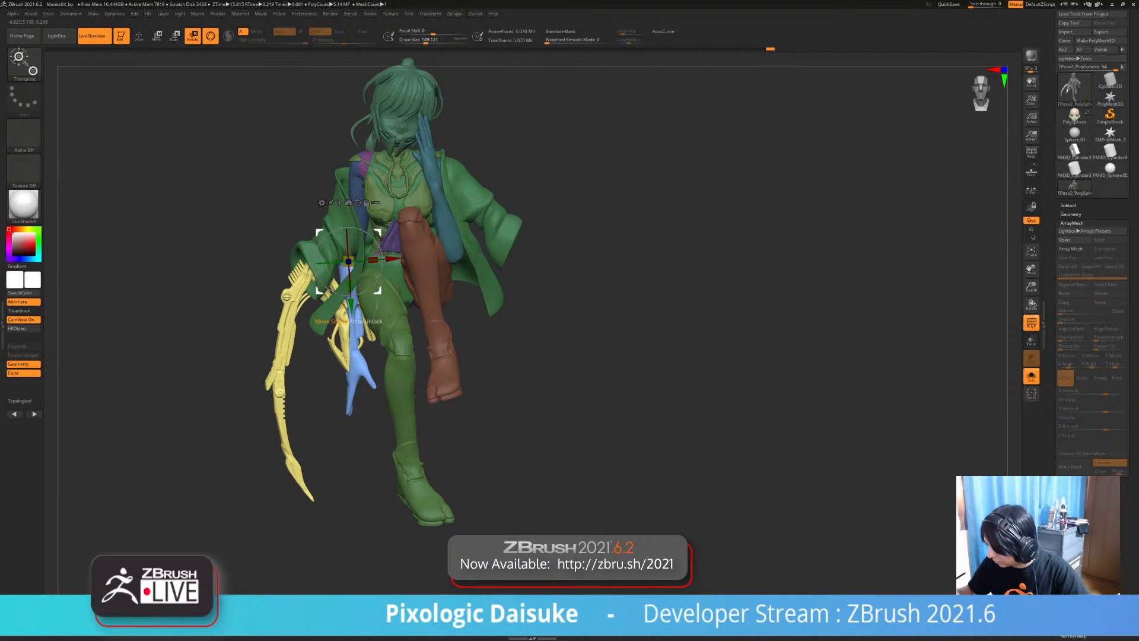
key(ctrl+z)
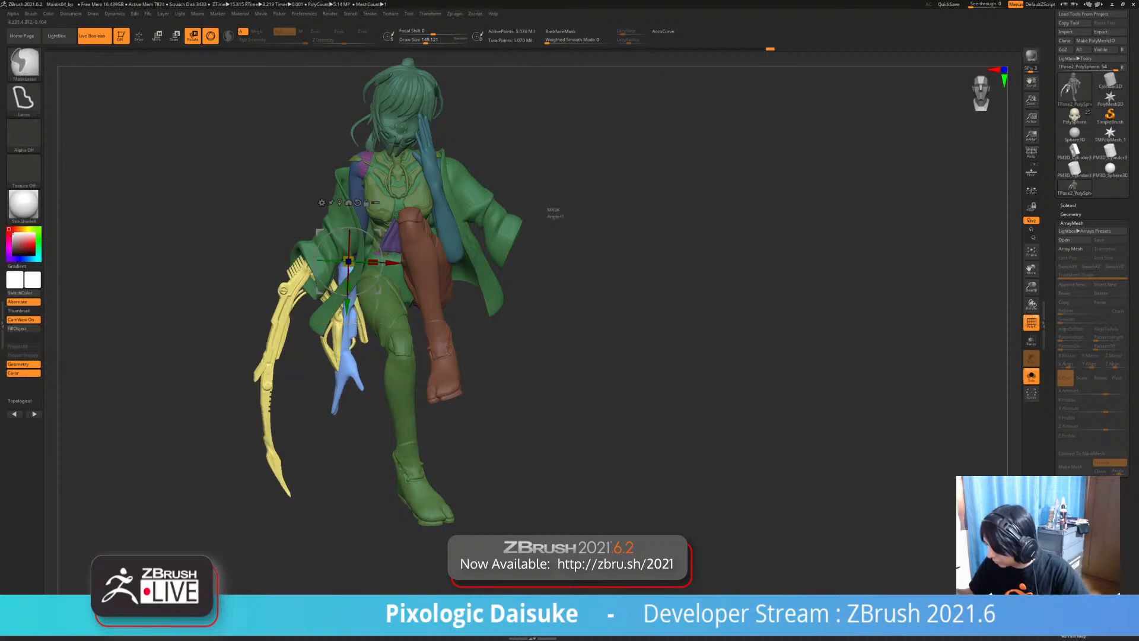
ctrl+drag(542, 205, 569, 229)
ctrl+right_drag(570, 228, 649, 188)
key(ctrl+z)
- Swing the forearm and blade backwards around the elbow in the side view, and clear the mask
drag(351, 231, 350, 241)
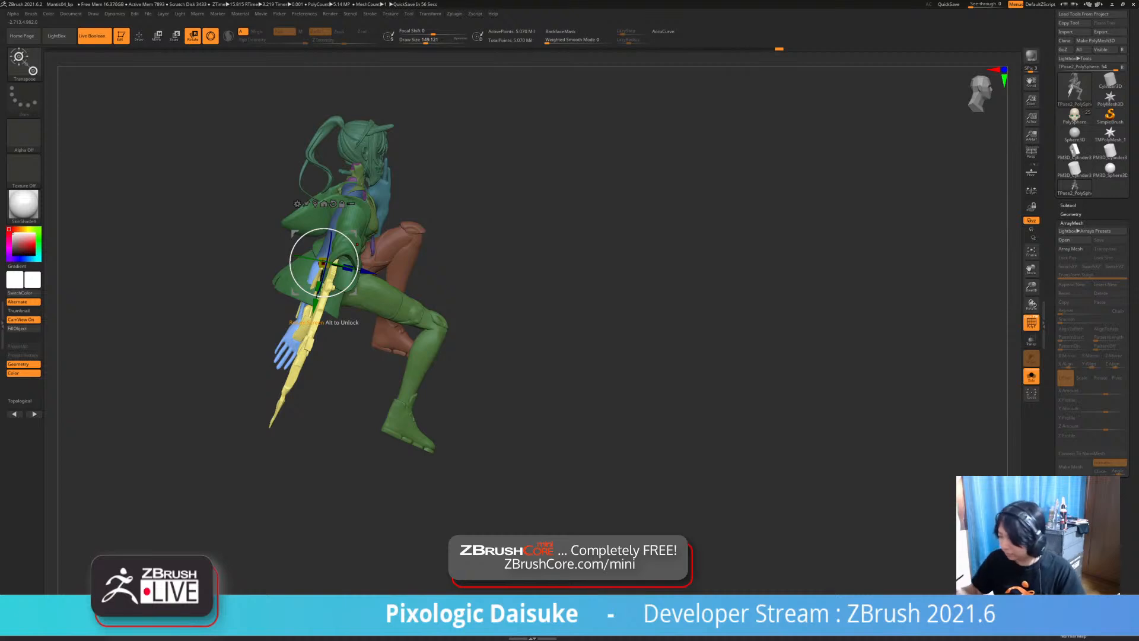
right_drag(357, 244, 330, 267)
drag(304, 255, 308, 256)
right_drag(308, 256, 320, 282)
drag(294, 239, 286, 240)
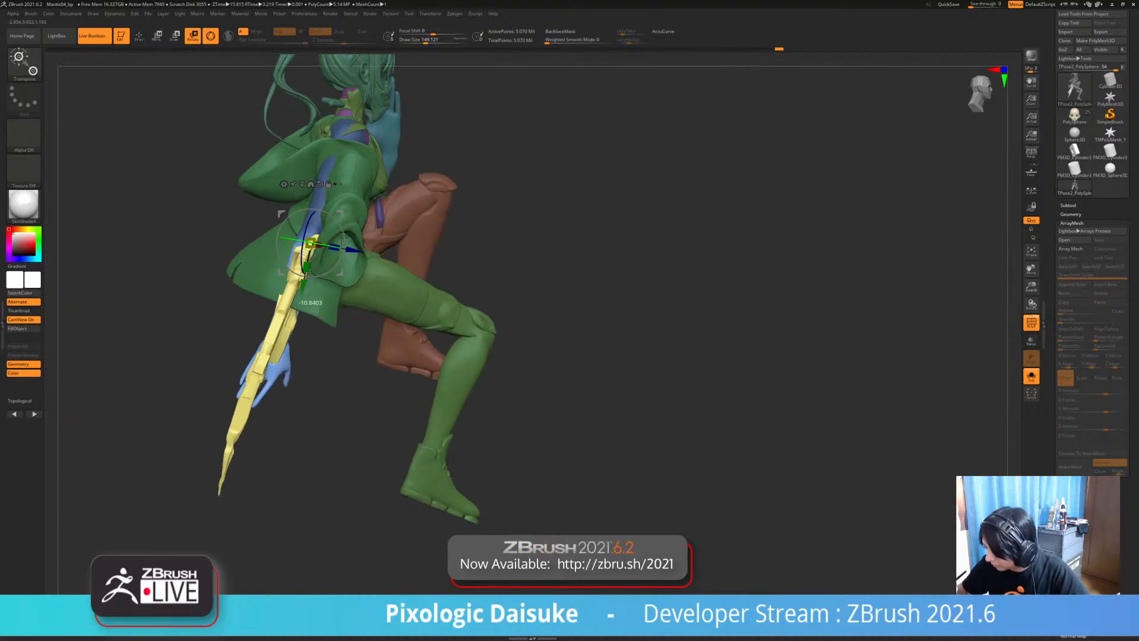
right_drag(286, 240, 287, 270)
drag(286, 280, 283, 277)
ctrl+right_drag(283, 277, 283, 254)
right_drag(283, 254, 180, 275)
ctrl+drag(473, 305, 481, 313)
- Mask everything except the dark blue arm, with the rotation gizmo at its shoulder
right_drag(482, 313, 559, 310)
ctrl+right_drag(558, 309, 559, 332)
ctrl+right_drag(467, 194, 466, 205)
right_drag(467, 205, 511, 206)
ctrl+click(303, 222)
alt+right_drag(331, 171, 325, 150)
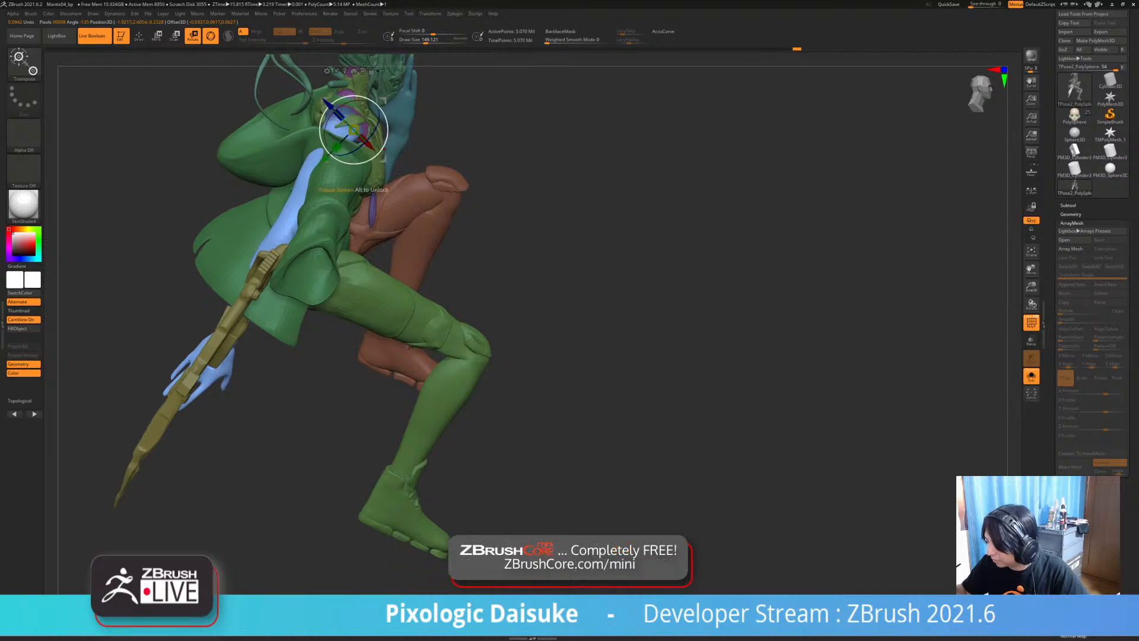
- Undo the rotation of the arm alone and unmask the yellow blade together with the arm
drag(356, 164, 350, 164)
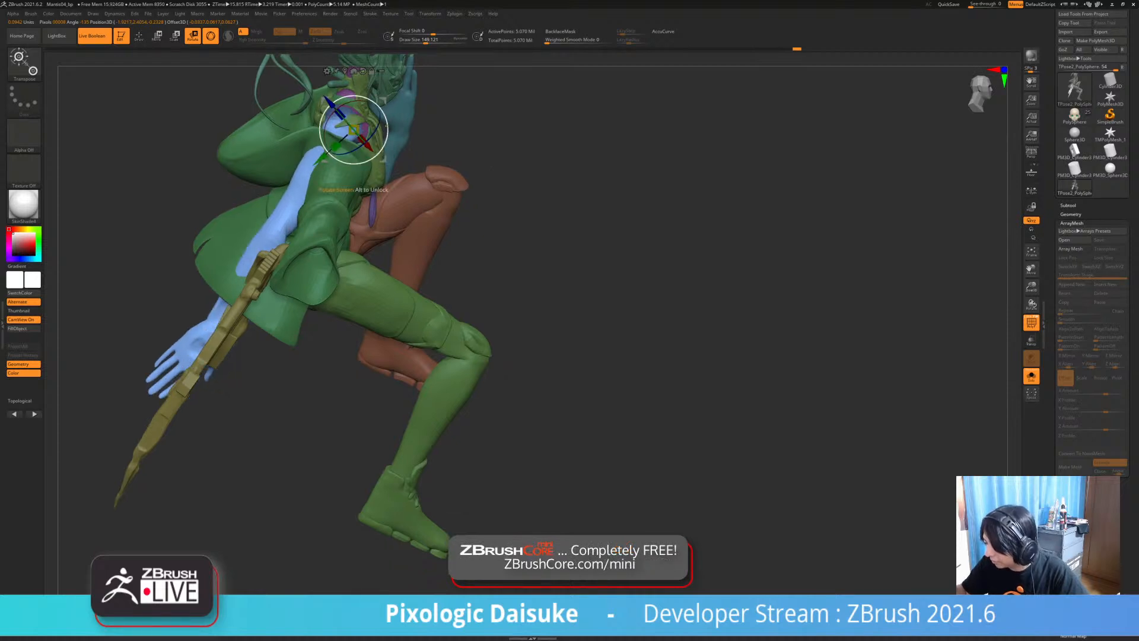
right_drag(297, 273, 247, 289)
key(q)
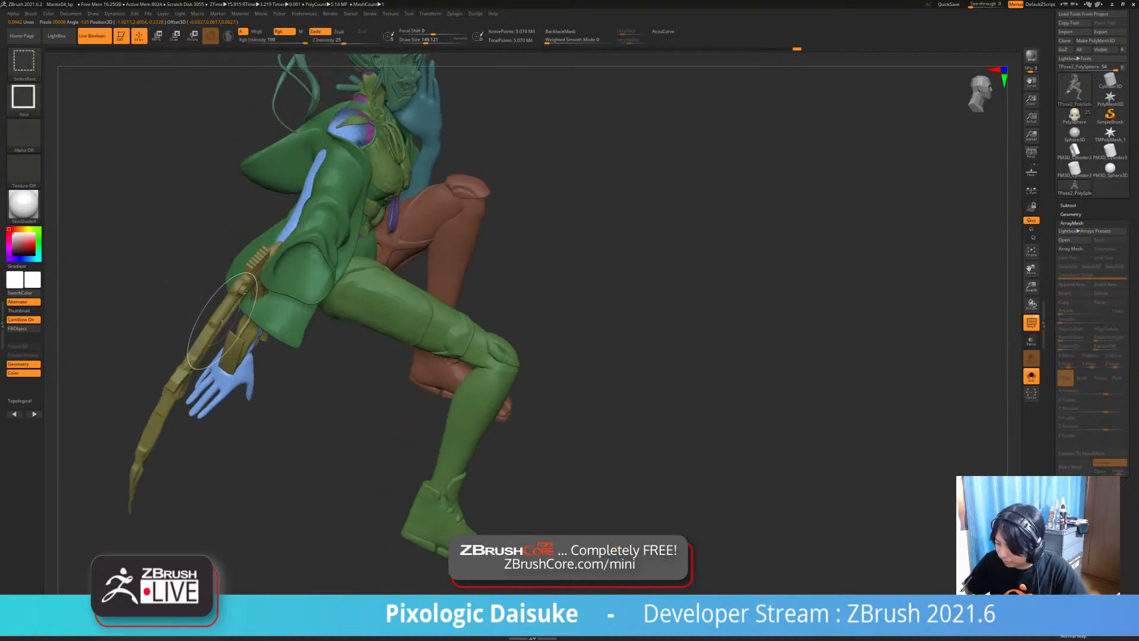
ctrl+shift+click(287, 355)
mouse_move(308, 216)
ctrl+alt+mouse_down()
mouse_move(187, 557)
mouse_move(356, 371)
ctrl+alt+mouse_up()
key(ctrl+z)
key(ctrl+z)
key(ctrl+z)
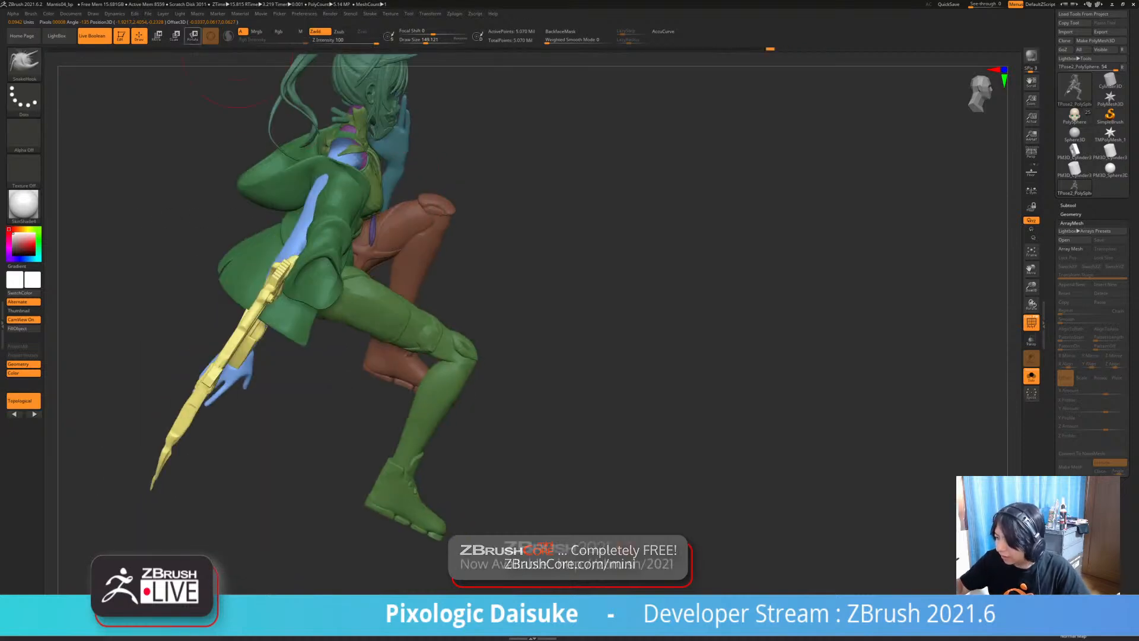
- Rotate the arm and blade slightly further backwards around the shoulder, undoing the last adjustment
key(r)
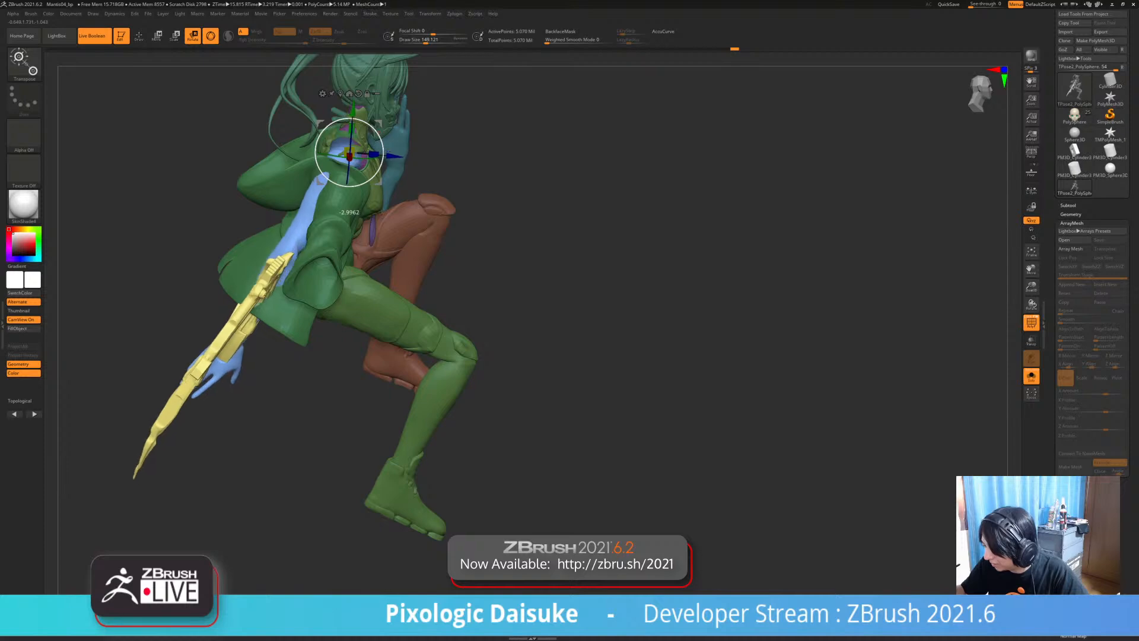
drag(382, 163, 381, 165)
drag(605, 285, 629, 284)
drag(374, 153, 374, 158)
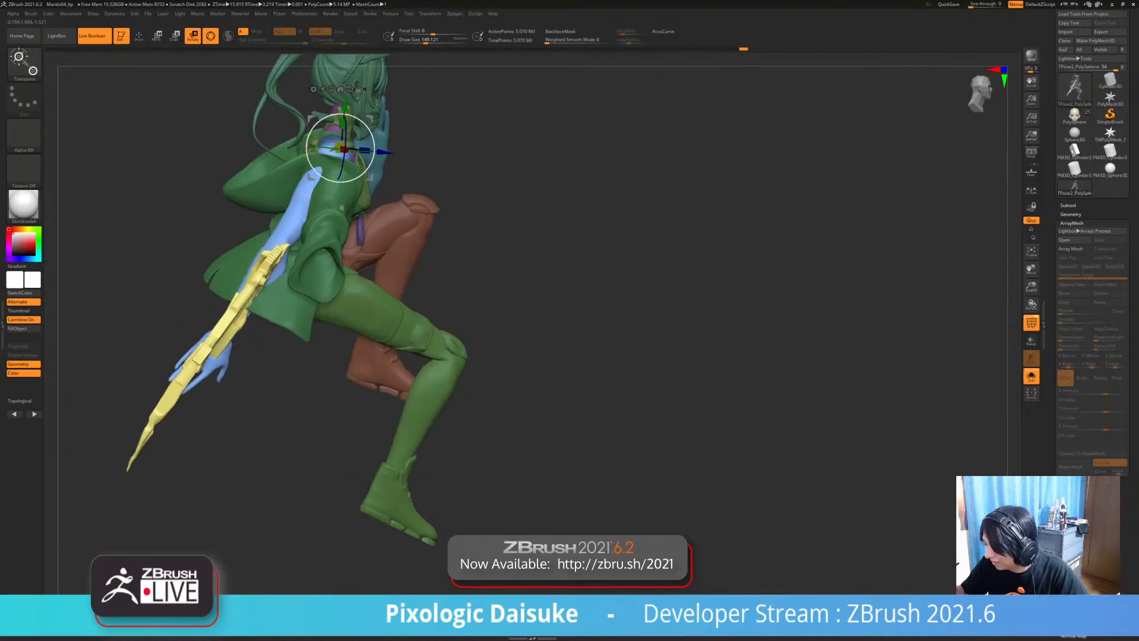
drag(605, 285, 483, 287)
drag(350, 153, 350, 158)
drag(510, 287, 617, 300)
key(ctrl+z)
ctrl+shift+click(510, 286)
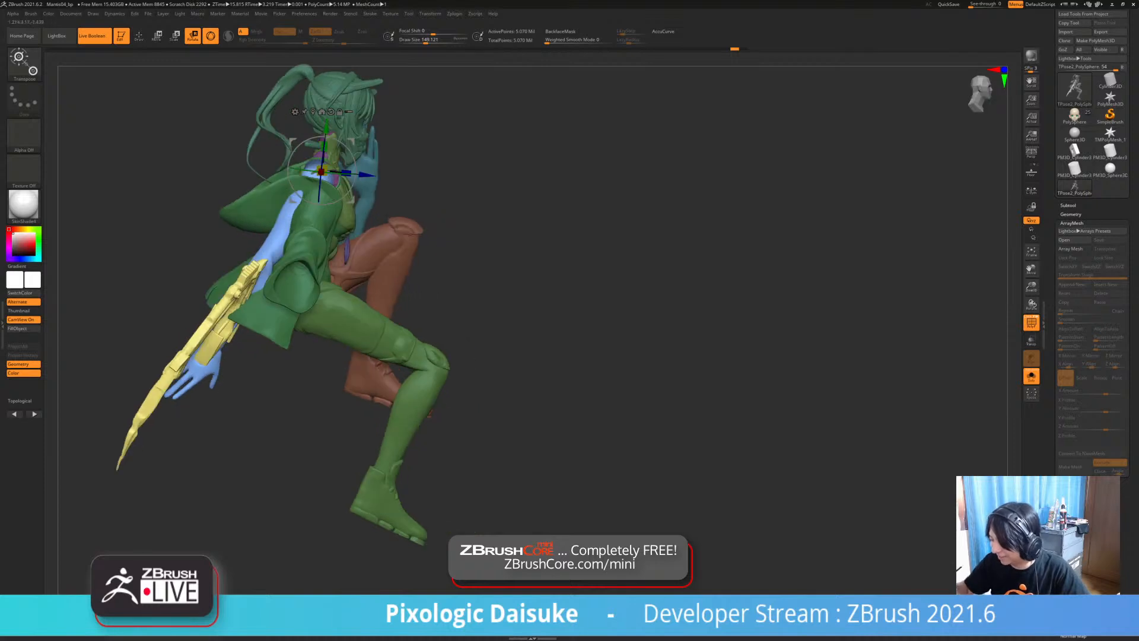
- Nudge the rotation of the dark blue arm and yellow blade around the shoulder, and clear the mask
drag(350, 151, 347, 148)
mouse_move(510, 297)
mouse_down()
mouse_move(635, 297)
mouse_move(510, 302)
mouse_up()
mouse_move(593, 297)
mouse_down()
mouse_move(549, 314)
mouse_move(539, 291)
mouse_move(554, 277)
mouse_up()
mouse_move(554, 276)
mouse_down()
mouse_move(584, 276)
mouse_move(522, 277)
mouse_move(631, 278)
mouse_move(519, 280)
mouse_move(571, 280)
mouse_move(554, 266)
mouse_up()
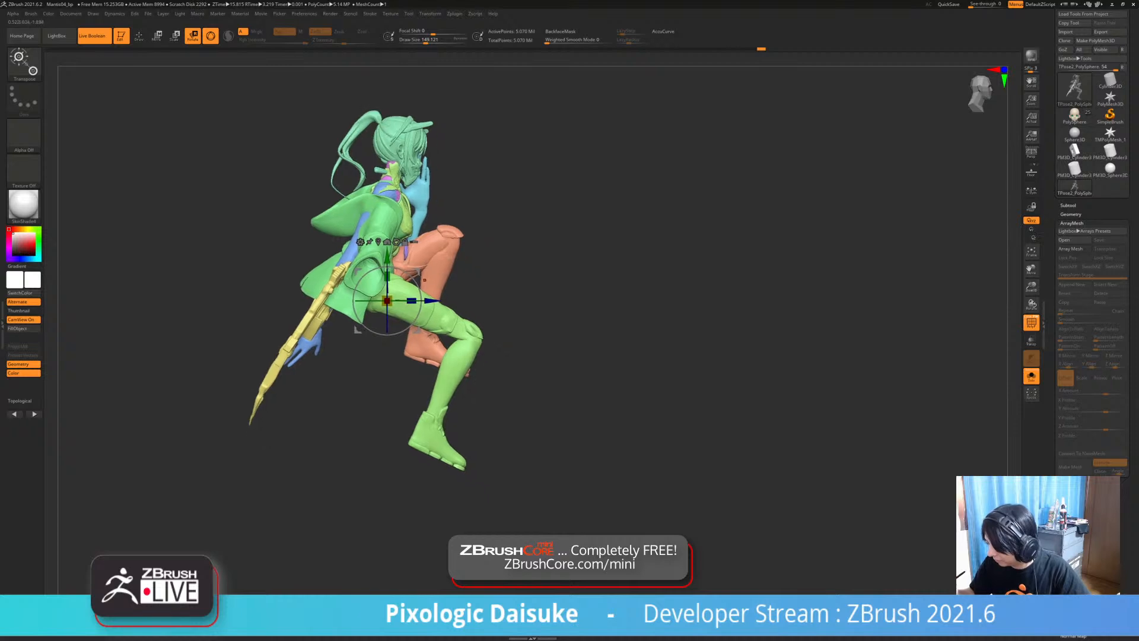
- Mask everything except the green lower leg and swing it forwards around the knee in the side view
drag(425, 280, 323, 349)
mouse_move(439, 346)
ctrl+mouse_down()
mouse_move(448, 374)
mouse_move(472, 273)
ctrl+mouse_up()
ctrl+alt+drag(473, 429, 473, 429)
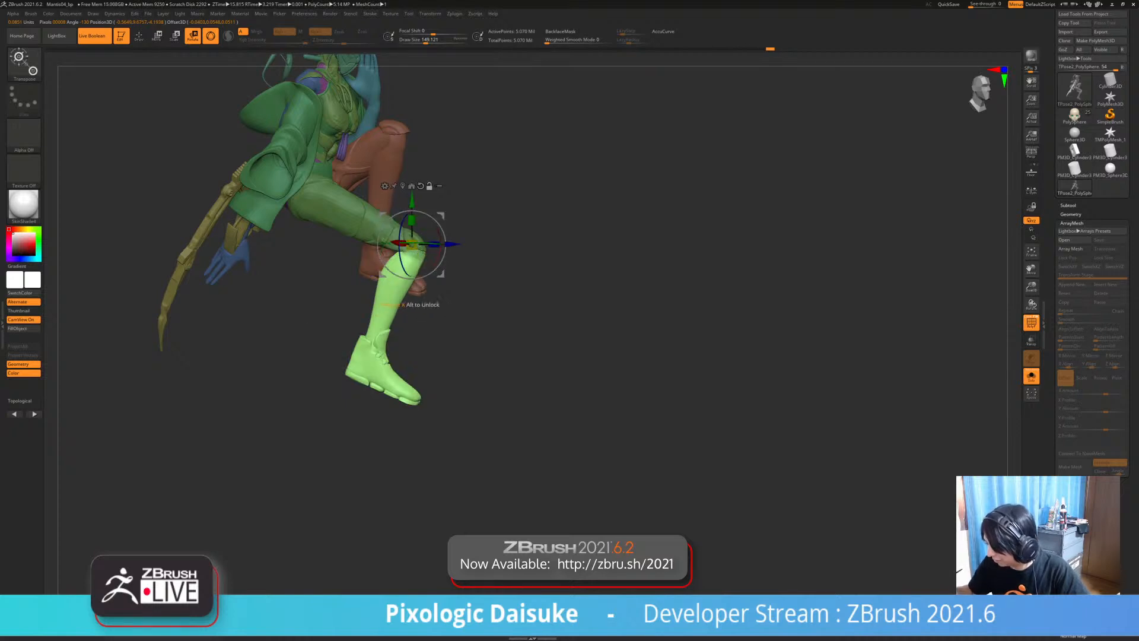
drag(434, 270, 446, 229)
key(ctrl+z)
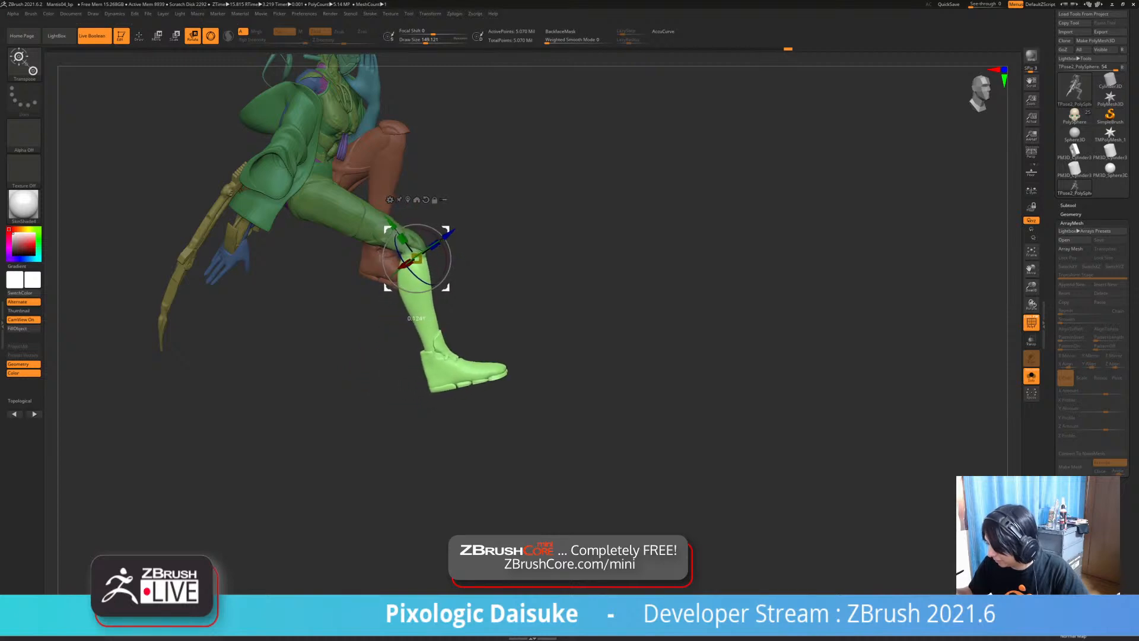
drag(569, 333, 540, 332)
drag(449, 269, 452, 262)
- Rotate the green lower leg inwards around the knee in the front view, and clear the mask
drag(570, 332, 552, 366)
mouse_move(315, 291)
mouse_down()
mouse_move(255, 296)
mouse_move(255, 267)
mouse_move(323, 297)
mouse_up()
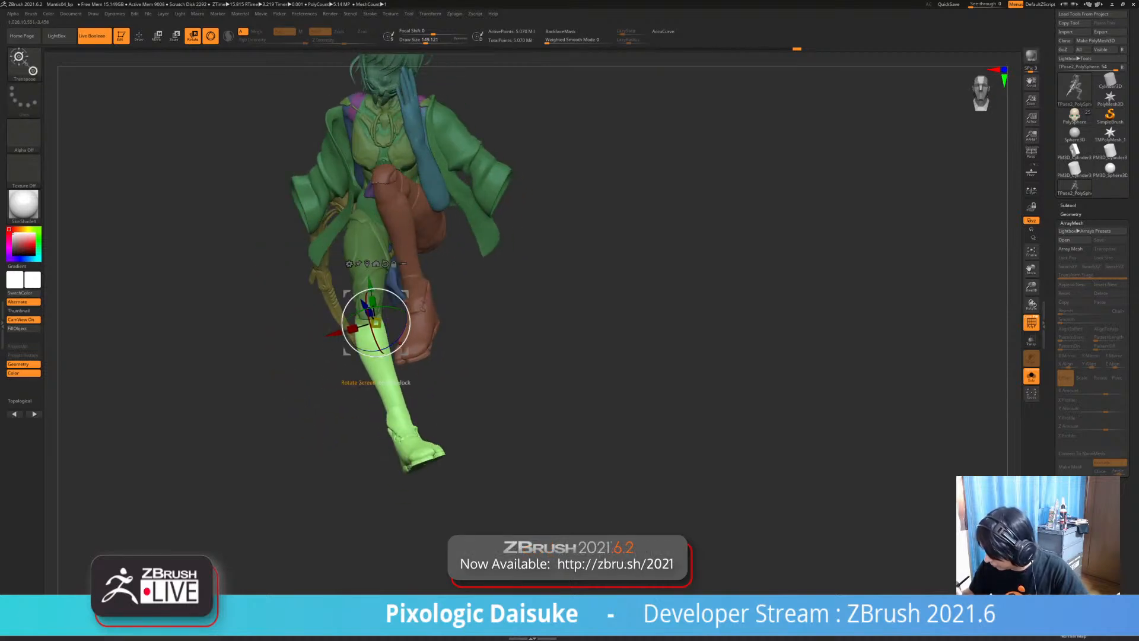
drag(400, 343, 405, 356)
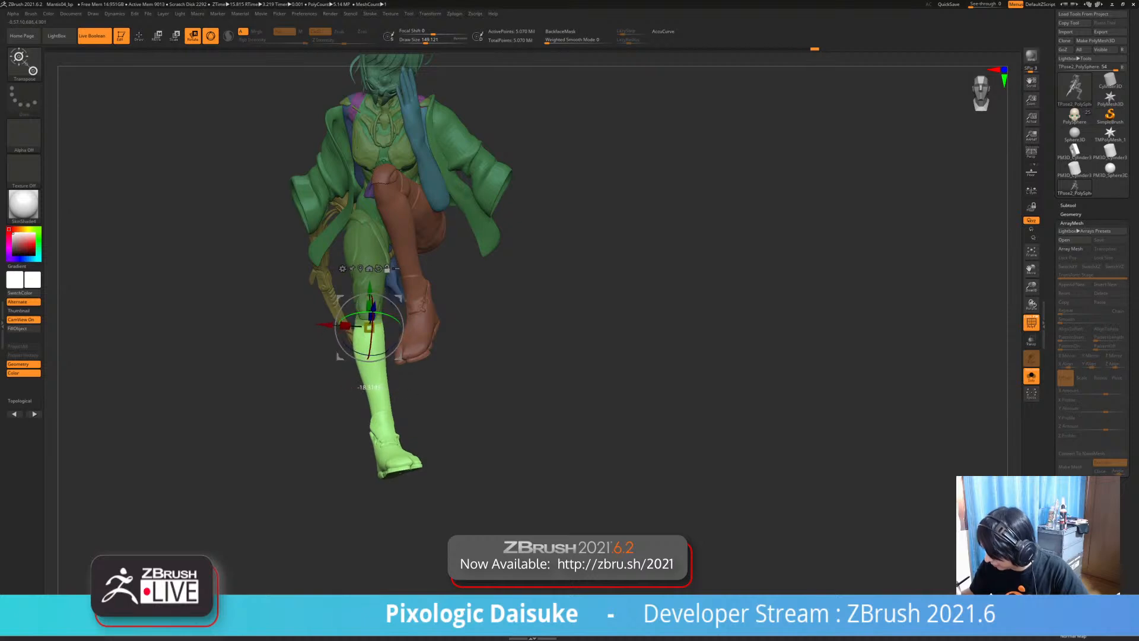
drag(386, 315, 377, 313)
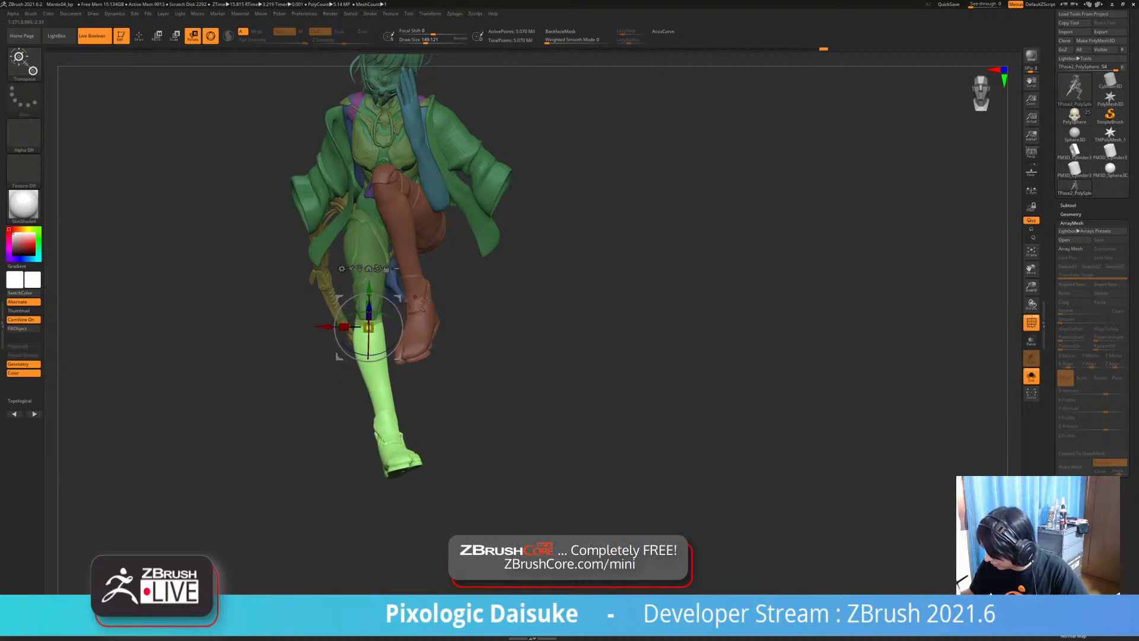
ctrl+drag(469, 303, 494, 341)
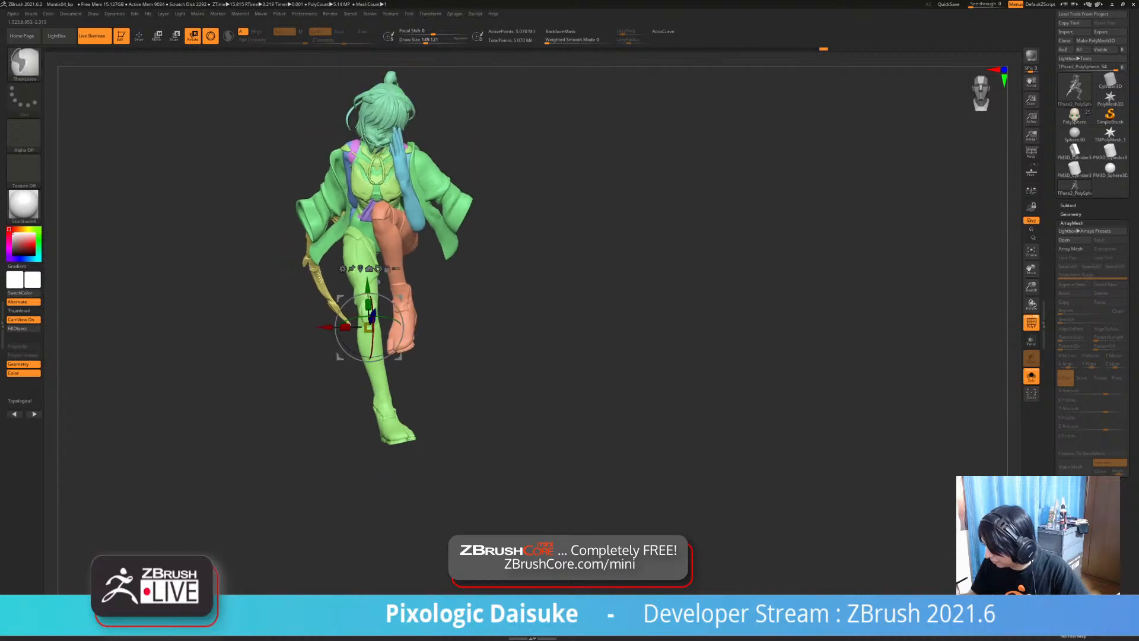
- Mask everything except the boot of the extended green leg, correcting the topological mask by inverting and redrawing it
right_drag(493, 341, 656, 391)
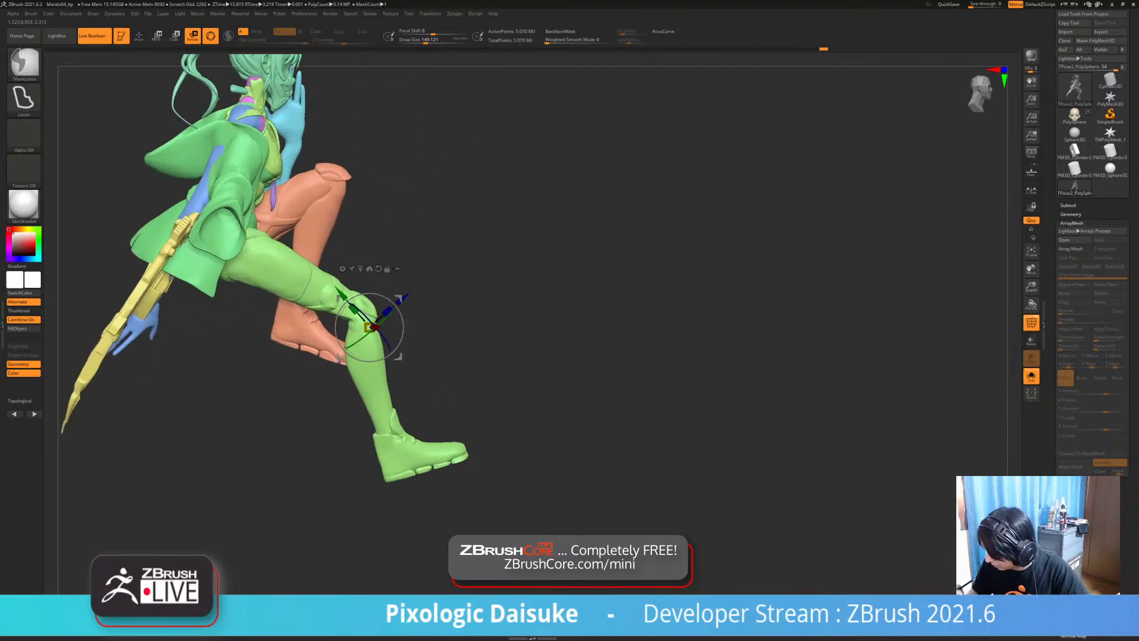
mouse_move(451, 400)
ctrl+mouse_down()
mouse_move(332, 501)
mouse_move(422, 446)
ctrl+mouse_up()
alt+right_drag(392, 420, 377, 395)
mouse_move(359, 350)
ctrl+mouse_down()
mouse_move(365, 380)
mouse_move(357, 362)
ctrl+mouse_up()
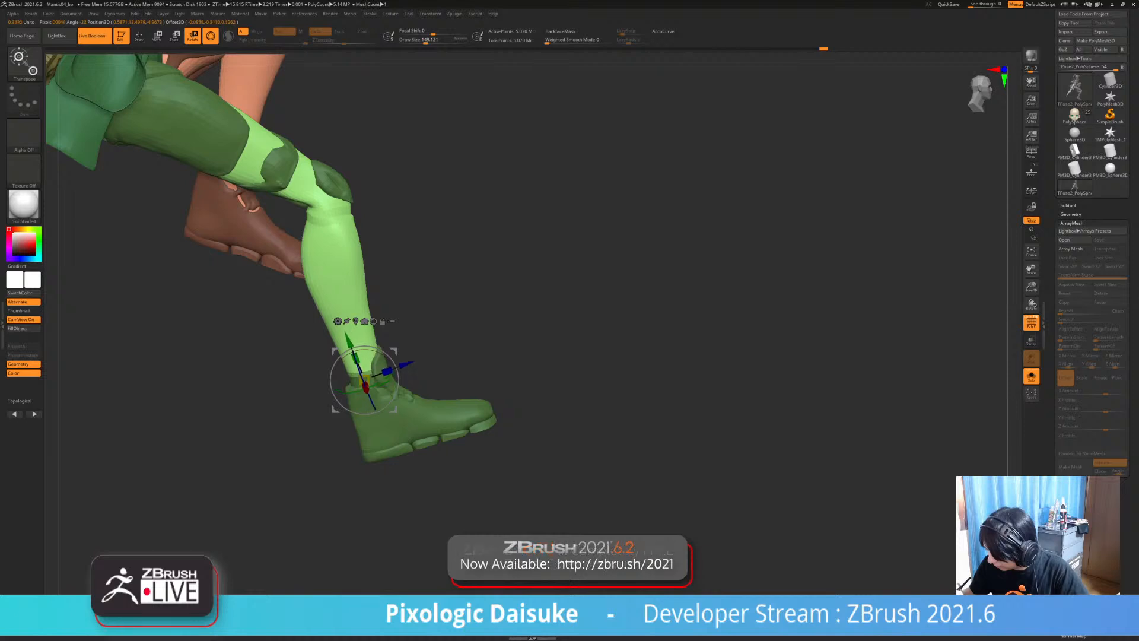
ctrl+right_drag(366, 388, 362, 353)
key(ctrl+i)
alt+right_drag(363, 353, 401, 421)
mouse_move(116, 341)
ctrl+mouse_down()
mouse_move(142, 248)
mouse_move(438, 359)
mouse_move(386, 423)
mouse_move(163, 530)
mouse_move(101, 403)
ctrl+mouse_up()
mouse_move(404, 508)
alt+right_down()
mouse_move(425, 473)
mouse_move(396, 416)
mouse_move(412, 298)
mouse_move(397, 257)
alt+right_up()
- Place the rotation gizmo at the ankle, level the boot, and return to Draw mode with the mask cleared
alt+drag(382, 315, 421, 343)
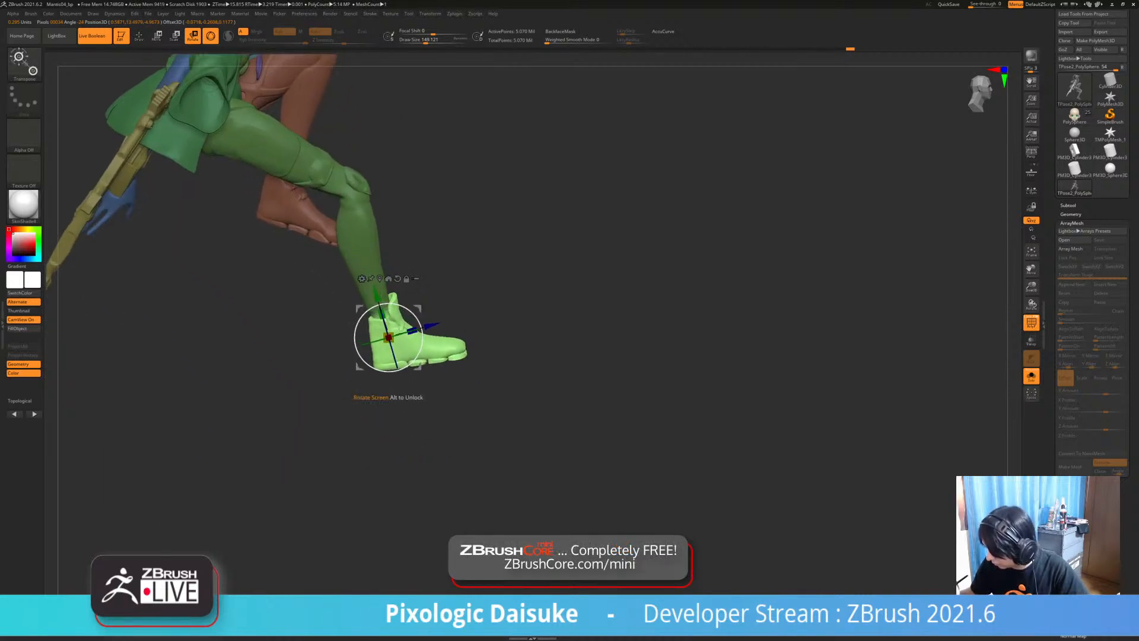
mouse_move(422, 344)
ctrl+right_down()
mouse_move(425, 380)
mouse_move(459, 436)
mouse_move(456, 385)
mouse_move(469, 414)
ctrl+right_up()
click(139, 36)
ctrl+drag(557, 364, 561, 374)
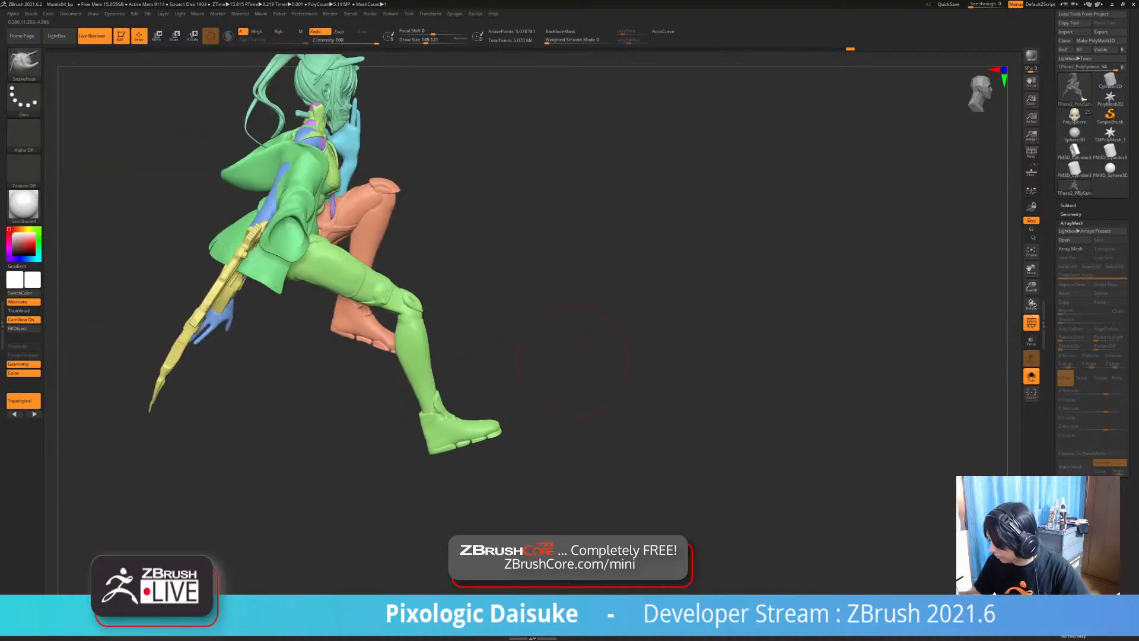
mouse_move(561, 374)
right_down()
mouse_move(451, 367)
mouse_move(560, 359)
mouse_move(556, 380)
right_up()
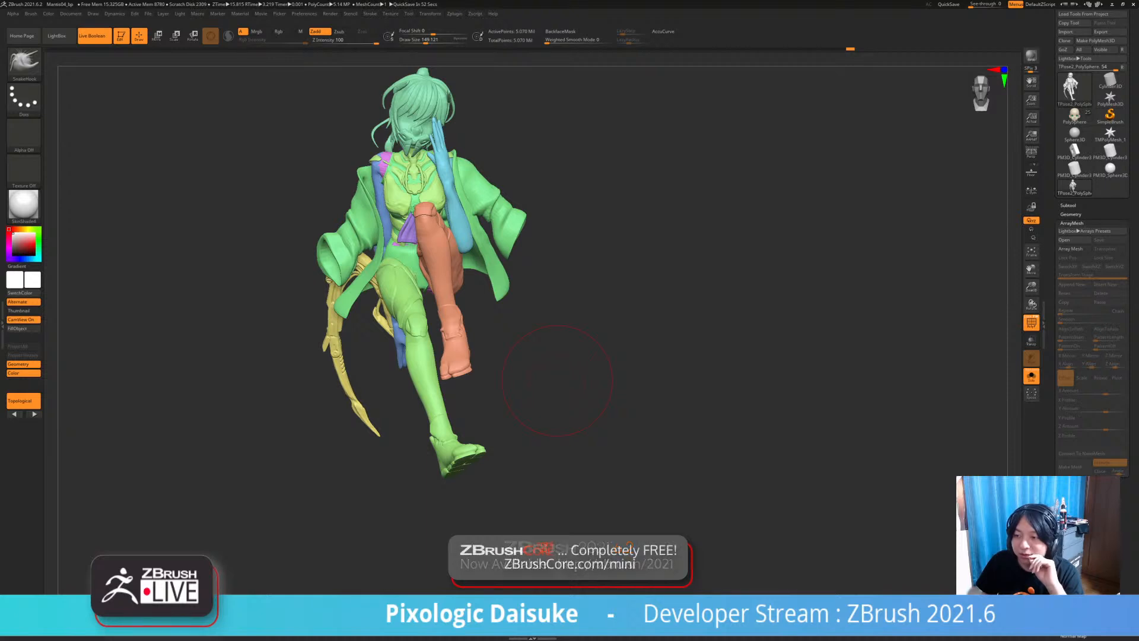
mouse_move(558, 380)
mouse_down()
mouse_move(504, 144)
mouse_move(523, 159)
mouse_move(490, 223)
mouse_move(495, 204)
mouse_move(389, 209)
mouse_move(513, 199)
mouse_move(371, 229)
mouse_move(385, 261)
mouse_move(312, 252)
mouse_up()
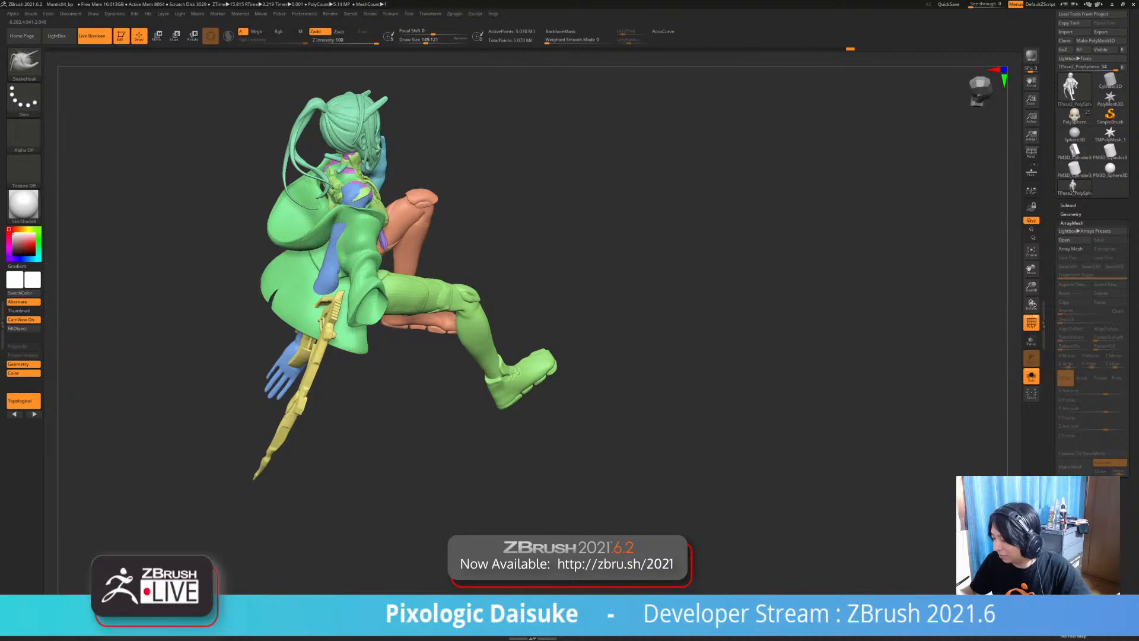
right_drag(324, 248, 172, 205)
right_drag(454, 259, 497, 267)
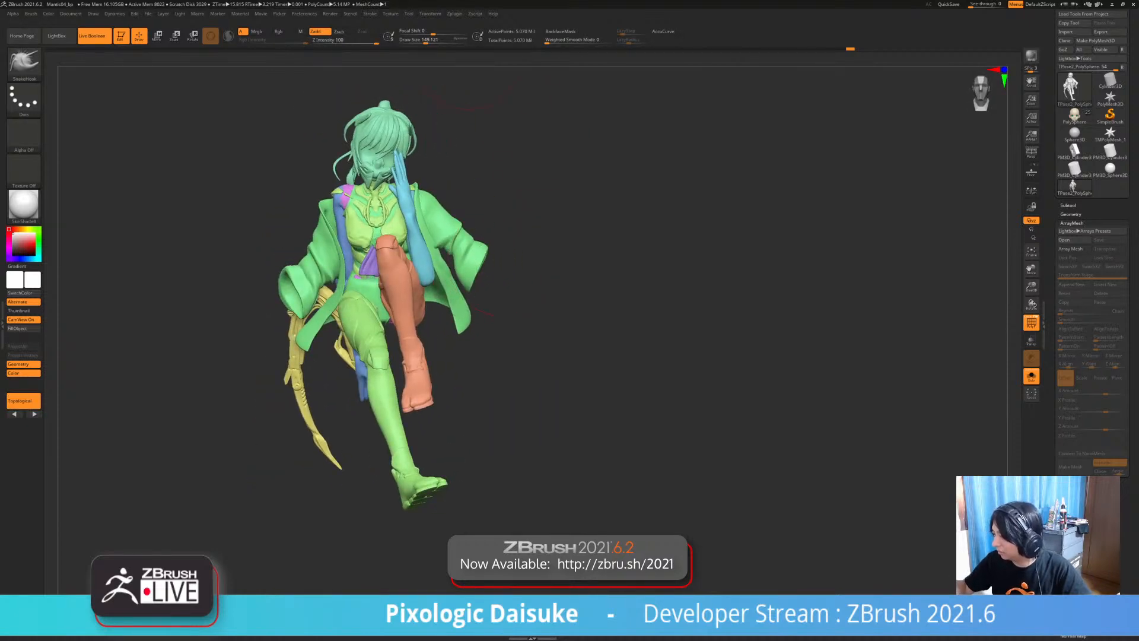
mouse_move(454, 13)
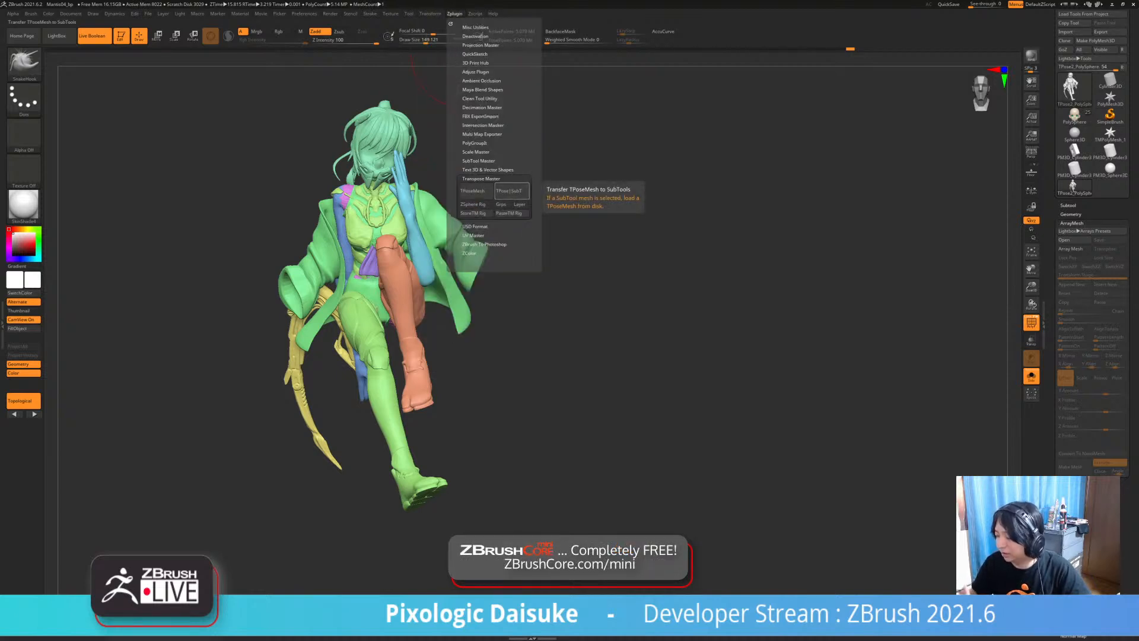
- Mask everything except the head and hair, with the rotation gizmo active on the head in the side view
drag(563, 344, 498, 371)
alt+drag(498, 371, 421, 487)
click(193, 36)
drag(195, 148, 350, 156)
ctrl+click(303, 98)
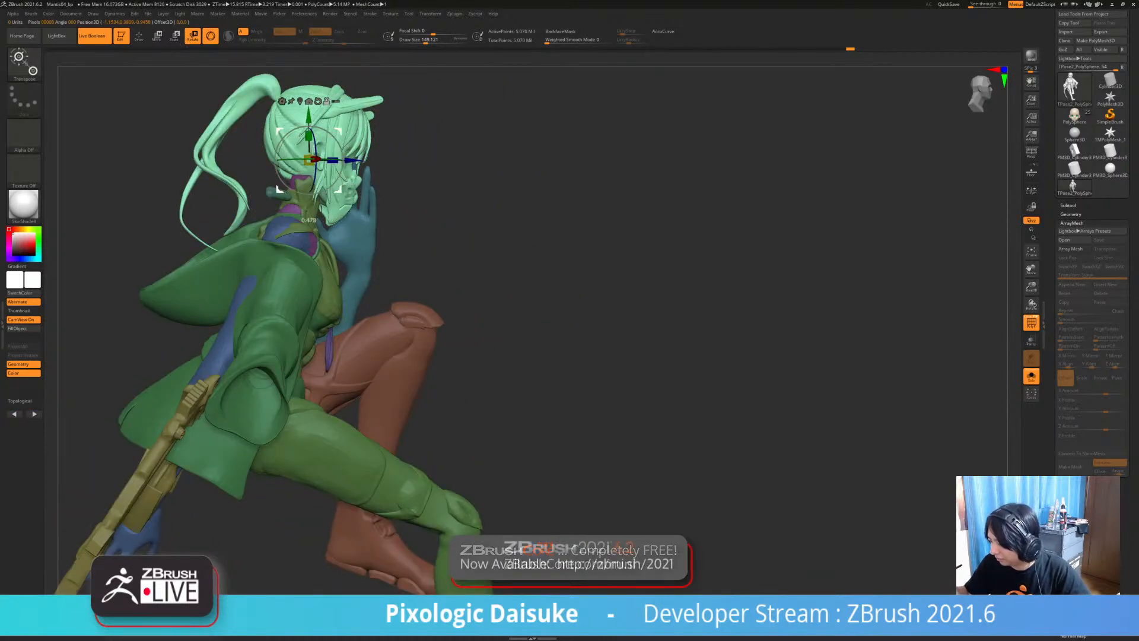
drag(178, 159, 350, 160)
- Rotate the unmasked head slightly from behind and in the front view, undoing the last adjustment, and return to Draw mode
drag(285, 145, 285, 152)
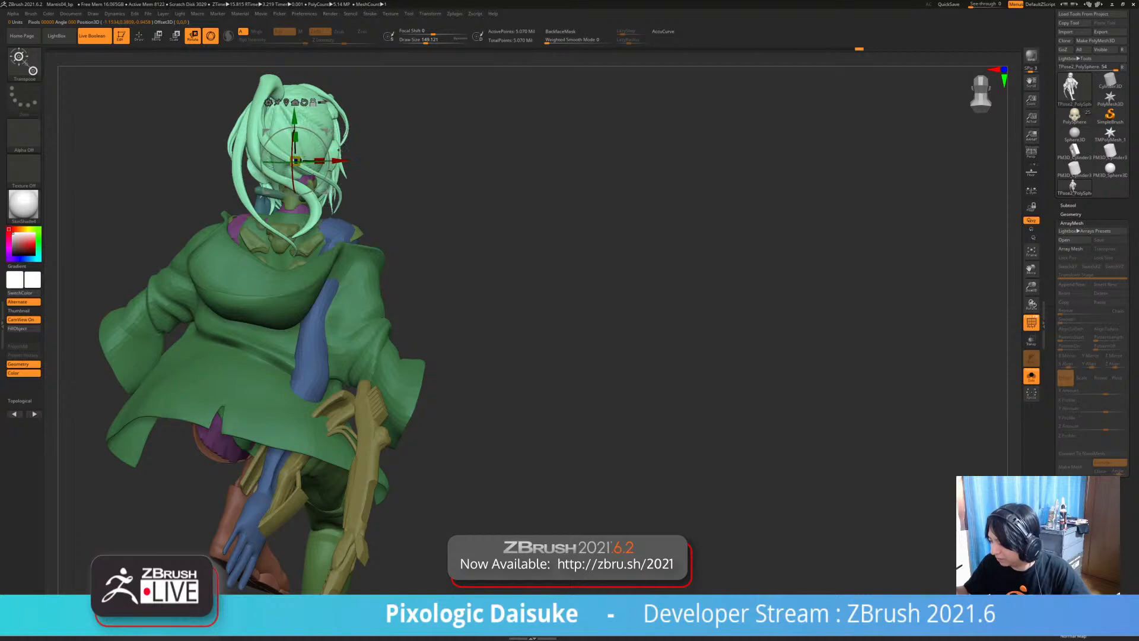
drag(594, 297, 274, 302)
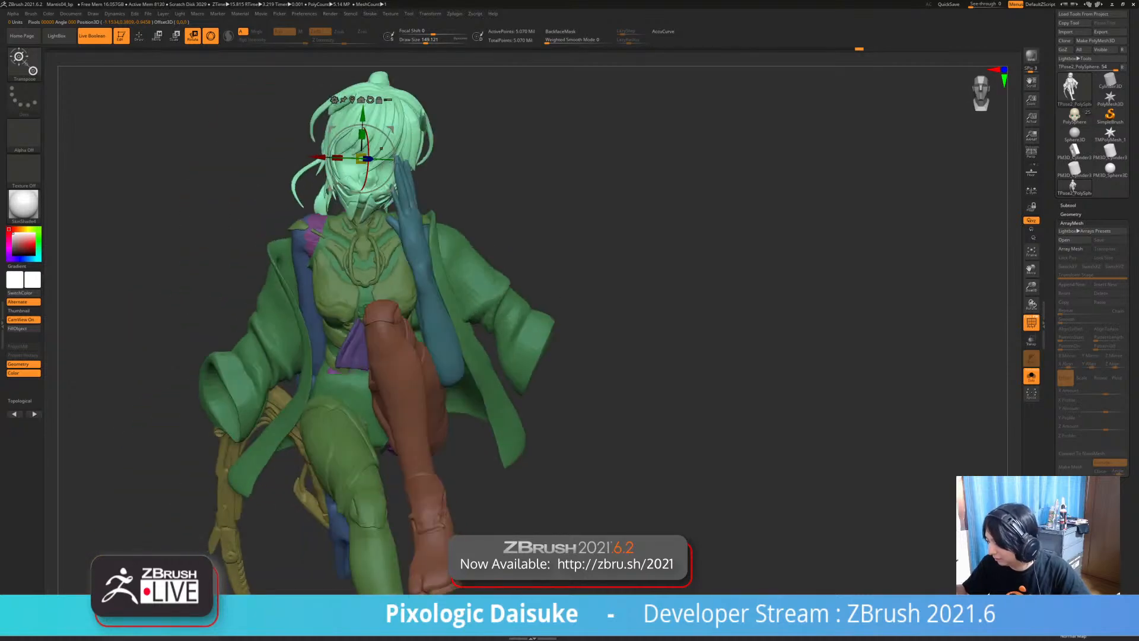
mouse_move(368, 144)
mouse_down()
mouse_move(423, 137)
mouse_move(394, 143)
mouse_up()
key(ctrl+z)
mouse_move(410, 154)
ctrl+right_down()
mouse_move(406, 107)
mouse_move(378, 64)
ctrl+right_up()
ctrl+right_drag(378, 64, 371, 118)
key(q)
mouse_move(409, 154)
ctrl+right_down()
mouse_move(407, 113)
mouse_move(408, 126)
ctrl+right_up()
ctrl+right_drag(539, 273, 533, 292)
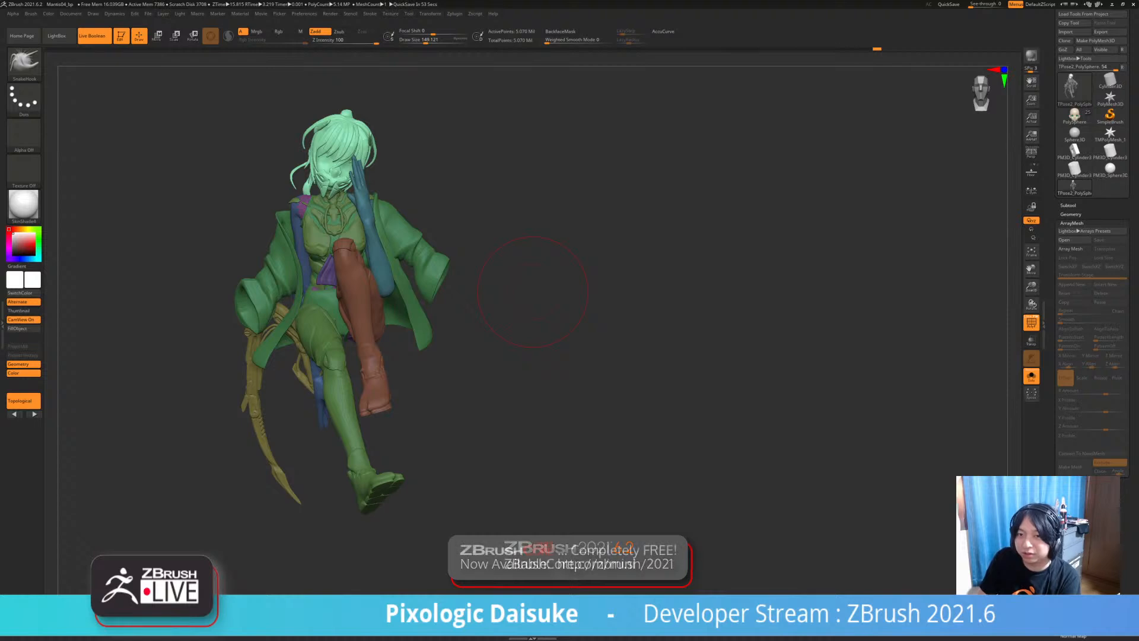
- Sketch pose-flow curves over the figure with the screen annotation pen, erase them, and move the annotation palette aside
mouse_move(0, 167)
mouse_down()
mouse_move(140, 161)
mouse_move(99, 158)
mouse_up()
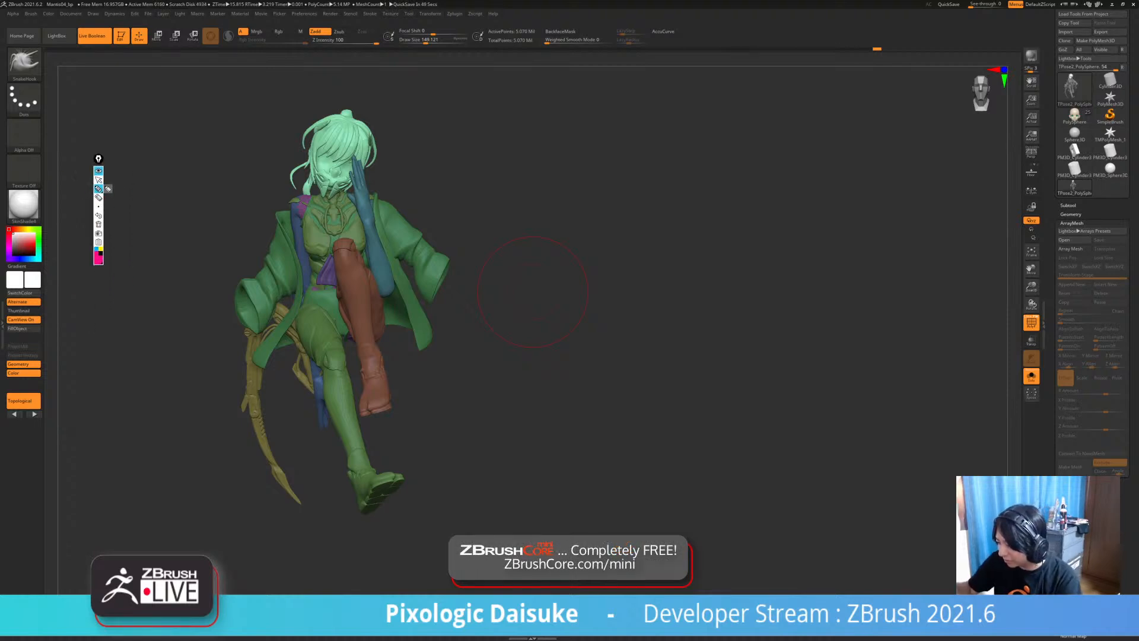
drag(347, 128, 332, 183)
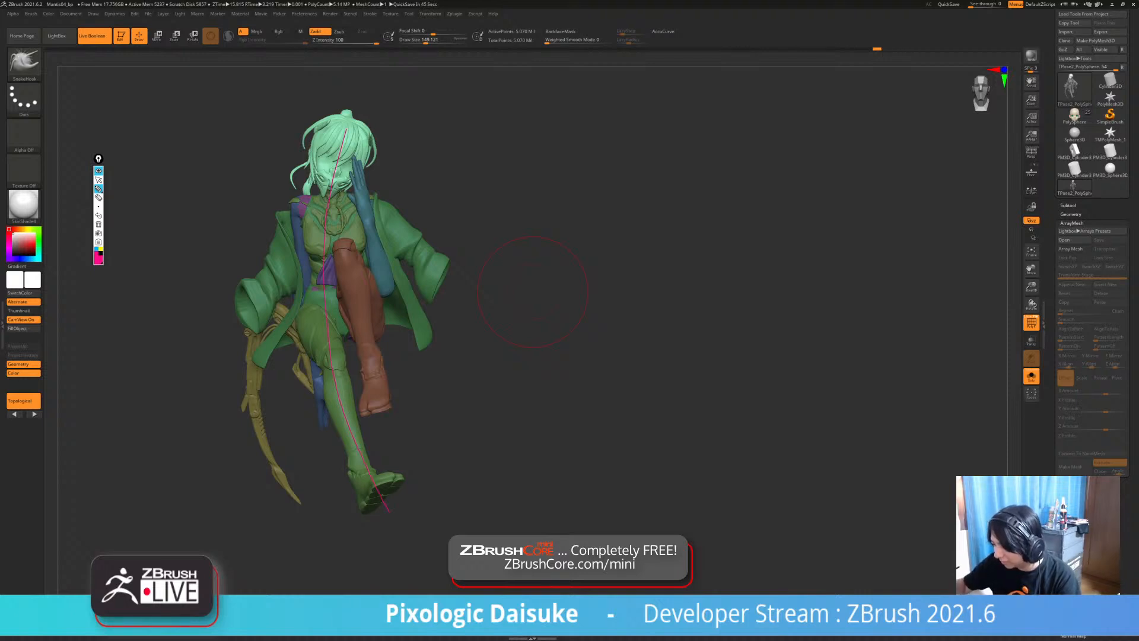
drag(270, 141, 322, 118)
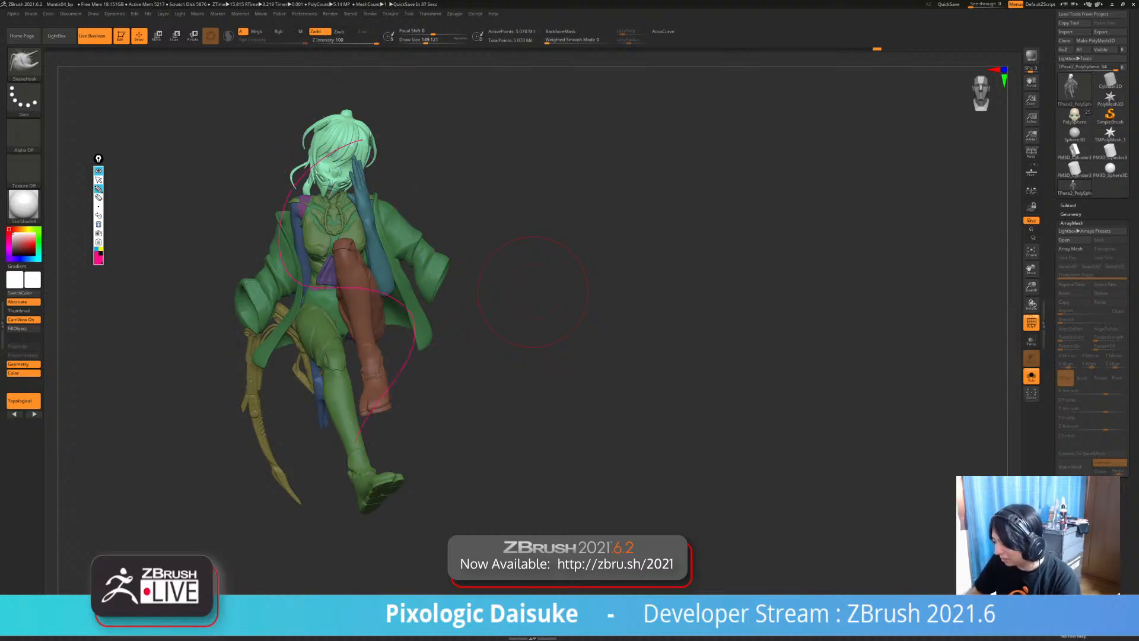
click(99, 225)
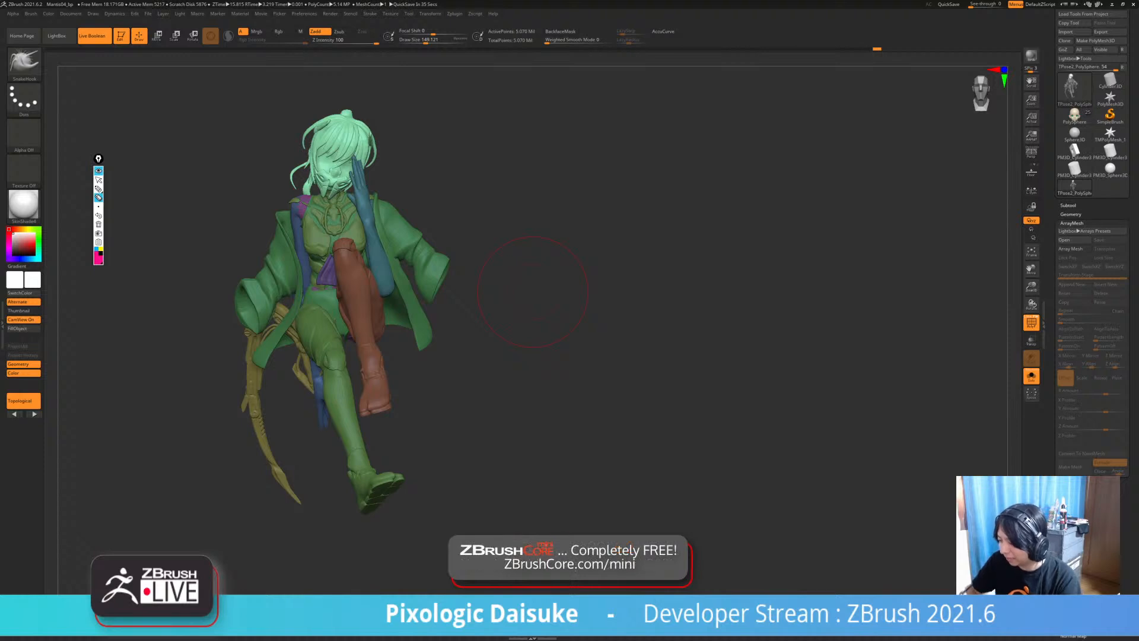
drag(350, 136, 305, 199)
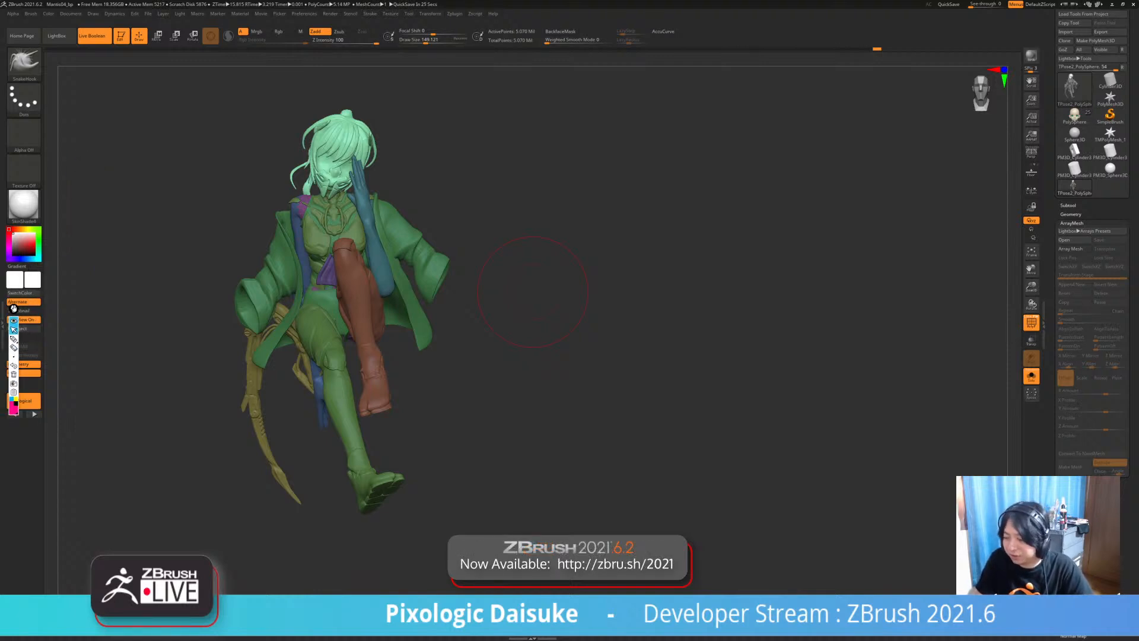
drag(13, 309, 60, 346)
- Rotate the head further around the neck in the side and front views to lift and tilt the face
mouse_move(533, 292)
mouse_down()
mouse_move(588, 285)
mouse_move(543, 291)
mouse_move(521, 267)
mouse_move(581, 267)
mouse_move(585, 314)
mouse_move(659, 309)
mouse_up()
click(193, 35)
drag(314, 131, 309, 122)
drag(599, 267, 454, 279)
drag(321, 150, 326, 154)
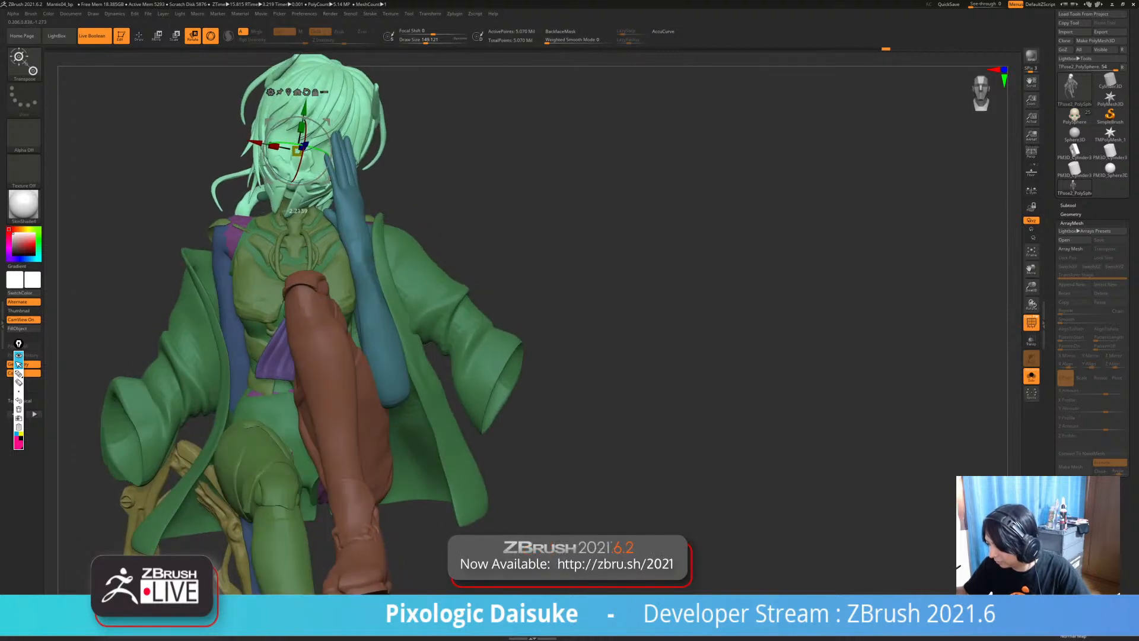
alt+drag(443, 285, 443, 242)
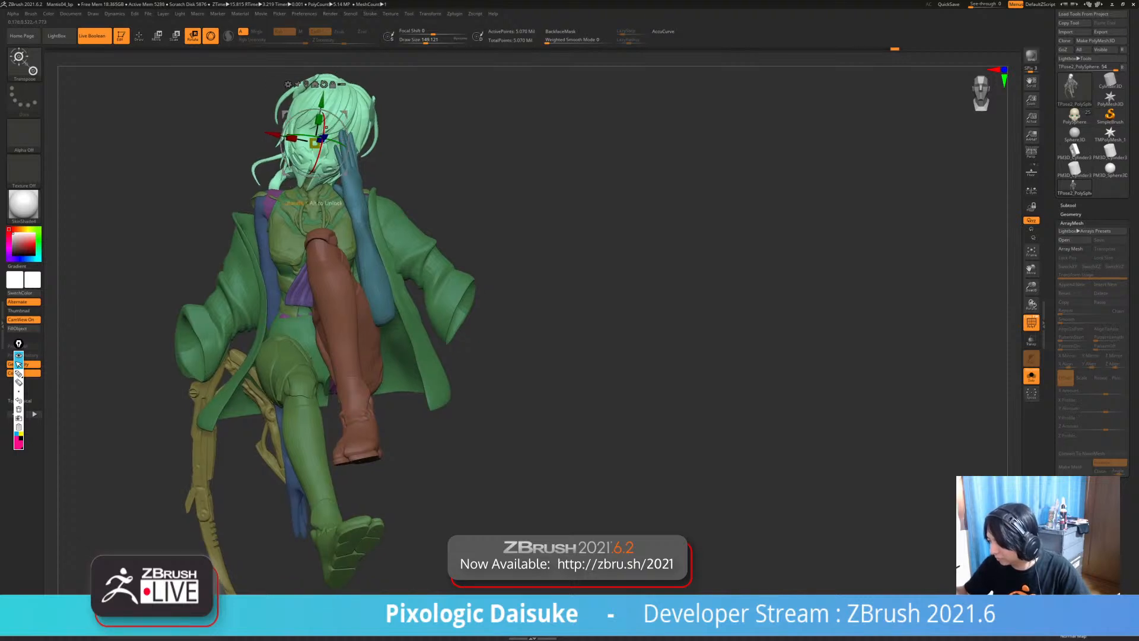
alt+drag(457, 285, 499, 261)
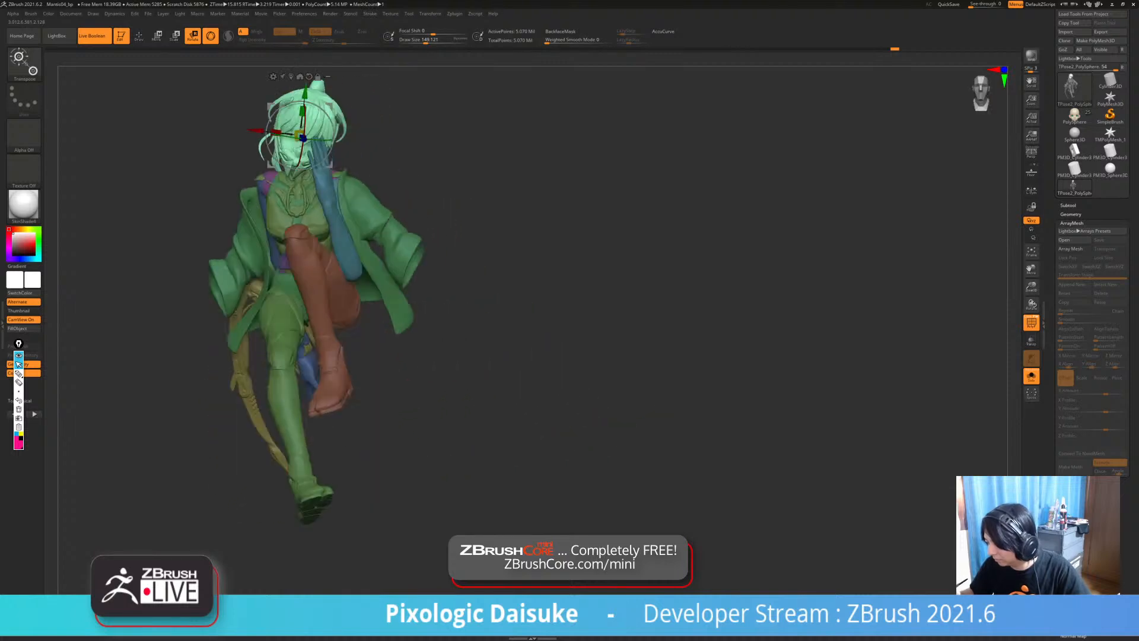
- Mask everything except the raised light blue hand, with the rotation gizmo at its wrist
alt+drag(498, 261, 561, 264)
alt+drag(560, 264, 469, 350)
click(261, 237)
ctrl+click(361, 189)
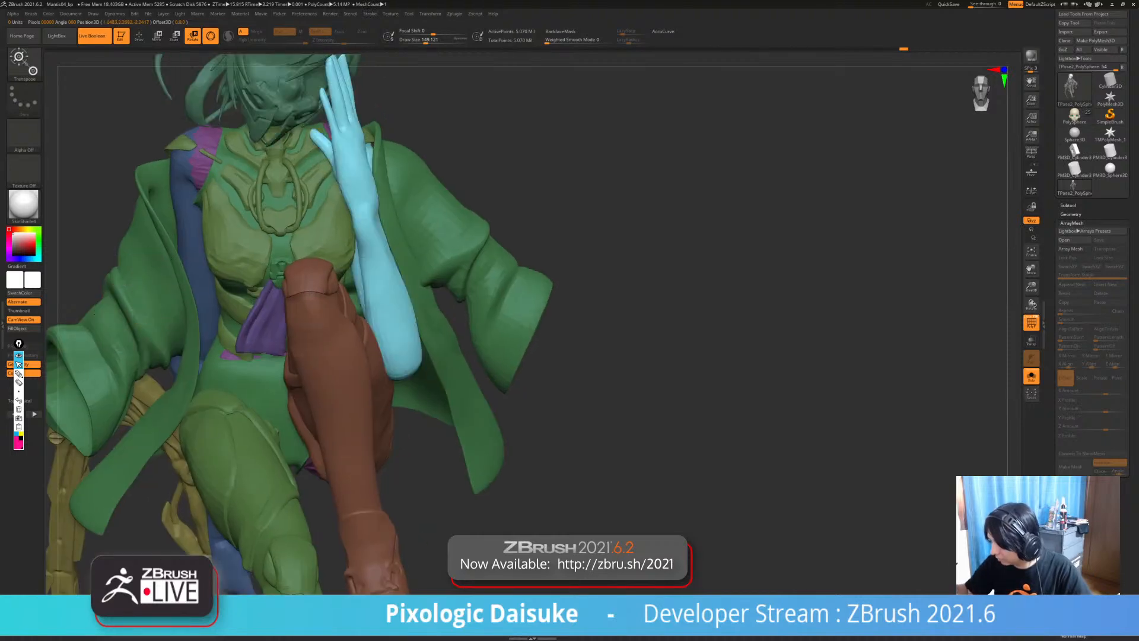
alt+right_drag(359, 211, 380, 301)
ctrl+drag(370, 300, 369, 287)
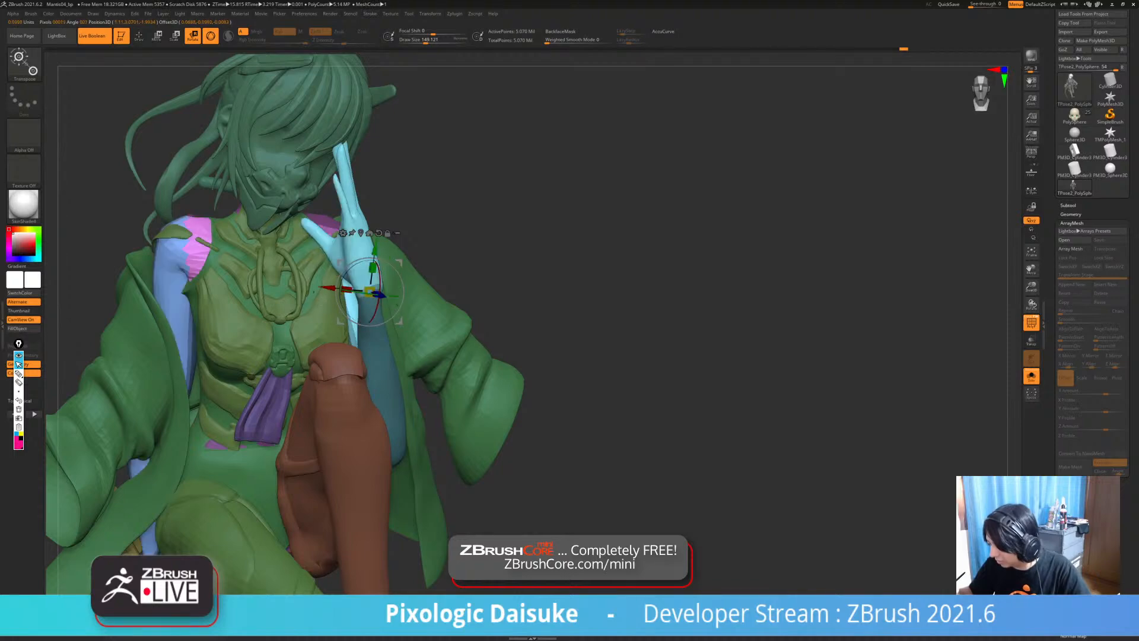
right_drag(369, 290, 330, 335)
key(ctrl+z)
ctrl+drag(345, 292, 339, 266)
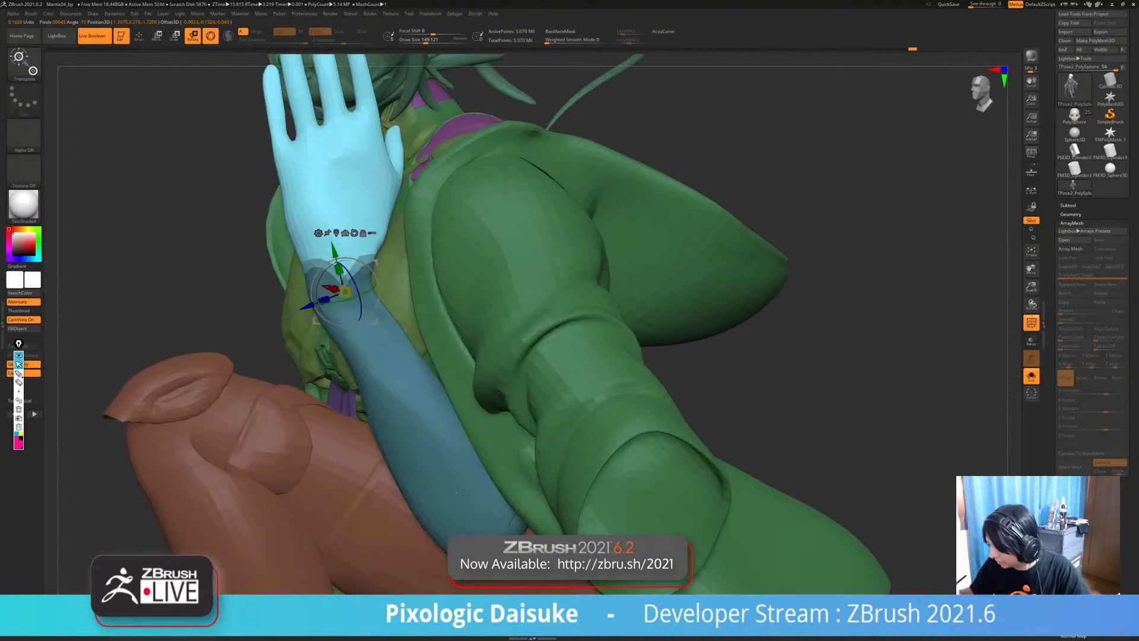
alt+right_drag(343, 285, 356, 178)
alt+right_drag(394, 239, 371, 270)
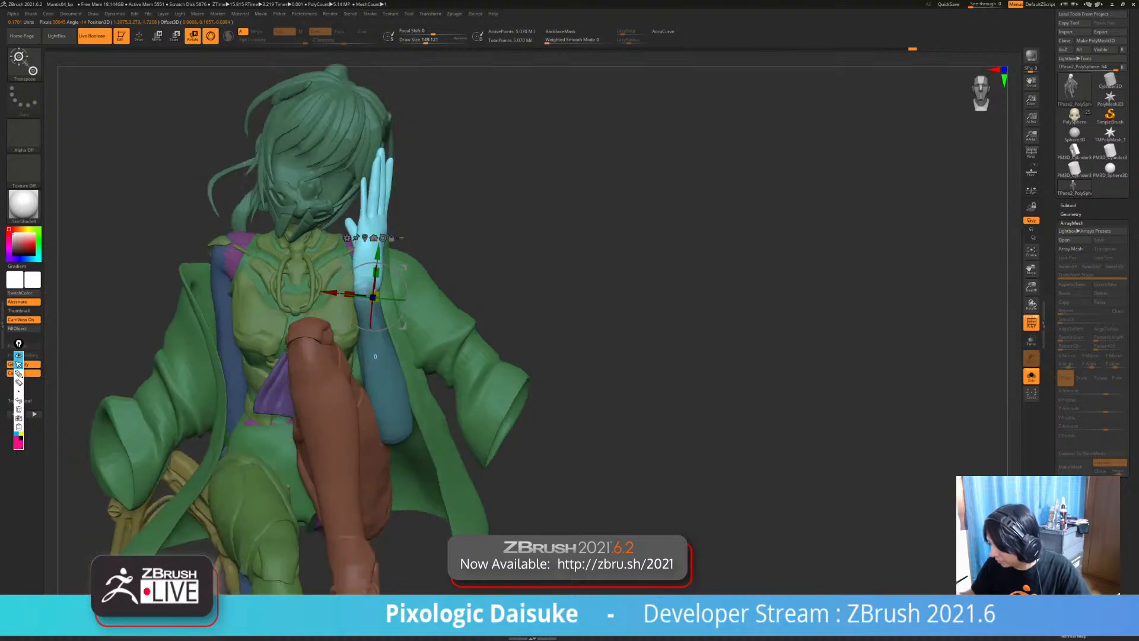
- Bend the raised hand outwards around the wrist, away from the face, and clear the mask
drag(374, 263, 393, 261)
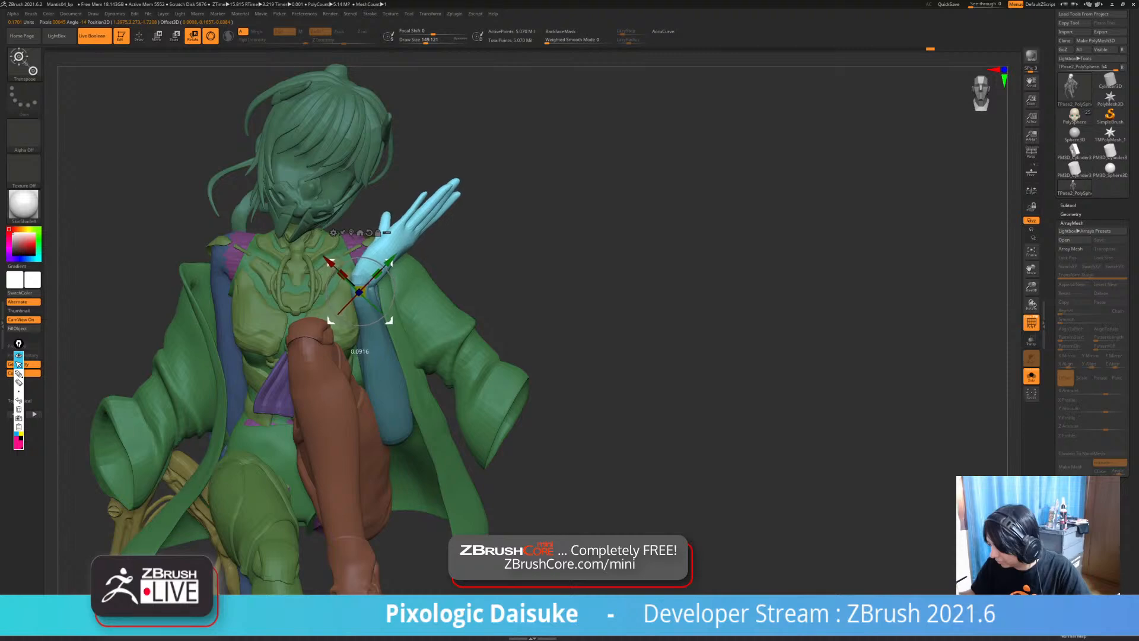
ctrl+right_drag(475, 231, 474, 250)
ctrl+drag(494, 244, 508, 257)
- Transfer the posed mesh back to the SubTools with Transpose Master, and turn off the PolyFrame display
mouse_move(231, 259)
mouse_down()
mouse_move(101, 252)
mouse_move(215, 257)
mouse_move(442, 238)
mouse_move(368, 267)
mouse_move(325, 241)
mouse_move(336, 261)
mouse_up()
mouse_move(336, 261)
right_down()
mouse_move(403, 261)
mouse_move(376, 249)
right_up()
mouse_move(454, 14)
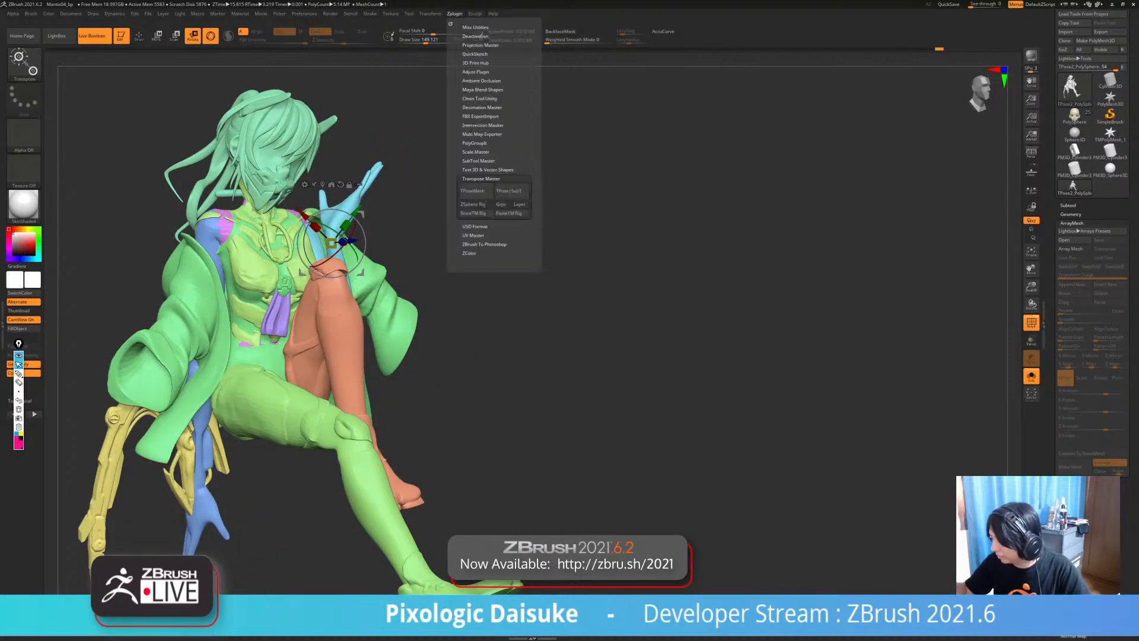
click(510, 191)
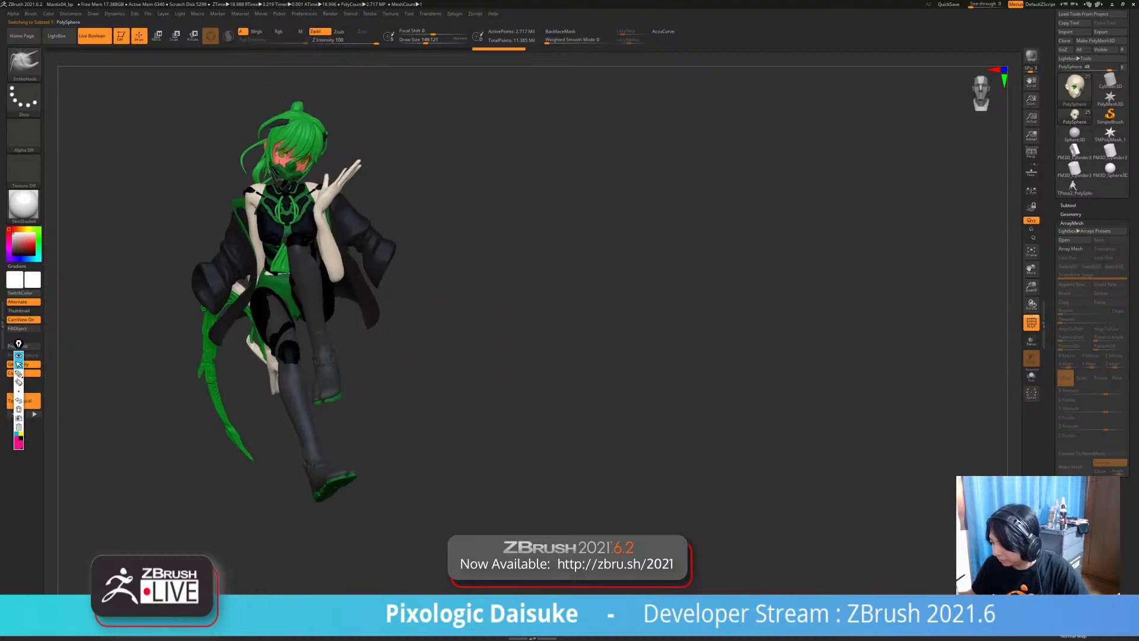
ctrl+right_drag(343, 190, 343, 195)
click(1032, 323)
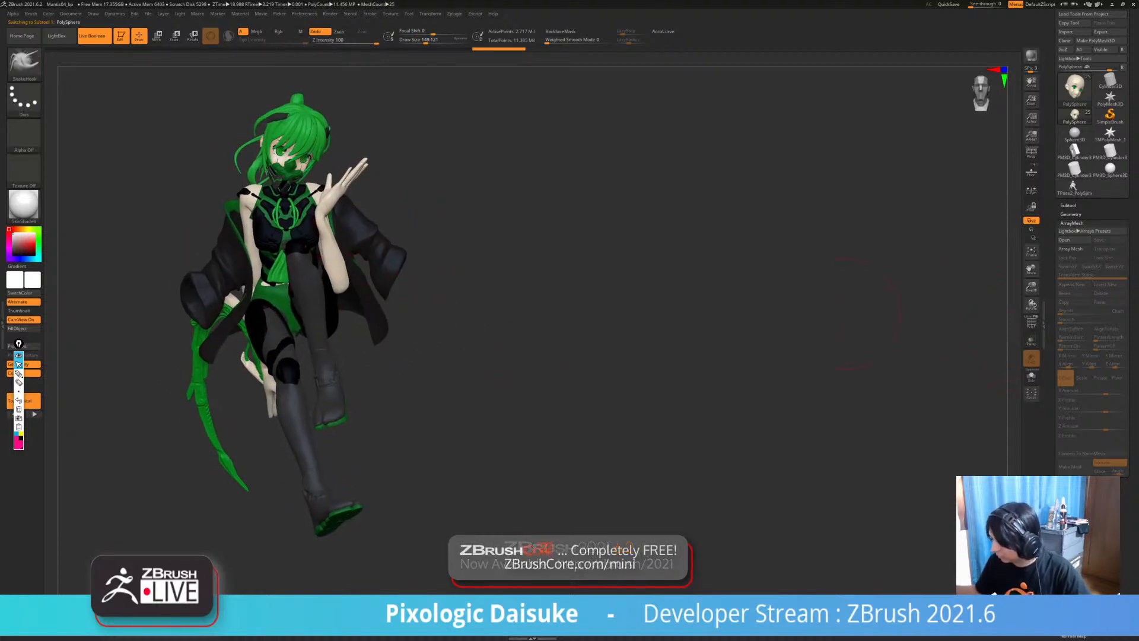
- Select the jacket SubTool, examine its back and sleeves in isolation, and show the whole character again
right_drag(950, 341, 962, 297)
right_drag(534, 320, 919, 308)
right_drag(285, 270, 432, 266)
right_drag(475, 296, 825, 297)
mouse_move(426, 185)
right_down()
mouse_move(362, 187)
mouse_move(439, 219)
mouse_move(462, 261)
mouse_move(410, 249)
mouse_move(408, 310)
mouse_move(377, 338)
mouse_move(419, 264)
mouse_move(404, 237)
mouse_move(410, 291)
mouse_move(407, 204)
right_up()
key(alt+s)
right_drag(386, 252, 419, 273)
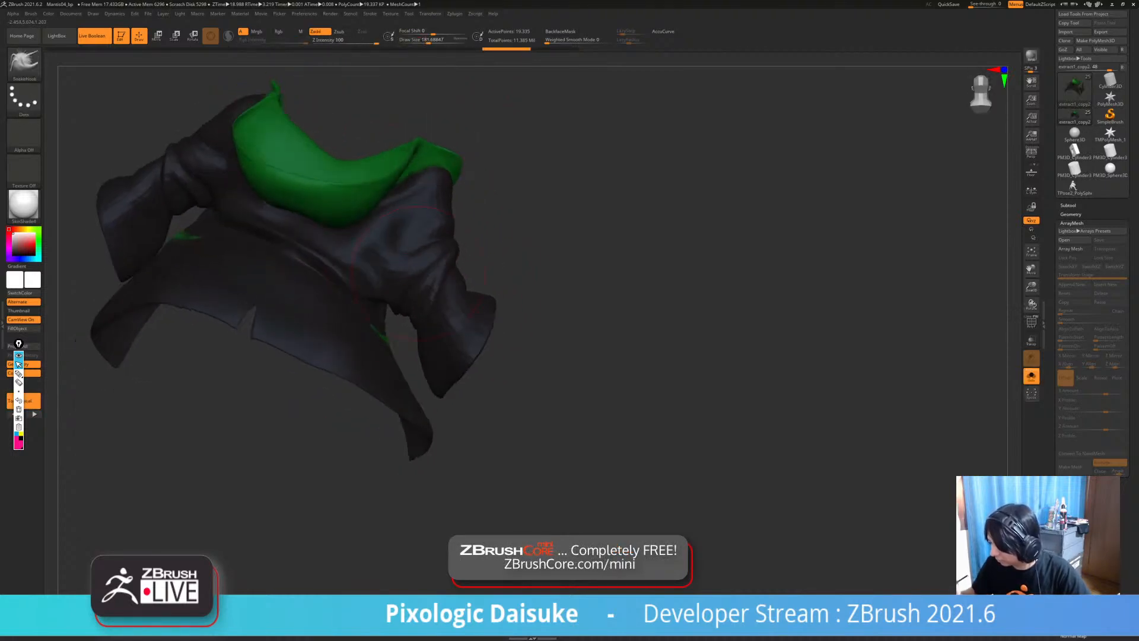
mouse_move(380, 173)
right_down()
mouse_move(469, 348)
mouse_move(522, 356)
mouse_move(522, 314)
mouse_move(439, 321)
mouse_move(510, 315)
mouse_move(549, 344)
mouse_move(498, 326)
mouse_move(534, 362)
right_up()
key(alt+s)
ctrl+drag(522, 376, 537, 391)
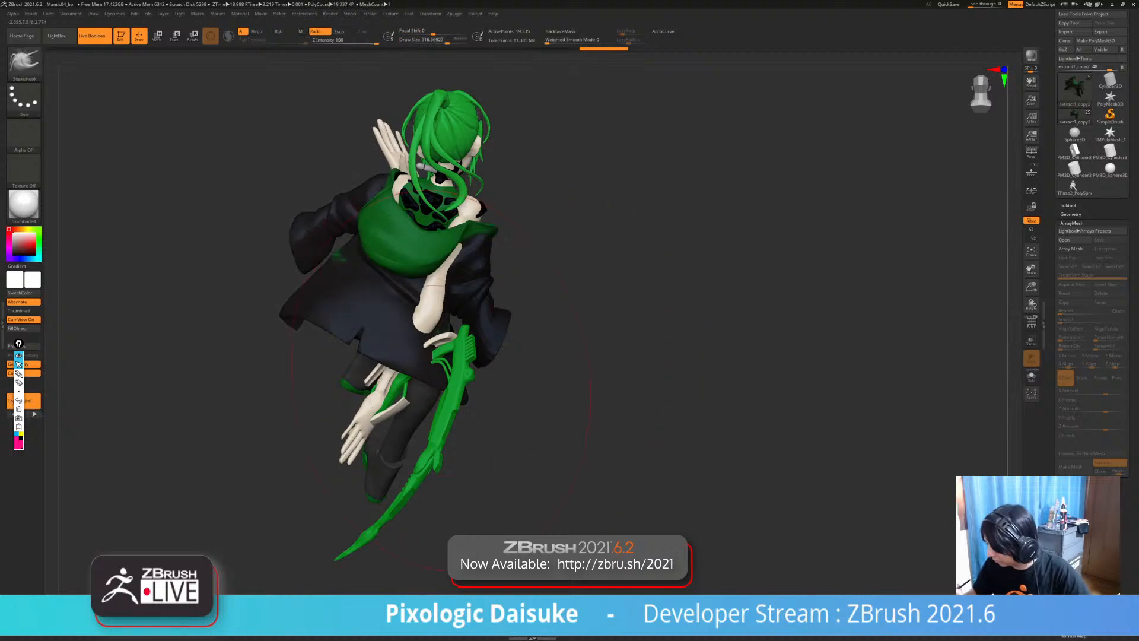
- Reshape the jacket's back and sleeves around the arms with the SnakeHook brush, working from the back and the side
mouse_move(445, 359)
right_down()
mouse_move(443, 381)
mouse_move(439, 350)
mouse_move(478, 353)
mouse_move(456, 380)
right_up()
mouse_move(386, 361)
right_down()
mouse_move(389, 338)
mouse_move(376, 350)
right_up()
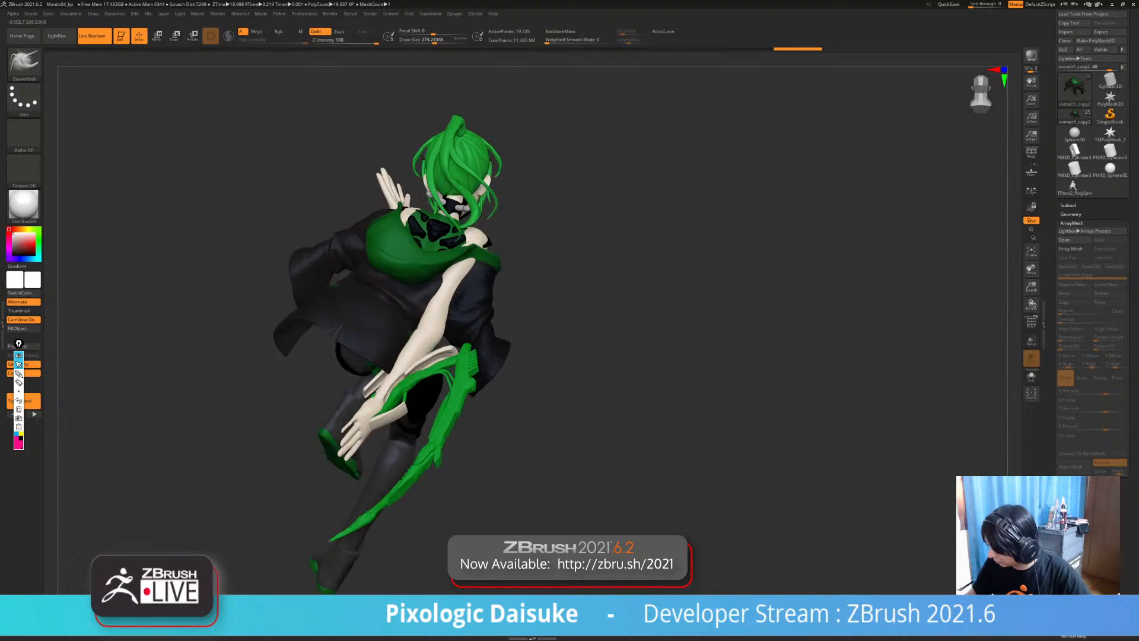
drag(380, 368, 392, 380)
mouse_move(404, 392)
right_down()
mouse_move(320, 379)
mouse_move(344, 431)
mouse_move(409, 457)
right_up()
drag(483, 255, 465, 252)
right_drag(459, 285, 492, 249)
drag(605, 238, 587, 201)
right_drag(570, 237, 448, 226)
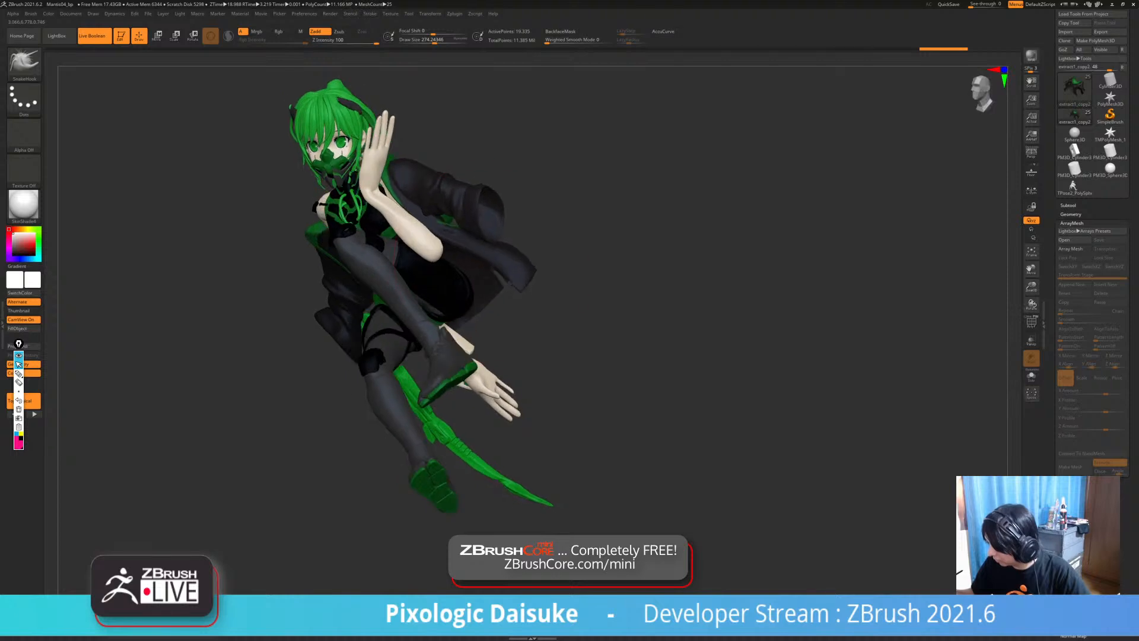
drag(493, 219, 504, 205)
mouse_move(570, 237)
right_down()
mouse_move(493, 228)
mouse_move(493, 255)
mouse_move(474, 214)
right_up()
- Isolate the body SubTool and smooth the buttock and the crease under the thigh on the raised leg's side
alt+click(427, 267)
key(alt+s)
right_drag(442, 267, 446, 297)
shift+drag(410, 297, 397, 291)
mouse_move(374, 290)
right_down()
mouse_move(426, 279)
mouse_move(431, 295)
right_up()
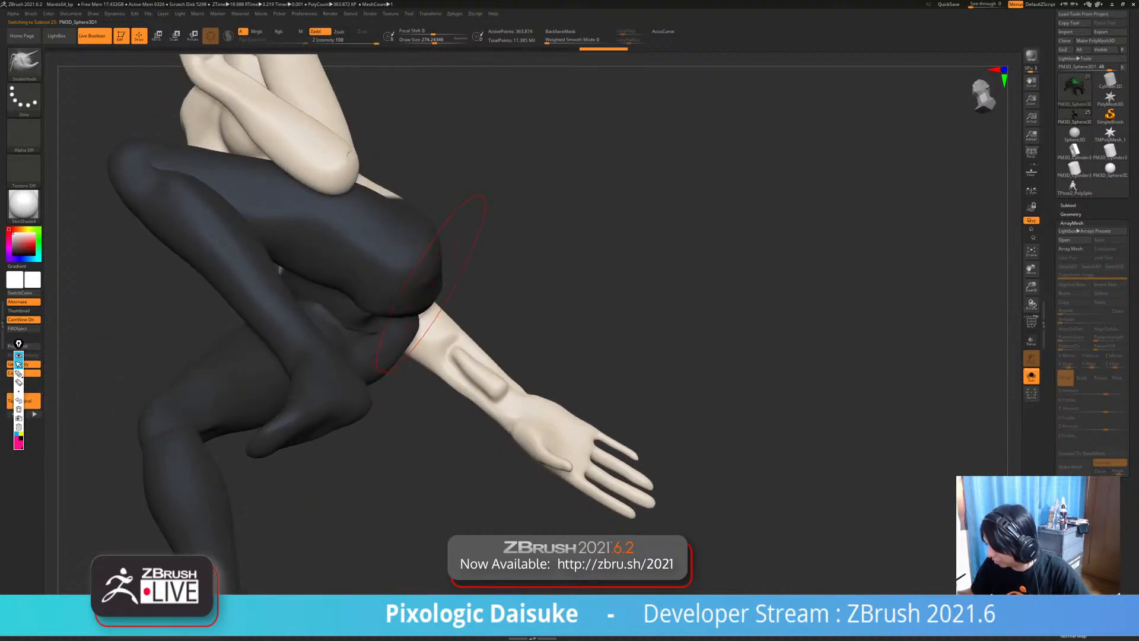
shift+drag(421, 323, 428, 320)
right_drag(428, 319, 494, 302)
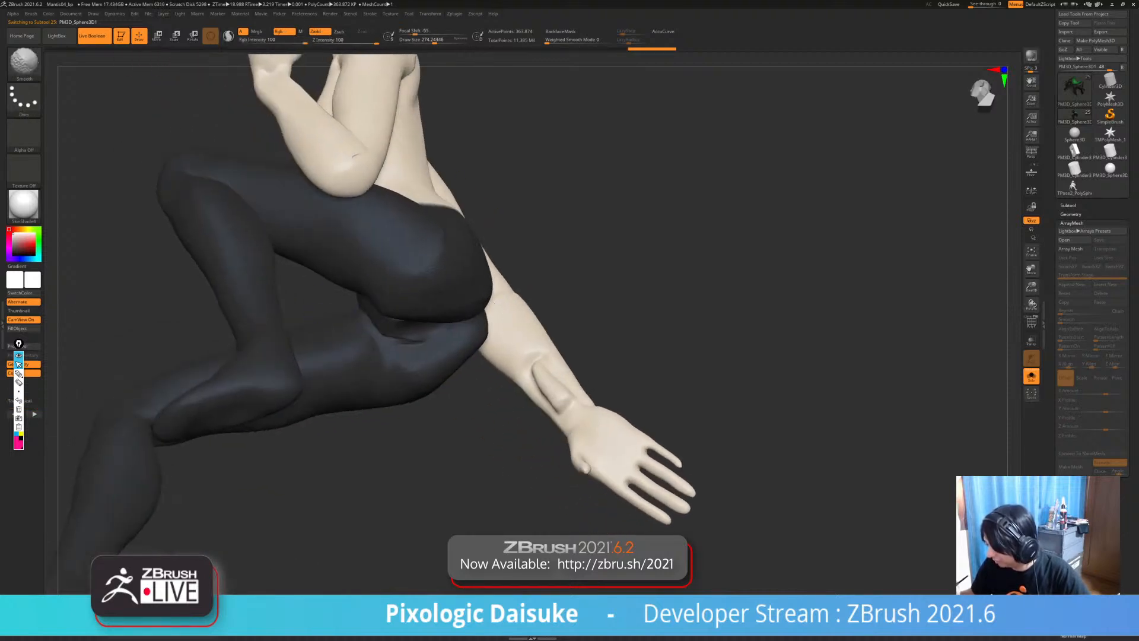
shift+drag(424, 340, 439, 332)
mouse_move(439, 332)
right_down()
mouse_move(454, 362)
mouse_move(474, 338)
right_up()
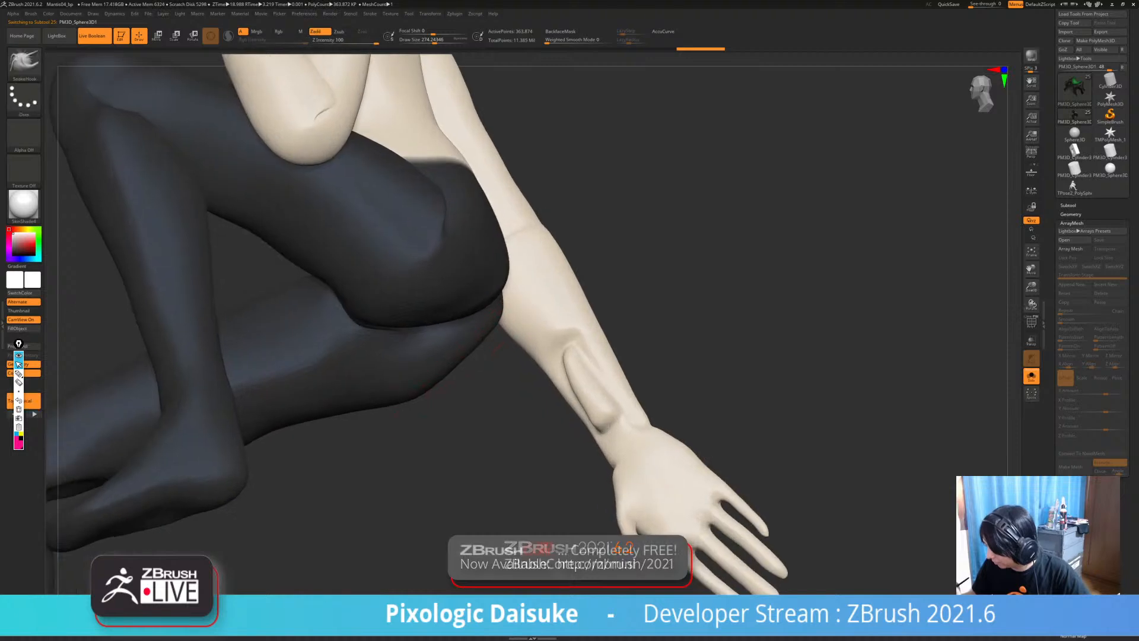
shift+drag(449, 341, 457, 356)
right_drag(458, 363, 458, 363)
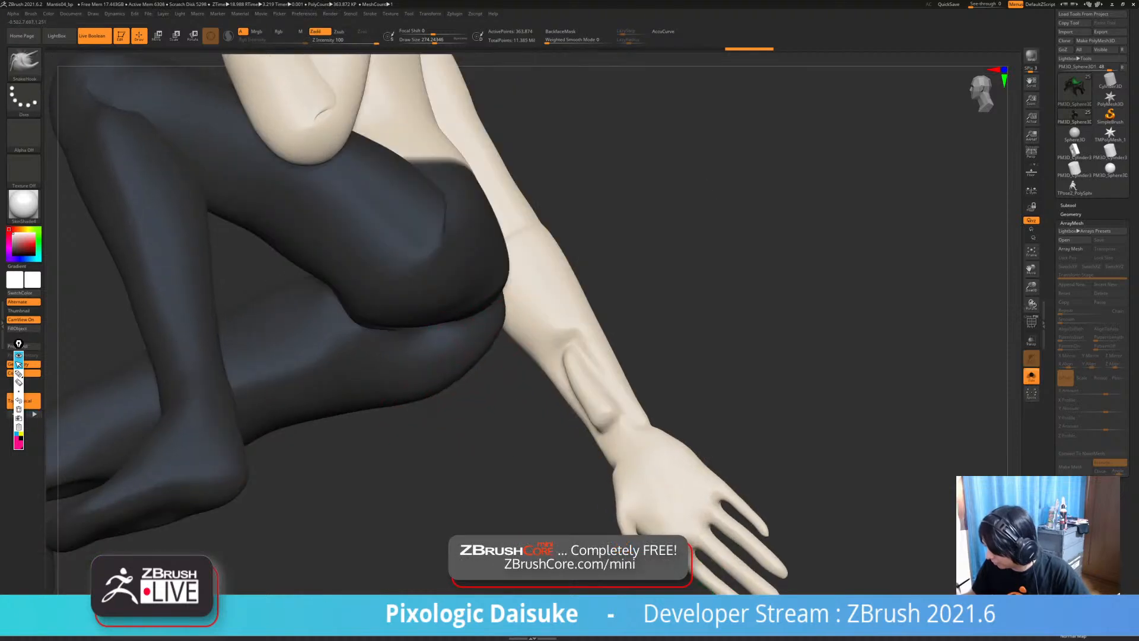
shift+drag(460, 347, 473, 350)
- Smooth the hip and buttock on the lowered arm's side of the body, working from the side and below
ctrl+right_drag(474, 349, 468, 323)
right_drag(402, 368, 531, 328)
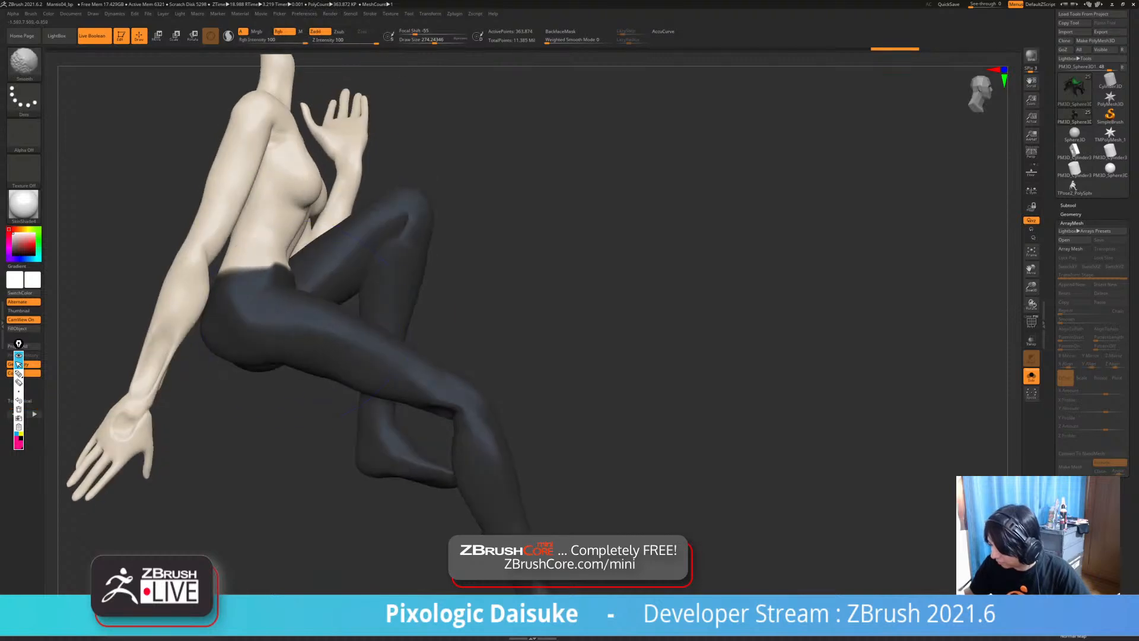
ctrl+right_drag(225, 337, 228, 363)
shift+drag(238, 333, 243, 318)
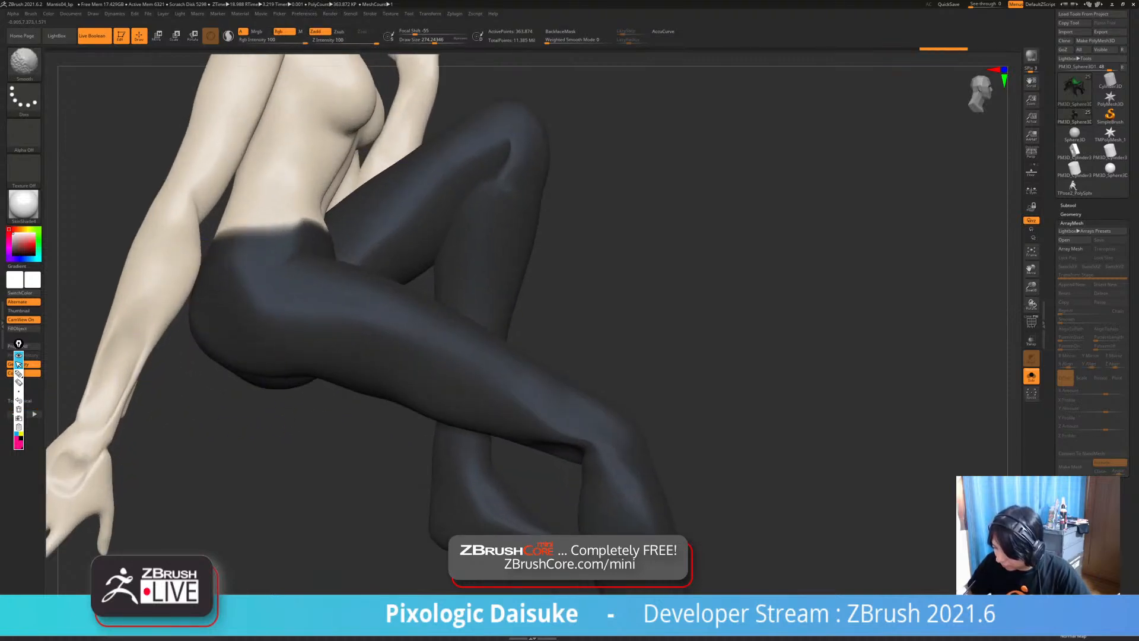
mouse_move(243, 320)
ctrl+right_down()
mouse_move(237, 290)
mouse_move(234, 355)
ctrl+right_up()
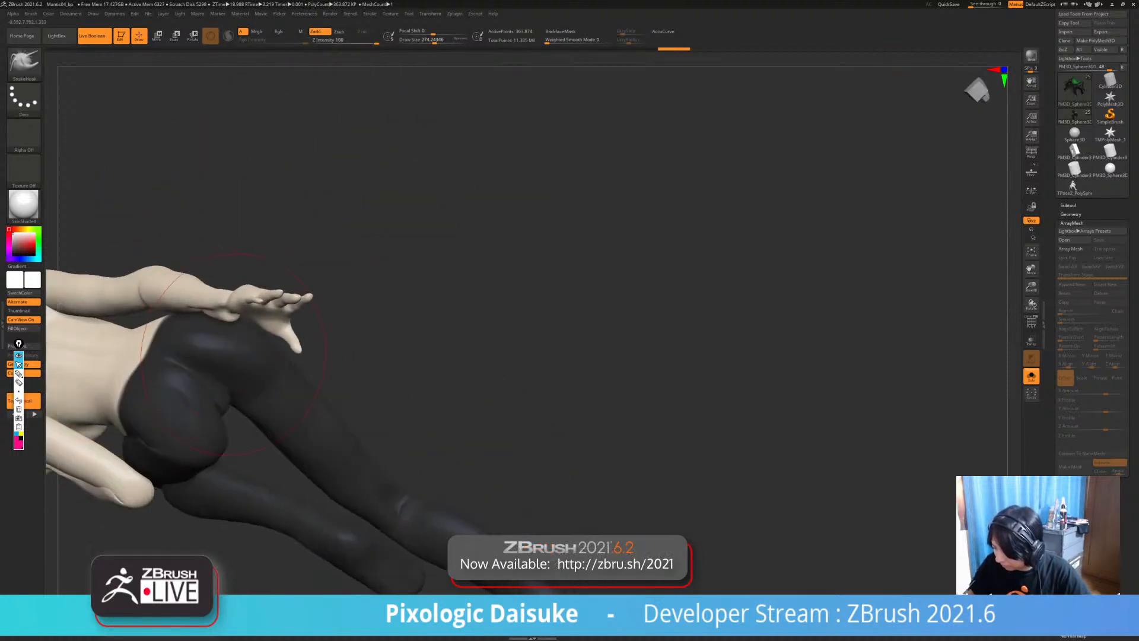
shift+drag(240, 344, 231, 326)
mouse_move(237, 326)
right_down()
mouse_move(289, 261)
mouse_move(243, 237)
right_up()
key(o)
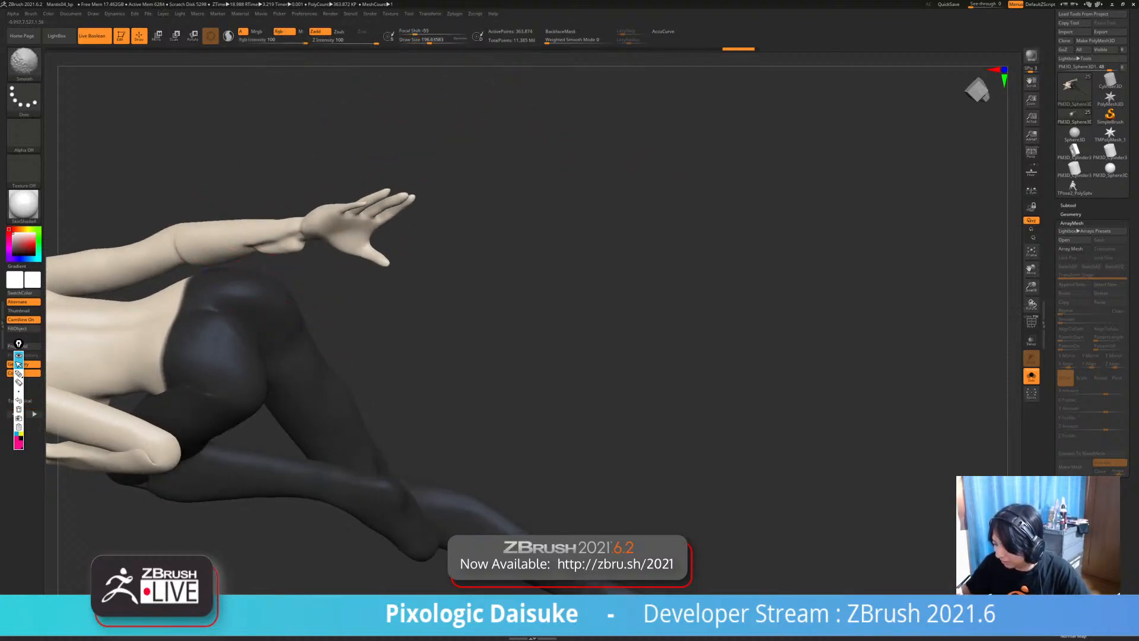
alt+right_drag(237, 332, 279, 307)
- Even out the buttocks further with the Smooth brush and BackfaceMask enabled, and show all SubTools
drag(18, 344, 64, 455)
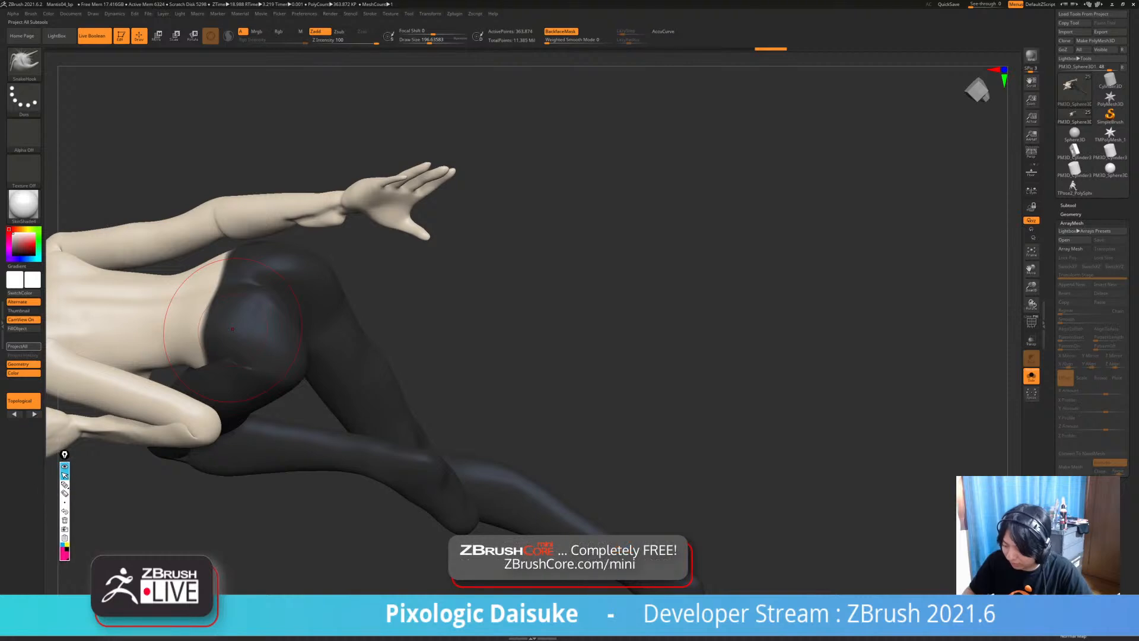
mouse_move(252, 314)
right_down()
mouse_move(288, 317)
mouse_move(309, 335)
mouse_move(300, 347)
mouse_move(333, 321)
mouse_move(315, 297)
right_up()
shift+drag(302, 284, 314, 302)
mouse_move(332, 320)
right_down()
mouse_move(274, 349)
mouse_move(300, 335)
mouse_move(292, 363)
mouse_move(297, 345)
right_up()
shift+drag(291, 335, 296, 345)
mouse_move(297, 344)
ctrl+right_down()
mouse_move(297, 317)
mouse_move(306, 341)
mouse_move(330, 351)
mouse_move(321, 329)
mouse_move(338, 314)
ctrl+right_up()
key(ctrl+shift+s)
- Select the jacket and pull its shoulder and sleeve towards the lowered arm with SnakeHook, smoothing the shoulder area
alt+right_drag(220, 255, 332, 249)
alt+click(273, 285)
ctrl+right_drag(379, 62, 388, 83)
mouse_move(389, 83)
right_down()
mouse_move(435, 84)
mouse_move(499, 214)
mouse_move(534, 210)
right_up()
drag(335, 231, 345, 229)
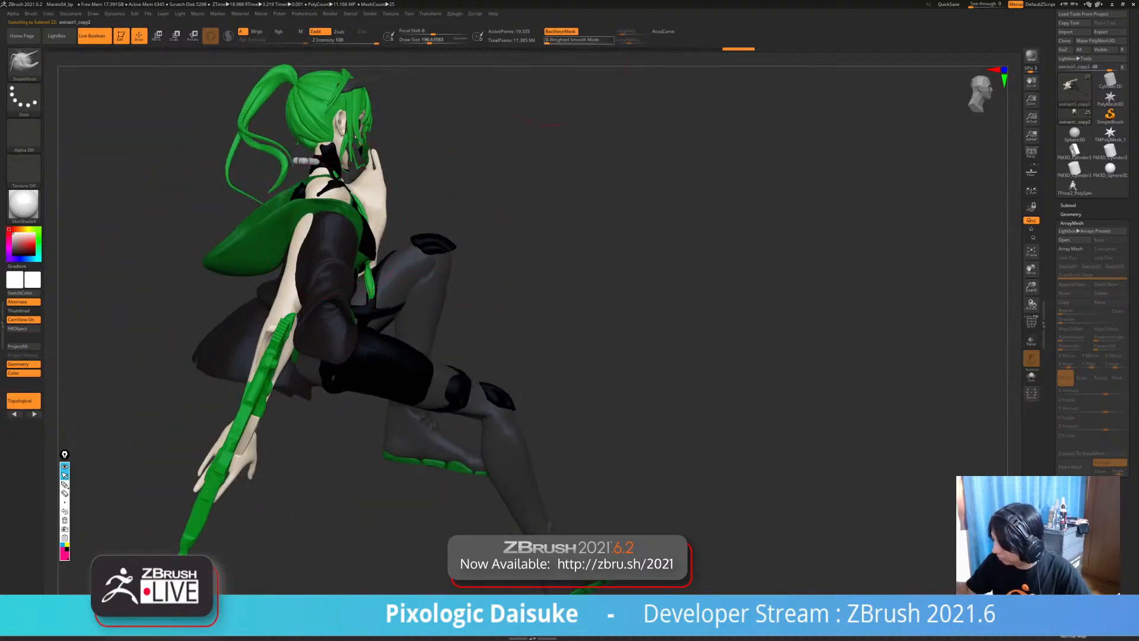
right_drag(466, 196, 505, 191)
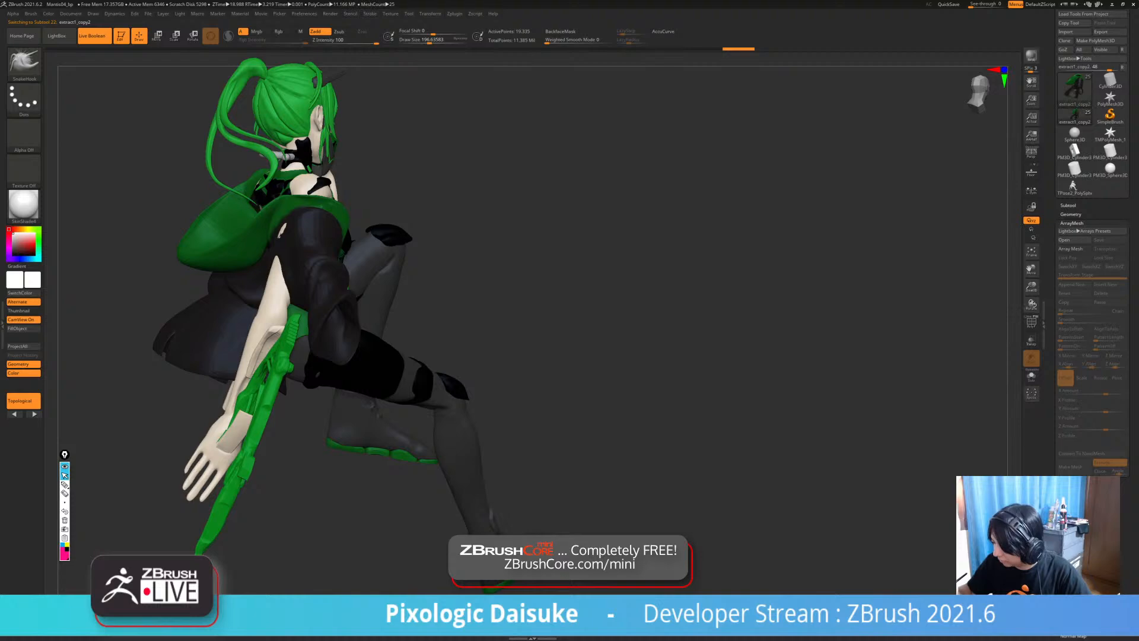
drag(341, 290, 349, 287)
right_drag(424, 237, 496, 242)
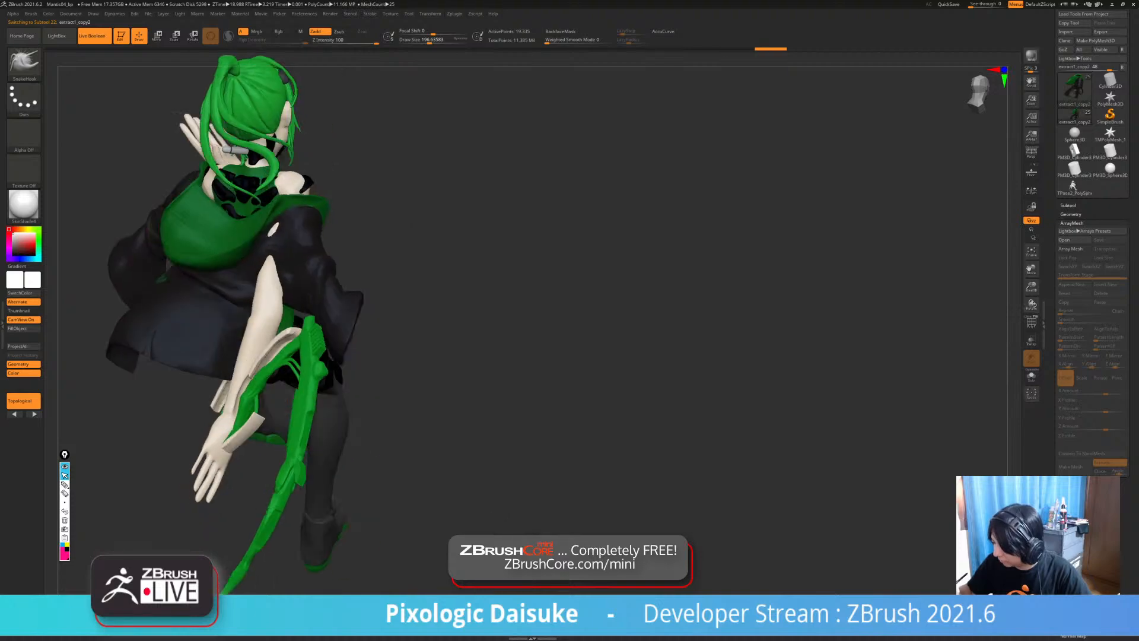
right_drag(350, 238, 376, 236)
shift+drag(308, 198, 316, 228)
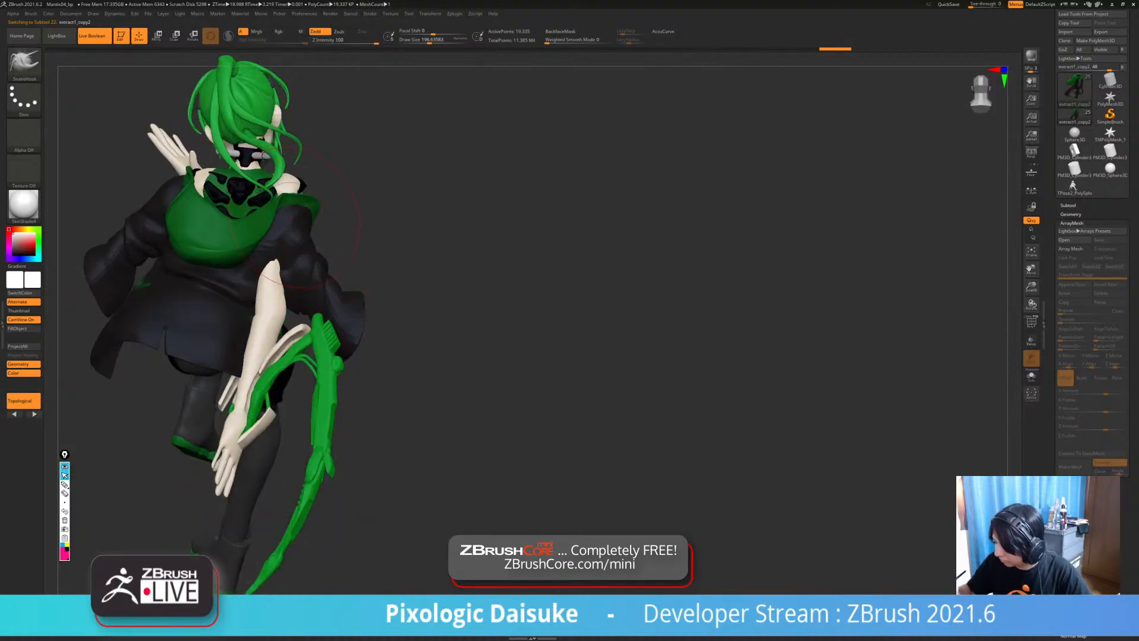
- Isolate the jacket SubTool in a front view
mouse_move(385, 238)
right_down()
mouse_move(178, 232)
mouse_move(208, 238)
mouse_move(190, 242)
right_up()
key(alt+s)
key(alt+s)
key(alt+s)
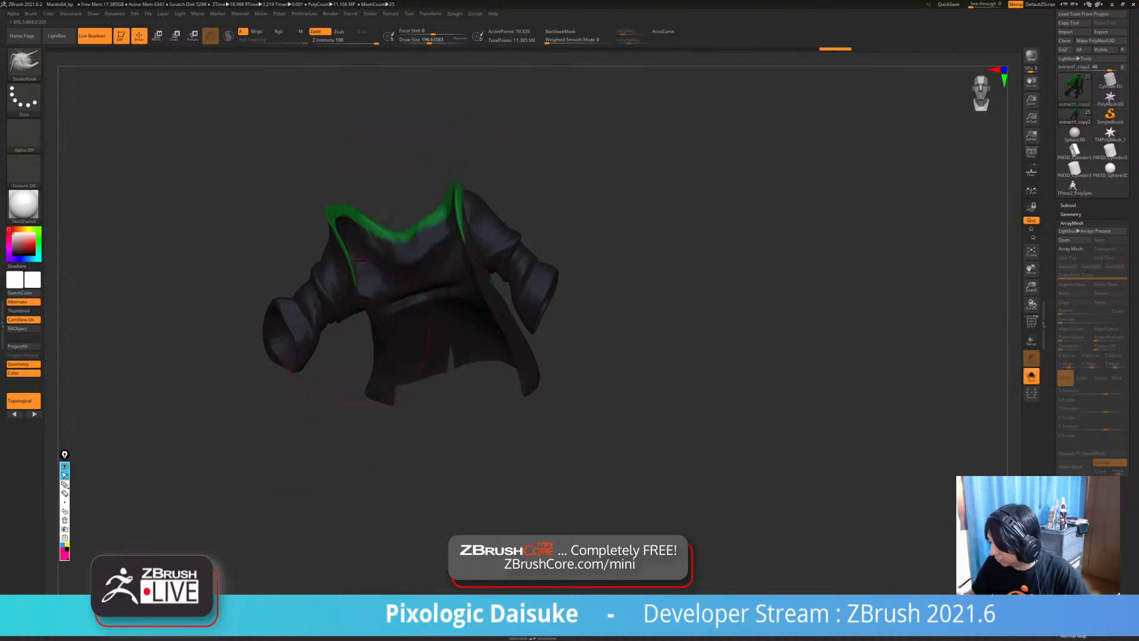
mouse_move(356, 285)
right_down()
mouse_move(359, 311)
mouse_move(357, 296)
mouse_move(394, 290)
mouse_move(353, 310)
right_up()
click(193, 36)
ctrl+drag(266, 296, 261, 306)
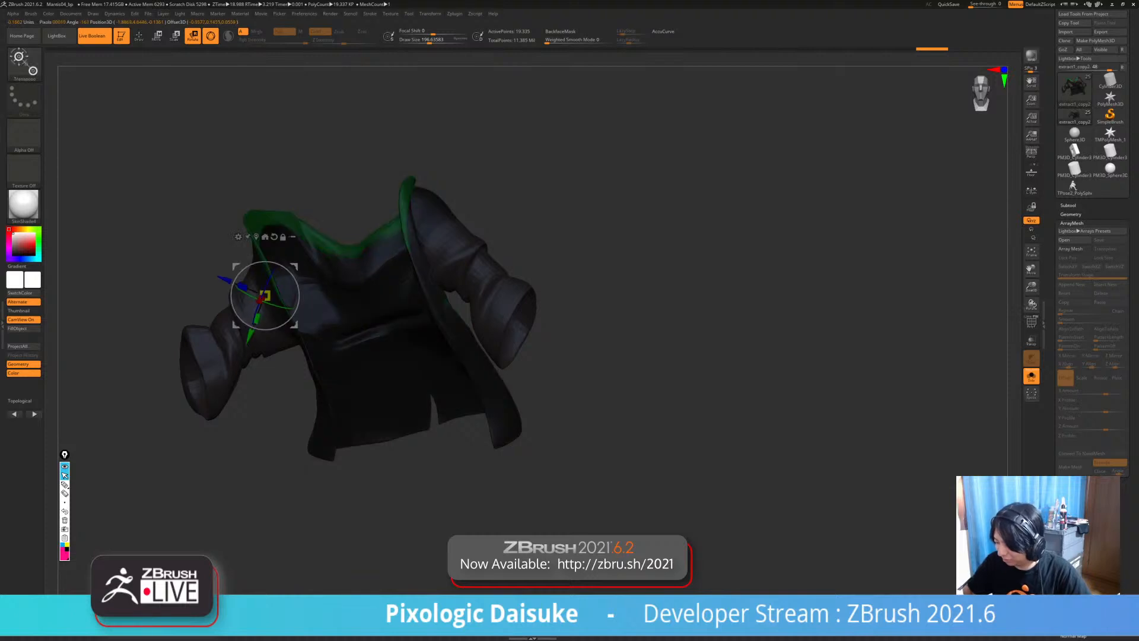
right_drag(279, 322, 280, 254)
key(ctrl+z)
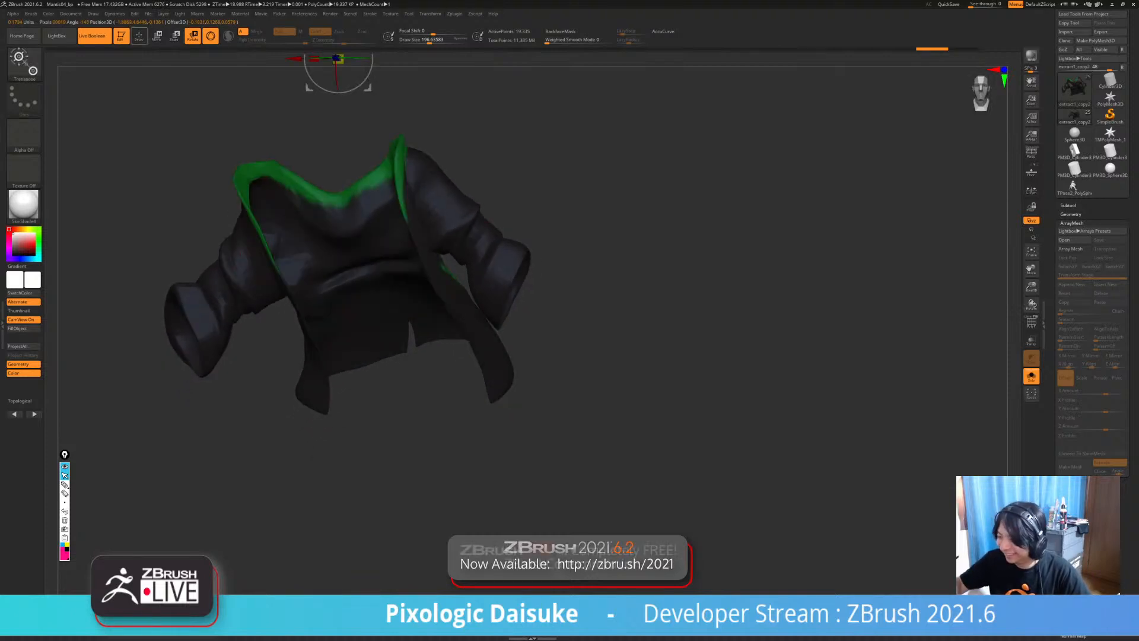
- Mask the jacket except for the sleeve on the lowered arm's side, and place the rotation gizmo at that sleeve's shoulder
key(q)
ctrl+drag(129, 326, 174, 408)
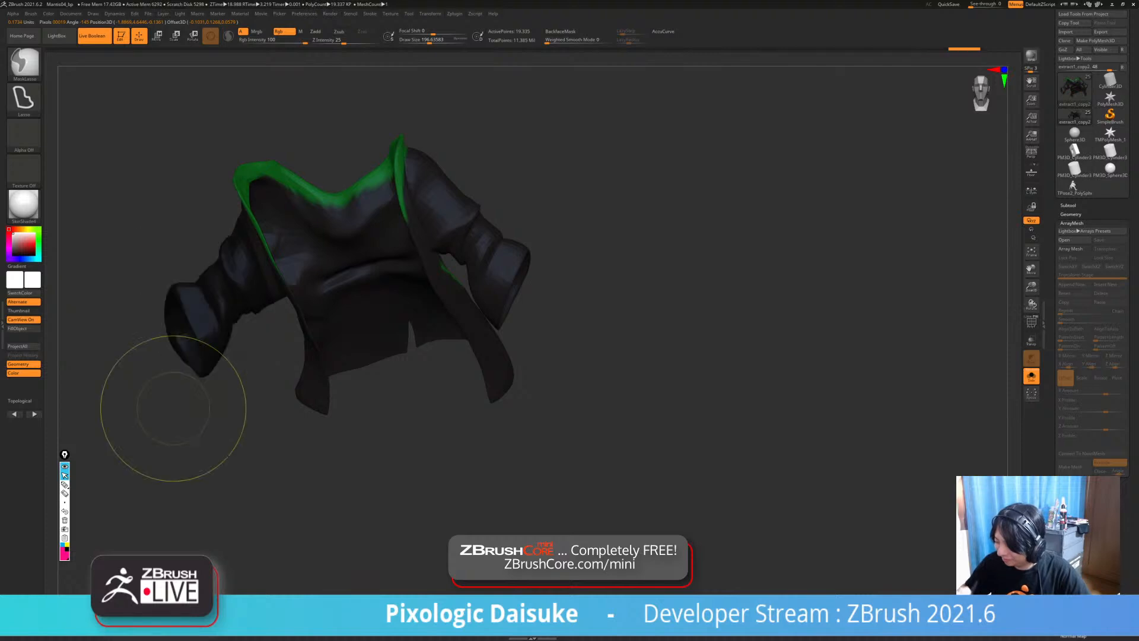
key(ctrl+i)
key(r)
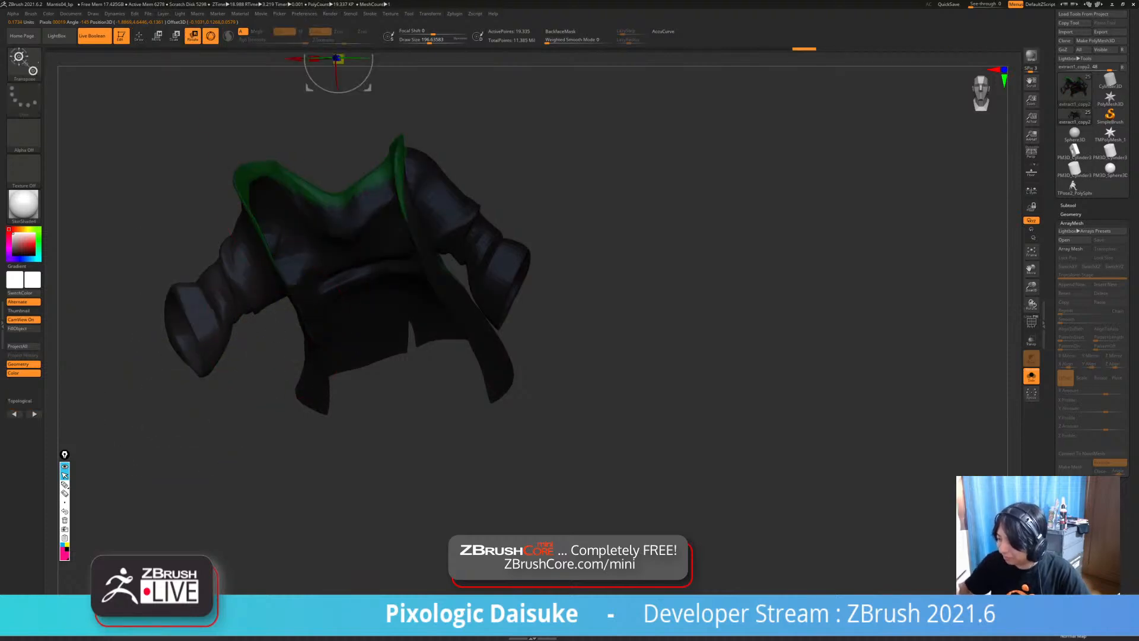
alt+drag(371, 119, 381, 167)
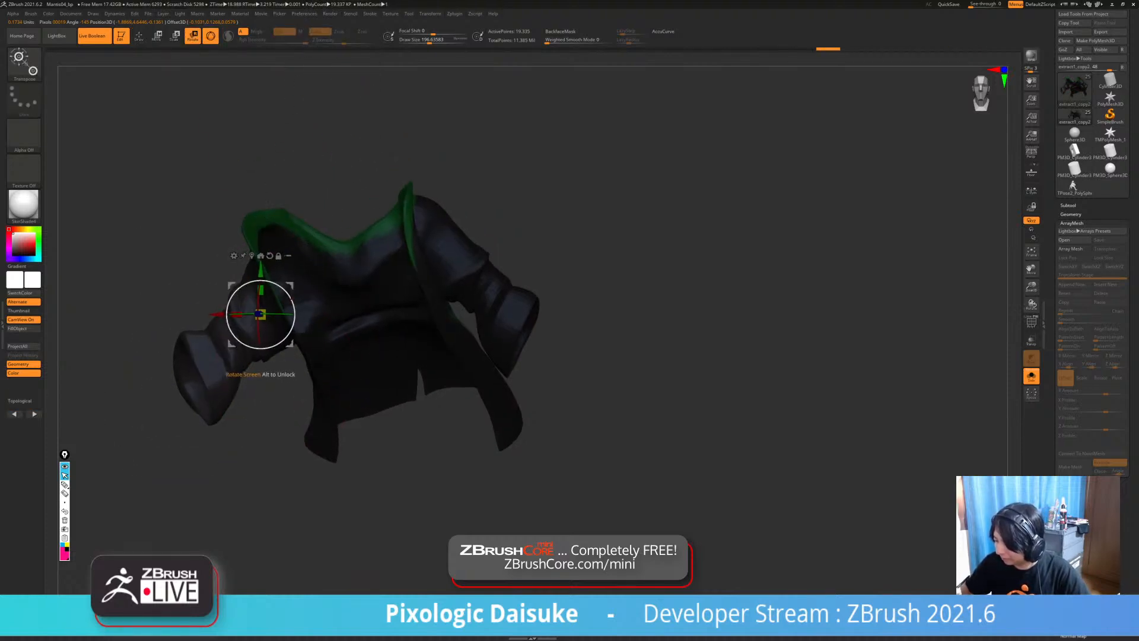
- Rotate the unmasked sleeve down along the lowered arm, checking it against the full character in front and side views
mouse_move(291, 299)
mouse_down()
mouse_move(280, 286)
mouse_move(297, 288)
mouse_up()
click(1031, 376)
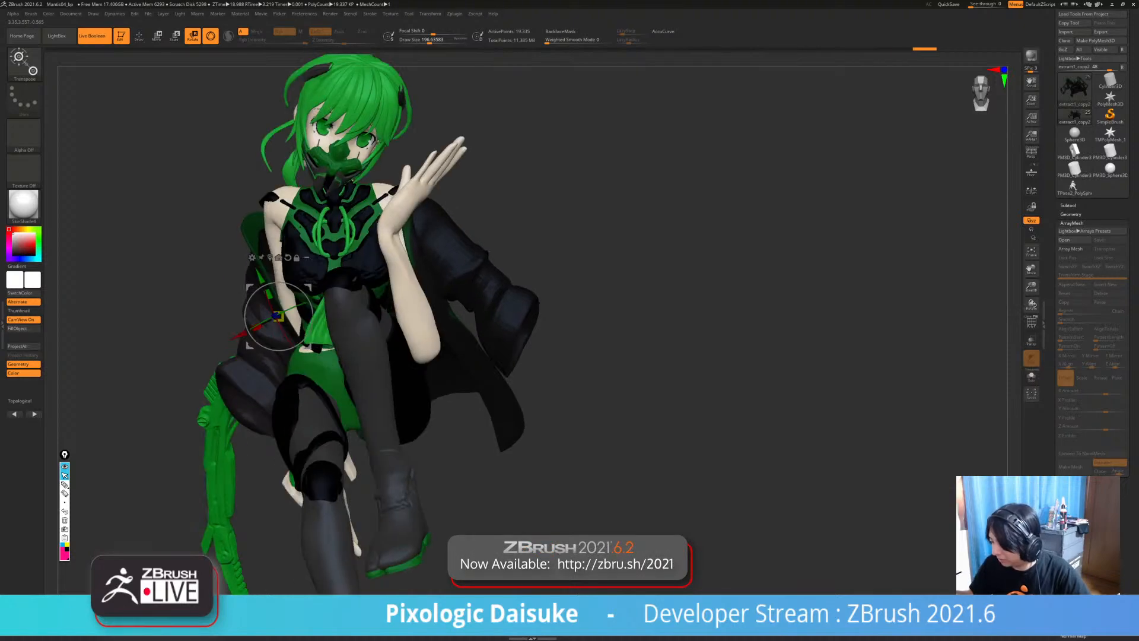
drag(683, 356, 890, 363)
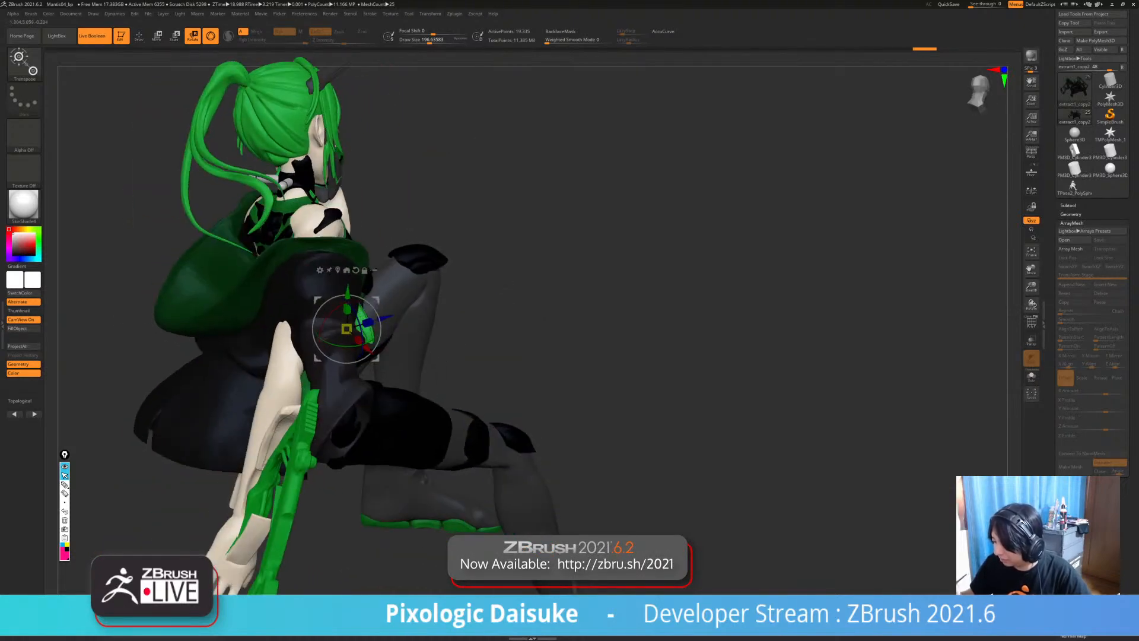
drag(368, 311, 369, 312)
right_drag(369, 312, 357, 304)
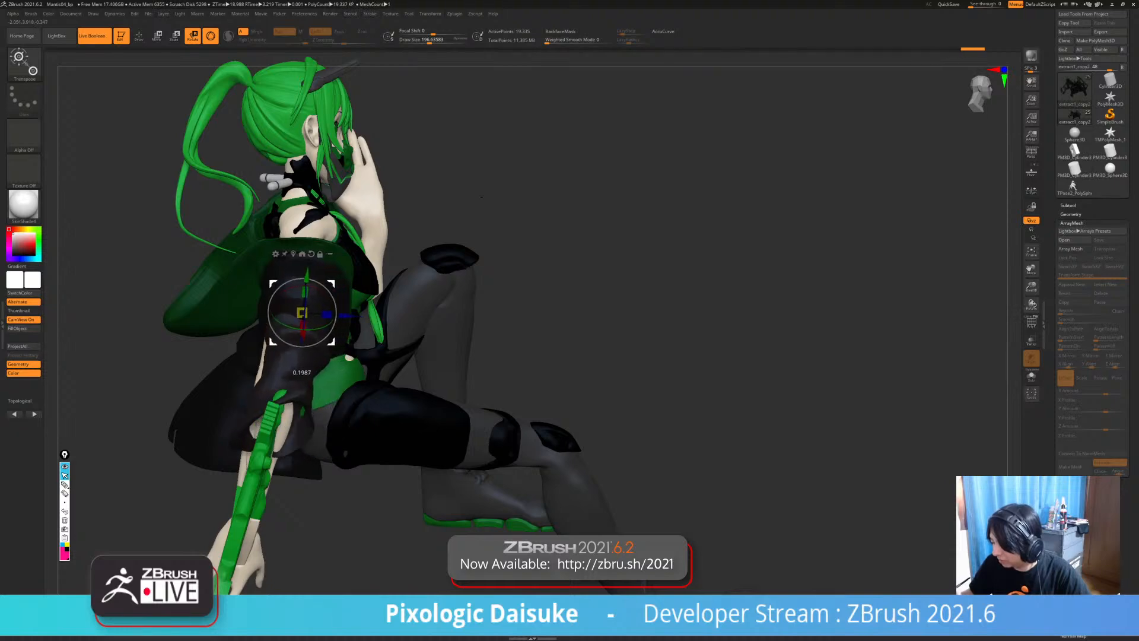
drag(481, 197, 368, 342)
mouse_move(362, 333)
right_down()
mouse_move(570, 327)
mouse_move(475, 324)
mouse_move(372, 350)
right_up()
drag(371, 354, 369, 355)
mouse_move(369, 354)
right_down()
mouse_move(228, 305)
mouse_move(306, 344)
mouse_move(267, 339)
right_up()
- Smooth the rotated sleeve and pull its front outwards around the lowered arm with the SnakeHook brush
key(q)
mouse_move(267, 340)
ctrl+right_down()
mouse_move(266, 385)
mouse_move(247, 380)
mouse_move(245, 402)
ctrl+right_up()
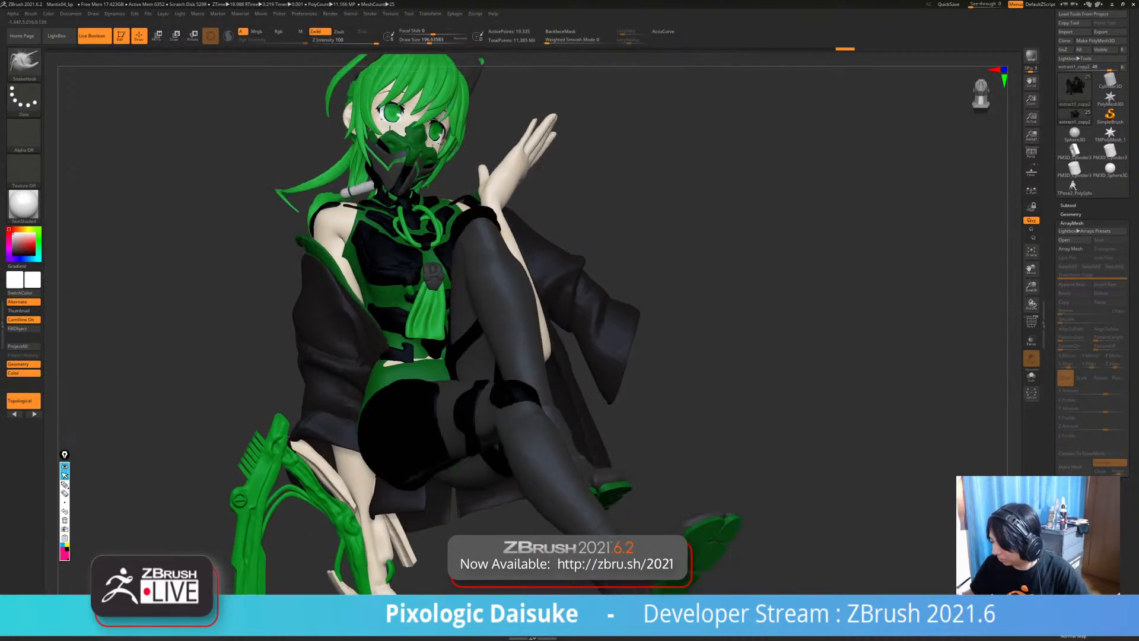
shift+drag(363, 351, 356, 344)
mouse_move(353, 350)
right_down()
mouse_move(374, 353)
mouse_move(375, 368)
mouse_move(469, 356)
mouse_move(414, 303)
mouse_move(358, 365)
mouse_move(297, 358)
mouse_move(374, 355)
right_up()
drag(353, 341, 333, 356)
right_drag(356, 356, 291, 357)
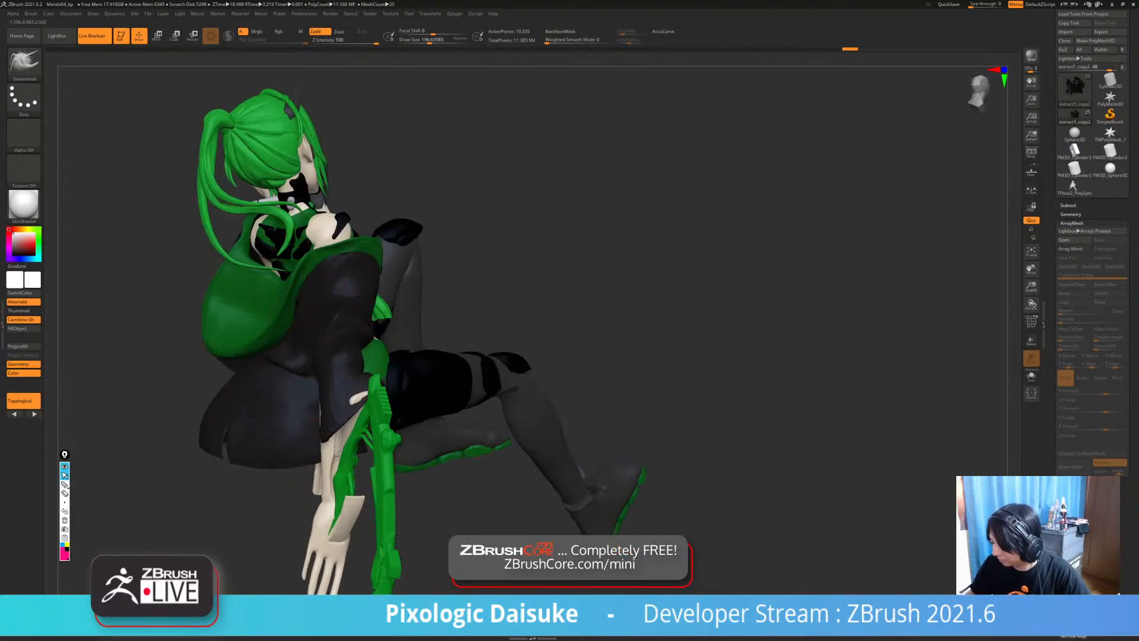
- Pull the sleeve's lower end down over the forearm, and undo the last stroke made from the back
drag(332, 424, 338, 443)
mouse_move(338, 415)
right_down()
mouse_move(371, 410)
mouse_move(365, 380)
right_up()
right_drag(365, 380, 398, 377)
drag(326, 397, 339, 409)
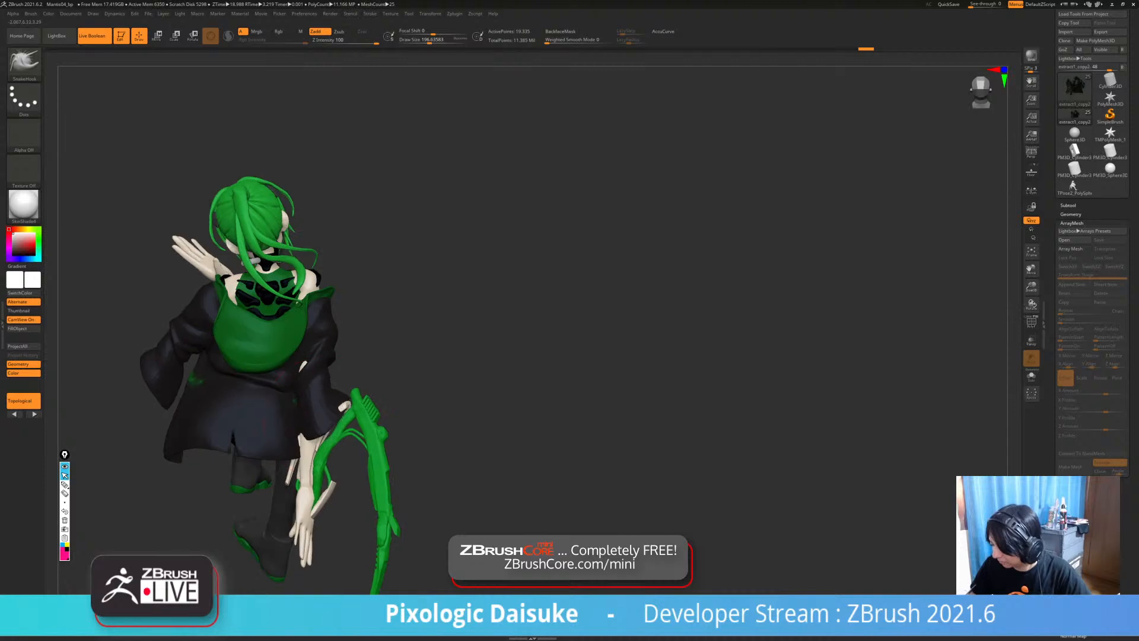
right_drag(380, 400, 364, 397)
key(ctrl+z)
- Turn on BackfaceMask and pull the back of the sleeve over the exposed elbow, checking the fit from the front
click(561, 32)
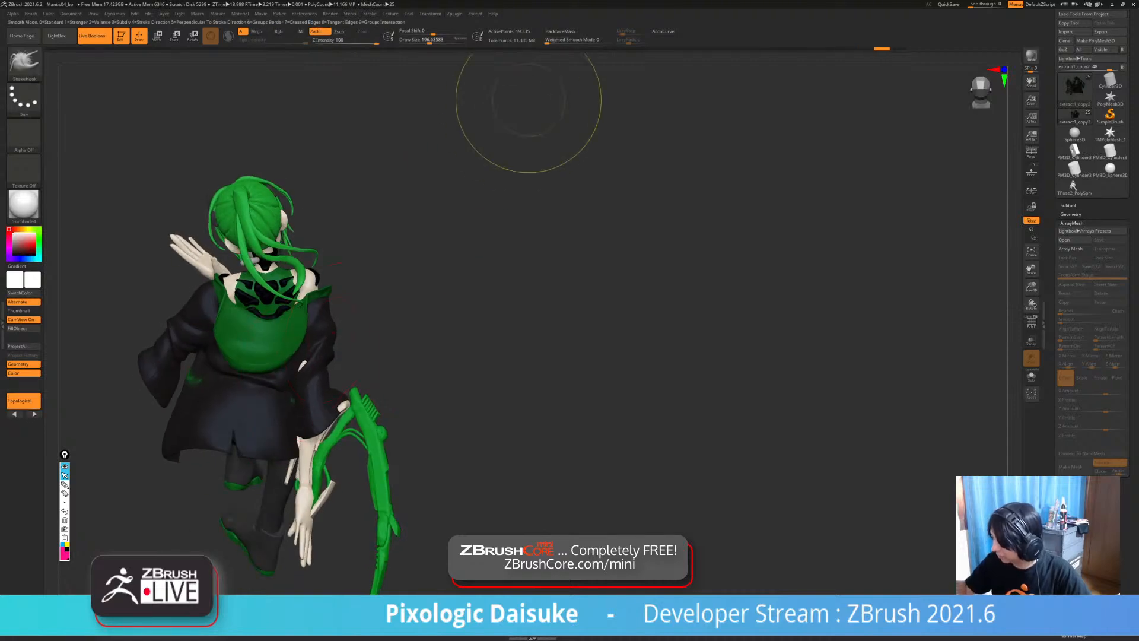
ctrl+right_drag(326, 324, 308, 362)
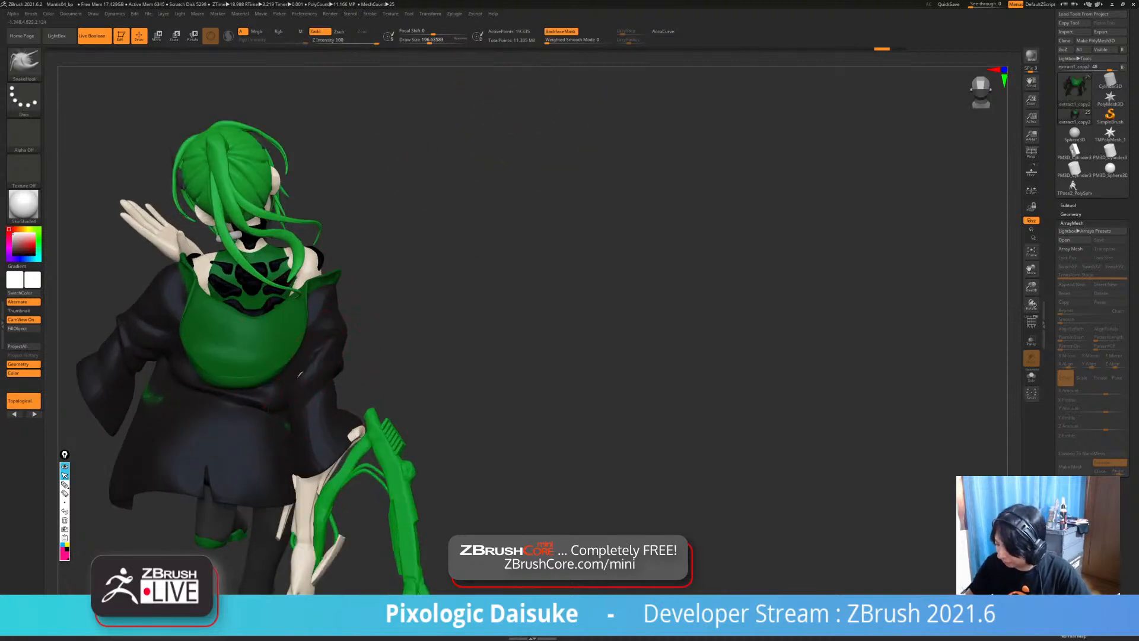
drag(300, 375, 318, 383)
right_drag(383, 380, 261, 374)
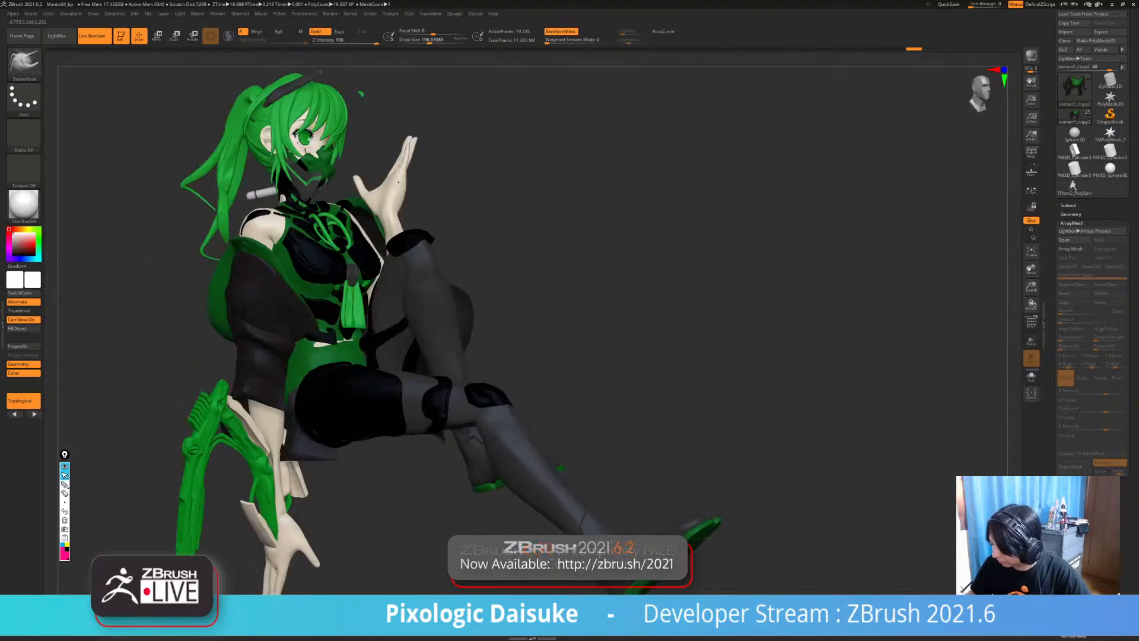
mouse_move(398, 182)
right_down()
mouse_move(320, 184)
mouse_move(350, 172)
mouse_move(320, 166)
right_up()
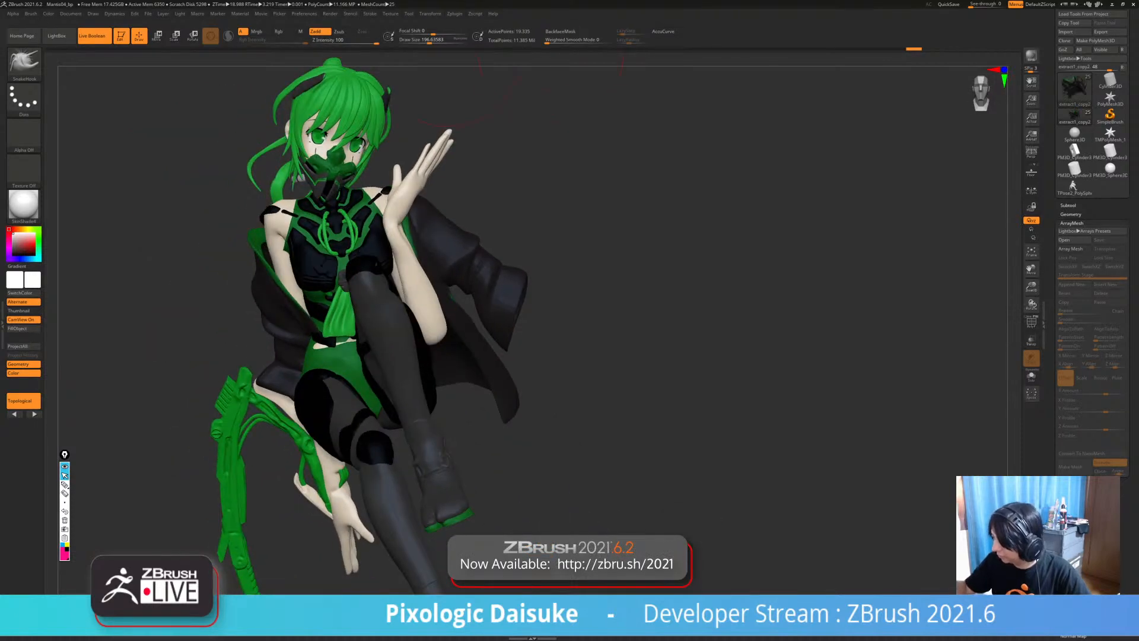
right_drag(314, 342, 297, 324)
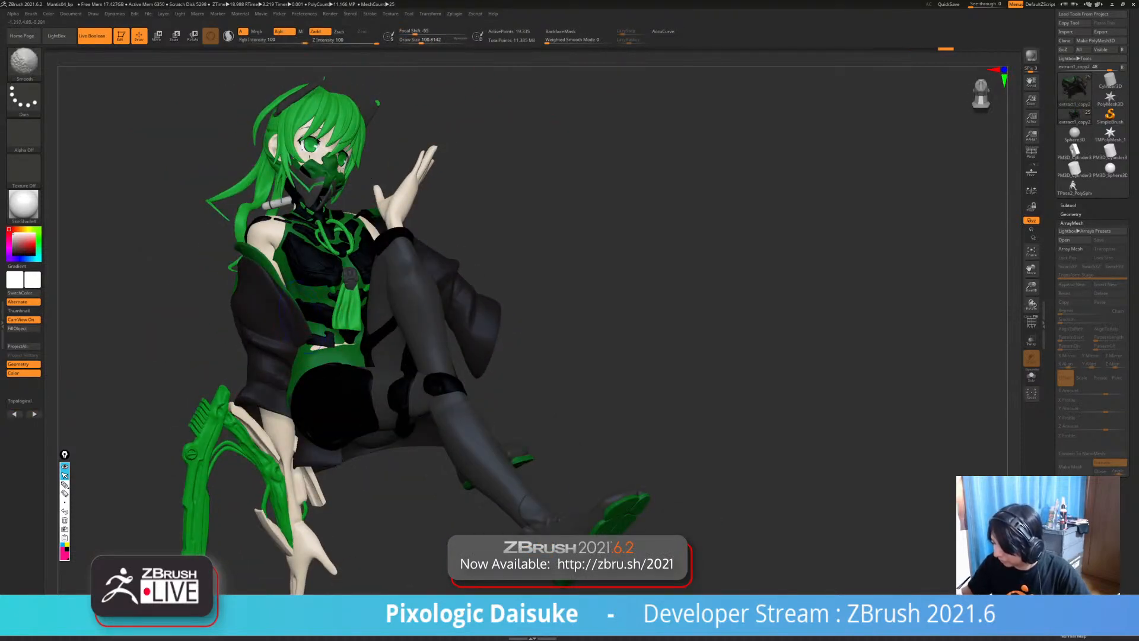
right_drag(372, 178, 395, 184)
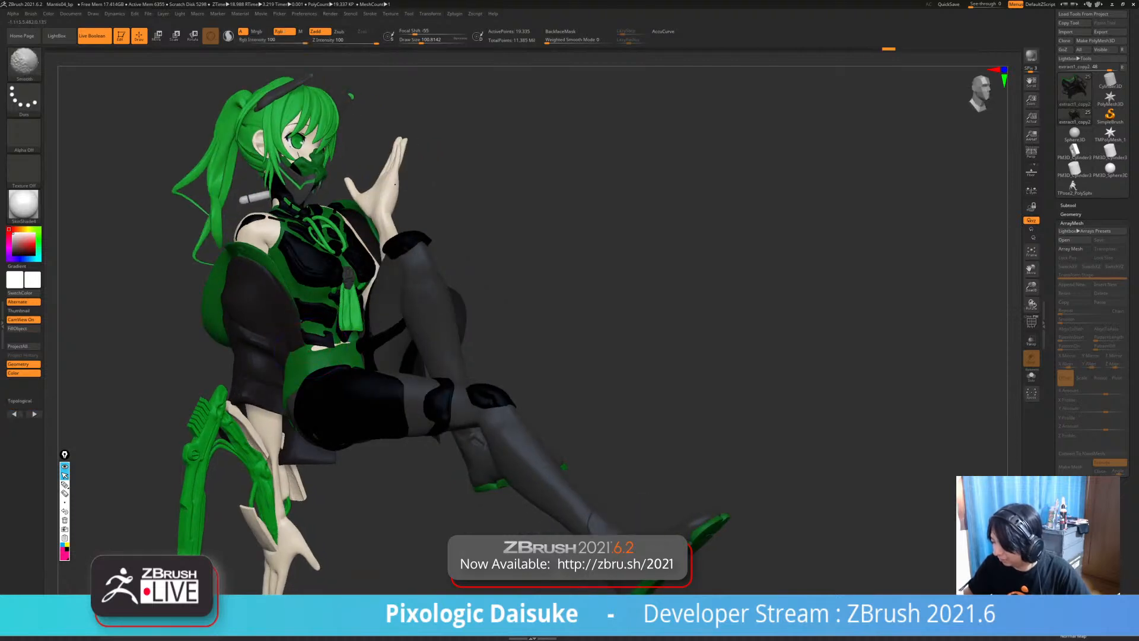
- Undo the latest sleeve strokes, and try a short SnakeHook pull and smoothing where the sleeve meets the jacket's back
mouse_move(306, 344)
right_down()
mouse_move(346, 345)
mouse_move(290, 356)
mouse_move(319, 353)
mouse_move(282, 347)
mouse_move(319, 332)
mouse_move(301, 301)
right_up()
key(ctrl+z)
mouse_move(281, 291)
right_down()
mouse_move(321, 296)
mouse_move(278, 332)
right_up()
key(ctrl+z)
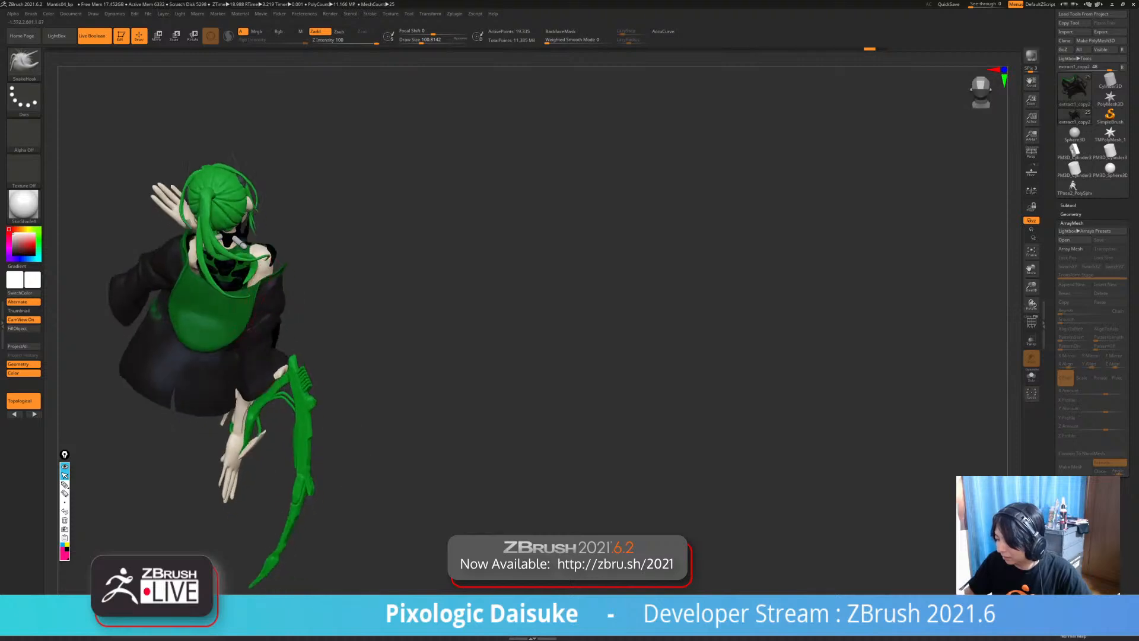
drag(256, 302, 263, 286)
right_drag(263, 286, 297, 285)
shift+drag(266, 285, 263, 292)
right_drag(262, 292, 429, 89)
key(ctrl+z)
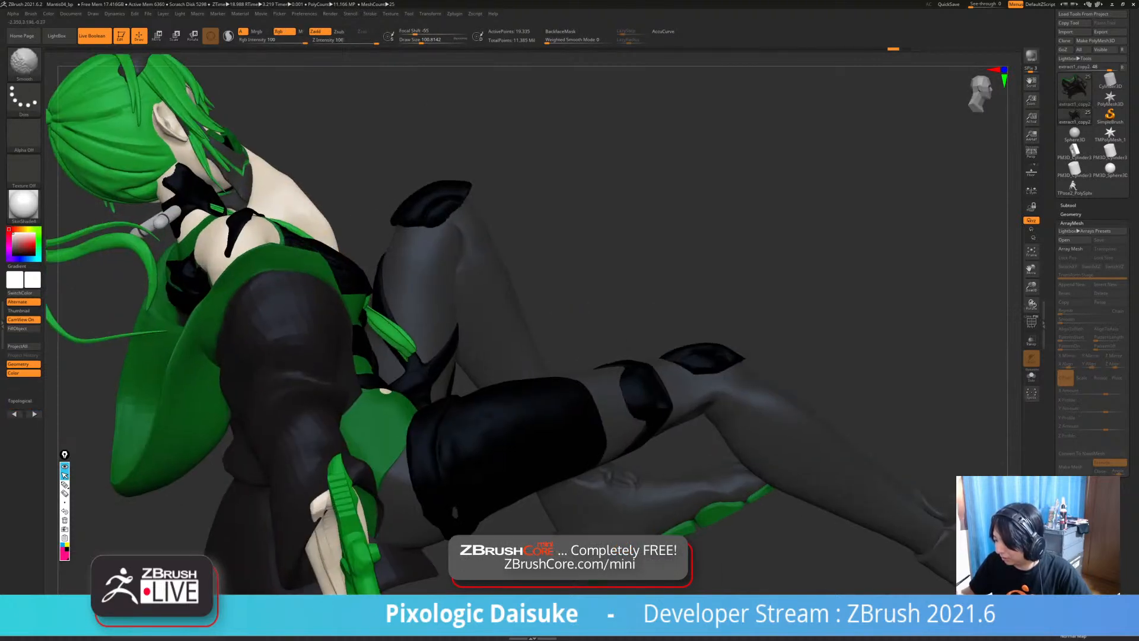
- Redo the undone sleeve strokes while viewing the lowered arm from the side
right_drag(344, 409, 285, 380)
key(ctrl+shift+z)
key(ctrl+shift+z)
key(ctrl+shift+z)
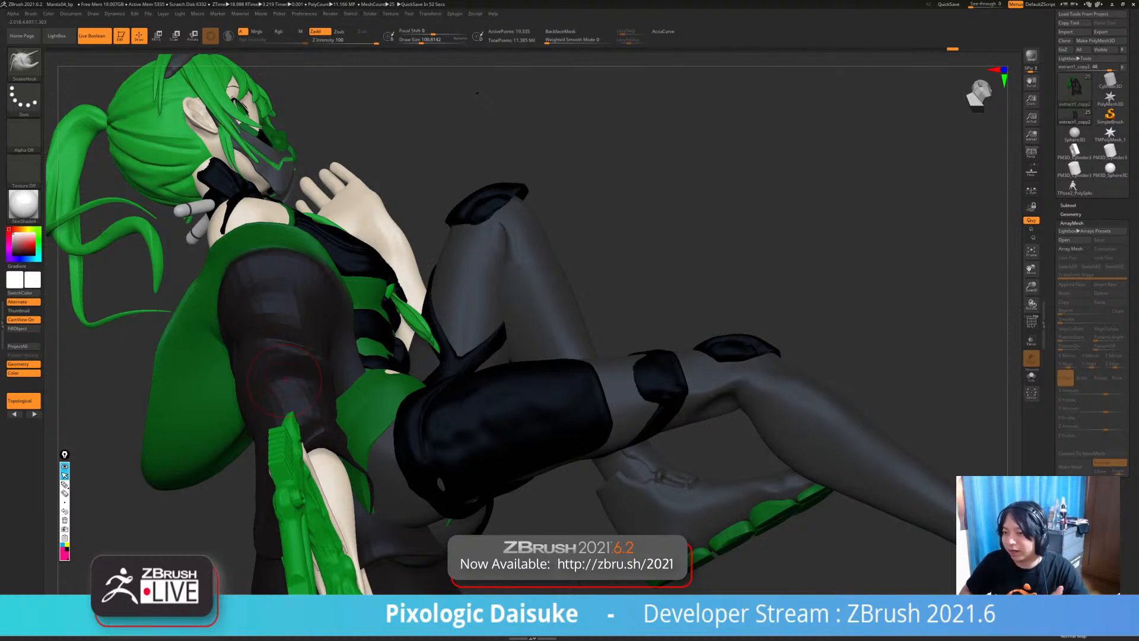
- Examine the jacket on its own and the sleeve's fit on the full character from the side and front
right_drag(477, 93, 379, 134)
mouse_move(332, 237)
right_down()
mouse_move(348, 288)
mouse_move(365, 298)
mouse_move(332, 291)
mouse_move(362, 276)
mouse_move(355, 346)
mouse_move(312, 344)
right_up()
key(ctrl)
key(ctrl+shift+s)
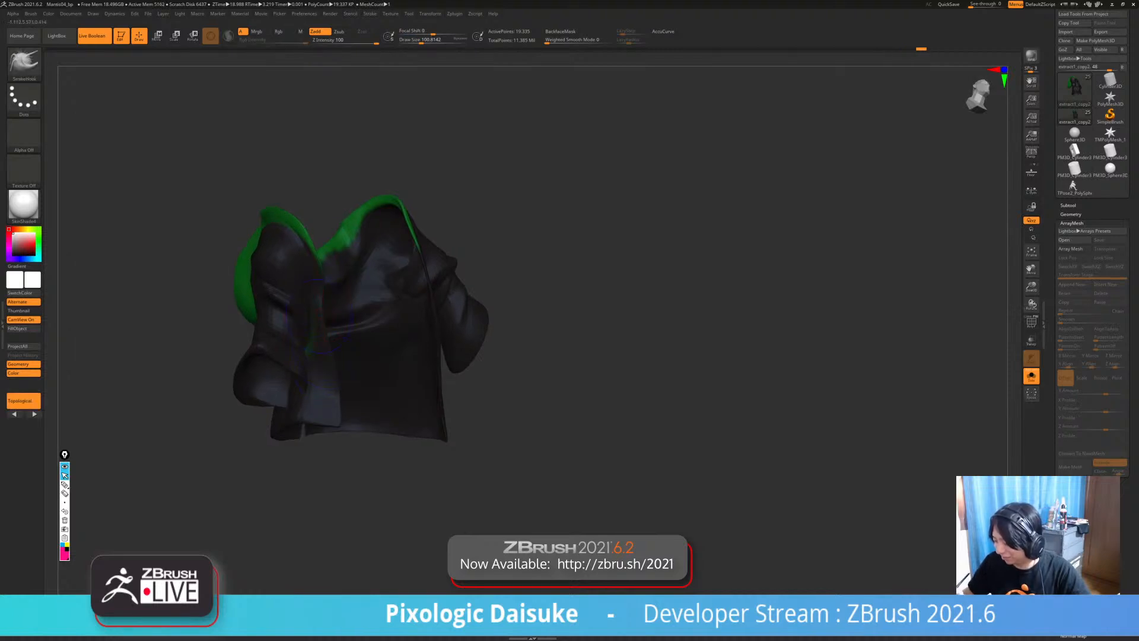
mouse_move(322, 328)
right_down()
mouse_move(330, 381)
mouse_move(321, 396)
mouse_move(329, 398)
mouse_move(255, 380)
mouse_move(397, 395)
mouse_move(261, 380)
mouse_move(302, 381)
right_up()
key(ctrl+shift+s)
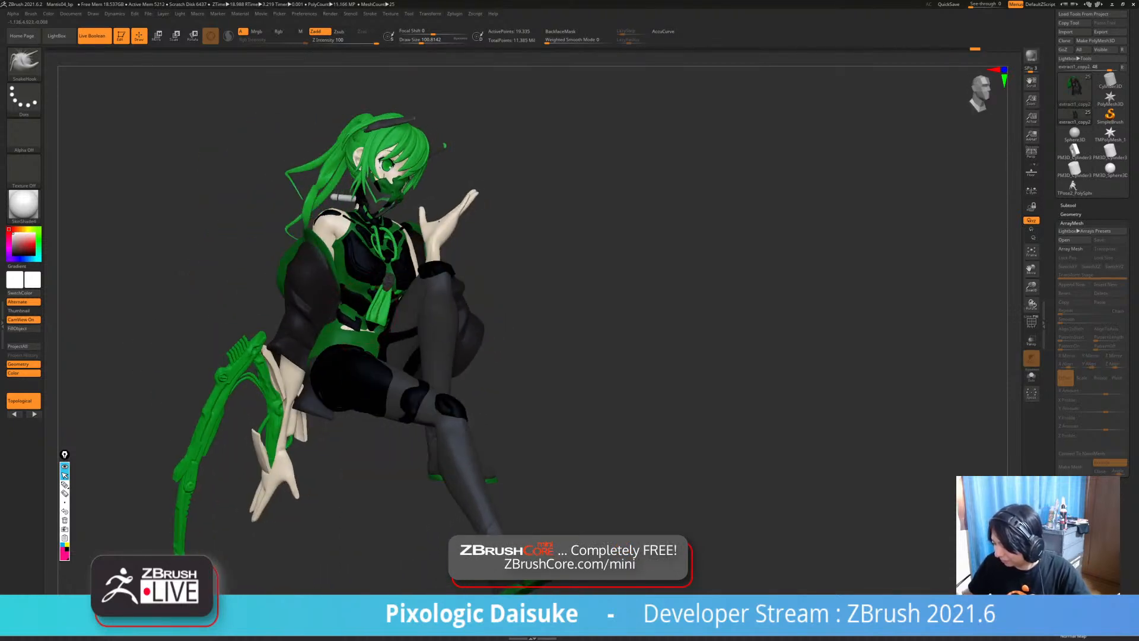
right_drag(364, 284, 392, 257)
right_drag(449, 212, 477, 225)
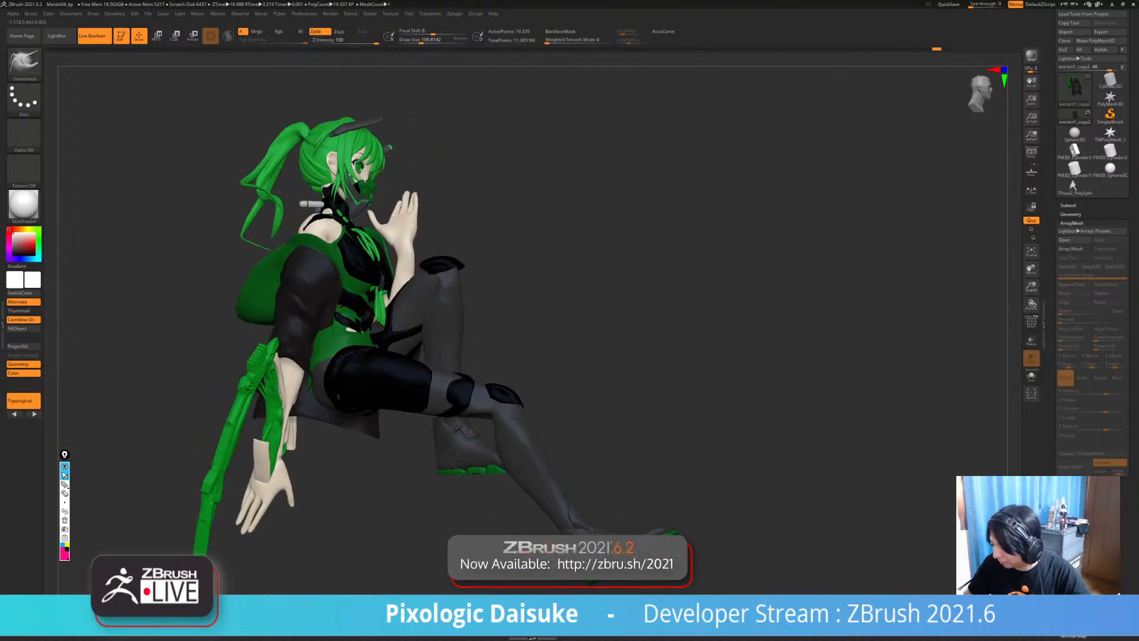
mouse_move(343, 334)
right_down()
mouse_move(343, 363)
mouse_move(358, 307)
mouse_move(323, 310)
mouse_move(363, 315)
right_up()
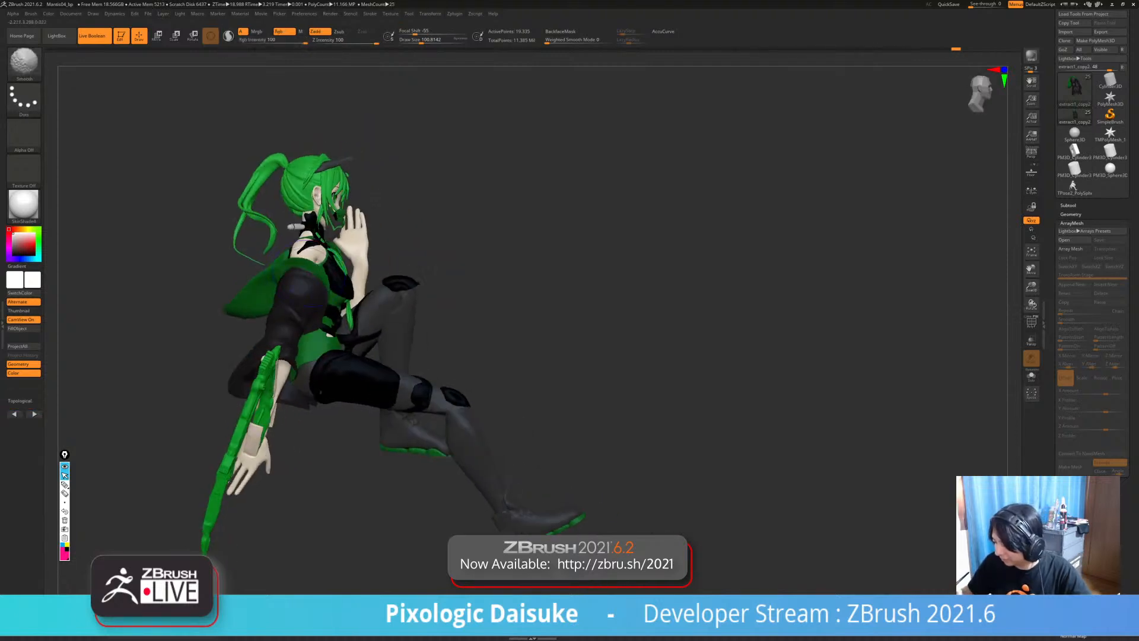
mouse_move(290, 264)
right_down()
mouse_move(502, 258)
mouse_move(504, 285)
mouse_move(465, 294)
mouse_move(465, 317)
right_up()
mouse_move(352, 165)
alt+right_down()
mouse_move(368, 145)
mouse_move(398, 143)
alt+right_up()
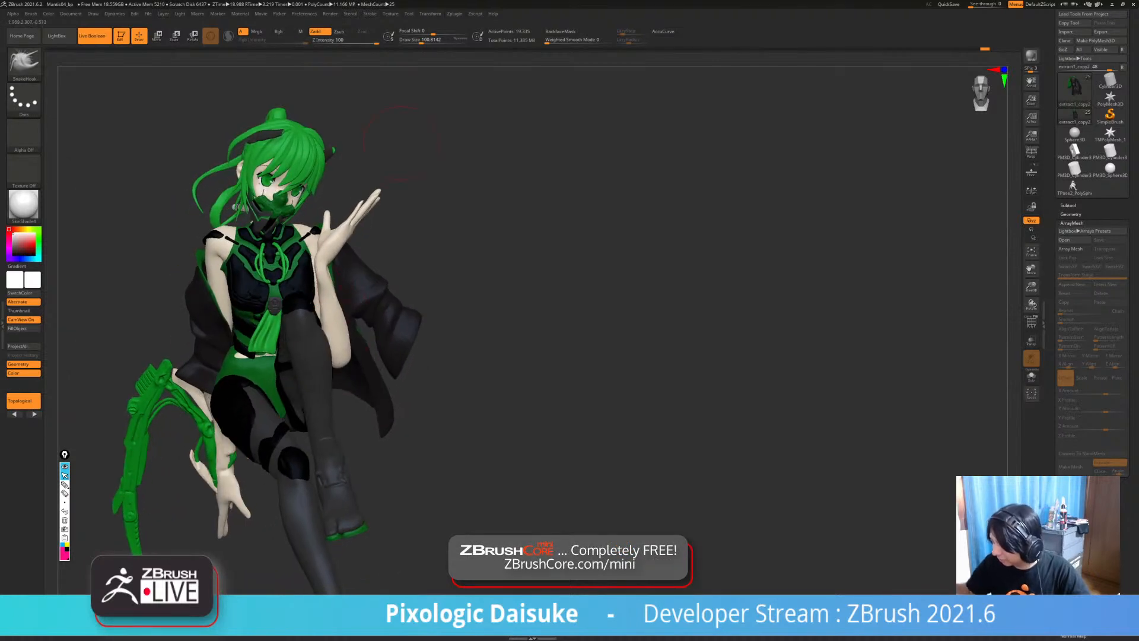
right_drag(228, 261, 207, 317)
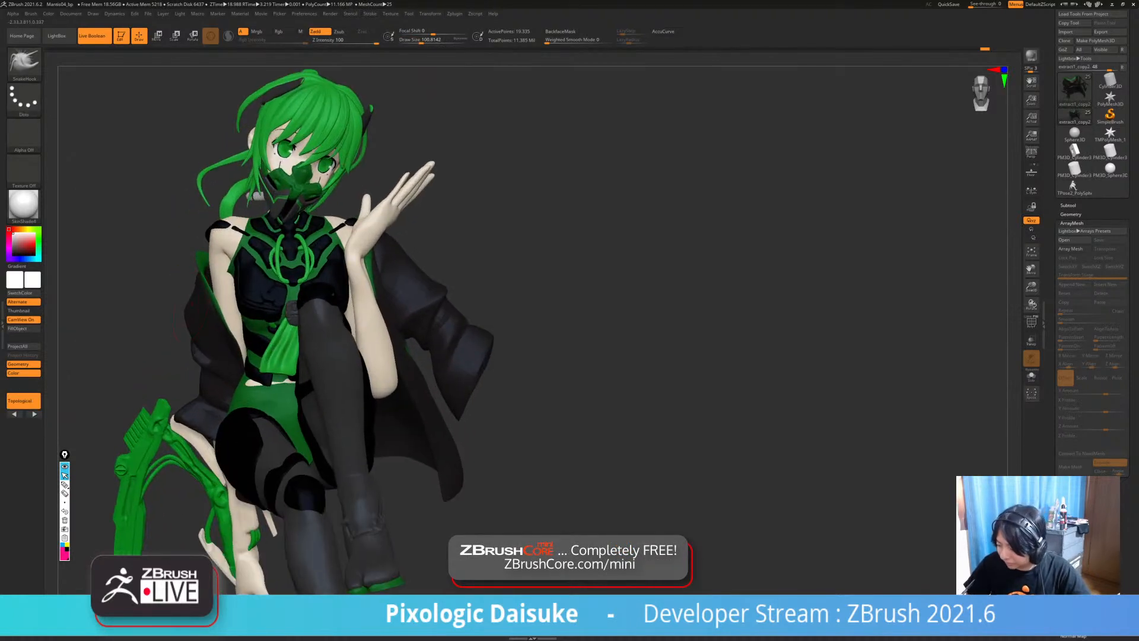
- Increase the brush's draw size to about 140 and select the piece over the character's thigh
key(s)
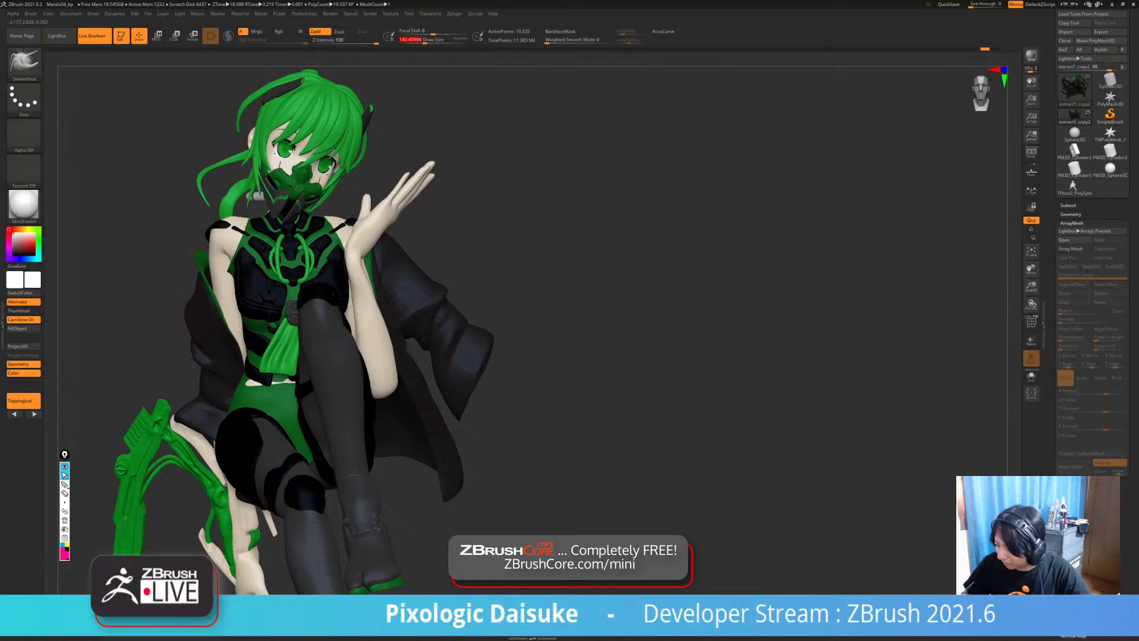
mouse_move(252, 371)
right_down()
mouse_move(233, 359)
mouse_move(238, 346)
mouse_move(249, 359)
mouse_move(254, 314)
mouse_move(268, 335)
mouse_move(332, 333)
mouse_move(333, 359)
mouse_move(357, 346)
mouse_move(289, 340)
mouse_move(315, 335)
right_up()
ctrl+right_drag(427, 324, 438, 268)
mouse_move(267, 284)
right_down()
mouse_move(316, 317)
mouse_move(304, 328)
mouse_move(317, 303)
mouse_move(342, 339)
right_up()
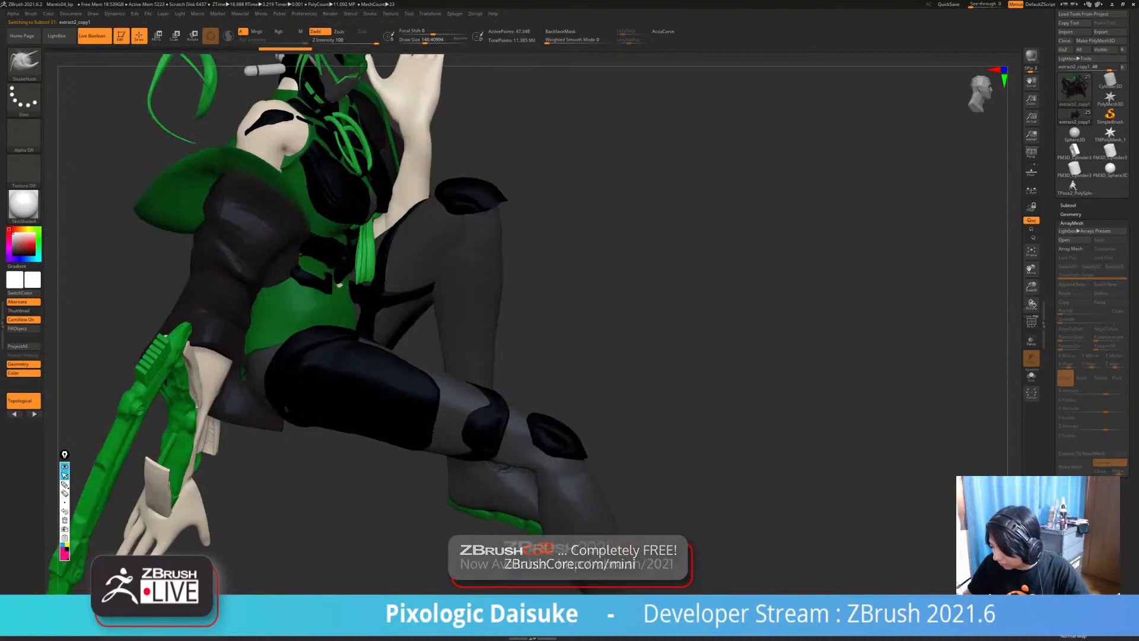
mouse_move(339, 300)
right_down()
mouse_move(356, 311)
mouse_move(296, 309)
mouse_move(291, 287)
mouse_move(258, 296)
mouse_move(302, 279)
mouse_move(285, 326)
mouse_move(326, 287)
mouse_move(341, 305)
mouse_move(332, 267)
mouse_move(326, 282)
right_up()
mouse_move(356, 333)
right_down()
mouse_move(333, 356)
mouse_move(328, 390)
mouse_move(356, 356)
mouse_move(332, 353)
mouse_move(333, 396)
mouse_move(336, 314)
mouse_move(255, 320)
right_up()
alt+click(344, 365)
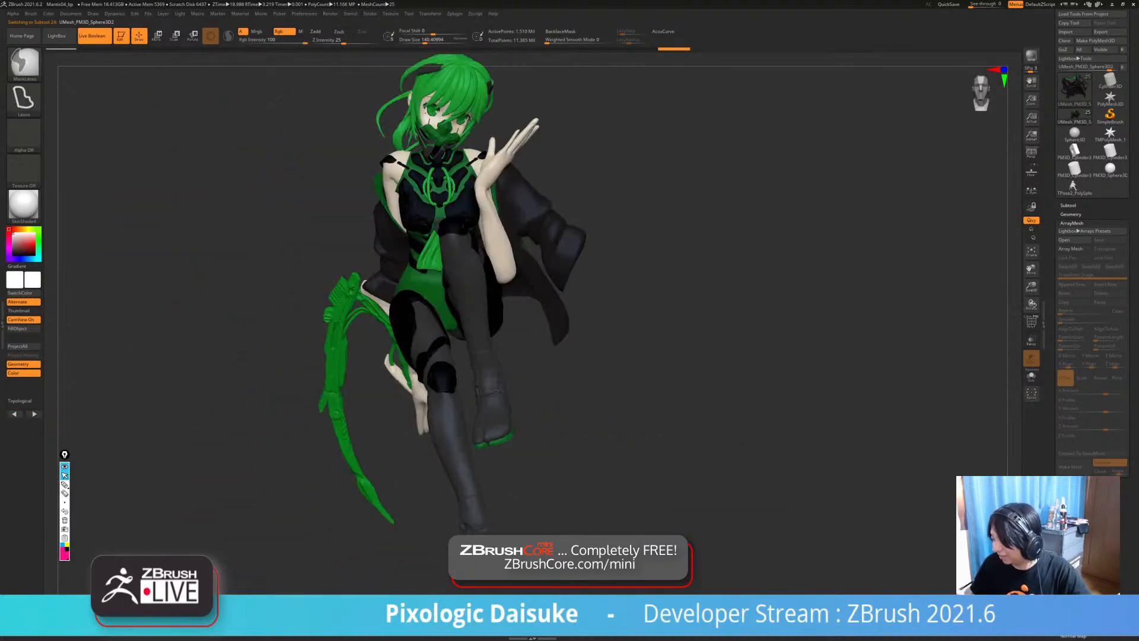
- Review the full character from the front and at an angle, and select the jacket again
alt+right_drag(529, 376, 479, 378)
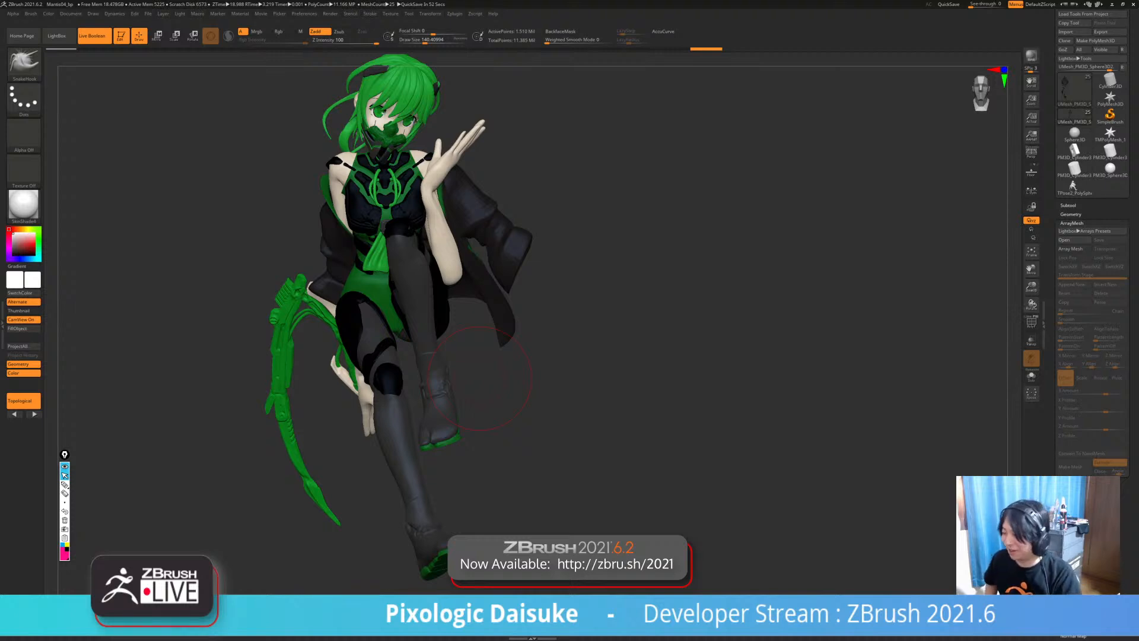
drag(519, 309, 567, 336)
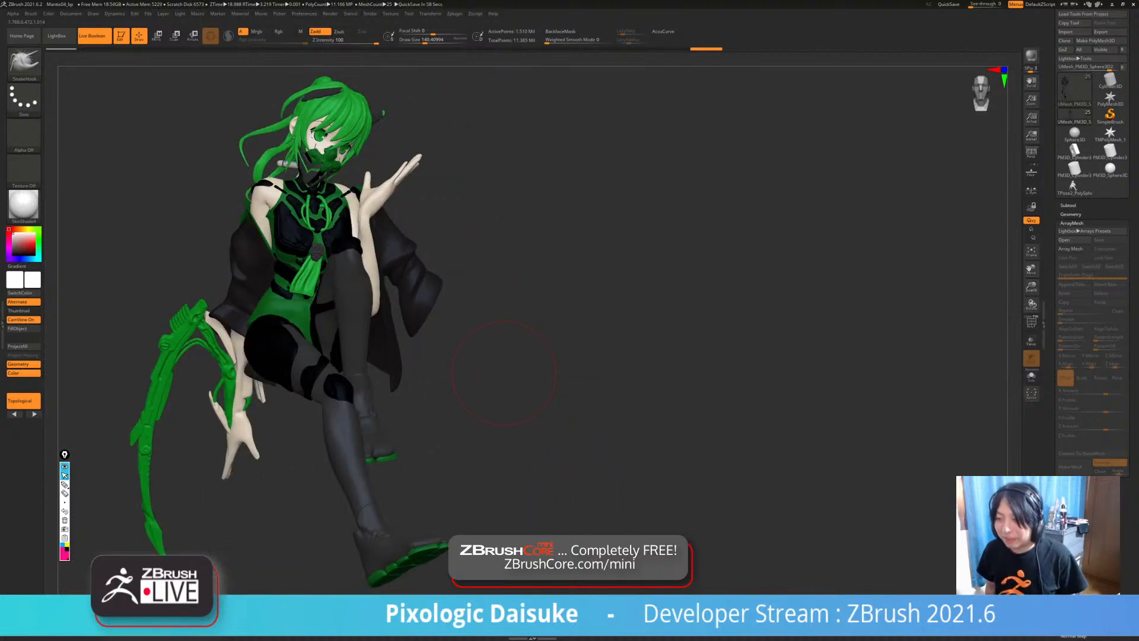
drag(504, 372, 524, 362)
mouse_move(389, 226)
right_down()
mouse_move(418, 235)
mouse_move(427, 184)
mouse_move(416, 199)
mouse_move(426, 207)
mouse_move(383, 190)
right_up()
alt+click(404, 189)
mouse_move(751, 528)
mouse_down()
mouse_move(724, 480)
mouse_move(725, 442)
mouse_move(653, 440)
mouse_up()
- Set the draw size to about 108, switch to the Sphere3D tool and convert it to a PolyMesh3D
click(424, 41)
click(1075, 135)
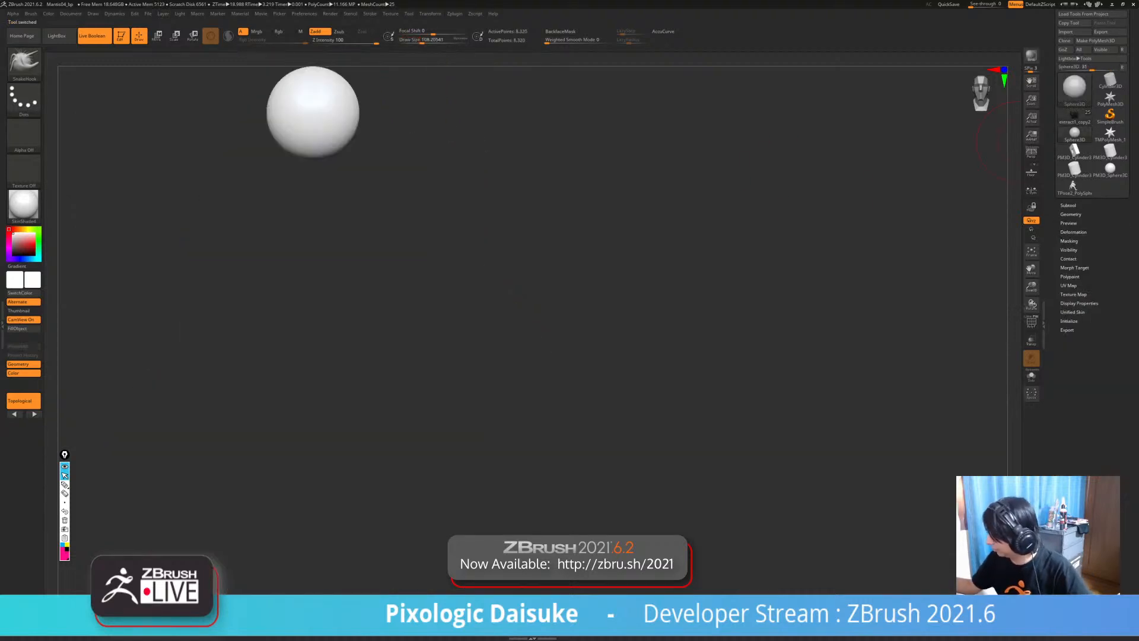
key(f)
ctrl+right_drag(521, 232, 469, 193)
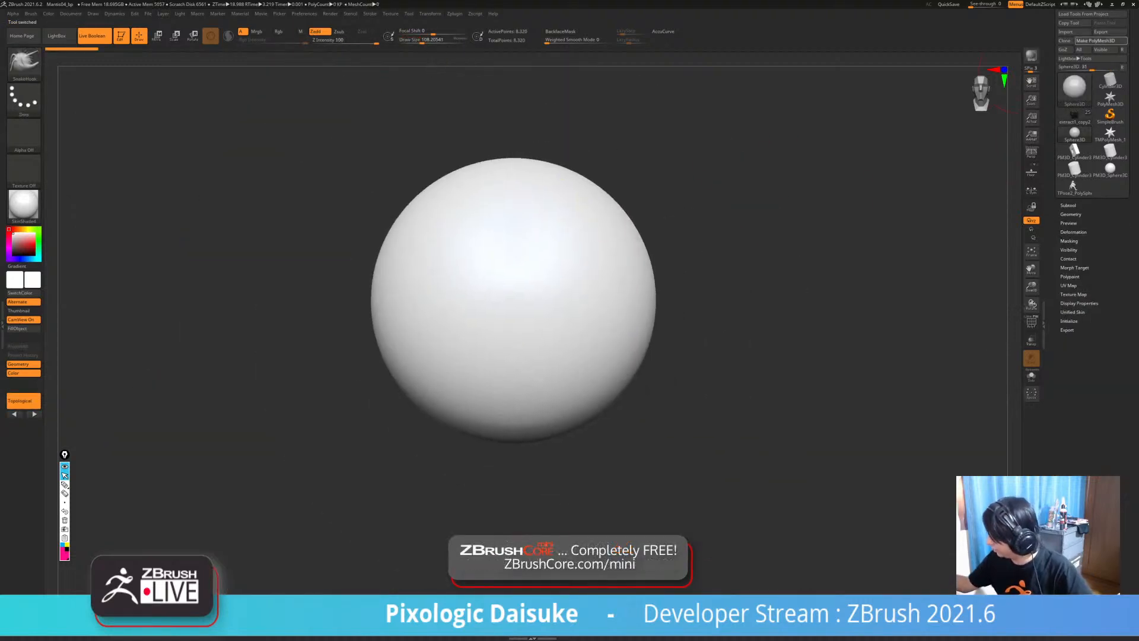
click(1095, 41)
alt+drag(367, 209, 265, 224)
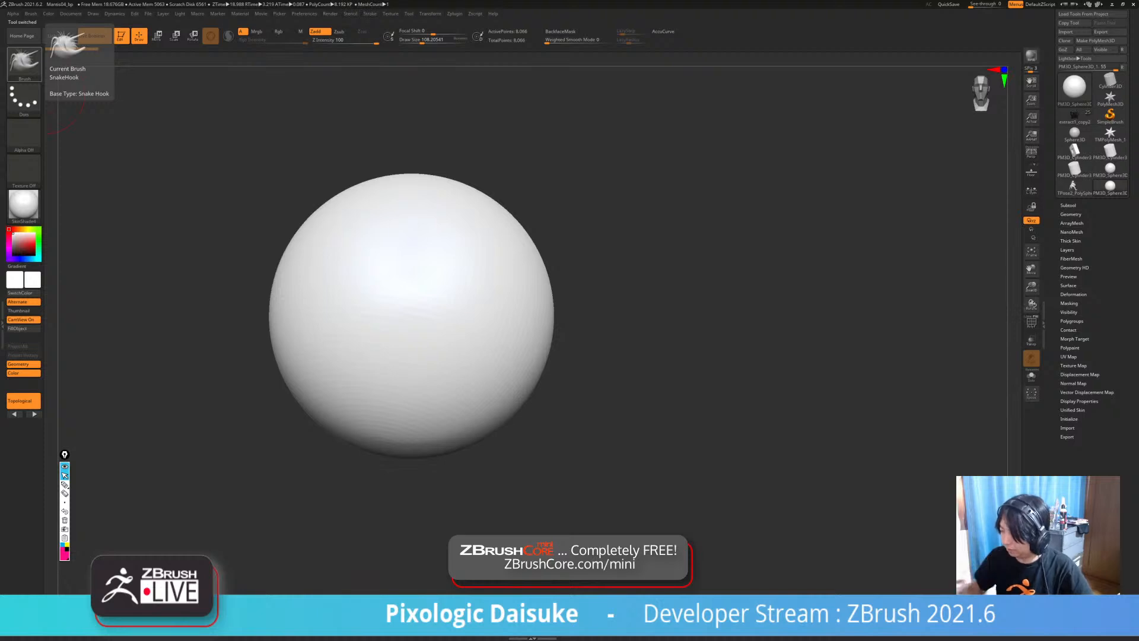
alt+drag(214, 190, 163, 140)
- Pull a spike out of the sphere's side with SnakeHook, raise the draw size to about 153, and smooth the spike
drag(475, 204, 537, 210)
key(ctrl+z)
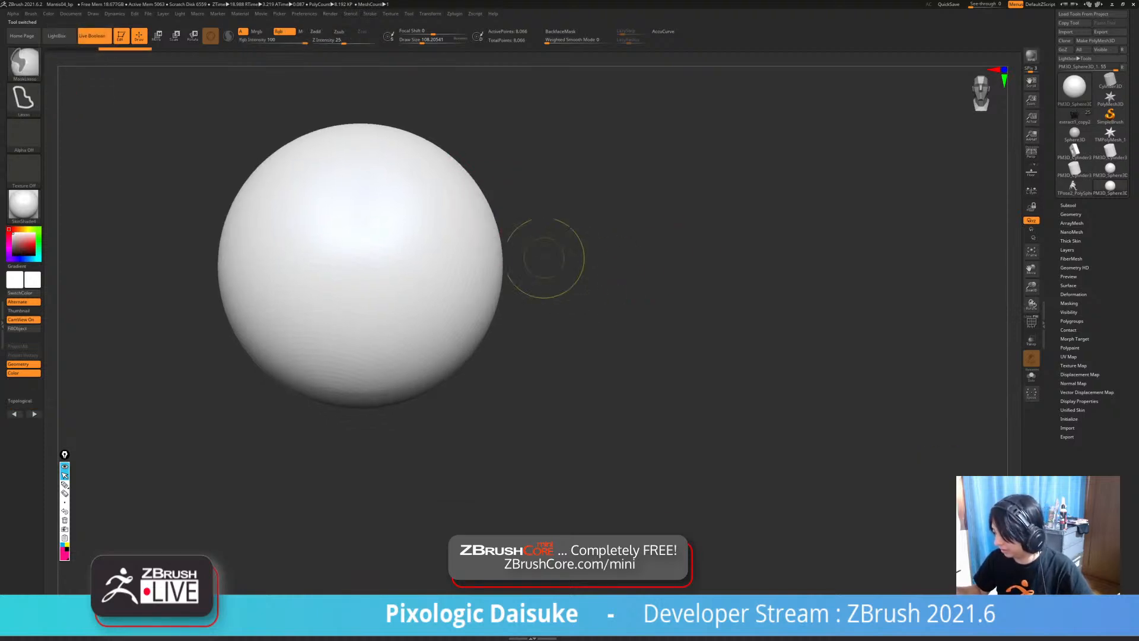
key(ctrl+z)
mouse_move(501, 196)
mouse_down()
mouse_move(517, 202)
mouse_move(488, 202)
mouse_move(546, 246)
mouse_move(666, 208)
mouse_up()
click(426, 40)
mouse_move(670, 297)
mouse_down()
mouse_move(675, 336)
mouse_move(674, 325)
mouse_up()
mouse_move(579, 237)
shift+mouse_down()
mouse_move(544, 249)
mouse_move(563, 253)
shift+mouse_up()
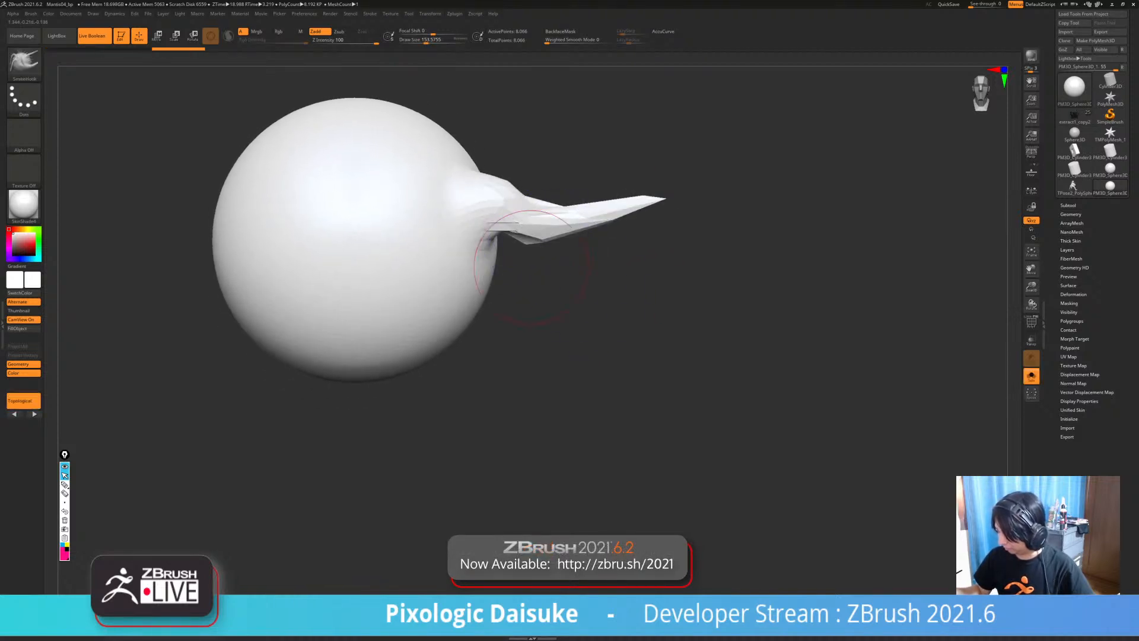
drag(623, 332, 621, 290)
- Try the Move brush on the spiked sphere for comparison, and undo the strokes back to the plain sphere
click(25, 64)
key(m)
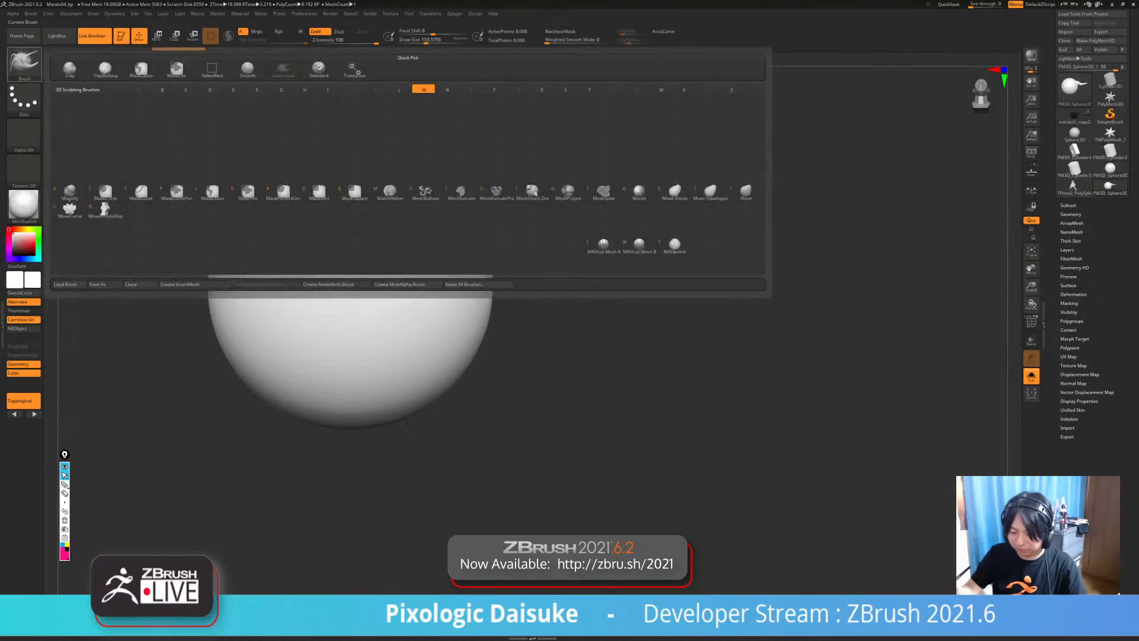
key(v)
alt+right_drag(461, 319, 447, 278)
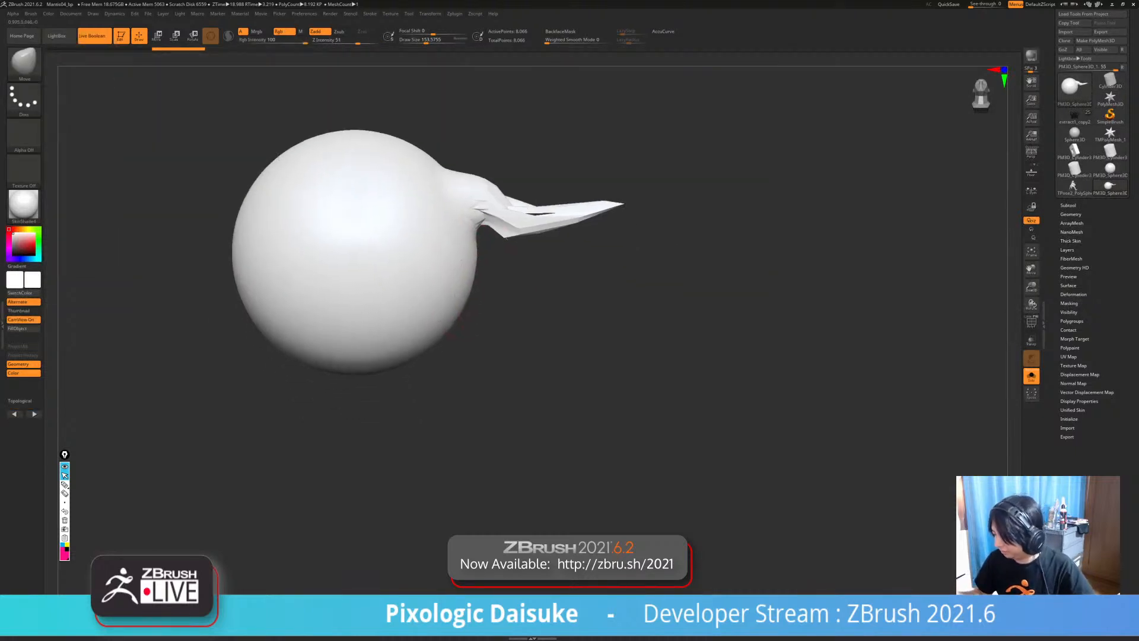
mouse_move(455, 299)
mouse_down()
mouse_move(573, 294)
mouse_move(557, 329)
mouse_move(555, 309)
mouse_move(542, 397)
mouse_move(570, 323)
mouse_move(455, 278)
mouse_move(541, 354)
mouse_move(579, 319)
mouse_move(582, 329)
mouse_up()
key(ctrl+z)
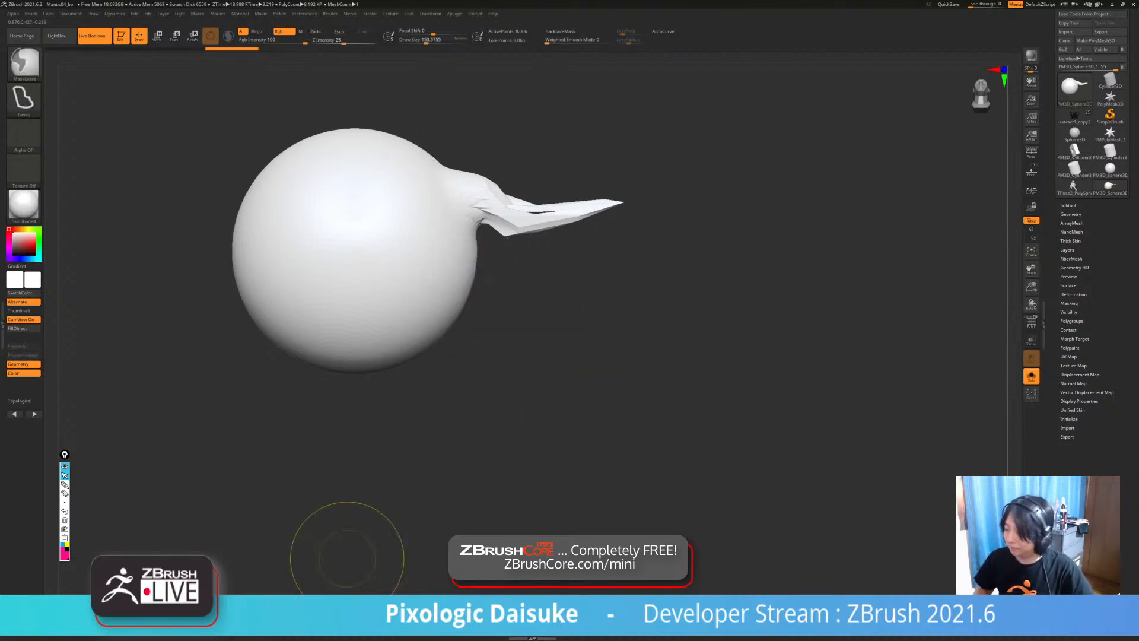
key(ctrl+z)
- Pull a horn out of the sphere's side with the SnakeHook brush and bend it into a curve
click(24, 64)
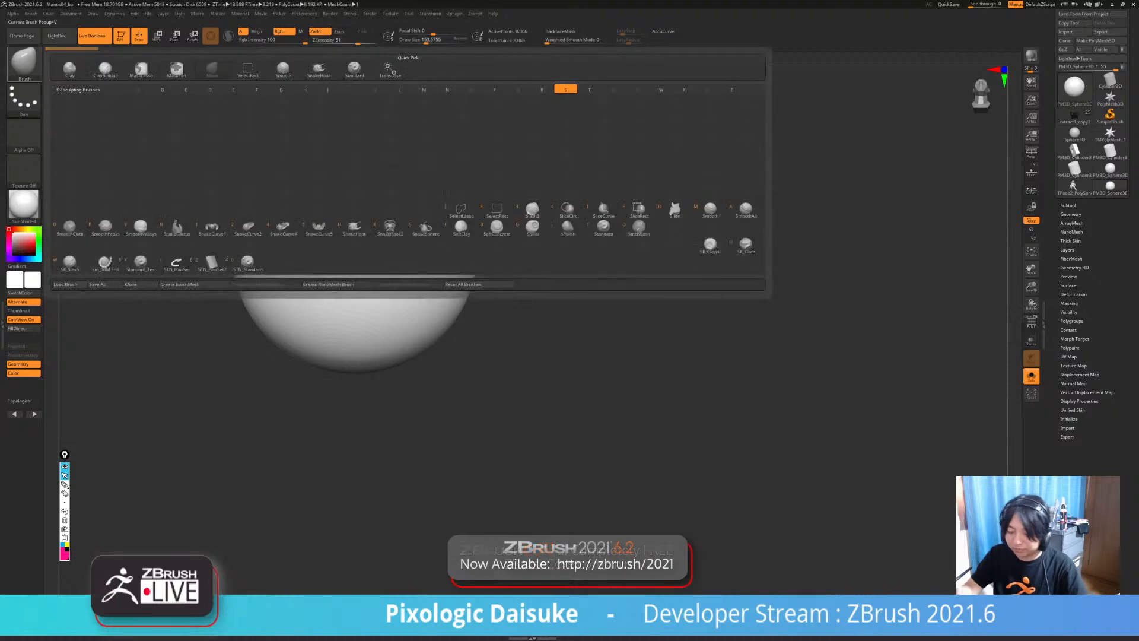
click(65, 64)
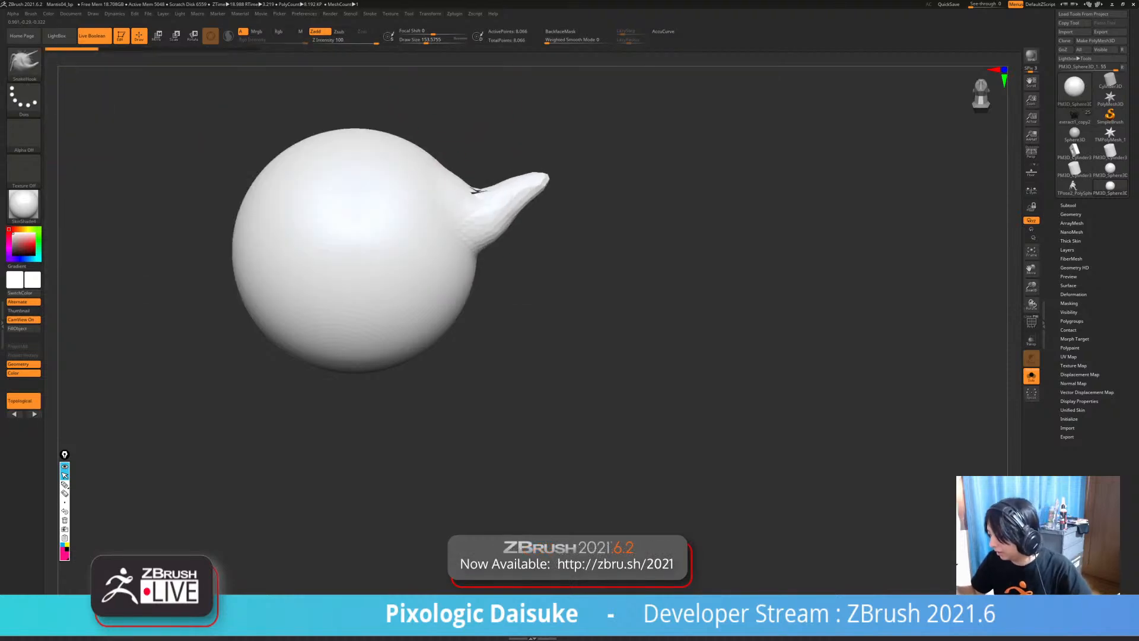
drag(533, 187, 536, 185)
mouse_move(528, 229)
right_down()
mouse_move(479, 211)
mouse_move(496, 206)
right_up()
drag(496, 206, 508, 215)
right_drag(510, 233, 504, 231)
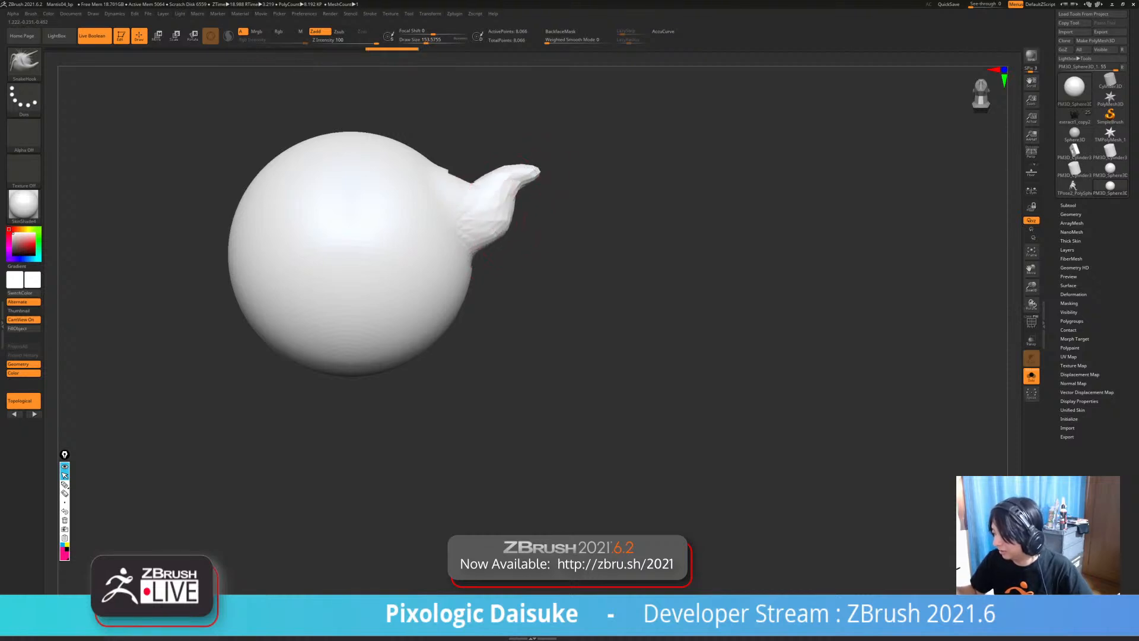
- Reshape the horn's base with SnakeHook, reduce the draw size to about 132, and undo the horn strokes
right_drag(498, 216, 488, 233)
drag(488, 237, 469, 247)
right_drag(462, 244, 465, 249)
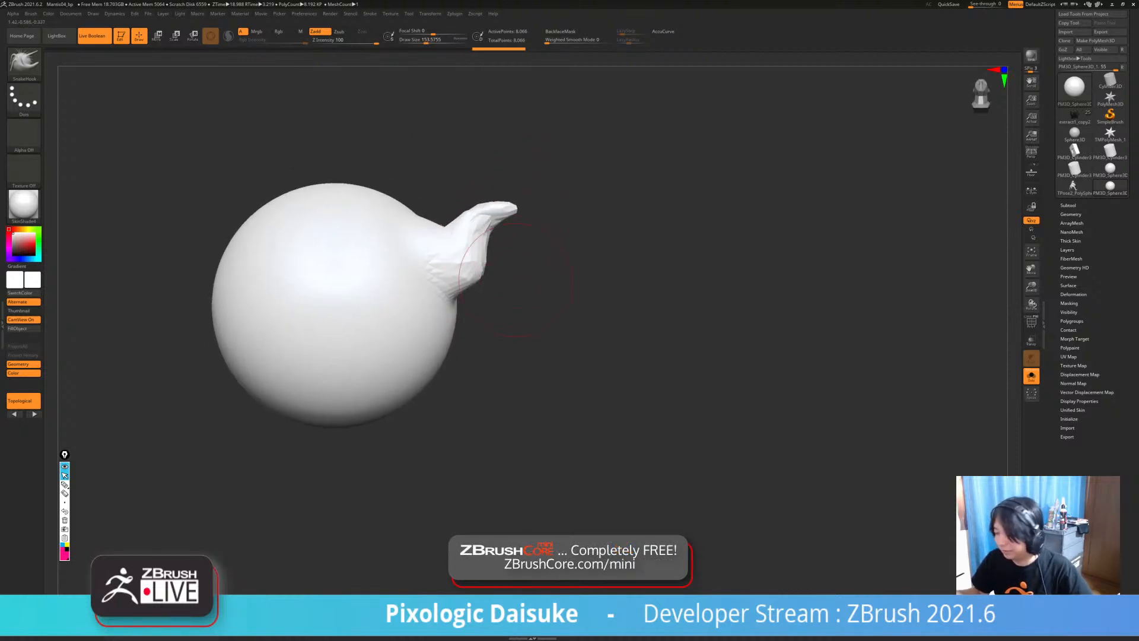
right_drag(515, 281, 491, 317)
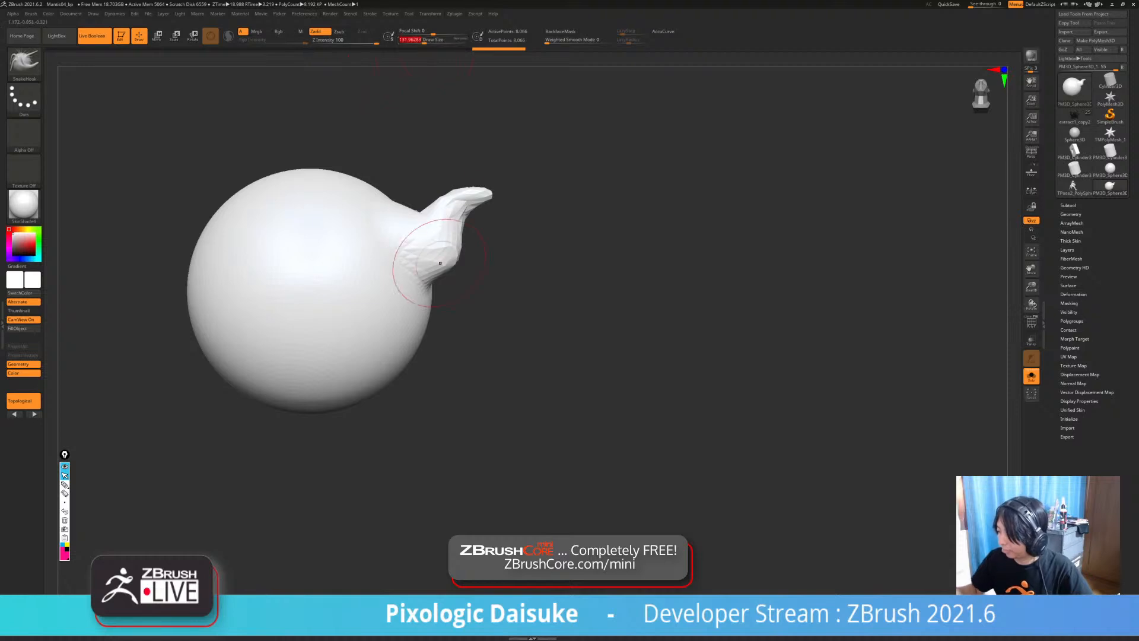
ctrl+right_drag(457, 259, 482, 243)
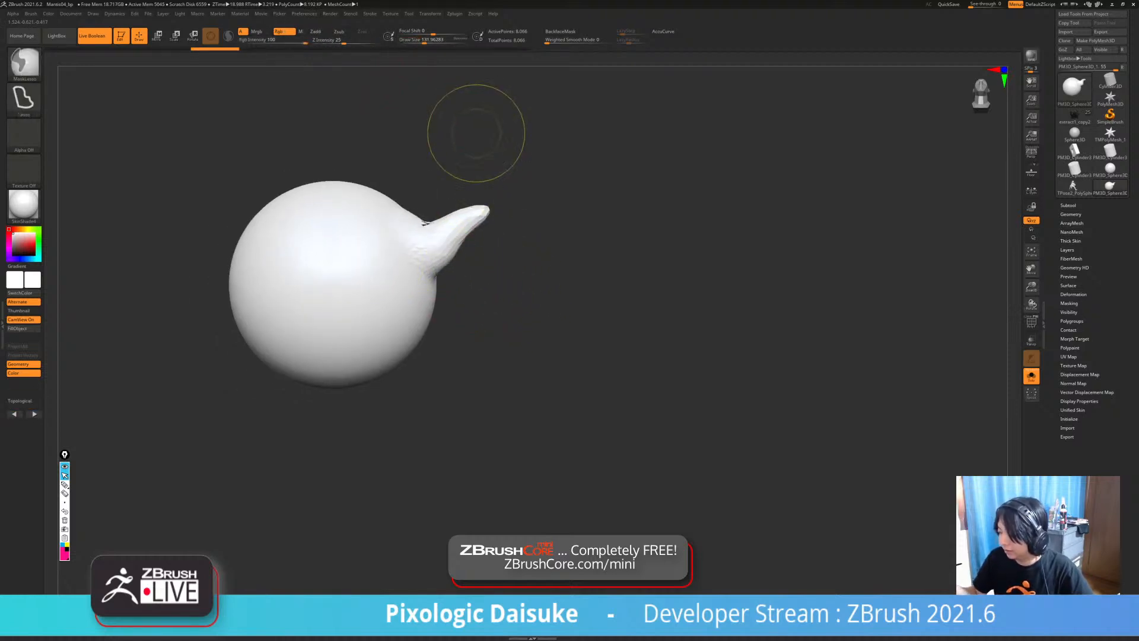
key(ctrl+z)
key(ctrl+z)
- Pull a horn out of the sphere's side with the Move brush for comparison, and undo it
click(23, 63)
key(m)
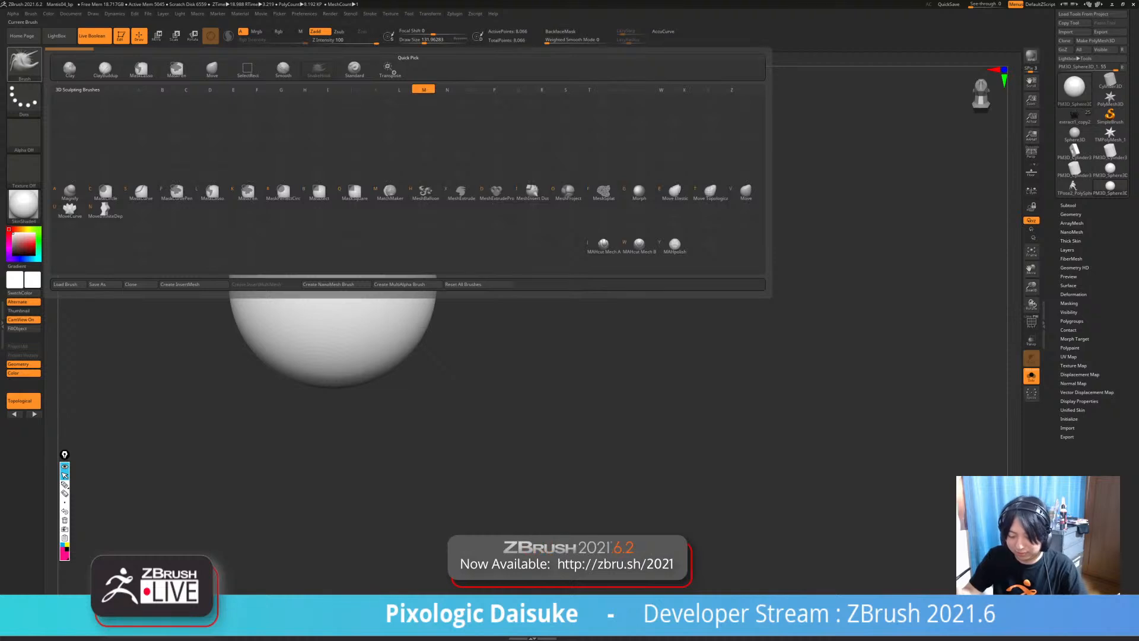
key(v)
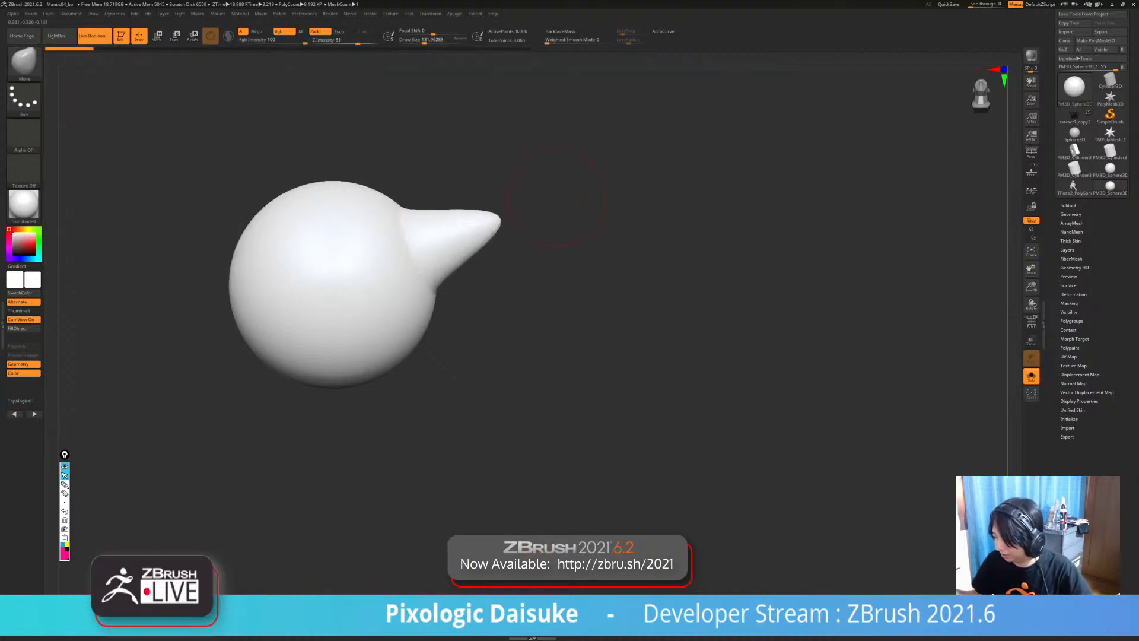
drag(484, 299, 490, 316)
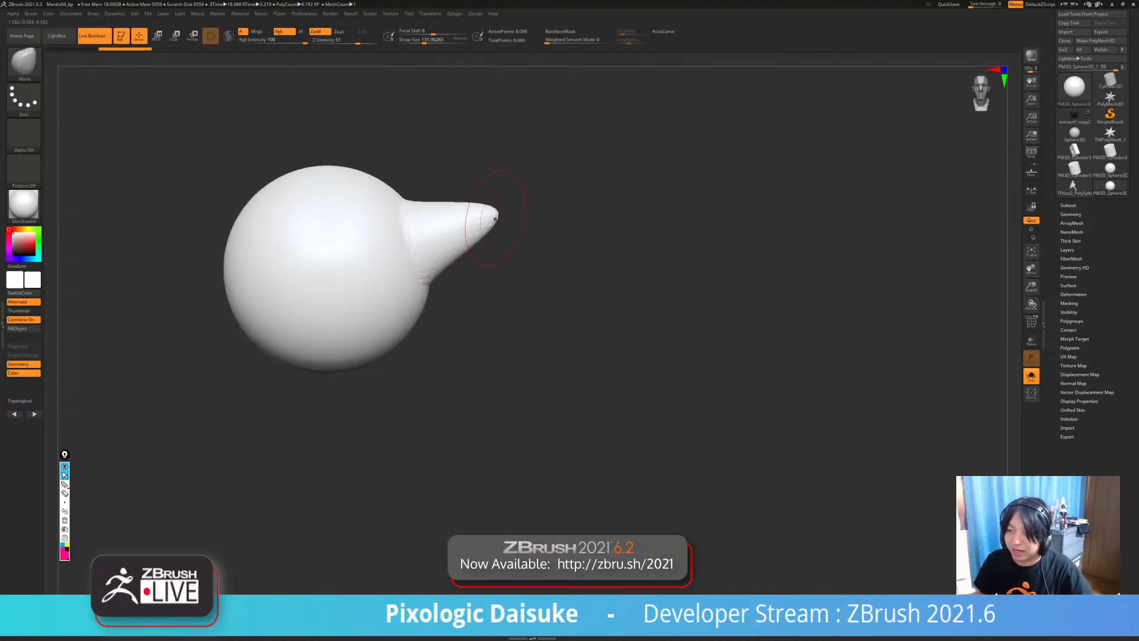
key(ctrl+z)
- Return to the jacket tool, bring the full character back into view, and check the raised arm's sleeve from several angles
click(1074, 187)
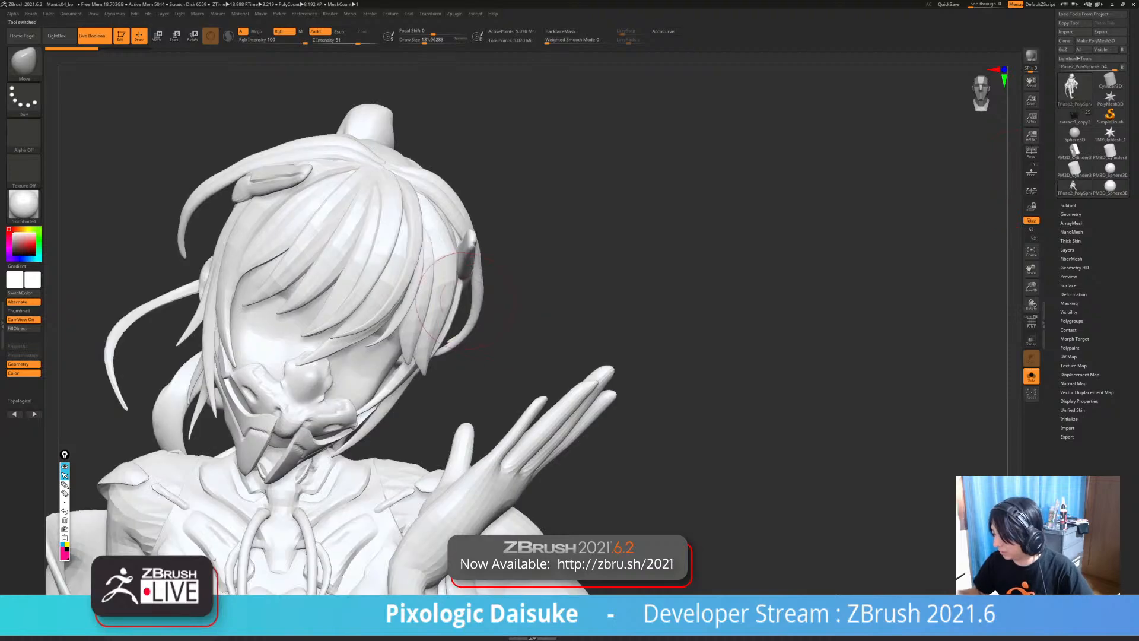
ctrl+right_drag(462, 304, 446, 306)
click(1075, 116)
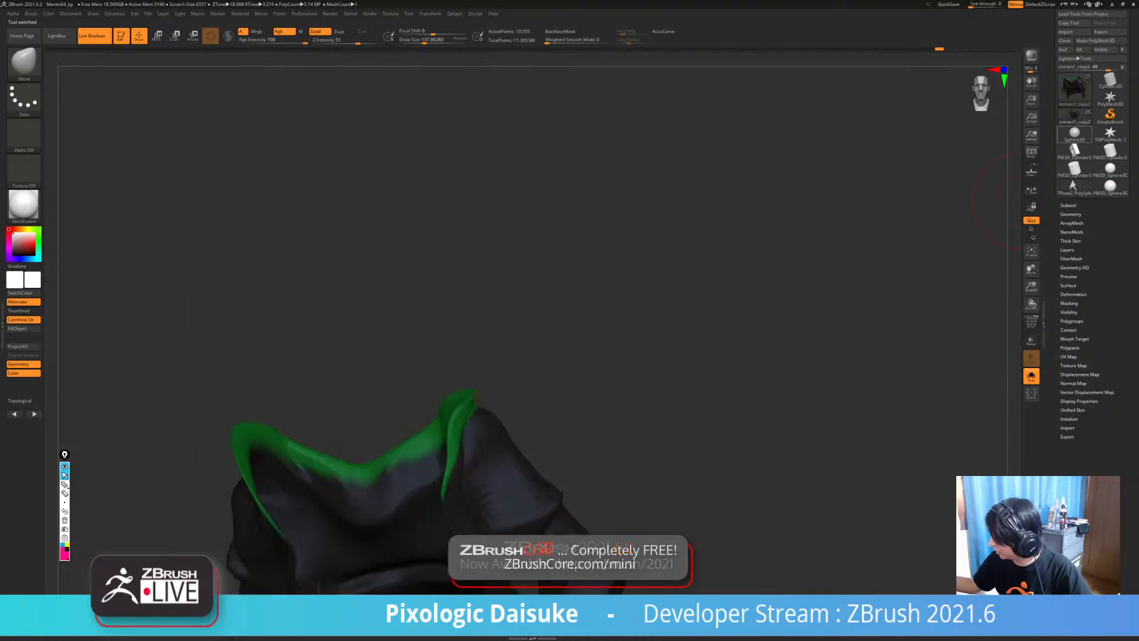
key(f)
key(ctrl+shift+s)
alt+right_drag(560, 303, 478, 321)
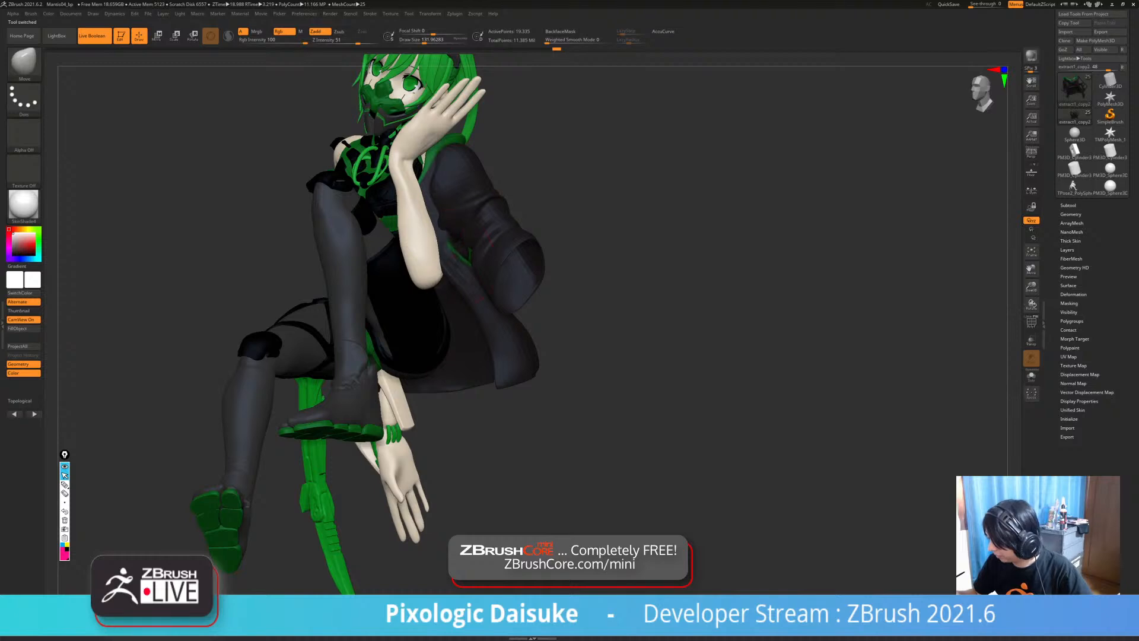
right_drag(442, 261, 420, 228)
right_drag(421, 272, 472, 300)
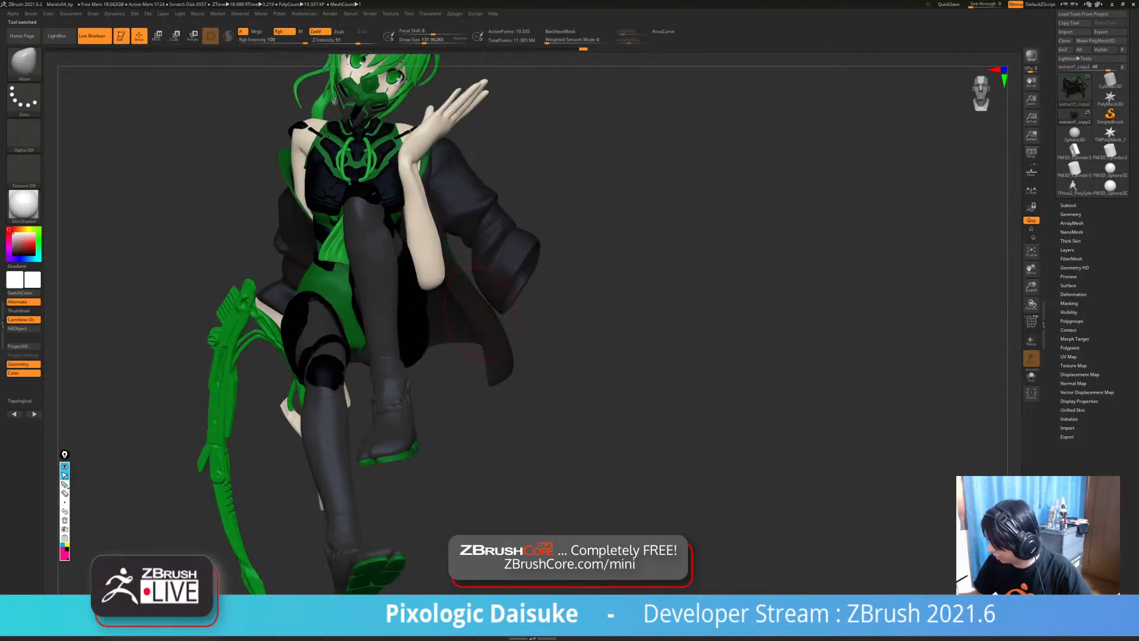
- Switch to the SnakeHook brush and review the jacket on the whole character from the front and side
ctrl+right_drag(501, 347, 516, 254)
drag(549, 276, 543, 282)
mouse_move(517, 267)
right_down()
mouse_move(543, 252)
mouse_move(515, 256)
mouse_move(537, 264)
right_up()
shift+drag(548, 279, 543, 288)
mouse_move(528, 291)
right_down()
mouse_move(602, 306)
mouse_move(45, 226)
right_up()
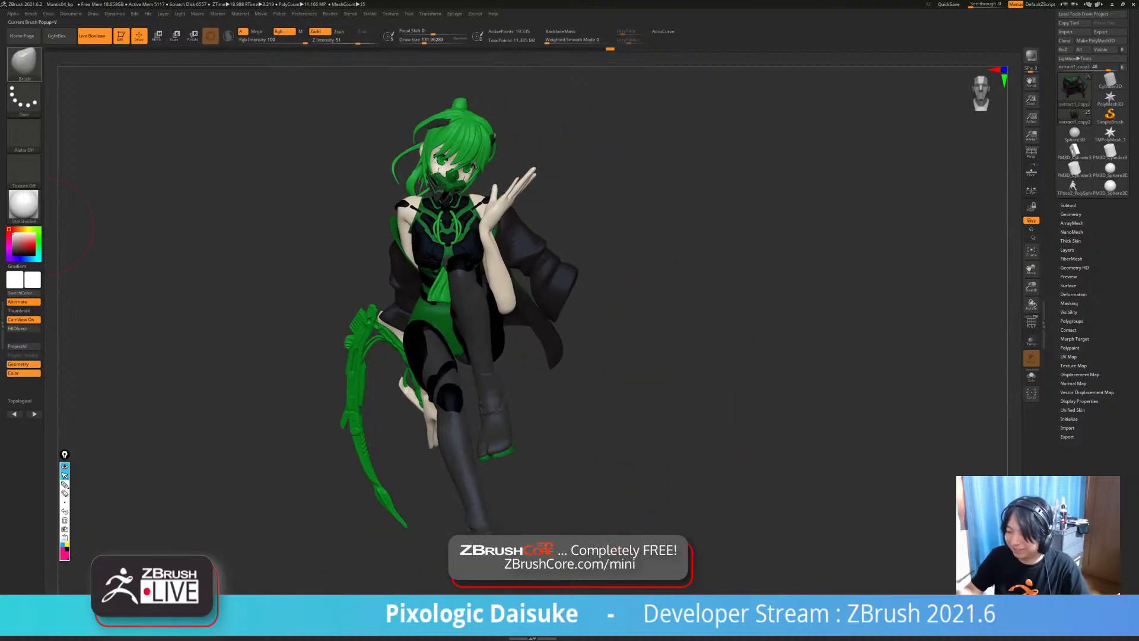
click(23, 64)
click(371, 209)
right_drag(373, 212, 296, 231)
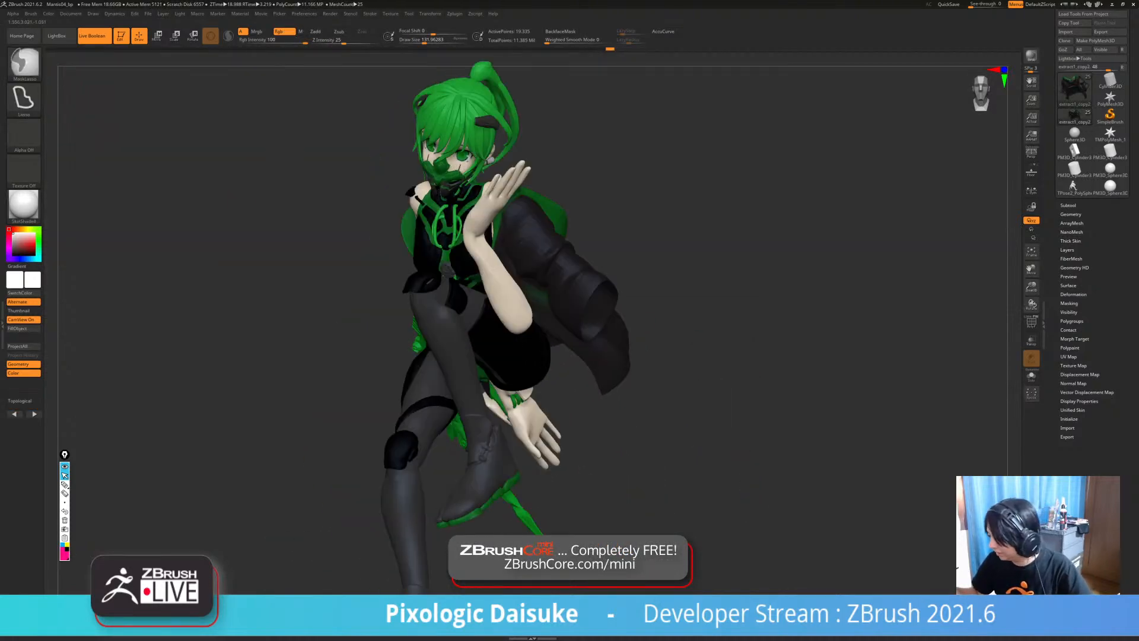
mouse_move(498, 255)
right_down()
mouse_move(386, 282)
mouse_move(394, 294)
right_up()
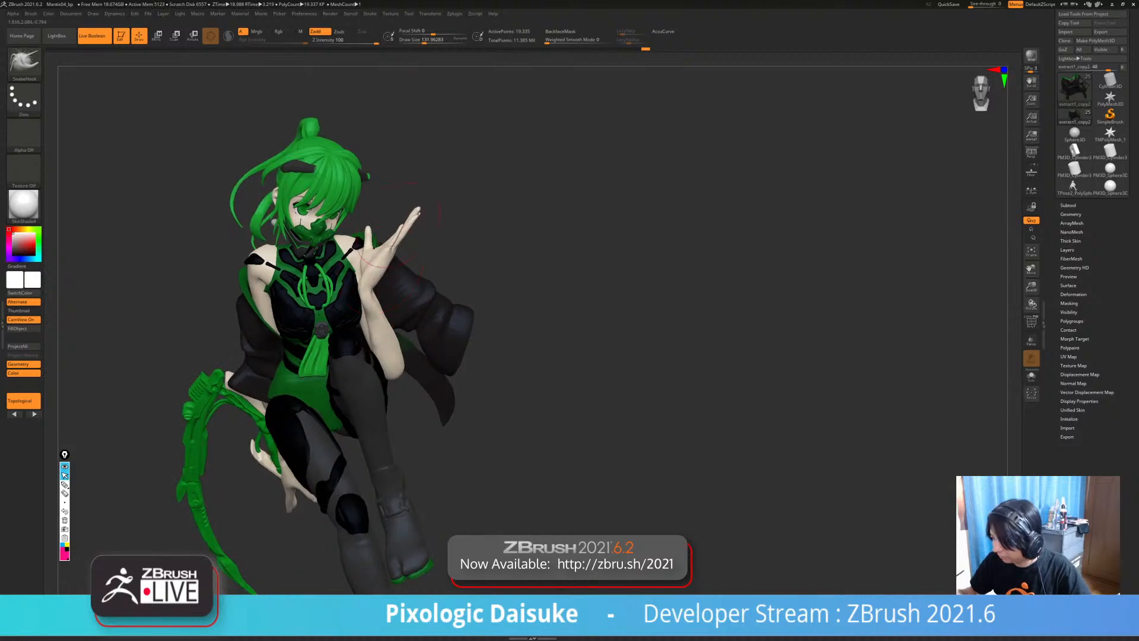
- Isolate the jacket, place the gizmo at the raised arm's shoulder, and lasso-mask around that sleeve
key(alt+shift+s)
key(w)
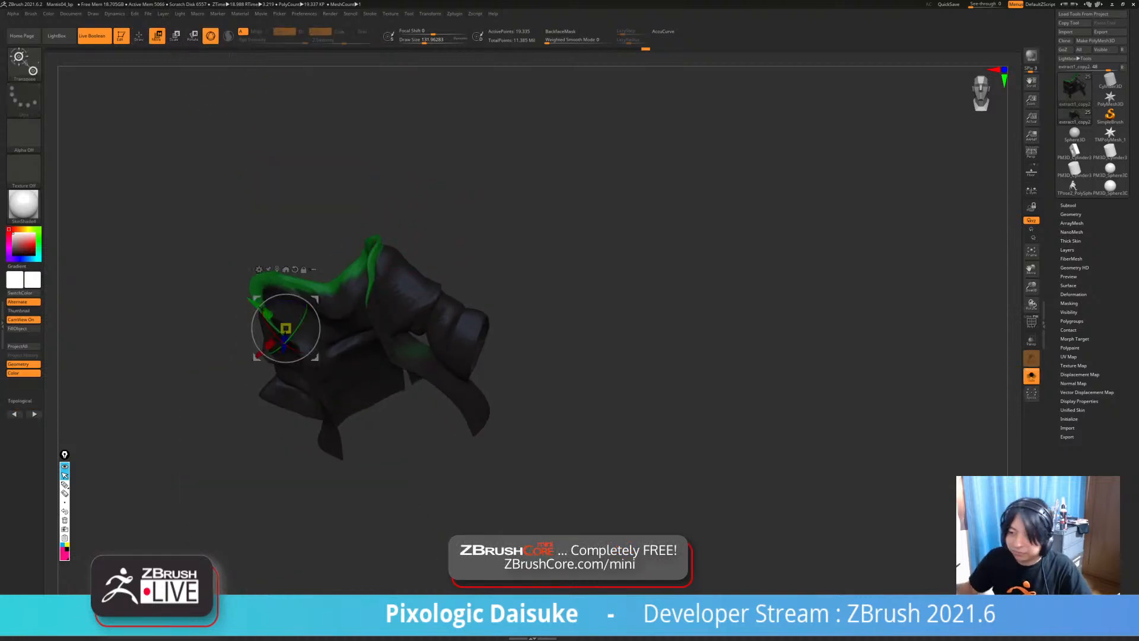
ctrl+drag(256, 266, 413, 245)
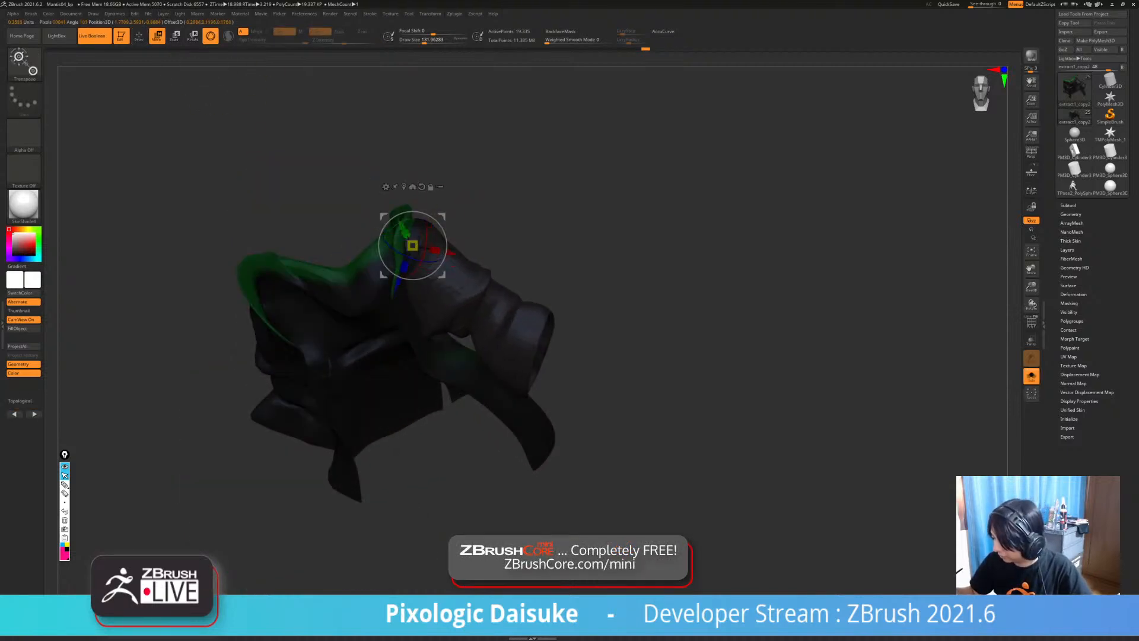
mouse_move(771, 368)
mouse_down()
mouse_move(694, 356)
mouse_move(516, 365)
mouse_up()
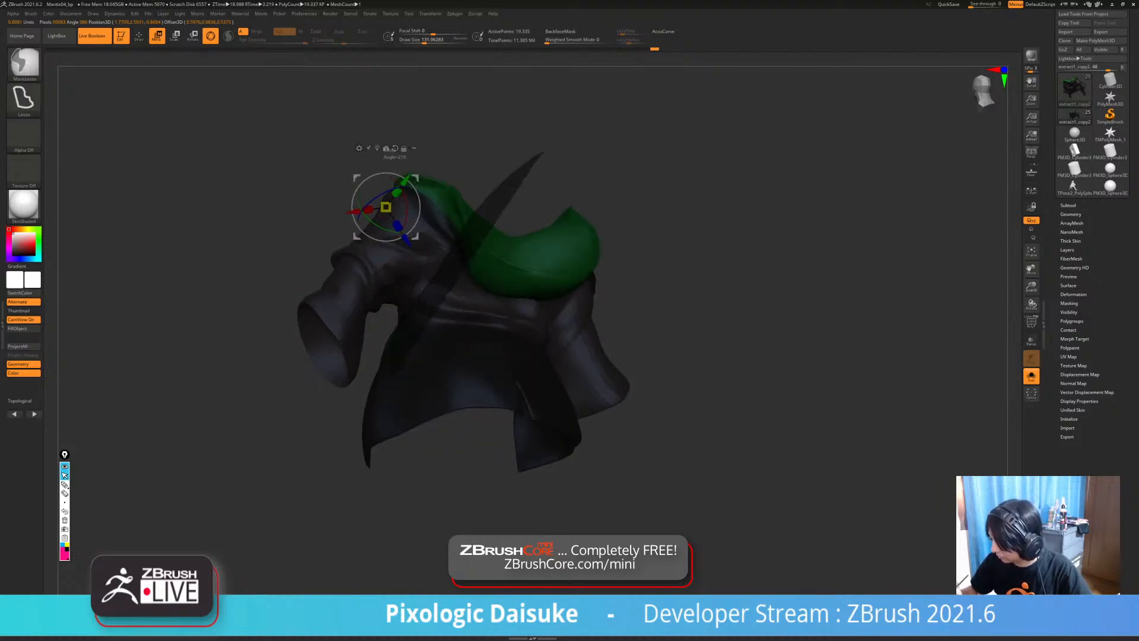
mouse_move(385, 378)
ctrl+mouse_down()
mouse_move(671, 319)
mouse_move(585, 154)
ctrl+mouse_up()
ctrl+drag(458, 171, 489, 309)
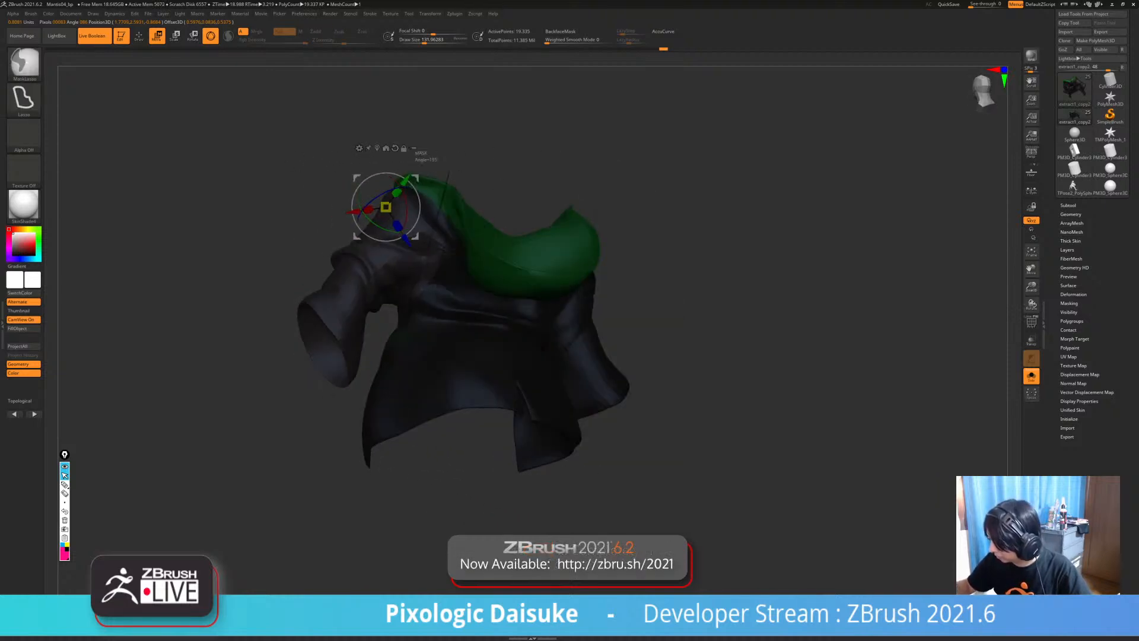
ctrl+drag(712, 368, 747, 403)
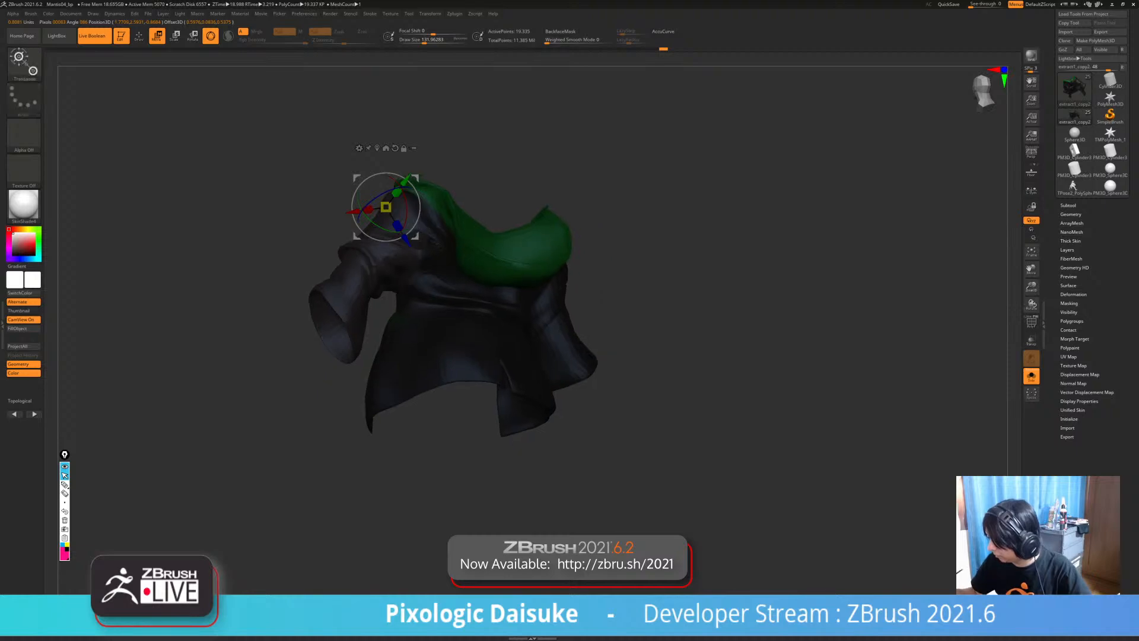
- Bring the full character back and try rotating the raised arm's sleeve at the shoulder, undoing the last rotation
key(q)
click(1031, 376)
drag(712, 367, 949, 362)
key(r)
drag(830, 368, 593, 356)
alt+click(389, 161)
drag(297, 285, 237, 285)
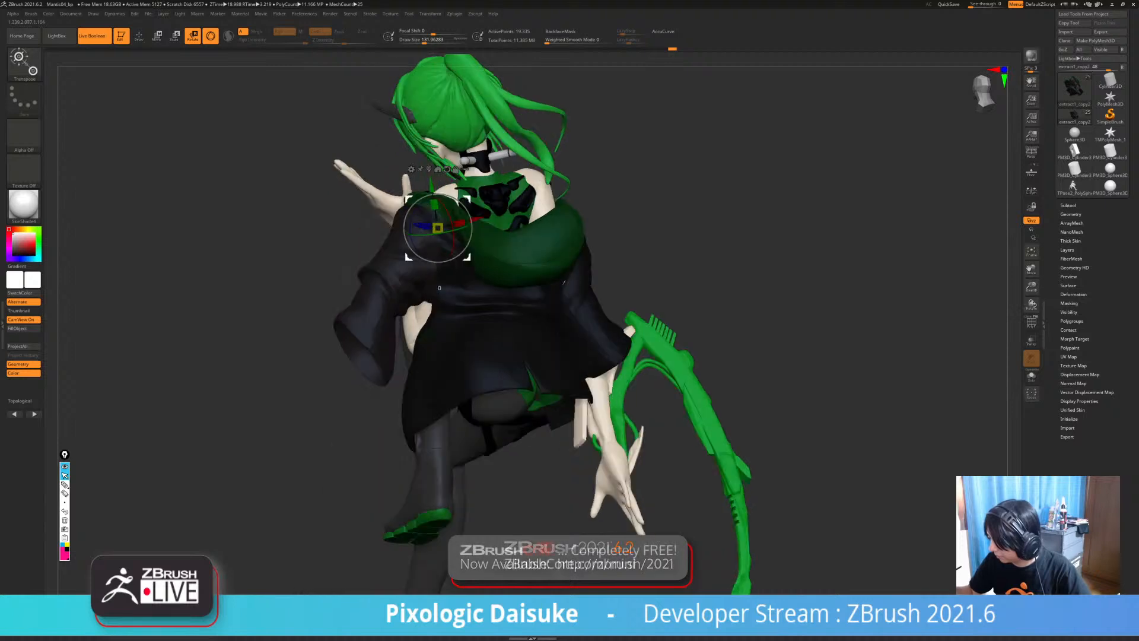
drag(406, 228, 407, 233)
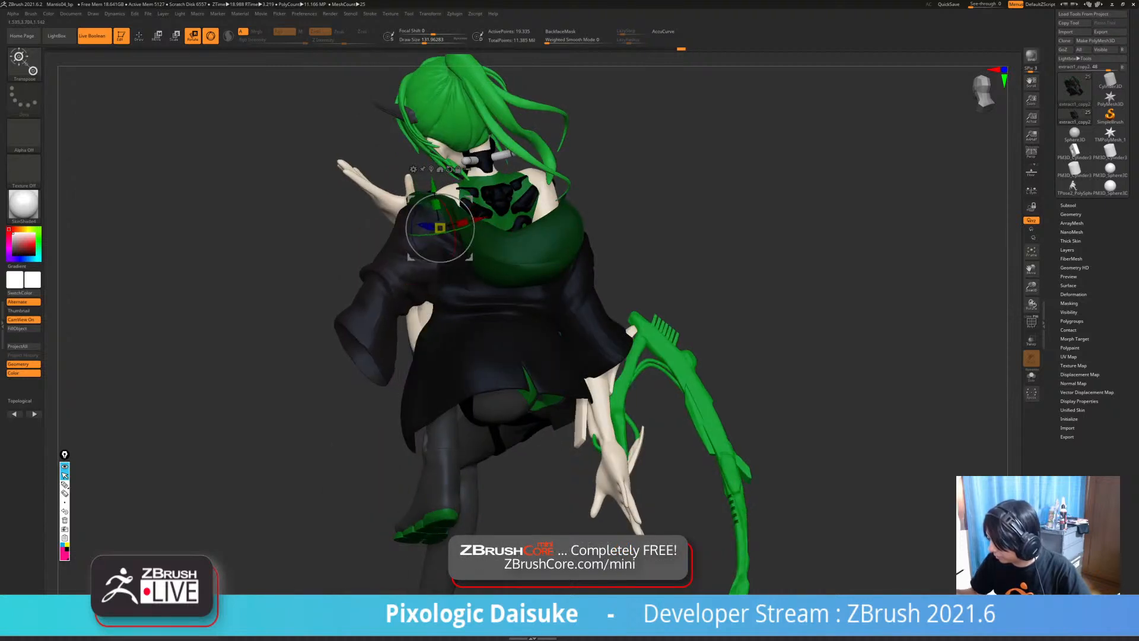
drag(308, 285, 243, 287)
key(ctrl+z)
key(t)
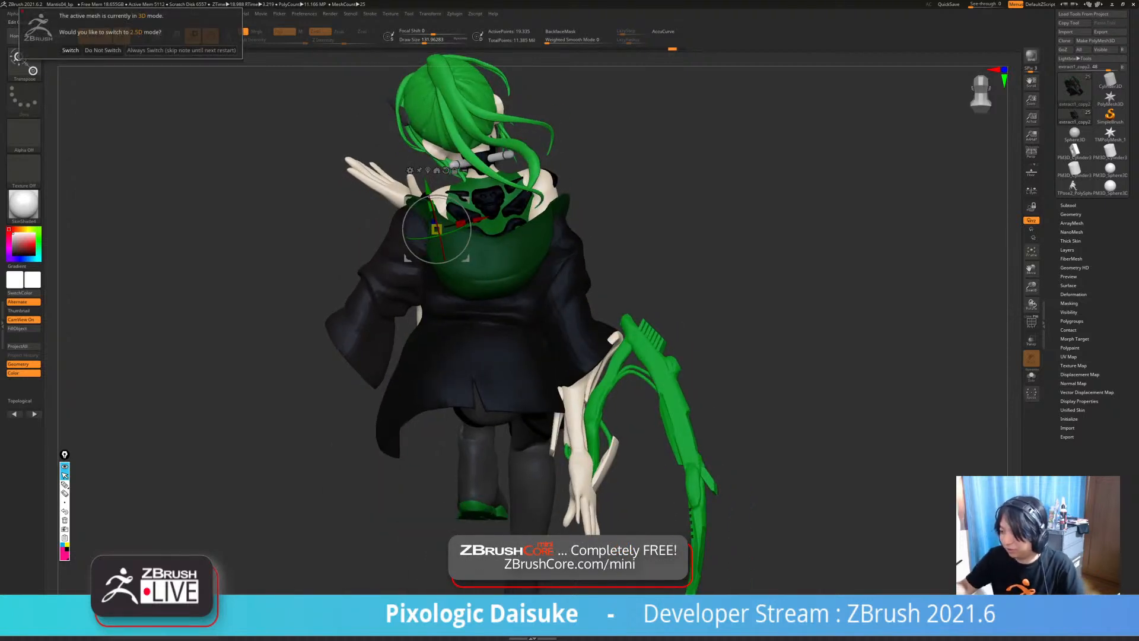
key(Escape)
key(q)
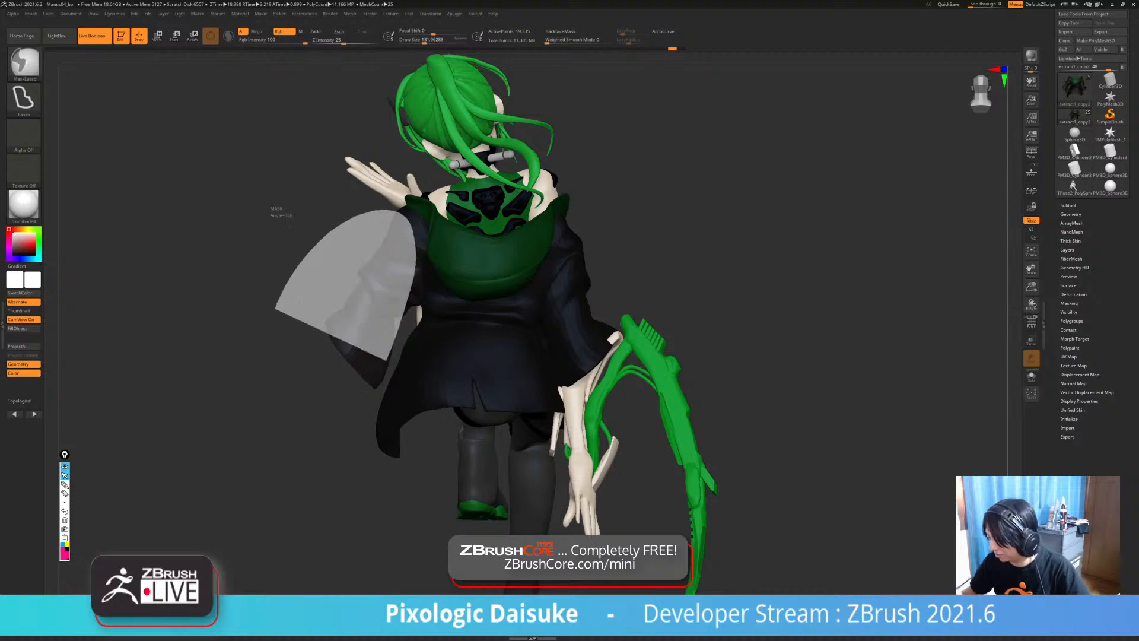
- Lasso-mask the raised arm's sleeve area and rotate the sleeve about the shoulder to follow the upper arm
mouse_move(275, 308)
ctrl+mouse_down()
mouse_move(321, 300)
mouse_move(273, 303)
ctrl+mouse_up()
key(r)
drag(399, 263, 398, 261)
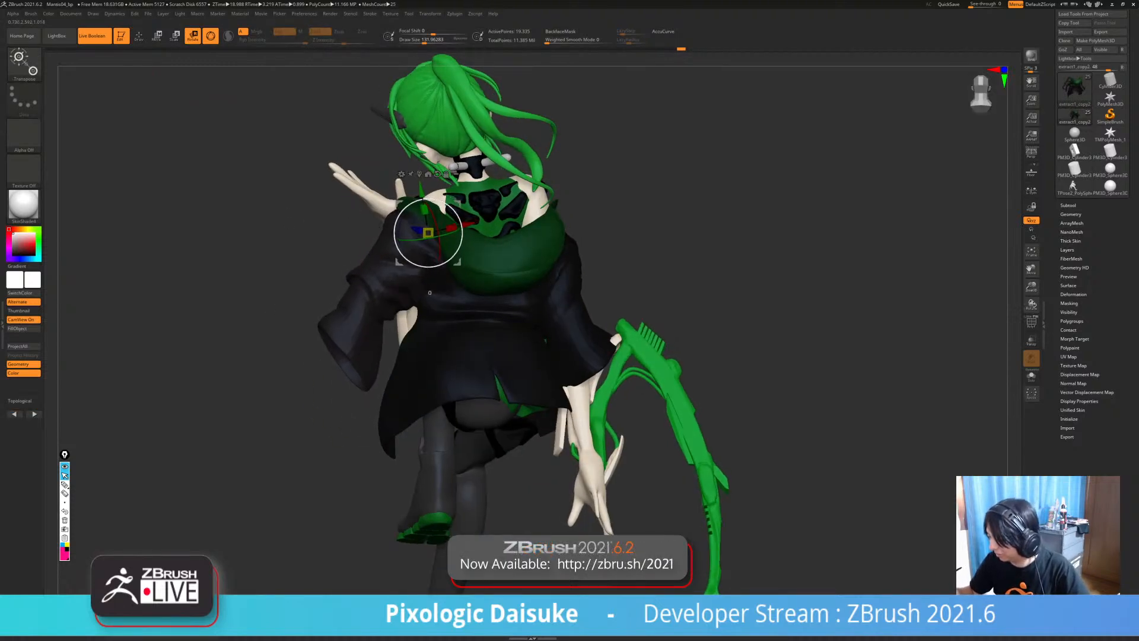
drag(267, 332, 335, 329)
drag(420, 259, 419, 261)
drag(297, 332, 229, 328)
mouse_move(296, 323)
mouse_down()
mouse_move(531, 311)
mouse_move(429, 306)
mouse_move(475, 305)
mouse_up()
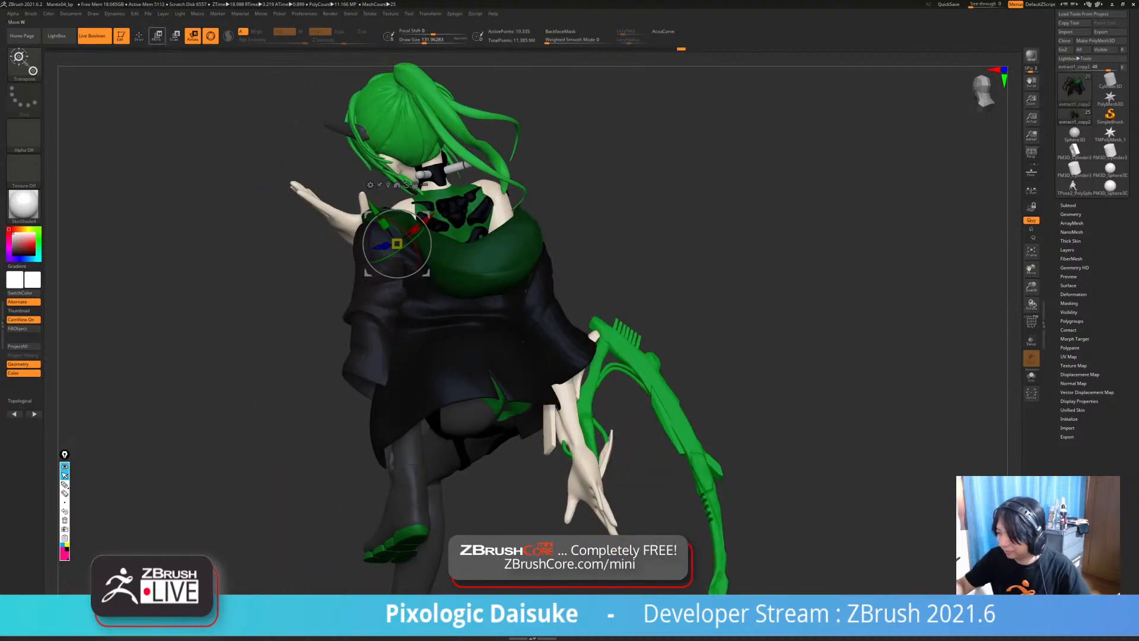
- Rotate the raised arm's sleeve further at the shoulder, bringing it in against the body as seen from behind and the side
key(q)
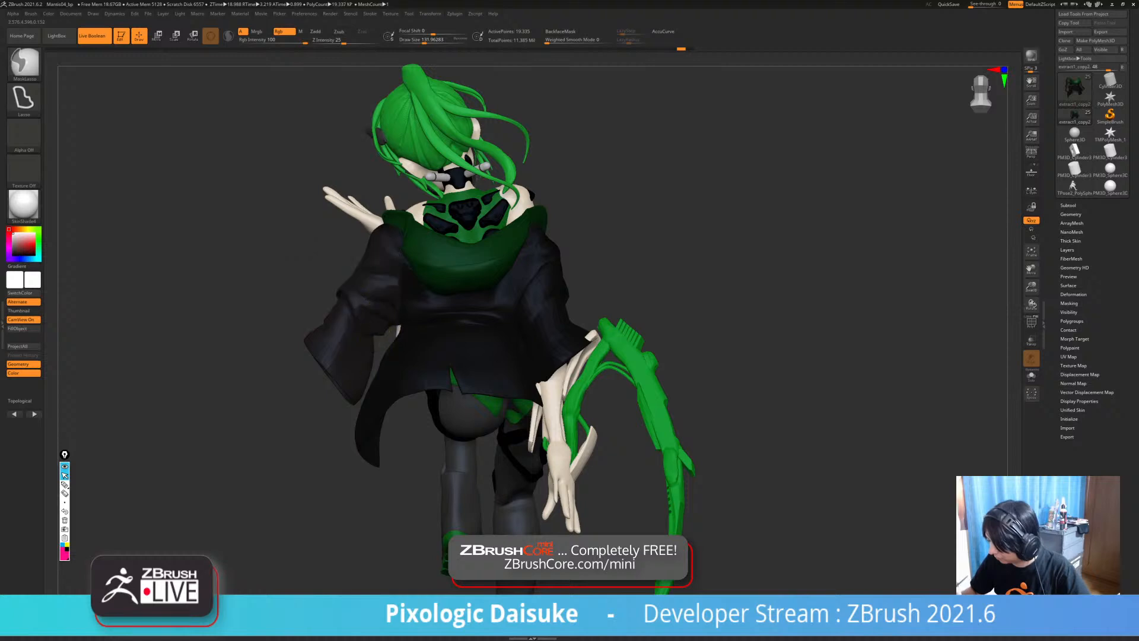
drag(249, 285, 350, 283)
click(193, 36)
drag(237, 267, 424, 271)
drag(445, 265, 441, 282)
drag(534, 273, 422, 275)
drag(606, 259, 514, 262)
mouse_move(617, 261)
mouse_down()
mouse_move(682, 264)
mouse_move(614, 256)
mouse_move(594, 279)
mouse_move(617, 273)
mouse_up()
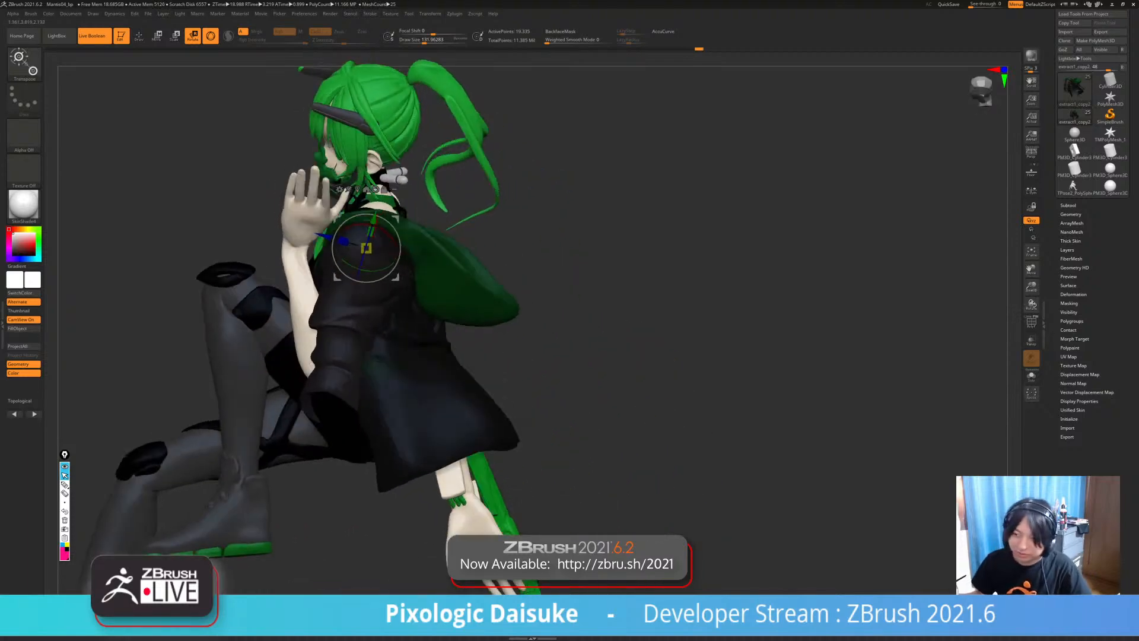
mouse_move(700, 208)
mouse_down()
mouse_move(626, 192)
mouse_move(608, 175)
mouse_move(329, 292)
mouse_move(529, 355)
mouse_up()
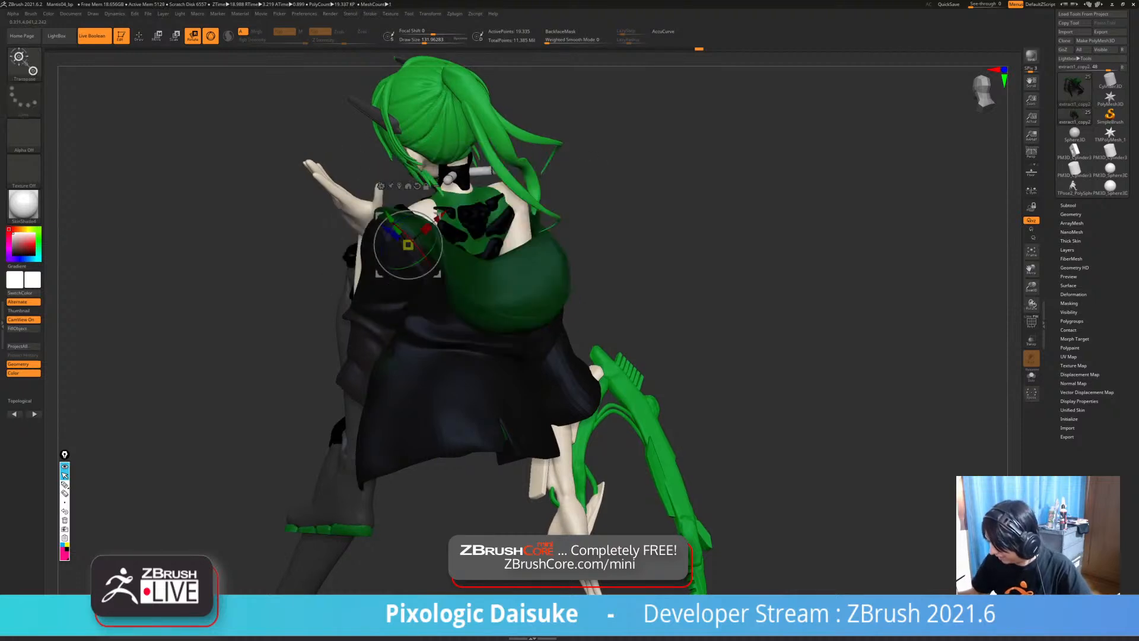
- Reposition the gizmo at the sleeve's elbow and rotate the sleeve toward the raised forearm
drag(623, 255, 691, 243)
alt+drag(406, 271, 405, 280)
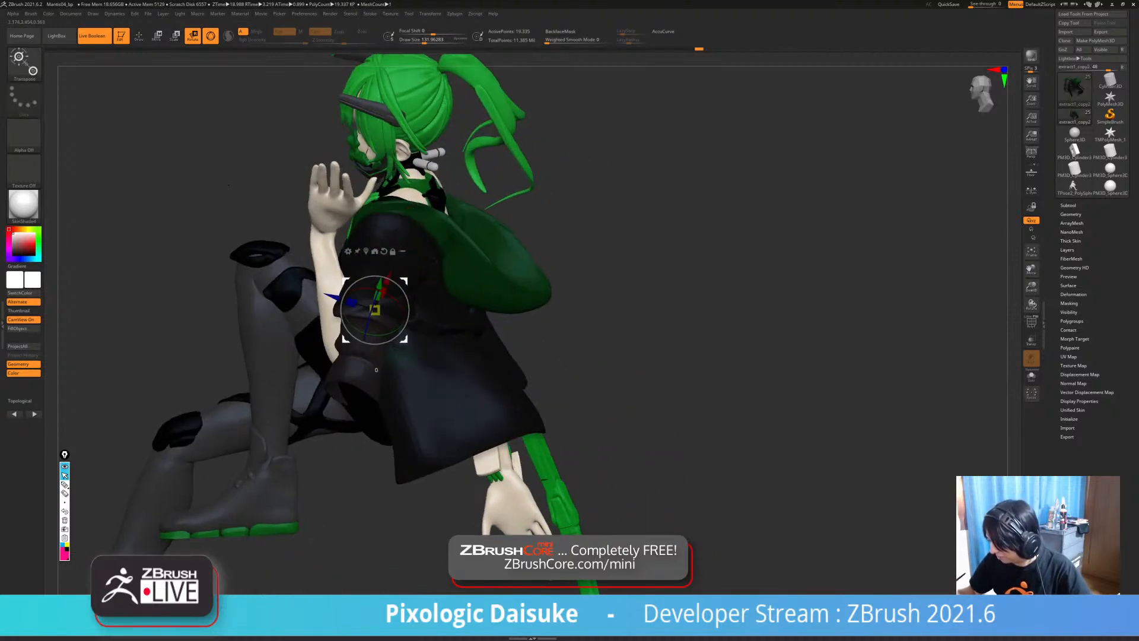
drag(688, 249, 611, 250)
drag(453, 292, 460, 318)
drag(623, 255, 721, 243)
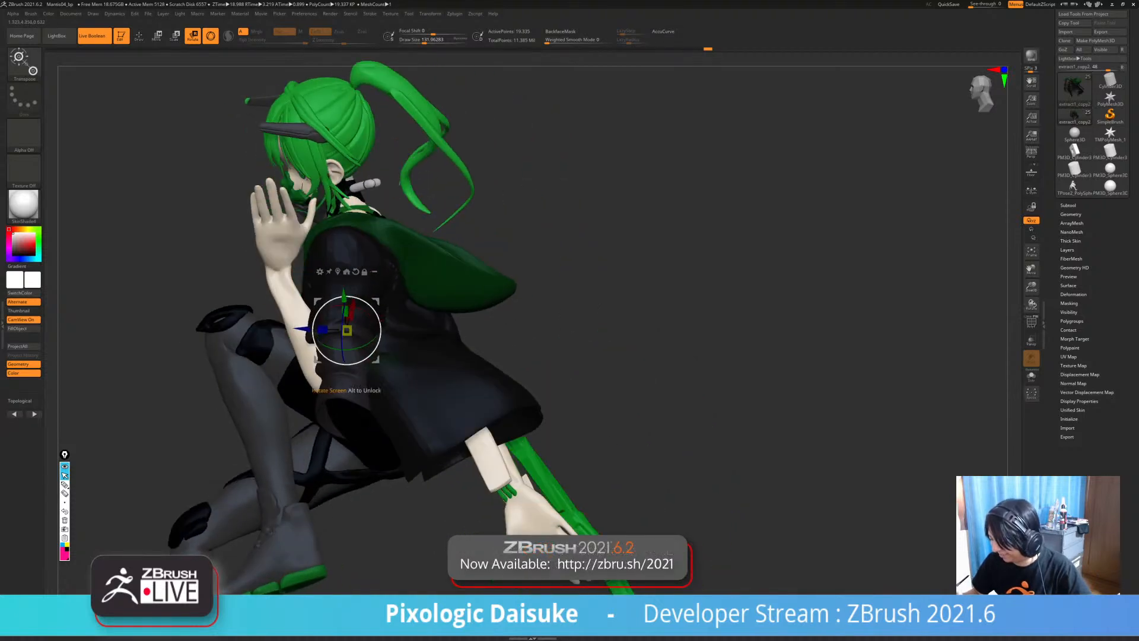
mouse_move(351, 363)
mouse_down()
mouse_move(337, 362)
mouse_move(358, 363)
mouse_up()
drag(700, 249, 689, 267)
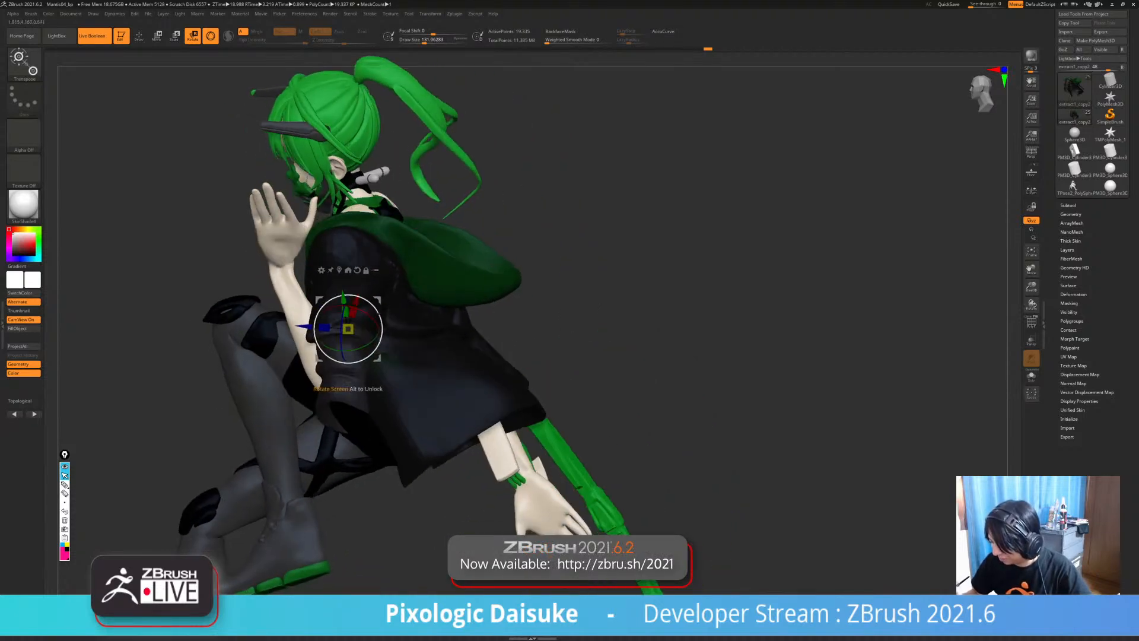
drag(350, 356, 368, 351)
drag(343, 302, 348, 329)
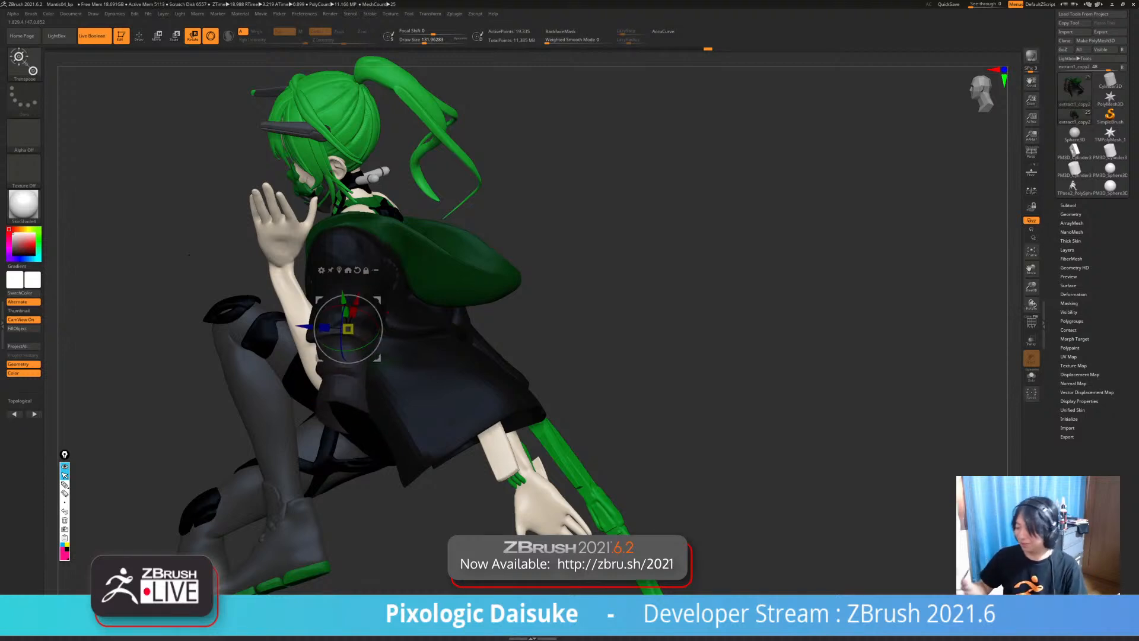
- Try another rotation of the raised arm's sleeve about the elbow, and undo it
key(q)
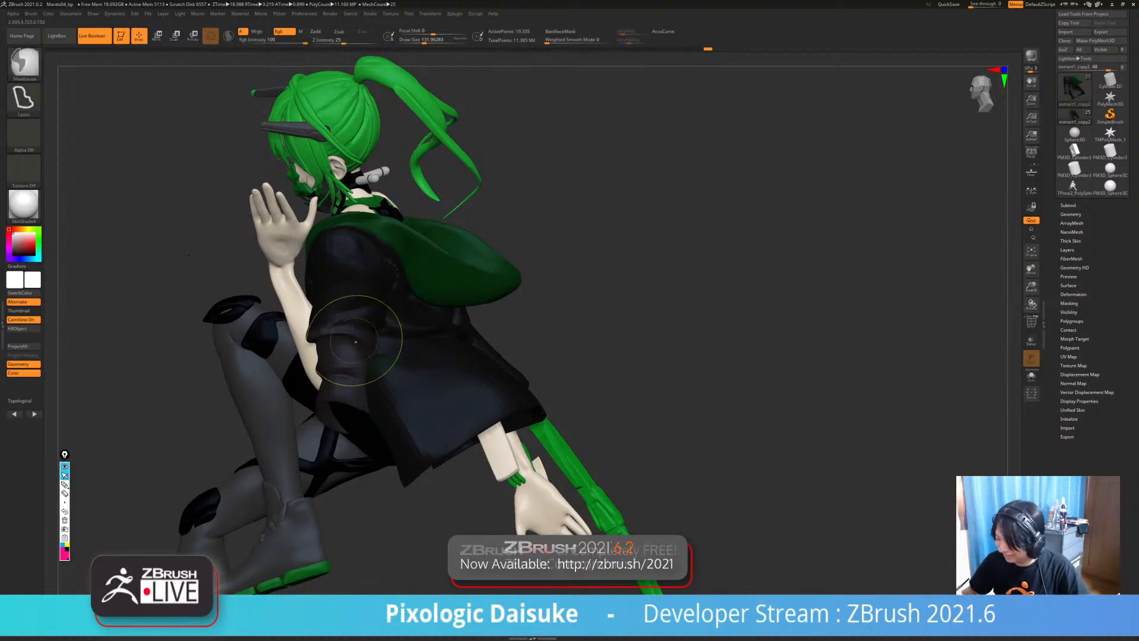
click(193, 36)
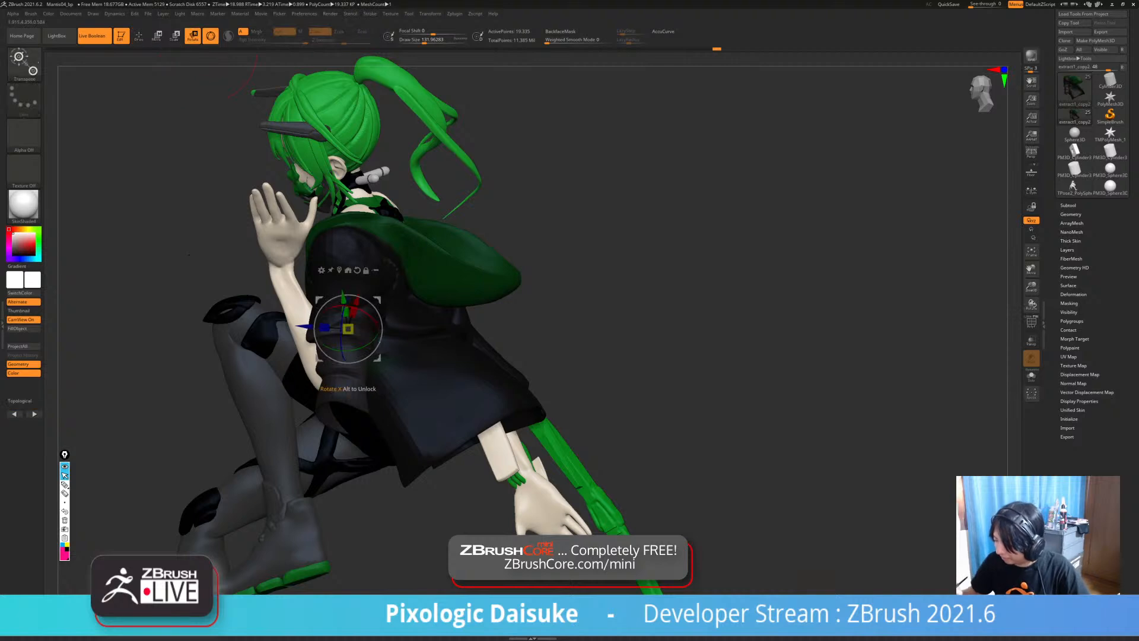
drag(379, 315, 365, 358)
key(ctrl+z)
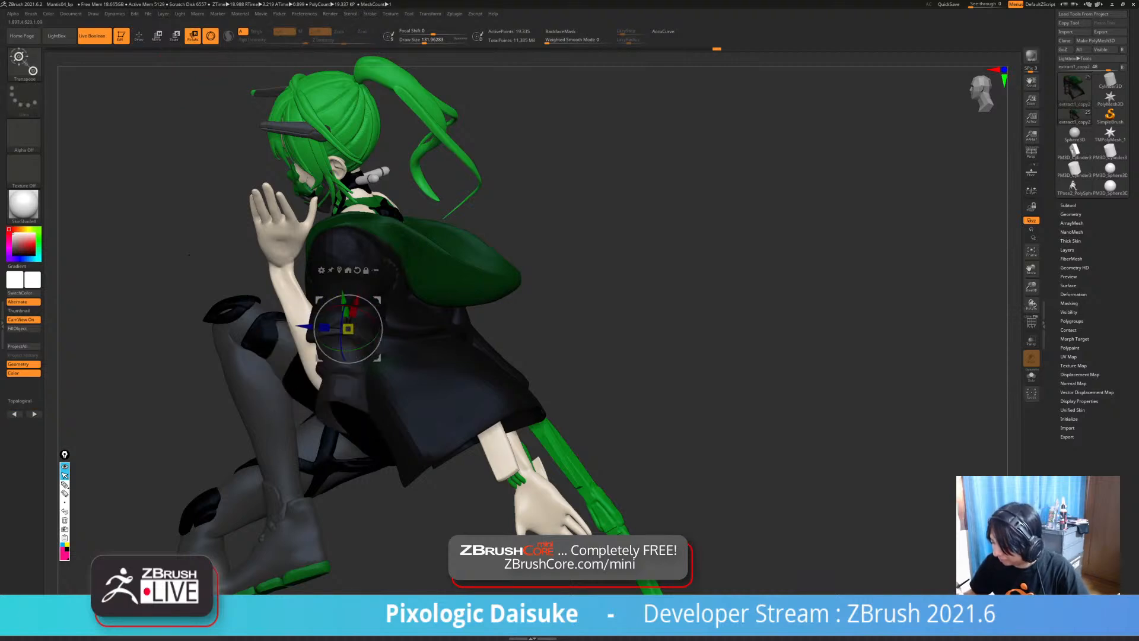
- Adjust the sleeve around the raised arm's elbow with the gizmo and clear the mask
drag(683, 332, 842, 305)
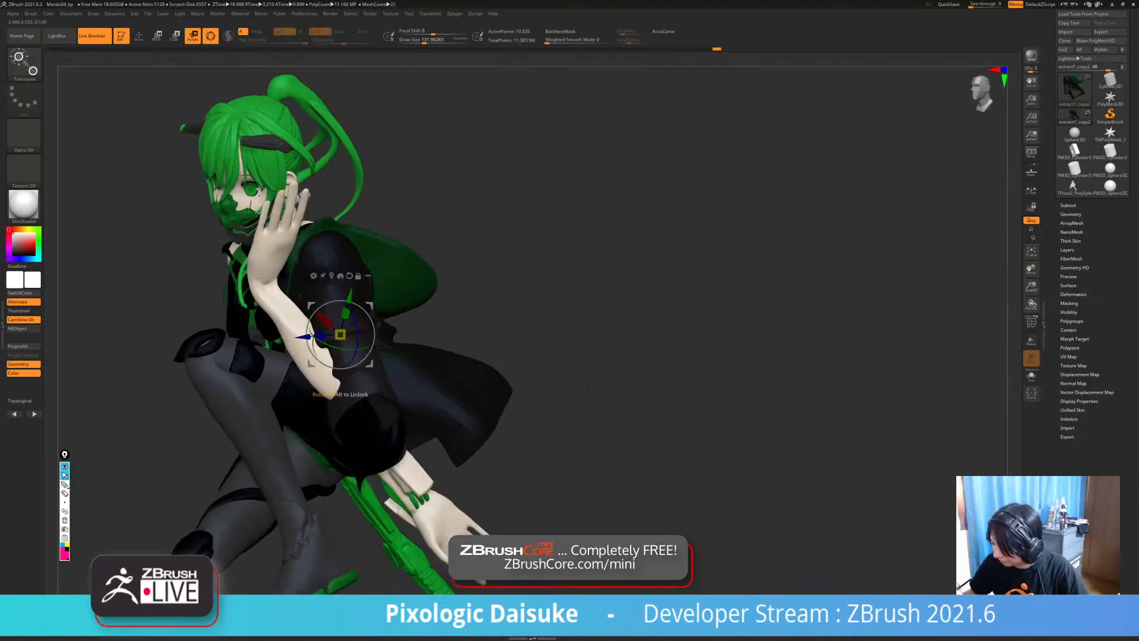
drag(587, 391, 513, 377)
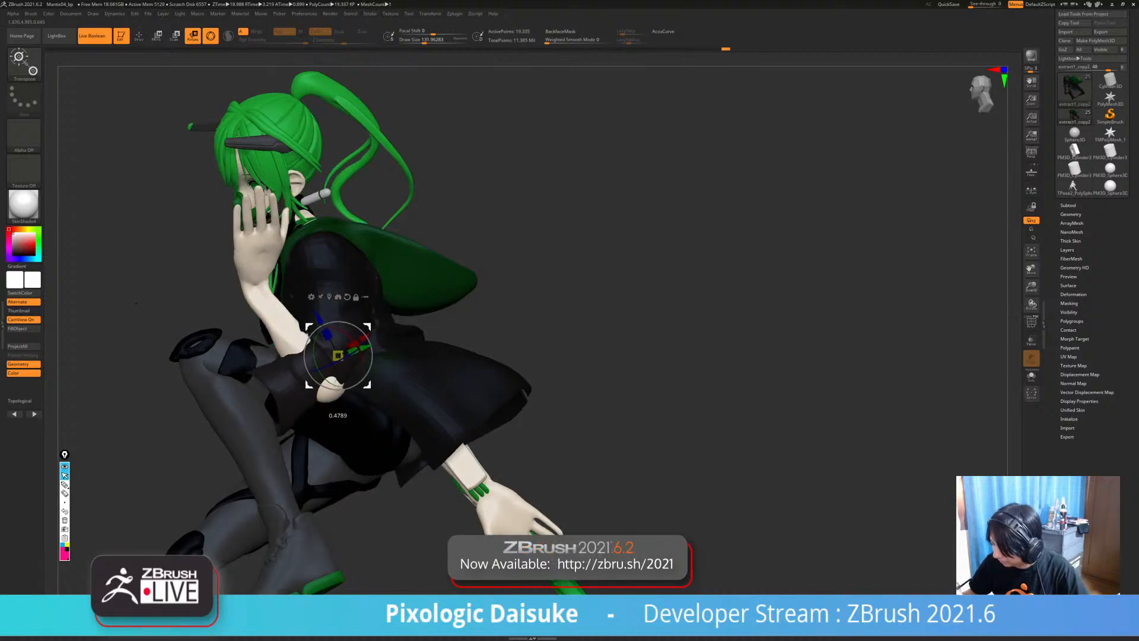
mouse_move(543, 291)
ctrl+mouse_down()
mouse_move(558, 306)
mouse_move(623, 302)
mouse_move(558, 306)
mouse_move(530, 287)
mouse_move(629, 291)
mouse_move(670, 250)
mouse_move(510, 273)
mouse_move(582, 273)
mouse_move(569, 309)
ctrl+mouse_up()
- Isolate the jacket with PolyFrame display on, smooth the raised arm's sleeve, and bring the full character back
key(alt+s)
key(q)
mouse_move(492, 243)
mouse_down()
mouse_move(552, 267)
mouse_move(532, 305)
mouse_move(584, 297)
mouse_move(531, 284)
mouse_up()
key(shift+f)
shift+drag(385, 297, 394, 261)
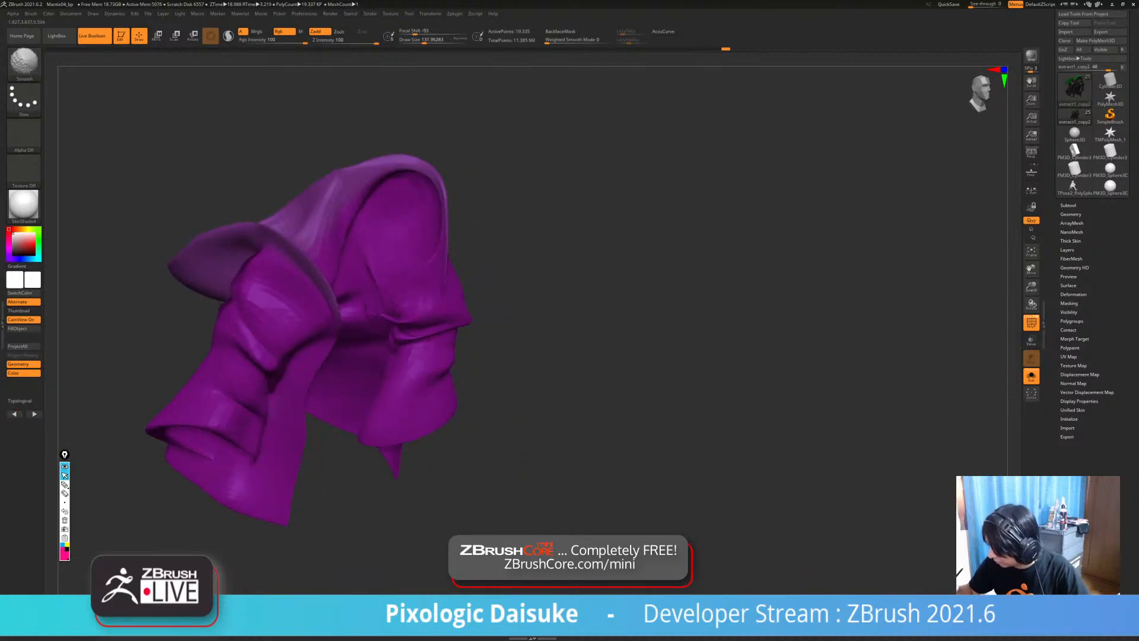
drag(534, 309, 466, 318)
click(563, 297)
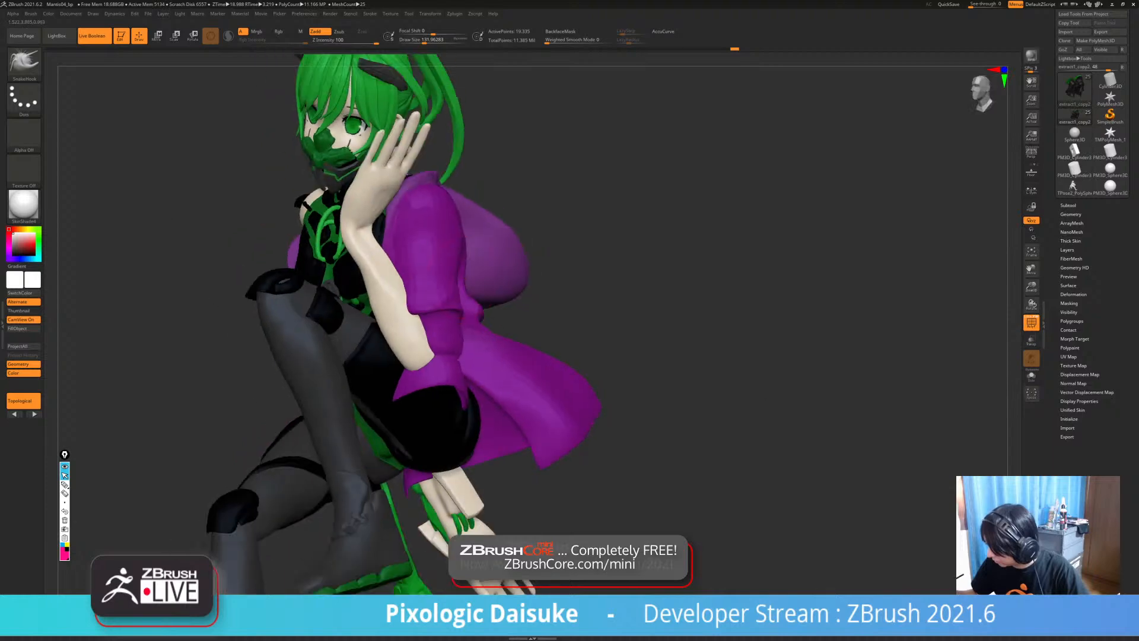
- Smooth the back of the raised arm's sleeve where it joins the jacket body
mouse_move(600, 302)
mouse_down()
mouse_move(528, 300)
mouse_move(465, 276)
mouse_up()
shift+drag(416, 297, 425, 273)
drag(594, 296, 552, 303)
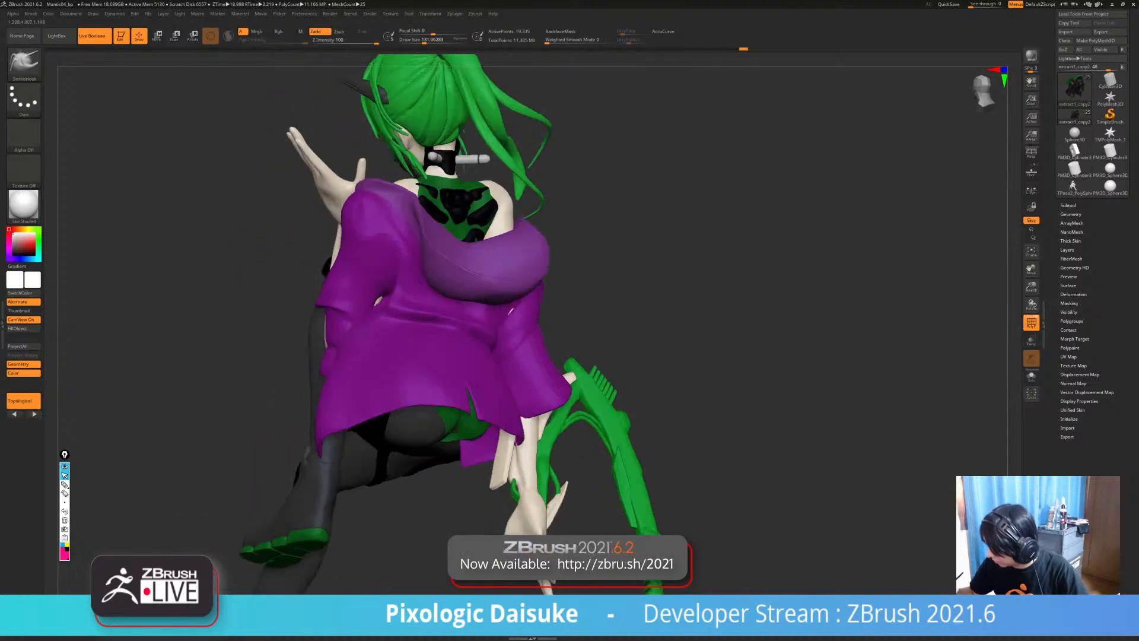
mouse_move(552, 303)
ctrl+right_down()
mouse_move(543, 279)
mouse_move(416, 291)
mouse_move(599, 291)
mouse_move(511, 297)
ctrl+right_up()
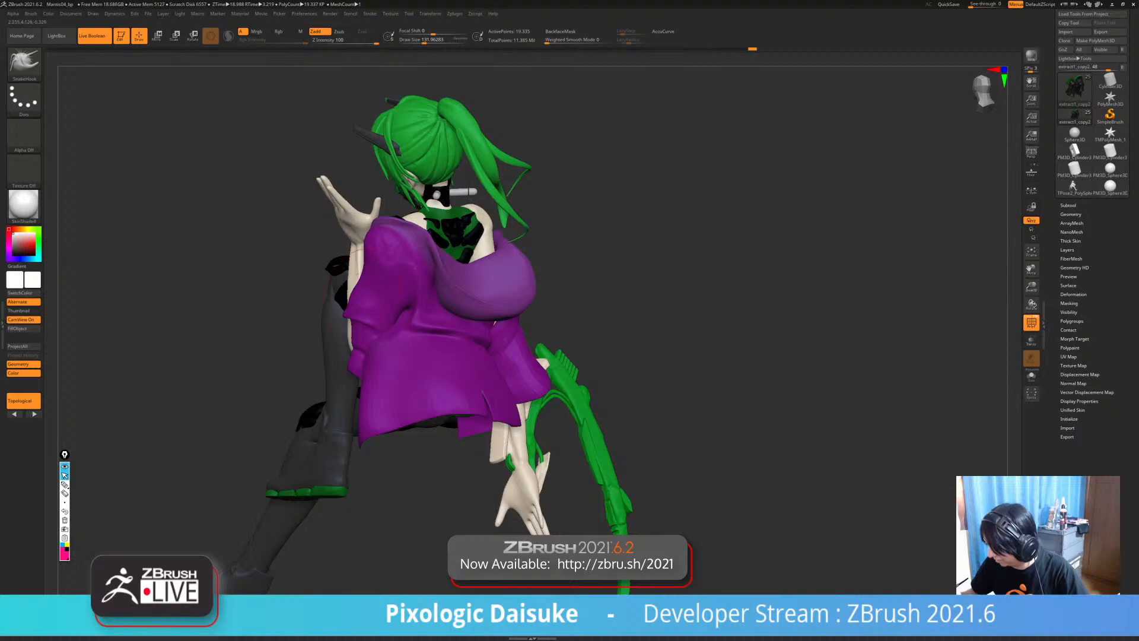
- Smooth the jacket at the lowered arm's shoulder and pull its upper sleeve edge into shape with SnakeHook
right_drag(365, 287, 780, 297)
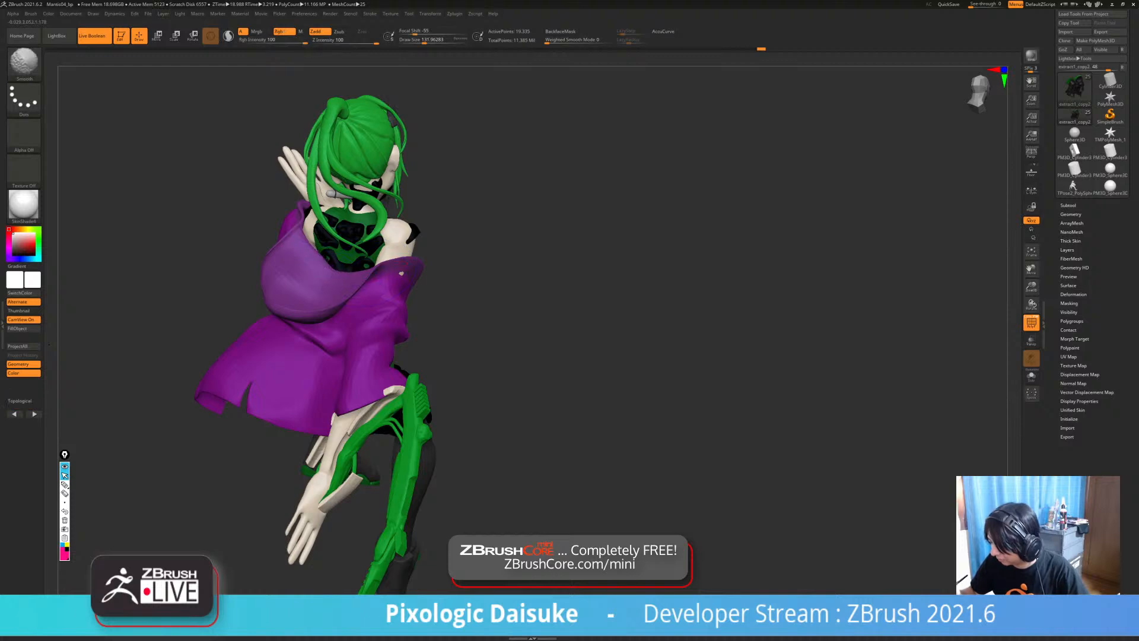
shift+drag(375, 283, 382, 279)
right_drag(692, 267, 546, 259)
shift+drag(408, 274, 415, 268)
right_drag(547, 260, 623, 240)
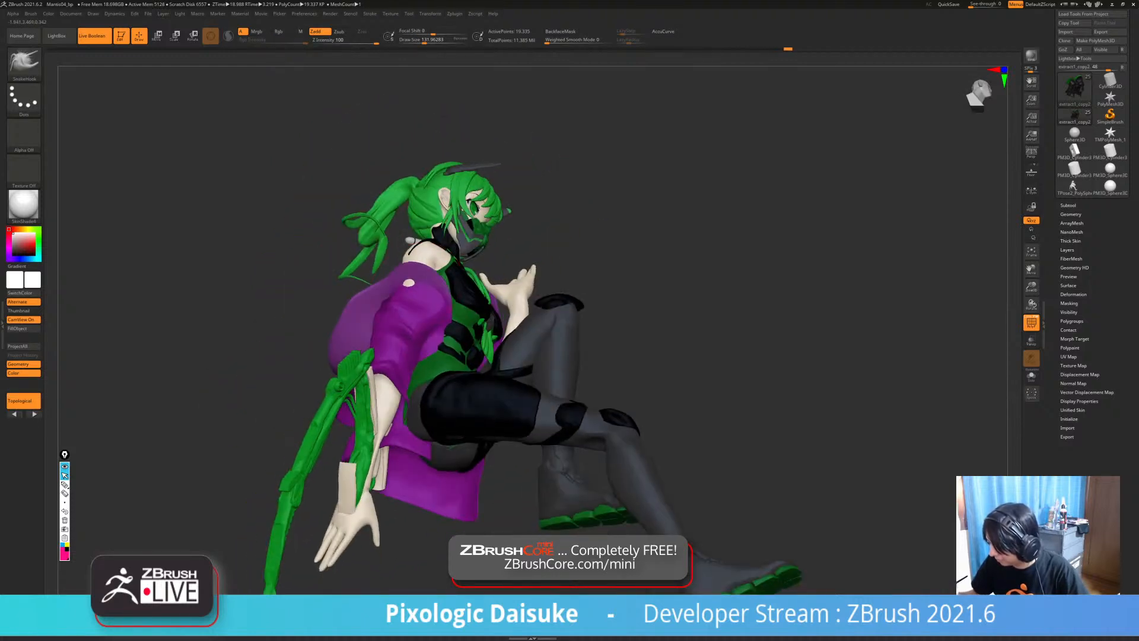
right_drag(420, 289, 376, 301)
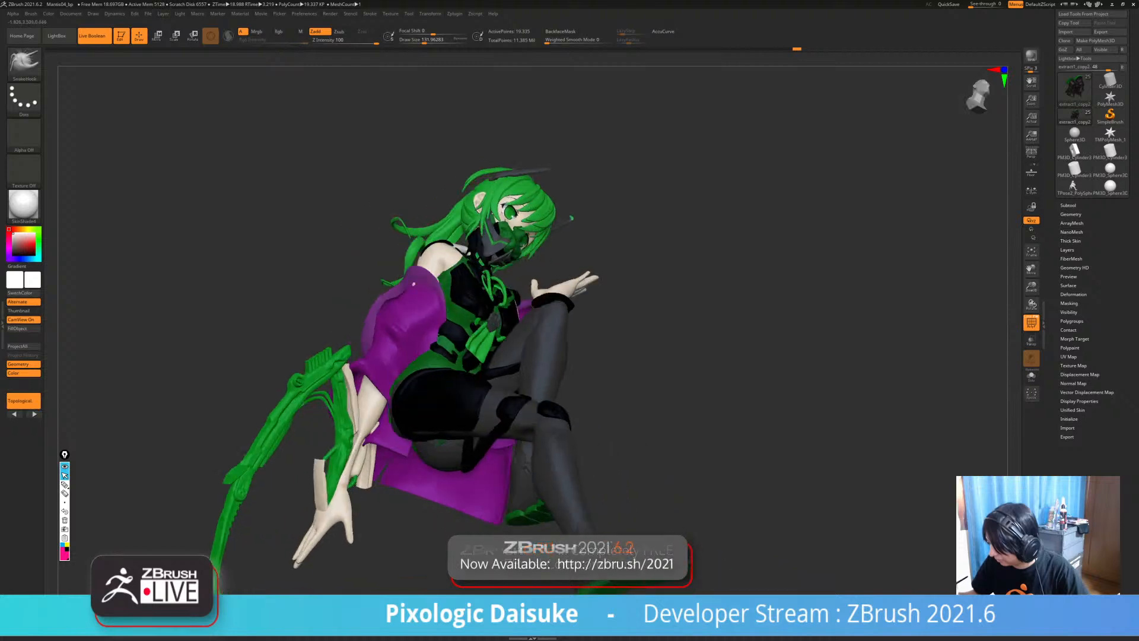
drag(422, 287, 417, 282)
mouse_move(416, 282)
right_down()
mouse_move(420, 318)
mouse_move(466, 314)
right_up()
drag(385, 269, 392, 265)
mouse_move(392, 265)
right_down()
mouse_move(353, 261)
mouse_move(403, 275)
mouse_move(379, 291)
mouse_move(416, 279)
mouse_move(391, 255)
right_up()
- Isolate the jacket for a front view, reselect the SnakeHook brush, and show the full character again
key(alt+s)
right_drag(406, 379, 392, 416)
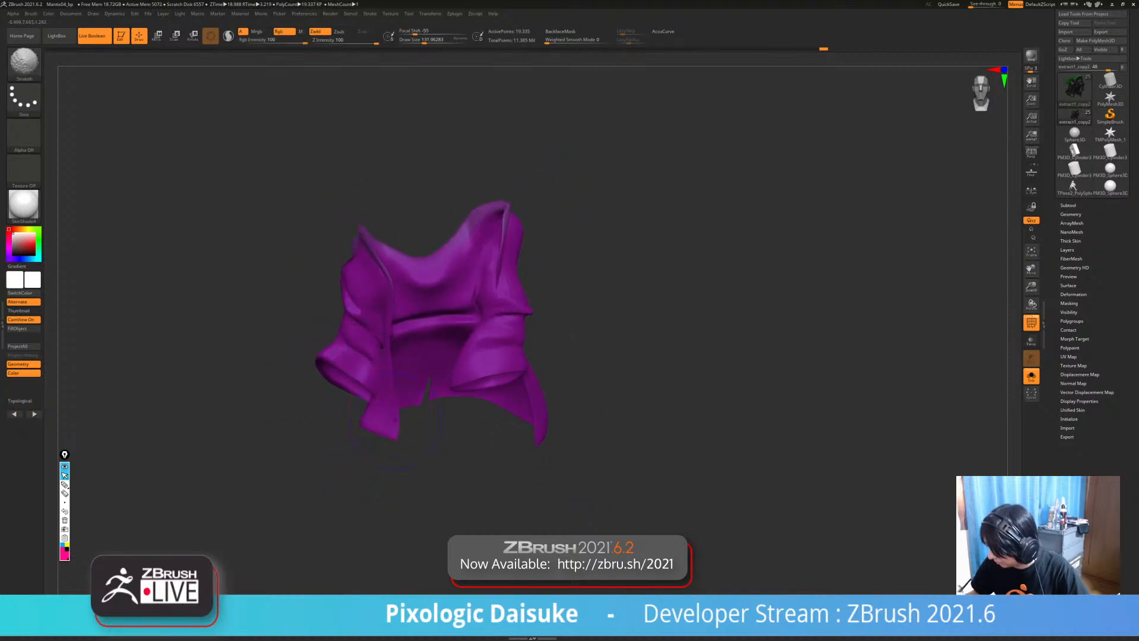
key(b)
key(s)
key(h)
key(alt+s)
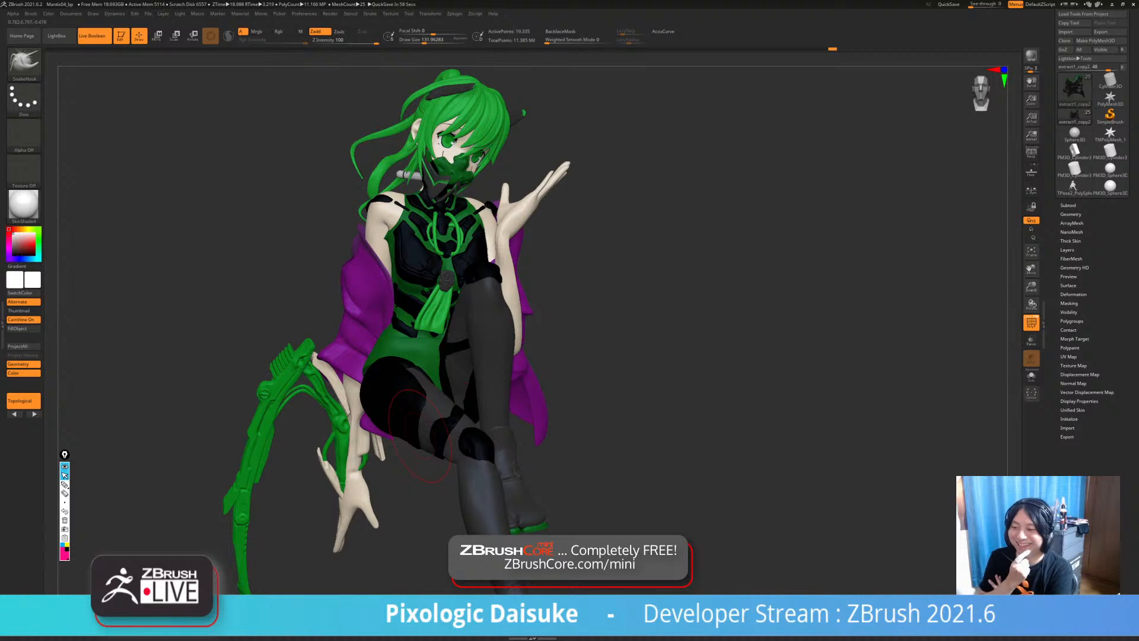
- Turn off the PolyFrame display, then reshape and smooth the jacket's raised-arm sleeve with SnakeHook
drag(878, 296, 718, 293)
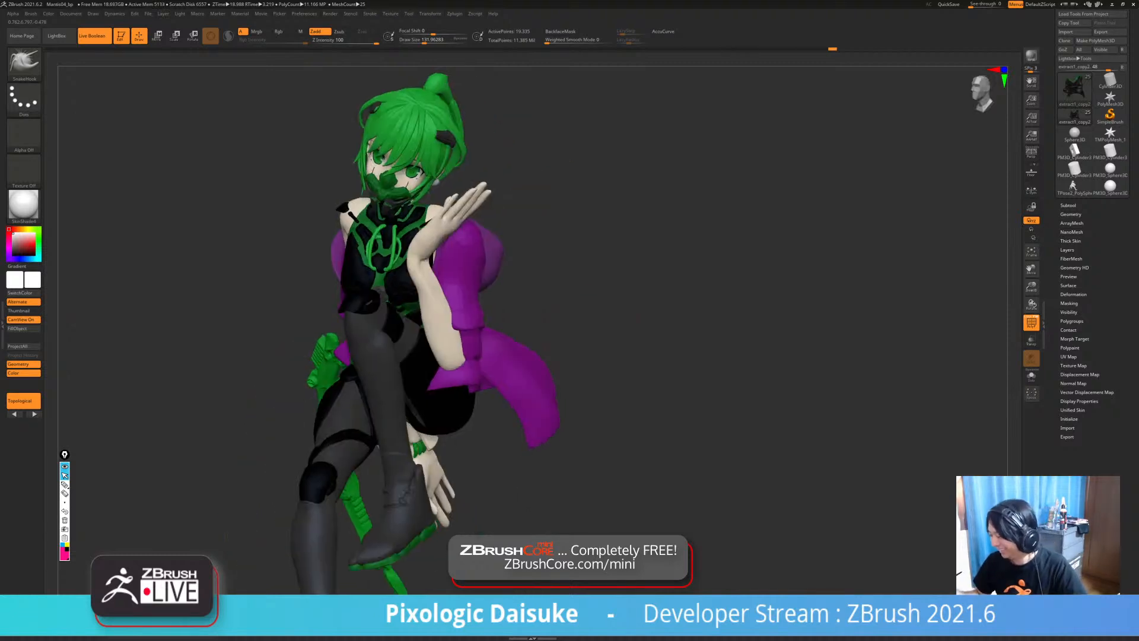
alt+drag(830, 320, 788, 296)
drag(926, 296, 789, 295)
click(1031, 322)
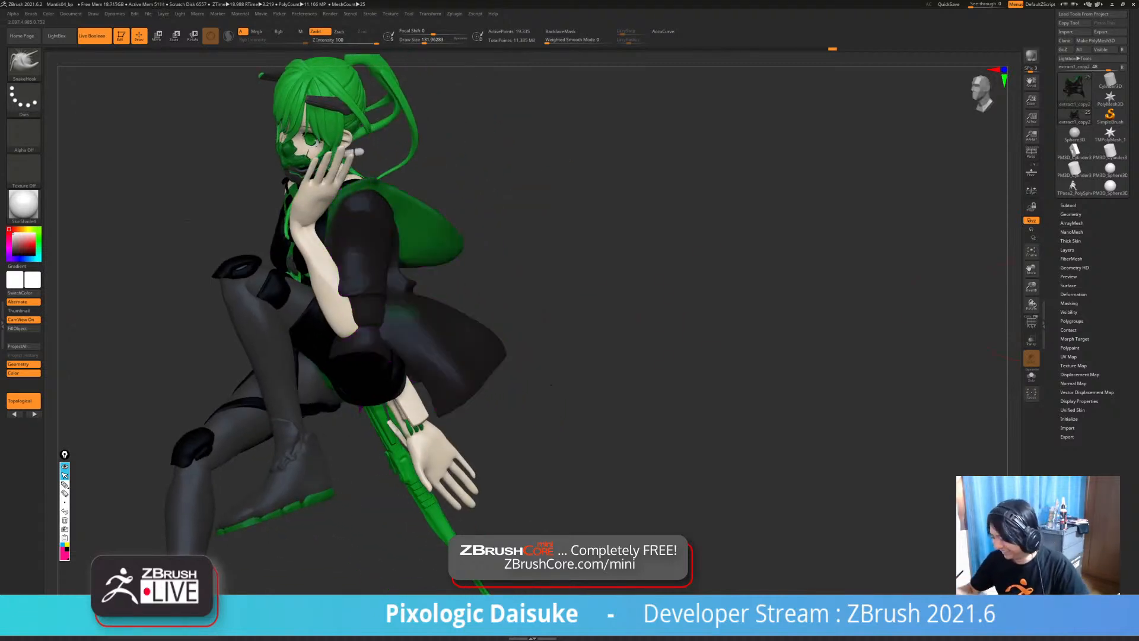
drag(926, 314, 736, 308)
drag(341, 356, 356, 350)
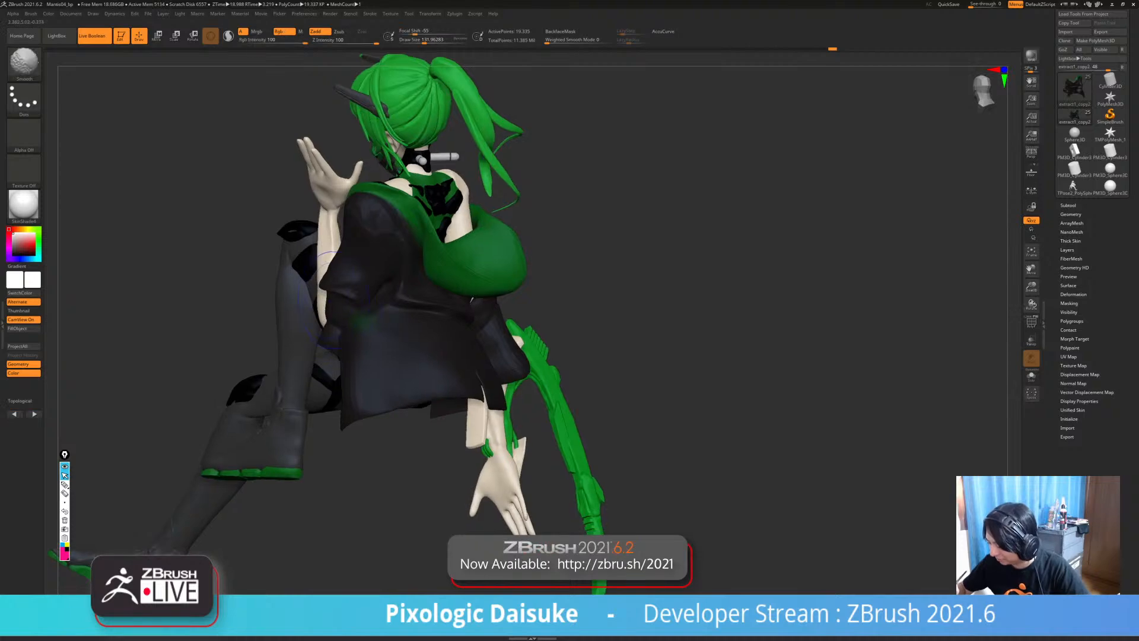
mouse_move(736, 309)
mouse_down()
mouse_move(849, 311)
mouse_move(863, 299)
mouse_up()
shift+drag(377, 306, 392, 285)
mouse_move(682, 308)
mouse_down()
mouse_move(837, 303)
mouse_move(724, 306)
mouse_up()
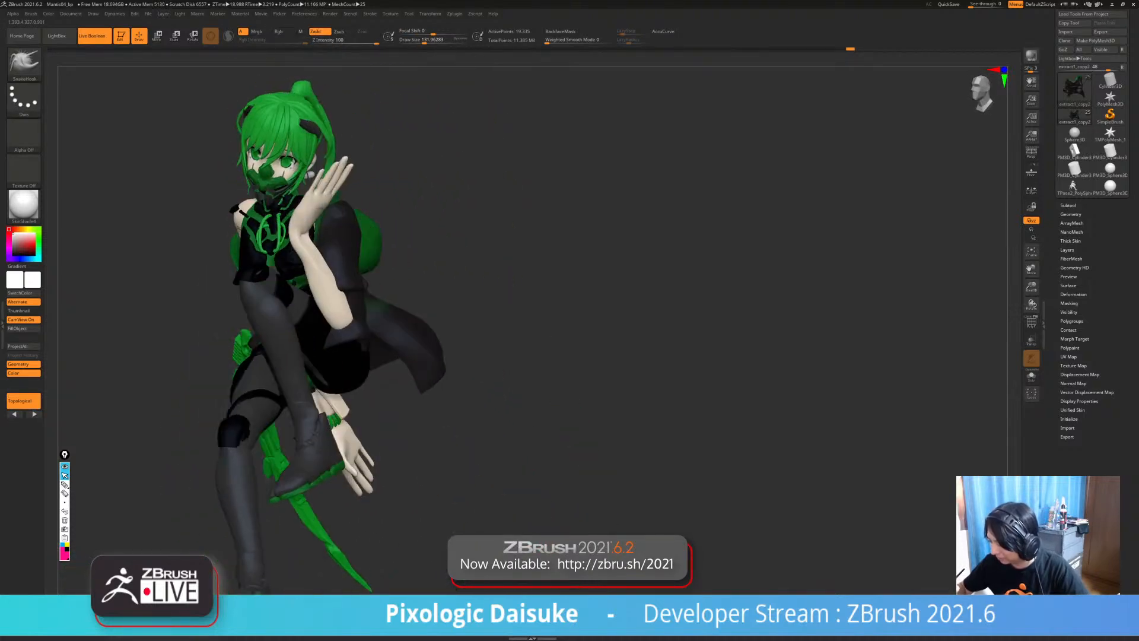
shift+drag(358, 249, 359, 267)
- Pull the jacket's upper sleeve around the raised arm's shoulder into shape with SnakeHook
mouse_move(683, 308)
mouse_down()
mouse_move(593, 309)
mouse_move(596, 368)
mouse_up()
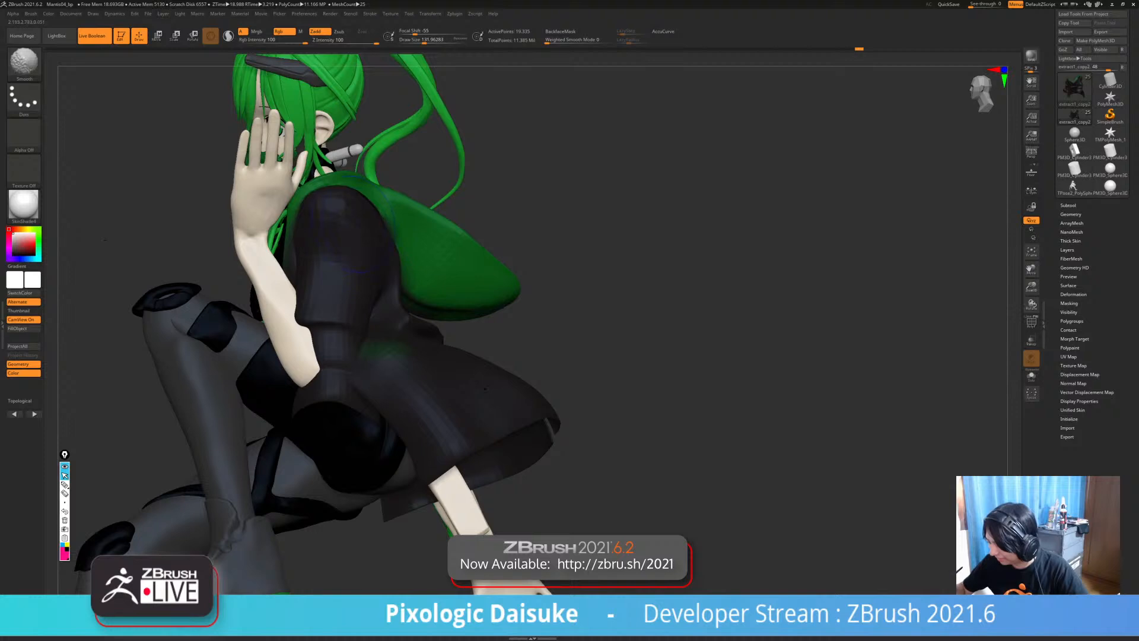
ctrl+right_drag(371, 205, 368, 149)
mouse_move(463, 202)
right_down()
mouse_move(352, 207)
mouse_move(394, 209)
right_up()
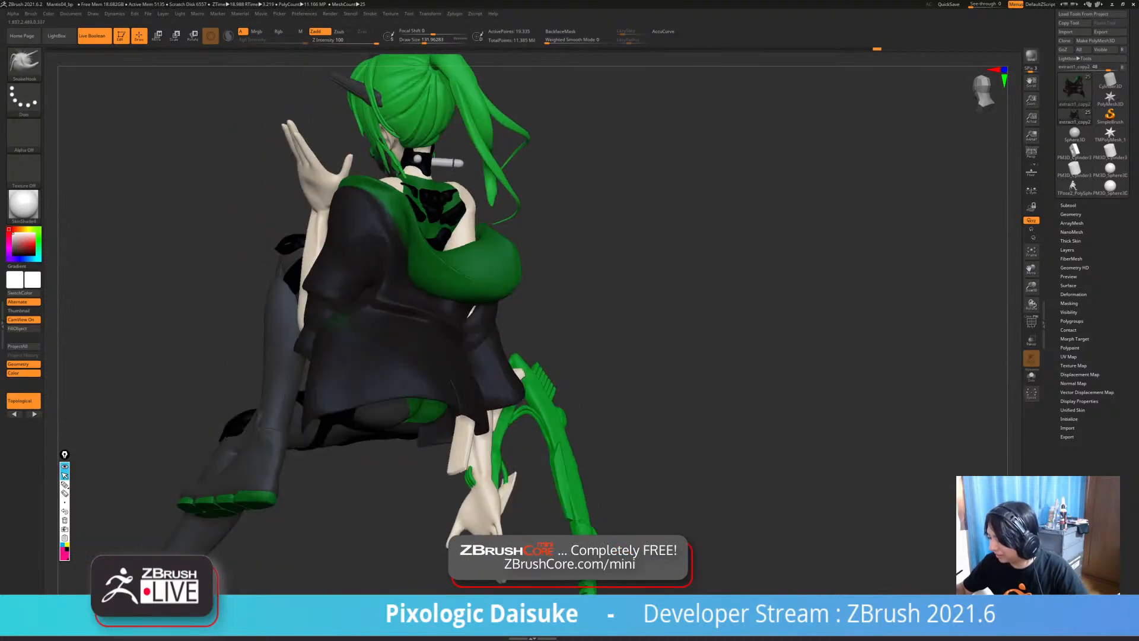
drag(380, 217, 368, 218)
mouse_move(367, 218)
right_down()
mouse_move(401, 217)
mouse_move(347, 207)
right_up()
right_drag(398, 128, 320, 288)
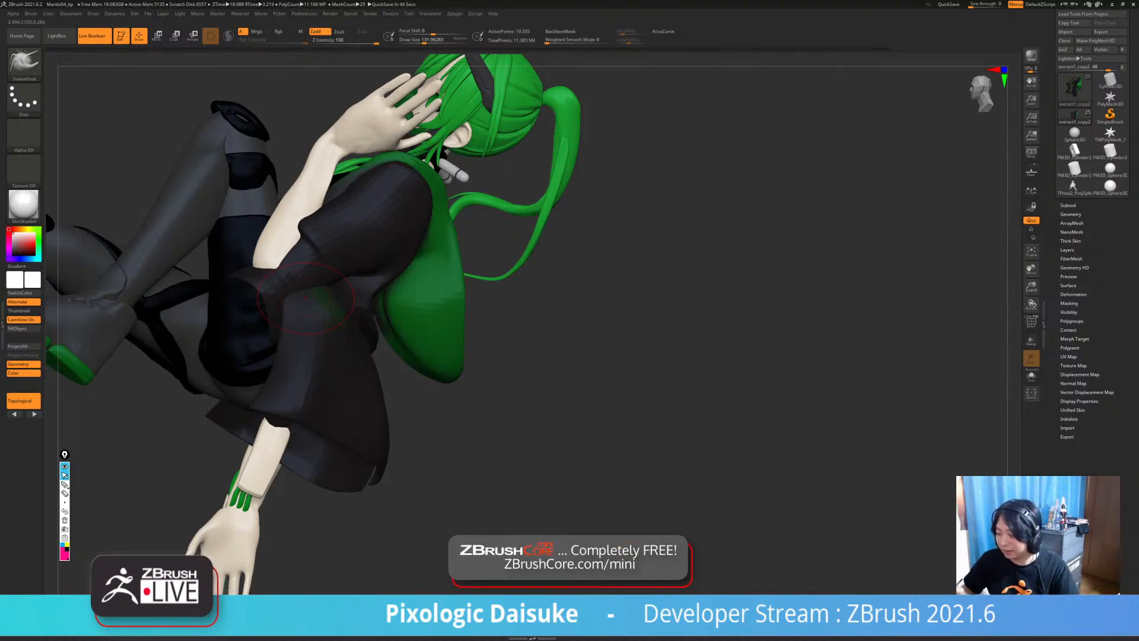
right_drag(309, 308, 391, 404)
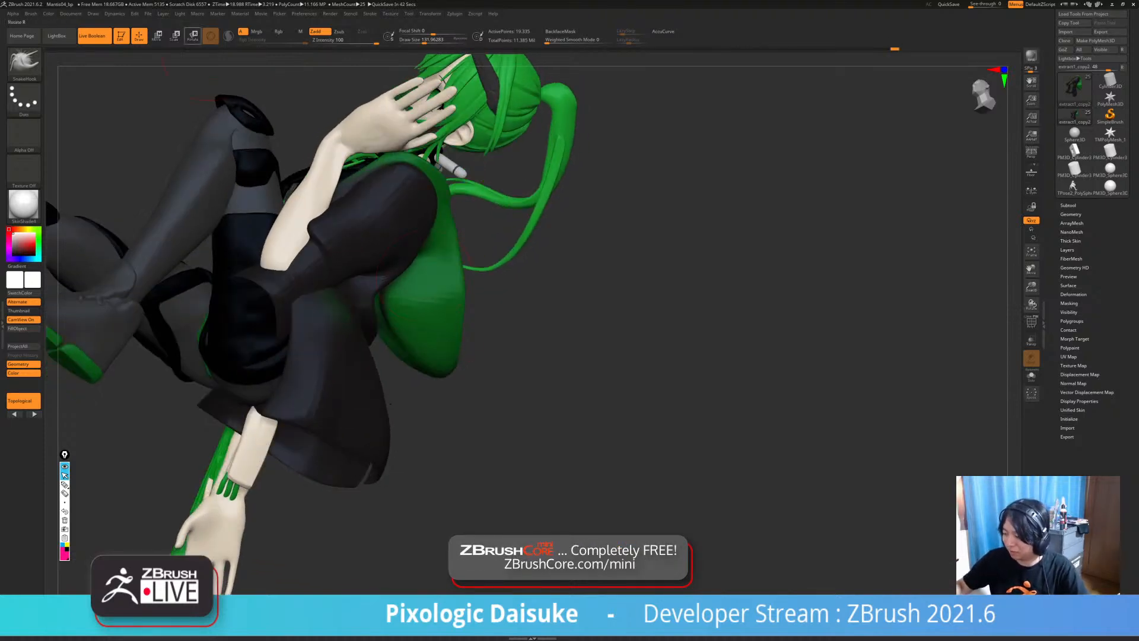
- Rotate the raised arm's sleeve at the elbow with the gizmo, return to sculpting, and clear the mask
click(193, 36)
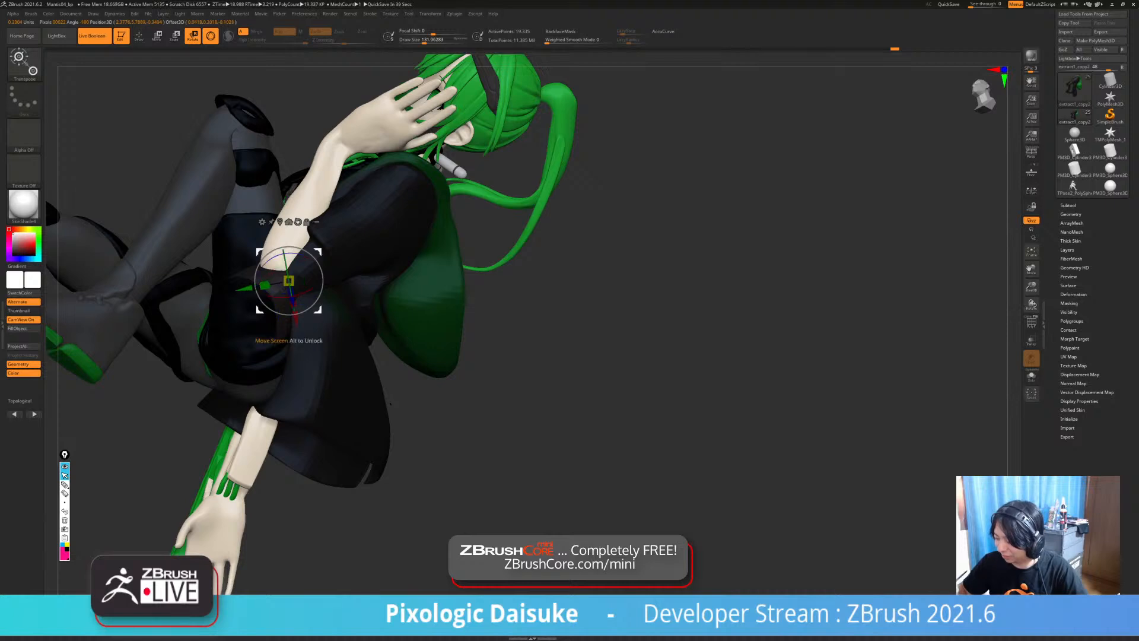
mouse_move(321, 290)
mouse_down()
mouse_move(313, 306)
mouse_move(323, 289)
mouse_up()
right_drag(451, 380, 522, 350)
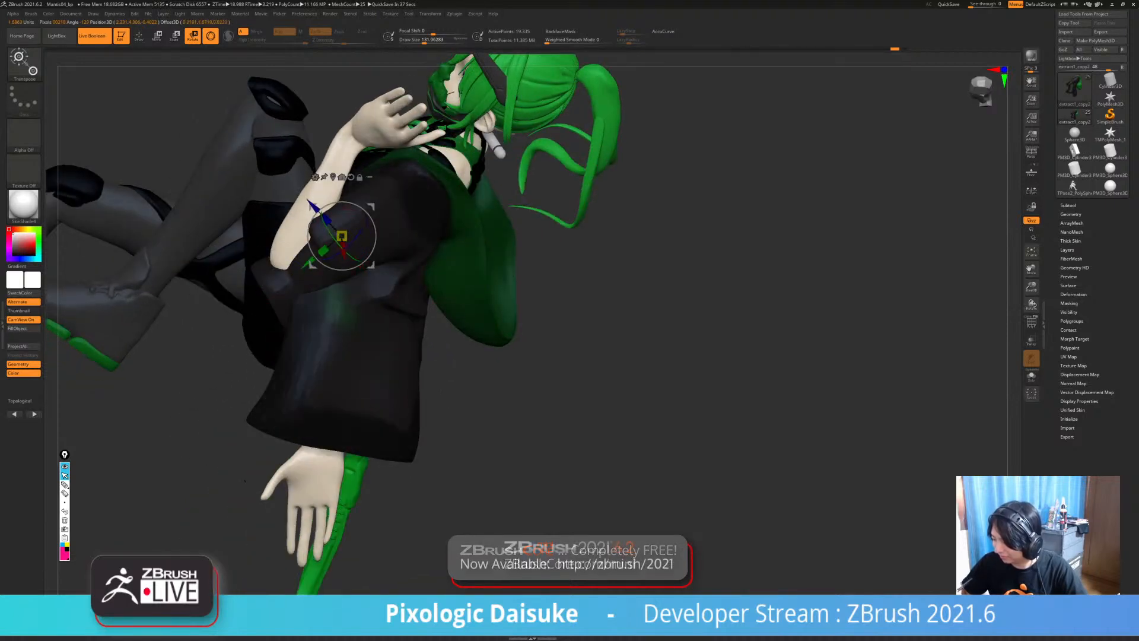
ctrl+click(362, 214)
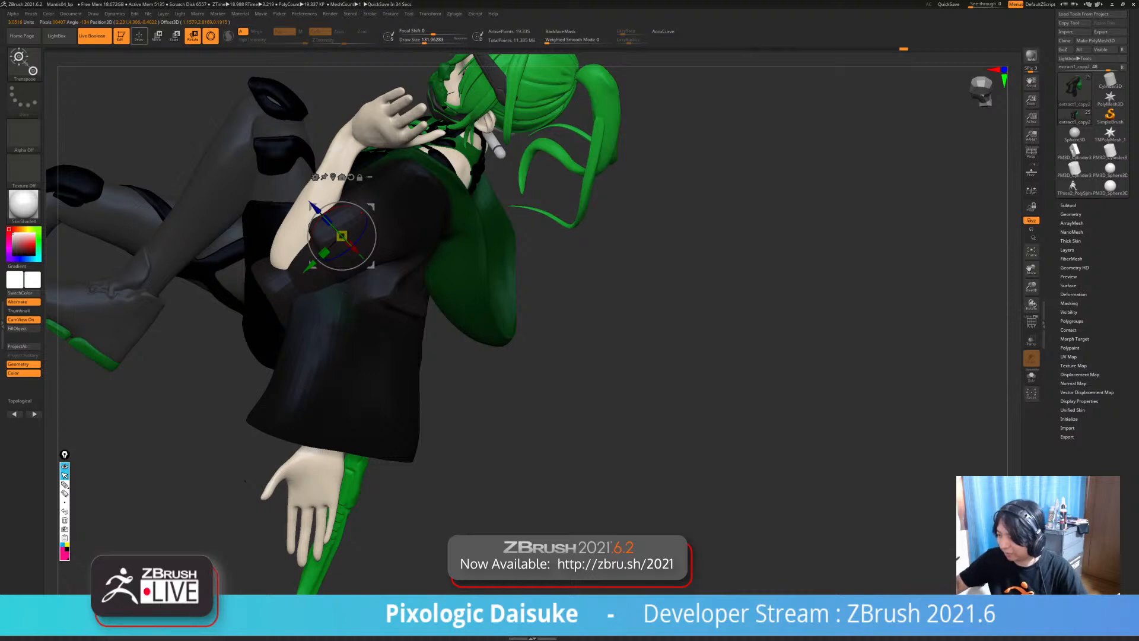
key(q)
mouse_move(523, 356)
ctrl+mouse_down()
mouse_move(532, 395)
mouse_move(599, 392)
mouse_move(569, 380)
mouse_move(599, 469)
mouse_move(560, 415)
mouse_move(504, 393)
ctrl+mouse_up()
click(532, 396)
click(570, 380)
click(503, 393)
click(502, 392)
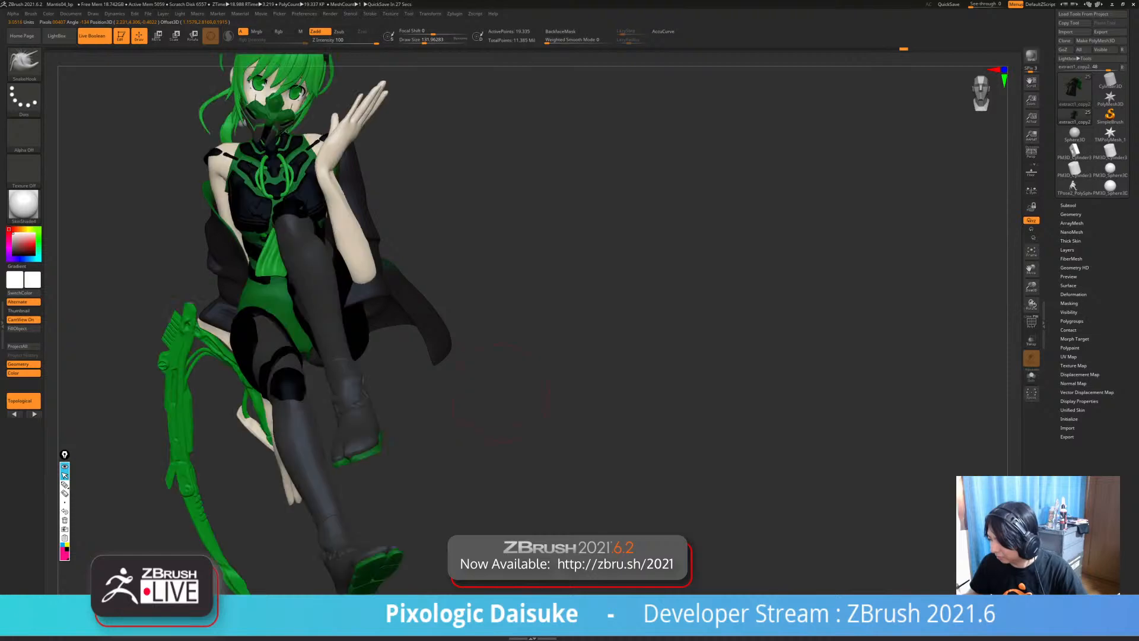
- Select the body and refine the raised arm's forearm and elbow with SnakeHook and smoothing
alt+click(343, 226)
ctrl+right_drag(343, 226, 359, 323)
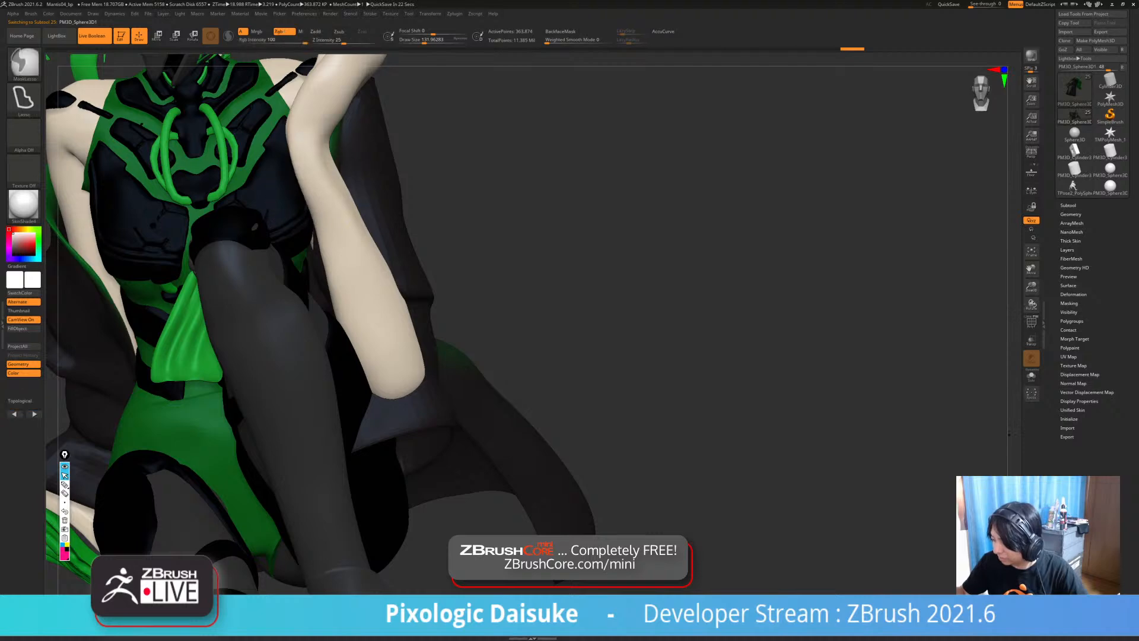
mouse_move(341, 291)
ctrl+right_down()
mouse_move(327, 219)
mouse_move(348, 228)
mouse_move(379, 203)
mouse_move(363, 230)
mouse_move(360, 207)
ctrl+right_up()
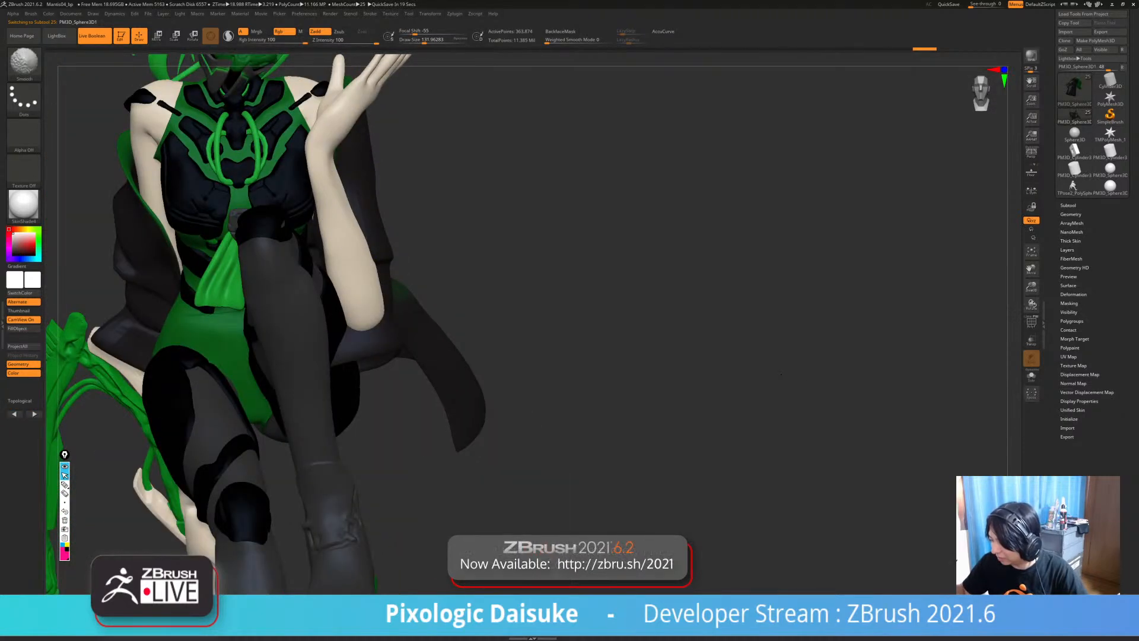
drag(782, 374, 682, 363)
right_drag(349, 204, 353, 278)
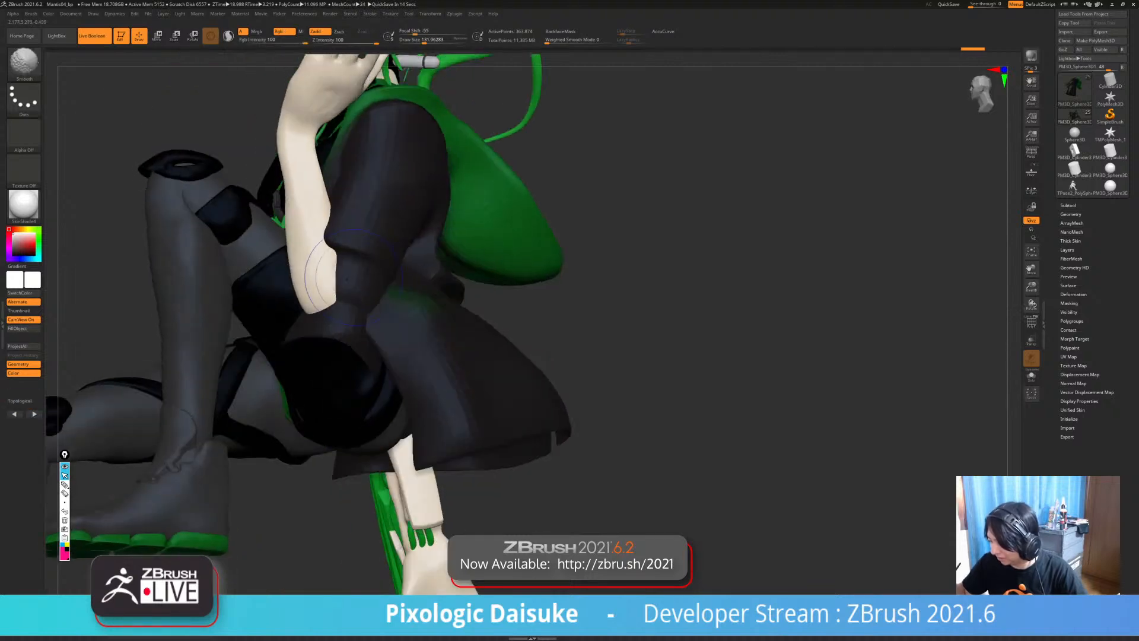
right_drag(306, 167, 297, 183)
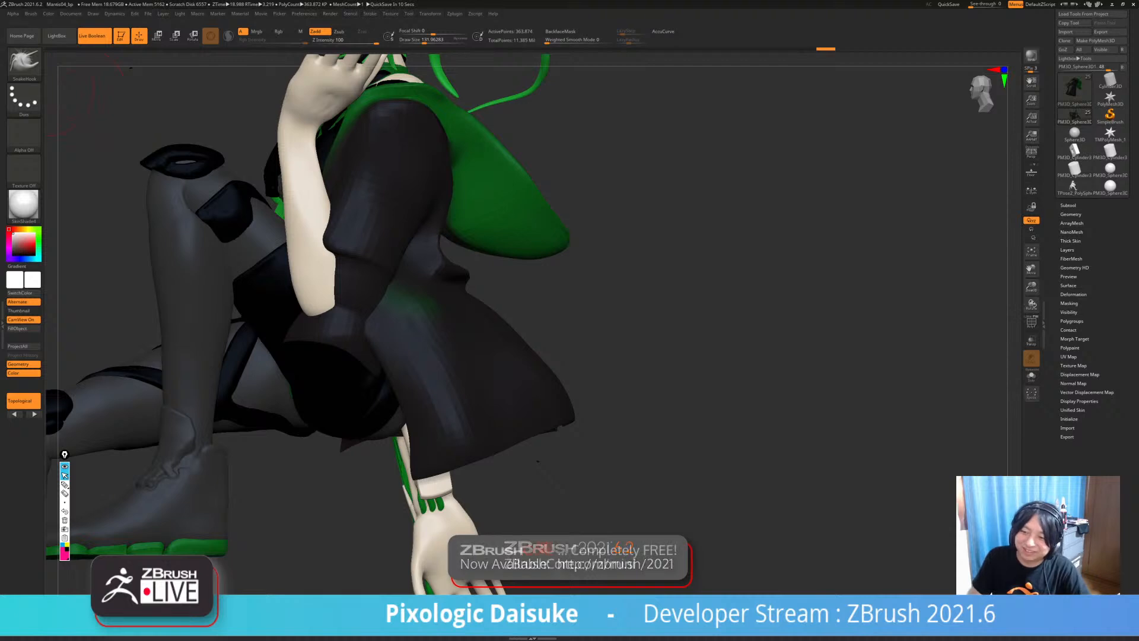
mouse_move(281, 185)
right_down()
mouse_move(310, 173)
mouse_move(314, 217)
right_up()
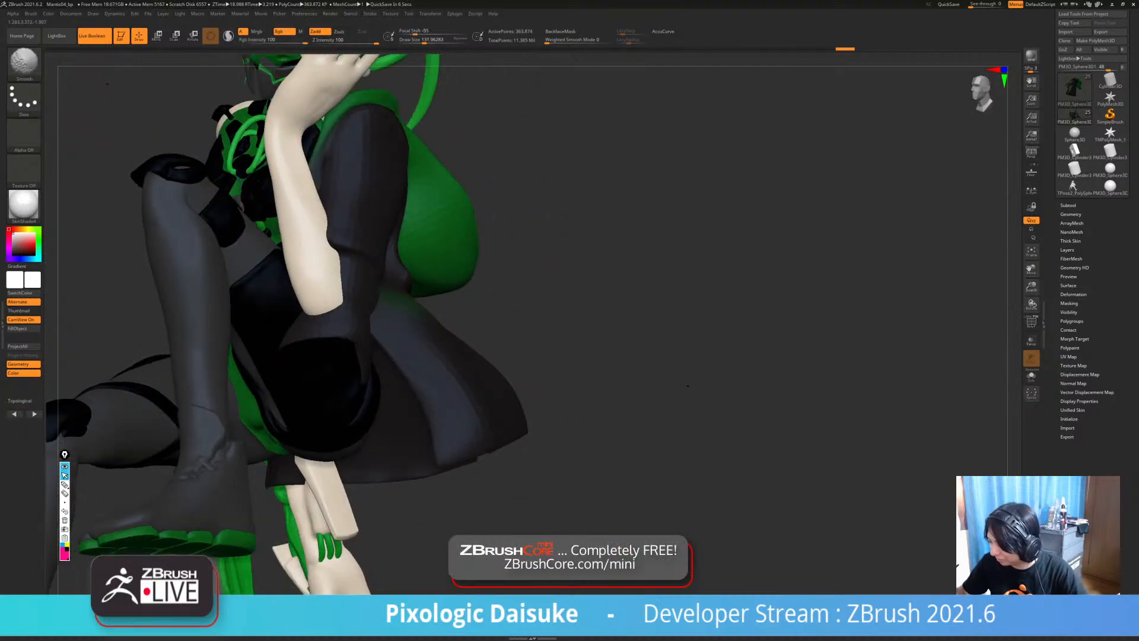
mouse_move(280, 128)
ctrl+right_down()
mouse_move(282, 90)
mouse_move(273, 195)
mouse_move(314, 208)
mouse_move(320, 228)
mouse_move(309, 172)
ctrl+right_up()
right_drag(436, 234, 512, 241)
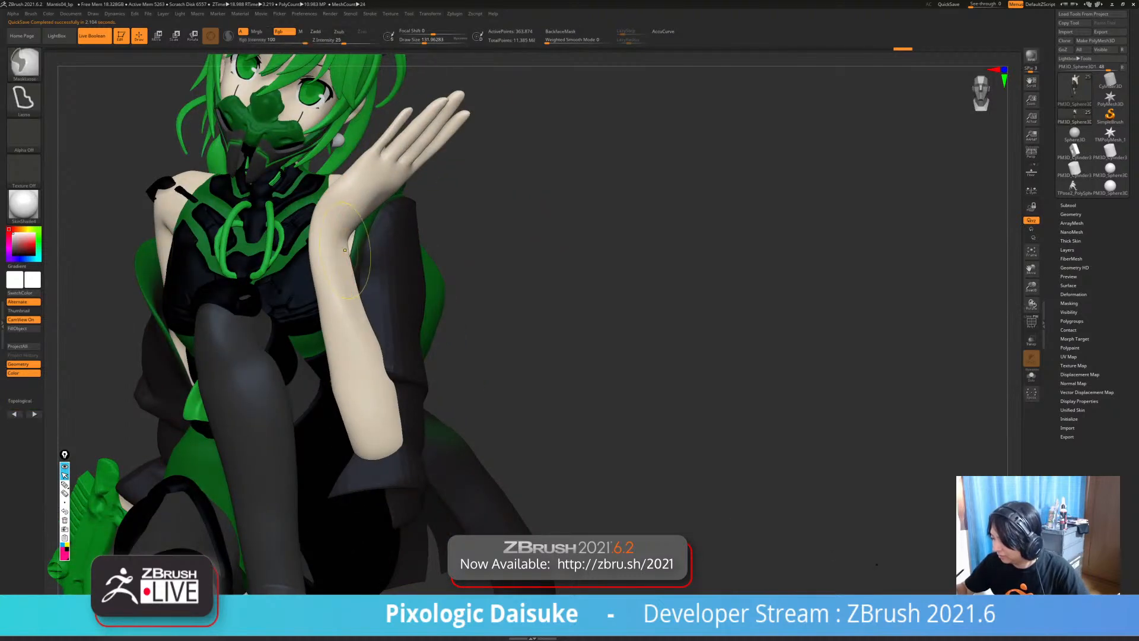
mouse_move(346, 257)
ctrl+right_down()
mouse_move(344, 222)
mouse_move(356, 261)
mouse_move(346, 303)
mouse_move(269, 302)
mouse_move(379, 299)
mouse_move(338, 300)
ctrl+right_up()
- Select and isolate the jacket, smooth around the raised arm's armhole and sleeve, and show the full character again
alt+click(425, 386)
right_drag(424, 386, 332, 380)
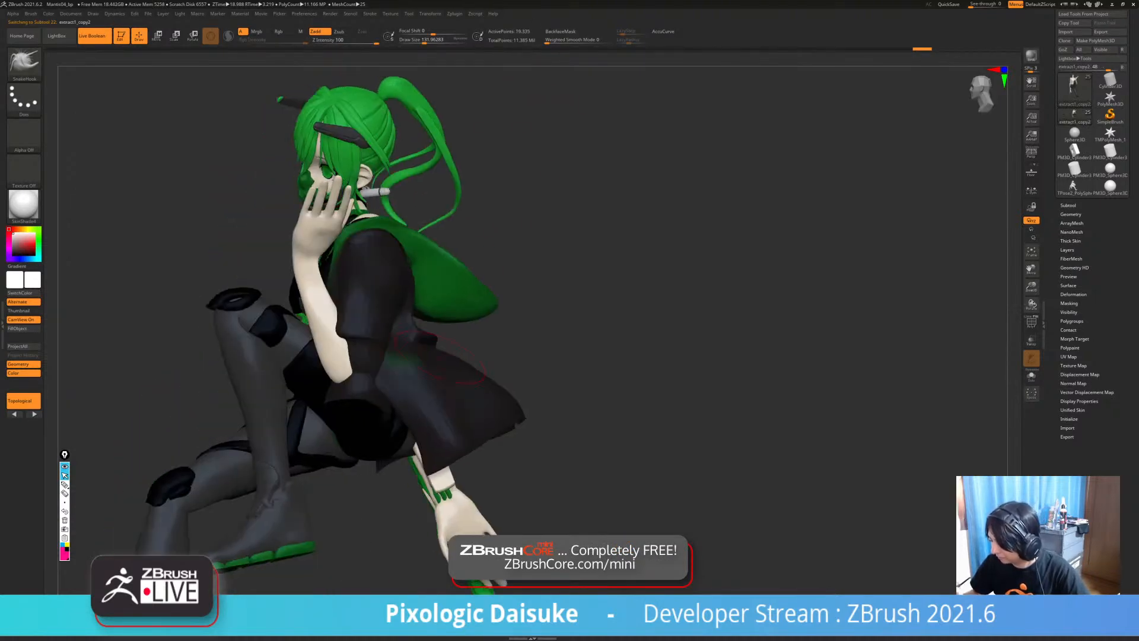
key(alt+s)
mouse_move(380, 338)
right_down()
mouse_move(570, 322)
mouse_move(403, 326)
mouse_move(551, 323)
right_up()
key(alt+s)
key(alt+s)
ctrl+right_drag(415, 229, 414, 281)
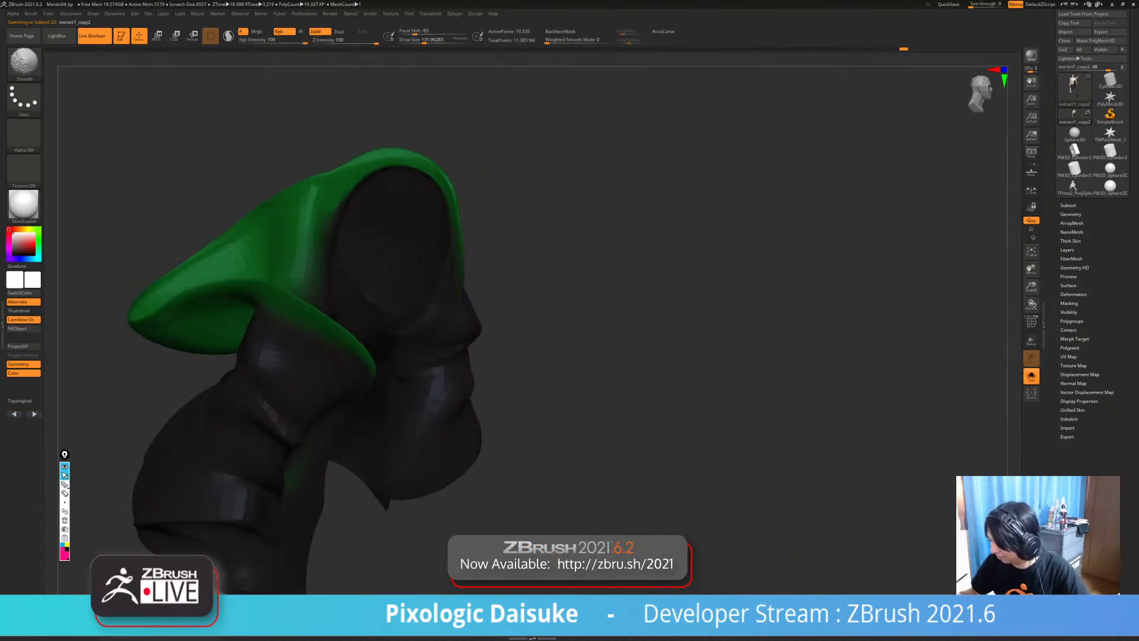
right_drag(418, 321, 388, 278)
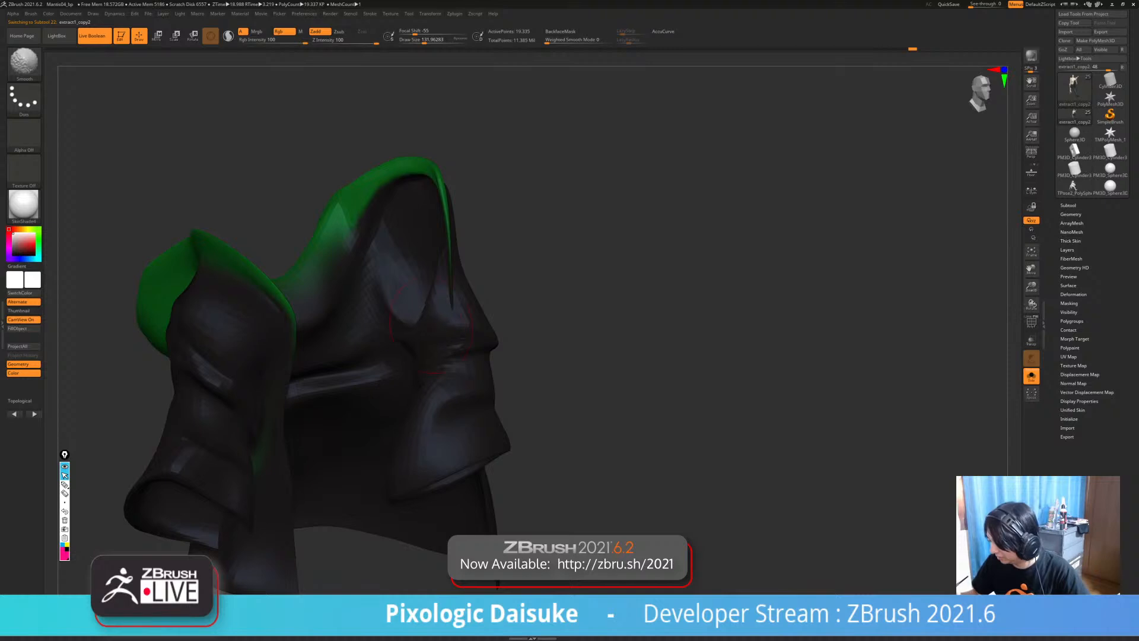
right_drag(431, 330, 502, 300)
key(alt+s)
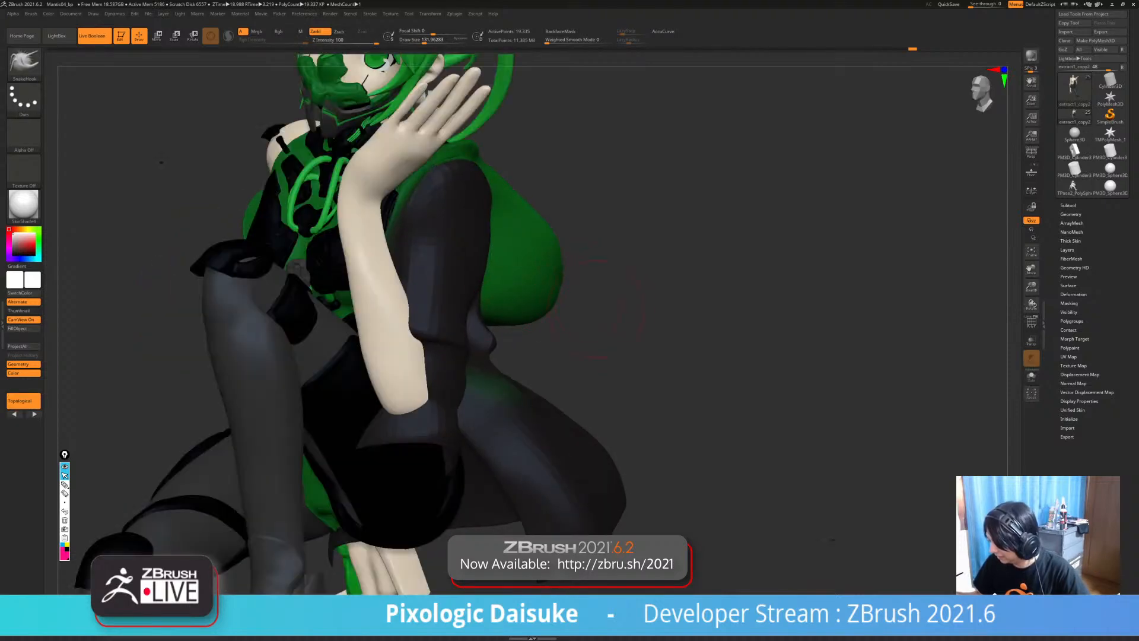
- Delete the jacket subtool from the character
ctrl+right_drag(602, 301, 659, 311)
key(n)
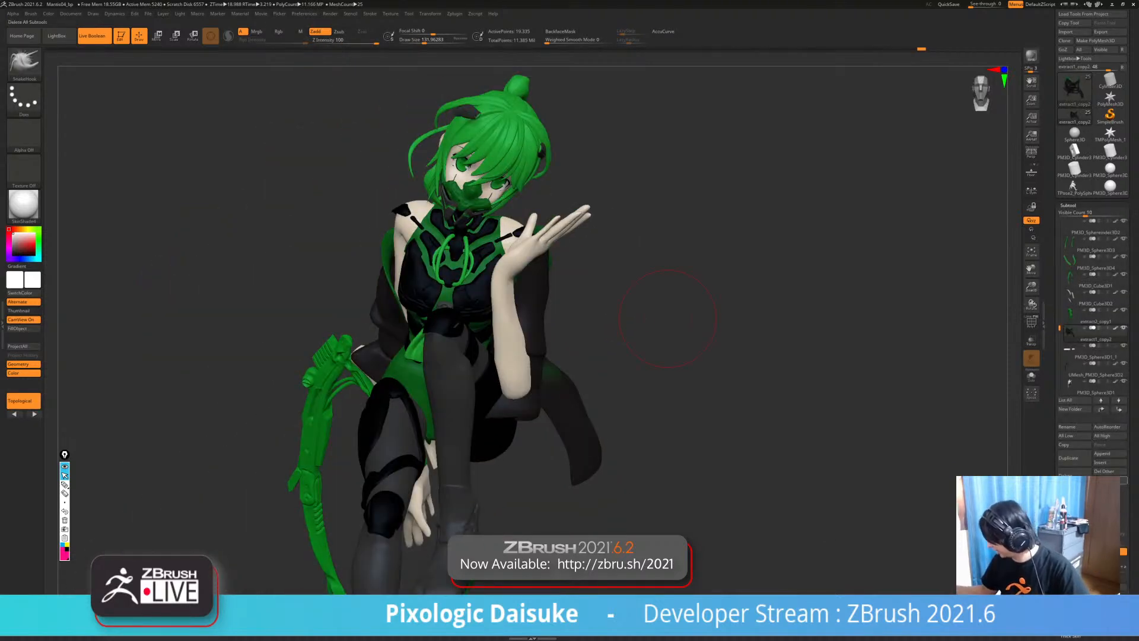
click(1074, 474)
click(973, 493)
- Select and isolate the body mesh, then smooth the crease behind the raised arm's shoulder
right_drag(914, 469, 822, 477)
alt+click(484, 270)
right_drag(789, 284, 606, 276)
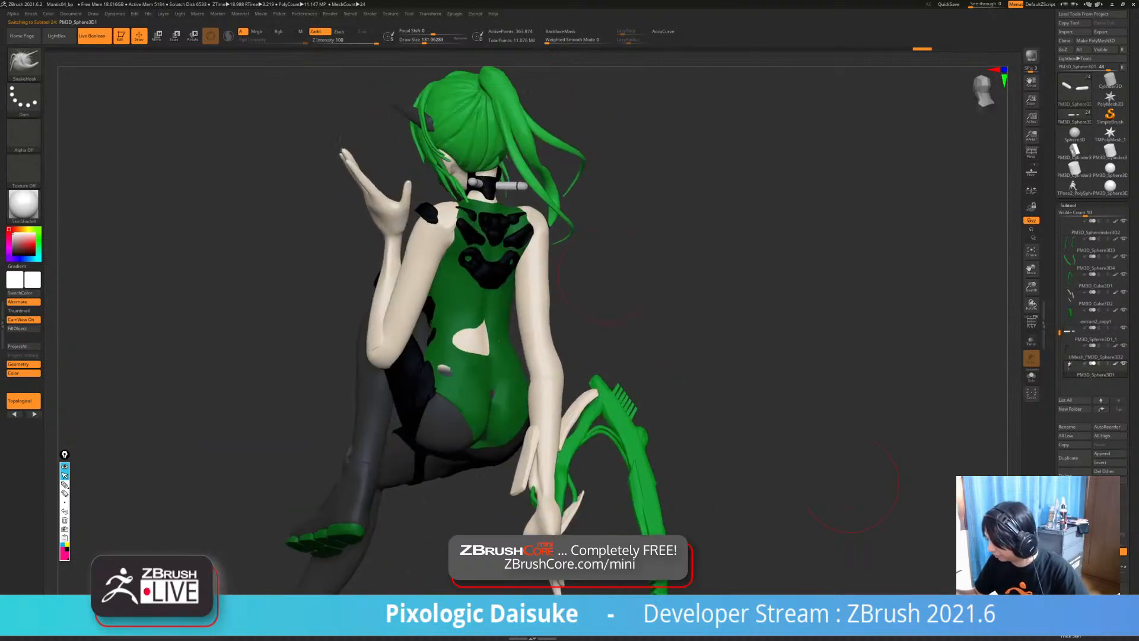
key(alt+s)
ctrl+right_drag(486, 233, 509, 285)
right_drag(510, 285, 546, 280)
shift+drag(454, 236, 457, 244)
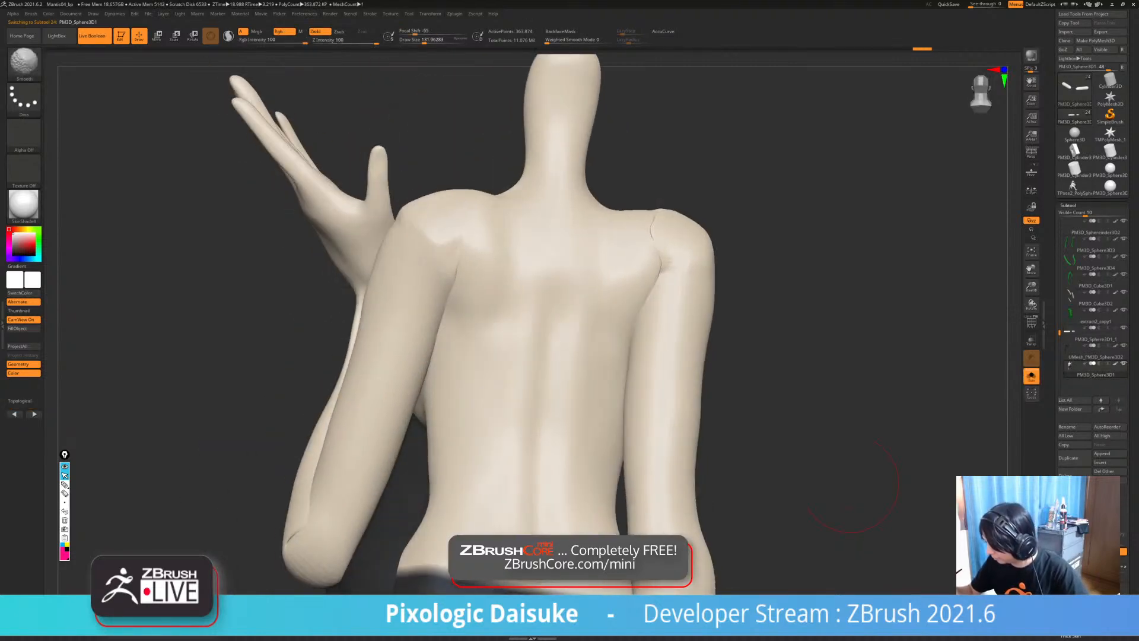
- Smooth the top and rear of the raised arm's shoulder where it blends into the back
ctrl+right_drag(458, 210, 446, 178)
shift+drag(447, 200, 445, 205)
right_drag(454, 208, 424, 198)
shift+drag(460, 204, 478, 205)
right_drag(450, 208, 492, 202)
shift+drag(416, 205, 442, 240)
right_drag(442, 232, 380, 205)
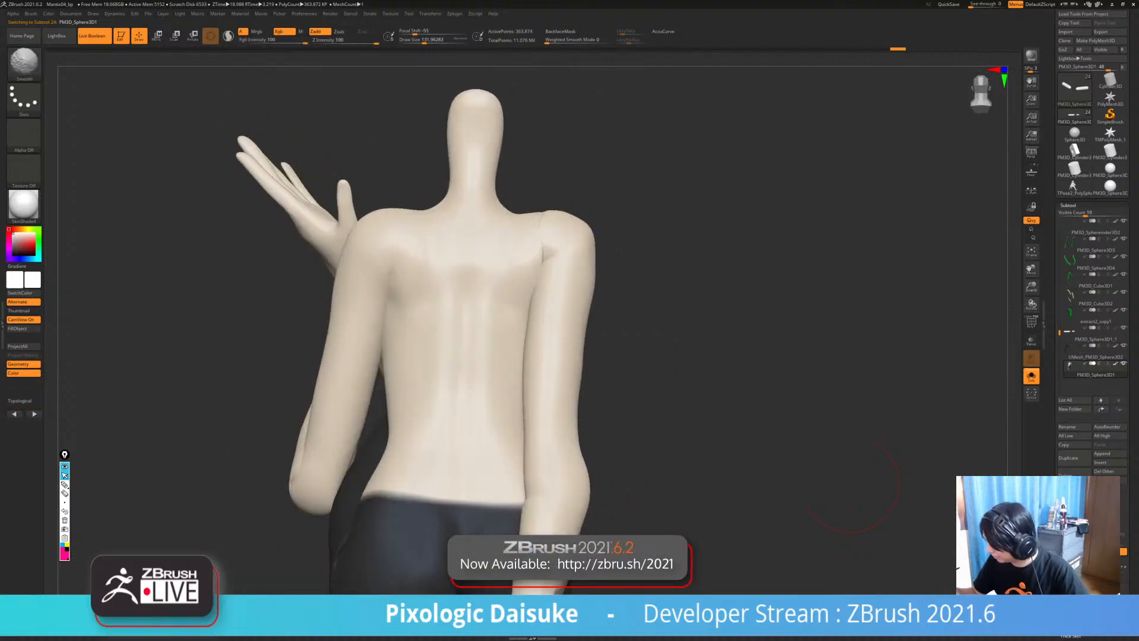
- Smooth the lowered arm's shoulder seam and the back of its upper arm and elbow
shift+drag(580, 223, 574, 232)
mouse_move(574, 233)
alt+right_down()
mouse_move(537, 196)
mouse_move(528, 160)
alt+right_up()
right_drag(528, 237, 513, 237)
shift+drag(528, 296, 525, 325)
alt+right_drag(528, 332, 511, 237)
shift+drag(536, 297, 534, 347)
right_drag(537, 297, 522, 329)
shift+drag(537, 255, 538, 336)
- Smooth the outer side of the lowered arm's elbow and adjust its contour with SnakeHook
right_drag(570, 285, 471, 261)
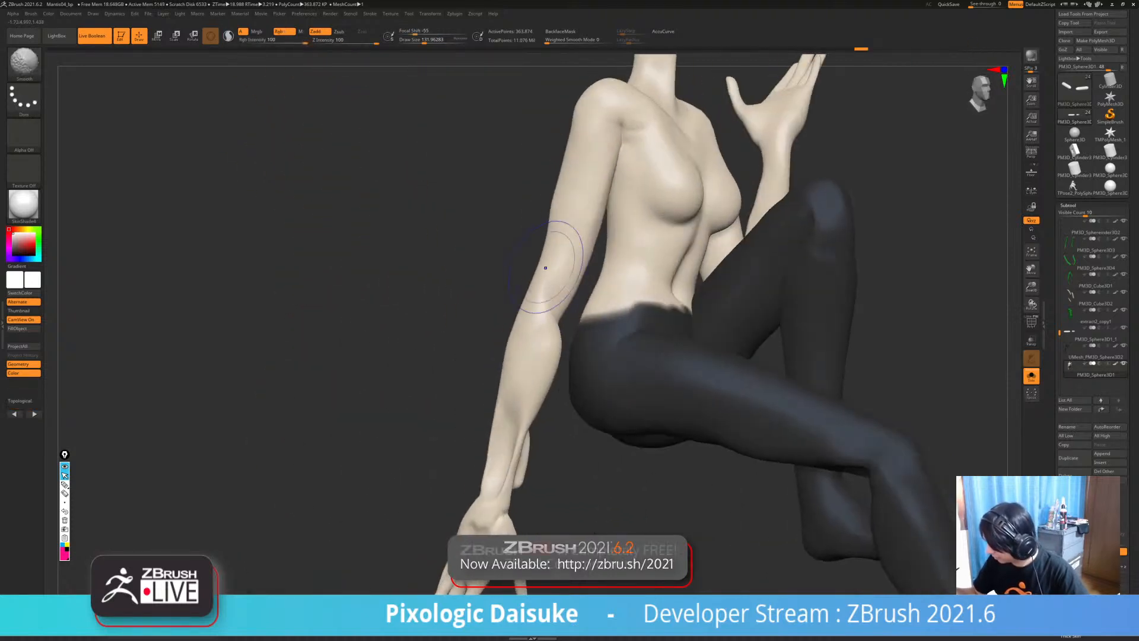
right_drag(526, 297, 536, 294)
shift+drag(543, 297, 530, 342)
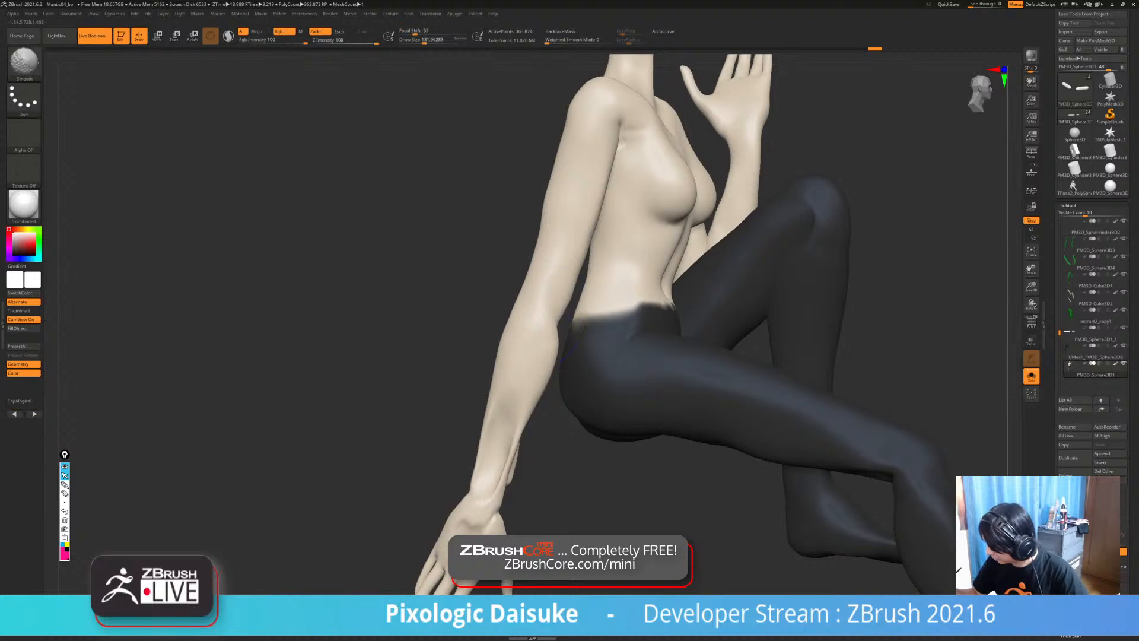
alt+right_drag(530, 404, 512, 331)
right_drag(512, 331, 499, 323)
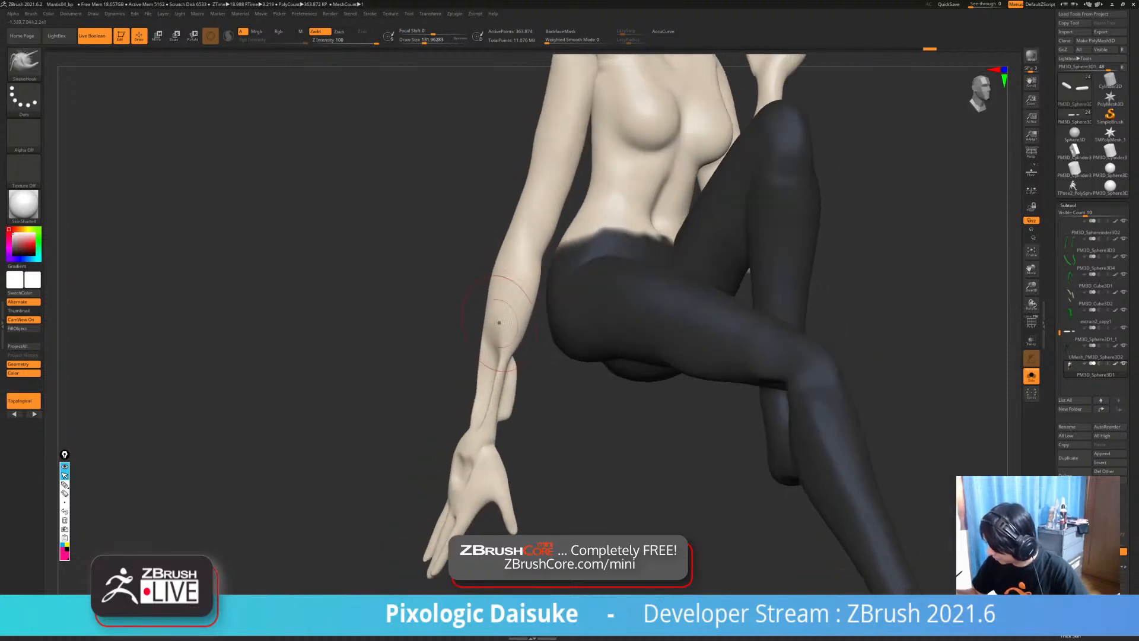
right_drag(512, 245, 509, 233)
drag(511, 228, 524, 226)
mouse_move(506, 249)
alt+right_down()
mouse_move(438, 356)
mouse_move(436, 309)
mouse_move(409, 306)
alt+right_up()
click(1031, 376)
- Reshape the front armpit of the lowered arm with SnakeHook, smooth it, and show the full character again
key(alt+s)
ctrl+right_drag(508, 175, 509, 219)
drag(502, 220, 488, 209)
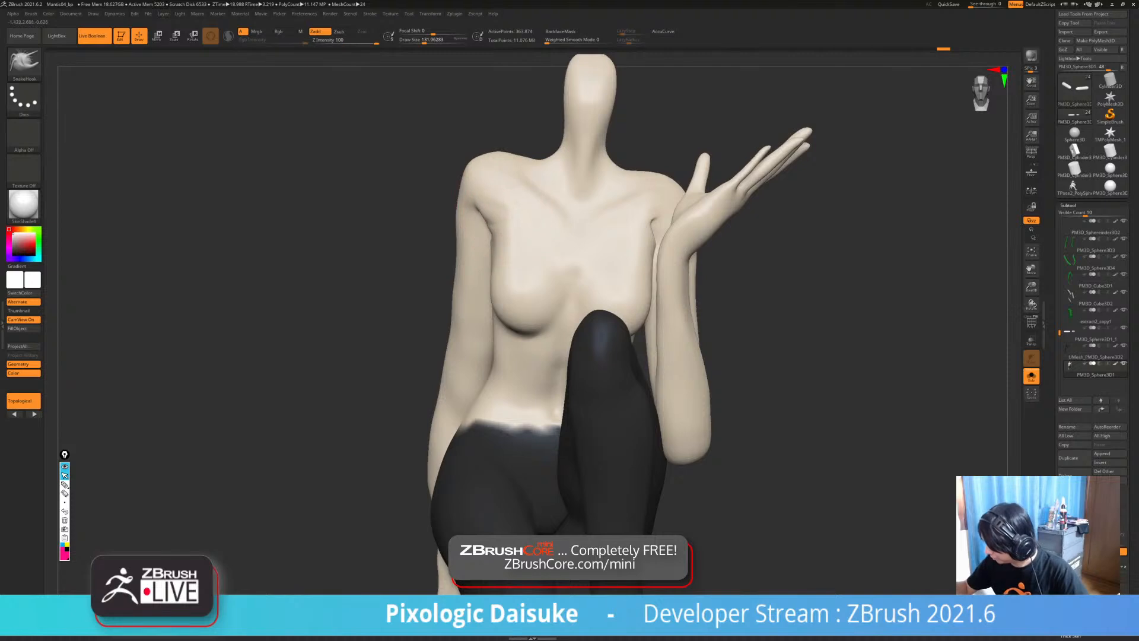
right_drag(488, 220, 522, 220)
shift+drag(486, 218, 482, 215)
mouse_move(484, 217)
right_down()
mouse_move(522, 218)
mouse_move(501, 243)
right_up()
key(alt+s)
- Select the lowered arm's black shoulder piece and examine its fit from the side and back
ctrl+right_drag(620, 311, 622, 272)
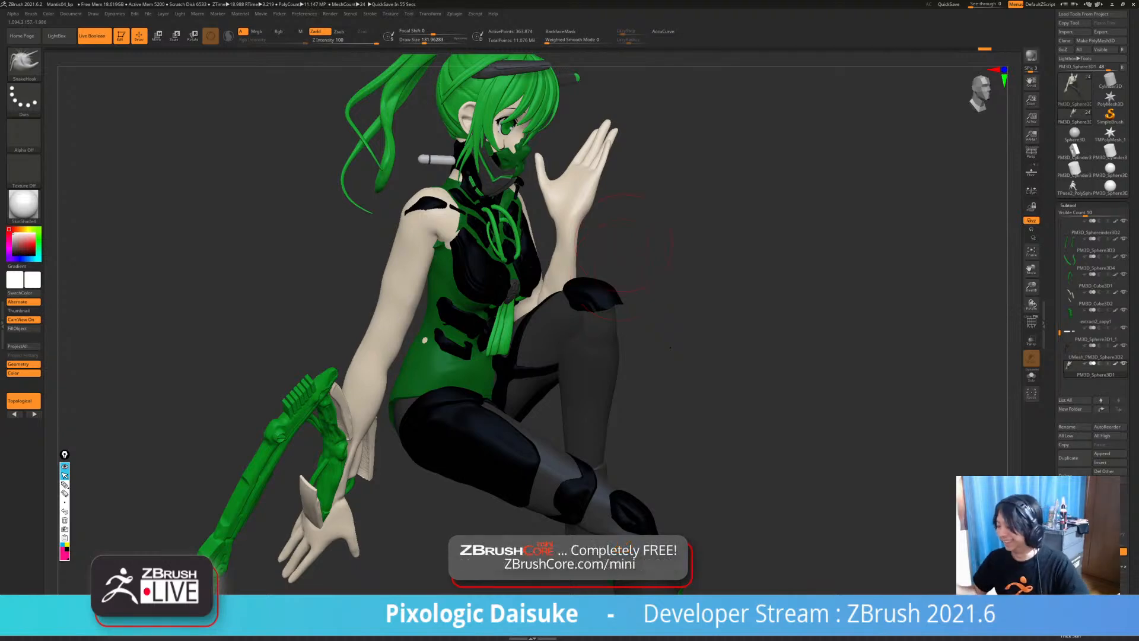
right_drag(594, 244, 561, 244)
right_drag(560, 244, 629, 245)
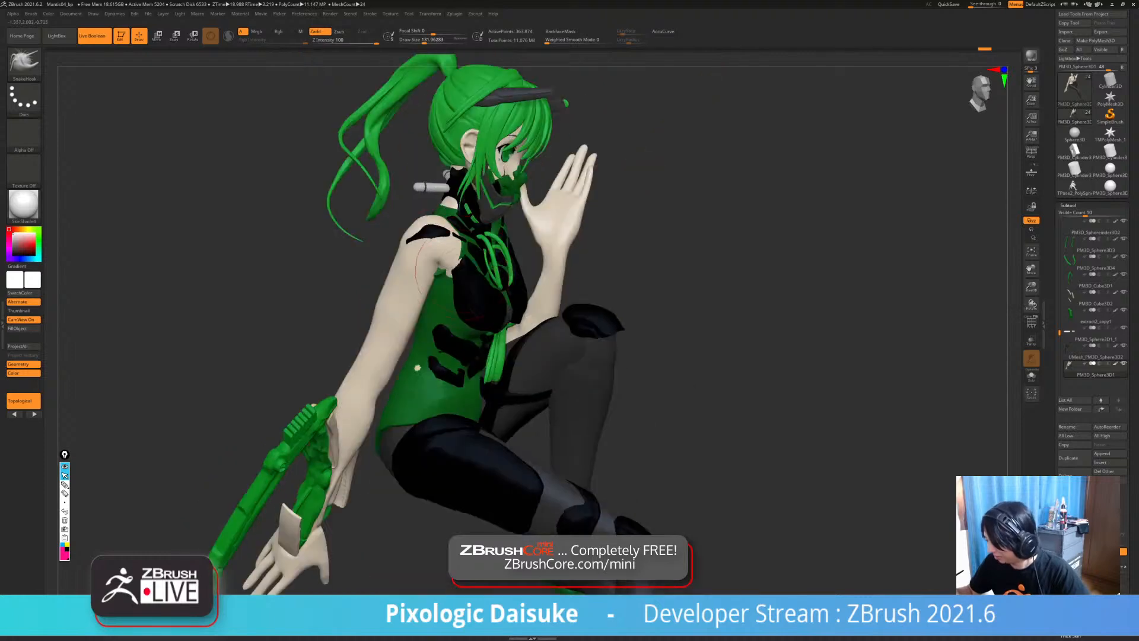
ctrl+right_drag(750, 231, 734, 204)
alt+click(435, 224)
alt+right_drag(435, 225, 430, 307)
mouse_move(430, 307)
right_down()
mouse_move(380, 323)
mouse_move(386, 344)
mouse_move(415, 328)
mouse_move(365, 411)
mouse_move(600, 382)
right_up()
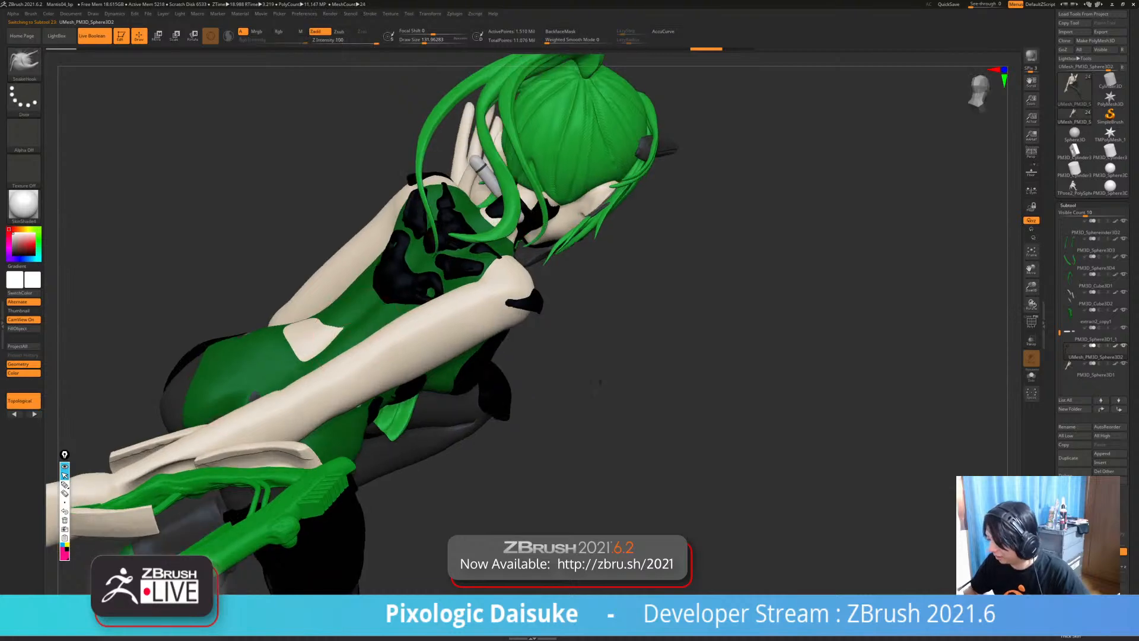
- Refit the green bodysuit over the lower back with SnakeHook and smoothing to cover the exposed skin
right_drag(356, 331, 265, 303)
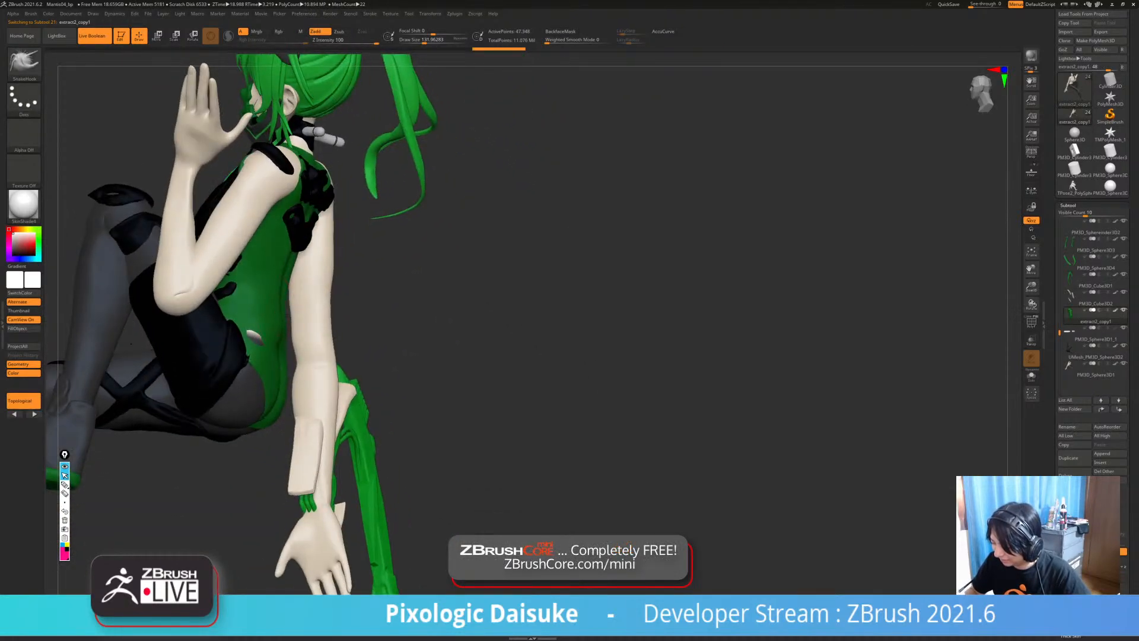
right_drag(131, 344, 107, 343)
mouse_move(451, 178)
right_down()
mouse_move(342, 173)
mouse_move(278, 187)
right_up()
right_drag(413, 134, 472, 138)
mouse_move(83, 142)
right_down()
mouse_move(186, 146)
mouse_move(135, 145)
right_up()
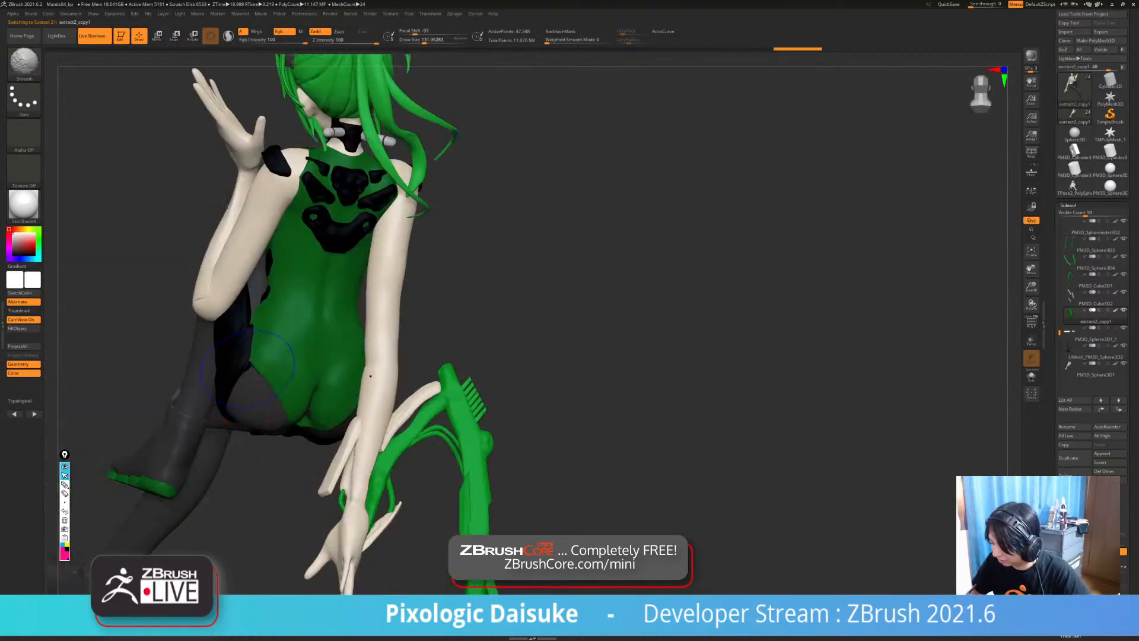
- Select the black armour and refill it with an adjusted dark colour to set it apart from the leg surface
mouse_move(259, 359)
right_down()
mouse_move(323, 356)
mouse_move(516, 310)
mouse_move(496, 285)
mouse_move(469, 296)
mouse_move(403, 362)
mouse_move(488, 349)
mouse_move(483, 324)
mouse_move(473, 390)
mouse_move(525, 374)
mouse_move(504, 317)
mouse_move(510, 350)
mouse_move(468, 374)
mouse_move(294, 390)
right_up()
key(ctrl+shift+s)
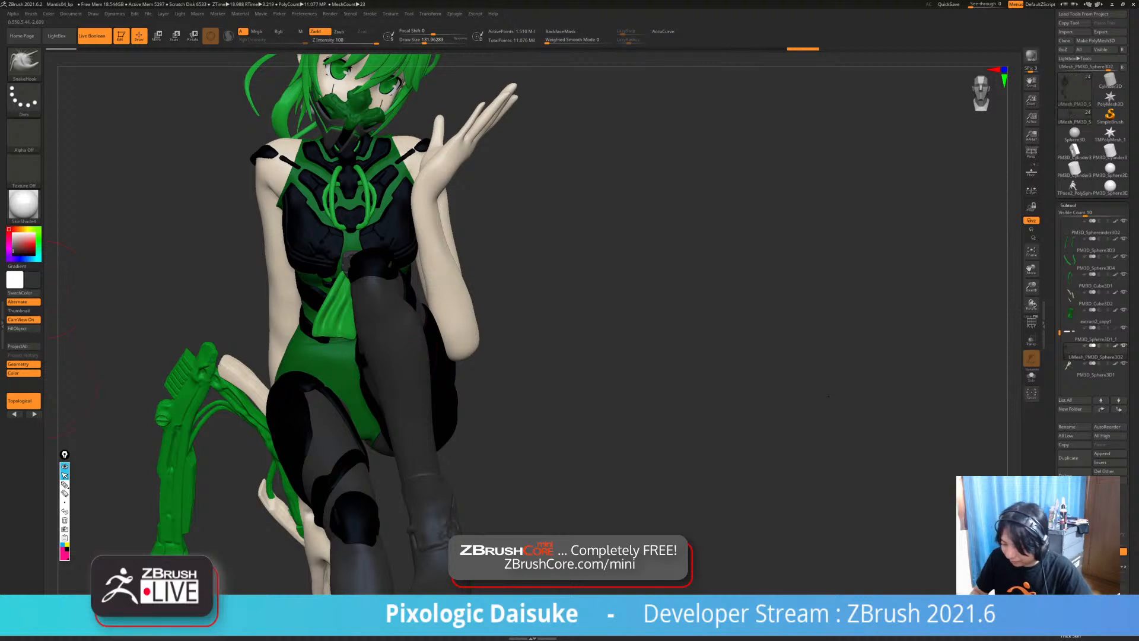
click(23, 329)
alt+right_drag(47, 329, 45, 276)
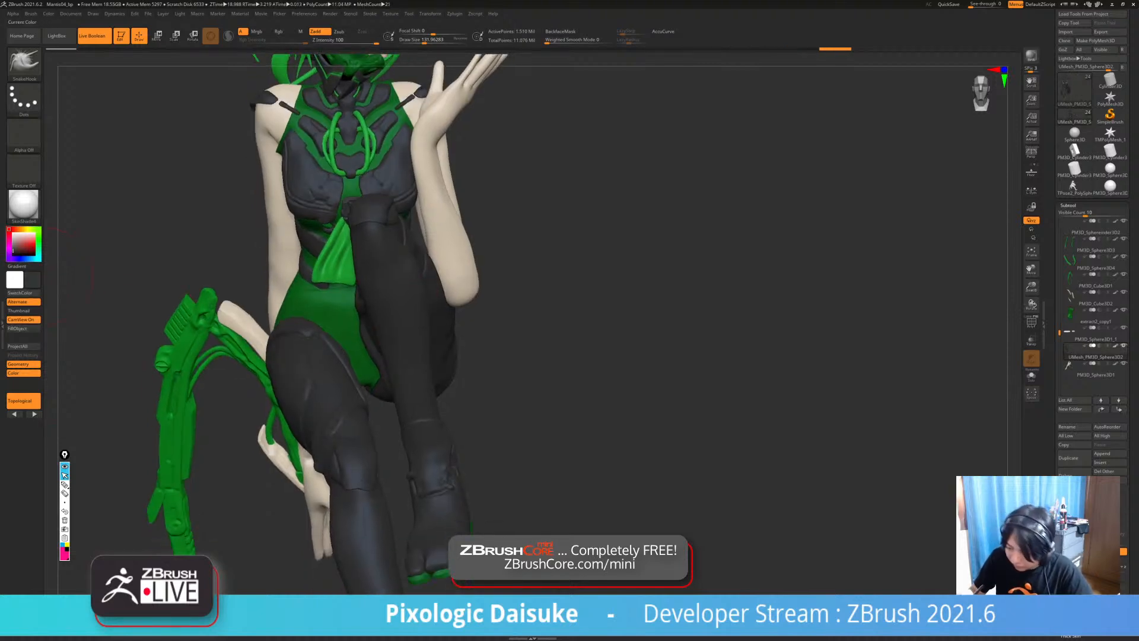
click(24, 329)
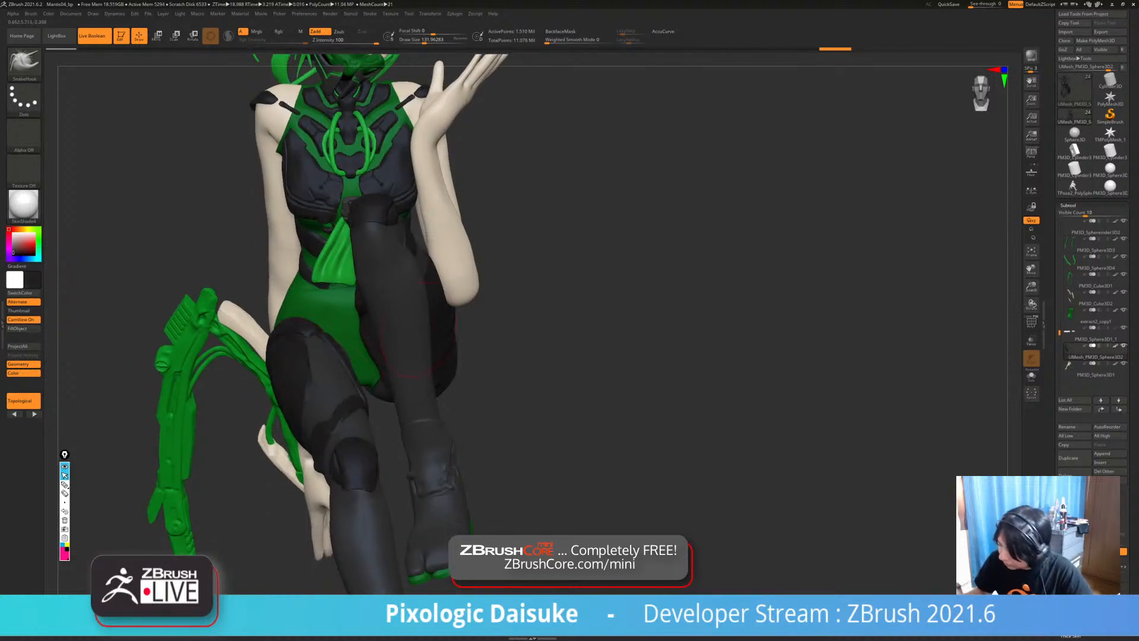
- Examine the black armour's fit around the raised knee, thighs and raised elbow from several angles
mouse_move(350, 244)
ctrl+right_down()
mouse_move(338, 181)
mouse_move(396, 203)
mouse_move(516, 134)
mouse_move(570, 86)
ctrl+right_up()
alt+click(396, 203)
right_drag(446, 155, 399, 114)
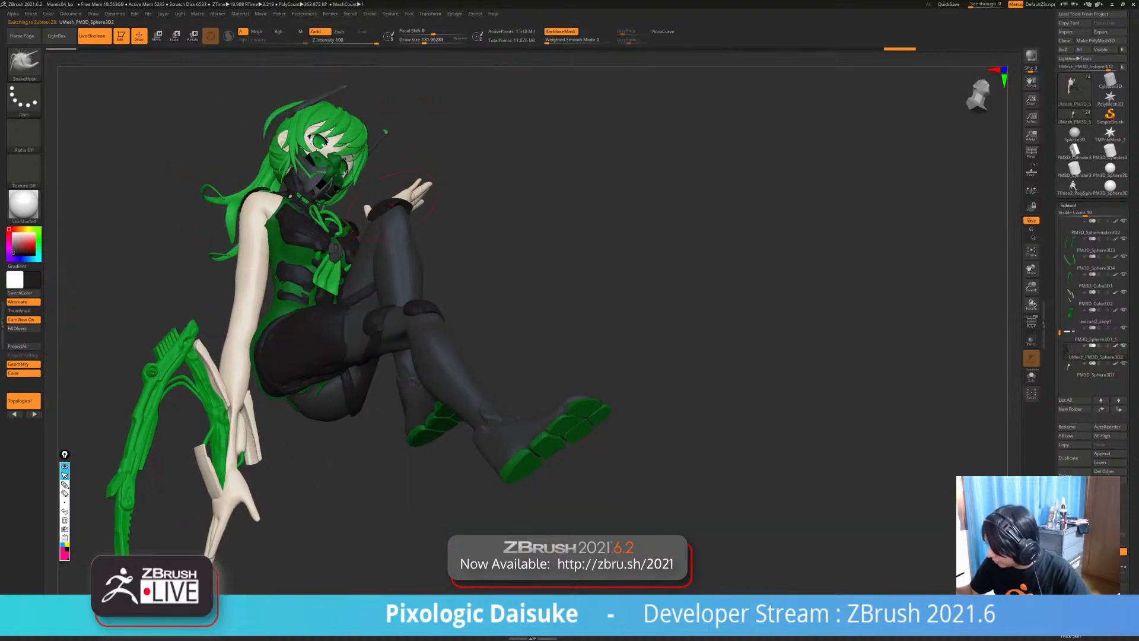
right_drag(392, 207, 410, 279)
mouse_move(361, 215)
right_down()
mouse_move(410, 202)
mouse_move(420, 284)
right_up()
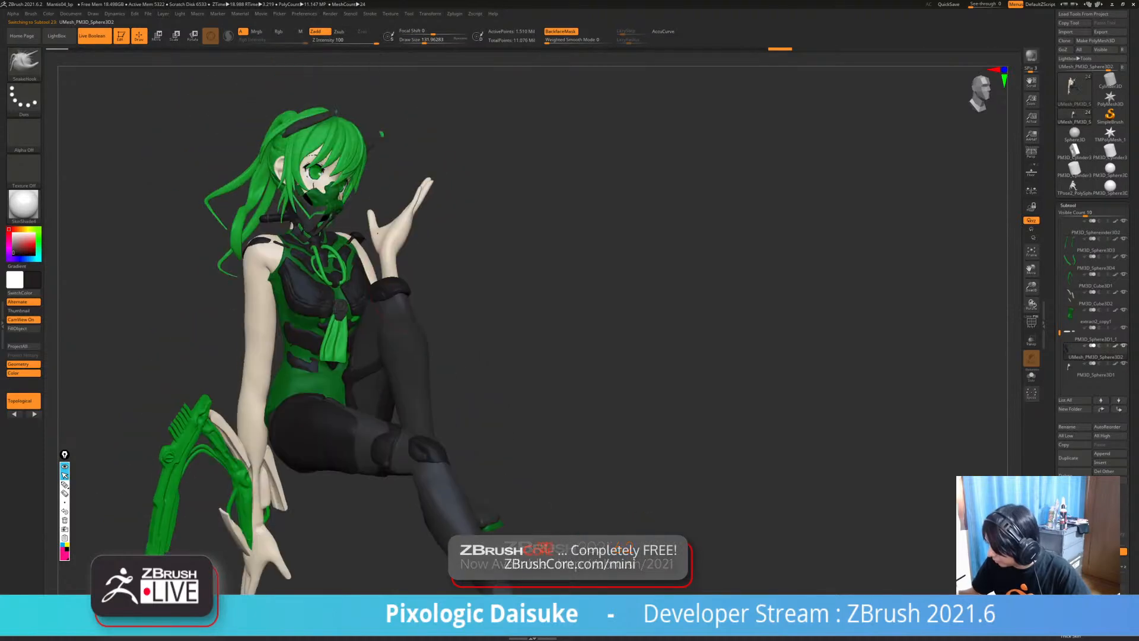
mouse_move(382, 132)
ctrl+right_down()
mouse_move(418, 339)
mouse_move(296, 285)
mouse_move(238, 150)
mouse_move(340, 304)
ctrl+right_up()
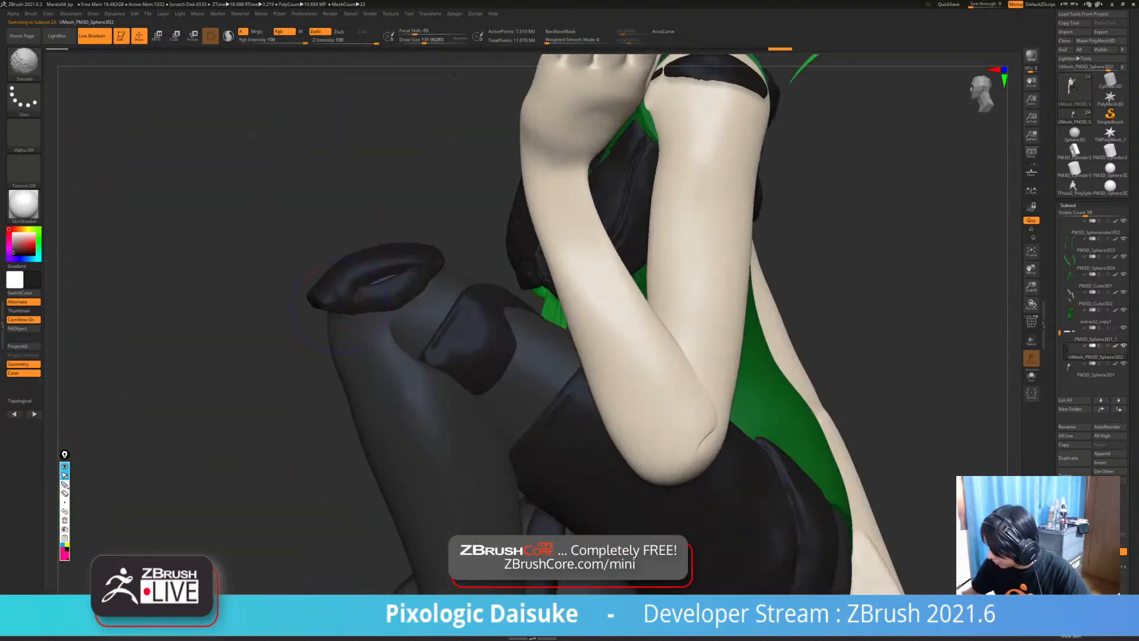
ctrl+right_drag(346, 216, 272, 167)
ctrl+alt+shift+drag(241, 158, 274, 184)
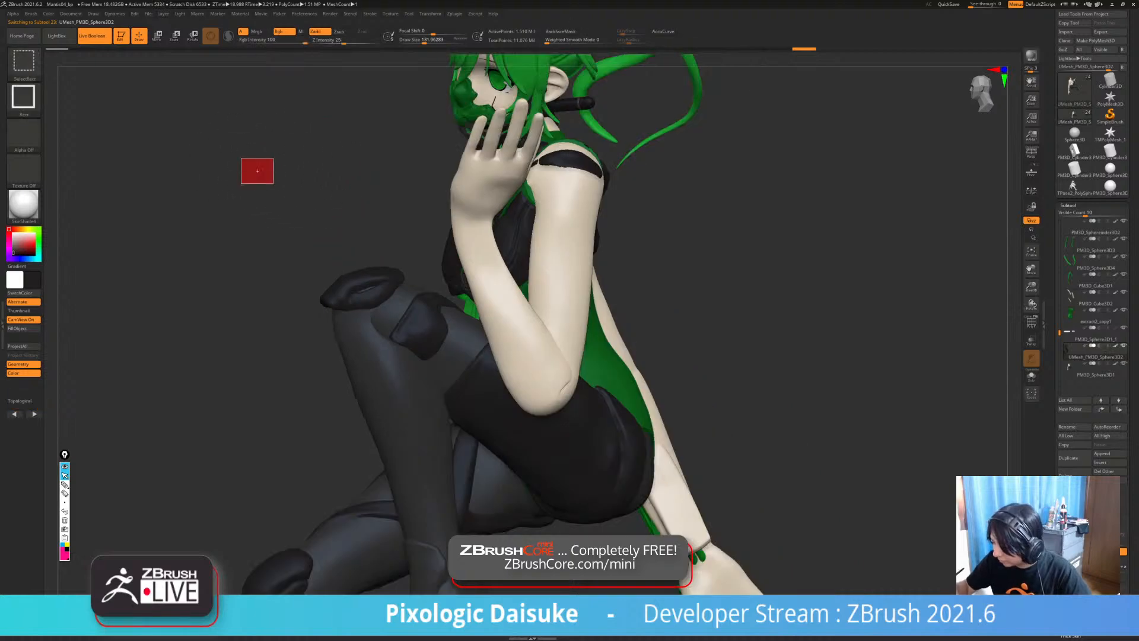
ctrl+alt+shift+drag(321, 225, 321, 225)
alt+right_drag(379, 320, 201, 166)
right_drag(332, 380, 440, 390)
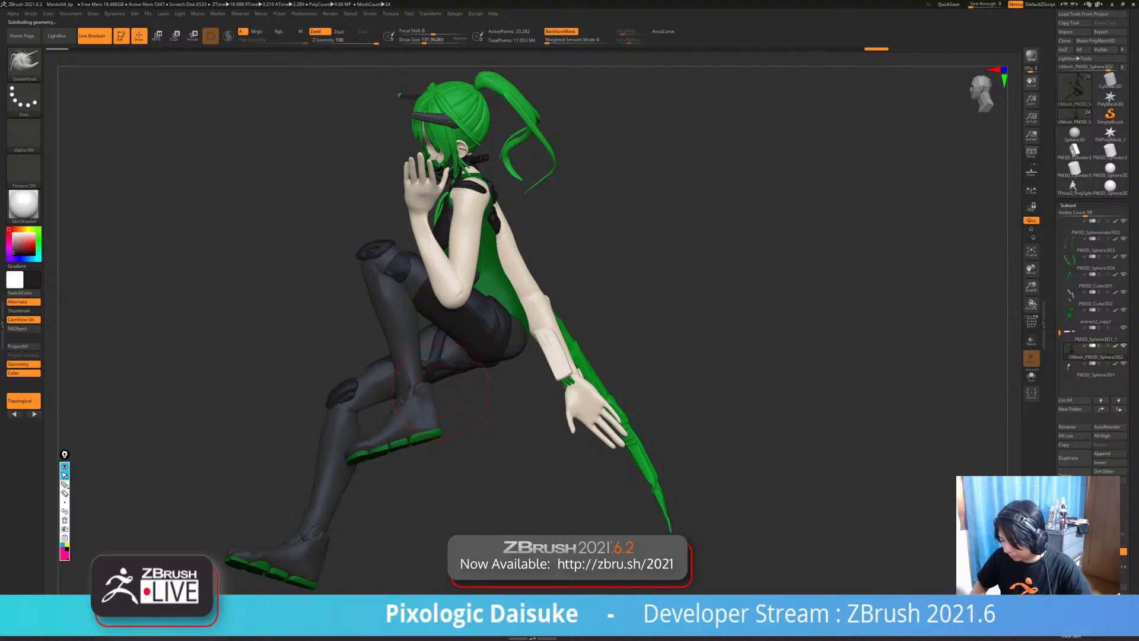
- Review the complete seated figure from the side and front, checking the overall pose and the raised hand
mouse_move(440, 391)
right_down()
mouse_move(504, 309)
mouse_move(492, 257)
mouse_move(641, 270)
right_up()
mouse_move(341, 336)
right_down()
mouse_move(486, 361)
mouse_move(454, 332)
mouse_move(468, 196)
mouse_move(317, 486)
right_up()
mouse_move(460, 263)
alt+right_down()
mouse_move(459, 344)
mouse_move(480, 329)
mouse_move(606, 309)
mouse_move(597, 283)
alt+right_up()
alt+click(573, 322)
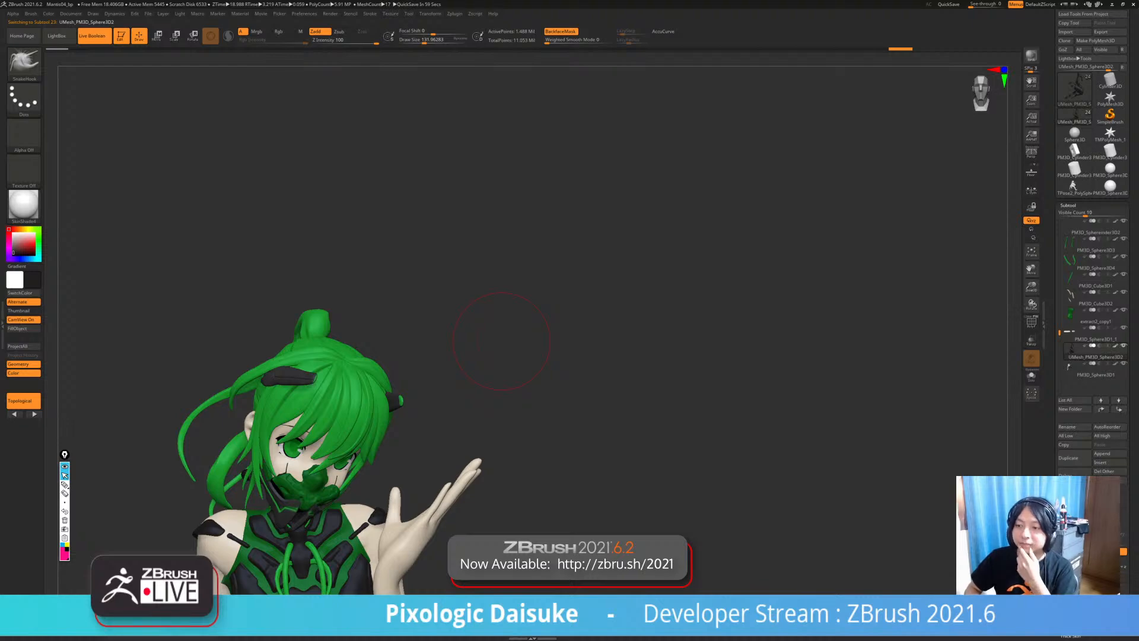
right_drag(511, 339, 593, 178)
right_drag(593, 285, 534, 302)
mouse_move(534, 303)
ctrl+right_down()
mouse_move(537, 273)
mouse_move(576, 285)
mouse_move(498, 291)
mouse_move(552, 291)
ctrl+right_up()
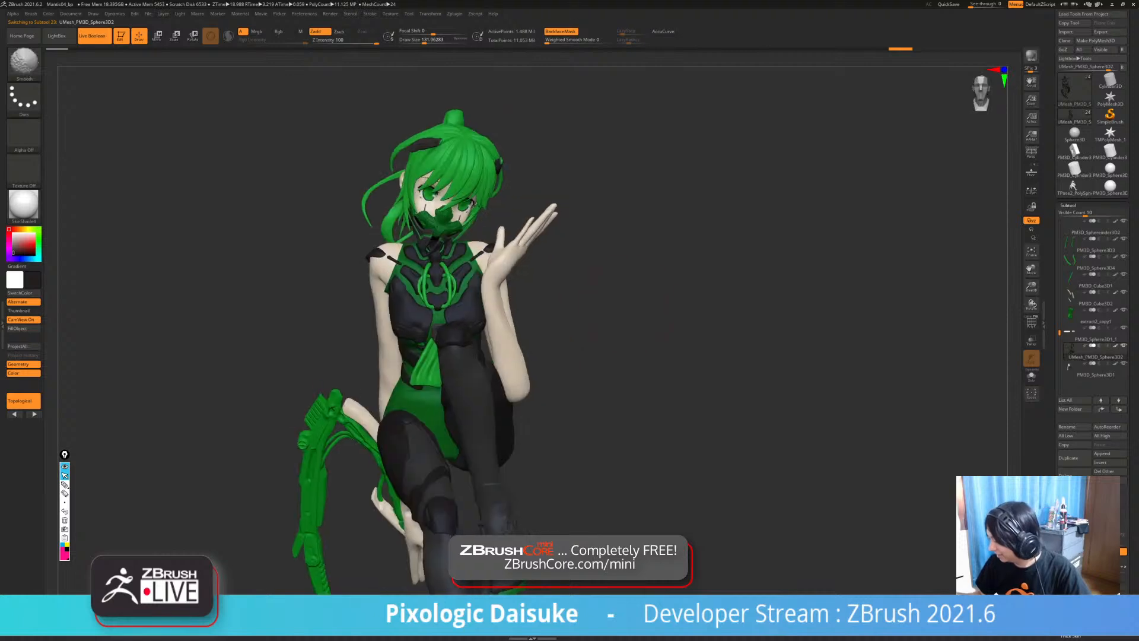
right_drag(765, 359, 734, 337)
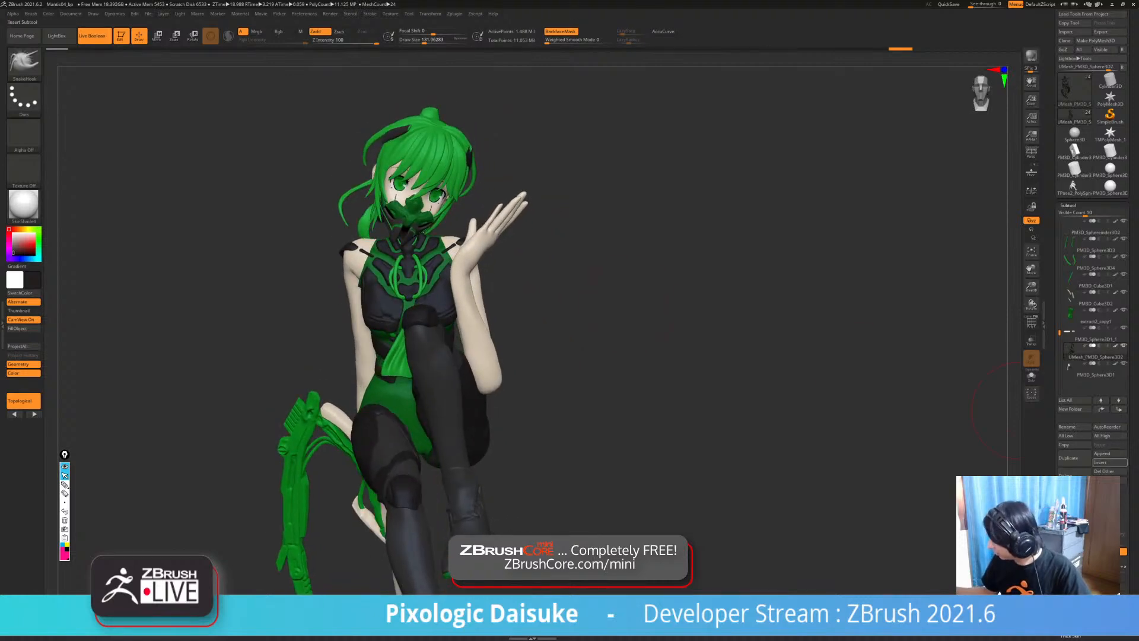
- Insert a cylinder as a new subtool, scale it down, and move and tilt it towards the raised hand
click(1110, 462)
click(850, 490)
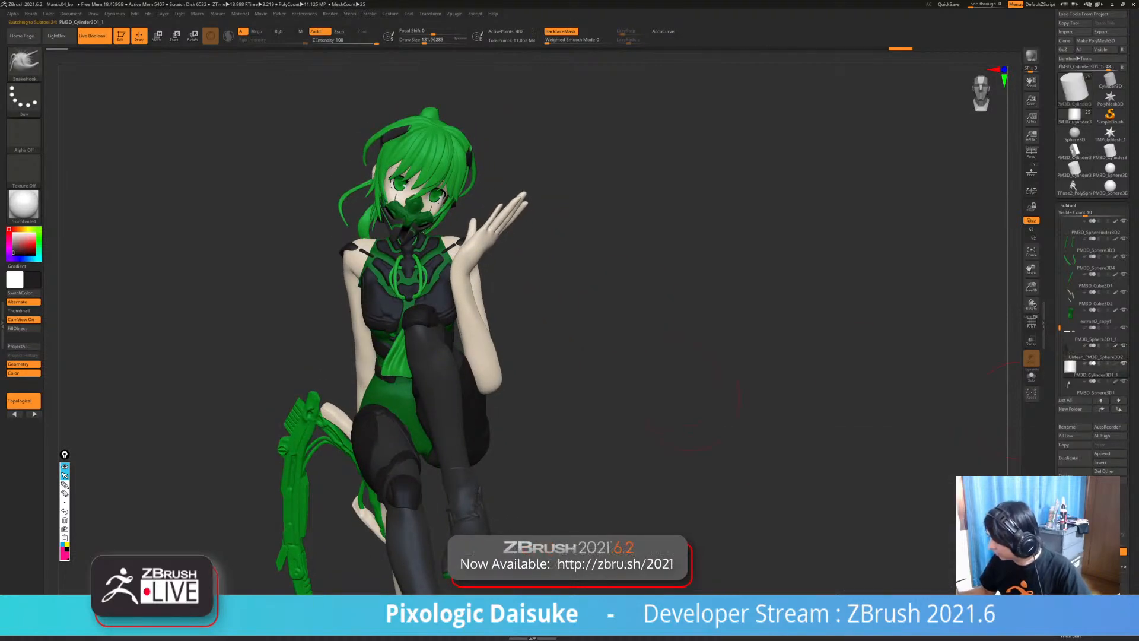
key(w)
right_drag(593, 333, 748, 321)
drag(380, 151, 478, 194)
right_drag(712, 323, 569, 326)
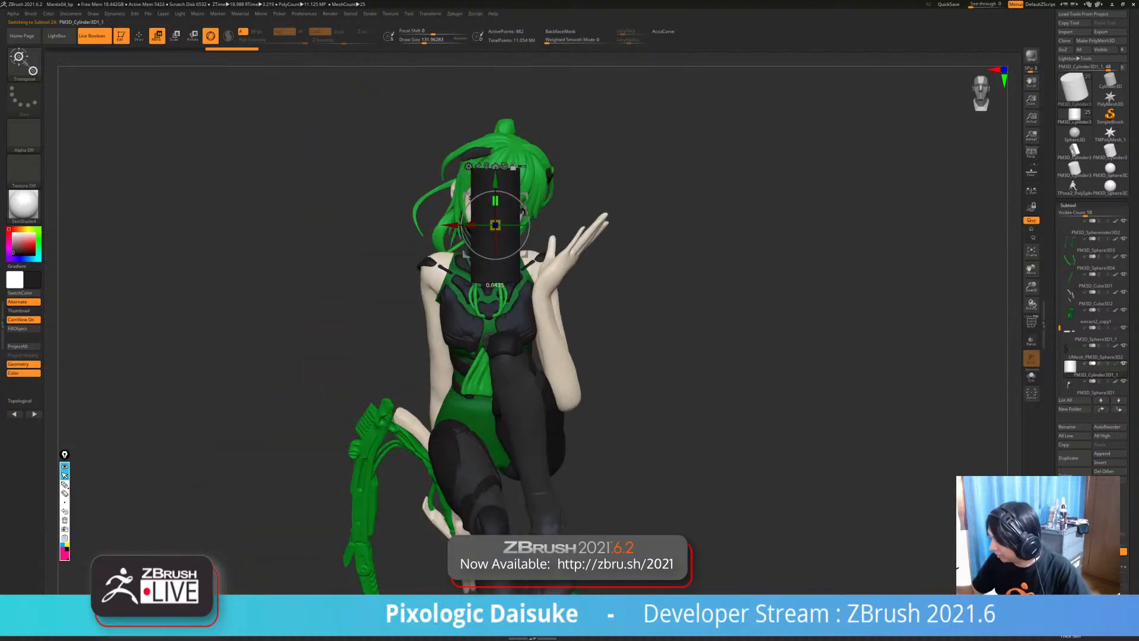
mouse_move(570, 326)
right_down()
mouse_move(629, 326)
mouse_move(570, 324)
right_up()
drag(525, 219, 524, 225)
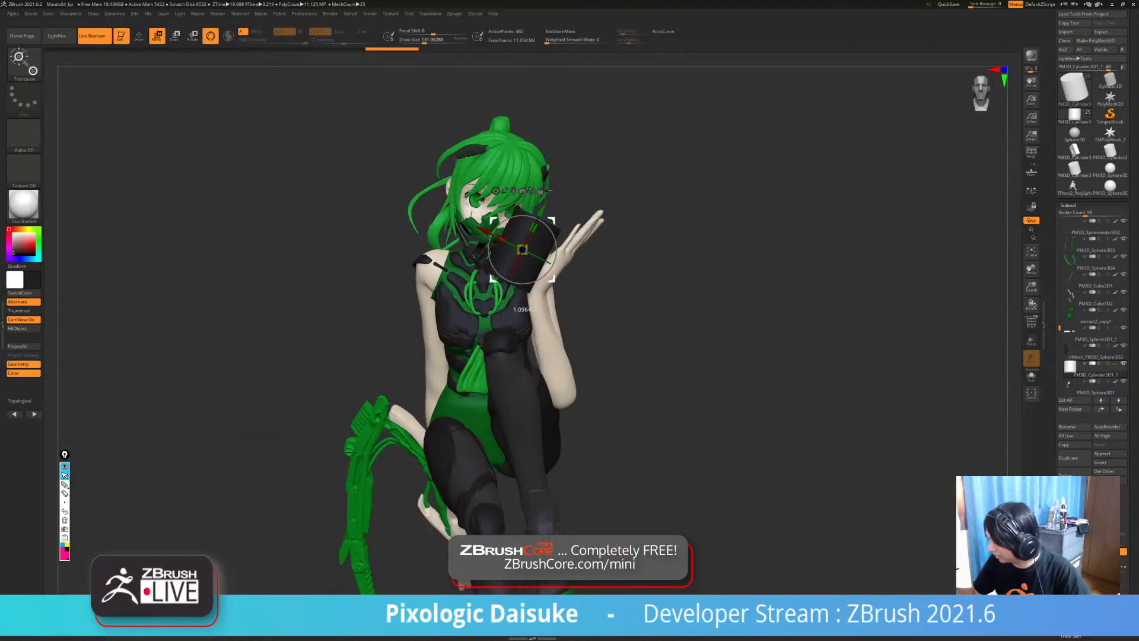
- Align the tilted cylinder with the raised palm, correcting its placement from the front and side
right_drag(593, 326, 712, 324)
drag(570, 247, 568, 247)
right_drag(647, 285, 557, 279)
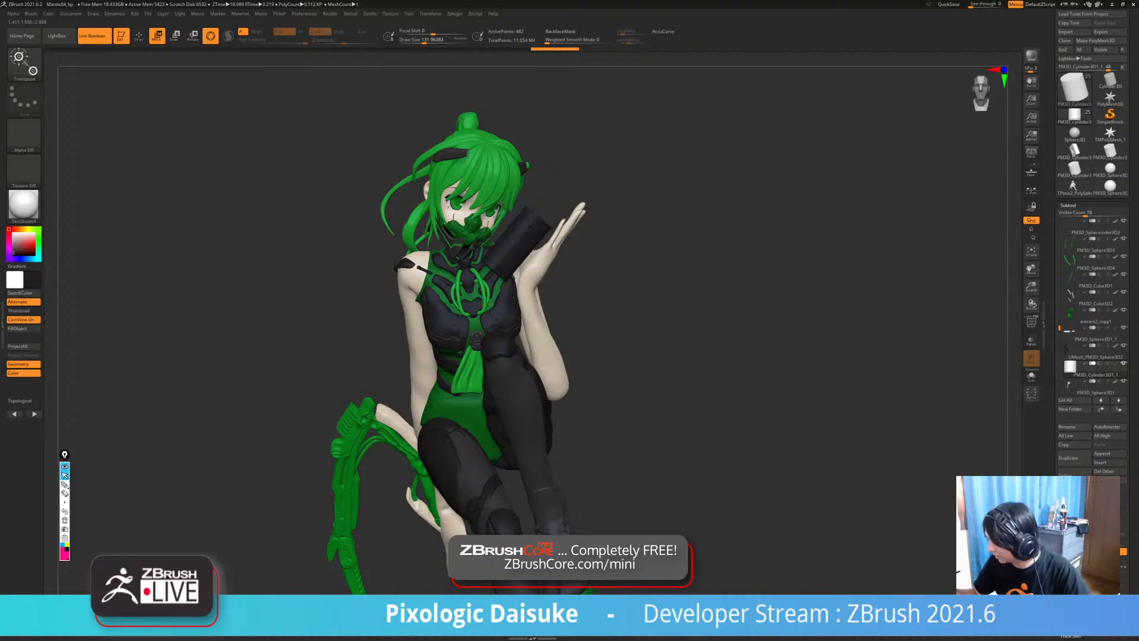
right_drag(558, 285, 543, 284)
drag(522, 240, 530, 237)
right_drag(593, 309, 691, 308)
drag(579, 247, 574, 246)
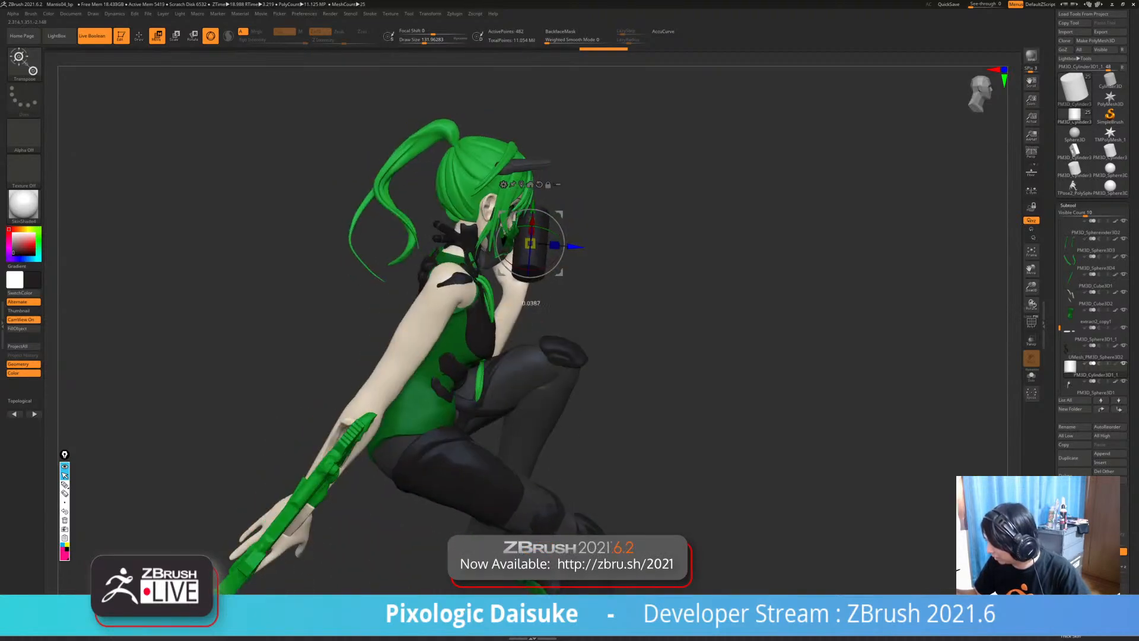
- Nudge the cylinder closer against the raised palm and fingers, checking its contact from close up
right_drag(653, 309, 593, 332)
right_drag(538, 229, 500, 230)
drag(532, 240, 533, 242)
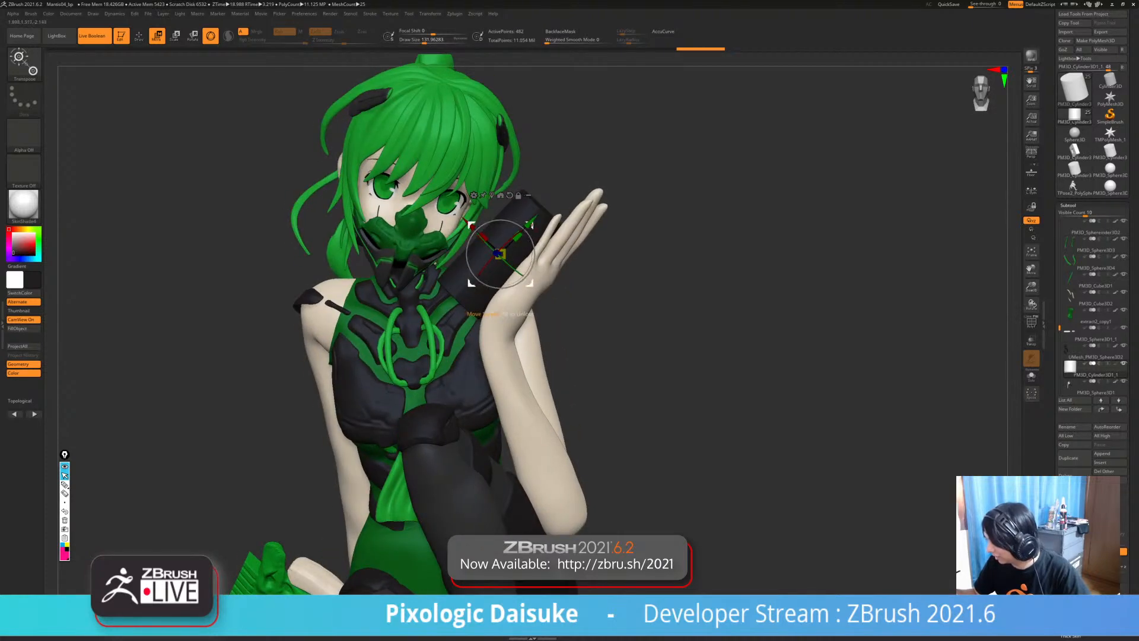
right_drag(564, 285, 614, 287)
drag(530, 241, 530, 238)
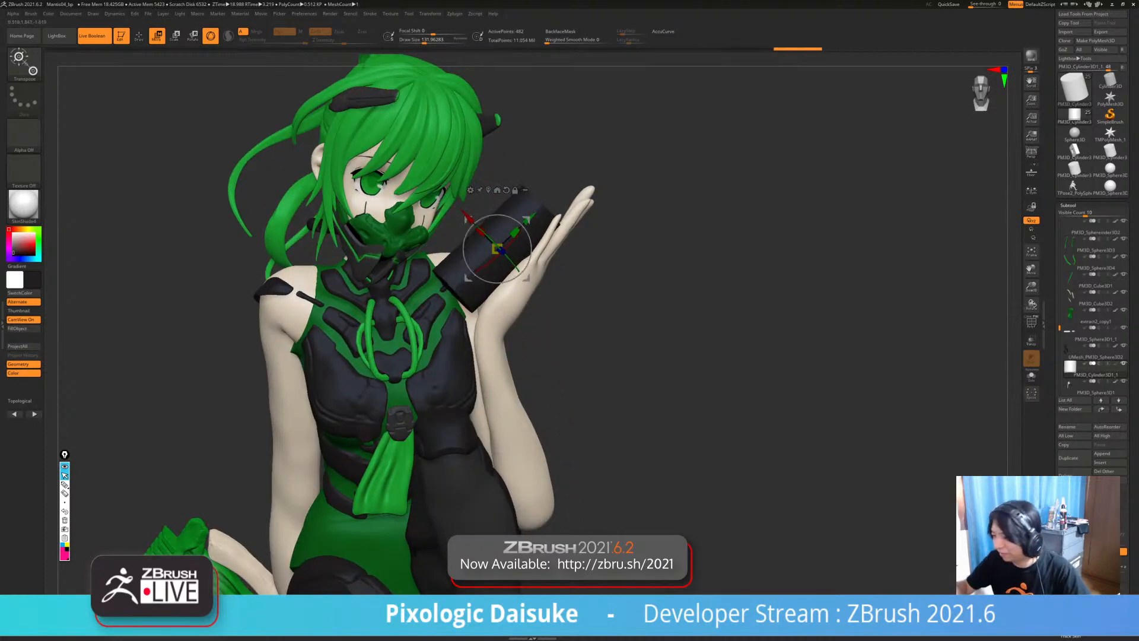
- Isolate the cylinder, adjust it along its long axis with the gizmo, and show the full character again
click(139, 35)
mouse_move(593, 285)
right_down()
mouse_move(555, 282)
mouse_move(611, 279)
mouse_move(549, 326)
right_up()
click(194, 36)
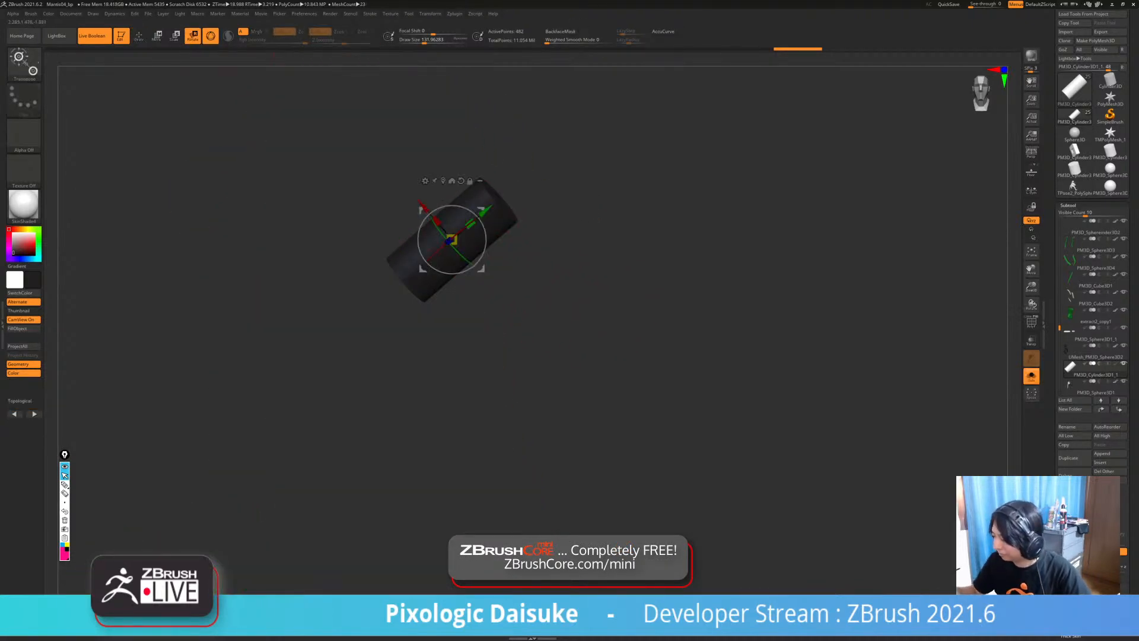
click(504, 290)
drag(470, 224, 488, 209)
click(138, 36)
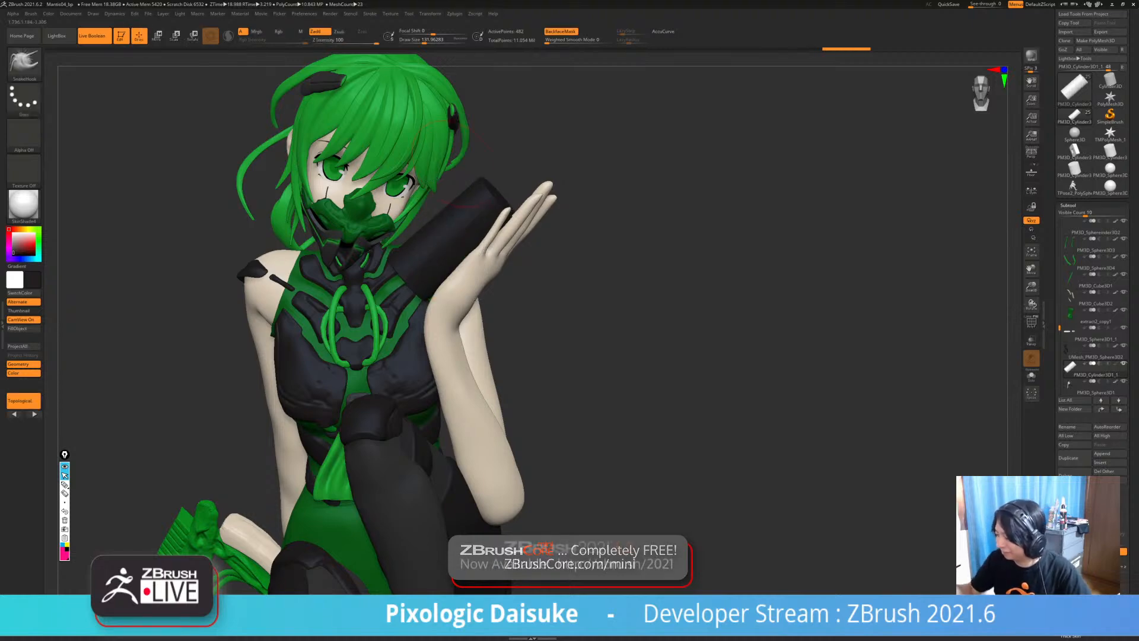
- Sample the character's green colour and project all visible subtools onto the cylinder, including their polypaint
mouse_move(742, 297)
mouse_down()
mouse_move(605, 299)
mouse_move(742, 298)
mouse_up()
key(c)
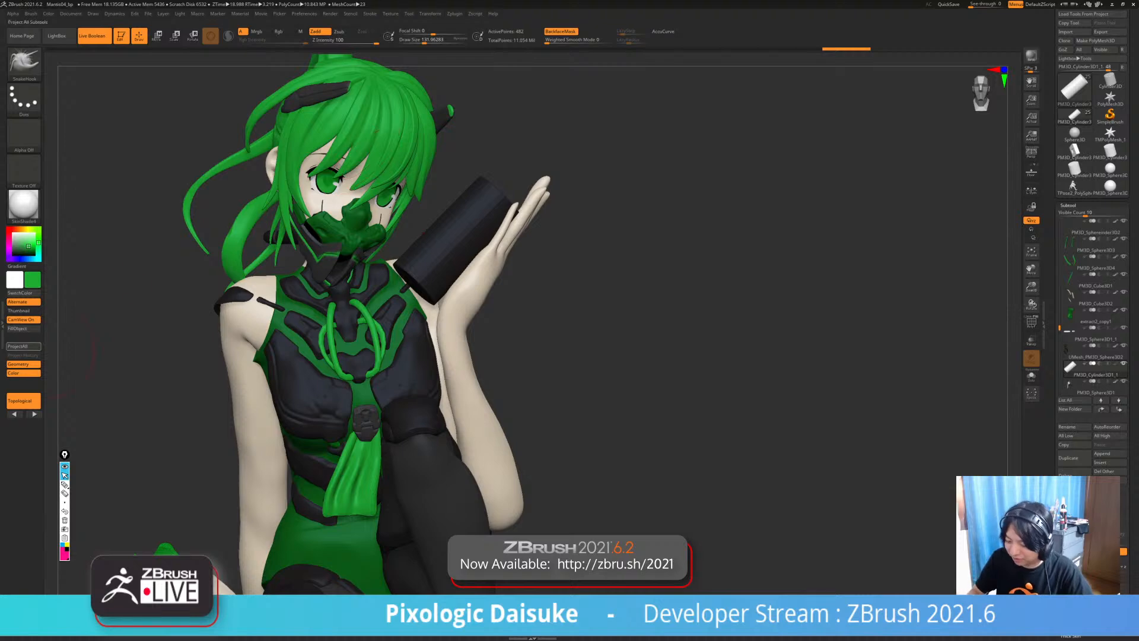
click(22, 346)
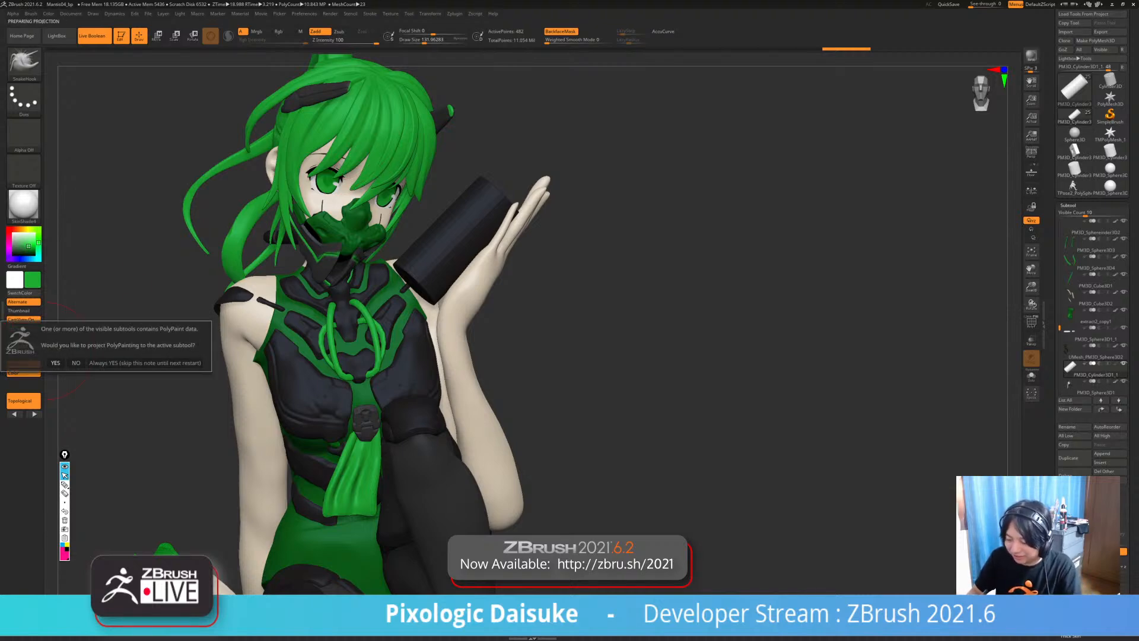
click(56, 362)
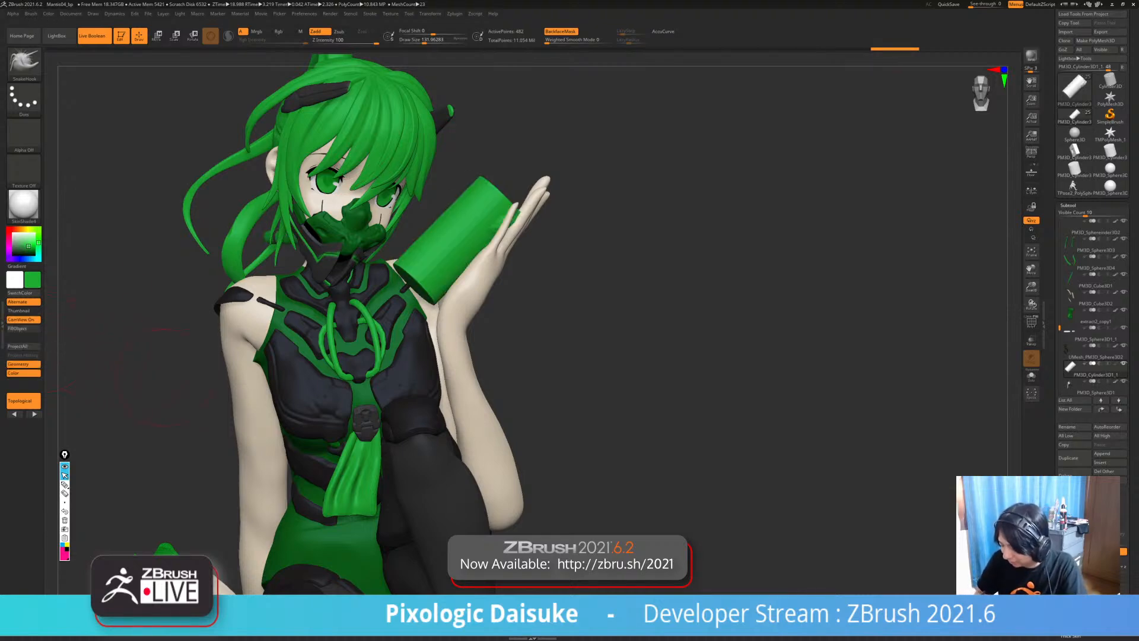
drag(160, 370, 258, 384)
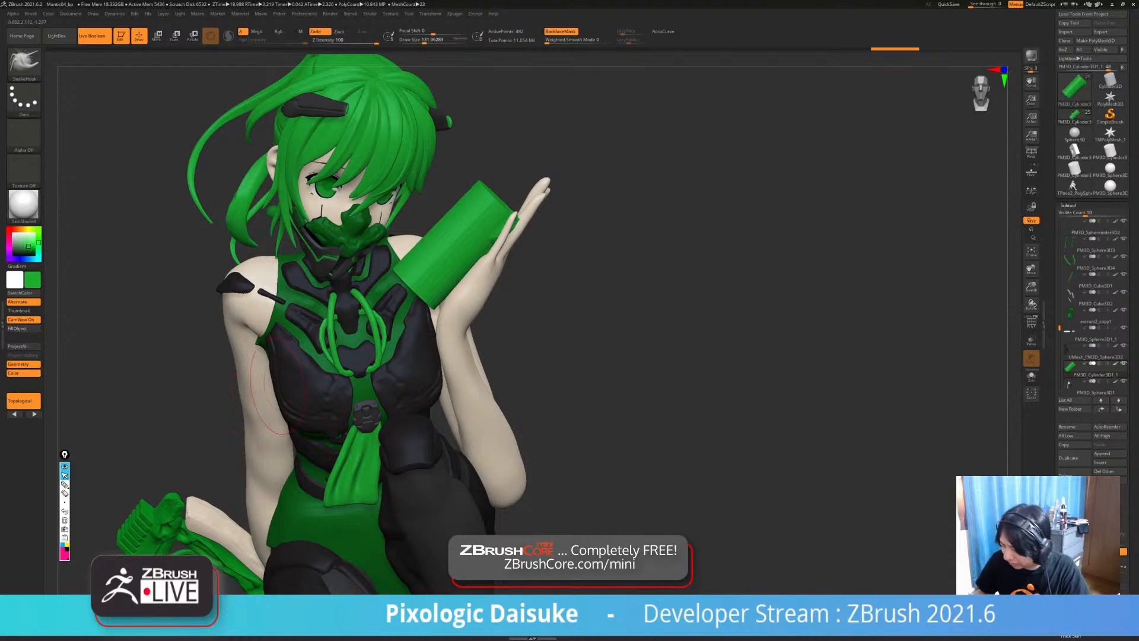
- Check the green cylinder against the raised hand from above and front, and shift it slightly towards the palm
ctrl+right_drag(277, 385, 297, 362)
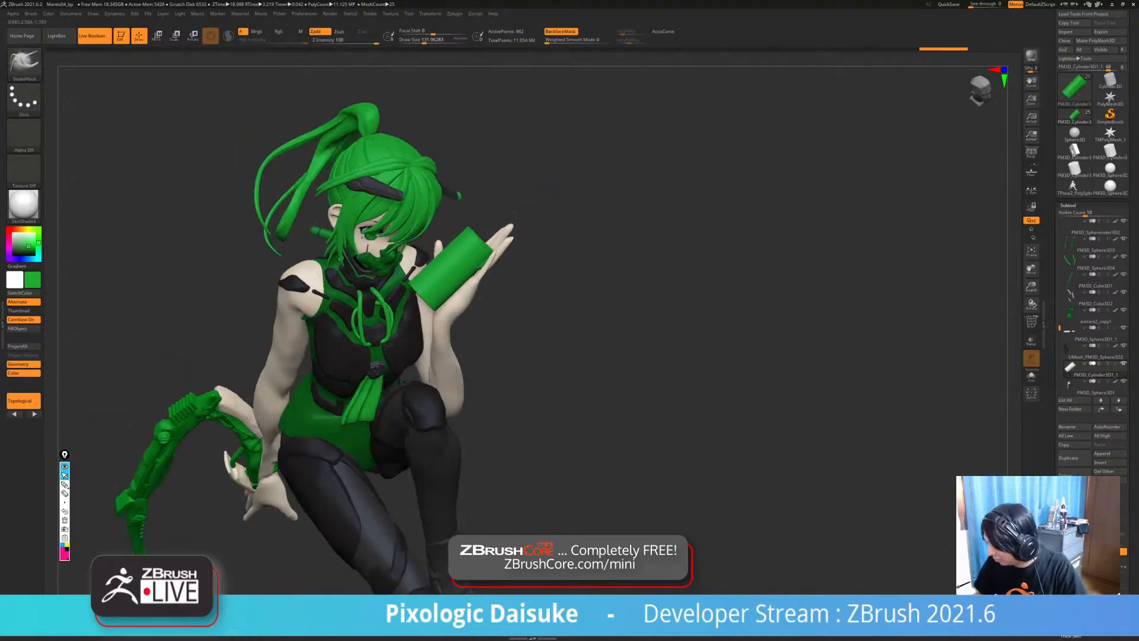
mouse_move(455, 350)
right_down()
mouse_move(452, 332)
mouse_move(445, 391)
right_up()
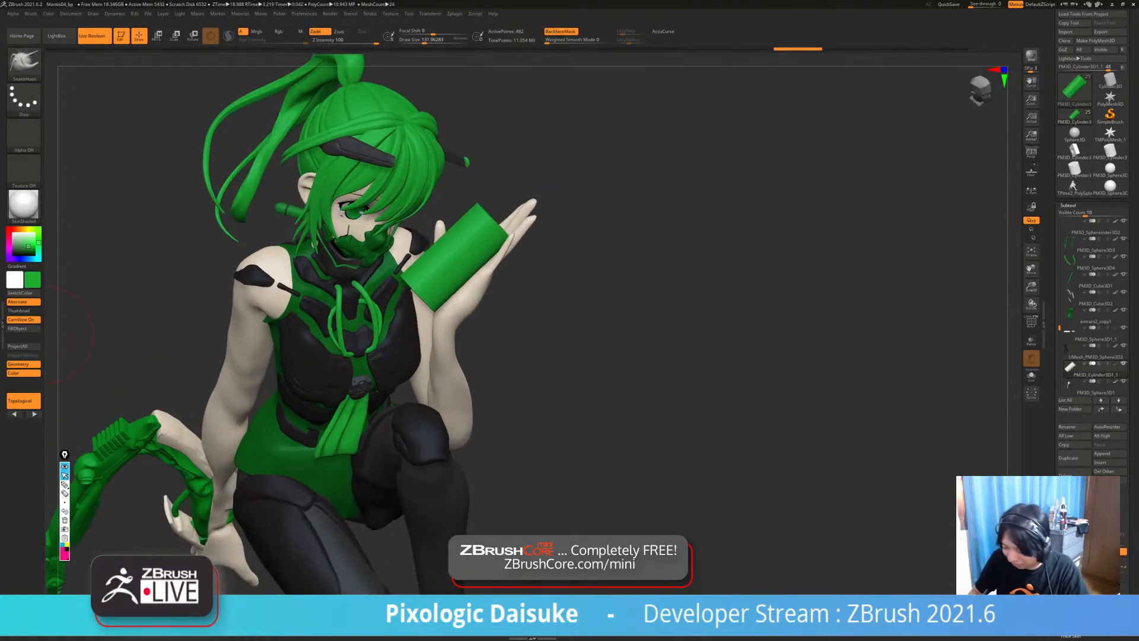
right_drag(171, 230, 178, 107)
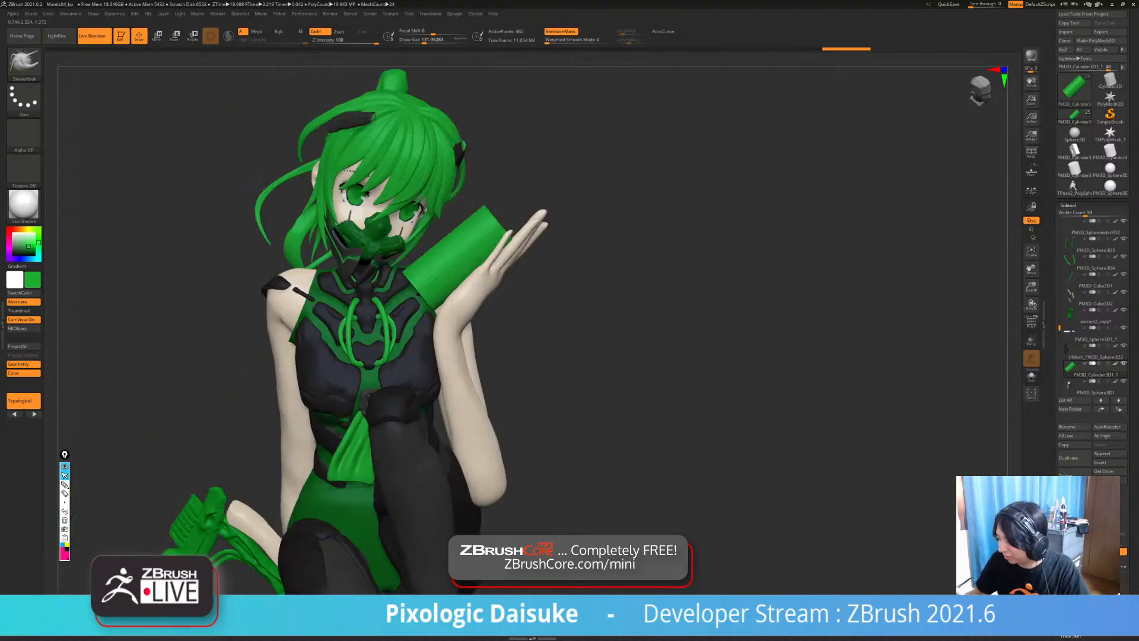
click(156, 35)
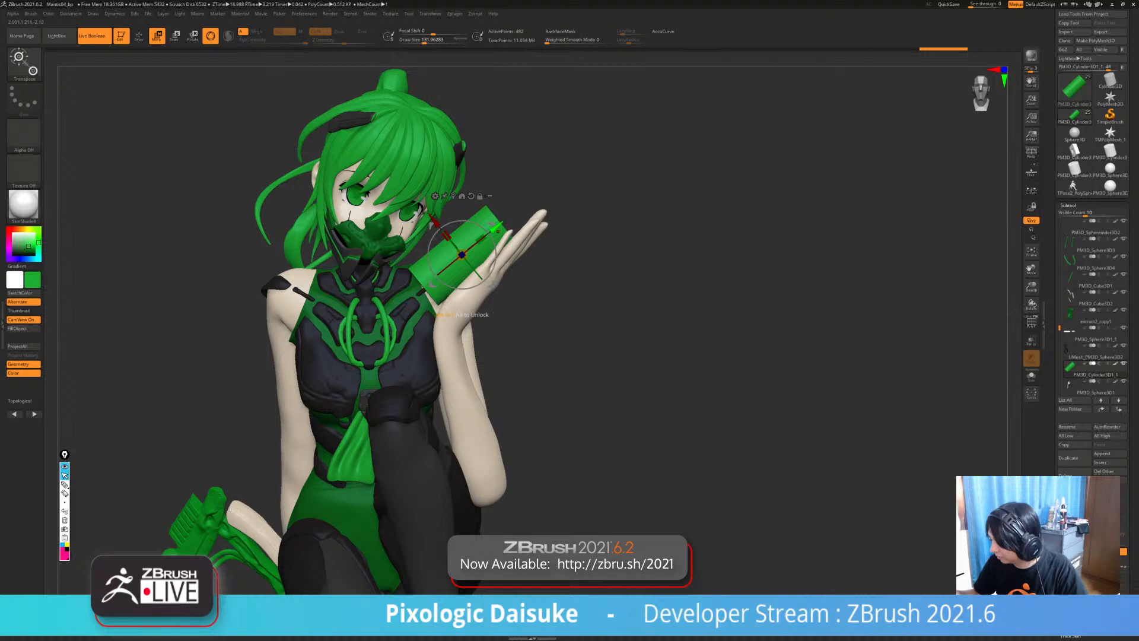
drag(491, 225, 494, 226)
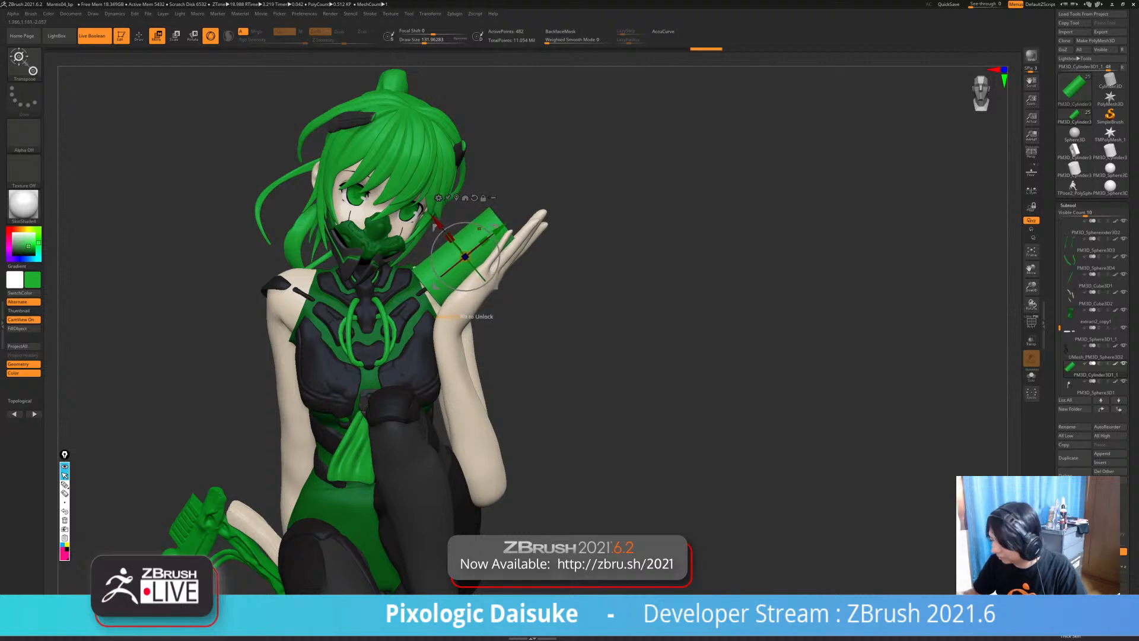
- Try filling the cylinder with the dark colour sampled from the chest armour, and undo the fill
drag(32, 279, 320, 308)
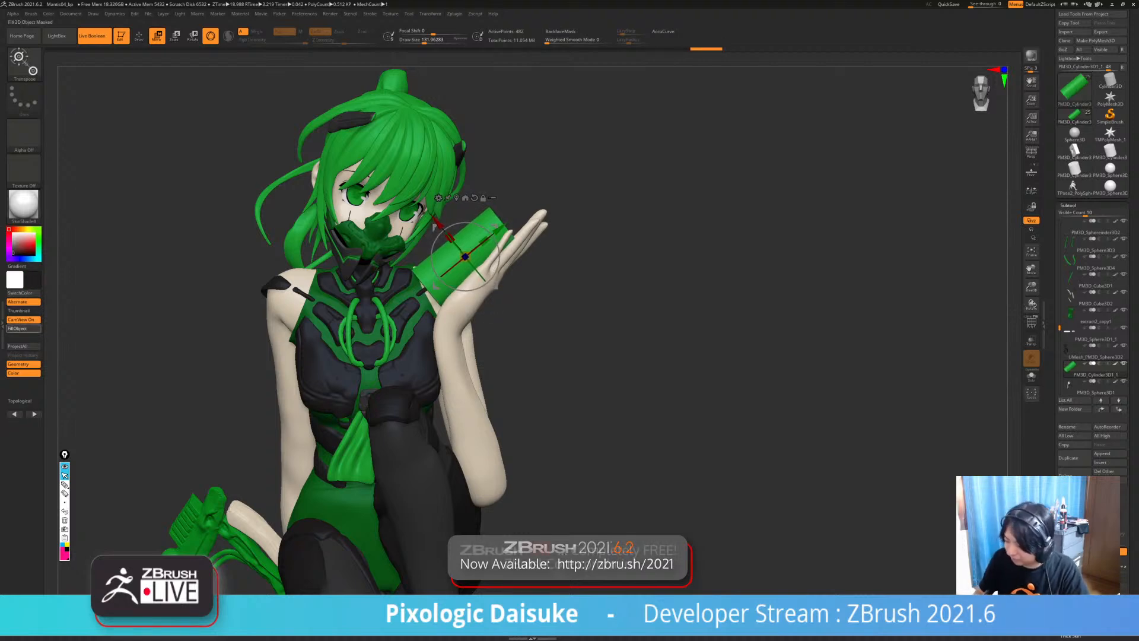
click(22, 329)
mouse_move(653, 332)
mouse_down()
mouse_move(723, 332)
mouse_move(650, 320)
mouse_up()
key(ctrl+z)
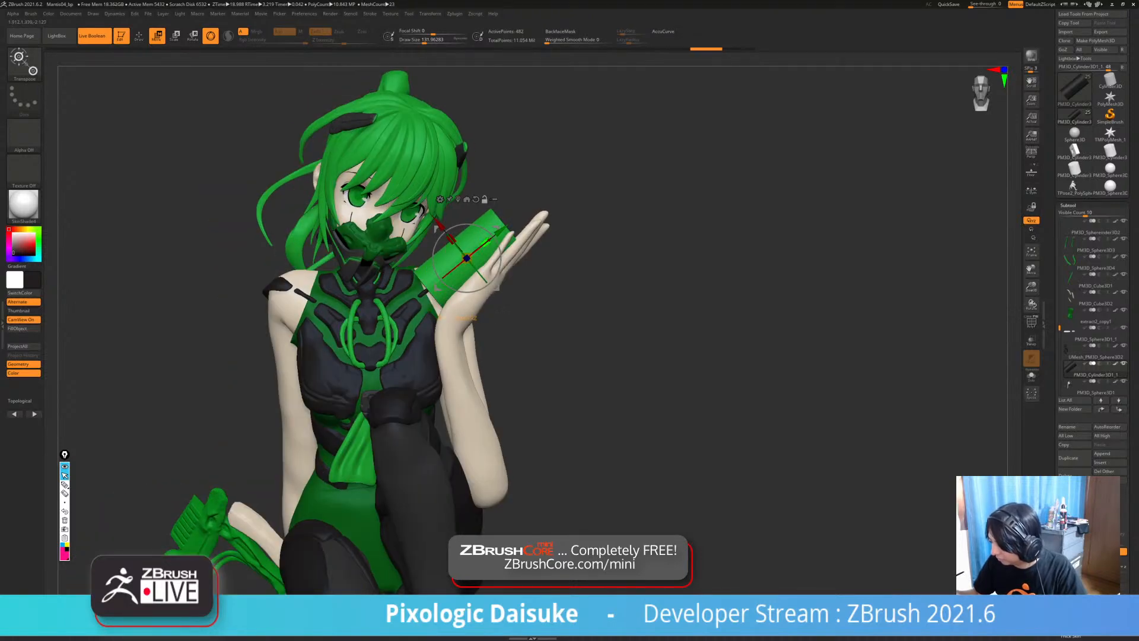
- Select and isolate the body, lasso-mask the raised hand, and invert the mask to leave only that hand editable
key(q)
mouse_move(439, 316)
ctrl+right_down()
mouse_move(451, 261)
mouse_move(368, 279)
mouse_move(467, 283)
ctrl+right_up()
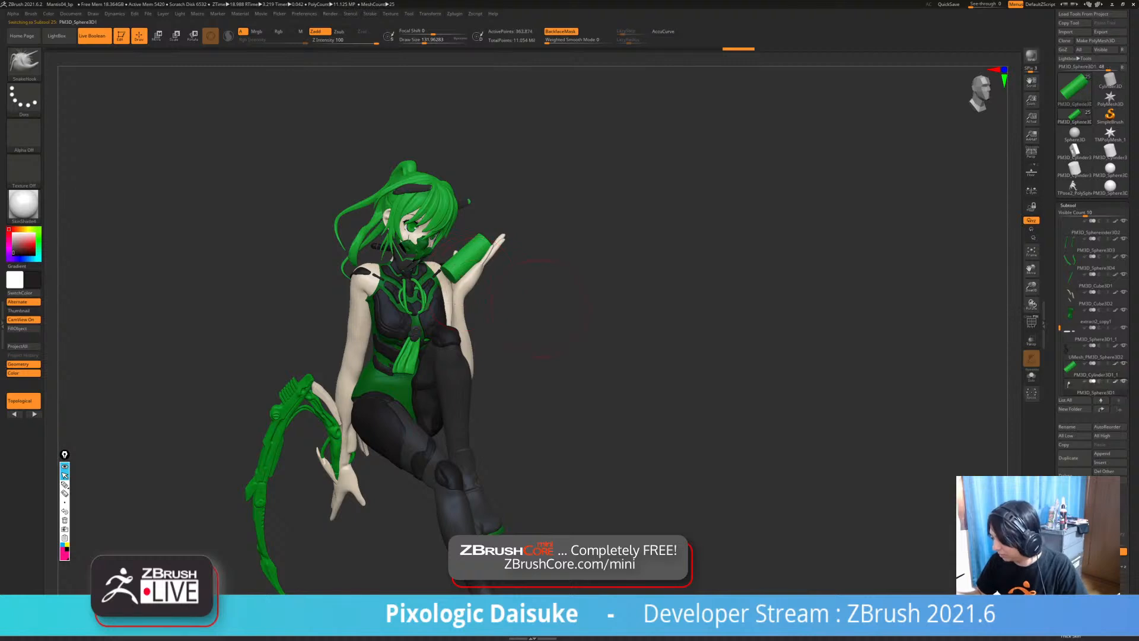
key(alt+s)
mouse_move(540, 309)
ctrl+right_down()
mouse_move(495, 341)
mouse_move(557, 305)
ctrl+right_up()
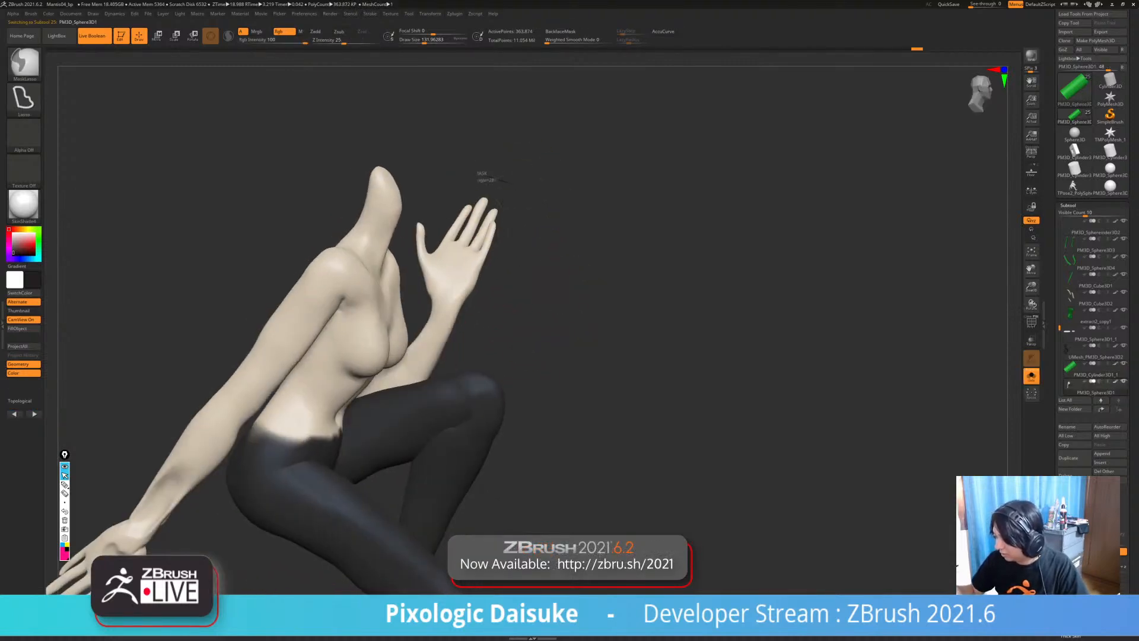
mouse_move(488, 180)
ctrl+mouse_down()
mouse_move(417, 288)
mouse_move(516, 304)
ctrl+mouse_up()
mouse_move(522, 303)
ctrl+right_down()
mouse_move(534, 270)
mouse_move(493, 286)
ctrl+right_up()
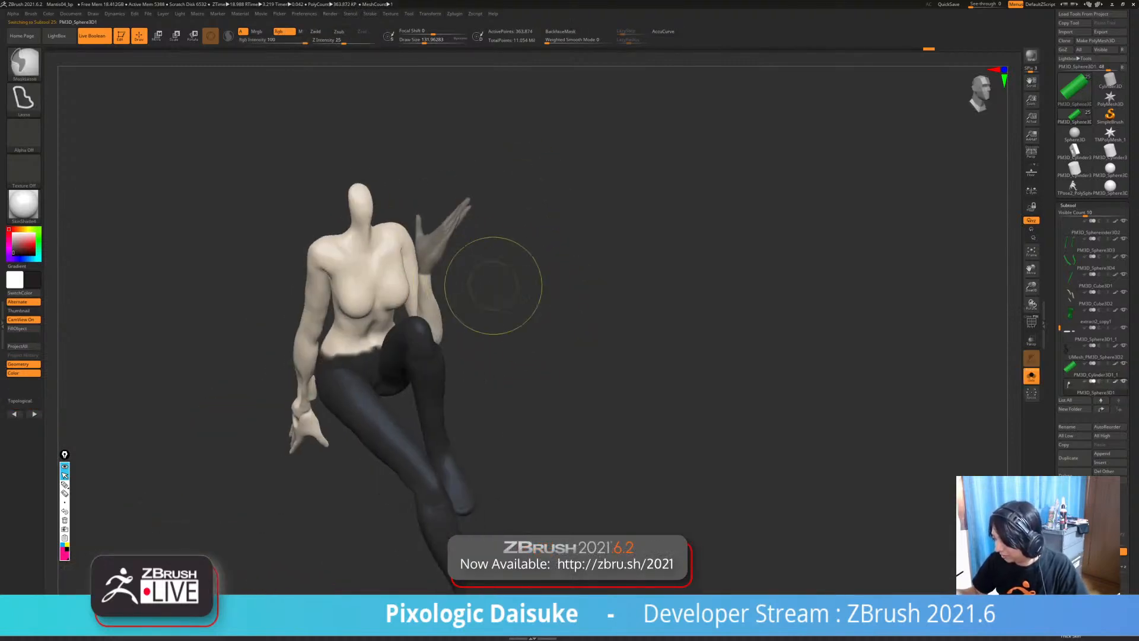
ctrl+click(493, 286)
- Rotate the unmasked raised hand slightly about its wrist and clear the mask
key(r)
ctrl+right_drag(410, 225, 456, 245)
alt+click(477, 301)
drag(477, 301, 468, 310)
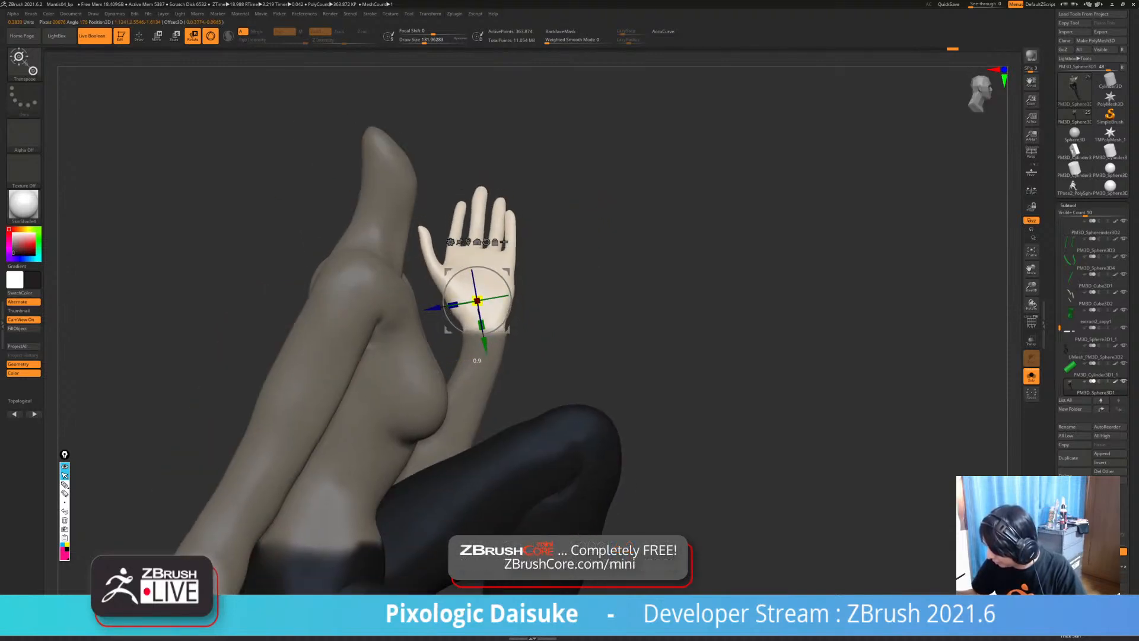
mouse_move(475, 356)
ctrl+right_down()
mouse_move(468, 274)
mouse_move(467, 284)
ctrl+right_up()
ctrl+drag(664, 296, 688, 323)
- Mask the lowered hand, invert the mask, adjust the hand's angle and position at the wrist, and clear the mask
alt+right_drag(380, 451, 425, 311)
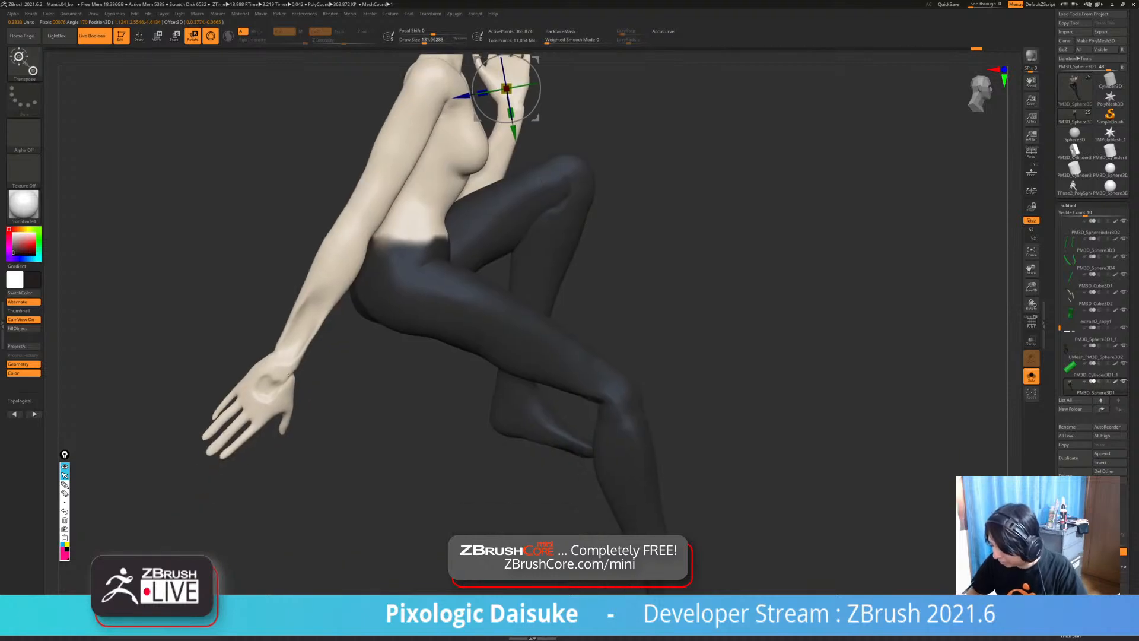
mouse_move(341, 435)
ctrl+mouse_down()
mouse_move(263, 354)
mouse_move(148, 522)
mouse_move(338, 436)
ctrl+mouse_up()
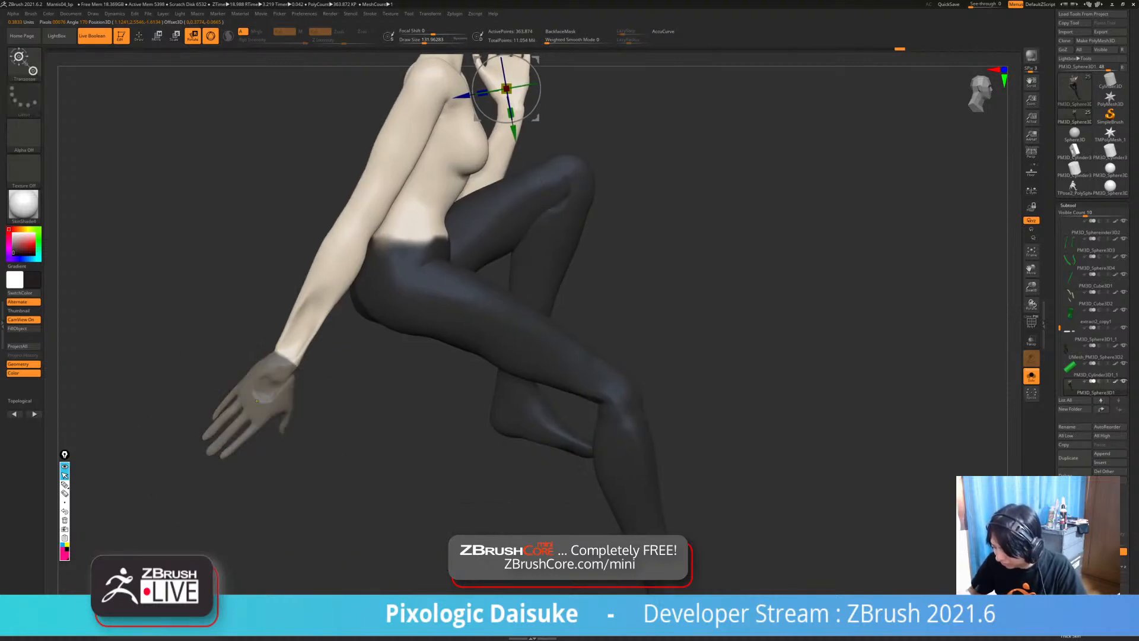
ctrl+click(338, 437)
alt+right_drag(344, 409, 338, 440)
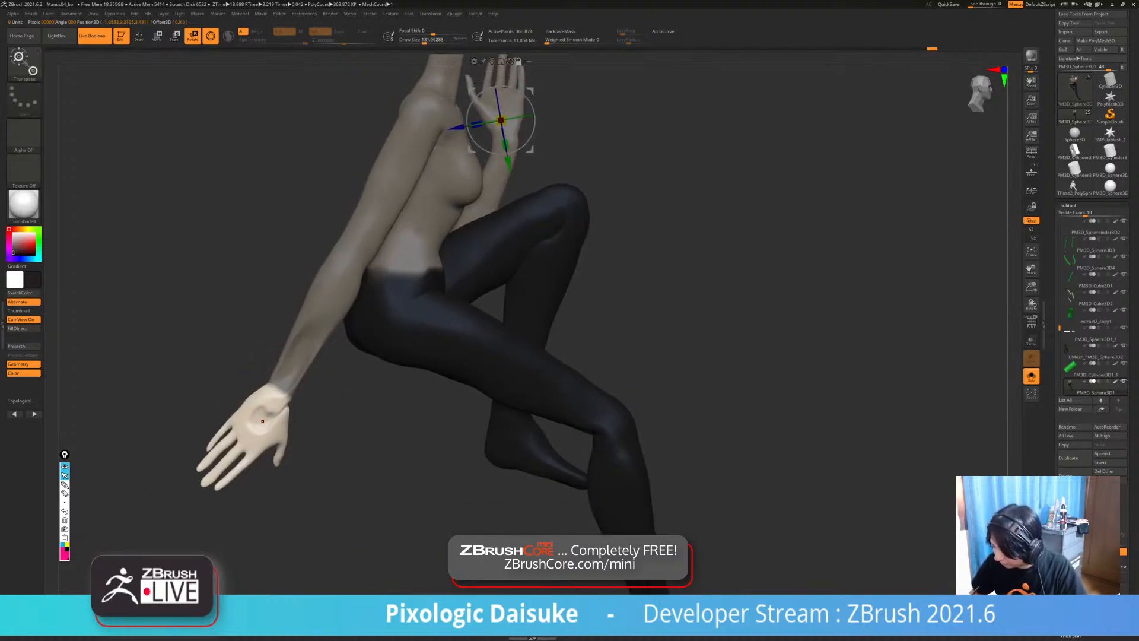
alt+drag(262, 419, 239, 452)
right_drag(332, 439, 493, 442)
drag(261, 420, 256, 423)
drag(267, 488, 267, 498)
ctrl+right_drag(380, 468, 380, 431)
ctrl+drag(403, 439, 427, 460)
- Show all subtools again and pull the raised hand's little finger away from the cylinder with the SnakeHook brush
right_drag(439, 445, 332, 442)
key(alt+s)
mouse_move(439, 445)
right_down()
mouse_move(329, 440)
mouse_move(334, 499)
mouse_move(380, 475)
right_up()
key(q)
key(b)
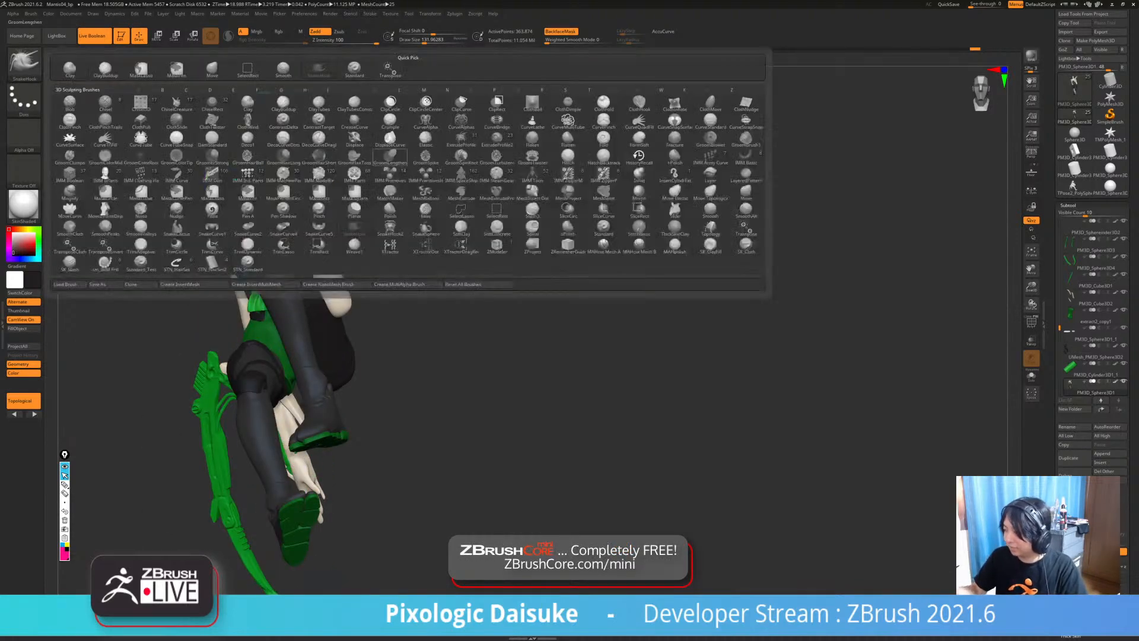
ctrl+right_drag(404, 215, 404, 326)
mouse_move(392, 178)
alt+right_down()
mouse_move(404, 325)
mouse_move(397, 504)
alt+right_up()
mouse_move(379, 128)
right_down()
mouse_move(350, 128)
mouse_move(320, 172)
mouse_move(350, 160)
mouse_move(353, 186)
mouse_move(375, 172)
right_up()
drag(359, 178, 355, 170)
right_drag(355, 170, 410, 155)
drag(360, 173, 356, 164)
- Refine the little finger's shape from the side and smooth the base of the finger
right_drag(356, 169, 349, 198)
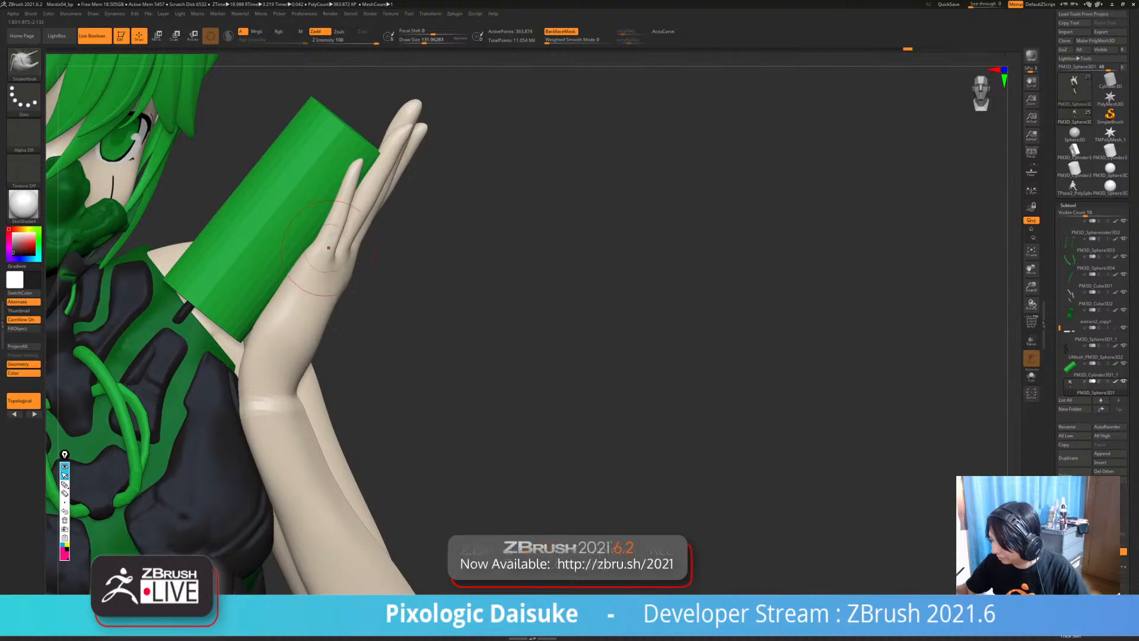
drag(357, 178, 355, 172)
mouse_move(356, 178)
ctrl+right_down()
mouse_move(356, 156)
mouse_move(363, 170)
mouse_move(323, 172)
ctrl+right_up()
drag(364, 172, 359, 166)
mouse_move(359, 169)
right_down()
mouse_move(308, 172)
mouse_move(311, 142)
right_up()
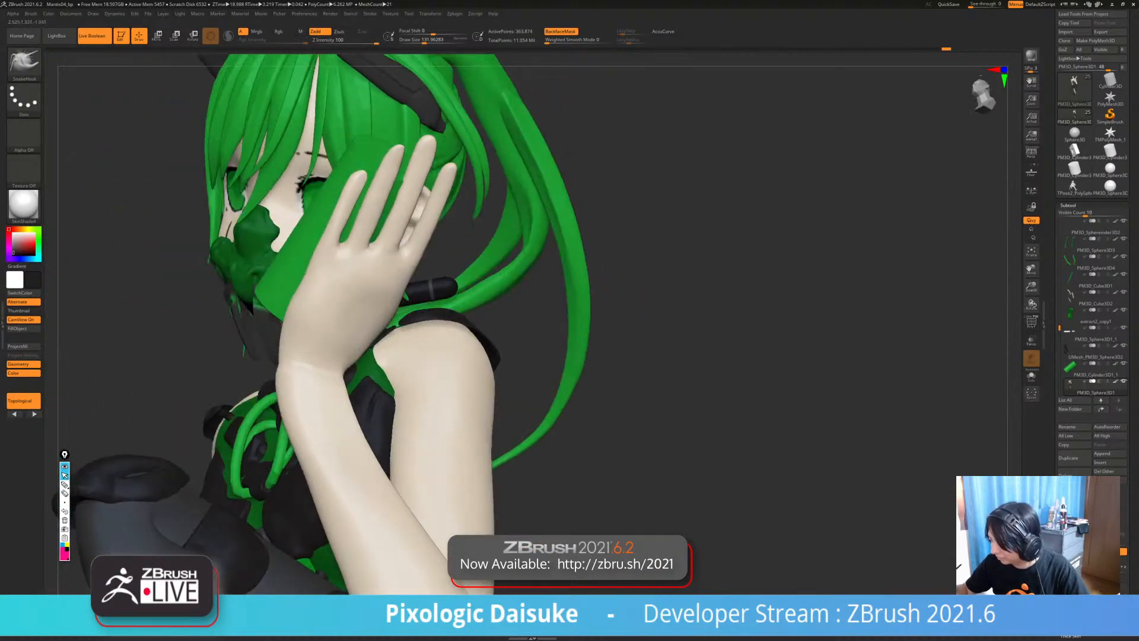
key(alt+s)
key(alt+s)
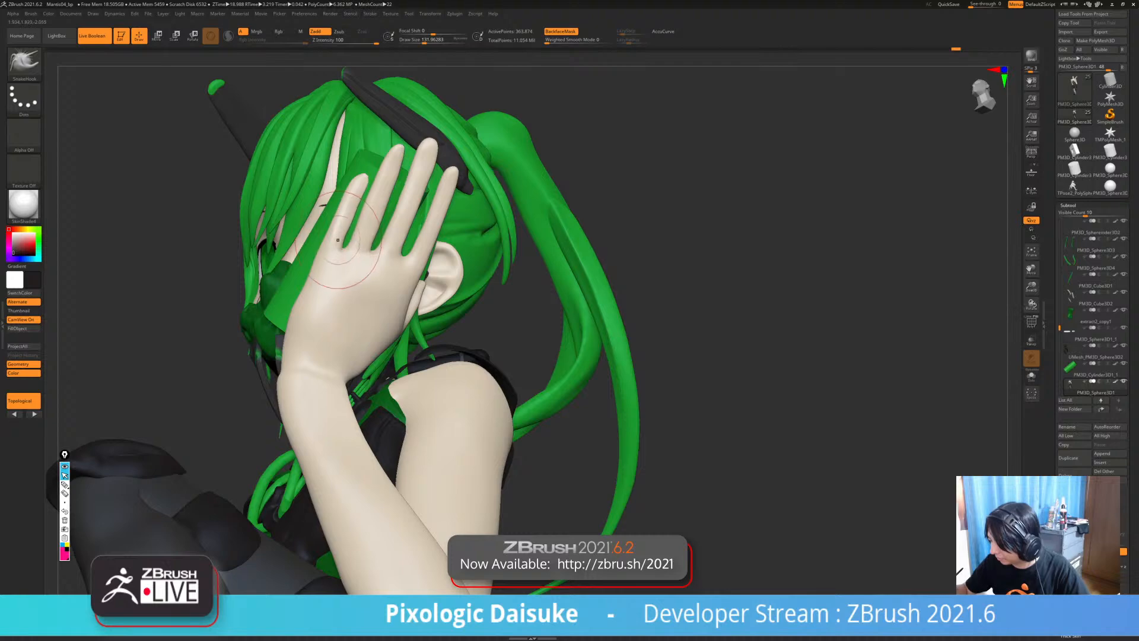
key(shift)
shift+drag(353, 250, 356, 246)
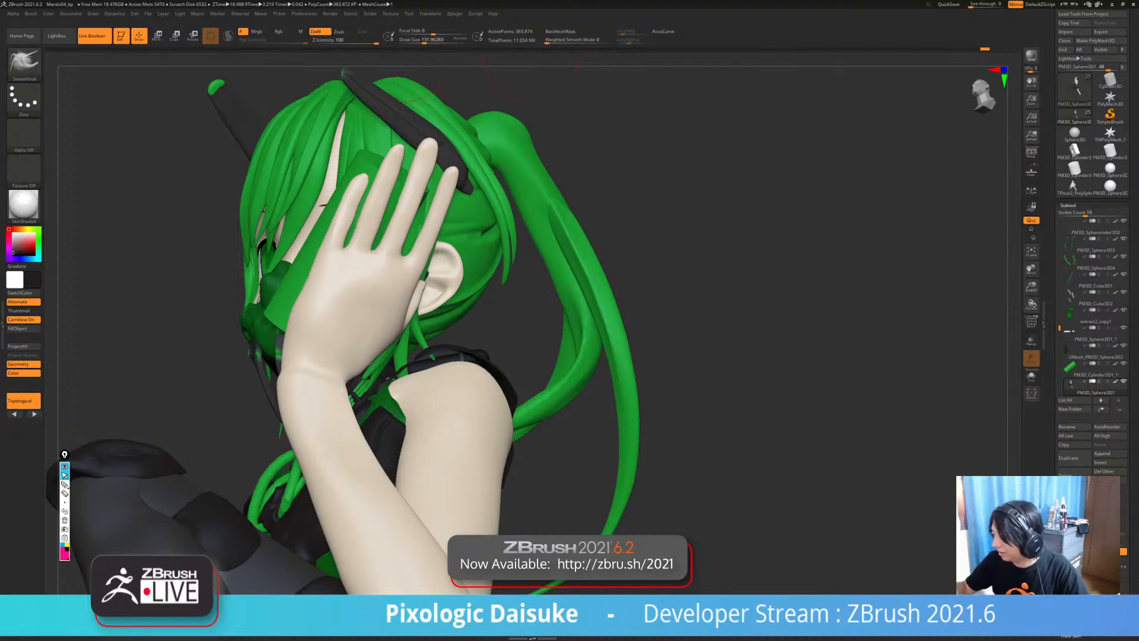
- Reshape and smooth the knuckles and finger gaps on the back of the raised hand, adjusting the brush size
click(423, 41)
drag(196, 249, 157, 217)
key(shift)
drag(331, 293, 327, 266)
mouse_move(184, 238)
mouse_down()
mouse_move(235, 258)
mouse_move(172, 249)
mouse_move(229, 240)
mouse_up()
click(415, 40)
shift+drag(346, 264, 353, 260)
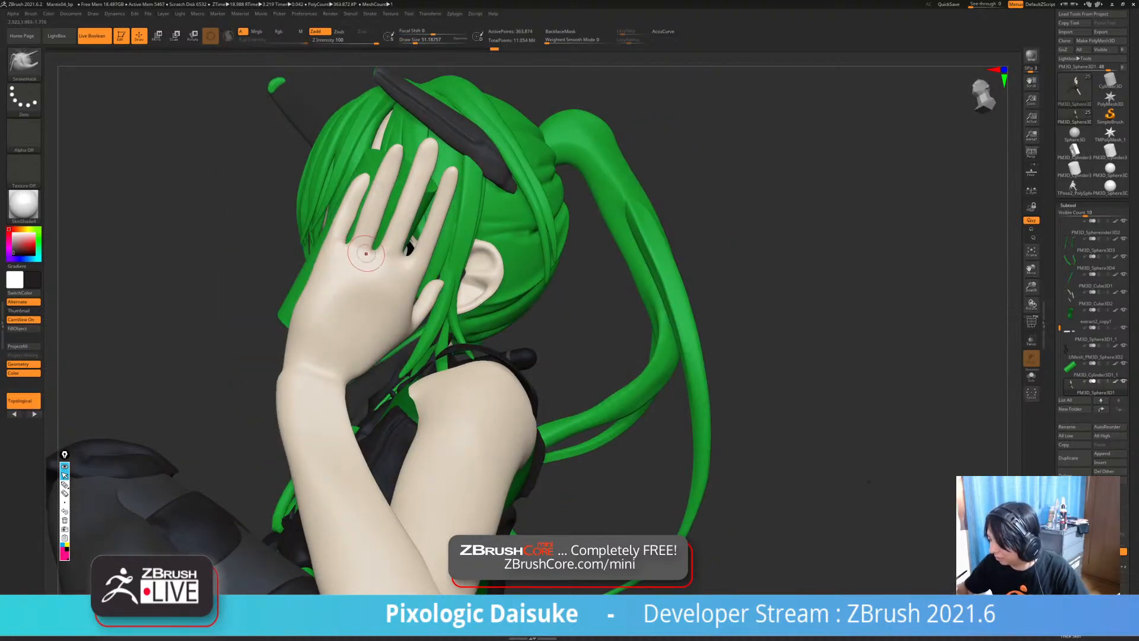
ctrl+right_drag(379, 282, 376, 249)
drag(376, 249, 380, 244)
right_drag(380, 245, 374, 276)
shift+drag(384, 259, 377, 254)
right_drag(380, 255, 383, 282)
- Smooth the raised arm's wrist transition with a larger brush and pull the forearm's contour into shape
click(424, 41)
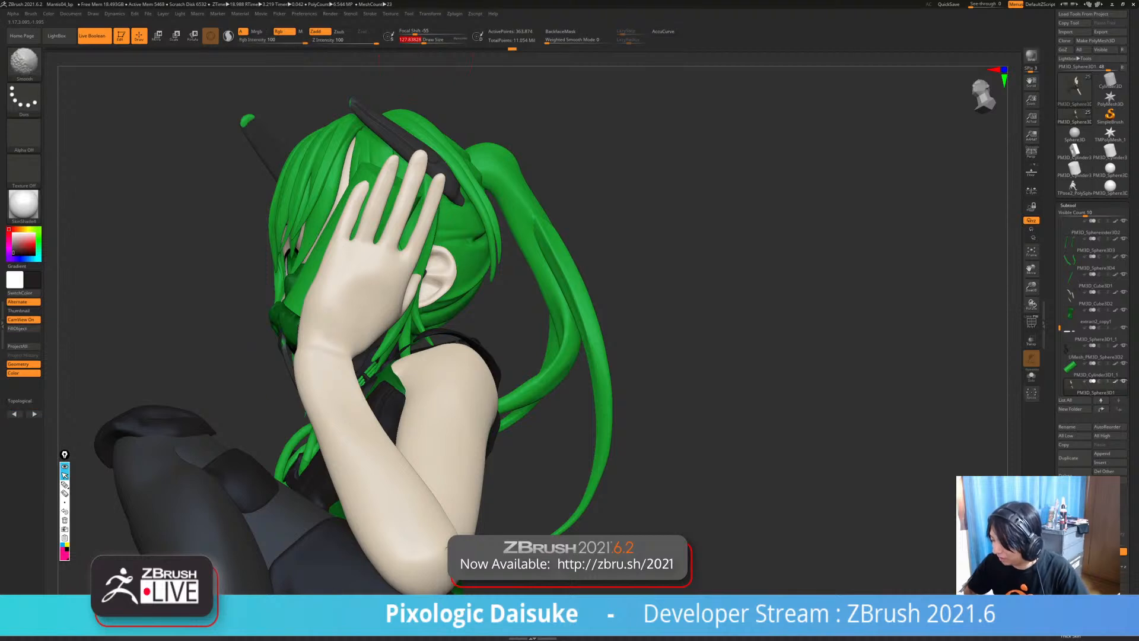
shift+drag(302, 356, 304, 385)
mouse_move(315, 326)
alt+right_down()
mouse_move(311, 287)
mouse_move(295, 339)
alt+right_up()
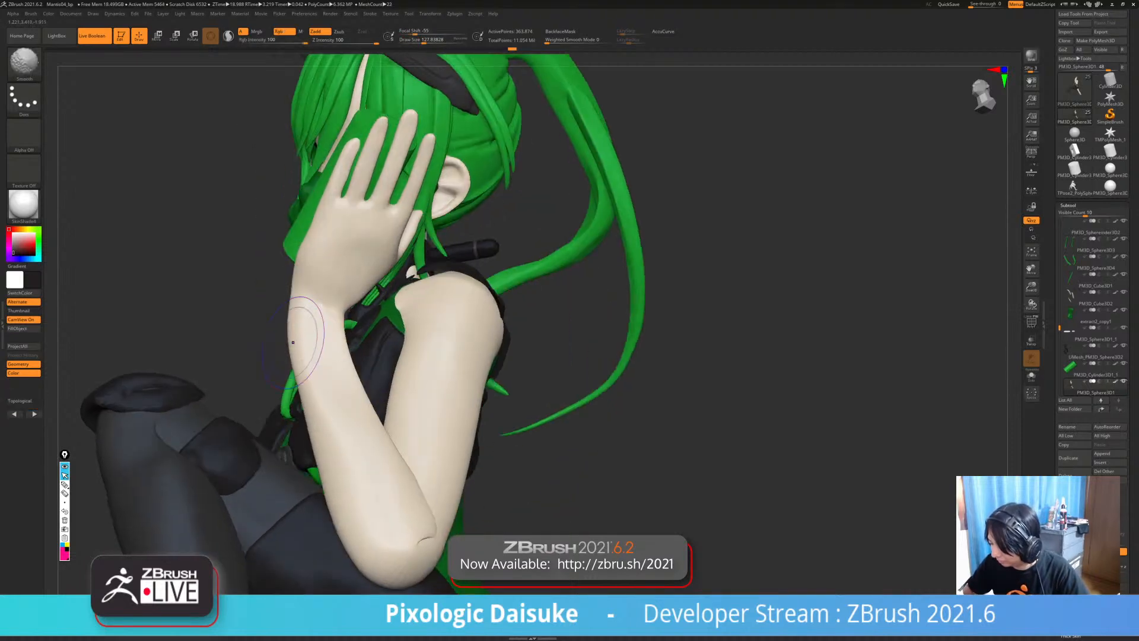
shift+drag(300, 336, 306, 360)
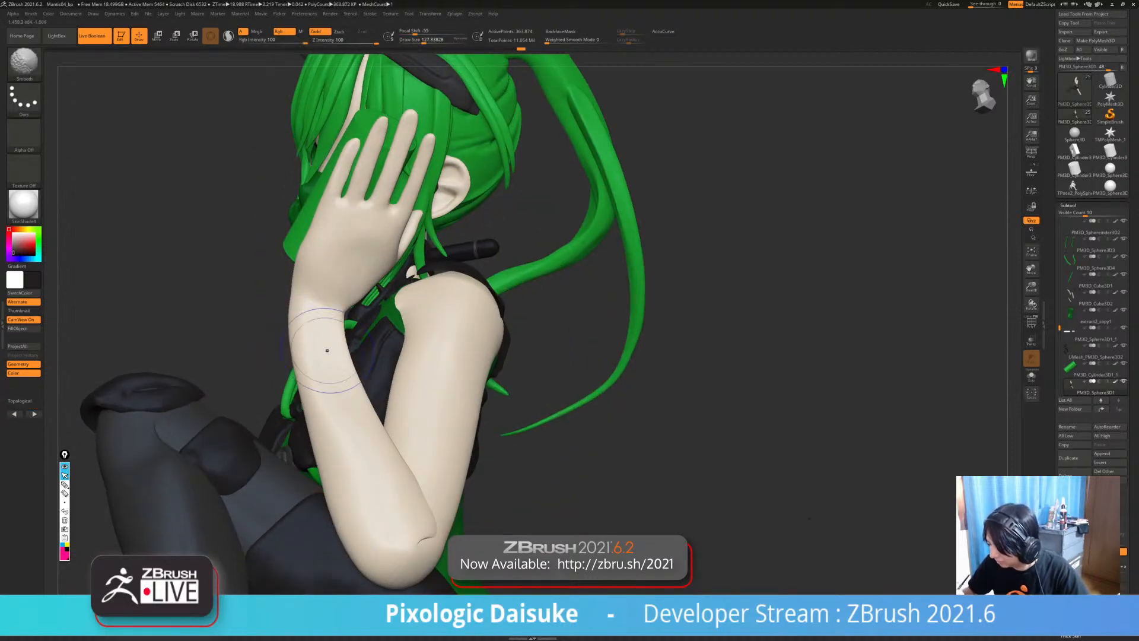
right_drag(328, 350, 336, 380)
drag(339, 332, 341, 351)
right_drag(332, 355, 360, 359)
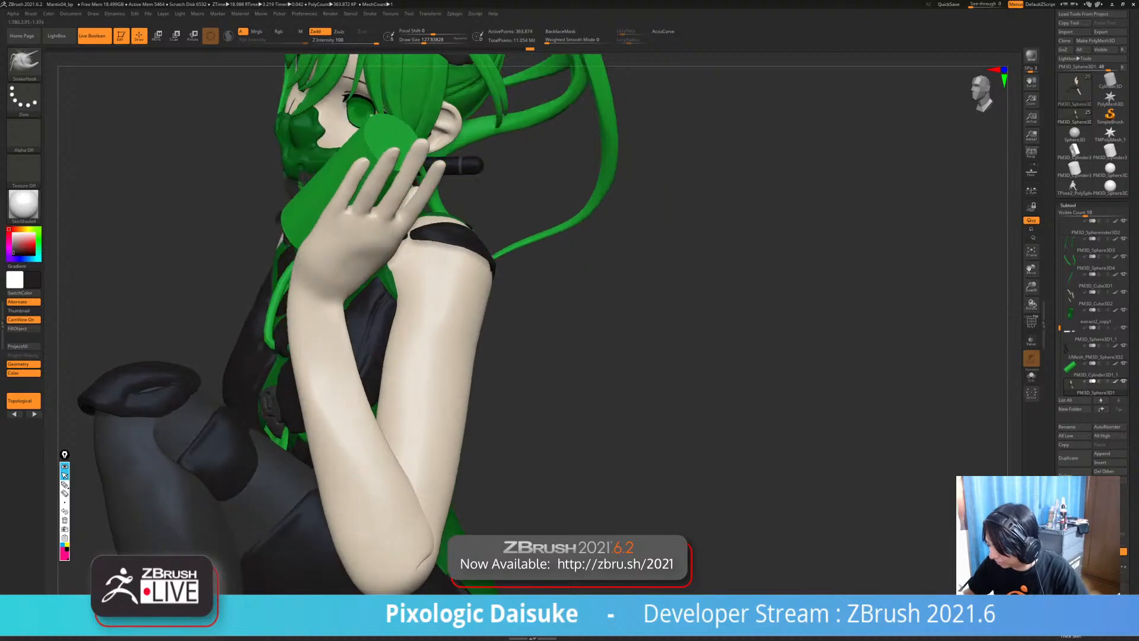
- Smooth the raised forearm's outer edge and reshape the bend of the wrist
shift+drag(314, 344, 318, 374)
ctrl+right_drag(325, 369, 323, 341)
mouse_move(324, 342)
right_down()
mouse_move(365, 350)
mouse_move(370, 371)
right_up()
drag(310, 340, 308, 323)
ctrl+right_drag(308, 322, 304, 353)
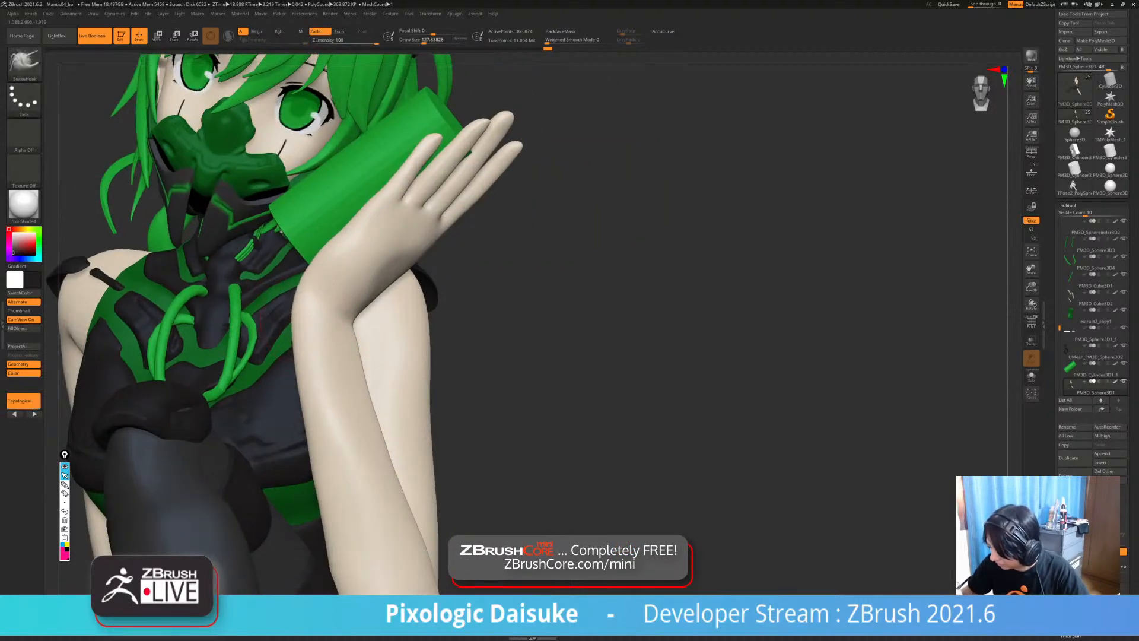
shift+drag(307, 285, 313, 291)
ctrl+right_drag(314, 292, 339, 260)
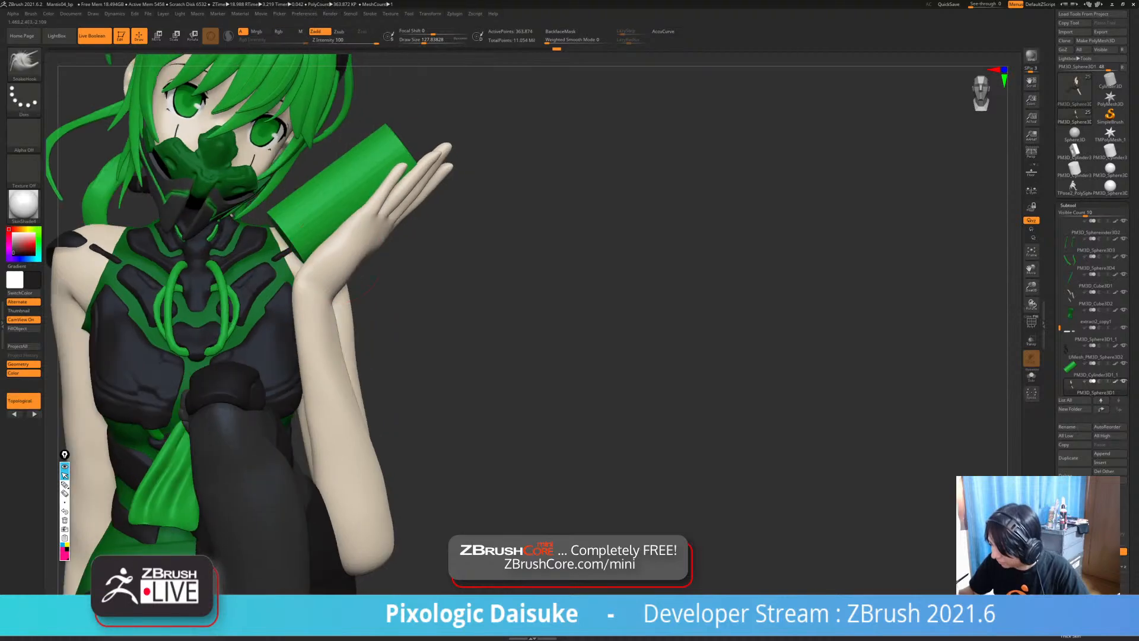
- Reduce the draw size to about 97 and smooth the raised hand just above the wrist
click(426, 42)
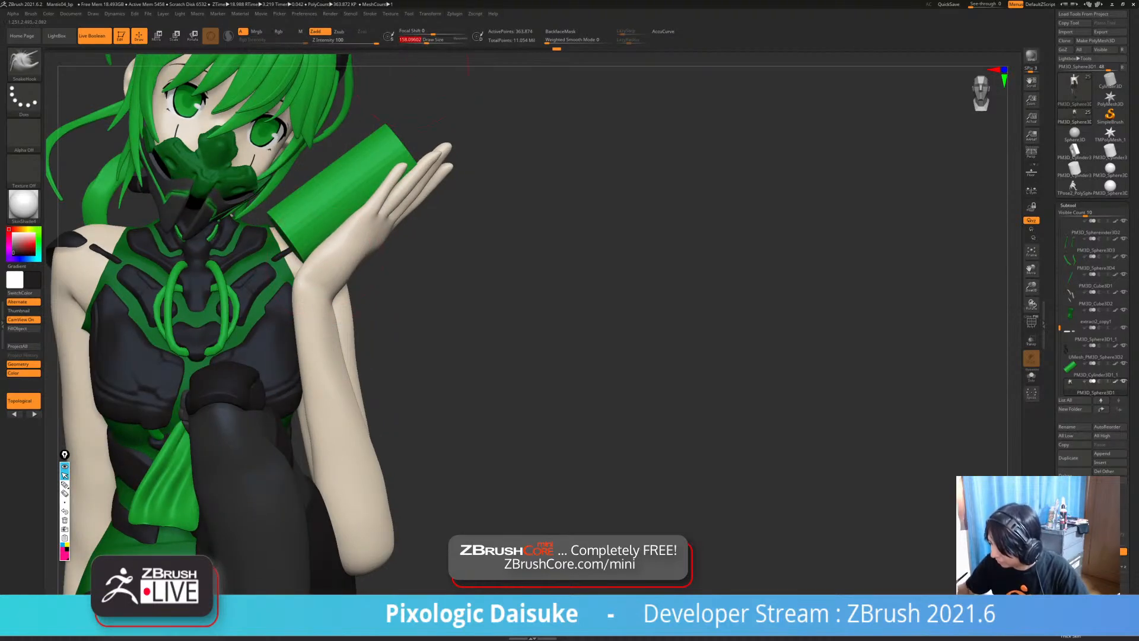
click(421, 41)
ctrl+right_drag(308, 279, 306, 261)
shift+drag(320, 261, 326, 252)
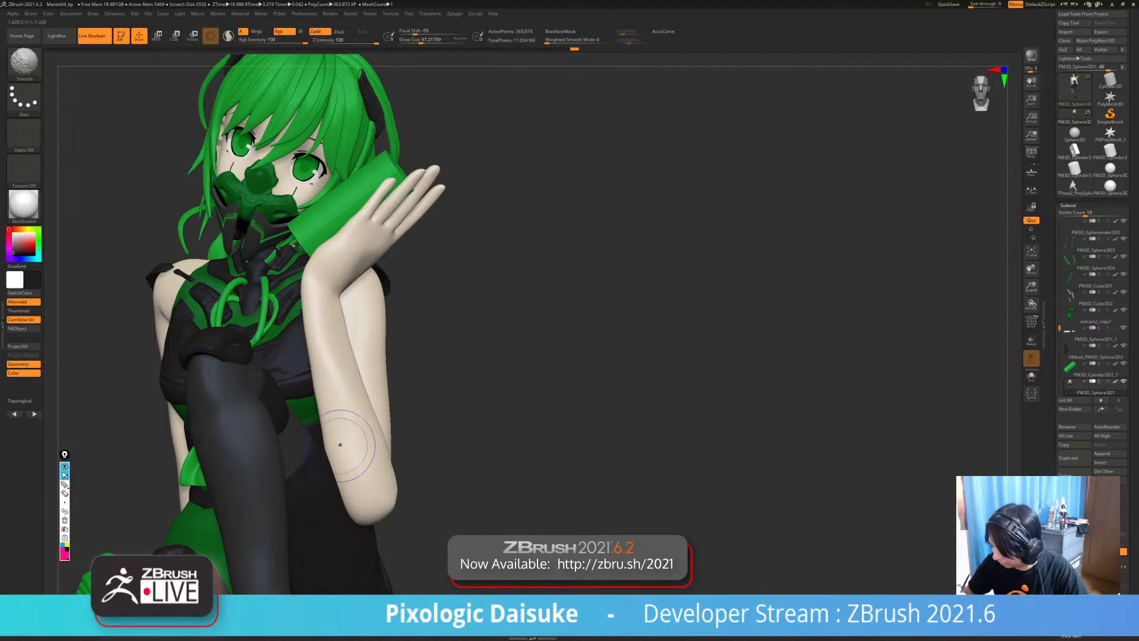
- Smooth and reshape the bent elbow and its crease on the raised arm
alt+right_drag(340, 444, 328, 392)
mouse_move(415, 436)
right_down()
mouse_move(366, 448)
mouse_move(377, 429)
mouse_move(359, 426)
right_up()
key(shift)
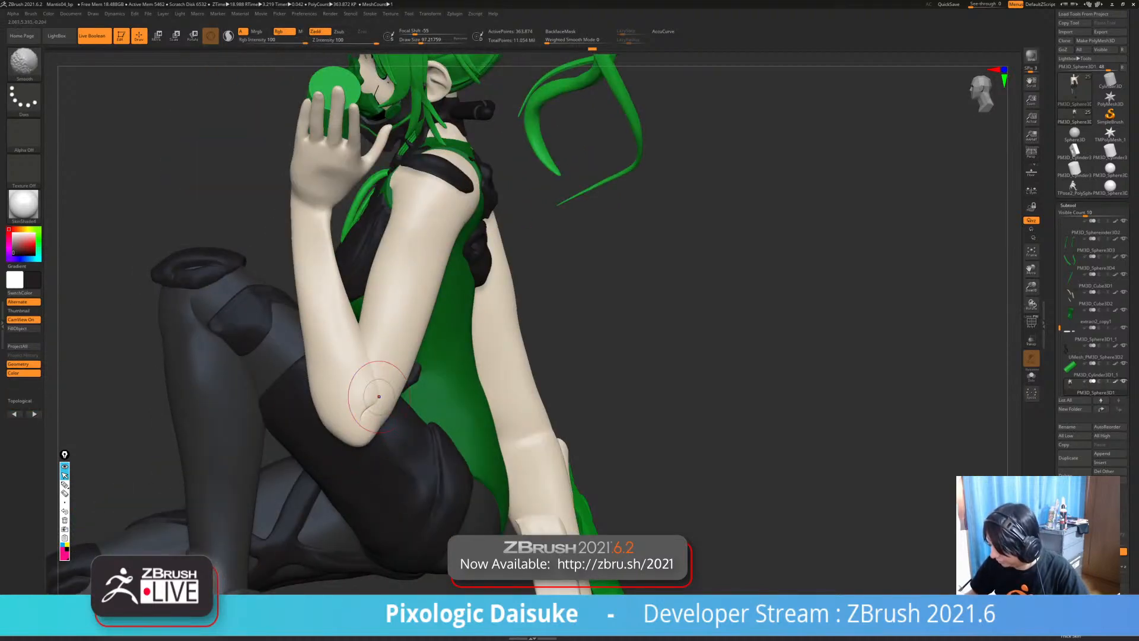
shift+drag(379, 396, 377, 391)
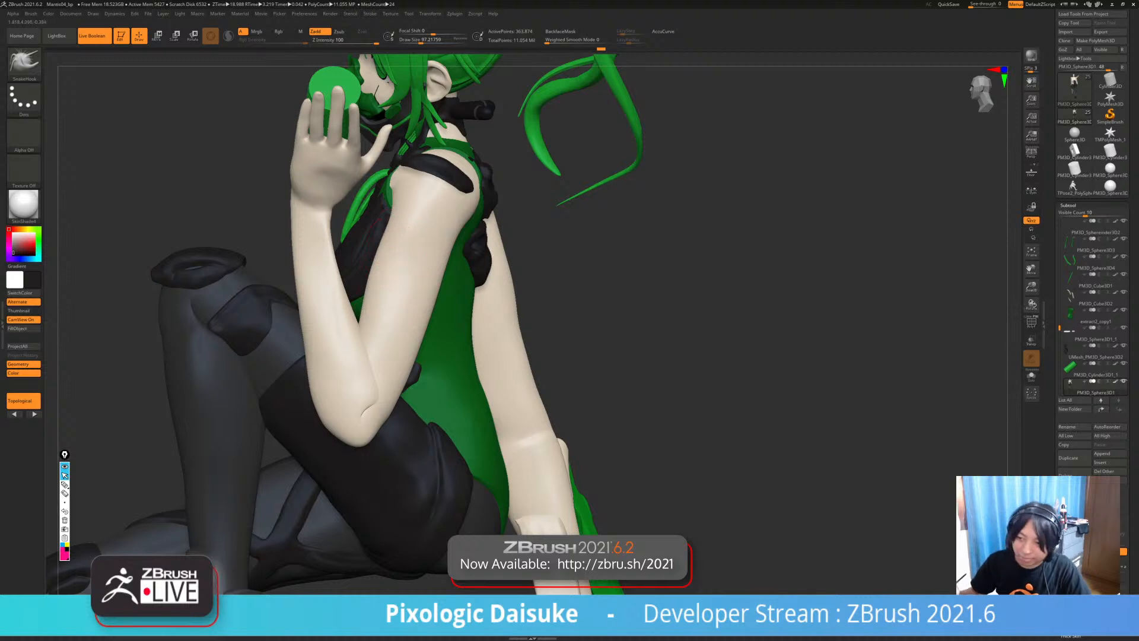
alt+right_drag(381, 321, 368, 279)
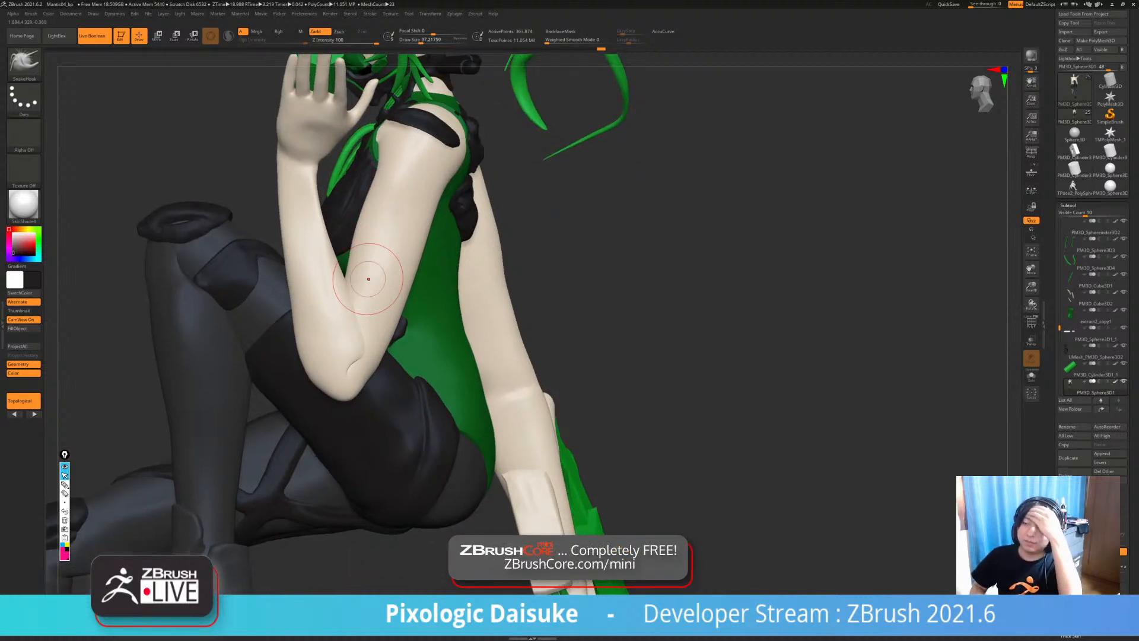
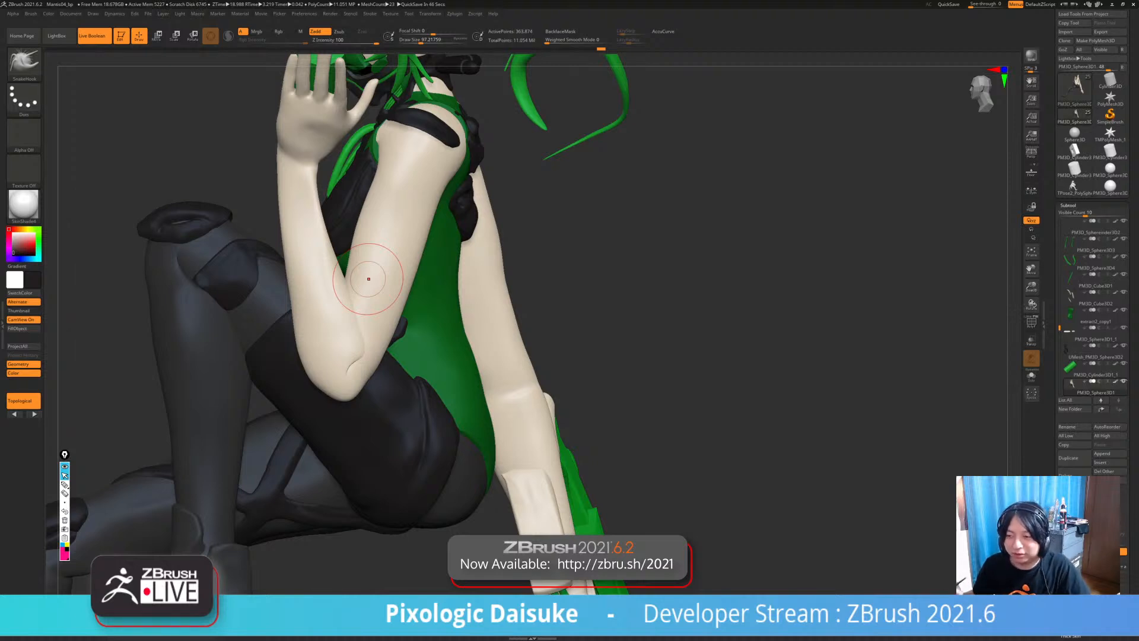
drag(378, 285, 406, 343)
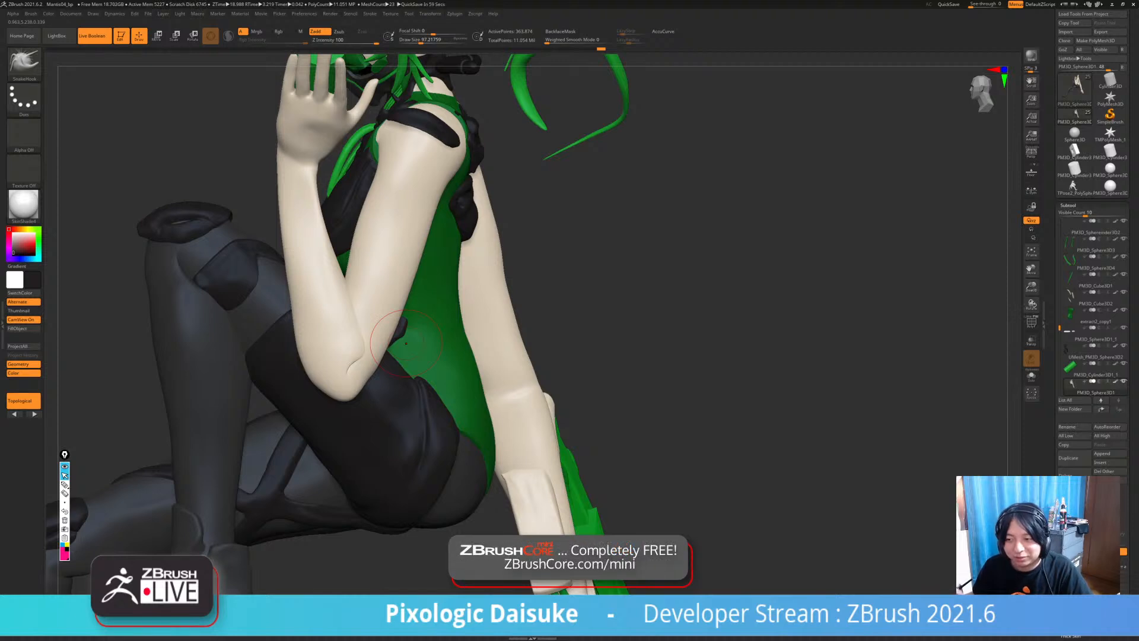
mouse_move(338, 338)
right_down()
mouse_move(369, 345)
mouse_move(334, 347)
right_up()
drag(367, 337, 359, 363)
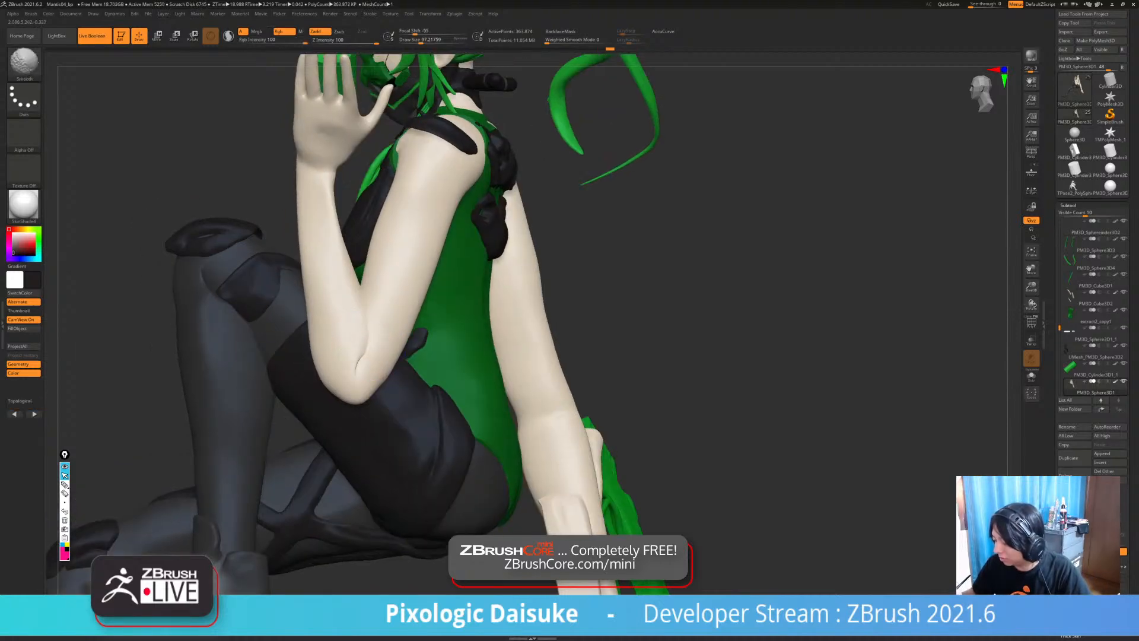
ctrl+right_drag(365, 341, 360, 296)
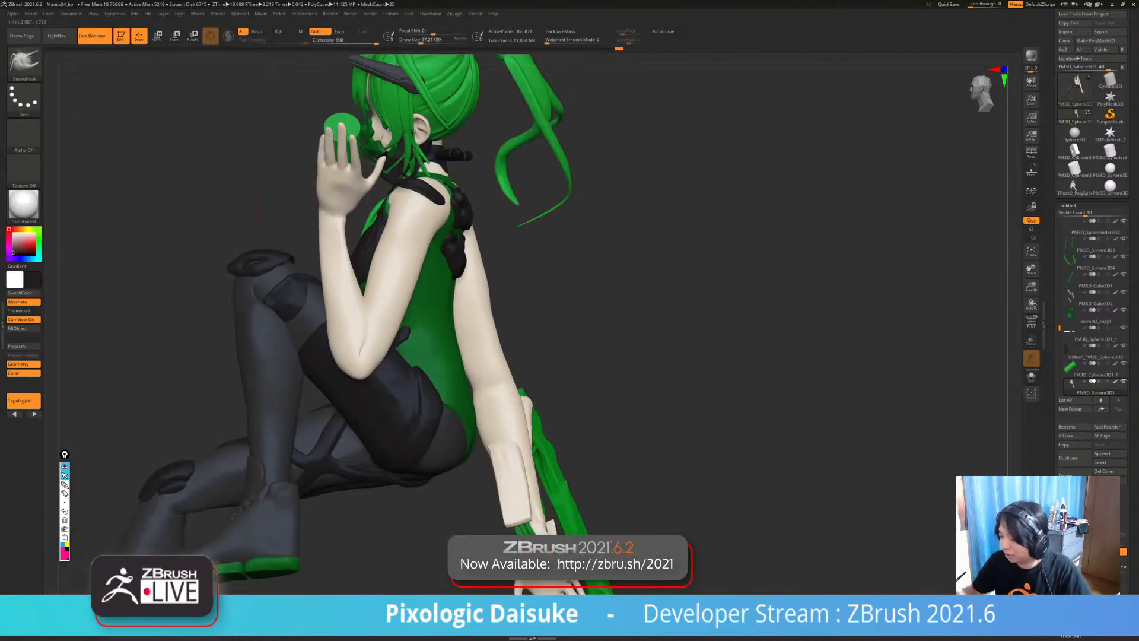
- Choose the MoveInfiniteDepth brush and isolate the body to examine both arms from either side
click(24, 63)
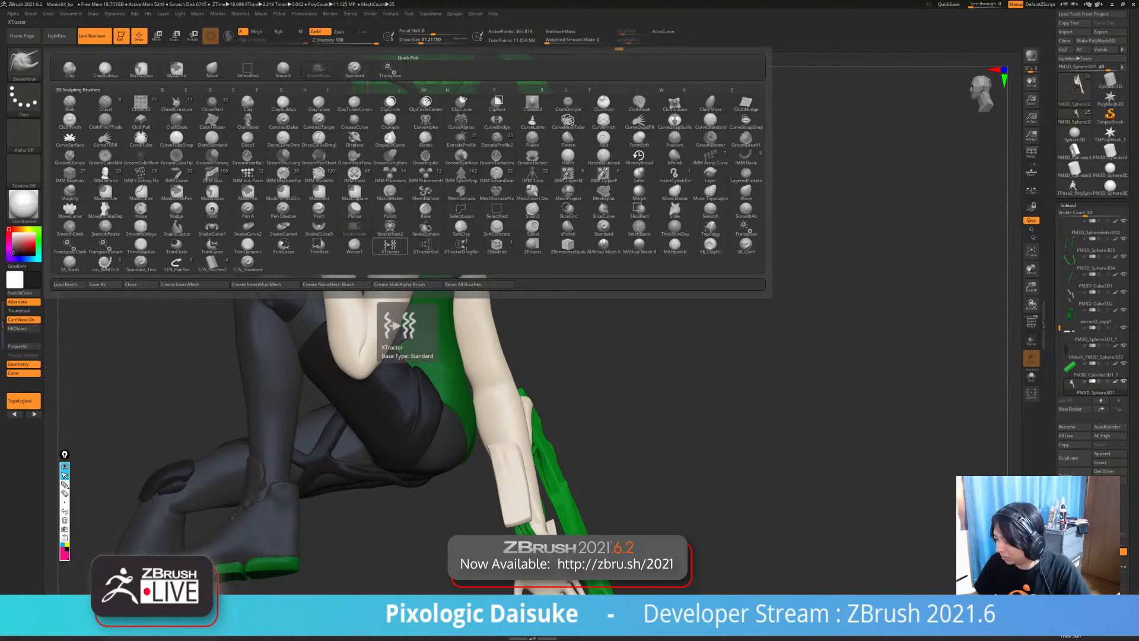
key(m)
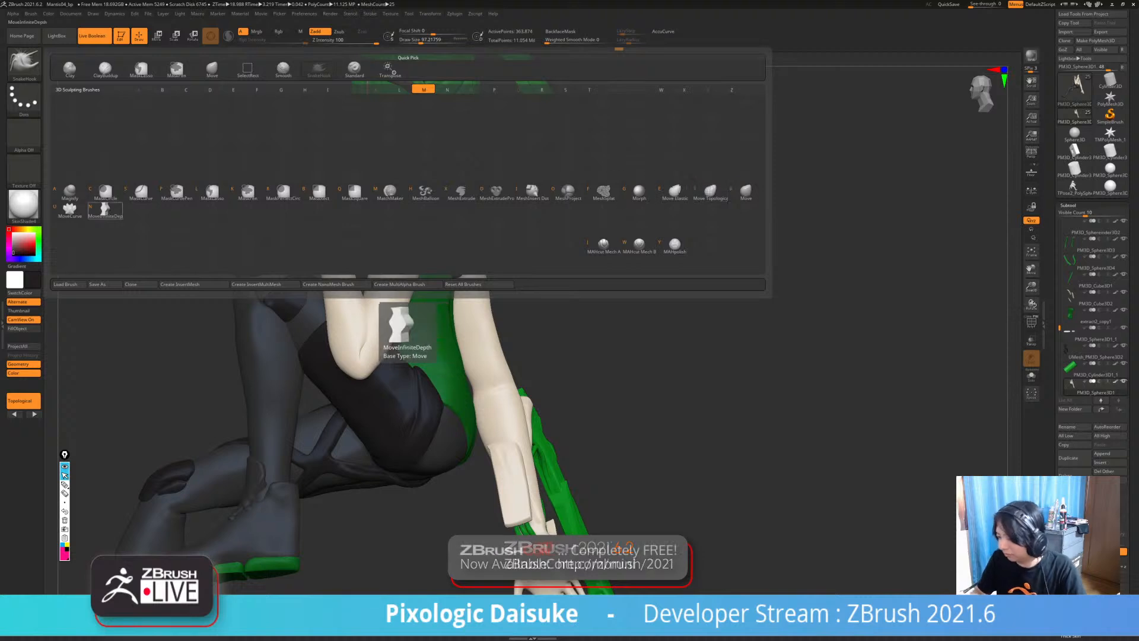
click(105, 208)
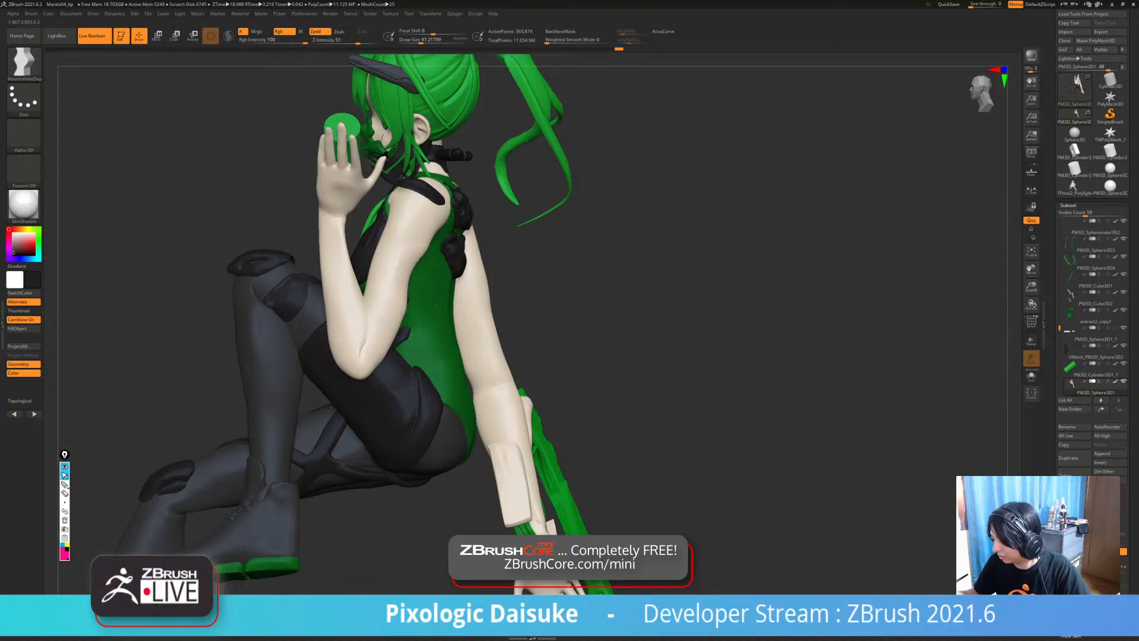
key(shift+s)
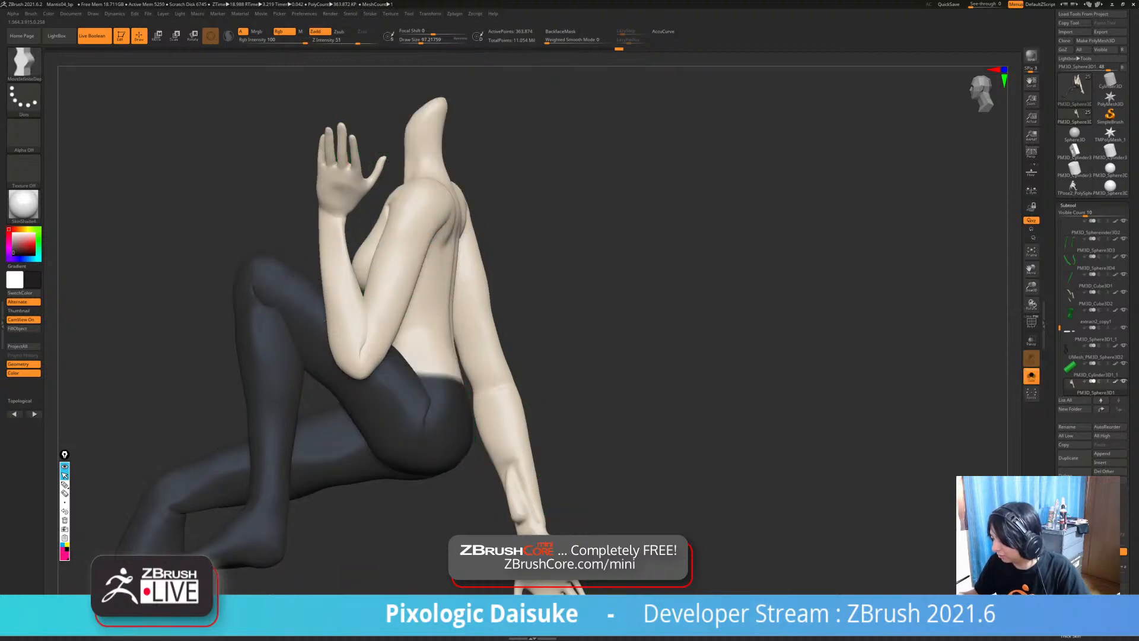
key(ctrl)
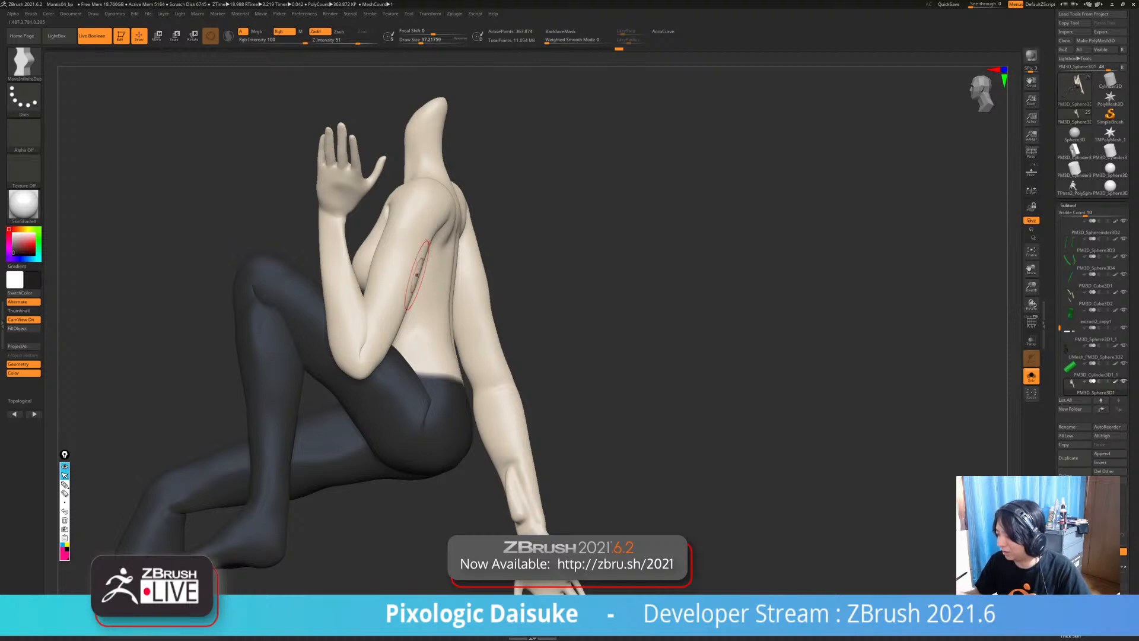
right_drag(422, 278, 446, 296)
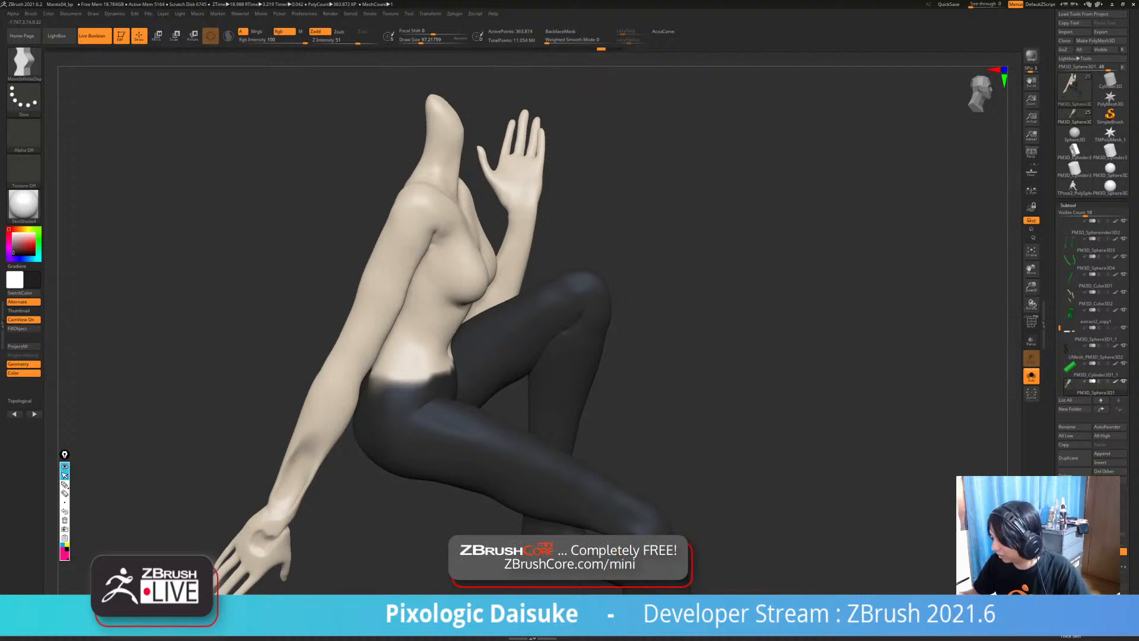
mouse_move(420, 277)
right_down()
mouse_move(485, 291)
mouse_move(469, 276)
right_up()
- Choose the SnakeHook brush and work over the crease of the raised arm's bent elbow
click(24, 62)
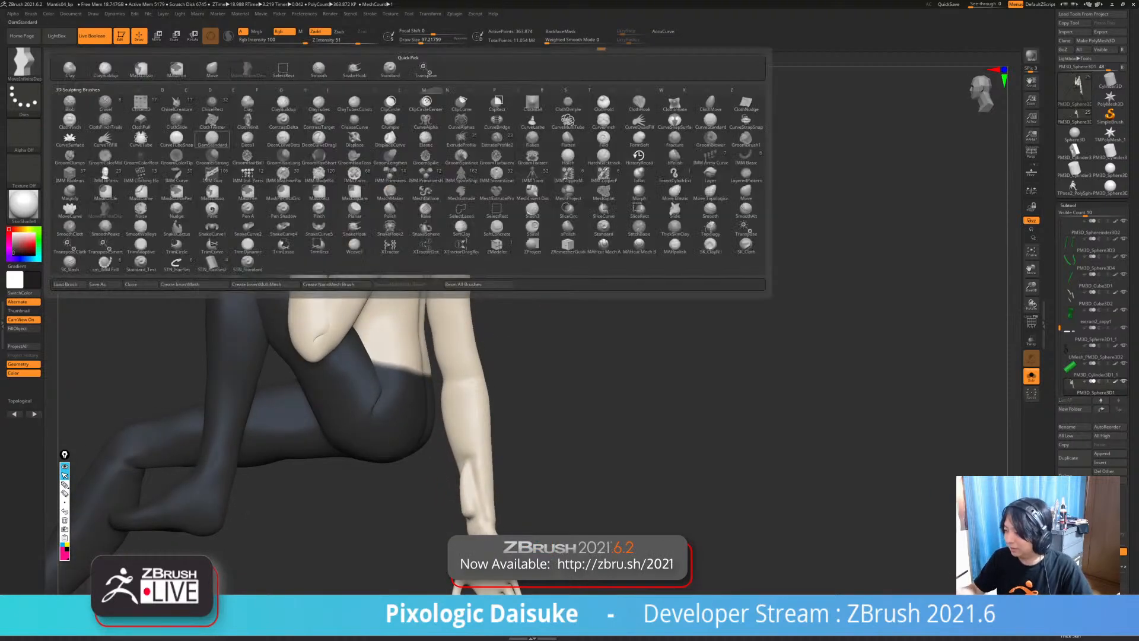
click(319, 69)
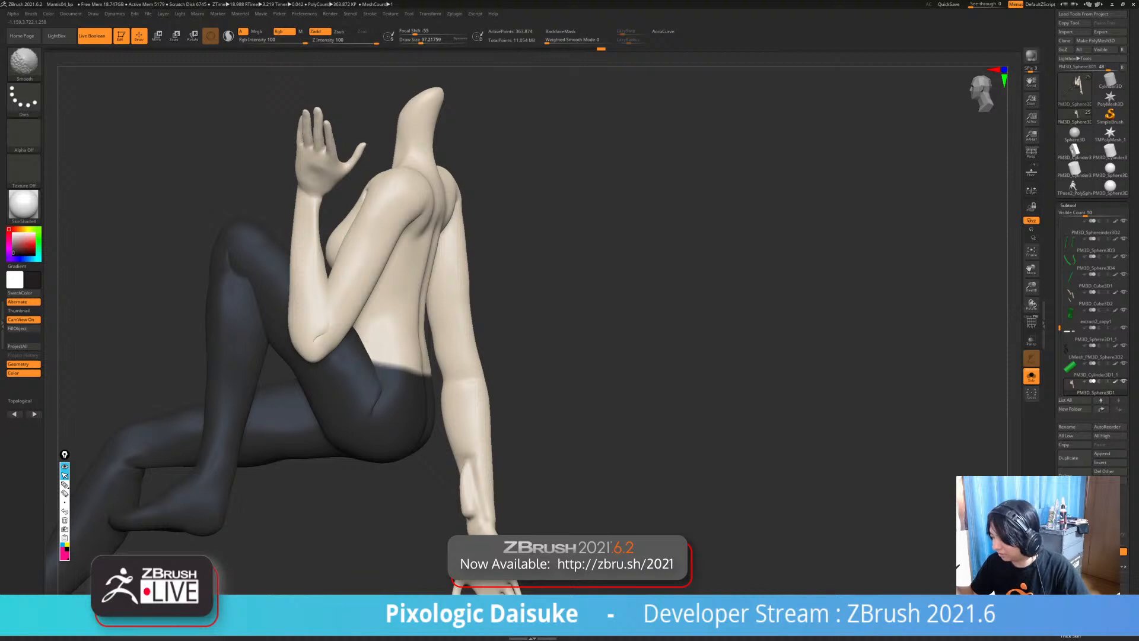
ctrl+right_drag(473, 288, 473, 377)
mouse_move(296, 354)
mouse_down()
mouse_move(290, 321)
mouse_move(283, 343)
mouse_up()
right_drag(283, 343, 292, 354)
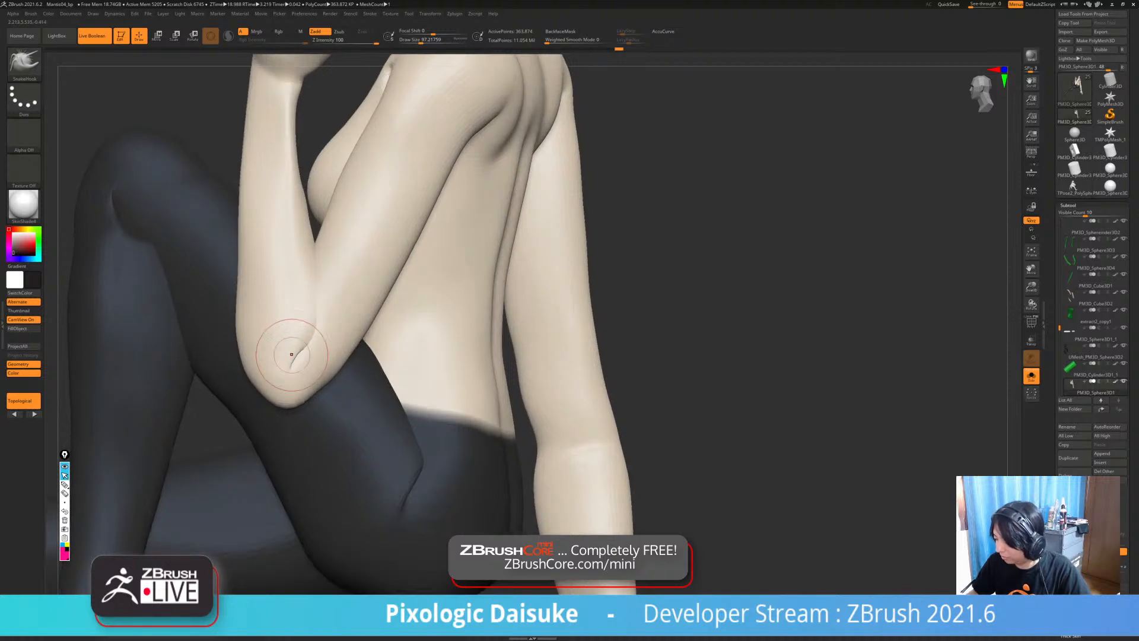
- Open the SnakeHook brush's Depth settings to examine the Infinite Depth option
click(31, 14)
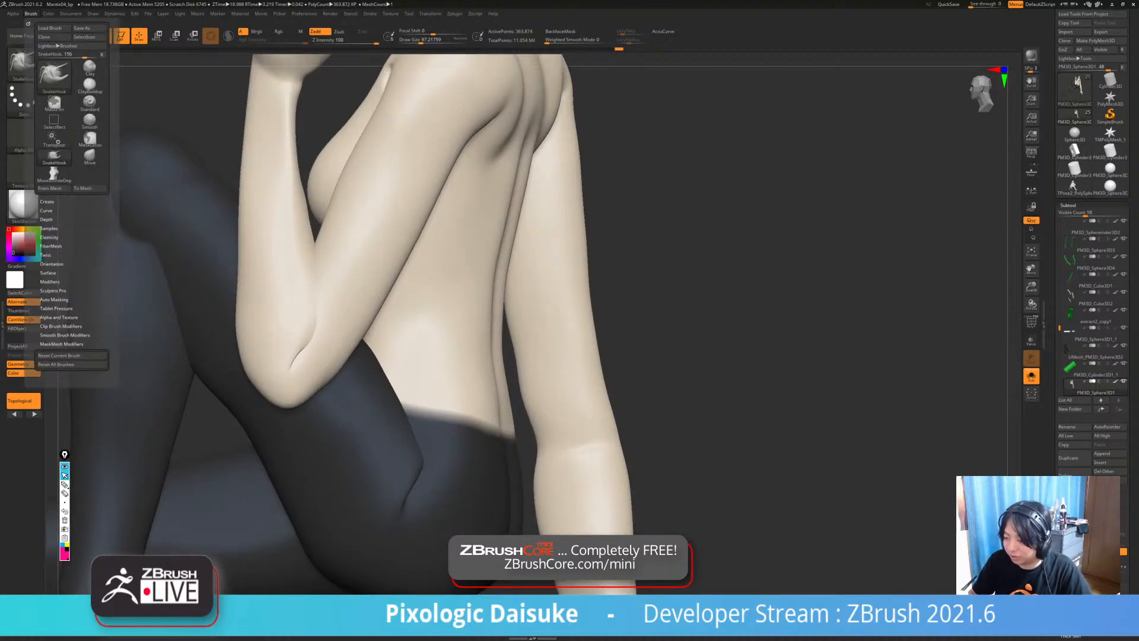
click(47, 219)
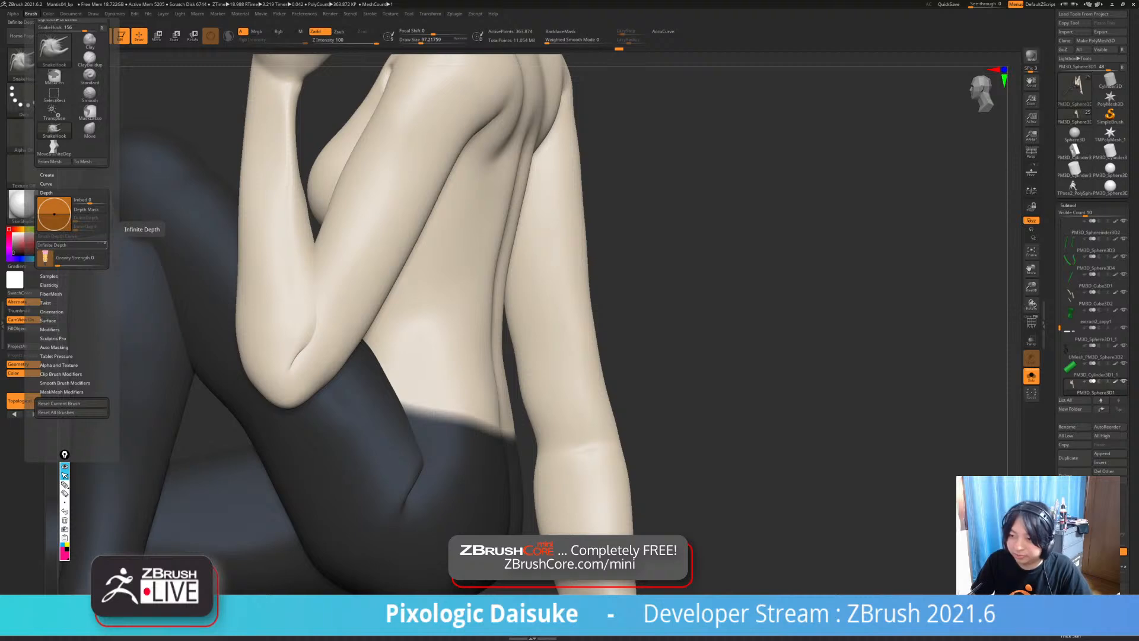
ctrl+right_drag(381, 273, 326, 300)
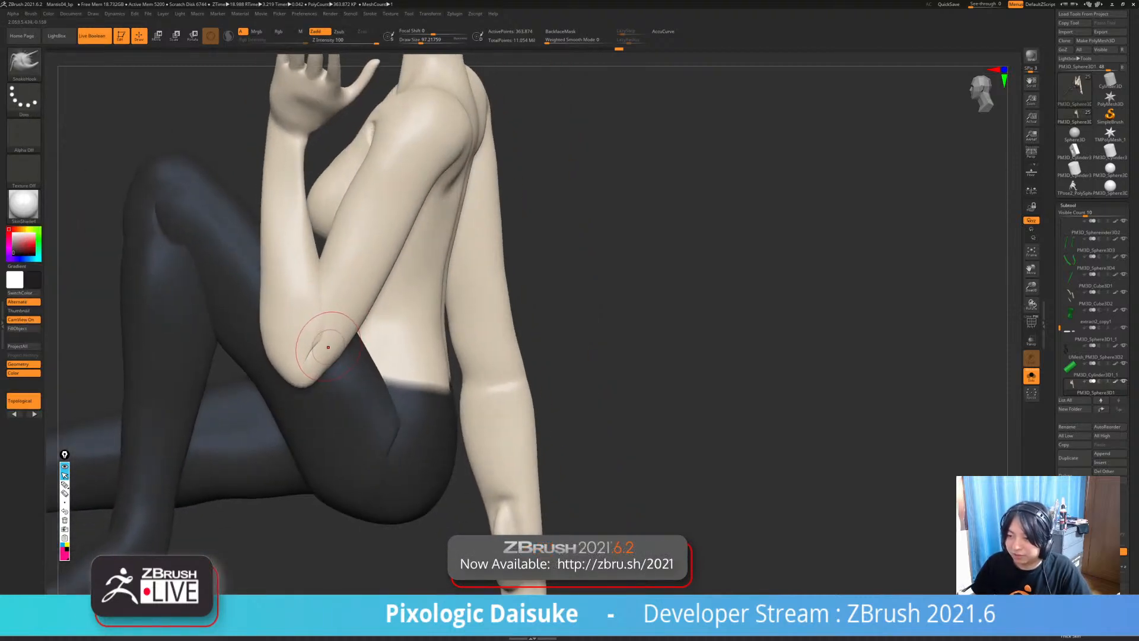
right_drag(323, 340, 322, 323)
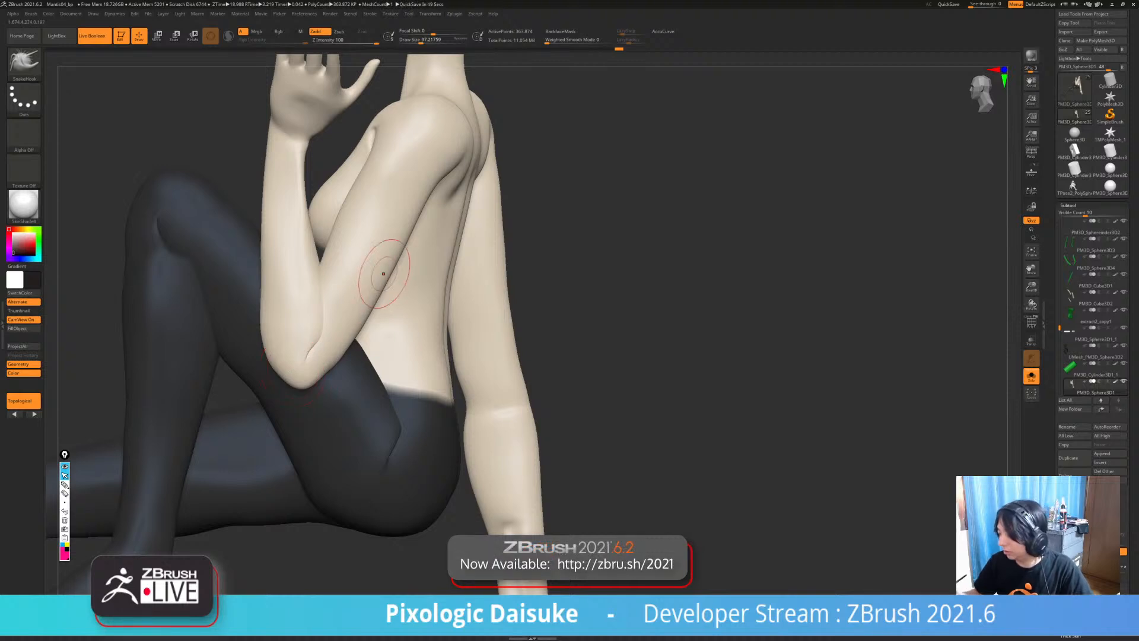
- Switch to the Move brush
key(b)
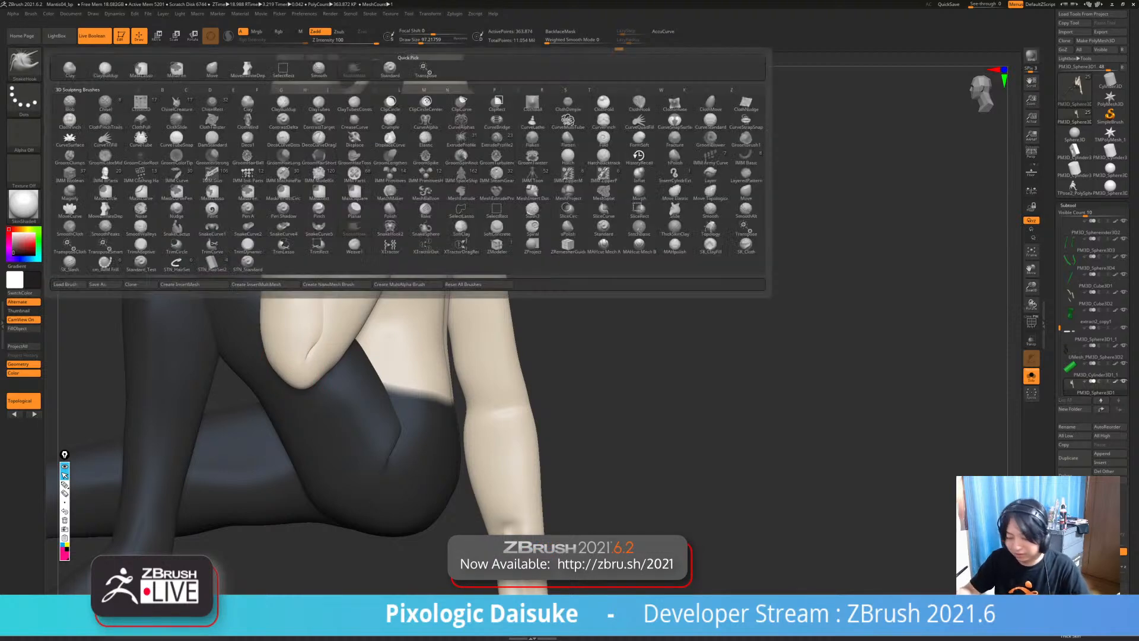
key(m)
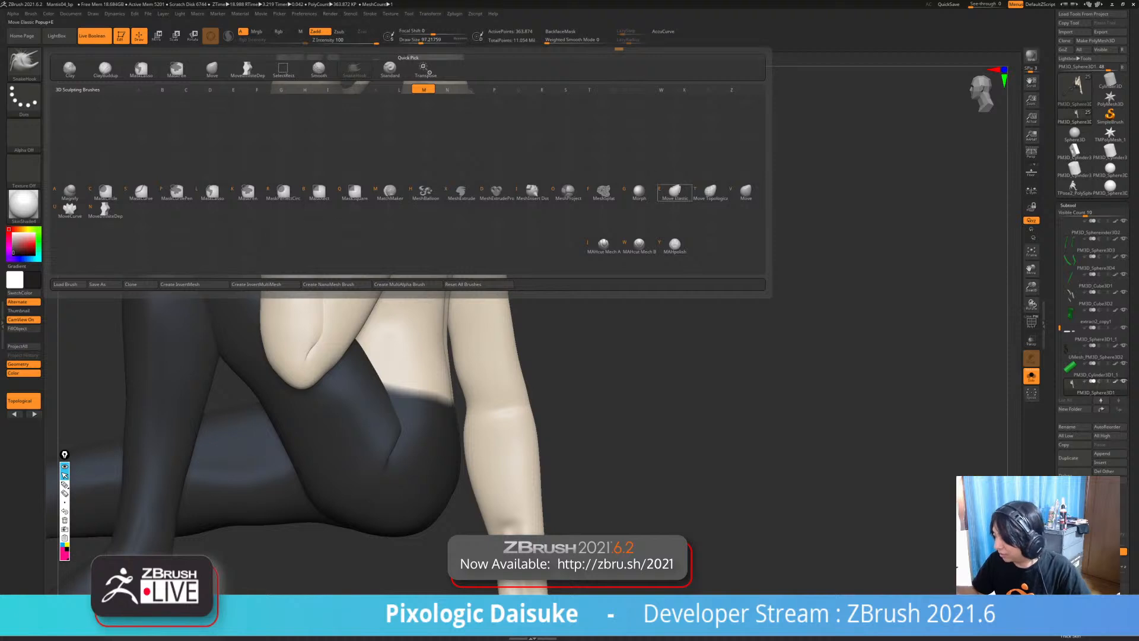
key(v)
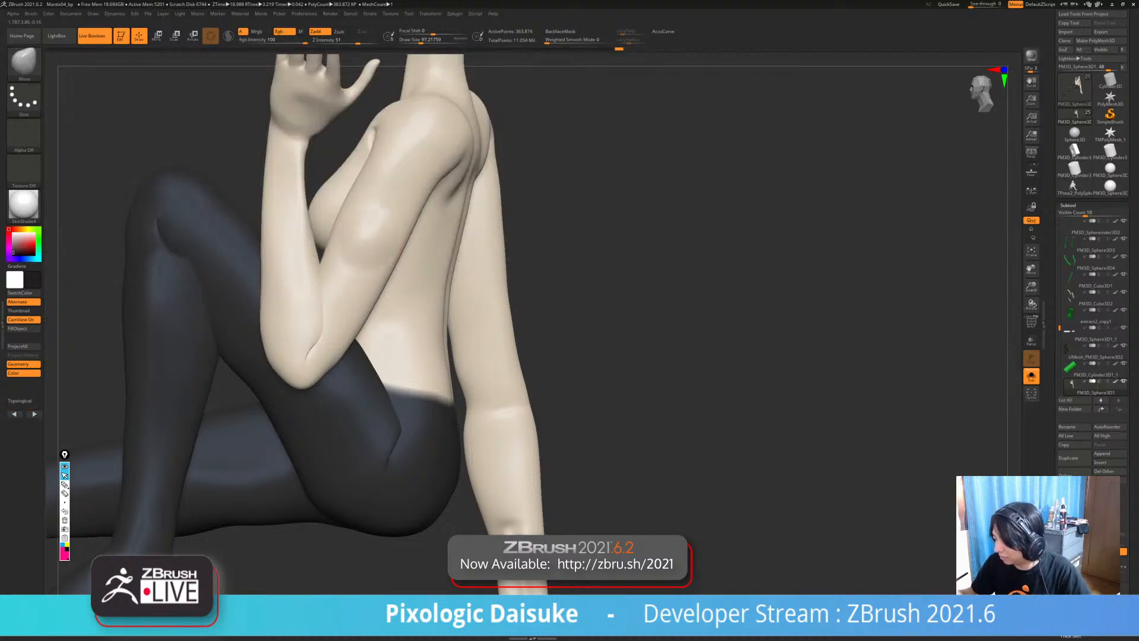
- Try pushing a dent into the raised arm's upper part with the Move brush along the surface normals, and undo it
alt+drag(367, 239, 369, 255)
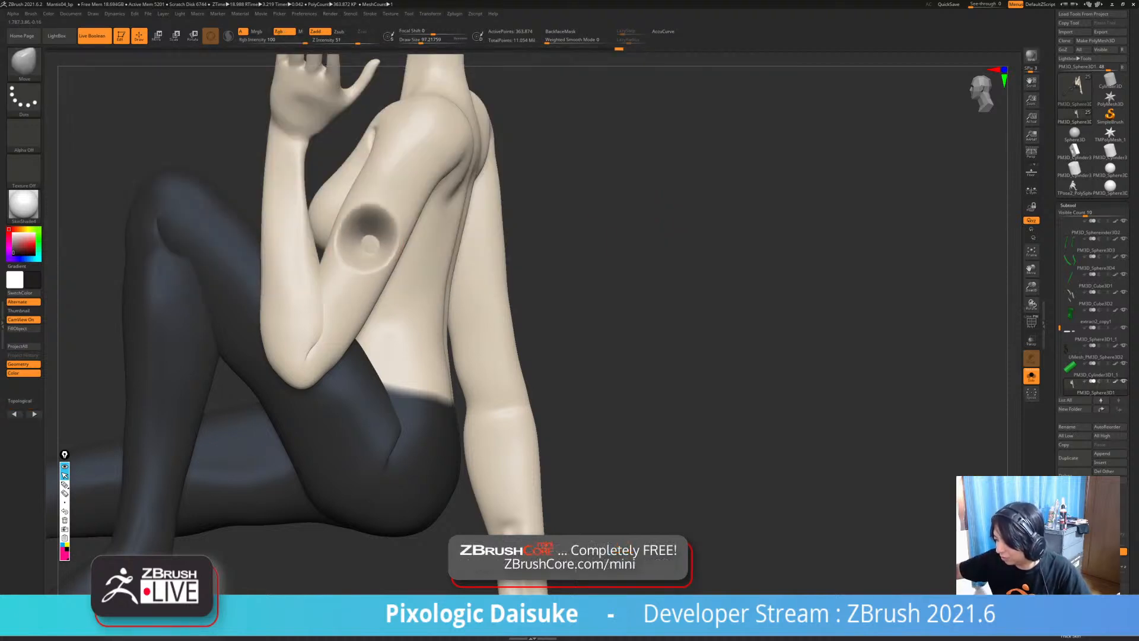
drag(570, 321, 650, 286)
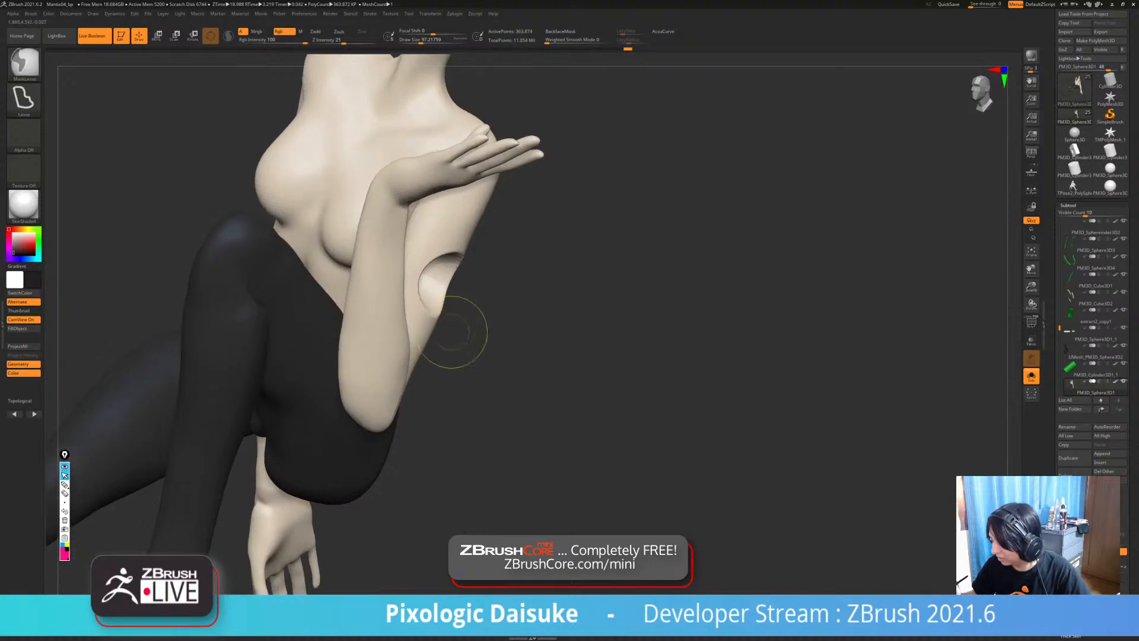
key(ctrl+z)
mouse_move(443, 279)
mouse_down()
mouse_move(496, 277)
mouse_move(412, 282)
mouse_move(459, 206)
mouse_up()
key(ctrl+z)
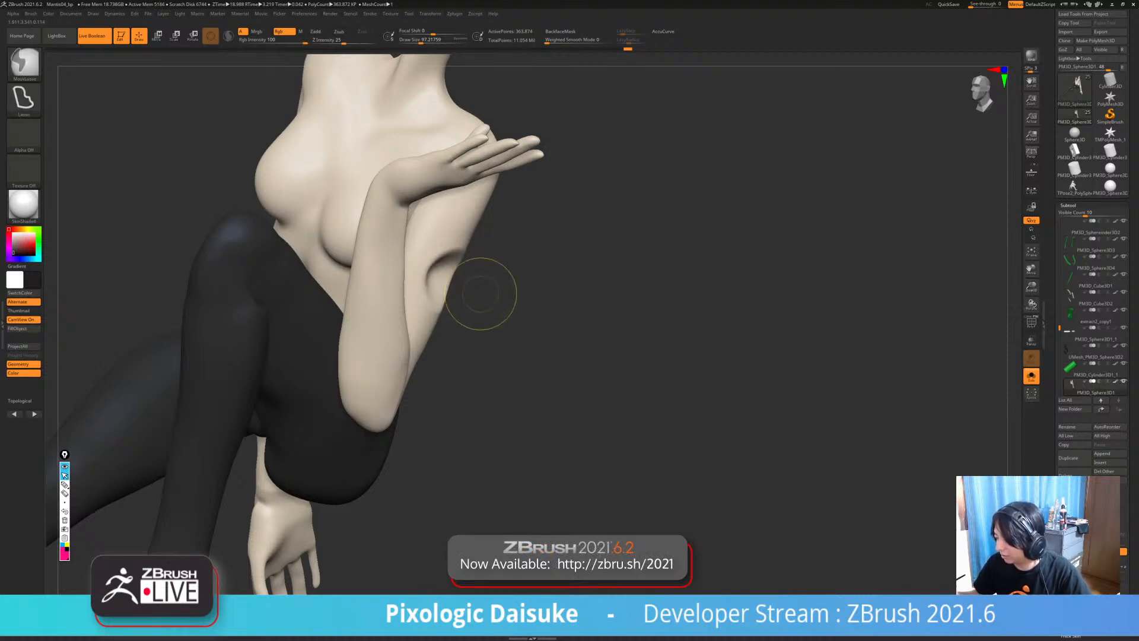
key(ctrl+z)
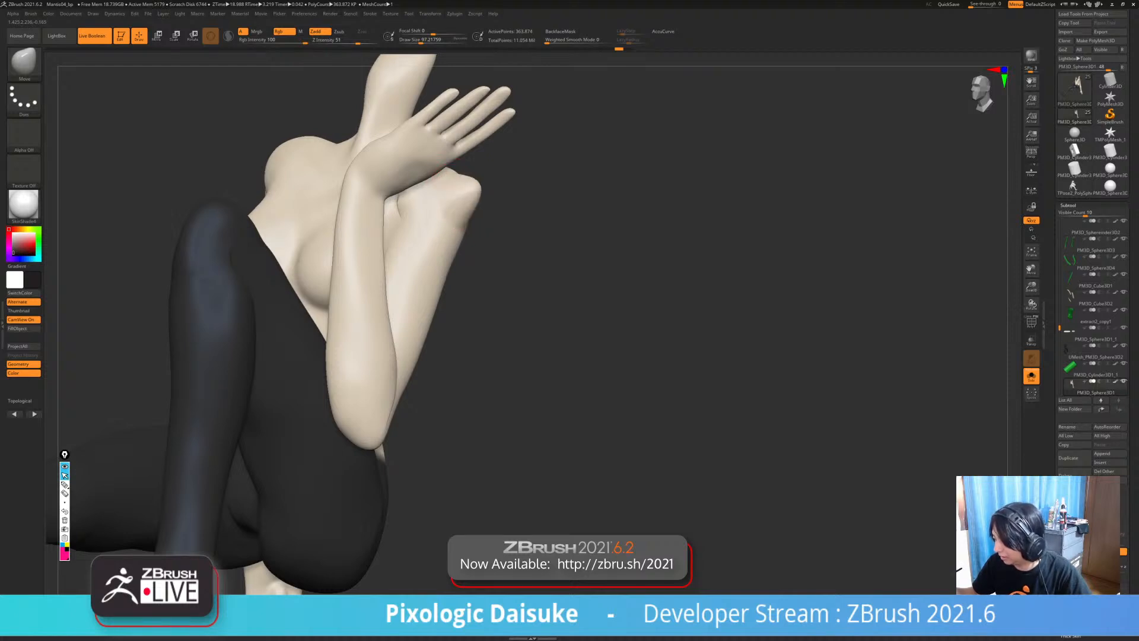
- Try displacing the shoulder and the upper arm's surface in and out with the Move brush, and undo the strokes
mouse_move(486, 179)
mouse_down()
mouse_move(461, 206)
mouse_move(504, 170)
mouse_move(465, 204)
mouse_up()
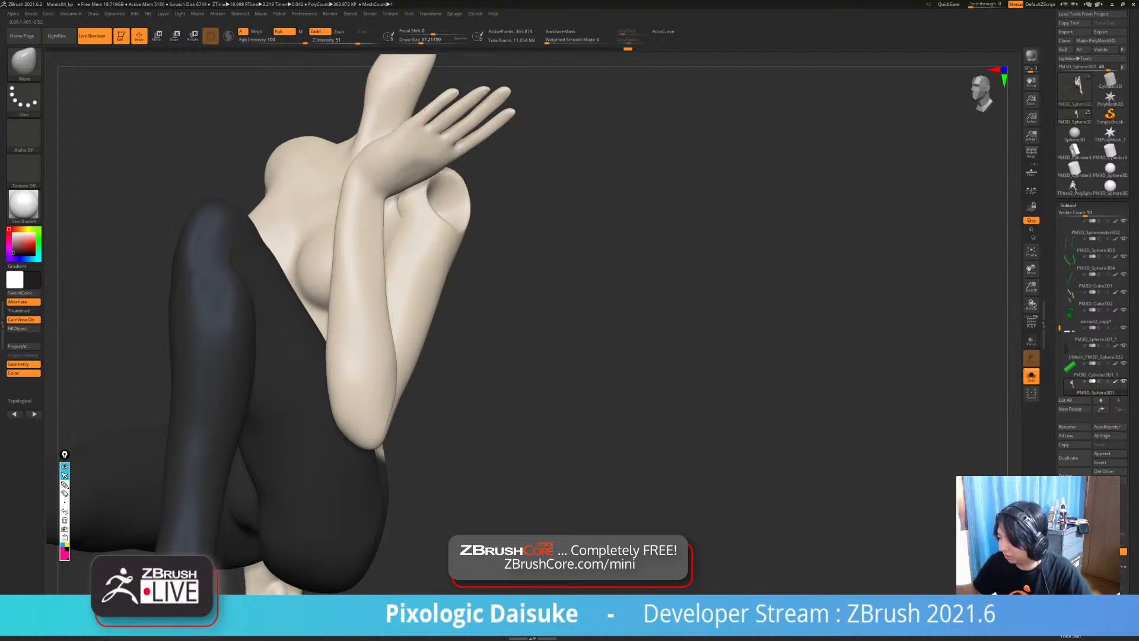
mouse_move(552, 314)
mouse_down()
mouse_move(415, 303)
mouse_move(422, 336)
mouse_move(423, 303)
mouse_up()
key(ctrl+z)
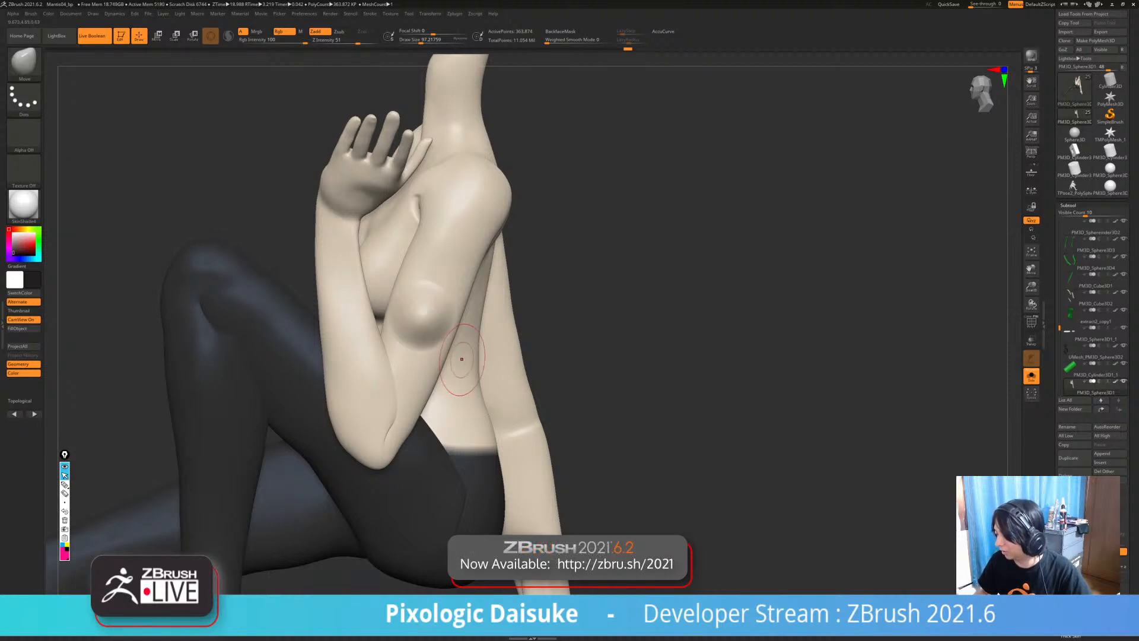
drag(555, 374, 614, 376)
mouse_move(488, 327)
alt+mouse_down()
mouse_move(487, 351)
mouse_move(488, 318)
alt+mouse_up()
key(ctrl+z)
key(ctrl+z)
mouse_move(544, 341)
mouse_down()
mouse_move(587, 347)
mouse_move(478, 297)
mouse_up()
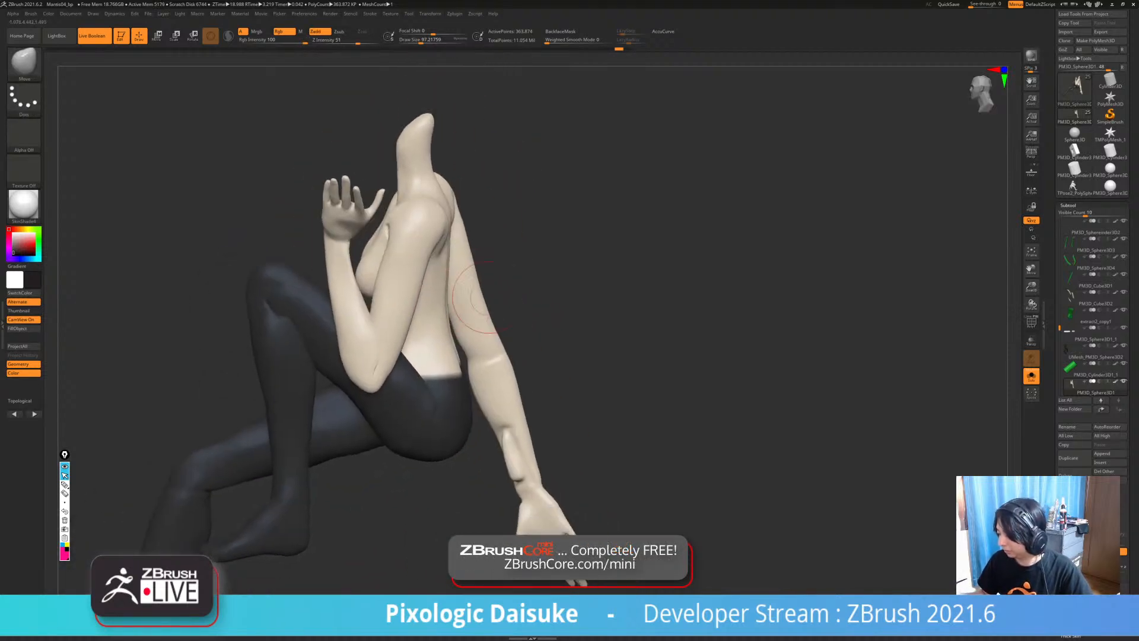
- Toggle BackfaceMask for the Move brush and refine and smooth the raised arm's bent elbow
right_drag(489, 298, 543, 362)
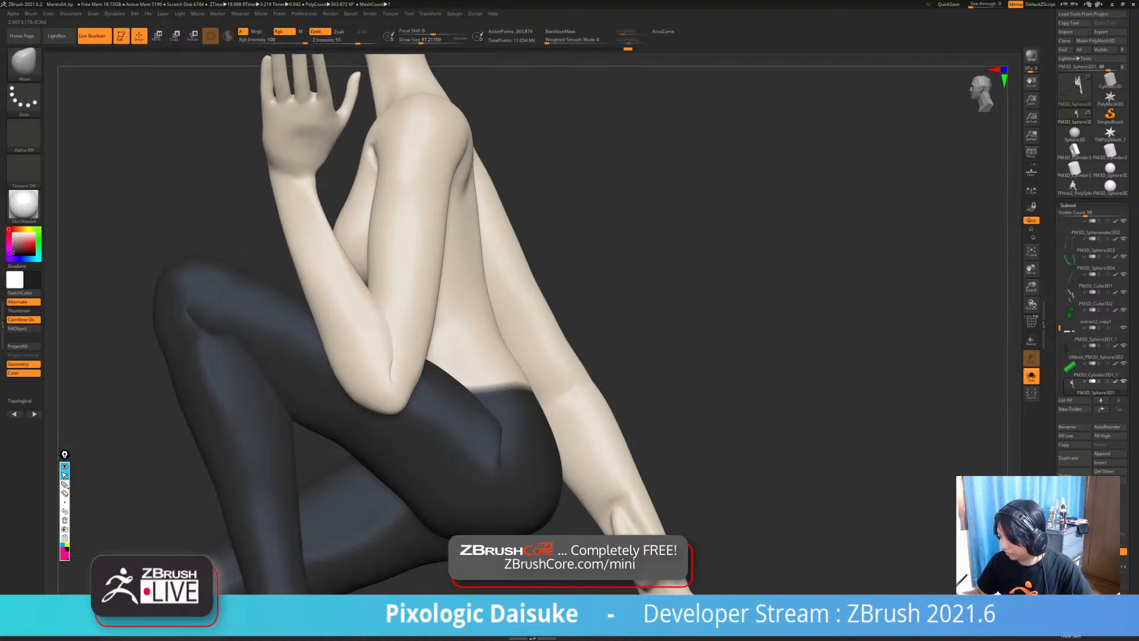
mouse_move(389, 359)
ctrl+right_down()
mouse_move(378, 315)
mouse_move(392, 305)
mouse_move(448, 326)
mouse_move(415, 380)
mouse_move(333, 356)
mouse_move(418, 352)
mouse_move(363, 373)
mouse_move(384, 369)
mouse_move(367, 325)
mouse_move(375, 313)
mouse_move(371, 350)
ctrl+right_up()
ctrl+right_drag(336, 300, 332, 267)
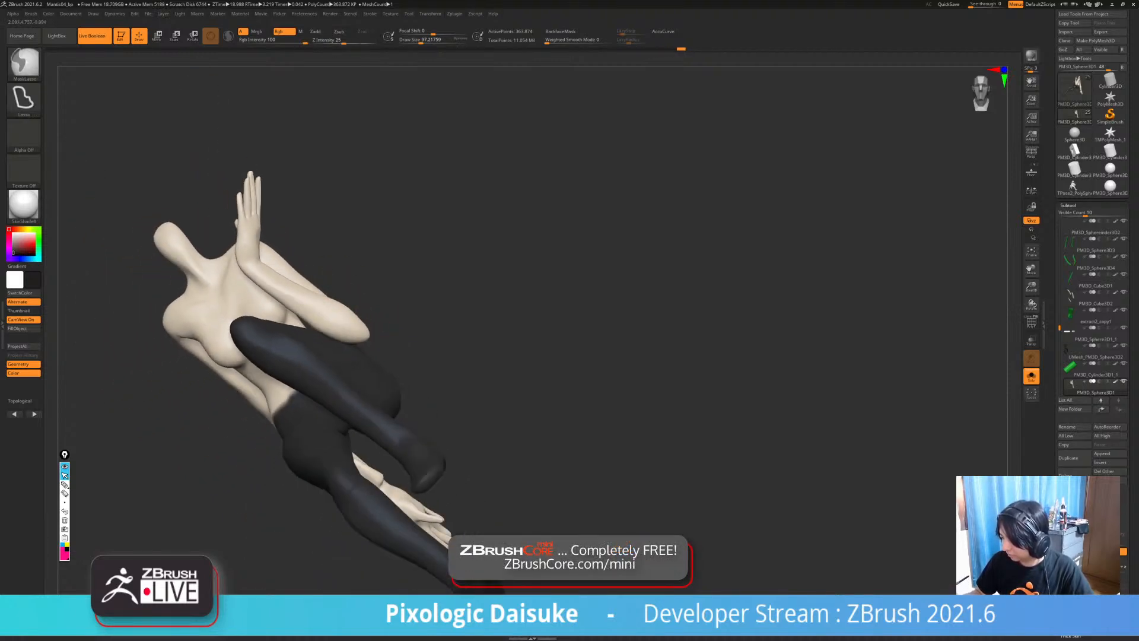
mouse_move(336, 305)
right_down()
mouse_move(219, 299)
mouse_move(243, 302)
right_up()
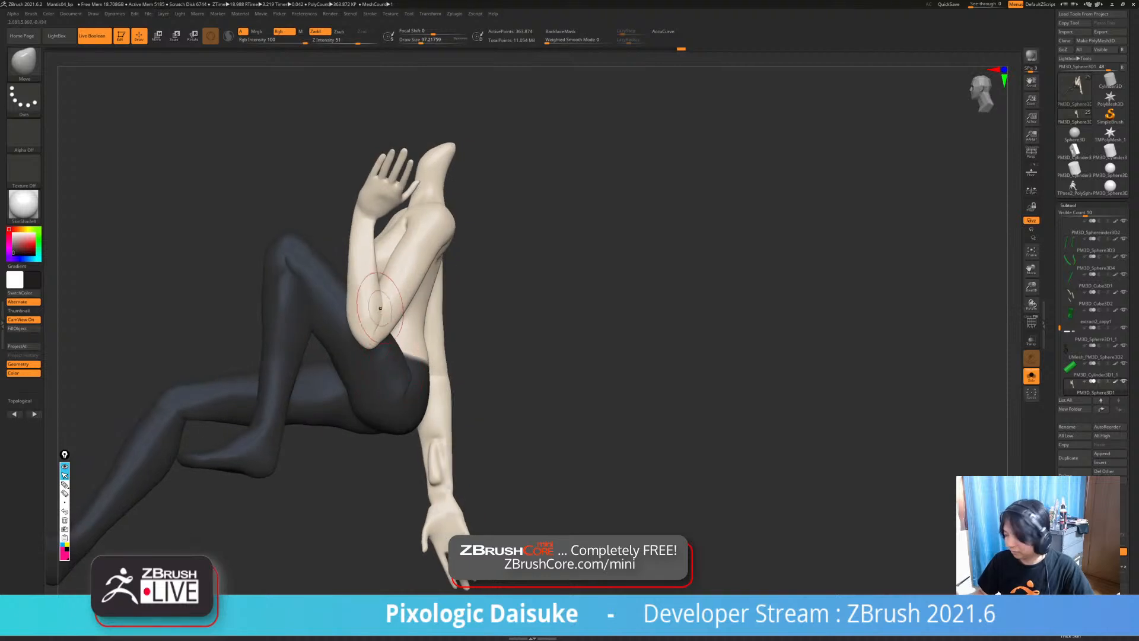
mouse_move(379, 284)
ctrl+right_down()
mouse_move(380, 317)
mouse_move(336, 320)
ctrl+right_up()
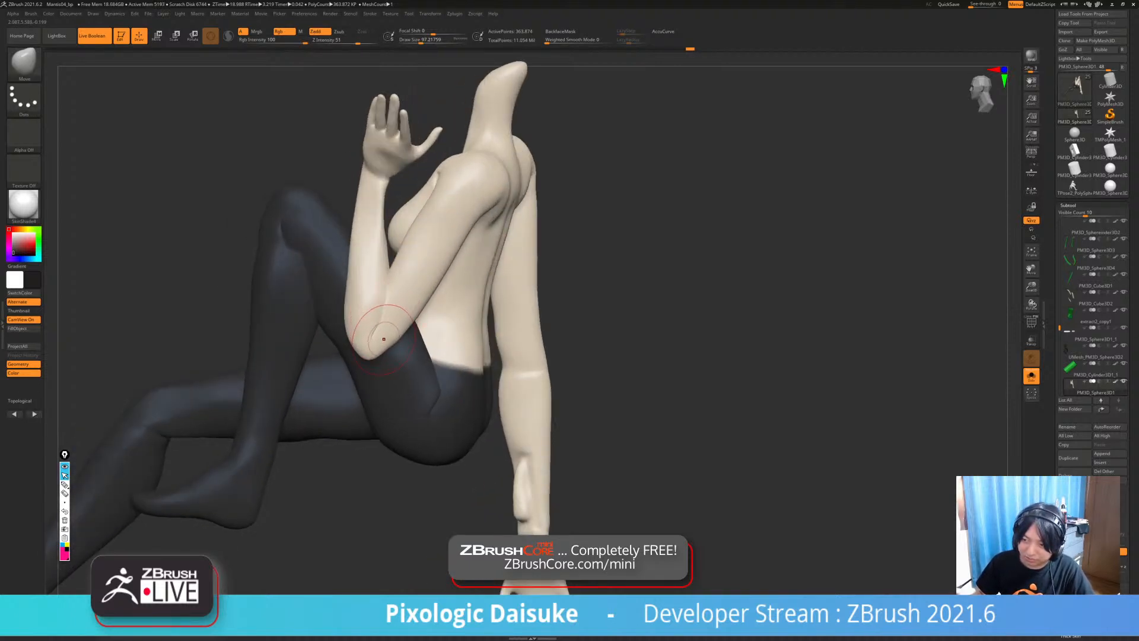
mouse_move(384, 339)
alt+right_down()
mouse_move(357, 365)
mouse_move(384, 329)
alt+right_up()
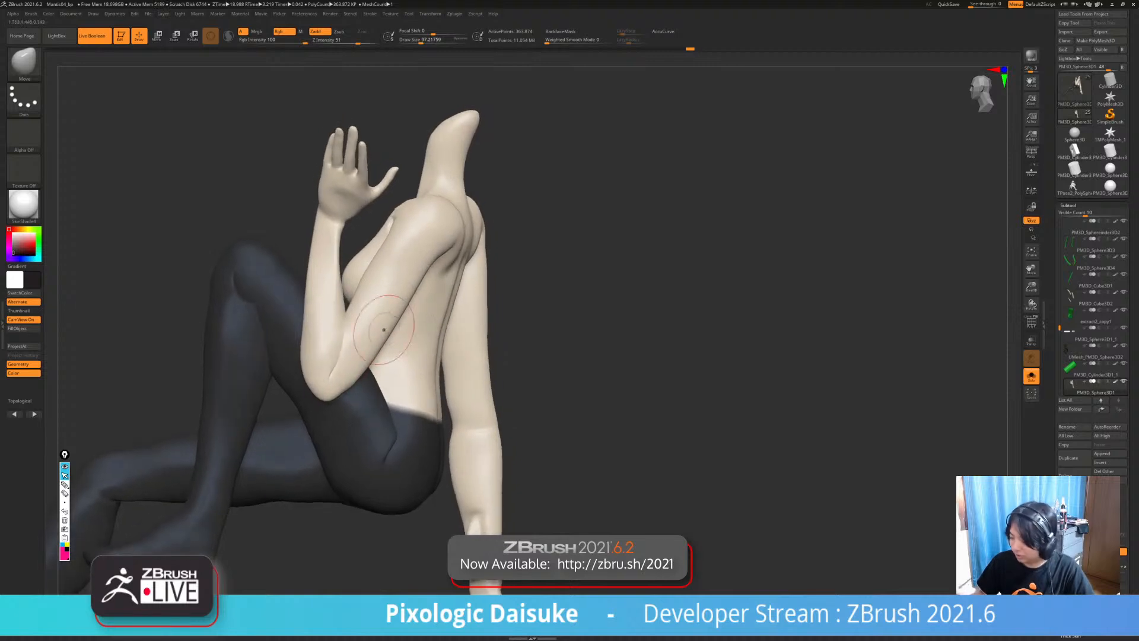
click(557, 32)
mouse_move(339, 424)
right_down()
mouse_move(326, 393)
mouse_move(323, 407)
mouse_move(358, 387)
right_up()
ctrl+right_drag(358, 387, 355, 369)
drag(332, 379, 336, 387)
mouse_move(409, 356)
right_down()
mouse_move(386, 356)
mouse_move(398, 320)
mouse_move(388, 295)
right_up()
shift+drag(359, 297, 349, 307)
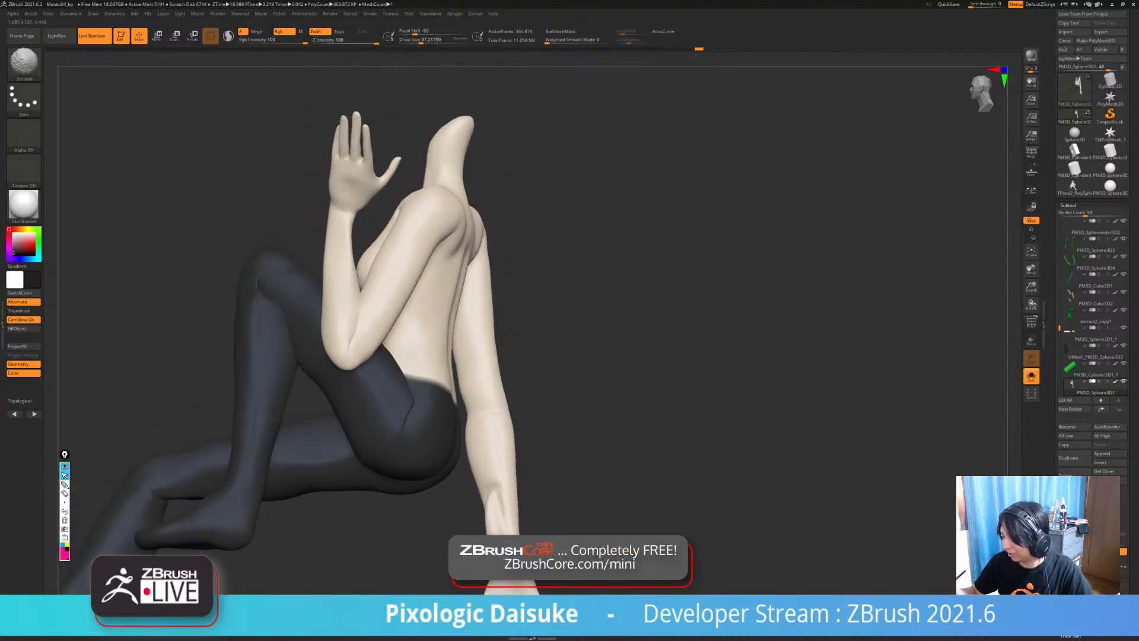
- Smooth the raised forearm just below the wrist and toggle BackfaceMask again
right_drag(351, 308, 373, 296)
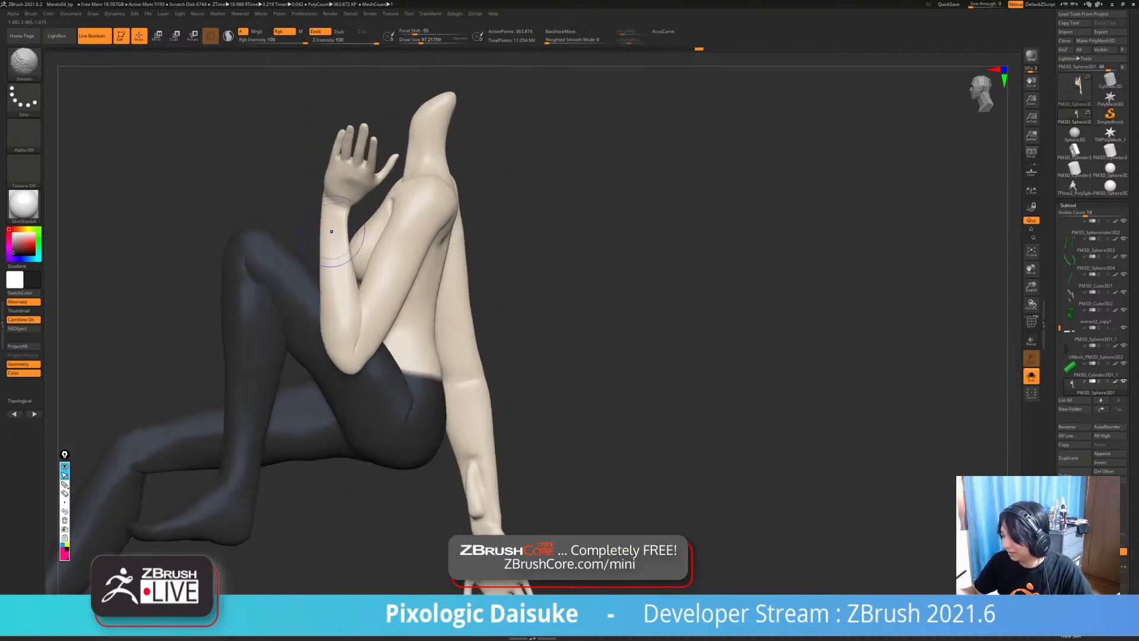
drag(330, 234, 334, 230)
right_drag(335, 230, 380, 231)
ctrl+right_drag(350, 195, 342, 268)
click(560, 32)
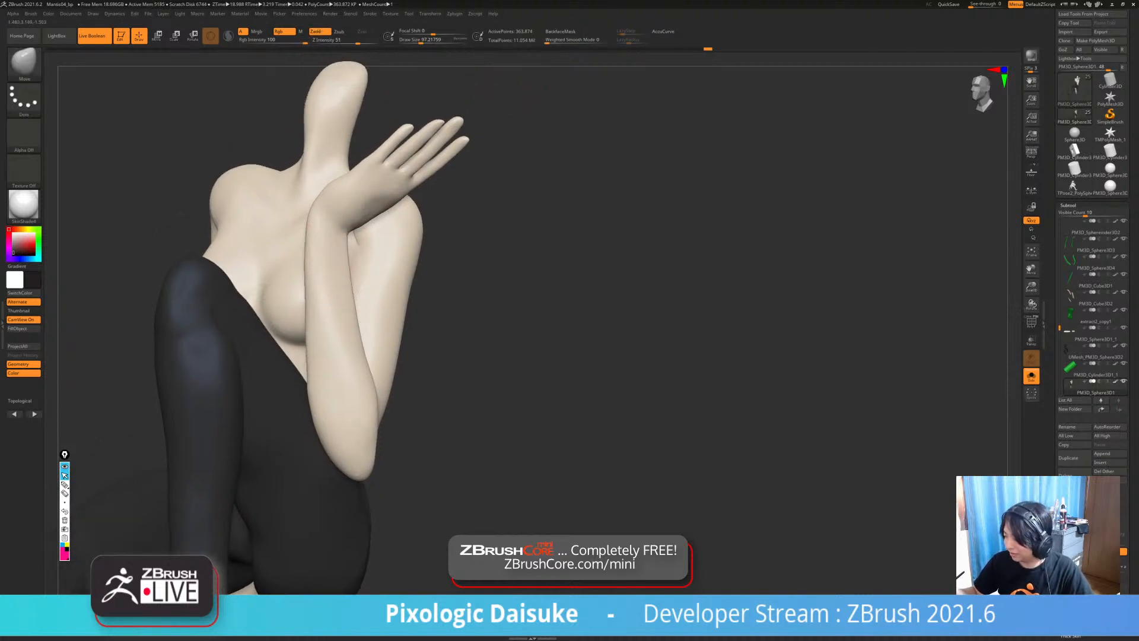
mouse_move(340, 233)
shift+mouse_down()
mouse_move(334, 245)
mouse_move(347, 233)
shift+mouse_up()
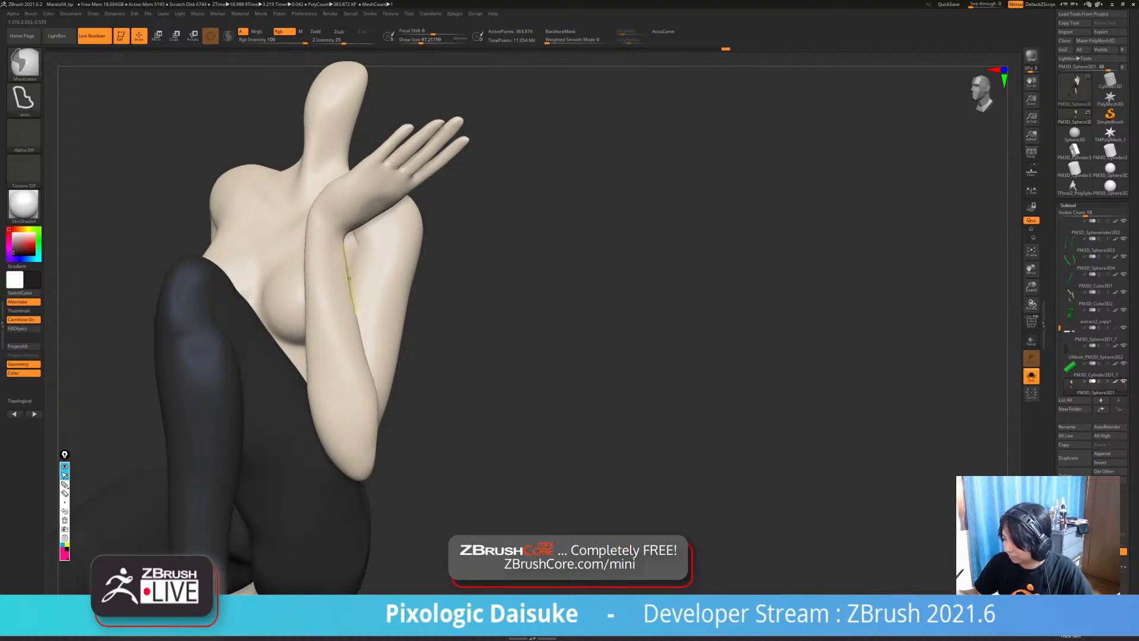
ctrl+right_drag(349, 279, 348, 261)
shift+drag(347, 261, 346, 255)
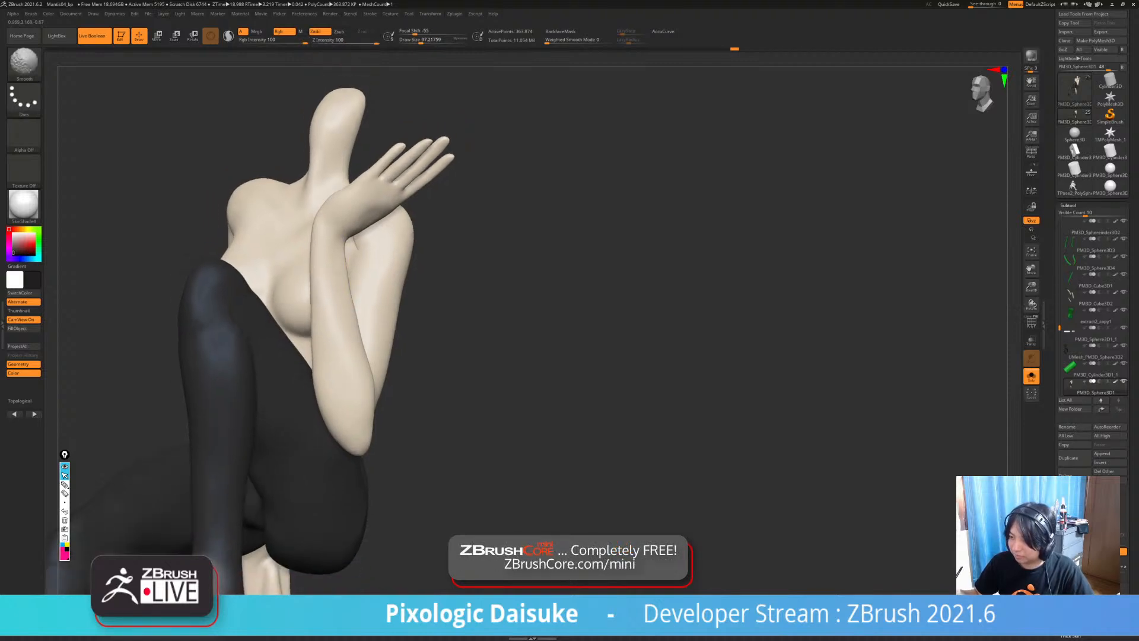
- Set the masking brush to MaskPen, mask a small round spot on the raised arm's upper part, and invert the mask
right_drag(354, 295, 314, 313)
mouse_move(321, 273)
ctrl+right_down()
mouse_move(321, 247)
mouse_move(276, 252)
mouse_move(274, 273)
ctrl+right_up()
mouse_move(291, 375)
right_down()
mouse_move(325, 371)
mouse_move(313, 374)
right_up()
mouse_move(313, 373)
ctrl+right_down()
mouse_move(313, 394)
mouse_move(324, 380)
ctrl+right_up()
ctrl+right_drag(324, 380, 340, 281)
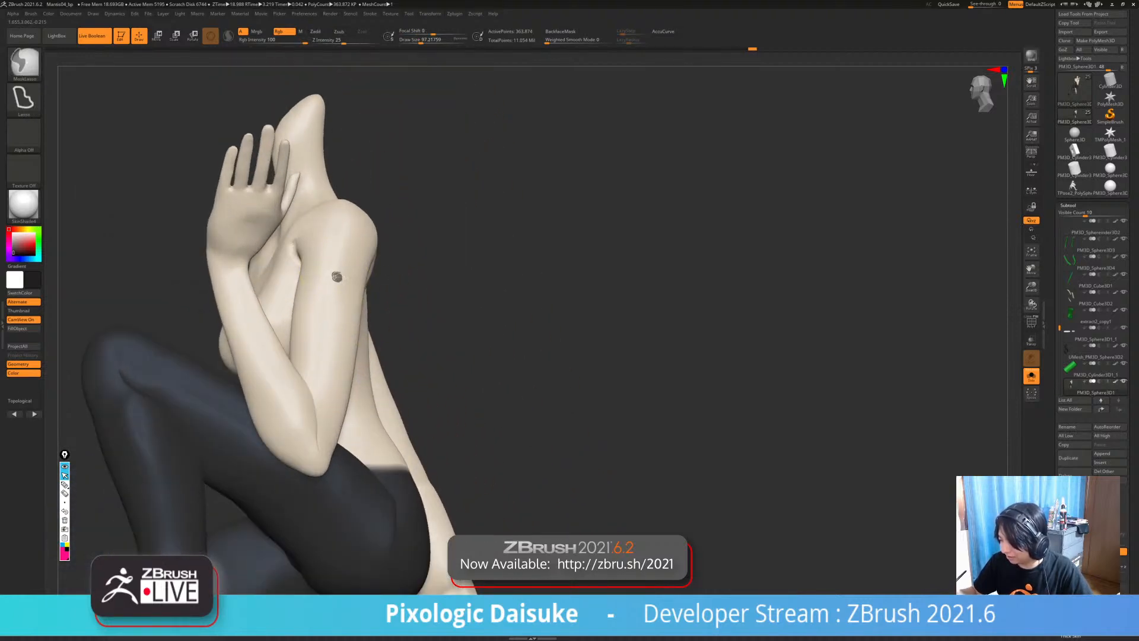
ctrl+click(24, 65)
ctrl+click(107, 70)
ctrl+drag(335, 284, 333, 290)
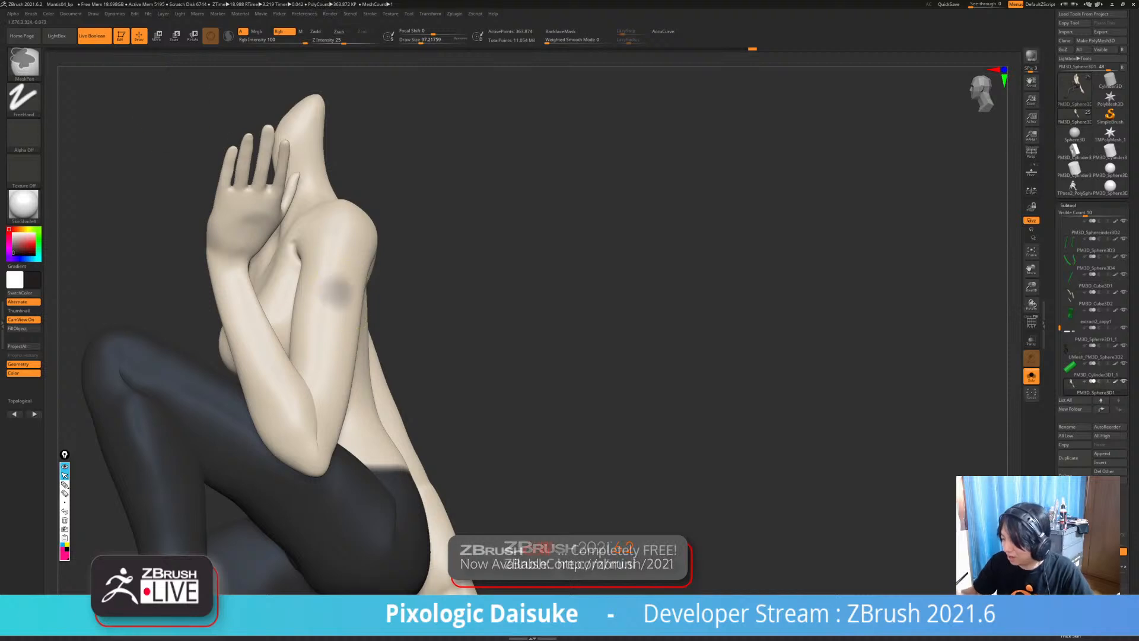
ctrl+click(418, 249)
- Try moving the unmasked spot on the upper arm with the gizmo, and undo the move
key(r)
right_drag(417, 252, 452, 263)
right_drag(334, 286, 286, 277)
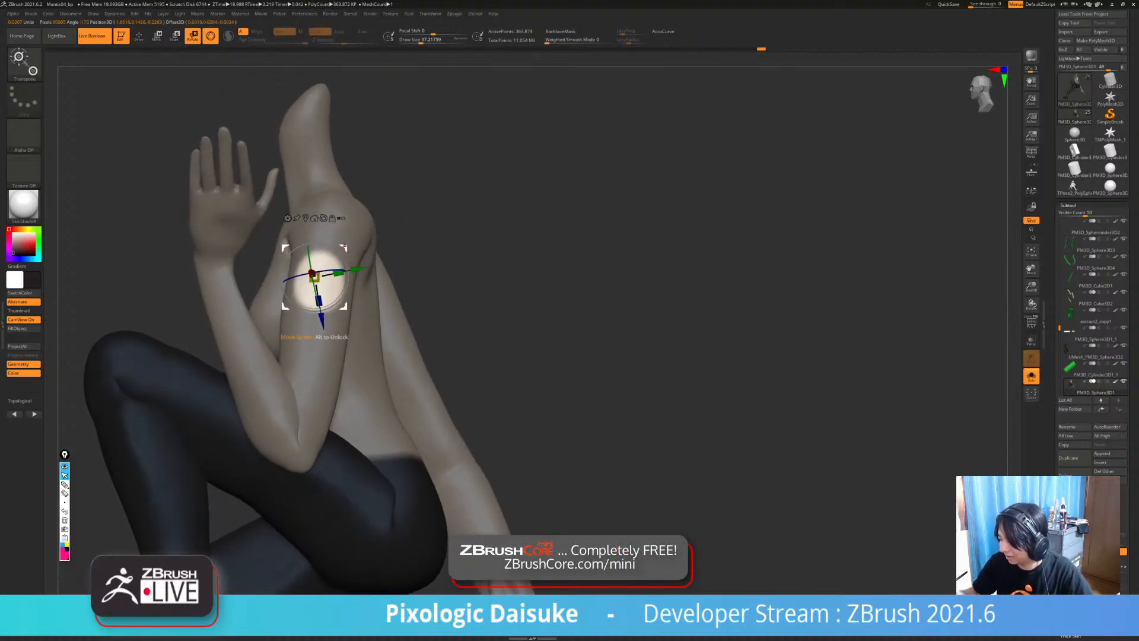
right_drag(354, 273, 290, 270)
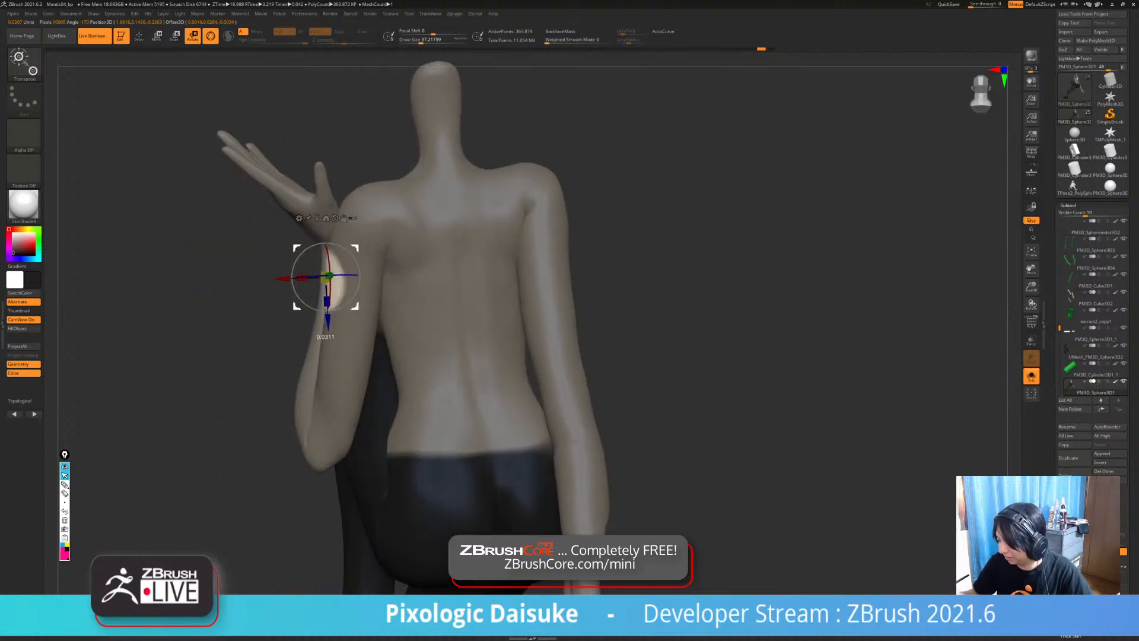
drag(296, 248, 296, 248)
mouse_move(300, 261)
right_down()
mouse_move(374, 267)
mouse_move(410, 245)
right_up()
key(ctrl+z)
drag(411, 244, 405, 241)
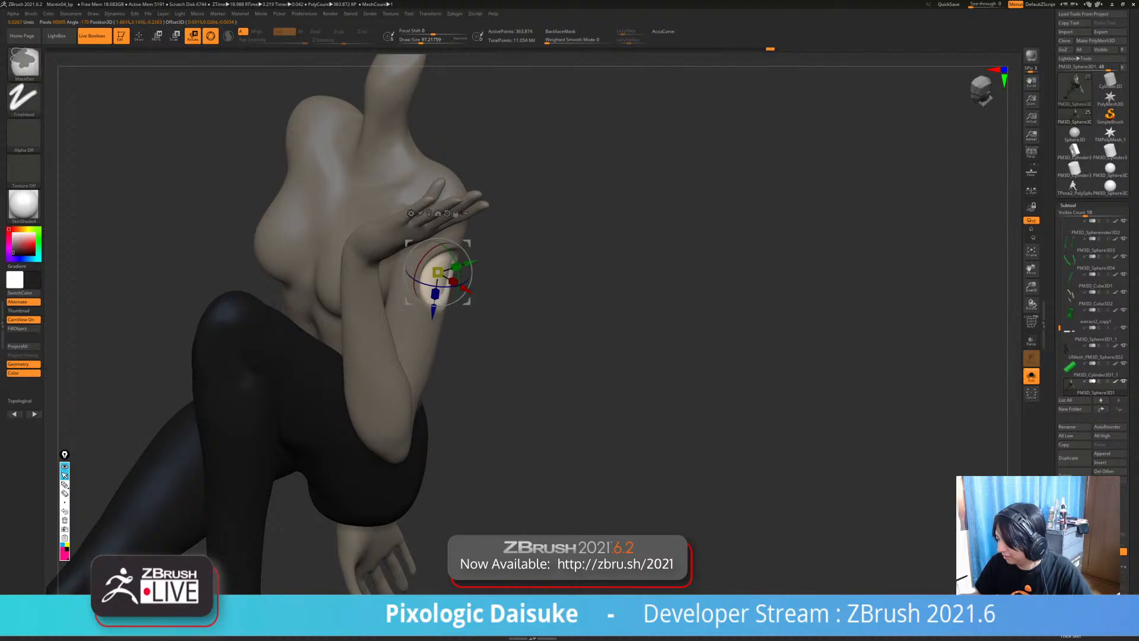
- Clear the mask from the body, return to Draw mode and show all of the character's subtools again
ctrl+drag(504, 249, 522, 267)
mouse_move(513, 237)
alt+right_down()
mouse_move(463, 255)
mouse_move(396, 47)
mouse_move(415, 262)
alt+right_up()
key(q)
key(ctrl+shift+s)
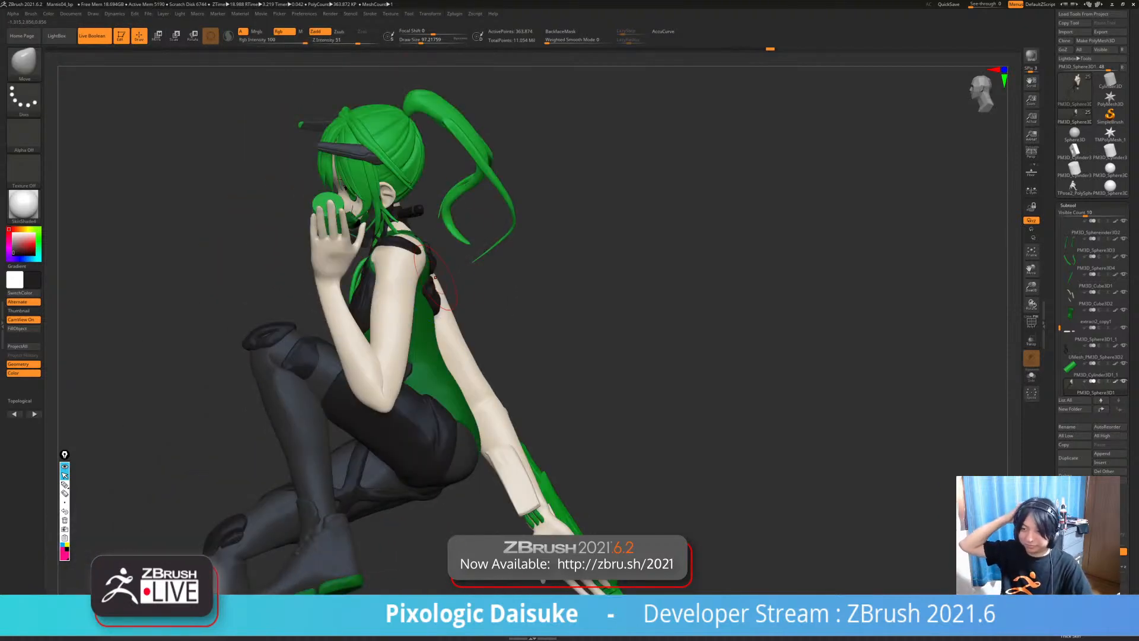
- Preview the character with the MatCap Gray material, and change the display material to BasicMaterial
mouse_move(434, 277)
right_down()
mouse_move(388, 270)
mouse_move(363, 302)
right_up()
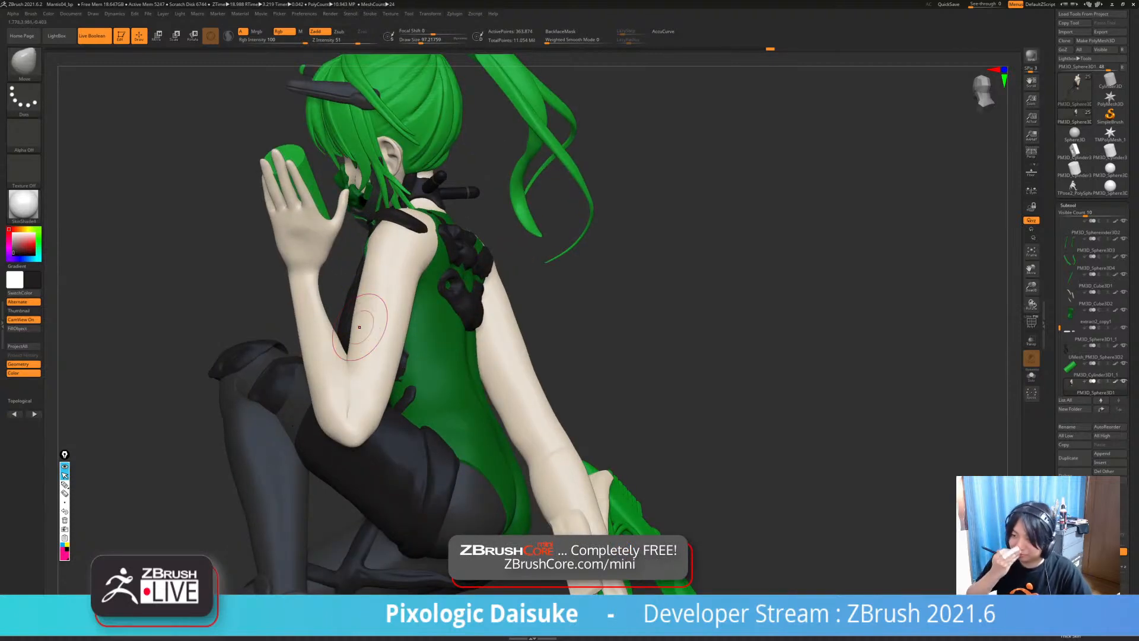
mouse_move(386, 311)
right_down()
mouse_move(414, 324)
mouse_move(408, 281)
mouse_move(522, 287)
mouse_move(485, 290)
mouse_move(470, 270)
mouse_move(570, 267)
mouse_move(461, 269)
mouse_move(506, 267)
right_up()
click(23, 205)
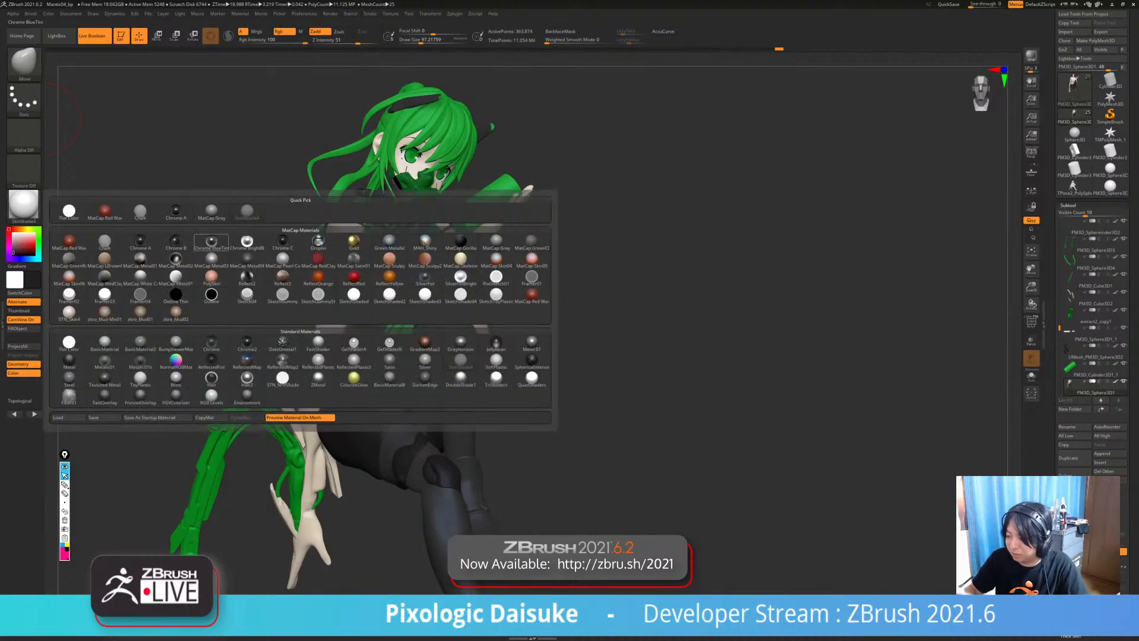
click(211, 243)
right_drag(475, 268, 505, 267)
right_drag(369, 265, 392, 278)
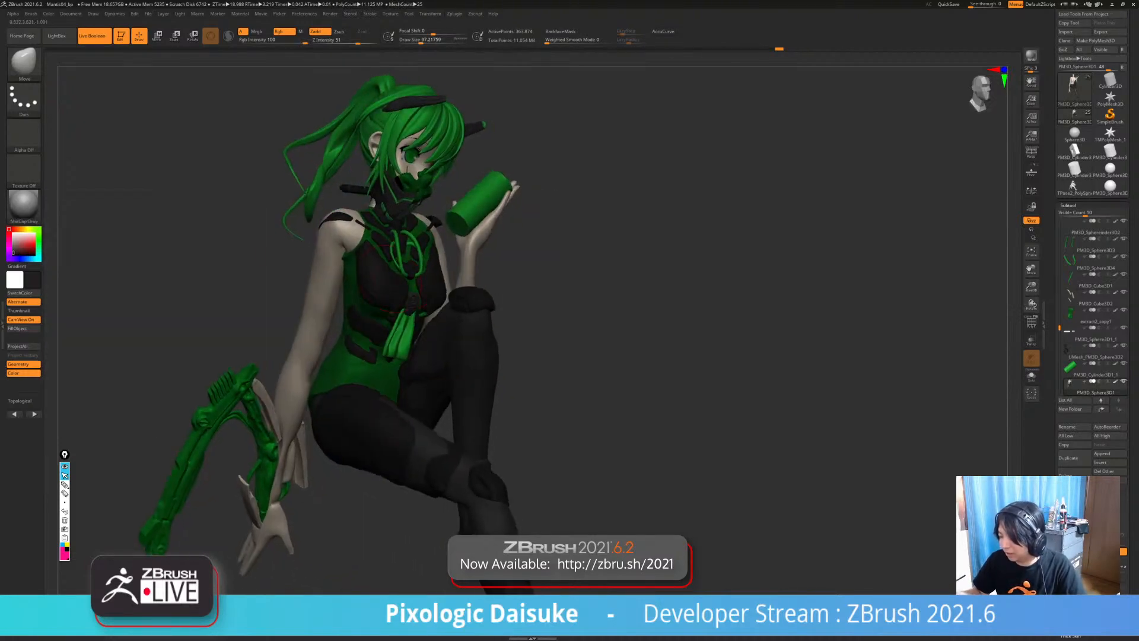
click(29, 209)
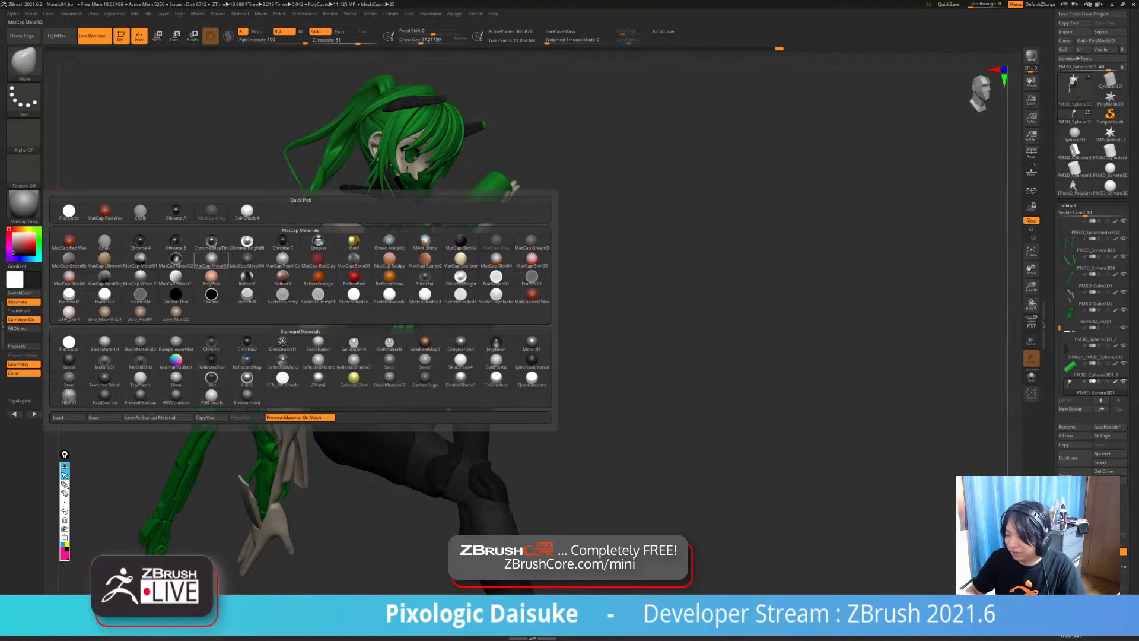
click(105, 343)
mouse_move(380, 196)
right_down()
mouse_move(331, 191)
mouse_move(354, 213)
mouse_move(429, 215)
mouse_move(342, 227)
mouse_move(361, 274)
mouse_move(365, 228)
mouse_move(321, 234)
mouse_move(380, 249)
mouse_move(383, 276)
mouse_move(400, 252)
right_up()
- Select the green bodysuit and pull its surface near the armpit with the Move brush to cover the exposed skin
alt+click(351, 266)
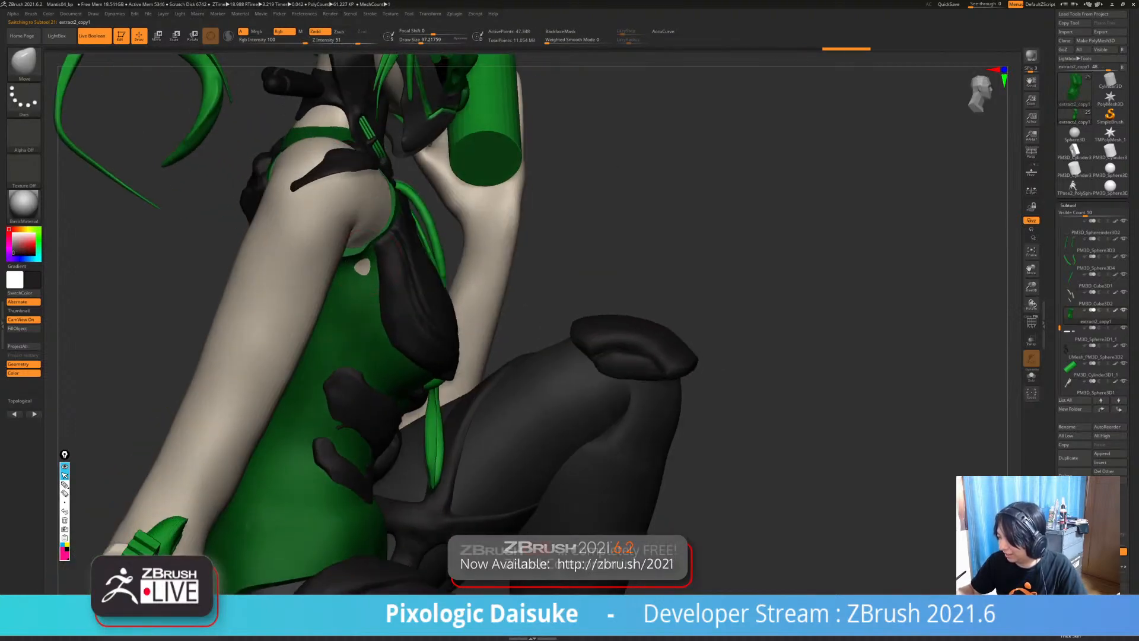
drag(363, 269, 368, 261)
mouse_move(371, 261)
ctrl+right_down()
mouse_move(368, 234)
mouse_move(347, 264)
mouse_move(294, 259)
mouse_move(335, 261)
ctrl+right_up()
drag(350, 261, 355, 257)
right_drag(350, 261, 330, 259)
drag(351, 256, 356, 252)
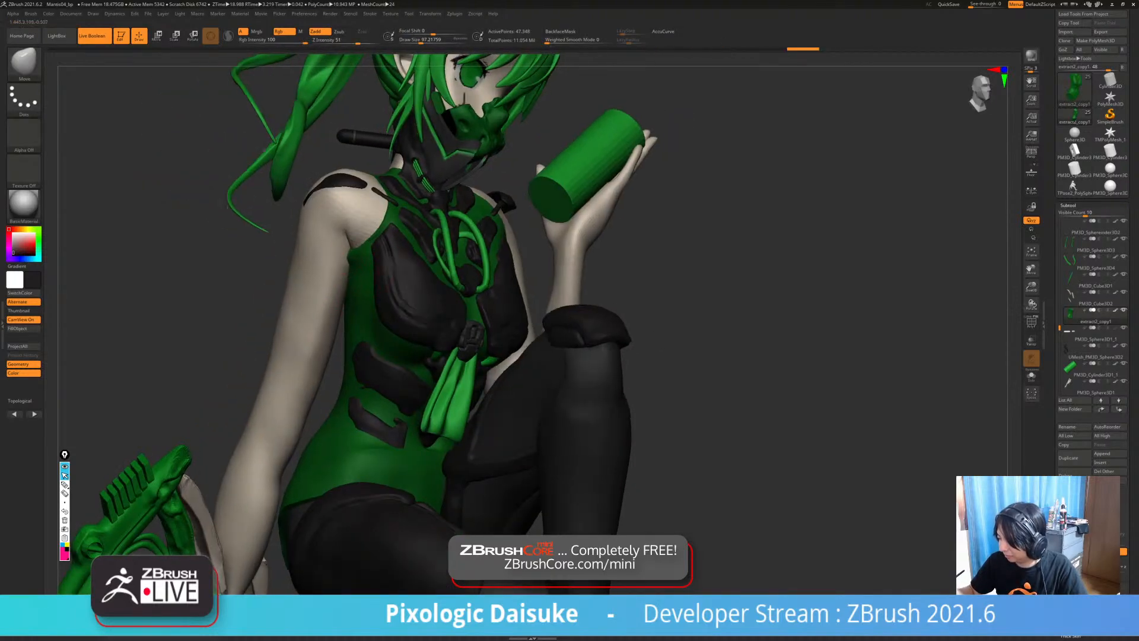
- Examine the bodysuit and black armour from behind the character
mouse_move(350, 252)
right_down()
mouse_move(382, 244)
mouse_move(566, 276)
mouse_move(394, 260)
mouse_move(406, 243)
mouse_move(436, 261)
mouse_move(499, 222)
mouse_move(673, 222)
mouse_move(631, 229)
right_up()
mouse_move(525, 233)
right_down()
mouse_move(459, 228)
mouse_move(466, 221)
mouse_move(469, 252)
mouse_move(492, 197)
mouse_move(482, 222)
right_up()
alt+click(460, 227)
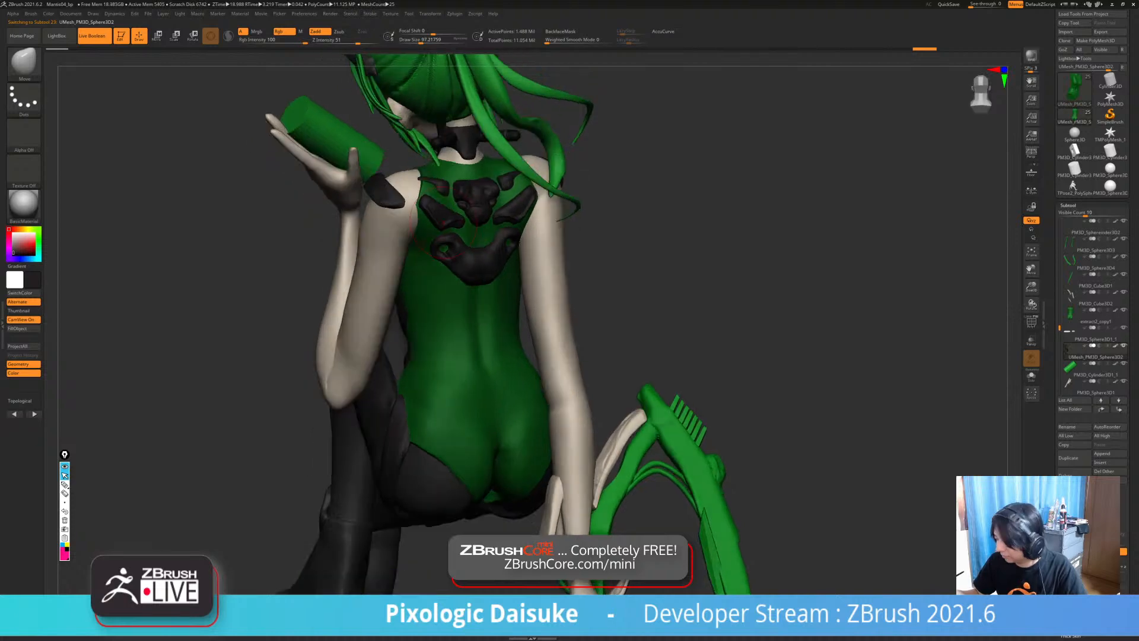
ctrl+right_drag(486, 347, 493, 312)
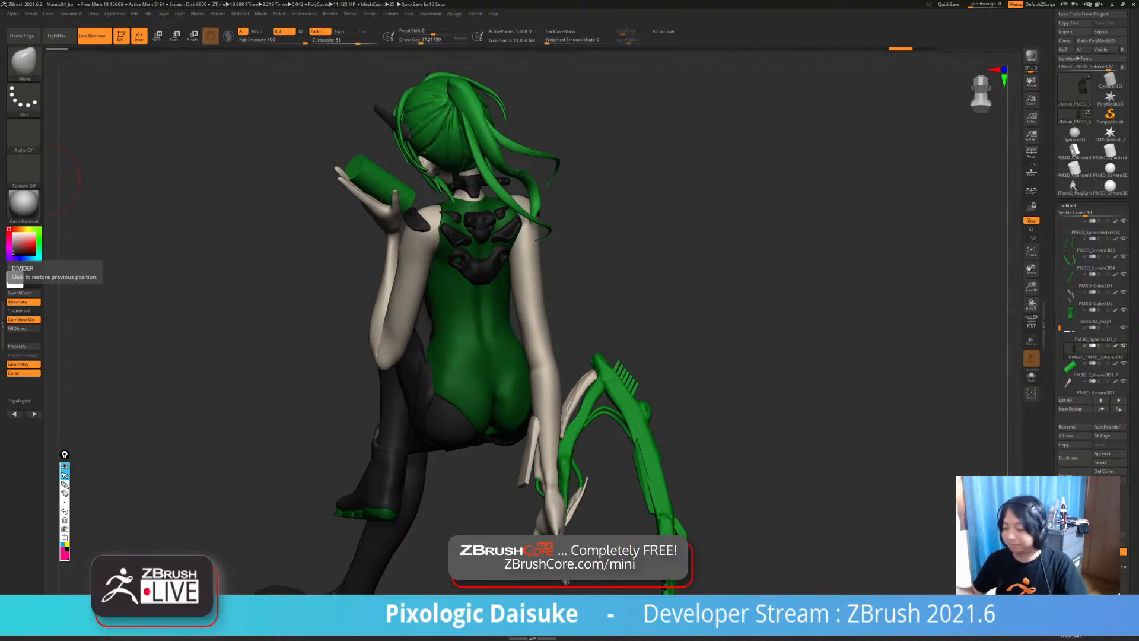
drag(62, 187, 448, 380)
alt+click(476, 349)
drag(593, 332, 682, 332)
- Examine the green bodysuit's waist and hips in isolation, and show all subtools again
alt+click(332, 255)
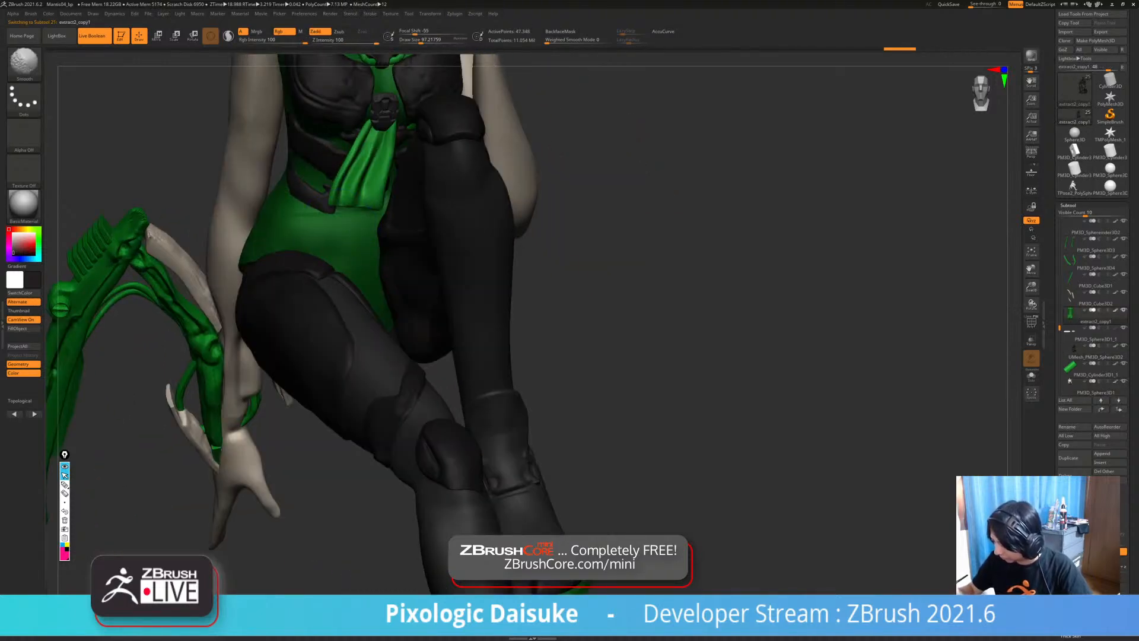
key(ctrl+shift+s)
drag(593, 237, 741, 238)
drag(593, 225, 419, 207)
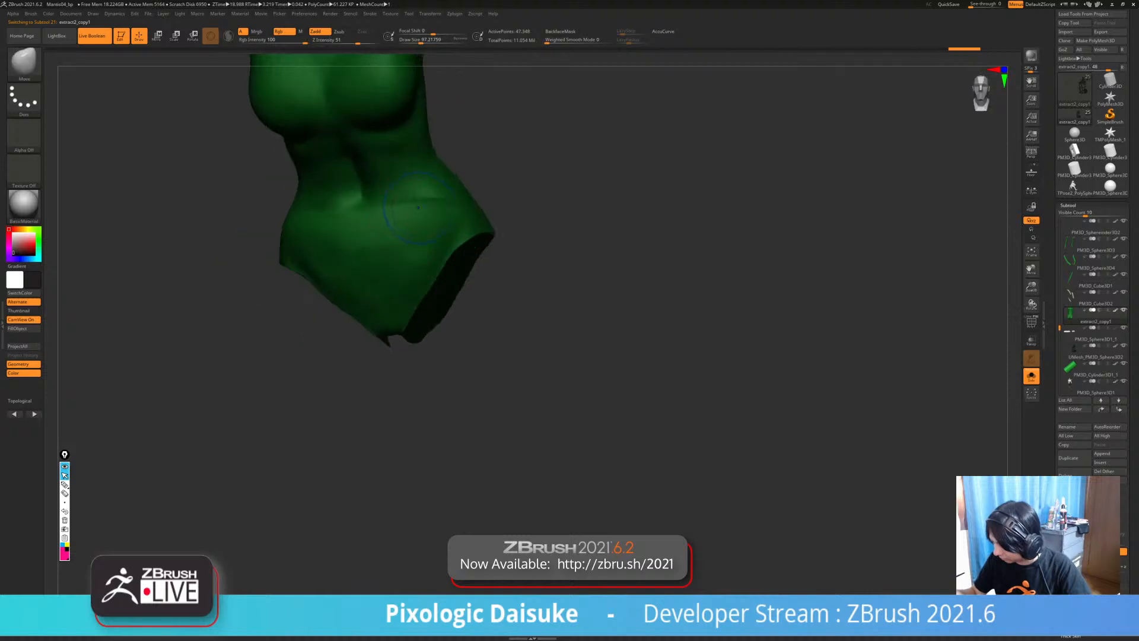
key(shift)
mouse_move(534, 285)
mouse_down()
mouse_move(664, 267)
mouse_move(503, 239)
mouse_move(502, 254)
mouse_up()
key(ctrl+shift+s)
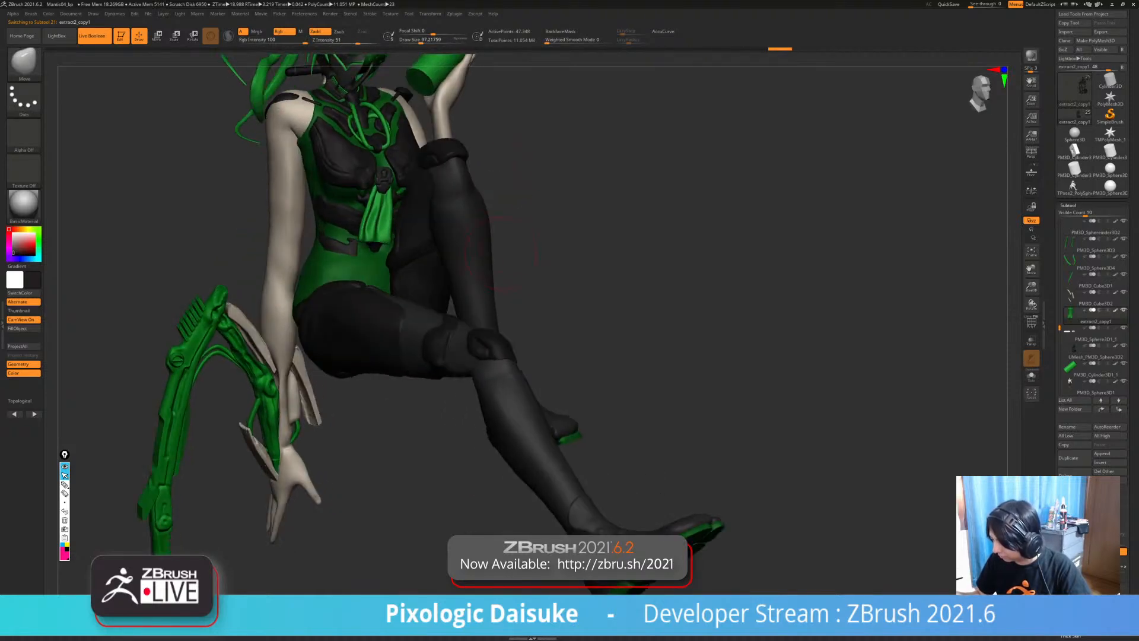
drag(423, 273, 511, 177)
mouse_move(511, 178)
right_down()
mouse_move(507, 207)
mouse_move(505, 178)
mouse_move(214, 177)
right_up()
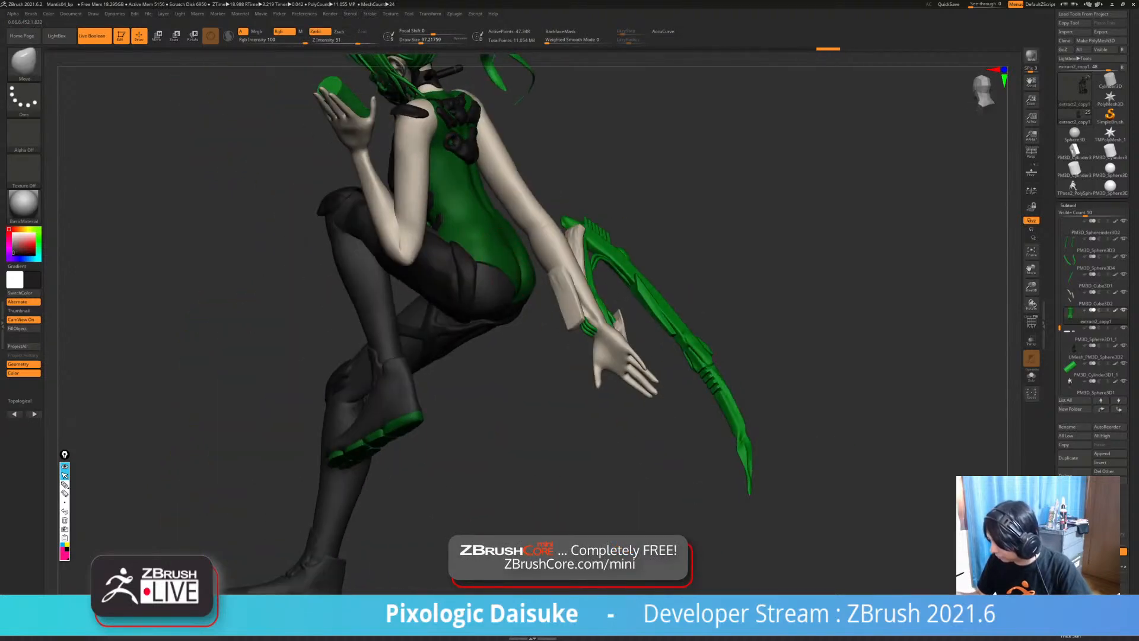
mouse_move(495, 241)
alt+right_down()
mouse_move(407, 240)
mouse_move(599, 244)
mouse_move(593, 201)
mouse_move(528, 204)
alt+right_up()
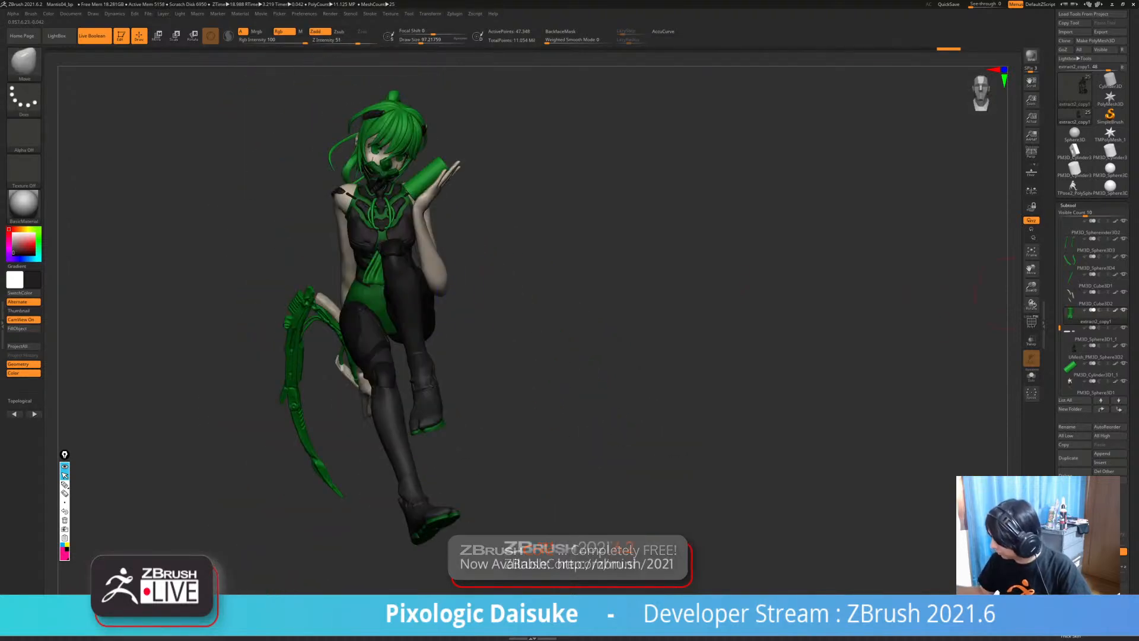
- Make the character's body the active subtool and examine the whole pose from the front
alt+click(374, 270)
mouse_move(386, 273)
right_down()
mouse_move(457, 267)
mouse_move(386, 231)
right_up()
alt+click(425, 262)
mouse_move(425, 263)
ctrl+right_down()
mouse_move(428, 302)
mouse_move(338, 237)
mouse_move(429, 169)
mouse_move(475, 175)
mouse_move(528, 213)
mouse_move(529, 235)
mouse_move(480, 228)
ctrl+right_up()
right_drag(470, 312, 464, 312)
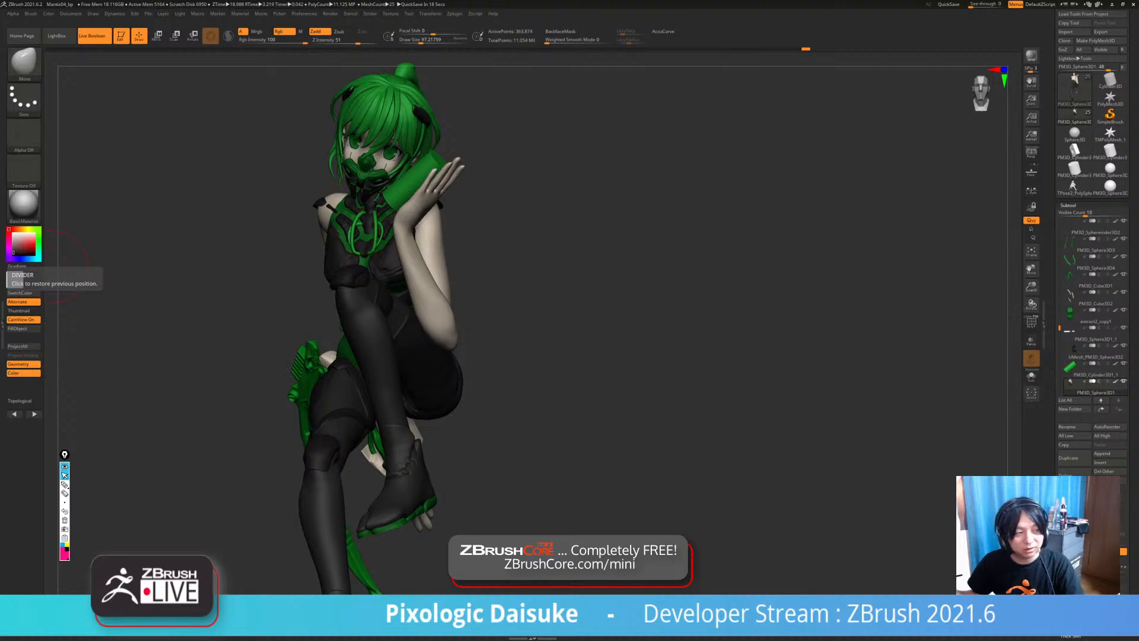
drag(65, 267, 522, 318)
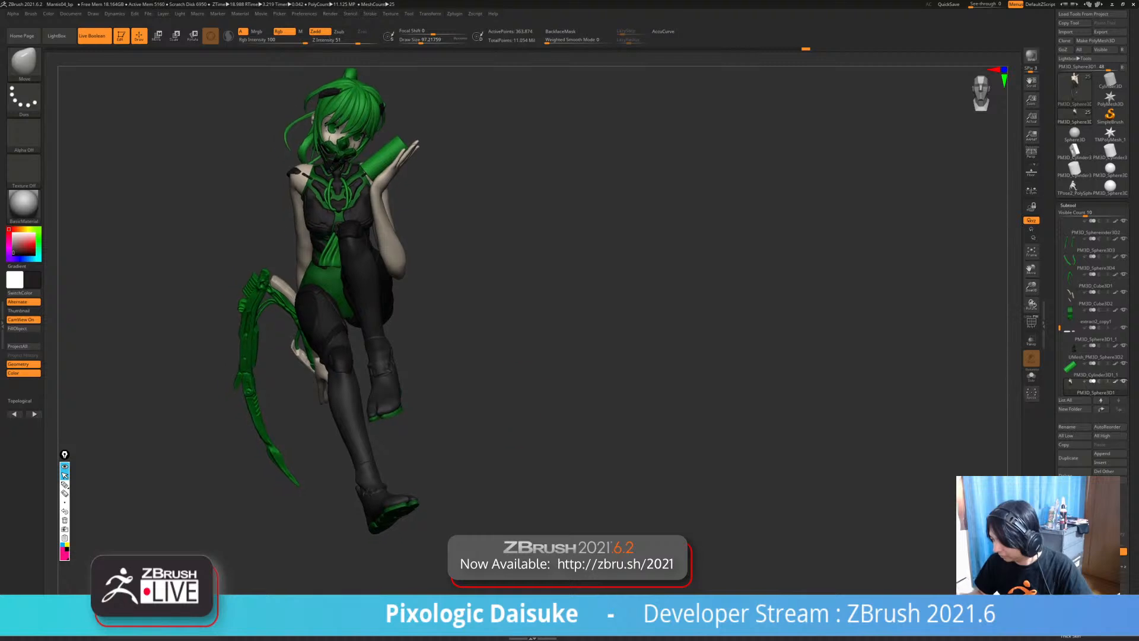
- Select the boots, set the masking brush to MaskLasso, and mask everything except the toe of the outstretched foot
alt+drag(534, 356, 537, 288)
drag(537, 287, 596, 294)
alt+click(411, 338)
alt+drag(564, 386, 549, 327)
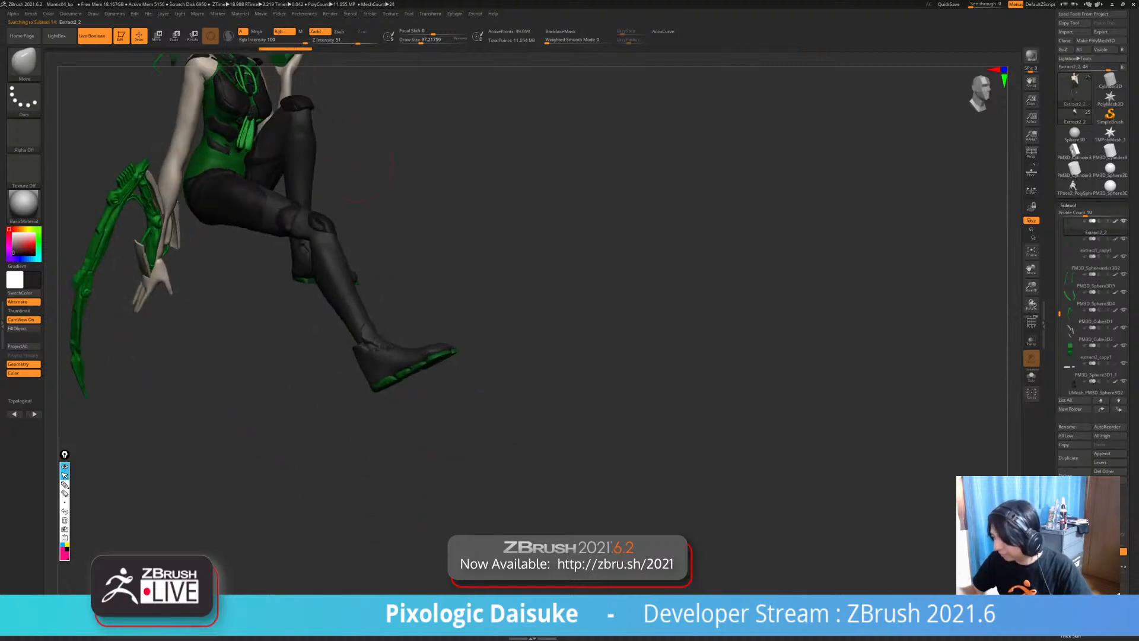
drag(424, 320, 465, 327)
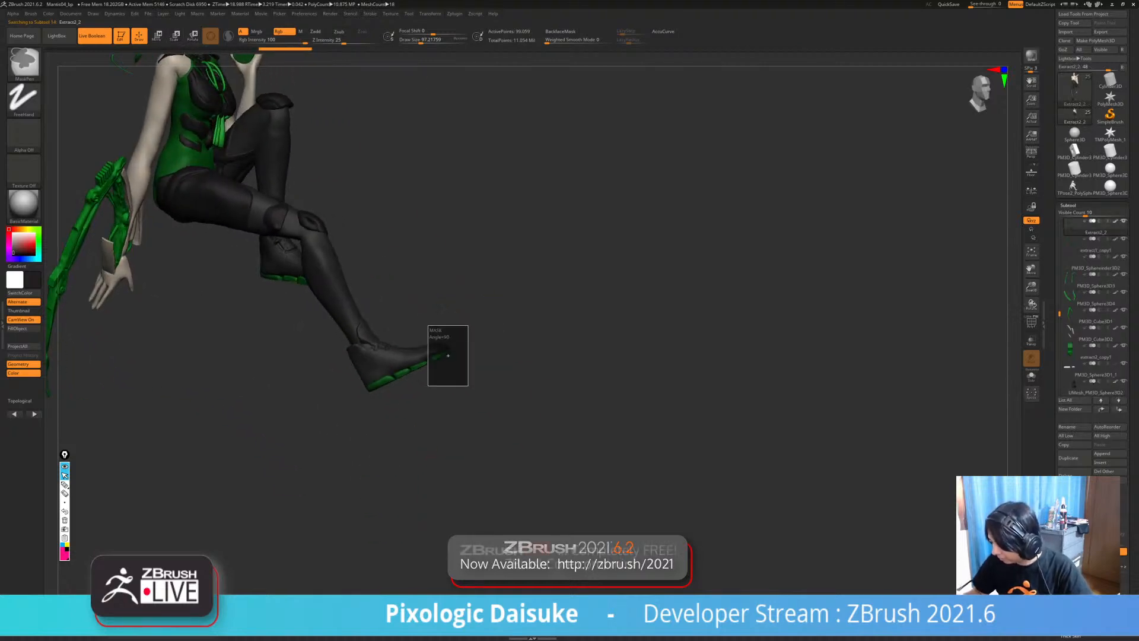
key(b)
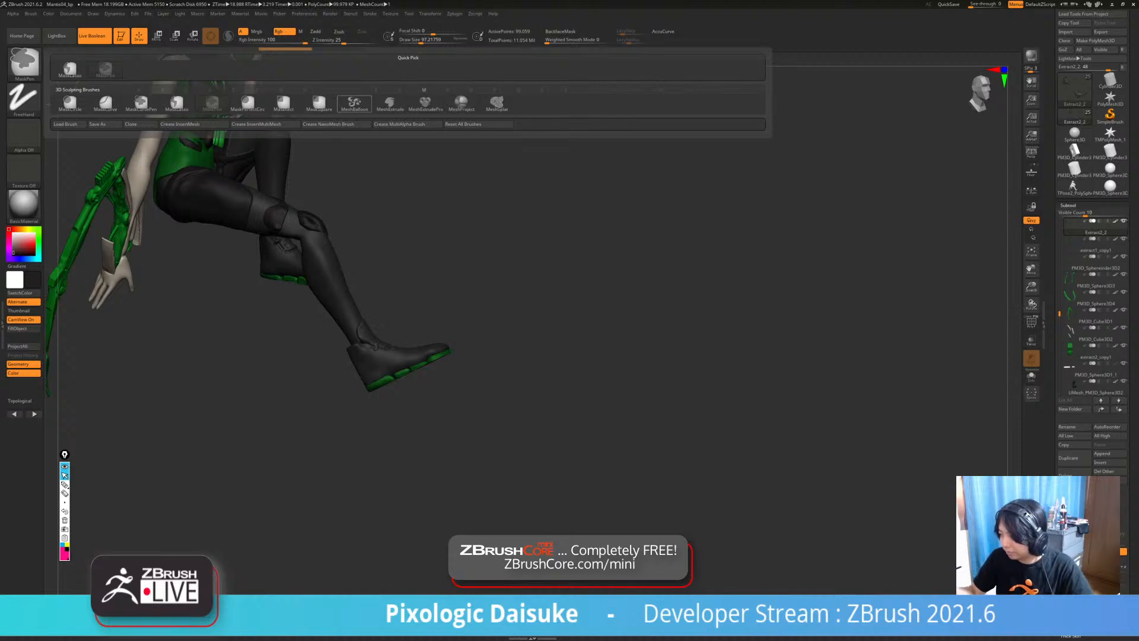
click(355, 102)
key(b)
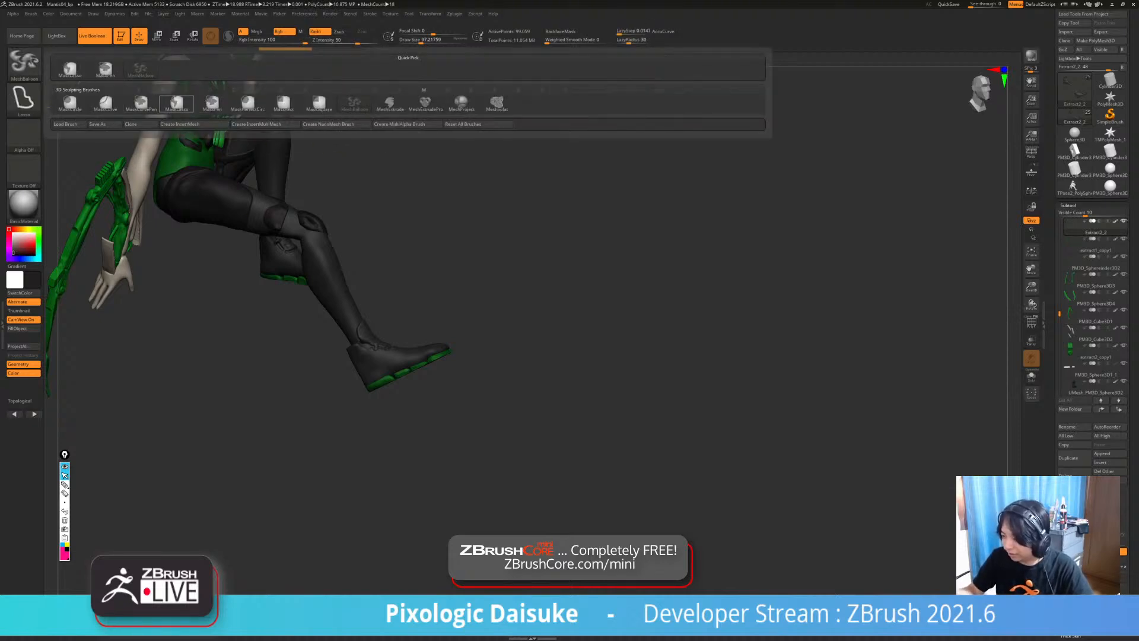
click(176, 102)
ctrl+click(431, 349)
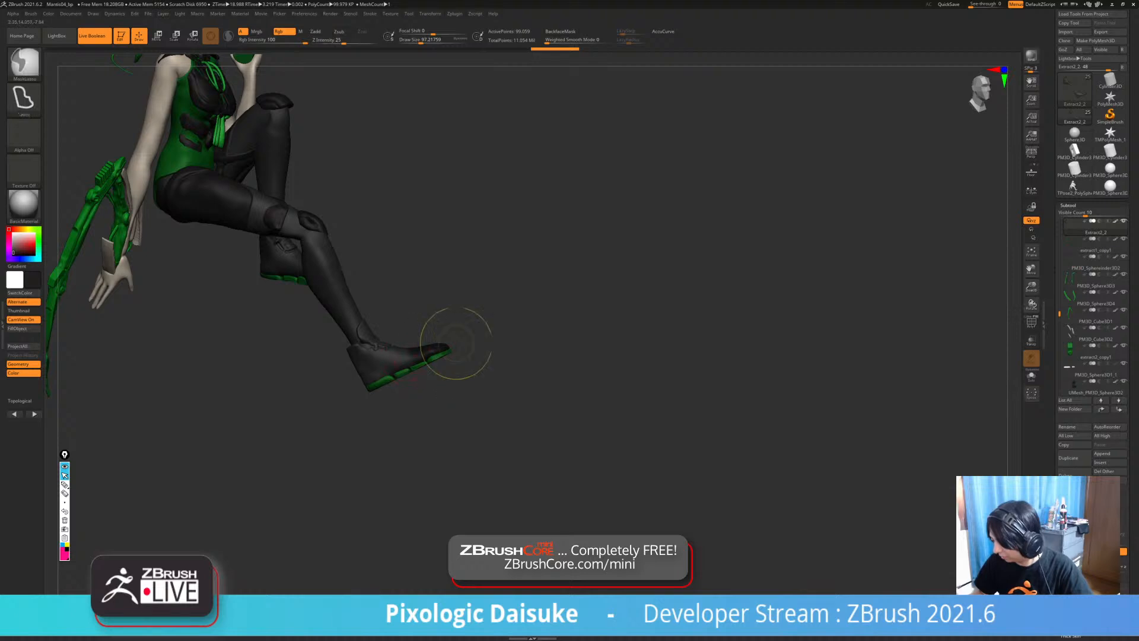
ctrl+click(498, 309)
- Place the rotate gizmo at the ball of the outstretched foot and bend the boot's toe upward
key(r)
alt+drag(534, 320, 570, 415)
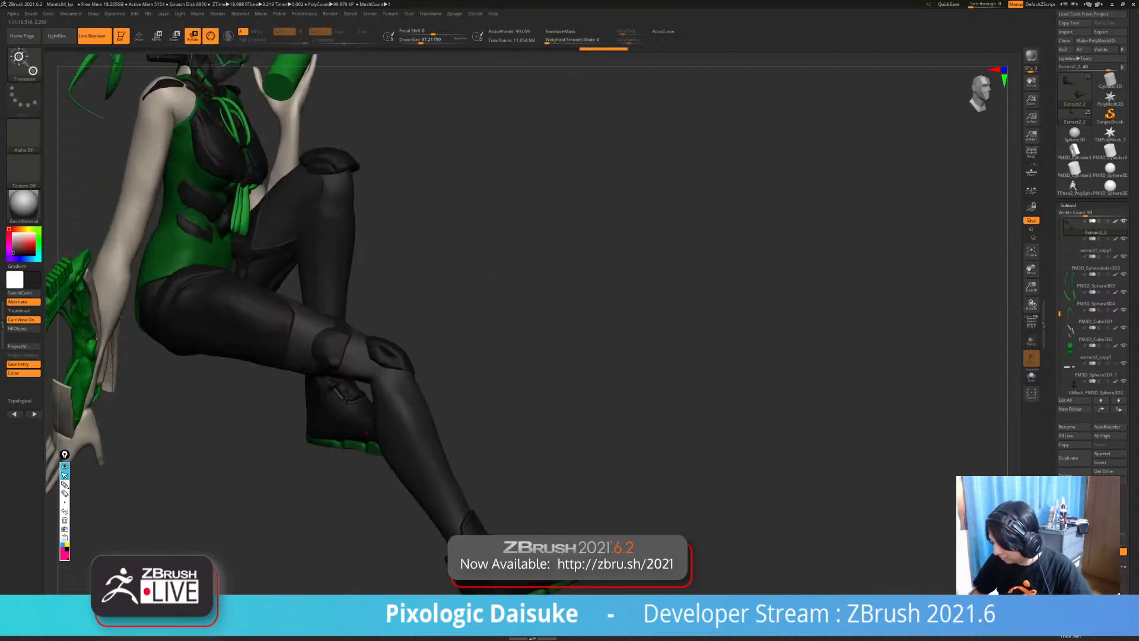
alt+drag(569, 475, 515, 313)
alt+click(502, 407)
mouse_move(537, 408)
mouse_down()
mouse_move(572, 332)
mouse_move(578, 347)
mouse_up()
drag(504, 468, 440, 404)
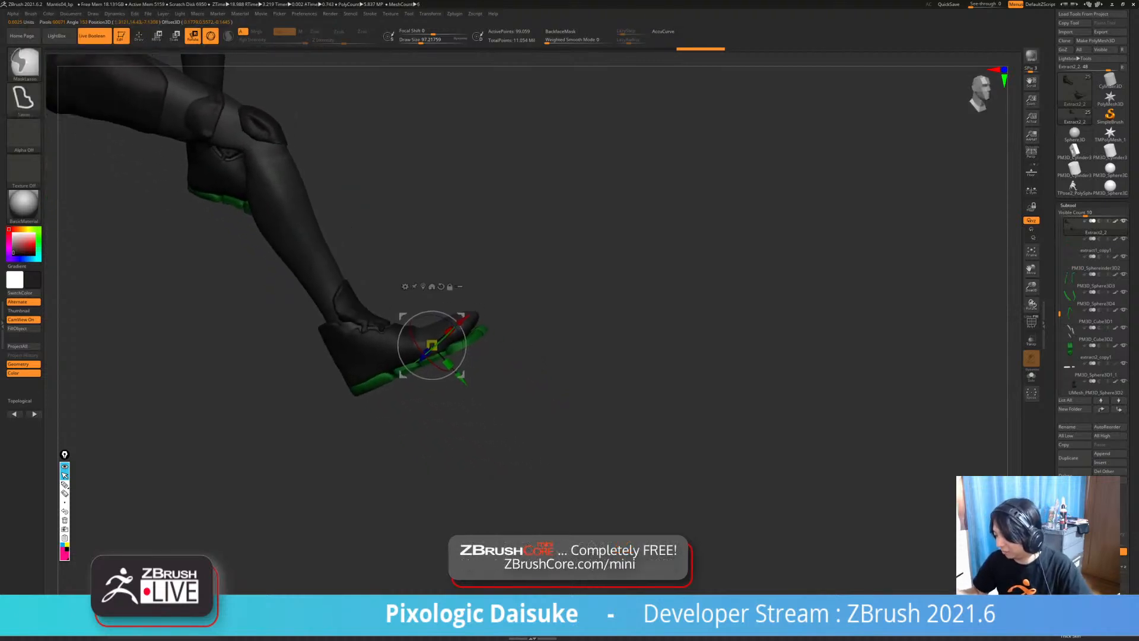
- Clear the boots' mask, smooth the crease where the toe bends, and adjust its shape with the Move brush
mouse_move(570, 409)
ctrl+mouse_down()
mouse_move(599, 439)
mouse_move(572, 459)
ctrl+mouse_up()
key(q)
key(shift)
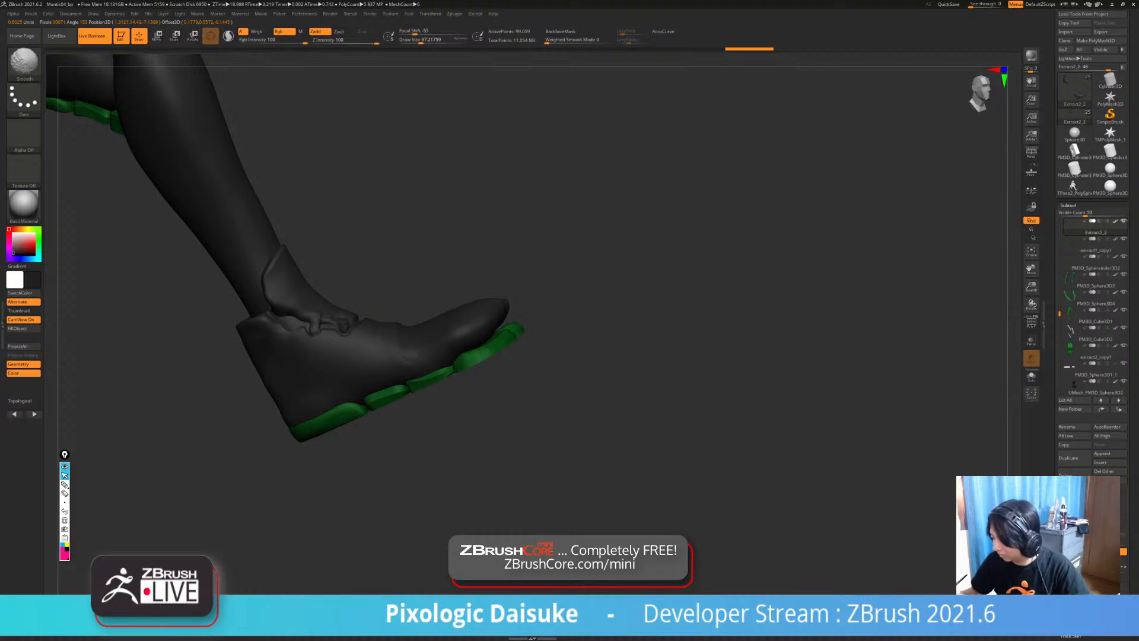
shift+drag(385, 344, 415, 351)
mouse_move(573, 439)
mouse_down()
mouse_move(522, 457)
mouse_move(498, 437)
mouse_up()
shift+drag(391, 332, 419, 344)
right_drag(557, 332, 551, 65)
mouse_move(438, 292)
right_down()
mouse_move(442, 350)
mouse_move(469, 232)
mouse_move(457, 290)
mouse_move(442, 279)
right_up()
drag(439, 350, 444, 332)
mouse_move(448, 332)
right_down()
mouse_move(460, 362)
mouse_move(442, 356)
right_up()
drag(440, 362, 445, 359)
- Make the green boot soles the active subtool
ctrl+right_drag(446, 358, 482, 228)
alt+click(438, 341)
key(r)
- Try adjusting the outstretched foot's front sole section with the rotate gizmo, undo the last change and return to Draw mode
ctrl+right_drag(522, 70, 515, 113)
ctrl+click(437, 364)
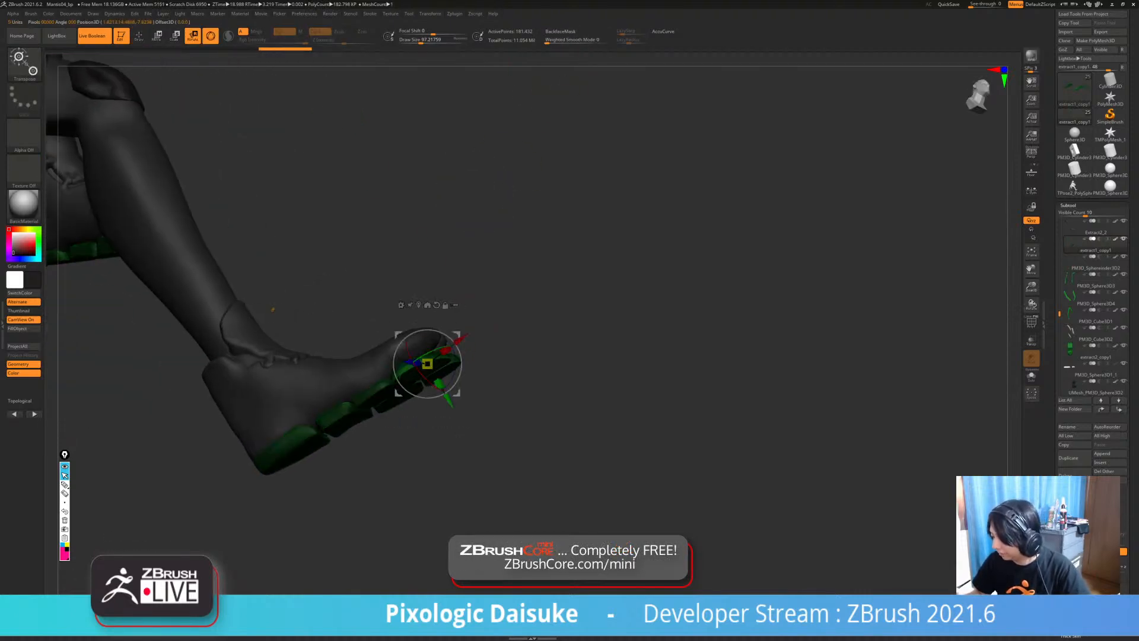
right_drag(469, 338, 490, 350)
ctrl+drag(483, 380, 459, 360)
key(ctrl+z)
mouse_move(460, 360)
alt+right_down()
mouse_move(406, 302)
mouse_move(432, 313)
alt+right_up()
key(q)
- Mask the green soles except the front section of the outstretched foot, ready for rotation
mouse_move(463, 312)
ctrl+mouse_down()
mouse_move(439, 384)
mouse_move(474, 326)
ctrl+mouse_up()
ctrl+click(453, 340)
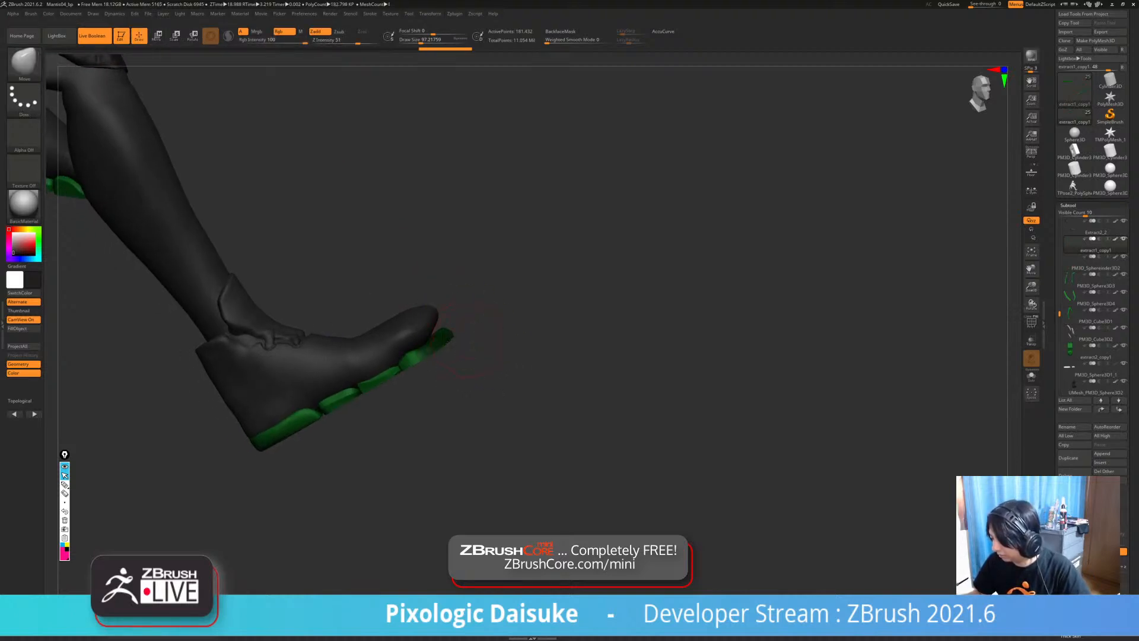
ctrl+right_drag(483, 324, 506, 311)
ctrl+click(503, 300)
key(r)
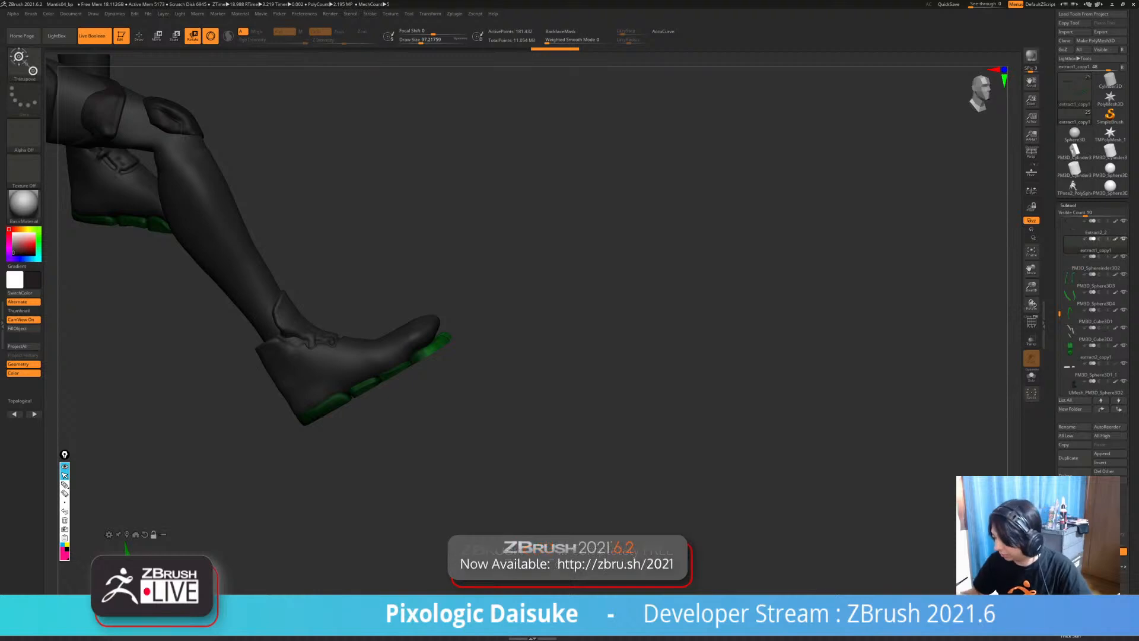
- Place the gizmo on the outstretched foot's front sole section and rotate it to follow the bent boot toe
right_drag(429, 353, 439, 309)
alt+click(428, 361)
alt+drag(415, 351, 436, 361)
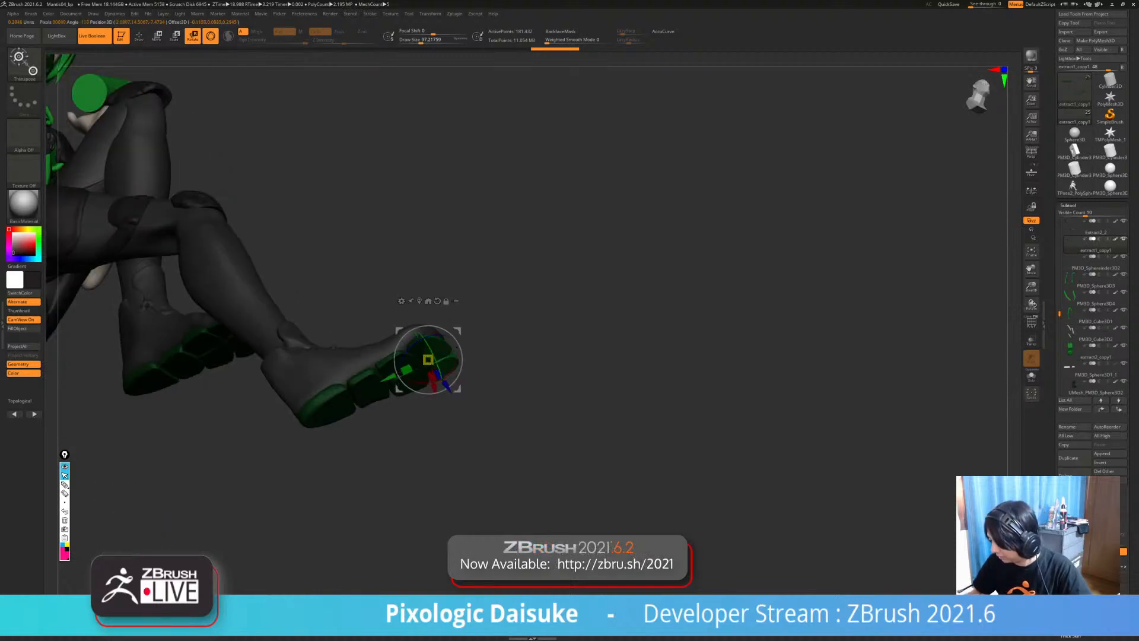
right_drag(432, 397, 427, 419)
drag(569, 355, 629, 356)
drag(427, 364, 430, 361)
- Isolate the green soles, clear their mask, and return to Draw mode with all subtools shown
key(shift+s)
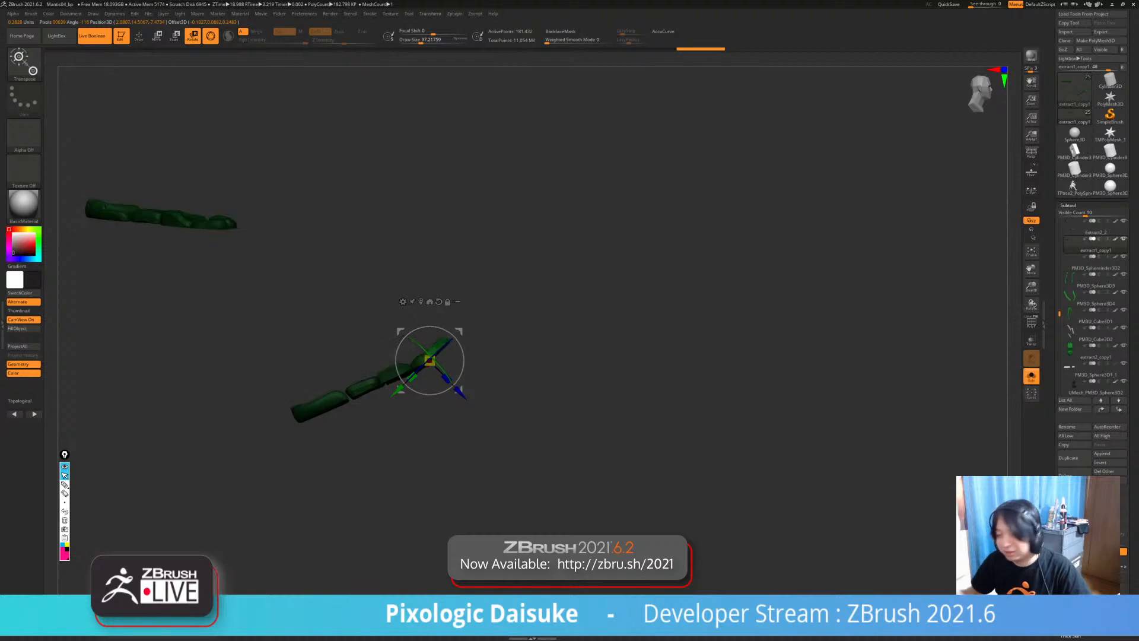
mouse_move(594, 332)
ctrl+mouse_down()
mouse_move(617, 356)
mouse_move(582, 356)
mouse_move(593, 332)
mouse_move(593, 374)
mouse_move(617, 386)
mouse_move(599, 332)
mouse_move(564, 326)
mouse_move(552, 356)
mouse_move(593, 374)
mouse_move(491, 386)
mouse_move(498, 397)
mouse_move(471, 414)
ctrl+mouse_up()
key(q)
key(shift+s)
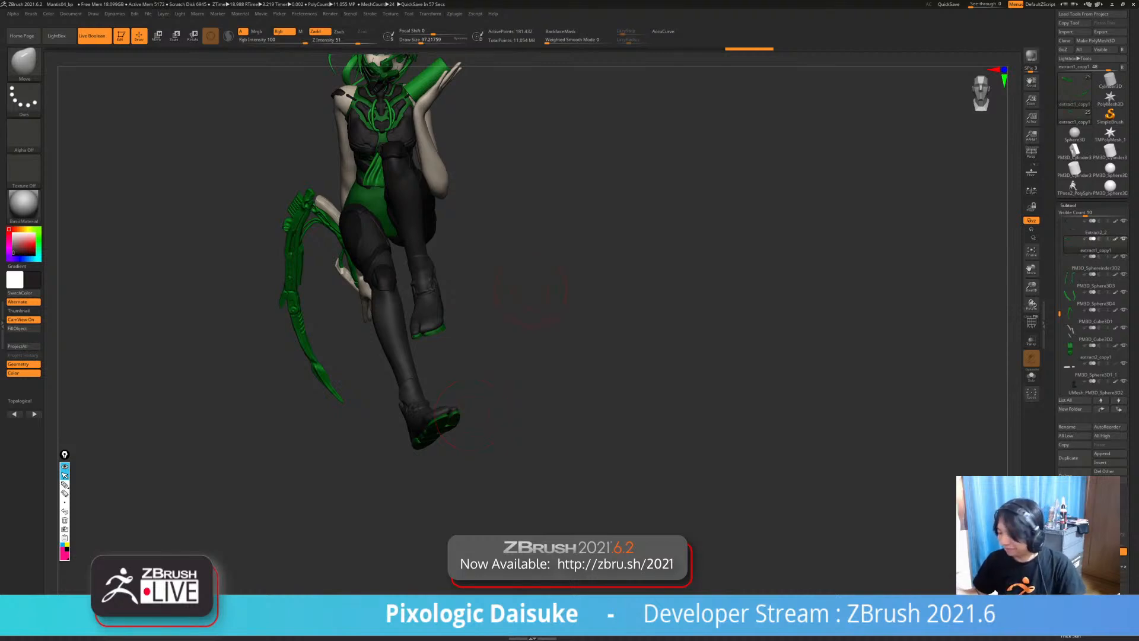
mouse_move(531, 291)
mouse_down()
mouse_move(578, 306)
mouse_move(557, 312)
mouse_move(555, 330)
mouse_move(585, 333)
mouse_move(561, 355)
mouse_up()
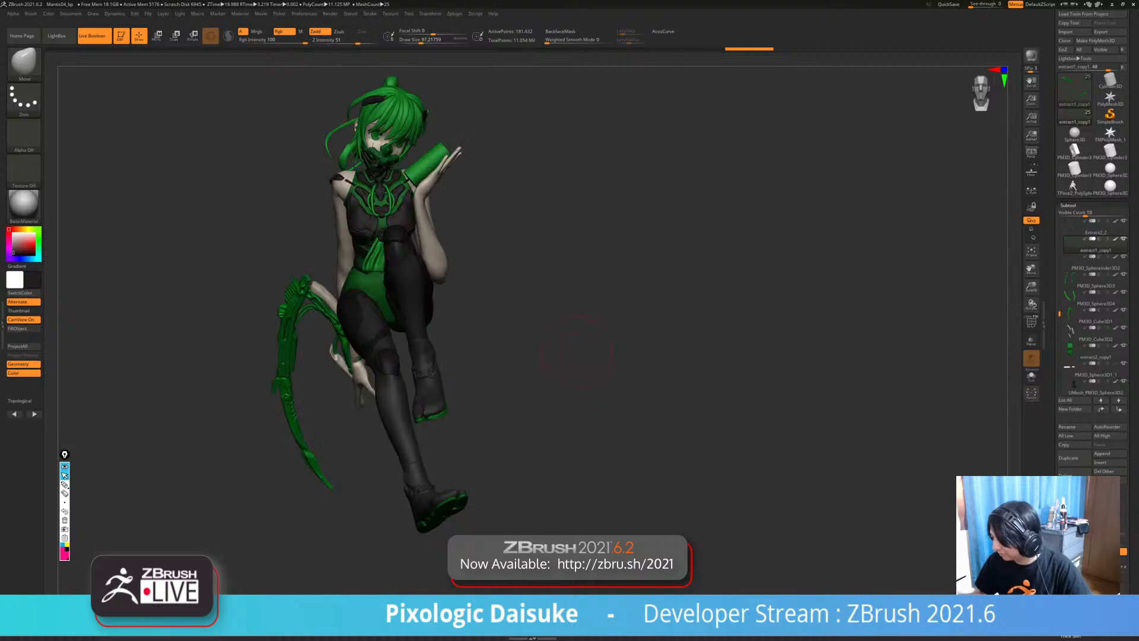
click(1031, 377)
click(1031, 377)
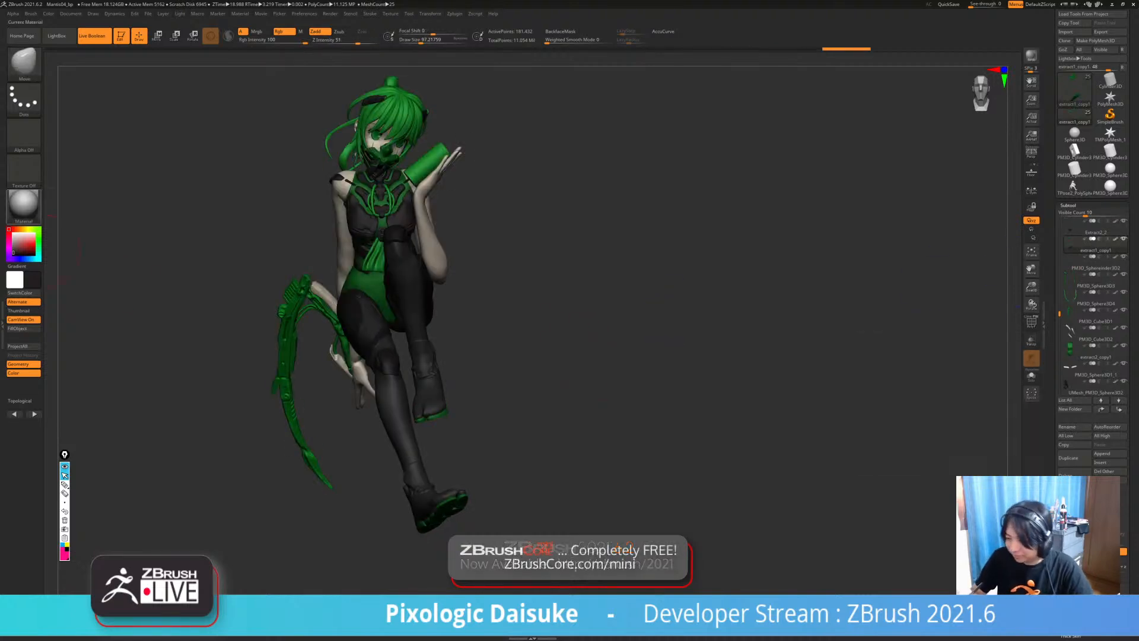
- Change the display material back to SkinShade4
click(24, 205)
click(282, 211)
drag(298, 233, 415, 243)
- Select the black armour, try setting up the raised knee's pad for rotation with the gizmo and masking, and return to Draw mode
alt+click(261, 280)
alt+drag(300, 262, 299, 309)
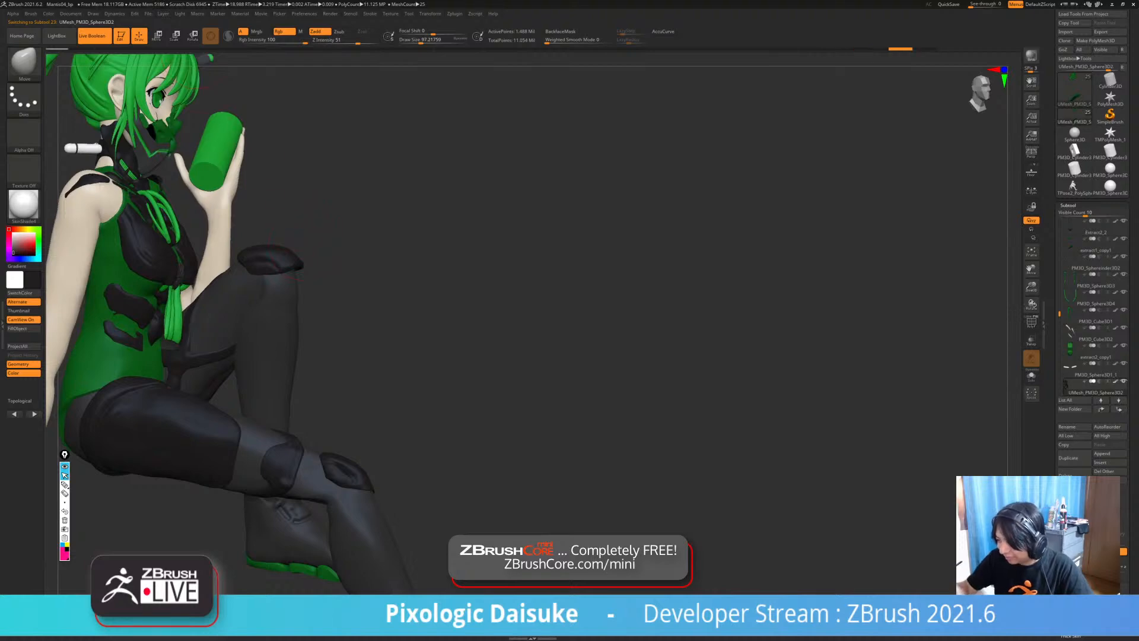
key(r)
mouse_move(356, 285)
alt+mouse_down()
mouse_move(385, 257)
mouse_move(421, 286)
alt+mouse_up()
alt+click(306, 233)
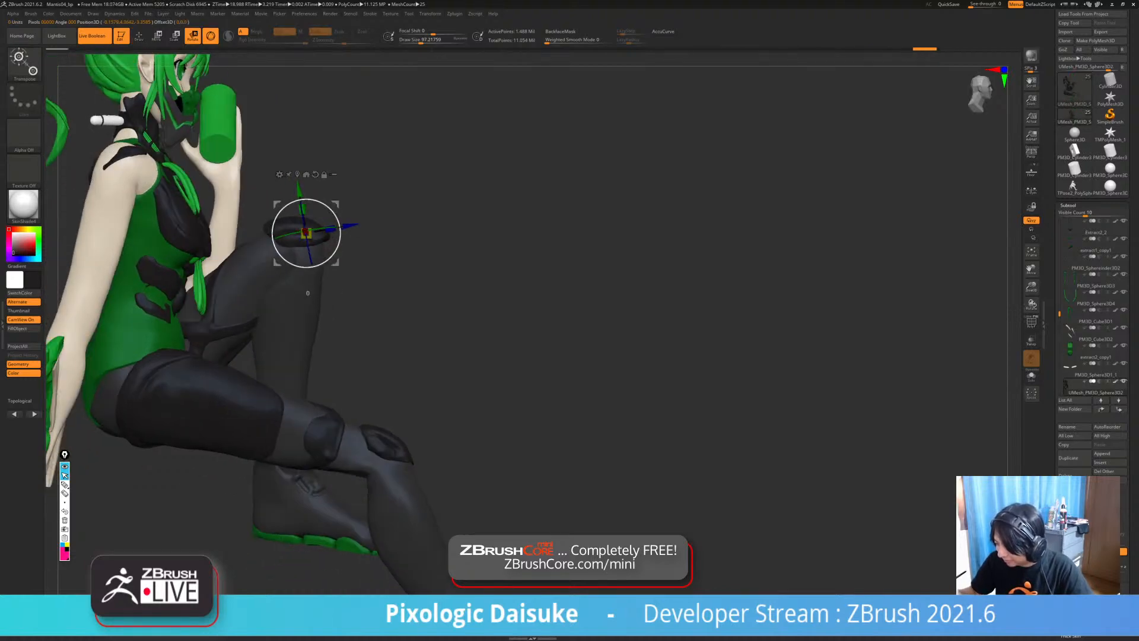
mouse_move(388, 206)
ctrl+mouse_down()
mouse_move(276, 177)
mouse_move(325, 269)
mouse_move(362, 252)
ctrl+mouse_up()
mouse_move(475, 285)
mouse_down()
mouse_move(240, 282)
mouse_move(242, 333)
mouse_move(356, 212)
mouse_move(329, 277)
mouse_up()
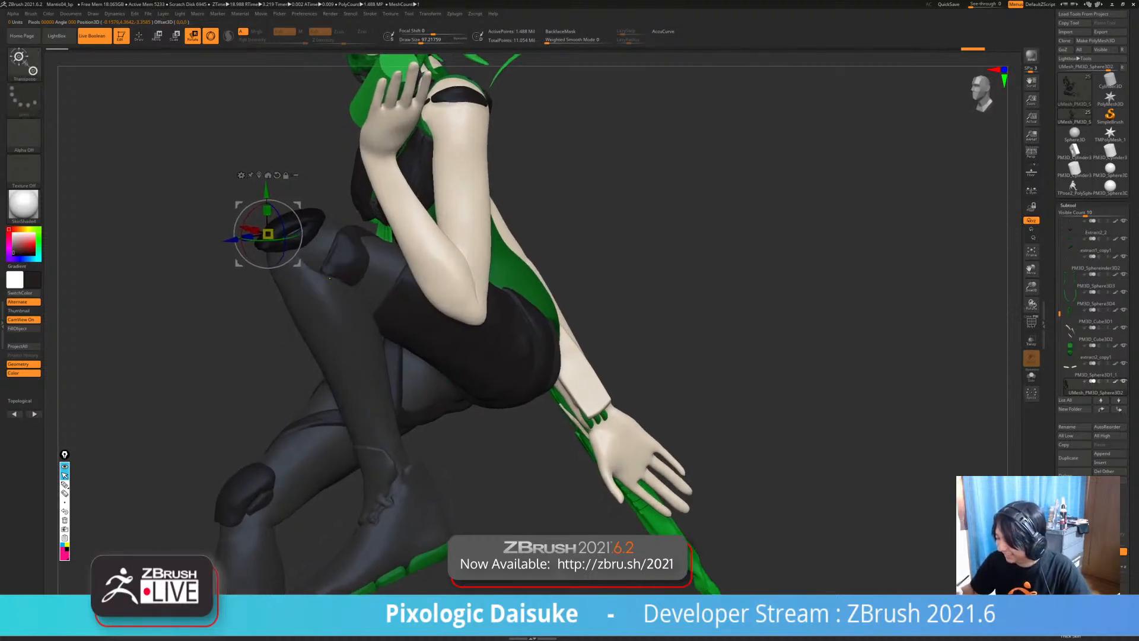
ctrl+click(228, 209)
drag(239, 206, 416, 178)
key(q)
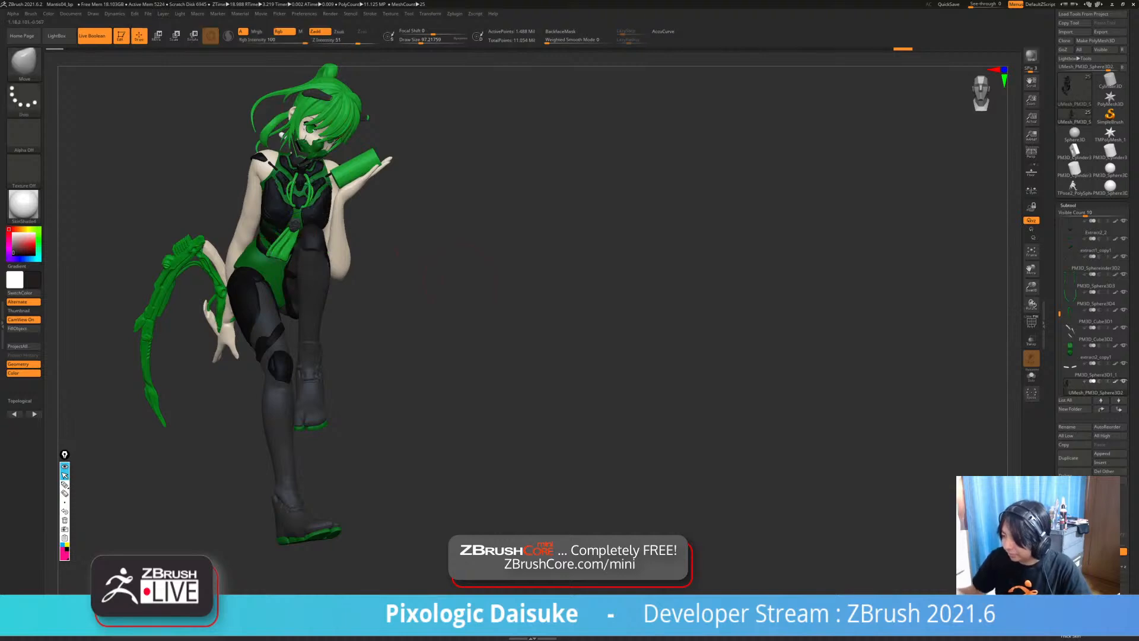
- Examine the whole posed character from the front, back and side, including the white neck piece and the lowered arm
drag(534, 404, 493, 343)
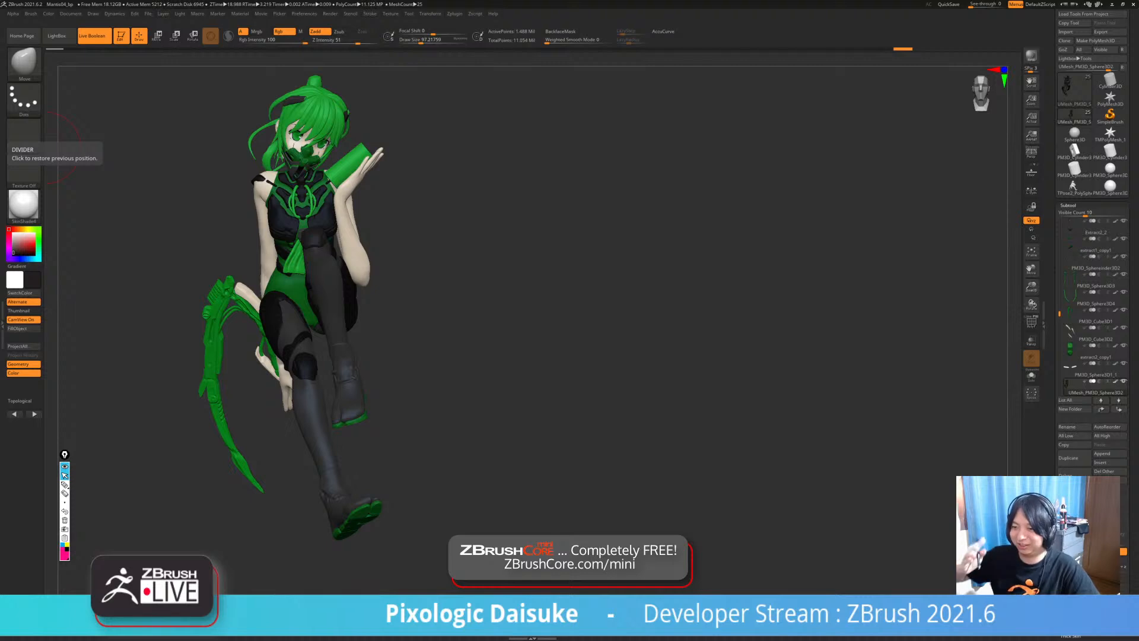
mouse_move(83, 178)
right_down()
mouse_move(221, 177)
mouse_move(148, 178)
right_up()
mouse_move(148, 178)
ctrl+right_down()
mouse_move(149, 142)
mouse_move(172, 178)
mouse_move(261, 172)
mouse_move(261, 220)
ctrl+right_up()
right_drag(119, 356, 143, 344)
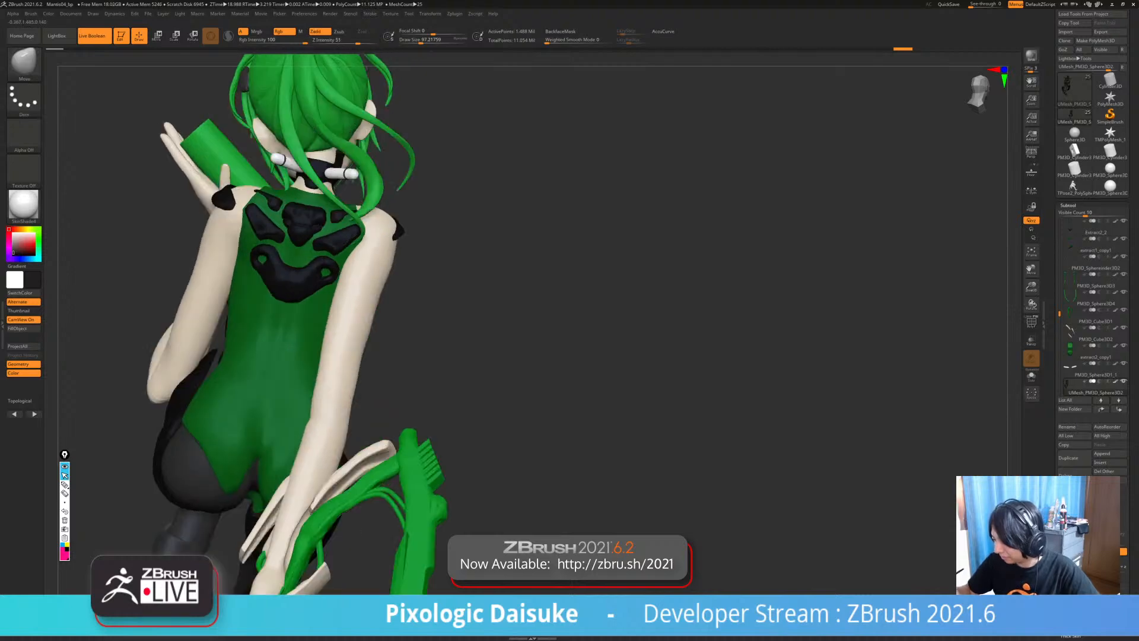
alt+click(338, 173)
right_drag(77, 368, 143, 372)
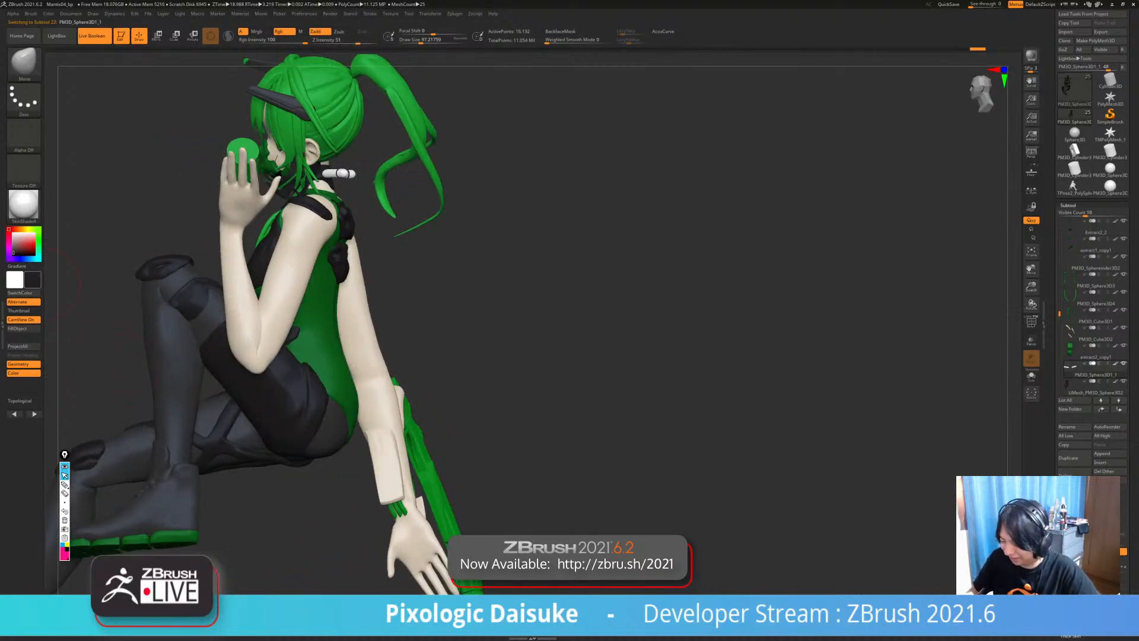
ctrl+right_drag(62, 328, 170, 297)
alt+right_drag(468, 350, 537, 318)
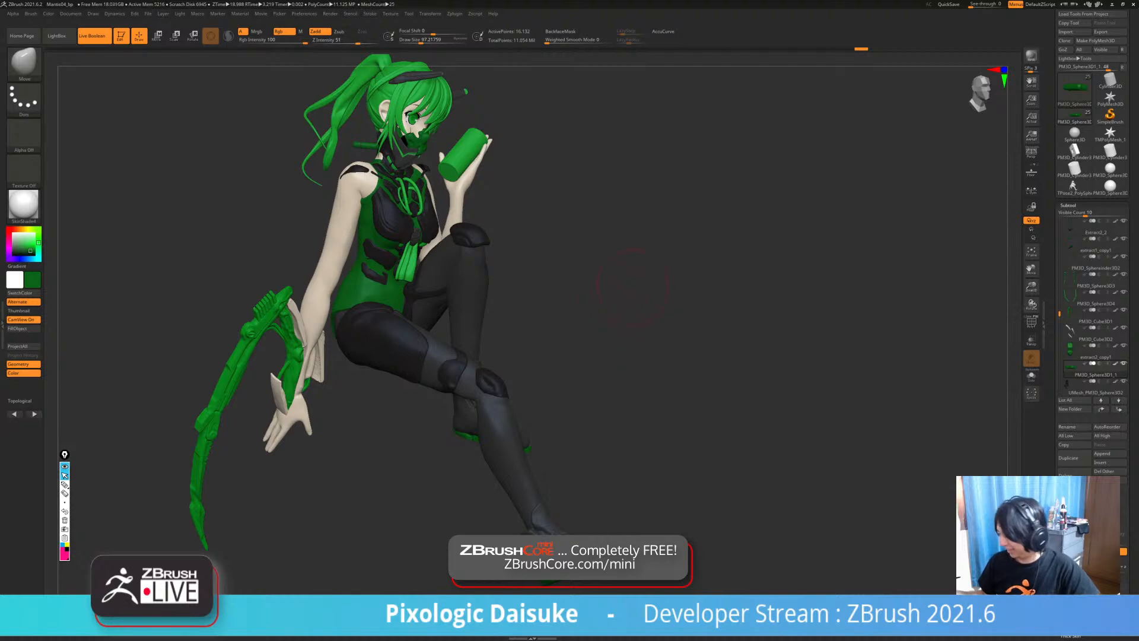
- Select the body, mask all but the lowered forearm, and include the forearm armour and blade in the gizmo's multi-subtool selection
right_drag(633, 286, 687, 289)
alt+click(351, 213)
right_drag(351, 214, 256, 88)
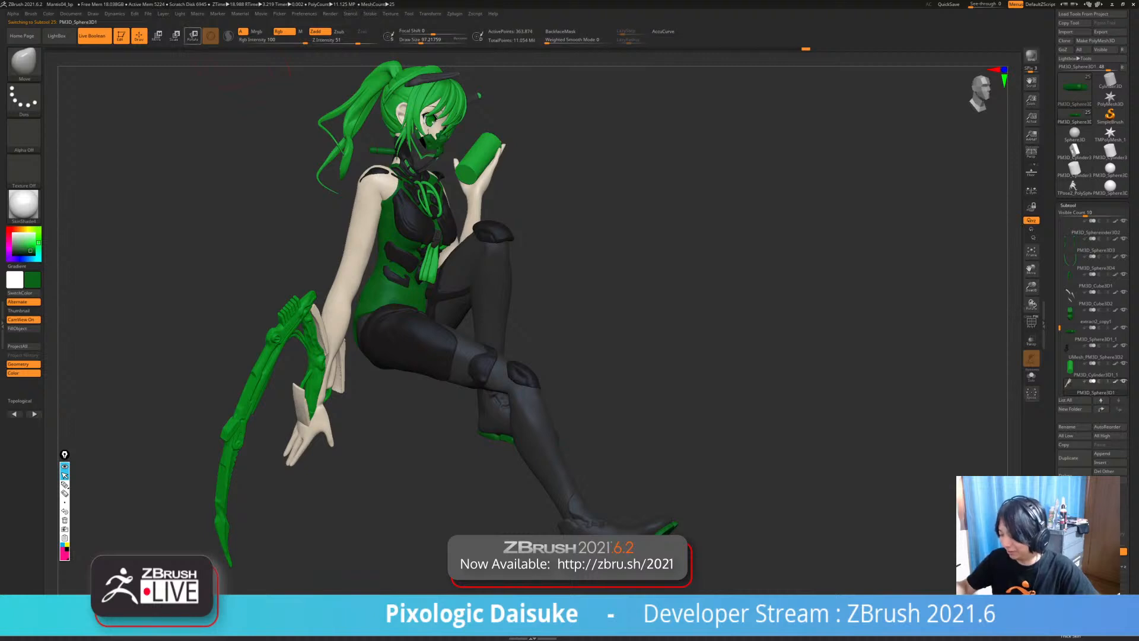
click(193, 35)
ctrl+drag(341, 277, 337, 286)
right_drag(286, 324, 331, 321)
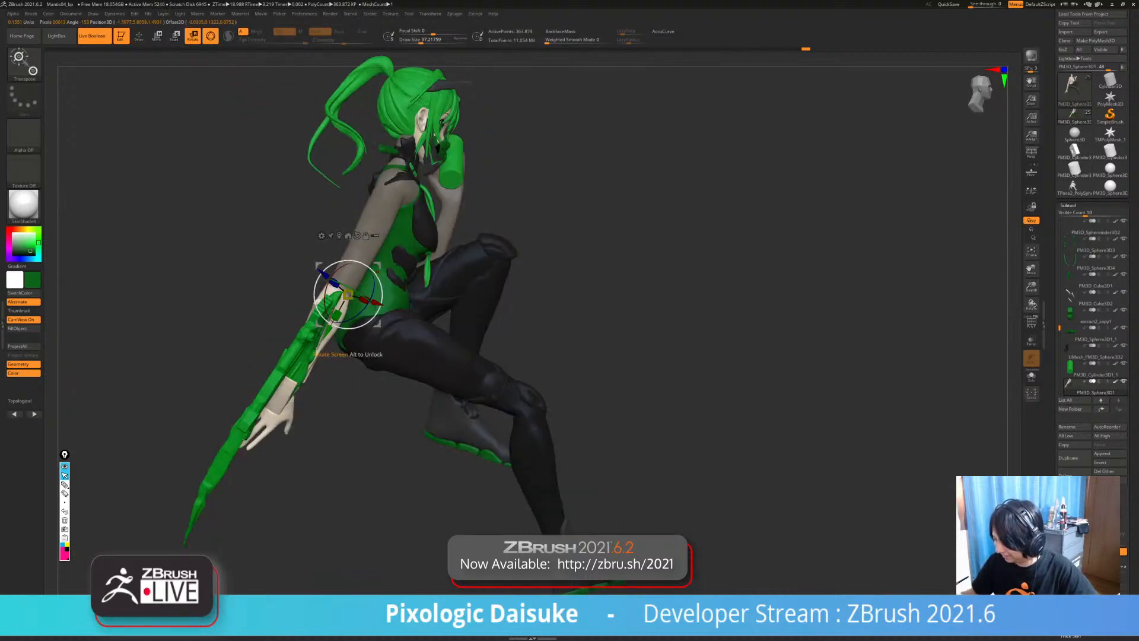
click(375, 236)
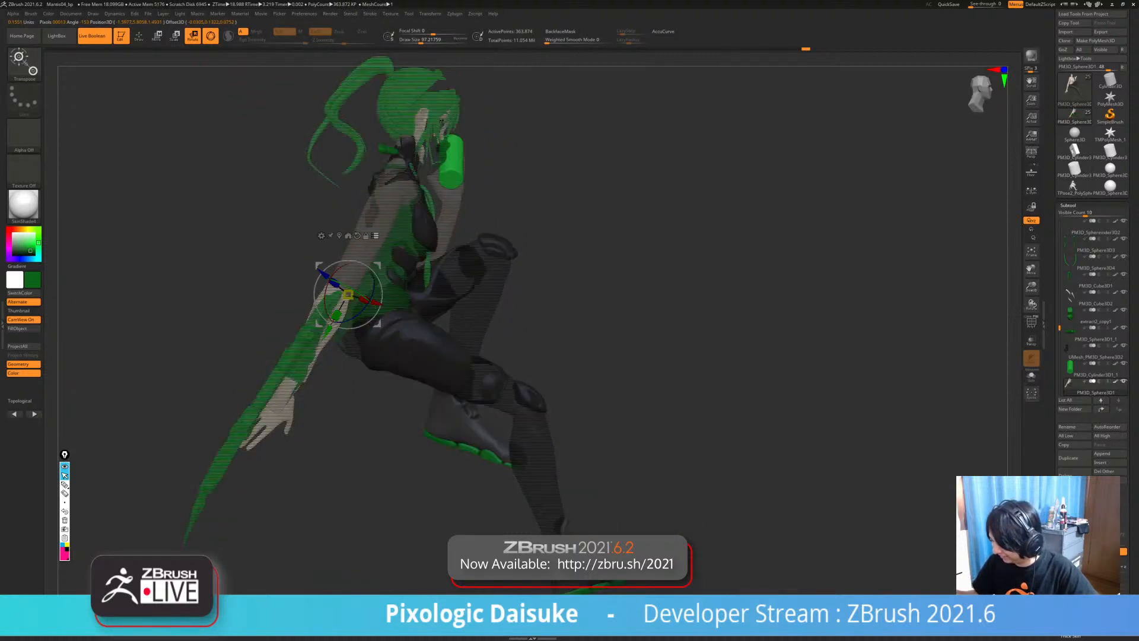
ctrl+shift+drag(305, 476, 246, 367)
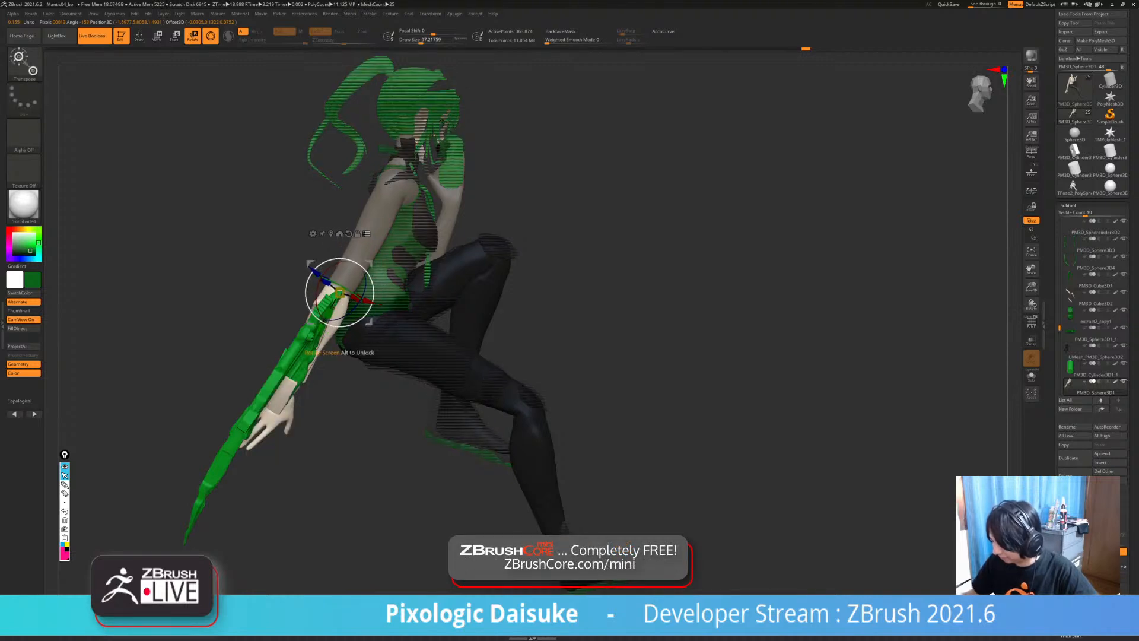
- Rotate the lowered forearm together with its armour and blade slightly, clear the mask and return to Draw mode
drag(341, 347, 340, 347)
mouse_move(735, 333)
mouse_down()
mouse_move(718, 332)
mouse_move(736, 338)
mouse_up()
mouse_move(736, 332)
mouse_down()
mouse_move(611, 332)
mouse_move(717, 335)
mouse_up()
click(140, 36)
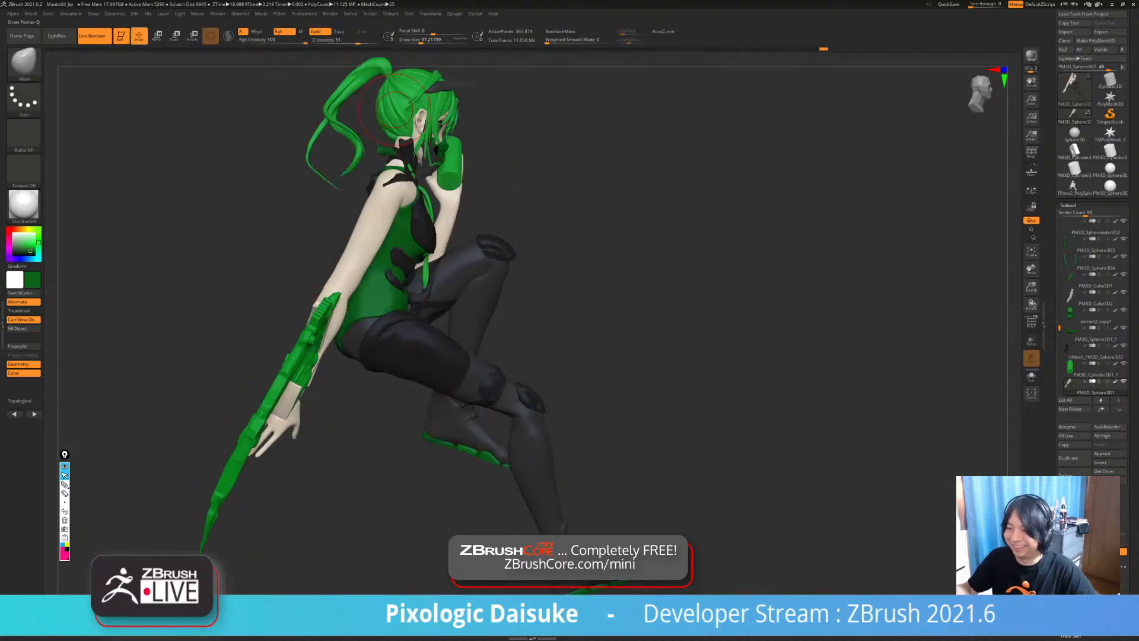
mouse_move(513, 92)
mouse_down()
mouse_move(443, 93)
mouse_move(474, 90)
mouse_up()
drag(495, 274, 552, 276)
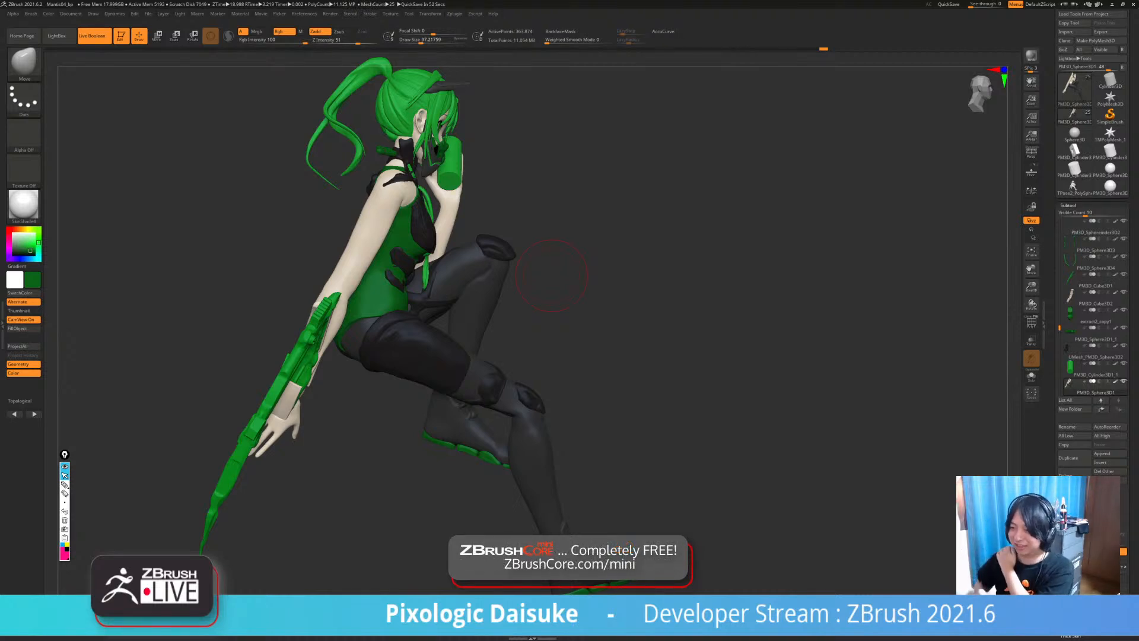
drag(771, 308, 571, 320)
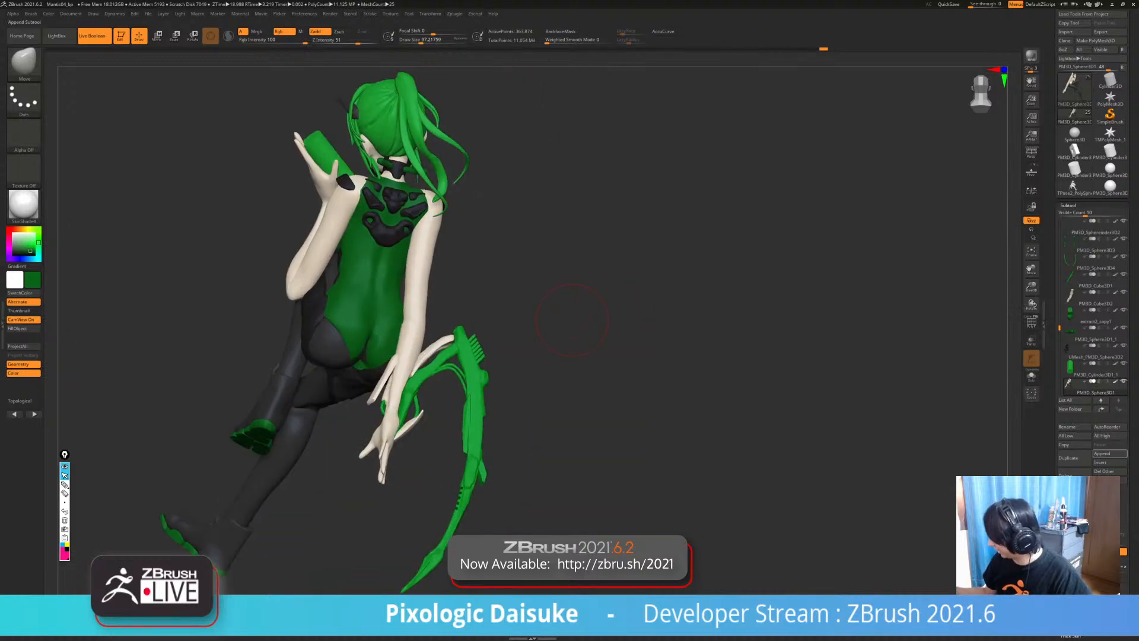
click(1110, 454)
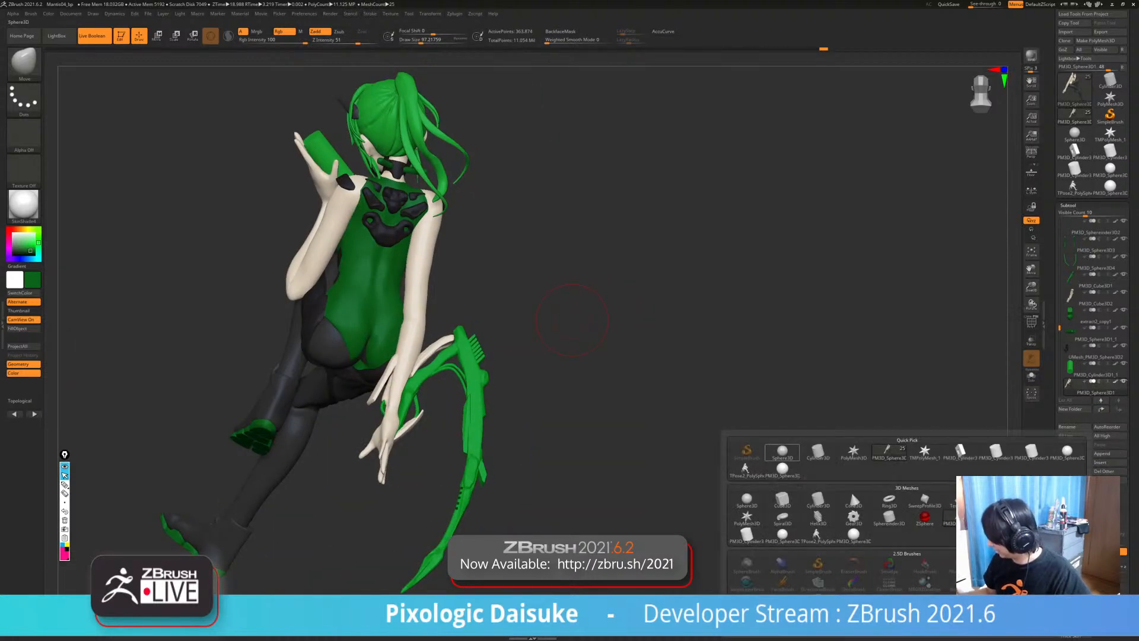
click(782, 452)
- View the green bodysuit on its own, and isolate the skin-coloured body ready for masking
right_drag(408, 299, 474, 332)
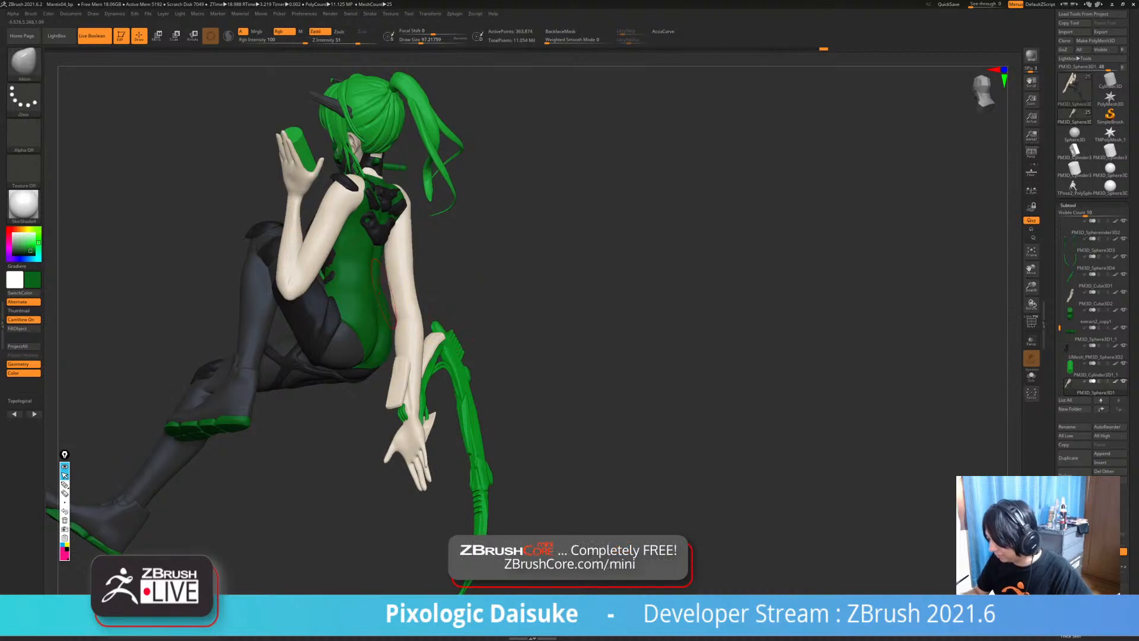
mouse_move(399, 294)
right_down()
mouse_move(427, 285)
mouse_move(552, 312)
right_up()
key(shift+s)
key(shift+s)
right_drag(297, 267, 363, 256)
key(shift+s)
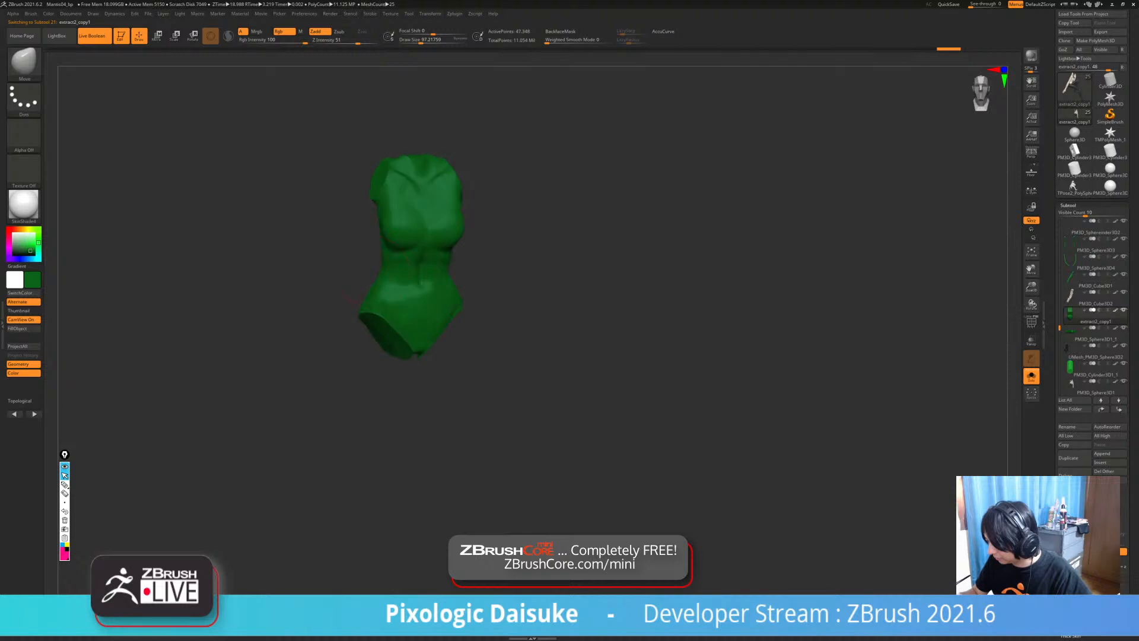
key(shift+s)
key(shift+s)
right_drag(339, 263, 522, 218)
key(ctrl)
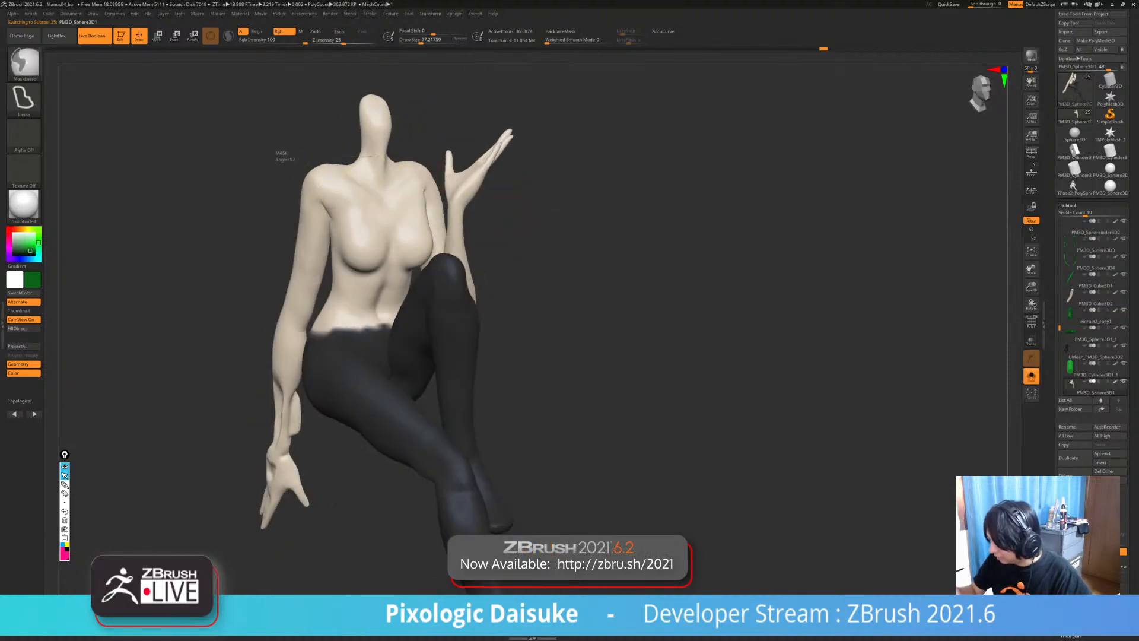
- Lasso-mask the body's shoulders, upper arms and upper torso in a short jacket shape, including the lower back, with PolyFrame shown
mouse_move(296, 159)
ctrl+mouse_down()
mouse_move(285, 270)
mouse_move(254, 280)
ctrl+mouse_up()
mouse_move(385, 261)
right_down()
mouse_move(466, 252)
mouse_move(448, 253)
right_up()
click(1031, 323)
right_drag(700, 285, 415, 275)
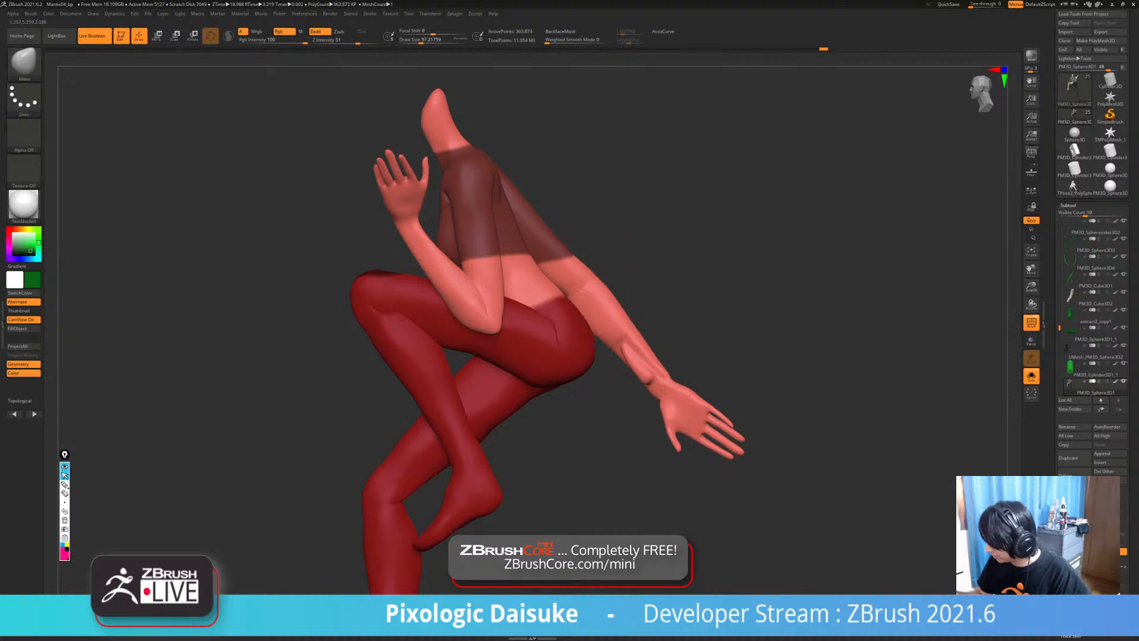
mouse_move(575, 275)
right_down()
mouse_move(451, 274)
mouse_move(500, 273)
right_up()
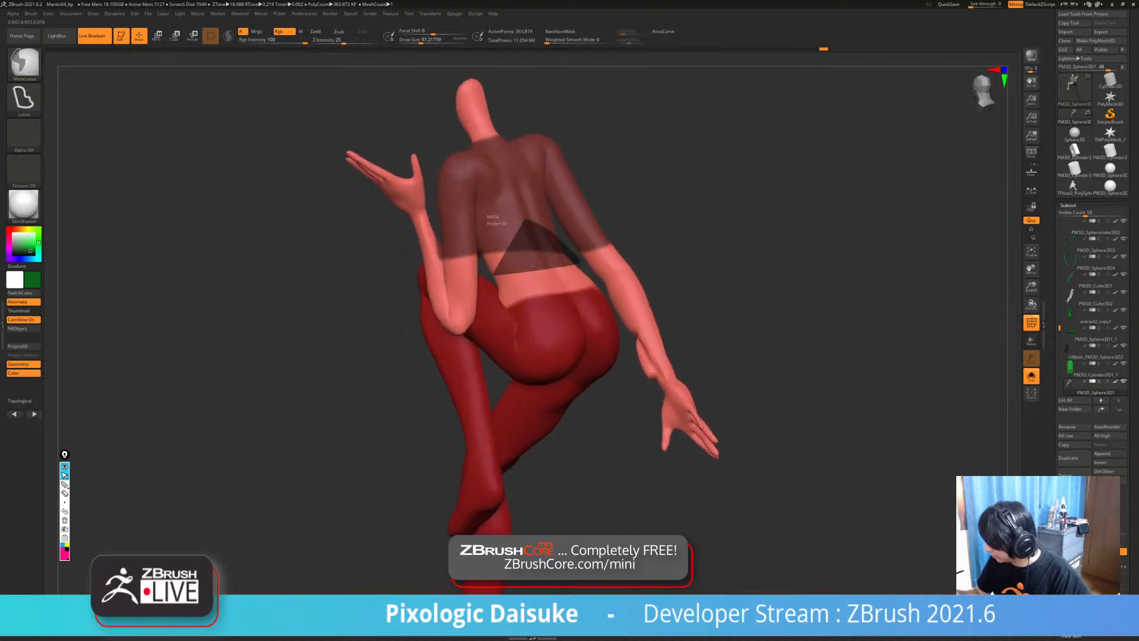
ctrl+drag(464, 225, 467, 236)
- Check the mask against the full outfit, isolate the body again, and clear the stray mask from the raised forearm and knee
mouse_move(593, 262)
right_down()
mouse_move(493, 248)
mouse_move(524, 221)
right_up()
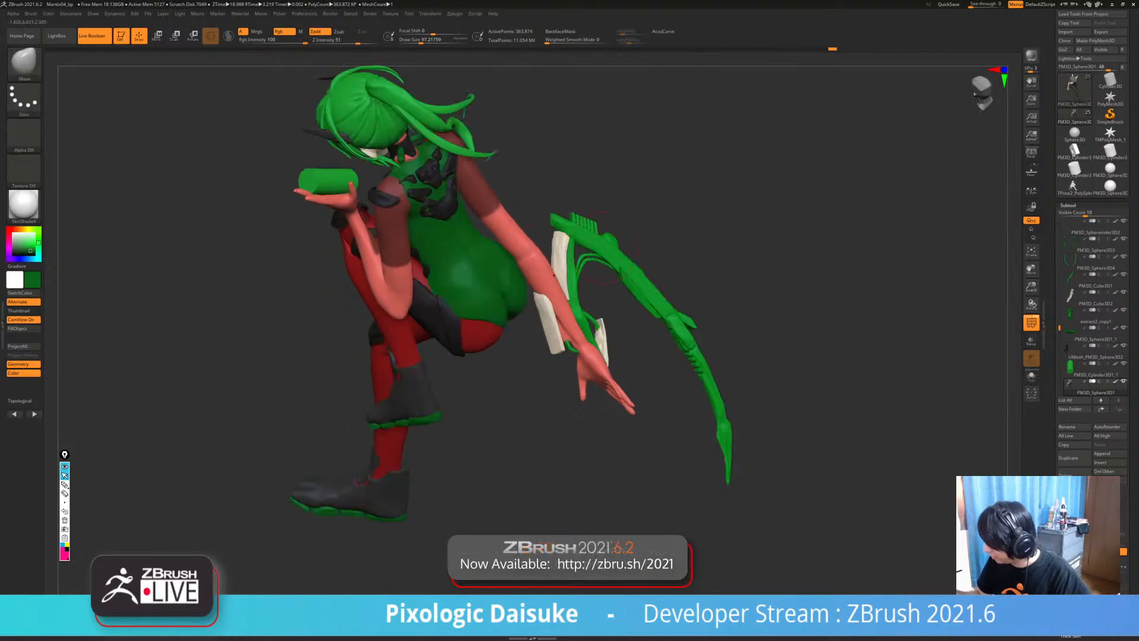
right_drag(575, 271, 631, 255)
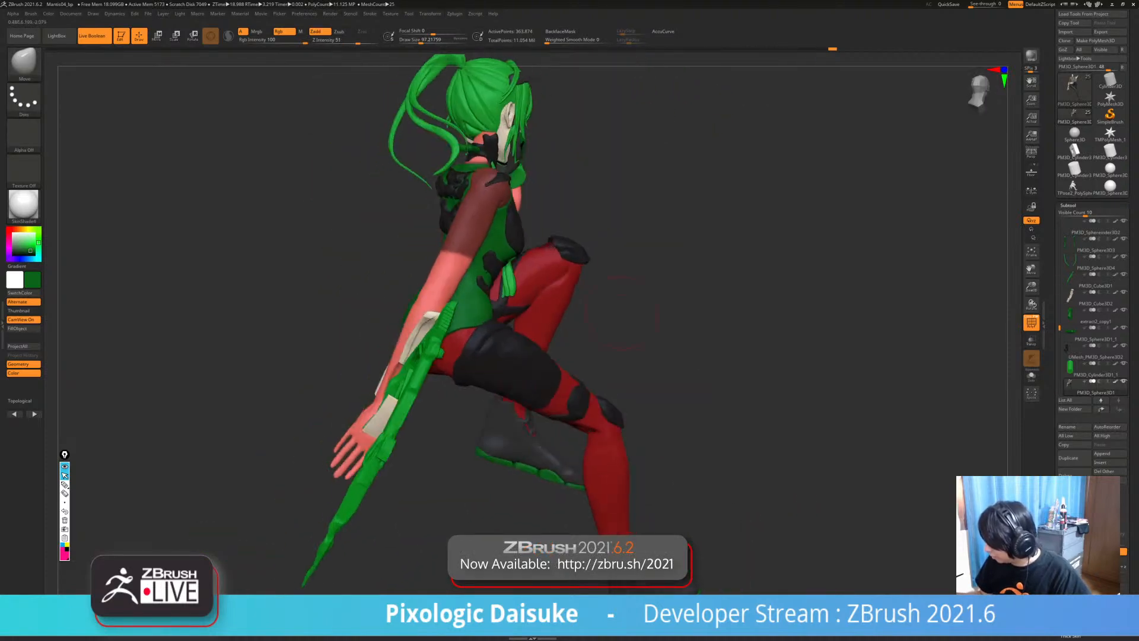
key(alt+s)
mouse_move(584, 213)
right_down()
mouse_move(544, 196)
mouse_move(509, 240)
right_up()
right_drag(509, 241, 478, 234)
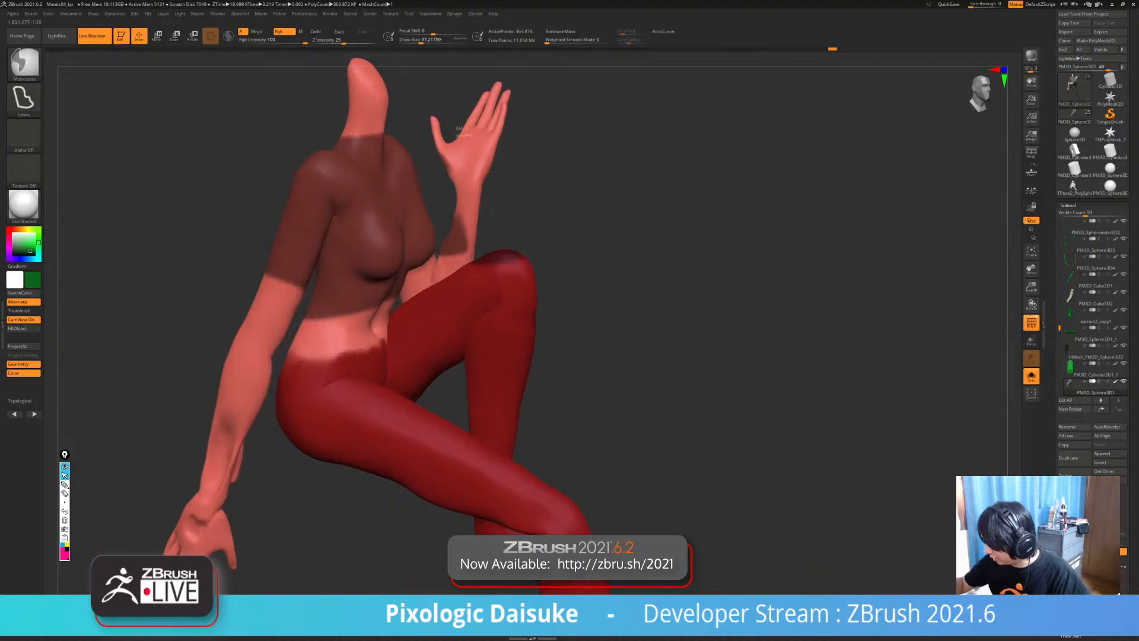
ctrl+drag(435, 128, 442, 198)
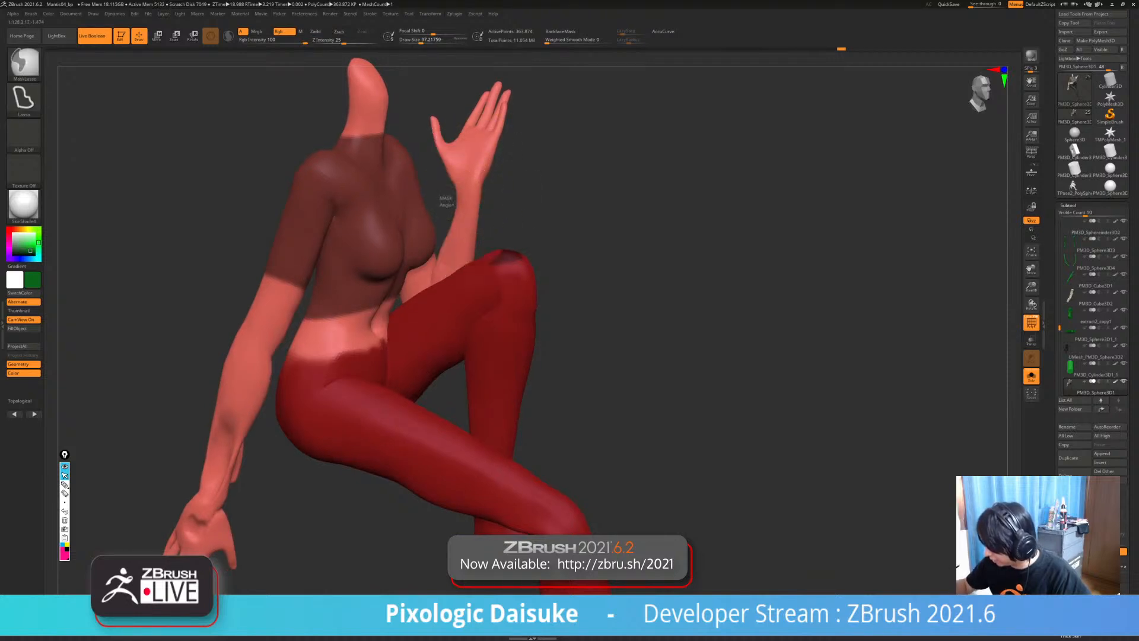
ctrl+drag(515, 299, 539, 187)
- Cut the mask back around the base of the neck to form the jacket's open neckline
mouse_move(537, 175)
ctrl+right_down()
mouse_move(541, 142)
mouse_move(878, 169)
ctrl+right_up()
ctrl+right_drag(504, 65, 507, 102)
ctrl+alt+drag(485, 106, 436, 83)
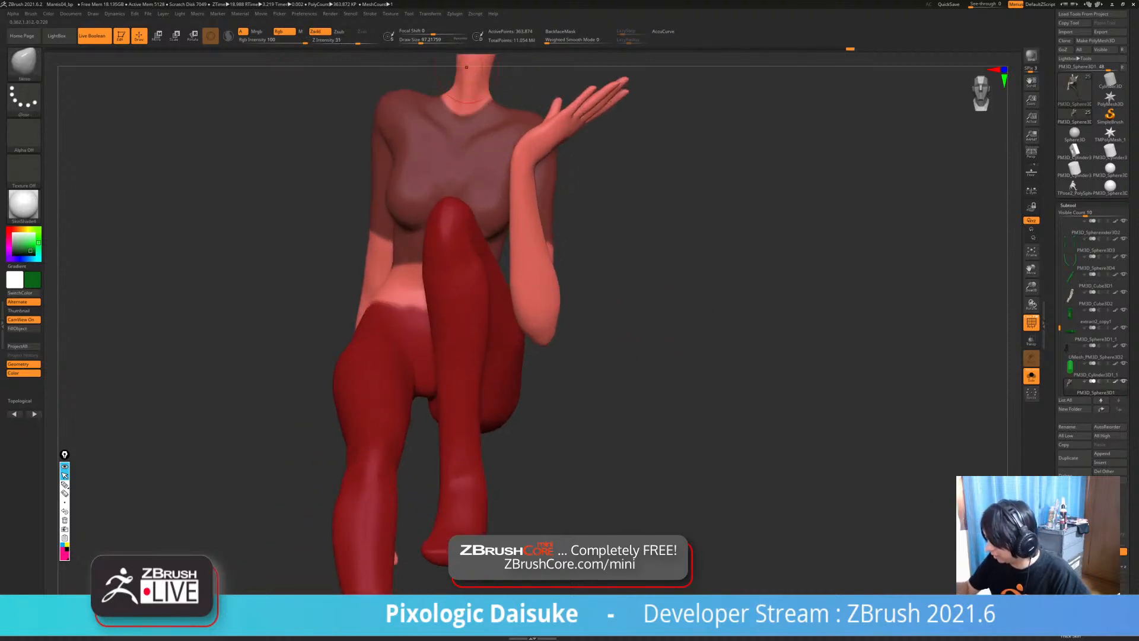
mouse_move(594, 149)
alt+right_down()
mouse_move(522, 261)
mouse_move(552, 427)
mouse_move(534, 267)
alt+right_up()
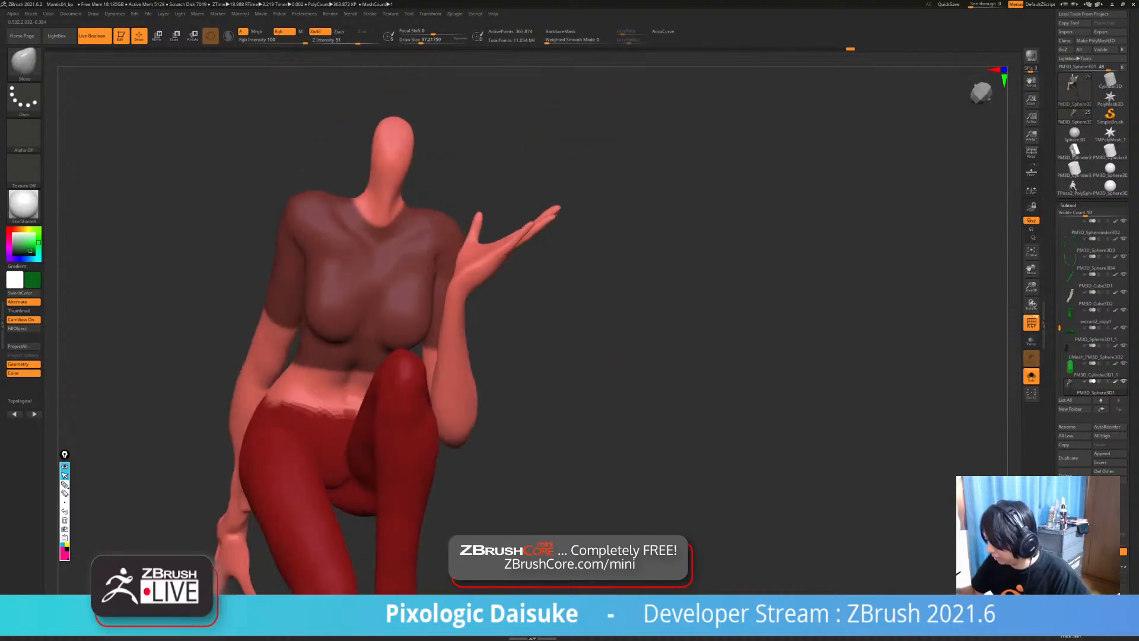
- Switch to the MaskPen brush, reduce the draw size to about 25, and erase a vertical mask strip down the chest's centre
ctrl+click(25, 63)
click(105, 70)
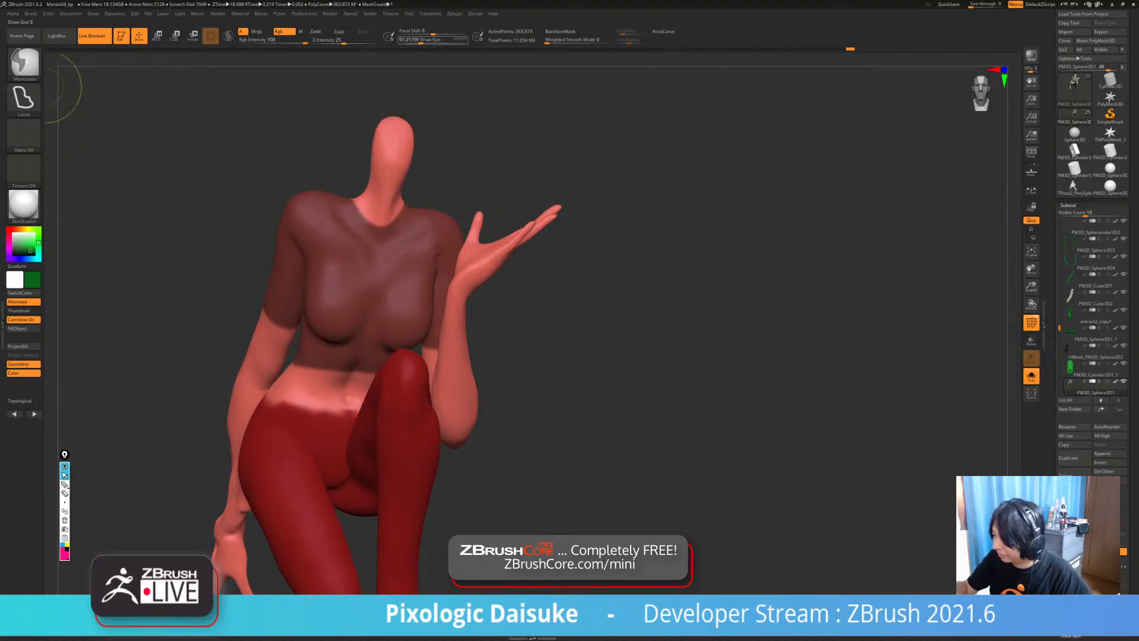
ctrl+click(25, 64)
ctrl+click(105, 69)
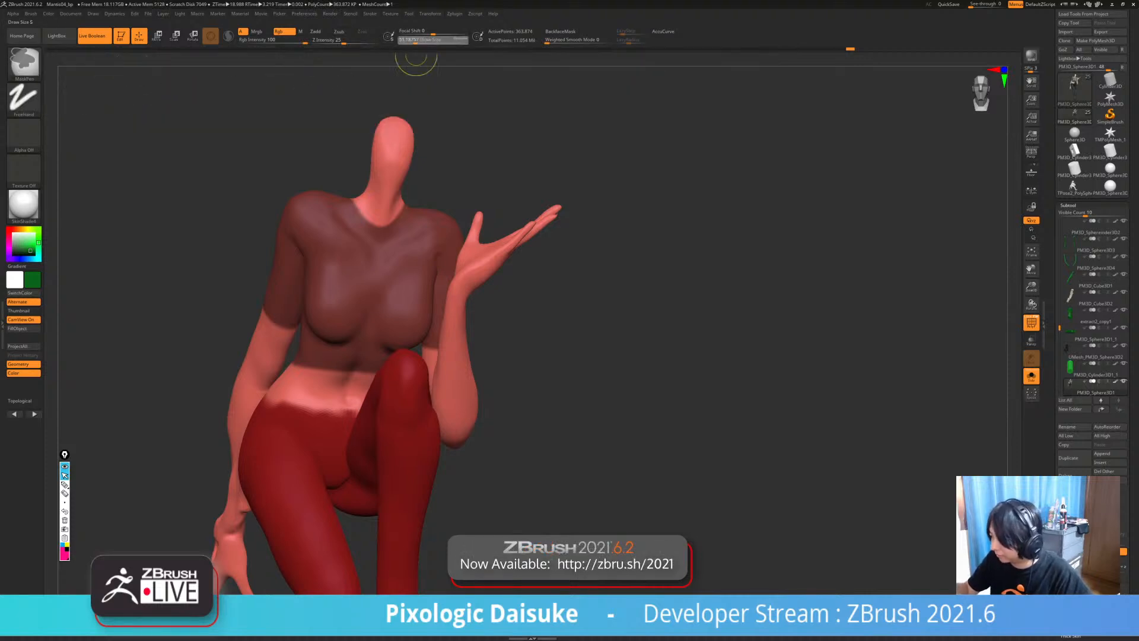
drag(416, 41, 411, 40)
right_drag(451, 125, 448, 151)
ctrl+alt+drag(377, 215, 378, 265)
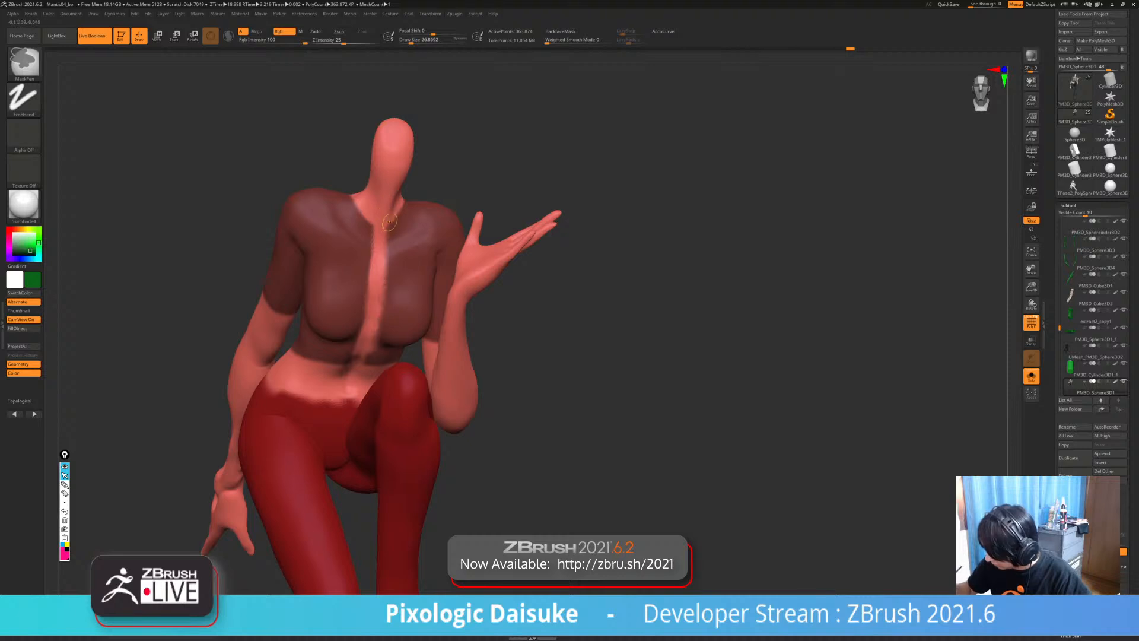
ctrl+right_drag(371, 343, 356, 240)
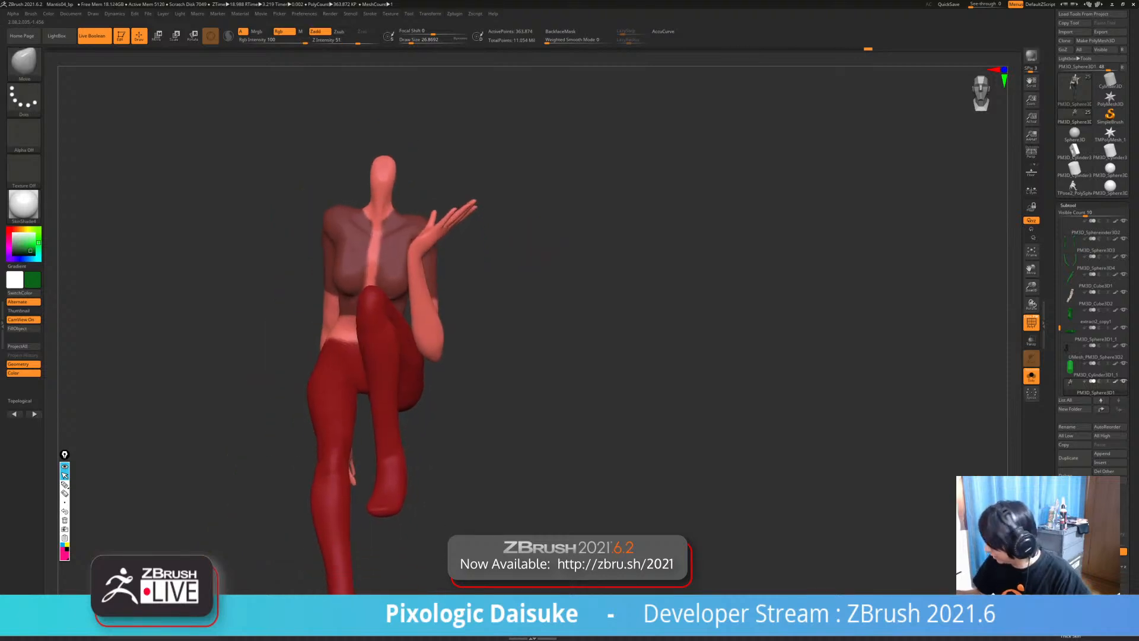
- Extract the masked torso and sleeves as a separate jacket subtool with Thick 0.02 and Double enabled, and accept it
drag(1132, 504, 1132, 44)
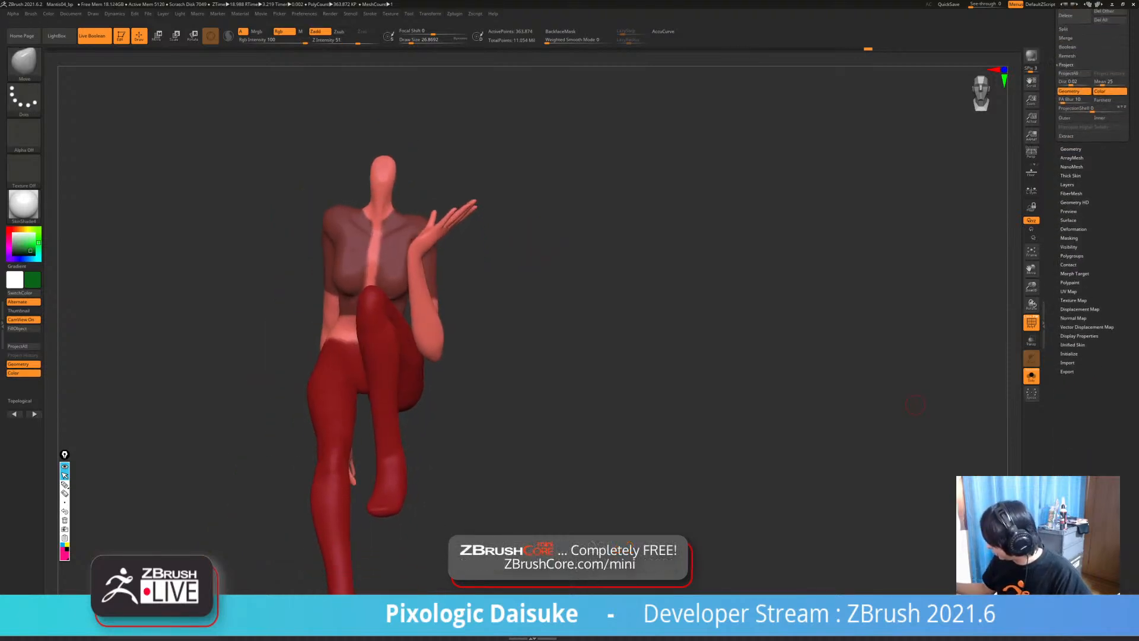
click(1067, 136)
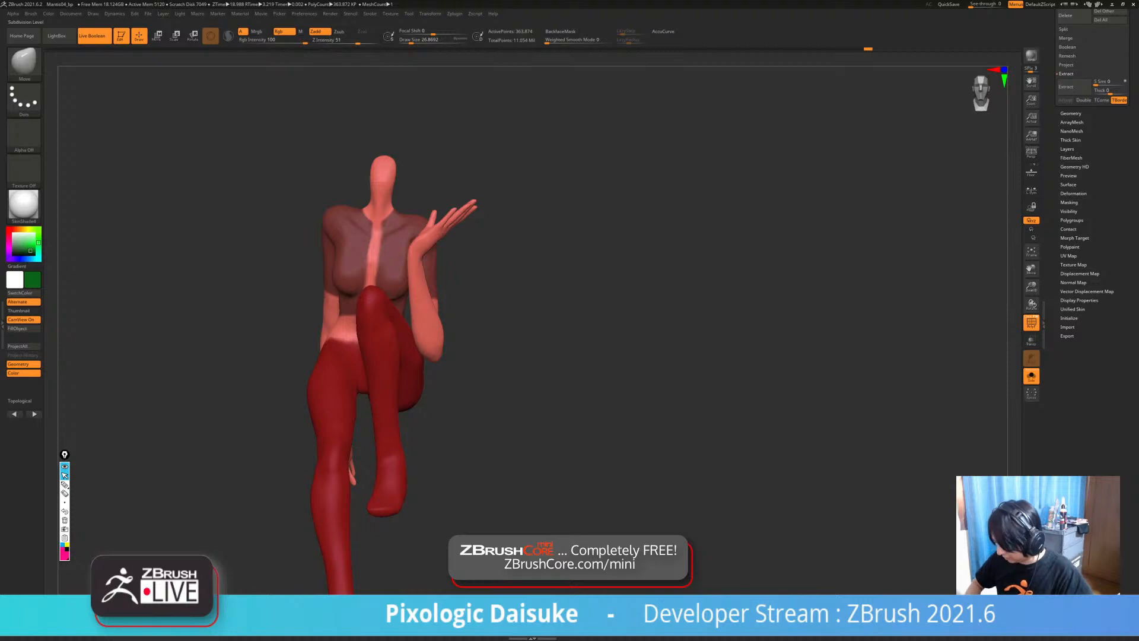
alt+right_drag(380, 296, 442, 245)
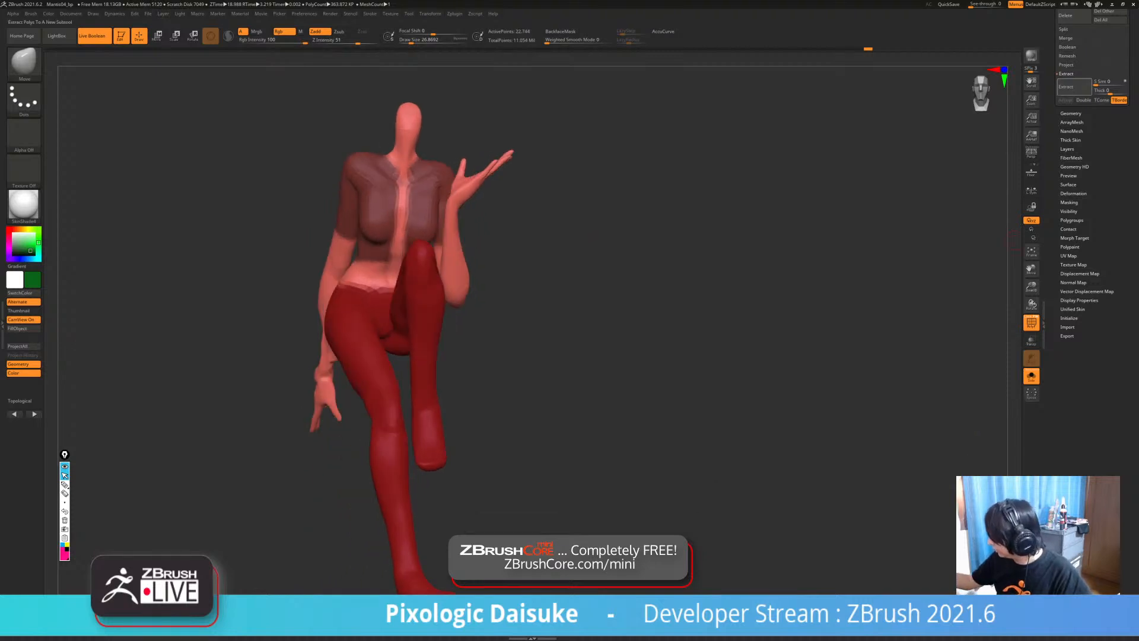
click(1074, 87)
click(1066, 99)
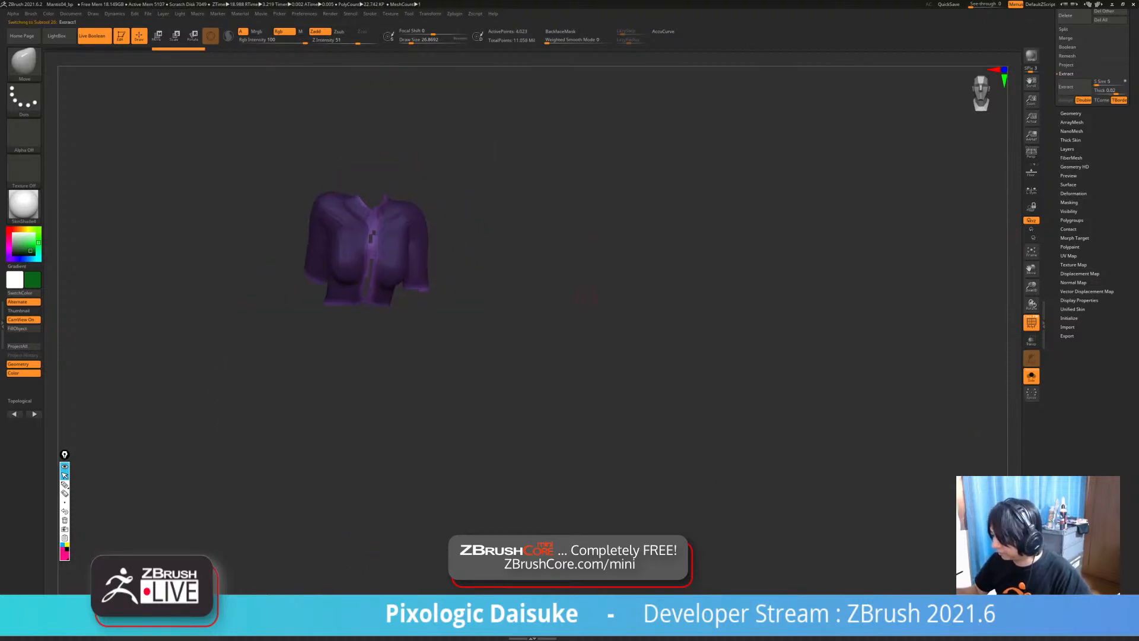
- Isolate one shell of the extracted jacket and group it as a single polygroup
ctrl+right_drag(470, 254, 422, 262)
key(ctrl+w)
ctrl+shift+click(395, 244)
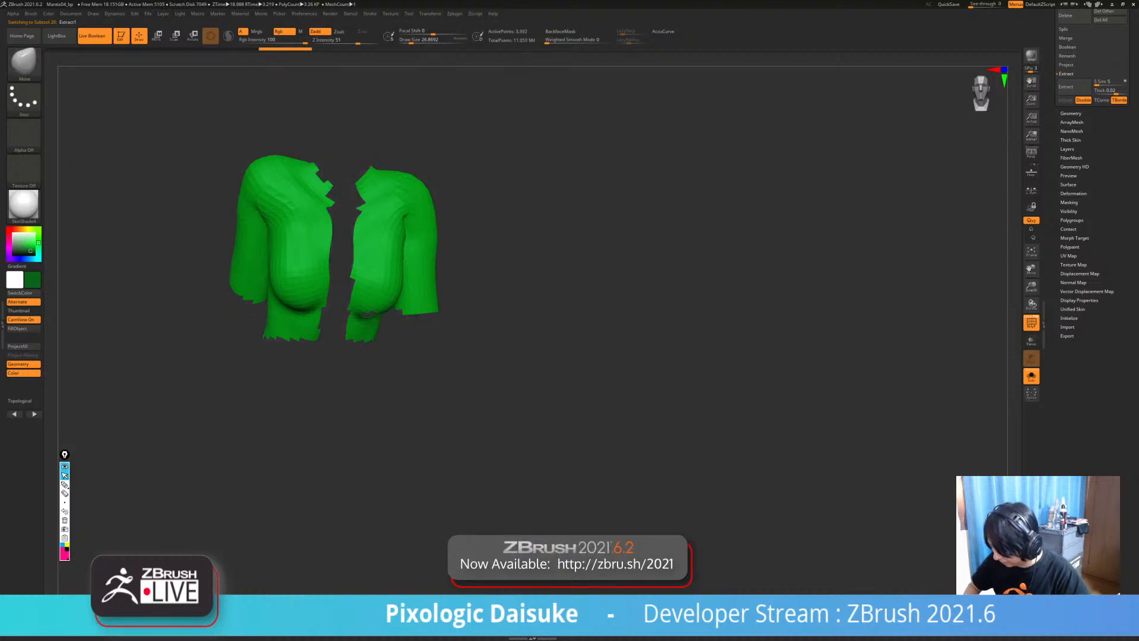
ctrl+right_drag(392, 552, 404, 451)
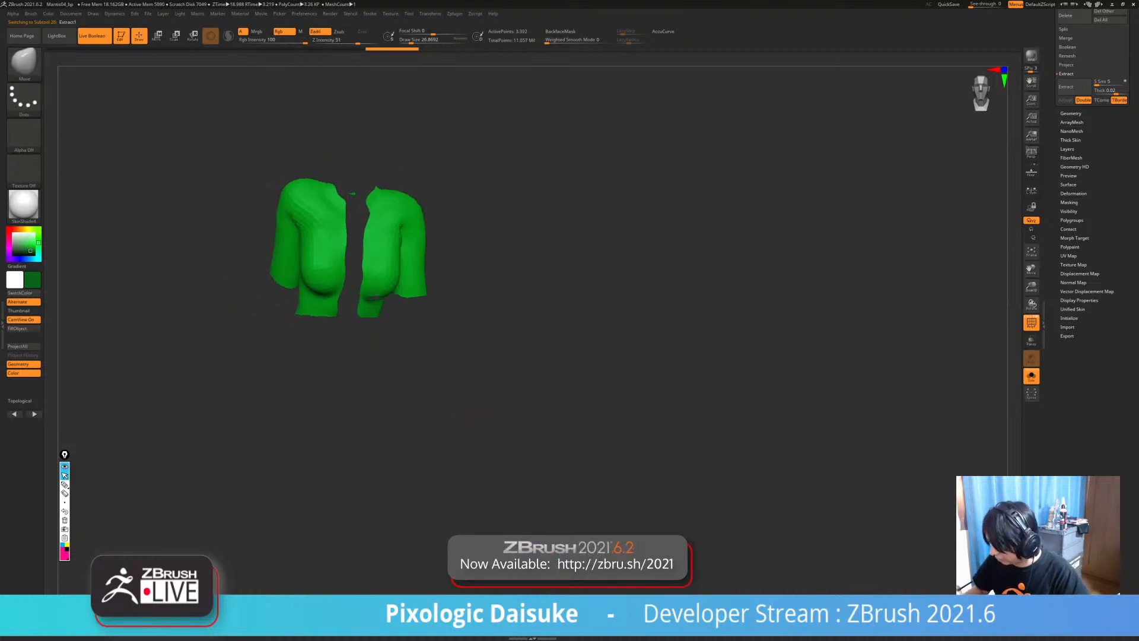
- Show all the subtools again and enlarge the jacket with the Inflate deformation so it covers the shoulders and chest armour
key(alt+s)
right_drag(410, 380, 563, 362)
mouse_move(563, 362)
ctrl+right_down()
mouse_move(585, 316)
mouse_move(431, 332)
ctrl+right_up()
right_drag(858, 316, 844, 316)
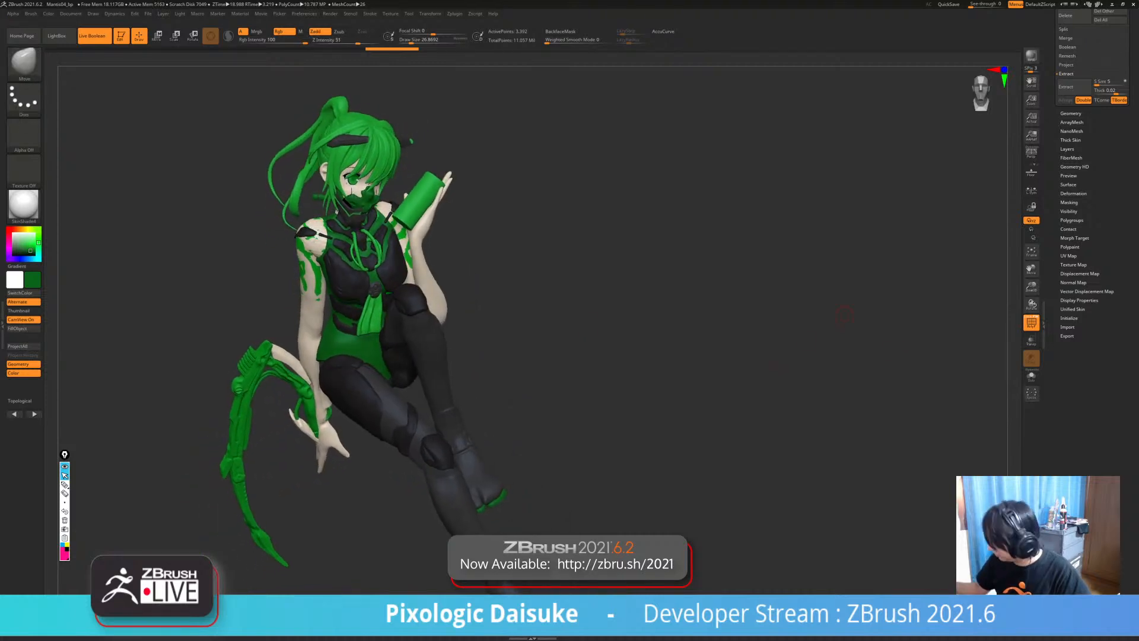
click(1073, 194)
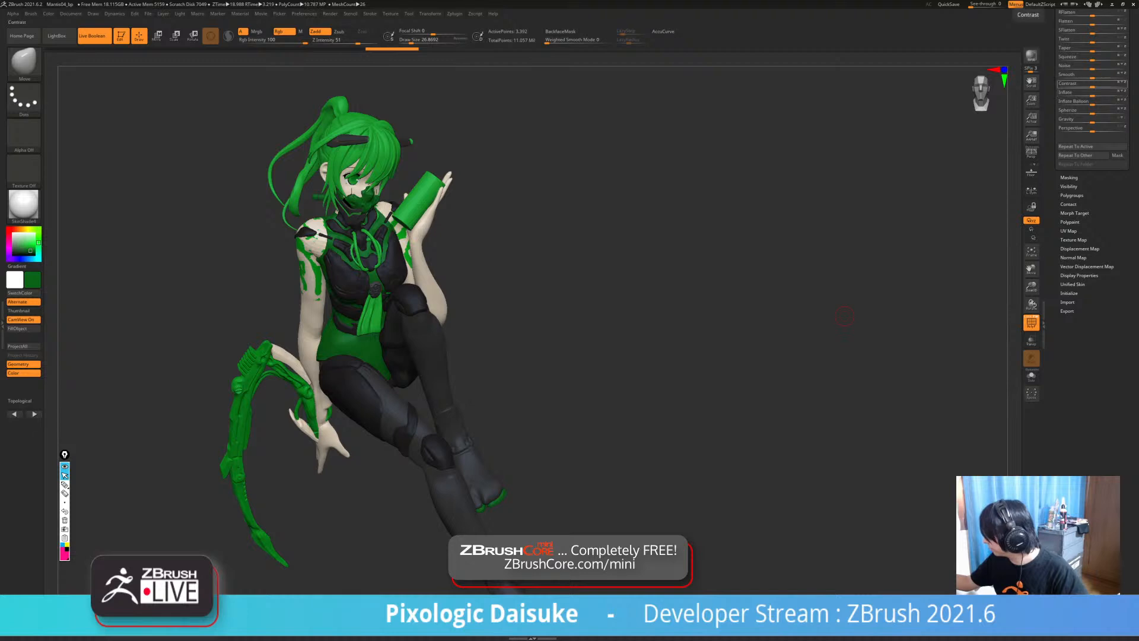
drag(1093, 93, 1121, 93)
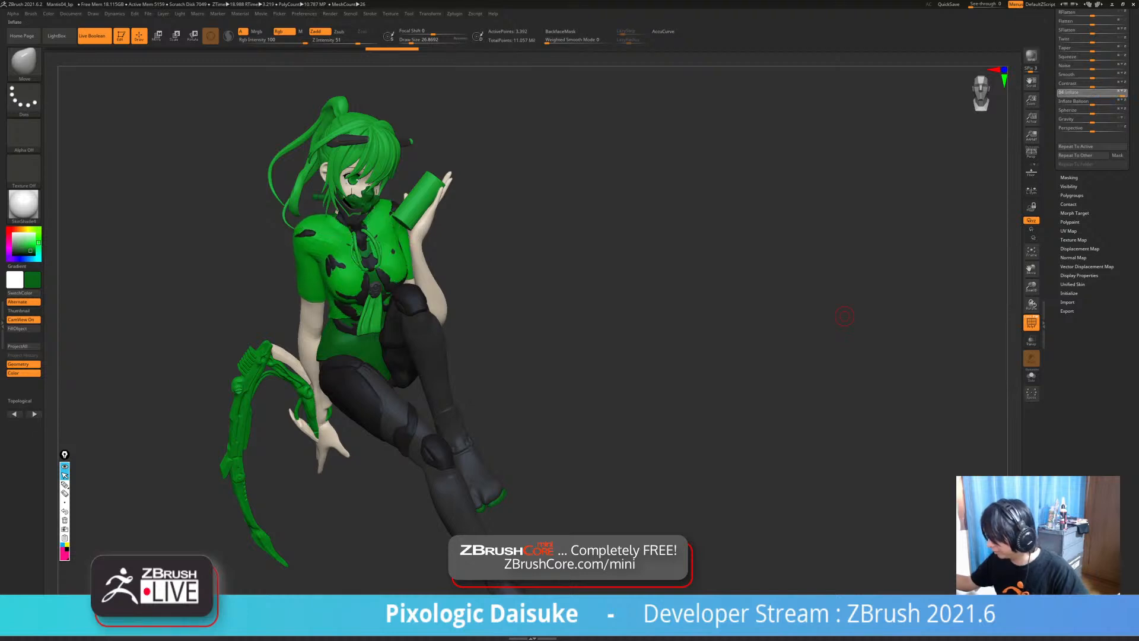
drag(845, 317, 710, 179)
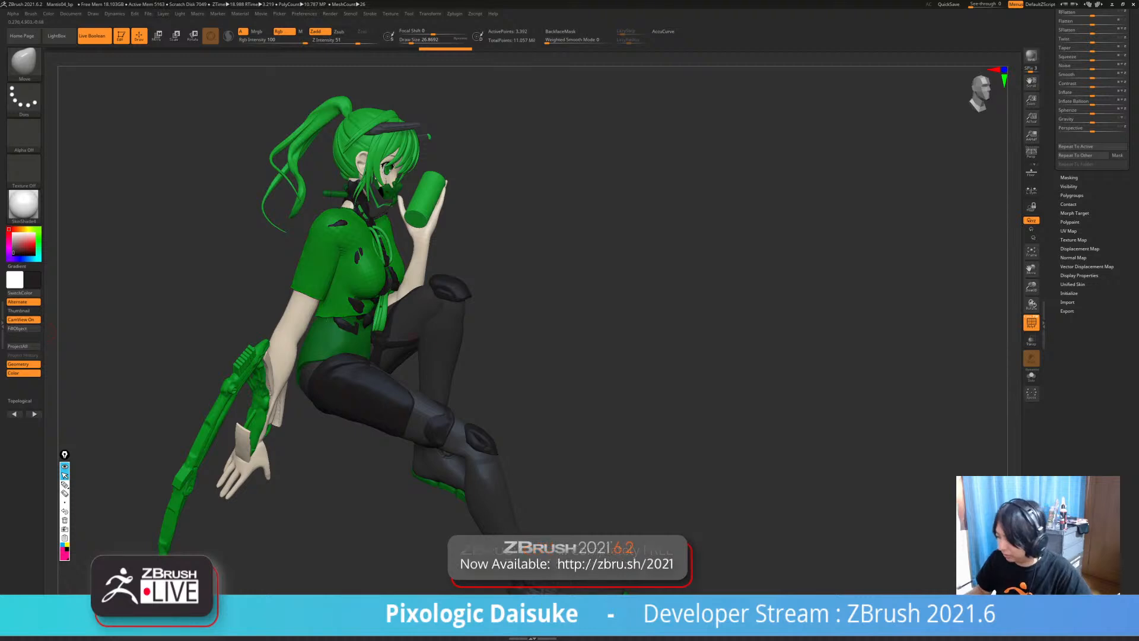
drag(653, 279, 529, 275)
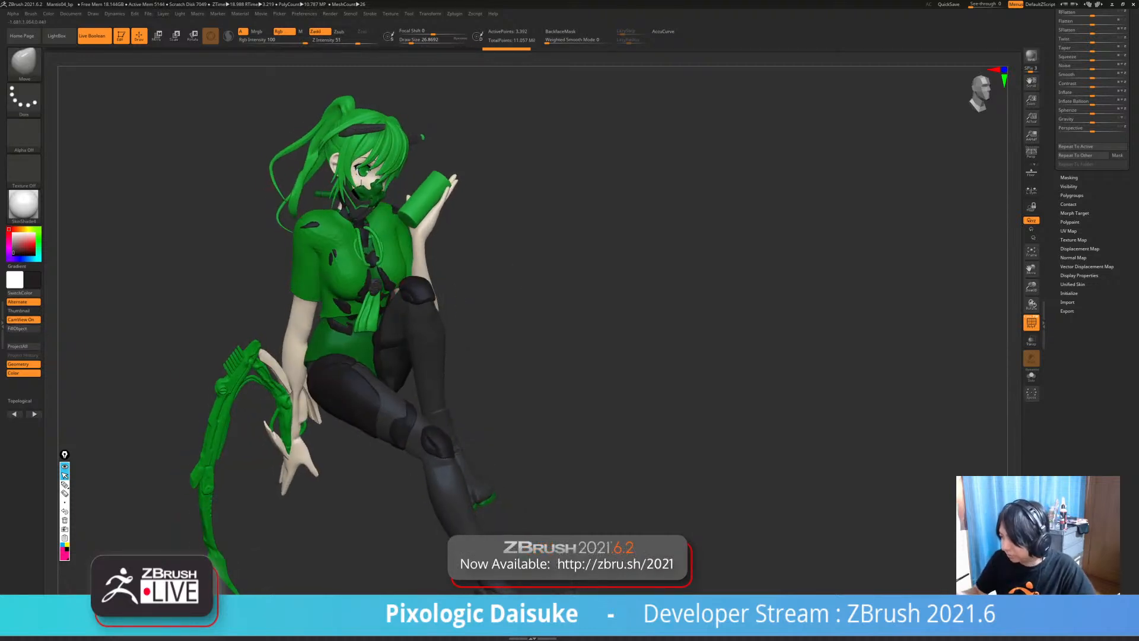
mouse_move(534, 279)
mouse_down()
mouse_move(563, 287)
mouse_move(489, 284)
mouse_up()
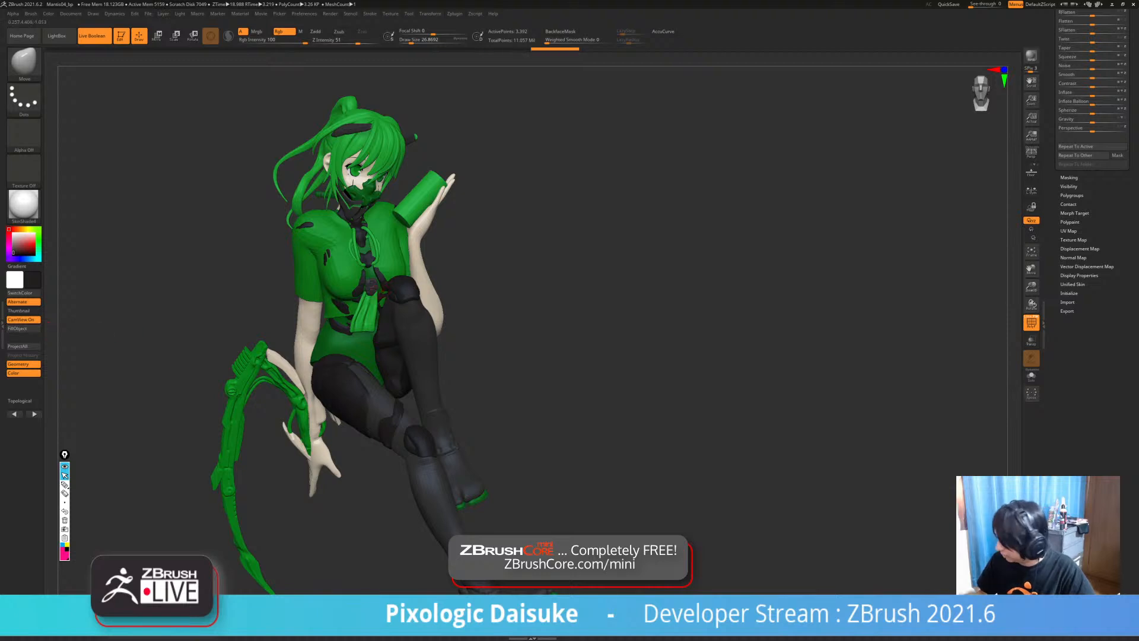
- Turn off the PolyFrame display and inspect the jacket's fit and colour from the side and front
key(shift+f)
drag(534, 296, 585, 294)
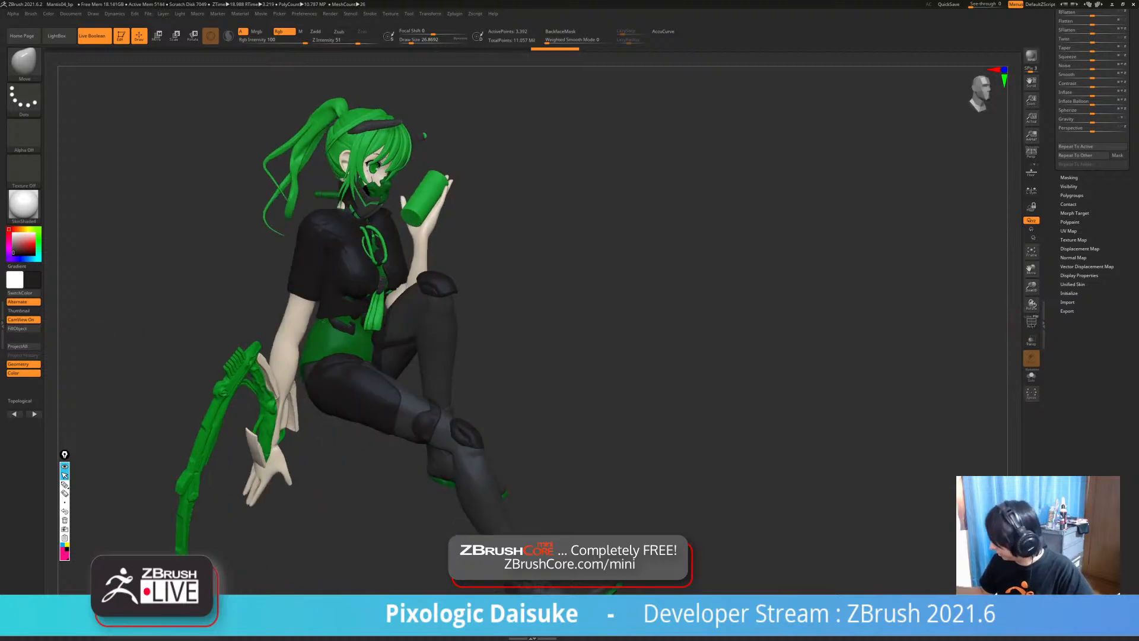
click(1032, 321)
click(1032, 321)
mouse_move(483, 348)
mouse_down()
mouse_move(552, 350)
mouse_move(458, 346)
mouse_up()
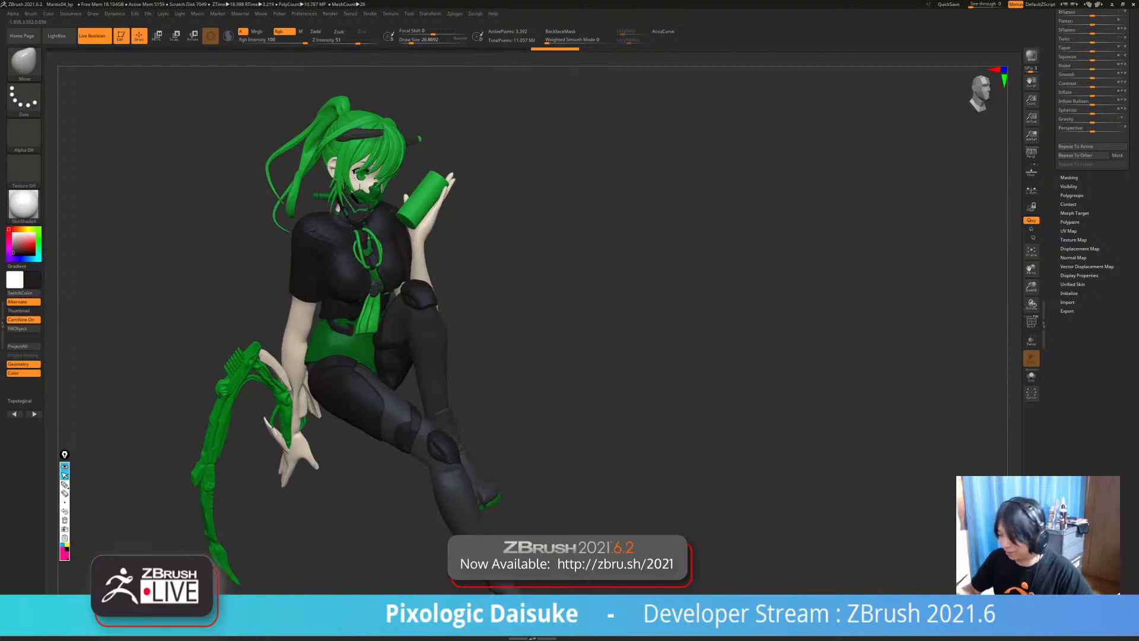
- Pull the lowered arm's jacket sleeve down past the elbow with the topological SnakeHook brush at draw size about 128
click(24, 63)
click(390, 70)
drag(484, 178, 522, 179)
mouse_move(352, 309)
right_down()
mouse_move(353, 332)
mouse_move(341, 333)
mouse_move(369, 333)
right_up()
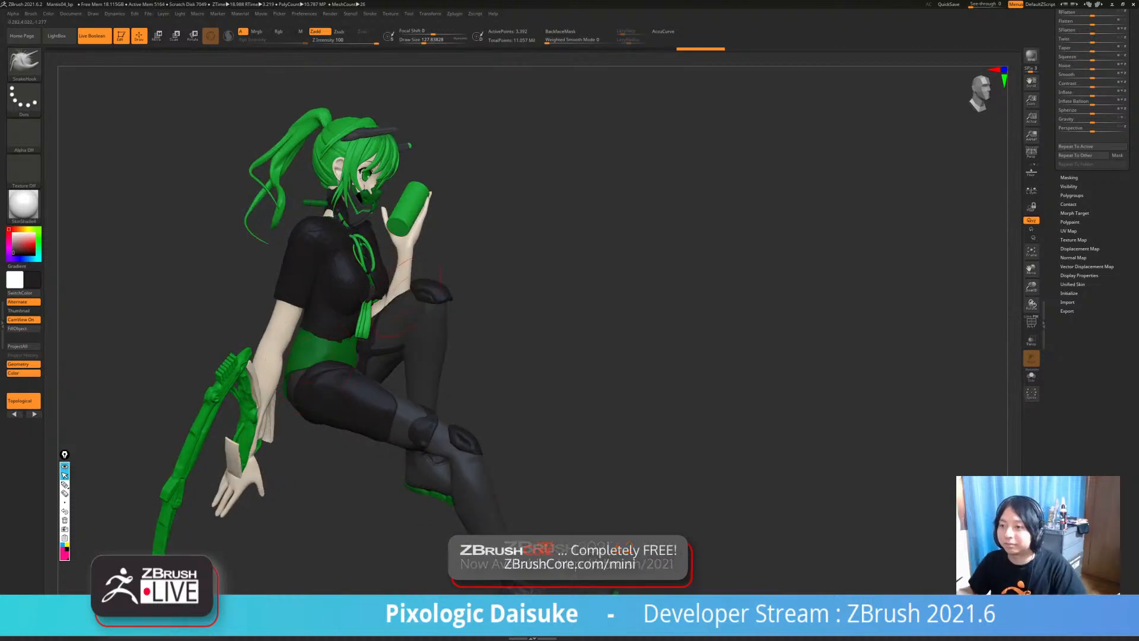
mouse_move(401, 291)
right_down()
mouse_move(397, 335)
mouse_move(456, 350)
mouse_move(431, 304)
mouse_move(392, 315)
mouse_move(347, 255)
mouse_move(202, 246)
mouse_move(193, 267)
mouse_move(303, 291)
mouse_move(290, 295)
mouse_move(522, 270)
mouse_move(498, 266)
right_up()
mouse_move(297, 261)
ctrl+right_down()
mouse_move(300, 309)
mouse_move(291, 250)
mouse_move(297, 307)
mouse_move(193, 291)
mouse_move(193, 249)
mouse_move(356, 270)
mouse_move(347, 281)
ctrl+right_up()
mouse_move(324, 326)
right_down()
mouse_move(309, 317)
mouse_move(297, 368)
mouse_move(273, 332)
right_up()
drag(268, 327, 271, 339)
right_drag(271, 340, 309, 308)
drag(308, 328, 317, 342)
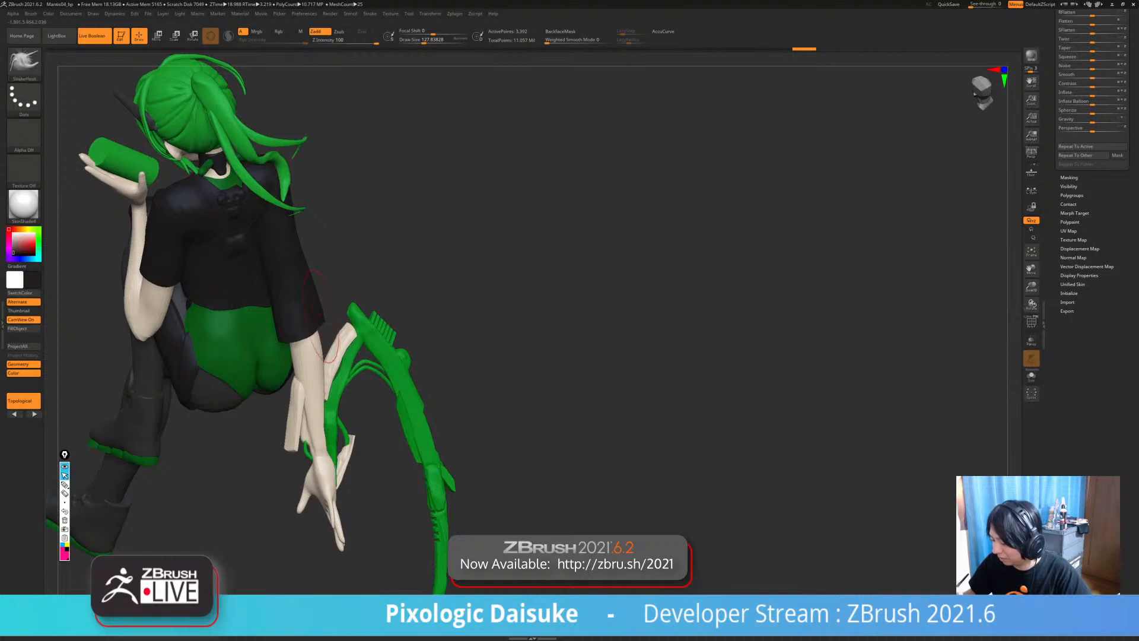
- Extend the lowered arm's sleeve further along the forearm and adjust its cuff from behind
right_drag(332, 350, 314, 380)
drag(314, 332, 319, 345)
mouse_move(324, 356)
ctrl+right_down()
mouse_move(320, 326)
mouse_move(261, 303)
ctrl+right_up()
right_drag(510, 297, 300, 284)
drag(414, 260, 417, 280)
mouse_move(414, 260)
right_down()
mouse_move(380, 261)
mouse_move(438, 267)
right_up()
drag(418, 267, 420, 281)
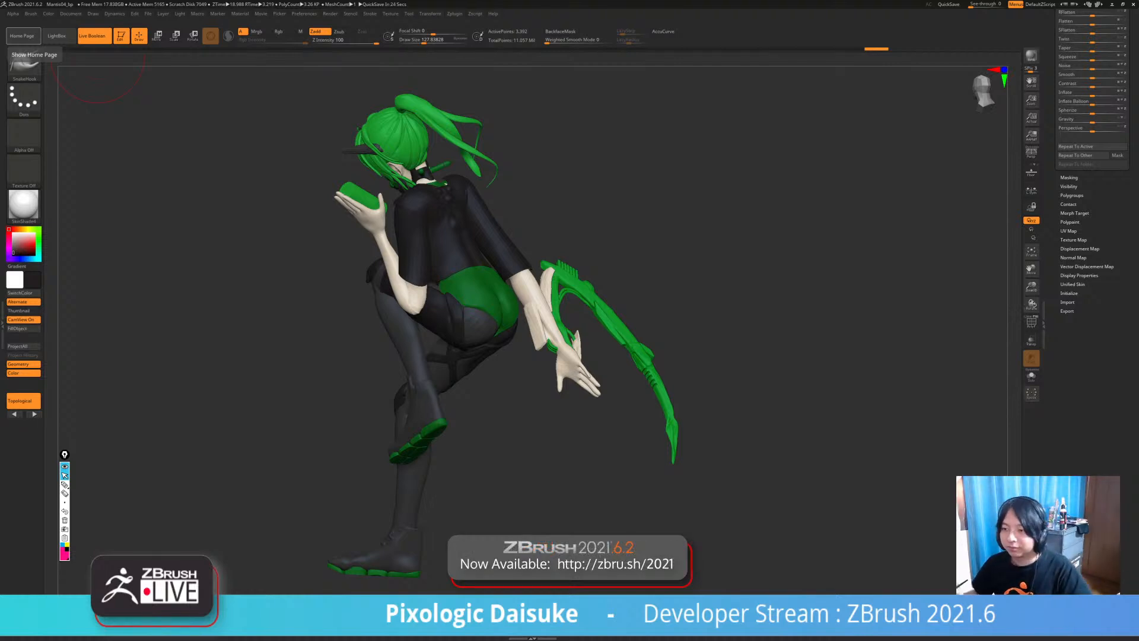
- Reshape the jacket's silhouette around the lowered arm's sleeve and the back
mouse_move(771, 309)
mouse_down()
mouse_move(510, 318)
mouse_move(546, 293)
mouse_move(499, 291)
mouse_move(504, 332)
mouse_move(528, 332)
mouse_move(502, 317)
mouse_move(714, 326)
mouse_move(739, 261)
mouse_move(742, 282)
mouse_move(721, 279)
mouse_move(745, 332)
mouse_move(727, 282)
mouse_move(703, 320)
mouse_move(670, 332)
mouse_move(658, 285)
mouse_move(570, 282)
mouse_move(593, 282)
mouse_move(591, 300)
mouse_move(611, 285)
mouse_up()
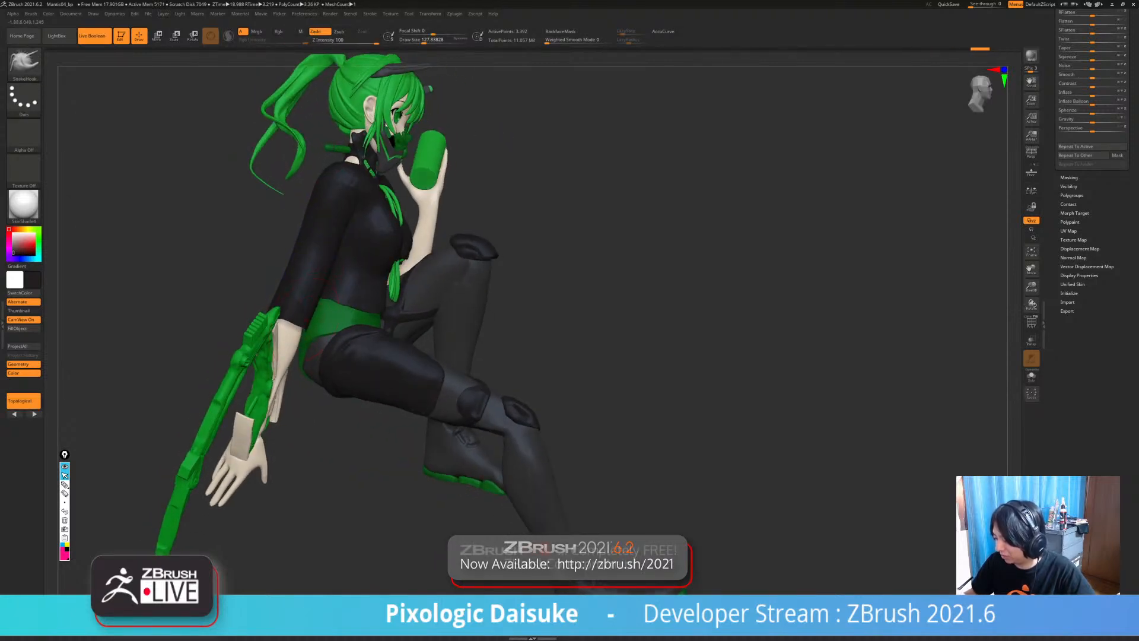
mouse_move(307, 316)
mouse_down()
mouse_move(235, 314)
mouse_move(252, 315)
mouse_up()
mouse_move(594, 285)
mouse_down()
mouse_move(783, 287)
mouse_move(822, 300)
mouse_up()
drag(511, 285, 481, 270)
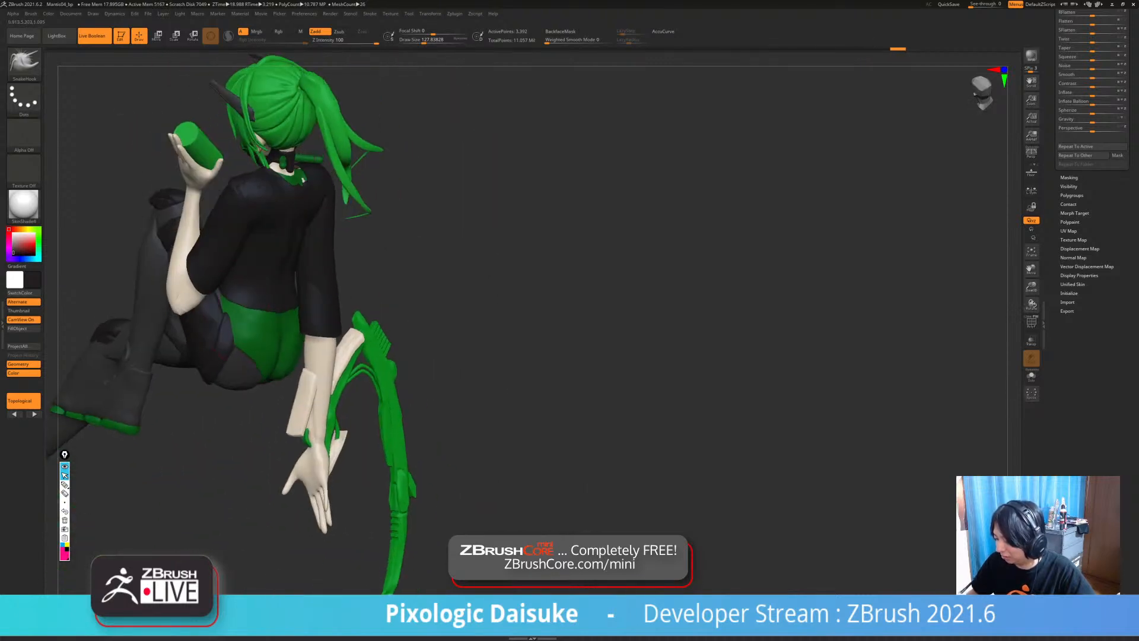
drag(363, 205, 355, 218)
drag(474, 273, 409, 252)
drag(356, 213, 336, 216)
mouse_move(451, 255)
mouse_down()
mouse_move(522, 291)
mouse_move(489, 282)
mouse_move(471, 256)
mouse_up()
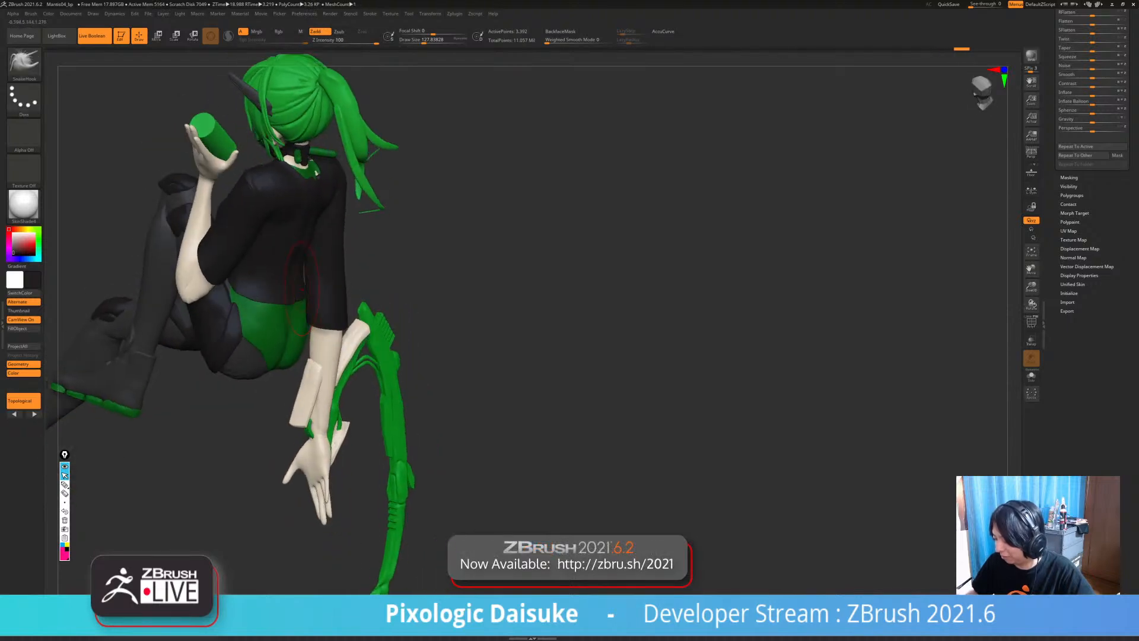
- Smooth the upper back of the jacket and reselect the SnakeHook brush
right_drag(305, 291, 279, 237)
mouse_move(278, 197)
right_down()
mouse_move(300, 255)
mouse_move(255, 201)
right_up()
shift+drag(285, 193, 282, 189)
mouse_move(283, 193)
right_down()
mouse_move(270, 211)
mouse_move(283, 209)
mouse_move(252, 218)
mouse_move(266, 228)
mouse_move(263, 208)
mouse_move(244, 201)
mouse_move(254, 209)
right_up()
key(b)
key(s)
key(h)
- Pull the jacket's back hem into shape at the waist
right_drag(320, 302, 309, 304)
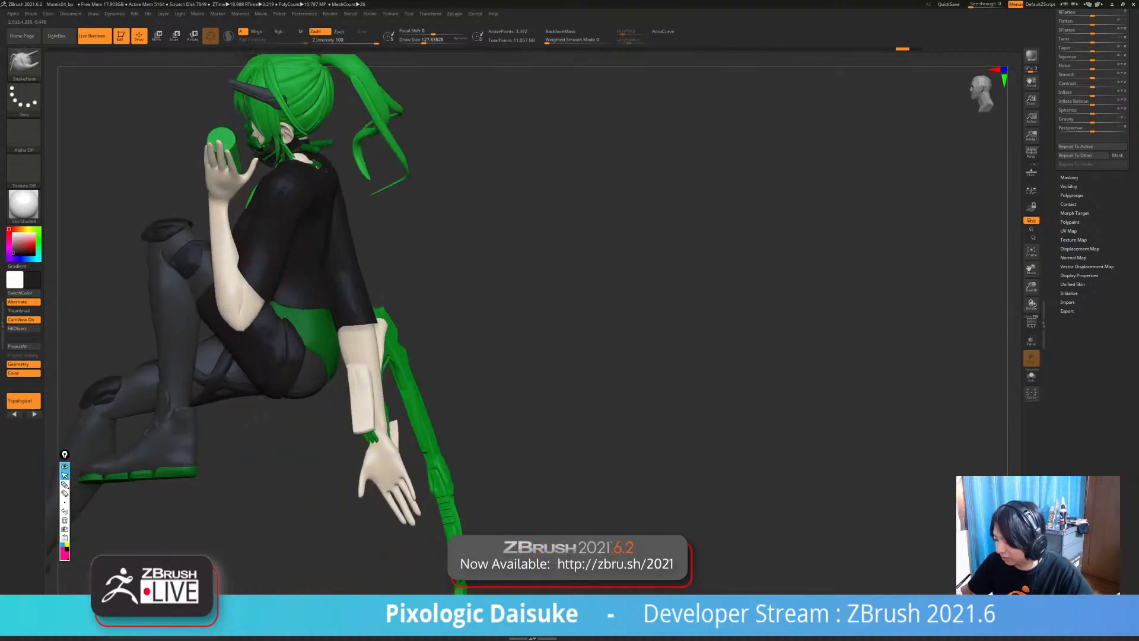
drag(314, 315, 320, 316)
mouse_move(321, 317)
right_down()
mouse_move(270, 308)
mouse_move(285, 297)
right_up()
drag(291, 294, 286, 300)
mouse_move(285, 299)
right_down()
mouse_move(275, 288)
mouse_move(287, 289)
right_up()
drag(279, 291, 284, 293)
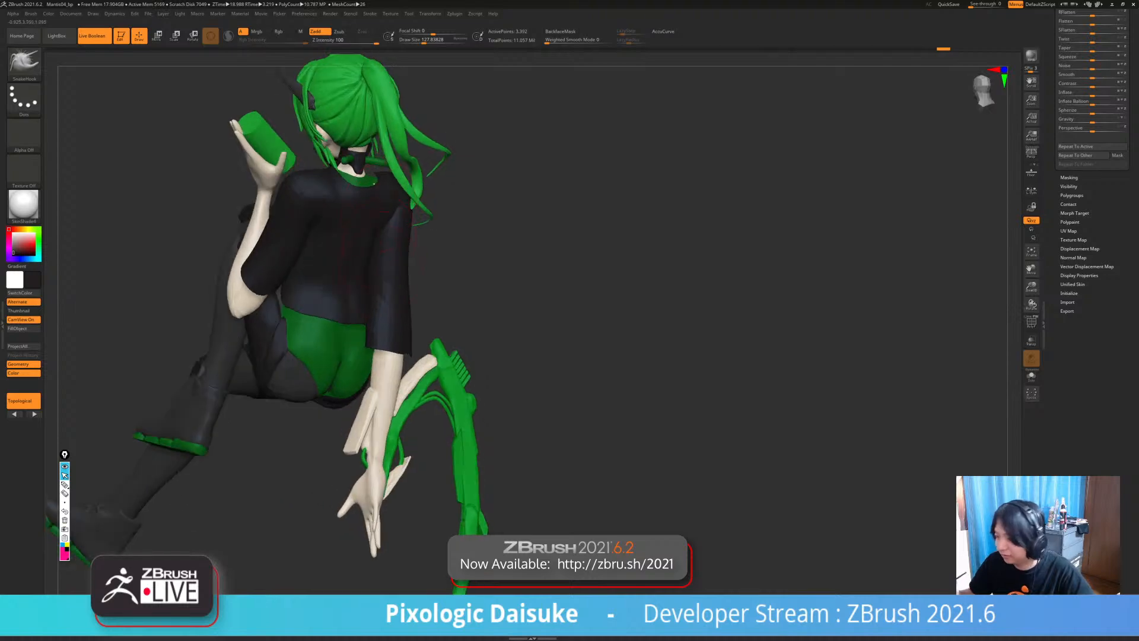
- Adjust the jacket's front opening and panel edges along the chest with the SnakeHook brush
mouse_move(285, 292)
right_down()
mouse_move(407, 284)
mouse_move(442, 302)
mouse_move(347, 300)
mouse_move(481, 300)
mouse_move(552, 329)
right_up()
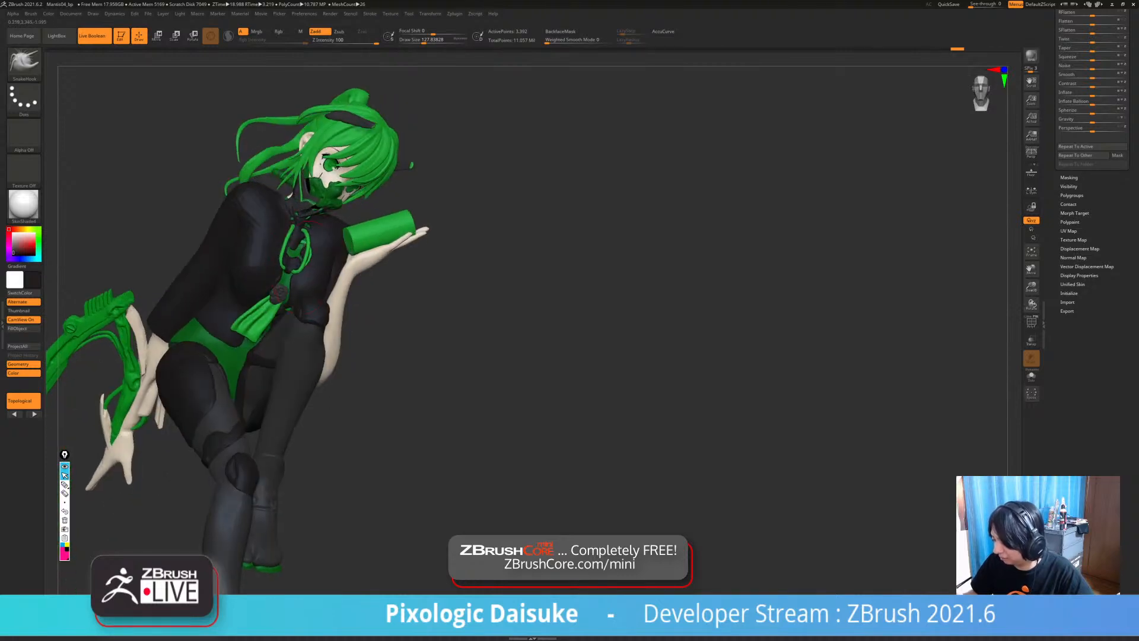
right_drag(305, 261, 351, 255)
drag(297, 255, 300, 253)
right_drag(355, 255, 297, 250)
drag(282, 234, 273, 224)
right_drag(297, 251, 318, 252)
drag(268, 275, 272, 270)
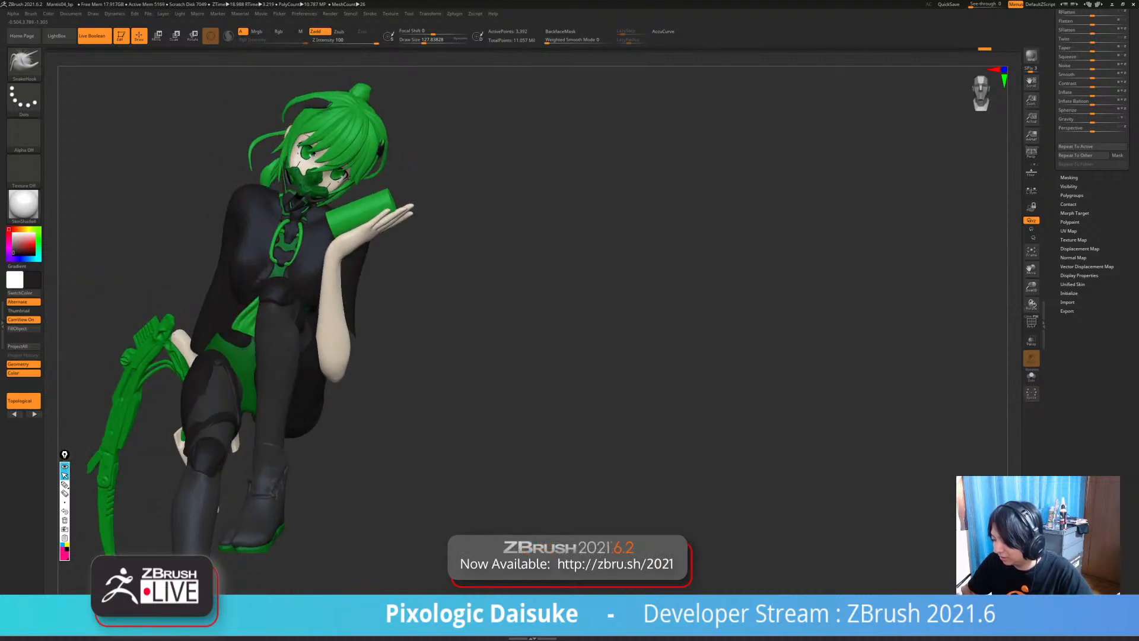
right_drag(332, 255, 387, 258)
drag(255, 294, 249, 287)
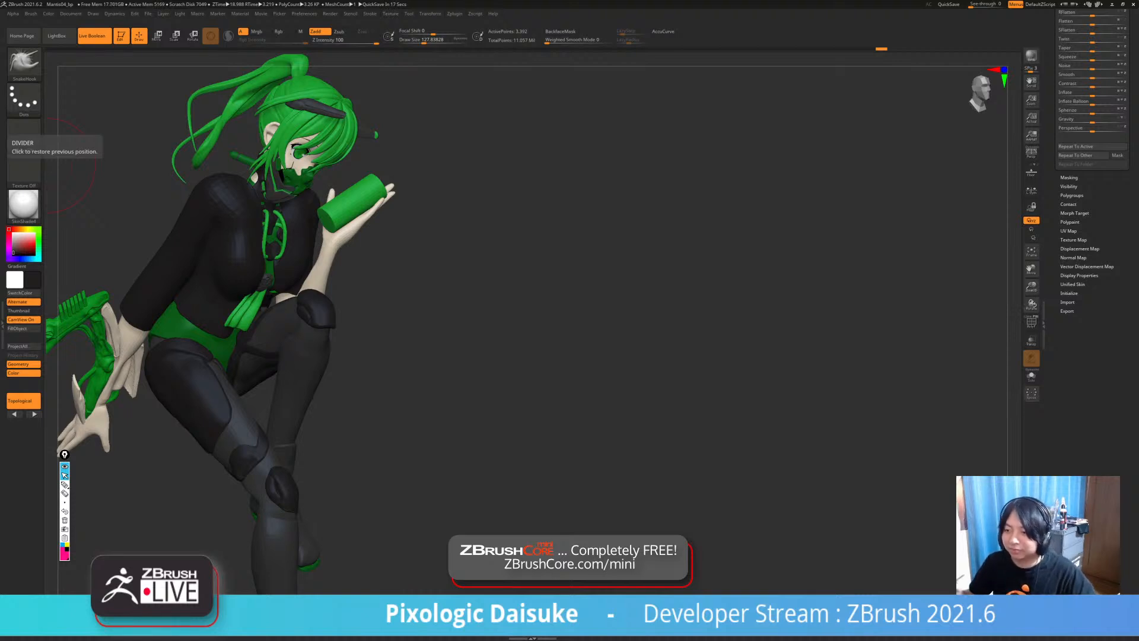
- Pull the jacket's front hem outward at the hip beside the lowered arm and smooth it
drag(89, 168, 49, 168)
right_drag(48, 168, 53, 143)
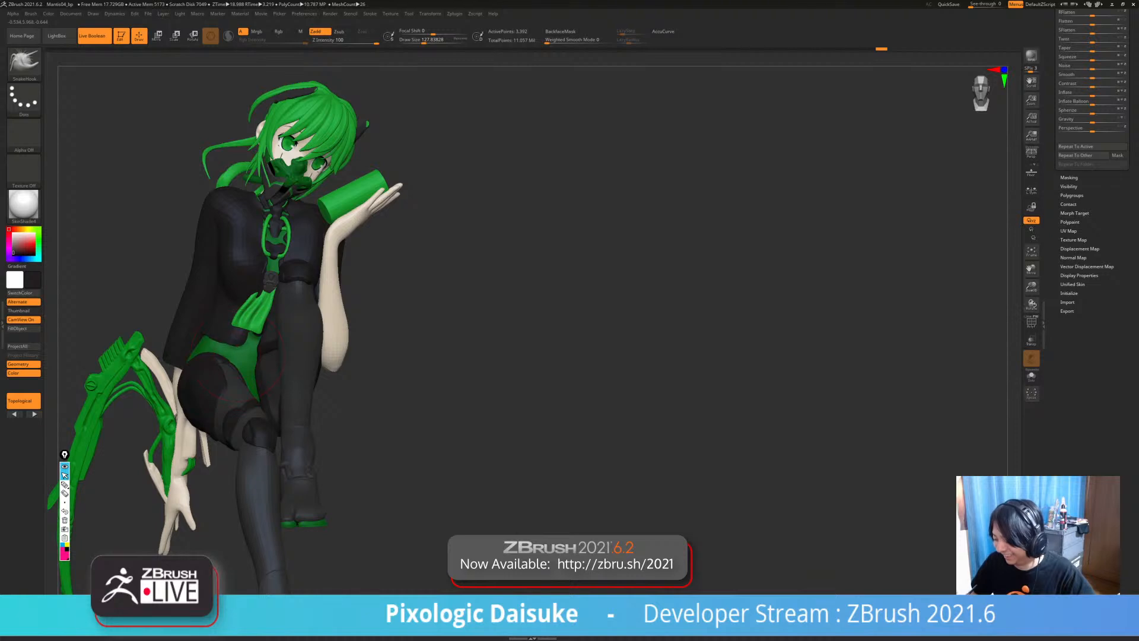
right_drag(208, 361, 244, 361)
drag(244, 358, 205, 344)
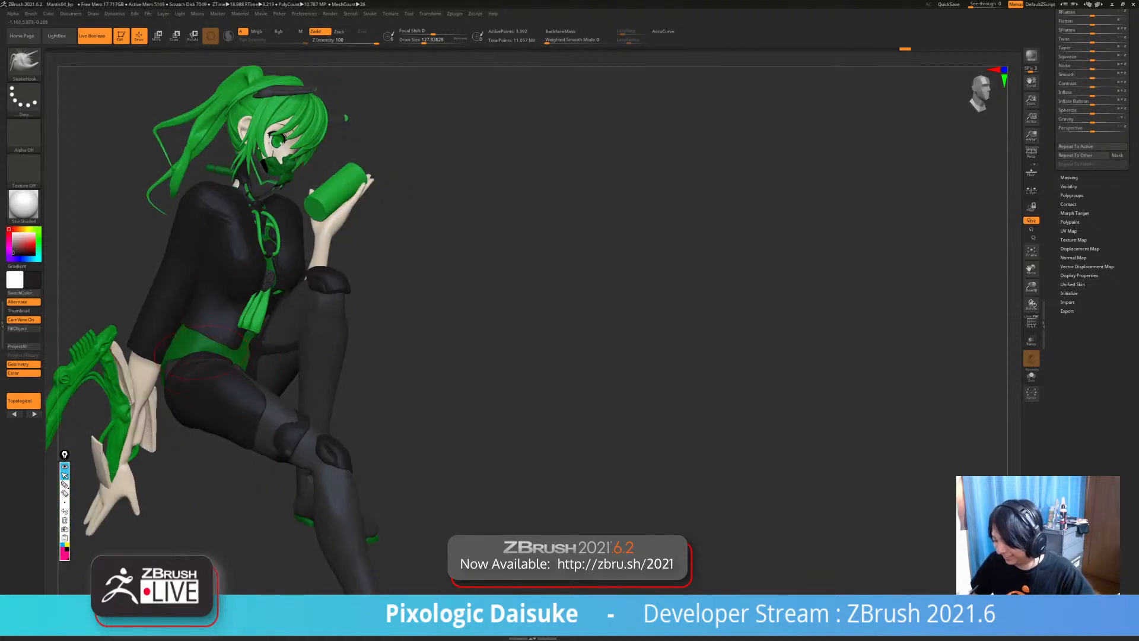
right_drag(184, 349, 211, 349)
shift+drag(208, 349, 195, 349)
- Lengthen the jacket's front panel toward the hips and fill the jacket with a lighter grey
mouse_move(195, 348)
alt+right_down()
mouse_move(258, 367)
mouse_move(234, 347)
mouse_move(371, 349)
mouse_move(232, 350)
mouse_move(253, 349)
alt+right_up()
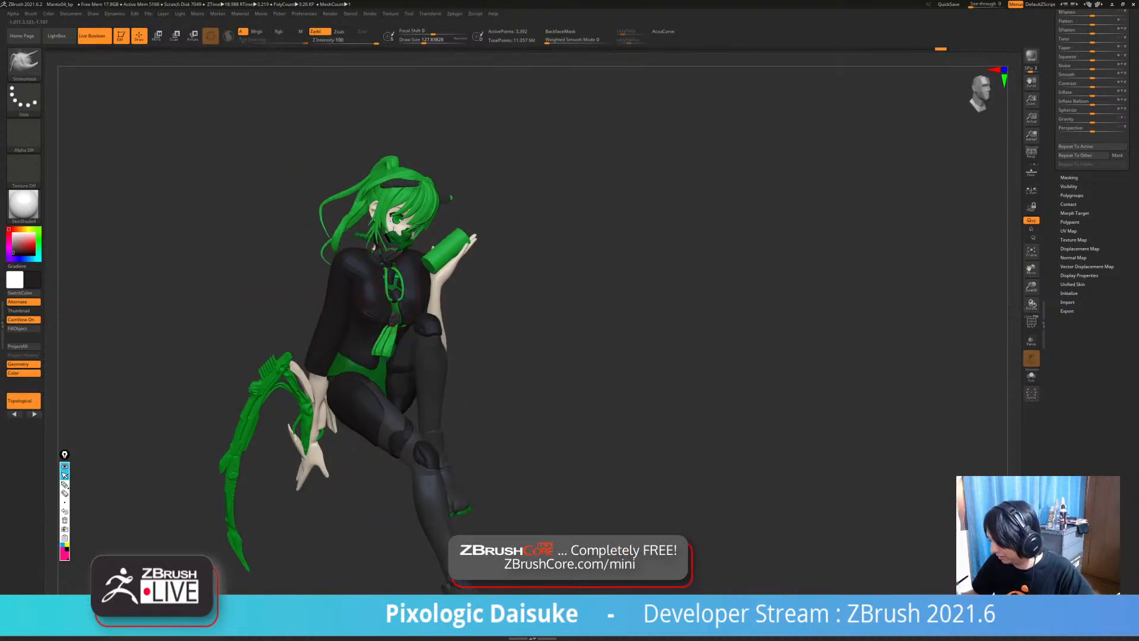
mouse_move(385, 329)
right_down()
mouse_move(369, 314)
mouse_move(403, 323)
mouse_move(385, 347)
right_up()
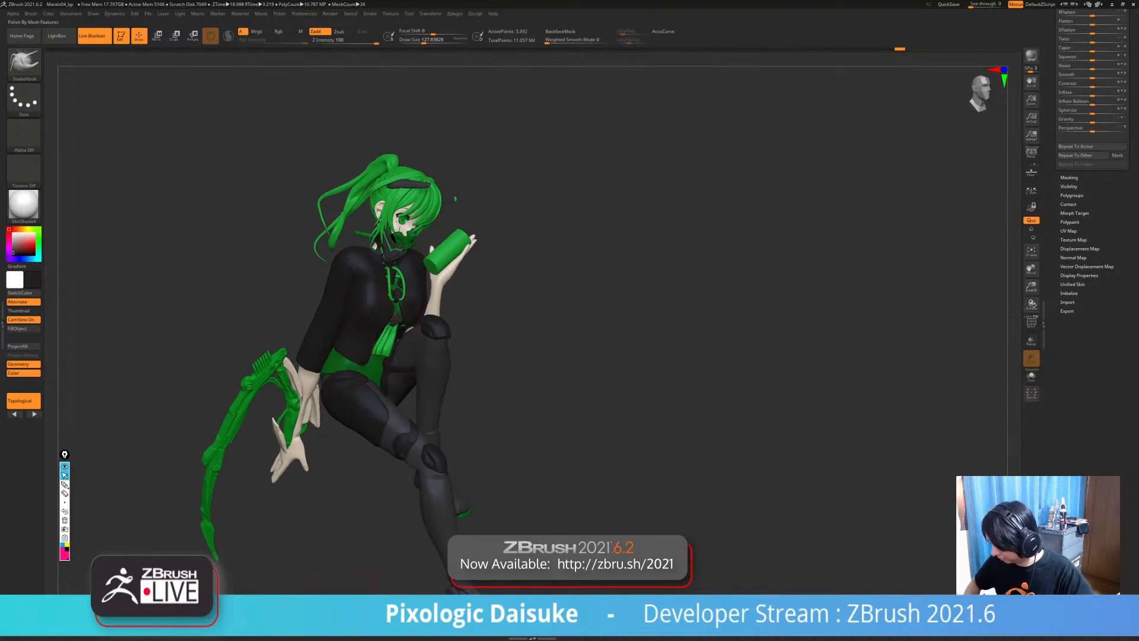
mouse_move(388, 335)
right_down()
mouse_move(356, 332)
mouse_move(380, 321)
right_up()
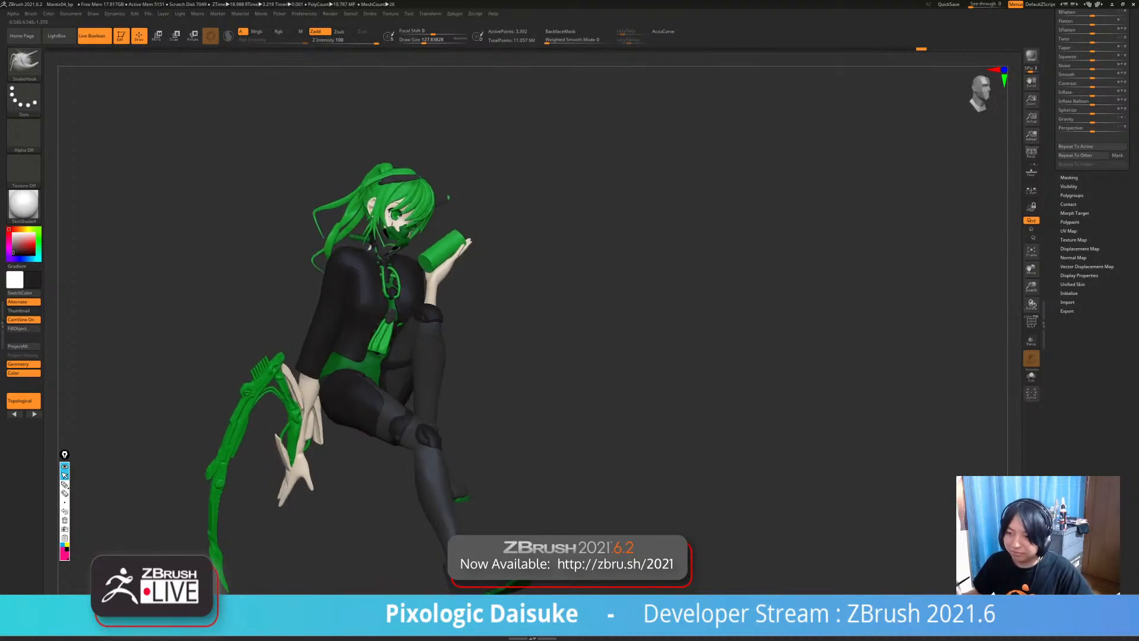
mouse_move(453, 291)
right_down()
mouse_move(406, 294)
mouse_move(408, 324)
mouse_move(388, 315)
mouse_move(402, 336)
right_up()
drag(374, 267, 395, 349)
mouse_move(383, 350)
right_down()
mouse_move(317, 240)
mouse_move(335, 262)
right_up()
mouse_move(291, 341)
right_down()
mouse_move(363, 351)
mouse_move(315, 349)
mouse_move(342, 373)
mouse_move(297, 388)
right_up()
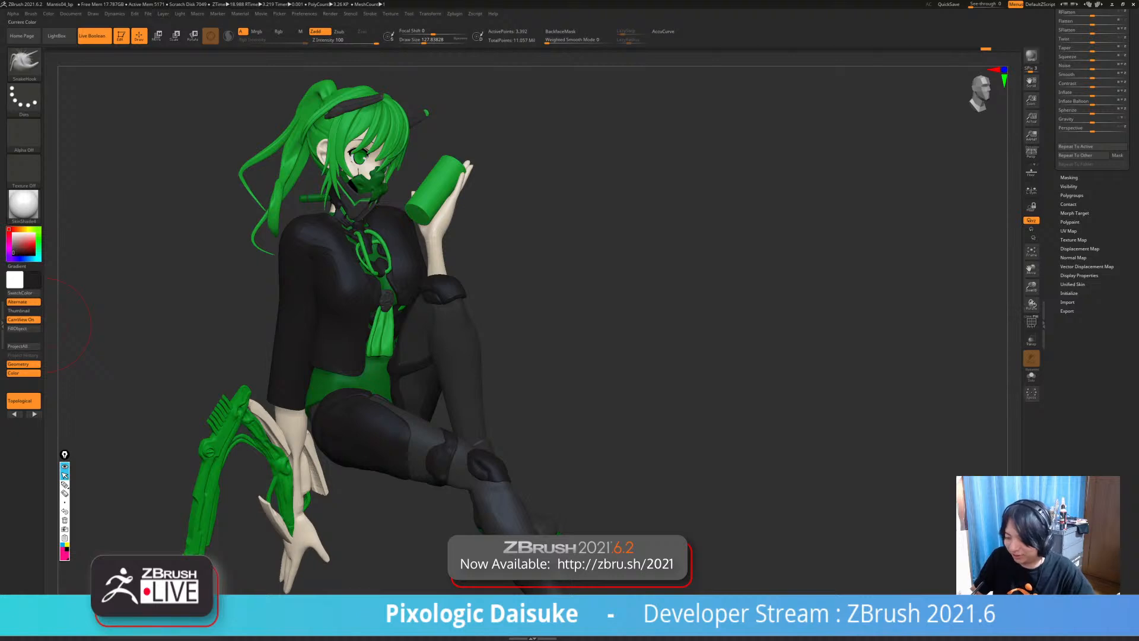
click(25, 329)
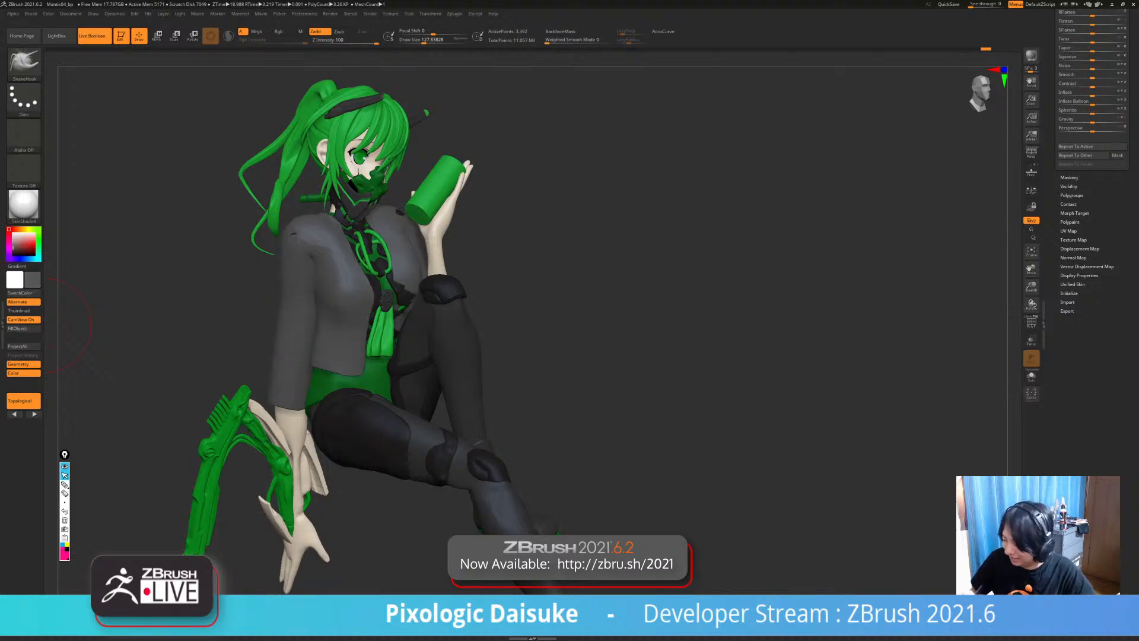
- Isolate the jacket and close all its open holes, including the small gap below the chest
ctrl+right_drag(323, 362, 196, 409)
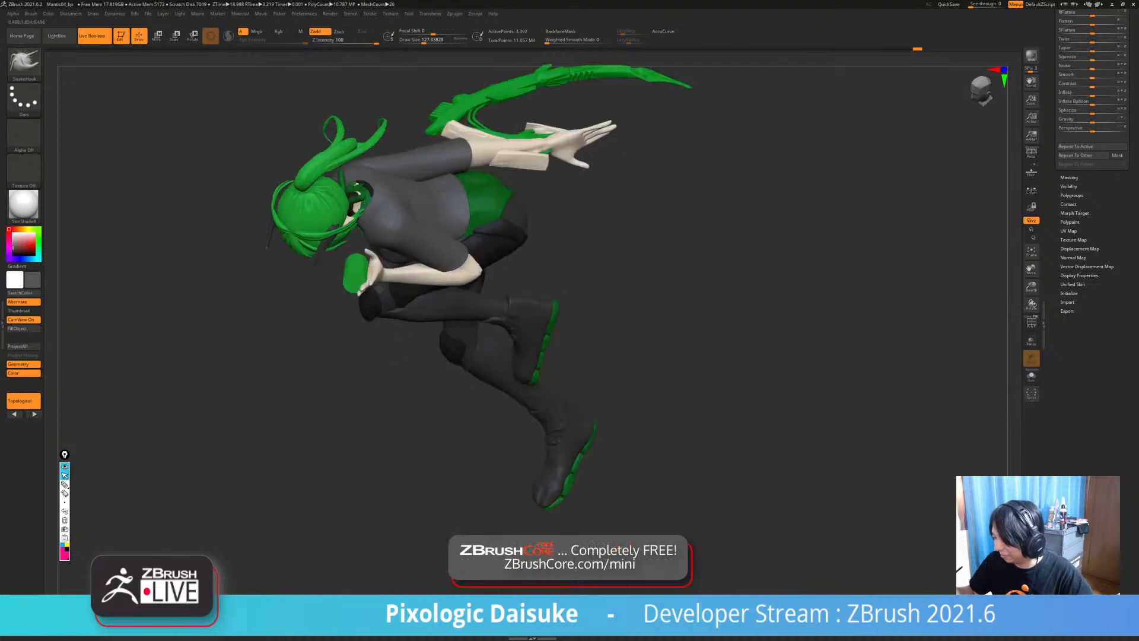
mouse_move(363, 156)
right_down()
mouse_move(369, 207)
mouse_move(291, 193)
right_up()
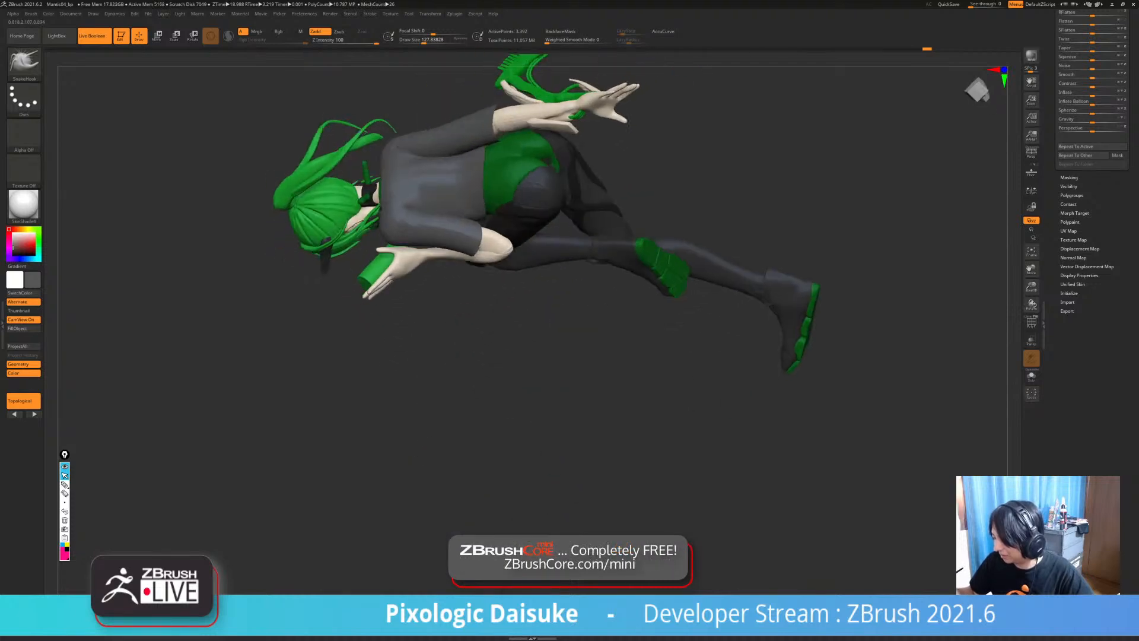
right_drag(391, 189, 409, 280)
mouse_move(307, 287)
right_down()
mouse_move(344, 290)
mouse_move(396, 229)
right_up()
right_drag(396, 229, 359, 296)
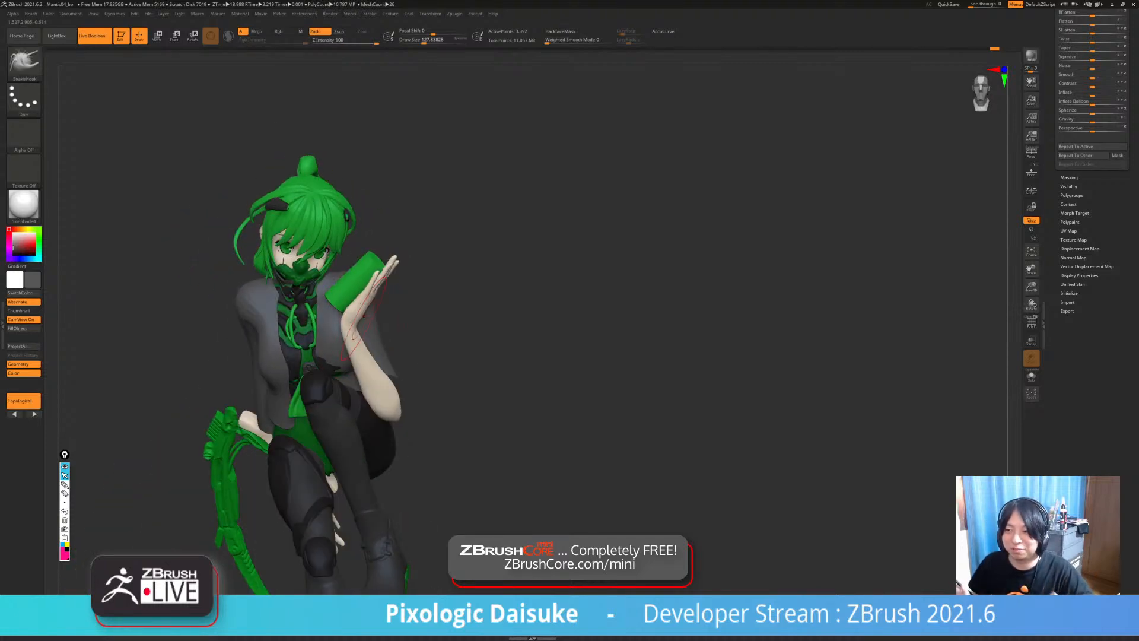
right_drag(364, 316, 261, 341)
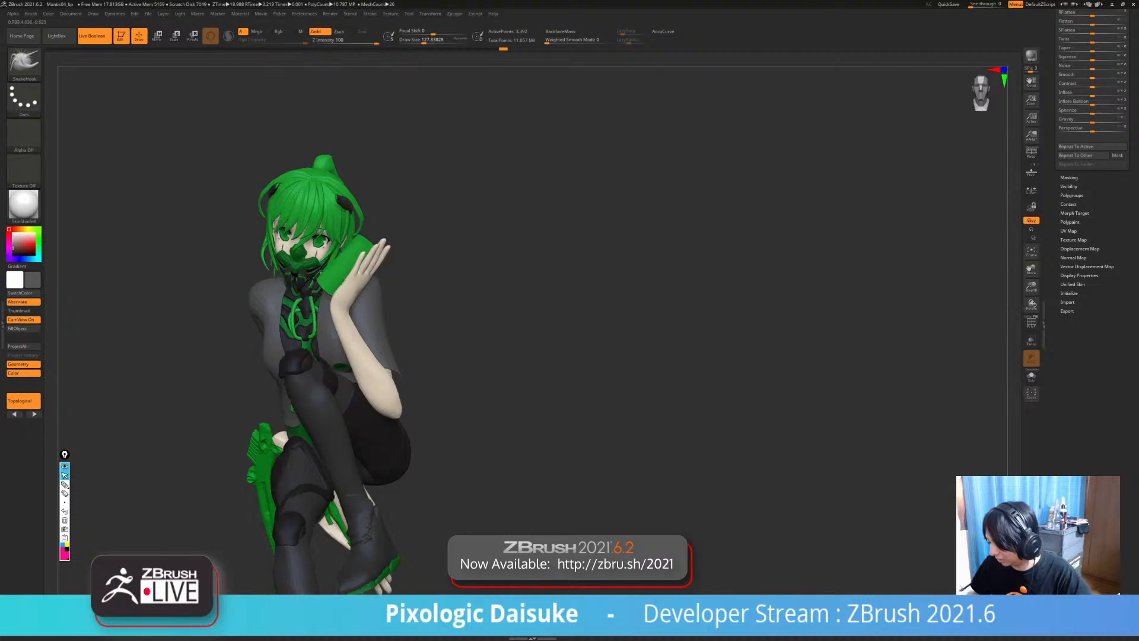
key(shift+s)
mouse_move(348, 360)
ctrl+right_down()
mouse_move(332, 427)
mouse_move(403, 416)
mouse_move(418, 397)
mouse_move(347, 371)
ctrl+right_up()
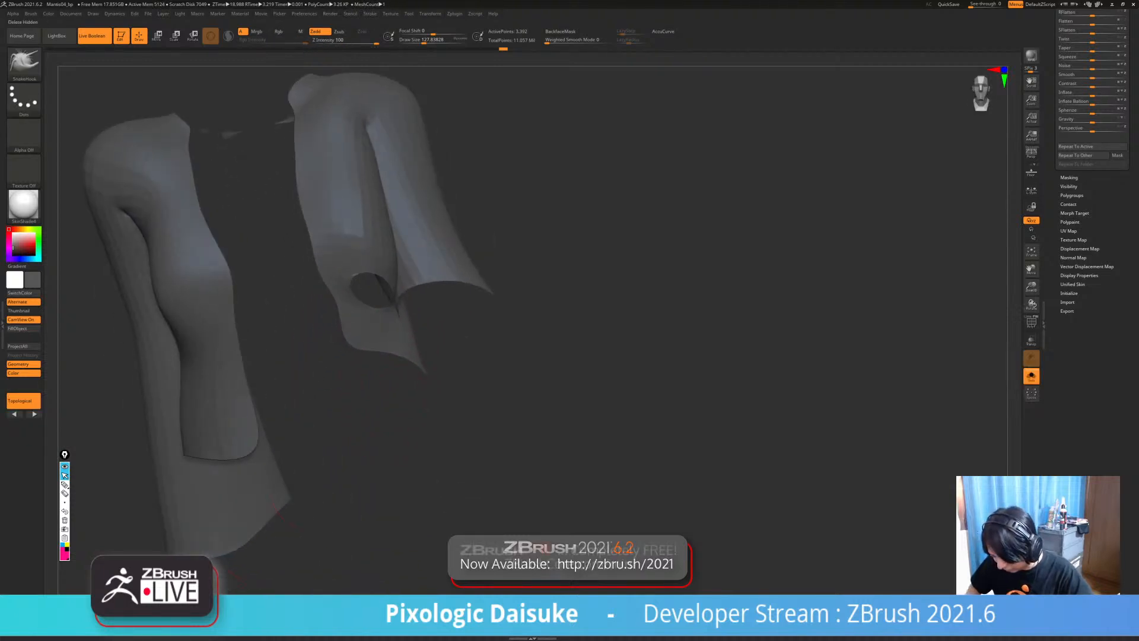
click(262, 611)
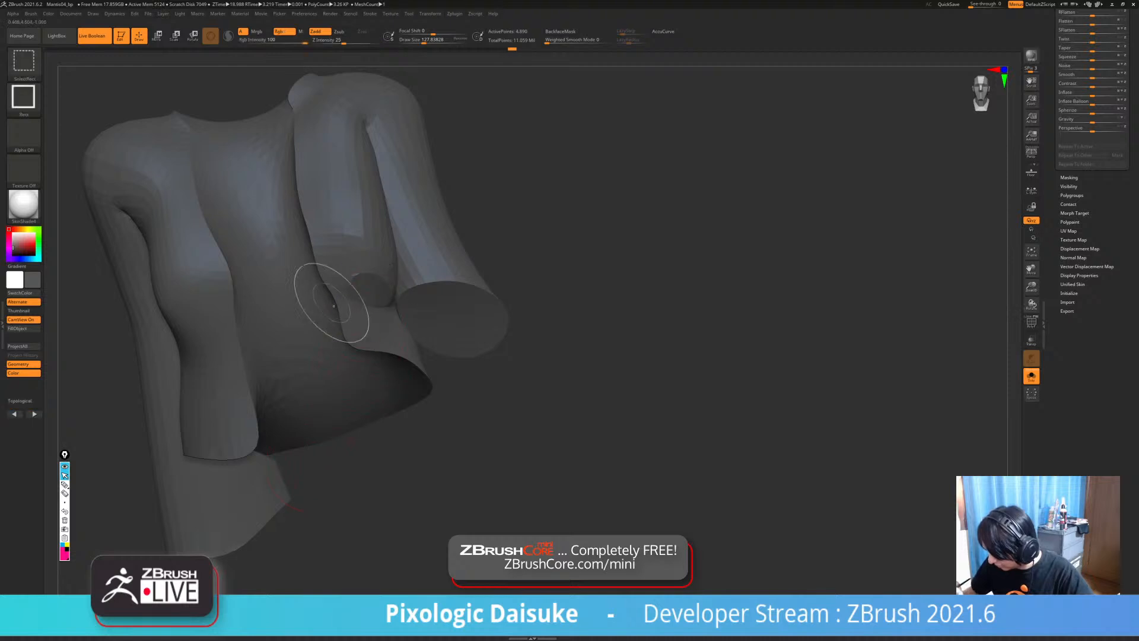
- Isolate the new cap surfaces and split them into separate polygroups
ctrl+shift+click(312, 322)
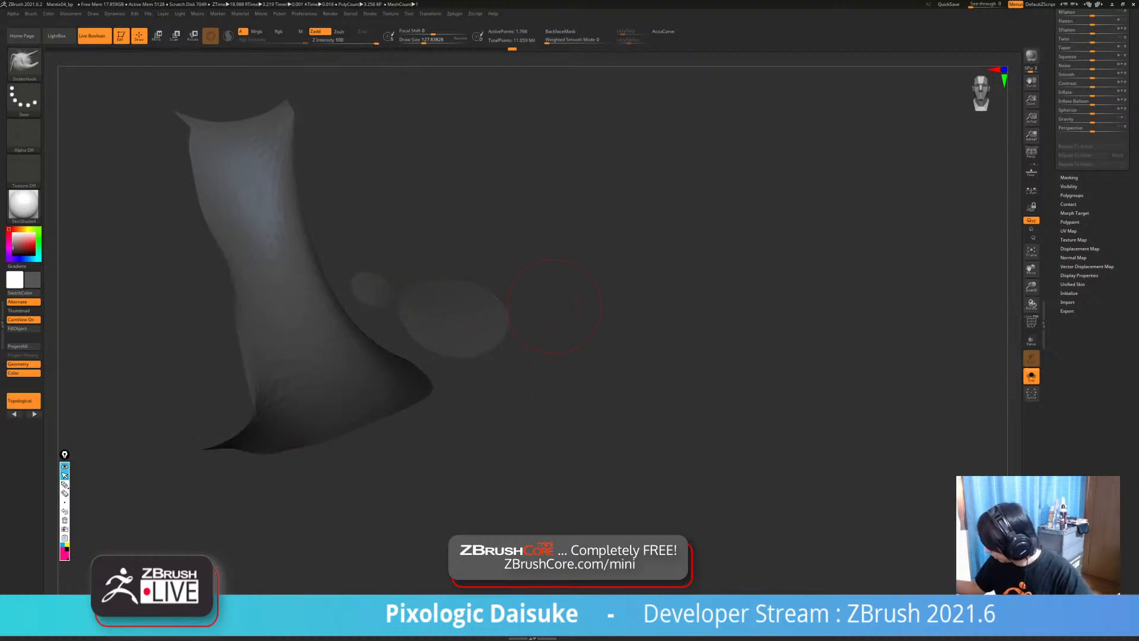
drag(1121, 125, 1119, 594)
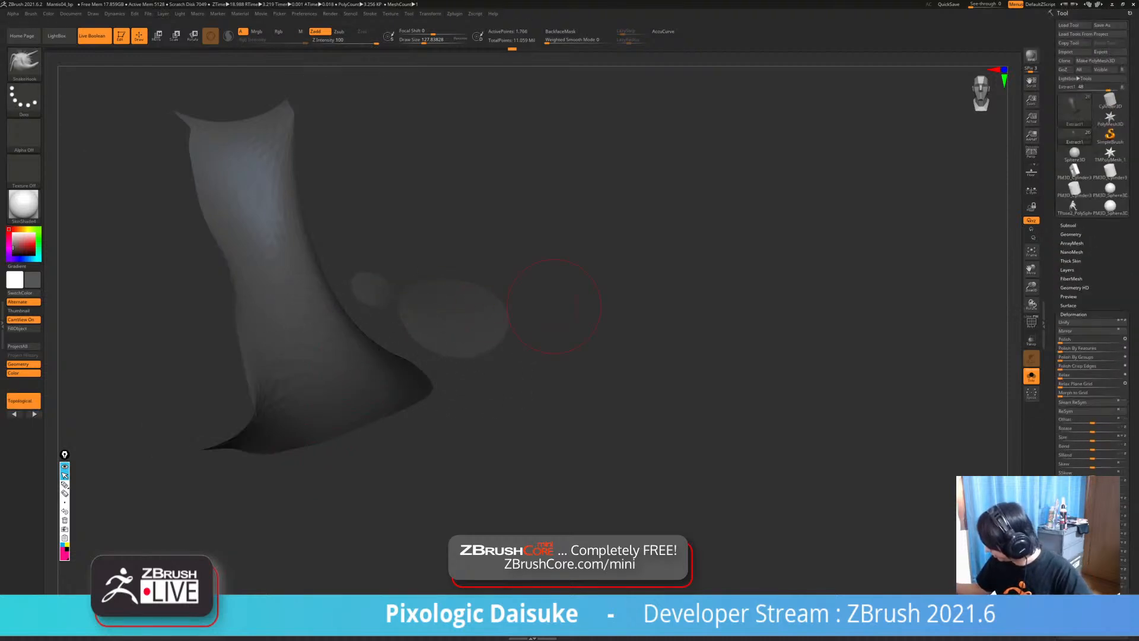
click(1073, 315)
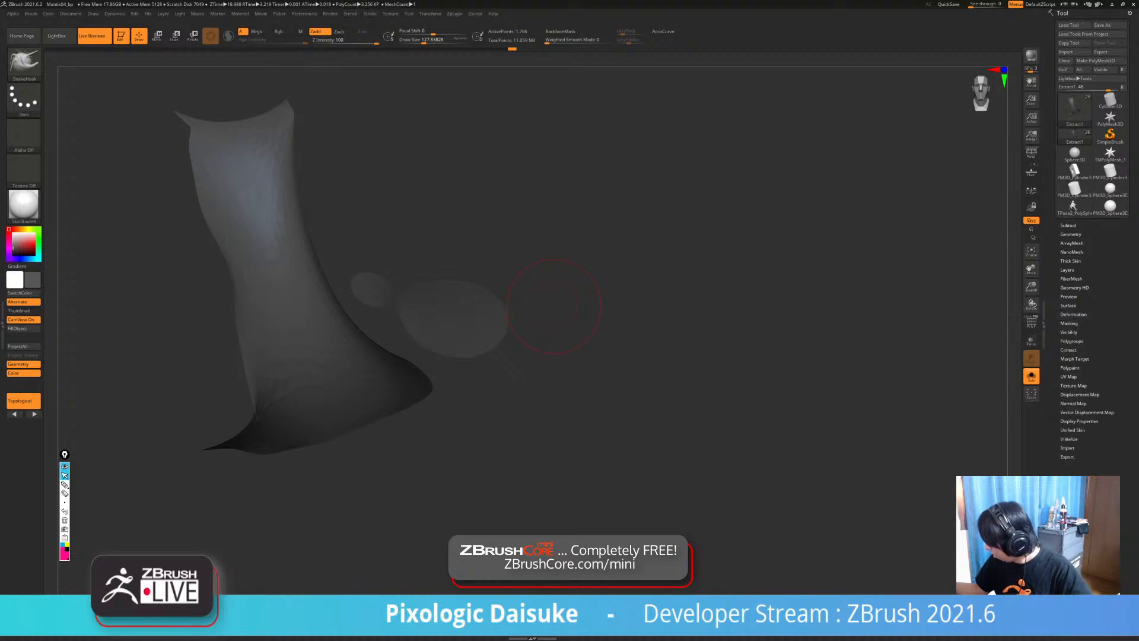
click(1071, 341)
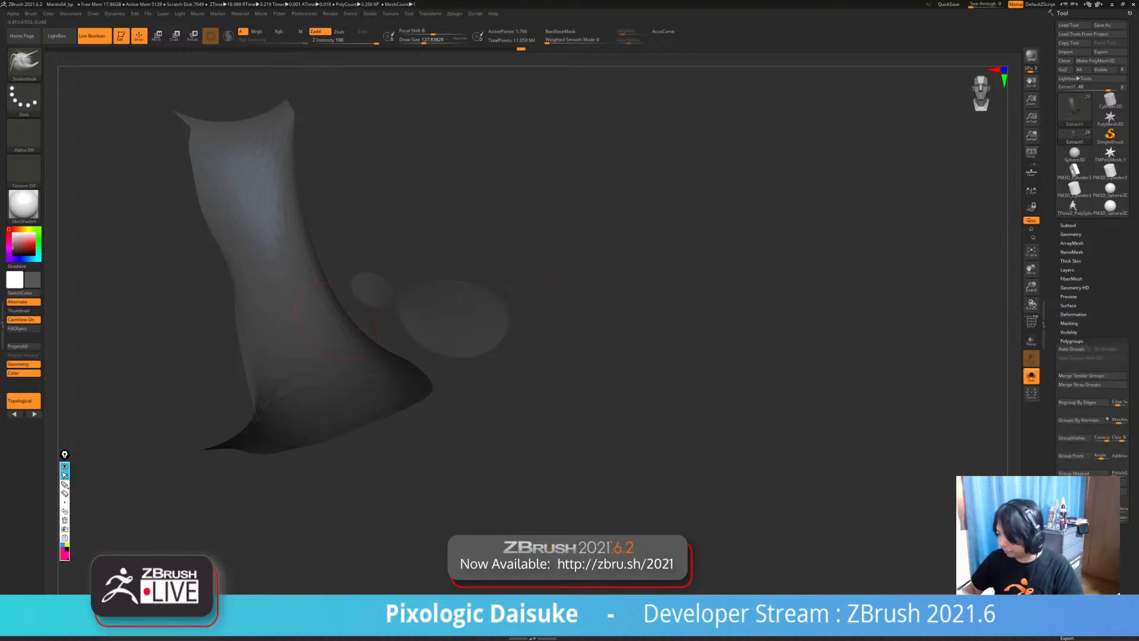
ctrl+shift+click(337, 321)
ctrl+shift+click(463, 311)
click(1031, 376)
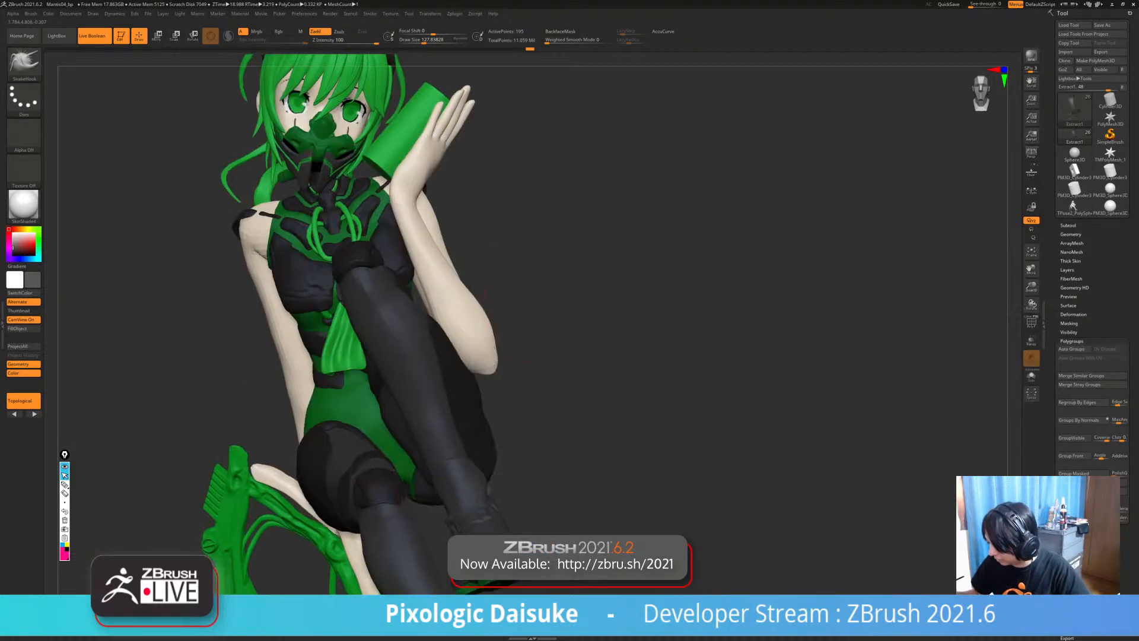
drag(593, 332, 694, 309)
click(1031, 376)
- Remove the caps from the jacket's sleeve ends and torso opening, keeping the small chest patch
ctrl+shift+click(575, 319)
alt+drag(575, 319, 518, 293)
ctrl+shift+click(454, 279)
ctrl+shift+drag(515, 337, 415, 323)
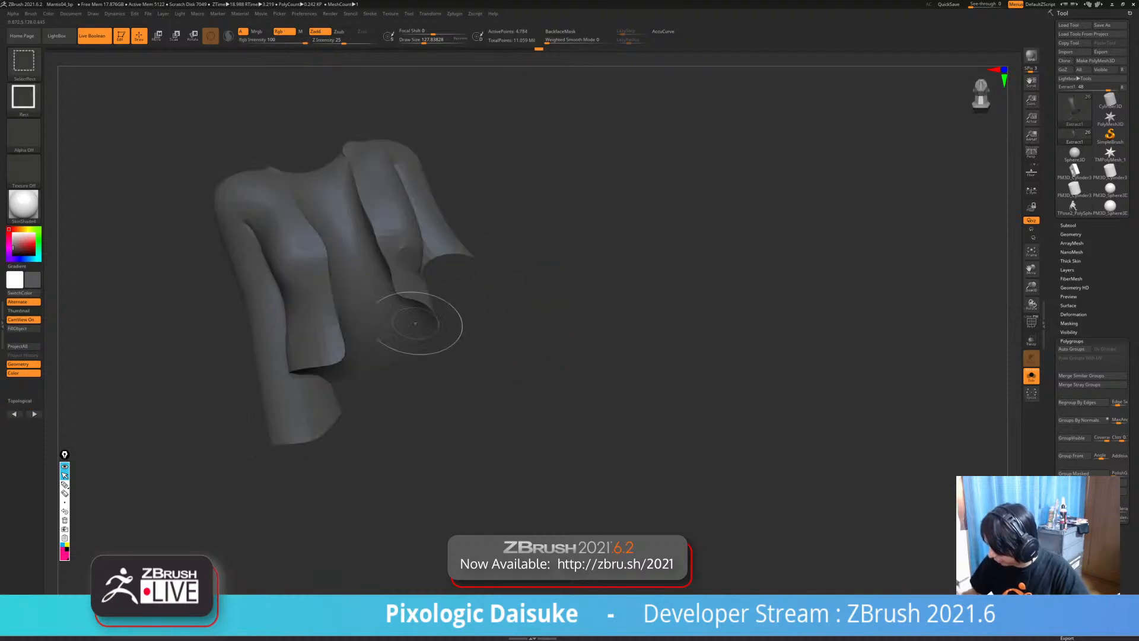
ctrl+shift+click(369, 347)
mouse_move(364, 397)
mouse_down()
mouse_move(338, 415)
mouse_move(463, 368)
mouse_move(398, 377)
mouse_up()
ctrl+shift+click(338, 415)
- Remesh the patched jacket and bring back the full figure
key(alt+s)
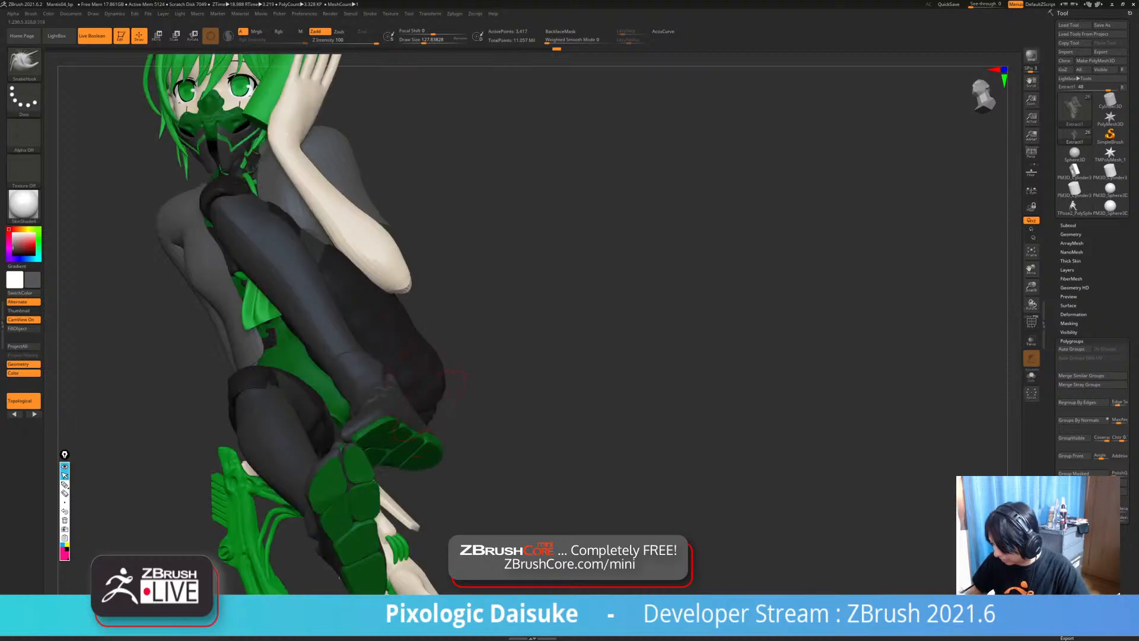
drag(289, 516, 439, 551)
key(alt+s)
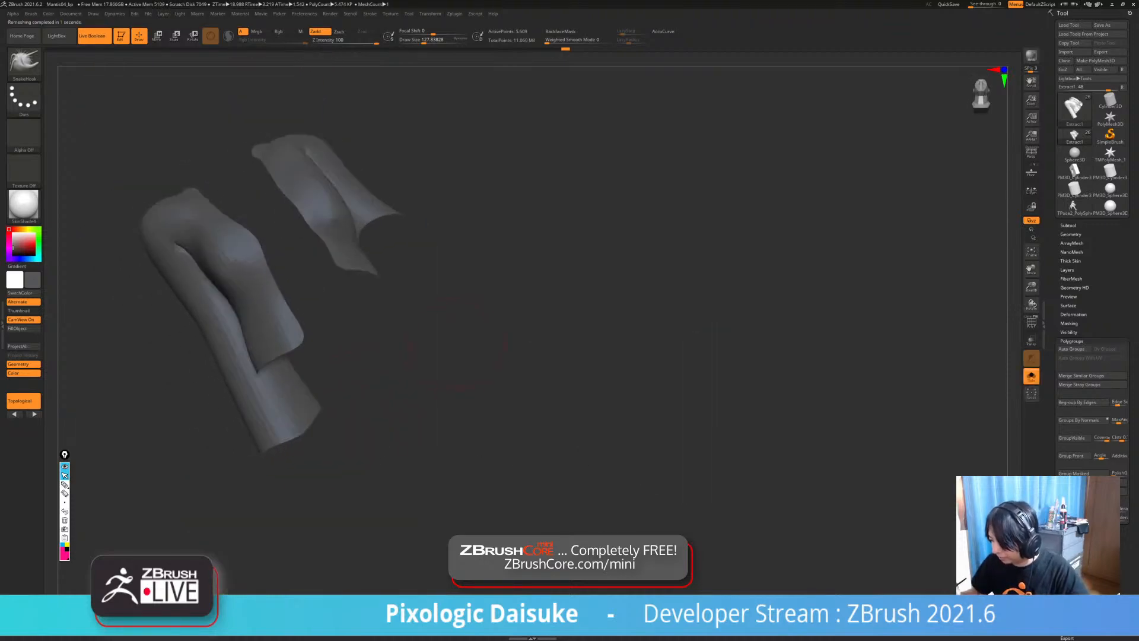
key(alt+s)
ctrl+right_drag(416, 391, 390, 325)
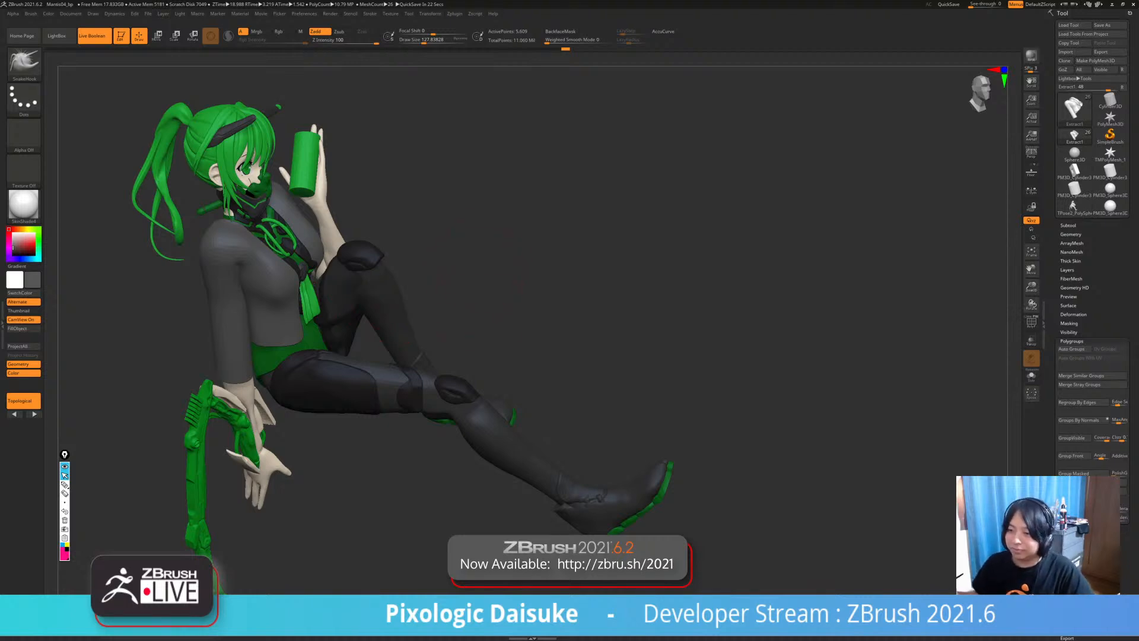
drag(711, 285, 611, 302)
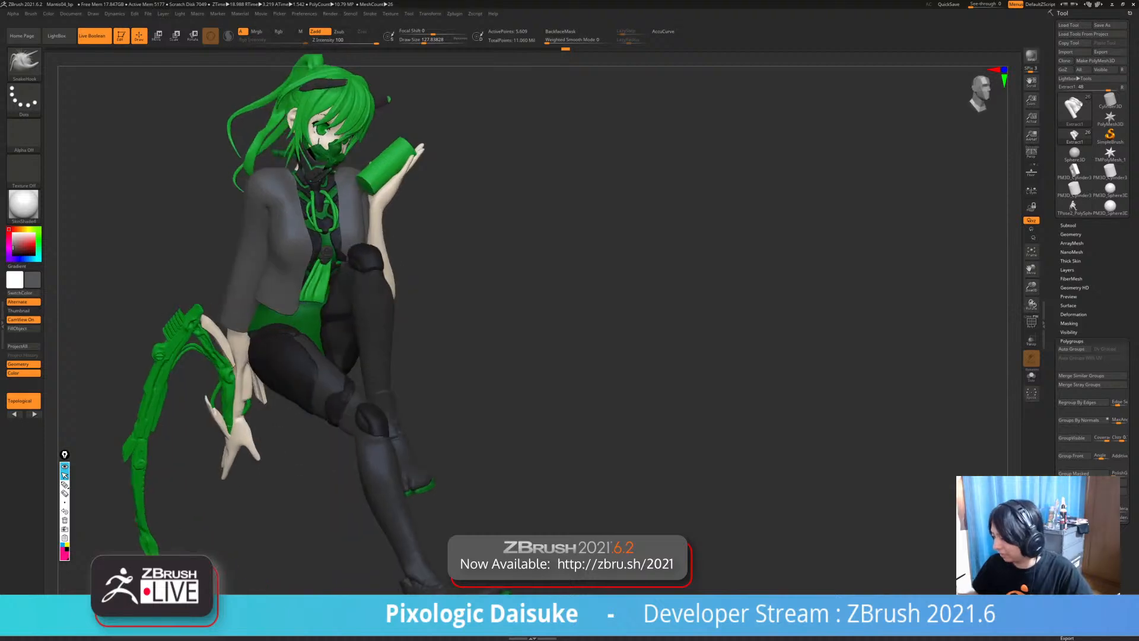
mouse_move(611, 303)
right_down()
mouse_move(611, 273)
mouse_move(384, 300)
mouse_move(409, 240)
mouse_move(391, 227)
mouse_move(374, 261)
mouse_move(419, 259)
mouse_move(362, 267)
mouse_move(416, 279)
mouse_move(338, 290)
mouse_move(368, 238)
right_up()
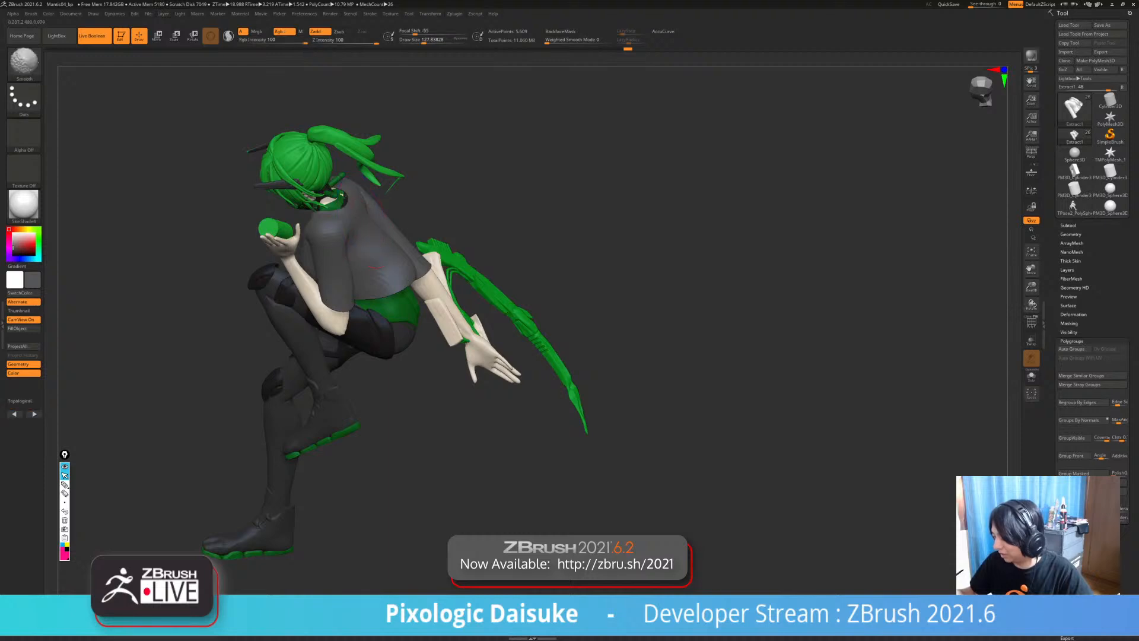
- Smooth the jacket's back, turn on backface masking and nudge the front panel beside the right sleeve
shift+drag(362, 202, 371, 222)
mouse_move(386, 229)
right_down()
mouse_move(365, 221)
mouse_move(409, 230)
mouse_move(383, 237)
mouse_move(401, 244)
mouse_move(363, 238)
mouse_move(454, 236)
mouse_move(341, 231)
mouse_move(447, 275)
mouse_move(464, 233)
mouse_move(439, 243)
mouse_move(440, 279)
mouse_move(428, 233)
mouse_move(439, 300)
mouse_move(415, 284)
mouse_move(413, 303)
right_up()
click(560, 31)
key(shift)
click(561, 31)
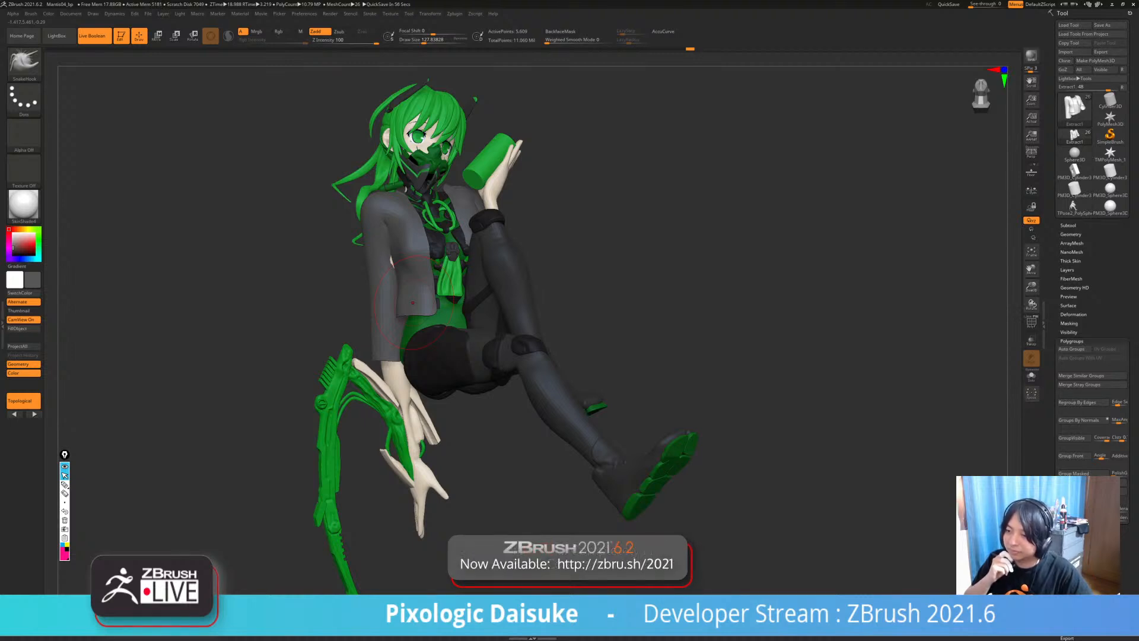
right_drag(414, 304, 406, 335)
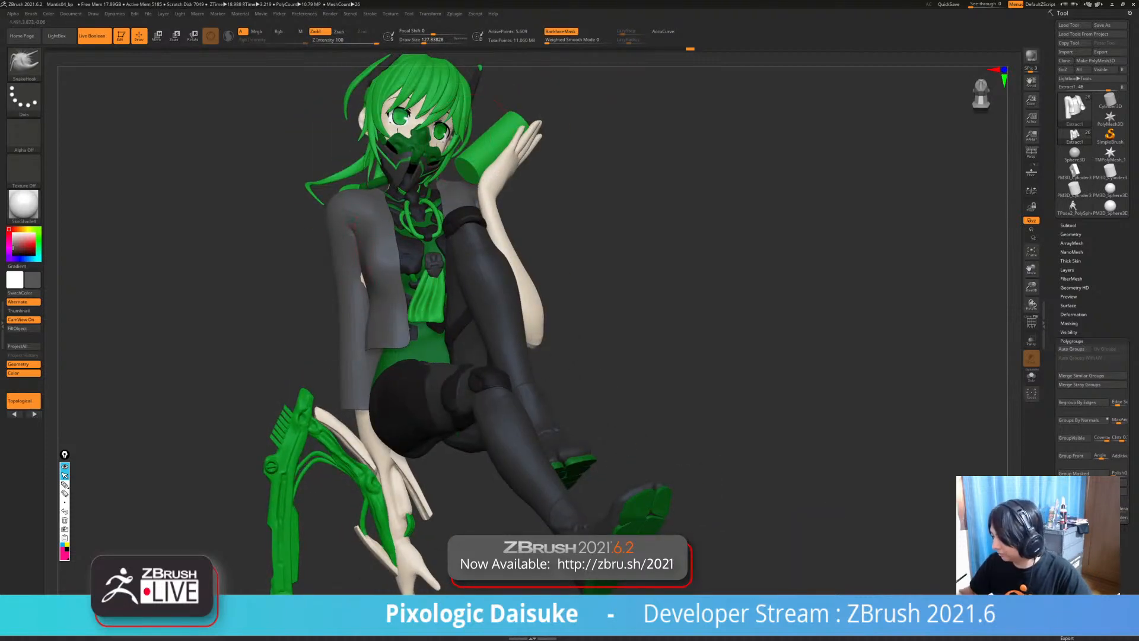
drag(356, 274, 361, 279)
- Turn off backface masking and reshape the jacket's right sleeve and back hem with SnakeHook
mouse_move(324, 276)
right_down()
mouse_move(377, 273)
mouse_move(367, 258)
mouse_move(342, 279)
mouse_move(367, 286)
mouse_move(365, 258)
right_up()
click(562, 32)
click(562, 32)
right_drag(321, 308, 344, 315)
drag(333, 350, 328, 354)
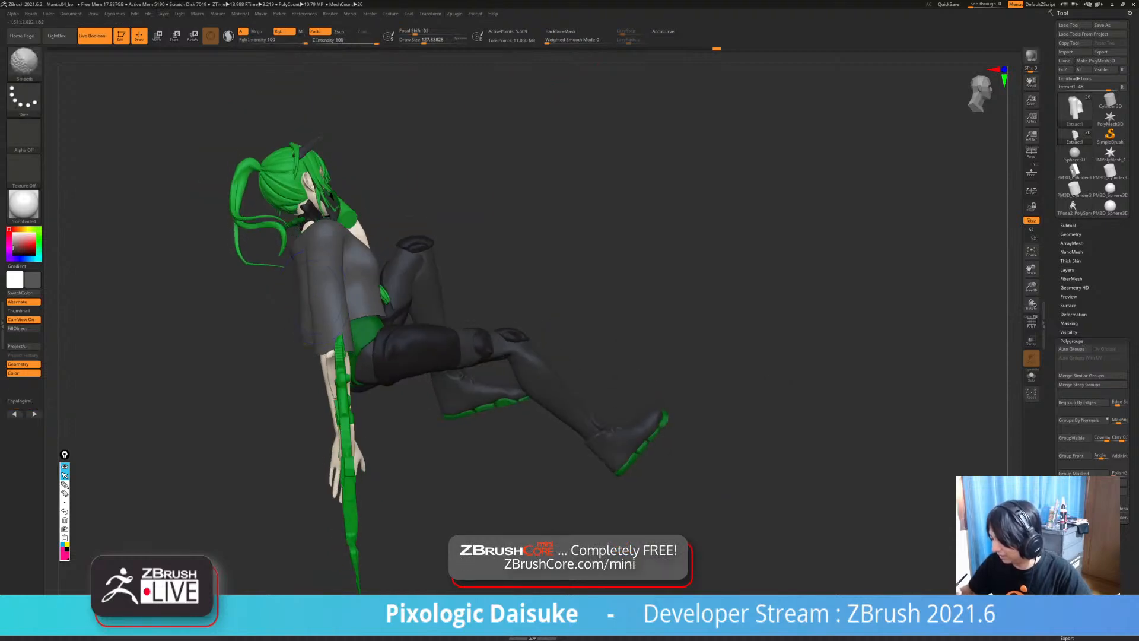
right_drag(237, 279, 344, 274)
drag(324, 351, 319, 359)
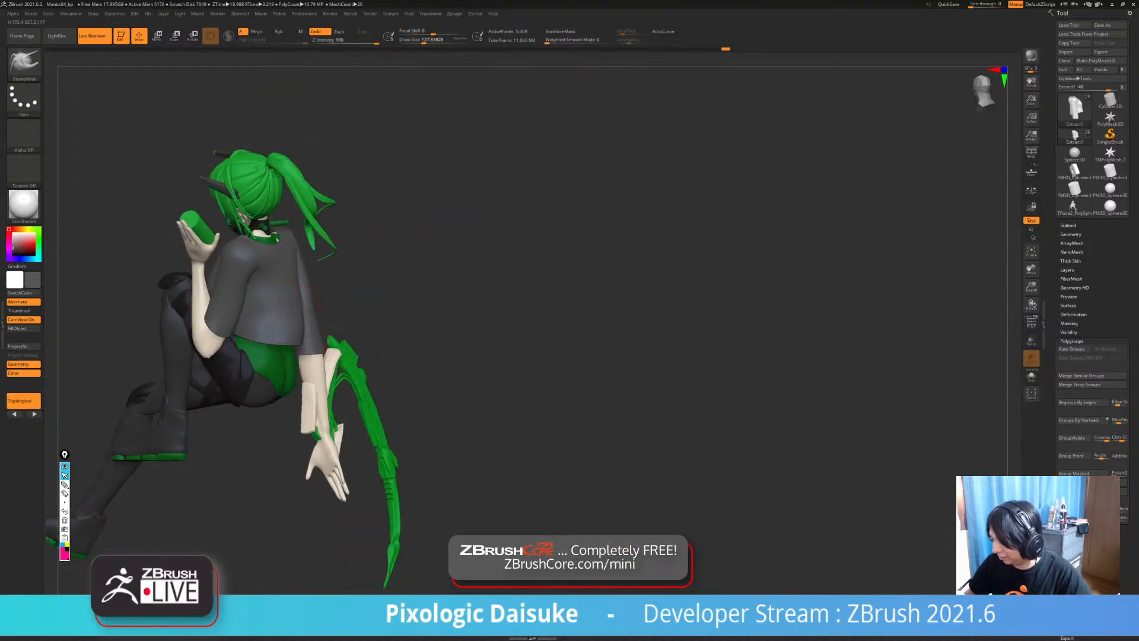
mouse_move(309, 285)
right_down()
mouse_move(318, 261)
mouse_move(281, 238)
right_up()
drag(268, 322, 267, 306)
- Isolate the jacket and try a mask stroke along its back neckline
mouse_move(297, 291)
right_down()
mouse_move(282, 288)
mouse_move(320, 293)
mouse_move(289, 332)
mouse_move(293, 285)
mouse_move(296, 303)
right_up()
mouse_move(303, 264)
right_down()
mouse_move(288, 254)
mouse_move(330, 281)
mouse_move(331, 350)
right_up()
key(shift+s)
right_drag(331, 350, 320, 368)
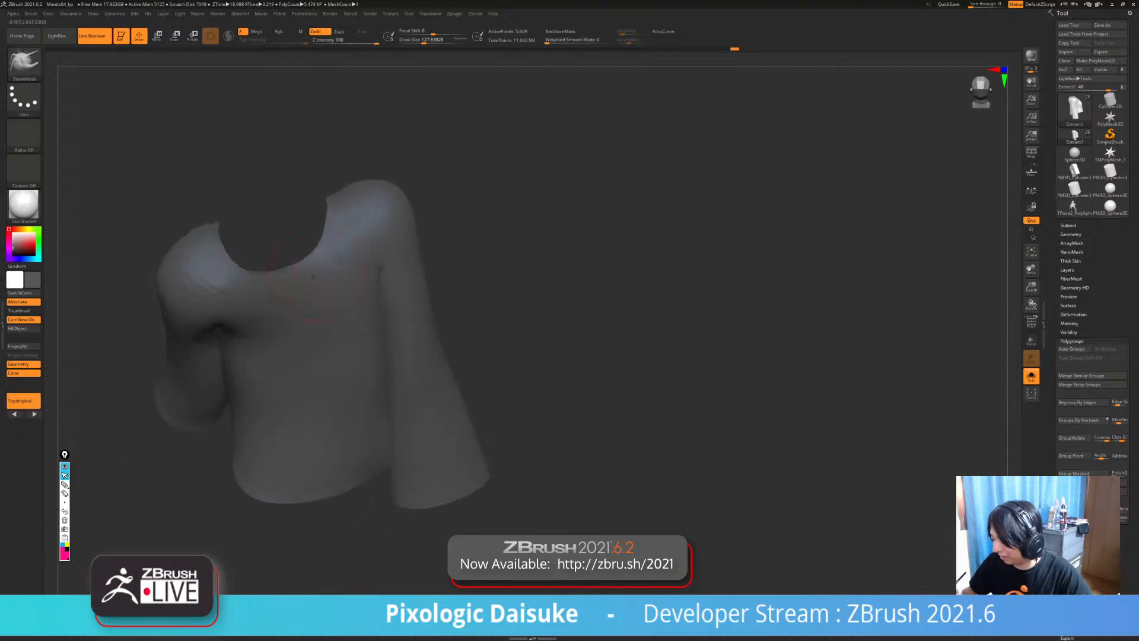
mouse_move(332, 220)
ctrl+mouse_down()
mouse_move(319, 294)
mouse_move(271, 302)
ctrl+mouse_up()
key(ctrl+z)
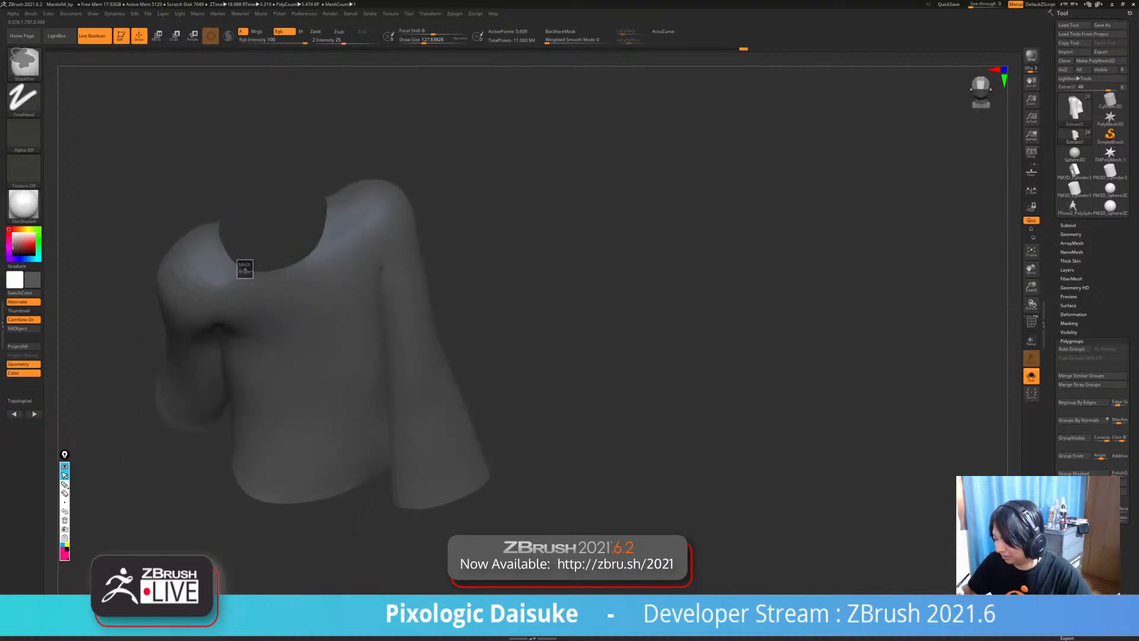
ctrl+click(23, 63)
ctrl+click(202, 105)
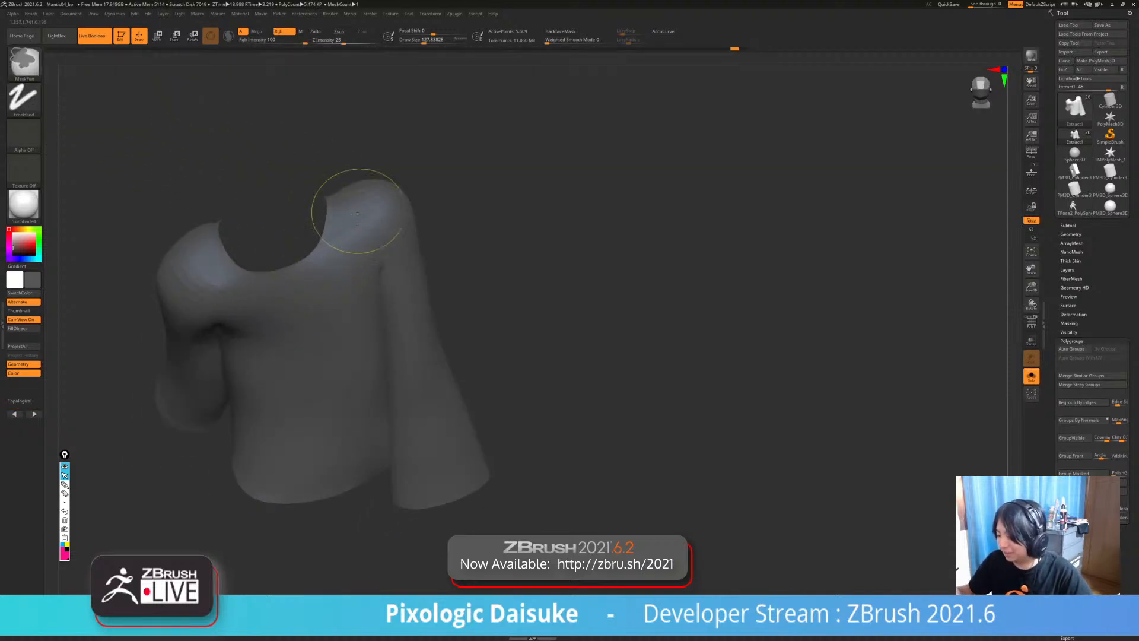
- Smooth the jacket's upper back and bring back the full figure
mouse_move(418, 309)
right_down()
mouse_move(427, 261)
mouse_move(469, 282)
right_up()
key(ctrl+shift+s)
ctrl+right_drag(457, 392, 454, 347)
right_drag(453, 348, 766, 348)
shift+drag(380, 258, 401, 234)
mouse_move(623, 368)
ctrl+right_down()
mouse_move(622, 338)
mouse_move(463, 350)
ctrl+right_up()
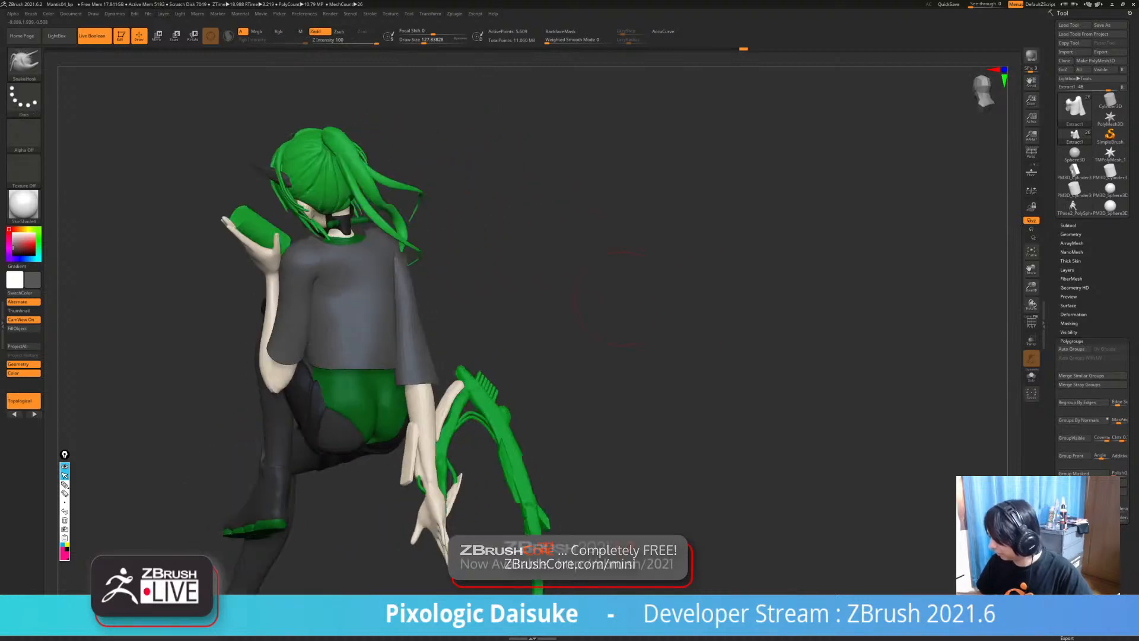
- Append a Sphere3D subtool to the figure and make it the active subtool
click(1068, 226)
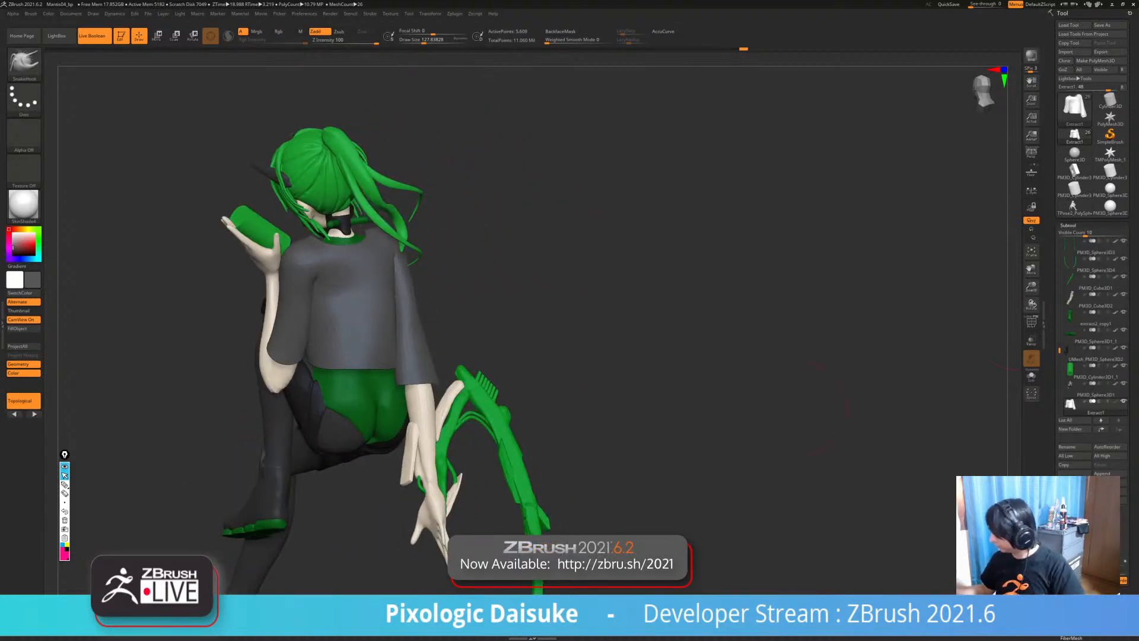
click(1111, 482)
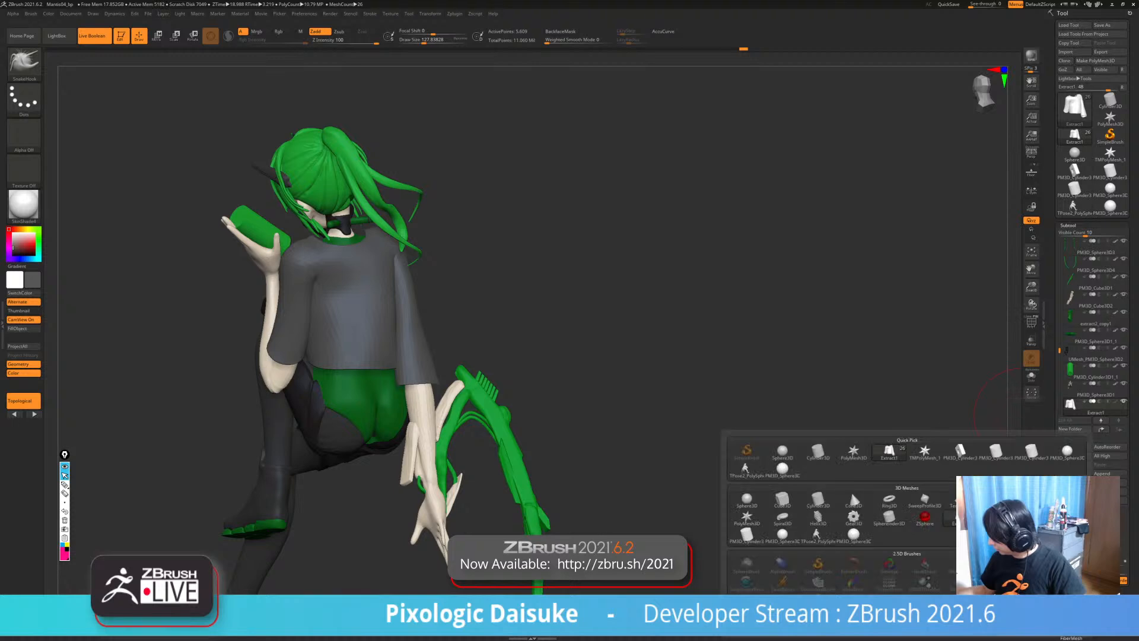
click(783, 453)
drag(765, 427, 822, 379)
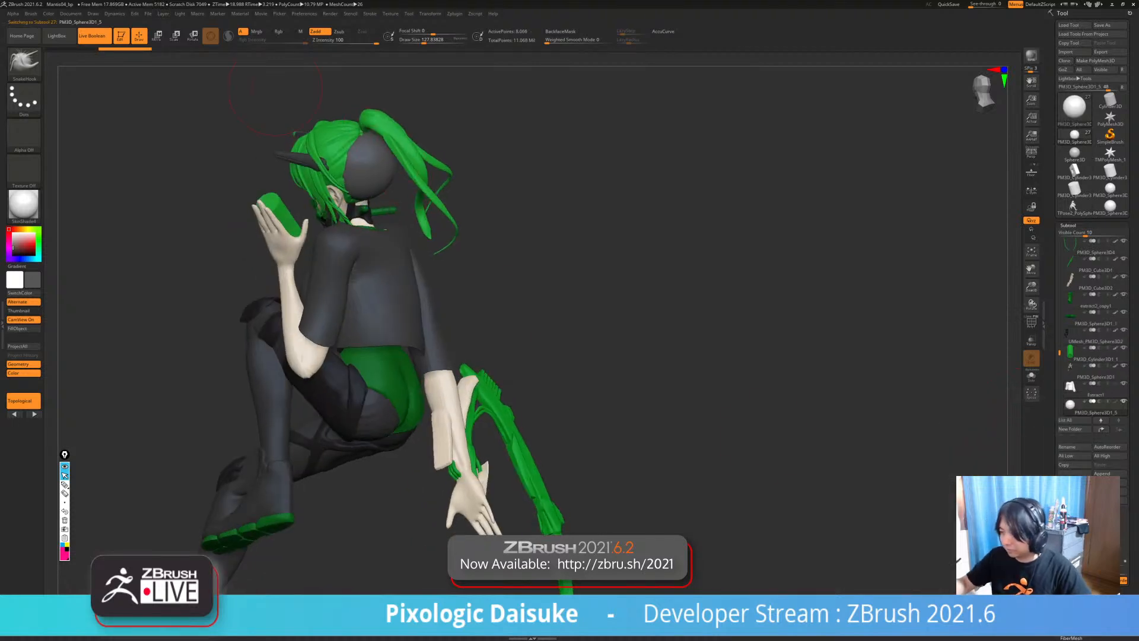
- Move the sphere behind the character's neck so it rests against the jacket's upper back
key(w)
alt+drag(742, 356, 777, 410)
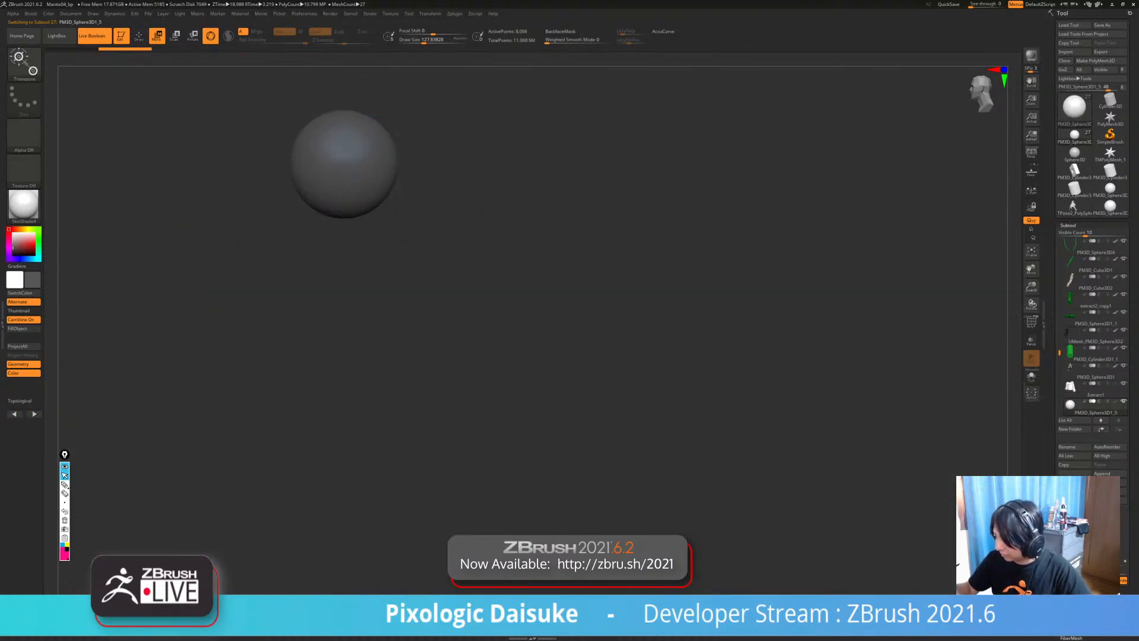
drag(372, 194, 413, 253)
drag(741, 356, 777, 356)
drag(415, 199, 442, 223)
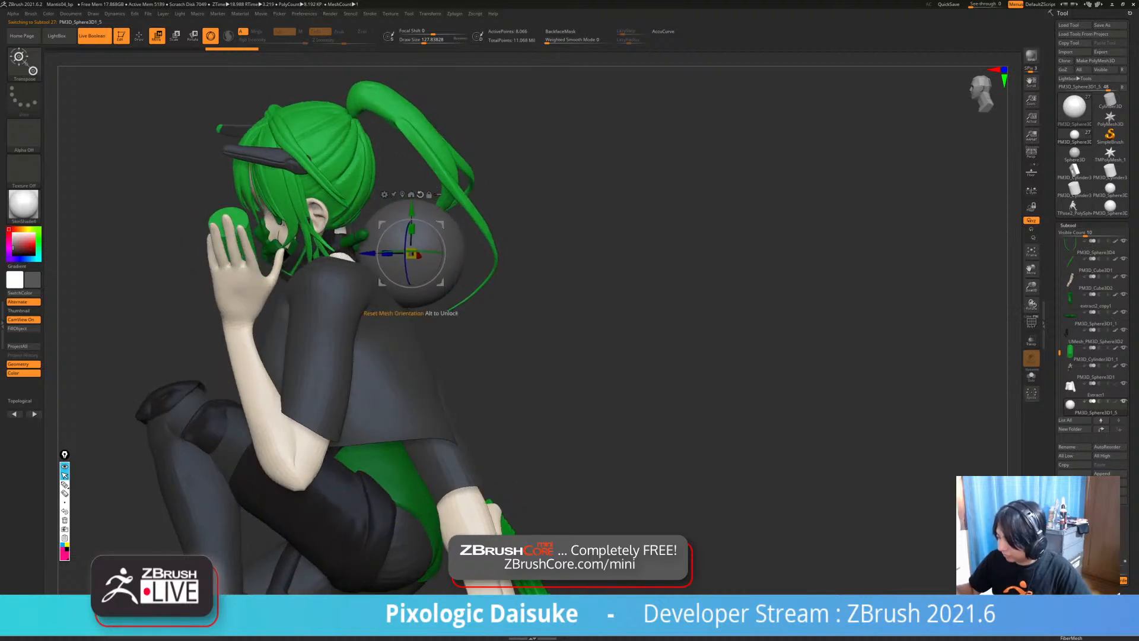
- Cut away the upper half of the sphere to leave an open bowl for the hood
key(q)
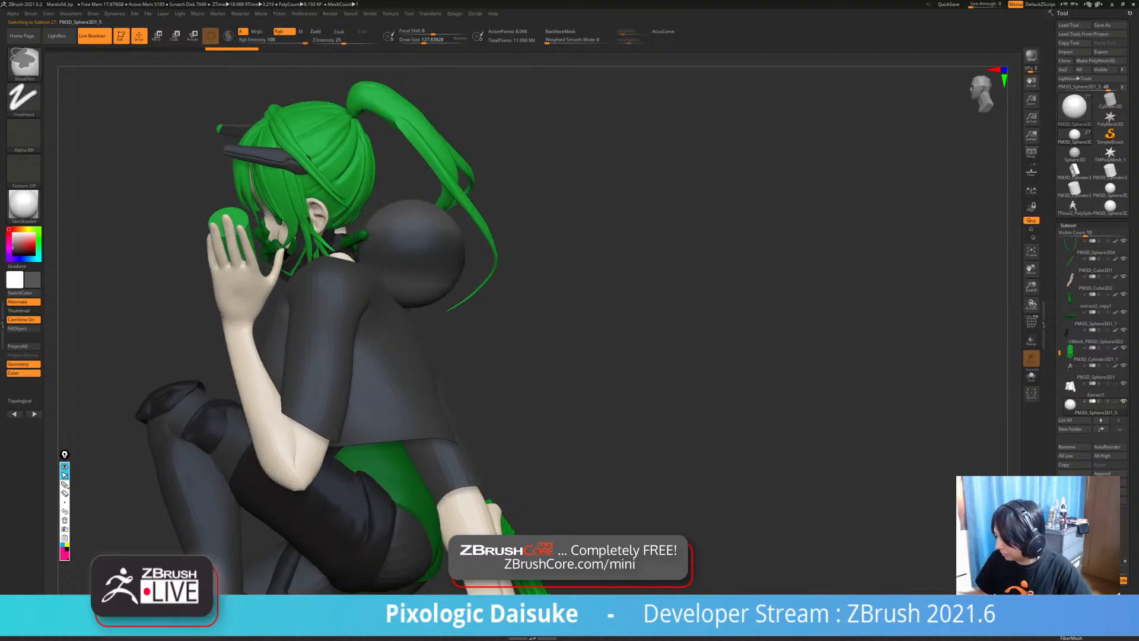
key(b)
ctrl+click(70, 70)
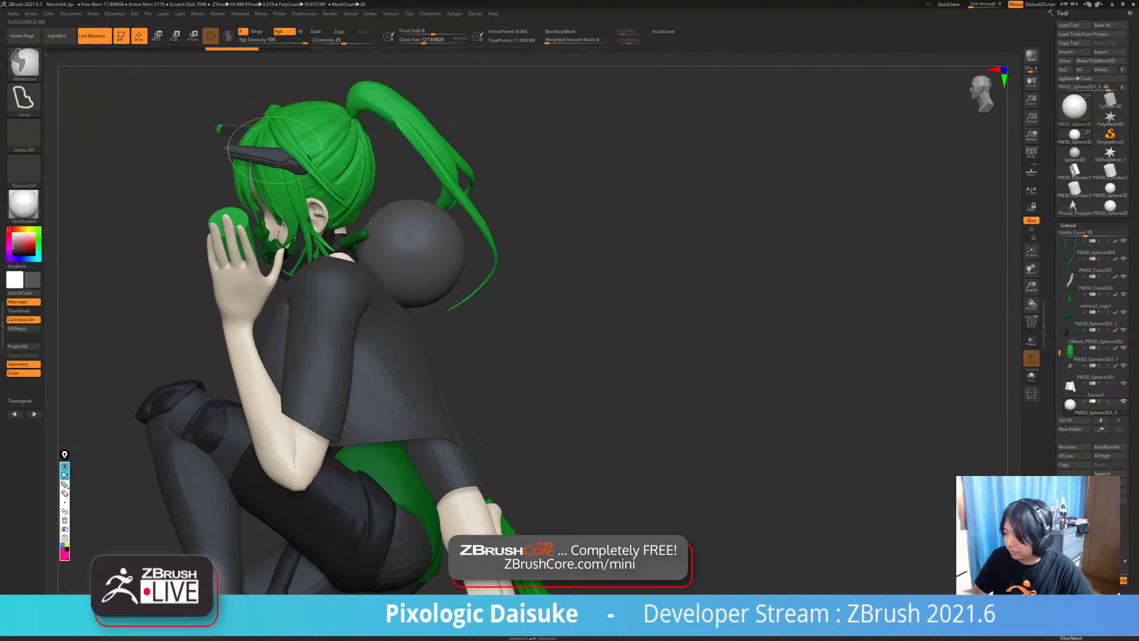
mouse_move(344, 171)
ctrl+mouse_down()
mouse_move(549, 187)
mouse_move(285, 173)
ctrl+mouse_up()
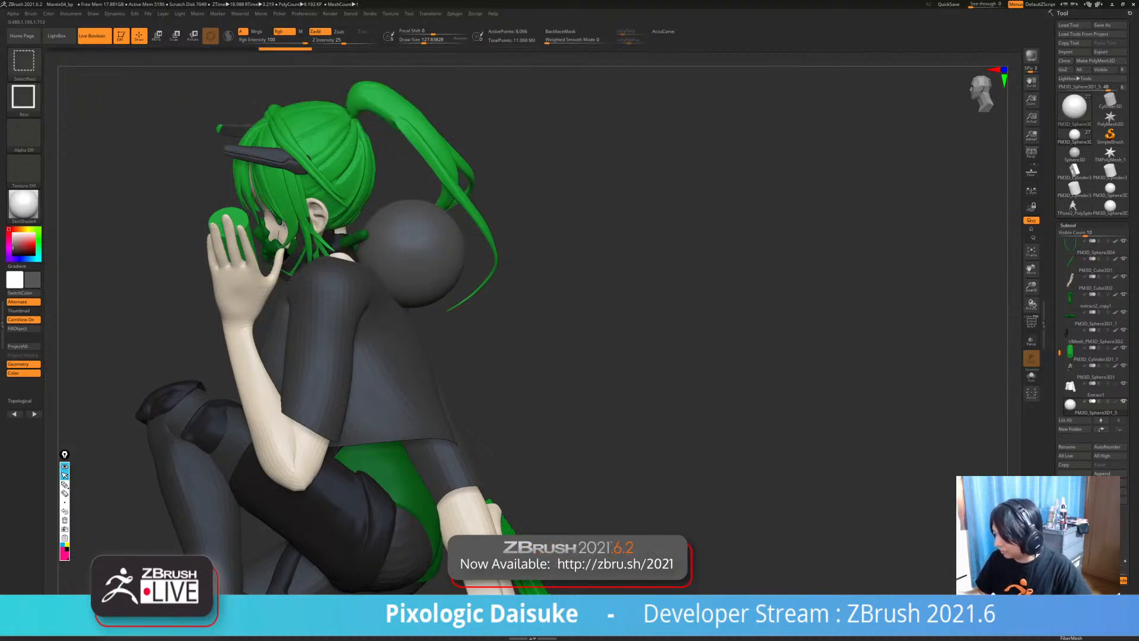
ctrl+shift+click(431, 254)
ctrl+shift+drag(515, 239, 542, 244)
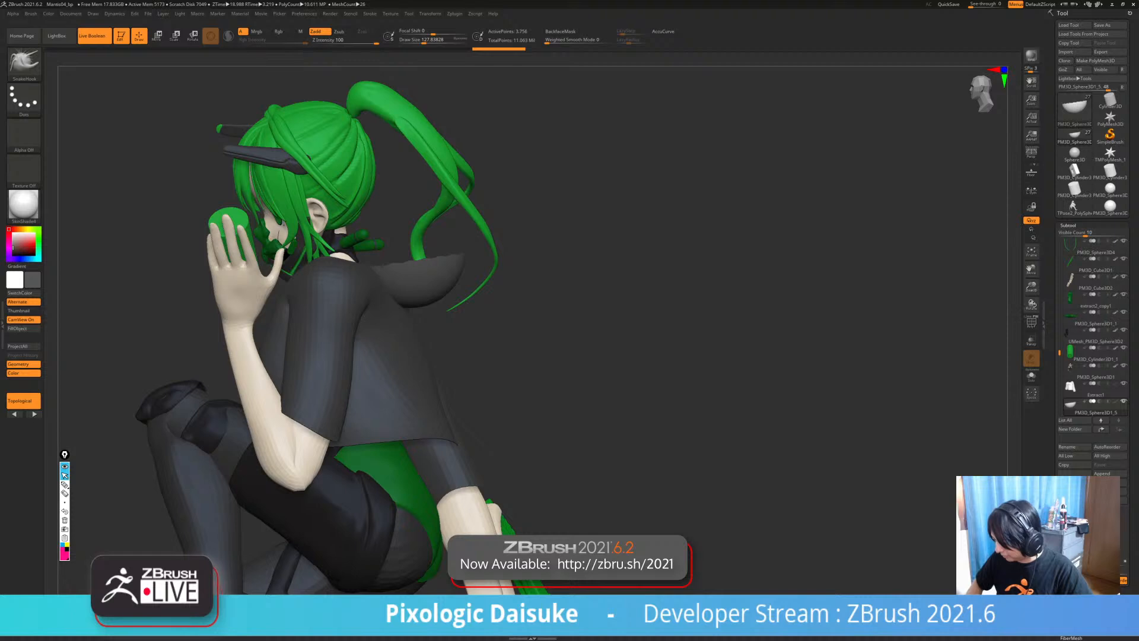
- Pull the half-sphere into a hood shape that drapes around the back of the neck
drag(522, 368, 404, 347)
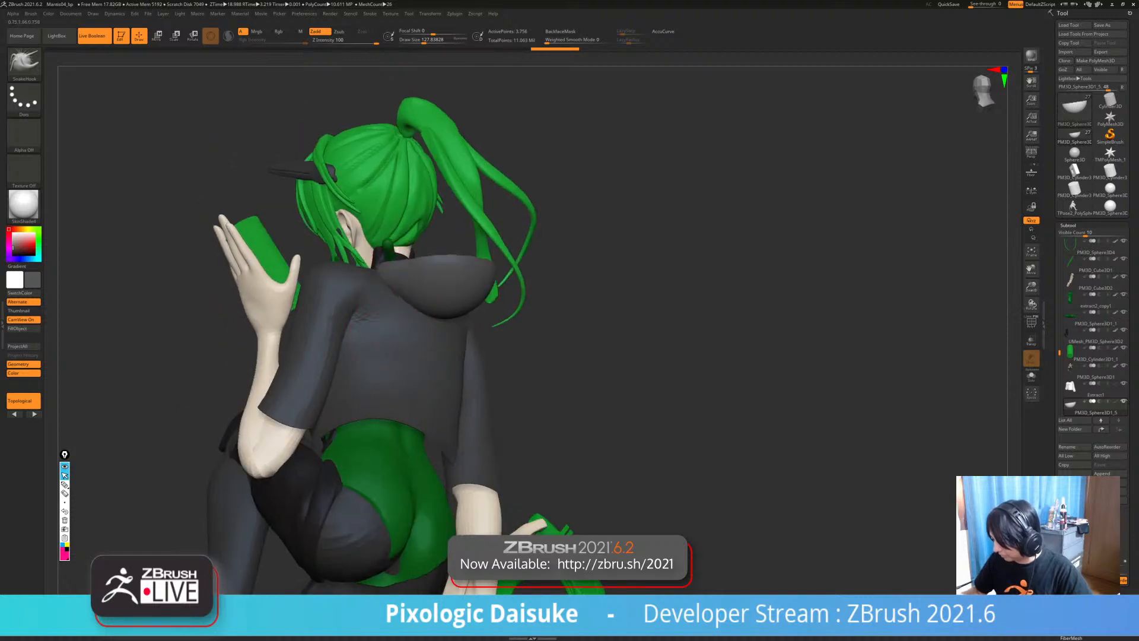
drag(523, 261, 462, 350)
mouse_move(504, 201)
mouse_down()
mouse_move(377, 280)
mouse_move(427, 291)
mouse_up()
drag(552, 308, 528, 237)
drag(466, 272, 473, 286)
drag(558, 297, 543, 267)
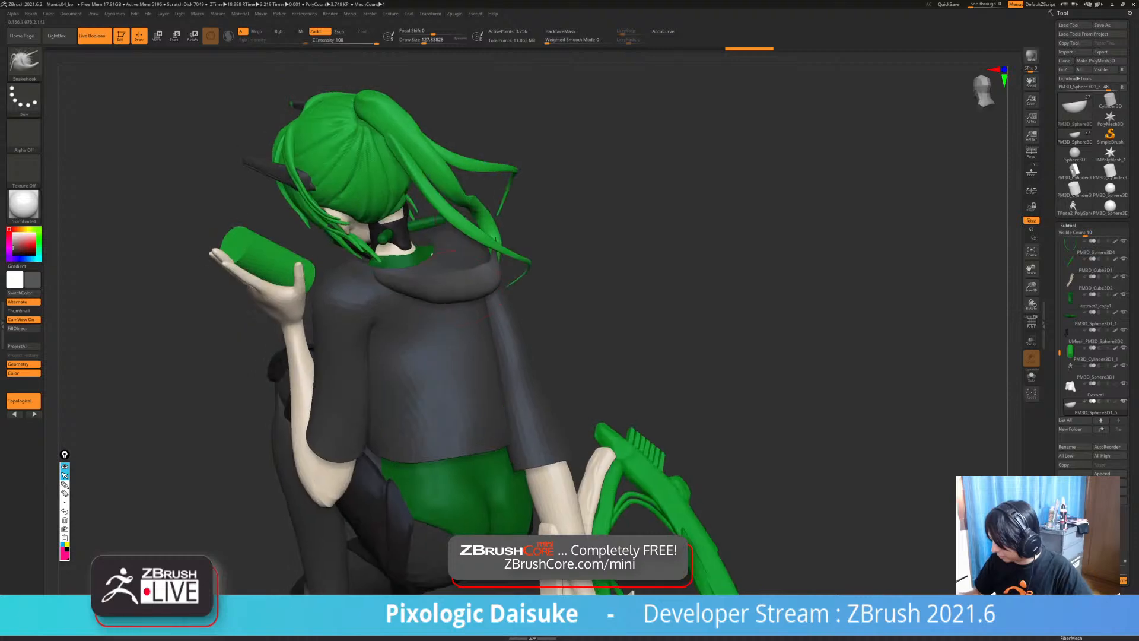
drag(456, 289, 462, 302)
drag(605, 321, 505, 267)
mouse_move(491, 312)
mouse_down()
mouse_move(492, 327)
mouse_move(529, 317)
mouse_up()
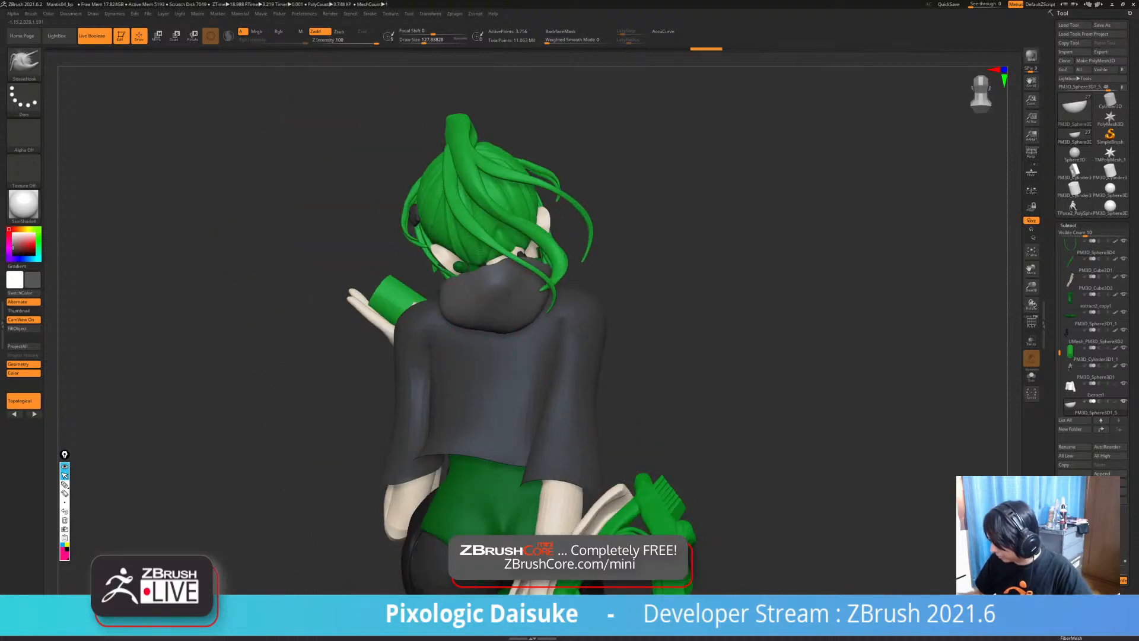
drag(653, 297, 566, 287)
right_drag(574, 311, 472, 272)
- Select the jacket, then smooth and pull its neckline down off the character's right shoulder
alt+click(472, 321)
right_drag(688, 246, 581, 236)
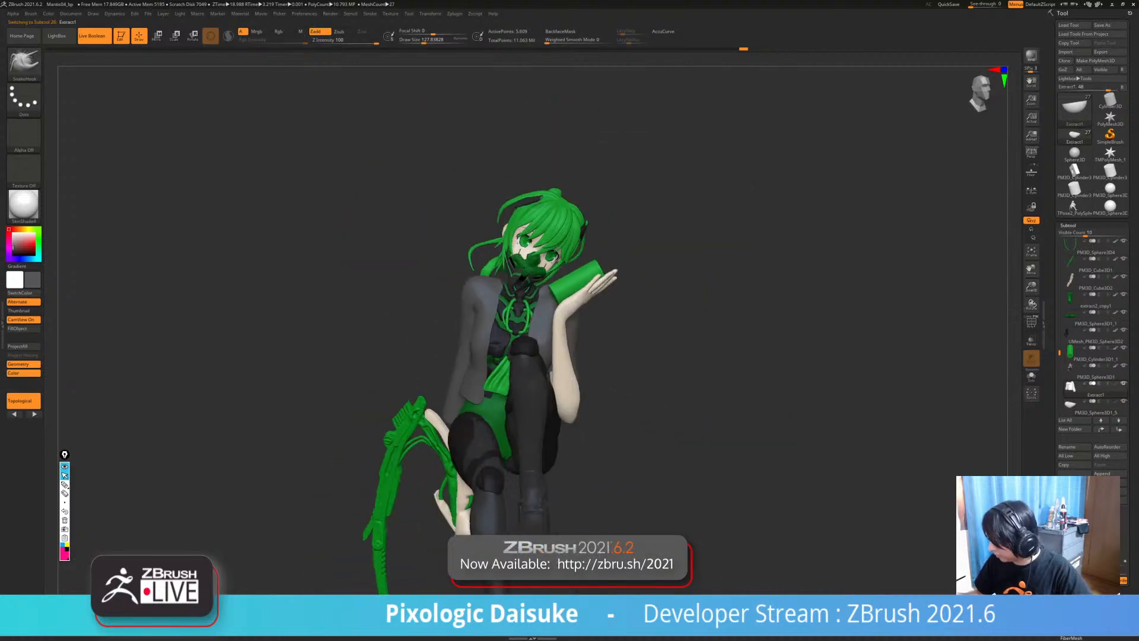
right_drag(455, 273, 510, 270)
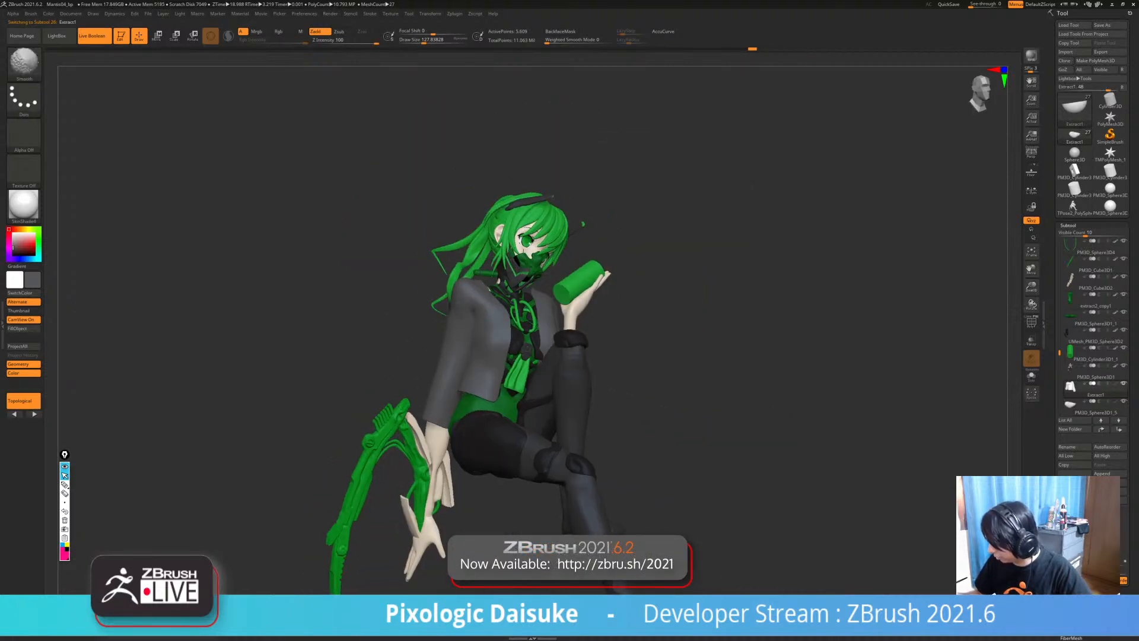
shift+drag(483, 285, 466, 306)
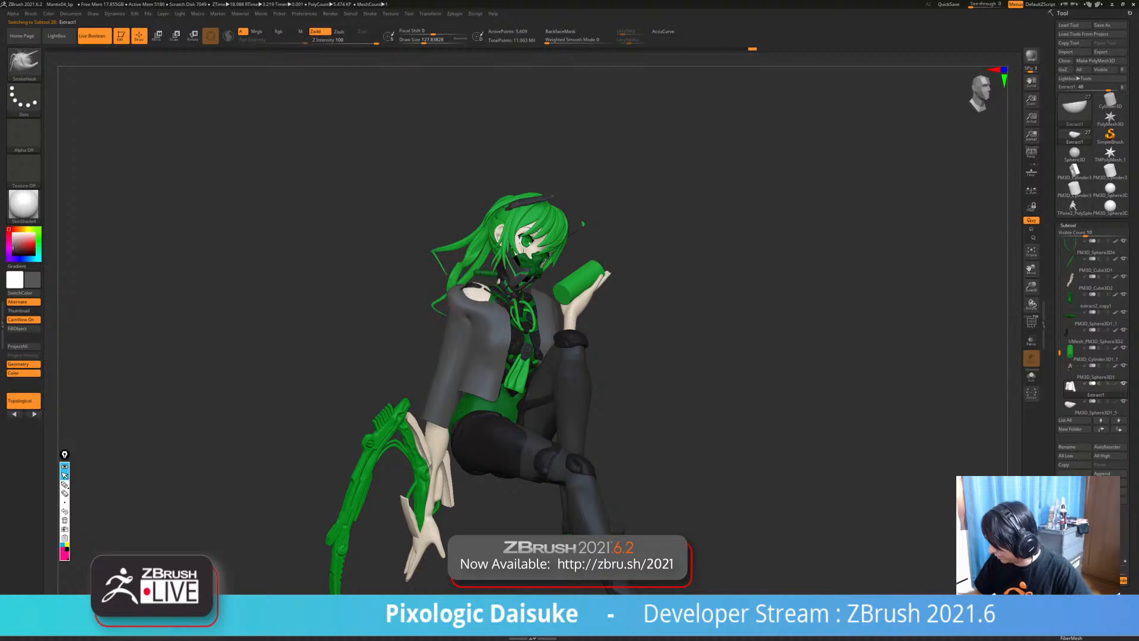
mouse_move(466, 306)
right_down()
mouse_move(582, 299)
mouse_move(525, 323)
right_up()
drag(436, 294, 446, 319)
mouse_move(510, 315)
right_down()
mouse_move(569, 311)
mouse_move(555, 326)
right_up()
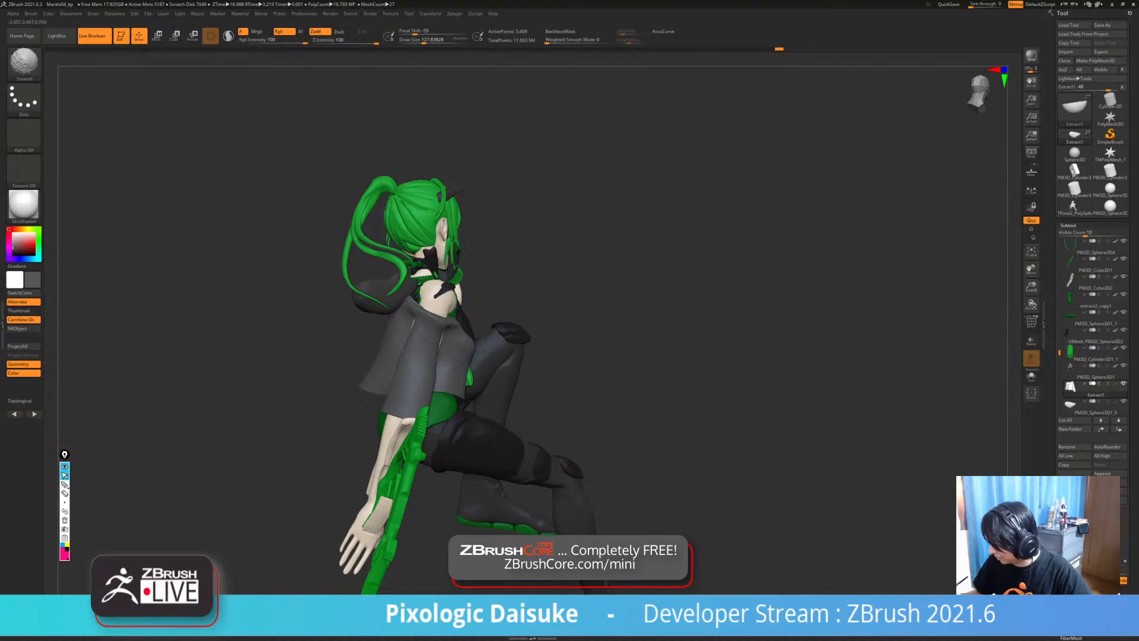
shift+drag(436, 335, 438, 347)
mouse_move(584, 282)
right_down()
mouse_move(532, 264)
mouse_move(430, 284)
mouse_move(481, 309)
mouse_move(691, 311)
mouse_move(666, 326)
right_up()
drag(485, 326, 494, 330)
mouse_move(600, 294)
right_down()
mouse_move(479, 315)
mouse_move(600, 314)
mouse_move(601, 347)
right_up()
- Pull the jacket down off the character's left shoulder and shape the upper left sleeve
drag(338, 296, 323, 264)
mouse_move(617, 296)
right_down()
mouse_move(513, 305)
mouse_move(584, 305)
right_up()
drag(442, 339, 425, 347)
right_drag(623, 296, 546, 291)
alt+right_drag(545, 291, 492, 269)
right_drag(436, 323, 418, 299)
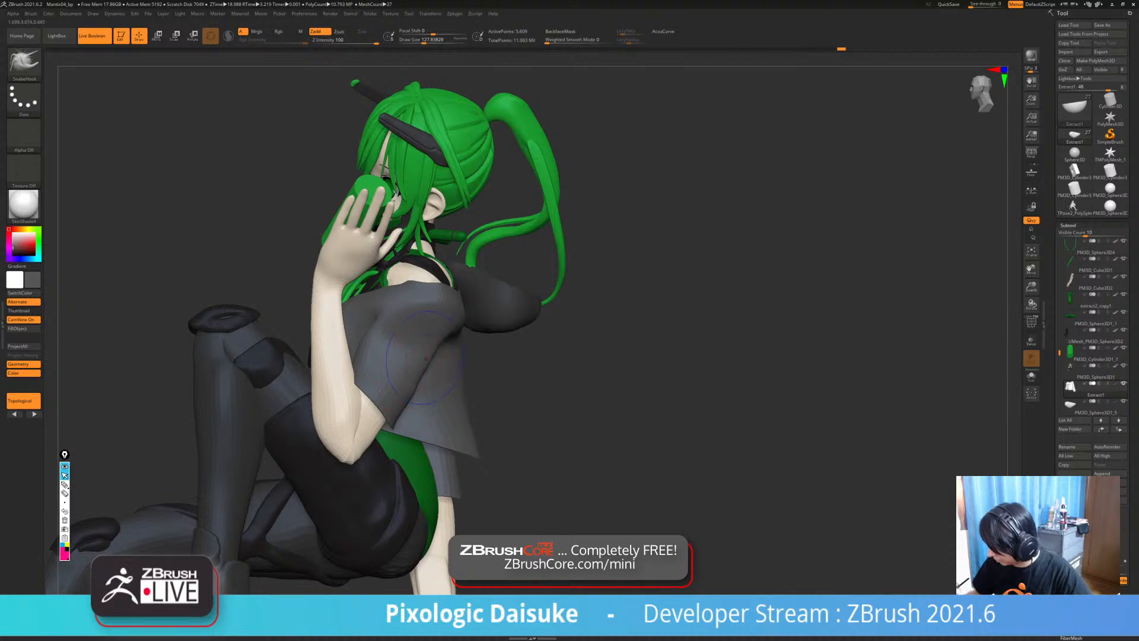
ctrl+right_drag(425, 358, 420, 317)
drag(454, 341, 468, 347)
- Lower and smooth the jacket's back neckline beneath the hood piece
mouse_move(594, 332)
right_down()
mouse_move(477, 345)
mouse_move(513, 356)
right_up()
drag(515, 383, 511, 366)
mouse_move(510, 366)
right_down()
mouse_move(466, 380)
mouse_move(427, 350)
right_up()
drag(418, 326, 413, 314)
mouse_move(412, 315)
right_down()
mouse_move(429, 337)
mouse_move(493, 333)
right_up()
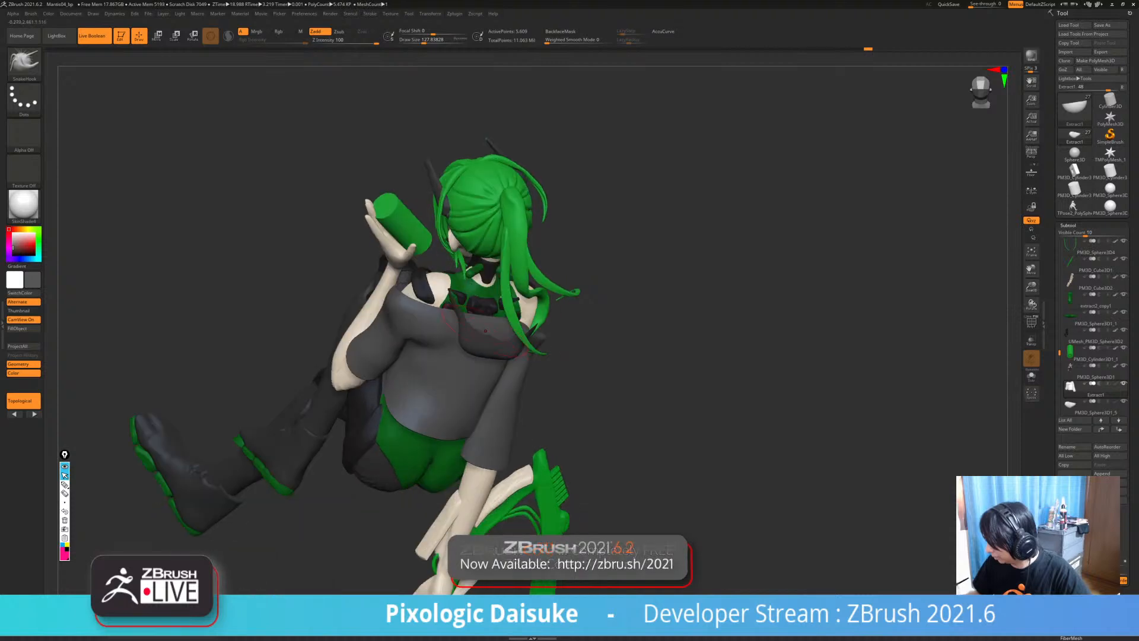
key(shift)
shift+drag(501, 297, 509, 309)
mouse_move(510, 308)
right_down()
mouse_move(484, 302)
mouse_move(555, 96)
mouse_move(522, 285)
right_up()
drag(528, 322, 521, 314)
mouse_move(521, 314)
right_down()
mouse_move(518, 296)
mouse_move(514, 324)
right_up()
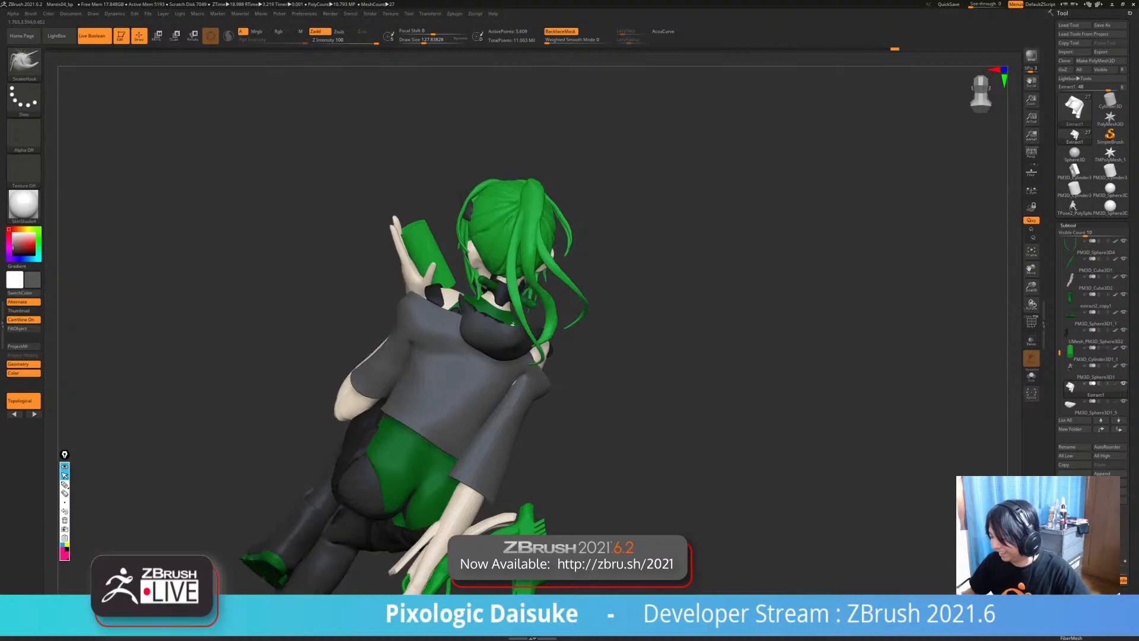
- Adjust the slipped-down right sleeve and its collar edge so they hang around the upper arm
drag(514, 382, 520, 377)
mouse_move(519, 377)
right_down()
mouse_move(641, 291)
mouse_move(694, 297)
right_up()
right_drag(510, 332, 481, 368)
drag(457, 380, 462, 387)
mouse_move(461, 387)
right_down()
mouse_move(427, 332)
mouse_move(563, 255)
mouse_move(552, 60)
right_up()
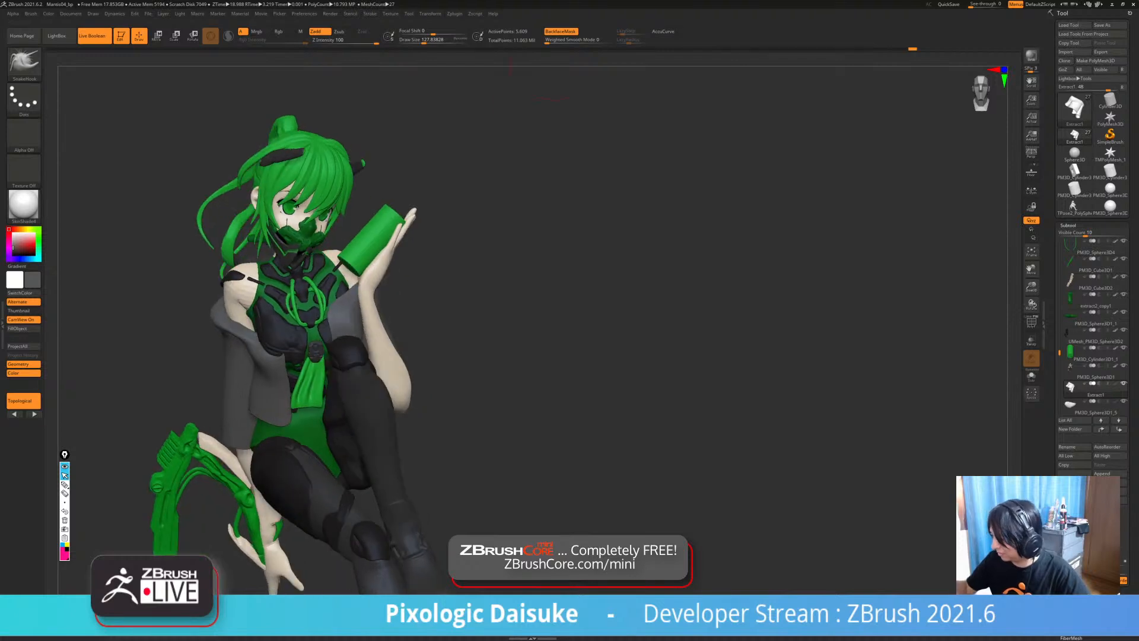
- Adjust the jacket's front edge beside the character's left arm
right_drag(334, 323, 374, 324)
drag(339, 323, 332, 322)
mouse_move(332, 321)
right_down()
mouse_move(267, 323)
mouse_move(279, 323)
right_up()
mouse_move(344, 357)
right_down()
mouse_move(359, 363)
mouse_move(350, 380)
mouse_move(336, 350)
right_up()
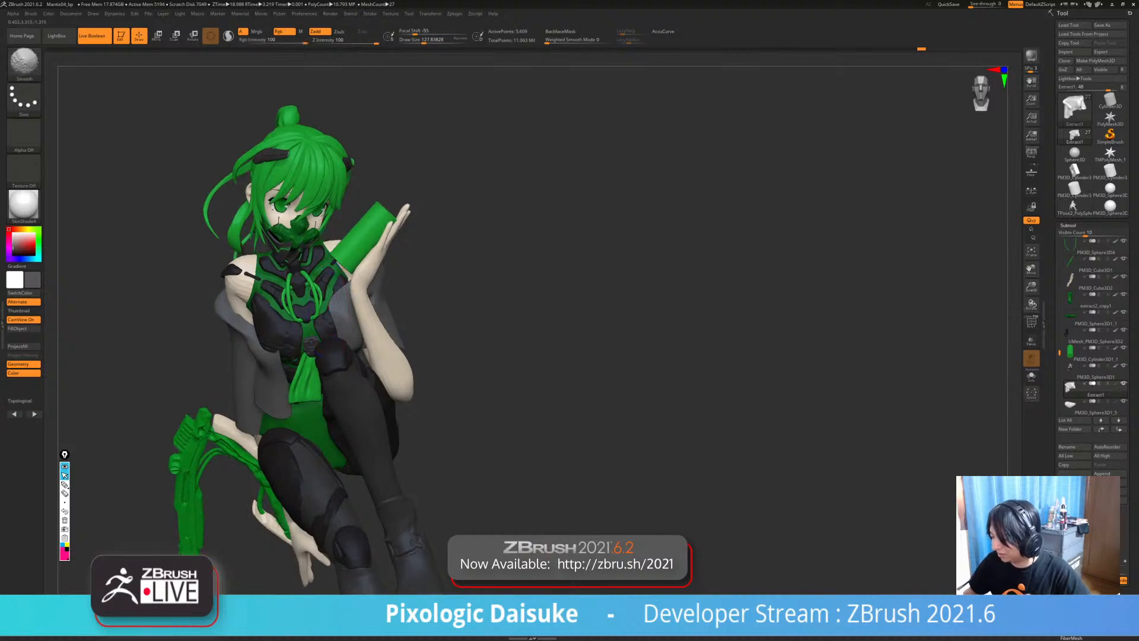
drag(466, 143, 473, 141)
- Isolate the jacket and reshape the front of its left sleeve with SnakeHook
right_drag(355, 289, 335, 301)
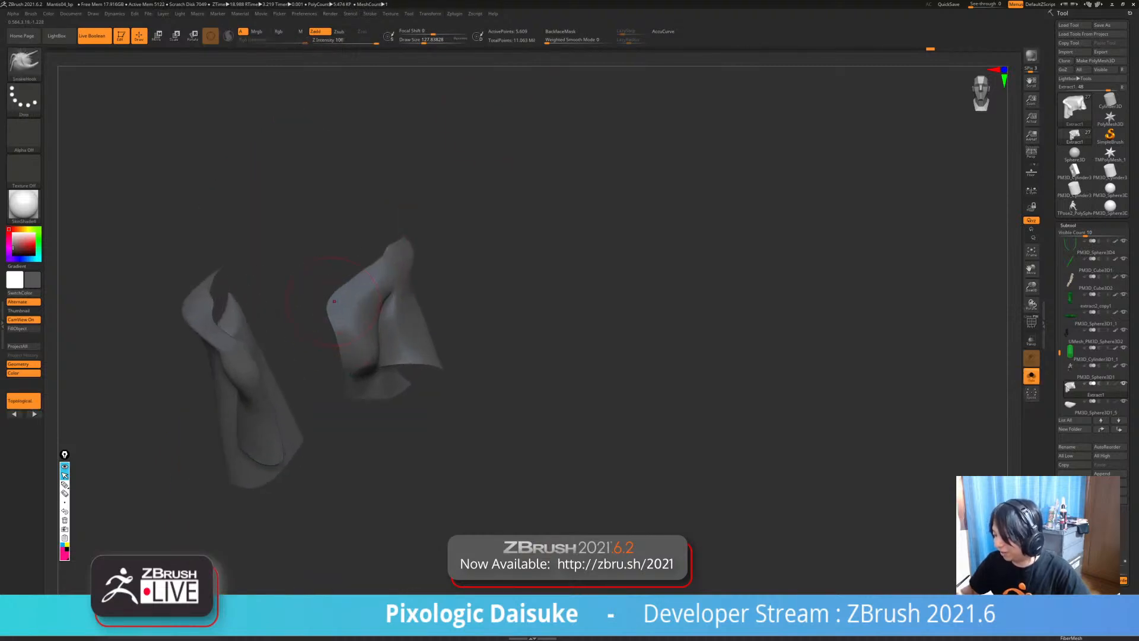
drag(341, 303, 347, 304)
mouse_move(354, 276)
right_down()
mouse_move(403, 314)
mouse_move(387, 339)
mouse_move(397, 338)
mouse_move(389, 332)
right_up()
drag(379, 338, 373, 337)
right_drag(386, 335, 365, 347)
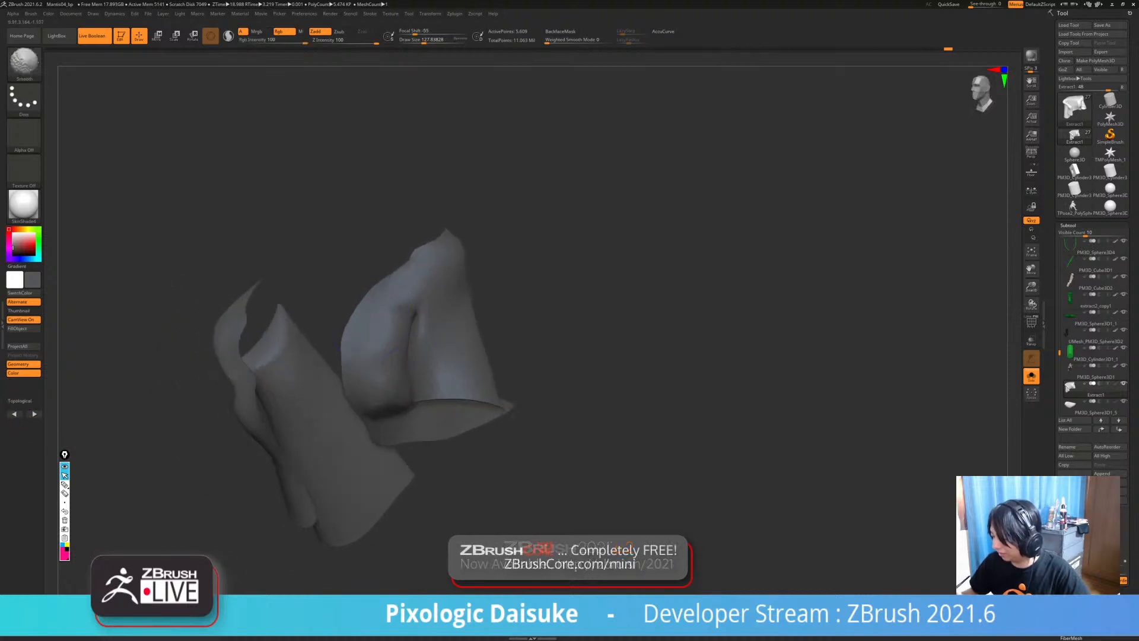
- Undo the last smoothing on the left sleeve and switch the smoothing brush to SmoothCloth
shift+drag(386, 352, 381, 342)
key(ctrl+z)
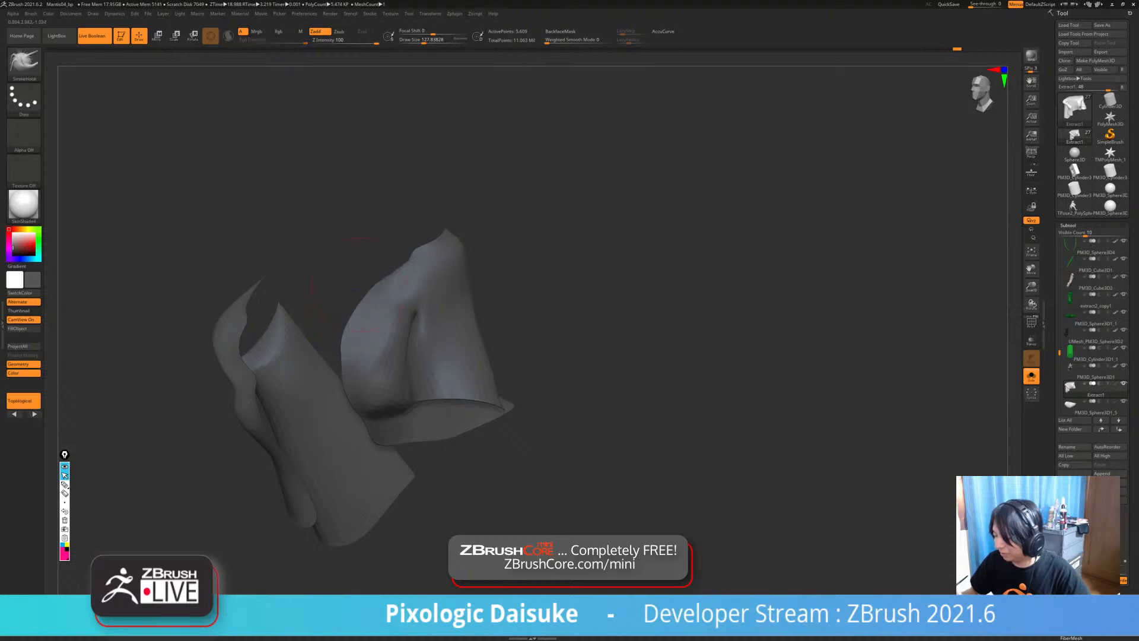
key(b)
key(s)
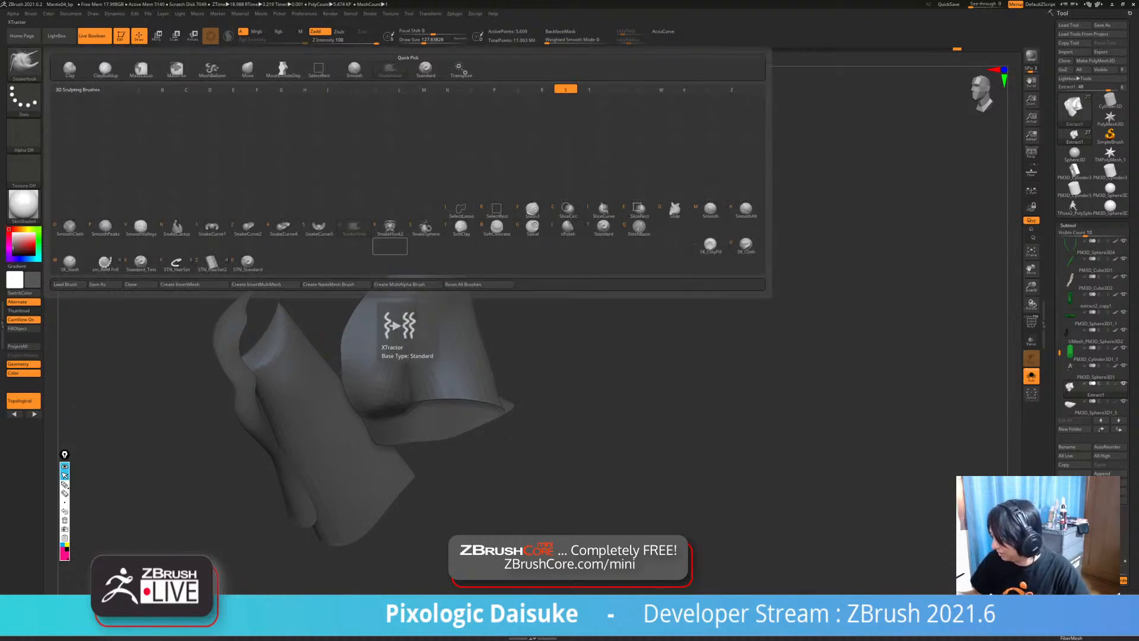
key(shift)
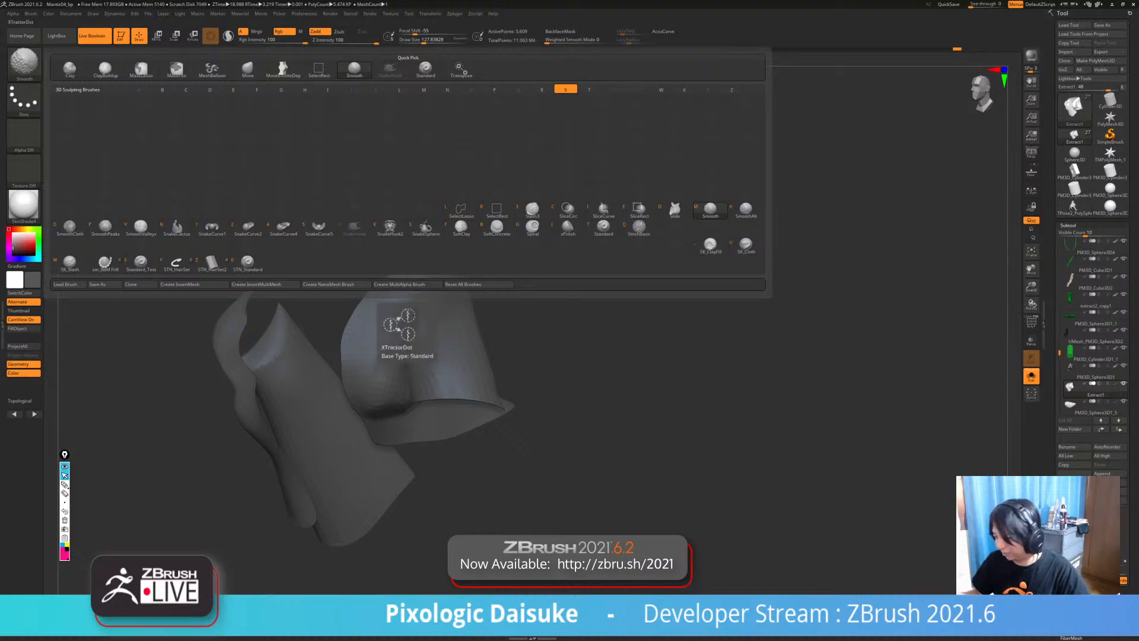
key(o)
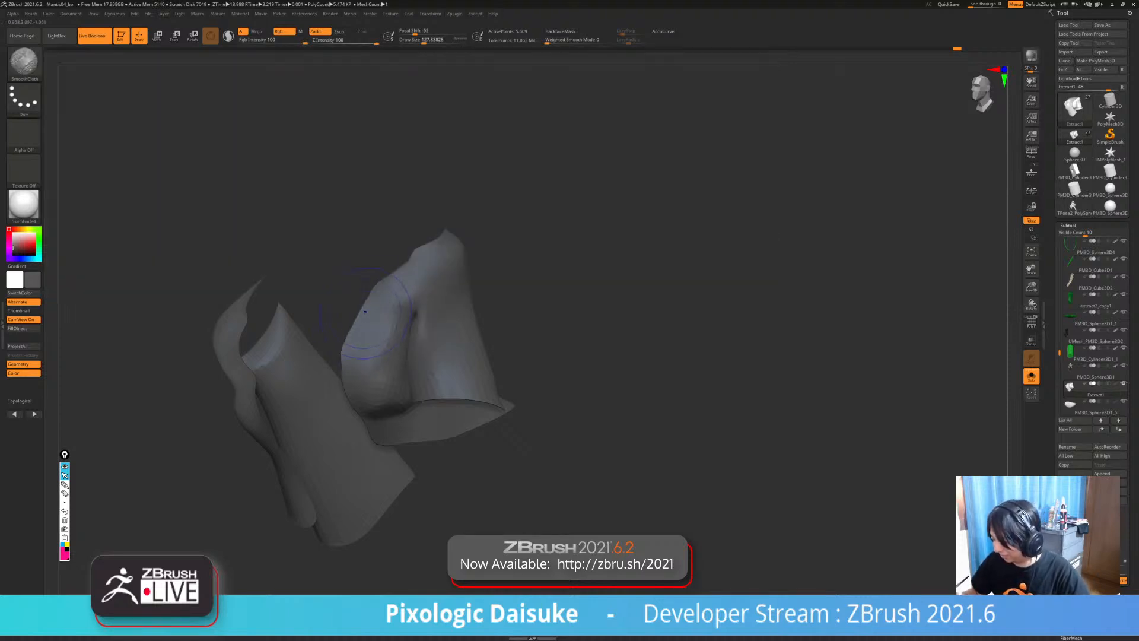
- Smooth the front of the jacket's left sleeve with SmoothCloth and check its fit with the character shown again
shift+drag(355, 342, 356, 362)
mouse_move(356, 362)
right_down()
mouse_move(358, 371)
mouse_move(380, 350)
mouse_move(476, 321)
right_up()
key(alt+s)
alt+right_drag(366, 409, 369, 372)
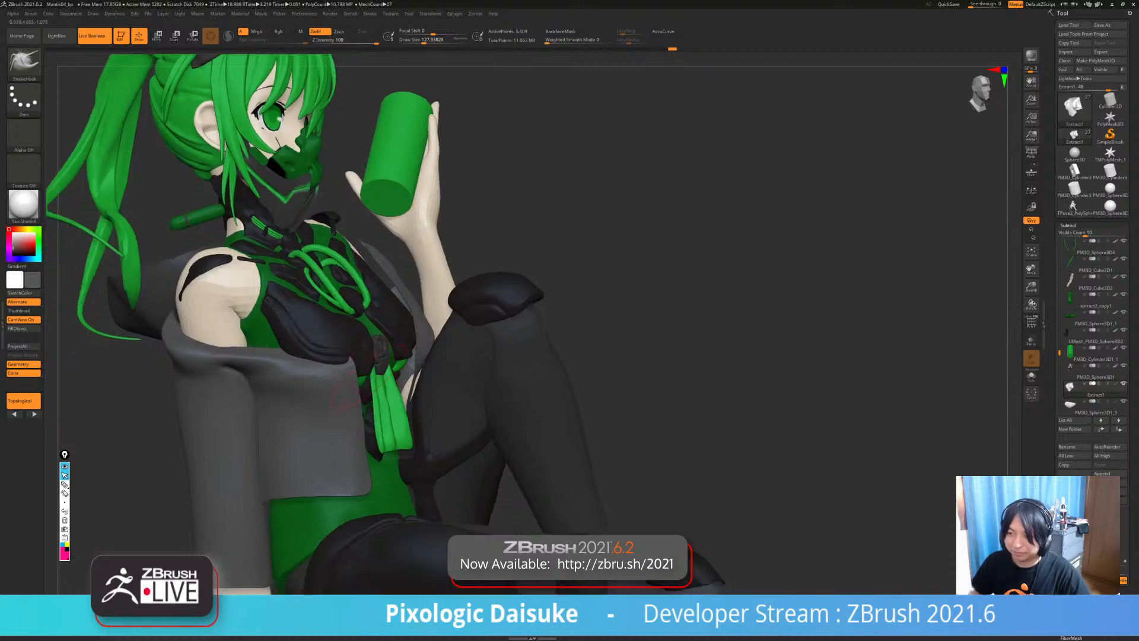
key(alt+s)
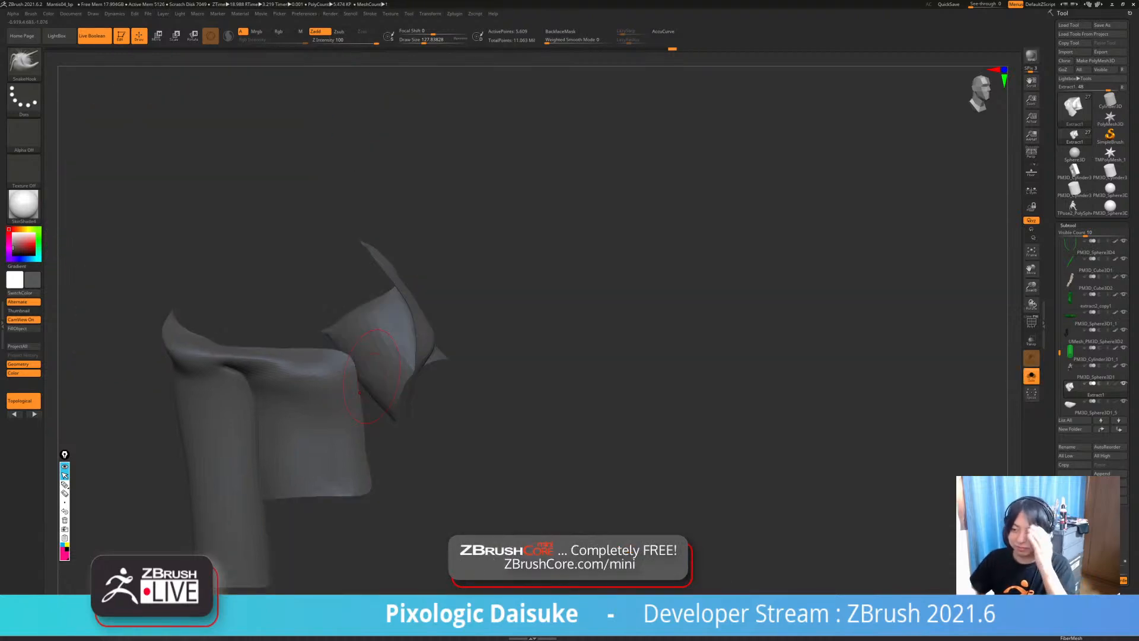
key(alt+s)
right_drag(372, 375, 390, 276)
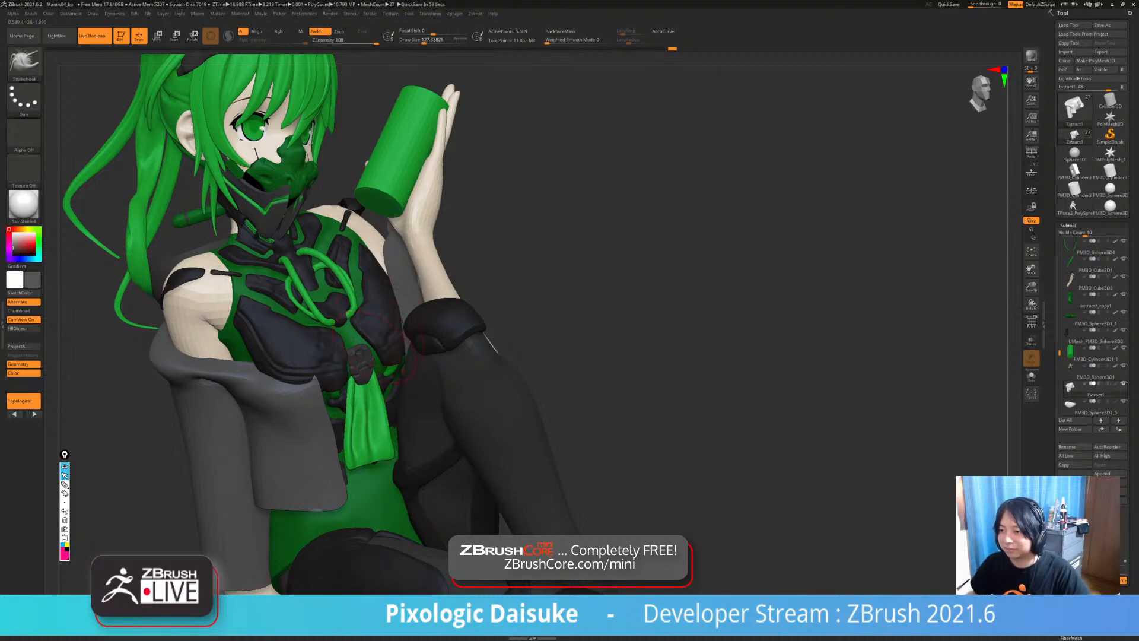
- Smooth the folded upper edge and front panel of the jacket beside the character's right arm
right_drag(367, 367, 296, 363)
key(shift)
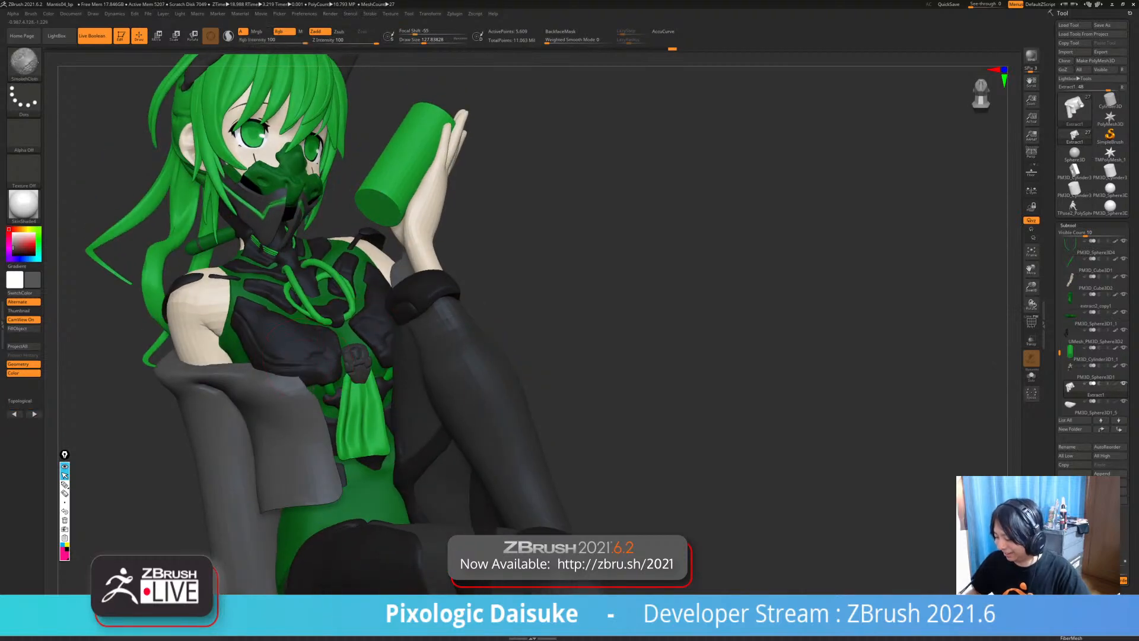
shift+drag(270, 374, 289, 377)
right_drag(291, 378, 367, 418)
ctrl+right_drag(368, 418, 367, 394)
key(alt+s)
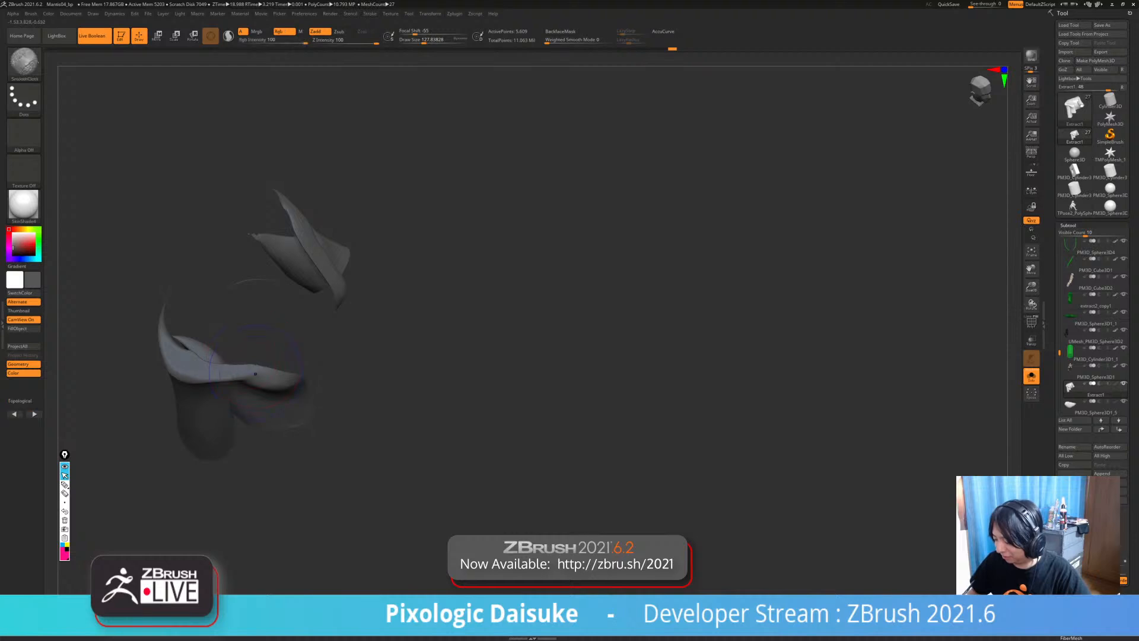
shift+drag(255, 362, 216, 378)
right_drag(220, 378, 222, 353)
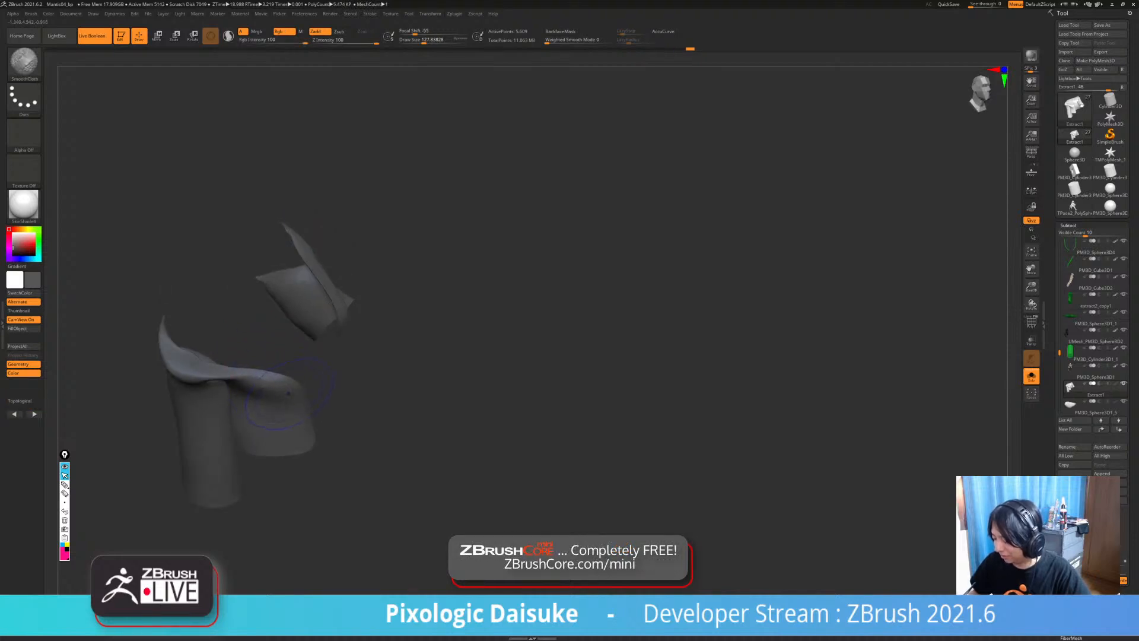
mouse_move(289, 393)
right_down()
mouse_move(289, 369)
mouse_move(356, 345)
right_up()
key(alt+s)
mouse_move(332, 388)
right_down()
mouse_move(292, 406)
mouse_move(256, 403)
right_up()
- Reshape the upper edge and outer corner of the jacket's right front panel with SnakeHook
key(b)
key(s)
key(h)
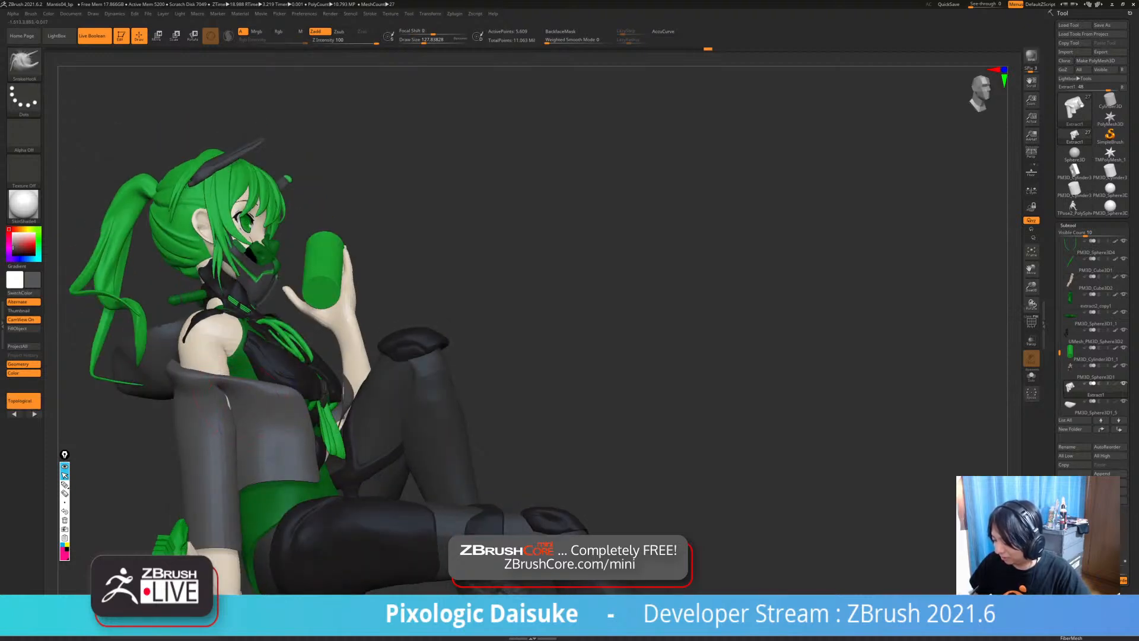
drag(265, 380, 264, 389)
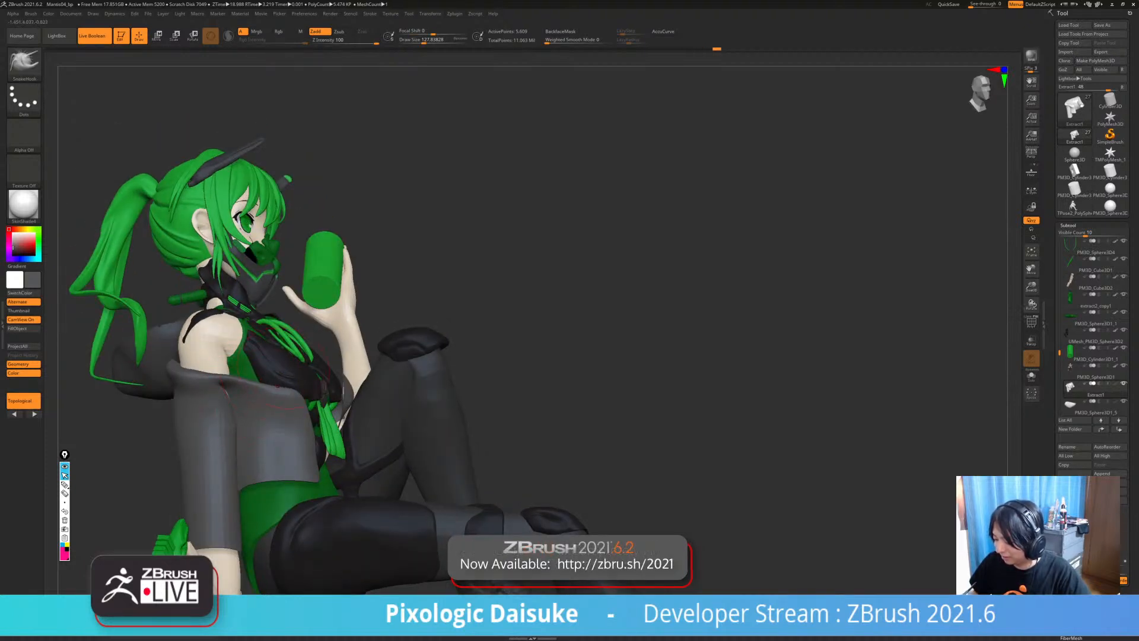
mouse_move(264, 392)
right_down()
mouse_move(256, 362)
mouse_move(255, 410)
right_up()
drag(296, 410, 285, 414)
right_drag(264, 413, 286, 418)
- Examine the jacket's front panel and back, both on its own and on the character
key(shift)
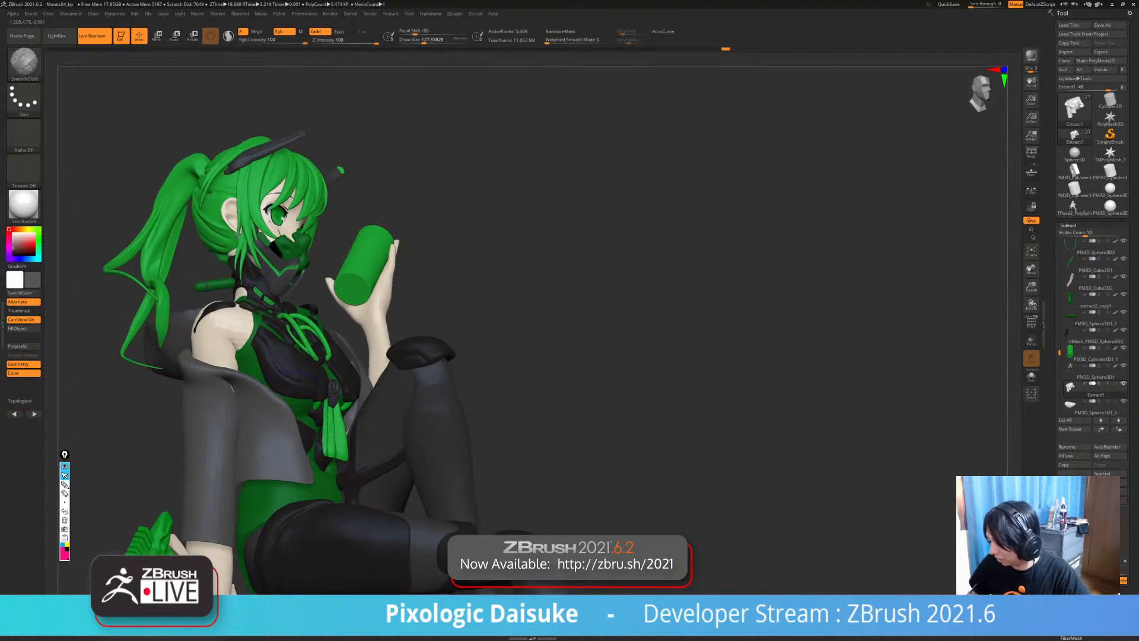
mouse_move(297, 472)
right_down()
mouse_move(279, 501)
mouse_move(288, 442)
right_up()
key(ctrl)
mouse_move(287, 442)
right_down()
mouse_move(252, 430)
mouse_move(343, 433)
mouse_move(359, 422)
mouse_move(344, 394)
mouse_move(358, 392)
right_up()
key(shift+s)
key(shift)
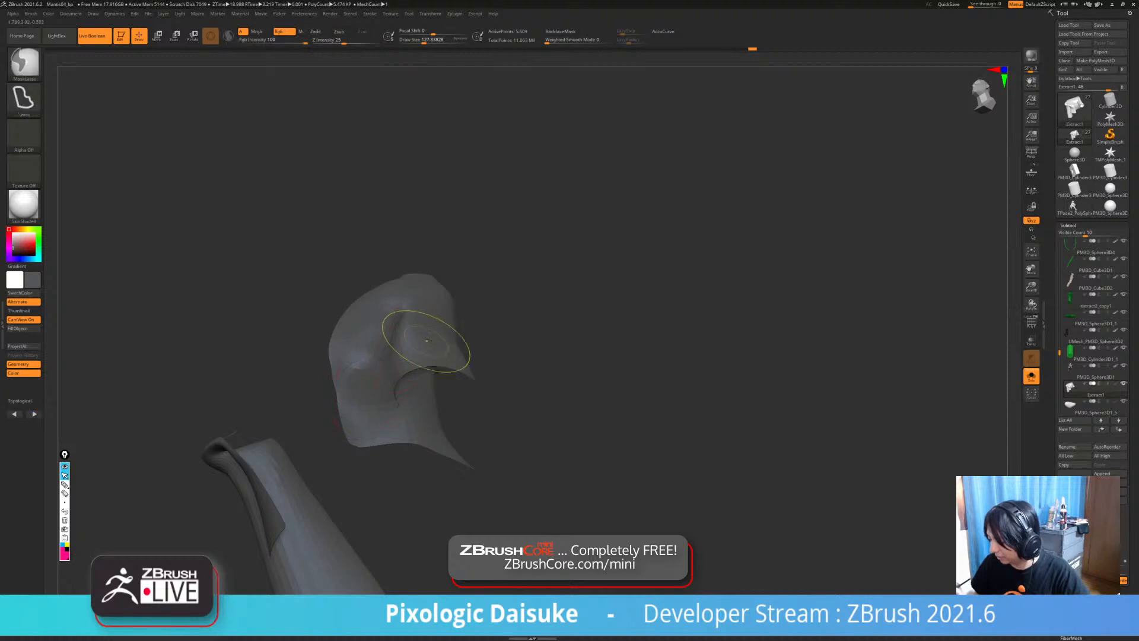
ctrl+right_drag(427, 340, 477, 344)
click(477, 344)
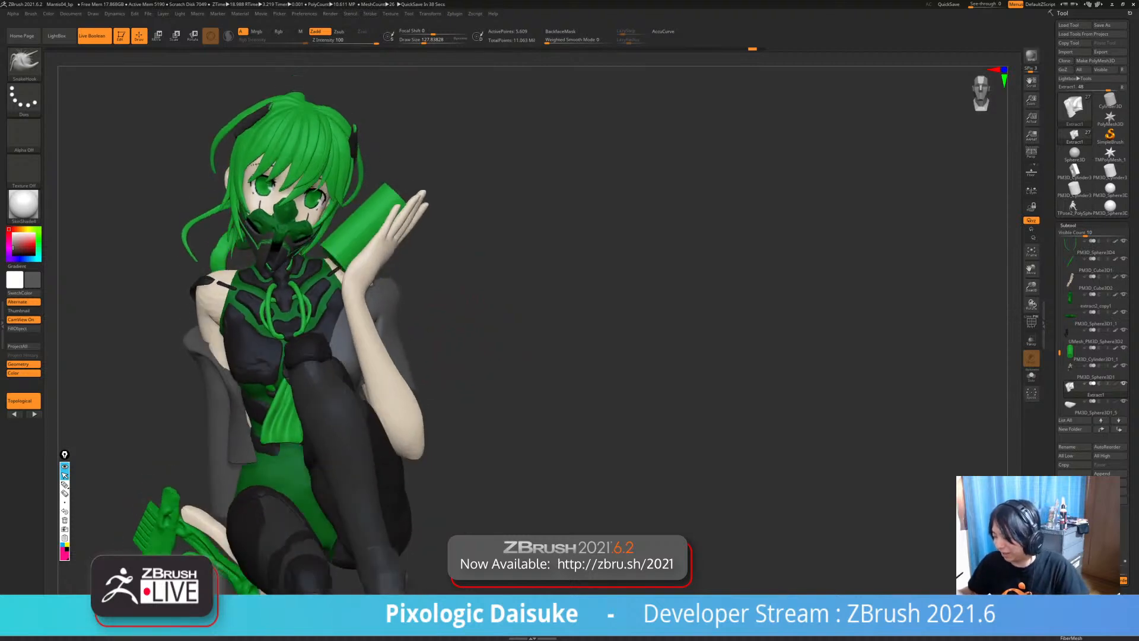
- Select the hood and rotate it slightly so it rests against the jacket's upper back
drag(640, 321, 486, 319)
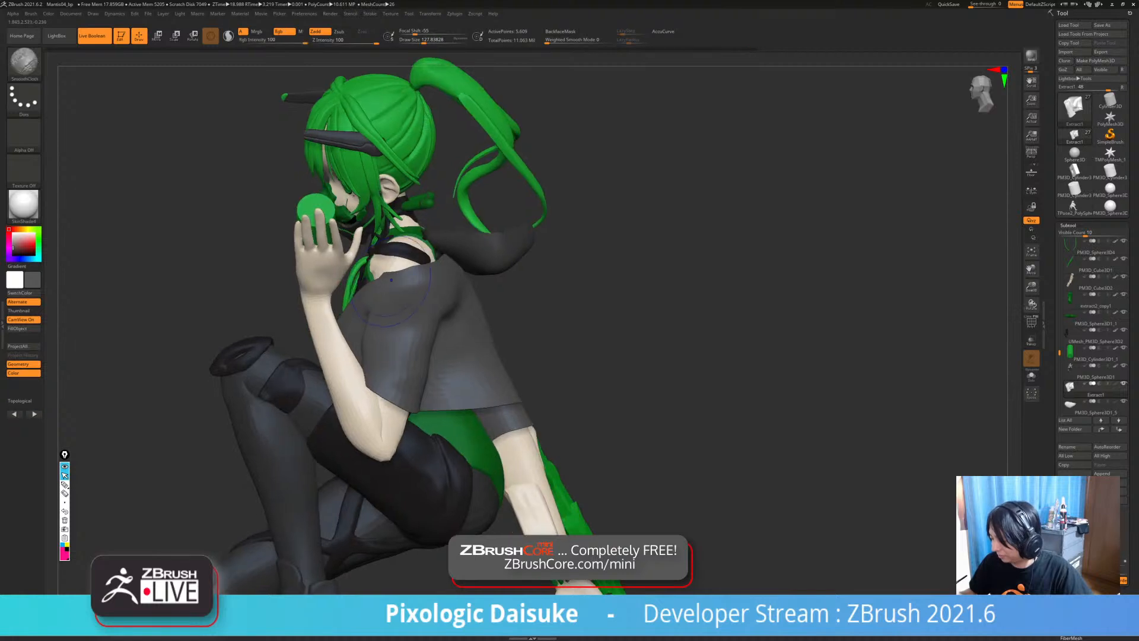
mouse_move(569, 261)
right_down()
mouse_move(460, 253)
mouse_move(377, 283)
mouse_move(375, 261)
mouse_move(387, 278)
mouse_move(451, 273)
mouse_move(431, 275)
right_up()
alt+click(395, 276)
key(r)
drag(403, 274, 409, 289)
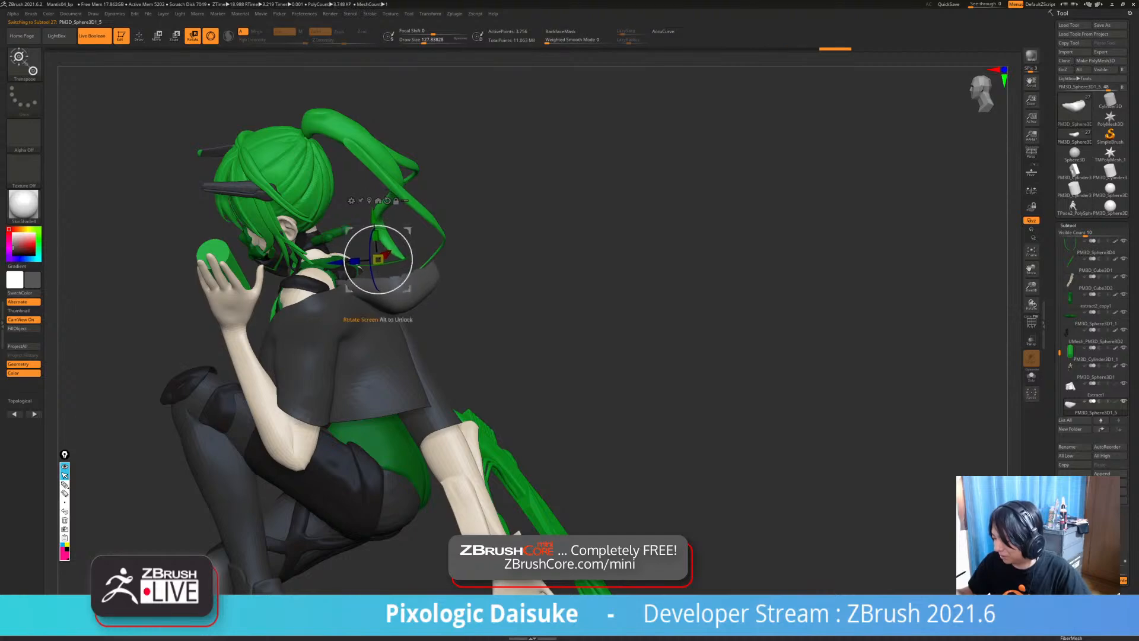
mouse_move(409, 289)
right_down()
mouse_move(379, 333)
mouse_move(392, 315)
mouse_move(353, 320)
mouse_move(369, 336)
right_up()
key(q)
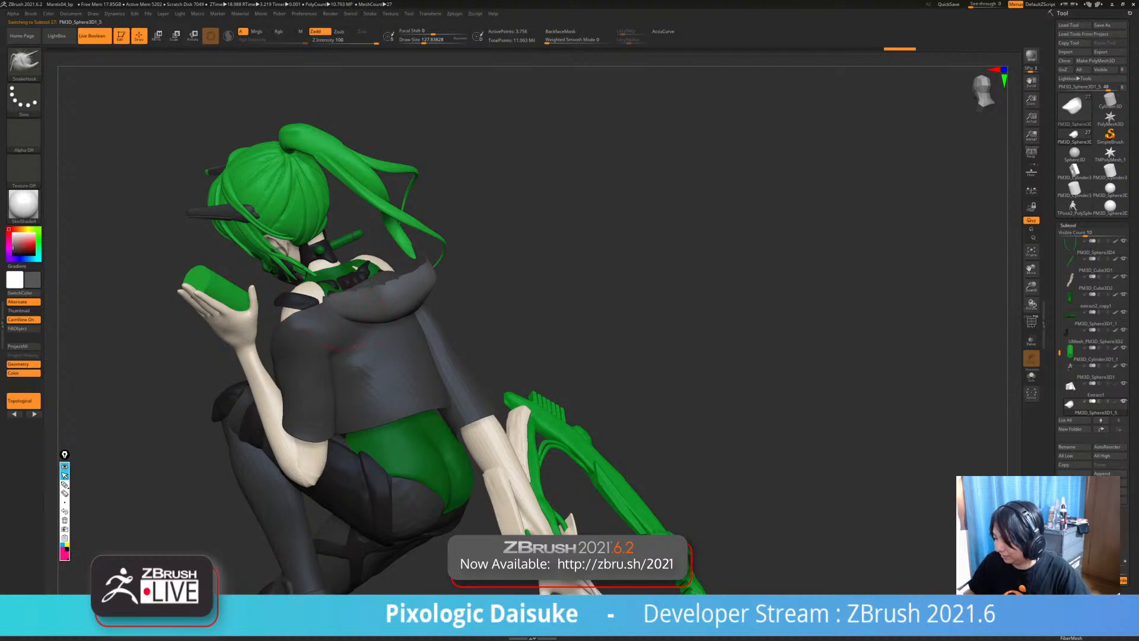
- Try smoothing the outer back surface of the hood
key(shift)
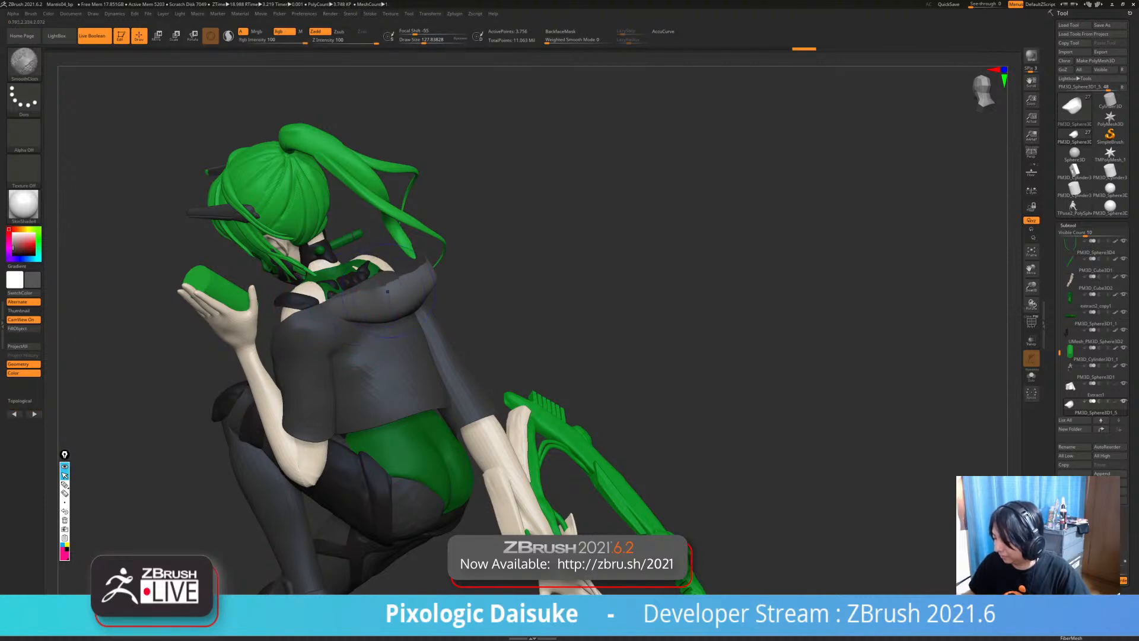
mouse_move(388, 291)
shift+mouse_down()
mouse_move(405, 286)
mouse_move(370, 300)
shift+mouse_up()
key(ctrl)
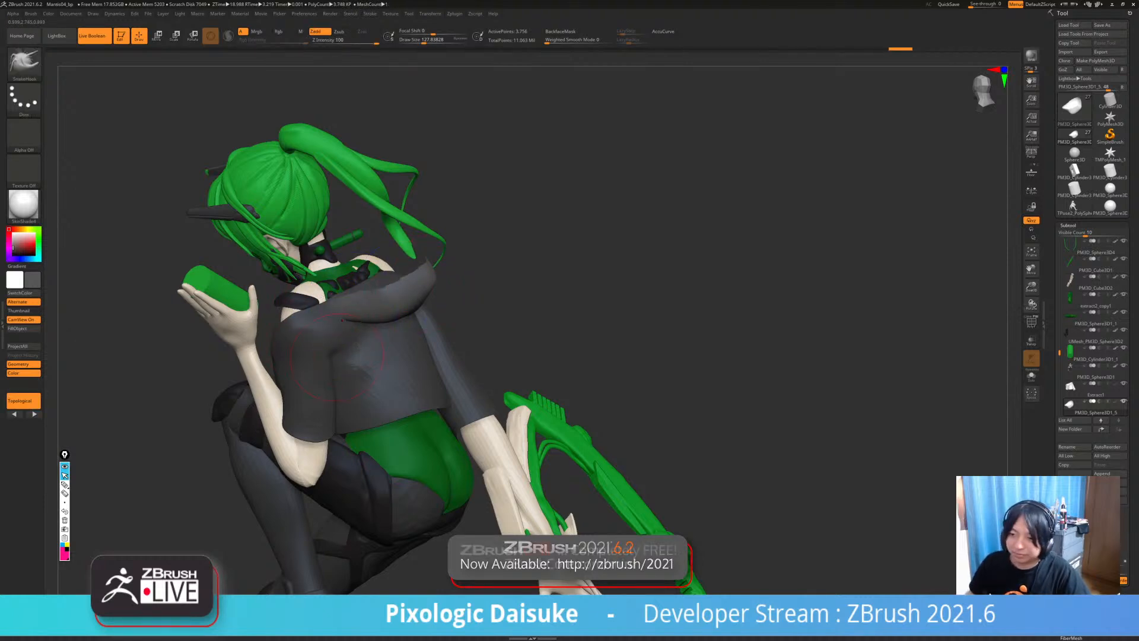
mouse_move(337, 357)
right_down()
mouse_move(359, 291)
mouse_move(377, 301)
right_up()
key(ctrl+z)
mouse_move(379, 308)
right_down()
mouse_move(395, 341)
mouse_move(395, 305)
right_up()
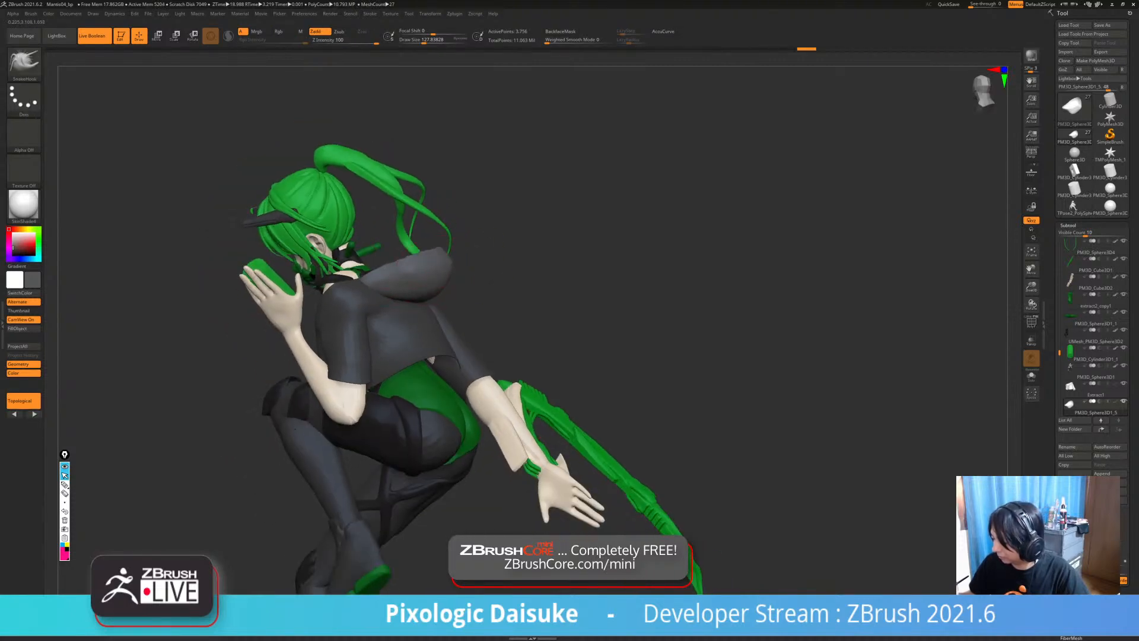
- Turn on Dynamic Subdiv for the hood with a thickness of about 0.045 and apply it to the mesh
right_drag(558, 276, 472, 256)
click(1068, 225)
click(1071, 235)
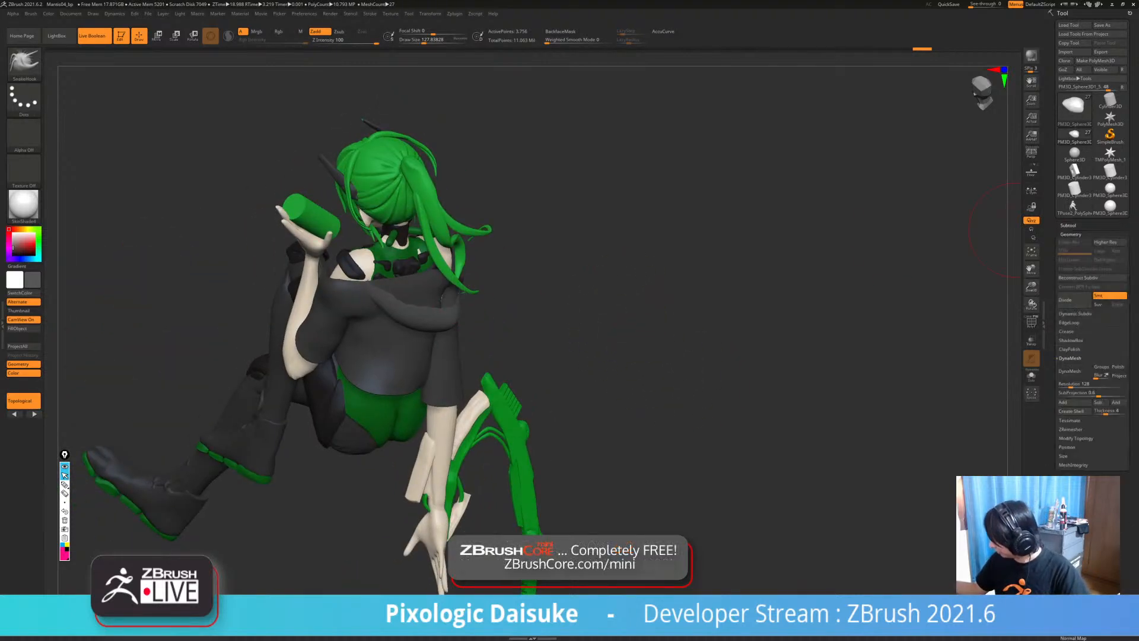
click(1074, 313)
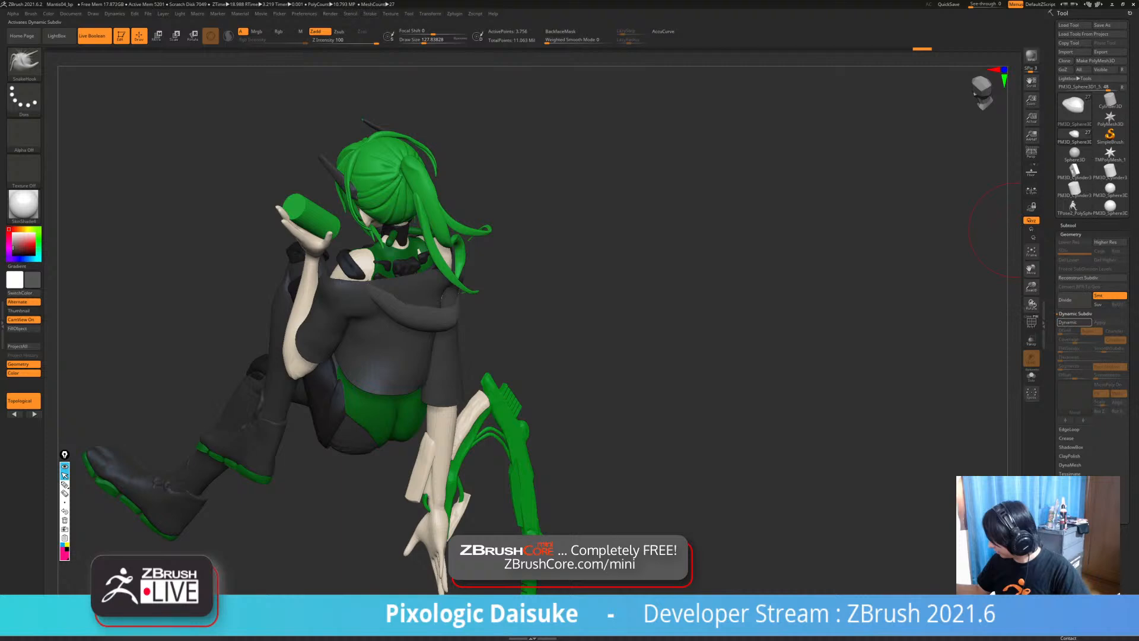
click(1074, 323)
drag(1061, 357, 1071, 358)
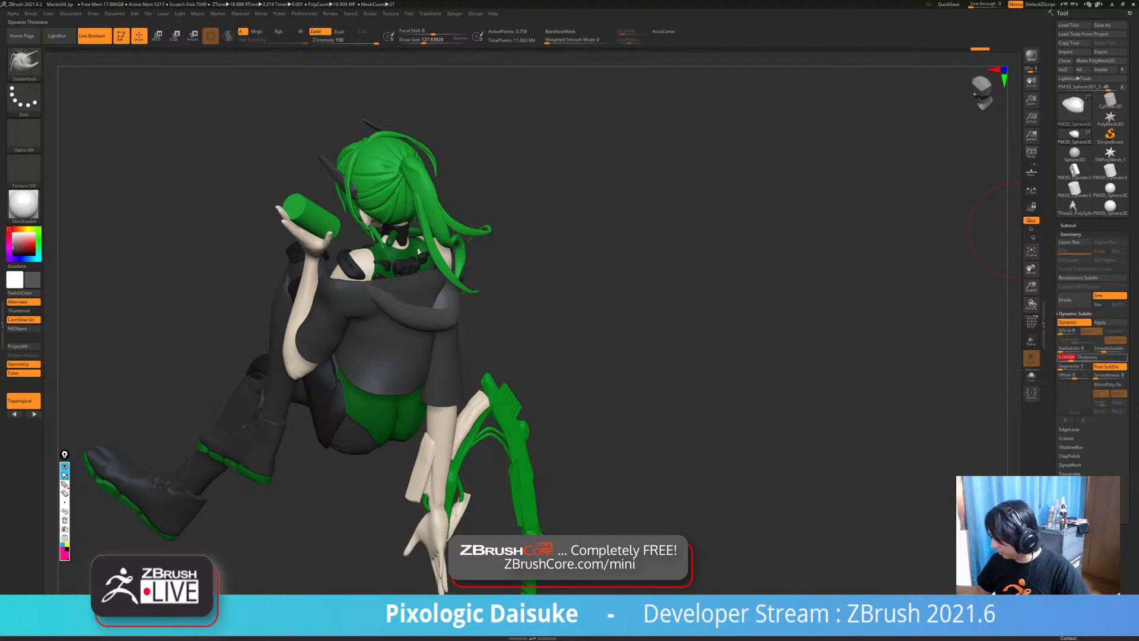
click(1090, 358)
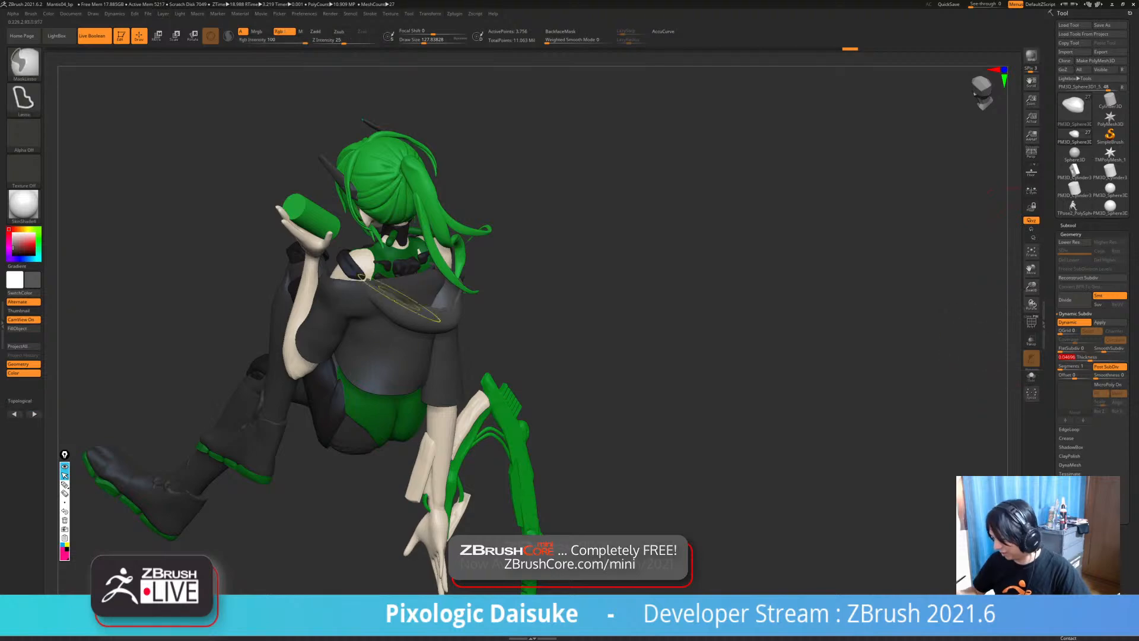
mouse_move(402, 310)
ctrl+right_down()
mouse_move(402, 398)
mouse_move(356, 377)
ctrl+right_up()
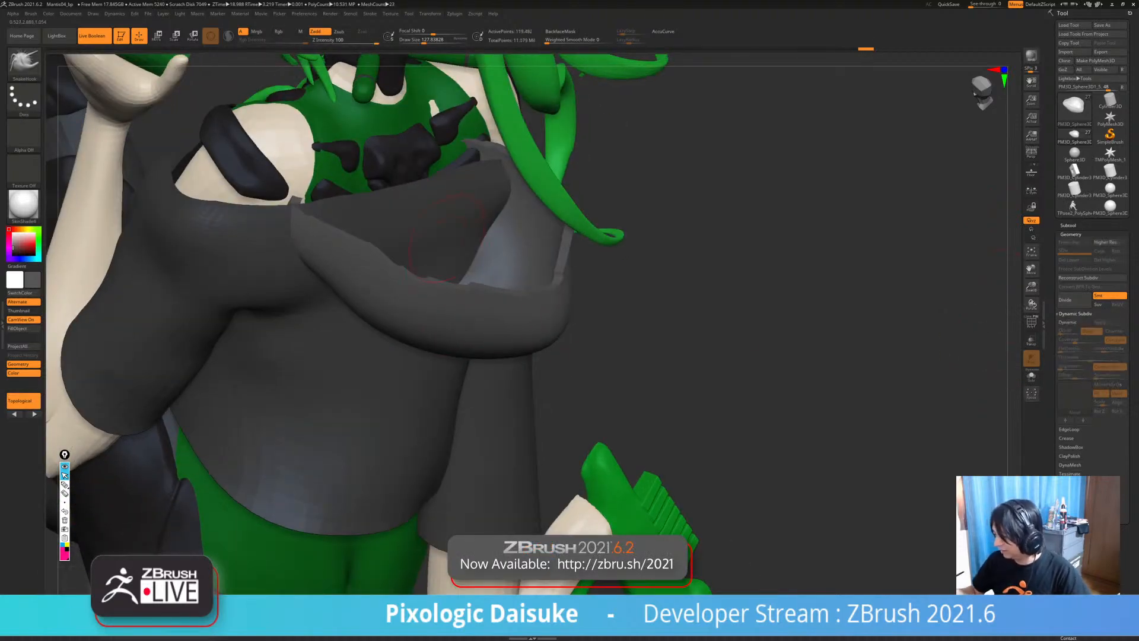
- Select the jacket, turn on its Dynamic Subdiv with a thickness of about 0.045, and apply it to the mesh
alt+click(427, 379)
ctrl+right_drag(760, 306, 782, 337)
key(d)
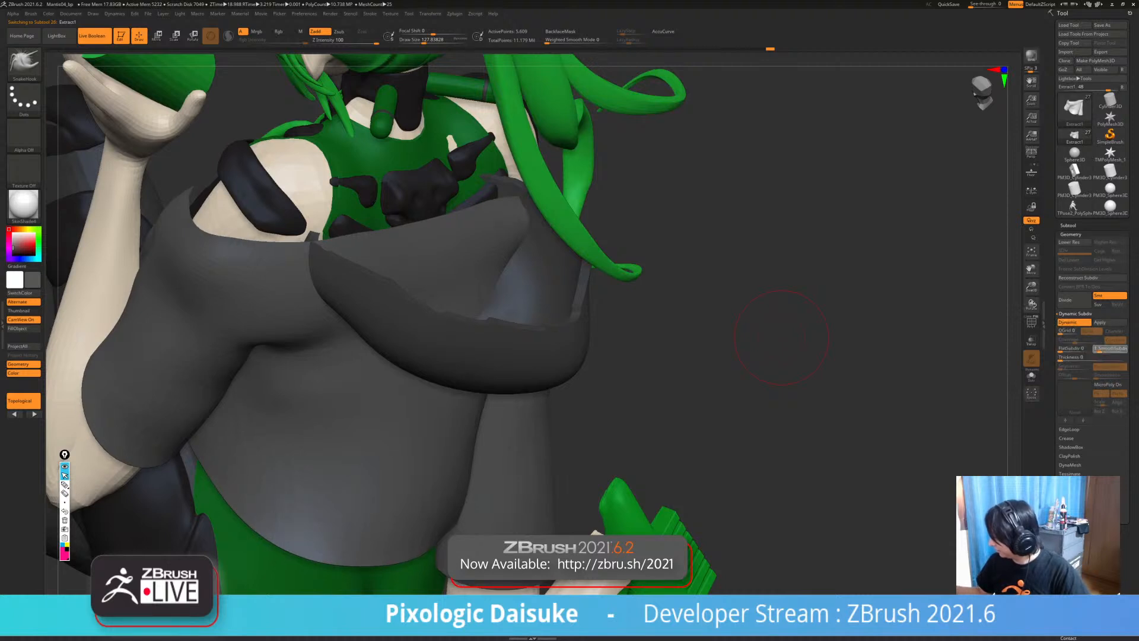
click(1060, 357)
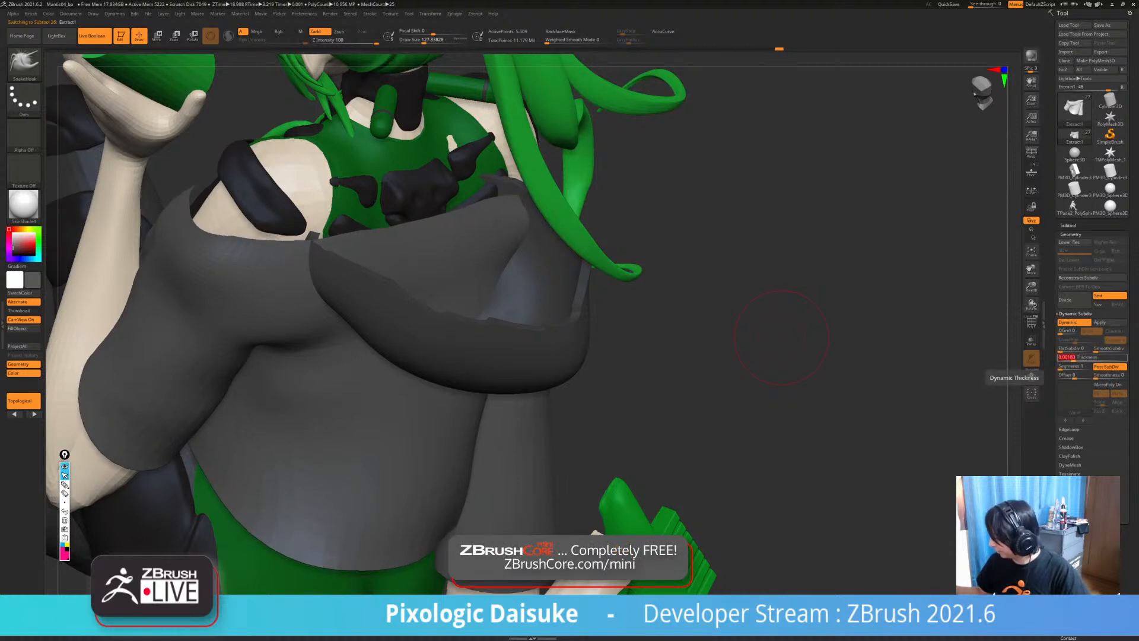
drag(1063, 357, 1090, 358)
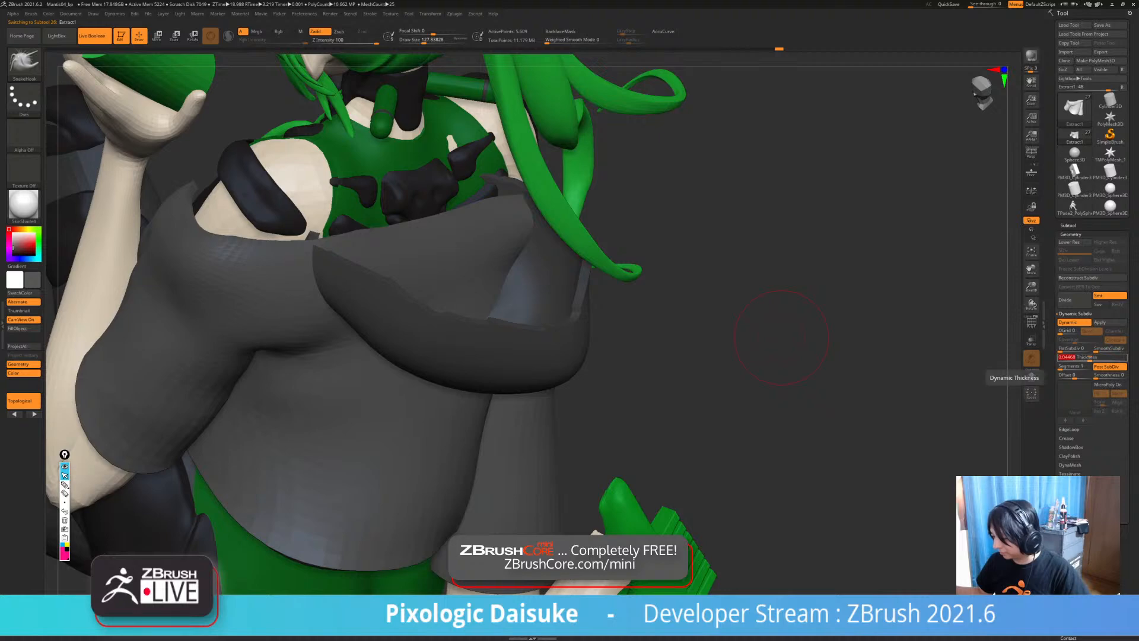
mouse_move(692, 308)
ctrl+right_down()
mouse_move(686, 240)
mouse_move(712, 315)
ctrl+right_up()
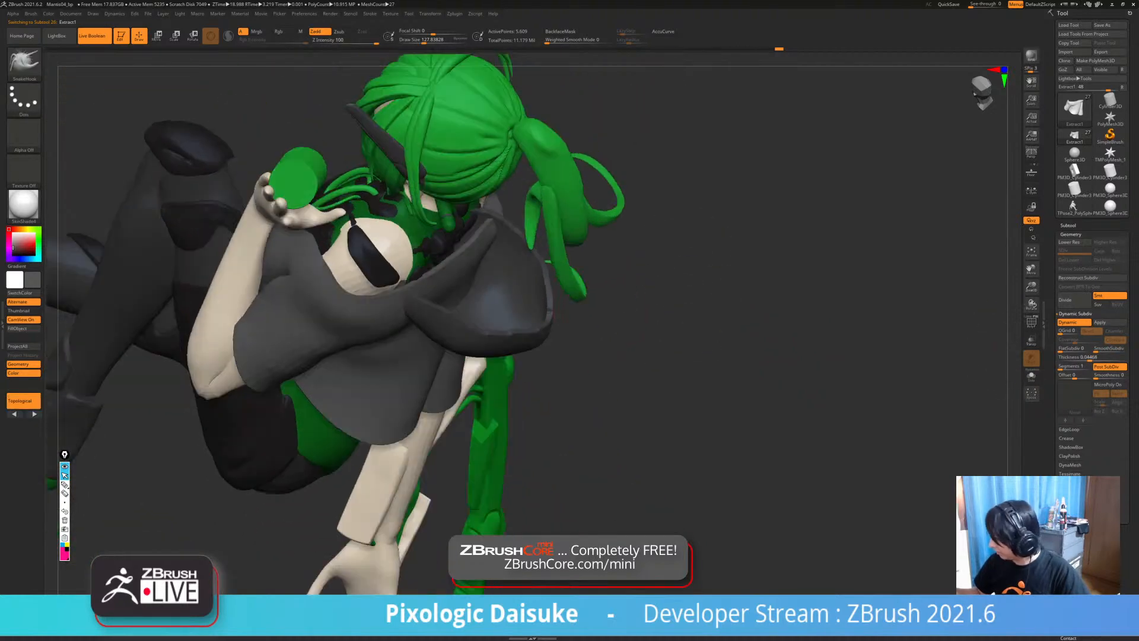
click(1102, 322)
- Check the thickened jacket on its own and on the character, and smooth its upper back around the hood
click(1031, 376)
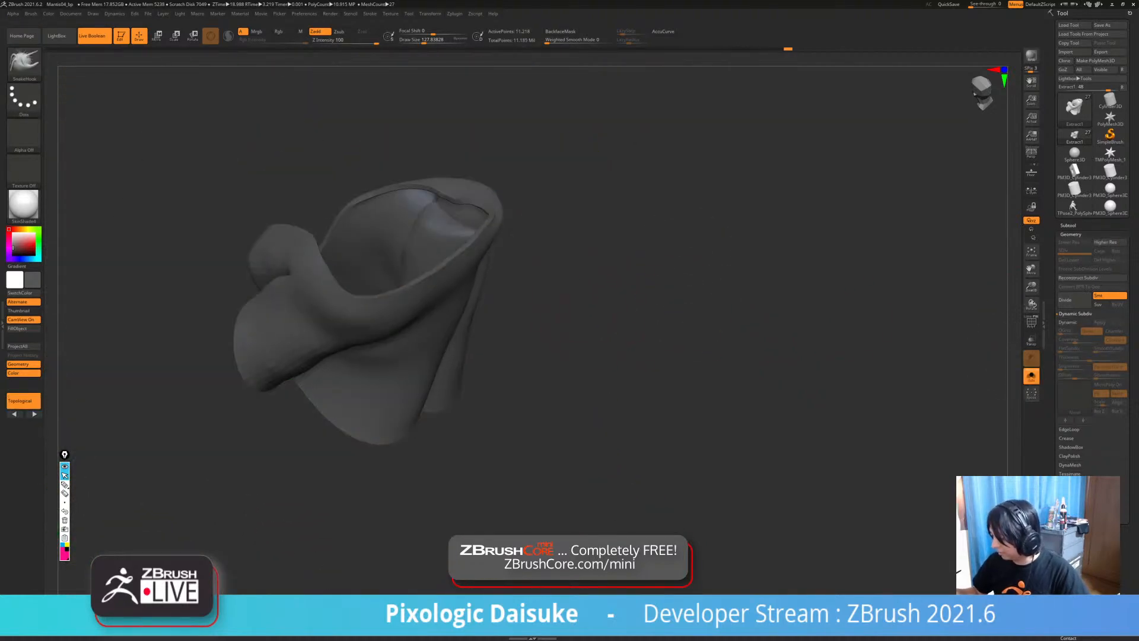
click(1032, 376)
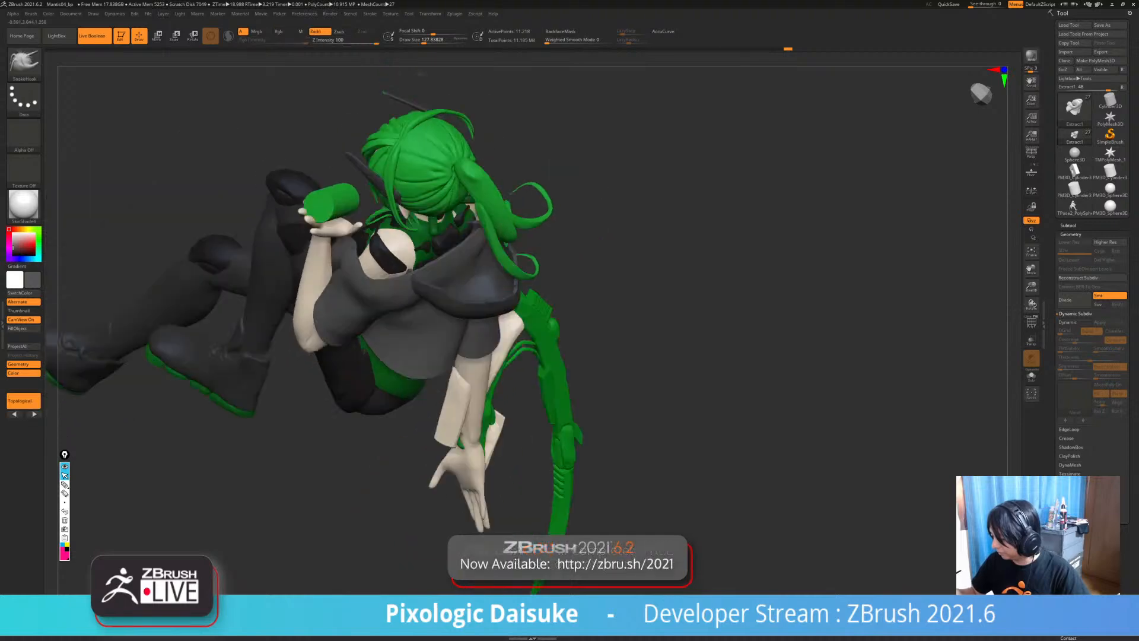
right_drag(700, 320, 694, 261)
click(1031, 376)
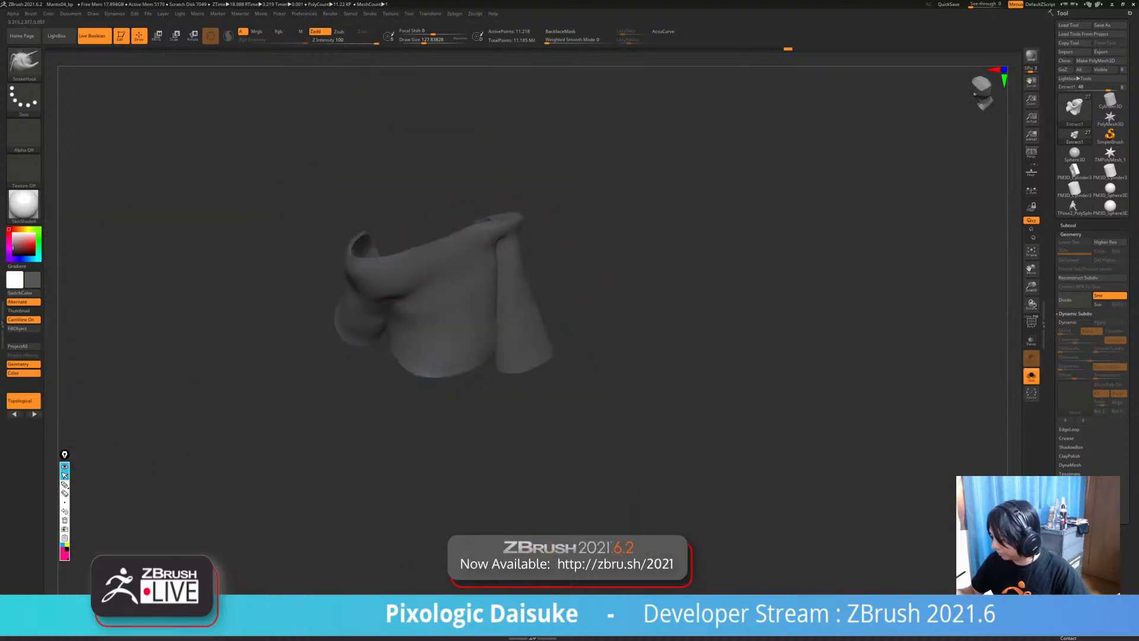
click(1031, 376)
key(shift)
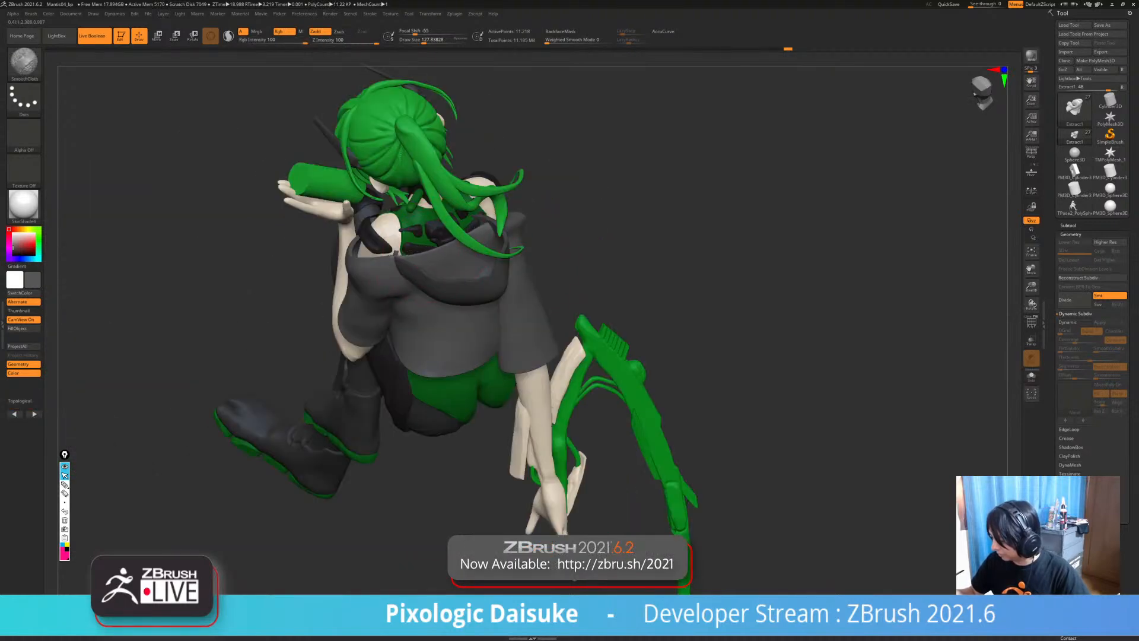
shift+drag(487, 271, 476, 252)
right_drag(492, 271, 454, 241)
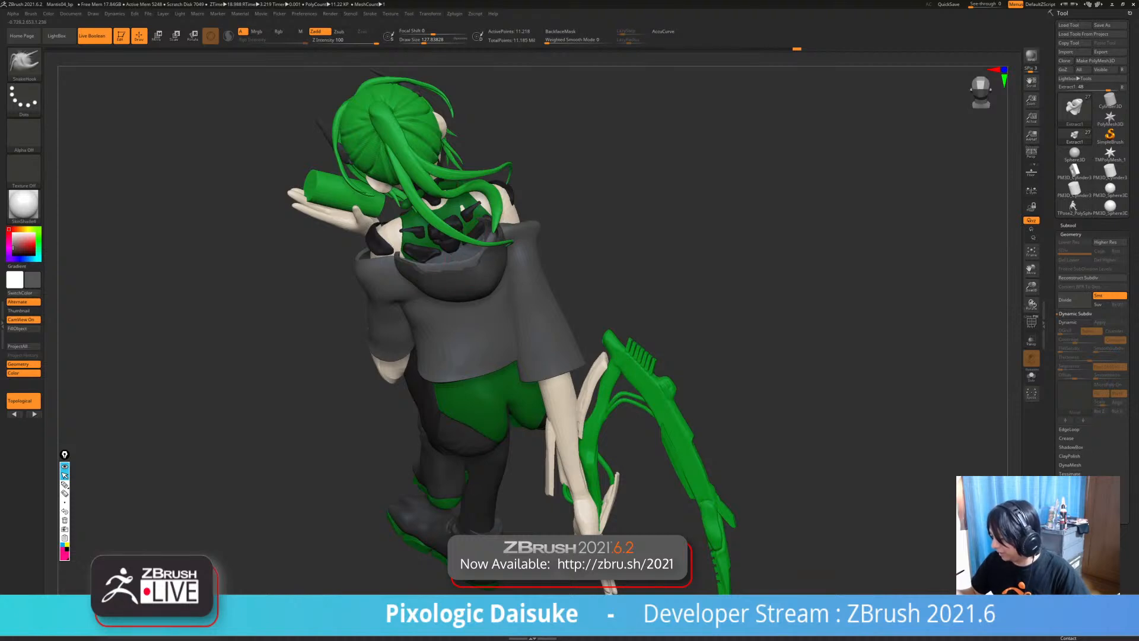
mouse_move(481, 231)
right_down()
mouse_move(479, 252)
mouse_move(433, 279)
mouse_move(464, 274)
right_up()
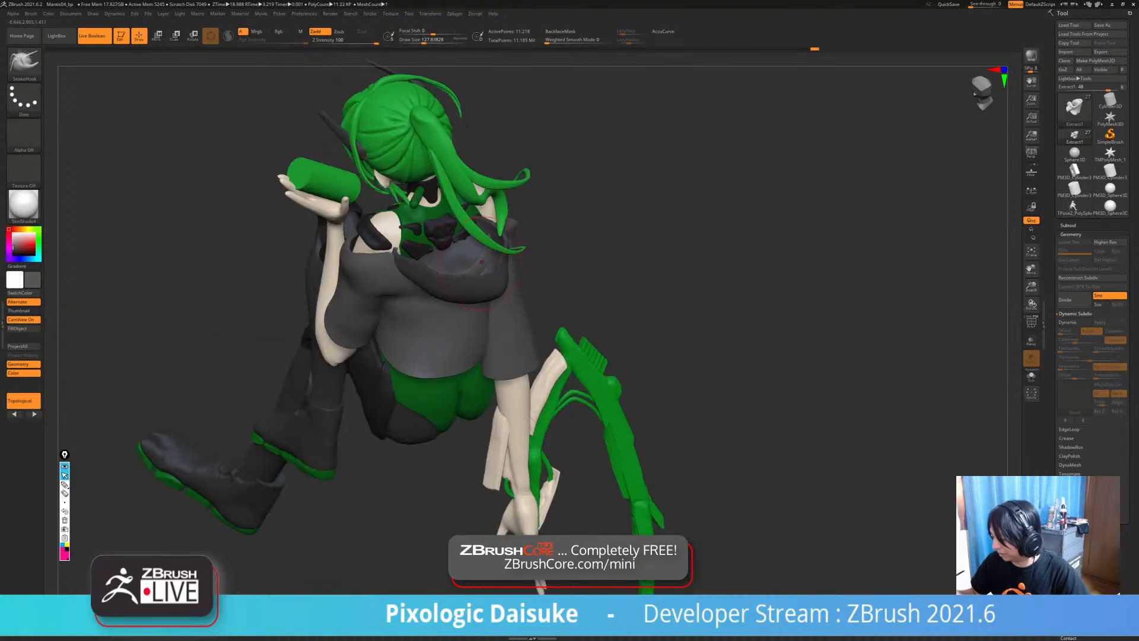
- Check the thickened jacket from behind and the side, enable BackfaceMask for the brush, and show the subtool list
right_drag(475, 226, 525, 294)
ctrl+right_drag(510, 201, 512, 270)
ctrl+right_drag(494, 202, 484, 155)
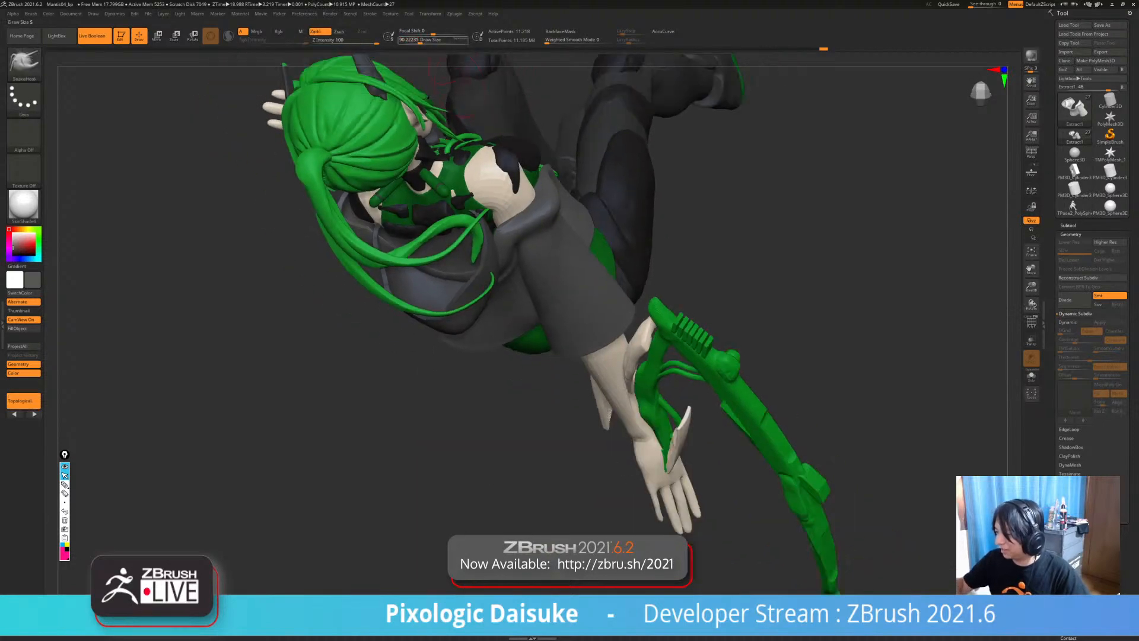
mouse_move(463, 295)
right_down()
mouse_move(537, 242)
mouse_move(515, 253)
mouse_move(545, 284)
mouse_move(510, 311)
mouse_move(538, 300)
mouse_move(511, 339)
mouse_move(545, 328)
mouse_move(492, 340)
mouse_move(475, 330)
mouse_move(429, 351)
mouse_move(518, 297)
mouse_move(588, 308)
mouse_move(532, 305)
mouse_move(435, 357)
right_up()
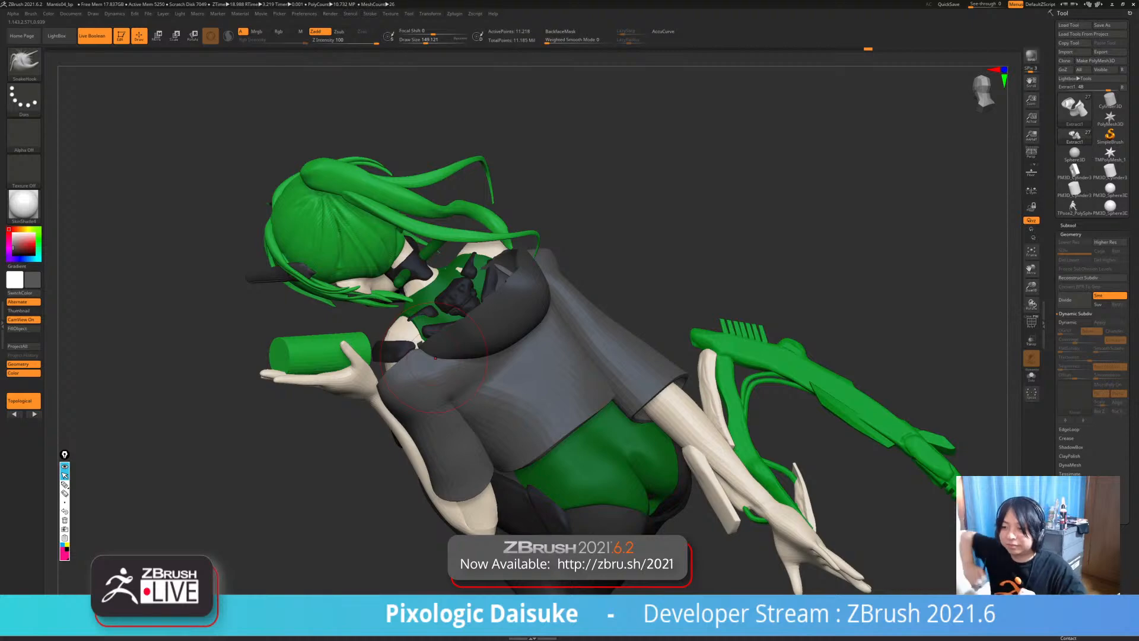
mouse_move(435, 358)
right_down()
mouse_move(469, 350)
mouse_move(474, 324)
mouse_move(552, 321)
mouse_move(534, 315)
right_up()
right_drag(452, 406, 467, 325)
click(1068, 225)
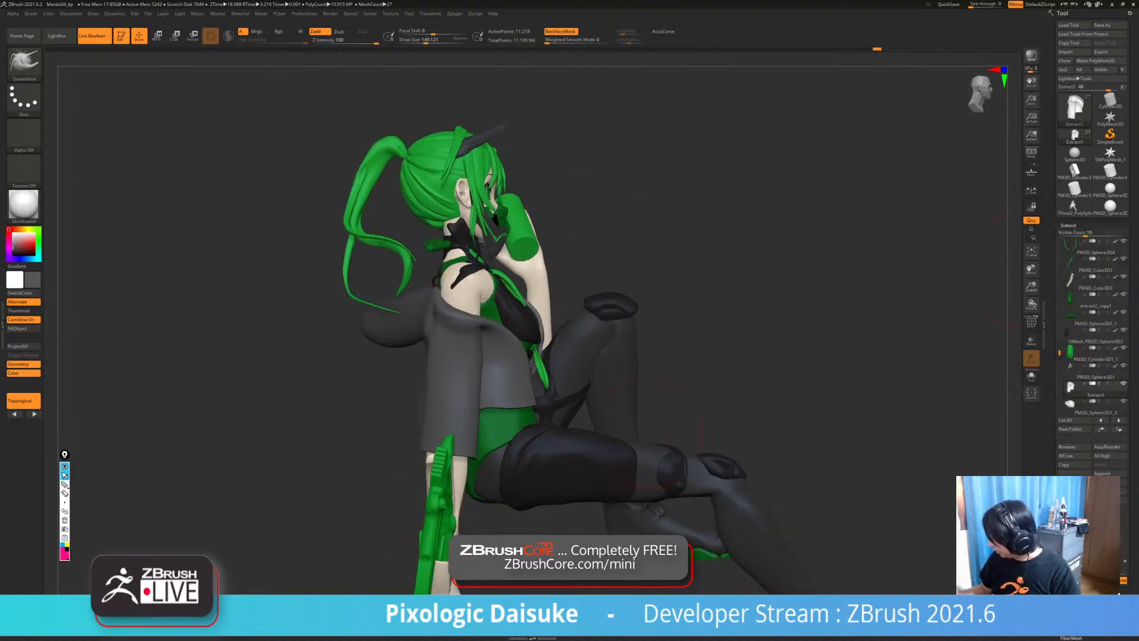
- Merge the hood and jacket into a single subtool, then fuse them into one mesh with DynaMesh and isolate it
right_drag(978, 377, 1019, 379)
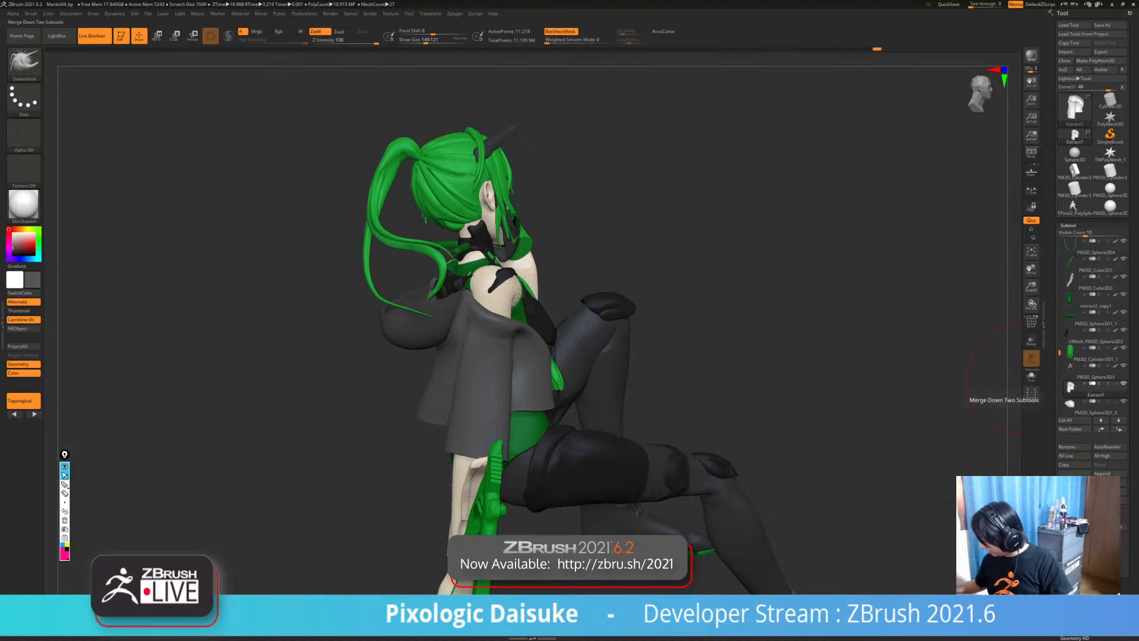
click(1032, 376)
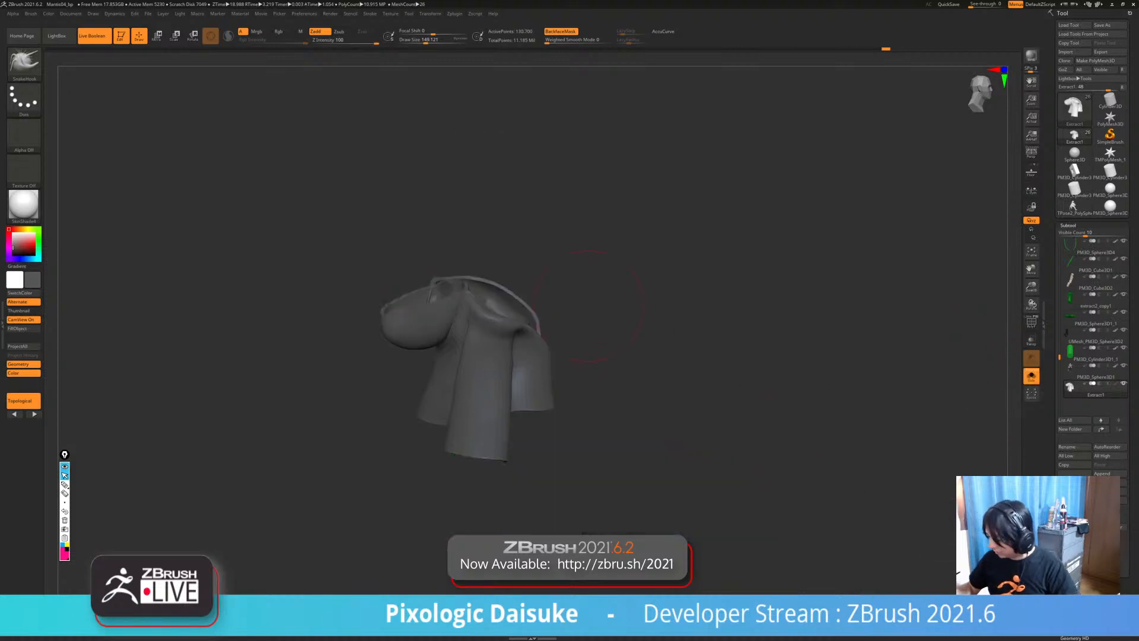
right_drag(617, 320, 588, 315)
ctrl+right_drag(588, 315, 474, 335)
click(1031, 377)
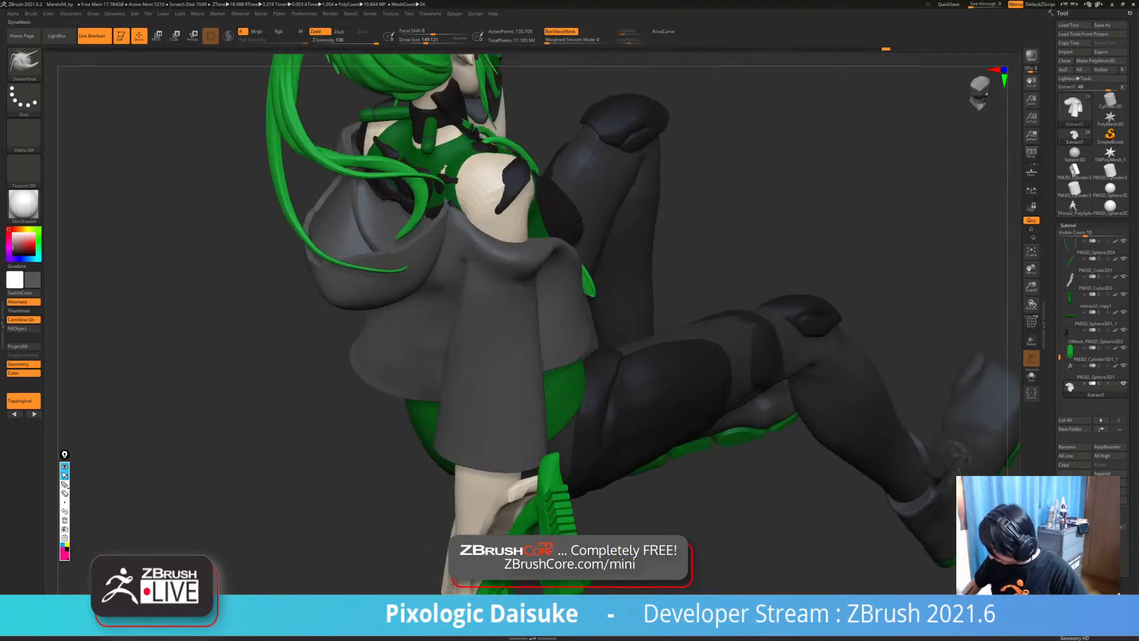
key(shift+alt+s)
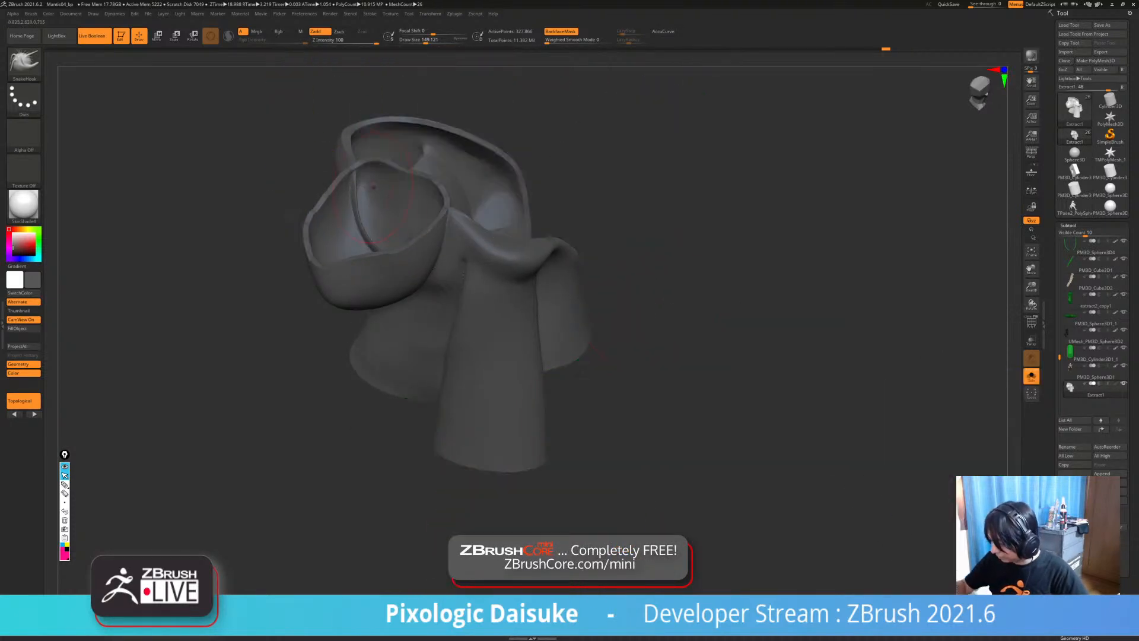
- Smooth the hood's rim and the fused seam where the hood meets the jacket
right_drag(368, 229, 362, 262)
ctrl+right_drag(362, 261, 368, 306)
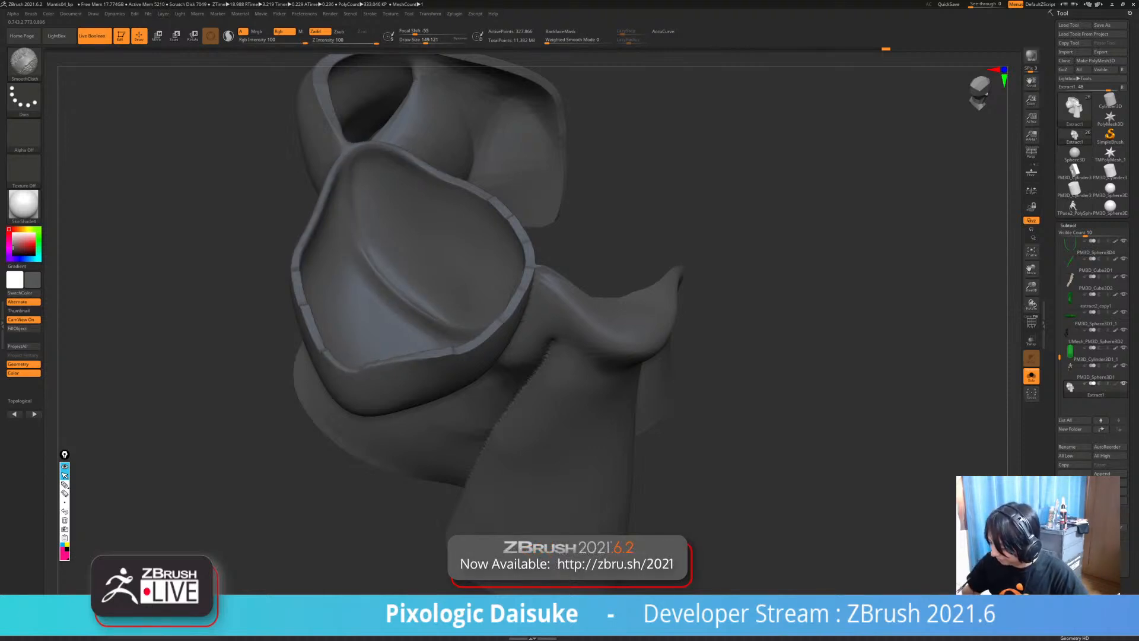
right_drag(521, 255, 505, 257)
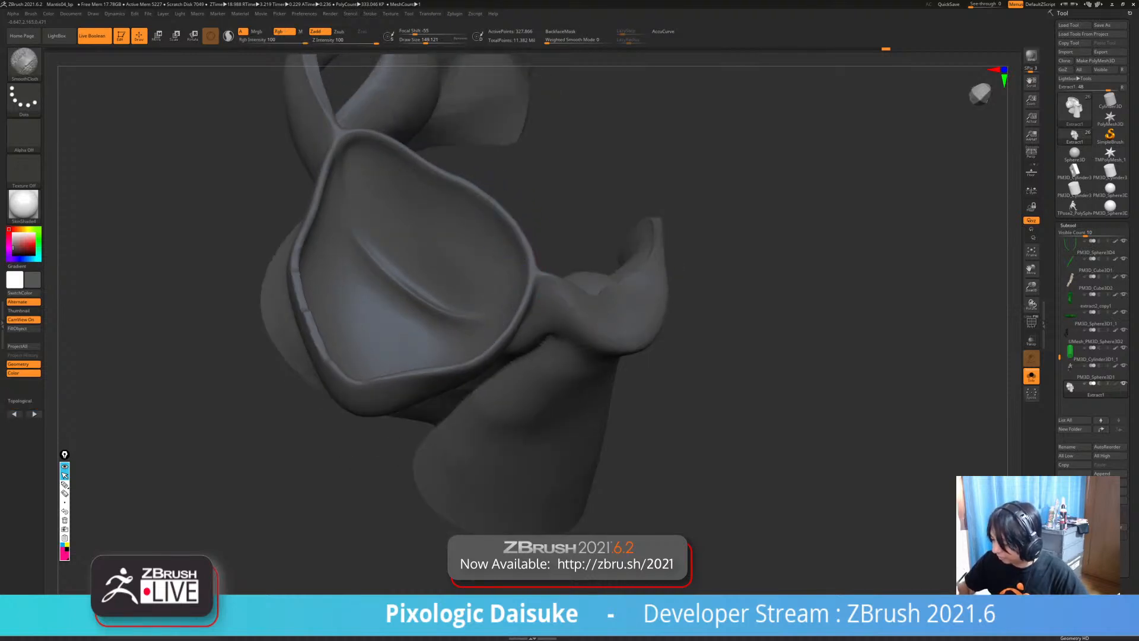
mouse_move(504, 255)
right_down()
mouse_move(487, 284)
mouse_move(429, 162)
mouse_move(388, 185)
right_up()
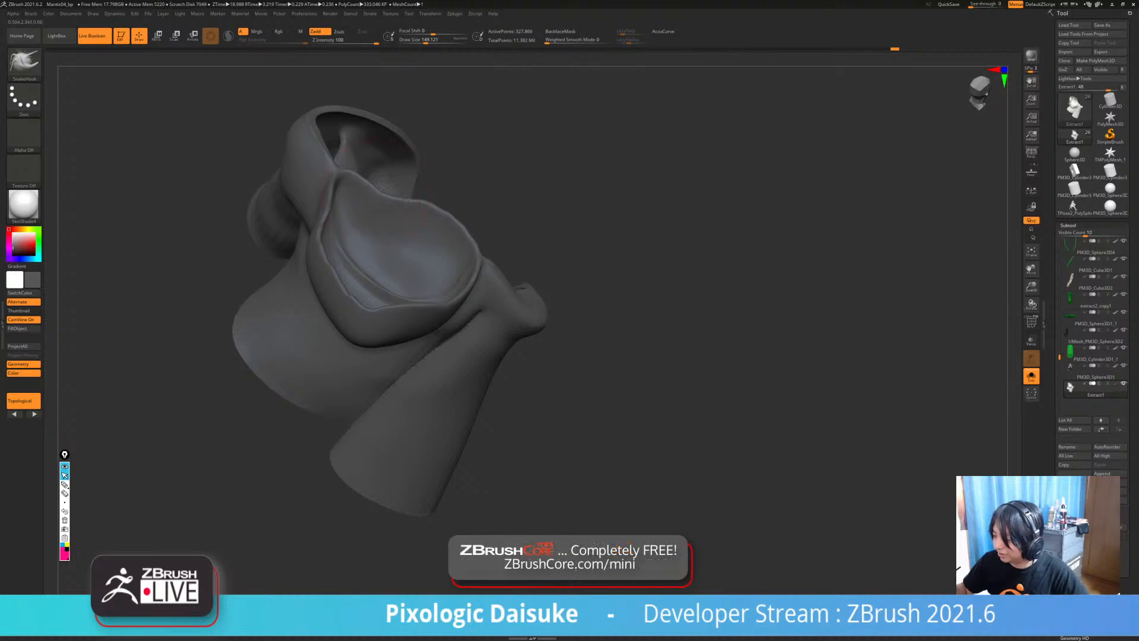
drag(428, 216, 425, 237)
mouse_move(442, 240)
right_down()
mouse_move(496, 252)
mouse_move(403, 249)
mouse_move(356, 231)
mouse_move(308, 255)
right_up()
right_drag(422, 210, 439, 238)
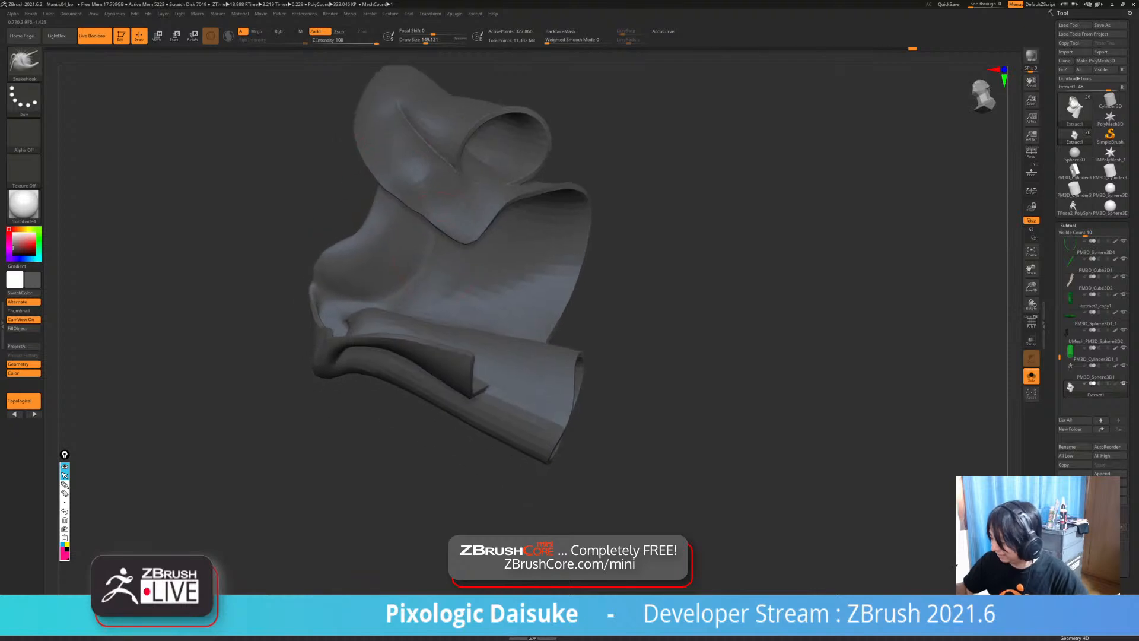
- Display the garment's polygroups and isolate the green outer polygroup of the hood
click(1031, 322)
right_drag(510, 256, 564, 270)
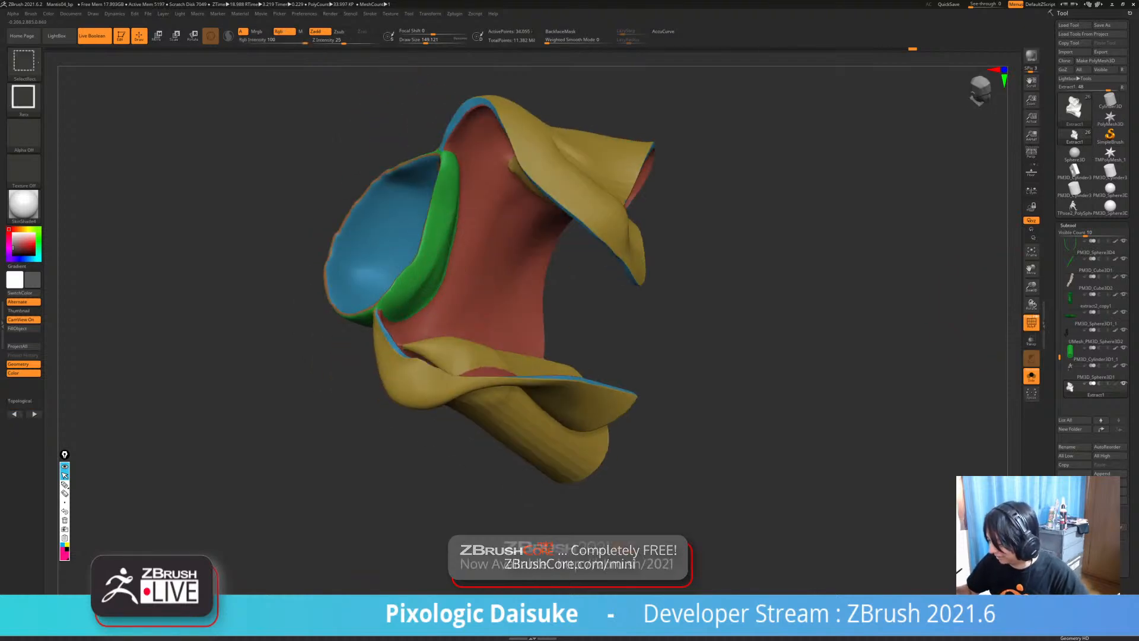
ctrl+shift+click(447, 249)
ctrl+shift+drag(502, 250, 520, 270)
right_drag(534, 261, 557, 252)
ctrl+shift+drag(623, 279, 644, 303)
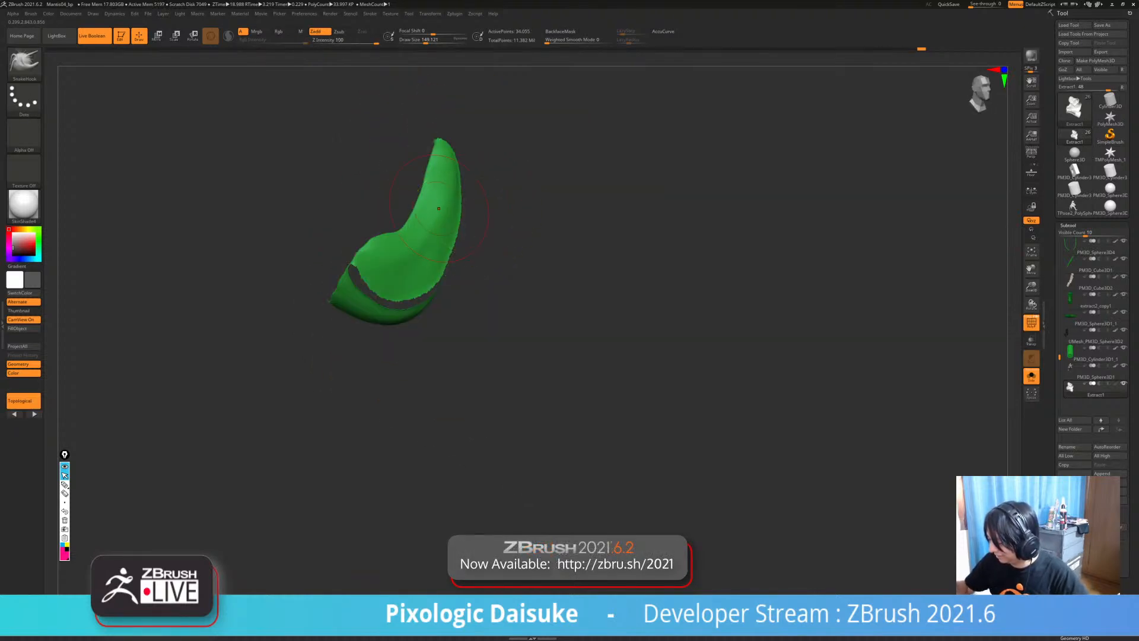
- Mask a band of the hood's green outer surface with MaskLasso and turn it into a new polygroup
right_drag(522, 238, 555, 225)
alt+right_drag(453, 167, 441, 180)
ctrl+shift+click(25, 64)
ctrl+shift+click(106, 70)
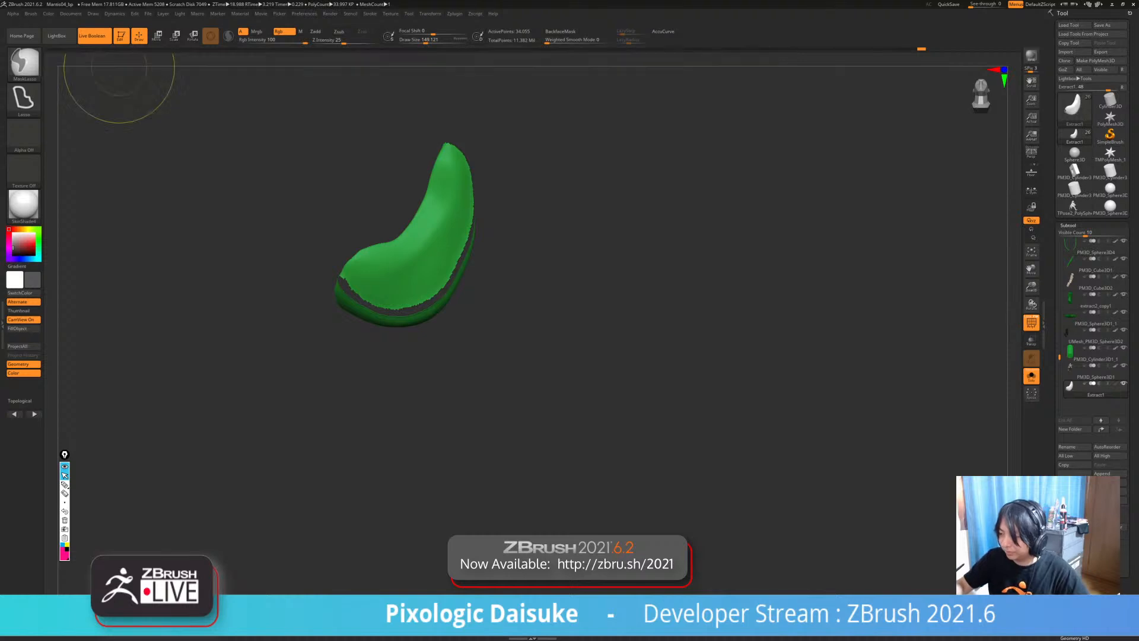
right_drag(320, 276, 340, 267)
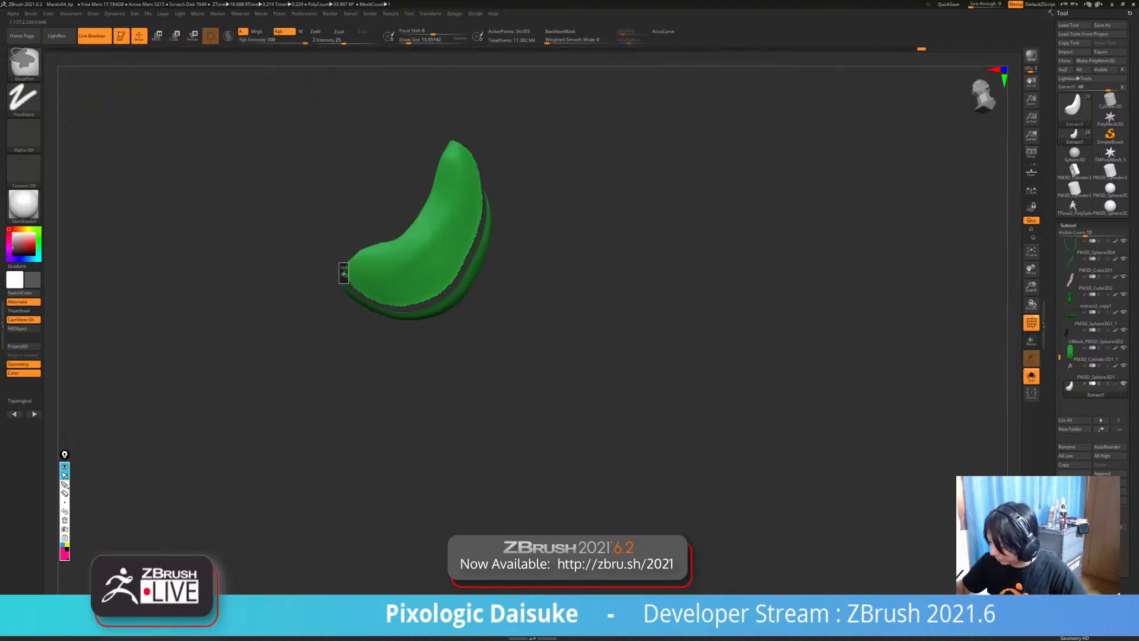
ctrl+click(25, 62)
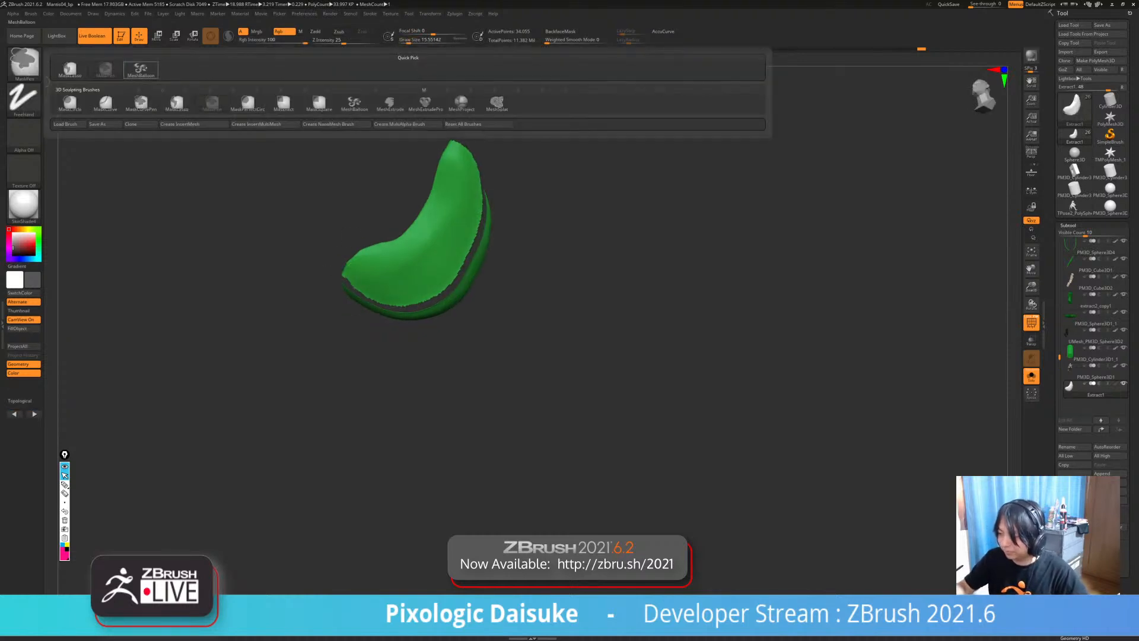
ctrl+click(141, 70)
mouse_move(445, 172)
alt+right_down()
mouse_move(365, 205)
mouse_move(417, 199)
alt+right_up()
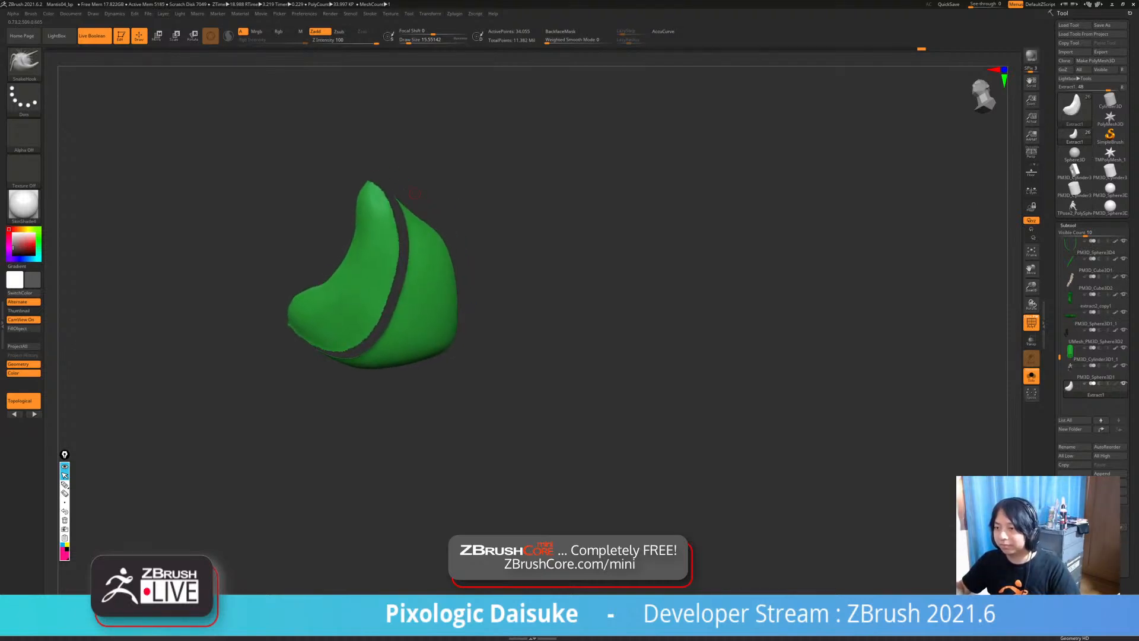
key(ctrl)
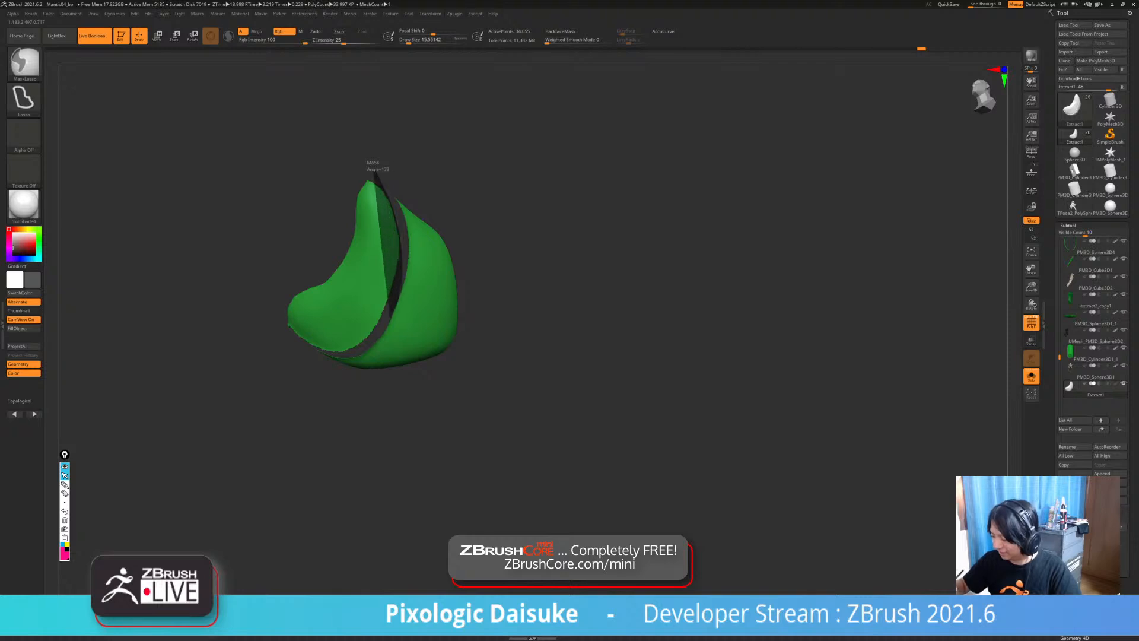
ctrl+drag(391, 317, 378, 326)
ctrl+drag(373, 172, 270, 174)
key(ctrl+w)
drag(457, 196, 410, 379)
- Hide the new outer band, then isolate the blue inner surface of the hood with its rim
ctrl+shift+click(442, 312)
drag(501, 314, 549, 267)
drag(528, 315, 542, 284)
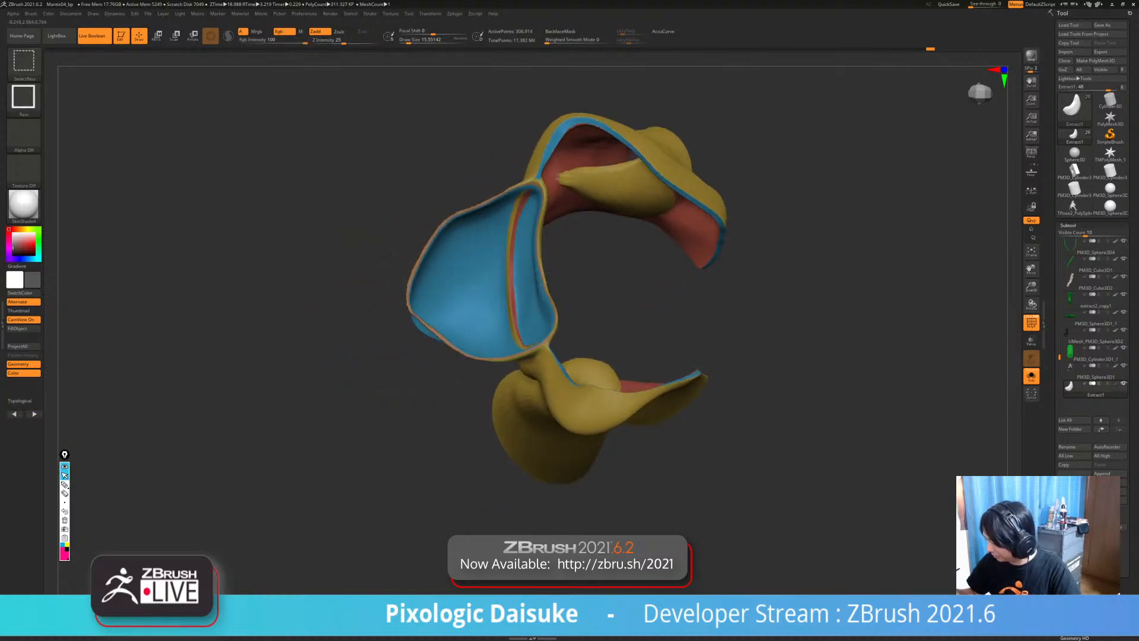
ctrl+shift+click(541, 275)
ctrl+shift+click(541, 275)
ctrl+shift+click(541, 275)
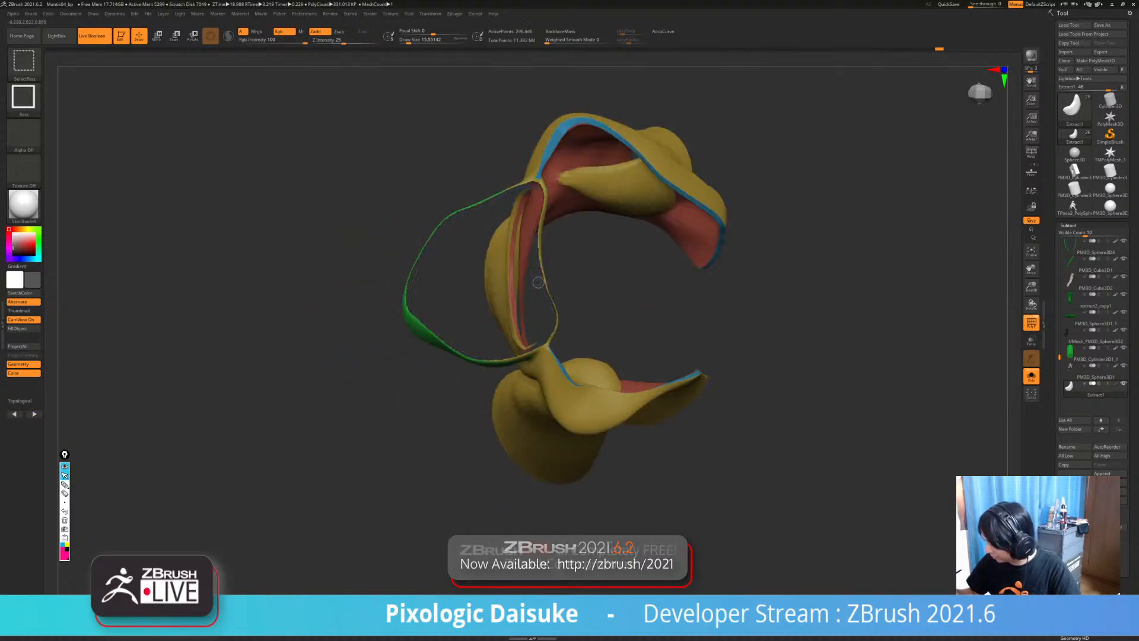
ctrl+shift+click(541, 275)
drag(537, 279, 606, 273)
ctrl+shift+click(543, 261)
ctrl+shift+drag(606, 273, 611, 289)
mouse_move(599, 285)
mouse_down()
mouse_move(522, 256)
mouse_move(451, 211)
mouse_move(460, 203)
mouse_up()
mouse_move(466, 207)
alt+mouse_down()
mouse_move(462, 183)
mouse_move(418, 207)
alt+mouse_up()
- Mask the band of the hood's inner surface nearest the neck and turn it into its own polygroup
mouse_move(404, 339)
ctrl+mouse_down()
mouse_move(436, 375)
mouse_move(456, 181)
ctrl+mouse_up()
ctrl+drag(399, 305, 428, 374)
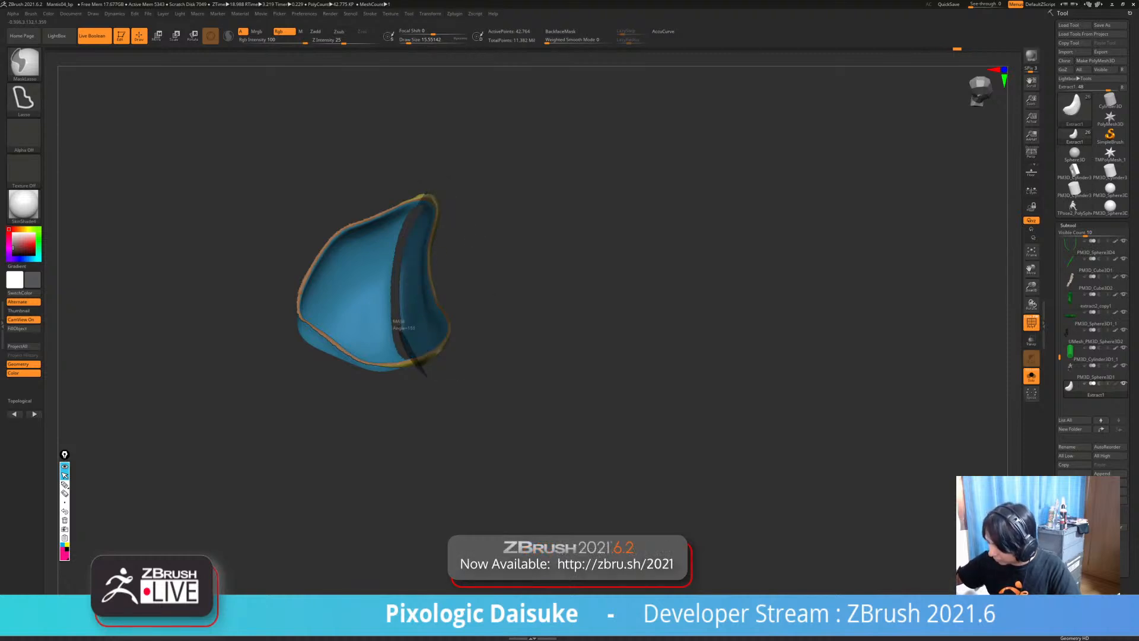
key(ctrl+w)
- Hide the inner neck-side band, show the rest of the garment, and remesh it with DynaMesh to close the holes
ctrl+shift+click(434, 323)
ctrl+shift+drag(487, 276, 475, 324)
ctrl+shift+click(447, 301)
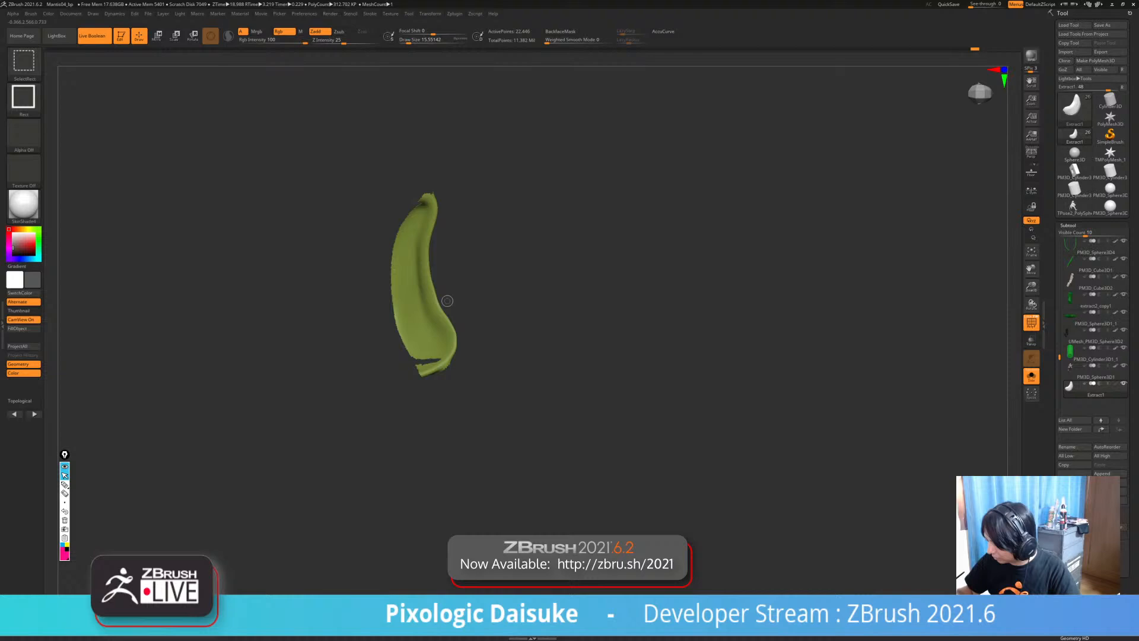
ctrl+shift+click(529, 286)
drag(530, 285, 386, 425)
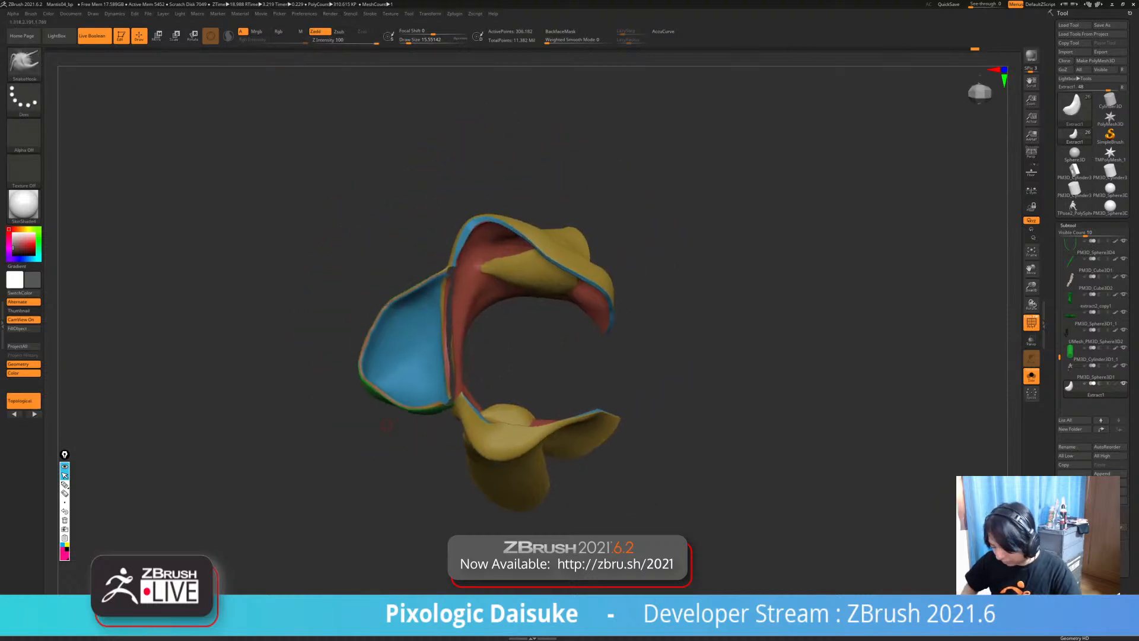
ctrl+drag(736, 380, 729, 345)
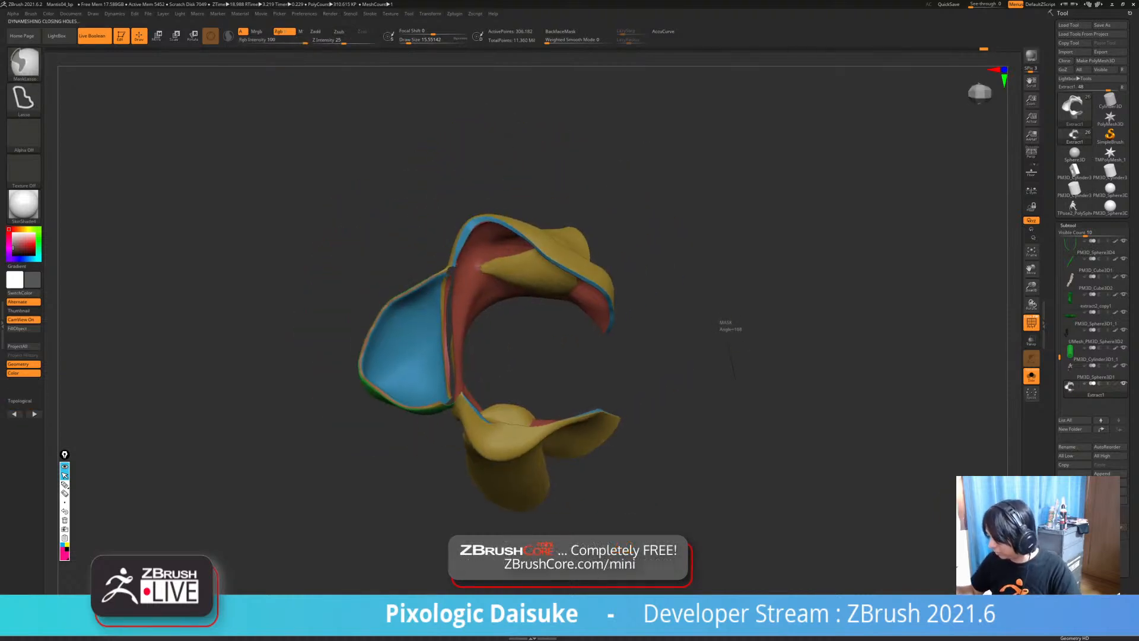
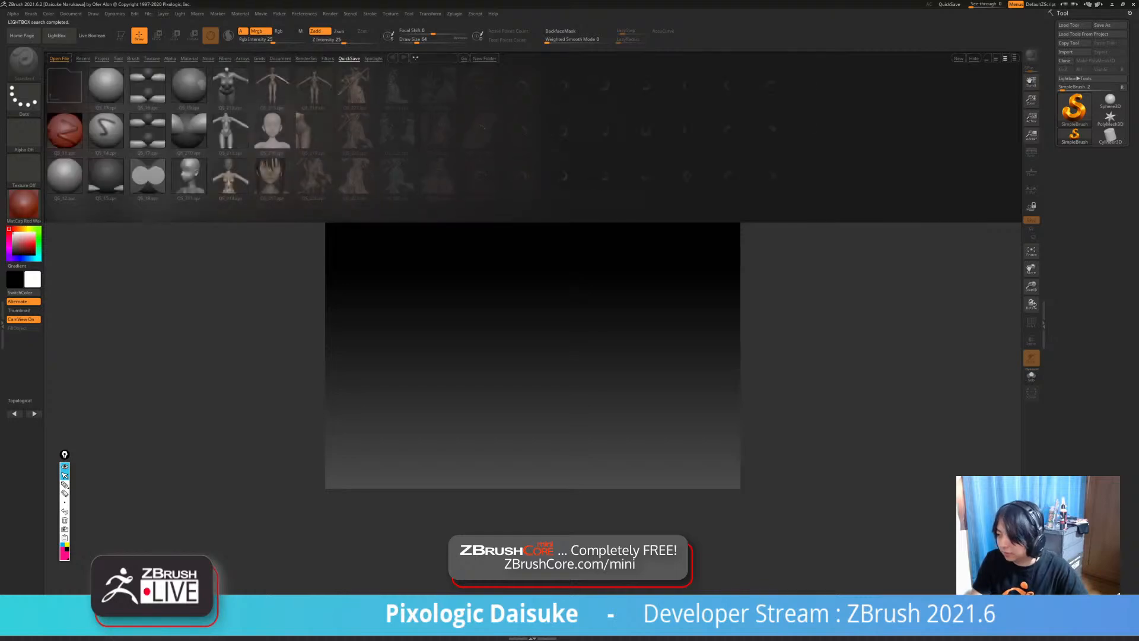
- Browse the QuickSave files and restore QS_3225
drag(687, 175, 249, 172)
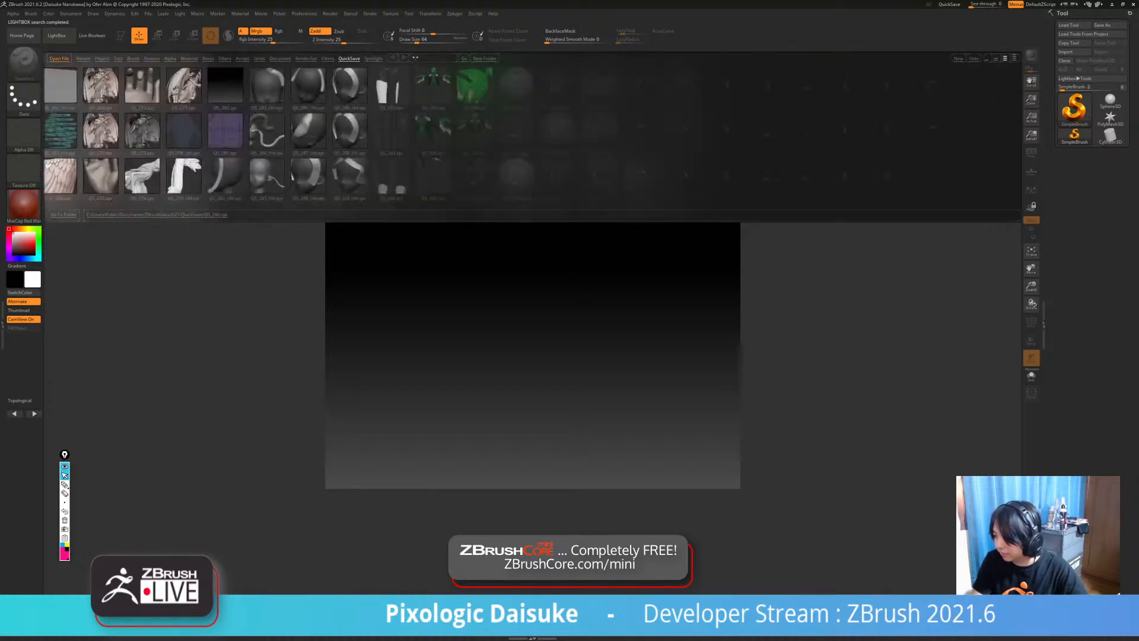
drag(653, 132, 417, 129)
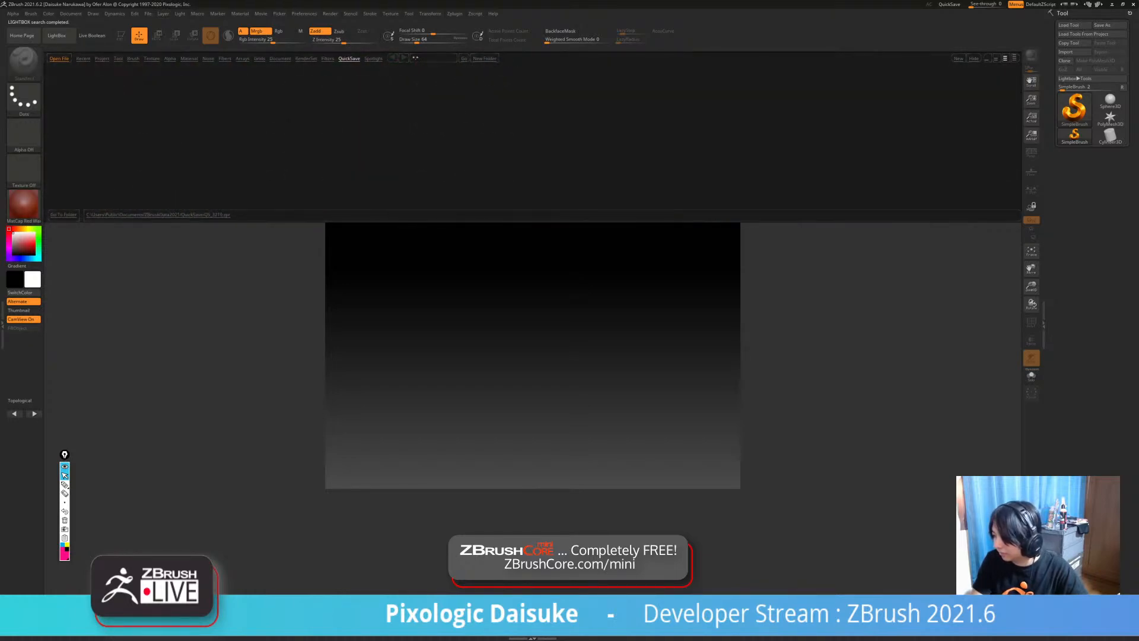
drag(252, 135, 973, 130)
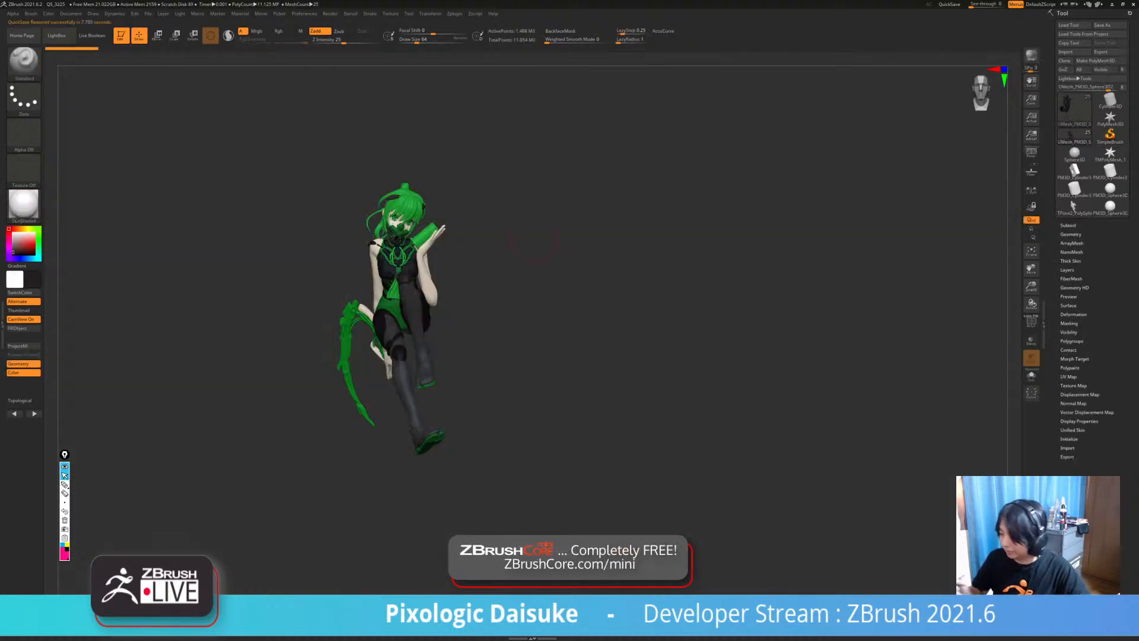
- Select the body of the restored character and show it on its own
right_drag(534, 242, 665, 332)
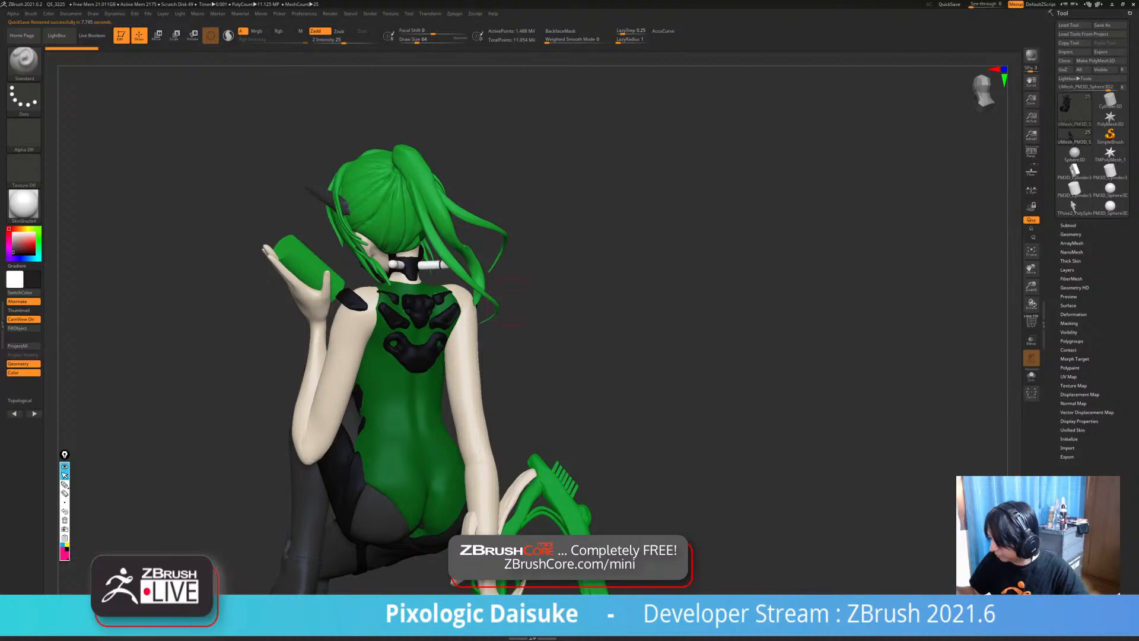
right_drag(468, 392, 499, 389)
alt+right_drag(498, 389, 495, 239)
right_drag(495, 239, 356, 252)
alt+click(383, 303)
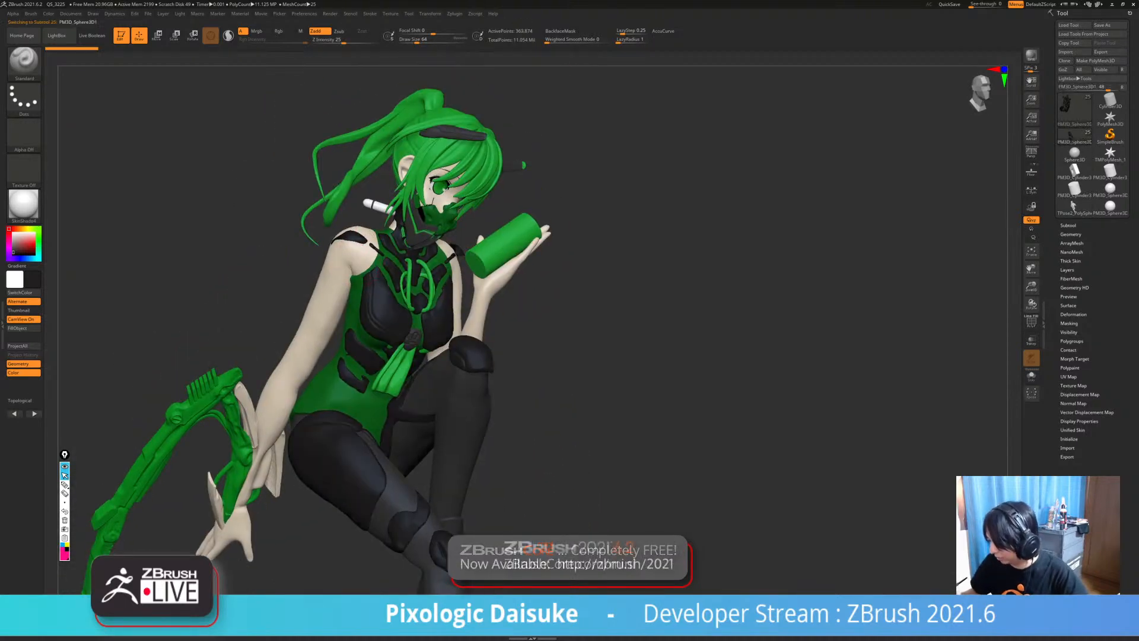
right_drag(383, 303, 338, 299)
alt+right_drag(556, 320, 611, 261)
click(549, 276)
click(549, 275)
click(540, 259)
- Mask the body's chest, shoulders and upper arms with MaskLasso
ctrl+drag(343, 204, 393, 207)
click(24, 60)
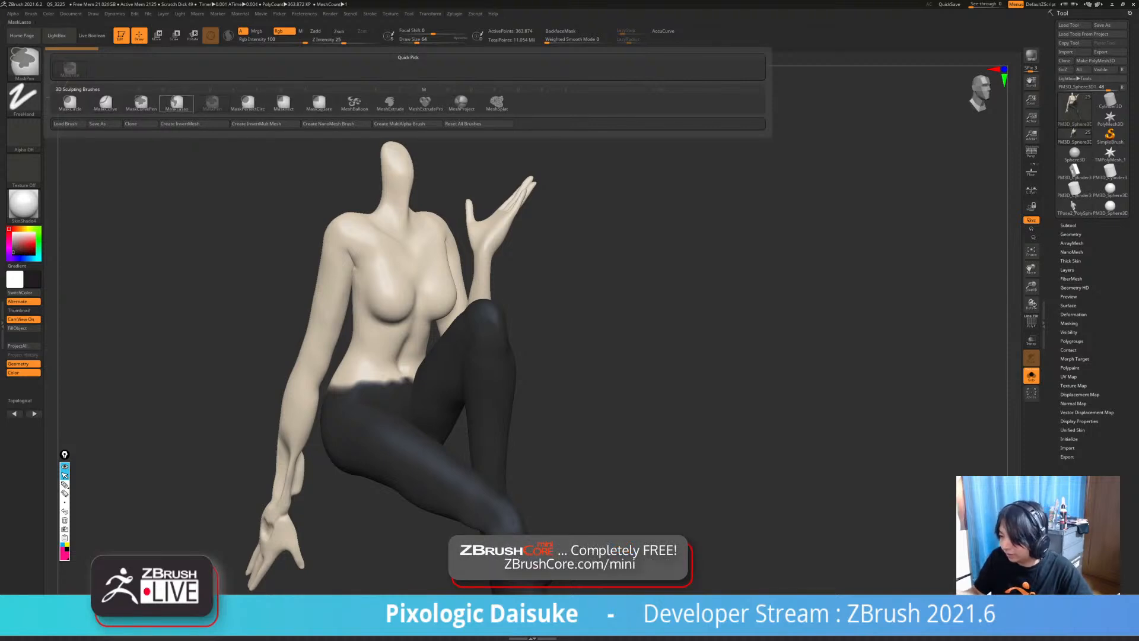
click(177, 102)
mouse_move(457, 215)
ctrl+mouse_down()
mouse_move(468, 298)
mouse_move(353, 336)
mouse_move(295, 312)
ctrl+mouse_up()
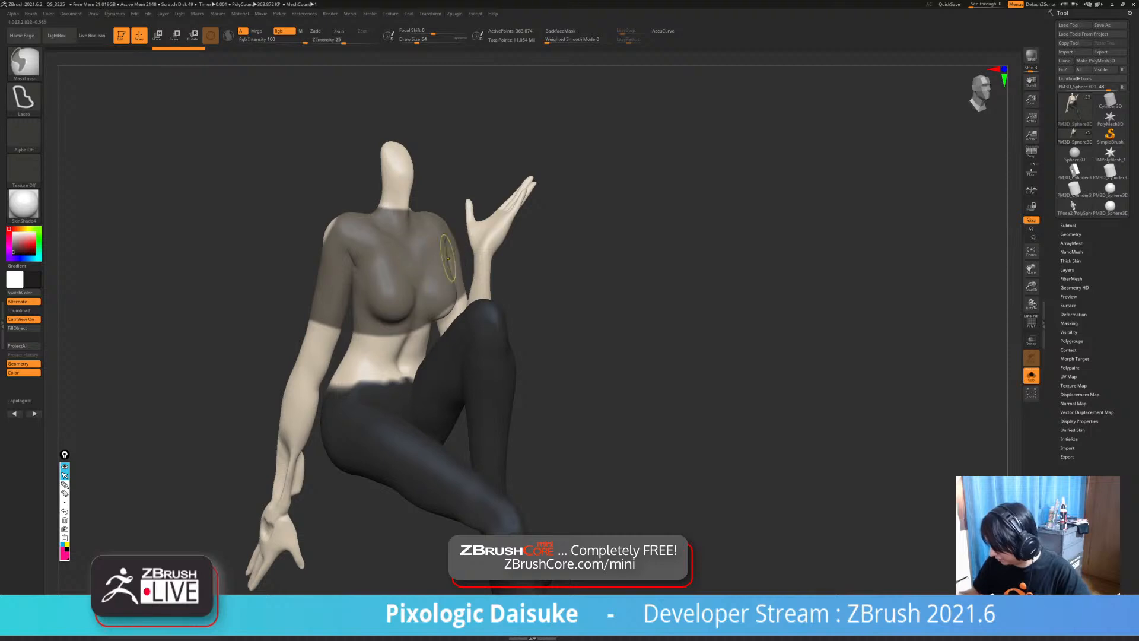
mouse_move(468, 291)
ctrl+mouse_down()
mouse_move(408, 323)
mouse_move(292, 218)
ctrl+mouse_up()
mouse_move(308, 267)
mouse_down()
mouse_move(682, 276)
mouse_move(374, 261)
mouse_move(935, 302)
mouse_up()
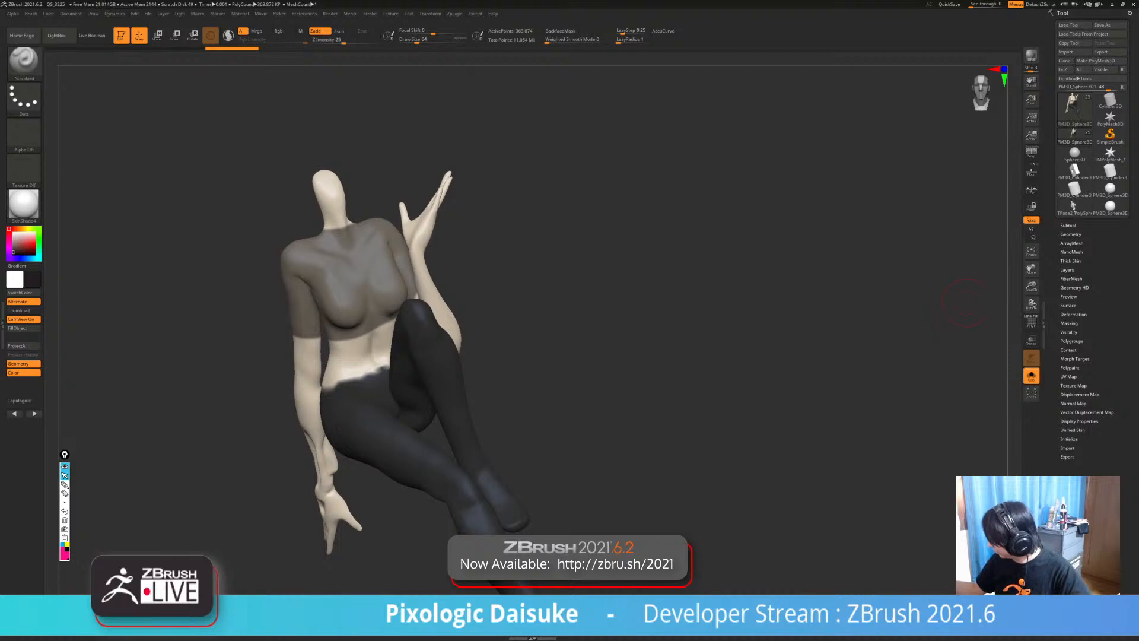
- Unmask a vertical strip down the front of the chest using MaskPen with a draw size of about 35
click(1068, 226)
drag(670, 285, 551, 320)
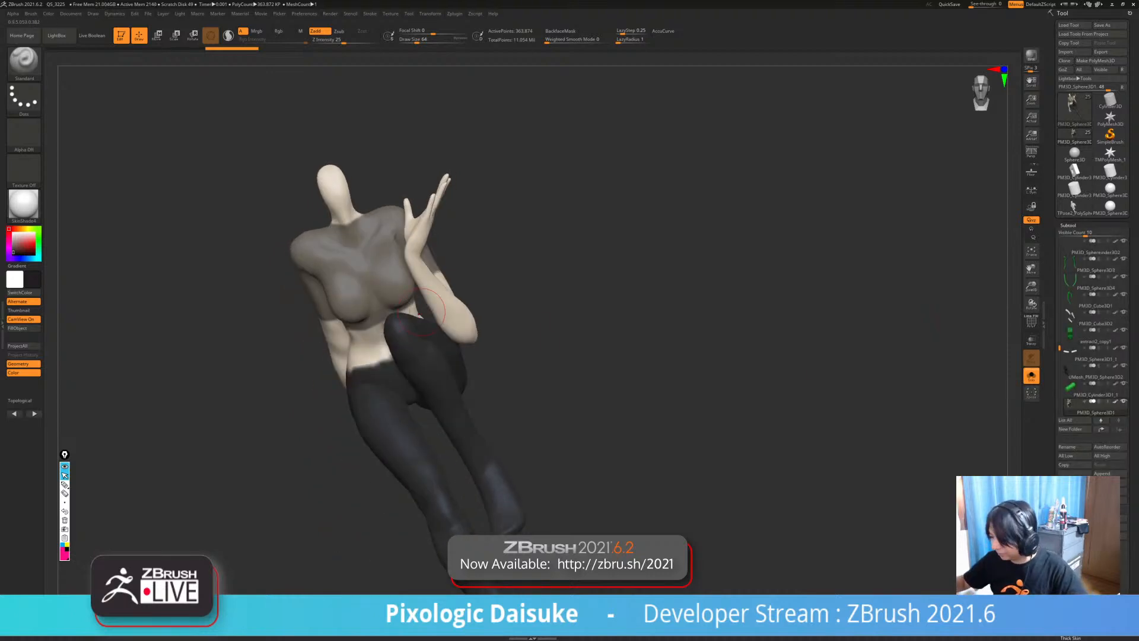
ctrl+click(26, 64)
ctrl+click(215, 107)
click(413, 40)
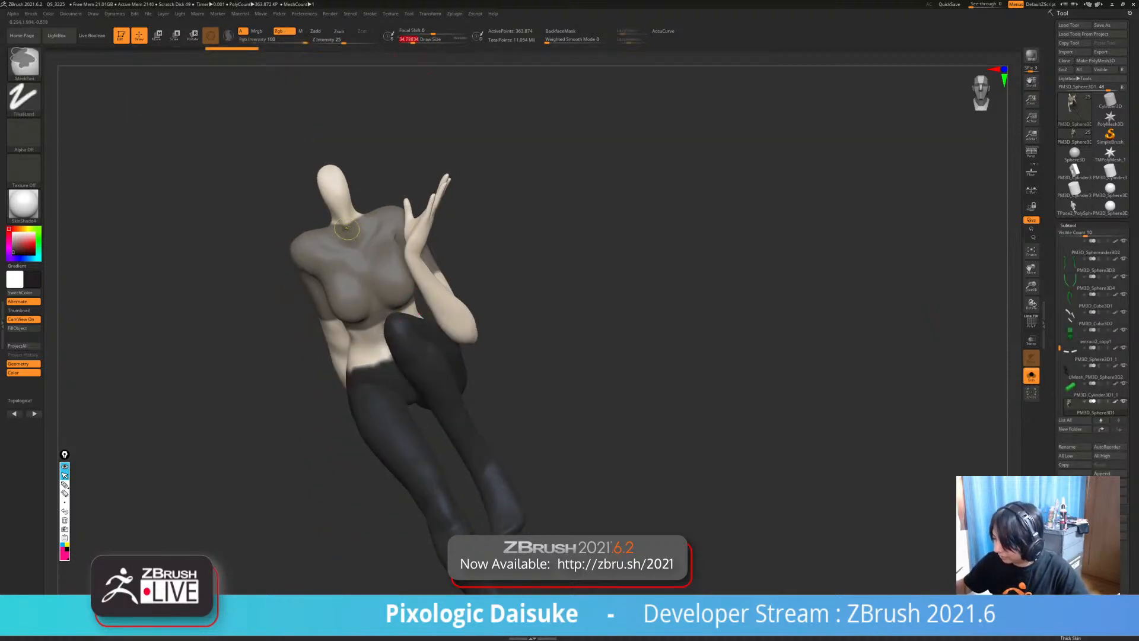
ctrl+alt+drag(347, 228, 379, 314)
- Extract the masked upper body as a new jacket subtool, clear its mask, and isolate its surface polygroup
mouse_move(361, 322)
right_down()
mouse_move(378, 301)
mouse_move(373, 273)
right_up()
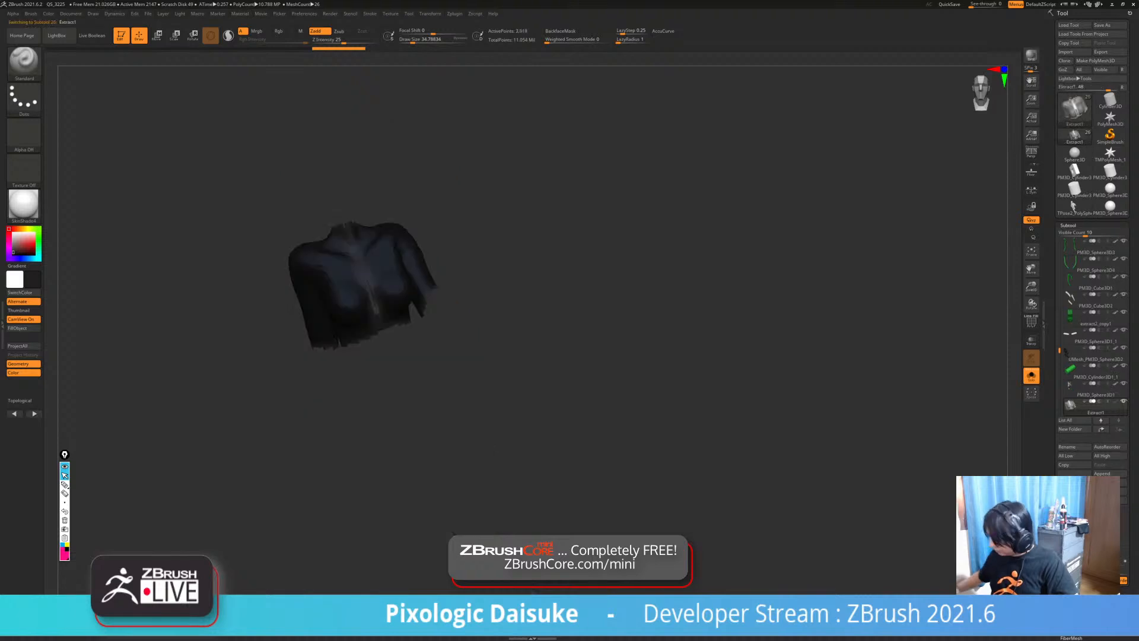
ctrl+drag(550, 283, 473, 299)
ctrl+shift+click(394, 260)
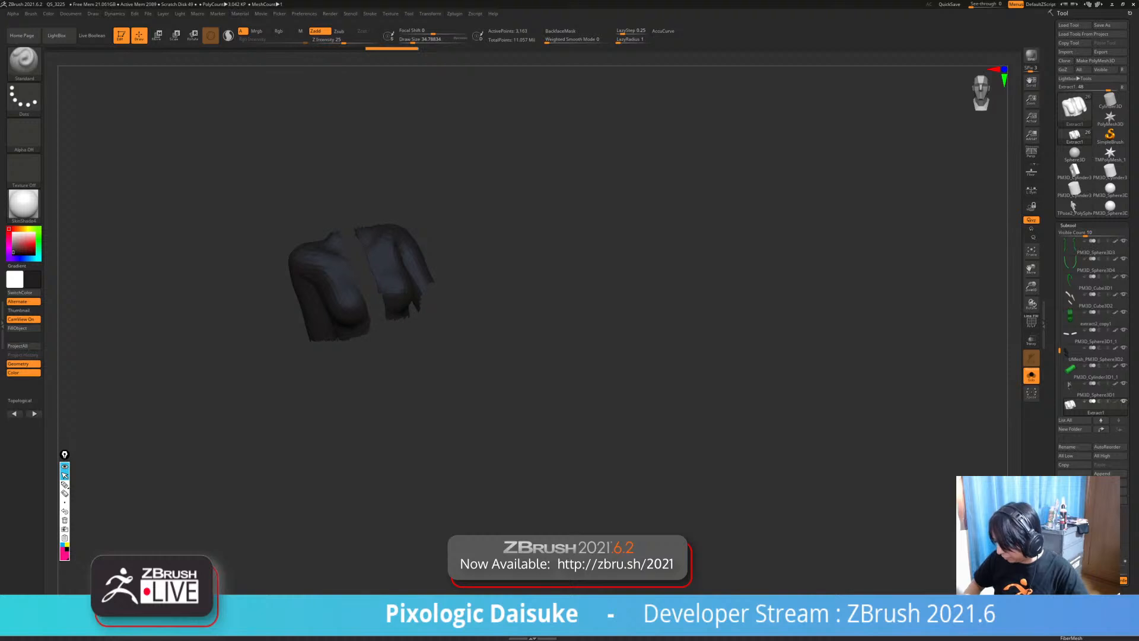
- Show the full character again, inflate the jacket so it covers the body, and fill it with the current color
click(1032, 376)
drag(249, 296, 363, 298)
click(1068, 225)
click(1074, 314)
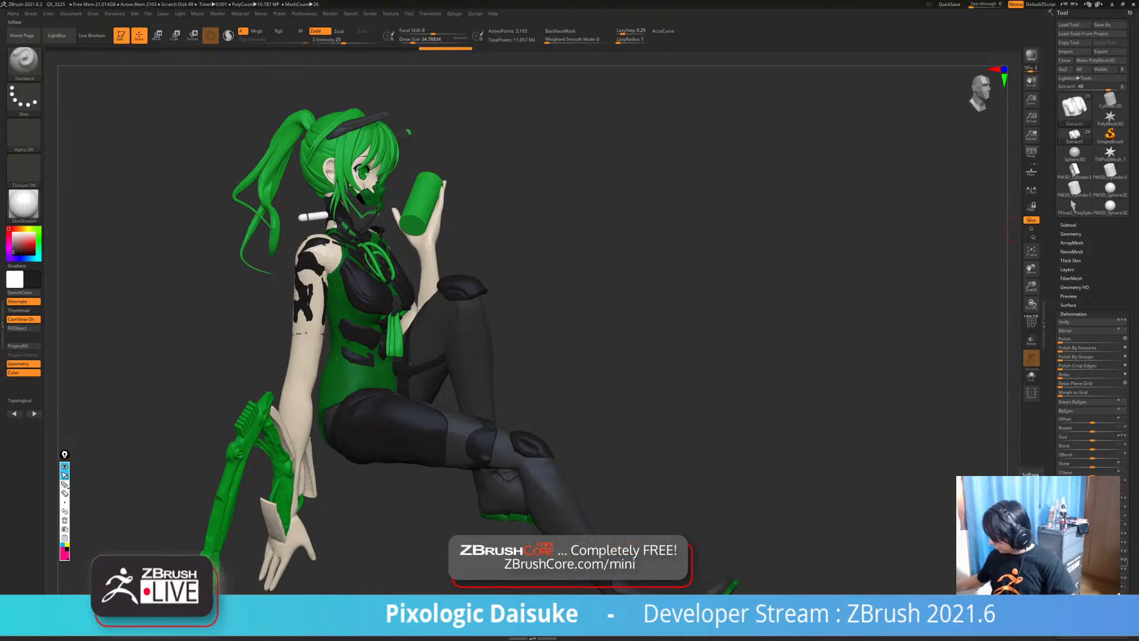
drag(1092, 562, 1098, 562)
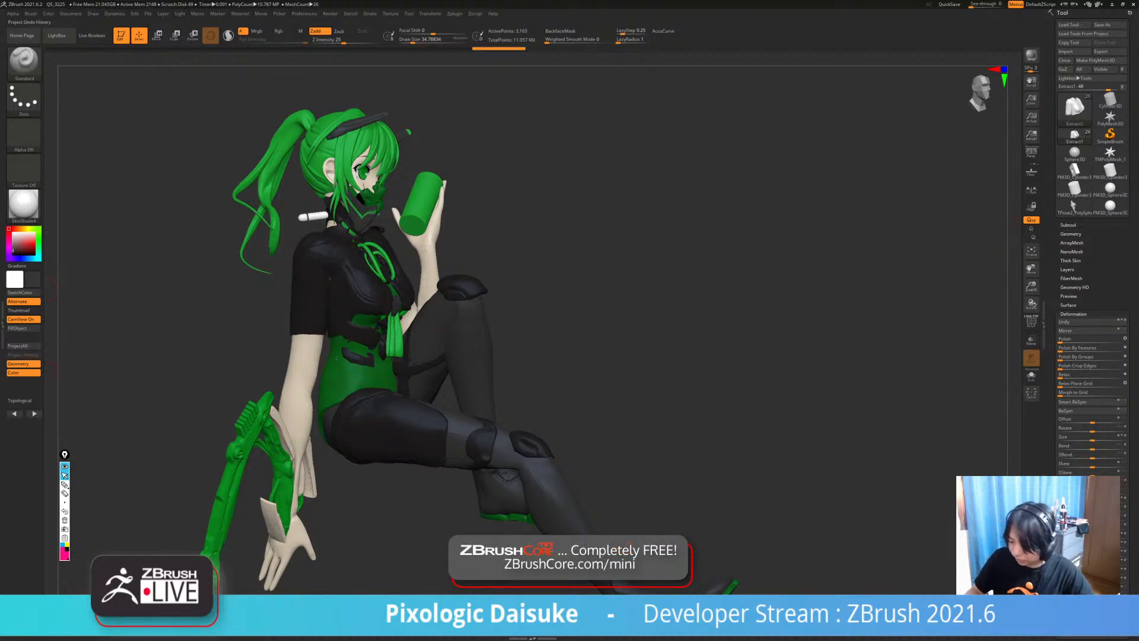
click(23, 328)
drag(196, 297, 100, 285)
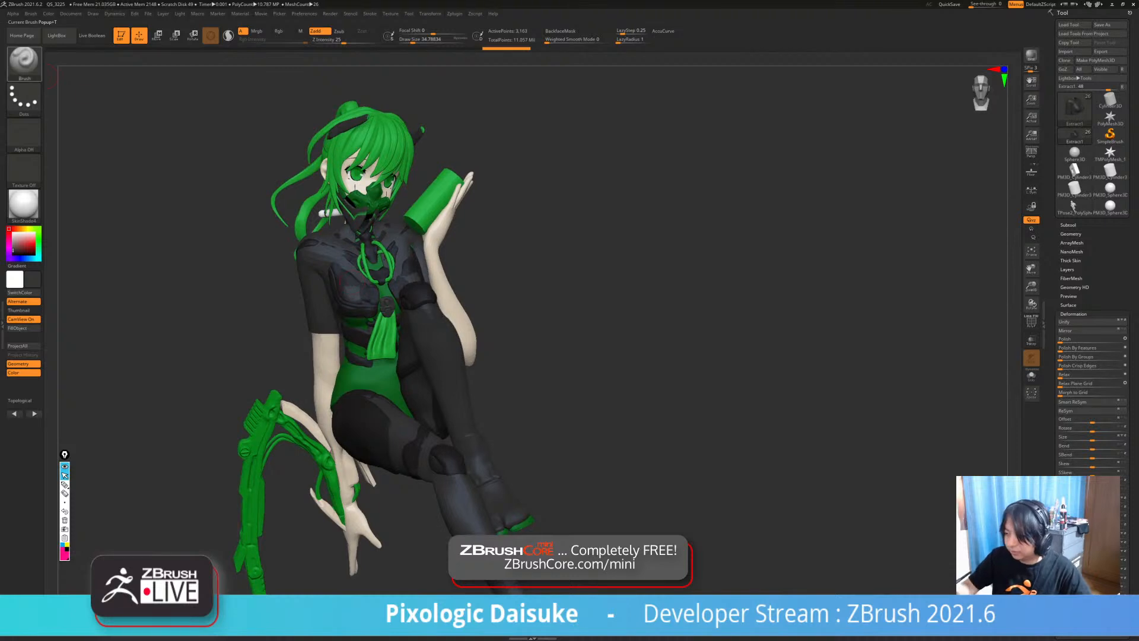
- Pull the jacket's front shoulder and collar edge outward with the SnakeHook brush at a draw size of about 119
key(b)
key(s)
key(k)
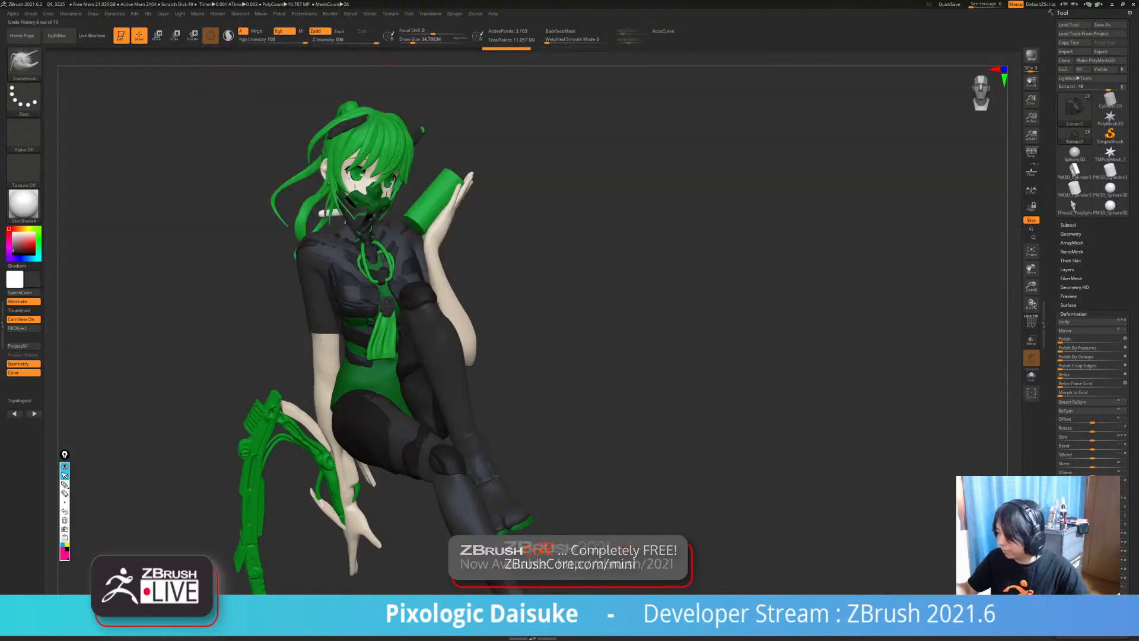
click(422, 40)
drag(317, 246, 301, 258)
drag(195, 285, 243, 282)
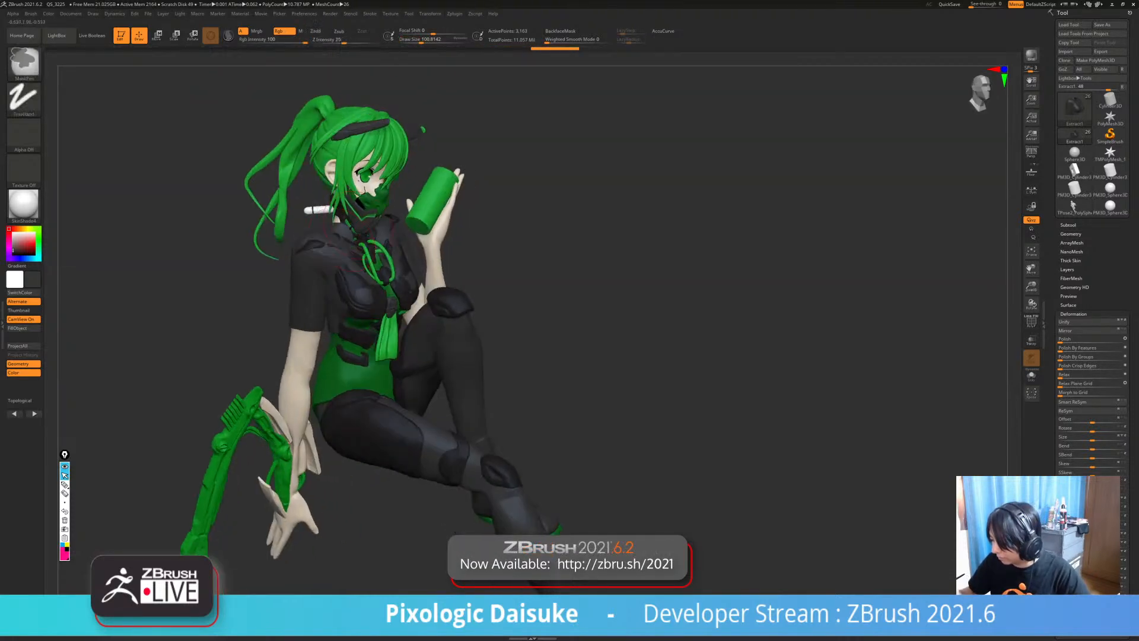
mouse_move(356, 244)
right_down()
mouse_move(315, 246)
mouse_move(360, 244)
right_up()
key(ctrl+z)
click(423, 41)
mouse_move(308, 234)
mouse_down()
mouse_move(299, 245)
mouse_move(317, 252)
mouse_up()
right_drag(320, 246, 371, 262)
drag(318, 264, 323, 270)
right_drag(356, 255, 306, 240)
drag(315, 234, 320, 240)
drag(323, 237, 328, 242)
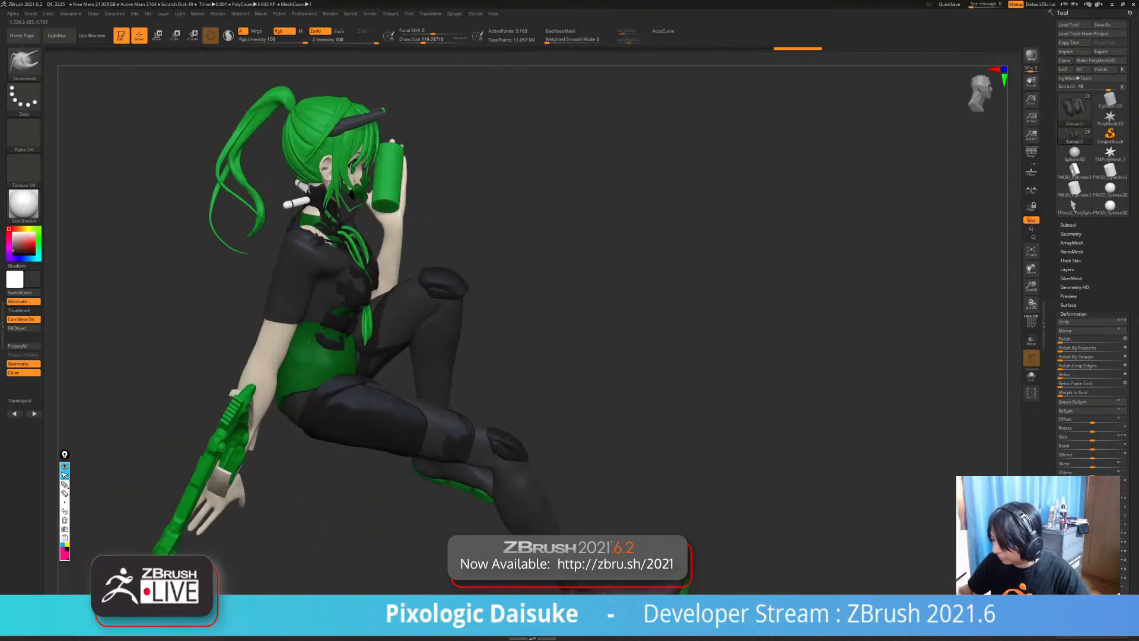
- Reshape and smooth the jacket's collar and front panel from several angles with small SnakeHook pulls
right_drag(325, 241, 350, 244)
drag(317, 237, 323, 241)
right_drag(355, 244, 303, 239)
shift+drag(312, 237, 320, 242)
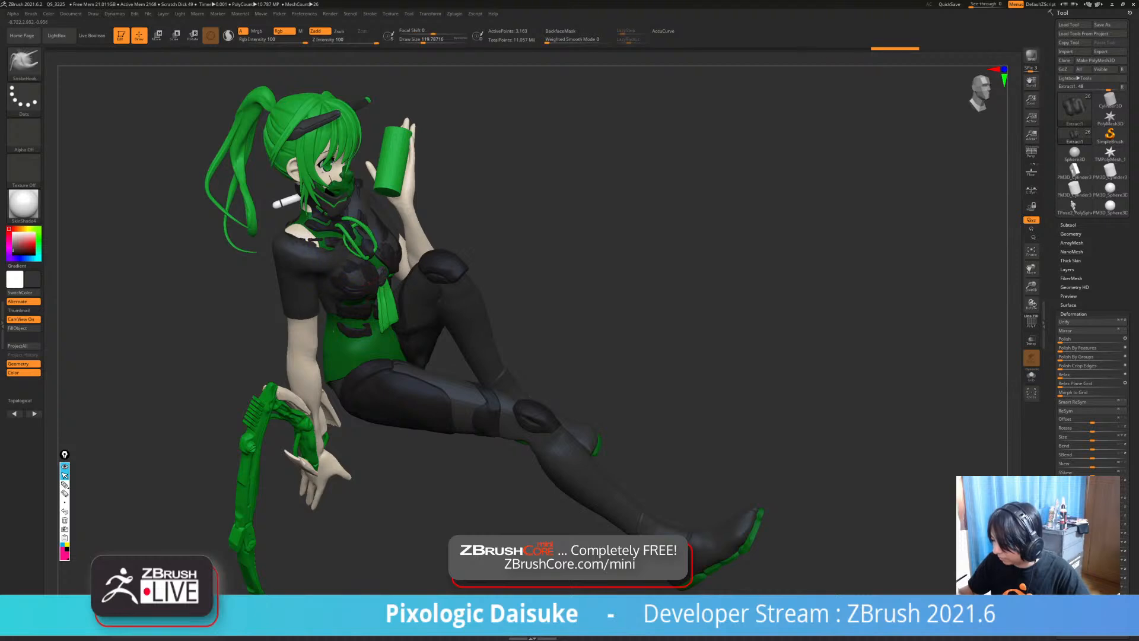
right_drag(361, 276, 340, 297)
drag(340, 311, 333, 327)
right_drag(339, 296, 380, 309)
drag(378, 309, 372, 304)
mouse_move(373, 303)
right_down()
mouse_move(389, 306)
mouse_move(340, 286)
right_up()
drag(339, 286, 346, 289)
right_drag(346, 290, 372, 290)
shift+drag(372, 291, 367, 295)
- Try to pull the jacket's back neckline outward into a hood with SnakeHook and smooth it
mouse_move(367, 296)
right_down()
mouse_move(380, 294)
mouse_move(330, 285)
mouse_move(415, 266)
mouse_move(477, 283)
mouse_move(504, 264)
right_up()
mouse_move(325, 242)
right_down()
mouse_move(379, 261)
mouse_move(320, 285)
mouse_move(408, 258)
right_up()
drag(381, 253, 389, 258)
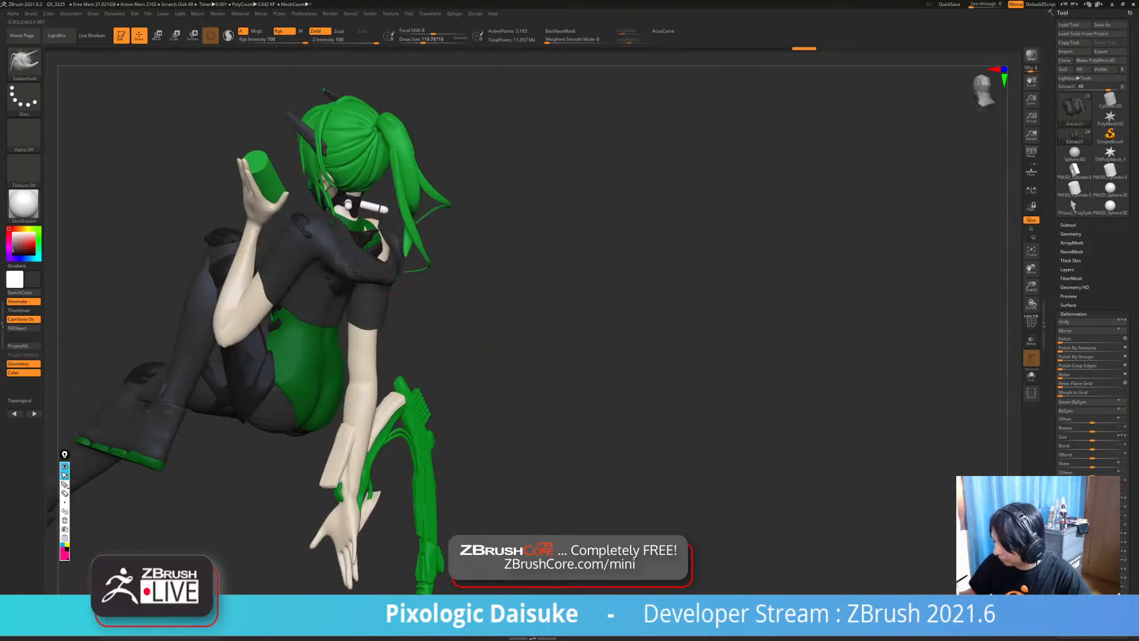
right_drag(403, 258, 380, 259)
drag(379, 259, 372, 264)
mouse_move(356, 276)
shift+mouse_down()
mouse_move(380, 266)
mouse_move(363, 260)
shift+mouse_up()
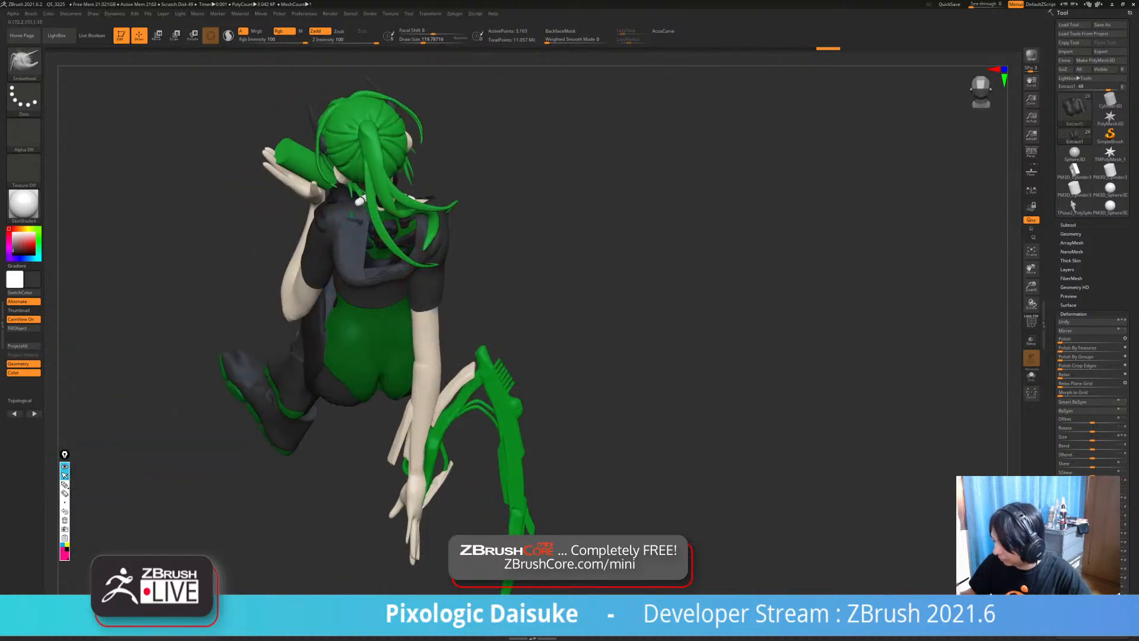
right_drag(363, 260, 359, 224)
drag(352, 230, 315, 240)
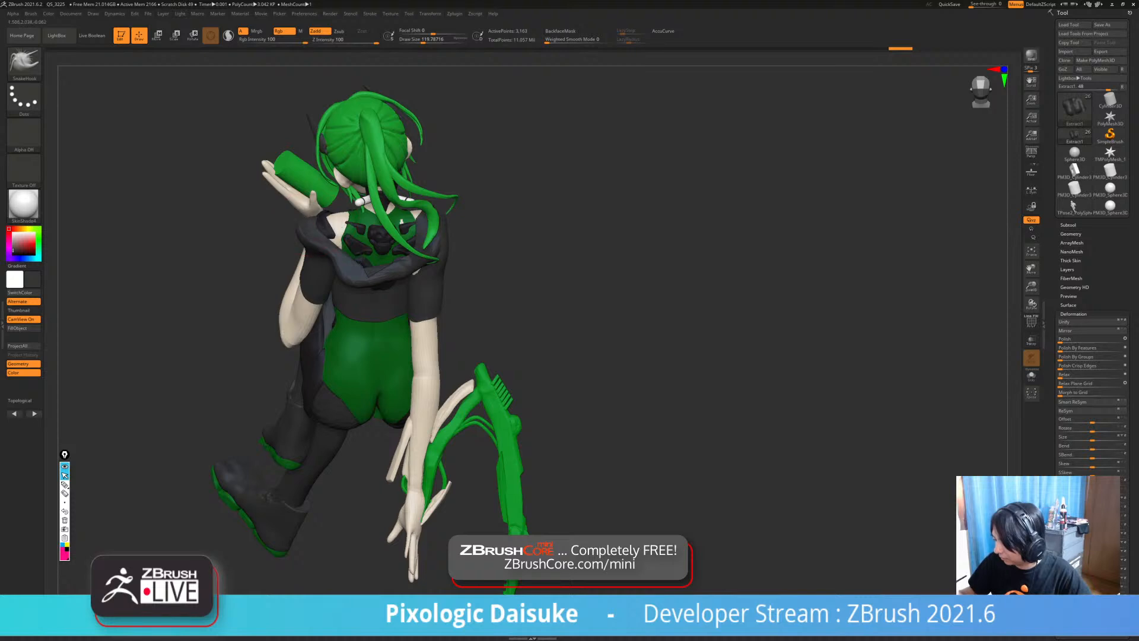
right_drag(300, 244, 325, 247)
shift+drag(324, 264, 332, 260)
mouse_move(332, 259)
right_down()
mouse_move(379, 256)
mouse_move(439, 273)
right_up()
right_drag(267, 255, 299, 234)
- Undo the recent pulls on the jacket's back neckline
key(ctrl+z)
key(ctrl+z)
key(ctrl+z)
key(ctrl+z)
key(ctrl+z)
key(ctrl+z)
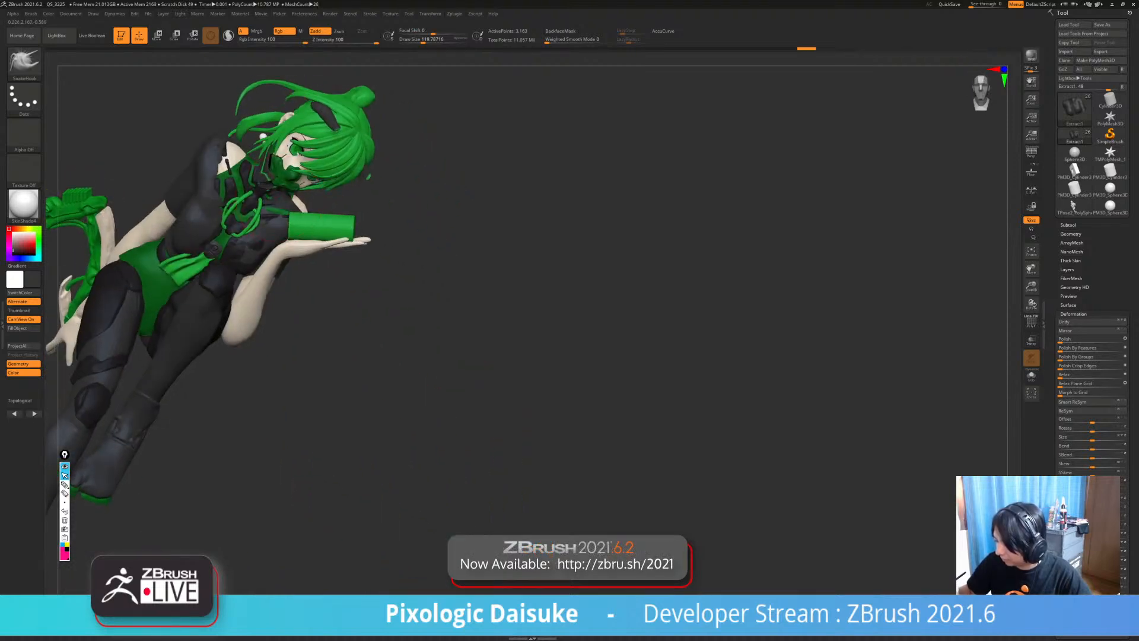
- Smooth the jacket near the neck and apply Polish By Features to the whole piece
shift+drag(287, 220, 292, 229)
mouse_move(292, 232)
right_down()
mouse_move(308, 237)
mouse_move(267, 213)
right_up()
click(1072, 349)
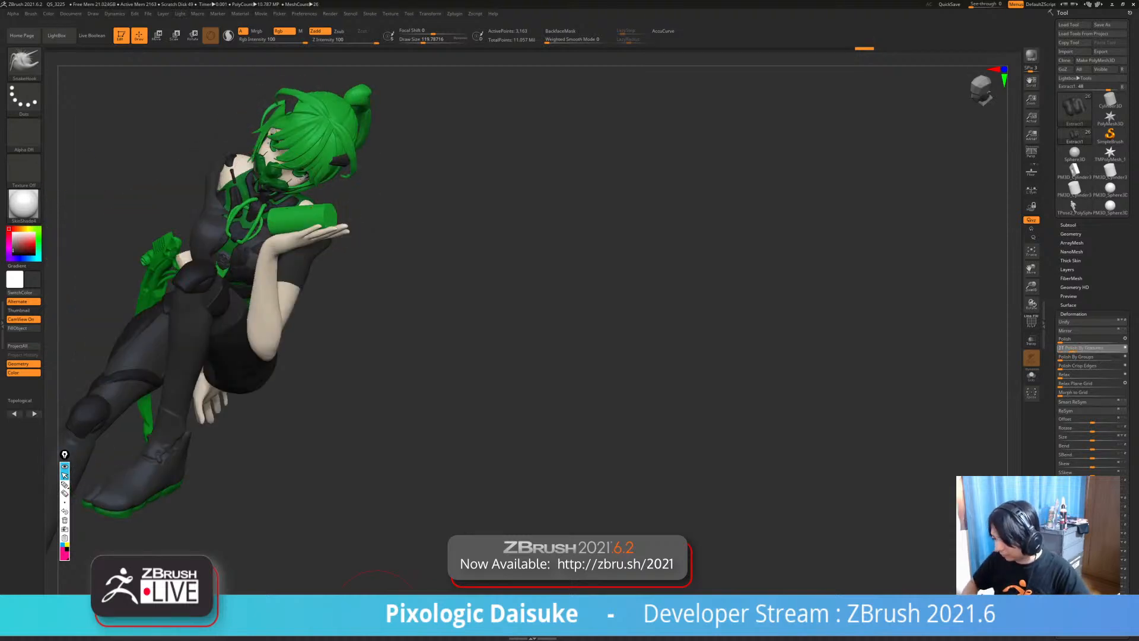
drag(1080, 349, 1080, 349)
right_drag(362, 255, 436, 337)
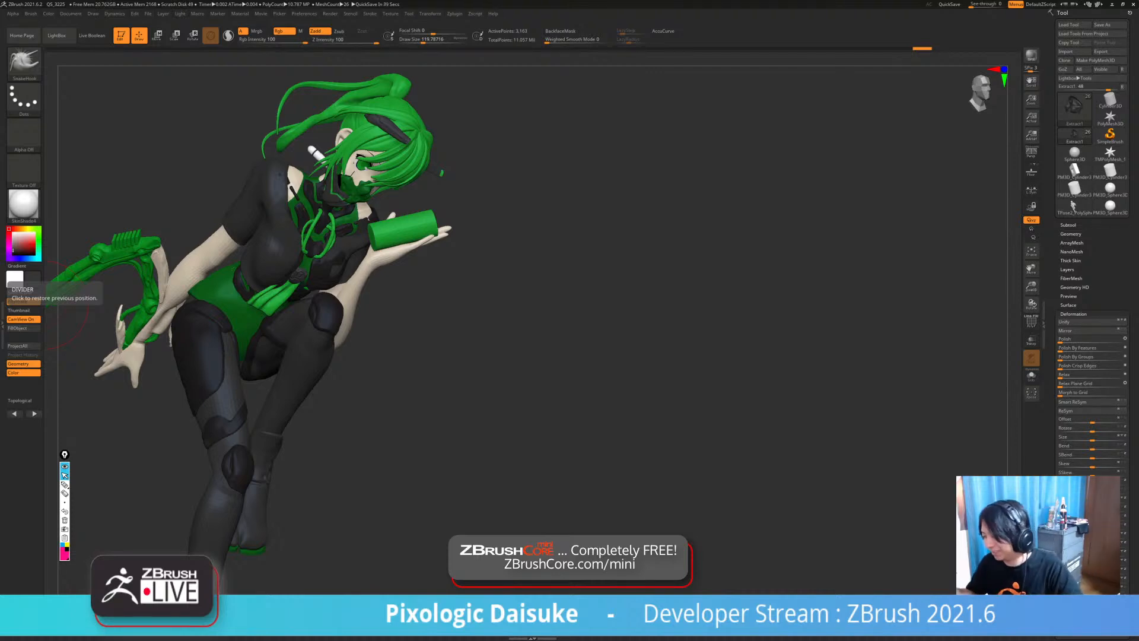
- Adjust the jacket's shoulder with SnakeHook and undo the last pull on the sleeve side
drag(119, 427, 65, 356)
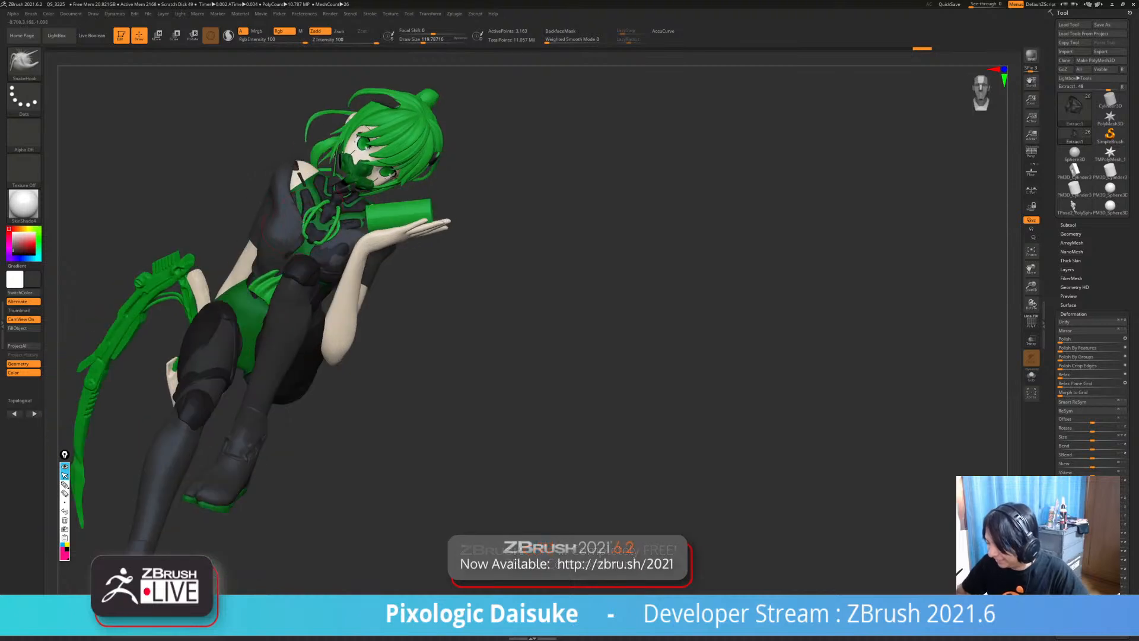
drag(178, 178, 234, 243)
drag(293, 204, 288, 217)
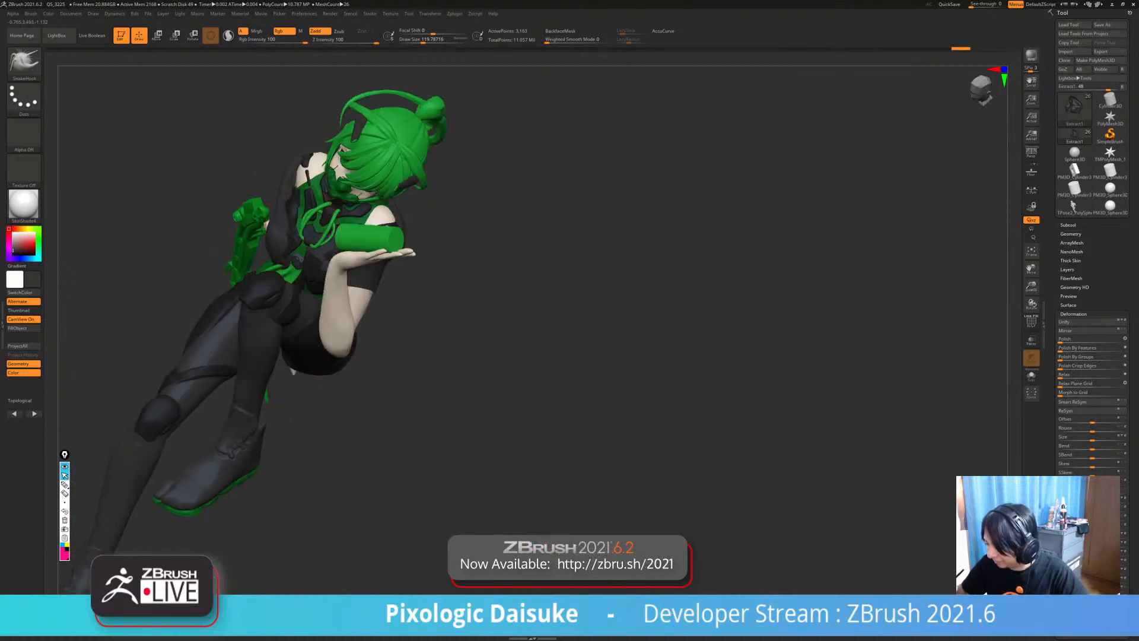
mouse_move(196, 207)
mouse_down()
mouse_move(178, 184)
mouse_move(208, 223)
mouse_move(255, 201)
mouse_move(279, 231)
mouse_move(204, 237)
mouse_move(172, 255)
mouse_move(217, 228)
mouse_move(254, 240)
mouse_up()
mouse_move(189, 220)
mouse_down()
mouse_move(231, 240)
mouse_move(224, 230)
mouse_up()
right_drag(221, 228, 250, 217)
drag(214, 204, 219, 211)
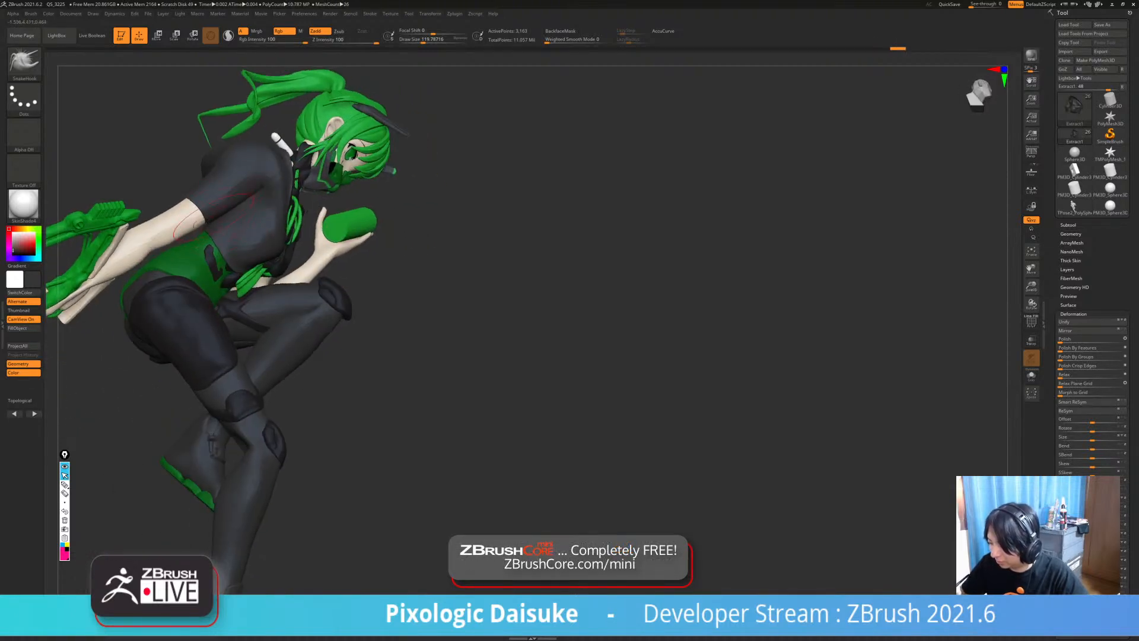
key(ctrl+z)
- Pull the jacket's upper back and neckline outward to form the base of a hood
drag(510, 267, 291, 273)
click(559, 31)
drag(553, 63, 321, 234)
mouse_move(511, 285)
mouse_down()
mouse_move(392, 318)
mouse_move(368, 301)
mouse_move(384, 285)
mouse_move(439, 279)
mouse_move(492, 290)
mouse_move(484, 368)
mouse_up()
key(shift+s)
key(shift+s)
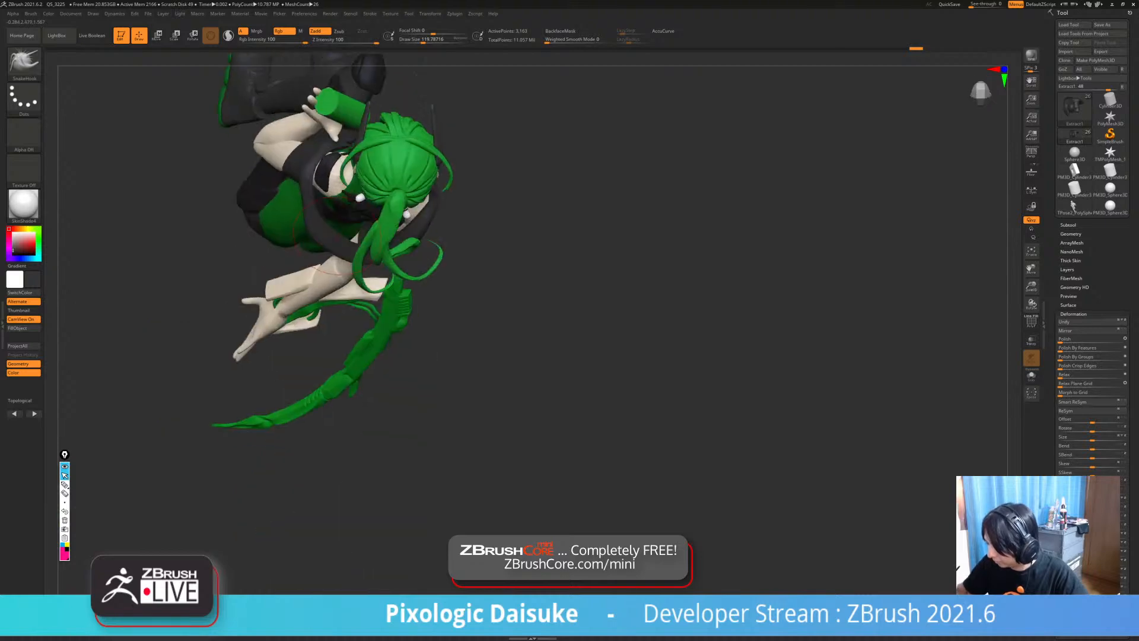
mouse_move(142, 333)
mouse_down()
mouse_move(204, 267)
mouse_move(217, 169)
mouse_move(340, 260)
mouse_move(299, 243)
mouse_move(310, 284)
mouse_move(343, 277)
mouse_up()
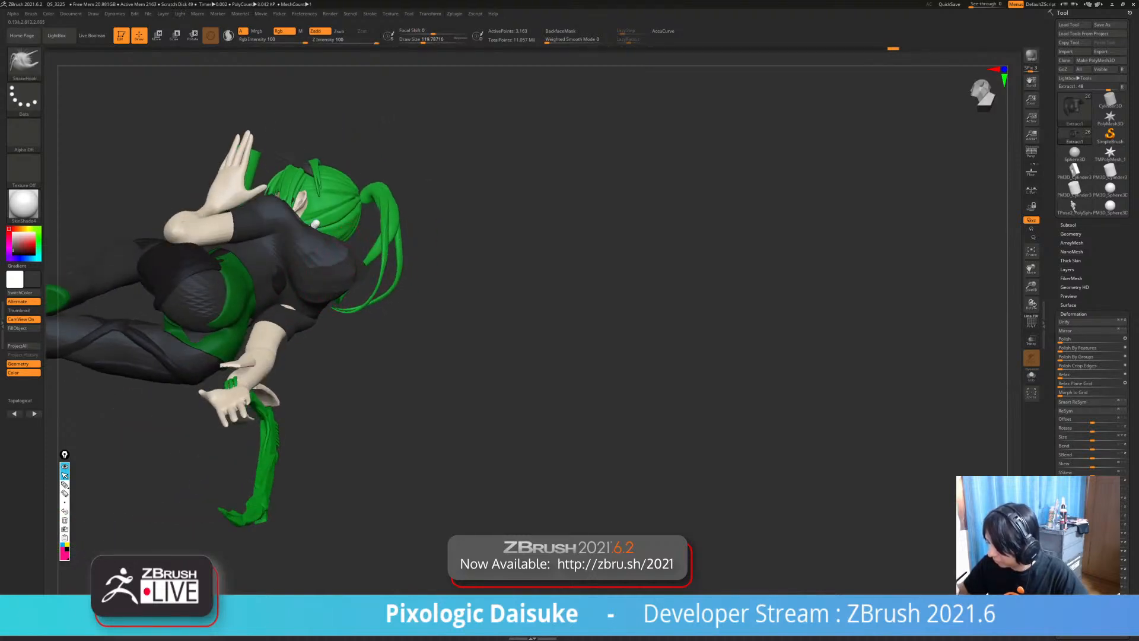
drag(534, 446, 473, 468)
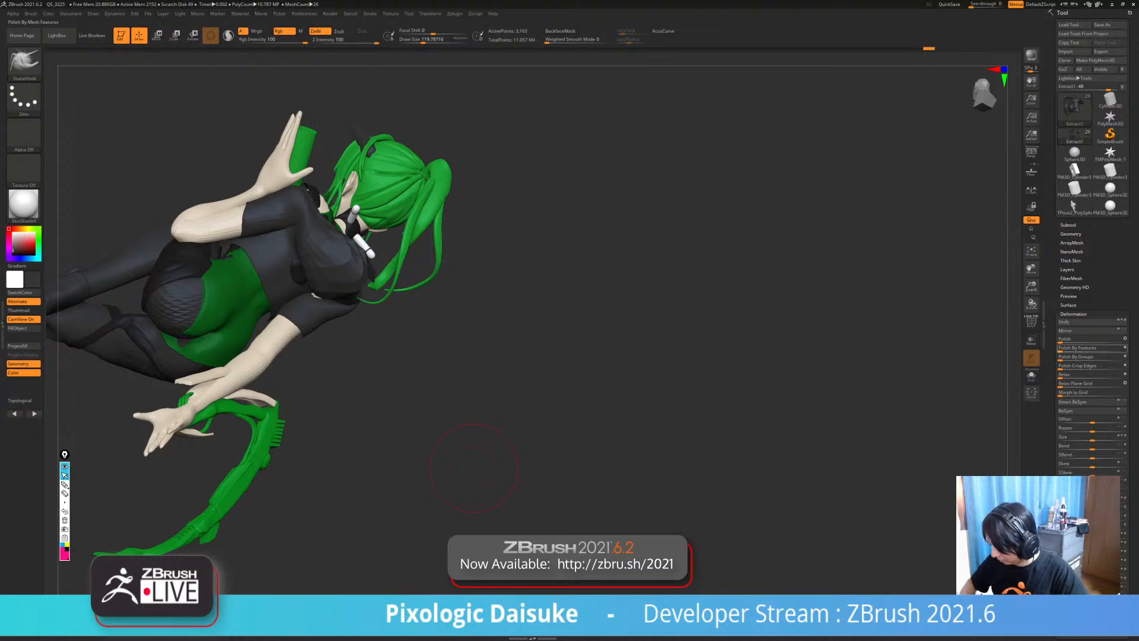
- Polish the jacket by features and pull the hood into a fuller shape with SnakeHook at a draw size of about 191
drag(1061, 349, 1075, 348)
mouse_move(534, 445)
mouse_down()
mouse_move(515, 409)
mouse_move(487, 398)
mouse_move(522, 442)
mouse_move(578, 451)
mouse_move(571, 477)
mouse_up()
drag(354, 259, 361, 254)
mouse_move(522, 439)
mouse_down()
mouse_move(537, 415)
mouse_move(617, 397)
mouse_move(653, 404)
mouse_move(546, 409)
mouse_move(599, 409)
mouse_move(644, 386)
mouse_up()
drag(534, 392, 599, 412)
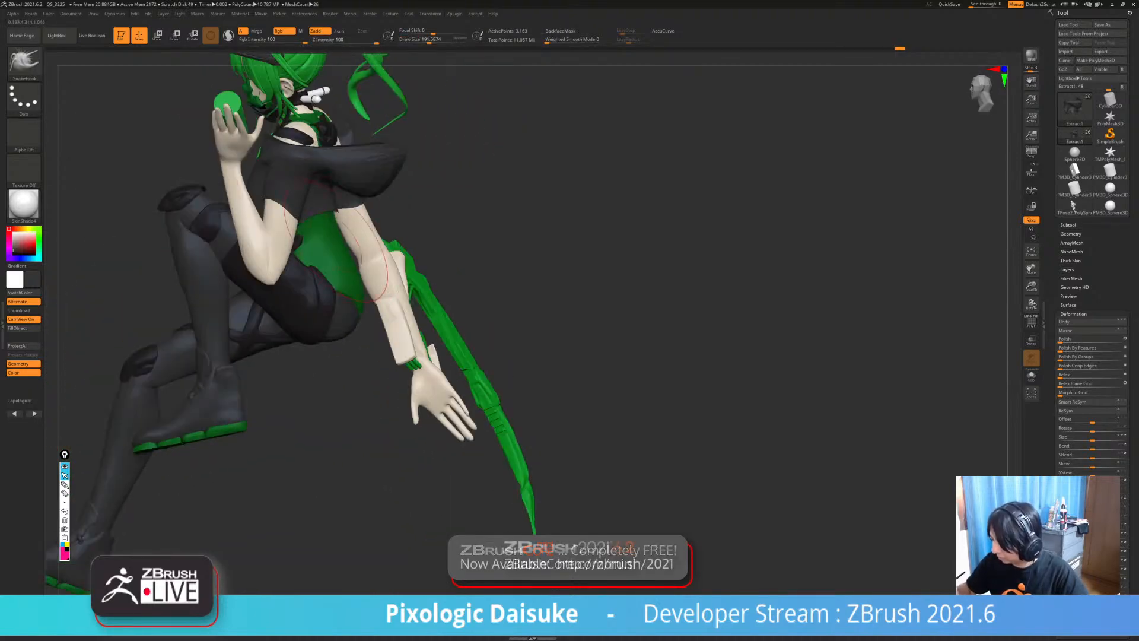
drag(344, 210, 349, 223)
mouse_move(611, 392)
mouse_down()
mouse_move(525, 388)
mouse_move(548, 389)
mouse_up()
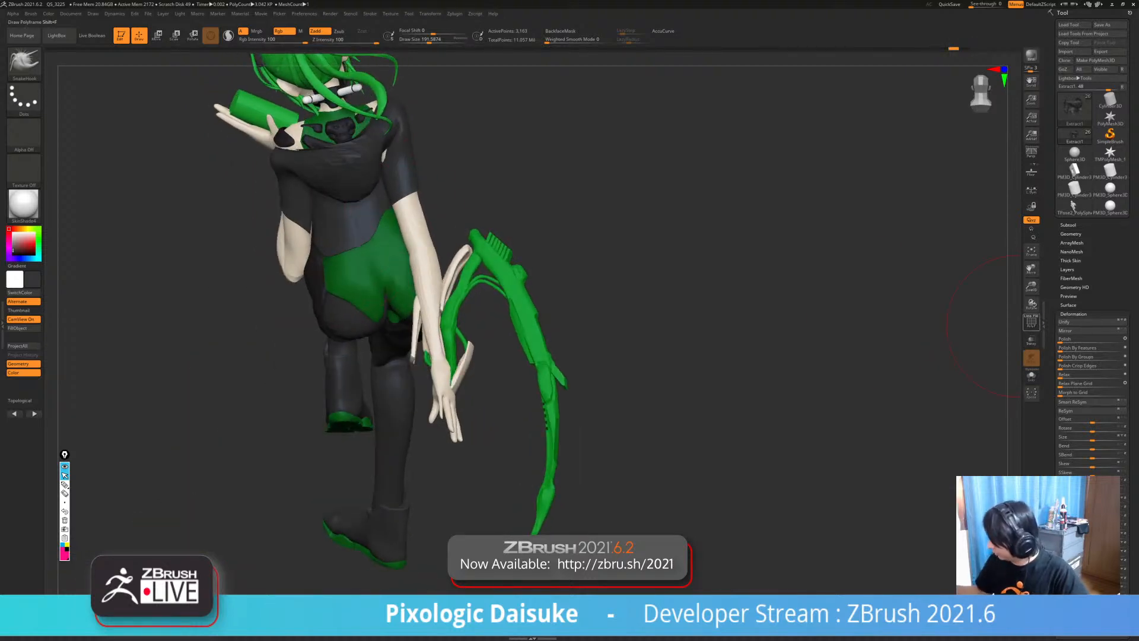
- Isolate the hooded jacket with its wireframe displayed and remesh it
click(1031, 323)
click(1031, 376)
drag(504, 190, 482, 288)
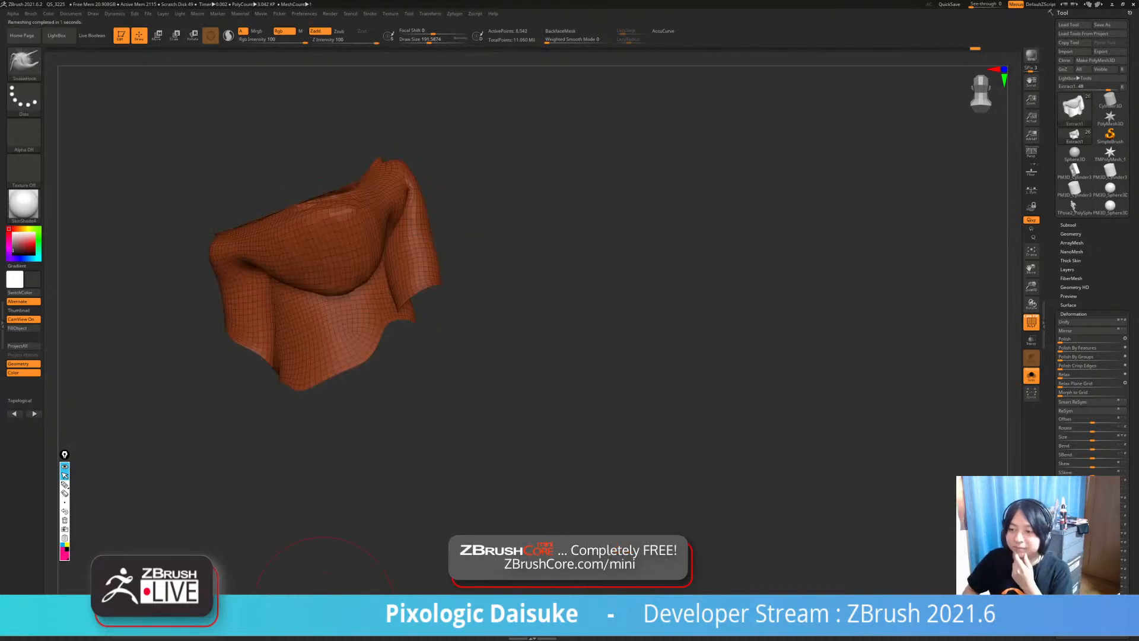
drag(325, 600, 425, 239)
- Try to mask around the jacket's sleeve with a topological mask started at the shoulder
key(w)
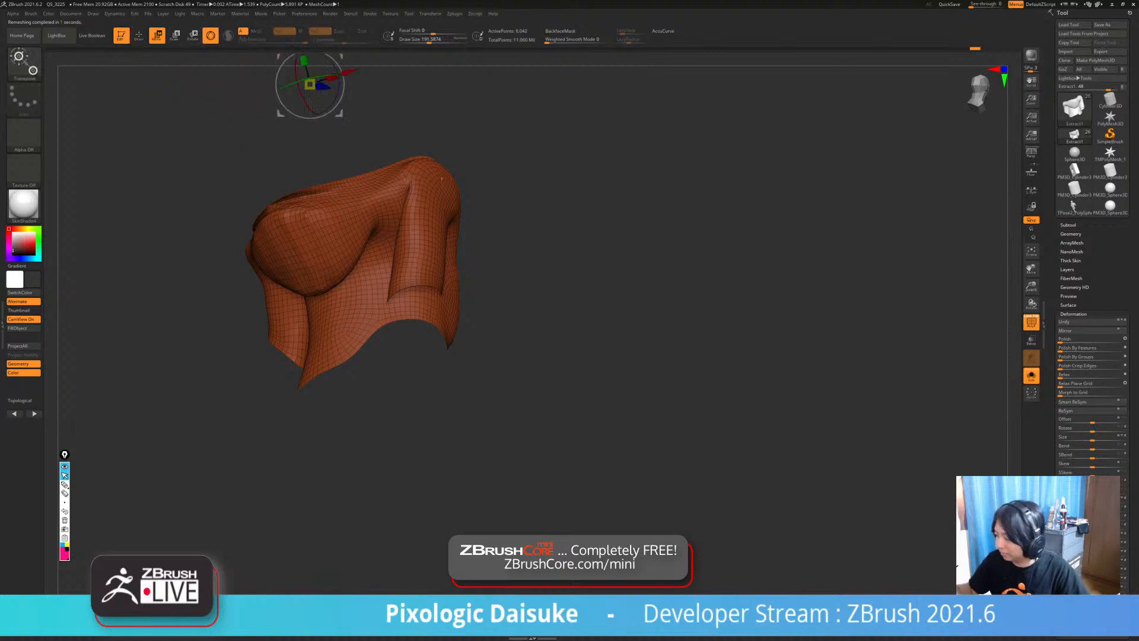
click(443, 176)
mouse_move(435, 190)
alt+mouse_down()
mouse_move(458, 181)
mouse_move(450, 197)
alt+mouse_up()
drag(623, 356, 730, 297)
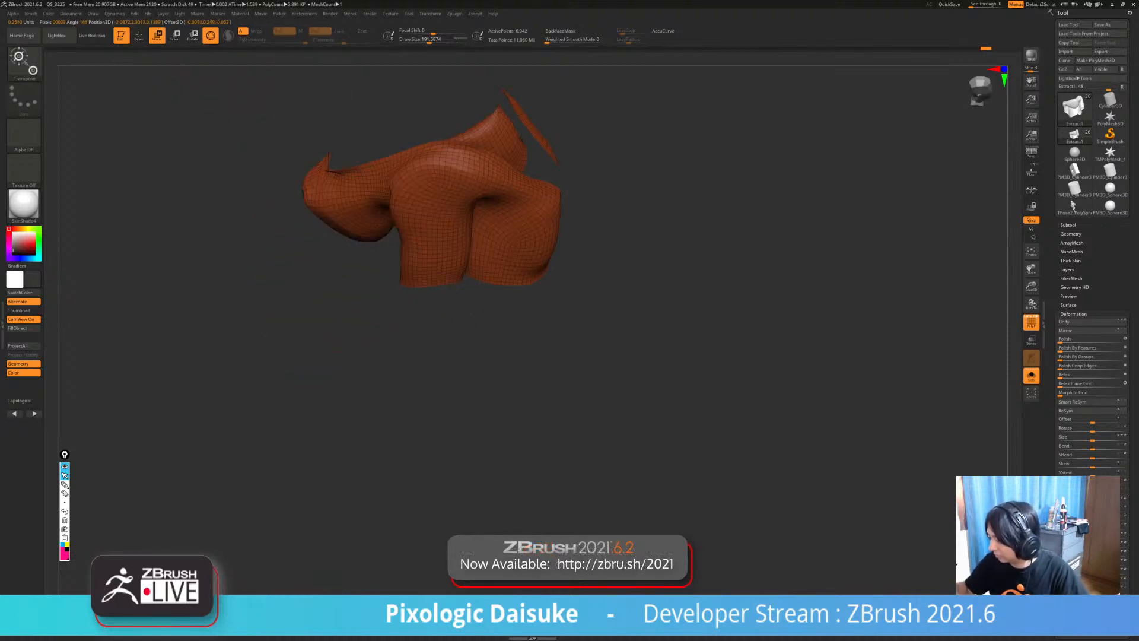
ctrl+drag(454, 163, 447, 174)
key(ctrl+z)
- Try several topological masks down the jacket's sleeve from different starting points and undo the last ones
alt+drag(652, 356, 656, 403)
ctrl+drag(437, 146, 437, 188)
mouse_move(653, 356)
mouse_down()
mouse_move(701, 350)
mouse_move(670, 309)
mouse_move(641, 315)
mouse_move(665, 368)
mouse_up()
ctrl+drag(451, 136, 449, 150)
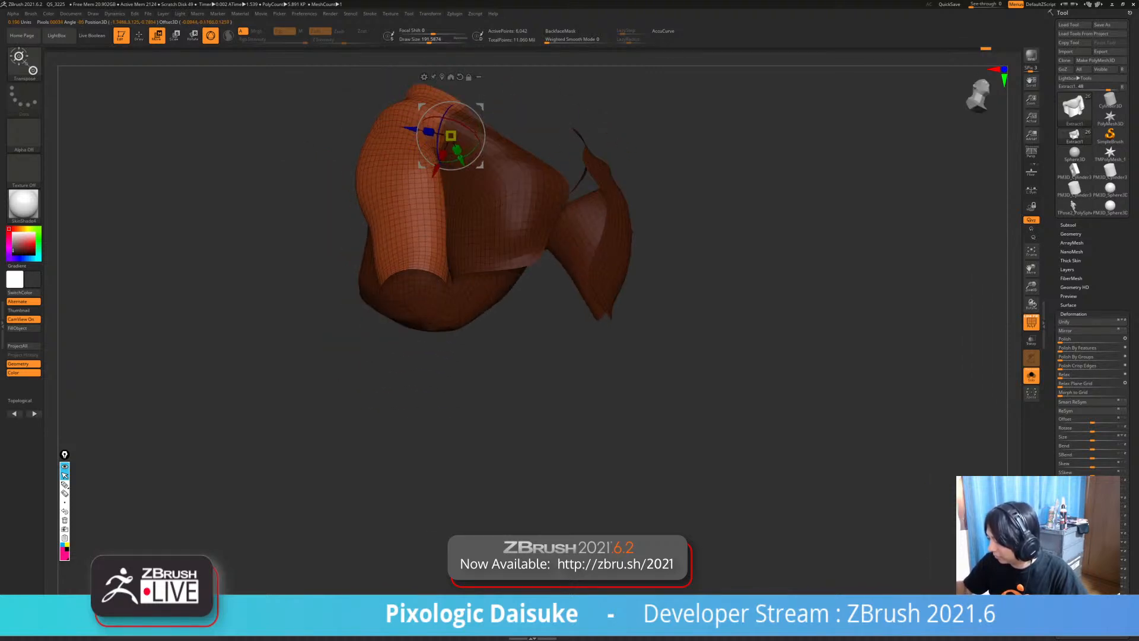
drag(652, 356, 688, 350)
ctrl+drag(385, 206, 387, 224)
key(ctrl+z)
key(ctrl+z)
- Mask the jacket except for the lower part of one sleeve using a topological mask
drag(653, 356, 736, 368)
drag(534, 380, 457, 341)
alt+drag(457, 342, 464, 290)
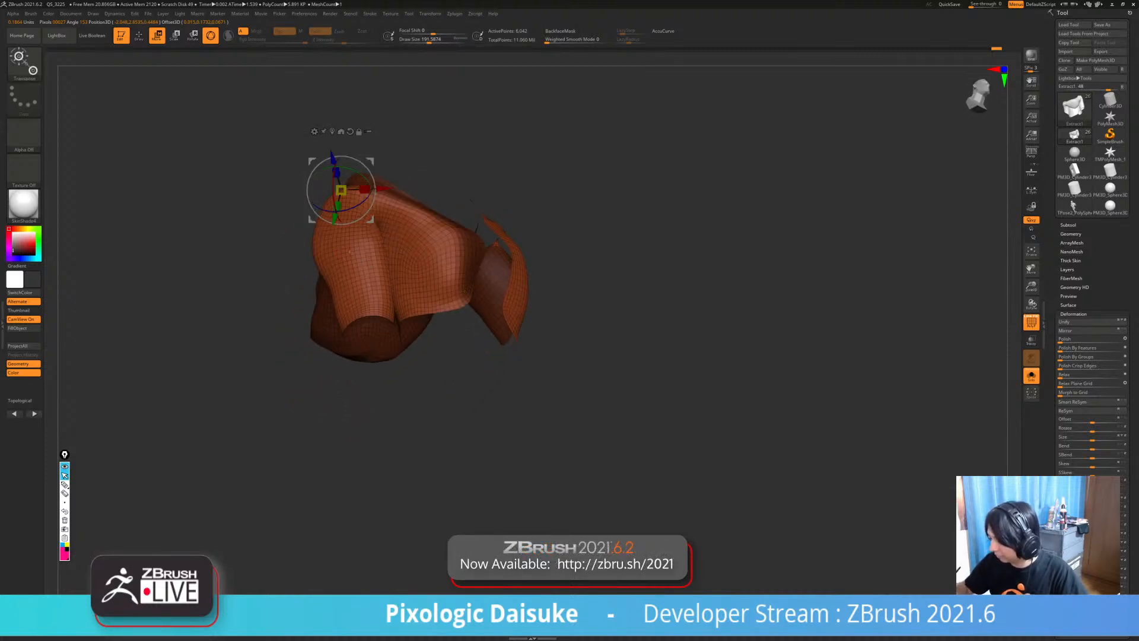
ctrl+right_drag(349, 251, 350, 270)
ctrl+drag(349, 264, 356, 279)
right_drag(353, 269, 468, 261)
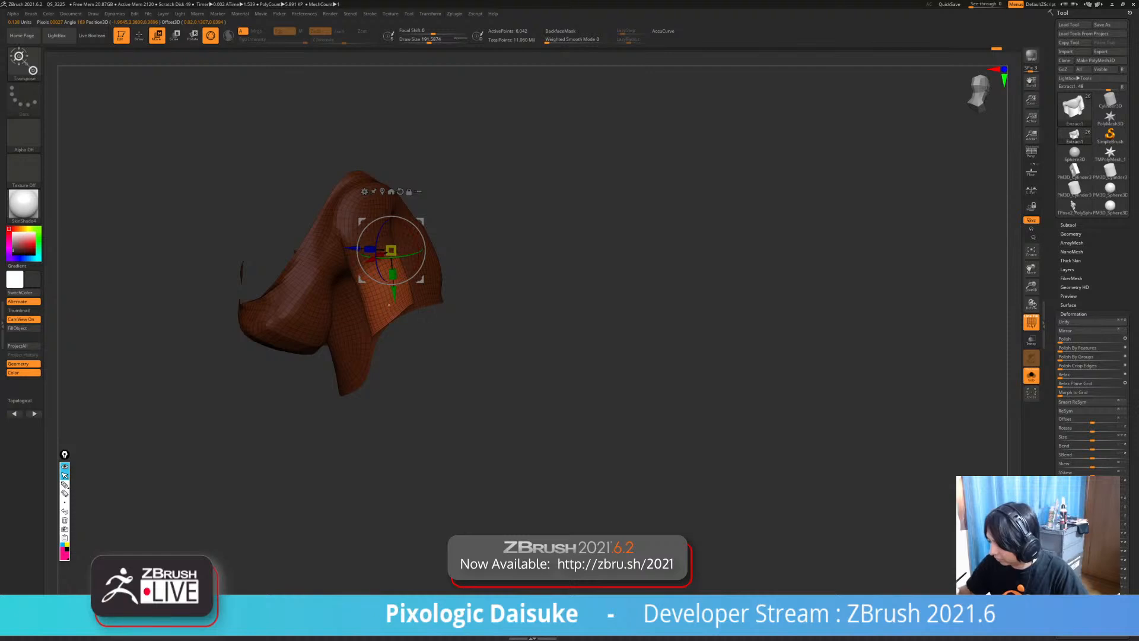
key(ctrl)
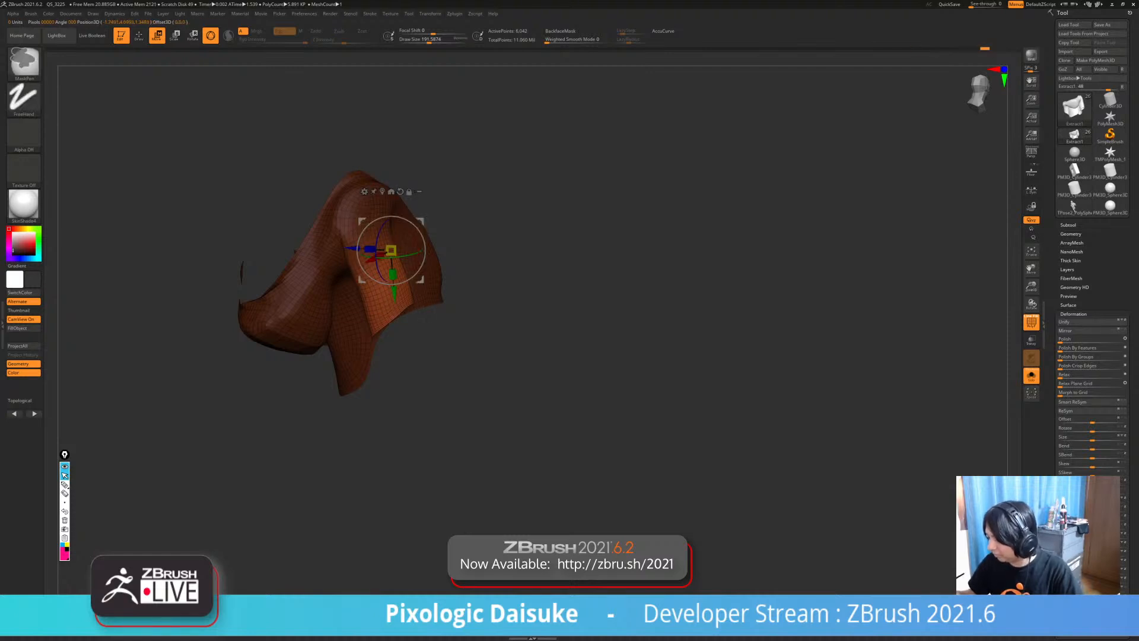
- Make the lower part of the sleeve a separate polygroup and return to sculpting mode
key(ctrl+i)
key(q)
right_drag(379, 196, 462, 182)
key(alt+s)
key(alt+s)
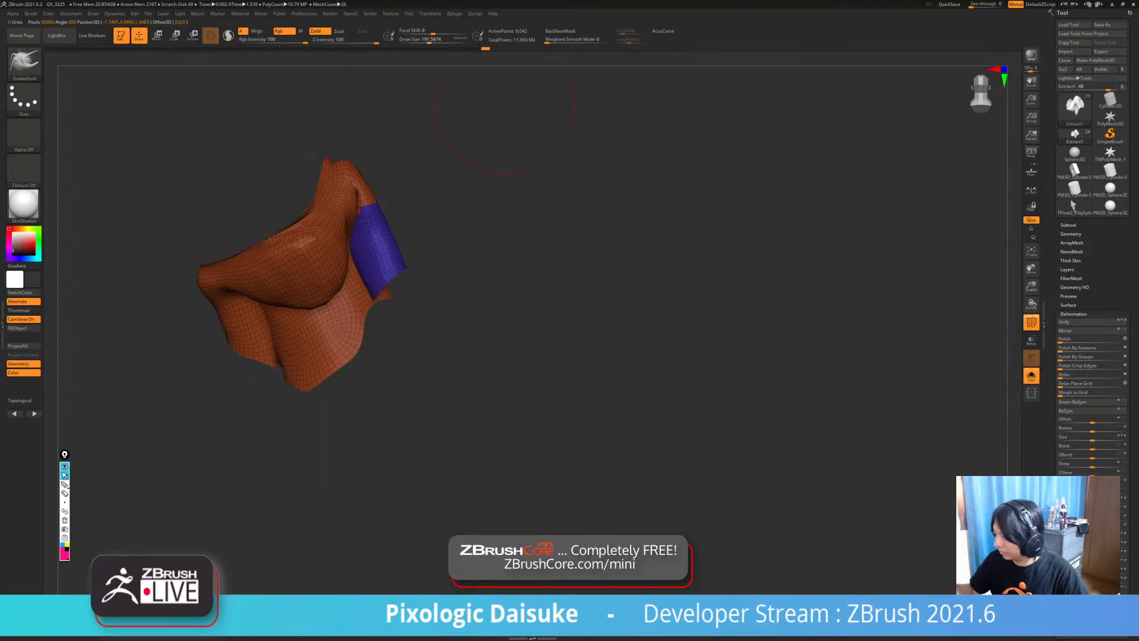
mouse_move(389, 277)
right_down()
mouse_move(316, 181)
mouse_move(386, 263)
right_up()
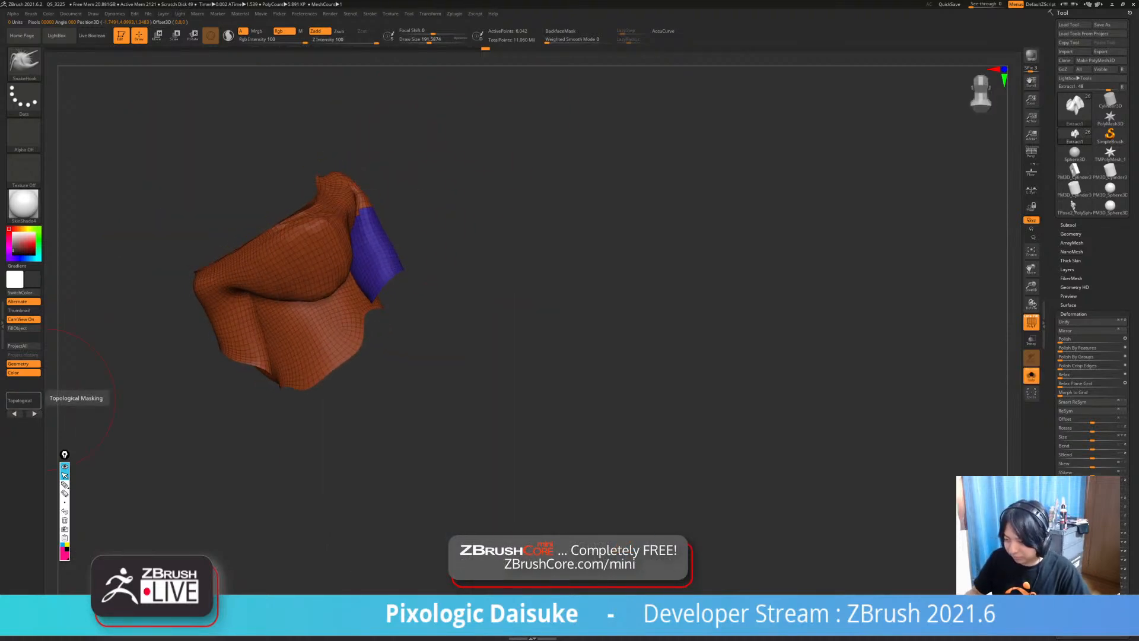
- Widen and smooth the grouped sleeve with the Move Topological brush so it stands away from the jacket's body
key(b)
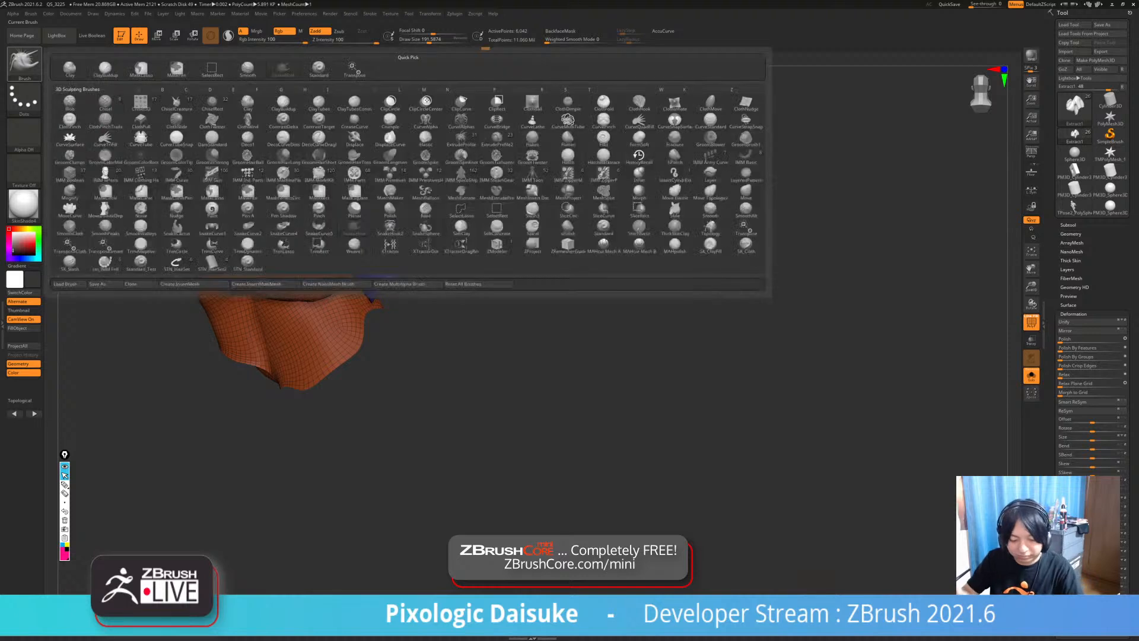
key(m)
key(t)
right_drag(389, 267, 391, 249)
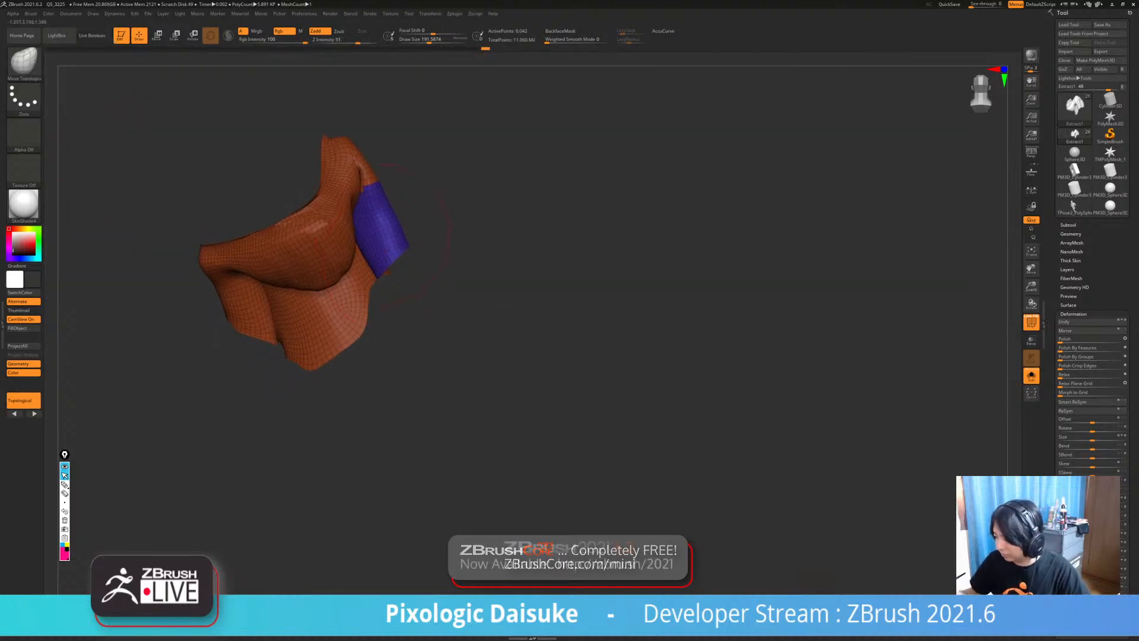
drag(392, 233, 398, 228)
right_drag(398, 261, 389, 235)
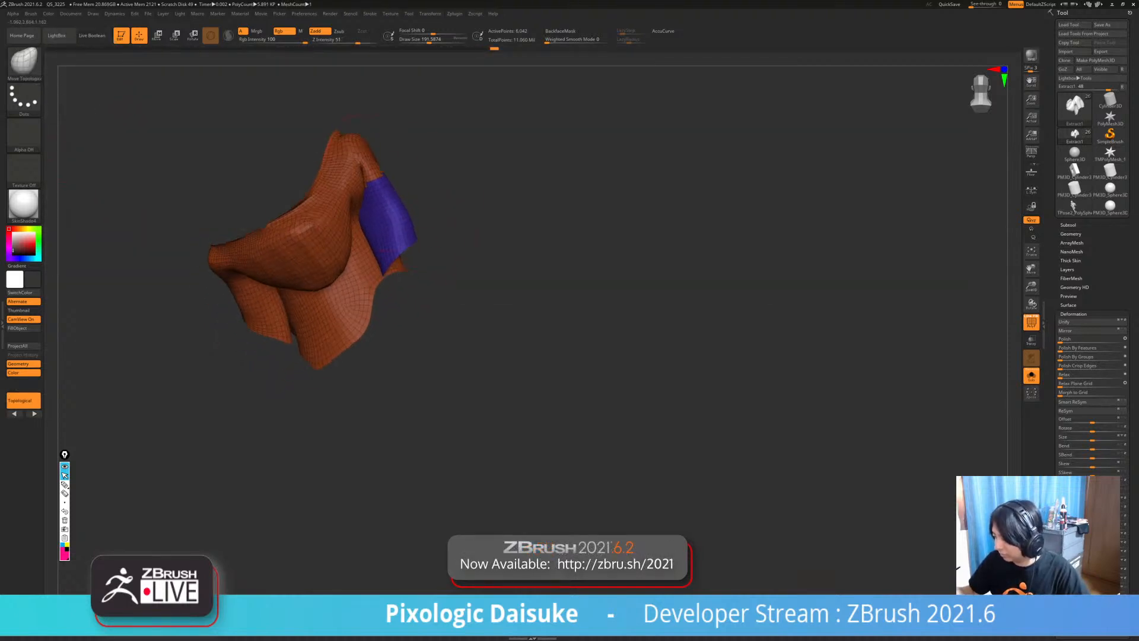
drag(369, 178, 376, 174)
shift+drag(388, 224, 390, 231)
right_drag(389, 237, 387, 236)
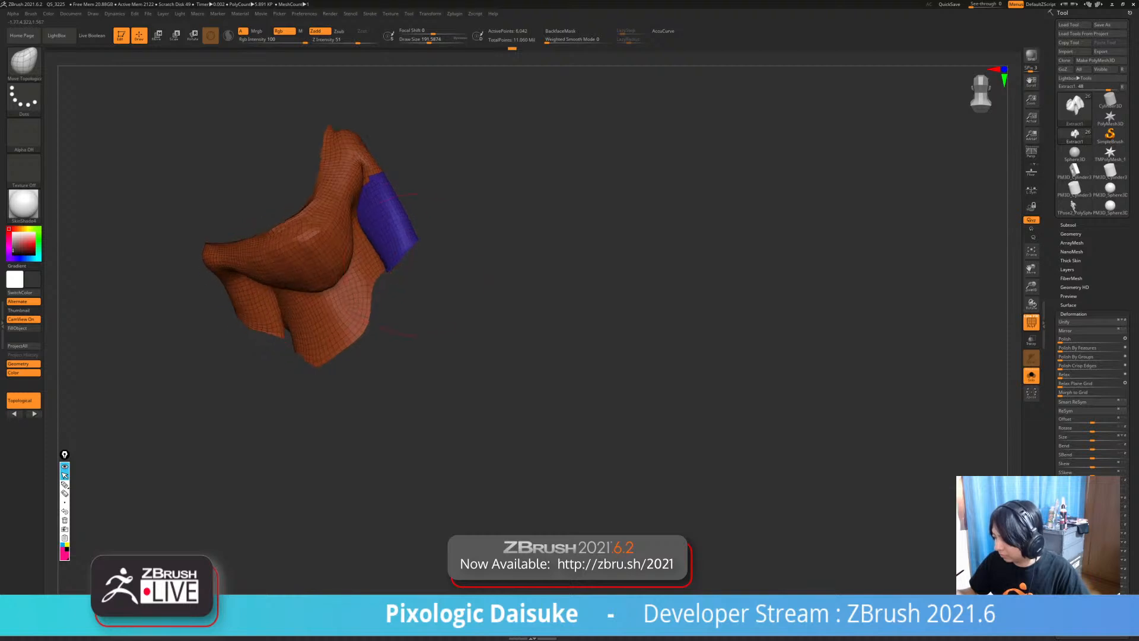
drag(406, 231, 411, 227)
mouse_move(397, 237)
right_down()
mouse_move(455, 222)
mouse_move(436, 228)
right_up()
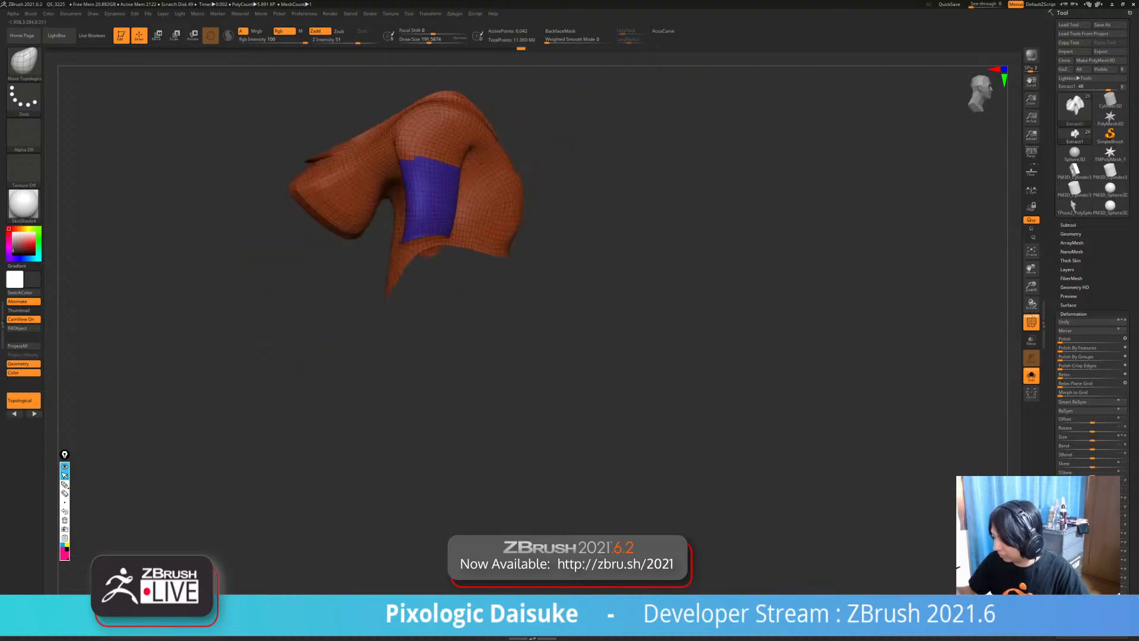
- Adjust the grouped sleeve's upper edge and side with the Move Topological brush, turning on backface masking
drag(456, 193, 466, 190)
mouse_move(460, 199)
right_down()
mouse_move(450, 208)
mouse_move(449, 179)
right_up()
click(560, 32)
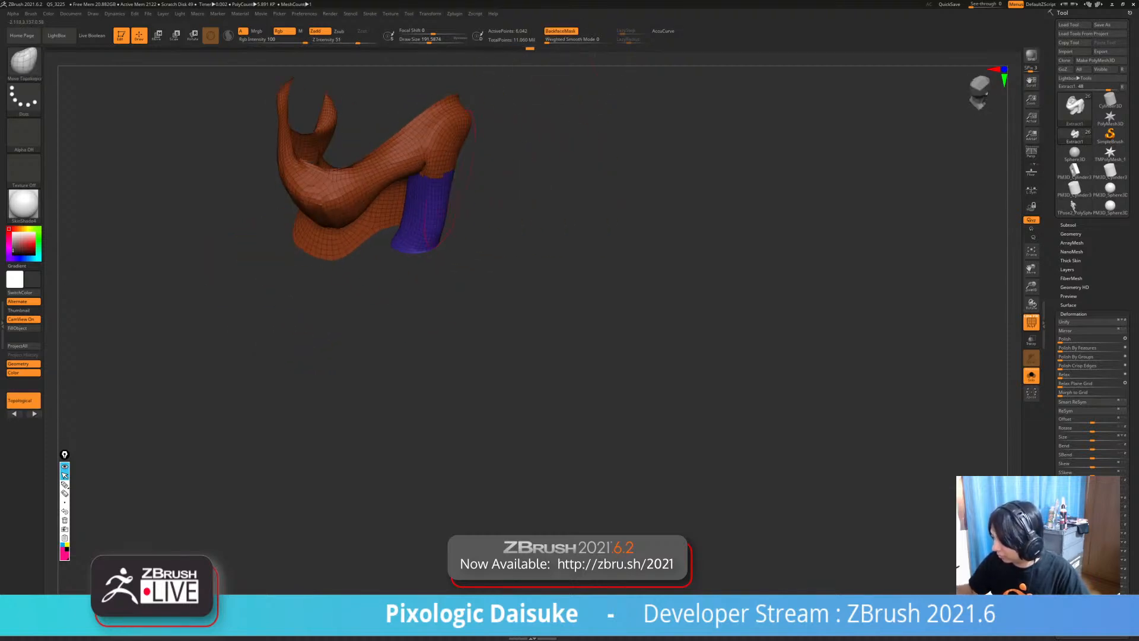
drag(463, 163, 458, 165)
drag(452, 207, 445, 210)
mouse_move(451, 213)
right_down()
mouse_move(475, 186)
mouse_move(465, 238)
mouse_move(376, 212)
right_up()
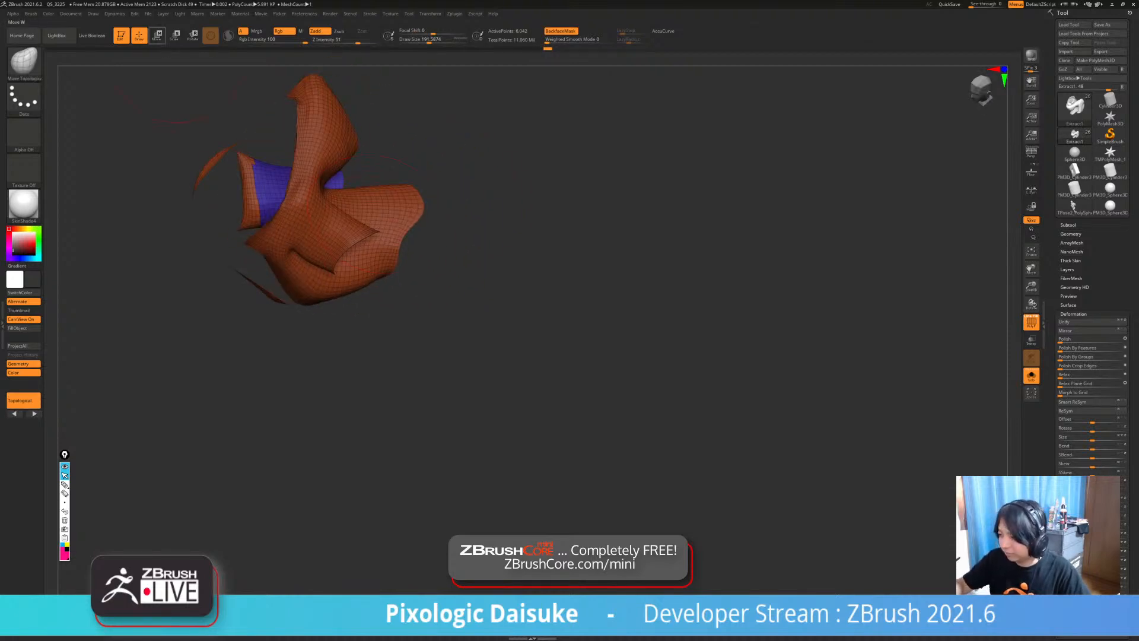
- Mask the jacket except for the lower part of the opposite sleeve using a topological mask
click(157, 36)
ctrl+drag(314, 220, 307, 218)
ctrl+click(433, 256)
right_drag(433, 256, 302, 228)
ctrl+drag(328, 208, 363, 227)
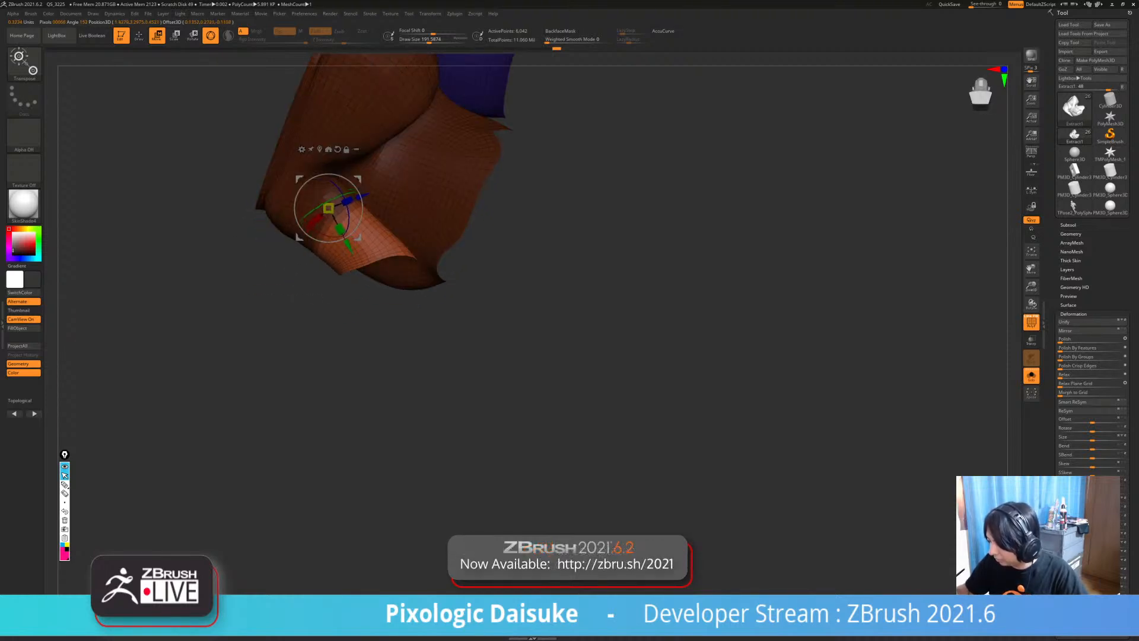
- Try grouping the opposite sleeve's lower part and clearing its mask, and undo both attempts
key(ctrl+i)
key(ctrl+w)
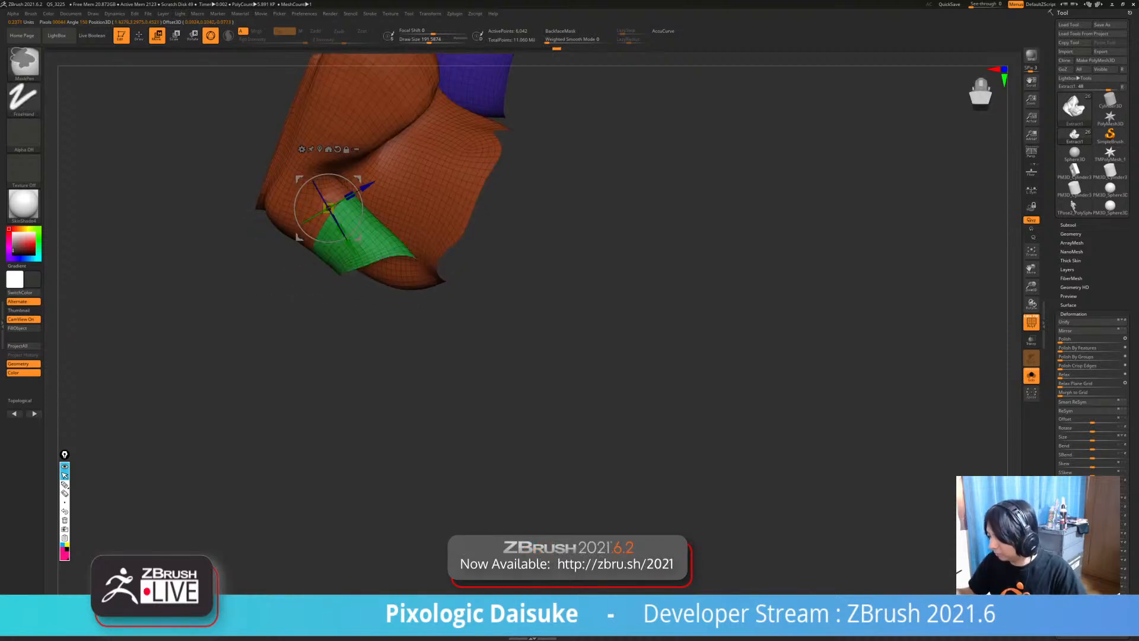
key(ctrl+z)
key(ctrl+shift+z)
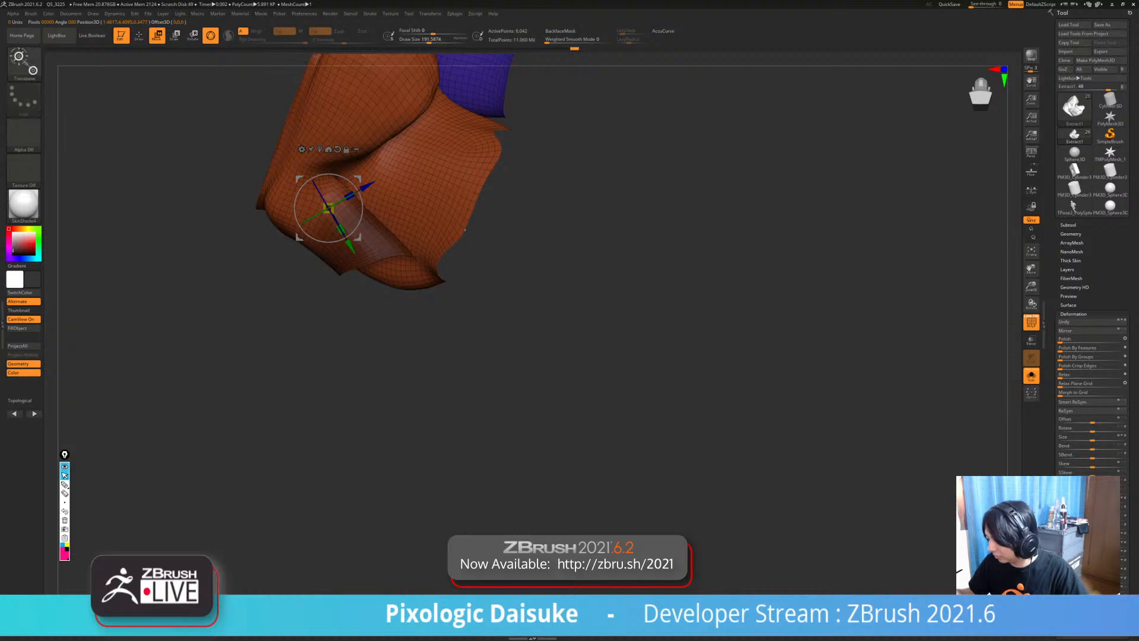
click(412, 229)
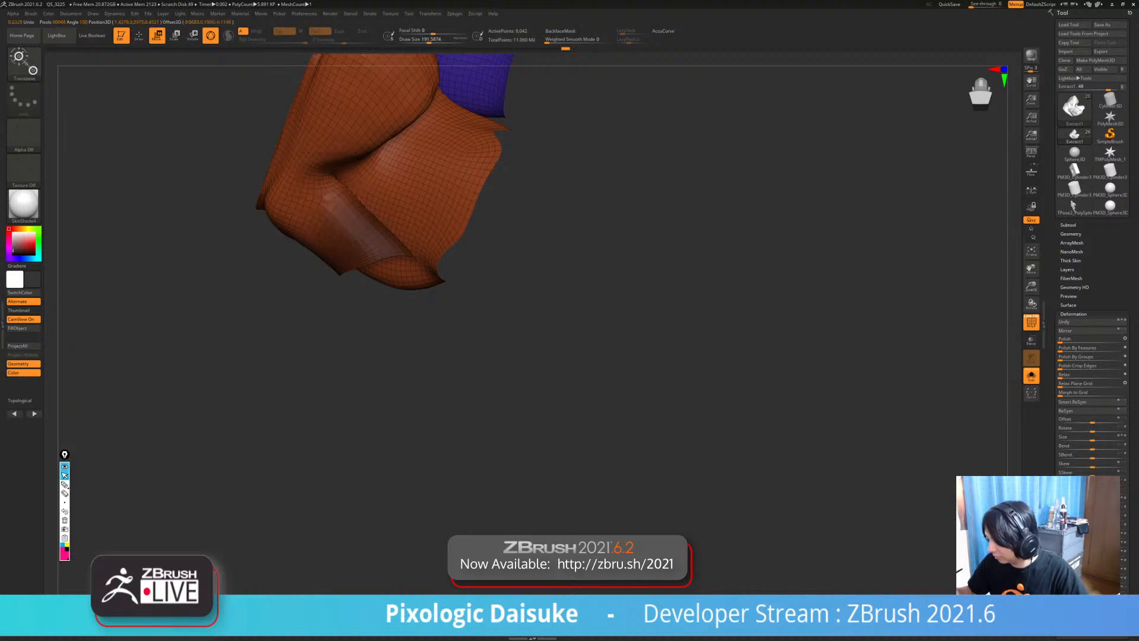
key(ctrl+z)
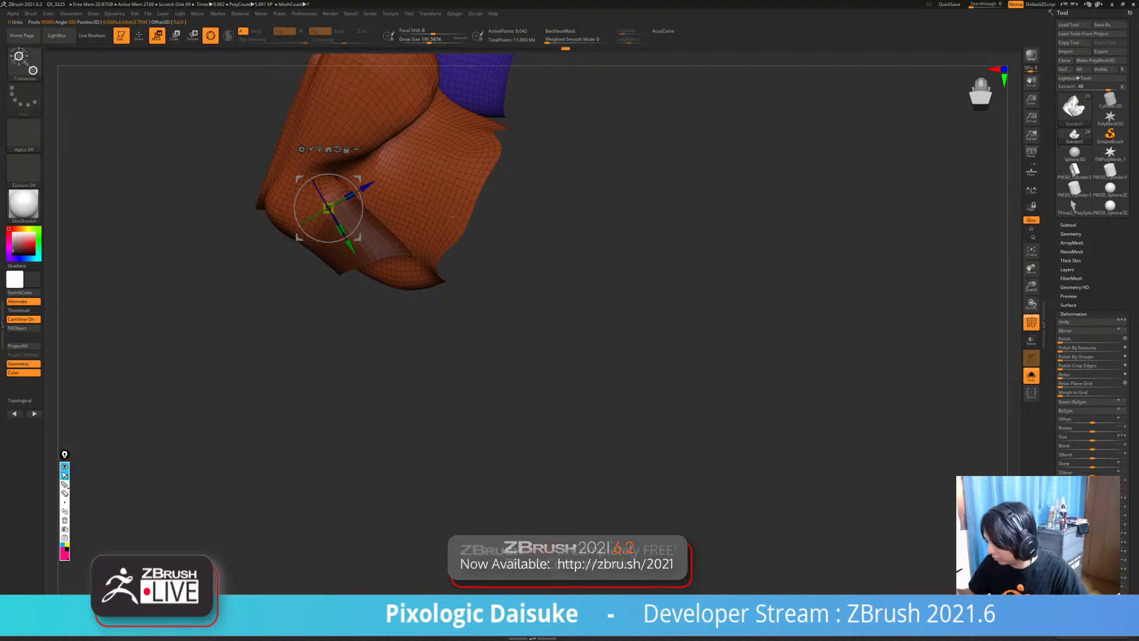
- Make the lower part of the opposite sleeve a separate polygroup and return to sculpting mode
key(ctrl+i)
drag(340, 230, 342, 232)
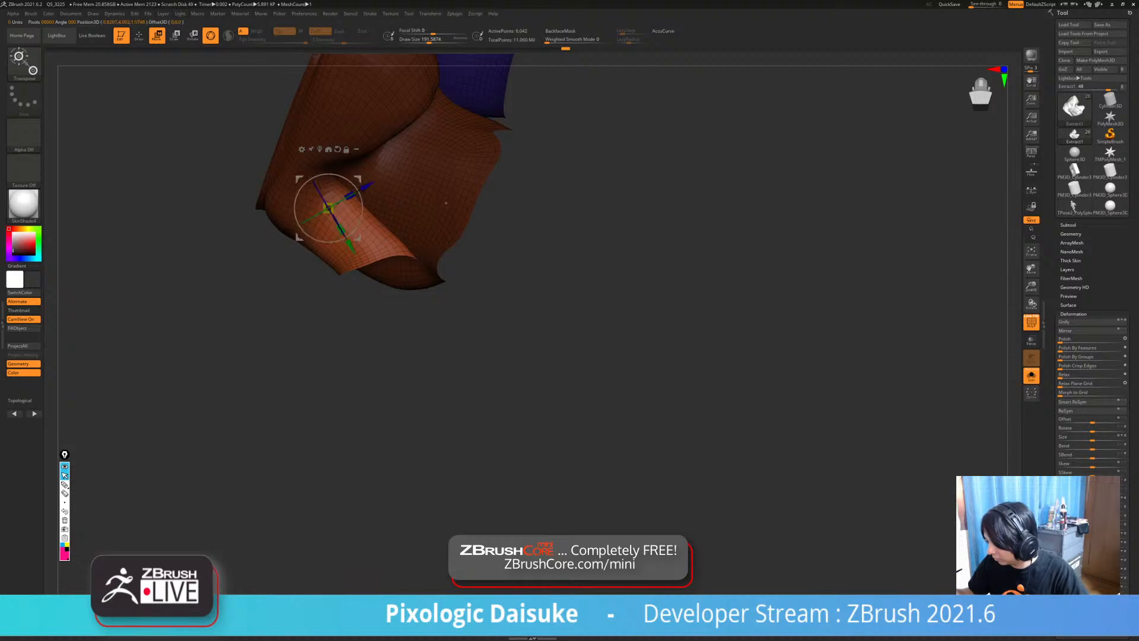
key(ctrl+i)
key(ctrl+w)
mouse_move(332, 202)
right_down()
mouse_move(386, 235)
mouse_move(342, 244)
mouse_move(416, 297)
right_up()
key(q)
- Show the whole character around the jacket again and turn off backface masking
ctrl+shift+click(345, 249)
ctrl+shift+click(442, 305)
right_drag(469, 338, 414, 303)
key(ctrl+shift+s)
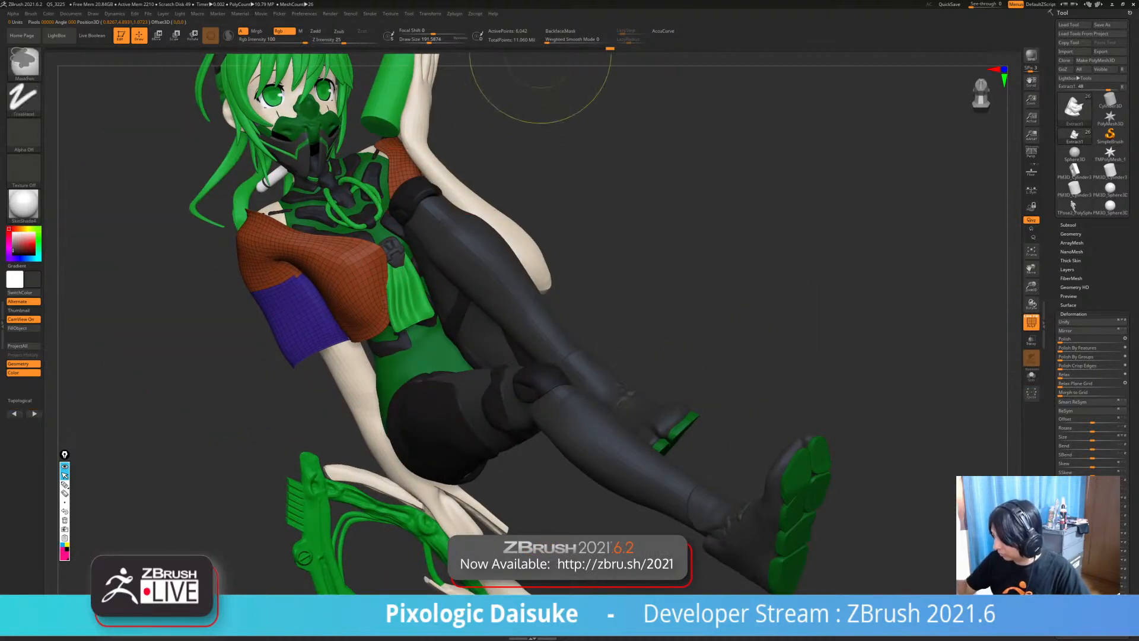
click(558, 30)
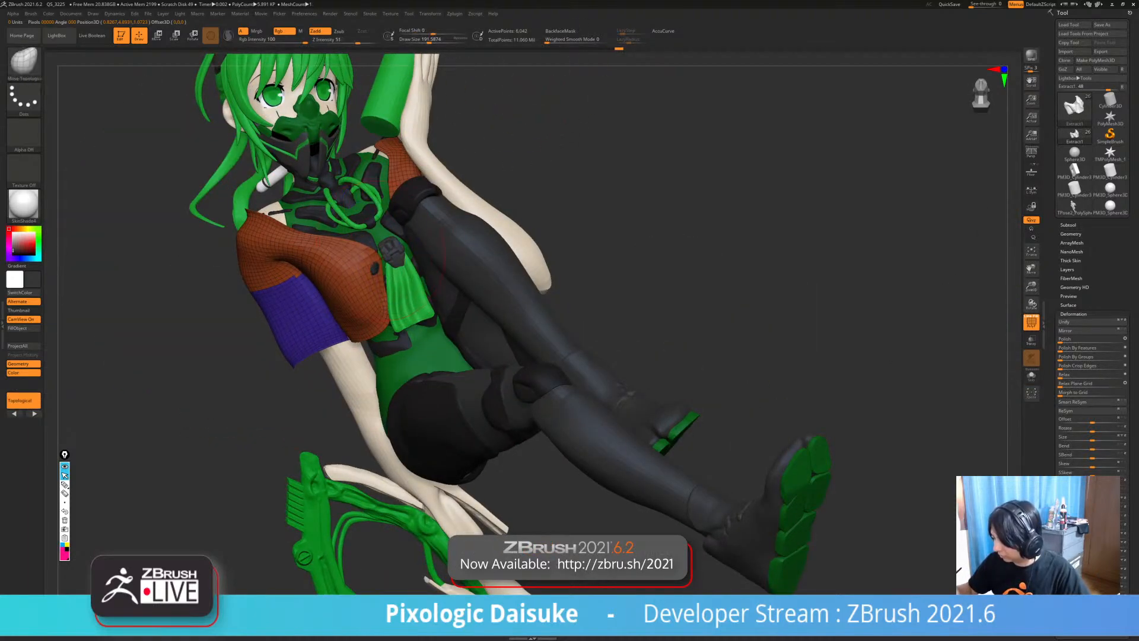
- Choose SmoothCloth as the smoothing brush
key(b)
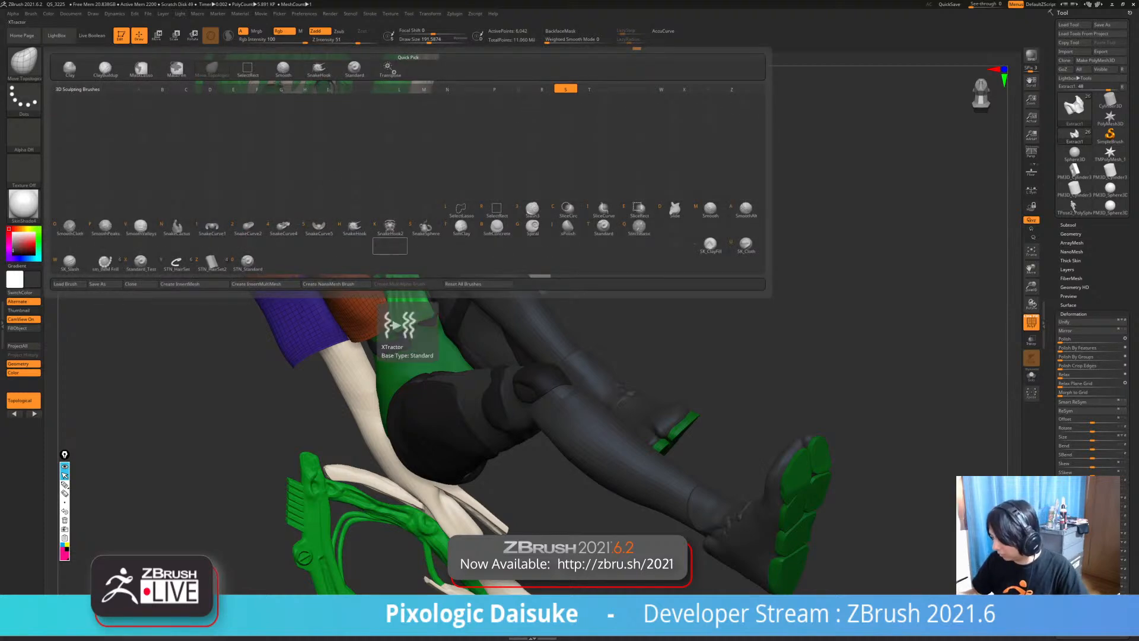
key(shift)
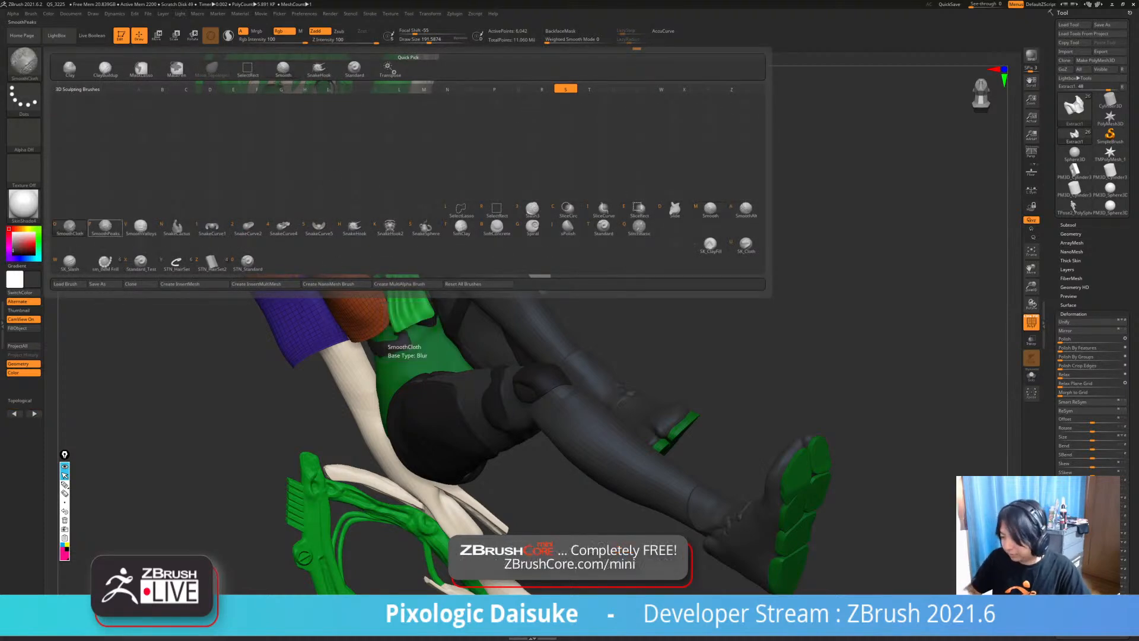
key(p)
shift+right_drag(371, 256, 339, 242)
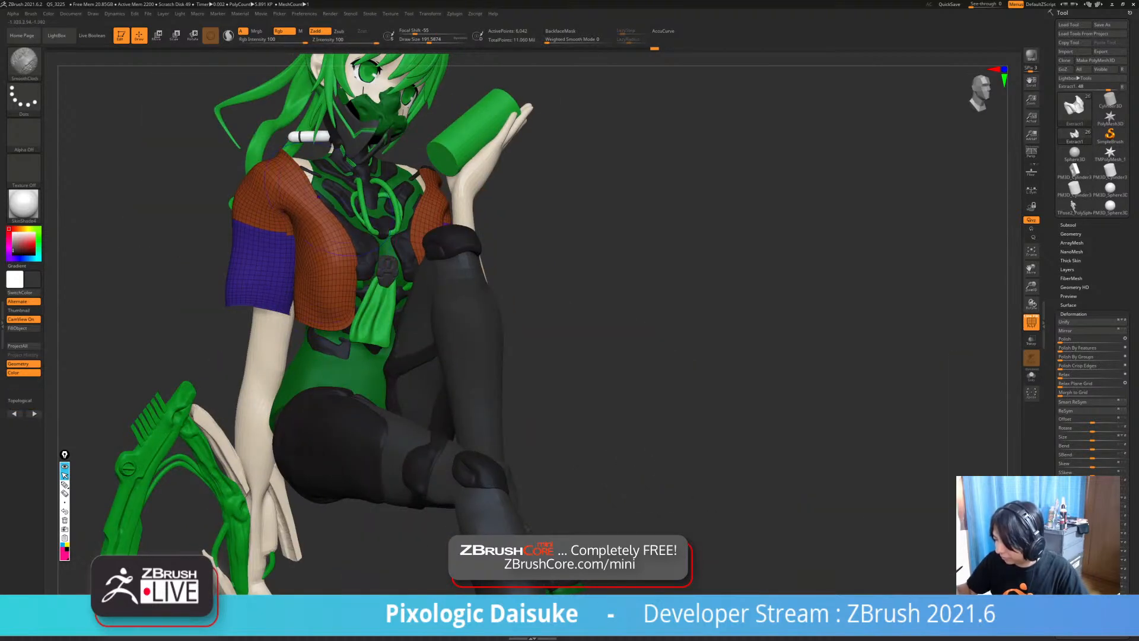
- Refine the jacket's shoulders and sleeves around the body from front and back, leaving backface masking off
right_drag(302, 165, 324, 177)
mouse_move(291, 335)
right_down()
mouse_move(273, 366)
mouse_move(293, 337)
mouse_move(169, 284)
mouse_move(144, 298)
right_up()
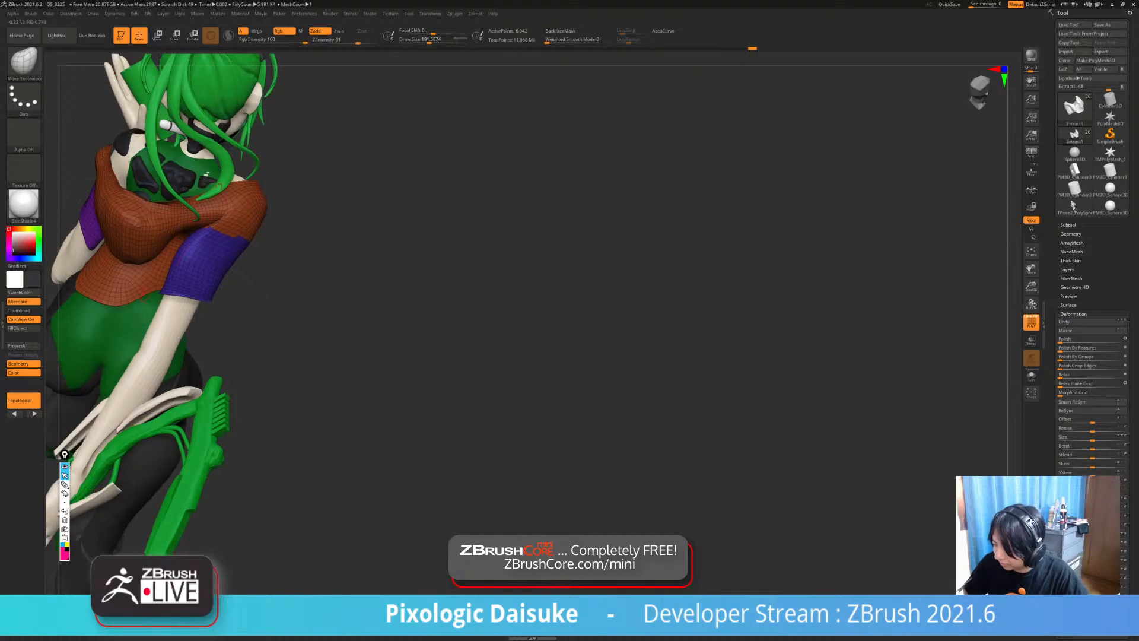
right_drag(206, 173, 201, 245)
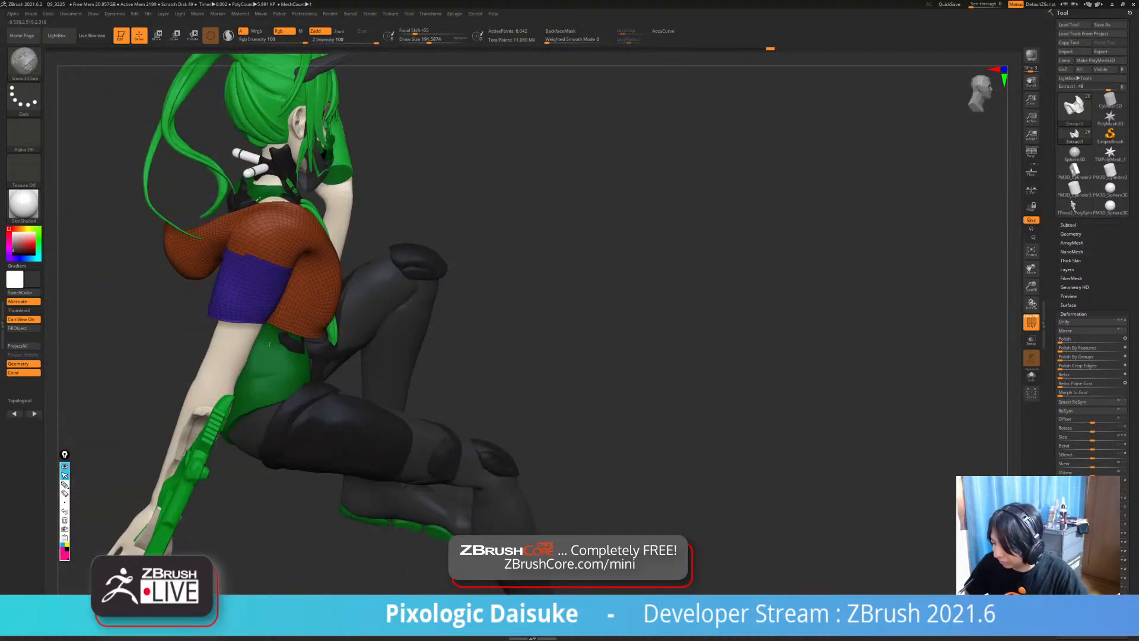
mouse_move(269, 344)
right_down()
mouse_move(244, 347)
mouse_move(278, 345)
right_up()
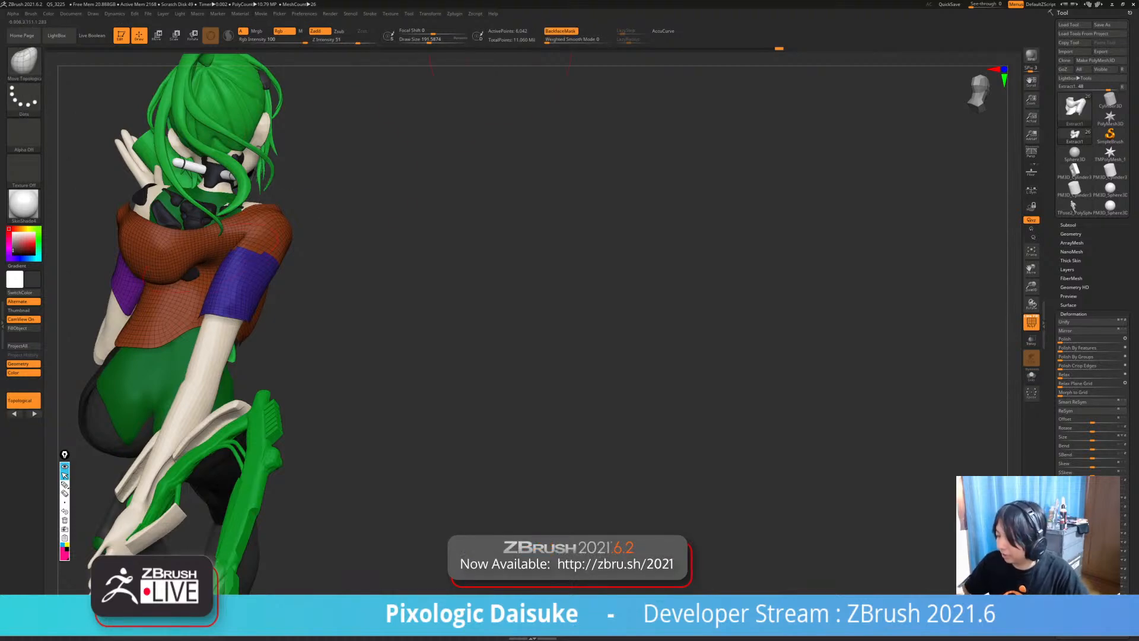
right_drag(261, 285, 341, 285)
click(557, 32)
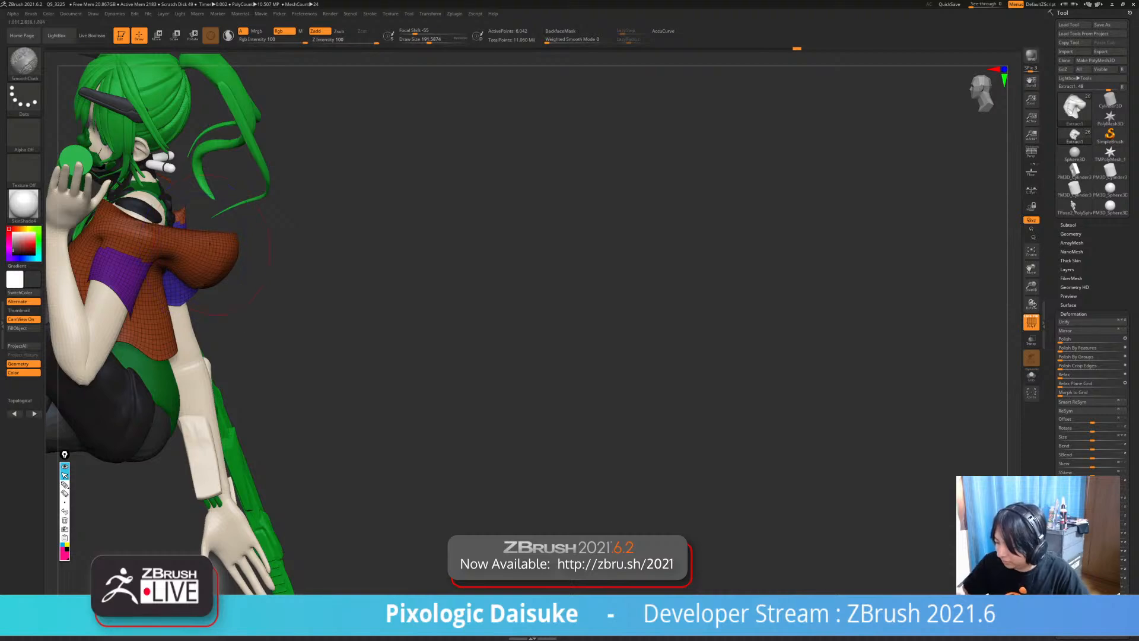
- Reshape and smooth the hood behind the neck from the side and back with Move Topological and SmoothCloth
mouse_move(208, 245)
right_down()
mouse_move(285, 264)
mouse_move(250, 275)
right_up()
shift+drag(251, 276, 248, 281)
right_drag(248, 281, 230, 293)
drag(264, 261, 267, 271)
mouse_move(267, 272)
right_down()
mouse_move(247, 303)
mouse_move(289, 219)
mouse_move(299, 228)
right_up()
drag(328, 219, 324, 225)
mouse_move(323, 226)
right_down()
mouse_move(287, 252)
mouse_move(279, 236)
right_up()
drag(283, 283, 279, 275)
mouse_move(279, 276)
right_down()
mouse_move(282, 228)
mouse_move(296, 276)
right_up()
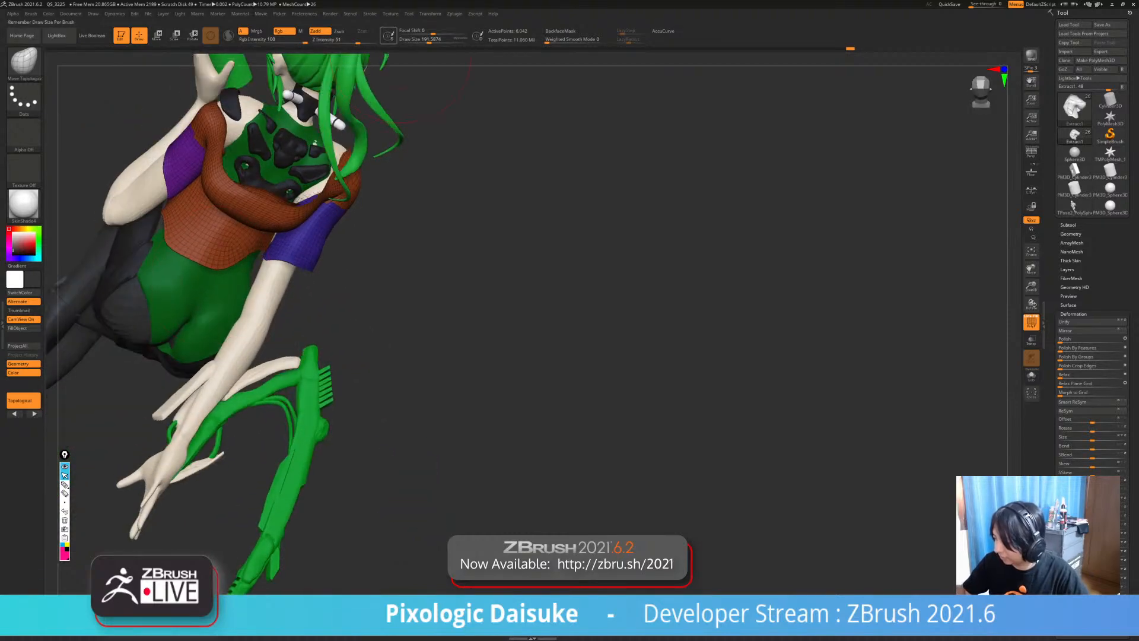
- Reduce the brush's draw size to about 128 and smooth the hood and the jacket's back
drag(429, 40, 424, 40)
mouse_move(299, 237)
right_down()
mouse_move(270, 285)
mouse_move(225, 283)
mouse_move(212, 302)
right_up()
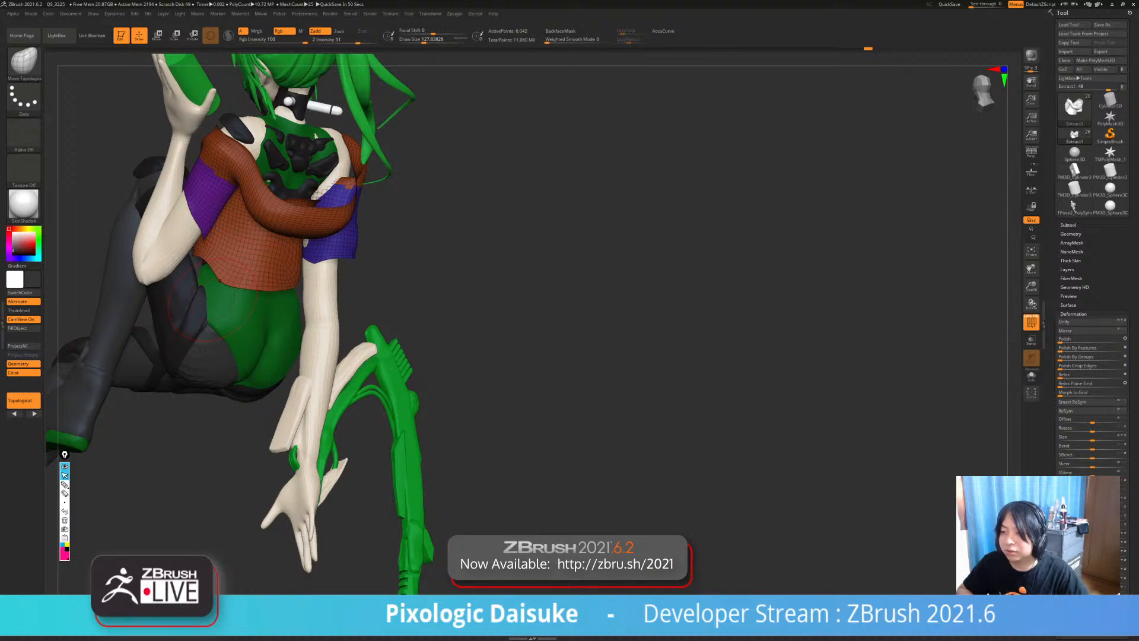
key(shift)
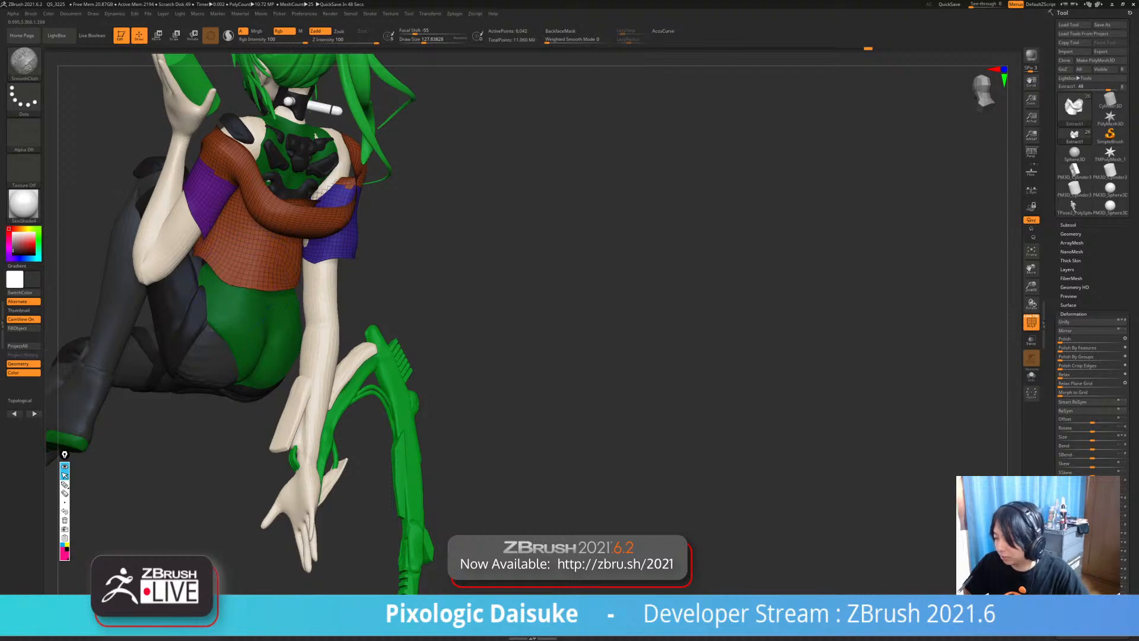
shift+drag(309, 217, 323, 223)
drag(510, 285, 430, 285)
shift+drag(306, 306, 310, 324)
mouse_move(403, 291)
mouse_down()
mouse_move(517, 292)
mouse_move(504, 288)
mouse_up()
shift+drag(305, 195, 314, 208)
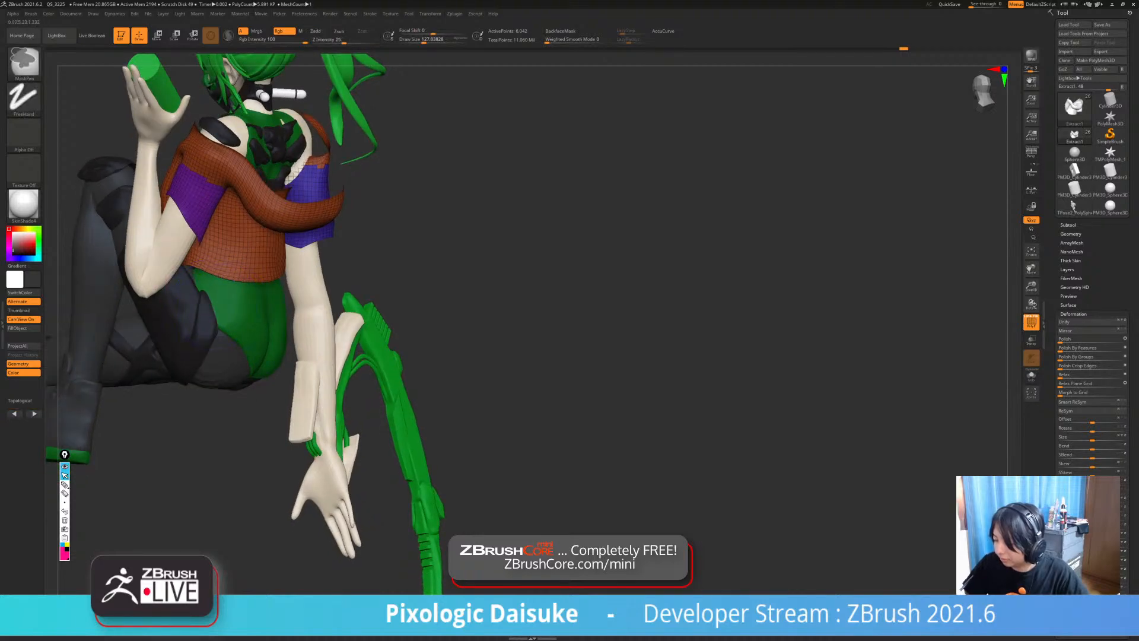
- Smooth the side of the jacket with the SmoothCloth brush
drag(463, 291, 510, 285)
mouse_move(416, 290)
mouse_down()
mouse_move(570, 290)
mouse_move(561, 252)
mouse_up()
mouse_move(169, 302)
right_down()
mouse_move(255, 297)
mouse_move(184, 303)
mouse_move(188, 359)
right_up()
shift+drag(193, 222, 199, 228)
mouse_move(199, 226)
right_down()
mouse_move(217, 238)
mouse_move(205, 175)
mouse_move(198, 220)
mouse_move(226, 237)
mouse_move(173, 248)
mouse_move(204, 253)
mouse_move(189, 256)
right_up()
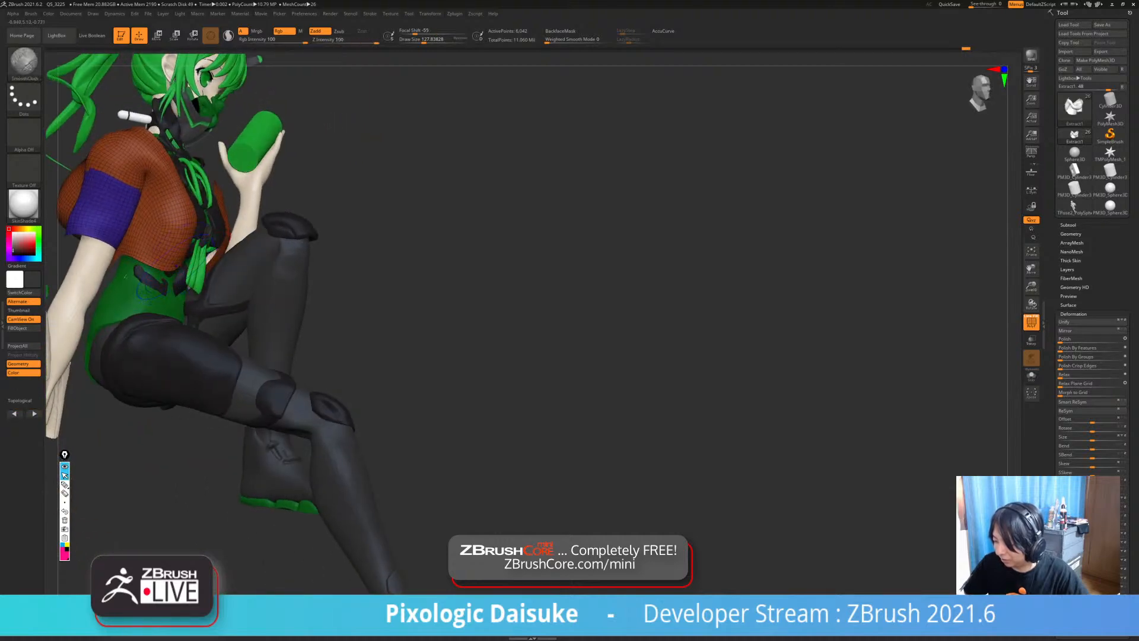
- Adjust the jacket's front panel on the raised-arm side with the Move Topological brush
mouse_move(152, 289)
ctrl+right_down()
mouse_move(148, 256)
mouse_move(100, 249)
ctrl+right_up()
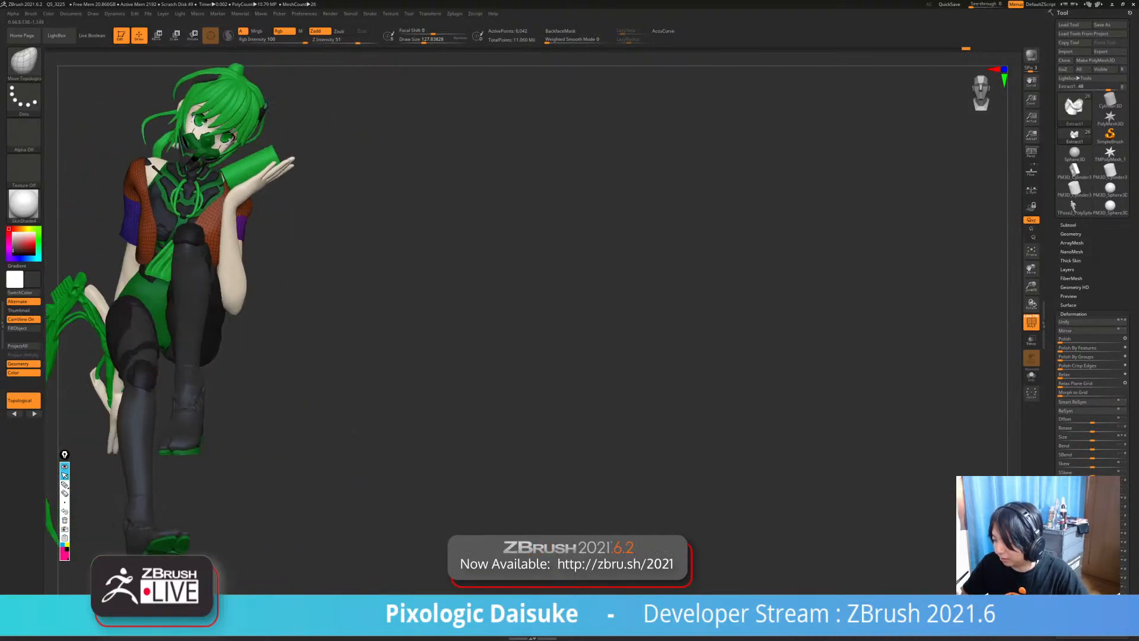
mouse_move(172, 238)
ctrl+right_down()
mouse_move(172, 276)
mouse_move(204, 261)
mouse_move(214, 235)
mouse_move(202, 232)
mouse_move(226, 267)
mouse_move(207, 264)
mouse_move(208, 239)
ctrl+right_up()
drag(210, 240, 208, 236)
mouse_move(208, 237)
ctrl+right_down()
mouse_move(209, 210)
mouse_move(139, 209)
ctrl+right_up()
mouse_move(140, 208)
ctrl+right_down()
mouse_move(142, 231)
mouse_move(132, 229)
ctrl+right_up()
mouse_move(276, 190)
right_down()
mouse_move(326, 192)
mouse_move(317, 229)
right_up()
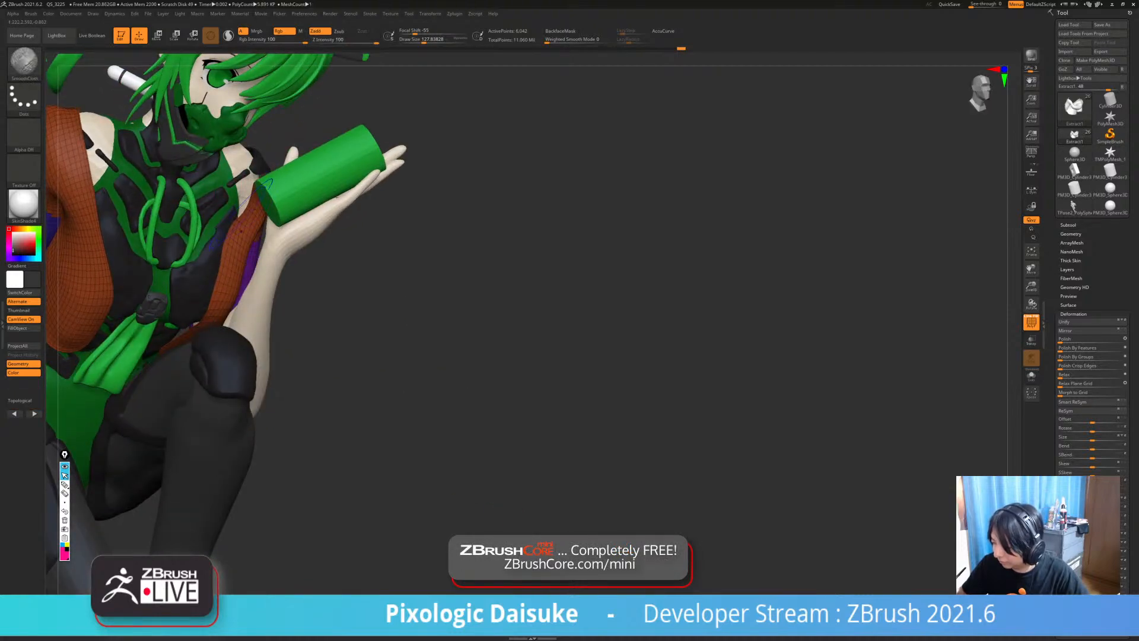
- Smooth the jacket's front edge beside the raised arm with the SmoothCloth brush
mouse_move(225, 251)
ctrl+right_down()
mouse_move(233, 196)
mouse_move(199, 199)
mouse_move(199, 232)
mouse_move(217, 225)
mouse_move(236, 242)
mouse_move(234, 228)
mouse_move(199, 217)
mouse_move(282, 218)
ctrl+right_up()
shift+drag(280, 250, 273, 264)
mouse_move(272, 264)
ctrl+right_down()
mouse_move(271, 233)
mouse_move(286, 250)
ctrl+right_up()
shift+drag(276, 264, 274, 276)
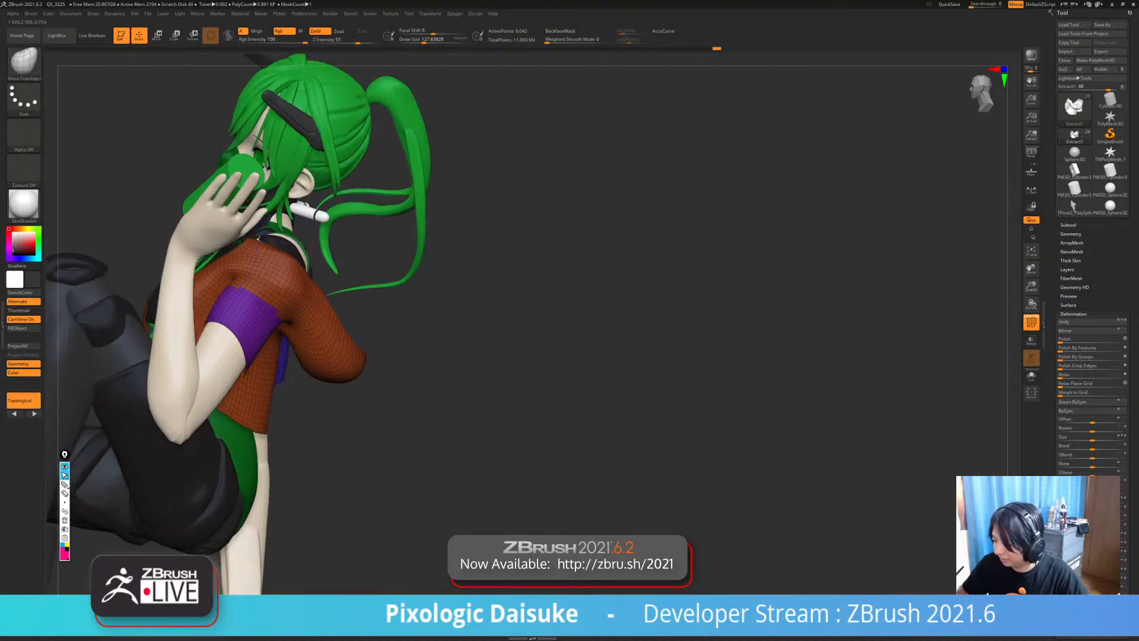
- Shift the jacket's collar near the raised arm's shoulder with the Move Topological brush
right_drag(274, 276, 286, 273)
mouse_move(255, 239)
right_down()
mouse_move(286, 224)
mouse_move(252, 236)
mouse_move(270, 238)
right_up()
drag(261, 245, 257, 240)
mouse_move(264, 240)
right_down()
mouse_move(252, 240)
mouse_move(362, 239)
right_up()
- Adjust the jacket's front hem and smooth the area beside the supporting arm's sleeve
ctrl+right_drag(199, 386, 262, 350)
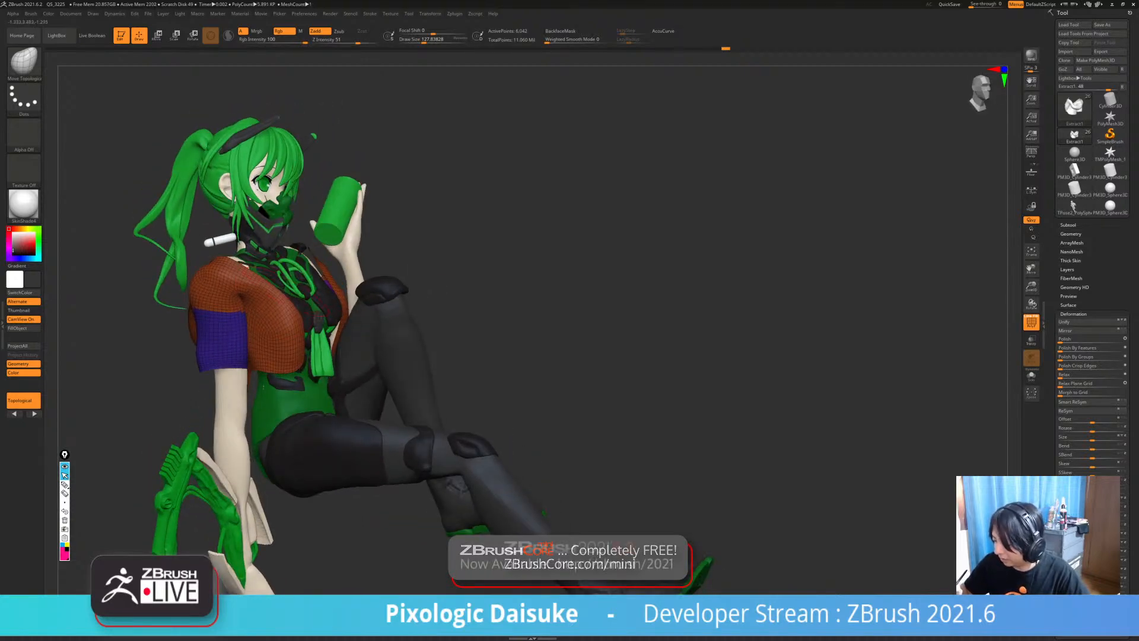
drag(264, 386, 264, 389)
mouse_move(264, 389)
right_down()
mouse_move(264, 362)
mouse_move(205, 386)
mouse_move(216, 376)
right_up()
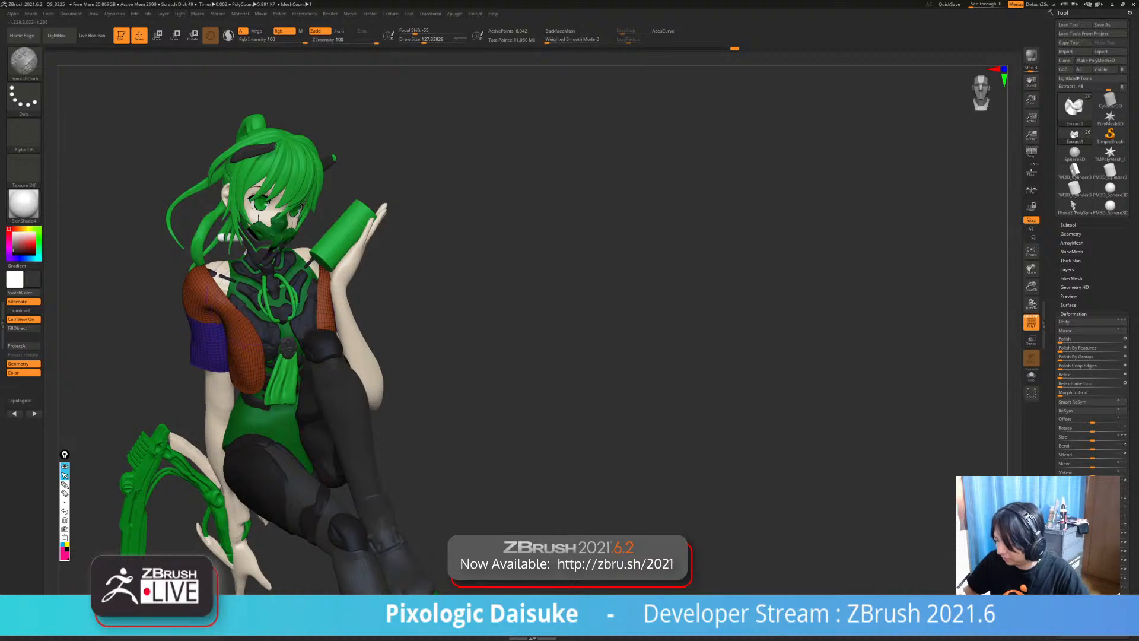
shift+drag(217, 350, 215, 359)
right_drag(215, 360, 318, 350)
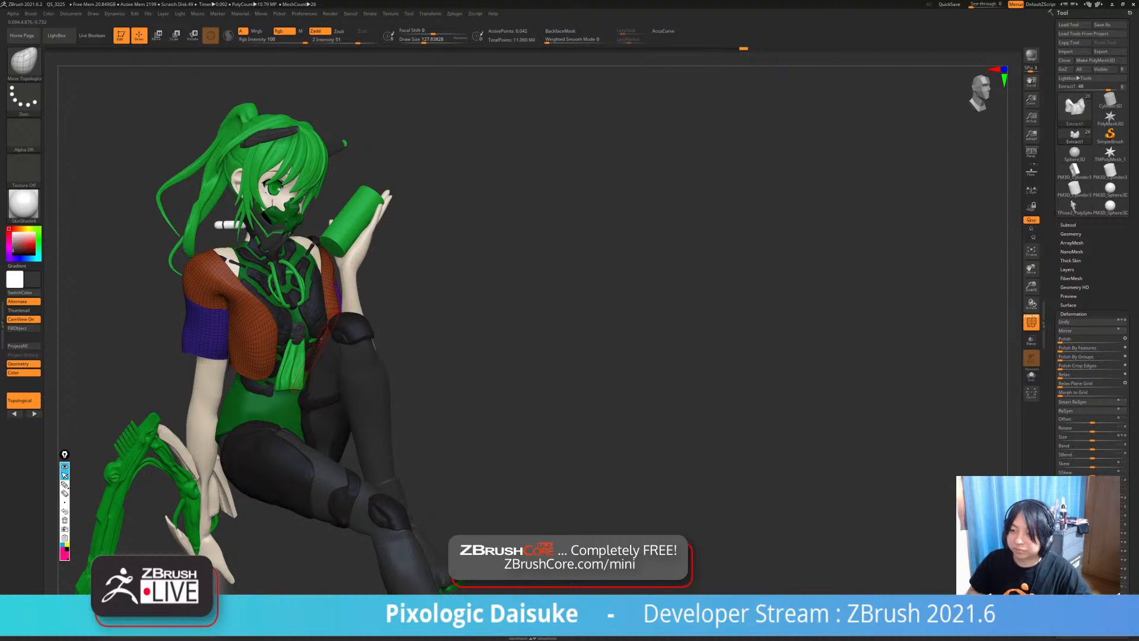
- Nudge the jacket's lower hem behind the supporting arm with the Move Topological brush
mouse_move(432, 296)
right_down()
mouse_move(477, 276)
mouse_move(501, 306)
mouse_move(587, 311)
mouse_move(644, 291)
right_up()
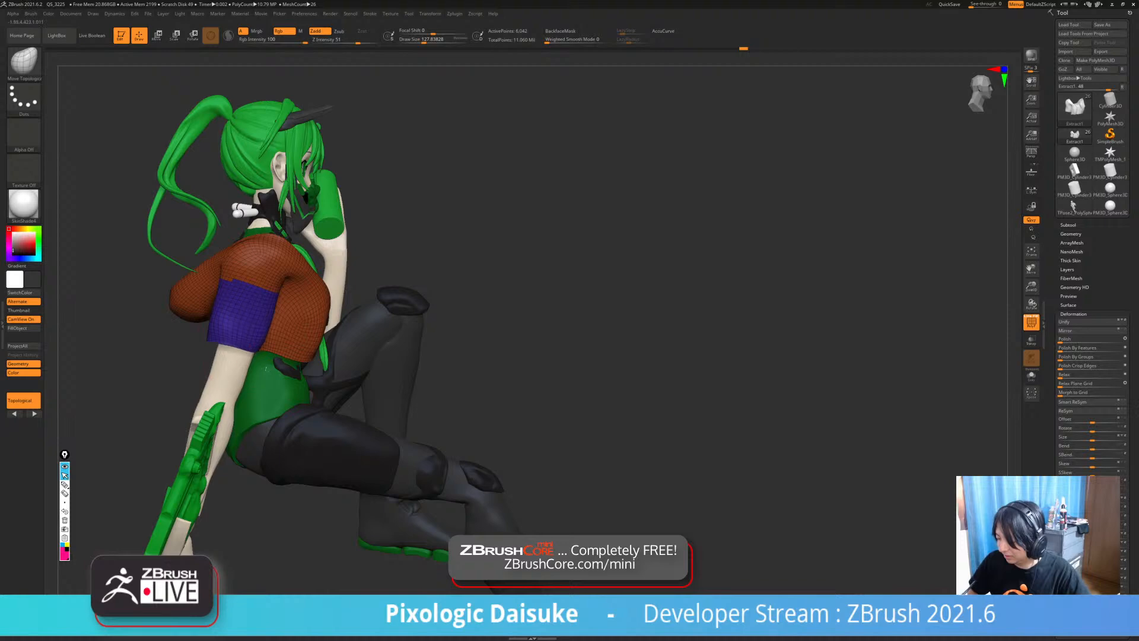
drag(266, 369, 264, 374)
mouse_move(267, 363)
right_down()
mouse_move(190, 334)
mouse_move(208, 329)
mouse_move(204, 296)
right_up()
mouse_move(205, 297)
right_down()
mouse_move(178, 300)
mouse_move(180, 338)
mouse_move(279, 363)
right_up()
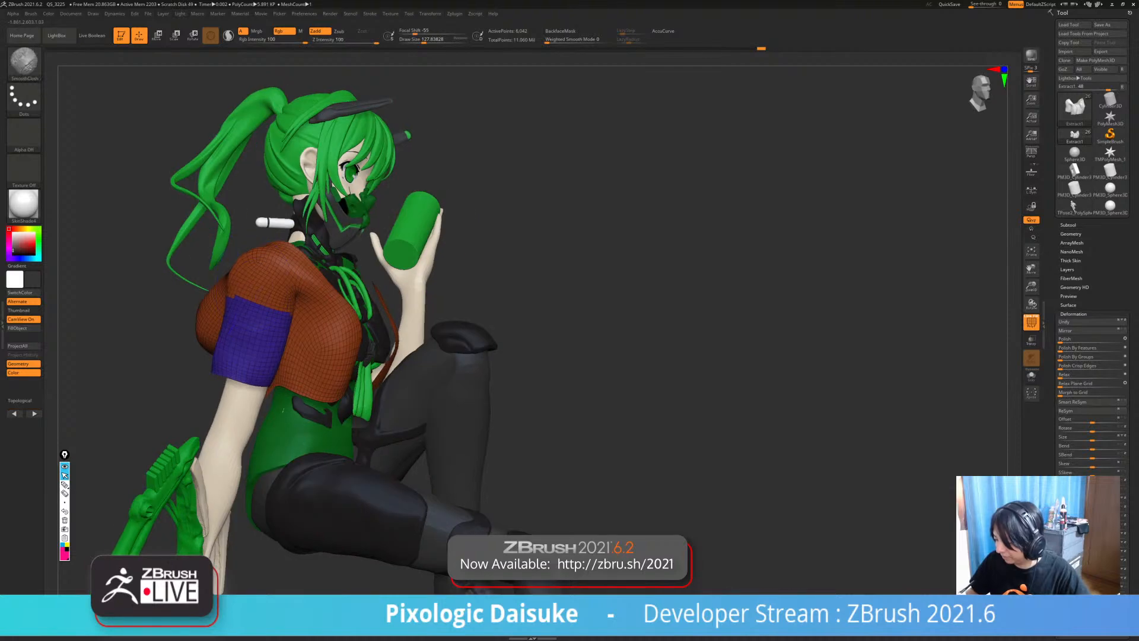
- Smooth the outer end of the hood behind the back with the SmoothCloth brush
right_drag(283, 409, 265, 383)
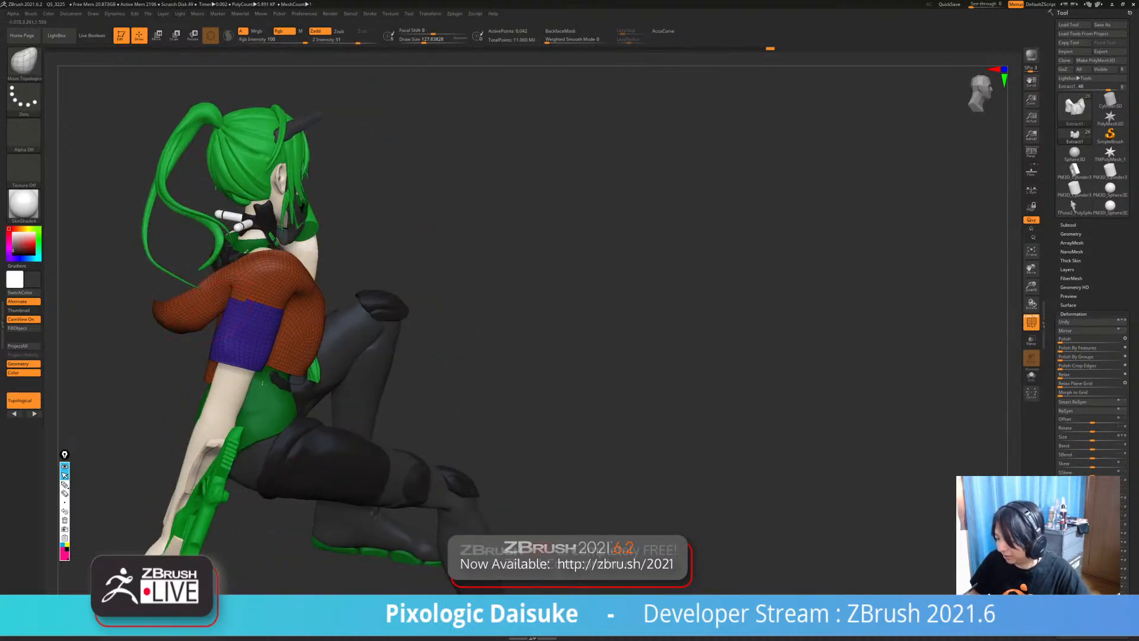
mouse_move(212, 313)
right_down()
mouse_move(172, 324)
mouse_move(243, 332)
mouse_move(138, 306)
mouse_move(142, 285)
right_up()
shift+drag(155, 306, 163, 318)
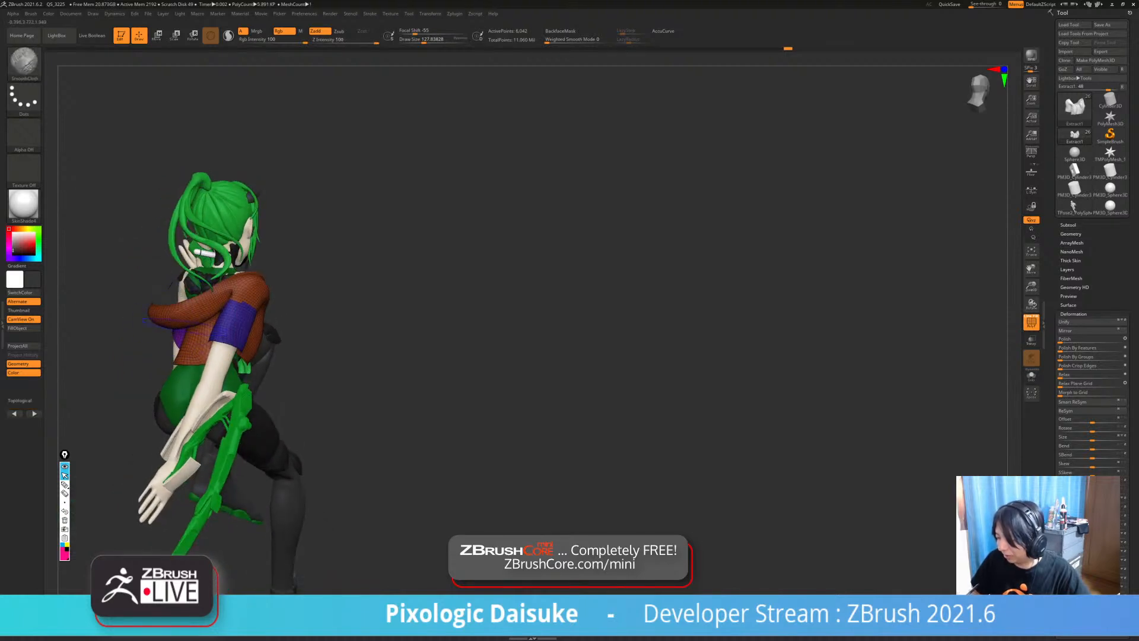
mouse_move(146, 321)
right_down()
mouse_move(213, 309)
mouse_move(184, 280)
mouse_move(270, 300)
mouse_move(246, 307)
right_up()
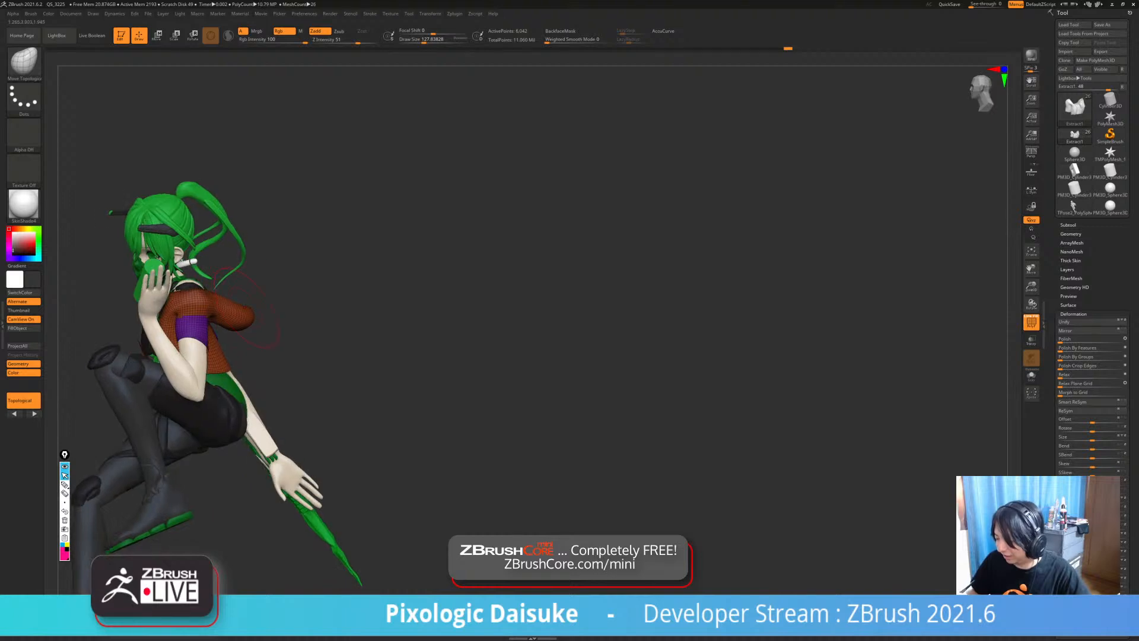
- Reshape the hood's volume from the raised-arm side with the Move Topological brush
drag(241, 307, 246, 313)
mouse_move(246, 313)
right_down()
mouse_move(235, 304)
mouse_move(238, 338)
right_up()
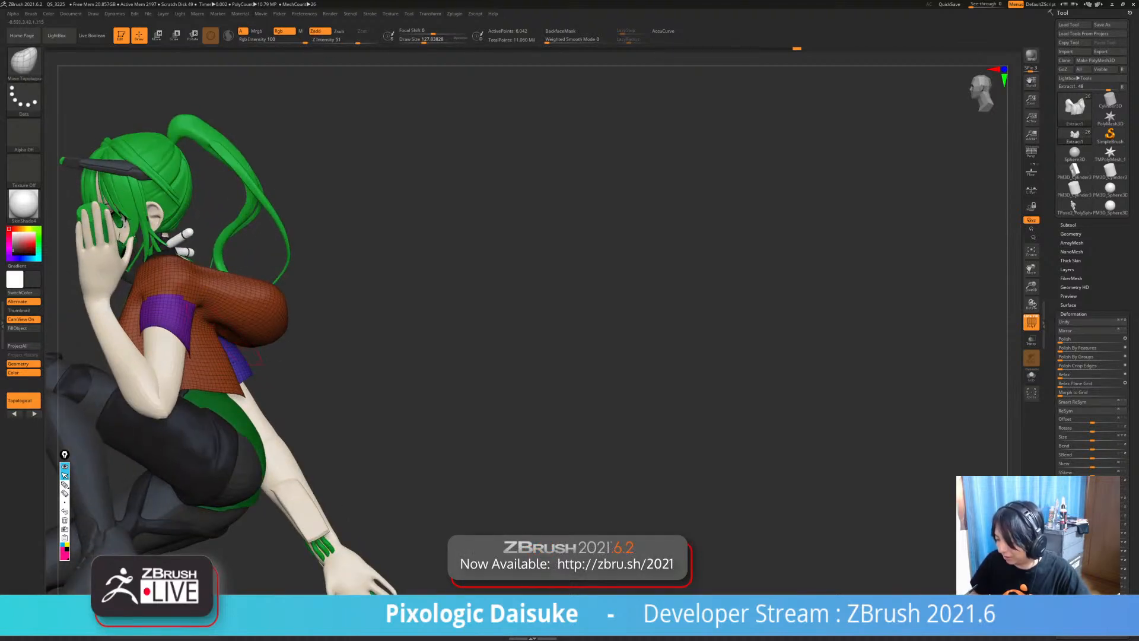
drag(237, 312, 243, 315)
mouse_move(243, 316)
right_down()
mouse_move(228, 331)
mouse_move(229, 312)
mouse_move(151, 304)
mouse_move(125, 285)
right_up()
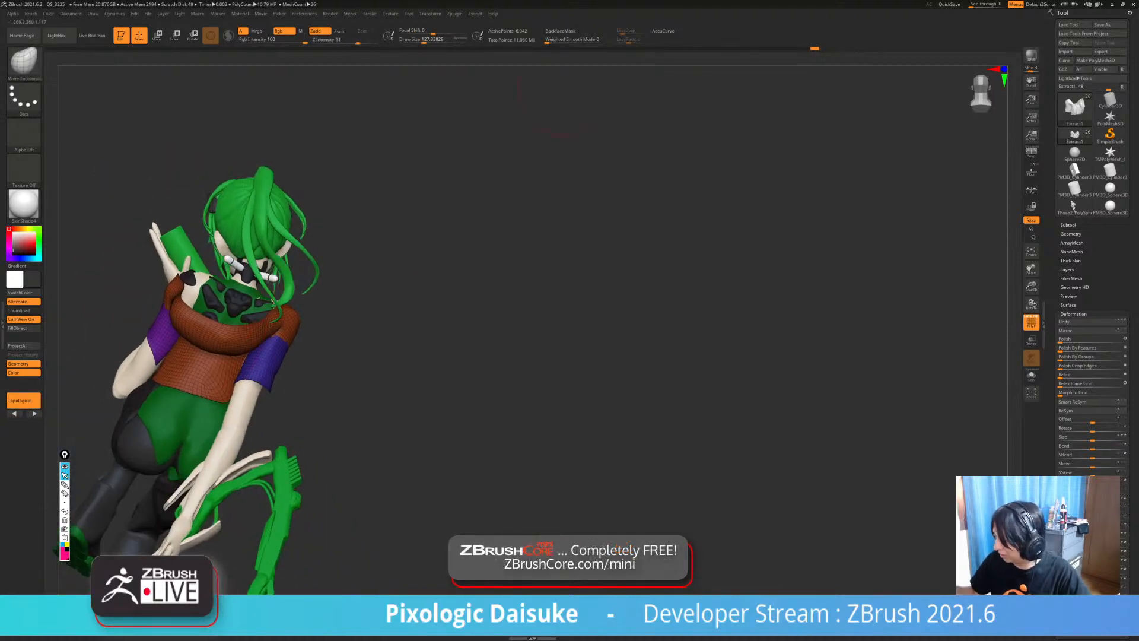
- Turn on BackfaceMask and redo the jacket's ZRemesher pass with the separate body and sleeve polygroups kept
click(561, 31)
right_drag(270, 365, 468, 338)
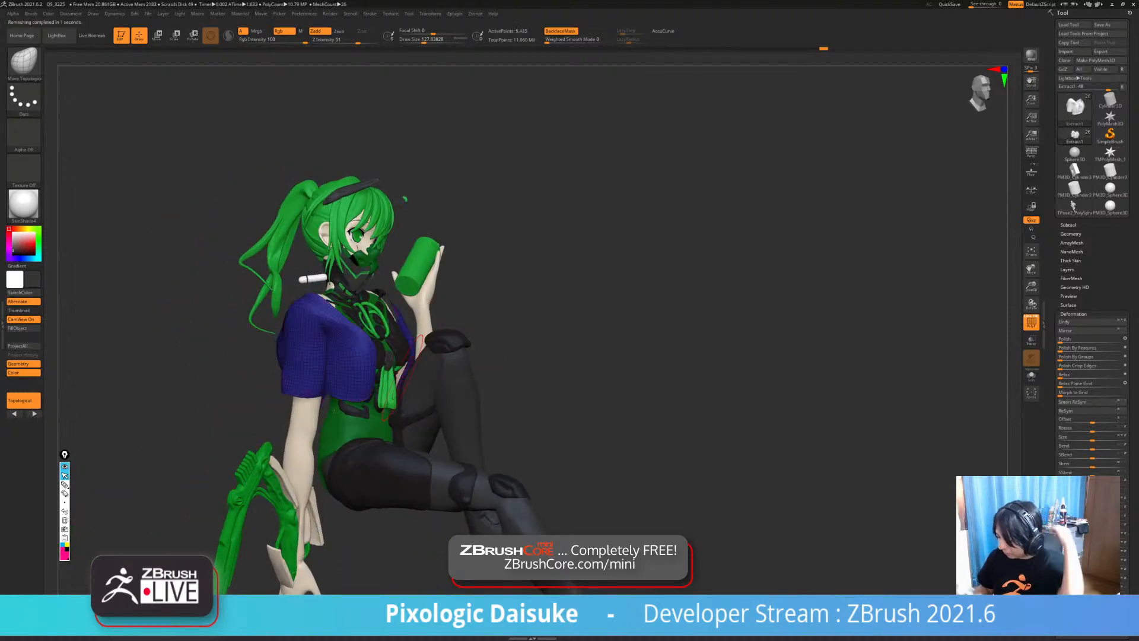
drag(627, 351, 570, 349)
key(ctrl+z)
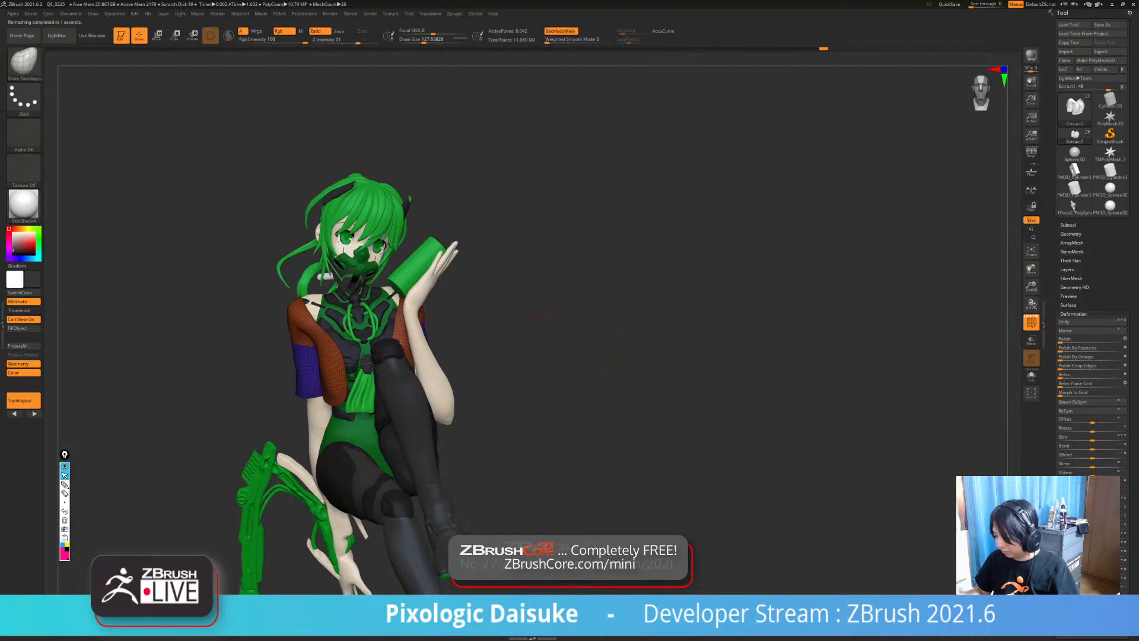
key(1)
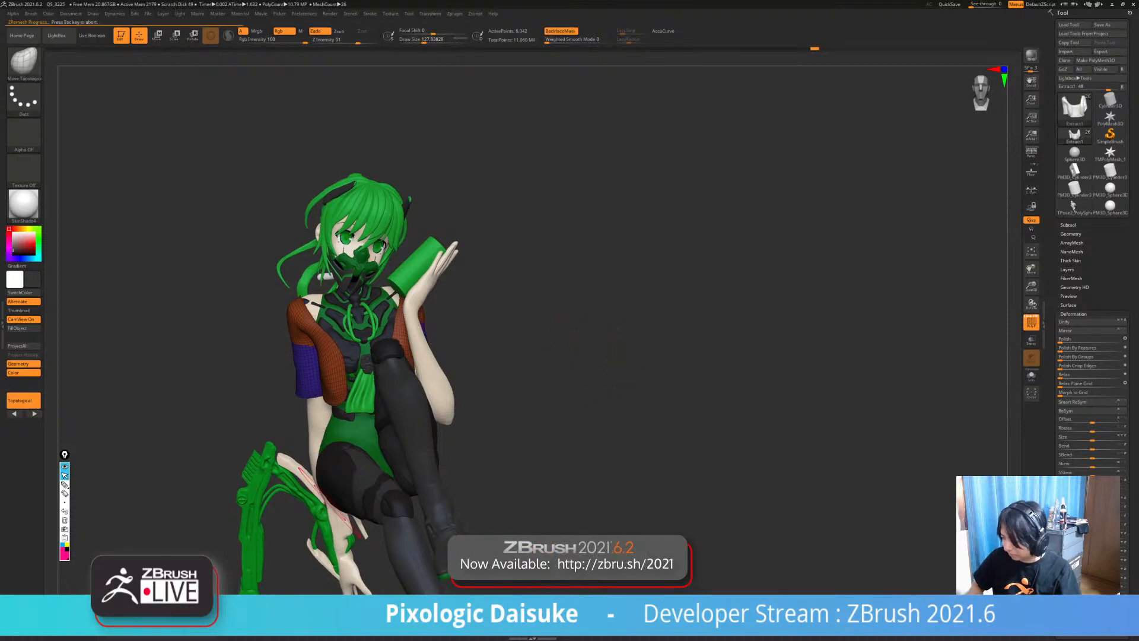
drag(564, 353, 634, 355)
- Enable Dynamic Subdiv on the jacket and give it a thickness of 0.00628
click(1071, 234)
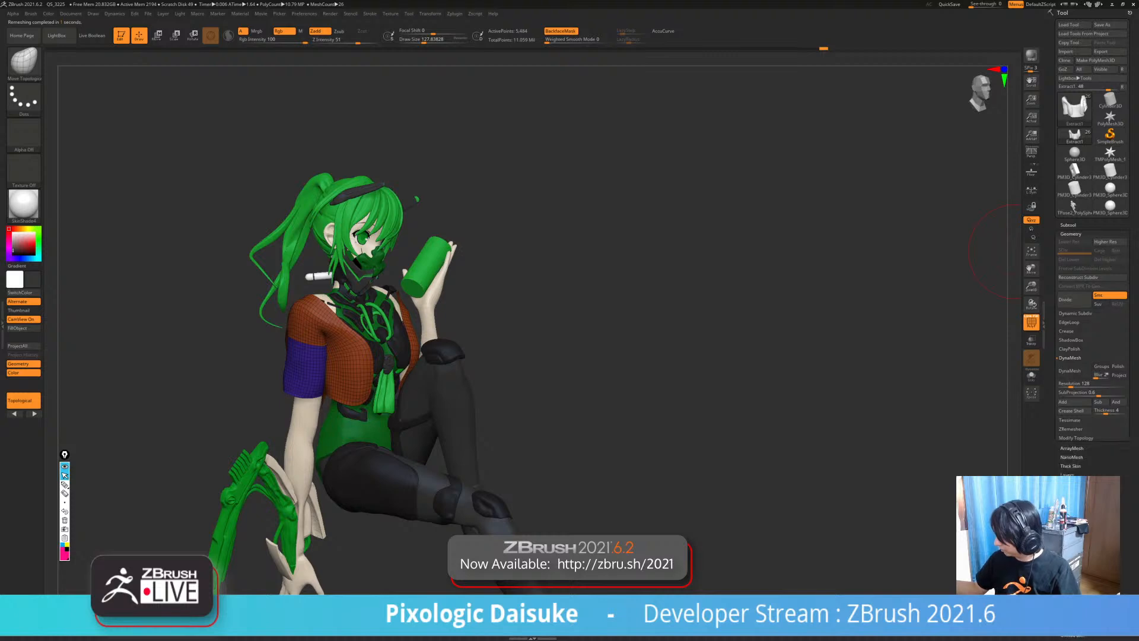
click(1071, 234)
click(1071, 234)
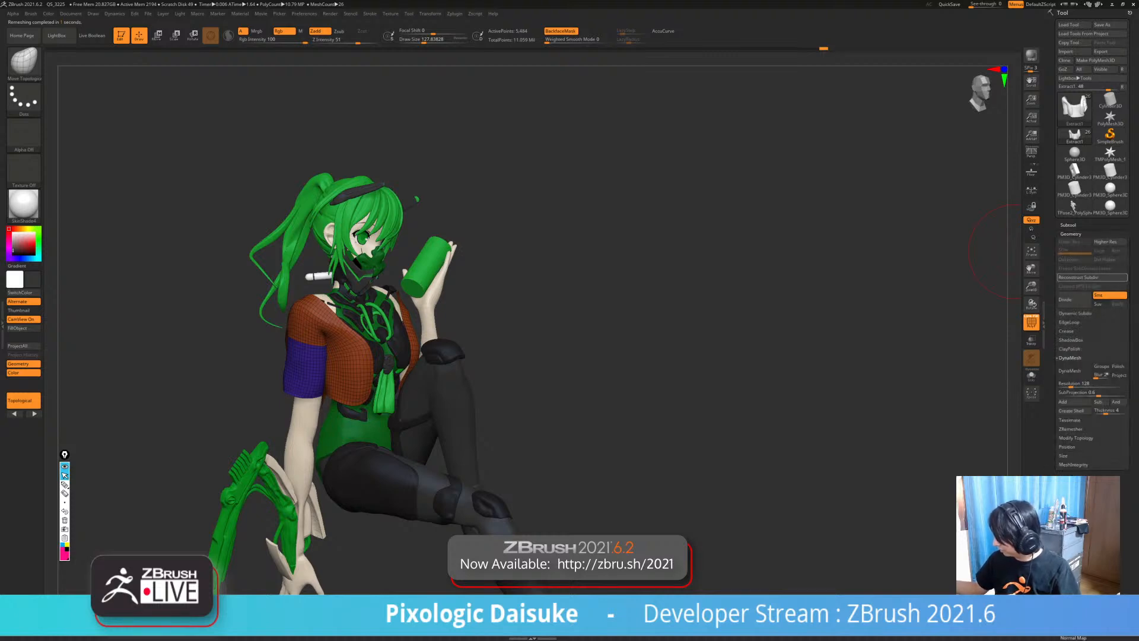
click(1075, 313)
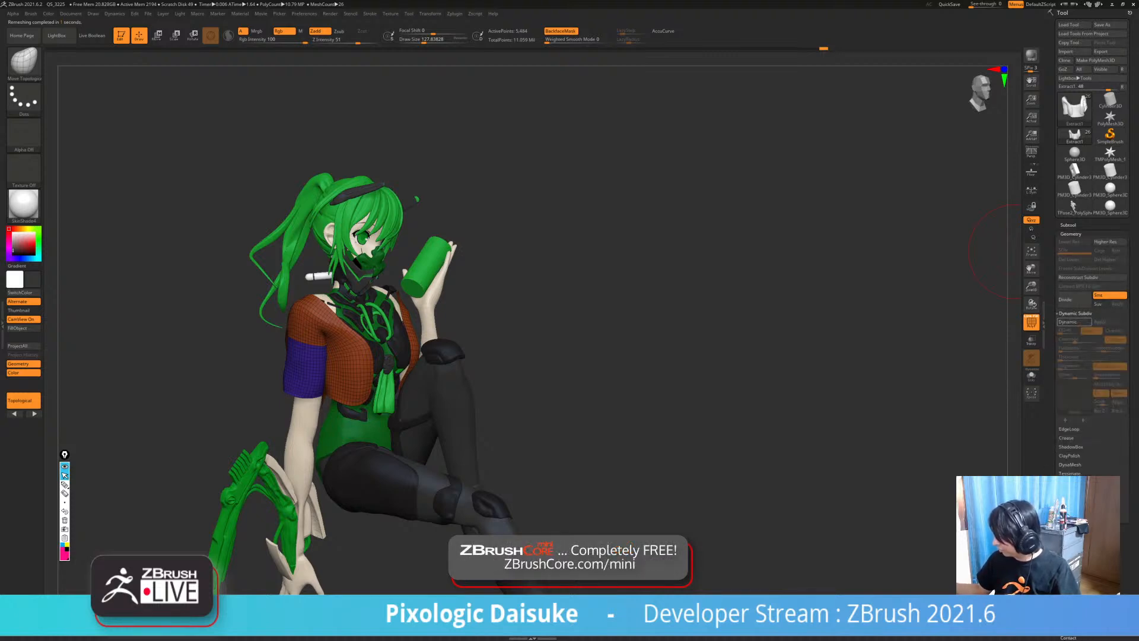
click(1072, 322)
click(1074, 349)
drag(1062, 358, 1079, 358)
right_drag(742, 356, 830, 409)
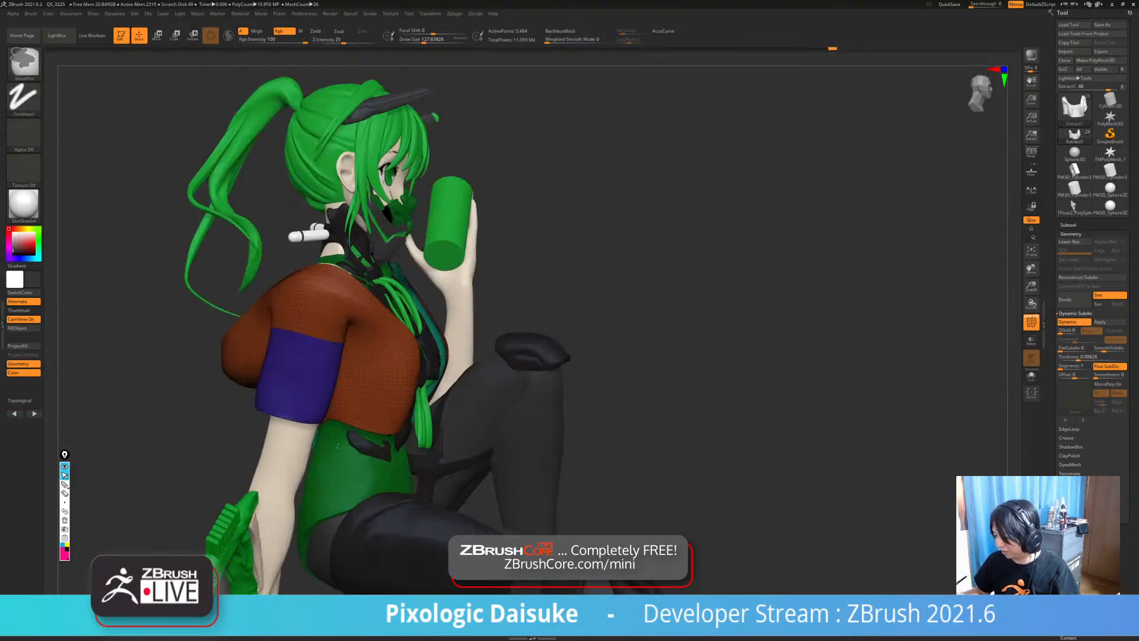
- Hide the jacket's polyframe and check its thickened form from the side and front
right_drag(337, 445, 401, 474)
mouse_move(299, 375)
right_down()
mouse_move(332, 418)
mouse_move(347, 412)
mouse_move(303, 374)
mouse_move(379, 405)
mouse_move(492, 395)
right_up()
click(1031, 322)
right_drag(593, 380, 446, 378)
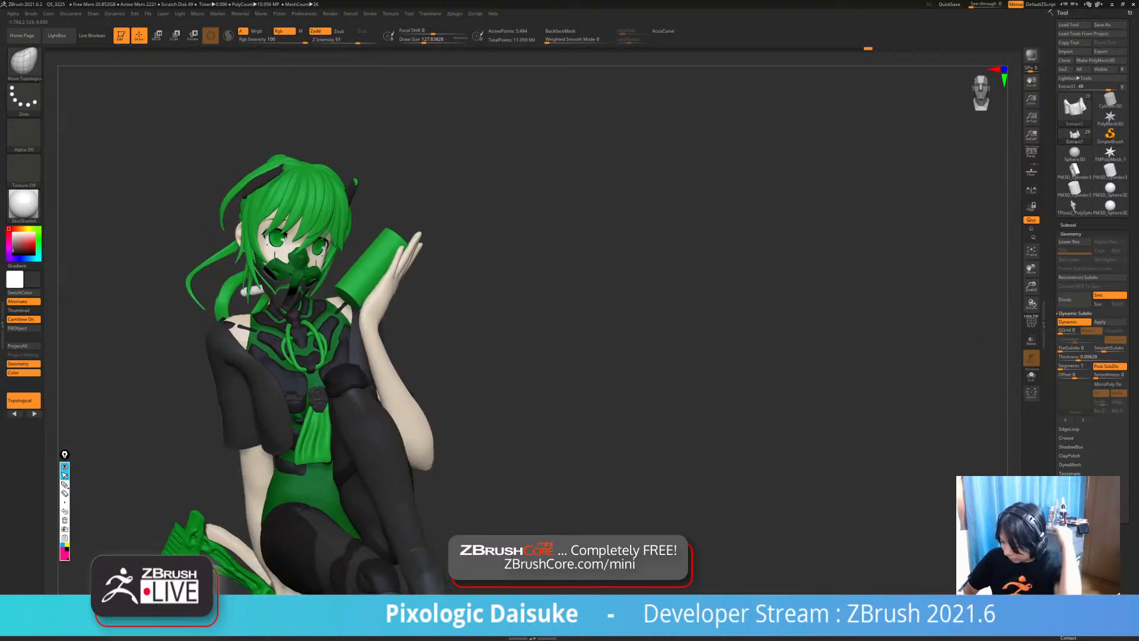
- Isolate the jacket to refine its shoulder and front edge on the supporting-arm side, undoing an unwanted smoothing stroke
alt+right_drag(225, 321, 248, 268)
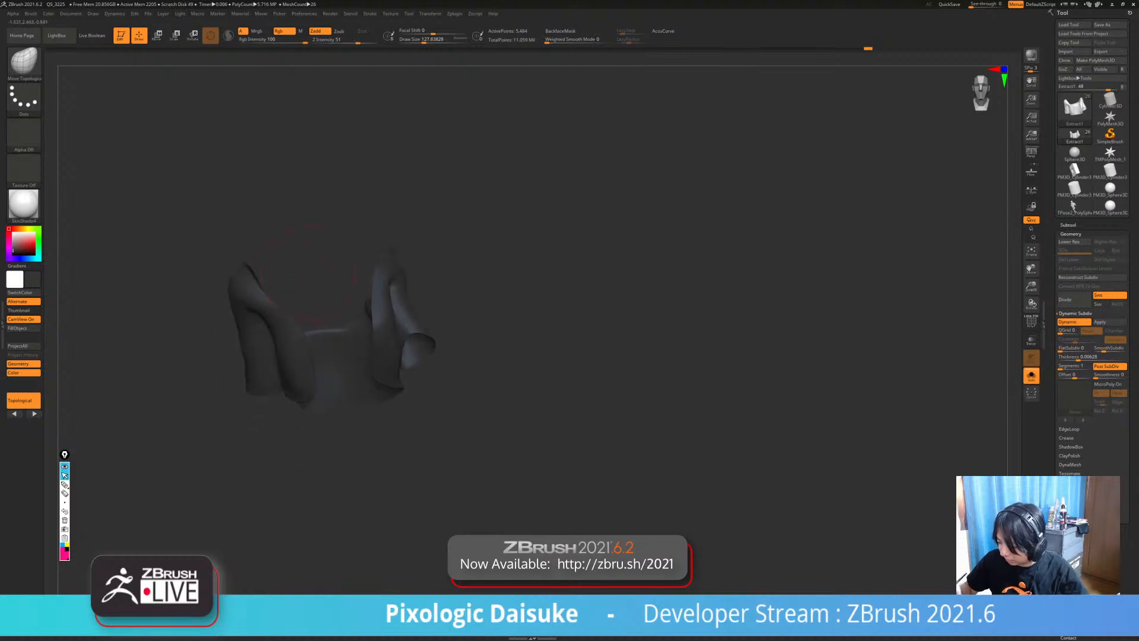
right_drag(202, 332, 282, 332)
mouse_move(252, 276)
shift+mouse_down()
mouse_move(264, 281)
mouse_move(254, 282)
shift+mouse_up()
key(ctrl+z)
mouse_move(249, 320)
right_down()
mouse_move(285, 325)
mouse_move(190, 304)
right_up()
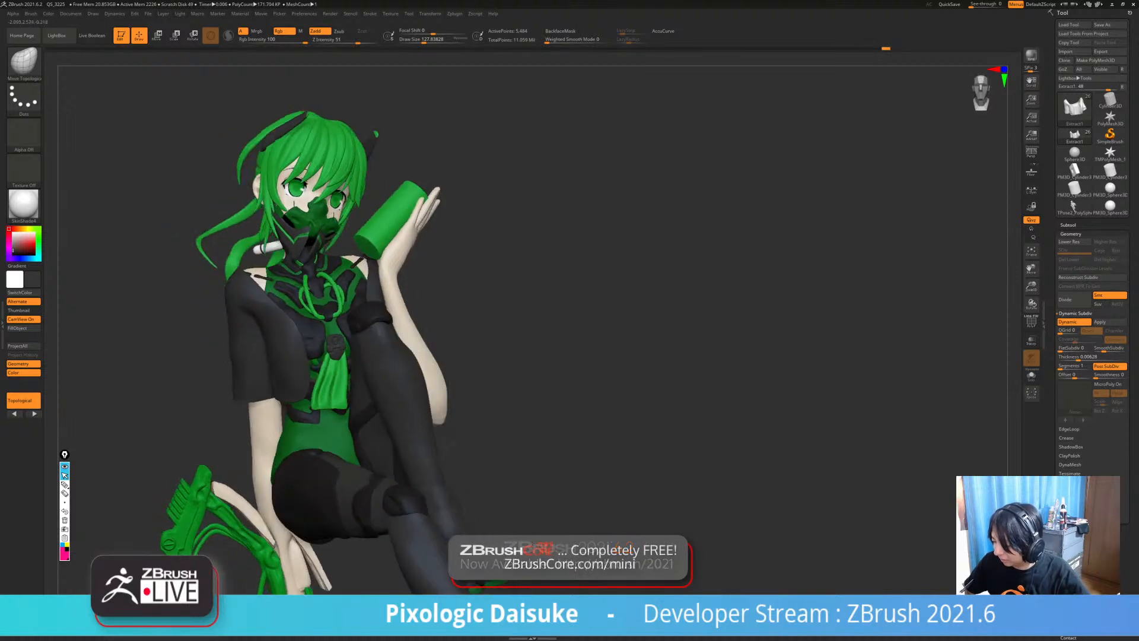
right_drag(251, 272, 283, 274)
key(shift+s)
key(shift+s)
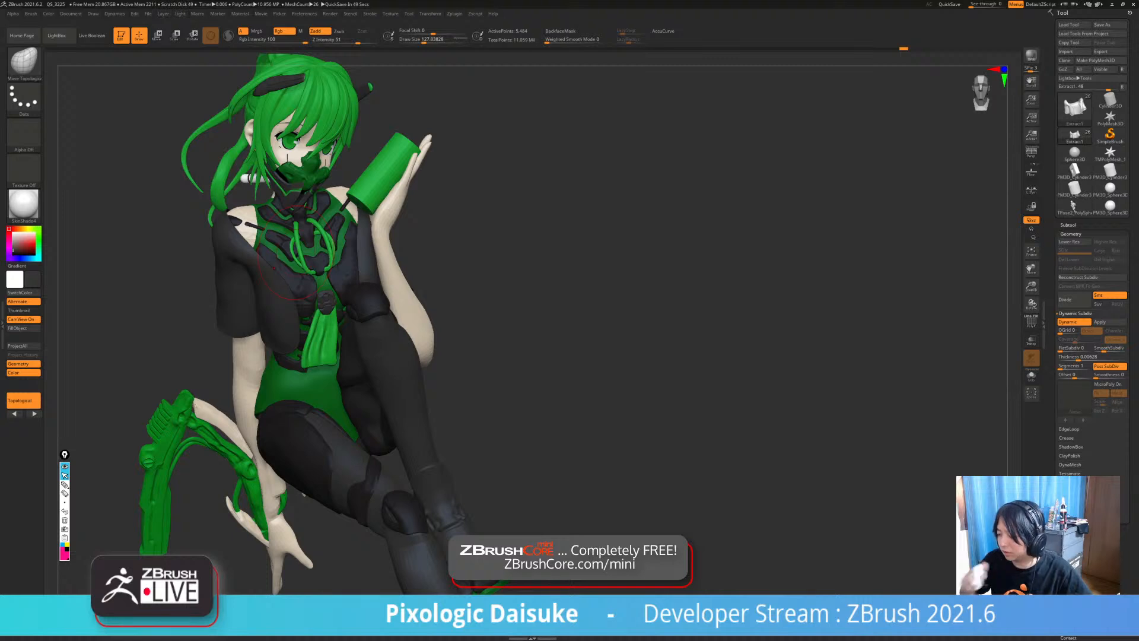
right_drag(300, 228, 343, 227)
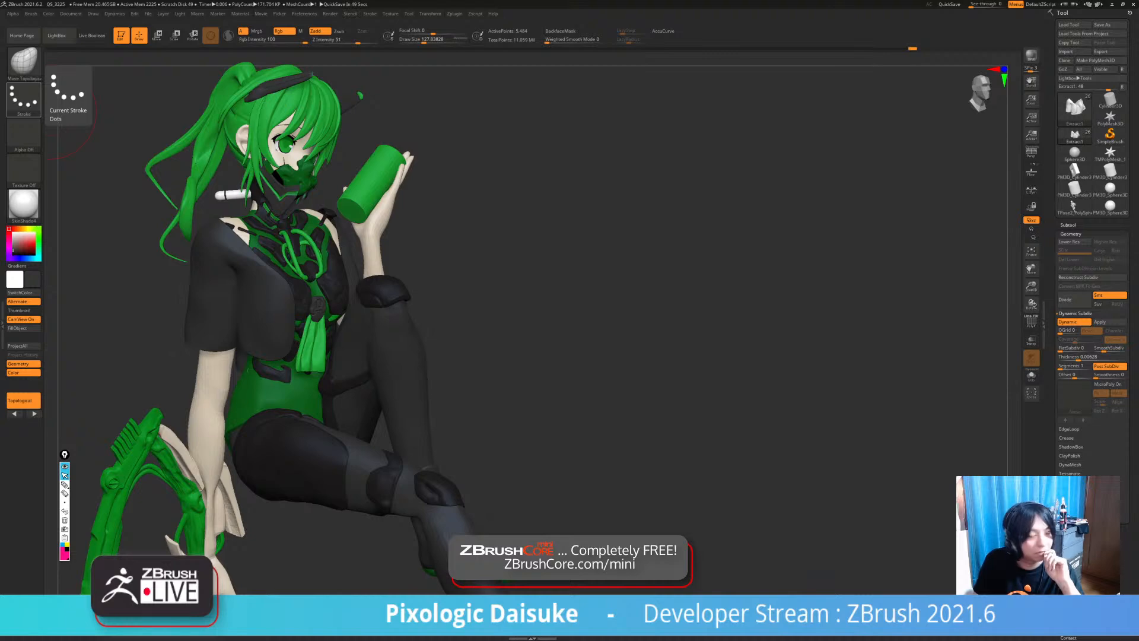
- Switch to the browser, view the YouTube figure-sculpting video full screen, and return to ZBrush
drag(0, 326, 368, 2)
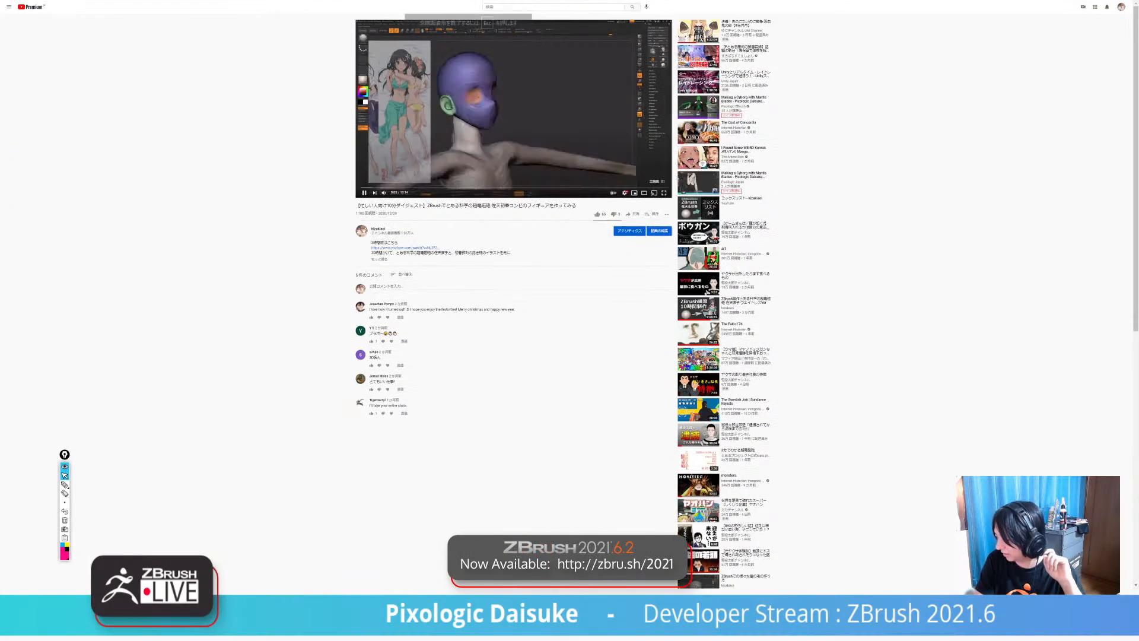
key(f)
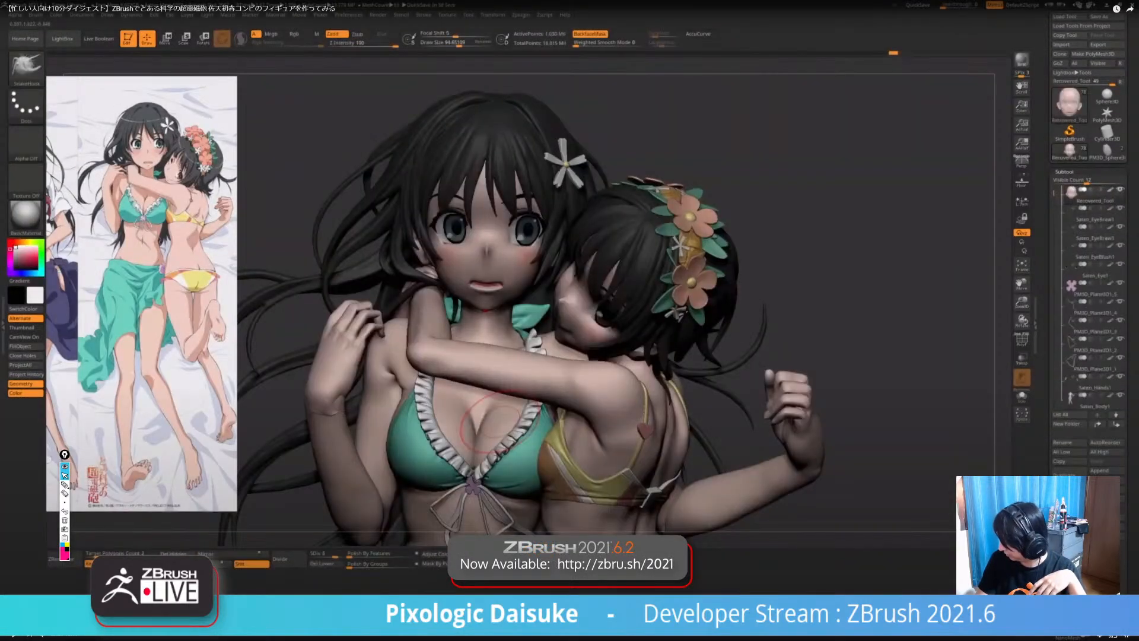
key(Escape)
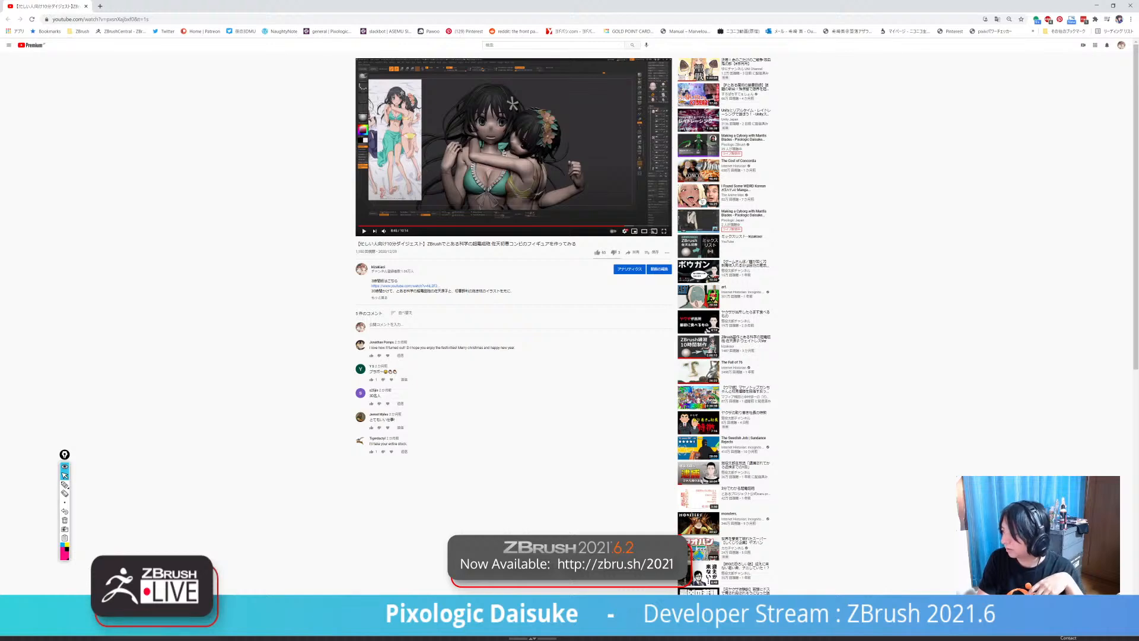
key(alt+Tab)
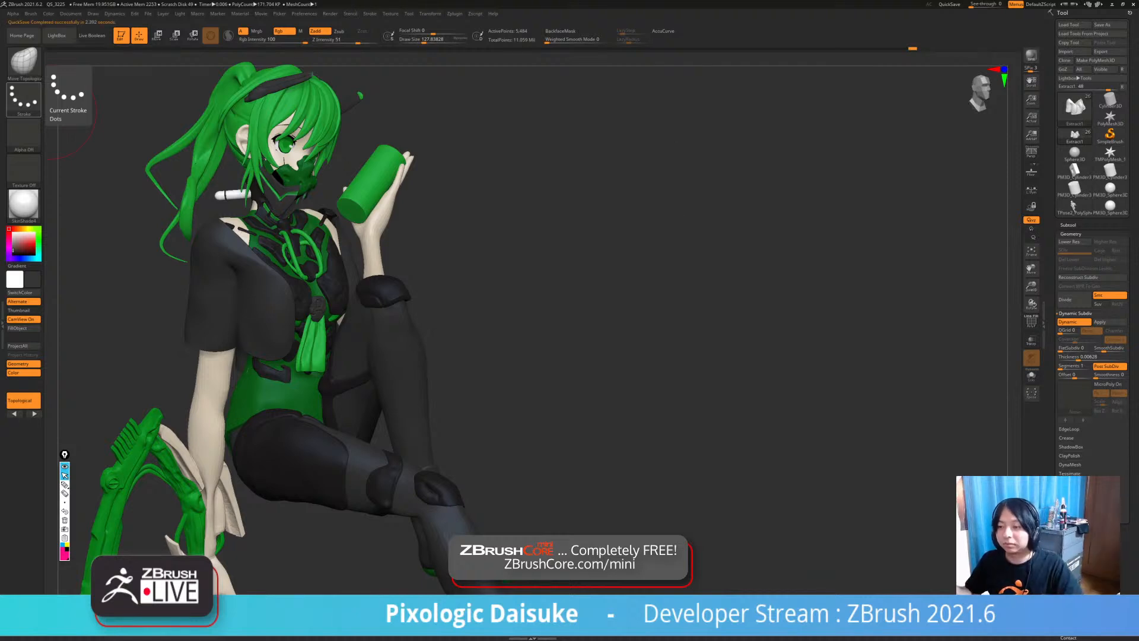
- Refine the supporting-arm sleeve and adjoining jacket front with the Move Topological and SmoothCloth brushes
drag(71, 119, 128, 152)
alt+drag(510, 350, 534, 290)
click(511, 290)
click(510, 290)
right_drag(410, 198, 329, 193)
ctrl+right_drag(290, 142, 344, 175)
right_drag(273, 176, 261, 179)
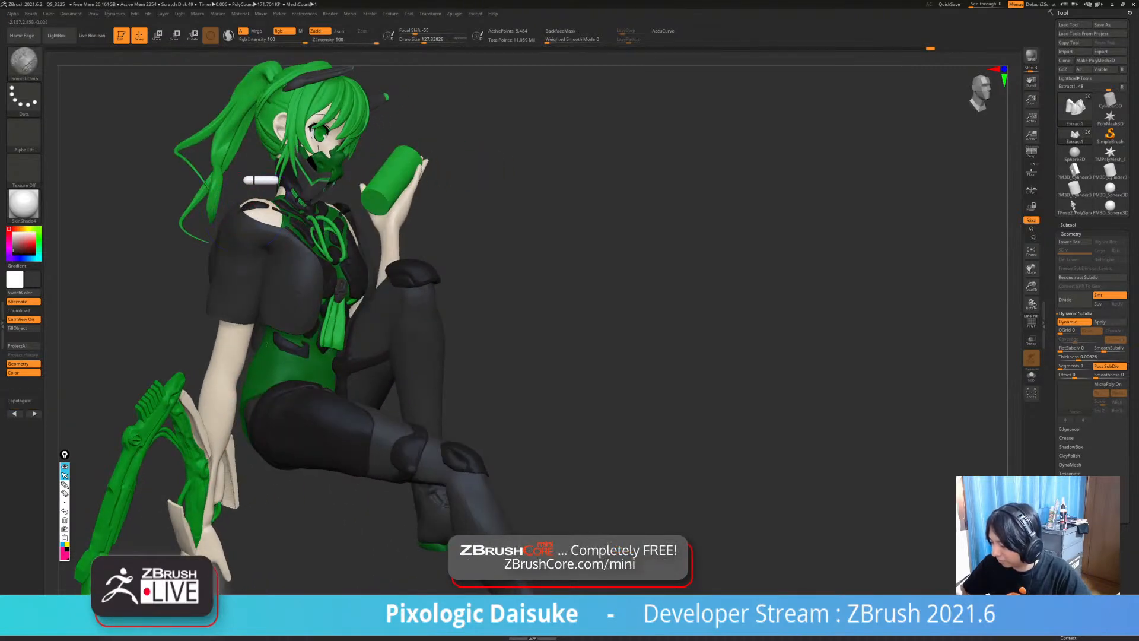
mouse_move(270, 240)
right_down()
mouse_move(237, 236)
mouse_move(304, 232)
right_up()
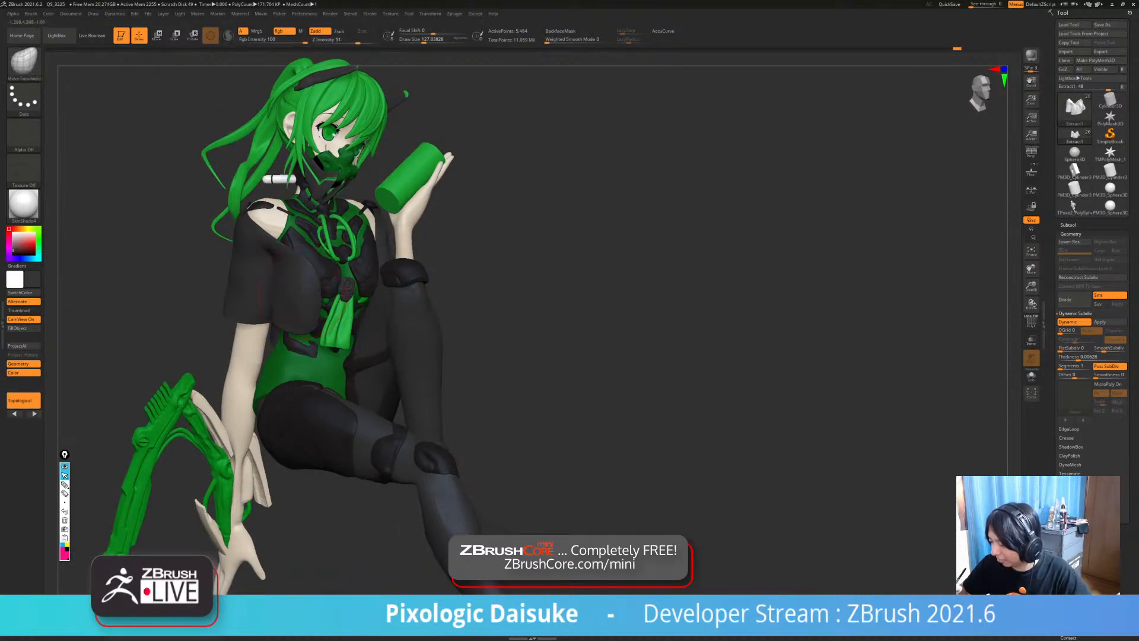
- Smooth the jacket around the supporting-arm sleeve from the side and back with the SmoothCloth brush
mouse_move(303, 289)
right_down()
mouse_move(395, 286)
mouse_move(396, 328)
right_up()
right_drag(231, 235, 229, 269)
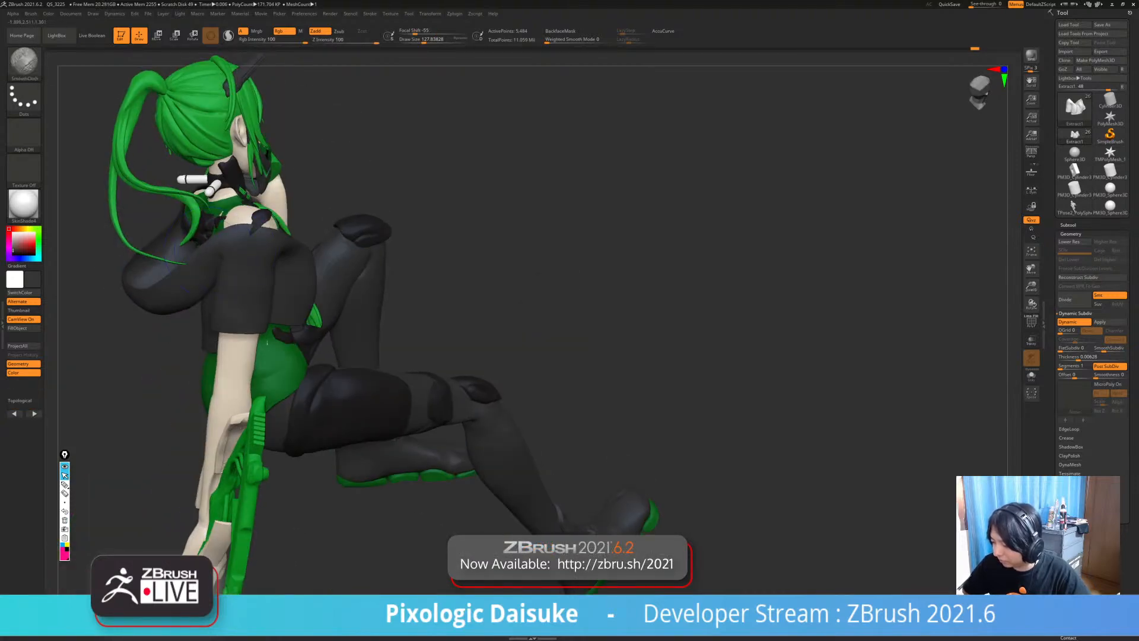
mouse_move(267, 342)
right_down()
mouse_move(268, 354)
mouse_move(266, 339)
mouse_move(295, 340)
right_up()
right_drag(136, 310, 287, 328)
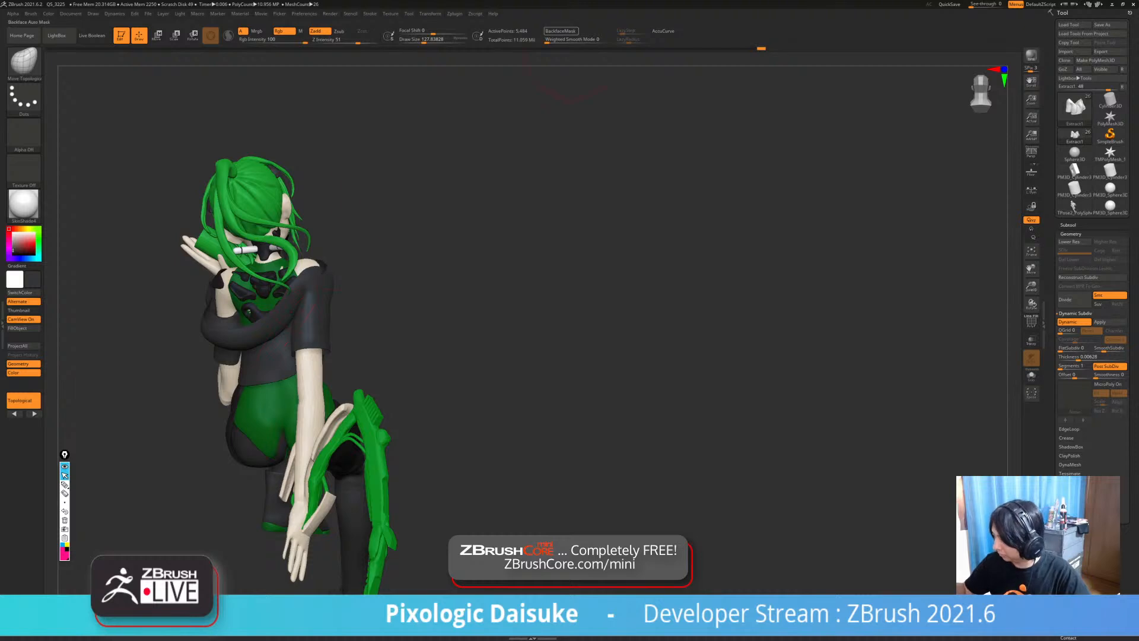
- Turn off BackfaceMask and reshape the hood behind the back with the Move Topological brush
click(560, 31)
mouse_move(391, 368)
right_down()
mouse_move(286, 348)
mouse_move(234, 371)
right_up()
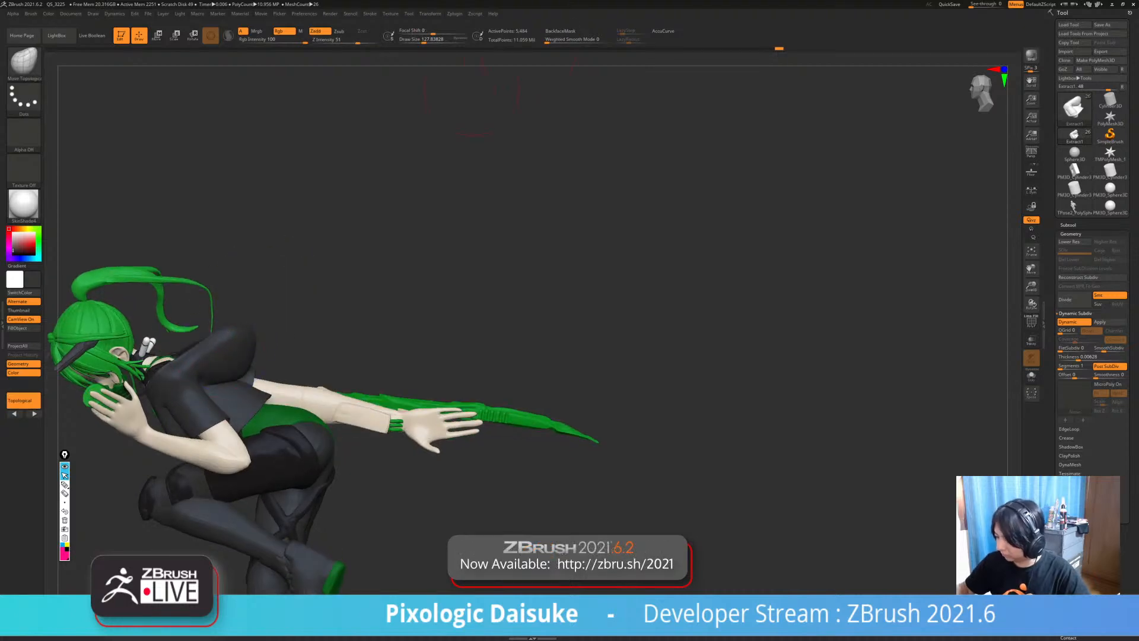
right_drag(234, 360, 223, 364)
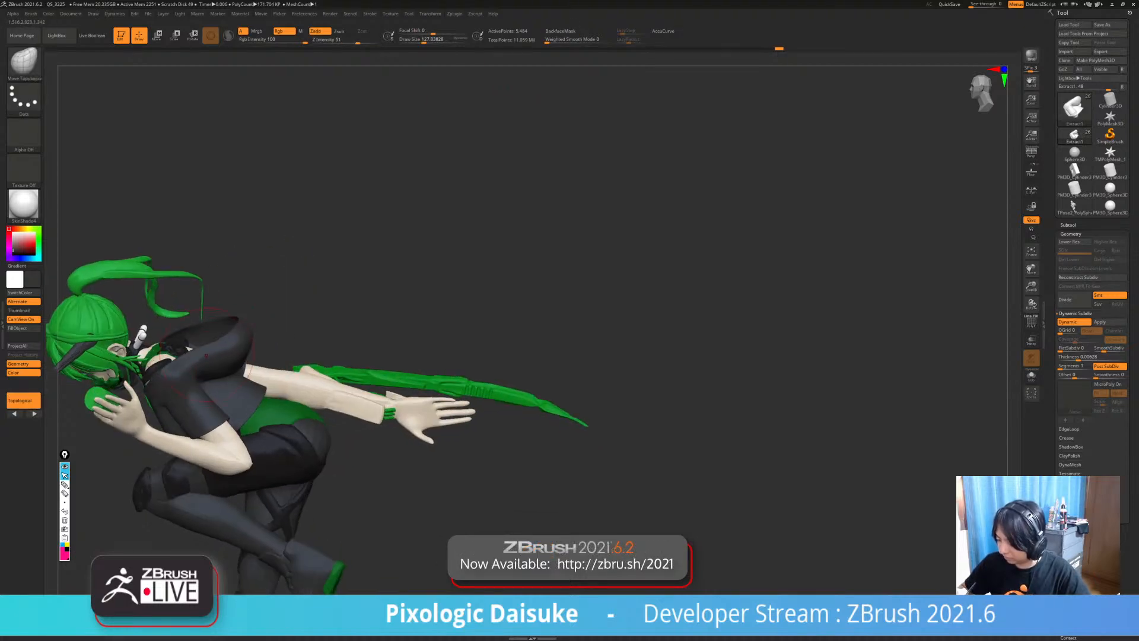
drag(215, 349, 209, 357)
mouse_move(213, 358)
right_down()
mouse_move(230, 355)
mouse_move(238, 415)
mouse_move(219, 339)
mouse_move(218, 391)
mouse_move(231, 339)
mouse_move(255, 354)
mouse_move(243, 291)
mouse_move(233, 315)
mouse_move(162, 263)
right_up()
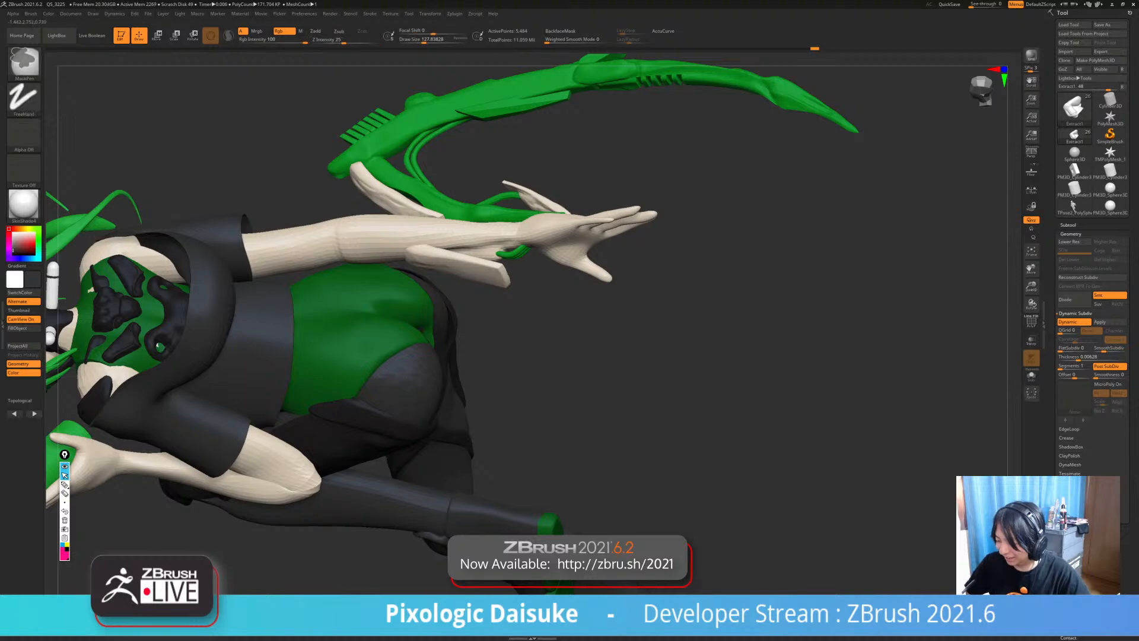
mouse_move(166, 320)
ctrl+right_down()
mouse_move(169, 285)
mouse_move(306, 292)
mouse_move(178, 270)
mouse_move(219, 208)
mouse_move(261, 189)
mouse_move(225, 214)
mouse_move(214, 208)
mouse_move(205, 228)
mouse_move(232, 267)
mouse_move(200, 260)
mouse_move(148, 349)
mouse_move(122, 339)
mouse_move(111, 350)
ctrl+right_up()
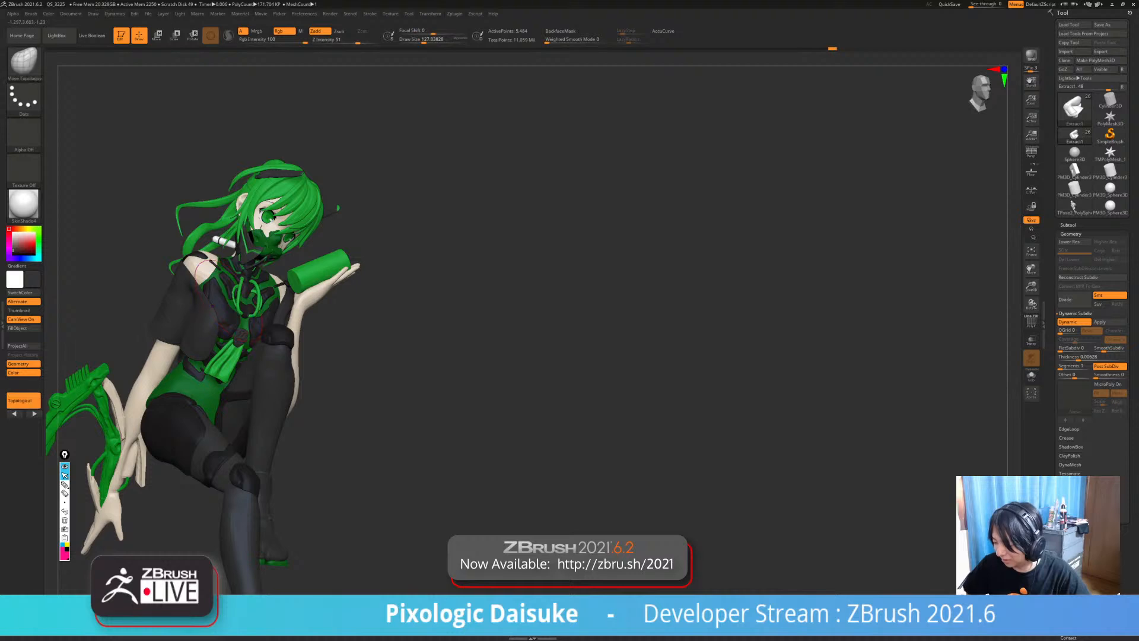
- Isolate the jacket and soften the sharp crease where the hood meets the body with SmoothCloth and Move Topological
mouse_move(230, 302)
shift+right_down()
mouse_move(185, 304)
mouse_move(245, 326)
mouse_move(230, 379)
mouse_move(262, 356)
mouse_move(225, 372)
mouse_move(240, 356)
mouse_move(230, 365)
mouse_move(226, 347)
mouse_move(142, 358)
mouse_move(159, 356)
mouse_move(172, 394)
shift+right_up()
mouse_move(297, 255)
right_down()
mouse_move(299, 295)
mouse_move(278, 295)
mouse_move(297, 273)
mouse_move(282, 343)
mouse_move(255, 341)
right_up()
key(alt+s)
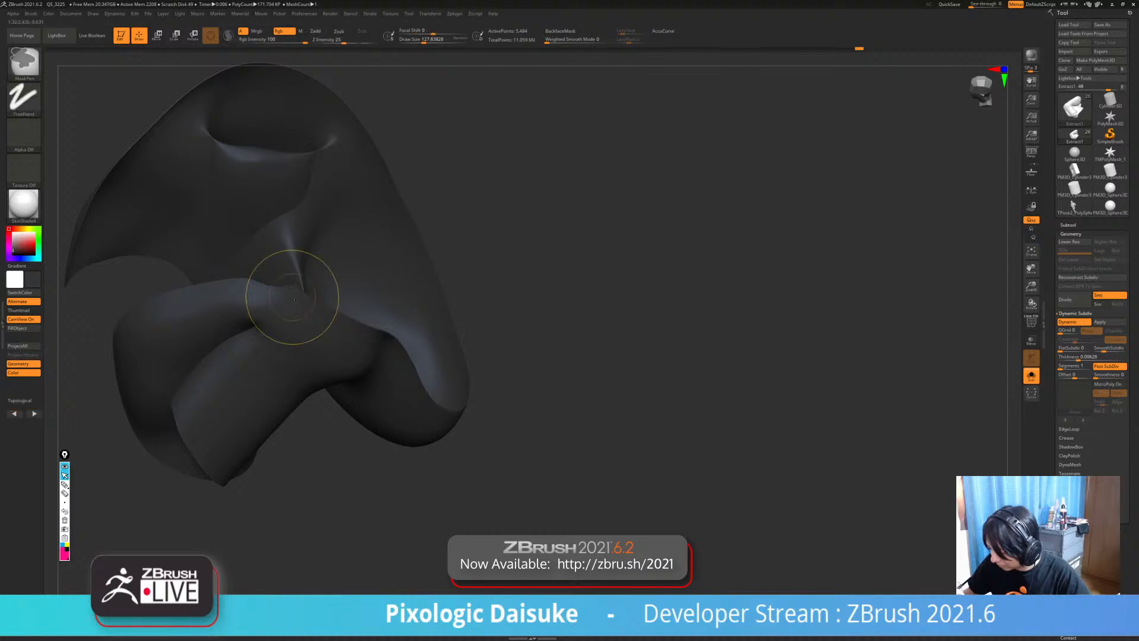
ctrl+right_drag(294, 300, 294, 297)
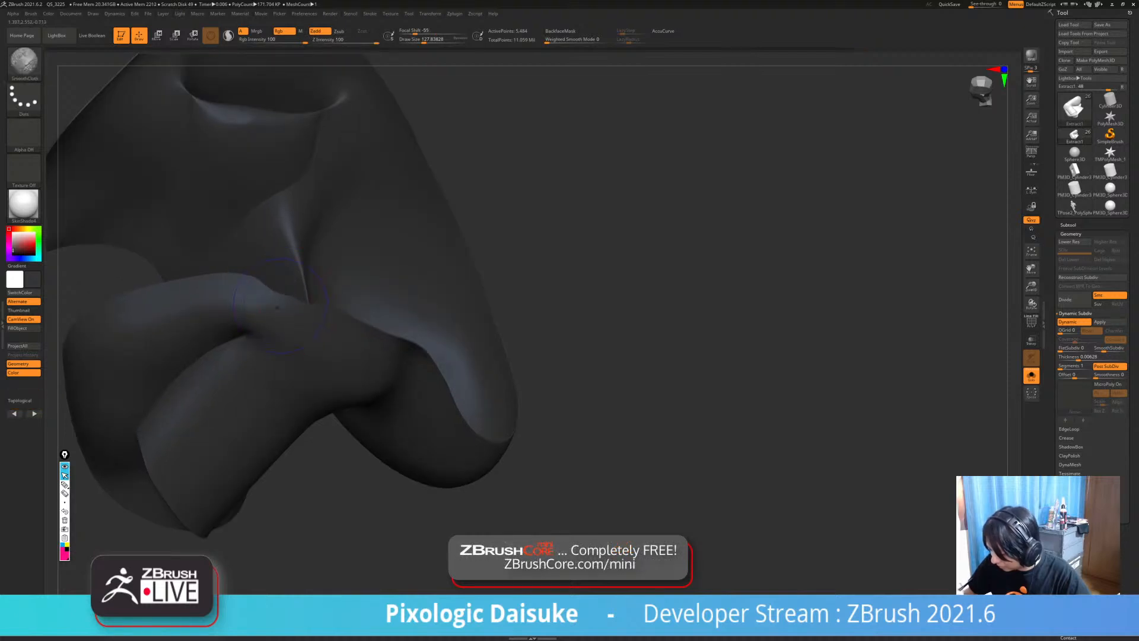
ctrl+right_drag(291, 279, 323, 311)
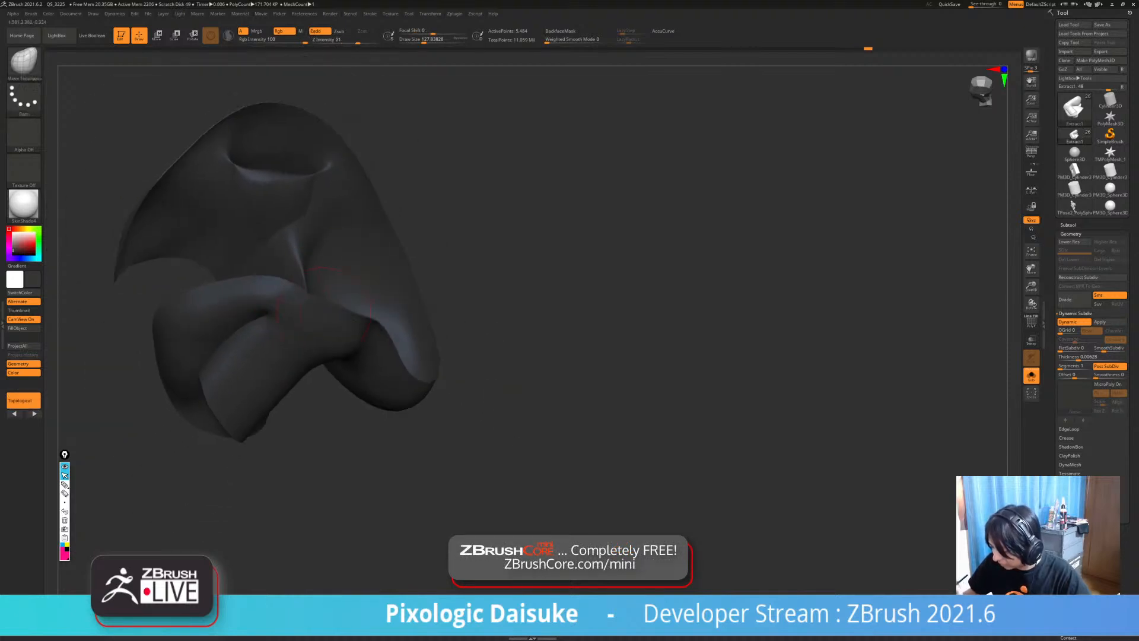
mouse_move(374, 377)
right_down()
mouse_move(356, 320)
mouse_move(345, 350)
right_up()
drag(181, 267, 195, 268)
key(alt+s)
- Adjust the jacket's fit around the chest and supporting-arm shoulder with the Move Topological brush
right_drag(380, 297, 270, 301)
mouse_move(309, 255)
right_down()
mouse_move(300, 286)
mouse_move(311, 260)
mouse_move(525, 250)
right_up()
mouse_move(207, 134)
right_down()
mouse_move(269, 127)
mouse_move(223, 129)
right_up()
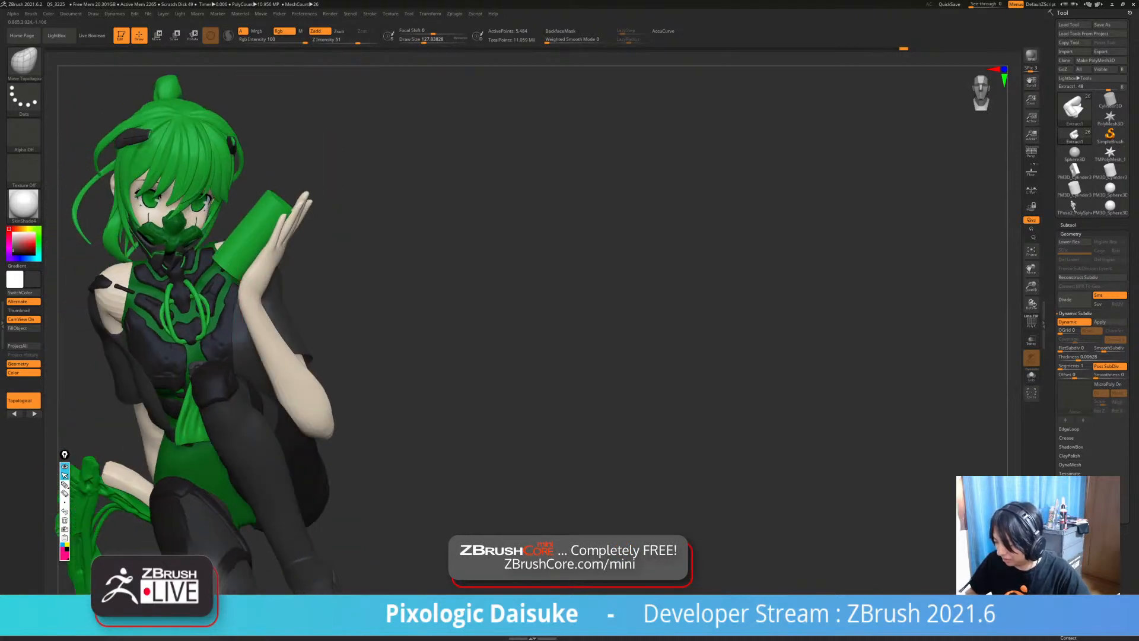
right_drag(190, 312, 240, 295)
mouse_move(255, 339)
right_down()
mouse_move(208, 339)
mouse_move(300, 355)
mouse_move(306, 367)
mouse_move(297, 332)
mouse_move(241, 335)
mouse_move(309, 337)
mouse_move(385, 317)
right_up()
mouse_move(279, 297)
right_down()
mouse_move(312, 270)
mouse_move(282, 285)
right_up()
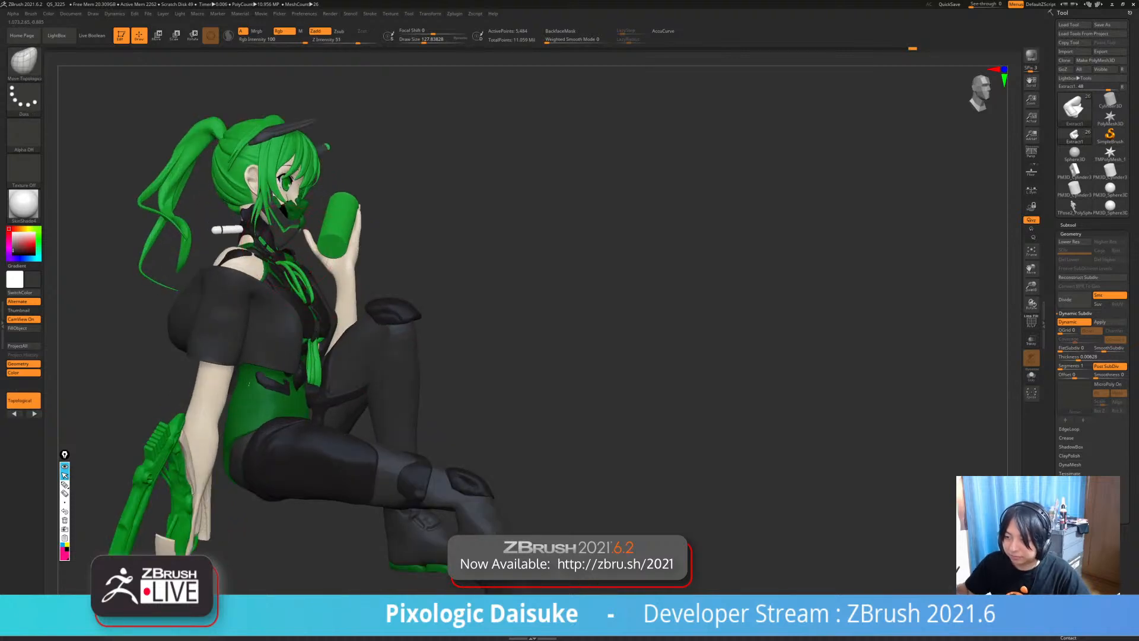
- Isolate the jacket and smooth its inner surface and lower hem with the SmoothCloth brush
mouse_move(347, 252)
right_down()
mouse_move(299, 263)
mouse_move(264, 332)
mouse_move(269, 350)
mouse_move(260, 330)
mouse_move(207, 320)
mouse_move(259, 321)
mouse_move(268, 333)
mouse_move(268, 308)
mouse_move(236, 312)
mouse_move(236, 333)
mouse_move(218, 338)
right_up()
key(alt+s)
ctrl+right_drag(275, 245, 277, 264)
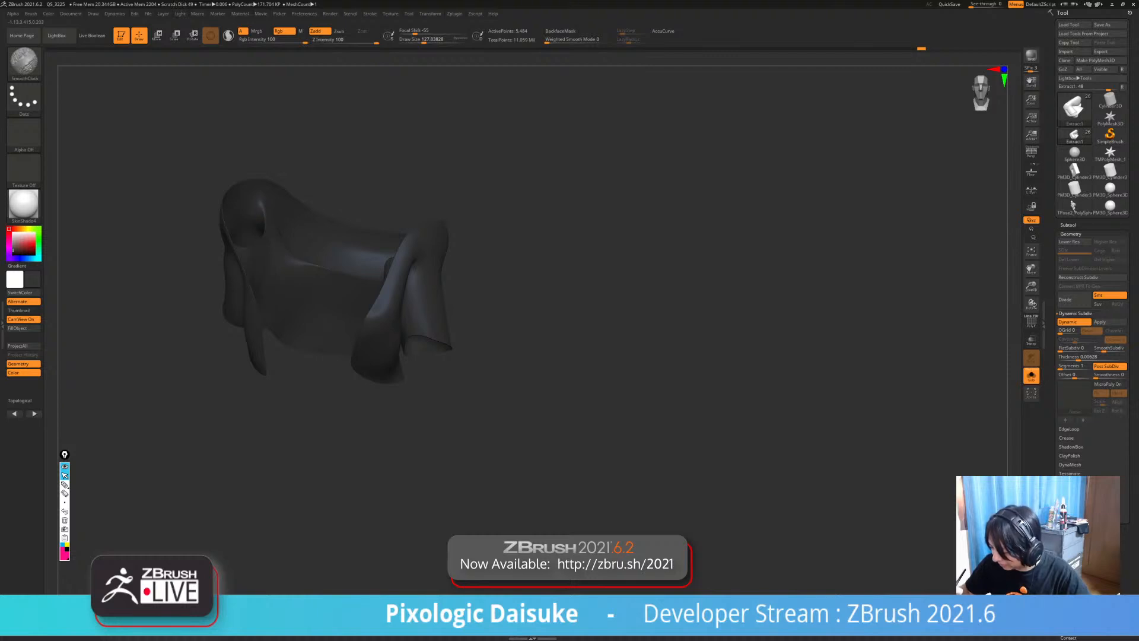
right_drag(385, 279, 315, 261)
key(shift+s)
right_drag(148, 332, 303, 320)
key(shift+s)
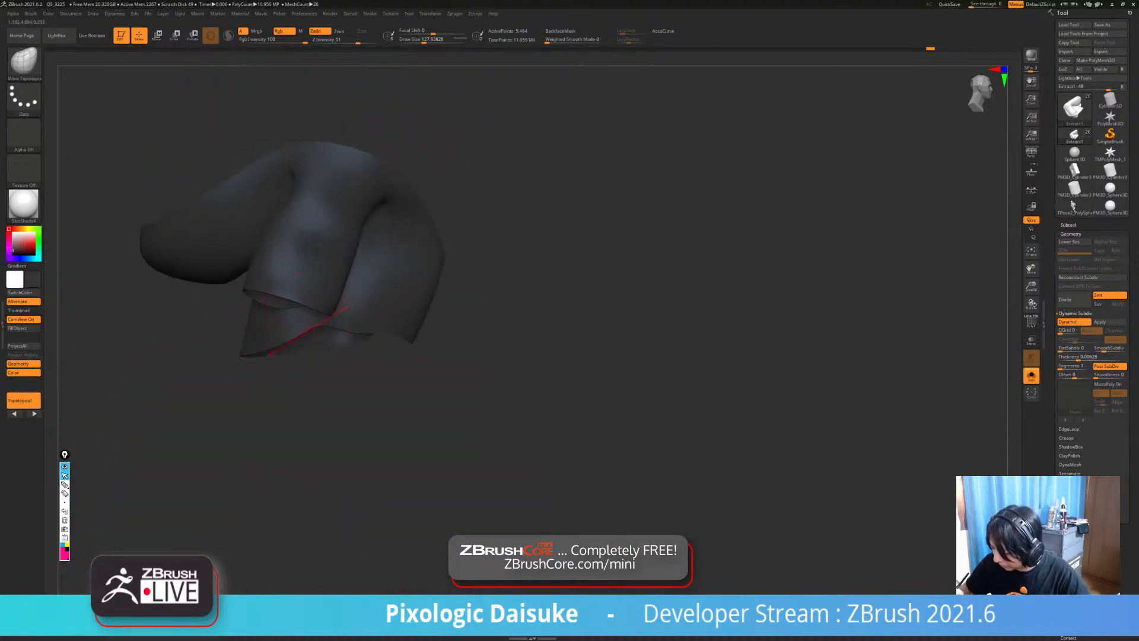
shift+drag(306, 326, 321, 334)
ctrl+right_drag(332, 333, 341, 306)
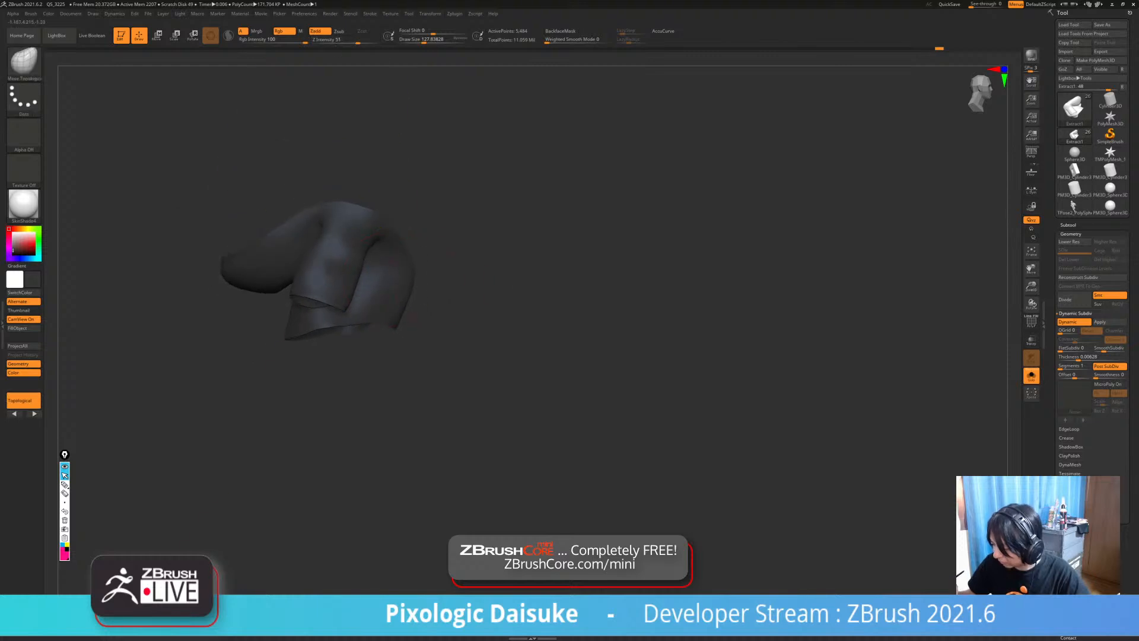
key(shift+s)
- Turn on BackfaceMask and close the gap between the supporting-arm sleeve and the jacket front
mouse_move(474, 282)
right_down()
mouse_move(389, 279)
mouse_move(454, 276)
right_up()
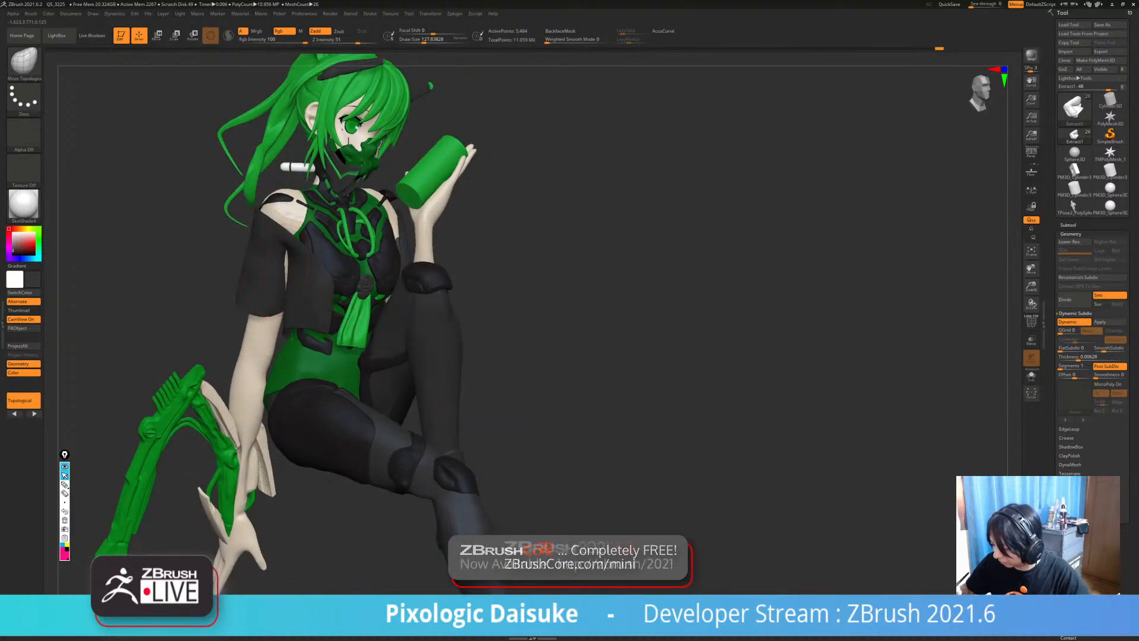
click(561, 31)
drag(287, 264, 282, 264)
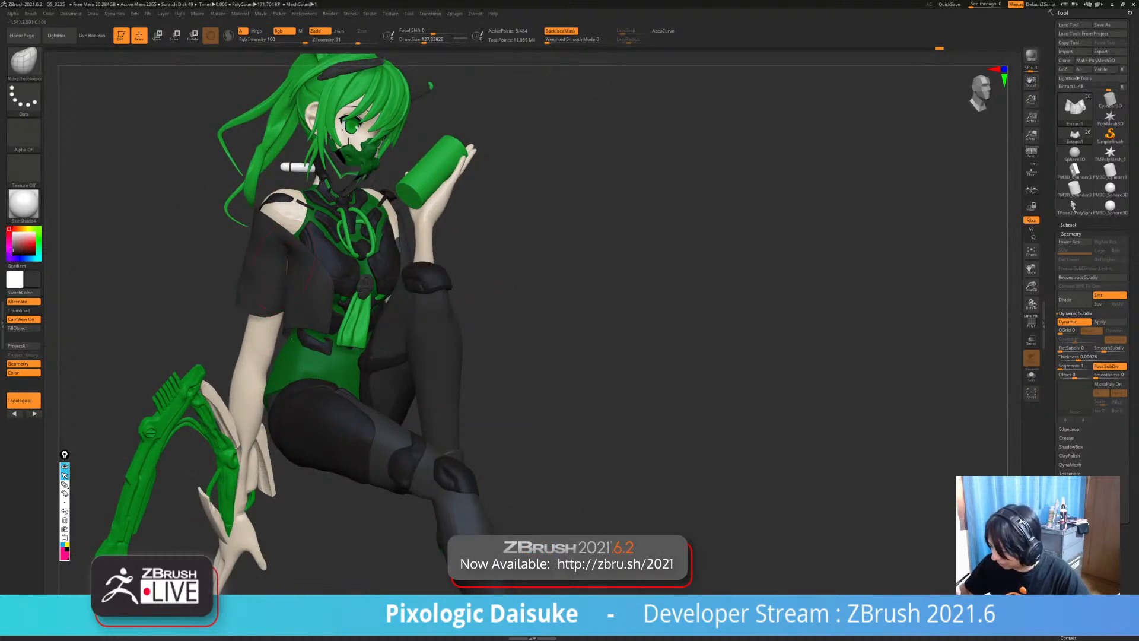
- Lengthen the supporting-arm sleeve down the forearm to near the wrist with the topological mask and Gizmo
right_drag(221, 85, 203, 53)
click(193, 34)
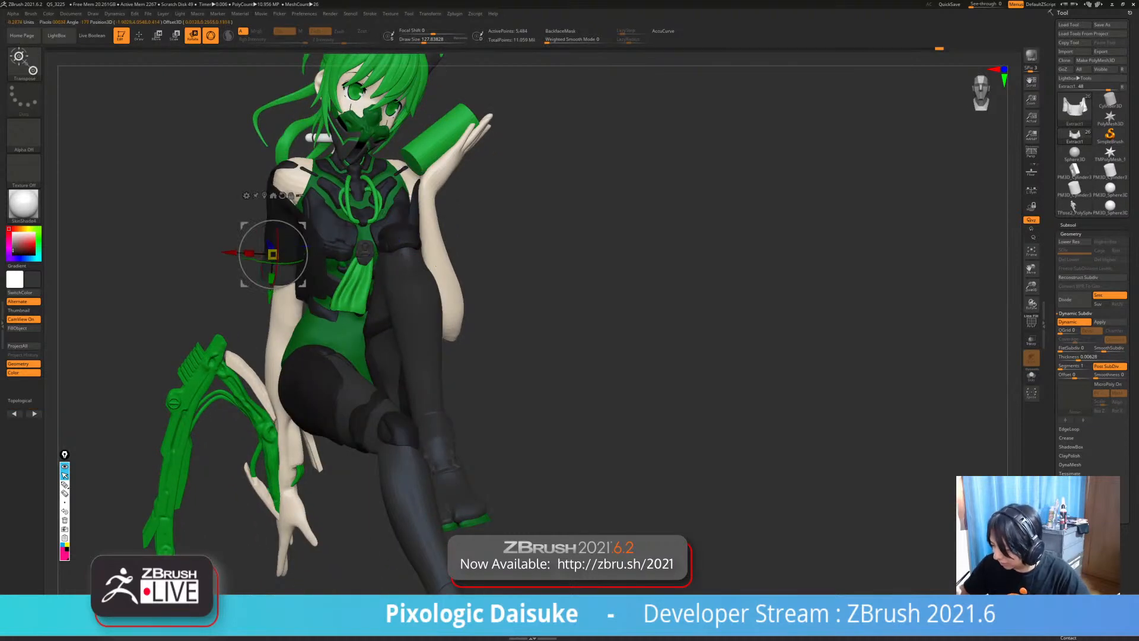
alt+right_drag(199, 118, 237, 88)
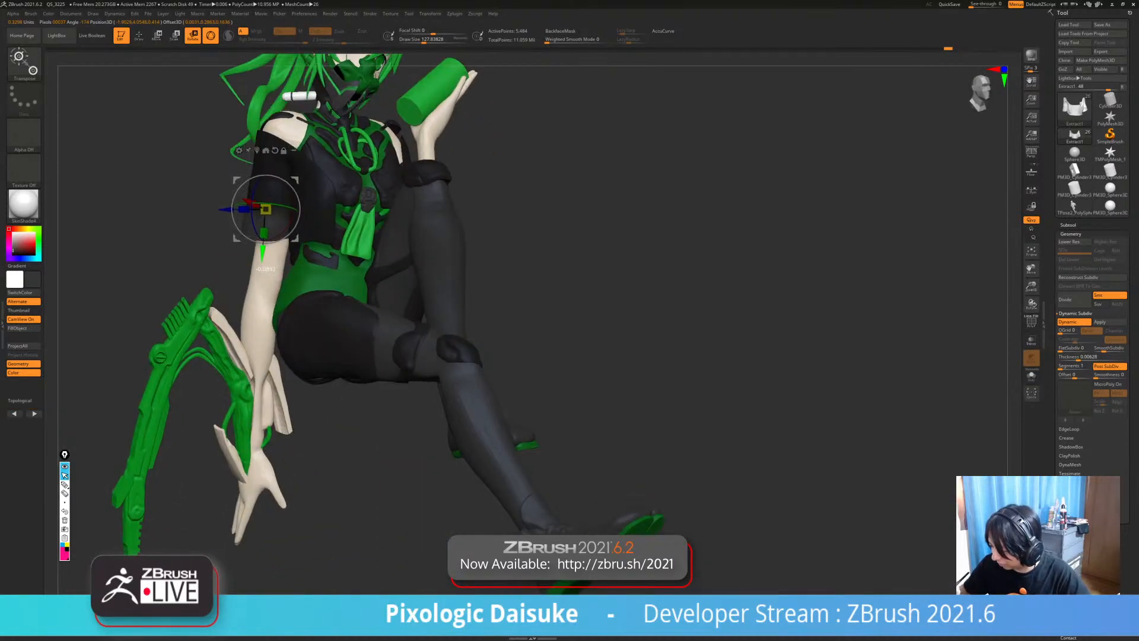
drag(258, 310, 255, 351)
right_drag(255, 356, 206, 383)
right_drag(205, 383, 239, 377)
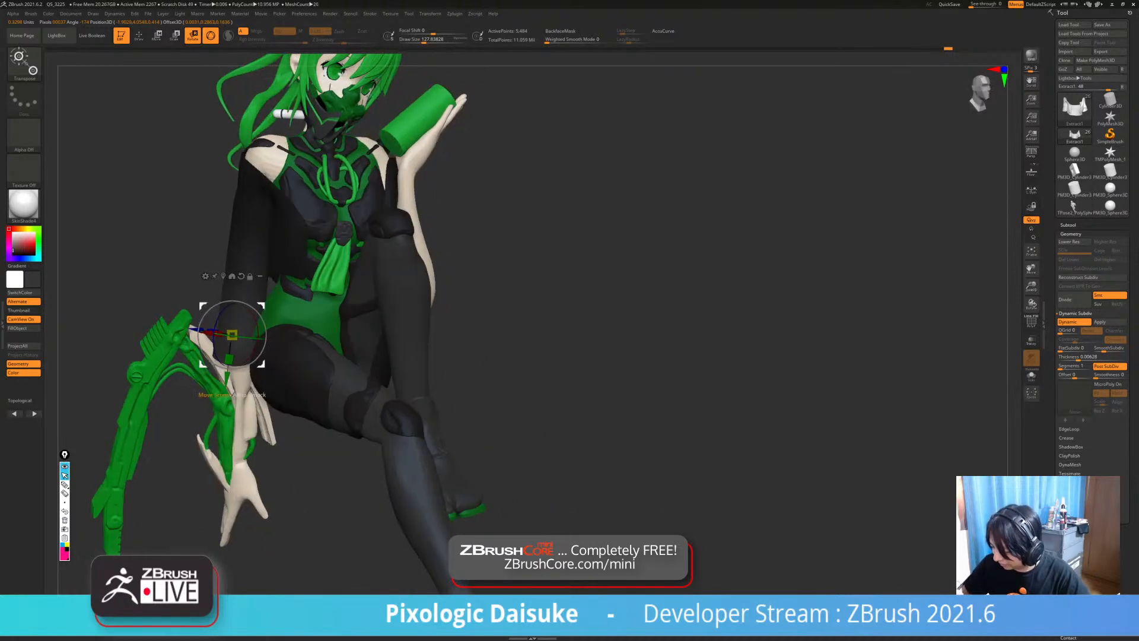
drag(232, 367, 232, 376)
right_drag(232, 376, 175, 375)
alt+right_drag(175, 375, 237, 379)
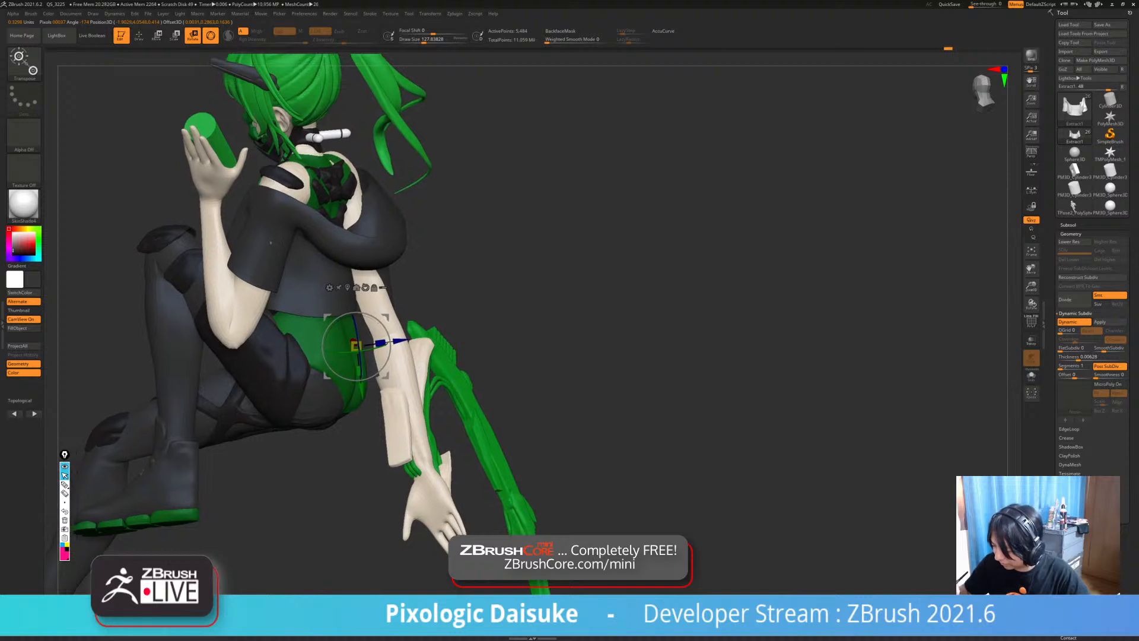
- Mask the raised-arm sleeve topologically and rotate its free end at the elbow toward the forearm
alt+click(270, 243)
alt+drag(262, 276, 272, 277)
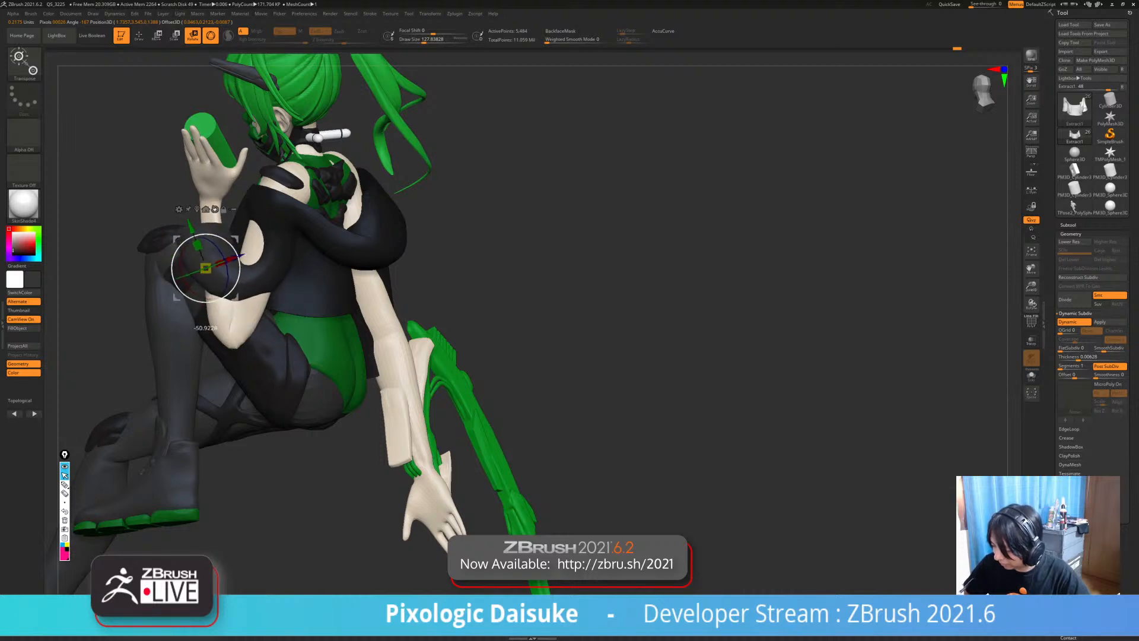
right_drag(229, 290, 254, 277)
key(q)
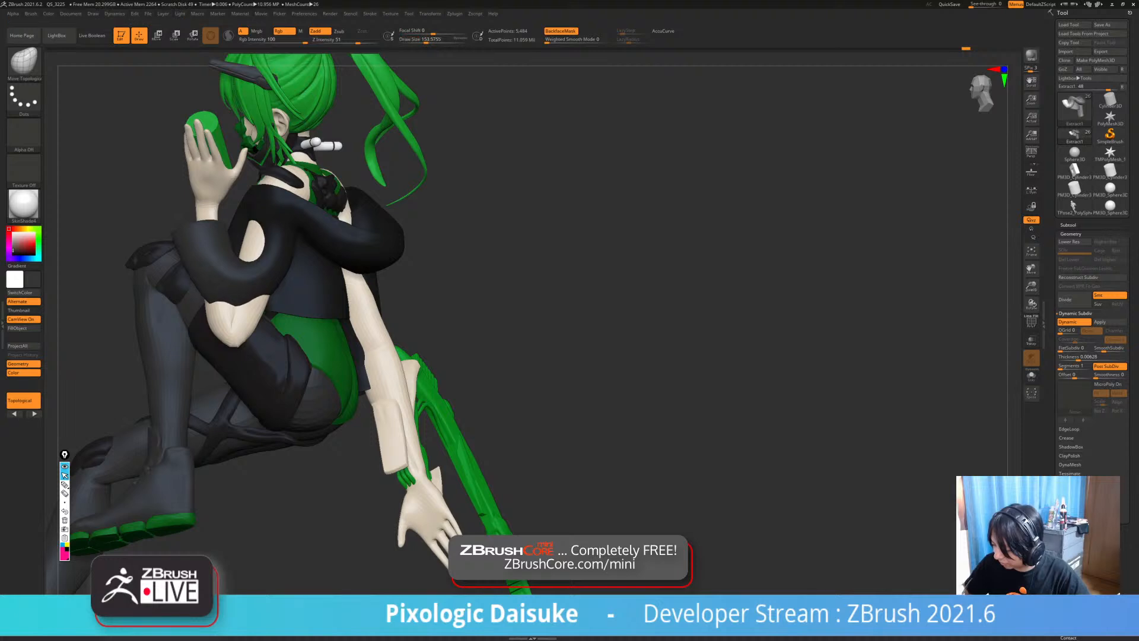
- Fit the raised-arm sleeve around the elbow and forearm with the Move Topological brush
ctrl+drag(445, 206, 452, 239)
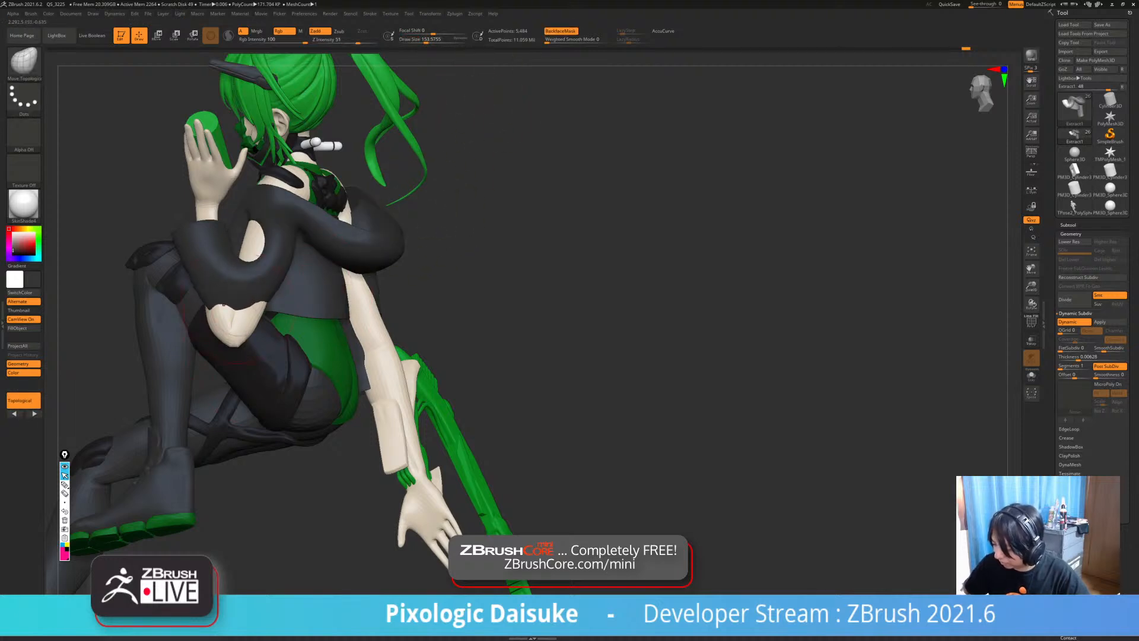
right_drag(236, 330, 338, 318)
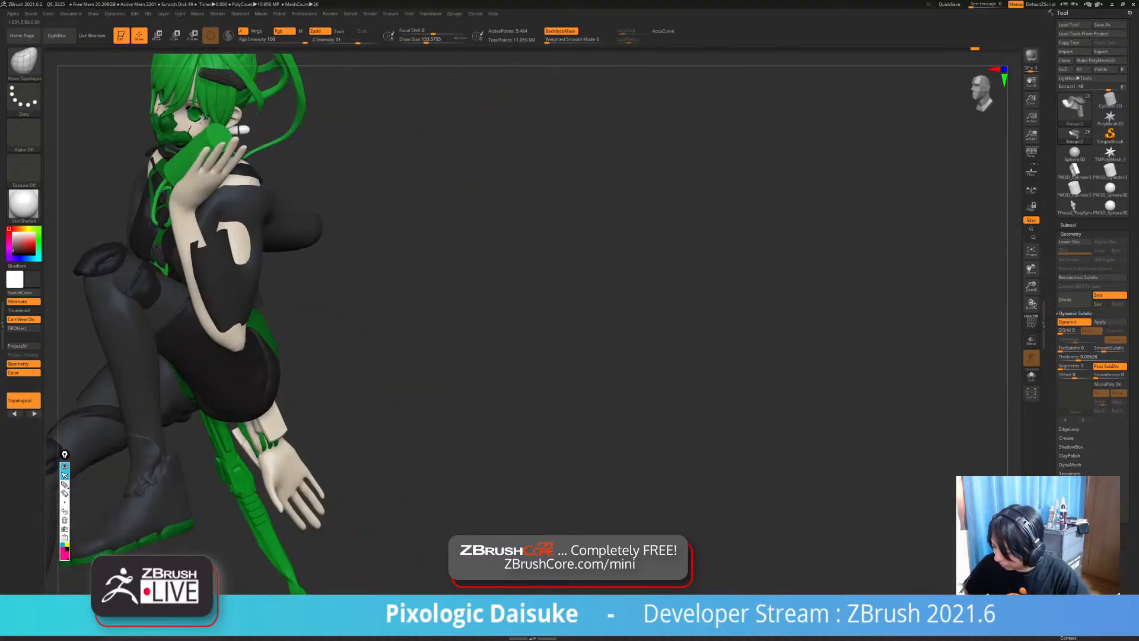
right_drag(234, 339, 226, 308)
ctrl+right_drag(225, 308, 225, 291)
drag(217, 310, 208, 312)
right_drag(208, 320, 209, 339)
shift+drag(205, 323, 204, 341)
right_drag(204, 335, 256, 323)
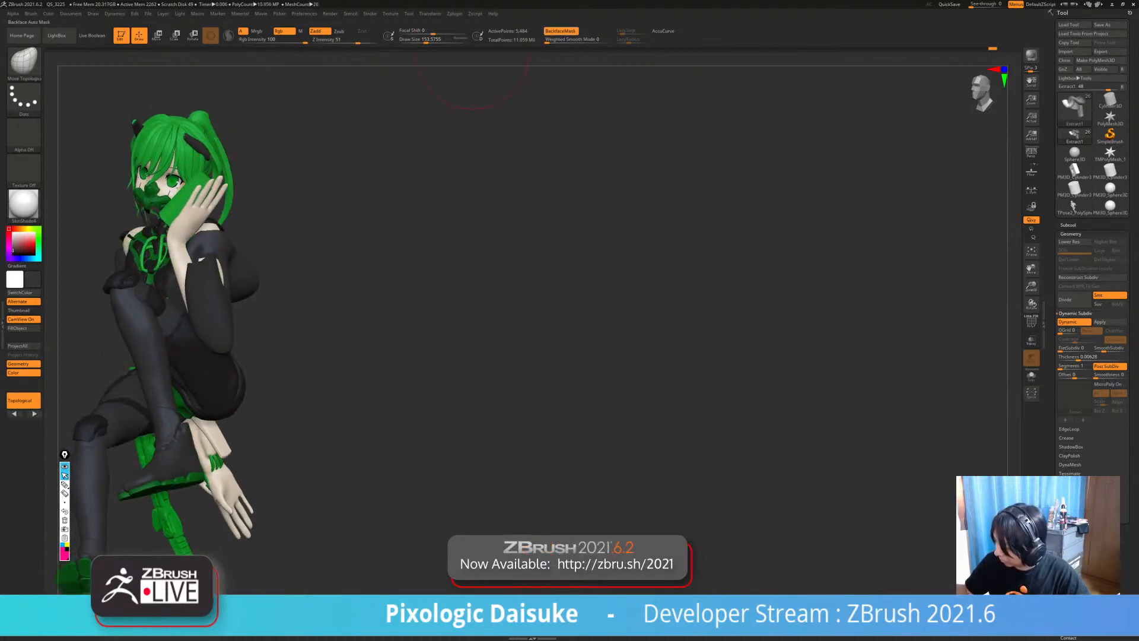
- Toggle BackfaceMask and reshape the raised-arm sleeve at the inner elbow to cover the exposed upper arm
right_drag(161, 266, 139, 249)
click(561, 31)
mouse_move(252, 270)
right_down()
mouse_move(175, 267)
mouse_move(181, 309)
mouse_move(243, 262)
right_up()
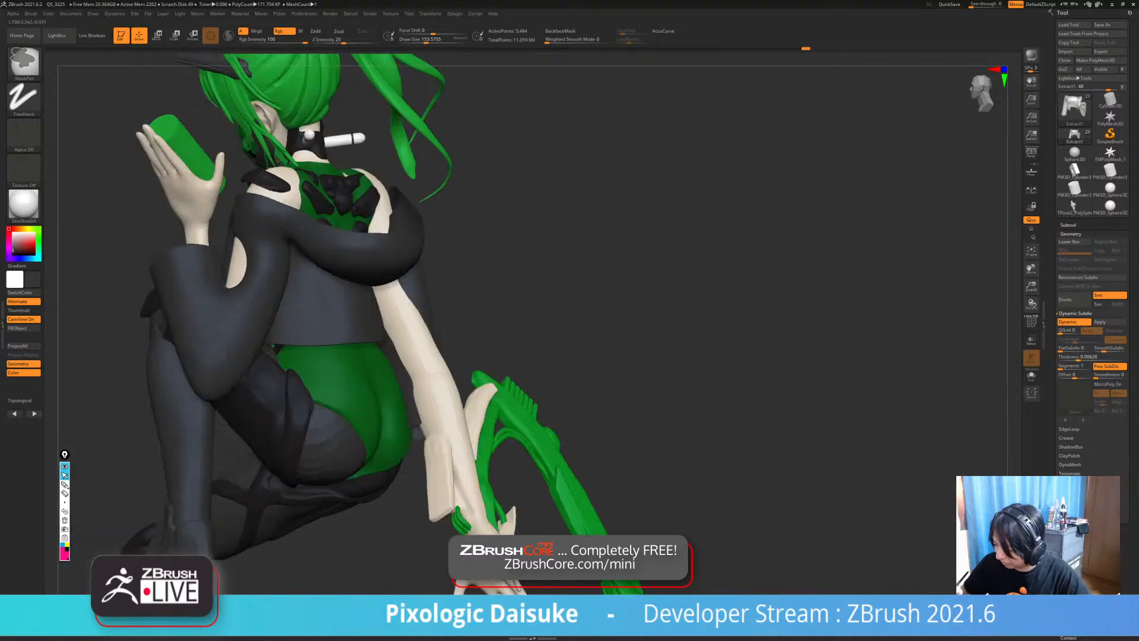
drag(233, 261, 228, 264)
right_drag(228, 264, 252, 267)
drag(232, 260, 226, 263)
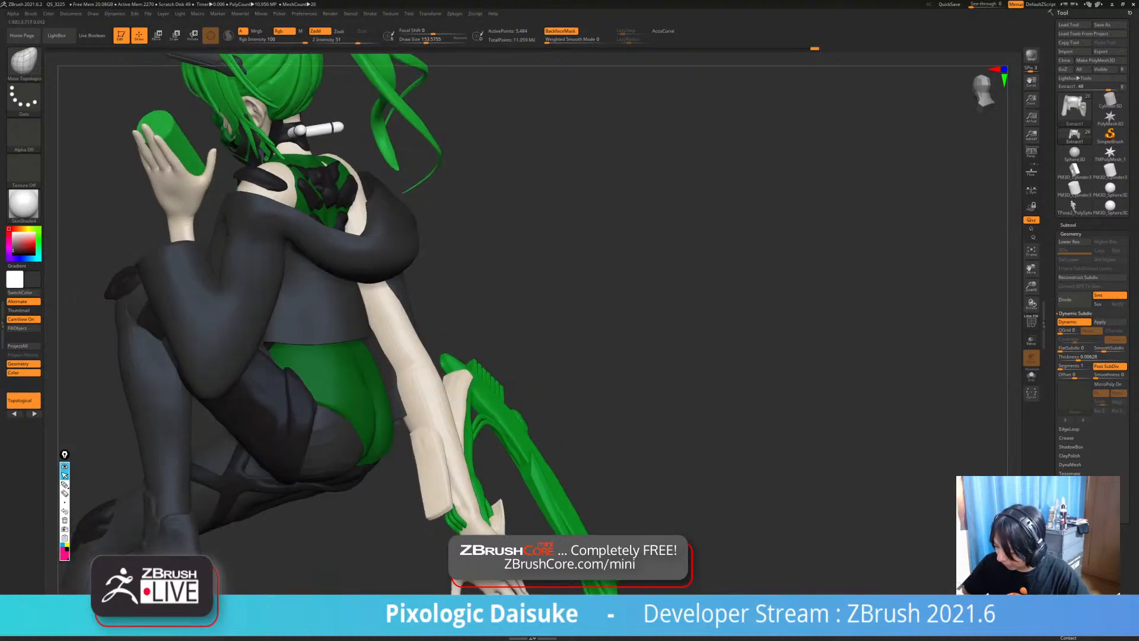
right_drag(226, 263, 249, 266)
drag(210, 266, 206, 268)
mouse_move(206, 268)
right_down()
mouse_move(224, 347)
mouse_move(230, 320)
mouse_move(215, 278)
mouse_move(194, 261)
mouse_move(191, 229)
mouse_move(252, 232)
mouse_move(302, 252)
mouse_move(283, 261)
mouse_move(289, 225)
mouse_move(288, 256)
mouse_move(286, 224)
mouse_move(242, 248)
mouse_move(345, 149)
right_up()
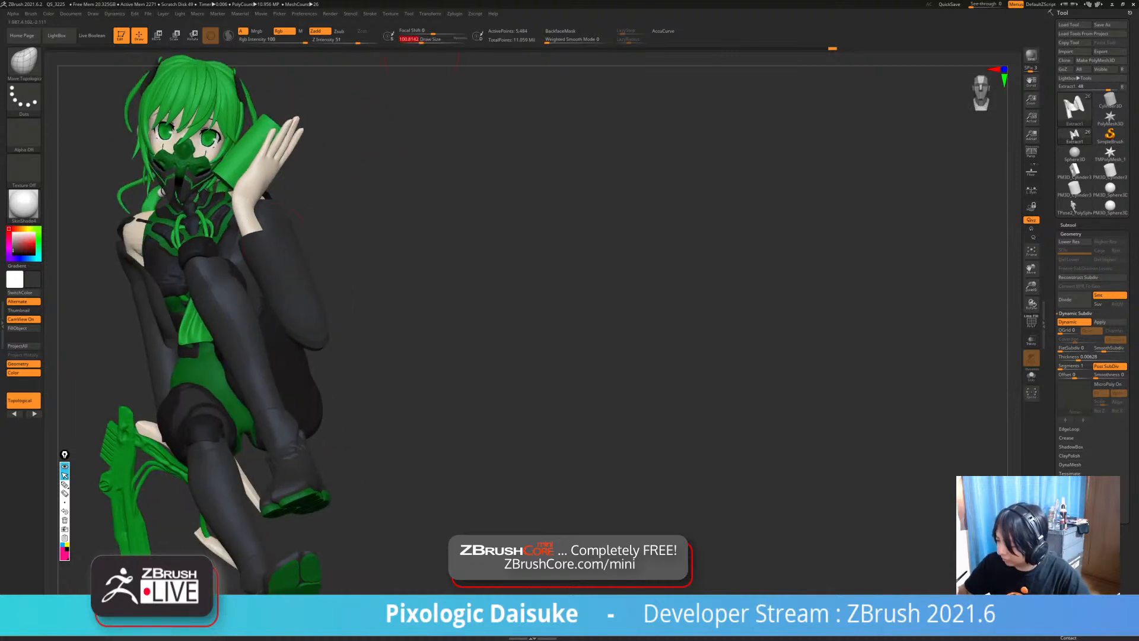
- Switch to the DamStandard brush at a draw size of about 55 and carve a crease at the raised-arm elbow
mouse_move(252, 233)
right_down()
mouse_move(305, 275)
mouse_move(330, 263)
right_up()
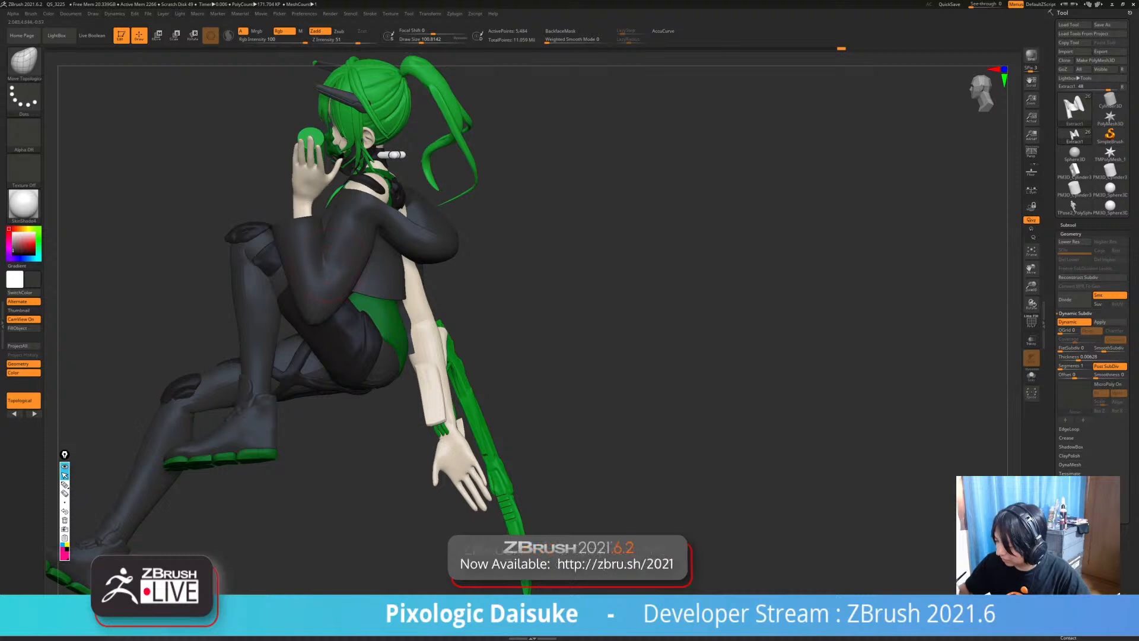
click(24, 63)
click(419, 56)
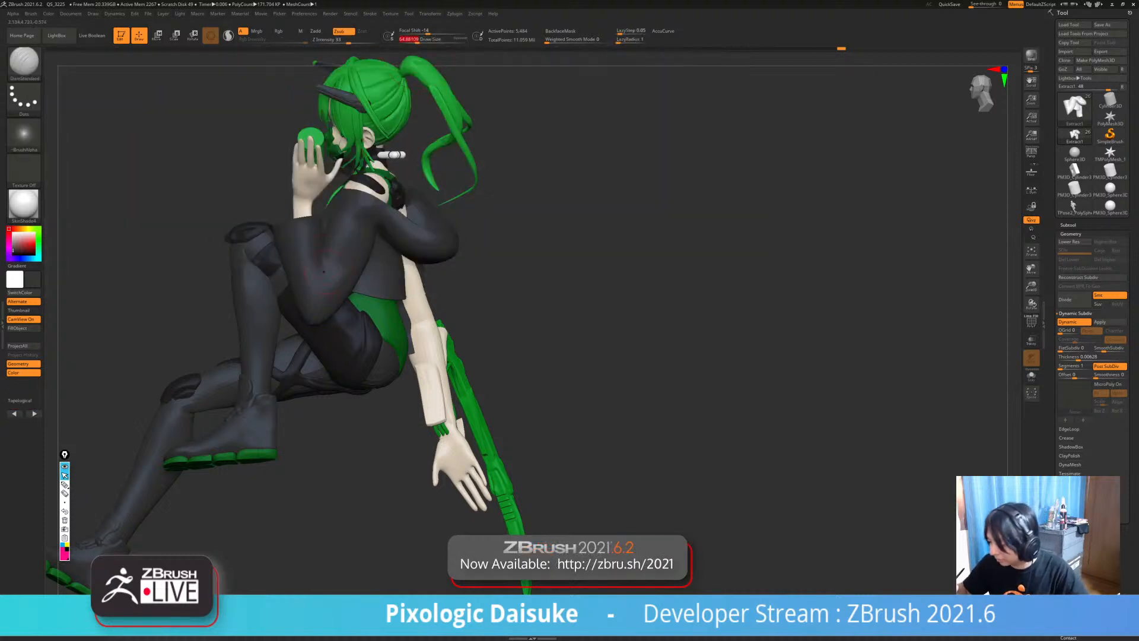
right_drag(325, 293, 320, 267)
drag(316, 262, 321, 275)
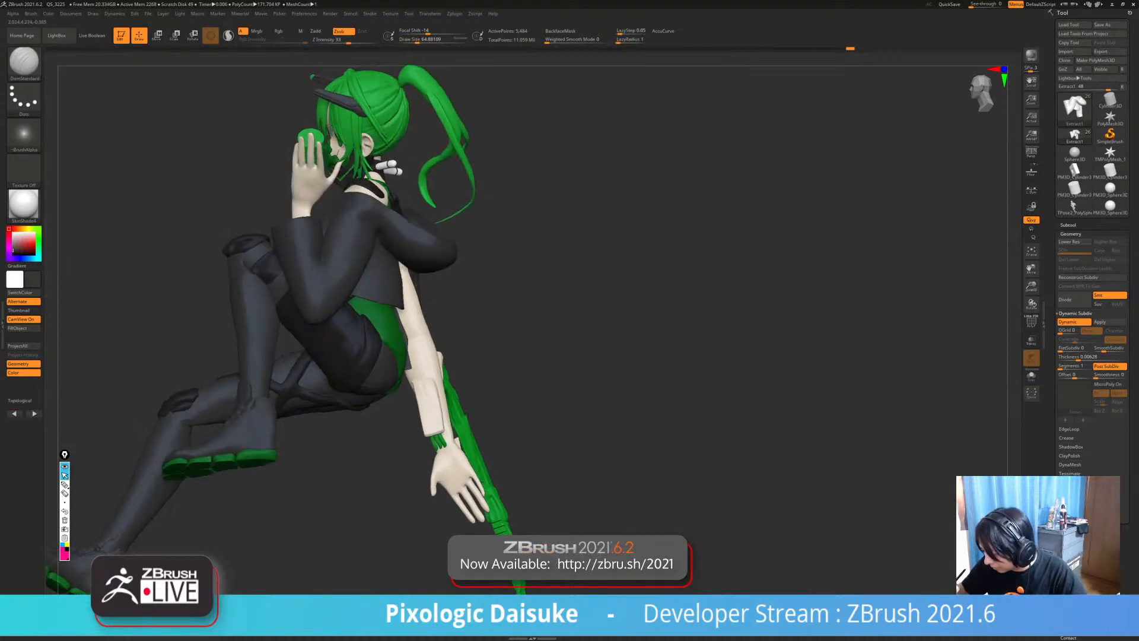
- Rebuild the jacket's topology with ZRemesher
drag(468, 356, 623, 365)
click(665, 361)
click(665, 361)
drag(507, 437, 481, 452)
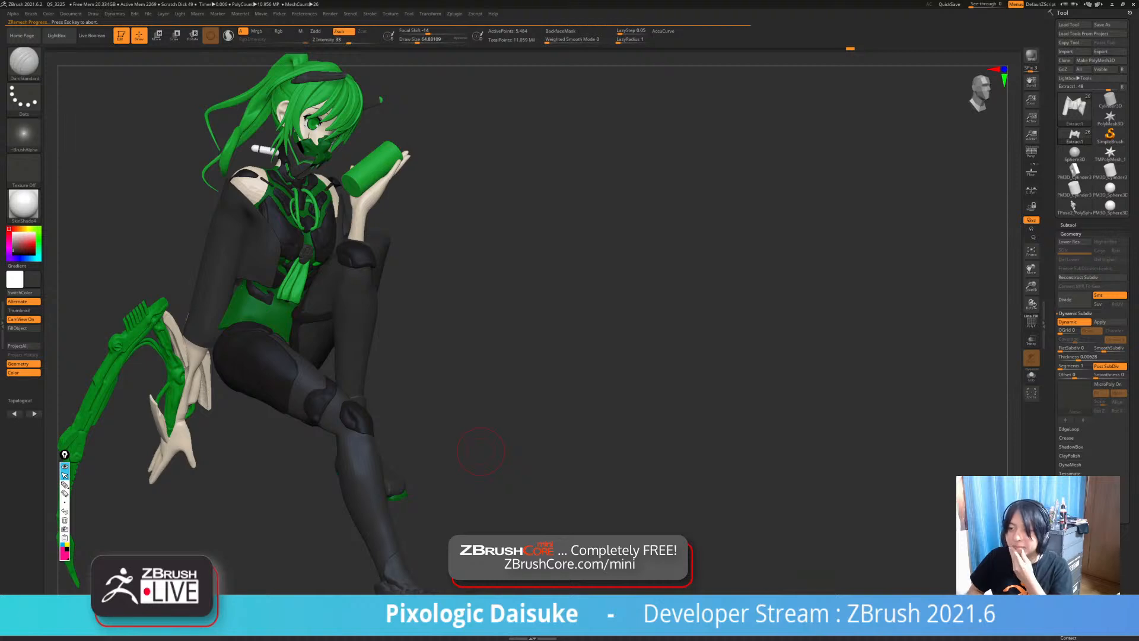
- Isolate the remeshed jacket and smooth its front beside the raised-arm sleeve with the SmoothCloth brush
click(515, 371)
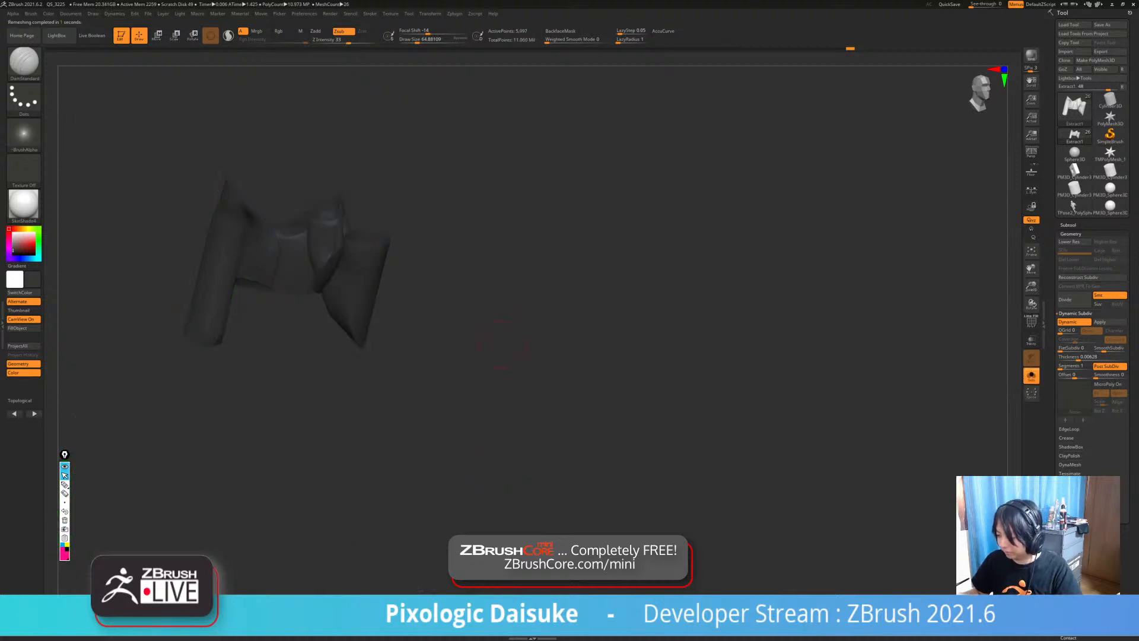
click(515, 370)
drag(515, 371, 462, 369)
click(469, 371)
ctrl+right_drag(469, 371, 475, 410)
drag(474, 409, 516, 424)
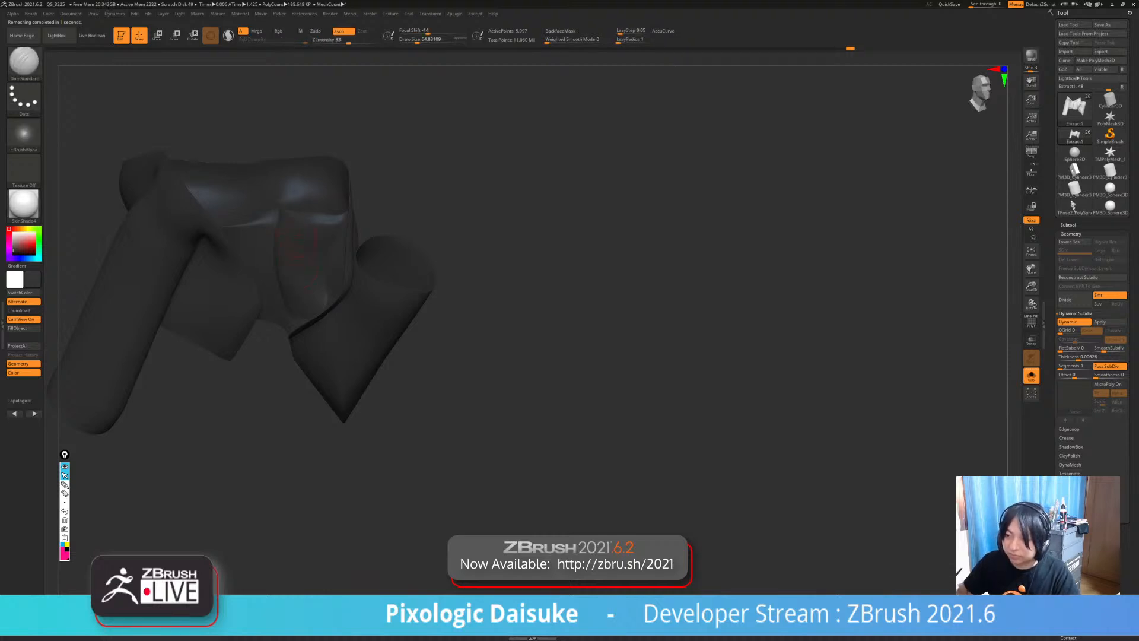
mouse_move(298, 259)
right_down()
mouse_move(336, 253)
mouse_move(299, 259)
right_up()
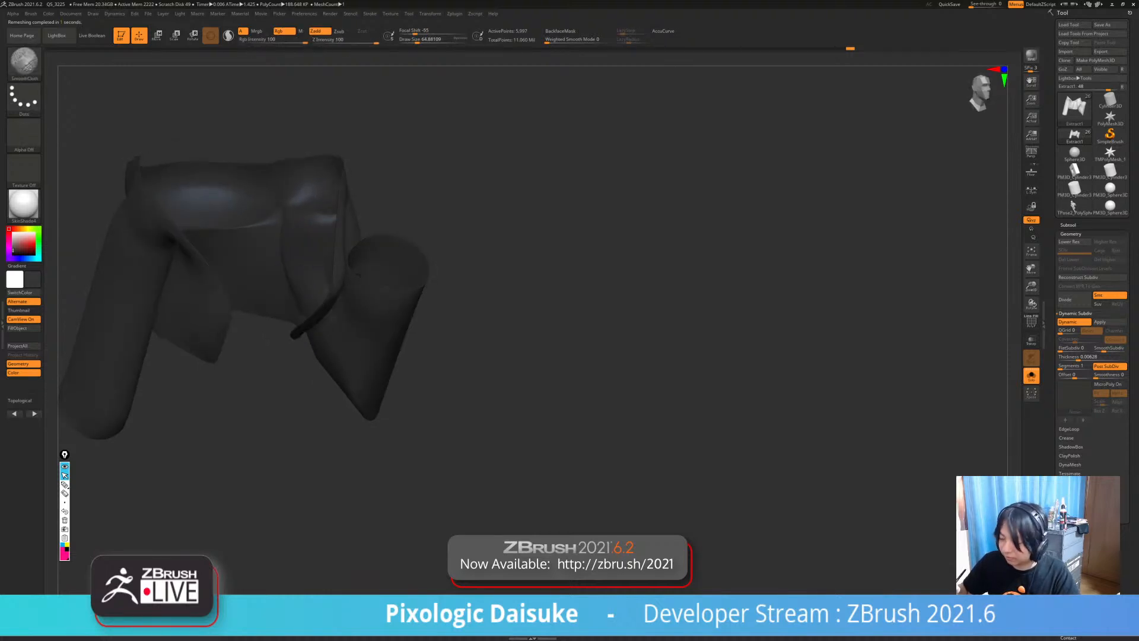
mouse_move(302, 260)
shift+mouse_down()
mouse_move(320, 255)
mouse_move(289, 258)
shift+mouse_up()
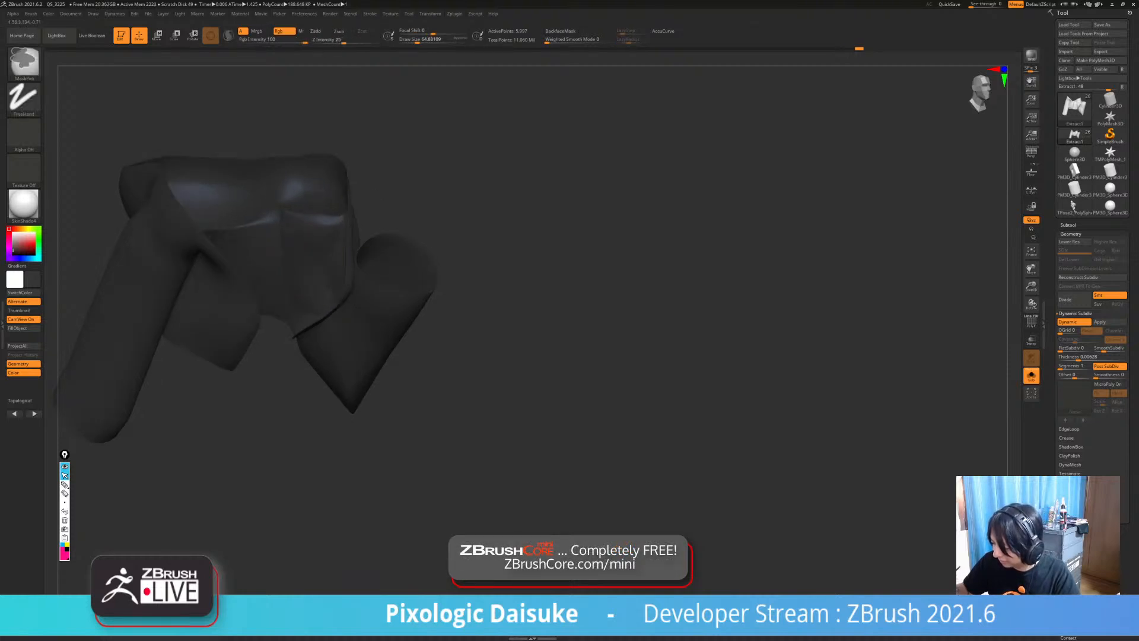
- Try to smooth the jacket's front and lower edge with SmoothCloth, and undo the strokes
right_drag(309, 208, 310, 242)
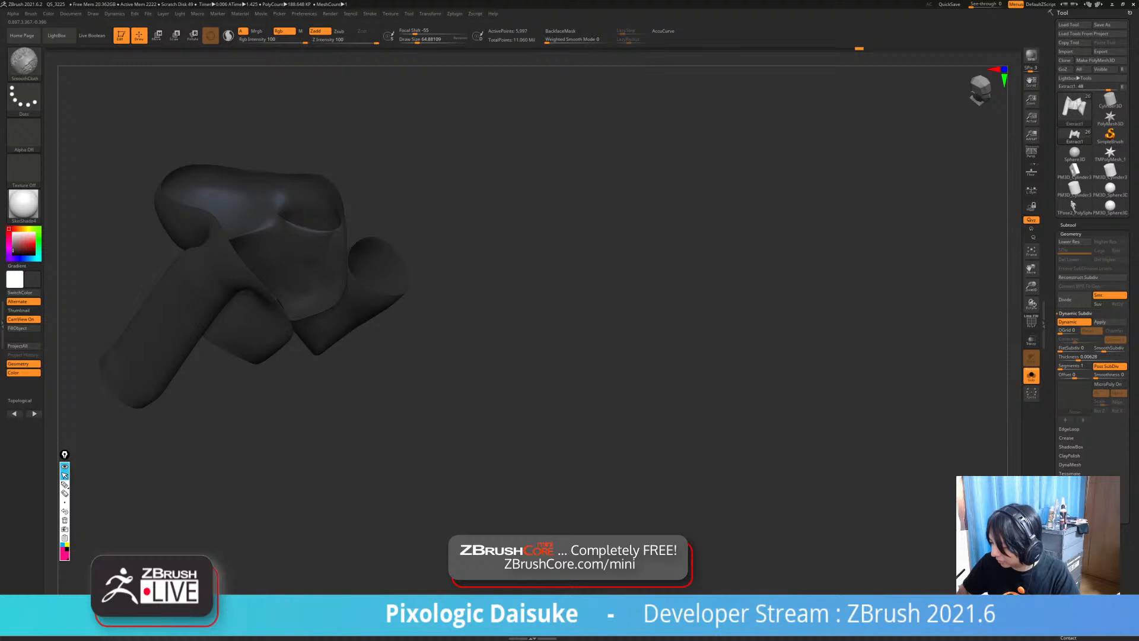
shift+drag(279, 301, 274, 279)
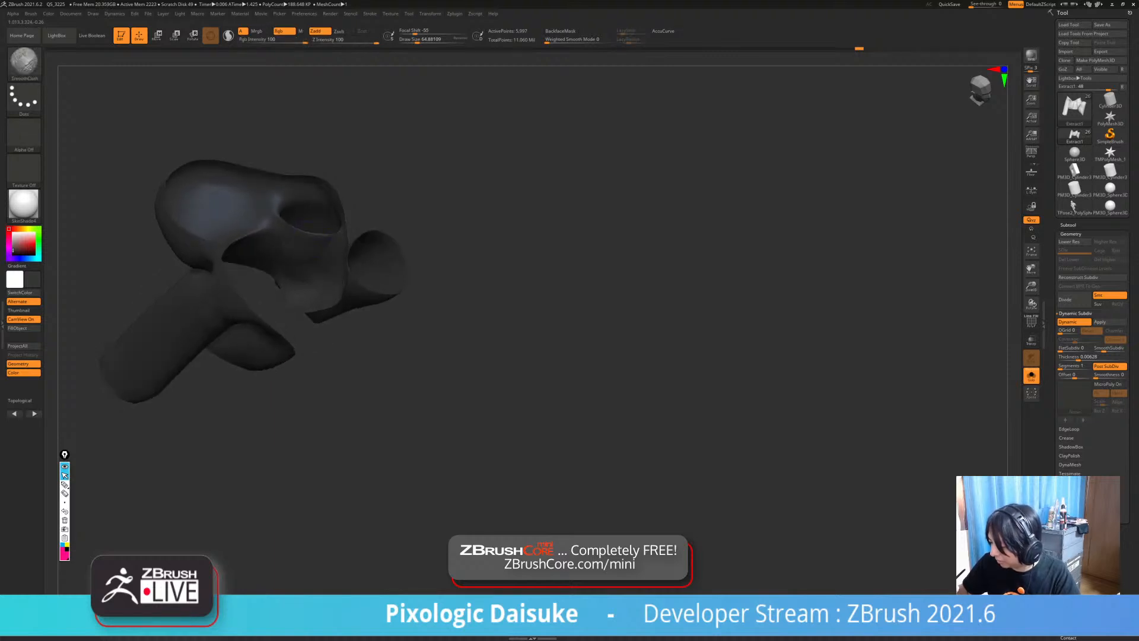
key(ctrl+z)
key(ctrl+z)
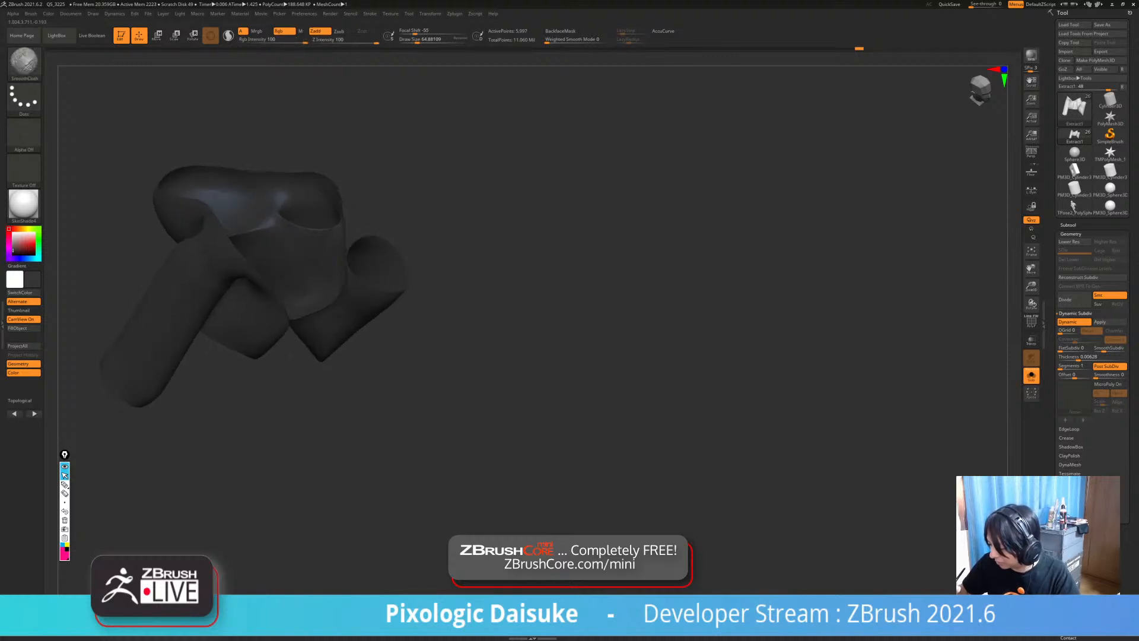
- Enlarge the brush draw size to about 108 and isolate the jacket, toggling BackfaceMask on and off
mouse_move(297, 255)
right_down()
mouse_move(298, 220)
mouse_move(285, 273)
mouse_move(339, 235)
mouse_move(244, 199)
mouse_move(288, 231)
right_up()
key(alt+s)
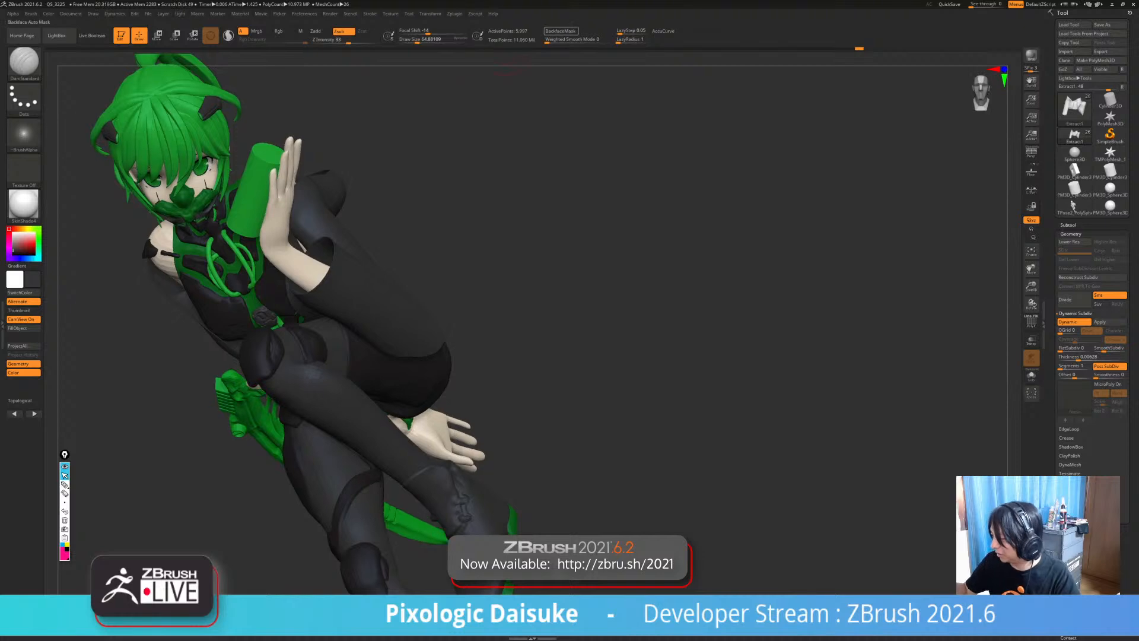
click(560, 31)
click(422, 40)
mouse_move(368, 237)
right_down()
mouse_move(332, 264)
mouse_move(303, 249)
mouse_move(336, 238)
mouse_move(306, 246)
right_up()
key(alt+s)
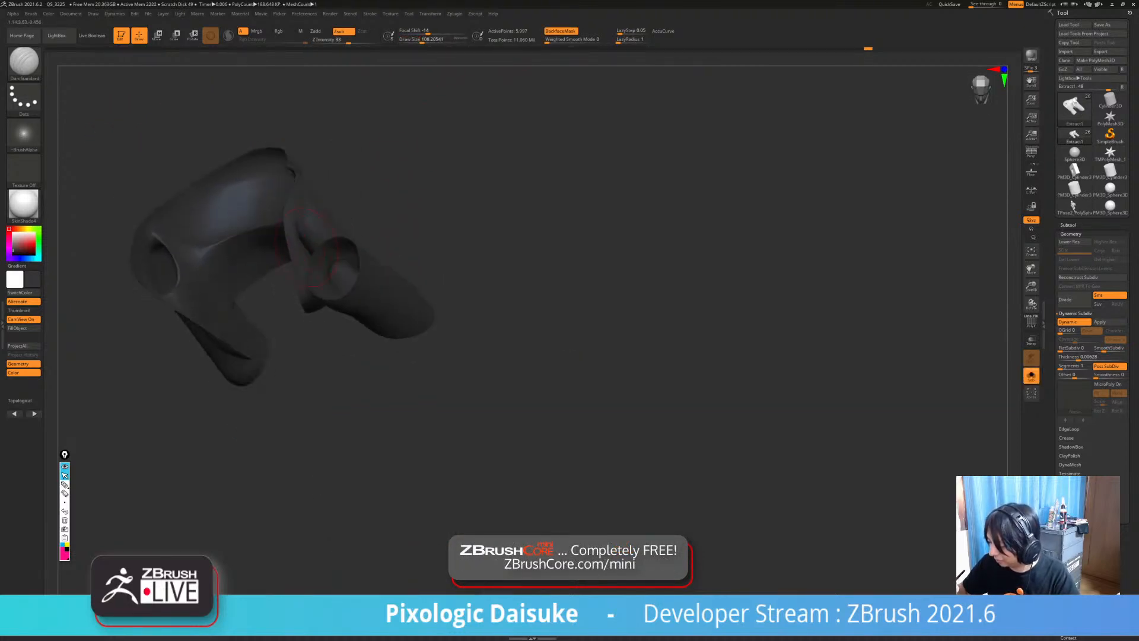
click(24, 62)
click(561, 32)
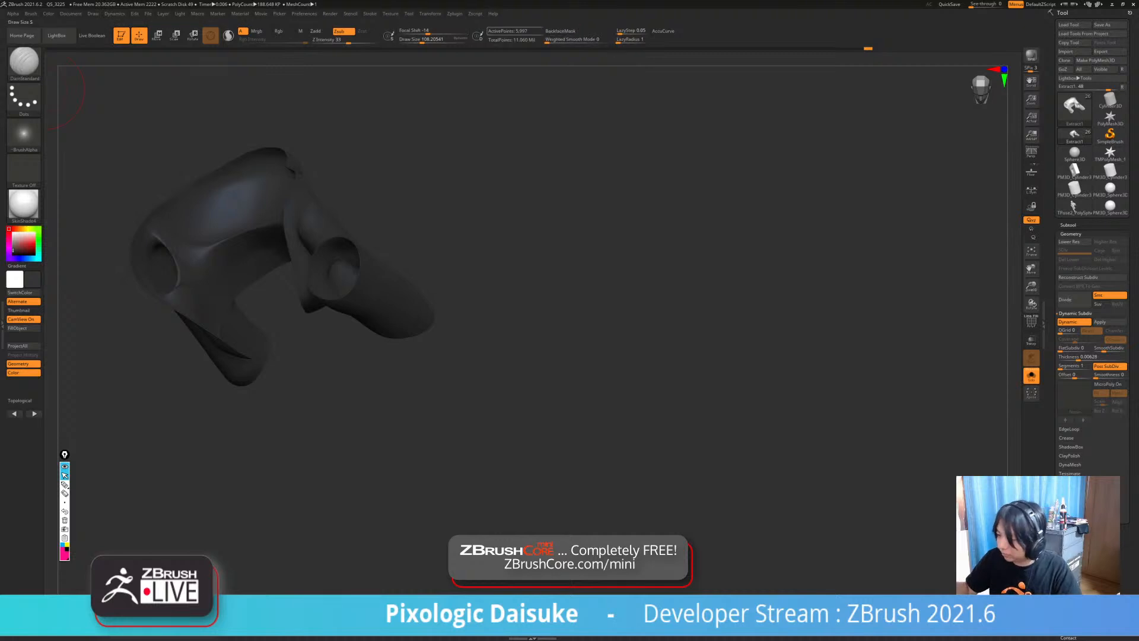
- Switch to the SnakeHook brush with BackfaceMask on and examine the jacket's inner surface around the armhole
click(24, 63)
click(24, 63)
click(25, 62)
key(s)
key(h)
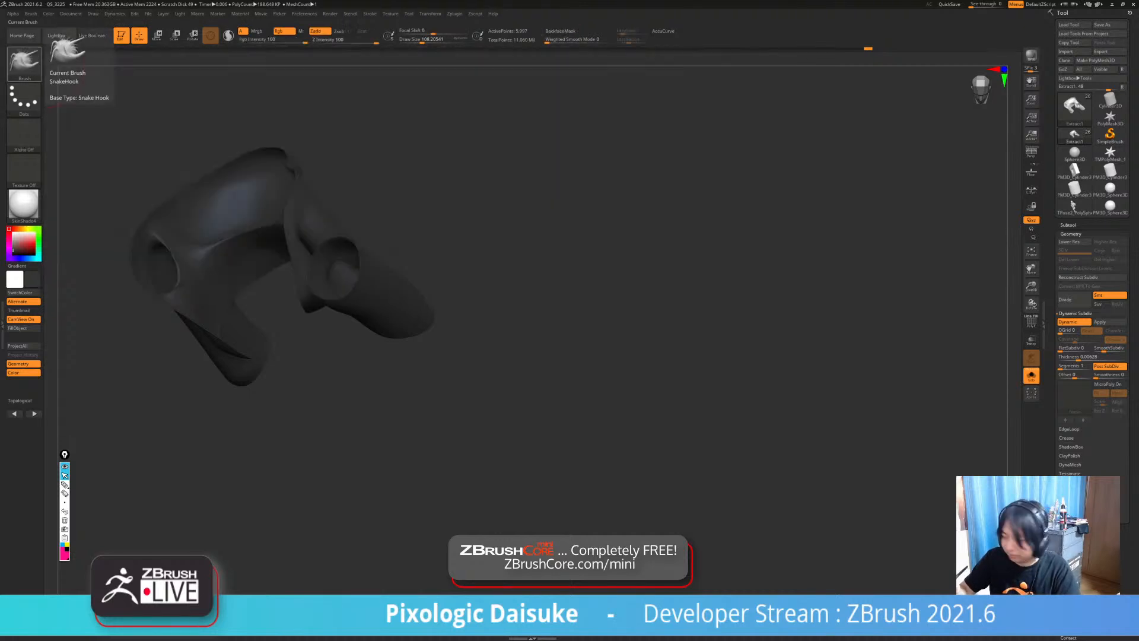
click(561, 32)
drag(252, 163, 237, 231)
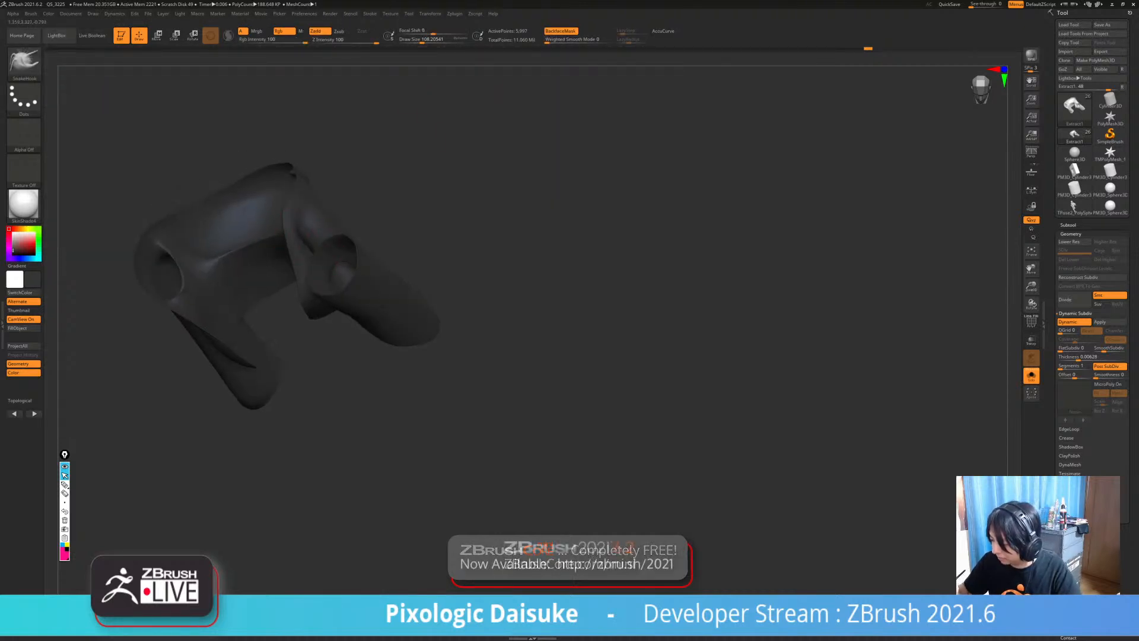
mouse_move(261, 202)
right_down()
mouse_move(314, 231)
mouse_move(298, 264)
mouse_move(267, 254)
right_up()
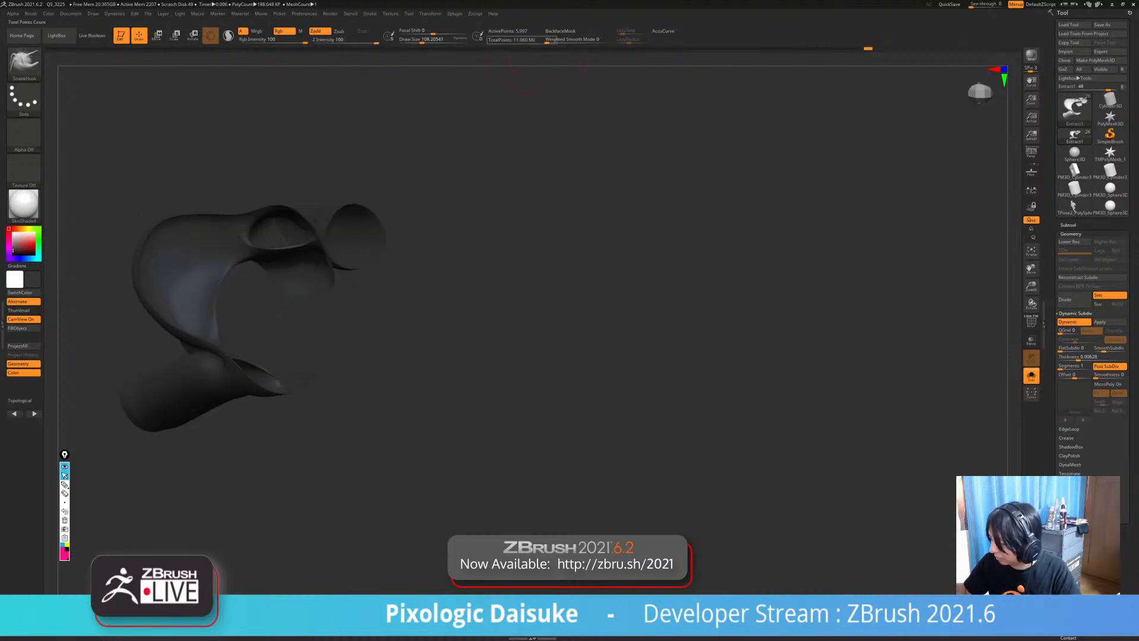
right_drag(279, 255, 303, 249)
mouse_move(511, 202)
right_down()
mouse_move(525, 317)
mouse_move(517, 273)
right_up()
- Display the jacket's polyframe and smooth its inner surface around the raised-arm armhole with the SmoothCloth brush
key(shift+f)
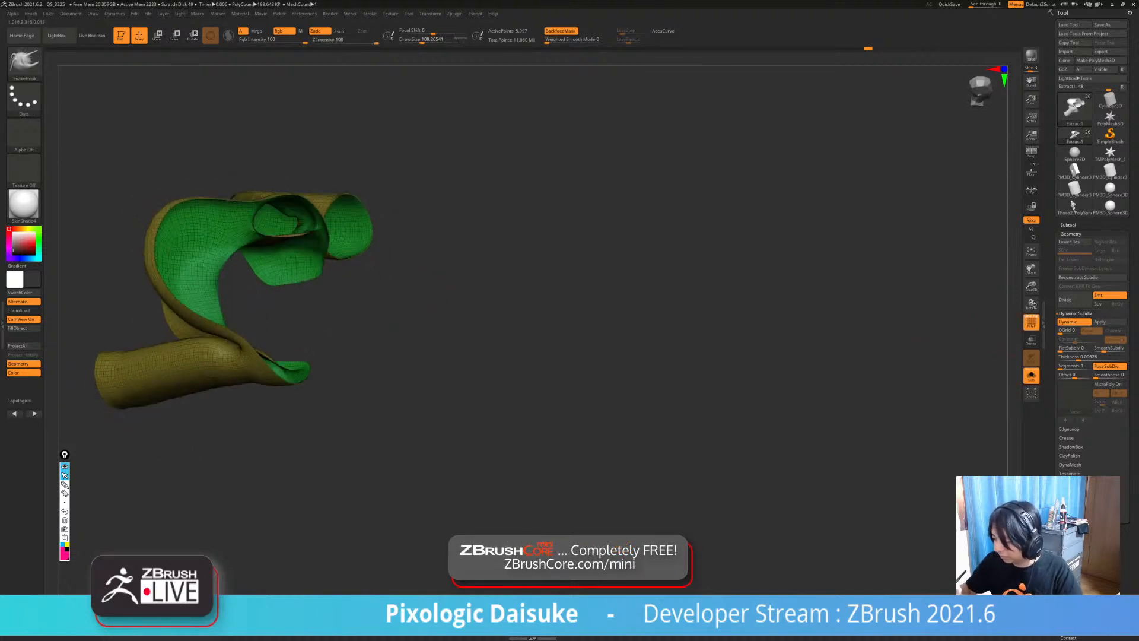
mouse_move(308, 297)
right_down()
mouse_move(295, 249)
mouse_move(308, 235)
mouse_move(287, 237)
mouse_move(276, 260)
right_up()
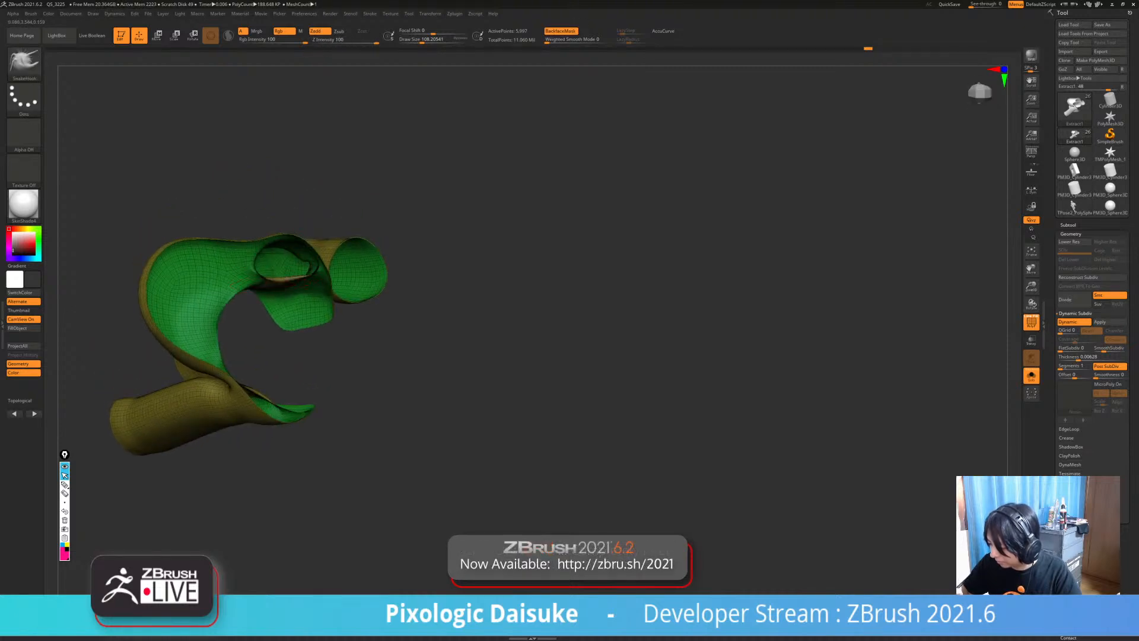
shift+drag(276, 286, 295, 290)
right_drag(286, 296, 289, 270)
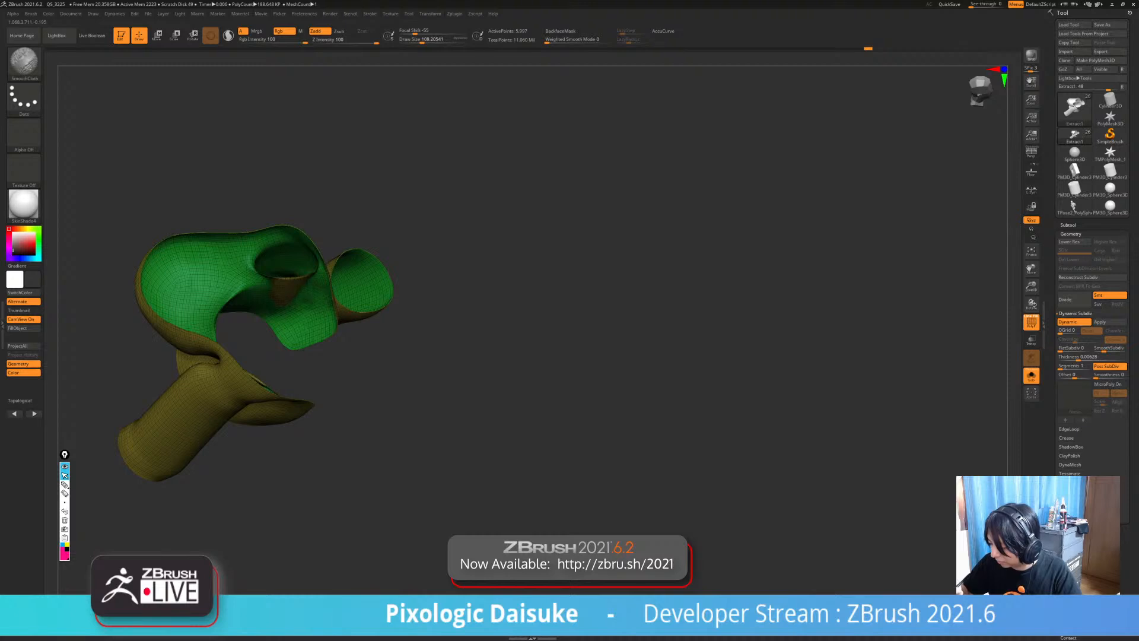
mouse_move(282, 286)
shift+mouse_down()
mouse_move(297, 289)
mouse_move(289, 284)
shift+mouse_up()
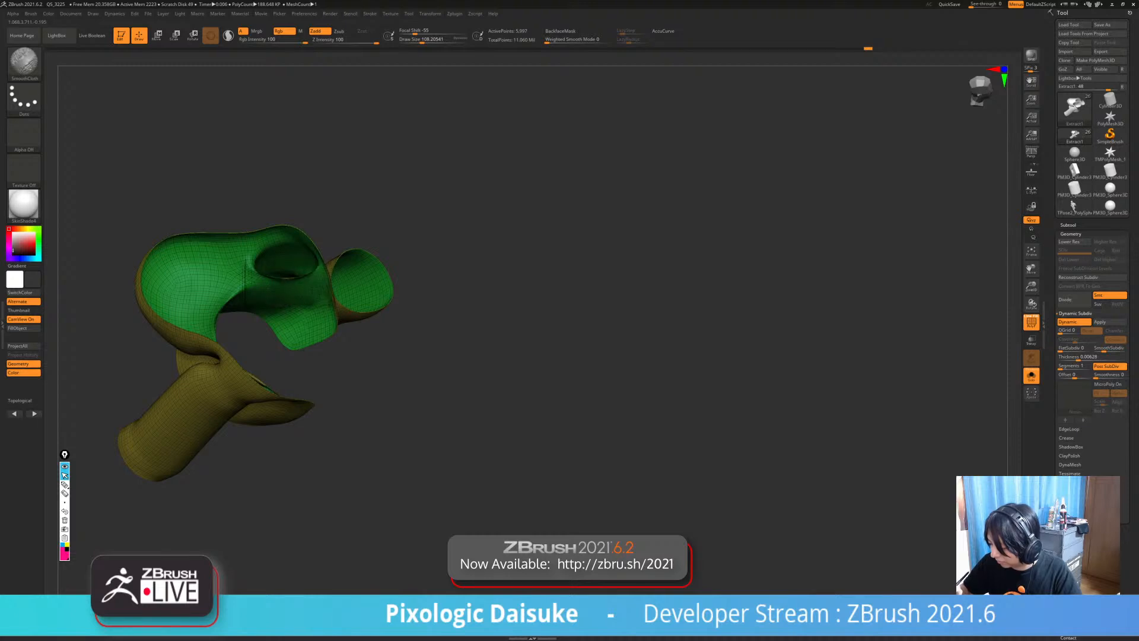
right_drag(294, 272, 297, 268)
shift+drag(290, 274, 298, 271)
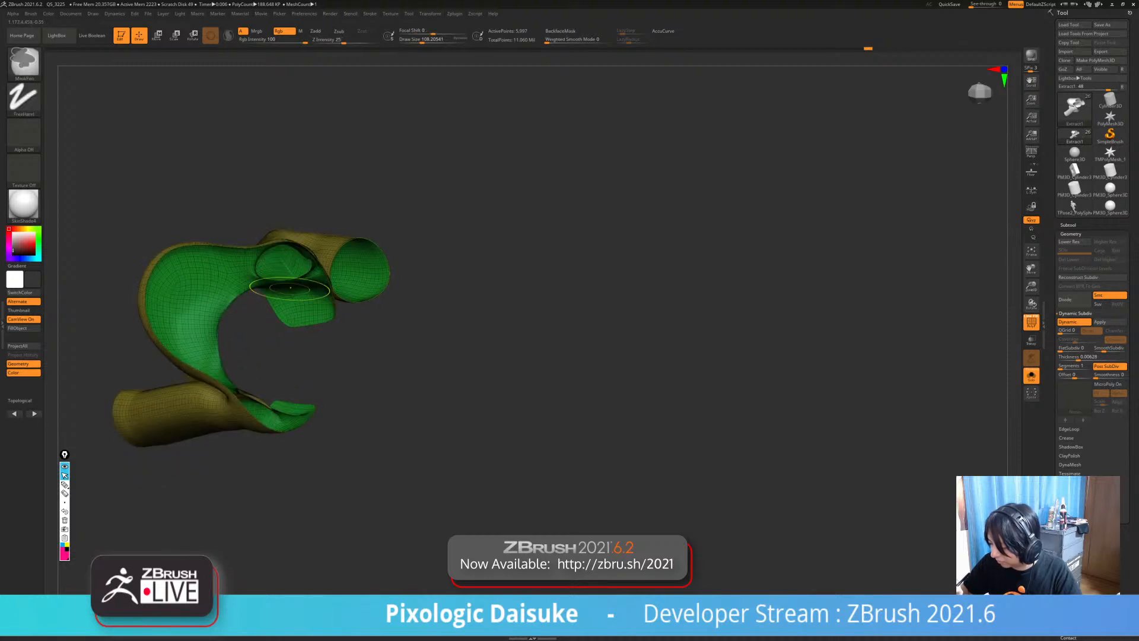
mouse_move(297, 279)
right_down()
mouse_move(294, 240)
mouse_move(293, 273)
mouse_move(249, 238)
right_up()
right_drag(242, 178, 264, 259)
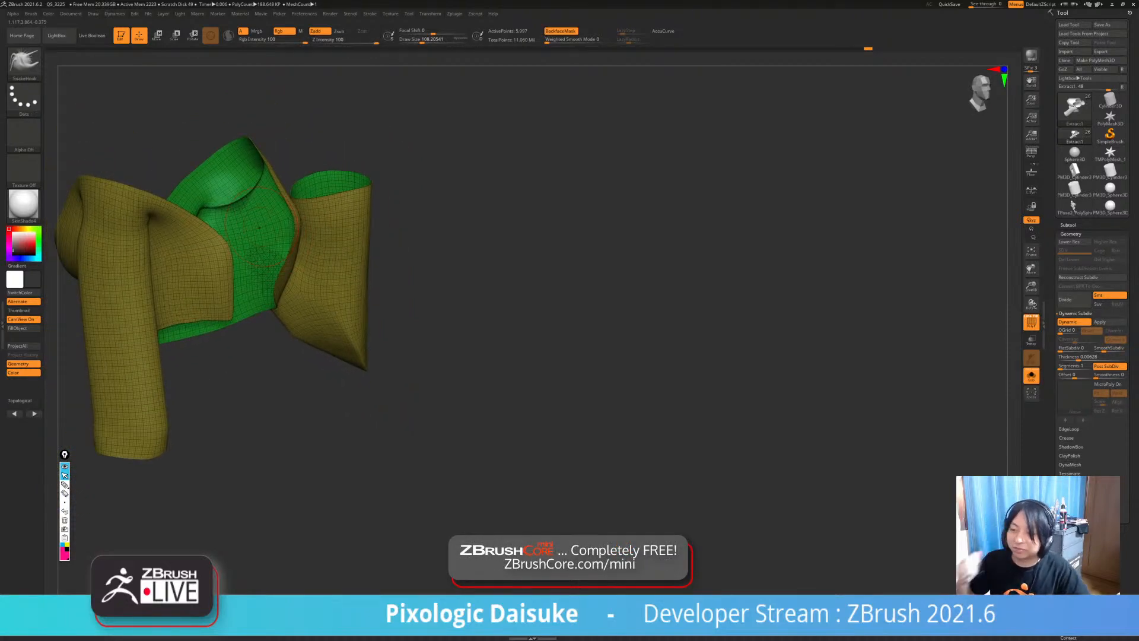
- Smooth the jacket's inner surface below the armhole with SmoothCloth, show the whole character again and hide the polyframe
shift+drag(253, 213, 247, 210)
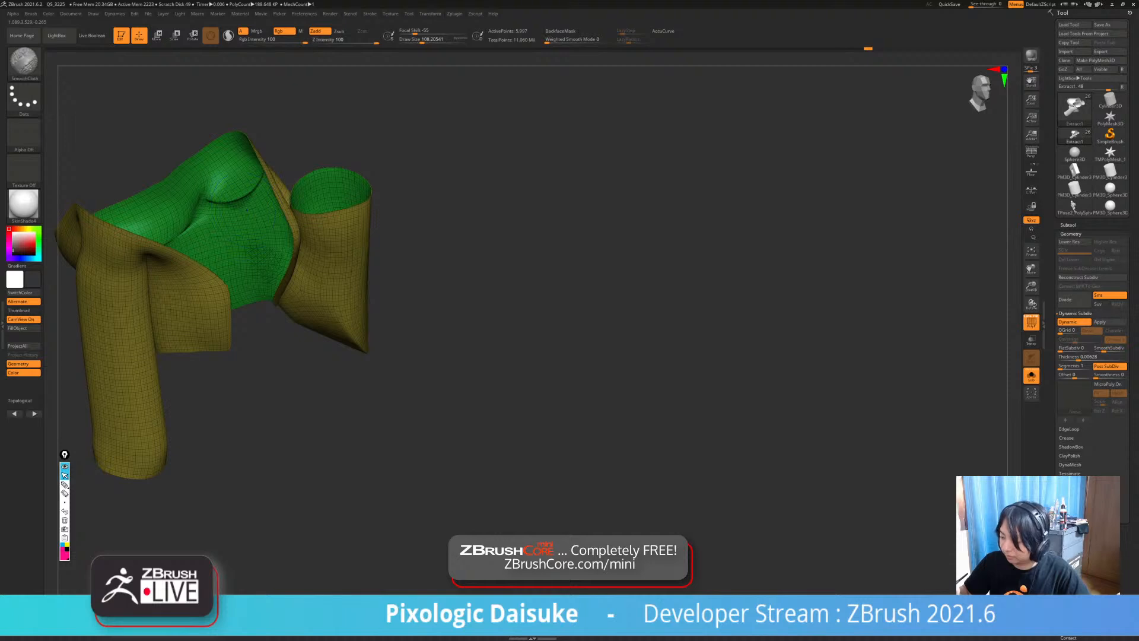
right_drag(254, 231, 268, 266)
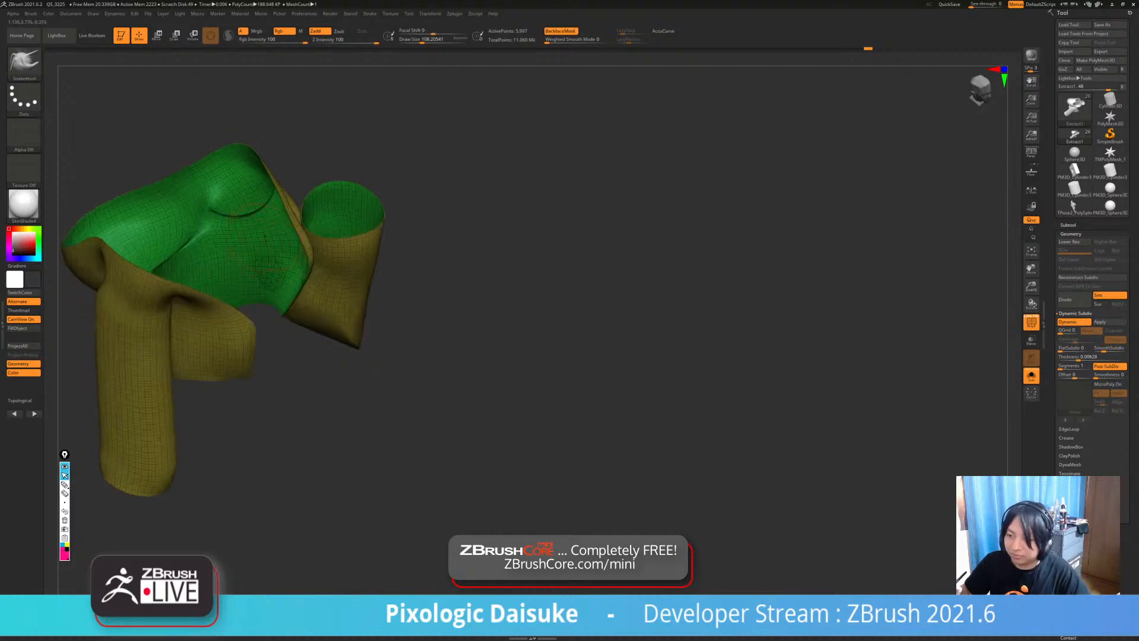
shift+drag(280, 265, 273, 257)
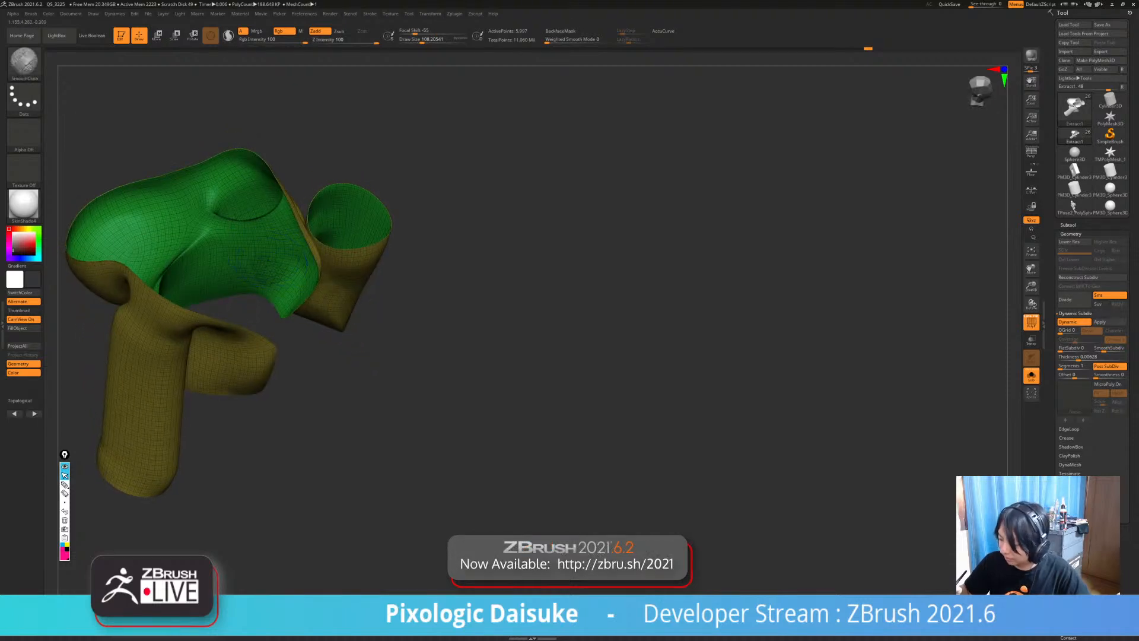
alt+right_drag(271, 266, 324, 285)
key(shift+alt+s)
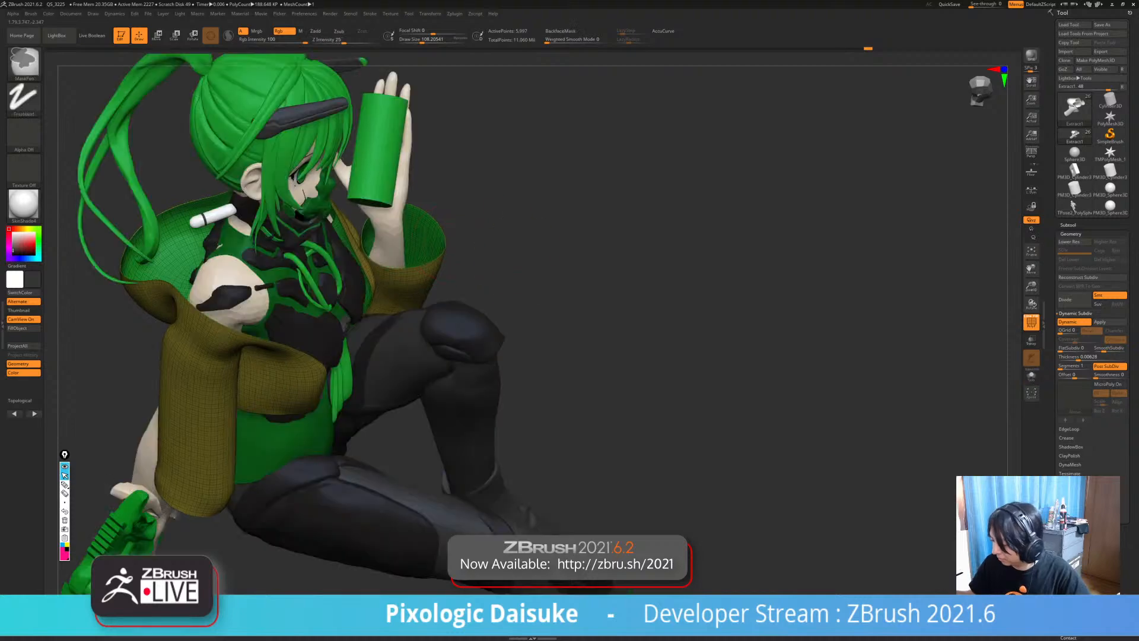
mouse_move(498, 297)
ctrl+right_down()
mouse_move(504, 252)
mouse_move(421, 255)
mouse_move(493, 277)
mouse_move(525, 243)
mouse_move(513, 216)
mouse_move(566, 252)
mouse_move(641, 267)
ctrl+right_up()
key(shift+f)
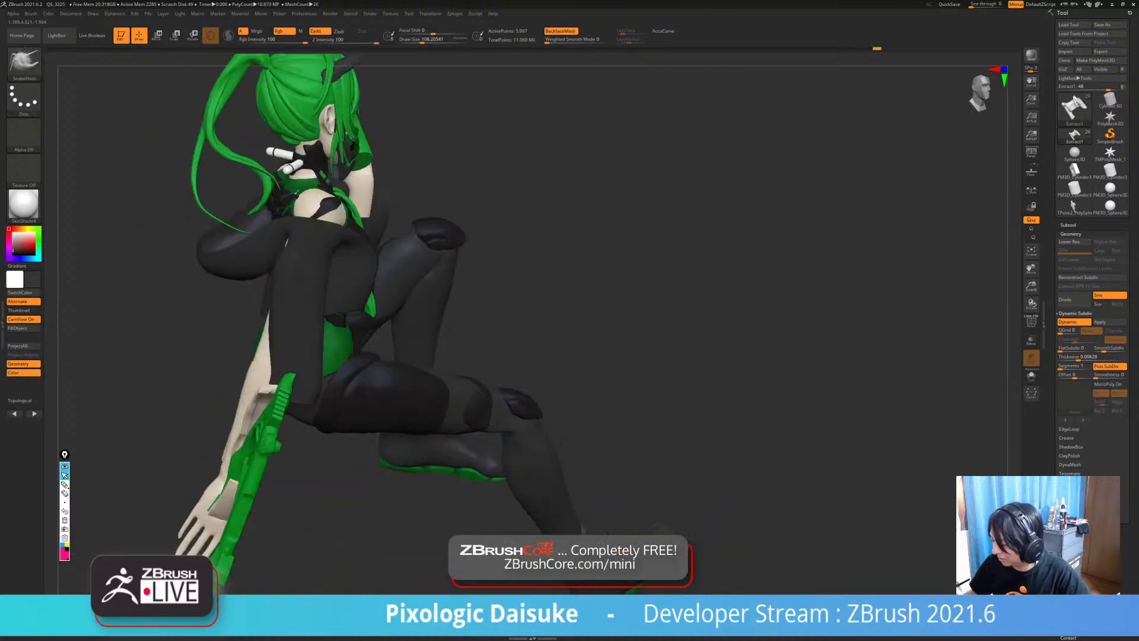
- Shape the raised-arm sleeve from shoulder to elbow with SnakeHook and SmoothCloth, undoing a stray stroke
mouse_move(309, 243)
right_down()
mouse_move(424, 220)
mouse_move(480, 226)
right_up()
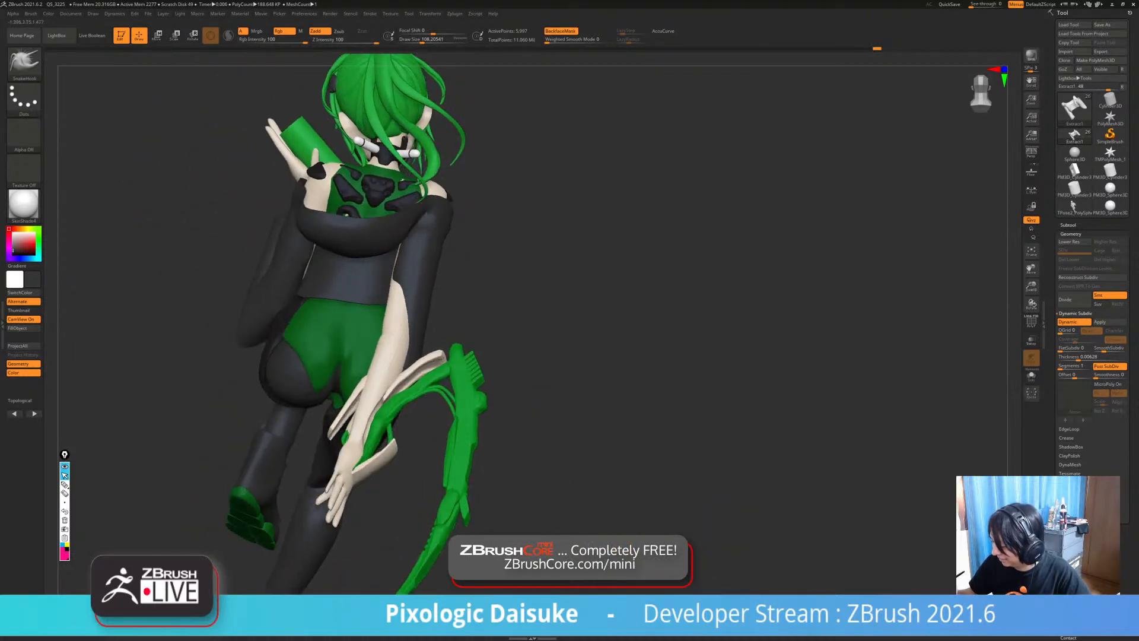
mouse_move(398, 299)
right_down()
mouse_move(453, 295)
mouse_move(403, 303)
mouse_move(416, 255)
mouse_move(394, 272)
mouse_move(314, 269)
mouse_move(375, 255)
mouse_move(284, 265)
mouse_move(259, 244)
mouse_move(282, 237)
mouse_move(303, 166)
right_up()
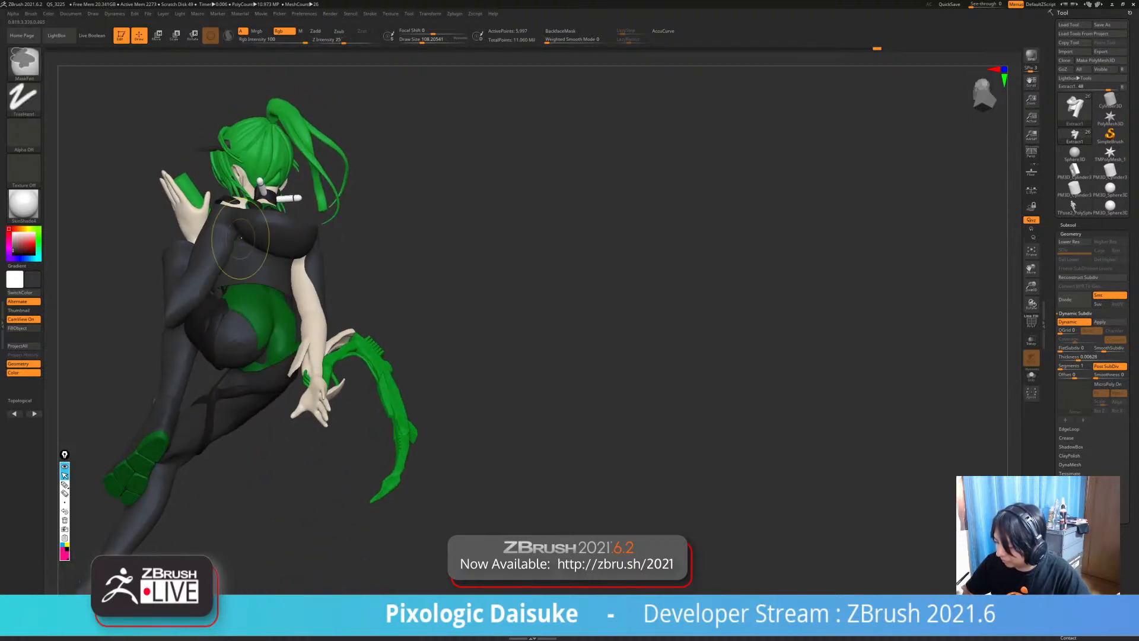
key(ctrl+z)
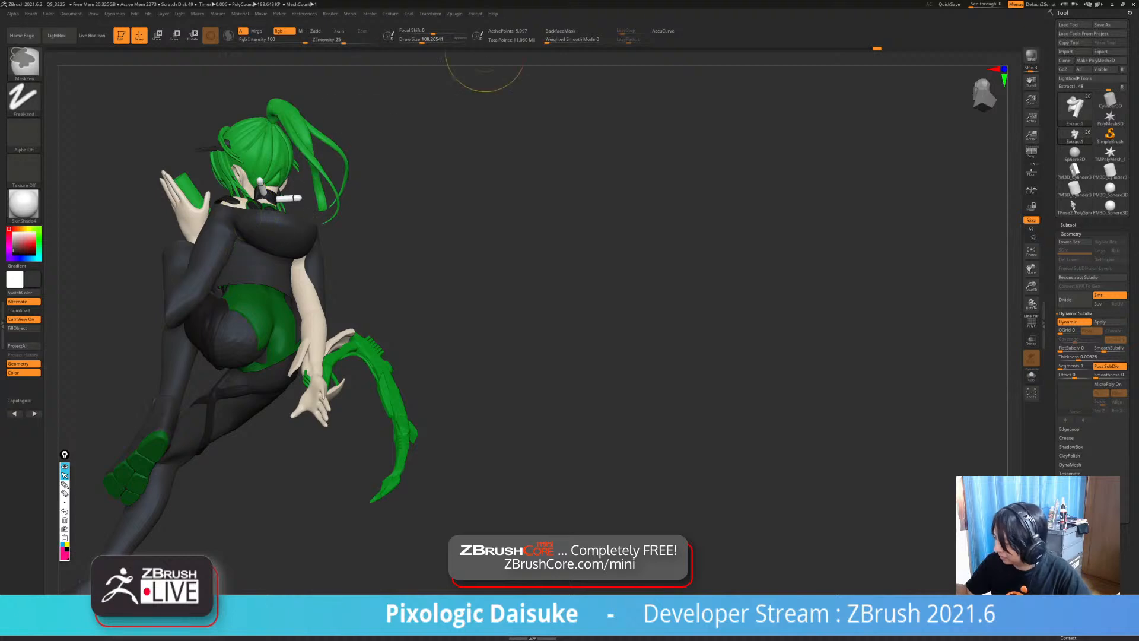
ctrl+right_drag(246, 221, 247, 241)
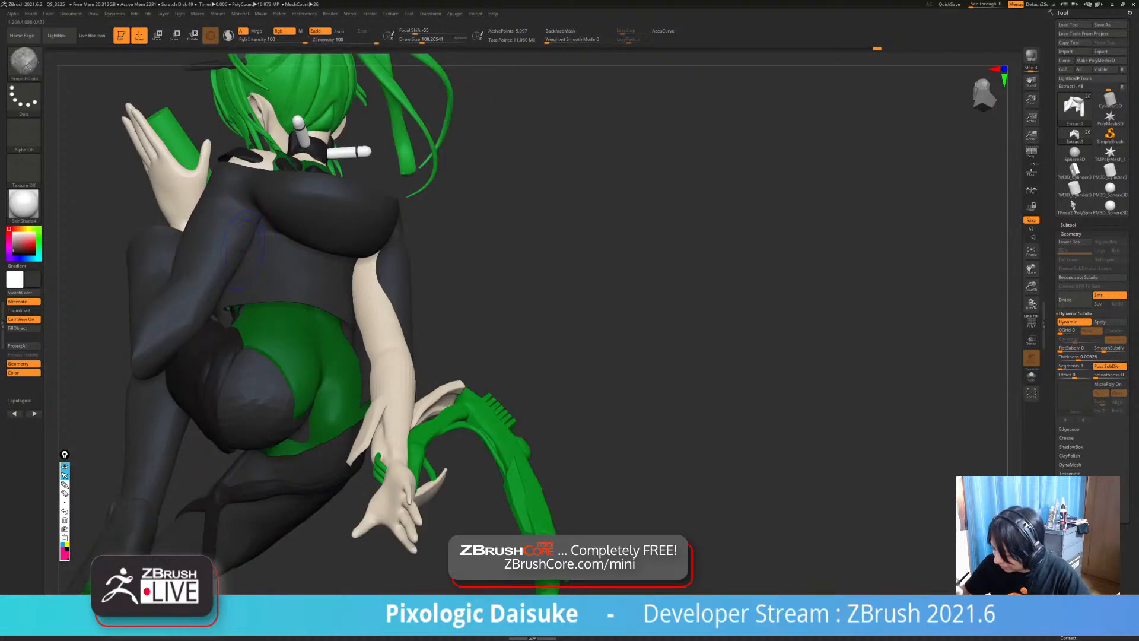
ctrl+right_drag(242, 250, 208, 195)
right_drag(208, 285, 184, 326)
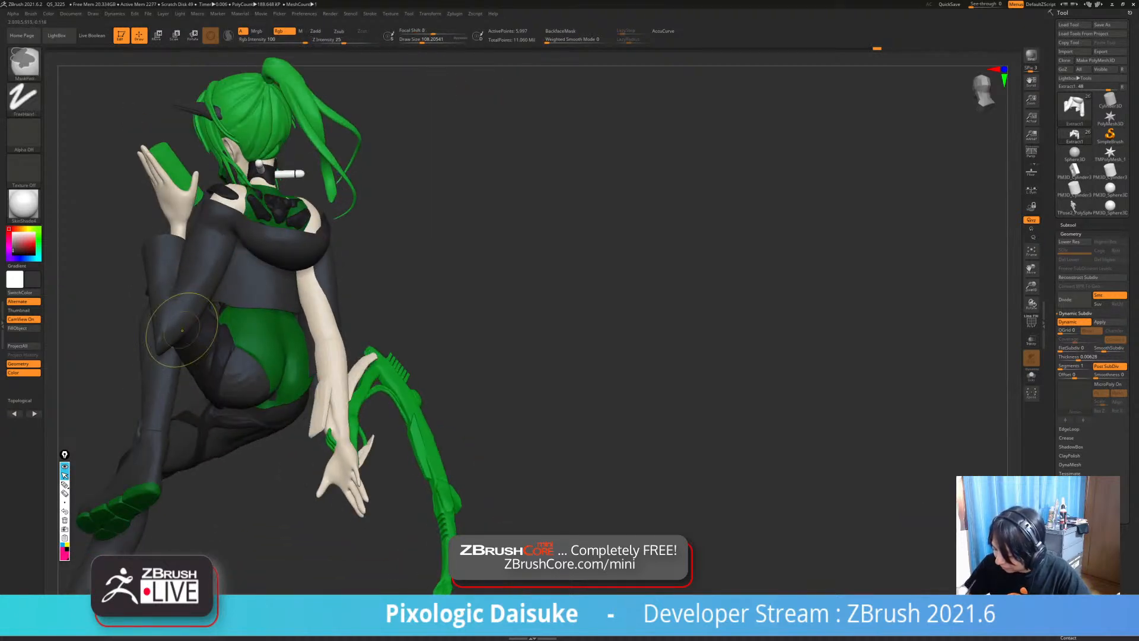
key(shift)
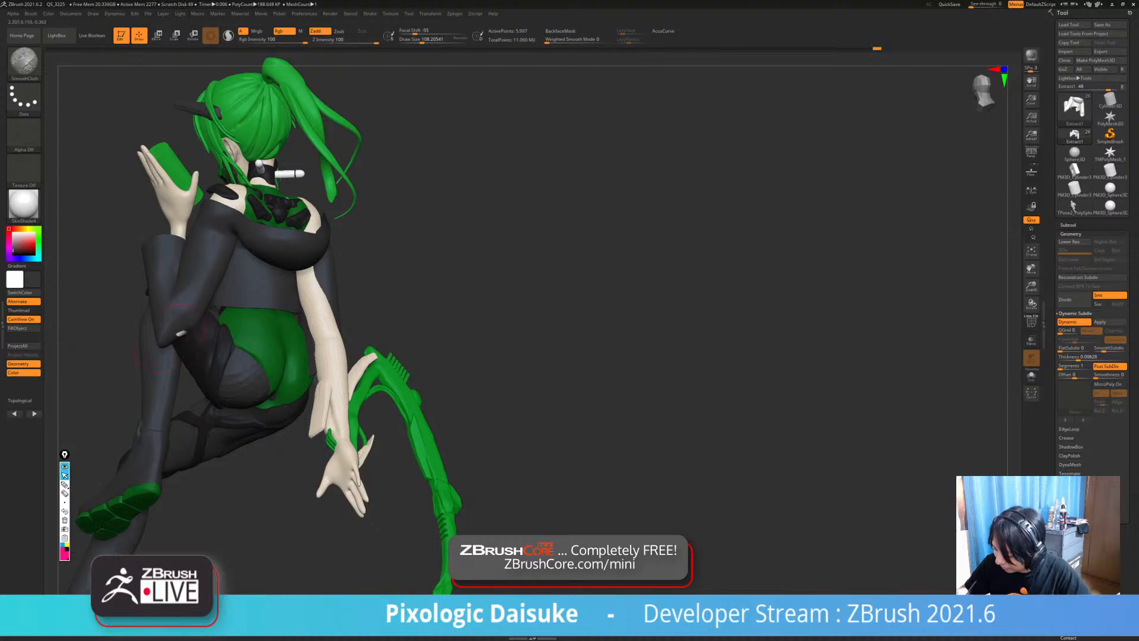
right_drag(170, 339, 172, 340)
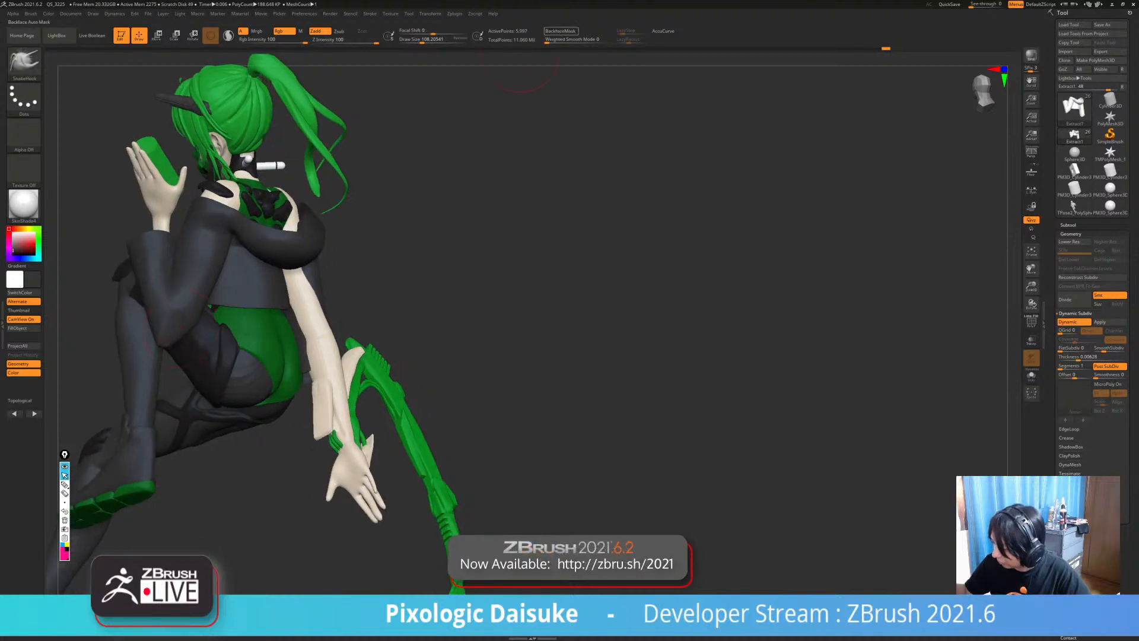
- Reduce the draw size to about 49 and refine and smooth the raised-arm sleeve around the bent elbow
mouse_move(169, 296)
ctrl+right_down()
mouse_move(201, 332)
mouse_move(194, 279)
mouse_move(174, 250)
mouse_move(181, 263)
mouse_move(177, 236)
mouse_move(205, 235)
ctrl+right_up()
key(shift)
click(31, 67)
click(365, 61)
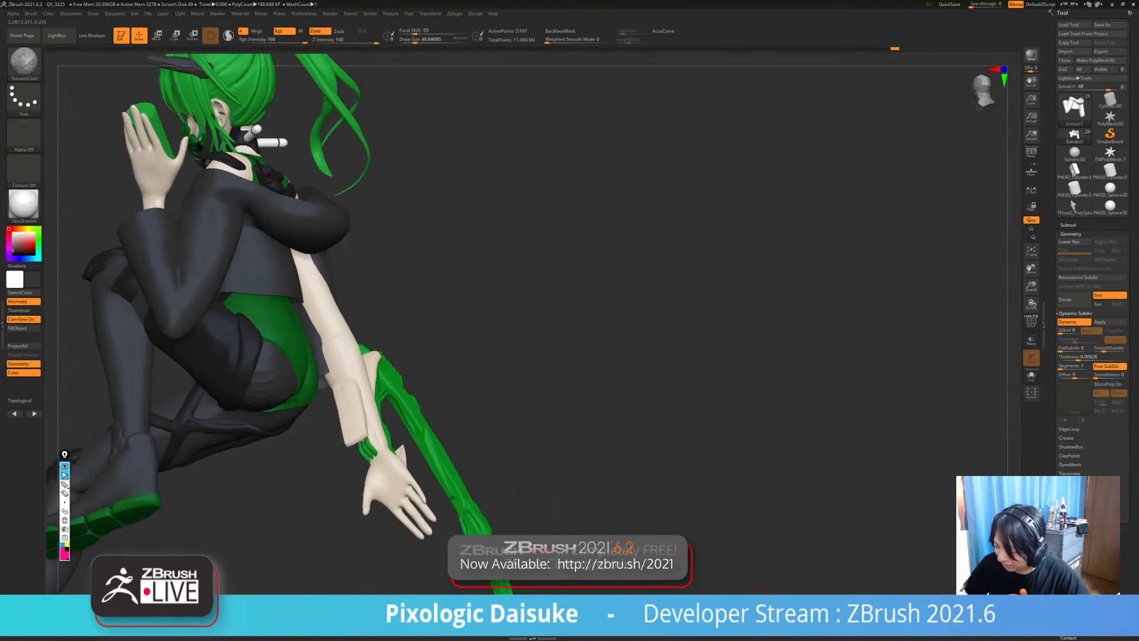
key(shift)
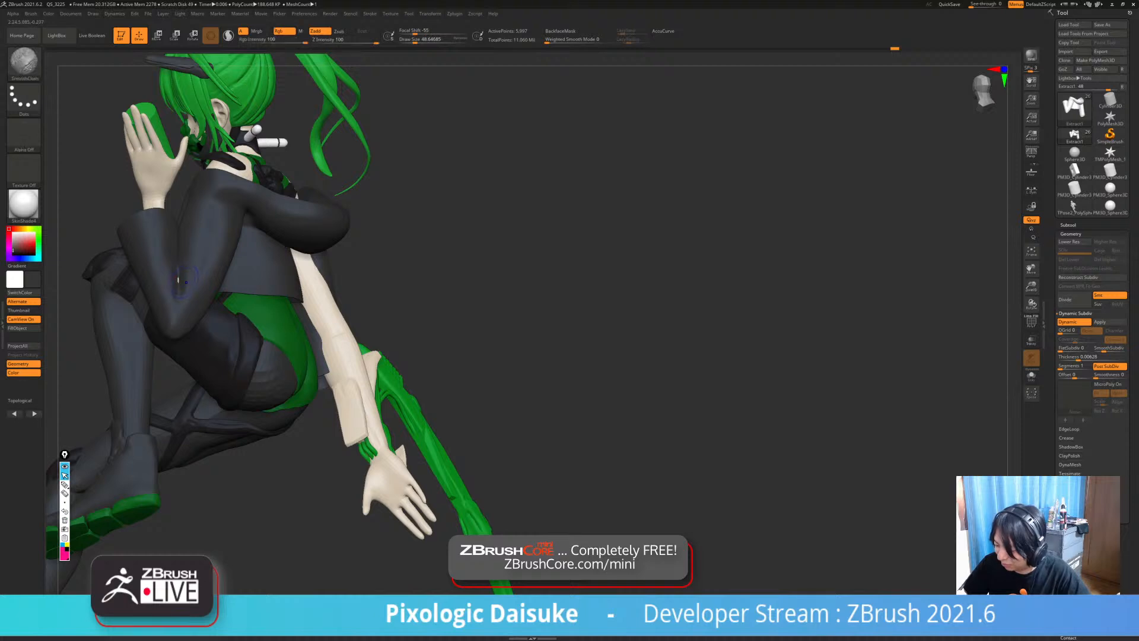
mouse_move(177, 293)
ctrl+right_down()
mouse_move(174, 261)
mouse_move(223, 228)
mouse_move(123, 218)
mouse_move(130, 243)
mouse_move(171, 271)
mouse_move(181, 259)
mouse_move(163, 246)
mouse_move(160, 208)
mouse_move(229, 200)
mouse_move(196, 198)
ctrl+right_up()
key(shift)
key(shift)
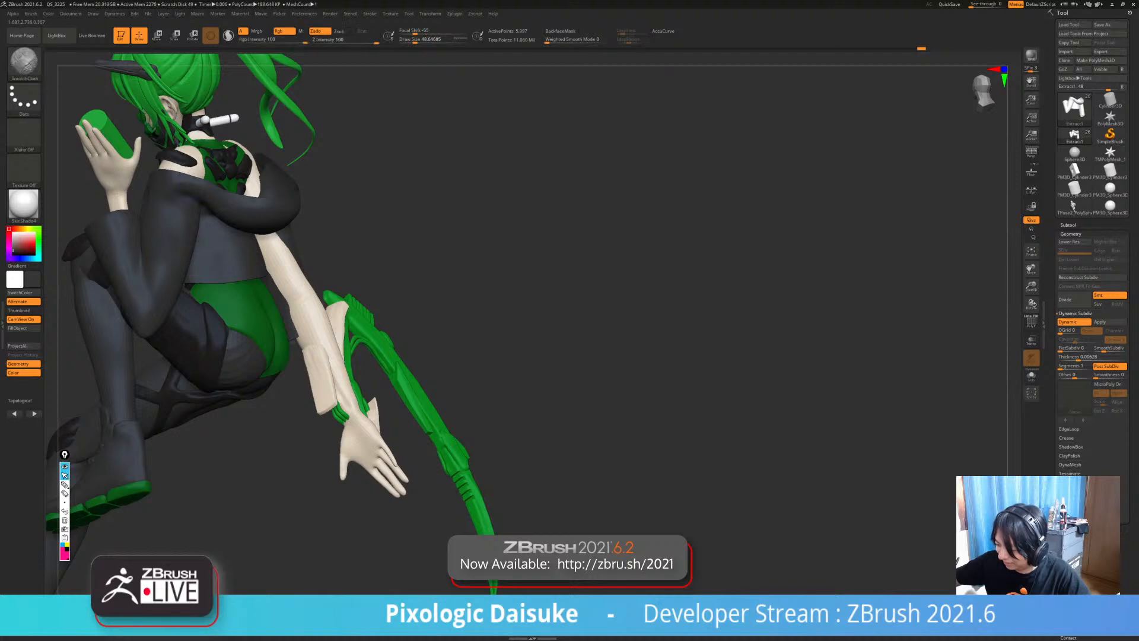
- Enlarge the SnakeHook draw size to about 90 and adjust the jacket around the hood and upper back
mouse_move(396, 464)
right_down()
mouse_move(403, 430)
mouse_move(424, 421)
mouse_move(414, 448)
mouse_move(418, 421)
mouse_move(389, 423)
mouse_move(424, 420)
right_up()
click(25, 63)
click(389, 69)
click(420, 41)
key(ctrl)
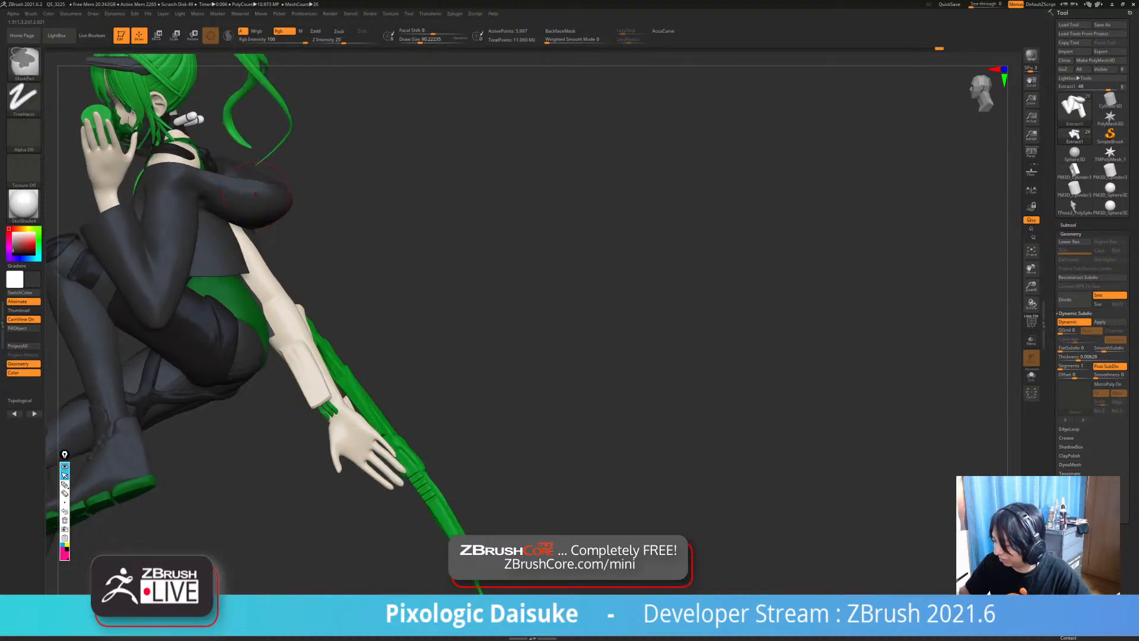
mouse_move(273, 197)
right_down()
mouse_move(247, 232)
mouse_move(208, 172)
mouse_move(178, 196)
mouse_move(152, 186)
mouse_move(285, 230)
mouse_move(284, 246)
mouse_move(261, 254)
mouse_move(405, 55)
right_up()
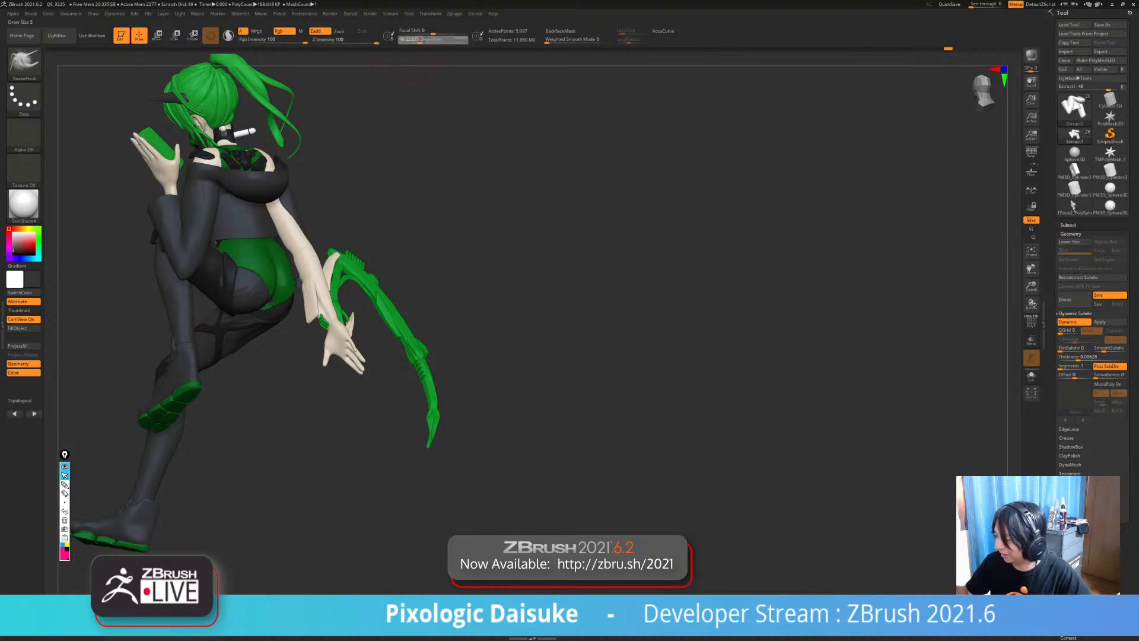
- Set the draw size back to about 49 and refine the jacket's lower back edge, smoothing it with SmoothCloth
drag(420, 40, 415, 41)
mouse_move(356, 196)
right_down()
mouse_move(308, 172)
mouse_move(291, 237)
mouse_move(240, 205)
right_up()
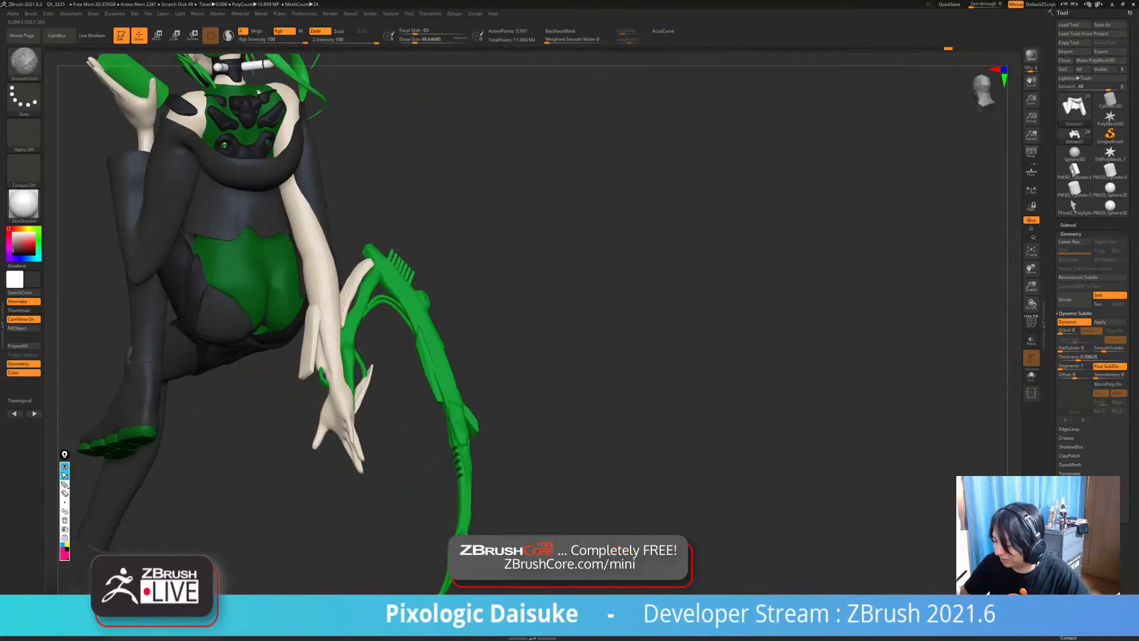
mouse_move(270, 261)
right_down()
mouse_move(262, 234)
mouse_move(228, 226)
mouse_move(224, 238)
right_up()
drag(224, 236, 225, 242)
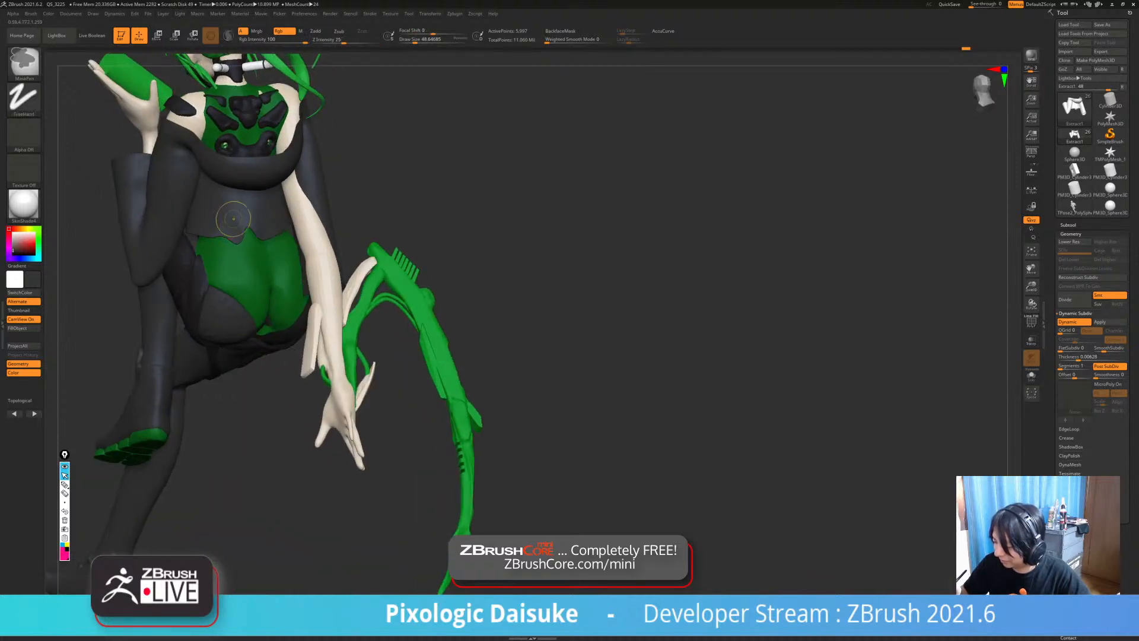
mouse_move(234, 217)
ctrl+right_down()
mouse_move(238, 240)
mouse_move(249, 223)
mouse_move(240, 249)
mouse_move(242, 225)
ctrl+right_up()
mouse_move(242, 226)
right_down()
mouse_move(225, 232)
mouse_move(249, 234)
mouse_move(246, 205)
mouse_move(300, 201)
mouse_move(299, 293)
right_up()
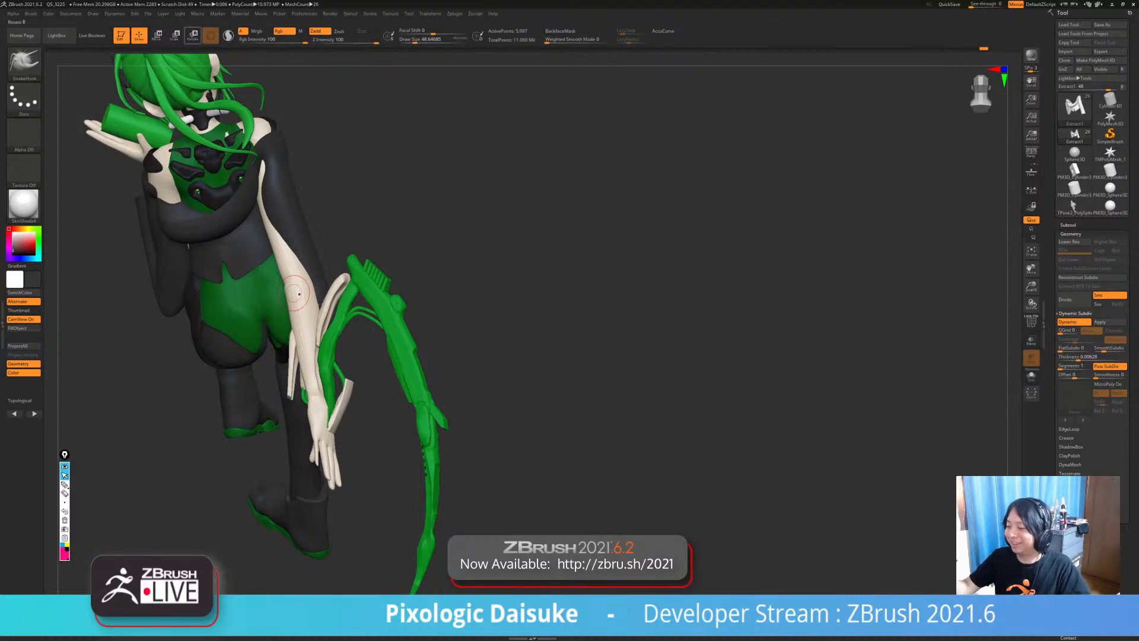
- Mask the jacket around the shoulder and rotate the sleeve with the gizmo so that it covers the lowered arm
key(r)
mouse_move(273, 160)
ctrl+mouse_down()
mouse_move(270, 174)
mouse_move(271, 164)
ctrl+mouse_up()
key(ctrl+z)
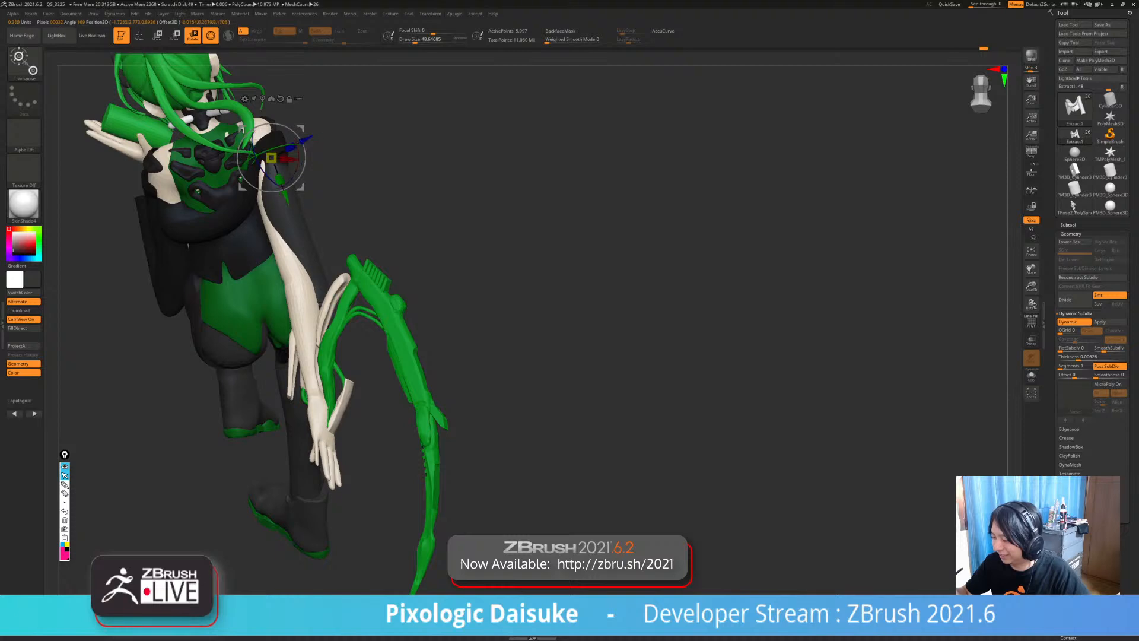
key(alt+s)
key(alt+s)
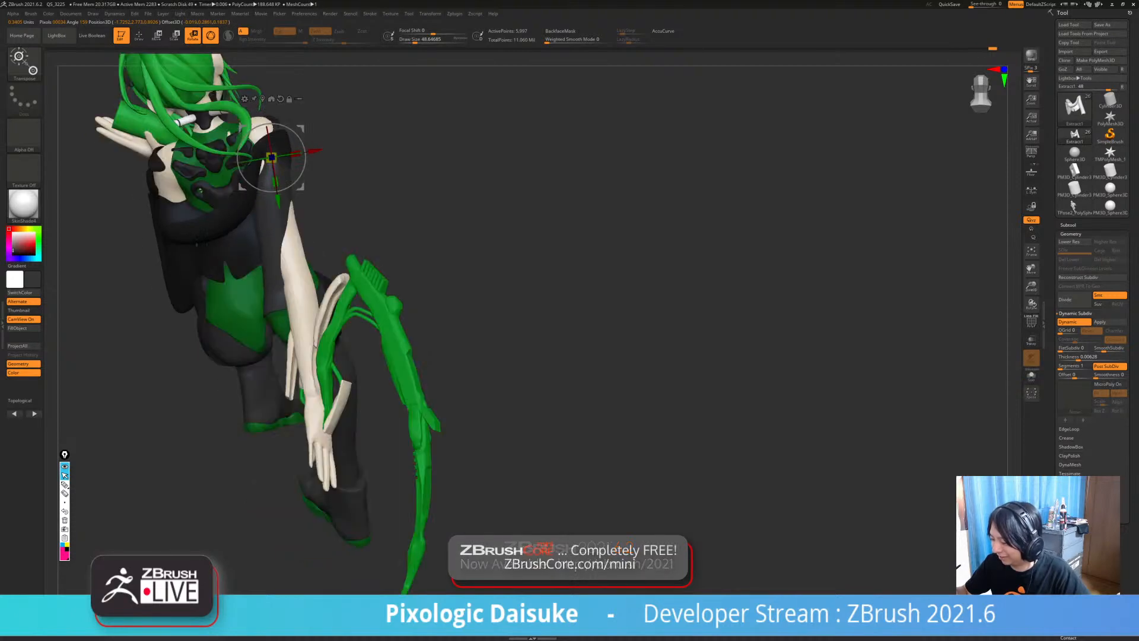
drag(593, 309, 439, 308)
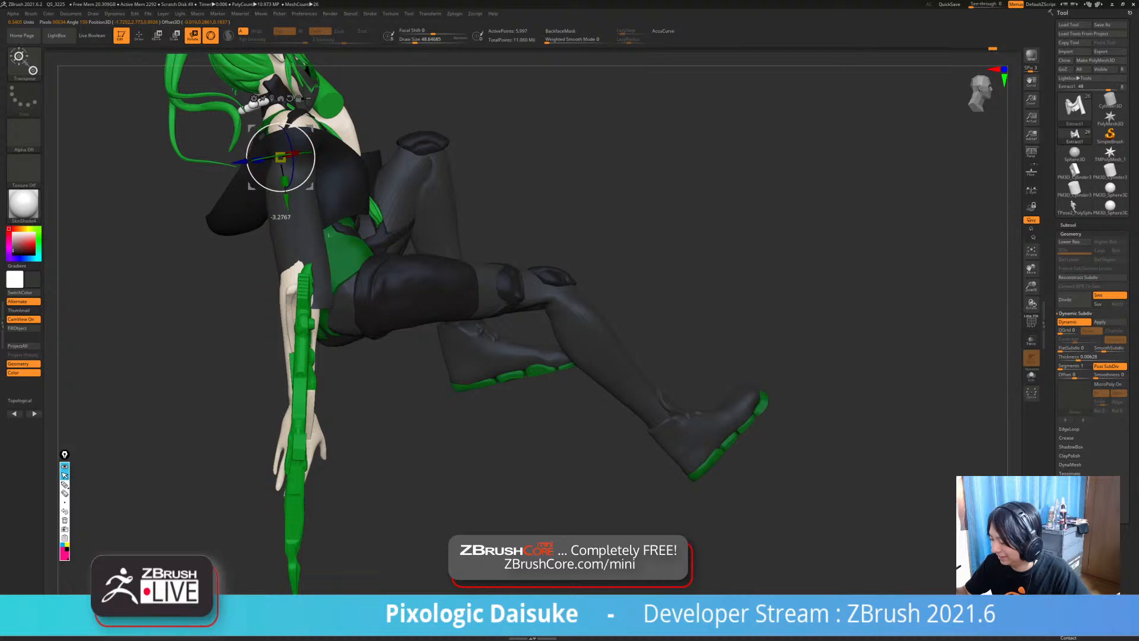
drag(330, 236, 502, 238)
key(q)
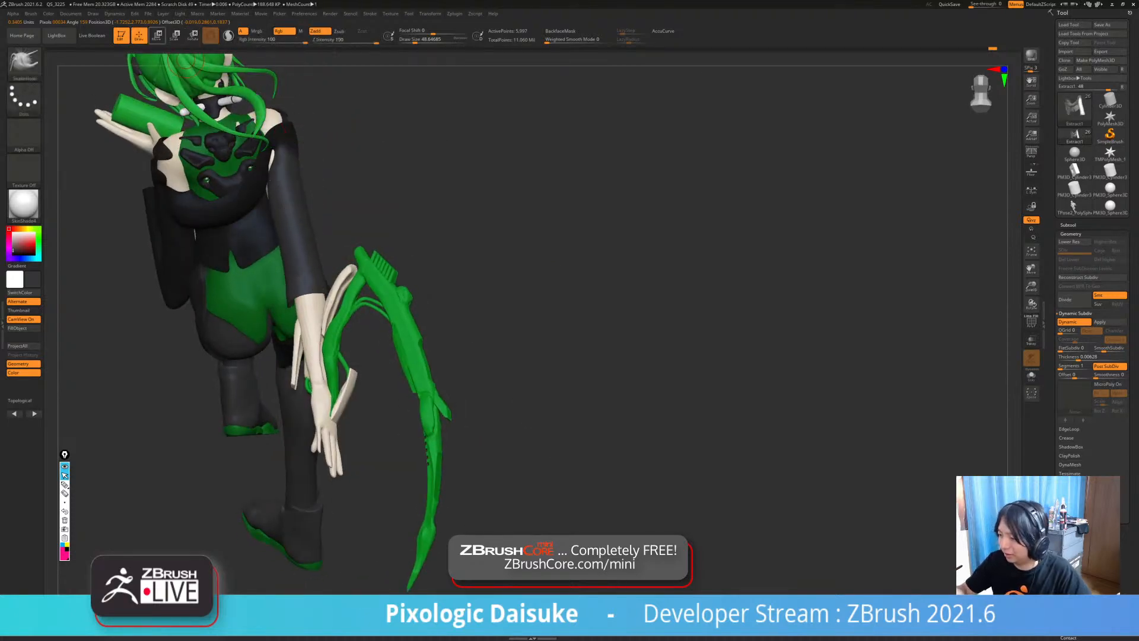
- Enlarge the draw size to about 101, toggle BackfaceMask and smooth the lowered-arm sleeve around the shoulder
drag(416, 195, 326, 199)
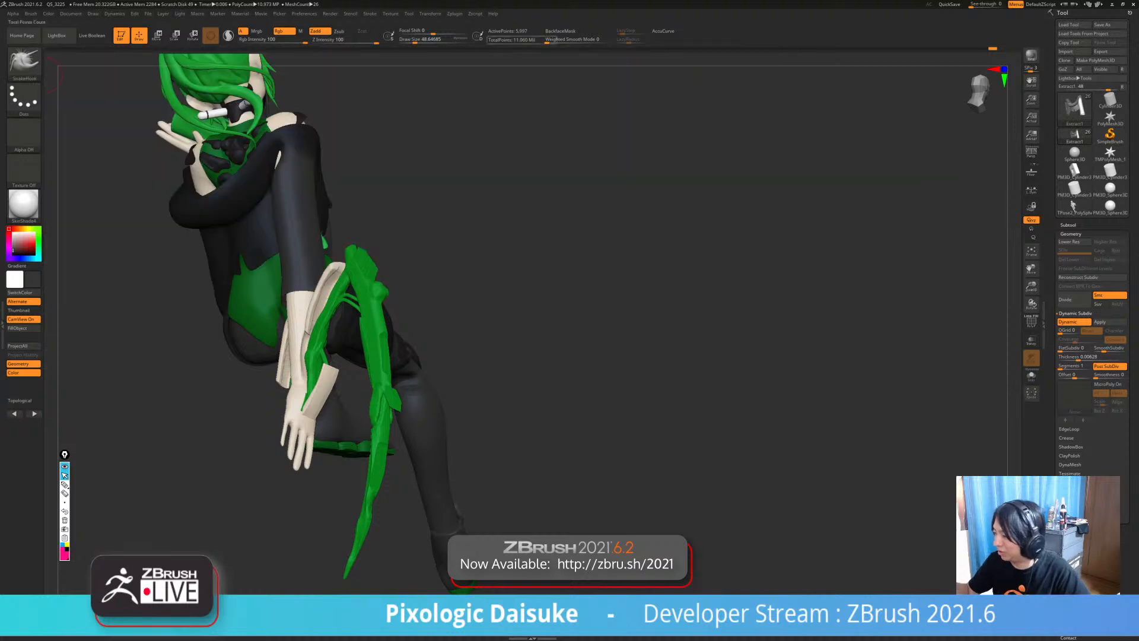
mouse_move(415, 178)
ctrl+right_down()
mouse_move(417, 214)
mouse_move(409, 196)
ctrl+right_up()
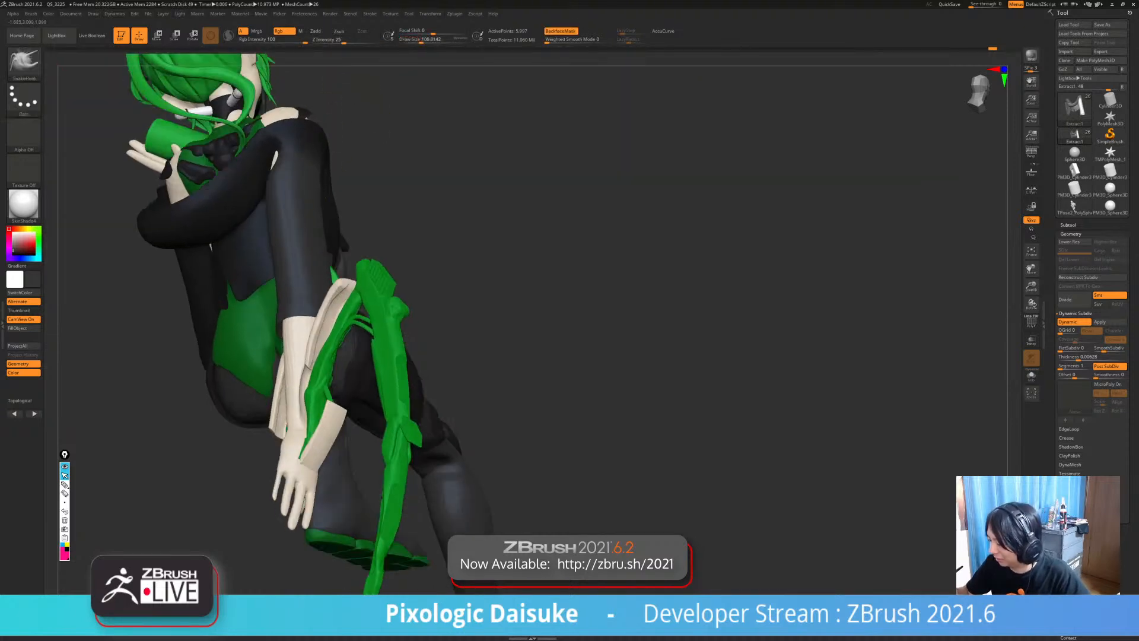
mouse_move(240, 172)
right_down()
mouse_move(287, 168)
mouse_move(269, 208)
mouse_move(269, 195)
mouse_move(276, 186)
mouse_move(279, 213)
mouse_move(291, 189)
mouse_move(383, 169)
mouse_move(314, 178)
mouse_move(307, 205)
mouse_move(296, 199)
right_up()
click(561, 31)
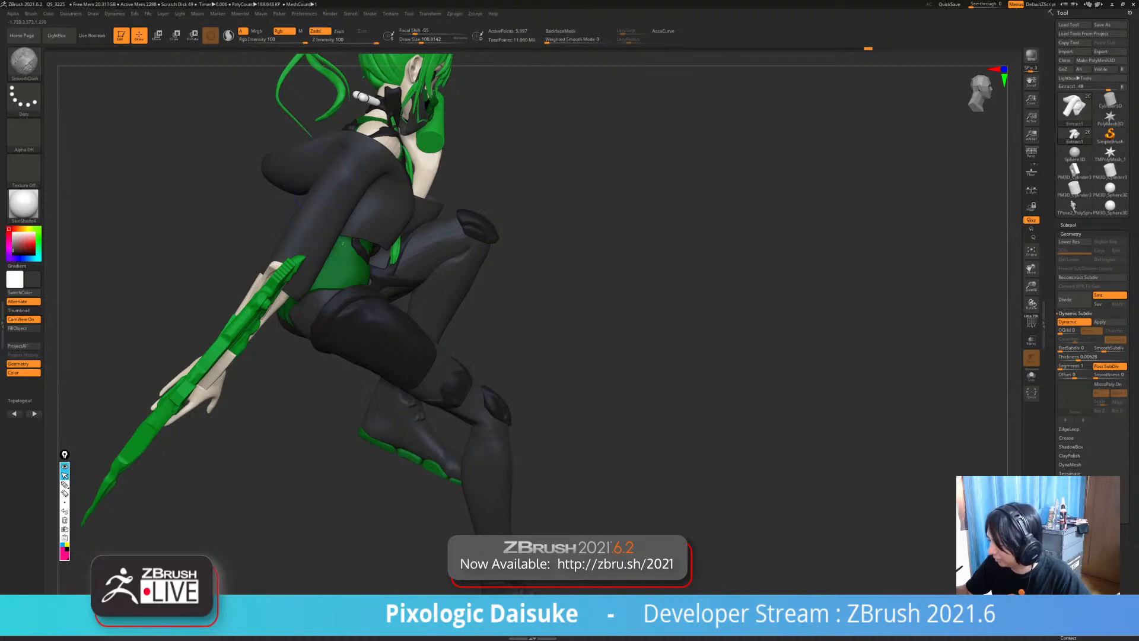
shift+drag(338, 162, 333, 184)
mouse_move(332, 184)
right_down()
mouse_move(321, 178)
mouse_move(340, 172)
right_up()
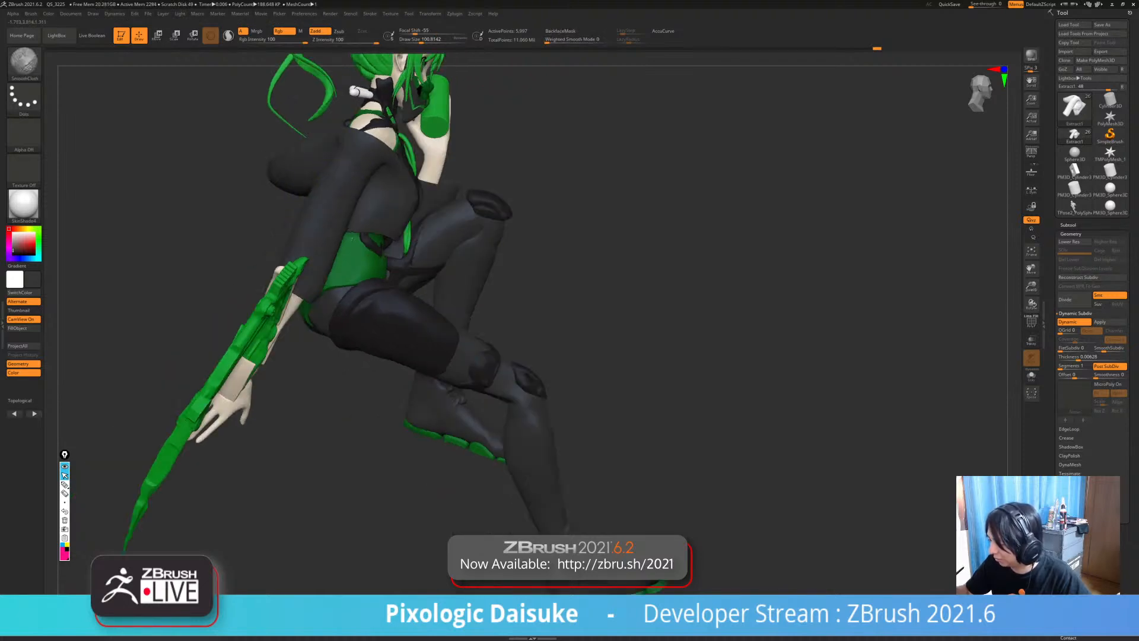
mouse_move(352, 238)
right_down()
mouse_move(296, 243)
mouse_move(295, 229)
mouse_move(252, 225)
right_up()
- Examine the jacket's fit on the seated character from the front and back, toggling its isolated display
key(shift+alt+s)
key(shift+alt+s)
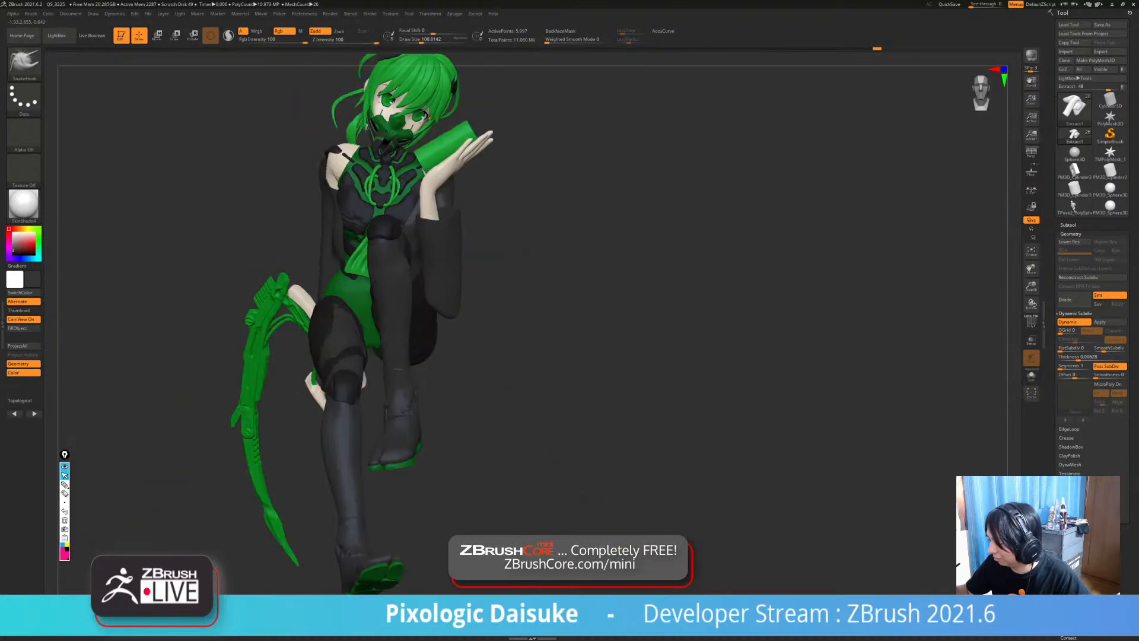
key(shift+alt+s)
mouse_move(332, 202)
ctrl+right_down()
mouse_move(350, 181)
mouse_move(320, 196)
mouse_move(332, 193)
mouse_move(323, 246)
mouse_move(255, 252)
mouse_move(309, 249)
mouse_move(270, 232)
mouse_move(267, 163)
mouse_move(424, 286)
ctrl+right_up()
key(shift+alt+s)
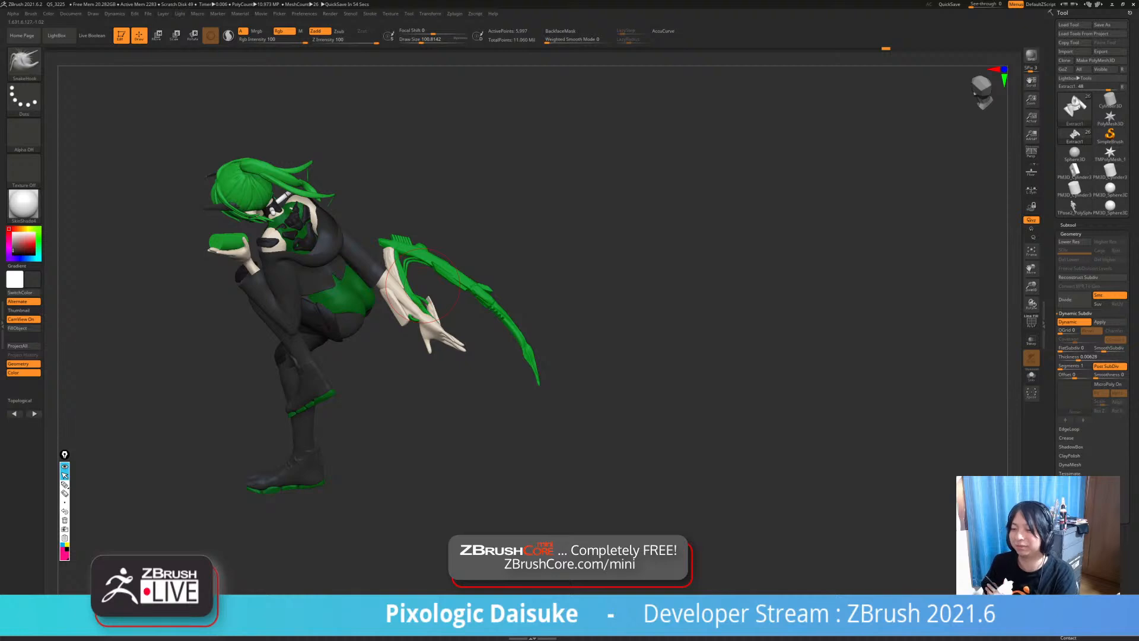
mouse_move(423, 285)
right_down()
mouse_move(460, 278)
mouse_move(424, 291)
mouse_move(427, 338)
mouse_move(345, 255)
mouse_move(368, 264)
mouse_move(385, 244)
mouse_move(371, 235)
mouse_move(309, 246)
mouse_move(306, 274)
mouse_move(330, 256)
mouse_move(344, 222)
mouse_move(333, 190)
mouse_move(393, 240)
mouse_move(380, 228)
right_up()
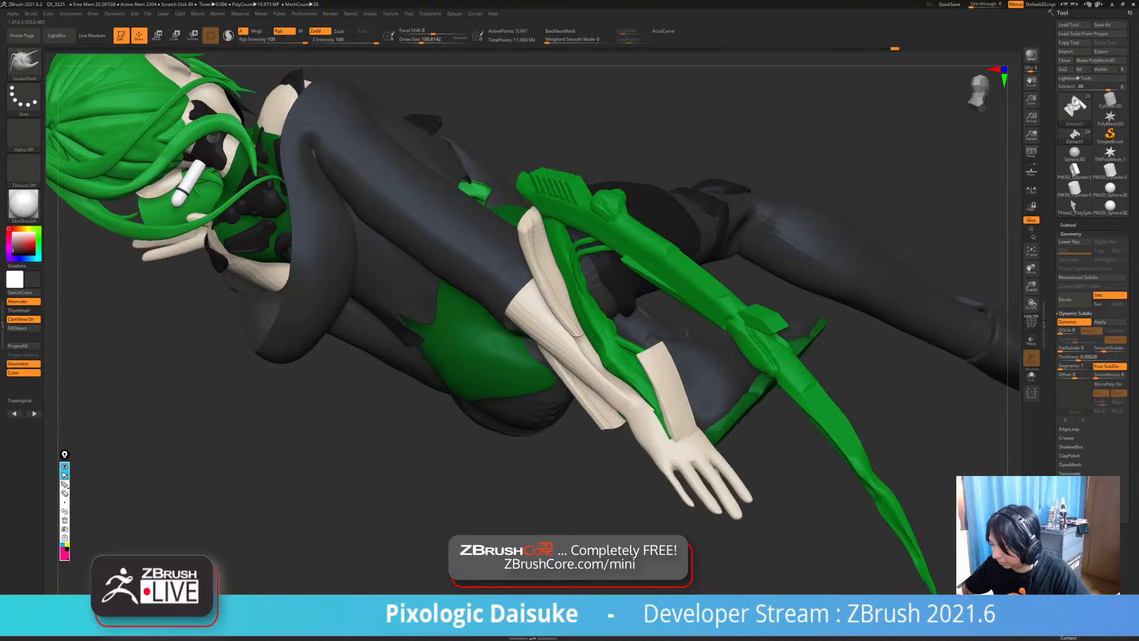
key(alt+shift+s)
key(alt+shift+s)
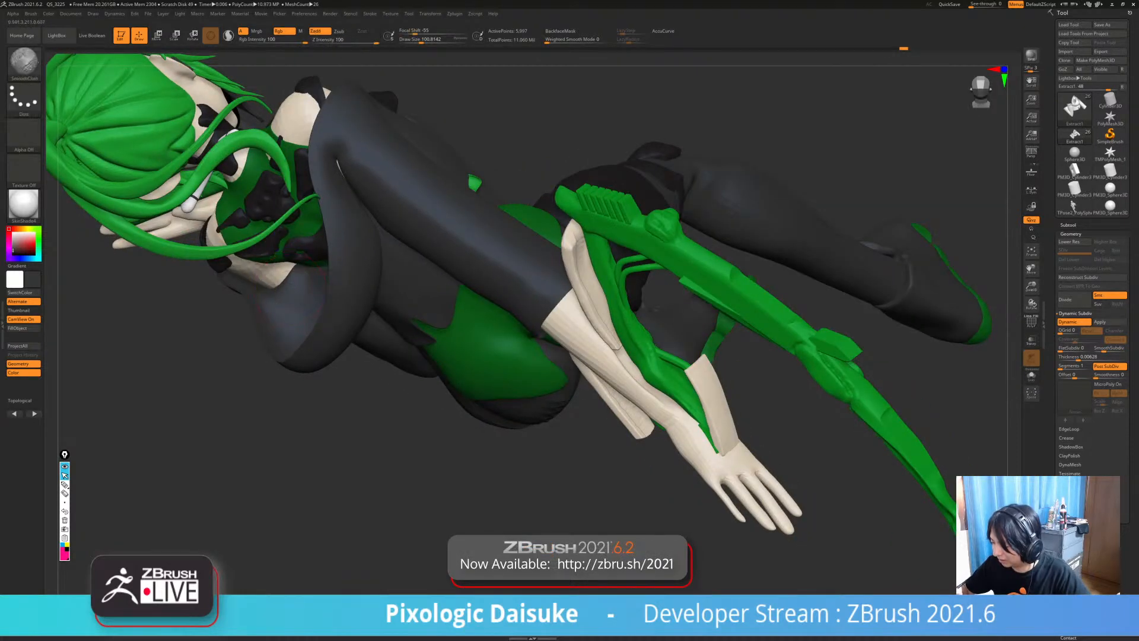
- Refine the lowered-arm sleeve and jacket back with SnakeHook and SmoothCloth, toggling BackfaceMask and leaving it on
mouse_move(290, 291)
right_down()
mouse_move(274, 219)
mouse_move(281, 225)
right_up()
mouse_move(284, 267)
ctrl+right_down()
mouse_move(291, 231)
mouse_move(311, 258)
mouse_move(334, 238)
mouse_move(319, 266)
mouse_move(266, 271)
mouse_move(347, 284)
mouse_move(317, 262)
mouse_move(288, 300)
mouse_move(294, 281)
mouse_move(308, 287)
mouse_move(261, 279)
mouse_move(350, 252)
mouse_move(376, 229)
mouse_move(314, 252)
mouse_move(358, 232)
mouse_move(381, 284)
ctrl+right_up()
click(559, 31)
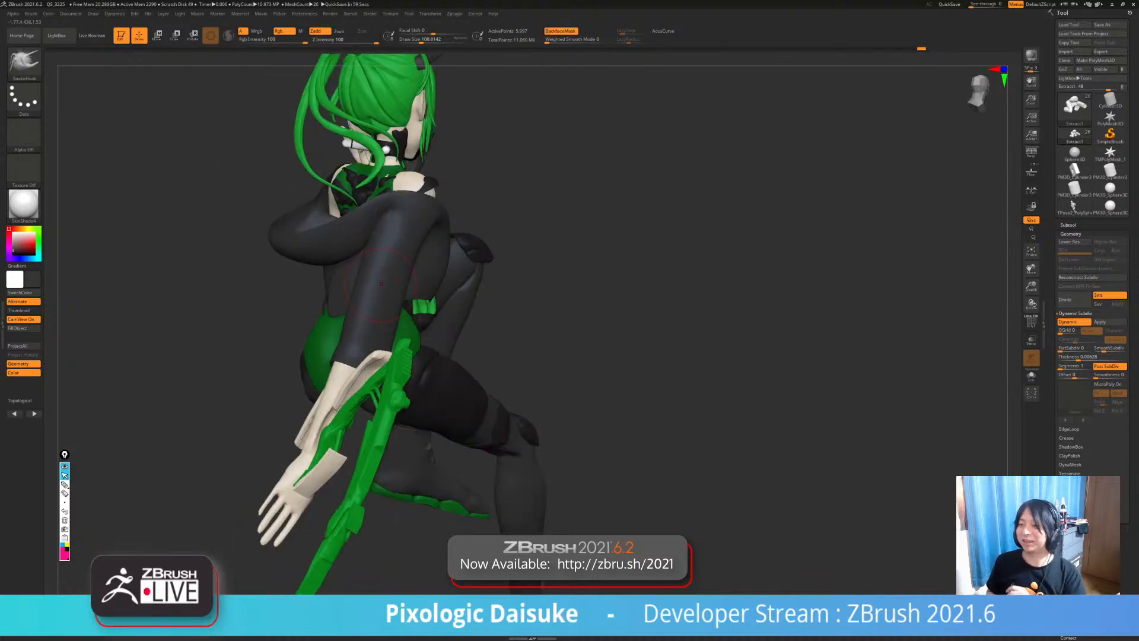
right_drag(381, 284, 481, 291)
right_drag(350, 243, 267, 249)
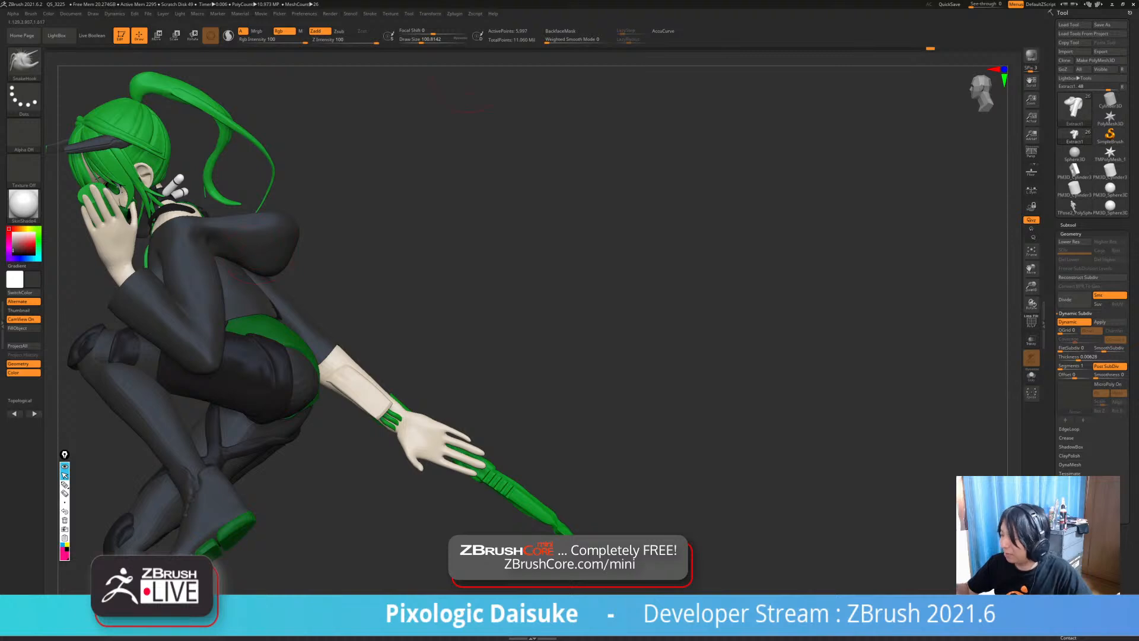
click(560, 31)
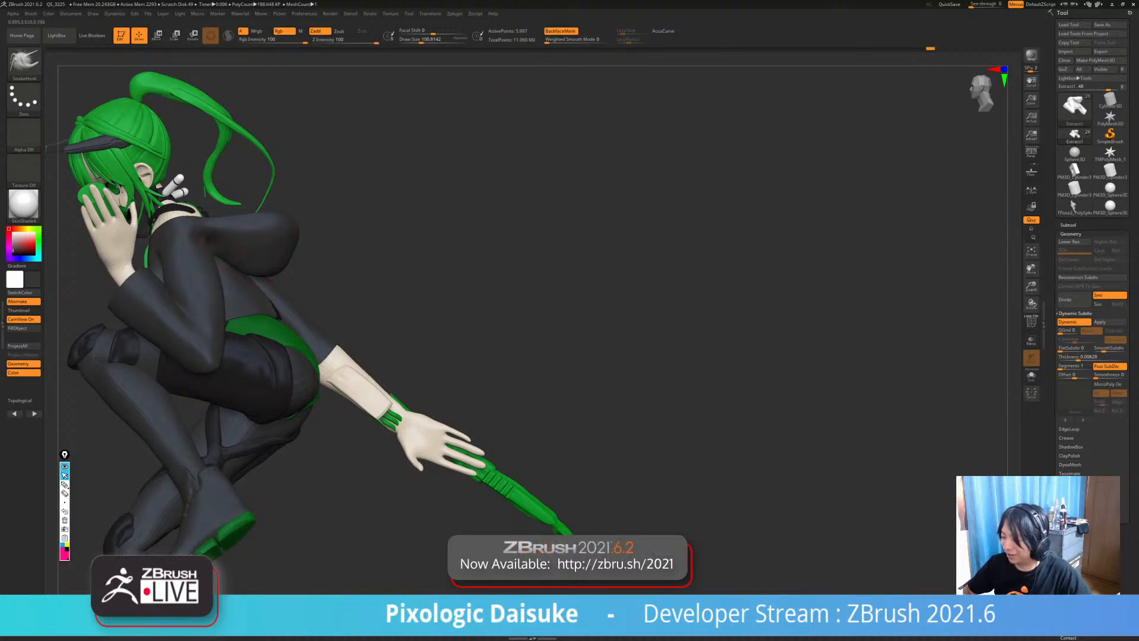
- Refine the jacket's hood and back with SnakeHook and SmoothCloth
right_drag(247, 251, 265, 251)
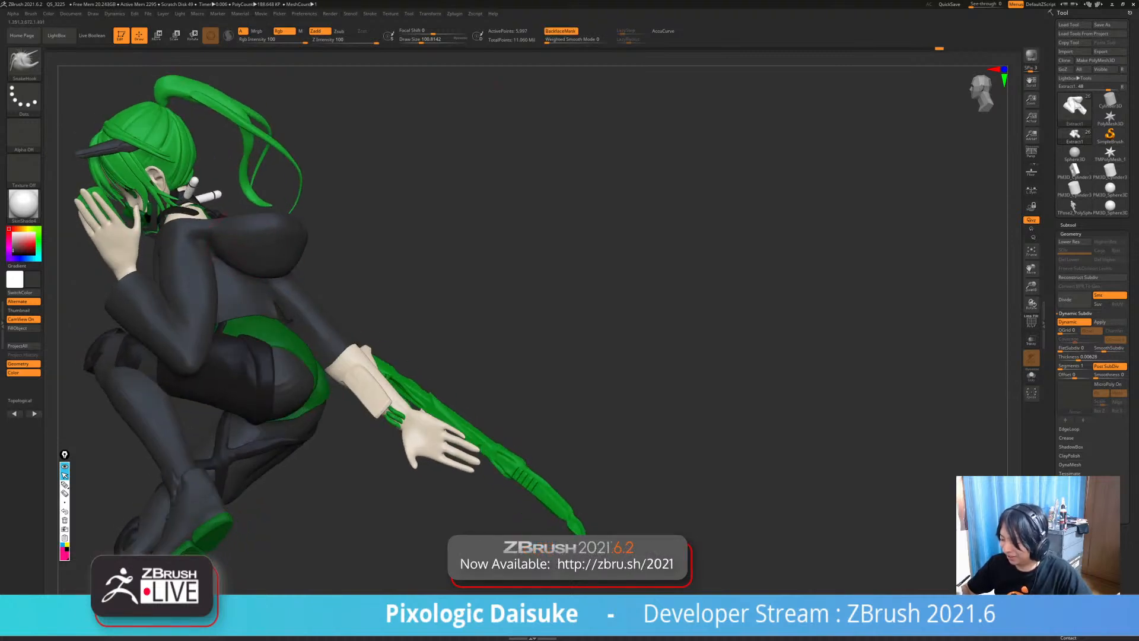
right_drag(255, 250, 285, 260)
mouse_move(463, 267)
right_down()
mouse_move(326, 255)
mouse_move(350, 261)
mouse_move(342, 245)
mouse_move(380, 210)
mouse_move(349, 238)
mouse_move(375, 243)
right_up()
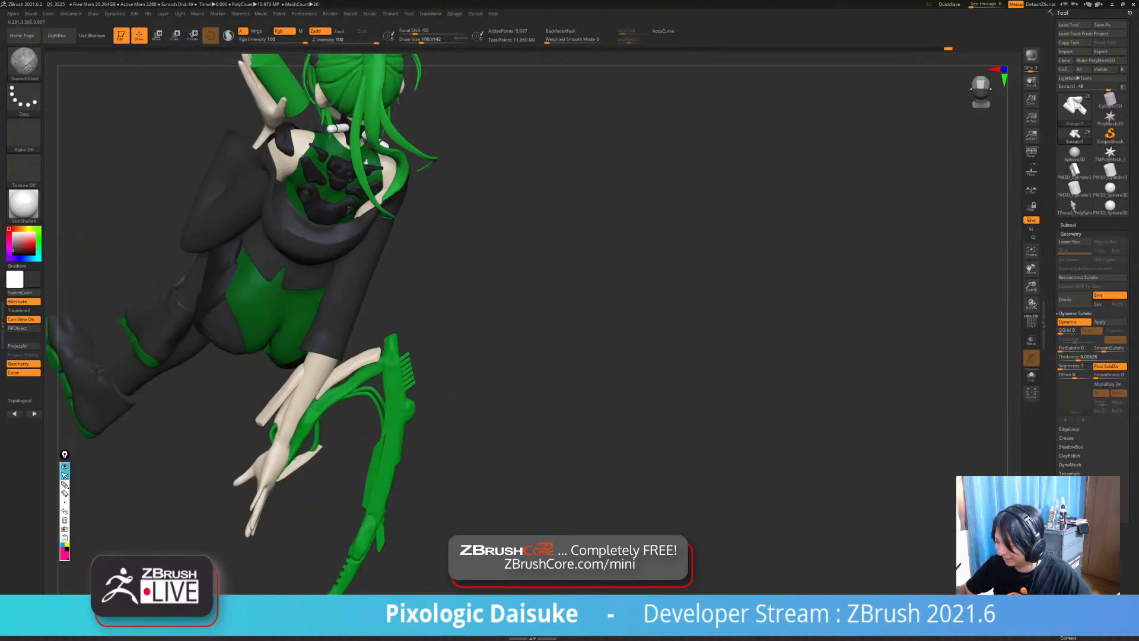
ctrl+right_drag(328, 200, 350, 198)
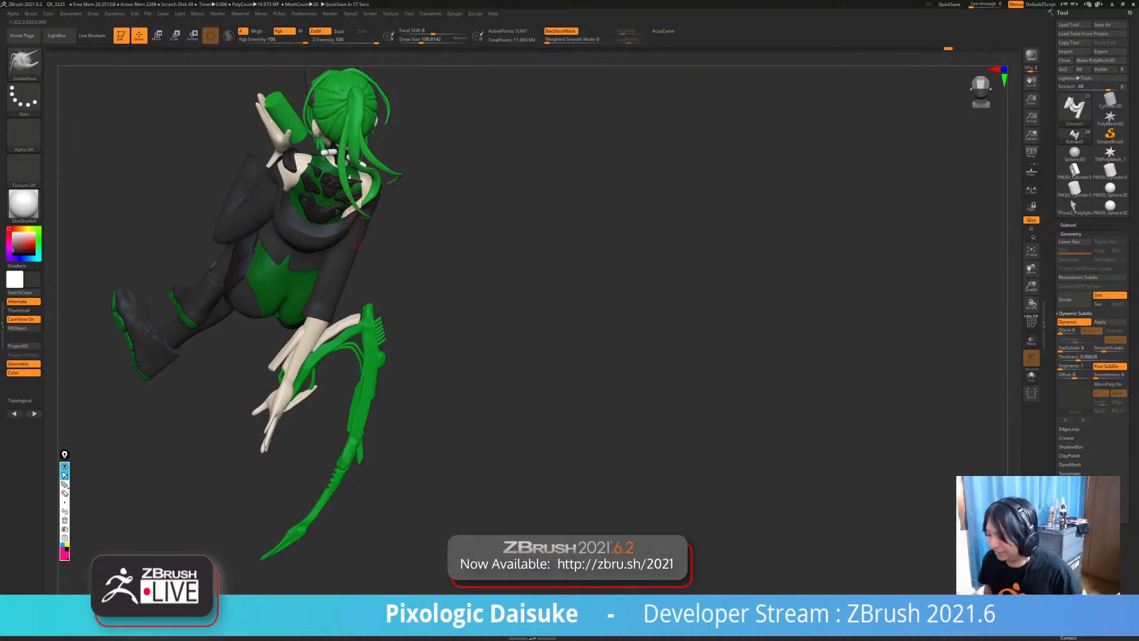
right_drag(391, 182, 518, 89)
right_drag(366, 160, 446, 134)
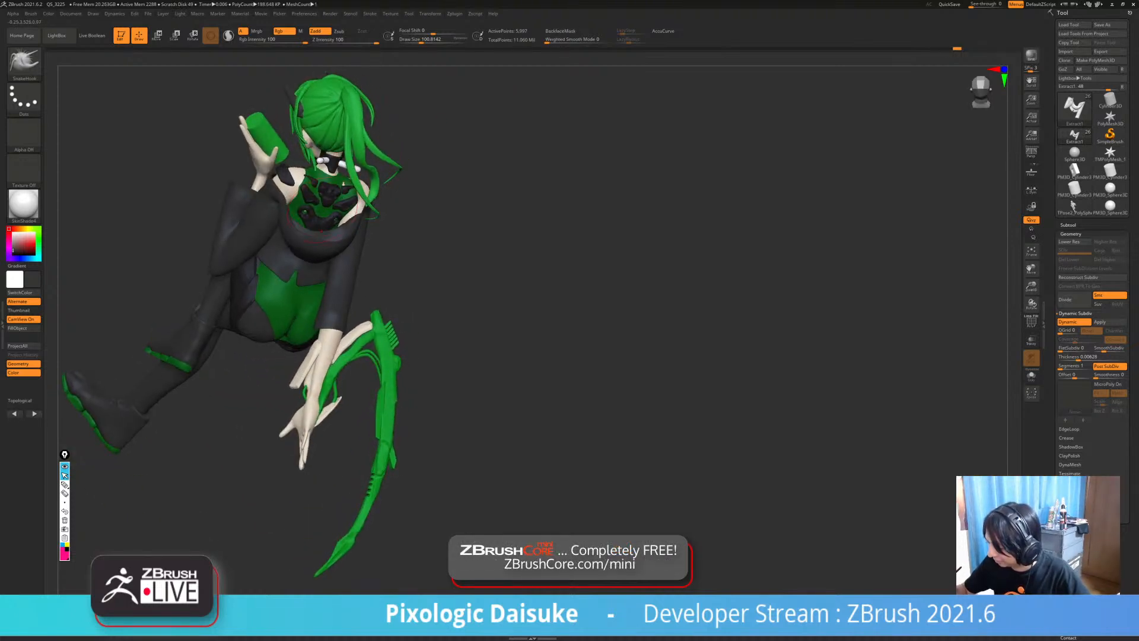
right_drag(322, 207, 389, 160)
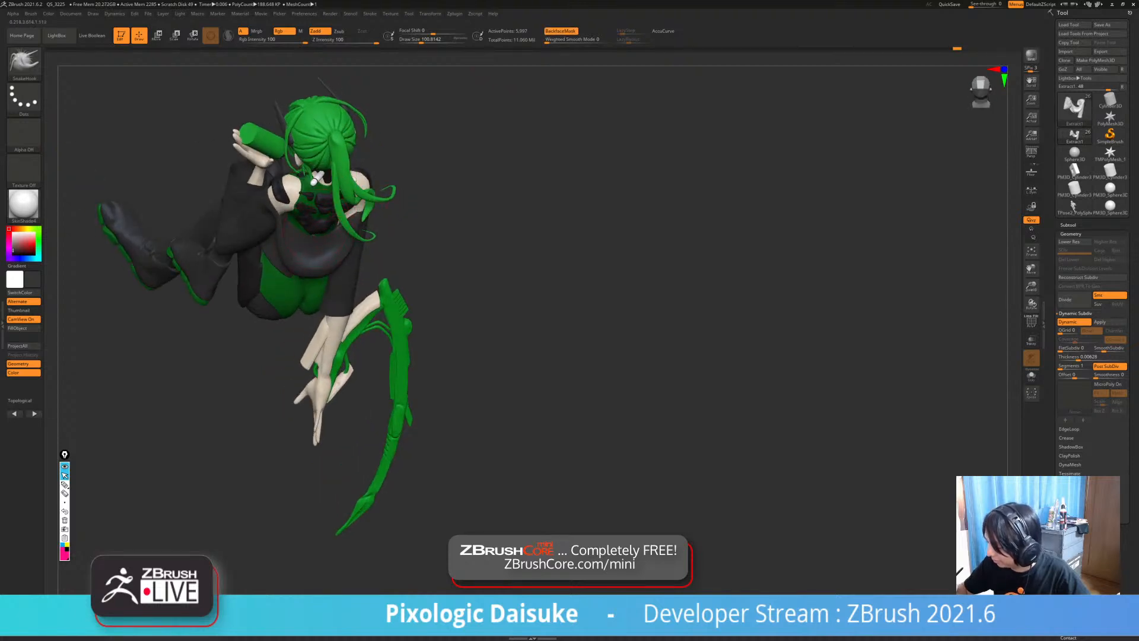
- Toggle BackfaceMask and keep shaping the hood and upper back of the jacket with SnakeHook and smoothing
mouse_move(320, 238)
right_down()
mouse_move(357, 239)
mouse_move(318, 216)
mouse_move(387, 145)
mouse_move(385, 202)
mouse_move(300, 253)
mouse_move(304, 270)
right_up()
shift+drag(304, 270, 300, 261)
mouse_move(300, 261)
right_down()
mouse_move(299, 190)
mouse_move(261, 191)
mouse_move(338, 200)
mouse_move(301, 209)
mouse_move(319, 237)
mouse_move(346, 242)
right_up()
click(561, 31)
mouse_move(346, 242)
ctrl+right_down()
mouse_move(347, 265)
mouse_move(332, 273)
ctrl+right_up()
drag(344, 268, 351, 271)
right_drag(351, 271, 347, 281)
mouse_move(347, 281)
right_down()
mouse_move(368, 272)
mouse_move(351, 289)
mouse_move(350, 272)
mouse_move(315, 280)
mouse_move(301, 266)
right_up()
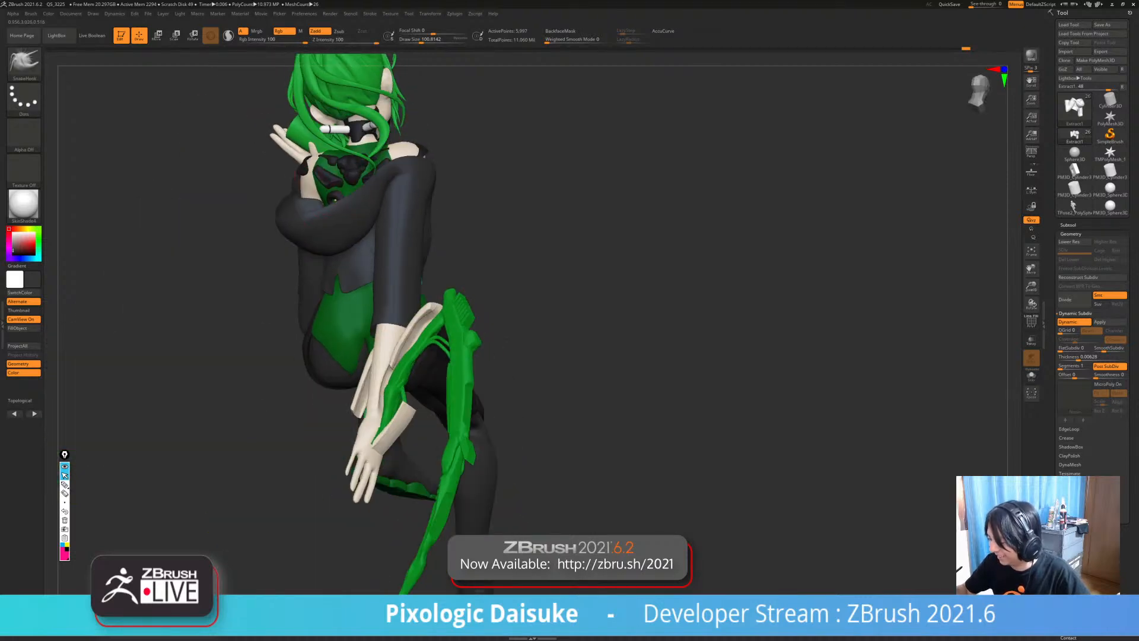
- Examine the jacket's fit on the seated character from the sides and front
mouse_move(312, 175)
right_down()
mouse_move(359, 178)
mouse_move(264, 191)
mouse_move(282, 194)
mouse_move(287, 216)
right_up()
alt+click(262, 334)
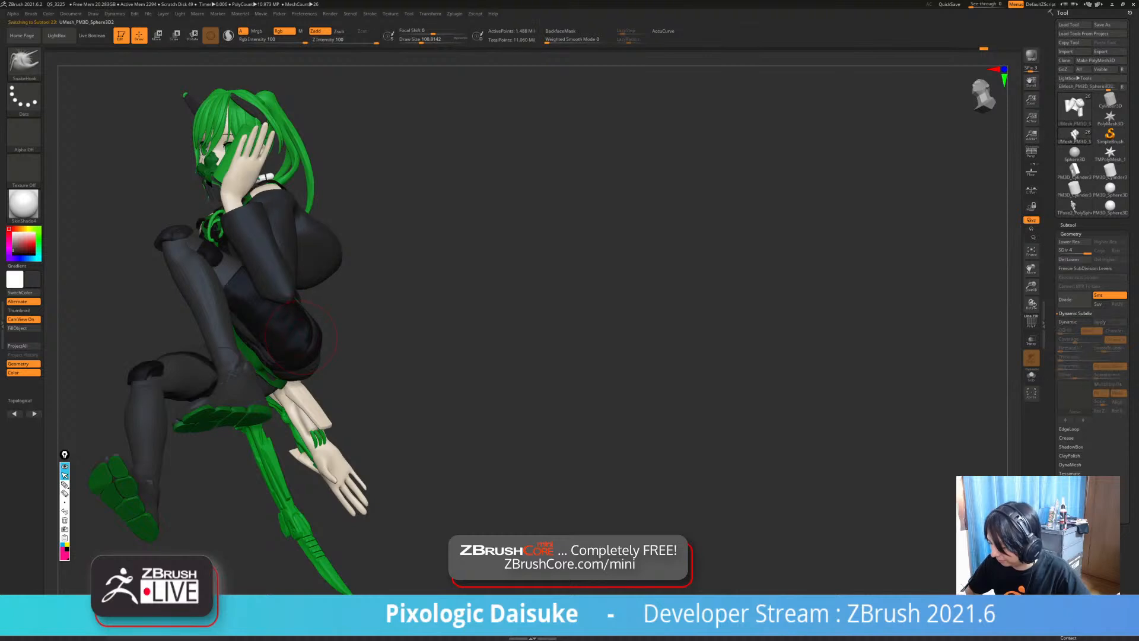
right_drag(262, 334, 278, 343)
mouse_move(407, 319)
right_down()
mouse_move(389, 342)
mouse_move(365, 341)
right_up()
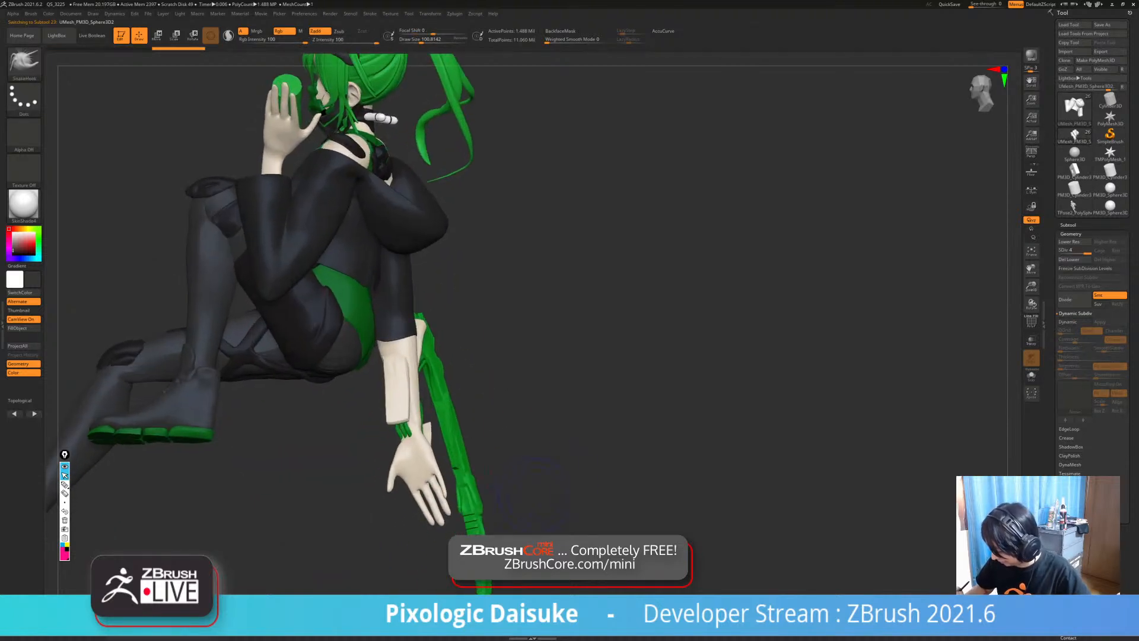
click(488, 346)
right_drag(488, 346, 460, 350)
click(489, 346)
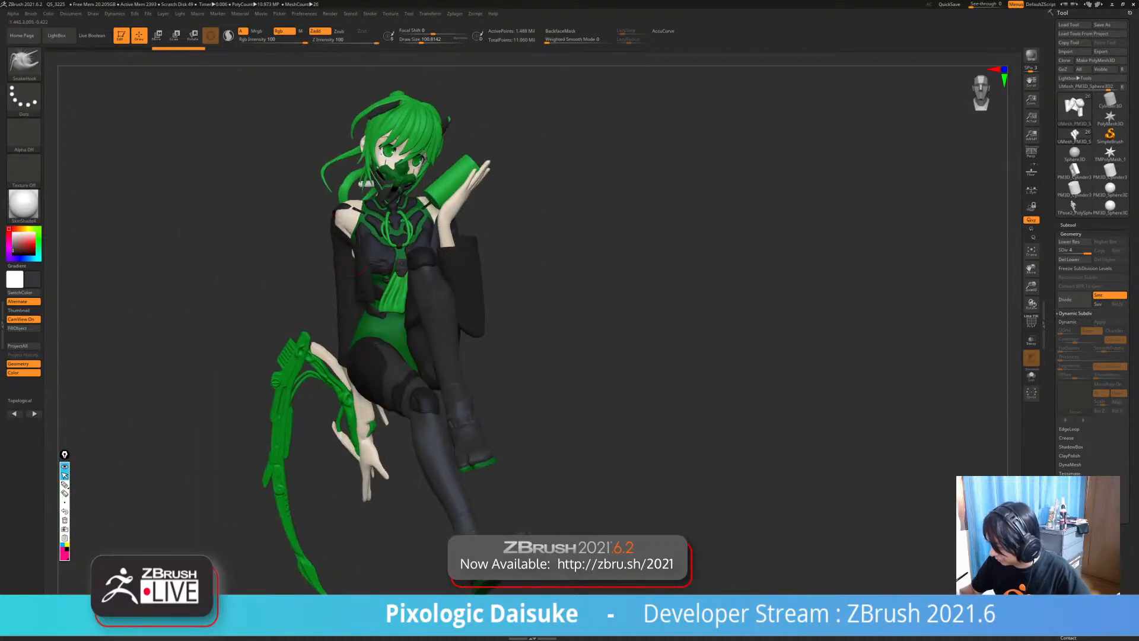
- Reselect the jacket and carve folds into the lowered-arm sleeve below the shoulder using DamStandard at a draw size of about 46
alt+click(353, 293)
mouse_move(314, 306)
right_down()
mouse_move(354, 302)
mouse_move(355, 334)
mouse_move(393, 327)
right_up()
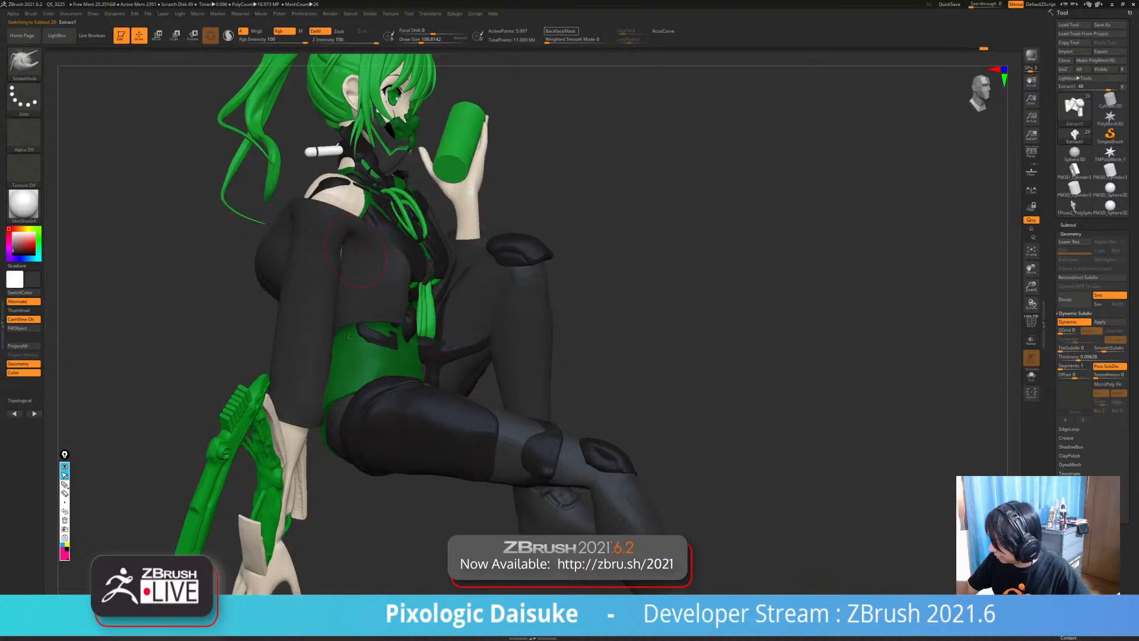
key(shift)
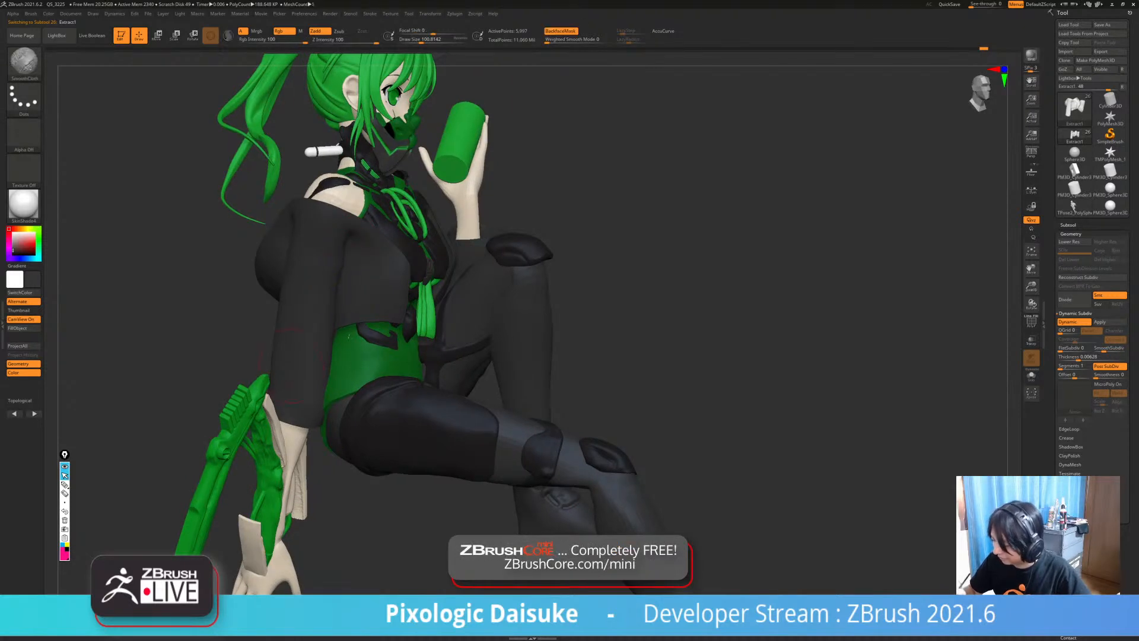
key(b)
key(d)
key(s)
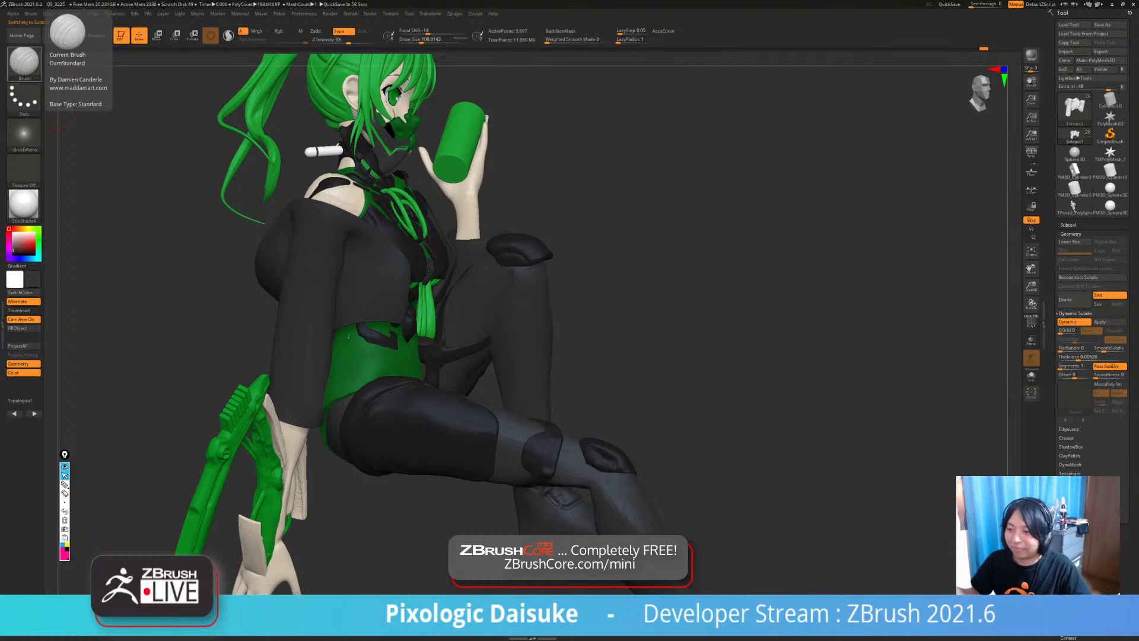
mouse_move(712, 309)
mouse_down()
mouse_move(641, 302)
mouse_move(777, 291)
mouse_up()
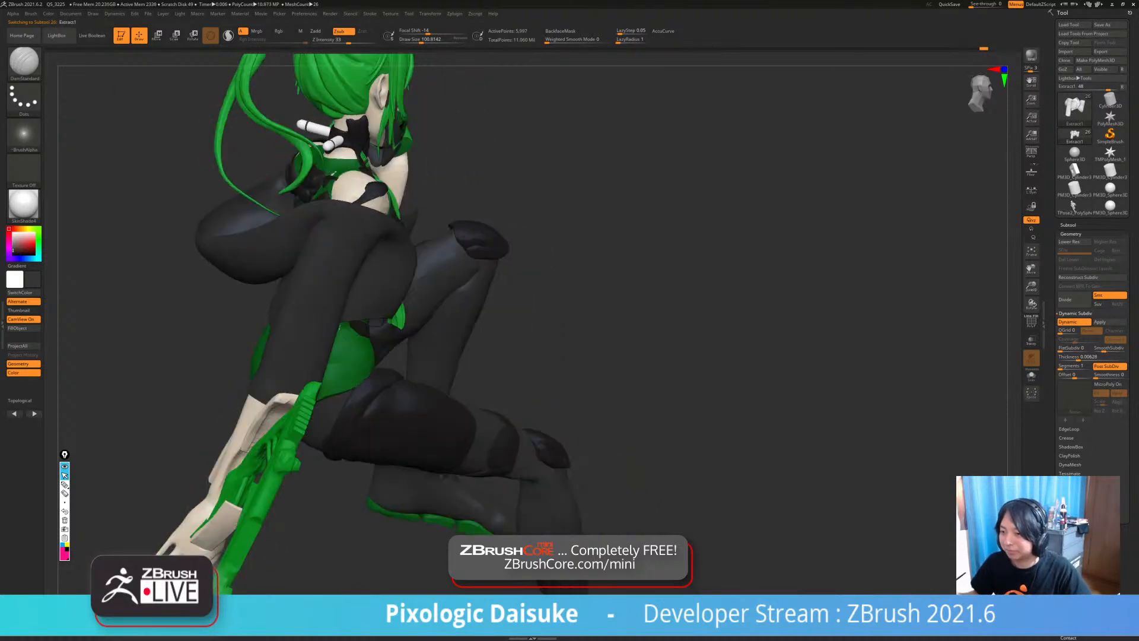
drag(517, 285, 391, 280)
key(s)
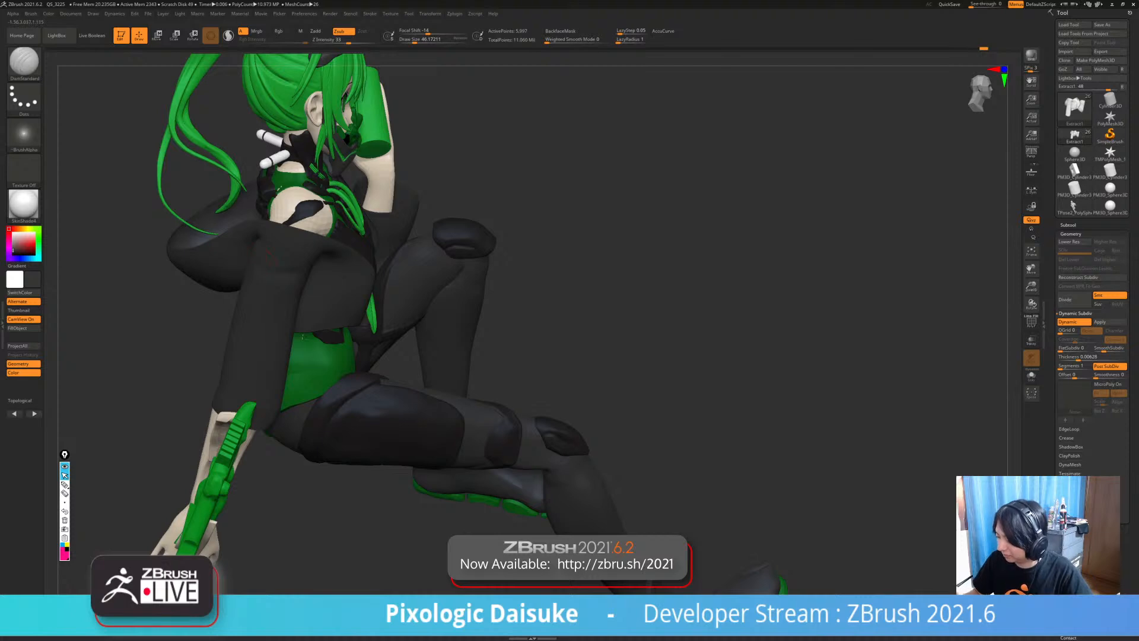
drag(600, 315, 542, 300)
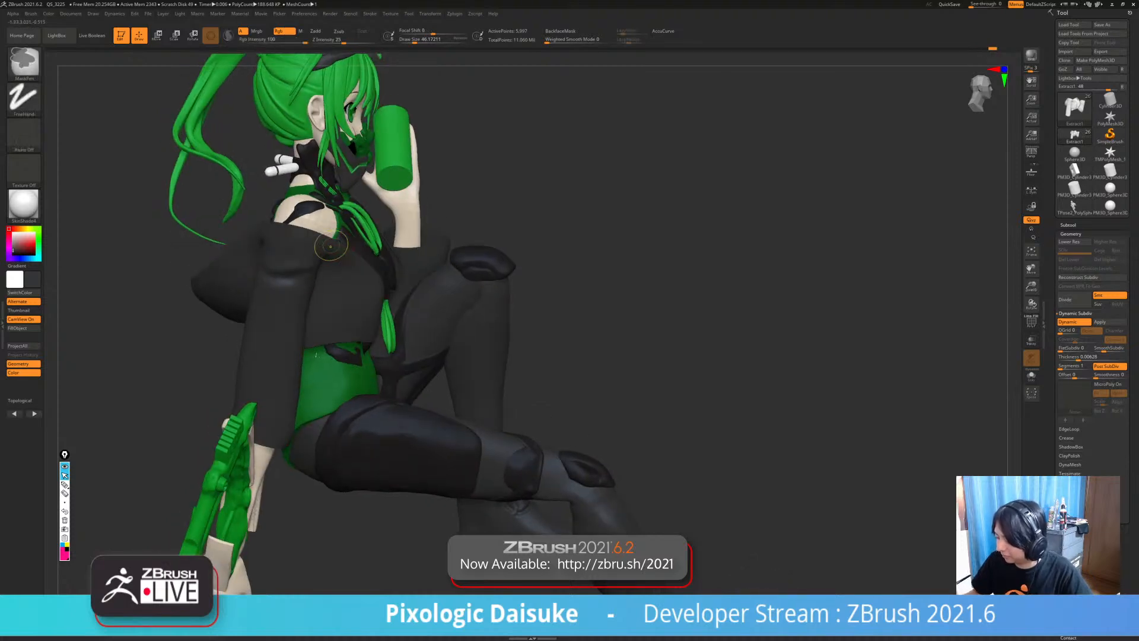
ctrl+alt+right_drag(543, 300, 537, 280)
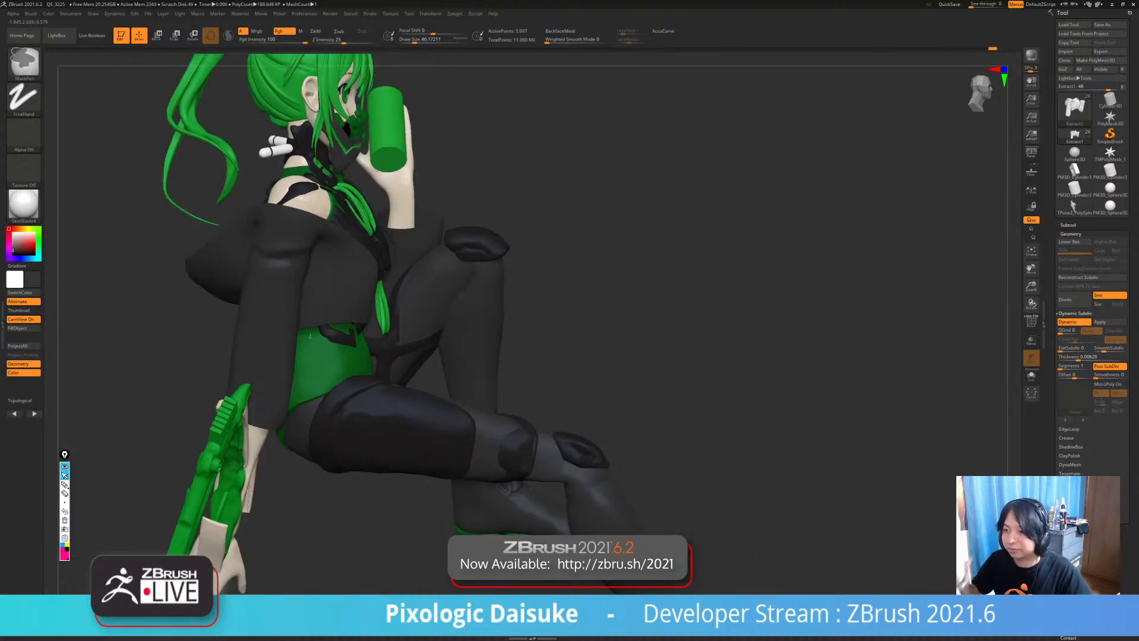
drag(537, 281, 482, 291)
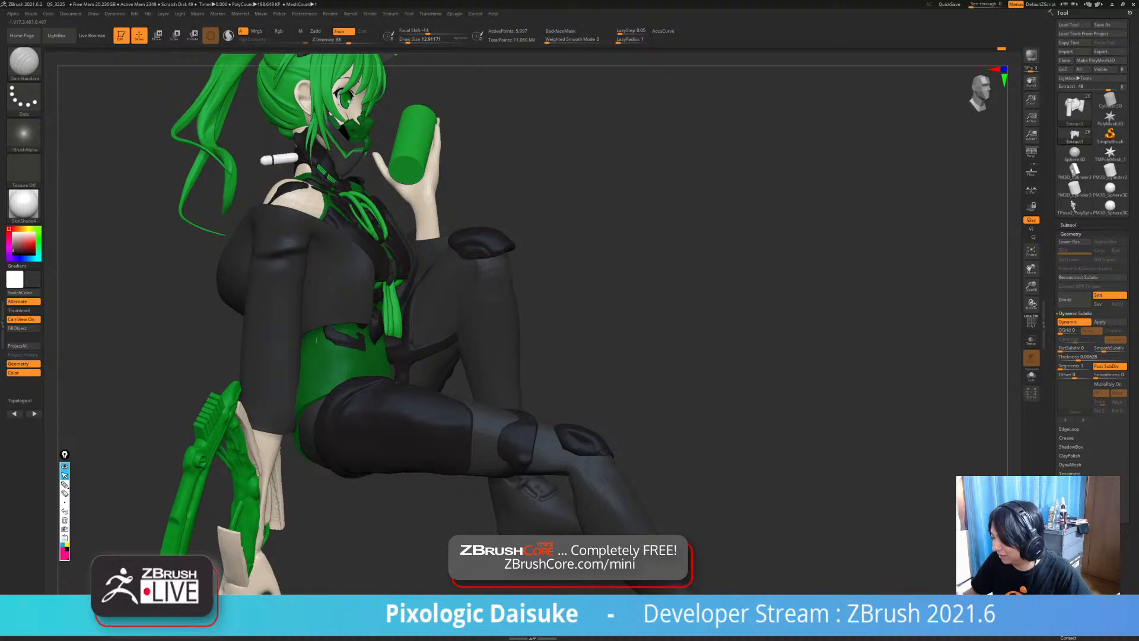
drag(534, 249, 543, 205)
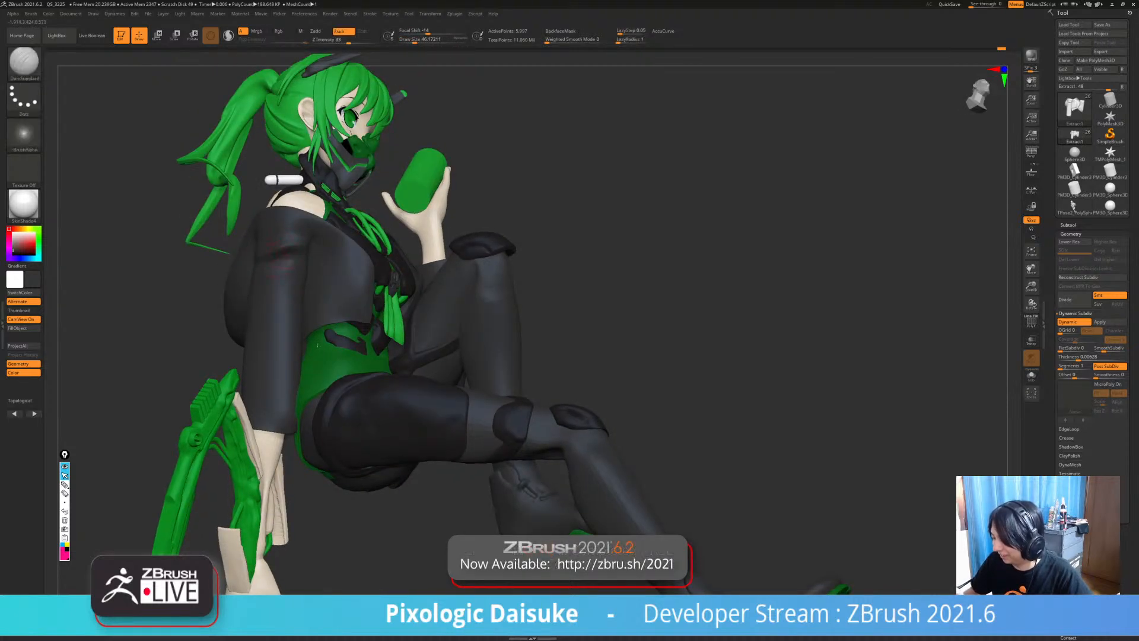
- Deepen the upper-arm folds on the lowered-arm sleeve with DamStandard and soften them with SmoothCloth
right_drag(261, 259, 308, 271)
shift+drag(274, 261, 267, 274)
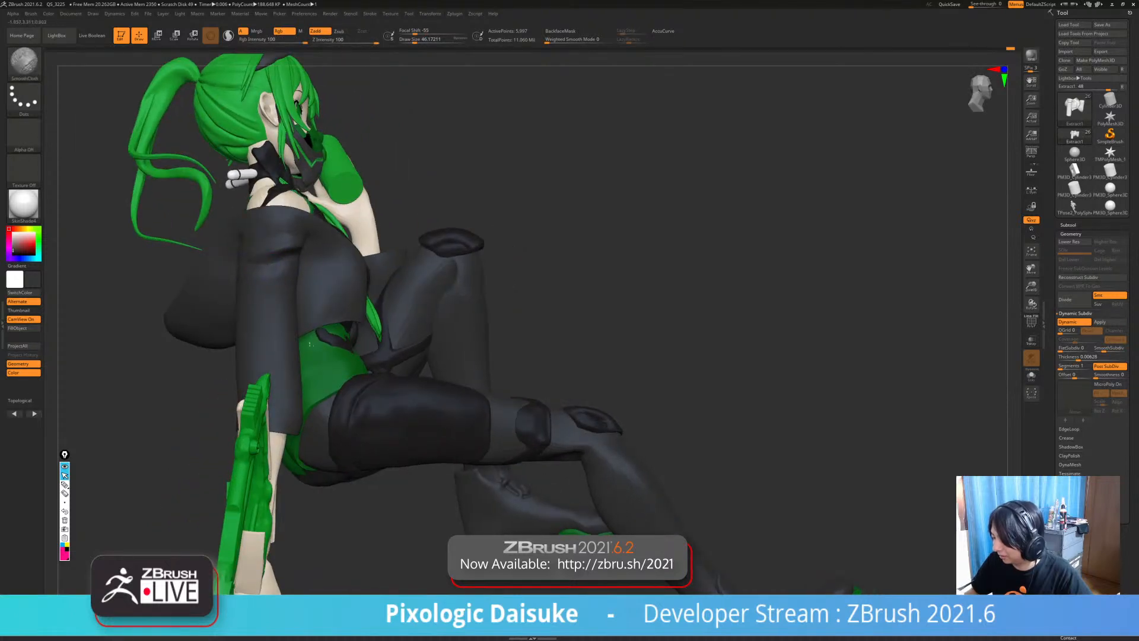
right_drag(305, 263, 276, 259)
shift+drag(296, 260, 276, 267)
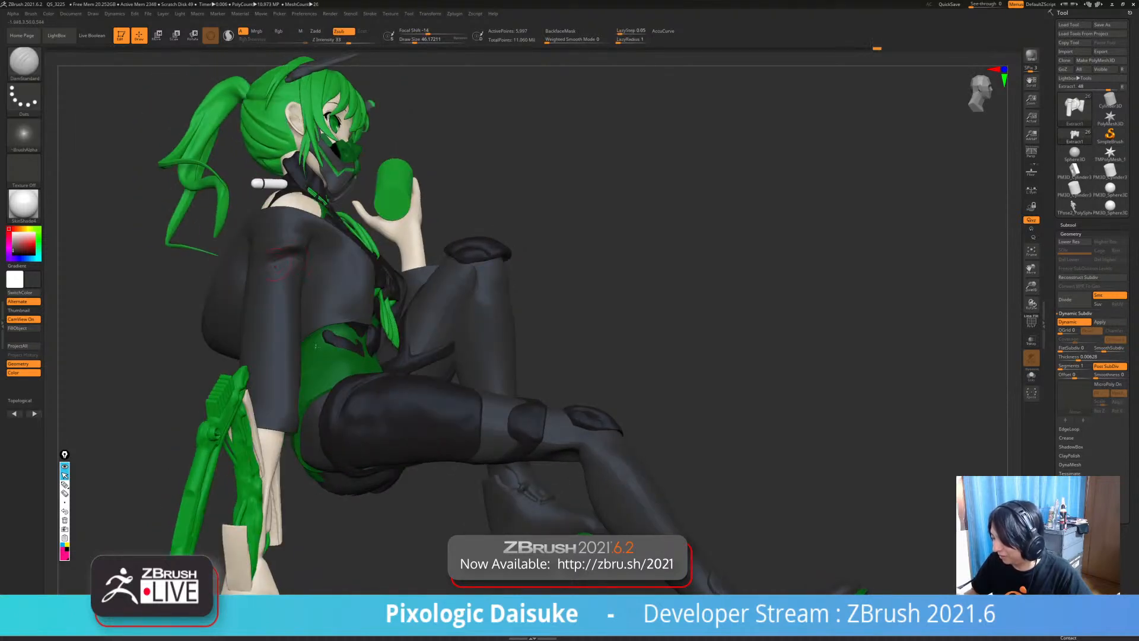
right_drag(305, 264, 283, 271)
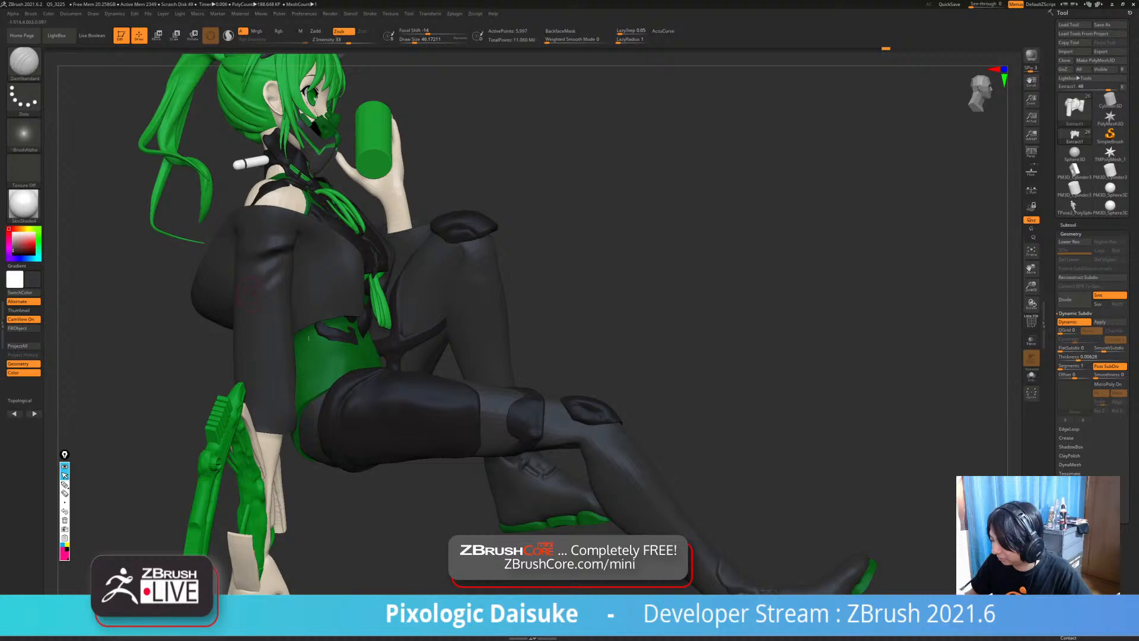
key(shift)
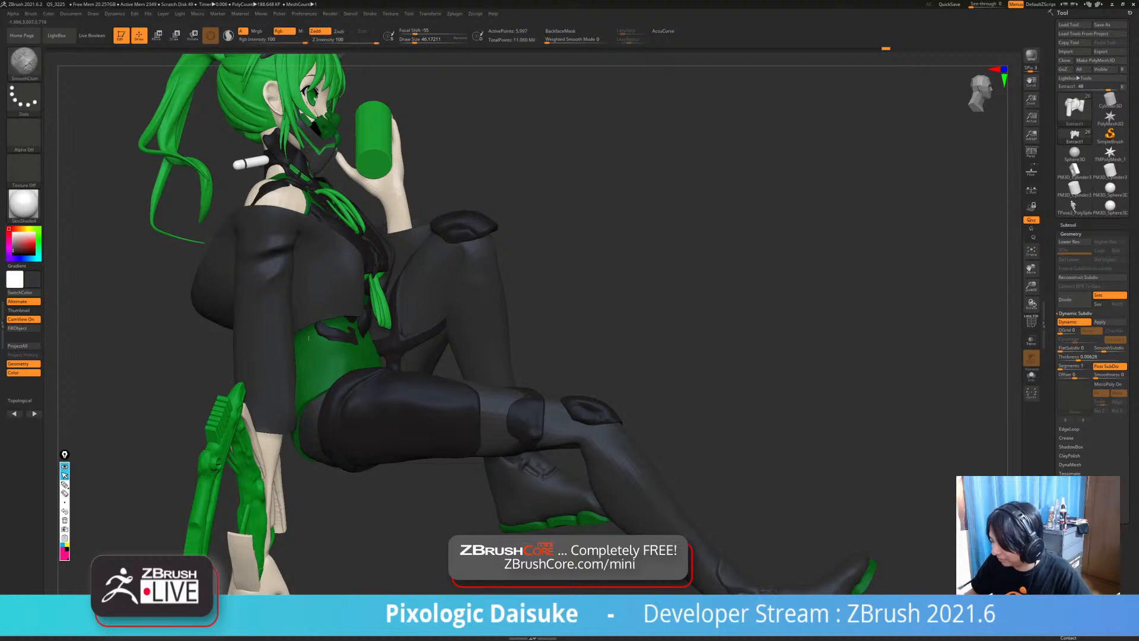
mouse_move(261, 297)
right_down()
mouse_move(309, 270)
mouse_move(271, 262)
mouse_move(265, 307)
mouse_move(264, 284)
mouse_move(284, 278)
mouse_move(247, 293)
mouse_move(288, 281)
mouse_move(242, 267)
mouse_move(276, 273)
mouse_move(279, 299)
mouse_move(276, 287)
mouse_move(235, 292)
mouse_move(270, 289)
mouse_move(274, 276)
mouse_move(301, 316)
mouse_move(339, 324)
mouse_move(315, 320)
mouse_move(270, 267)
right_up()
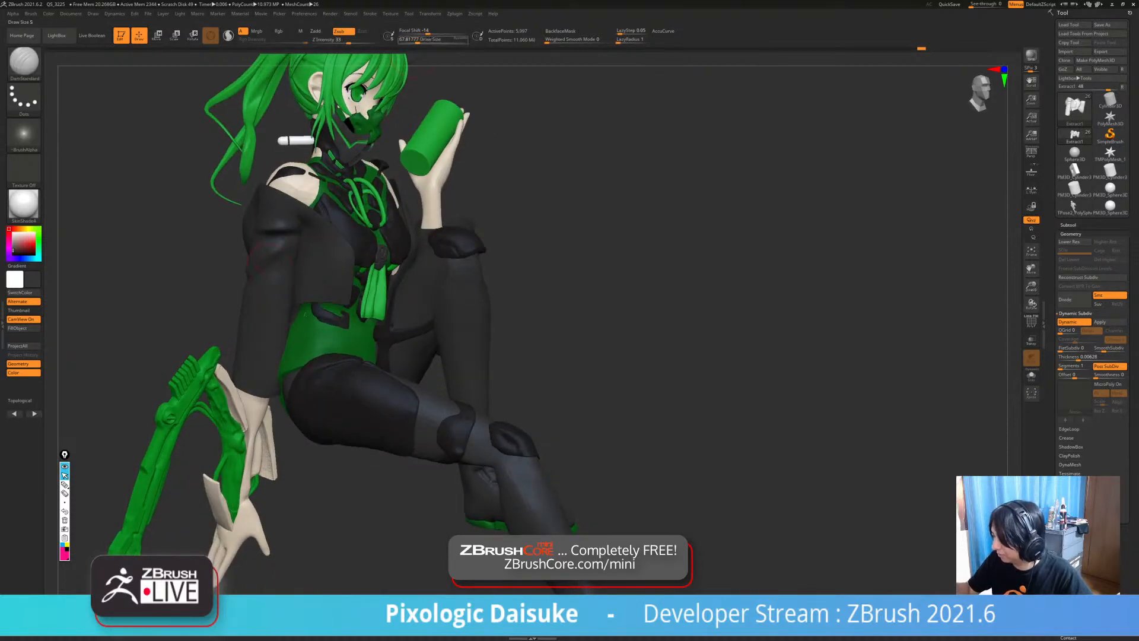
- Reduce the draw size to about 22 and add finer, smoothed folds down the lowered-arm sleeve around the elbow
right_drag(304, 315, 337, 302)
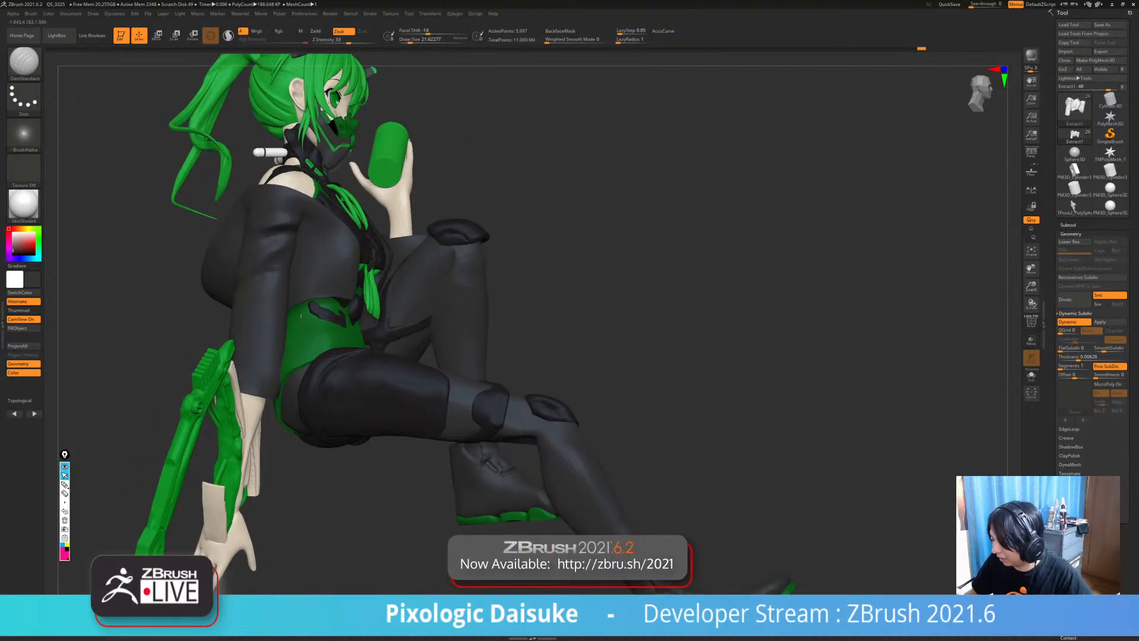
key(shift)
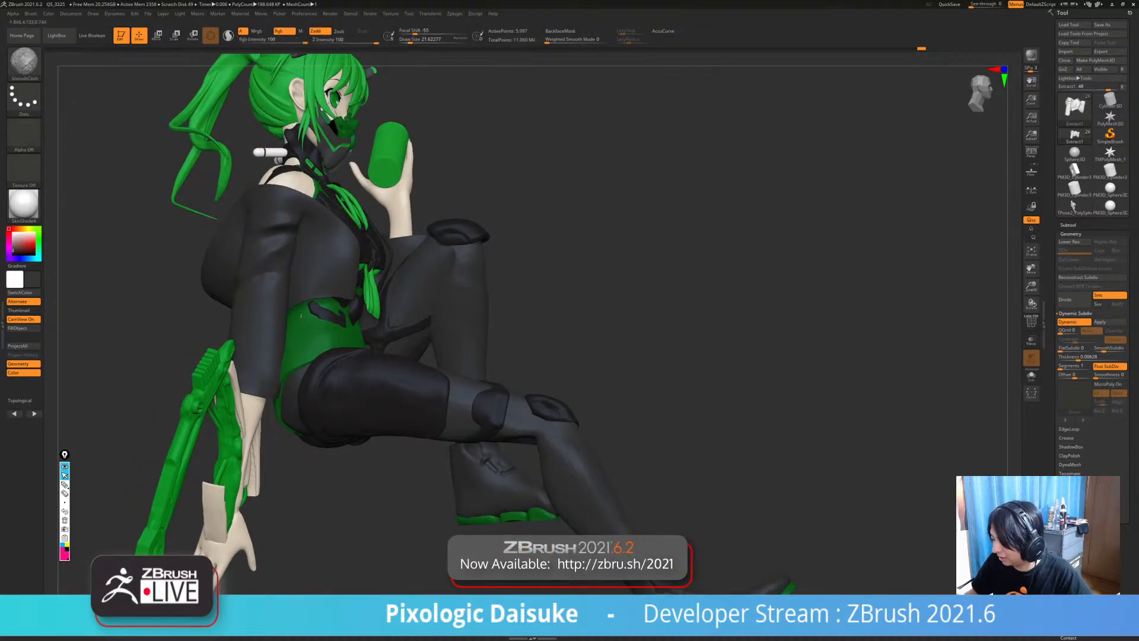
ctrl+right_drag(300, 315, 295, 246)
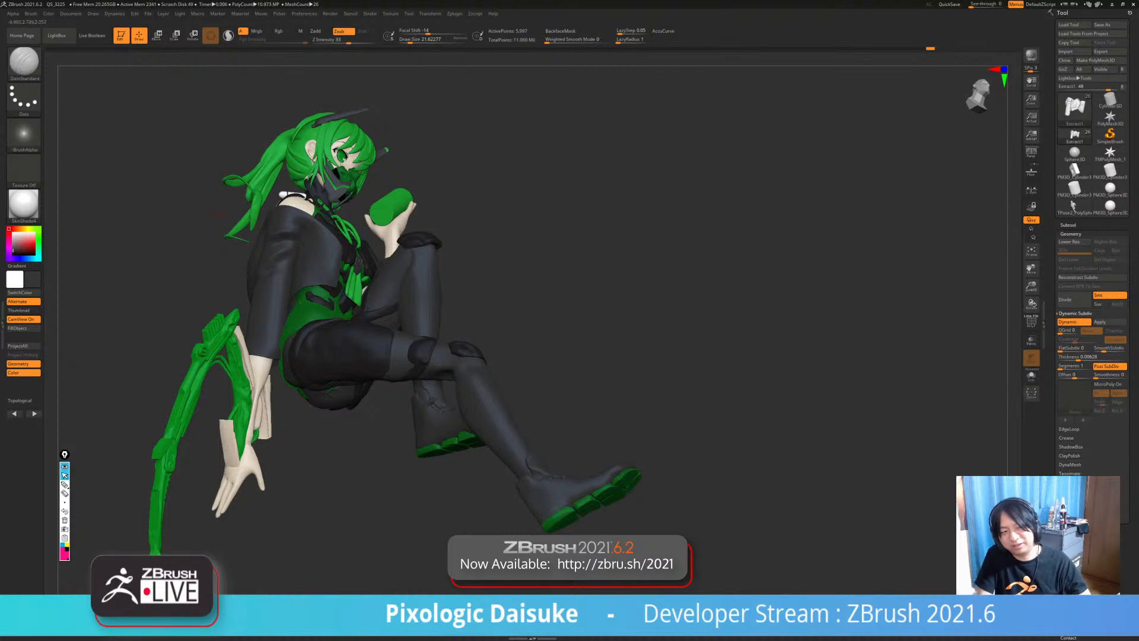
mouse_move(153, 205)
right_down()
mouse_move(281, 290)
mouse_move(280, 255)
mouse_move(281, 285)
mouse_move(310, 277)
mouse_move(316, 313)
mouse_move(309, 267)
mouse_move(332, 264)
mouse_move(267, 282)
mouse_move(296, 286)
mouse_move(255, 290)
mouse_move(303, 292)
mouse_move(291, 287)
right_up()
key(shift)
ctrl+right_drag(291, 237, 292, 255)
mouse_move(339, 306)
right_down()
mouse_move(337, 292)
mouse_move(320, 306)
mouse_move(322, 291)
mouse_move(208, 287)
mouse_move(314, 317)
right_up()
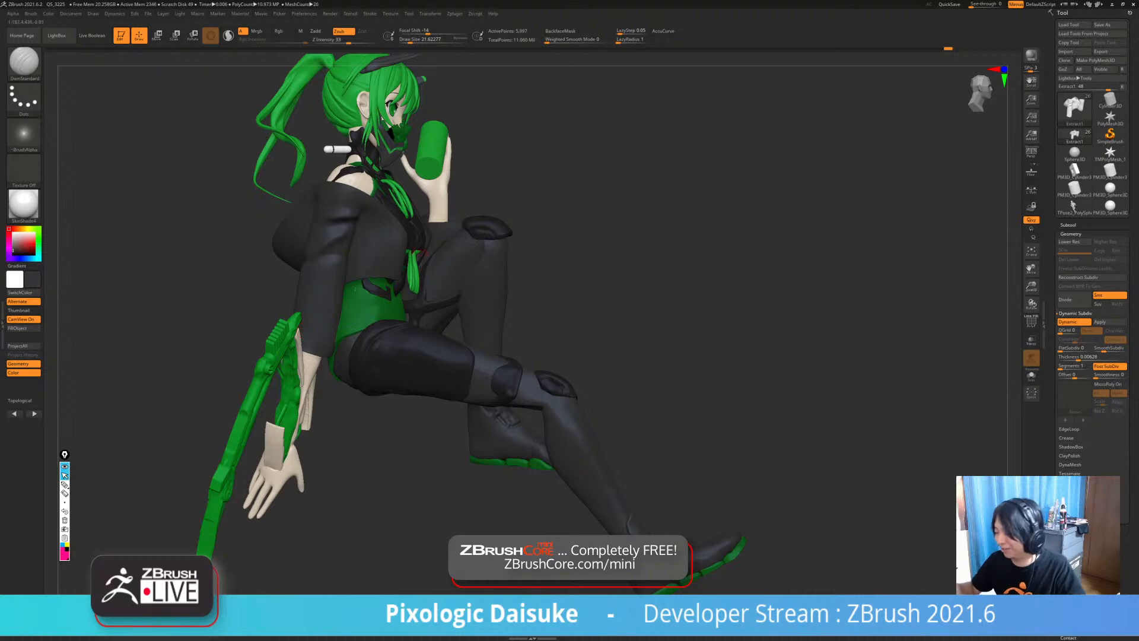
mouse_move(425, 253)
right_down()
mouse_move(363, 259)
mouse_move(369, 350)
mouse_move(351, 349)
mouse_move(371, 352)
mouse_move(369, 299)
mouse_move(324, 309)
mouse_move(379, 313)
right_up()
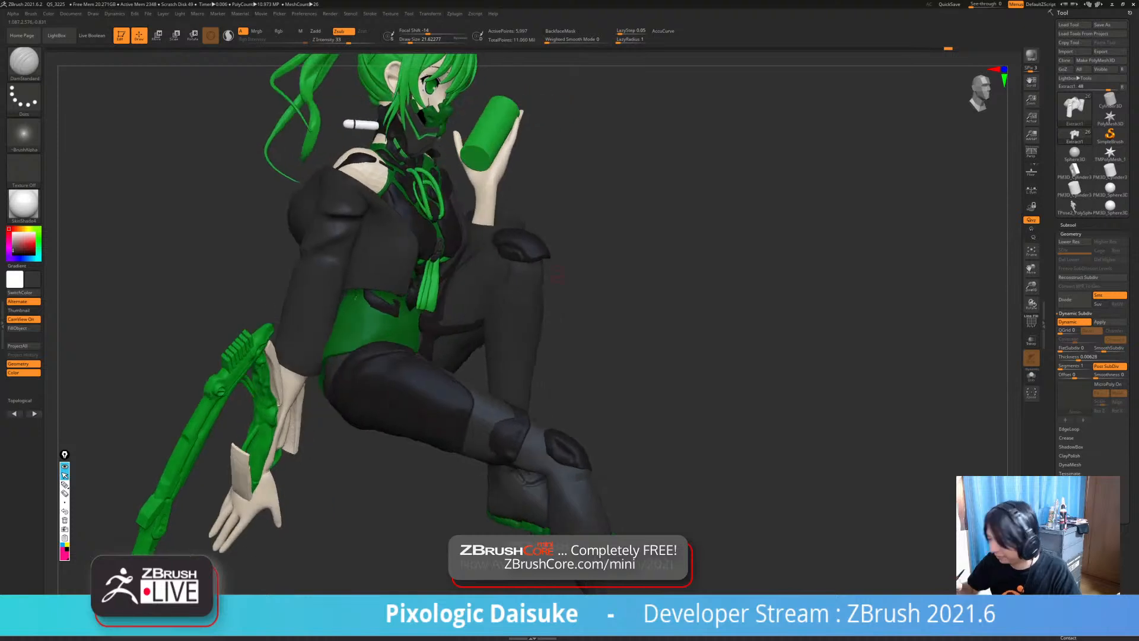
- Switch to SnakeHook with a draw size of about 116 and reshape the jacket's front hem on the lowered-arm side
click(25, 63)
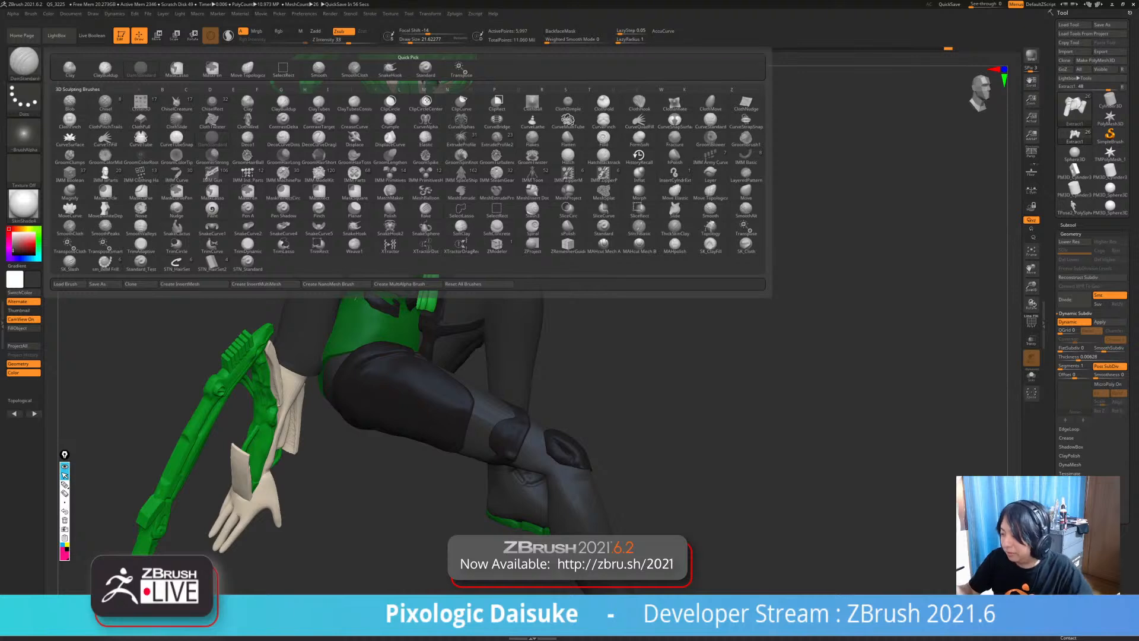
click(390, 68)
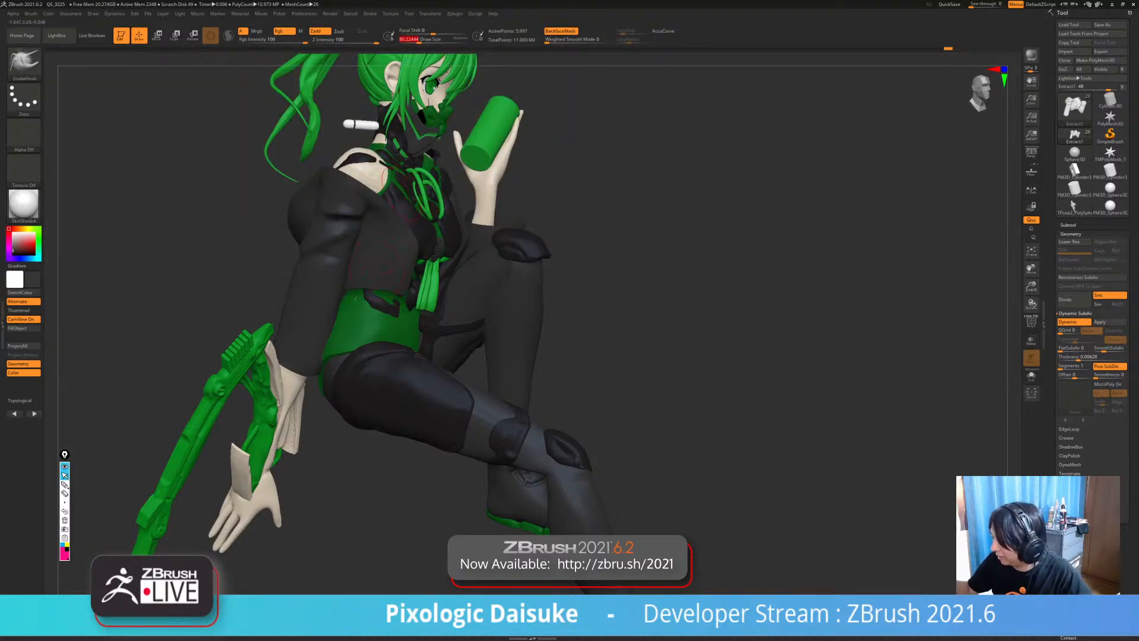
key(shift)
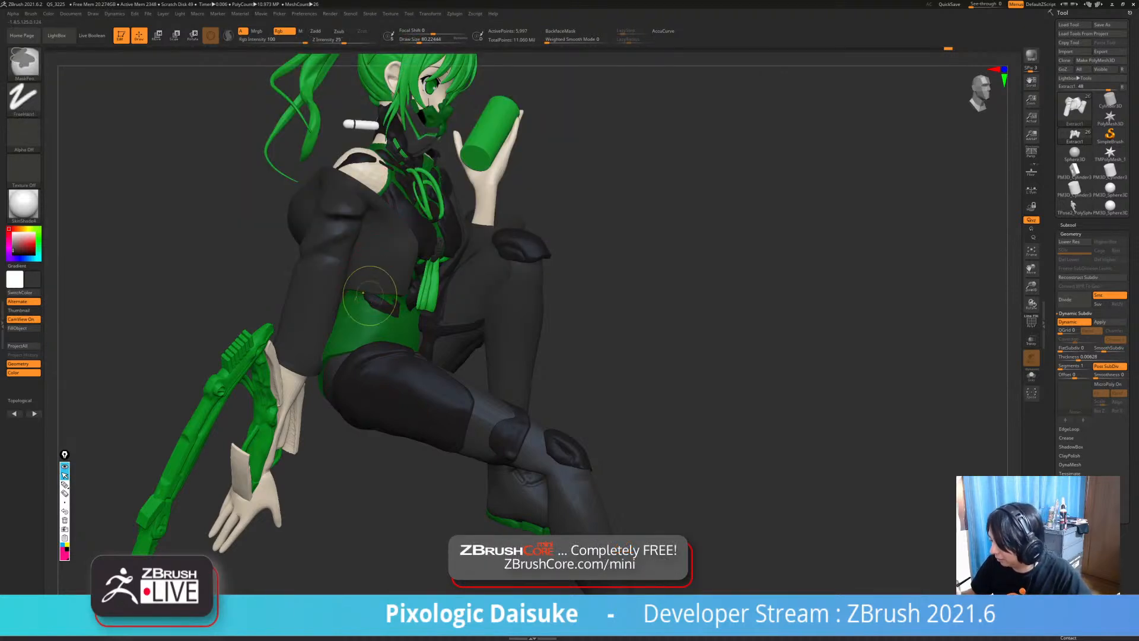
click(420, 40)
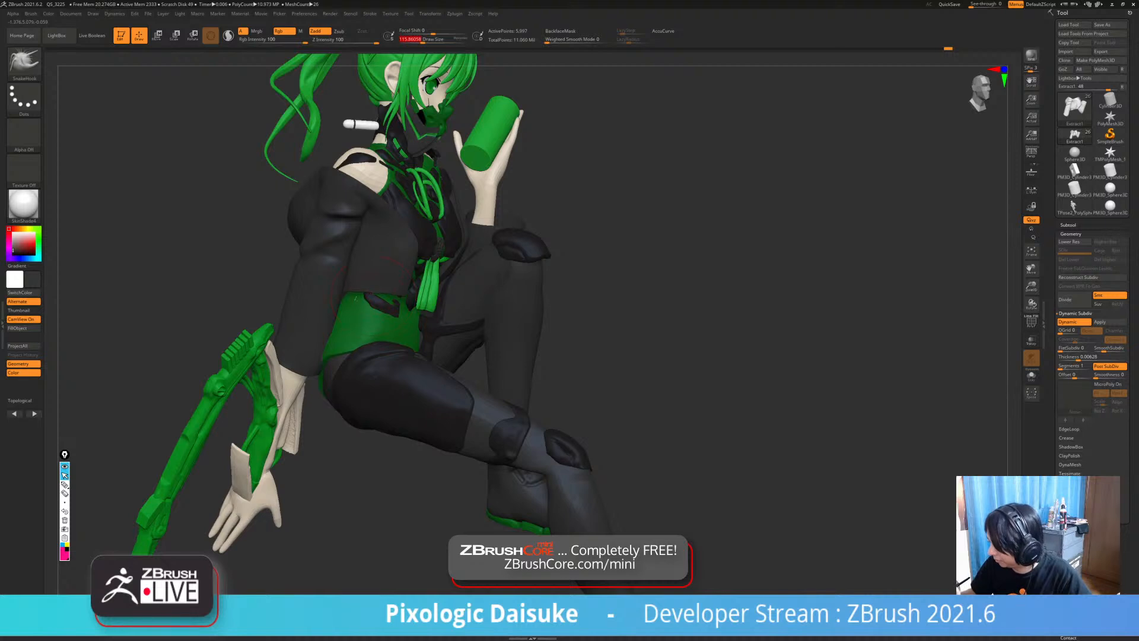
right_drag(377, 301, 417, 299)
right_drag(348, 301, 384, 320)
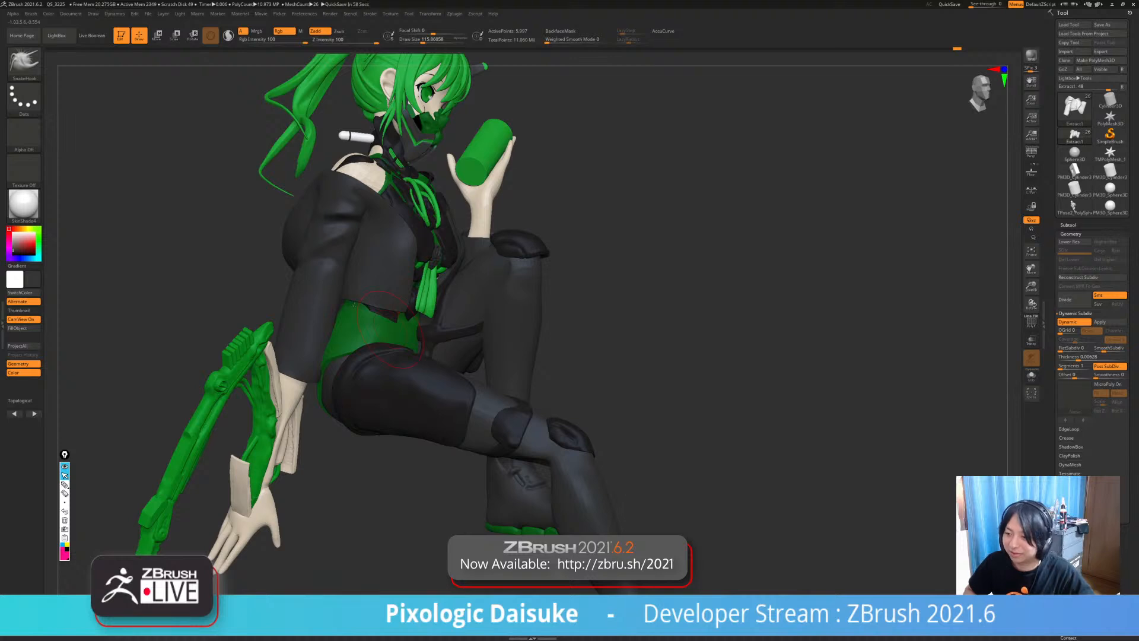
right_drag(384, 328, 415, 195)
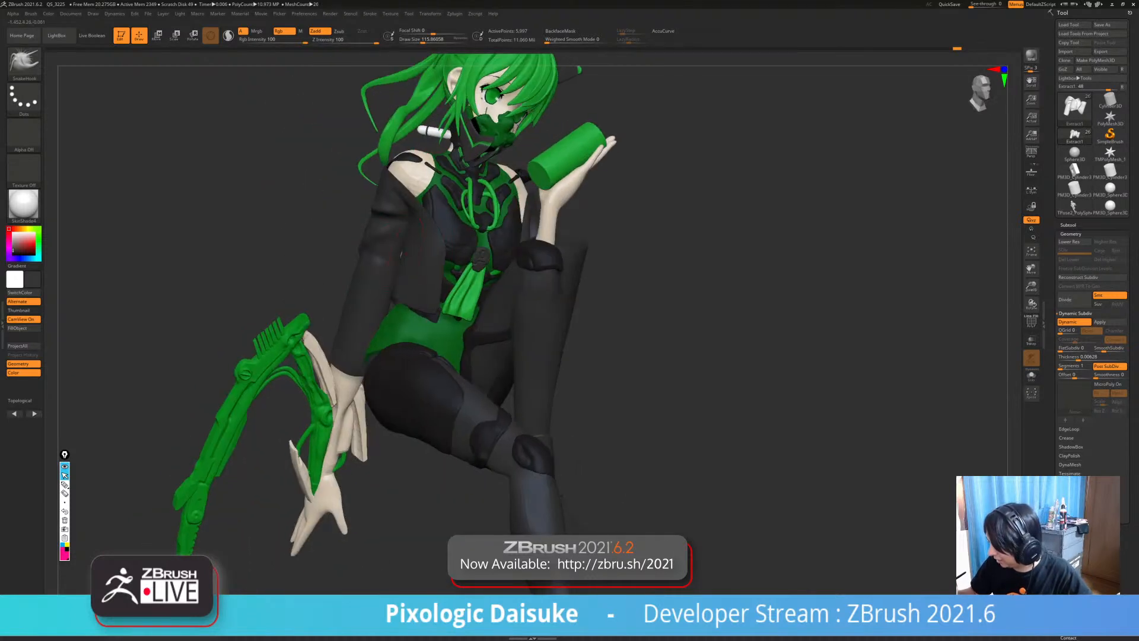
mouse_move(400, 254)
right_down()
mouse_move(418, 228)
mouse_move(340, 323)
mouse_move(324, 279)
mouse_move(333, 277)
mouse_move(270, 291)
mouse_move(114, 292)
right_up()
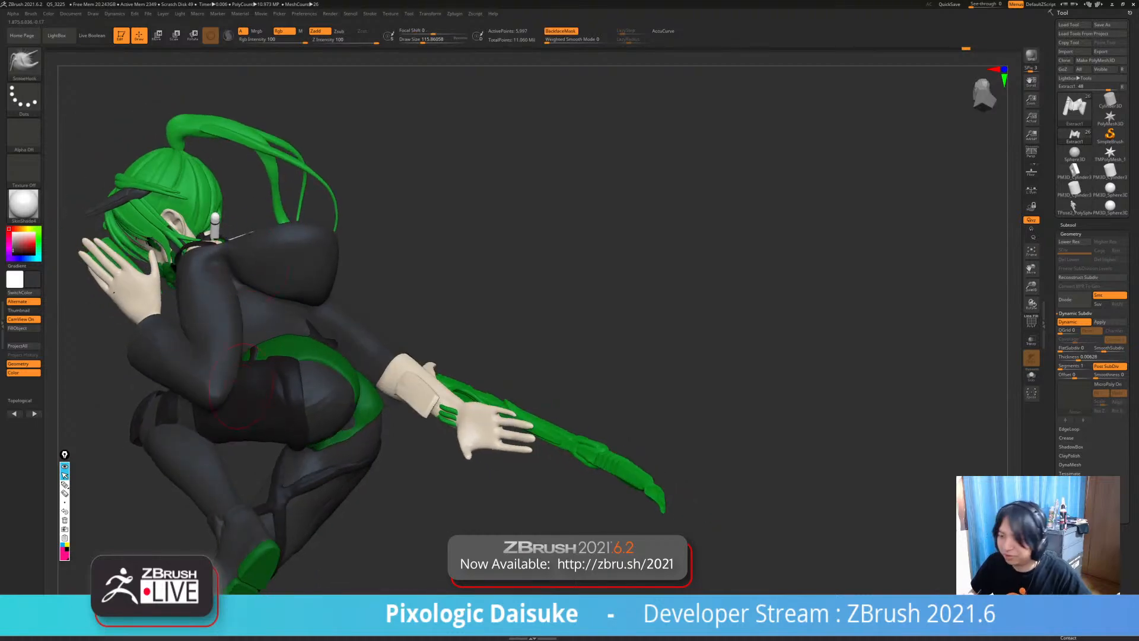
- Switch to DamStandard with a draw size of about 51 and work soft folds into the raised-arm sleeve
mouse_move(241, 386)
right_down()
mouse_move(161, 362)
mouse_move(184, 356)
mouse_move(160, 350)
mouse_move(128, 359)
mouse_move(215, 399)
mouse_move(205, 417)
mouse_move(253, 379)
right_up()
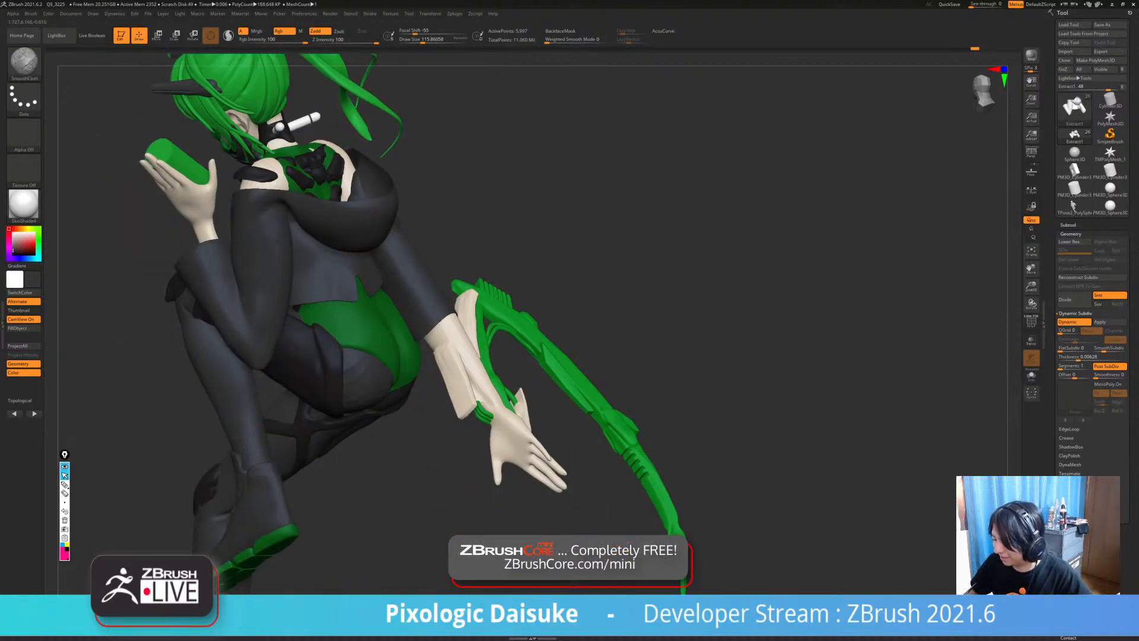
mouse_move(264, 368)
ctrl+right_down()
mouse_move(274, 342)
mouse_move(296, 343)
mouse_move(265, 361)
mouse_move(289, 354)
mouse_move(227, 308)
mouse_move(237, 309)
mouse_move(199, 302)
mouse_move(248, 305)
ctrl+right_up()
key(b)
click(426, 71)
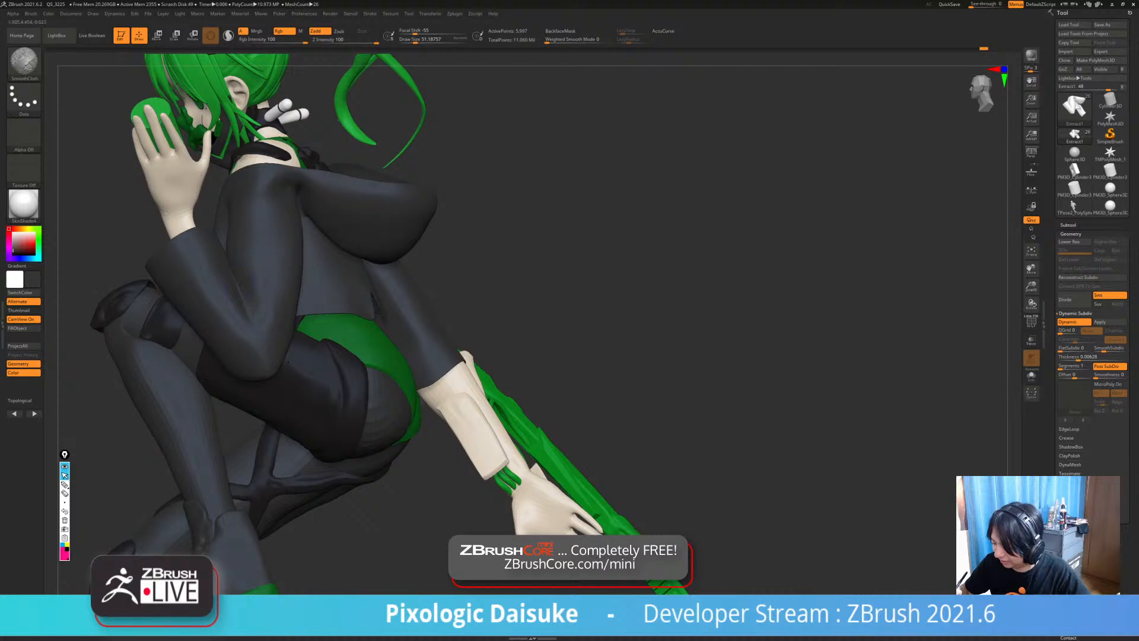
mouse_move(244, 261)
ctrl+right_down()
mouse_move(248, 243)
mouse_move(228, 240)
mouse_move(239, 223)
ctrl+right_up()
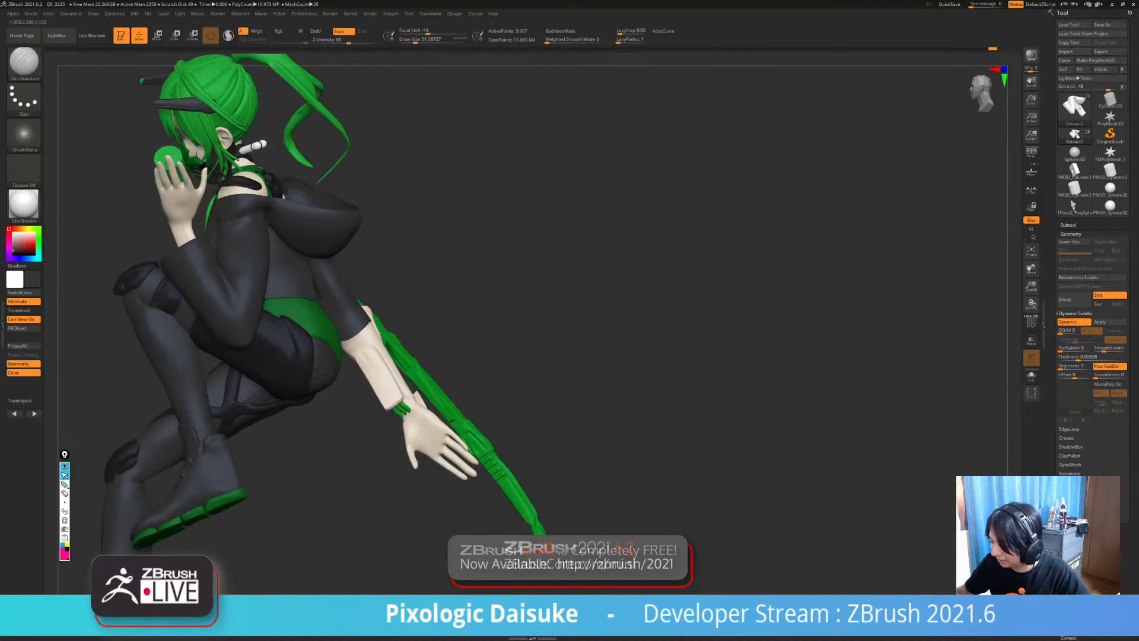
- Reduce the draw size to about 41, refine the raised-arm sleeve's folds, and check the jacket on its own
click(413, 41)
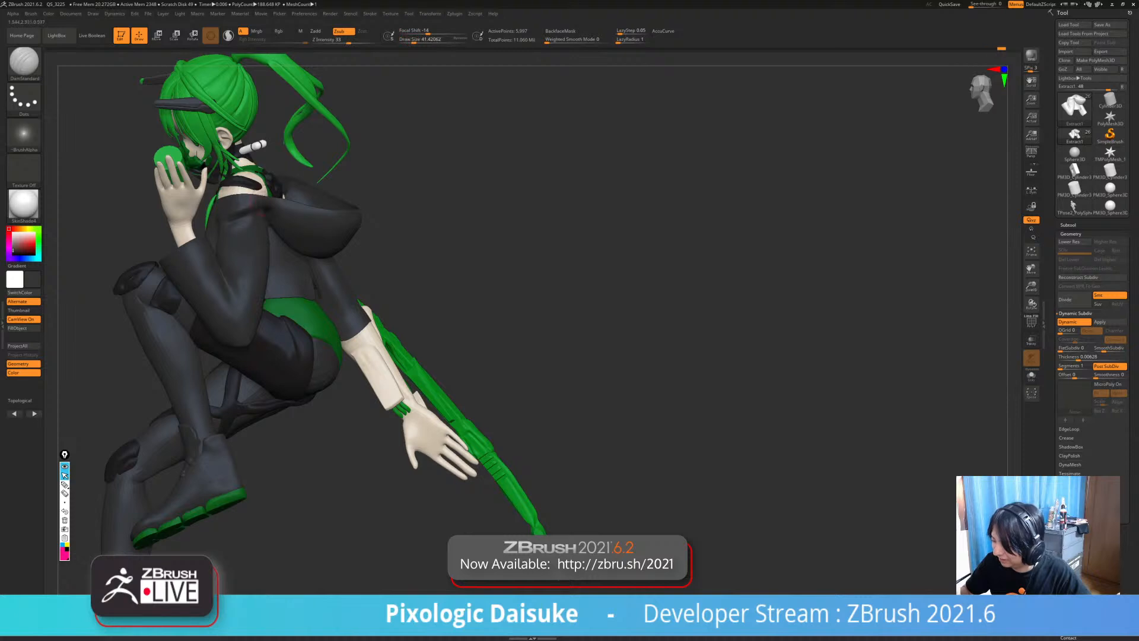
mouse_move(256, 206)
right_down()
mouse_move(216, 229)
mouse_move(240, 223)
right_up()
key(alt+s)
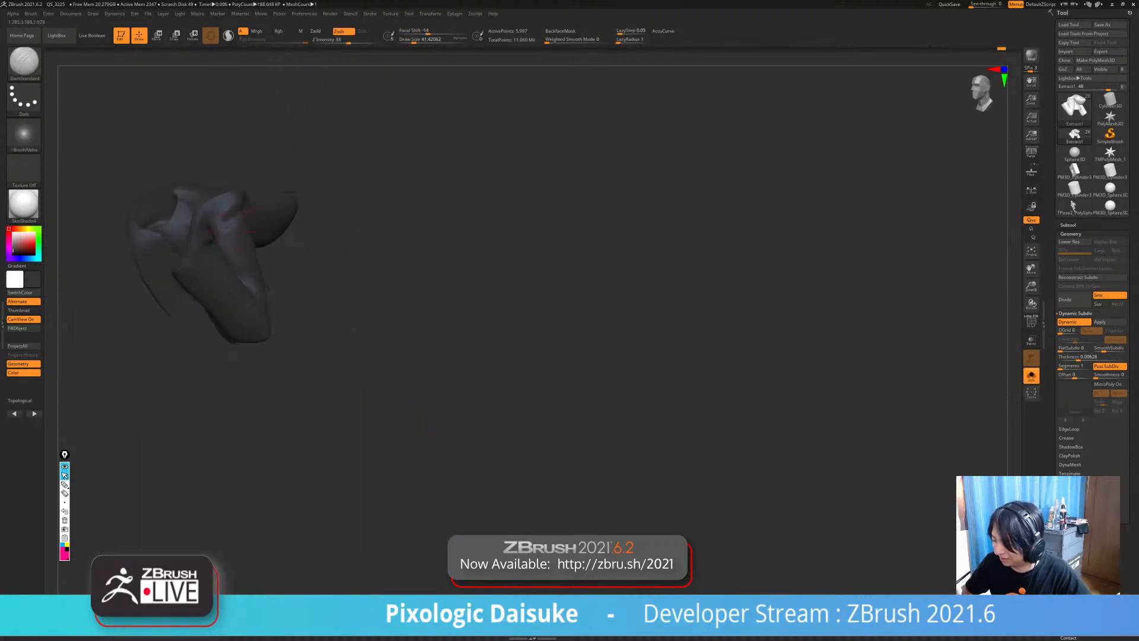
key(alt+s)
mouse_move(92, 124)
right_down()
mouse_move(169, 138)
mouse_move(97, 129)
right_up()
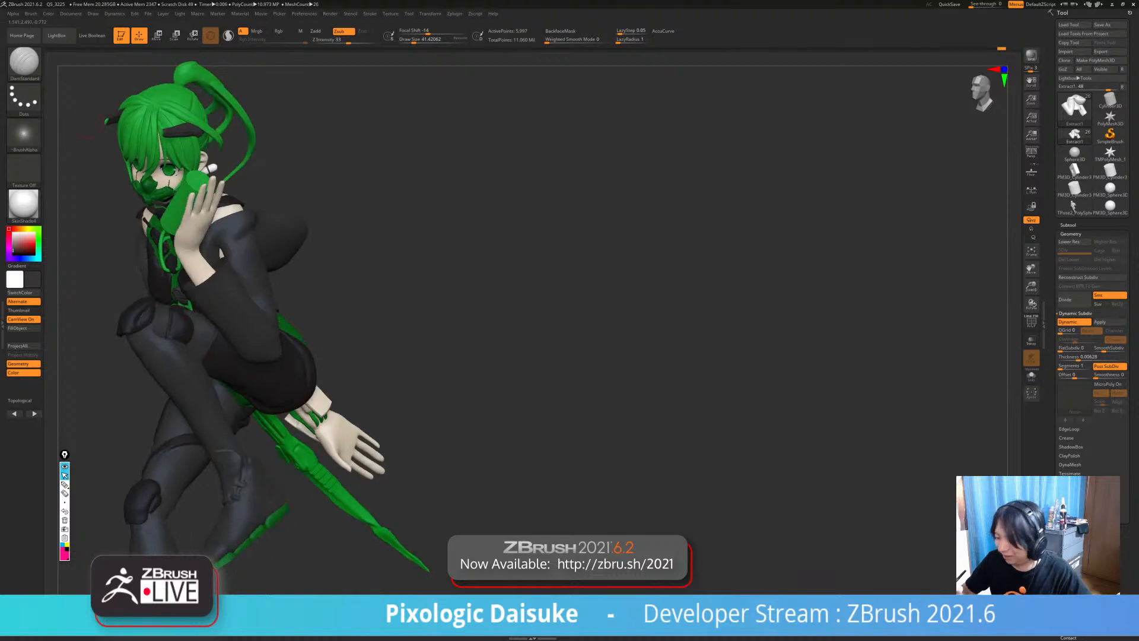
- Reshape and smooth the raised-arm sleeve around the elbow using SnakeHook with a draw size of about 90
click(23, 62)
click(389, 69)
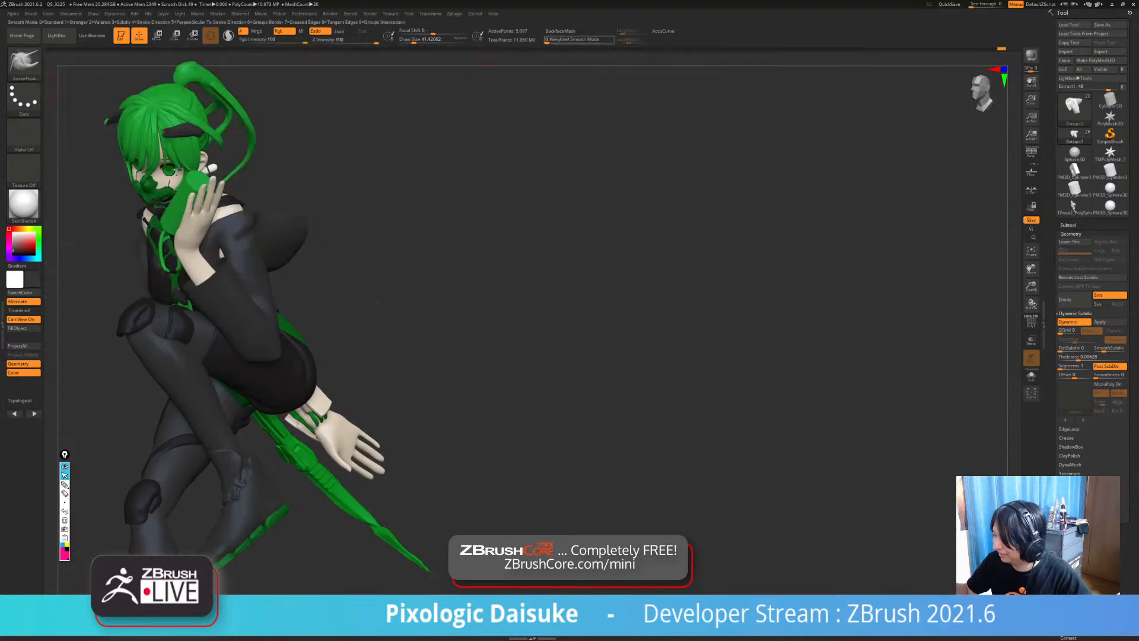
click(416, 40)
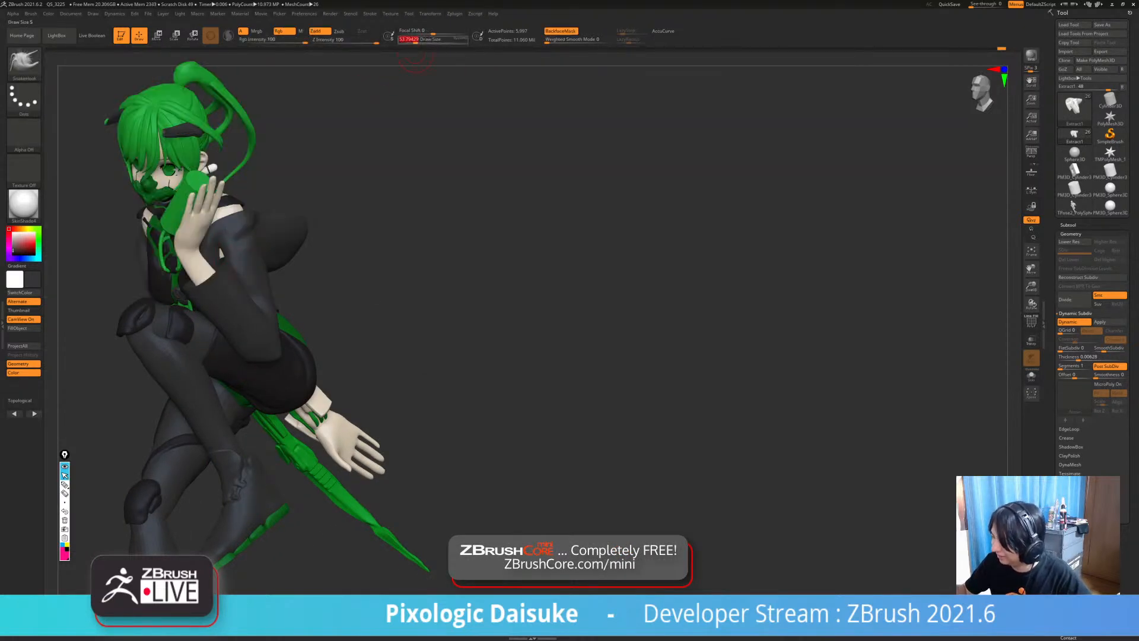
mouse_move(296, 201)
right_down()
mouse_move(216, 244)
mouse_move(243, 289)
mouse_move(267, 249)
right_up()
click(420, 41)
mouse_move(267, 249)
ctrl+right_down()
mouse_move(270, 267)
mouse_move(237, 252)
ctrl+right_up()
mouse_move(142, 261)
right_down()
mouse_move(212, 283)
mouse_move(261, 243)
mouse_move(321, 243)
mouse_move(317, 261)
mouse_move(388, 297)
right_up()
mouse_move(255, 314)
right_down()
mouse_move(285, 323)
mouse_move(302, 375)
mouse_move(235, 380)
mouse_move(210, 350)
right_up()
shift+drag(234, 356, 239, 369)
mouse_move(239, 369)
right_down()
mouse_move(291, 341)
mouse_move(228, 358)
mouse_move(247, 356)
right_up()
- Switch to DamStandard with a draw size of about 29 and carve folds along the raised-arm sleeve from shoulder to elbow
key(b)
key(d)
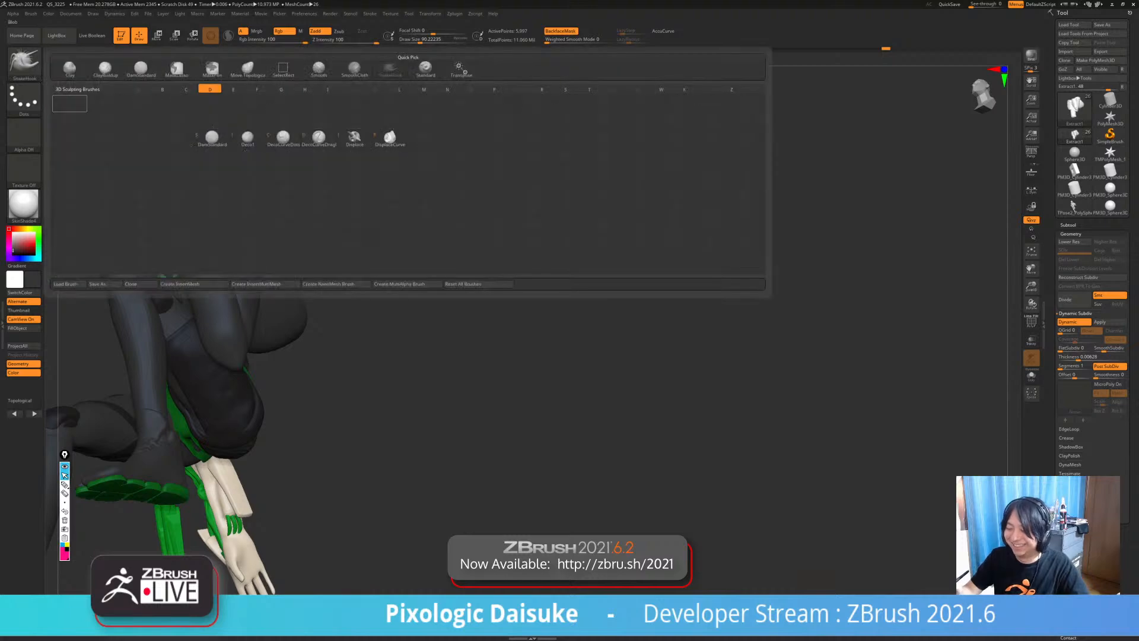
key(s)
right_drag(229, 320, 202, 279)
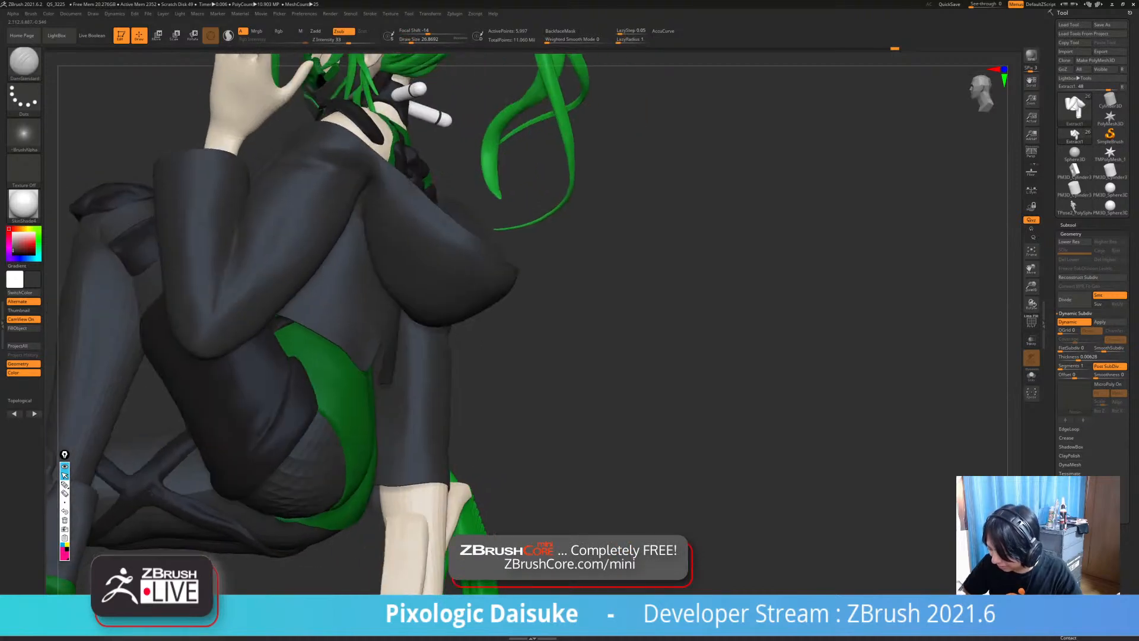
mouse_move(379, 229)
right_down()
mouse_move(320, 253)
mouse_move(300, 285)
right_up()
ctrl+right_drag(300, 285, 290, 253)
key(shift+s)
mouse_move(469, 291)
right_down()
mouse_move(440, 296)
mouse_move(508, 285)
mouse_move(463, 306)
mouse_move(560, 299)
mouse_move(560, 362)
mouse_move(561, 332)
mouse_move(486, 350)
right_up()
key(shift+s)
right_drag(406, 362, 463, 359)
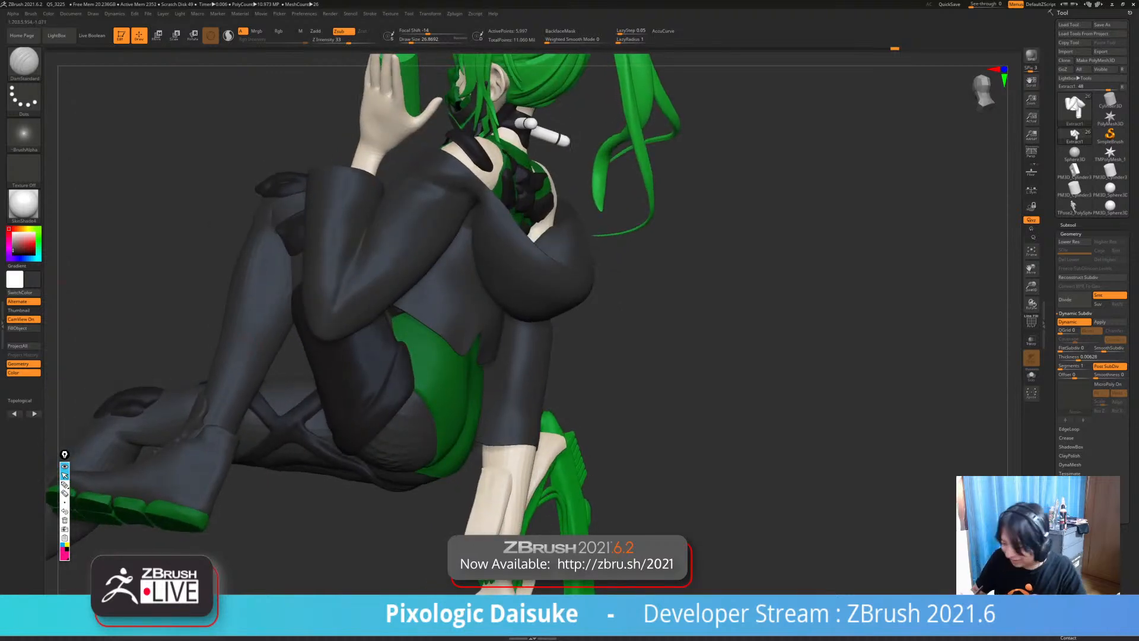
- Select the suit's dark leg and torso pieces and isolate them to examine their shape
alt+click(229, 343)
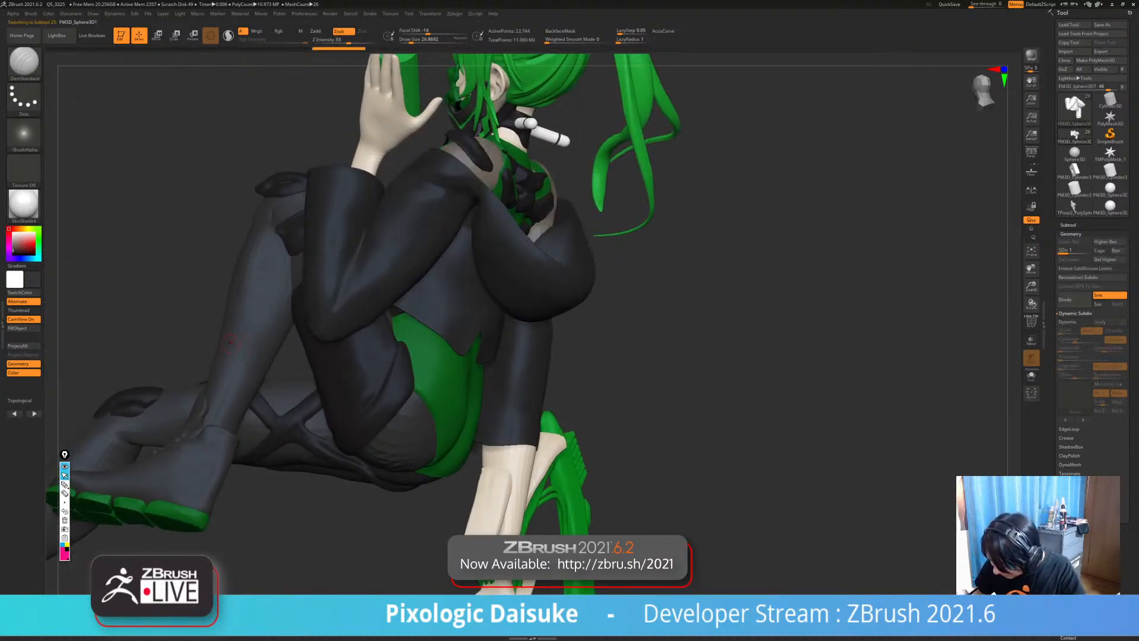
key(alt+s)
key(alt+s)
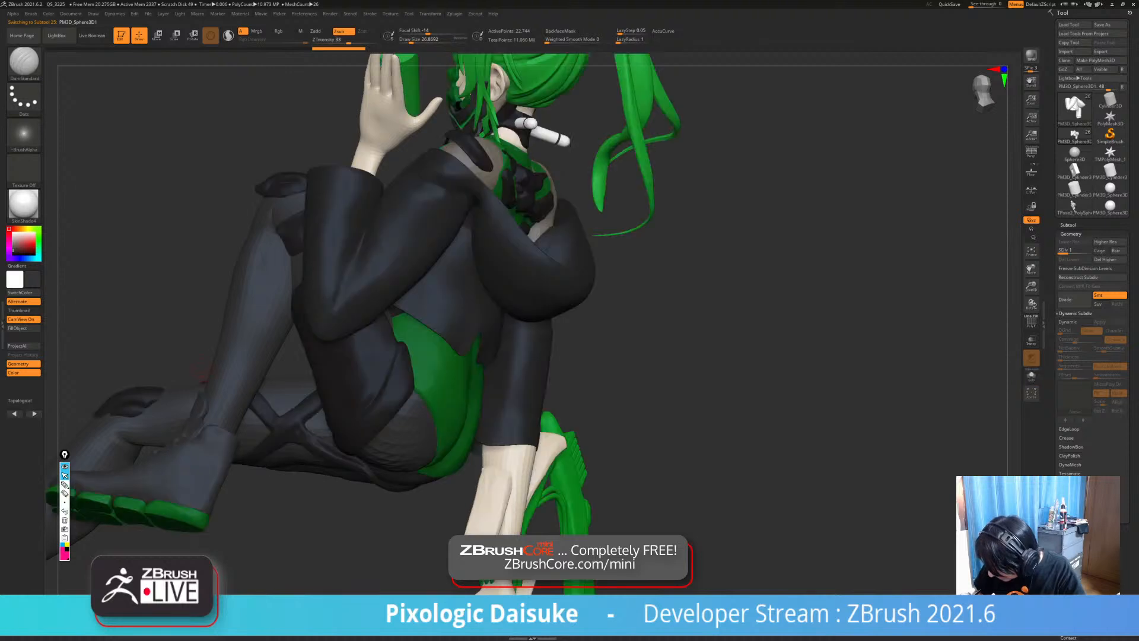
alt+click(229, 342)
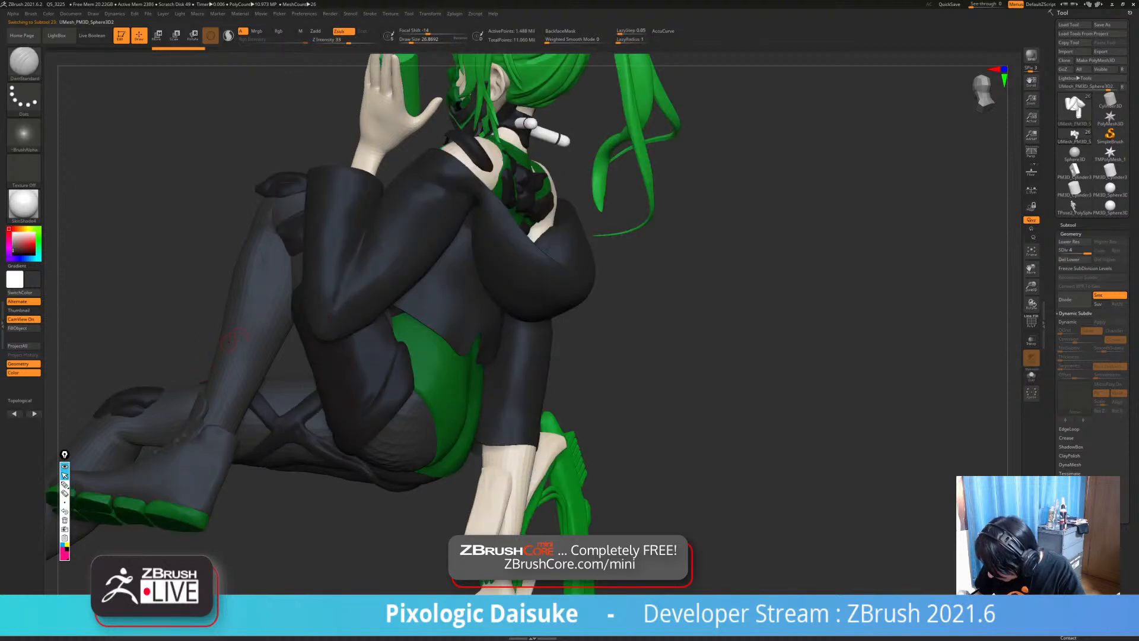
key(alt+s)
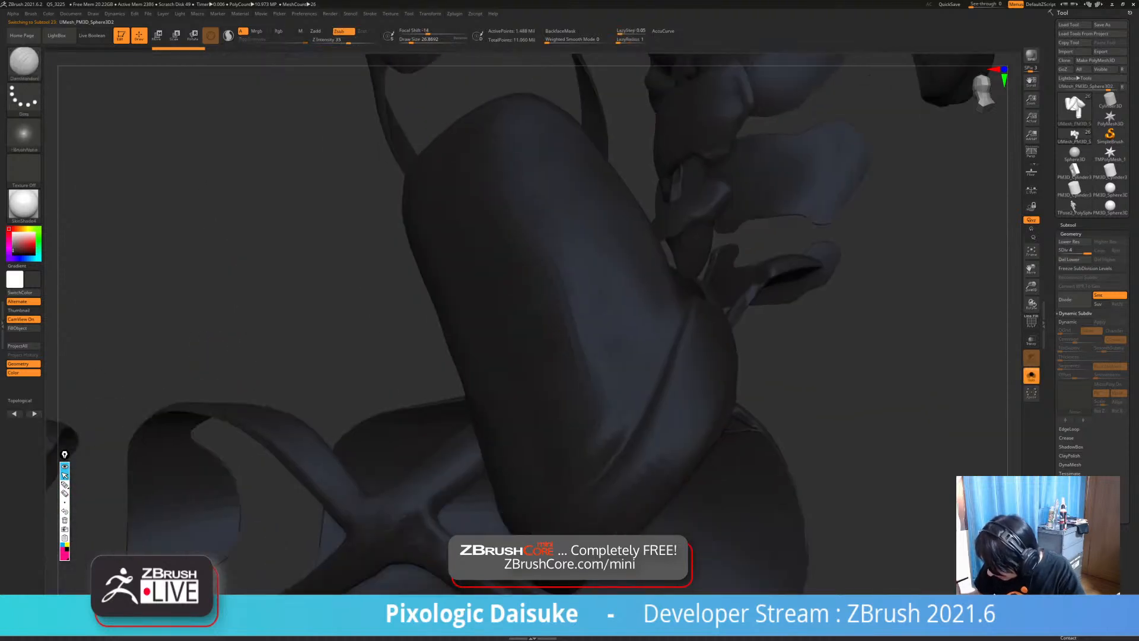
key(ctrl+shift)
ctrl+alt+shift+drag(317, 311, 318, 312)
mouse_move(285, 332)
alt+mouse_down()
mouse_move(285, 278)
mouse_move(297, 285)
mouse_move(285, 201)
mouse_move(242, 336)
alt+mouse_up()
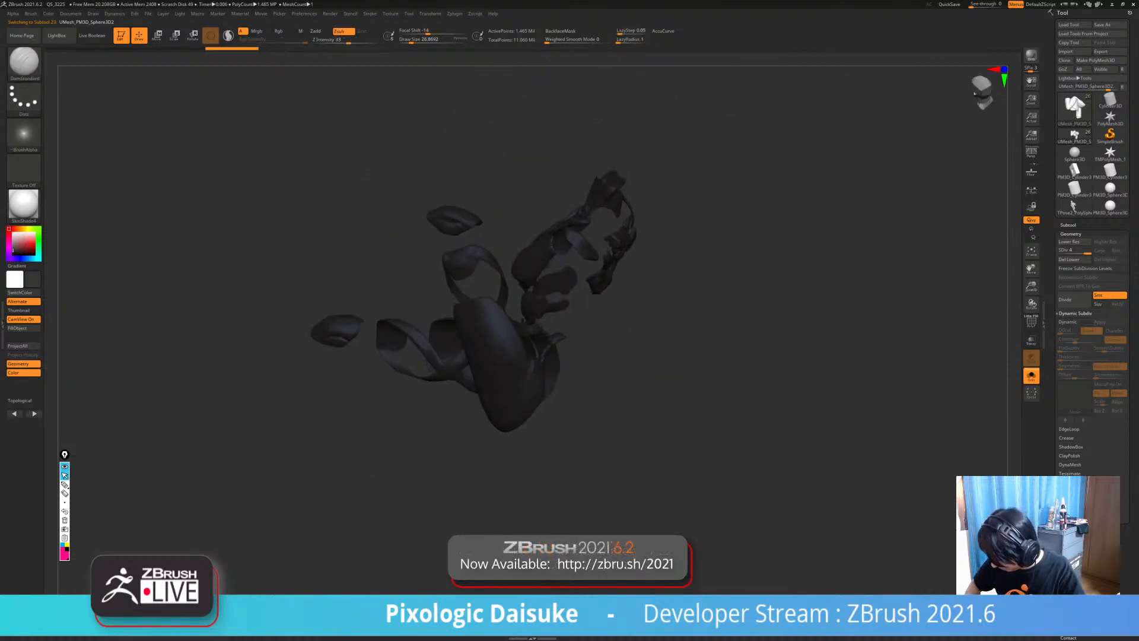
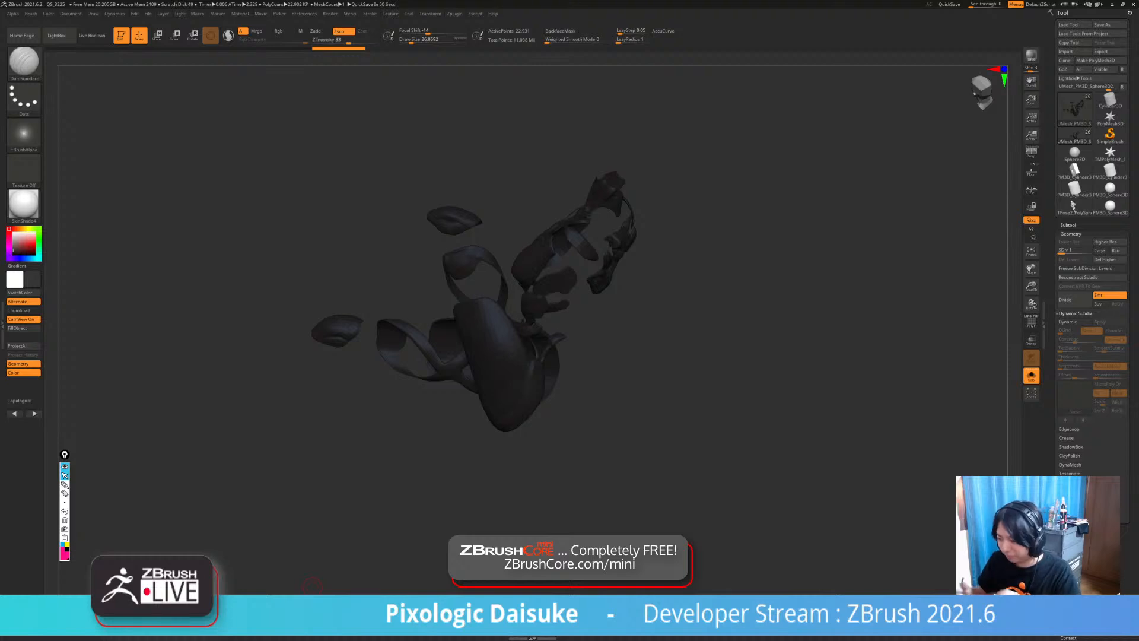
- Set the isolated suit pieces to subdivision level 4 and bring the whole figure back into view
click(1087, 252)
alt+drag(552, 386, 401, 417)
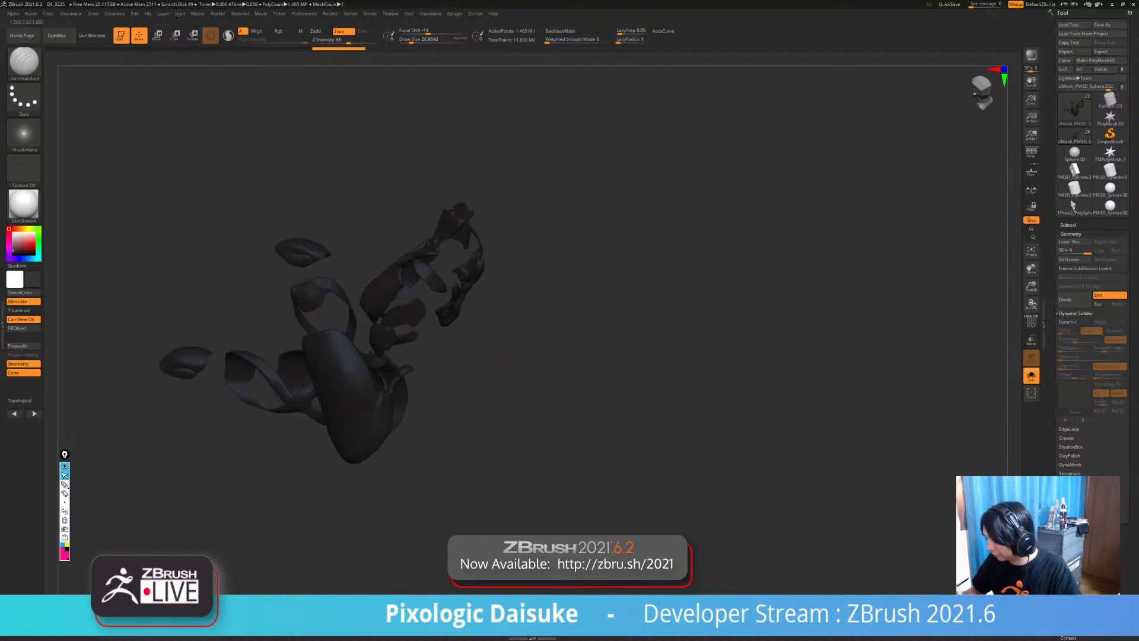
click(1031, 376)
mouse_move(512, 377)
right_down()
mouse_move(539, 389)
mouse_move(534, 356)
mouse_move(579, 374)
mouse_move(540, 335)
right_up()
right_drag(297, 353, 426, 358)
mouse_move(426, 358)
alt+right_down()
mouse_move(406, 329)
mouse_move(446, 333)
mouse_move(441, 347)
alt+right_up()
- Reselect the jacket and adjust the raised-arm sleeve's outline with SnakeHook
alt+click(422, 209)
alt+right_drag(423, 209, 383, 152)
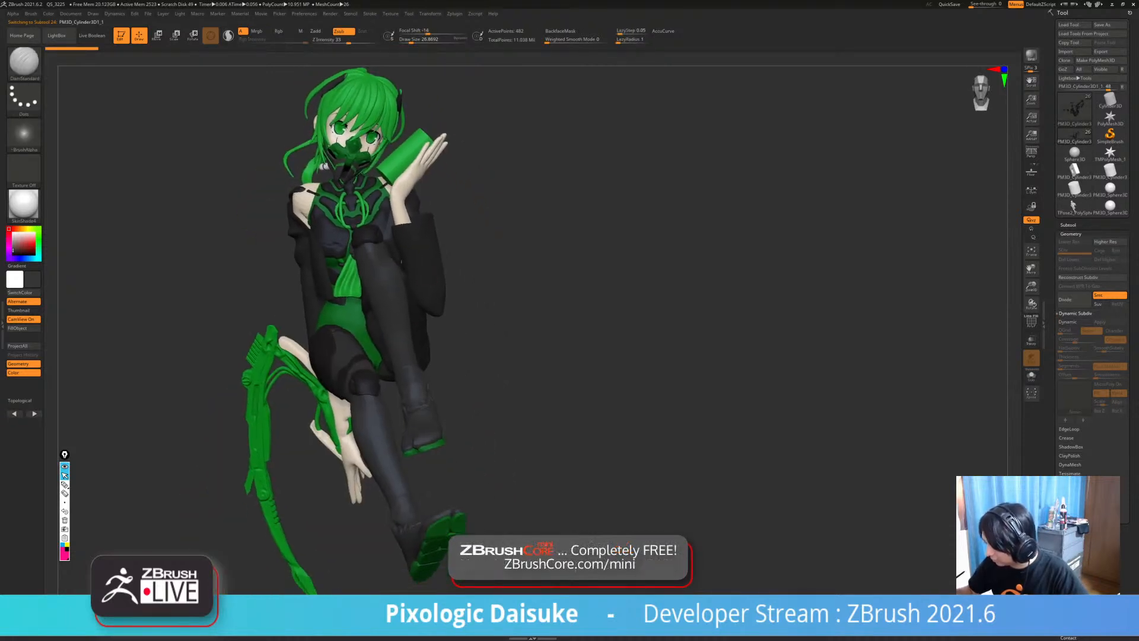
alt+click(420, 255)
right_drag(420, 255, 279, 250)
key(b)
click(389, 70)
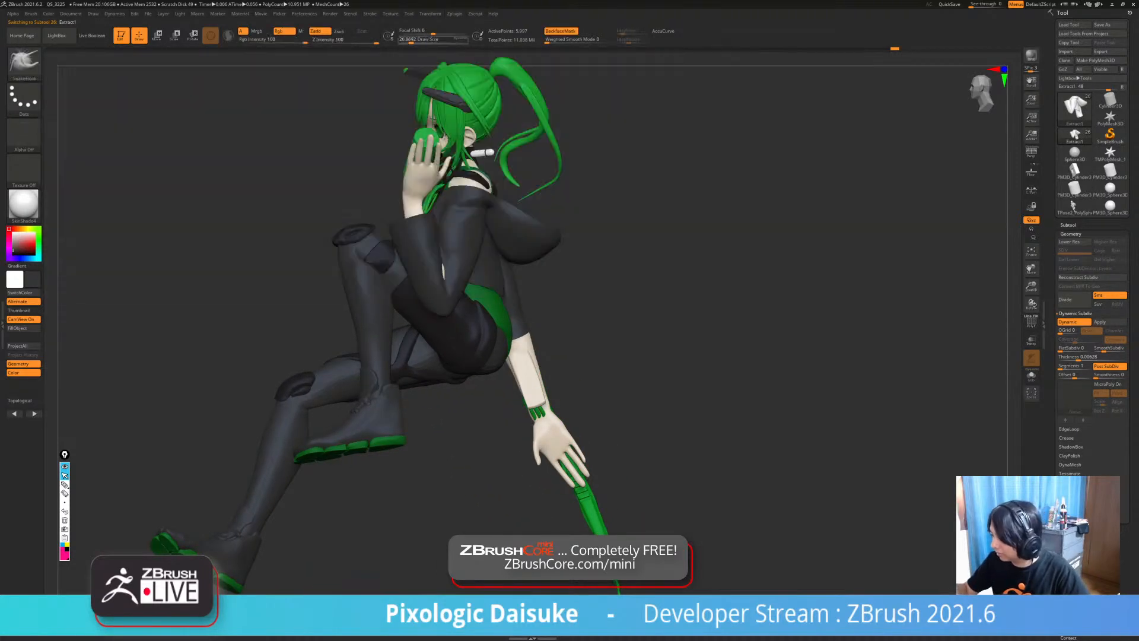
mouse_move(379, 237)
right_down()
mouse_move(427, 239)
mouse_move(410, 239)
right_up()
- Carve a fold just below the raised-arm sleeve's cuff using DamStandard with a draw size of about 51
key(b)
click(422, 68)
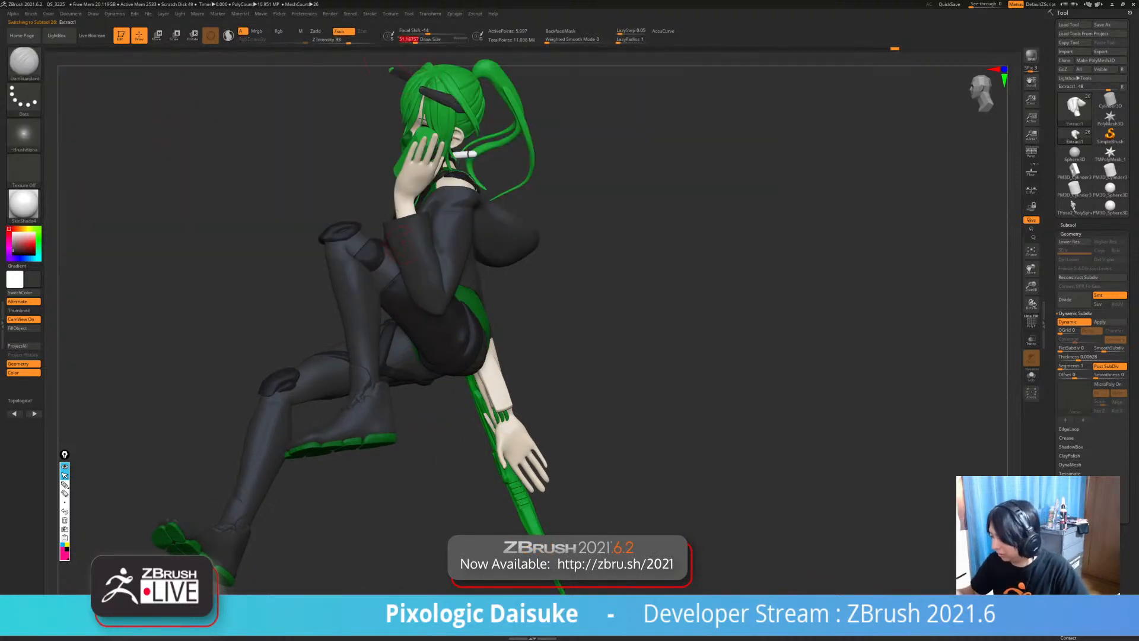
right_drag(409, 249, 350, 249)
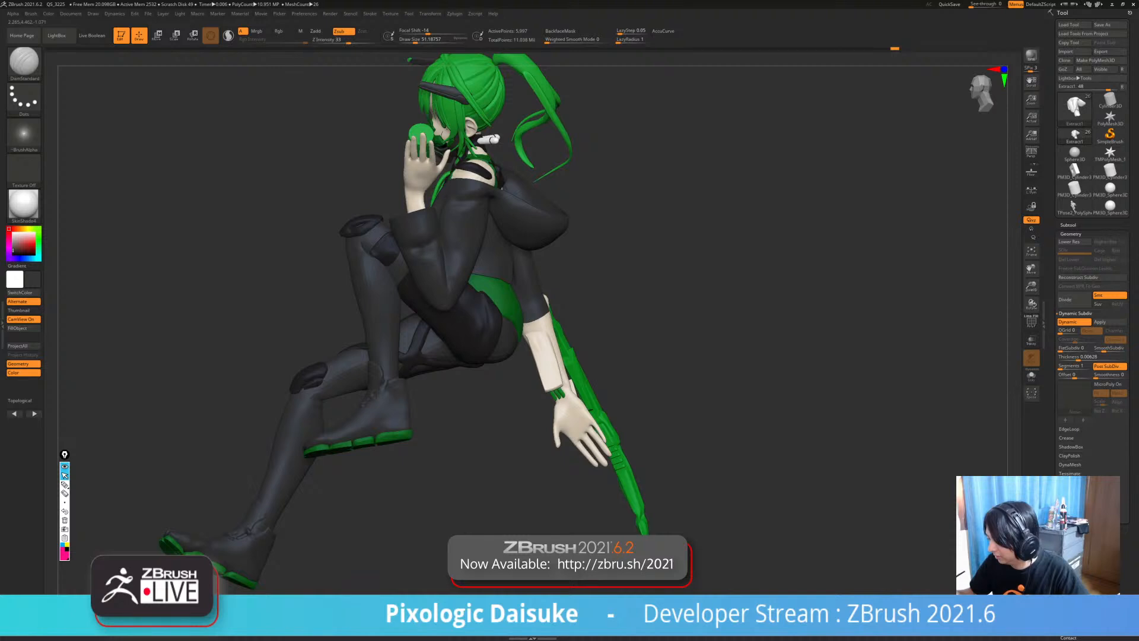
- Switch back to SnakeHook and turn off backface masking for reshaping the raised-arm sleeve
key(b)
click(389, 70)
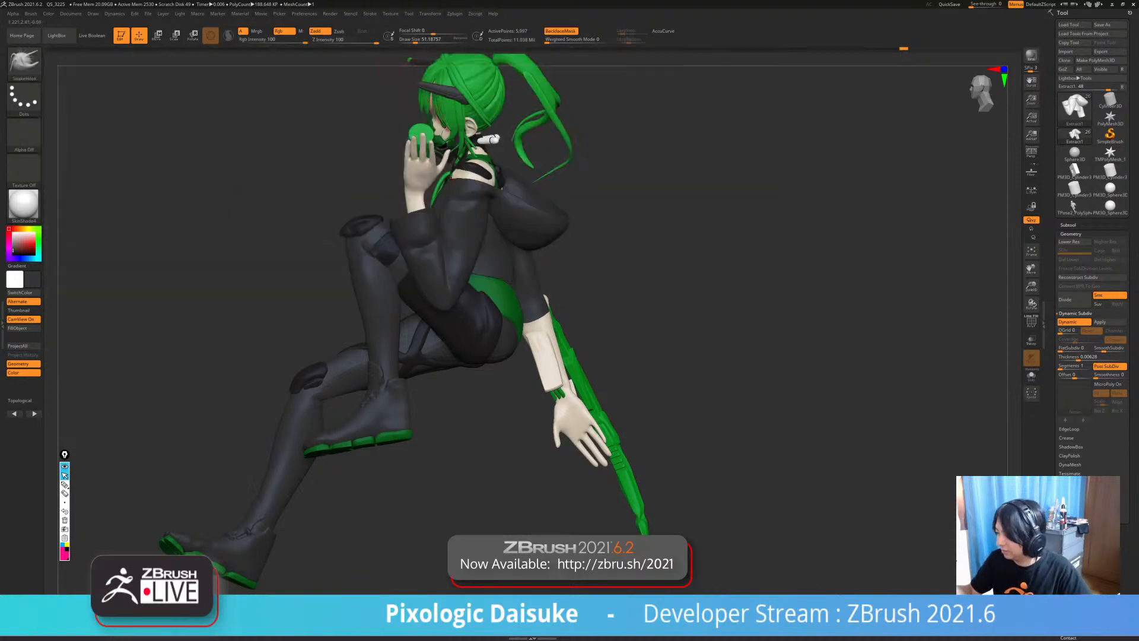
click(560, 31)
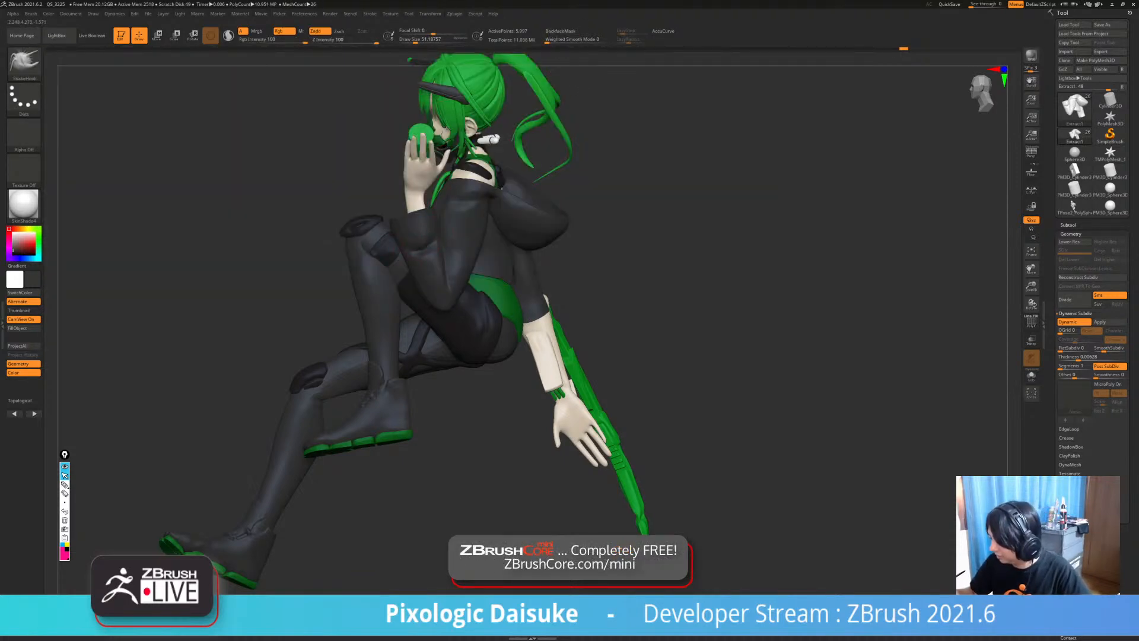
right_drag(350, 237, 439, 231)
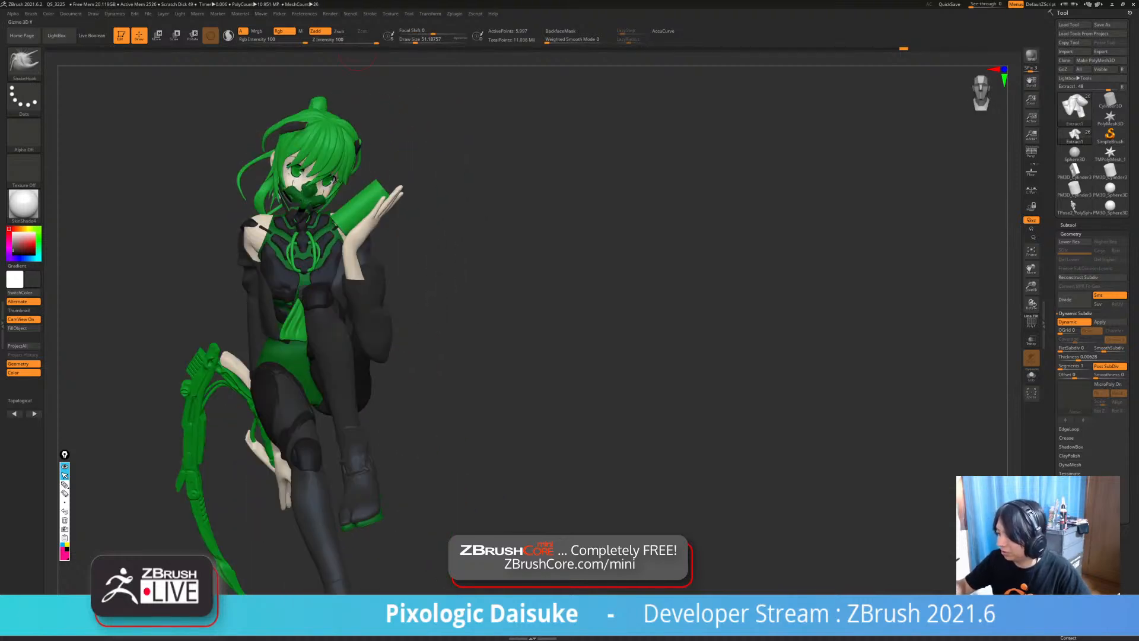
- Mask the jacket except for the raised-arm cuff, adjust the cuff with the transform gizmo, and clear the mask
click(193, 36)
ctrl+right_drag(375, 284, 380, 314)
ctrl+drag(362, 314, 367, 333)
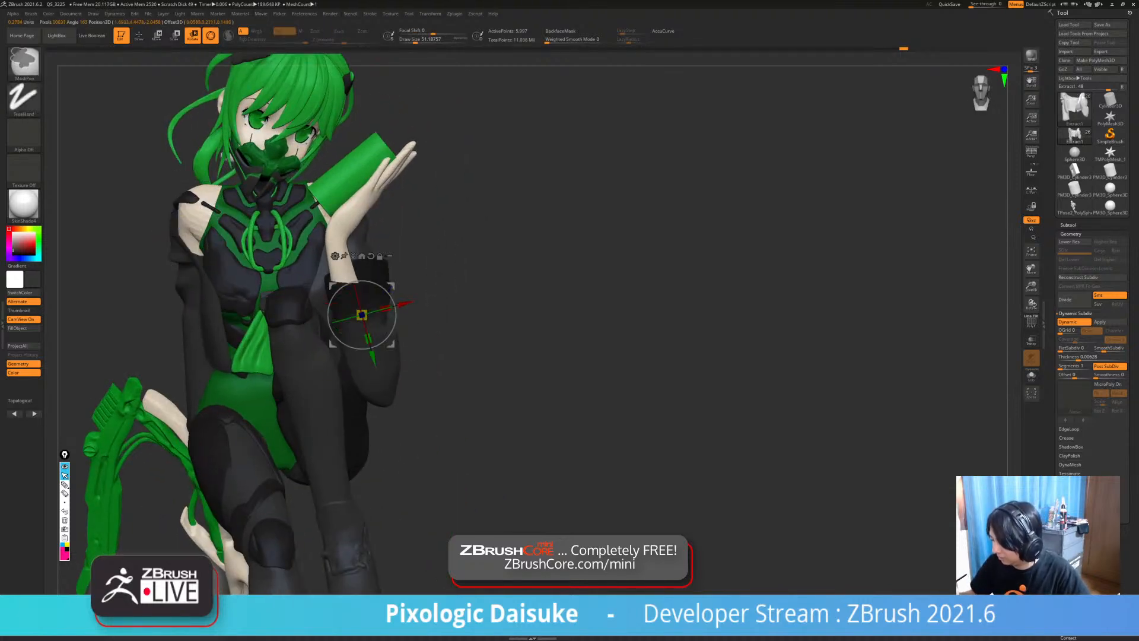
ctrl+click(442, 314)
right_drag(442, 315, 439, 287)
drag(366, 353, 391, 340)
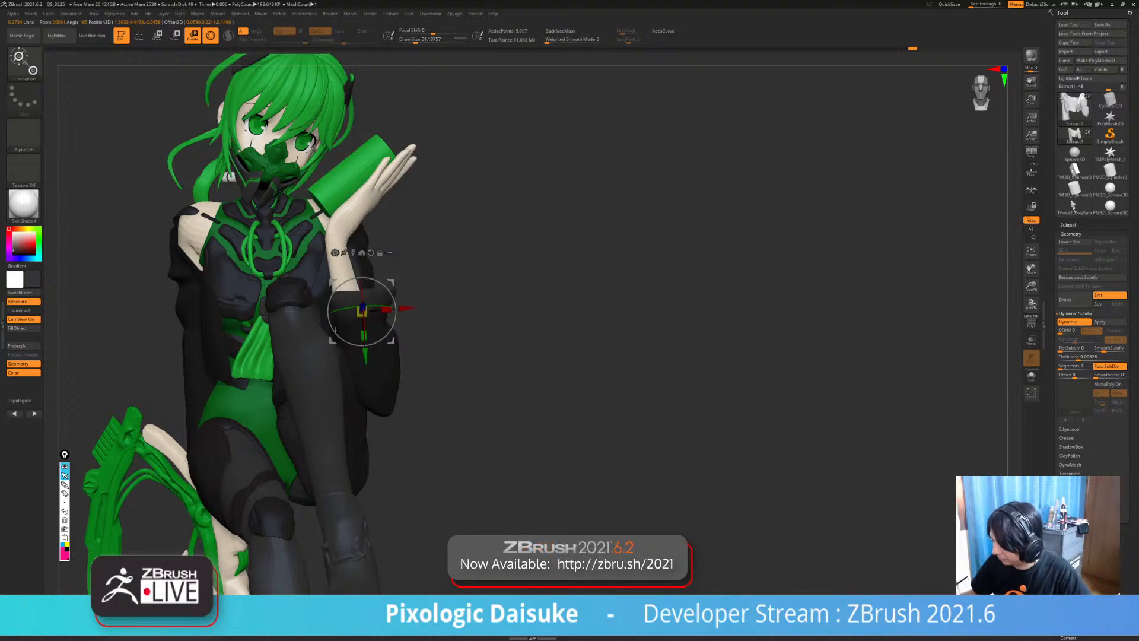
mouse_move(442, 332)
right_down()
mouse_move(438, 300)
mouse_move(443, 335)
right_up()
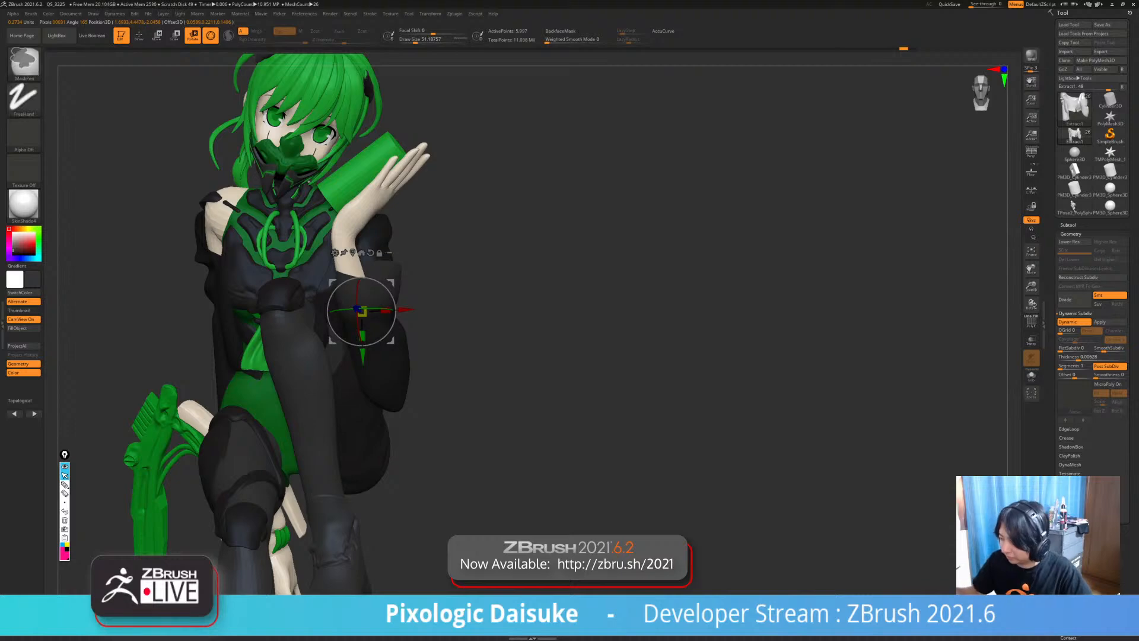
ctrl+drag(491, 255, 499, 273)
- Reshape the raised-arm sleeve around the cuff and forearm using SnakeHook with a draw size of about 84
key(q)
key(b)
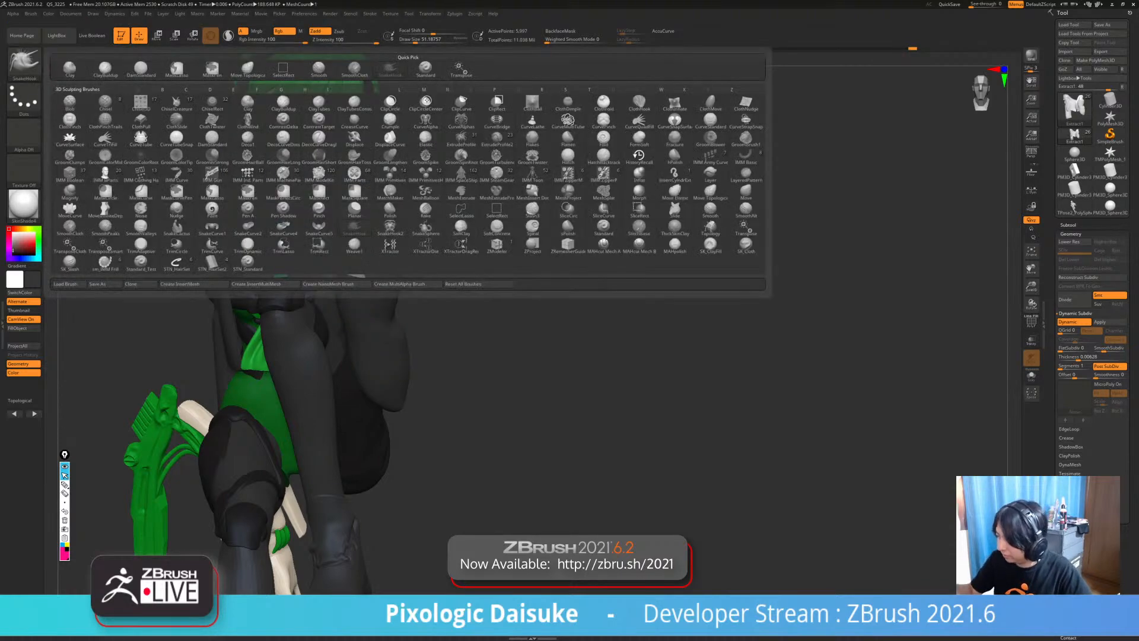
key(s)
key(h)
click(420, 40)
mouse_move(439, 320)
right_down()
mouse_move(474, 321)
mouse_move(475, 343)
right_up()
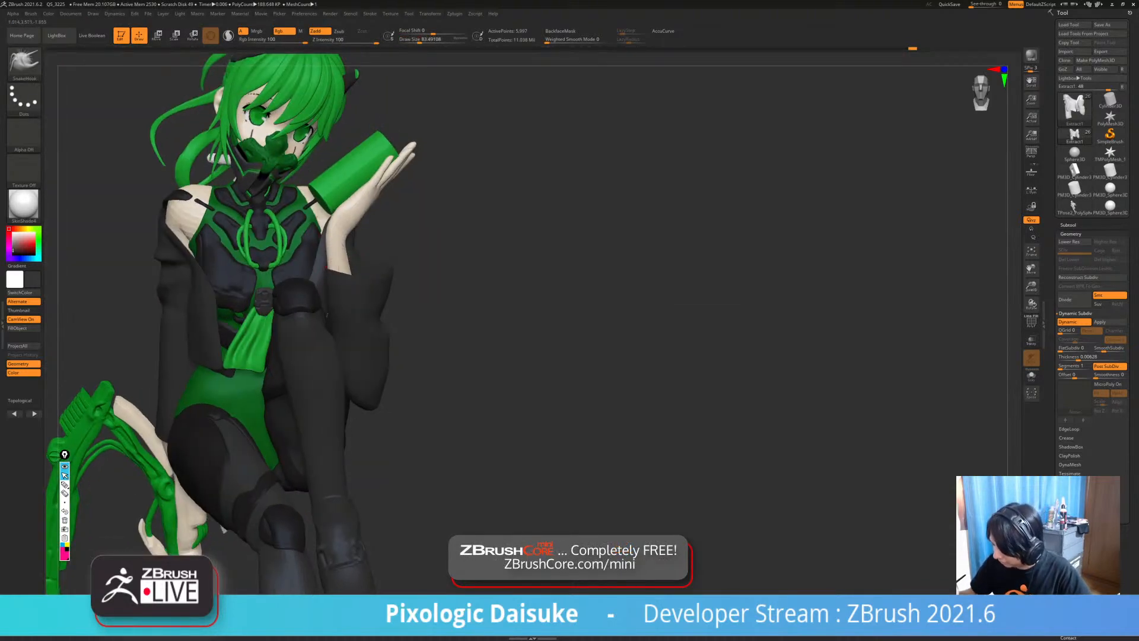
right_drag(415, 314, 261, 319)
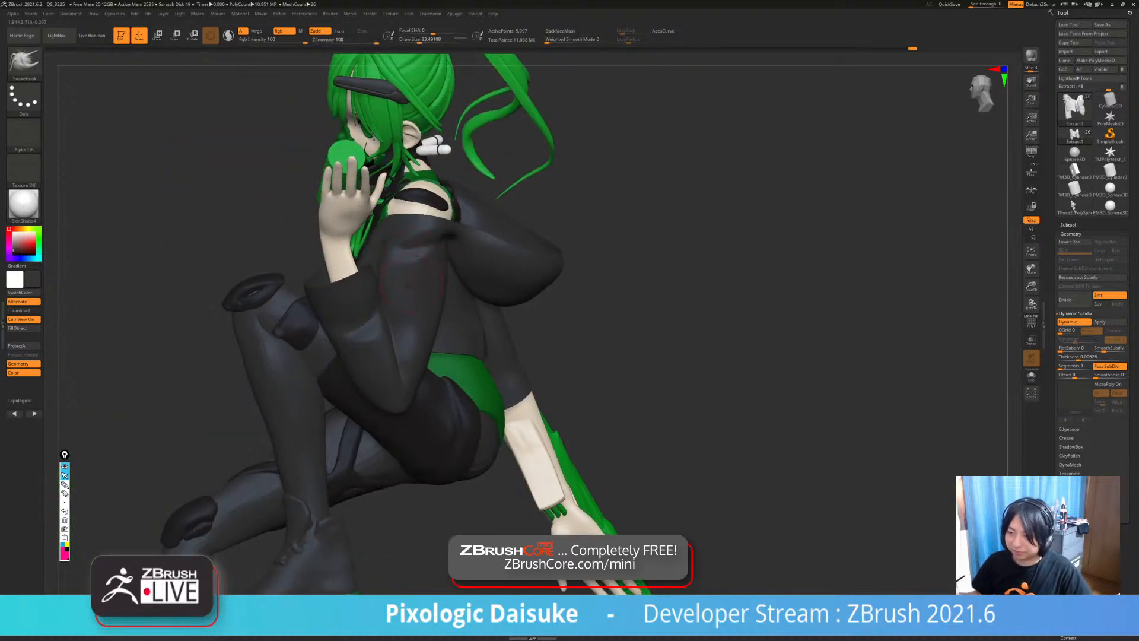
mouse_move(412, 282)
right_down()
mouse_move(423, 275)
mouse_move(413, 277)
right_up()
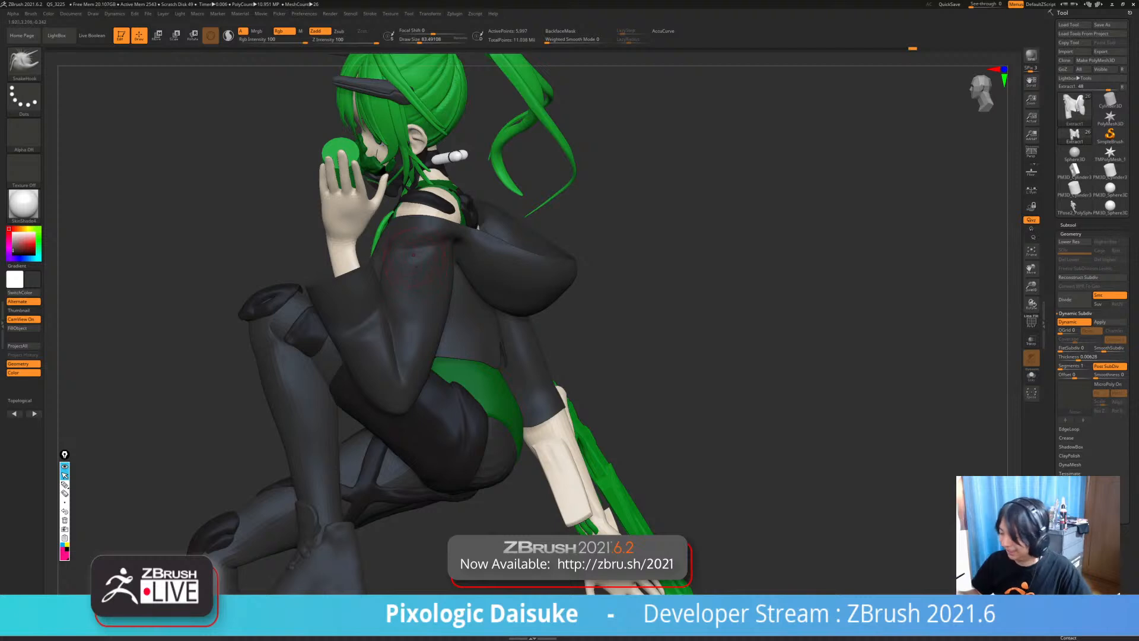
right_drag(347, 255, 351, 252)
mouse_move(451, 321)
right_down()
mouse_move(617, 323)
mouse_move(617, 290)
mouse_move(469, 293)
mouse_move(480, 297)
right_up()
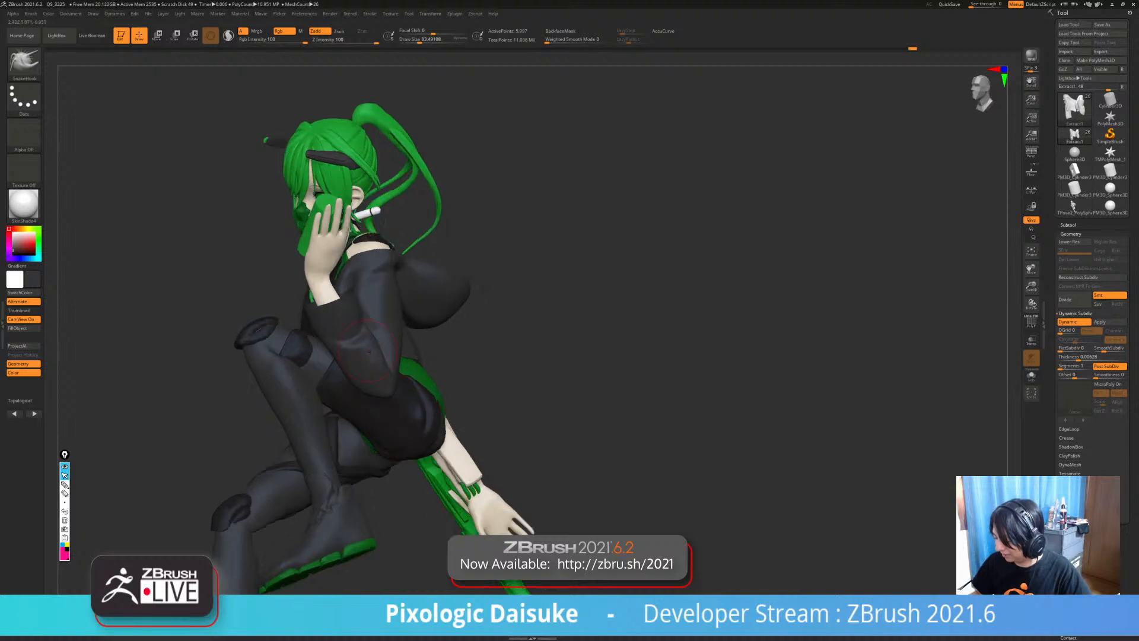
- Add smoothed folds to the raised-arm sleeve's forearm with DamStandard, using draw sizes of about 18 and 39
mouse_move(376, 332)
ctrl+right_down()
mouse_move(382, 353)
mouse_move(377, 331)
mouse_move(377, 349)
mouse_move(347, 350)
mouse_move(370, 344)
mouse_move(345, 315)
mouse_move(346, 330)
mouse_move(333, 325)
ctrl+right_up()
key(b)
key(d)
key(s)
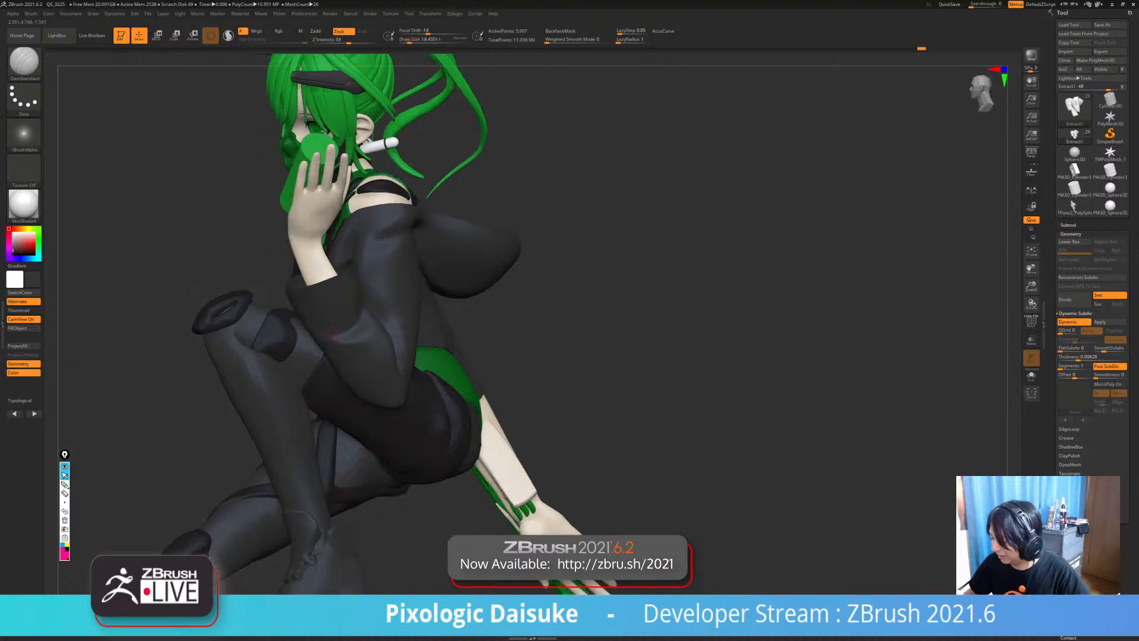
key(shift)
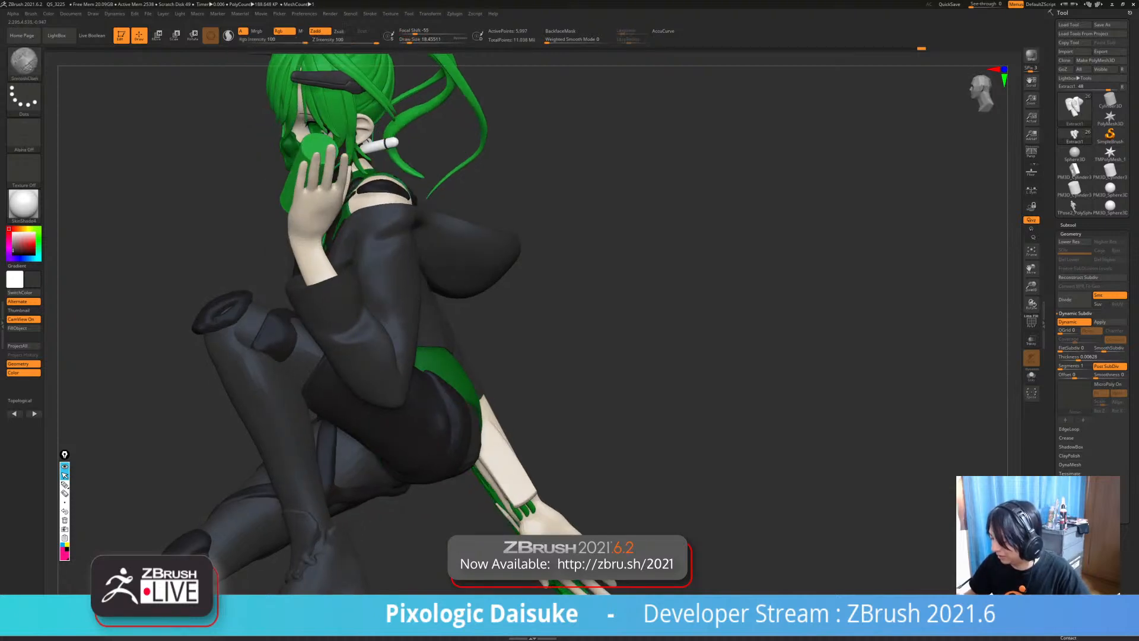
click(24, 62)
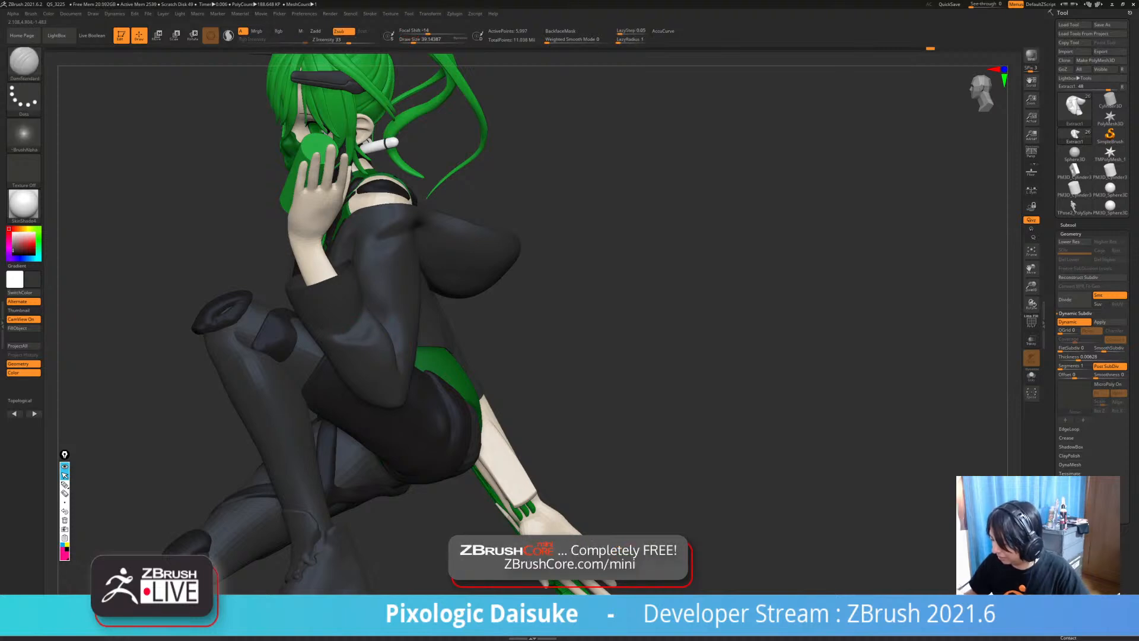
mouse_move(451, 333)
ctrl+right_down()
mouse_move(451, 279)
mouse_move(563, 285)
mouse_move(469, 276)
mouse_move(445, 261)
mouse_move(445, 302)
ctrl+right_up()
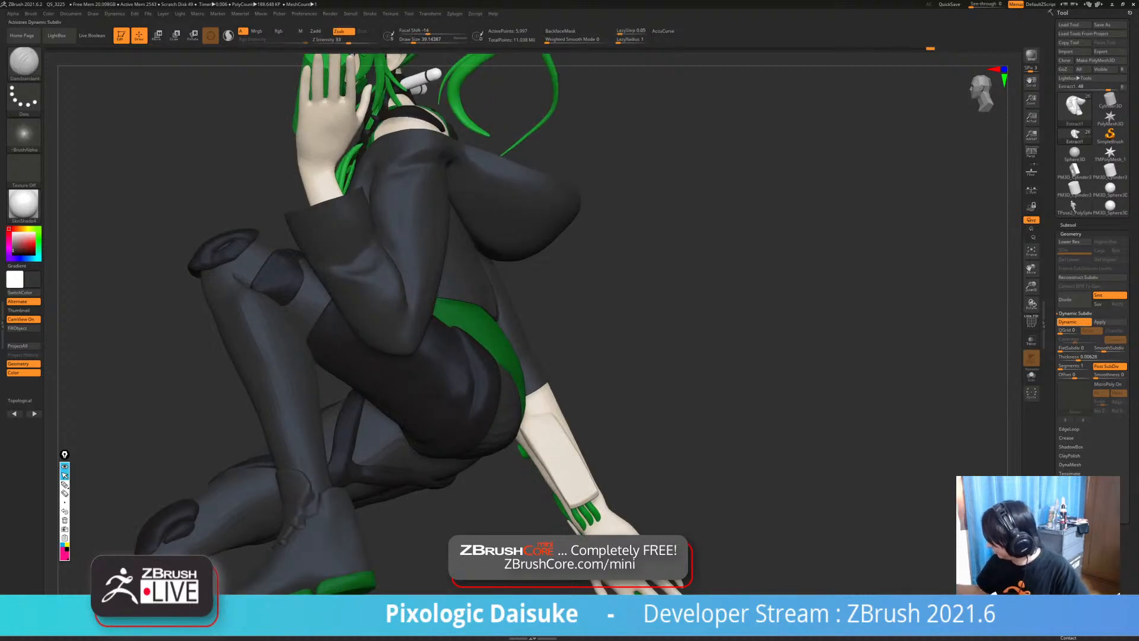
- Apply the jacket's Dynamic Subdiv preview as real geometry and pick the SnakeHook brush
key(shift+d)
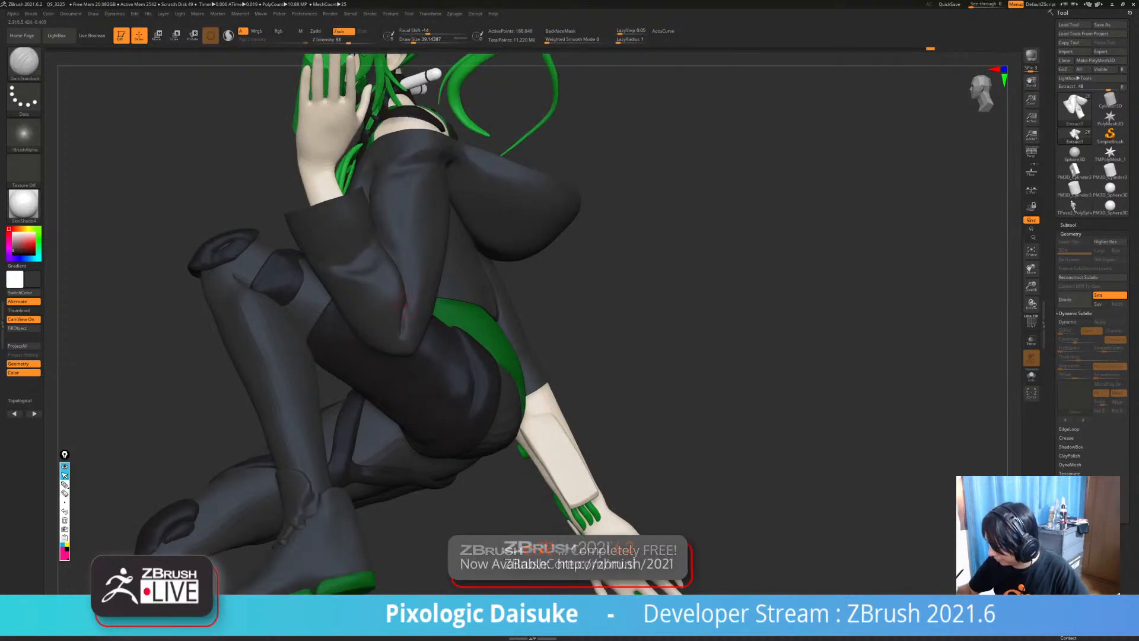
key(shift)
key(b)
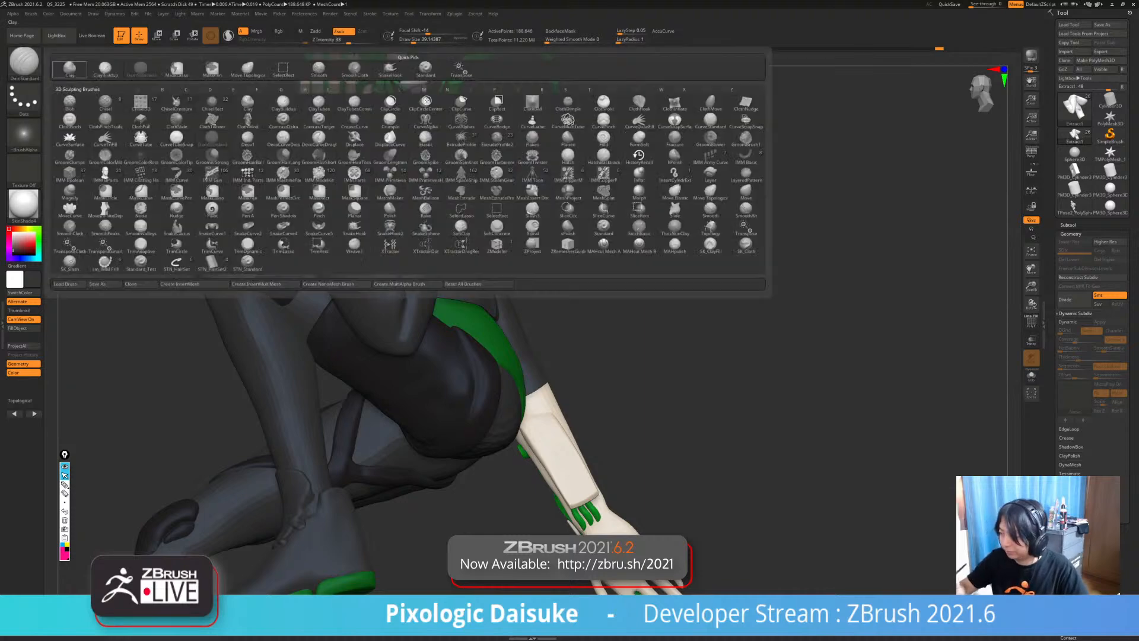
key(s)
key(h)
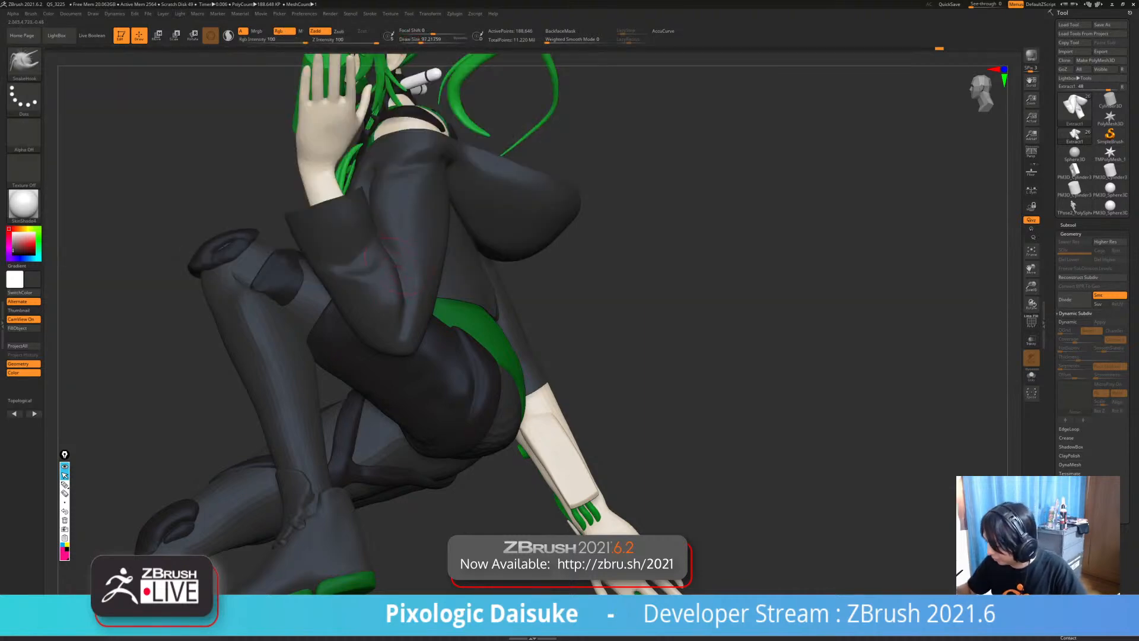
mouse_move(395, 311)
right_down()
mouse_move(417, 283)
mouse_move(288, 93)
mouse_move(469, 113)
right_up()
right_drag(356, 332, 242, 368)
- Give the model the brown mud matte MatCap material and turn off the painted colours on all subtools
click(23, 205)
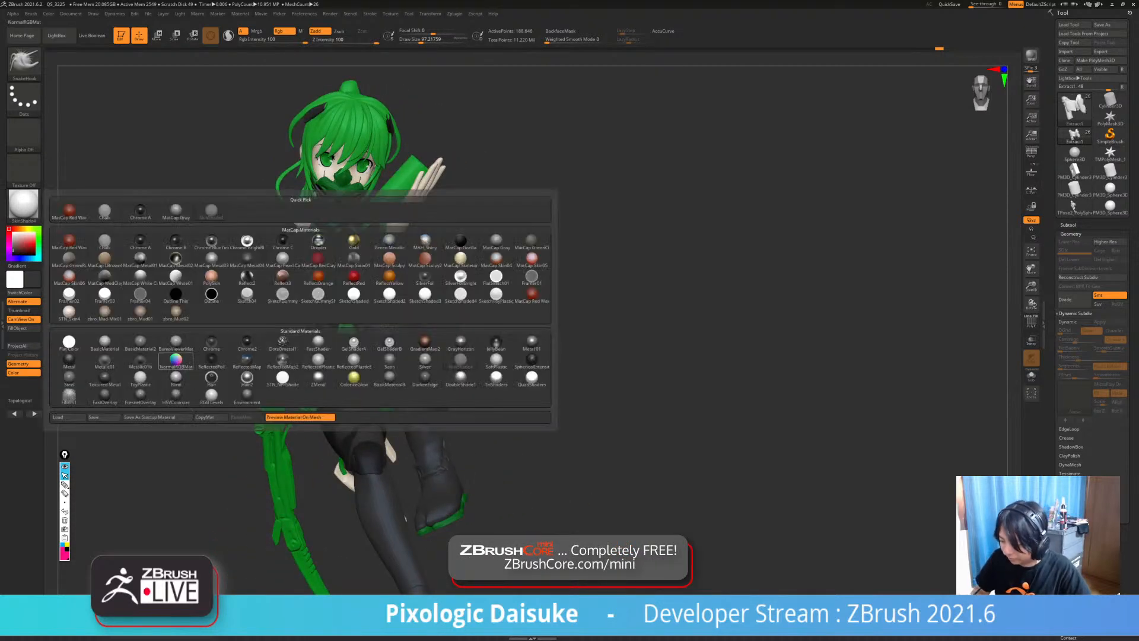
click(104, 311)
click(1068, 225)
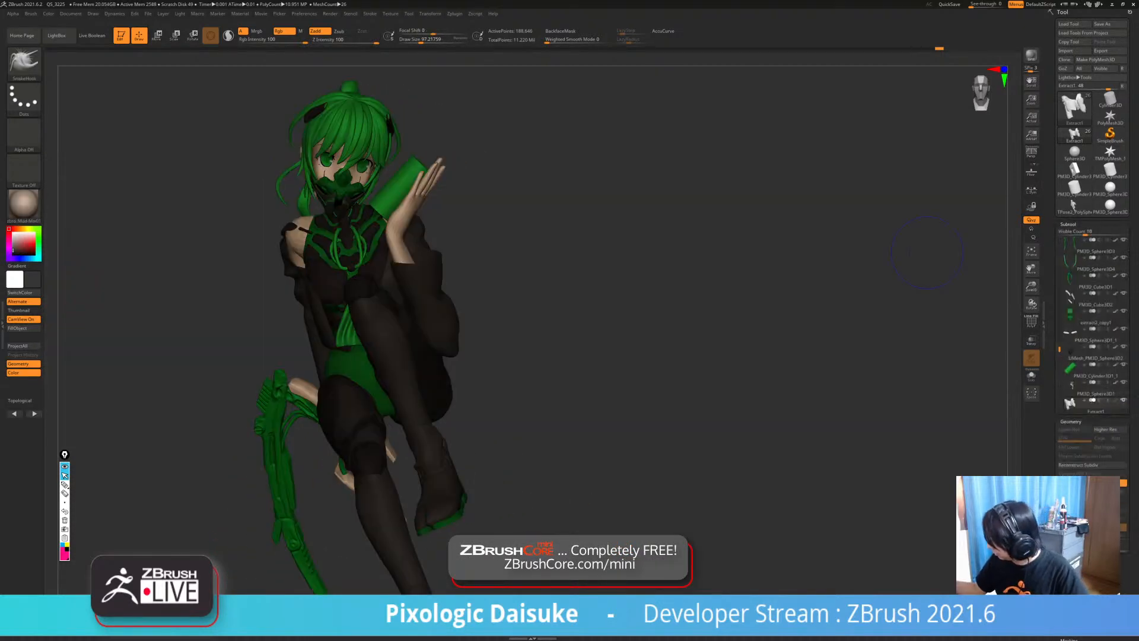
right_drag(297, 356, 386, 315)
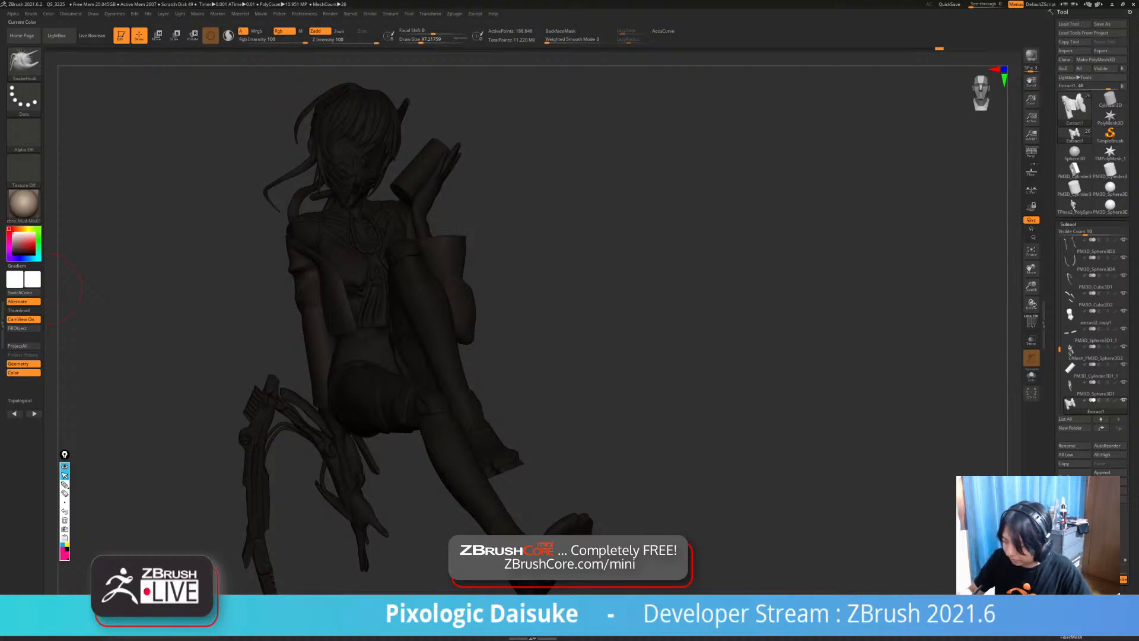
right_drag(534, 350, 457, 296)
mouse_move(557, 309)
right_down()
mouse_move(456, 304)
mouse_move(492, 345)
right_up()
right_drag(464, 296, 393, 337)
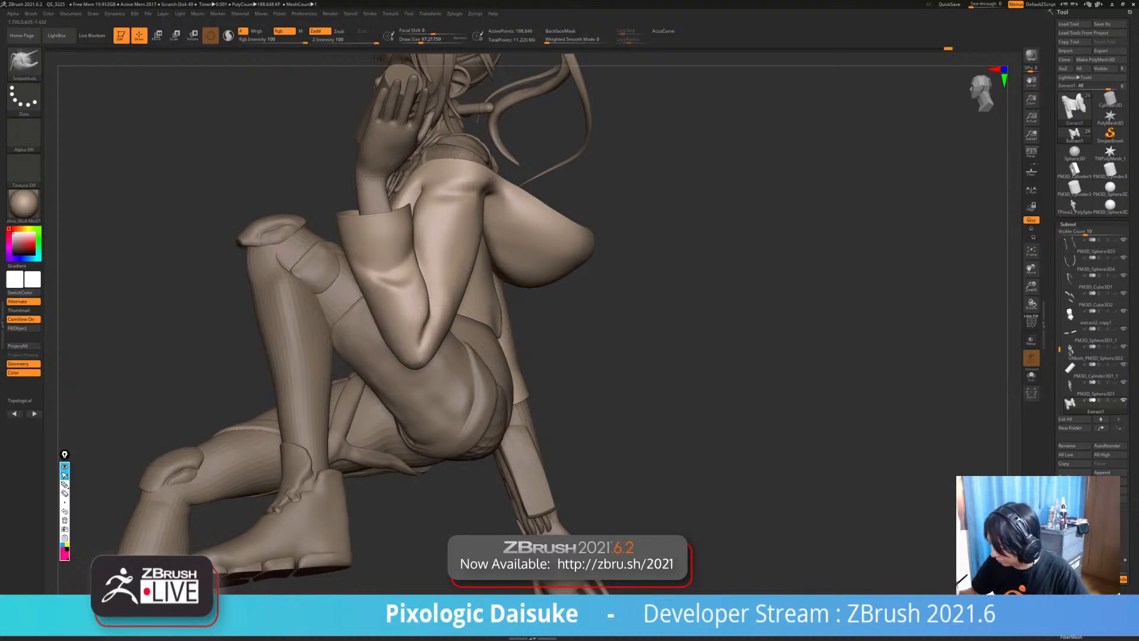
- Reselect the jacket subtool and examine the shoulder and elbow of the raised sleeve from the side and back
mouse_move(399, 365)
ctrl+right_down()
mouse_move(394, 326)
mouse_move(374, 324)
mouse_move(380, 359)
ctrl+right_up()
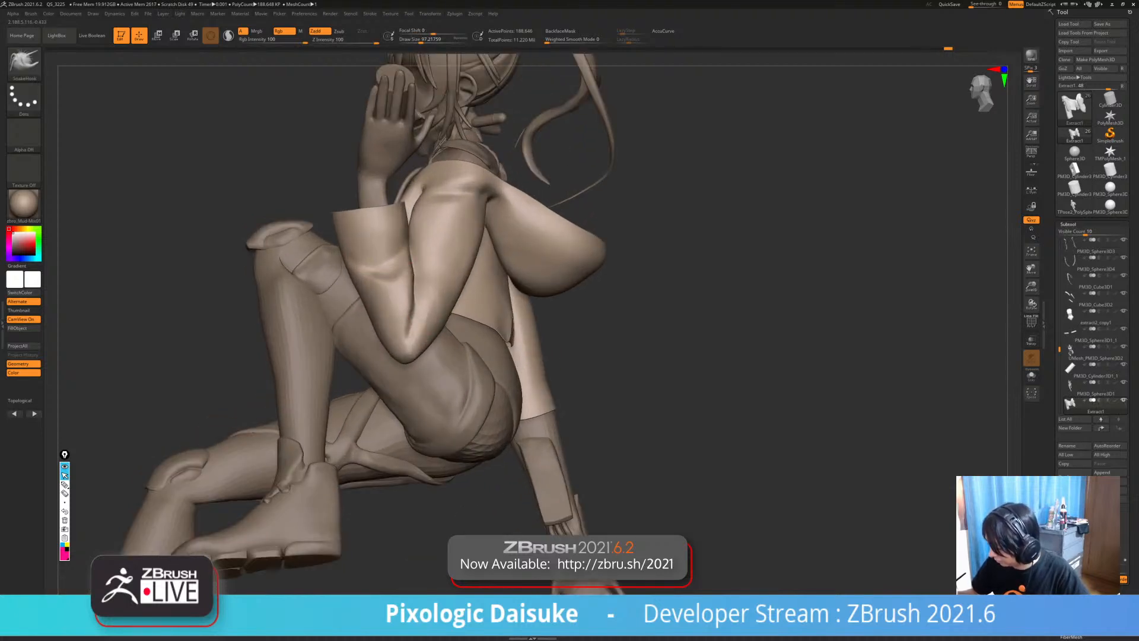
mouse_move(428, 246)
right_down()
mouse_move(407, 249)
mouse_move(403, 203)
mouse_move(484, 246)
mouse_move(418, 302)
mouse_move(505, 288)
right_up()
alt+click(403, 203)
alt+click(439, 279)
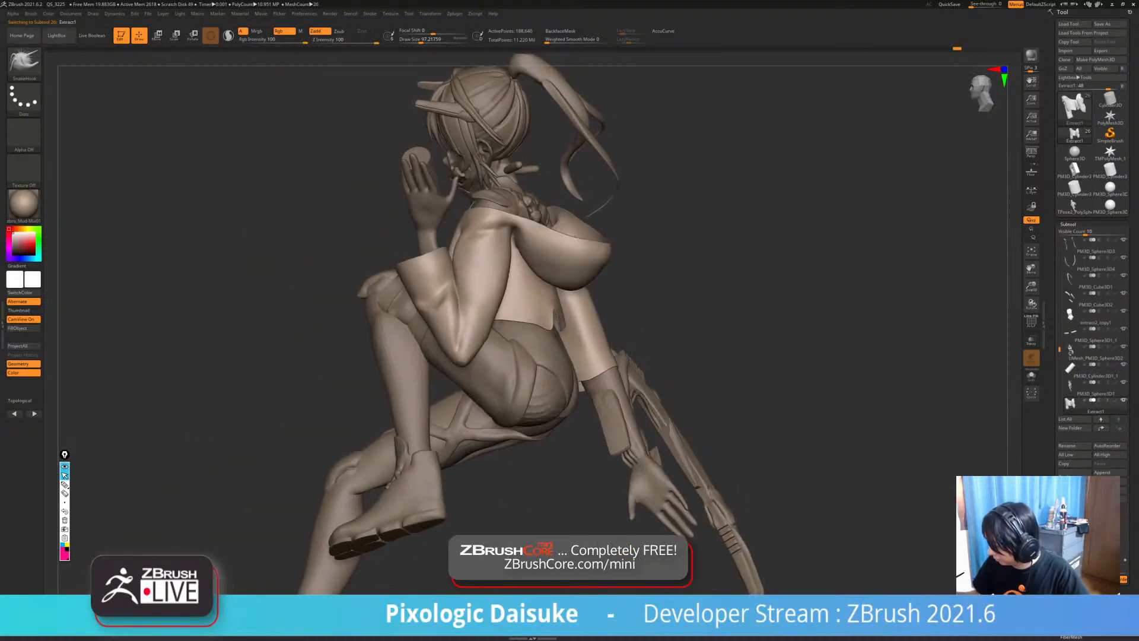
right_drag(504, 249, 476, 272)
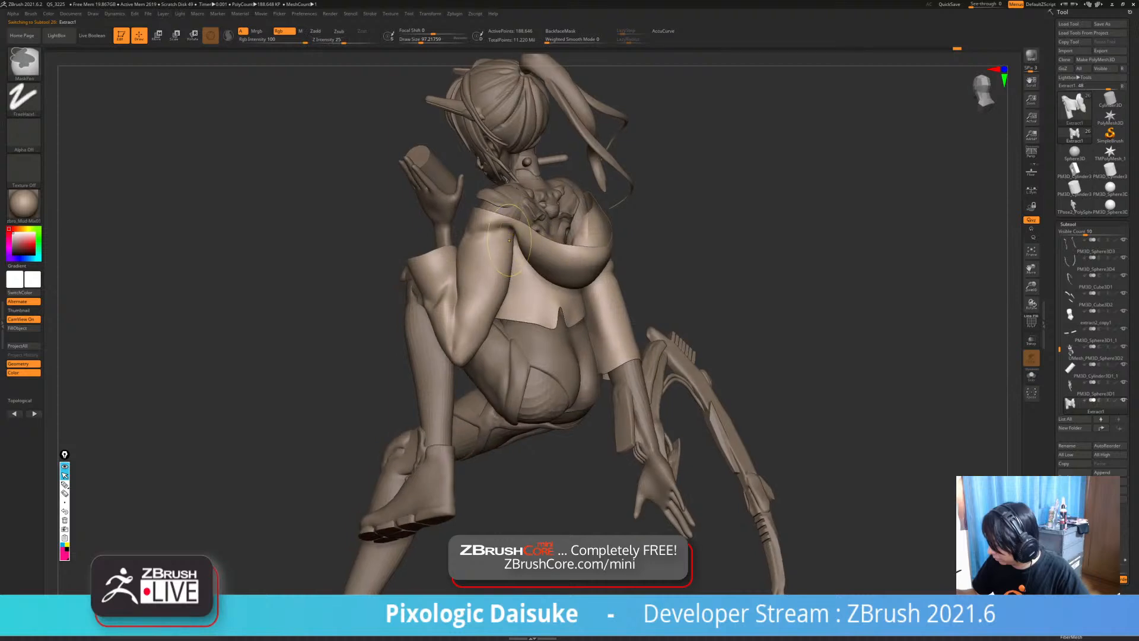
ctrl+right_drag(526, 237, 526, 270)
right_drag(454, 229, 496, 226)
- Carve a fold across the jacket's shoulder with the DamStandard brush and smooth it
key(b)
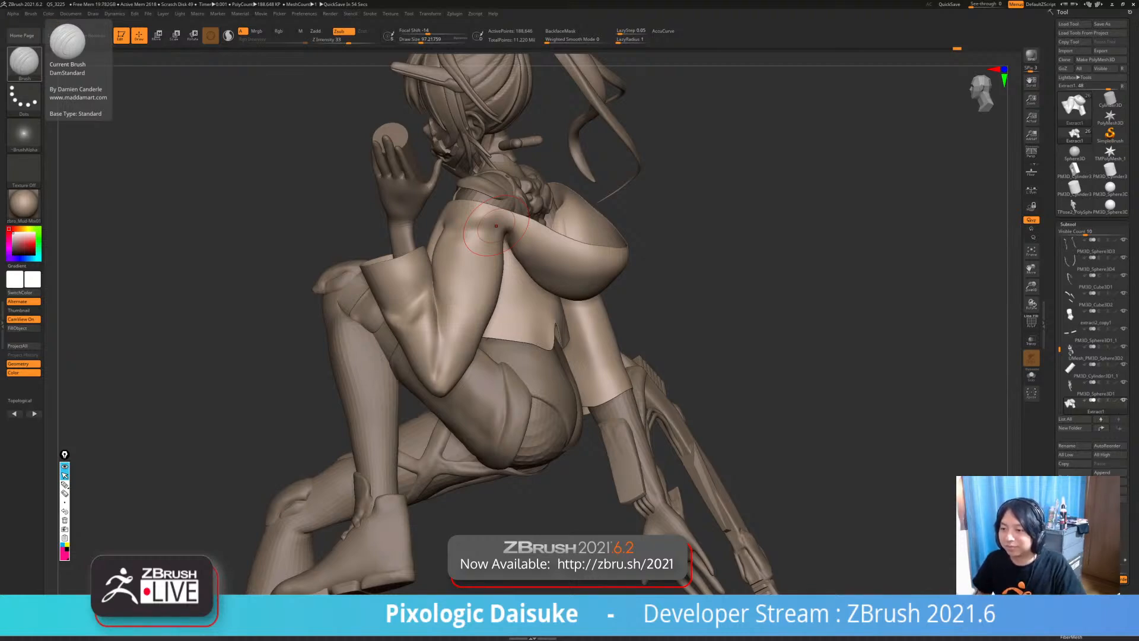
mouse_move(475, 196)
right_down()
mouse_move(522, 189)
mouse_move(481, 216)
mouse_move(449, 273)
right_up()
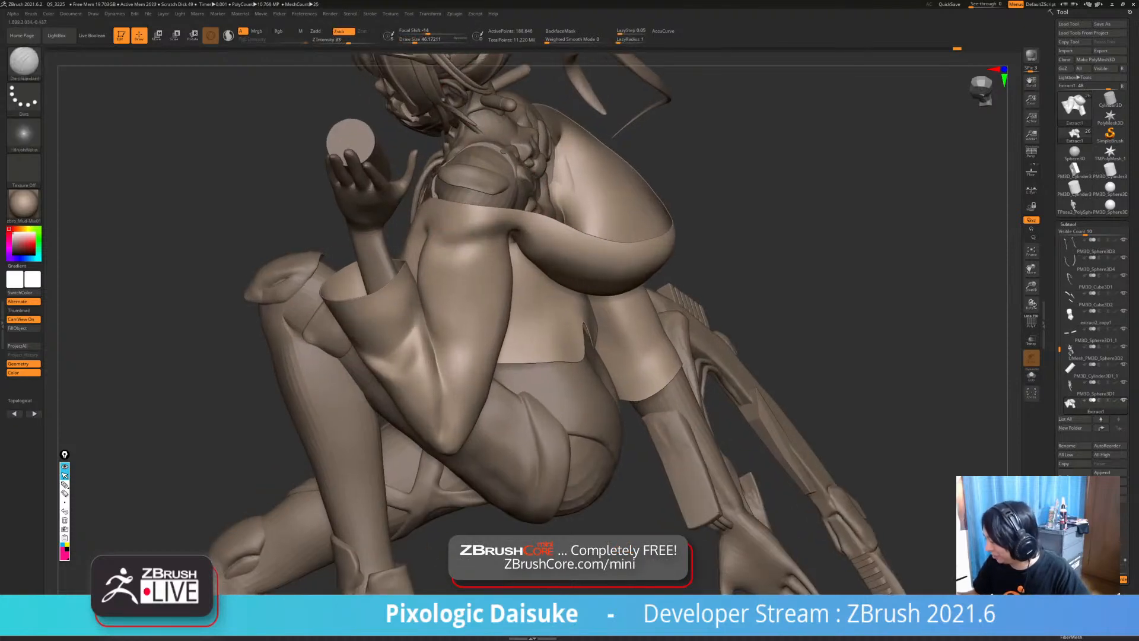
drag(505, 235, 442, 240)
key(ctrl+z)
right_drag(449, 239, 436, 222)
mouse_move(453, 229)
shift+mouse_down()
mouse_move(441, 230)
mouse_move(501, 238)
shift+mouse_up()
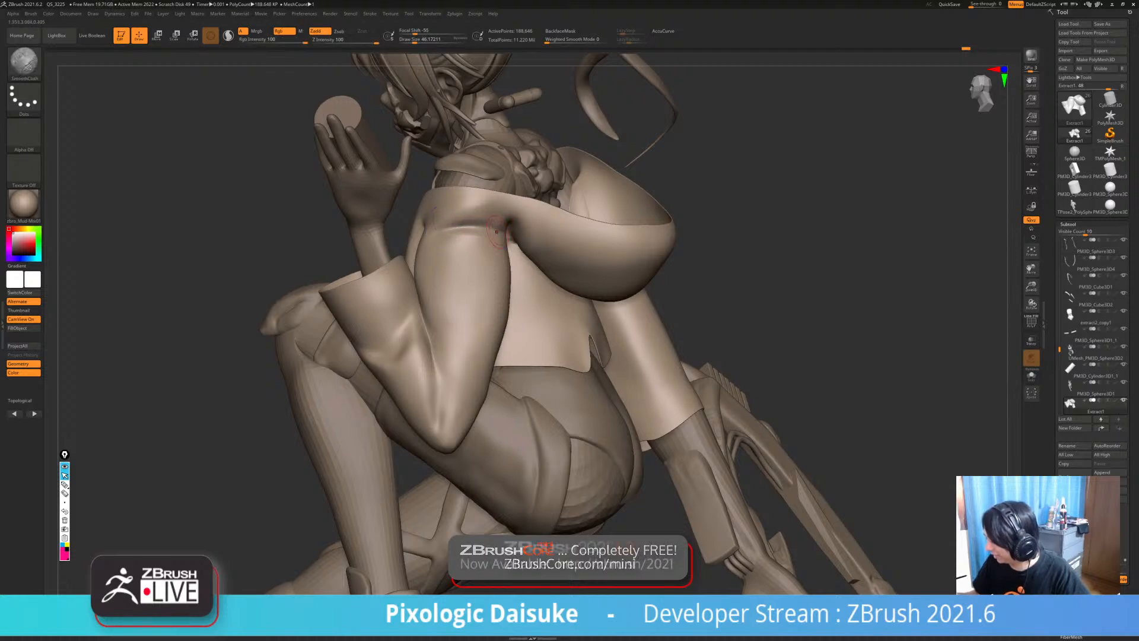
- Extend the shoulder fold toward the front of the raised upper arm, undoing a stroke and softening the fold's end
mouse_move(555, 235)
right_down()
mouse_move(510, 241)
mouse_move(566, 240)
right_up()
drag(419, 234, 451, 220)
key(shift)
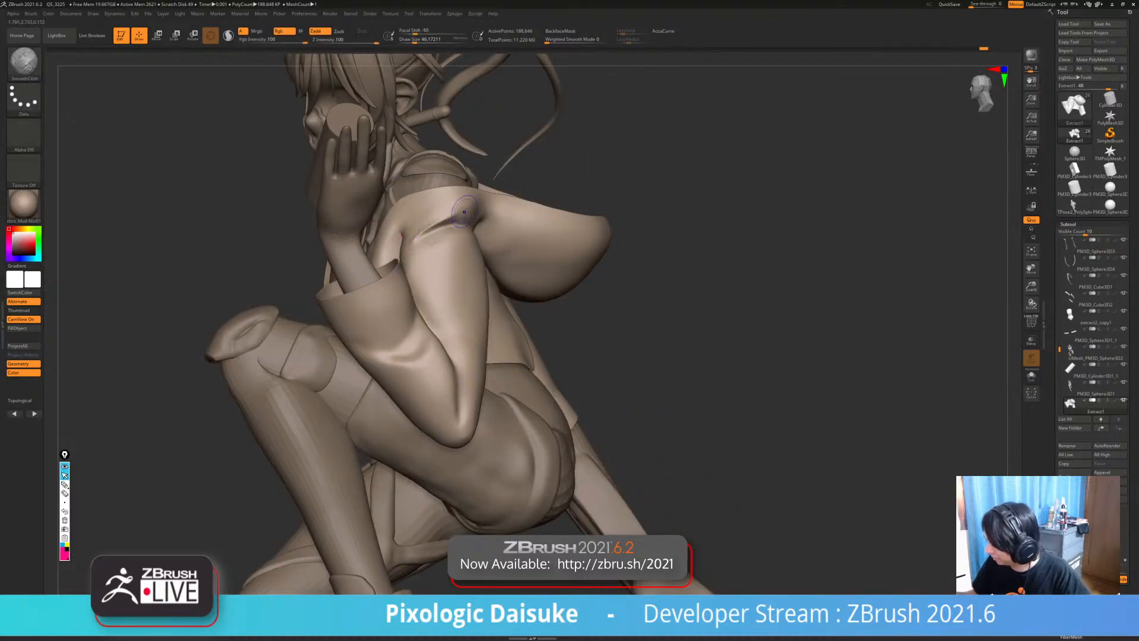
key(ctrl+z)
mouse_move(420, 232)
mouse_down()
mouse_move(471, 219)
mouse_move(409, 237)
mouse_up()
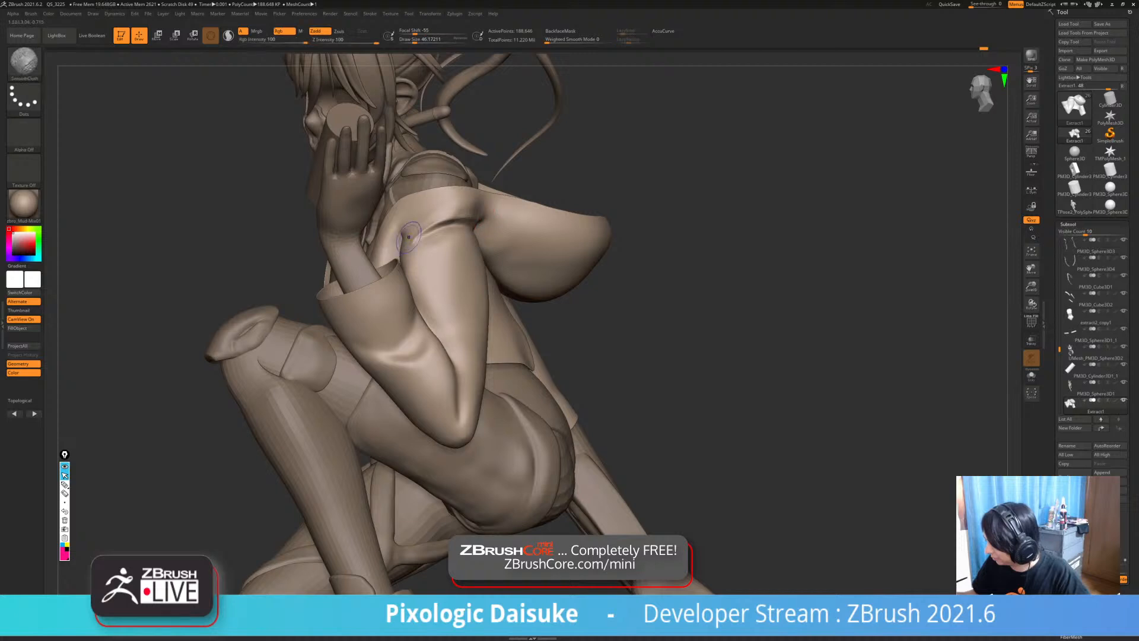
ctrl+right_drag(494, 220, 439, 178)
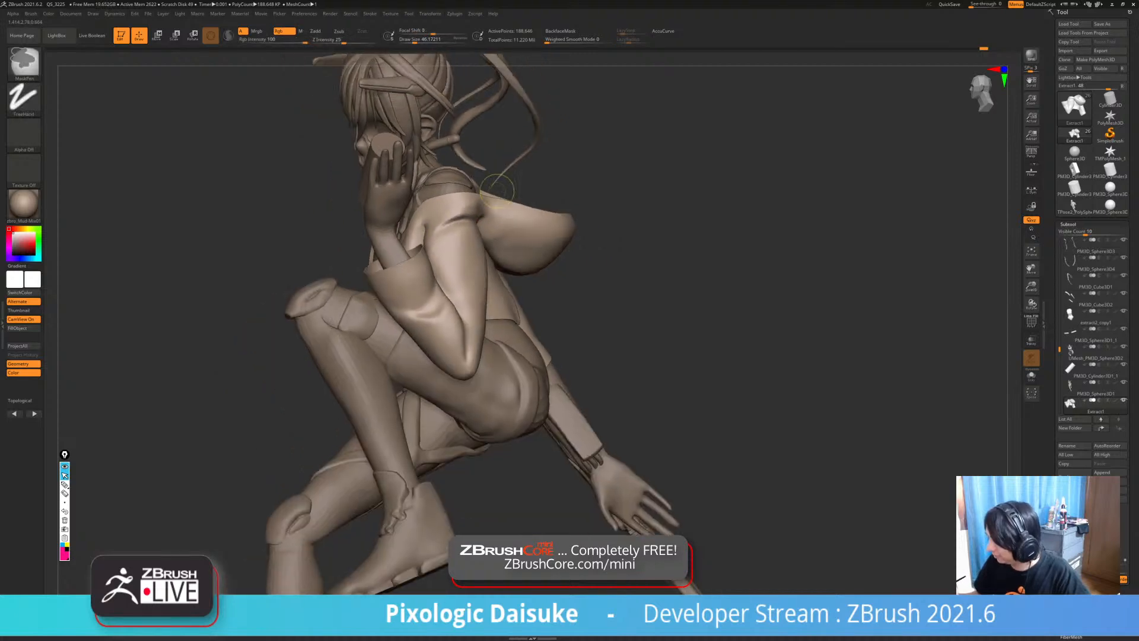
mouse_move(379, 255)
right_down()
mouse_move(474, 290)
mouse_move(415, 279)
mouse_move(397, 259)
right_up()
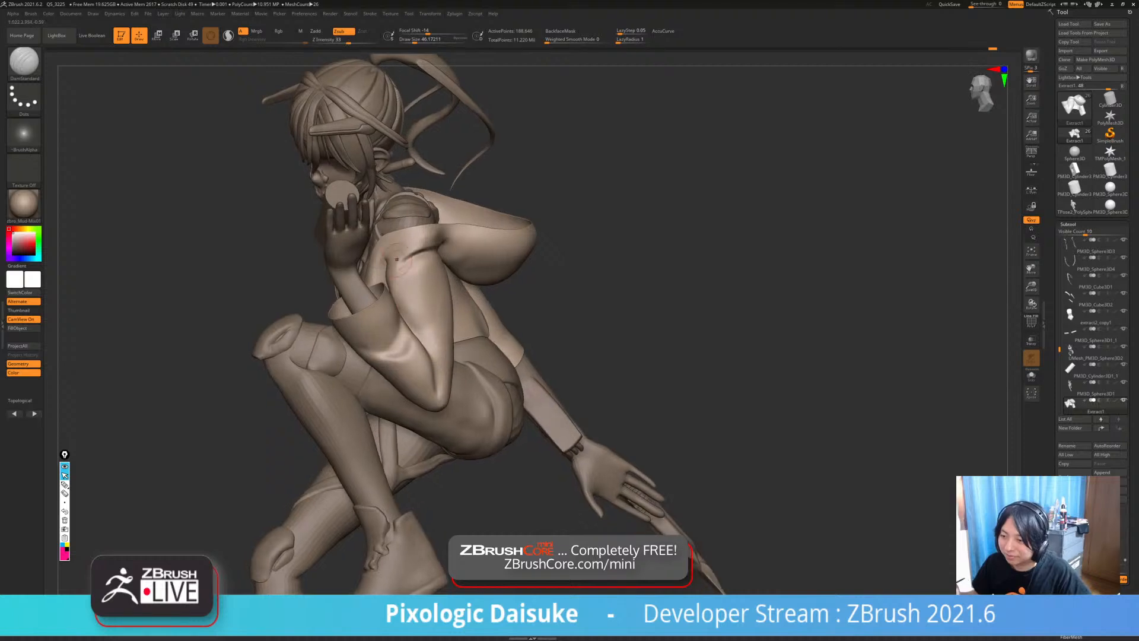
- Reduce the brush draw size to about 21.6 and refine the front end of the shoulder fold with smoothing
mouse_move(400, 260)
shift+mouse_down()
mouse_move(420, 253)
mouse_move(403, 269)
shift+mouse_up()
click(410, 40)
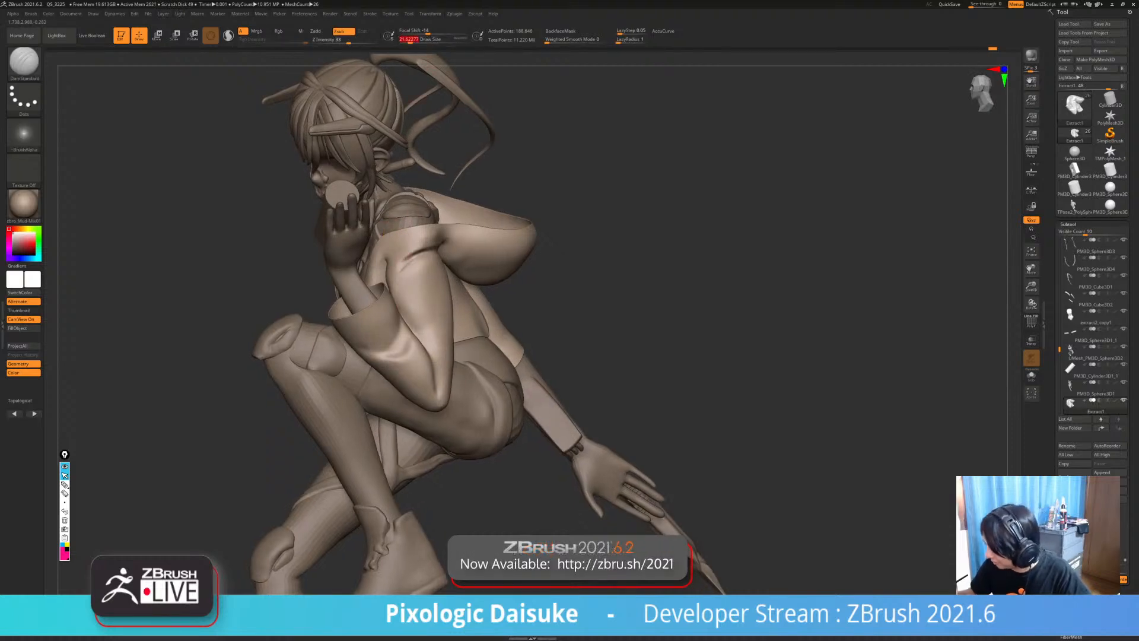
key(shift)
mouse_move(396, 284)
right_down()
mouse_move(387, 257)
mouse_move(397, 259)
right_up()
key(alt+s)
key(alt+s)
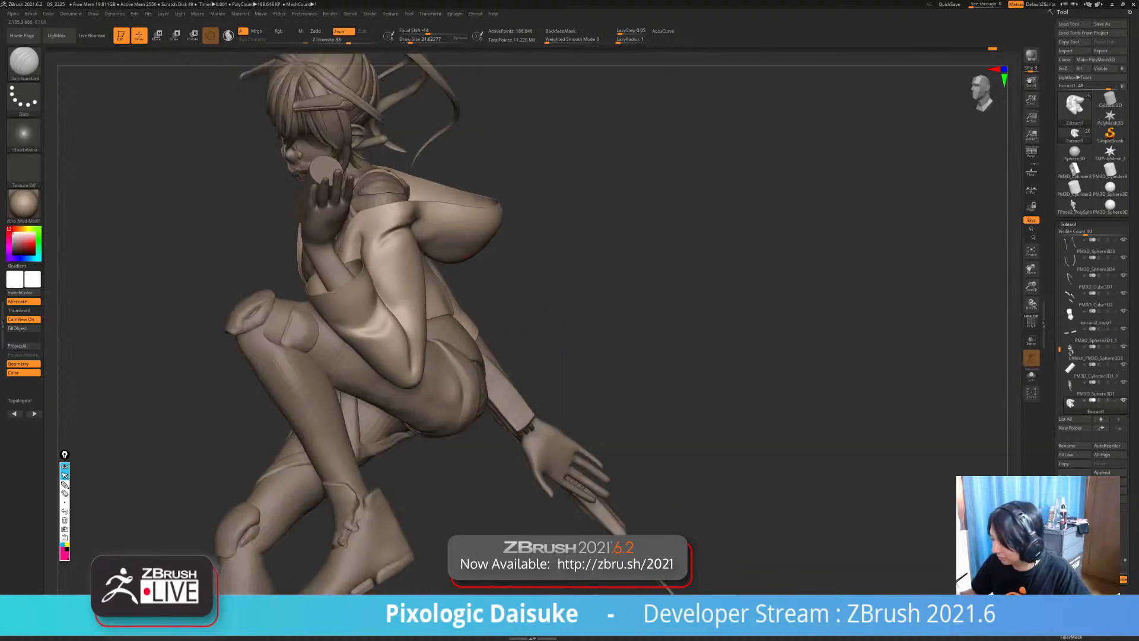
key(shift)
mouse_move(534, 332)
right_down()
mouse_move(395, 325)
mouse_move(522, 330)
right_up()
key(shift)
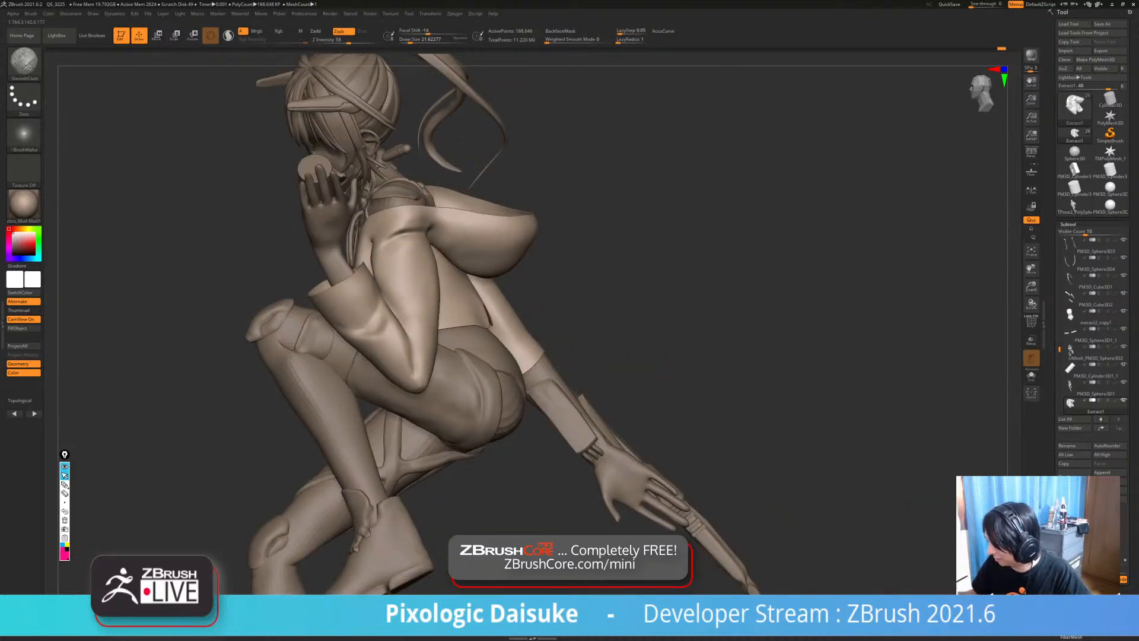
right_drag(416, 255, 432, 255)
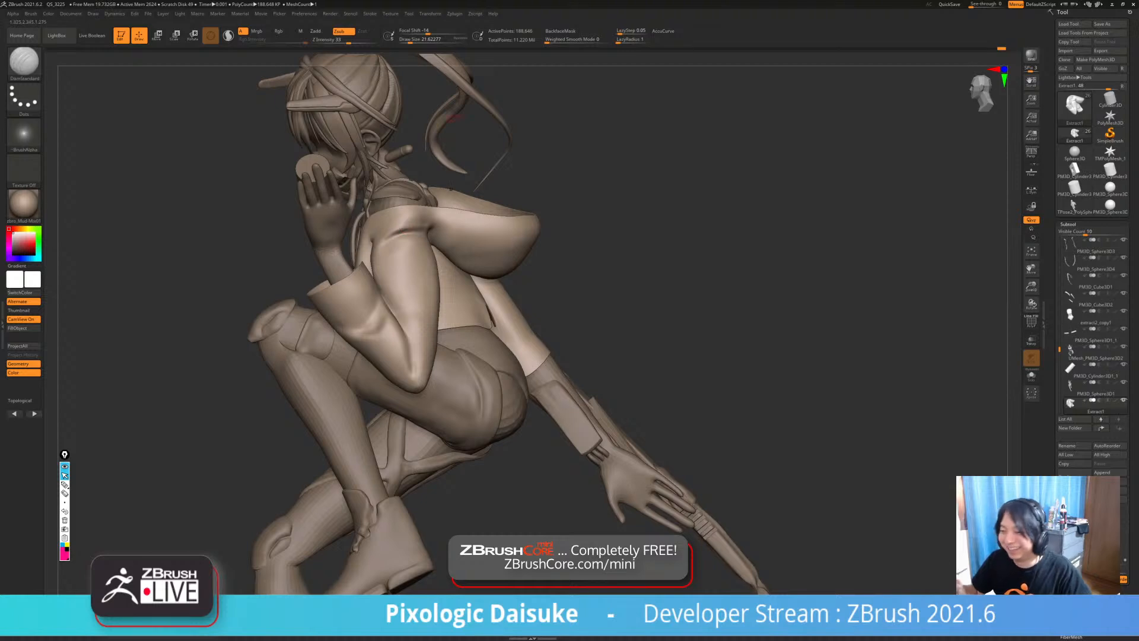
- Set the draw size to about 53.8, then carve and smooth the fold running from the inner elbow up the raised sleeve
click(416, 40)
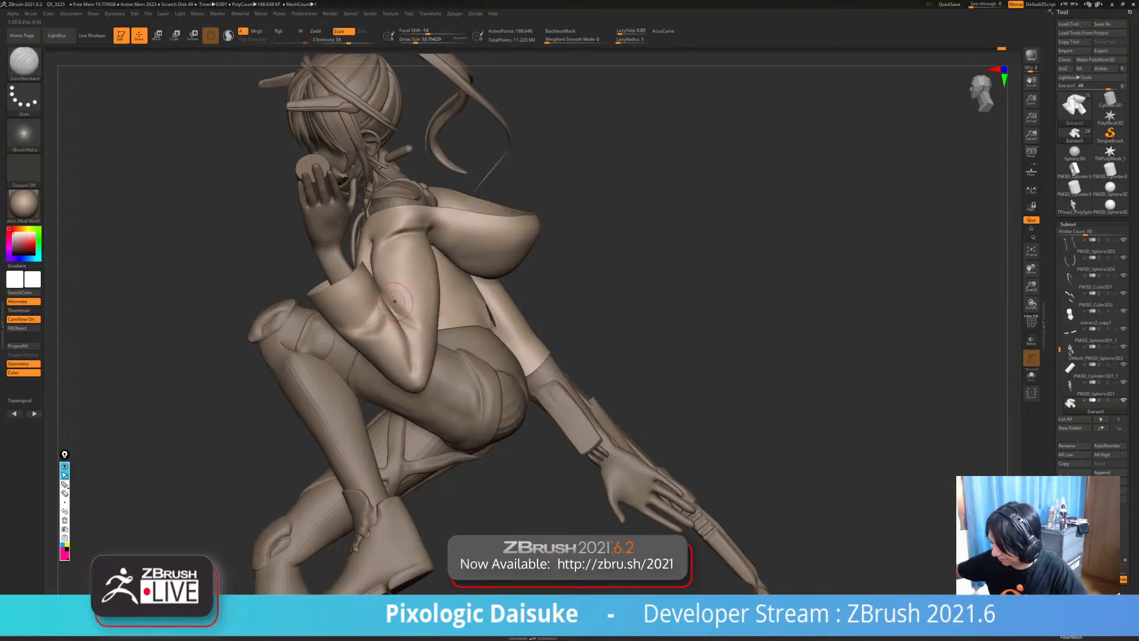
key(shift)
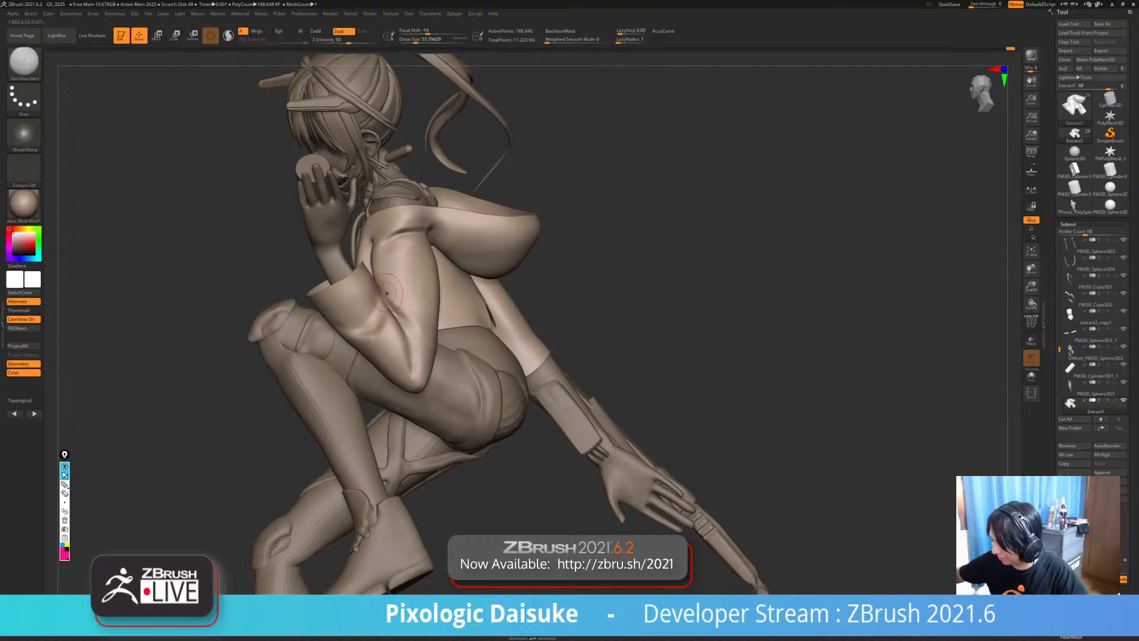
key(shift)
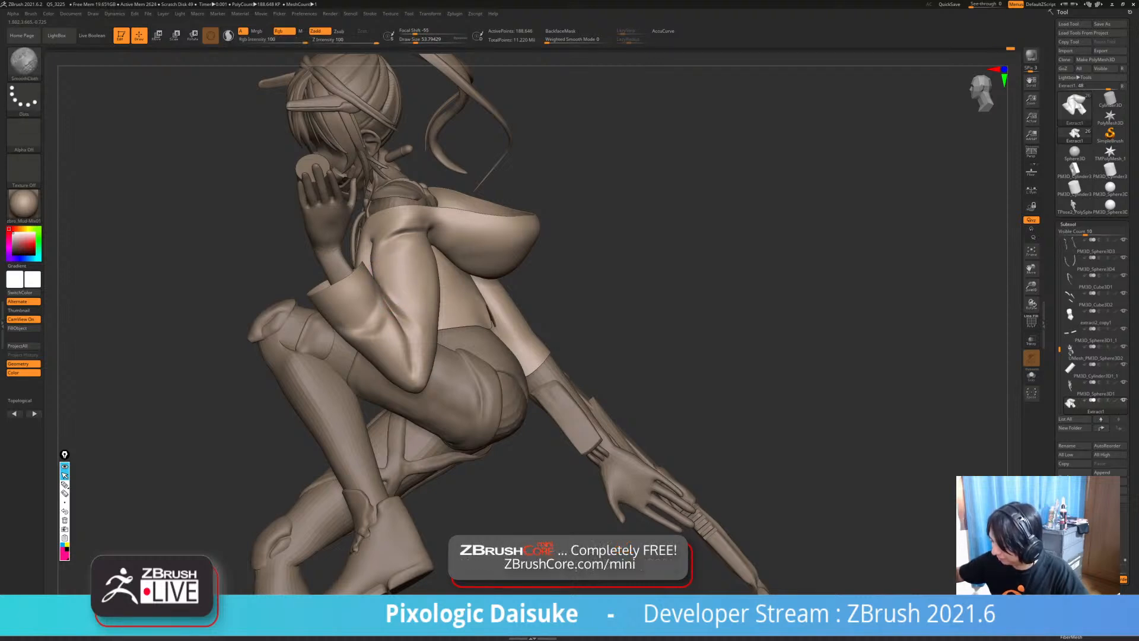
mouse_move(420, 317)
right_down()
mouse_move(396, 317)
mouse_move(430, 316)
mouse_move(397, 313)
mouse_move(410, 294)
mouse_move(403, 279)
right_up()
key(shift)
key(shift)
shift+drag(409, 265, 407, 285)
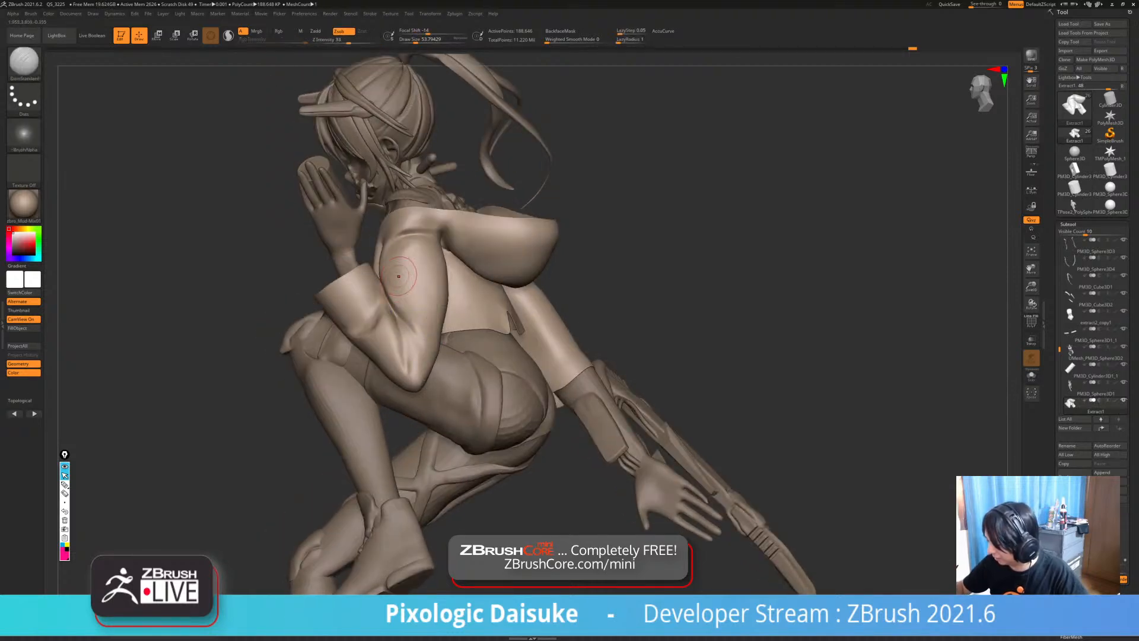
right_drag(407, 285, 396, 299)
shift+drag(399, 303, 388, 294)
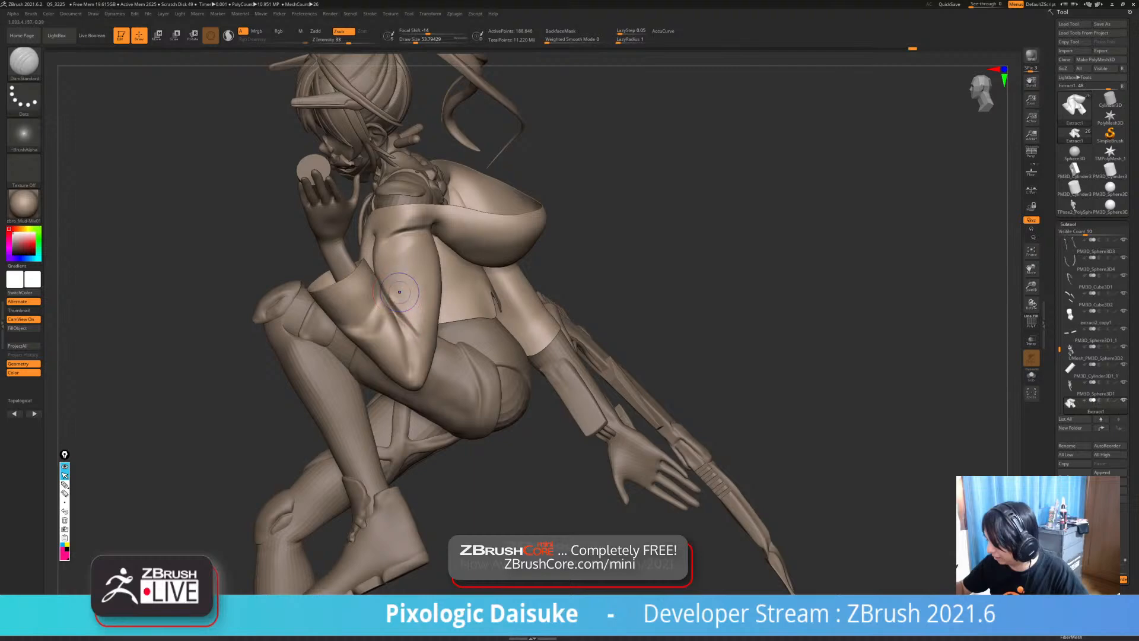
- Reshape the back of the raised sleeve using the SnakeHook brush at a draw size of about 108.2
mouse_move(399, 292)
right_down()
mouse_move(414, 321)
mouse_move(380, 313)
mouse_move(410, 321)
mouse_move(414, 362)
mouse_move(425, 332)
right_up()
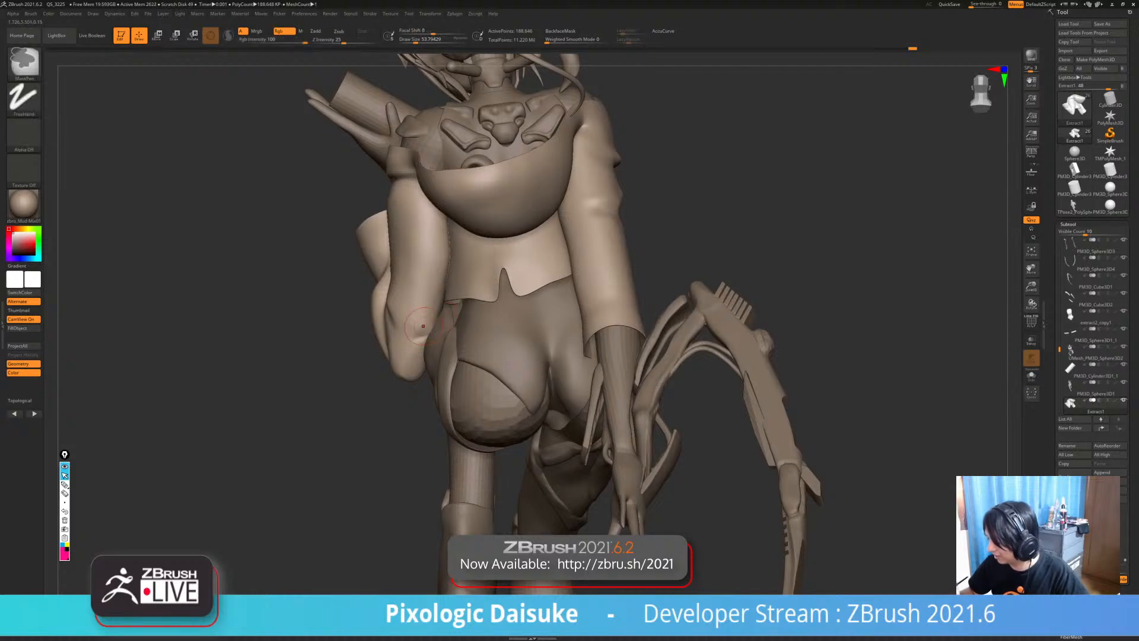
mouse_move(438, 316)
ctrl+right_down()
mouse_move(439, 306)
mouse_move(484, 324)
mouse_move(486, 344)
mouse_move(629, 409)
mouse_move(584, 440)
mouse_move(537, 415)
ctrl+right_up()
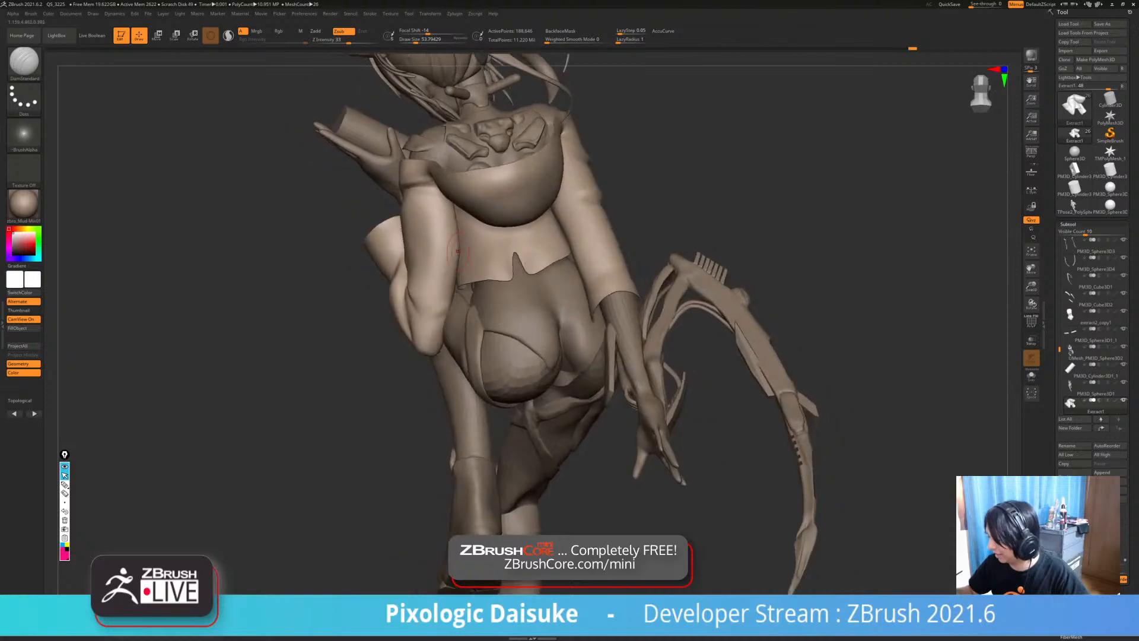
key(b)
key(s)
key(h)
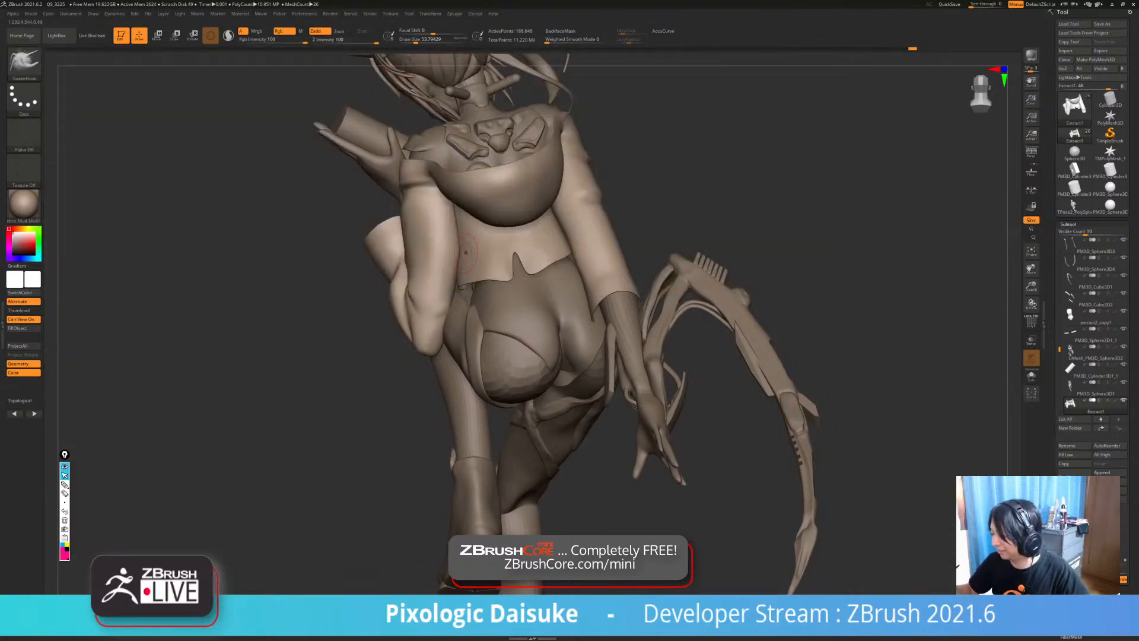
right_drag(432, 229, 472, 255)
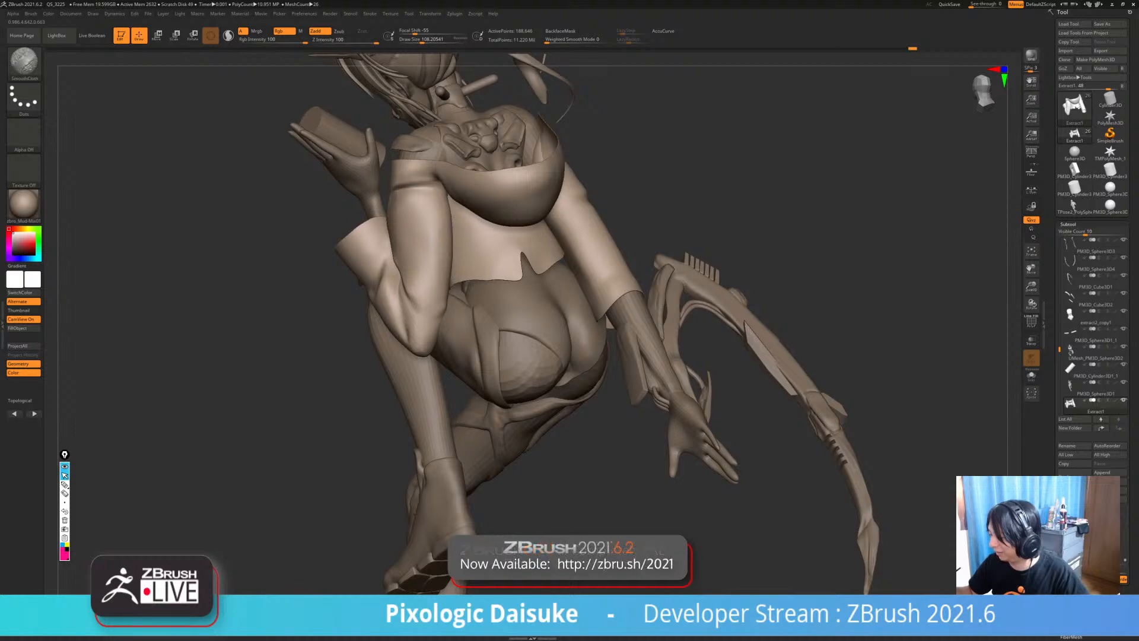
mouse_move(459, 303)
right_down()
mouse_move(443, 254)
mouse_move(506, 276)
mouse_move(617, 217)
mouse_move(414, 291)
right_up()
ctrl+right_drag(414, 291, 435, 354)
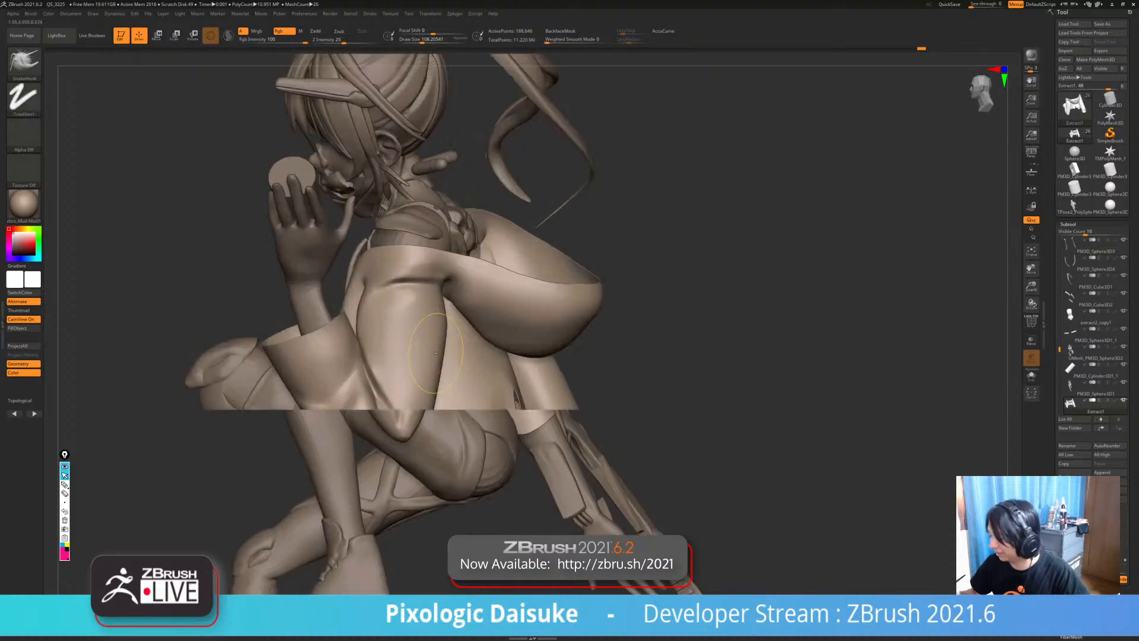
- Recarve the fold below the shoulder using DamStandard at a draw size of about 59.2 and smooth its edge
key(b)
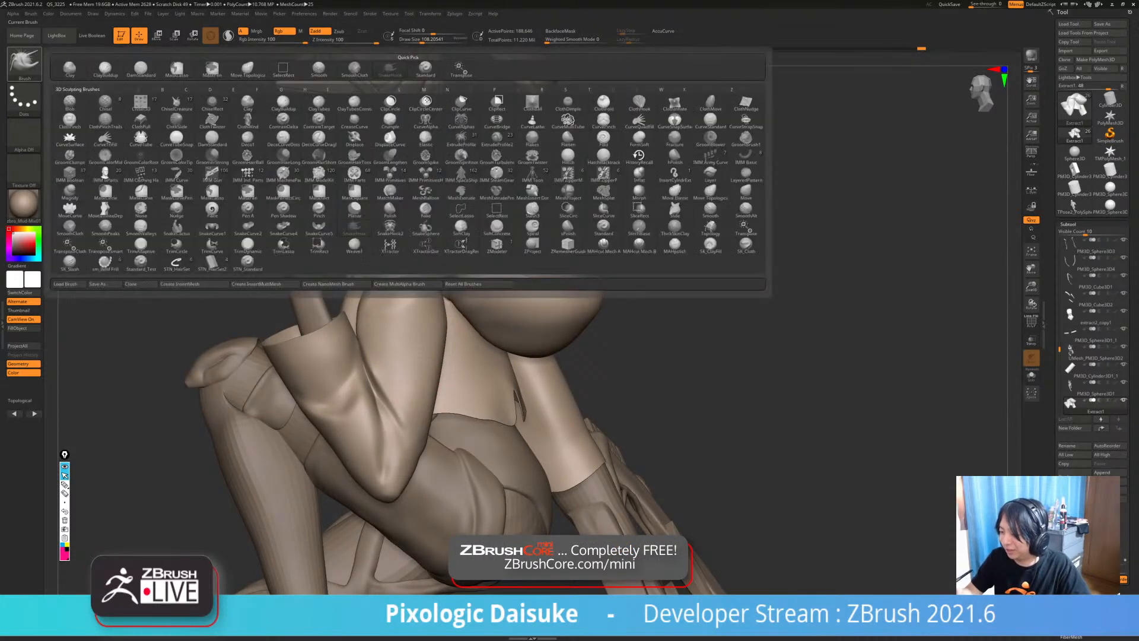
key(d)
key(s)
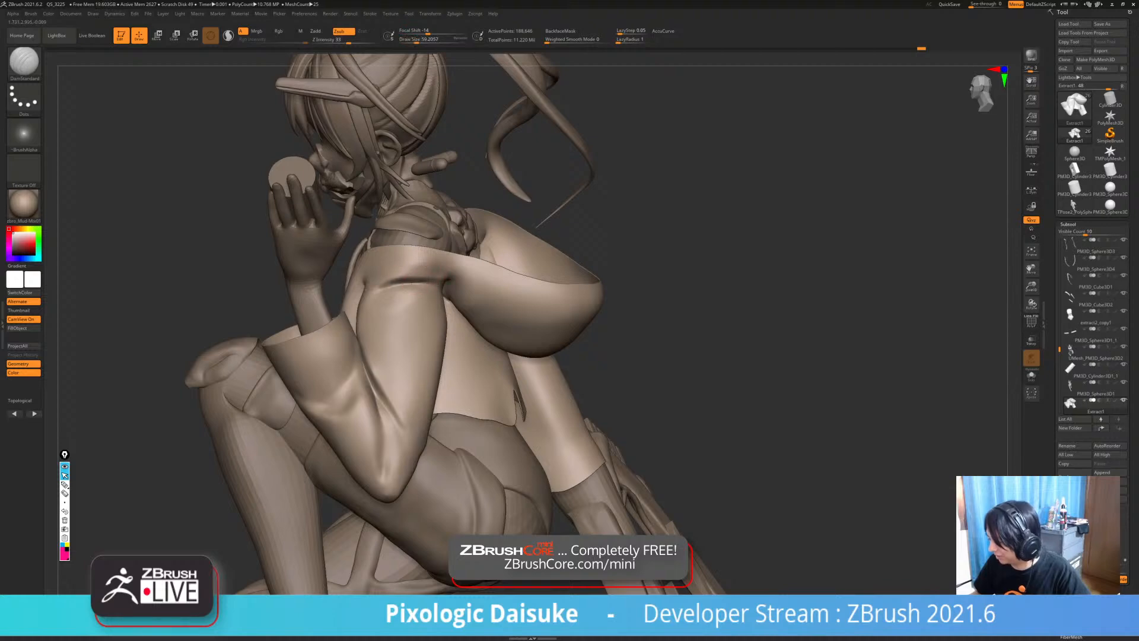
right_drag(451, 264, 408, 294)
shift+drag(407, 295, 416, 284)
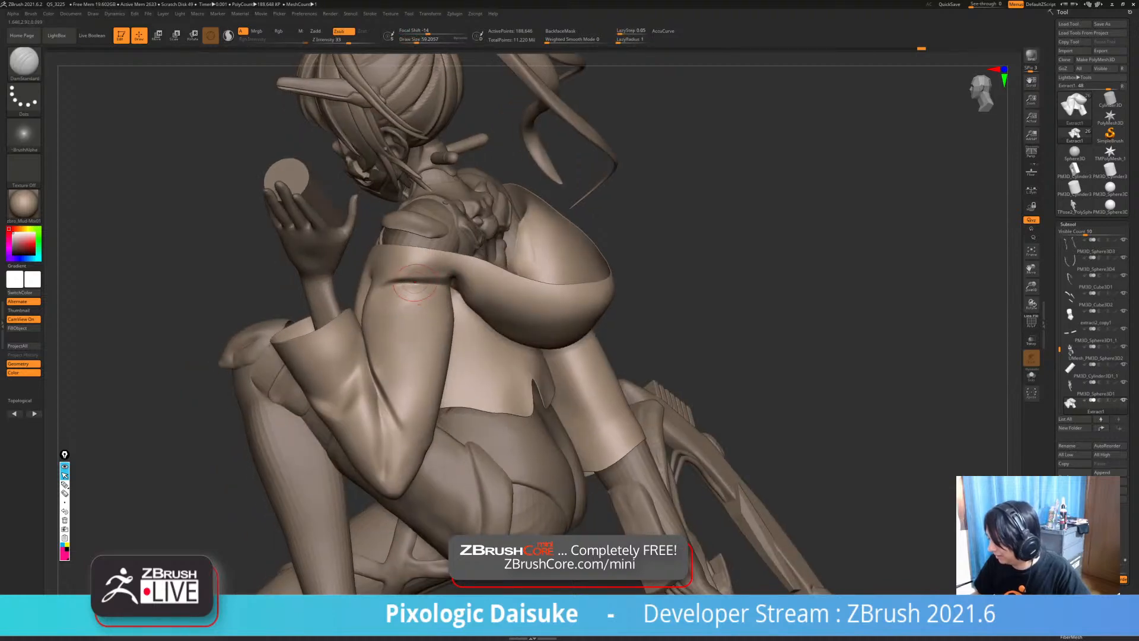
mouse_move(416, 285)
ctrl+right_down()
mouse_move(383, 302)
mouse_move(388, 242)
ctrl+right_up()
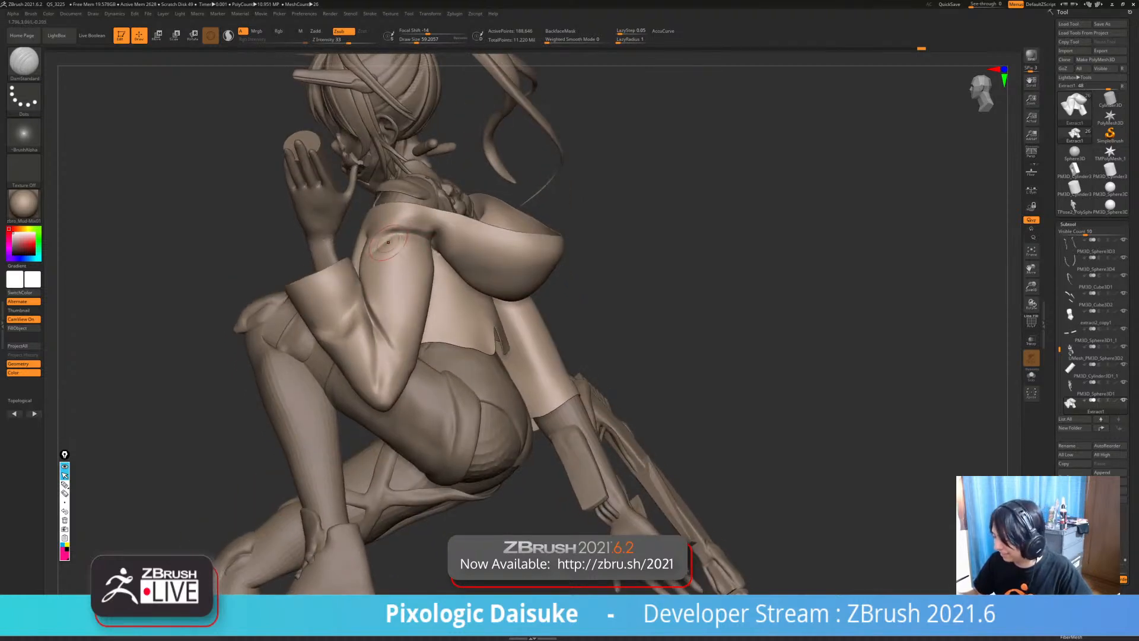
- Smooth the fold below the shoulder of the raised sleeve with SmoothCloth, working from several angles
key(shift)
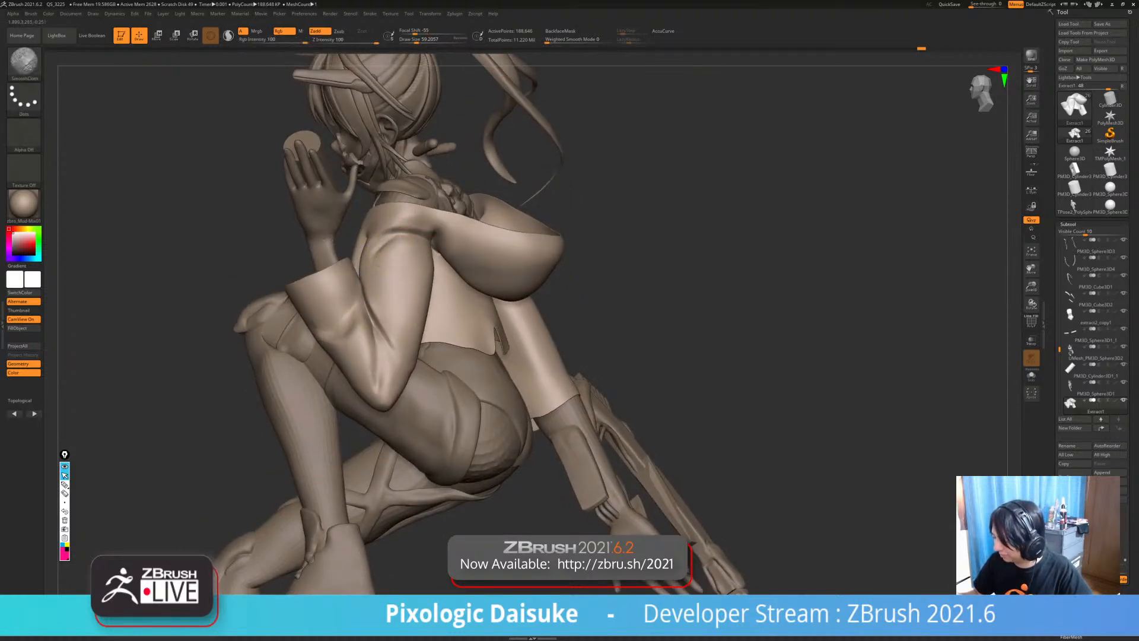
shift+drag(384, 240, 381, 249)
right_drag(381, 260, 404, 244)
key(ctrl)
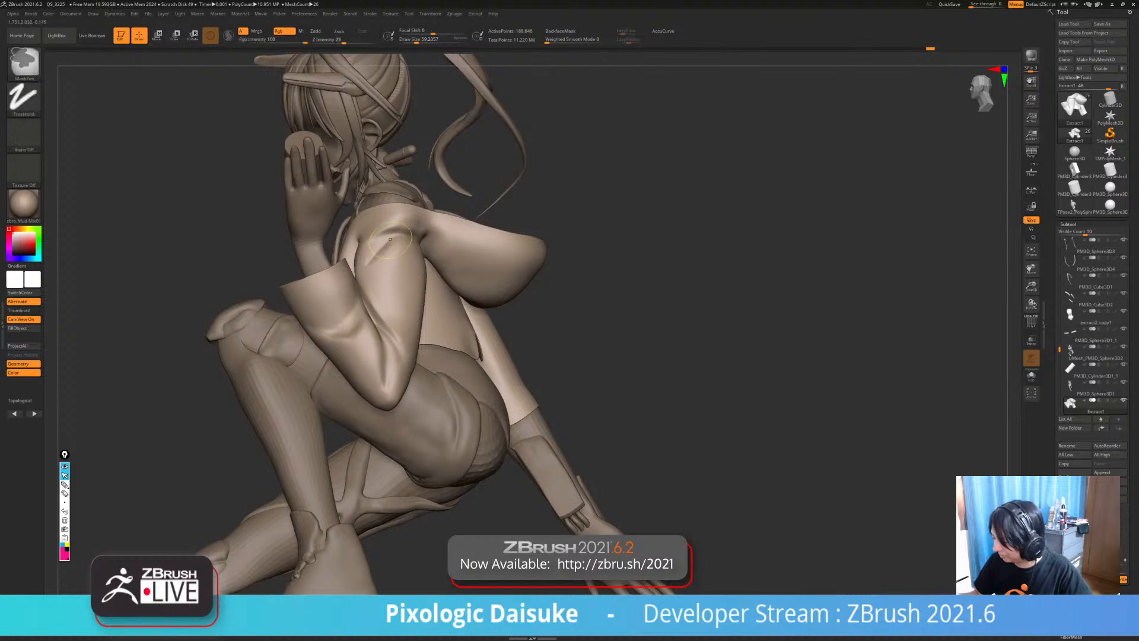
key(shift)
shift+drag(386, 245, 392, 255)
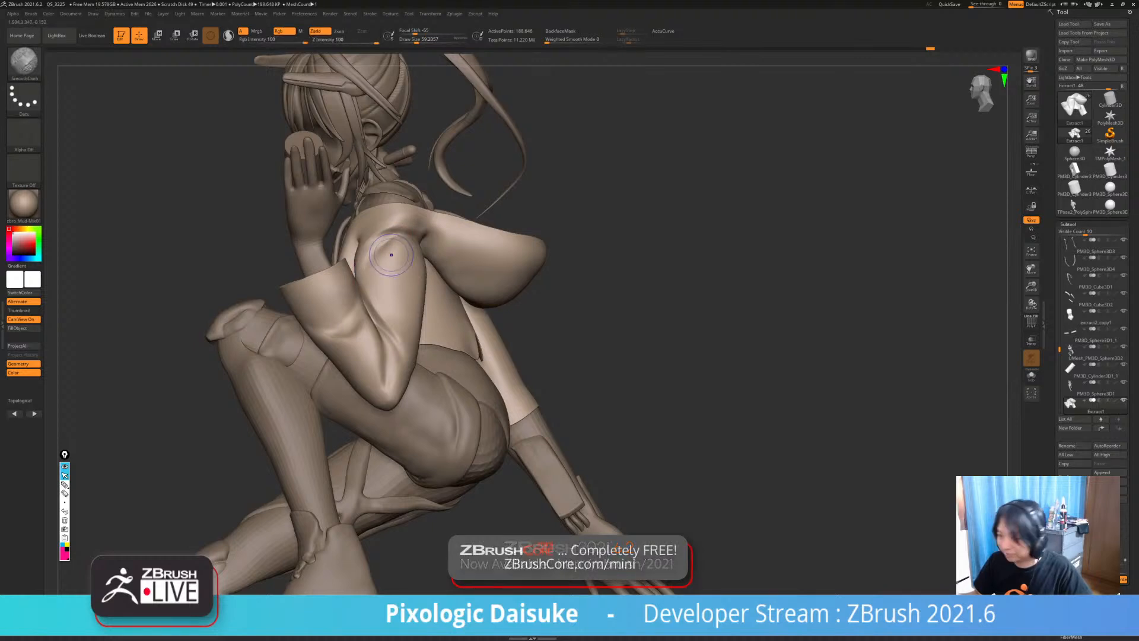
right_drag(369, 261, 388, 253)
shift+drag(388, 252, 386, 264)
- Undo the last stroke and rework the surface of the raised sleeve near the inner elbow
mouse_move(386, 264)
ctrl+right_down()
mouse_move(402, 247)
mouse_move(363, 292)
mouse_move(363, 374)
ctrl+right_up()
key(ctrl+z)
drag(367, 287, 355, 320)
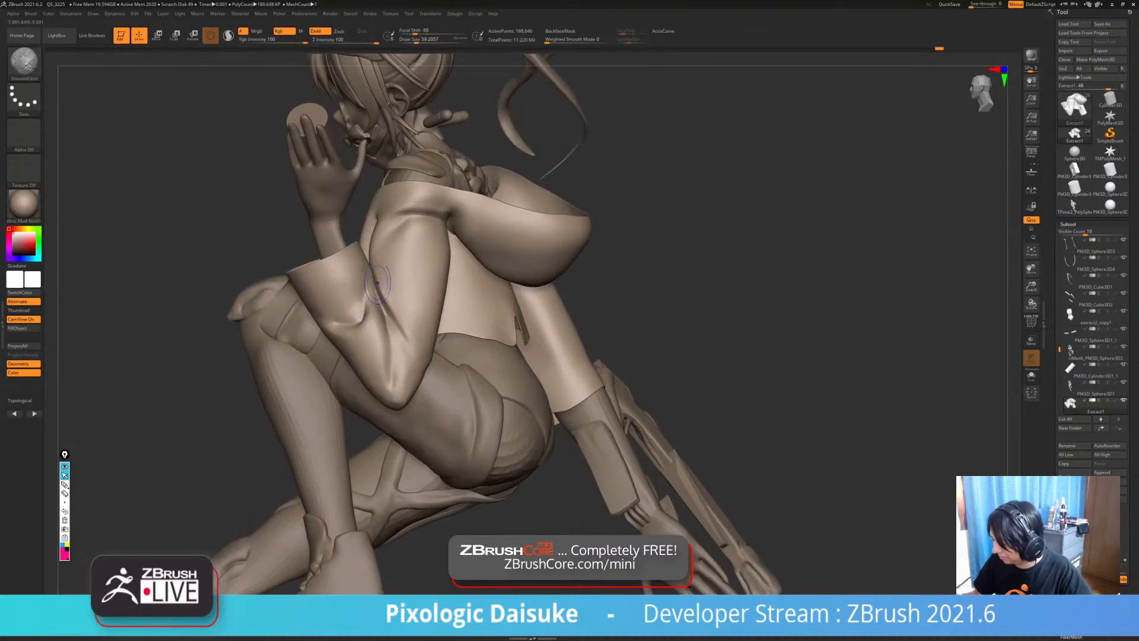
mouse_move(377, 283)
right_down()
mouse_move(359, 307)
mouse_move(356, 252)
mouse_move(324, 255)
mouse_move(449, 251)
mouse_move(383, 276)
mouse_move(341, 274)
right_up()
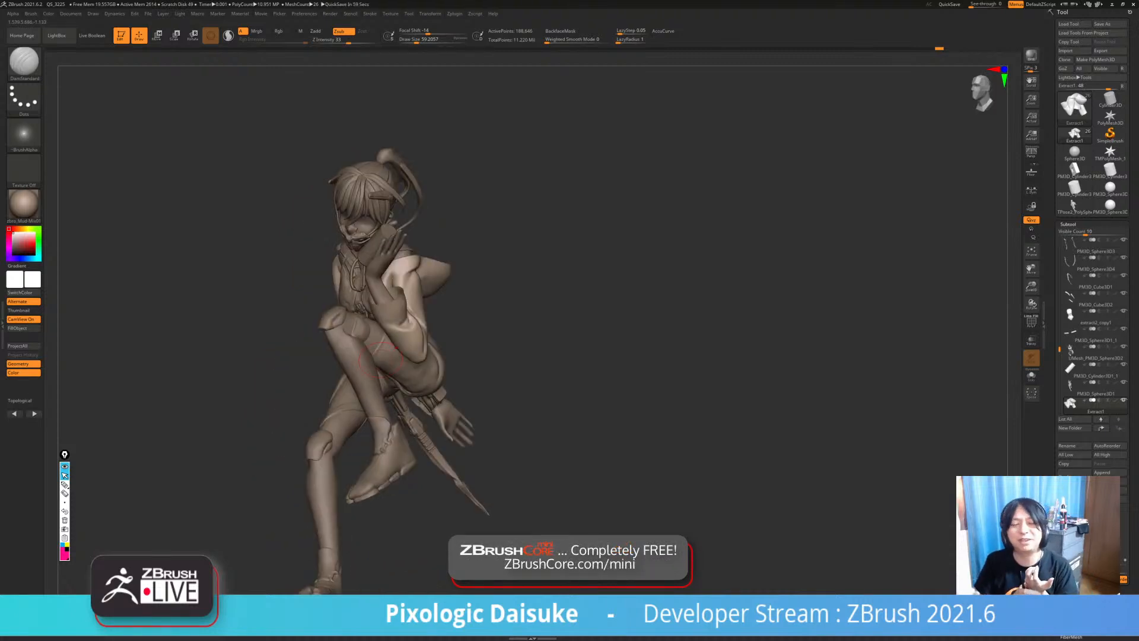
mouse_move(469, 267)
right_down()
mouse_move(416, 255)
mouse_move(425, 320)
mouse_move(356, 214)
right_up()
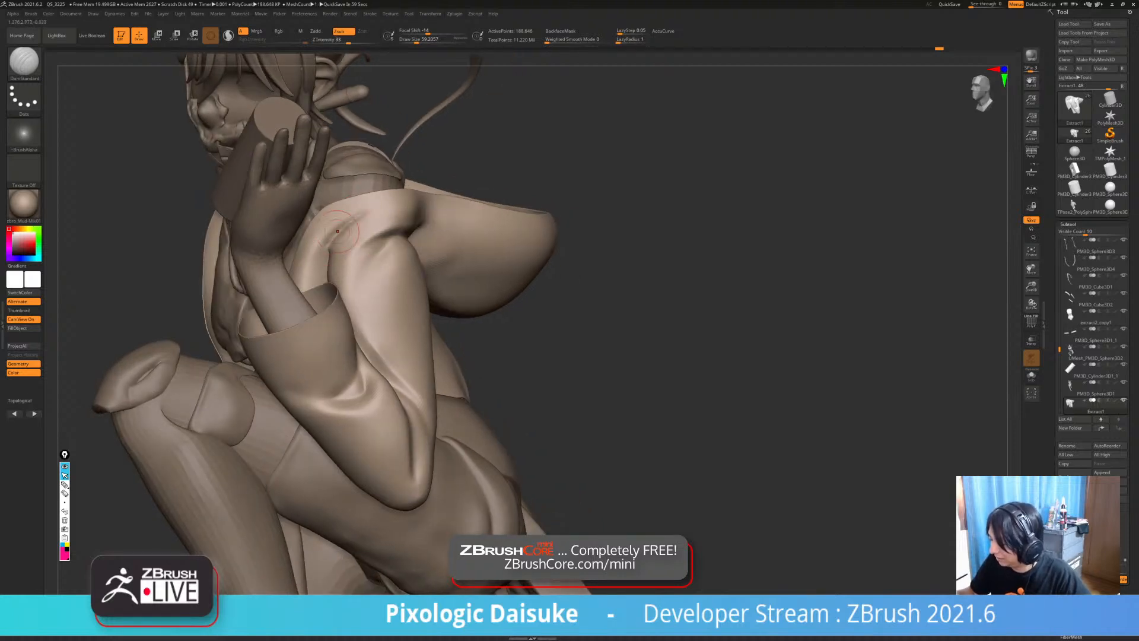
- Undo the last shoulder stroke and smooth the folds along the jacket's upper shoulder edge
key(shift)
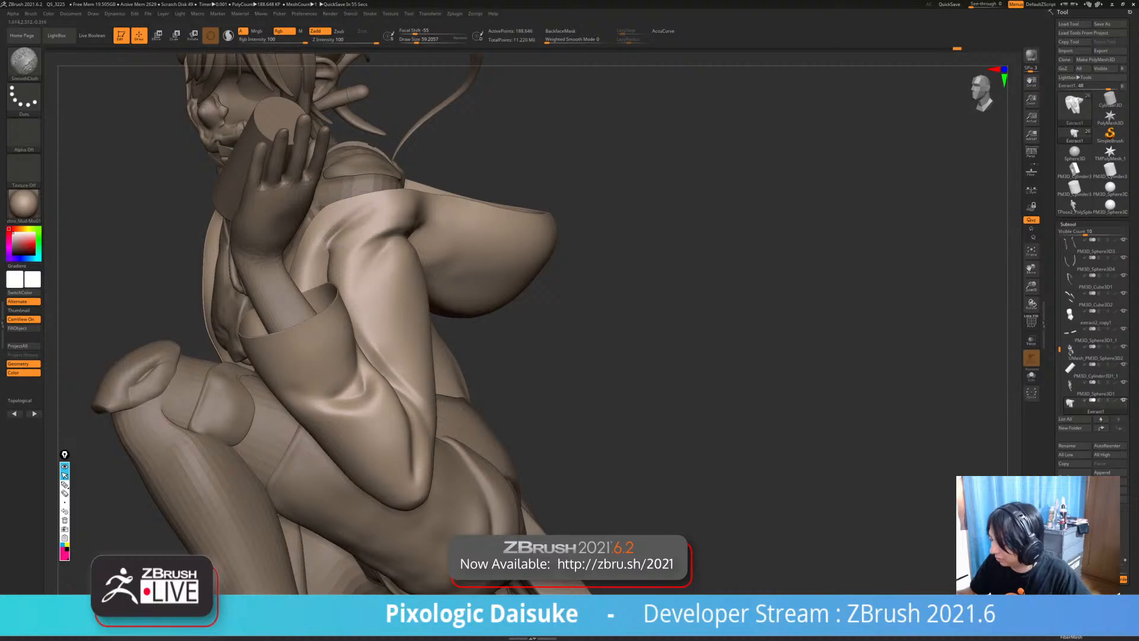
key(ctrl+z)
mouse_move(377, 212)
right_down()
mouse_move(320, 208)
mouse_move(335, 181)
mouse_move(317, 181)
mouse_move(356, 184)
right_up()
key(shift)
shift+drag(372, 196, 379, 189)
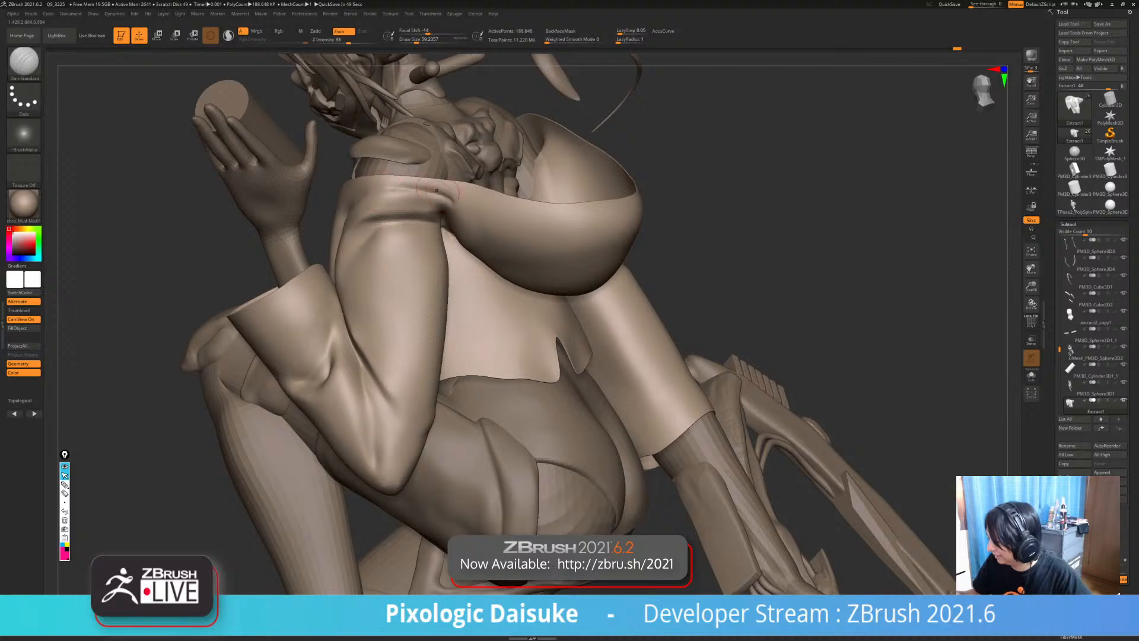
mouse_move(436, 190)
right_down()
mouse_move(436, 172)
mouse_move(408, 233)
mouse_move(403, 181)
mouse_move(406, 205)
mouse_move(433, 208)
mouse_move(442, 181)
mouse_move(504, 187)
mouse_move(354, 188)
right_up()
key(shift)
key(shift)
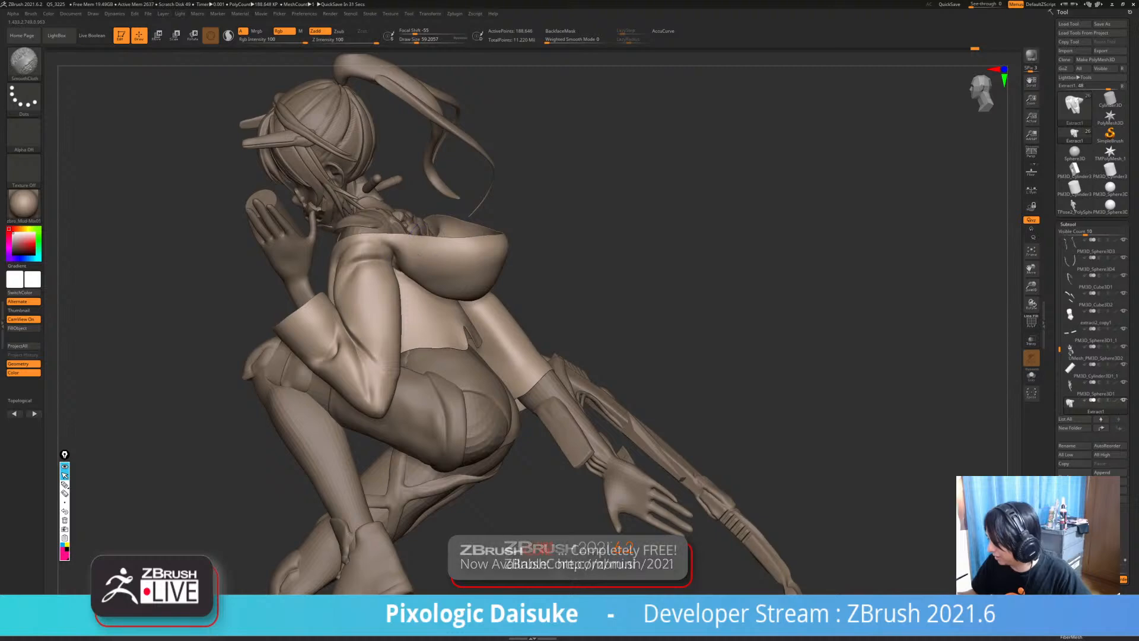
mouse_move(428, 240)
right_down()
mouse_move(194, 245)
mouse_move(404, 267)
mouse_move(398, 276)
mouse_move(399, 201)
mouse_move(439, 224)
mouse_move(409, 264)
mouse_move(433, 258)
mouse_move(383, 274)
mouse_move(347, 354)
right_up()
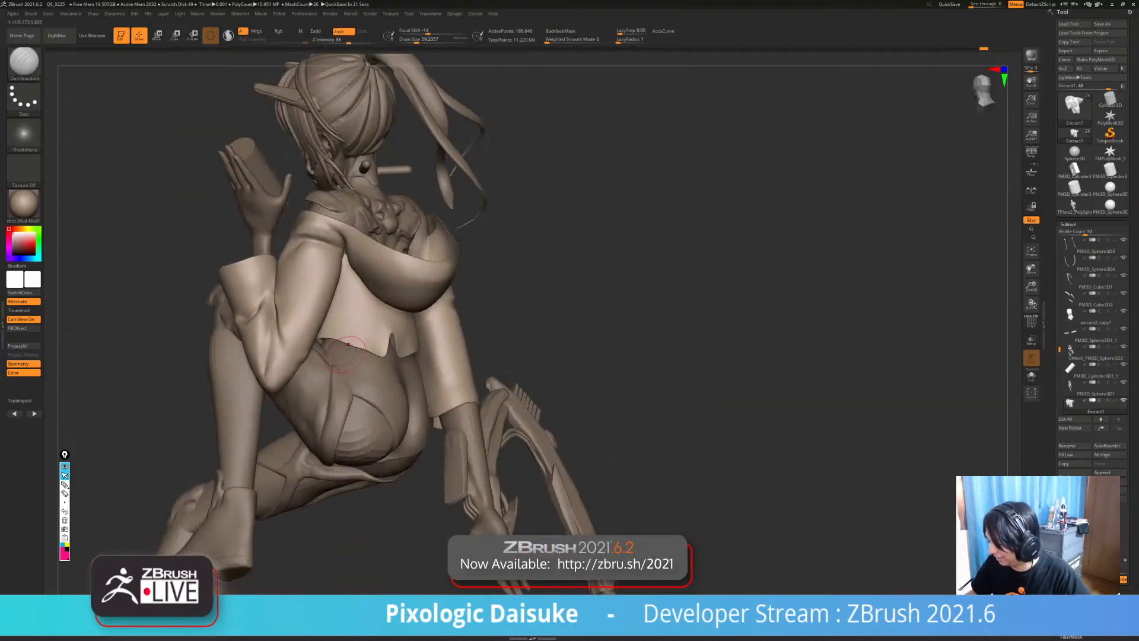
- Select DamStandard as the sculpting brush, keeping SmoothCloth as the smoothing brush
key(b)
key(s)
key(c)
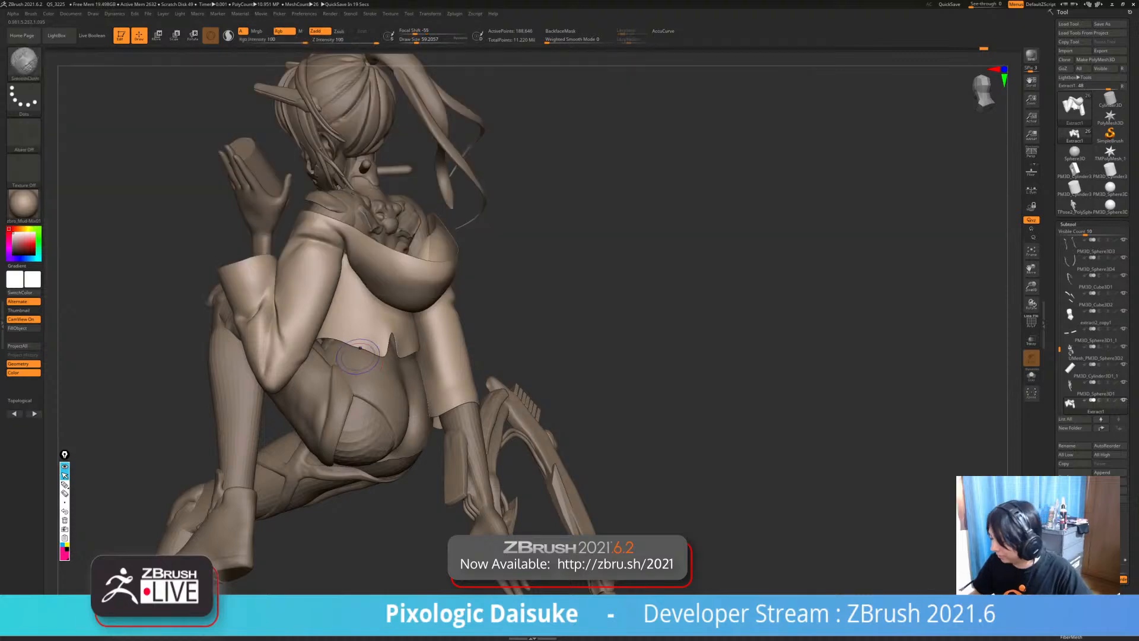
right_drag(451, 372, 380, 369)
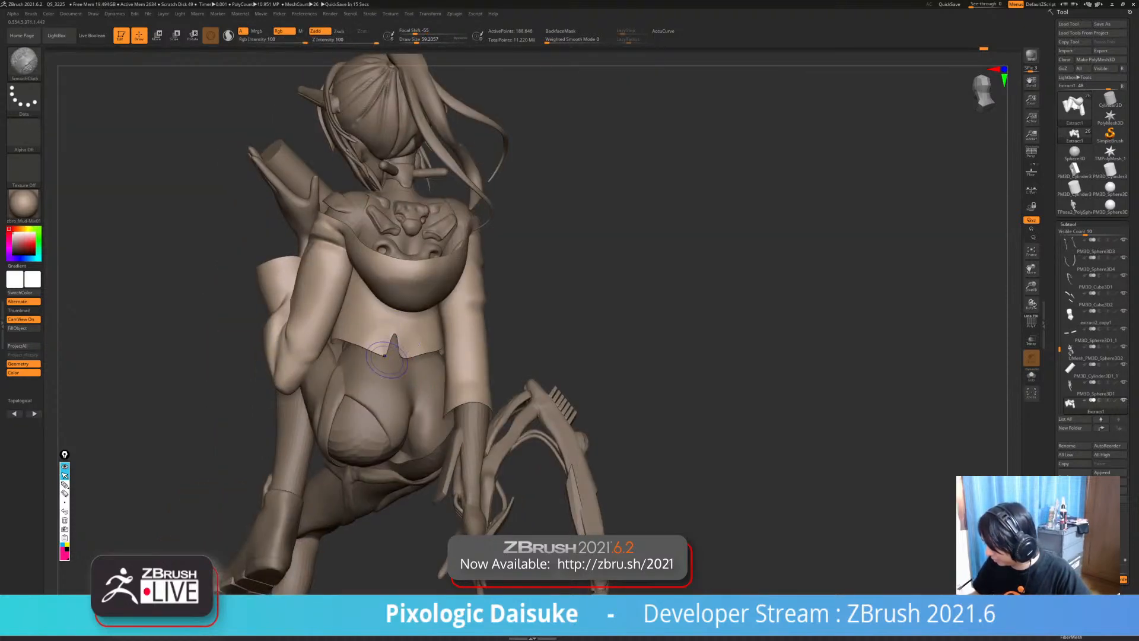
key(b)
key(d)
key(s)
key(b)
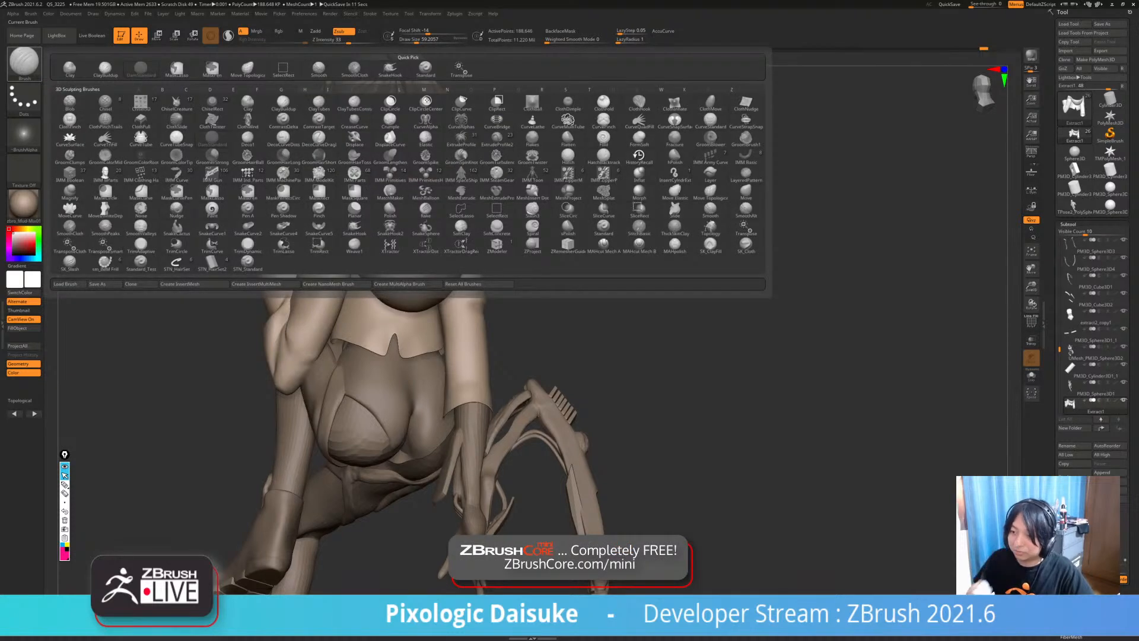
key(d)
key(s)
key(shift)
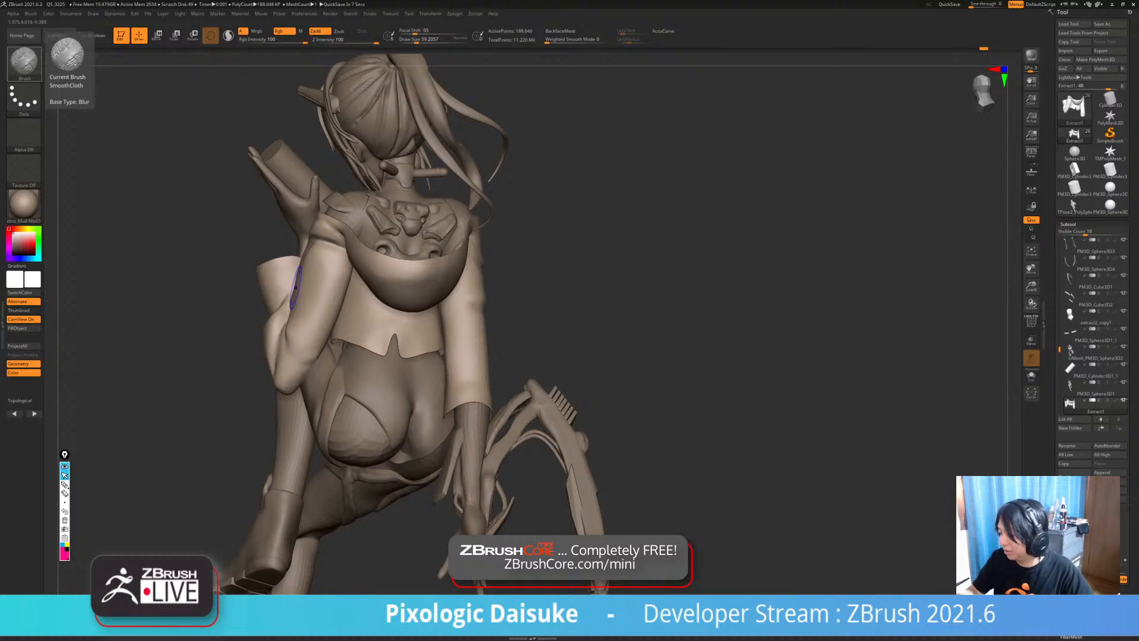
- Isolate the jacket to examine its back and sleeves, and show the whole figure again
mouse_move(292, 275)
ctrl+right_down()
mouse_move(293, 332)
mouse_move(267, 333)
ctrl+right_up()
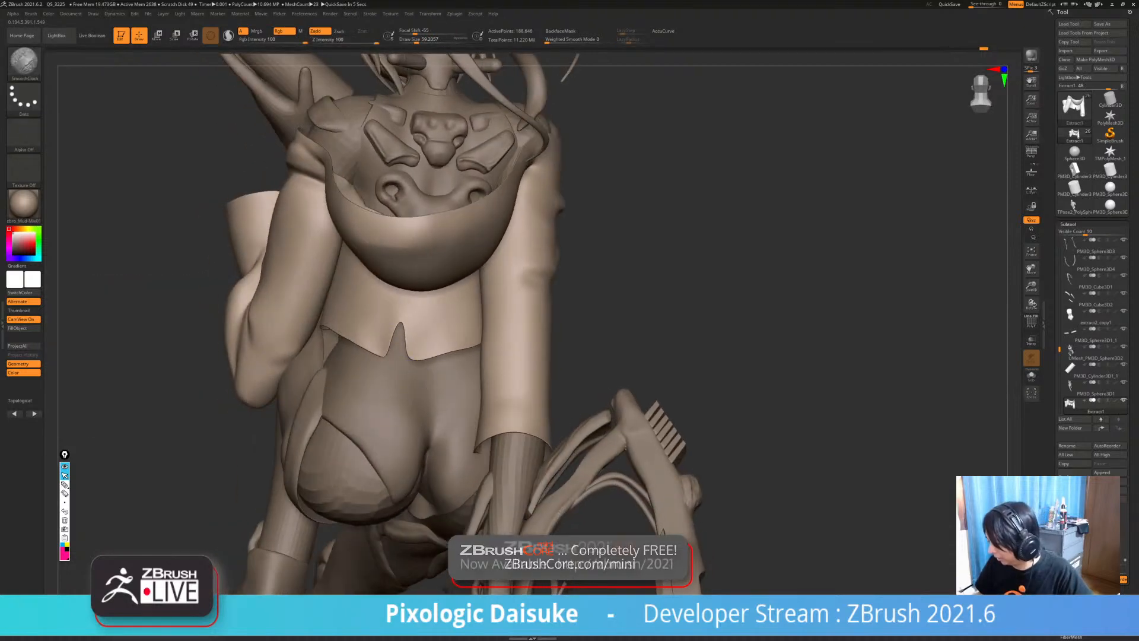
click(1031, 375)
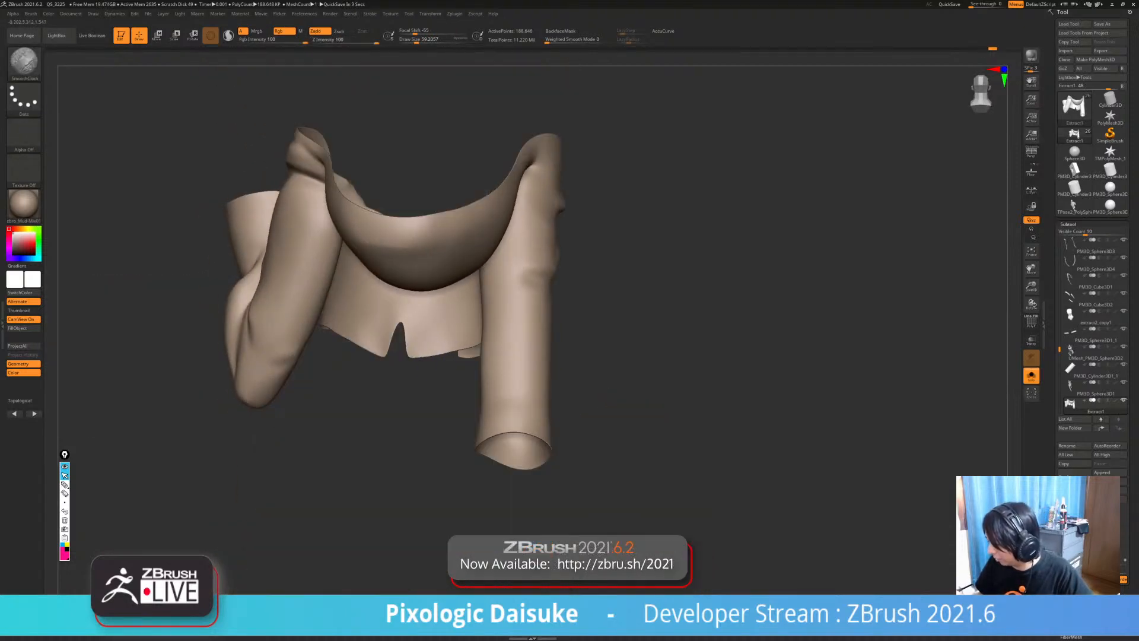
mouse_move(415, 267)
right_down()
mouse_move(424, 285)
mouse_move(379, 302)
mouse_move(421, 297)
right_up()
key(shift+s)
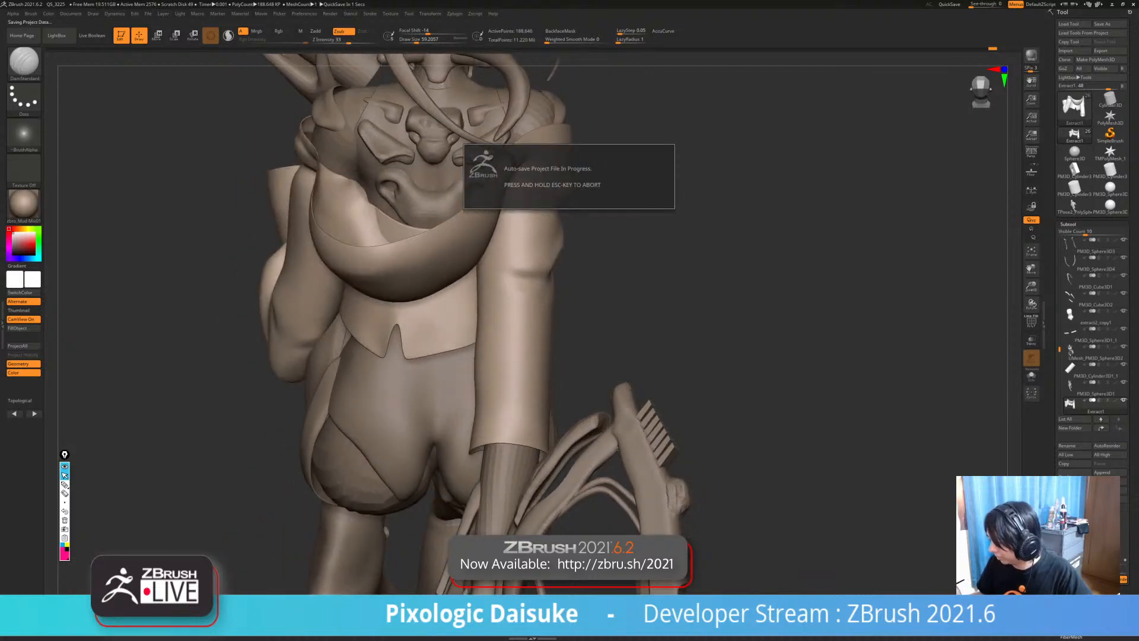
right_drag(422, 297, 510, 237)
- Switch the active tool from the character to a Plane3D primitive for brush testing
click(1110, 100)
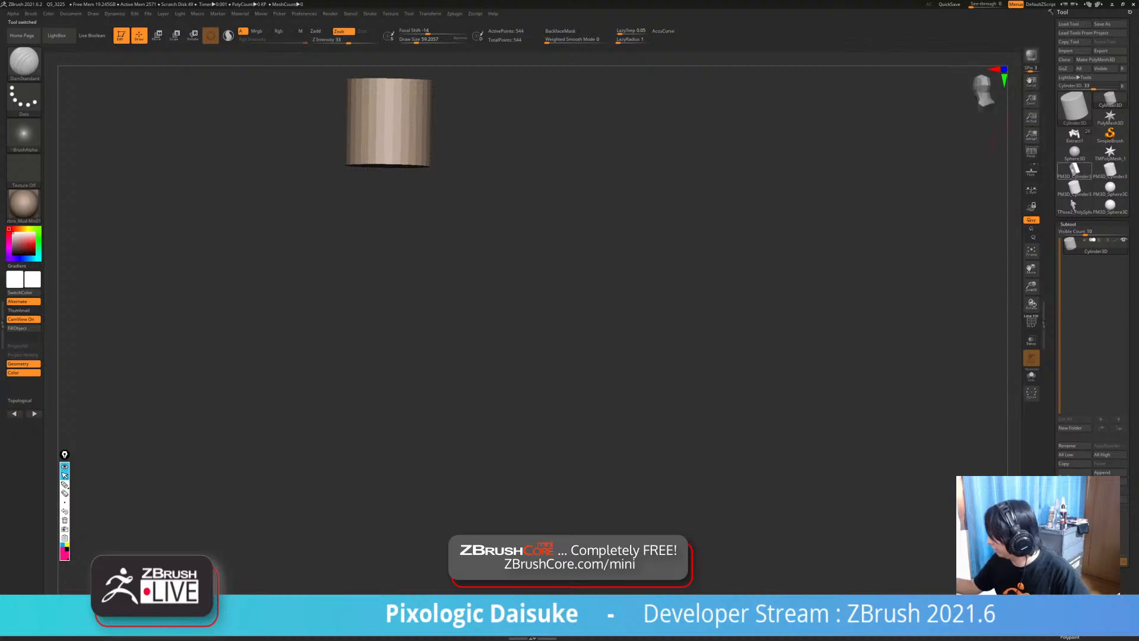
click(1074, 107)
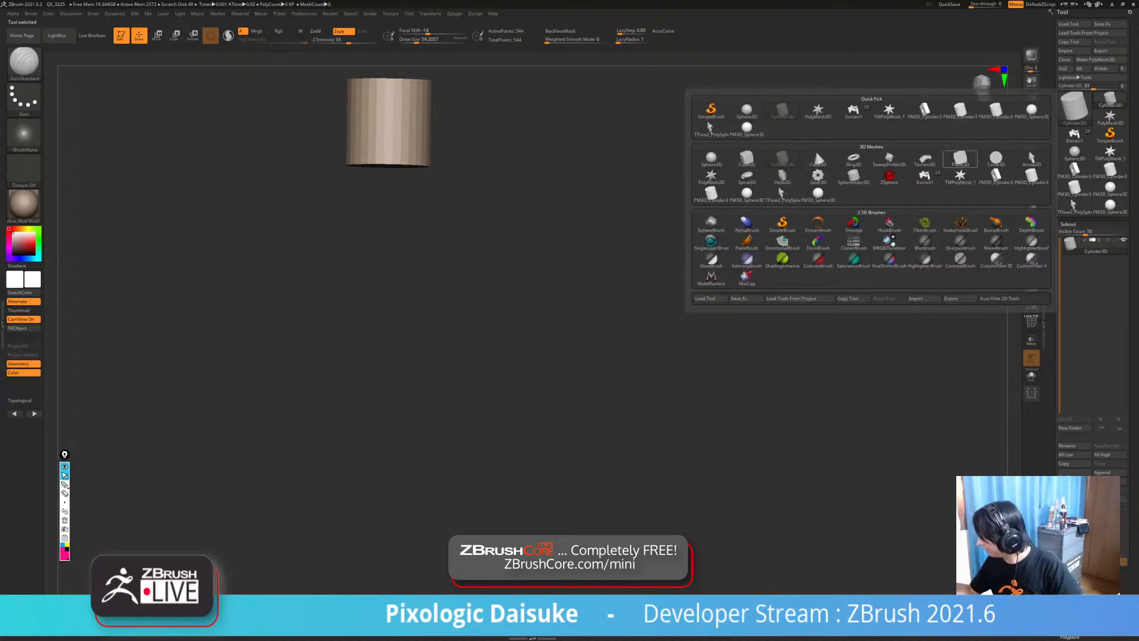
click(960, 159)
mouse_move(510, 303)
mouse_down()
mouse_move(599, 308)
mouse_move(382, 279)
mouse_up()
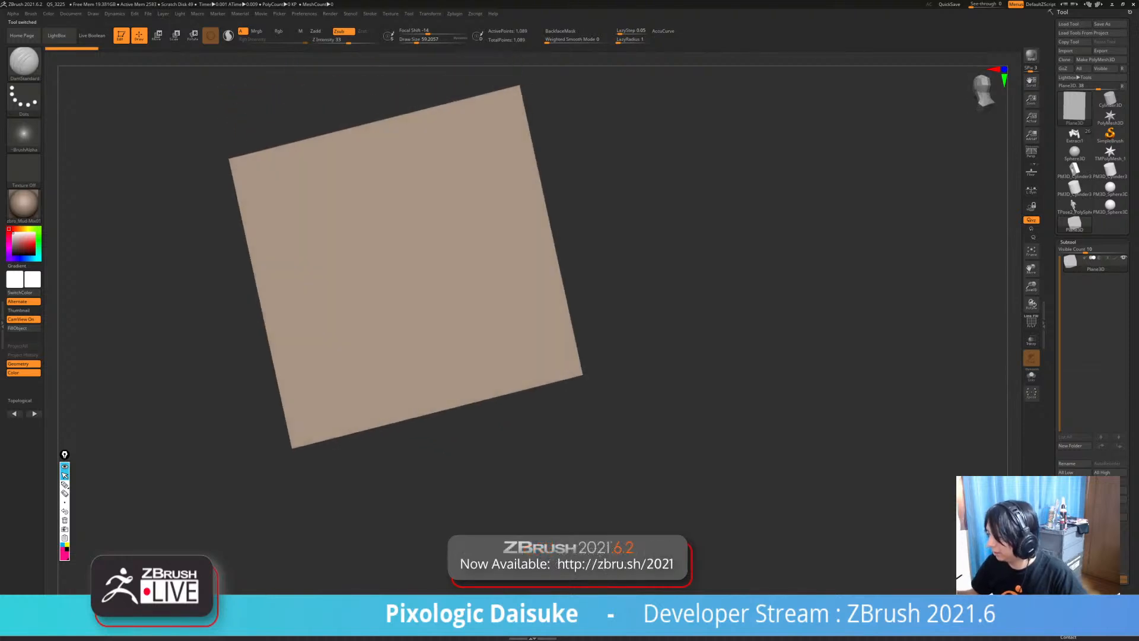
- Set Smooth as the smoothing brush with a draw size of about 73.9 and convert the plane to a PolyMesh3D
key(b)
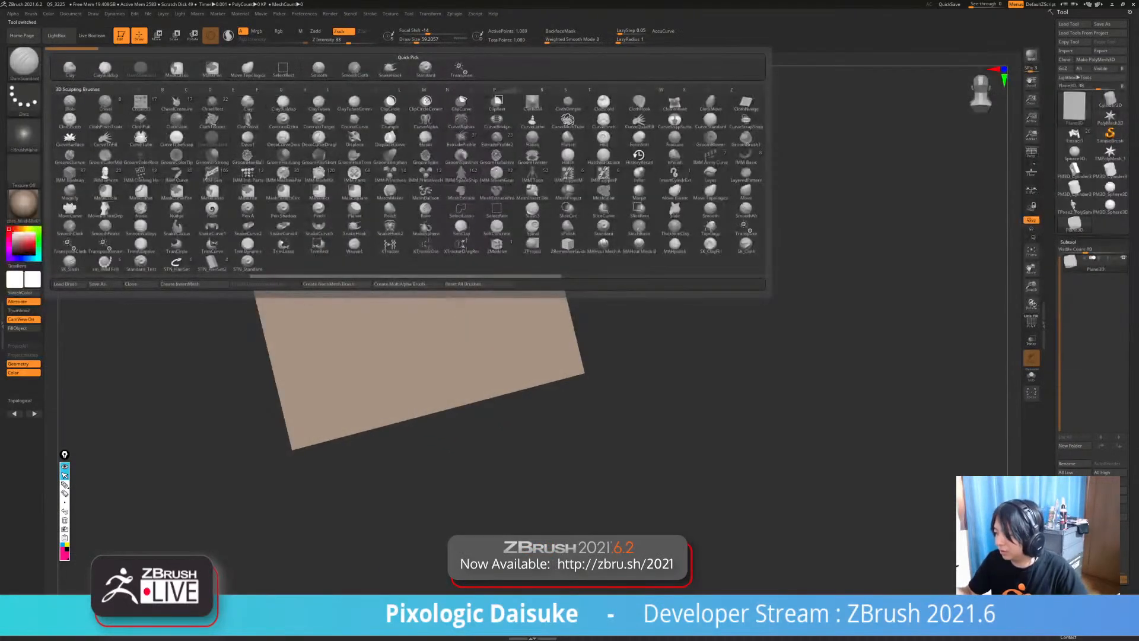
key(s)
key(m)
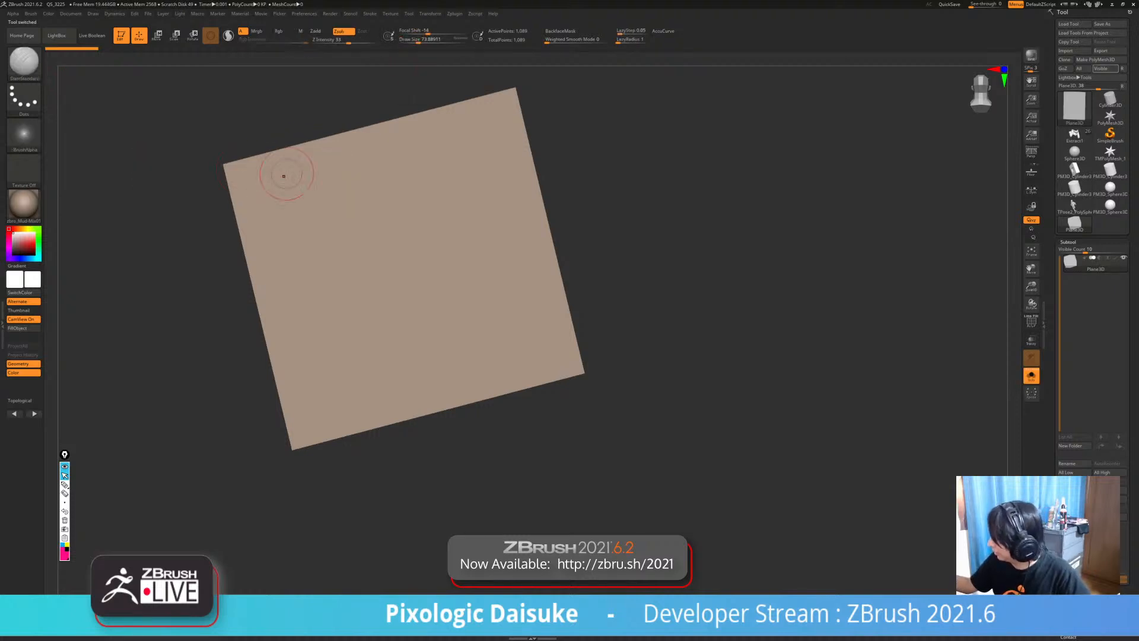
click(1095, 60)
mouse_move(653, 285)
mouse_down()
mouse_move(760, 297)
mouse_move(615, 338)
mouse_move(640, 350)
mouse_up()
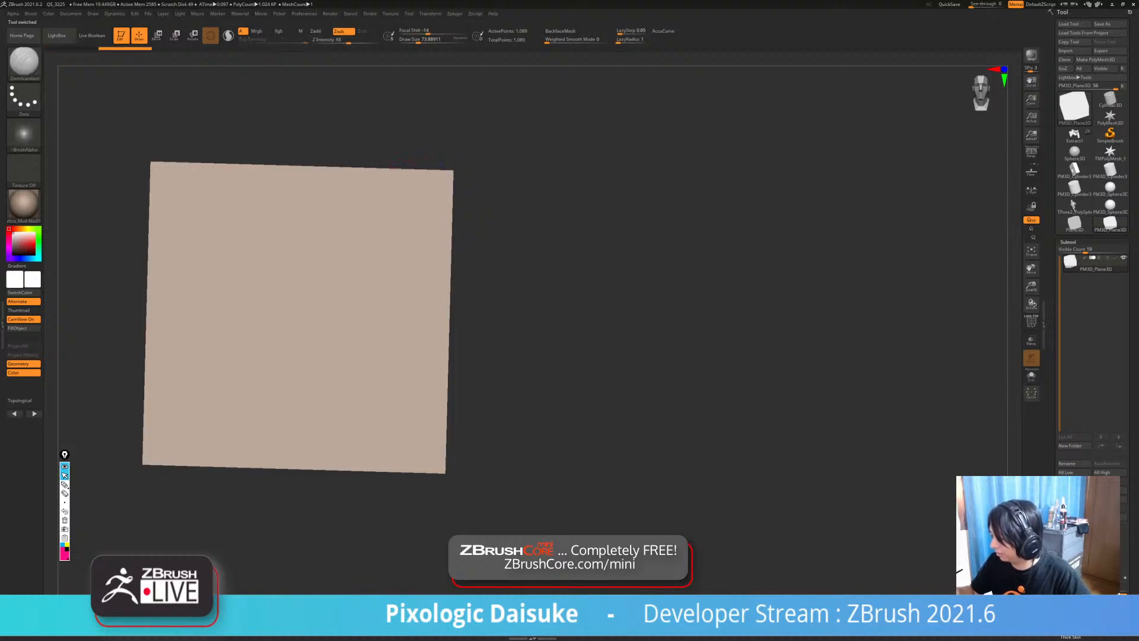
- Subdivide the plane once and carve a DamStandard stroke near its upper-right corner, smoothing it flat with Smooth
drag(386, 186, 437, 270)
key(ctrl+z)
mouse_move(384, 183)
mouse_down()
mouse_move(428, 208)
mouse_move(438, 276)
mouse_up()
mouse_move(438, 276)
right_down()
mouse_move(386, 196)
mouse_move(418, 192)
right_up()
mouse_move(418, 192)
shift+mouse_down()
mouse_move(401, 211)
mouse_move(397, 188)
mouse_move(434, 268)
shift+mouse_up()
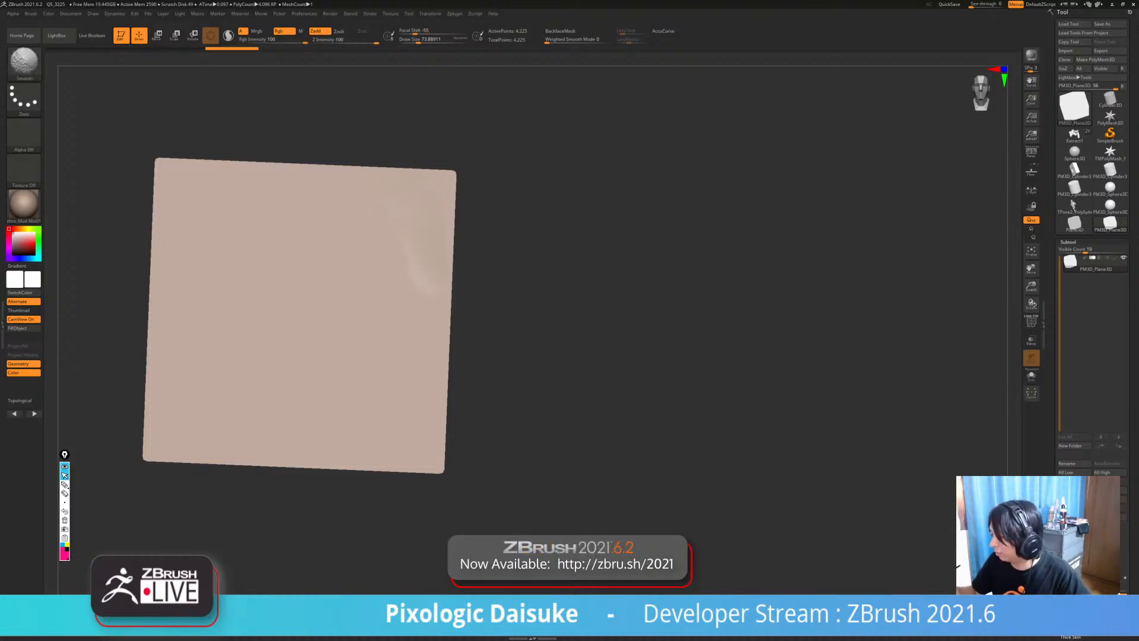
shift+drag(425, 276, 440, 232)
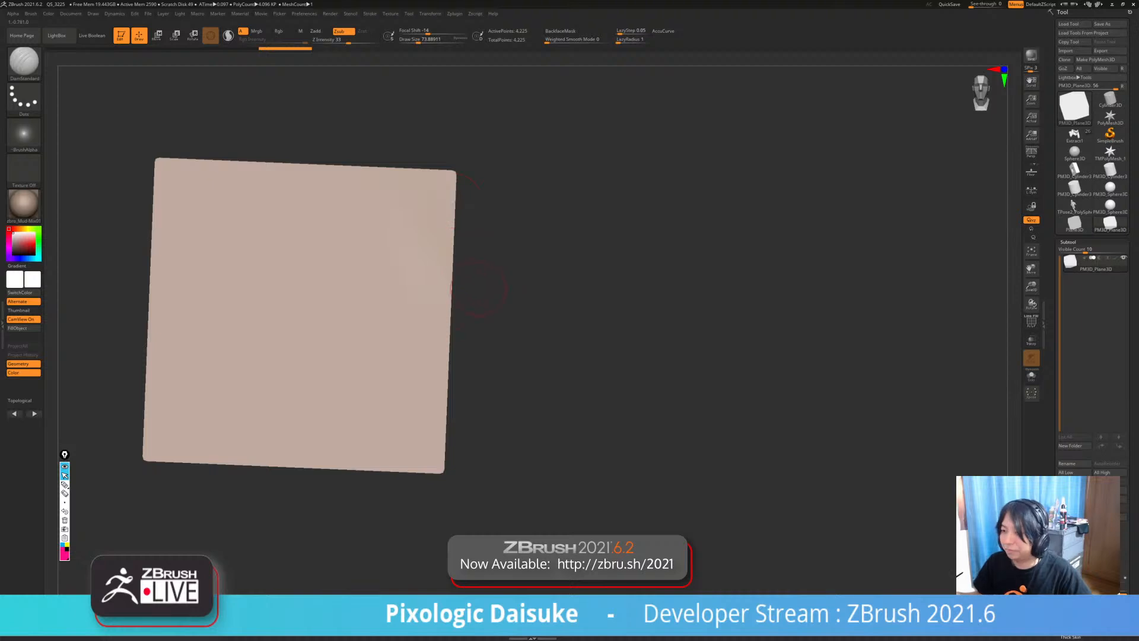
- Set SmoothCloth as the smoothing brush and smooth the plane's upper-right corner and adjoining edges
key(b)
key(s)
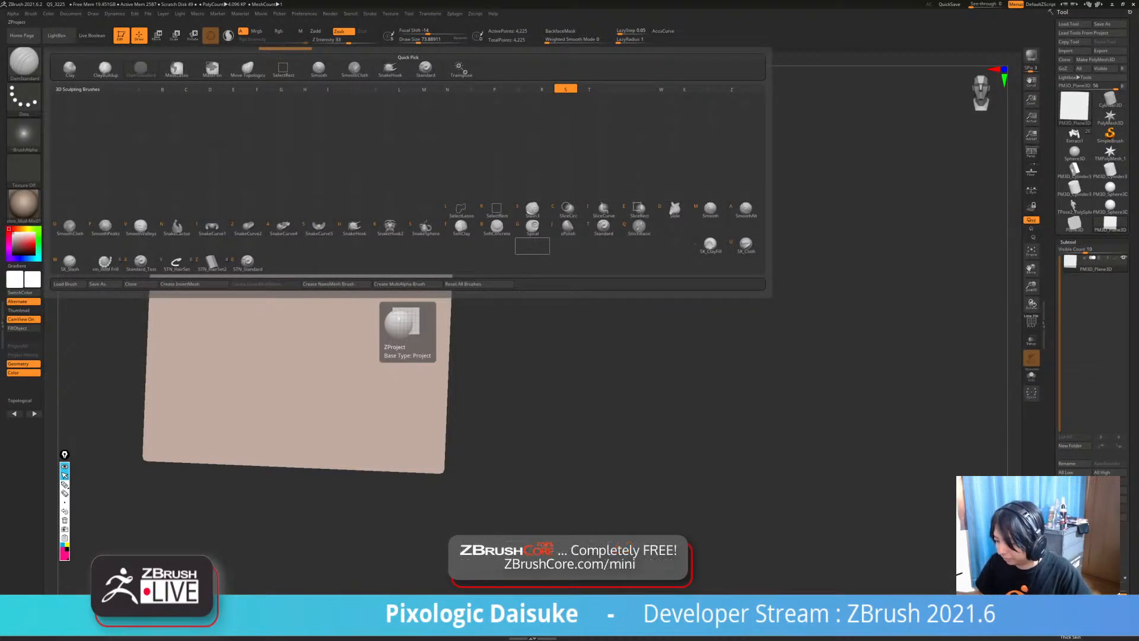
key(o)
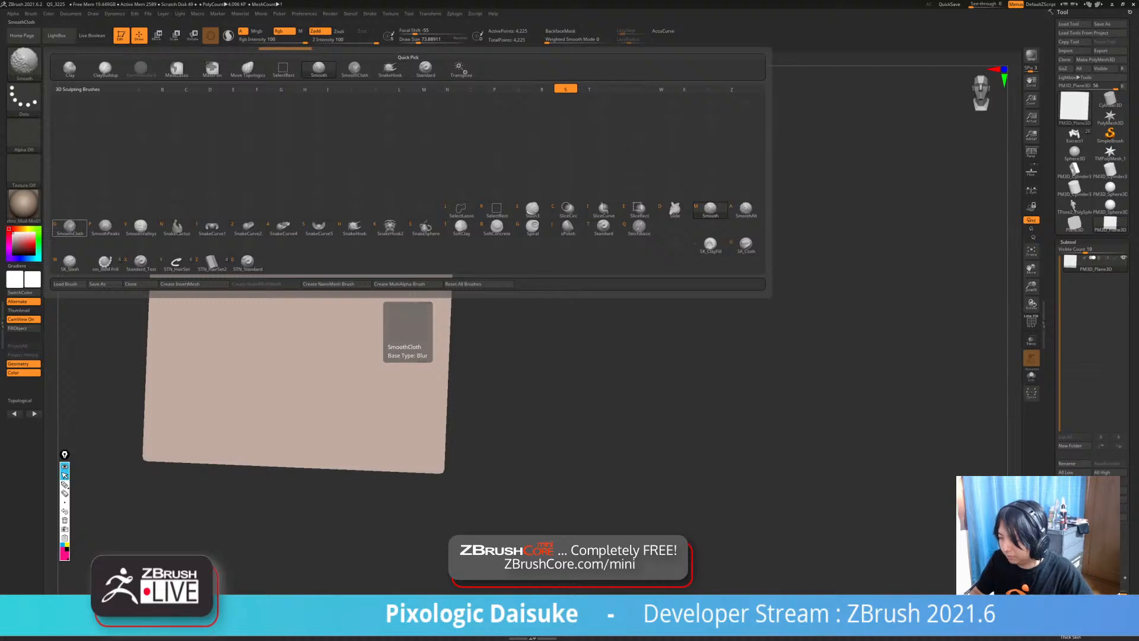
shift+click(69, 228)
mouse_move(417, 203)
shift+mouse_down()
mouse_move(432, 177)
mouse_move(398, 181)
mouse_move(438, 203)
mouse_move(444, 223)
mouse_move(419, 193)
mouse_move(321, 169)
shift+mouse_up()
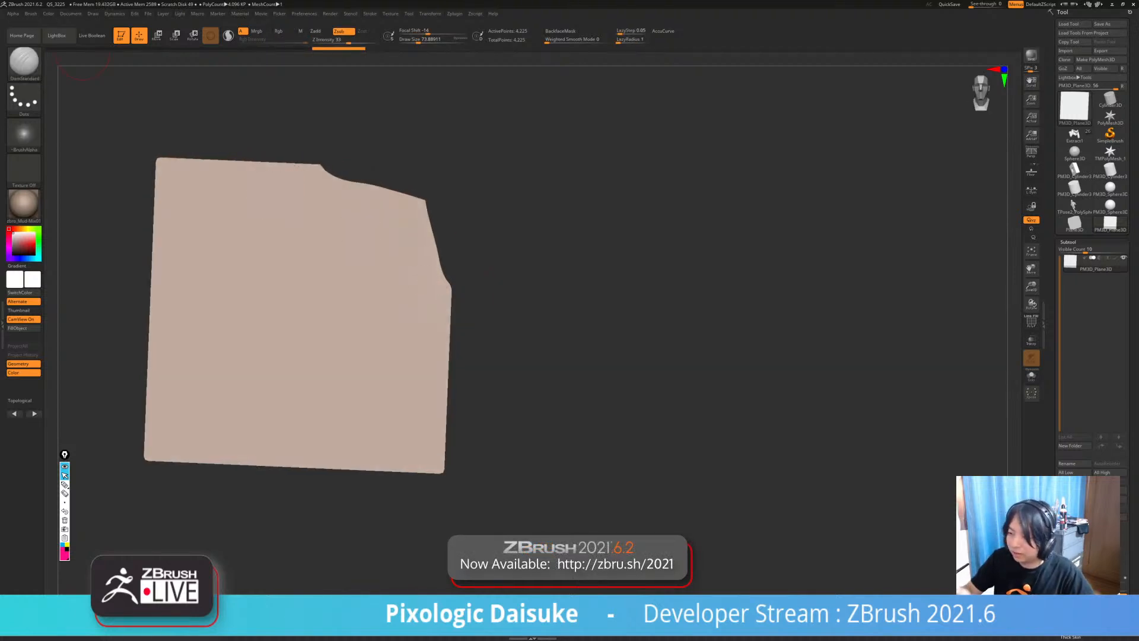
- Examine the Smooth Brush Modifiers settings of the SmoothCloth brush
click(30, 13)
drag(62, 376, 62, 363)
click(54, 162)
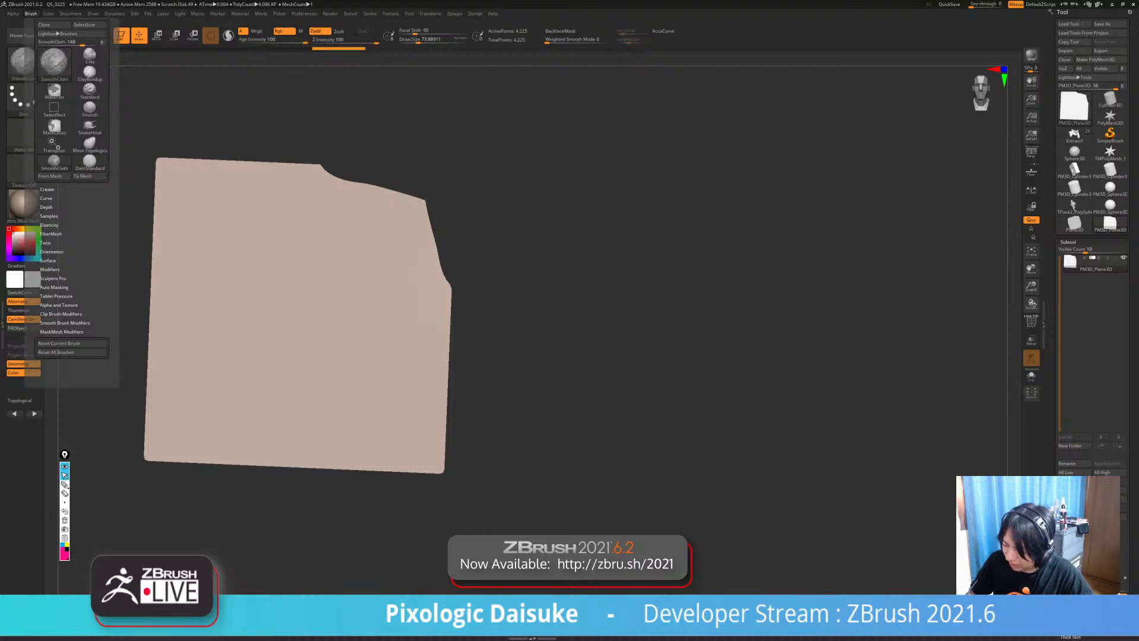
click(49, 269)
mouse_move(62, 436)
mouse_down()
mouse_move(62, 400)
mouse_move(62, 424)
mouse_move(61, 413)
mouse_up()
click(50, 233)
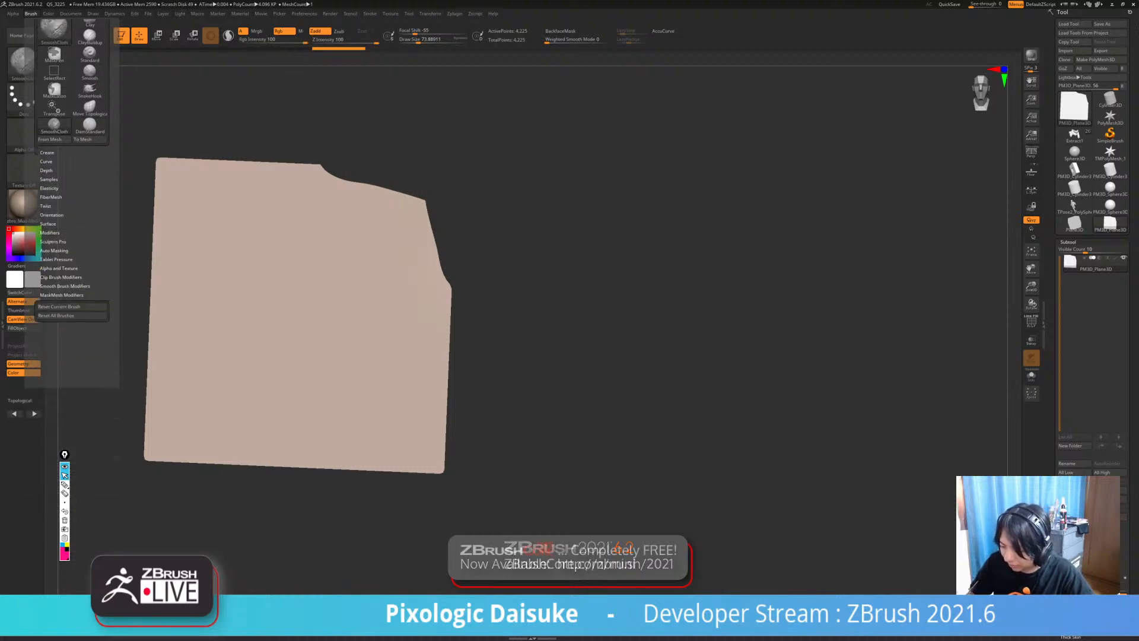
click(65, 286)
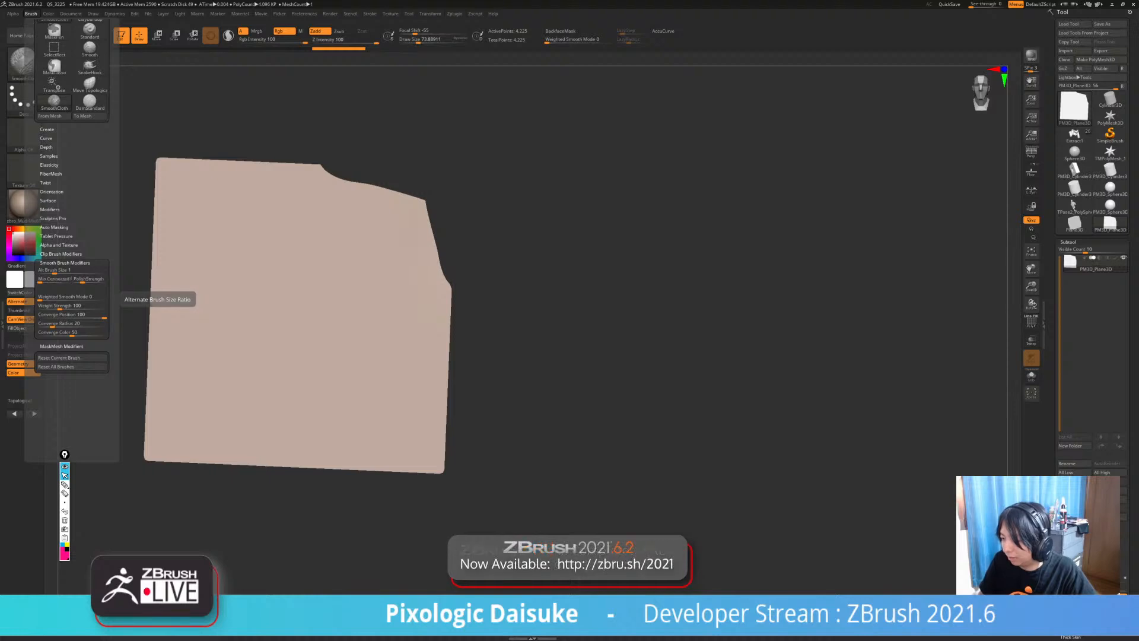
- Set Smooth as the smoothing brush and examine its Smooth Brush Modifiers for comparison
click(23, 60)
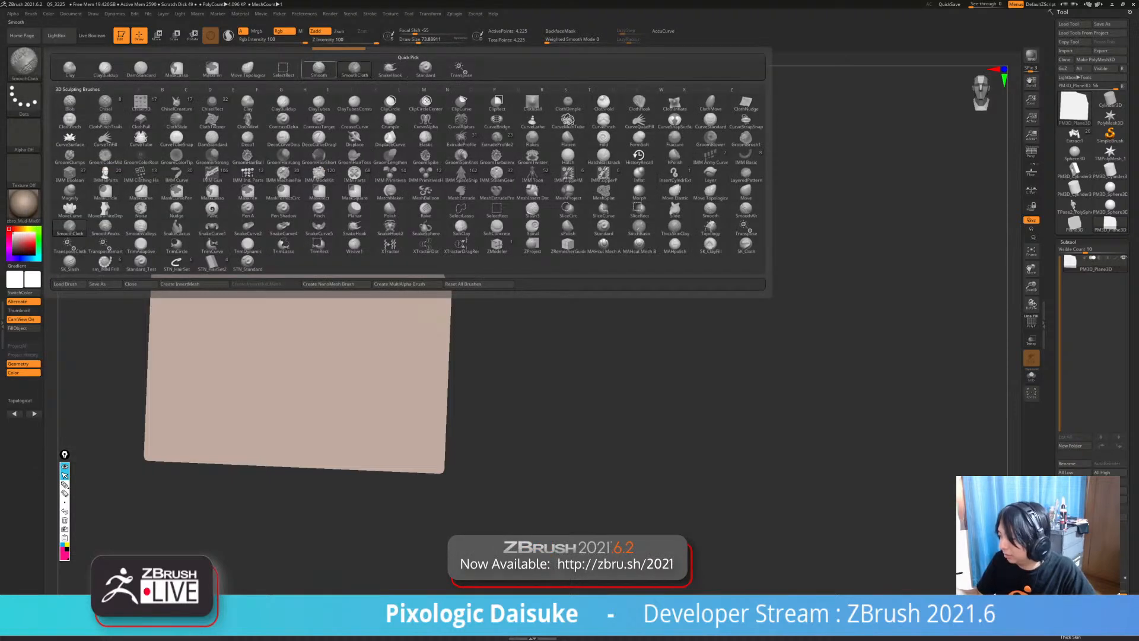
shift+click(319, 69)
shift+click(31, 14)
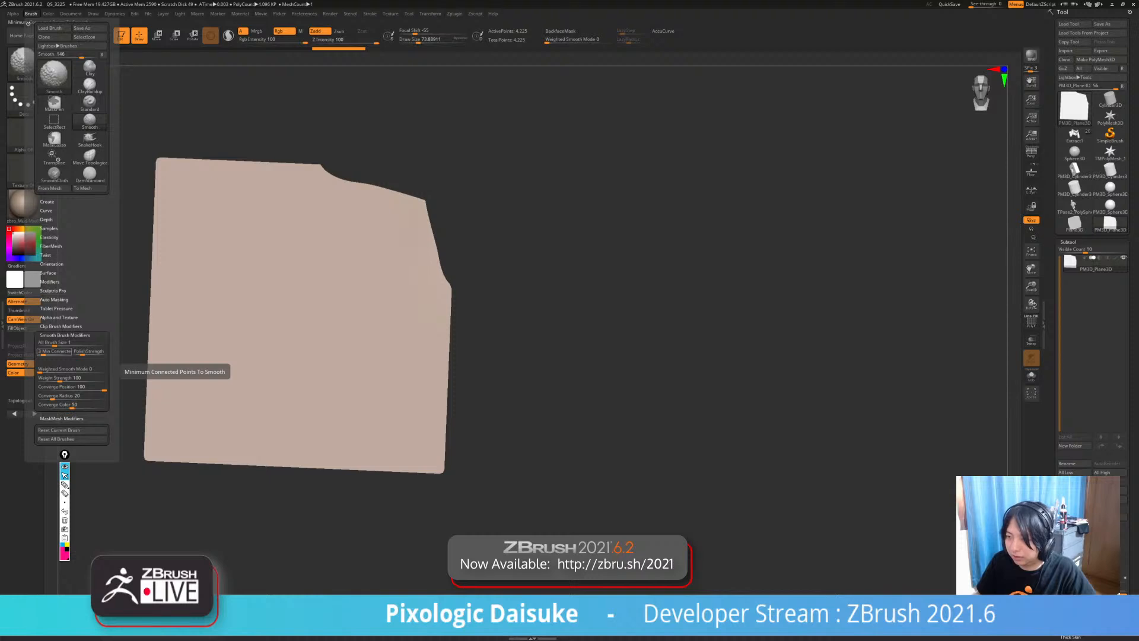
- Turn on the polyframe display, set SmoothCloth as the smoothing brush, and smooth the plane's notched upper-right corner
key(shift+f)
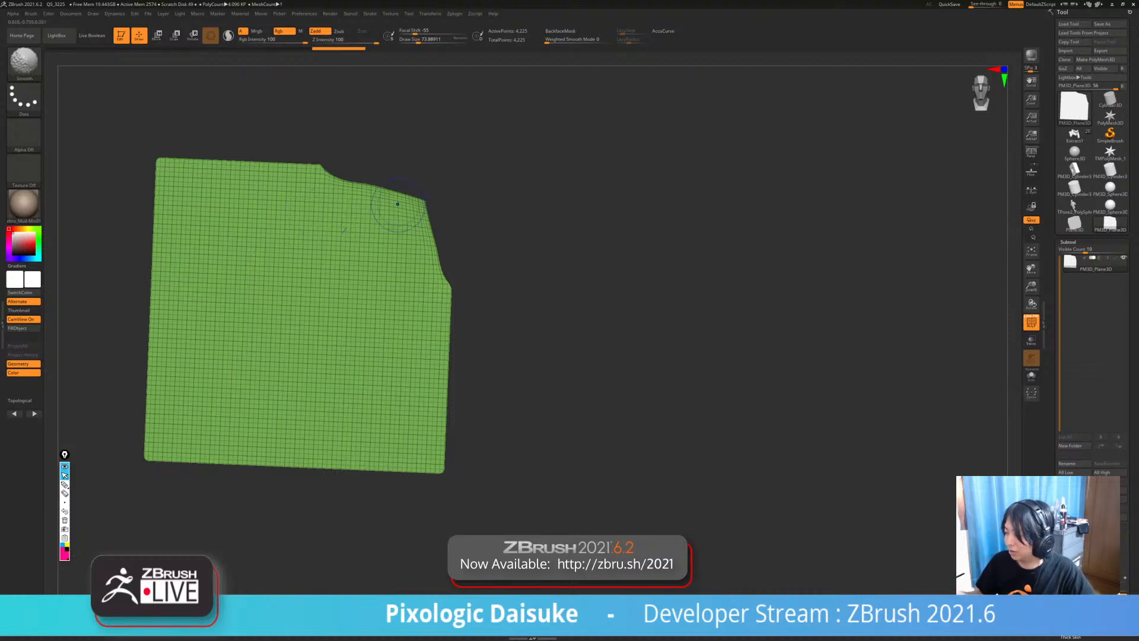
click(24, 59)
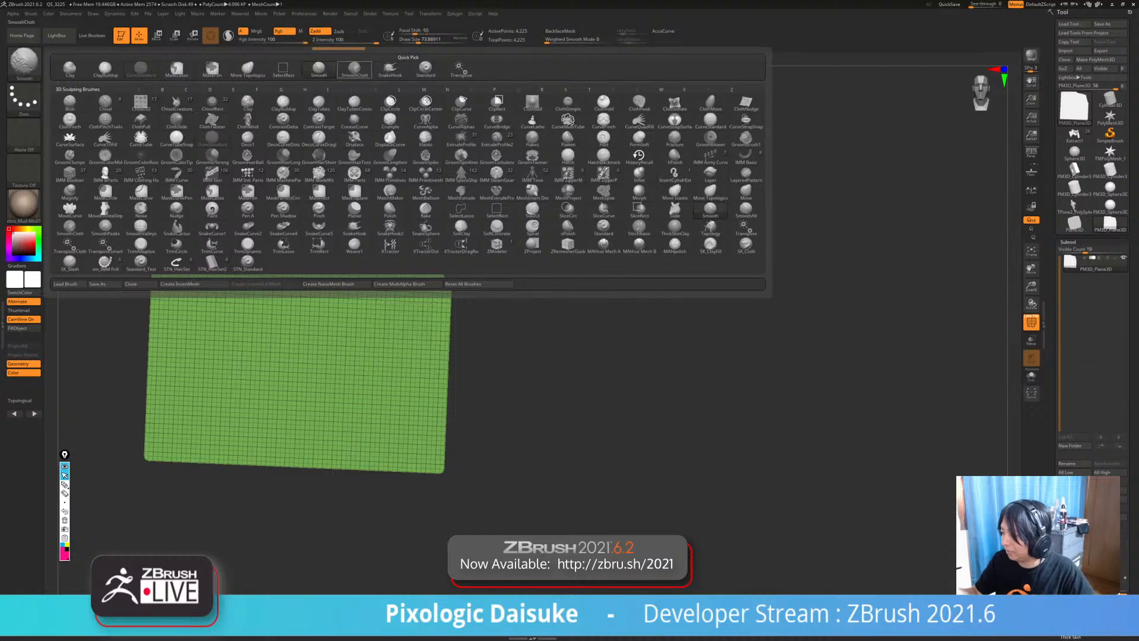
click(354, 67)
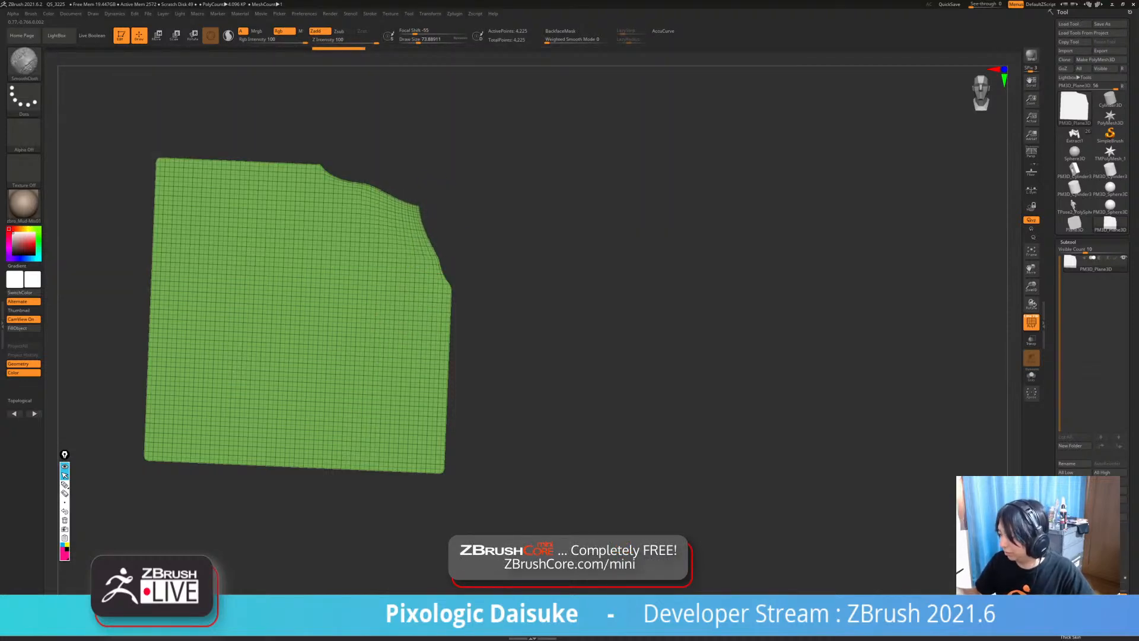
shift+drag(380, 197, 349, 229)
- Set Smooth as the smoothing brush again and smooth the edge of the plane's upper-right corner for comparison
shift+click(23, 61)
key(s)
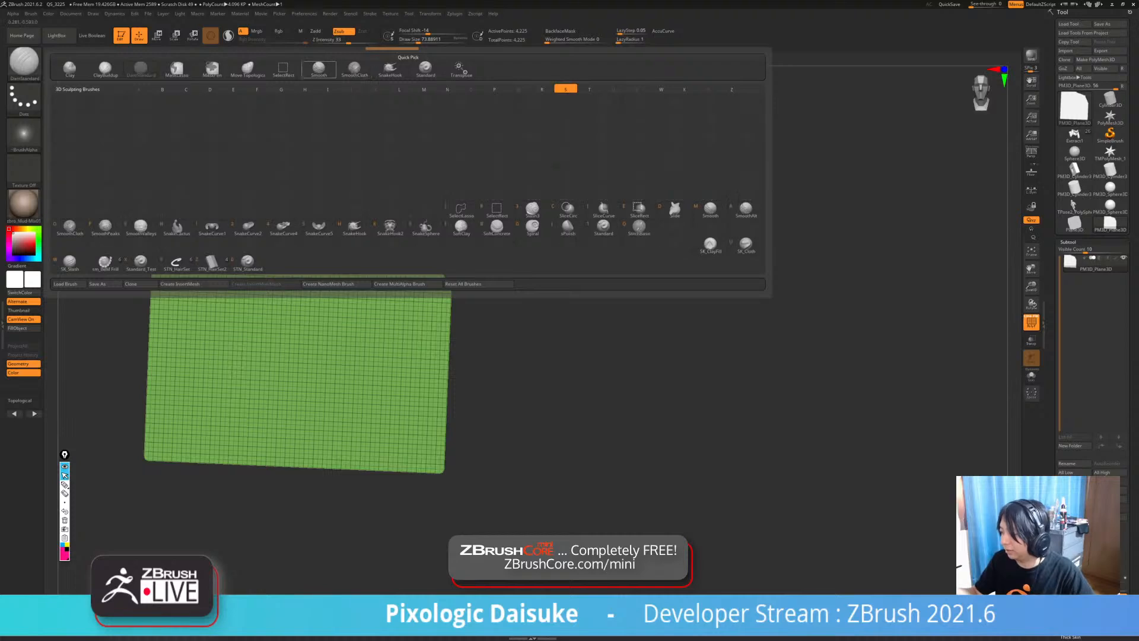
key(m)
key(shift)
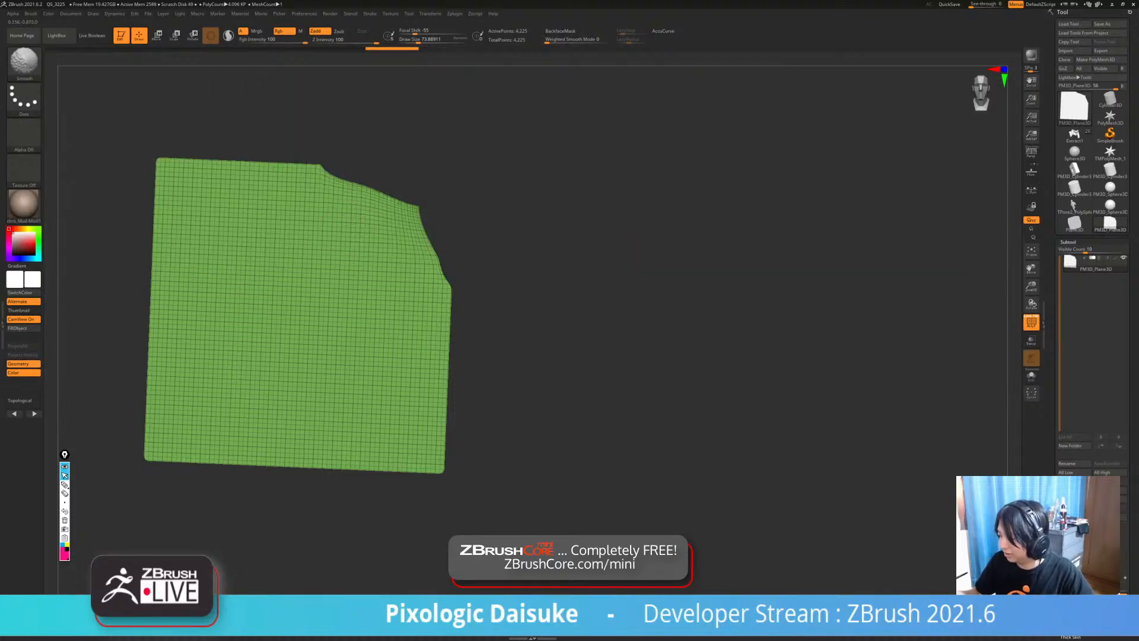
mouse_move(499, 398)
mouse_down()
mouse_move(546, 395)
mouse_move(508, 403)
mouse_up()
alt+drag(516, 362, 547, 353)
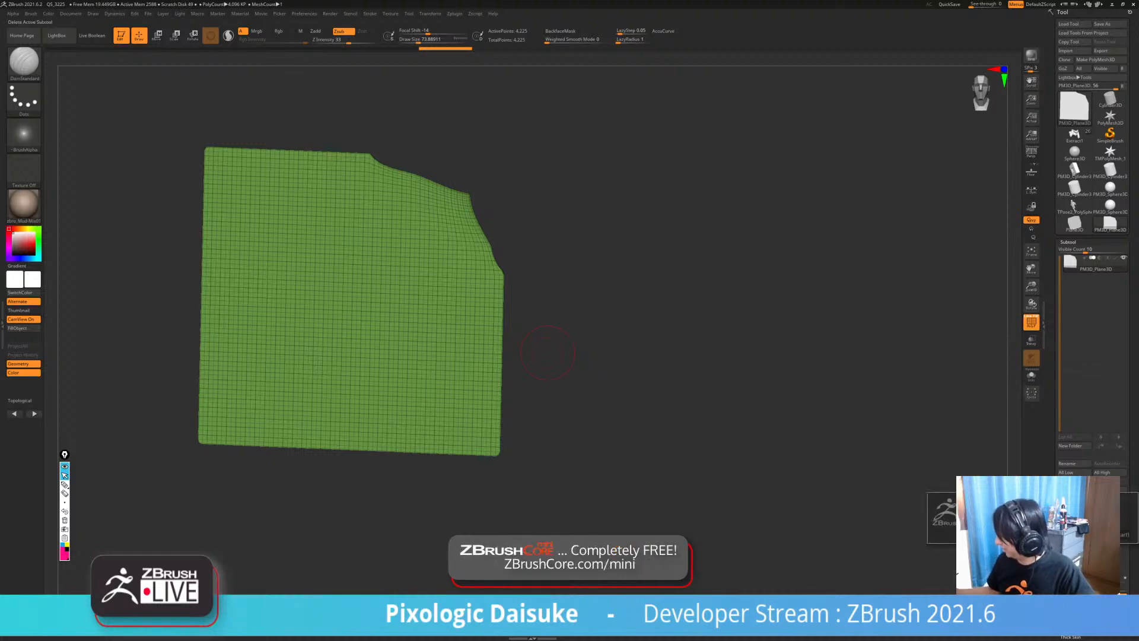
- Switch back to the Extract1 tool with the crouching character, frame the jacket, and turn off the polyframe display
click(1074, 206)
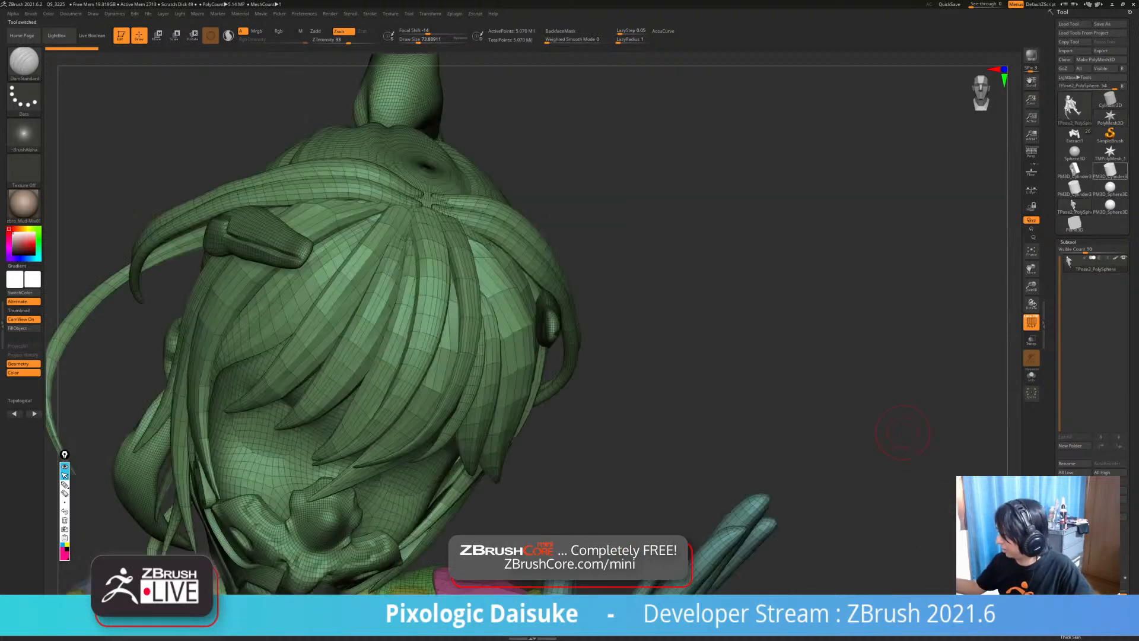
click(1075, 153)
click(1074, 136)
drag(783, 255, 790, 160)
key(f)
mouse_move(671, 279)
right_down()
mouse_move(700, 282)
mouse_move(514, 298)
mouse_move(628, 282)
mouse_move(736, 309)
mouse_move(552, 296)
right_up()
key(shift+f)
alt+right_drag(585, 255, 456, 288)
- Try a DamStandard stroke across the raised arm's upper sleeve at a draw size of about 31, and undo it
click(29, 67)
click(413, 40)
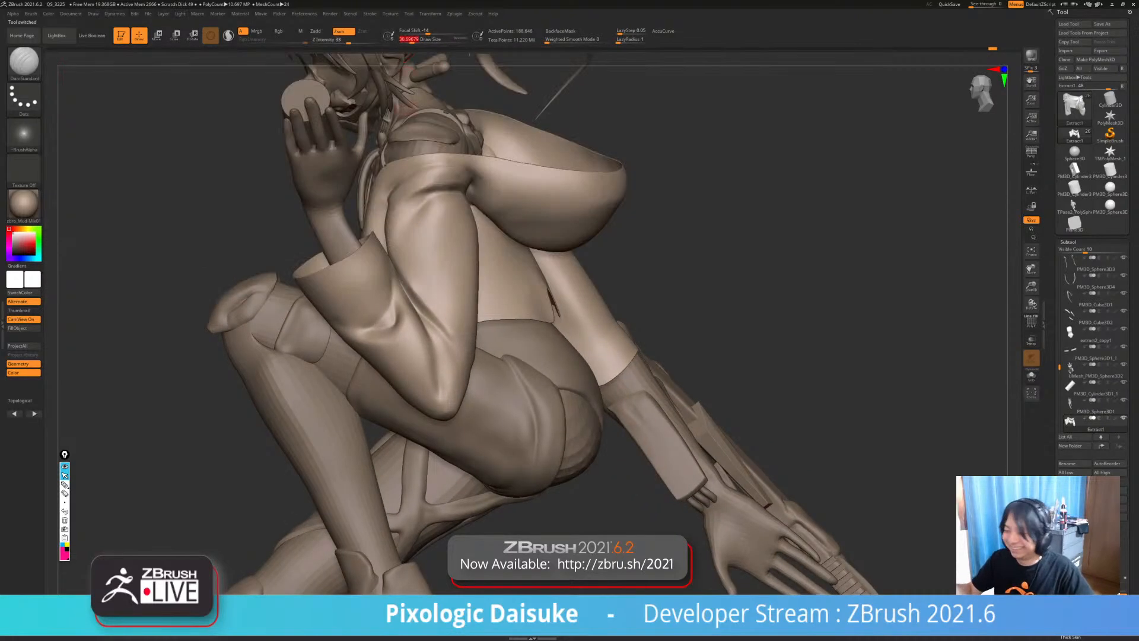
mouse_move(441, 239)
alt+right_down()
mouse_move(380, 255)
mouse_move(436, 280)
mouse_move(427, 276)
alt+right_up()
drag(343, 270, 396, 257)
key(ctrl+z)
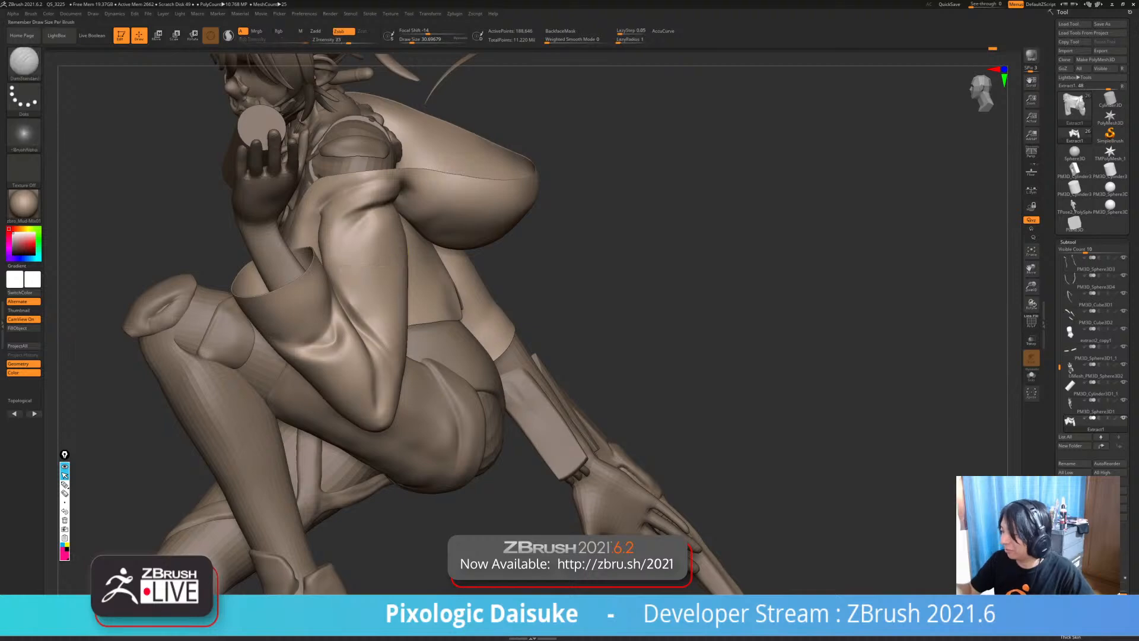
- Set the draw size to about 51 and carve a DamStandard fold across the raised arm's sleeve, softening it with Smooth
click(415, 40)
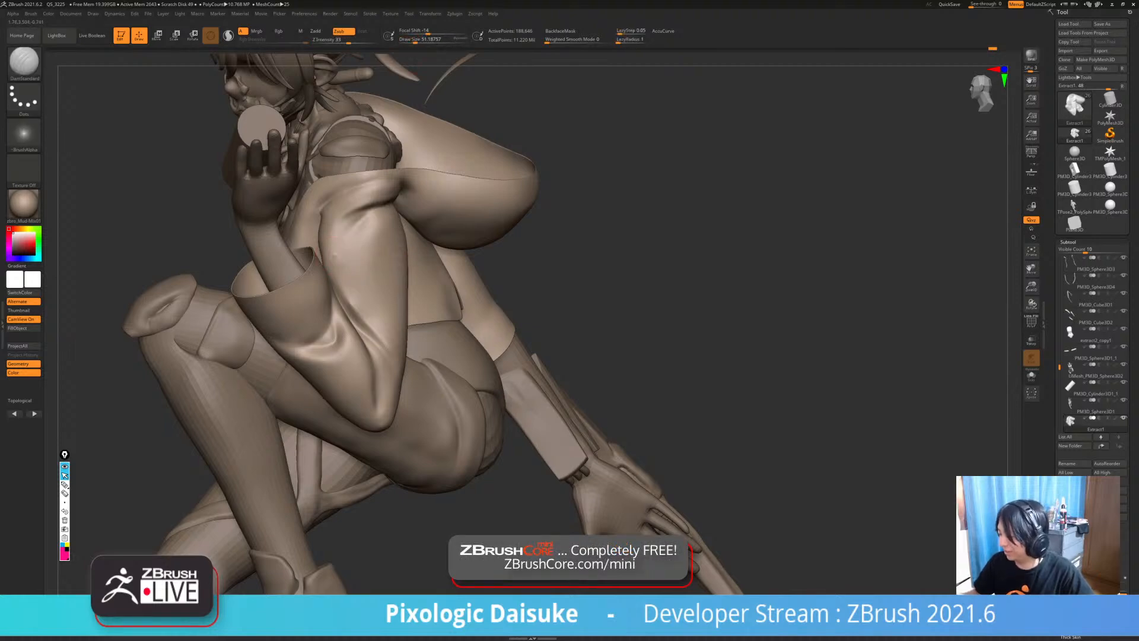
mouse_move(429, 268)
right_down()
mouse_move(386, 269)
mouse_move(454, 289)
right_up()
key(ctrl+z)
key(shift)
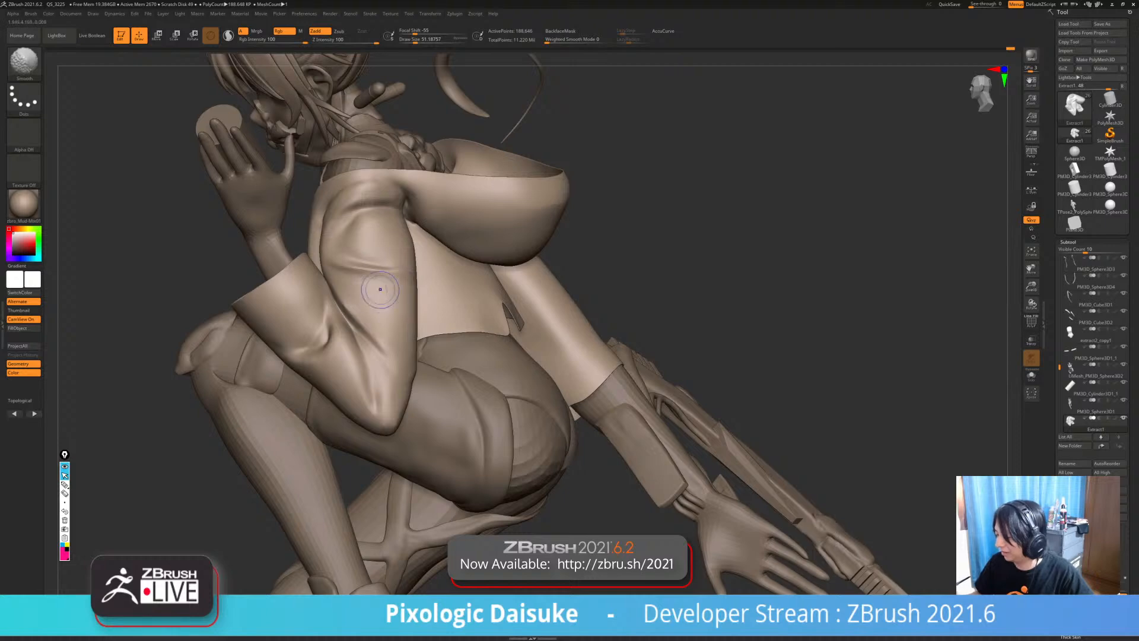
mouse_move(339, 289)
mouse_down()
mouse_move(369, 297)
mouse_move(350, 292)
mouse_up()
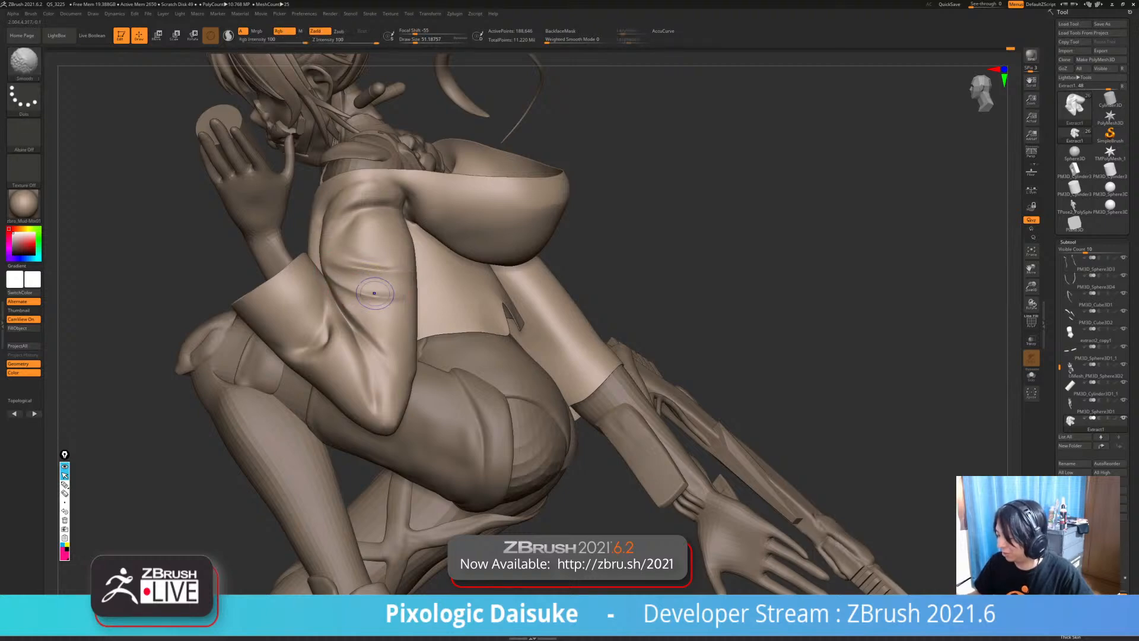
right_drag(417, 298, 374, 299)
shift+drag(394, 309, 346, 300)
- Carve further crosswise folds around the back of the raised sleeve above the elbow, blending them with Smooth
mouse_move(342, 291)
right_down()
mouse_move(377, 294)
mouse_move(391, 309)
mouse_move(416, 284)
mouse_move(415, 261)
mouse_move(551, 279)
mouse_move(523, 299)
mouse_move(457, 281)
mouse_move(456, 321)
mouse_move(398, 309)
mouse_move(429, 292)
right_up()
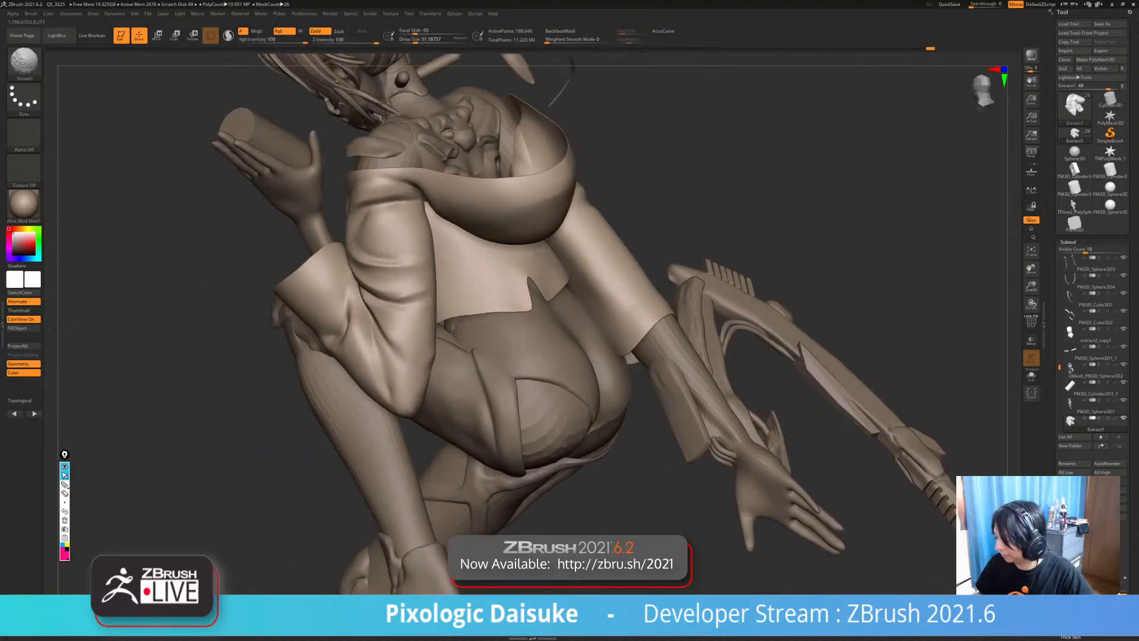
shift+drag(446, 266, 449, 296)
mouse_move(445, 291)
right_down()
mouse_move(471, 274)
mouse_move(474, 284)
mouse_move(511, 274)
mouse_move(439, 296)
right_up()
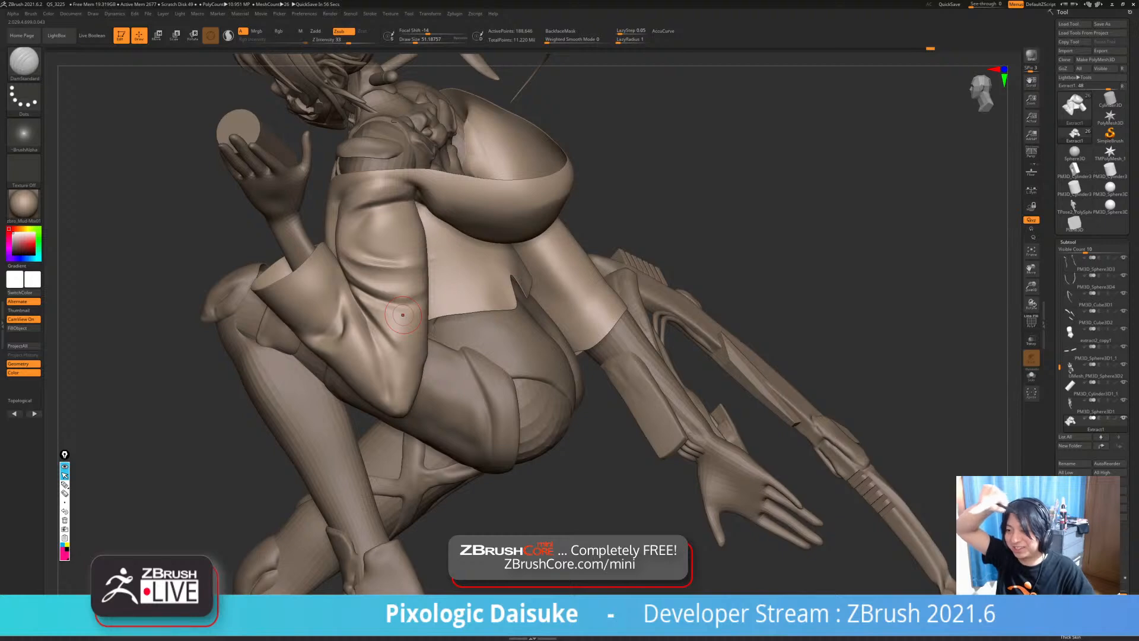
right_drag(403, 314, 399, 321)
key(shift)
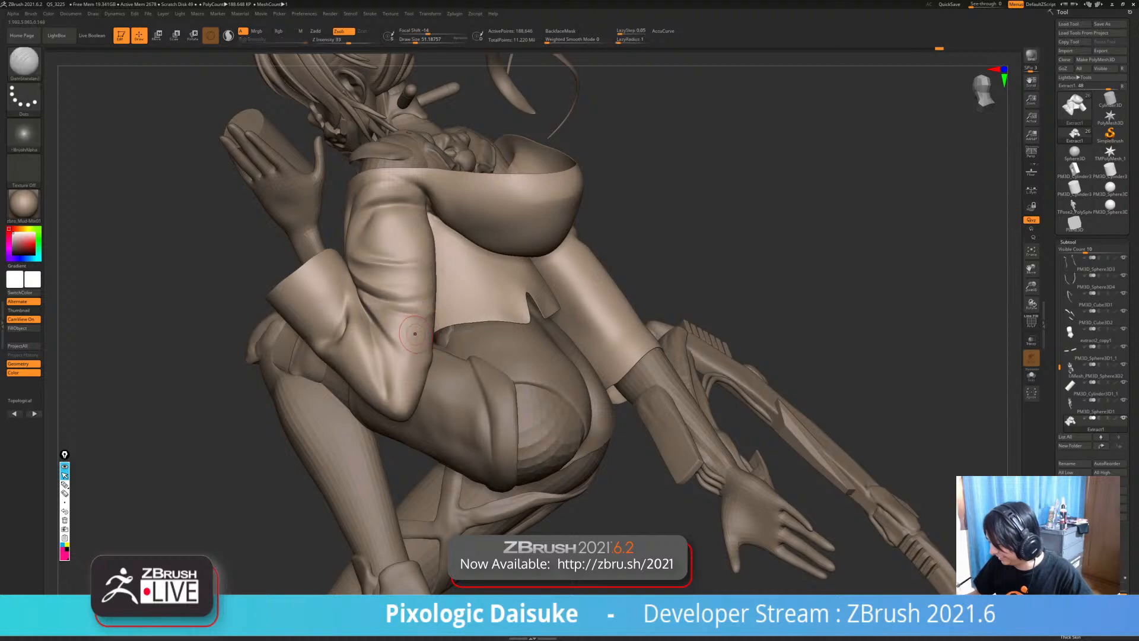
mouse_move(417, 320)
right_down()
mouse_move(442, 324)
mouse_move(421, 299)
right_up()
key(shift)
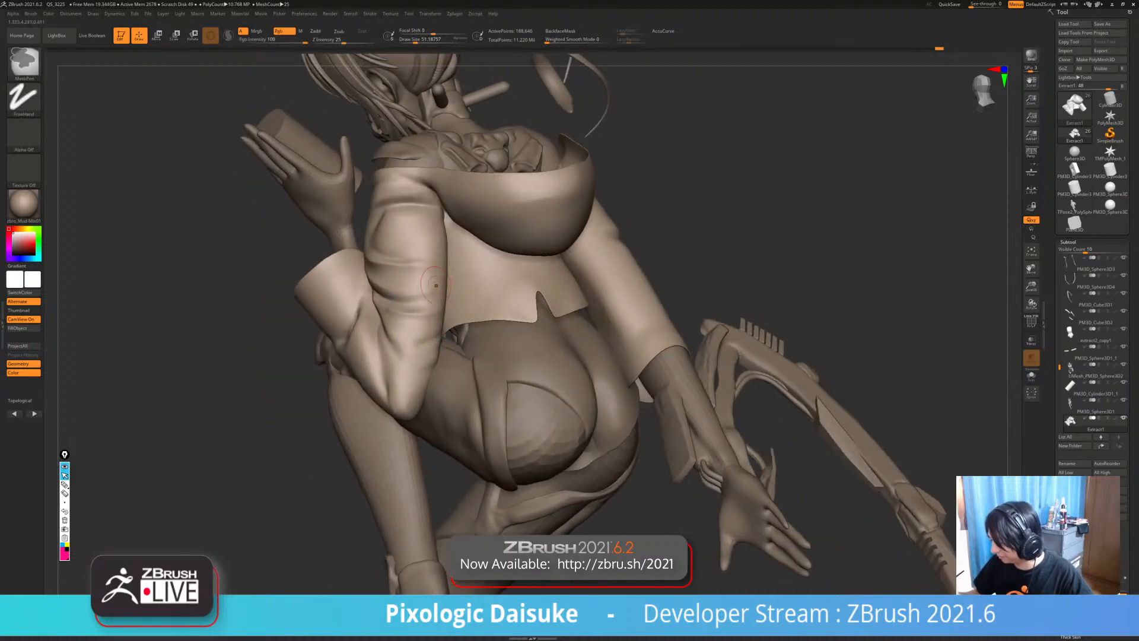
- Soften the folds just above the raised sleeve's elbow with Smooth, checking them from several angles
key(shift)
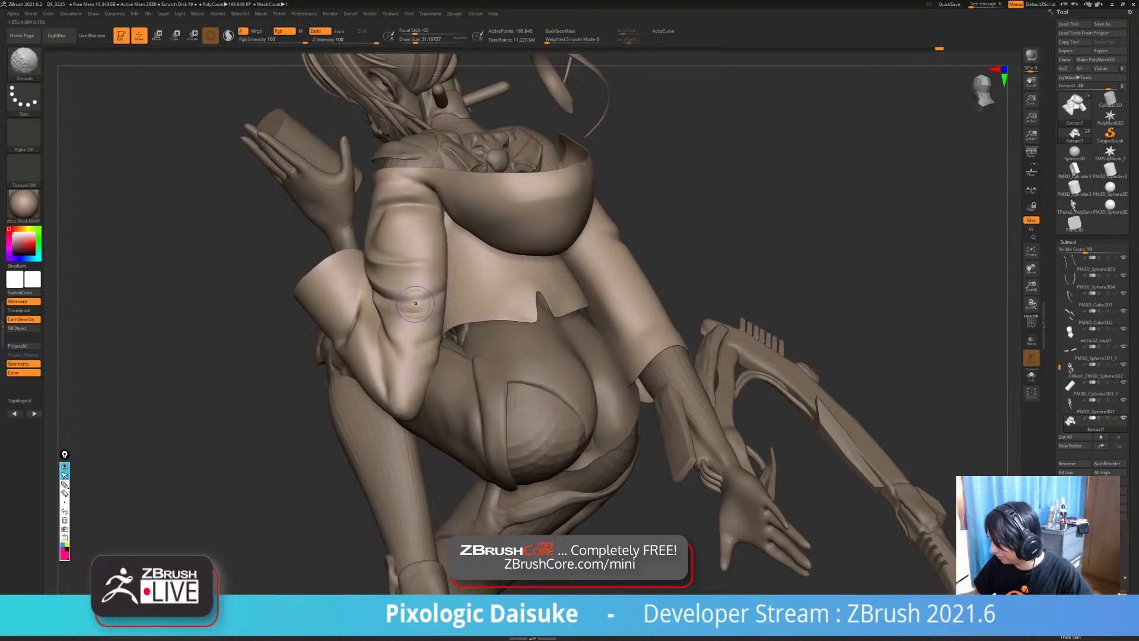
mouse_move(425, 320)
ctrl+right_down()
mouse_move(419, 285)
mouse_move(458, 280)
ctrl+right_up()
key(shift)
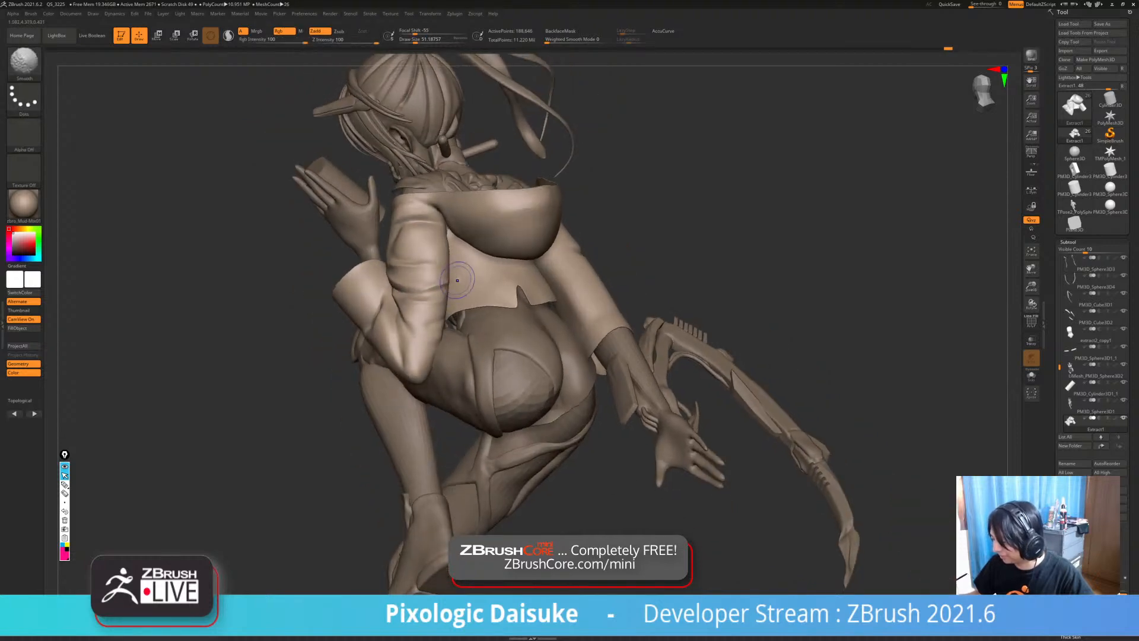
right_drag(422, 350, 396, 402)
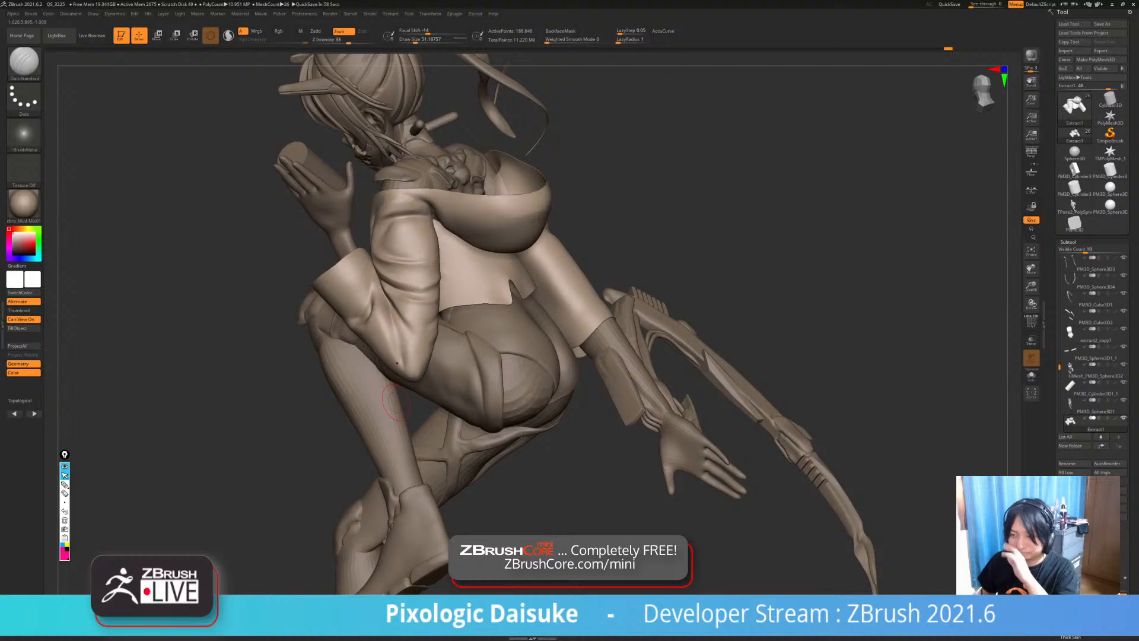
right_drag(396, 402, 432, 323)
- Isolate the jacket with Solo and refine the folds above the raised sleeve's elbow, undoing the last stroke
key(alt+s)
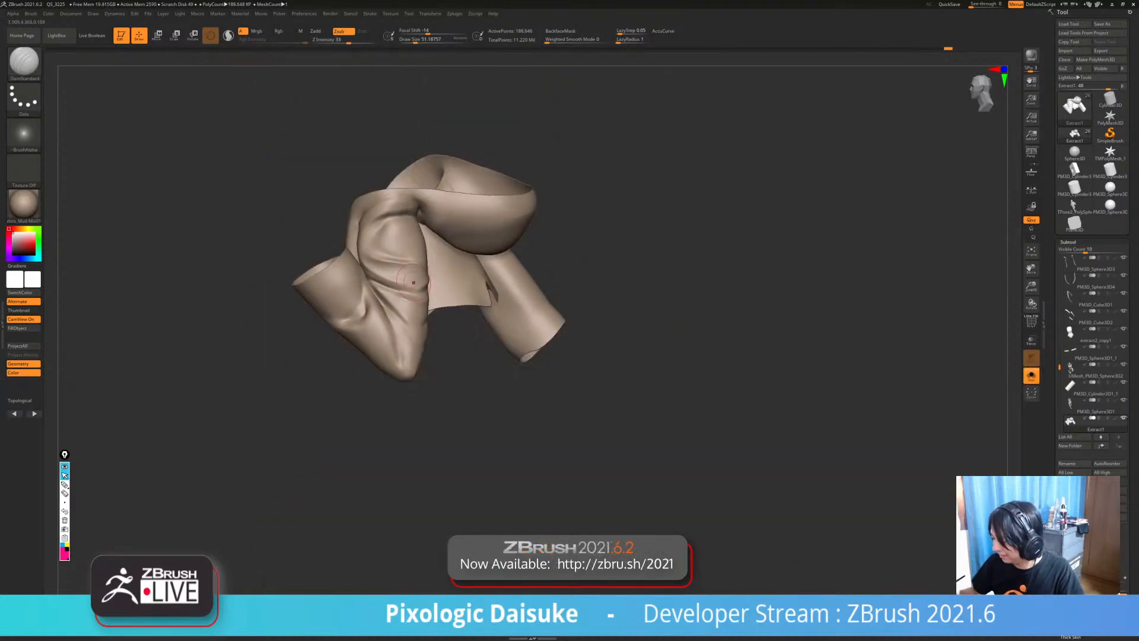
key(shift)
mouse_move(416, 285)
ctrl+right_down()
mouse_move(419, 321)
mouse_move(442, 311)
ctrl+right_up()
key(ctrl)
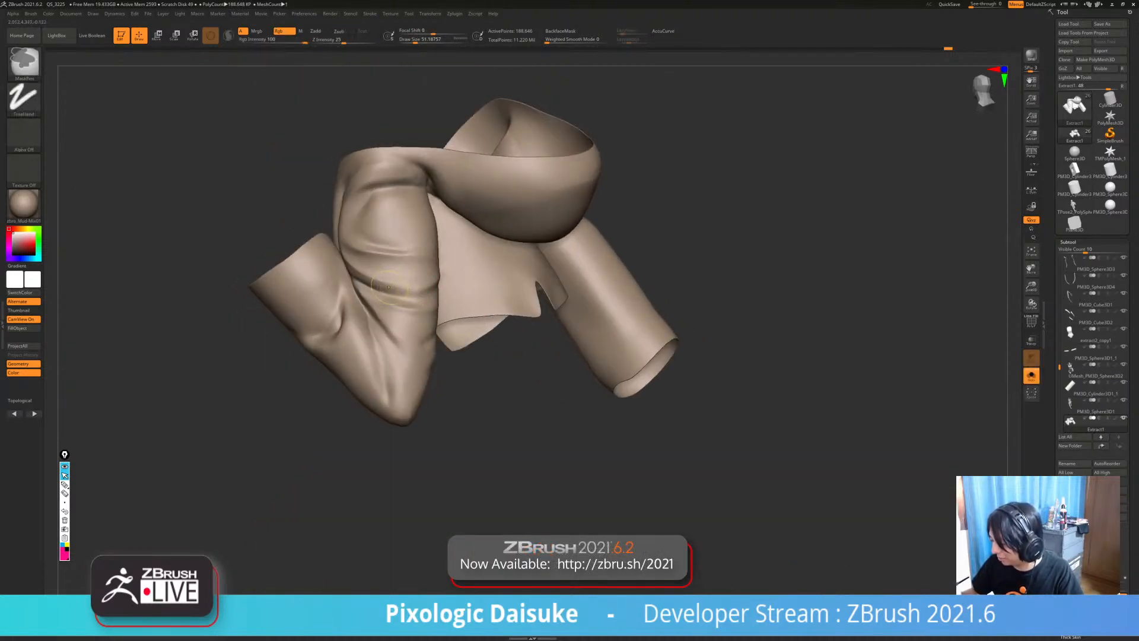
shift+drag(429, 285, 399, 296)
mouse_move(409, 293)
right_down()
mouse_move(441, 255)
mouse_move(400, 307)
mouse_move(378, 288)
mouse_move(402, 286)
right_up()
key(ctrl+z)
- Smooth the folds on the raised sleeve's upper arm below the shoulder, and show the full character again
shift+drag(404, 278, 382, 274)
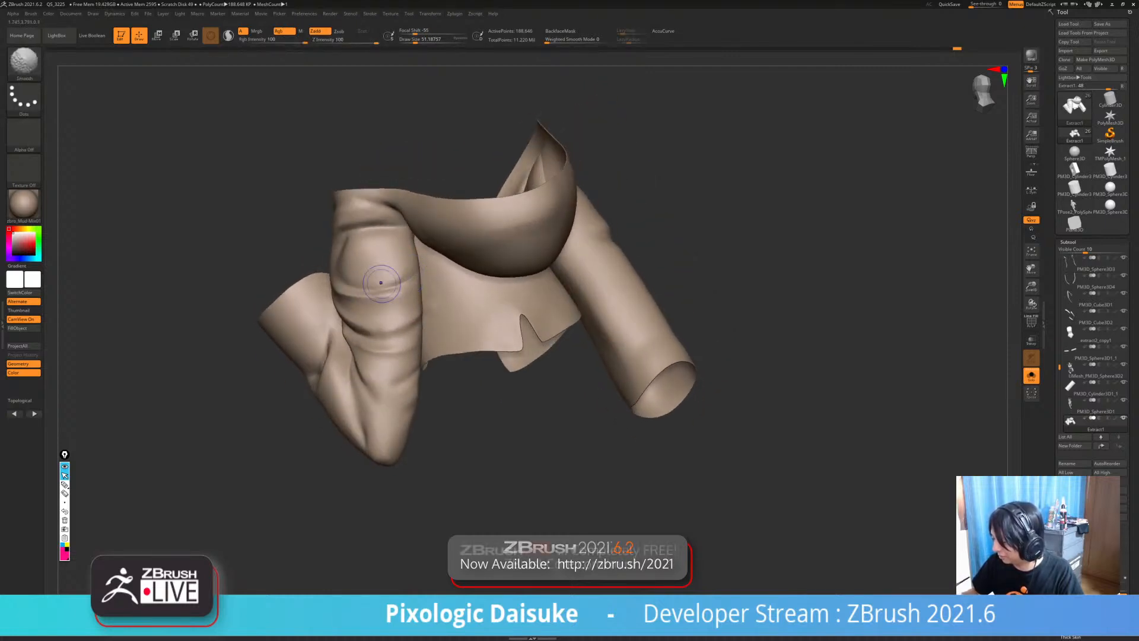
mouse_move(383, 277)
right_down()
mouse_move(425, 316)
mouse_move(382, 289)
mouse_move(333, 279)
mouse_move(314, 291)
mouse_move(350, 257)
right_up()
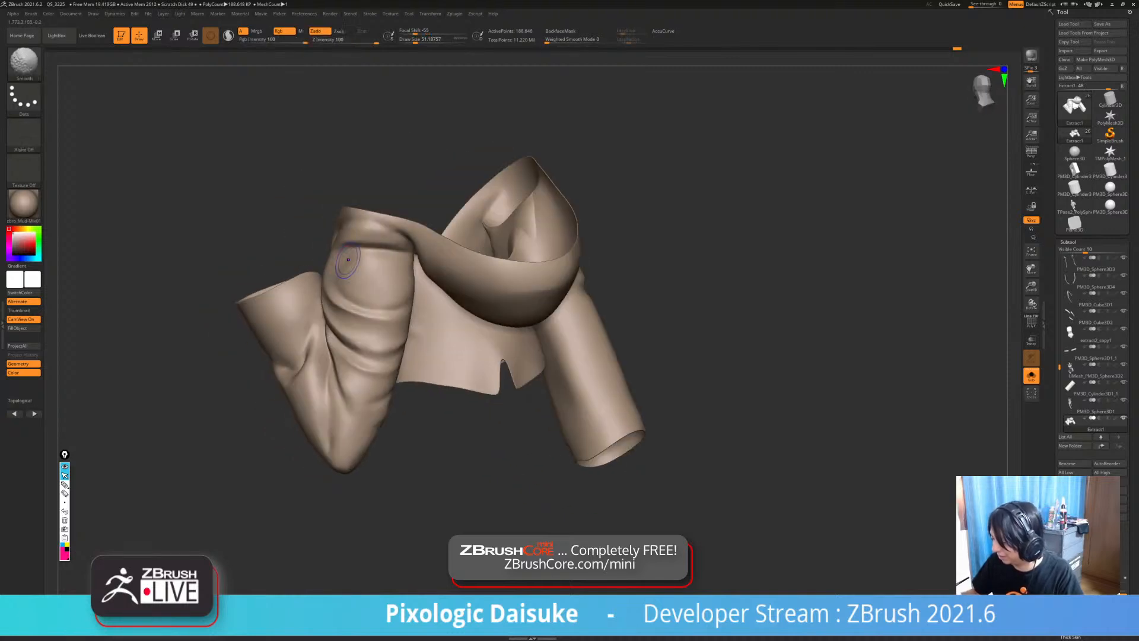
shift+drag(349, 254, 379, 259)
mouse_move(409, 280)
right_down()
mouse_move(409, 415)
mouse_move(399, 379)
right_up()
key(shift+alt+s)
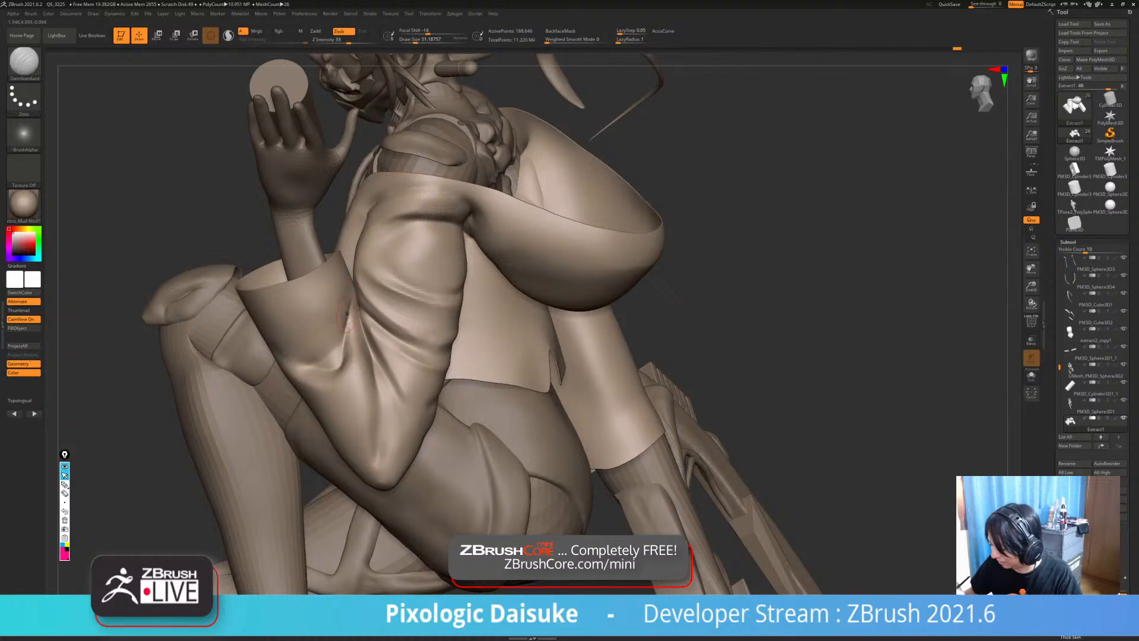
- Select SnakeHook, return to DamStandard, and rework the fold along the front of the raised sleeve's upper arm
mouse_move(348, 313)
ctrl+right_down()
mouse_move(349, 270)
mouse_move(364, 255)
mouse_move(346, 308)
mouse_move(346, 270)
mouse_move(329, 270)
mouse_move(329, 315)
mouse_move(363, 318)
ctrl+right_up()
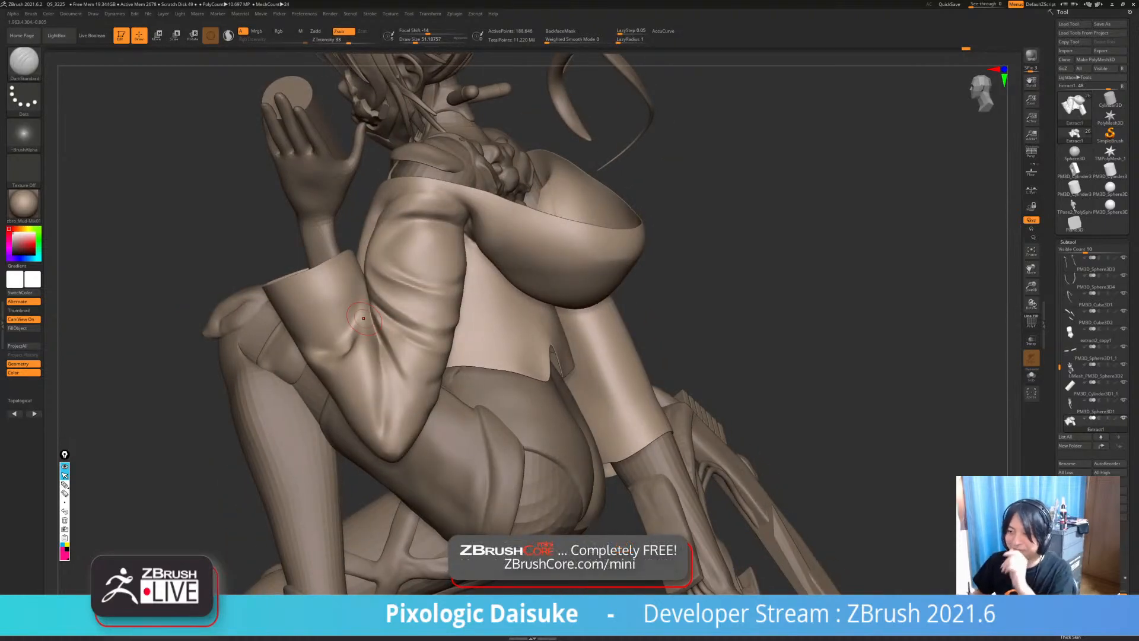
mouse_move(363, 318)
right_down()
mouse_move(357, 331)
mouse_move(347, 261)
mouse_move(317, 270)
mouse_move(374, 311)
mouse_move(347, 295)
mouse_move(337, 270)
mouse_move(341, 319)
mouse_move(292, 324)
mouse_move(364, 286)
mouse_move(330, 300)
mouse_move(334, 321)
mouse_move(389, 332)
mouse_move(360, 300)
mouse_move(351, 254)
mouse_move(338, 288)
mouse_move(329, 275)
right_up()
key(b)
click(390, 70)
key(b)
key(d)
key(s)
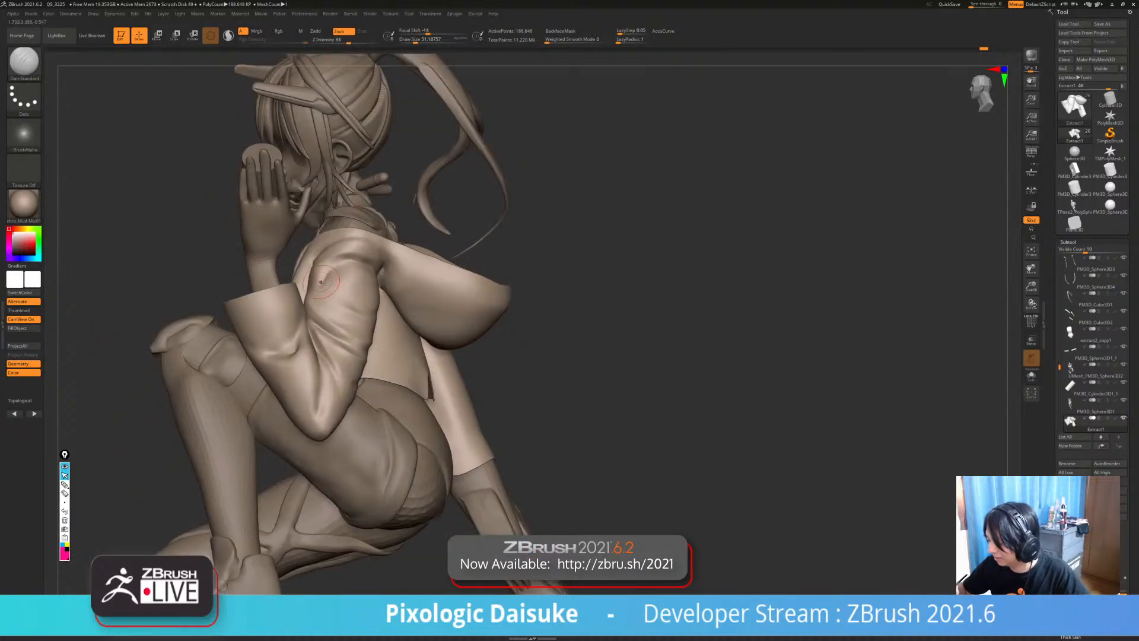
key(ctrl+z)
drag(316, 287, 329, 270)
- Isolate the jacket to examine its front and the raised sleeve's inner side, and show the full character again
mouse_move(356, 285)
ctrl+right_down()
mouse_move(369, 326)
mouse_move(379, 324)
mouse_move(356, 282)
mouse_move(415, 296)
mouse_move(480, 285)
mouse_move(445, 249)
mouse_move(356, 267)
mouse_move(356, 235)
mouse_move(439, 216)
ctrl+right_up()
key(alt+s)
mouse_move(290, 252)
right_down()
mouse_move(278, 260)
mouse_move(360, 261)
mouse_move(327, 283)
mouse_move(359, 285)
right_up()
key(shift)
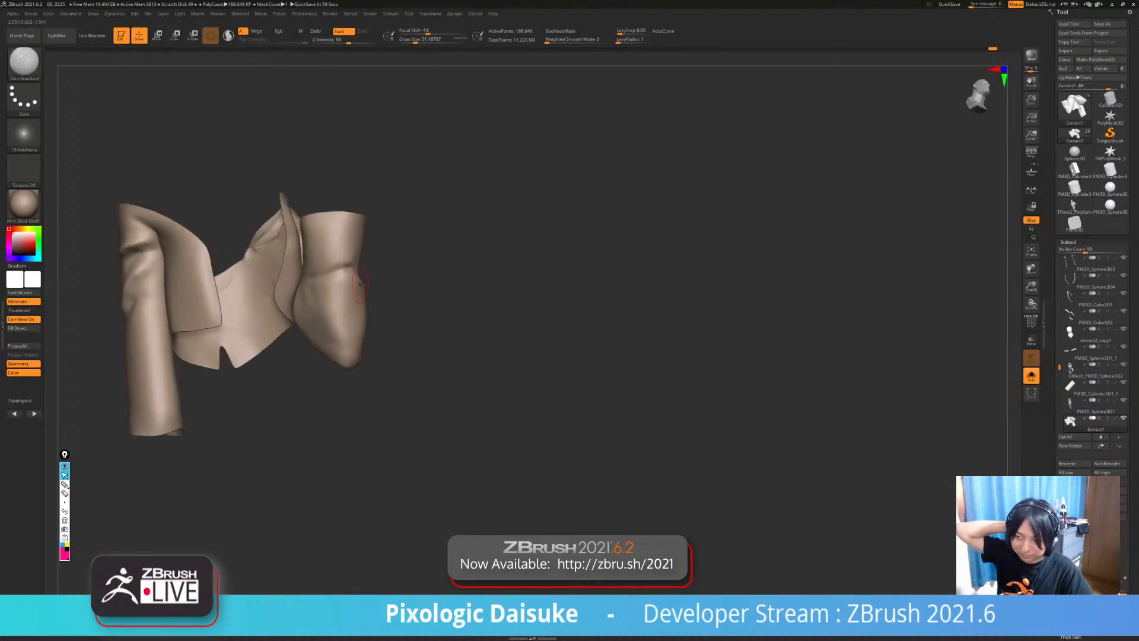
right_drag(359, 285, 436, 246)
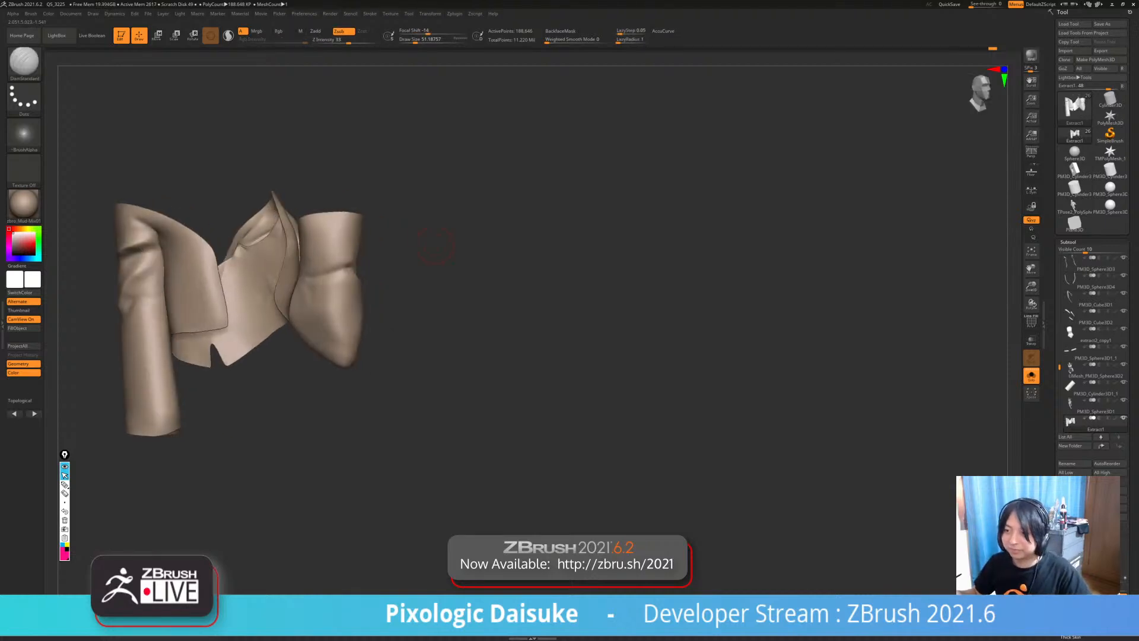
click(435, 292)
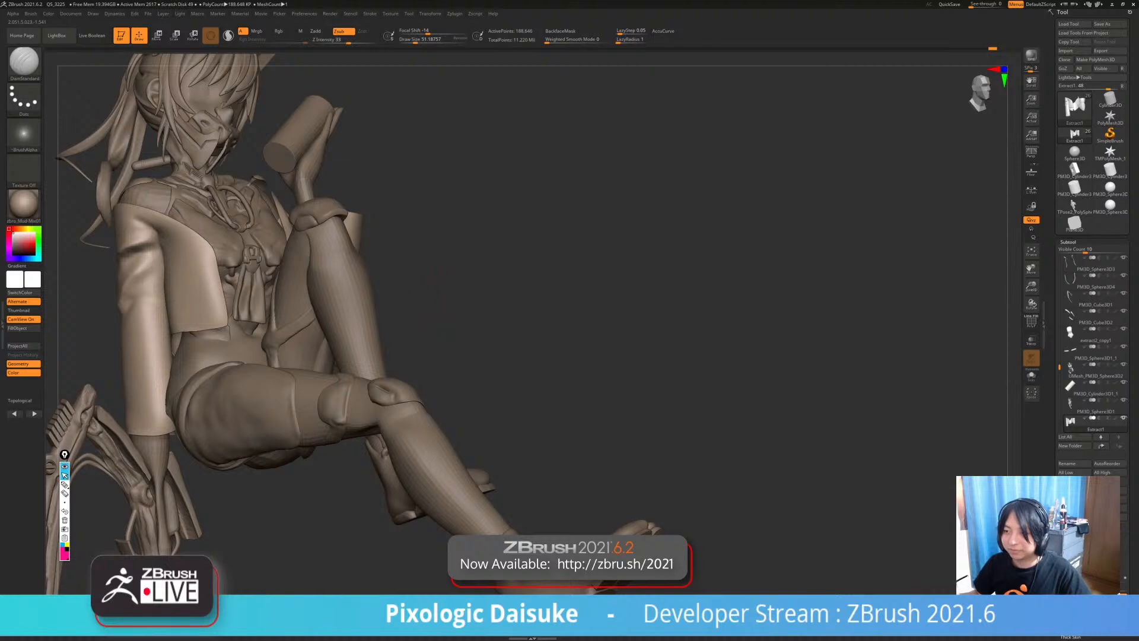
click(435, 292)
- Isolate the jacket and shape a diagonal fold at the raised sleeve's inner elbow, softening it with Smooth
mouse_move(315, 261)
ctrl+right_down()
mouse_move(315, 282)
mouse_move(345, 278)
mouse_move(340, 262)
mouse_move(317, 272)
ctrl+right_up()
shift+drag(313, 252, 323, 267)
mouse_move(324, 282)
alt+right_down()
mouse_move(303, 266)
mouse_move(305, 242)
alt+right_up()
mouse_move(306, 241)
right_down()
mouse_move(343, 239)
mouse_move(323, 270)
mouse_move(382, 308)
mouse_move(349, 321)
right_up()
click(1031, 375)
key(alt+s)
right_drag(342, 262, 310, 252)
right_drag(345, 297, 329, 288)
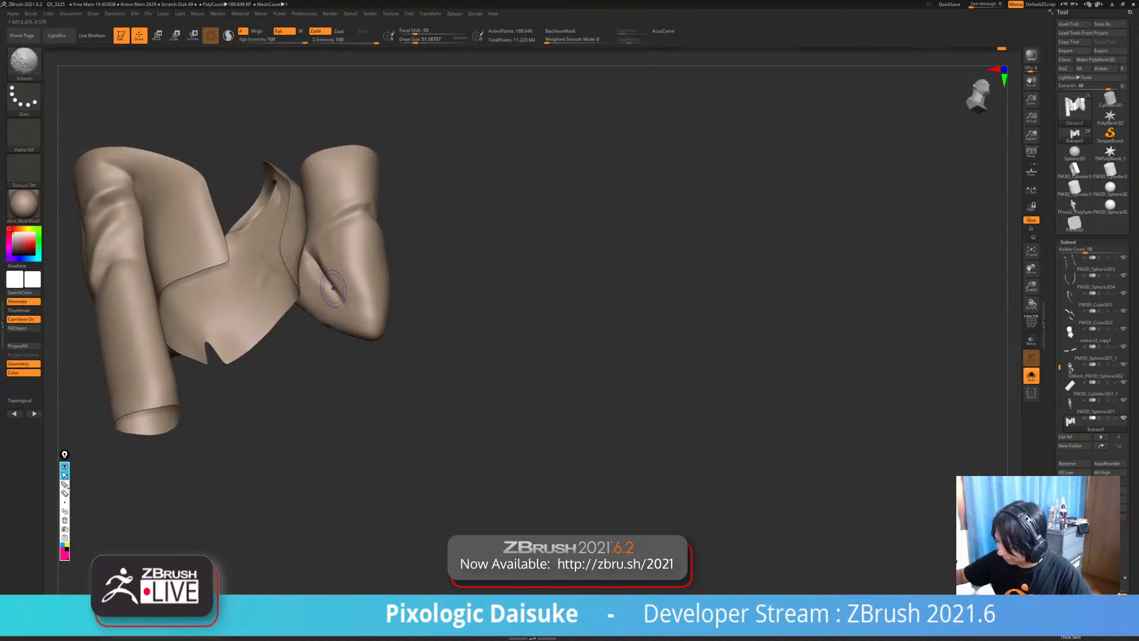
right_drag(336, 291, 332, 289)
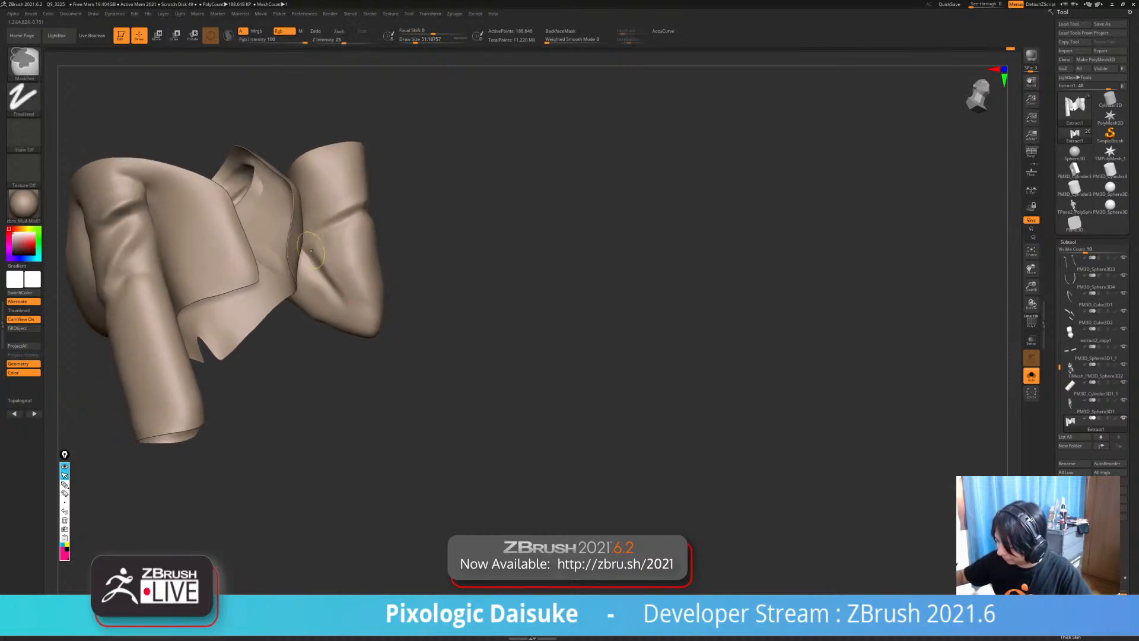
- Smooth and recarve the diagonal inner-elbow fold with DamStandard, and show the full character from behind
shift+drag(317, 254, 350, 297)
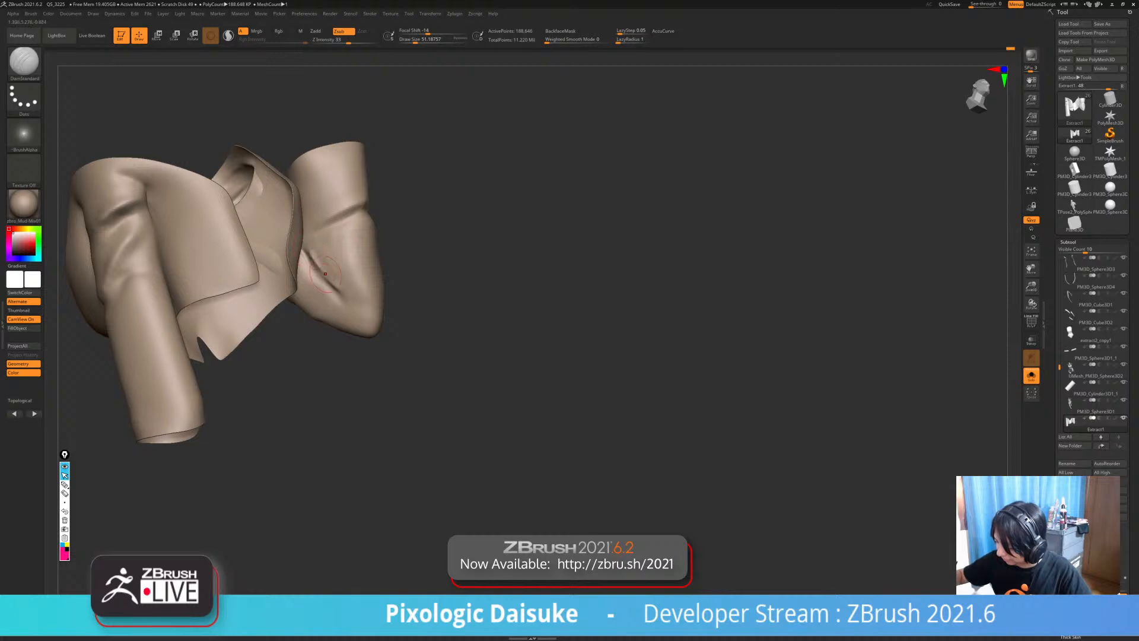
drag(304, 250, 333, 288)
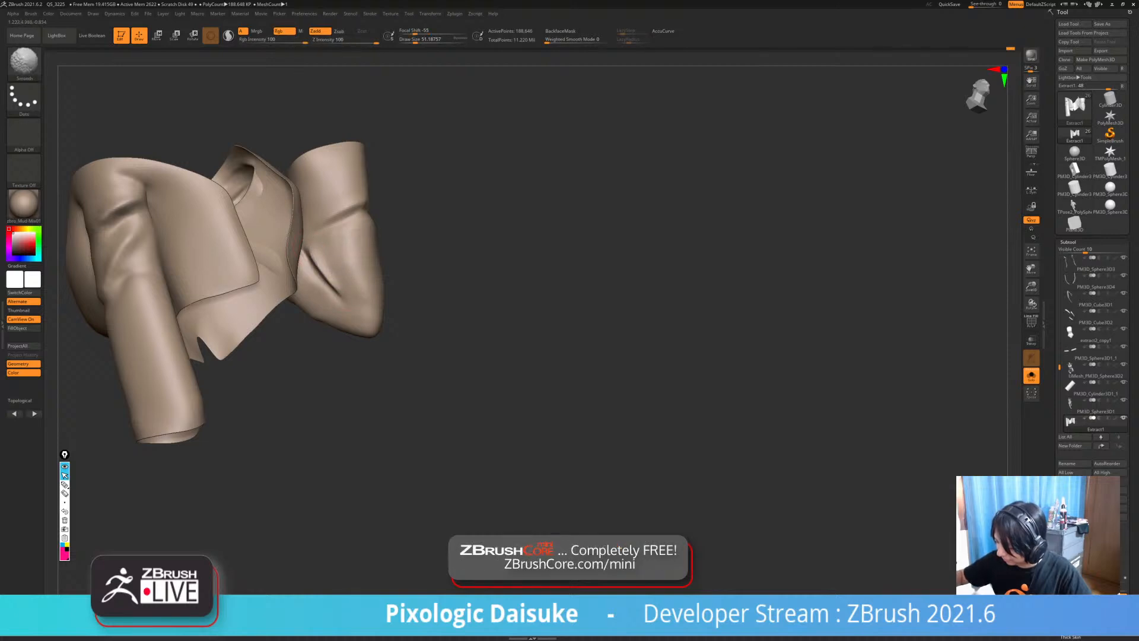
ctrl+right_drag(339, 270, 339, 237)
mouse_move(340, 237)
right_down()
mouse_move(363, 245)
mouse_move(306, 256)
right_up()
click(1031, 375)
mouse_move(380, 255)
right_down()
mouse_move(240, 281)
mouse_move(318, 359)
mouse_move(279, 363)
right_up()
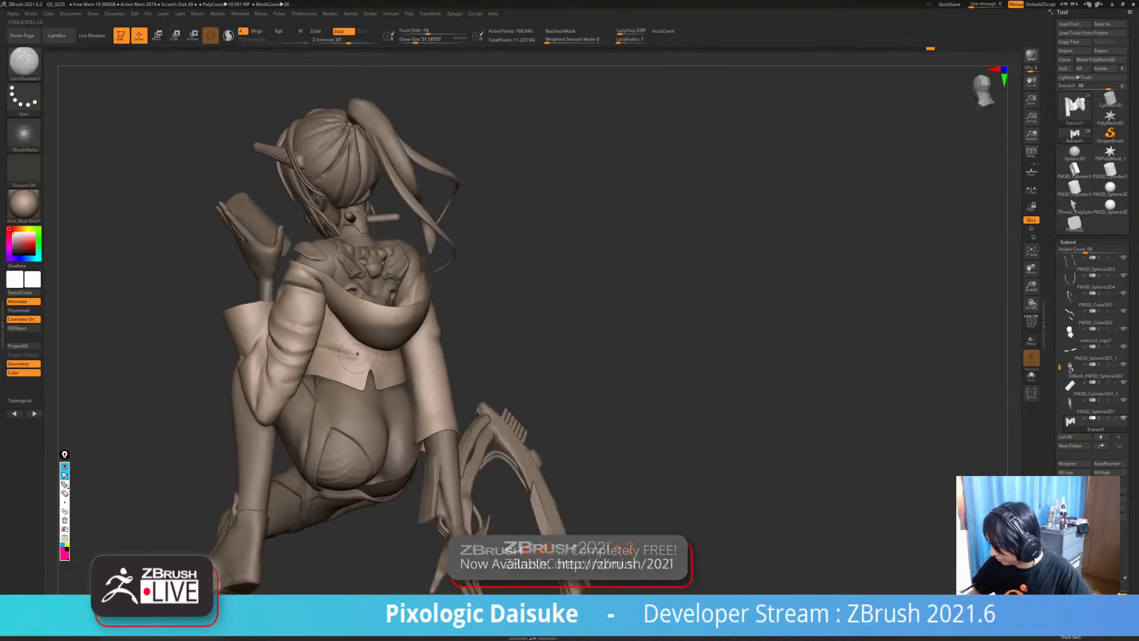
key(shift)
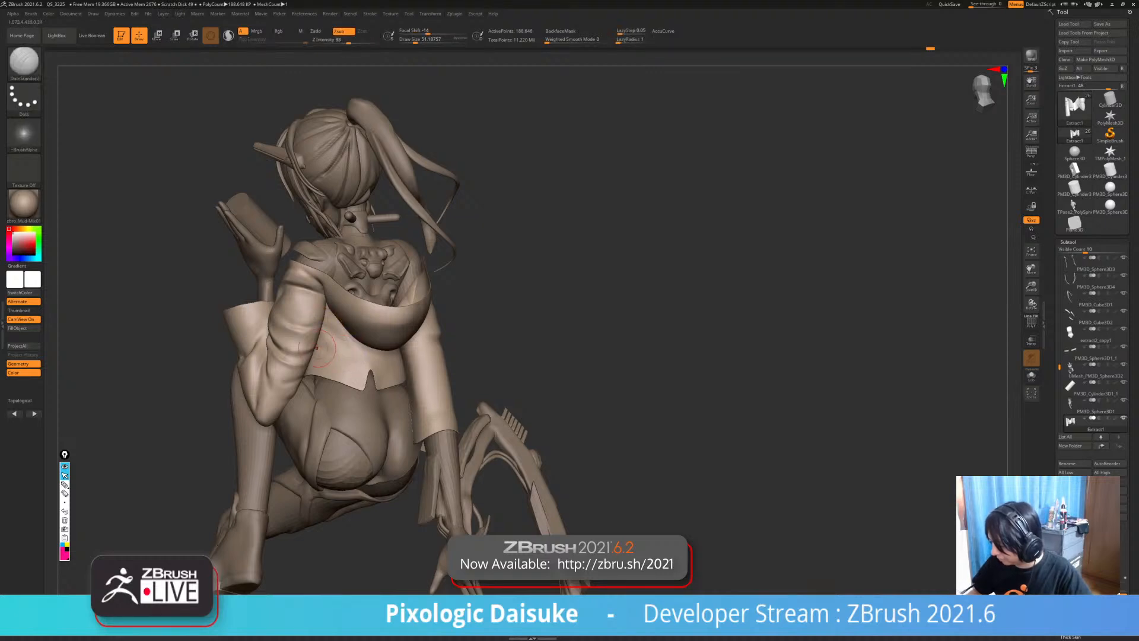
- Smooth the jacket's lower back, isolate the jacket, and soften the folds on the lowered sleeve's upper arm with Smooth
shift+drag(326, 349, 345, 352)
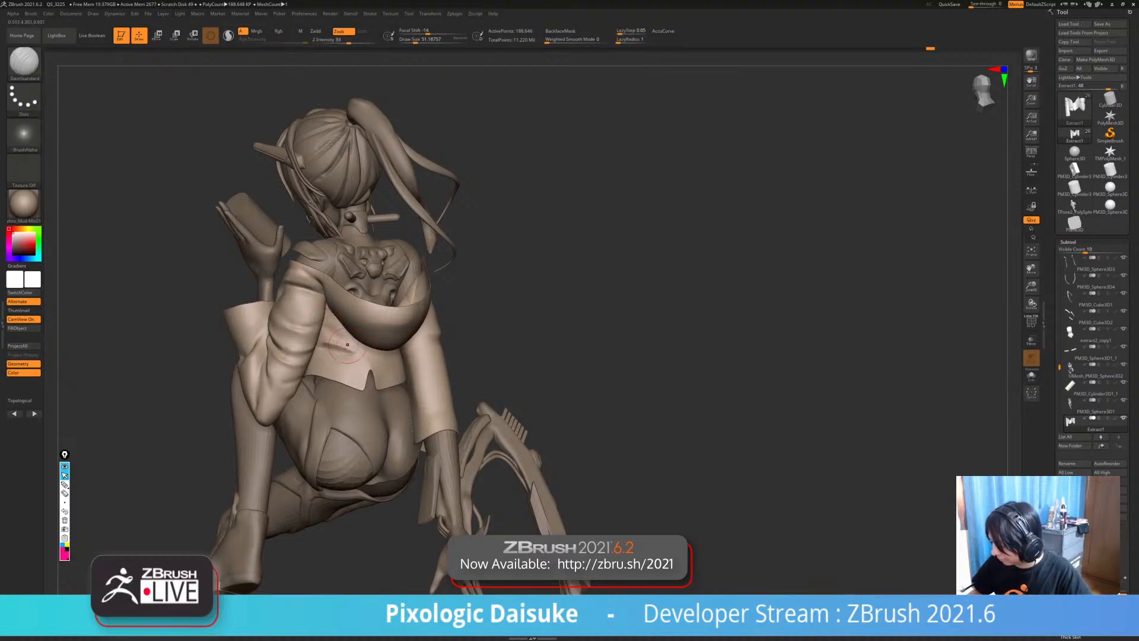
mouse_move(381, 354)
ctrl+right_down()
mouse_move(320, 344)
mouse_move(469, 351)
mouse_move(475, 365)
mouse_move(367, 356)
mouse_move(306, 335)
ctrl+right_up()
key(alt+s)
mouse_move(383, 296)
right_down()
mouse_move(366, 297)
mouse_move(416, 302)
mouse_move(376, 303)
mouse_move(384, 324)
mouse_move(335, 311)
right_up()
shift+drag(388, 309, 344, 305)
mouse_move(356, 305)
right_down()
mouse_move(407, 297)
mouse_move(343, 251)
mouse_move(360, 282)
mouse_move(358, 261)
mouse_move(365, 279)
mouse_move(379, 259)
mouse_move(329, 269)
mouse_move(370, 264)
mouse_move(333, 278)
right_up()
shift+drag(347, 300, 367, 296)
mouse_move(356, 297)
right_down()
mouse_move(351, 312)
mouse_move(367, 305)
right_up()
shift+drag(309, 322, 330, 307)
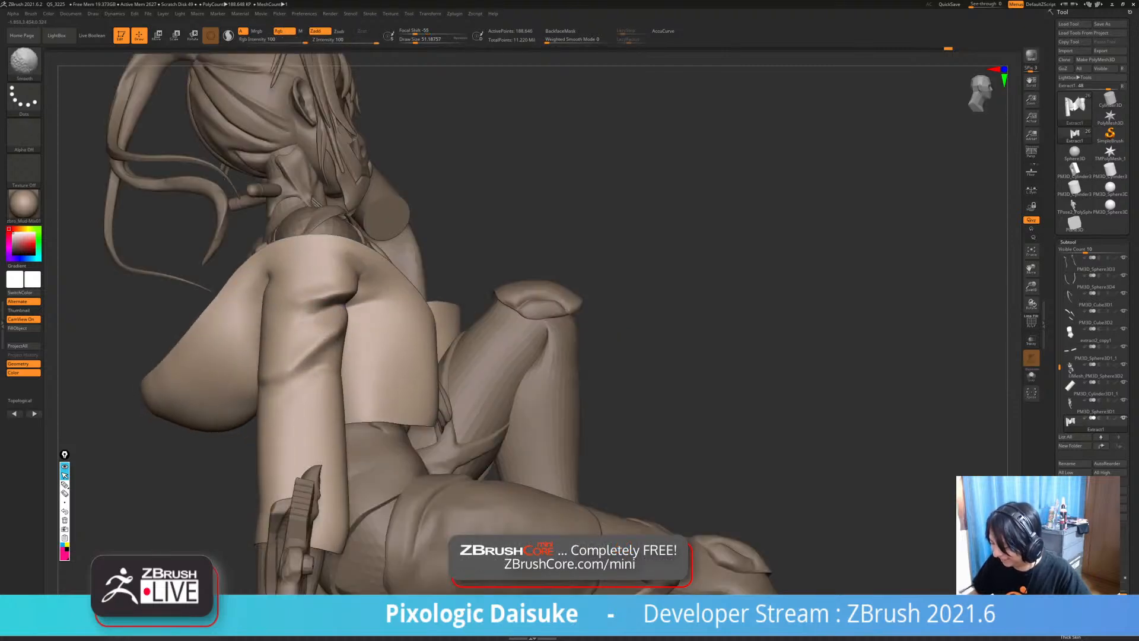
mouse_move(332, 307)
ctrl+right_down()
mouse_move(330, 267)
mouse_move(311, 297)
mouse_move(343, 289)
mouse_move(329, 296)
ctrl+right_up()
key(alt+s)
key(alt+s)
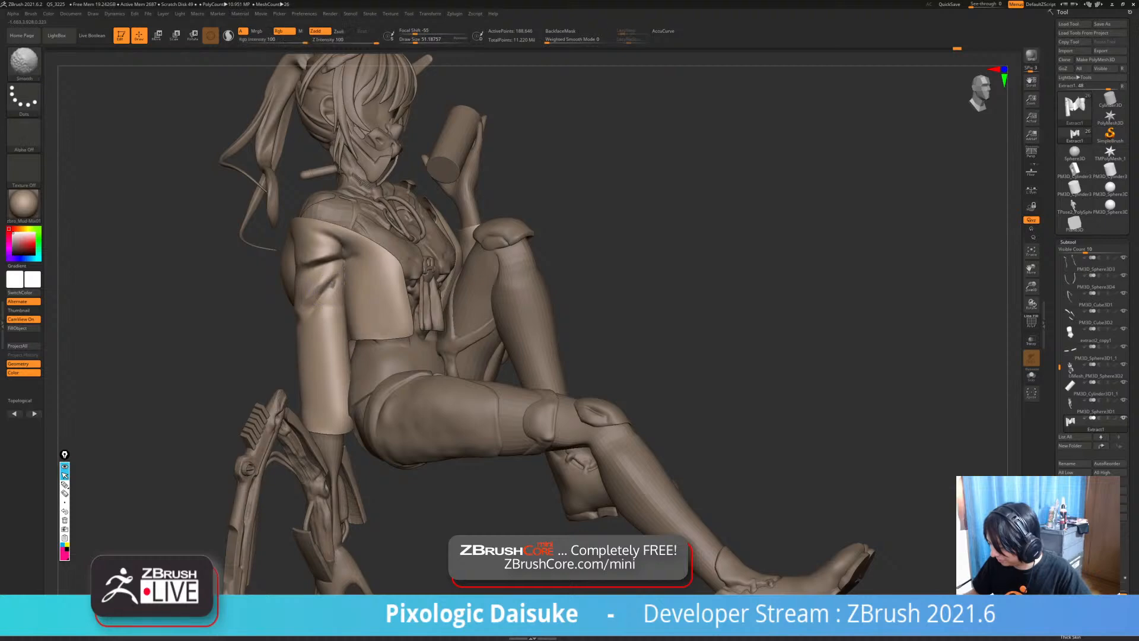
- Reshape the lowered sleeve's forearm and cuff outline with SnakeHook at a draw size of about 128
click(25, 63)
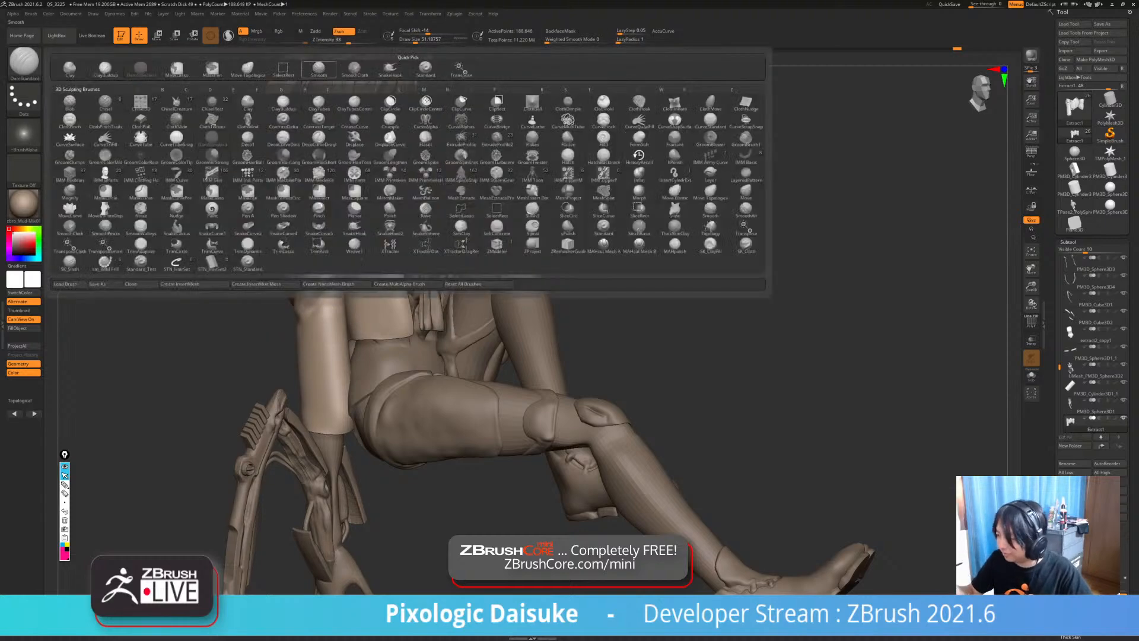
click(389, 70)
mouse_move(350, 285)
right_down()
mouse_move(325, 271)
mouse_move(328, 301)
right_up()
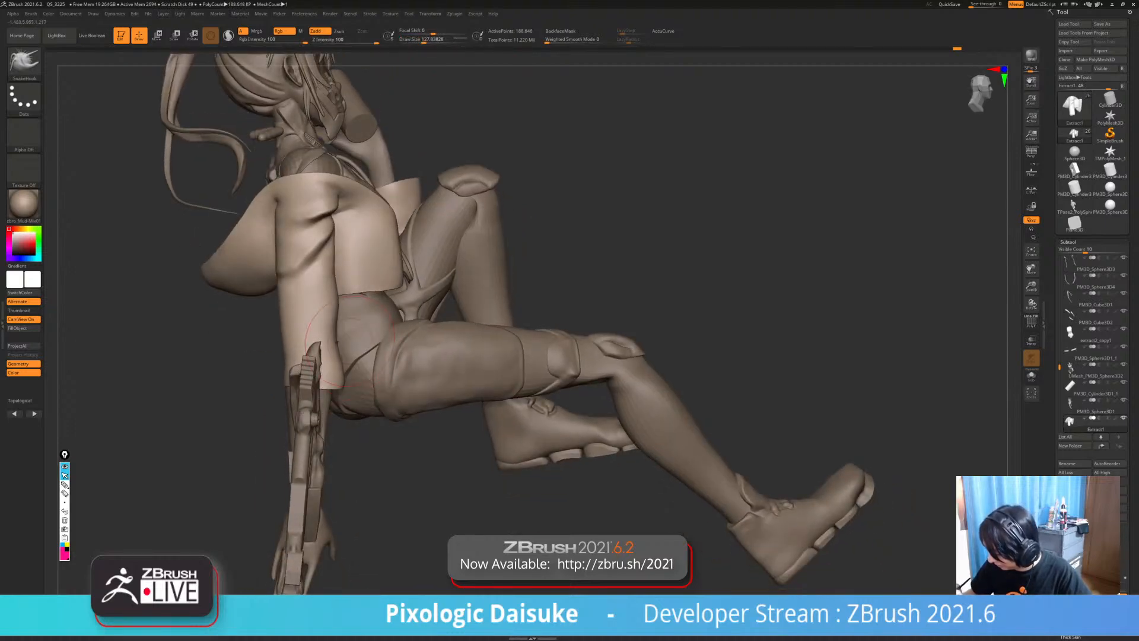
right_drag(350, 342, 367, 369)
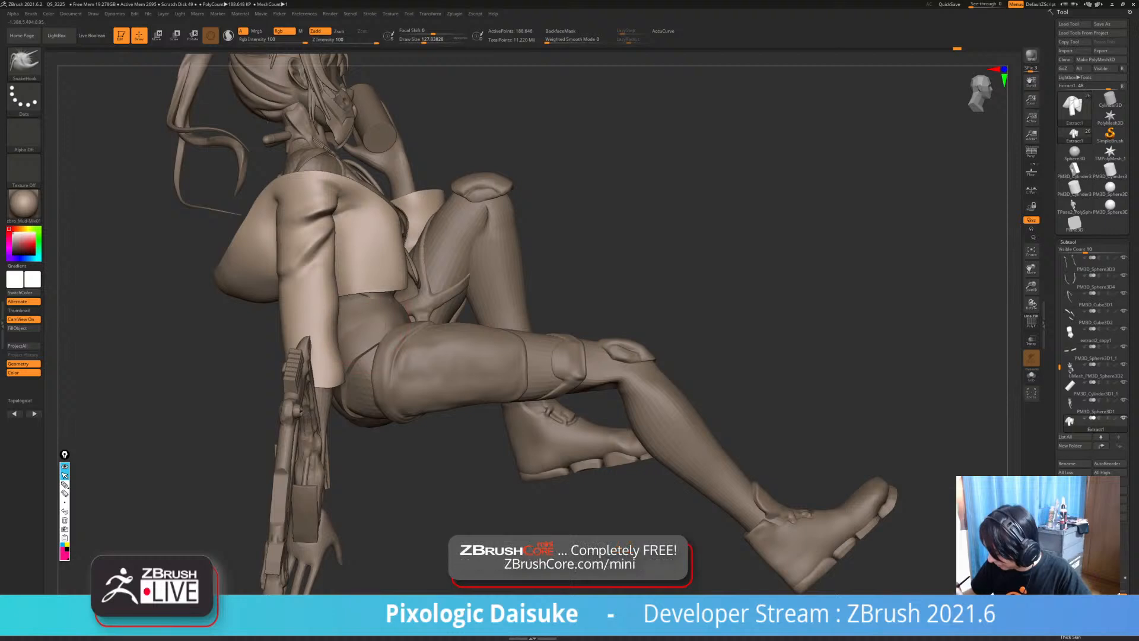
key(ctrl)
mouse_move(410, 311)
right_down()
mouse_move(339, 307)
mouse_move(338, 368)
right_up()
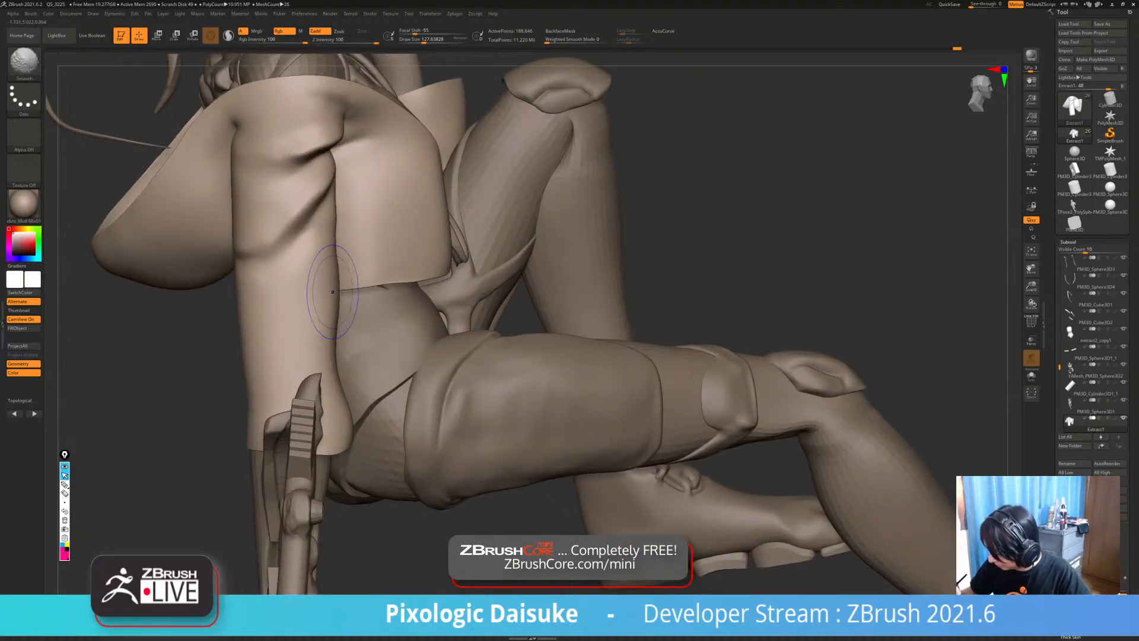
mouse_move(343, 426)
ctrl+right_down()
mouse_move(351, 381)
mouse_move(300, 398)
mouse_move(356, 439)
mouse_move(349, 420)
mouse_move(319, 449)
mouse_move(310, 424)
mouse_move(335, 460)
mouse_move(320, 389)
mouse_move(475, 388)
mouse_move(493, 410)
ctrl+right_up()
key(alt+s)
key(alt+s)
key(ctrl)
key(ctrl)
- Build up the lowered sleeve's cuff with ClayBuildup at a draw size of about 42 on the isolated jacket
click(24, 63)
click(105, 68)
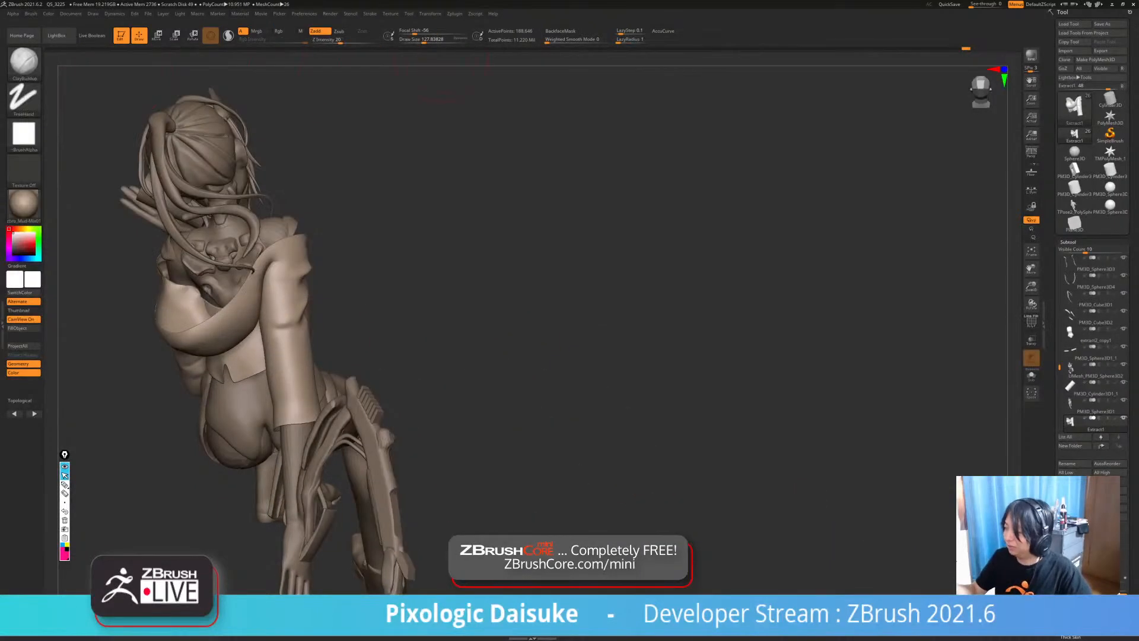
right_drag(406, 215, 290, 178)
key(ctrl+shift+s)
click(417, 40)
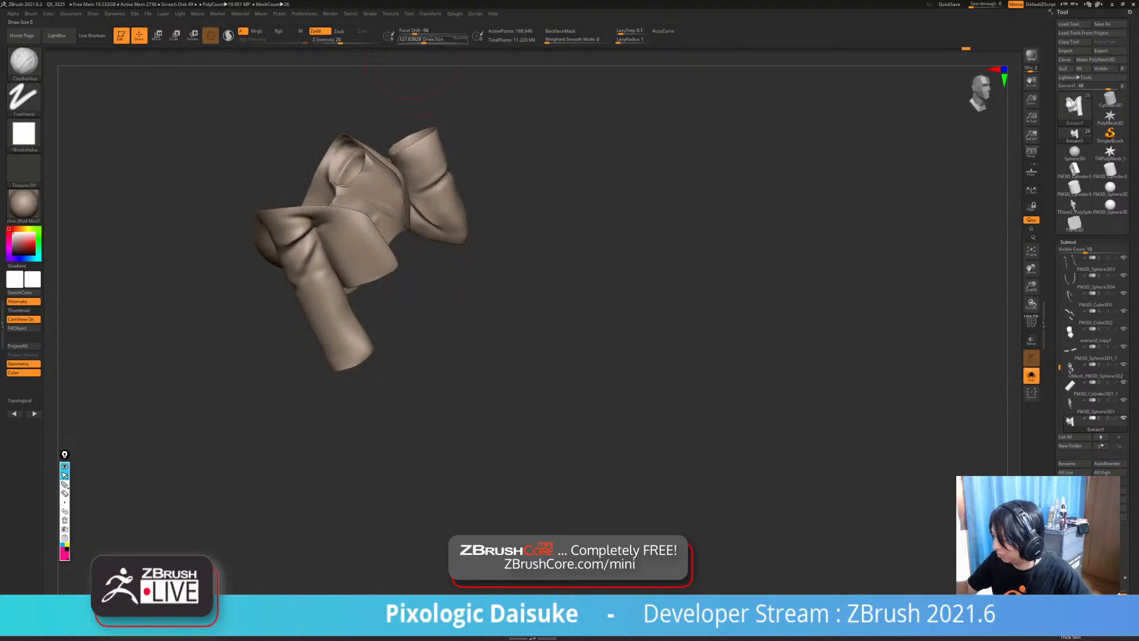
right_drag(380, 68, 404, 65)
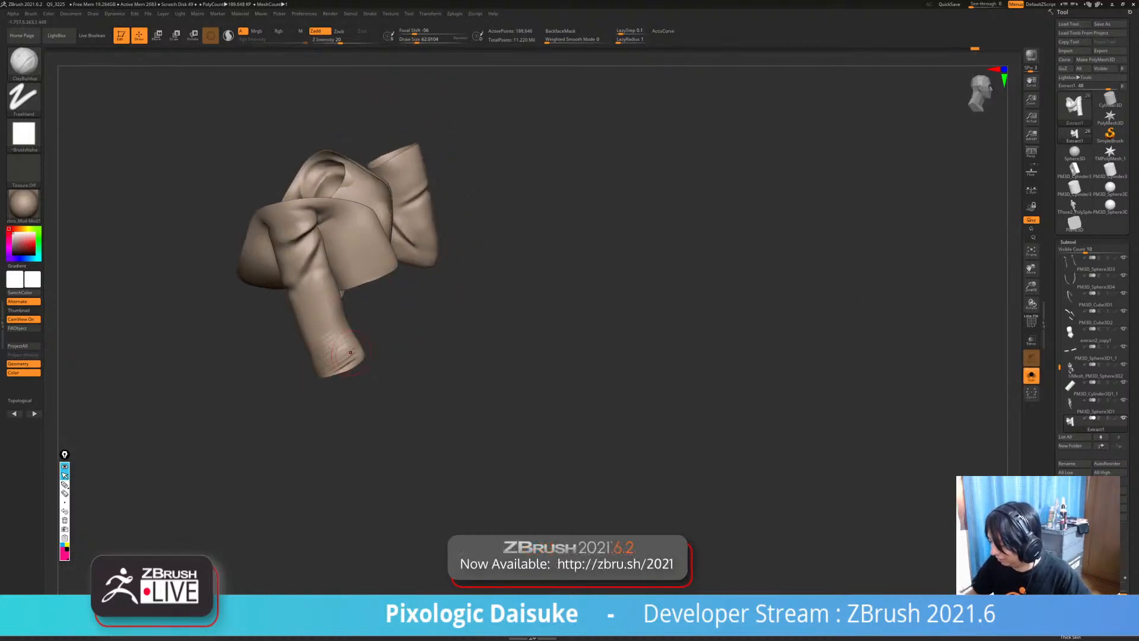
mouse_move(349, 364)
right_down()
mouse_move(366, 353)
mouse_move(313, 367)
mouse_move(356, 353)
right_up()
key(ctrl+shift+s)
- Carve folds around the lowered sleeve's forearm above the cuff with DamStandard at a draw size of about 31, softening them with Smooth
key(shift)
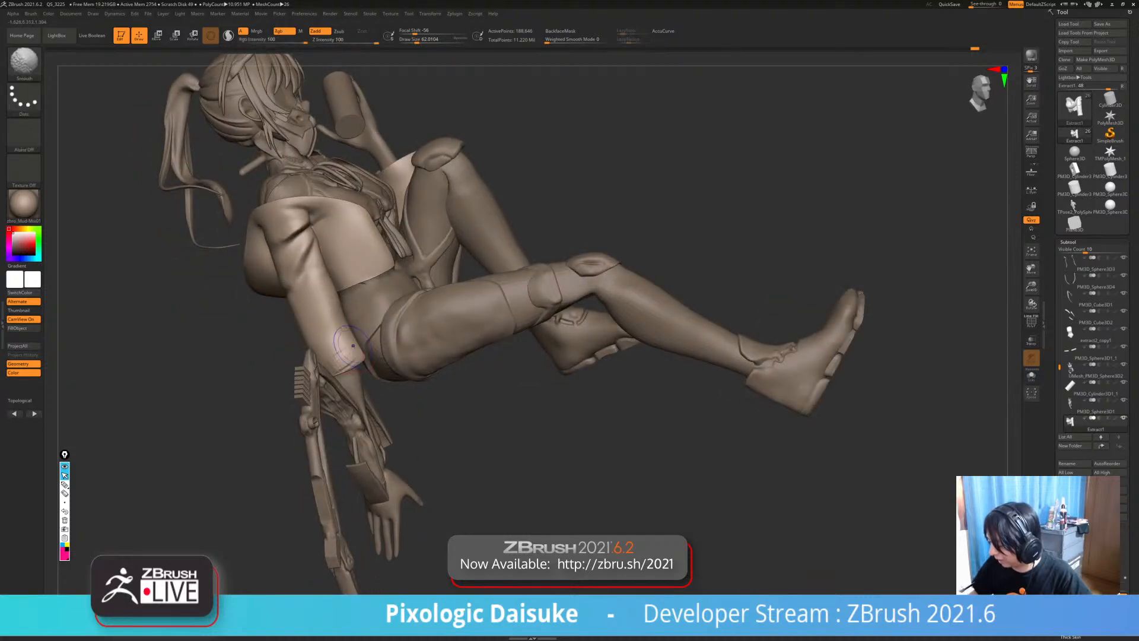
key(b)
key(d)
key(s)
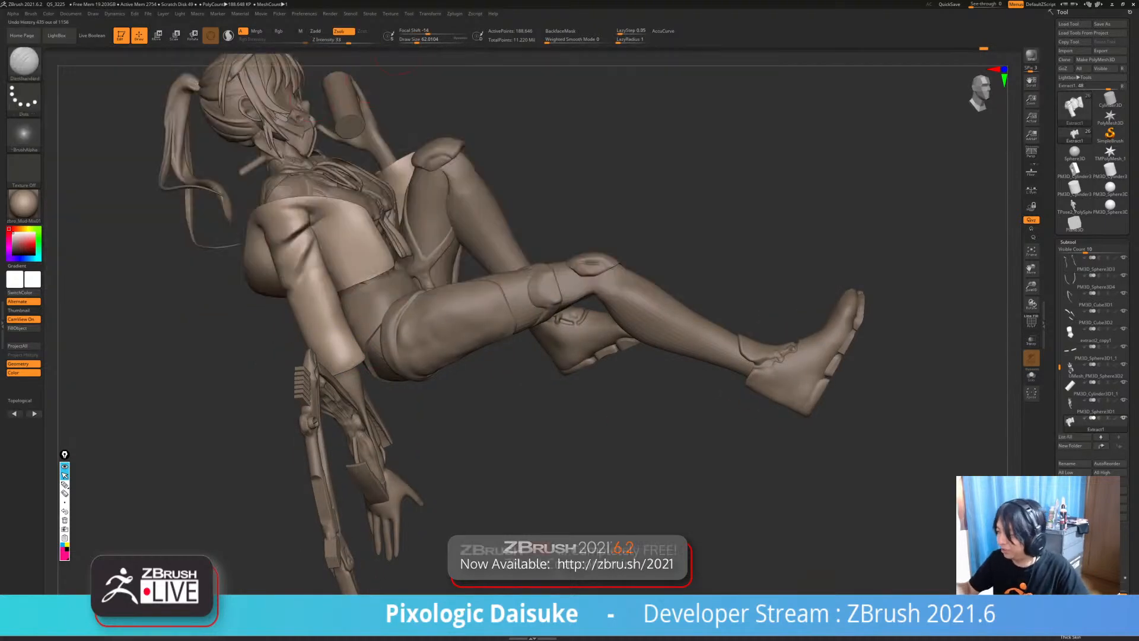
key(shift)
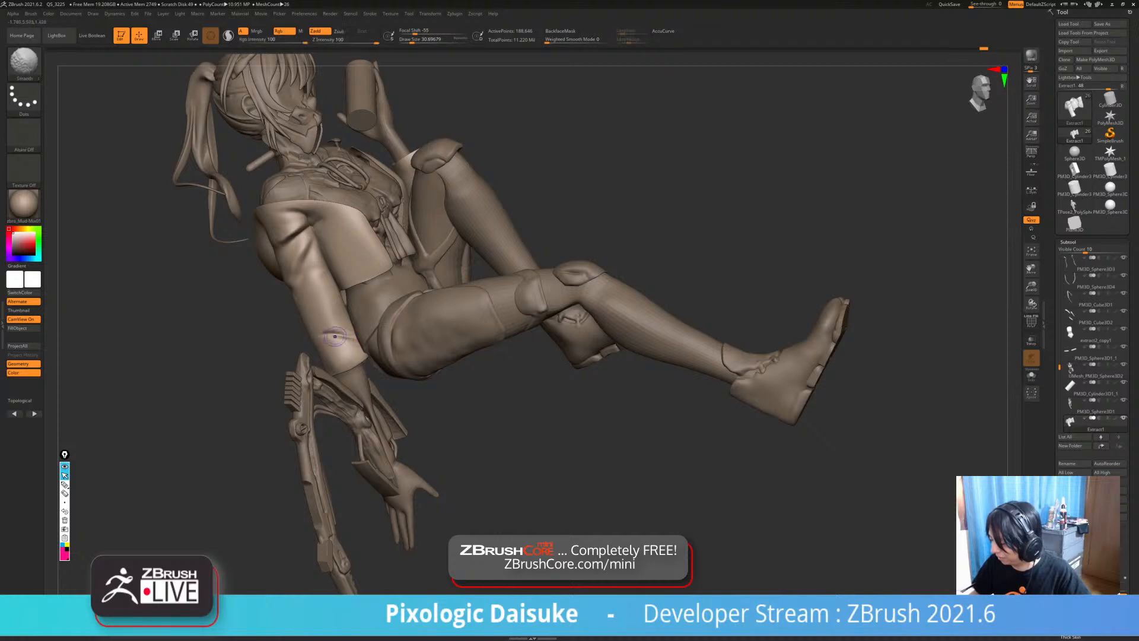
right_drag(354, 341, 546, 328)
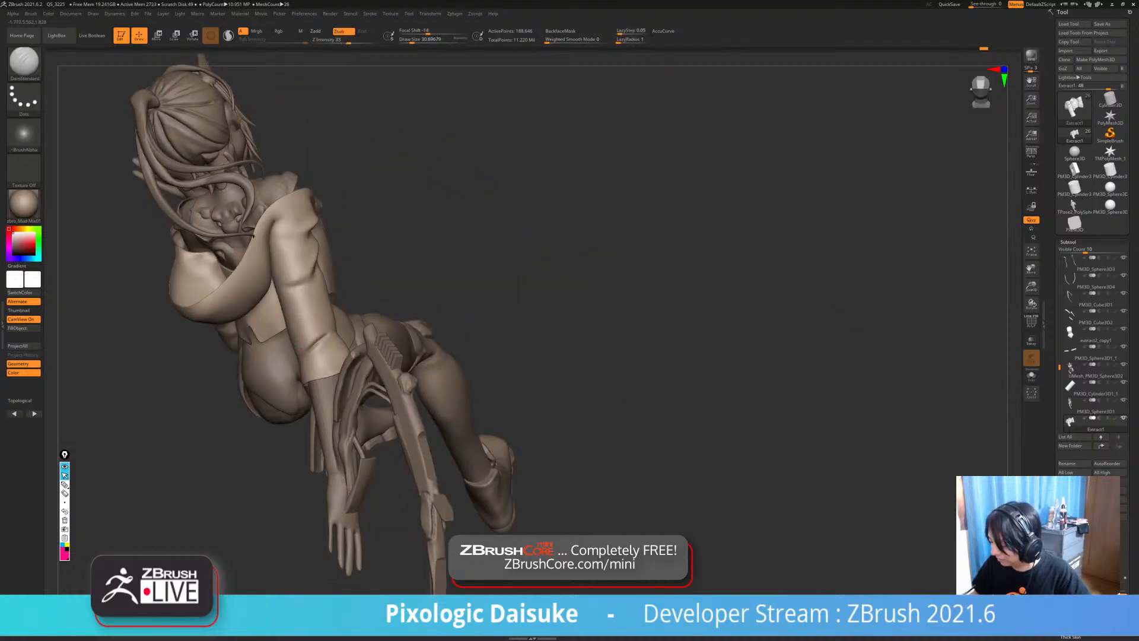
key(shift)
right_drag(332, 261, 403, 264)
key(shift)
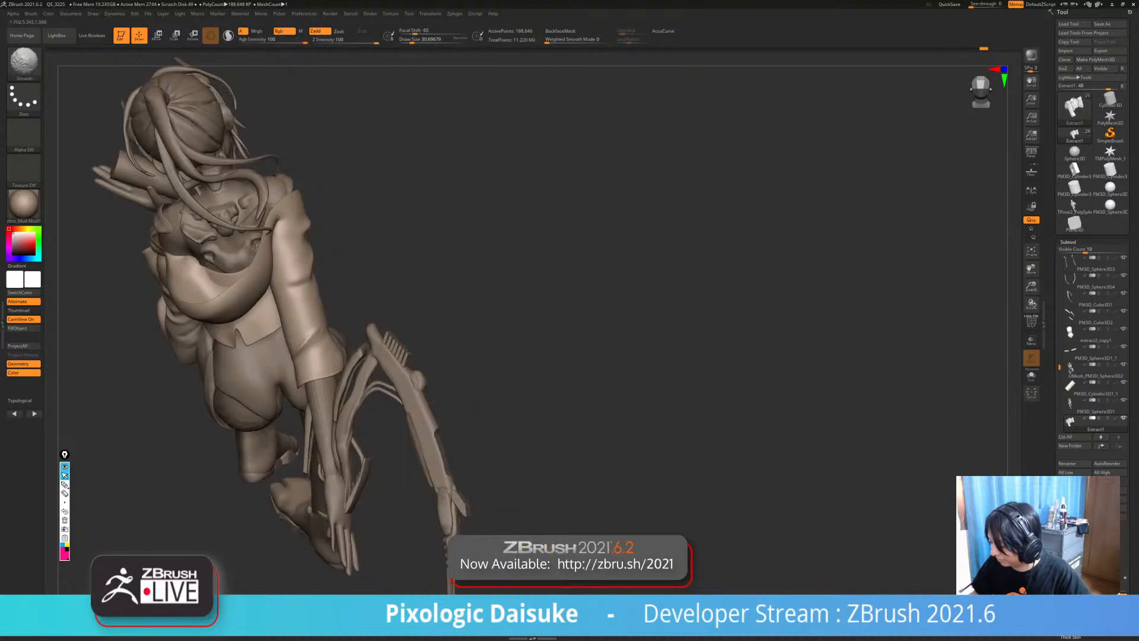
key(shift)
mouse_move(279, 403)
right_down()
mouse_move(285, 332)
mouse_move(286, 362)
mouse_move(301, 352)
mouse_move(296, 388)
mouse_move(132, 332)
right_up()
key(shift)
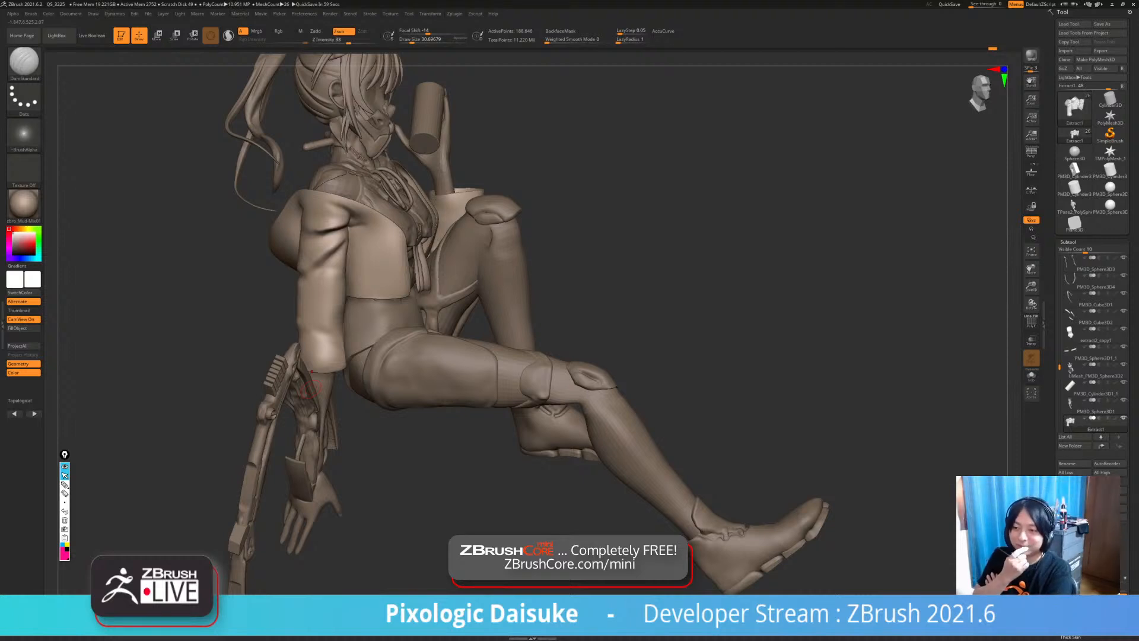
- Deepen the crease at the lowered sleeve's elbow with DamStandard and blend its edges with Smooth
right_drag(409, 324, 329, 319)
drag(329, 319, 334, 303)
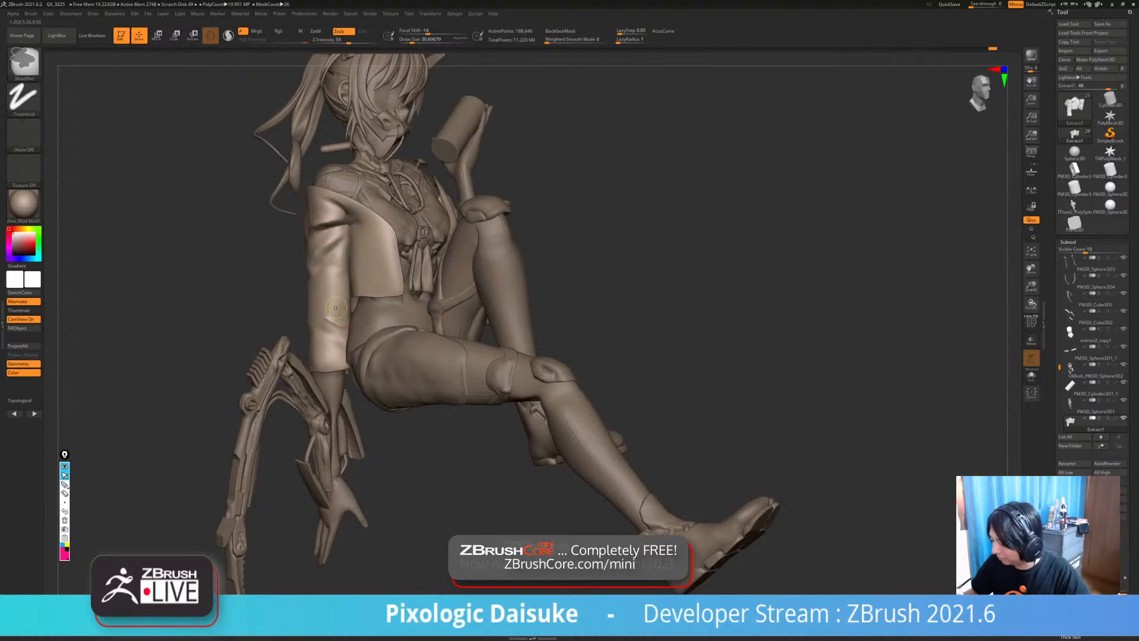
right_drag(329, 305, 365, 309)
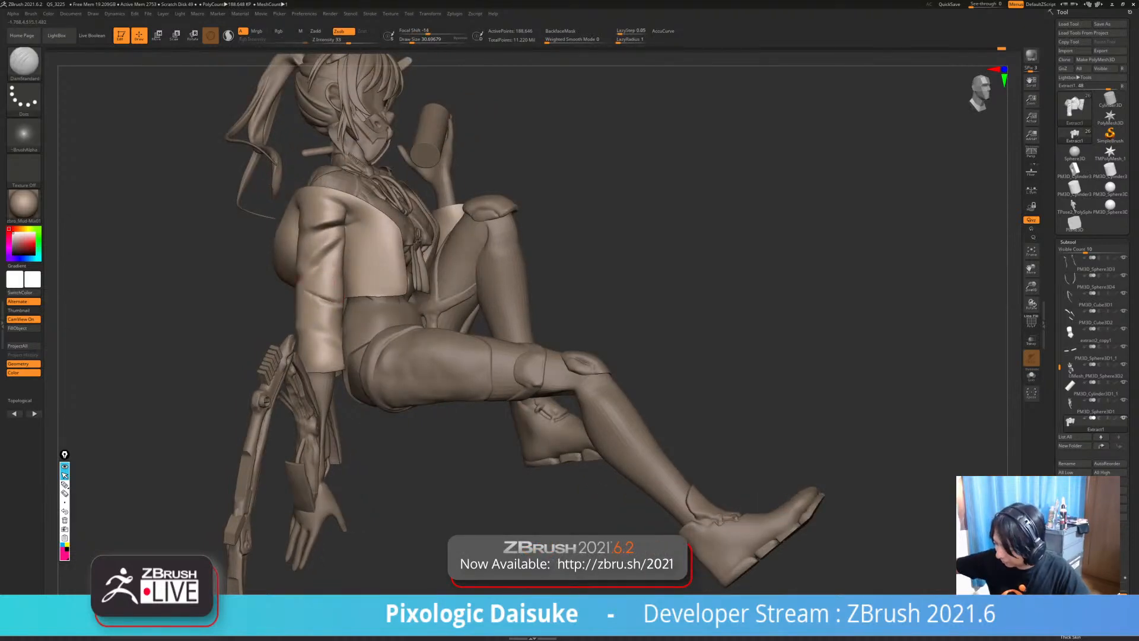
key(shift)
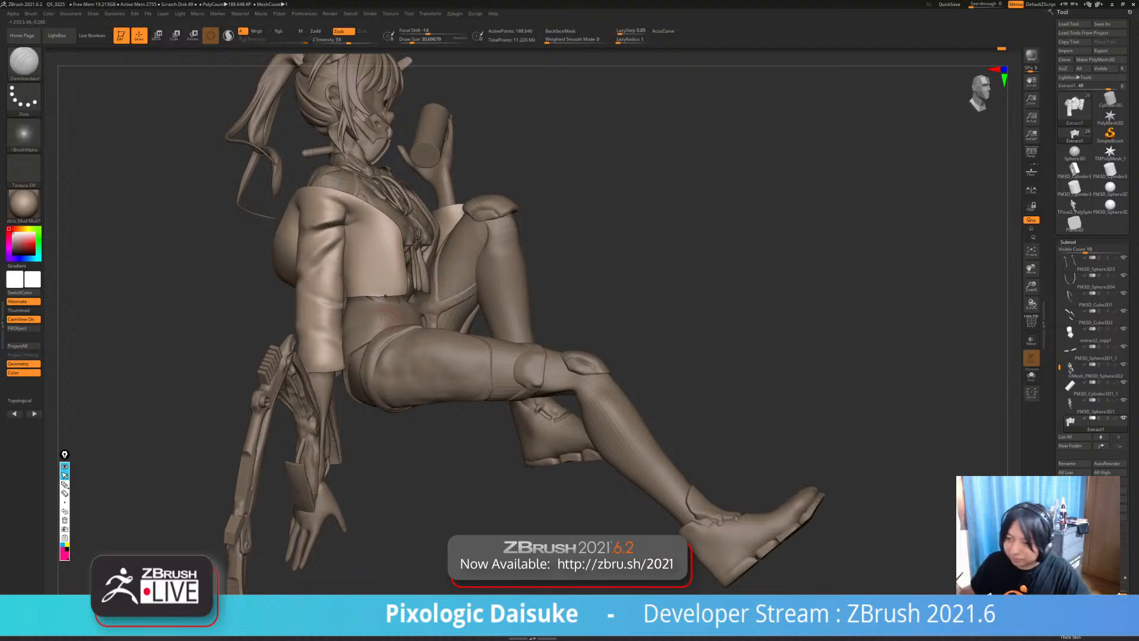
mouse_move(321, 281)
alt+right_down()
mouse_move(362, 294)
mouse_move(344, 319)
mouse_move(338, 308)
mouse_move(345, 320)
mouse_move(378, 313)
mouse_move(357, 282)
mouse_move(334, 288)
mouse_move(349, 267)
alt+right_up()
key(alt+s)
key(alt+s)
- Carve a fold across the jacket's lower back beside the lowered sleeve, and smooth it with the jacket isolated
mouse_move(647, 284)
ctrl+right_down()
mouse_move(644, 264)
mouse_move(586, 261)
mouse_move(896, 290)
ctrl+right_up()
click(586, 261)
click(608, 254)
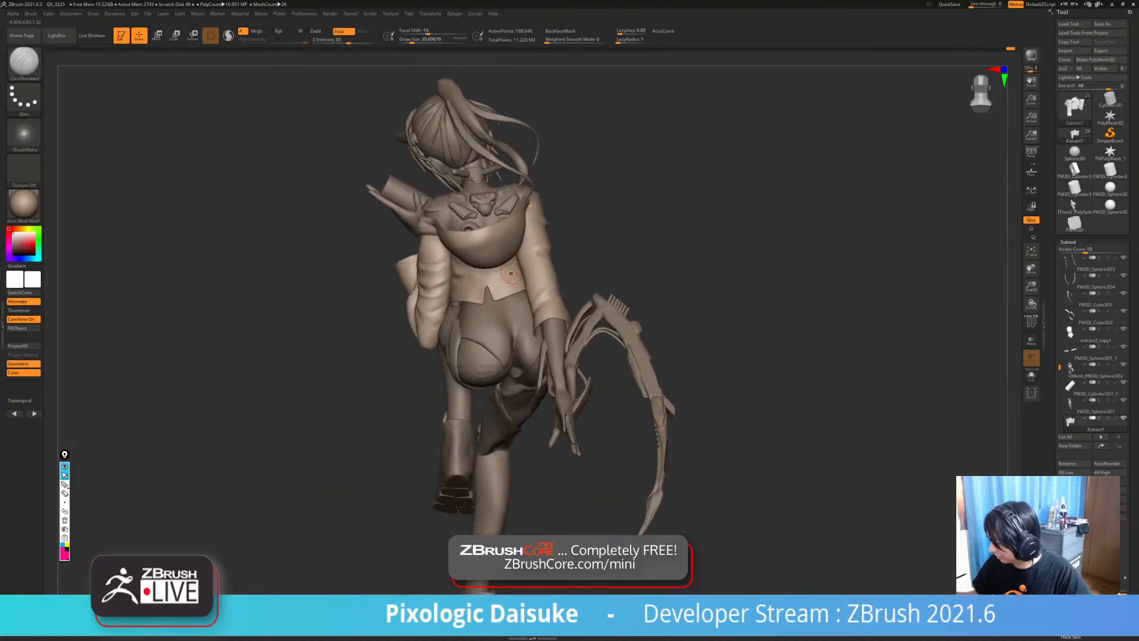
mouse_move(509, 274)
shift+mouse_down()
mouse_move(488, 278)
mouse_move(503, 275)
shift+mouse_up()
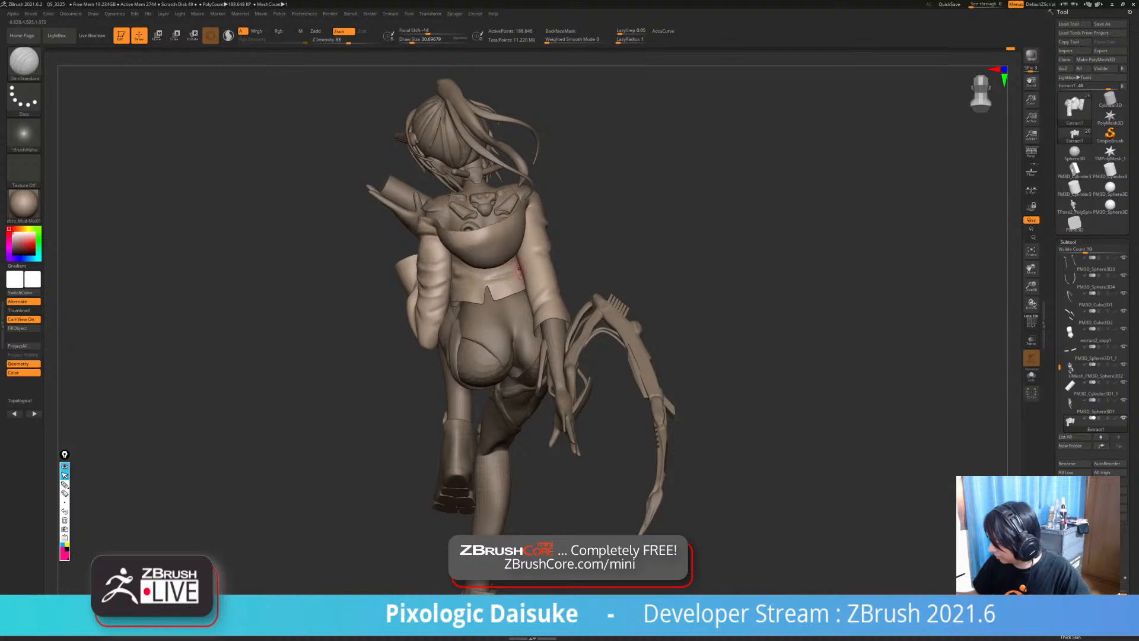
mouse_move(515, 263)
right_down()
mouse_move(481, 265)
mouse_move(520, 263)
right_up()
key(alt+s)
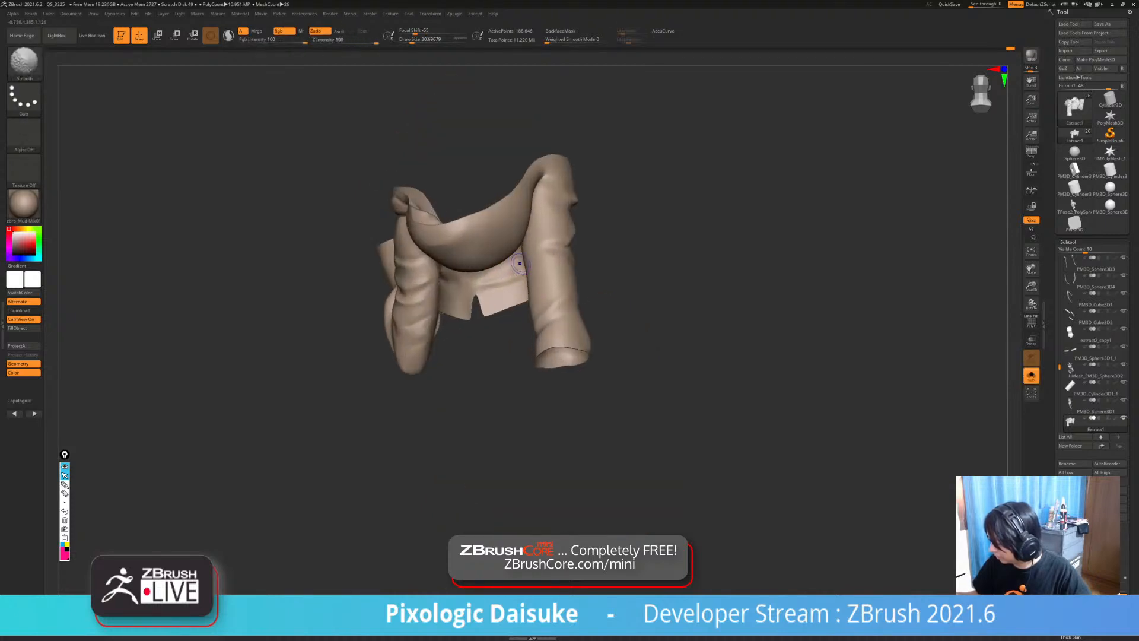
mouse_move(521, 265)
mouse_down()
mouse_move(478, 280)
mouse_move(517, 267)
mouse_up()
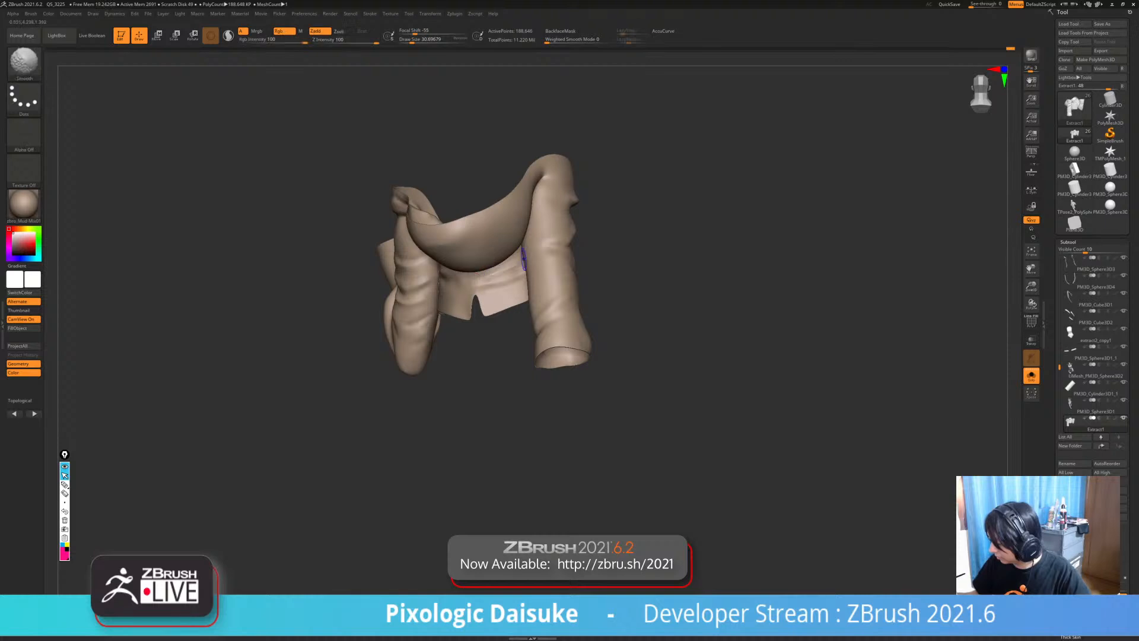
mouse_move(523, 258)
alt+right_down()
mouse_move(479, 297)
mouse_move(502, 312)
mouse_move(488, 294)
alt+right_up()
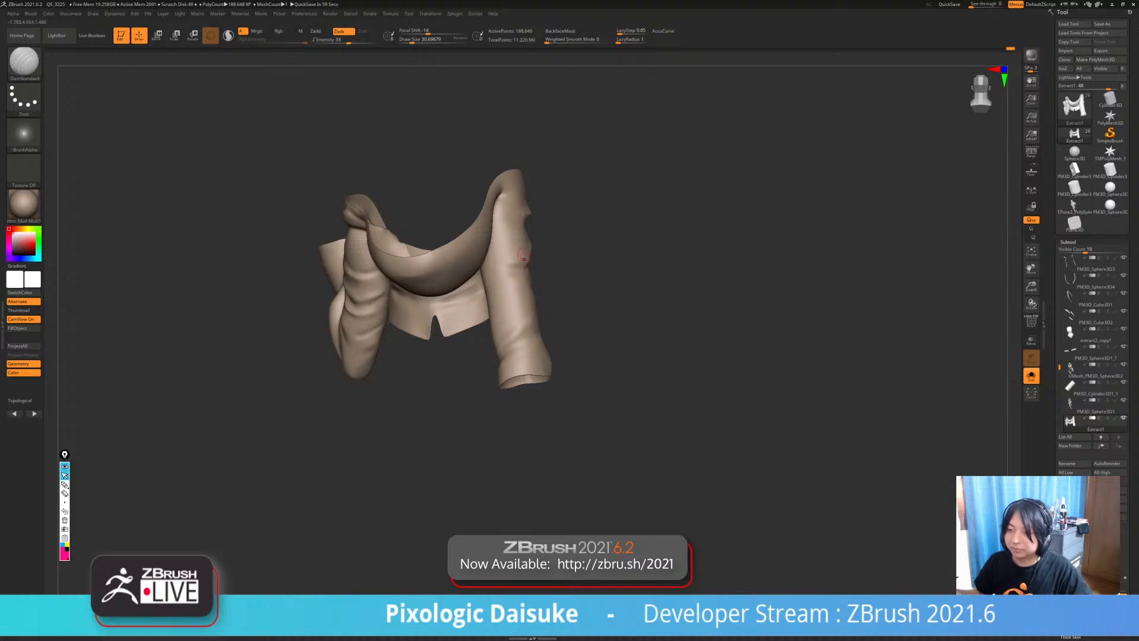
- Show the full character, smooth the fold across the jacket's lower back, and undo the last stroke
right_drag(524, 259, 521, 299)
key(alt+s)
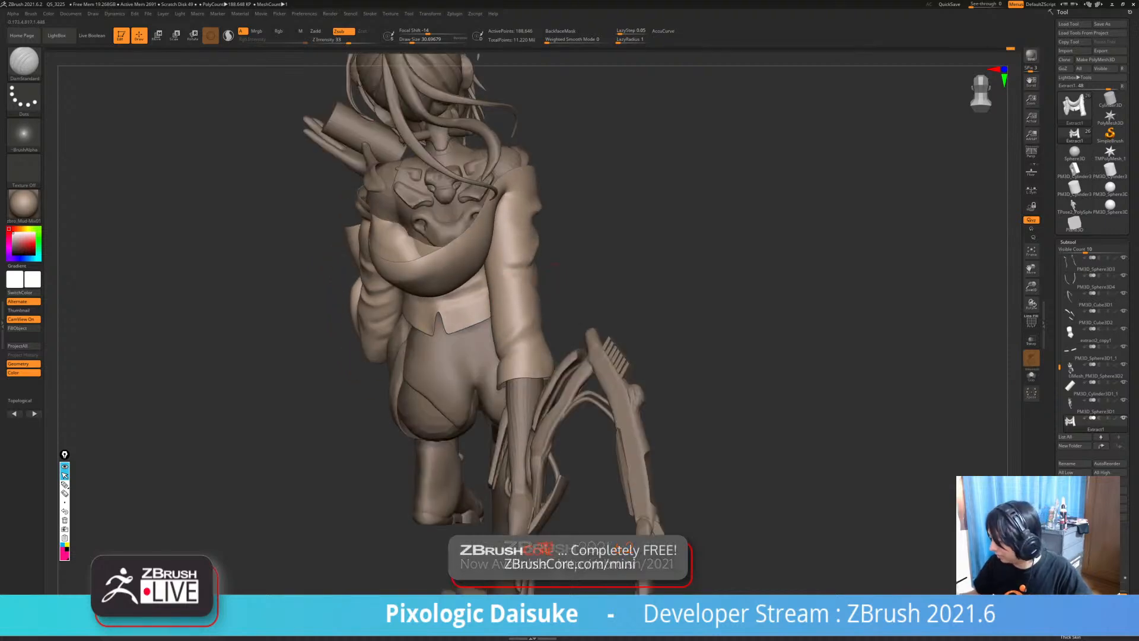
right_drag(554, 264, 573, 252)
shift+drag(486, 285, 469, 303)
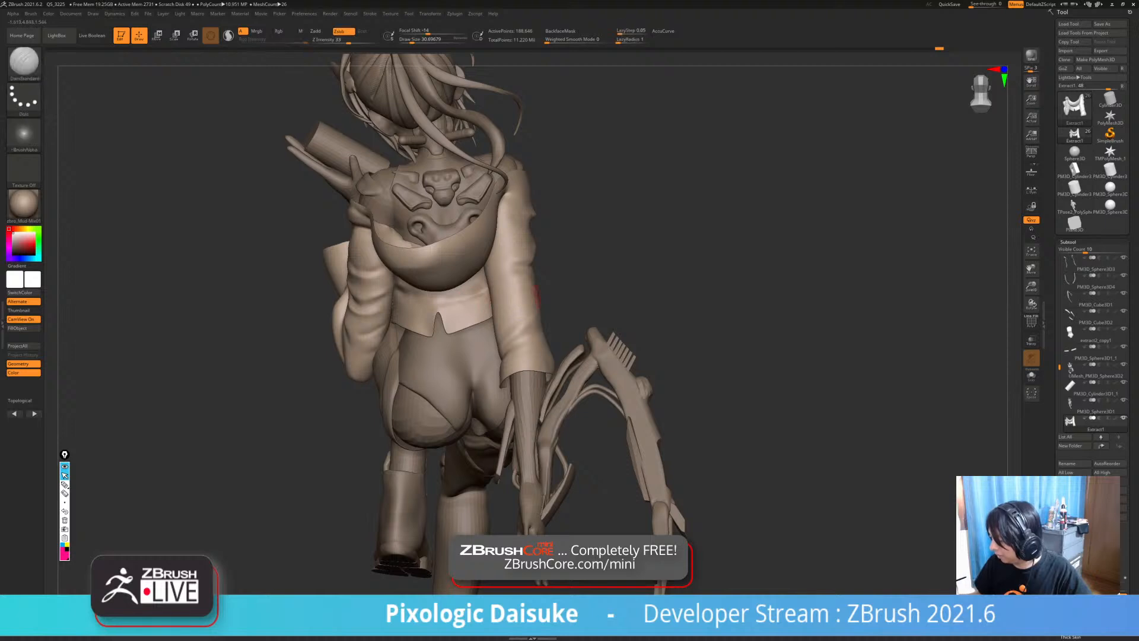
mouse_move(528, 289)
right_down()
mouse_move(556, 297)
mouse_move(511, 248)
mouse_move(548, 269)
mouse_move(504, 285)
right_up()
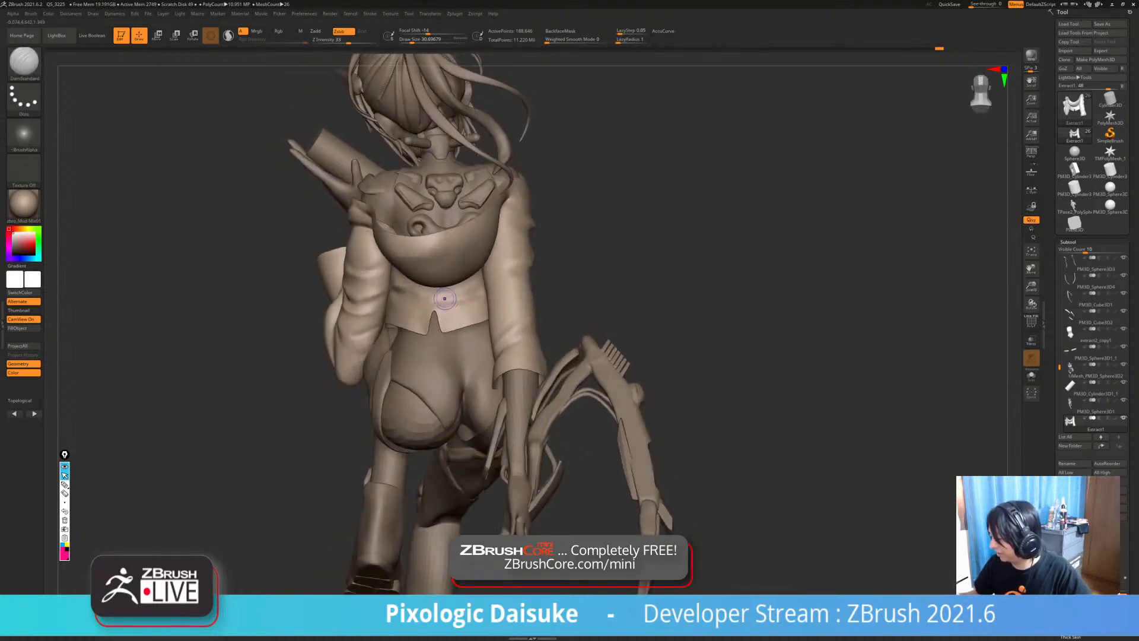
shift+drag(444, 300, 468, 295)
key(ctrl+z)
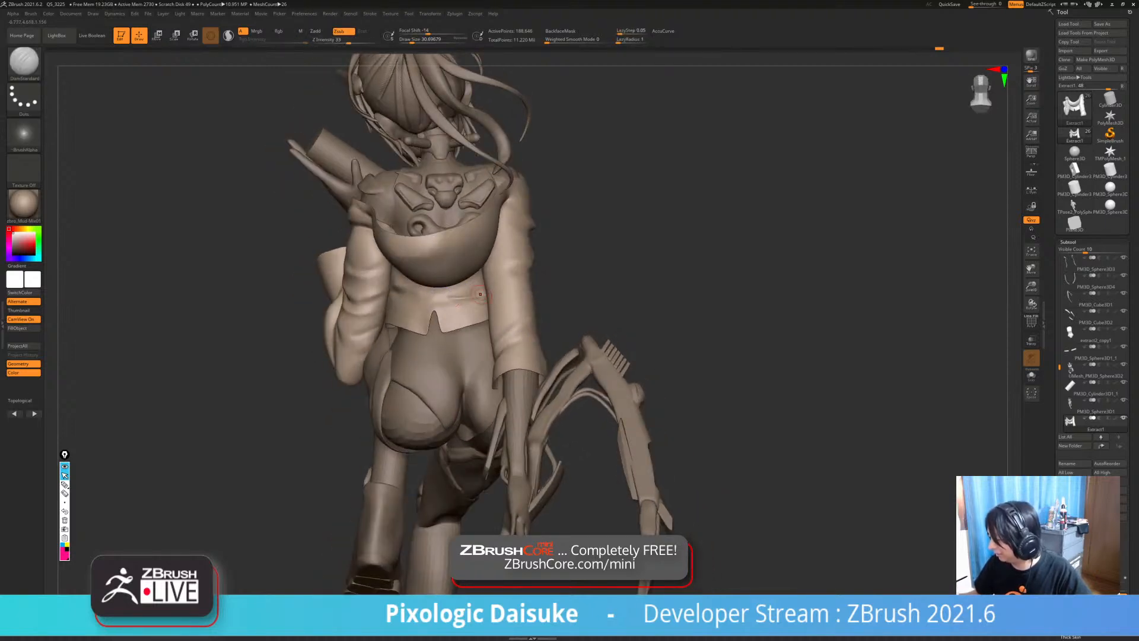
- Shape a fold on the jacket's back next to the raised sleeve with DamStandard and soften it with Smooth
mouse_move(480, 294)
right_down()
mouse_move(540, 292)
mouse_move(522, 290)
mouse_move(566, 276)
mouse_move(533, 327)
right_up()
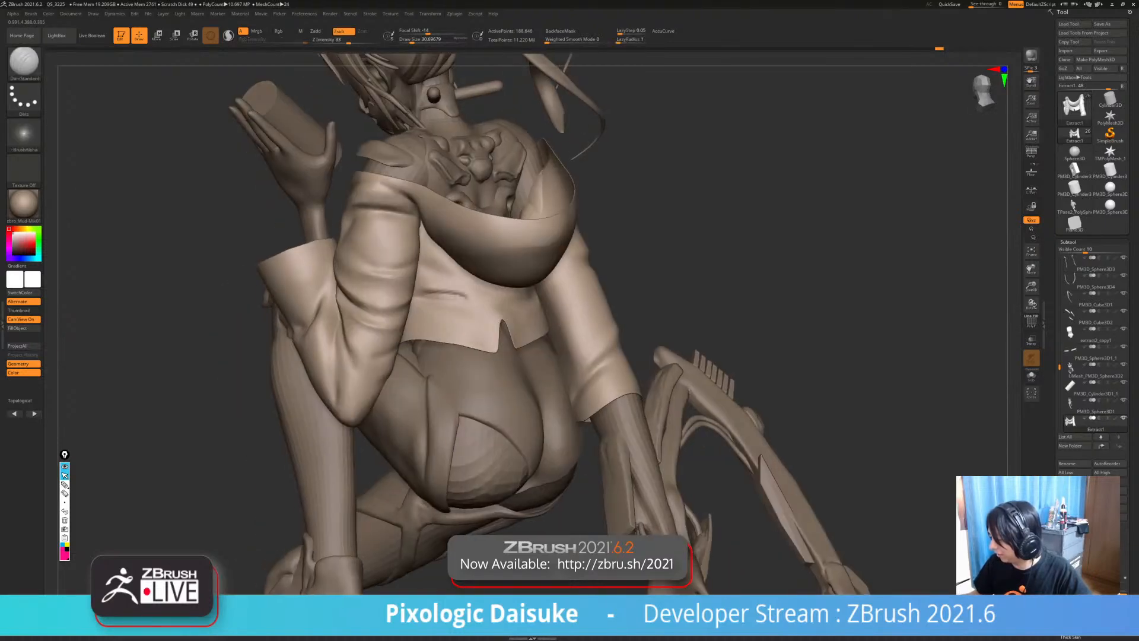
key(shift)
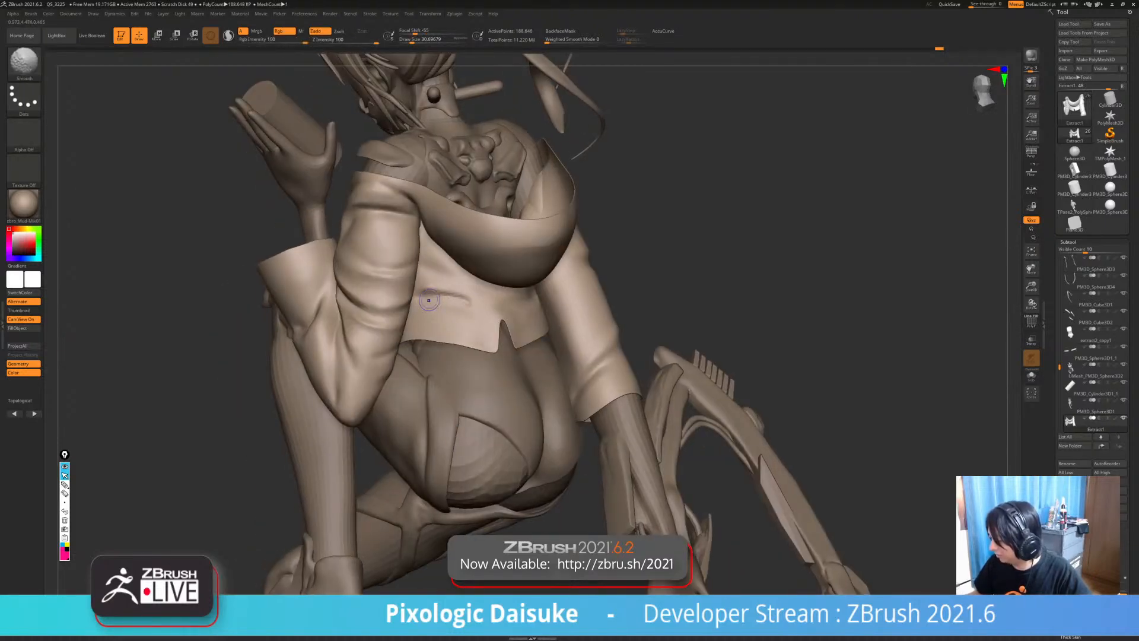
ctrl+right_drag(429, 300, 431, 282)
shift+drag(464, 300, 432, 298)
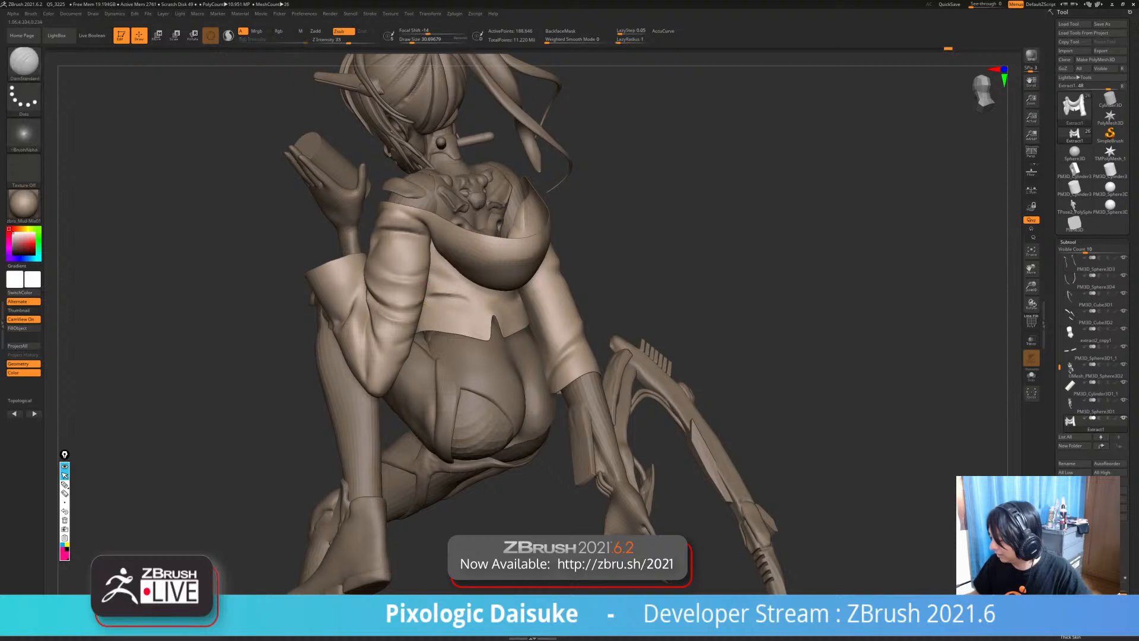
key(shift)
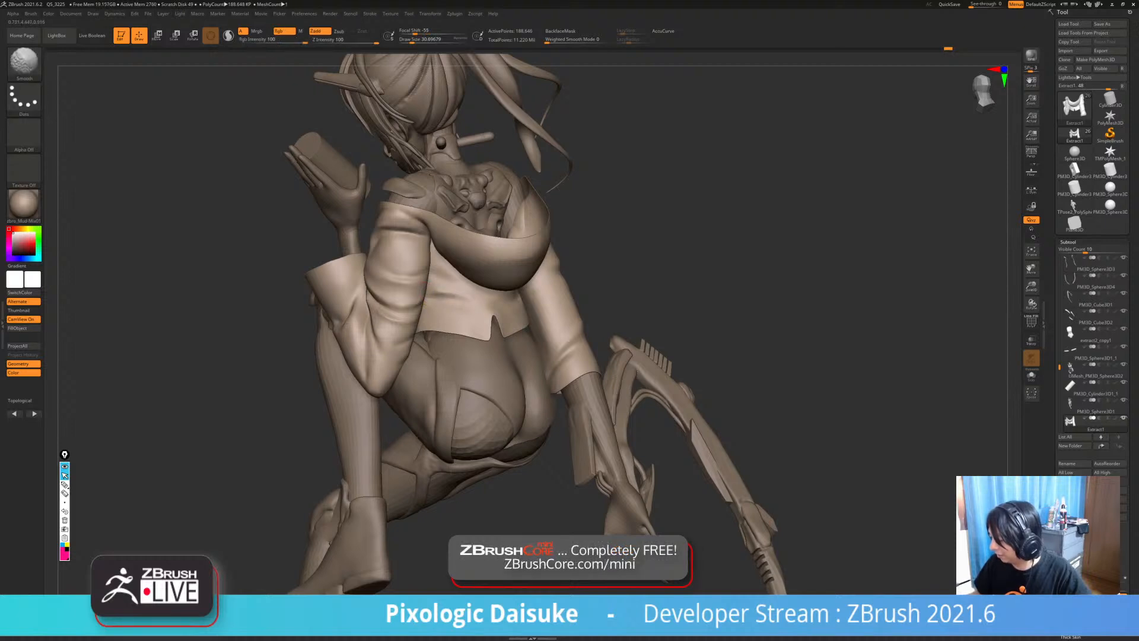
right_drag(434, 298, 463, 301)
key(shift)
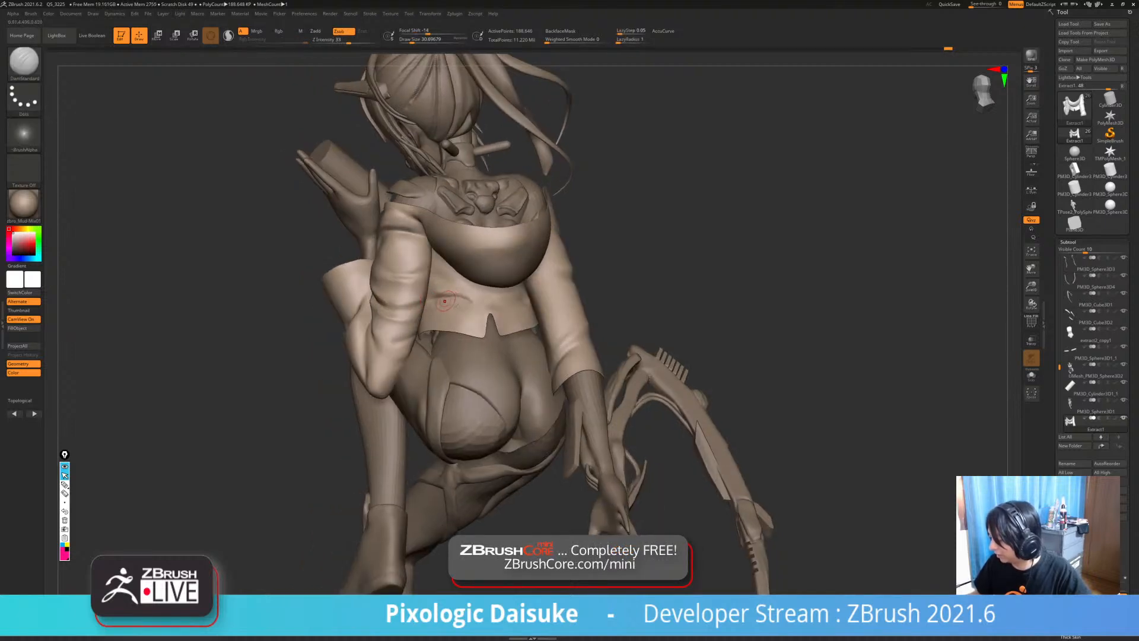
key(shift)
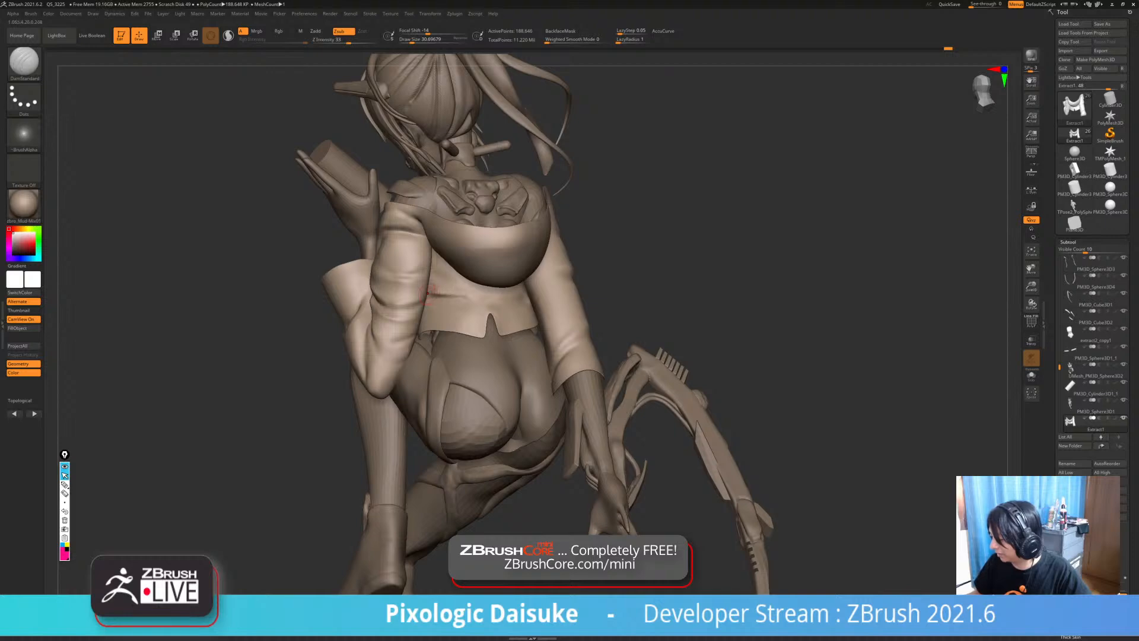
key(shift)
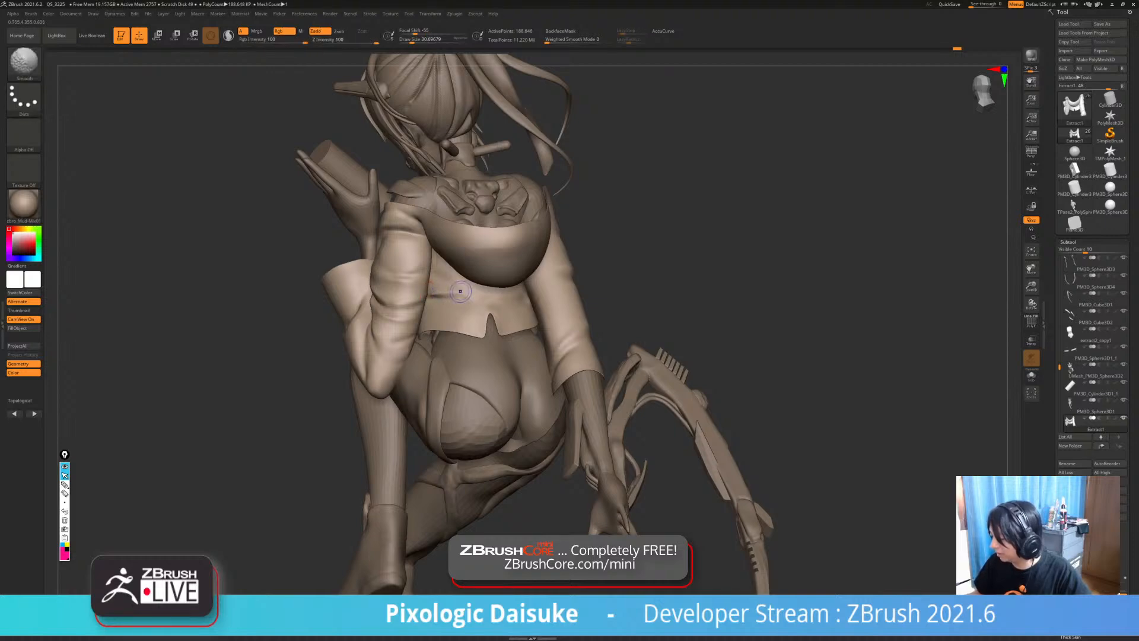
- Deepen the fold across the jacket's lower back beside the raised sleeve with DamStandard and soften it with Smooth
mouse_move(431, 287)
right_down()
mouse_move(519, 284)
mouse_move(519, 250)
mouse_move(578, 249)
mouse_move(569, 267)
mouse_move(558, 261)
mouse_move(558, 308)
right_up()
right_drag(558, 308, 510, 339)
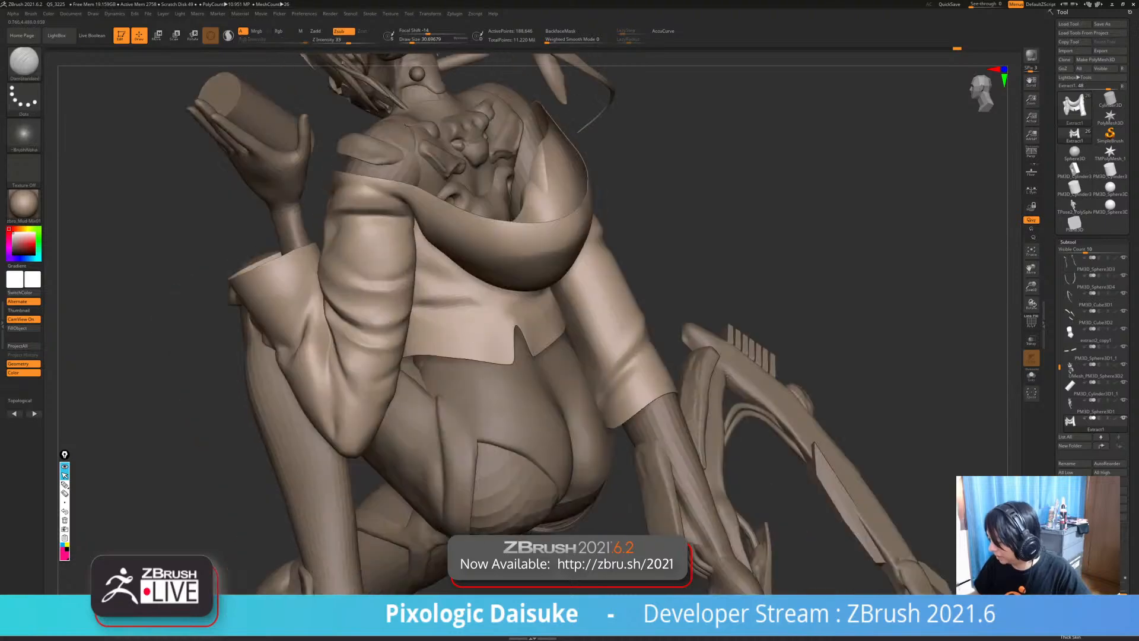
ctrl+right_drag(447, 309, 410, 308)
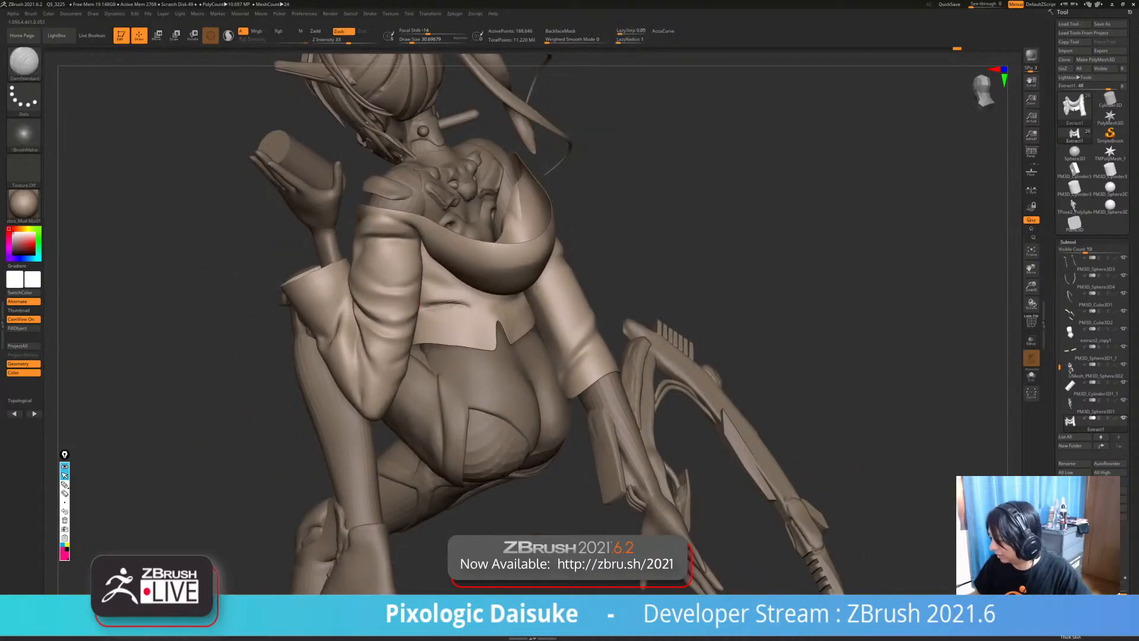
key(shift)
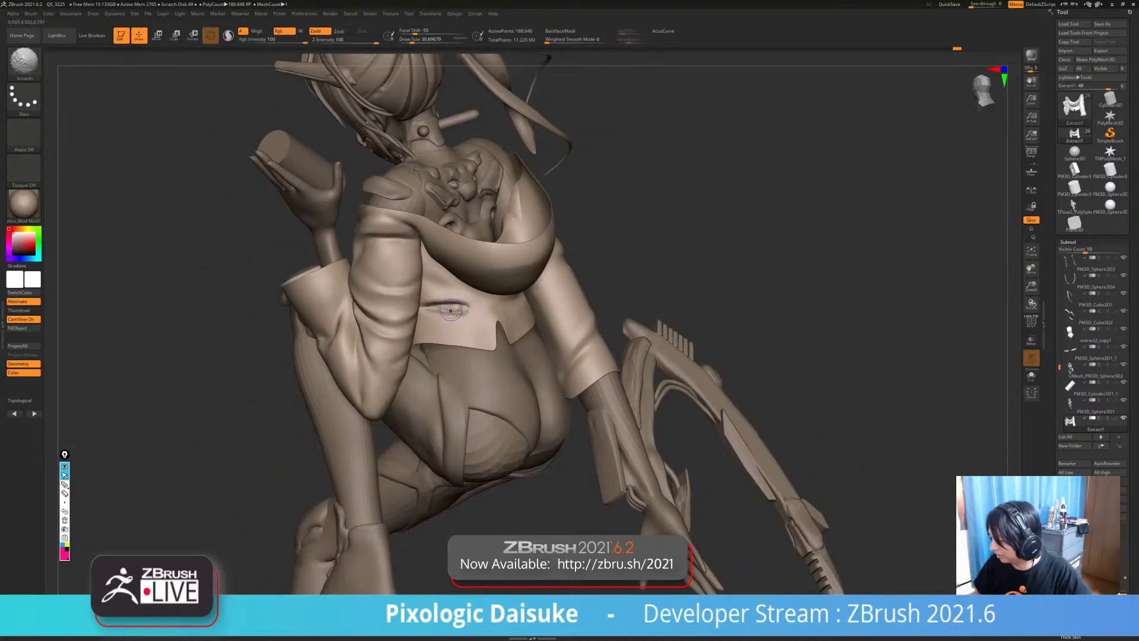
mouse_move(462, 304)
ctrl+right_down()
mouse_move(421, 270)
mouse_move(475, 300)
mouse_move(460, 285)
mouse_move(399, 290)
mouse_move(436, 286)
ctrl+right_up()
key(shift)
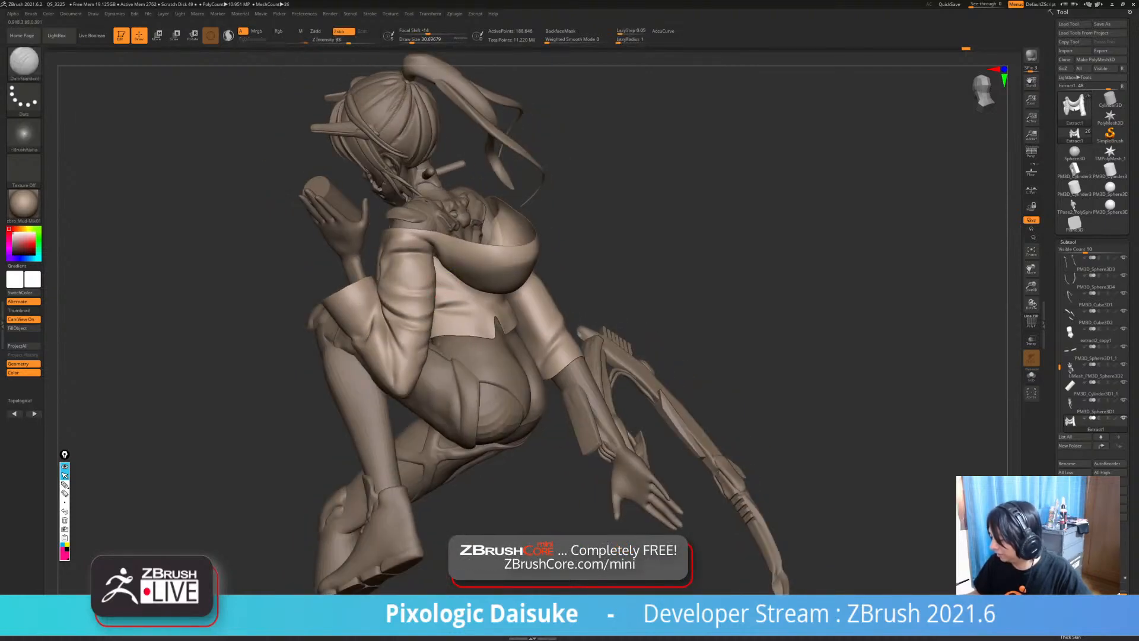
shift+drag(463, 291, 475, 297)
- Carve a crease into the hood where it meets the raised arm's shoulder with DamStandard and blend it with Smooth
mouse_move(487, 292)
right_down()
mouse_move(449, 286)
mouse_move(485, 292)
mouse_move(472, 281)
mouse_move(478, 309)
mouse_move(520, 289)
mouse_move(523, 279)
mouse_move(487, 267)
right_up()
ctrl+right_drag(439, 207, 411, 239)
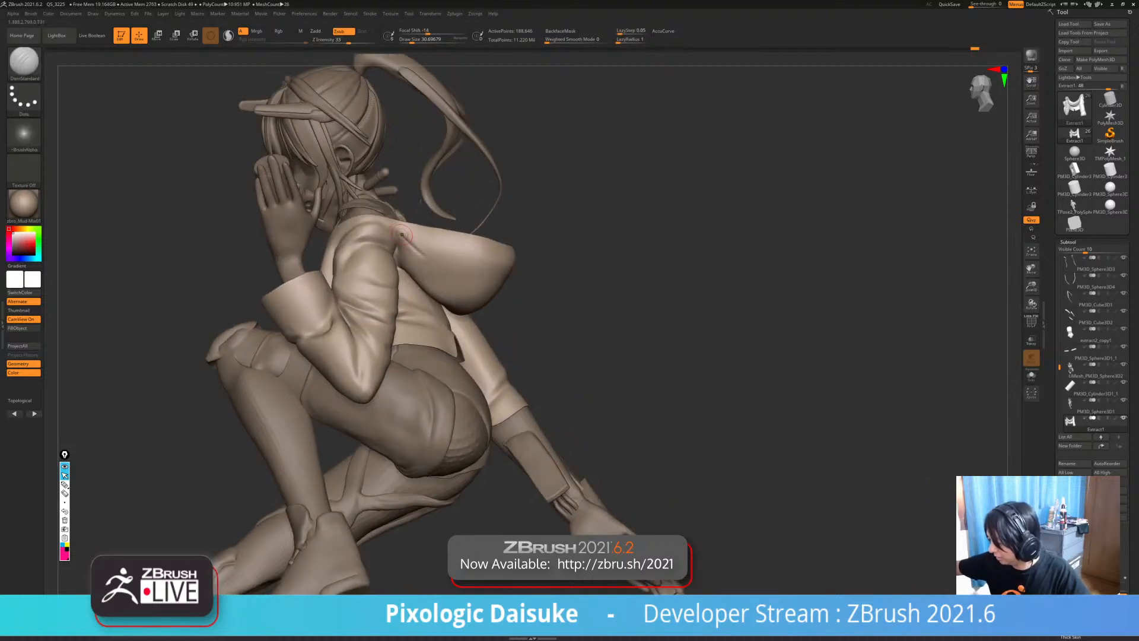
key(shift)
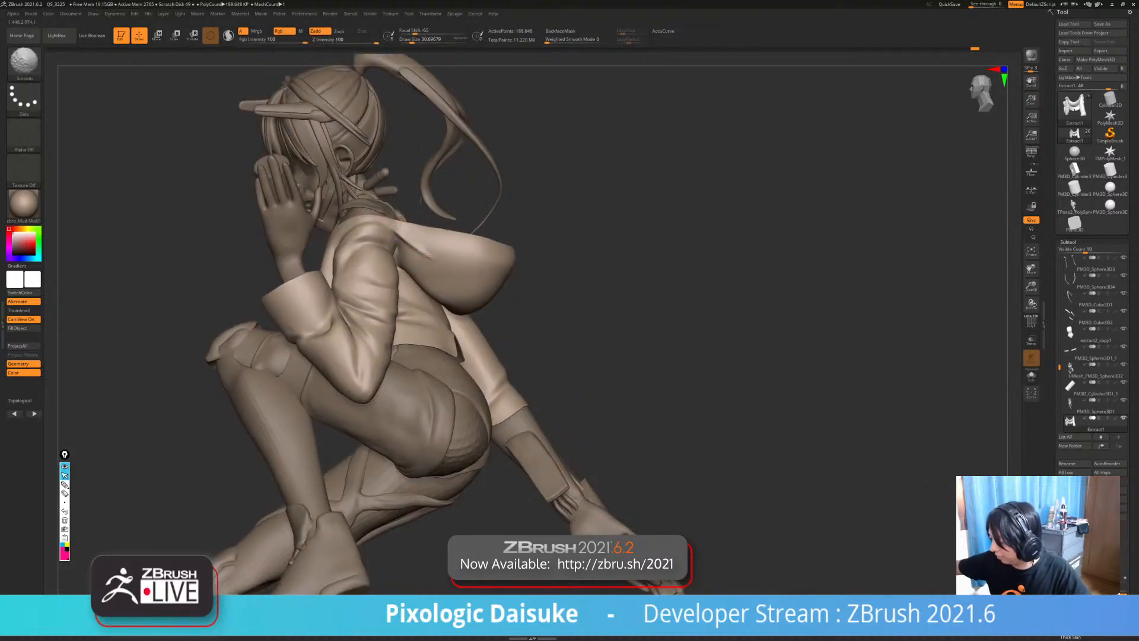
shift+drag(397, 241, 418, 251)
alt+right_drag(405, 244, 387, 238)
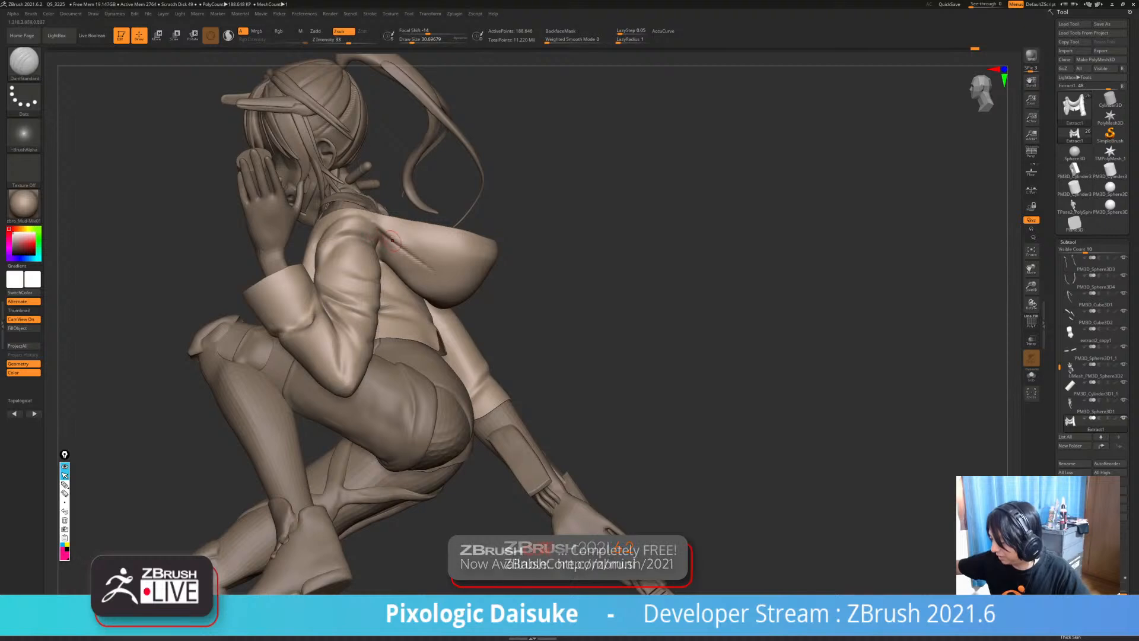
key(shift)
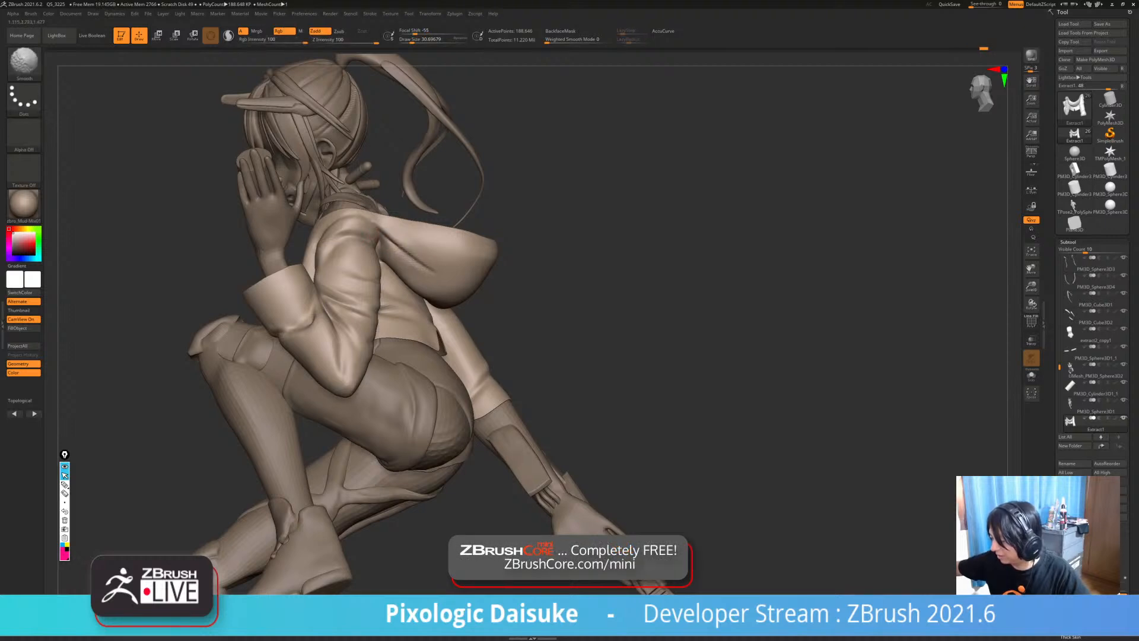
mouse_move(432, 265)
ctrl+right_down()
mouse_move(415, 238)
mouse_move(493, 267)
mouse_move(368, 240)
mouse_move(428, 261)
mouse_move(388, 243)
ctrl+right_up()
- Undo the smoothing stroke on the hood and carve a longer crease down its side from the raised arm's shoulder
key(b)
click(105, 69)
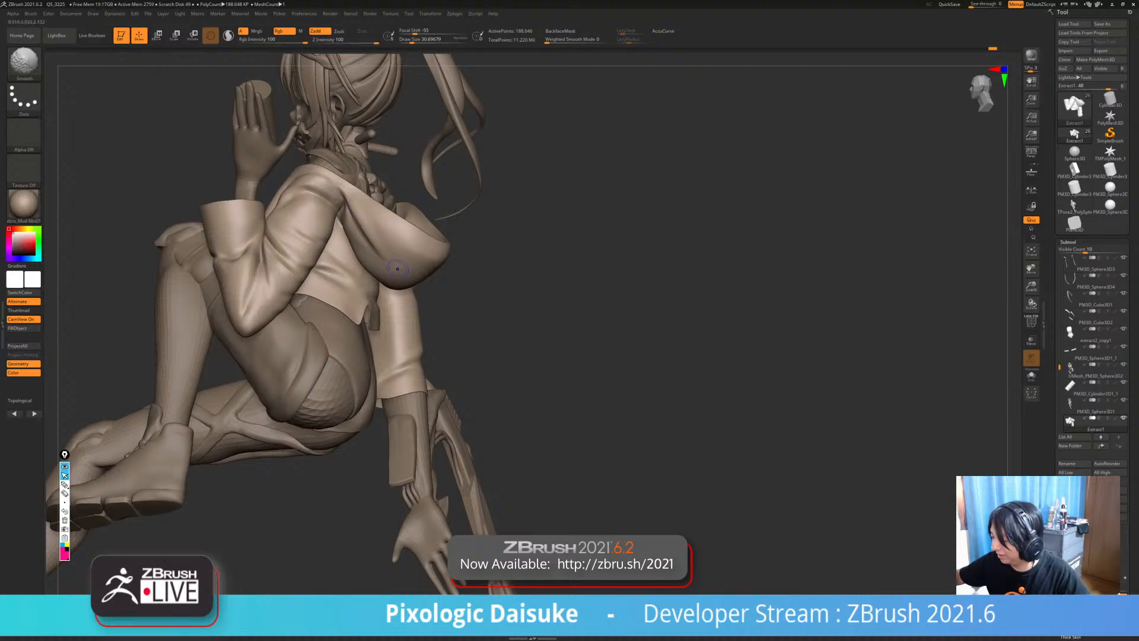
right_drag(398, 269, 364, 216)
shift+drag(350, 213, 367, 237)
key(ctrl+z)
drag(343, 198, 377, 244)
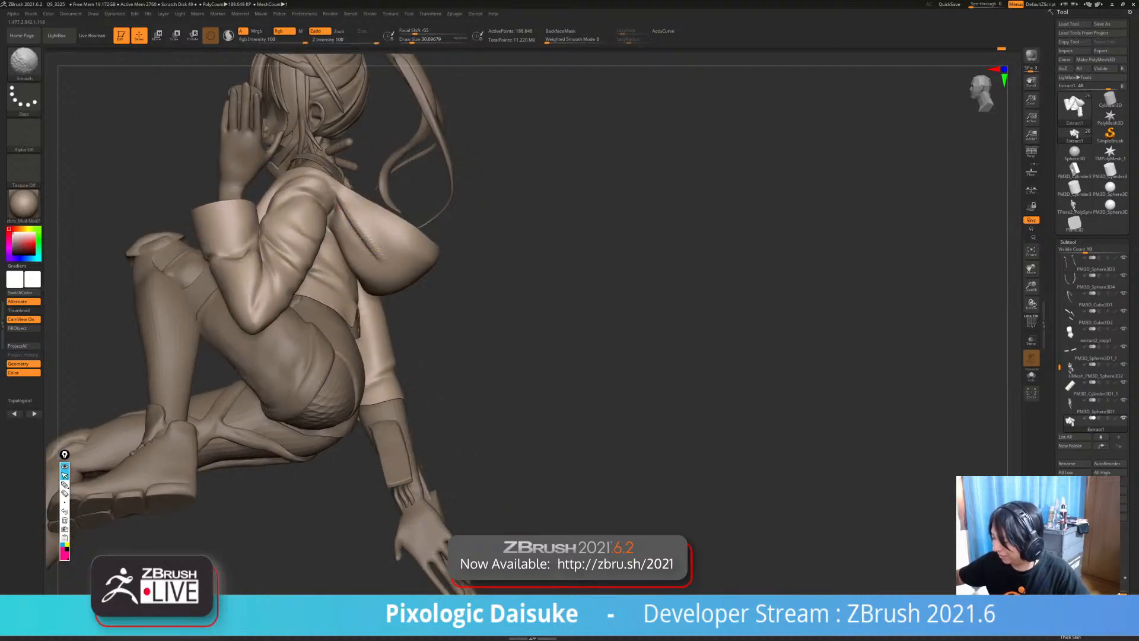
mouse_move(380, 249)
right_down()
mouse_move(436, 264)
mouse_move(368, 267)
mouse_move(365, 249)
mouse_move(410, 238)
mouse_move(392, 249)
mouse_move(436, 241)
mouse_move(445, 267)
mouse_move(463, 261)
right_up()
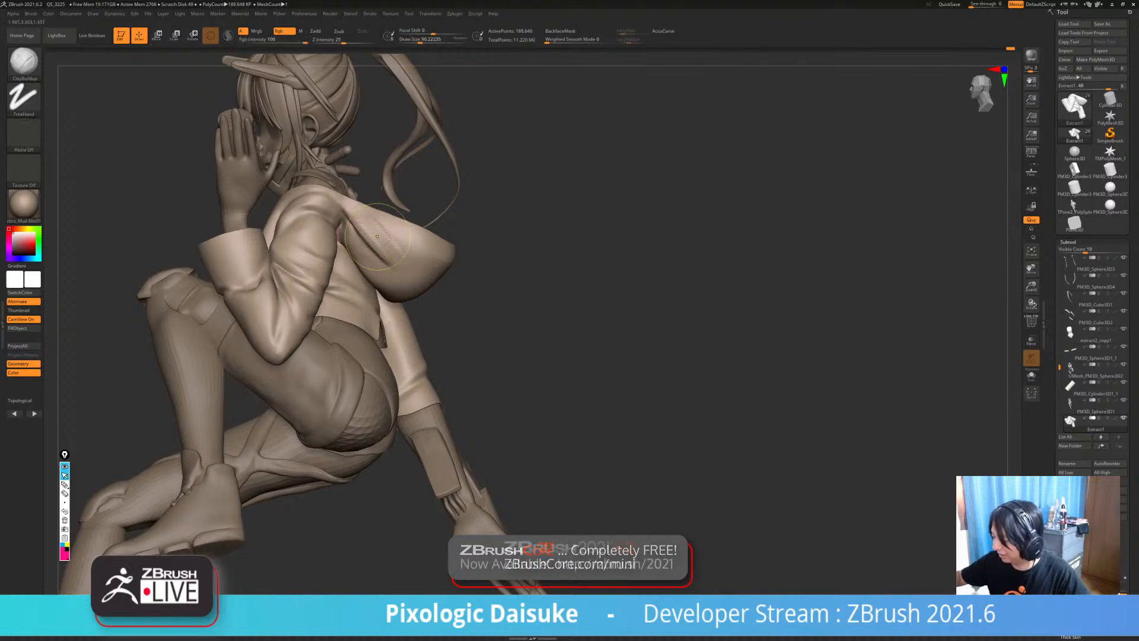
- Build up volume beside the hood's side crease with ClayBuildup and smooth the added clay
key(shift)
mouse_move(418, 284)
right_down()
mouse_move(463, 291)
mouse_move(439, 249)
mouse_move(451, 237)
mouse_move(437, 233)
mouse_move(482, 178)
right_up()
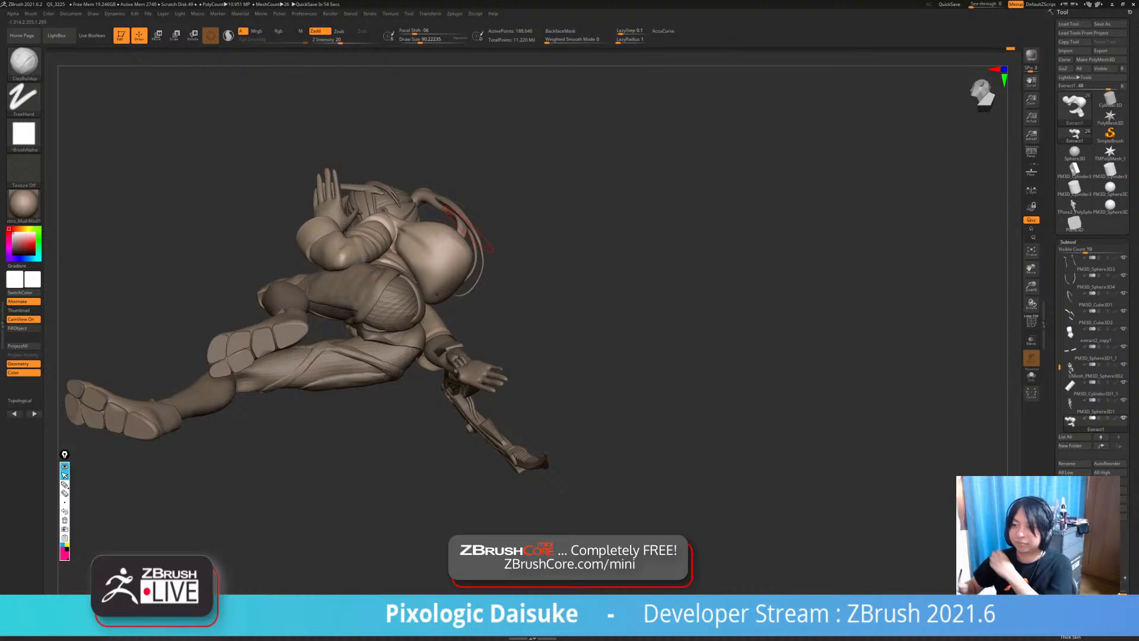
mouse_move(469, 230)
right_down()
mouse_move(482, 214)
mouse_move(515, 230)
mouse_move(520, 261)
mouse_move(504, 265)
mouse_move(411, 204)
right_up()
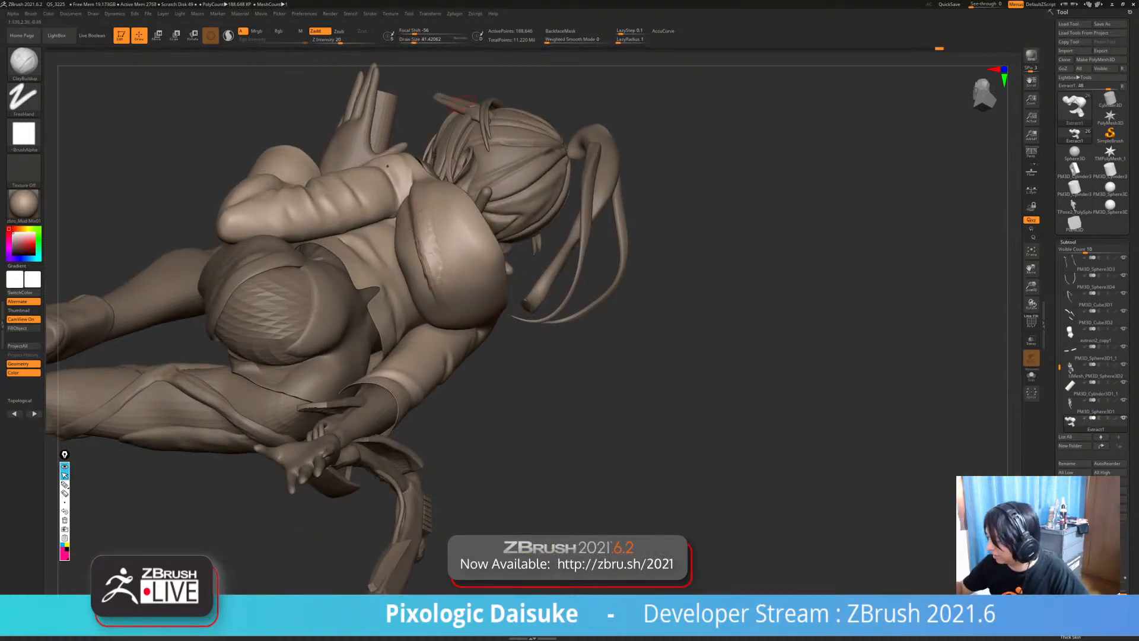
key(shift)
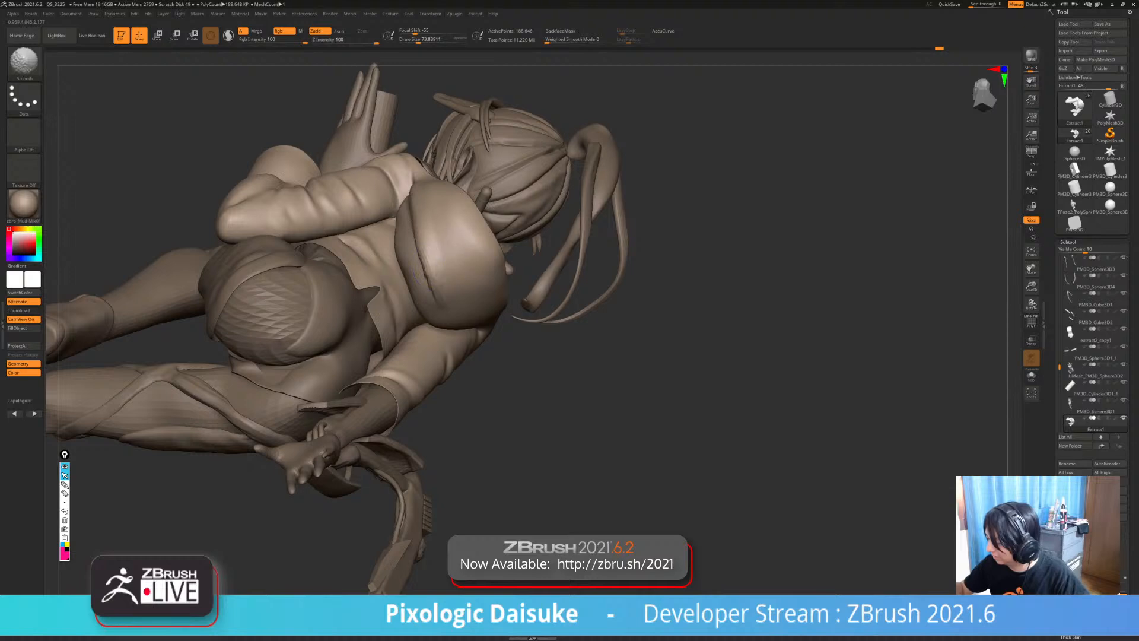
- Add clay along the hood's underside with ClayBuildup, following the crease towards the lowered sleeve, and smooth it
drag(429, 224, 425, 258)
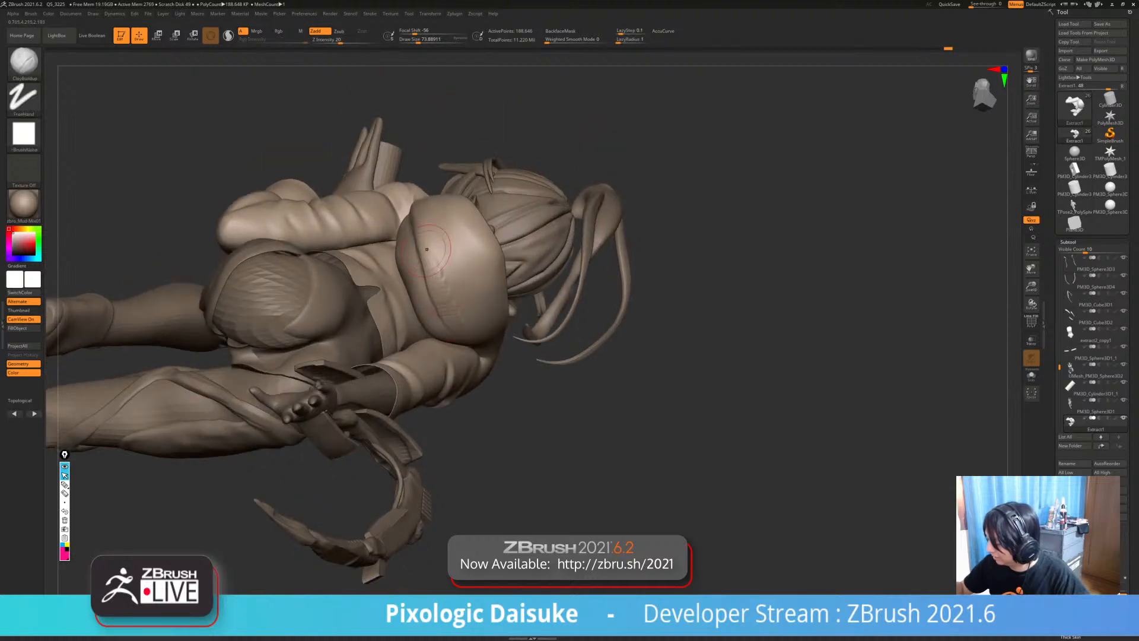
right_drag(438, 291, 406, 264)
drag(454, 297, 464, 326)
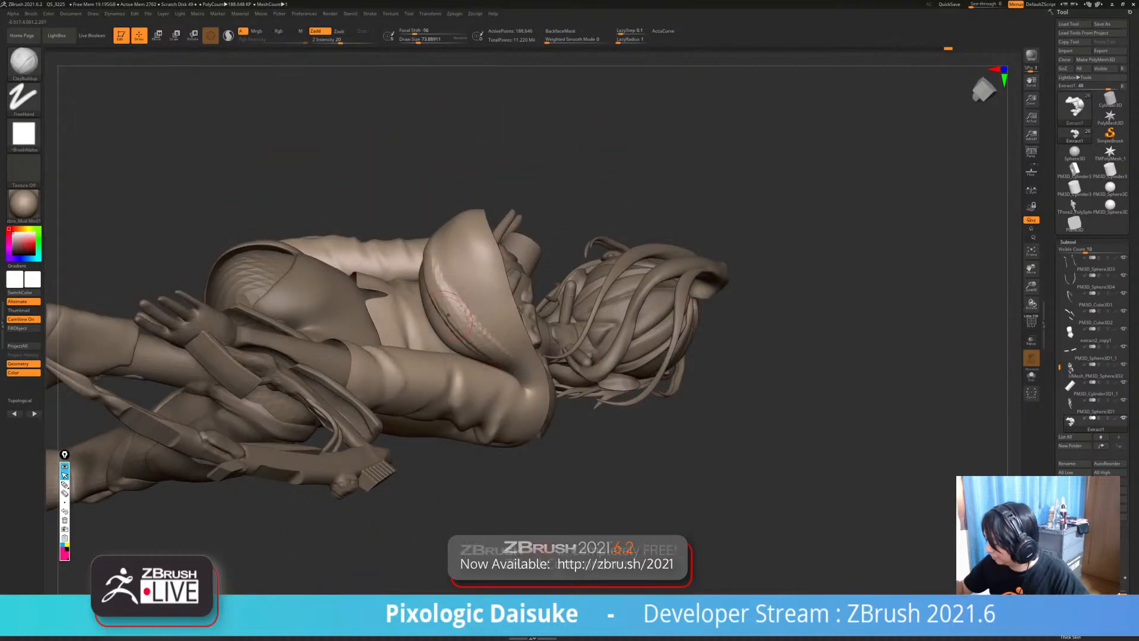
key(shift)
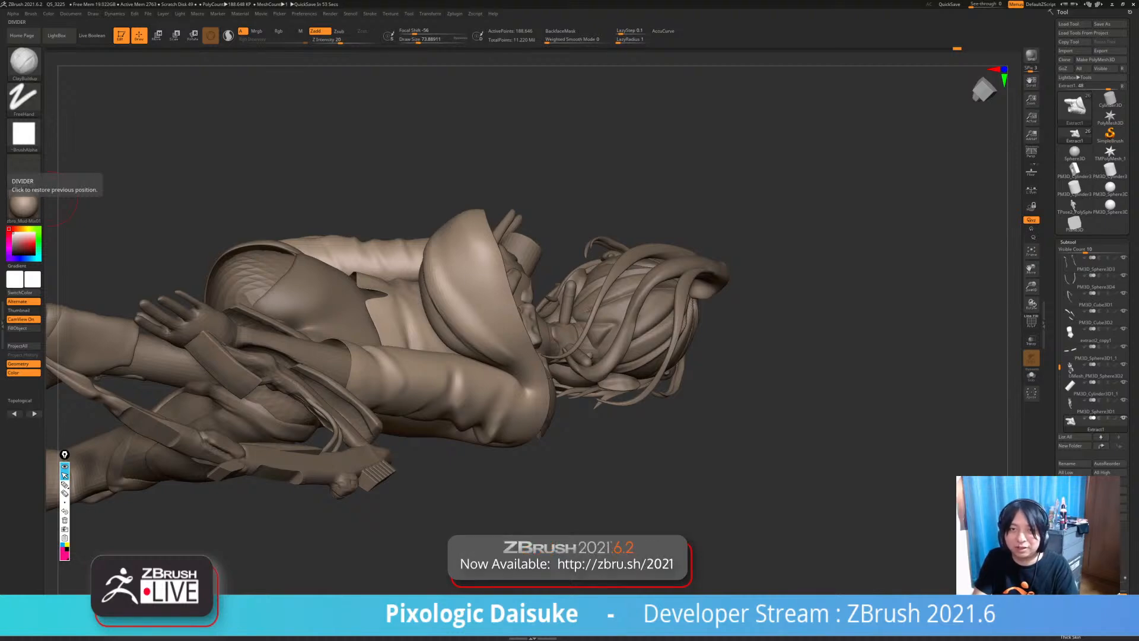
- Switch to the web browser and open the Big Black Gun artwork from the ZBrushCentral home page
drag(0, 178, 273, 1)
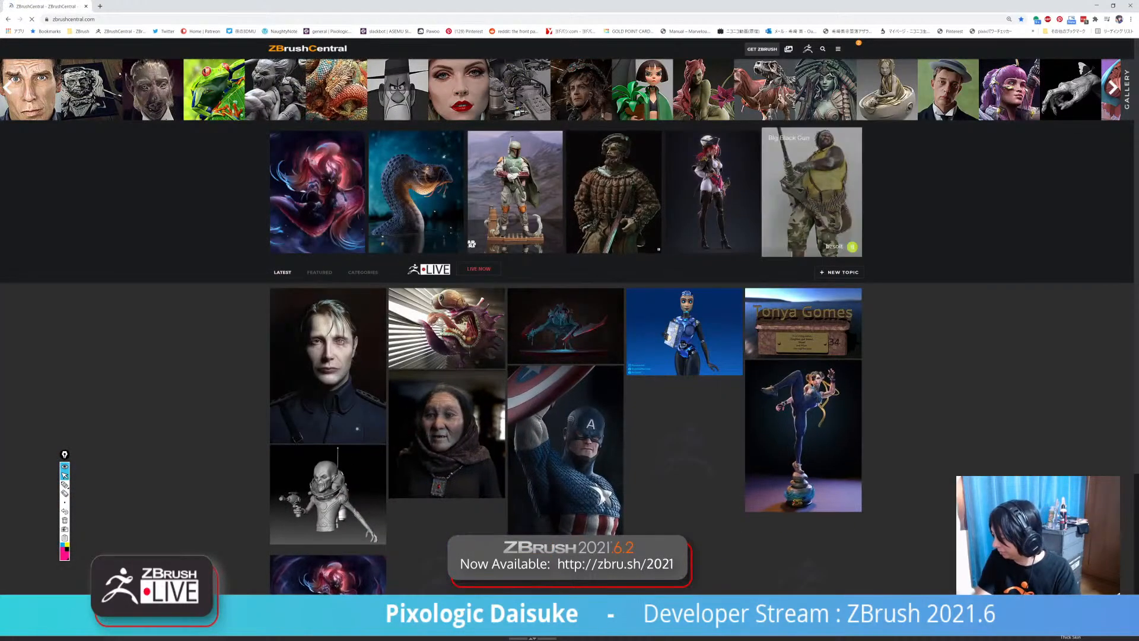
right_click(803, 188)
click(830, 245)
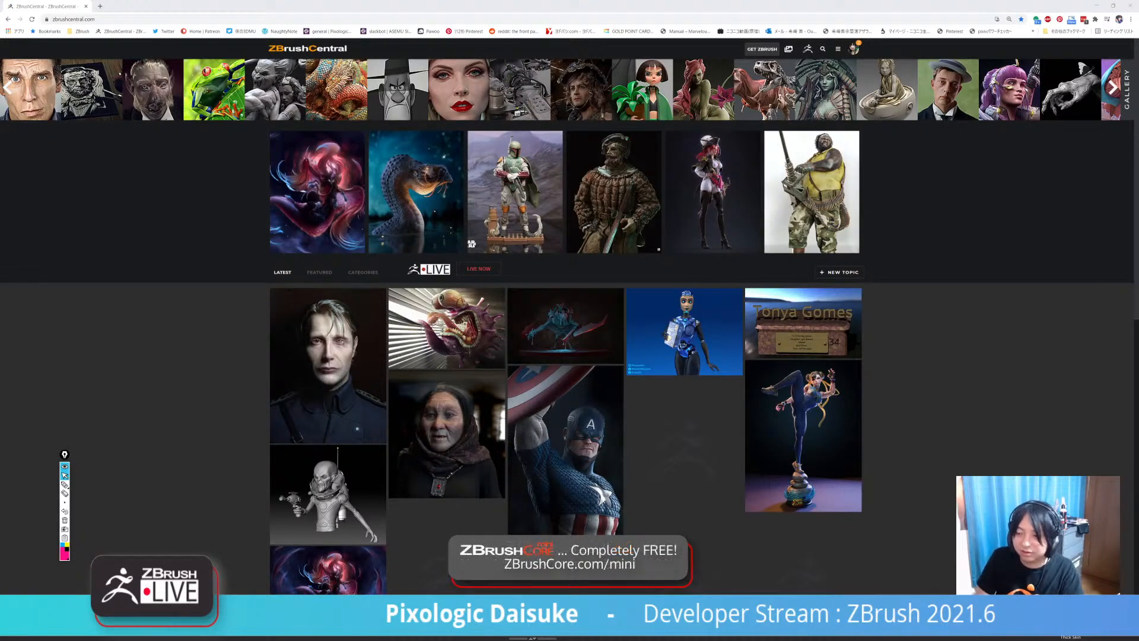
click(812, 191)
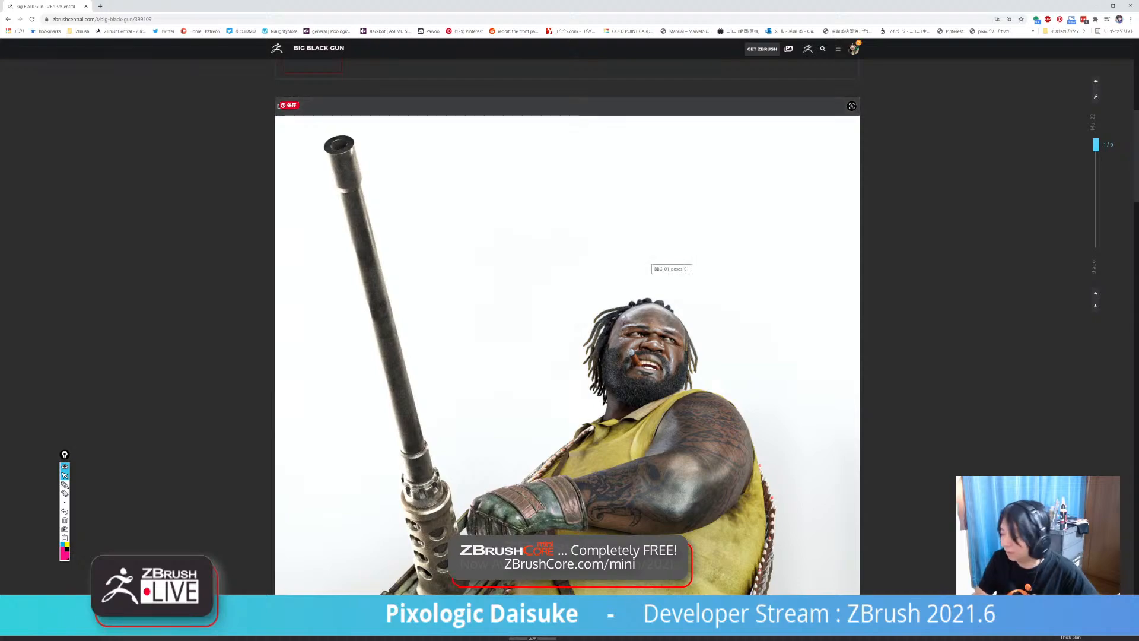
- Examine the full-body renders of the gunner in the Big Black Gun post
scroll(567, 326, down, 6)
scroll(566, 327, down, 10)
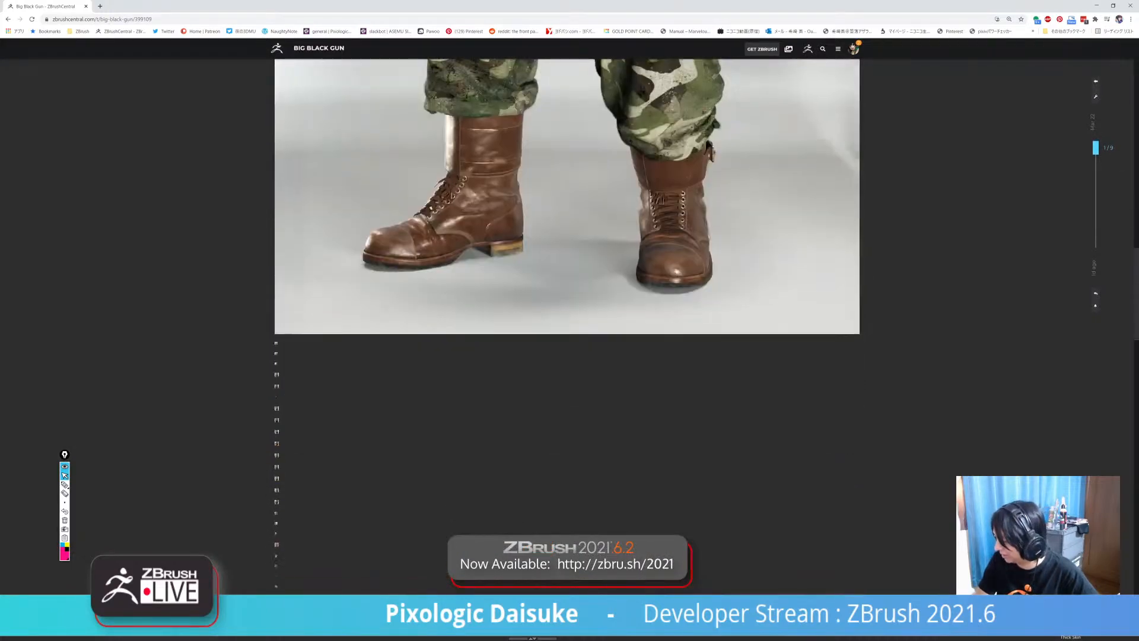
scroll(567, 326, up, 12)
scroll(567, 326, up, 5)
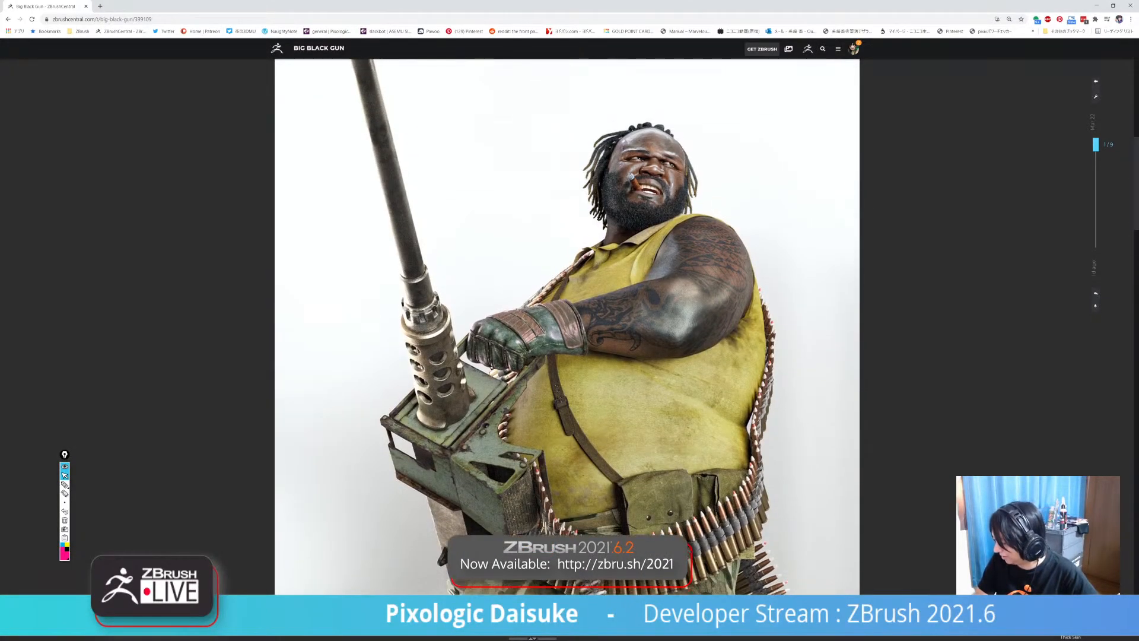
scroll(566, 326, down, 2)
scroll(566, 326, down, 7)
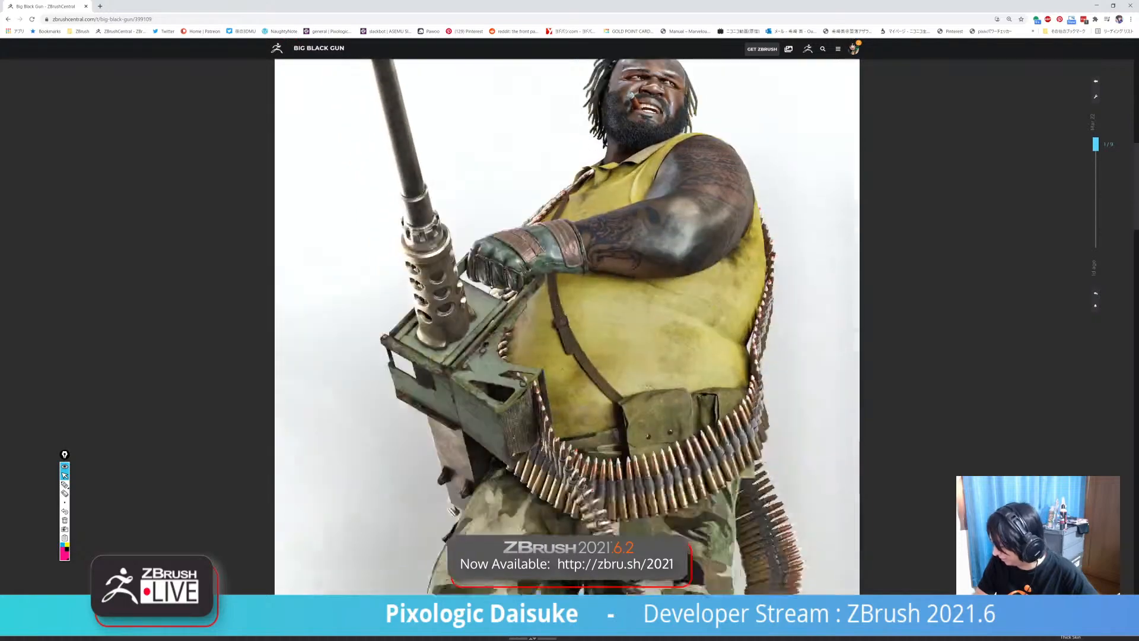
scroll(566, 326, down, 15)
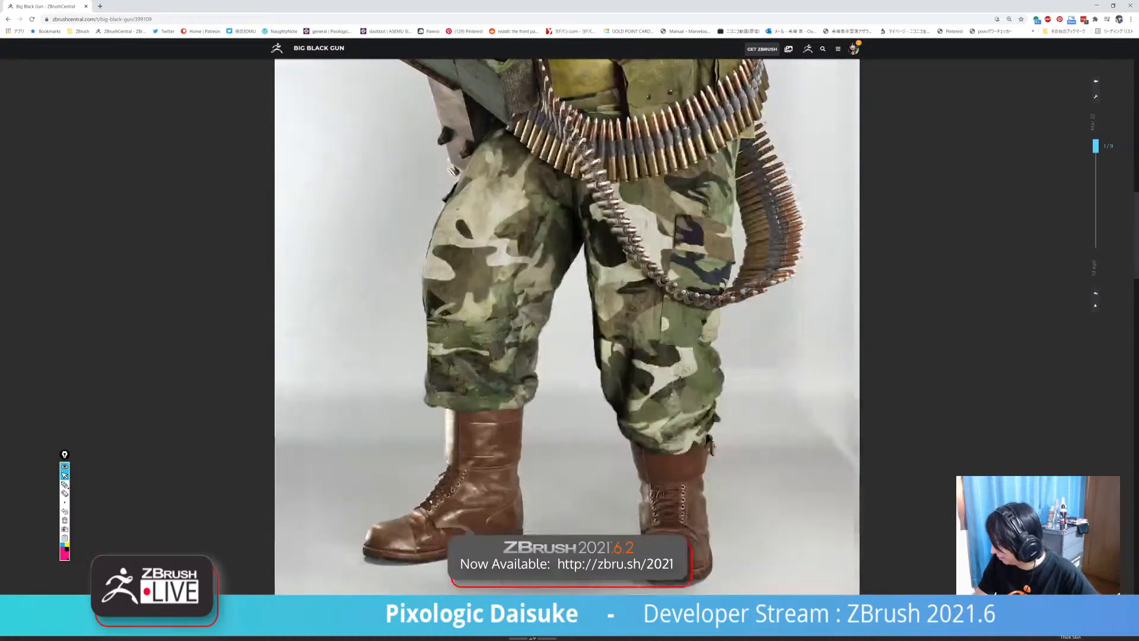
scroll(567, 326, down, 3)
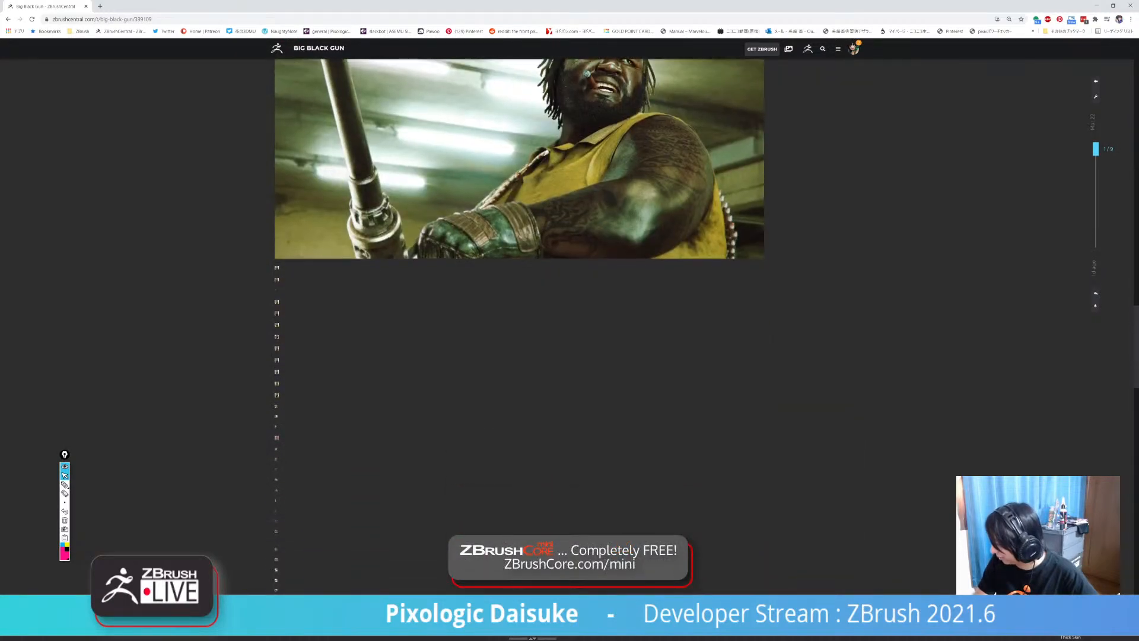
scroll(566, 327, up, 1)
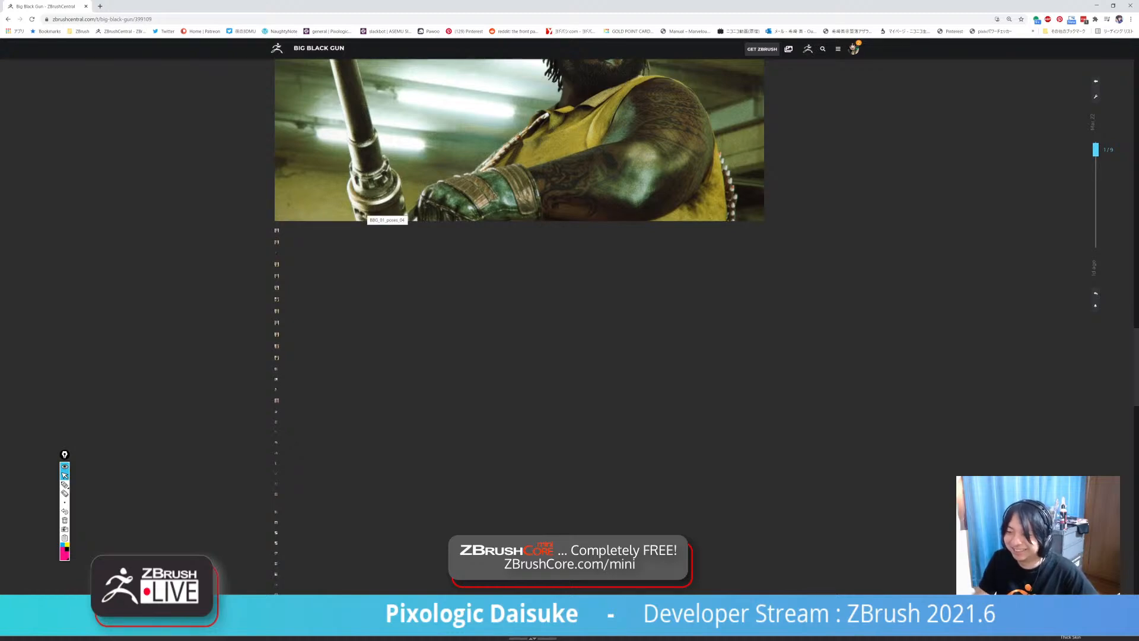
scroll(367, 206, up, 2)
- Examine the close-up face and expression renders in the Big Black Gun post and return to ZBrush
scroll(366, 205, down, 9)
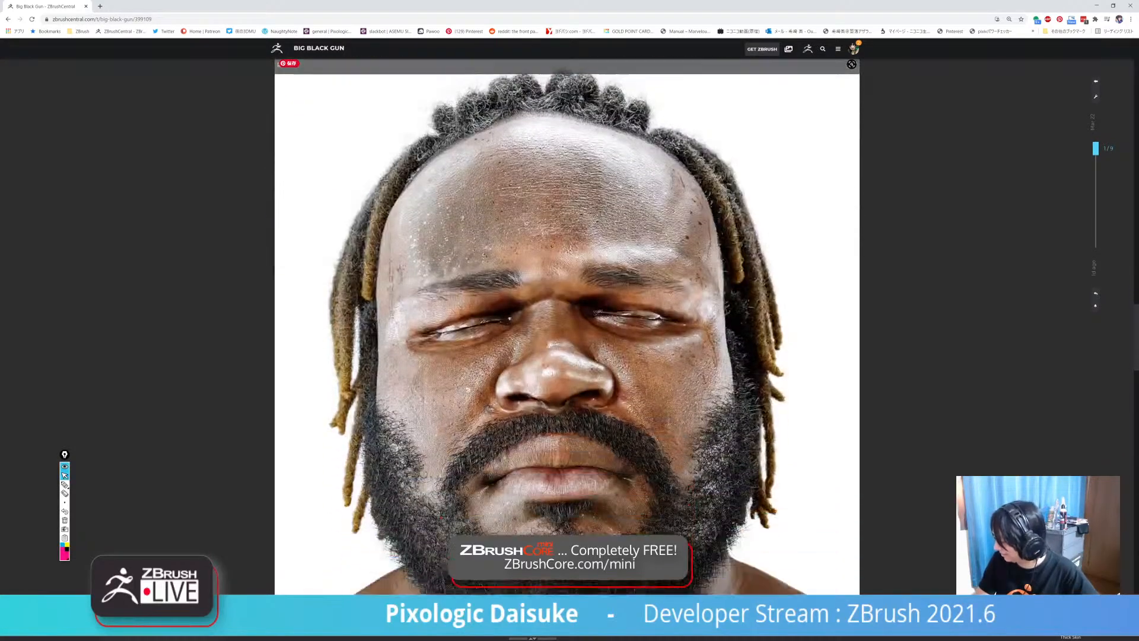
scroll(566, 326, down, 1)
scroll(567, 327, up, 1)
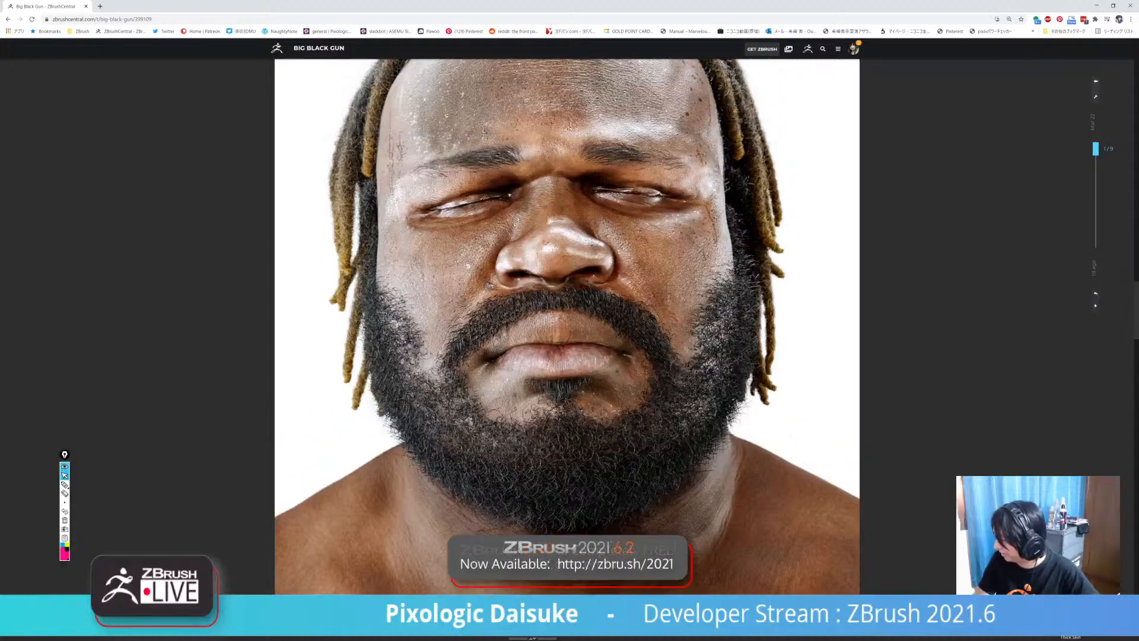
scroll(567, 326, up, 1)
scroll(567, 326, down, 8)
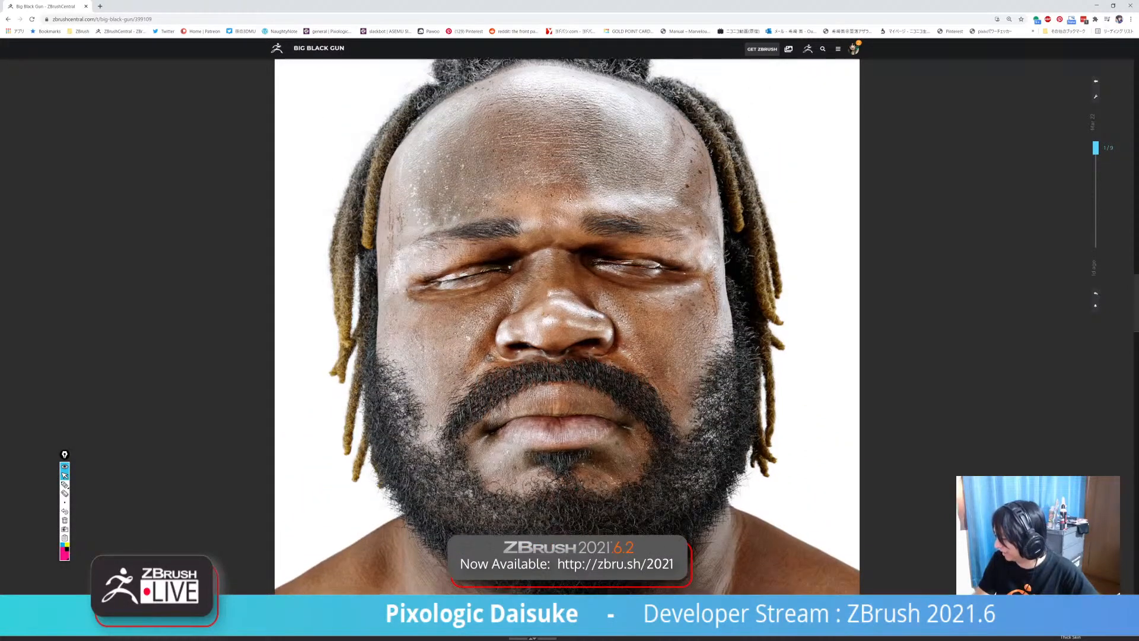
scroll(567, 327, down, 12)
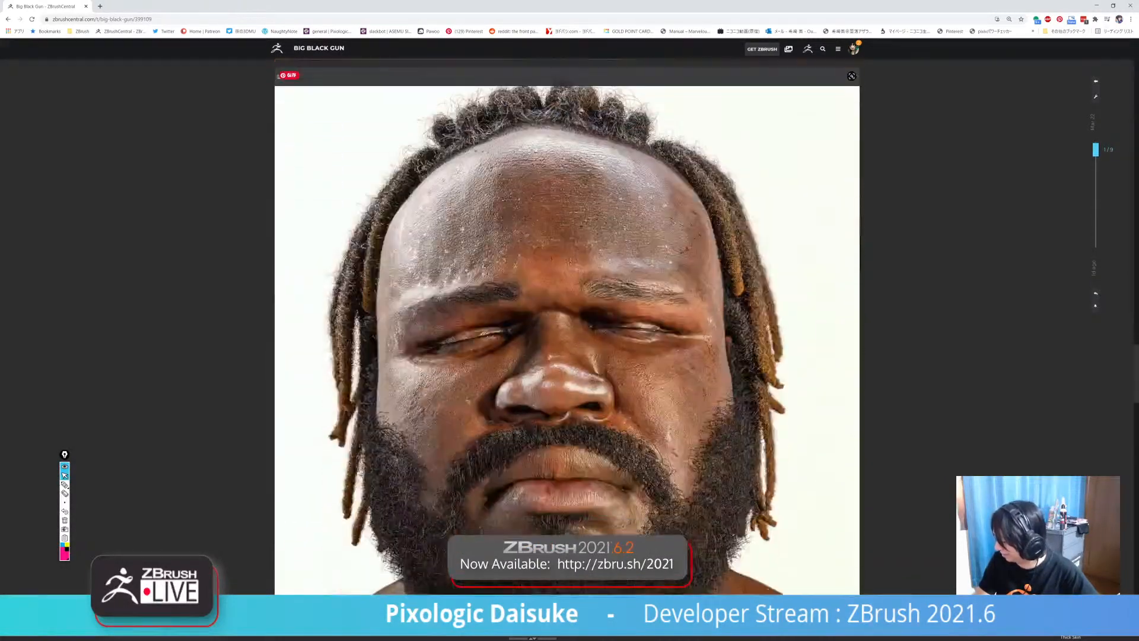
scroll(566, 326, down, 3)
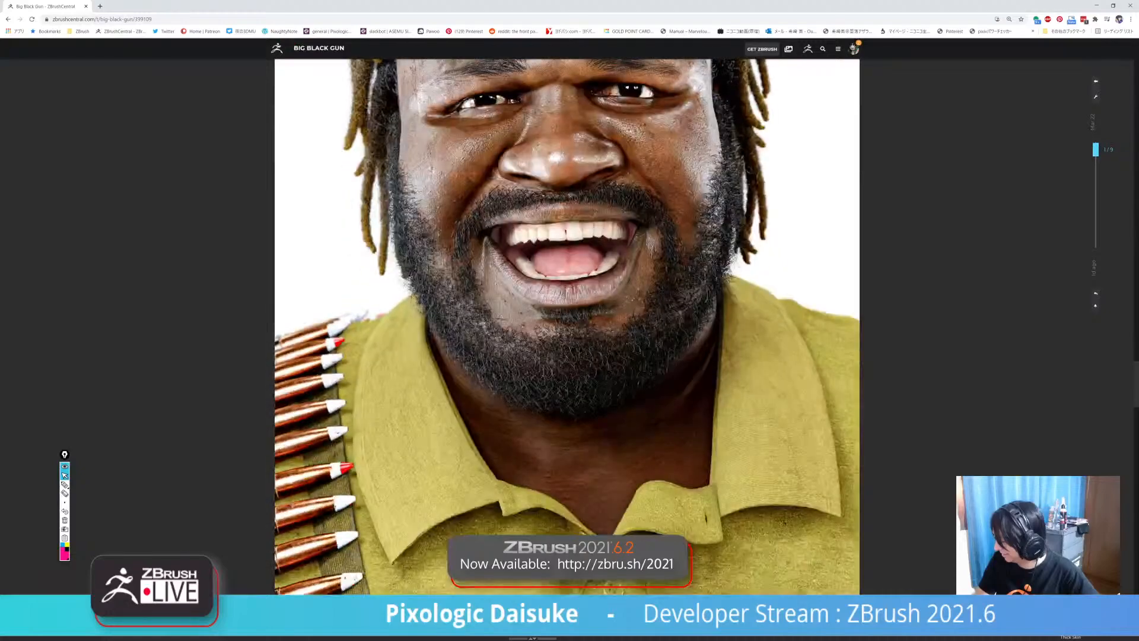
scroll(566, 326, up, 1)
scroll(567, 327, up, 2)
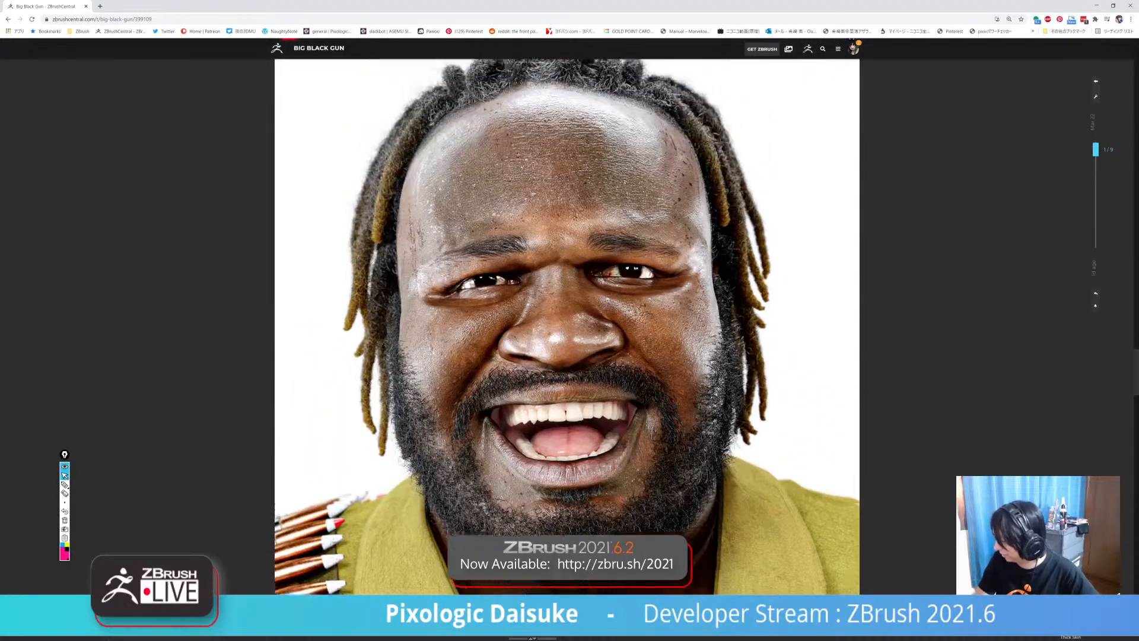
scroll(567, 326, down, 8)
scroll(566, 326, up, 5)
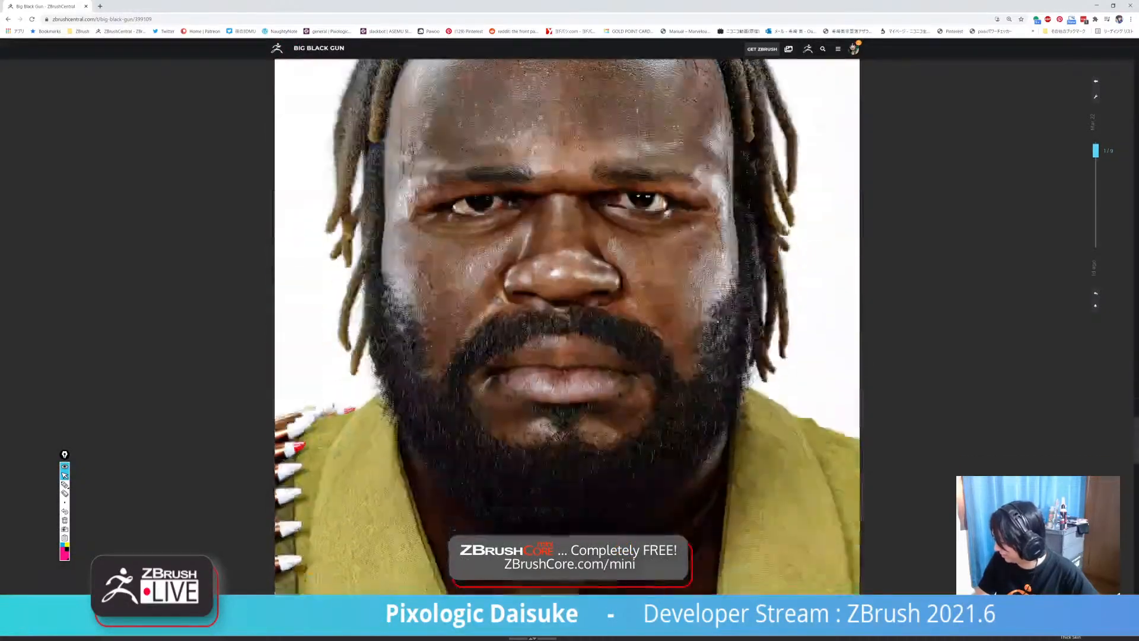
scroll(566, 326, down, 20)
scroll(567, 326, down, 4)
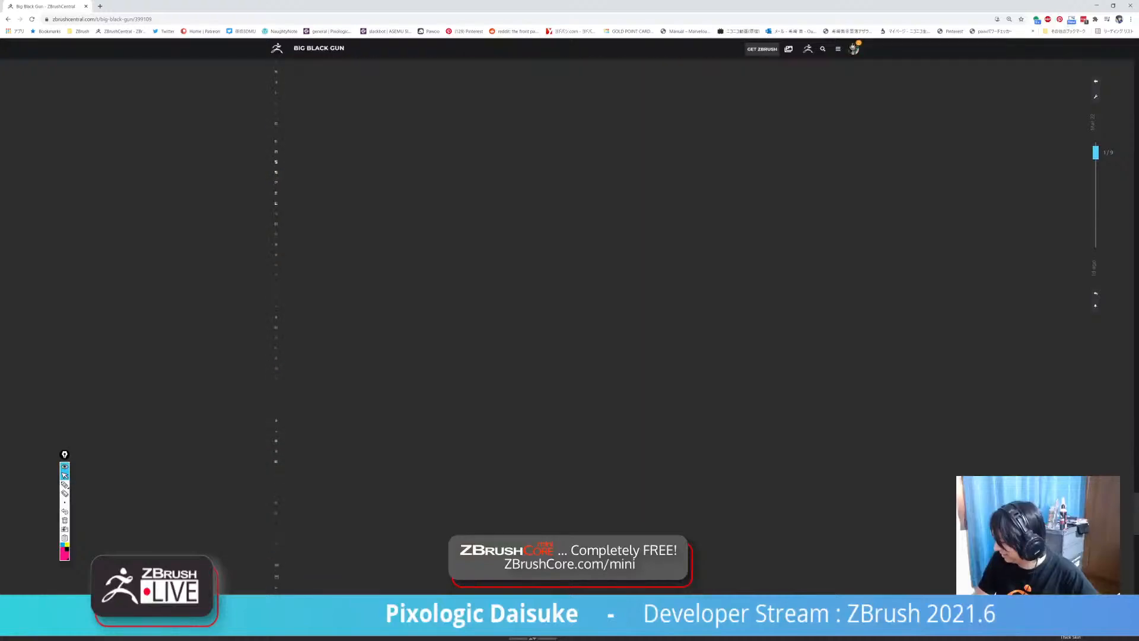
scroll(567, 327, up, 2)
drag(534, 6, 0, 119)
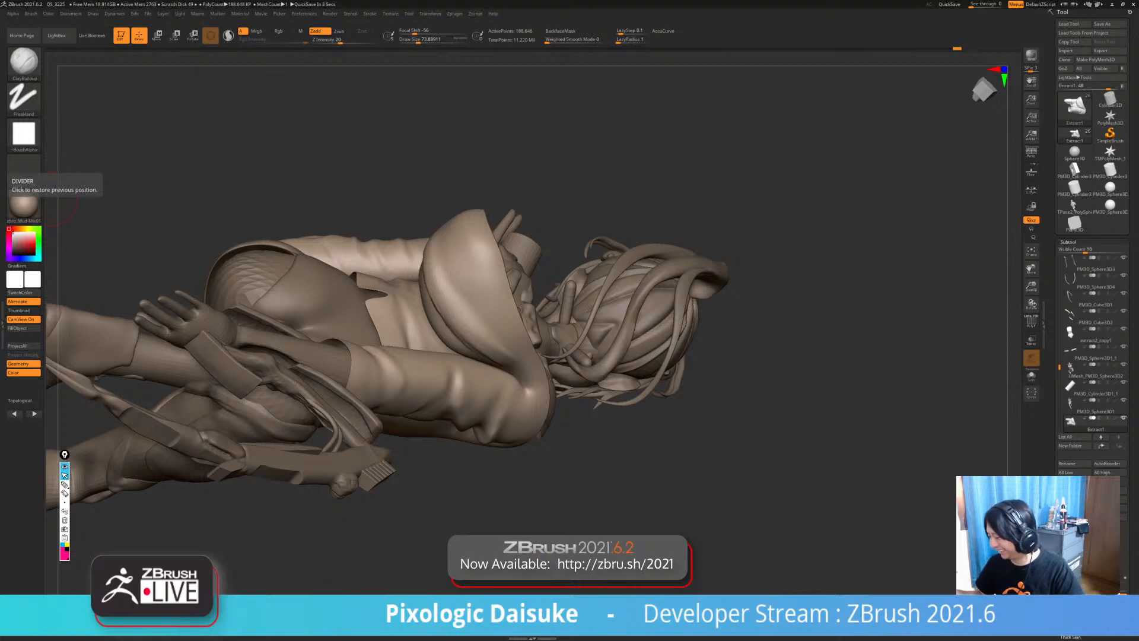
- Pull the jacket hood's rim into shape with an enlarged SnakeHook brush, checking the hood from several angles
drag(771, 284, 509, 371)
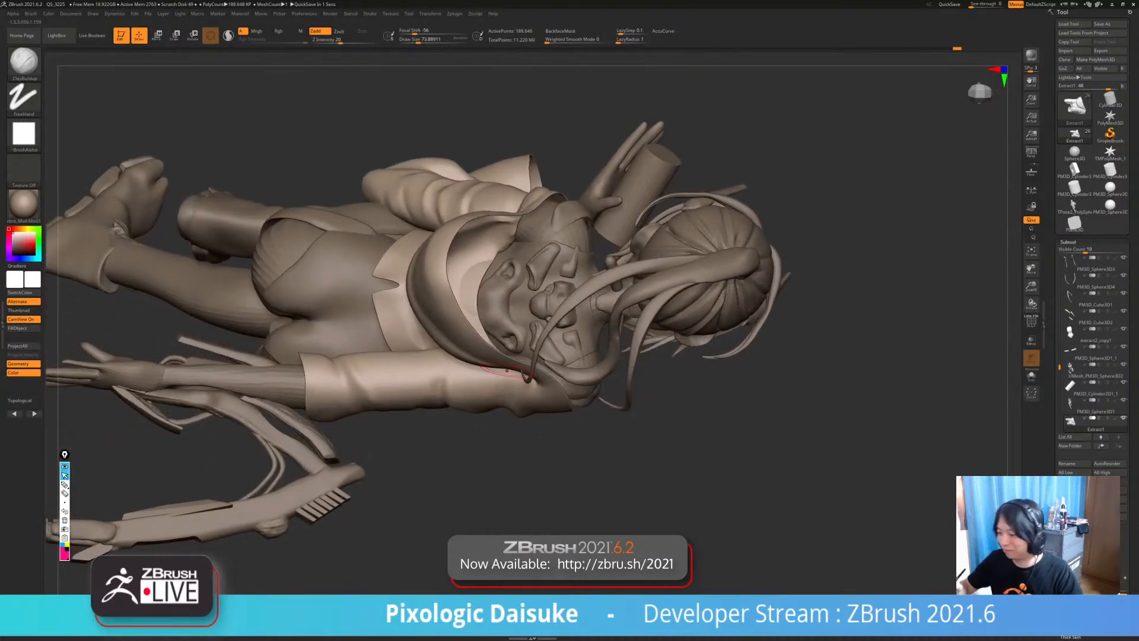
key(b)
key(s)
key(h)
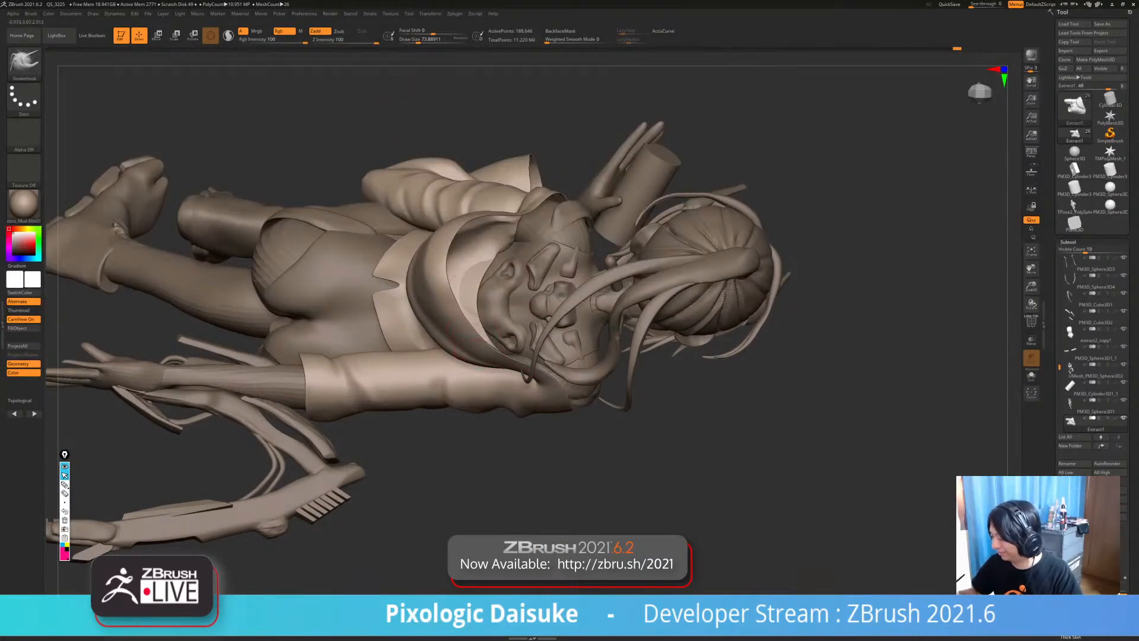
key(s)
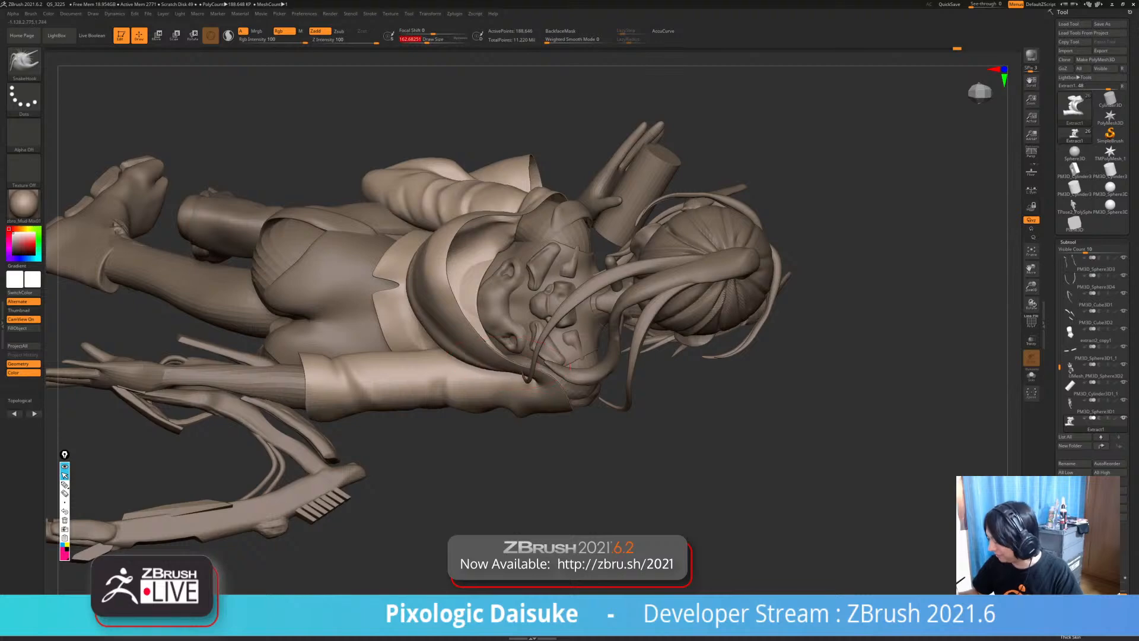
right_drag(467, 331, 501, 305)
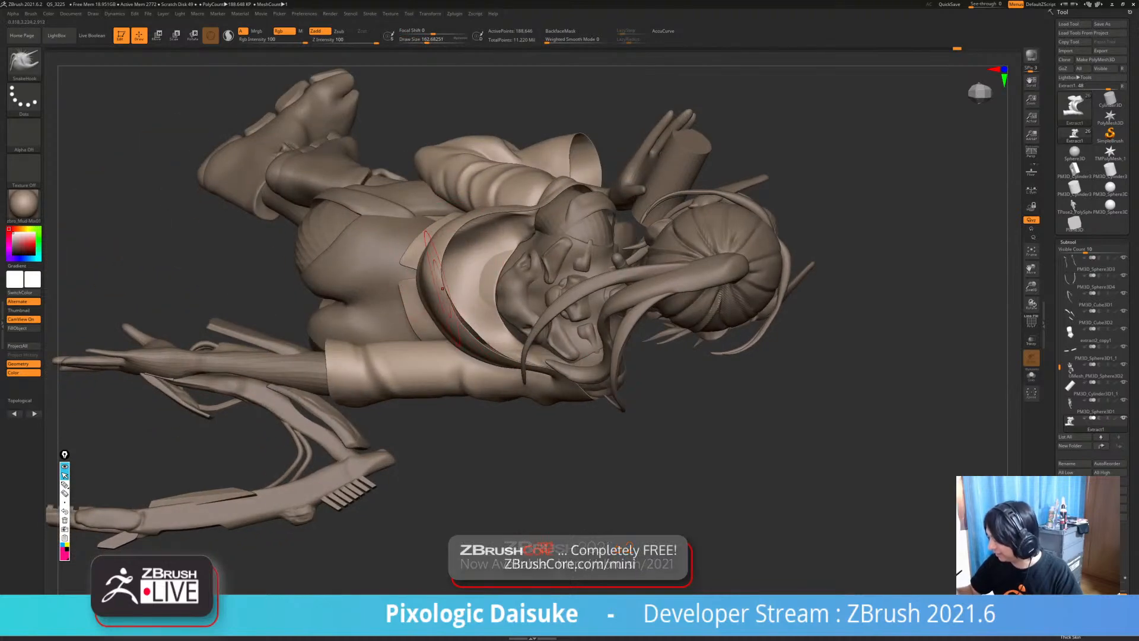
mouse_move(446, 250)
right_down()
mouse_move(472, 224)
mouse_move(528, 246)
mouse_move(498, 241)
mouse_move(516, 255)
mouse_move(599, 230)
mouse_move(671, 255)
mouse_move(668, 231)
mouse_move(706, 267)
mouse_move(582, 255)
mouse_move(611, 264)
mouse_move(591, 267)
mouse_move(540, 252)
mouse_move(570, 237)
mouse_move(555, 255)
mouse_move(561, 246)
right_up()
ctrl+right_drag(561, 246, 564, 282)
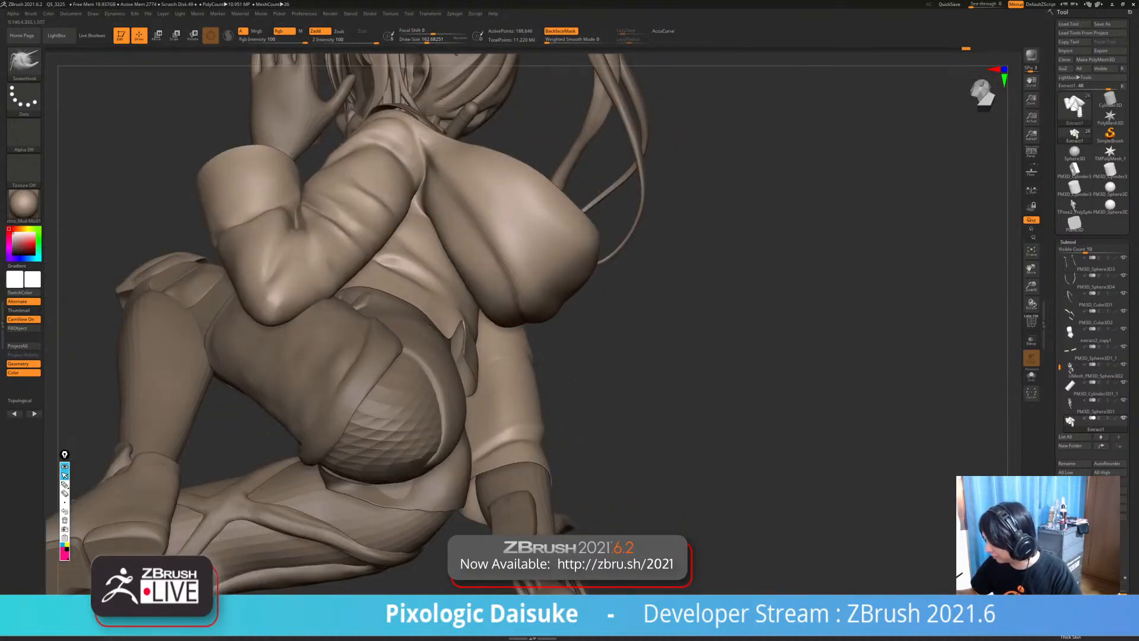
mouse_move(475, 287)
ctrl+right_down()
mouse_move(475, 246)
mouse_move(433, 231)
mouse_move(466, 238)
mouse_move(470, 282)
mouse_move(469, 234)
mouse_move(415, 228)
mouse_move(534, 237)
mouse_move(492, 221)
mouse_move(439, 233)
mouse_move(455, 235)
mouse_move(558, 92)
ctrl+right_up()
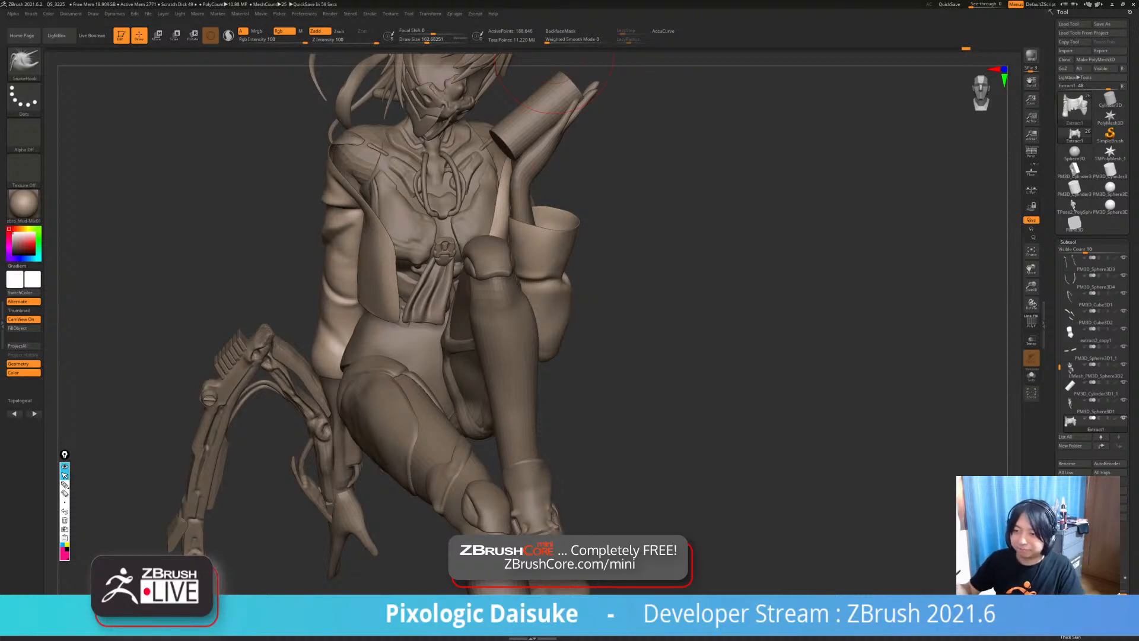
- Carve a fold into the jacket's front panel beside the armpit with DamStandard at draw size about 56, undoing the last stroke
click(23, 59)
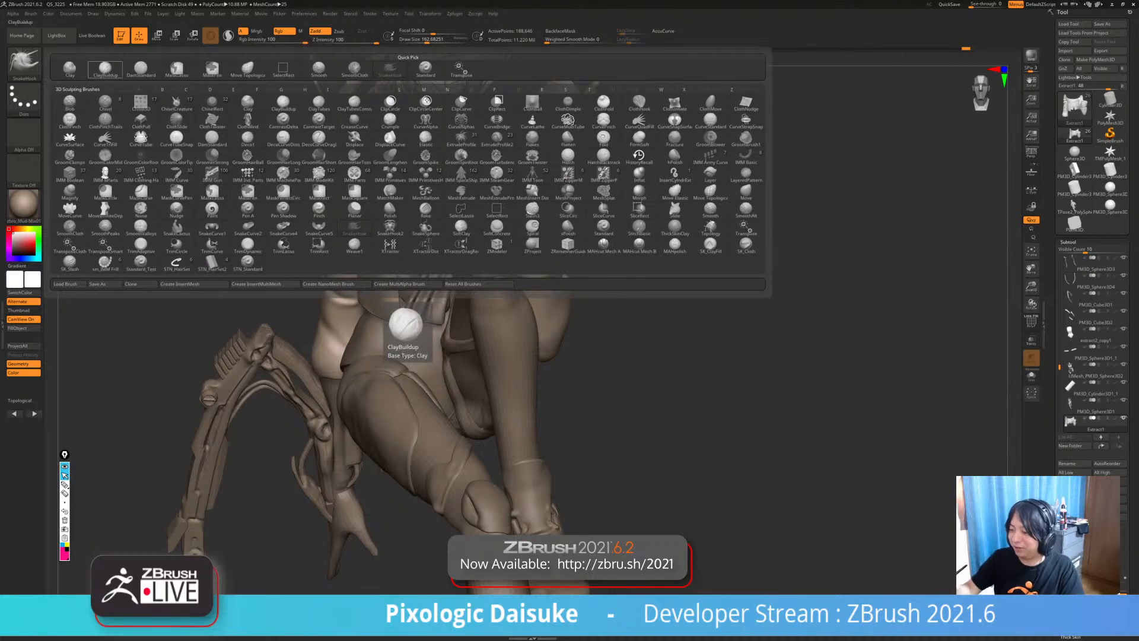
key(c)
key(b)
key(b)
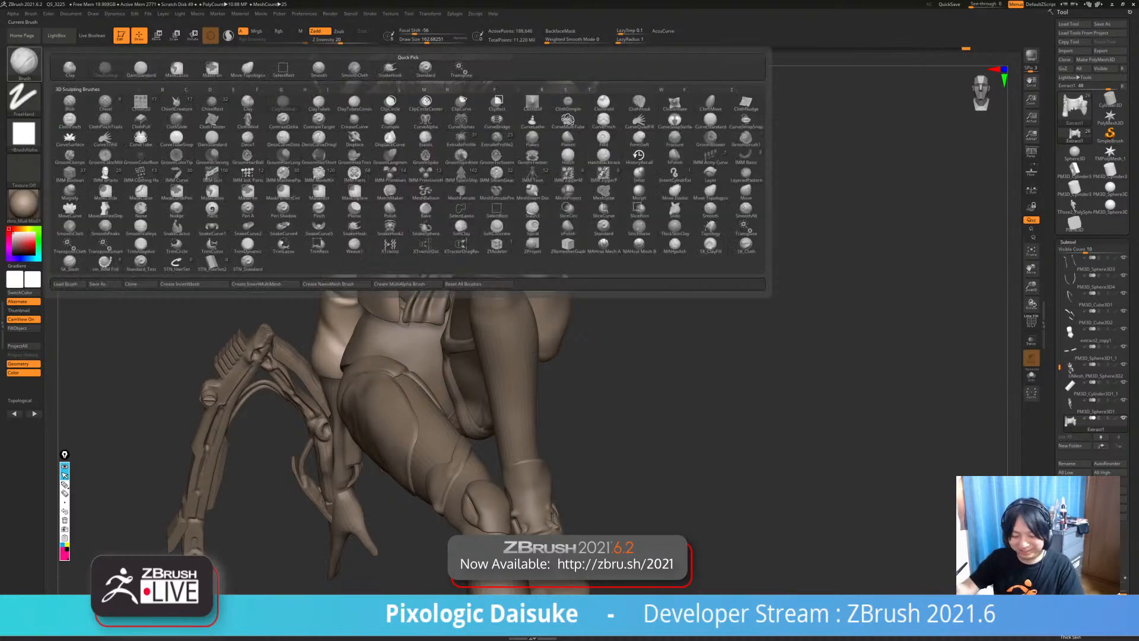
key(d)
key(s)
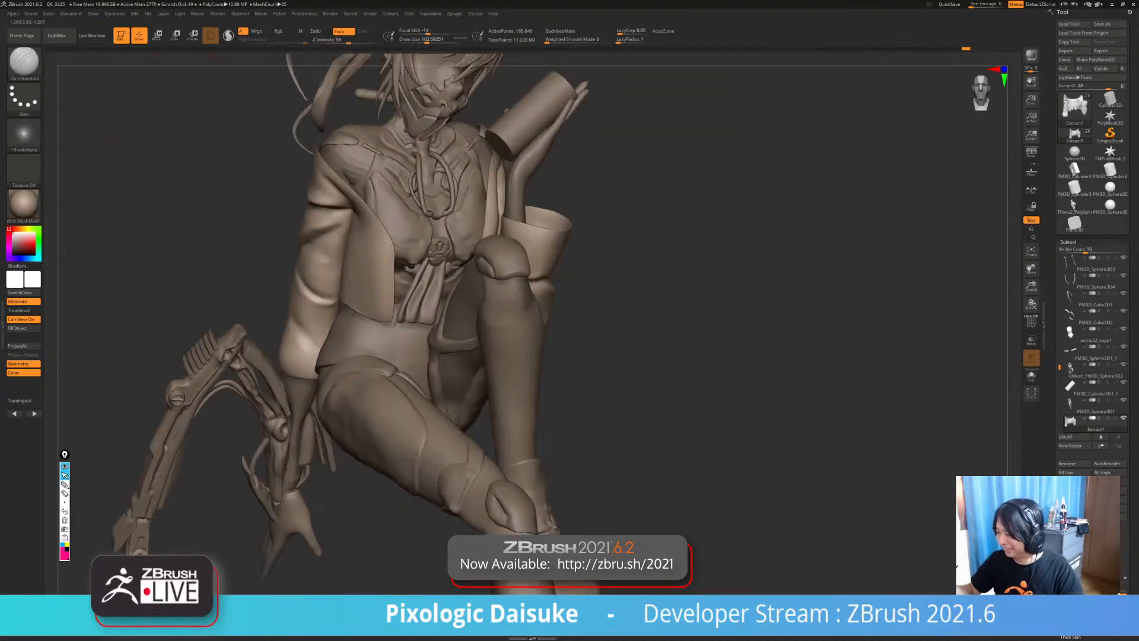
drag(426, 40, 416, 39)
right_drag(332, 242, 381, 247)
key(shift)
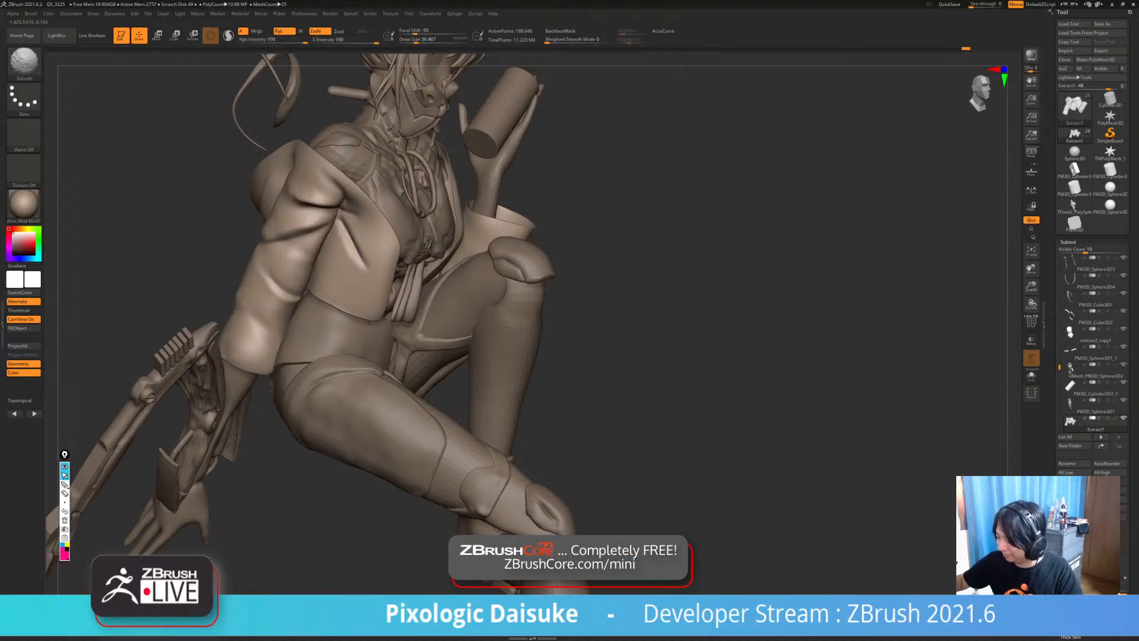
right_drag(365, 270, 370, 249)
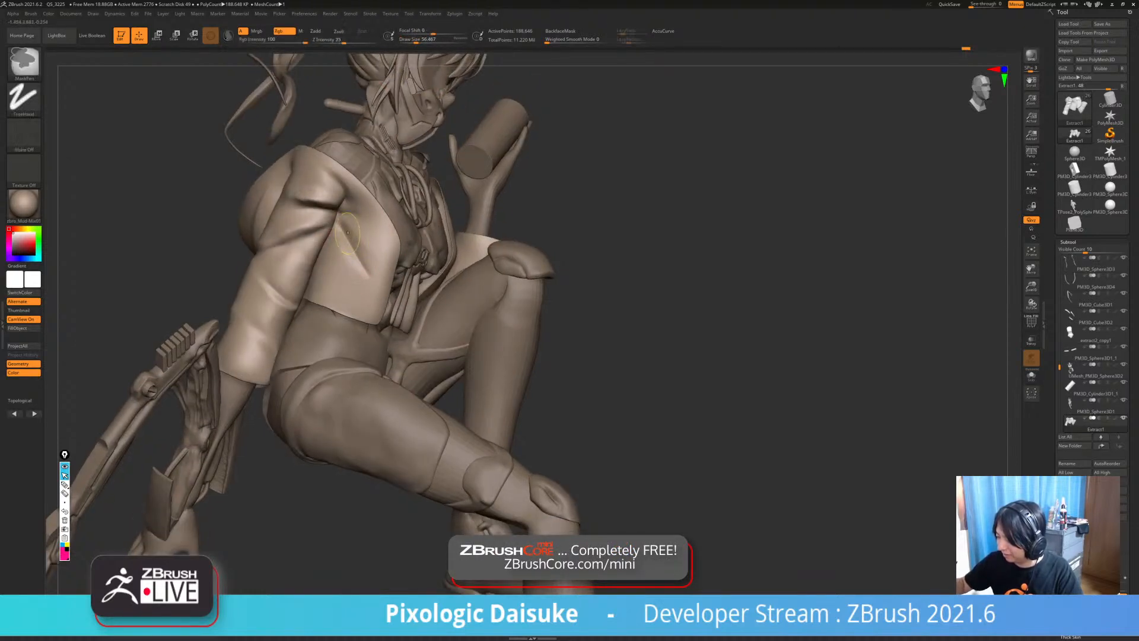
key(ctrl+z)
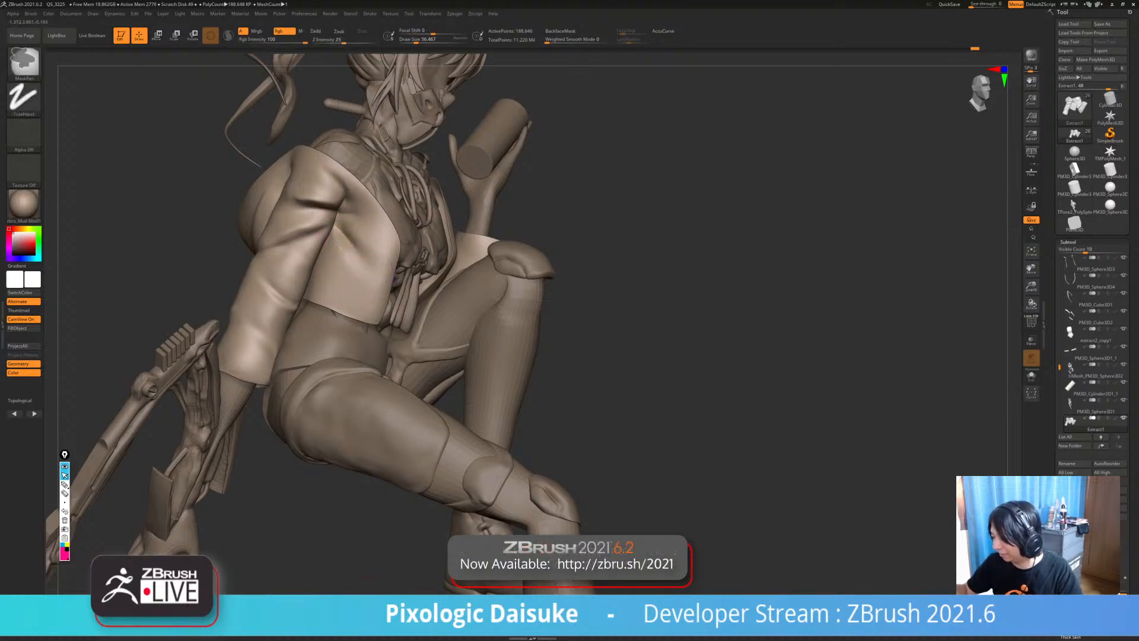
- Smooth the front panel's armpit fold and cut a crease running down from it with DamStandard
mouse_move(340, 248)
ctrl+right_down()
mouse_move(425, 307)
mouse_move(351, 297)
mouse_move(332, 228)
mouse_move(391, 234)
ctrl+right_up()
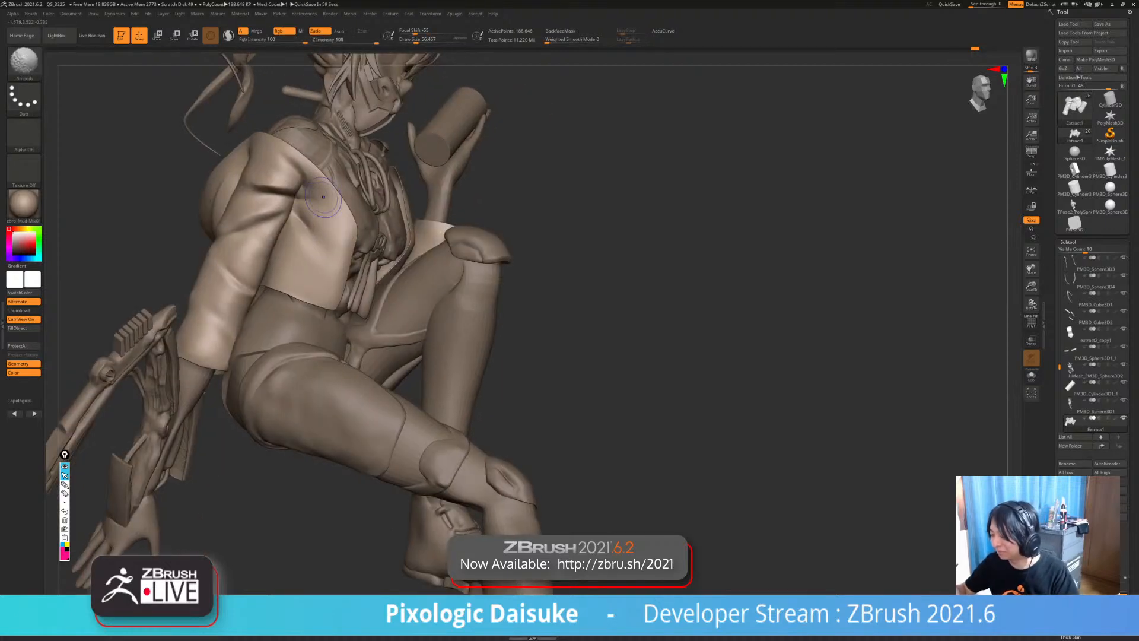
shift+drag(314, 252, 301, 261)
mouse_move(323, 259)
right_down()
mouse_move(273, 261)
mouse_move(309, 262)
right_up()
key(shift)
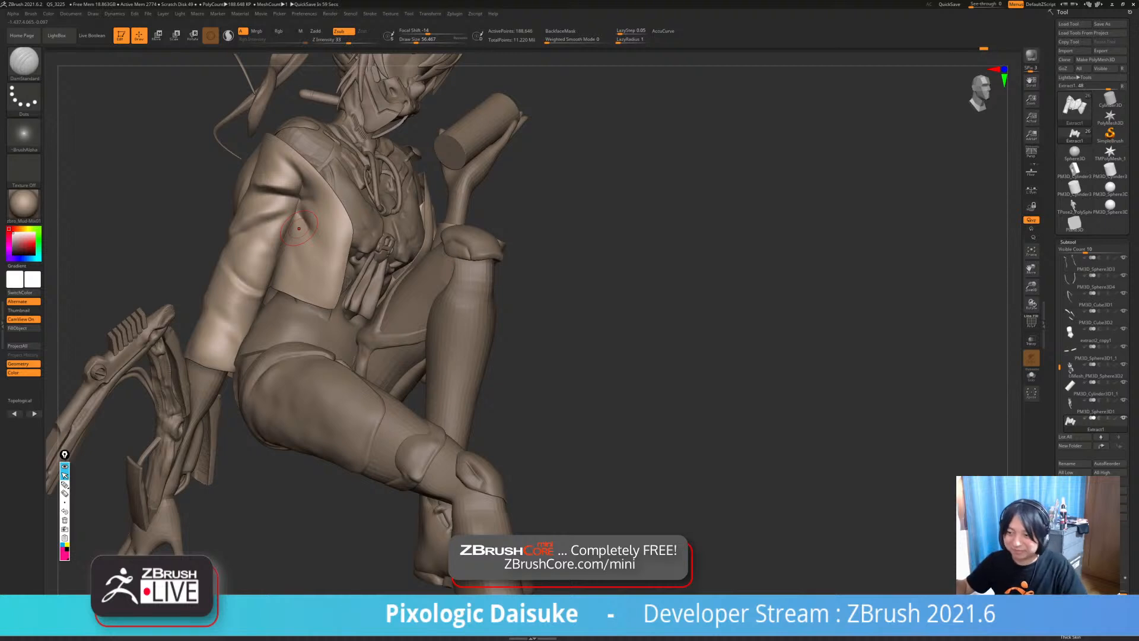
right_drag(323, 210, 338, 221)
drag(298, 273, 285, 235)
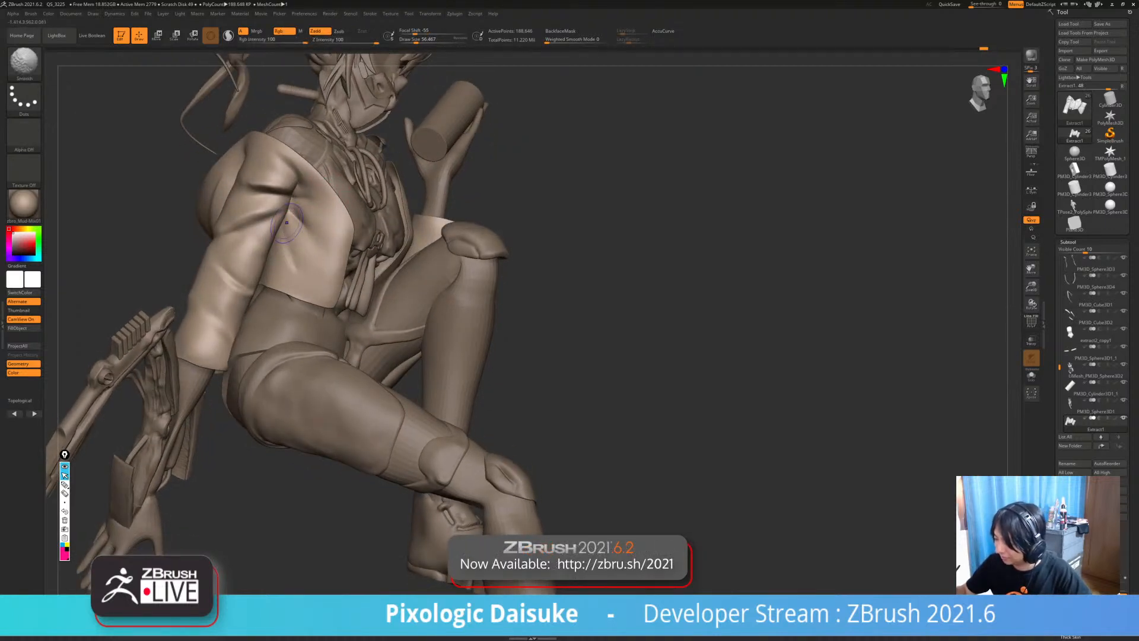
- Review the jacket on the full figure and soften the crease where the front panel meets the sleeve
ctrl+right_drag(339, 308, 336, 270)
mouse_move(336, 269)
right_down()
mouse_move(277, 259)
mouse_move(356, 268)
right_up()
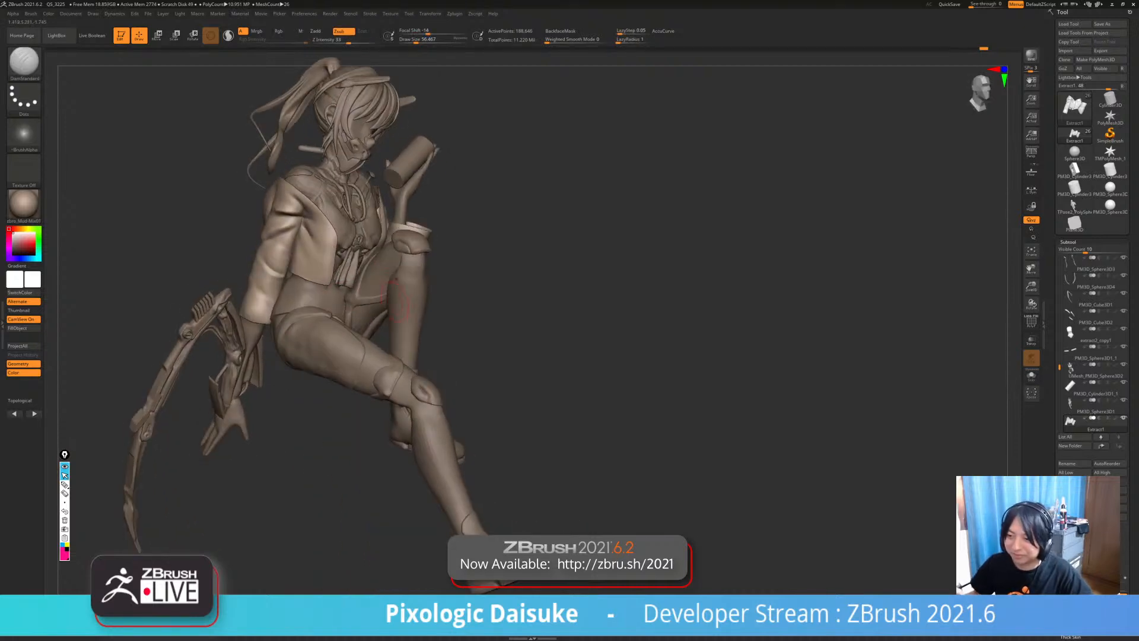
mouse_move(396, 303)
right_down()
mouse_move(313, 250)
mouse_move(316, 290)
right_up()
right_drag(316, 290, 333, 287)
shift+drag(284, 232, 282, 247)
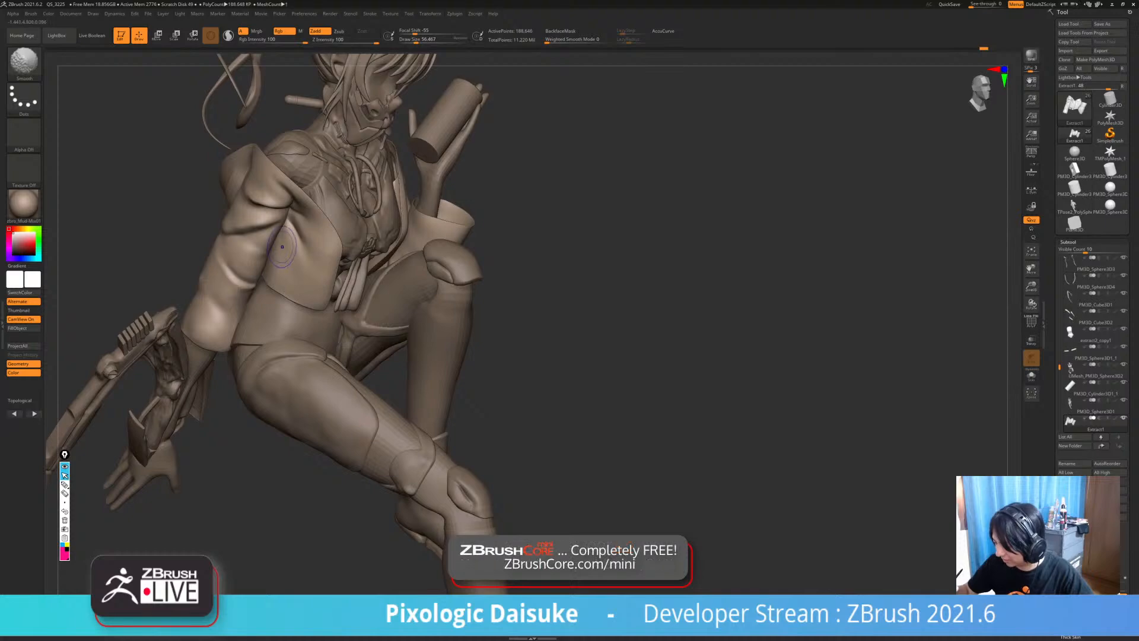
- Show polypaint on all subtools and fill the jacket with the suit's near-black colour, undoing stray changes
mouse_move(406, 328)
right_down()
mouse_move(356, 318)
mouse_move(418, 320)
mouse_move(320, 294)
mouse_move(383, 242)
mouse_move(386, 276)
mouse_move(489, 274)
mouse_move(383, 316)
mouse_move(373, 367)
mouse_move(462, 361)
mouse_move(460, 323)
mouse_move(404, 380)
mouse_move(401, 400)
mouse_move(448, 389)
right_up()
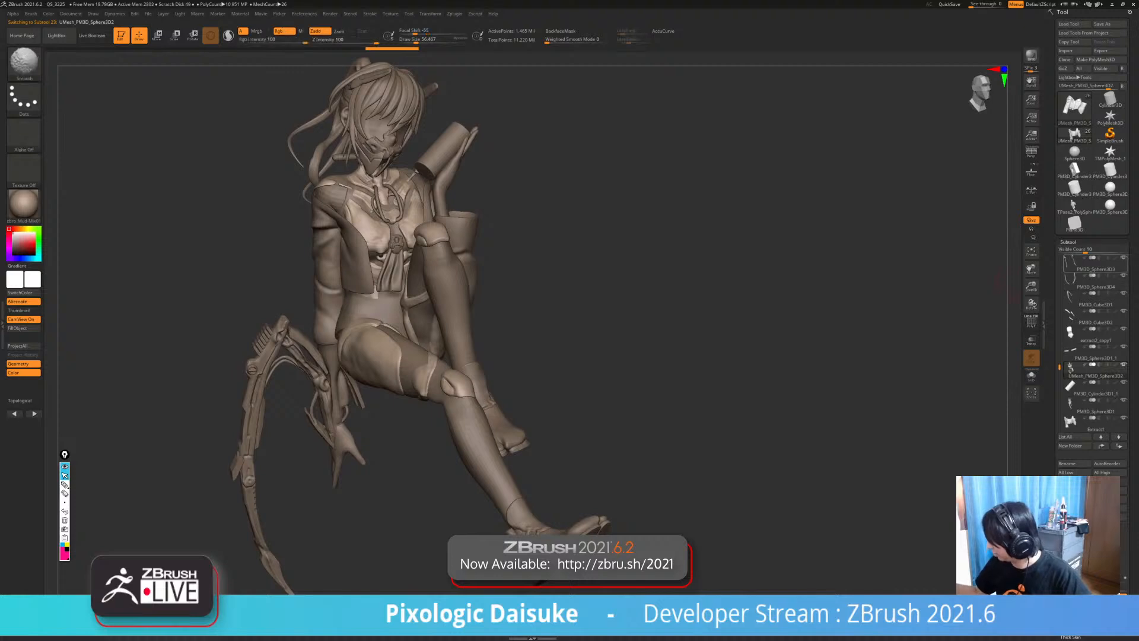
shift+click(1115, 258)
right_drag(671, 351, 622, 352)
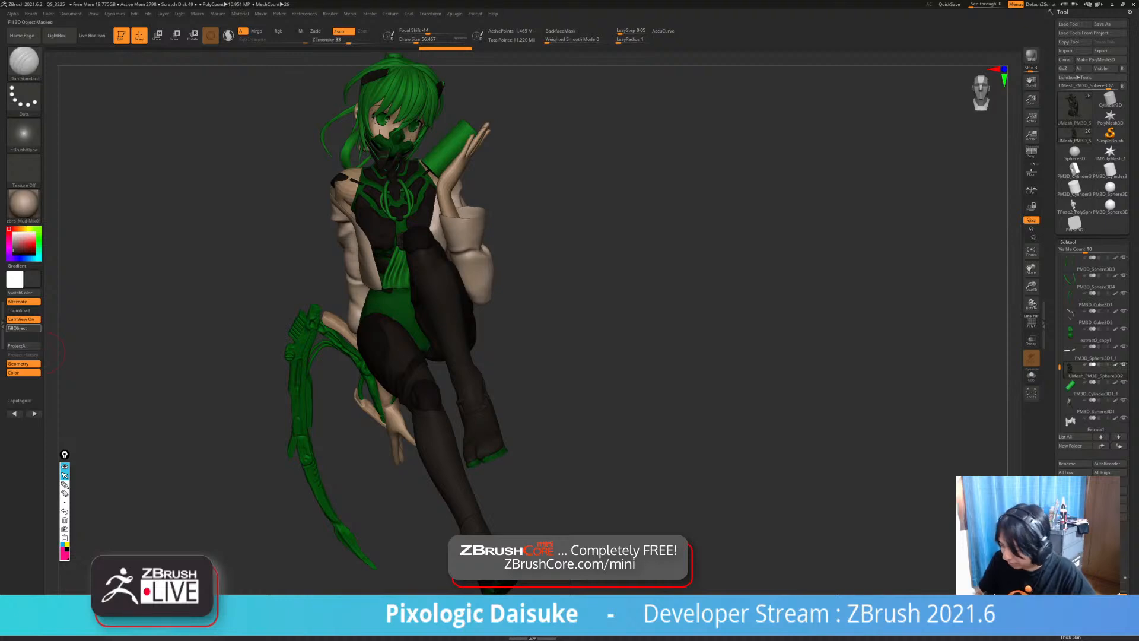
click(24, 328)
right_drag(300, 269, 354, 263)
right_drag(302, 360, 359, 365)
key(ctrl+z)
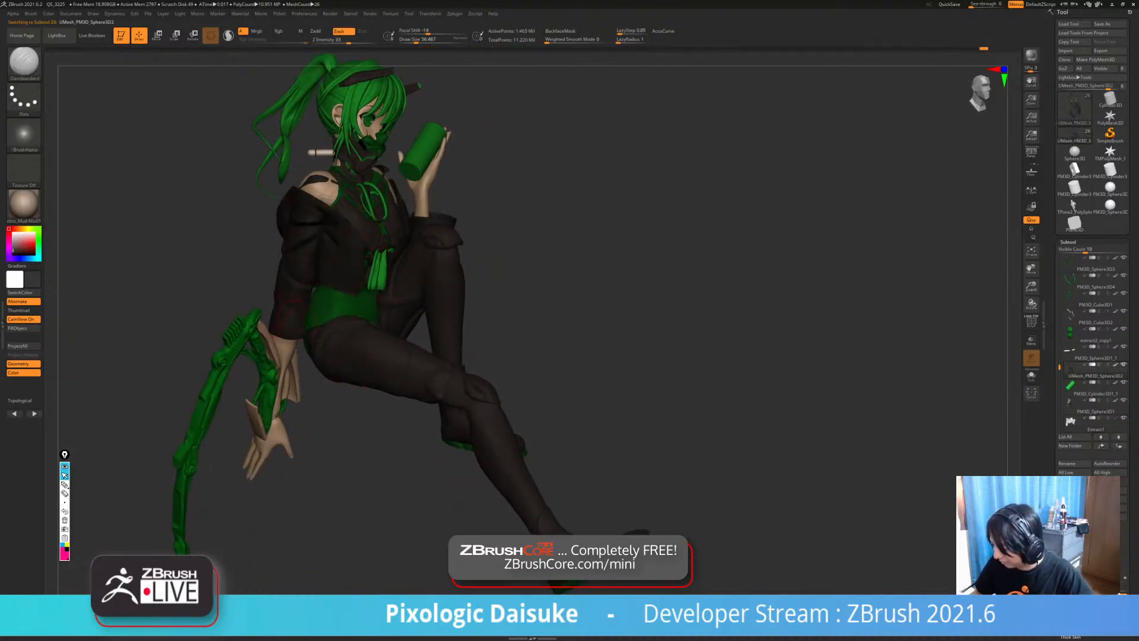
right_drag(295, 350, 261, 349)
key(ctrl+z)
right_drag(325, 257, 353, 251)
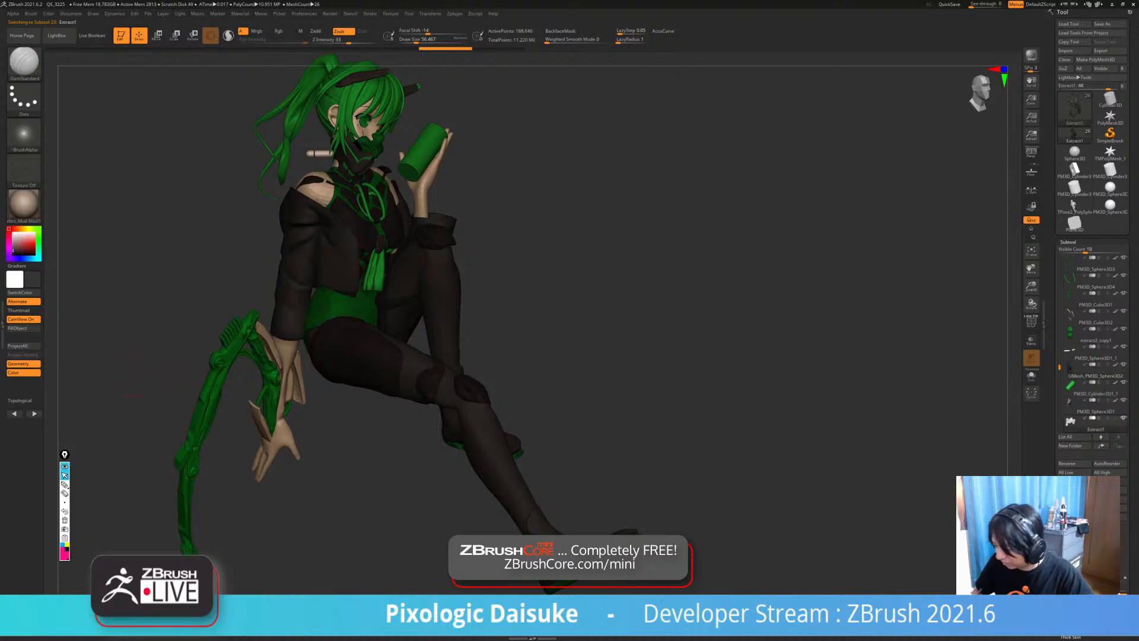
right_drag(208, 367, 171, 366)
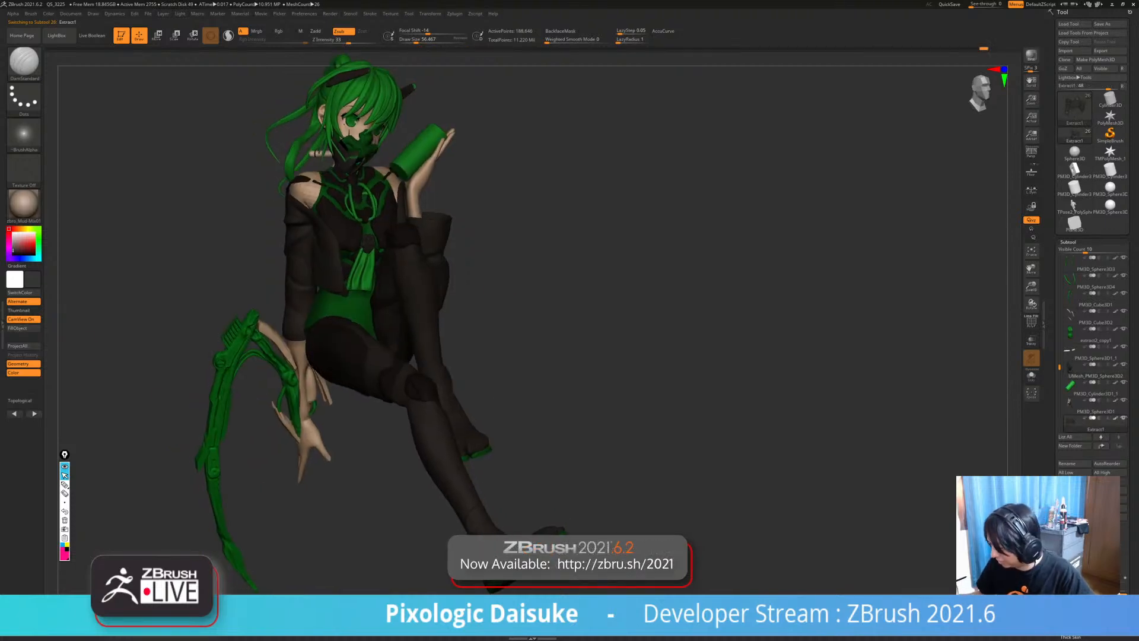
- Change the material to SkinShade4 and view the coloured figure from the front
click(24, 204)
click(211, 211)
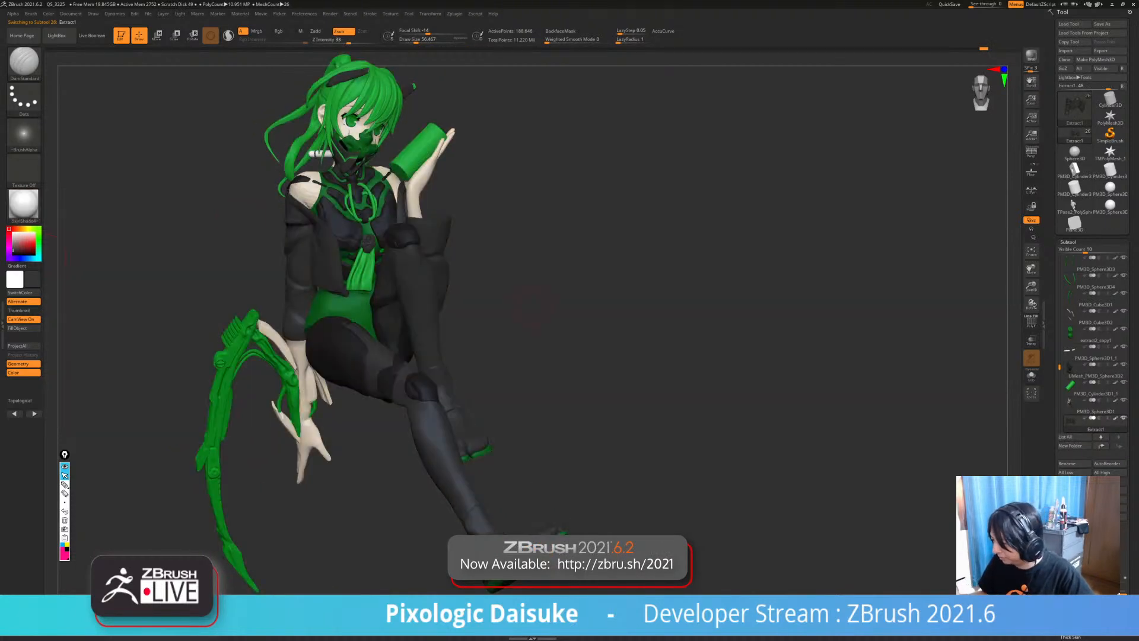
right_drag(578, 385, 498, 355)
right_drag(497, 237, 468, 443)
- Insert a Sphere3D subtool, then shrink it and place it on the side of the hand-held green cylinder
click(1110, 499)
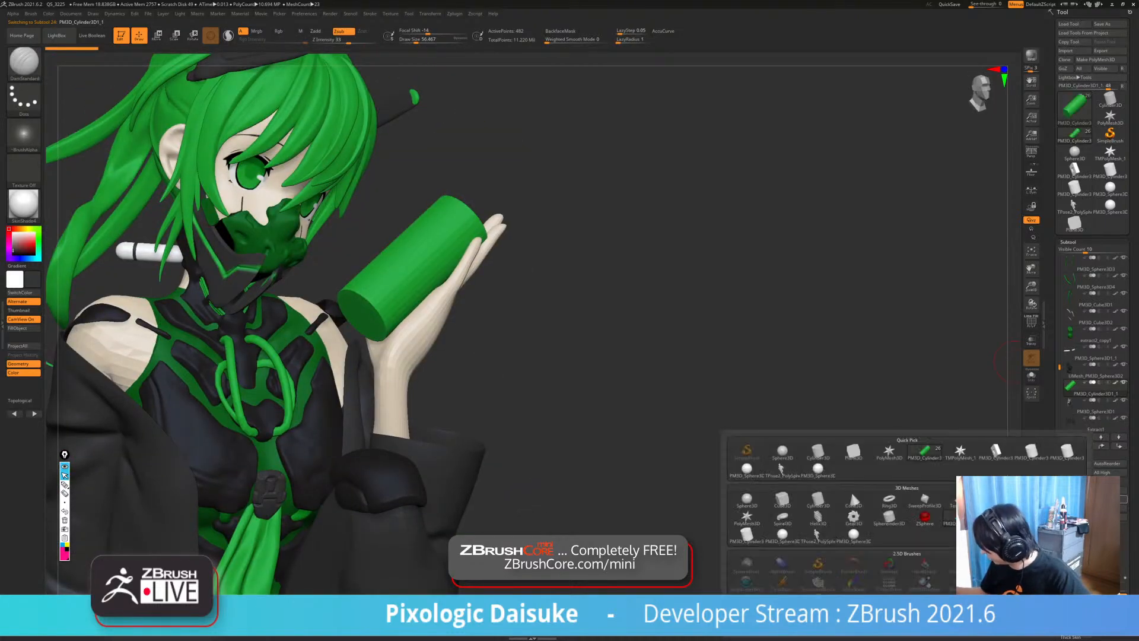
click(783, 452)
ctrl+right_drag(736, 427, 700, 368)
key(w)
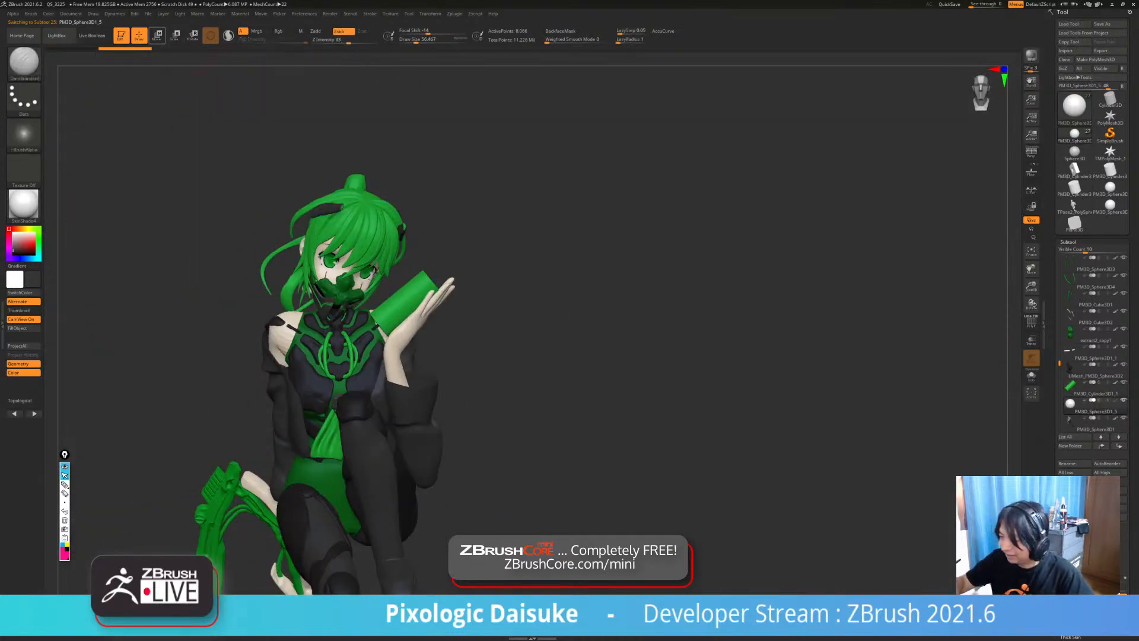
mouse_move(533, 356)
right_down()
mouse_move(658, 354)
mouse_move(658, 445)
right_up()
right_drag(659, 445, 497, 442)
key(q)
key(w)
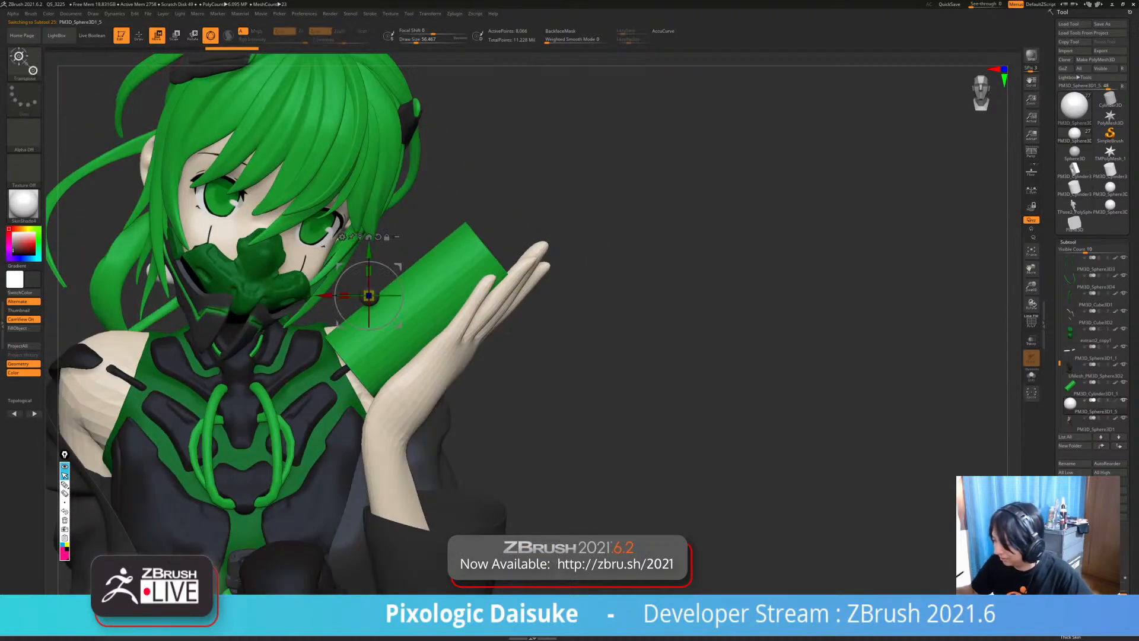
key(q)
- Stretch the small sphere into a thin curved strip around the cylinder using SnakeHook at draw size about 51
key(b)
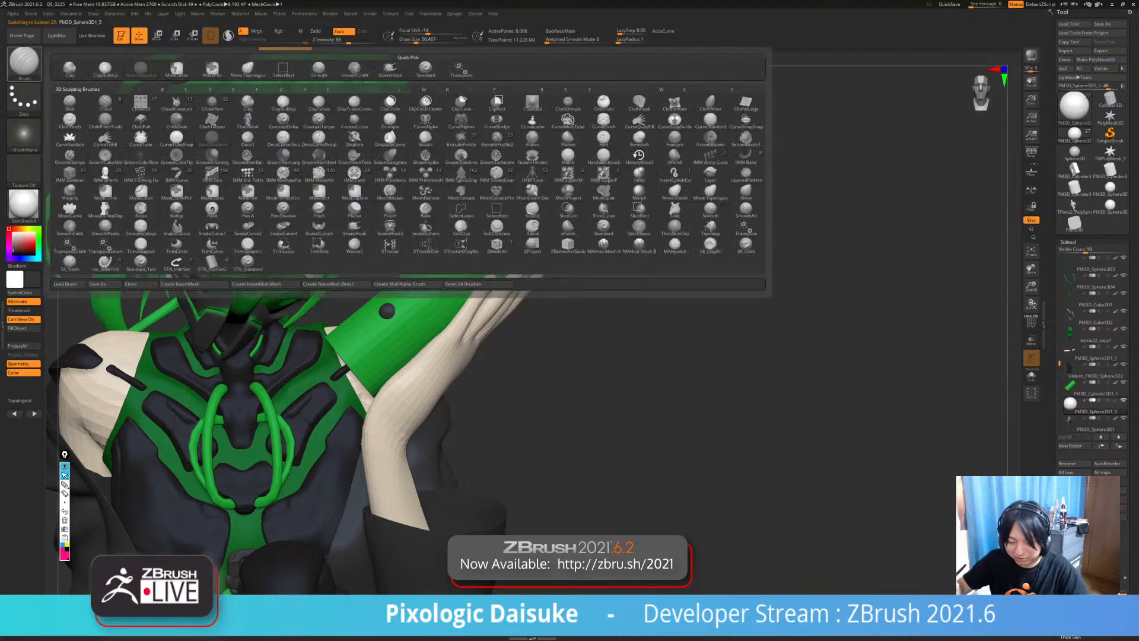
key(s)
key(h)
right_drag(552, 380, 611, 379)
key(bracketleft)
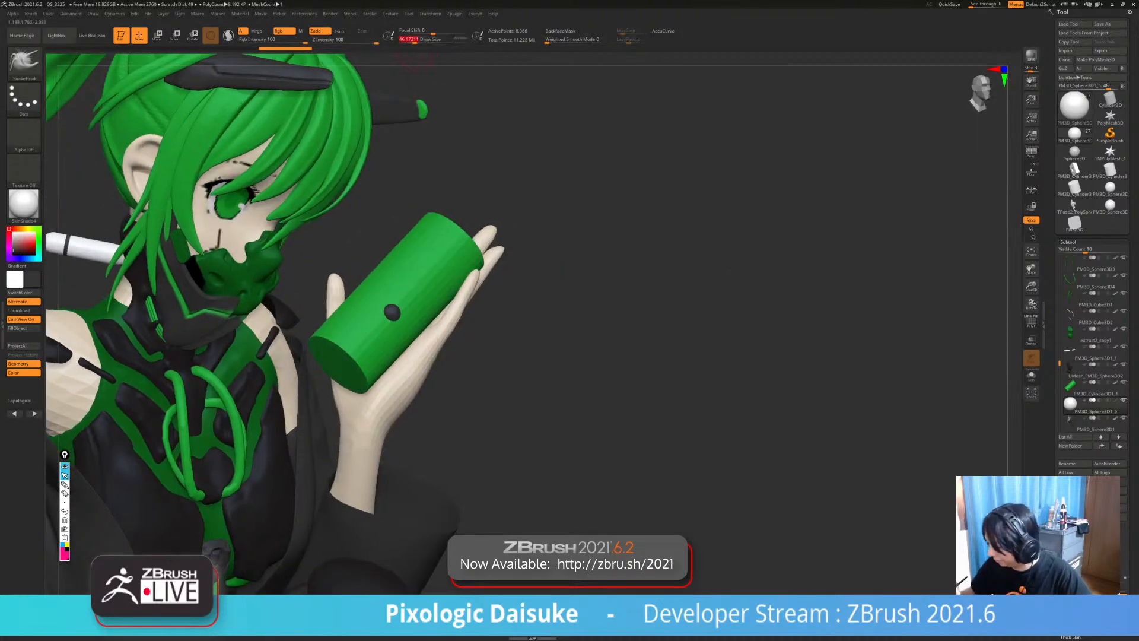
drag(389, 312, 406, 332)
mouse_move(551, 380)
right_down()
mouse_move(572, 385)
mouse_move(573, 332)
mouse_move(573, 427)
right_up()
key(ctrl+z)
drag(629, 255, 564, 332)
drag(623, 297, 792, 403)
drag(736, 356, 725, 302)
mouse_move(653, 333)
mouse_down()
mouse_move(742, 267)
mouse_move(786, 264)
mouse_up()
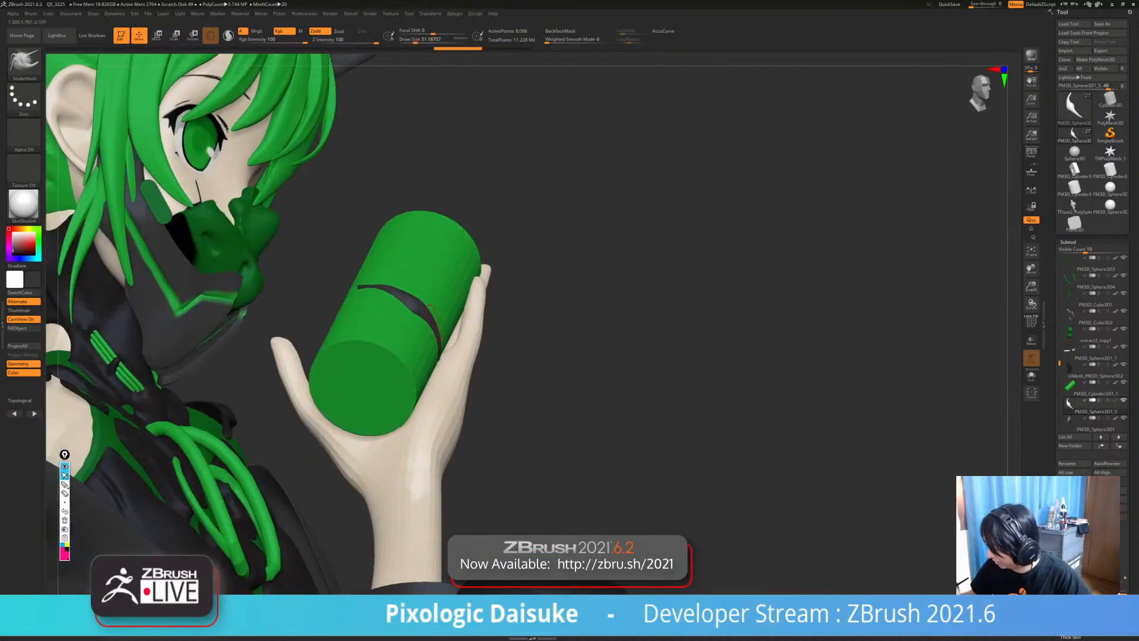
- Smooth the strip against the cylinder and pull pointed branches out of its upper end with SnakeHook
drag(682, 309, 659, 320)
drag(741, 332, 581, 332)
drag(435, 304, 428, 307)
drag(741, 356, 629, 341)
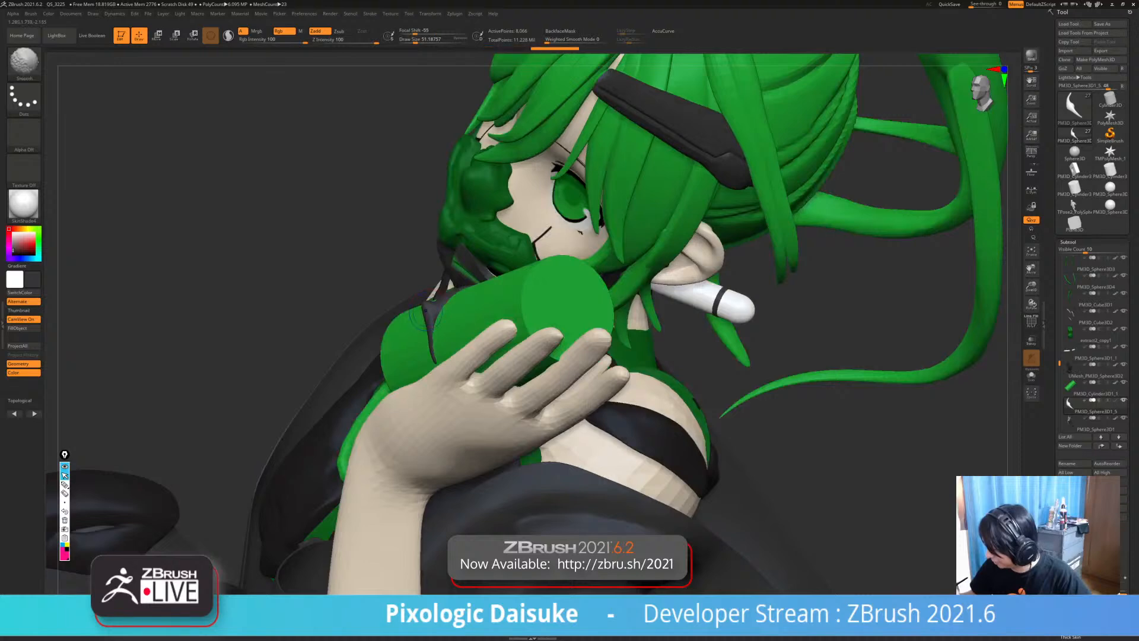
mouse_move(741, 333)
mouse_down()
mouse_move(825, 380)
mouse_move(753, 371)
mouse_up()
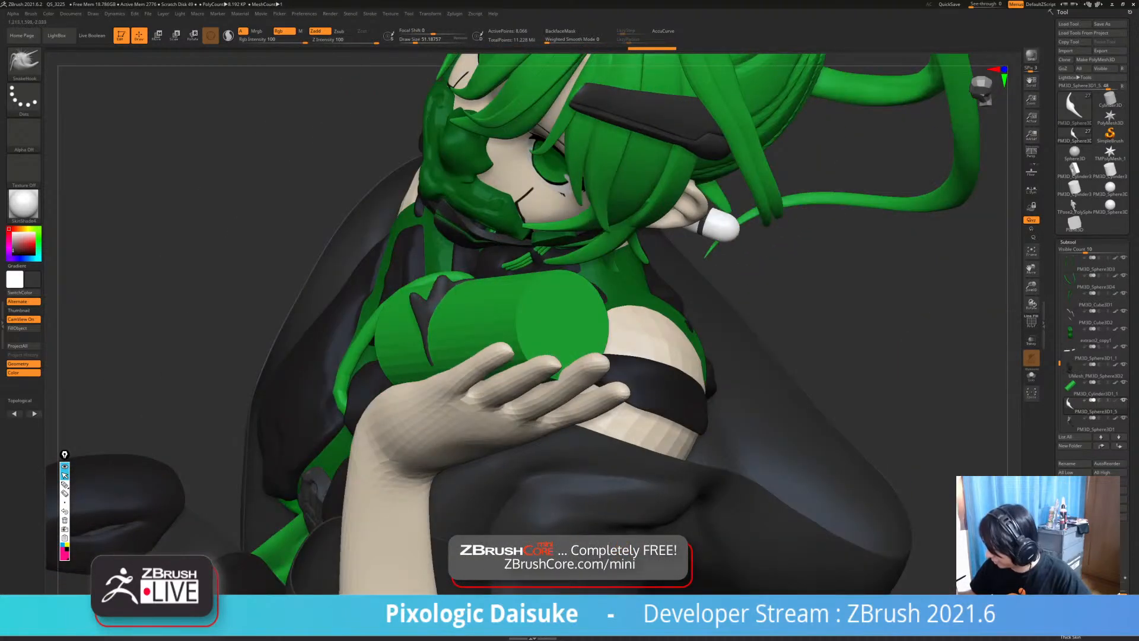
drag(445, 281, 441, 275)
drag(617, 463, 505, 586)
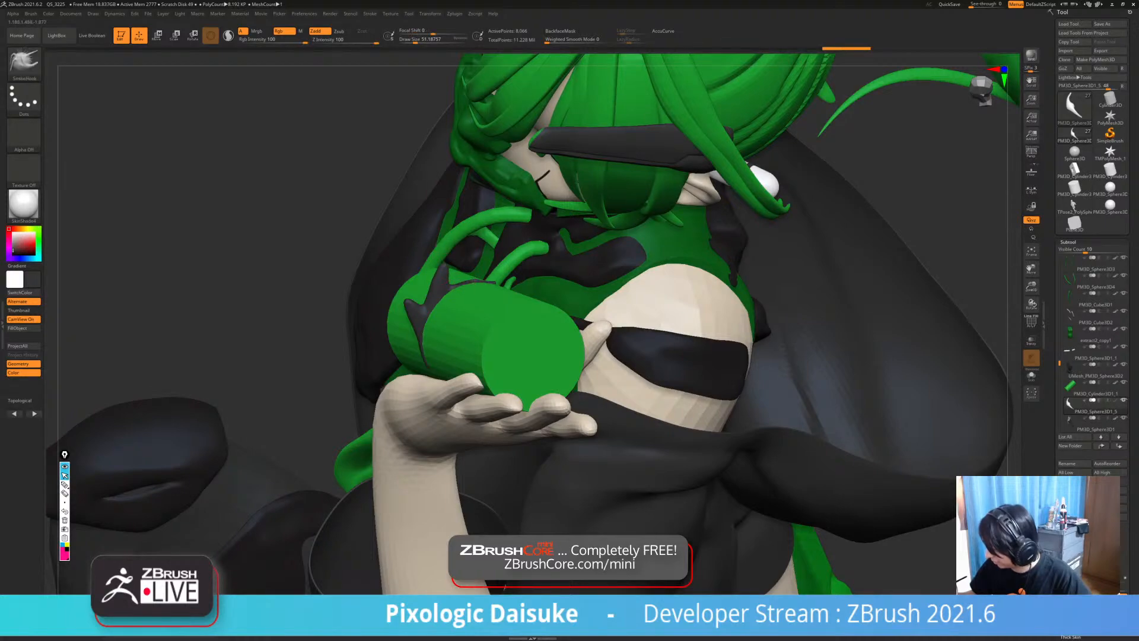
drag(505, 586, 629, 440)
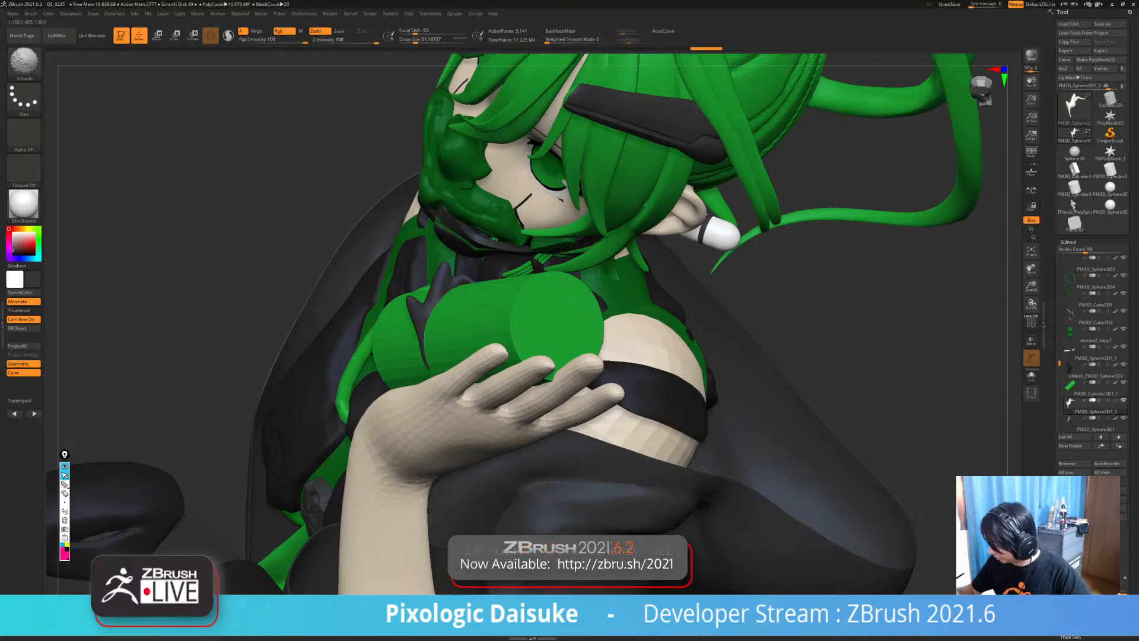
- Pull more curved spikes from the dark strip on top of the cylinder and widen its lower end towards the hand
mouse_move(237, 249)
mouse_down()
mouse_move(504, 196)
mouse_move(795, 237)
mouse_move(414, 315)
mouse_up()
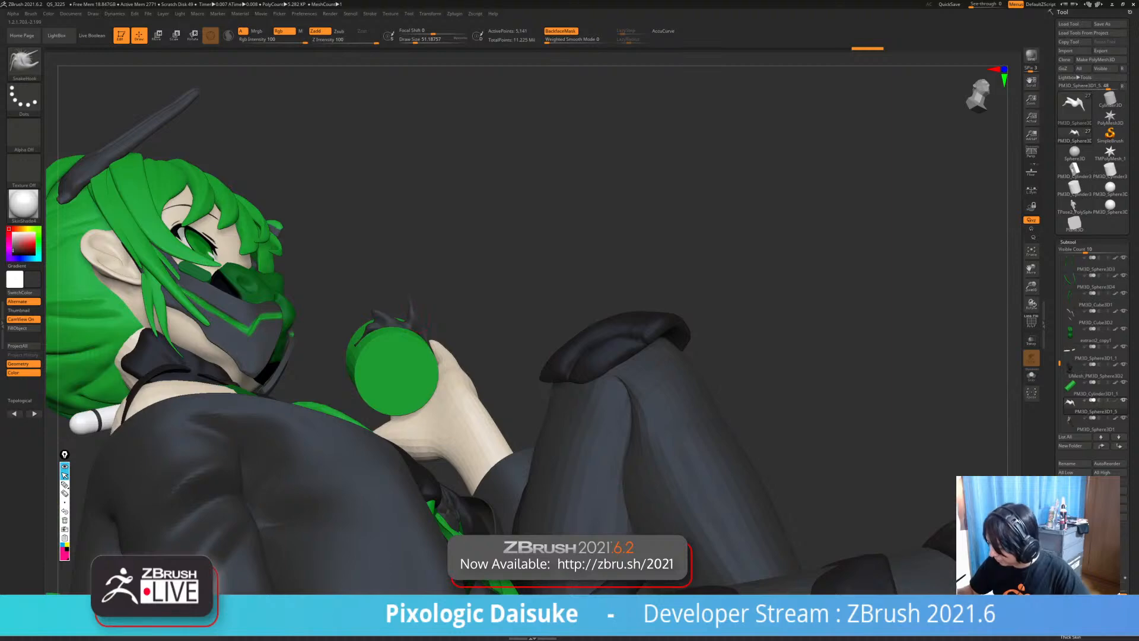
drag(593, 237, 471, 199)
drag(427, 315, 418, 326)
drag(593, 237, 522, 231)
drag(442, 314, 430, 332)
mouse_move(534, 237)
mouse_down()
mouse_move(581, 237)
mouse_move(552, 285)
mouse_up()
drag(436, 332, 432, 344)
drag(652, 250, 605, 279)
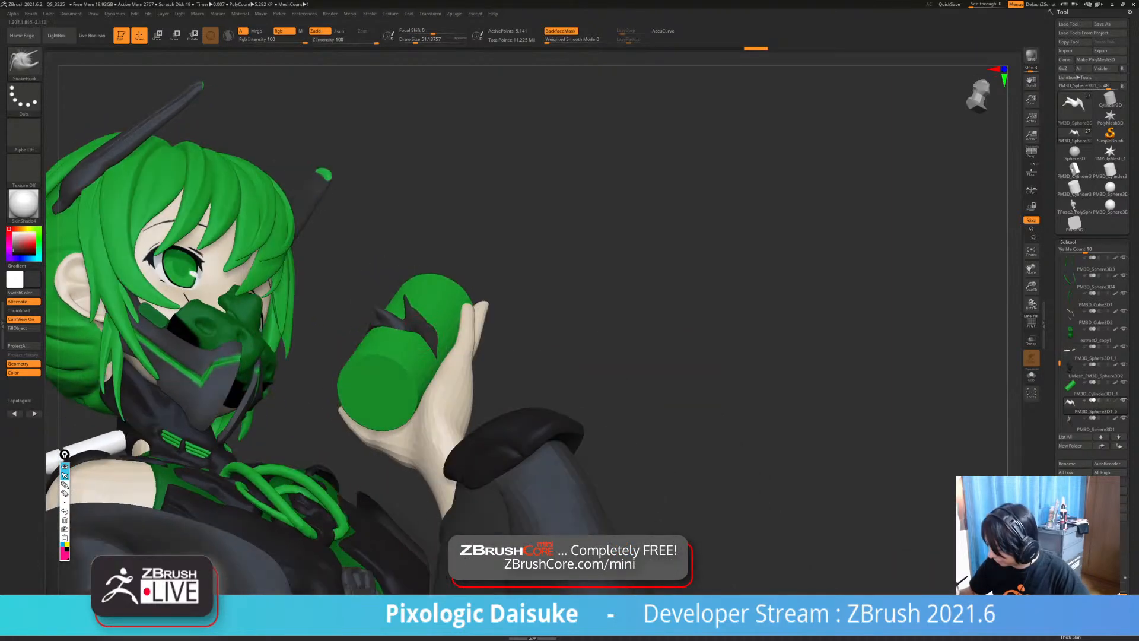
- Bend the dark strip's body around the hand-held cylinder and pull its thin tip outward with SnakeHook
drag(415, 315, 409, 327)
drag(653, 237, 534, 234)
drag(415, 333, 424, 347)
drag(623, 237, 584, 228)
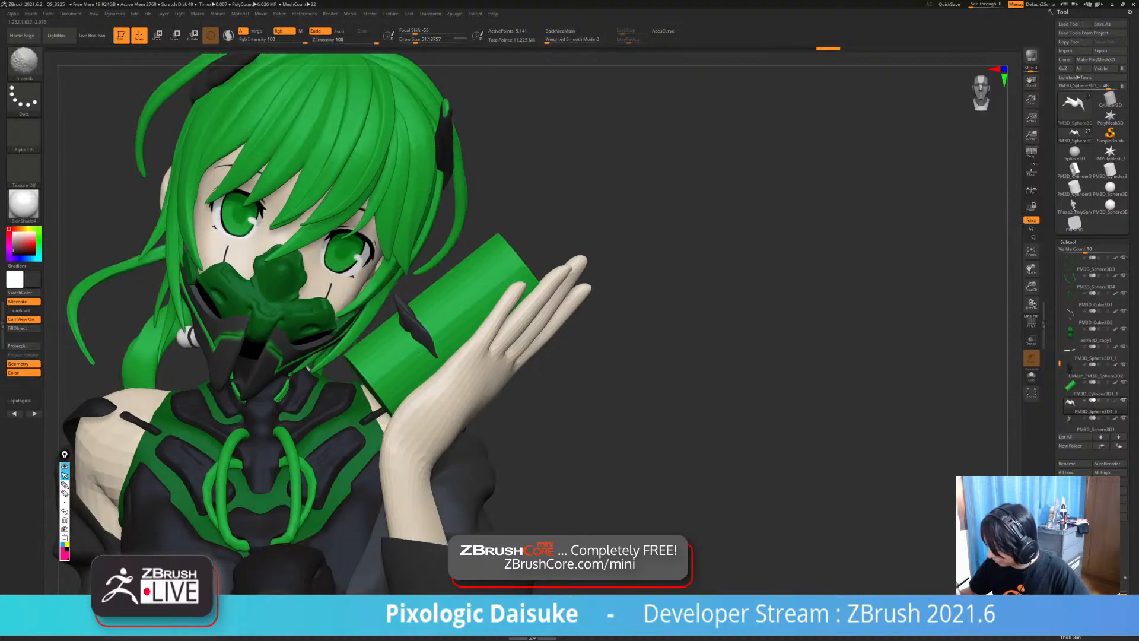
drag(412, 323, 406, 309)
drag(593, 237, 653, 225)
drag(399, 327, 389, 317)
mouse_move(593, 267)
mouse_down()
mouse_move(641, 234)
mouse_move(634, 267)
mouse_move(659, 264)
mouse_up()
drag(394, 308, 386, 300)
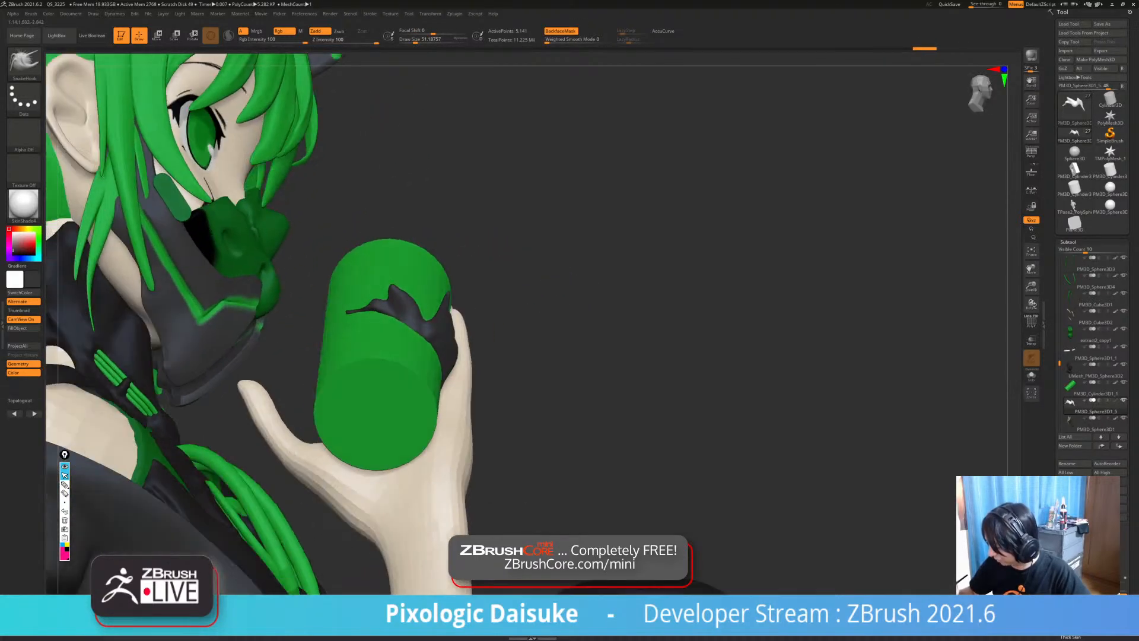
- Pull the ornament's upright spike higher with SnakeHook and smooth the band beneath it against the cylinder
drag(605, 255, 638, 240)
drag(397, 294, 391, 282)
drag(629, 255, 602, 262)
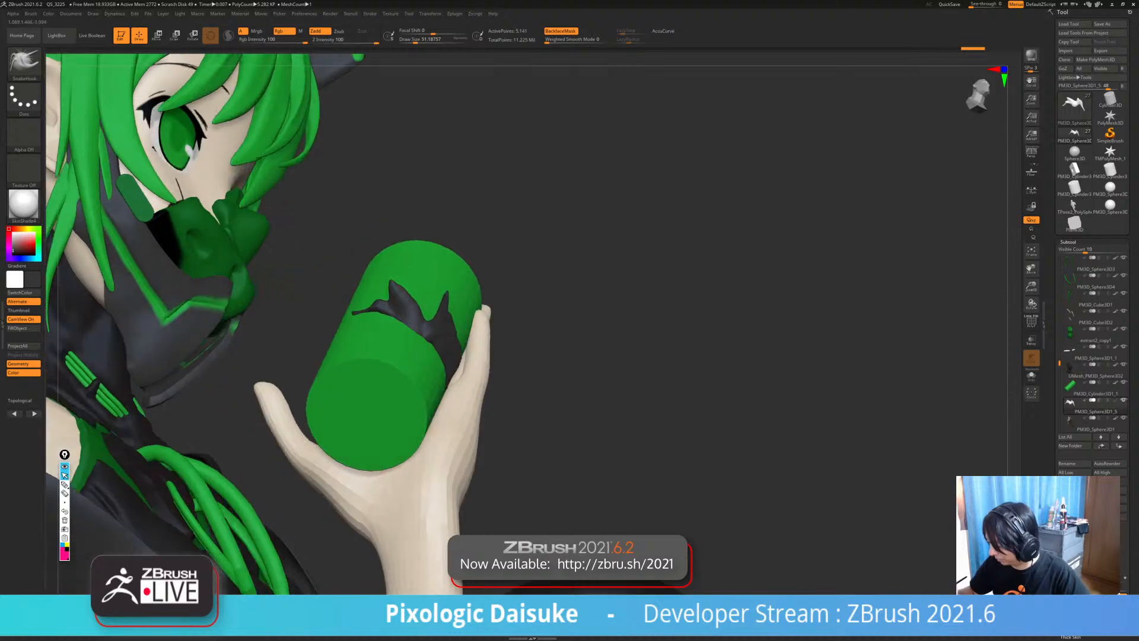
drag(404, 297, 397, 285)
mouse_move(617, 256)
mouse_down()
mouse_move(606, 247)
mouse_move(581, 261)
mouse_up()
drag(315, 285, 350, 267)
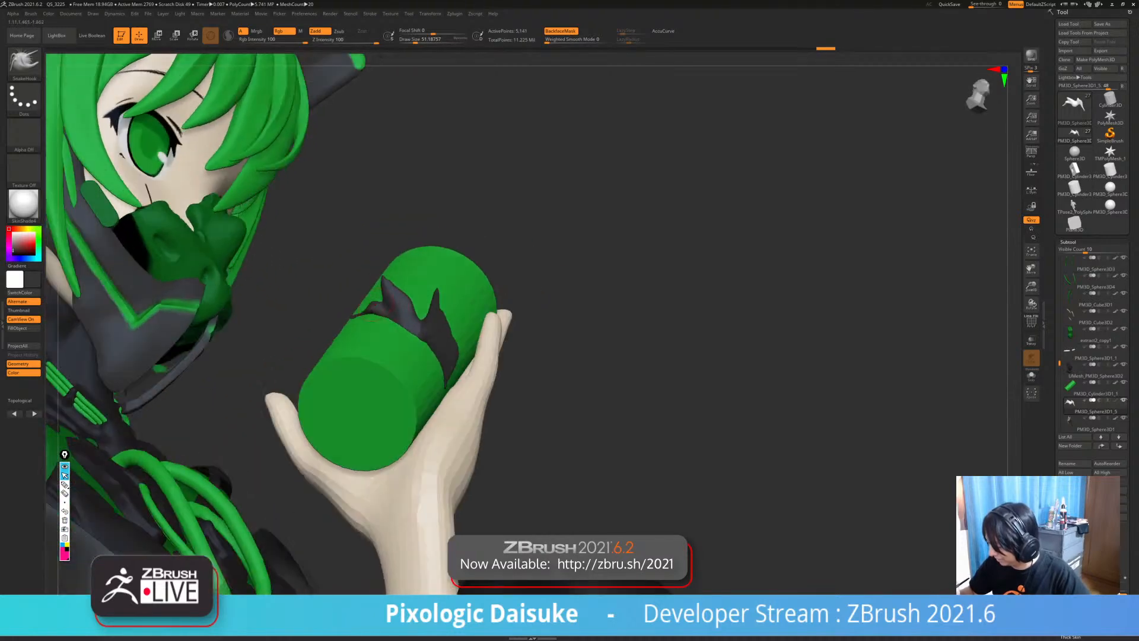
shift+drag(371, 318, 396, 330)
drag(284, 285, 350, 255)
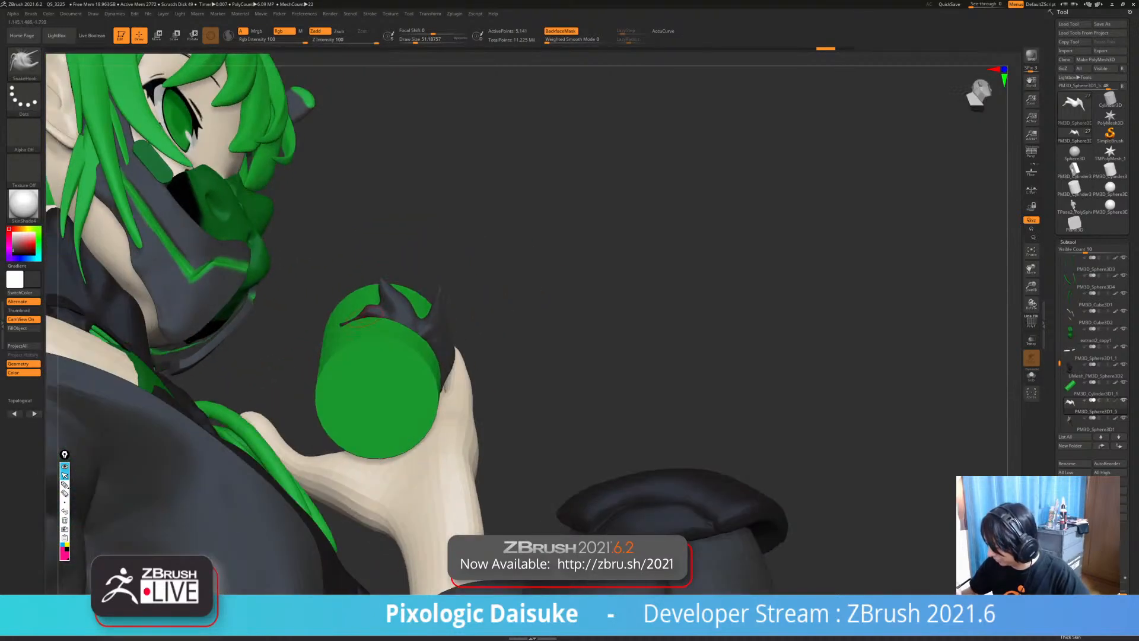
- Refine the ornament's central spike and thin side tip, and press its middle closer to the cylinder
ctrl+right_drag(285, 332, 267, 297)
drag(385, 309, 381, 292)
right_drag(279, 297, 297, 333)
drag(353, 329, 345, 322)
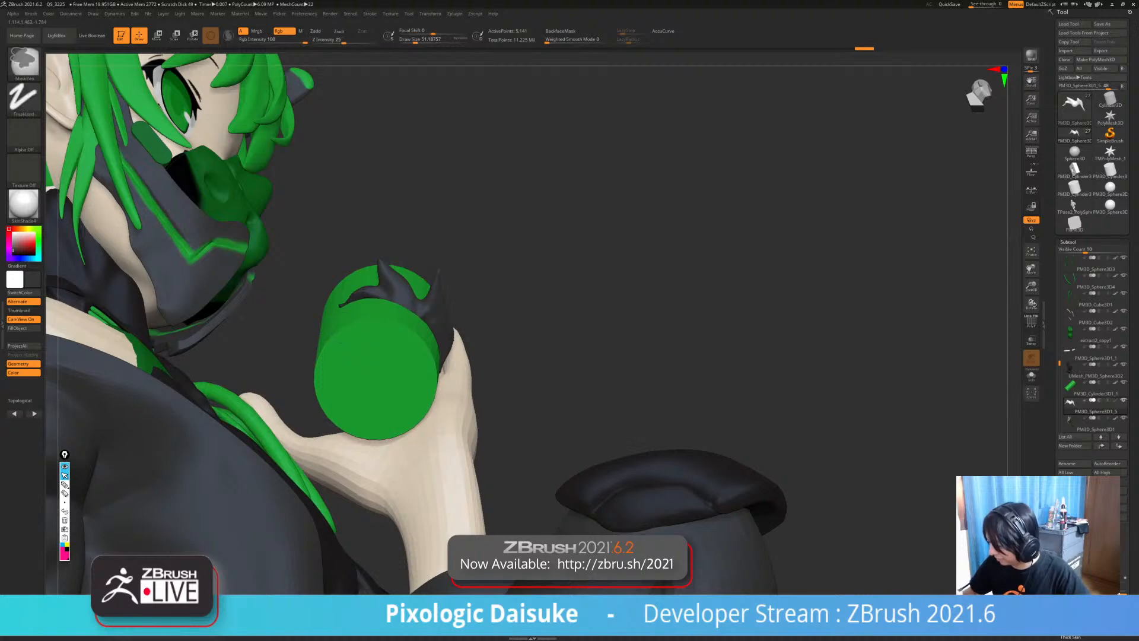
ctrl+right_drag(296, 332, 285, 297)
mouse_move(534, 296)
right_down()
mouse_move(427, 303)
mouse_move(344, 282)
right_up()
drag(402, 304, 409, 317)
mouse_move(404, 314)
right_down()
mouse_move(463, 314)
mouse_move(359, 321)
right_up()
- Rotate the spiky ornament slightly so that it follows the tilt of the hand-held cylinder
key(r)
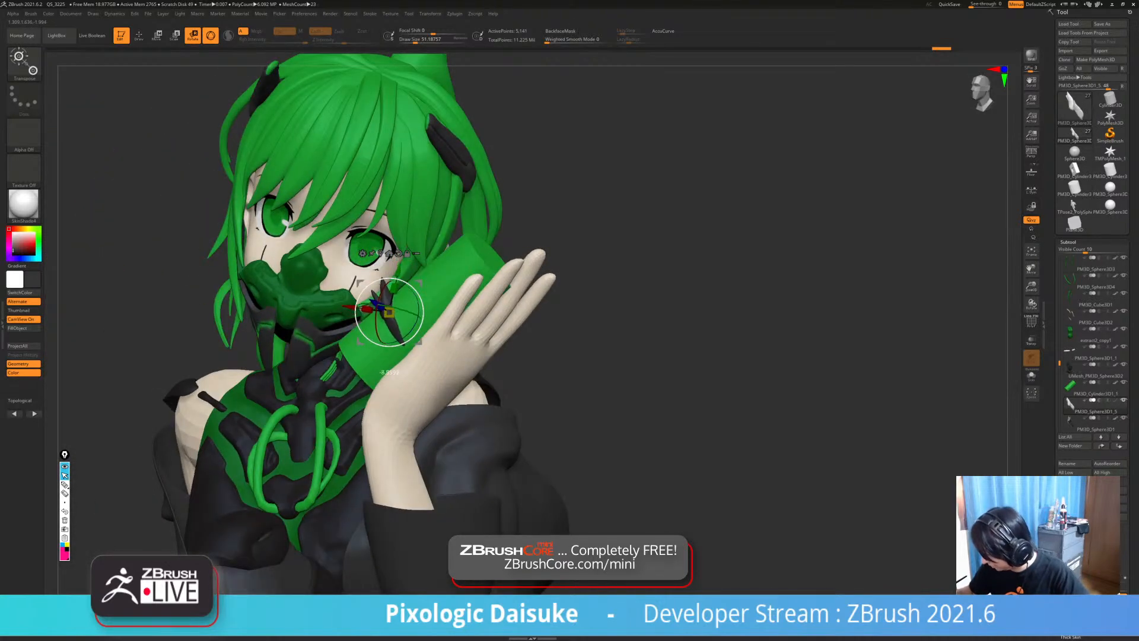
drag(360, 307, 359, 304)
mouse_move(363, 308)
right_down()
mouse_move(415, 306)
mouse_move(356, 294)
right_up()
drag(360, 282, 378, 264)
right_drag(380, 297, 436, 300)
drag(442, 300, 440, 303)
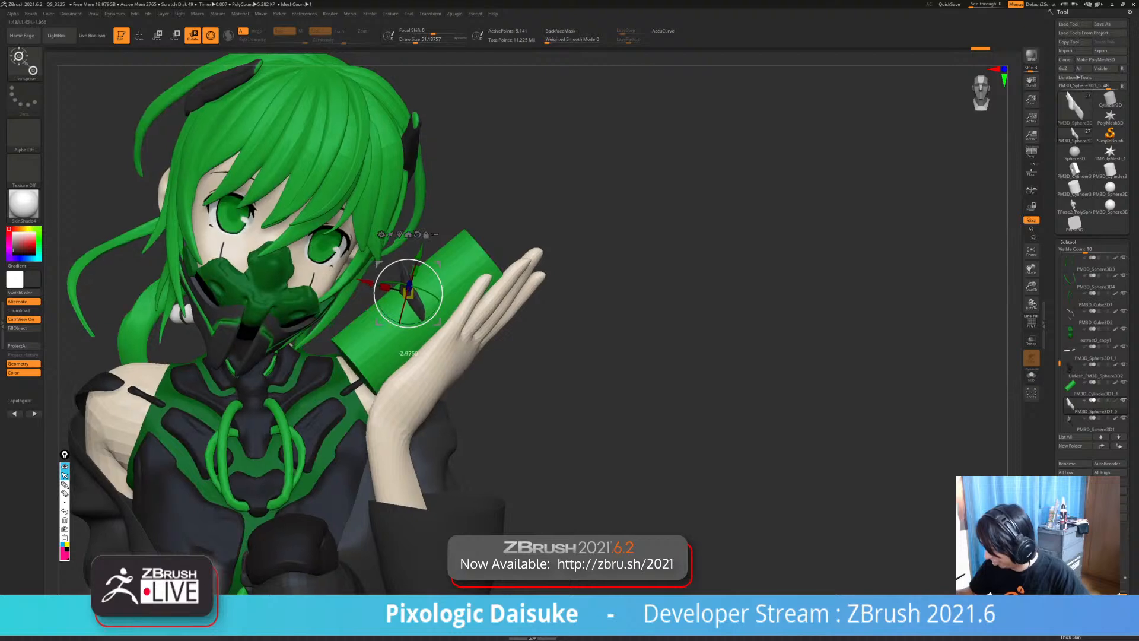
key(q)
- Try to reshape the ornament's upper spikes with SnakeHook at draw size about 150, and undo the last changes
ctrl+right_drag(441, 304, 440, 261)
right_drag(440, 261, 522, 267)
mouse_move(341, 291)
right_down()
mouse_move(390, 297)
mouse_move(249, 326)
mouse_move(351, 347)
right_up()
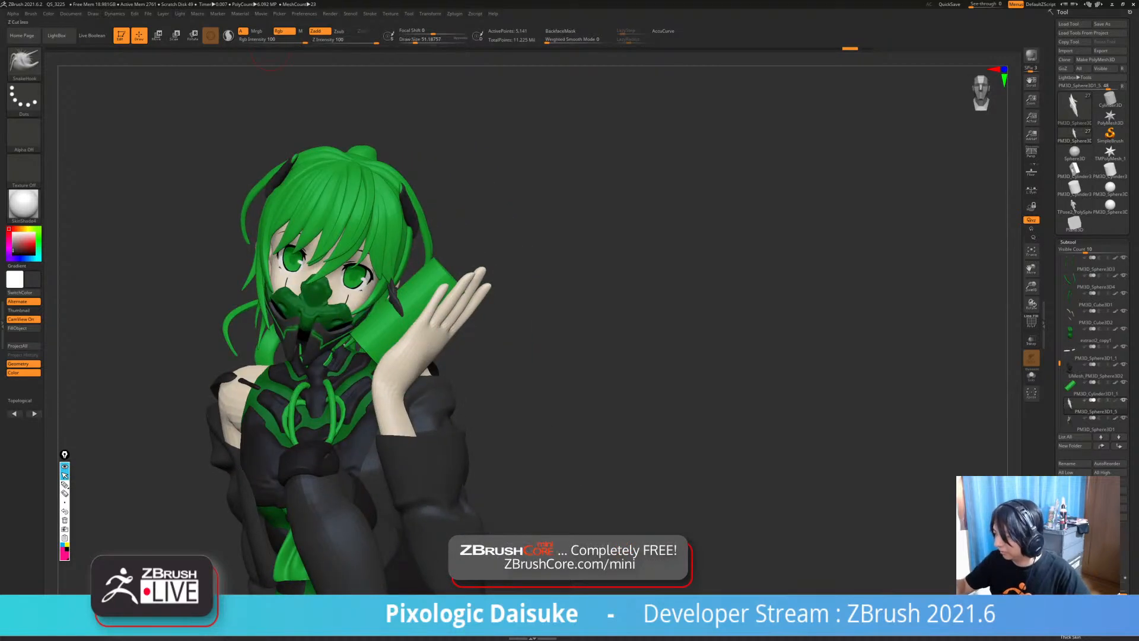
mouse_move(385, 290)
right_down()
mouse_move(288, 284)
mouse_move(462, 296)
right_up()
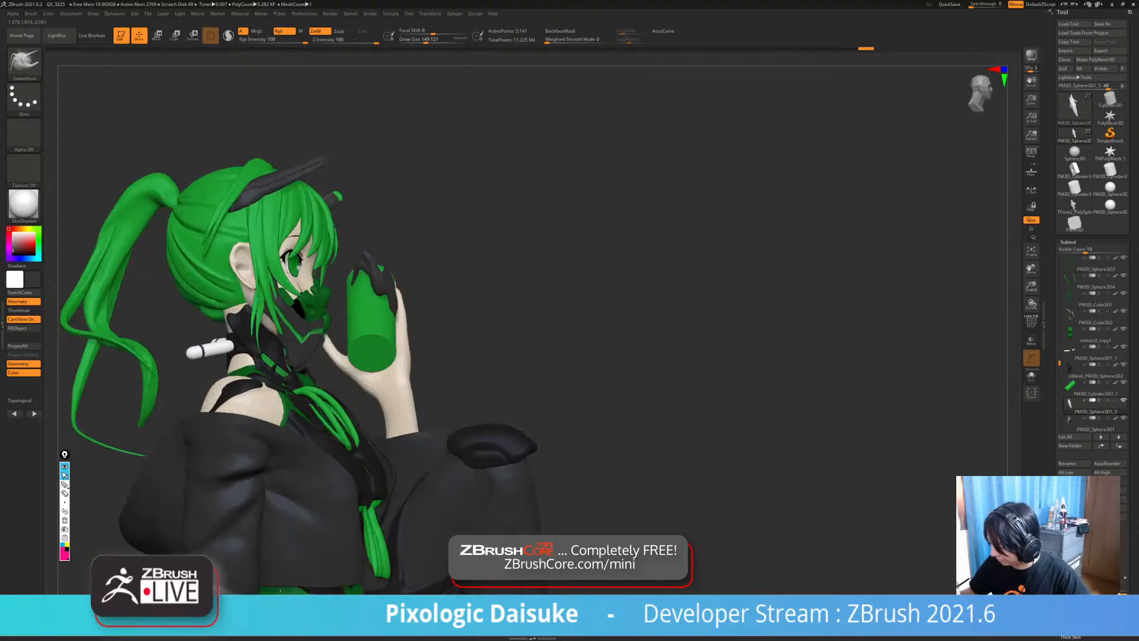
right_drag(363, 264, 338, 267)
drag(368, 261, 363, 267)
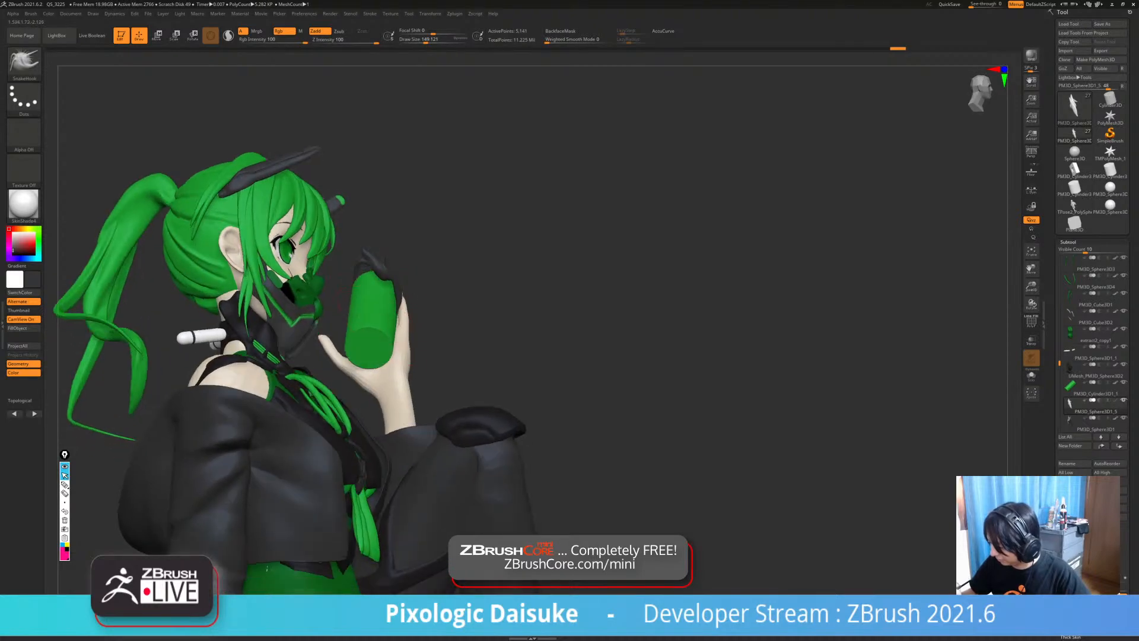
mouse_move(415, 338)
right_down()
mouse_move(398, 313)
mouse_move(350, 333)
mouse_move(333, 350)
mouse_move(333, 380)
right_up()
key(ctrl+z)
key(ctrl+z)
key(ctrl+z)
key(ctrl+z)
- Shift the ornament against the cylinder with a SnakeHook stroke made from the palm side of the hand
mouse_move(425, 284)
right_down()
mouse_move(368, 274)
mouse_move(299, 285)
right_up()
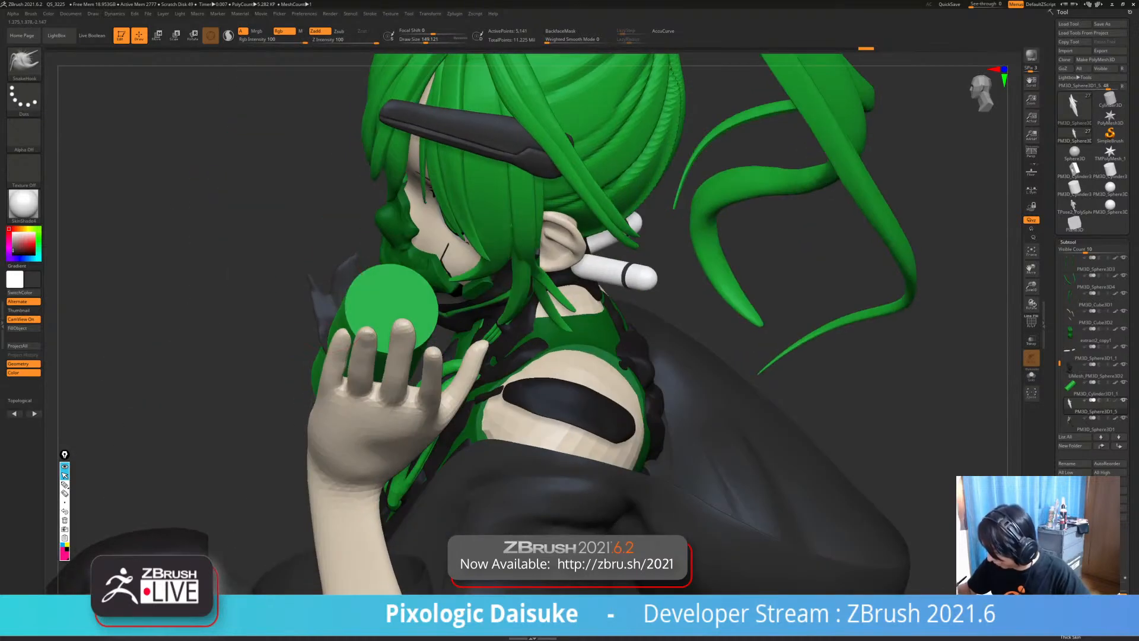
drag(386, 339, 380, 332)
right_drag(300, 309, 356, 285)
- Select the gas mask subtool and fill it with a dark grey colour
alt+click(347, 234)
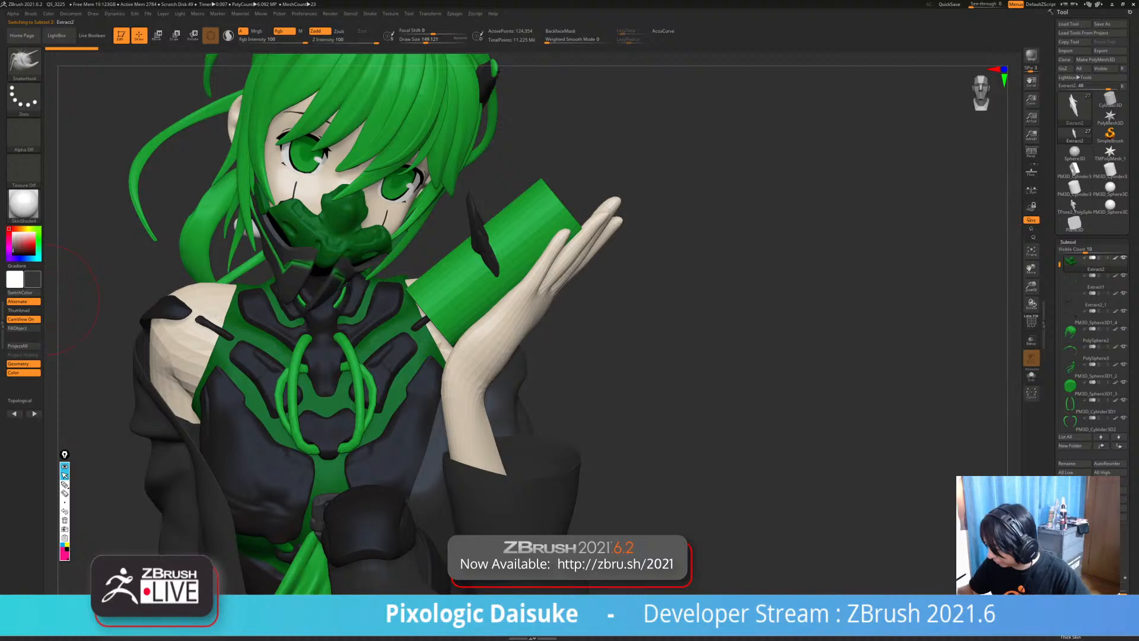
mouse_move(140, 296)
mouse_down()
mouse_move(141, 333)
mouse_move(163, 356)
mouse_move(149, 347)
mouse_up()
mouse_move(285, 308)
right_down()
mouse_move(324, 308)
mouse_move(324, 279)
mouse_move(342, 297)
mouse_move(463, 300)
mouse_move(350, 291)
mouse_move(335, 258)
mouse_move(350, 268)
right_up()
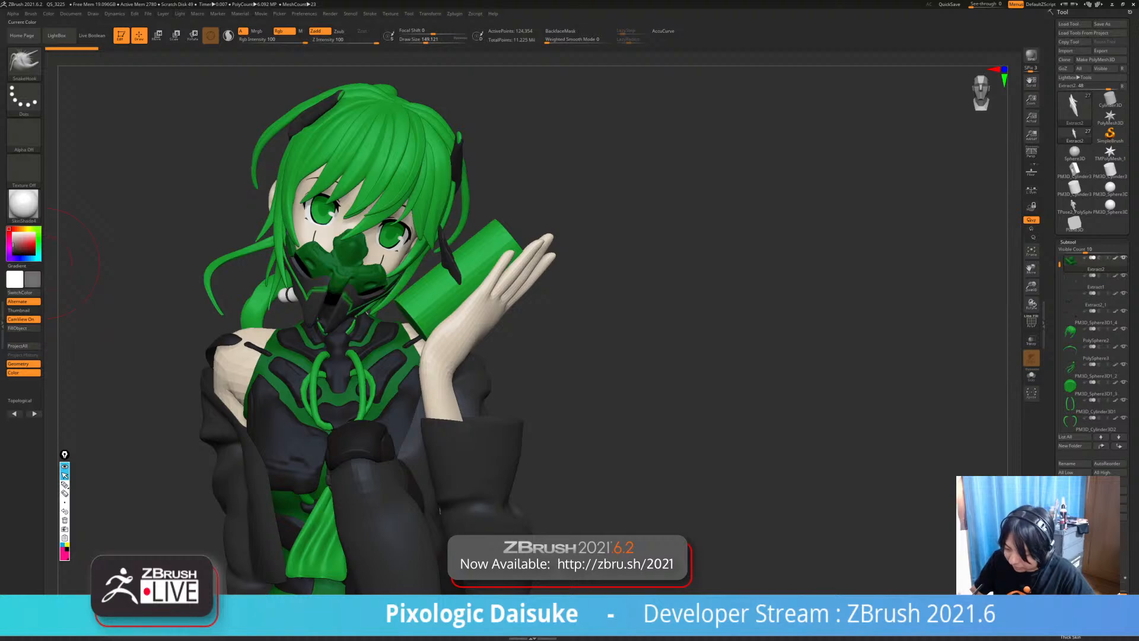
click(22, 328)
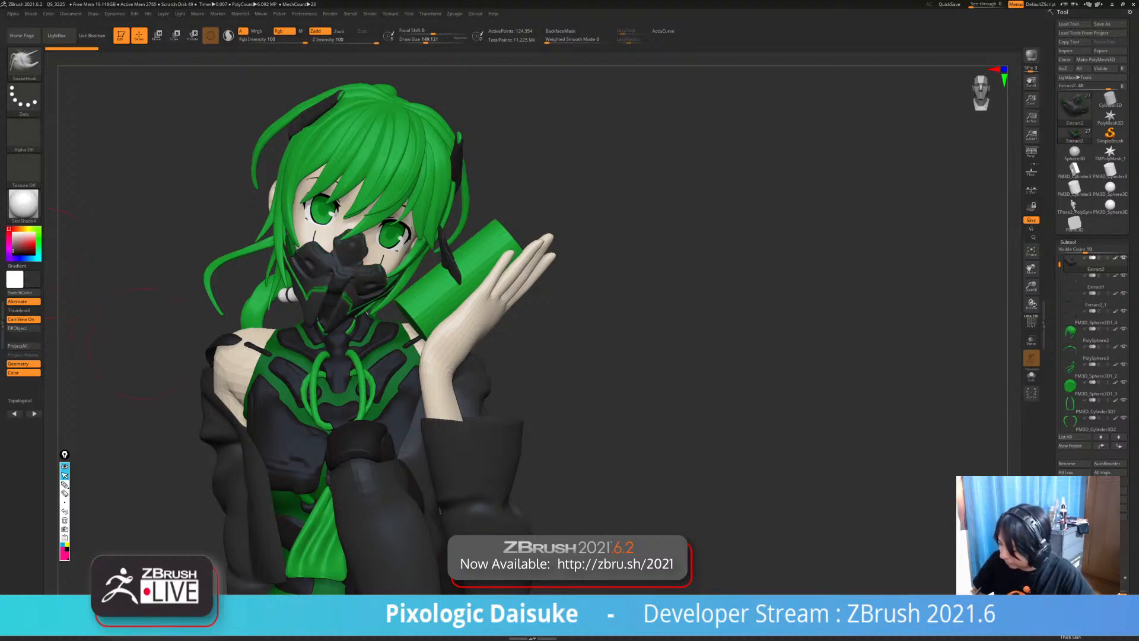
- Select the dark UMesh_PM3D_Sphere3D2 clothing subtool and subdivide it once
right_drag(333, 291, 305, 293)
ctrl+right_drag(377, 308, 356, 202)
alt+click(385, 356)
right_drag(386, 356, 395, 365)
mouse_move(362, 290)
ctrl+right_down()
mouse_move(350, 344)
mouse_move(397, 317)
ctrl+right_up()
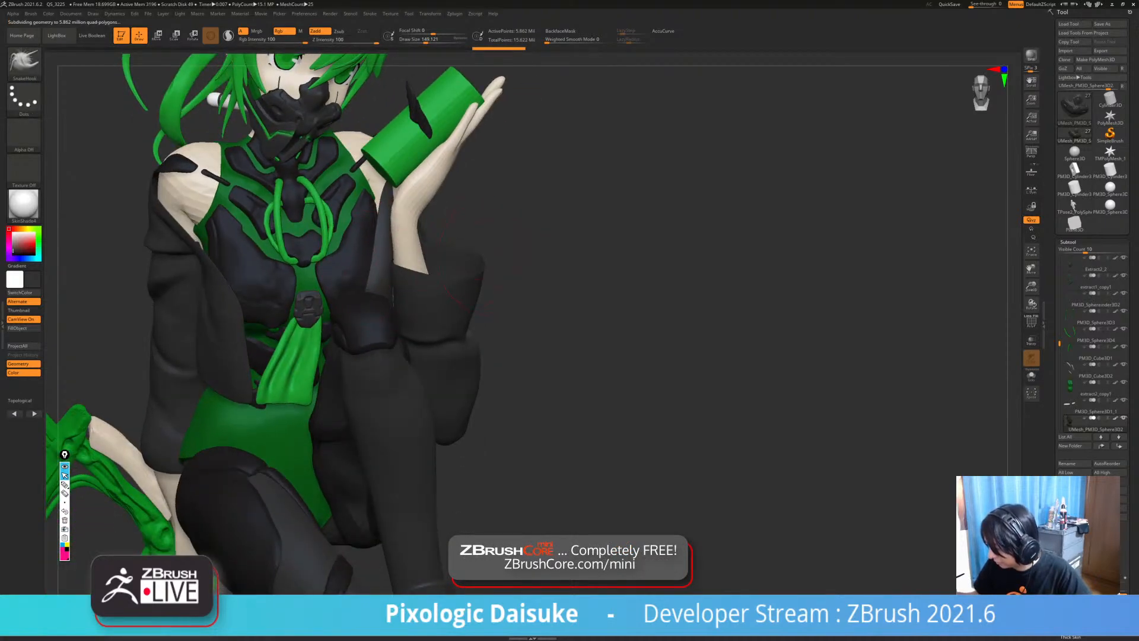
right_drag(487, 261, 528, 211)
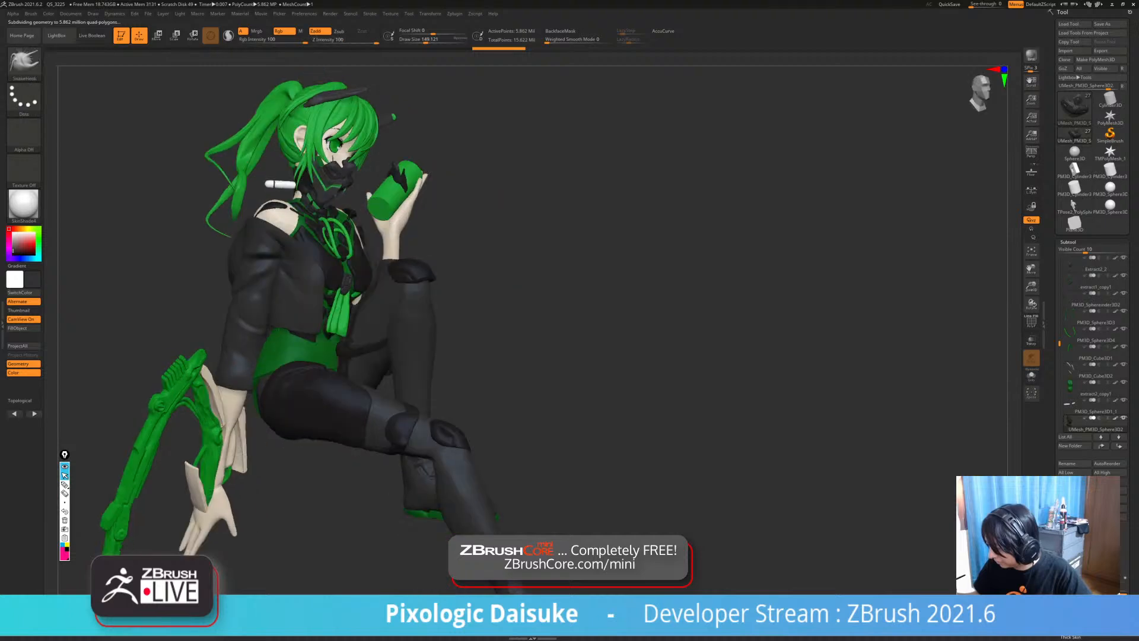
right_drag(522, 267, 462, 273)
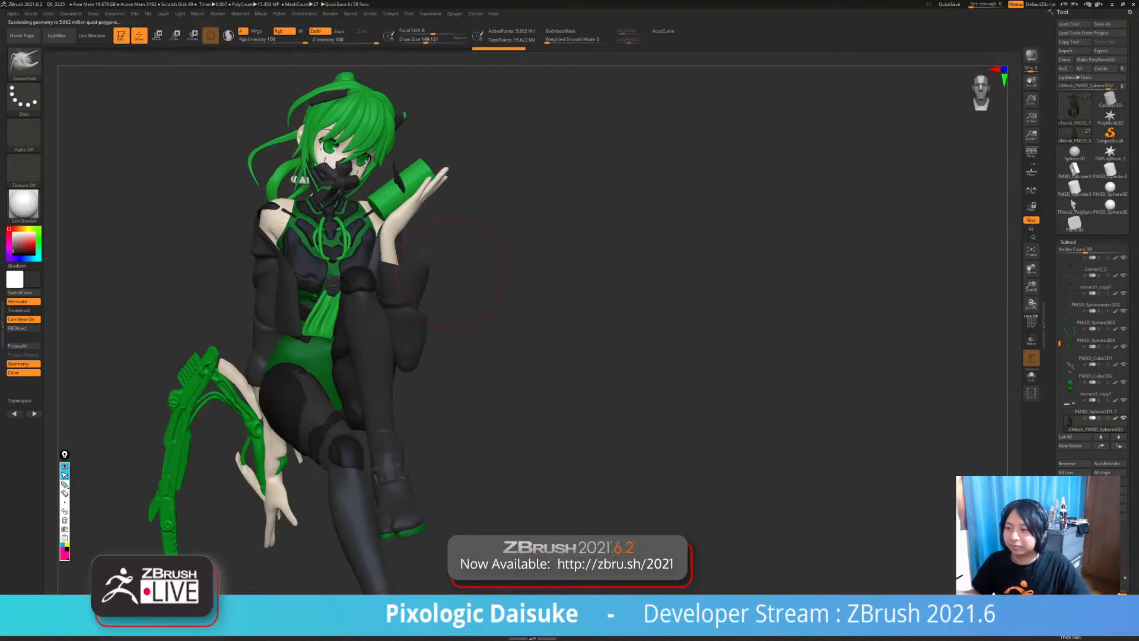
mouse_move(453, 274)
right_down()
mouse_move(498, 267)
mouse_move(445, 261)
mouse_move(474, 252)
mouse_move(489, 229)
mouse_move(474, 193)
mouse_move(561, 223)
right_up()
- Switch to the DamStandard brush and fill the white tubes behind the neck with green
alt+click(408, 174)
key(b)
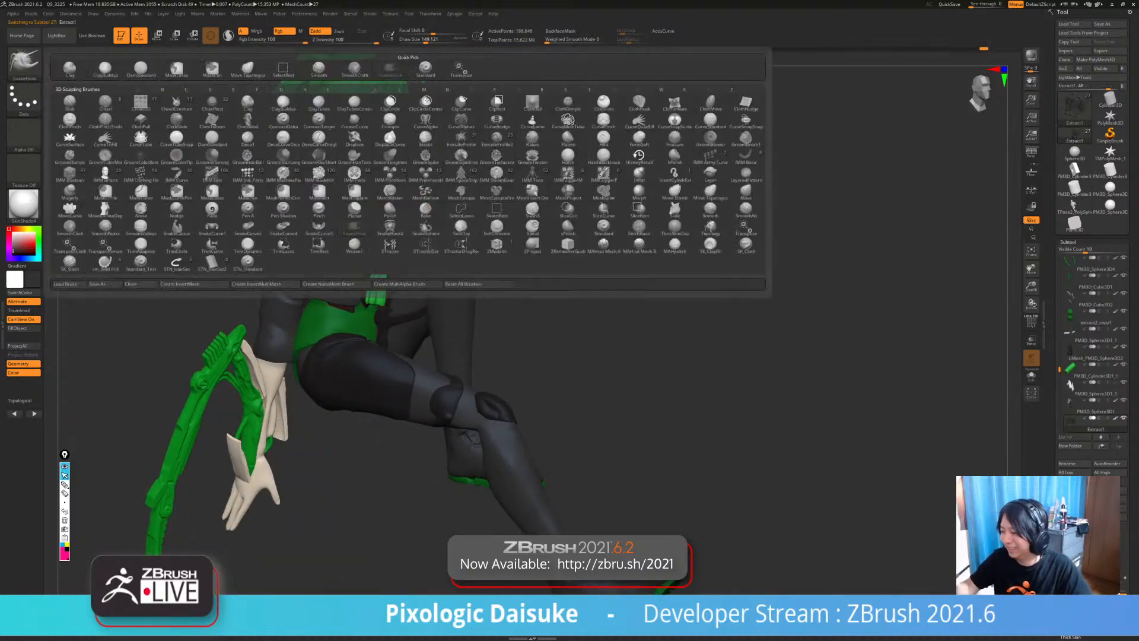
key(d)
key(s)
right_drag(379, 202, 445, 199)
alt+click(309, 222)
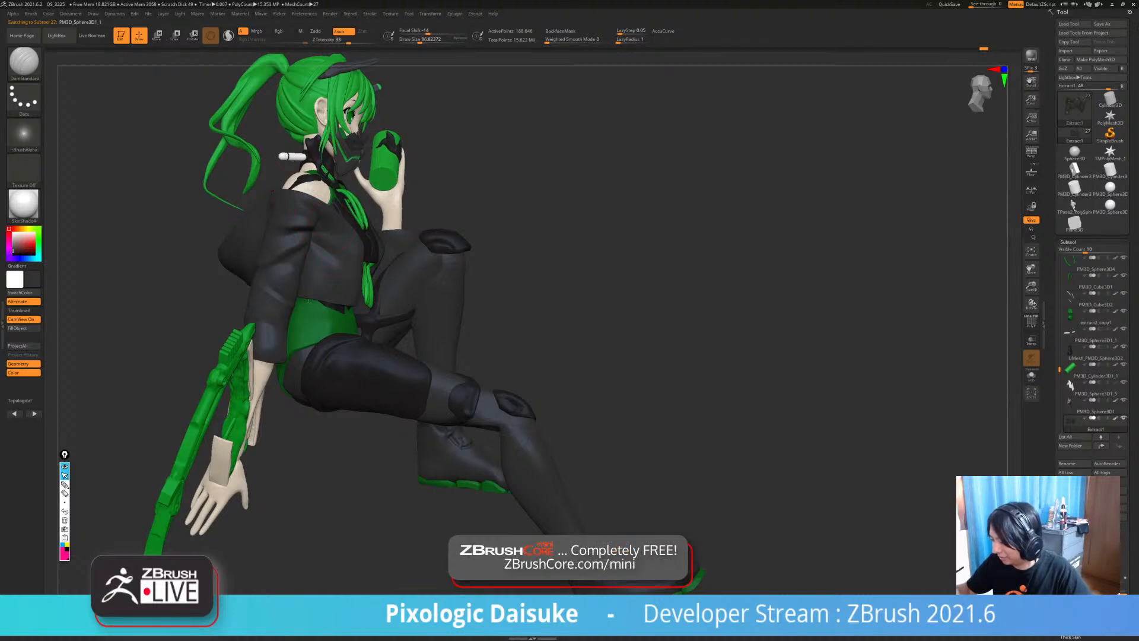
mouse_move(356, 201)
right_down()
mouse_move(327, 204)
mouse_move(373, 228)
mouse_move(421, 231)
mouse_move(327, 231)
right_up()
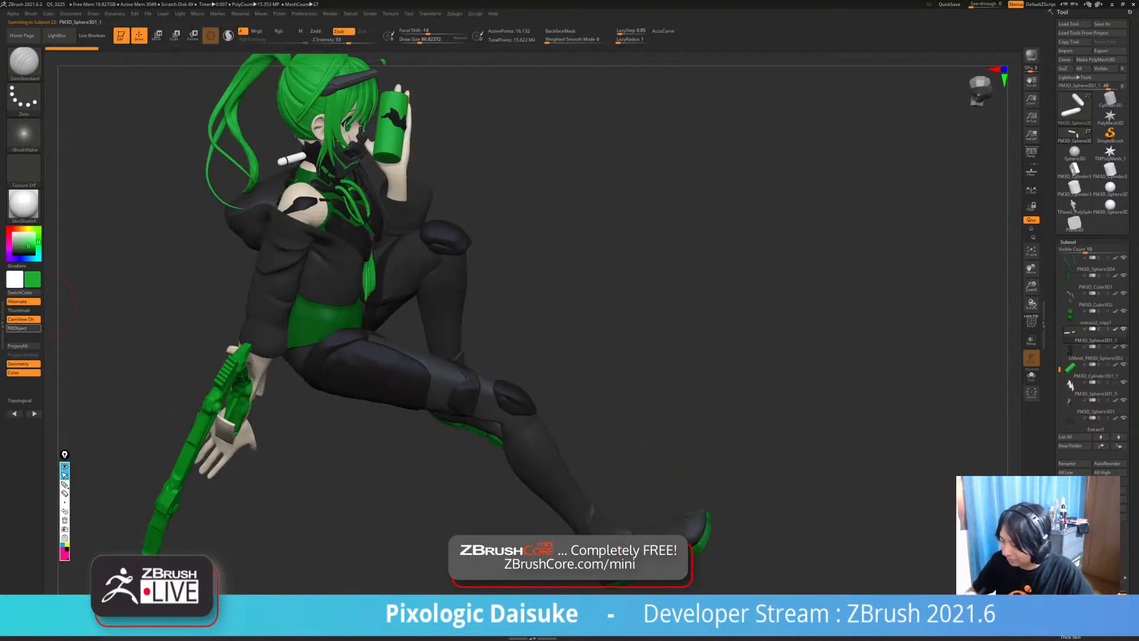
click(24, 329)
- Fill the spiky ornament with green and the hand-held cylinder with the dark clothing colour
right_drag(415, 207, 326, 207)
alt+click(410, 178)
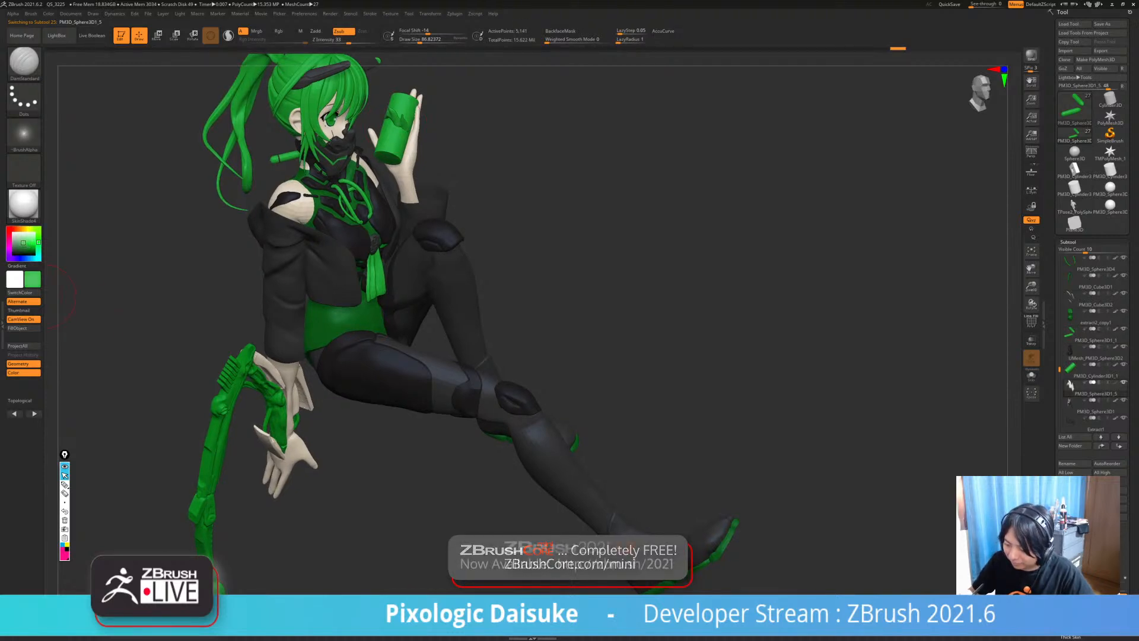
right_drag(354, 272, 265, 261)
alt+click(394, 145)
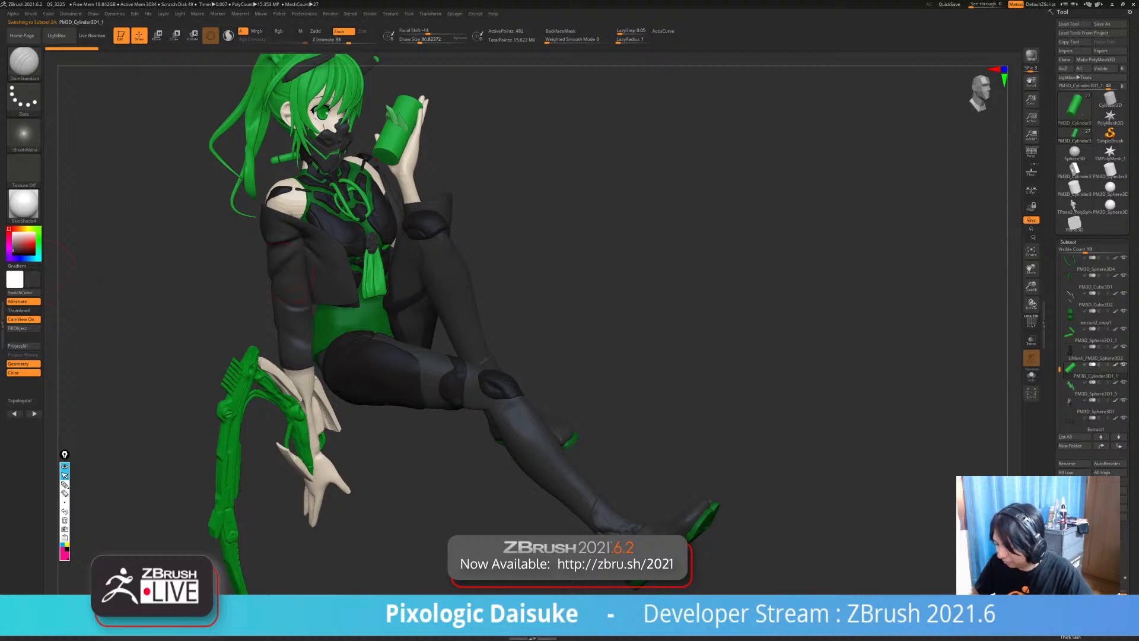
click(24, 328)
- Select the spiky ornament on the dark cylinder and fill it with a bright, saturated green
right_drag(368, 267, 330, 325)
mouse_move(330, 325)
right_down()
mouse_move(255, 326)
mouse_move(339, 325)
right_up()
alt+click(348, 181)
key(c)
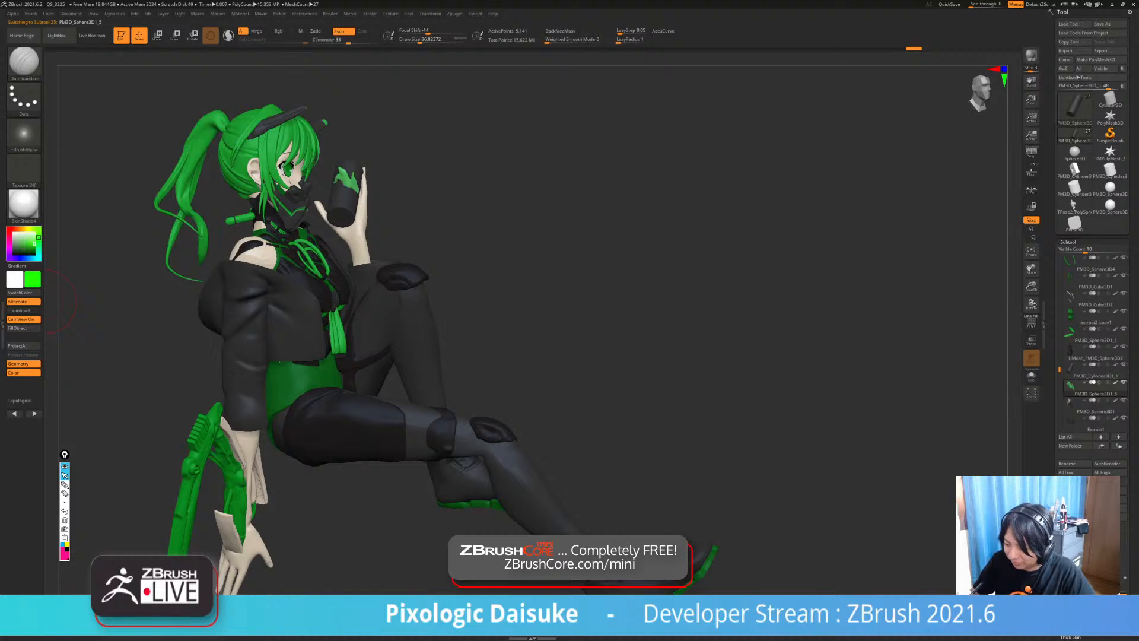
click(24, 328)
- Examine the recoloured figure as a whole from the front and the side
right_drag(428, 306, 415, 341)
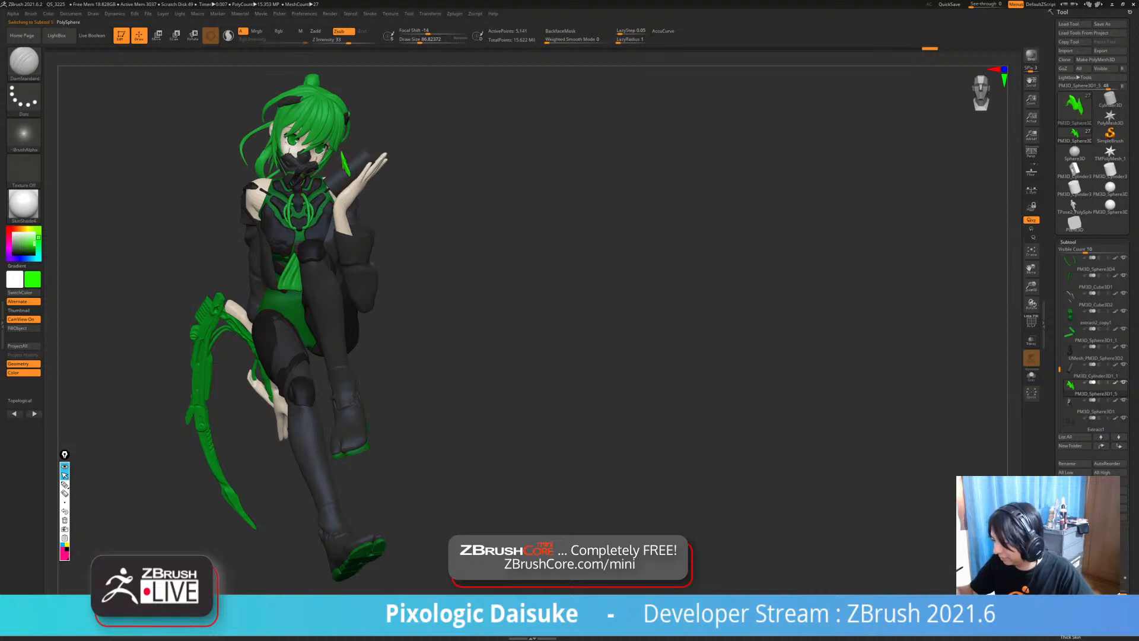
right_drag(327, 302, 432, 306)
click(425, 309)
click(425, 309)
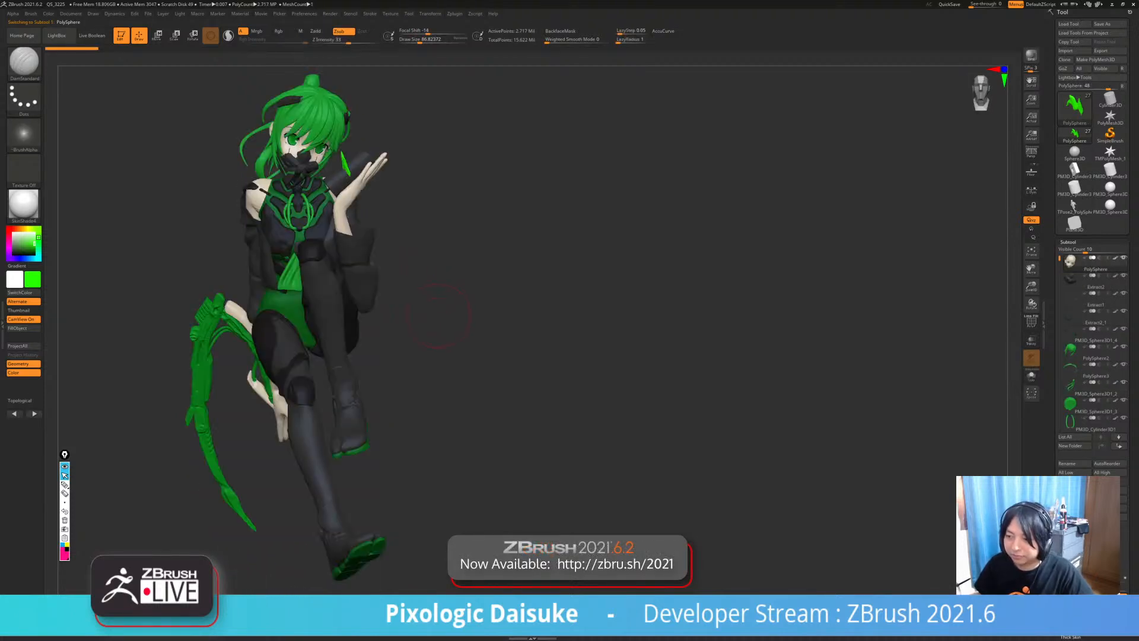
alt+right_drag(416, 344, 420, 315)
ctrl+right_drag(419, 315, 409, 323)
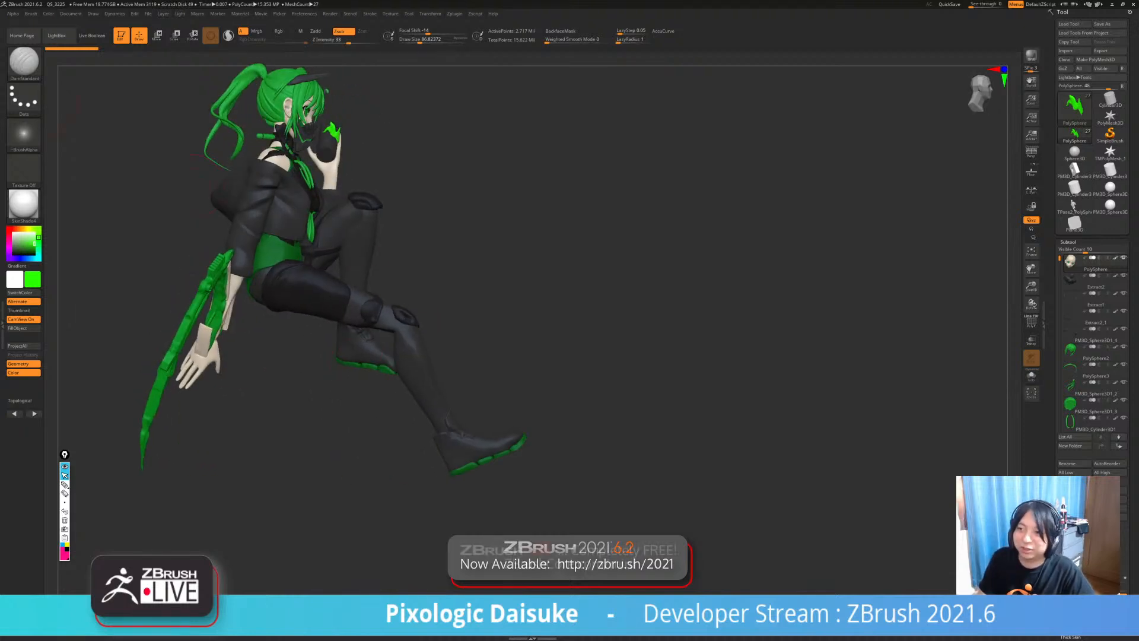
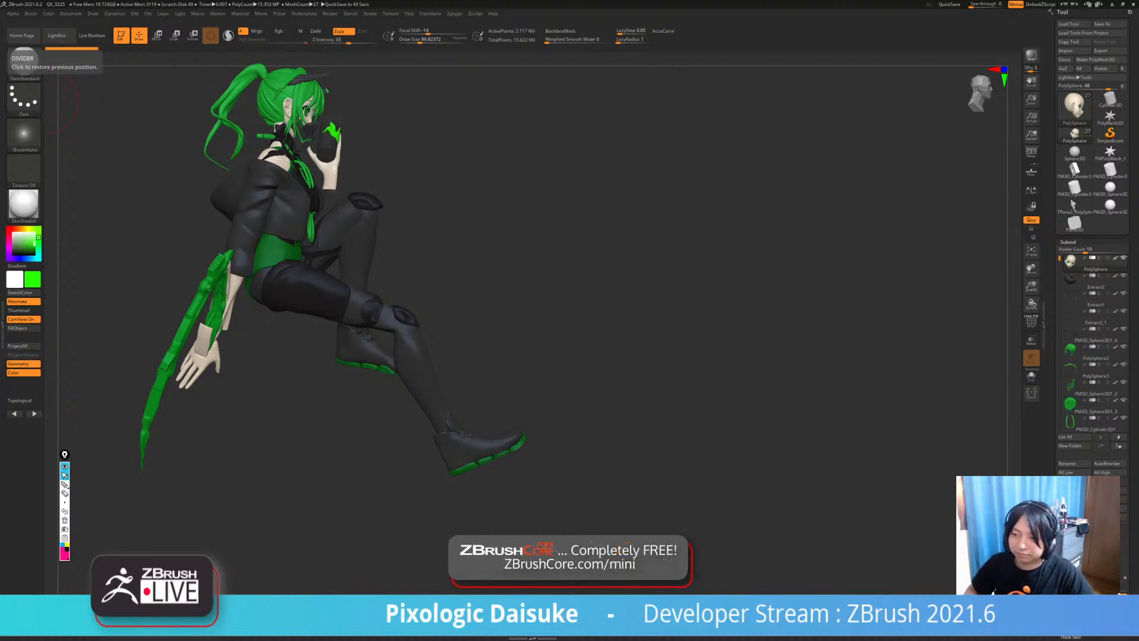
drag(652, 285, 448, 338)
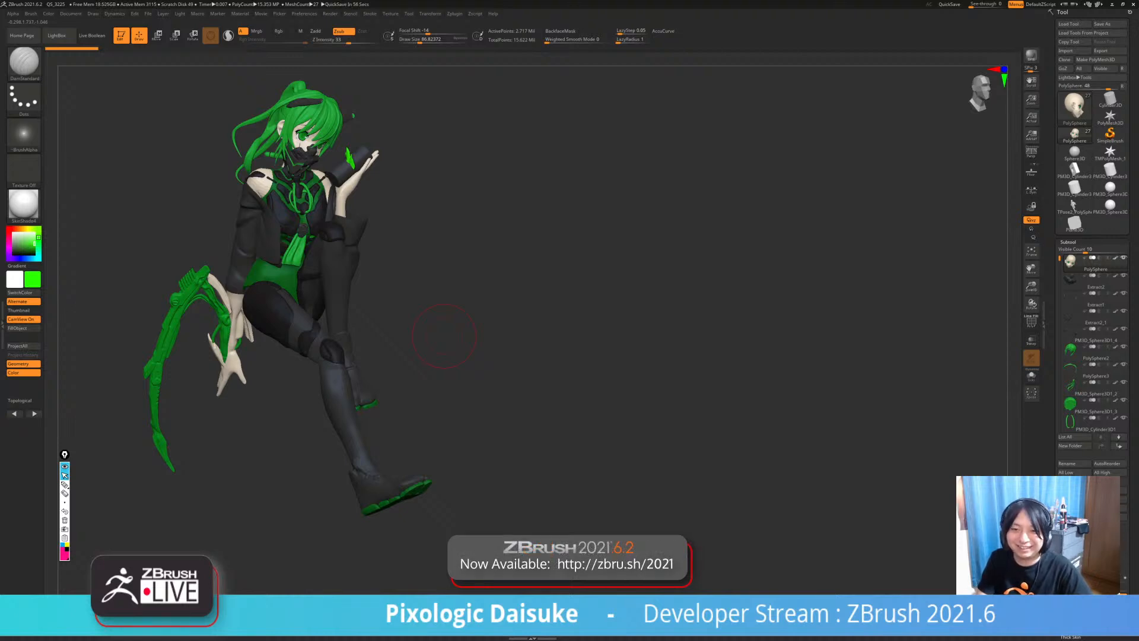
drag(444, 336, 521, 332)
- Select the gas mask subtool again and refill it with a slightly lighter grey
alt+click(264, 180)
drag(474, 297, 374, 304)
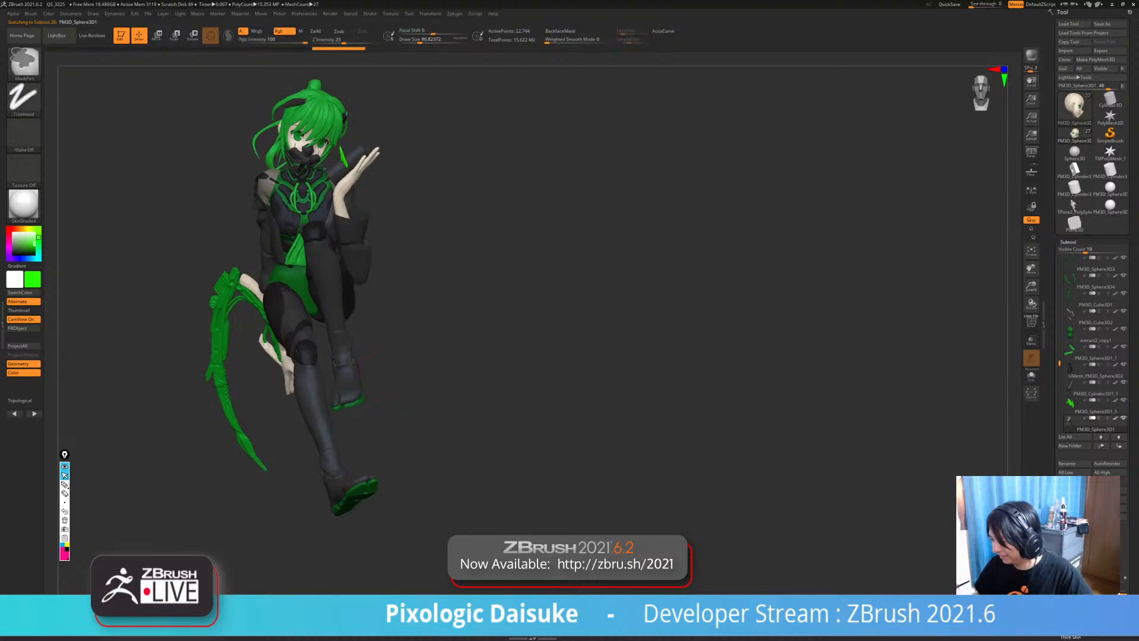
drag(475, 356, 484, 287)
ctrl+right_drag(475, 297, 498, 368)
alt+click(205, 303)
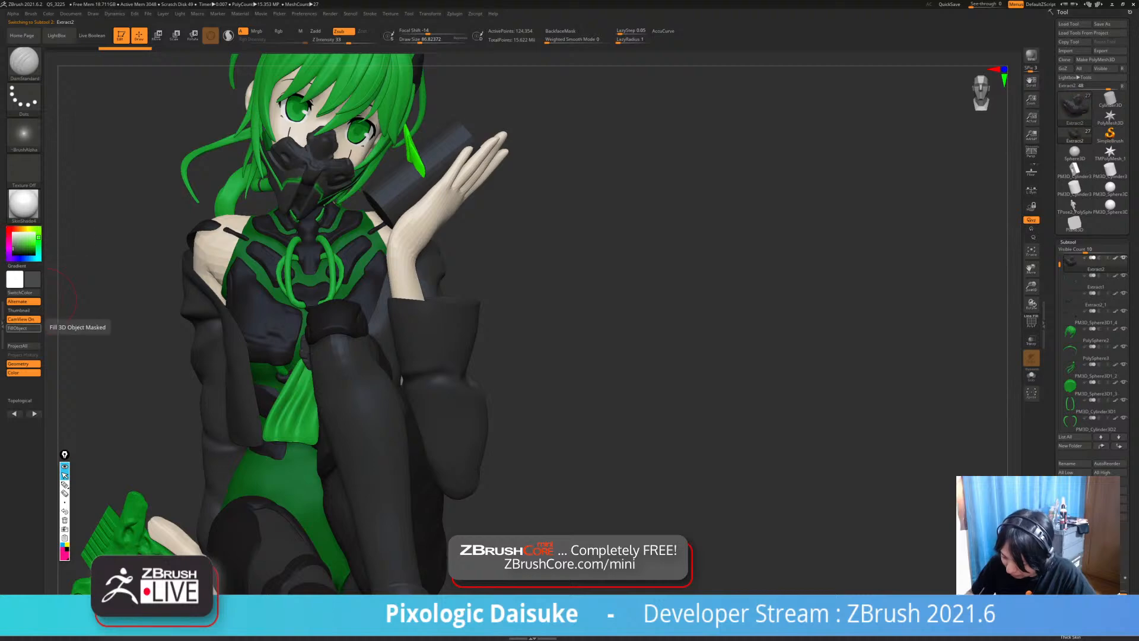
click(17, 328)
- Examine the mask and ornament colours on the whole figure from the front and from behind
drag(136, 356, 121, 297)
mouse_move(474, 356)
ctrl+right_down()
mouse_move(469, 303)
mouse_move(534, 332)
mouse_move(496, 332)
mouse_move(475, 302)
mouse_move(457, 308)
mouse_move(483, 311)
mouse_move(481, 285)
ctrl+right_up()
mouse_move(481, 285)
right_down()
mouse_move(415, 302)
mouse_move(469, 318)
mouse_move(528, 311)
mouse_move(436, 296)
right_up()
drag(415, 332, 412, 385)
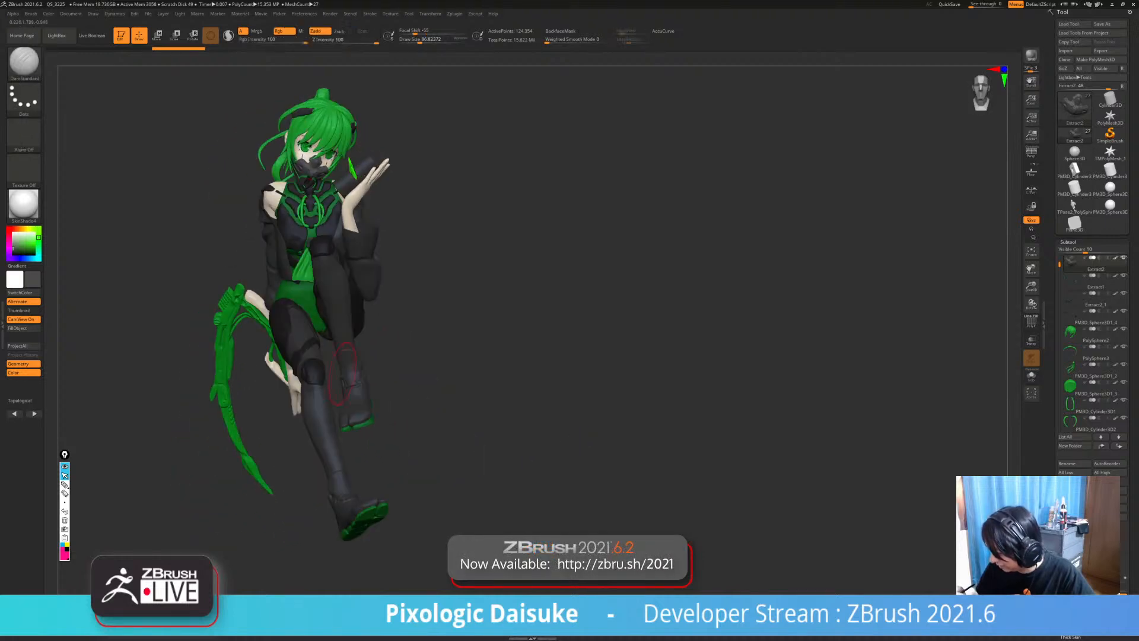
alt+click(315, 405)
drag(415, 297, 445, 261)
alt+click(339, 146)
drag(445, 353, 387, 364)
drag(452, 338, 611, 386)
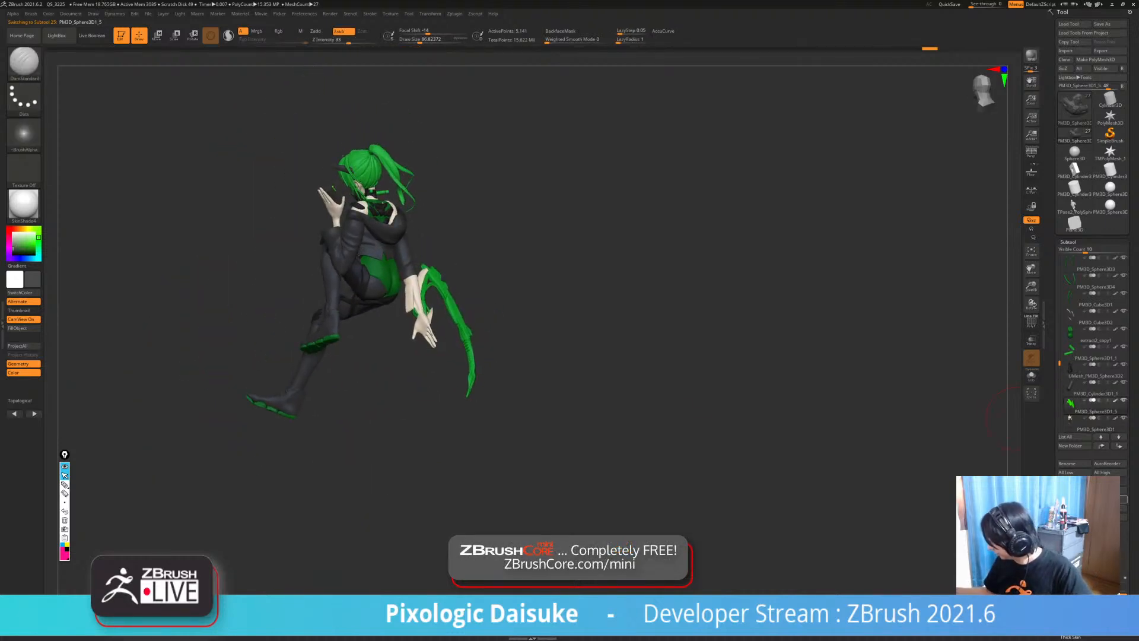
- Insert another Sphere3D subtool and move it into position with the gizmo
click(1116, 499)
click(781, 457)
drag(505, 208, 404, 342)
key(w)
drag(475, 296, 499, 297)
drag(374, 312, 415, 312)
mouse_move(533, 297)
mouse_down()
mouse_move(510, 297)
mouse_move(641, 303)
mouse_move(534, 380)
mouse_up()
- Isolate the new sphere and flatten its sides with the hPolish brush
key(q)
key(alt+shift+s)
key(b)
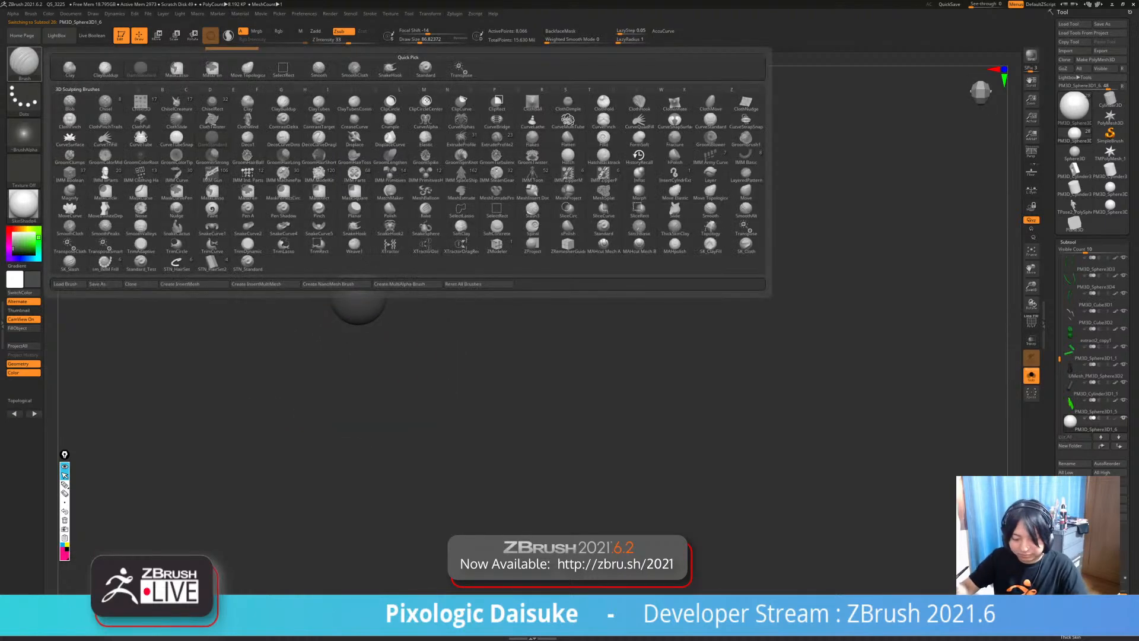
key(f)
key(b)
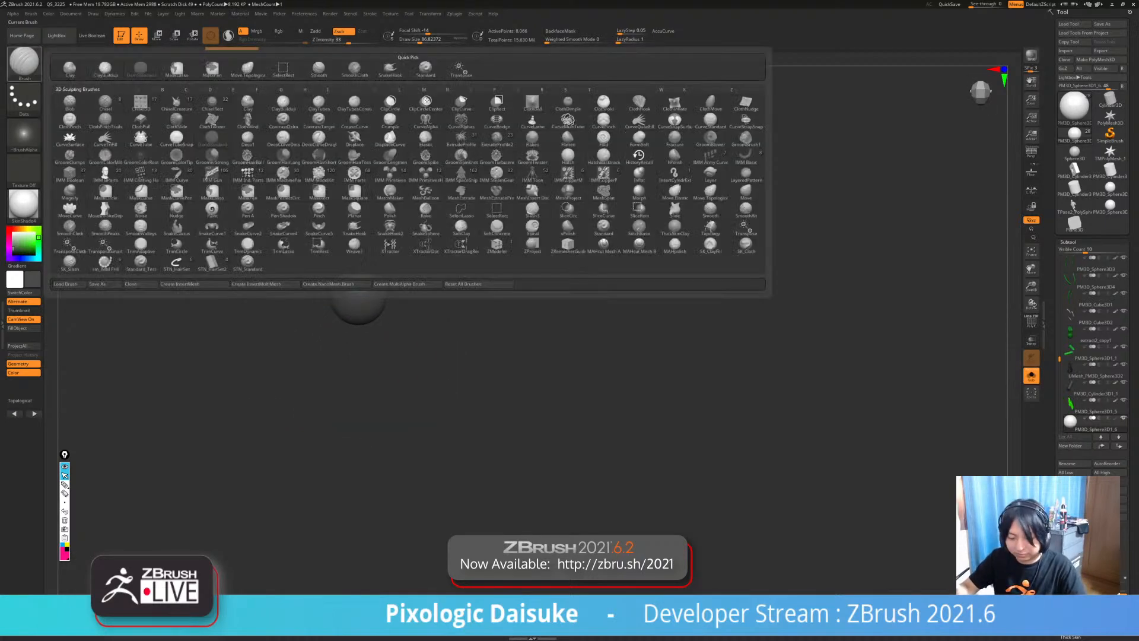
key(Escape)
key(b)
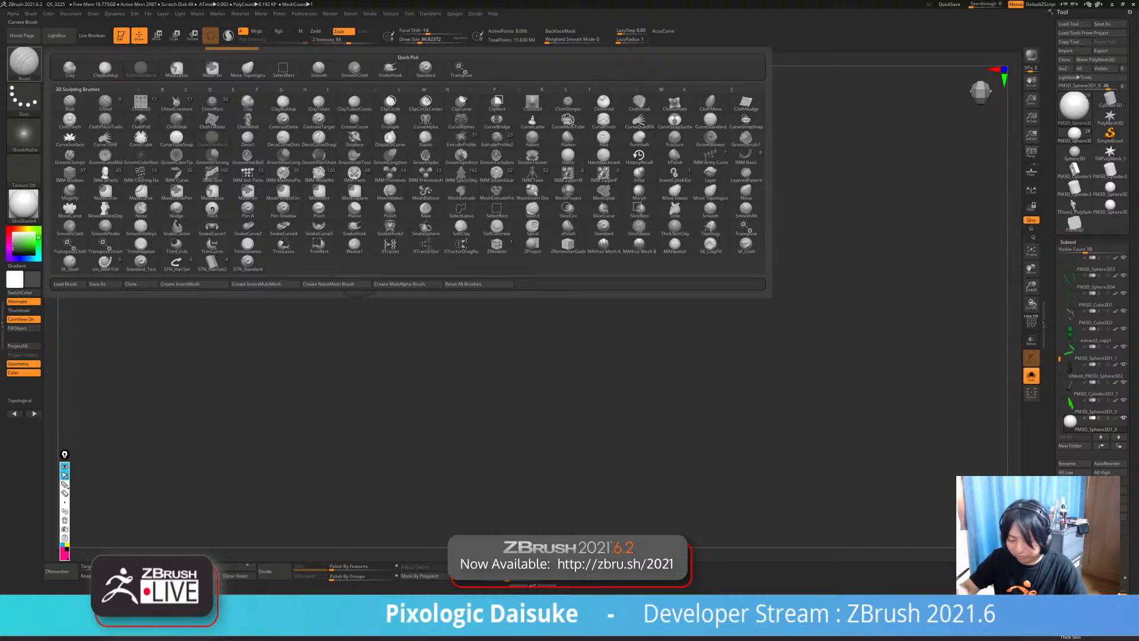
key(h)
key(p)
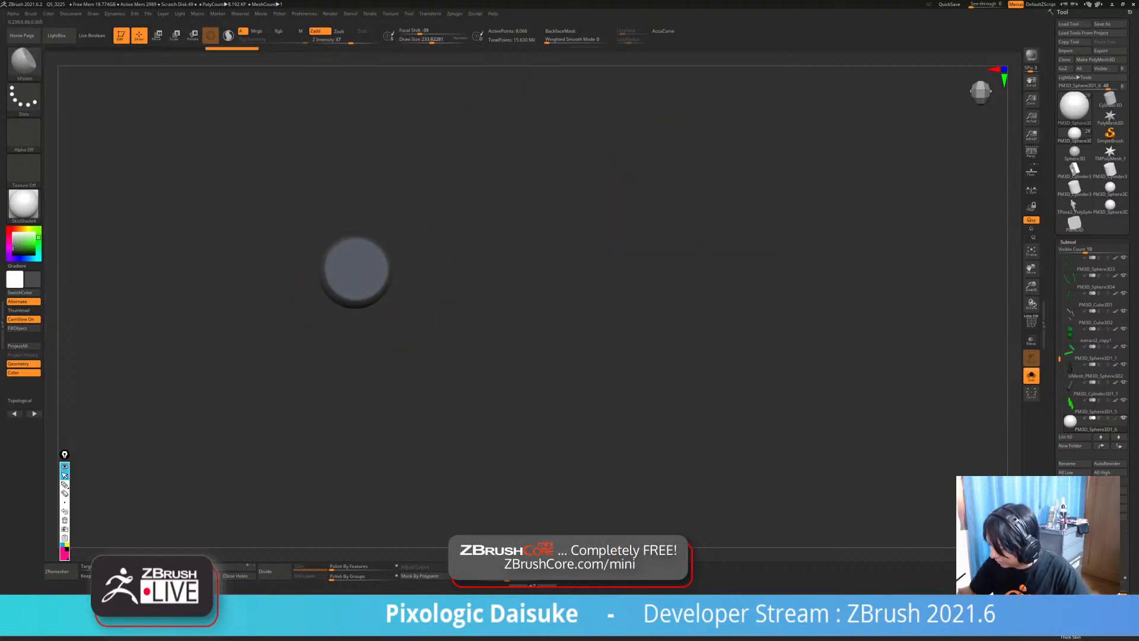
mouse_move(451, 317)
mouse_down()
mouse_move(394, 317)
mouse_move(409, 333)
mouse_move(534, 332)
mouse_move(463, 332)
mouse_up()
click(534, 332)
click(533, 332)
- Show the whole figure again and resize the flattened sphere beneath the seated character with the gizmo
click(157, 36)
drag(299, 308, 349, 288)
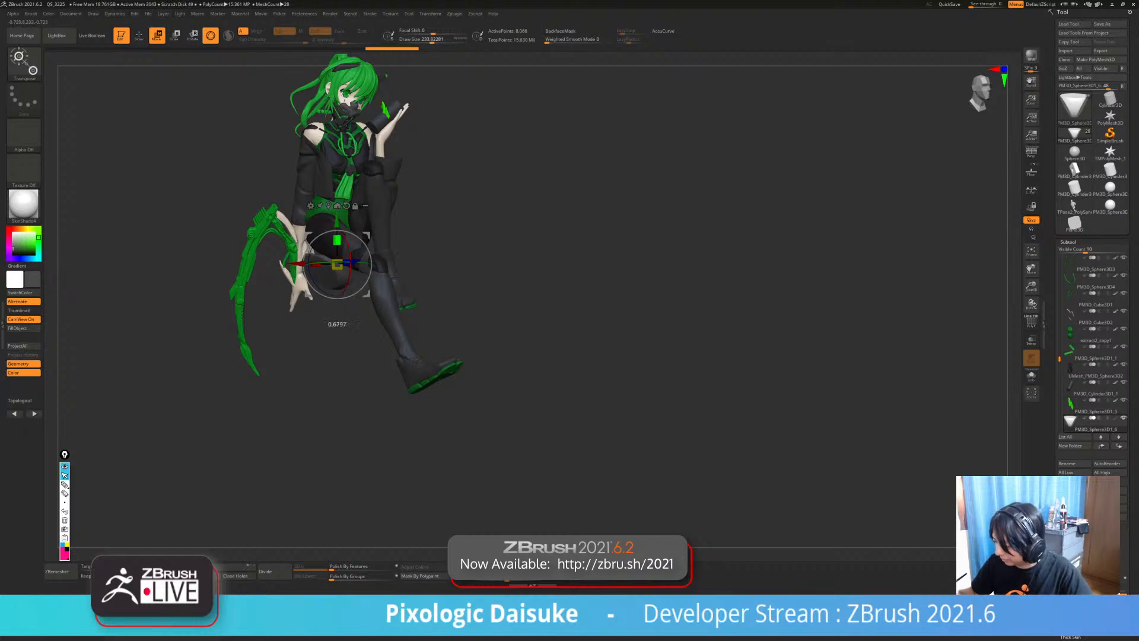
drag(300, 318, 344, 294)
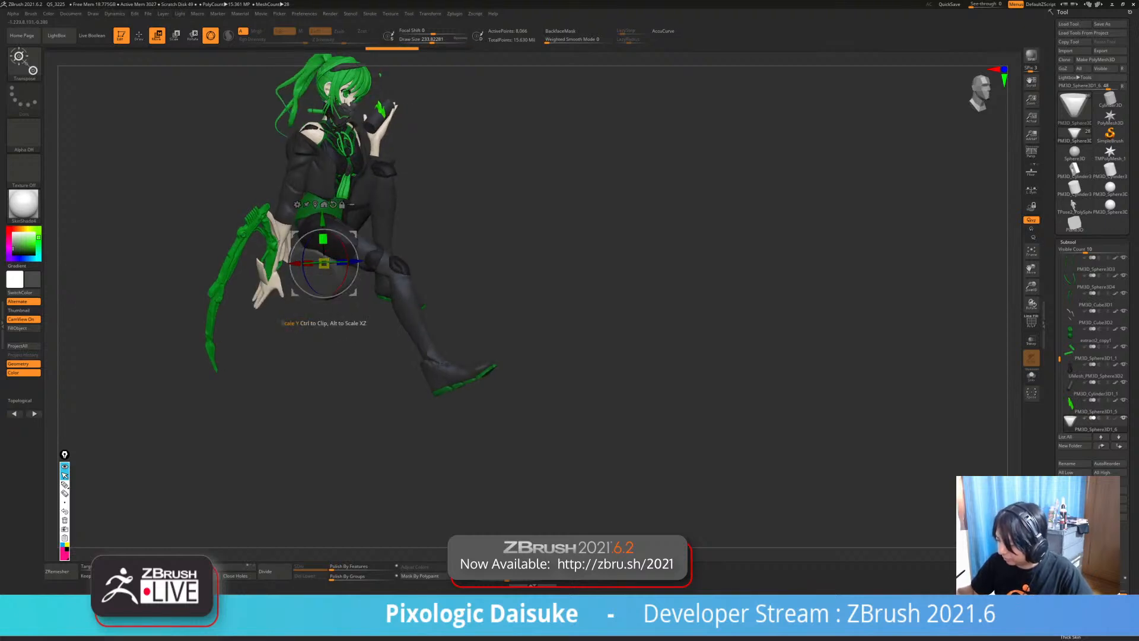
- Set up the SnakeHook brush with BackfaceMask enabled and a draw size of about 140, undoing the trial pull
key(q)
key(b)
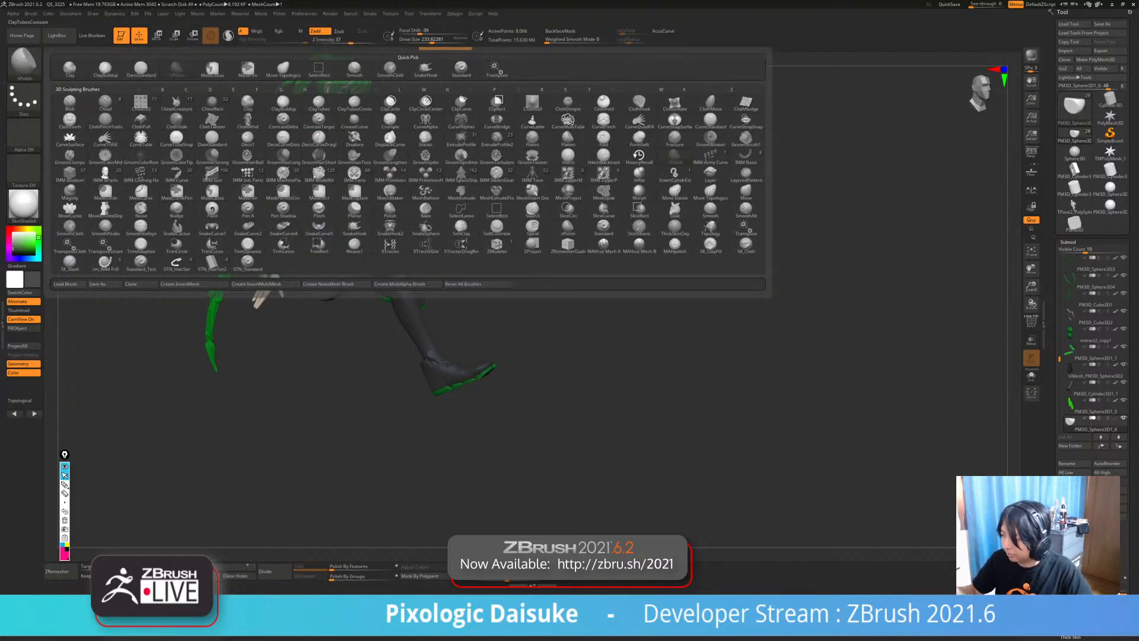
key(s)
key(h)
drag(389, 308, 337, 303)
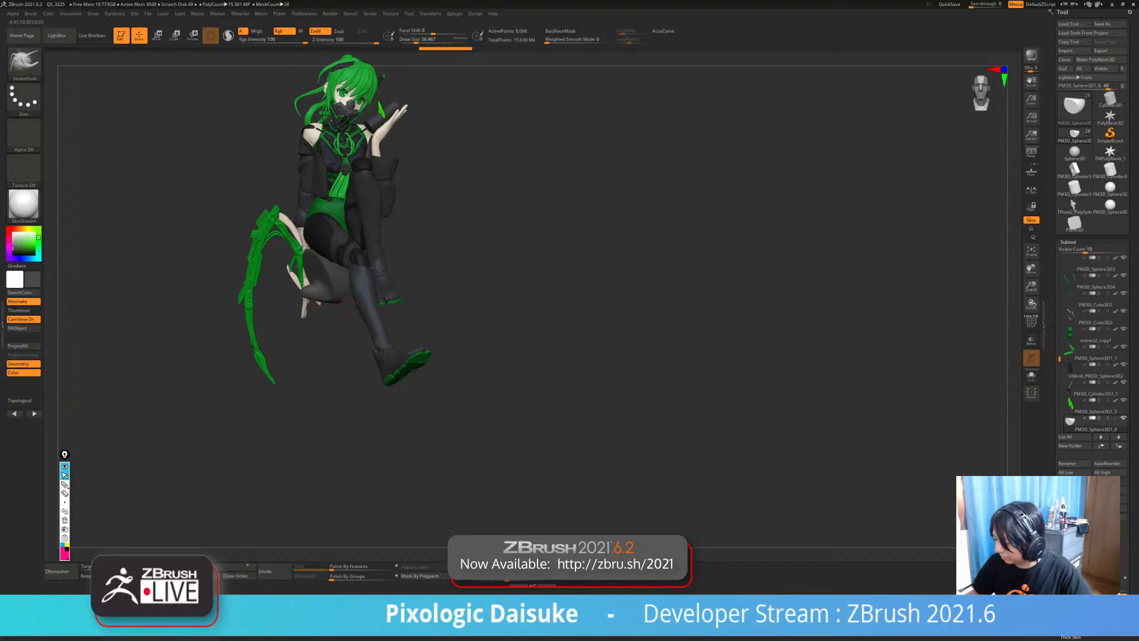
key(ctrl+z)
click(561, 31)
click(425, 41)
mouse_move(425, 77)
mouse_down()
mouse_move(475, 74)
mouse_move(424, 81)
mouse_up()
- Pull the sphere from several angles into an irregular stone that fits under the character as a seat
drag(293, 273, 304, 273)
mouse_move(355, 332)
mouse_down()
mouse_move(451, 333)
mouse_move(379, 332)
mouse_up()
drag(323, 276, 332, 275)
mouse_move(451, 321)
mouse_down()
mouse_move(404, 327)
mouse_move(429, 319)
mouse_up()
drag(409, 258, 424, 258)
drag(457, 321, 445, 326)
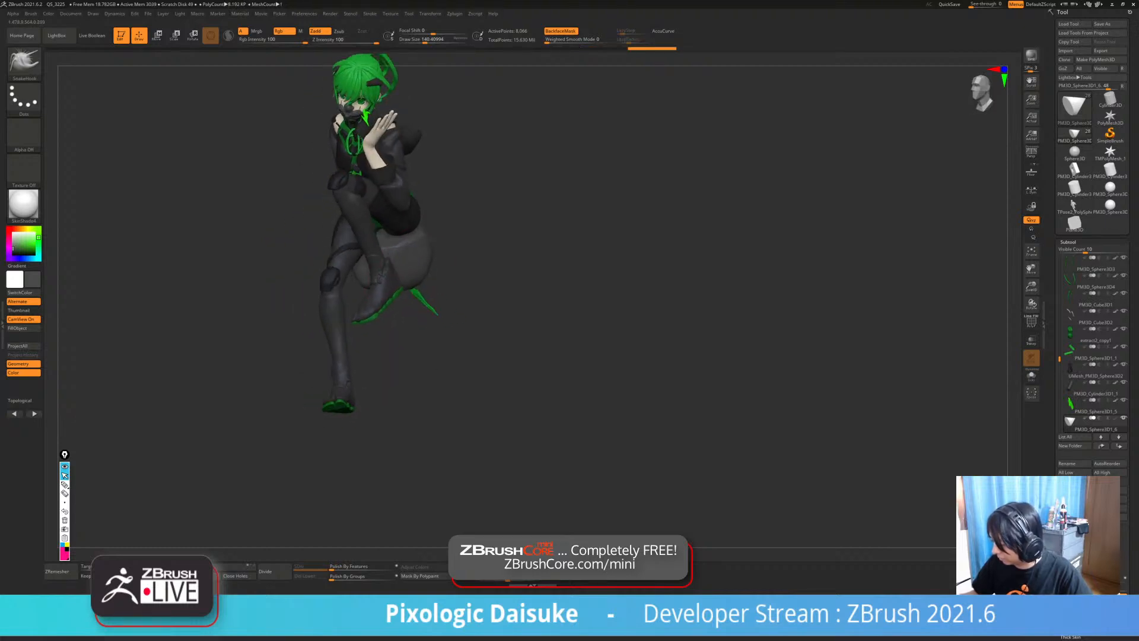
drag(409, 270, 424, 270)
drag(510, 326, 409, 323)
drag(431, 264, 442, 267)
drag(415, 332, 513, 326)
drag(399, 285, 409, 296)
drag(499, 327, 465, 326)
drag(440, 234, 454, 229)
drag(463, 326, 554, 321)
alt+drag(534, 297, 438, 318)
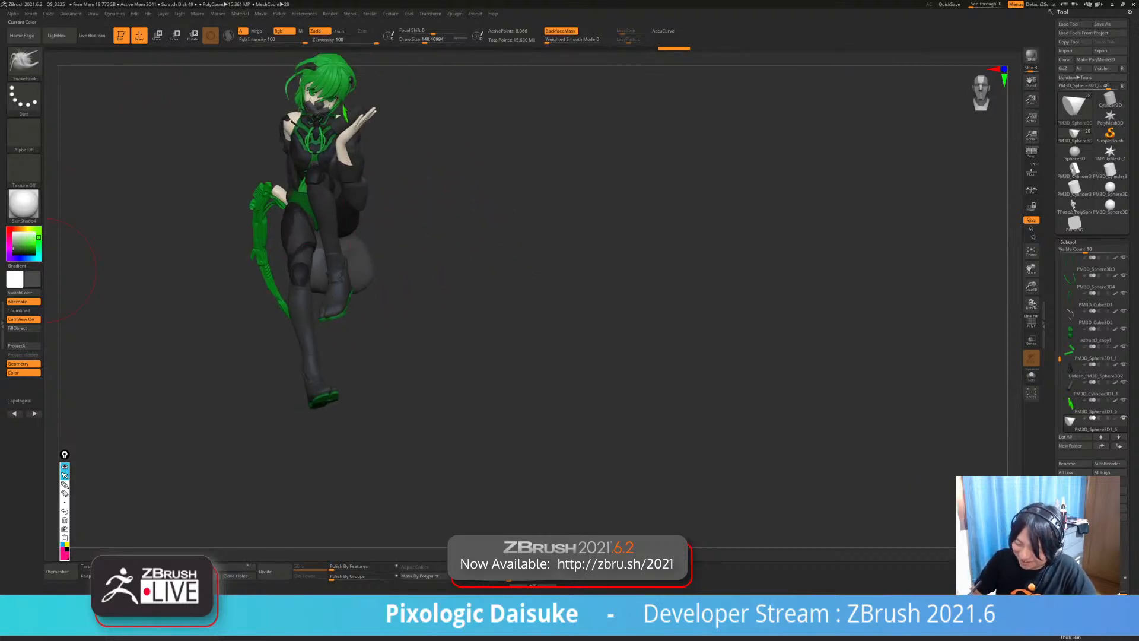
- Pick a lighter grey and fill the seat stone with it
click(13, 240)
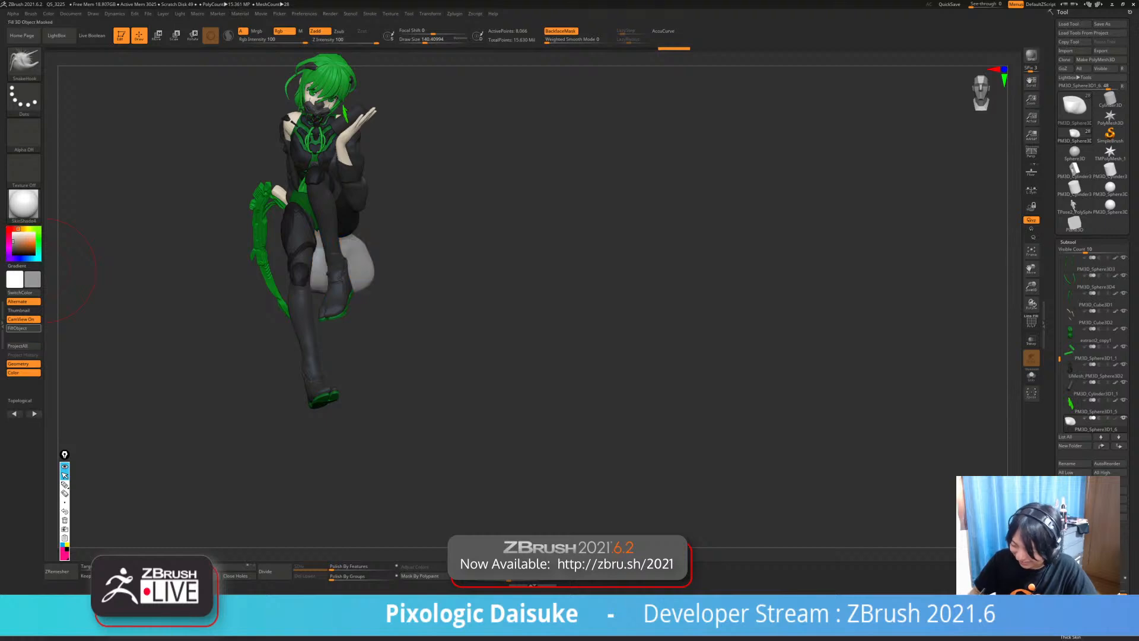
click(24, 328)
drag(202, 285, 113, 282)
- Duplicate the seat stone downward with the gizmo and resize the copy as a second stone under the legs
key(w)
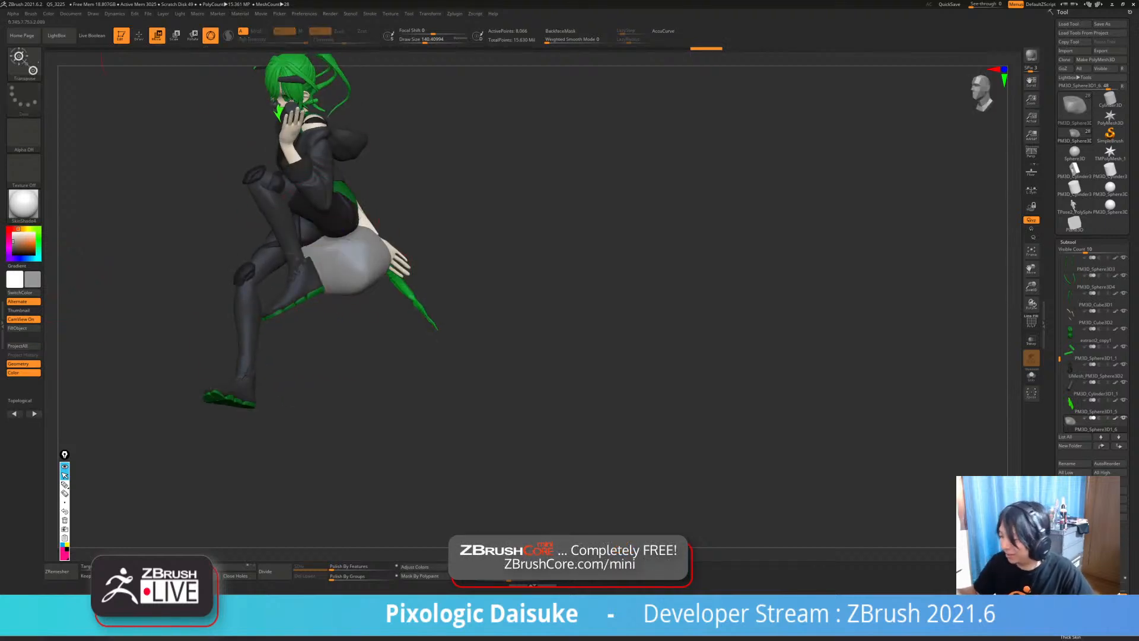
drag(371, 229, 348, 284)
drag(380, 356, 479, 357)
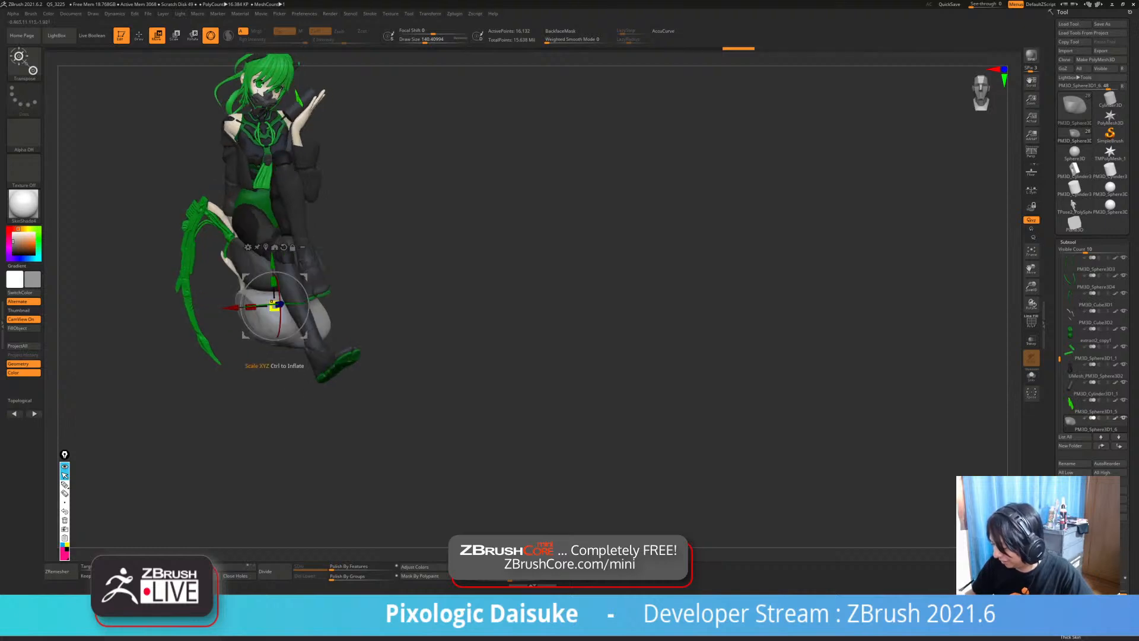
drag(273, 307, 300, 304)
drag(379, 356, 440, 356)
- Duplicate the stone once more below the stack and enlarge the copy as a wide base
drag(283, 304, 268, 282)
drag(427, 356, 376, 342)
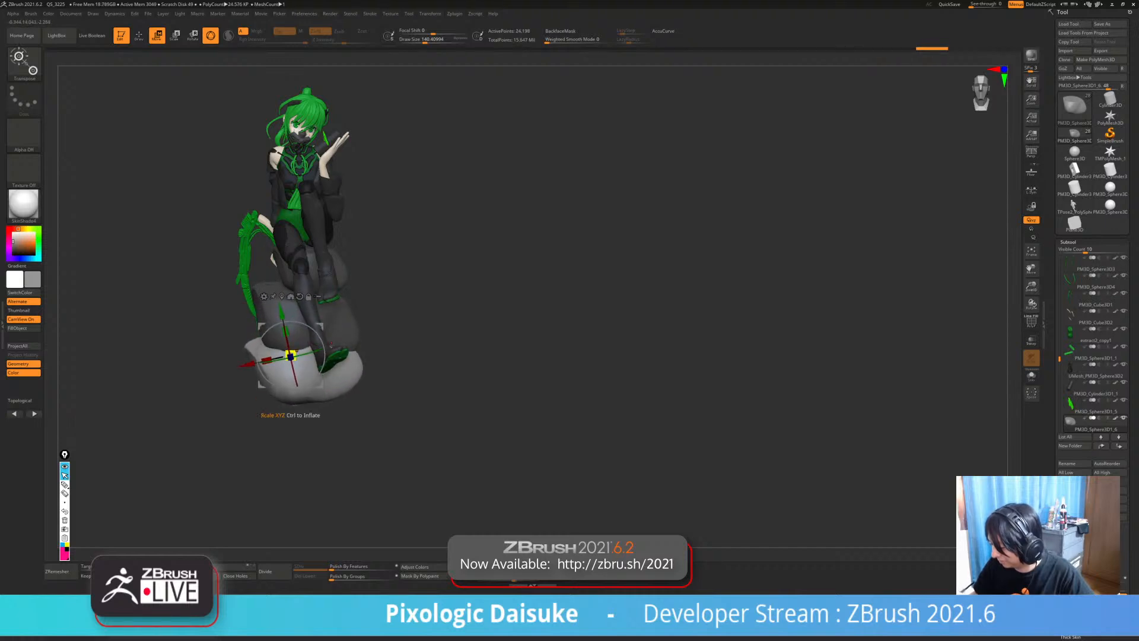
drag(291, 355, 261, 349)
right_drag(280, 344, 323, 343)
- Reshape the base stone's outline with SnakeHook so it spreads out beneath the character's lower foot
key(q)
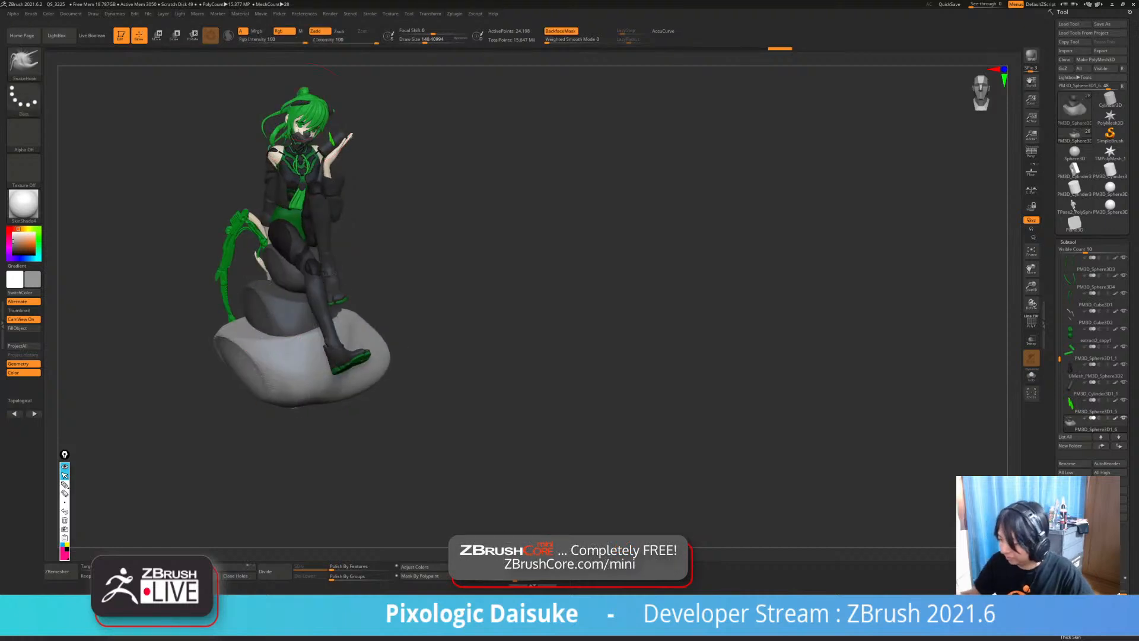
right_drag(335, 105, 309, 104)
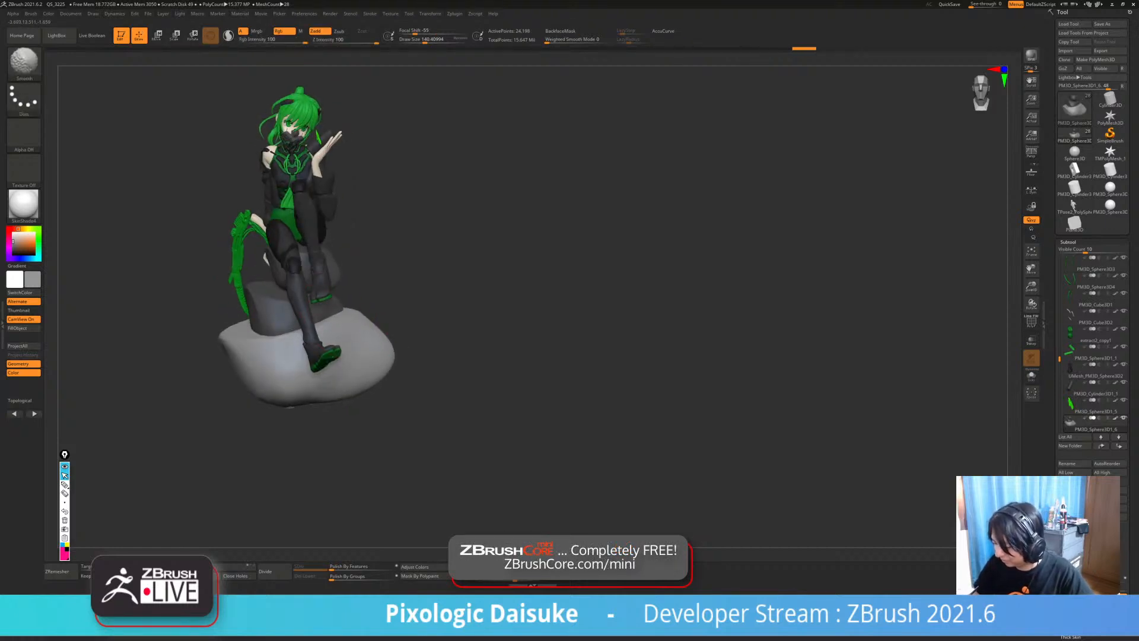
right_drag(308, 178, 380, 179)
right_drag(279, 404, 276, 407)
mouse_move(285, 332)
right_down()
mouse_move(279, 385)
mouse_move(267, 377)
mouse_move(250, 394)
mouse_move(172, 398)
mouse_move(223, 395)
right_up()
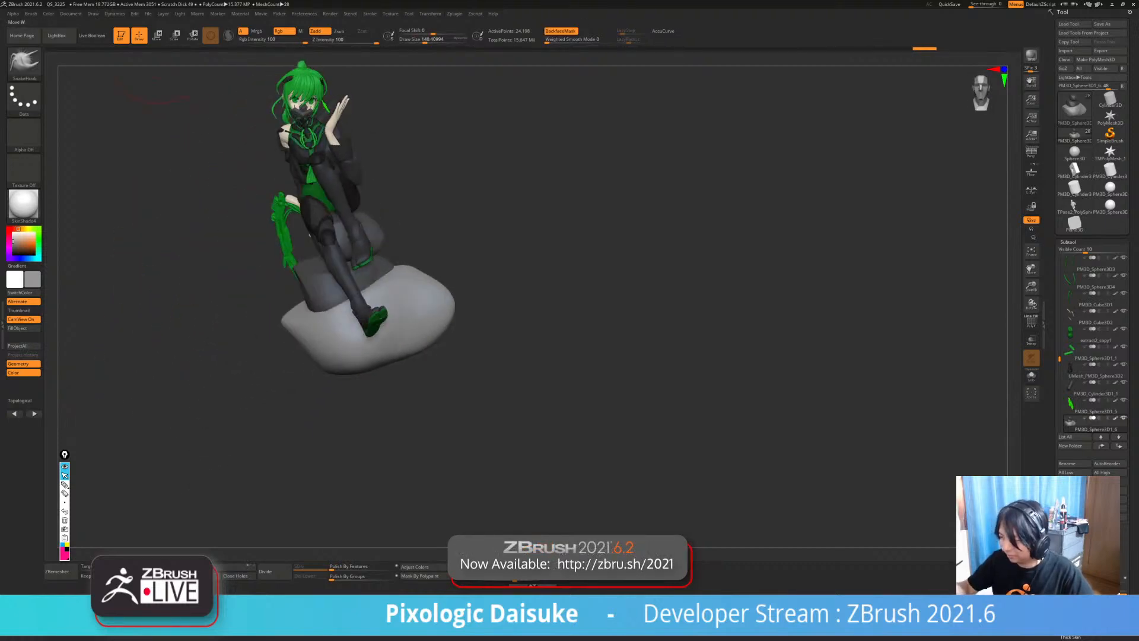
- Try to adjust the base stone with the gizmo pivot placed at its underside
key(w)
right_drag(333, 356, 317, 294)
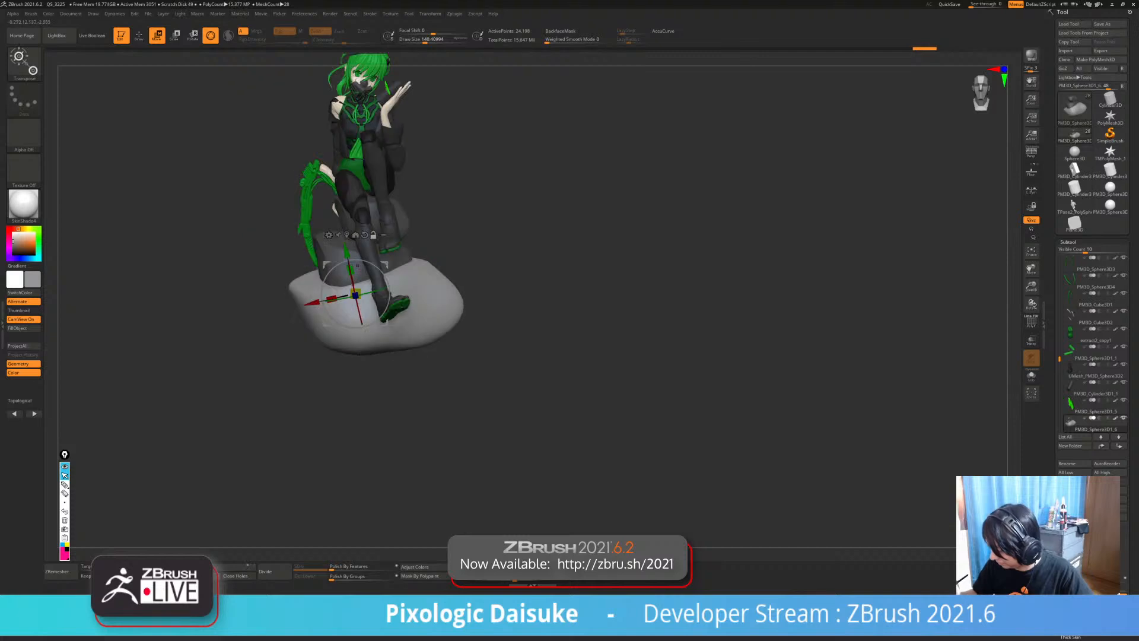
alt+click(349, 244)
alt+click(377, 290)
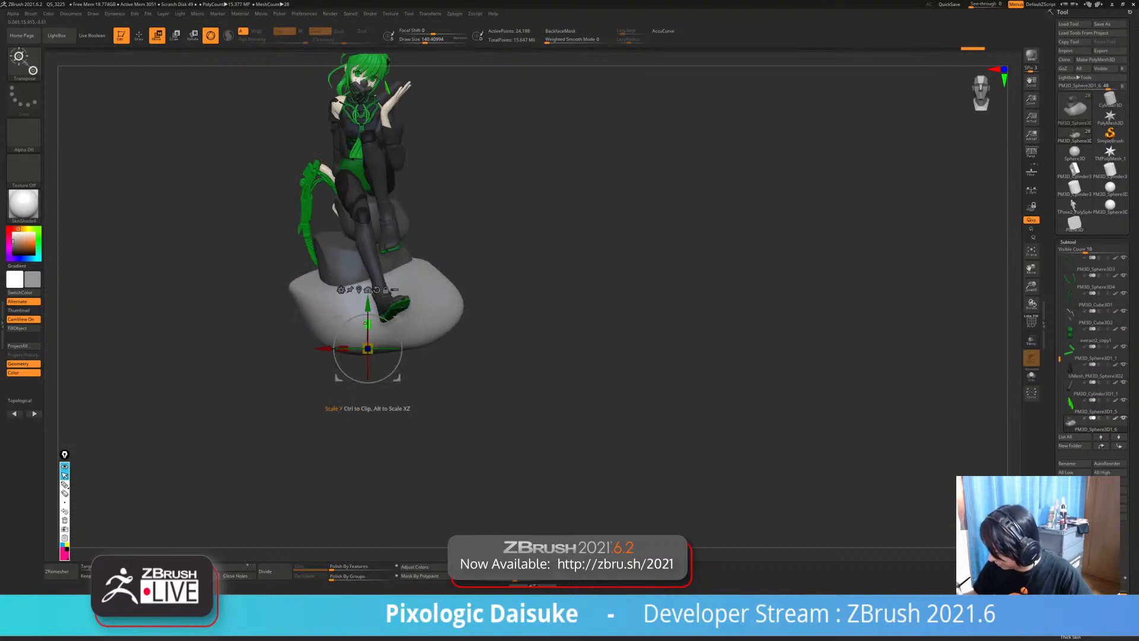
drag(402, 347, 368, 366)
key(ctrl+z)
key(ctrl+z)
- Clear the mask from the stacked stones and return to sculpting mode
mouse_move(460, 339)
ctrl+mouse_down()
mouse_move(502, 413)
mouse_move(563, 412)
mouse_move(505, 411)
ctrl+mouse_up()
key(r)
key(e)
click(139, 36)
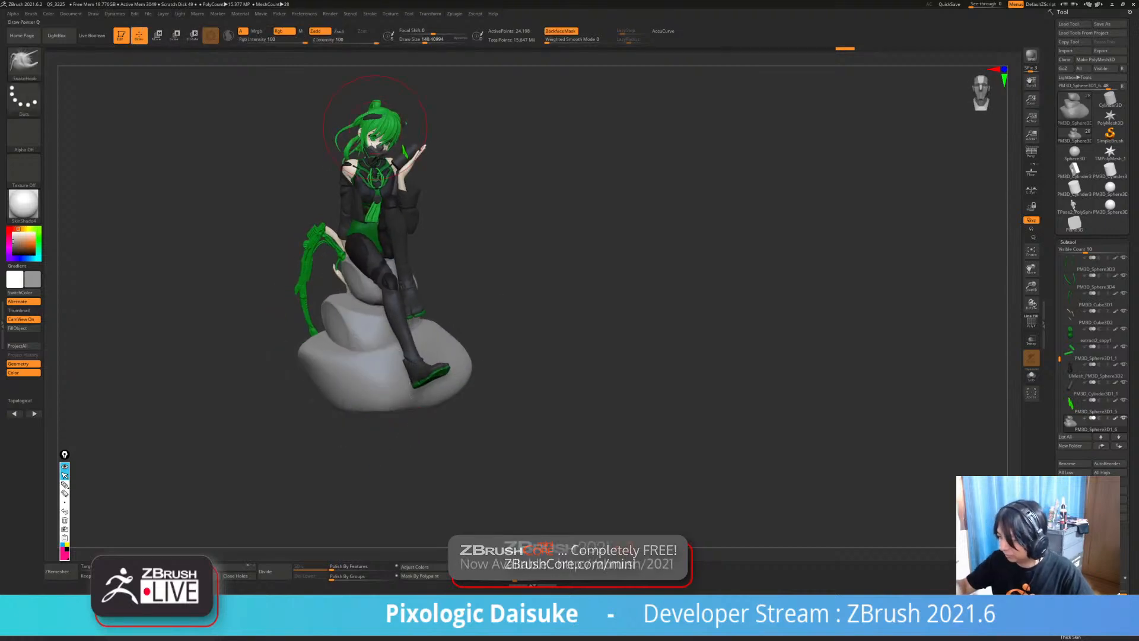
- Choose the hPolish brush and flatten a facet on the side of the topmost stone
mouse_move(505, 297)
mouse_down()
mouse_move(555, 297)
mouse_move(469, 305)
mouse_up()
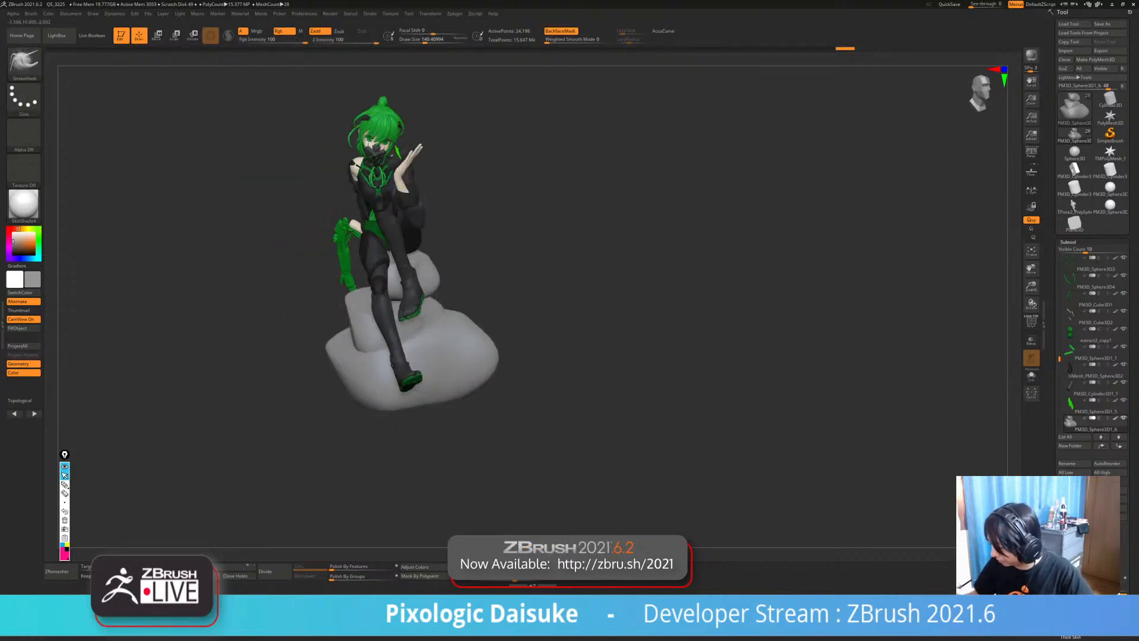
right_drag(504, 304, 424, 279)
ctrl+right_drag(422, 240, 425, 285)
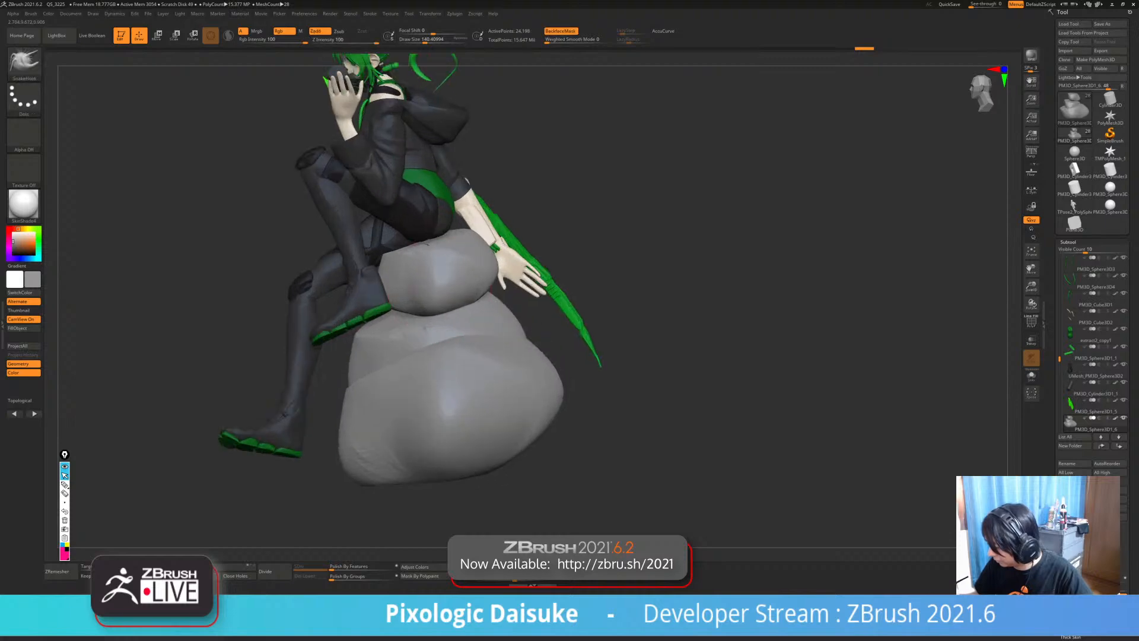
click(24, 59)
key(h)
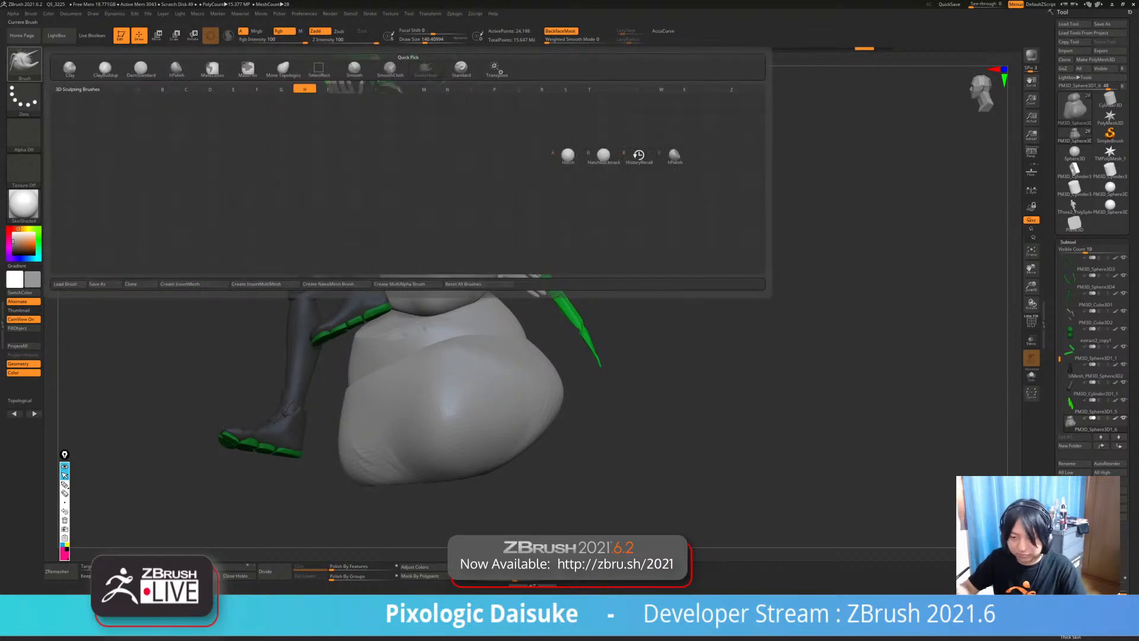
key(p)
click(23, 60)
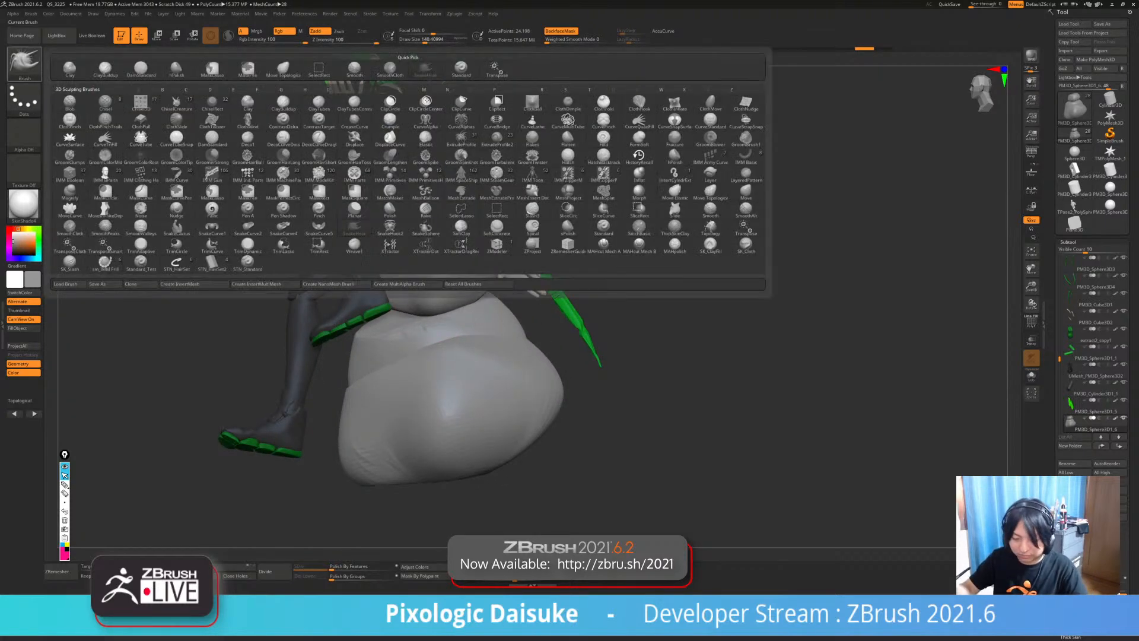
key(h)
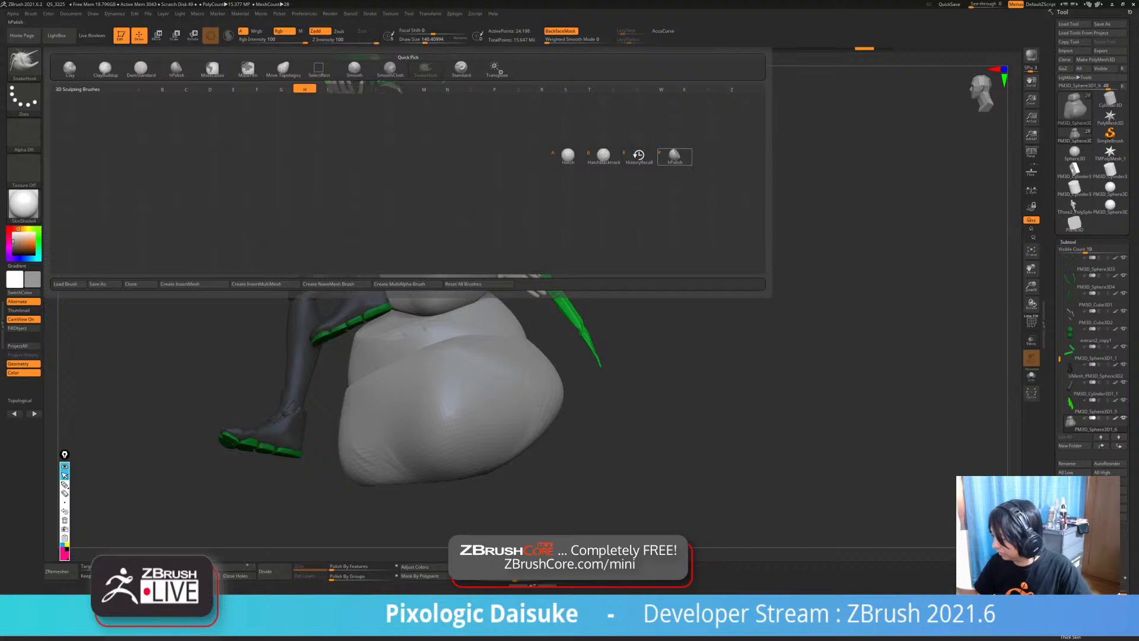
key(p)
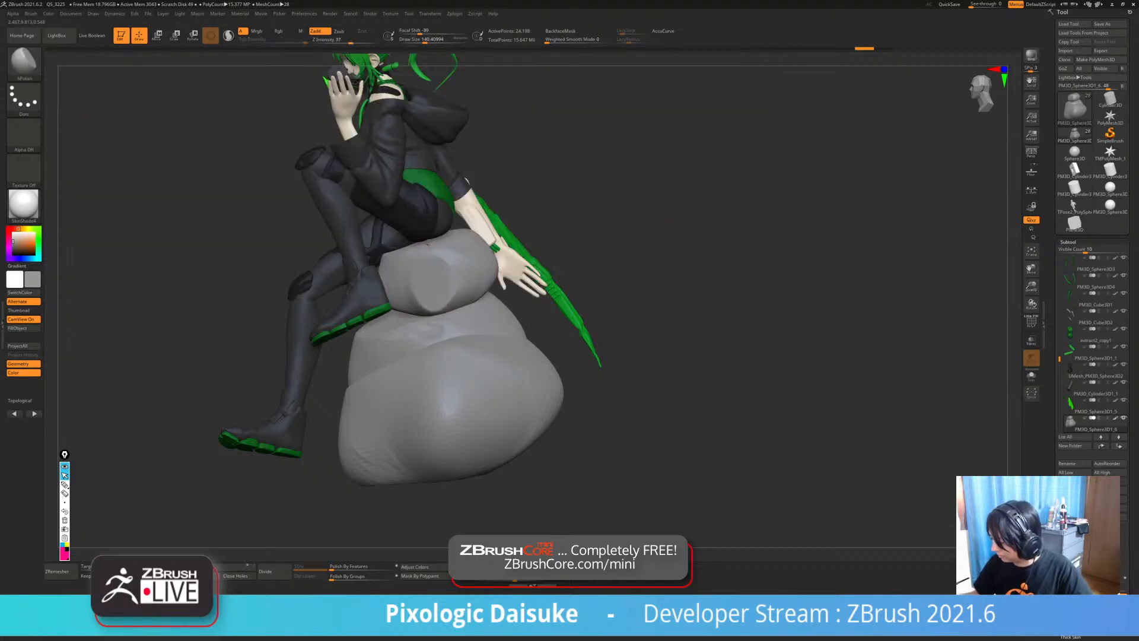
drag(511, 261, 561, 270)
- Raise the stones' mesh density, isolate them and flatten broad planes on all three
mouse_move(433, 282)
right_down()
mouse_move(426, 323)
mouse_move(491, 338)
mouse_move(445, 344)
right_up()
mouse_move(486, 350)
mouse_down()
mouse_move(491, 367)
mouse_move(472, 351)
mouse_up()
mouse_move(471, 351)
ctrl+right_down()
mouse_move(471, 336)
mouse_move(522, 329)
mouse_move(490, 340)
ctrl+right_up()
right_drag(640, 433, 676, 439)
ctrl+right_drag(604, 552, 605, 575)
right_drag(606, 575, 658, 568)
drag(344, 286, 380, 302)
right_drag(493, 332, 534, 332)
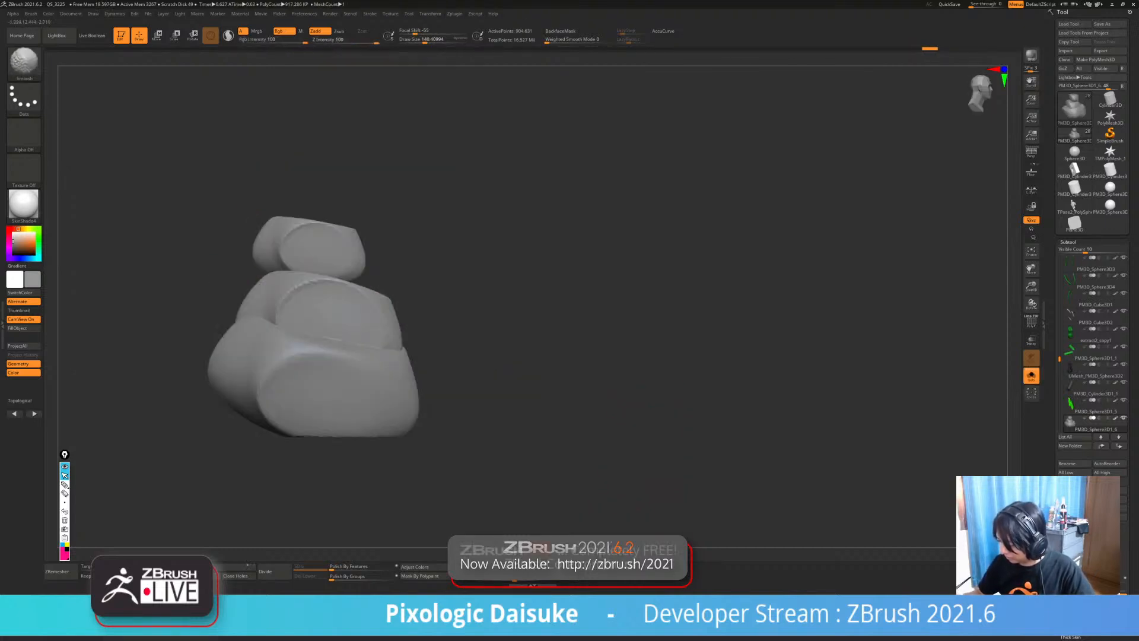
- Smooth the jagged plane edge on the middle stone and soften the base stone's upper edge
shift+drag(297, 344, 338, 353)
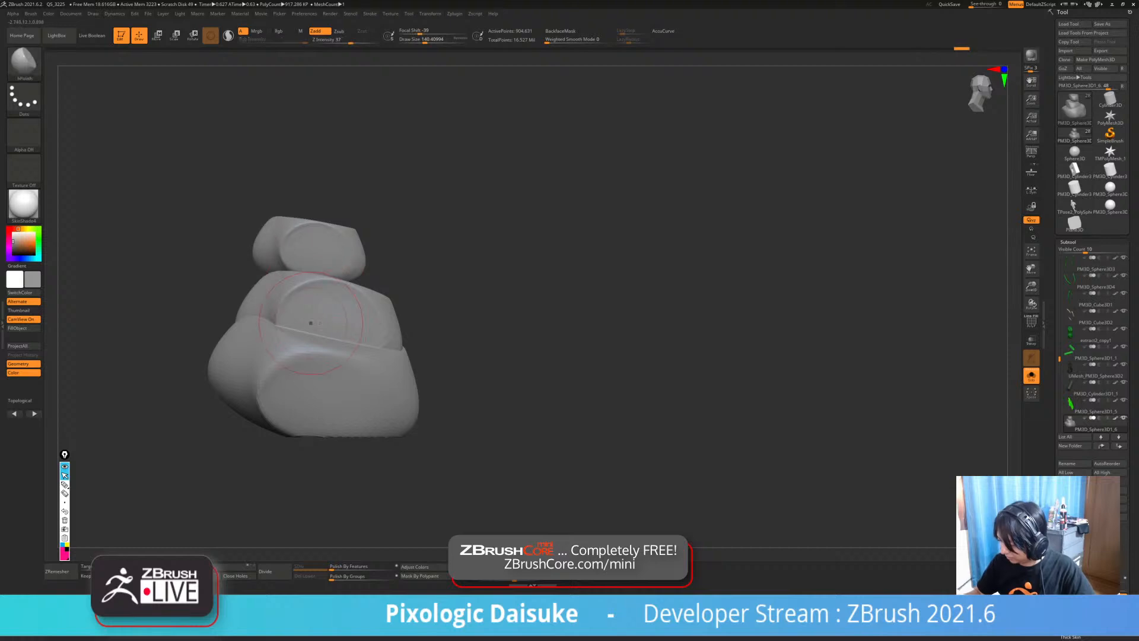
mouse_move(356, 356)
right_down()
mouse_move(338, 374)
mouse_move(341, 404)
right_up()
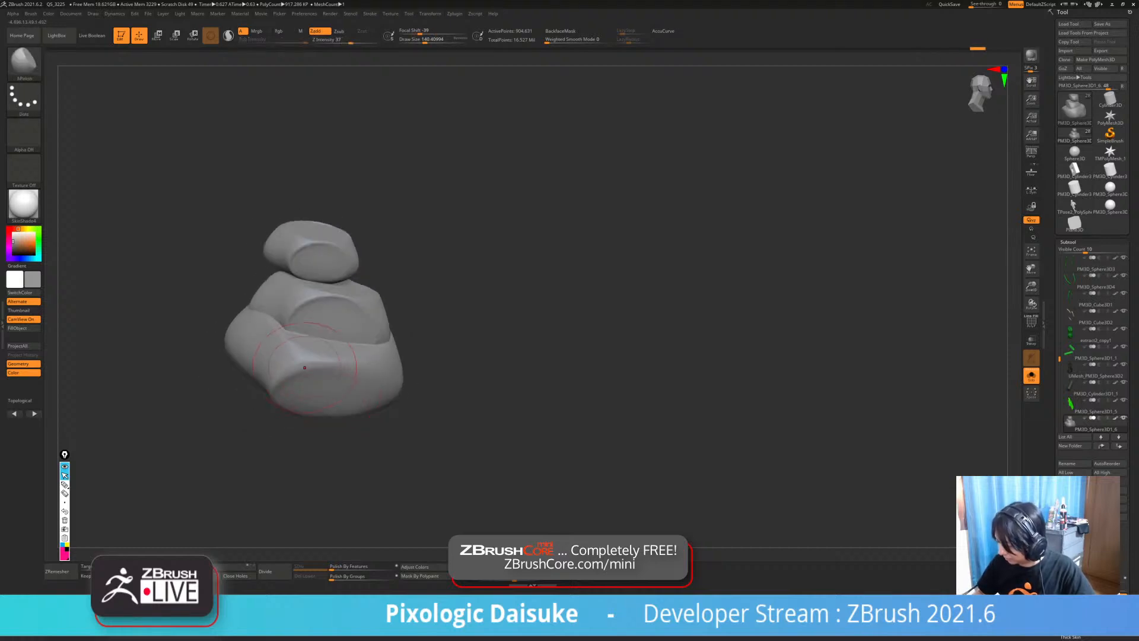
mouse_move(297, 374)
shift+mouse_down()
mouse_move(326, 362)
mouse_move(314, 360)
shift+mouse_up()
- Undo the last stroke and carve finer facets along the base stone's rim using a draw size of about 46
click(437, 39)
click(414, 39)
key(ctrl+z)
right_drag(314, 360, 320, 394)
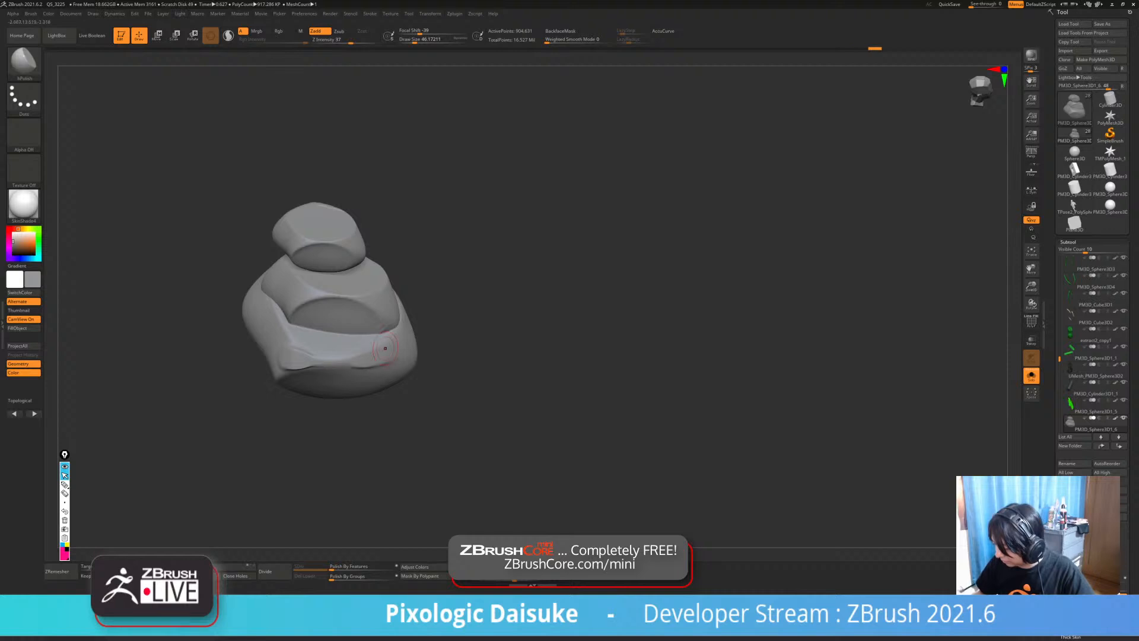
right_drag(385, 348, 338, 333)
drag(324, 351, 356, 347)
mouse_move(356, 347)
right_down()
mouse_move(374, 361)
mouse_move(410, 353)
right_up()
drag(410, 353, 419, 358)
mouse_move(419, 359)
right_down()
mouse_move(391, 338)
mouse_move(308, 350)
right_up()
- Show the full figure and polish rocky planes on the base stone beside the feet using a draw size of about 80
key(shift+s)
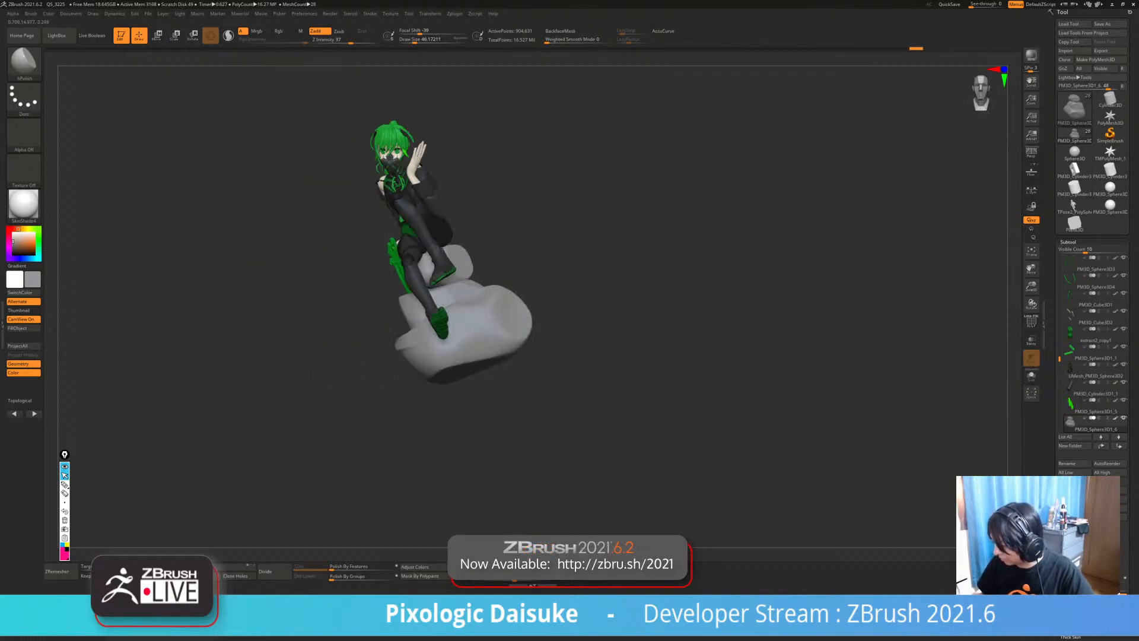
alt+right_drag(380, 332, 323, 332)
ctrl+right_drag(323, 332, 427, 344)
mouse_move(427, 345)
ctrl+right_down()
mouse_move(427, 320)
mouse_move(392, 323)
mouse_move(380, 372)
ctrl+right_up()
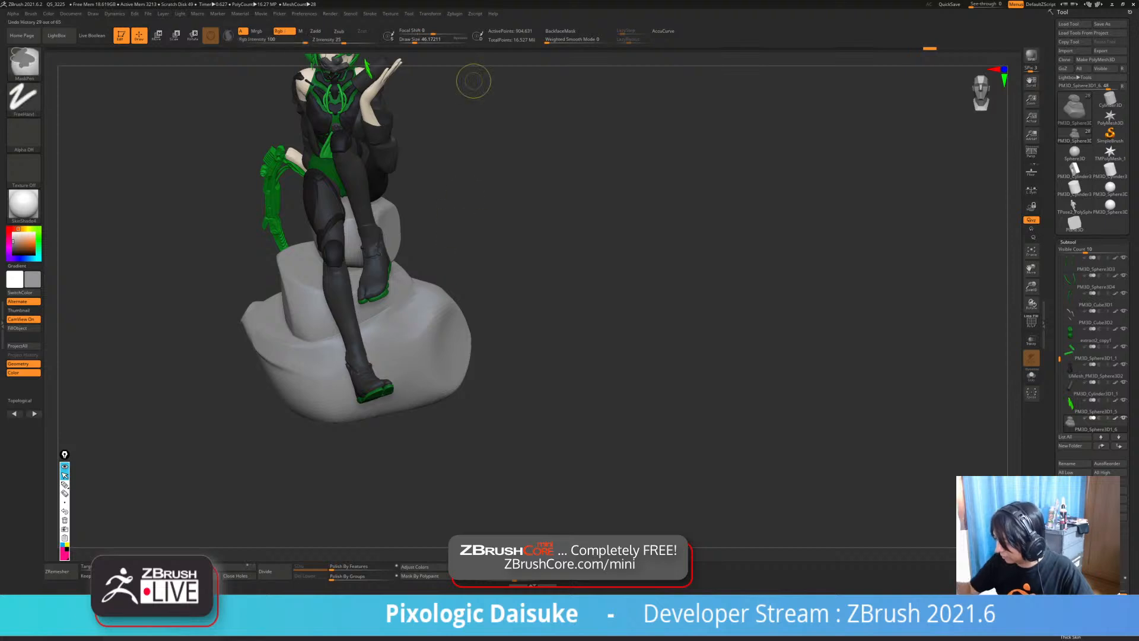
click(419, 41)
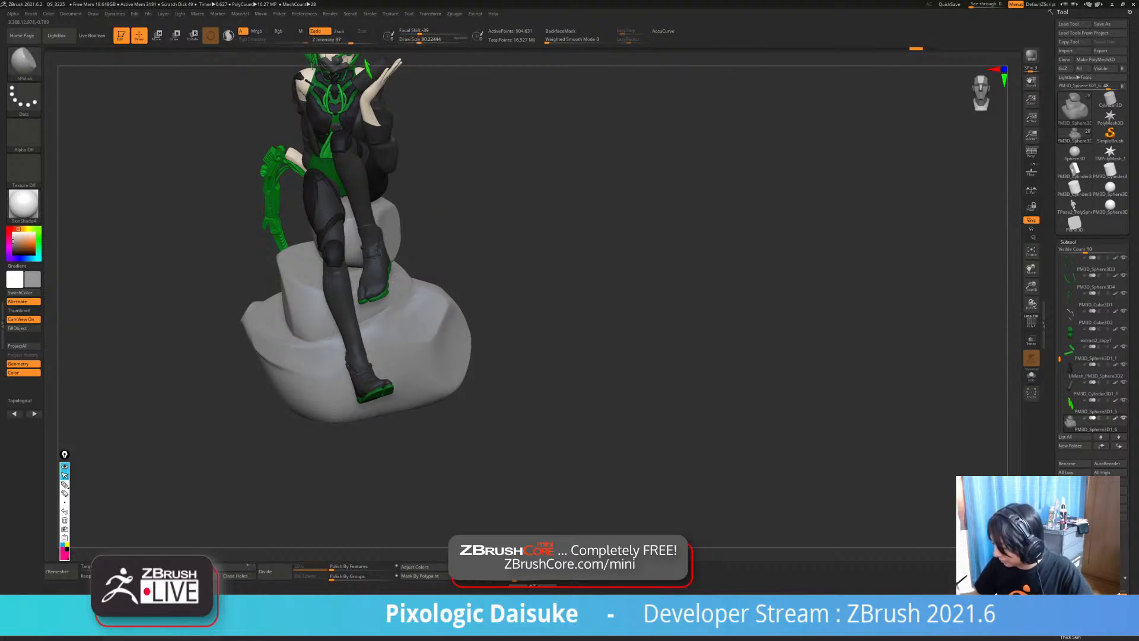
key(shift)
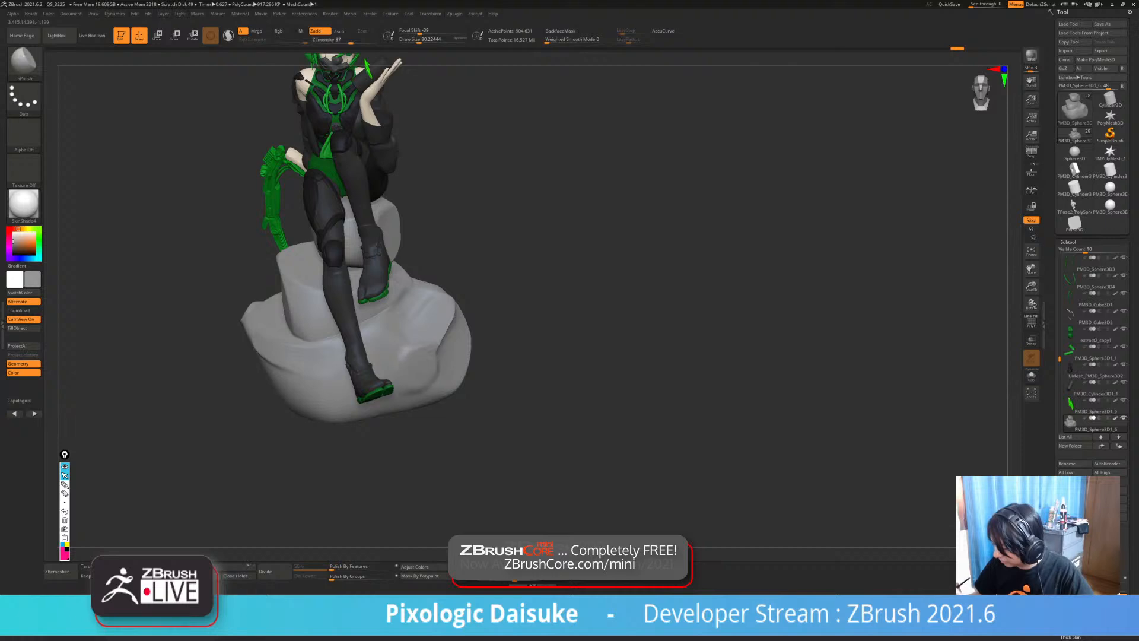
drag(437, 386, 417, 394)
right_drag(415, 385, 375, 351)
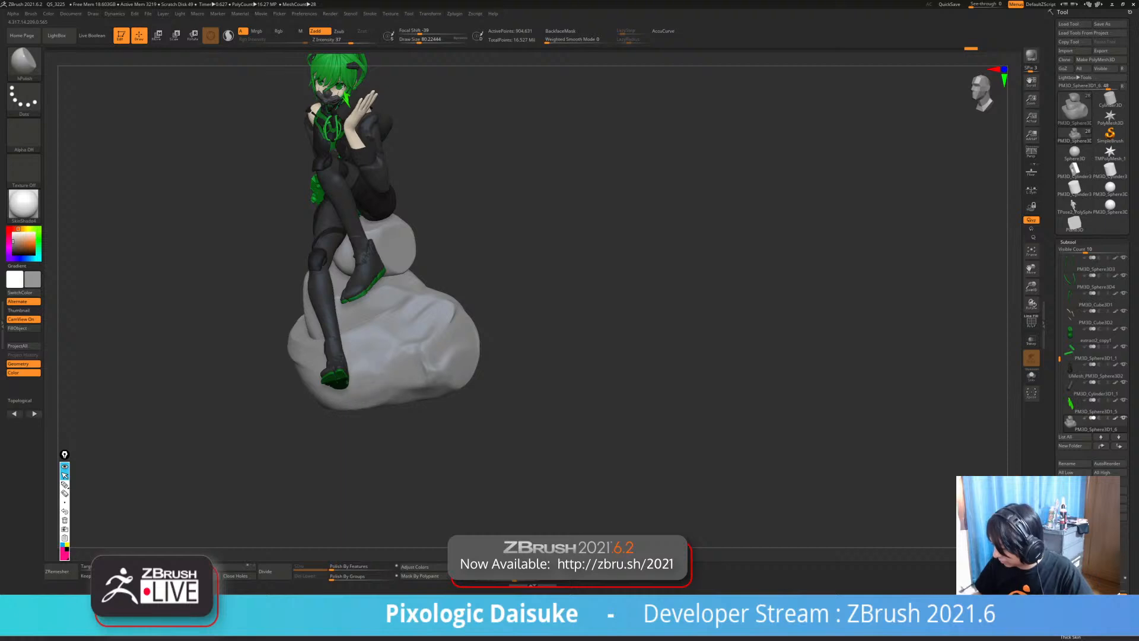
- Smooth the surface on the side of the base stone beside the feet
mouse_move(375, 351)
right_down()
mouse_move(461, 358)
mouse_move(465, 372)
mouse_move(409, 368)
right_up()
mouse_move(458, 360)
shift+mouse_down()
mouse_move(450, 367)
mouse_move(469, 303)
shift+mouse_up()
right_drag(465, 324, 441, 386)
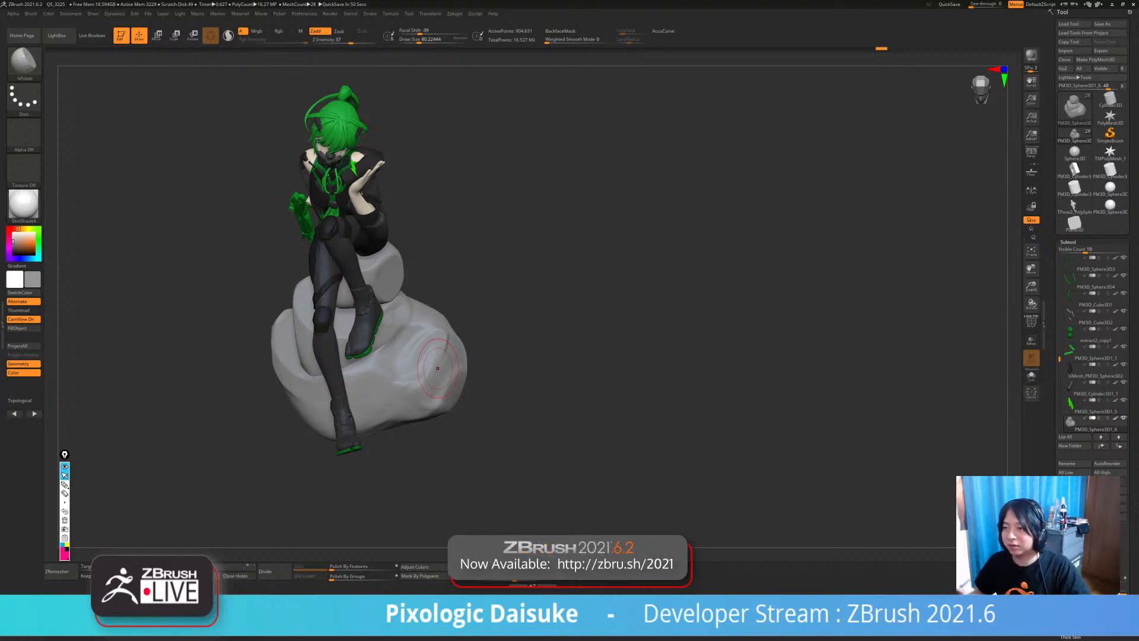
- Build up layered rock ridges on the base stone's front with the ClayBuildup brush at a draw size of about 65
mouse_move(438, 368)
right_down()
mouse_move(469, 326)
mouse_move(415, 337)
right_up()
click(24, 59)
click(105, 68)
drag(405, 350, 428, 329)
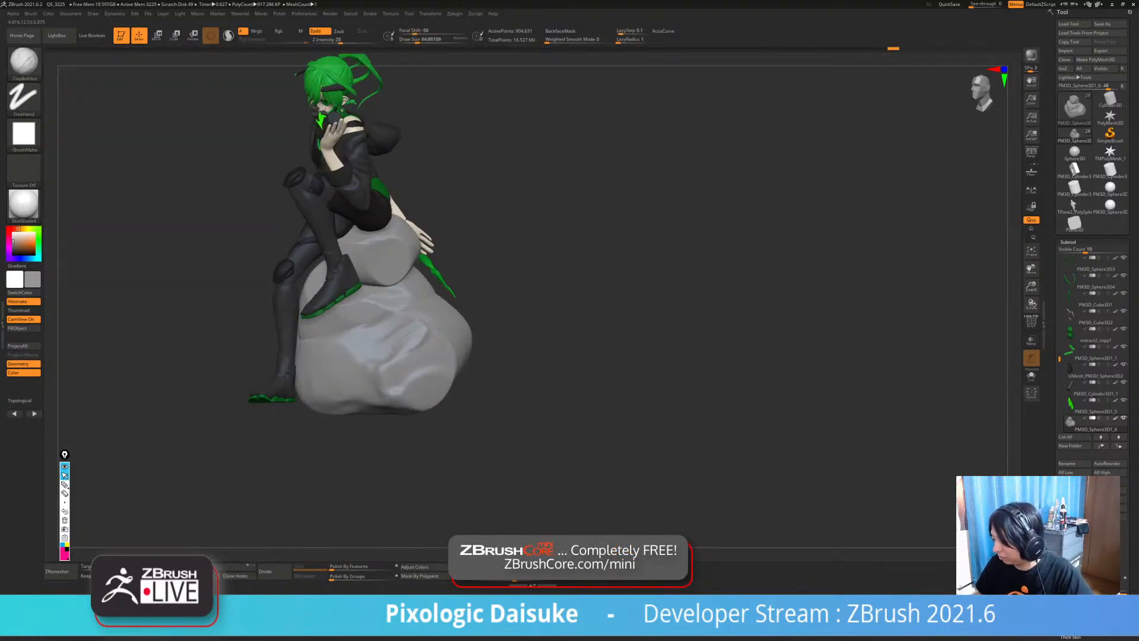
right_drag(451, 336, 423, 340)
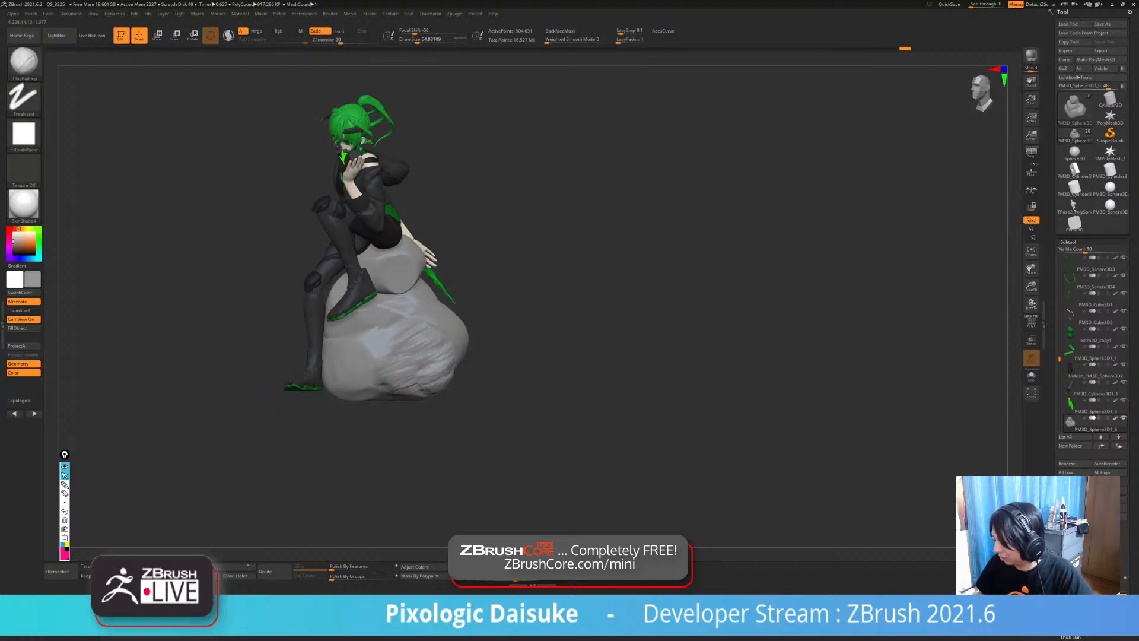
drag(363, 357, 389, 347)
drag(357, 390, 389, 376)
- Extend the layered clay strokes over the base stone's upper face below the raised shoe
mouse_move(380, 374)
right_down()
mouse_move(436, 369)
mouse_move(421, 304)
mouse_move(409, 365)
mouse_move(383, 377)
mouse_move(402, 375)
mouse_move(356, 358)
right_up()
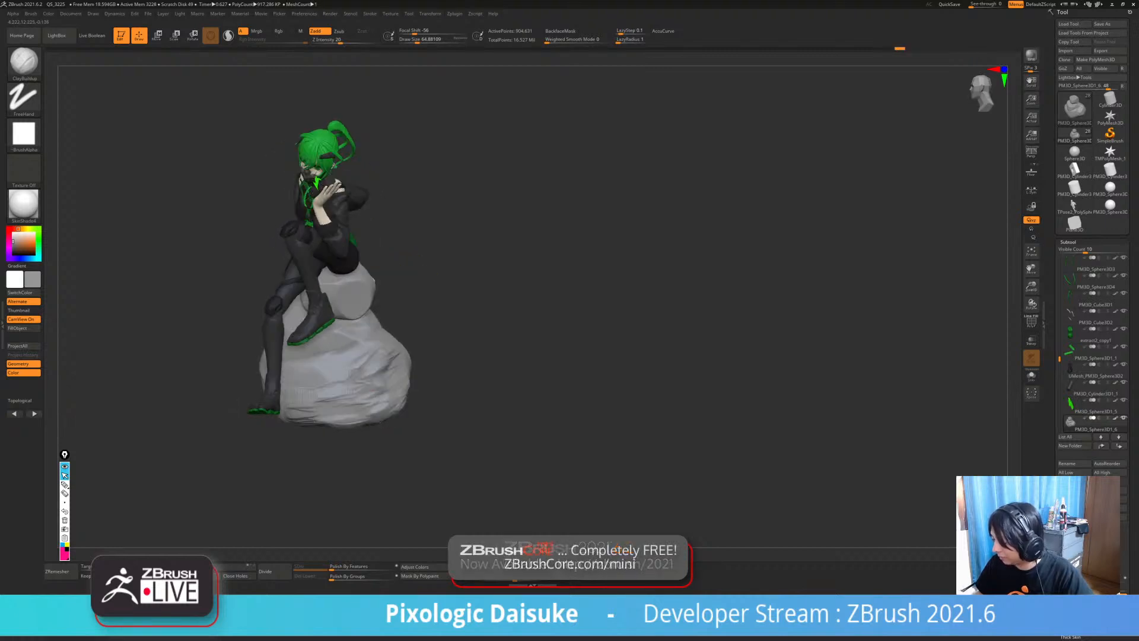
key(alt+s)
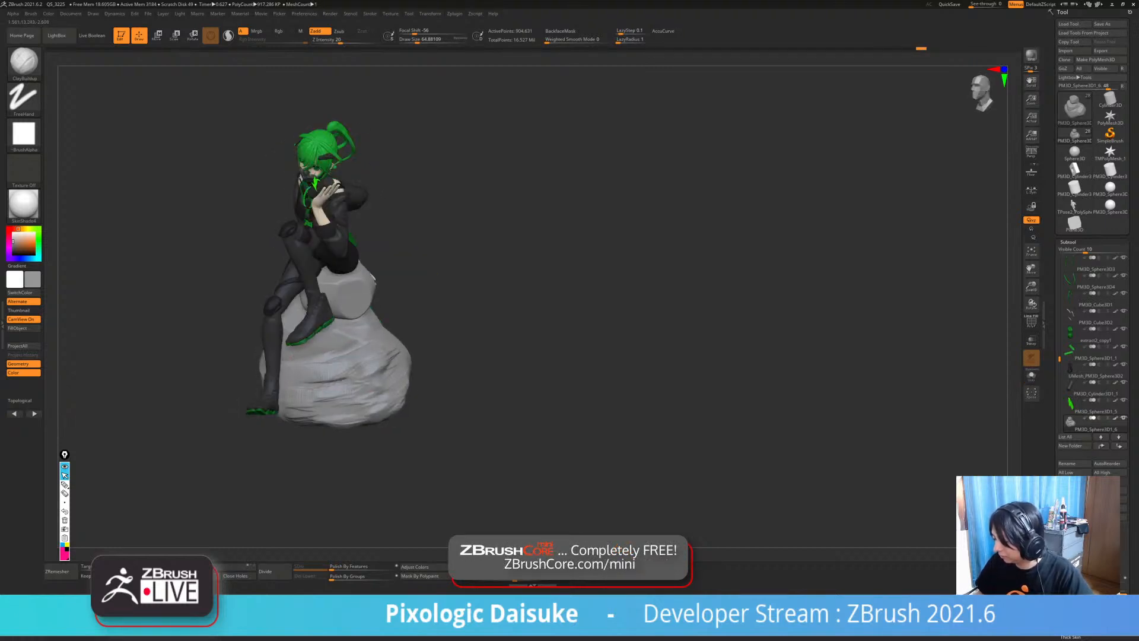
right_drag(372, 277, 332, 279)
drag(356, 309, 379, 332)
mouse_move(427, 315)
right_down()
mouse_move(374, 316)
mouse_move(371, 356)
right_up()
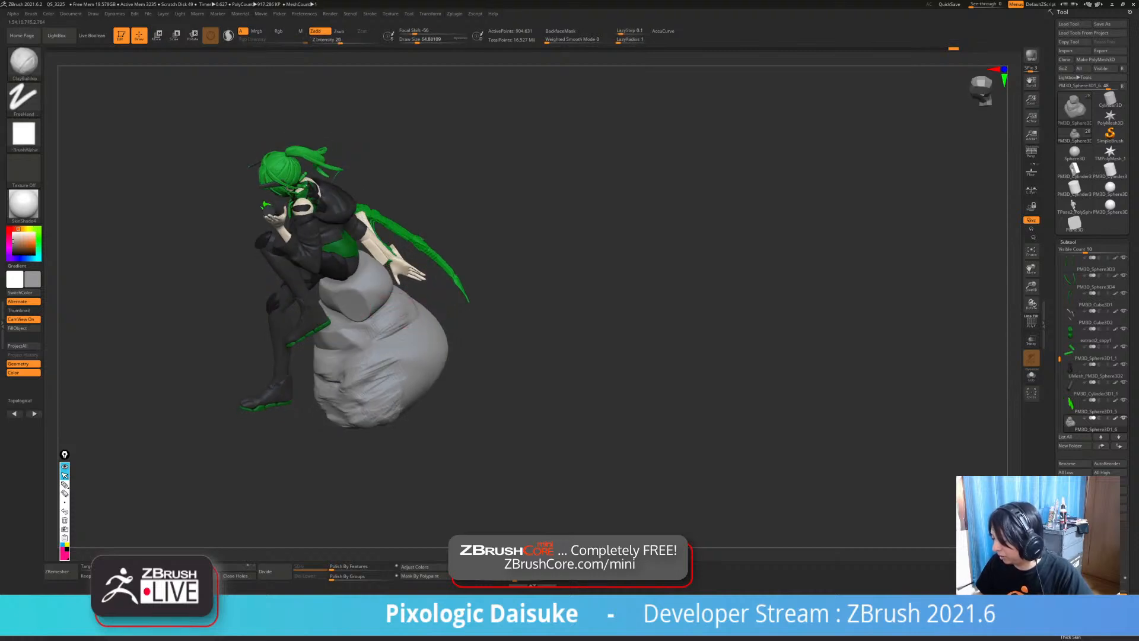
drag(356, 332, 379, 341)
mouse_move(380, 342)
right_down()
mouse_move(351, 333)
mouse_move(368, 338)
right_up()
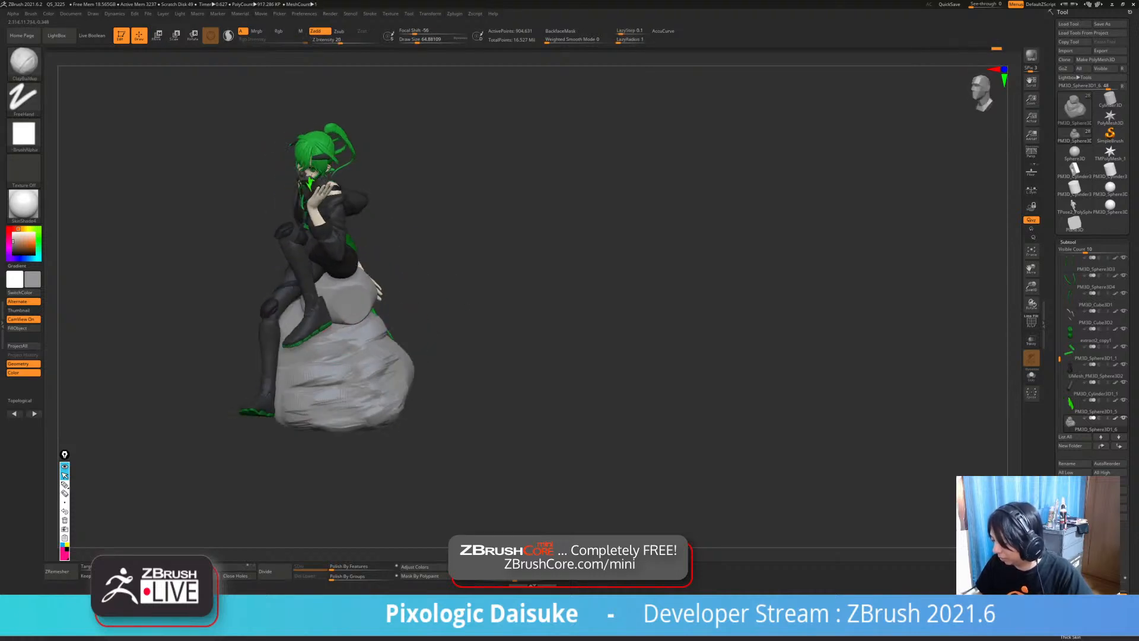
- Add more rock strata around the base stone's flank on the supporting-hand side
drag(356, 344, 380, 362)
mouse_move(320, 347)
right_down()
mouse_move(350, 351)
mouse_move(306, 350)
right_up()
drag(332, 333, 356, 356)
right_drag(356, 356, 332, 361)
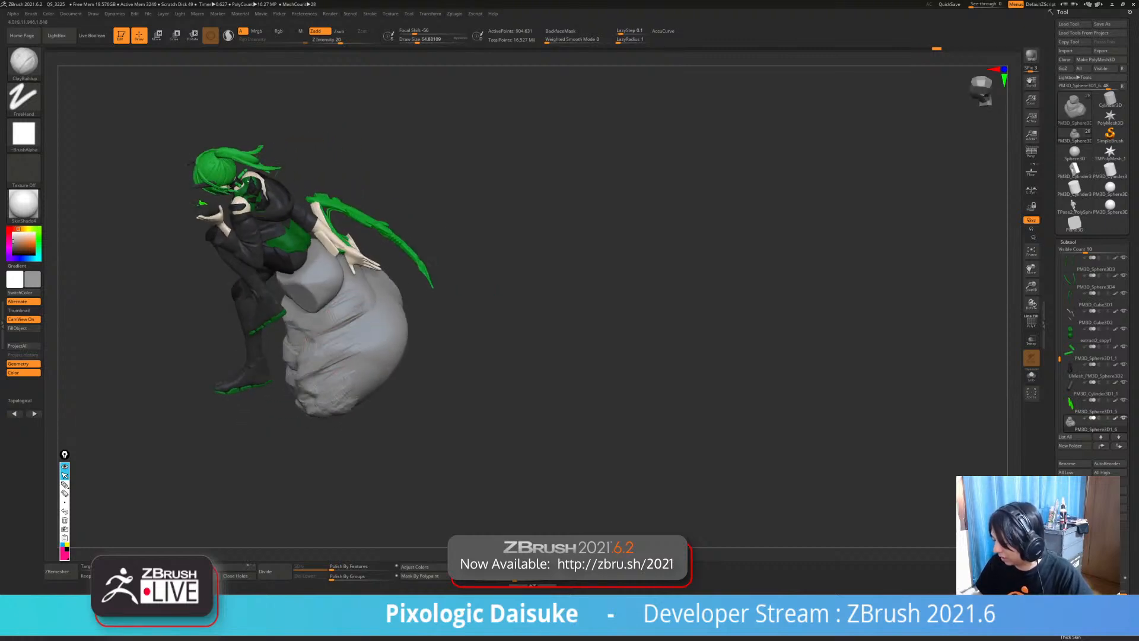
drag(338, 350, 367, 368)
right_drag(368, 368, 356, 333)
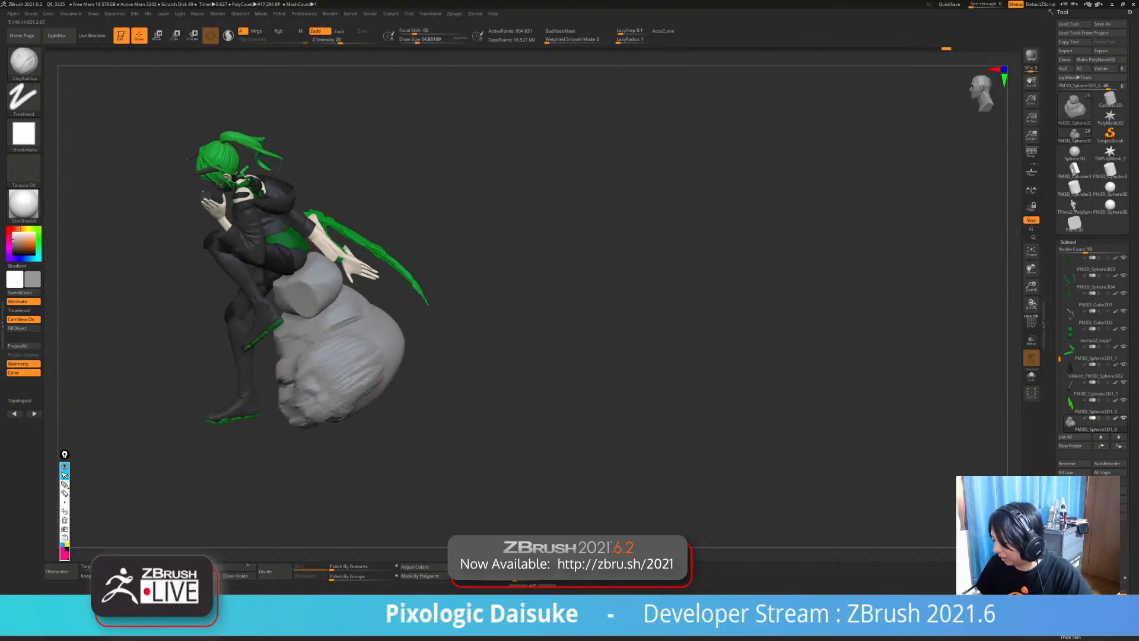
- Carry the rock strata down to the base stone's lower edge beneath the feet
drag(344, 350, 374, 374)
right_drag(362, 379, 384, 391)
drag(361, 411, 391, 388)
mouse_move(392, 389)
right_down()
mouse_move(412, 406)
mouse_move(359, 430)
right_up()
drag(323, 442, 379, 386)
mouse_move(380, 386)
right_down()
mouse_move(374, 368)
mouse_move(433, 344)
mouse_move(401, 332)
mouse_move(415, 320)
mouse_move(423, 362)
mouse_move(451, 370)
right_up()
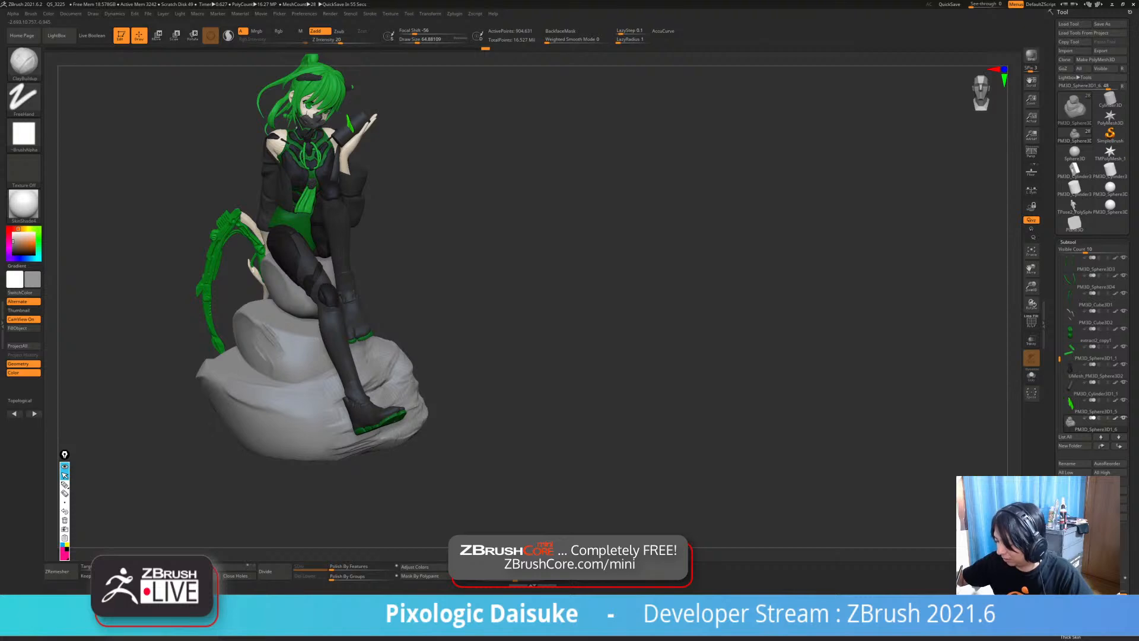
- Build up layered ridges on the middle stone and on the top stone under the seat
mouse_move(251, 337)
right_down()
mouse_move(296, 352)
mouse_move(267, 353)
right_up()
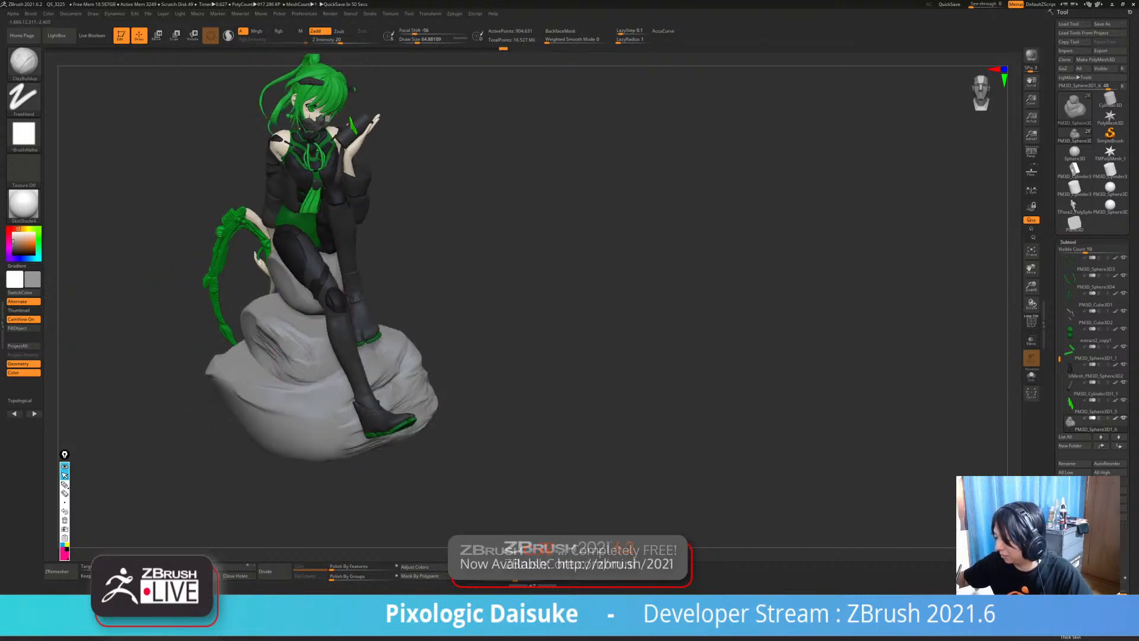
drag(314, 343, 336, 369)
mouse_move(380, 325)
right_down()
mouse_move(356, 331)
mouse_move(372, 337)
right_up()
drag(379, 303, 397, 330)
right_drag(396, 330, 343, 327)
drag(363, 313, 384, 326)
right_drag(356, 321, 393, 316)
drag(355, 277, 343, 301)
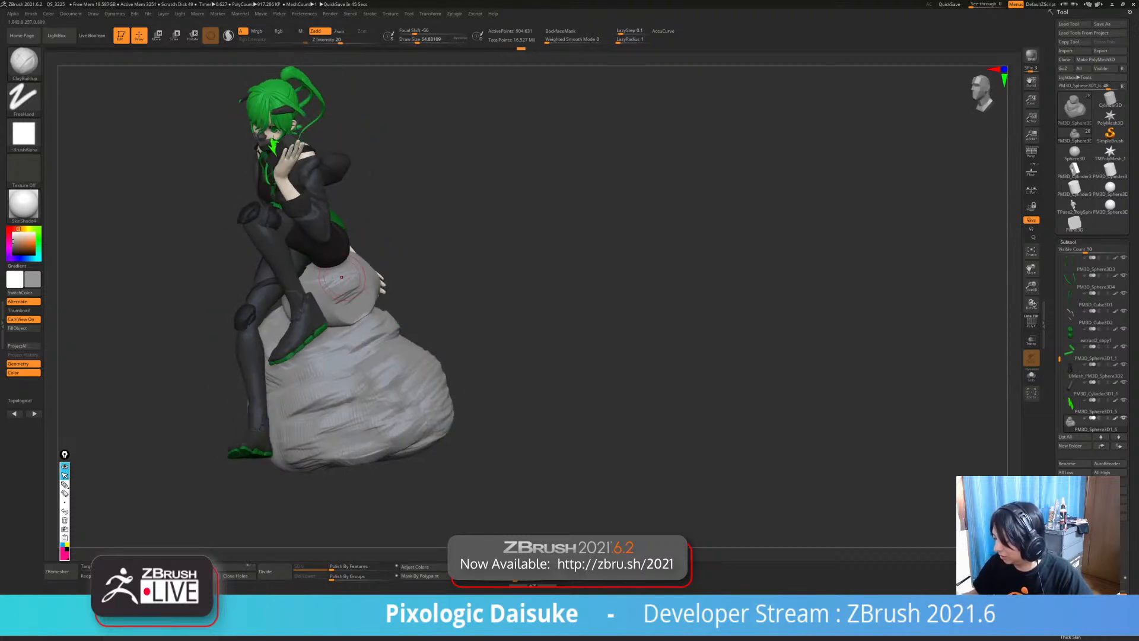
right_drag(347, 300, 454, 295)
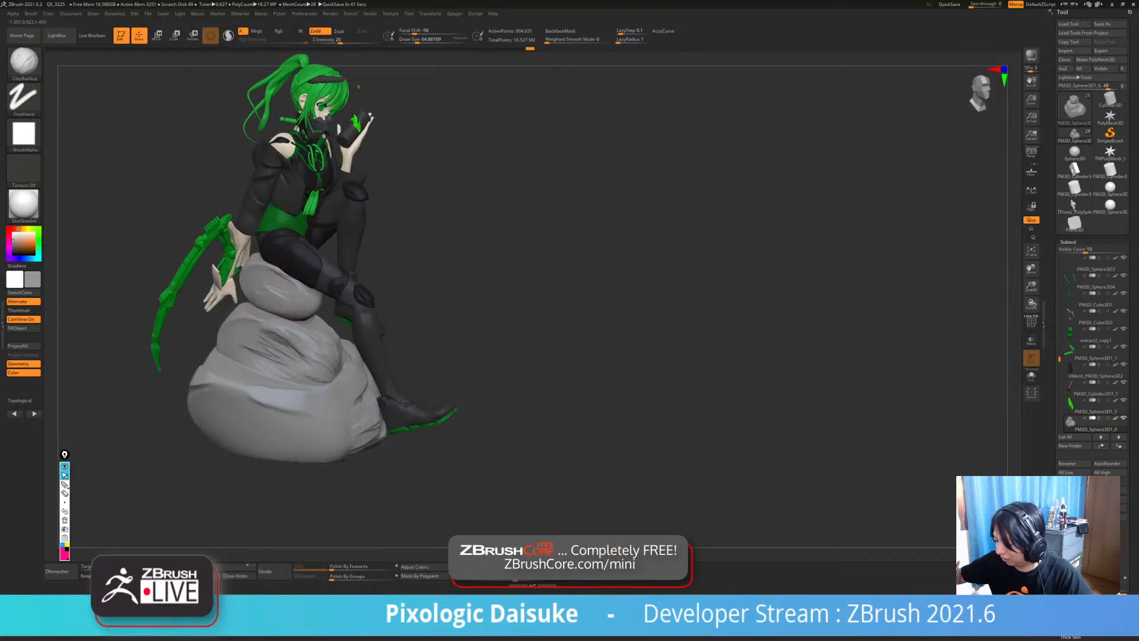
- Roughen the tail-side flank and underside of the stones with more layered clay strokes
mouse_move(275, 293)
right_down()
mouse_move(285, 276)
mouse_move(305, 304)
mouse_move(320, 284)
mouse_move(294, 307)
mouse_move(390, 298)
mouse_move(383, 285)
mouse_move(436, 281)
mouse_move(430, 255)
right_up()
key(alt+s)
key(ctrl)
key(alt+shift+s)
right_drag(332, 371, 350, 385)
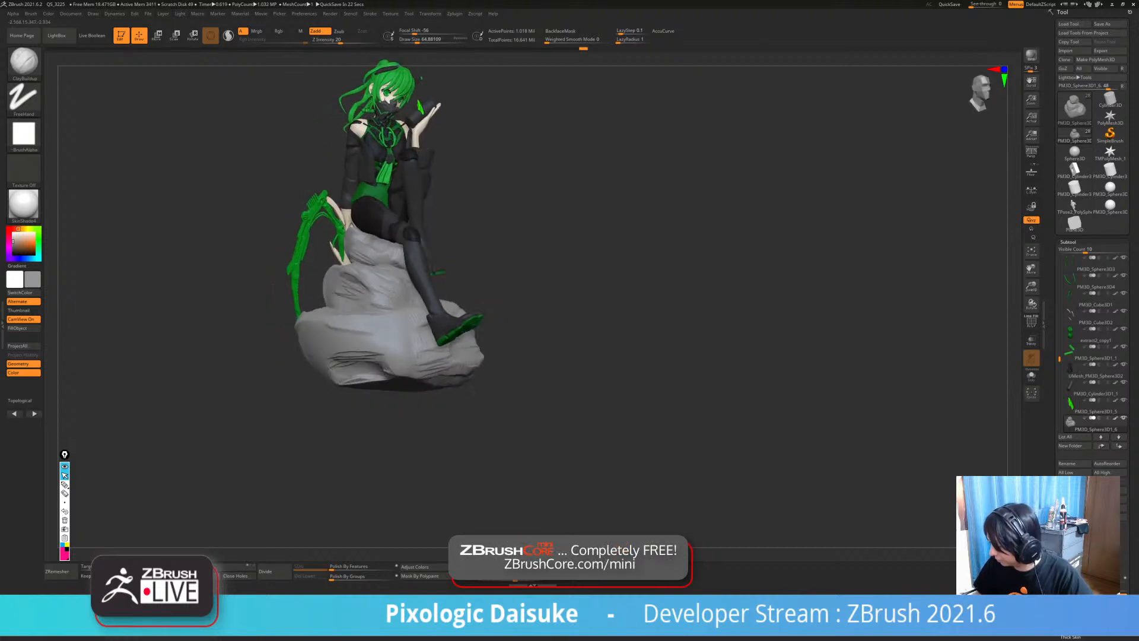
drag(357, 358, 394, 372)
mouse_move(367, 356)
right_down()
mouse_move(369, 367)
mouse_move(323, 365)
right_up()
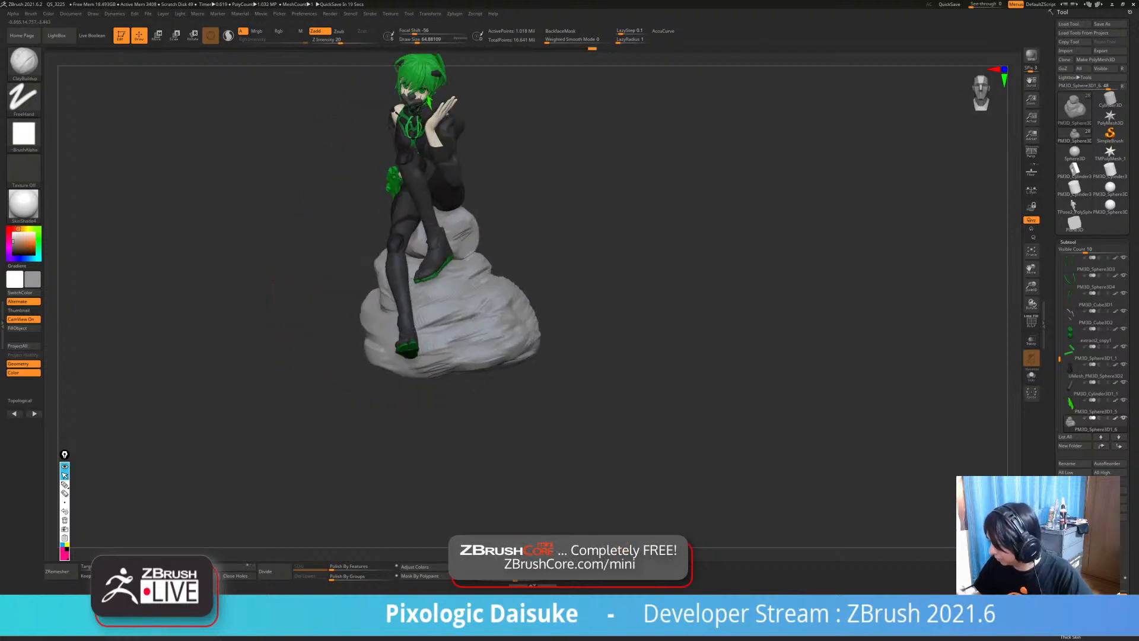
- Add broad strata strokes across the tail-side flank and the lower front edge of the base stone
right_drag(284, 330, 352, 325)
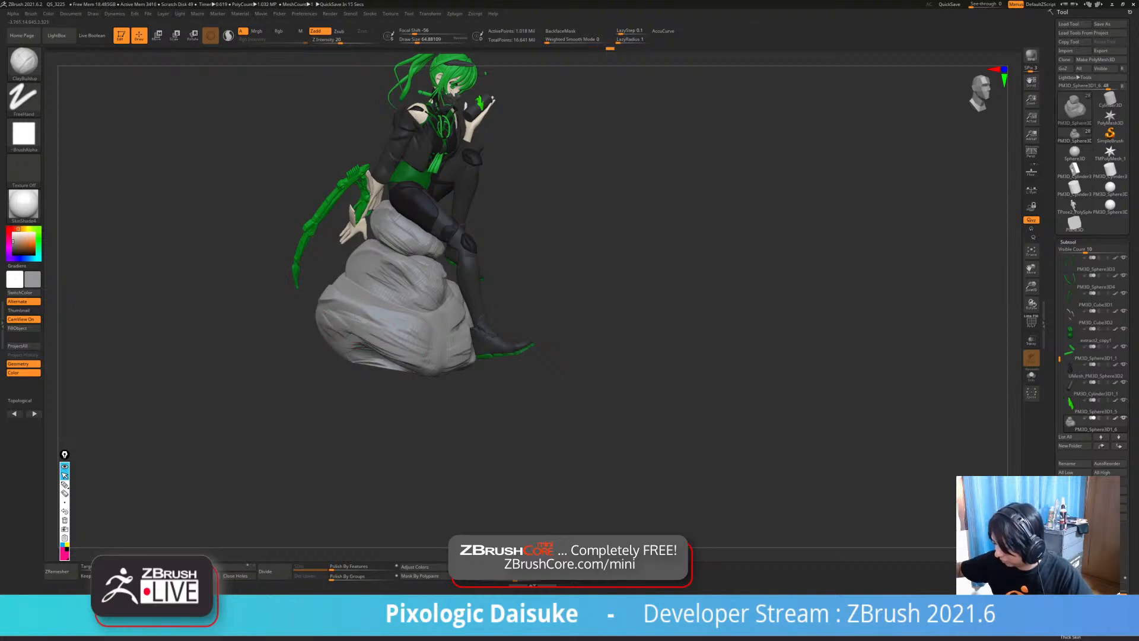
drag(349, 318, 387, 327)
right_drag(396, 327, 315, 324)
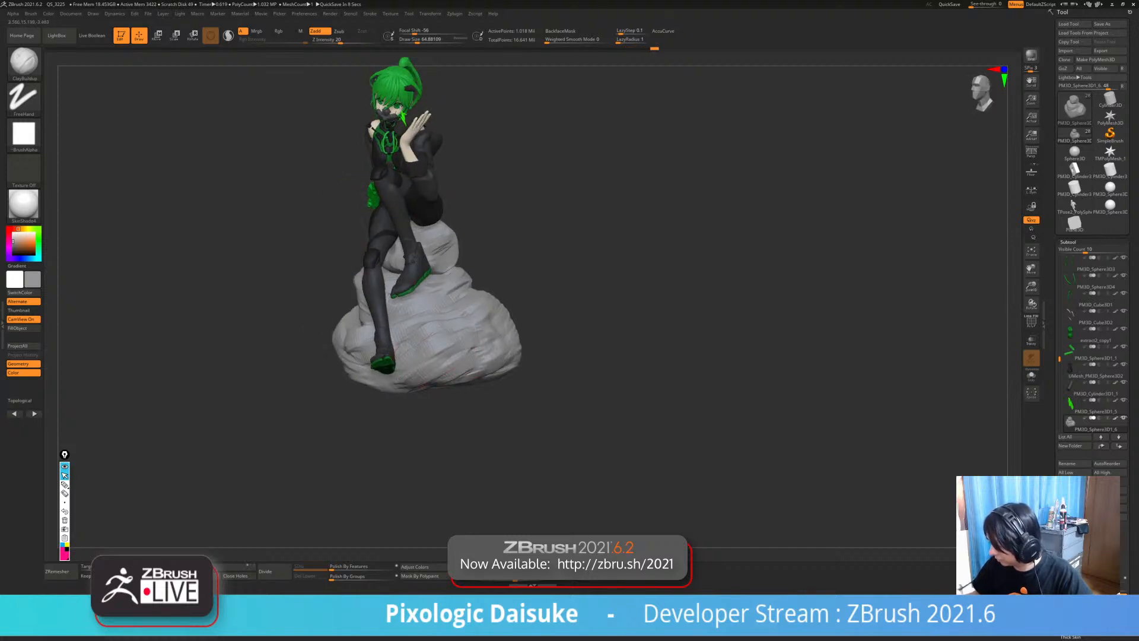
right_drag(424, 386, 458, 392)
mouse_move(438, 377)
mouse_down()
mouse_move(419, 359)
mouse_move(347, 374)
mouse_up()
mouse_move(356, 372)
right_down()
mouse_move(419, 373)
mouse_move(356, 377)
mouse_move(414, 374)
mouse_move(422, 439)
right_up()
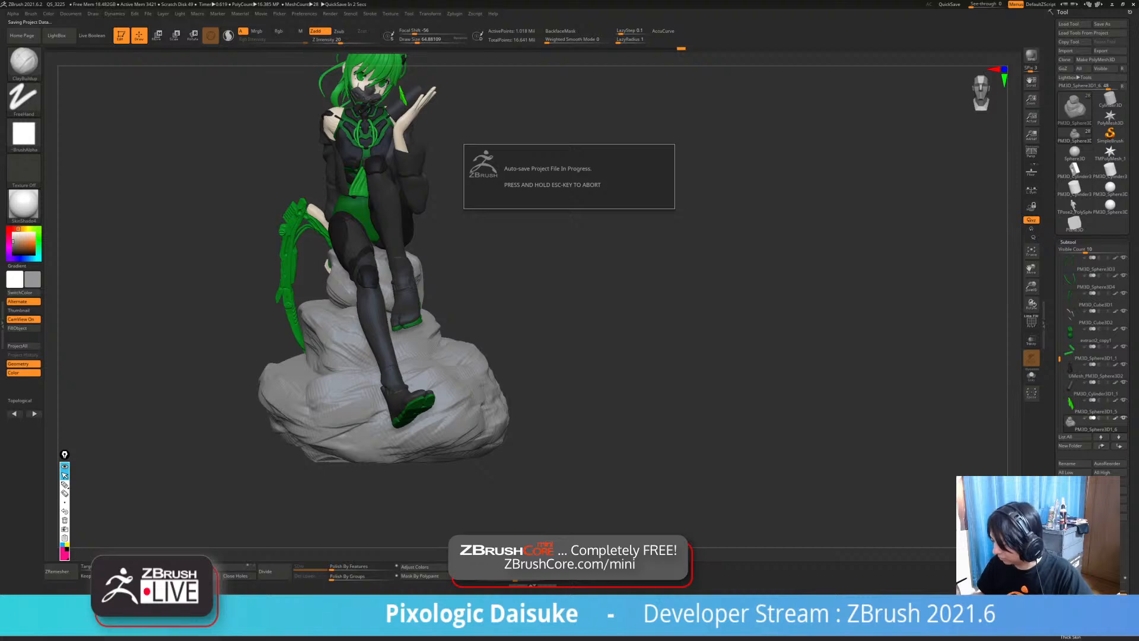
- Build up a rounded boulder shape on the base stone beside the lower foot
mouse_move(469, 380)
right_down()
mouse_move(439, 409)
mouse_move(450, 371)
mouse_move(475, 359)
mouse_move(427, 404)
mouse_move(475, 391)
mouse_move(421, 394)
right_up()
drag(452, 428, 473, 443)
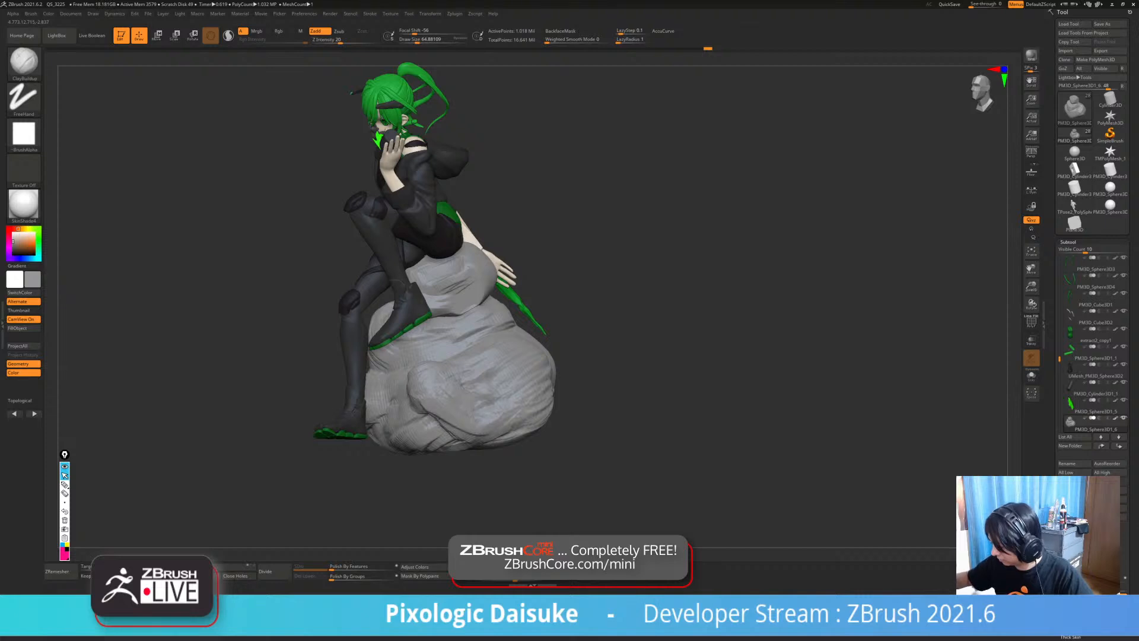
right_drag(447, 408, 474, 396)
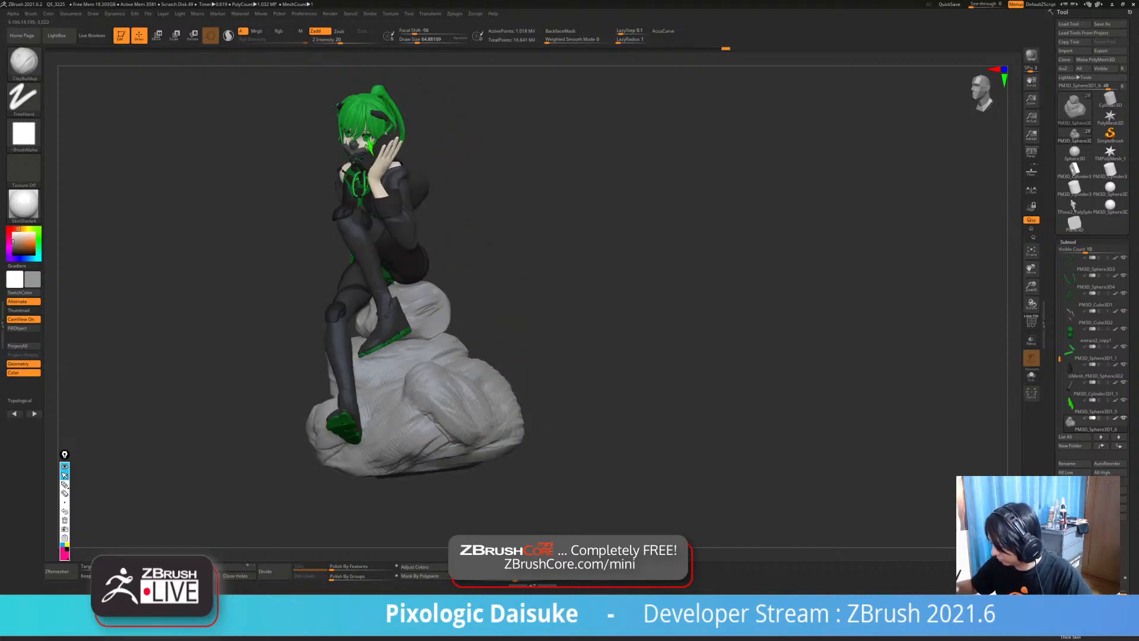
drag(456, 436, 475, 454)
mouse_move(454, 410)
right_down()
mouse_move(498, 404)
mouse_move(477, 423)
mouse_move(474, 456)
mouse_move(494, 398)
mouse_move(429, 387)
mouse_move(428, 350)
mouse_move(379, 344)
right_up()
mouse_move(380, 344)
ctrl+right_down()
mouse_move(381, 374)
mouse_move(519, 346)
mouse_move(512, 382)
ctrl+right_up()
- Pull the boulder's outer edge into shape with the SnakeHook brush at a draw size of about 80 and smooth it
key(b)
key(s)
key(h)
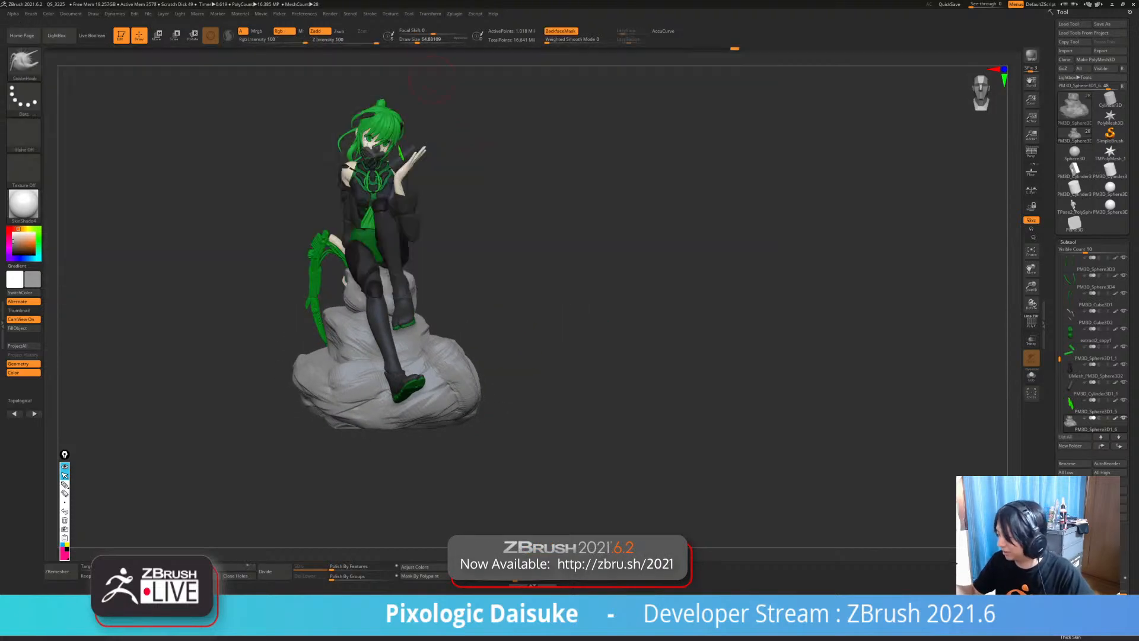
click(420, 41)
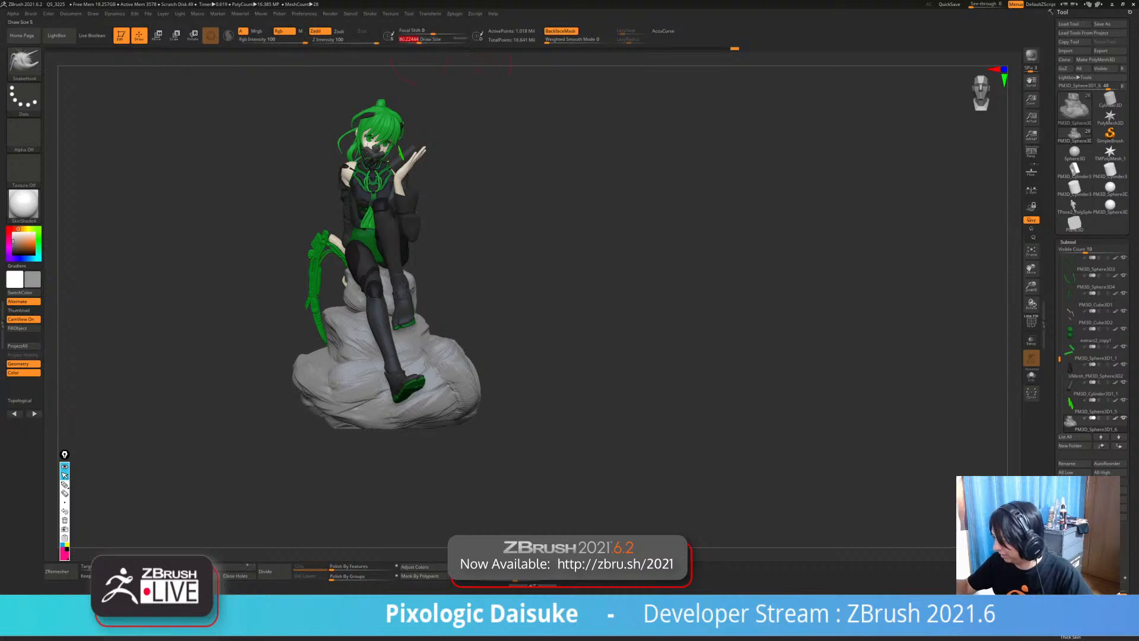
right_drag(476, 385, 446, 377)
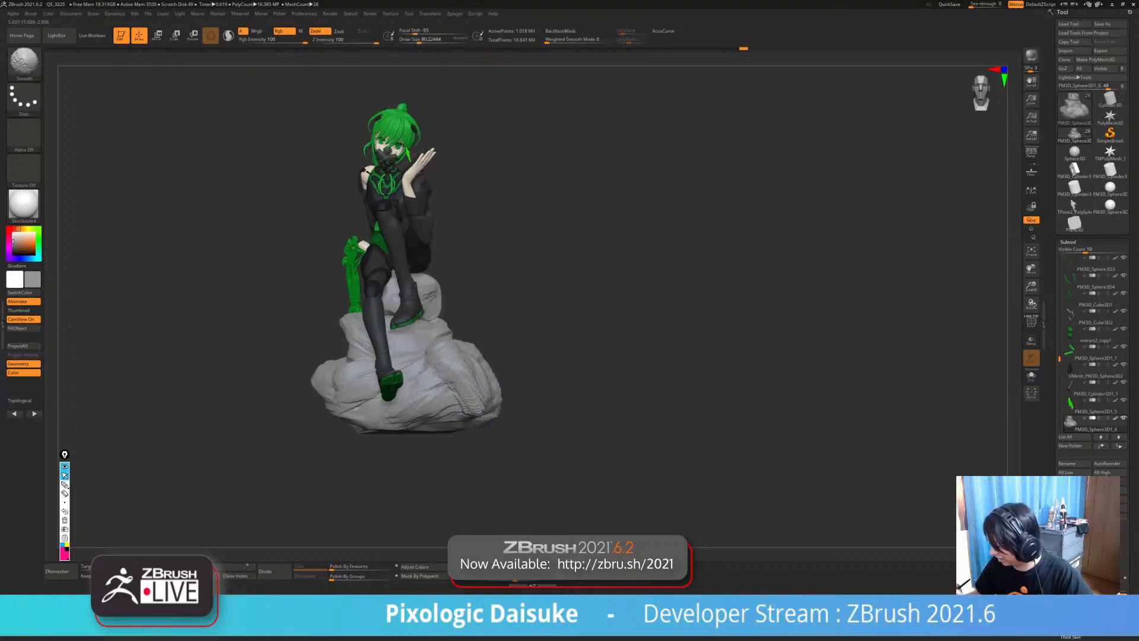
shift+drag(484, 375, 489, 389)
right_drag(489, 379, 481, 389)
drag(491, 387, 498, 394)
right_drag(470, 387, 487, 385)
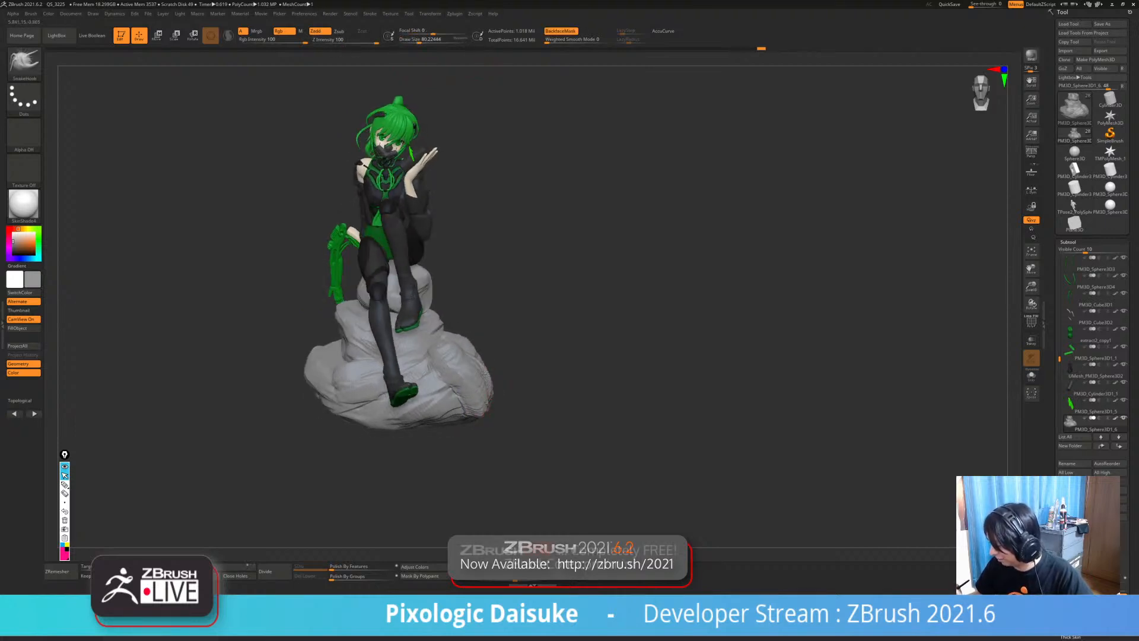
- Refine the boulder's silhouette with alternating smoothing and SnakeHook pulls along its outer side
shift+drag(482, 394, 486, 403)
right_drag(487, 397, 443, 385)
drag(508, 387, 515, 392)
right_drag(492, 389, 549, 390)
shift+drag(441, 370, 438, 381)
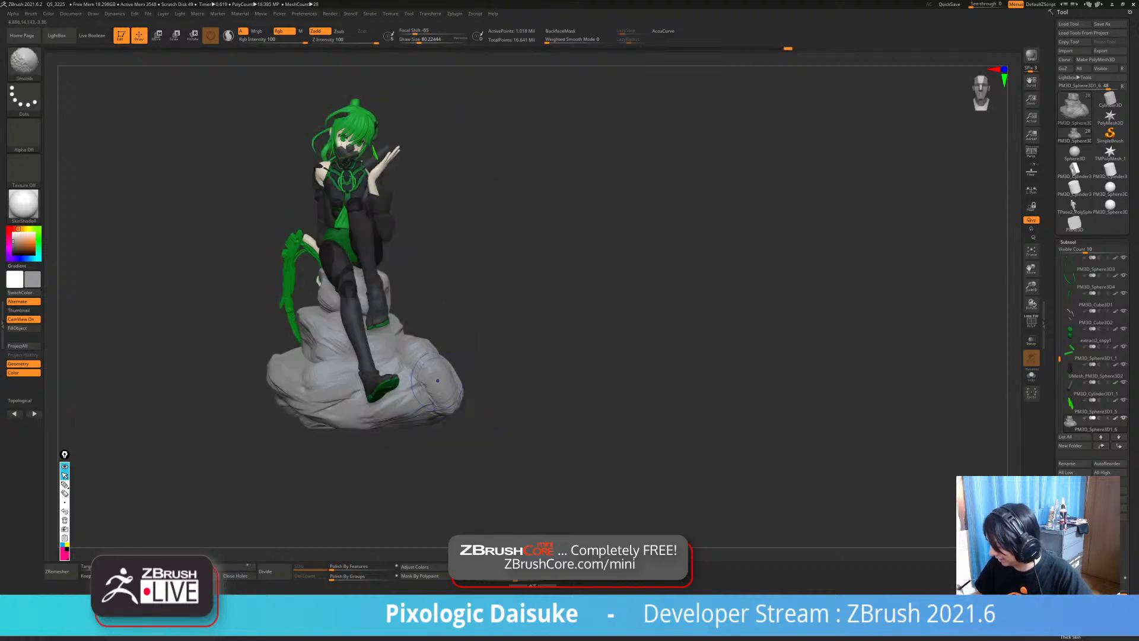
right_drag(504, 389, 478, 390)
drag(490, 383, 496, 390)
mouse_move(496, 391)
right_down()
mouse_move(466, 392)
mouse_move(502, 399)
right_up()
drag(490, 397, 495, 406)
mouse_move(493, 404)
right_down()
mouse_move(537, 400)
mouse_move(504, 398)
right_up()
- Select the hair and examine the head, mask and raised hand up close from several angles
right_drag(401, 235, 448, 221)
mouse_move(375, 289)
right_down()
mouse_move(334, 296)
mouse_move(374, 292)
mouse_move(398, 321)
mouse_move(308, 336)
mouse_move(428, 318)
mouse_move(380, 327)
mouse_move(398, 324)
right_up()
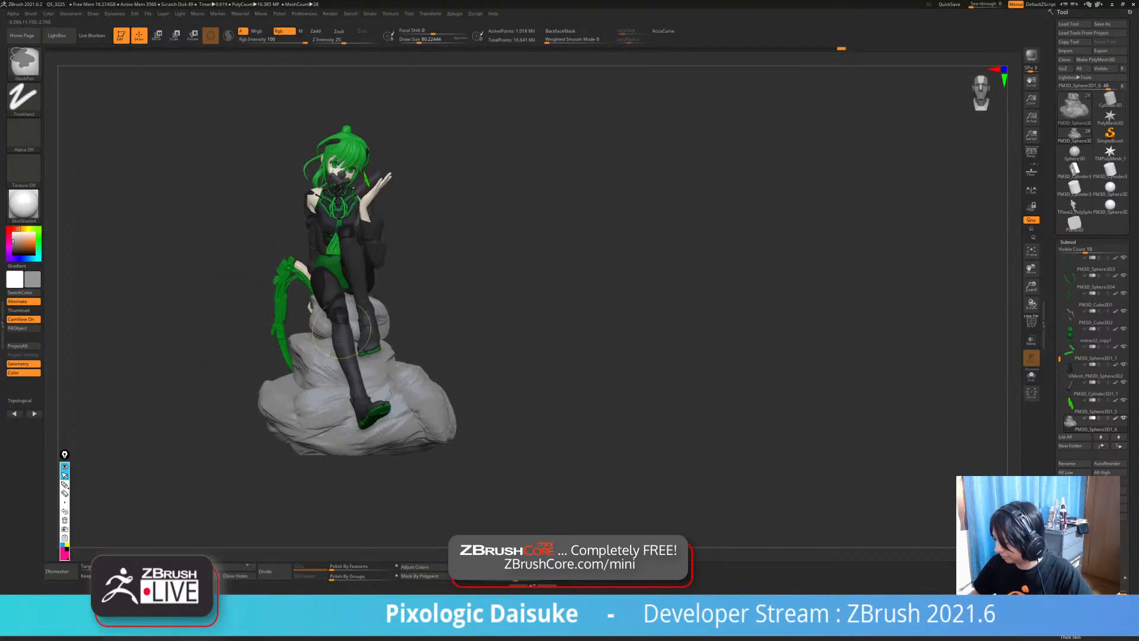
alt+click(355, 146)
ctrl+right_drag(358, 148, 359, 255)
alt+right_drag(359, 255, 357, 331)
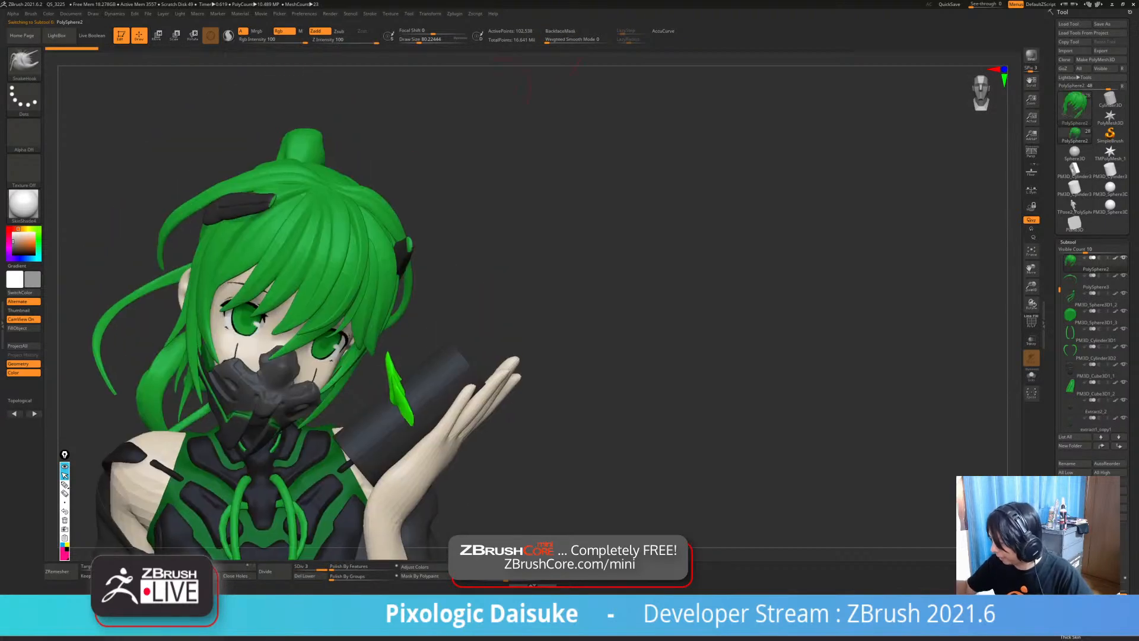
right_drag(355, 140, 324, 95)
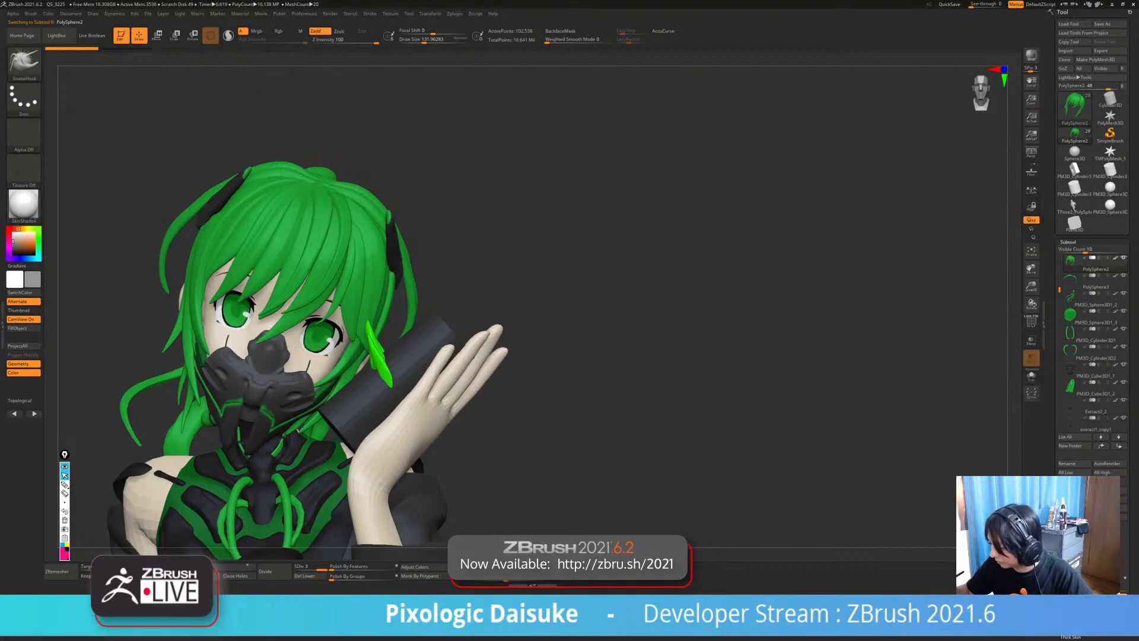
right_drag(350, 172, 351, 138)
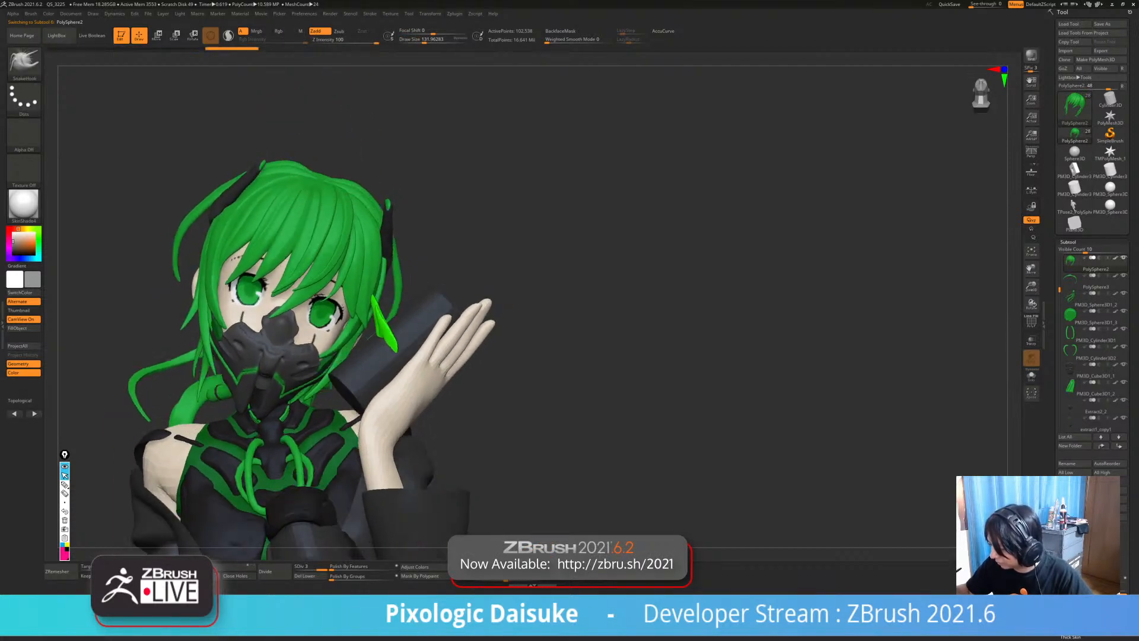
right_drag(356, 214, 376, 175)
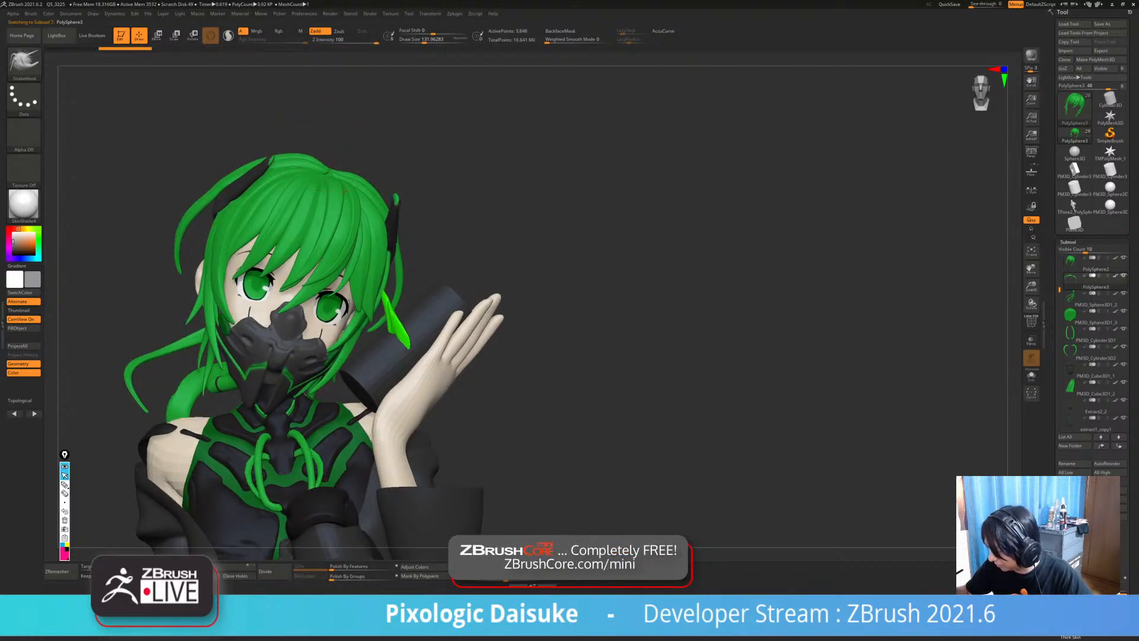
right_drag(344, 190, 384, 274)
right_drag(381, 230, 513, 232)
mouse_move(437, 189)
right_down()
mouse_move(421, 244)
mouse_move(423, 235)
mouse_move(425, 320)
mouse_move(419, 217)
mouse_move(435, 158)
right_up()
mouse_move(435, 238)
right_down()
mouse_move(478, 246)
mouse_move(406, 288)
mouse_move(425, 282)
mouse_move(430, 338)
mouse_move(386, 326)
right_up()
- Select the pieces around the raised hand and review them against the full figure
alt+click(397, 199)
alt+click(364, 196)
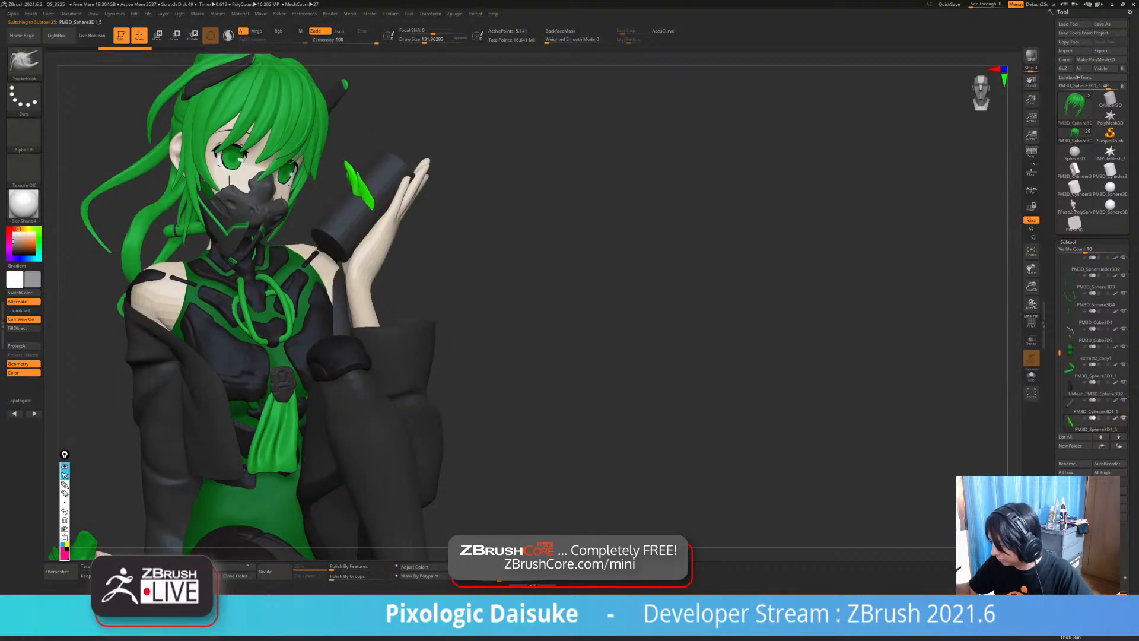
ctrl+right_drag(405, 259, 453, 183)
alt+click(380, 285)
mouse_move(379, 285)
alt+right_down()
mouse_move(353, 232)
mouse_move(389, 220)
mouse_move(394, 285)
alt+right_up()
mouse_move(395, 284)
right_down()
mouse_move(380, 284)
mouse_move(380, 205)
mouse_move(299, 207)
right_up()
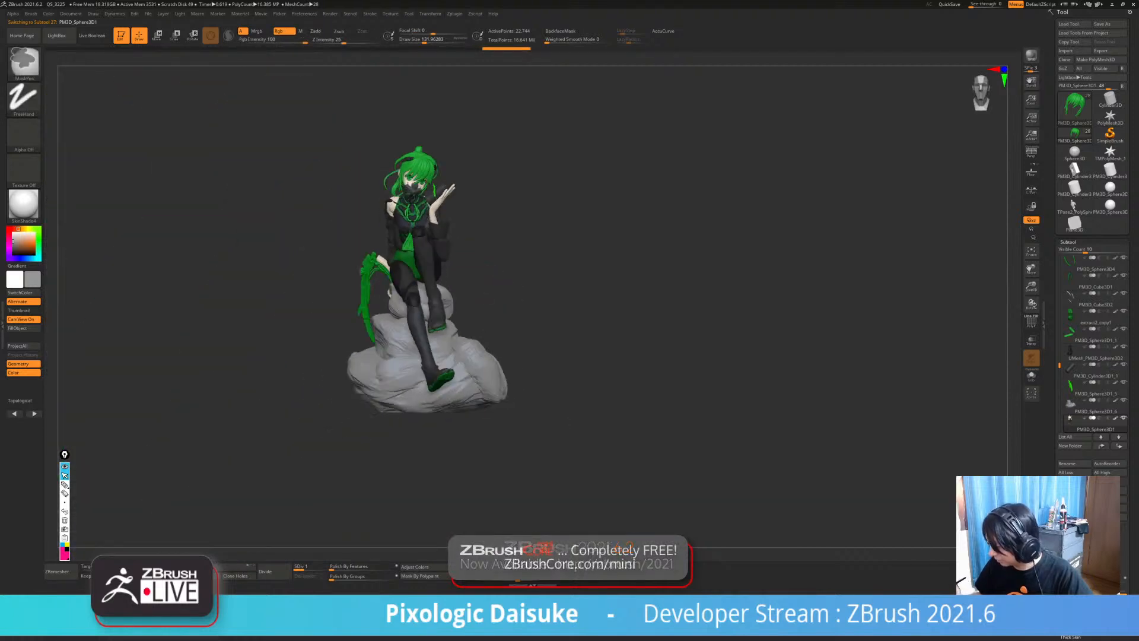
- Select the tail and review the seated figure on the rock pedestal from the sides and front
ctrl+right_drag(513, 323, 474, 381)
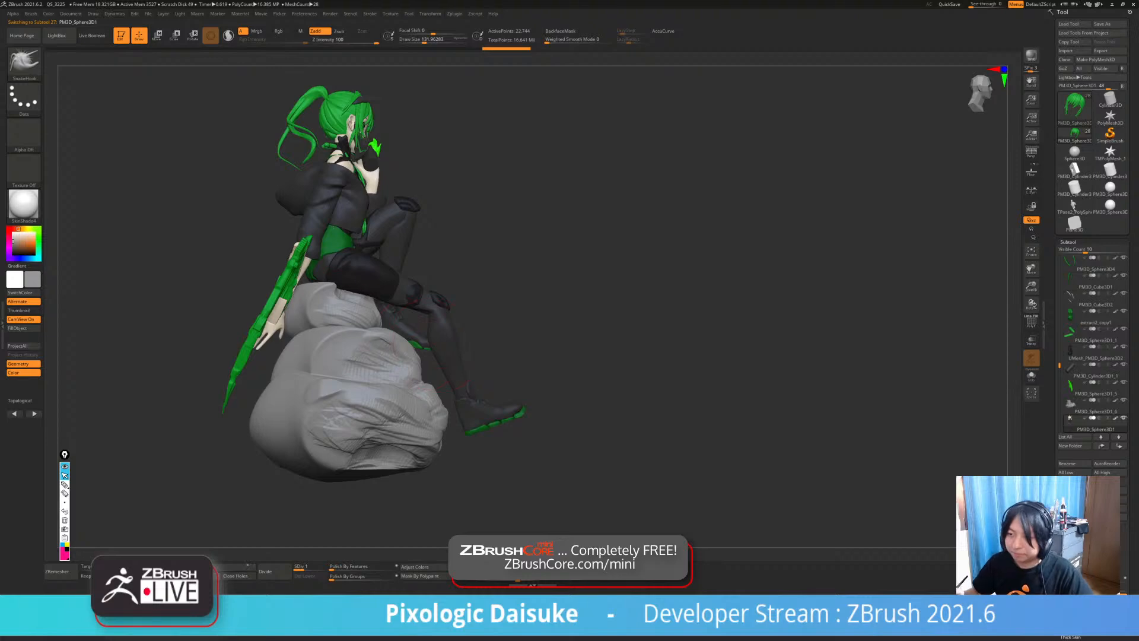
right_drag(475, 332, 416, 332)
ctrl+right_drag(416, 332, 436, 389)
alt+click(283, 237)
mouse_move(356, 332)
right_down()
mouse_move(516, 332)
mouse_move(474, 350)
mouse_move(371, 350)
mouse_move(368, 321)
mouse_move(315, 318)
mouse_move(379, 323)
mouse_move(377, 285)
mouse_move(359, 288)
right_up()
key(shift+s)
key(shift+s)
click(1031, 376)
click(1031, 376)
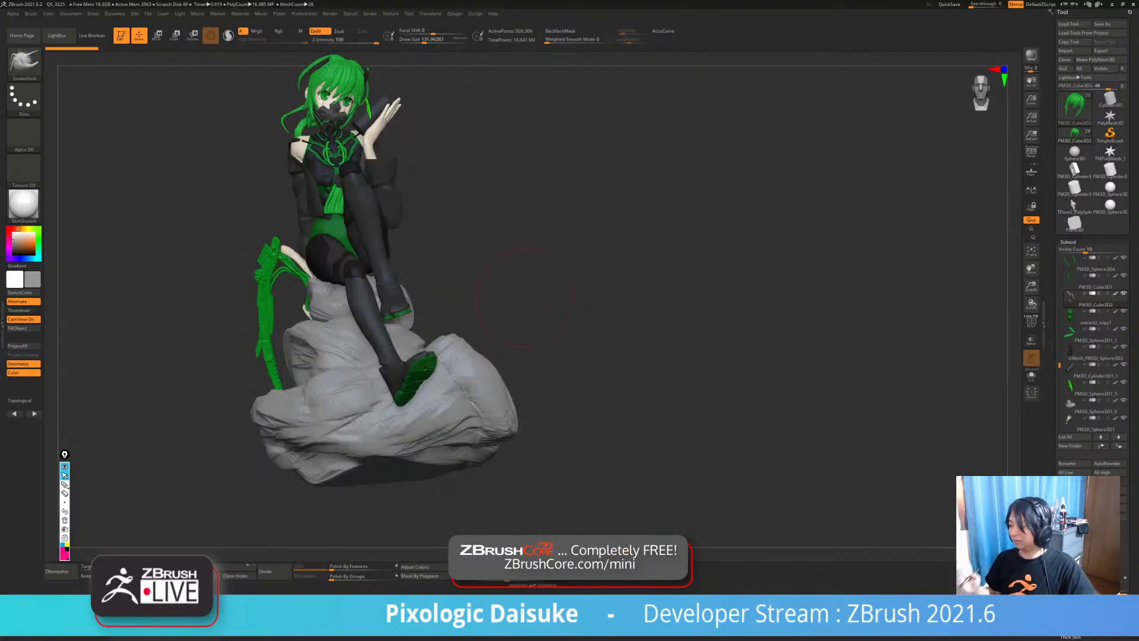
shift+right_drag(507, 264, 494, 299)
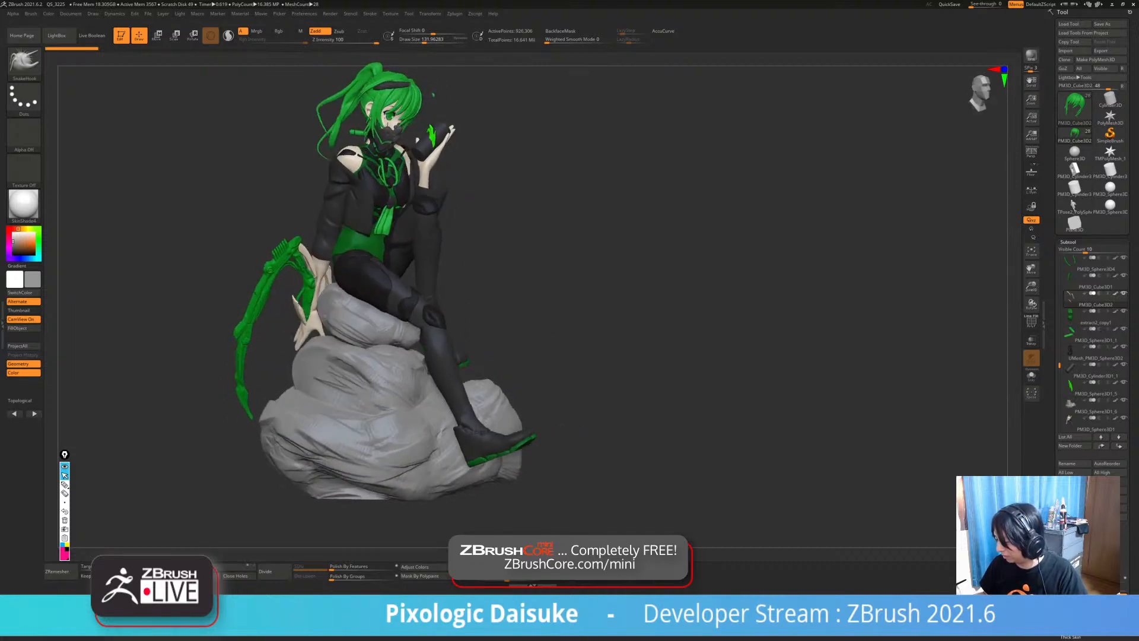
- Isolate the body and smooth the back of its shoulder, with the other pieces hidden only during the edit
drag(571, 363, 562, 365)
drag(403, 274, 427, 274)
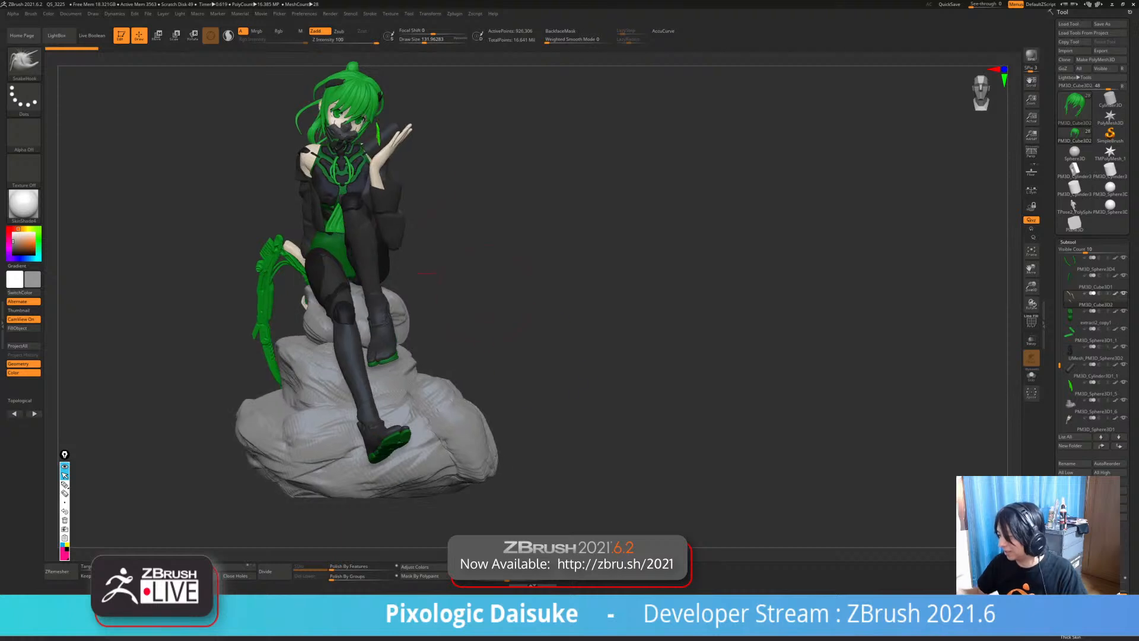
alt+click(383, 136)
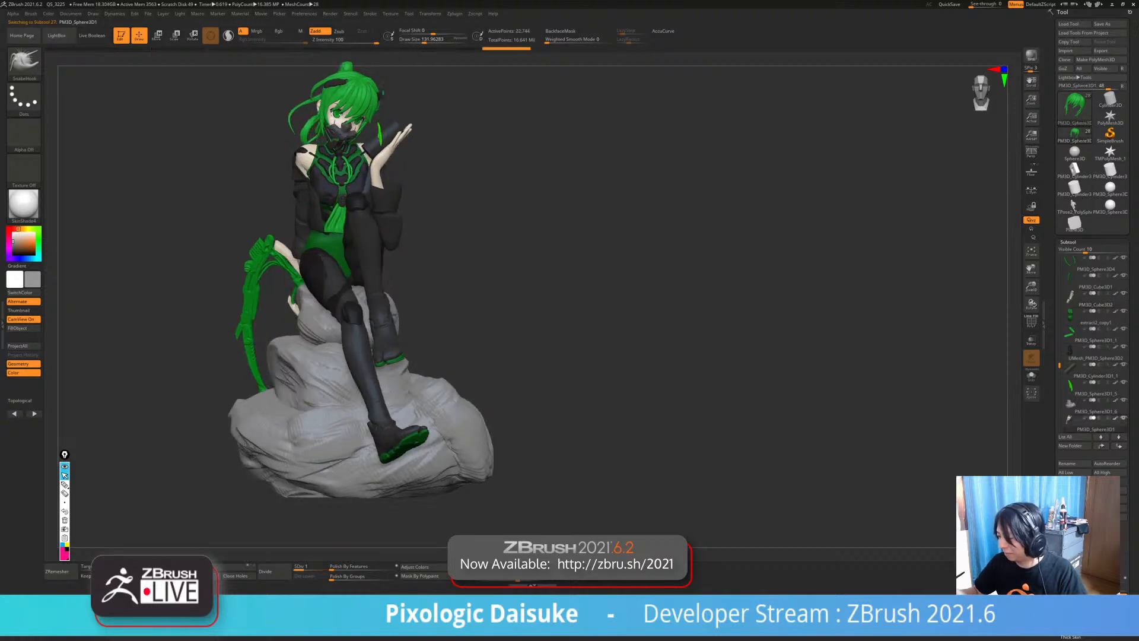
click(1031, 375)
right_drag(404, 274, 504, 356)
right_drag(299, 300, 319, 312)
shift+drag(303, 132, 297, 156)
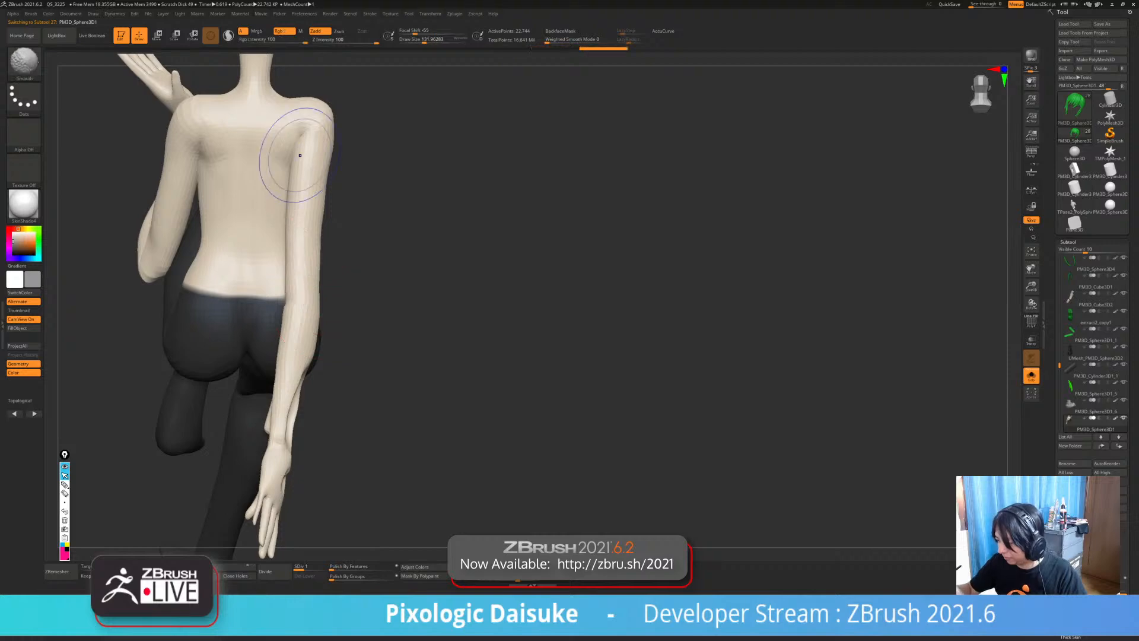
ctrl+right_drag(298, 157, 298, 119)
click(1032, 375)
- Select the Extract1 piece and examine the seated figure from the front and from behind the raised arm
right_drag(296, 273, 486, 299)
drag(567, 316, 611, 315)
click(635, 313)
ctrl+right_drag(492, 332, 564, 297)
alt+click(473, 255)
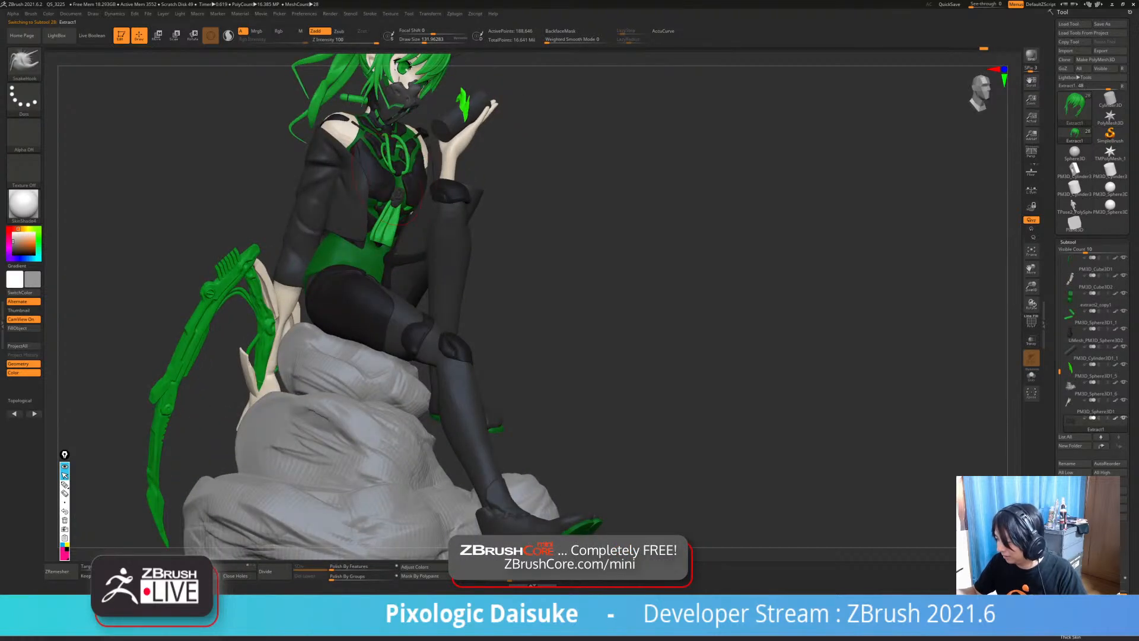
mouse_move(393, 261)
right_down()
mouse_move(397, 242)
mouse_move(411, 254)
mouse_move(399, 241)
mouse_move(438, 233)
mouse_move(483, 279)
mouse_move(428, 270)
mouse_move(418, 254)
mouse_move(408, 274)
mouse_move(409, 196)
mouse_move(421, 228)
mouse_move(451, 225)
mouse_move(409, 243)
mouse_move(341, 228)
mouse_move(344, 273)
right_up()
key(ctrl+shift+s)
key(alt+shift+s)
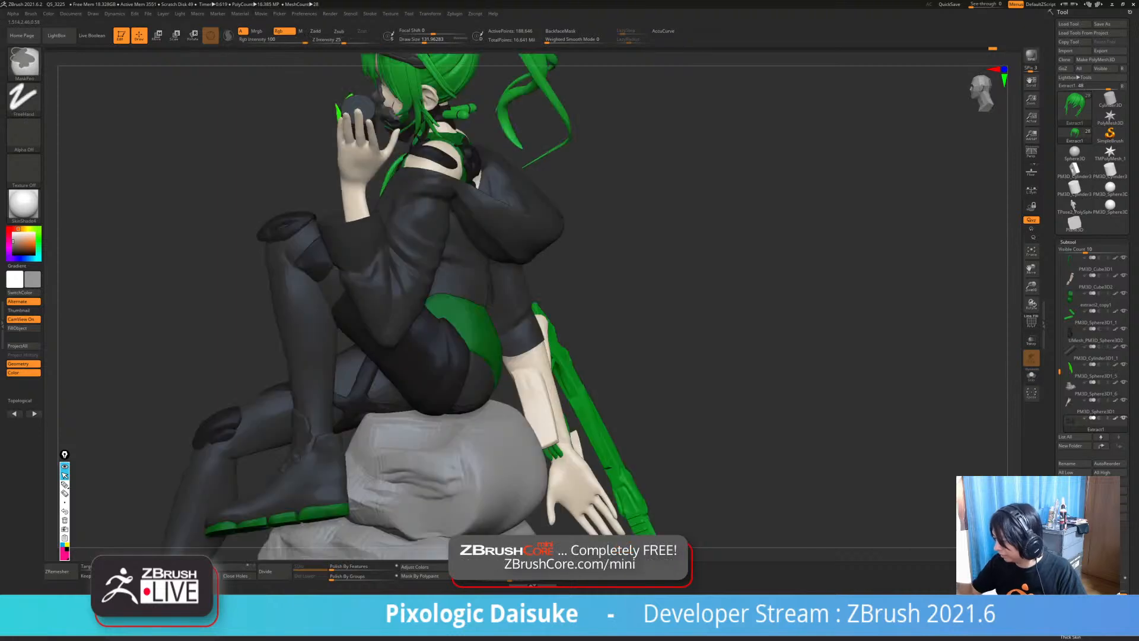
- Raise the body to subdivision level 3 and reshape the raised hand's wrist with SnakeHook and backface masking
mouse_move(453, 139)
ctrl+right_down()
mouse_move(452, 169)
mouse_move(452, 140)
ctrl+right_up()
alt+click(357, 142)
right_drag(357, 142, 451, 156)
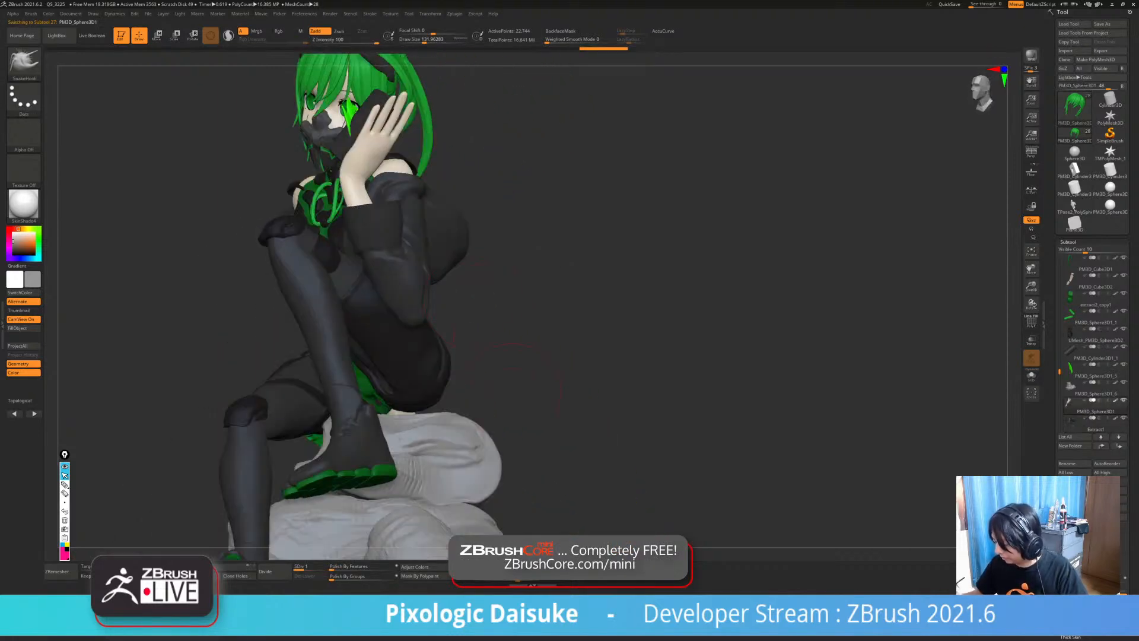
click(323, 568)
mouse_move(439, 200)
right_down()
mouse_move(359, 211)
mouse_move(466, 217)
mouse_move(463, 261)
right_up()
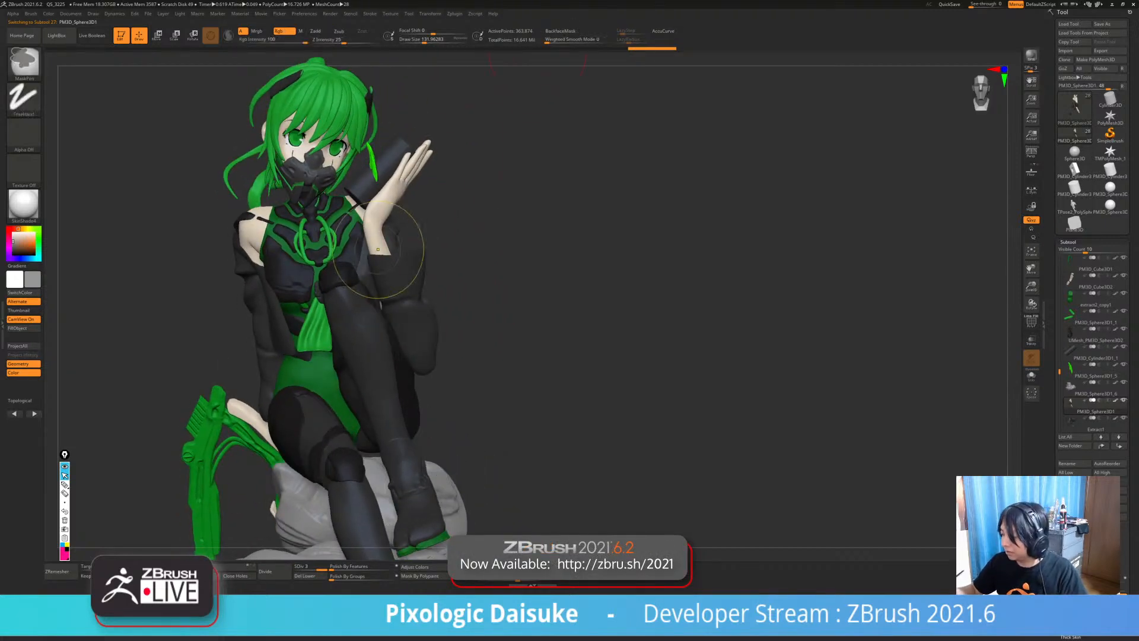
mouse_move(378, 252)
ctrl+right_down()
mouse_move(378, 262)
mouse_move(379, 231)
mouse_move(377, 291)
ctrl+right_up()
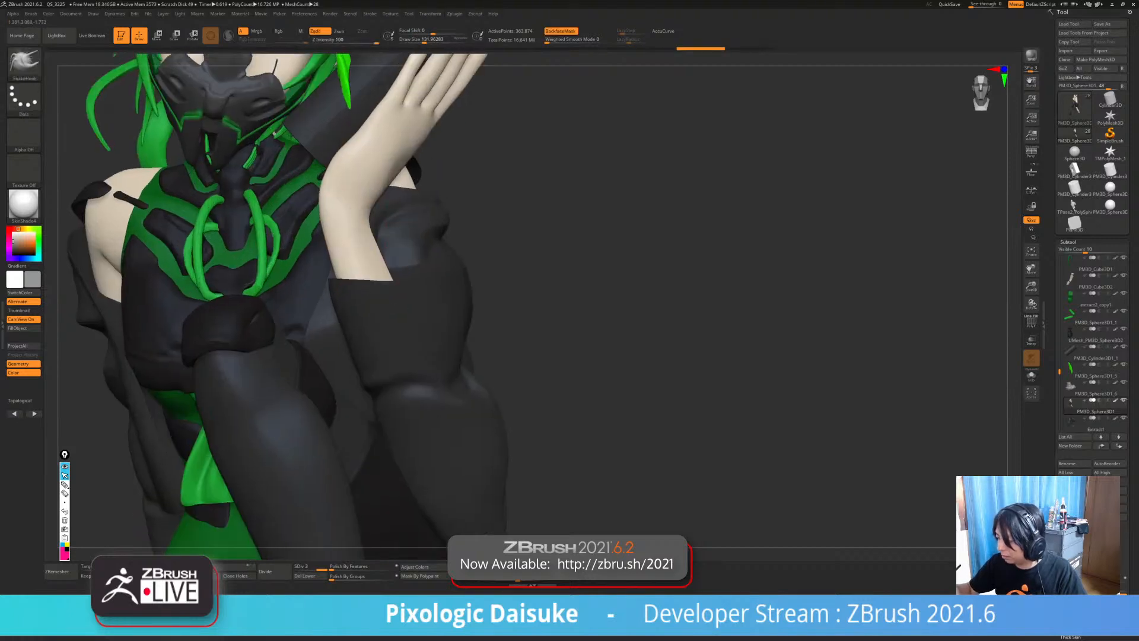
mouse_move(374, 237)
mouse_down()
mouse_move(364, 234)
mouse_move(356, 268)
mouse_up()
mouse_move(367, 268)
ctrl+right_down()
mouse_move(368, 241)
mouse_move(399, 239)
ctrl+right_up()
drag(361, 246, 371, 248)
- Save the project with the complete seated figure and rock pedestal in view
ctrl+right_drag(451, 392, 505, 305)
right_drag(505, 305, 528, 300)
click(147, 13)
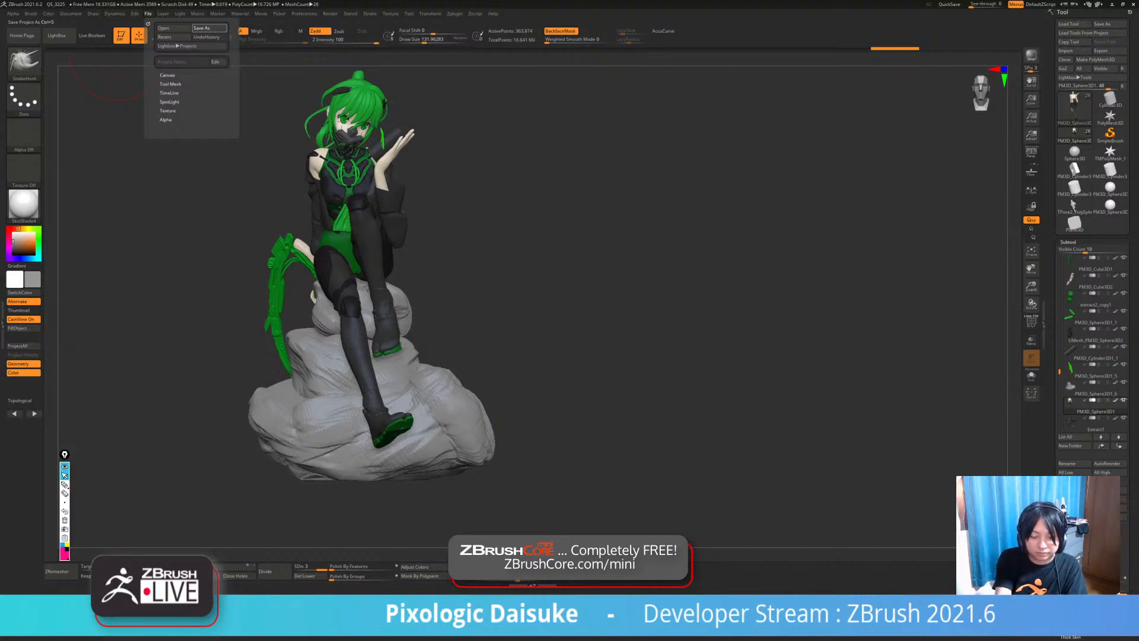
click(201, 28)
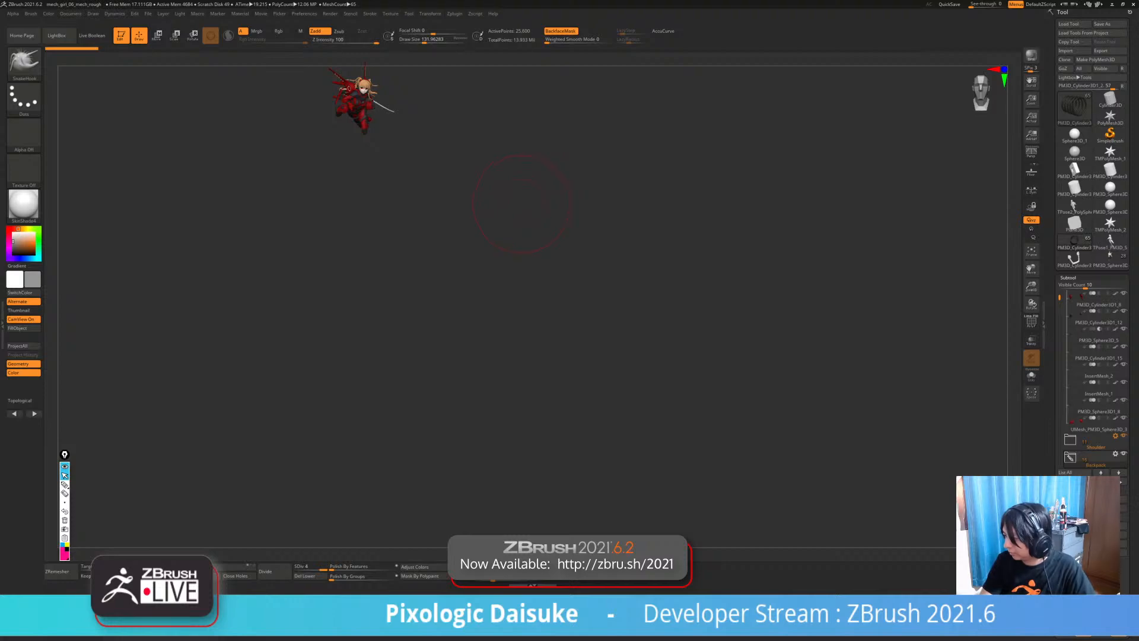
- Frame the red mech girl of the mech_girl_06_mech_rough project and review her full figure
key(f)
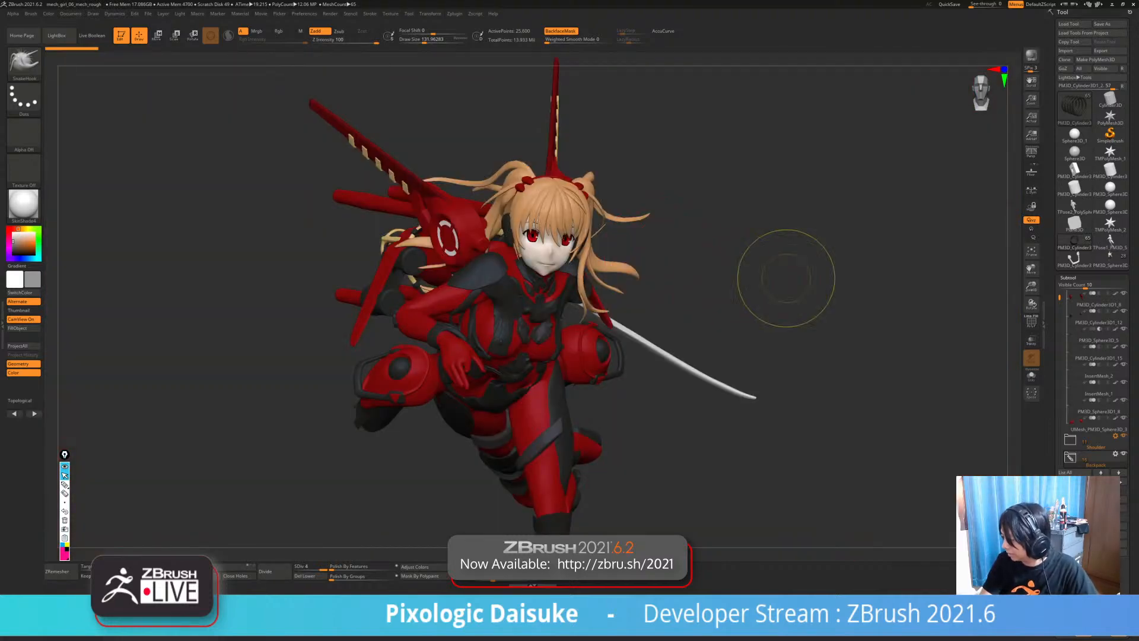
drag(786, 275, 522, 291)
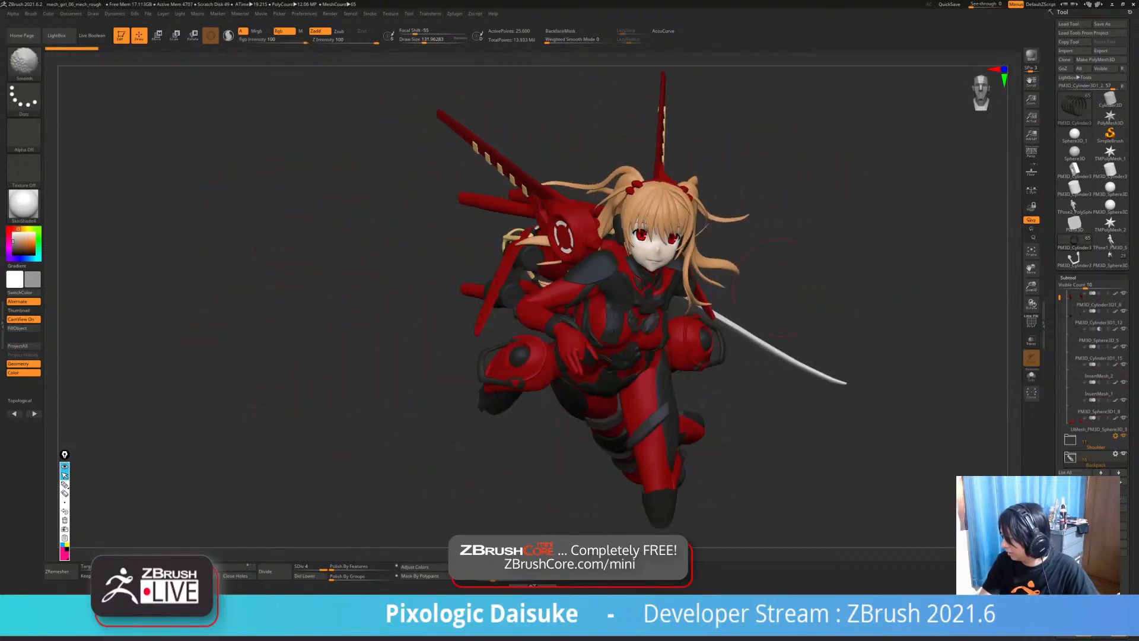
mouse_move(831, 288)
mouse_down()
mouse_move(706, 286)
mouse_move(815, 290)
mouse_up()
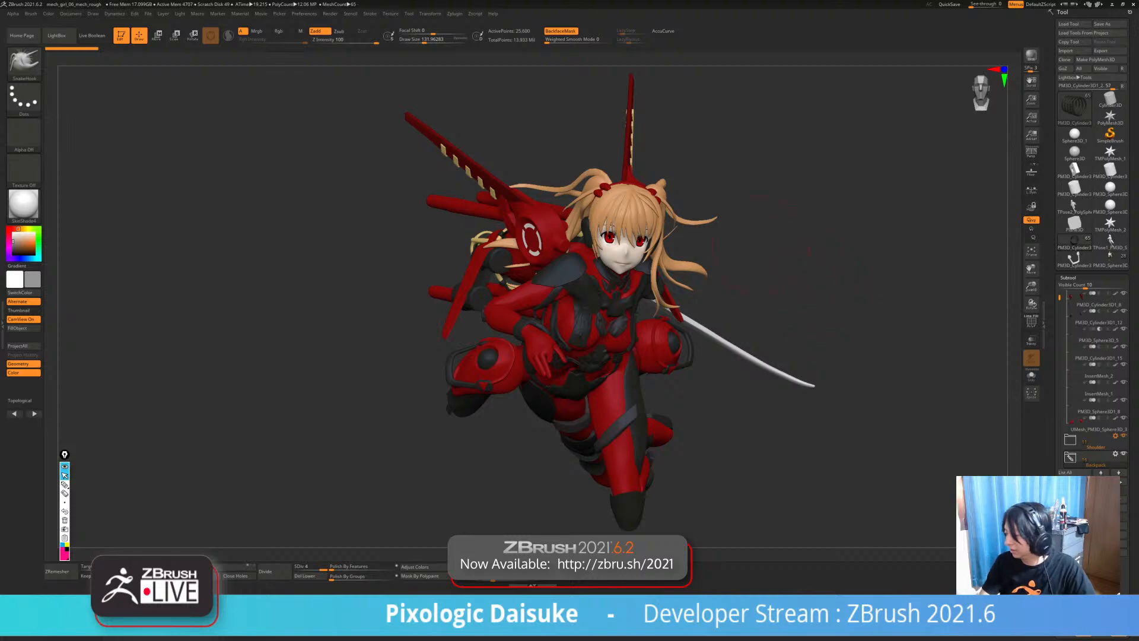
drag(801, 295, 397, 290)
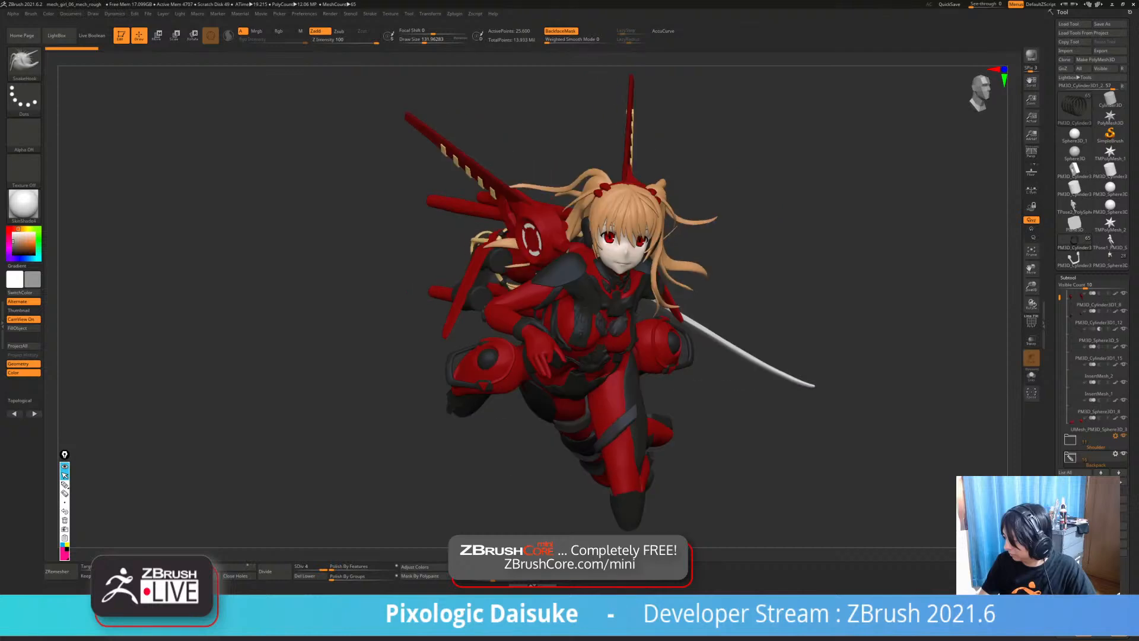
click(1031, 376)
click(1032, 376)
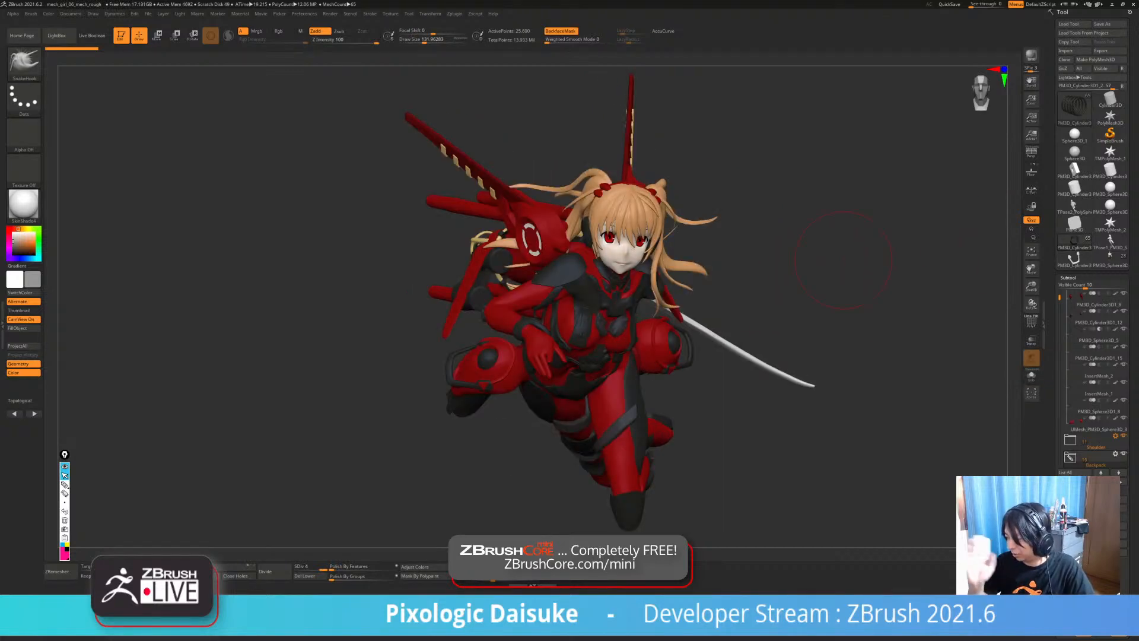
- Switch to the green seated character among the loaded tools and frame the whole figure with its pedestal
click(1110, 241)
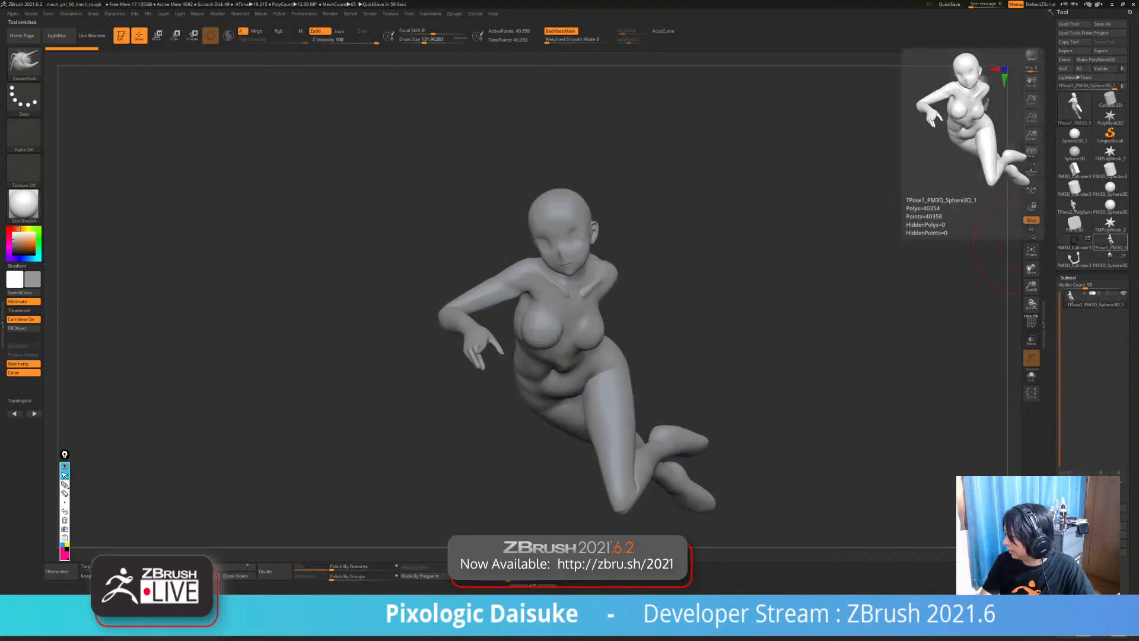
click(1110, 259)
click(1075, 241)
click(1110, 259)
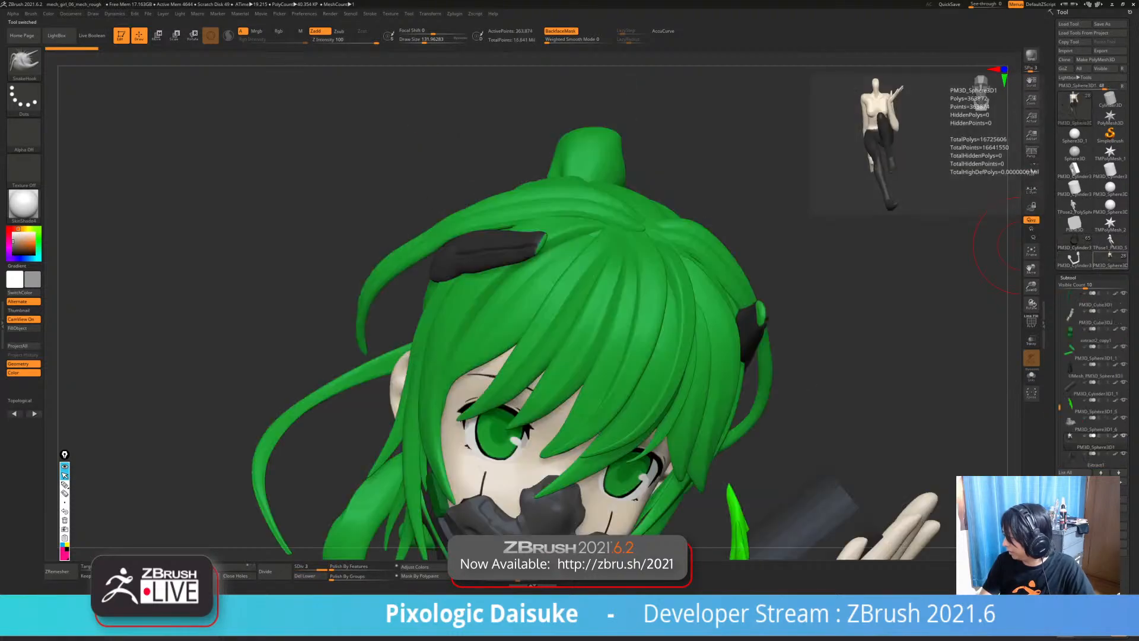
key(f)
mouse_move(854, 345)
ctrl+right_down()
mouse_move(839, 310)
mouse_move(734, 315)
mouse_move(756, 305)
mouse_move(228, 313)
ctrl+right_up()
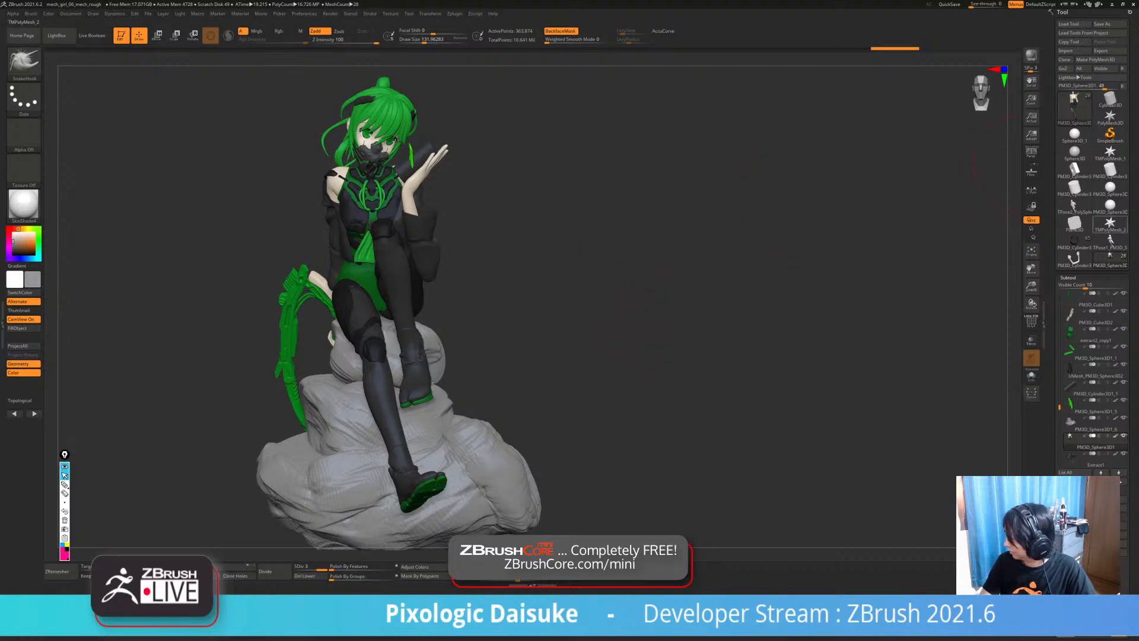
- Browse the loaded tools to view the handle part, the bare posed body and the merged transpose mesh
click(1110, 259)
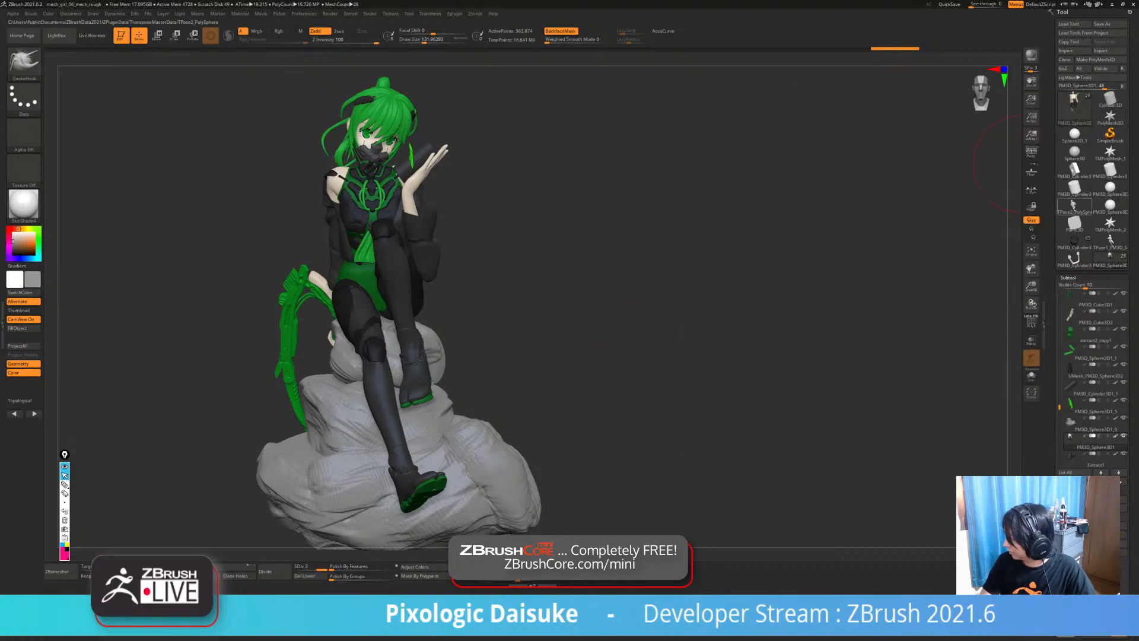
click(1074, 206)
click(1110, 242)
click(1074, 259)
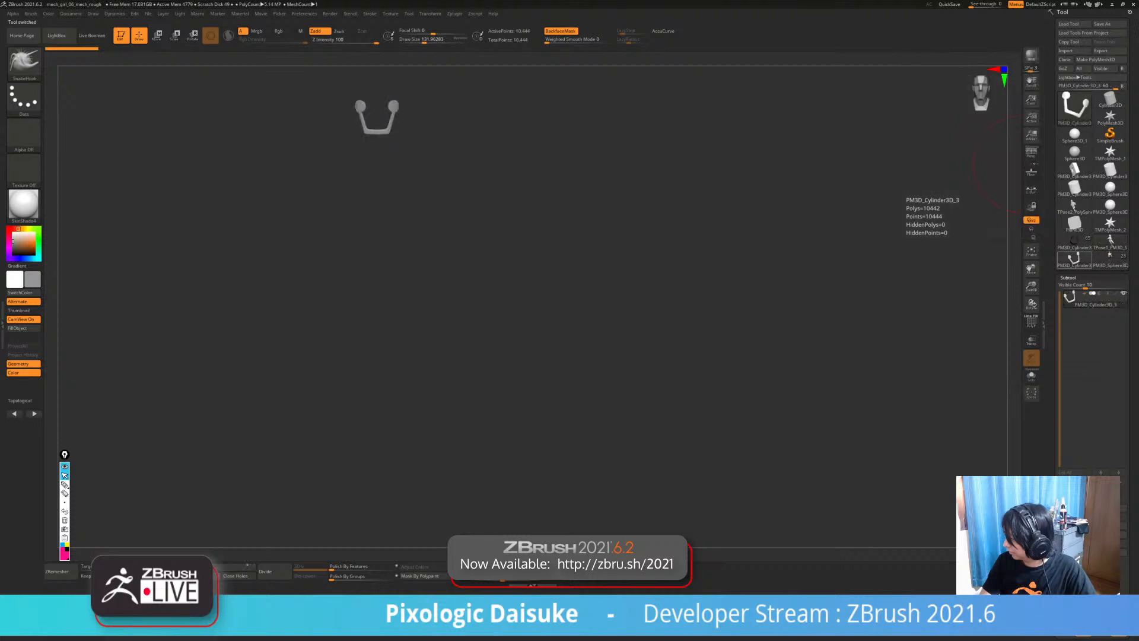
click(1110, 260)
click(1110, 242)
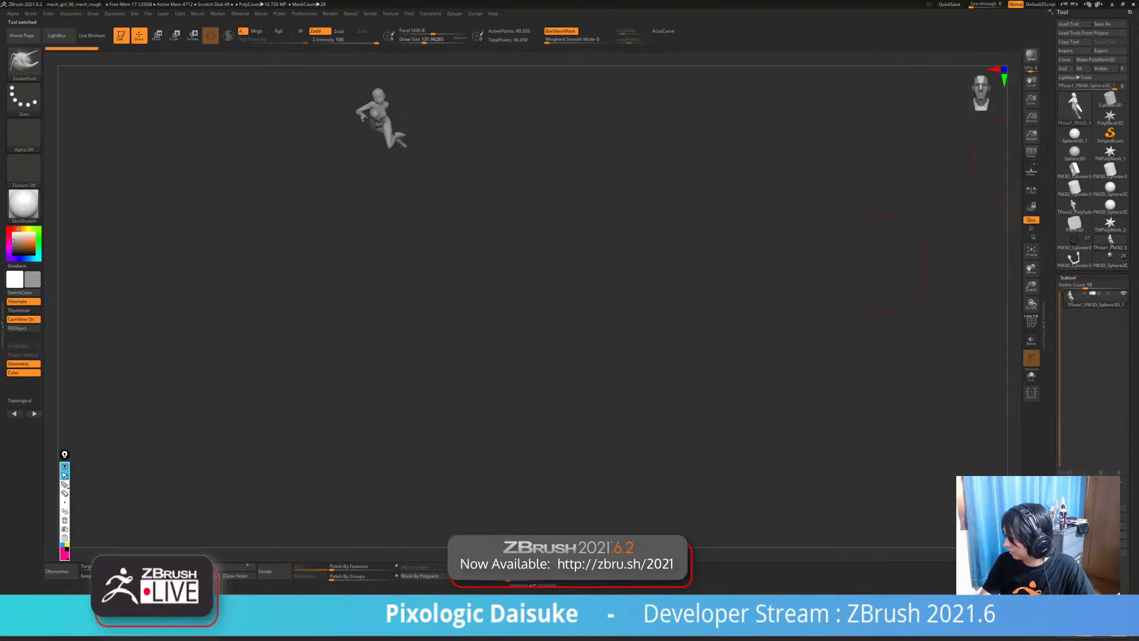
click(1075, 205)
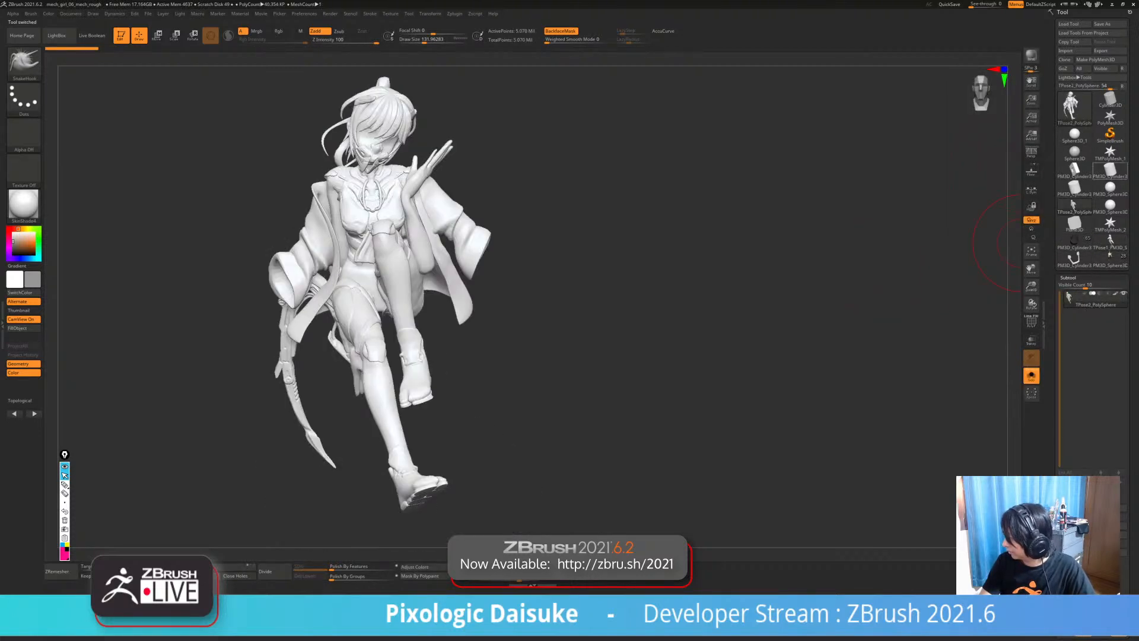
- Bring the red mech girl back and show her complete figure with all parts visible
click(1075, 241)
click(1111, 242)
click(1074, 260)
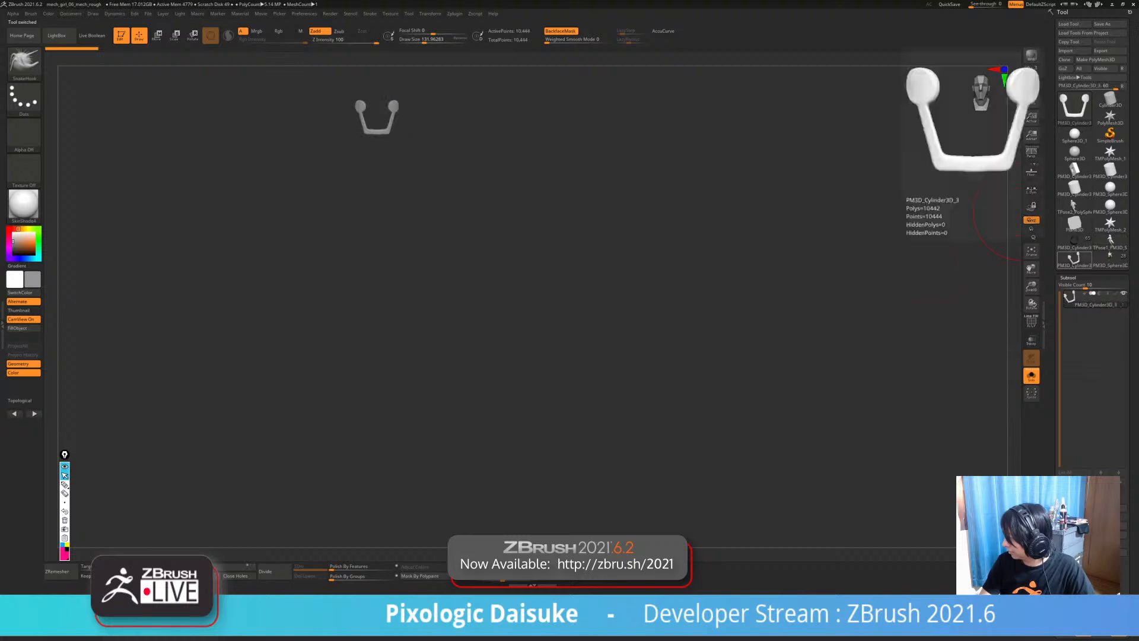
click(1074, 241)
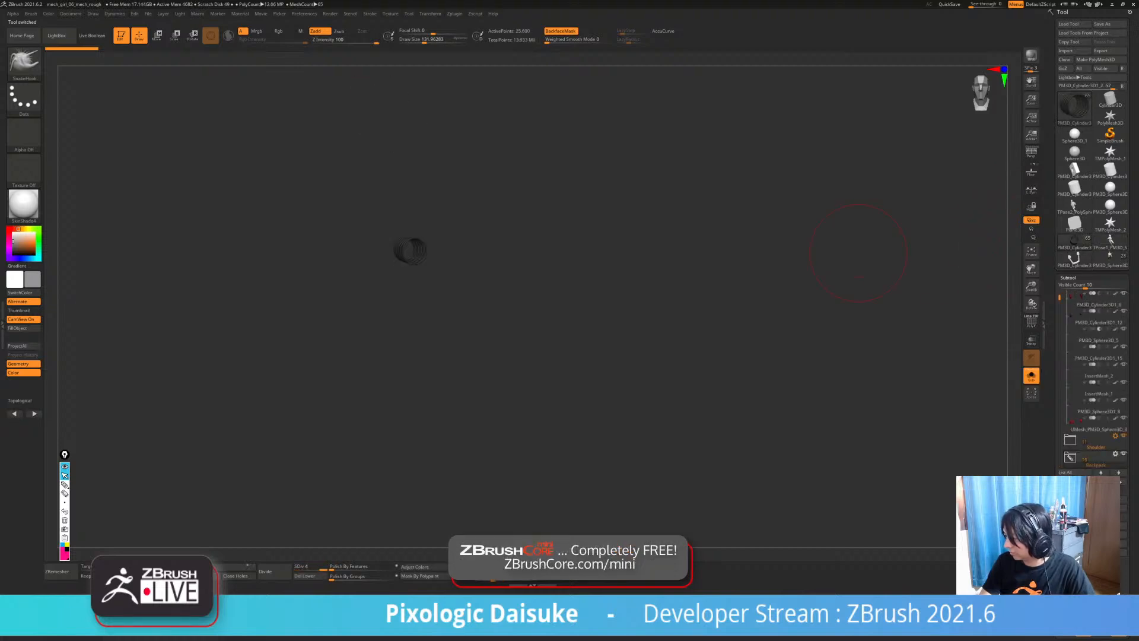
drag(858, 253, 757, 262)
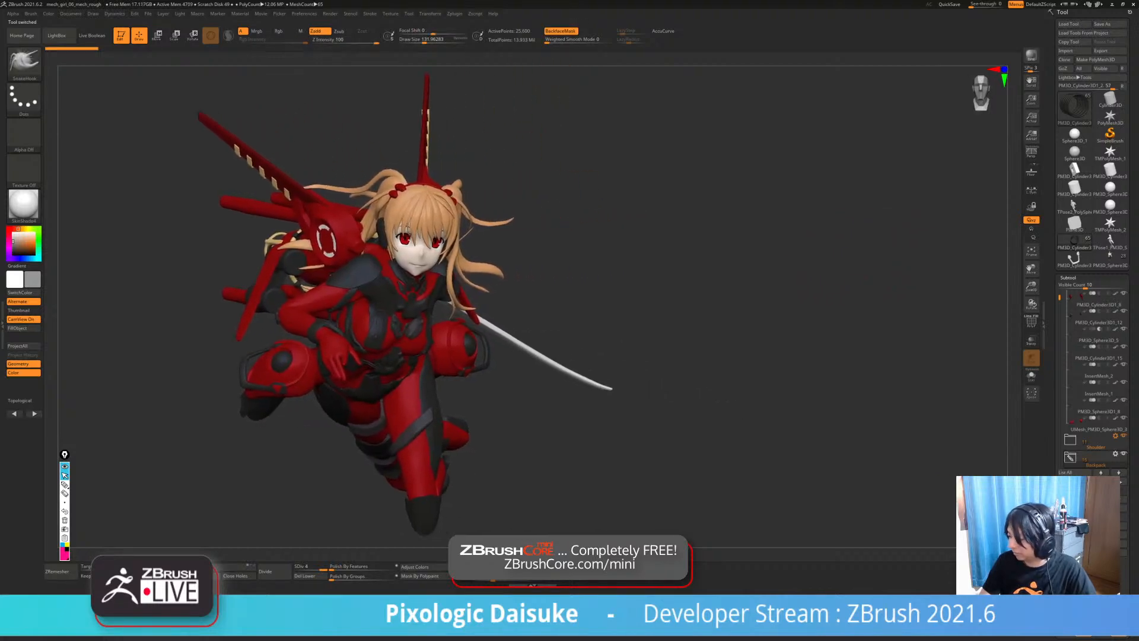
- Open the recent project Misaka_take2_03 from LightBox without saving changes to the current one
click(56, 35)
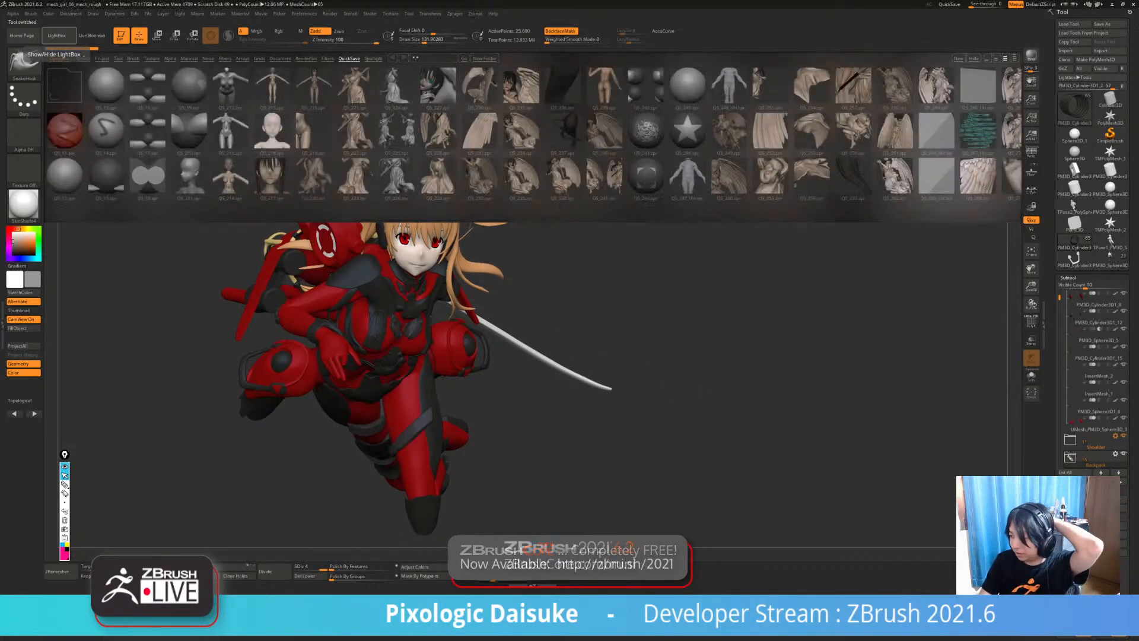
click(118, 59)
click(102, 59)
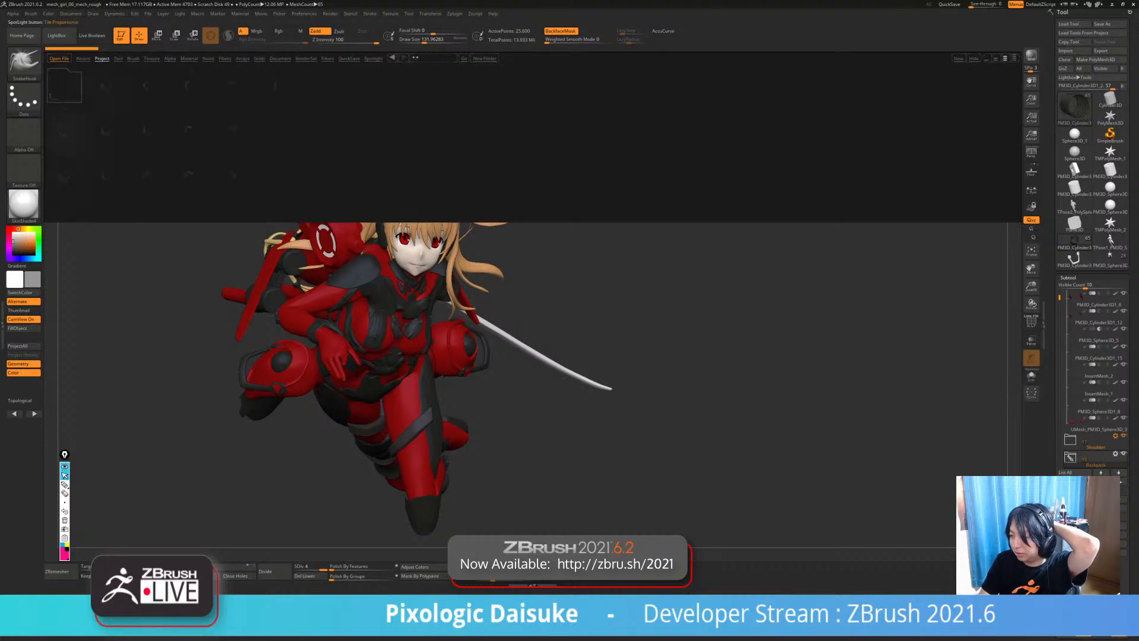
click(84, 59)
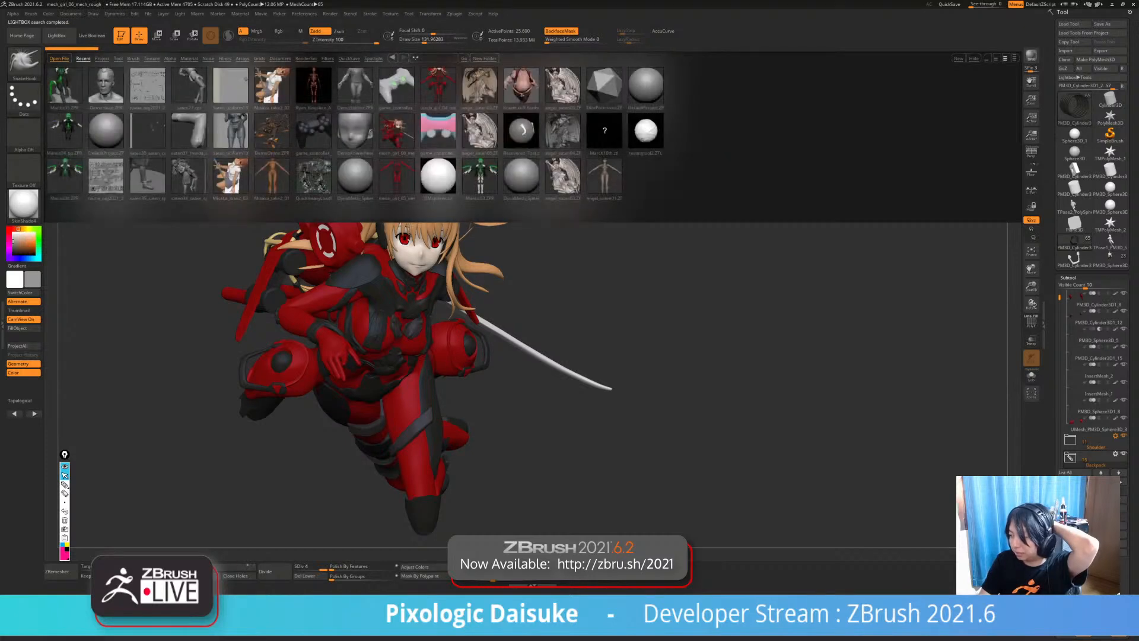
double_click(232, 183)
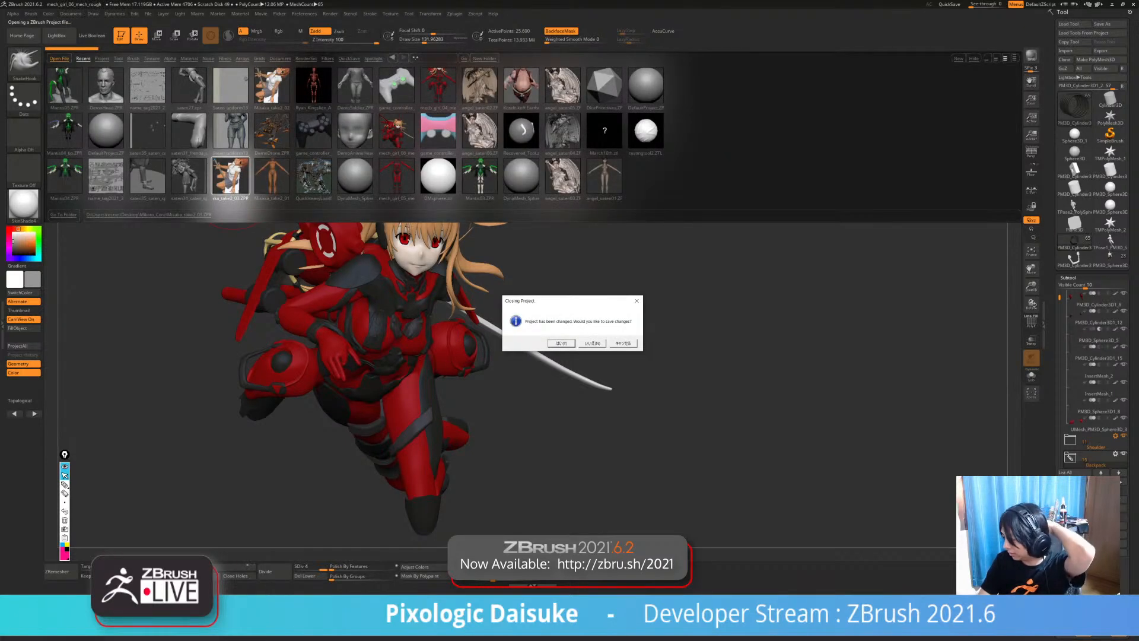
key(n)
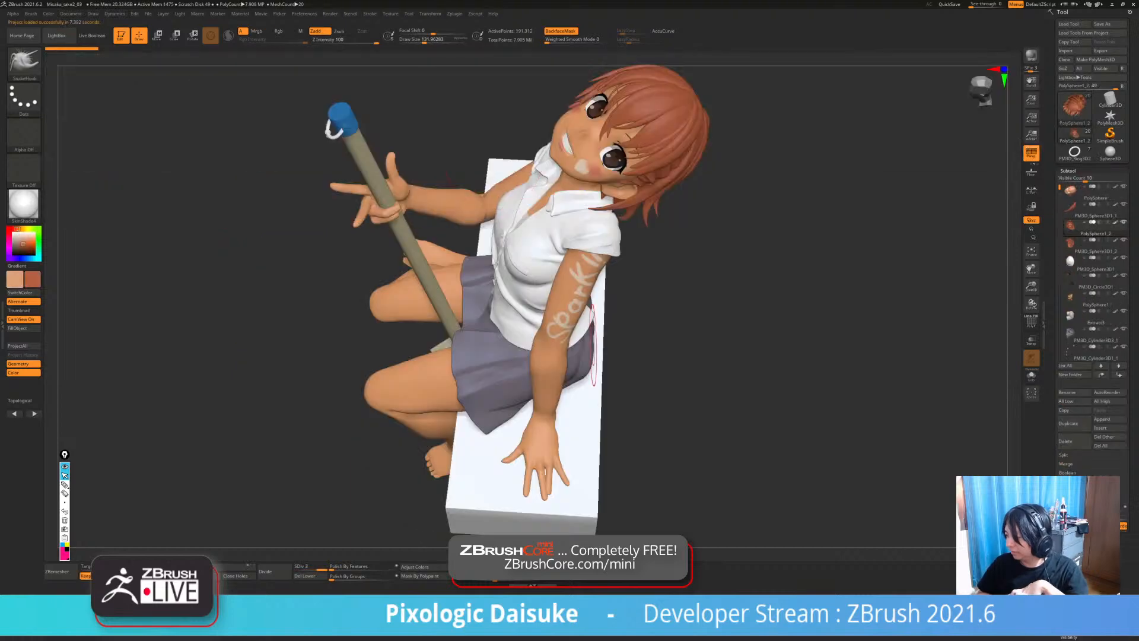
- Add the SPARK!! cover illustration to Spotlight, scale it down and place it beside the seated schoolgirl for comparison
mouse_move(739, 278)
ctrl+right_down()
mouse_move(508, 62)
mouse_move(513, 75)
ctrl+right_up()
click(390, 13)
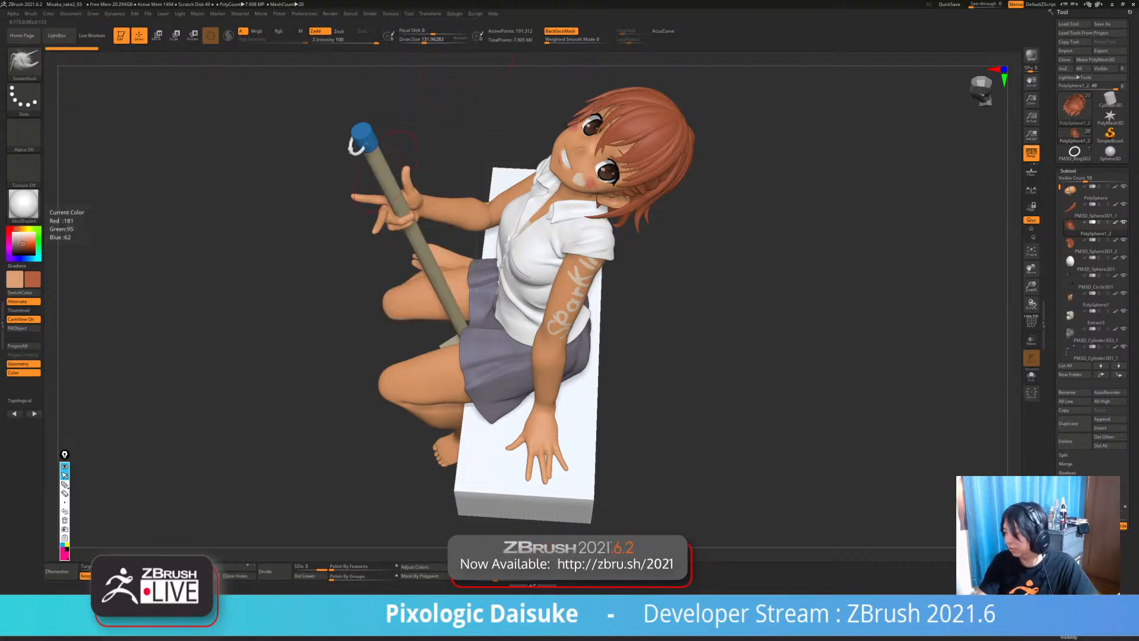
click(391, 13)
click(411, 99)
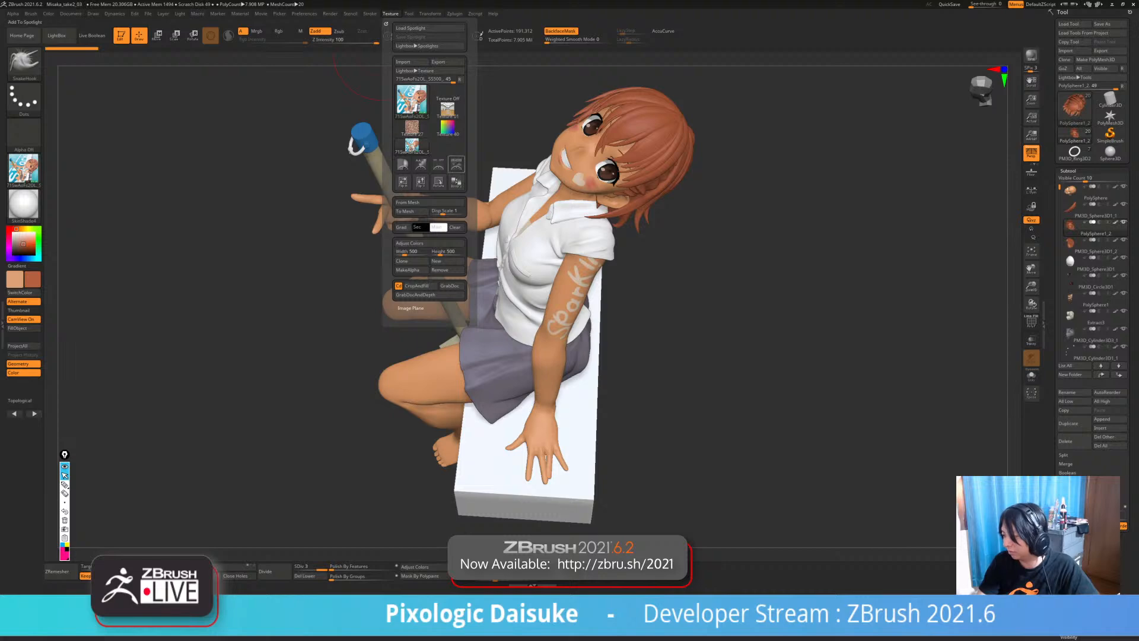
click(456, 164)
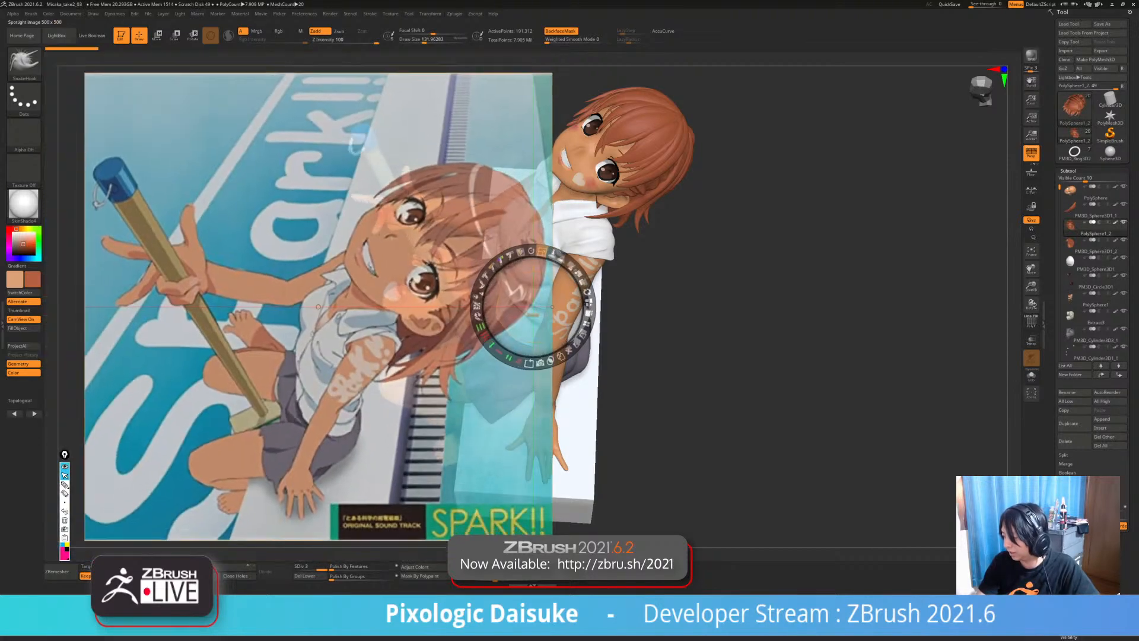
drag(542, 252, 504, 258)
drag(533, 305, 368, 273)
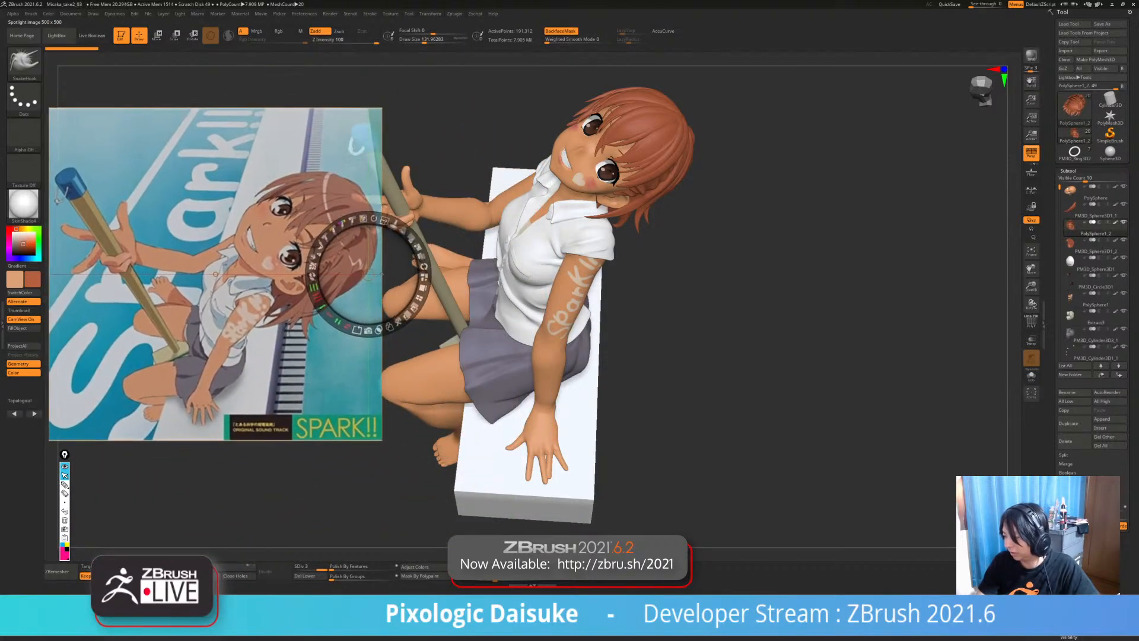
mouse_move(413, 243)
mouse_down()
mouse_move(422, 260)
mouse_move(387, 222)
mouse_move(403, 229)
mouse_up()
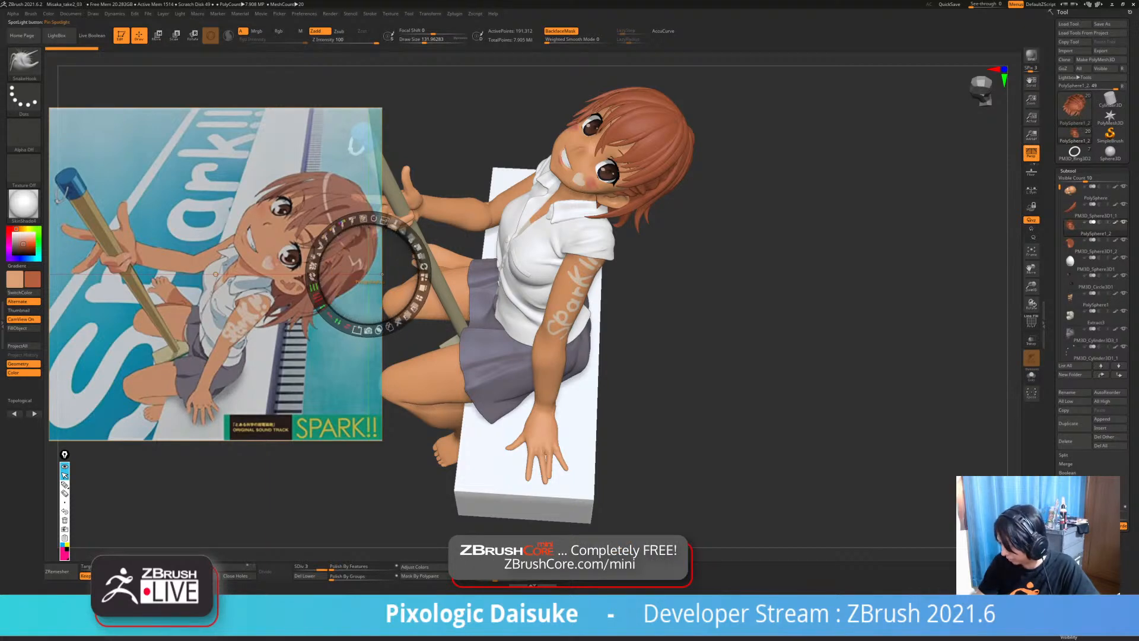
- Leave Spotlight editing and examine the seated schoolgirl from the side beside the cover illustration
drag(411, 237, 420, 255)
key(z)
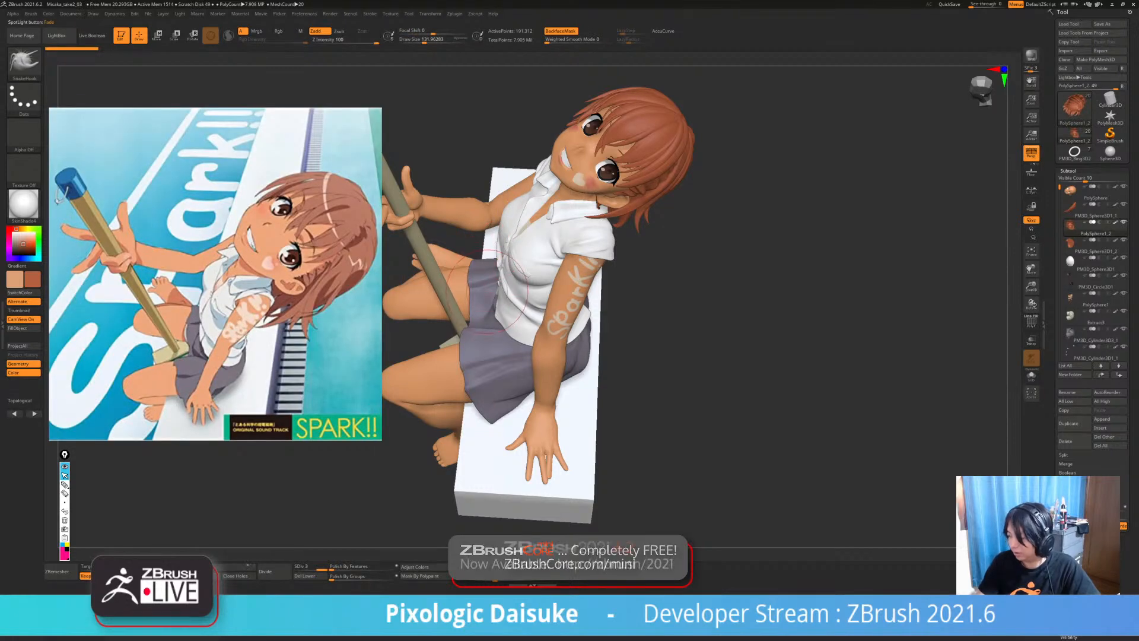
mouse_move(488, 291)
ctrl+right_down()
mouse_move(487, 261)
mouse_move(582, 289)
mouse_move(502, 270)
ctrl+right_up()
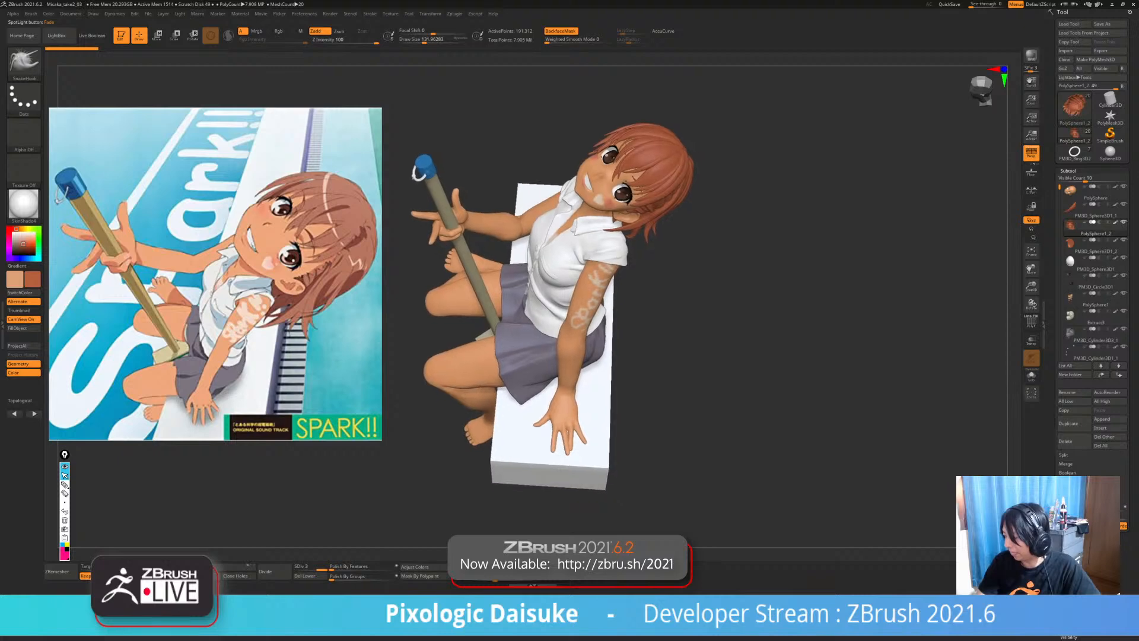
right_drag(570, 344, 534, 255)
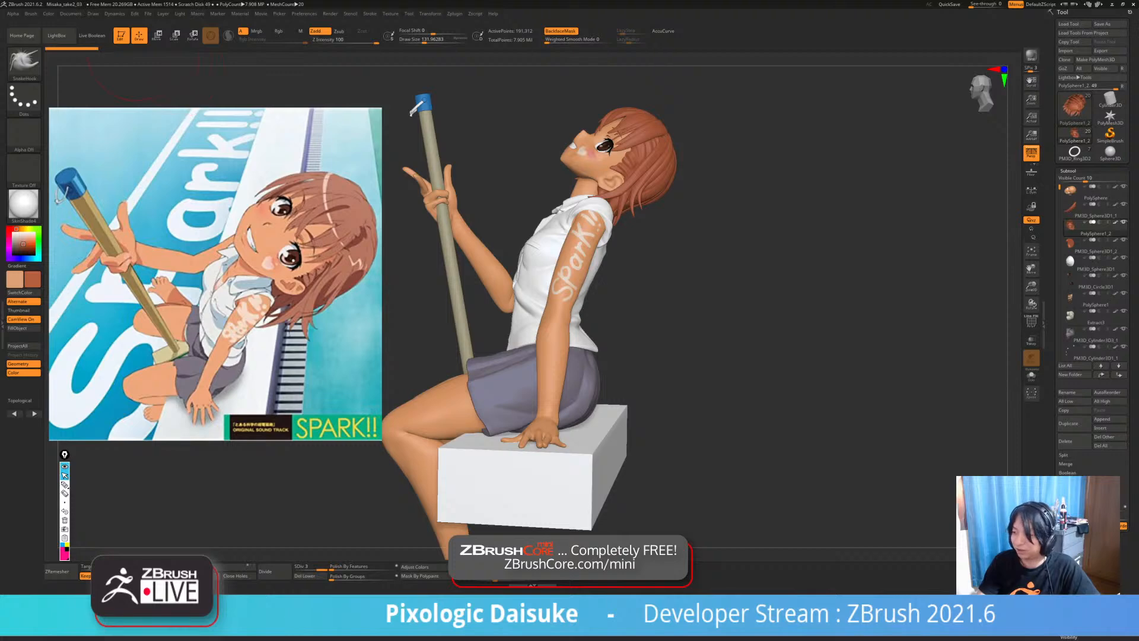
- Recall the stored camera that shows the schoolgirl from the cover illustration's angle
click(93, 14)
click(93, 13)
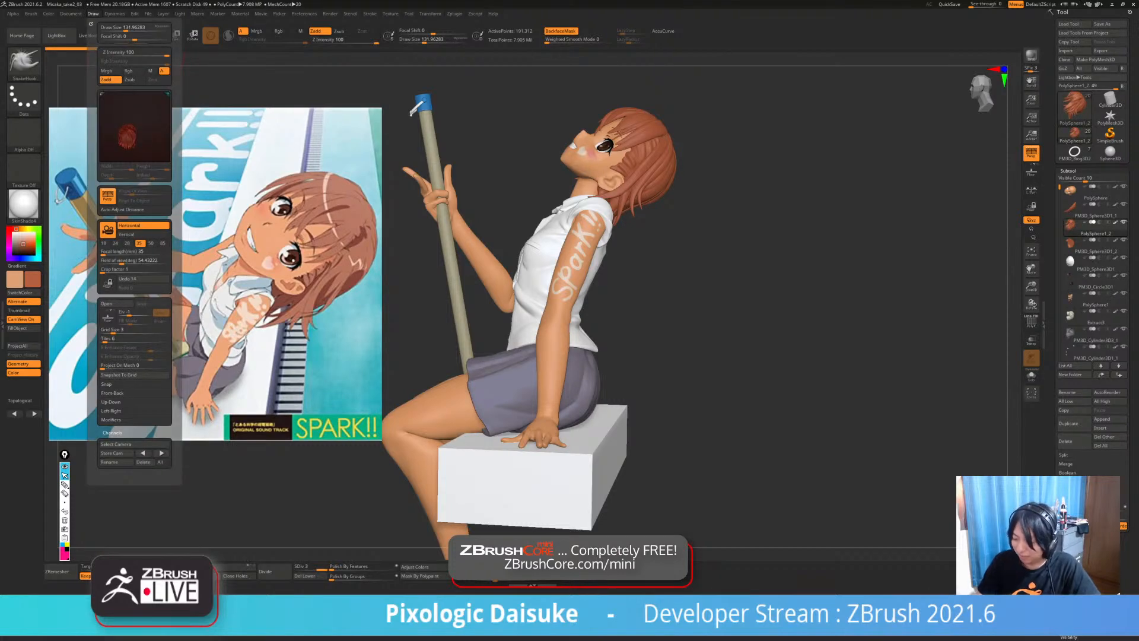
click(142, 453)
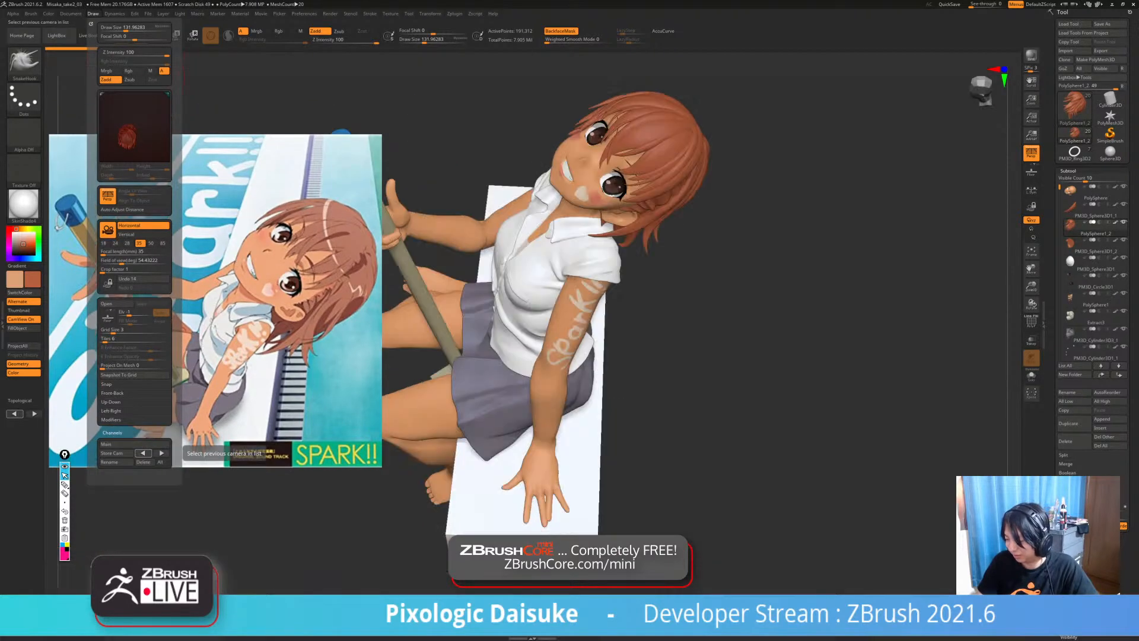
click(143, 453)
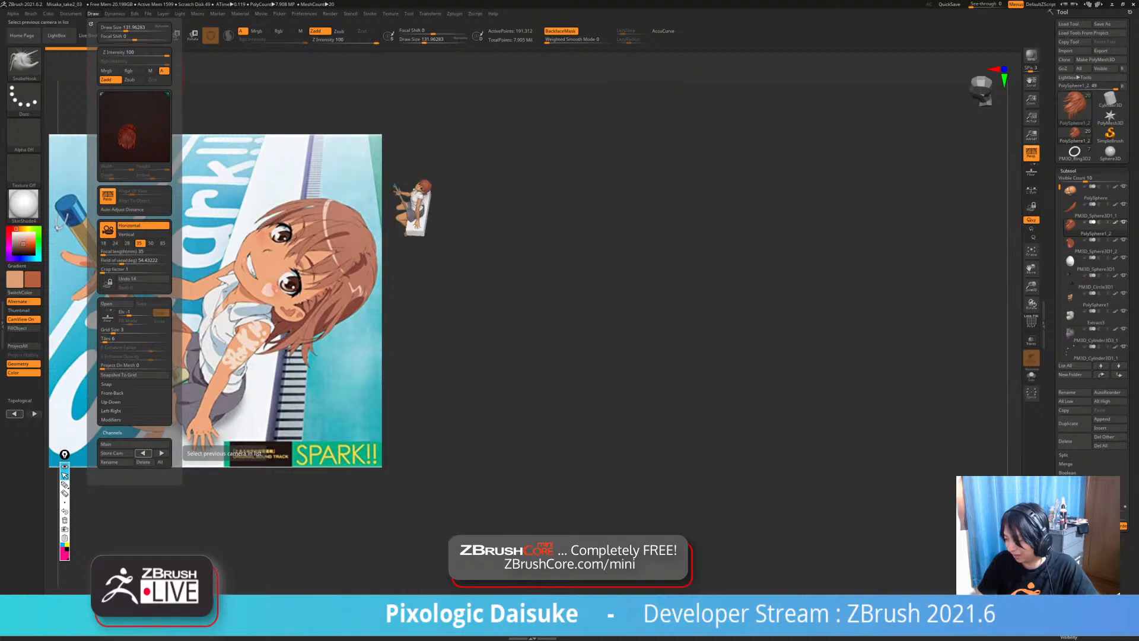
click(143, 452)
- Toggle the SPARK!! cover illustration on and off against the model, then leave it hidden
key(shift+z)
key(shift+z)
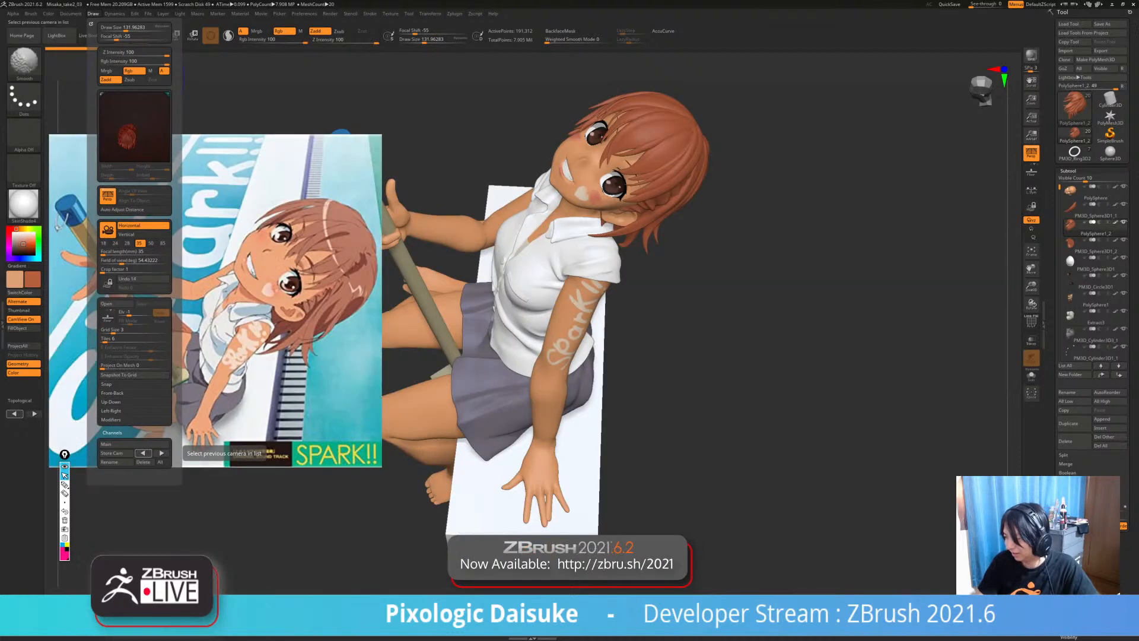
key(shift+z)
key(shift+z)
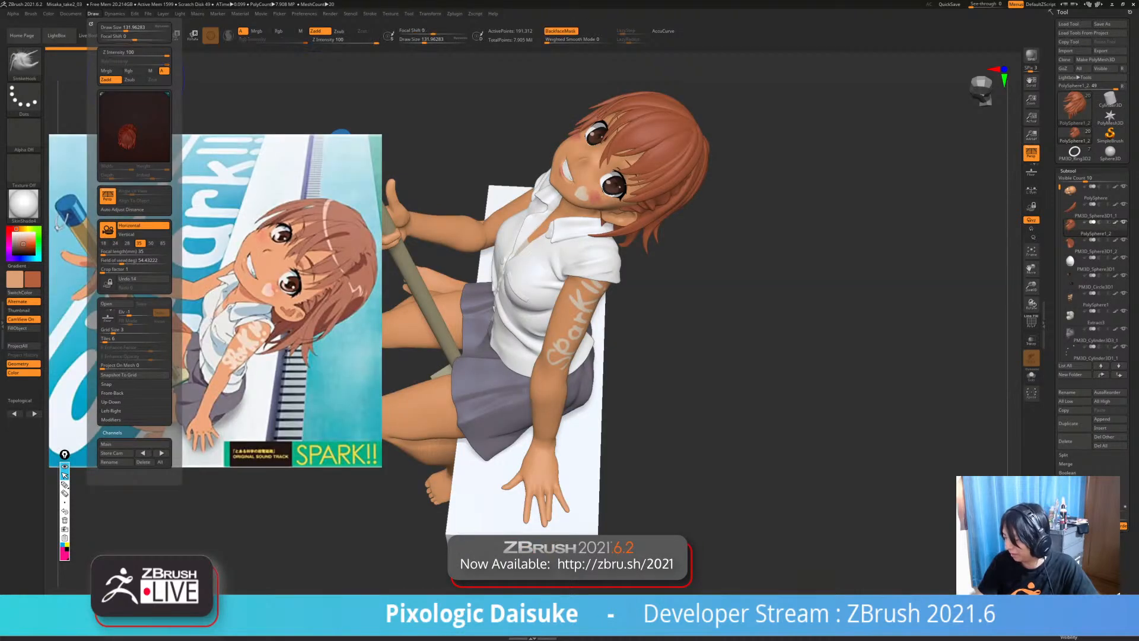
key(shift+z)
key(shift+z)
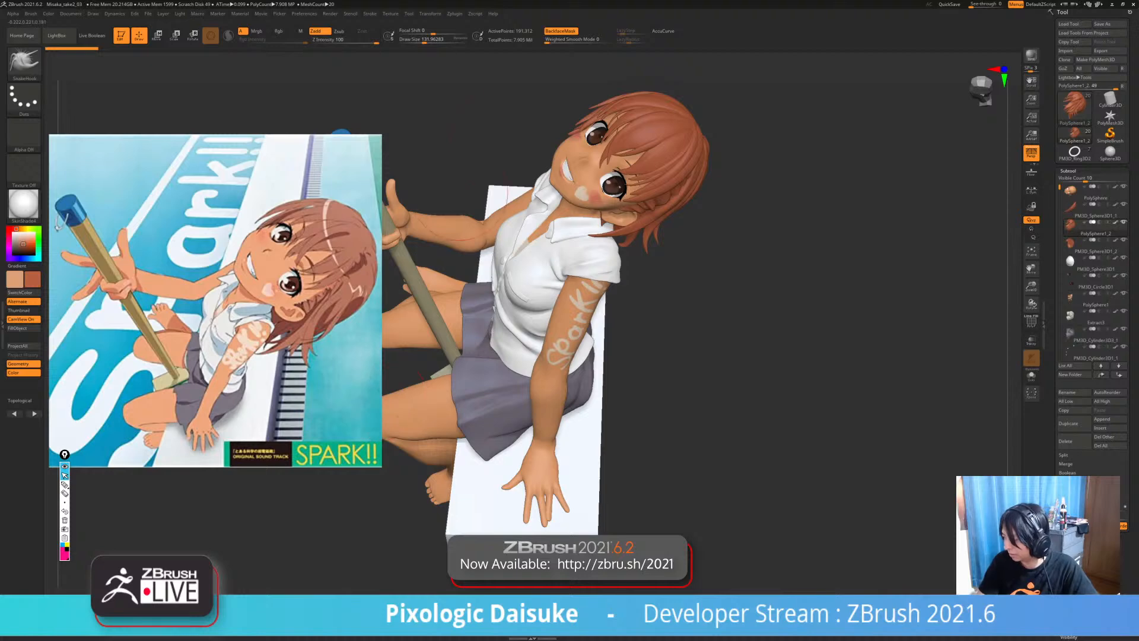
key(shift+z)
key(shift+z)
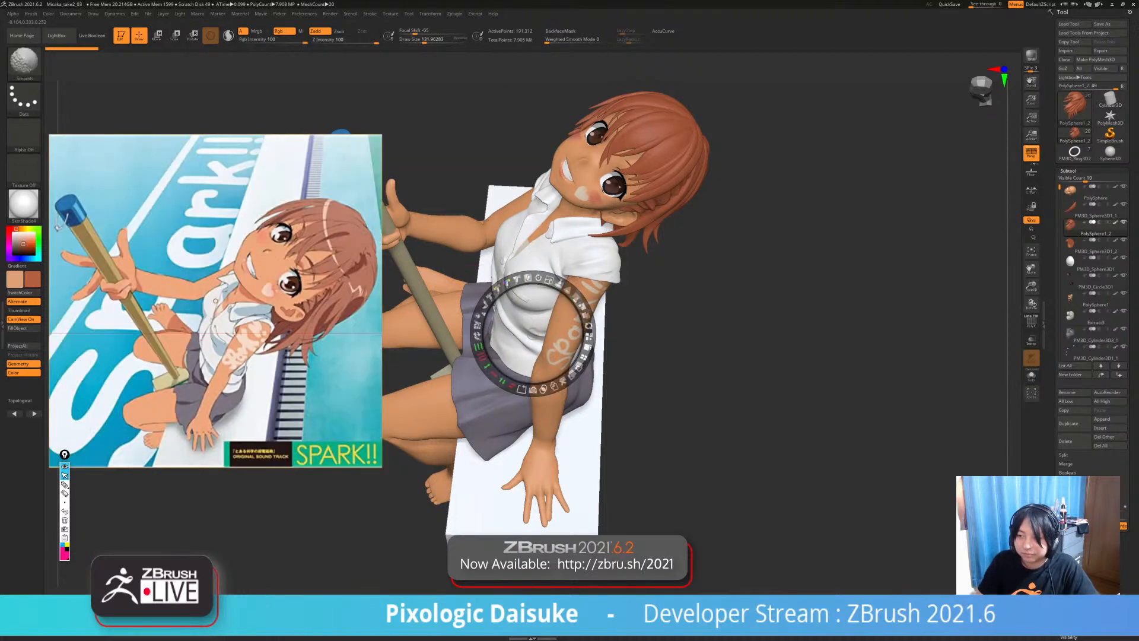
key(z)
key(shift+z)
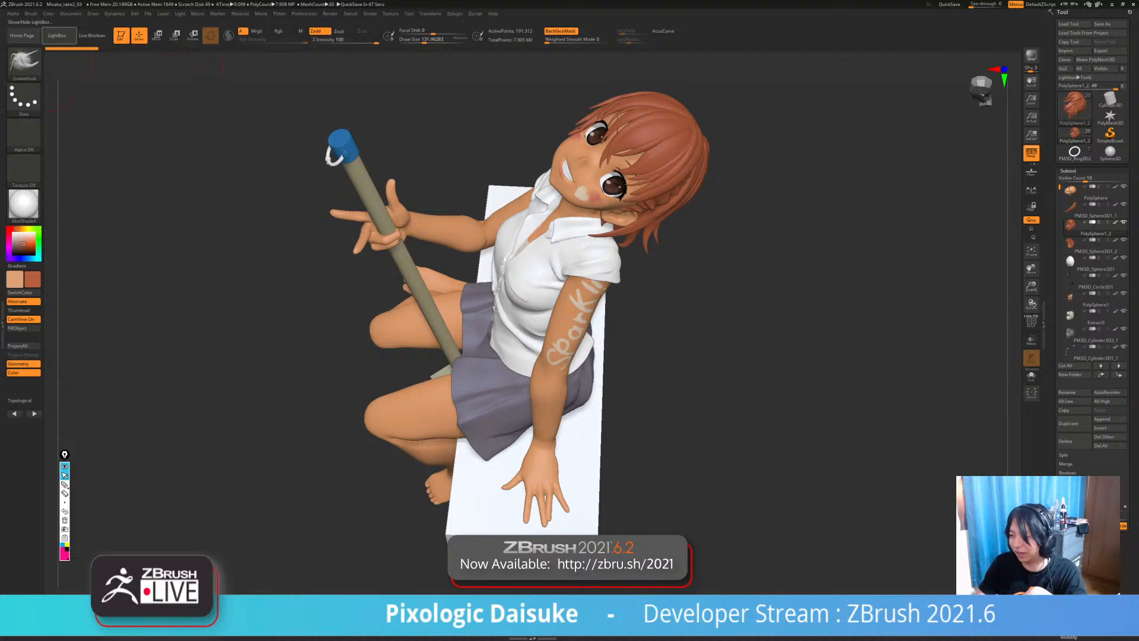
- Open the recent project Mantis05 from LightBox without saving the current one, and frame the green character from the front
click(56, 35)
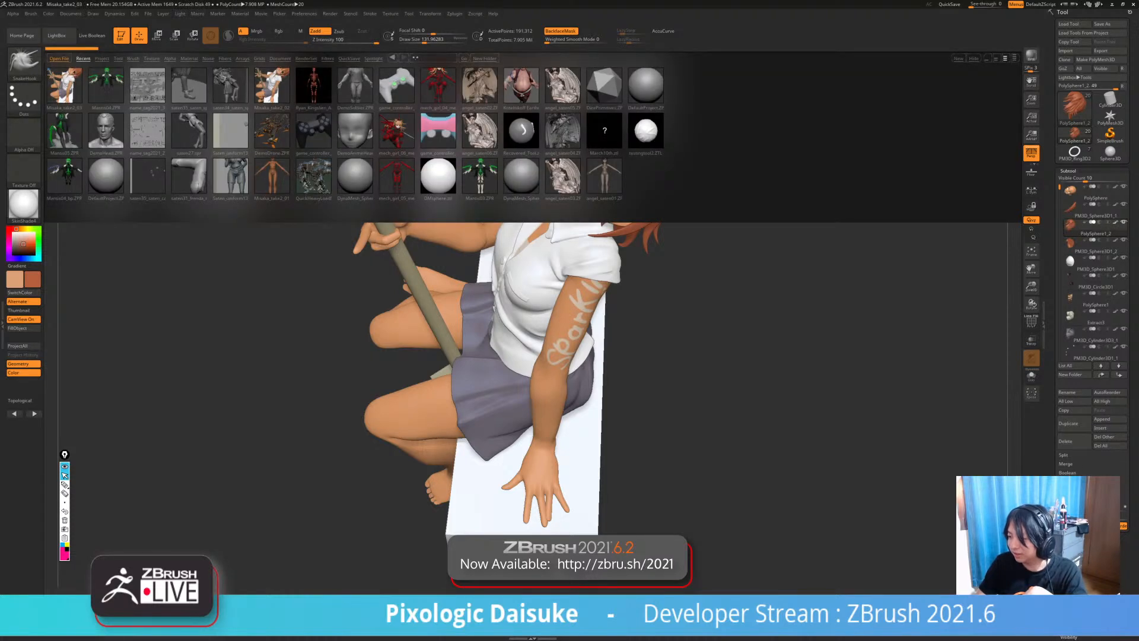
double_click(64, 130)
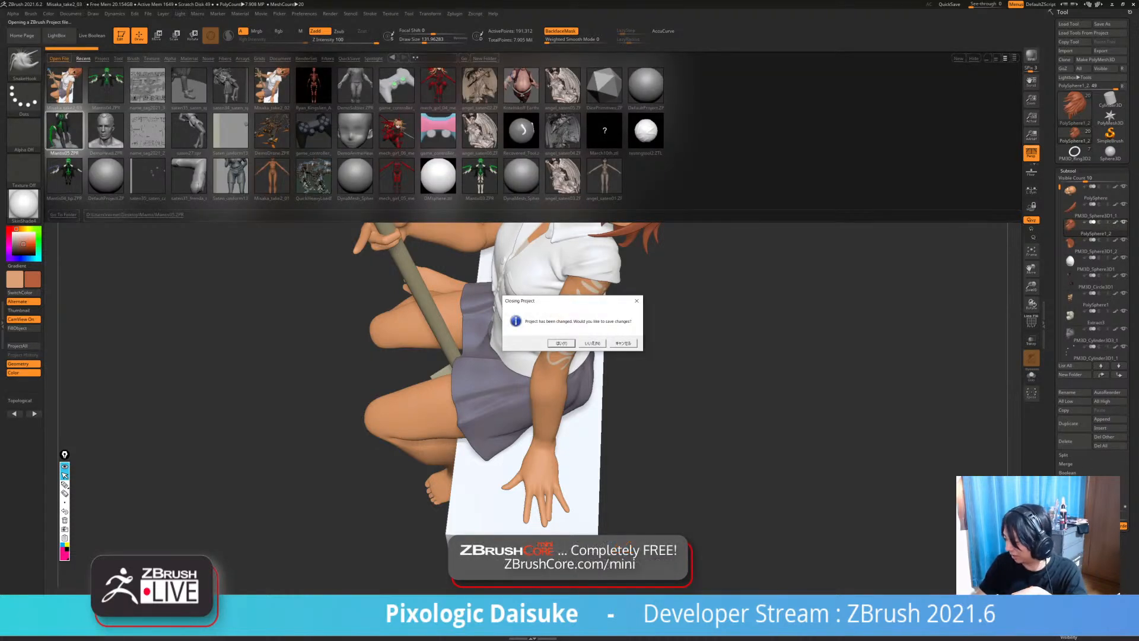
click(593, 343)
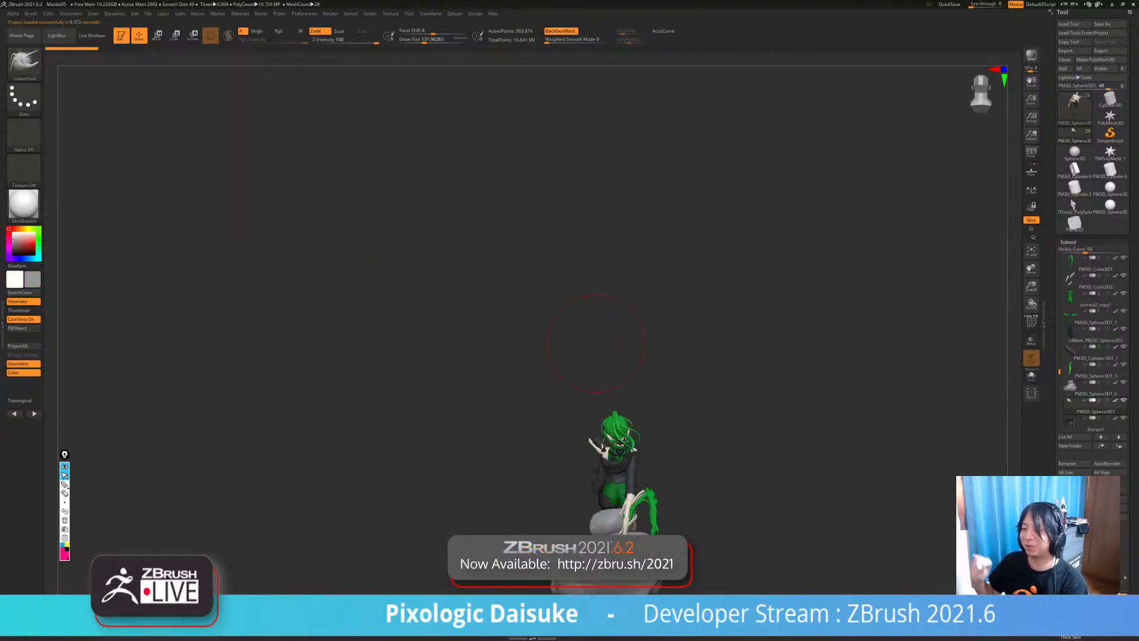
mouse_move(499, 205)
mouse_down()
mouse_move(712, 208)
mouse_move(689, 208)
mouse_up()
key(f)
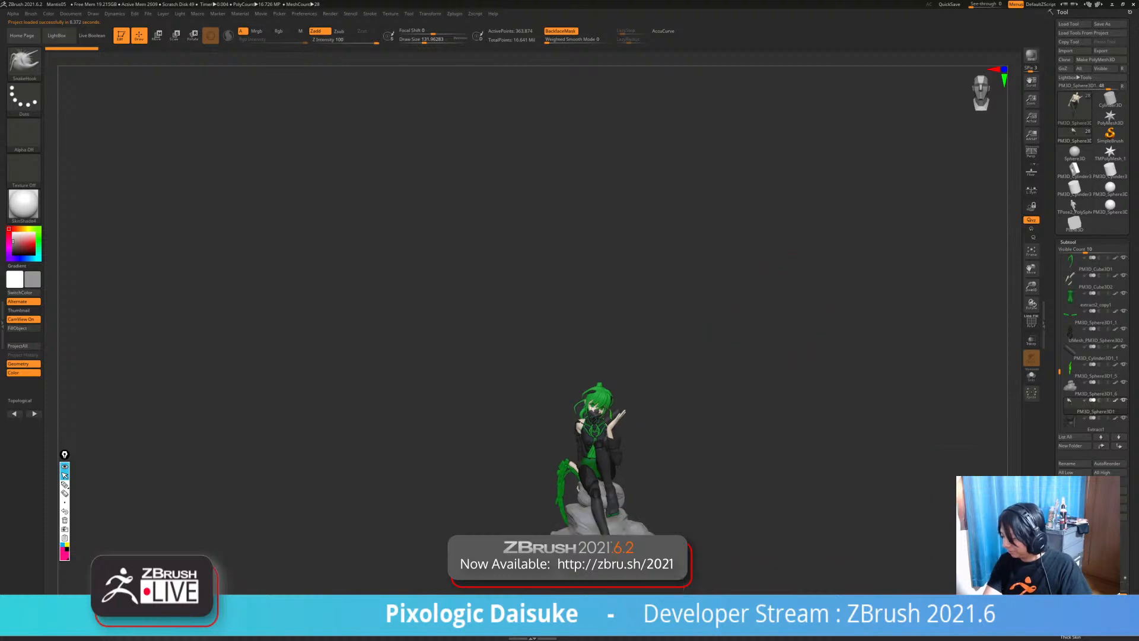
- Apply Scale Master's ZBrush Scale Unify to the green character and rock pedestal, then frame the result
mouse_move(734, 249)
ctrl+right_down()
mouse_move(715, 202)
mouse_move(682, 173)
ctrl+right_up()
mouse_move(455, 13)
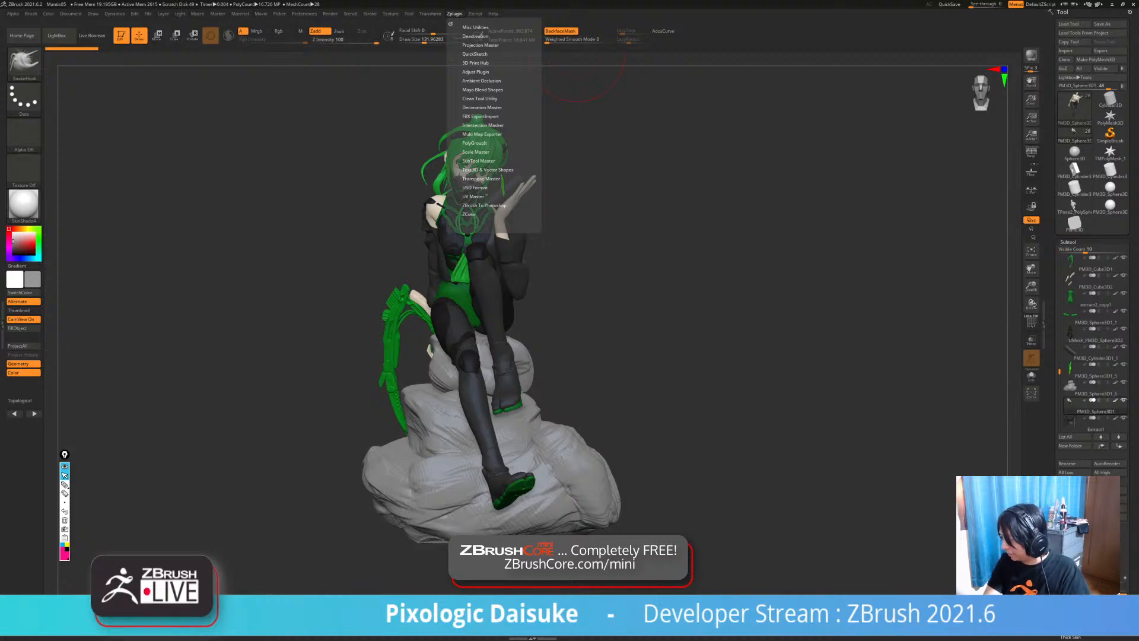
click(475, 152)
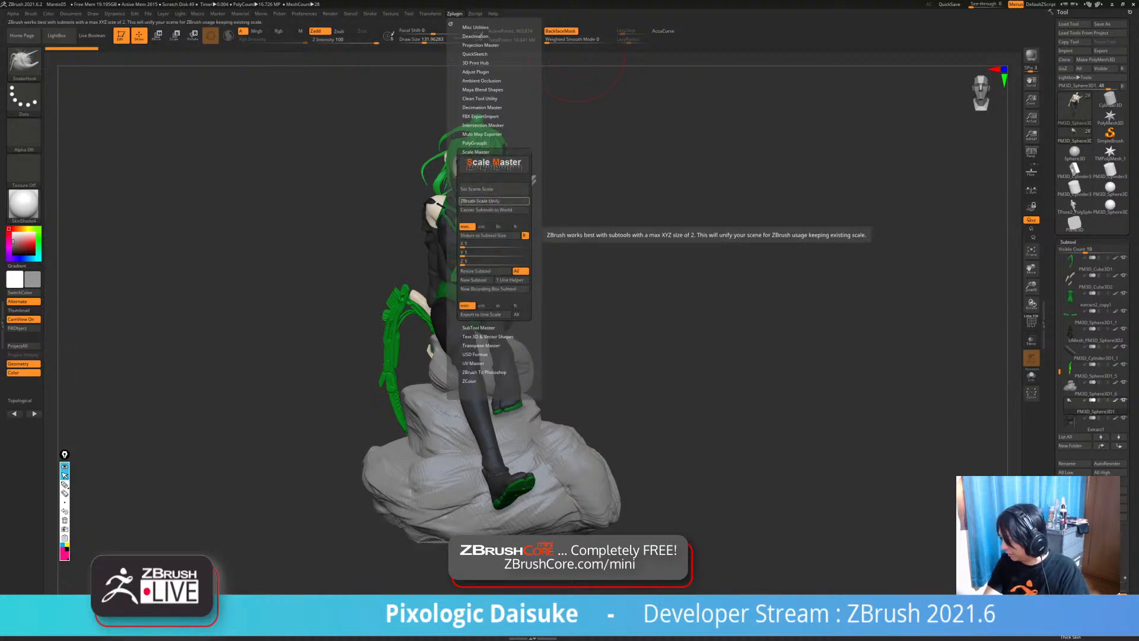
click(494, 201)
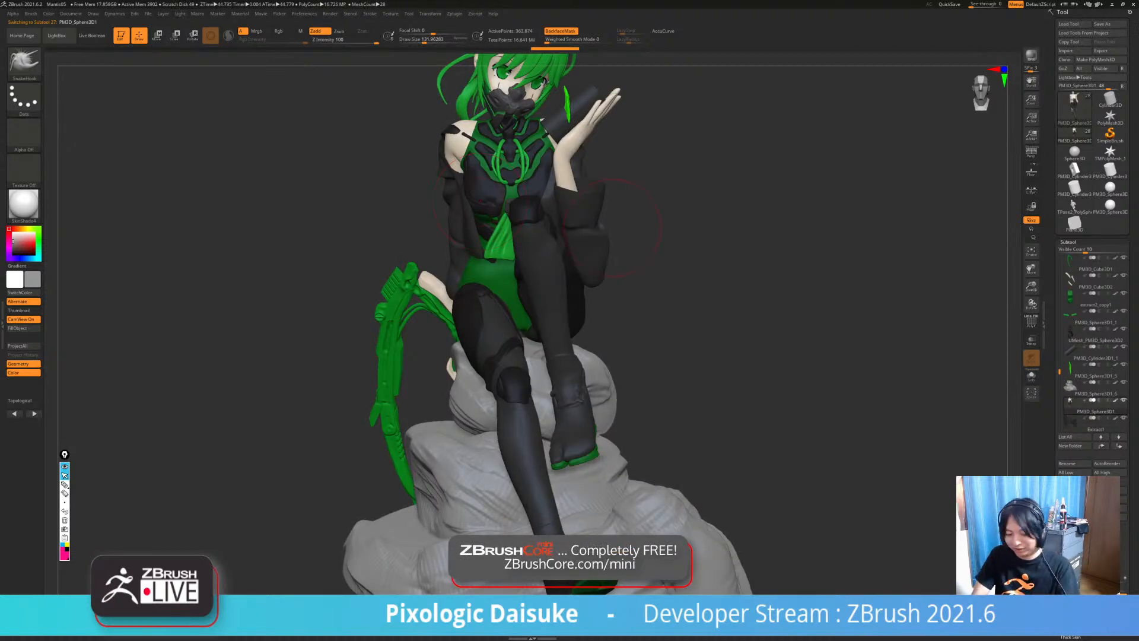
key(f)
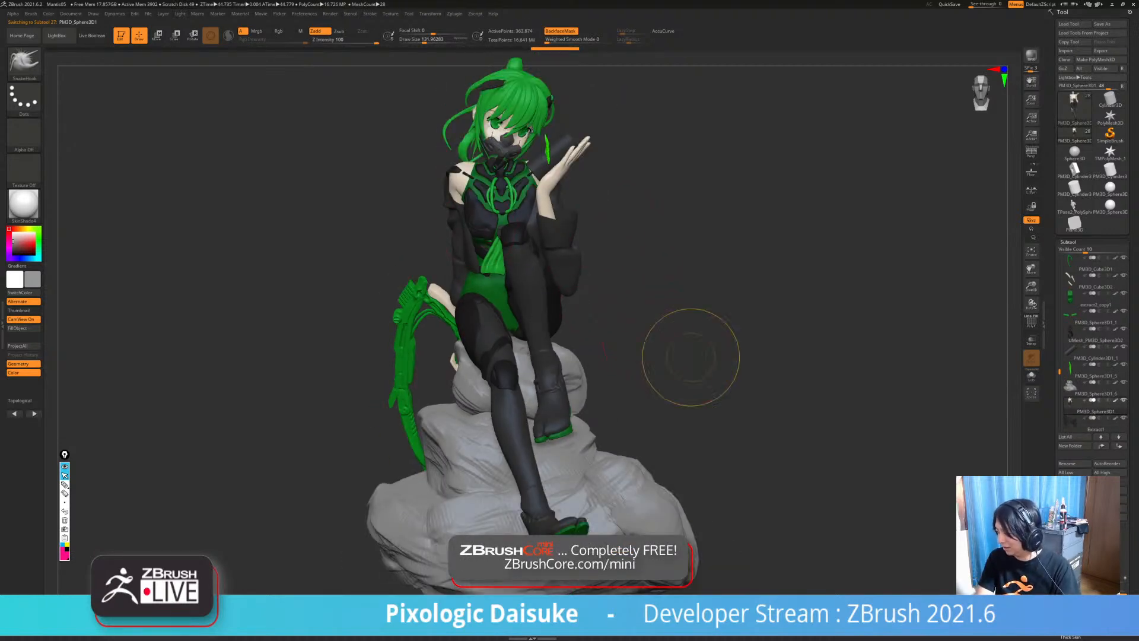
- Delete the leftover TPose2 mesh and spare sphere tools from the loaded tools, then reselect the complete green character
mouse_move(690, 358)
mouse_down()
mouse_move(668, 338)
mouse_move(201, 338)
mouse_move(222, 335)
mouse_up()
ctrl+right_drag(824, 308, 789, 298)
click(1075, 224)
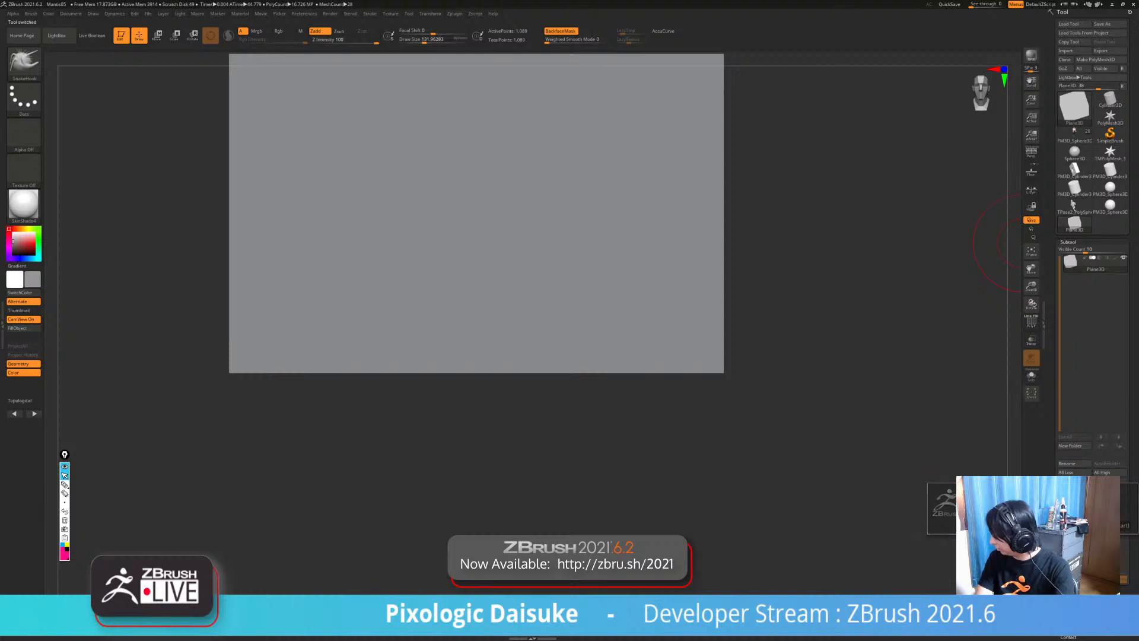
click(1074, 206)
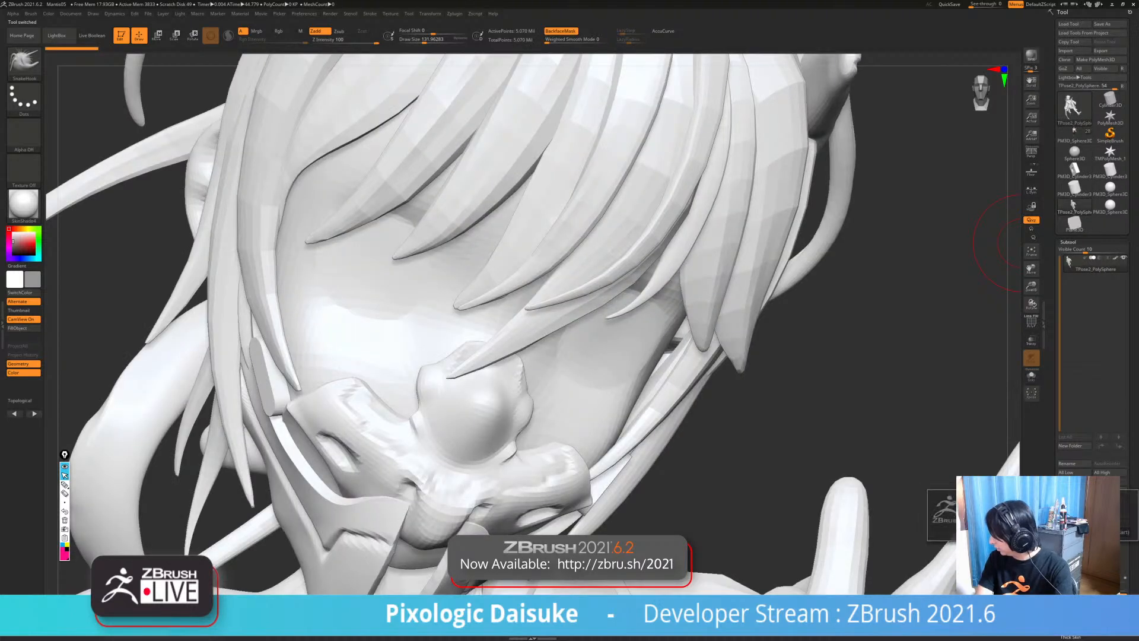
click(980, 533)
click(1110, 206)
click(1074, 206)
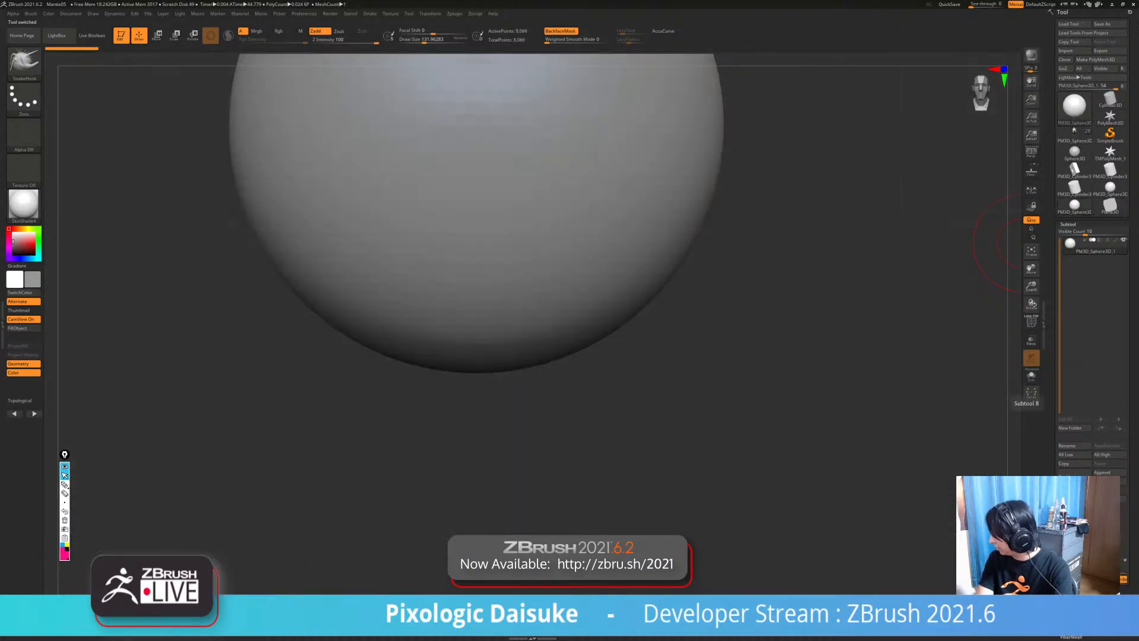
click(1074, 495)
click(980, 528)
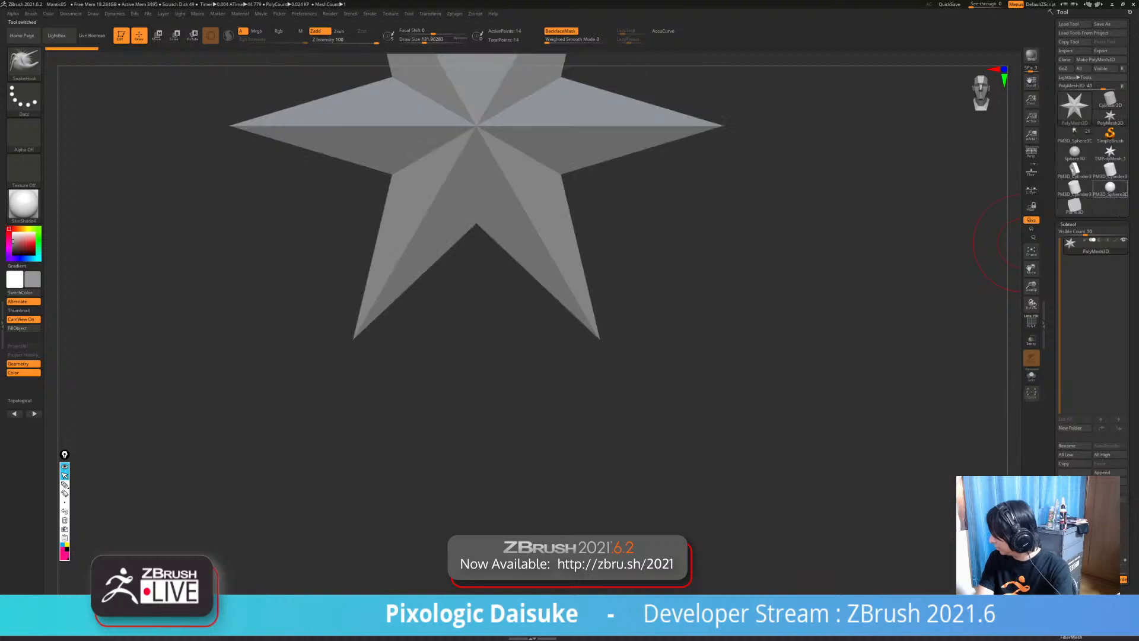
click(1110, 189)
click(1075, 495)
click(980, 526)
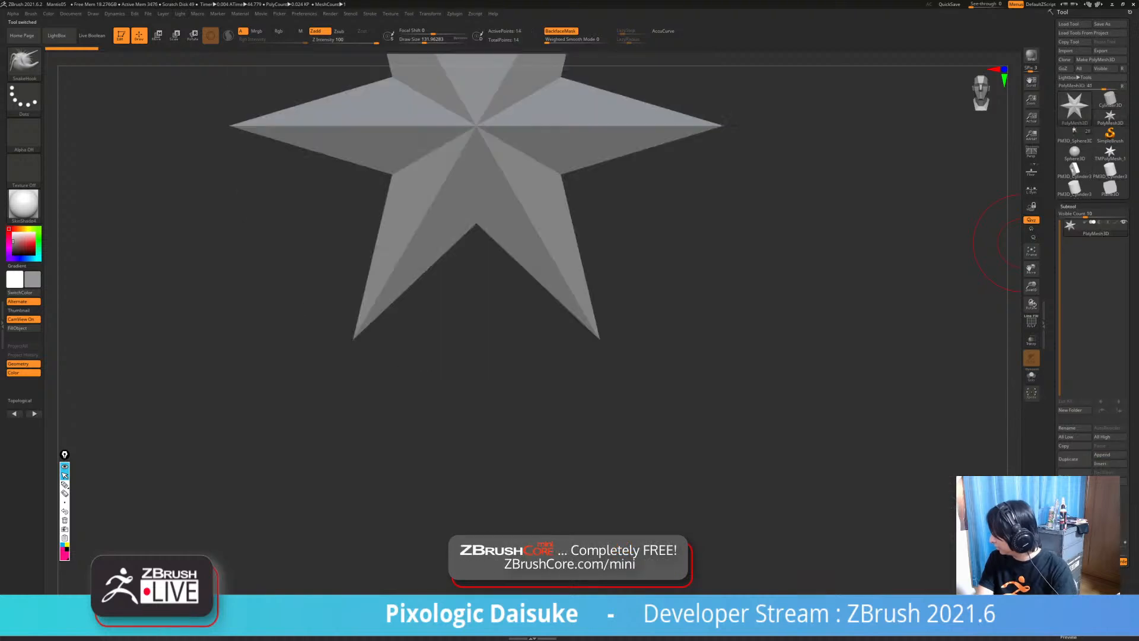
click(1074, 135)
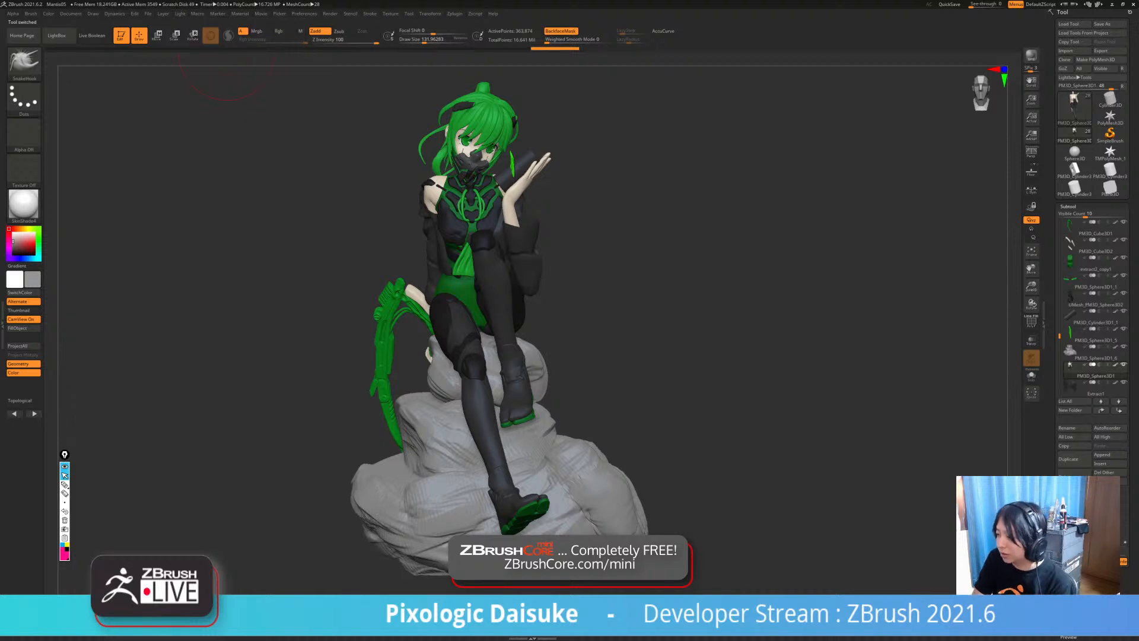
- Run the Delete Unselected Tools macro to remove every tool except the green character, and show the whole figure
click(197, 13)
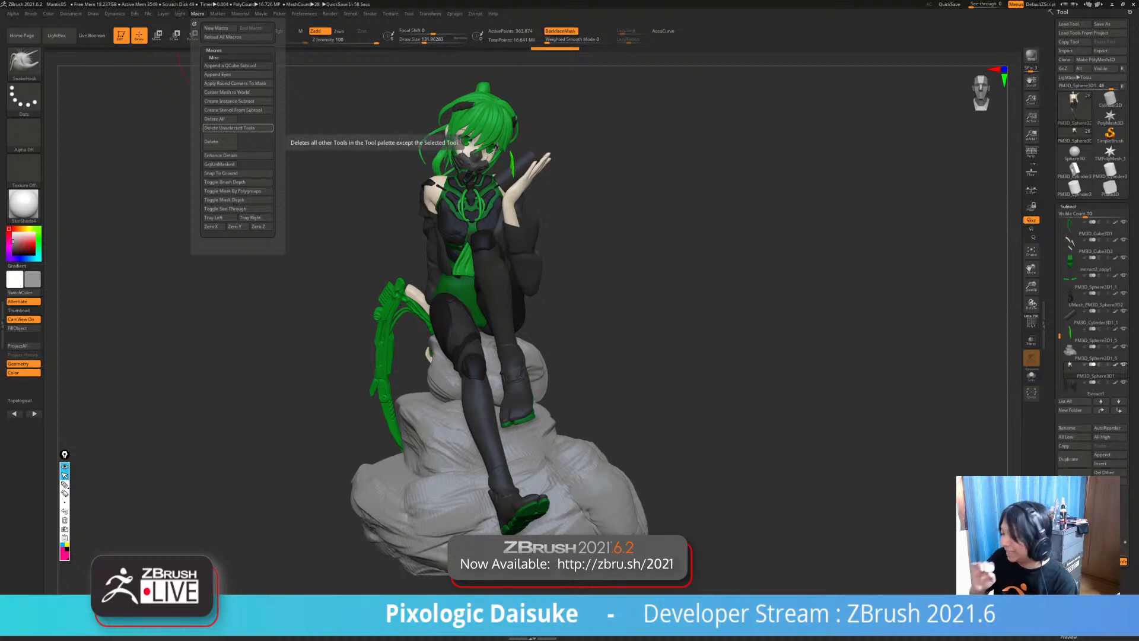
click(237, 128)
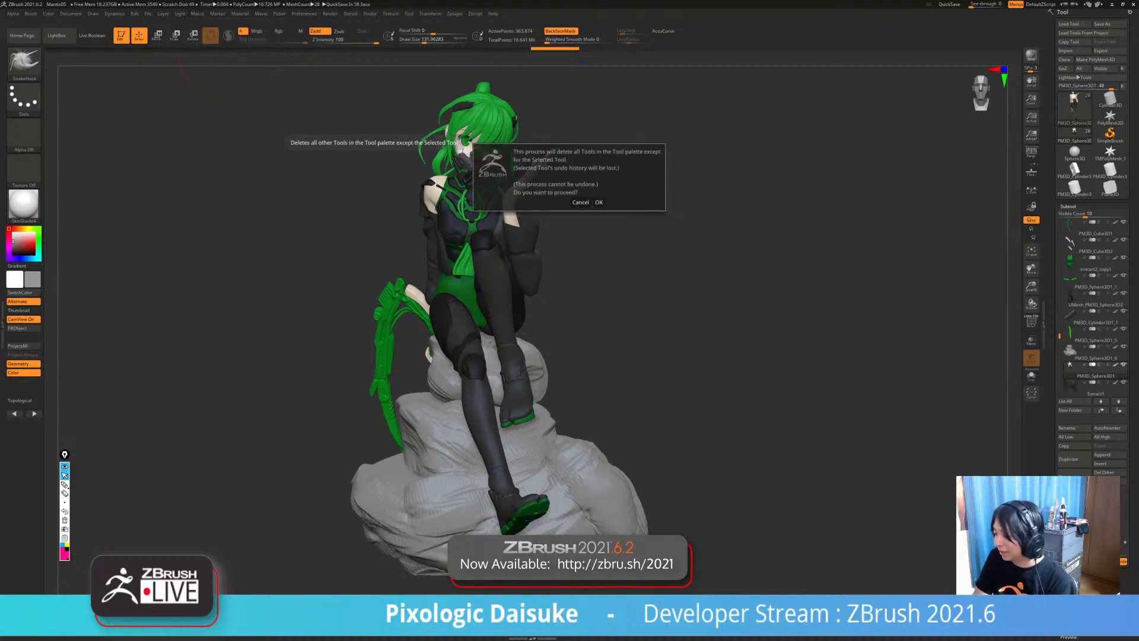
click(599, 201)
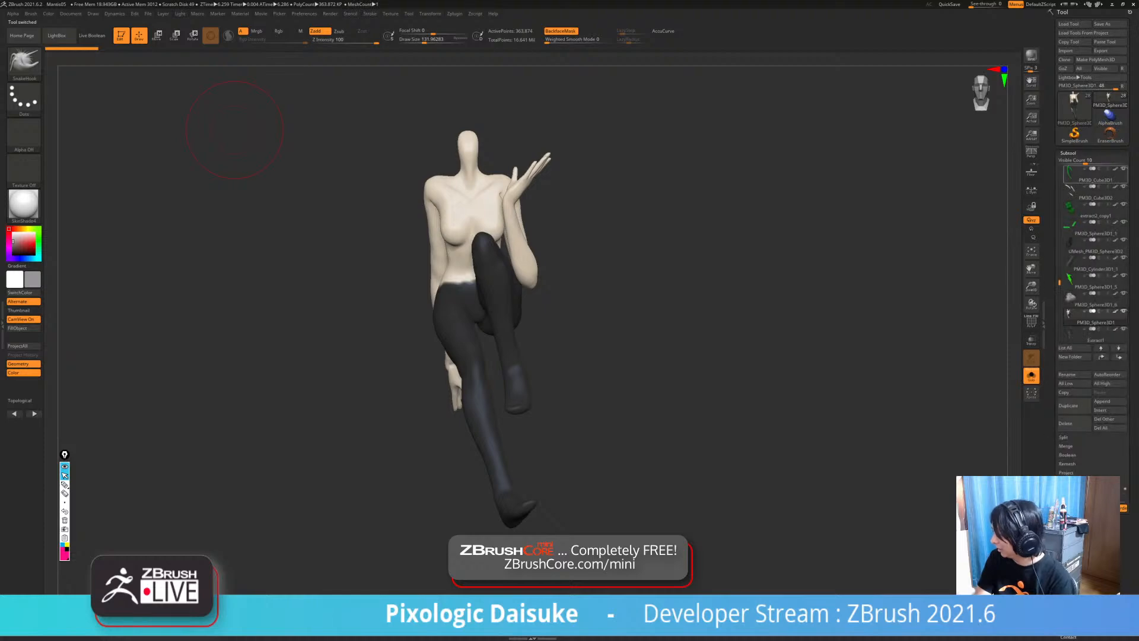
drag(821, 257, 350, 261)
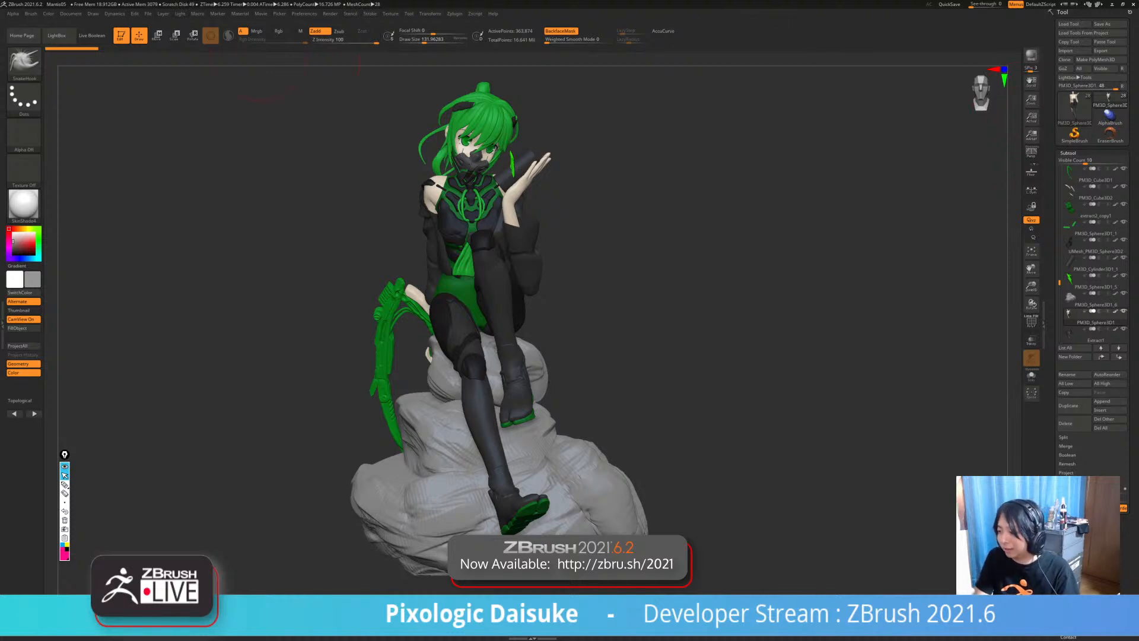
- Save the cleaned-up project over the existing file Mantis05.ZPR
click(148, 13)
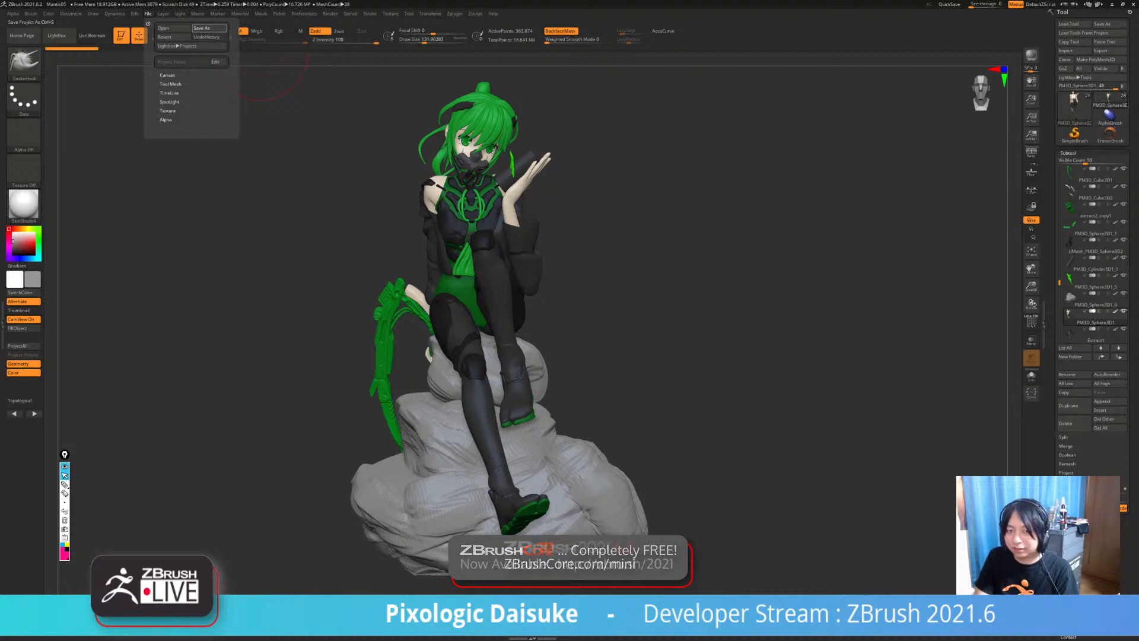
click(201, 28)
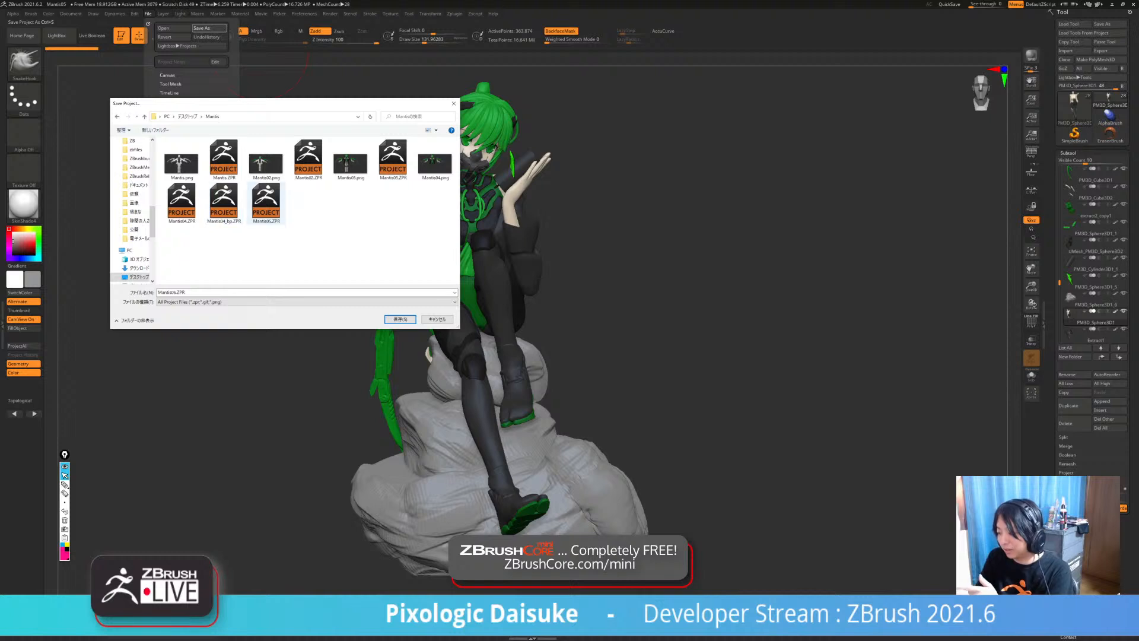
click(266, 203)
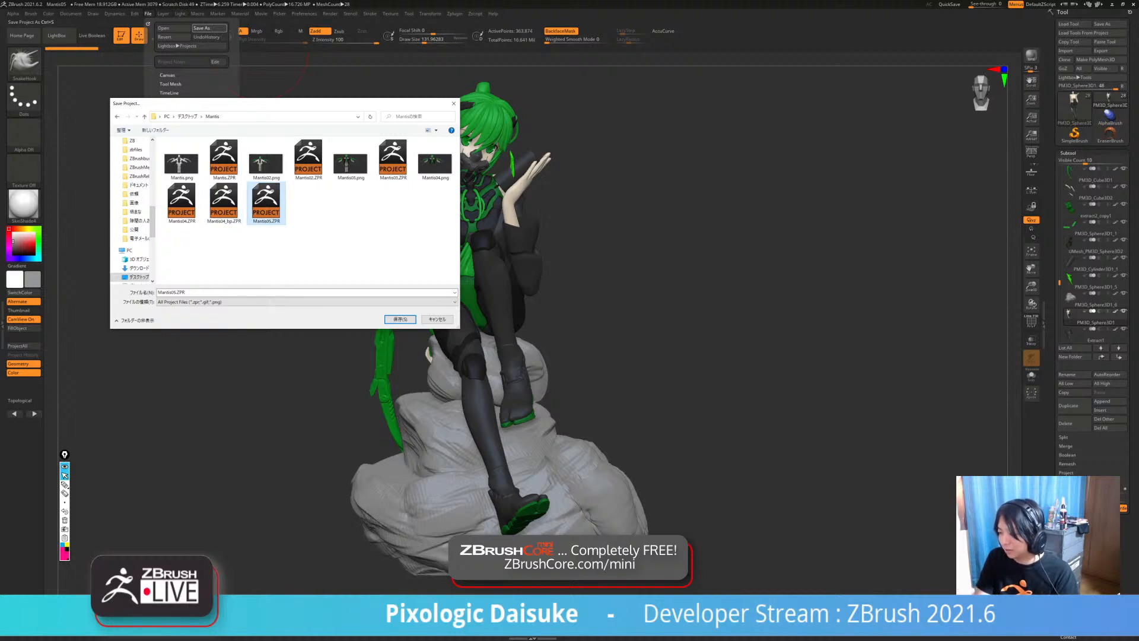
key(Escape)
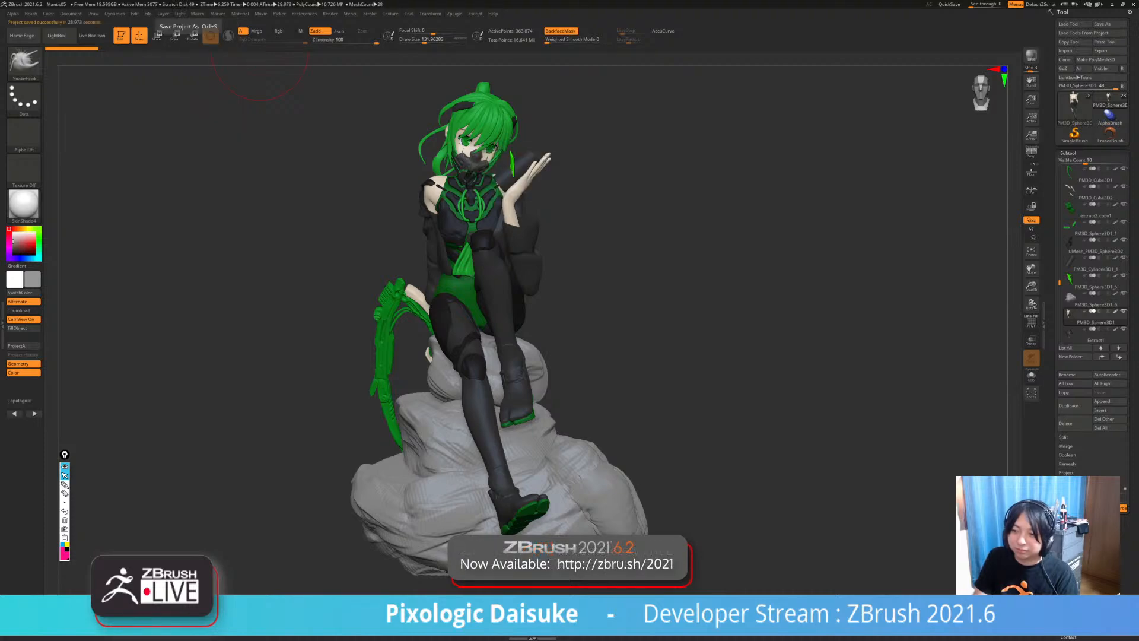
mouse_move(249, 196)
mouse_down()
mouse_move(486, 220)
mouse_move(723, 263)
mouse_up()
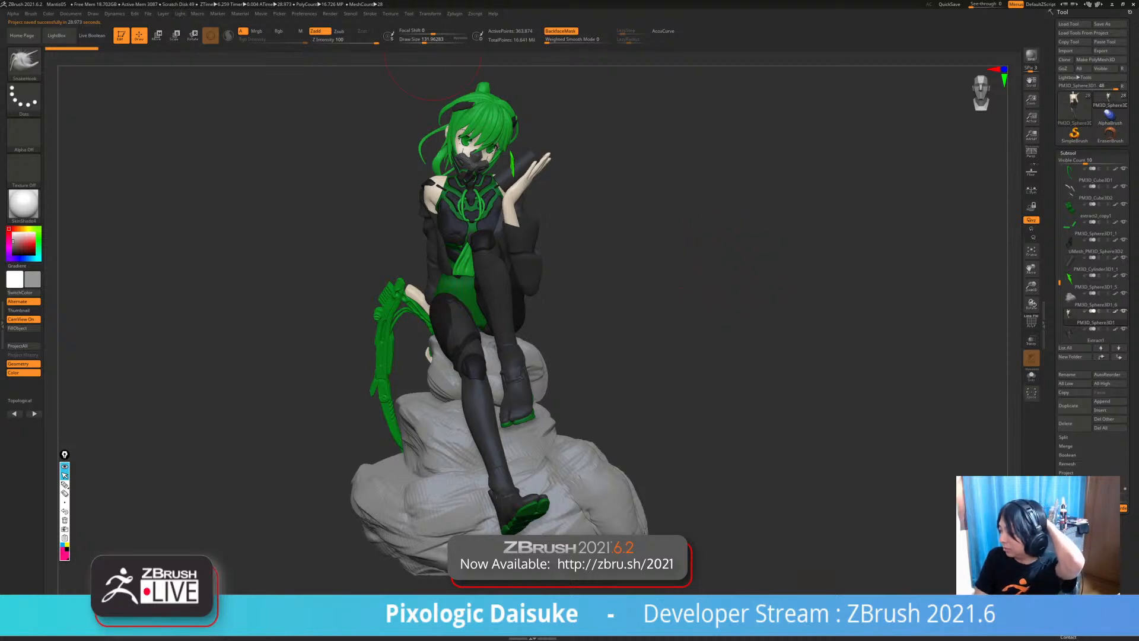
click(455, 13)
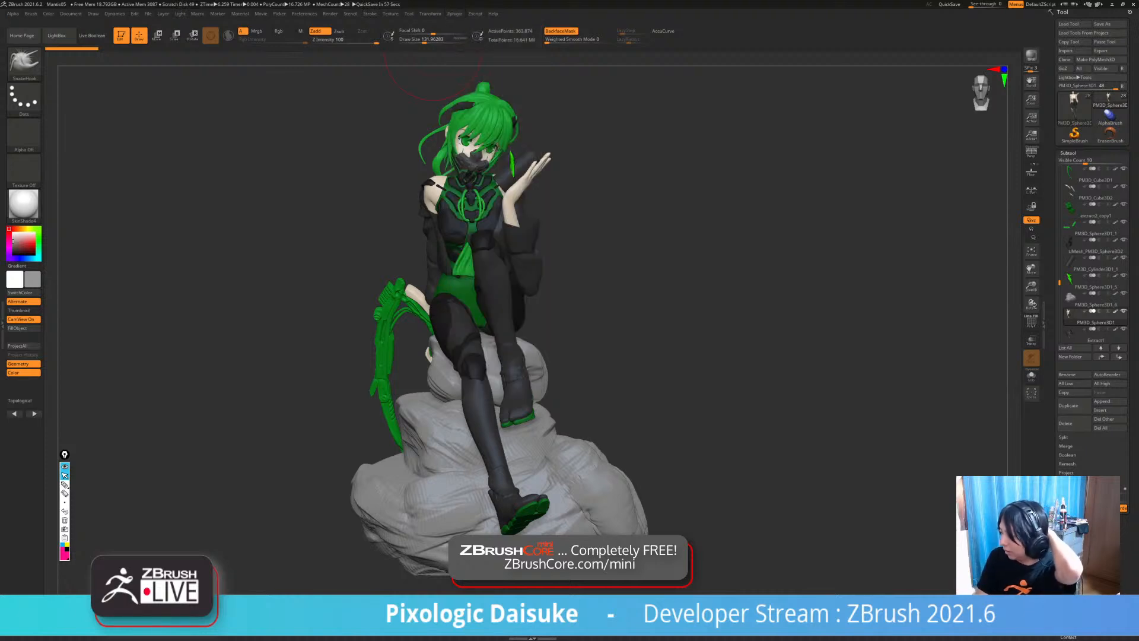
click(455, 13)
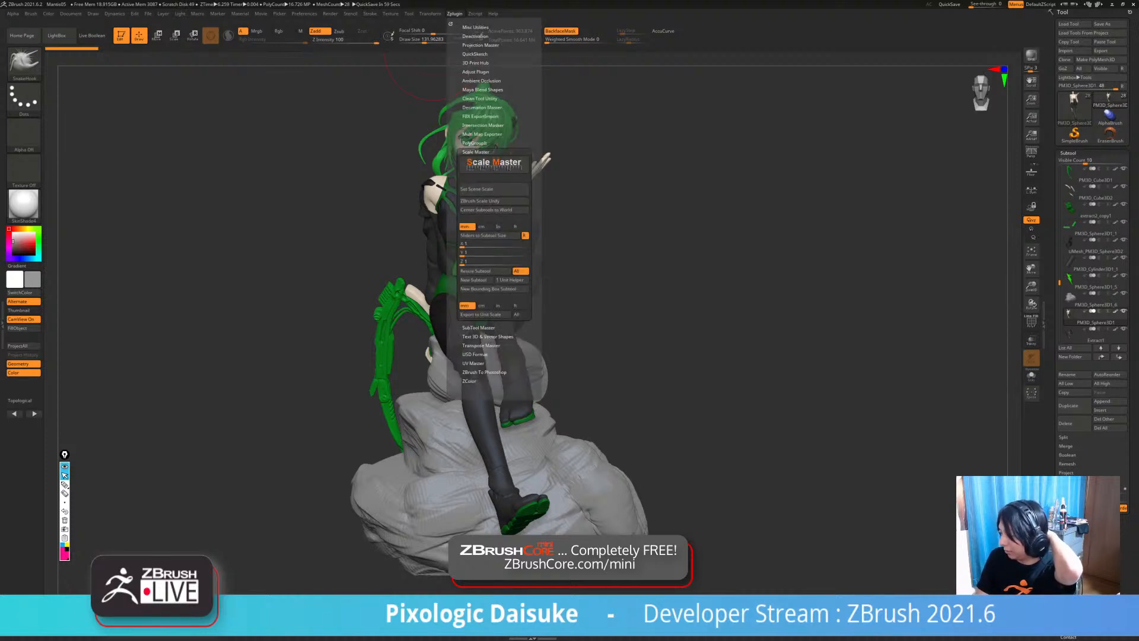
drag(496, 147, 496, 133)
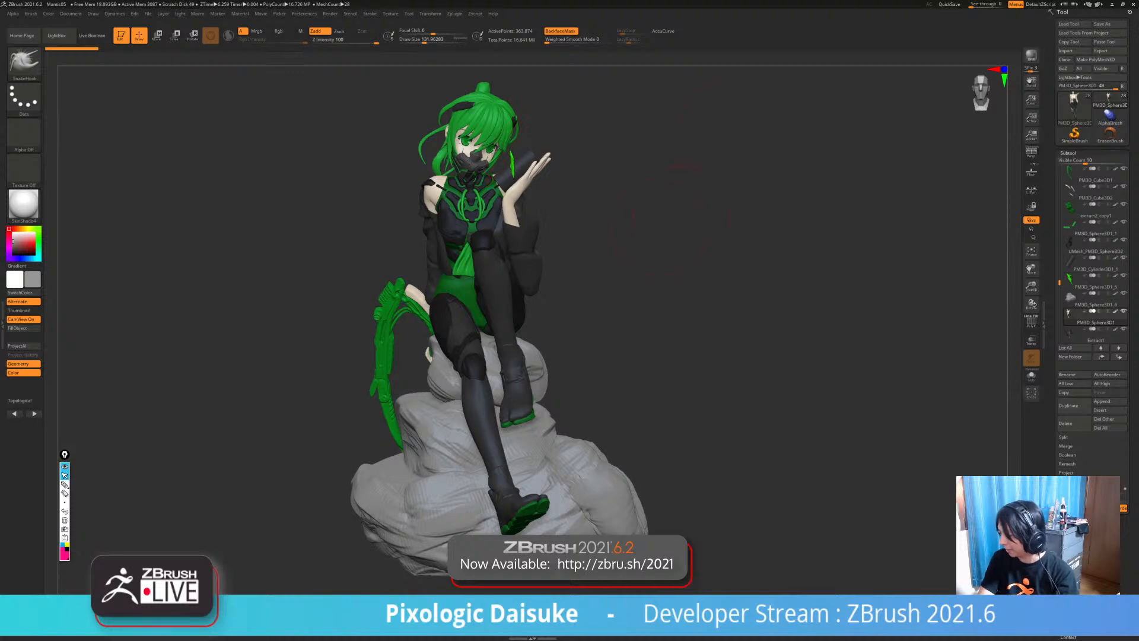
drag(641, 237, 1000, 237)
mouse_move(750, 240)
mouse_down()
mouse_move(810, 242)
mouse_move(784, 244)
mouse_up()
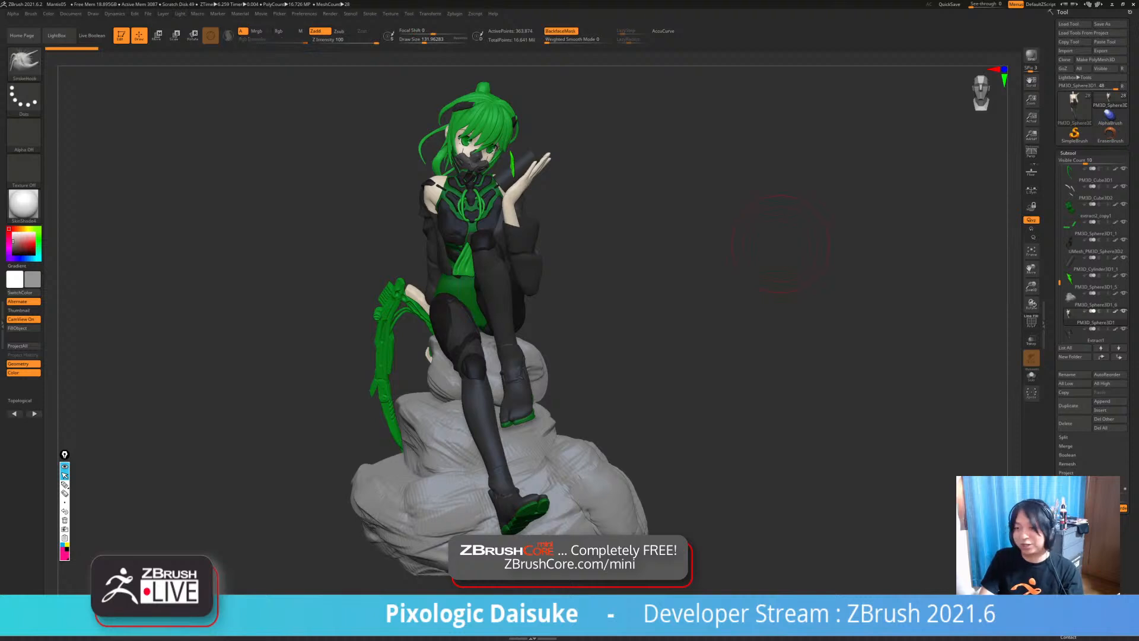